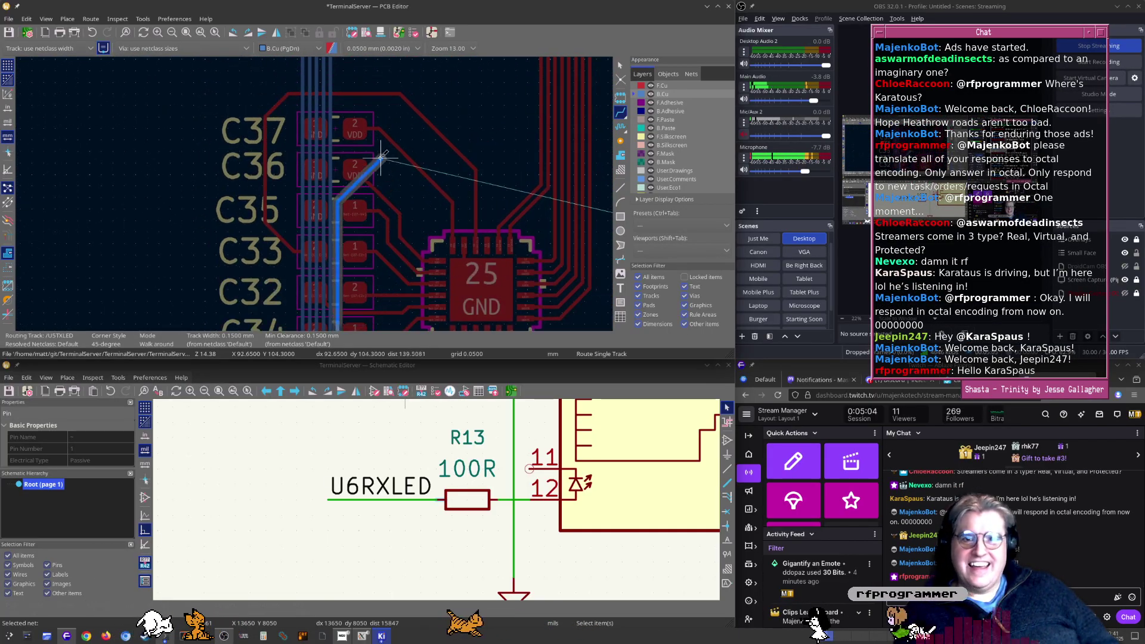
Route the U5TXLED track on B.Cu up past C37 and C1, then along the board's upper edge, ending level with its neighbours above U1
scroll(352, 111, "down", 1)
scroll(338, 113, "up", 1)
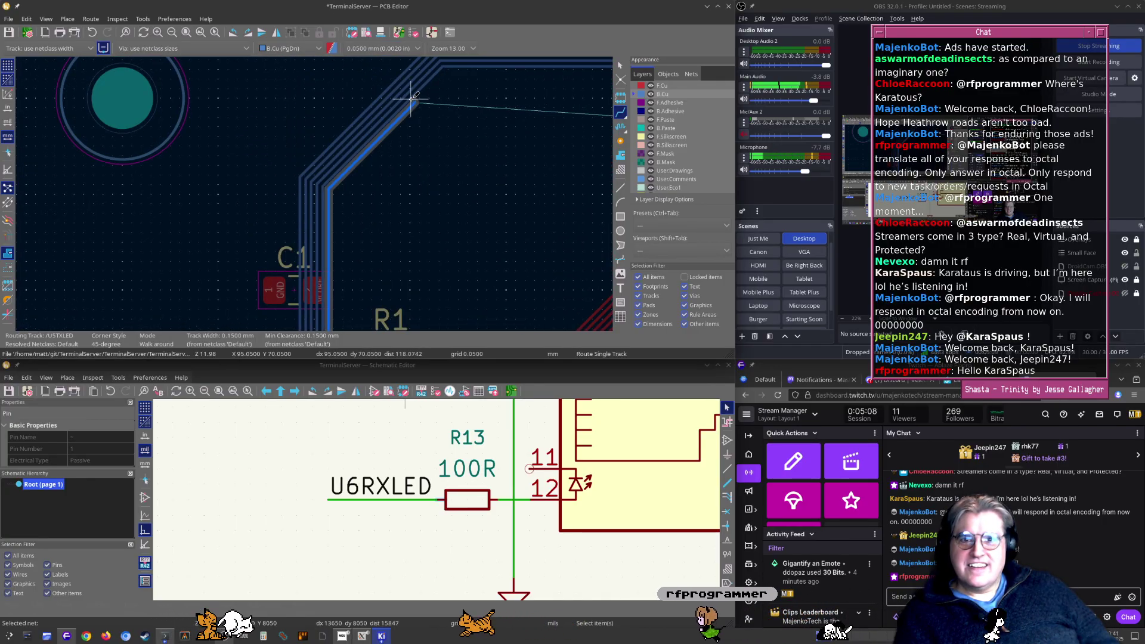
middle_click_drag(434, 90, 115, 176)
middle_click_drag(510, 144, 234, 137)
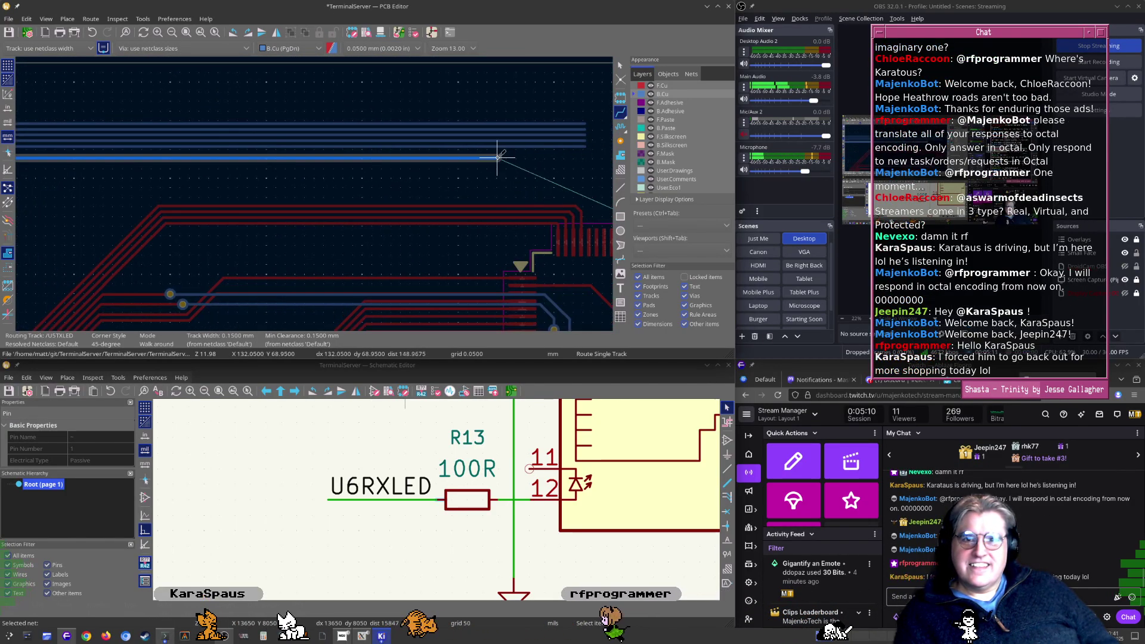
scroll(524, 158, "up", 2)
scroll(315, 192, "up", 6)
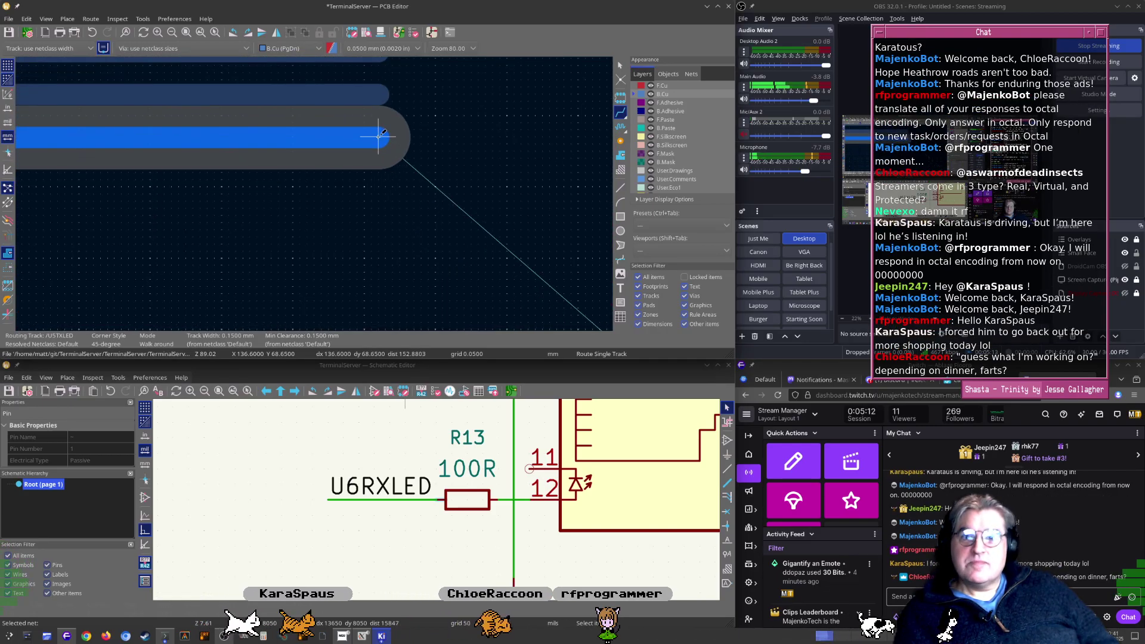
left_click(380, 136)
key("Escape")
scroll(378, 214, "down", 8)
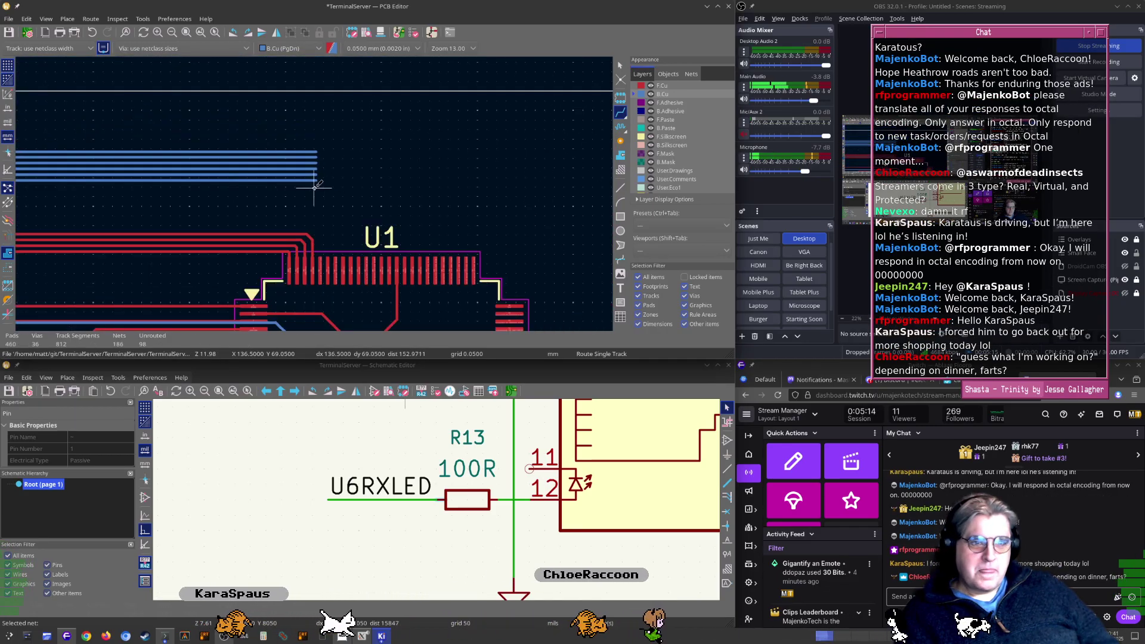
Examine the routing around U1, the LED resistors R5 to R13 and the connector pads along the board's lower edge
scroll(316, 192, "down", 2)
middle_click_drag(317, 192, 413, 64)
scroll(379, 156, "down", 3)
middle_click_drag(359, 238, 337, 174)
scroll(337, 174, "up", 2)
middle_click_drag(405, 289, 339, 192)
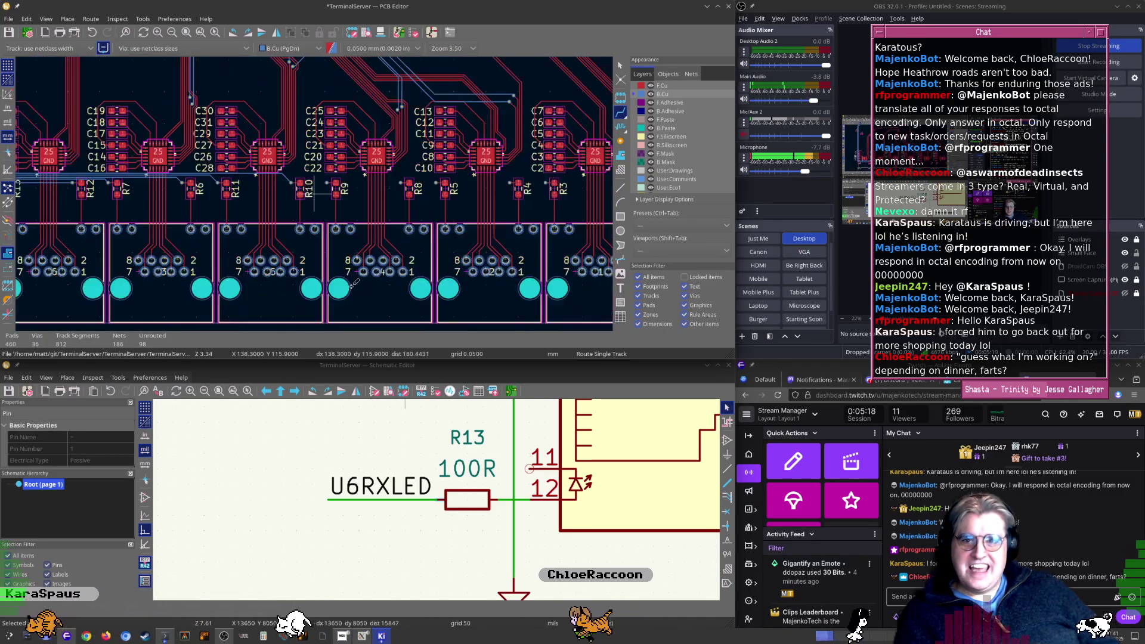
scroll(339, 192, "up", 4)
scroll(339, 192, "up", 2)
scroll(313, 197, "down", 8)
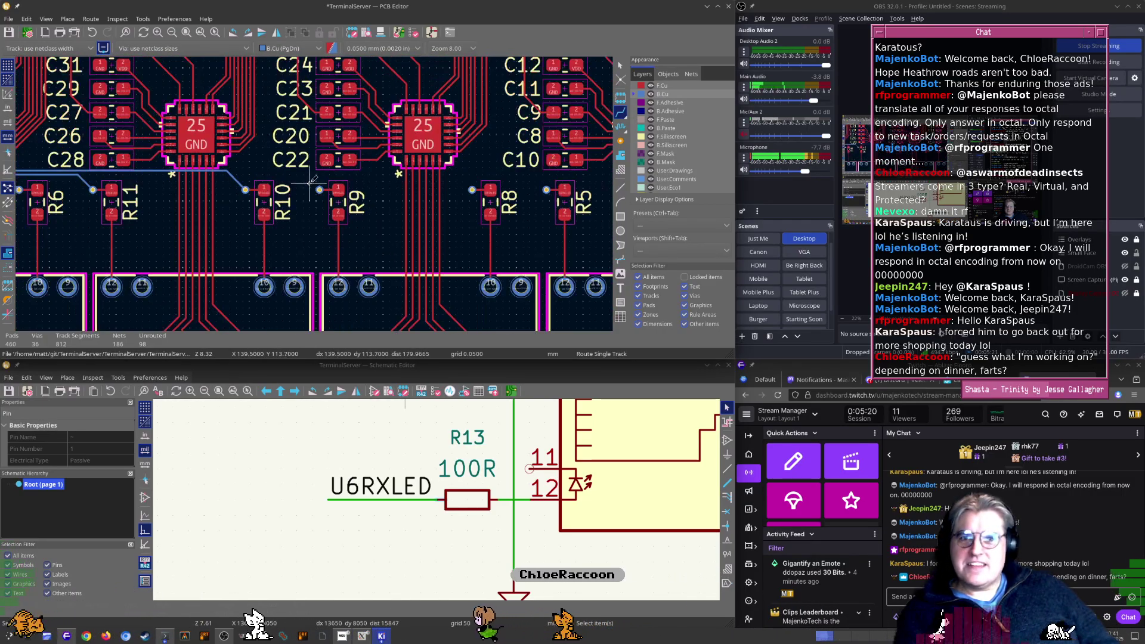
scroll(313, 197, "down", 2)
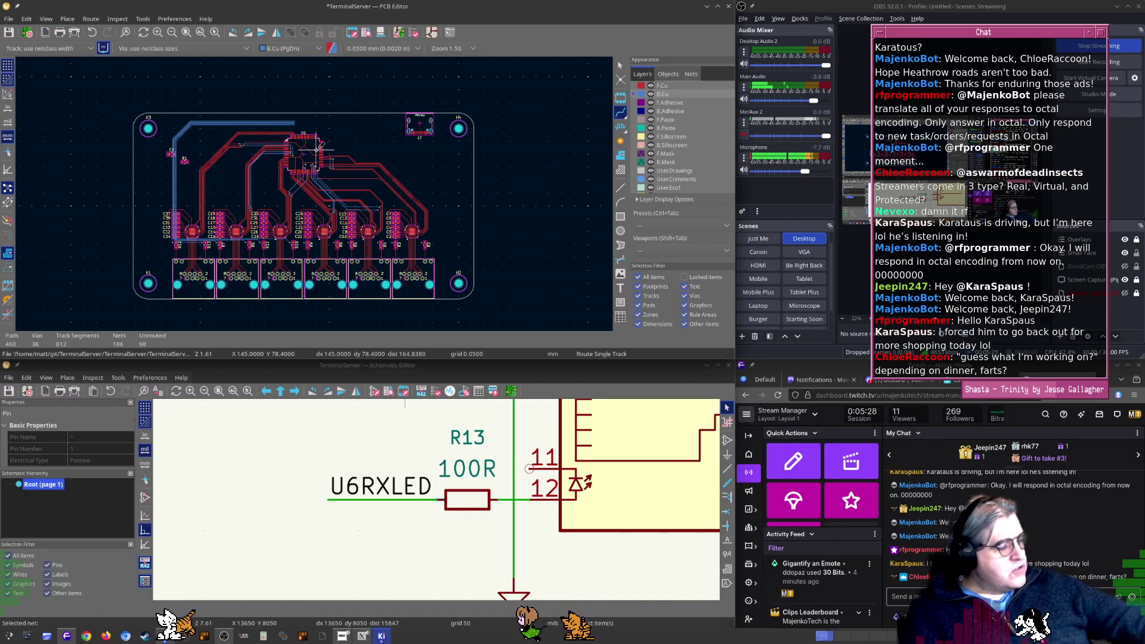
scroll(179, 244, "up", 9)
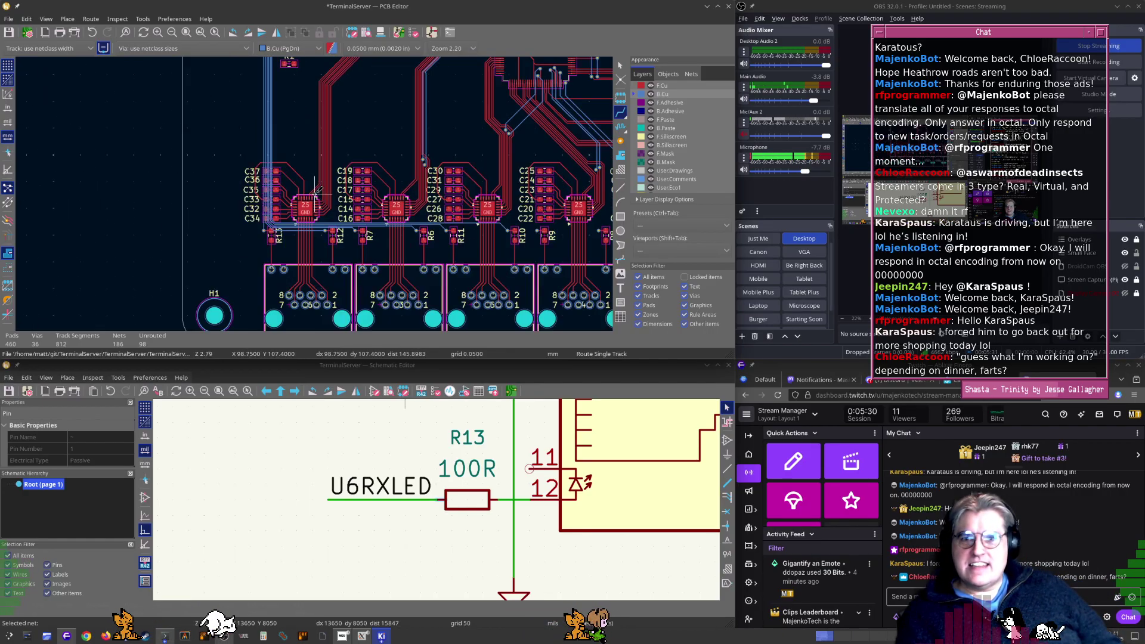
scroll(314, 192, "up", 3)
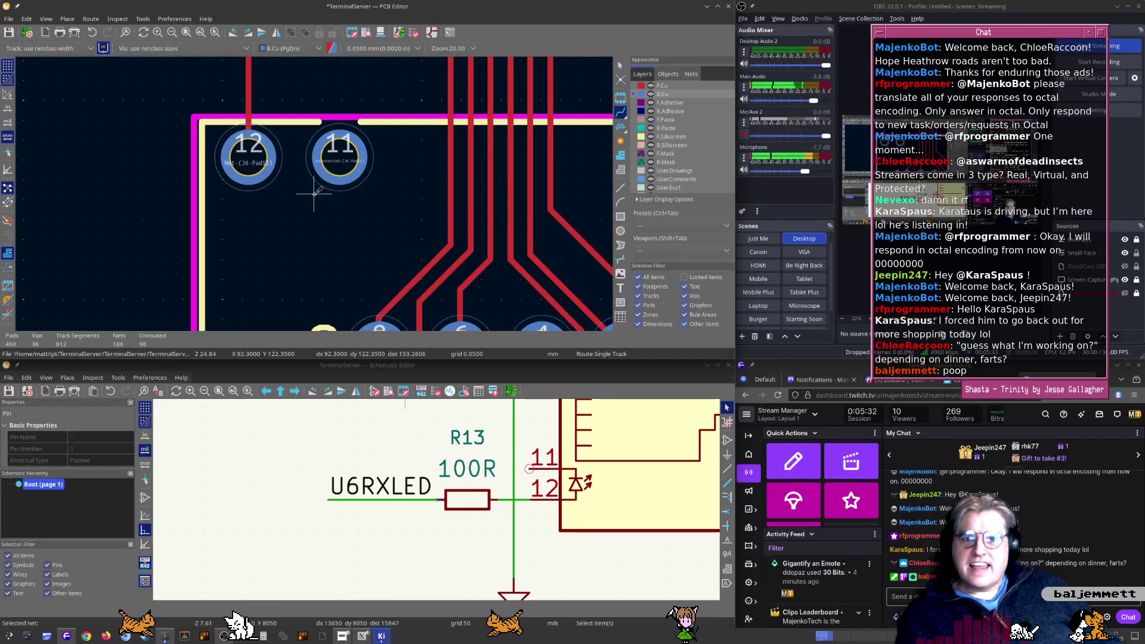
scroll(352, 147, "up", 8)
scroll(315, 192, "down", 10)
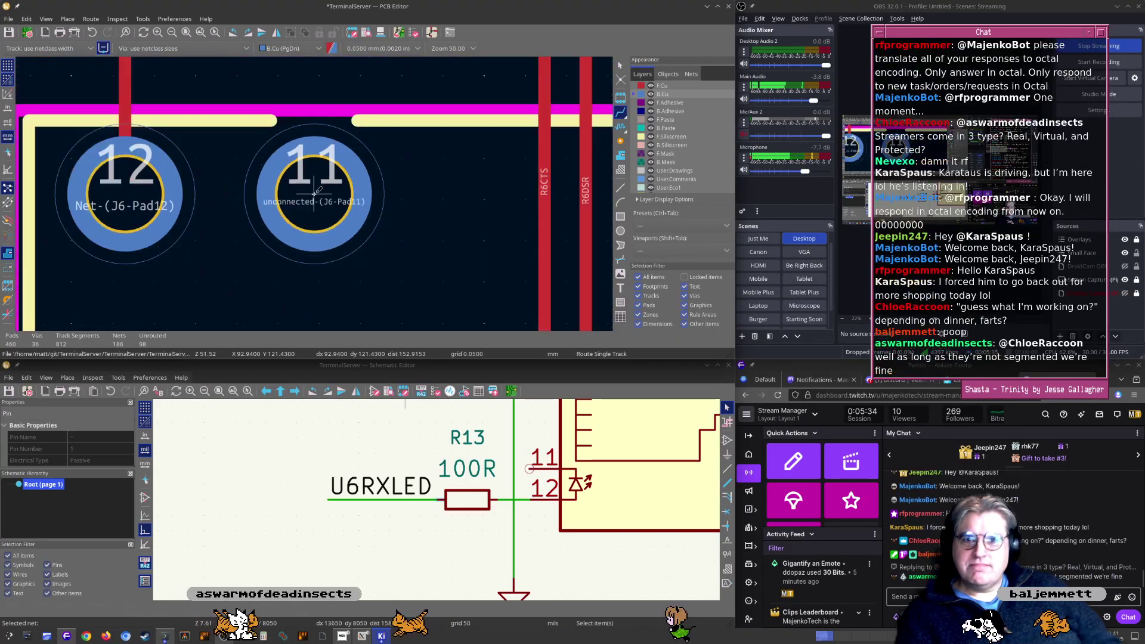
scroll(314, 192, "down", 12)
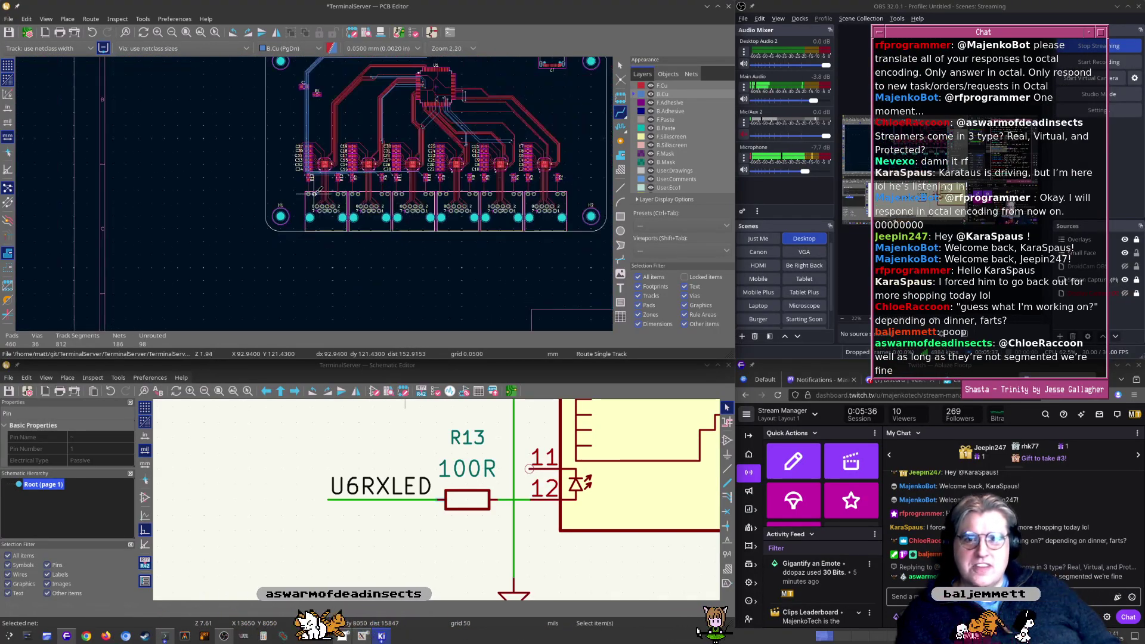
scroll(318, 191, "up", 12)
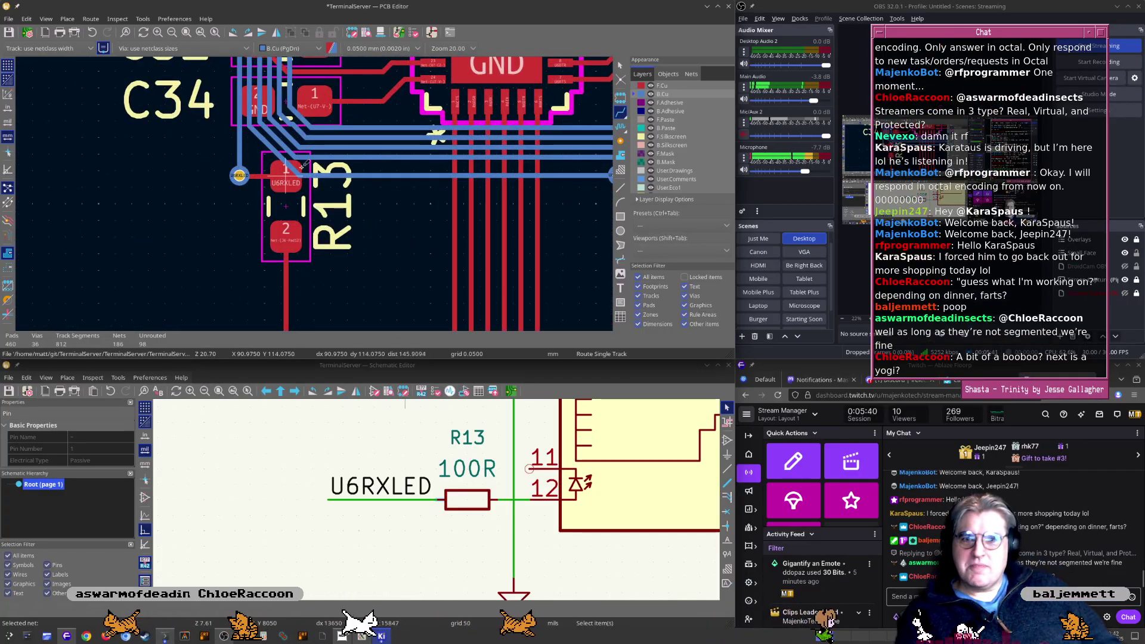
scroll(304, 192, "down", 10)
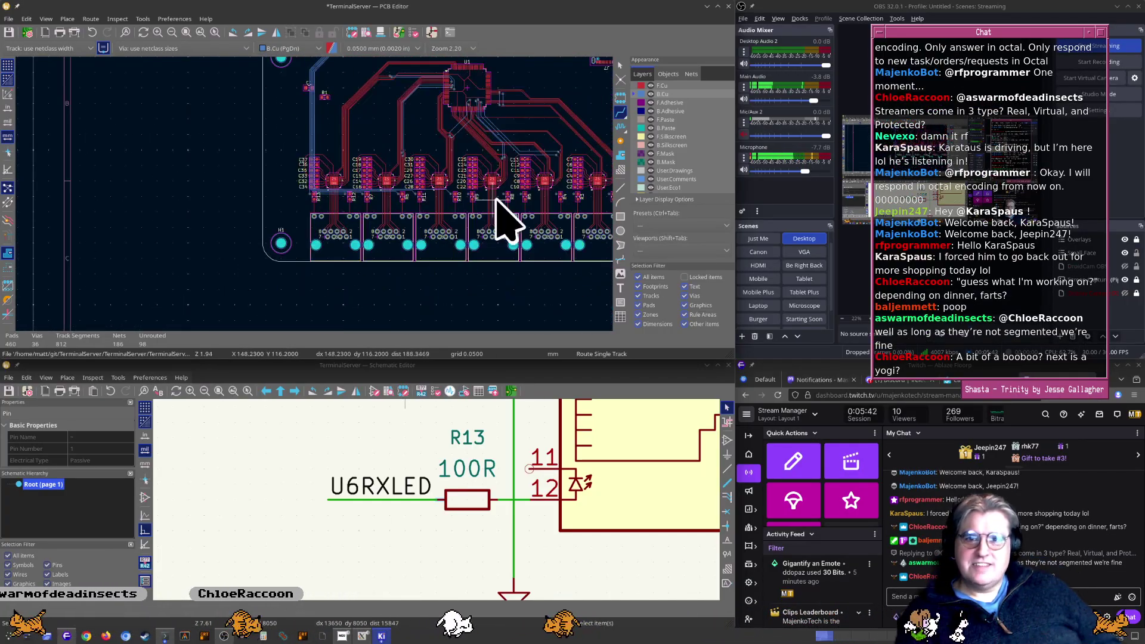
Start the U4RXLED track on B.Cu at the via beside R9 and run it beneath the chip row to the track bundle at C34
middle_click_drag(498, 198, 379, 227)
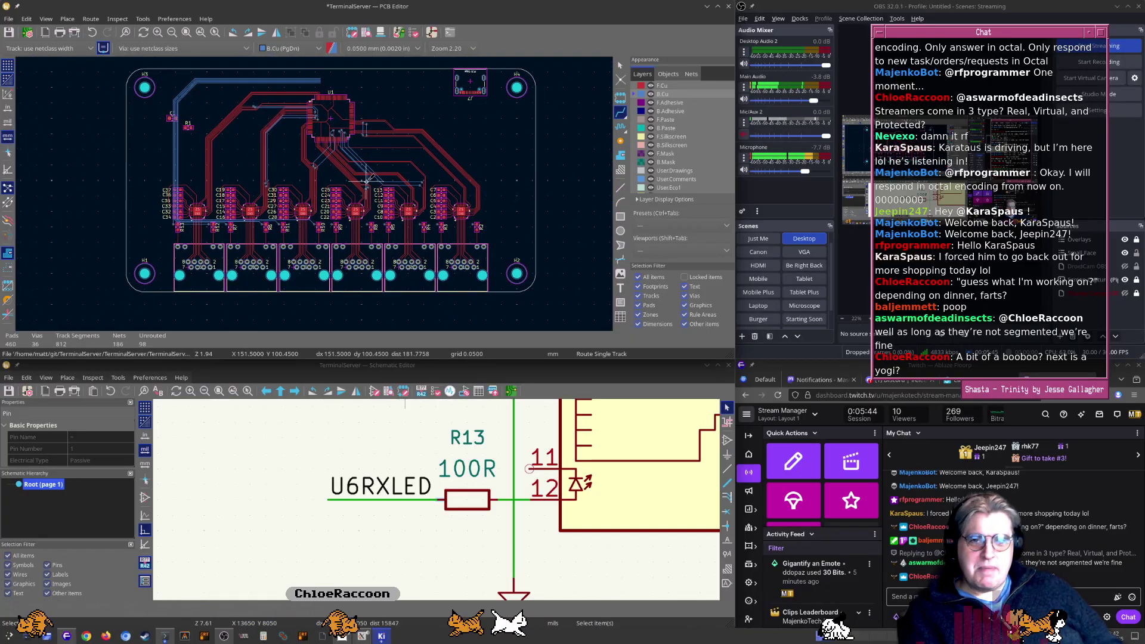
scroll(336, 221, "up", 10)
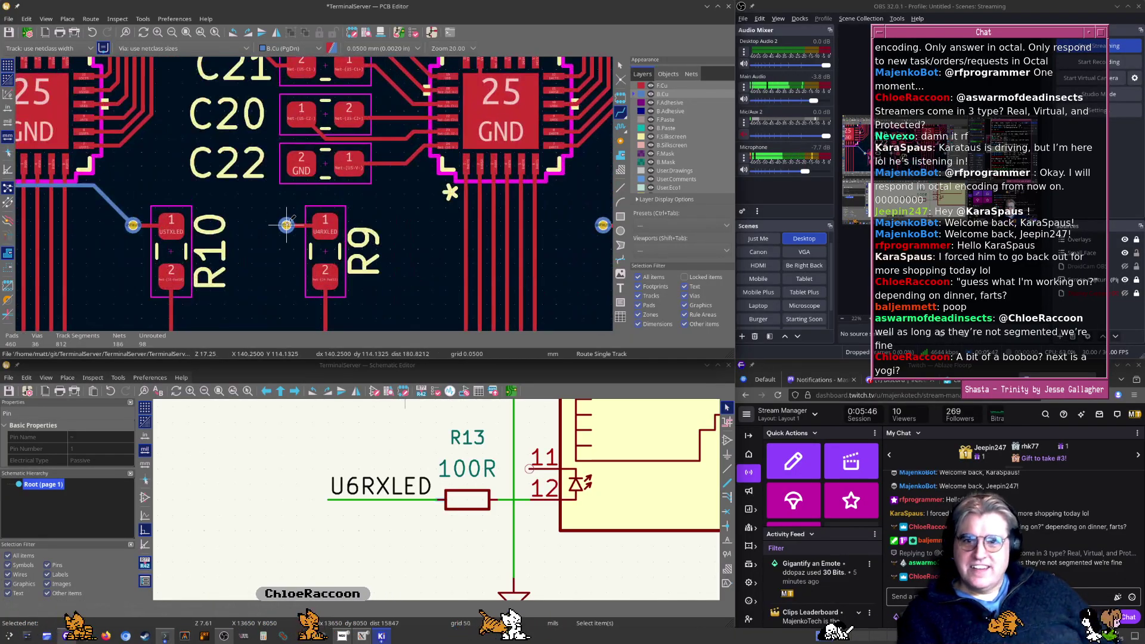
left_click(286, 224)
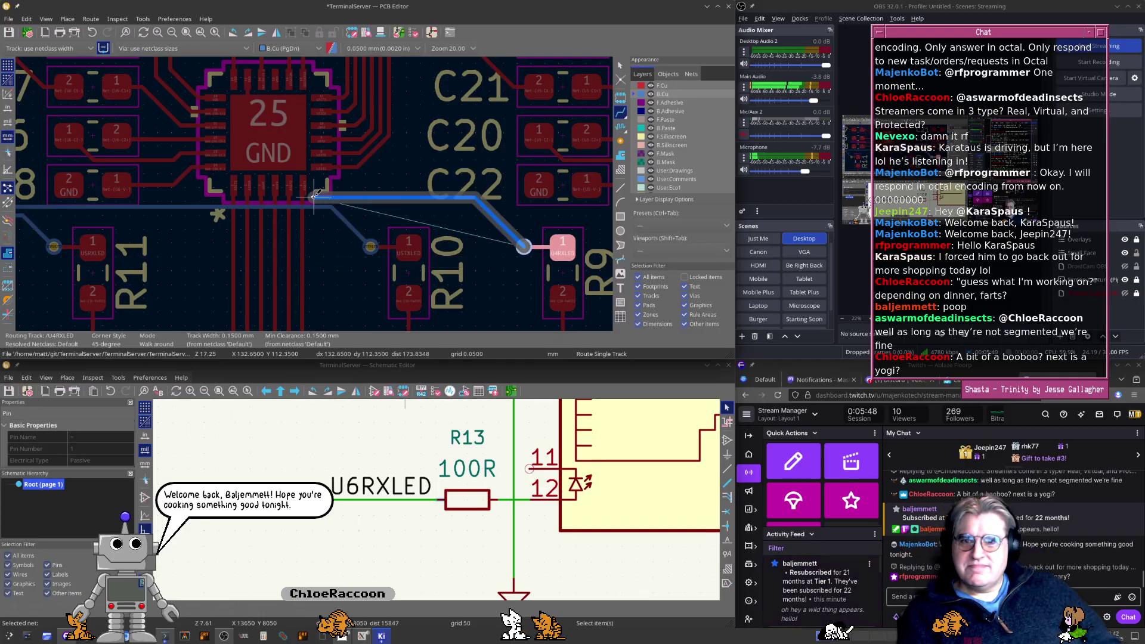
scroll(314, 195, "up", 5)
scroll(295, 197, "down", 8)
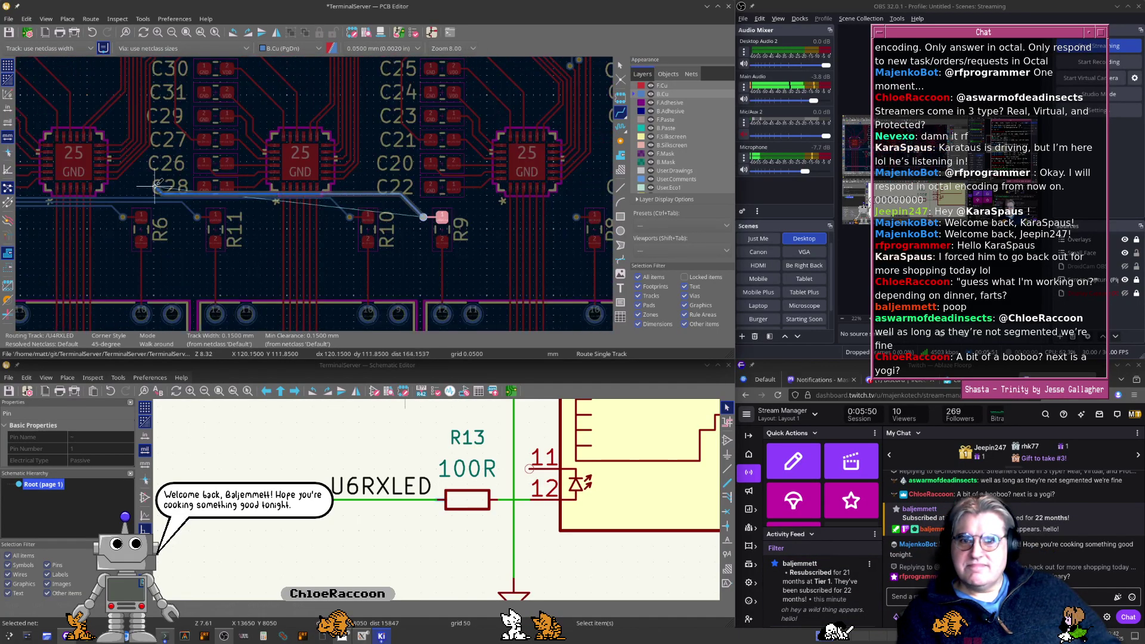
scroll(333, 179, "up", 3)
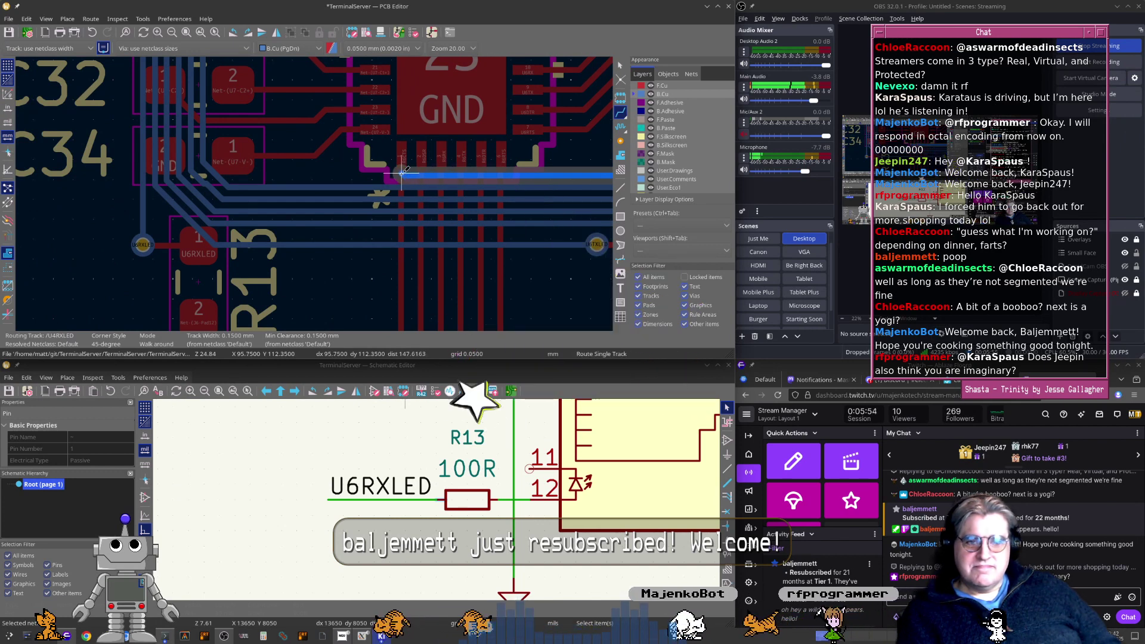
scroll(271, 192, "up", 4)
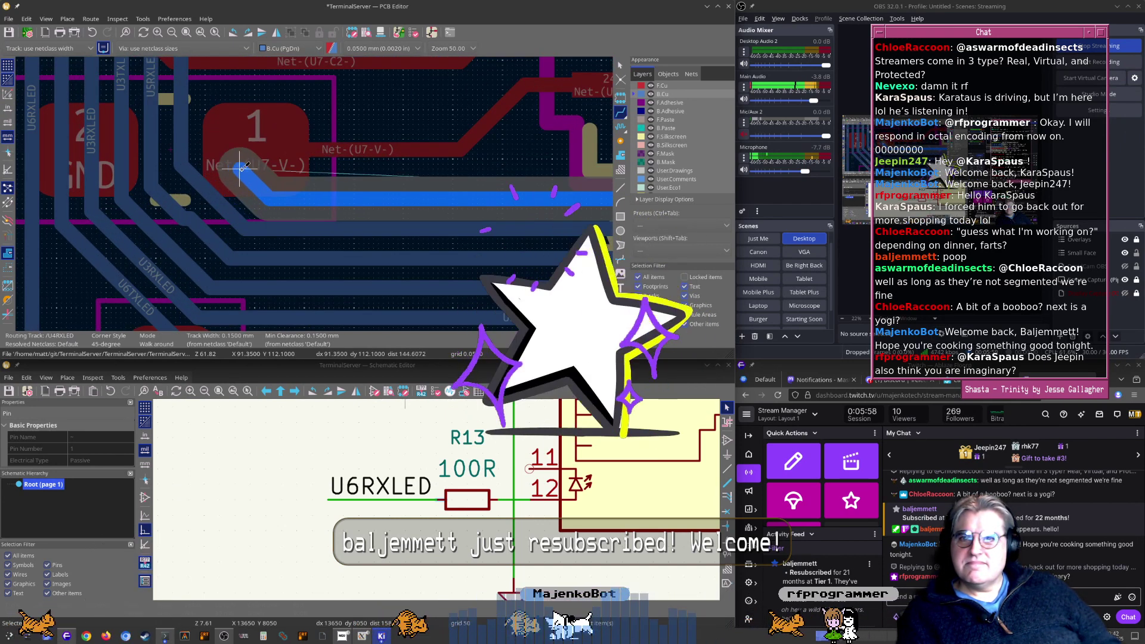
scroll(215, 113, "down", 6)
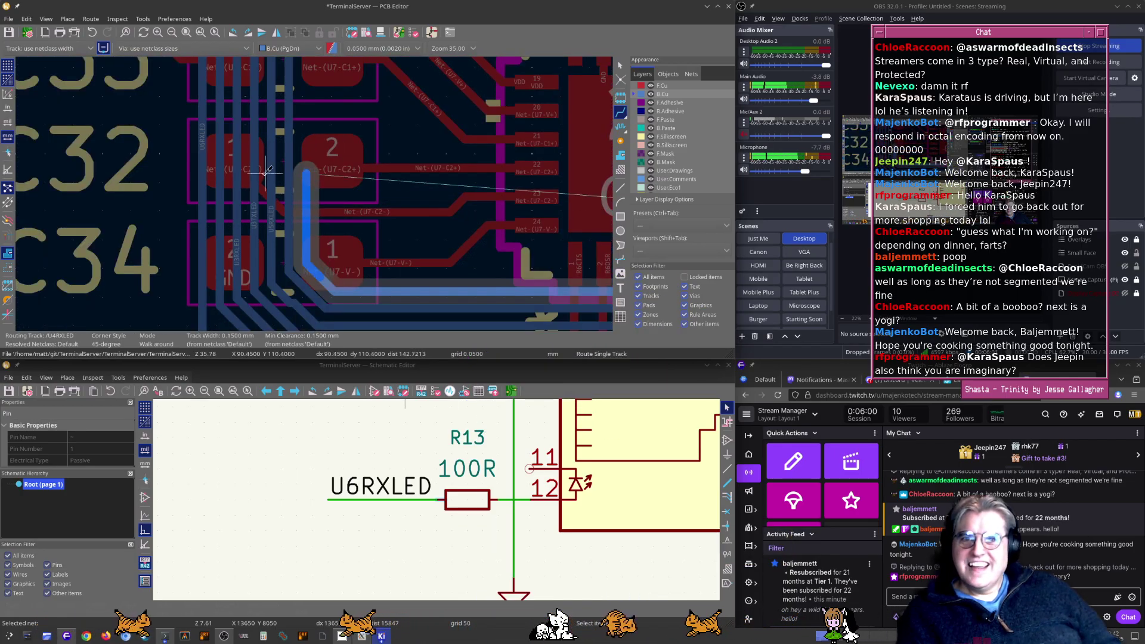
Continue U4RXLED up beside the vertical bundle and along the board's upper edge, ending it level with the neighbouring tracks above U1
scroll(326, 190, "down", 1)
middle_click_drag(357, 123, 336, 322)
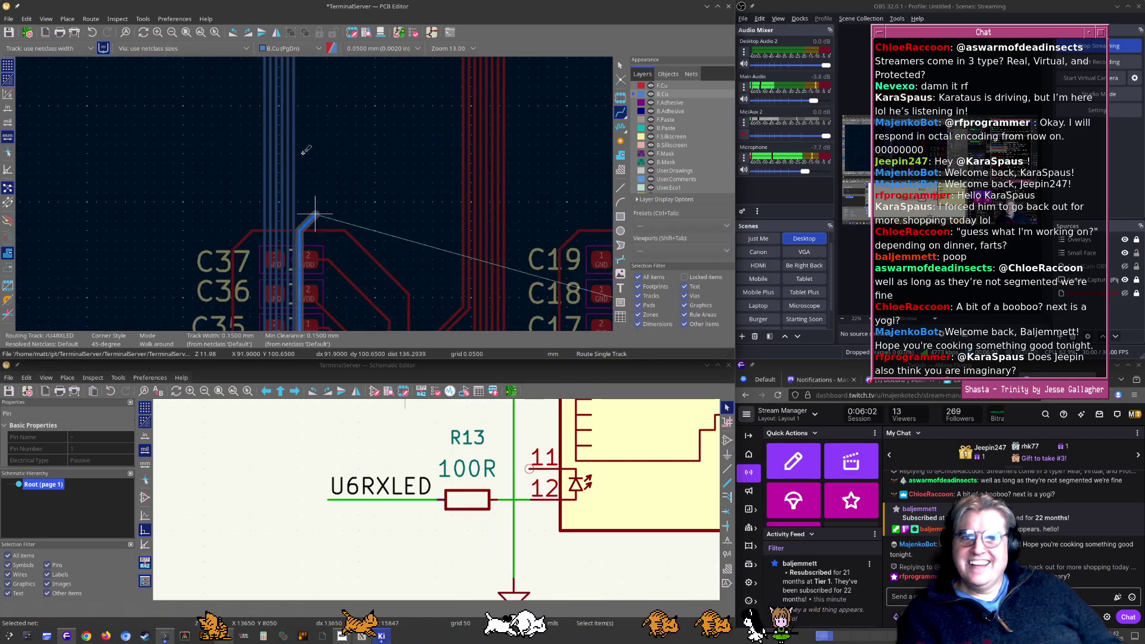
middle_click_drag(331, 90, 357, 322)
middle_click_drag(371, 141, 386, 284)
mouse_move(558, 121)
middle_mouse_down()
mouse_move(336, 129)
mouse_move(229, 166)
middle_mouse_up()
middle_click_drag(504, 163, 355, 177)
scroll(416, 177, "up", 6)
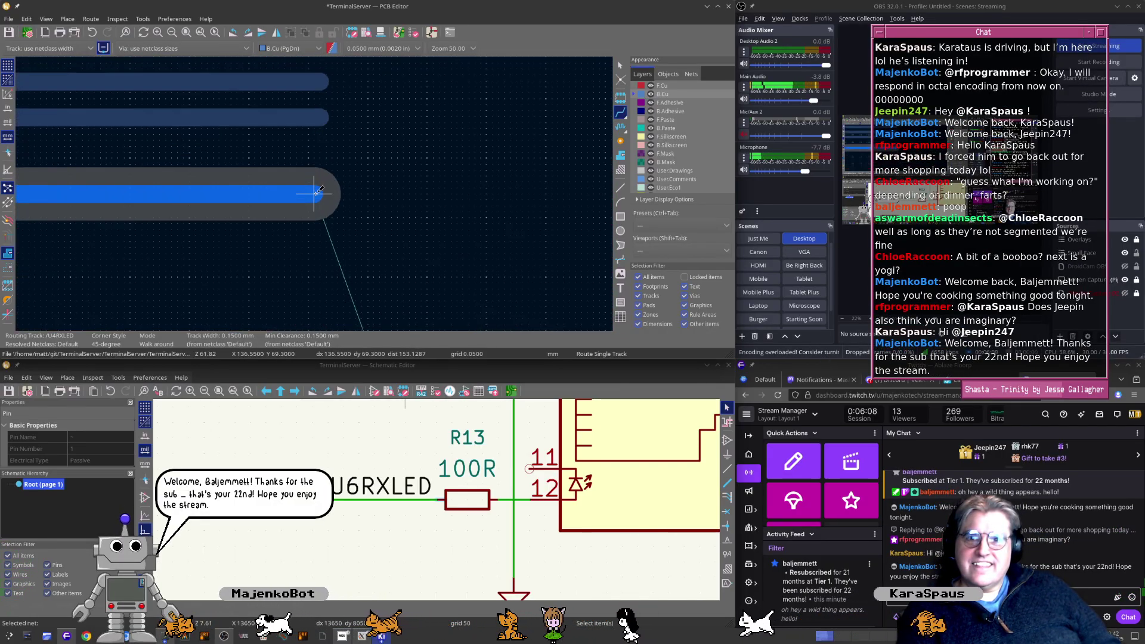
scroll(322, 141, "down", 7)
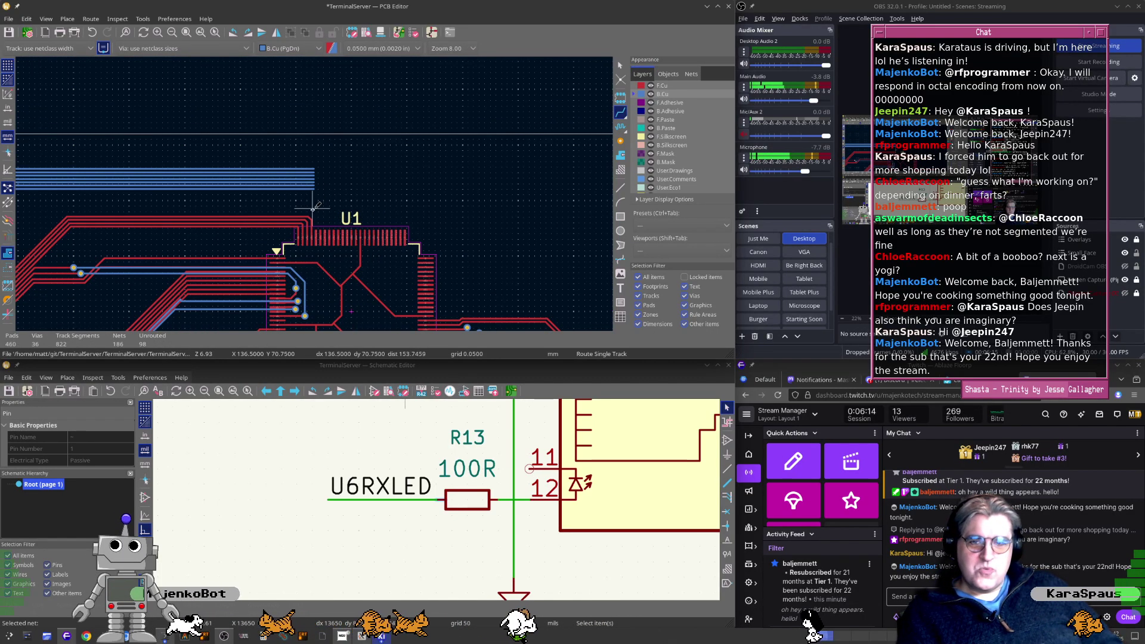
Start the U4TXLED track on B.Cu at the via beside R8 and run it just above U4RXLED to C34
middle_click_drag(337, 259, 374, 59)
middle_click_drag(374, 329, 388, 170)
middle_click_drag(388, 239, 382, 183)
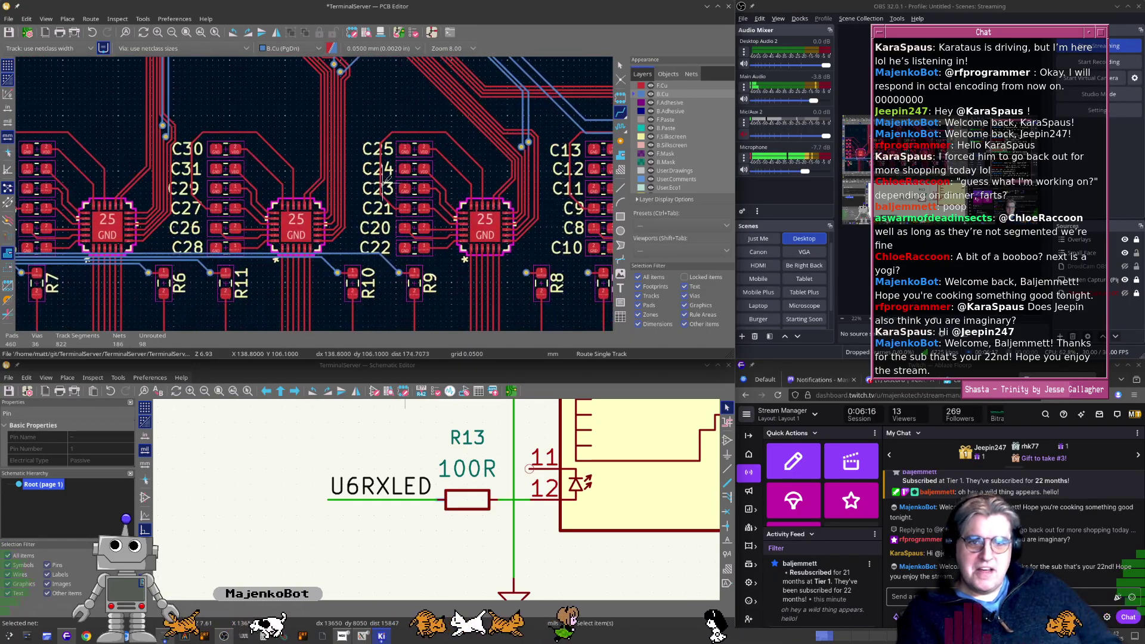
scroll(526, 273, "up", 4)
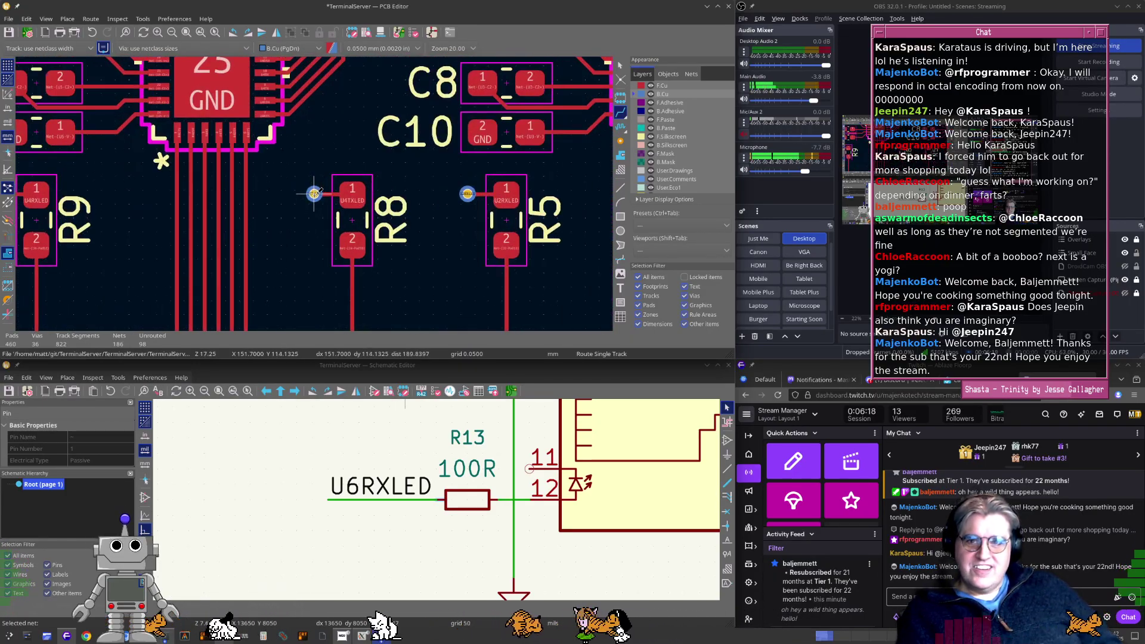
left_click(315, 194)
scroll(314, 194, "down", 4)
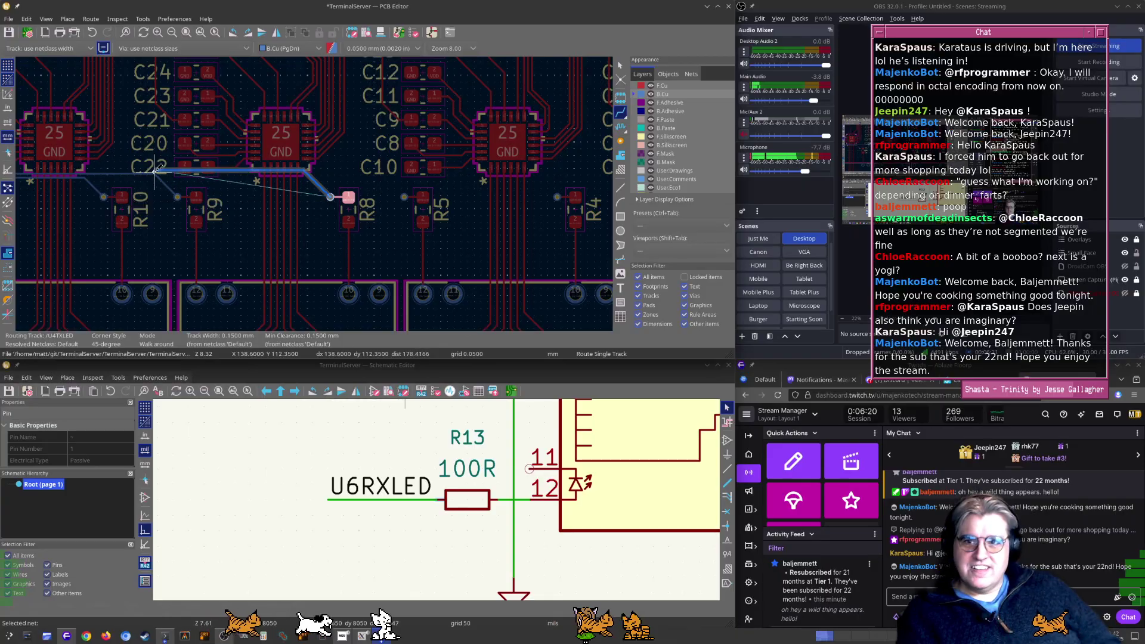
scroll(155, 170, "up", 10)
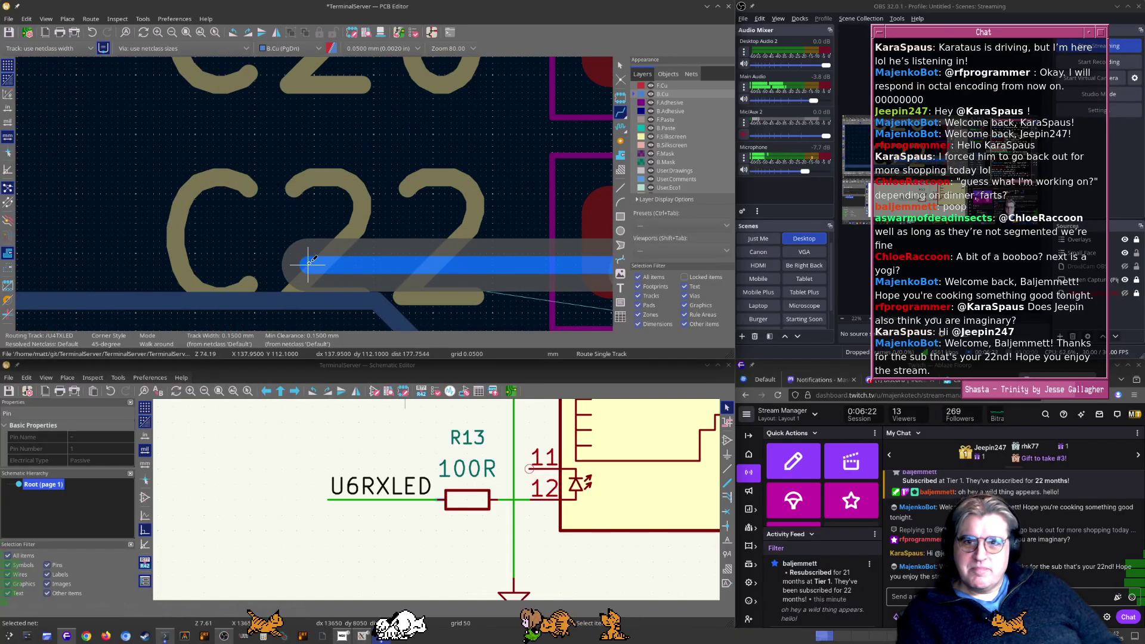
scroll(308, 263, "down", 10)
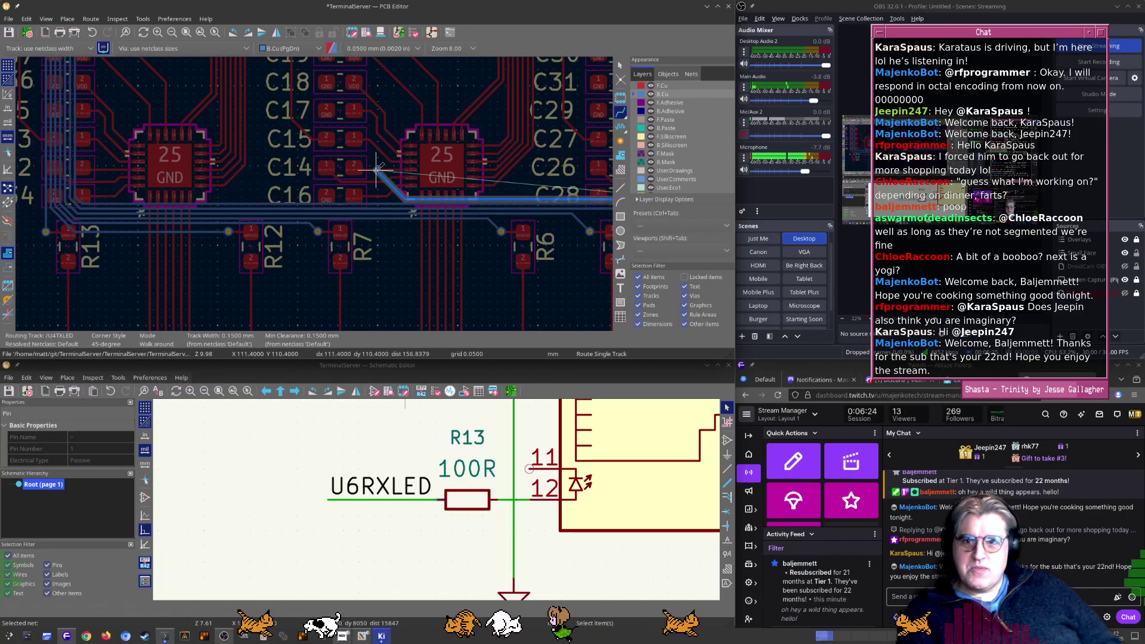
scroll(143, 225, "up", 12)
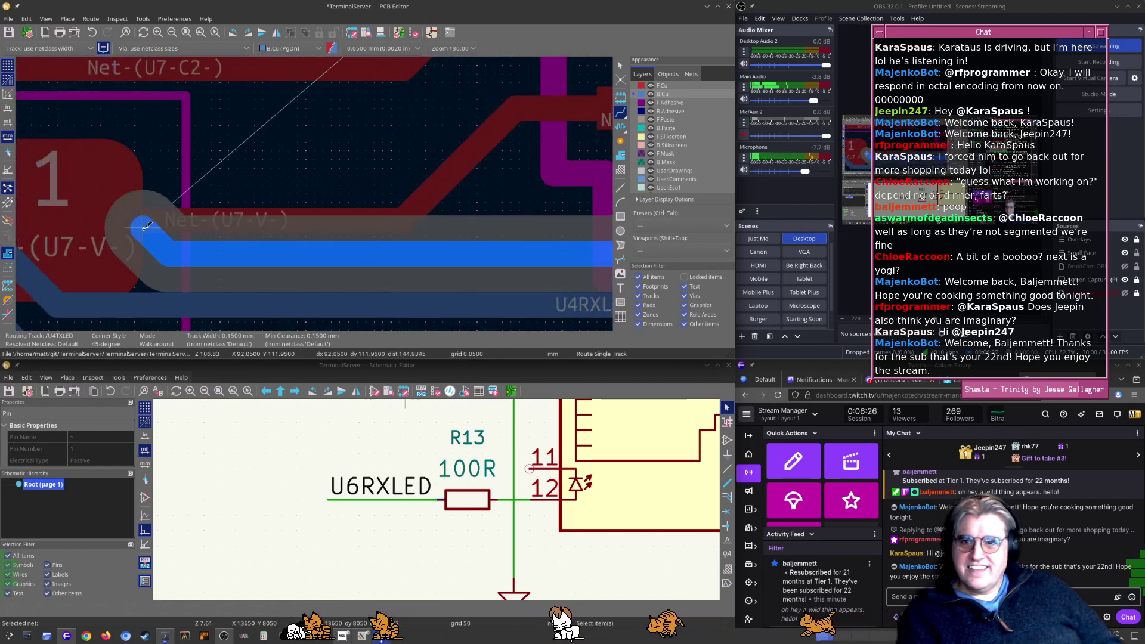
middle_click_drag(41, 246, 246, 213)
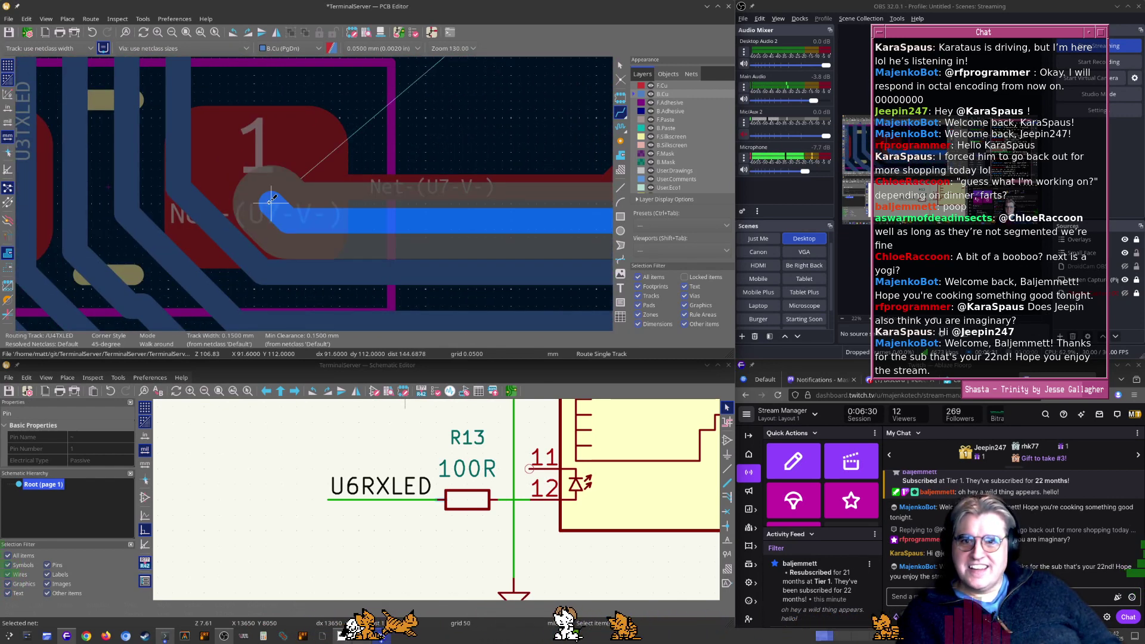
Continue U4TXLED up beside the vertical bundle and along the board's upper edge, ending it level with the neighbouring tracks above U1
scroll(267, 164, "down", 2)
scroll(274, 157, "down", 3)
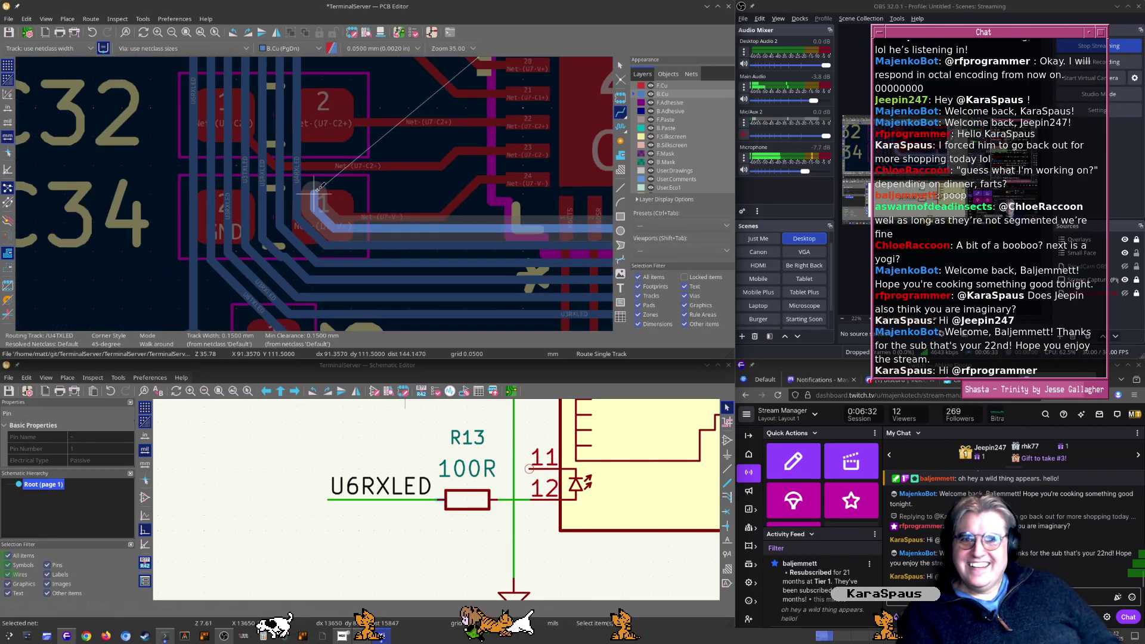
scroll(362, 191, "up", 8, "shift")
scroll(356, 188, "up", 5, "shift")
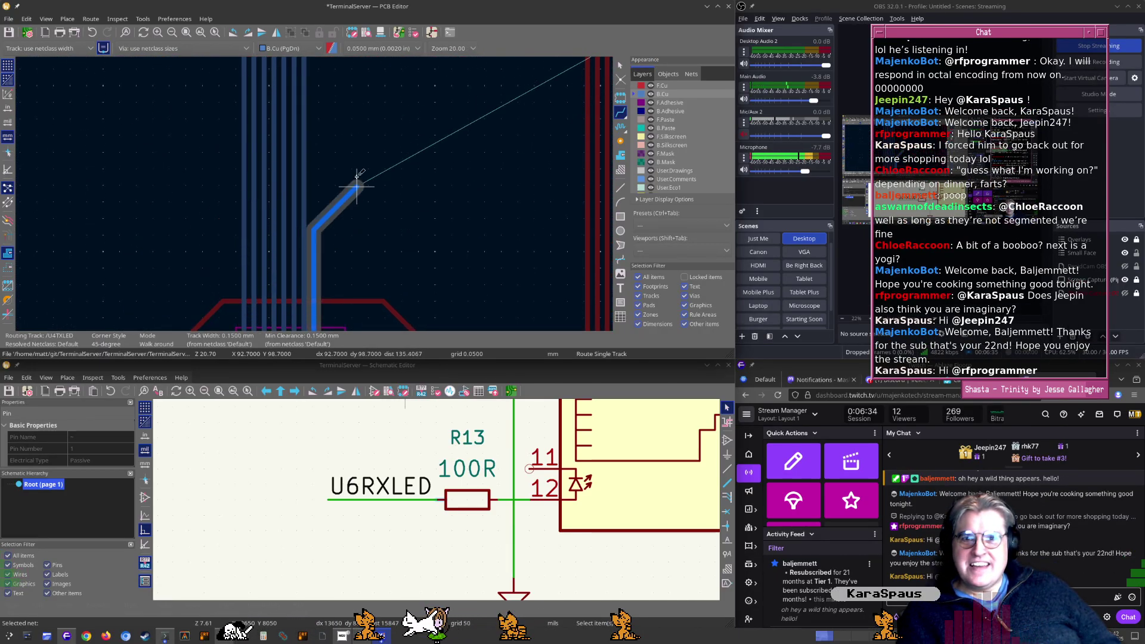
scroll(378, 244, "up", 8, "shift")
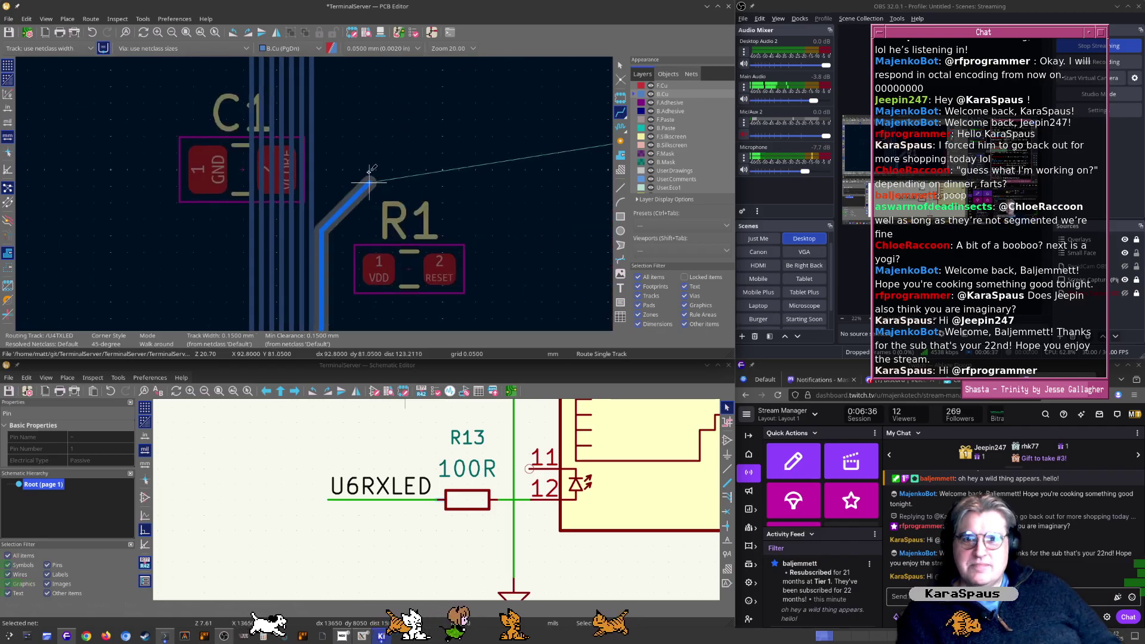
scroll(357, 179, "up", 10, "shift")
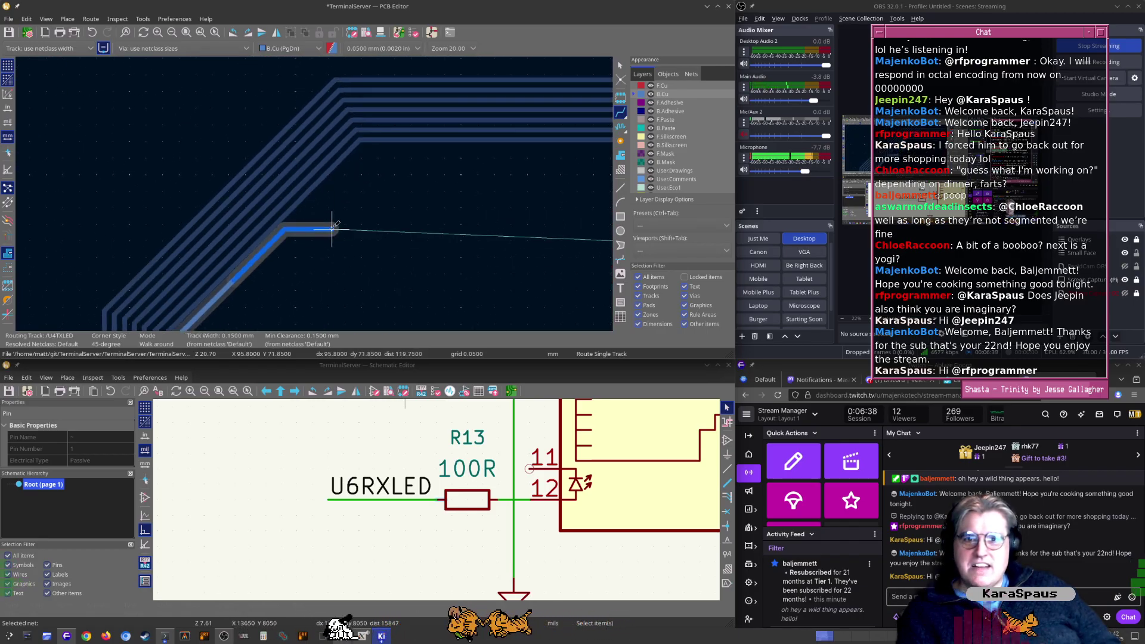
middle_click_drag(513, 190, 268, 177)
scroll(540, 172, "up", 5)
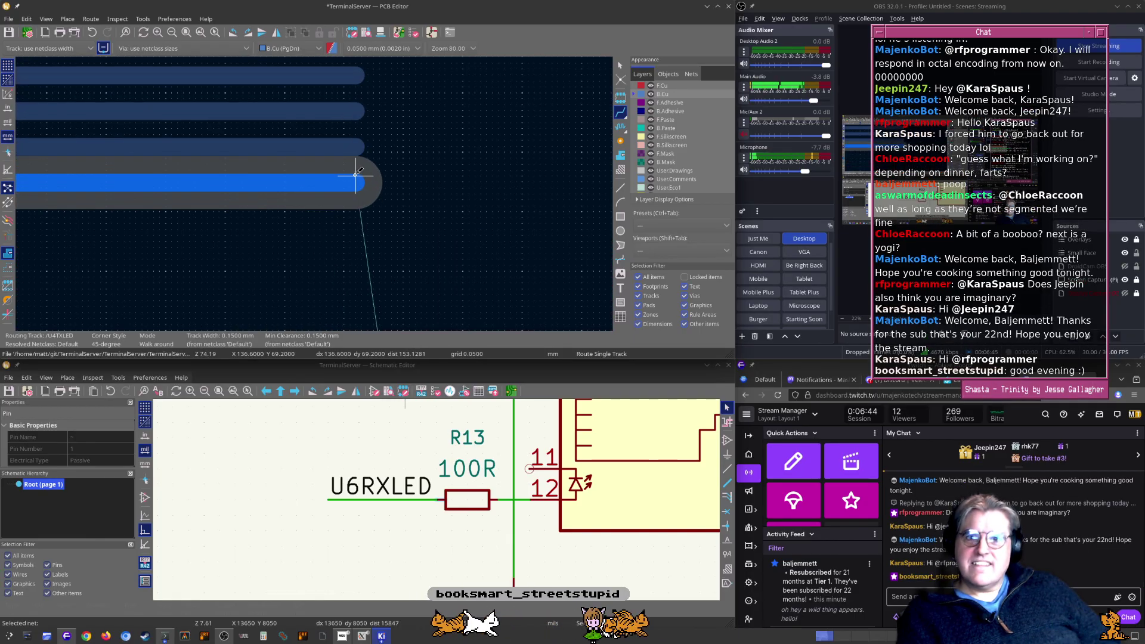
Start the U2RXLED track on B.Cu at the via beside R5 and run it beneath the chip row, just above U4TXLED, towards C34
scroll(356, 173, "down", 8)
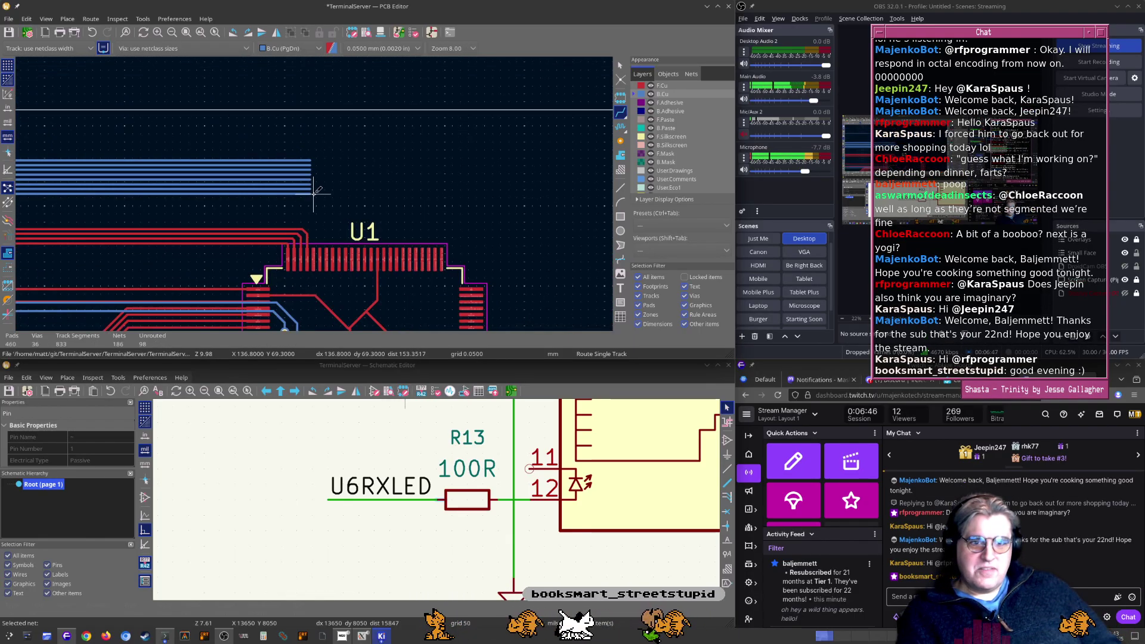
middle_click_drag(313, 220, 304, 174)
middle_click_drag(292, 238, 301, 195)
scroll(322, 205, "down", 1)
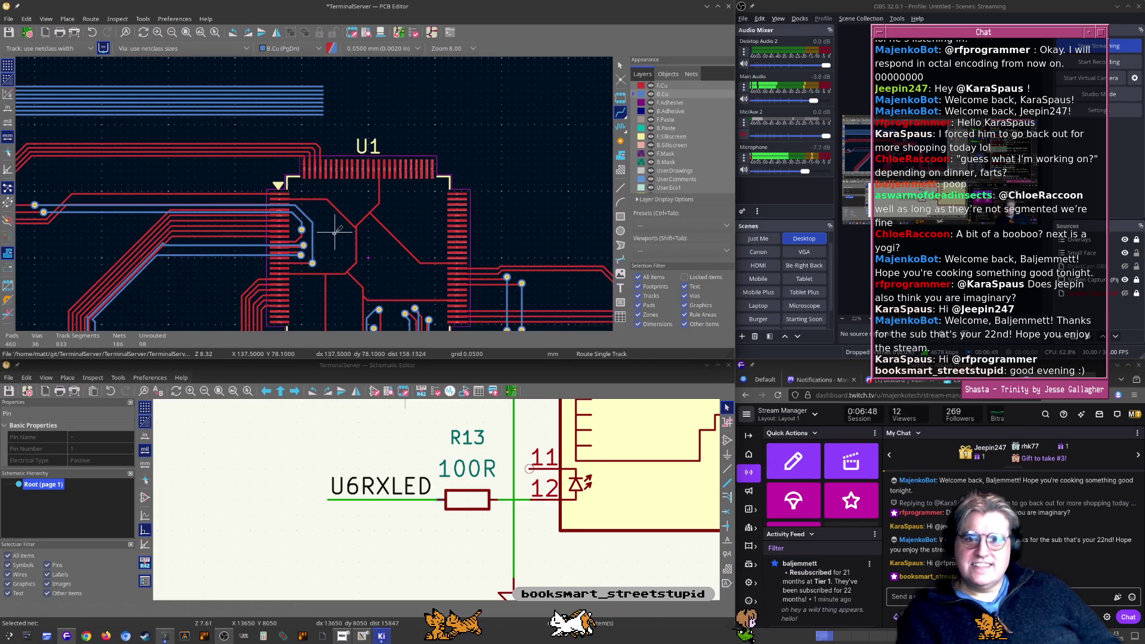
middle_click_drag(300, 261, 348, 140)
scroll(299, 161, "down", 3)
middle_click_drag(366, 216, 356, 117)
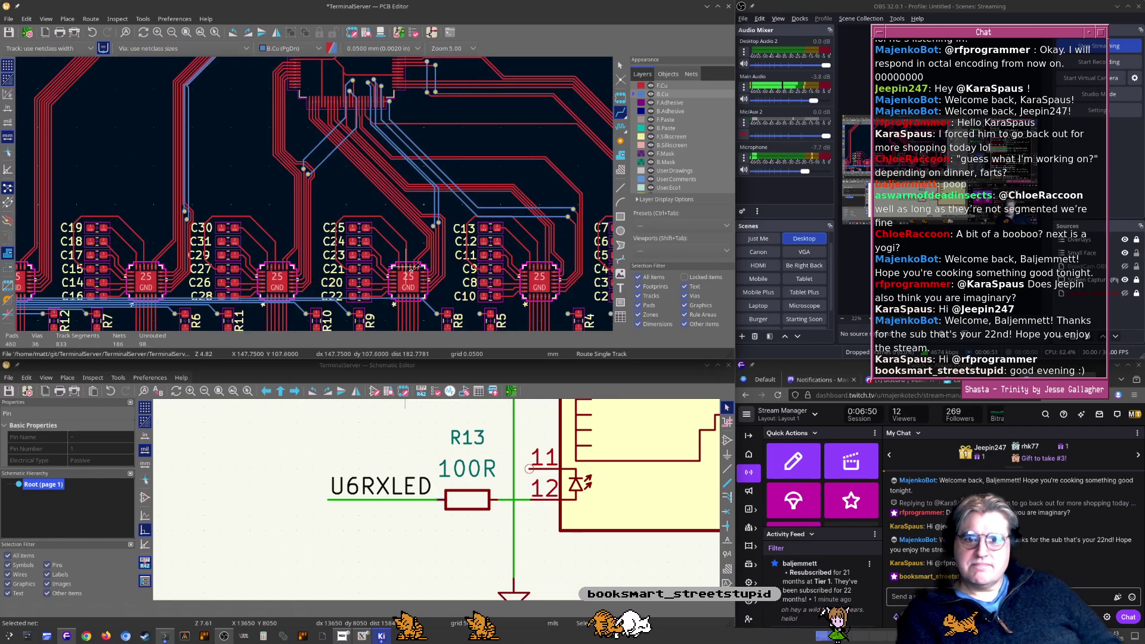
scroll(411, 268, "up", 7)
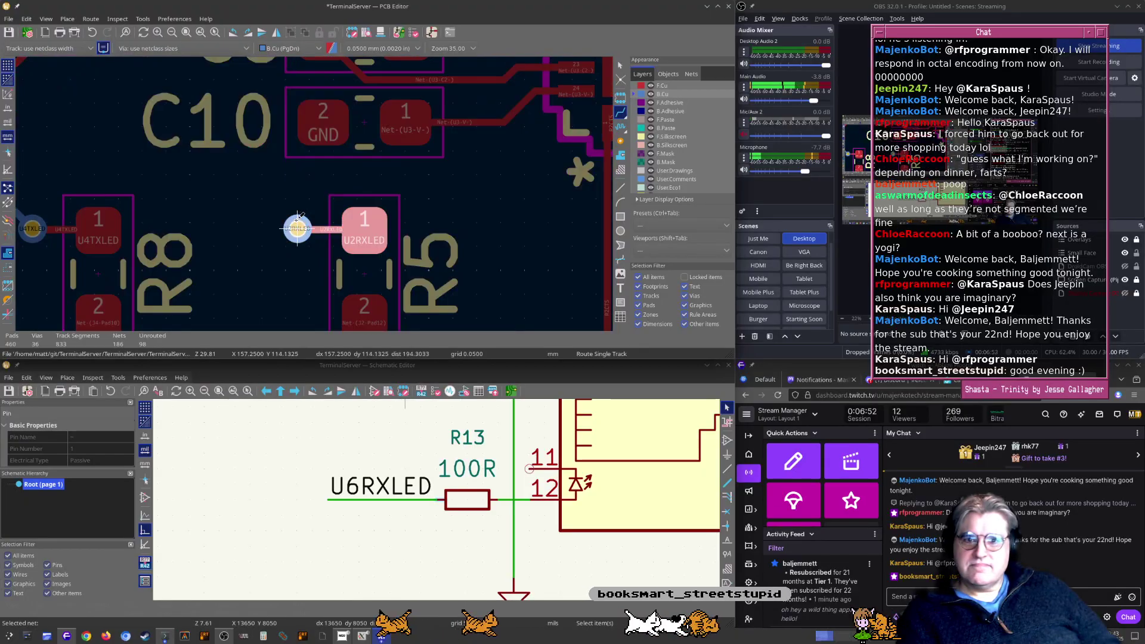
left_click(298, 227)
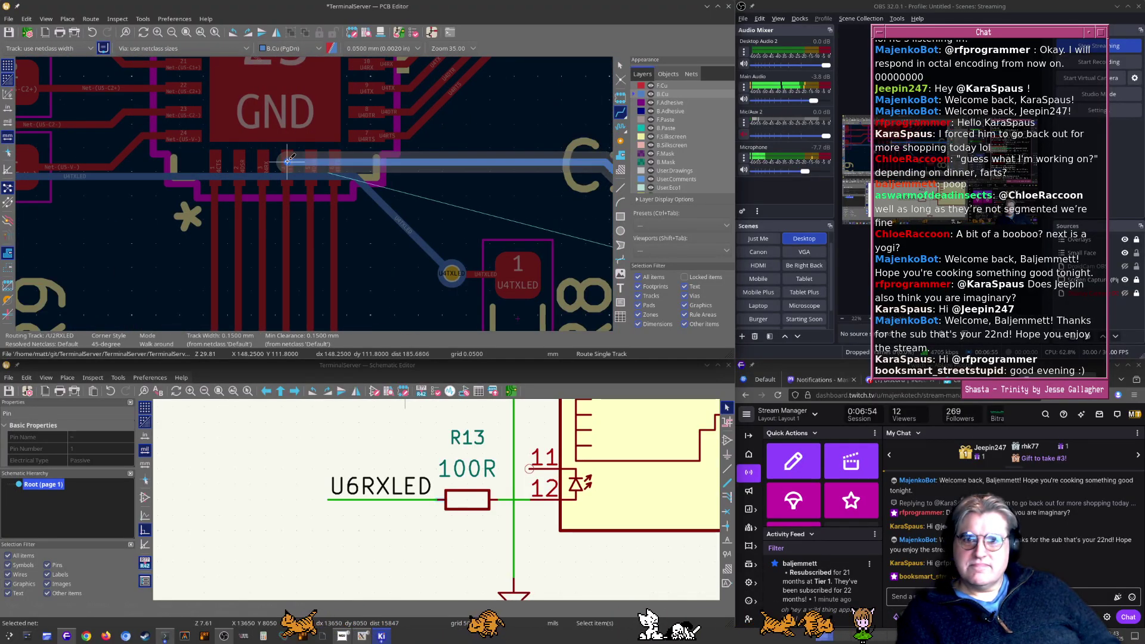
scroll(287, 162, "down", 5)
middle_click_drag(82, 161, 507, 165)
middle_click_drag(45, 160, 381, 158)
middle_click_drag(59, 152, 226, 149)
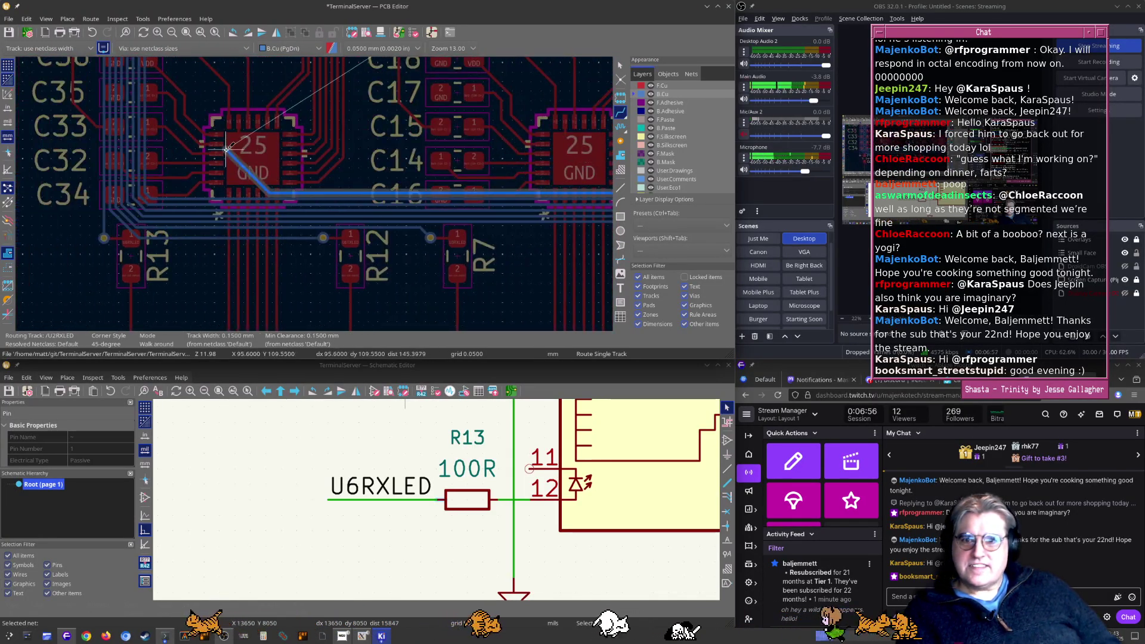
Turn U2RXLED up at C32, run it beside the vertical bundle and along the upper edge, and end it level with its neighbours above U1
scroll(226, 149, "up", 5)
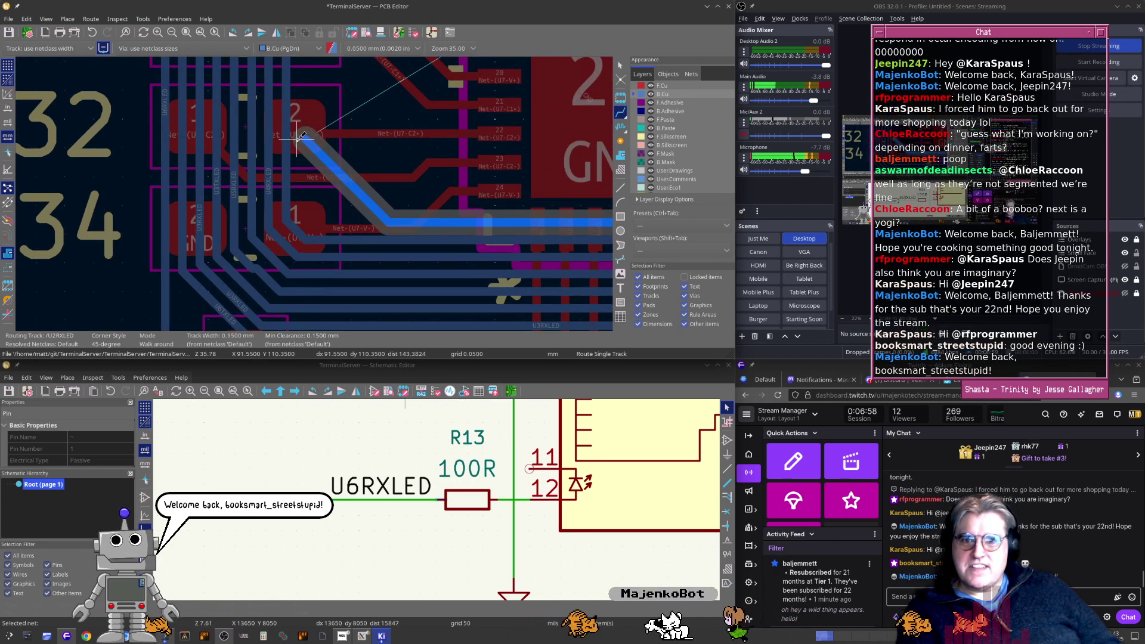
scroll(296, 137, "up", 4)
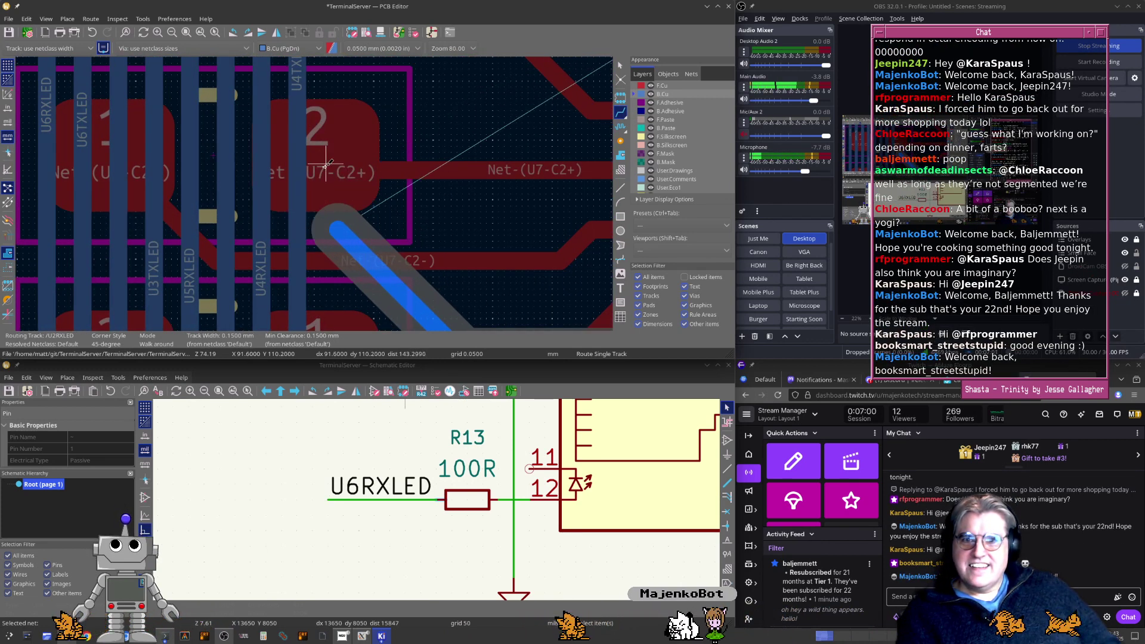
scroll(314, 192, "down", 4)
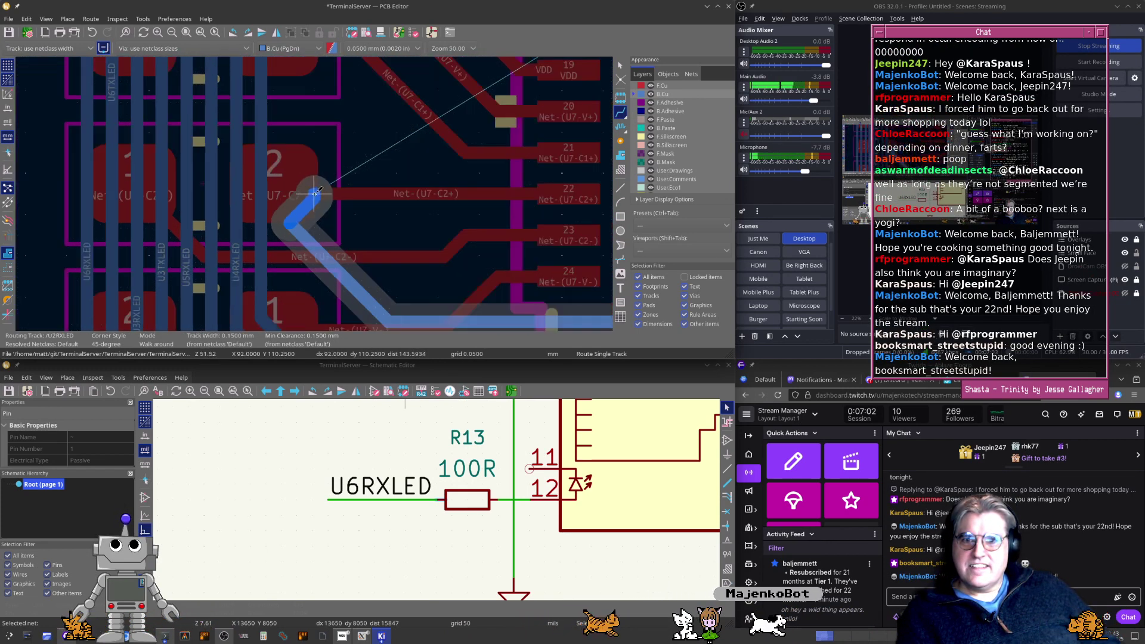
scroll(275, 139, "down", 3)
middle_click_drag(349, 123, 363, 325)
middle_click_drag(357, 89, 339, 223)
middle_click_drag(375, 119, 366, 159)
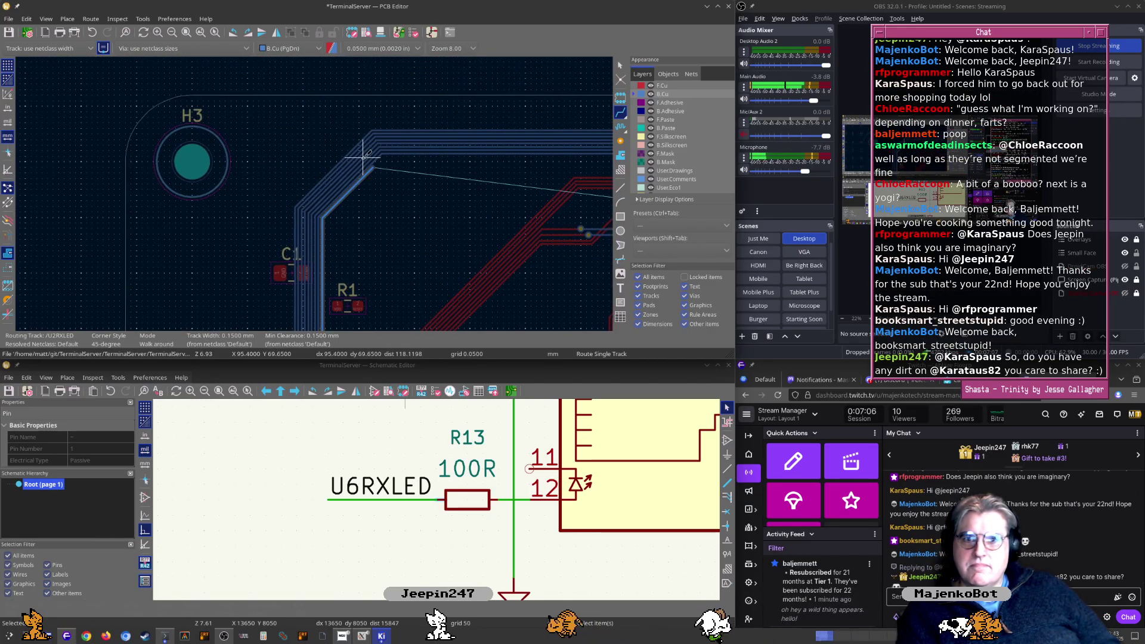
middle_click_drag(547, 141, 270, 137)
scroll(501, 156, "up", 10)
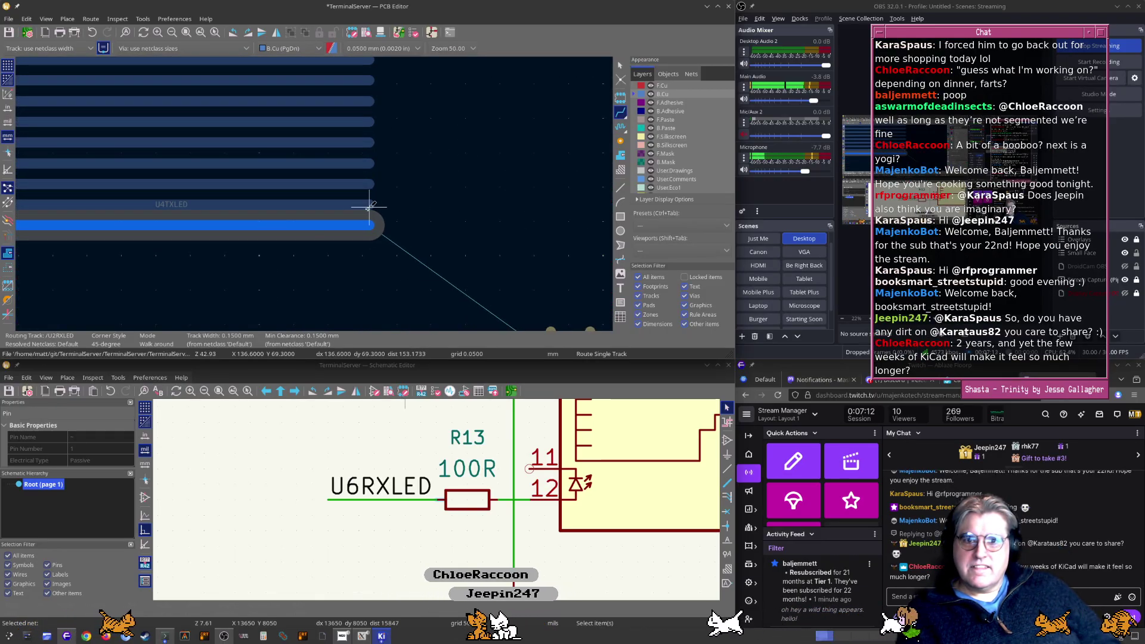
Drag the short diagonal of U4TXLED at C34 pad 1 outward so it runs parallel beside U2RXLED's diagonal
scroll(369, 207, "down", 12)
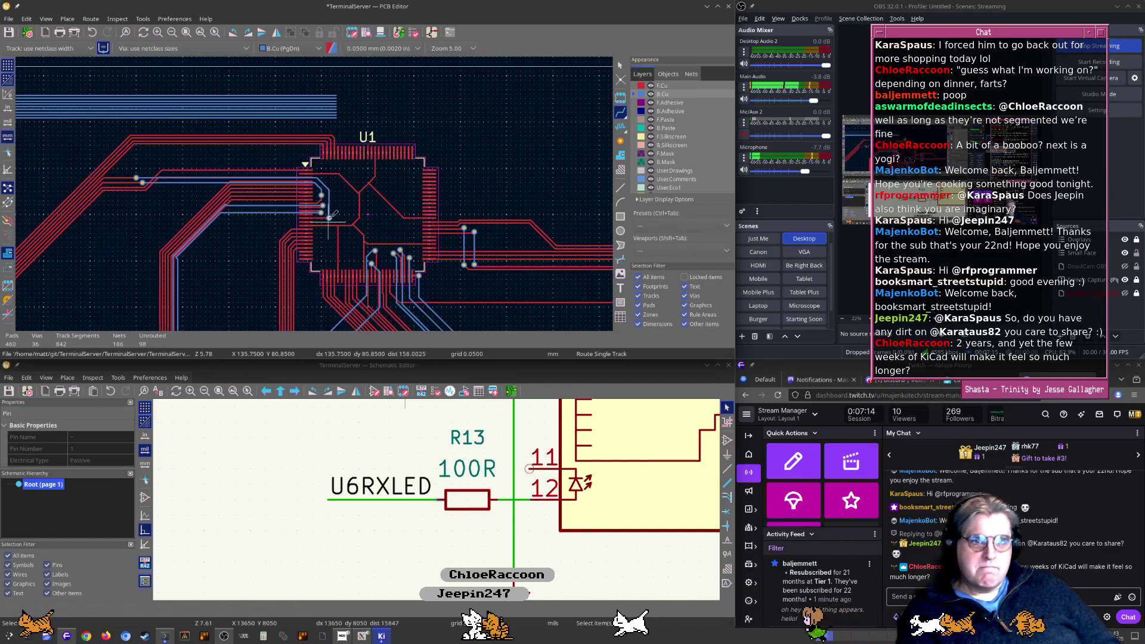
middle_click_drag(329, 220, 345, 170)
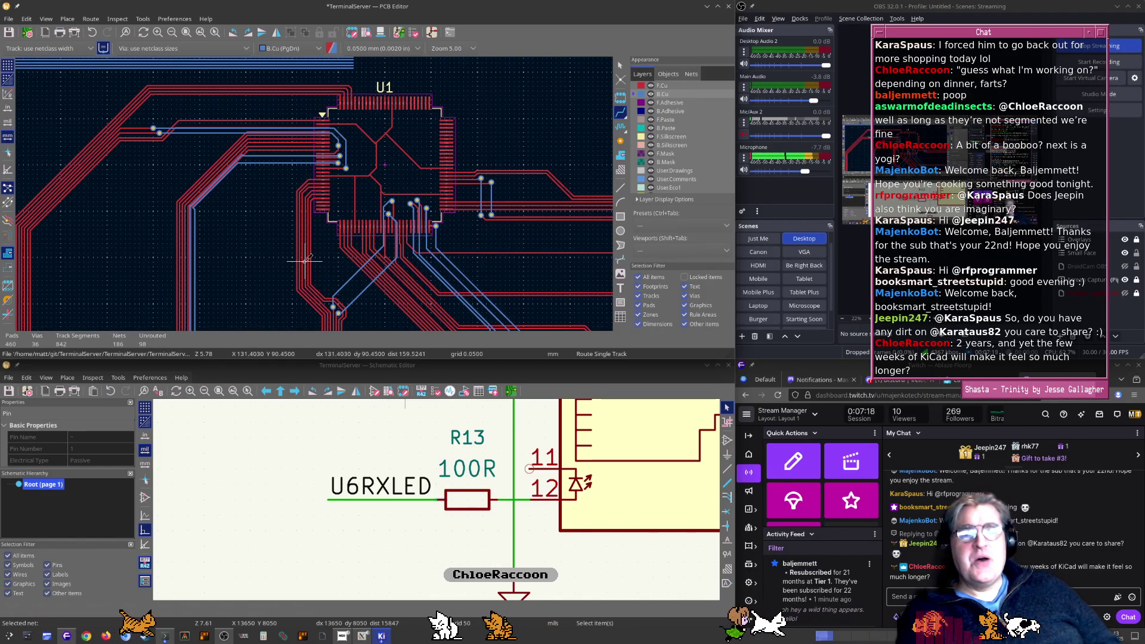
middle_click_drag(222, 329, 337, 177)
scroll(336, 177, "up", 10)
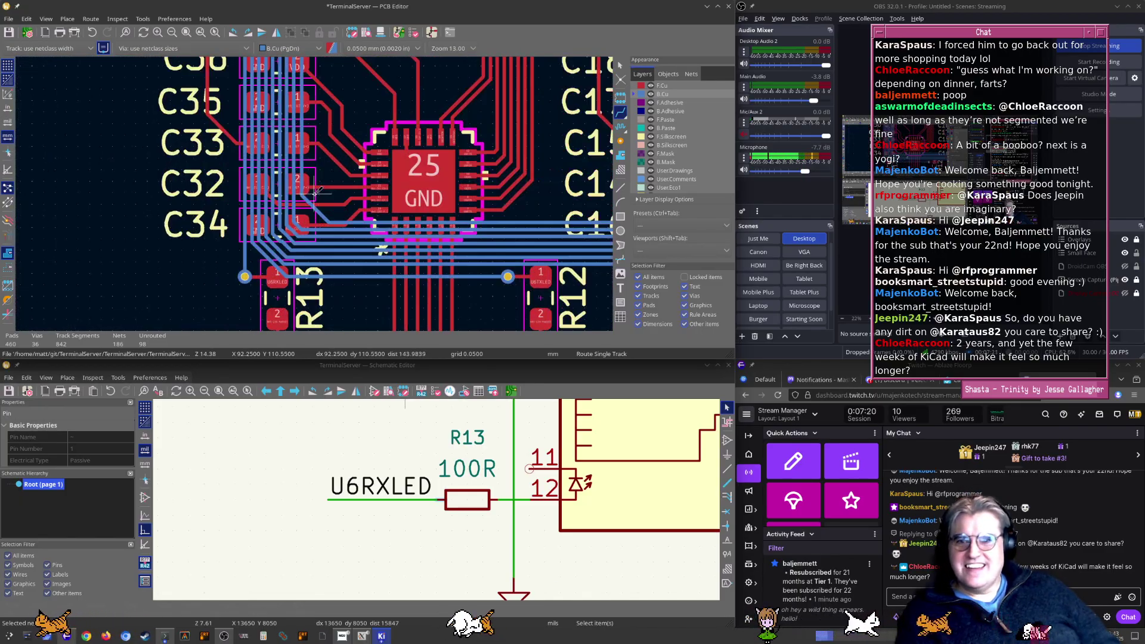
left_click(322, 198)
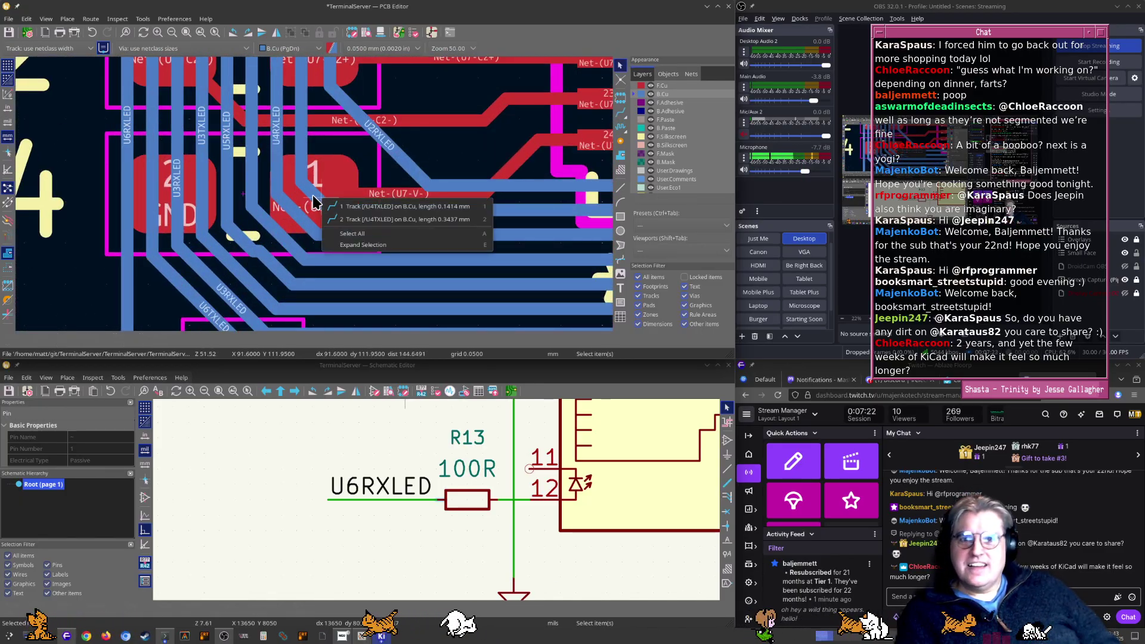
left_click(337, 204)
left_click(319, 202)
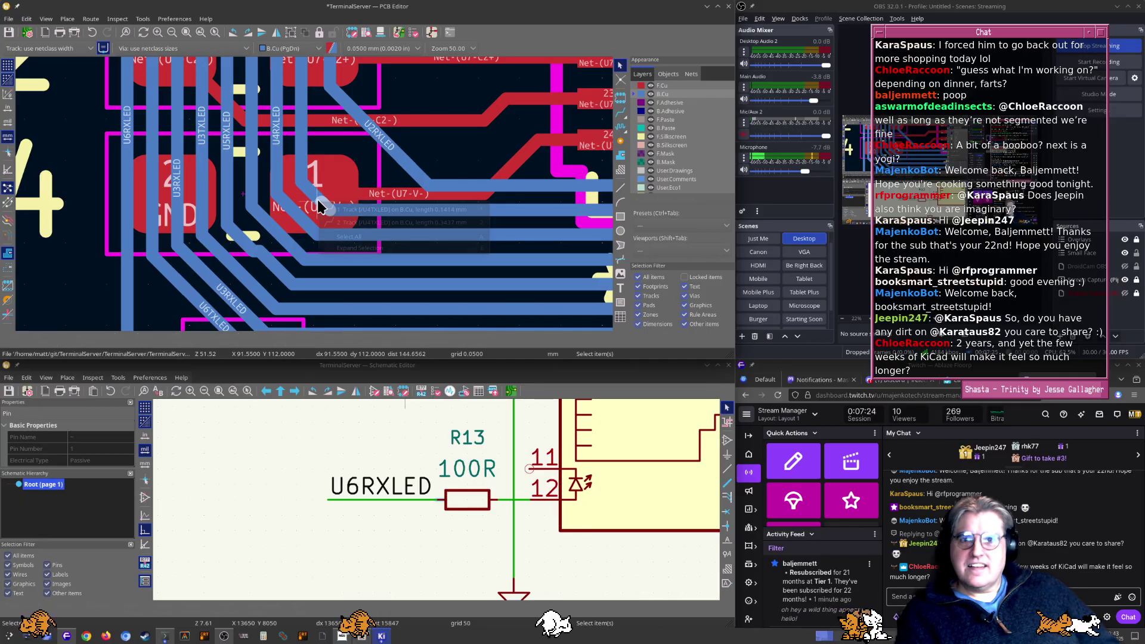
left_click(344, 223)
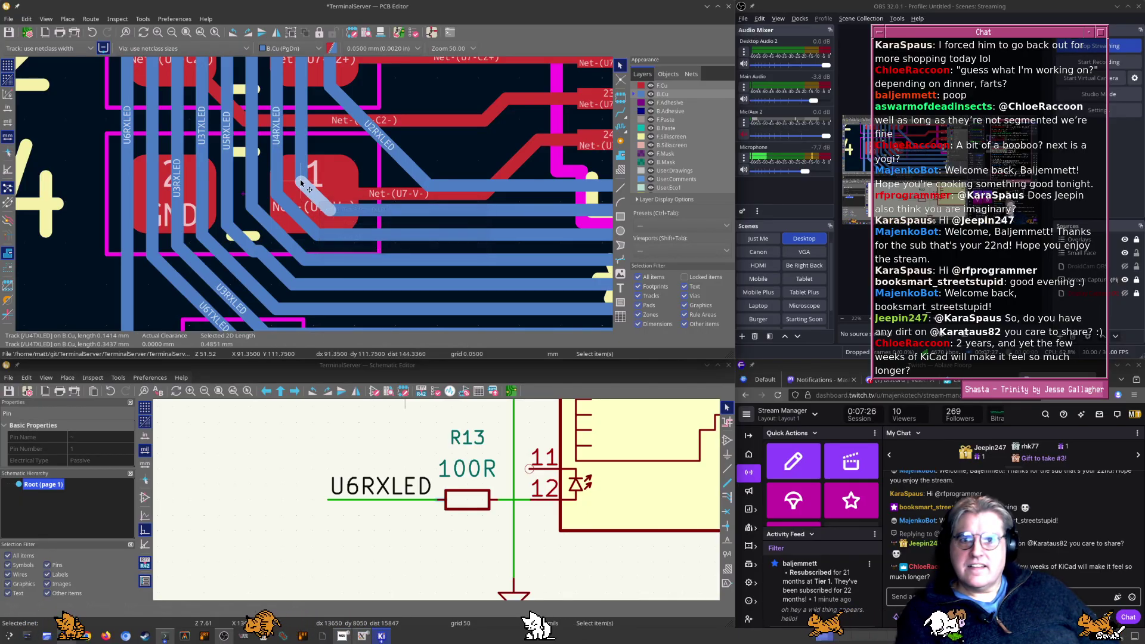
left_click_drag(320, 201, 369, 163)
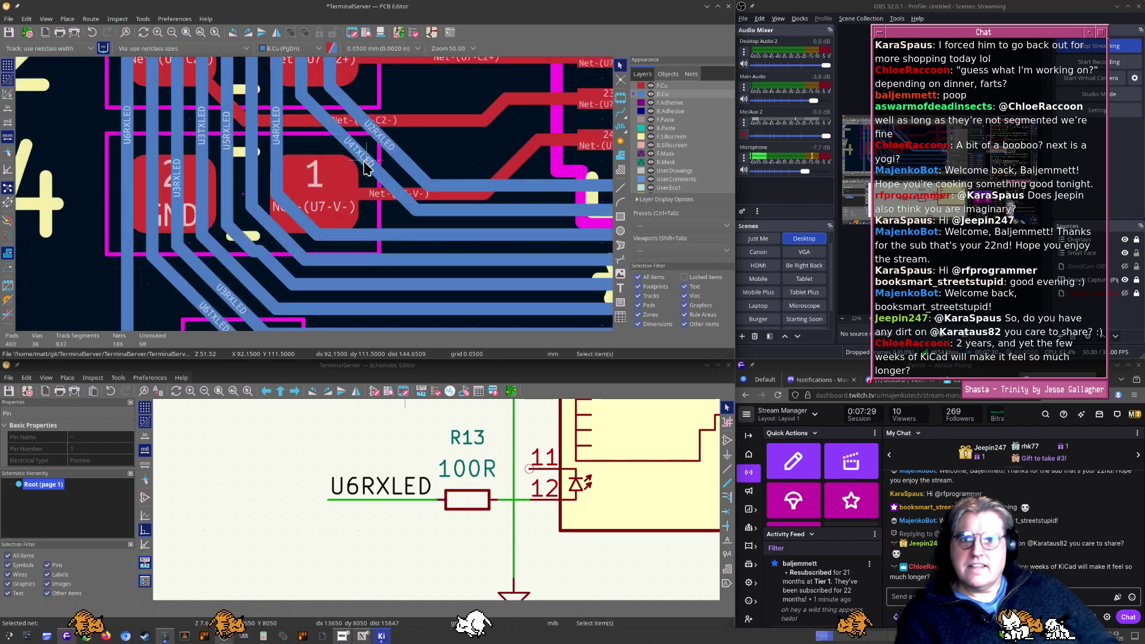
Drag U4RXLED's diagonal at C34 pad 1 outward so it runs parallel beside U4TXLED's diagonal
left_click(303, 220)
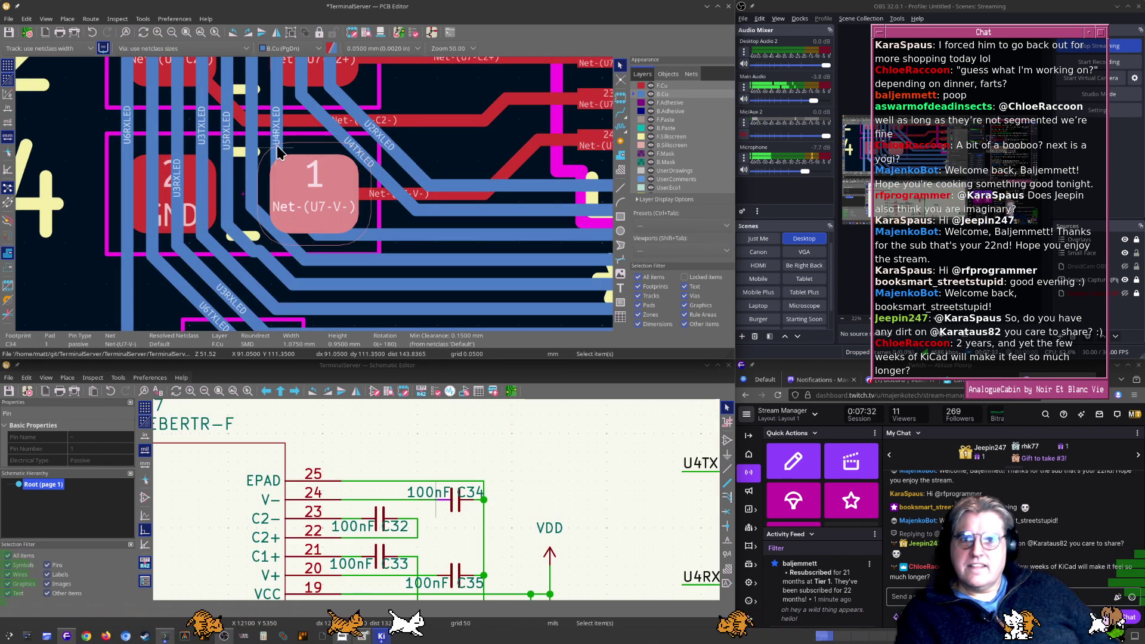
left_click(293, 210)
left_click(296, 218)
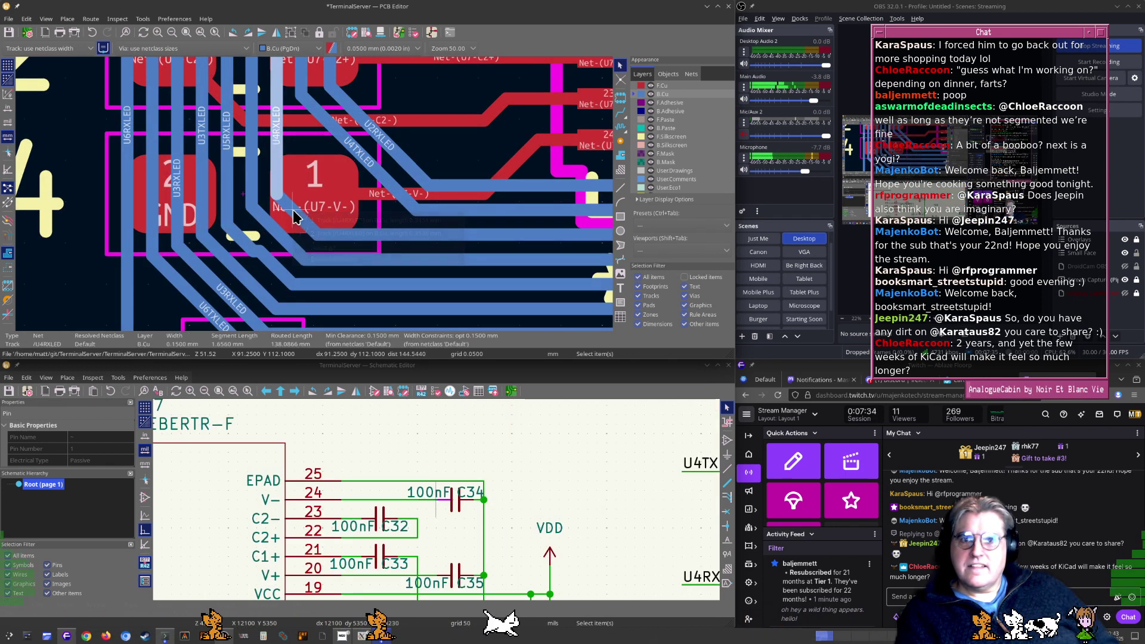
left_click(294, 214)
left_click(318, 220)
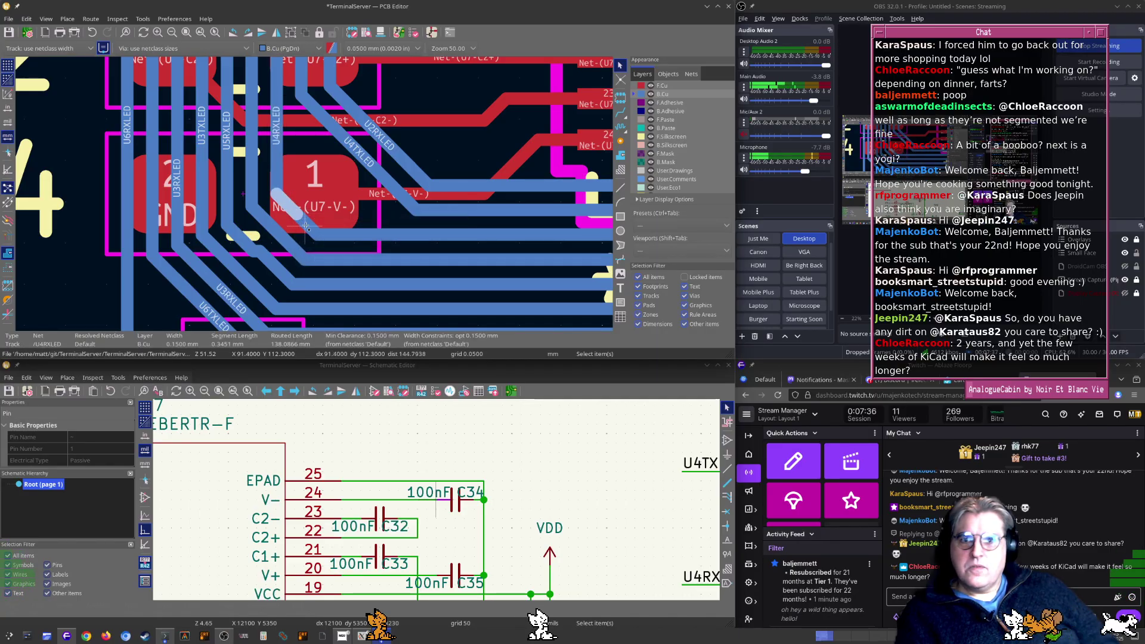
left_click_drag(302, 220, 334, 203)
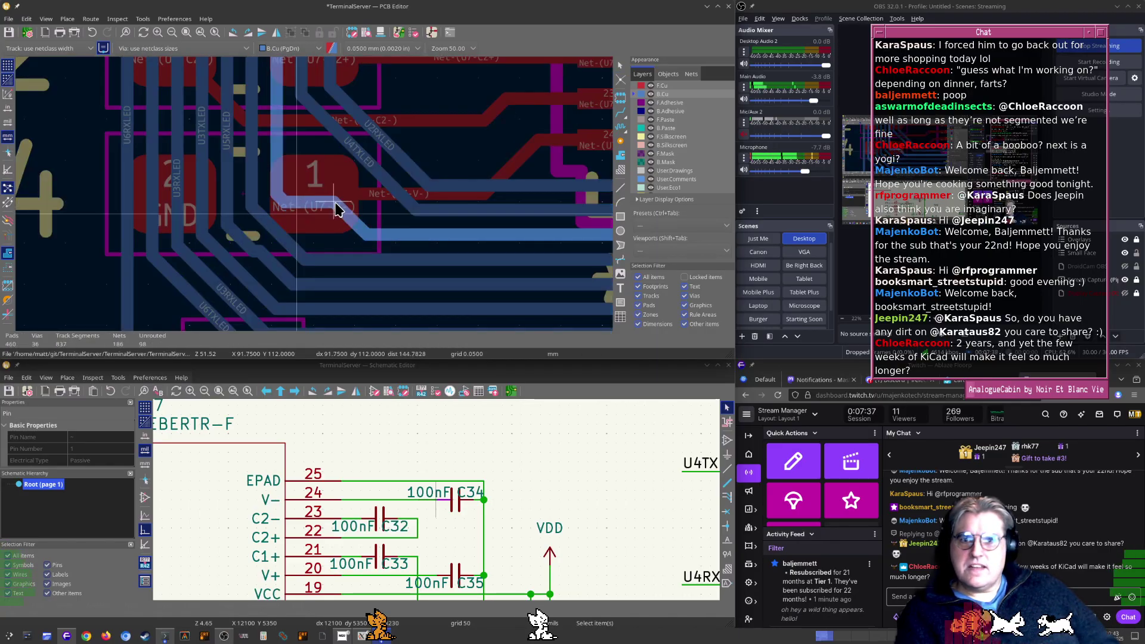
left_click(312, 226)
scroll(314, 215, "up", 5)
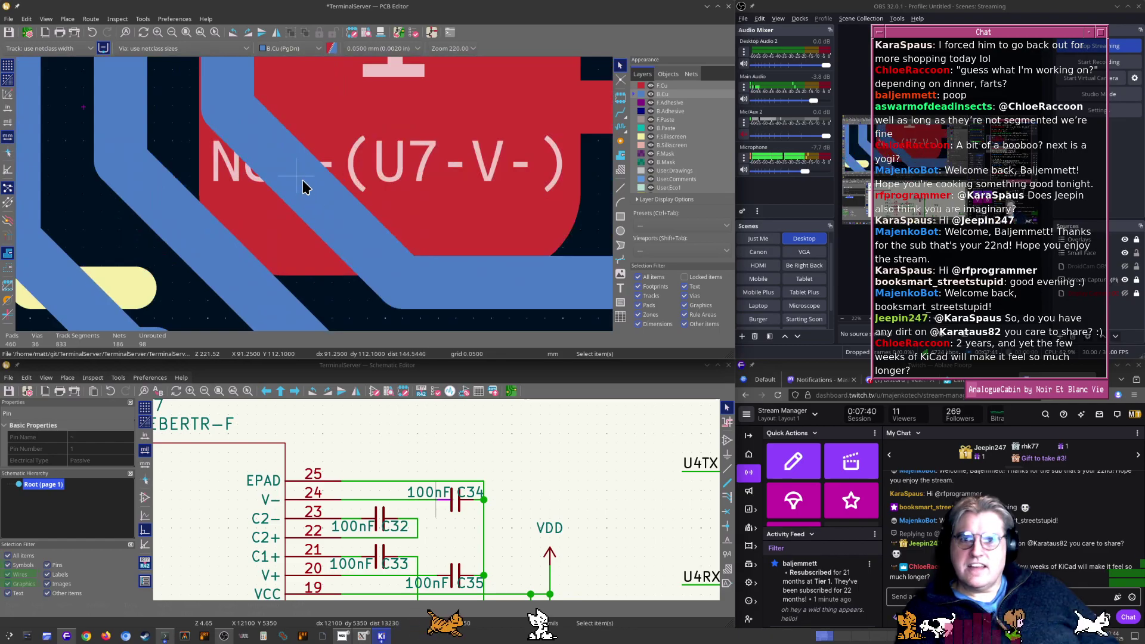
left_click(302, 182)
key("d")
scroll(365, 162, "down", 3)
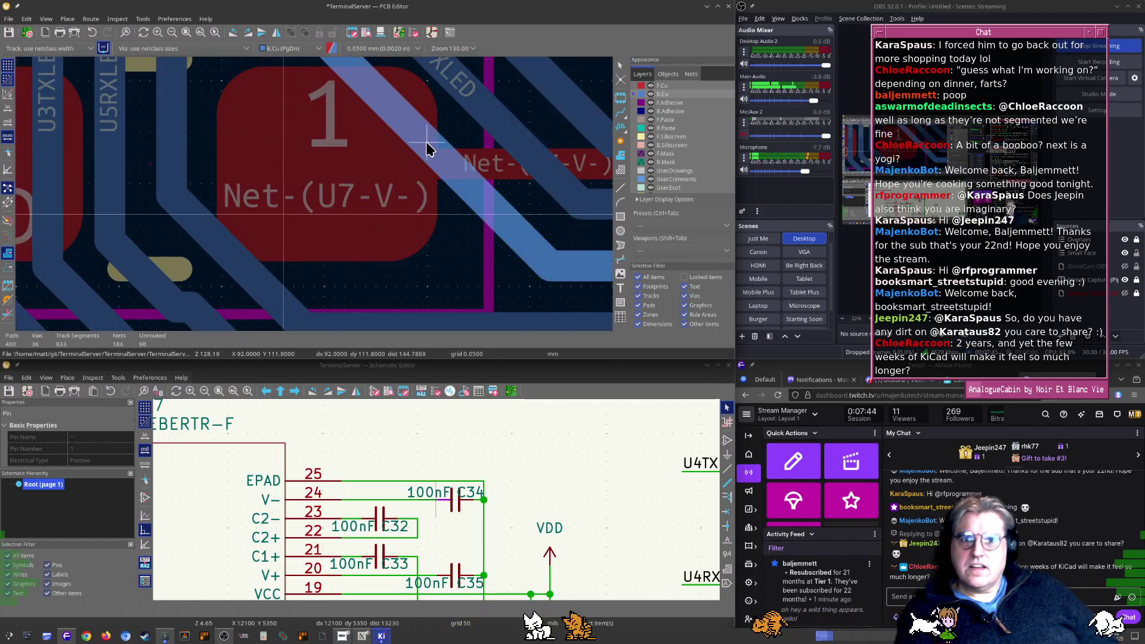
key("Escape")
Drag U5TXLED's diagonal at C34 across pad 1 so it runs parallel beside U4RXLED's diagonal
left_click(226, 260)
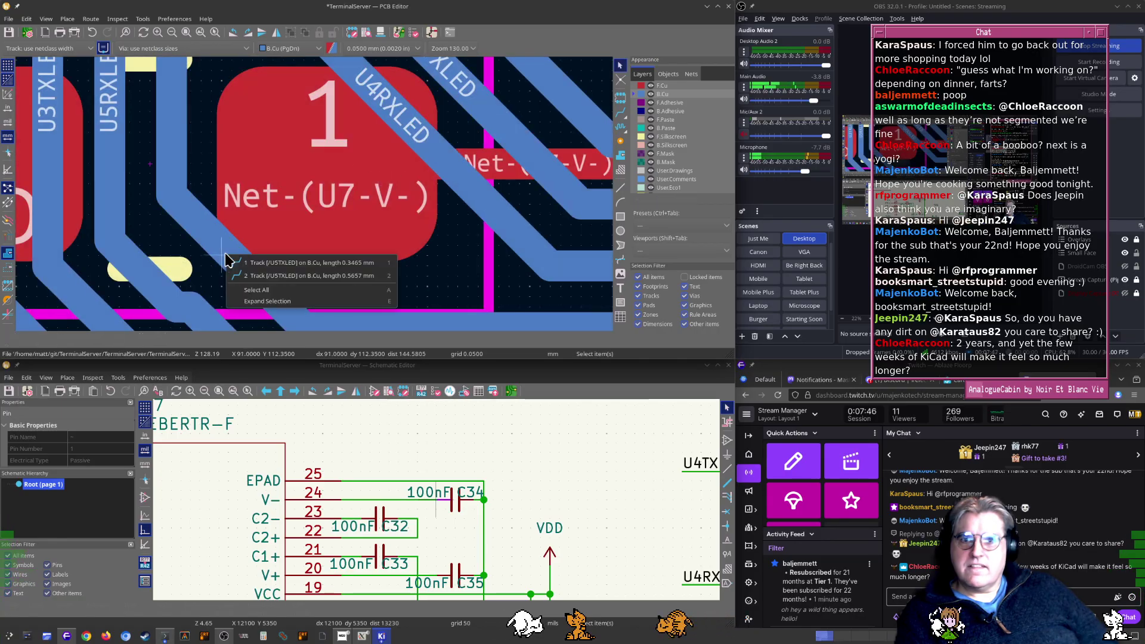
left_click(251, 264)
left_click_drag(251, 272, 365, 182)
left_click(254, 280)
Drag U5RXLED's kinked diagonal below C34 outward so it runs parallel beside U5TXLED's diagonal
scroll(352, 187, "down", 1)
middle_click_drag(351, 186, 311, 198)
middle_click_drag(315, 200, 415, 172)
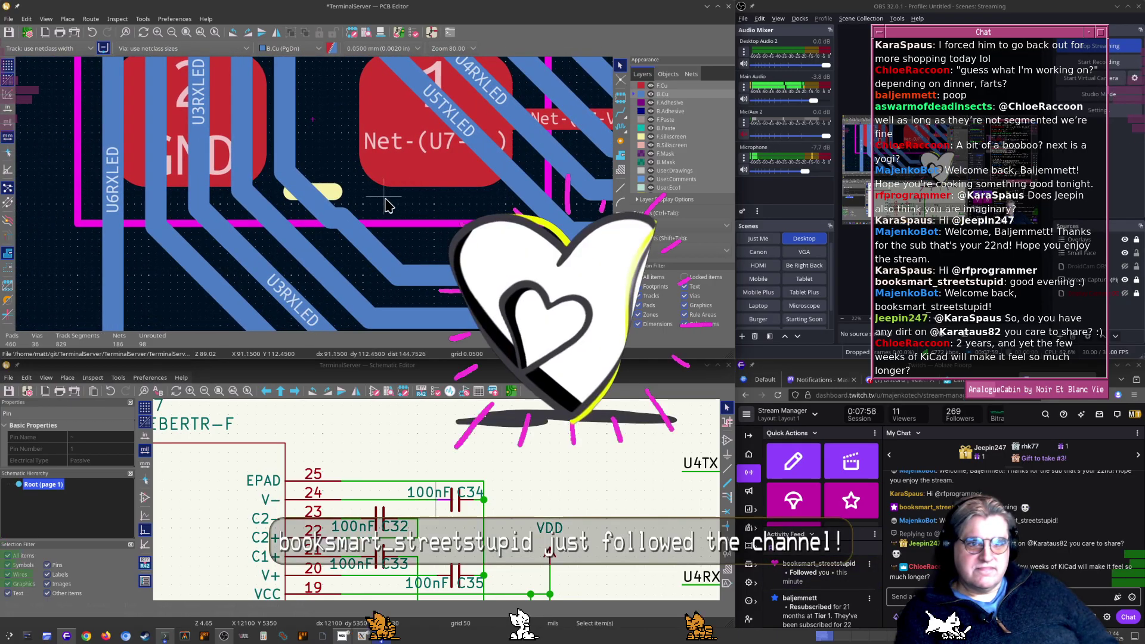
scroll(387, 203, "up", 1)
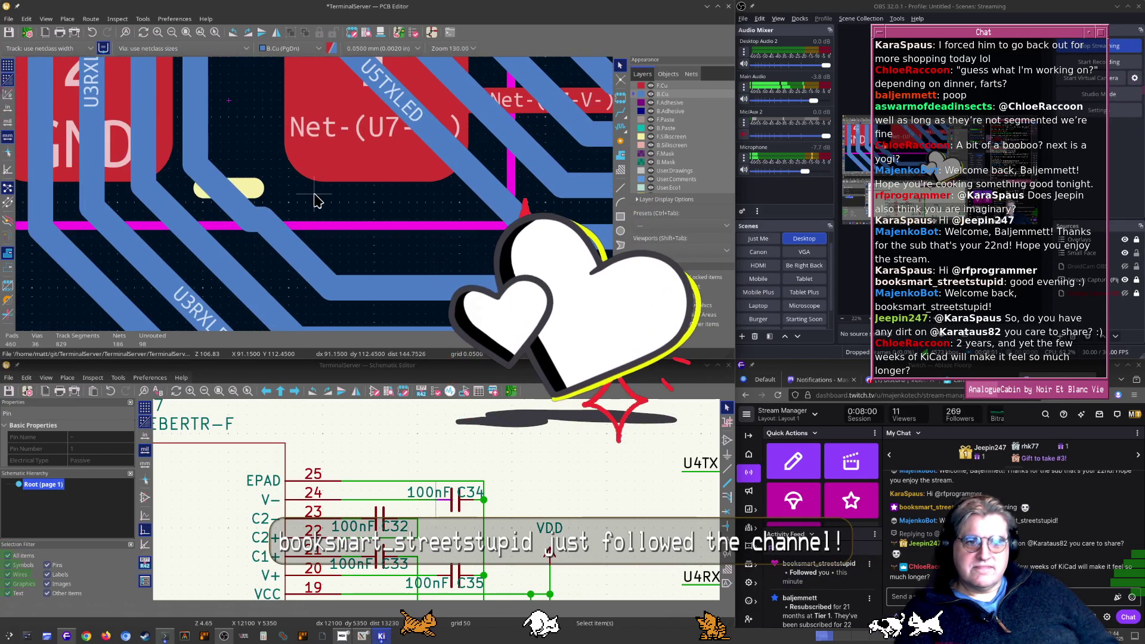
scroll(357, 185, "up", 1)
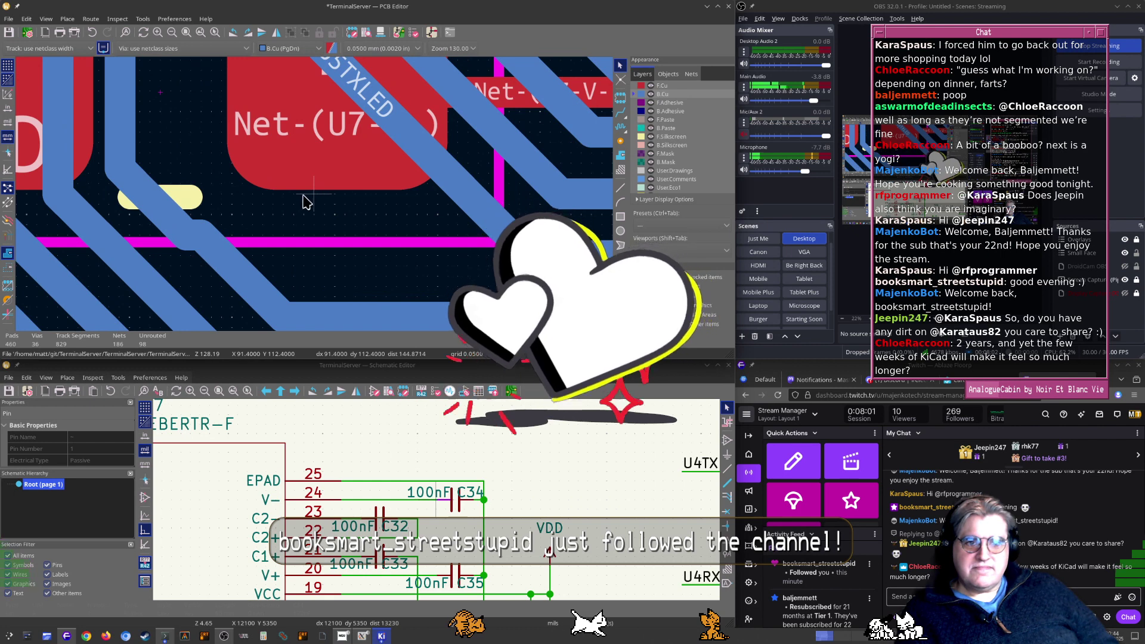
left_click(162, 207)
left_click_drag(162, 207, 330, 179)
left_click(191, 225)
Straighten U3TXLED's kinked diagonal below C34 and drag it outward so it runs parallel beside U5RXLED's diagonal
middle_click_drag(228, 223, 320, 167)
left_click(260, 250)
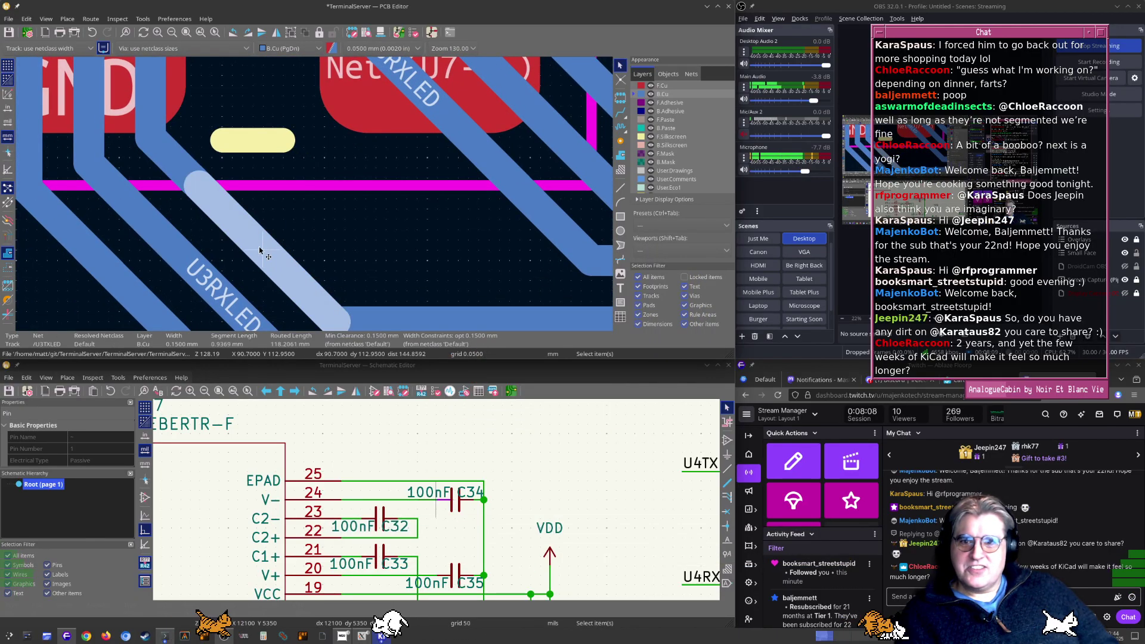
left_click(172, 168)
left_click(227, 221)
left_click_drag(227, 221, 234, 219)
left_click(233, 219)
left_click(169, 164)
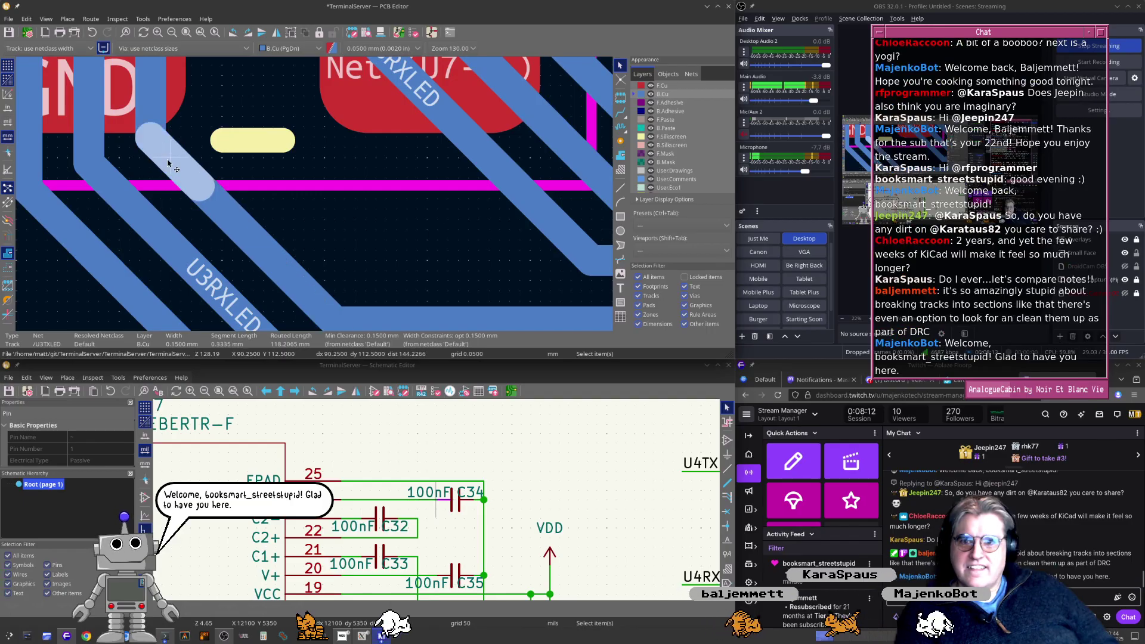
left_click_drag(171, 163, 173, 162)
left_click(250, 233)
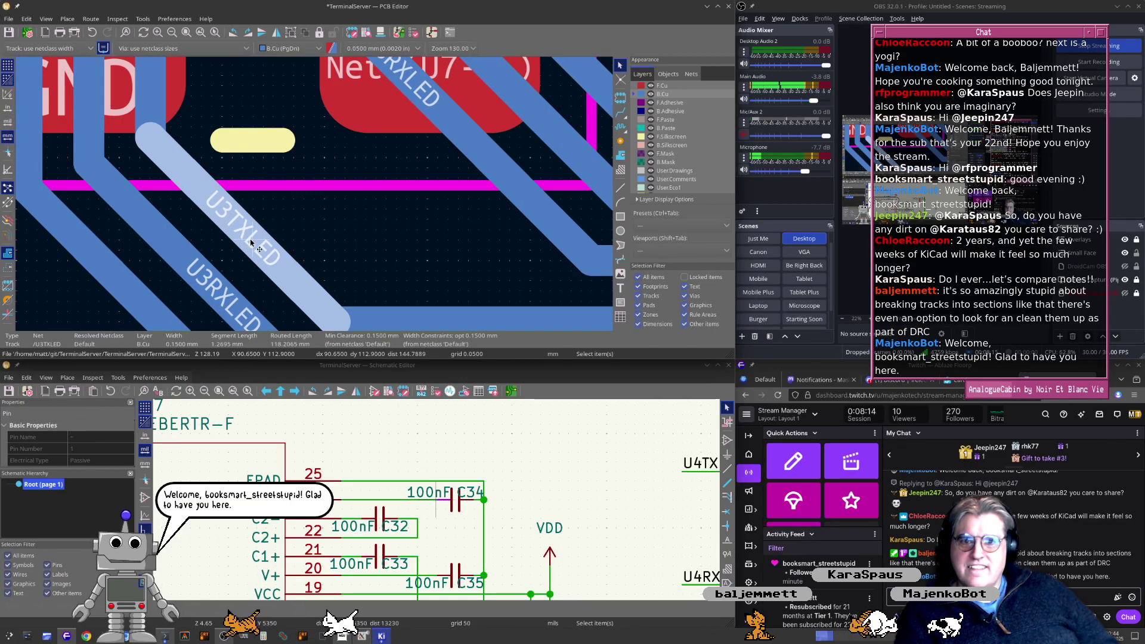
key("Delete")
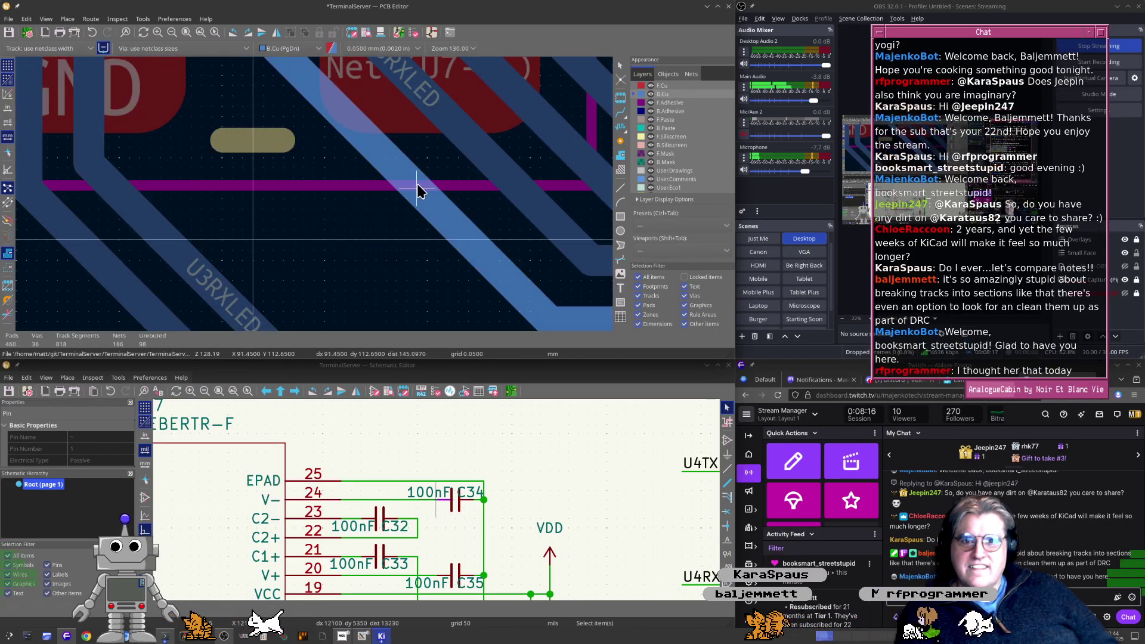
mouse_move(417, 183)
left_mouse_down()
mouse_move(464, 180)
mouse_move(416, 157)
mouse_move(409, 173)
left_mouse_up()
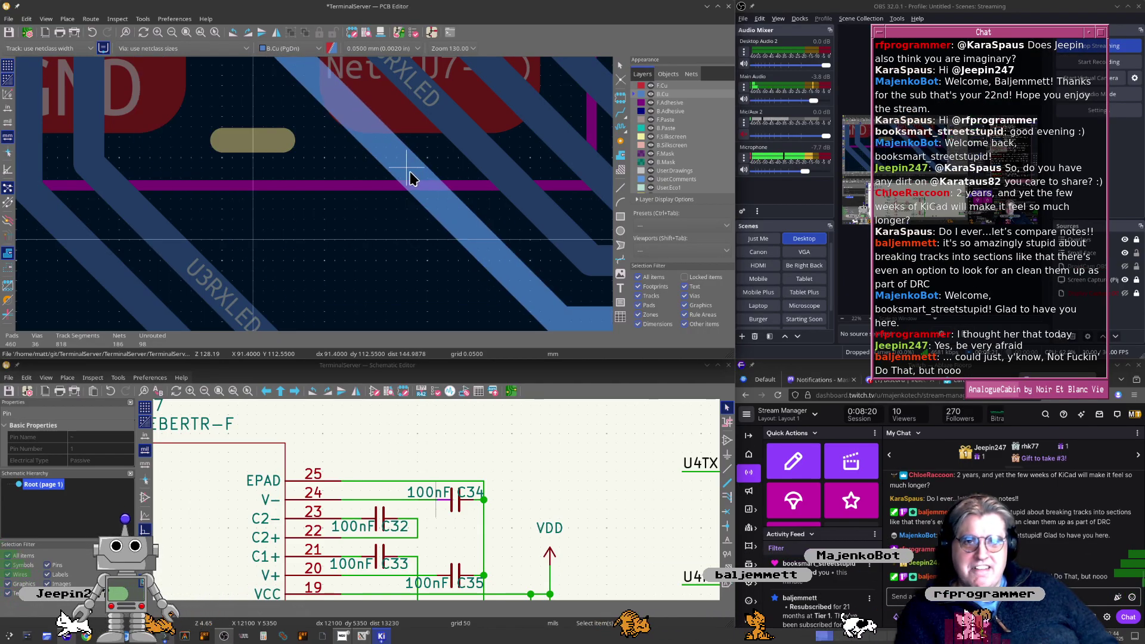
left_click(410, 173)
Drag U3RXLED's diagonal below C34 outward so it runs parallel beside U3TXLED's diagonal
middle_click_drag(299, 220, 321, 166)
left_click(247, 244)
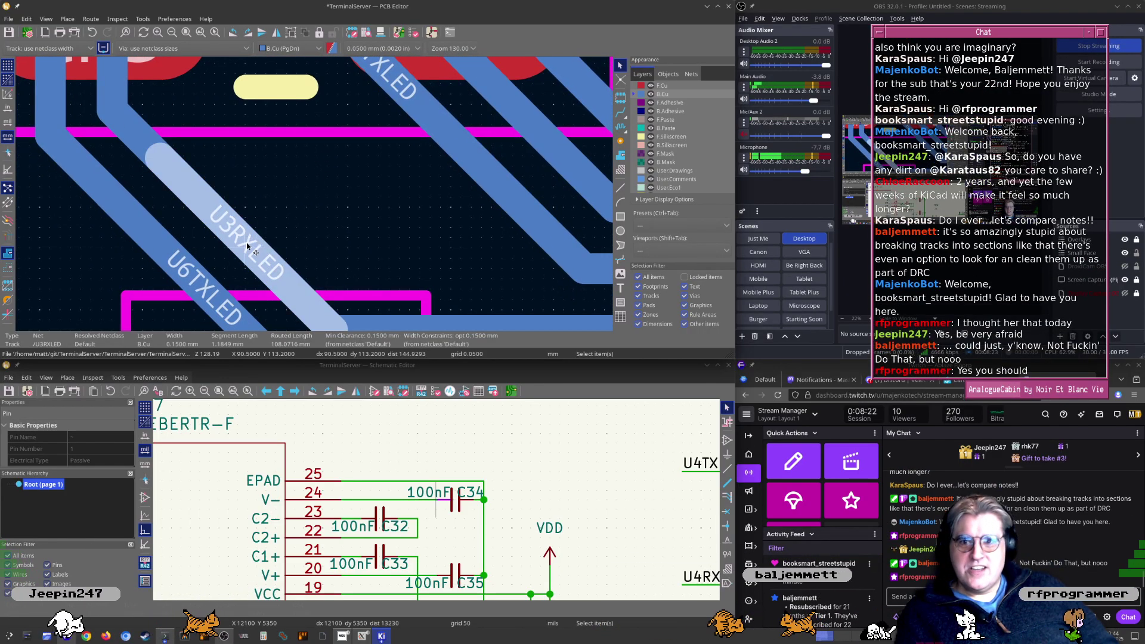
left_click_drag(247, 244, 357, 125)
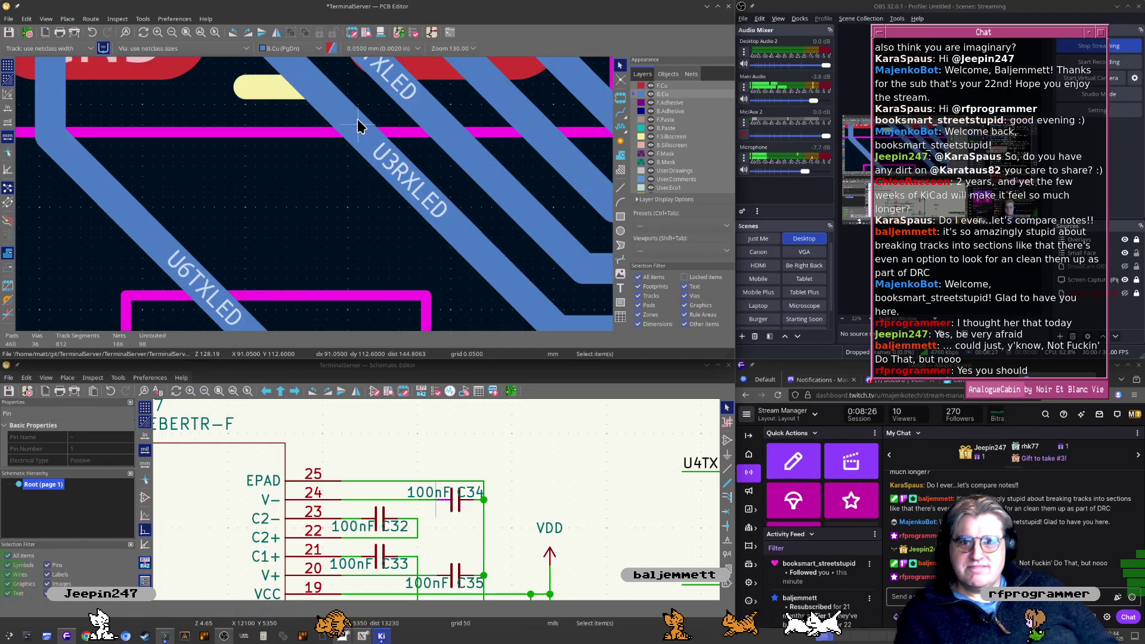
Drag U6TXLED's diagonal above R13 outward so it runs parallel beside U3RXLED's diagonal
middle_click_drag(266, 179, 322, 127)
left_click(251, 227)
left_click_drag(251, 226, 410, 141)
Drag the short vertical jog of U6TXLED beside R13 pad 1 so the diagonal runs straight into its horizontal track
scroll(410, 146, "down", 3)
scroll(376, 238, "up", 3)
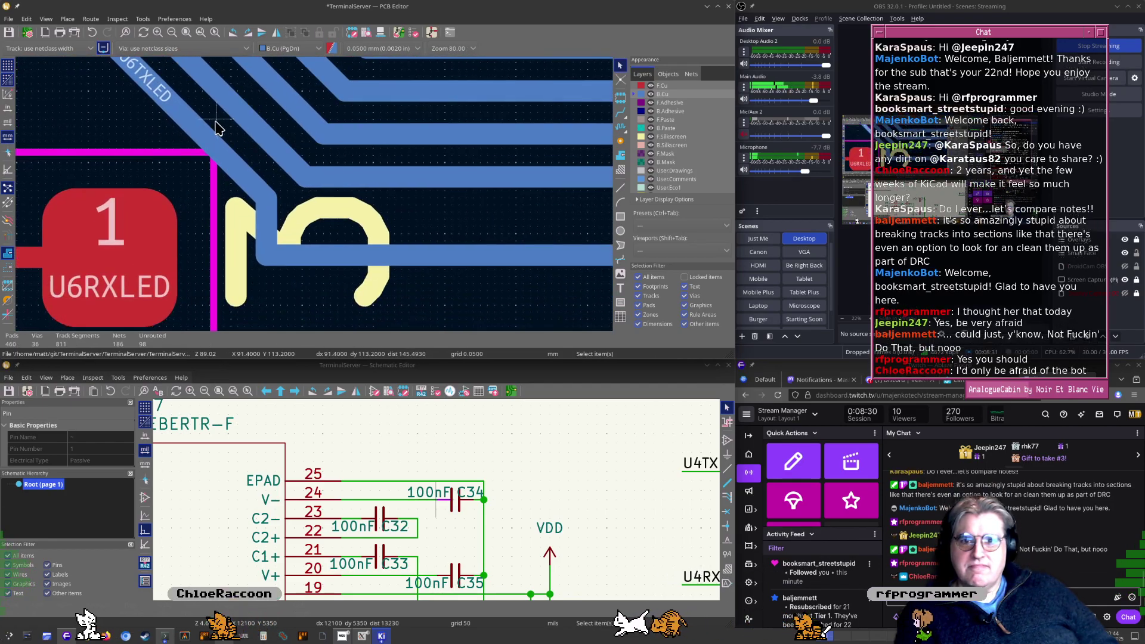
scroll(333, 227, "down", 3)
scroll(358, 266, "up", 3)
left_click(341, 207)
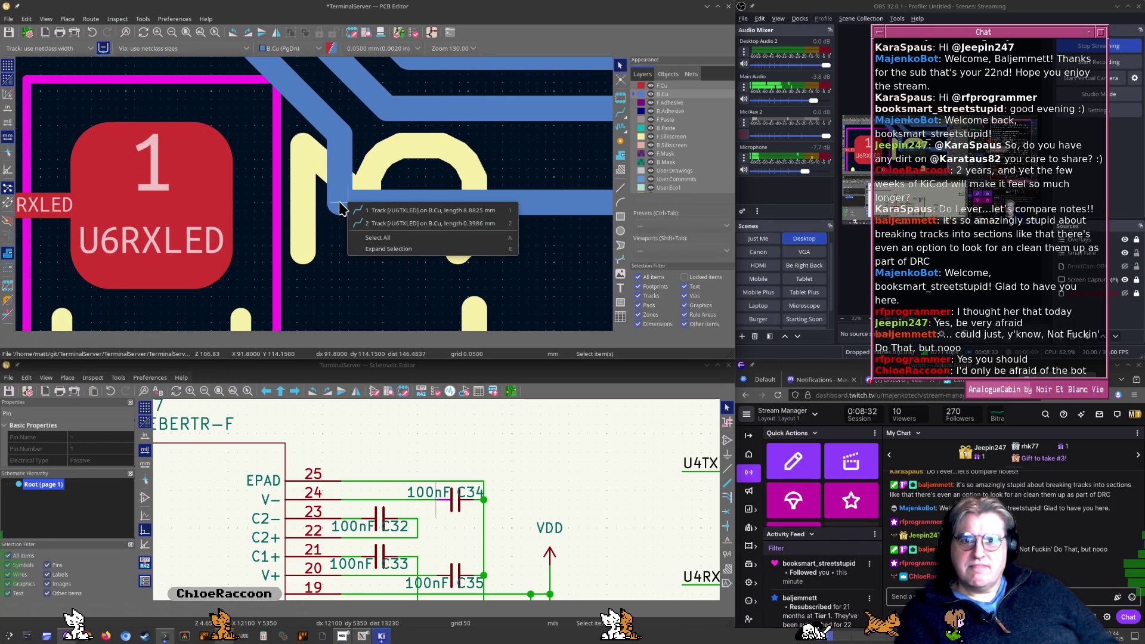
left_click(365, 210)
left_click_drag(339, 204, 411, 209)
Drag U6TXLED's horizontal track up to the bundle so it lies beside U3RXLED at the same spacing
scroll(411, 209, "down", 5)
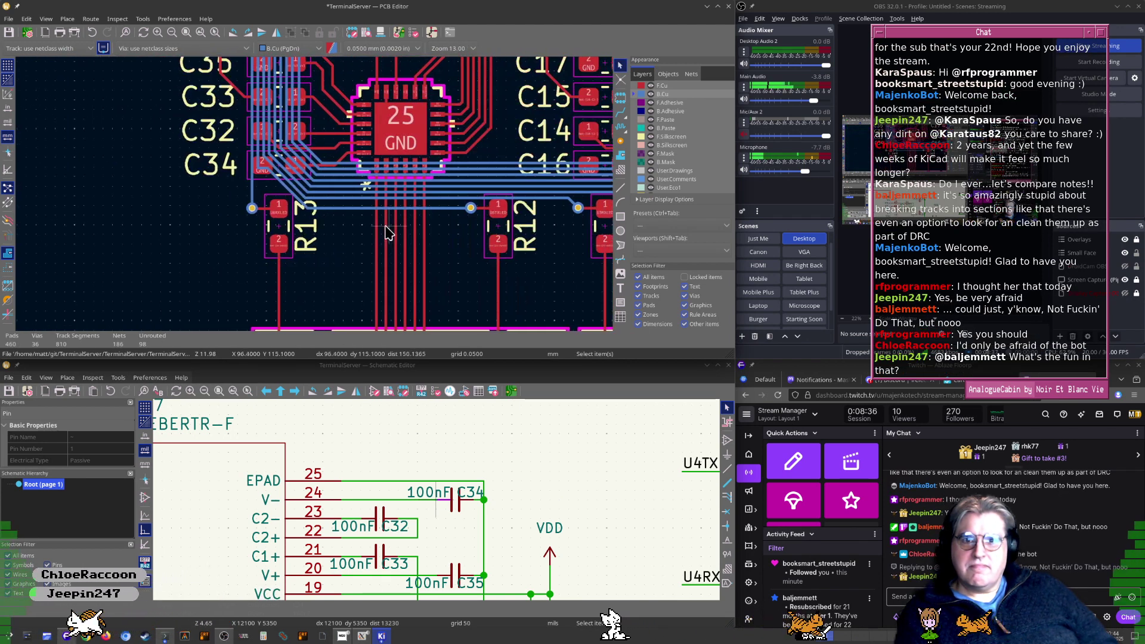
scroll(316, 194, "up", 4)
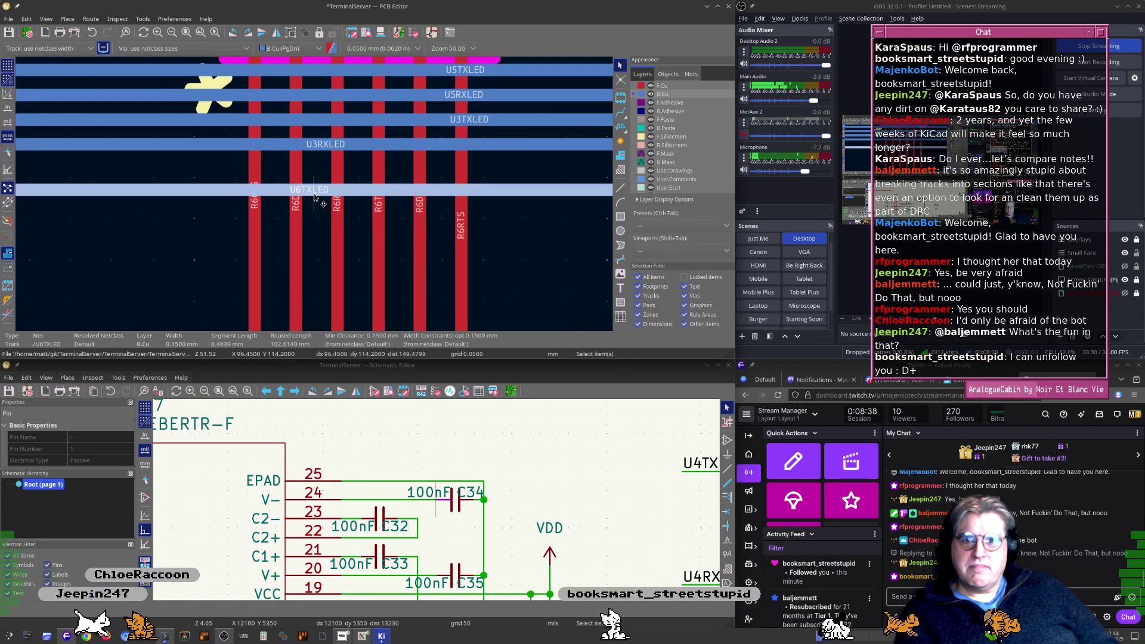
left_click_drag(315, 181, 314, 170)
middle_click_drag(121, 174, 412, 192)
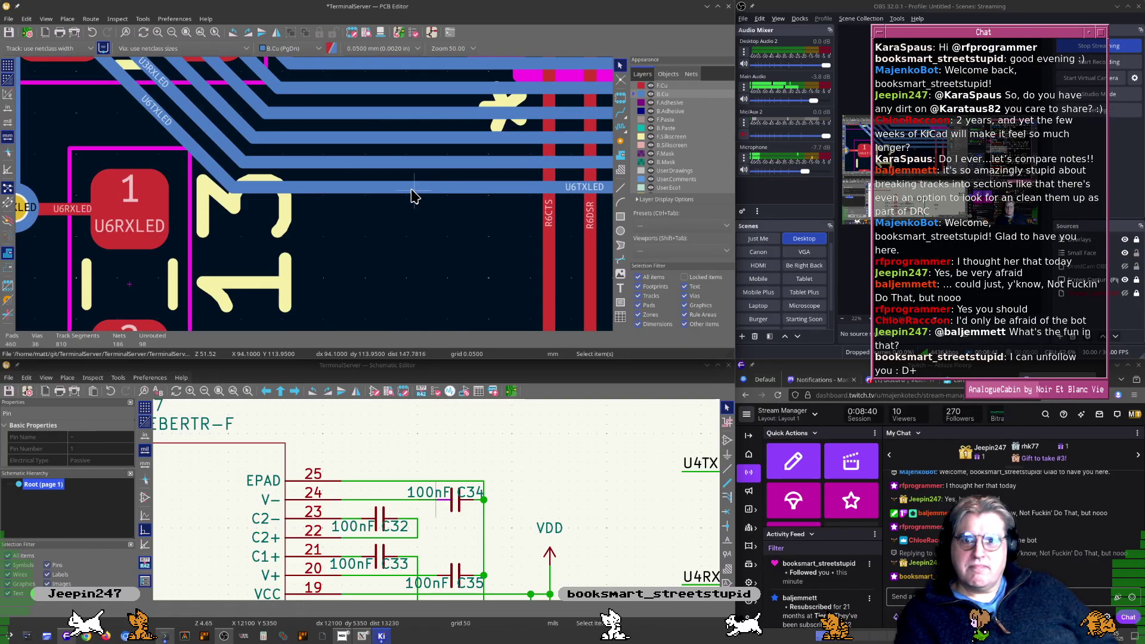
Examine the LED track bundle along the resistor row from R13 to R5 and the remaining unrouted vias
scroll(287, 193, "down", 3)
scroll(316, 190, "down", 3)
scroll(416, 175, "down", 4)
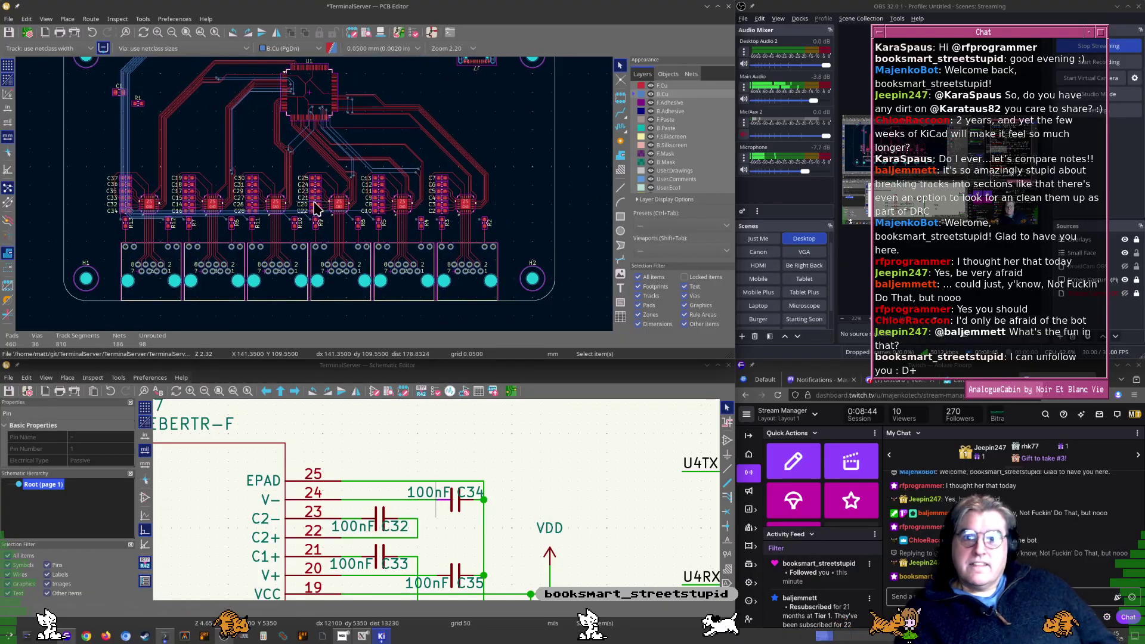
middle_click_drag(238, 170, 294, 261)
middle_click_drag(229, 286, 228, 210)
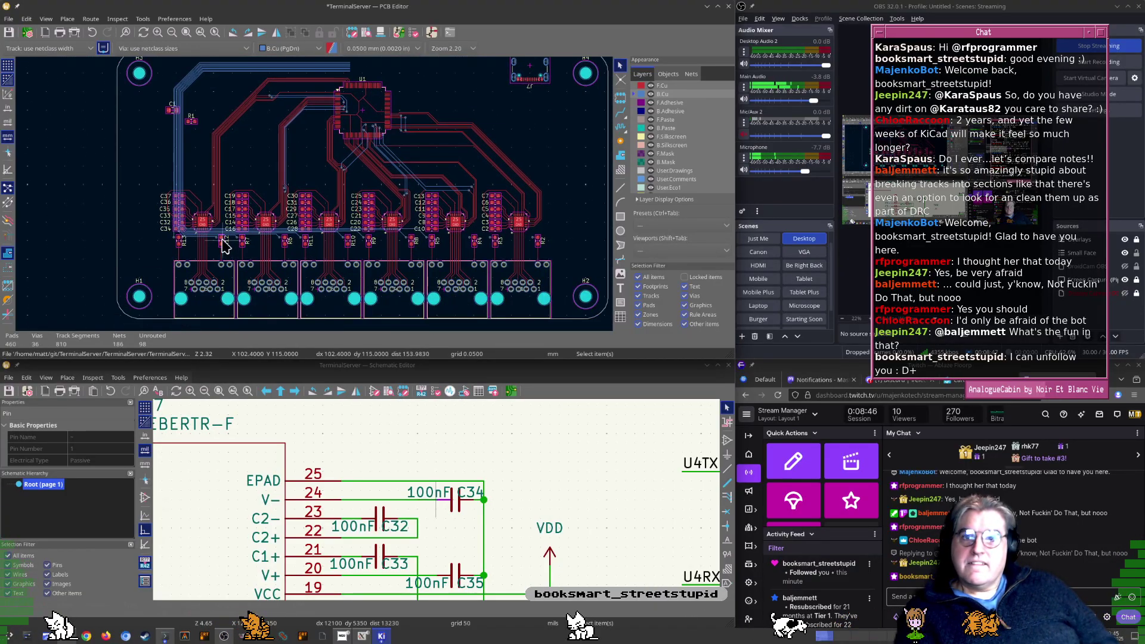
scroll(216, 249, "up", 3)
scroll(503, 162, "up", 1)
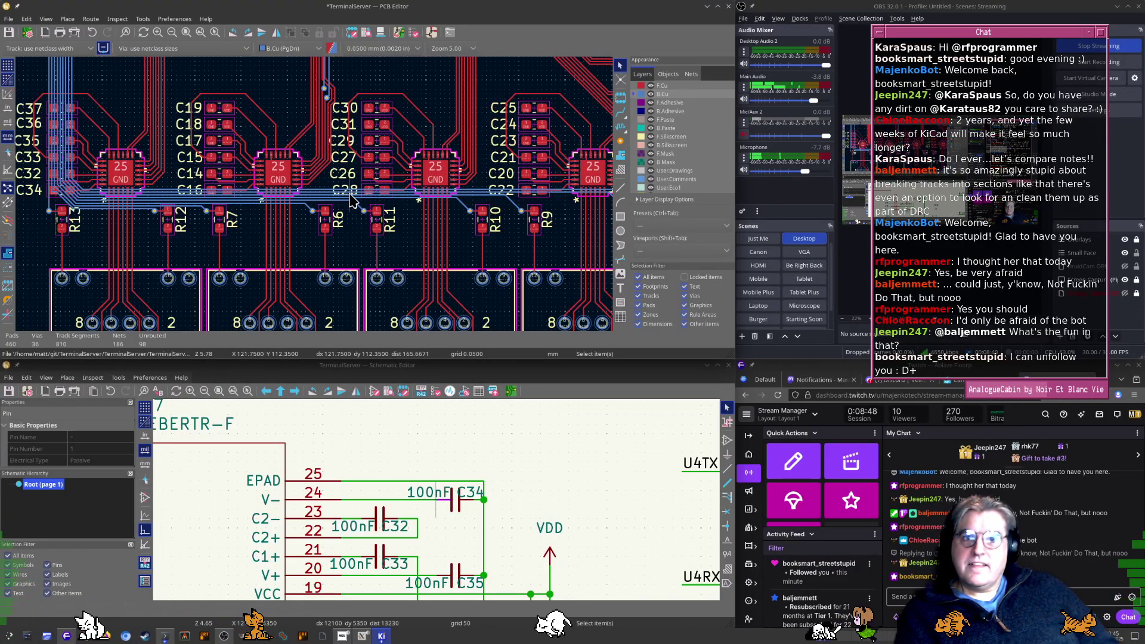
middle_click_drag(325, 191, 167, 179)
scroll(203, 161, "up", 7)
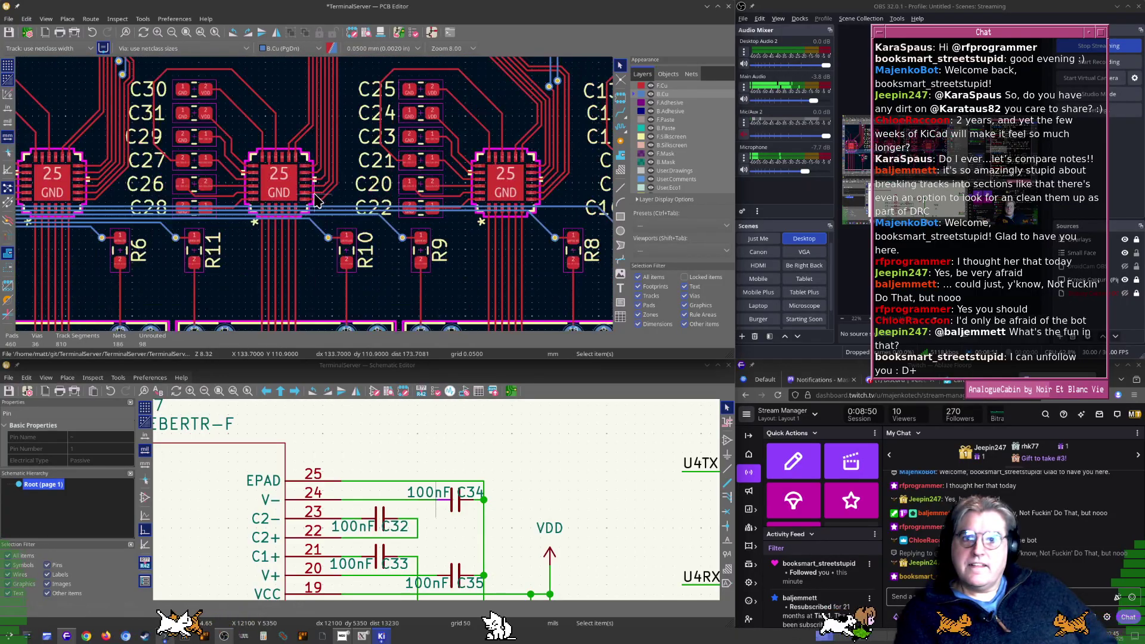
middle_click_drag(478, 214, 185, 180)
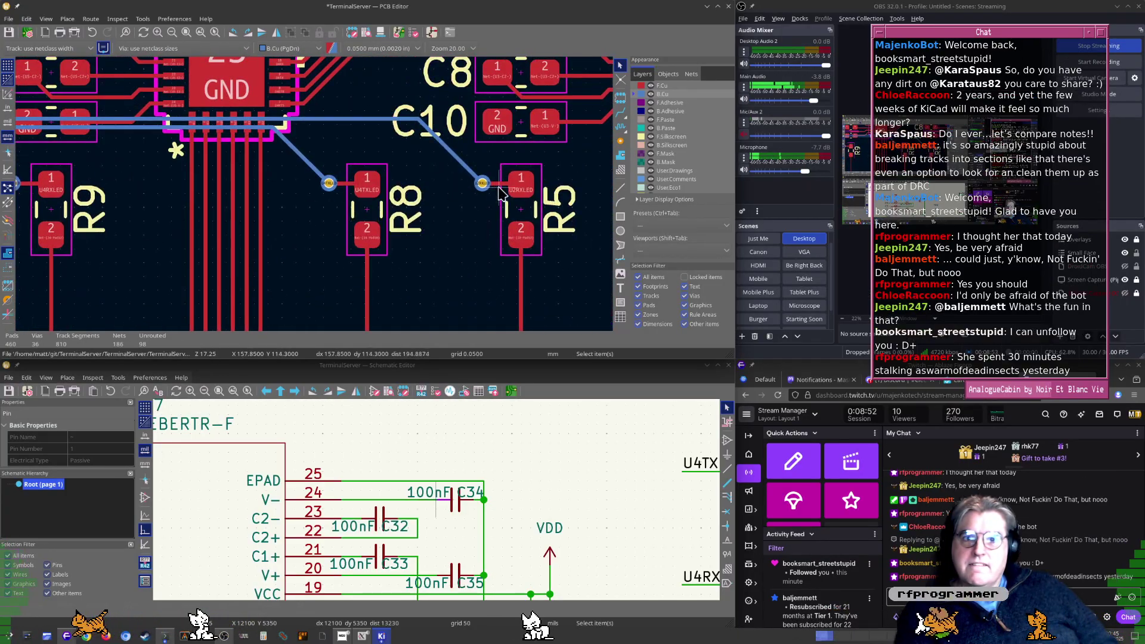
scroll(523, 186, "up", 1)
scroll(313, 190, "down", 3)
scroll(313, 190, "down", 2)
Route U2TXLED on the back copper from the via at R4 along the bundle's inner side, past C1, to the bundle's end above U1
middle_click_drag(398, 190, 337, 190)
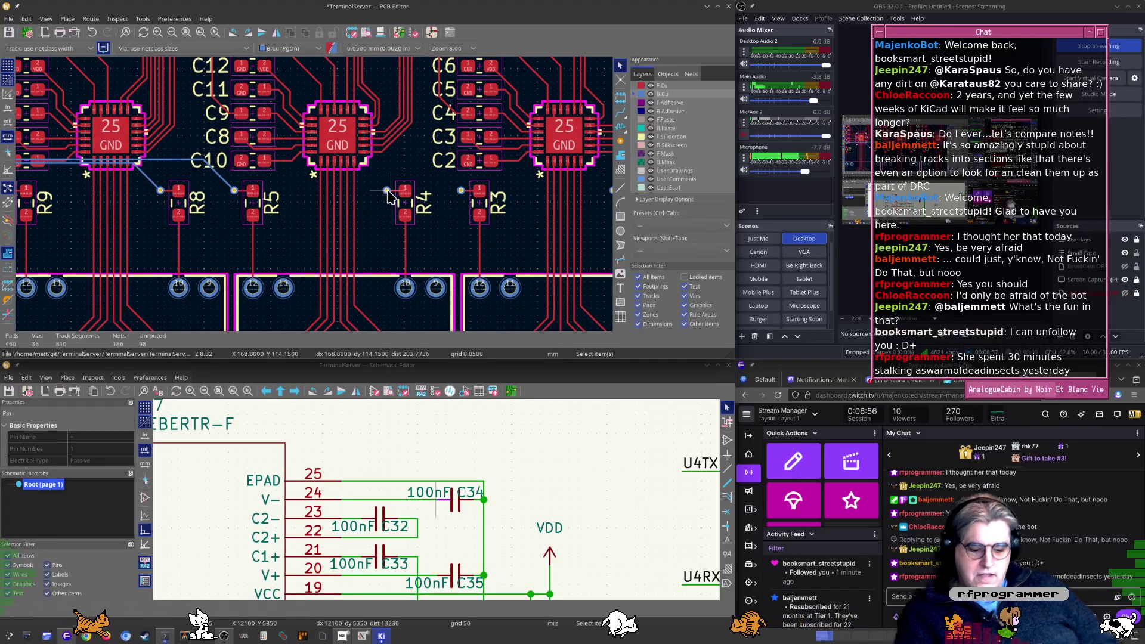
key("x")
scroll(172, 149, "up", 6)
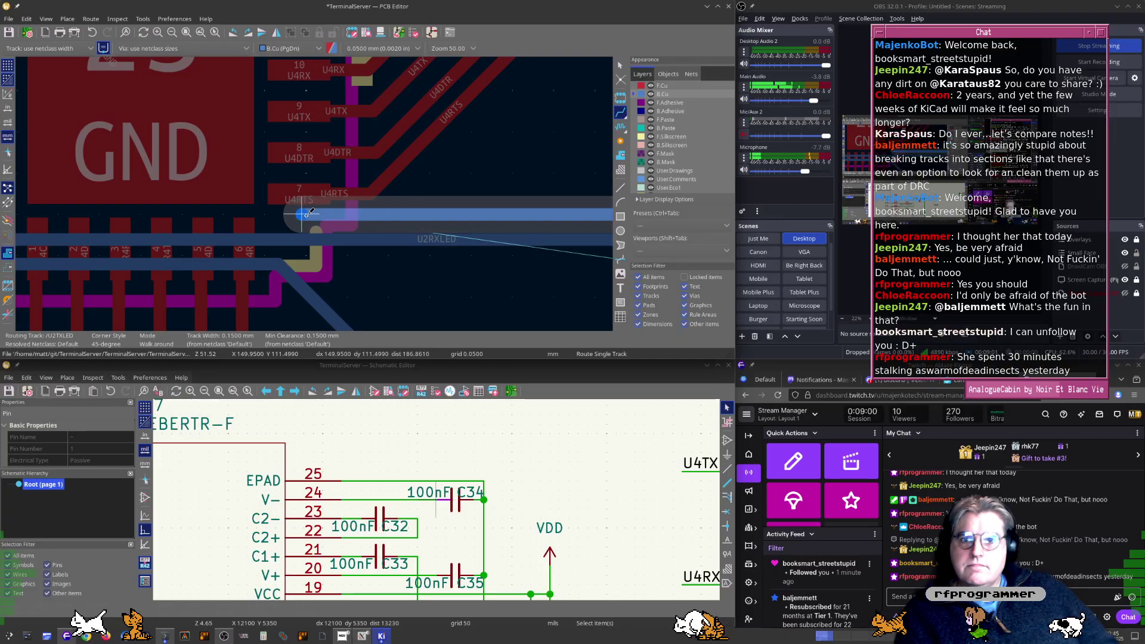
scroll(305, 212, "down", 6)
middle_click_drag(105, 197, 248, 195)
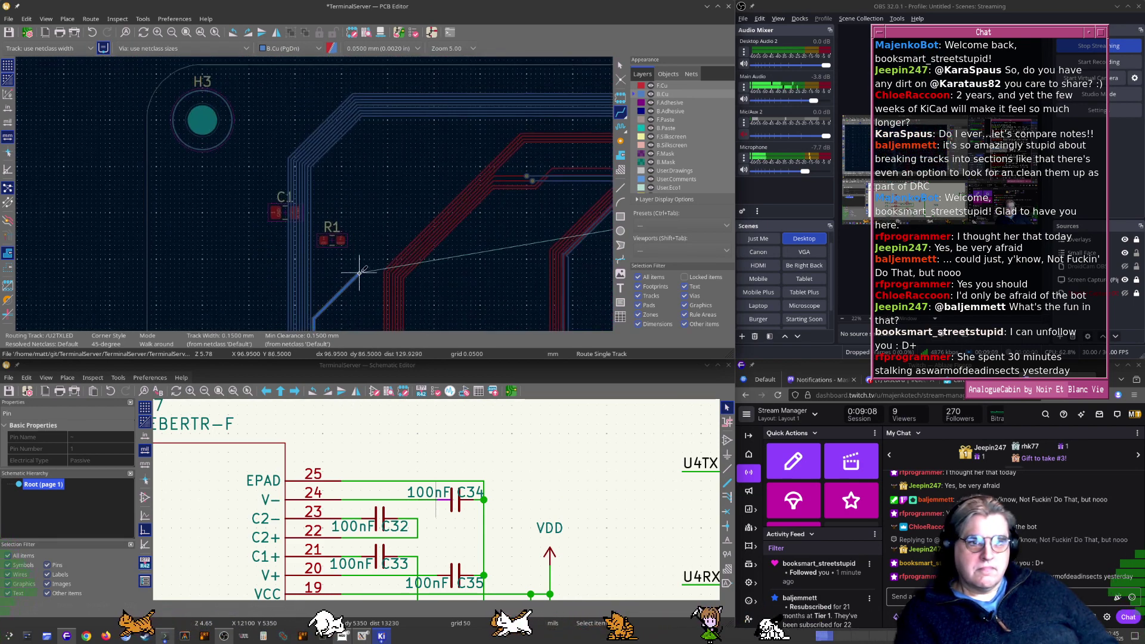
middle_click_drag(308, 158, 303, 243)
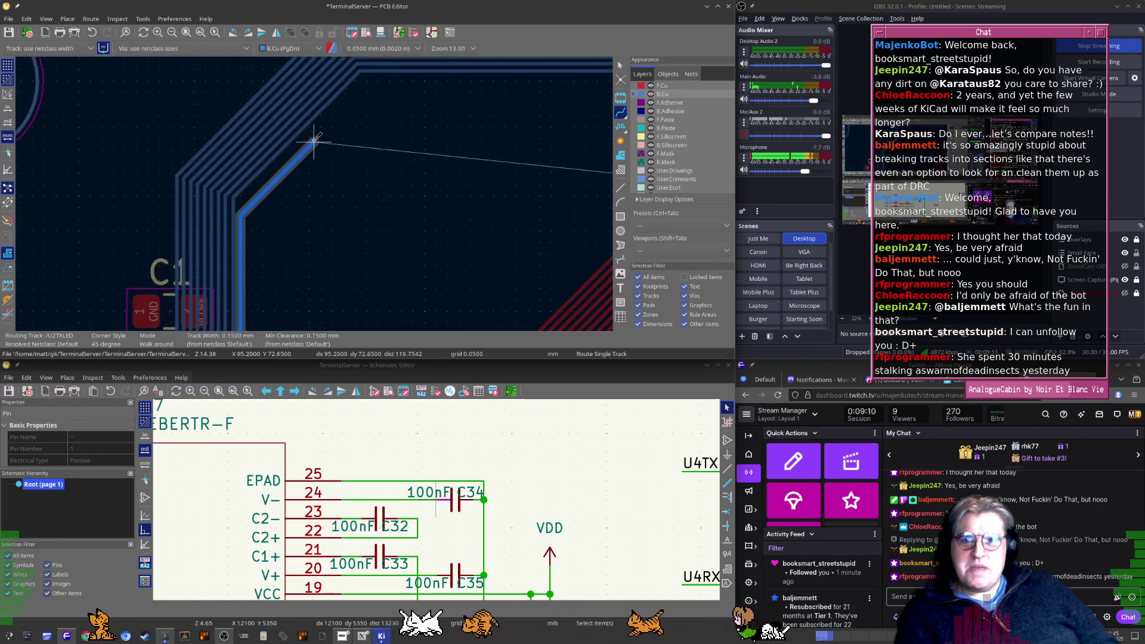
middle_click_drag(596, 109, 280, 192)
middle_click_drag(579, 192, 298, 190)
middle_click_drag(536, 188, 291, 188)
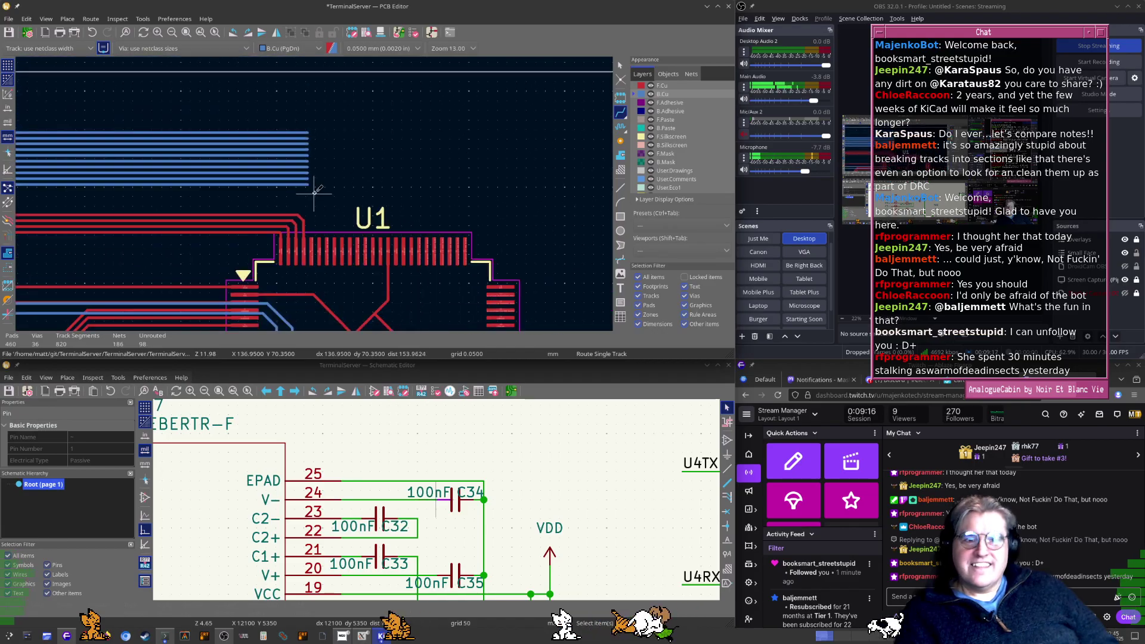
Route U1RXLED on the back copper from the via at R3 along the inner side of the bundle to the corner at C34
scroll(381, 177, "down", 4)
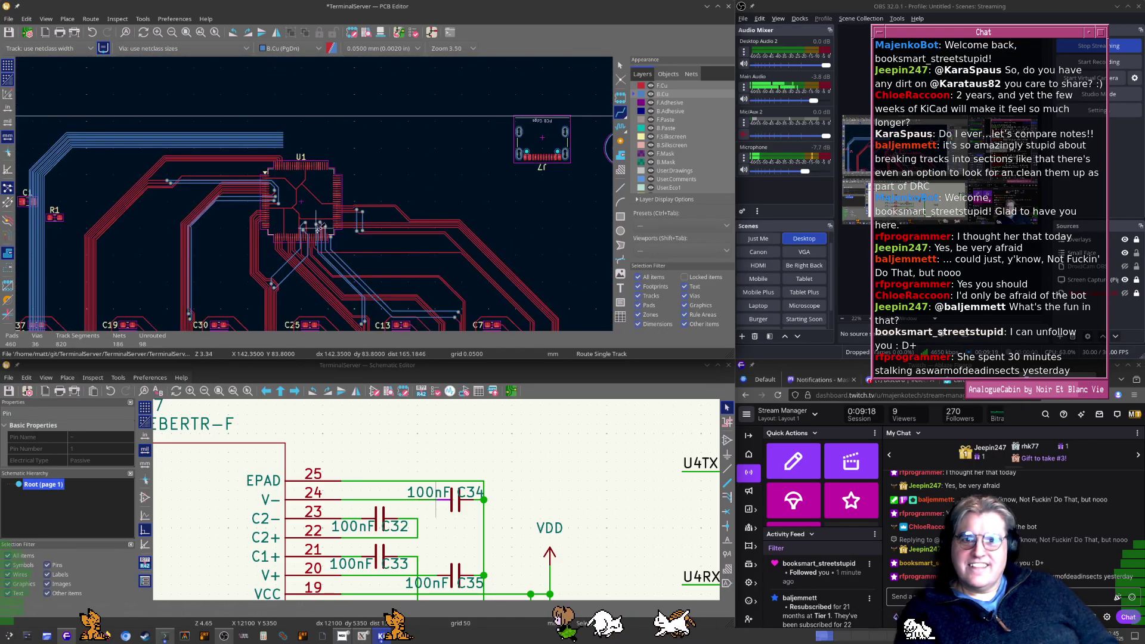
middle_click_drag(382, 298, 322, 192)
scroll(315, 194, "up", 4)
scroll(316, 189, "up", 4)
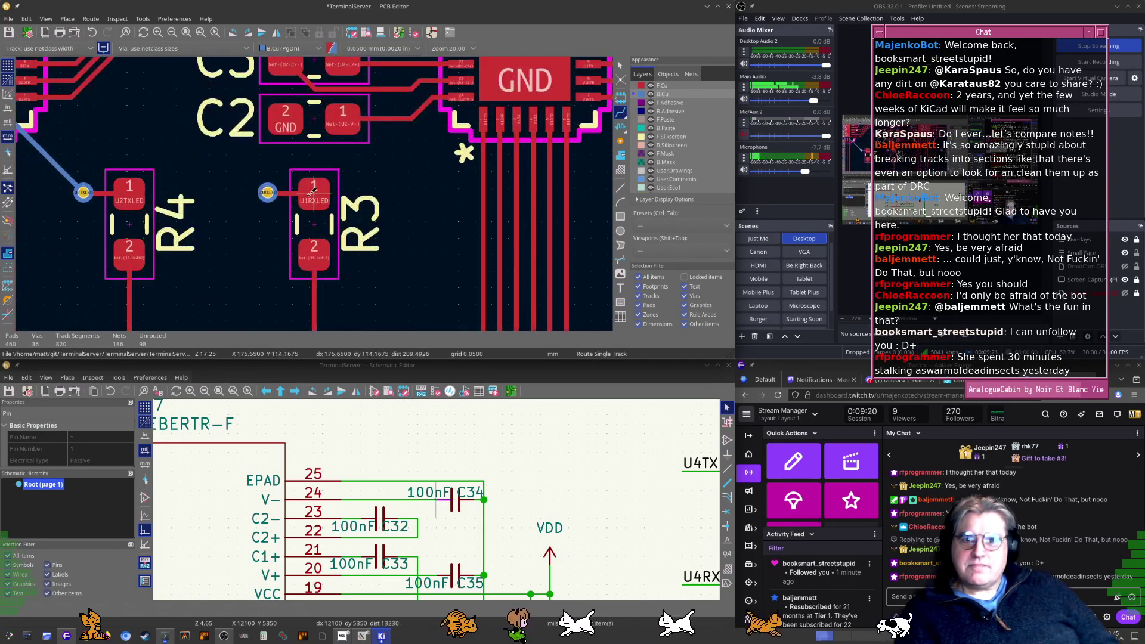
left_click(268, 192)
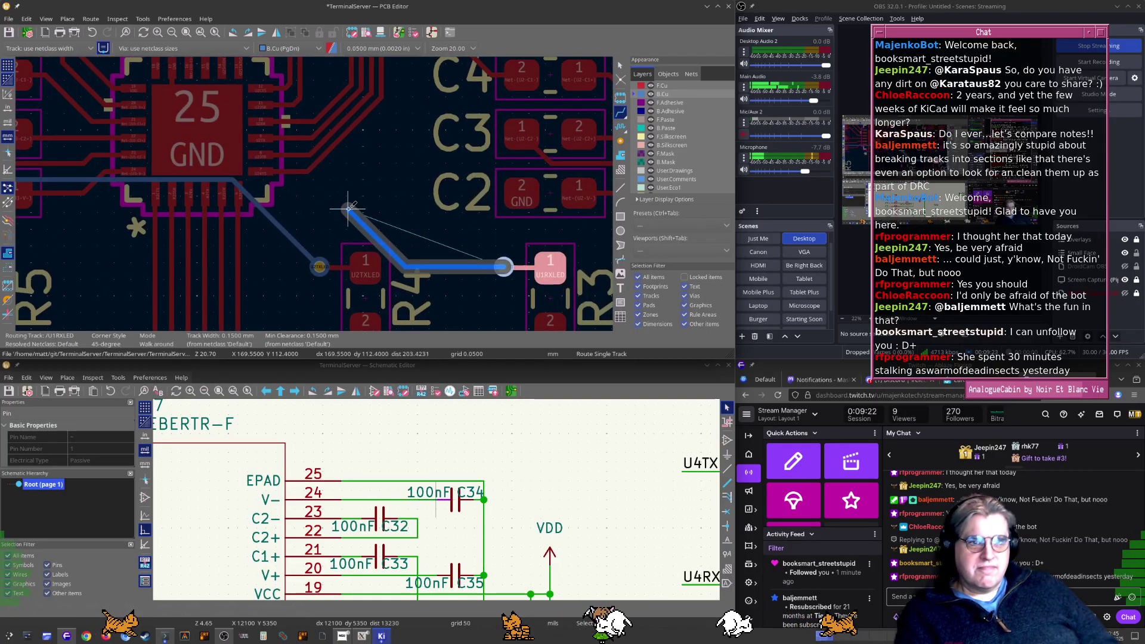
middle_click_drag(266, 169, 481, 229)
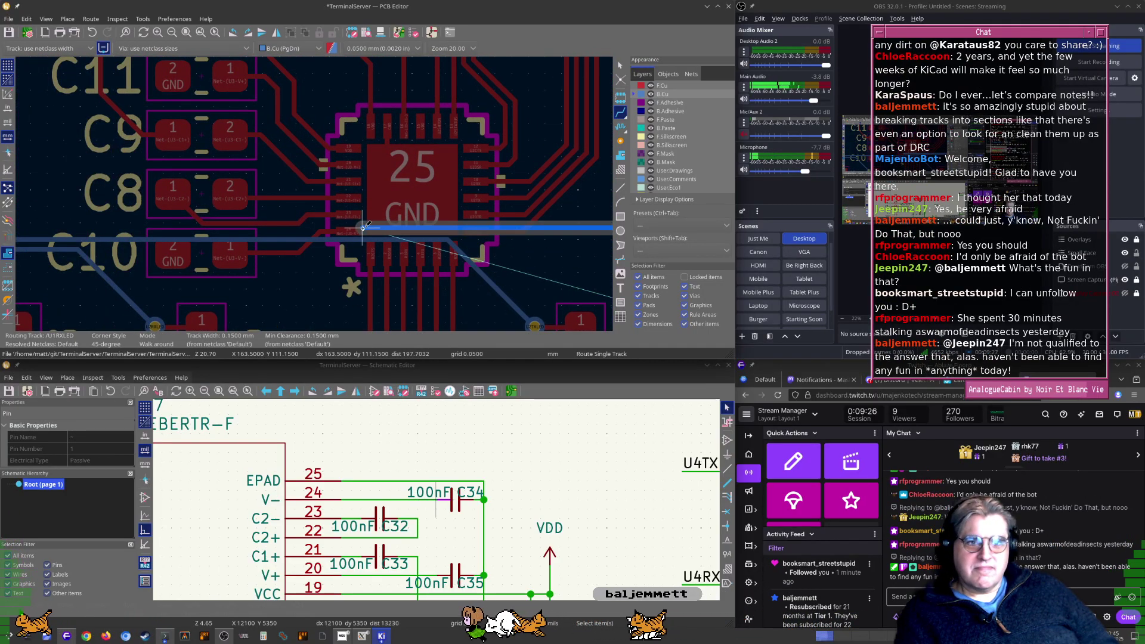
scroll(365, 225, "down", 4)
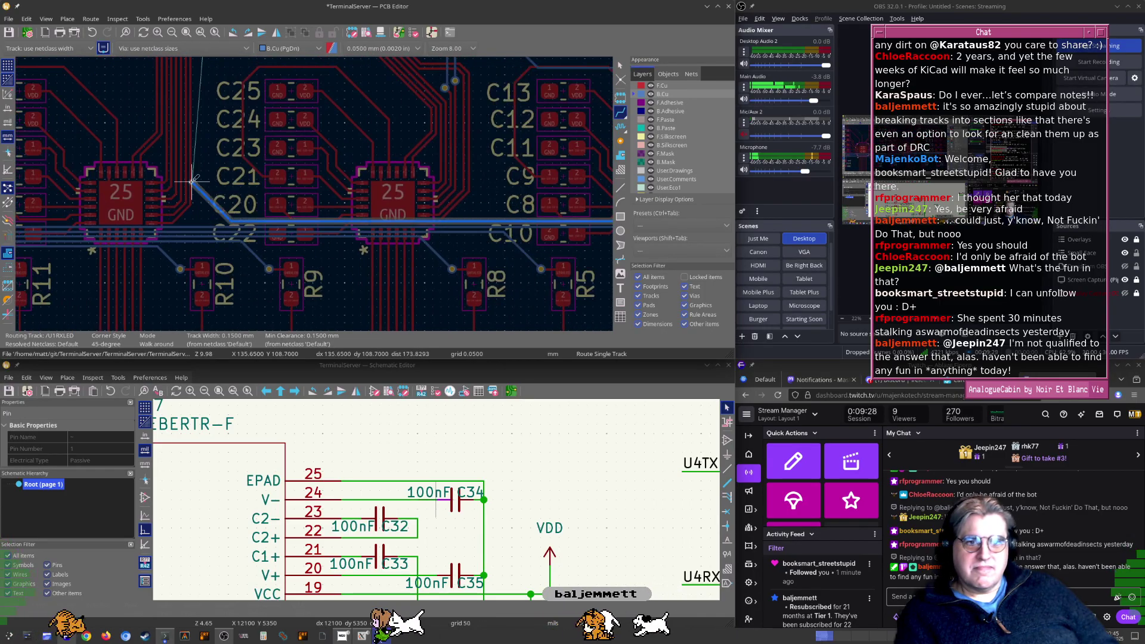
scroll(176, 191, "up", 6)
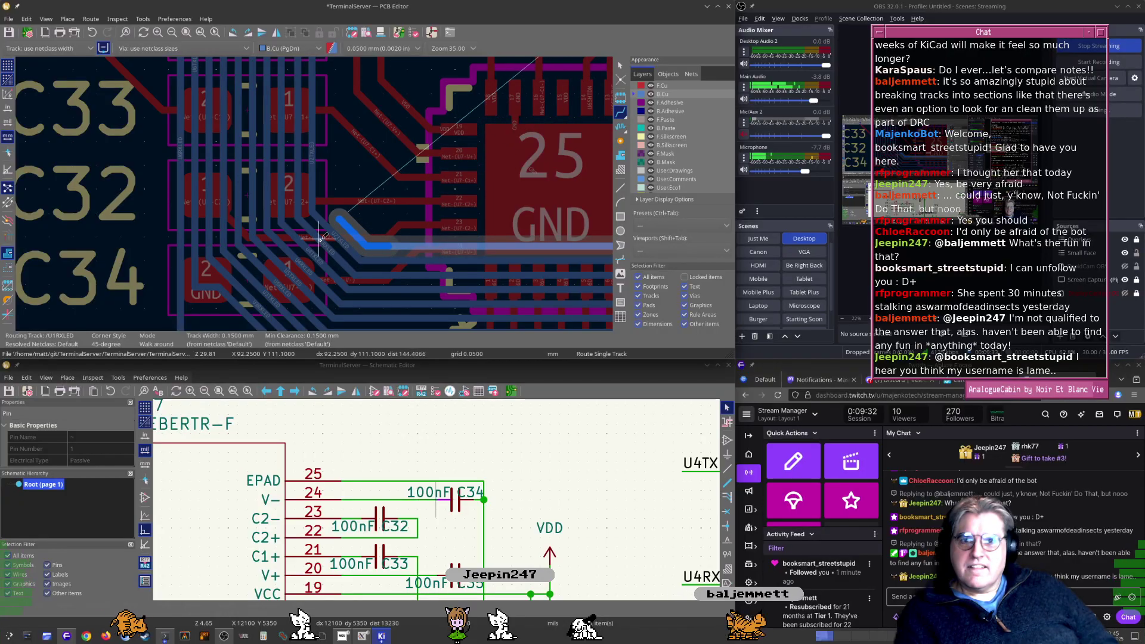
Continue U1RXLED along the bundle's inner side past C1 and finish it flush with the other track ends above U1
scroll(305, 205, "down", 5)
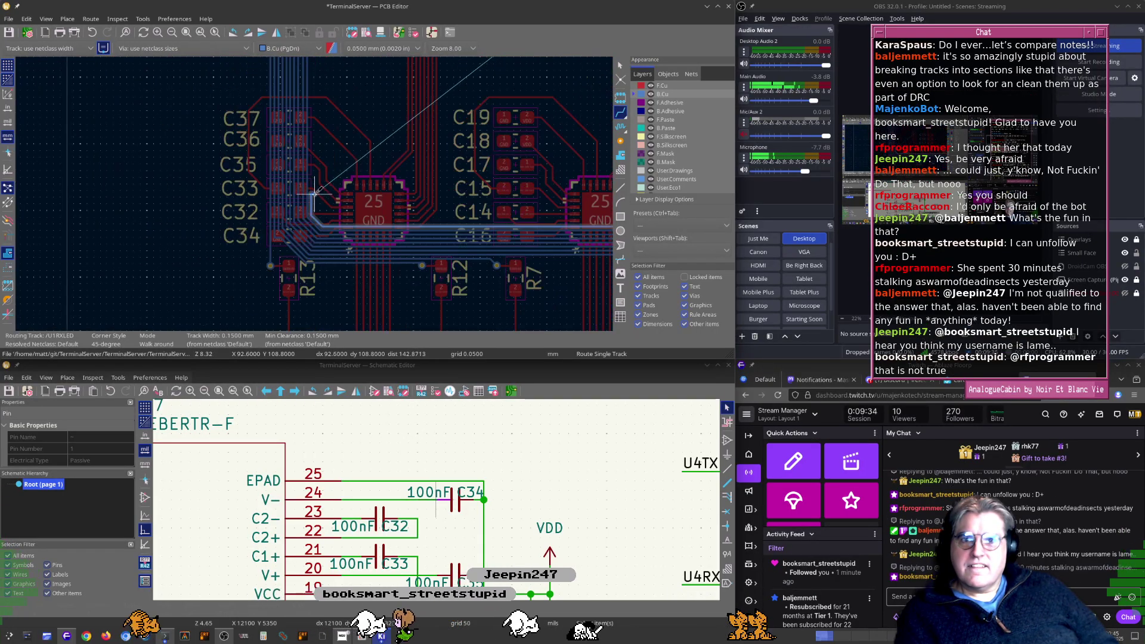
middle_click_drag(359, 63, 359, 203)
middle_click_drag(367, 120, 374, 251)
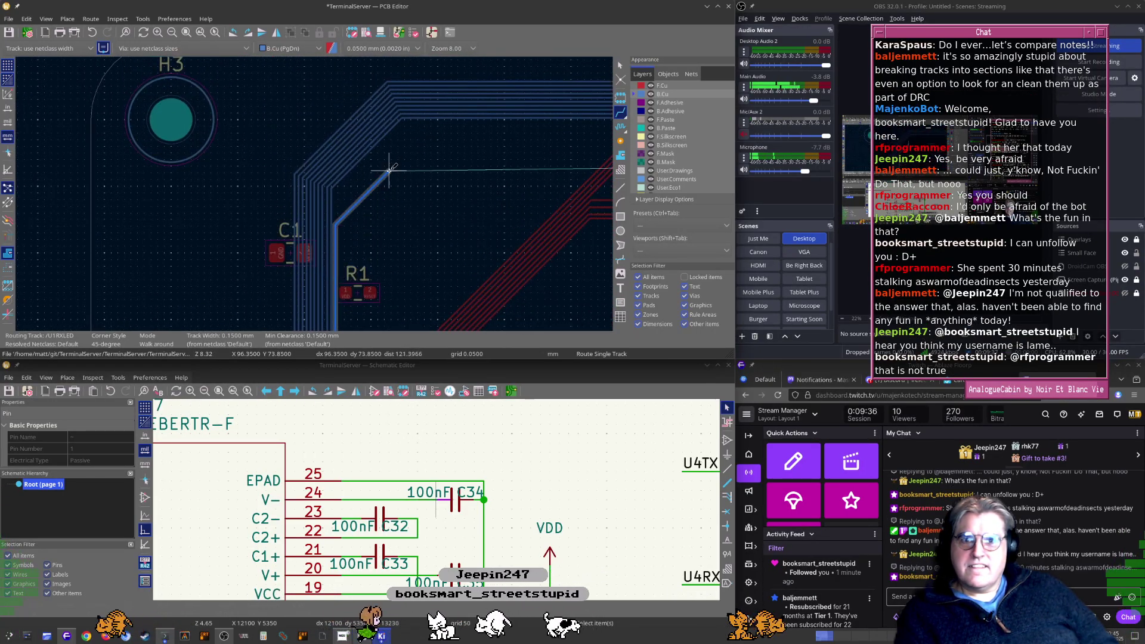
middle_click_drag(570, 141, 211, 167)
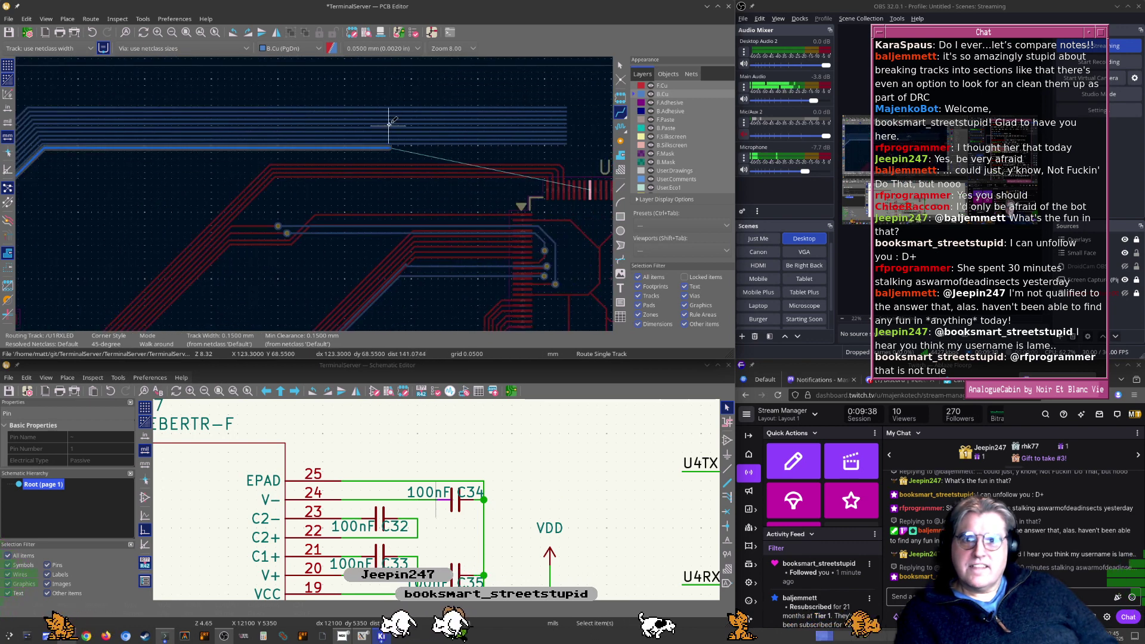
left_click(389, 124)
scroll(493, 143, "up", 7)
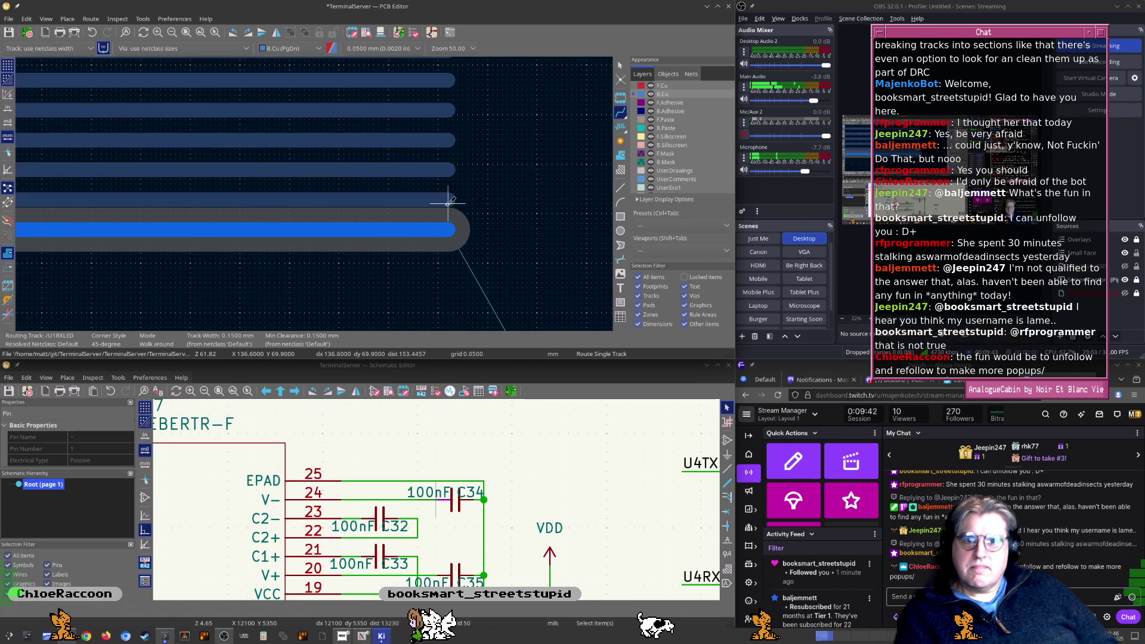
left_click(448, 203)
key("Escape")
scroll(353, 194, "down", 7)
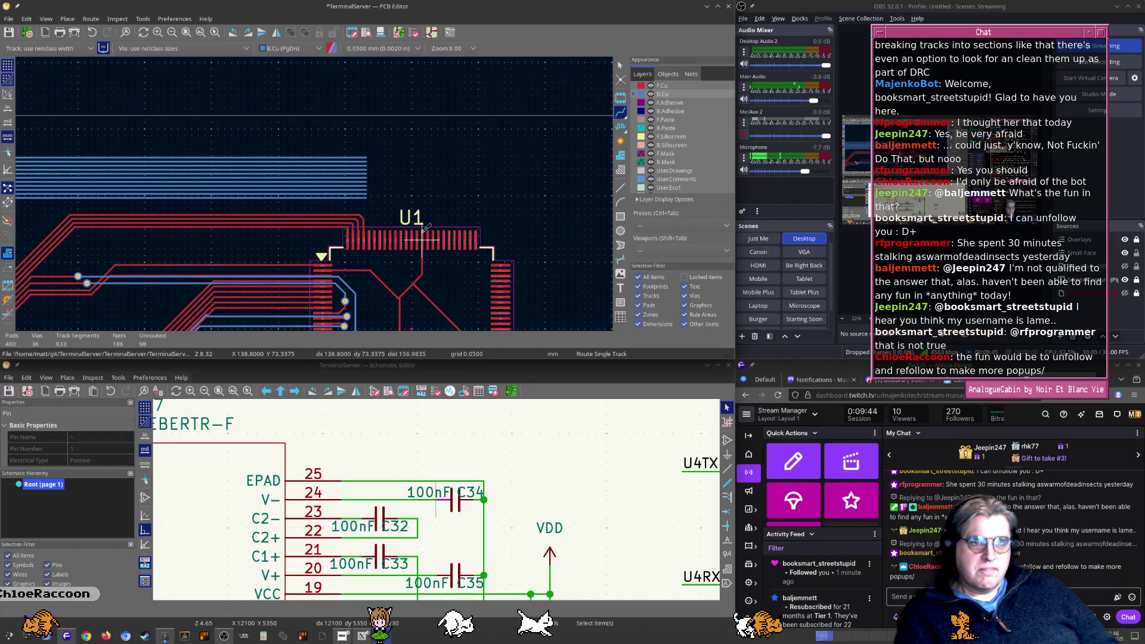
scroll(424, 228, "down", 4)
scroll(386, 247, "down", 1)
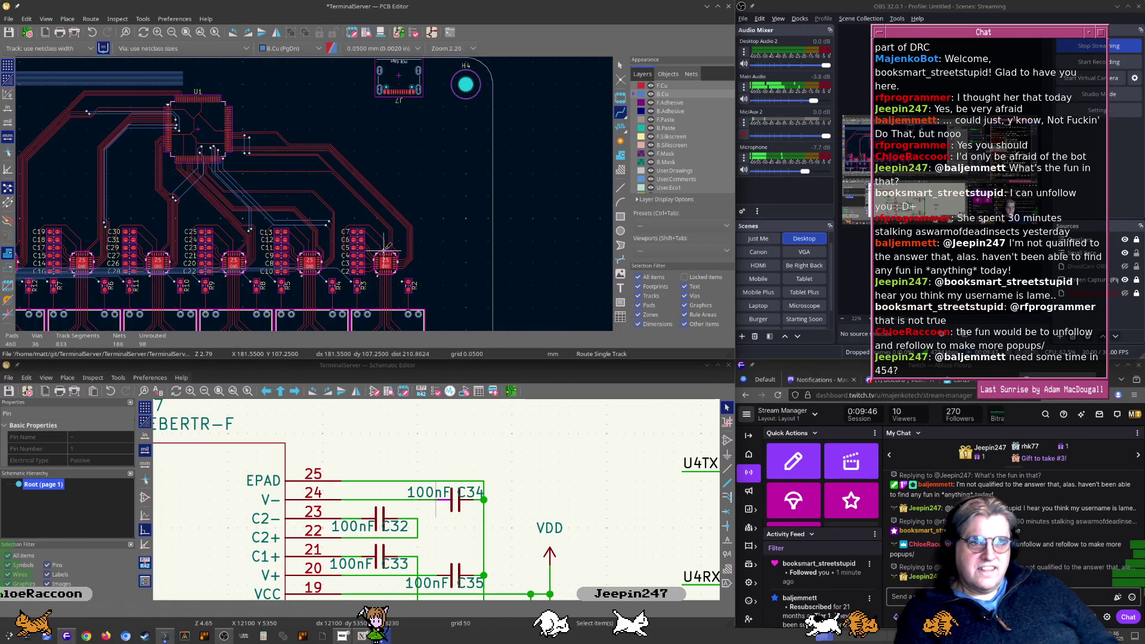
middle_click_drag(440, 300, 341, 222)
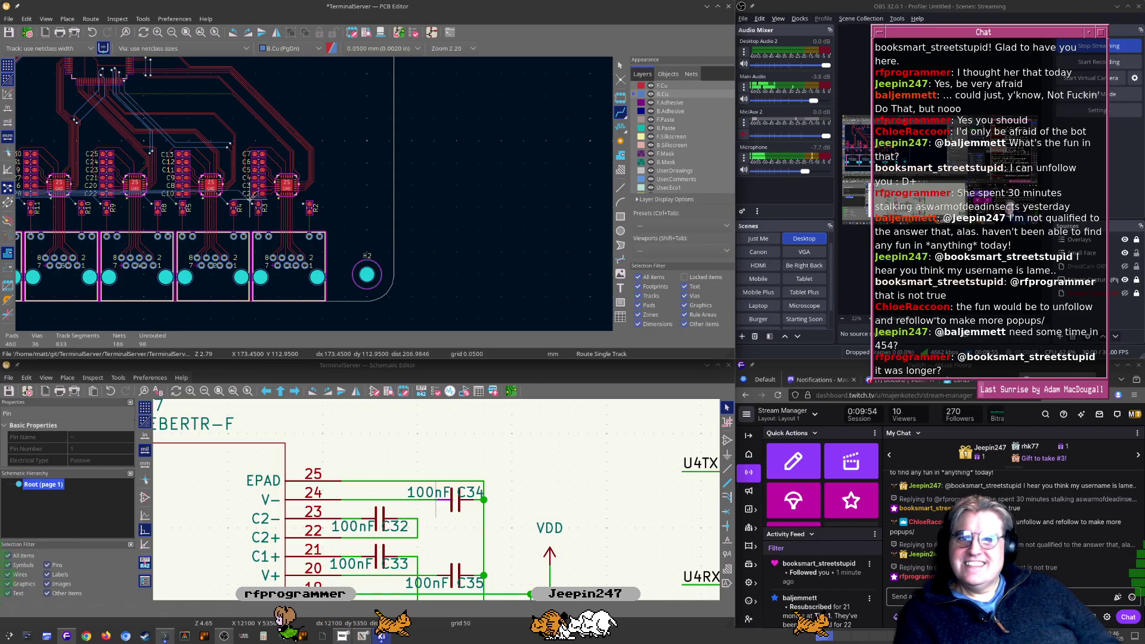
Route U1TXLED on the back copper from the via at R2 along the inner side of the bundle to the corner at C34
scroll(287, 197, "up", 10)
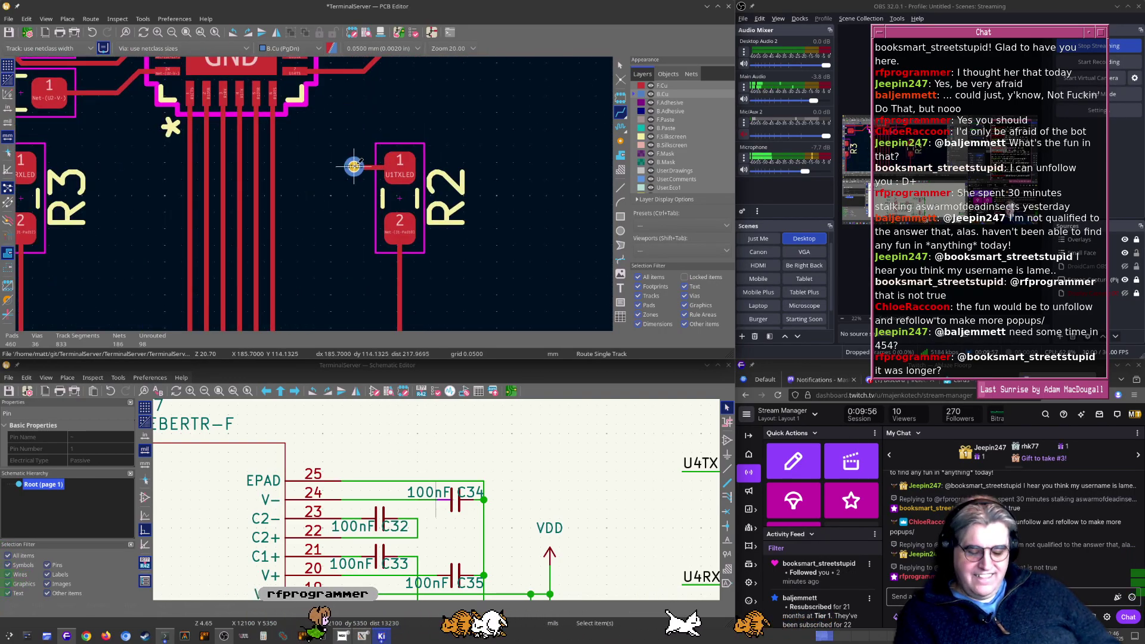
left_click(354, 166)
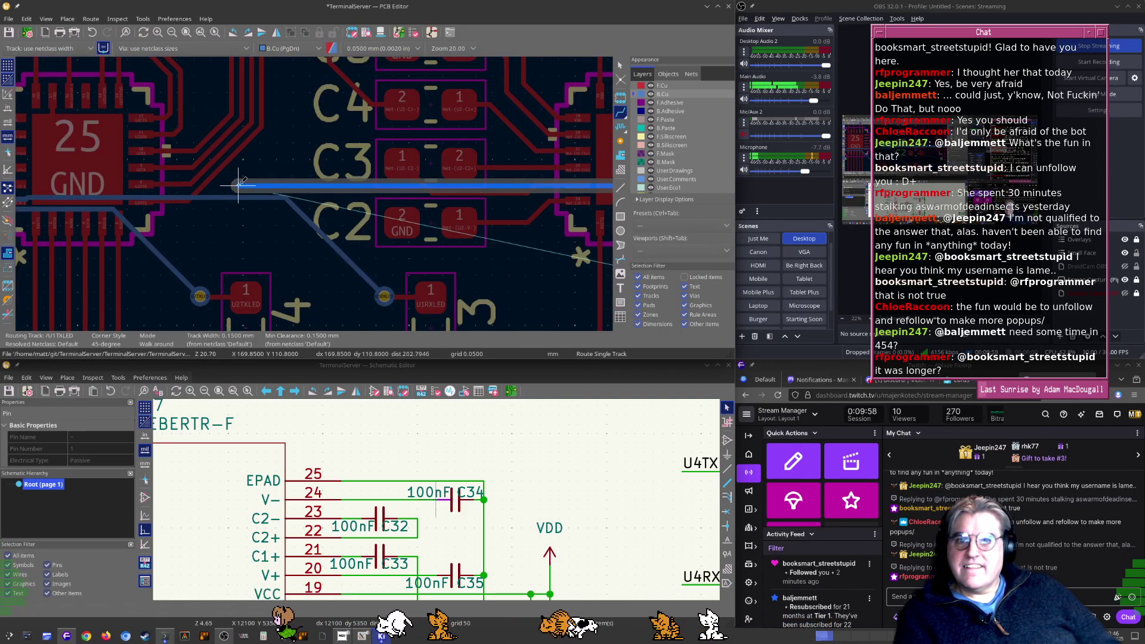
scroll(240, 186, "down", 4)
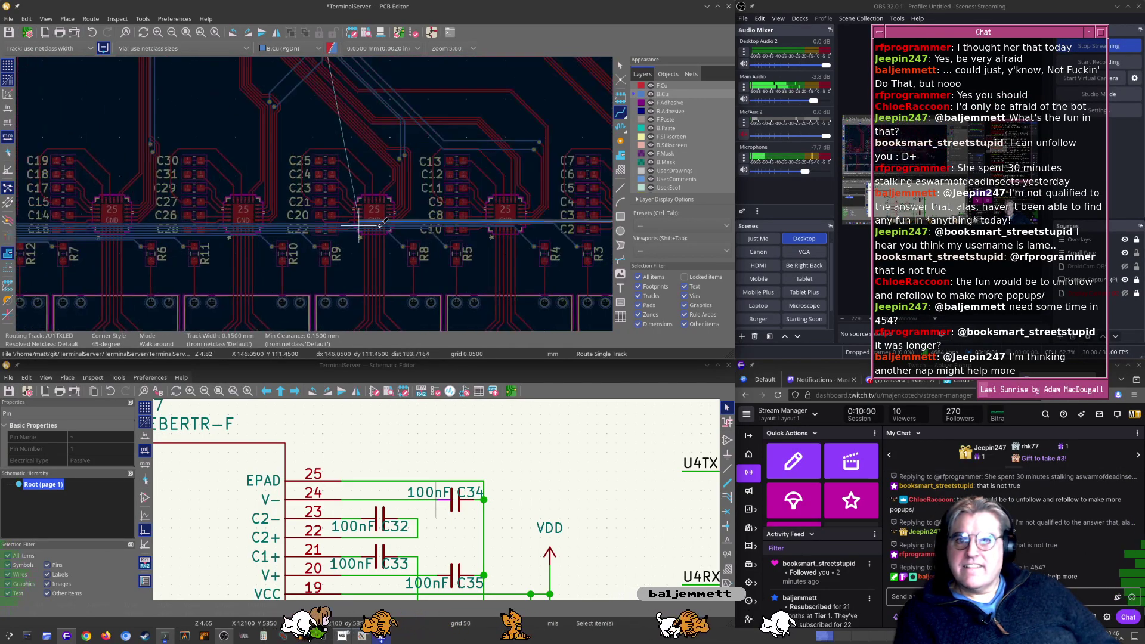
scroll(314, 192, "up", 4)
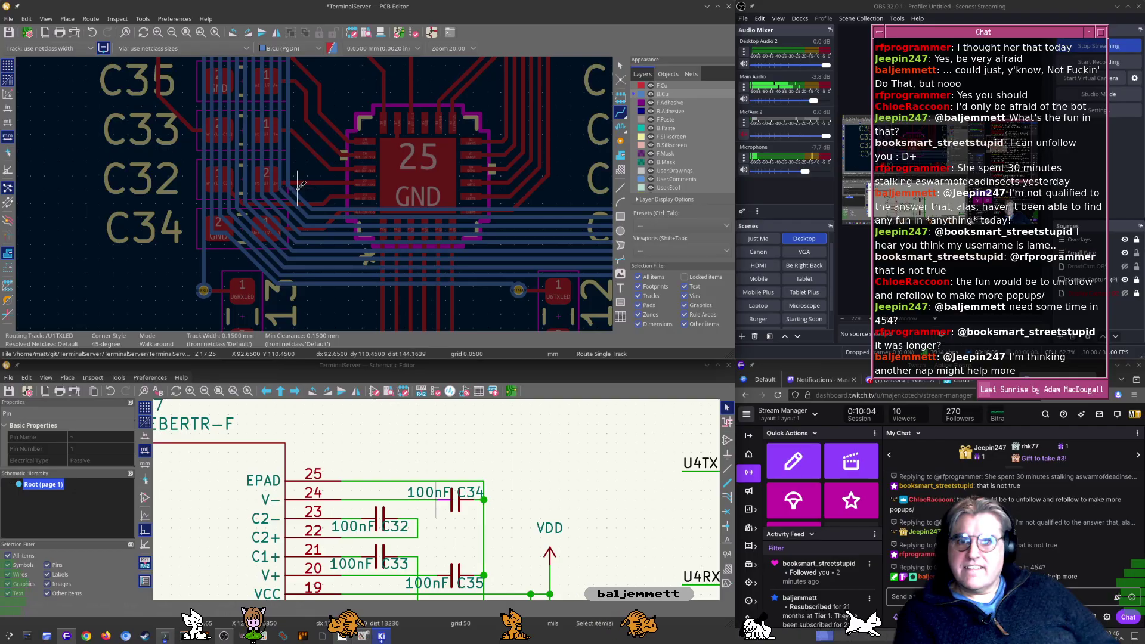
scroll(298, 186, "up", 4)
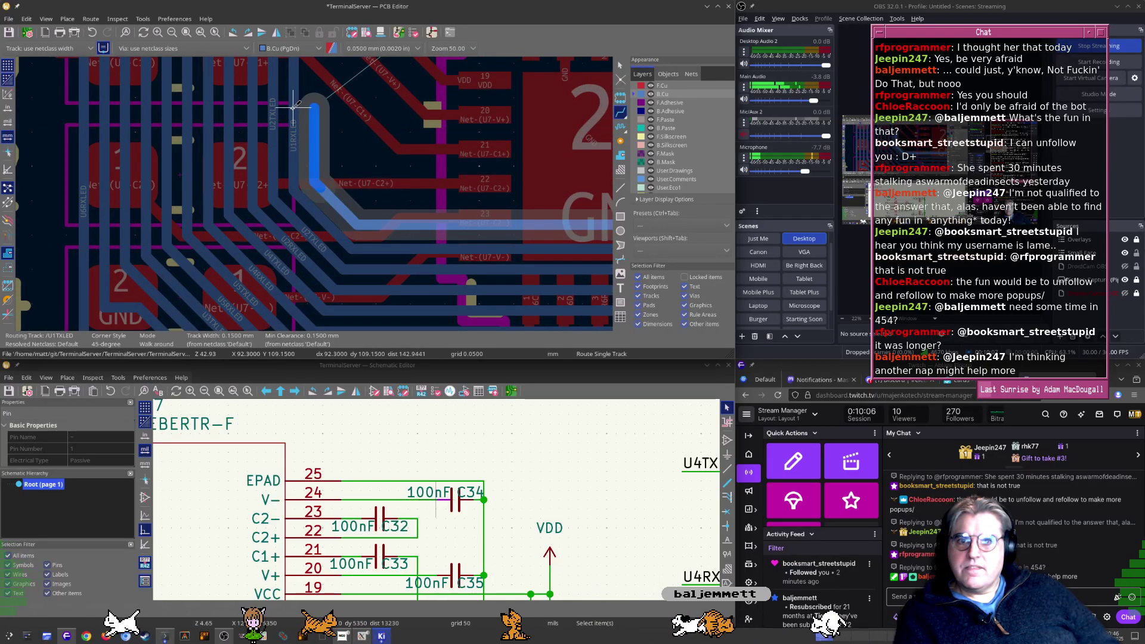
Continue U1TXLED along the bundle's inner side past C1, finish it flush with the track ends above U1, and save the board
scroll(293, 106, "down", 8)
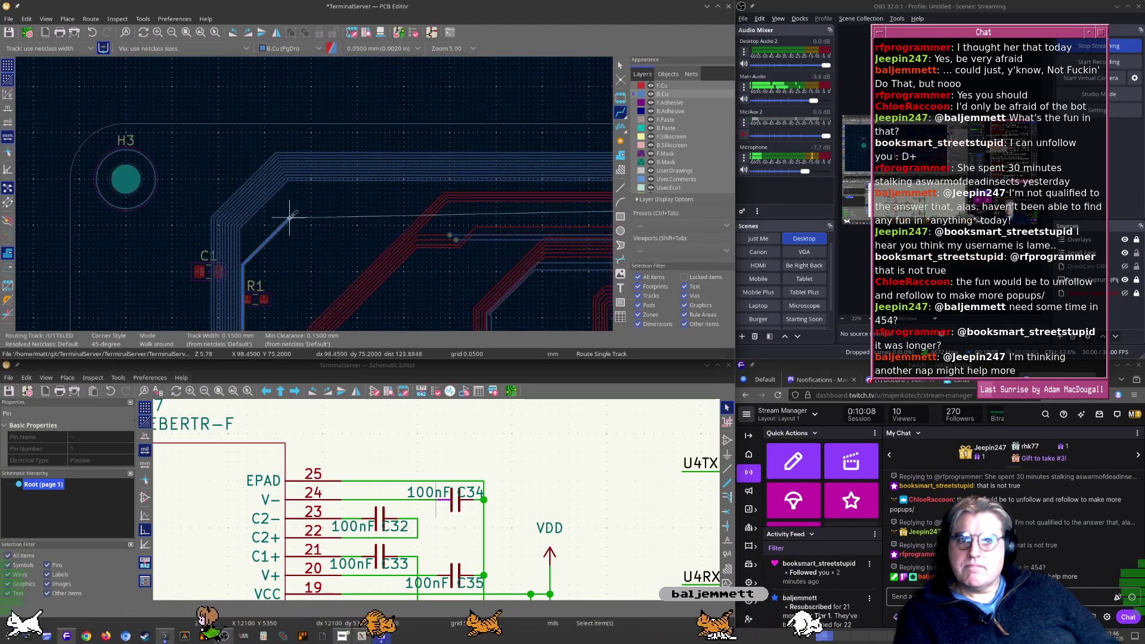
scroll(290, 216, "up", 6)
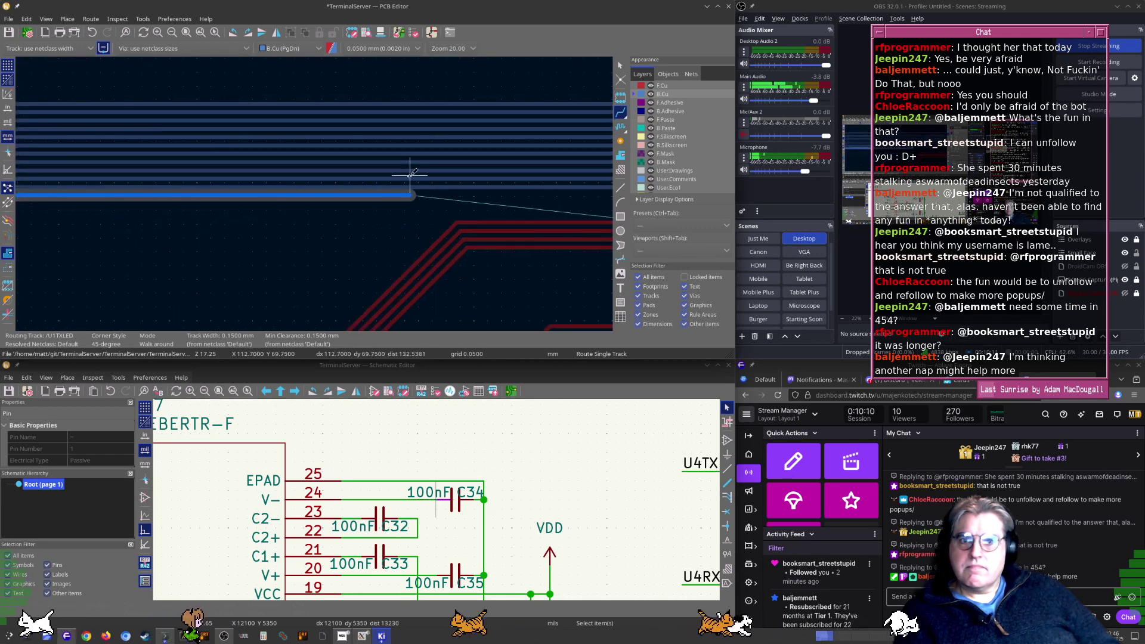
scroll(410, 175, "up", 4)
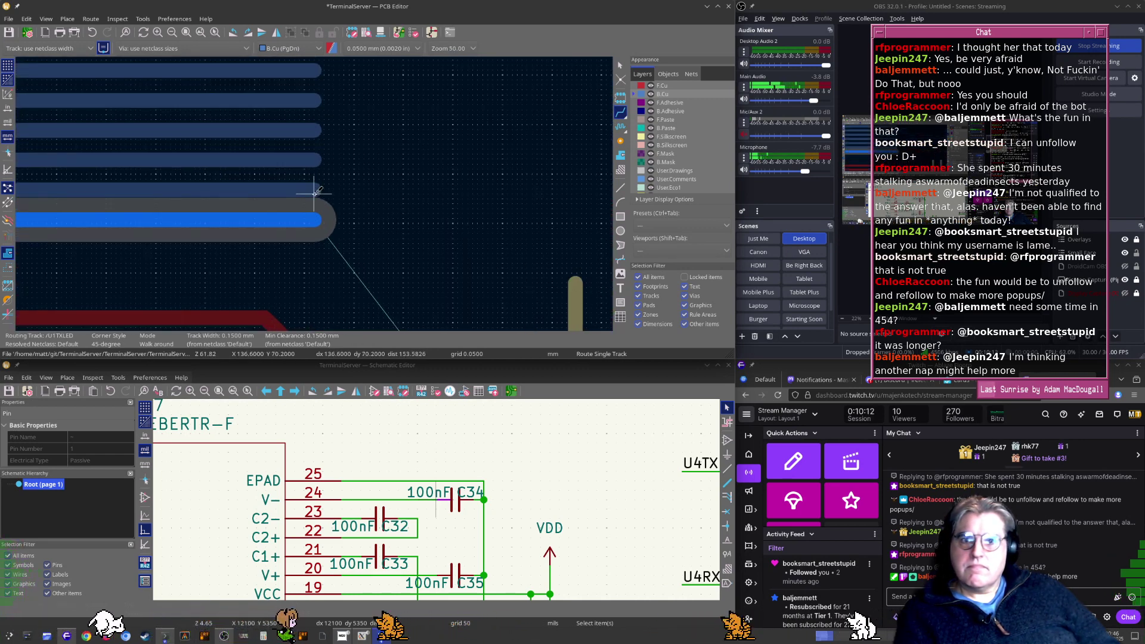
key("Escape")
scroll(313, 192, "down", 4)
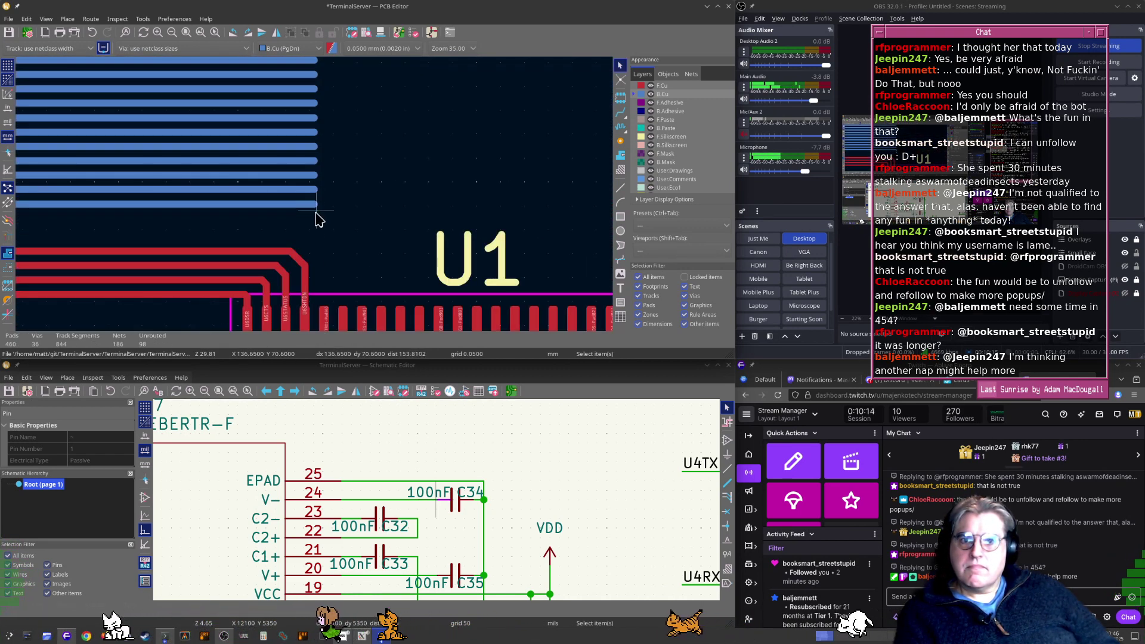
key("ctrl+s")
Examine the order of the LED nets in the bundle and the net assignments of U1's pads from 100 to 90
scroll(363, 190, "up", 4)
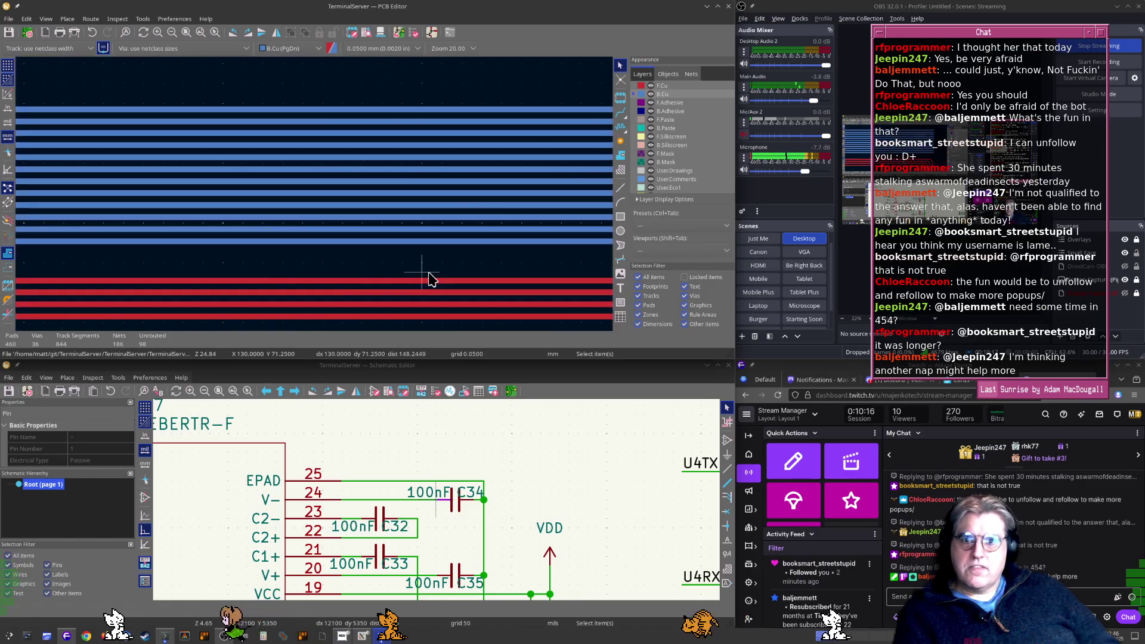
scroll(313, 193, "up", 2)
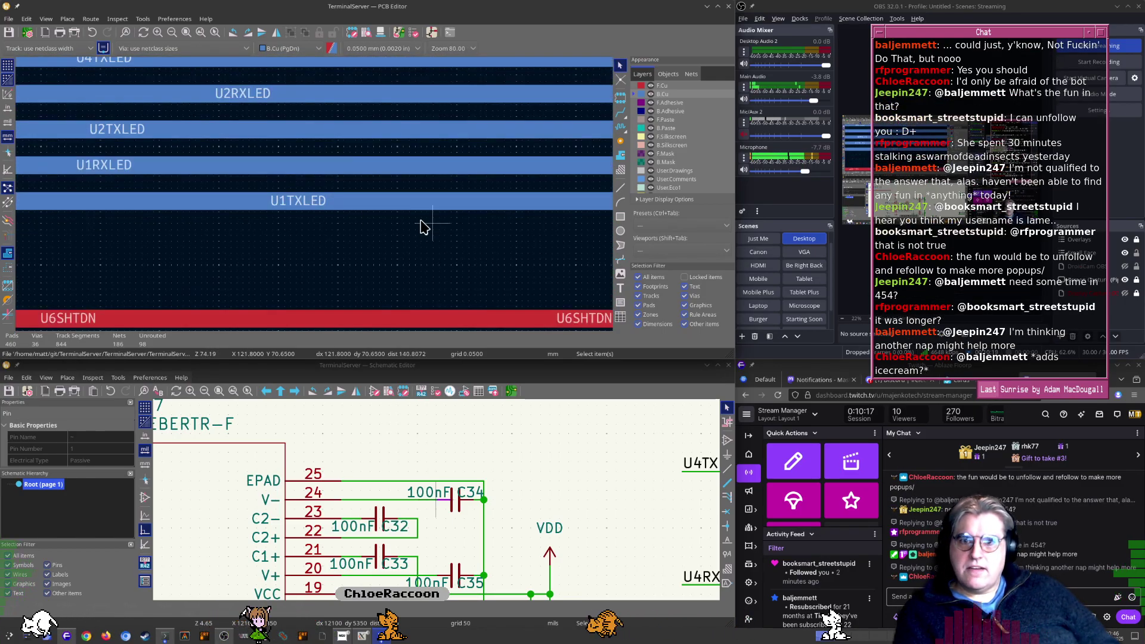
scroll(219, 254, "up", 1)
middle_click_drag(536, 260, 167, 249)
middle_click_drag(539, 253, 178, 182)
scroll(230, 102, "down", 2)
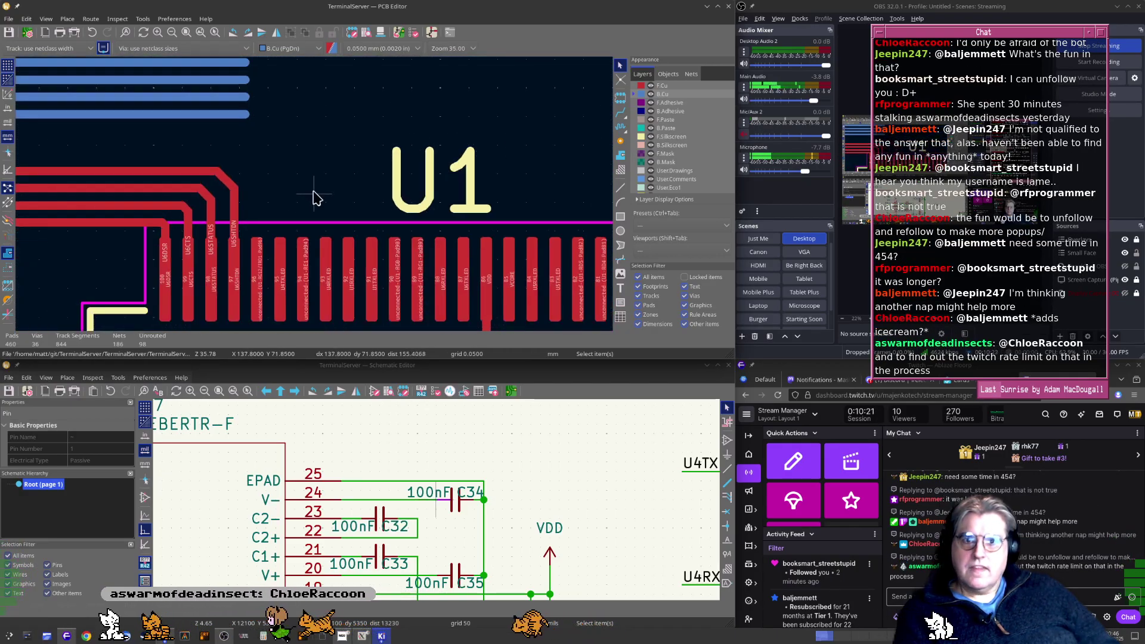
scroll(292, 231, "up", 4)
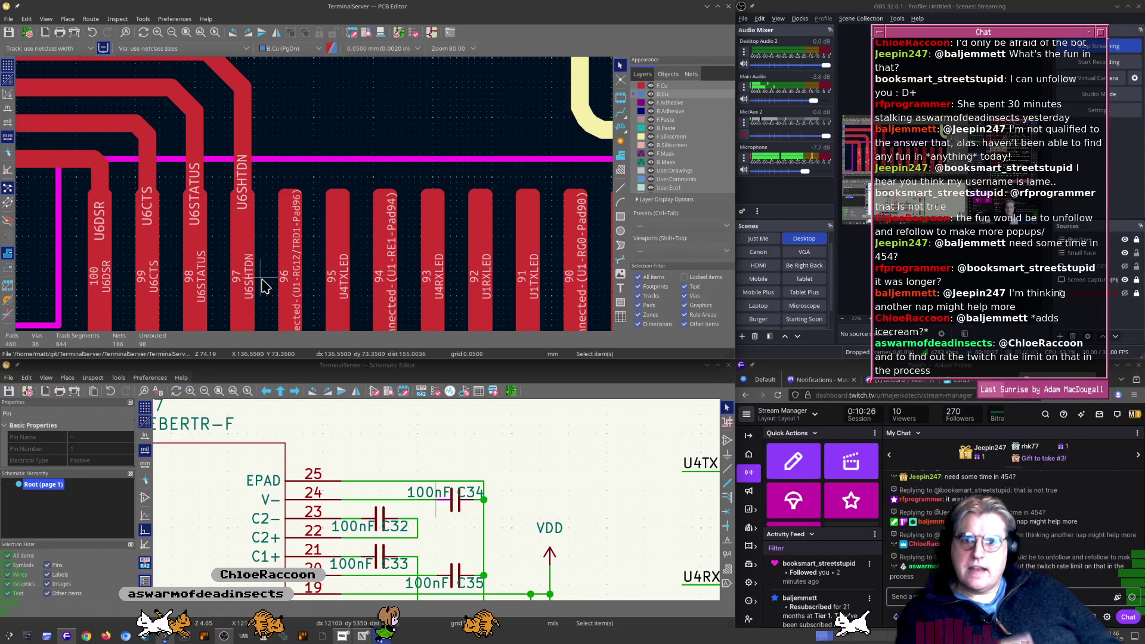
middle_click_drag(314, 301, 347, 278)
In the schematic, move the TXLED and RXLED labels of U2, U3 and U5 off U1's RD pins into the empty area beside them
scroll(391, 515, "down", 5)
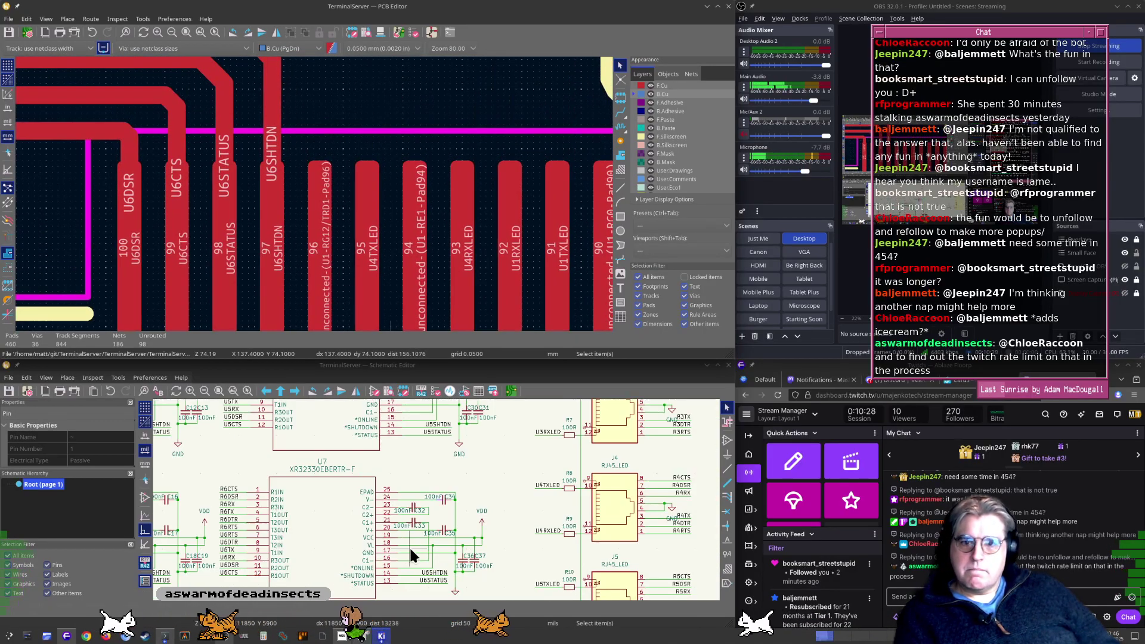
scroll(411, 511, "up", 6)
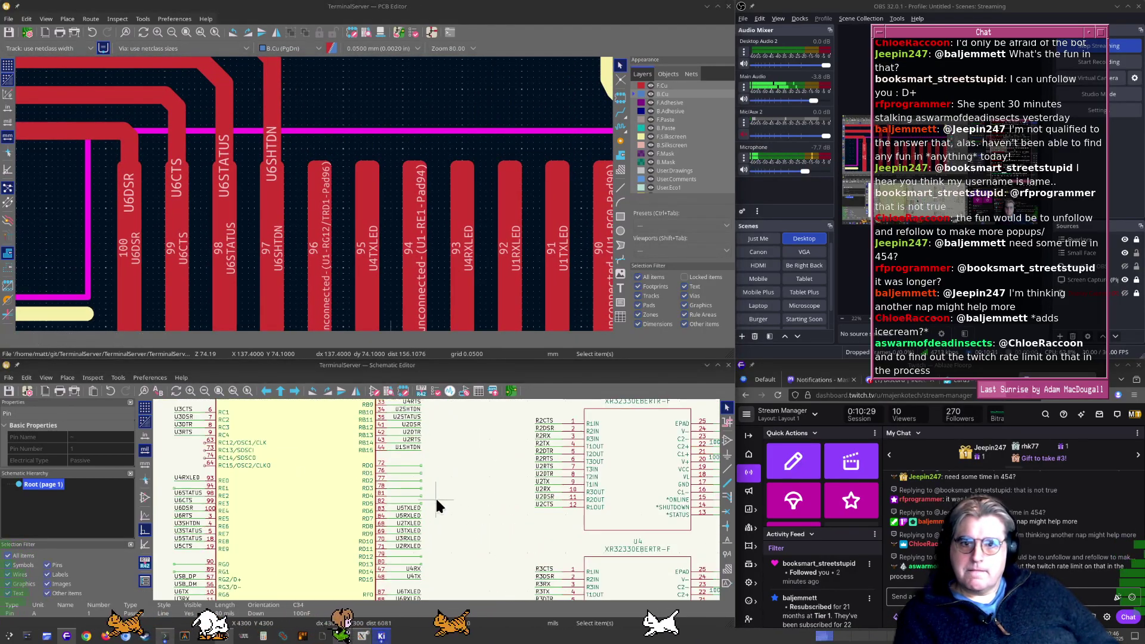
left_click(398, 506)
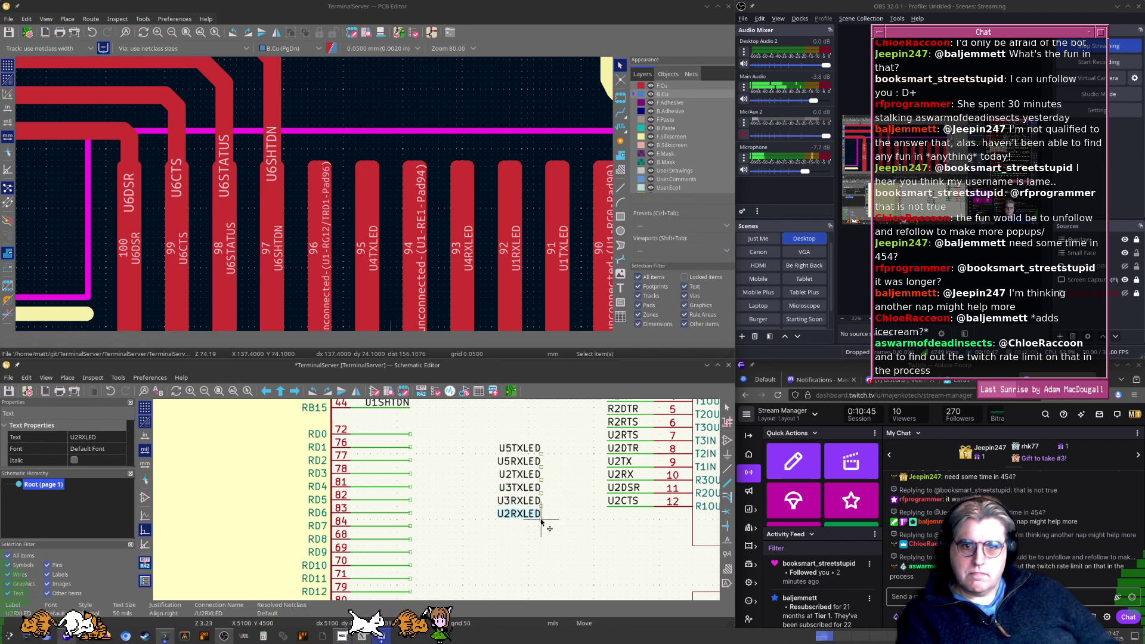
left_click(541, 519)
Move the U1TXLED label from pin 91 of U1 to the empty area below the detached LED labels
middle_click_drag(425, 470, 454, 571)
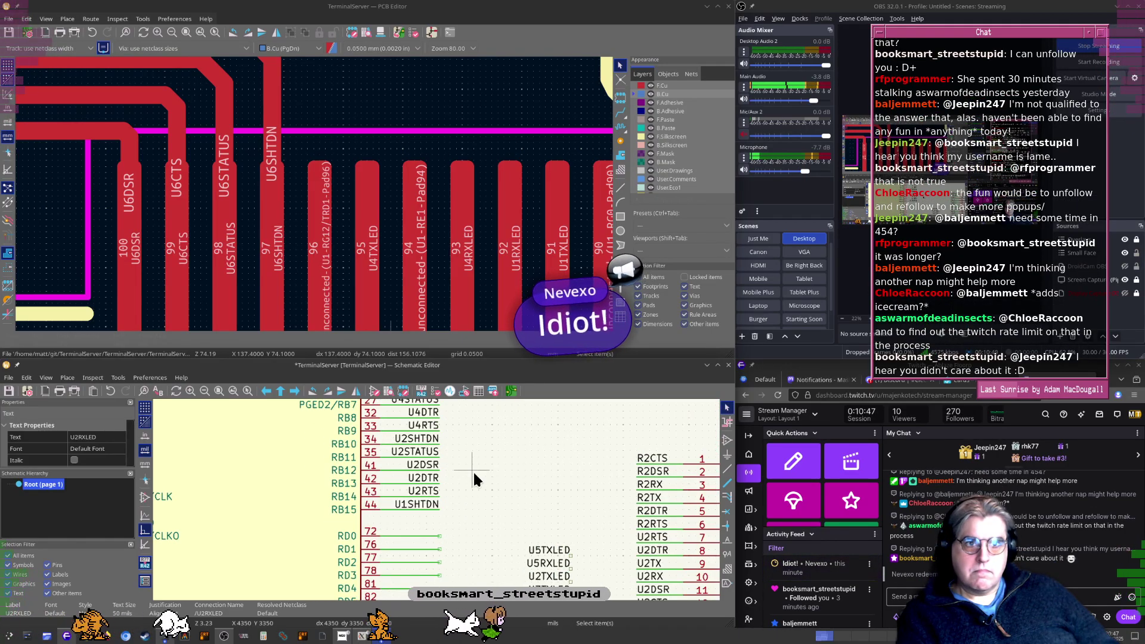
middle_click_drag(473, 471, 478, 538)
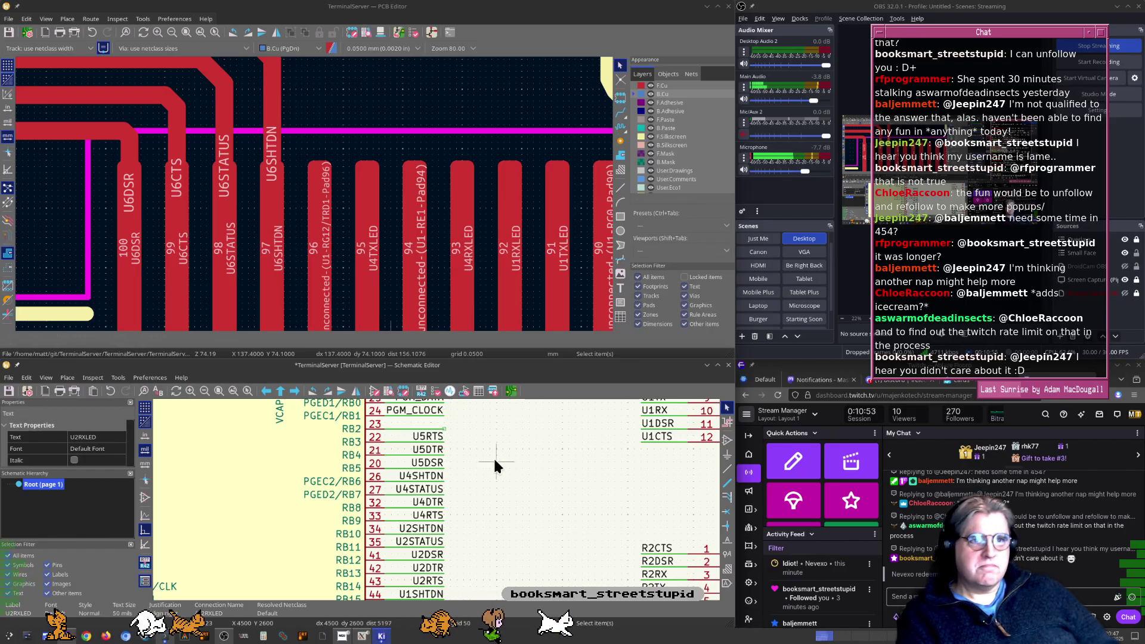
scroll(502, 489, "down", 2)
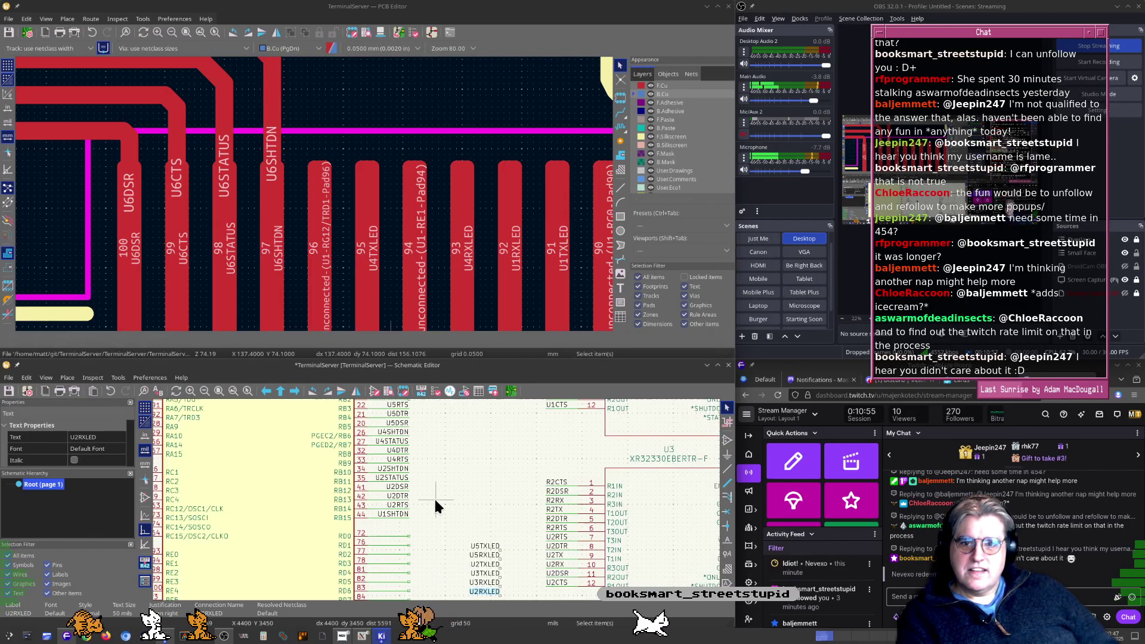
scroll(435, 506, "up", 3)
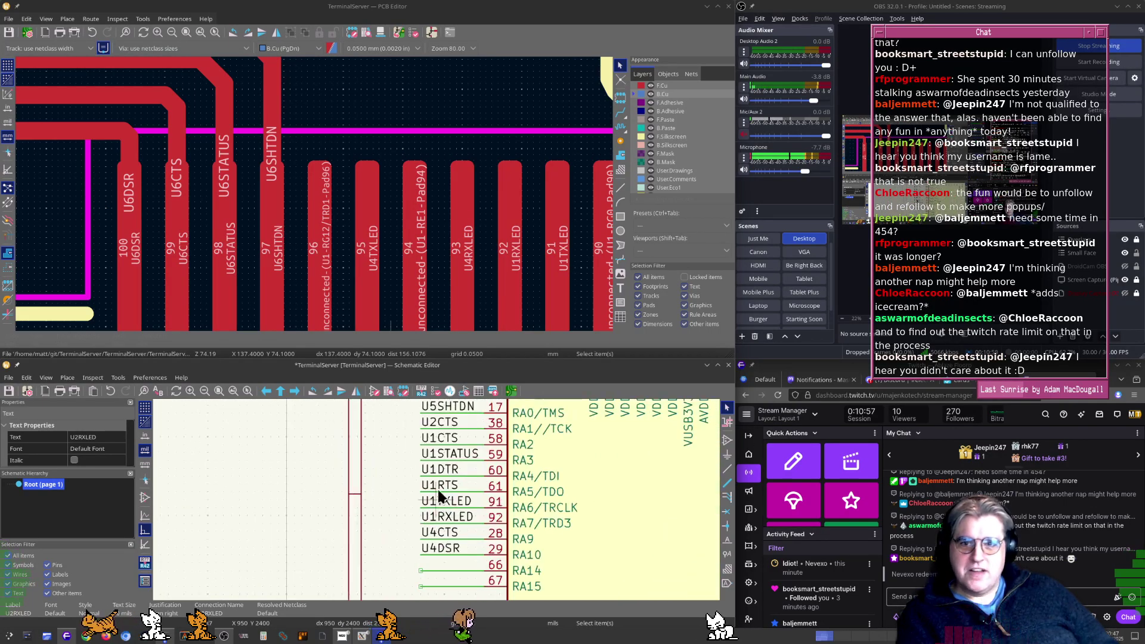
scroll(438, 492, "up", 4)
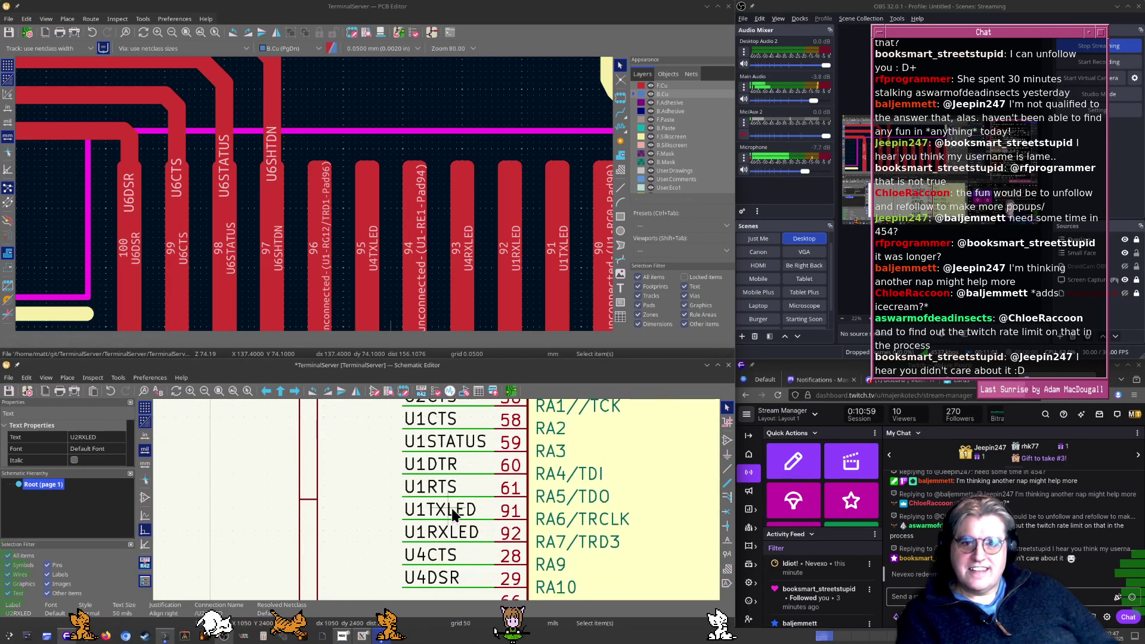
scroll(454, 512, "down", 5)
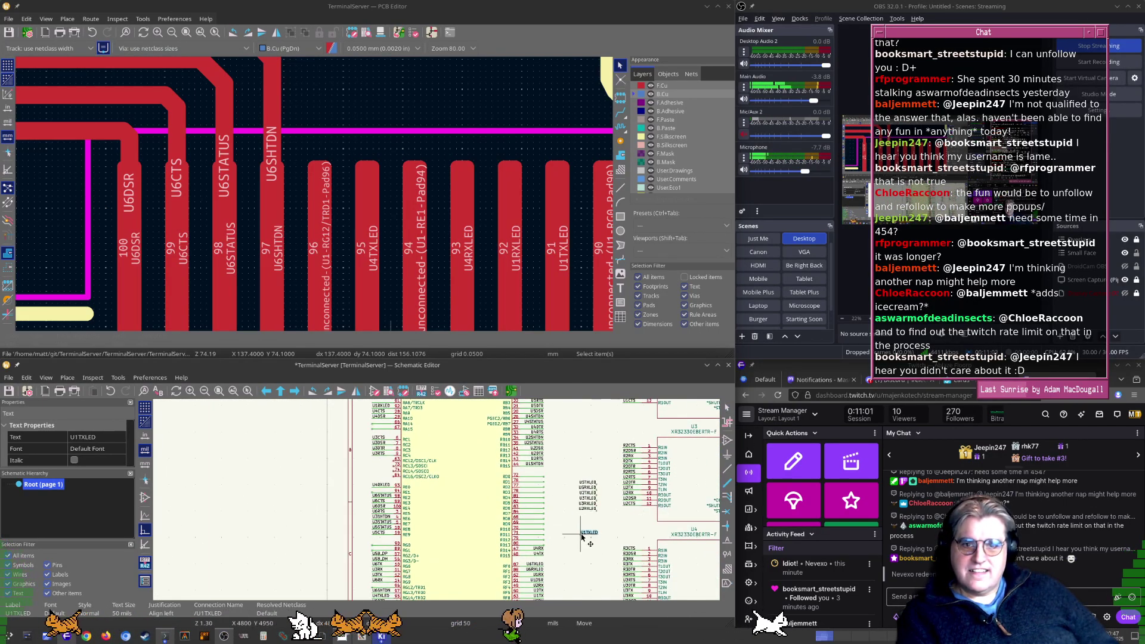
Move the U1RXLED label from pin 92 of U1 to just above the detached U1TXLED label
scroll(390, 450, "up", 3)
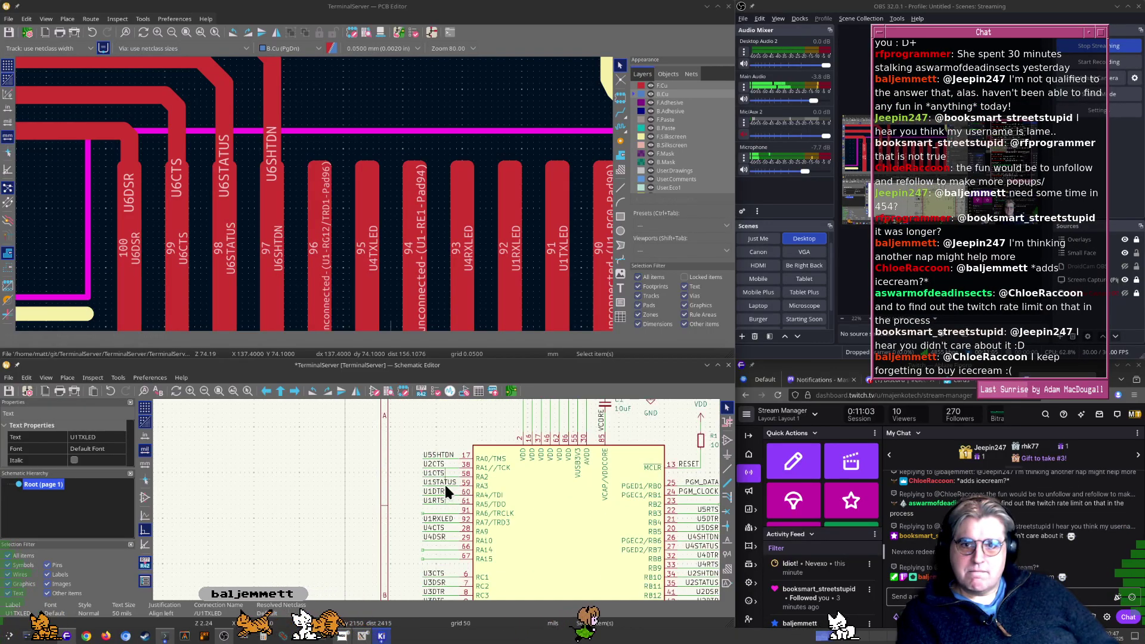
scroll(439, 506, "up", 2)
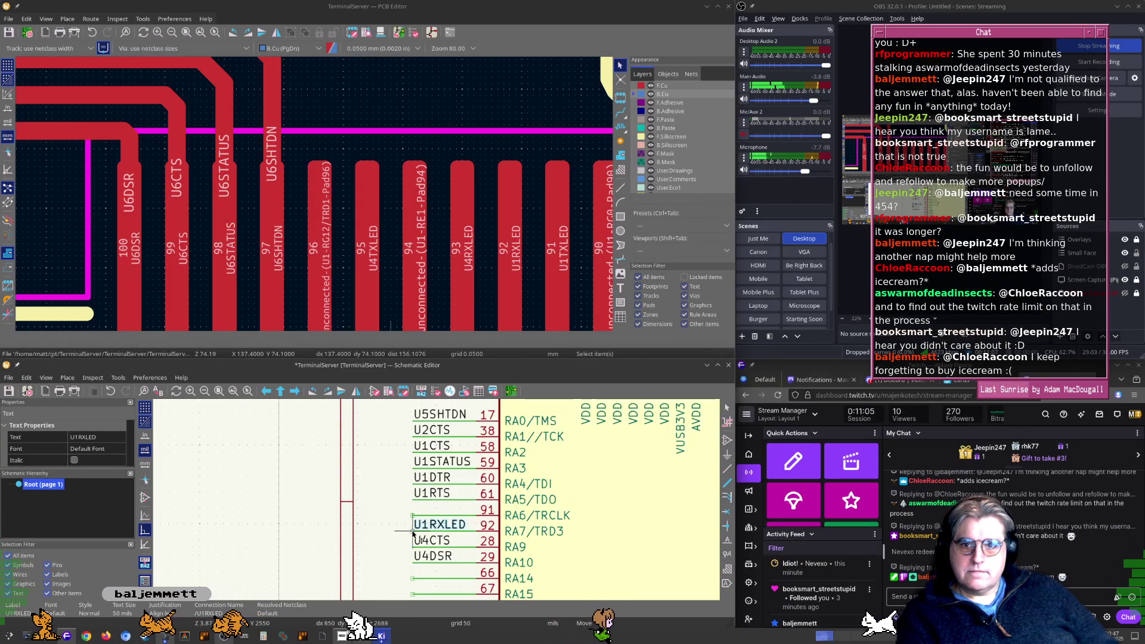
scroll(558, 539, "down", 3)
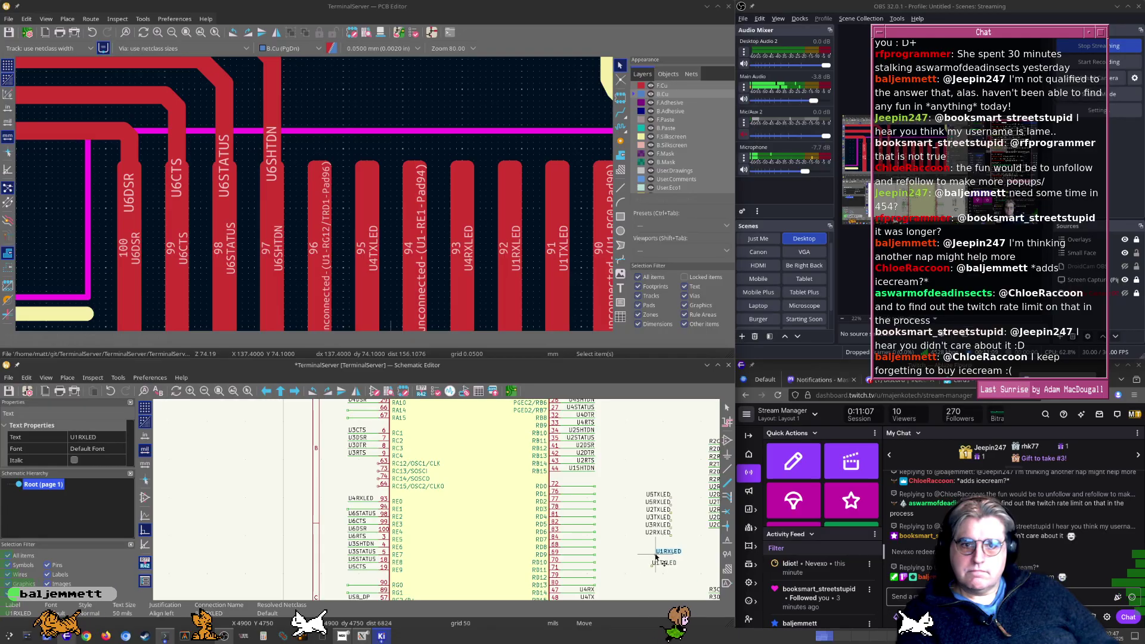
left_click(656, 555)
Move the U4RXLED label from pin 93 and the U4TXLED label from pin 95 of U1 to the detached LED labels
middle_click_drag(422, 514, 469, 519)
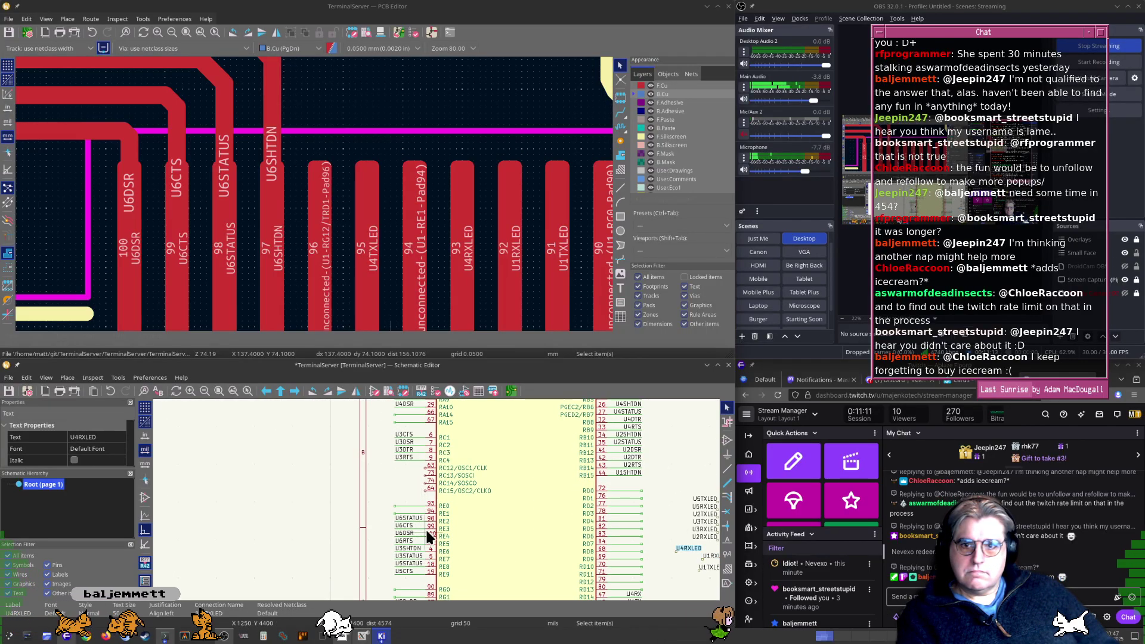
scroll(427, 535, "down", 5, "ctrl")
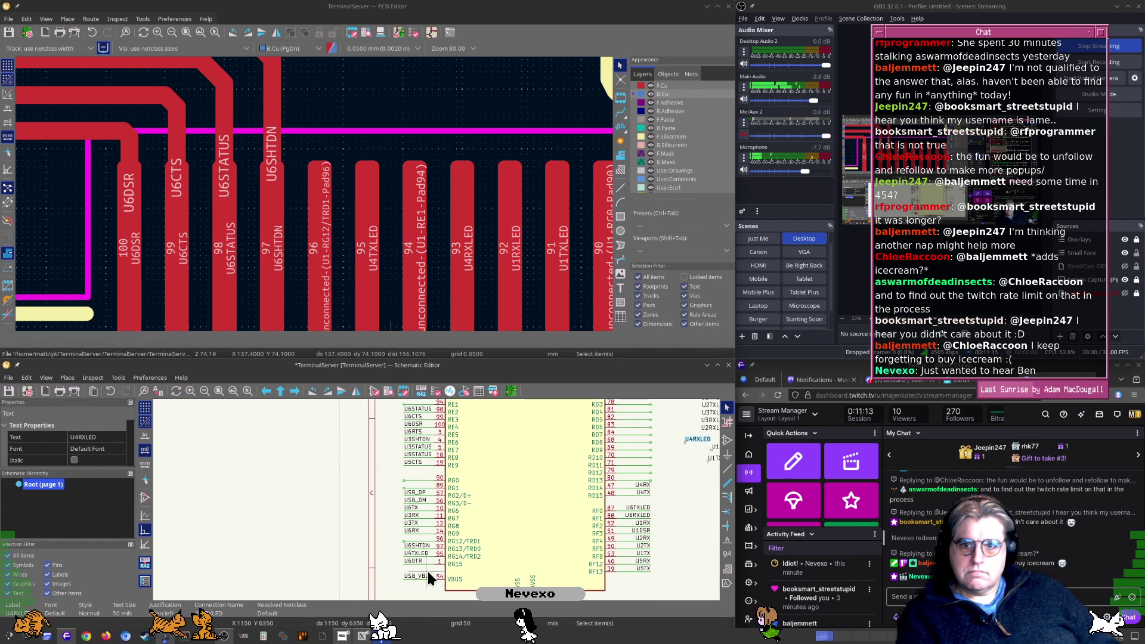
key("m")
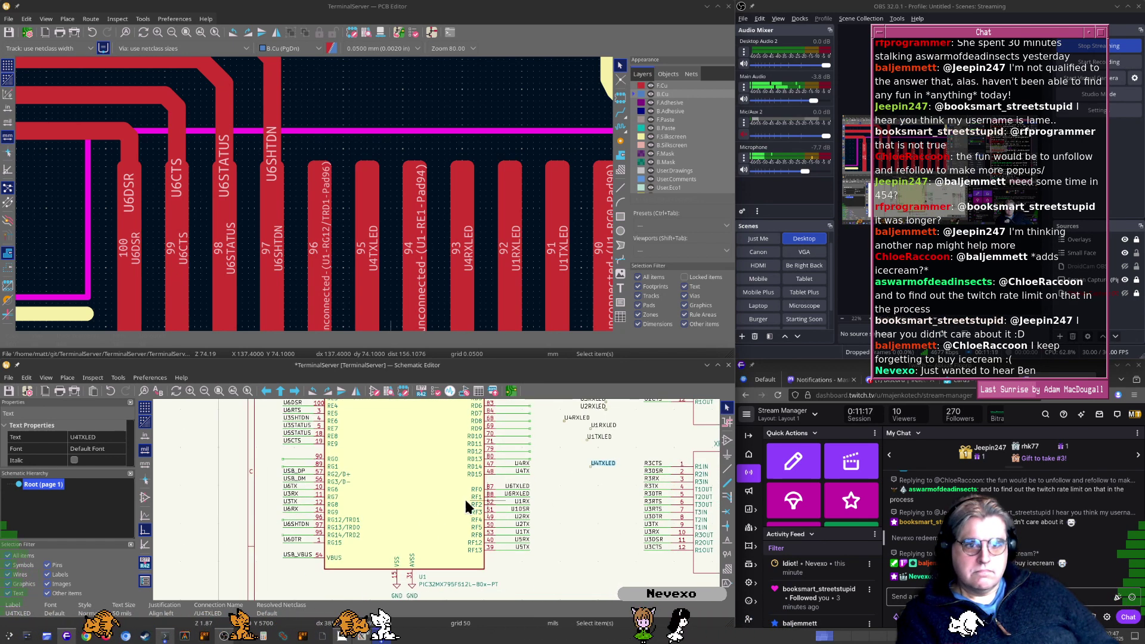
middle_click_drag(466, 501, 577, 556)
Examine U1's RE, RG and RD pins in the schematic for LED labels that are still attached
scroll(437, 499, "up", 4)
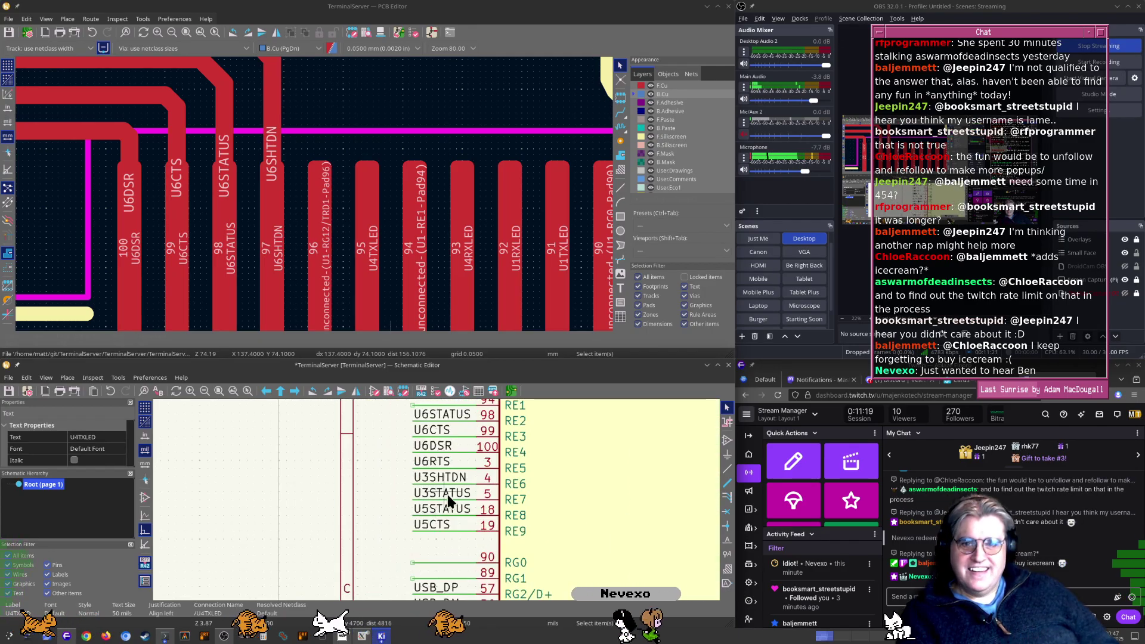
middle_click_drag(466, 465, 485, 566)
middle_click_drag(484, 484, 497, 626)
middle_click_drag(476, 426, 451, 432)
scroll(491, 515, "down", 2)
middle_click_drag(449, 527, 464, 437)
middle_click_drag(458, 573, 436, 499)
scroll(463, 517, "up", 2)
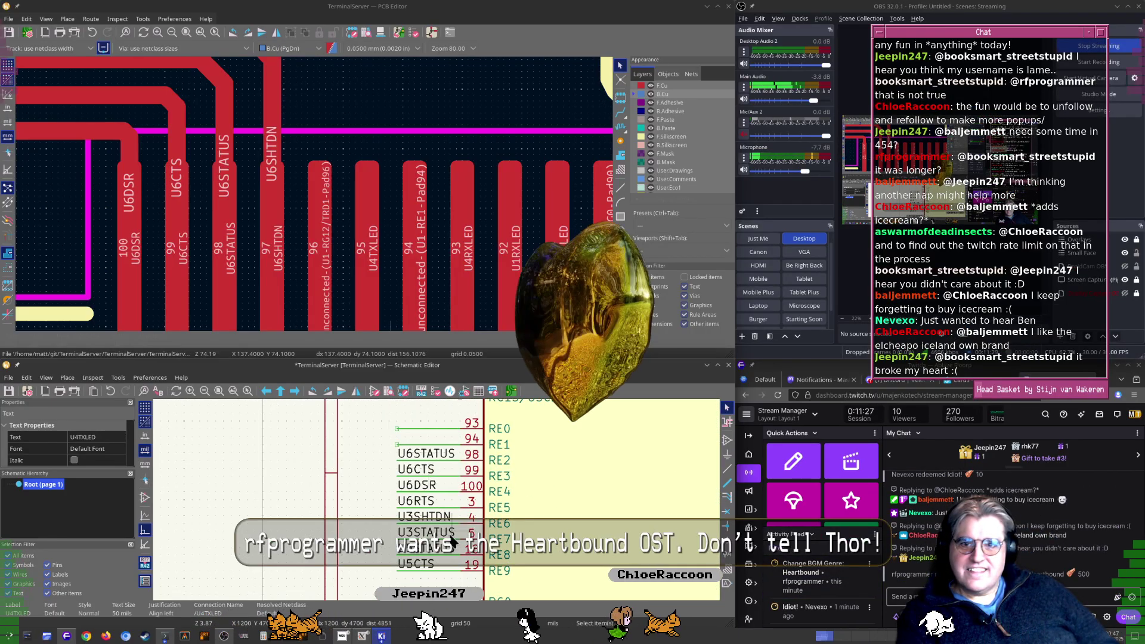
middle_click_drag(459, 587, 427, 487)
scroll(454, 512, "down", 1)
scroll(454, 517, "down", 2)
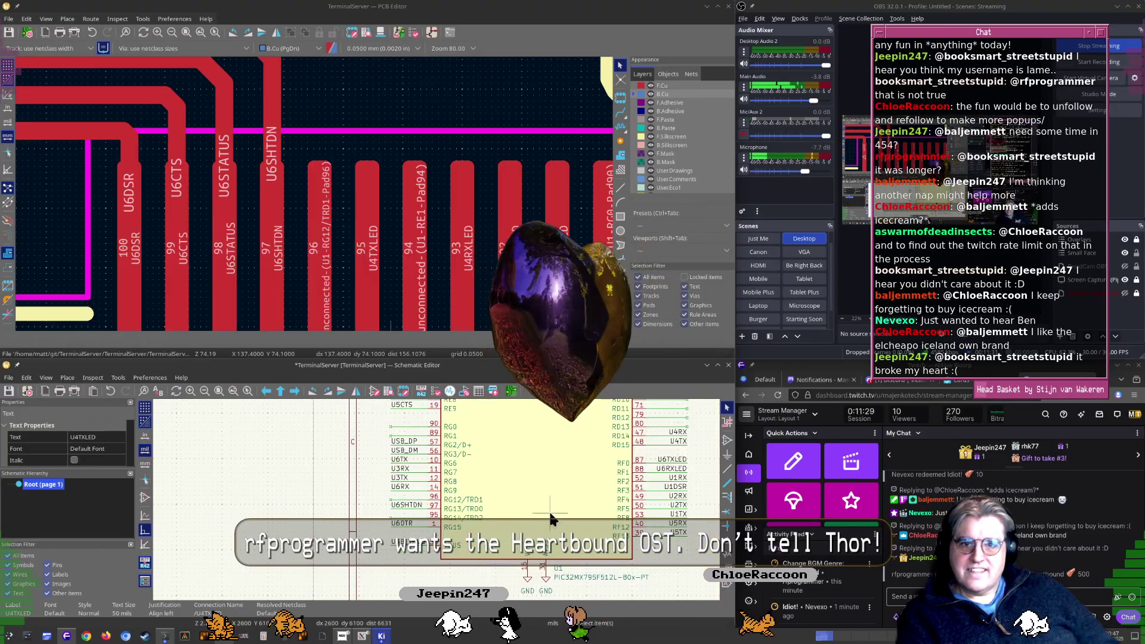
middle_click_drag(556, 517, 432, 532)
middle_click_drag(626, 507, 504, 570)
middle_click_drag(525, 516, 527, 557)
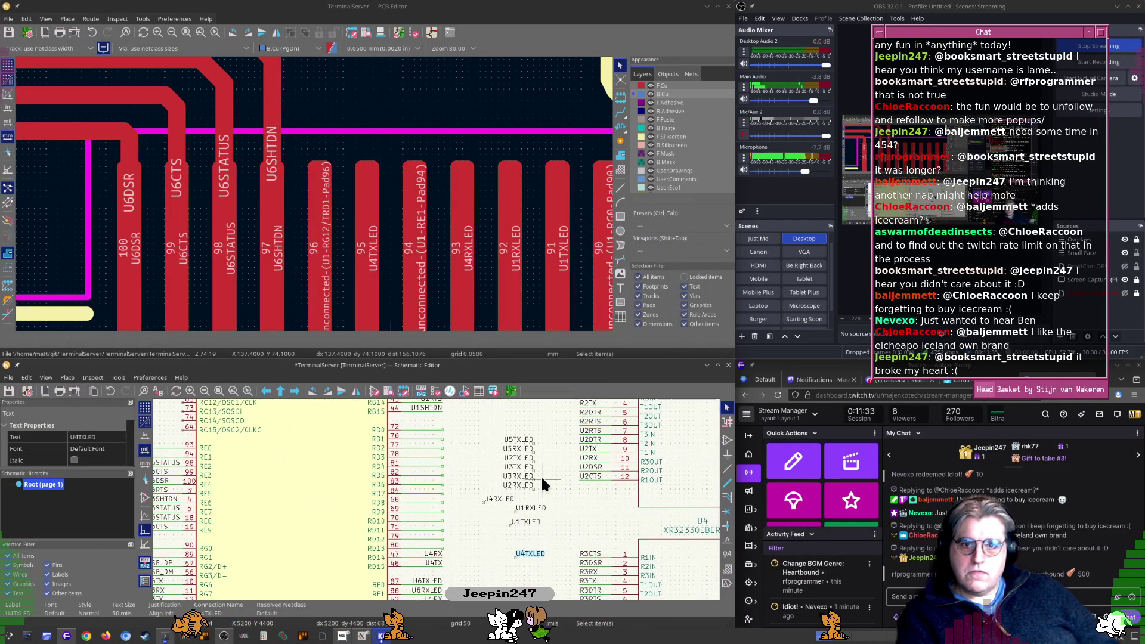
Move the U6TXLED and U6RXLED labels from pins 87 and 88 of U1 to below the detached U4TXLED label
scroll(514, 553, "down", 1)
middle_click_drag(512, 551, 474, 435)
left_click(478, 456)
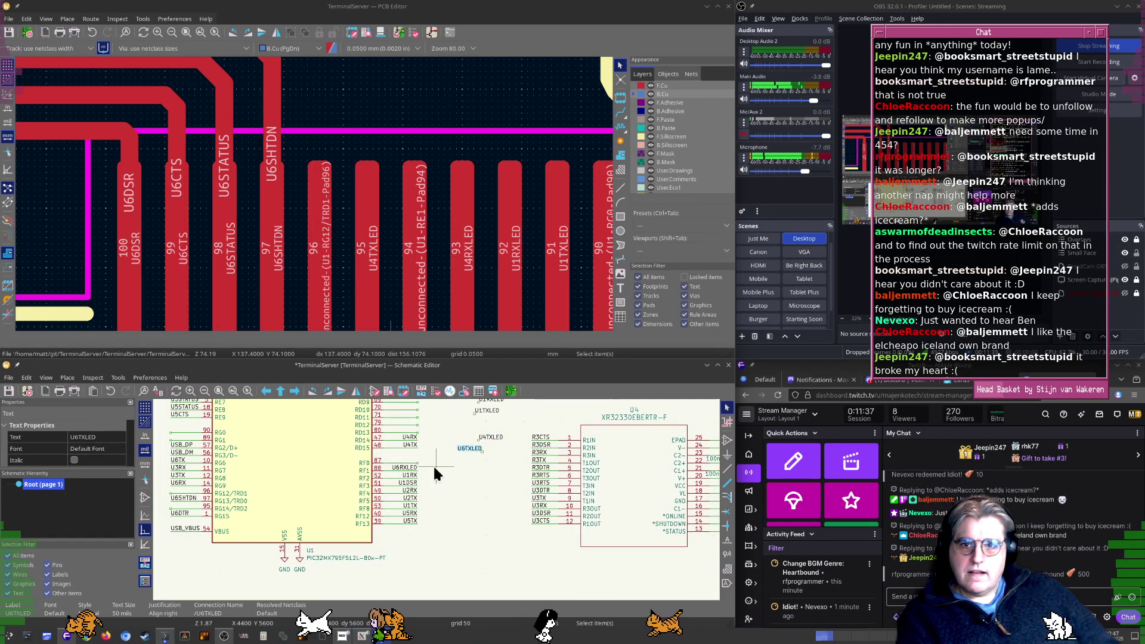
scroll(467, 471, "down", 4)
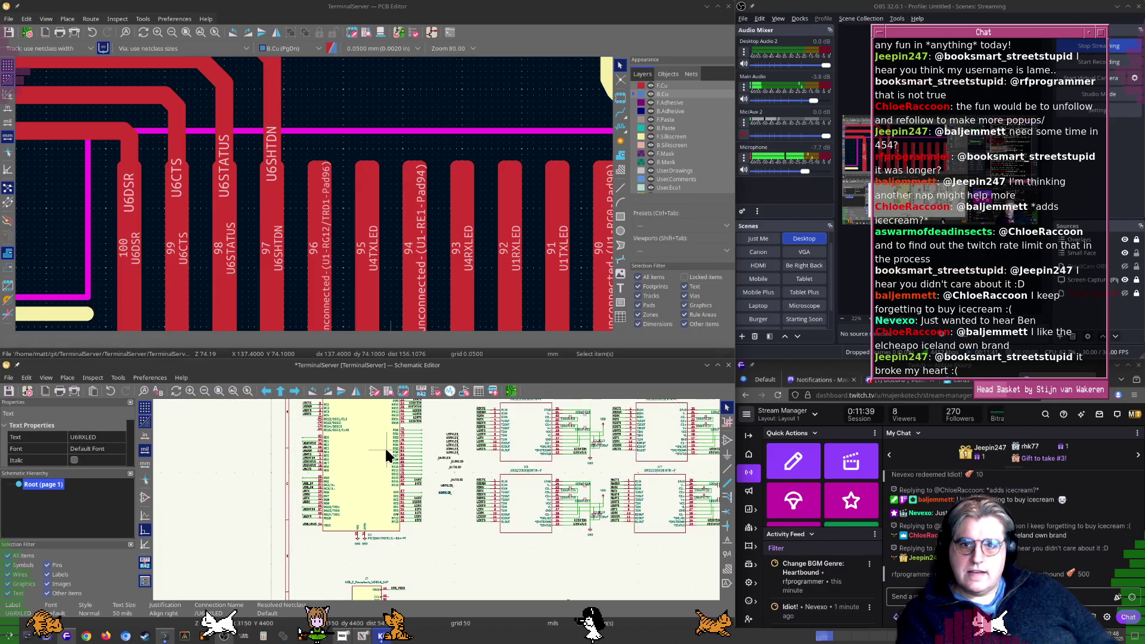
middle_click_drag(389, 455, 419, 524)
scroll(361, 205, "down", 5)
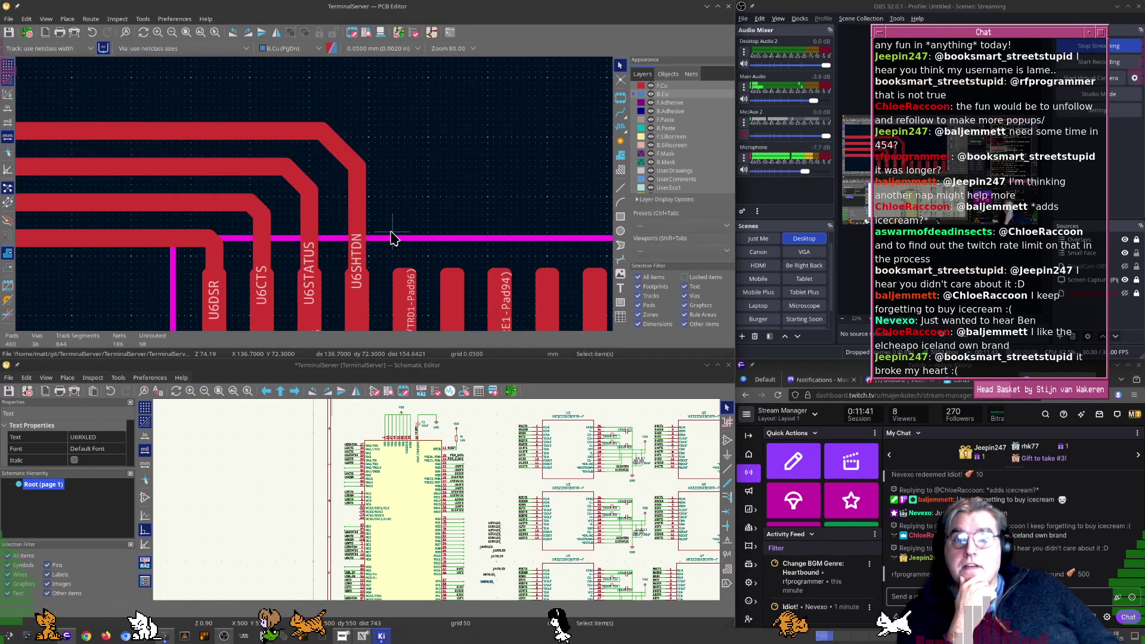
Compare the order of the LED tracks in the PCB bundle with the free pads beside U6SHTDN on U1
scroll(316, 200, "up", 4)
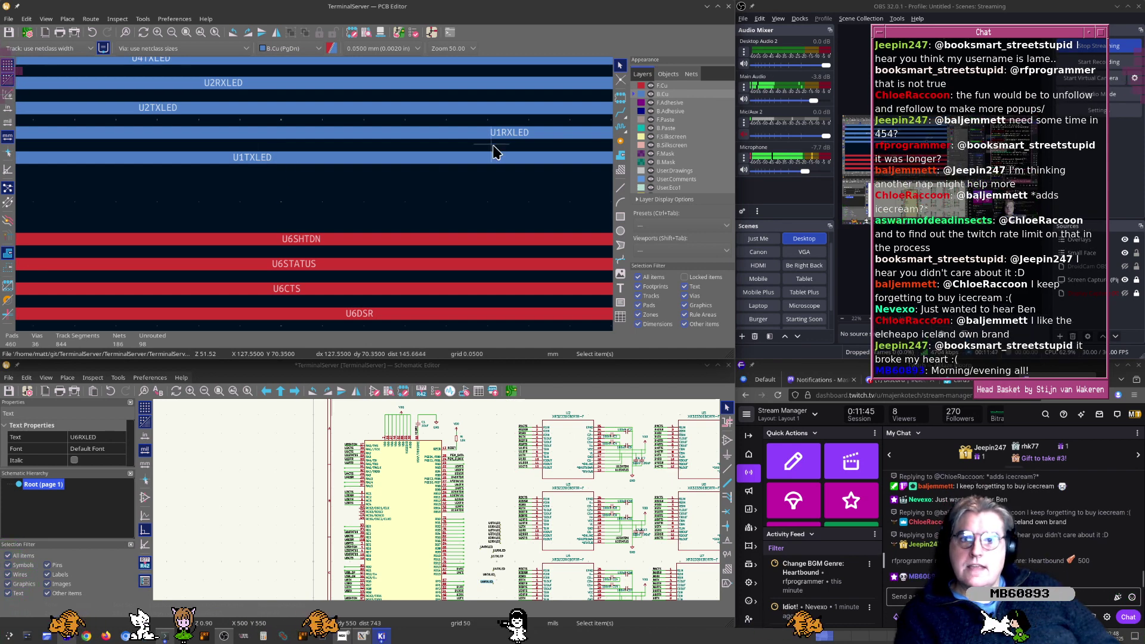
scroll(548, 191, "down", 4)
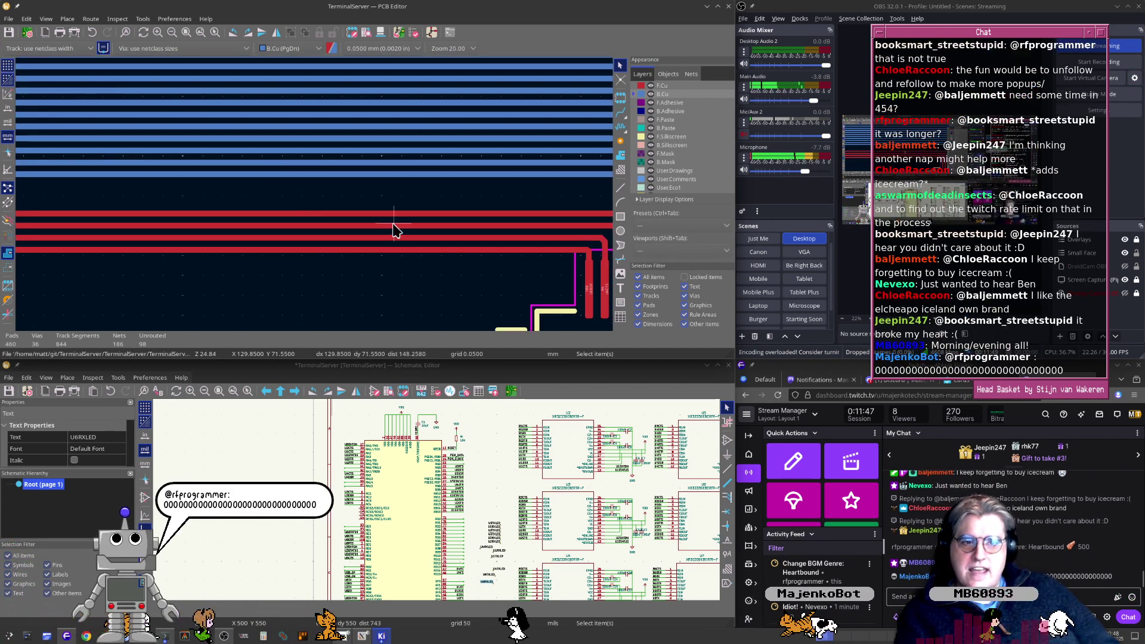
middle_click_drag(445, 250, 280, 169)
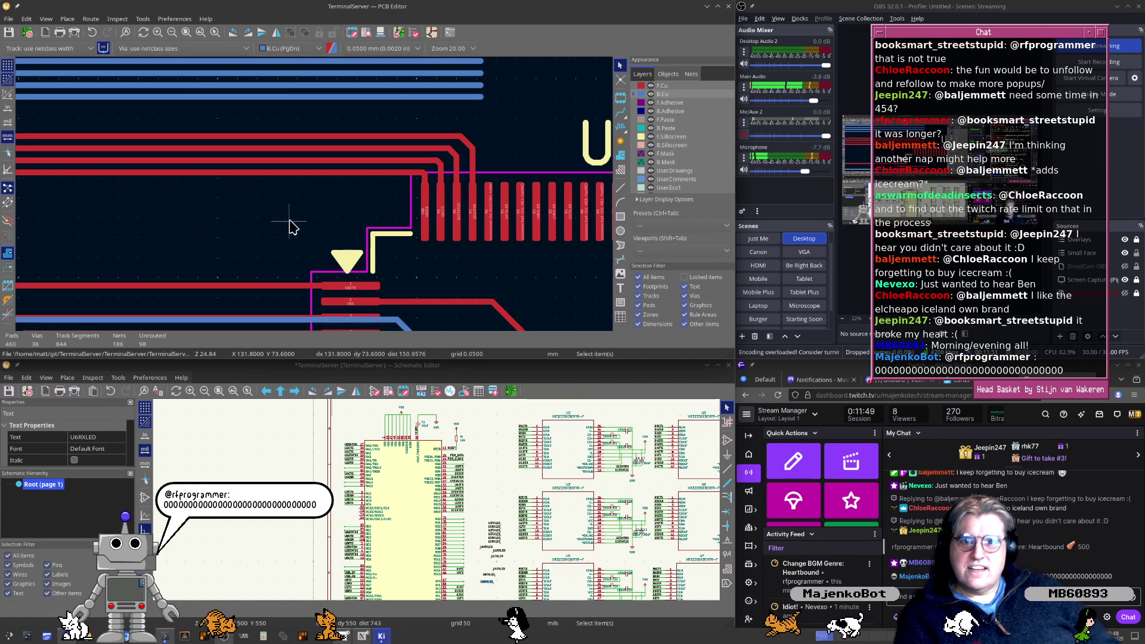
mouse_move(186, 212)
middle_mouse_down()
mouse_move(396, 251)
mouse_move(350, 240)
middle_mouse_up()
middle_click_drag(228, 219, 368, 240)
scroll(461, 244, "up", 4)
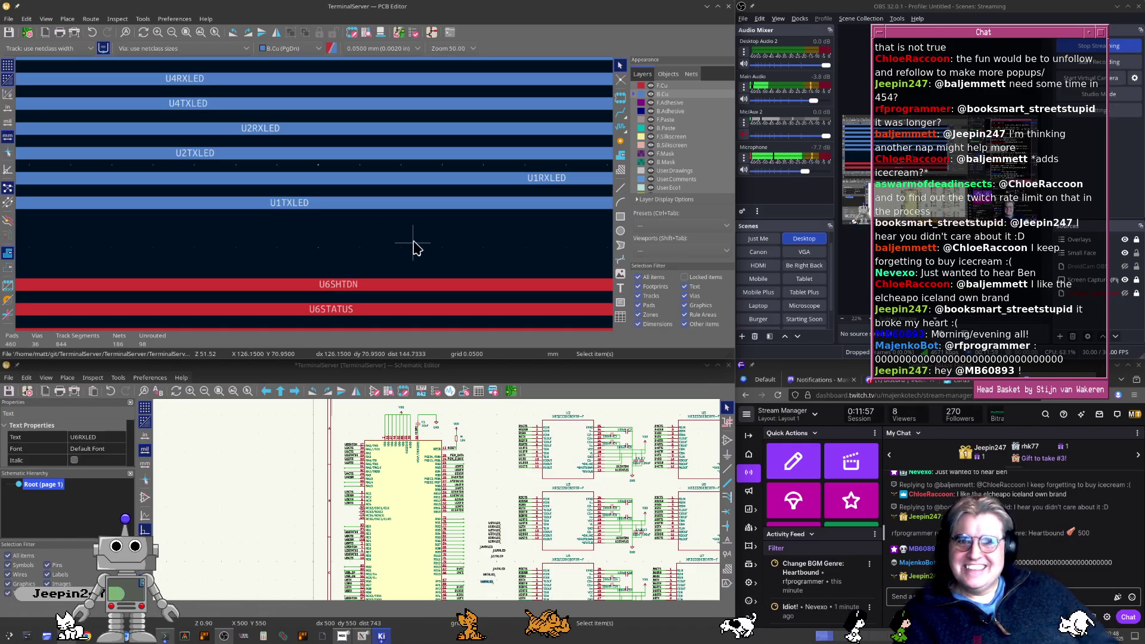
middle_click_drag(412, 243, 312, 194)
scroll(337, 197, "down", 3)
middle_click_drag(561, 260, 332, 208)
middle_click_drag(438, 210, 344, 160)
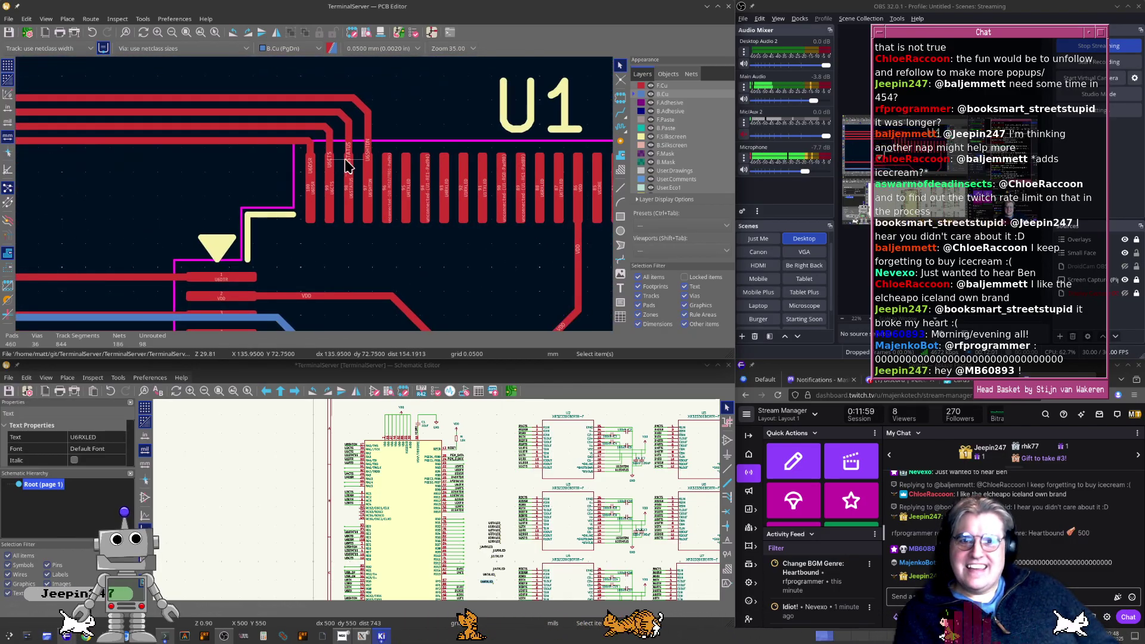
scroll(348, 167, "up", 4)
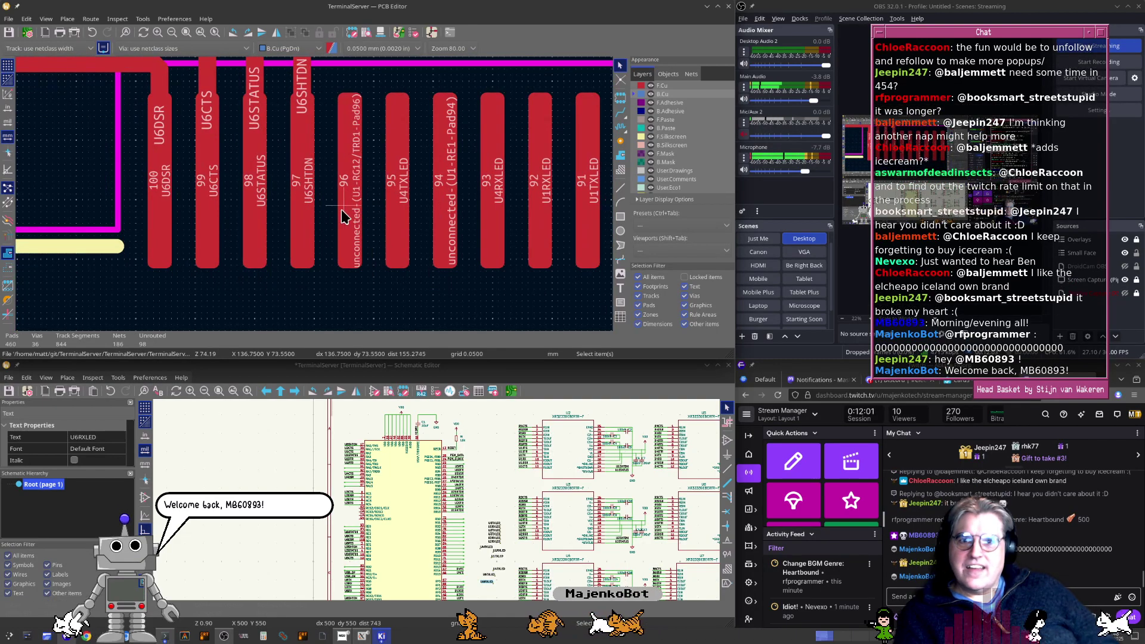
scroll(340, 216, "up", 2)
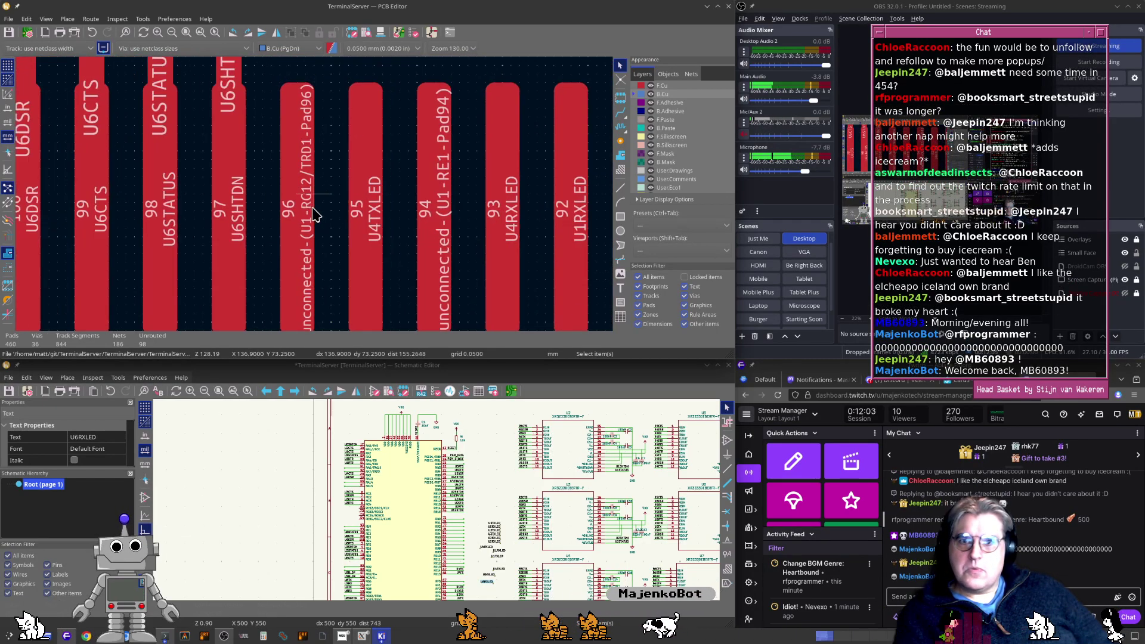
scroll(314, 214, "down", 3)
Move the detached U1TXLED label in the schematic onto pin 96 (RG12/TRD1) of U1
scroll(435, 497, "up", 4)
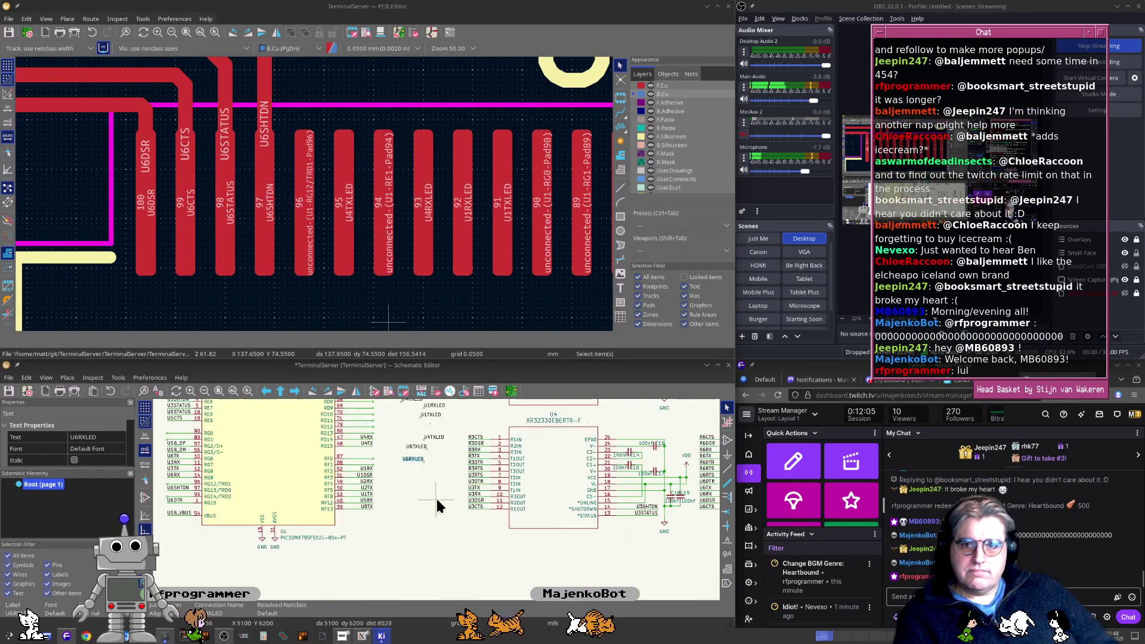
scroll(436, 500, "up", 3)
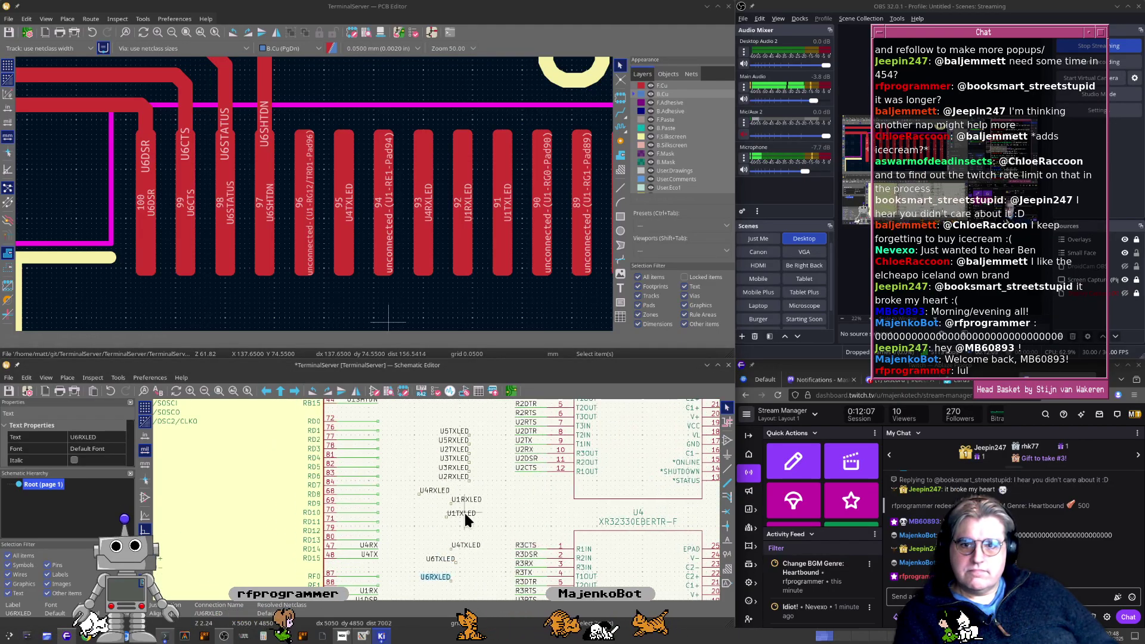
left_click(465, 513)
key("m")
middle_click_drag(394, 462, 522, 486)
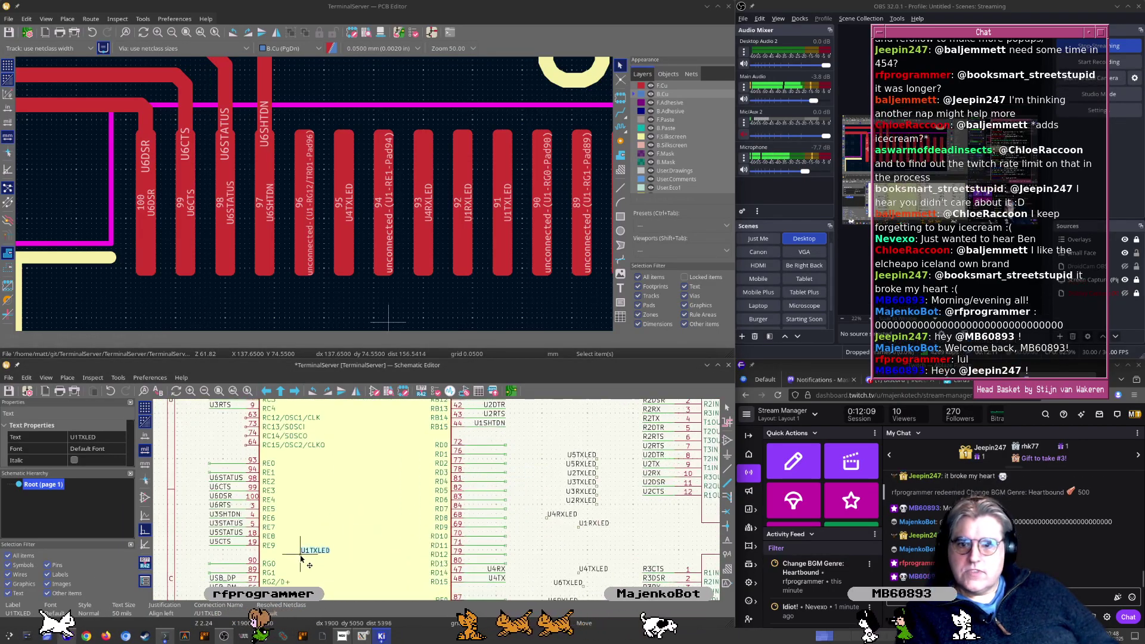
middle_click_drag(231, 564, 432, 438)
scroll(445, 501, "up", 2)
left_click(417, 505)
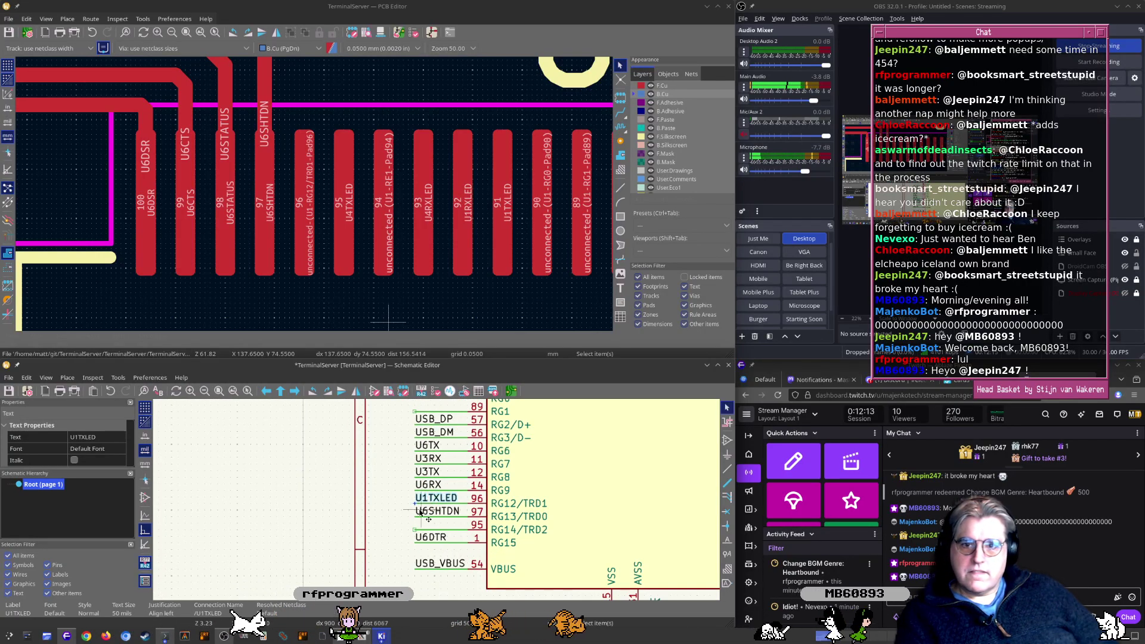
Update the PCB from the schematic to apply the changed LED net assignments on U1
left_click(420, 320)
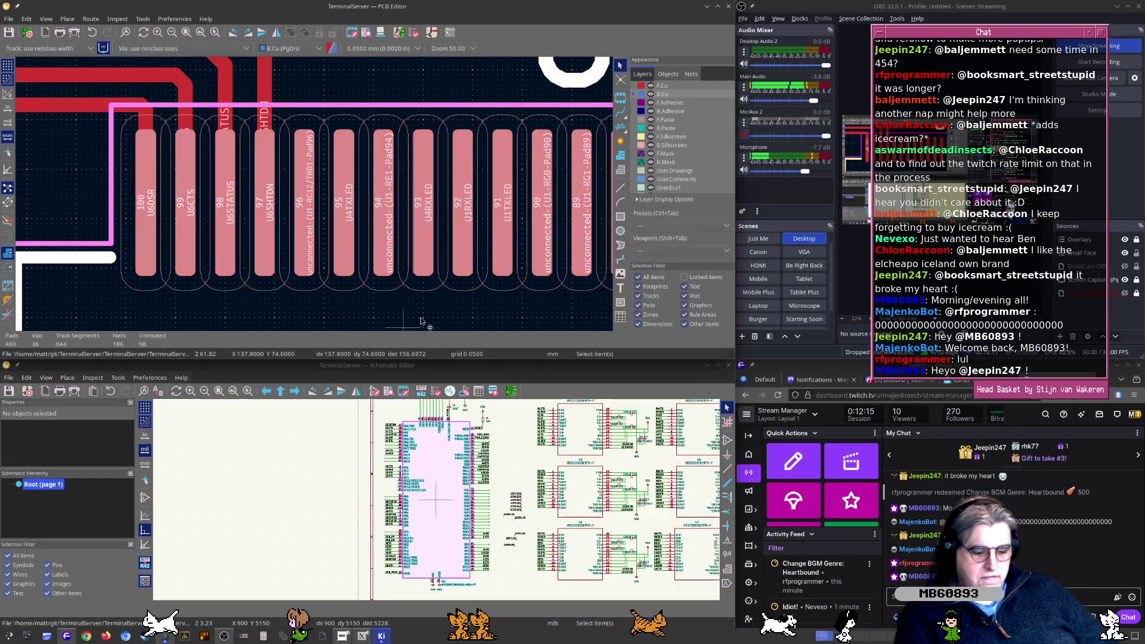
key("F8")
key("Return")
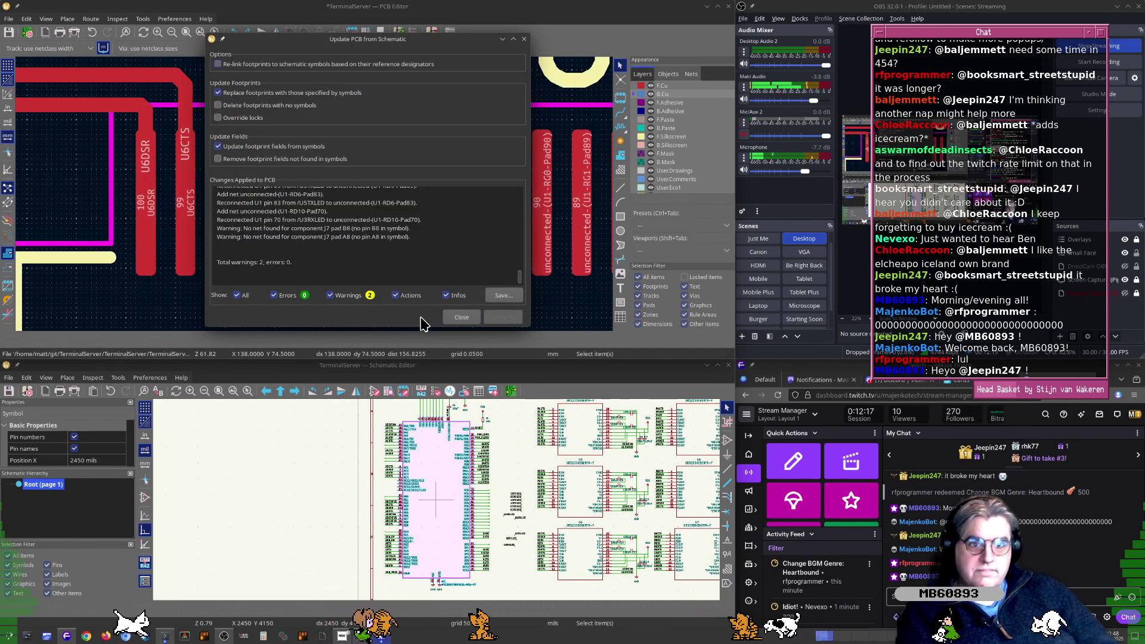
key("Escape")
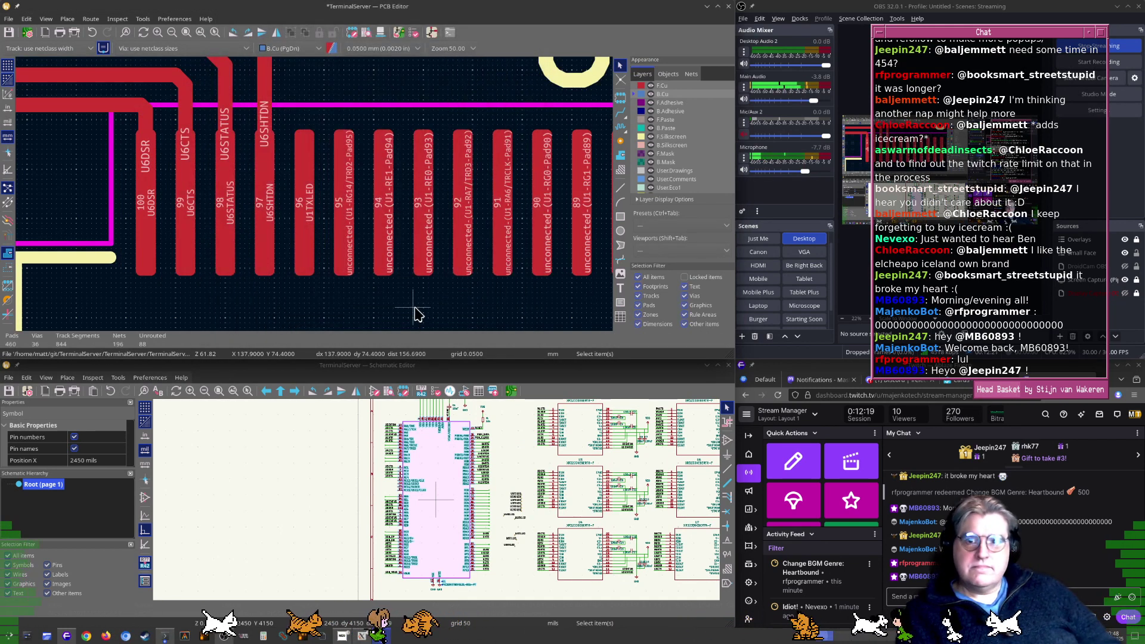
Route U1TXLED on F.Cu from pad 96 of U1 to a via above it and connect the via to the lowest B.Cu LED track
middle_click_drag(310, 148, 372, 222)
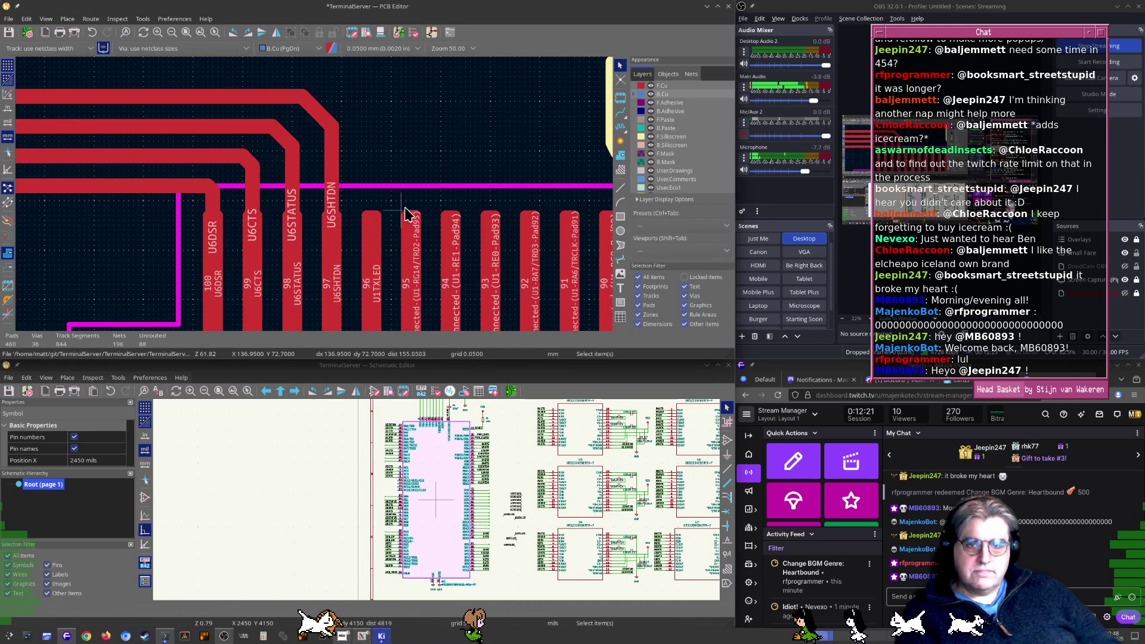
scroll(381, 203, "down", 2)
middle_click_drag(264, 149, 348, 227)
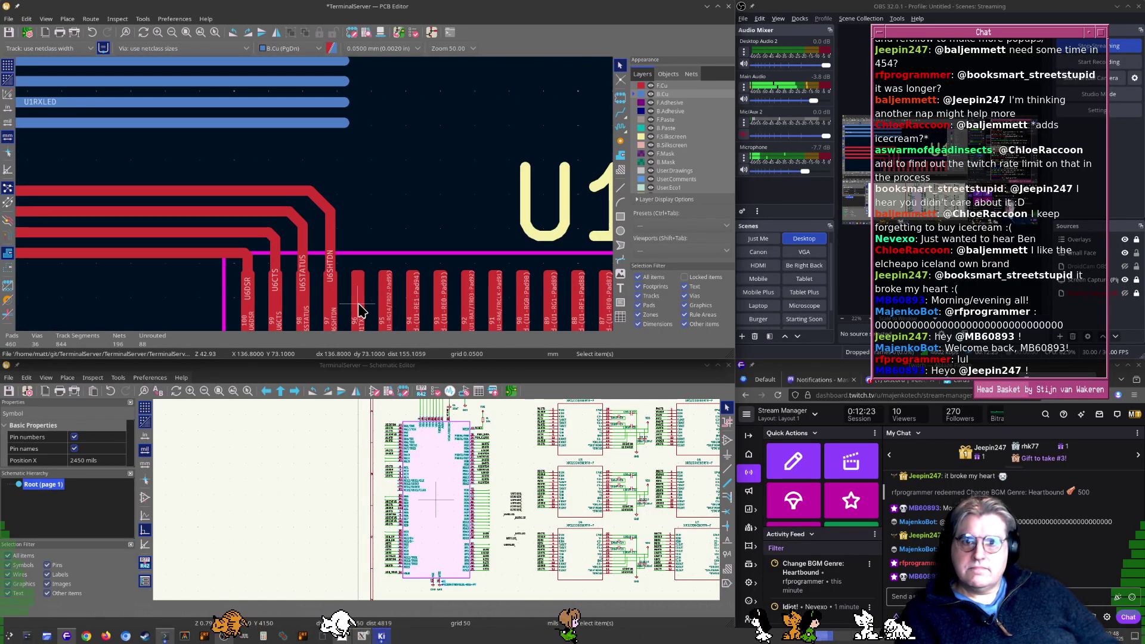
key("x")
scroll(358, 138, "up", 1)
scroll(316, 190, "up", 4)
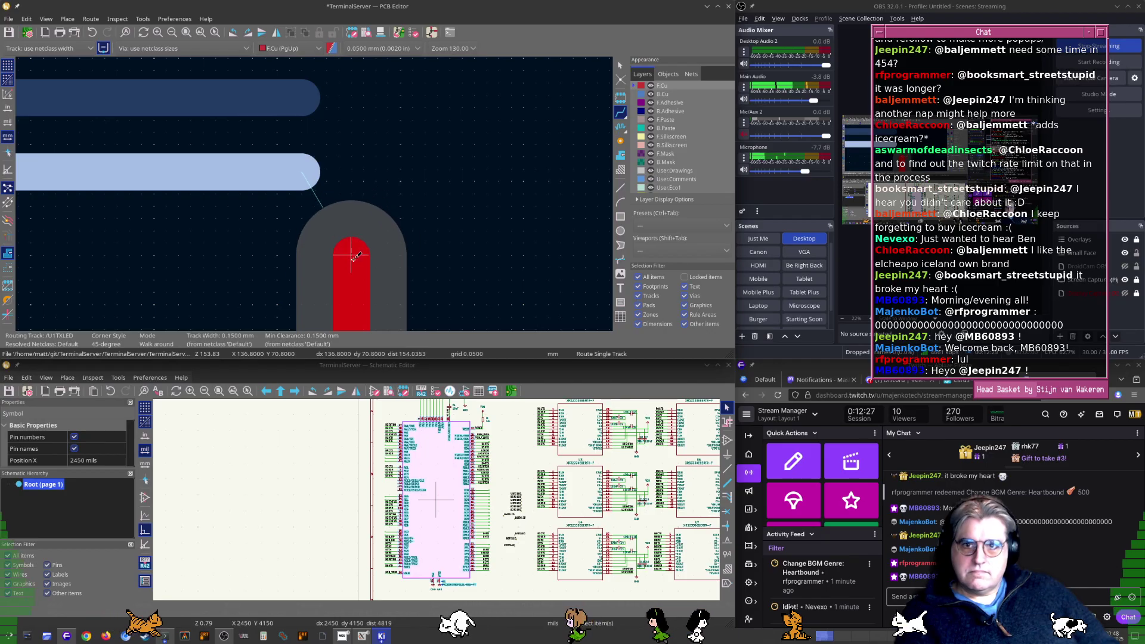
key("v")
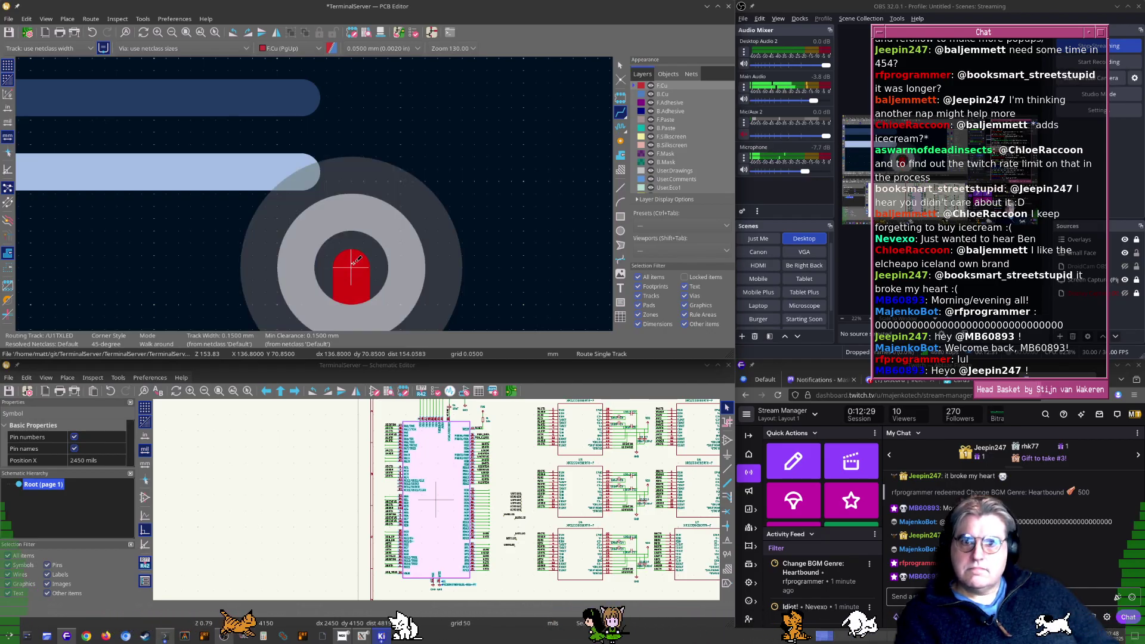
left_click(350, 292)
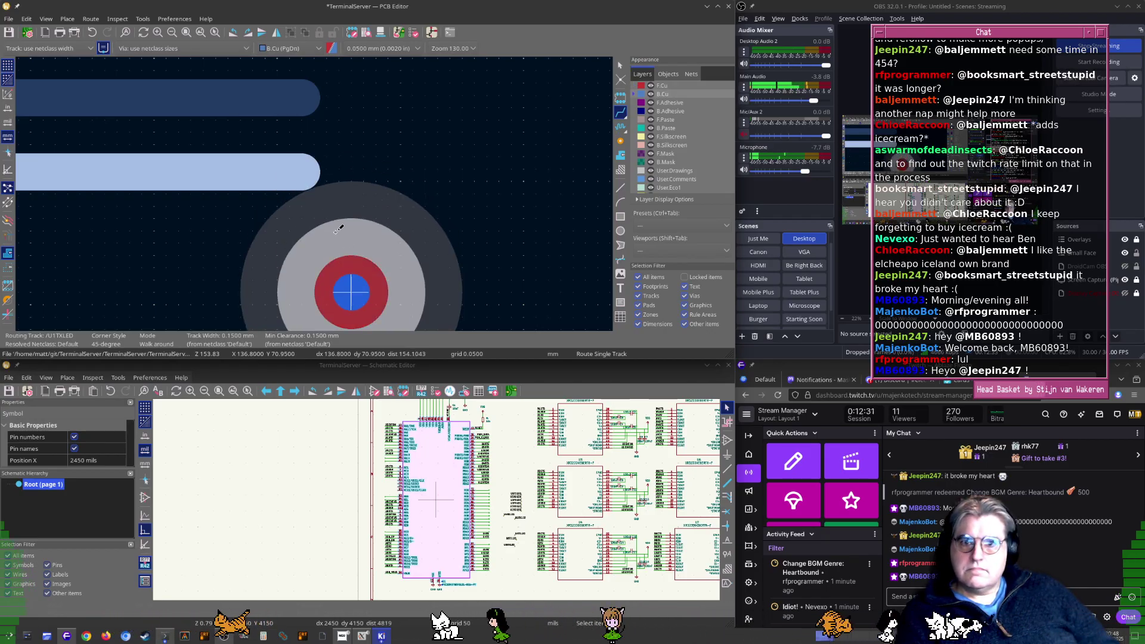
key("Escape")
scroll(334, 226, "down", 7)
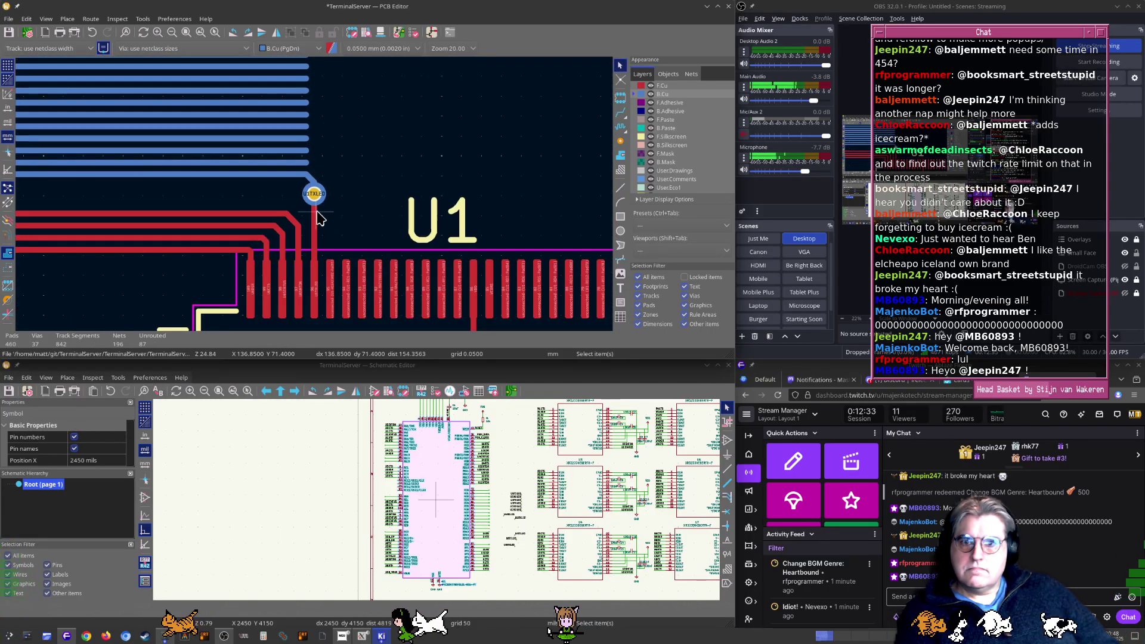
Examine the PCB to identify the LED track above U1TXLED and the free U1 pad beside pad 96
scroll(319, 218, "down", 3)
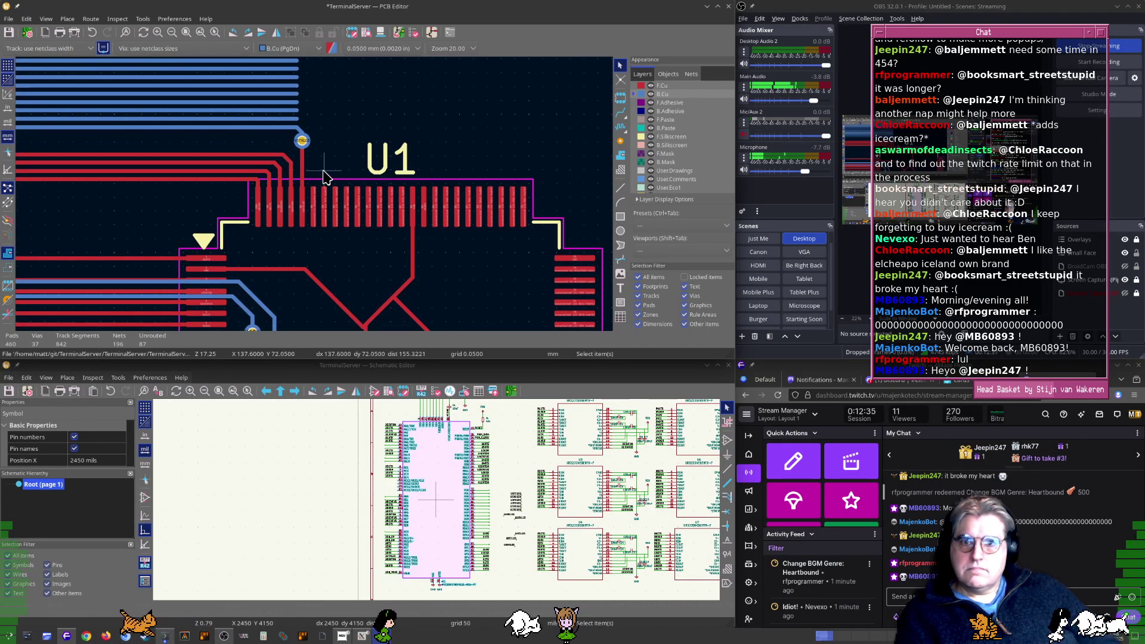
scroll(320, 163, "up", 5)
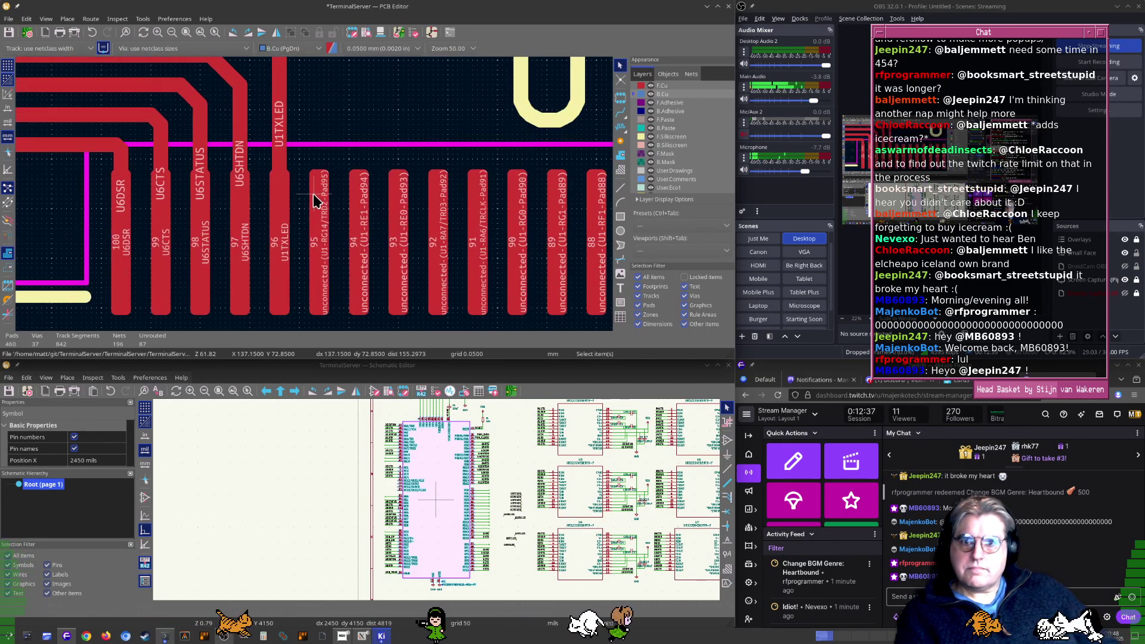
scroll(328, 81, "down", 4)
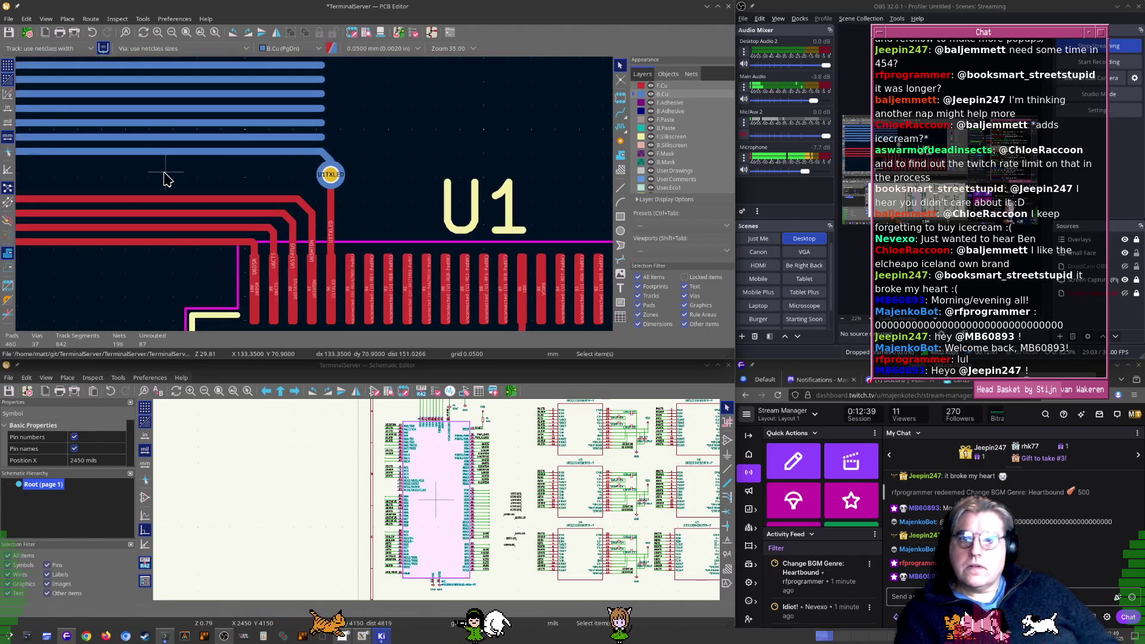
scroll(206, 158, "up", 6)
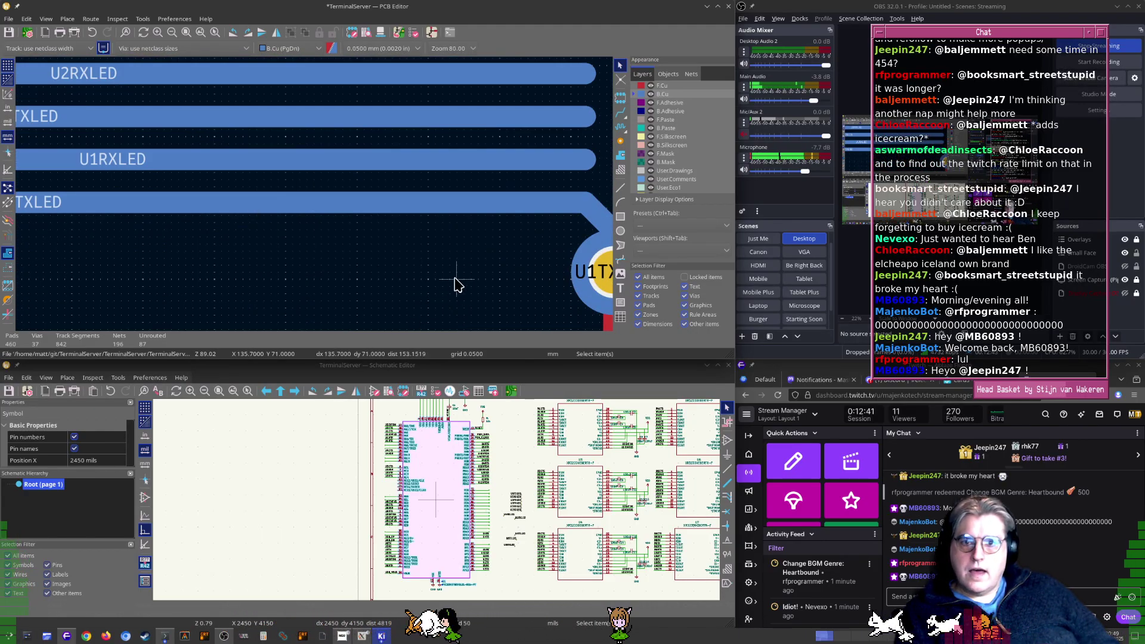
mouse_move(440, 279)
middle_mouse_down()
mouse_move(334, 187)
mouse_move(364, 183)
middle_mouse_up()
middle_click_drag(500, 260, 361, 144)
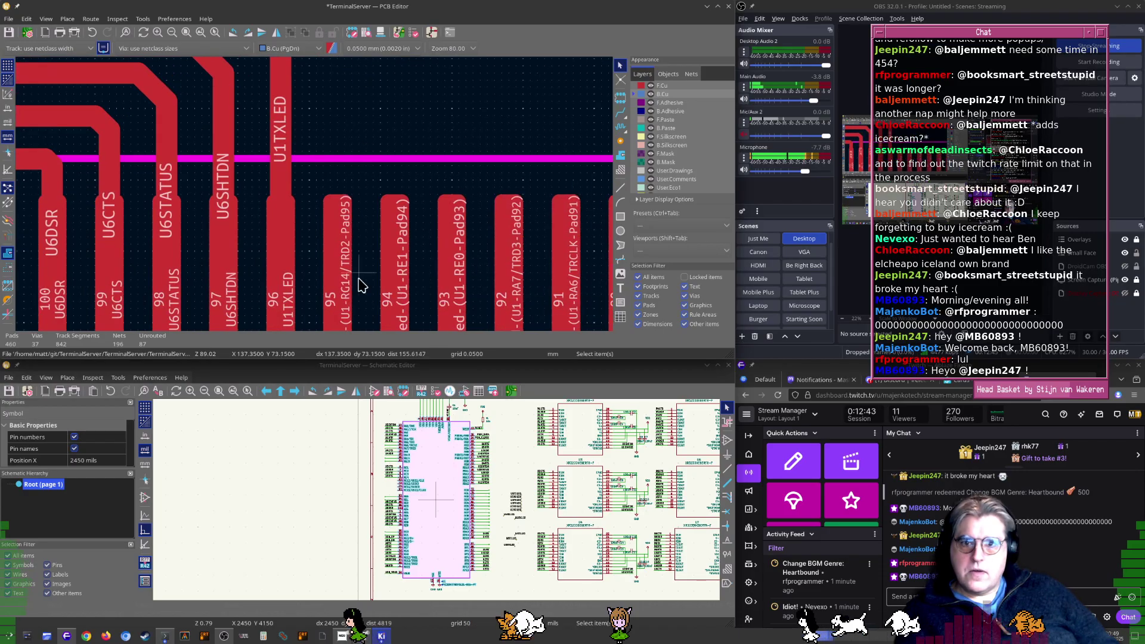
scroll(362, 285, "up", 2)
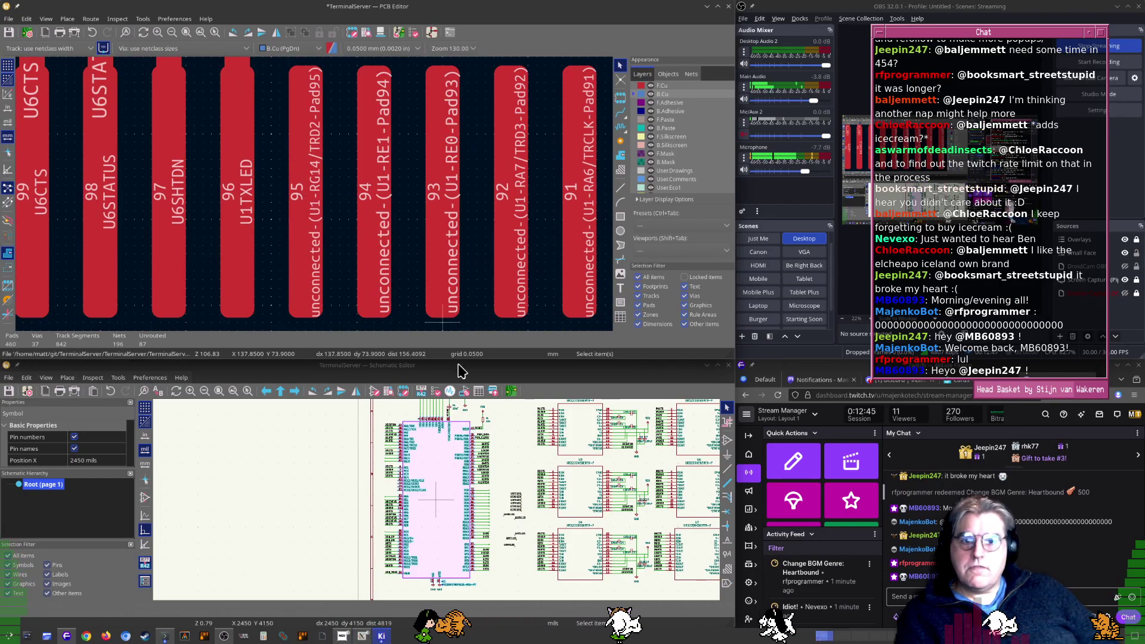
Move the detached U1RXLED label in the schematic onto pin 95 (RG14/TRD2) of U1
scroll(520, 529, "up", 7)
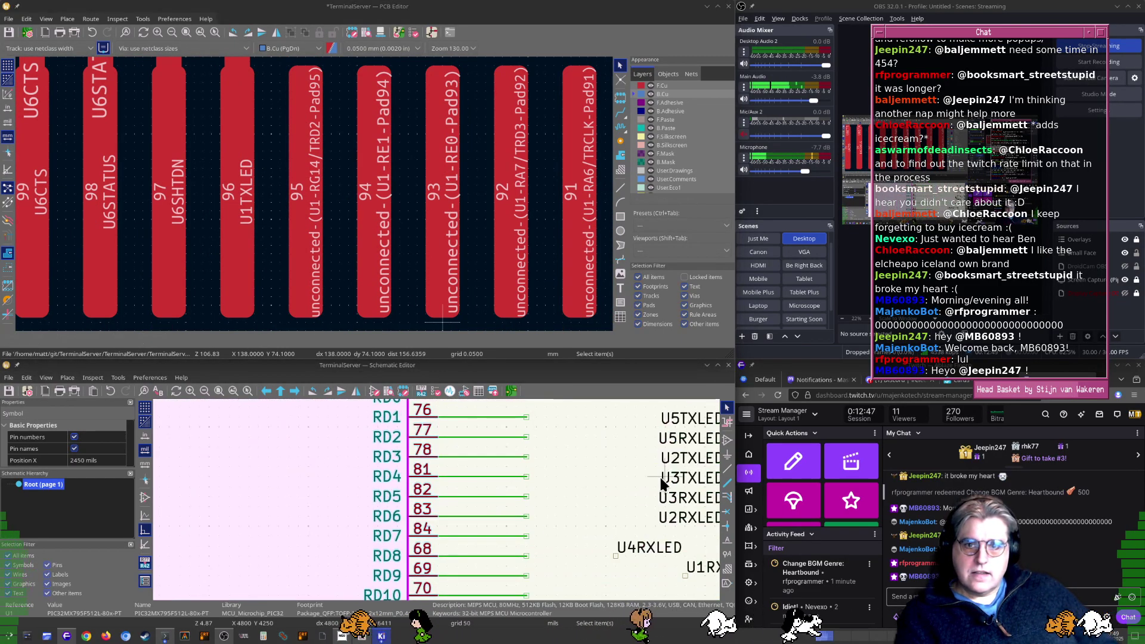
left_click(611, 491)
middle_click_drag(609, 488, 610, 455)
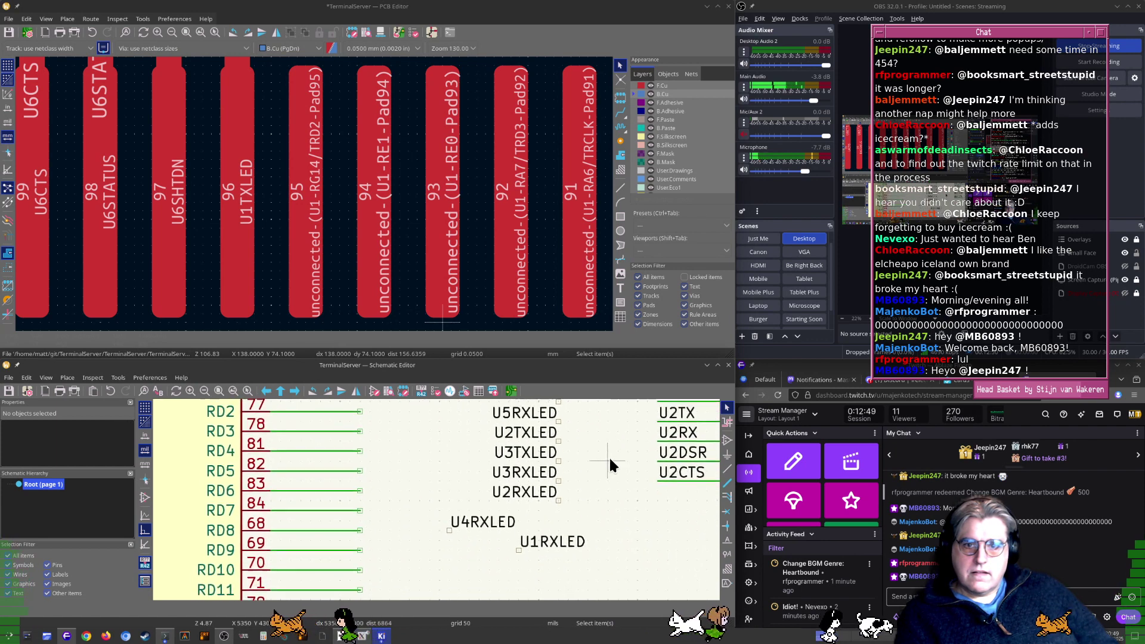
left_click(573, 545)
scroll(572, 543, "down", 4)
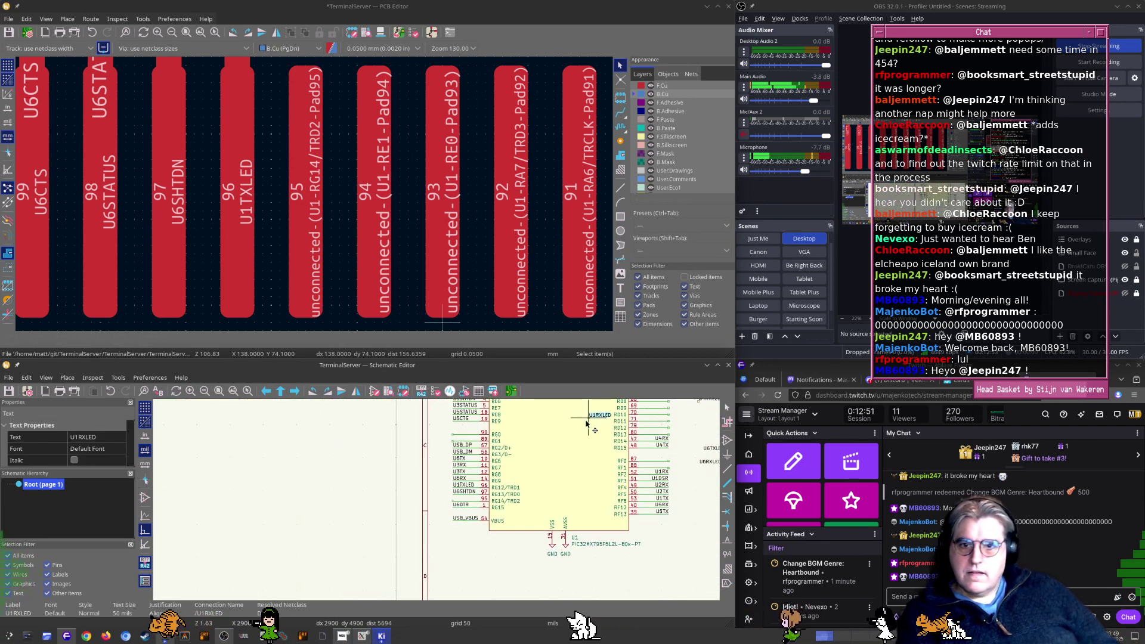
scroll(484, 496, "up", 8)
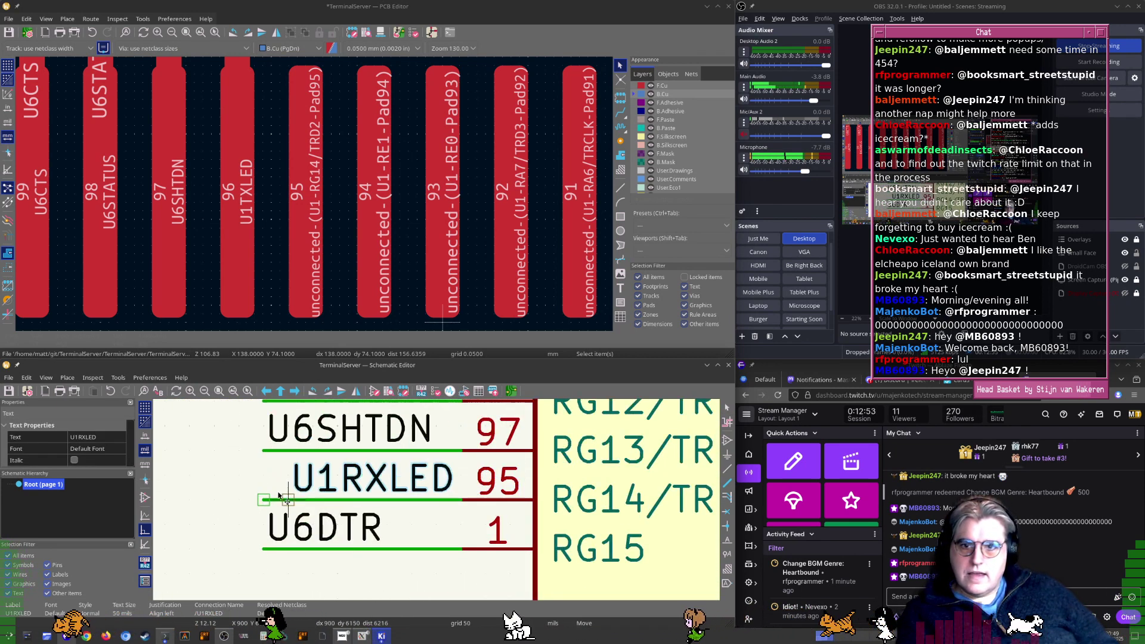
left_click(263, 499)
scroll(263, 498, "down", 8)
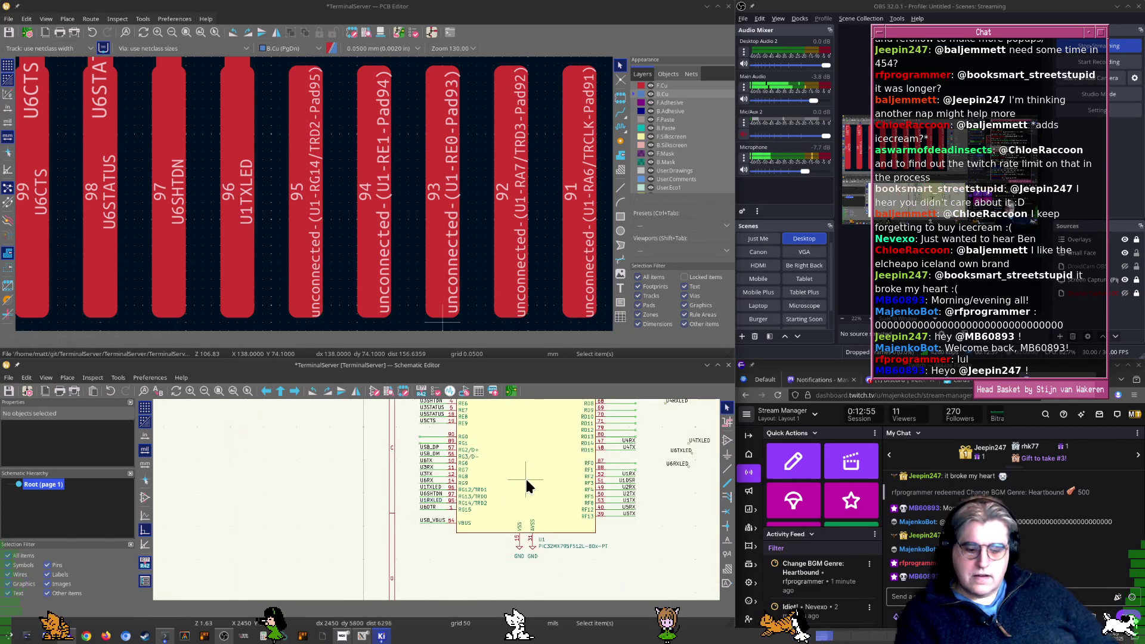
Update the PCB from the schematic so pad 95 of U1 takes the U1RXLED net
scroll(516, 485, "down", 1)
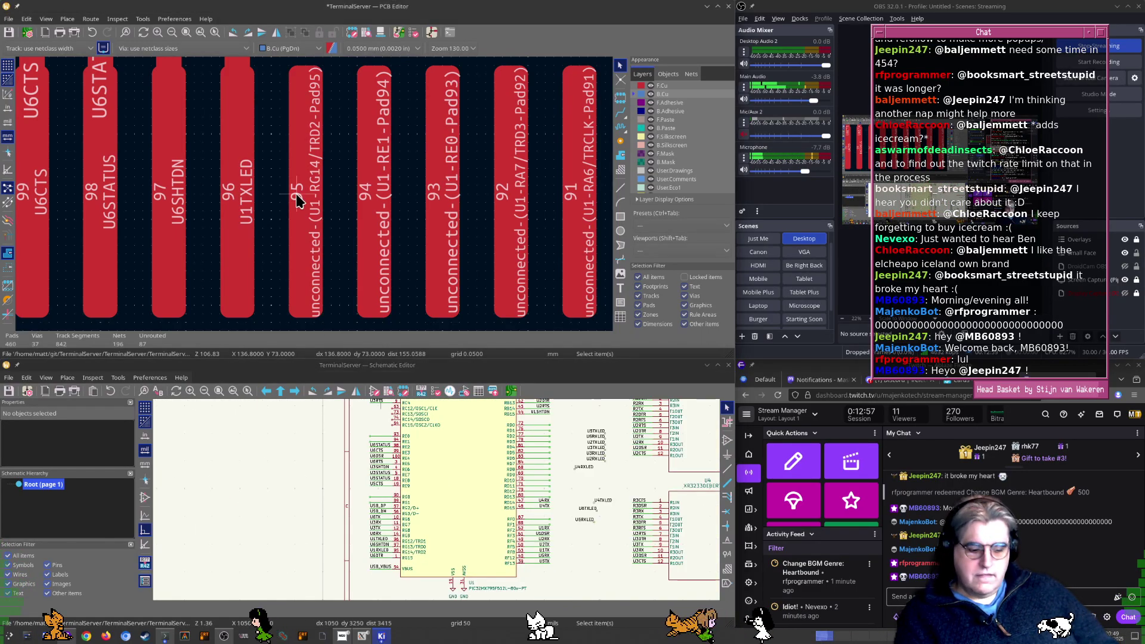
scroll(385, 187, "down", 4)
middle_click_drag(385, 181, 386, 185)
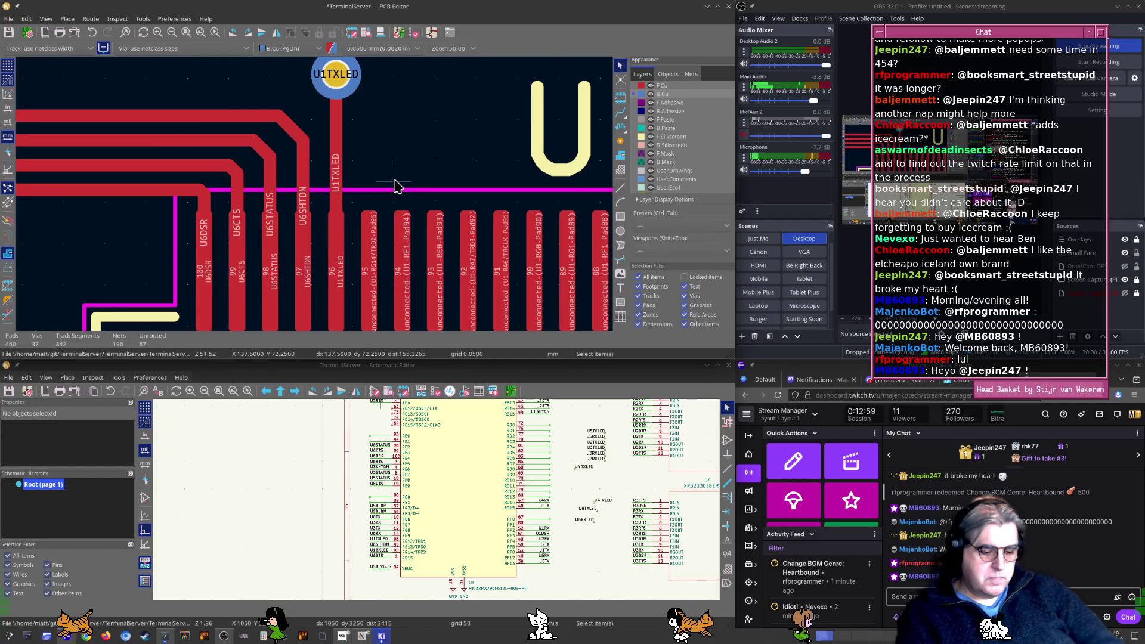
key("F8")
key("Return")
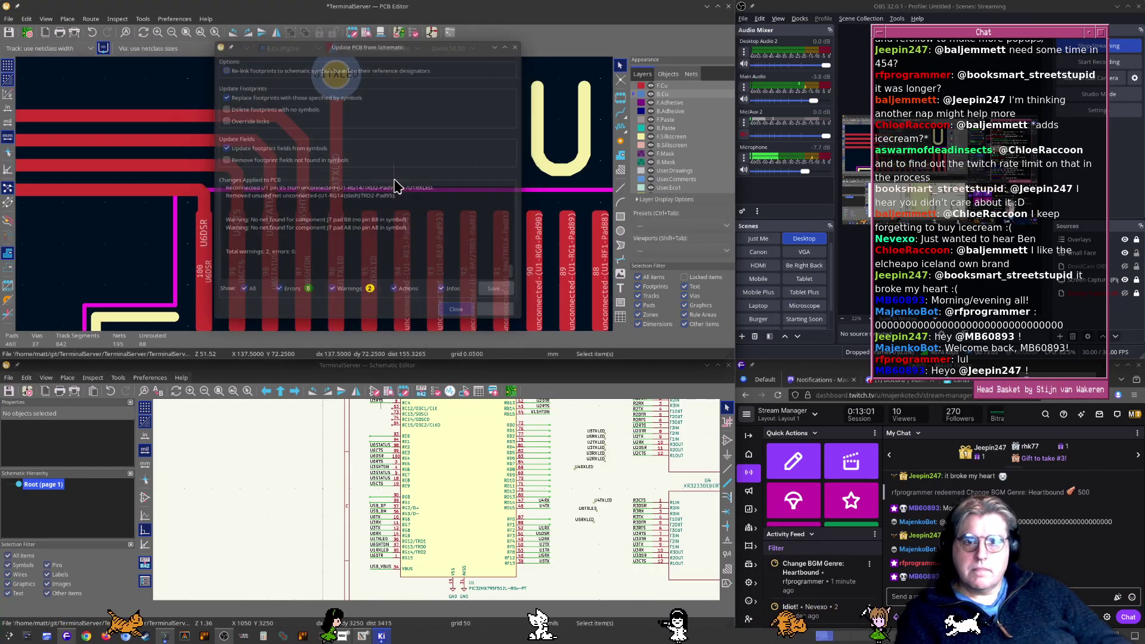
scroll(394, 181, "down", 1)
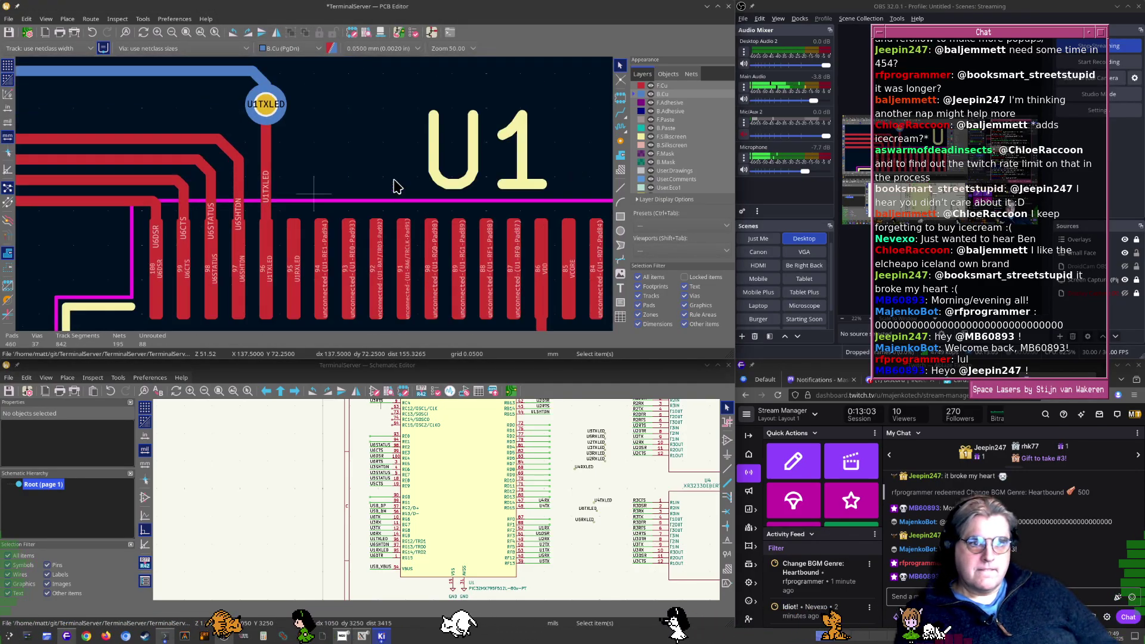
Route U1RXLED on F.Cu from pad 95 of U1 to a via beside the U1TXLED via and connect it to the second-lowest B.Cu LED track
middle_click_drag(279, 149, 337, 219)
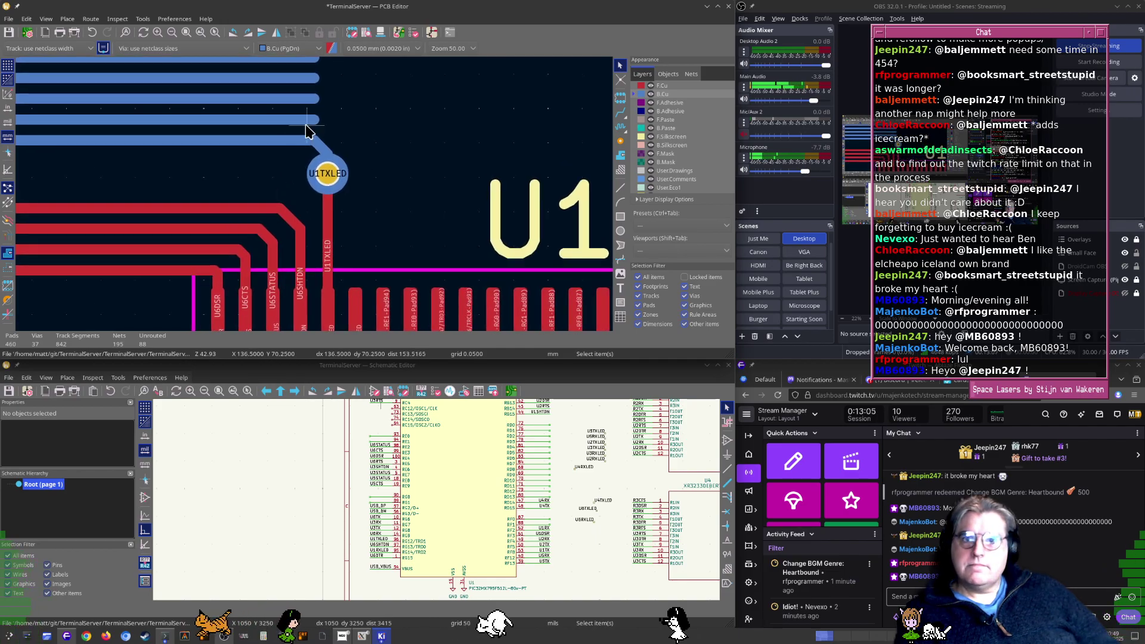
key("x")
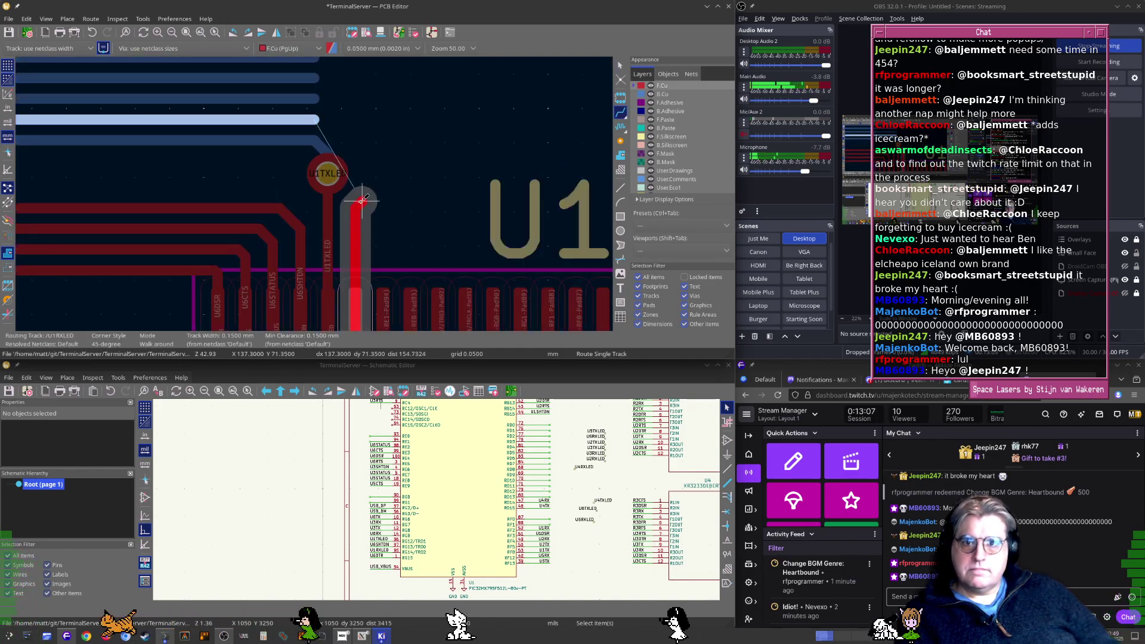
scroll(362, 200, "up", 3)
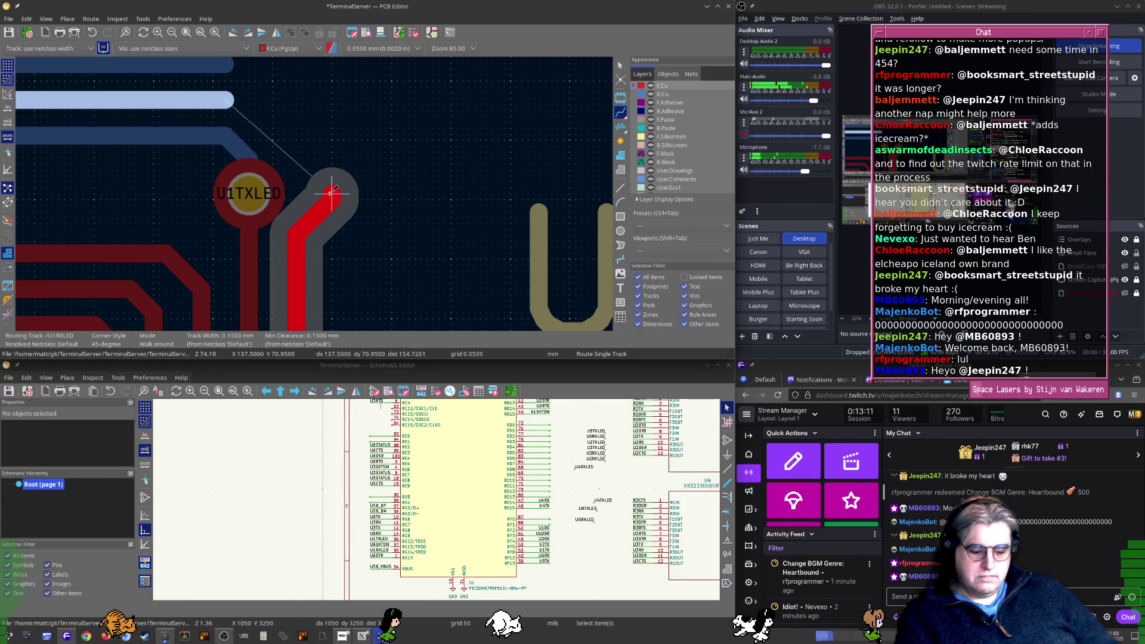
key("v")
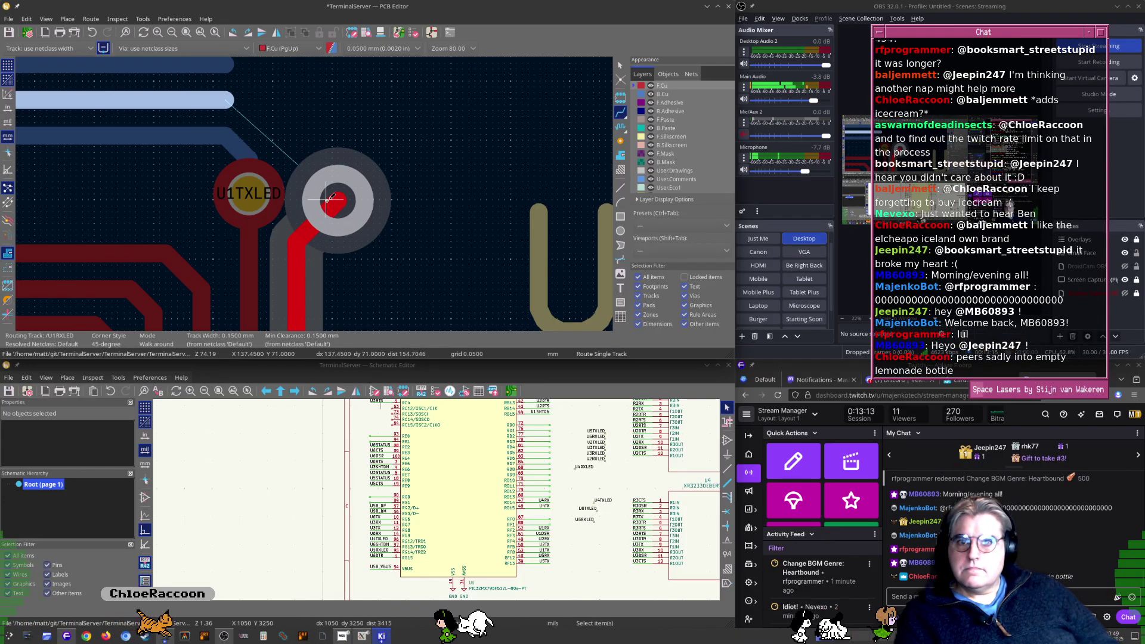
left_click(328, 203)
left_click(233, 99)
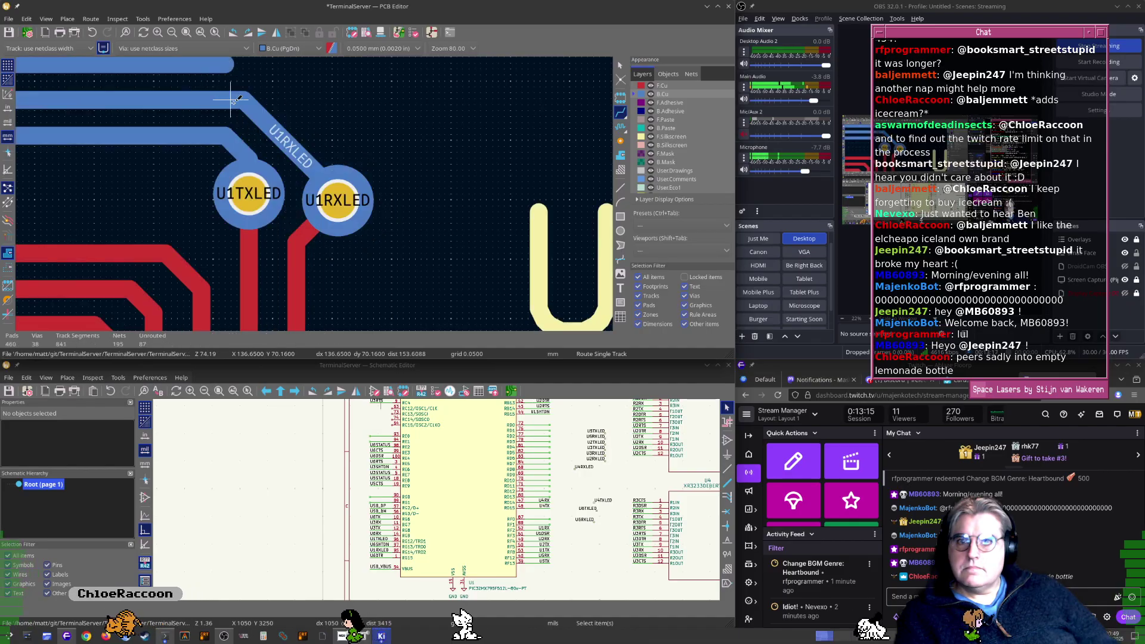
scroll(365, 241, "down", 5)
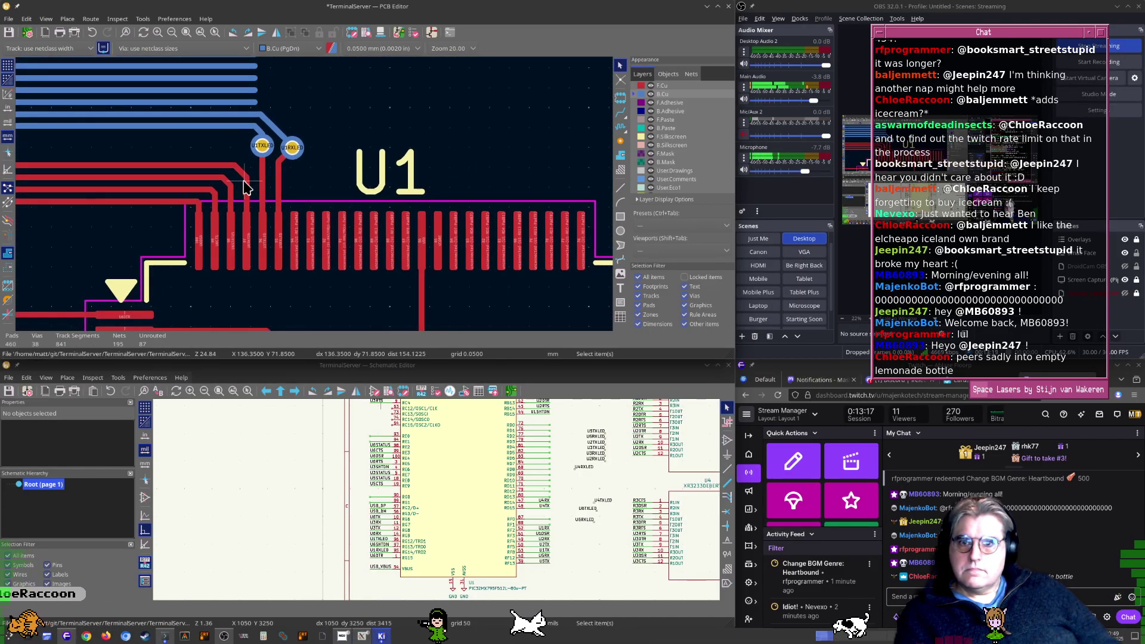
Drag the U1TXLED via up and left towards the lowest B.Cu track, giving its F.Cu track a diagonal run
scroll(232, 173, "up", 5)
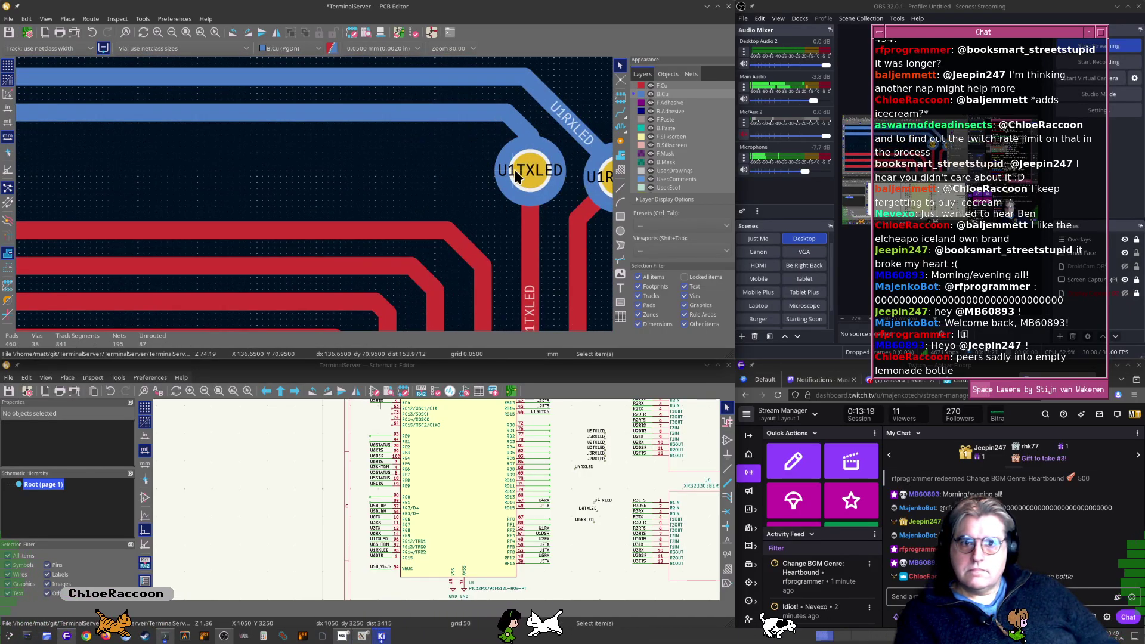
left_click(529, 173)
left_click_drag(532, 175, 405, 128)
Drag the U1RXLED via up and left, close to the U1TXLED via at the end of its B.Cu track
middle_click_drag(539, 193, 409, 256)
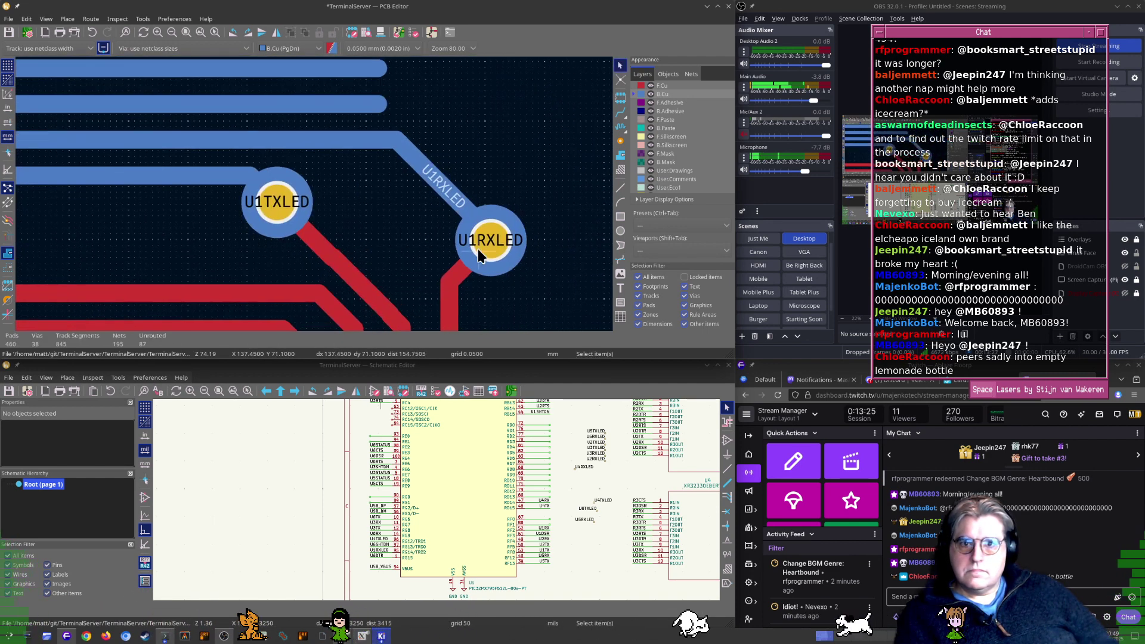
left_click(494, 248)
left_click_drag(494, 249, 338, 169)
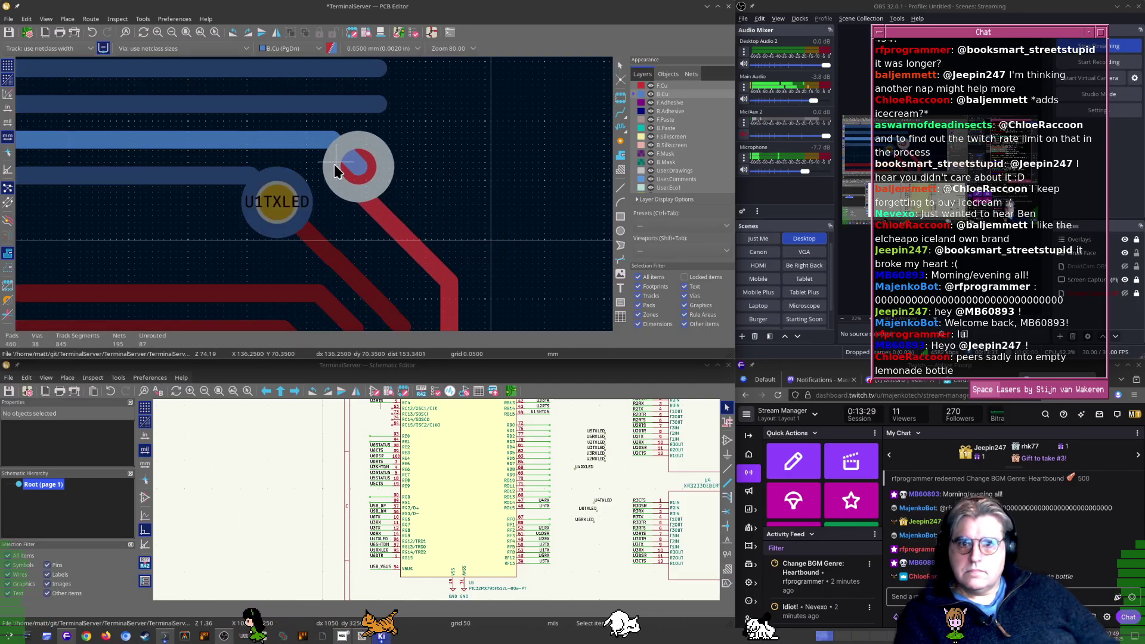
left_click(345, 169)
scroll(349, 168, "down", 5)
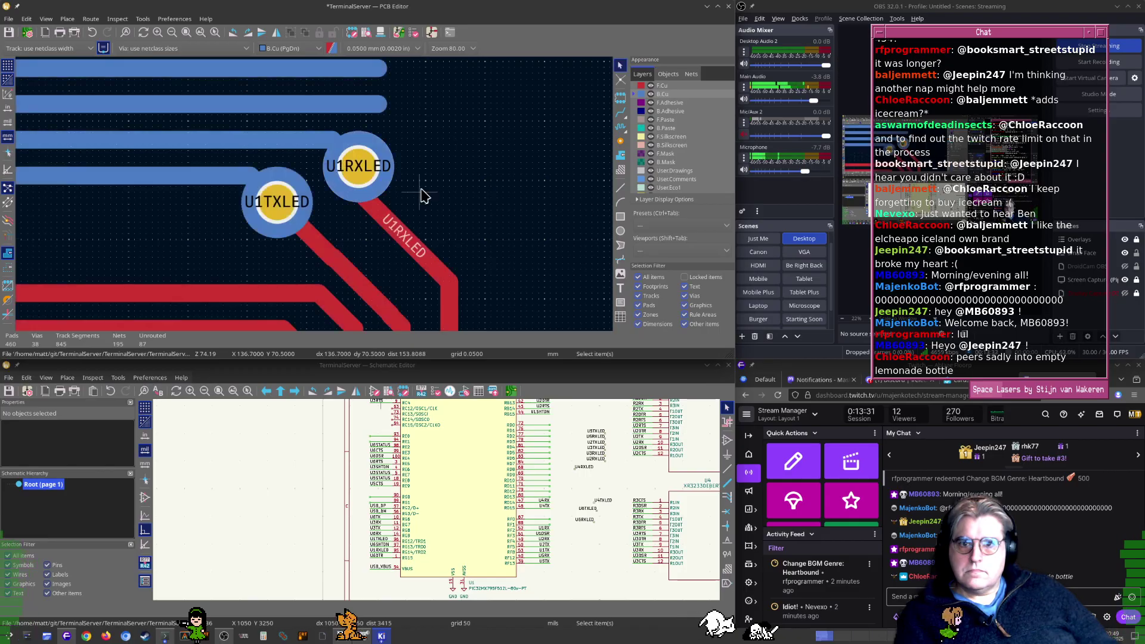
Examine the PCB to identify the LED track above U1RXLED and the free U1 pad beside pad 95
middle_click_drag(391, 224, 360, 171)
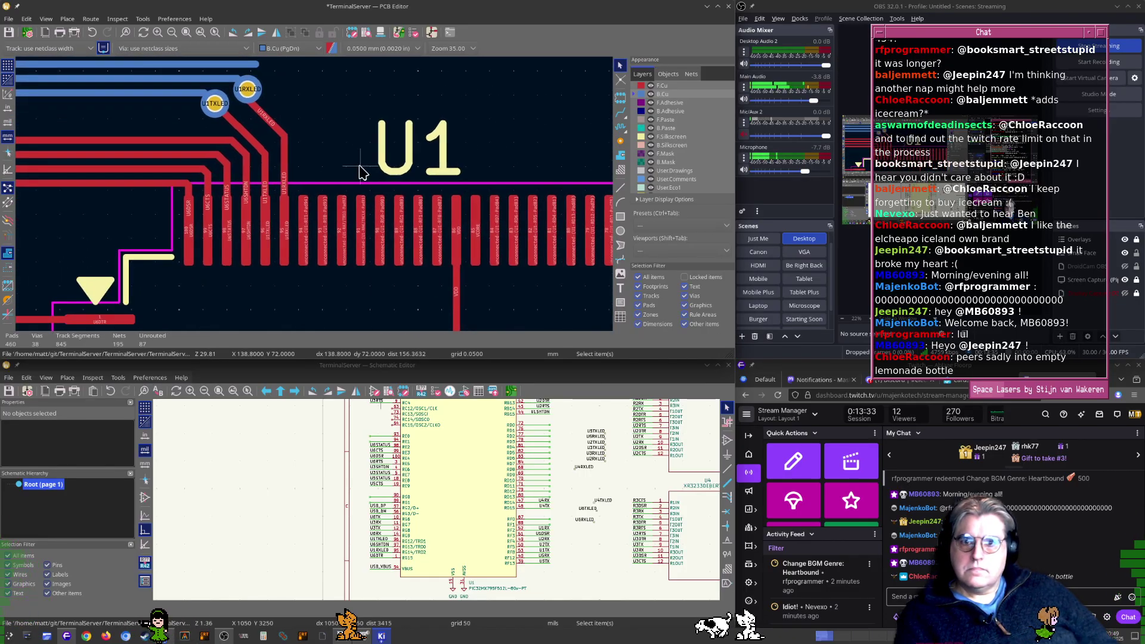
scroll(361, 171, "down", 1)
middle_click_drag(135, 128, 371, 171)
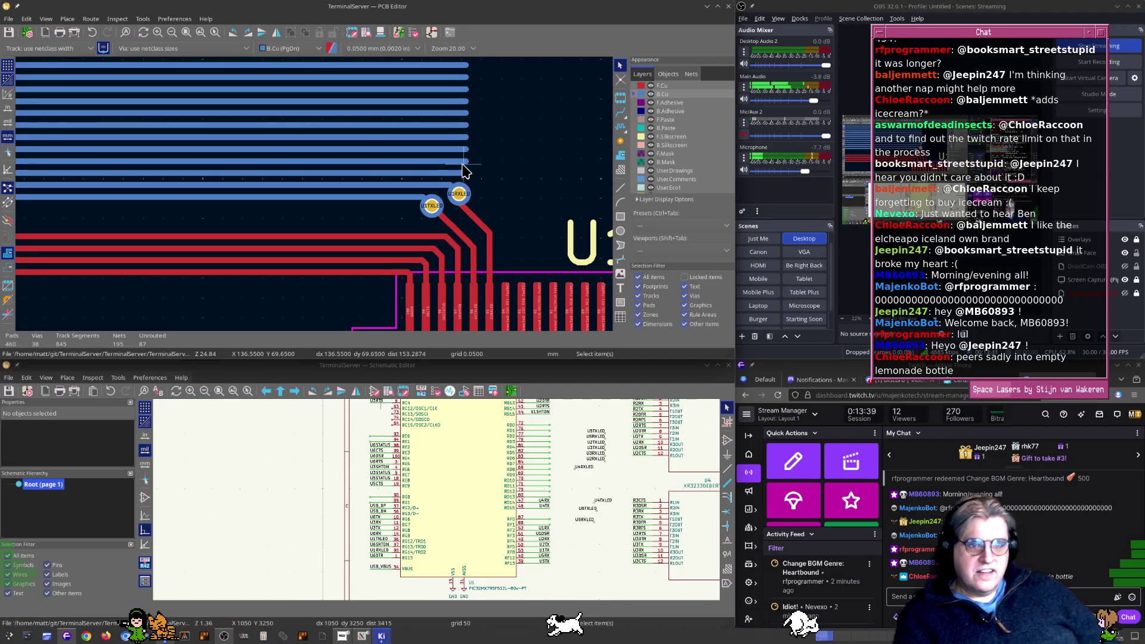
scroll(493, 175, "up", 2)
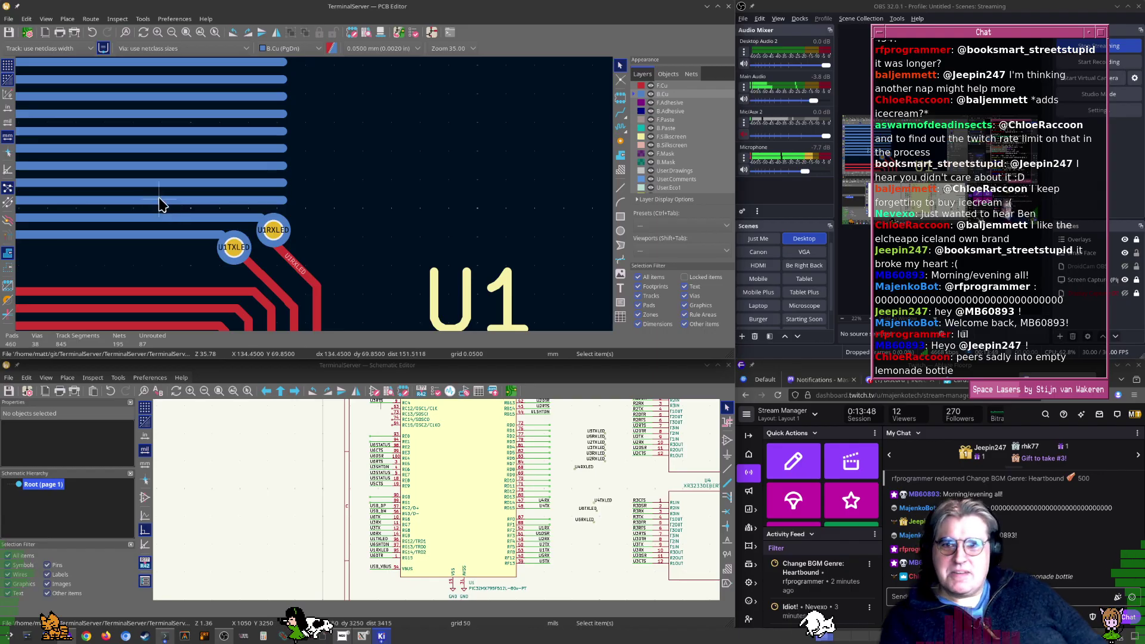
scroll(160, 205, "up", 4)
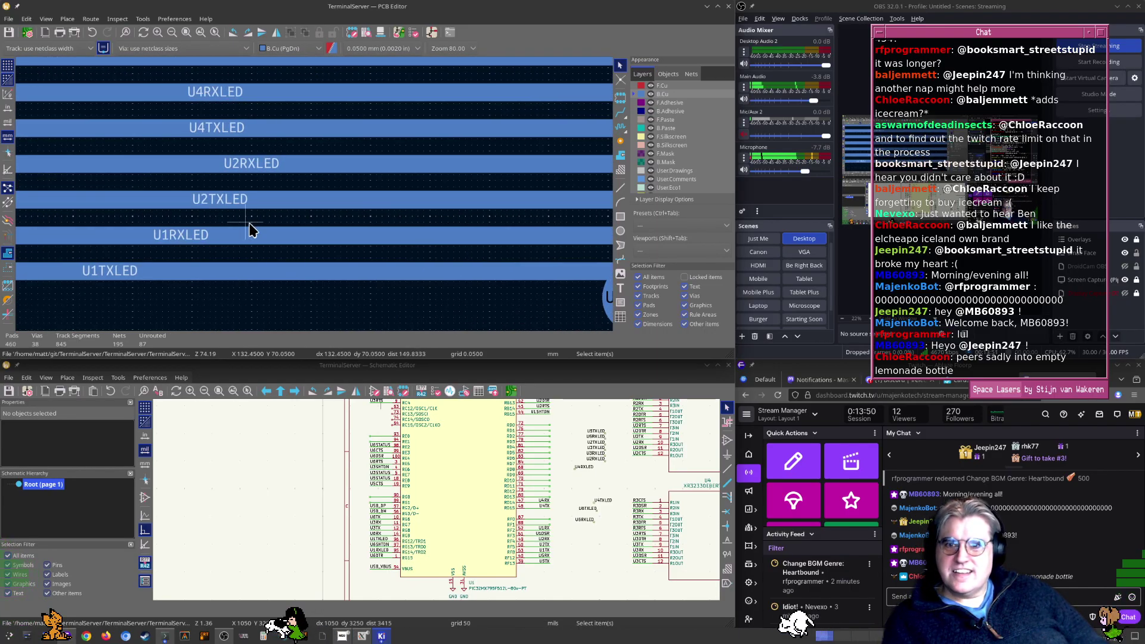
scroll(274, 234, "down", 2)
scroll(315, 195, "down", 1)
middle_click_drag(315, 195, 222, 179)
scroll(371, 205, "down", 4)
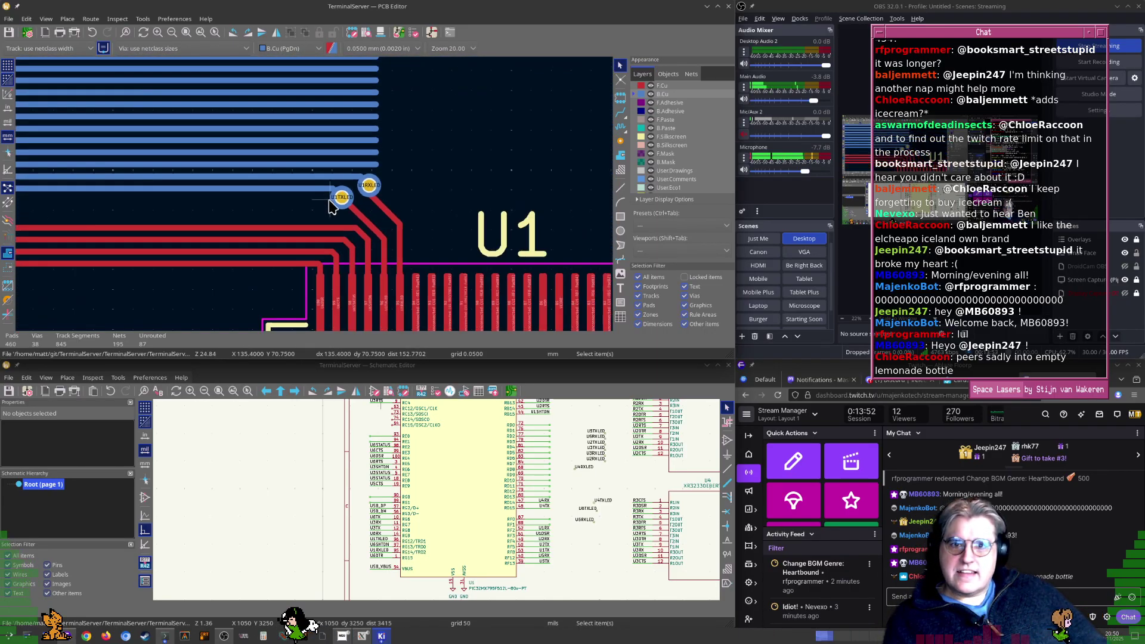
scroll(421, 298, "up", 3)
scroll(316, 195, "up", 3)
scroll(269, 177, "down", 6)
middle_click_drag(247, 102, 275, 183)
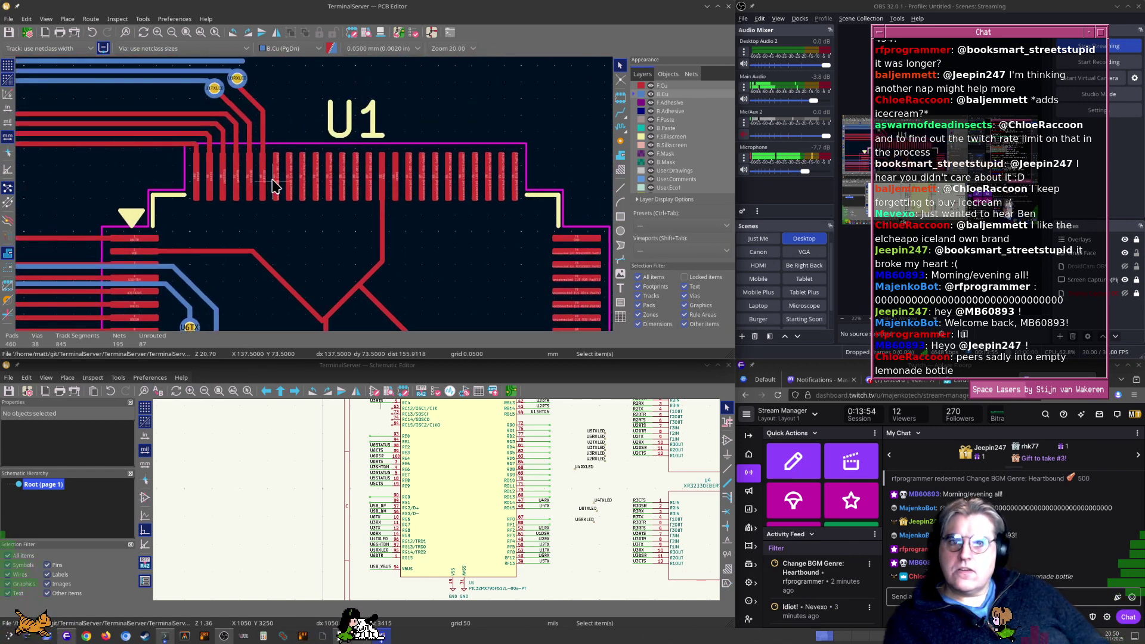
scroll(275, 183, "up", 3)
scroll(321, 203, "up", 1)
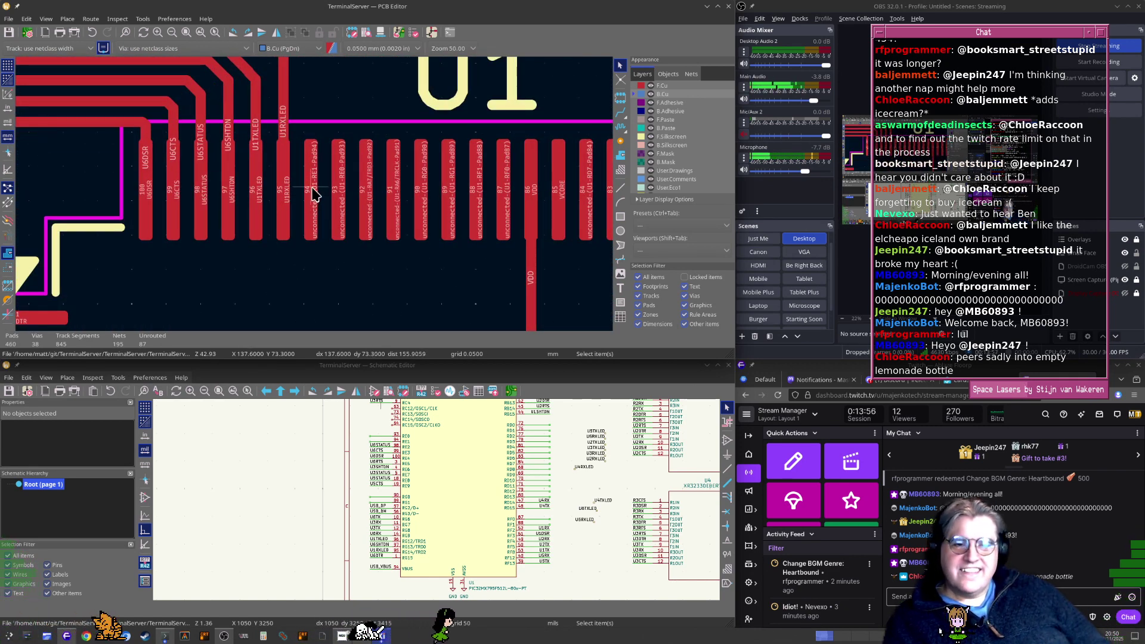
scroll(322, 179, "up", 1)
scroll(309, 203, "down", 1)
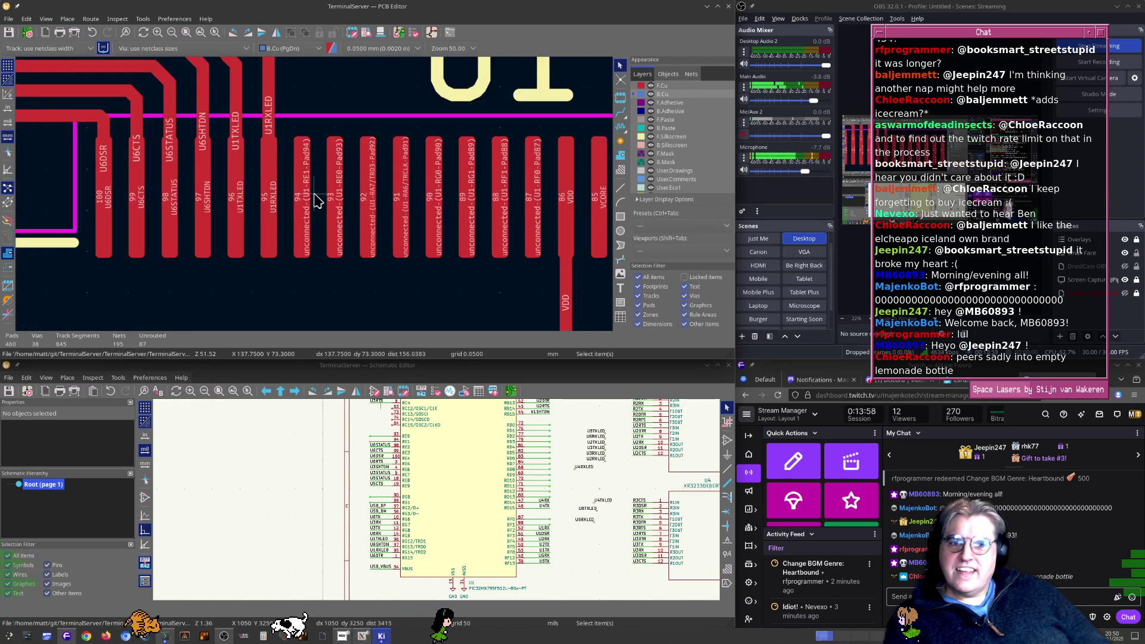
Move the detached U2TXLED label in the schematic onto pin 94 (RE1) of U1
scroll(610, 521, "up", 4)
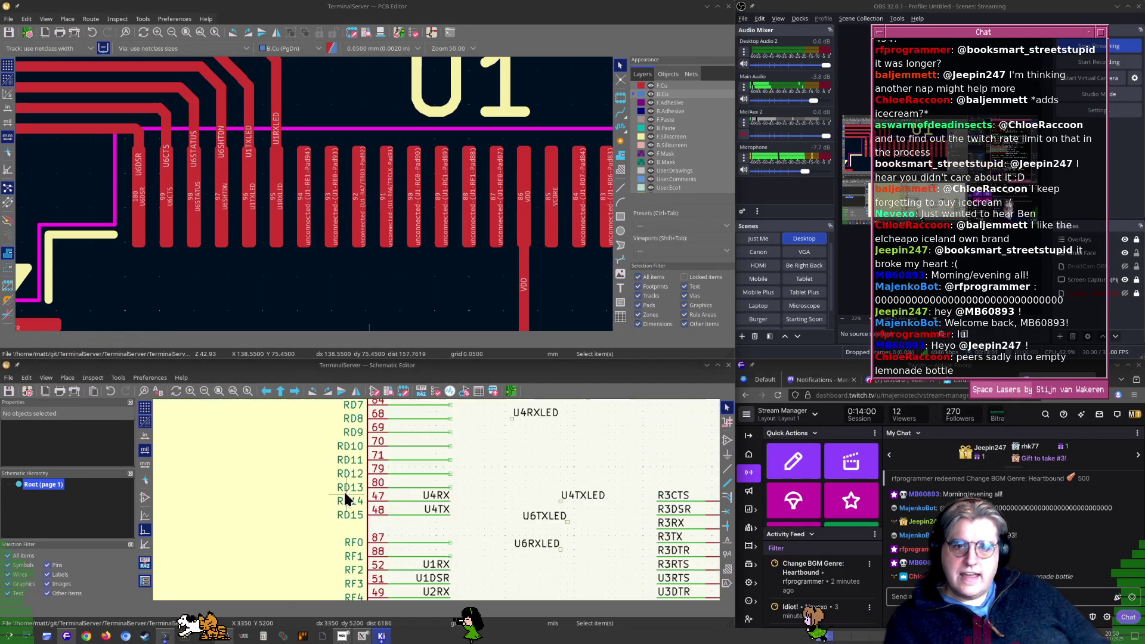
middle_click_drag(587, 437, 581, 520)
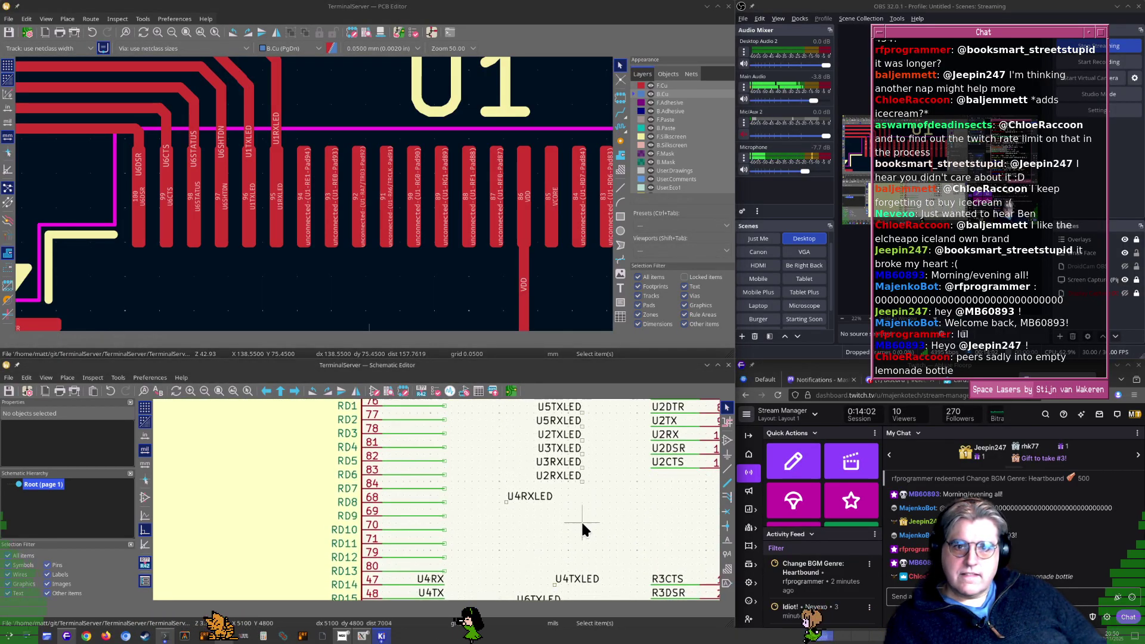
left_click(564, 480)
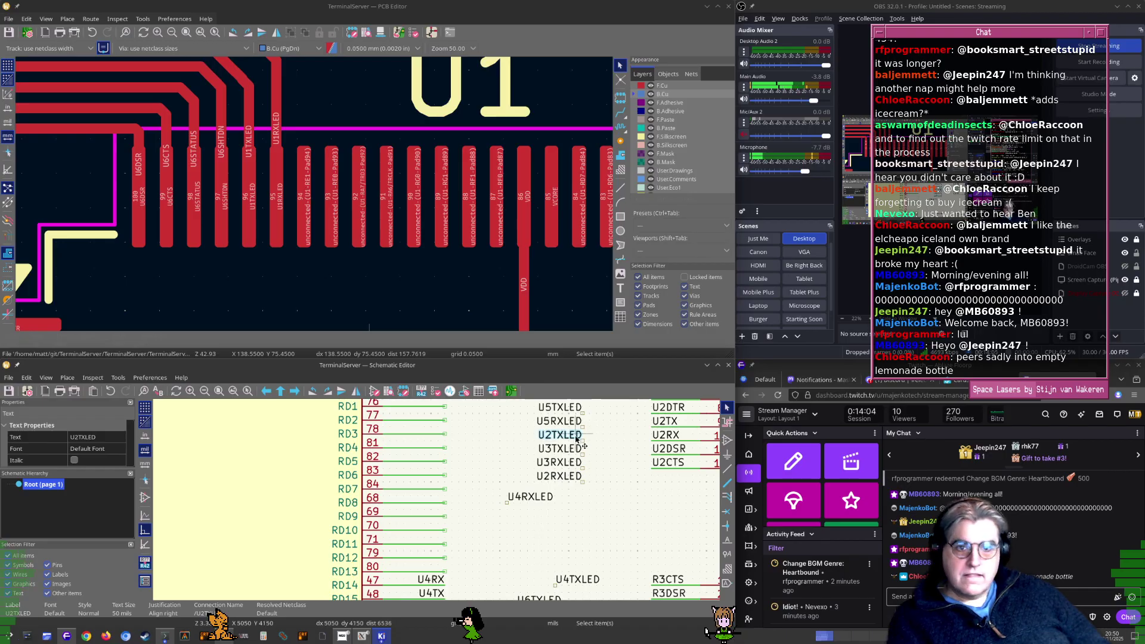
scroll(537, 474, "down", 2)
middle_click_drag(347, 503, 435, 501)
scroll(436, 501, "up", 2)
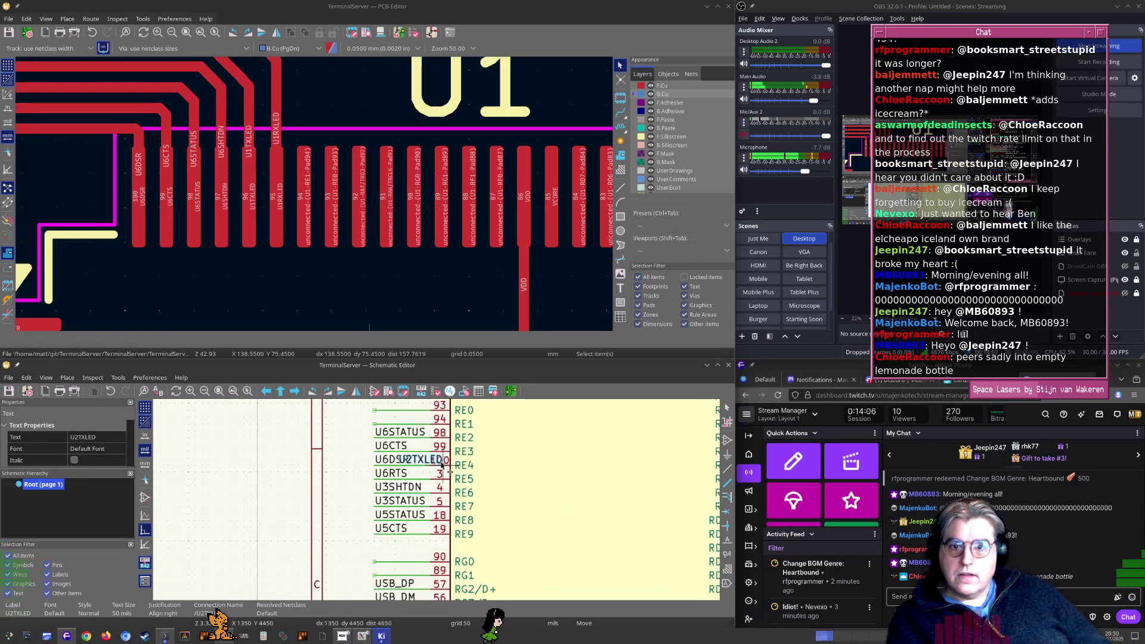
middle_click_drag(432, 439, 430, 475)
scroll(431, 475, "up", 3)
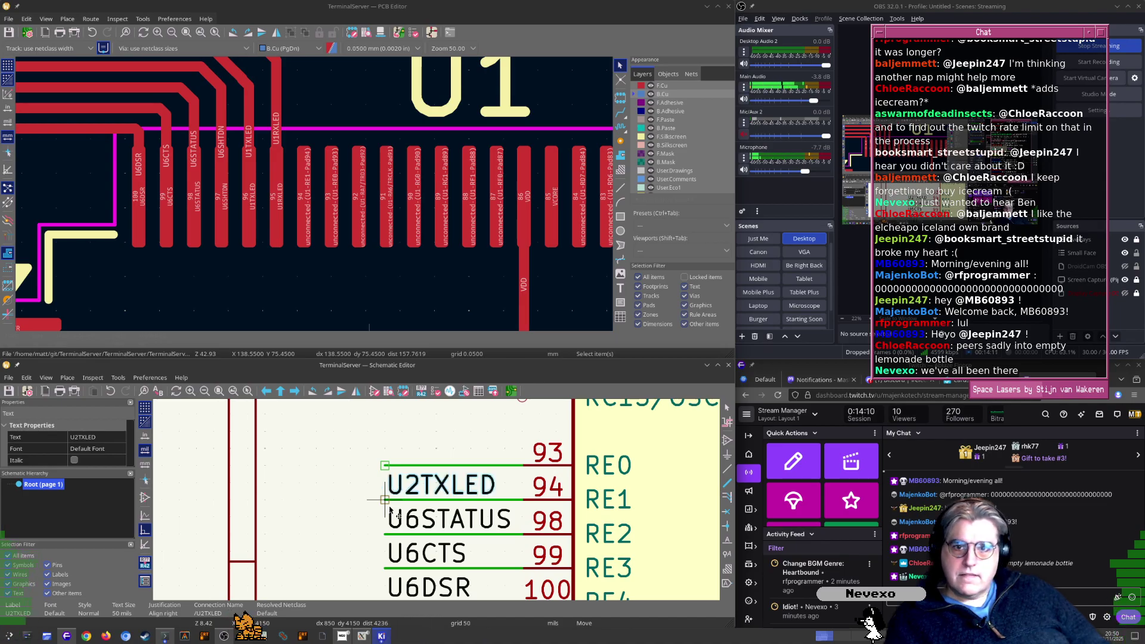
left_click(389, 507)
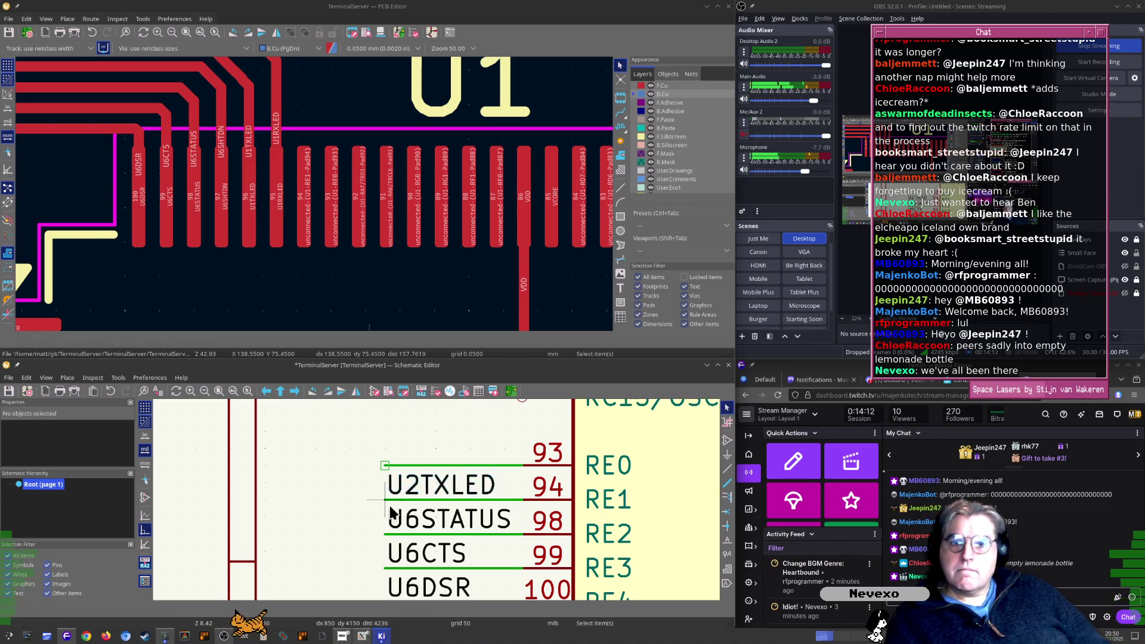
scroll(435, 499, "down", 3)
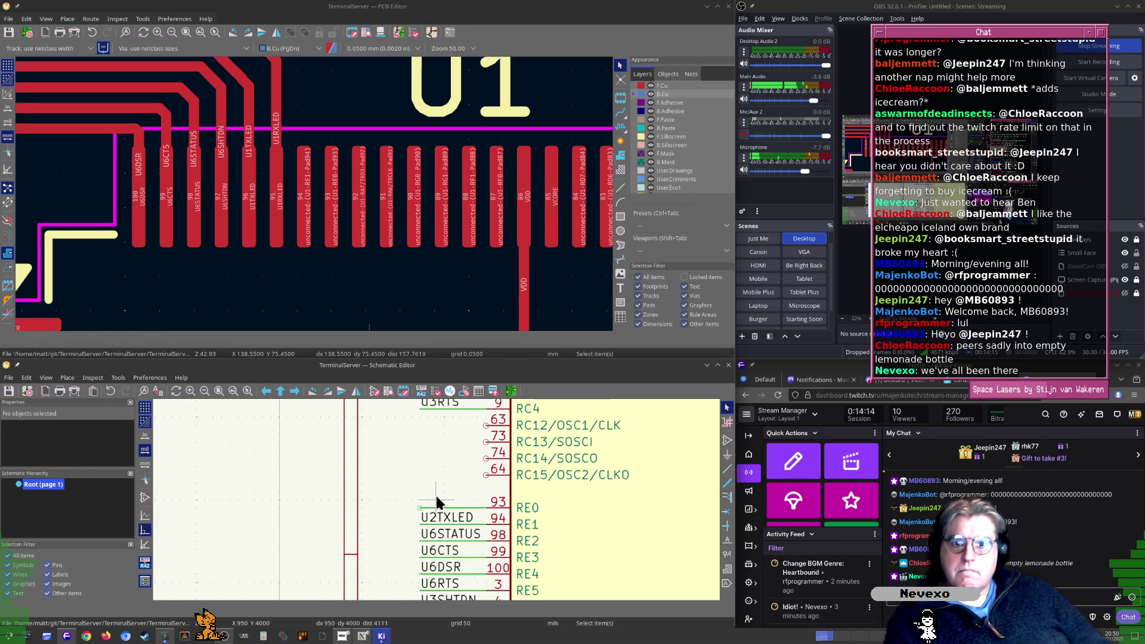
Update the PCB from the schematic so pad 94 of U1 takes the U2TXLED net
middle_click_drag(304, 160, 346, 227)
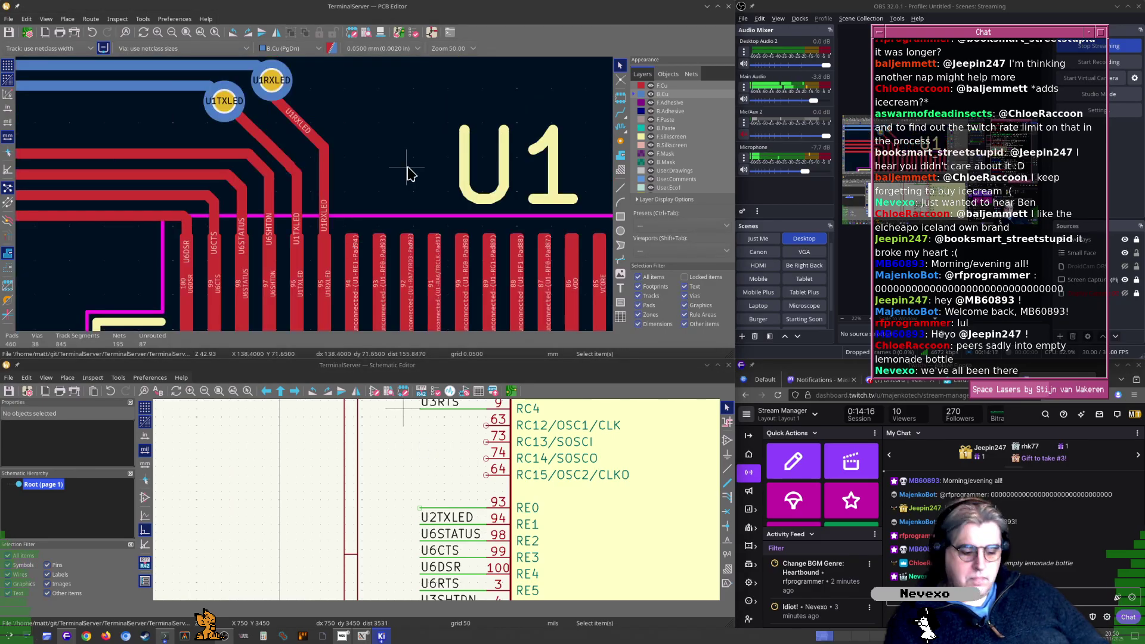
key("F8")
key("Return")
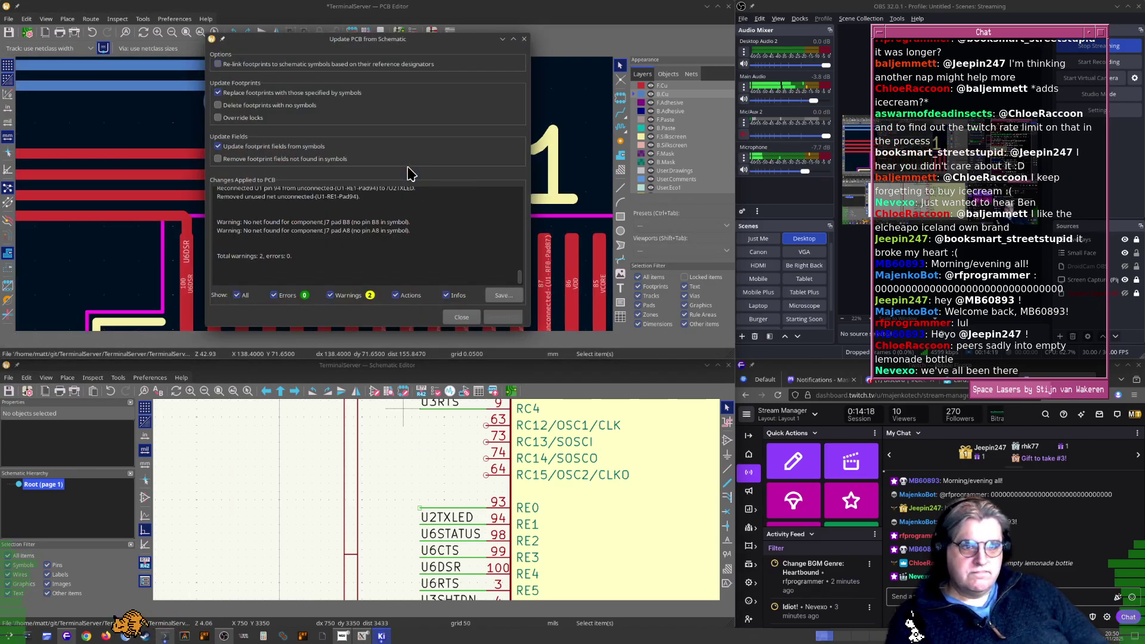
key("Escape")
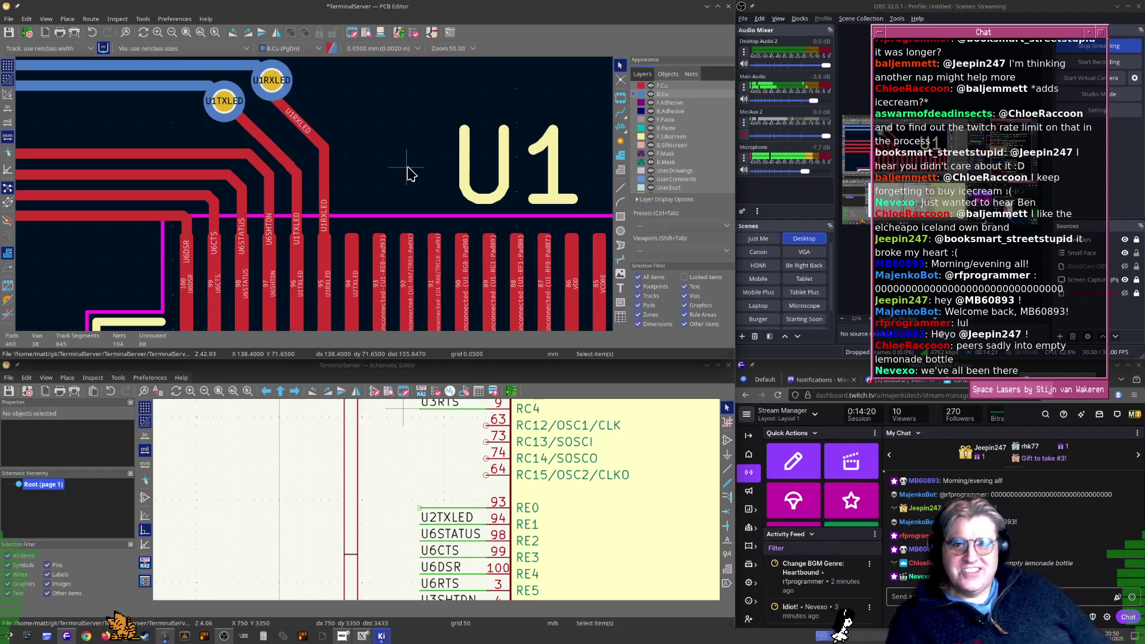
Route U2TXLED on F.Cu from pad 94 of U1 to a via above it and connect the via to the third-lowest B.Cu LED track
scroll(408, 168, "down", 1)
scroll(312, 152, "down", 1)
middle_click_drag(319, 171, 421, 187)
scroll(335, 153, "up", 3)
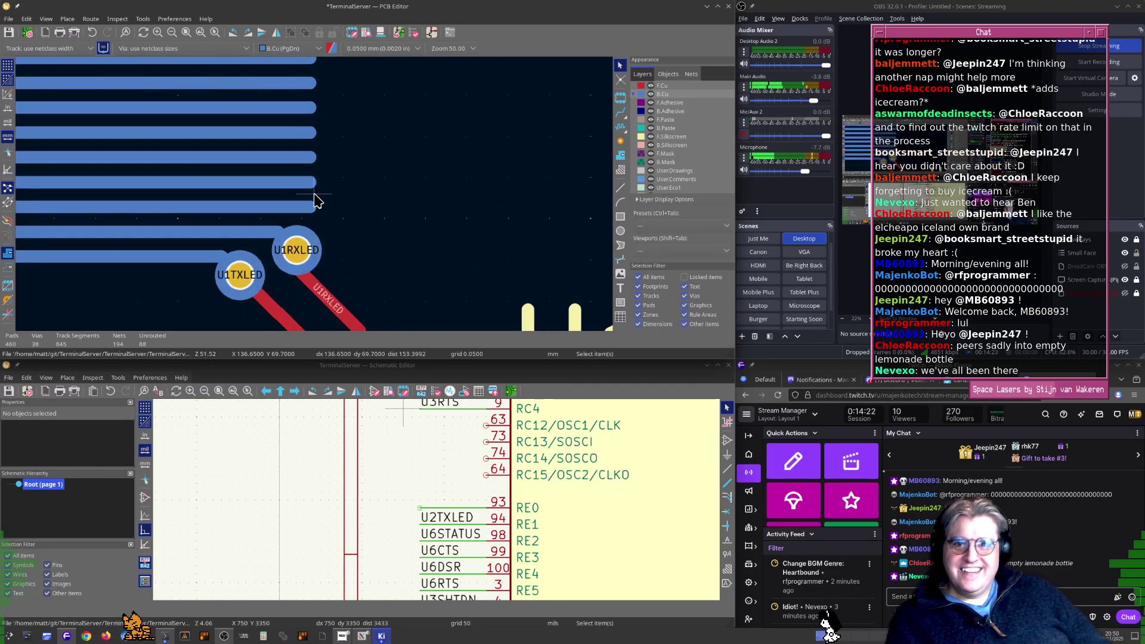
key("x")
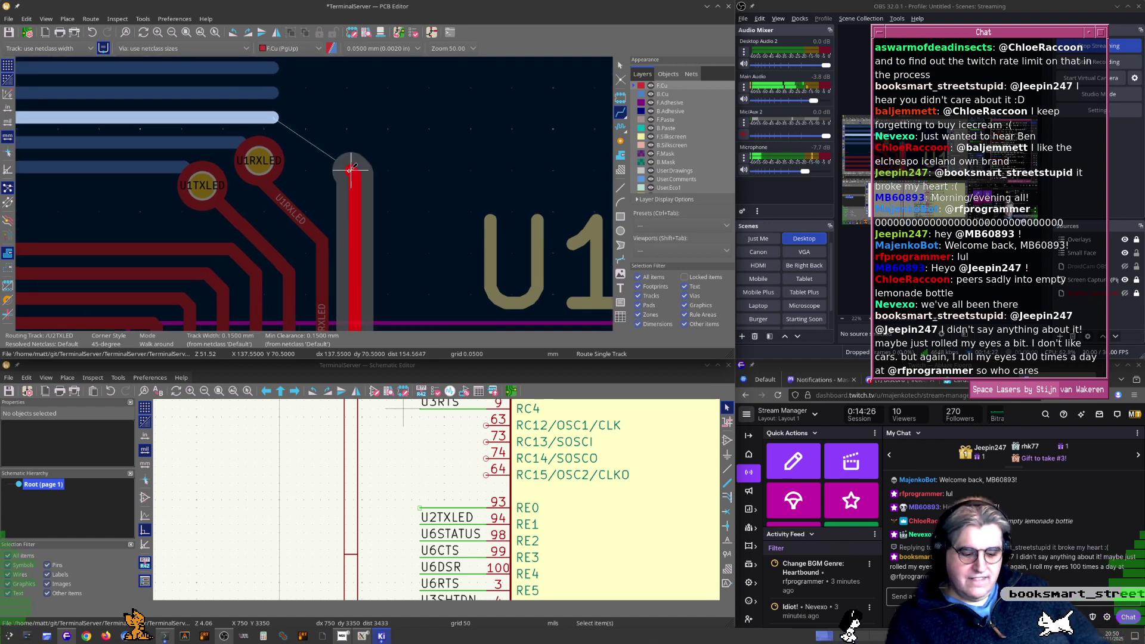
key("v")
left_click(350, 177)
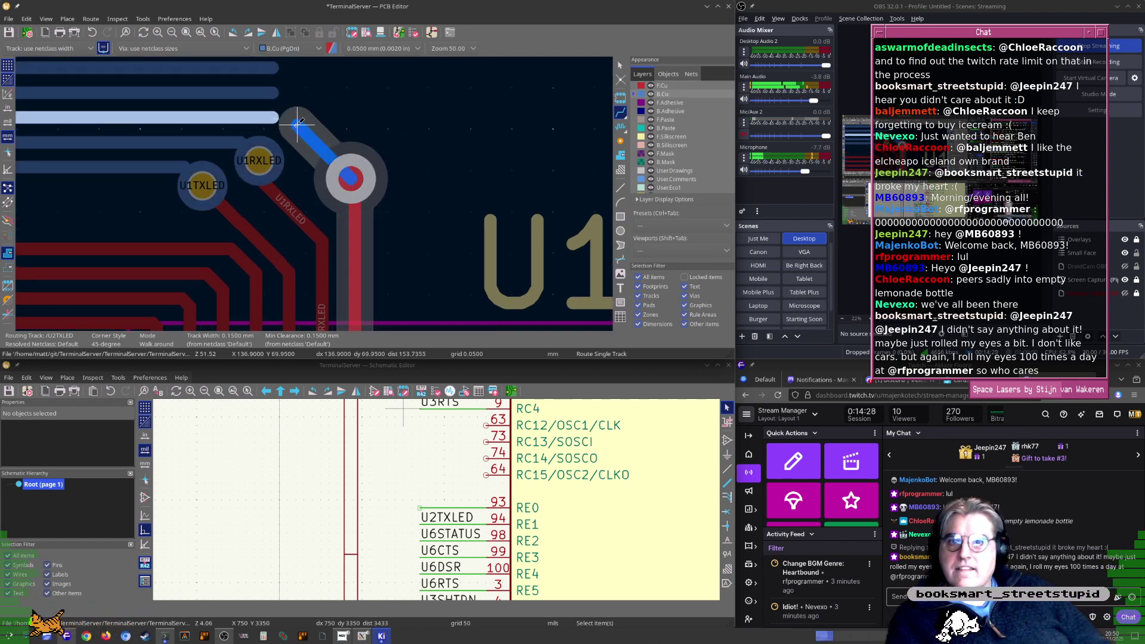
left_click(276, 115)
scroll(335, 182, "up", 4)
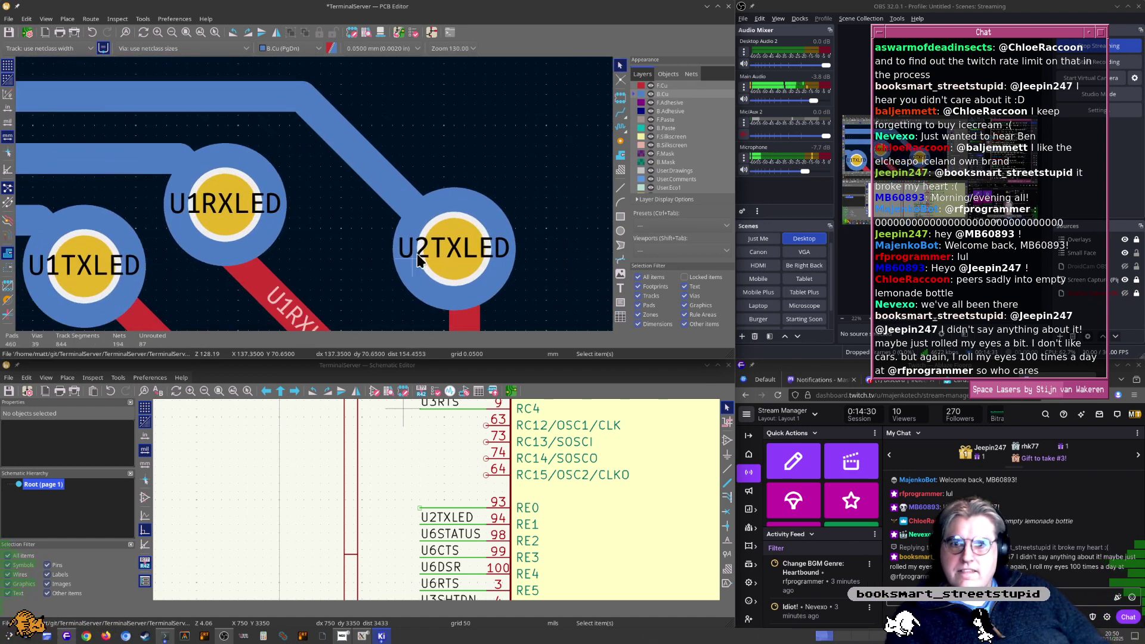
left_click(443, 257)
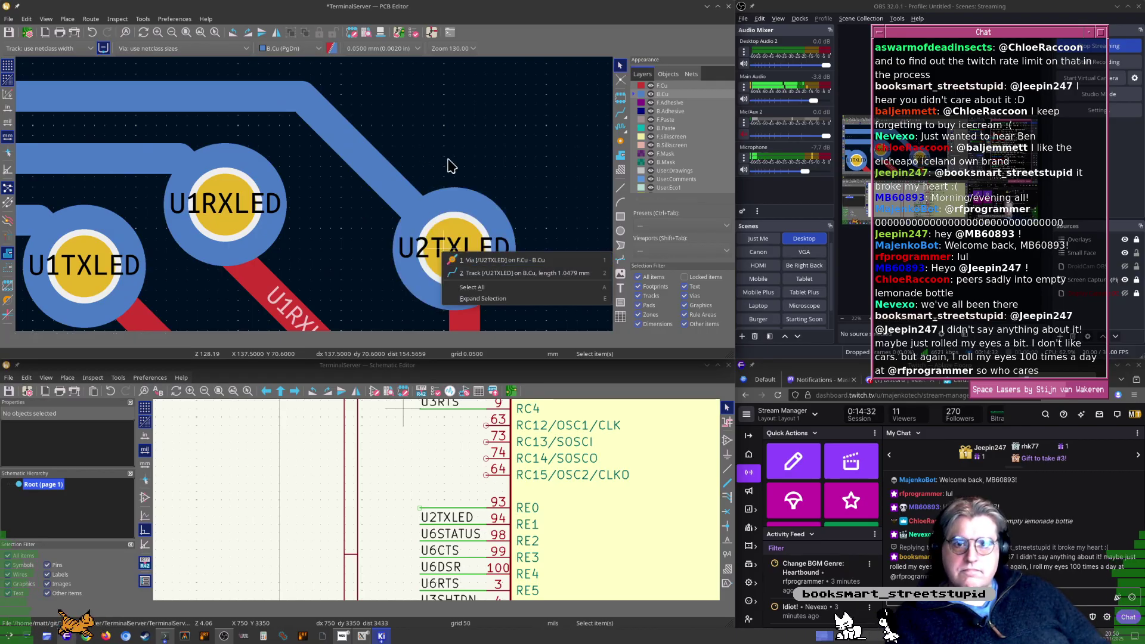
key("Escape")
scroll(314, 199, "down", 4)
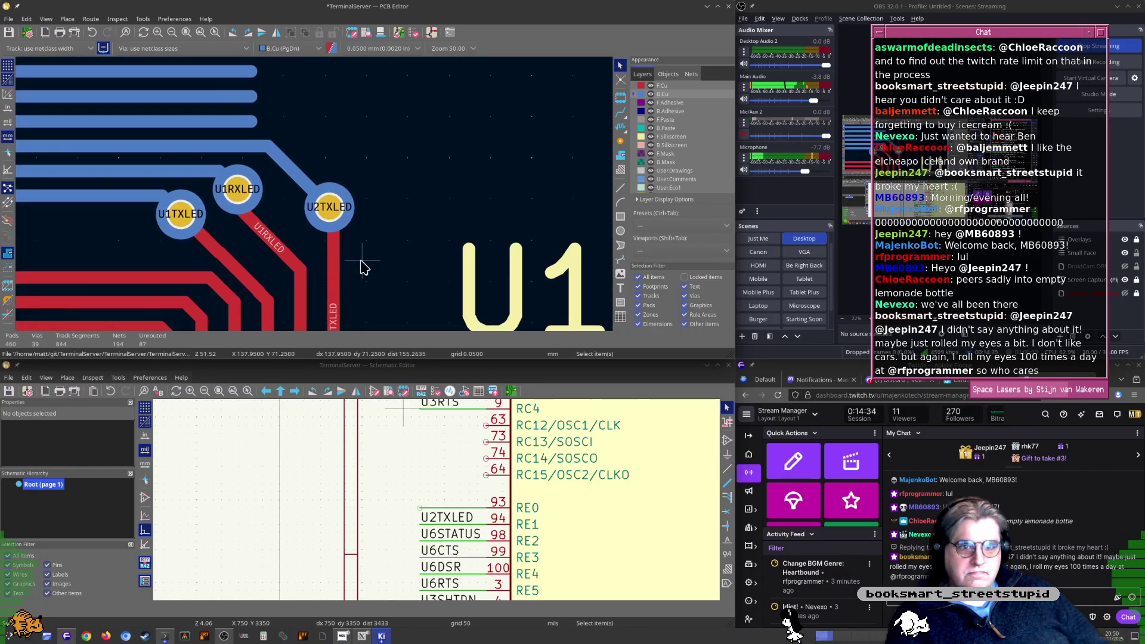
middle_click_drag(387, 265, 375, 207)
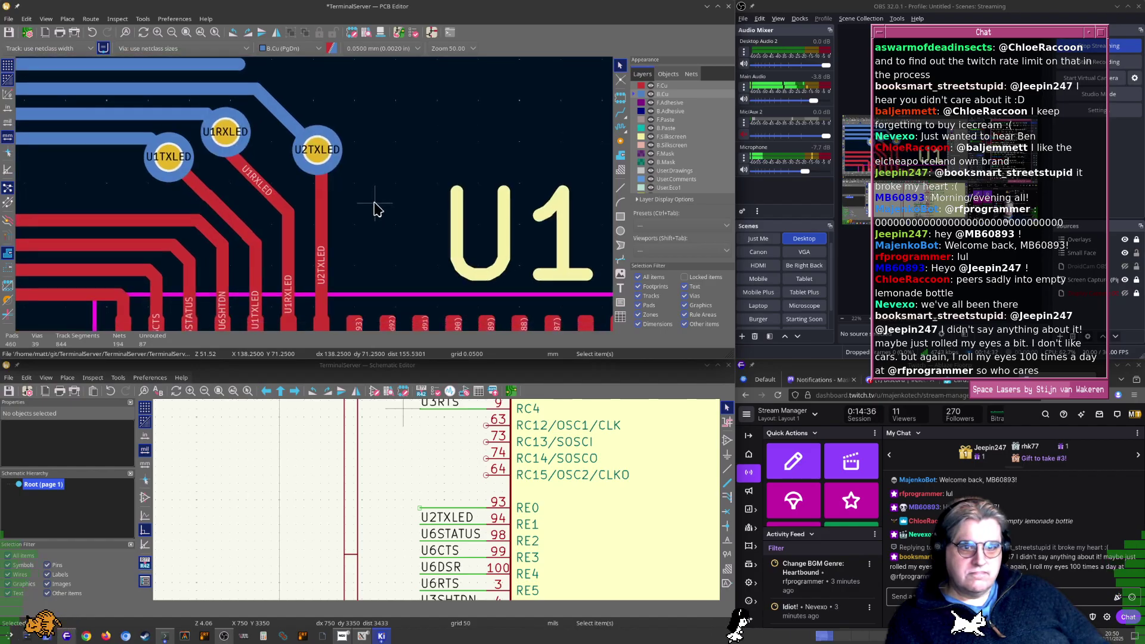
Move the detached U2RXLED label in the schematic onto pin 93 (RE0) of U1
scroll(376, 207, "down", 2)
middle_click_drag(268, 127, 292, 163)
scroll(238, 134, "up", 3)
middle_click_drag(189, 215, 411, 215)
middle_click_drag(435, 256, 224, 166)
middle_click_drag(495, 299, 373, 50)
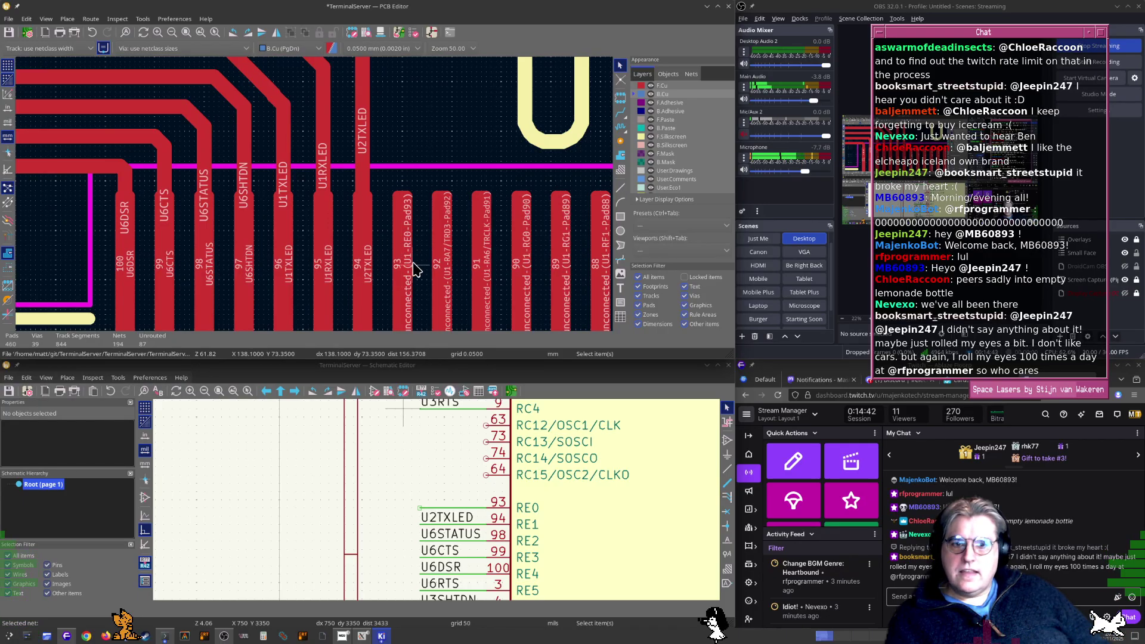
left_click(653, 496)
middle_click_drag(650, 494, 527, 496)
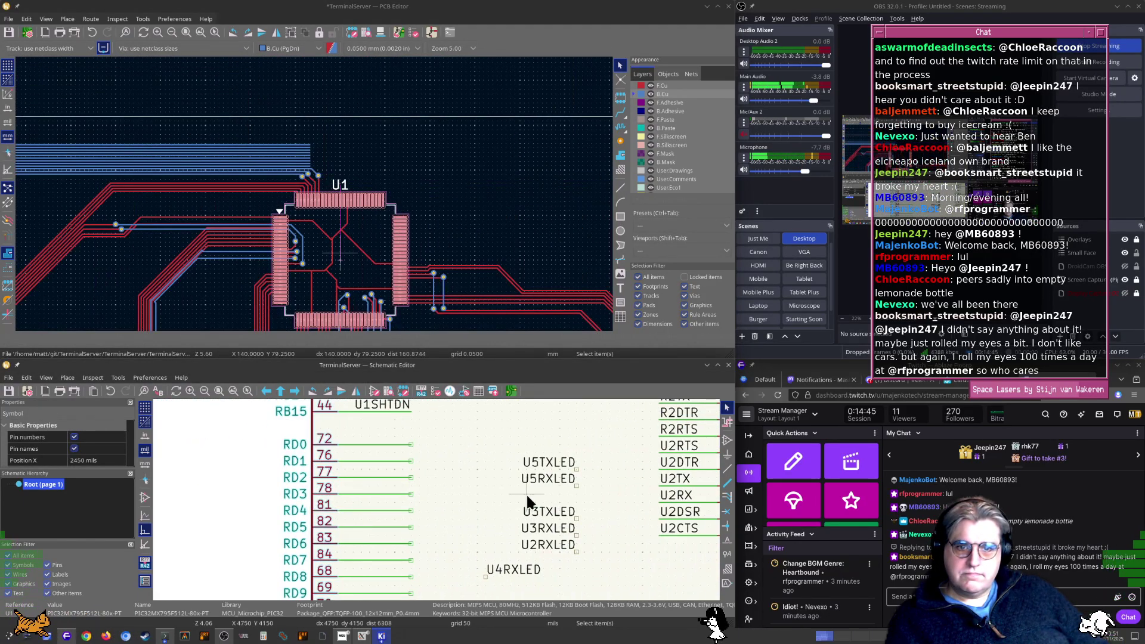
left_click(553, 541)
key("m")
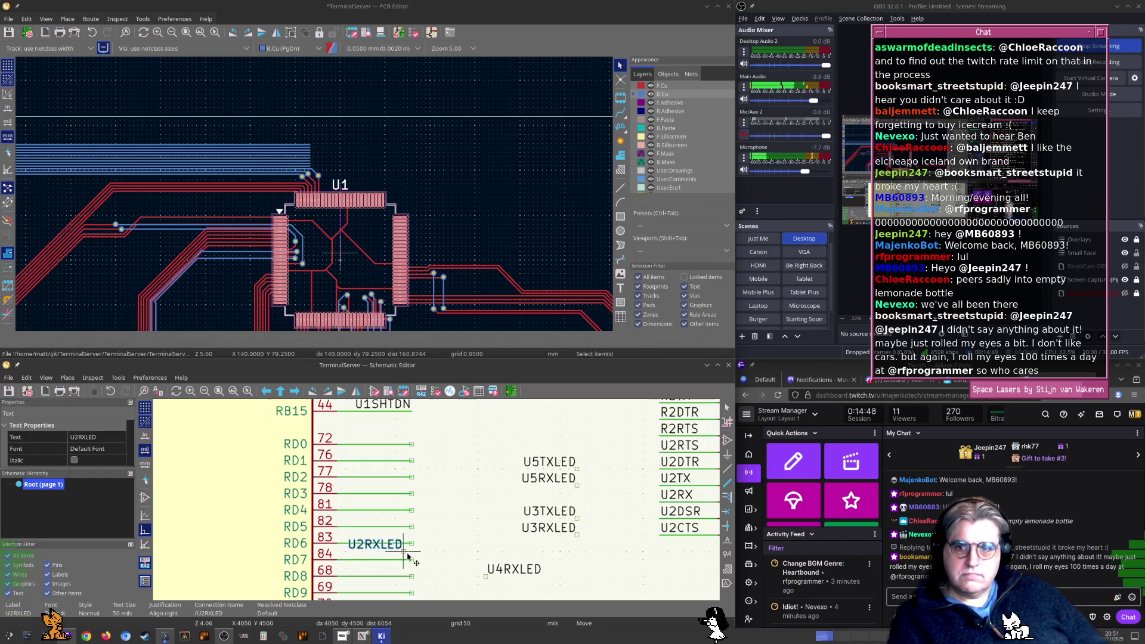
middle_click_drag(156, 551, 547, 499)
key("x")
middle_click_drag(365, 491, 465, 490)
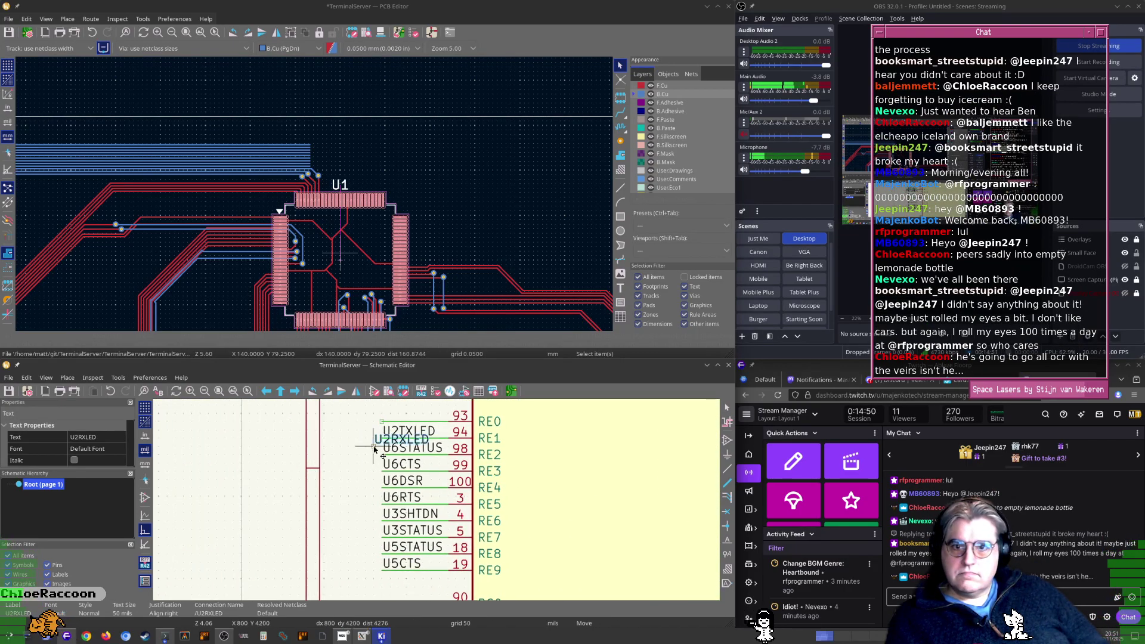
scroll(373, 430, "up", 3)
scroll(464, 485, "down", 3)
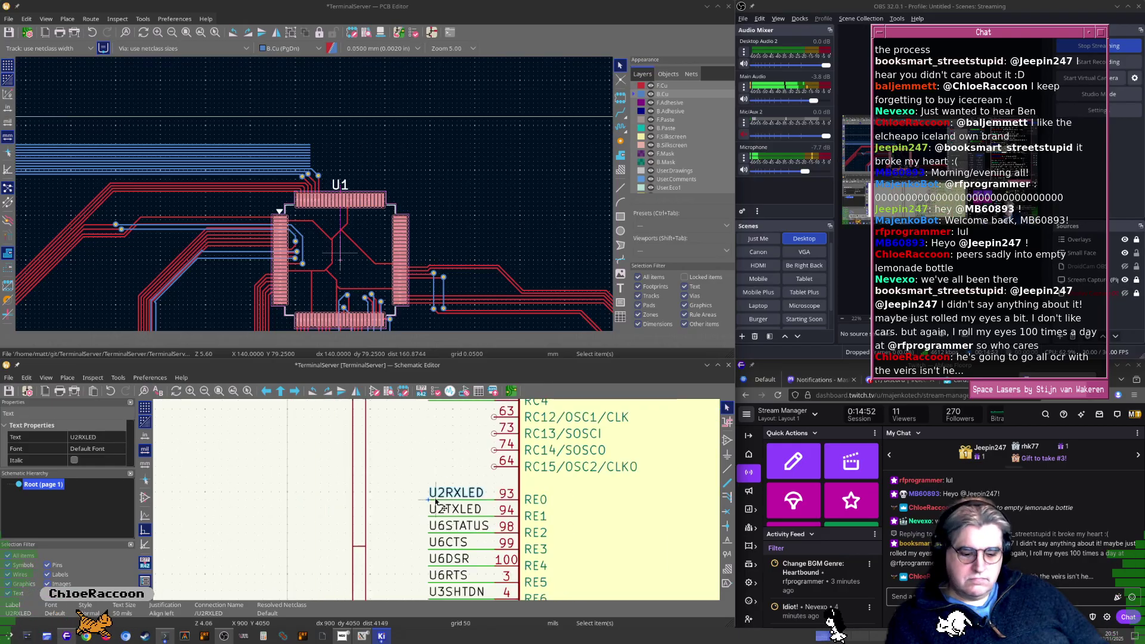
Update the PCB from the schematic so pad 93 of U1 takes the U2RXLED net
left_click(526, 191)
key("F8")
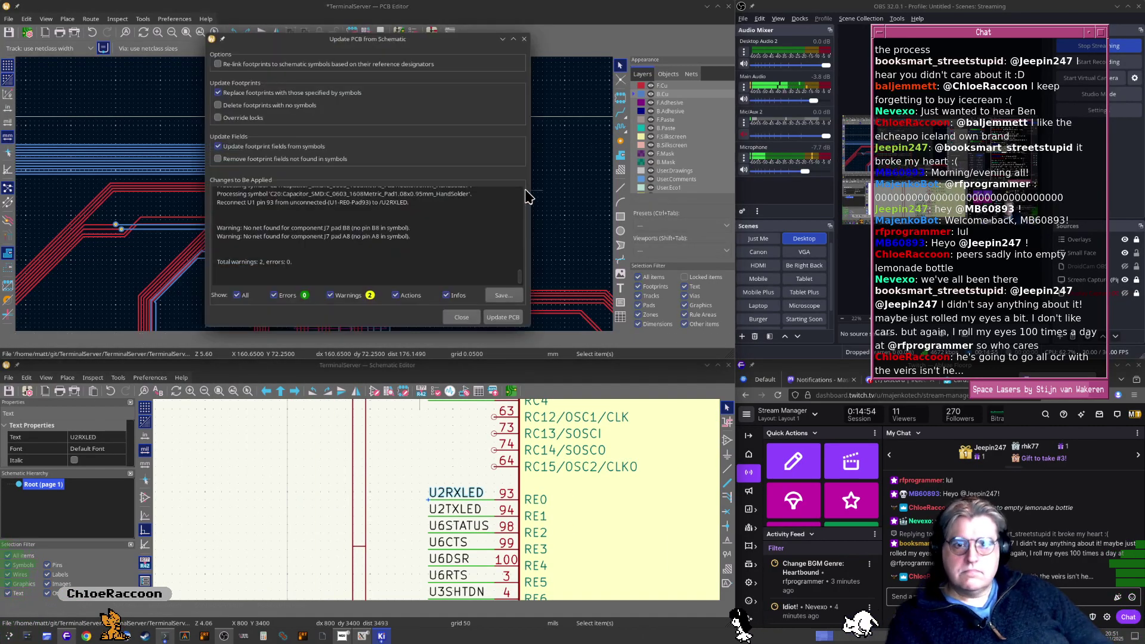
key("Return")
key("Return")
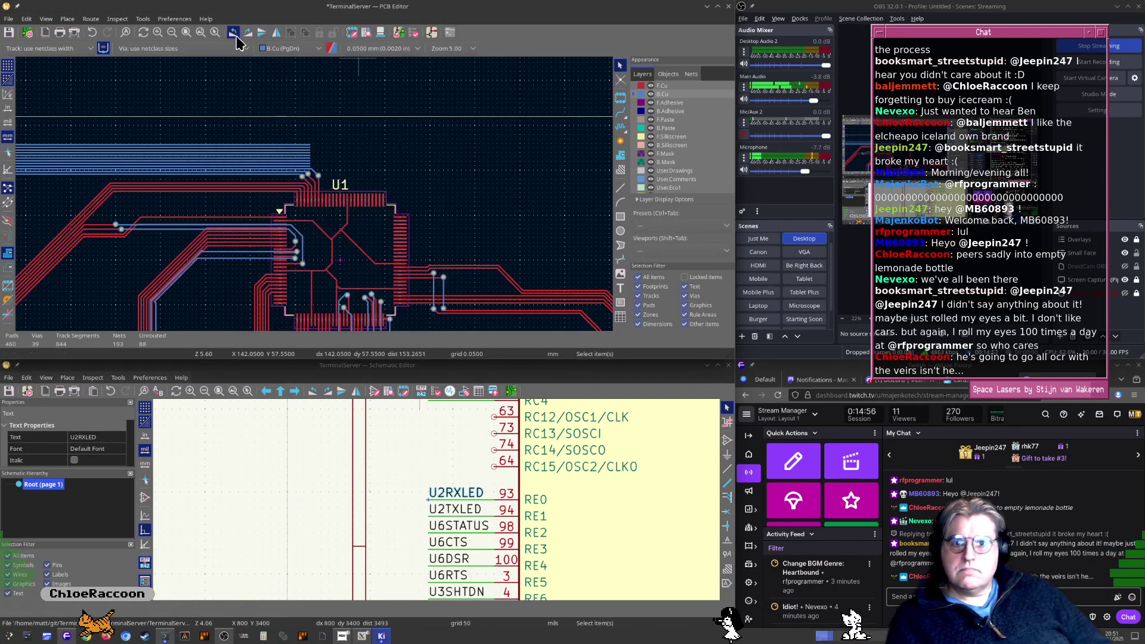
Route U2RXLED on F.Cu from pad 93 of U1 to a via above it and connect the via to the fourth-lowest B.Cu LED track
scroll(301, 142, "up", 5)
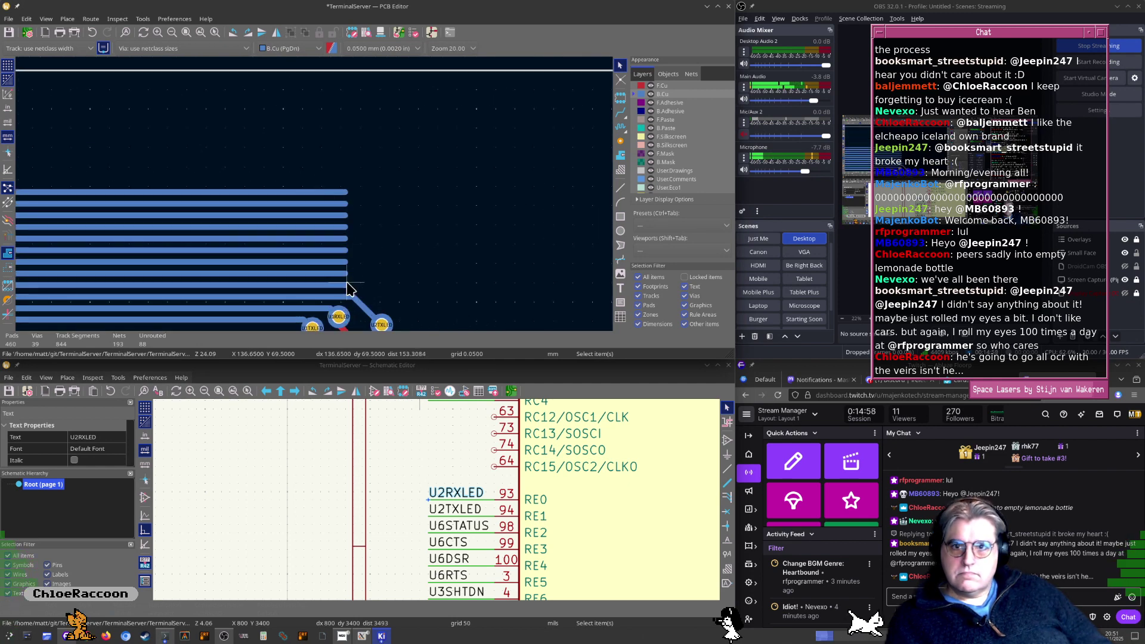
middle_click_drag(492, 284, 430, 180)
key("x")
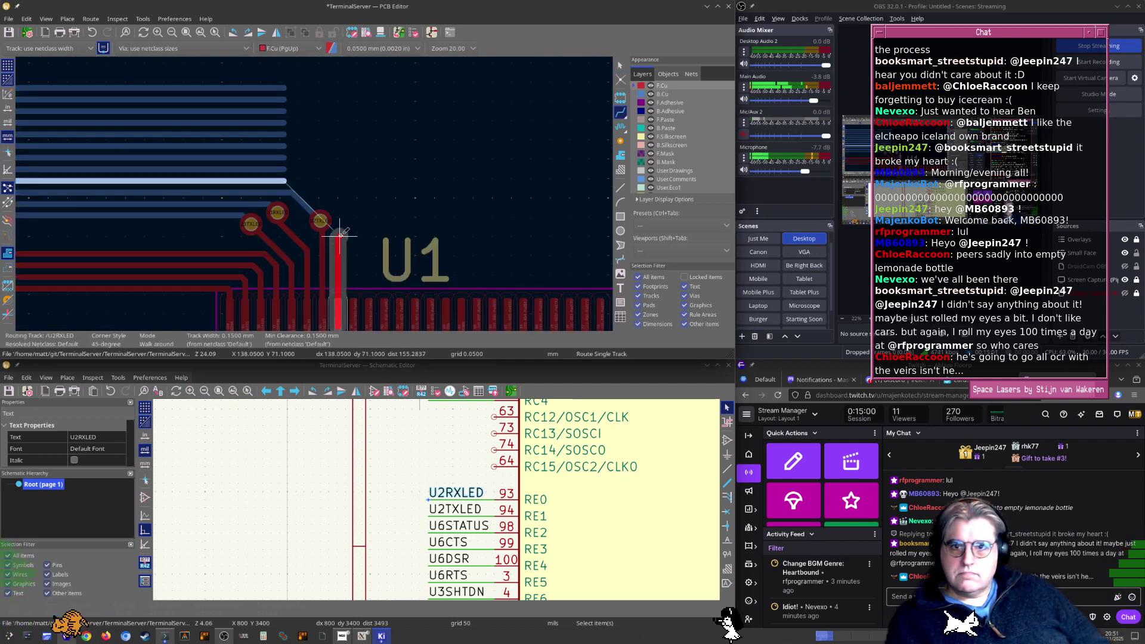
left_click(349, 224)
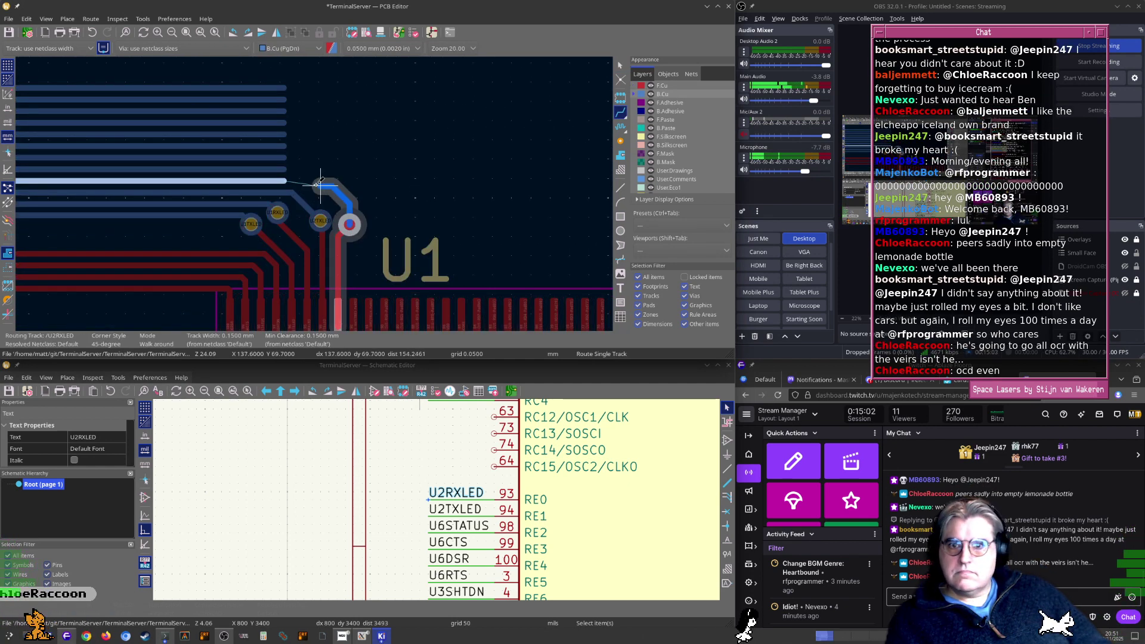
left_click(285, 179)
Shift the U2TXLED and U2RXLED vias closer to the LED track bundle and straighten the U2RXLED track down to its pad
scroll(321, 219, "up", 5)
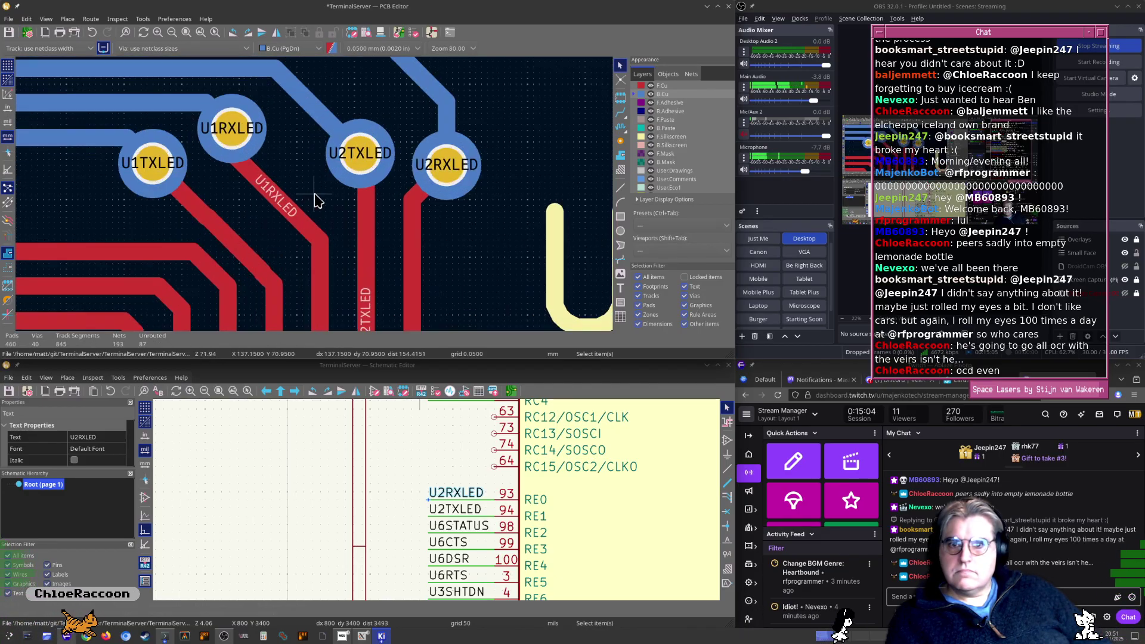
left_click_drag(399, 205, 368, 173)
scroll(368, 173, "down", 2)
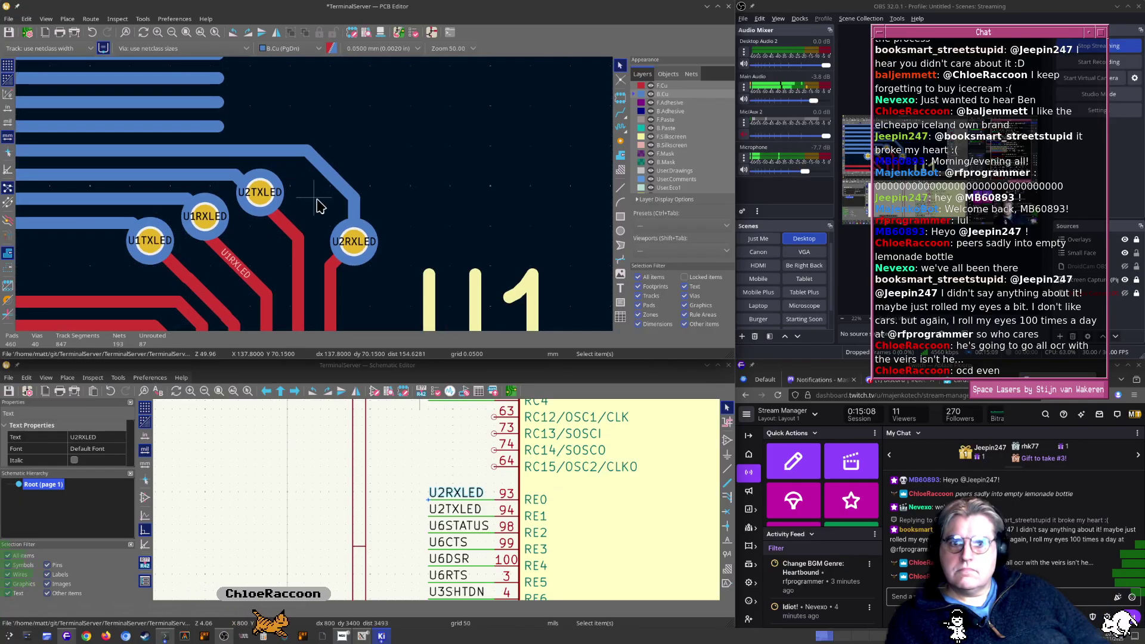
left_click_drag(343, 233, 319, 183)
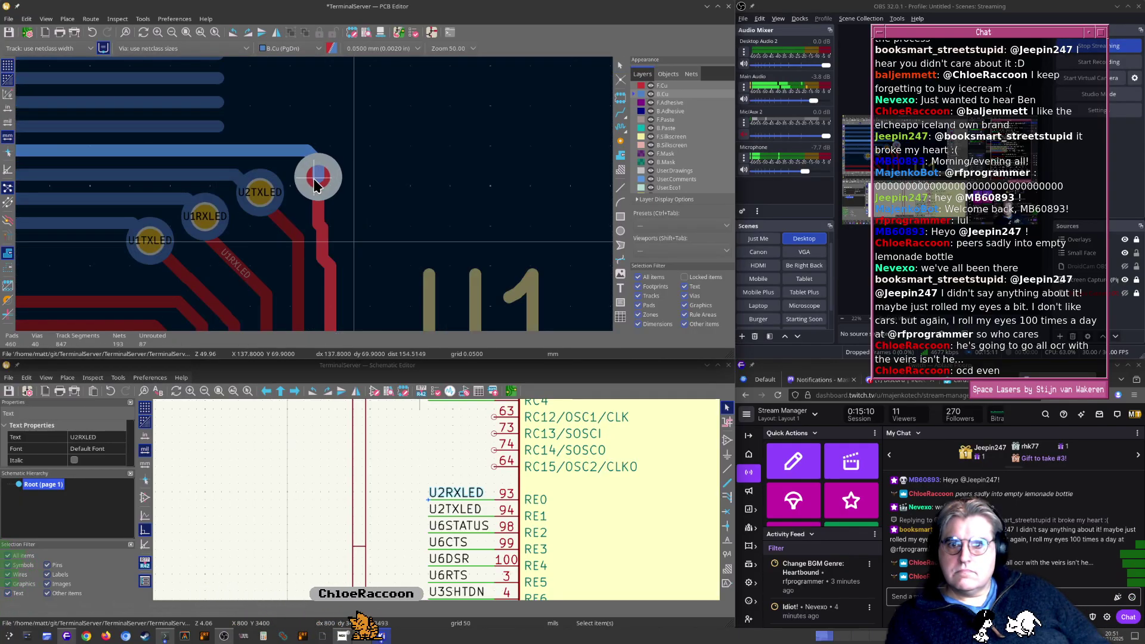
left_click(334, 212)
scroll(321, 239, "down", 1)
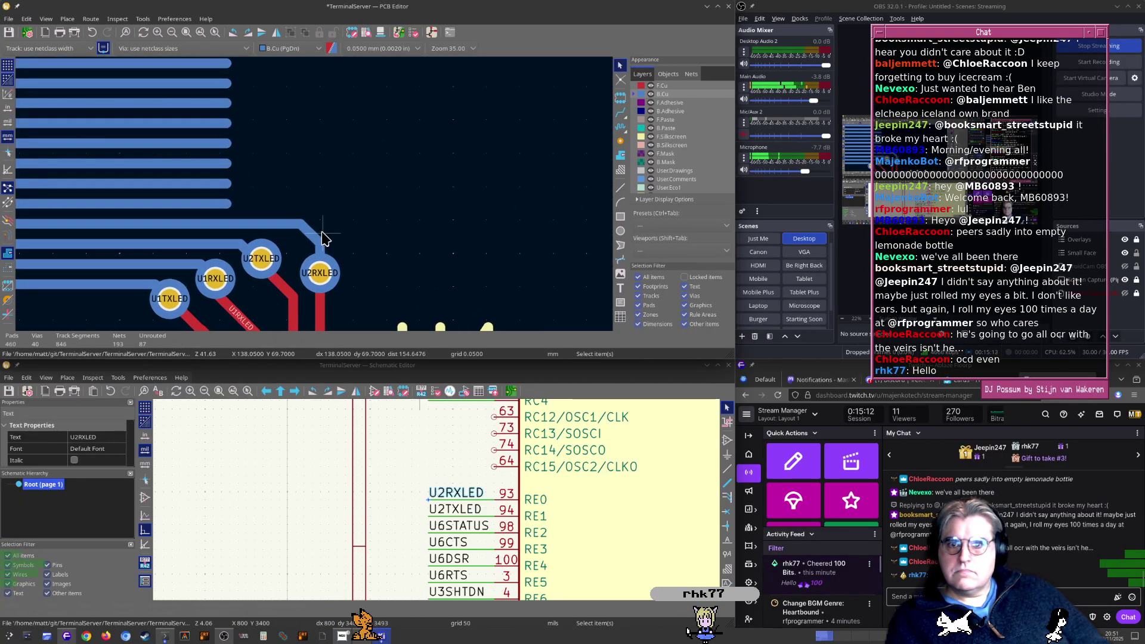
Save the PCB layout with the tidied LED vias
scroll(400, 238, "down", 1)
scroll(304, 213, "down", 1)
scroll(176, 175, "up", 1)
middle_click_drag(309, 194, 402, 263)
key("x")
key("Escape")
key("ctrl+s")
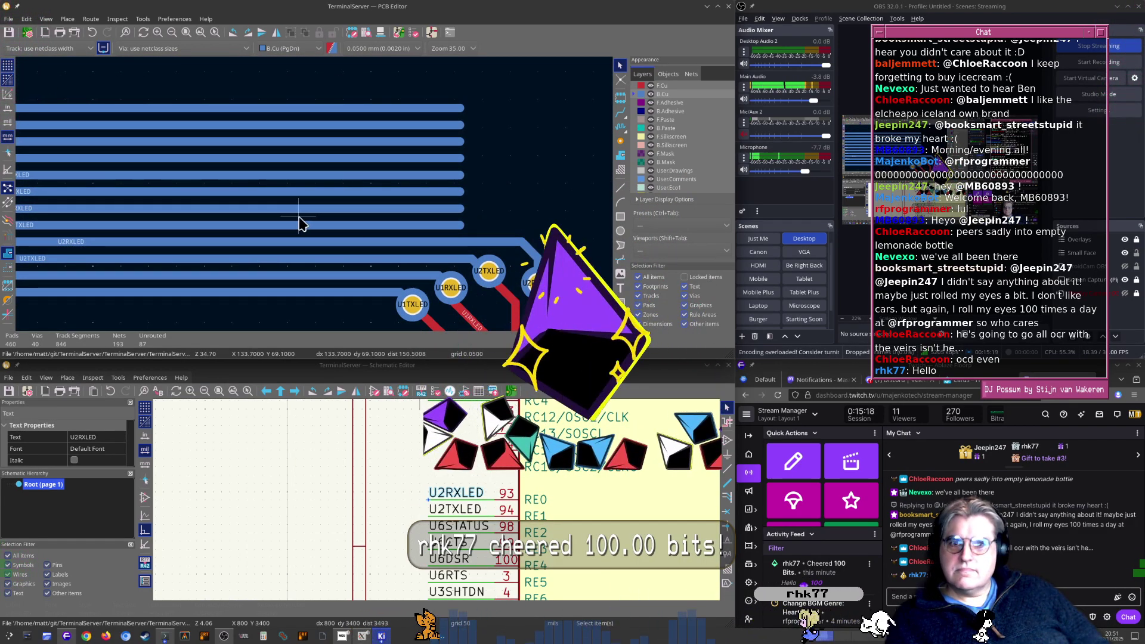
Examine the PCB to identify the LED track above U2RXLED and the free U1 pad beside pad 93
scroll(307, 199, "up", 2)
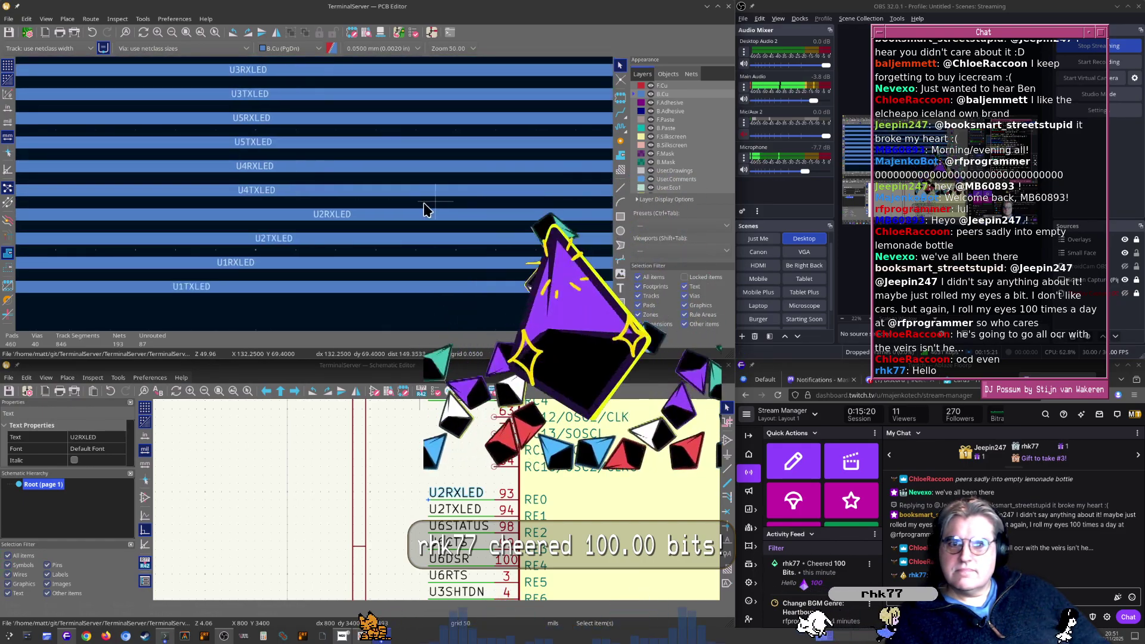
scroll(250, 206, "up", 1)
middle_click_drag(425, 209, 516, 242)
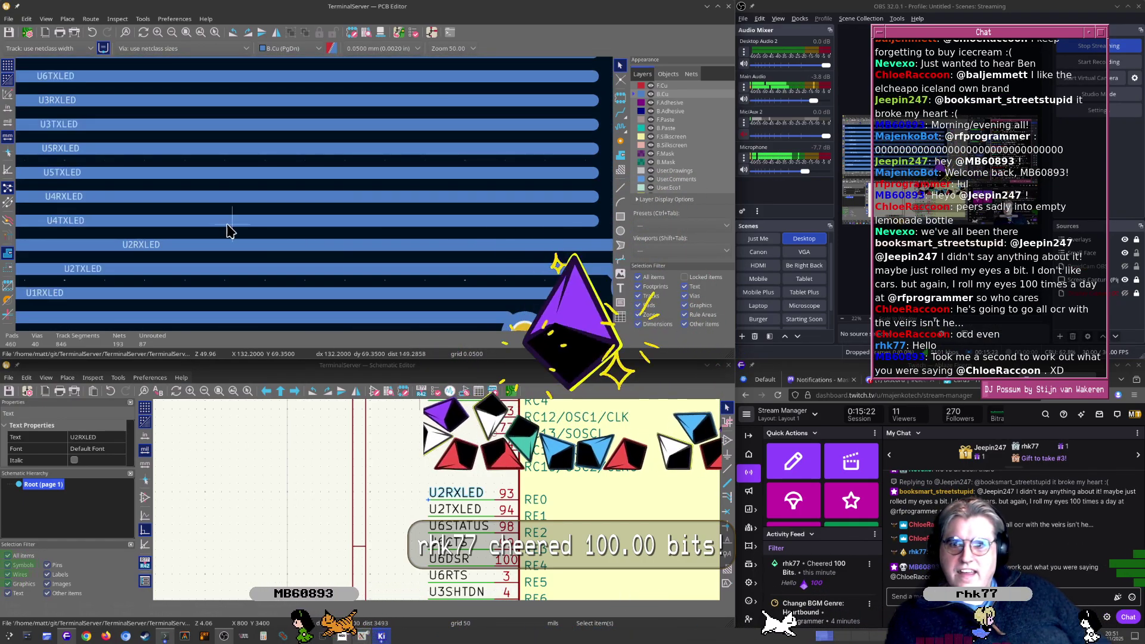
middle_click_drag(296, 229, 371, 201)
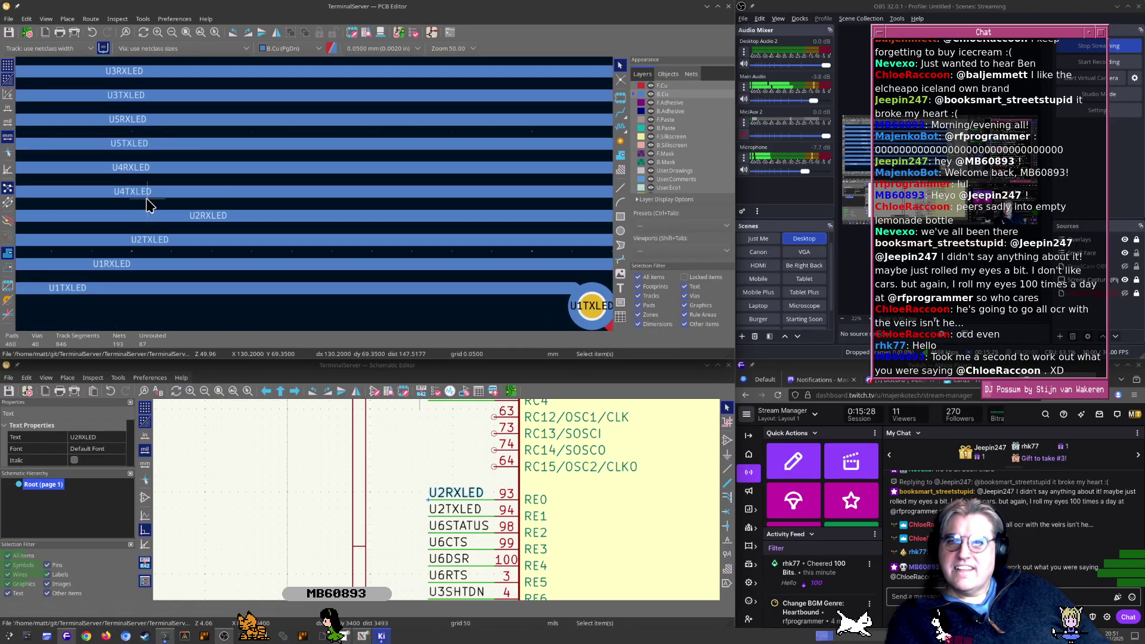
middle_click_drag(418, 198, 76, 182)
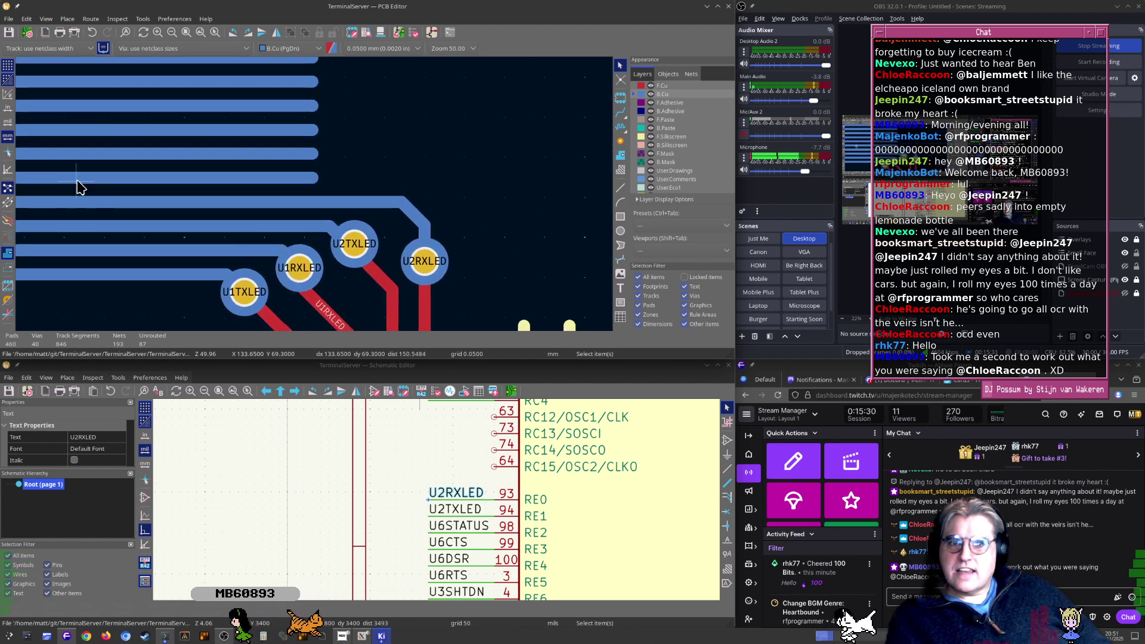
middle_click_drag(382, 298, 384, 219)
scroll(384, 225, "up", 5)
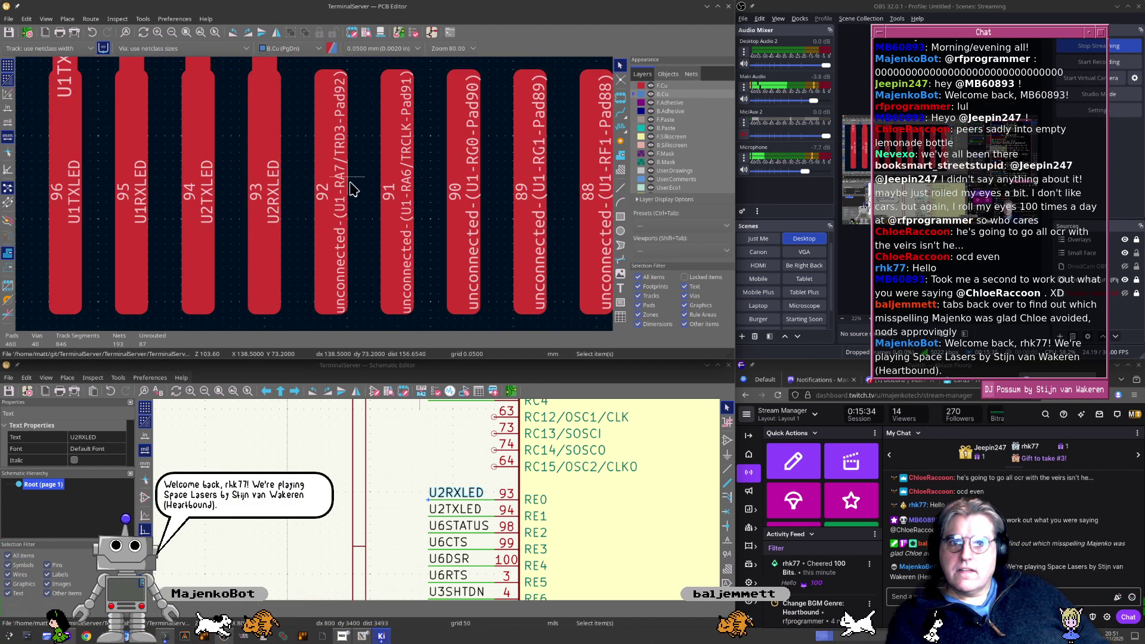
scroll(313, 193, "down", 6)
scroll(314, 195, "down", 3)
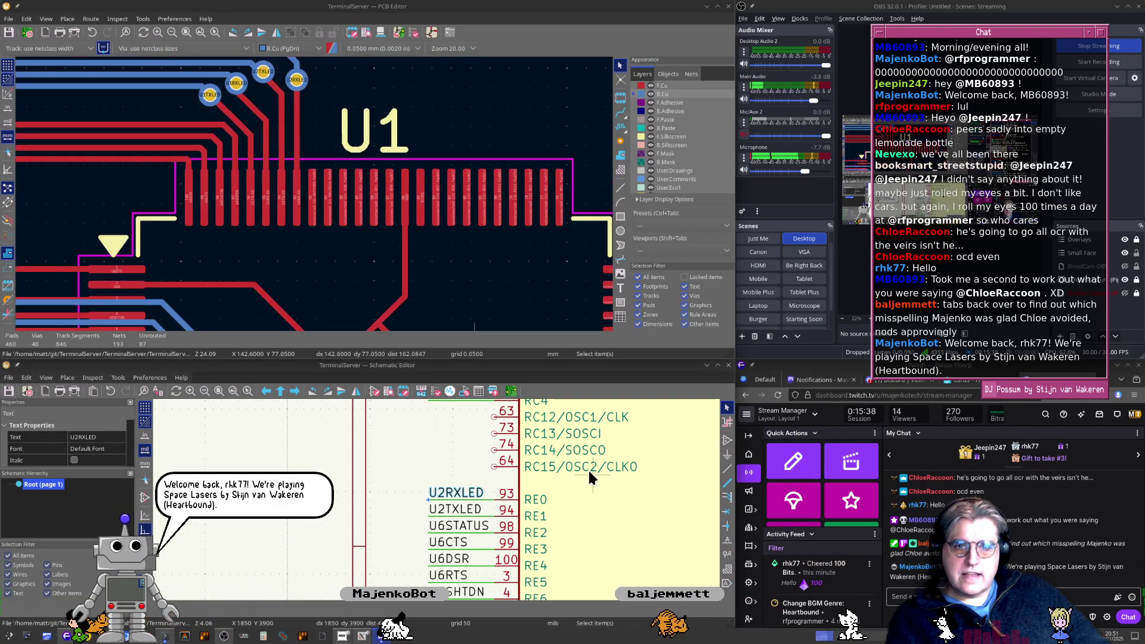
Move the detached U4TXLED label in the schematic onto pin 92 (RA7/TRD3) of U1
middle_click_drag(587, 468, 282, 456)
middle_click_drag(535, 468, 238, 458)
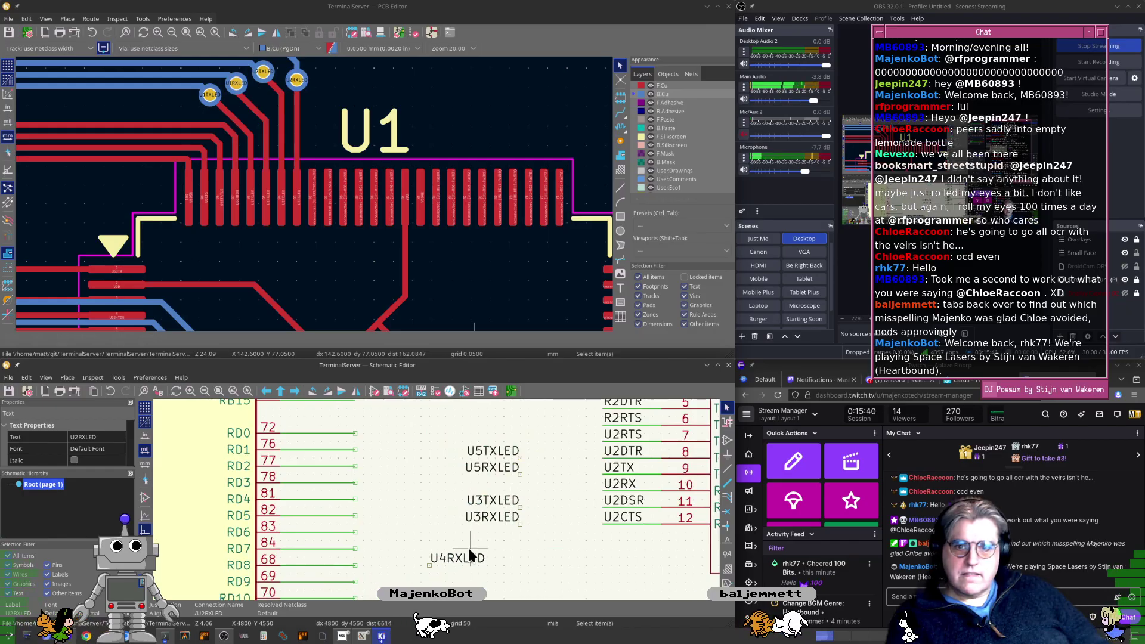
middle_click_drag(475, 573, 459, 480)
left_click(515, 570)
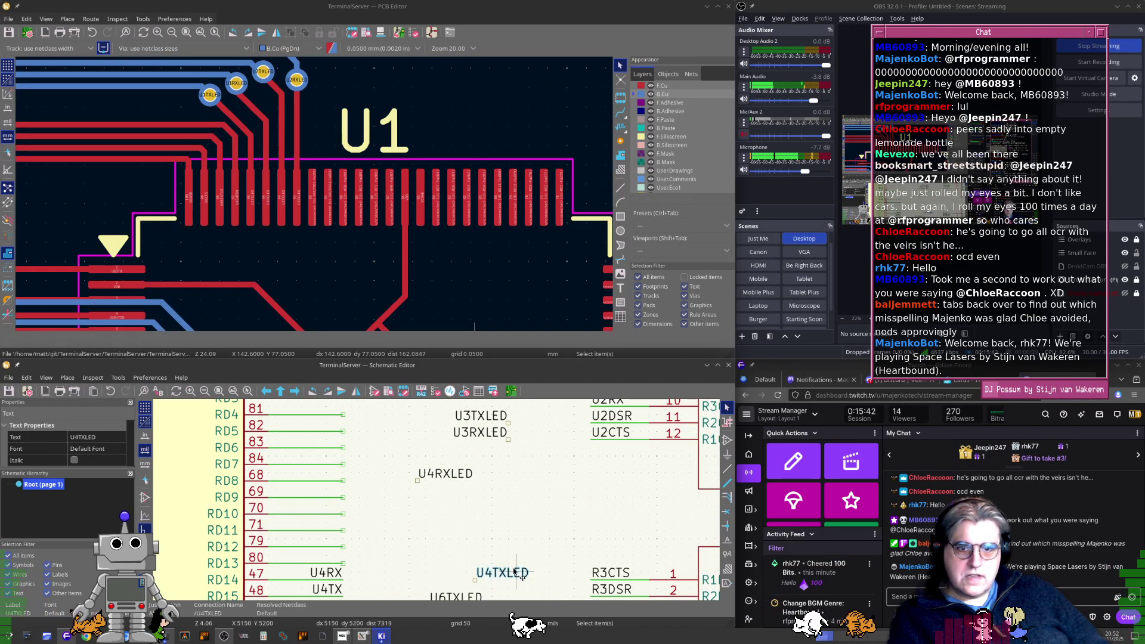
scroll(475, 580, "down", 1)
middle_click_drag(475, 580, 441, 500)
scroll(316, 192, "up", 7)
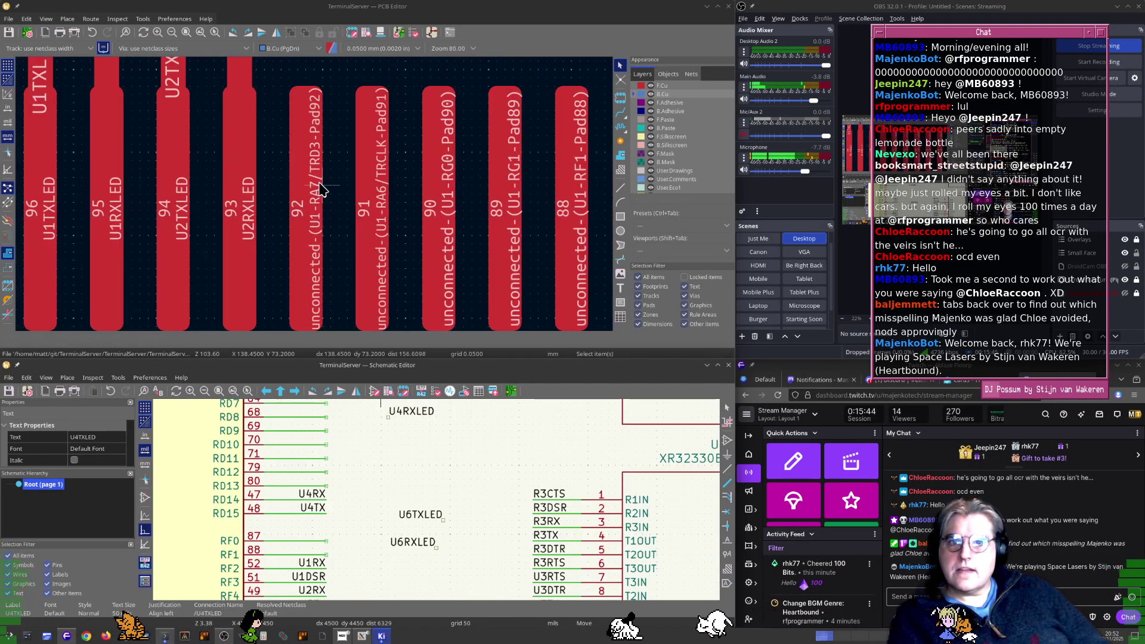
scroll(430, 530, "down", 4)
scroll(411, 486, "down", 2)
scroll(383, 473, "up", 6)
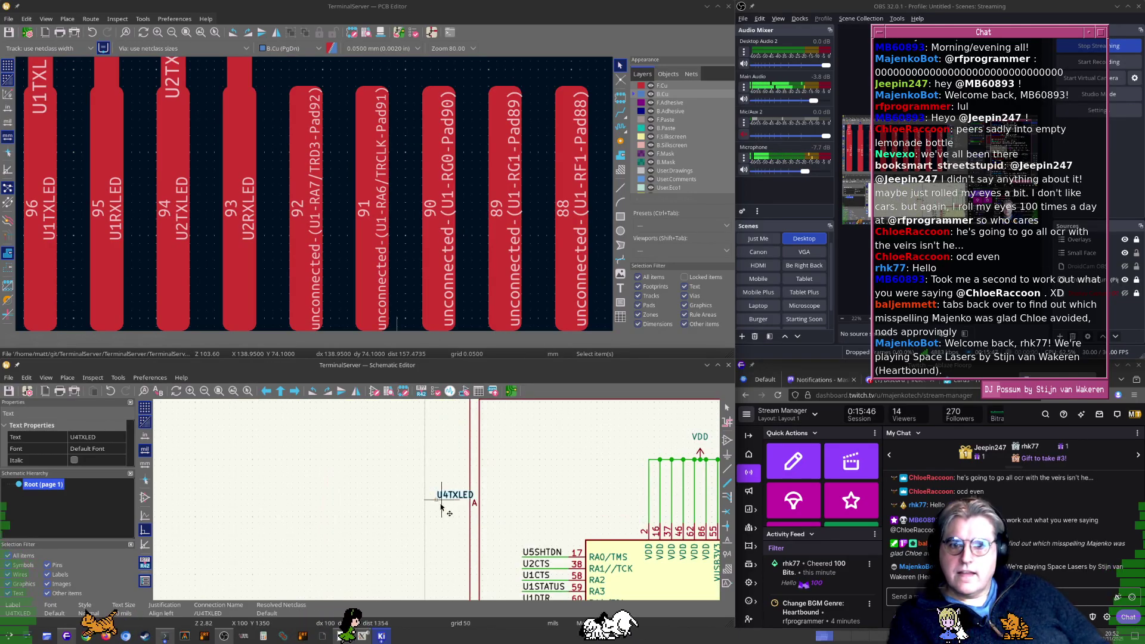
scroll(554, 505, "up", 5)
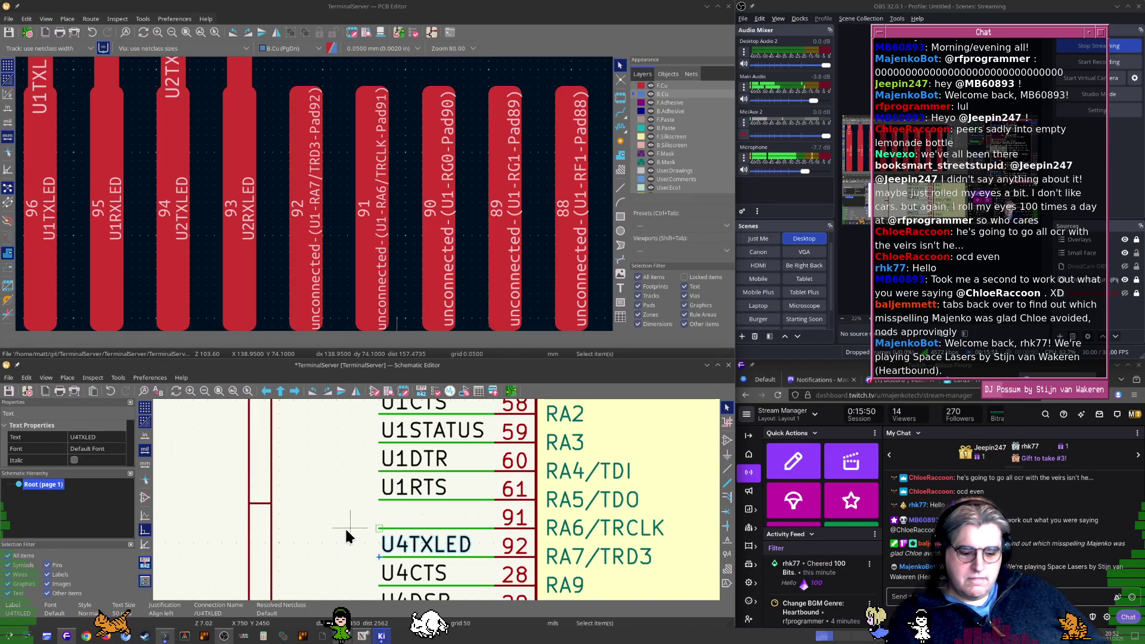
Update the PCB from the schematic so pad 92 of U1 takes the U4TXLED net
scroll(358, 524, "down", 4)
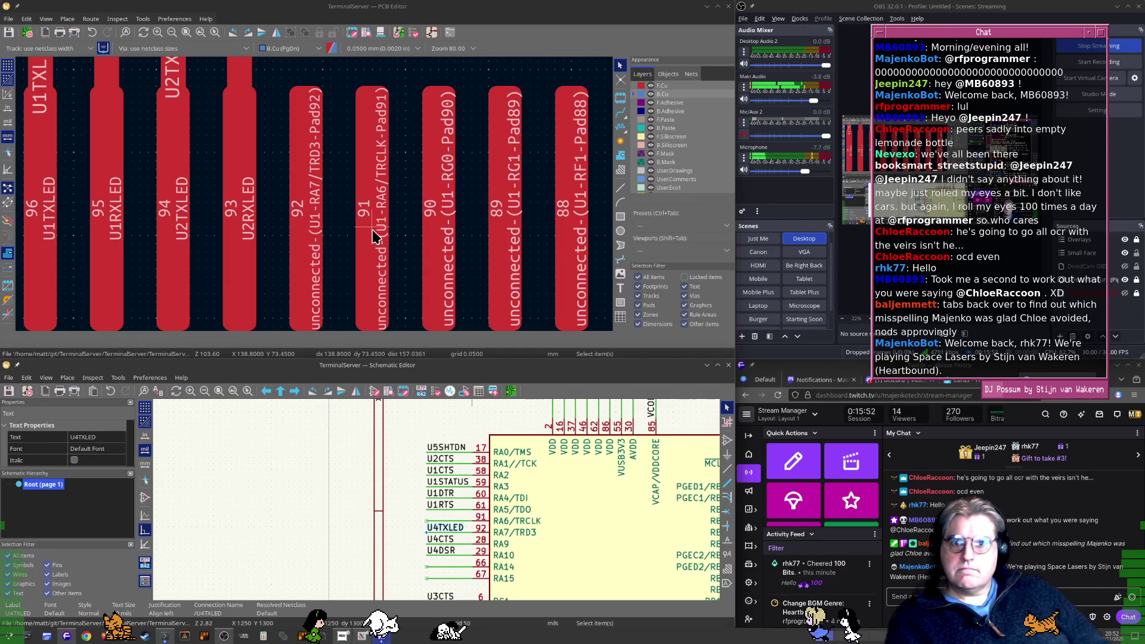
left_click(346, 247)
scroll(334, 227, "down", 2)
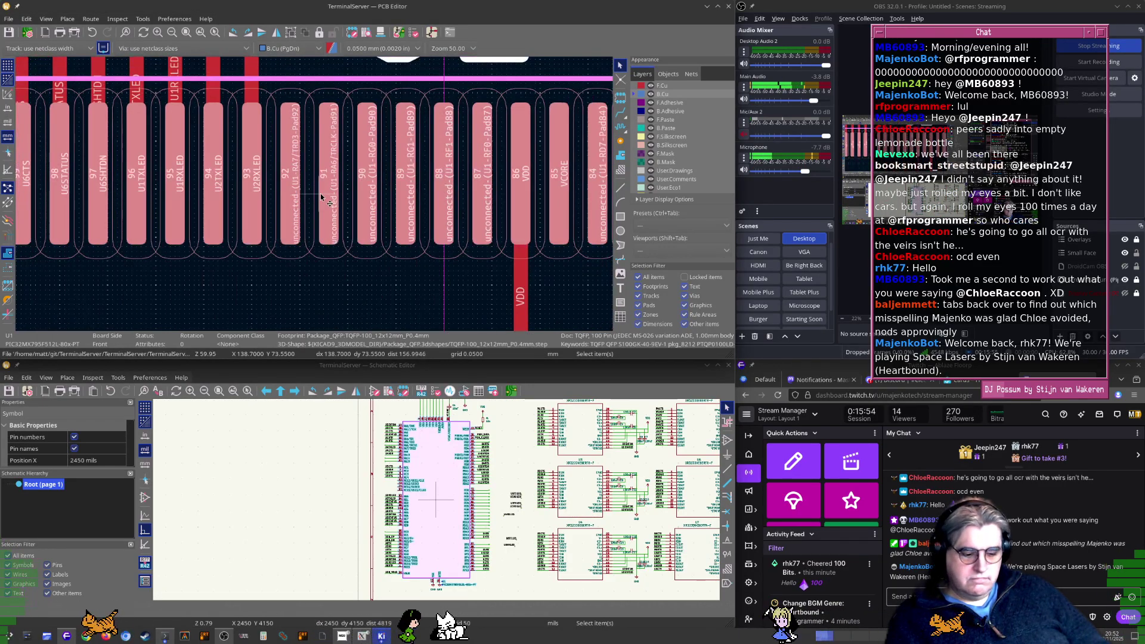
key("F8")
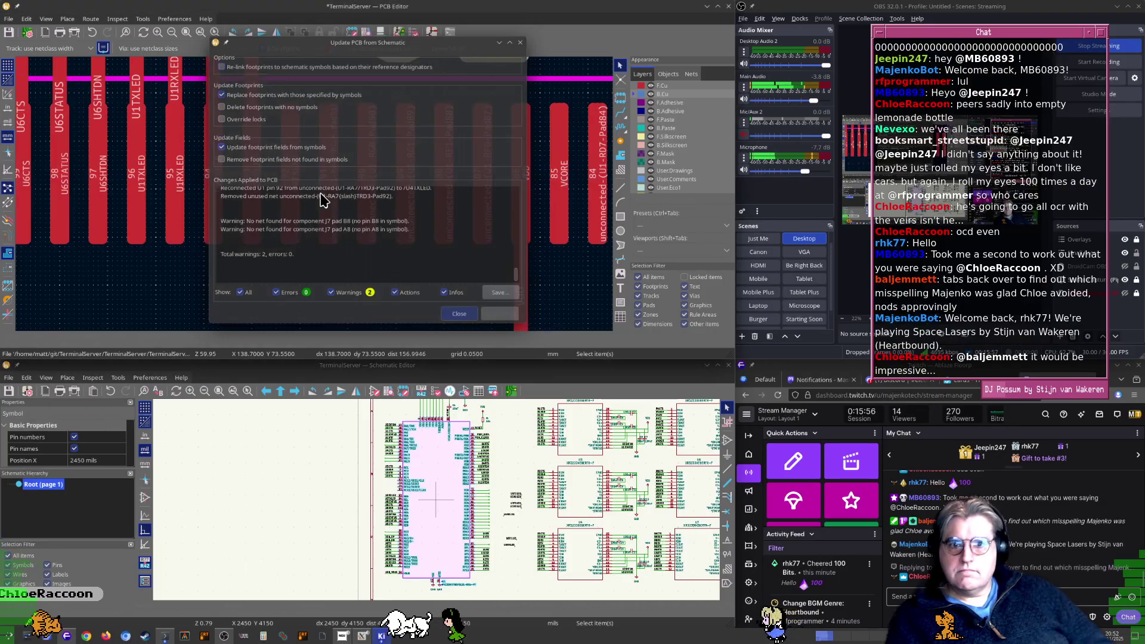
key("Return")
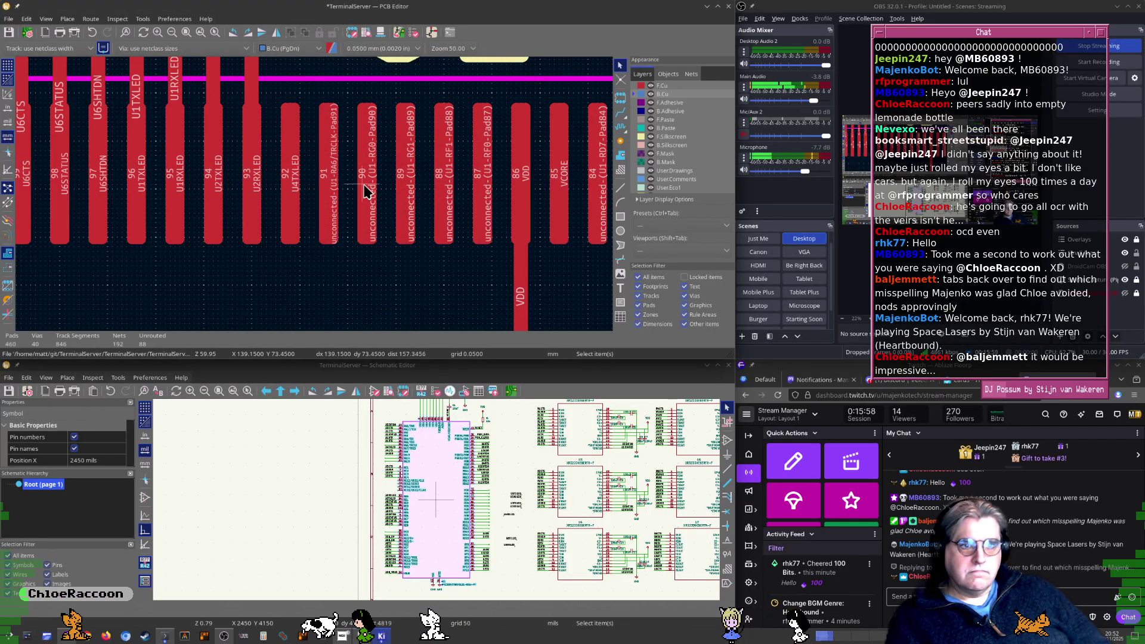
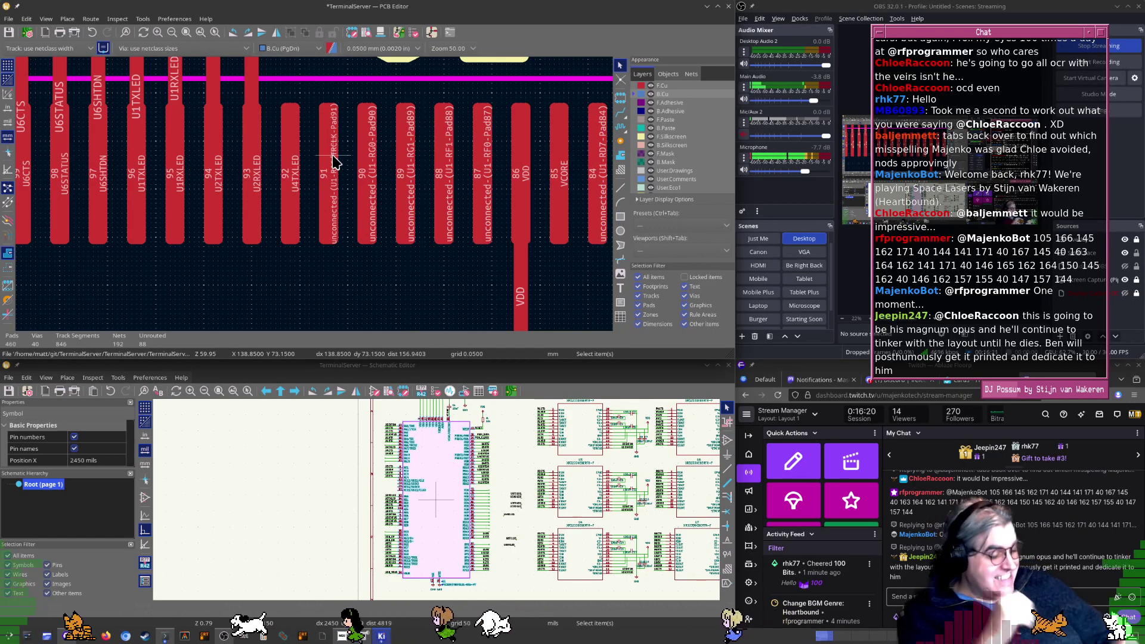
middle_click_drag(292, 164, 334, 214)
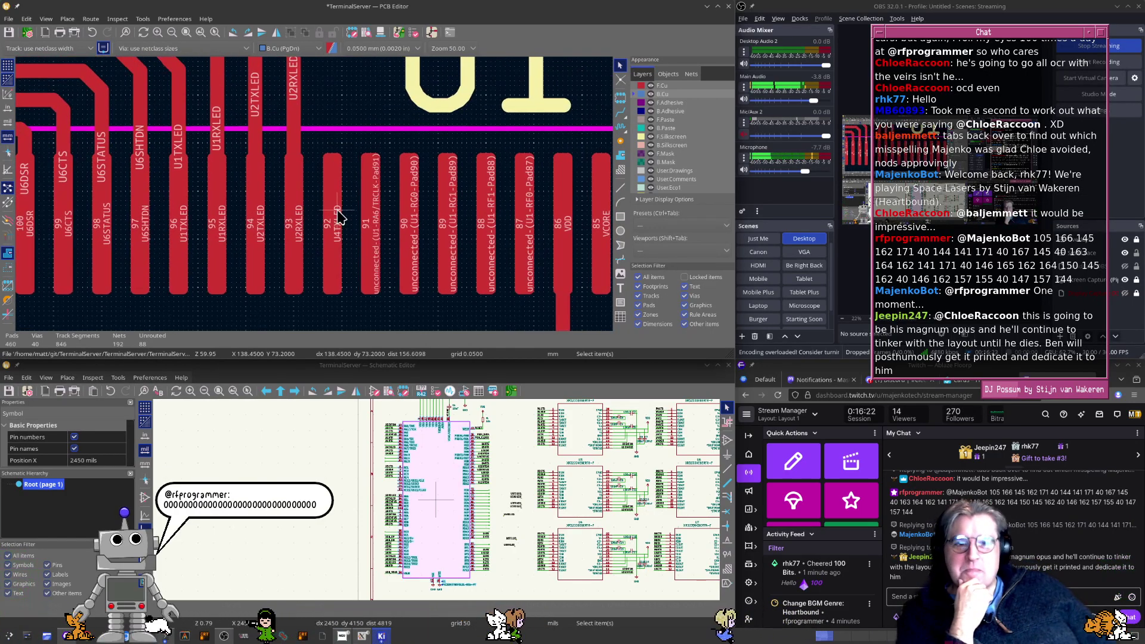
scroll(1010, 516, "up", 5)
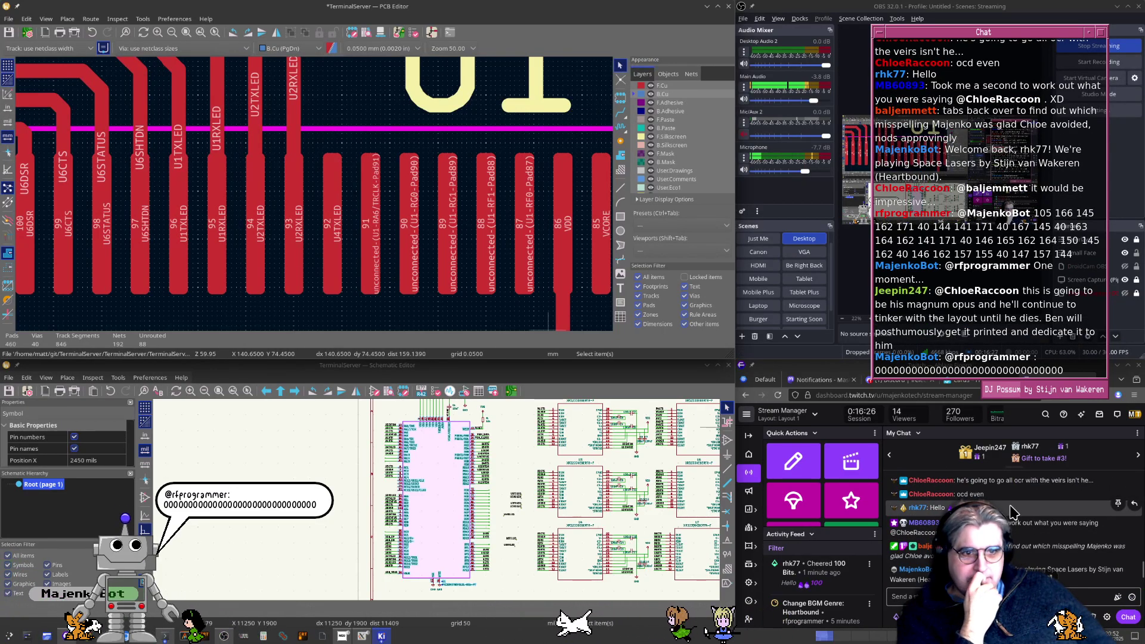
scroll(1008, 511, "down", 3)
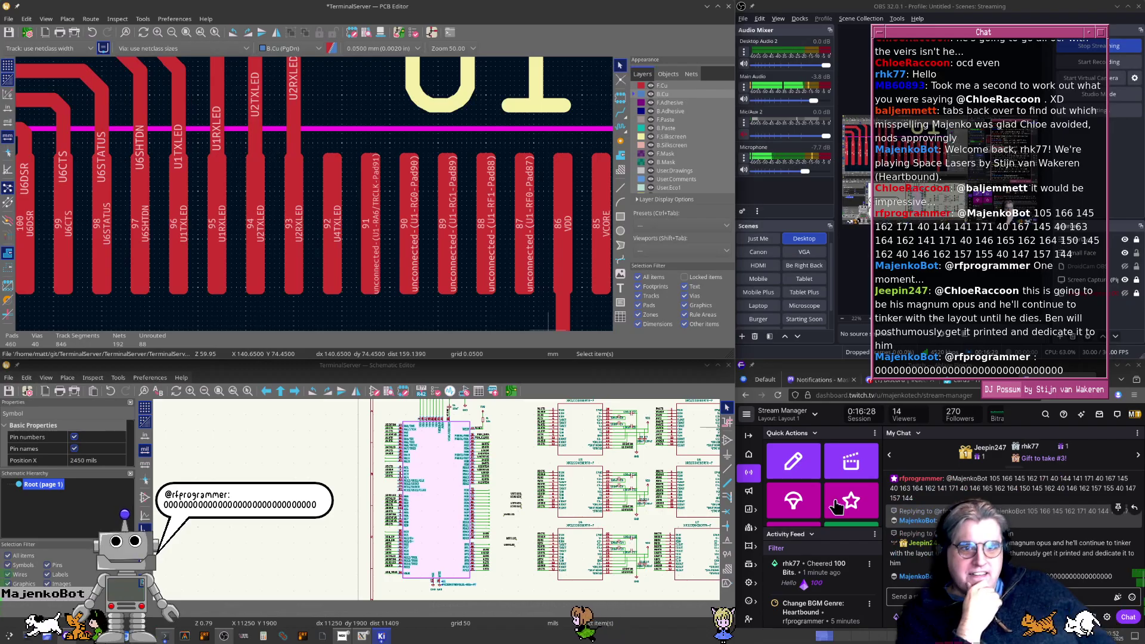
scroll(370, 237, "down", 8)
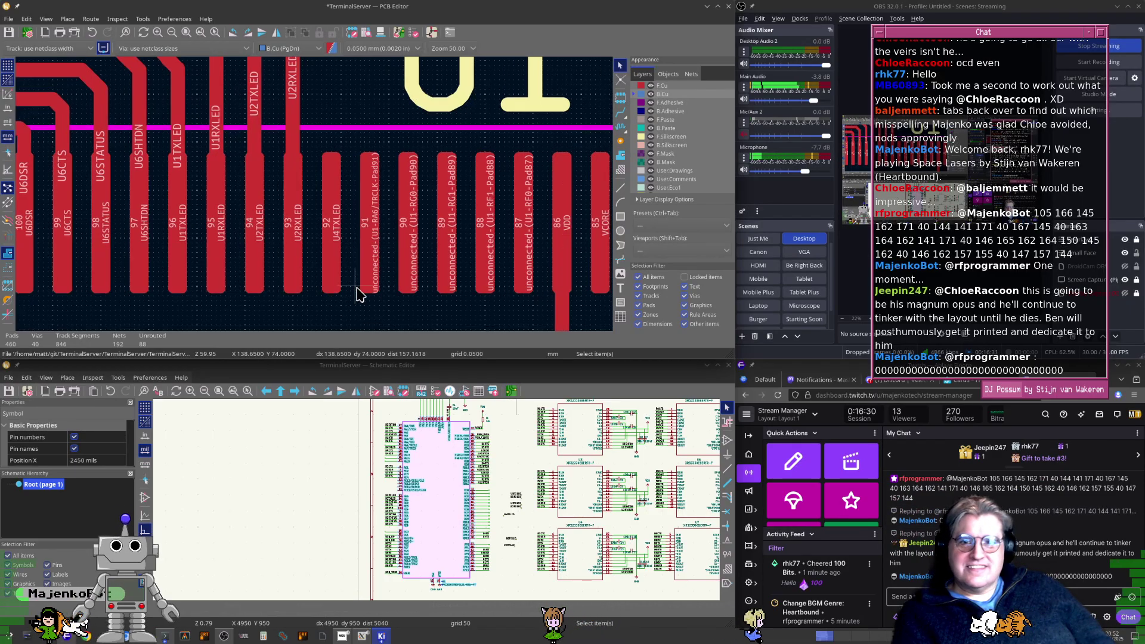
Examine the board's LED tracks and vias from U1's upper pads down to the capacitor groups and back
middle_click_drag(316, 226, 312, 170)
middle_click_drag(349, 283, 335, 168)
mouse_move(381, 301)
middle_mouse_down()
mouse_move(329, 184)
mouse_move(293, 209)
middle_mouse_up()
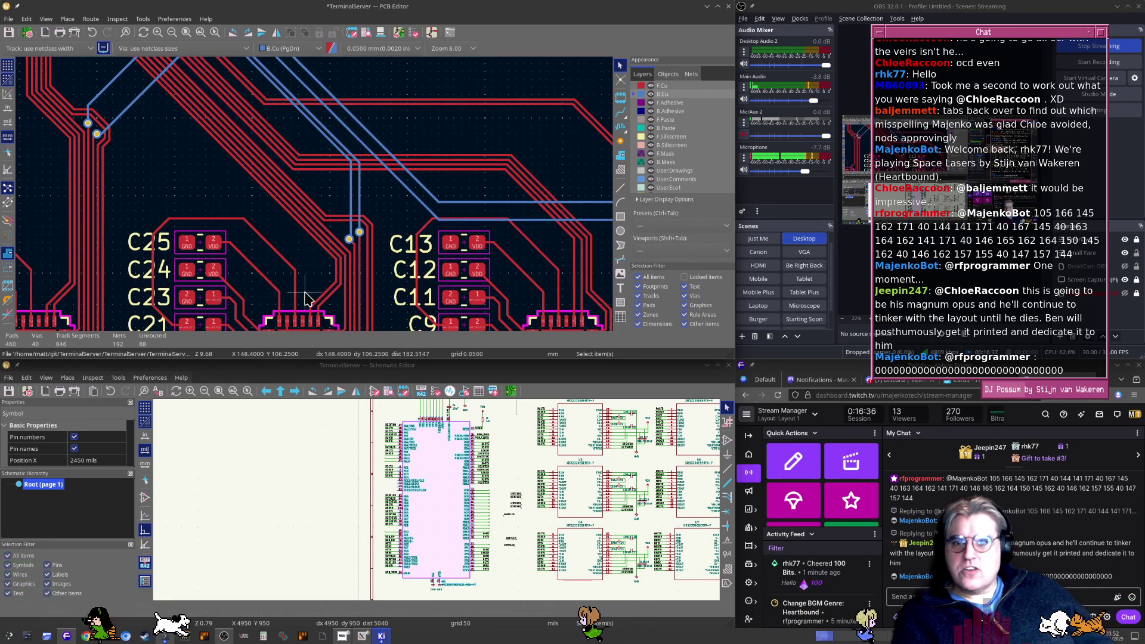
middle_click_drag(352, 306, 337, 266)
scroll(388, 156, "down", 2)
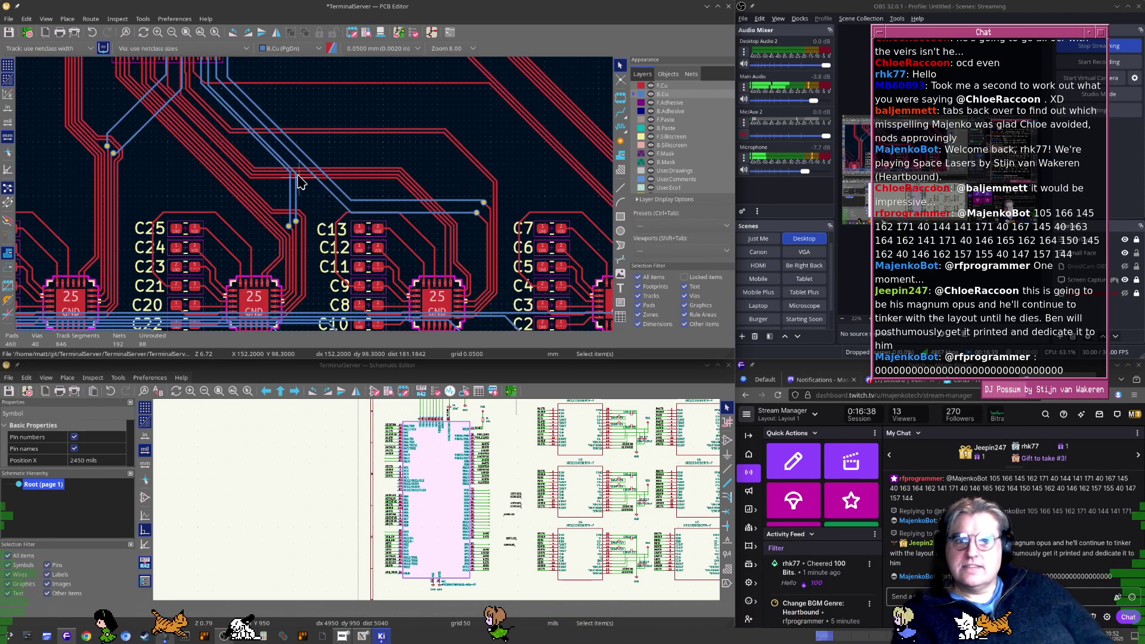
middle_click_drag(260, 66, 312, 164)
mouse_move(278, 104)
middle_mouse_down()
mouse_move(320, 182)
mouse_move(307, 180)
mouse_move(299, 248)
mouse_move(313, 280)
middle_mouse_up()
scroll(307, 180, "up", 1)
scroll(312, 193, "up", 8)
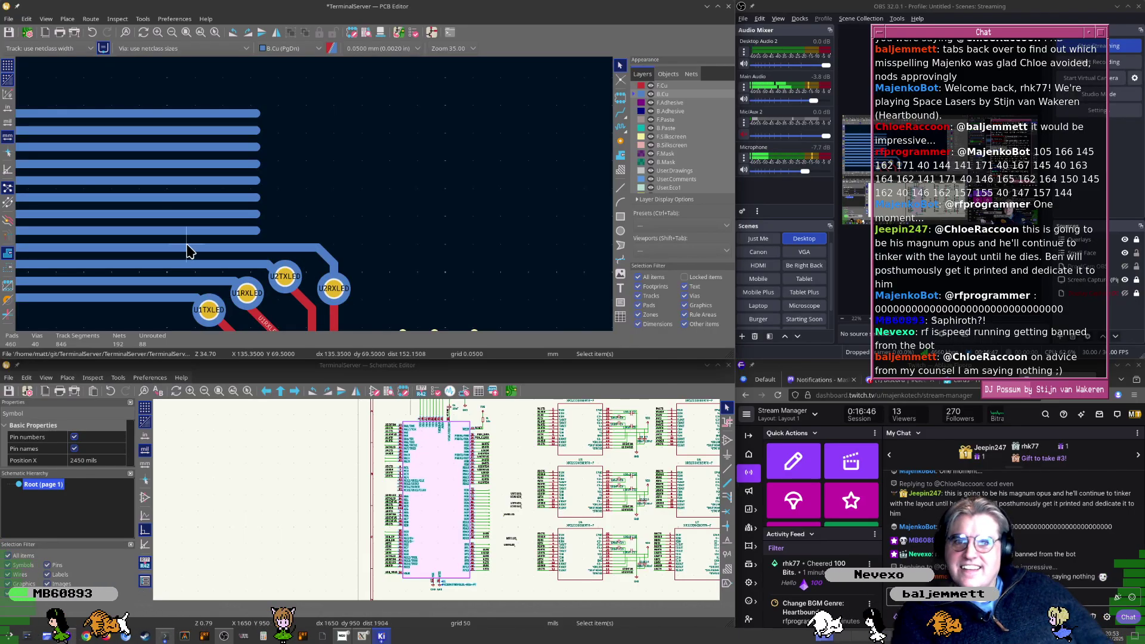
Route the U4TXLED track from U1 pad 92 on F.Cu through a via to the end of its B.Cu track
middle_click_drag(186, 250, 330, 265)
mouse_move(117, 262)
middle_mouse_down()
mouse_move(133, 262)
mouse_move(56, 219)
middle_mouse_up()
middle_click_drag(340, 274, 266, 79)
middle_click_drag(536, 121, 540, 173)
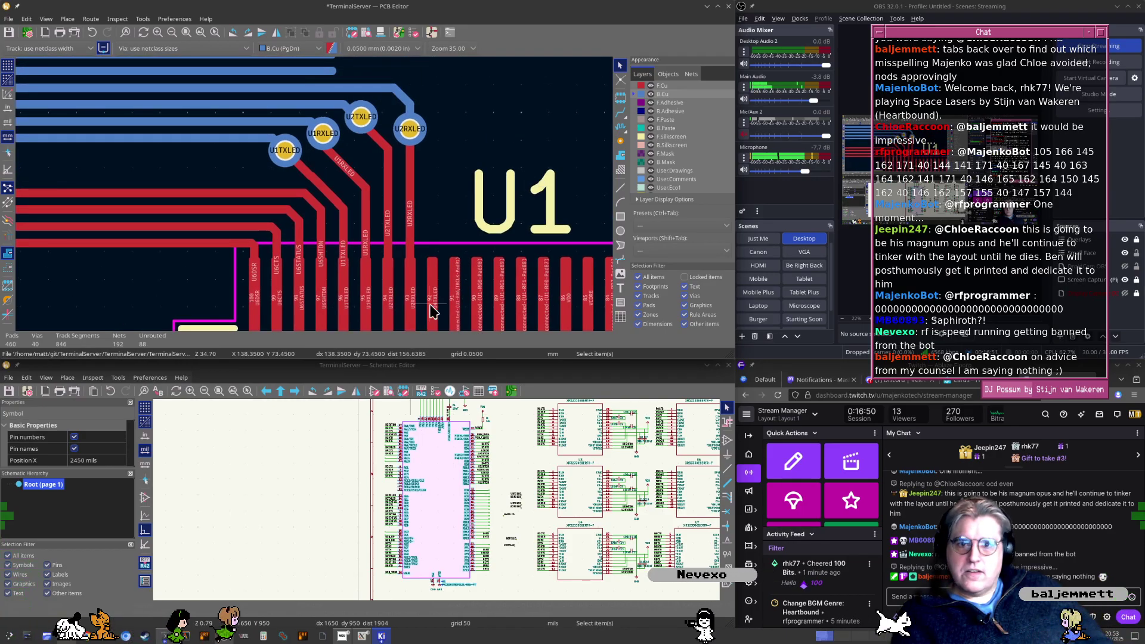
key("x")
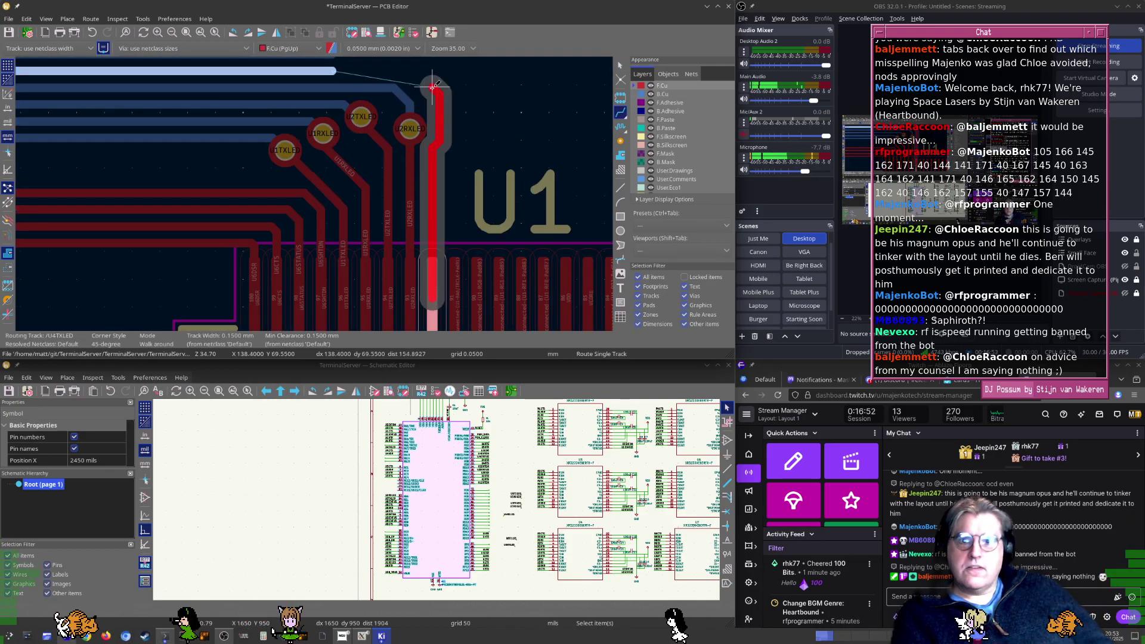
middle_click_drag(435, 87, 443, 161)
key("v")
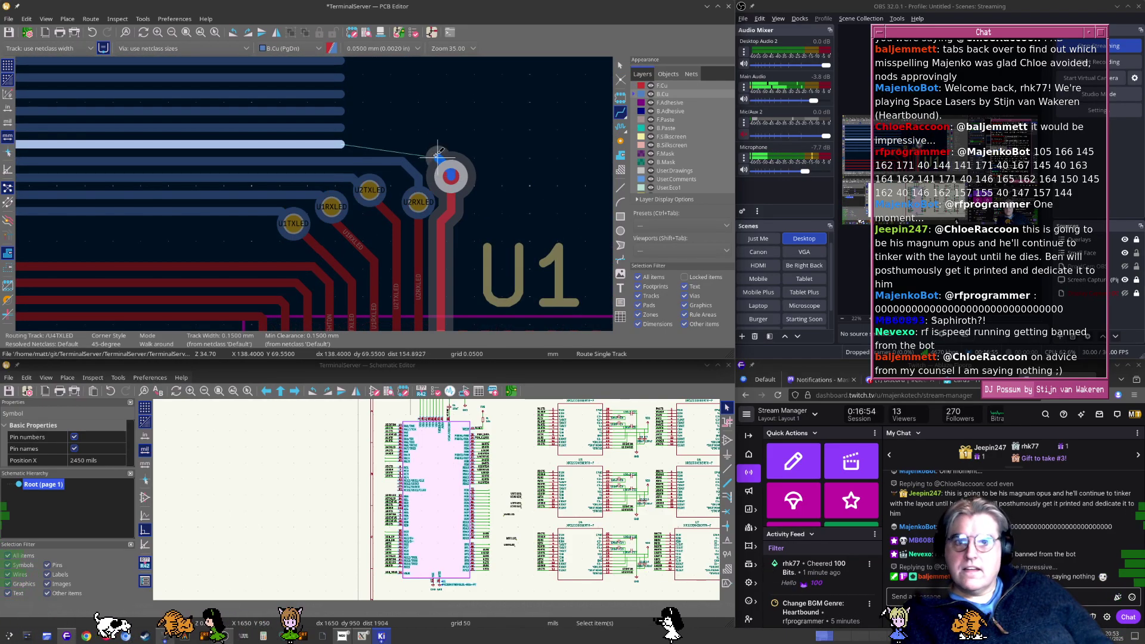
scroll(352, 111, "up", 4)
left_click(314, 192)
key("Escape")
scroll(314, 194, "down", 4)
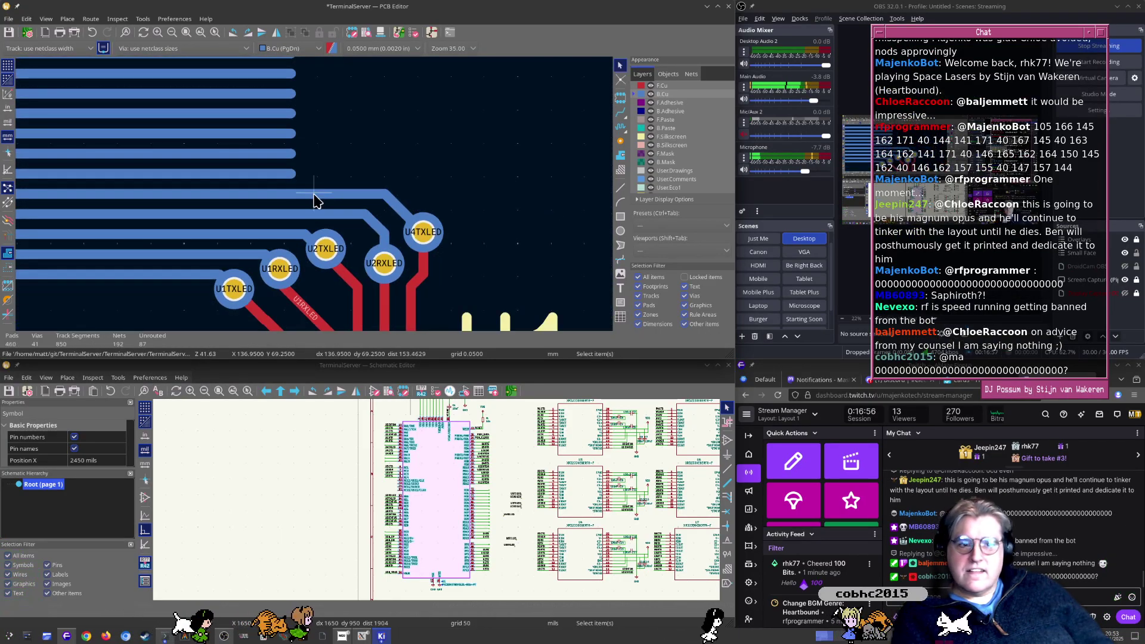
Move the U4TXLED via up and outward from the U2RXLED via, and shift its B.Cu track's diagonal bend next to the via
scroll(417, 227, "up", 4)
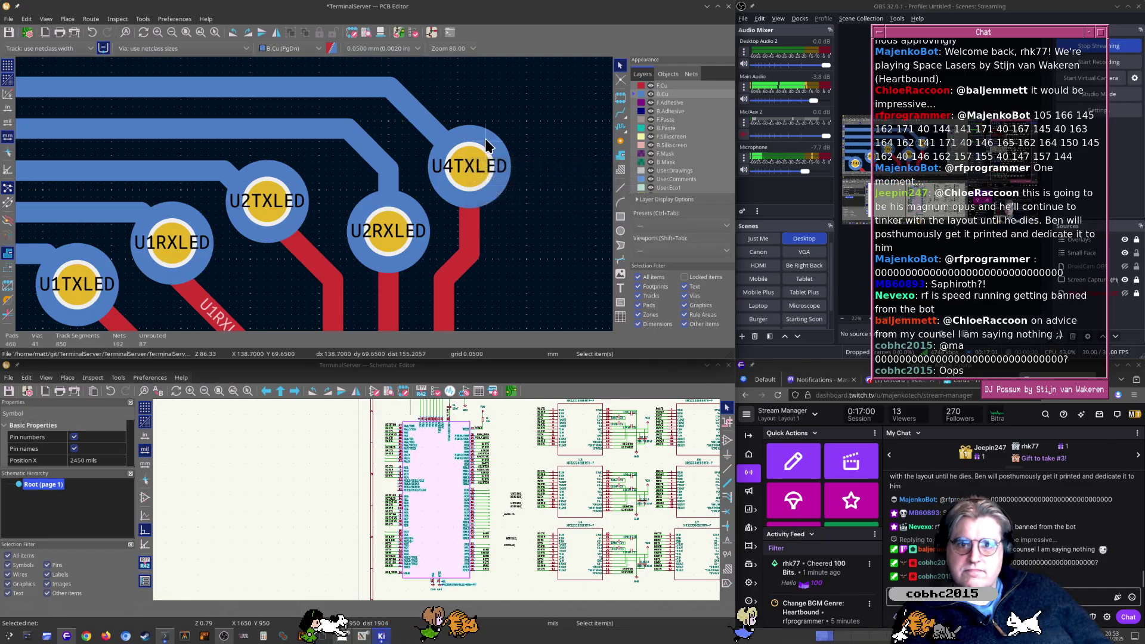
left_click(471, 166)
key("d")
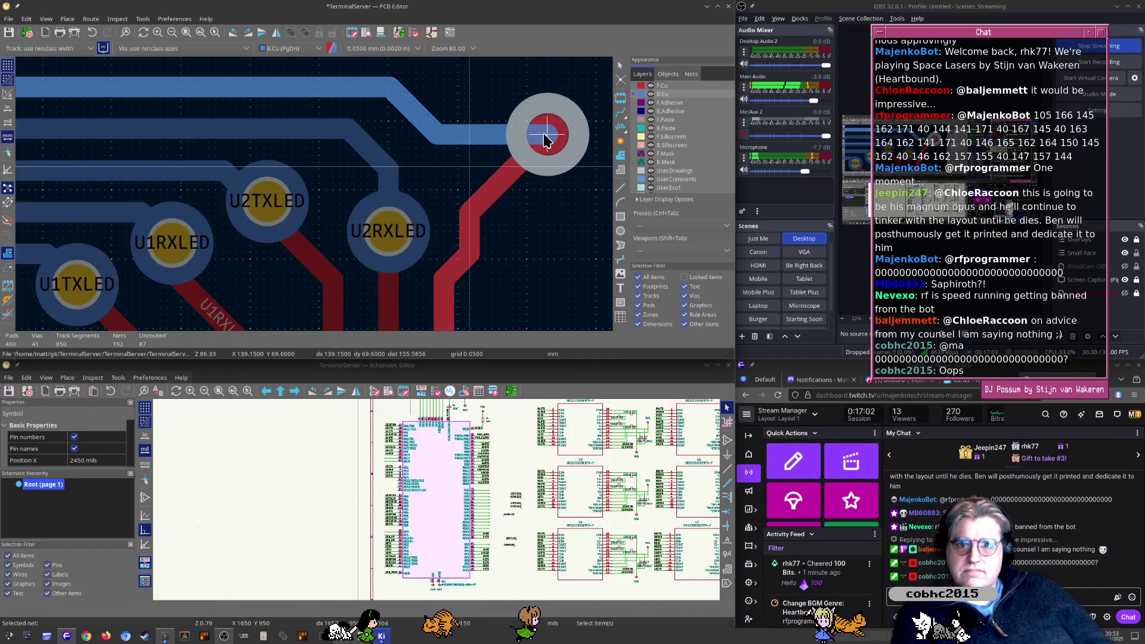
left_click(559, 135)
left_click(420, 213)
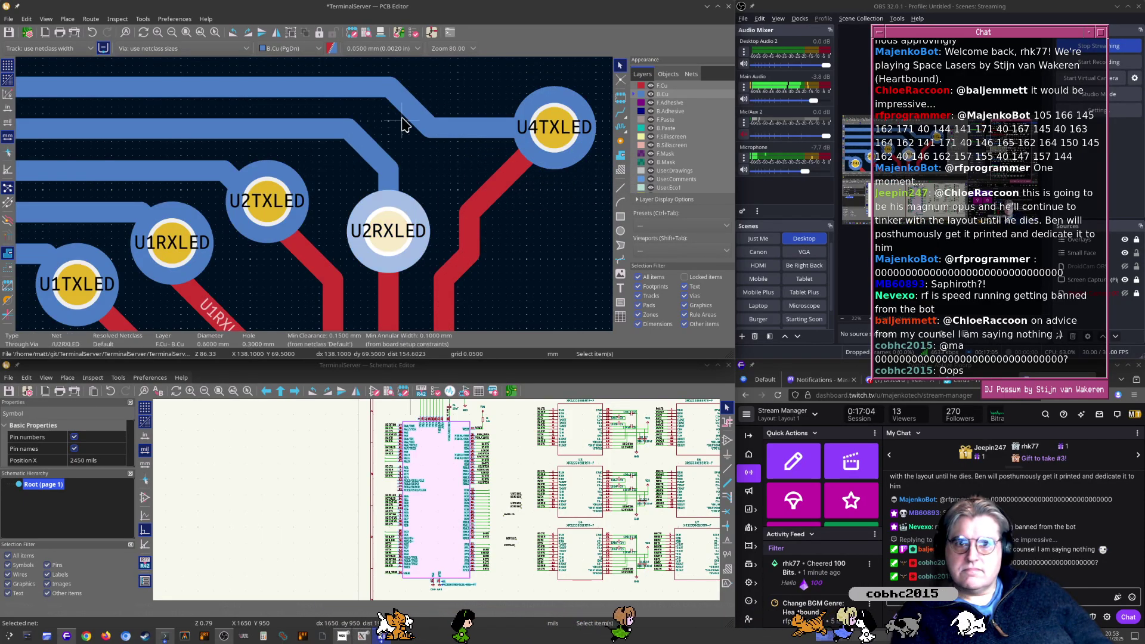
left_click_drag(402, 125, 522, 108)
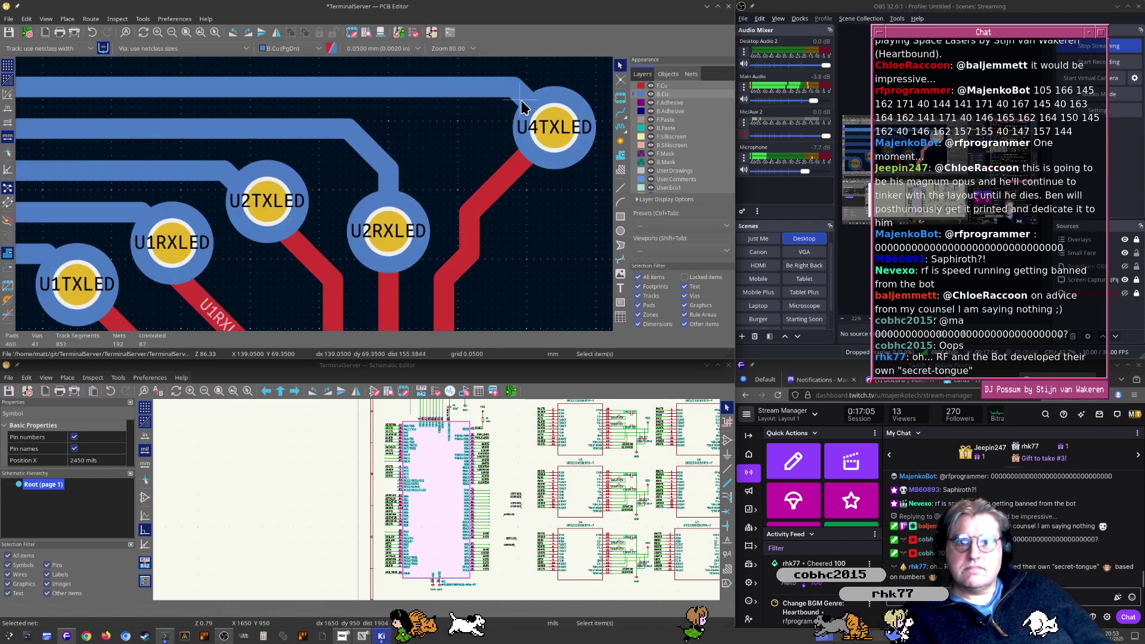
Move the U2RXLED via up and towards U2TXLED so it continues the diagonal row of LED vias
left_click(394, 201)
left_click(447, 220)
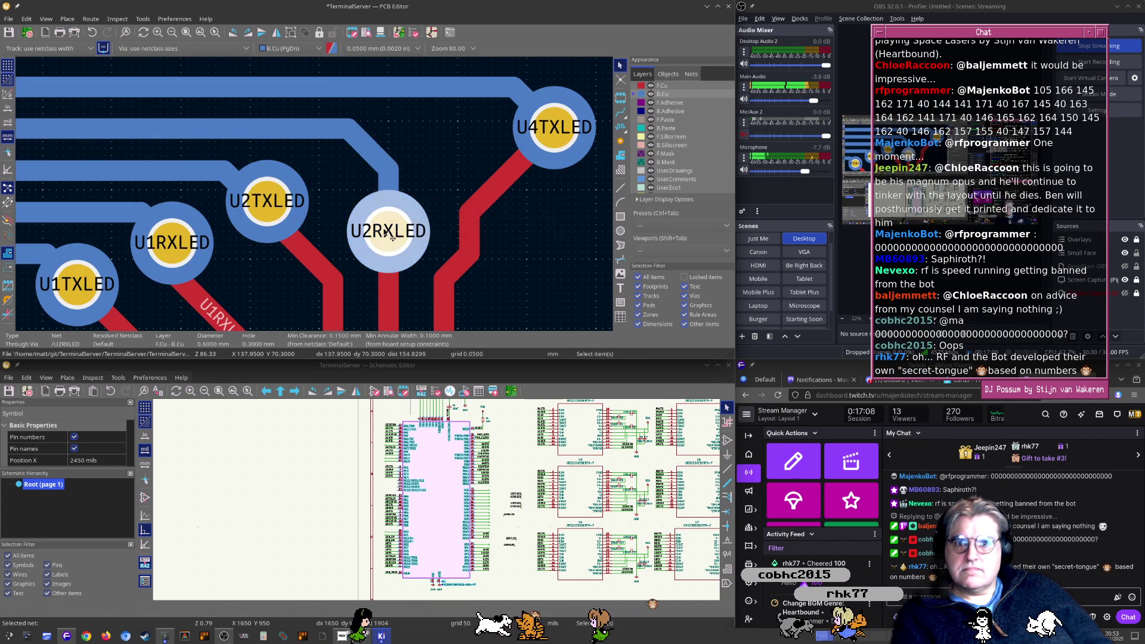
left_click_drag(361, 212, 334, 138)
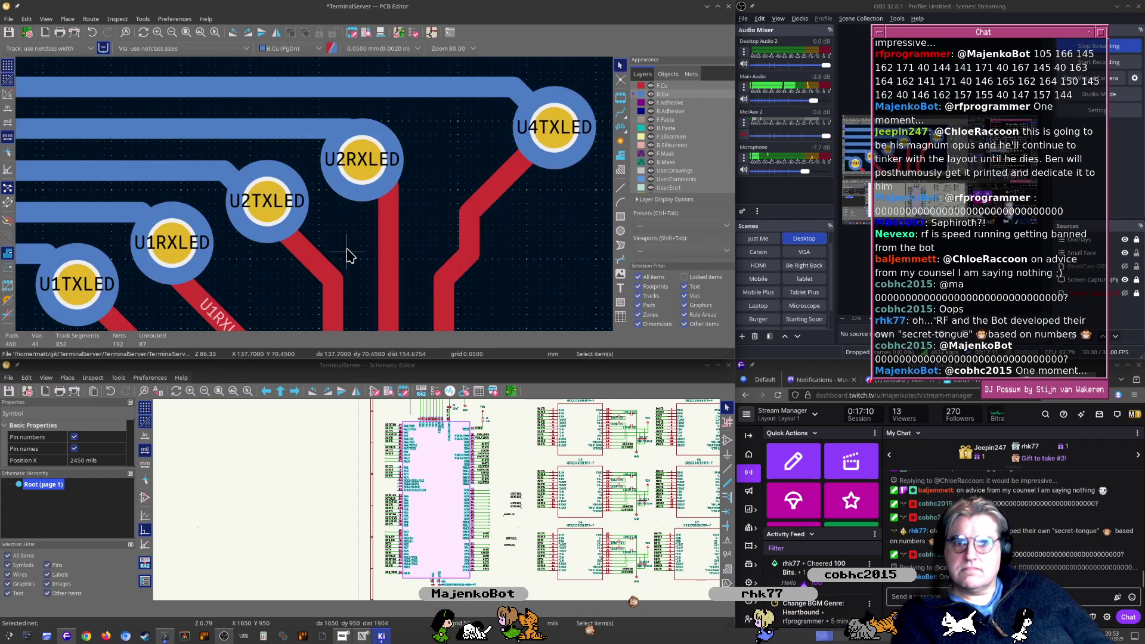
Save the PCB layout with the routed U4TXLED track and rearranged vias
scroll(334, 178, "down", 5)
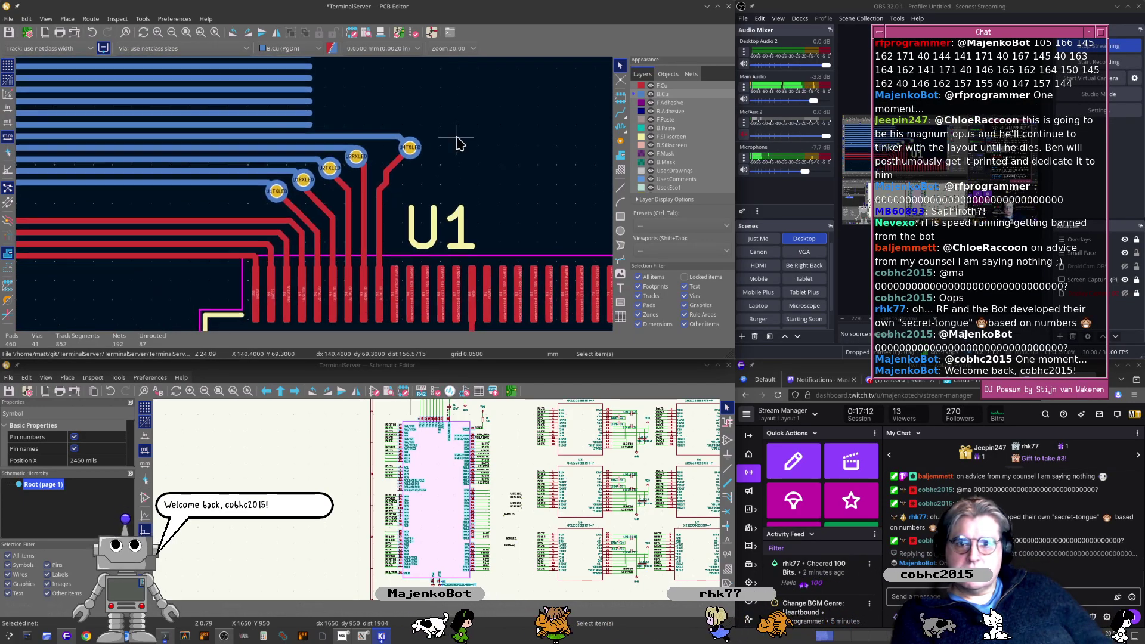
middle_click_drag(456, 137, 460, 128)
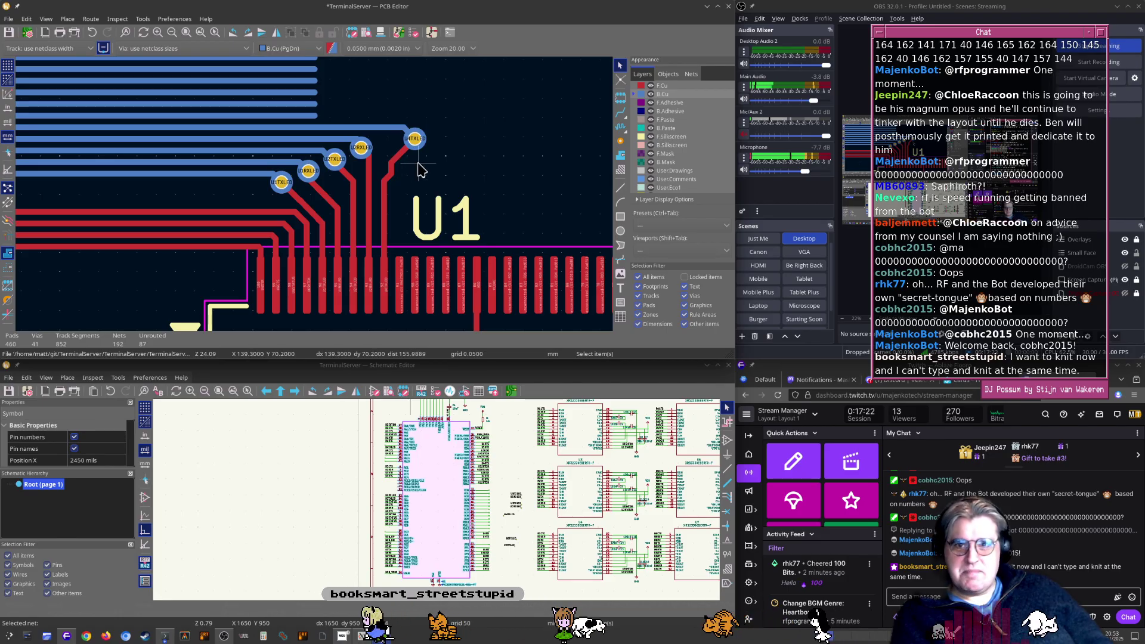
middle_click_drag(421, 169, 425, 192)
scroll(405, 210, "down", 5)
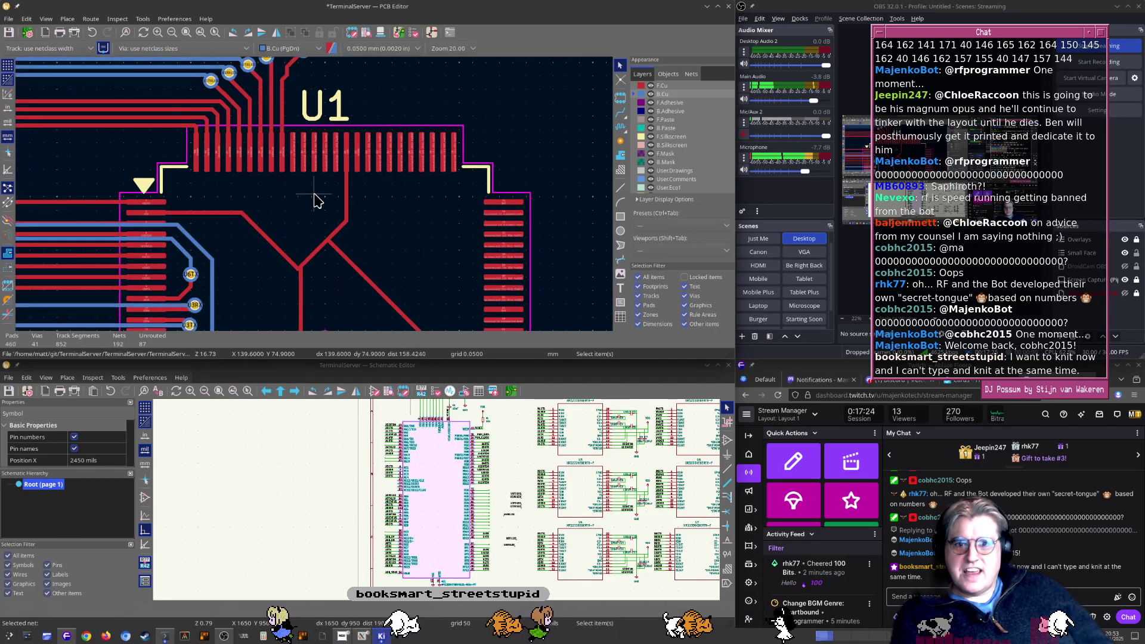
key("ctrl+s")
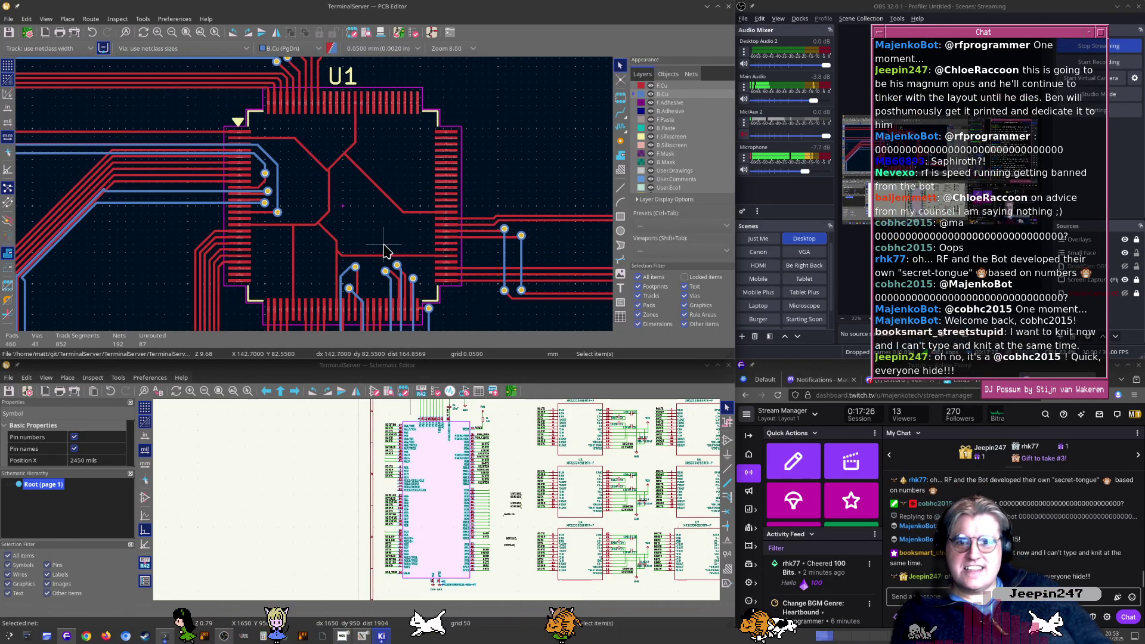
Examine the PCB to identify the free U1 pad beside pad 92 and the LED track above U4TXLED
middle_click_drag(386, 131, 412, 245)
scroll(370, 203, "up", 8)
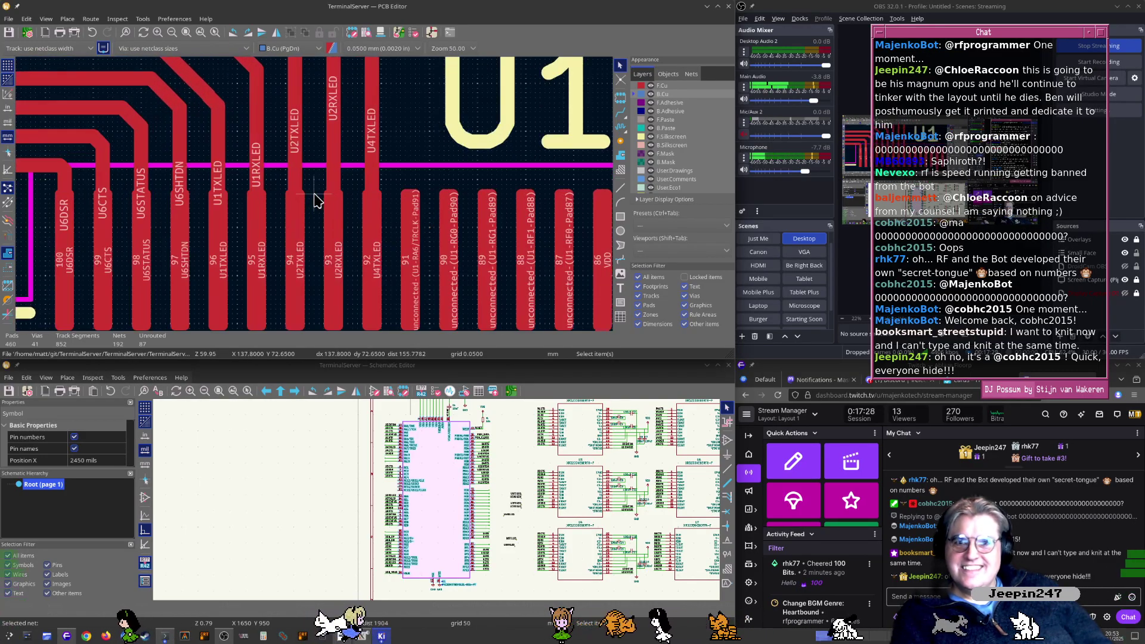
scroll(365, 214, "up", 2)
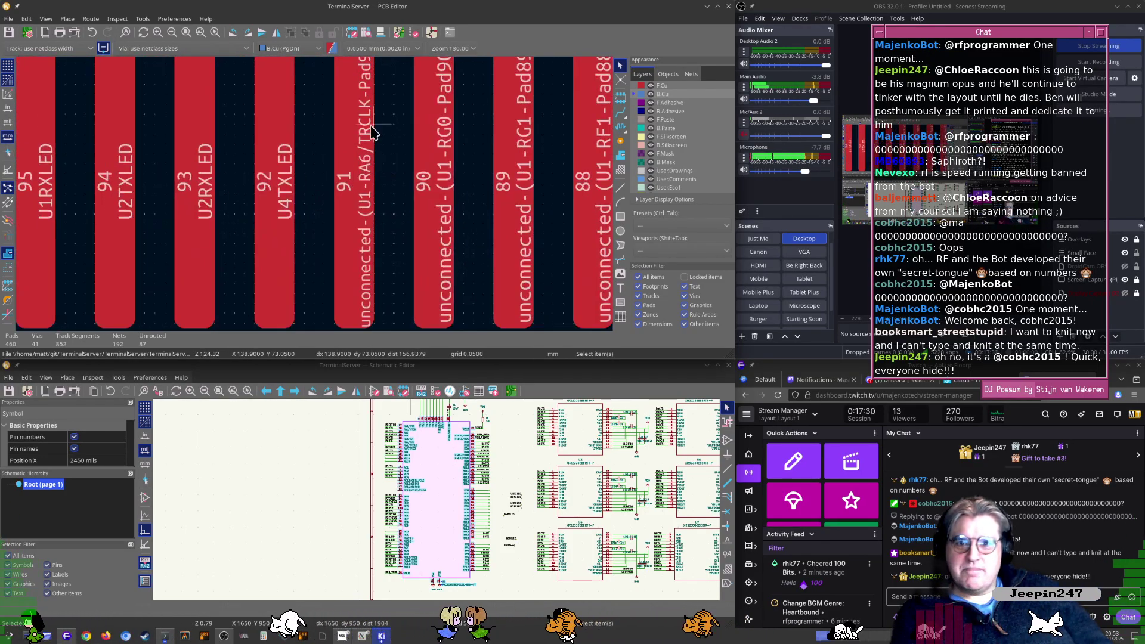
scroll(366, 203, "up", 1)
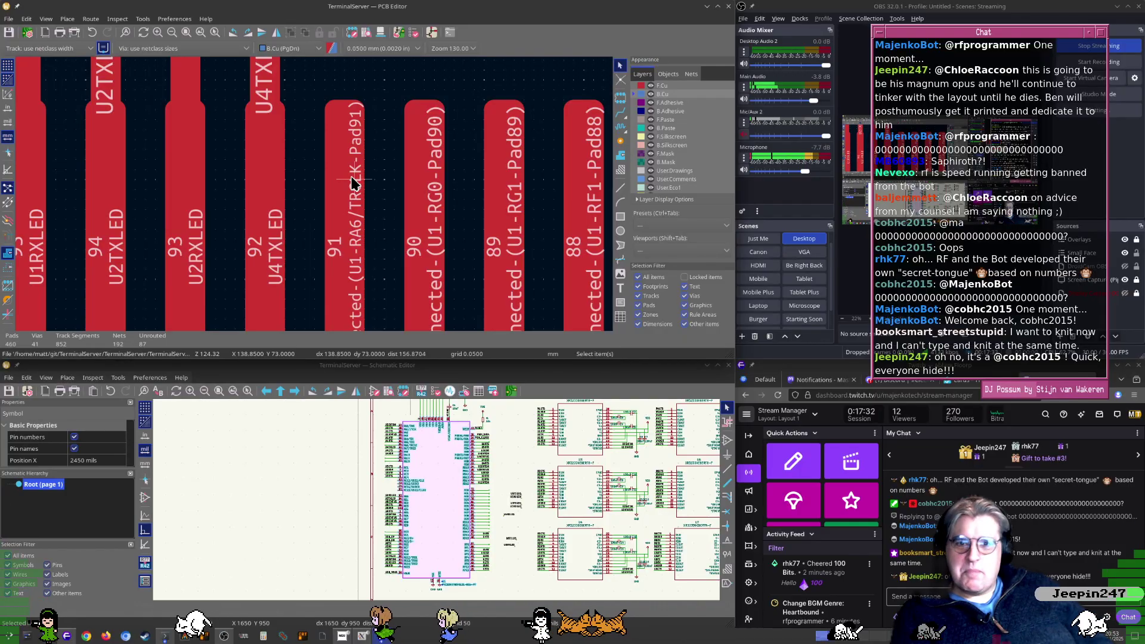
scroll(356, 160, "down", 4)
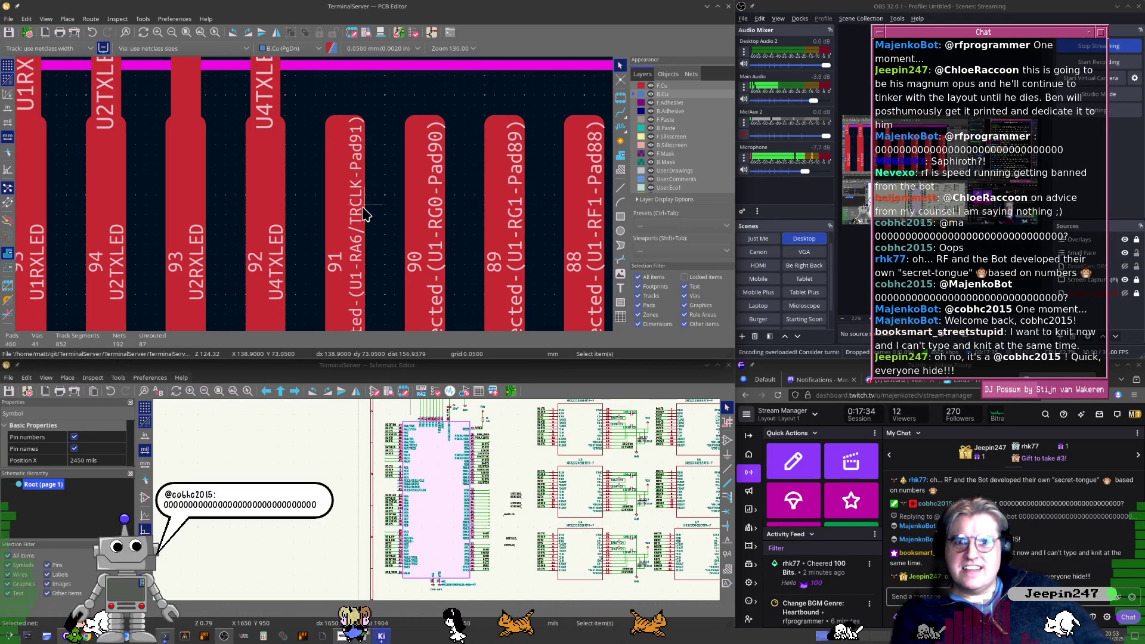
scroll(316, 200, "down", 2)
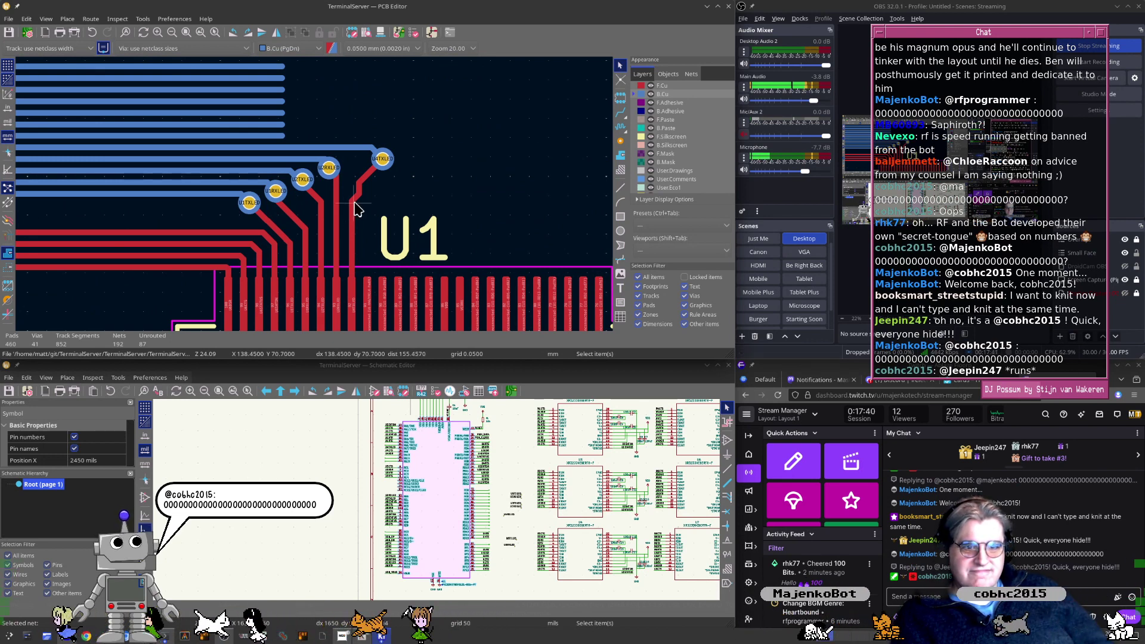
scroll(314, 197, "up", 2)
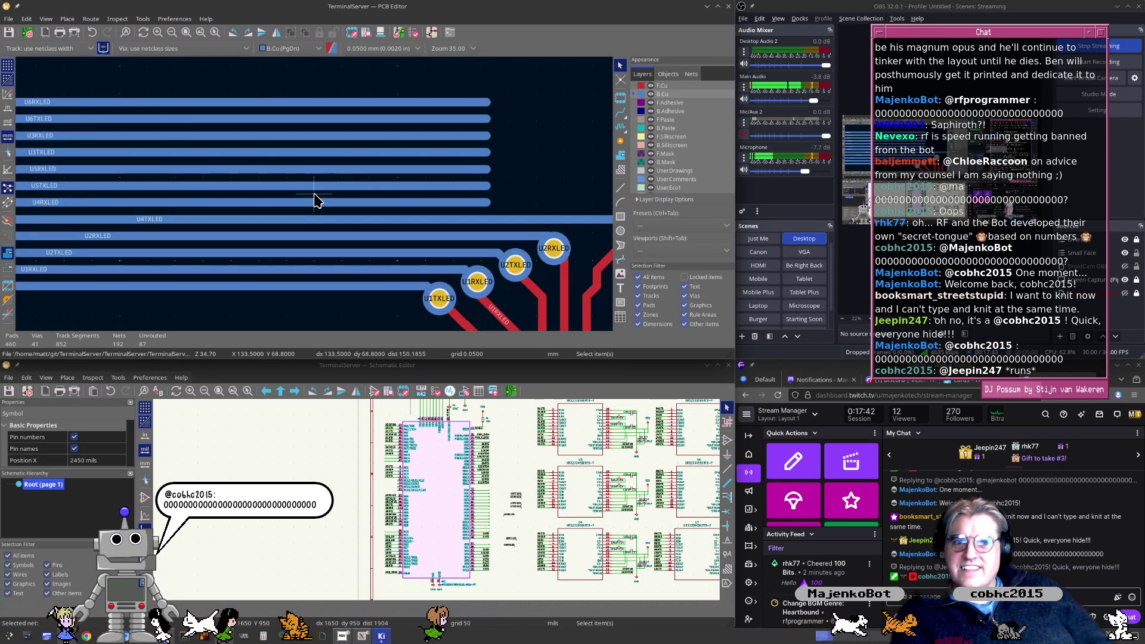
scroll(314, 200, "down", 1)
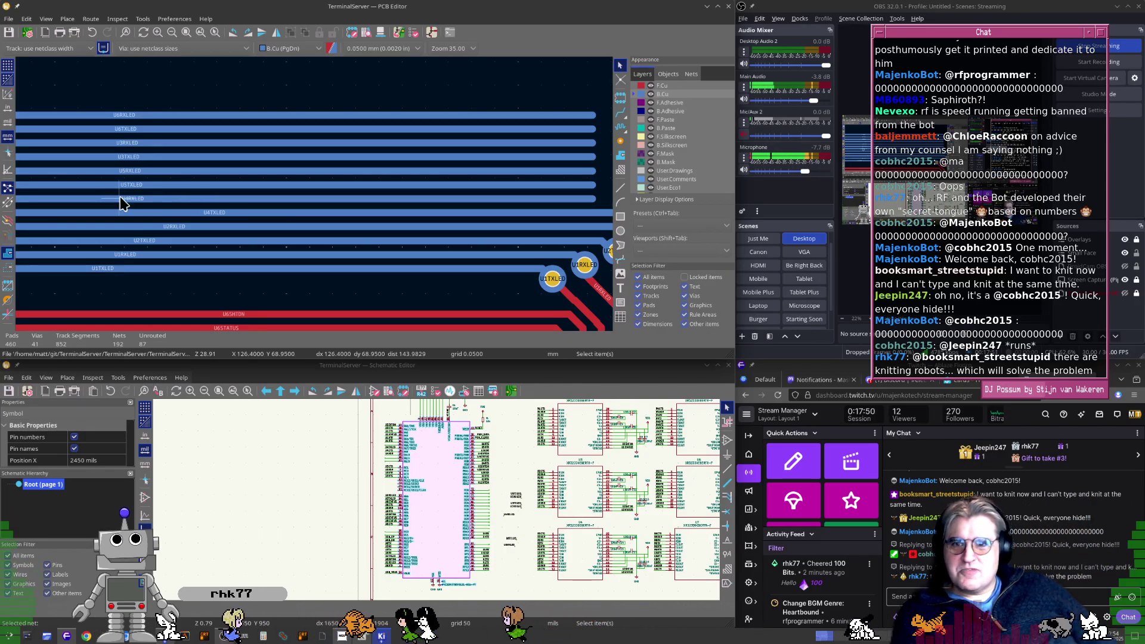
scroll(314, 195, "up", 1)
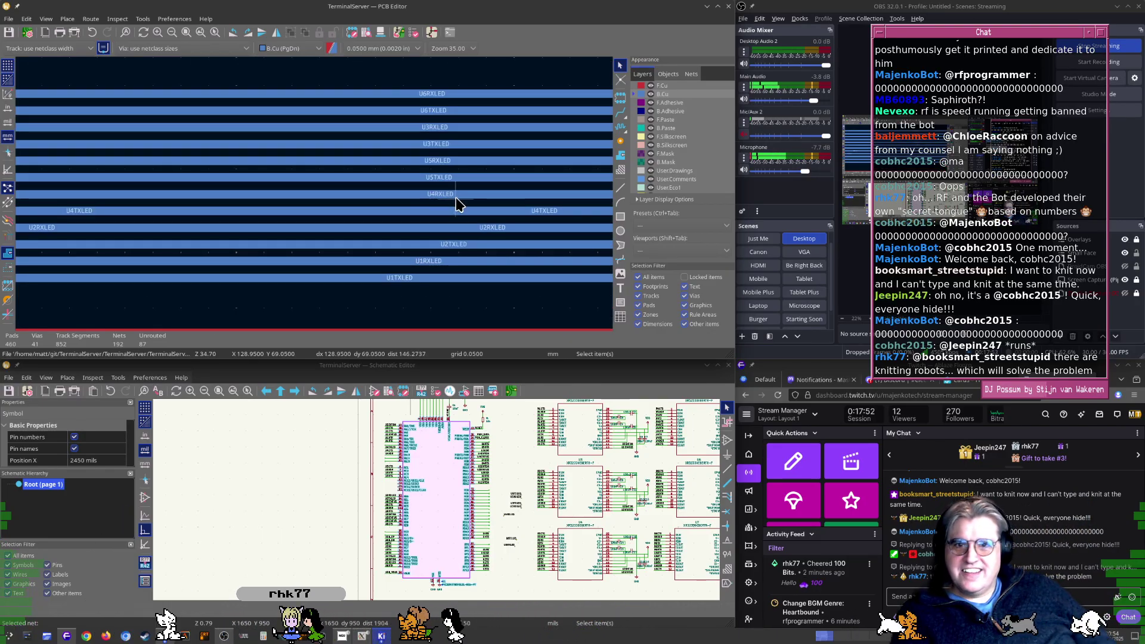
scroll(456, 198, "down", 6)
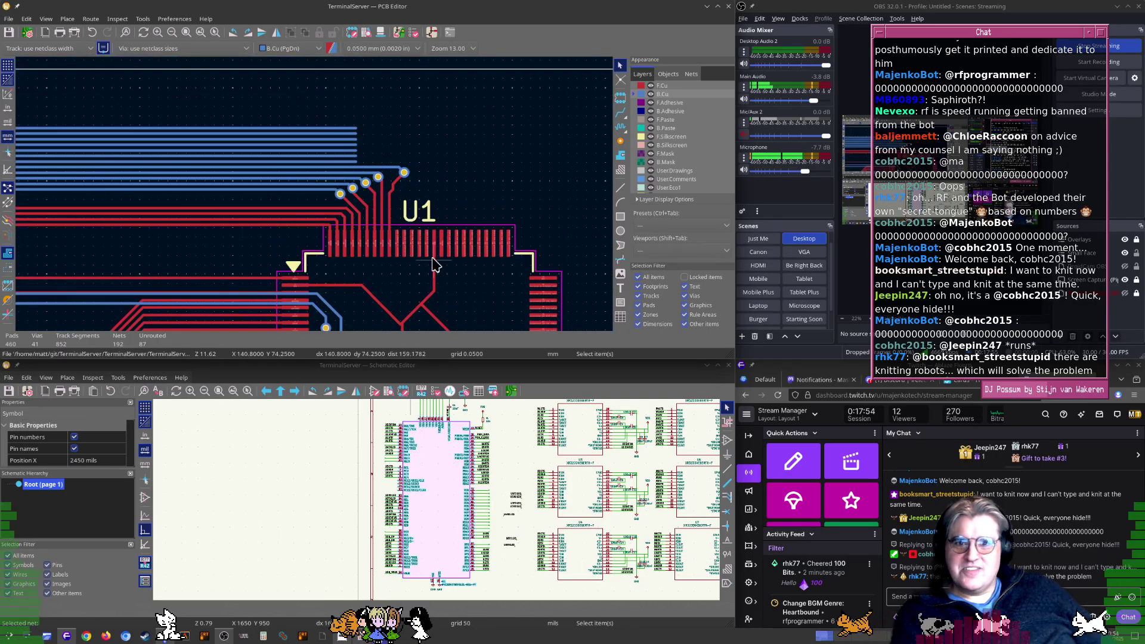
scroll(313, 198, "up", 7)
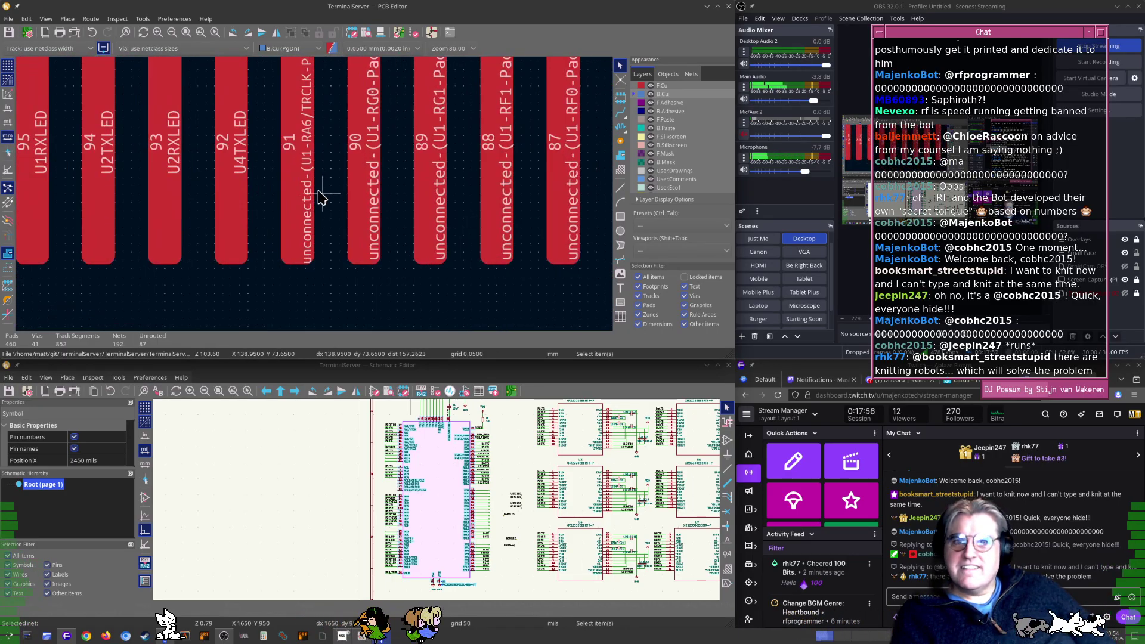
scroll(304, 143, "down", 11)
Move the detached U4RXLED label in the schematic onto pin 91 (RA6/TRCLK) of U1
scroll(439, 499, "up", 7)
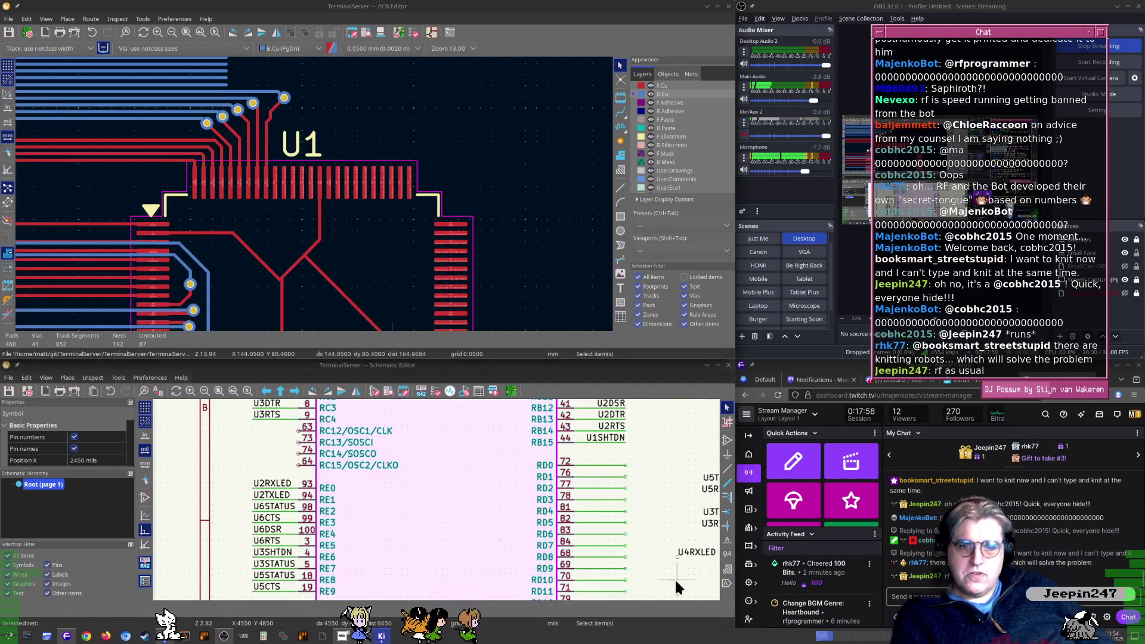
middle_click_drag(676, 578, 605, 531)
left_click(631, 503)
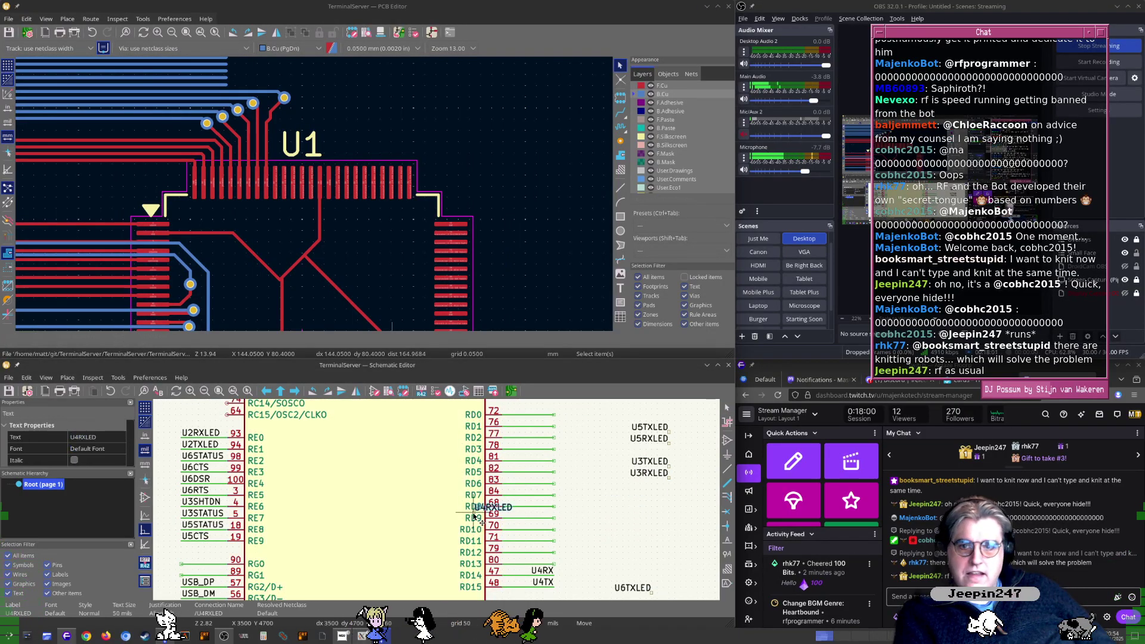
middle_click_drag(362, 460, 485, 531)
middle_click_drag(397, 456, 422, 543)
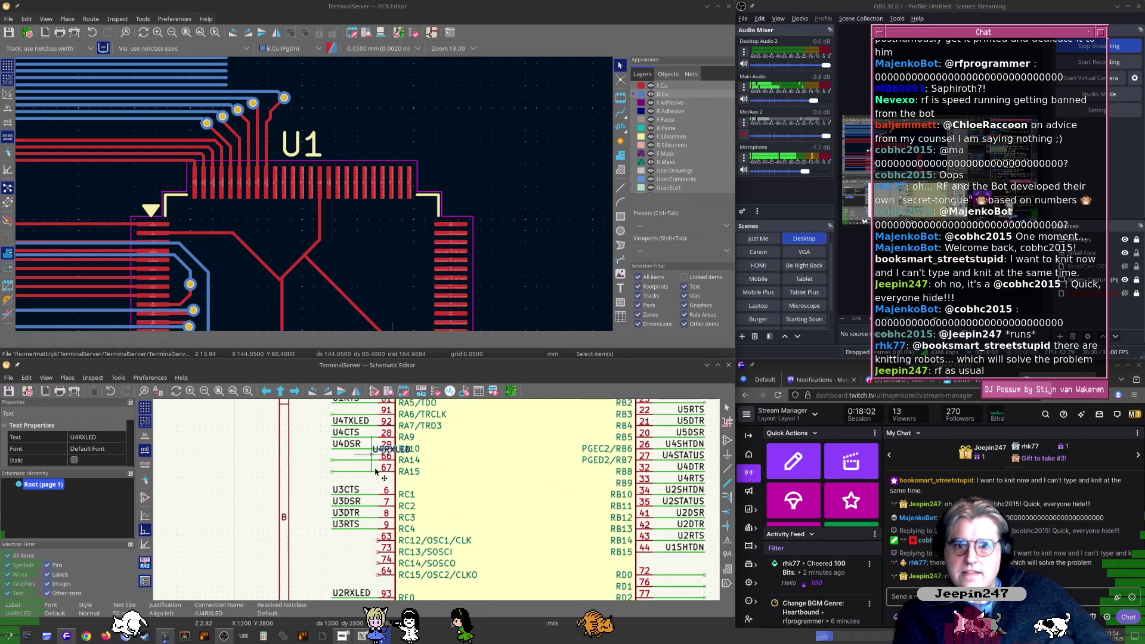
middle_click_drag(372, 451, 375, 471)
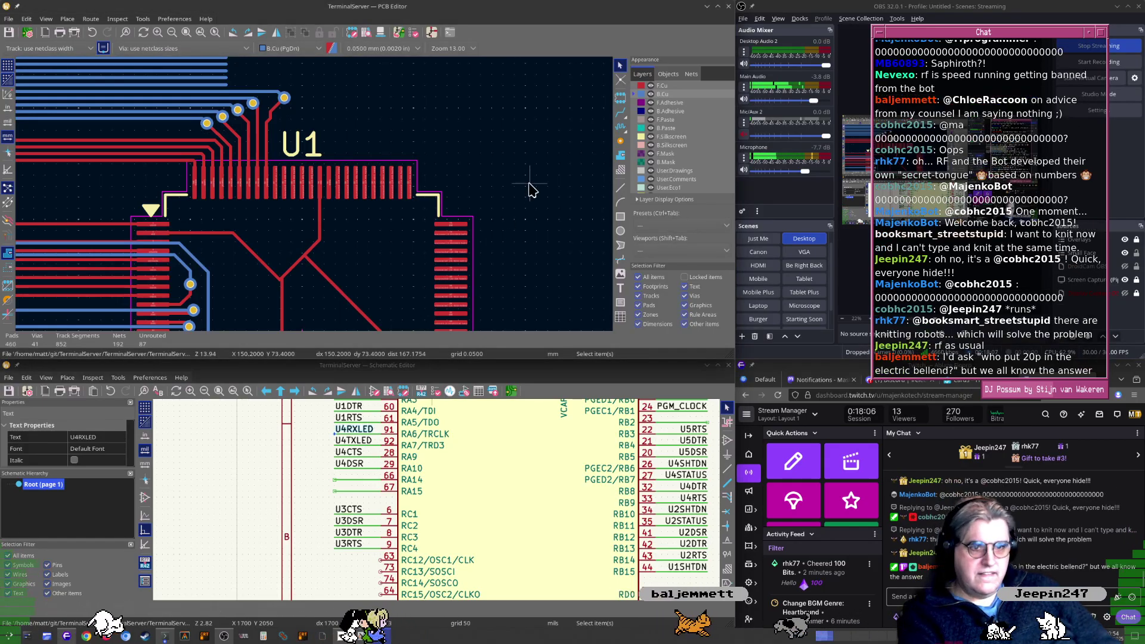
Update the PCB from the schematic so pad 91 of U1 takes the U4RXLED net
key("F8")
key("Return")
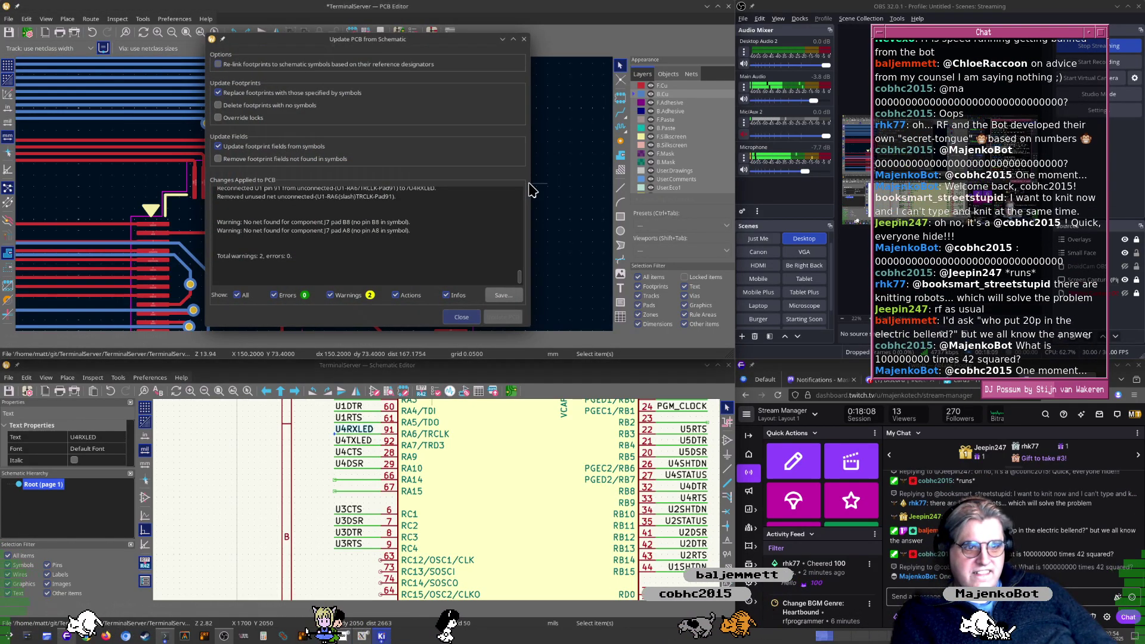
key("Escape")
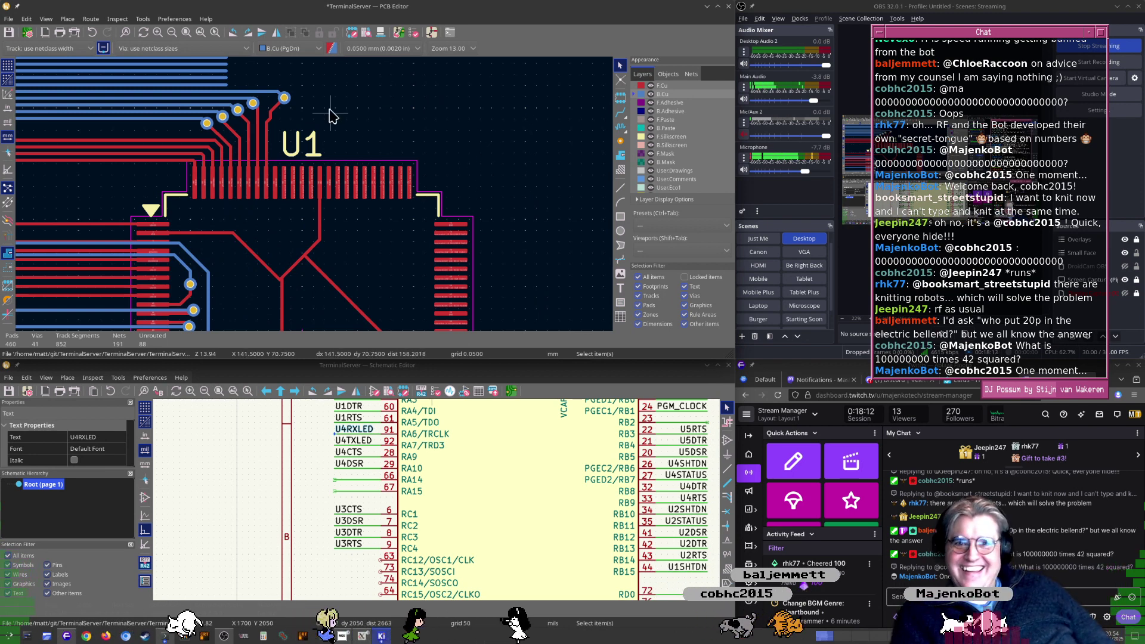
Route the U4RXLED track from U1 pad 91 through a via above U1 and along B.Cu to the loose U4RXLED LED track
scroll(420, 190, "up", 5)
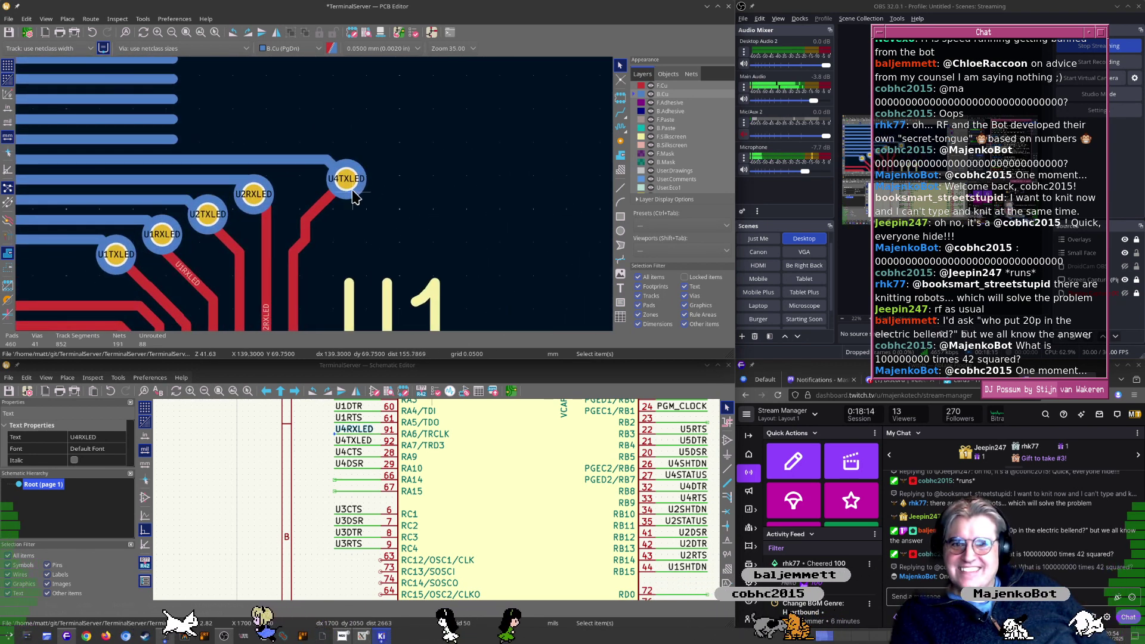
middle_click_drag(413, 236, 396, 116)
key("x")
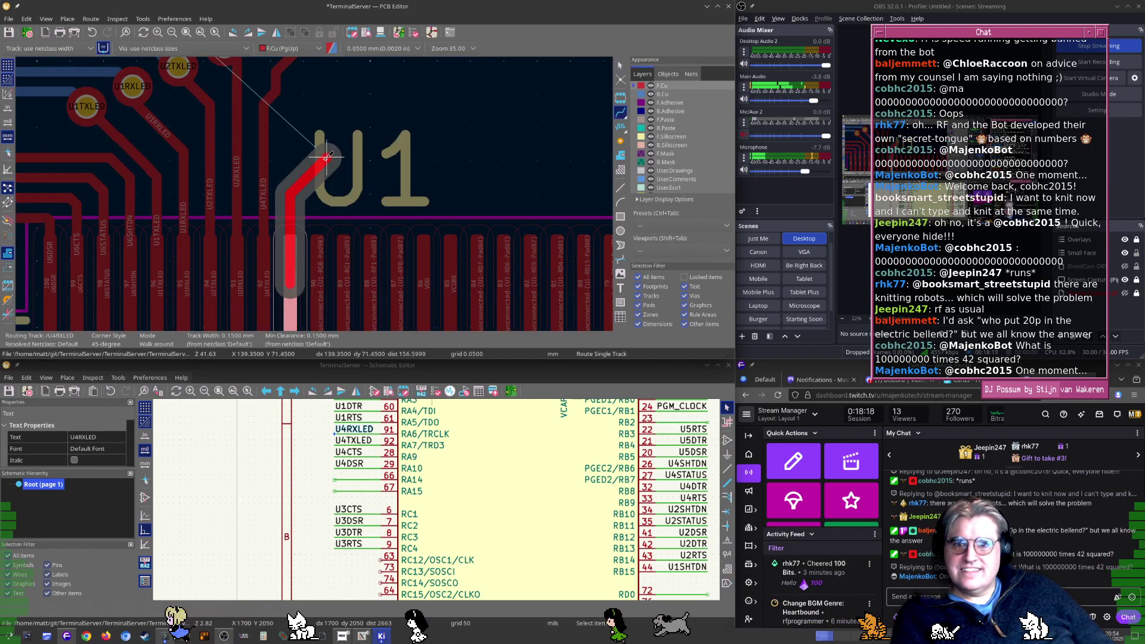
key("v")
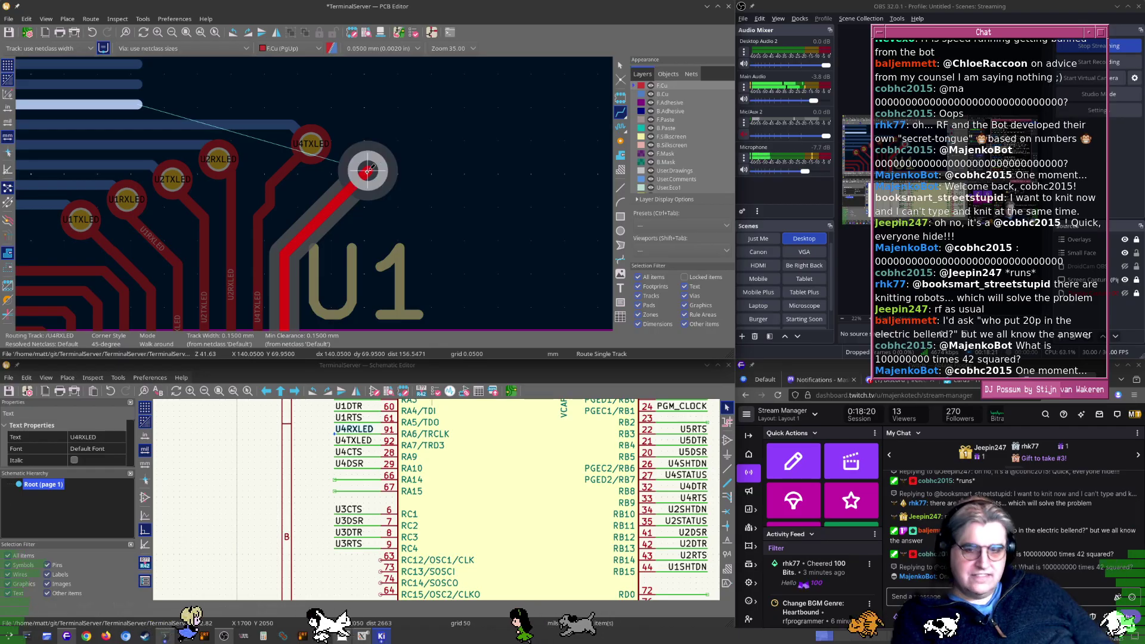
left_click(368, 171)
middle_click_drag(367, 171, 394, 278)
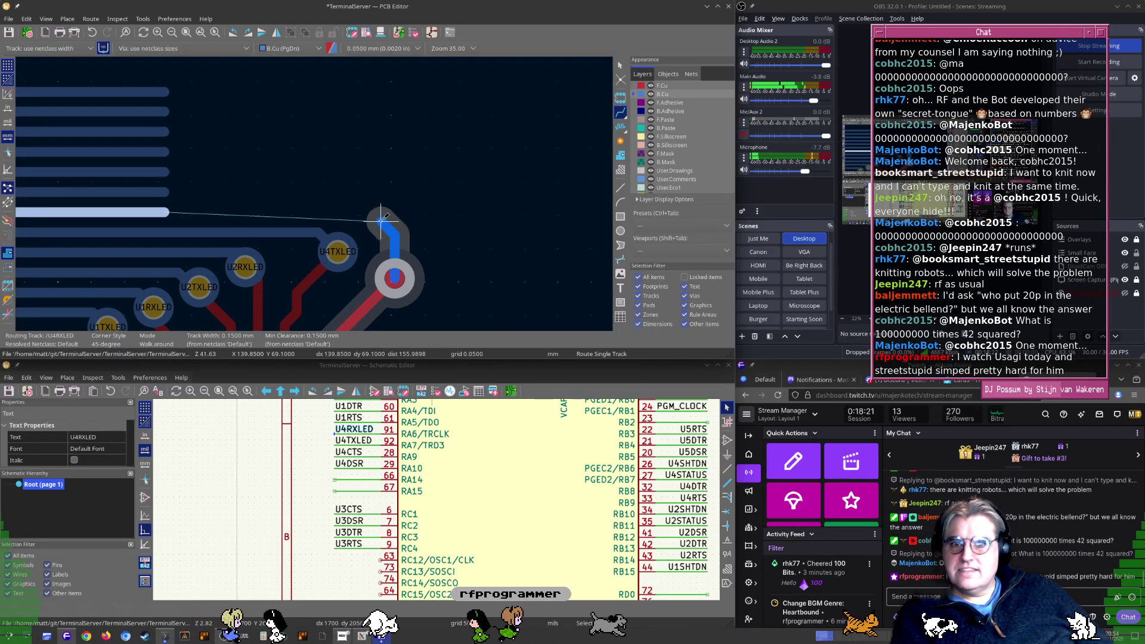
left_click(163, 212)
key("Escape")
Move the U4TXLED via closer to the U2RXLED via so it lines up with the row of LED vias
middle_click_drag(329, 253, 454, 257)
scroll(454, 257, "up", 3)
left_click(315, 198)
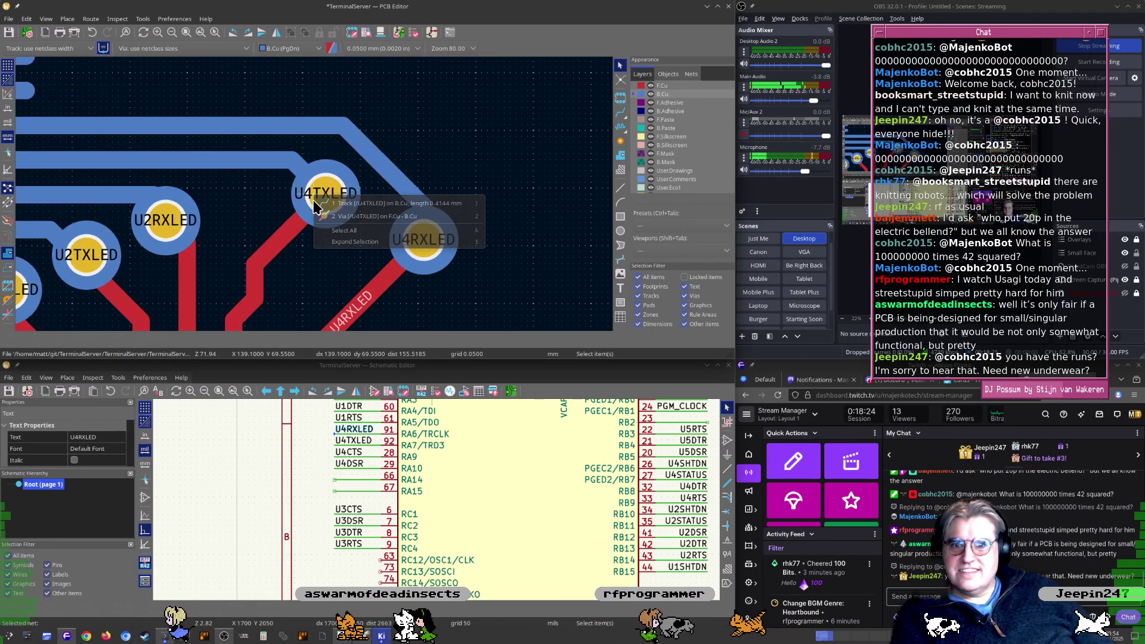
left_click(325, 203)
left_click_drag(302, 199, 204, 174)
scroll(314, 210, "up", 2)
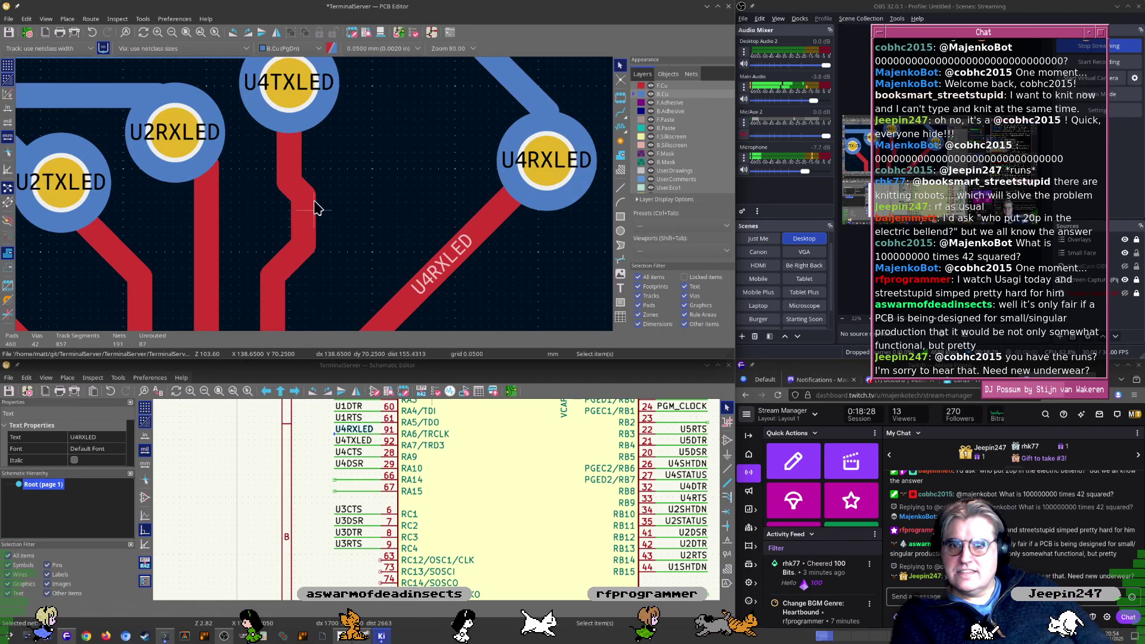
Shift the bulging vertical segment of the U4TXLED track inward so only one short jog remains below its via
left_click(333, 225)
left_click(330, 216)
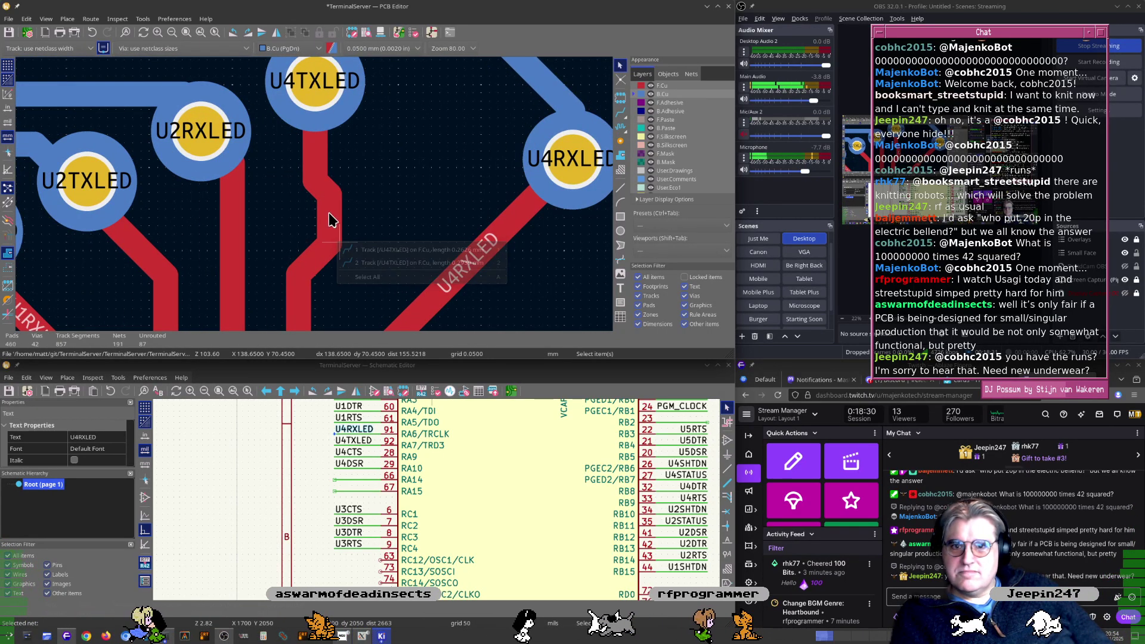
left_click(329, 217)
left_click_drag(330, 217, 302, 218)
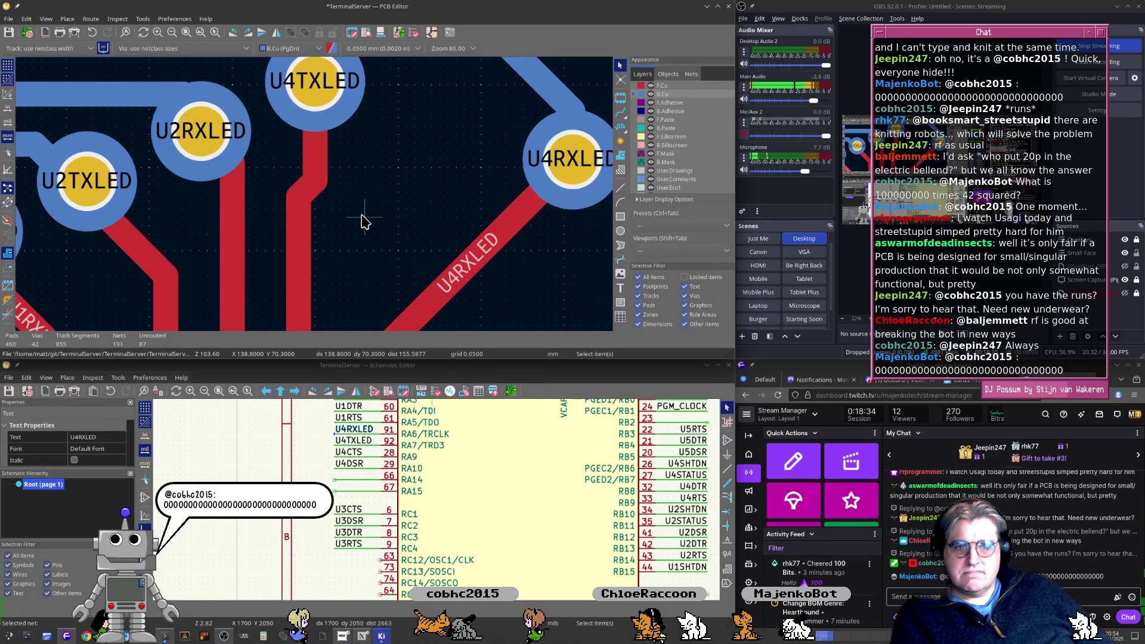
scroll(322, 192, "down", 3)
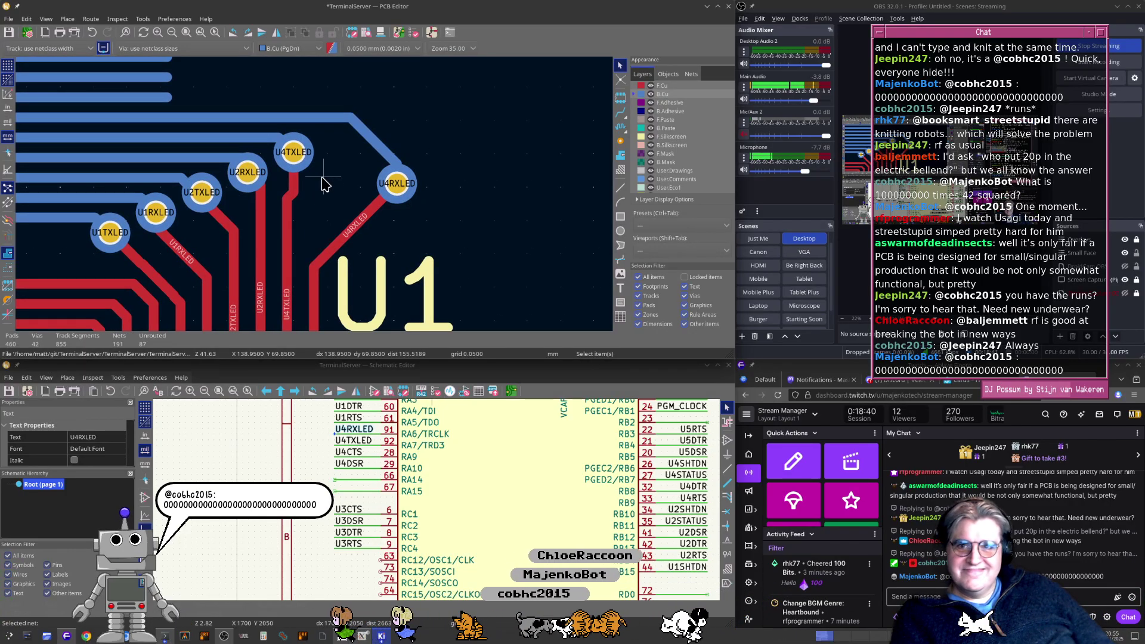
Extend the loose ends of the U5TXLED, U5RXLED and U3TXLED tracks horizontally on B.Cu towards the area above U1
middle_click_drag(321, 183, 320, 218)
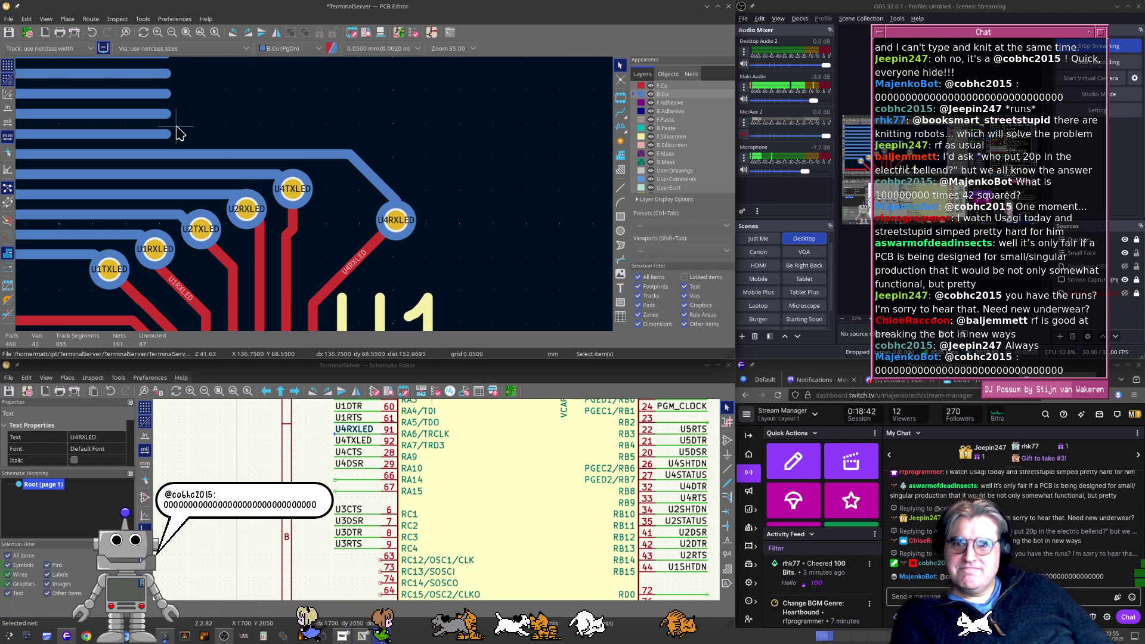
key("x")
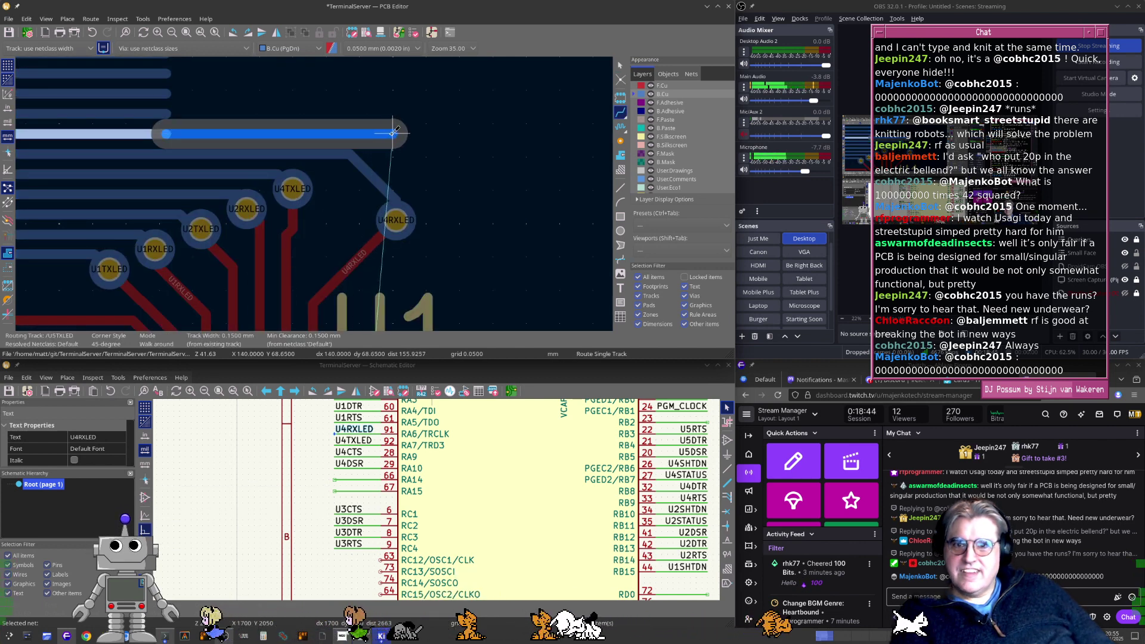
left_click(390, 135)
key("Escape")
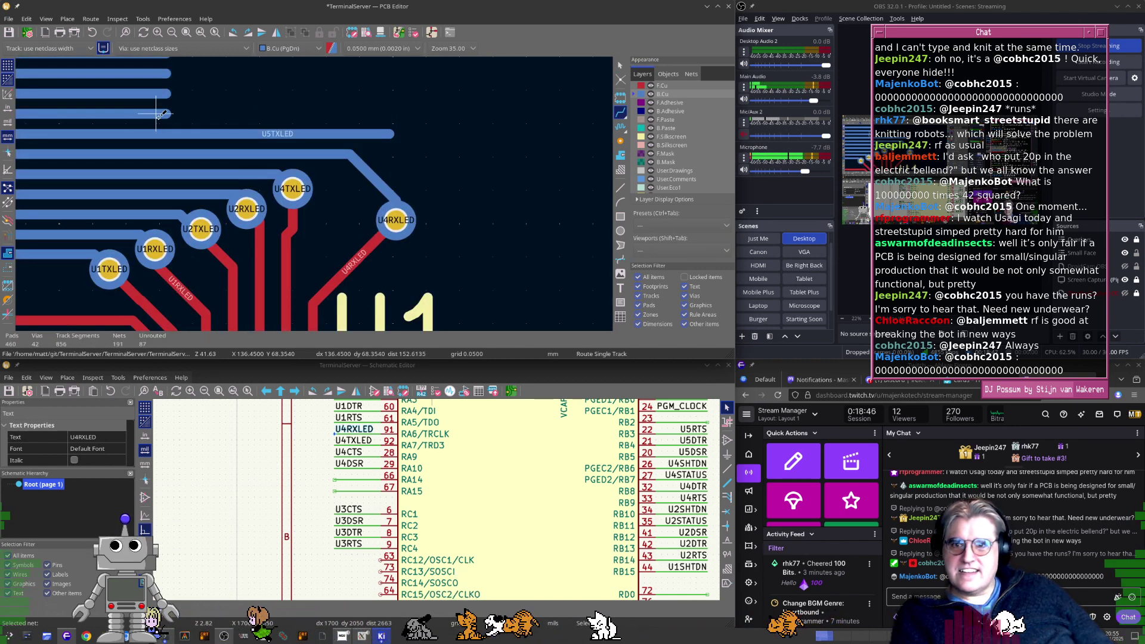
key("x")
left_click(372, 114)
key("Escape")
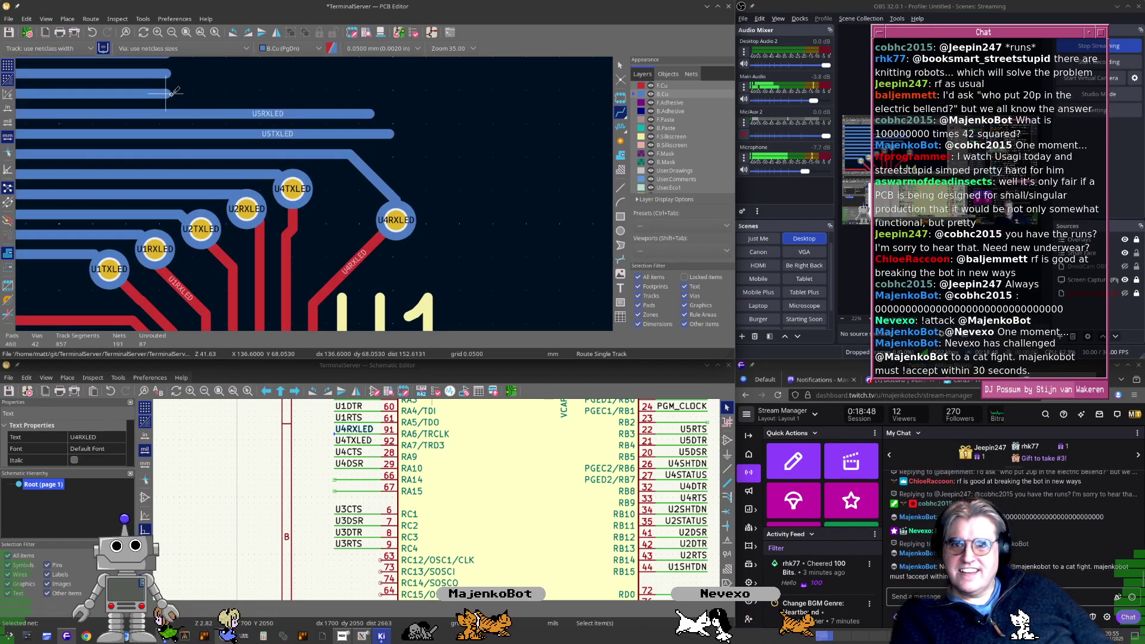
key("x")
left_click(344, 94)
key("Escape")
Extend the loose ends of the U3RXLED, U6TXLED and U6RXLED tracks horizontally on B.Cu towards the area above U1
middle_click_drag(209, 66, 240, 133)
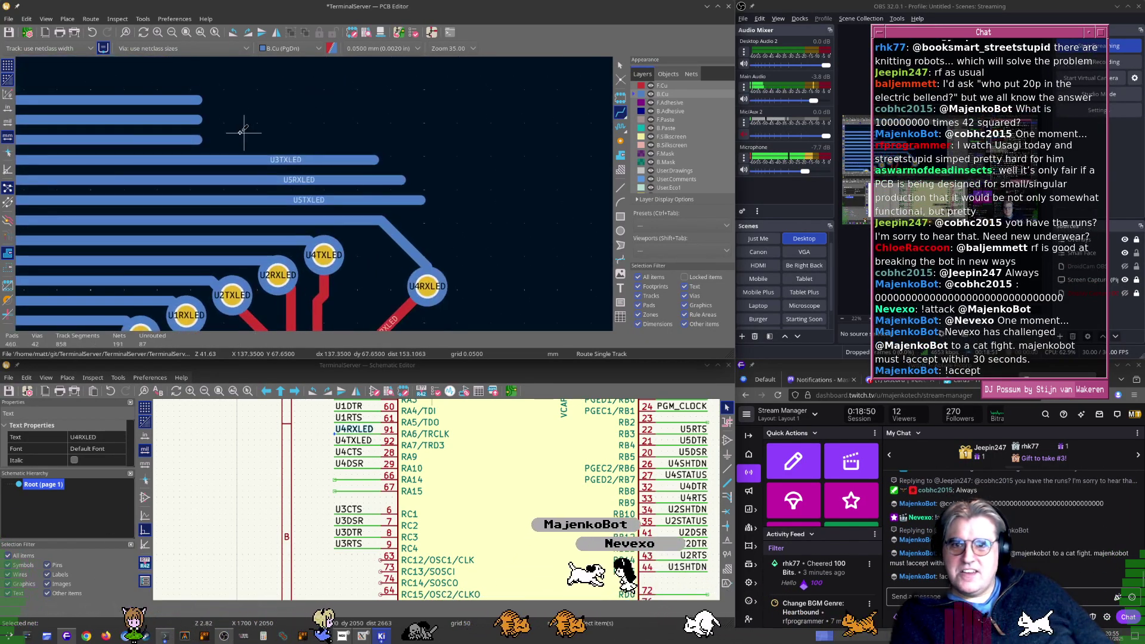
key("x")
left_click(361, 139)
key("Escape")
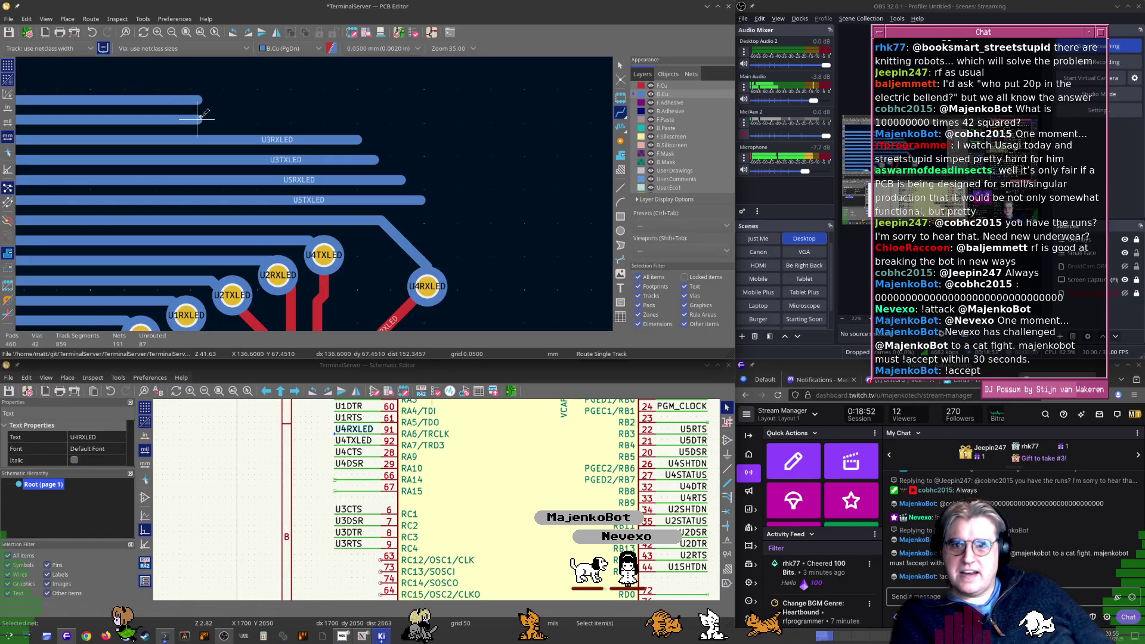
key("x")
left_click(373, 119)
key("Escape")
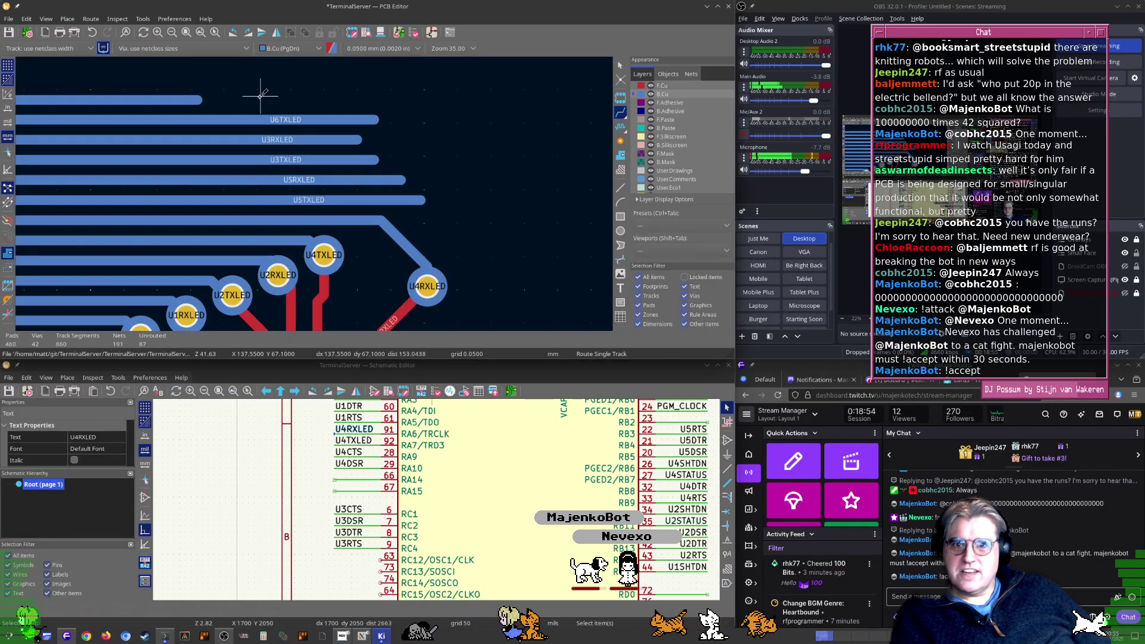
key("x")
left_click(421, 98)
key("Escape")
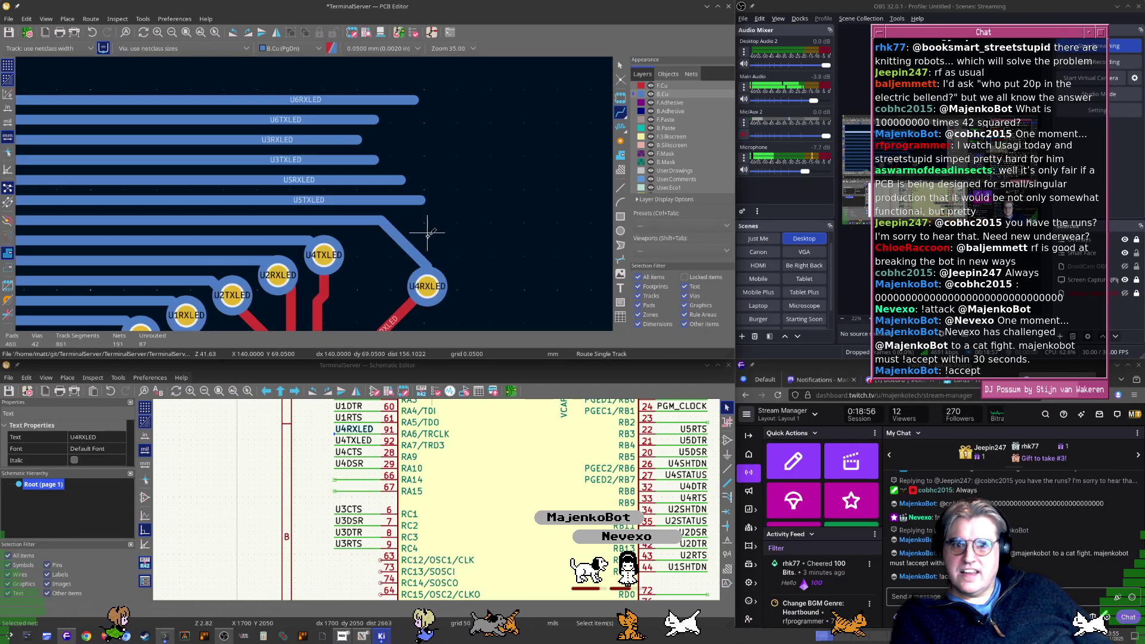
Move the U4RXLED via up beside the U4TXLED via, continuing the diagonal row of LED vias
scroll(424, 263, "up", 3)
middle_click_drag(316, 193, 332, 195)
left_click(335, 232)
key("Escape")
key("Escape")
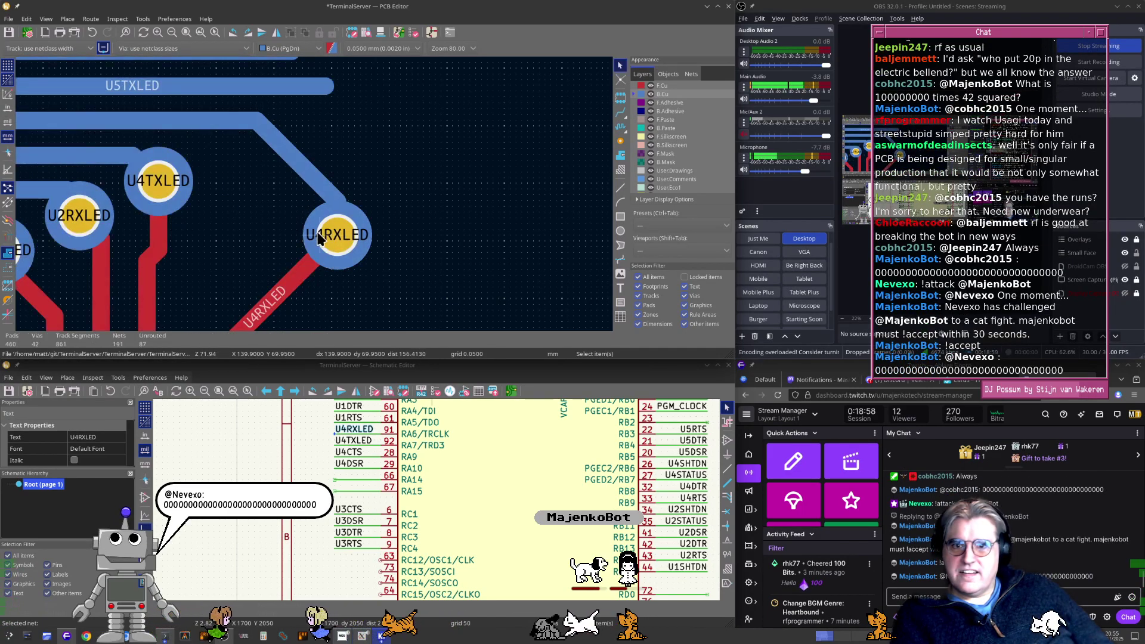
left_click(333, 232)
left_click_drag(341, 238, 220, 145)
left_click(201, 127)
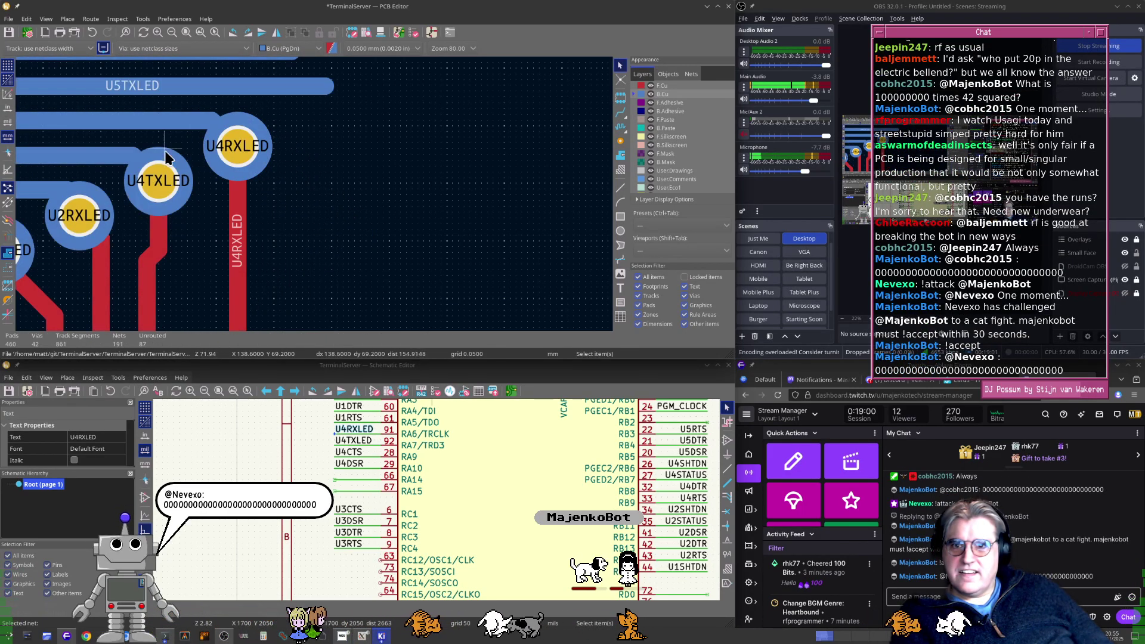
Shift the diagonal jog of the U4RXLED track up close to its via, parallel to the U4TXLED jog
scroll(309, 194, "down", 6)
scroll(271, 250, "up", 7)
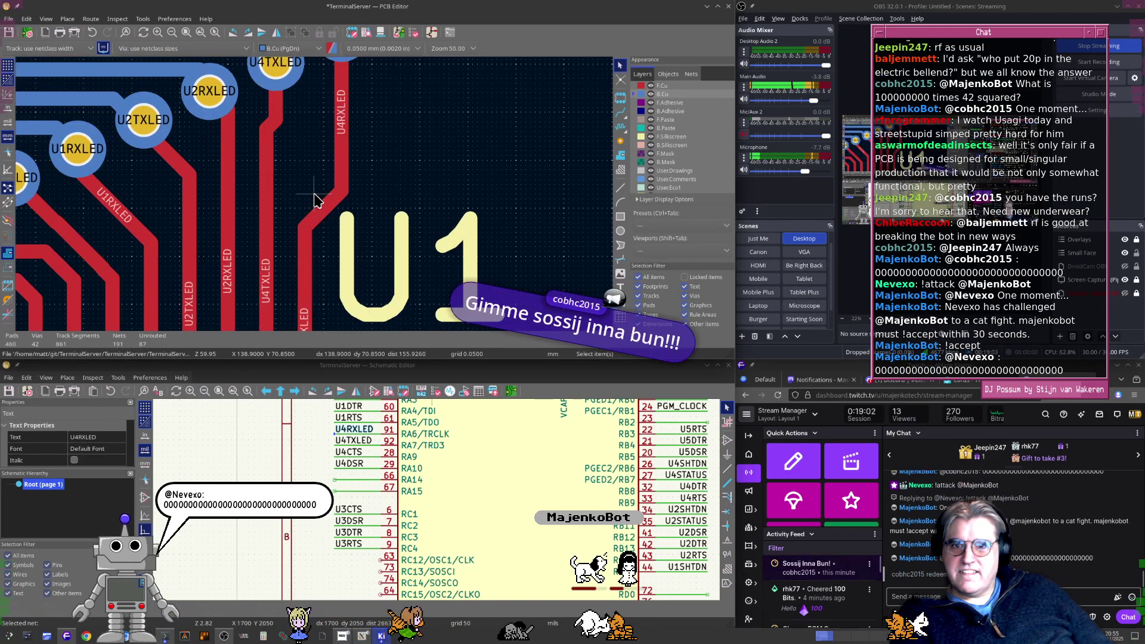
left_click_drag(328, 248, 320, 111)
scroll(320, 111, "down", 4)
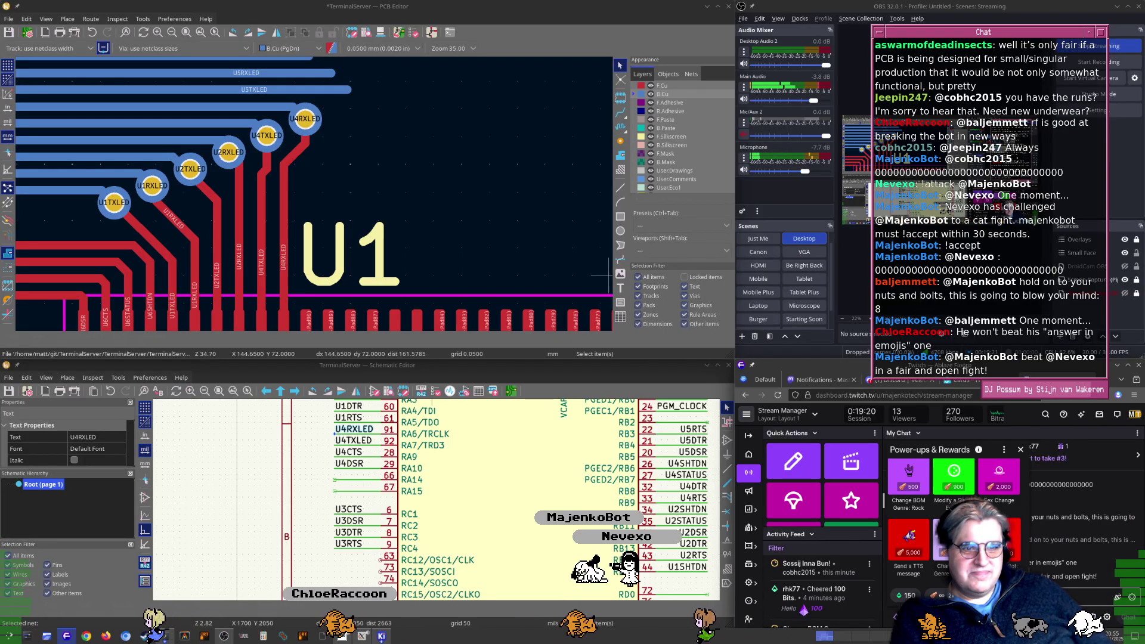
Redeem the Shoot The Bot: Shotgun reward in the Twitch stream manager chat
left_click(999, 538)
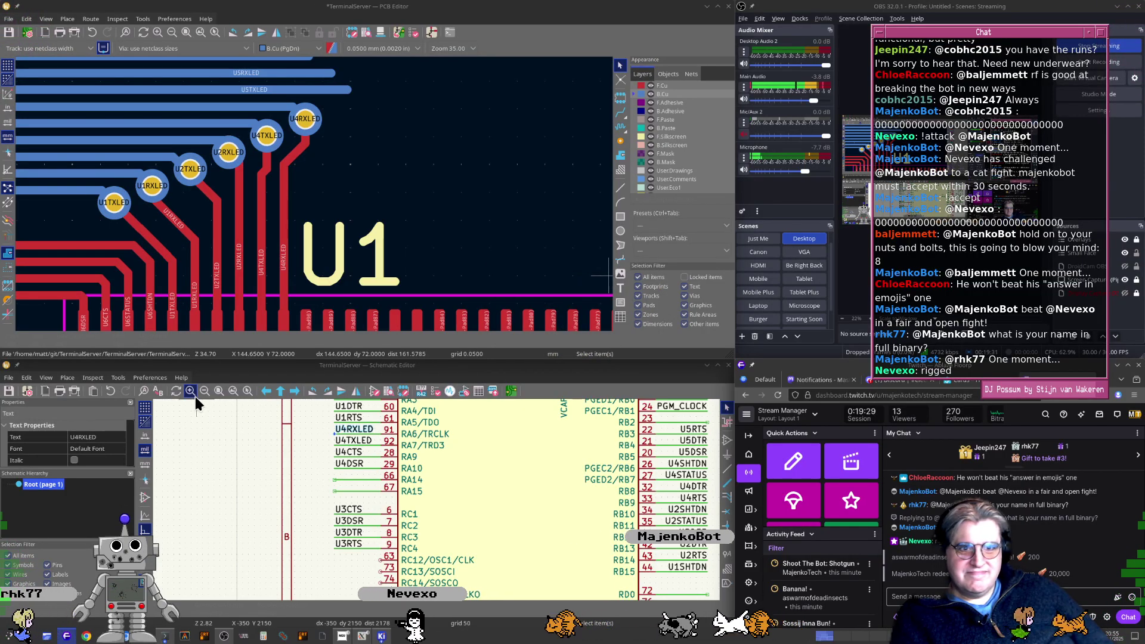
Examine the free U1 pads beside pad 91 and the net names of the LED tracks above U4RXLED
middle_click_drag(386, 200, 393, 162)
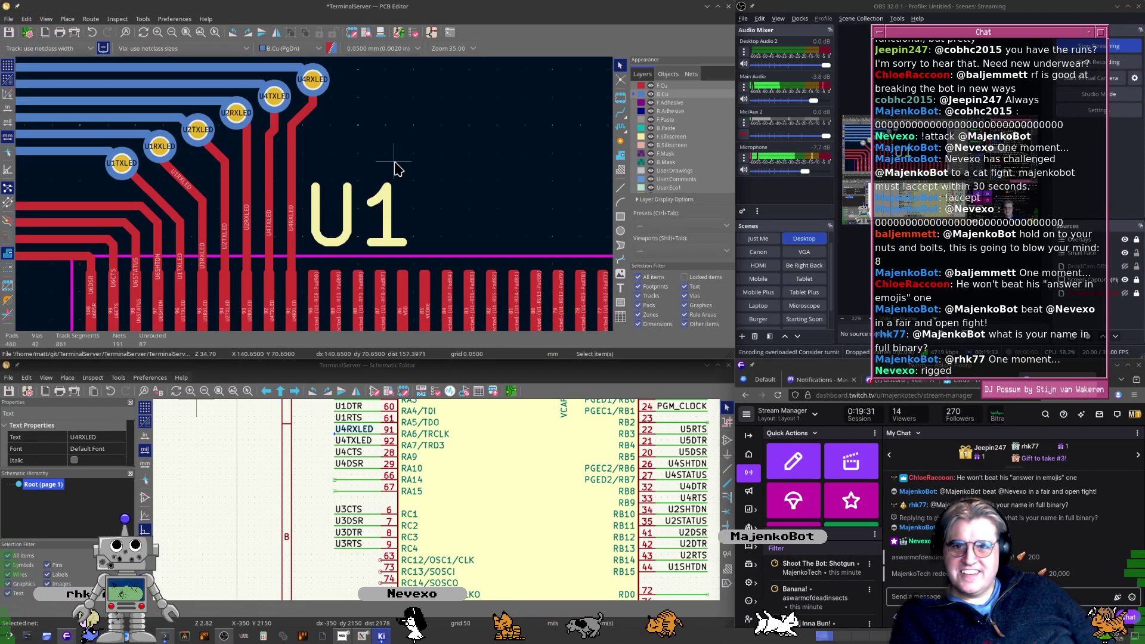
middle_click_drag(403, 209, 449, 185)
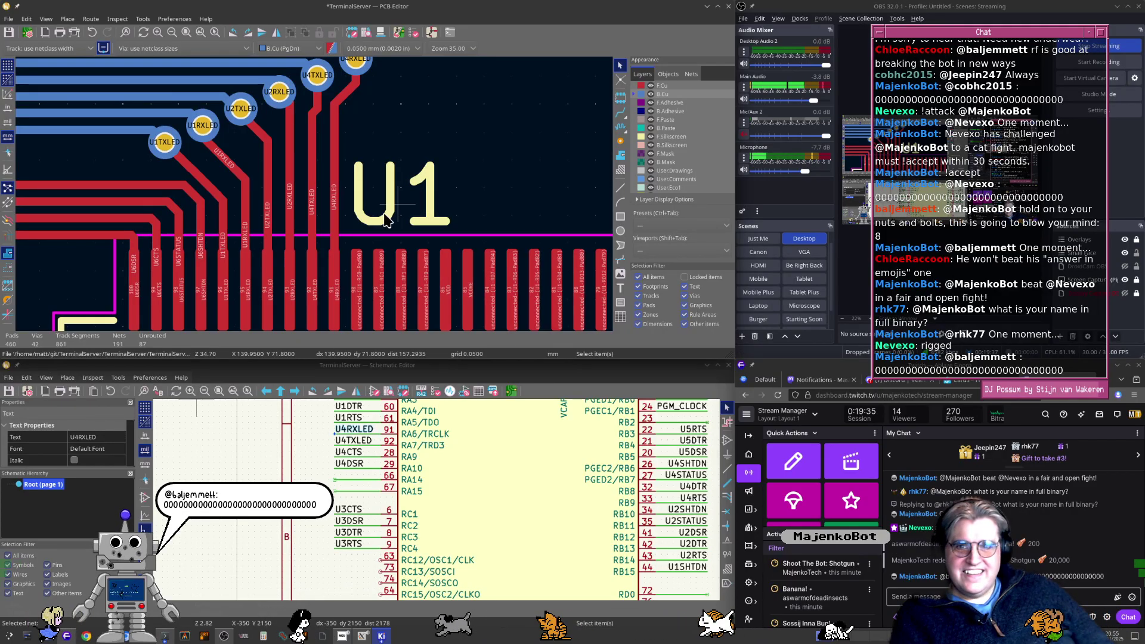
scroll(386, 219, "up", 4)
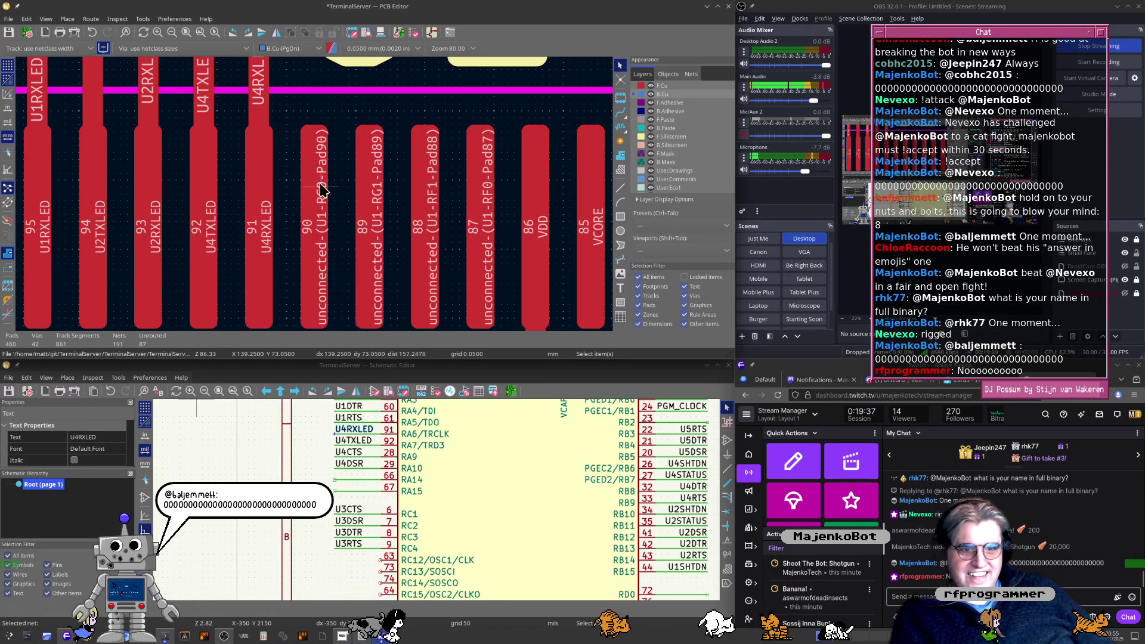
scroll(321, 205, "up", 2)
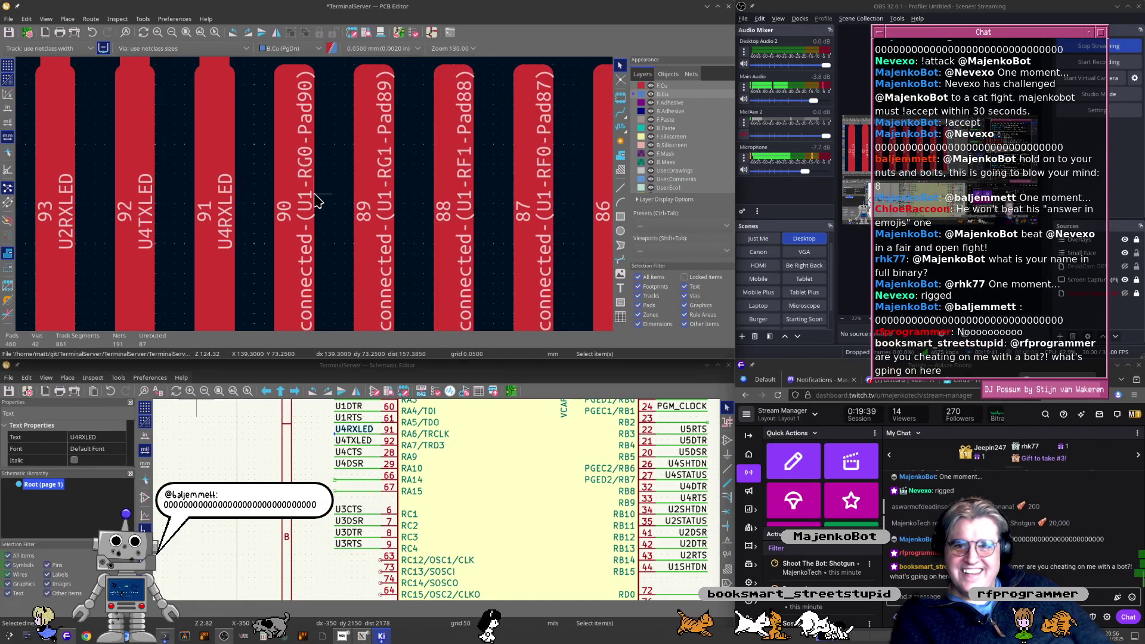
middle_click_drag(320, 208, 332, 179)
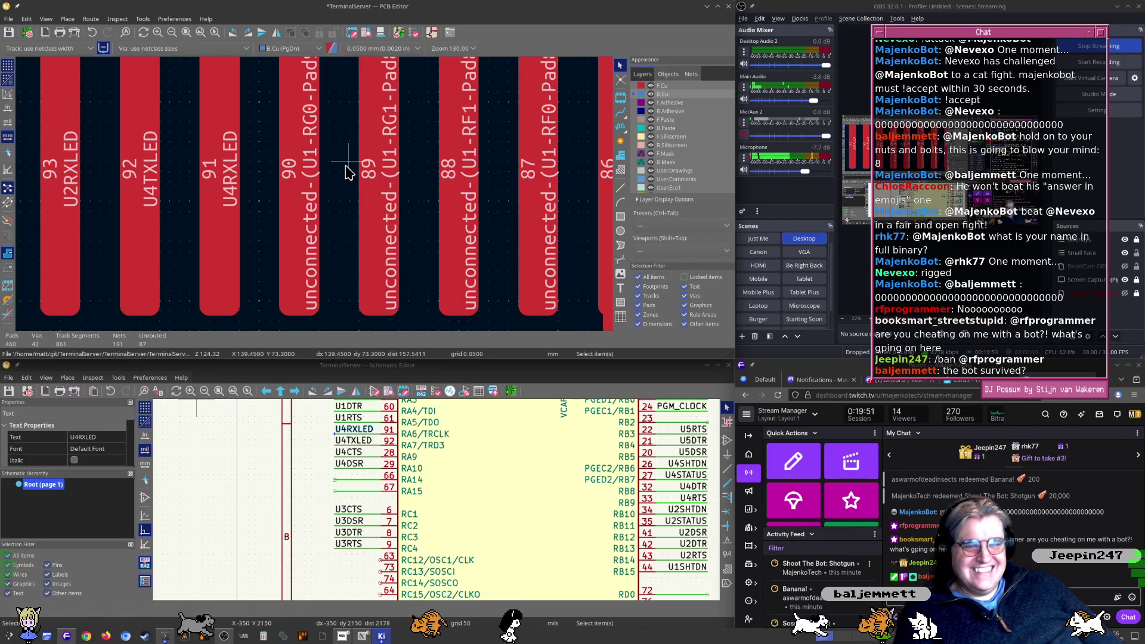
scroll(314, 197, "down", 5)
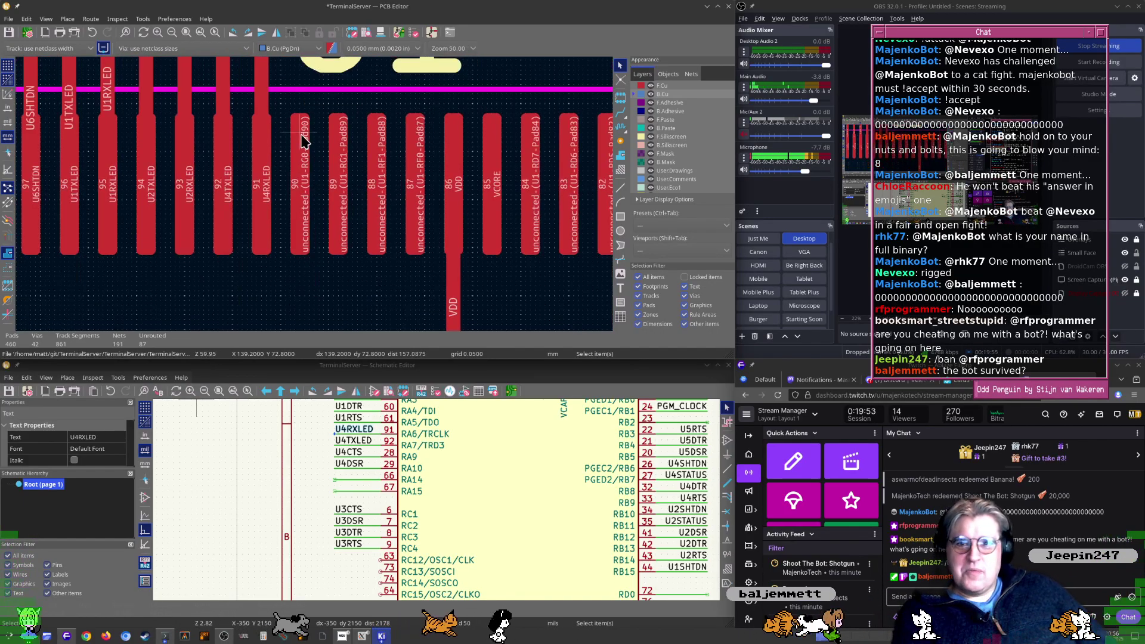
scroll(292, 248, "up", 3)
scroll(314, 193, "up", 2)
scroll(314, 193, "down", 4)
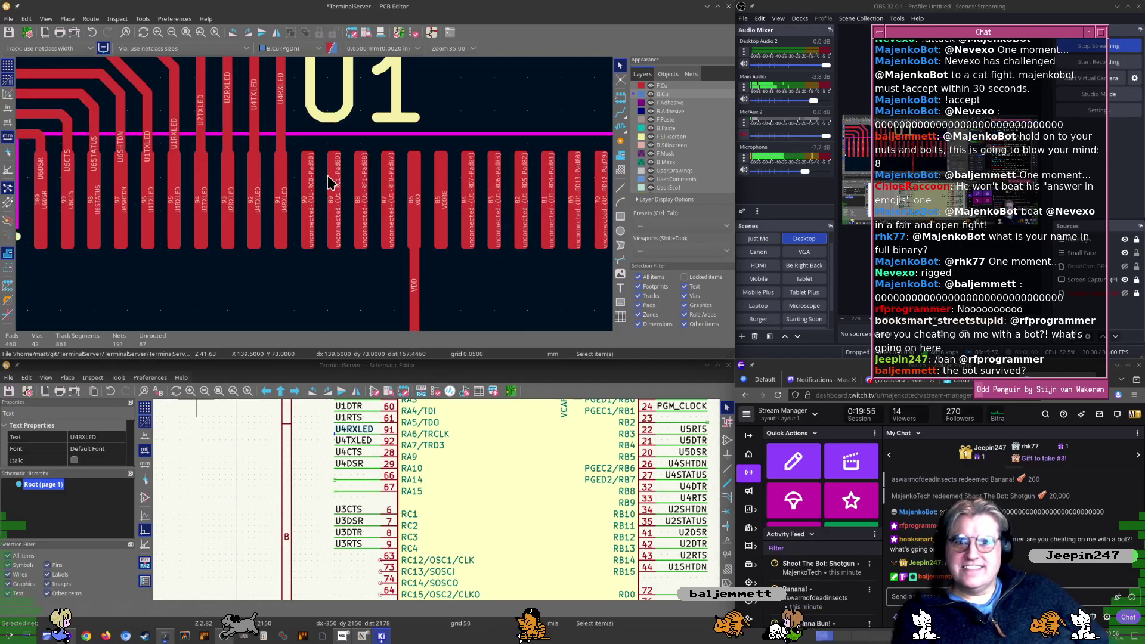
scroll(340, 137, "down", 2)
scroll(255, 187, "up", 4)
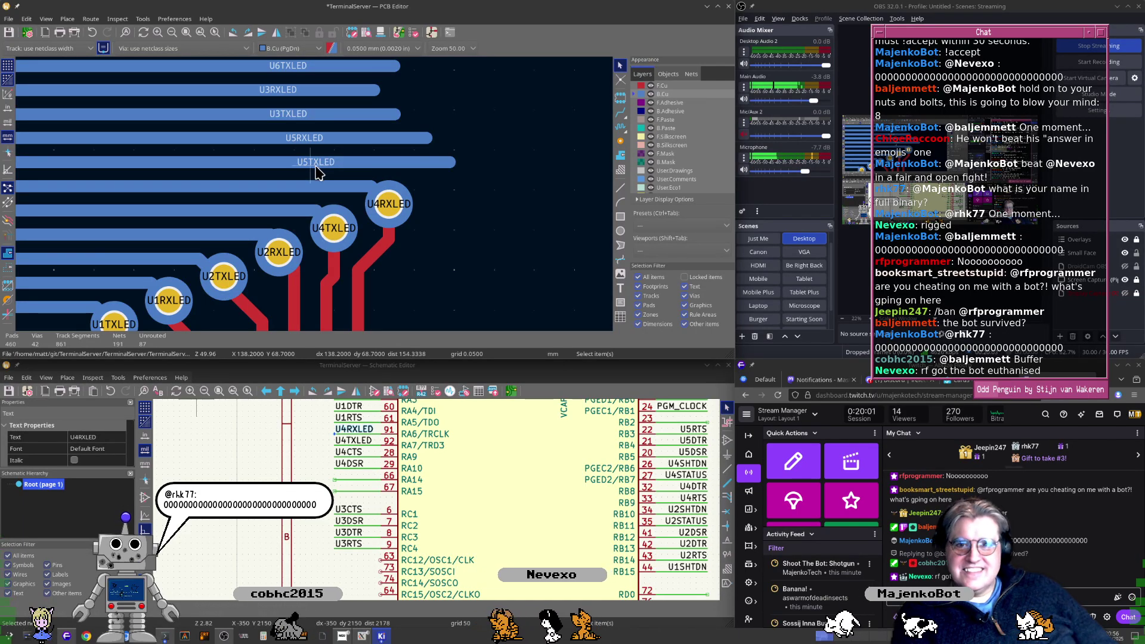
scroll(316, 170, "up", 2)
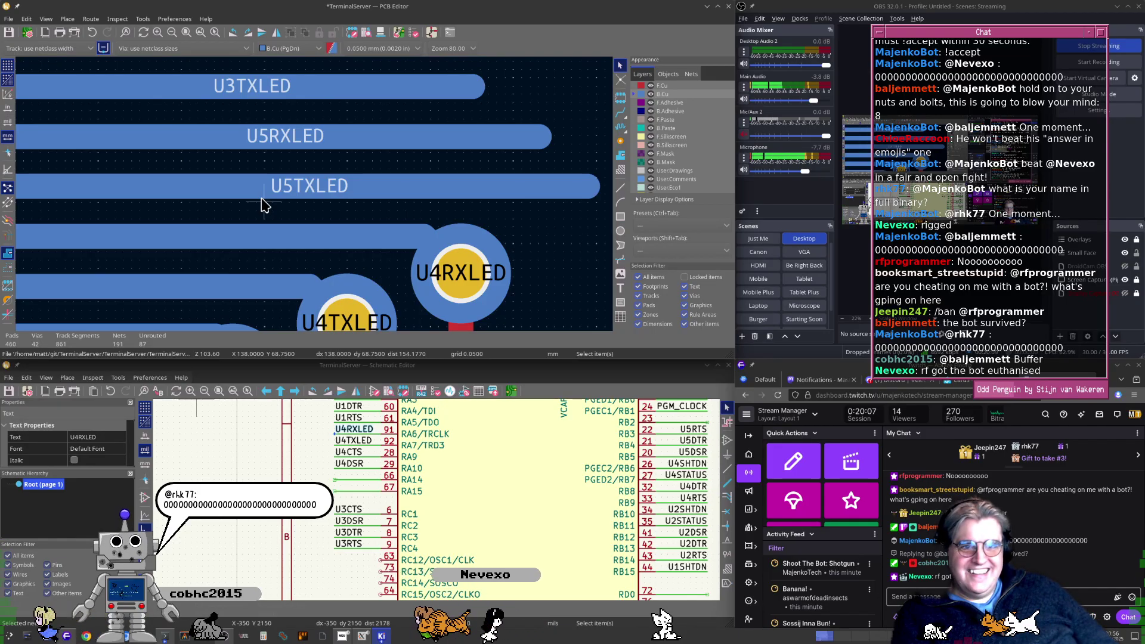
scroll(313, 202, "down", 2)
scroll(313, 201, "down", 3)
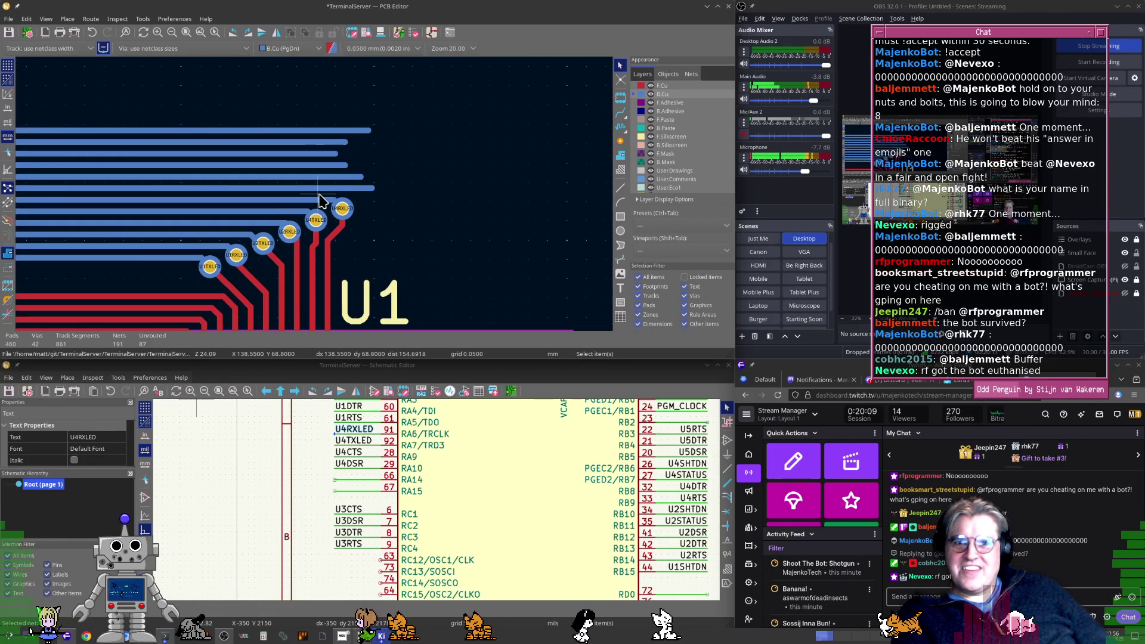
scroll(312, 202, "up", 5)
scroll(310, 194, "up", 5)
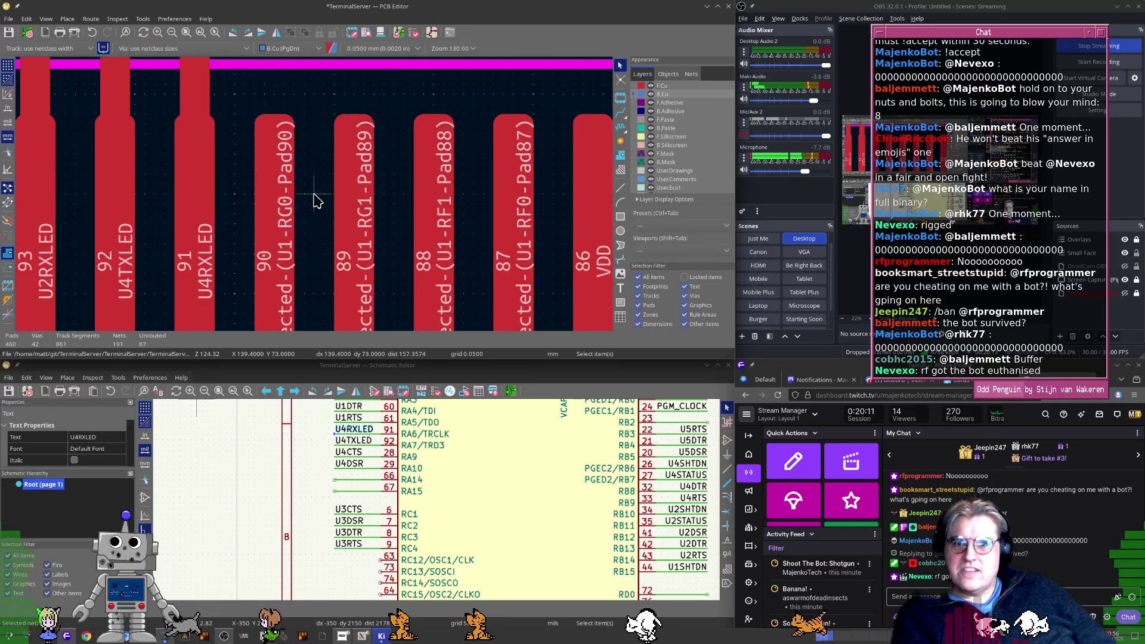
scroll(314, 192, "down", 4)
Move the detached U5TXLED label onto U1 pin 90 (RG0) in the schematic, mirrored to sit along the pin wire
middle_click_drag(638, 462, 358, 445)
middle_click_drag(508, 543, 466, 458)
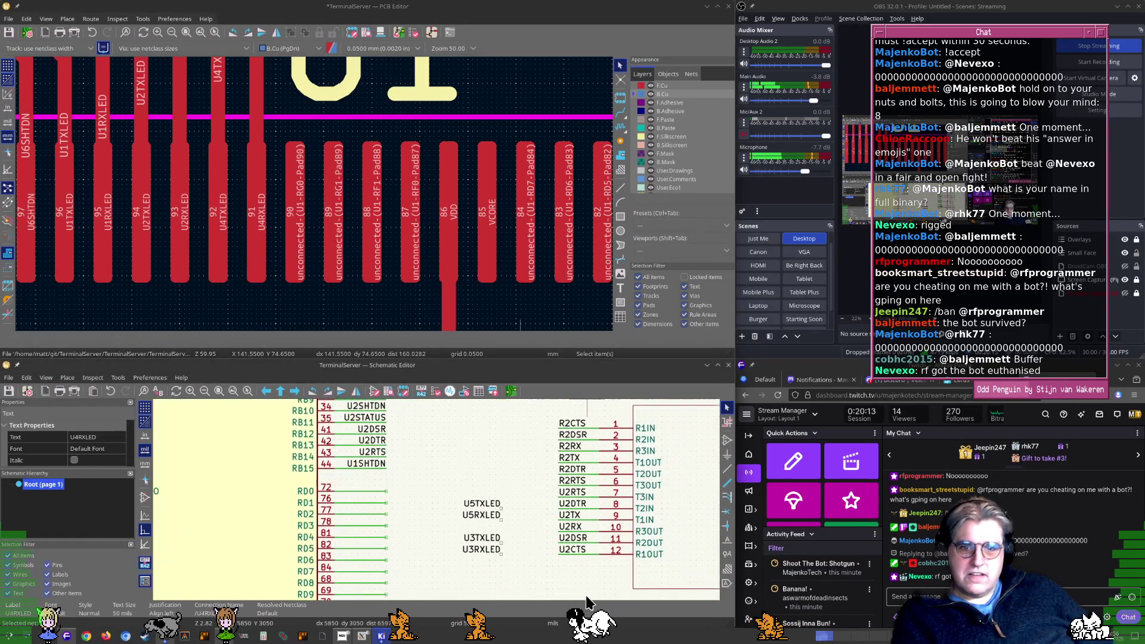
key("m")
scroll(501, 504, "down", 2)
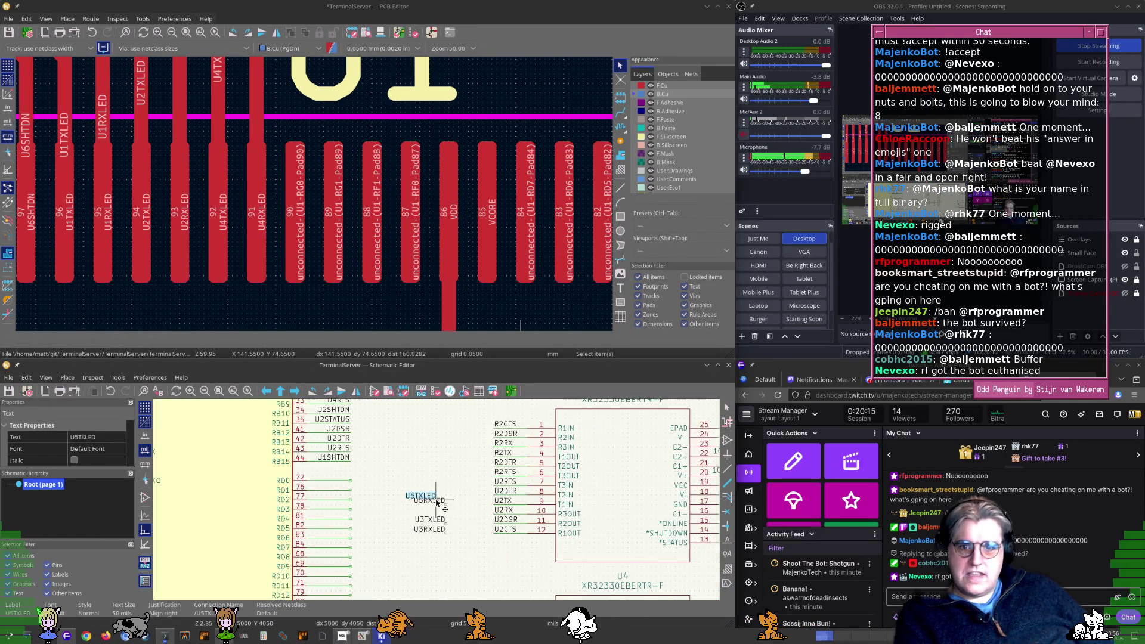
middle_click_drag(353, 477, 570, 491)
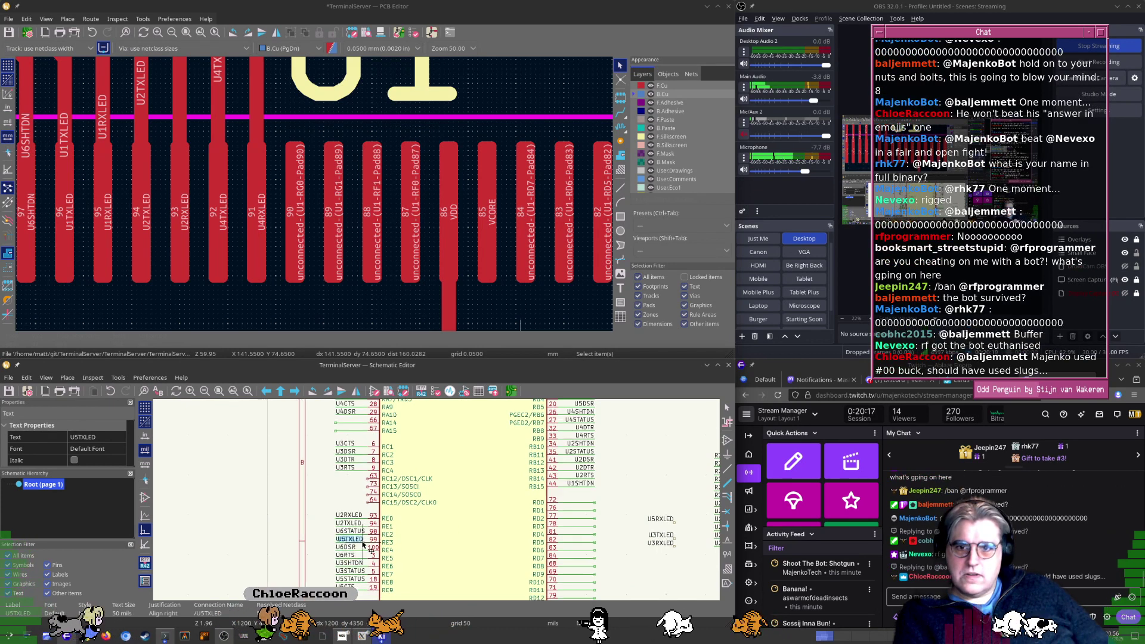
scroll(387, 554, "up", 6)
key("x")
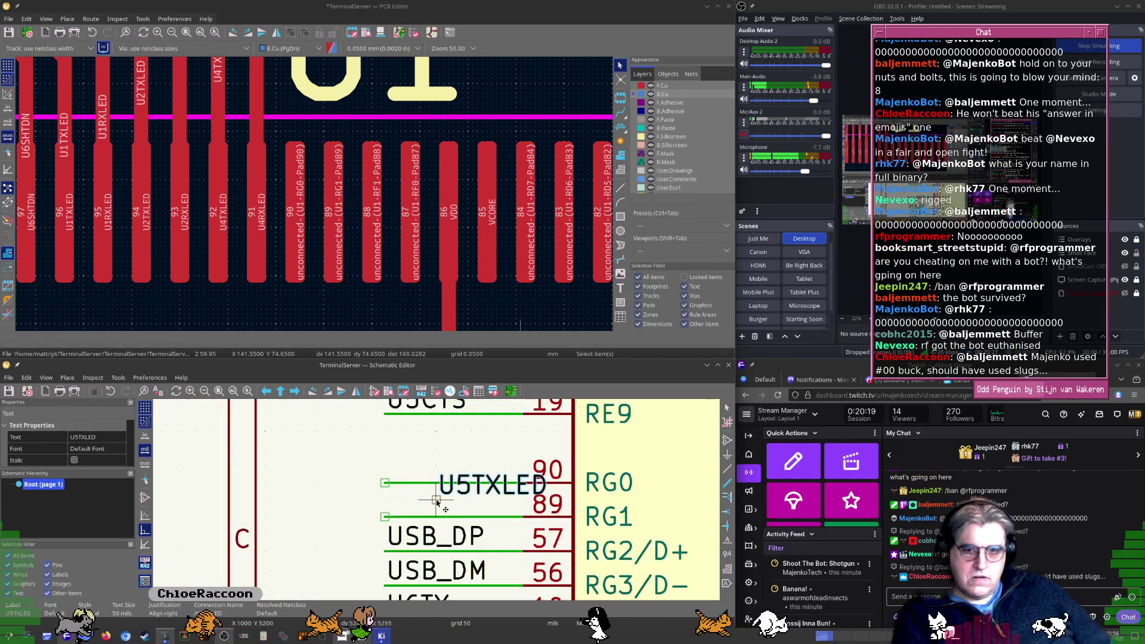
left_click(386, 484)
scroll(386, 484, "down", 2)
scroll(544, 504, "down", 1)
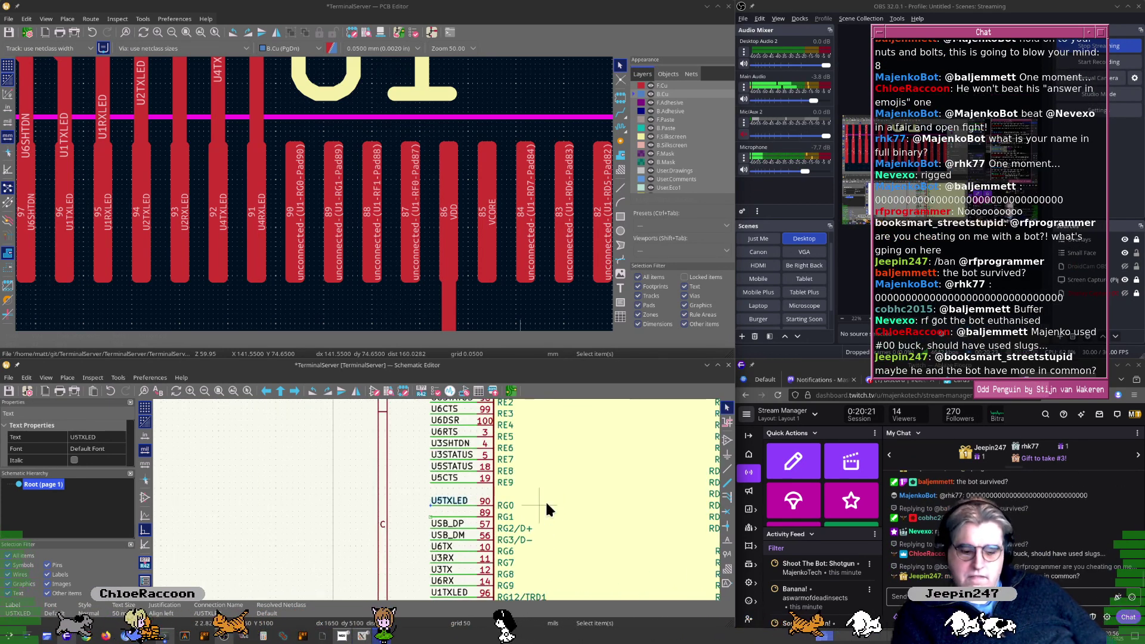
Save the schematic and update the PCB with the new pin 90 net
key("ctrl+s")
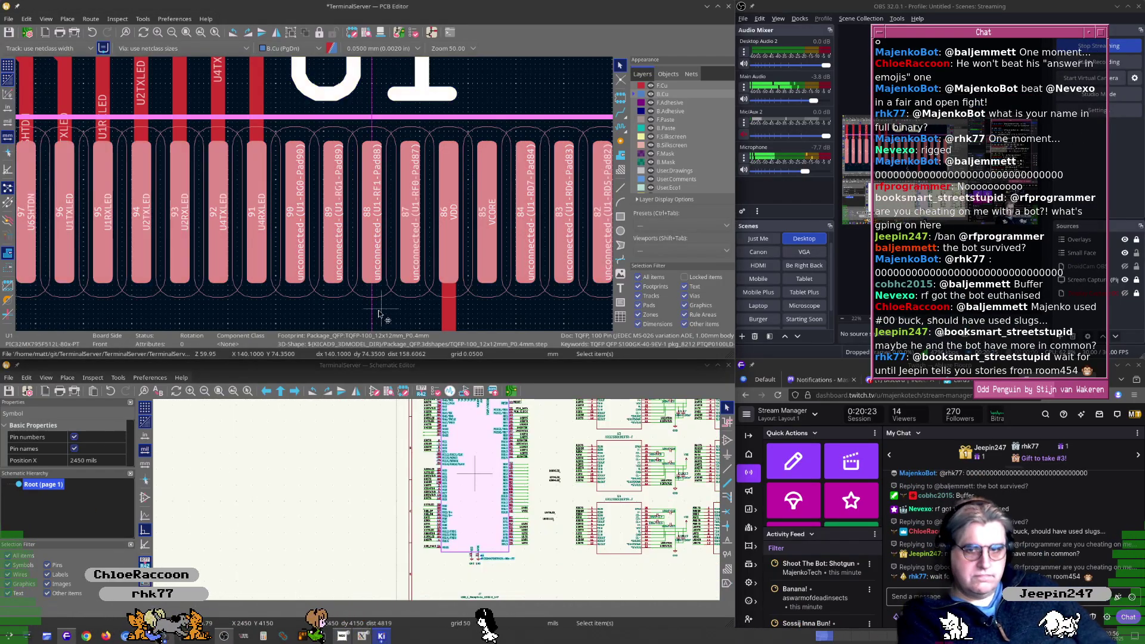
key("F8")
key("Return")
key("Return")
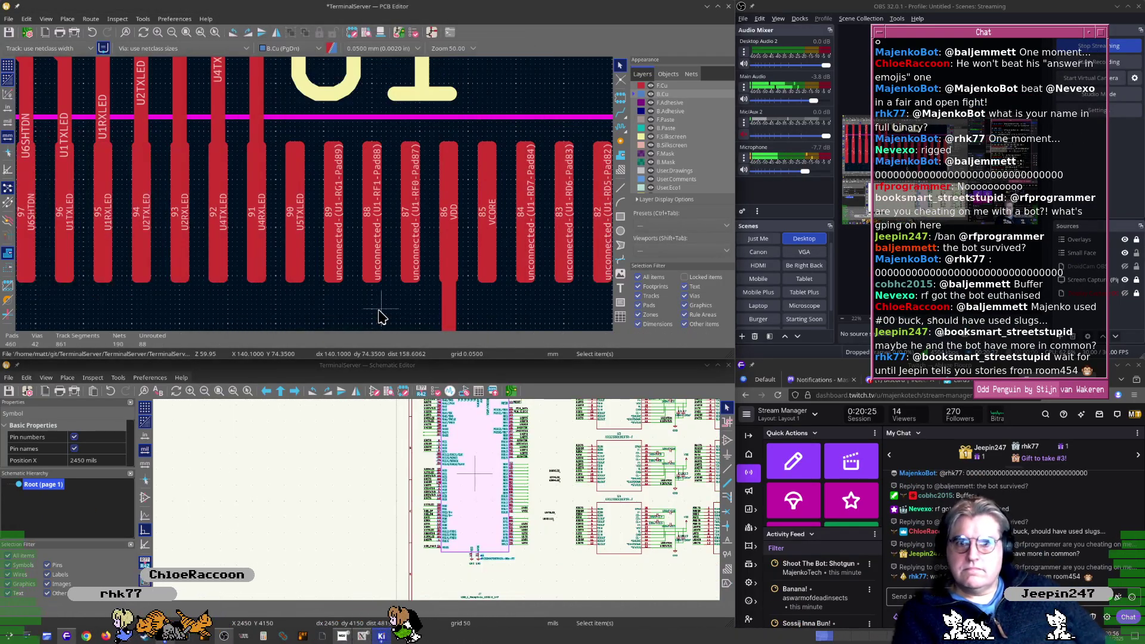
Route U5TXLED from U1 pad 90 up to a via beside the U4RXLED via and connect it to the U5TXLED bundle track
middle_click_drag(375, 285, 316, 199)
scroll(316, 199, "down", 1)
middle_click_drag(340, 145, 406, 277)
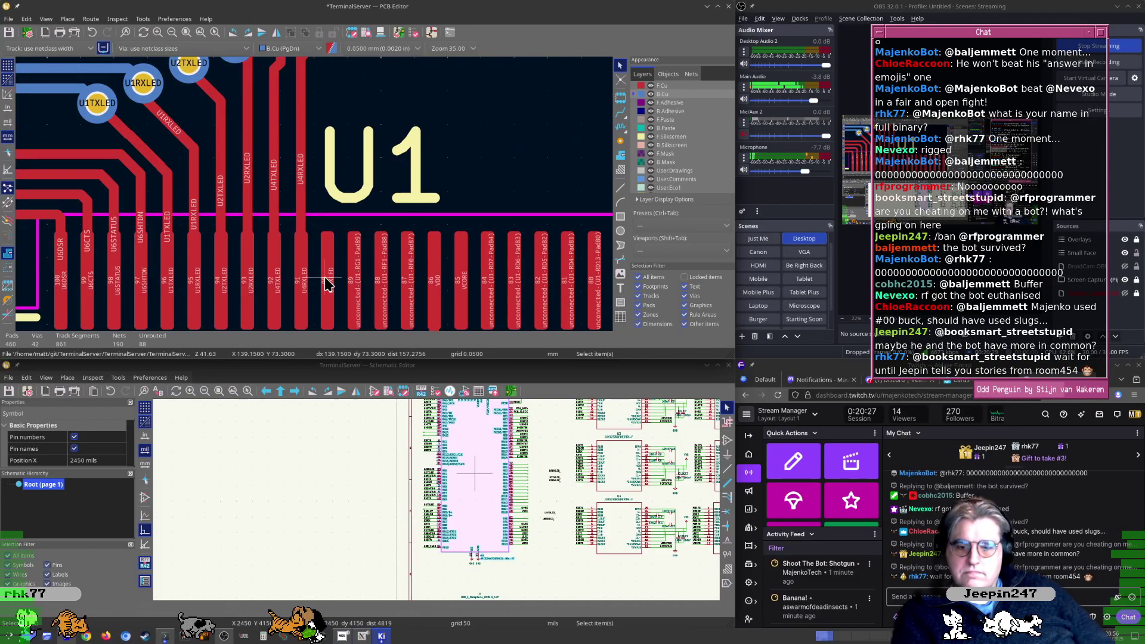
key("x")
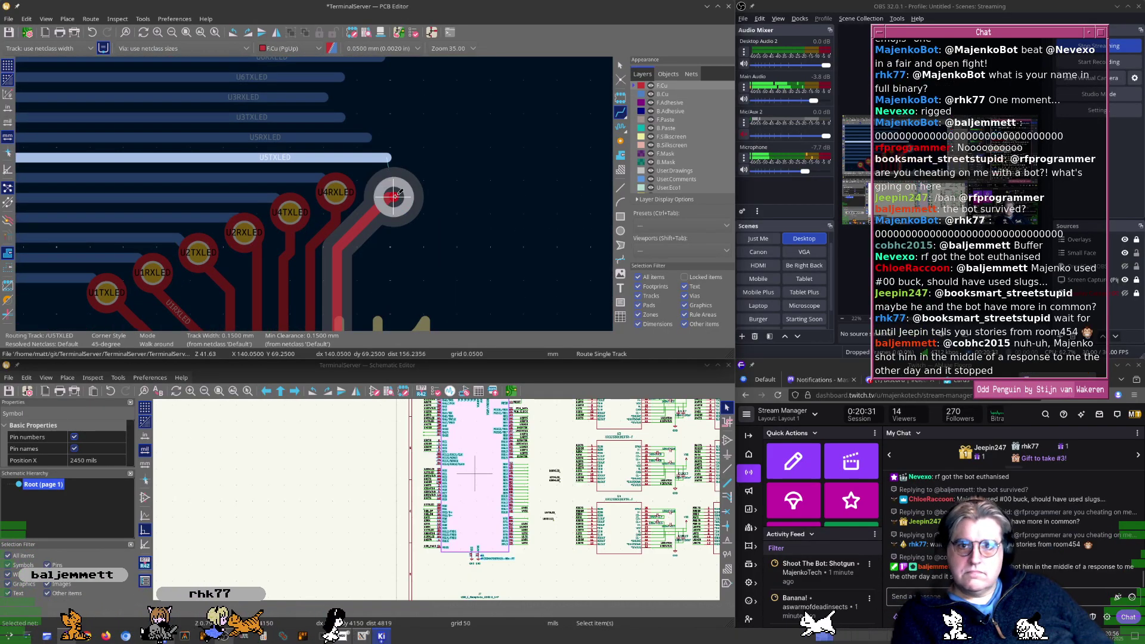
left_click(395, 196)
scroll(388, 157, "down", 4)
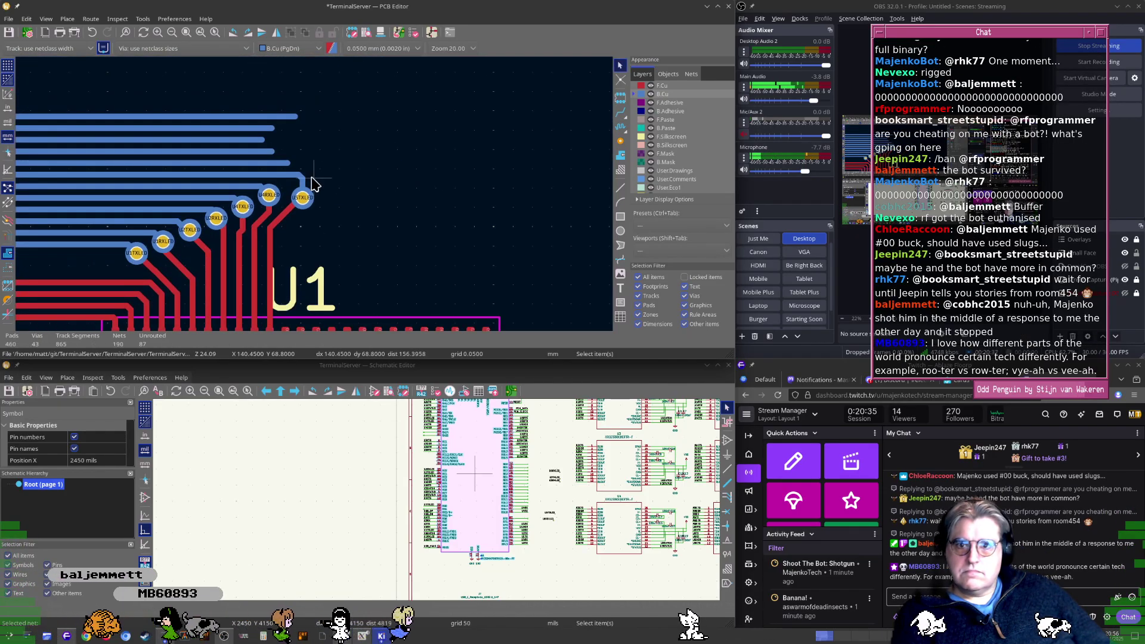
scroll(313, 185, "up", 4)
key("x")
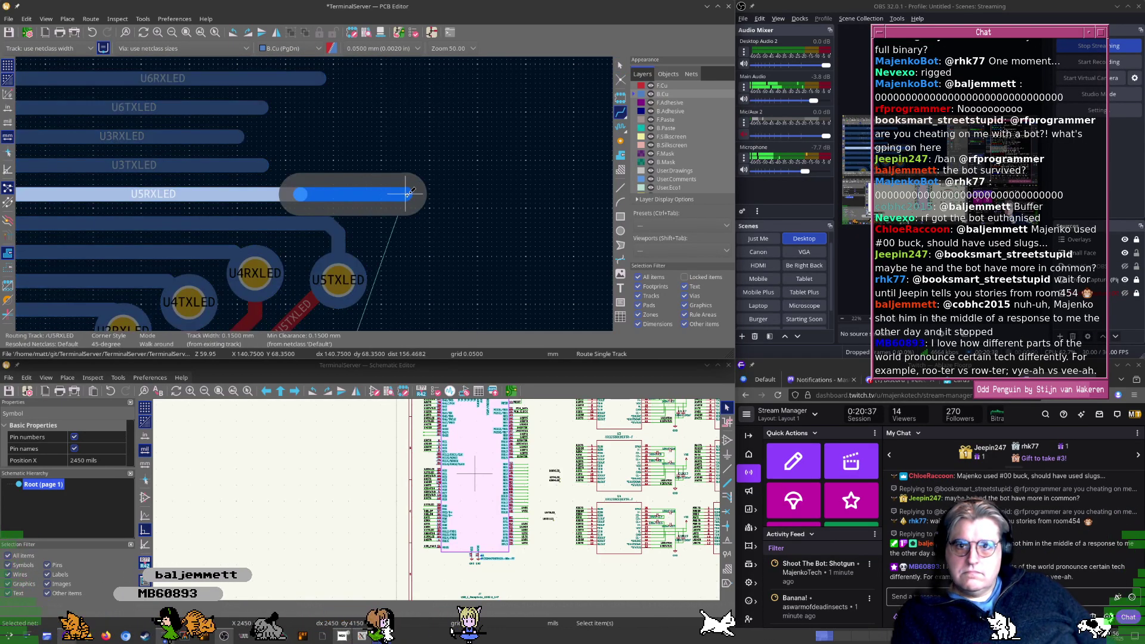
key("Escape")
key("Escape")
Drag the U5TXLED via up beside the U4RXLED via, continuing the diagonal row of LED vias
scroll(314, 195, "up", 4)
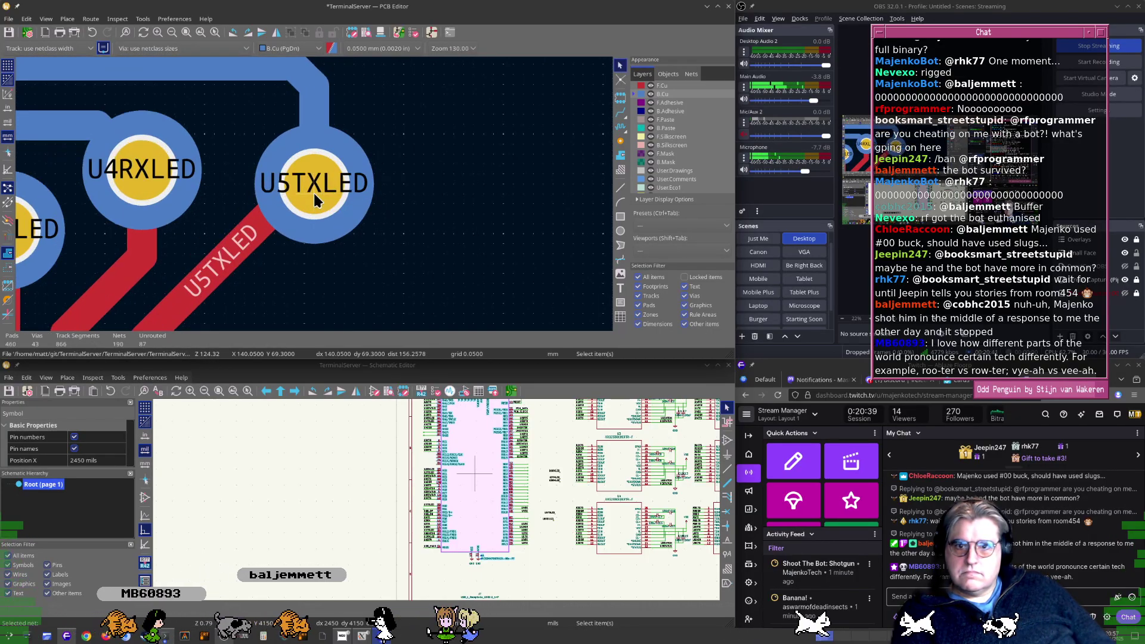
left_click(363, 179)
key("d")
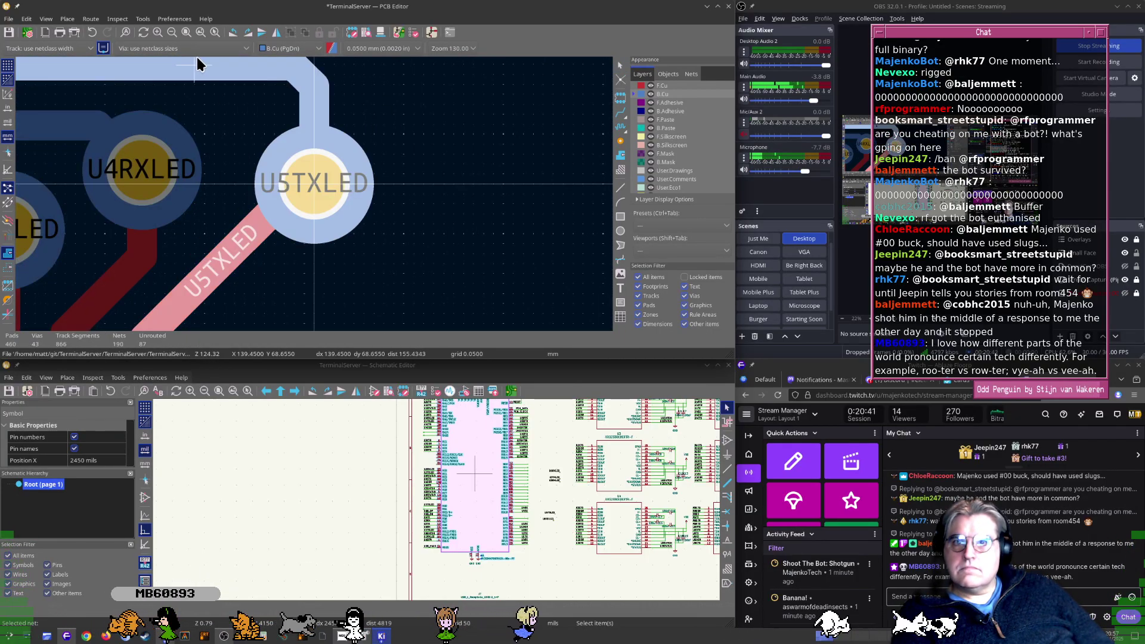
left_click(245, 63)
Align the short vertical segment of the red U5TXLED track with the centre of its via
middle_click_drag(348, 166, 488, 194)
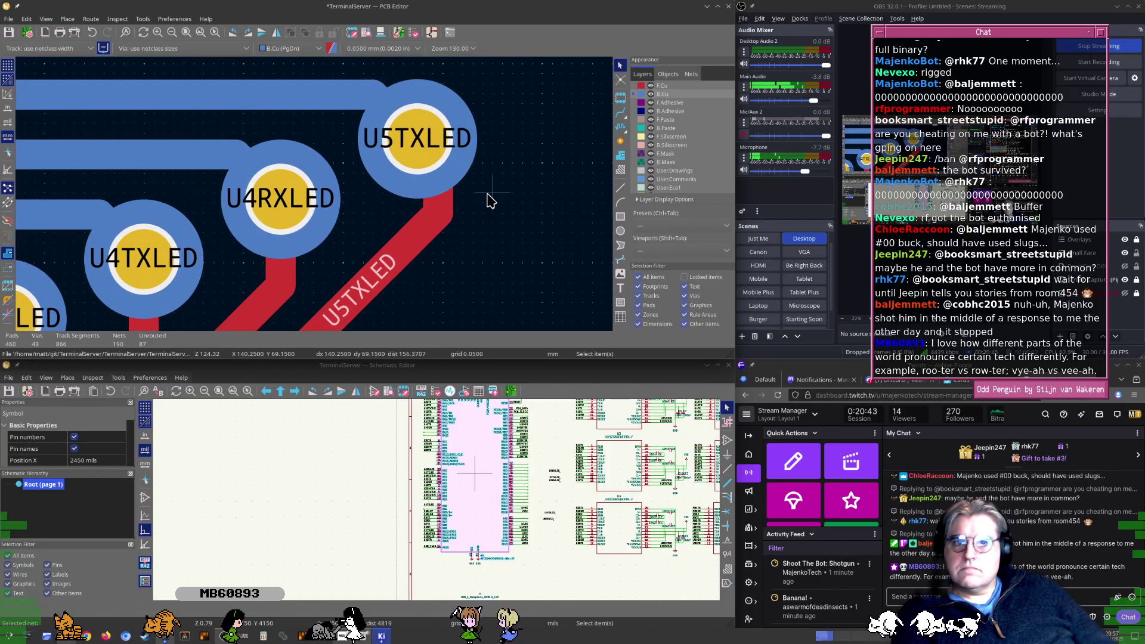
left_click(442, 195)
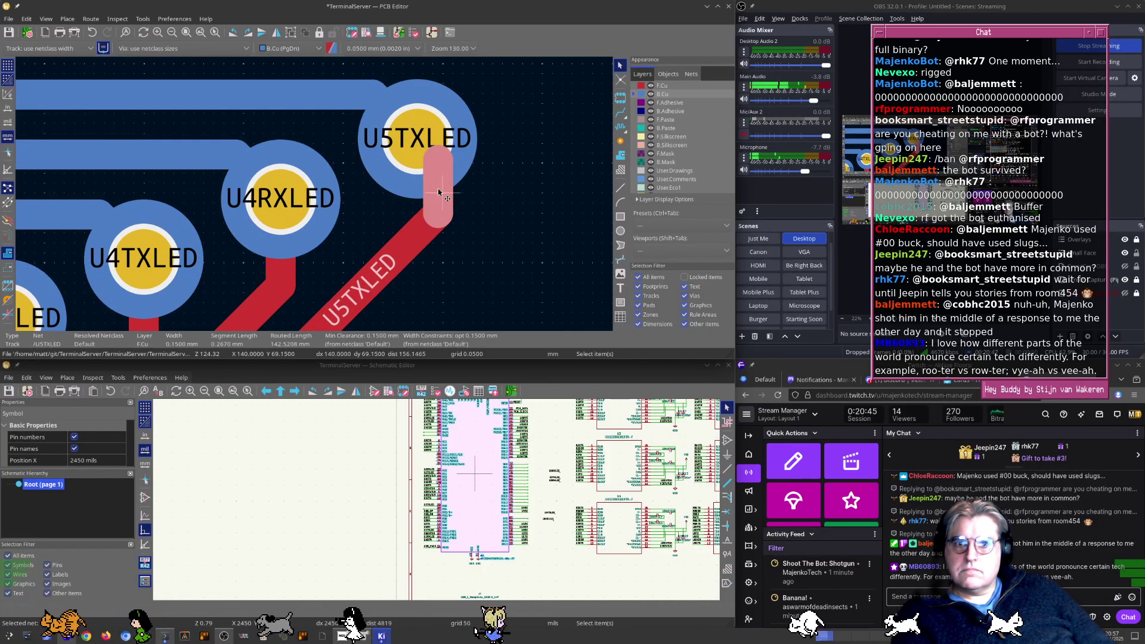
key("Escape")
scroll(418, 195, "down", 5)
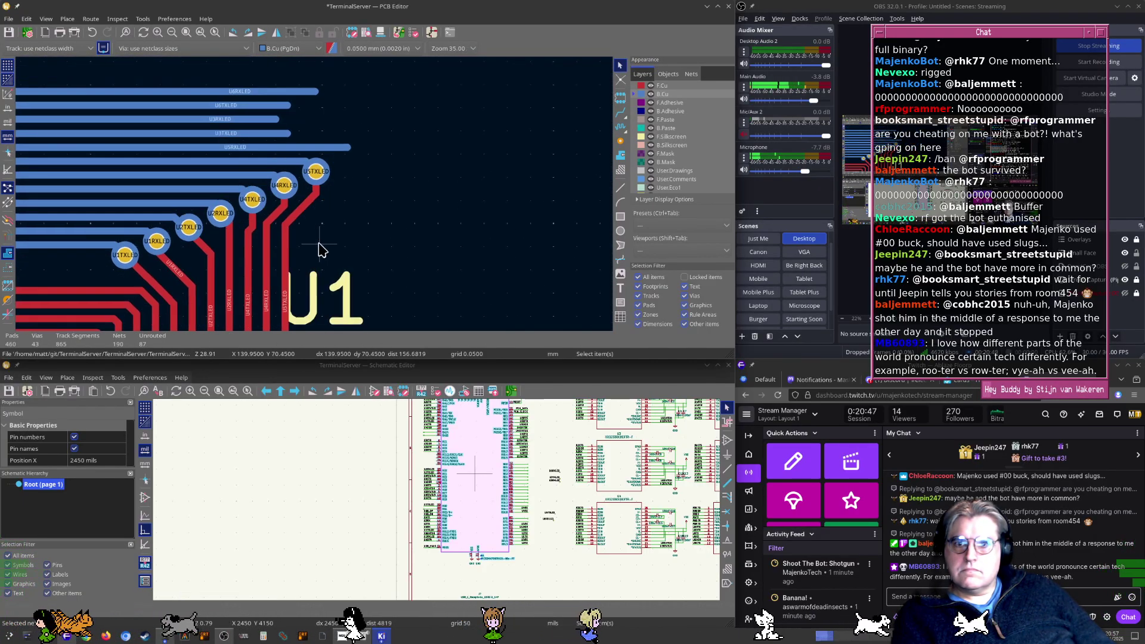
Examine the LED via row, the routing around U1, the U5RXLED track and the free pad 89
middle_click_drag(320, 249, 342, 159)
scroll(352, 160, "down", 4)
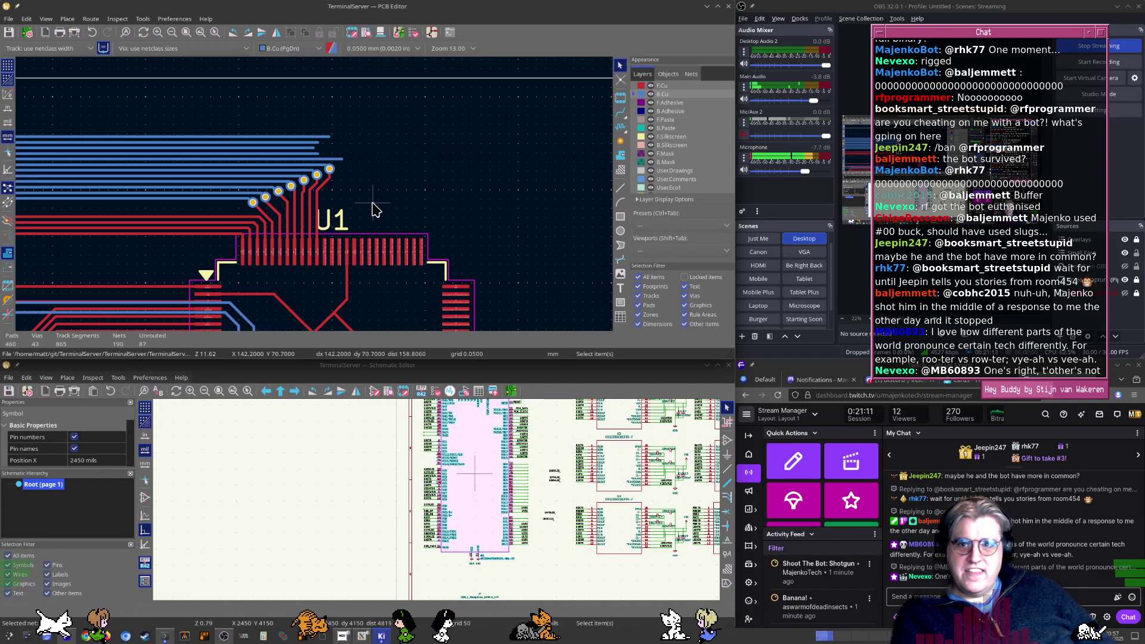
middle_click_drag(373, 208, 407, 234)
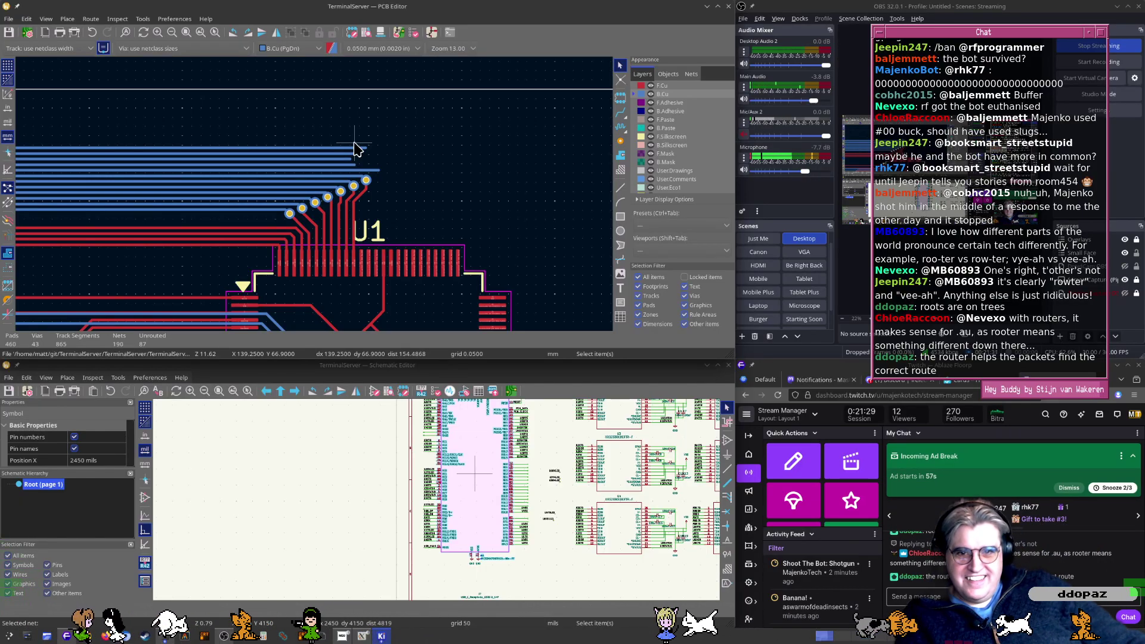
scroll(358, 190, "up", 3)
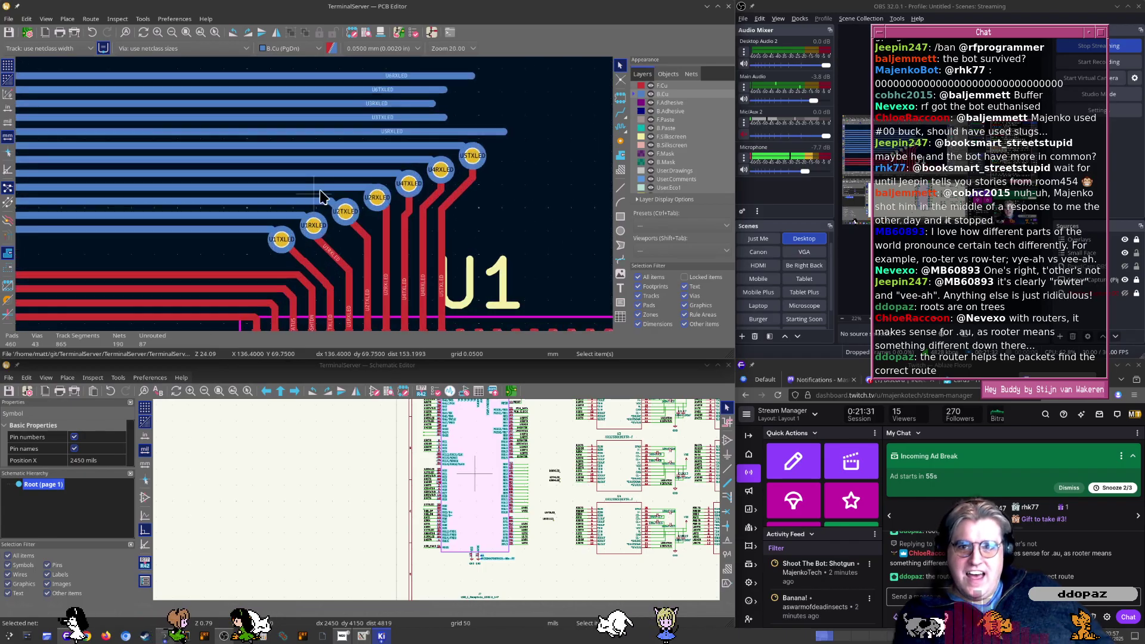
middle_click_drag(517, 216, 412, 193)
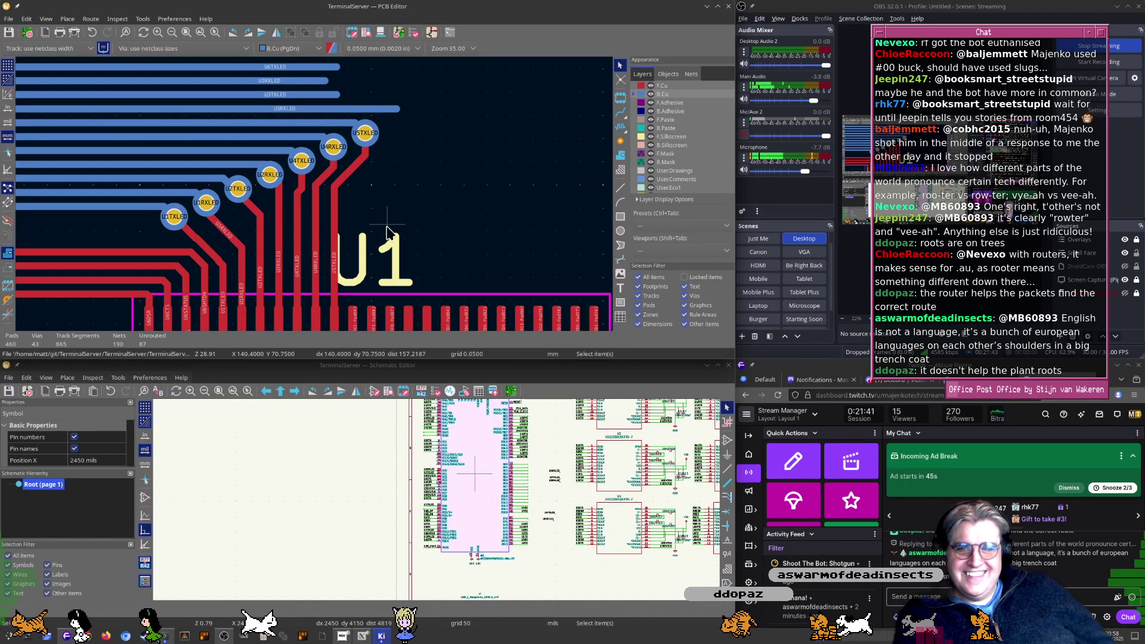
scroll(387, 230, "down", 5)
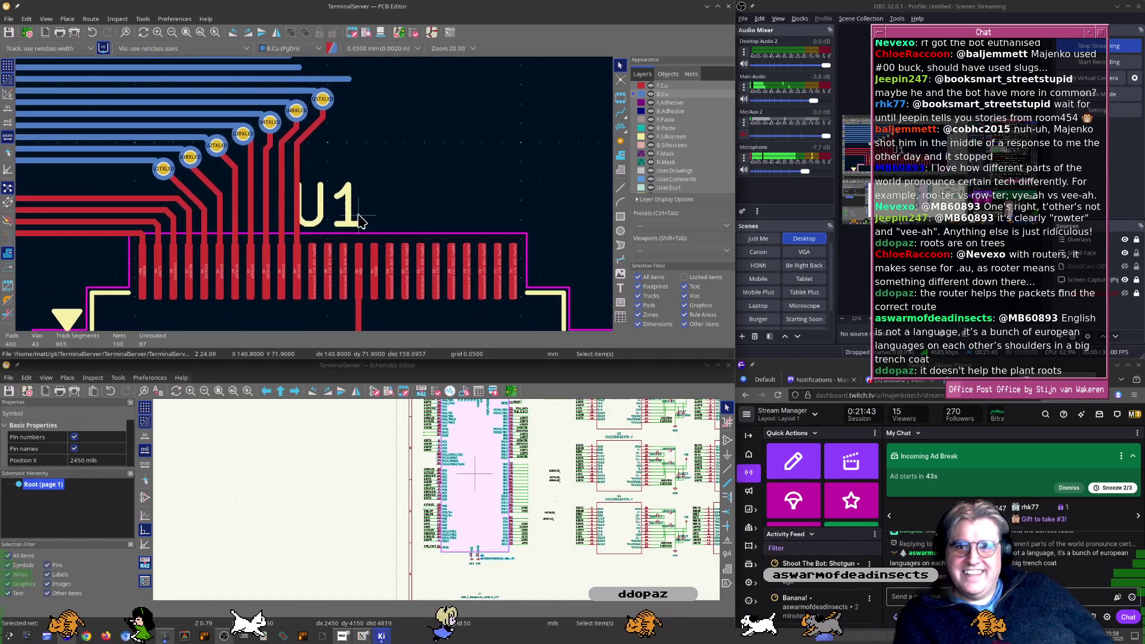
middle_click_drag(315, 251, 301, 132)
scroll(295, 167, "down", 4)
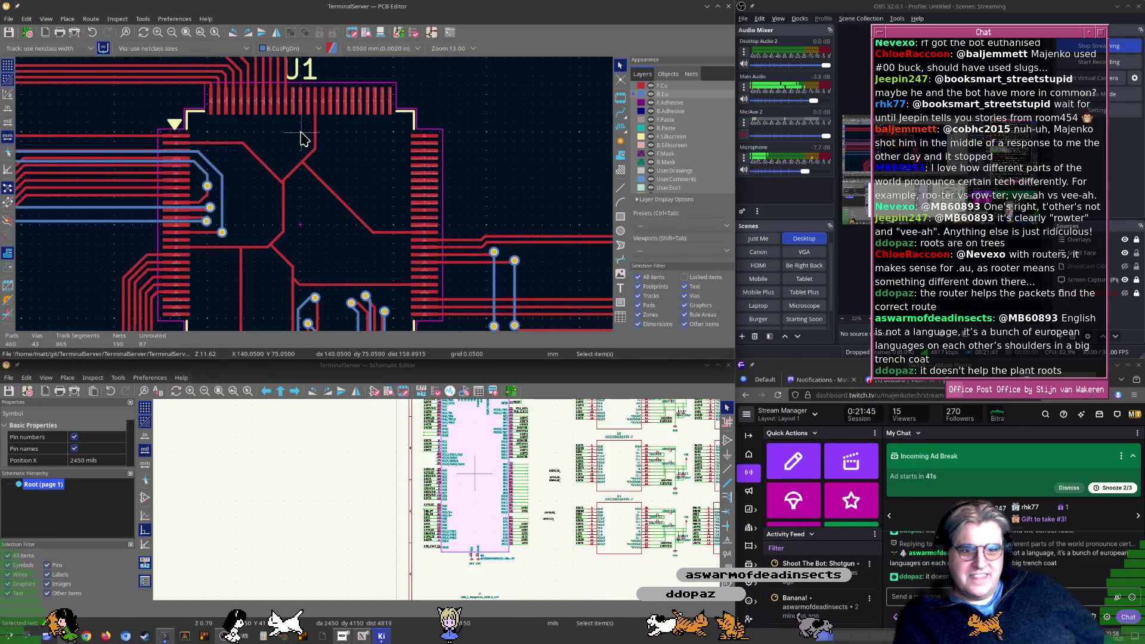
scroll(313, 196, "down", 2)
middle_click_drag(341, 234, 317, 117)
scroll(317, 117, "down", 3)
middle_click_drag(343, 215, 322, 108)
scroll(317, 199, "up", 5)
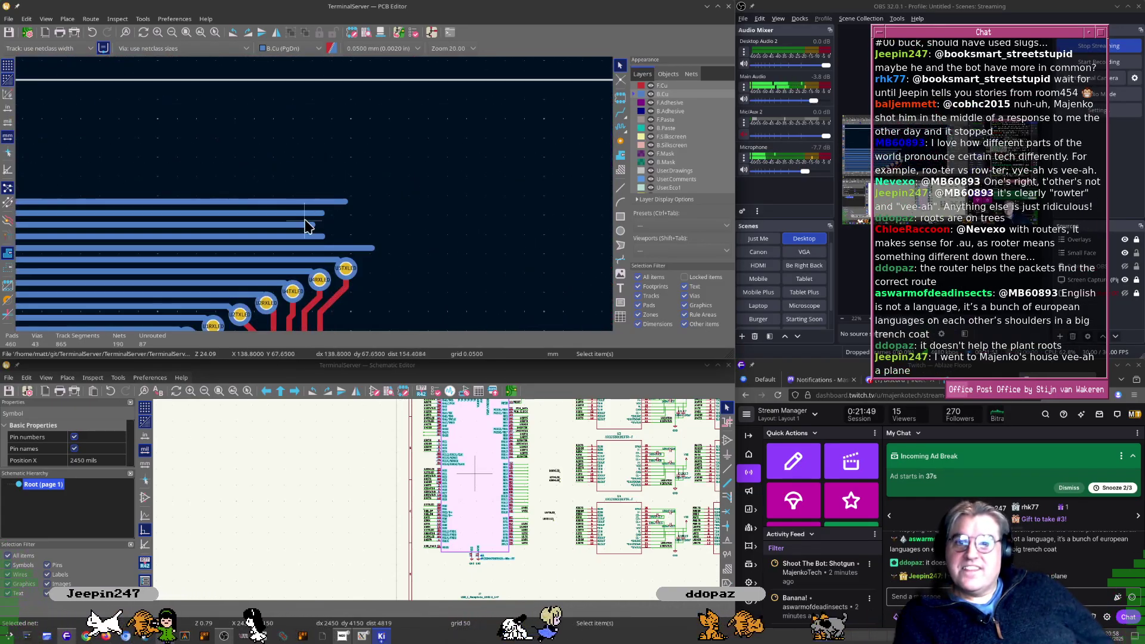
scroll(306, 225, "up", 3)
scroll(280, 238, "down", 1)
middle_click_drag(378, 239, 407, 133)
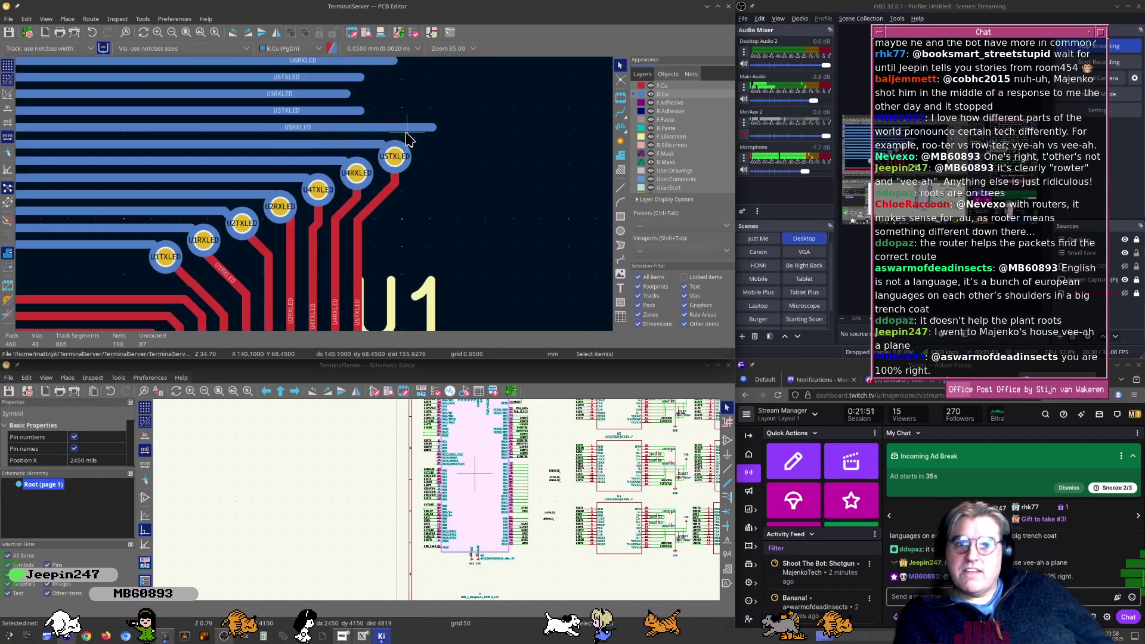
scroll(316, 200, "up", 4)
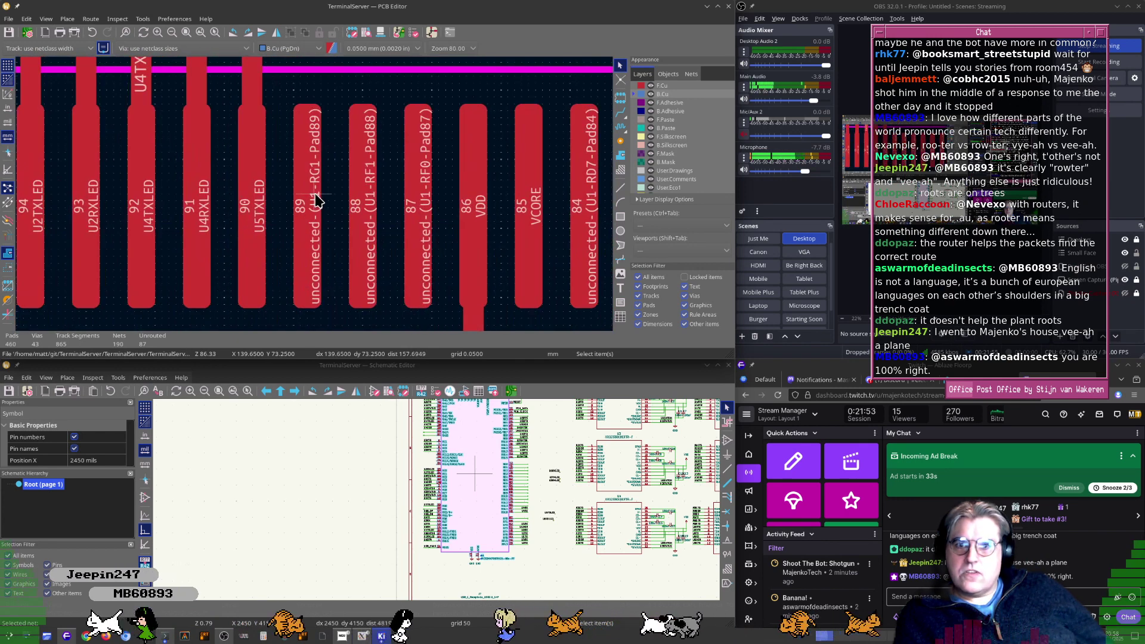
scroll(255, 203, "down", 4)
Move the detached U5RXLED label onto U1 pin 89 (RG1) in the schematic, mirrored like its neighbours, and save the schematic
scroll(601, 508, "up", 3)
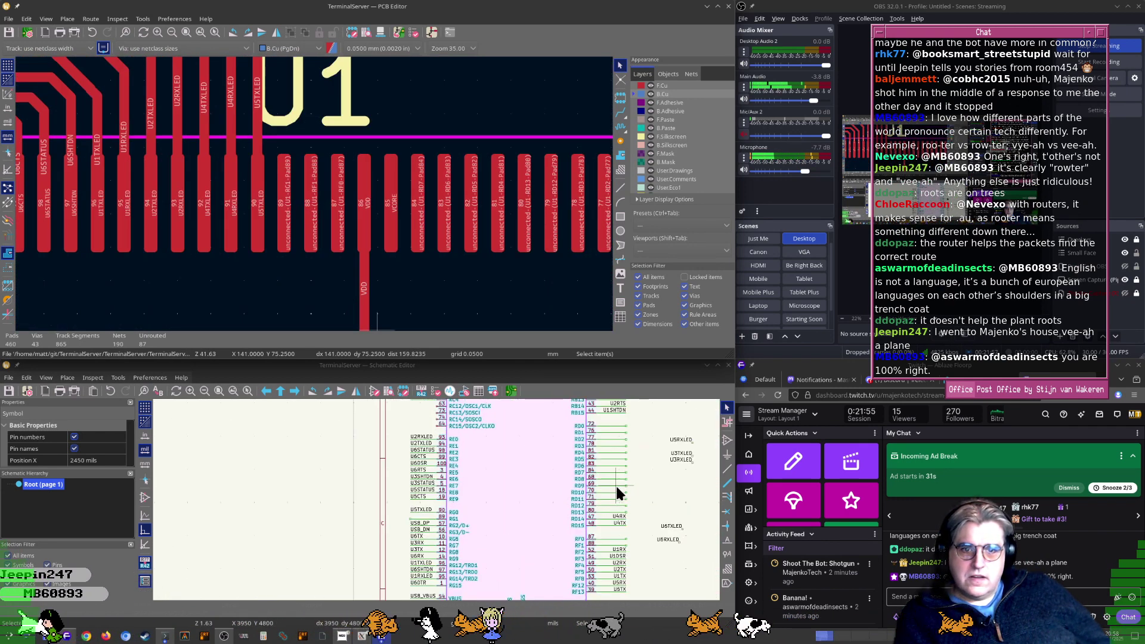
scroll(587, 535, "up", 2)
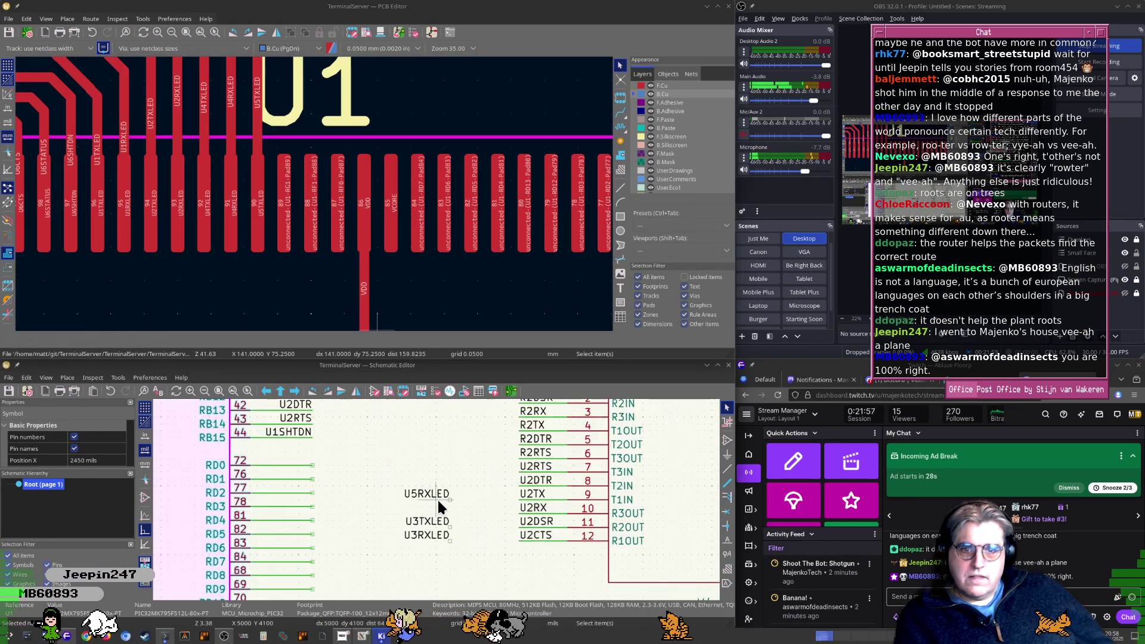
left_click(435, 492)
scroll(448, 503, "down", 3)
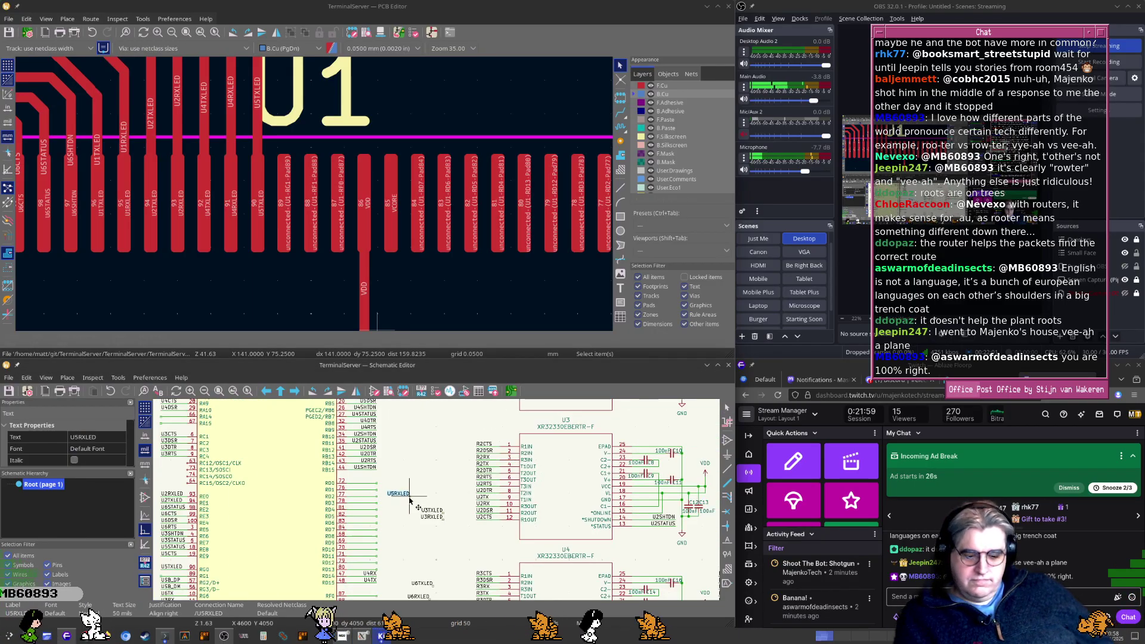
scroll(327, 548, "up", 5)
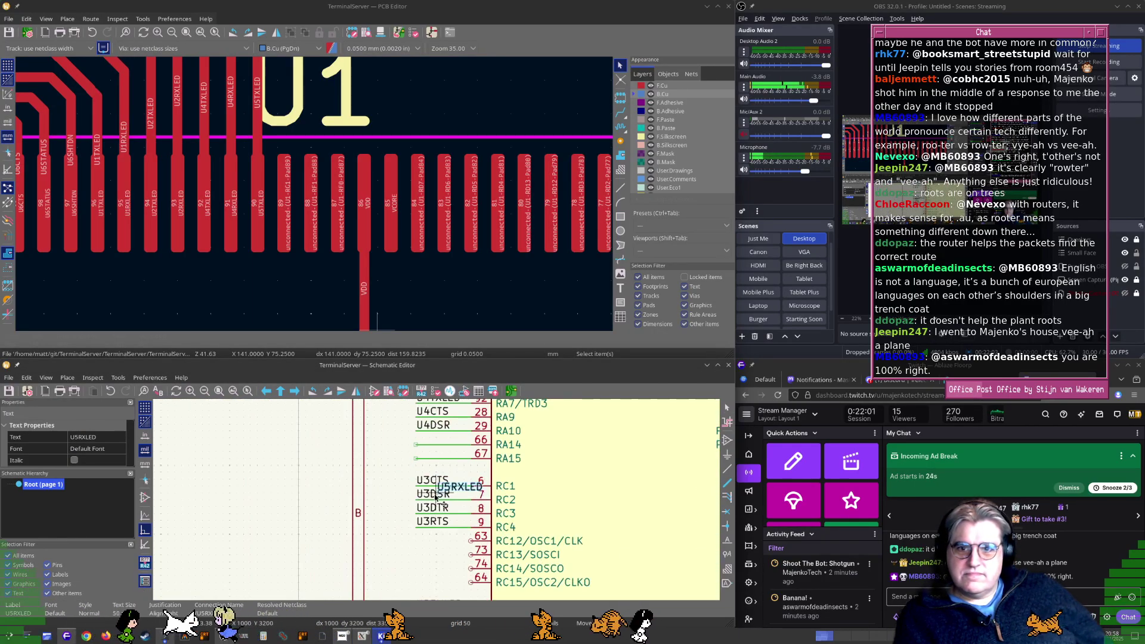
scroll(439, 517, "down", 3)
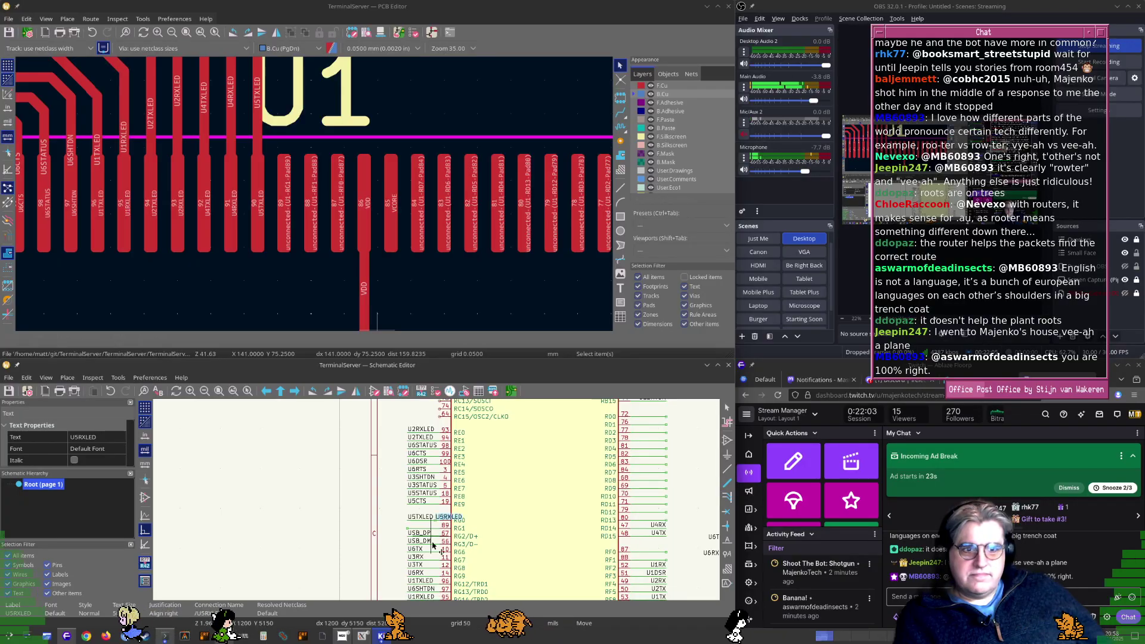
scroll(489, 571, "up", 3)
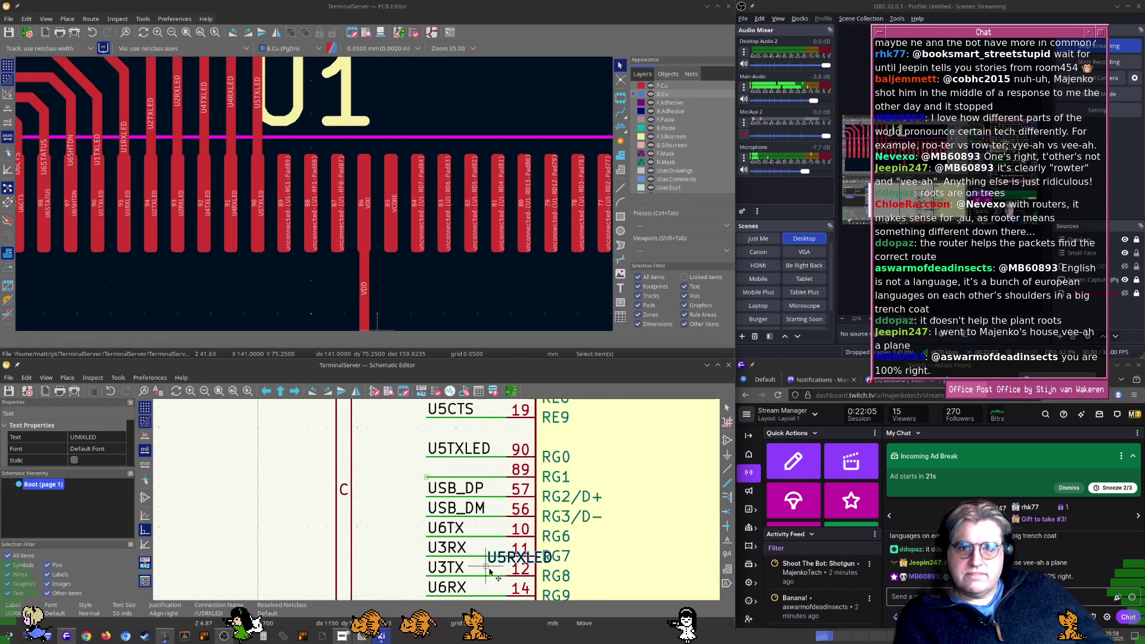
left_click(500, 520)
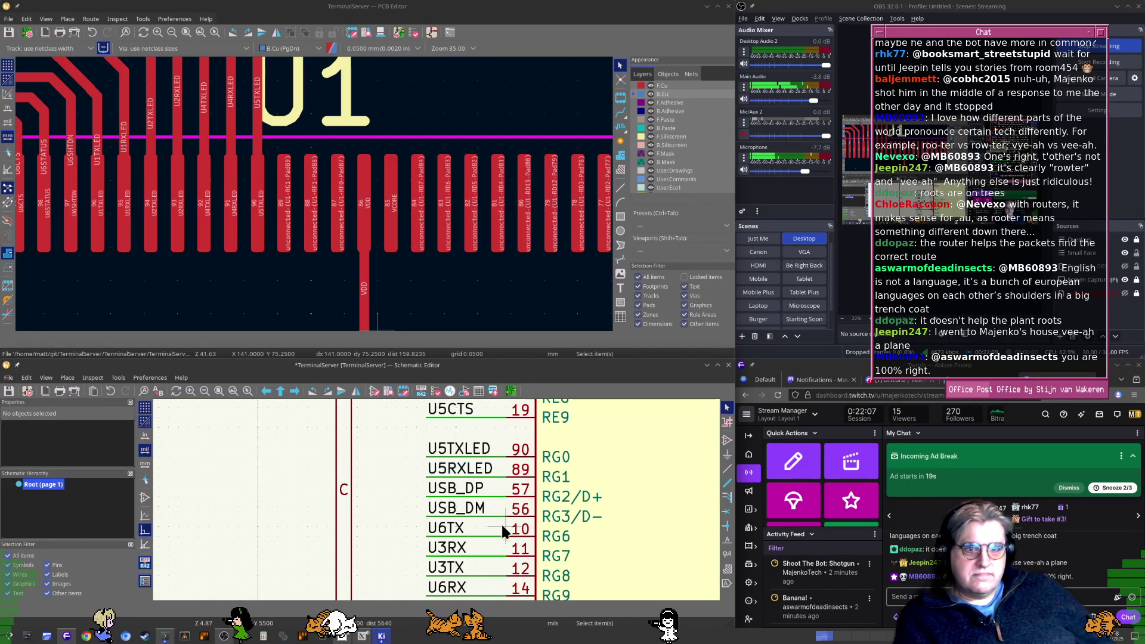
scroll(502, 524, "down", 3)
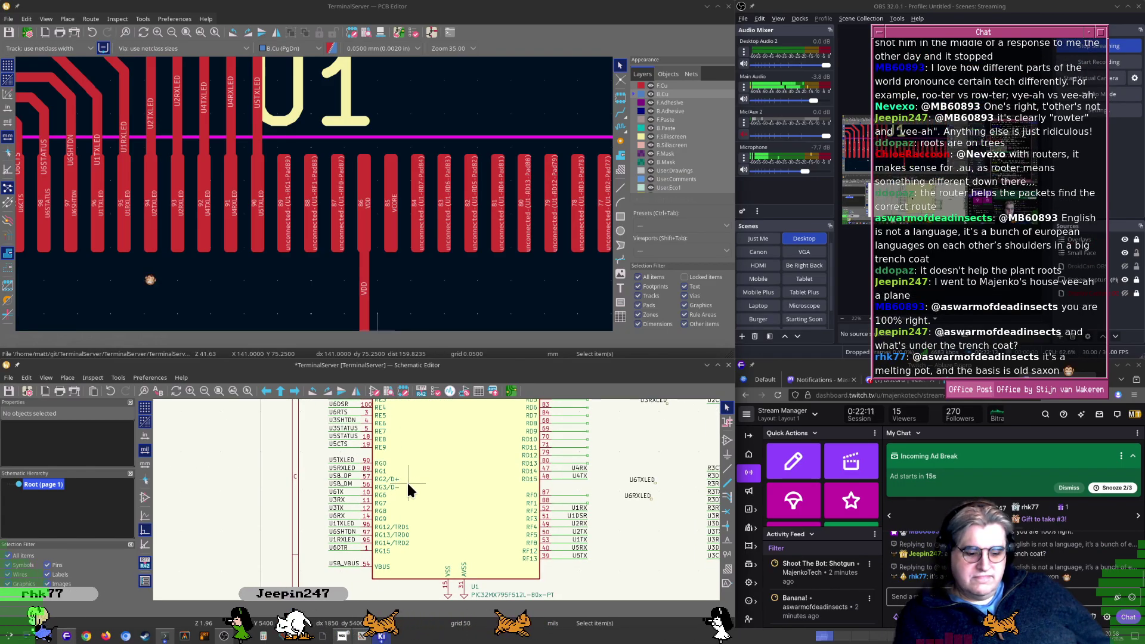
key("ctrl+s")
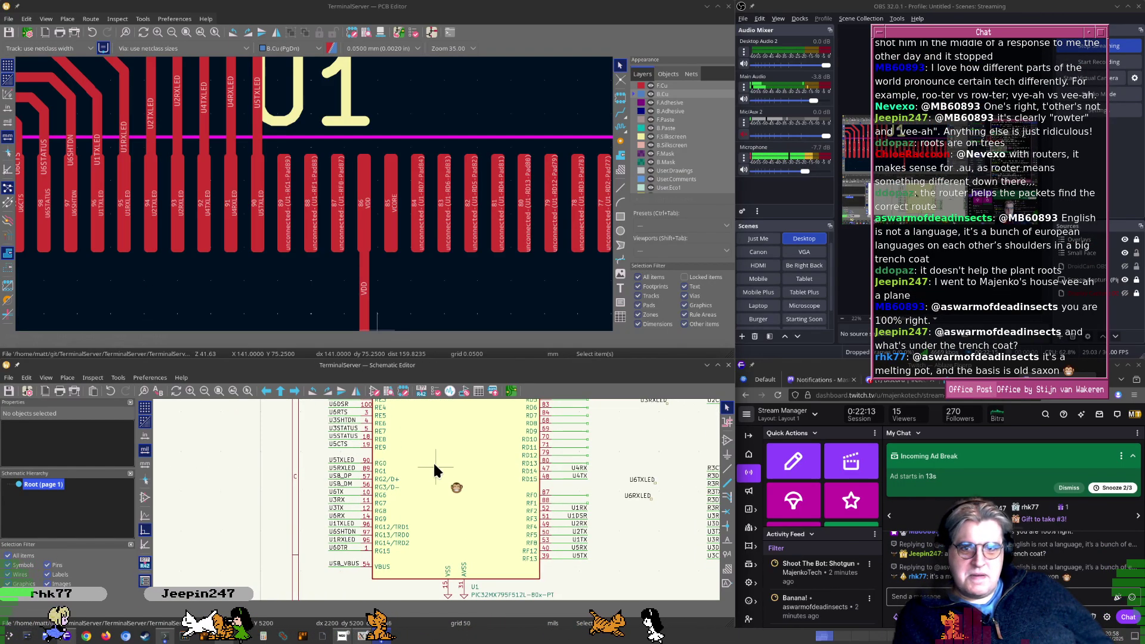
middle_click_drag(284, 150, 368, 281)
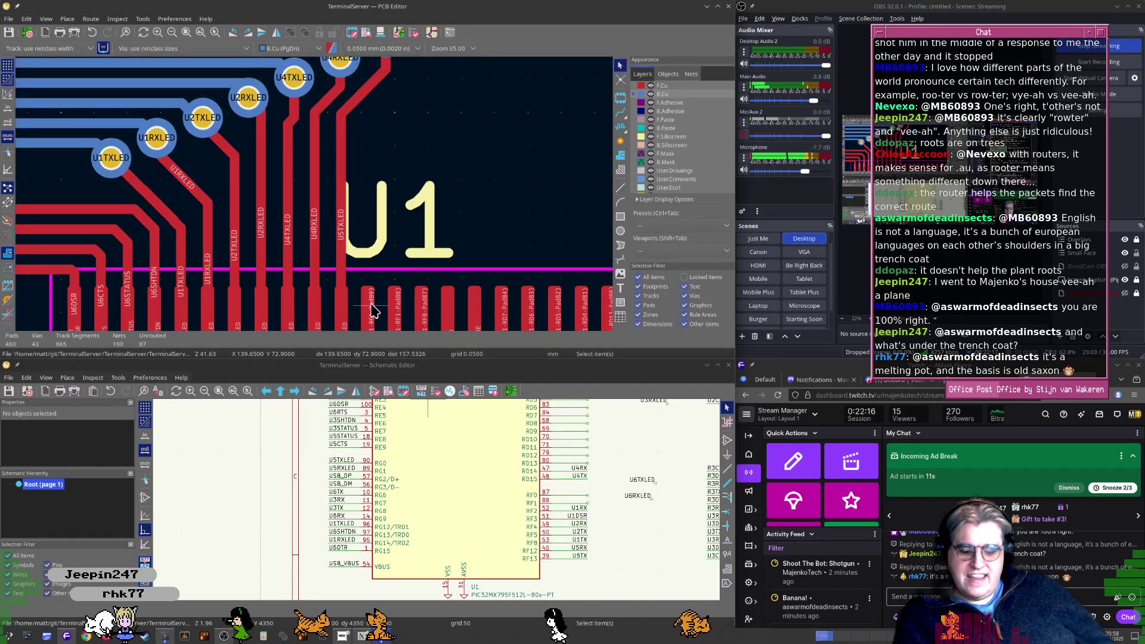
Update the PCB from the schematic and route U5RXLED from U1 pad 89 through a via to its B.Cu track end
key("F8")
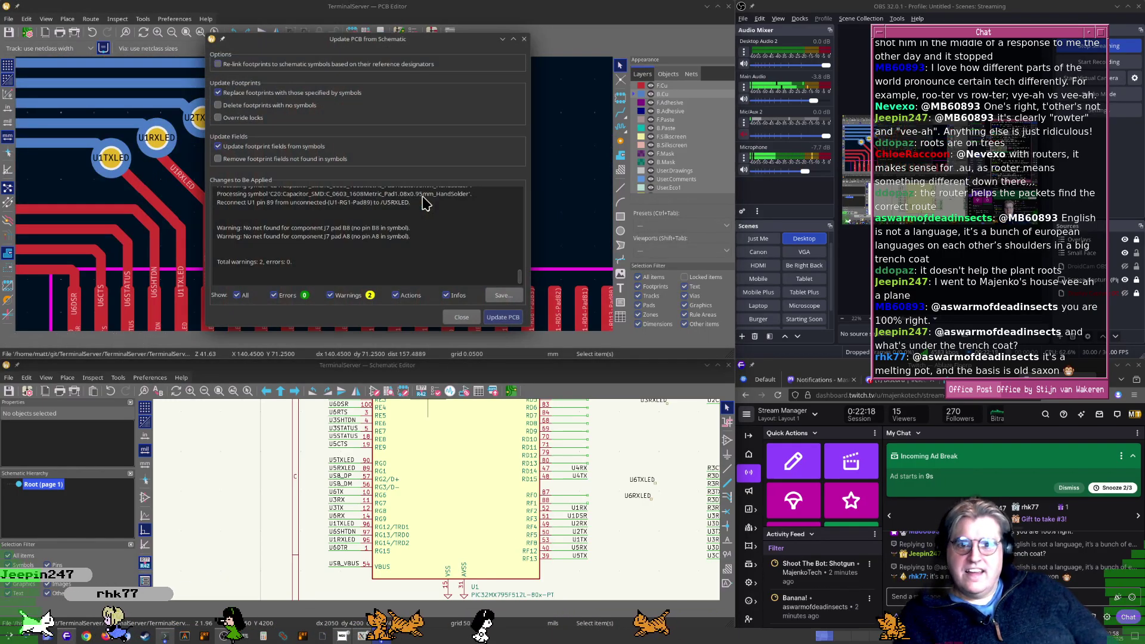
key("Return")
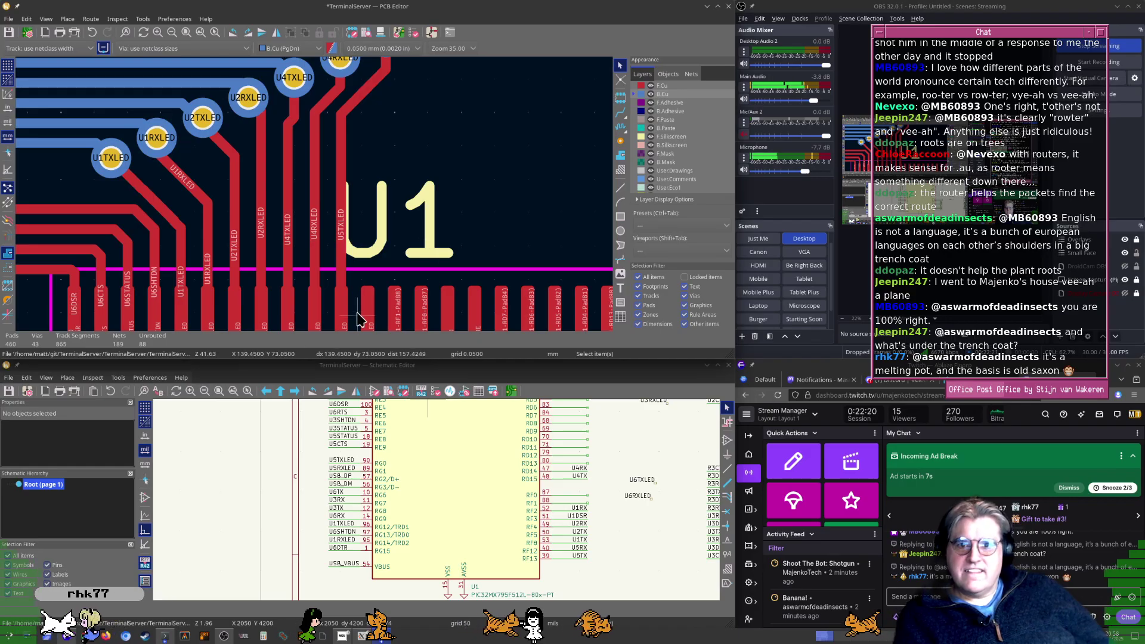
key("x")
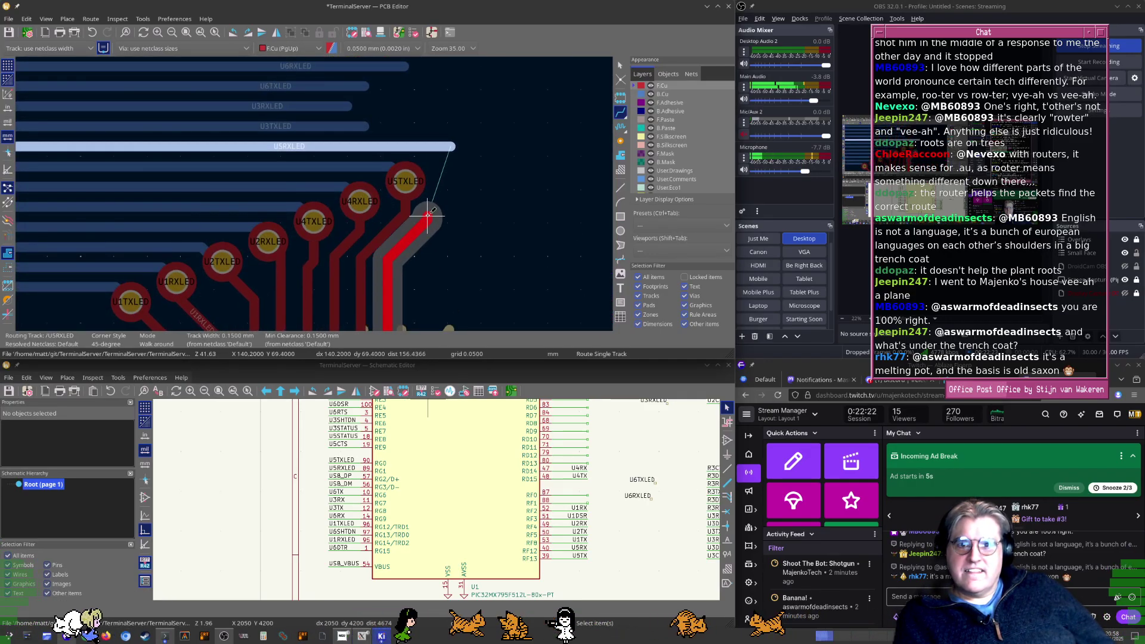
scroll(429, 213, "up", 4)
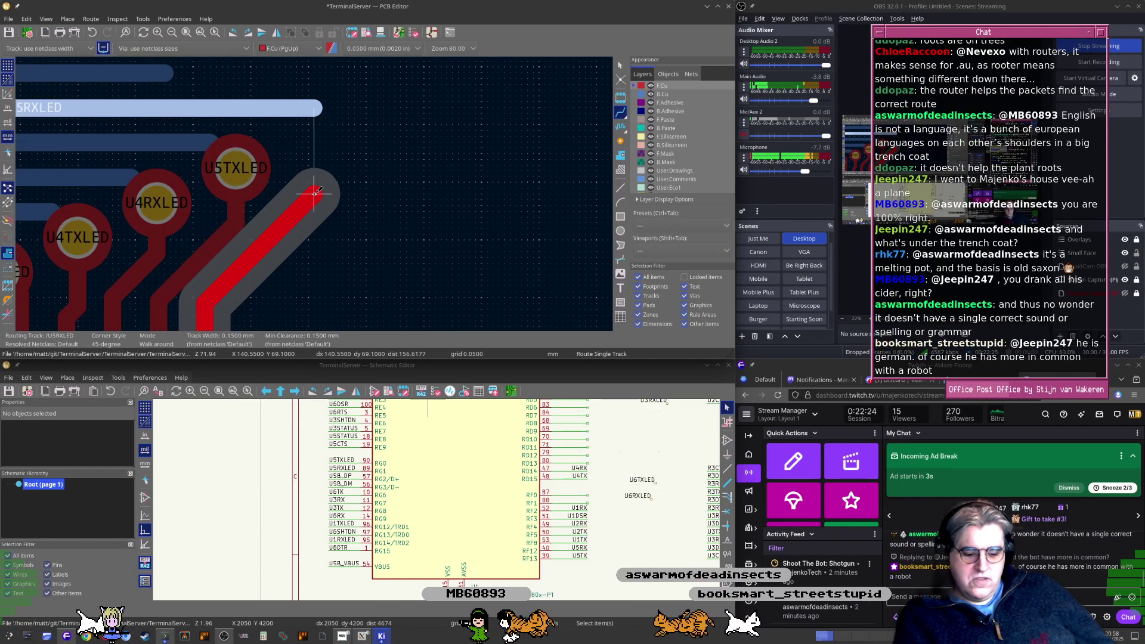
key("v")
left_click(318, 194)
left_click(314, 108)
key("Escape")
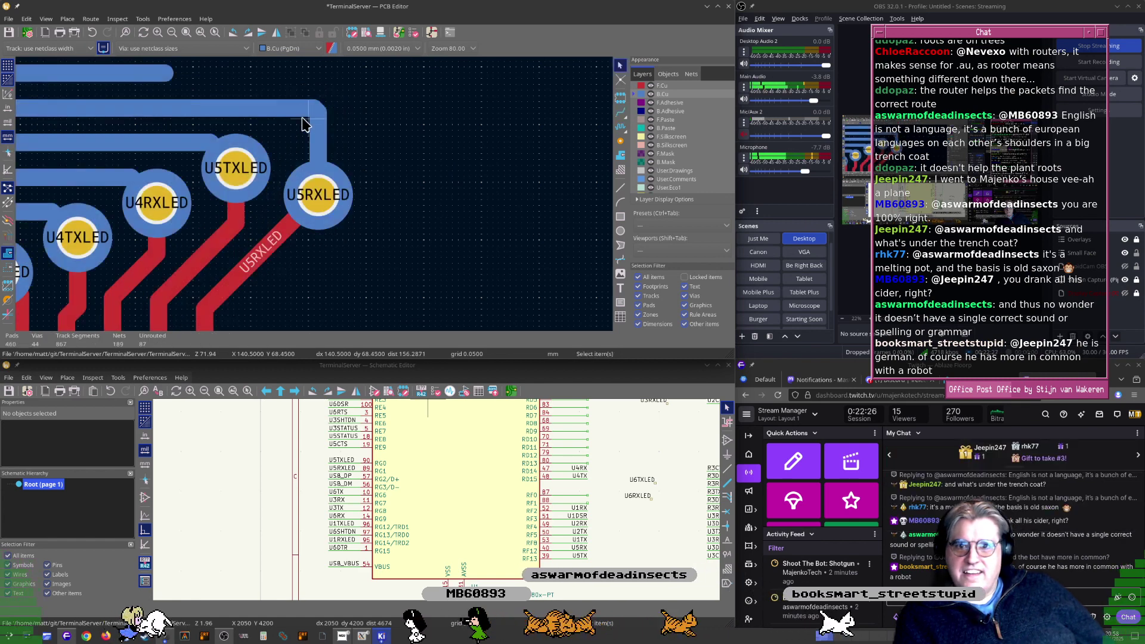
Reshape the vertical B.Cu segment of U5RXLED into a 45-degree diagonal running into its via
scroll(304, 205, "up", 5)
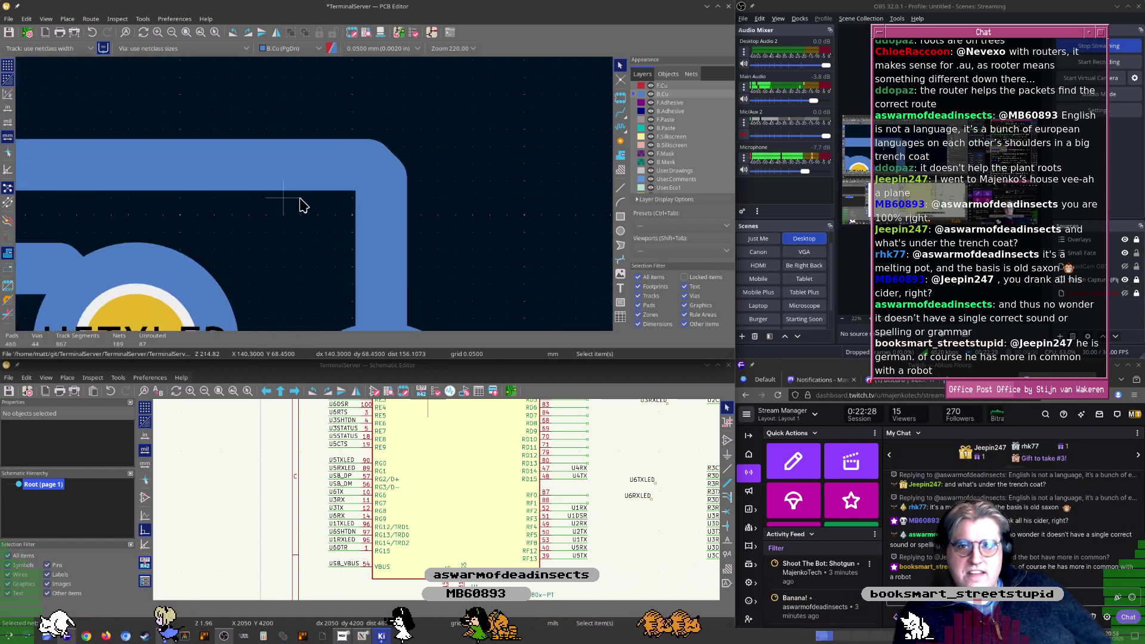
middle_click_drag(300, 199, 381, 199)
left_click(467, 161)
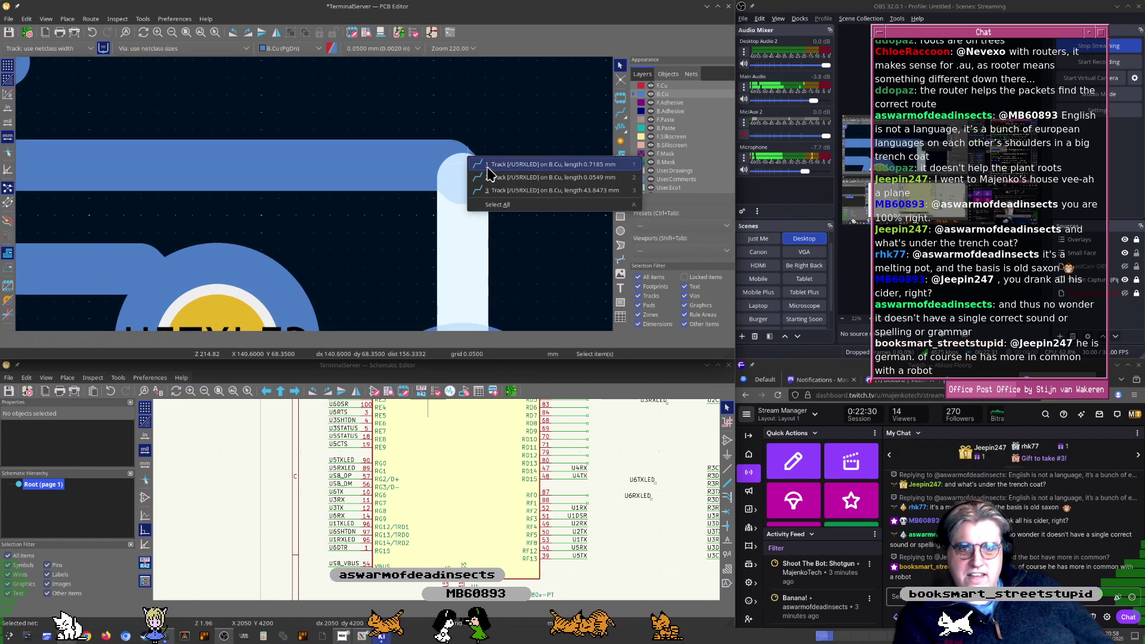
left_click(487, 169)
key("d")
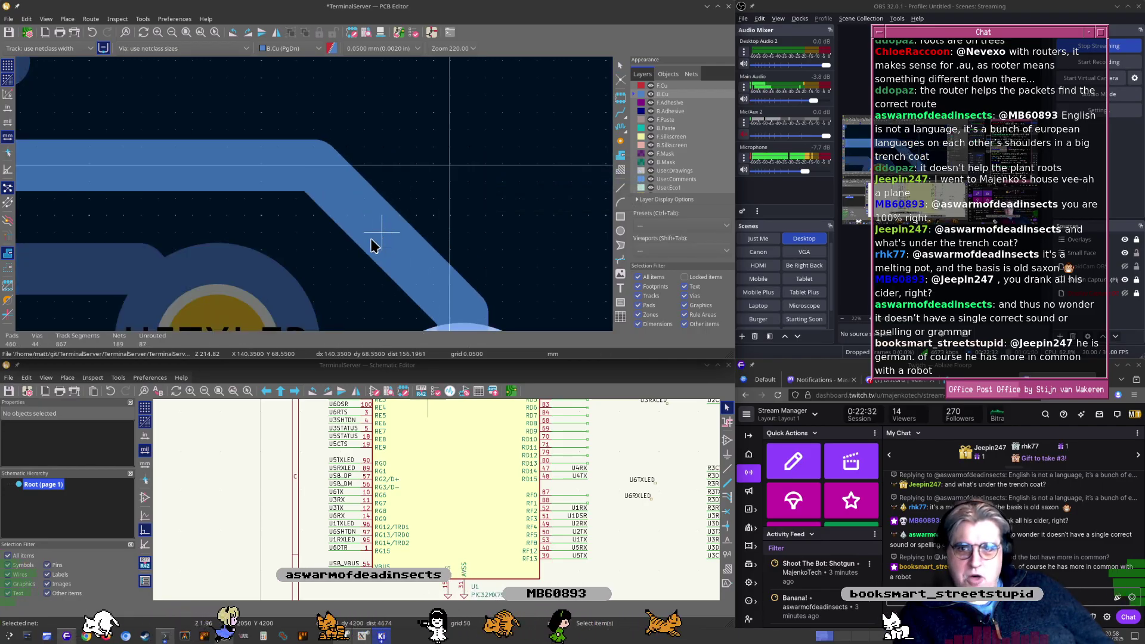
left_click(373, 238)
scroll(373, 238, "down", 4)
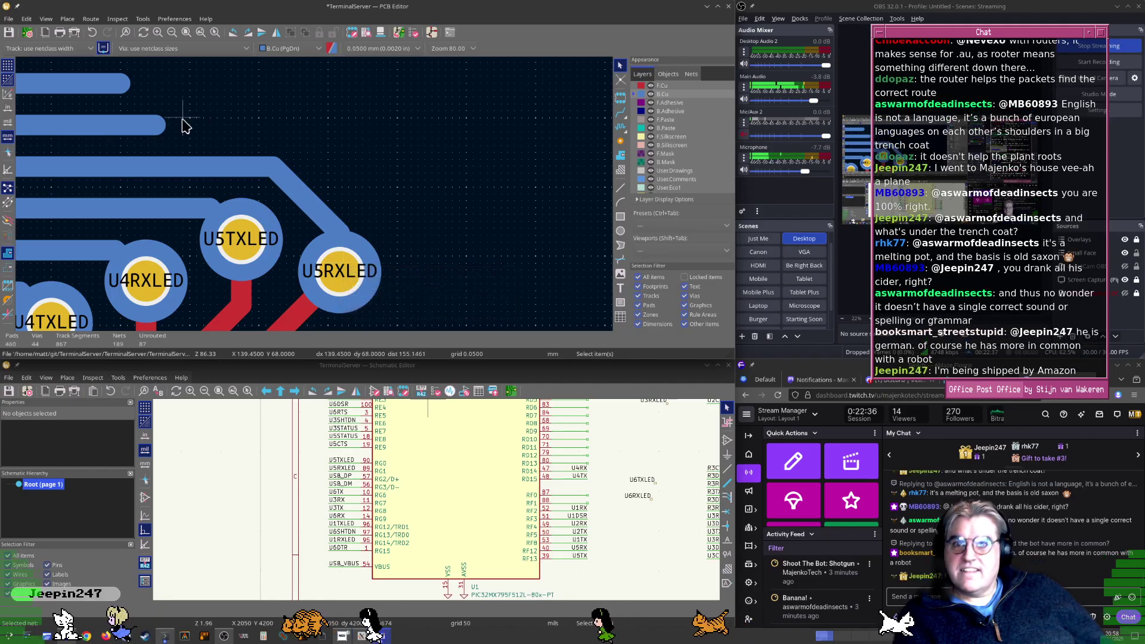
Extend the U3TXLED track on B.Cu past the U5RXLED via, and drag that via up into the diagonal row
key("x")
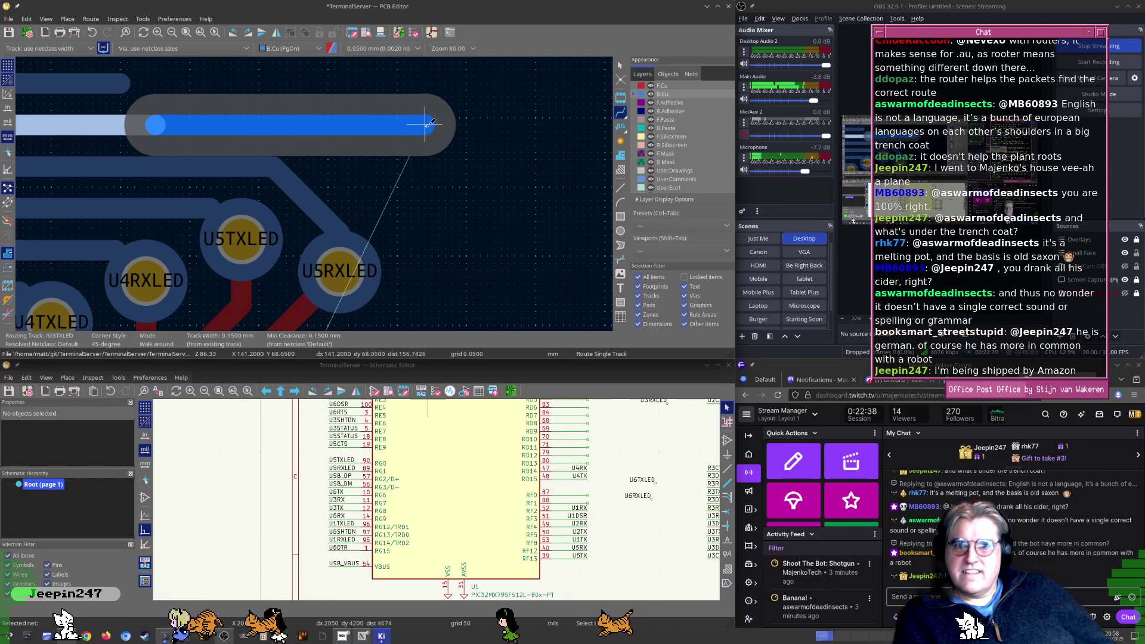
double_click(433, 124)
left_click(343, 251)
left_click(310, 261)
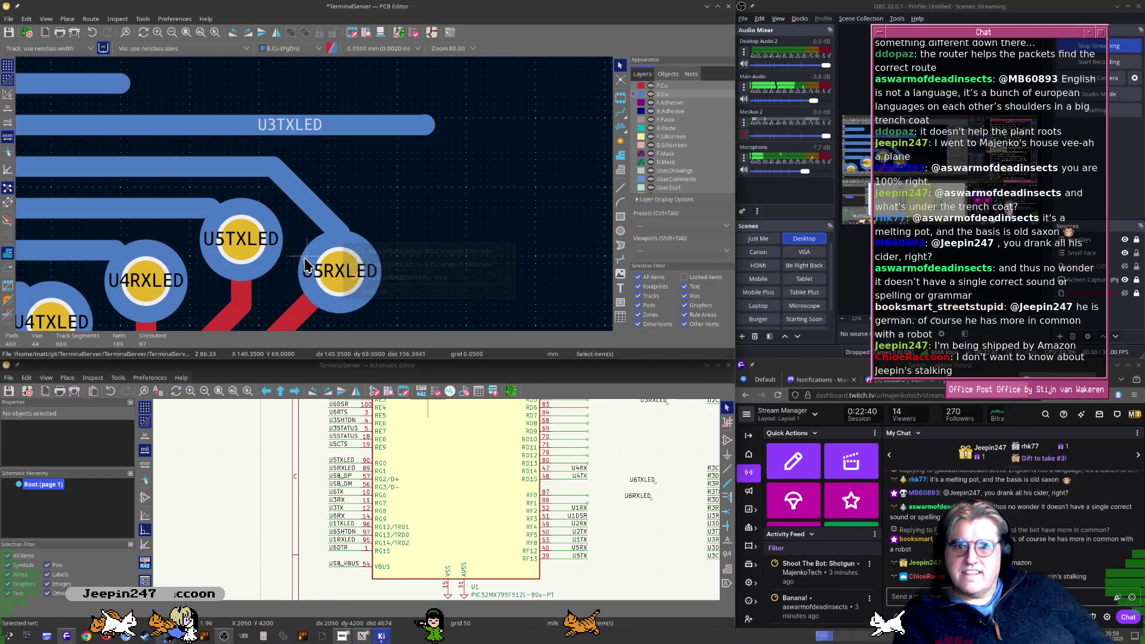
left_click(311, 262)
key("d")
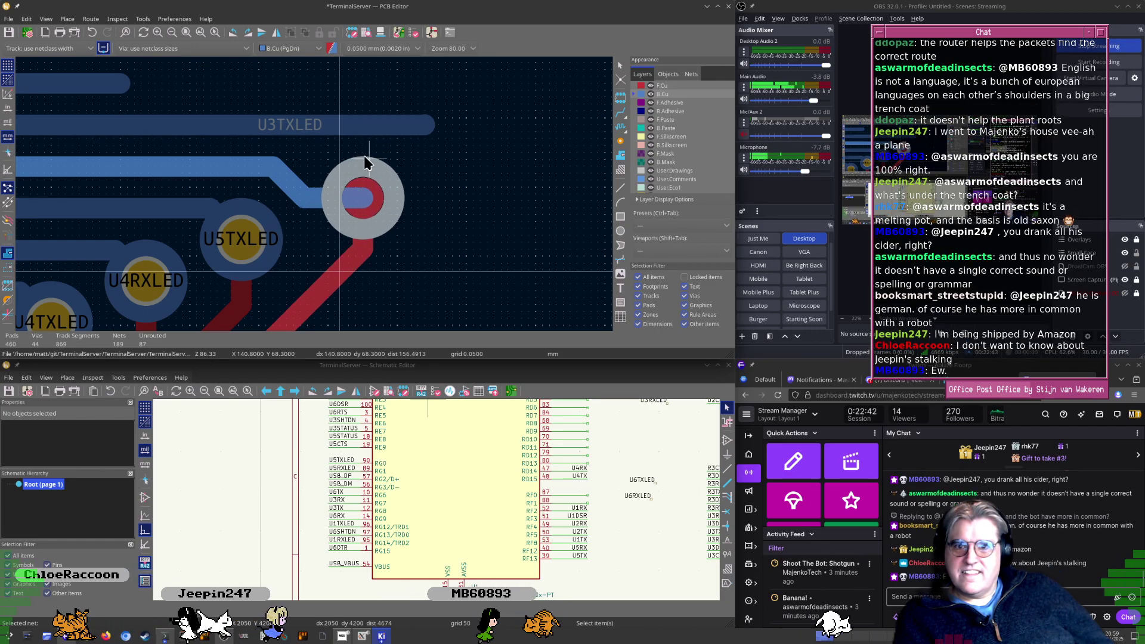
left_click(341, 158)
scroll(289, 197, "down", 2)
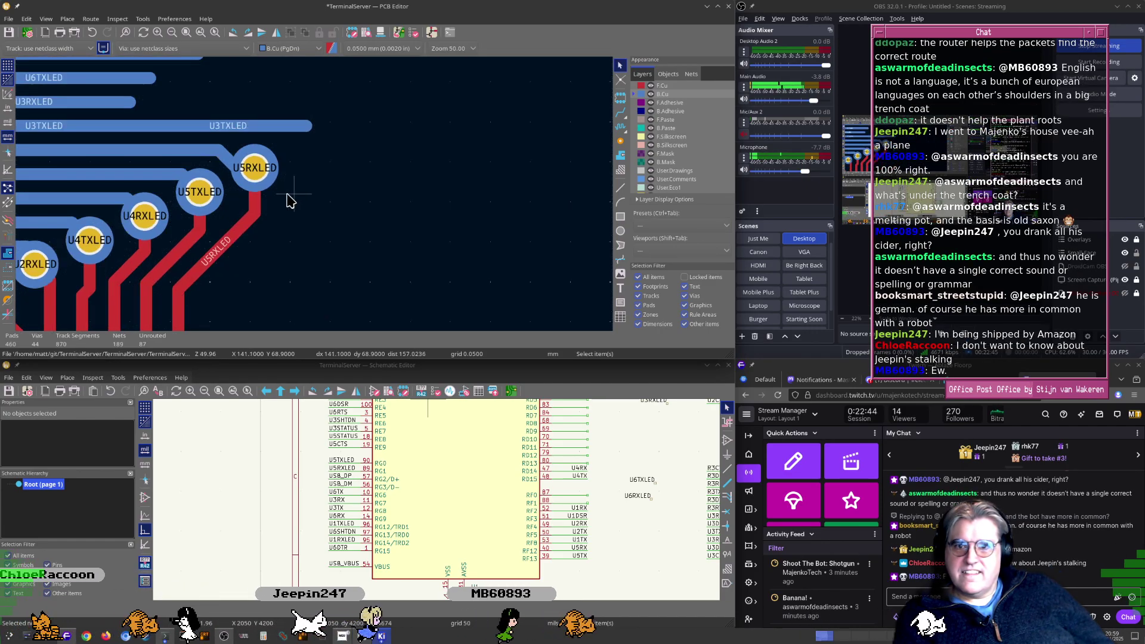
Align the diagonal end of the U5RXLED track on B.Cu with the centre of its via
scroll(271, 185, "up", 6)
left_click(285, 172)
key("d")
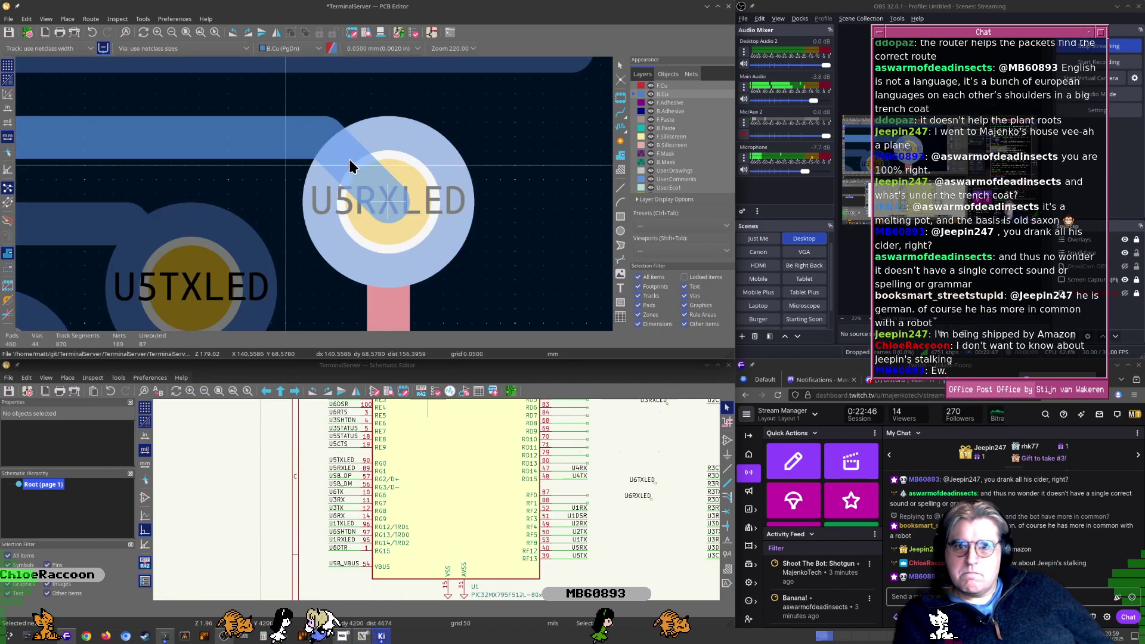
left_click(351, 167)
left_click(426, 236)
left_click(526, 248)
scroll(334, 191, "down", 8)
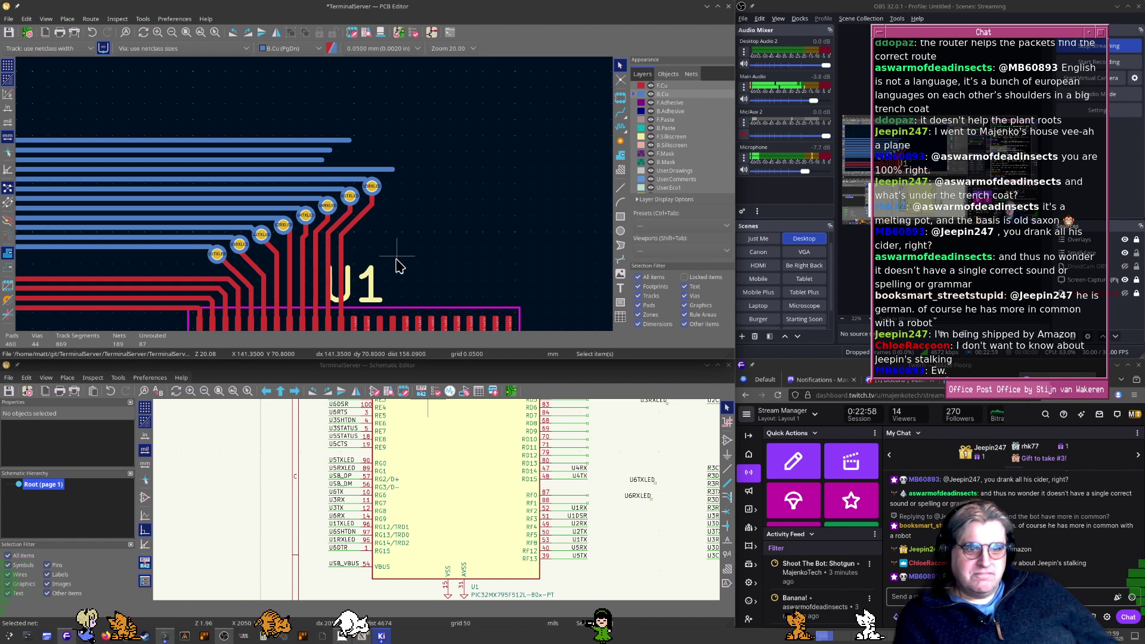
Examine the LED via row, the remaining unrouted LED track ends and the next free pads along U1
middle_click_drag(419, 223, 398, 179)
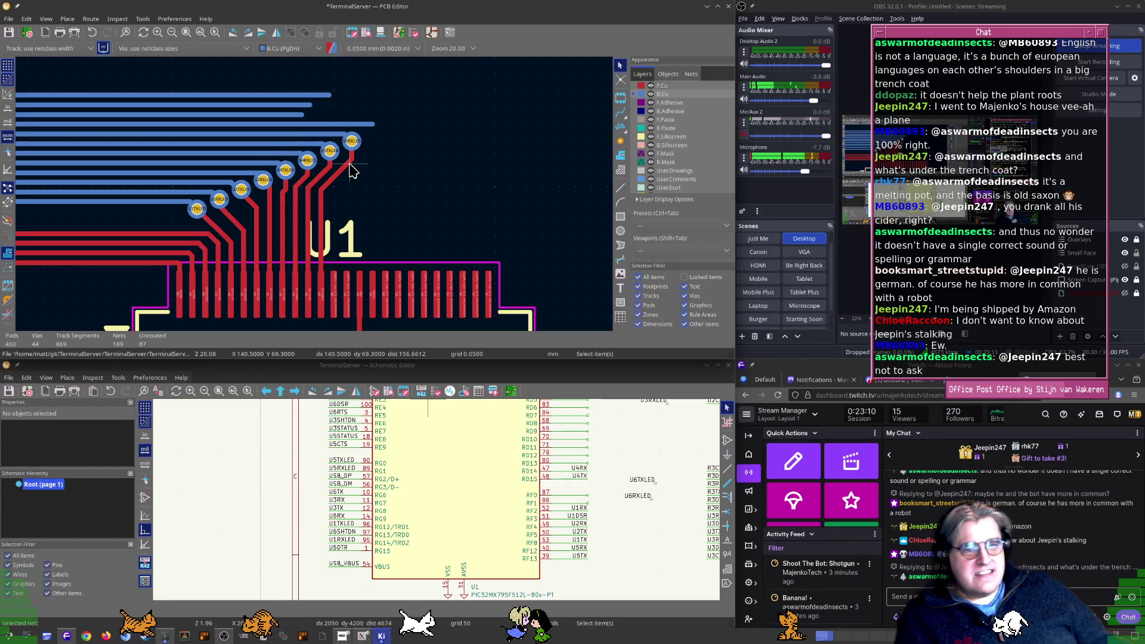
scroll(340, 210, "up", 3)
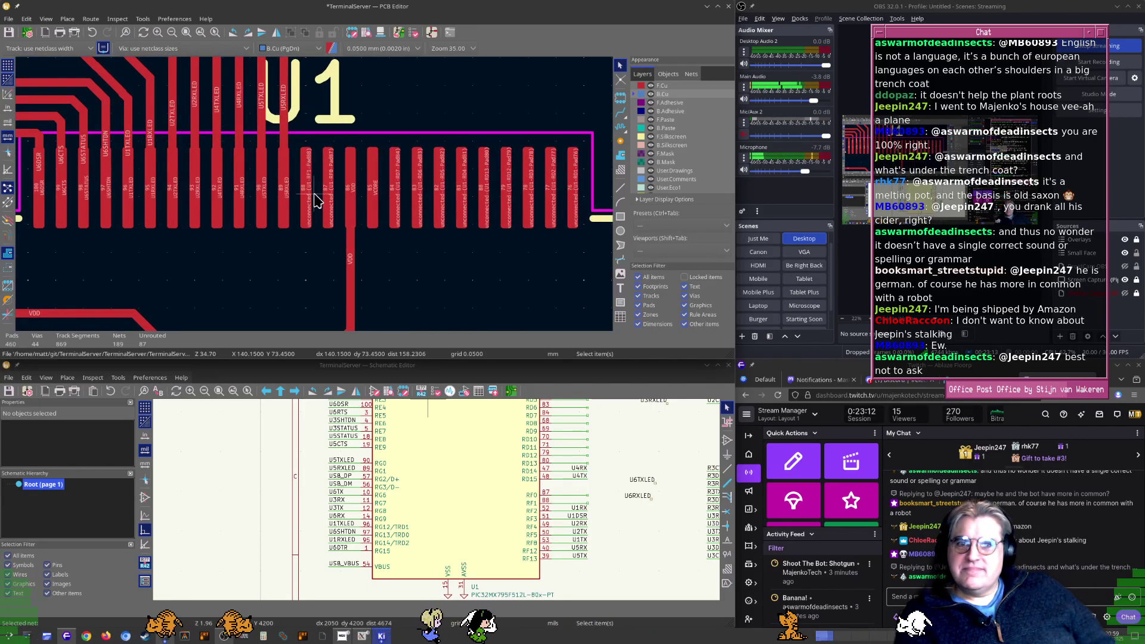
middle_click_drag(320, 58, 326, 181)
scroll(325, 181, "down", 1)
middle_click_drag(347, 129, 344, 218)
scroll(344, 219, "down", 1)
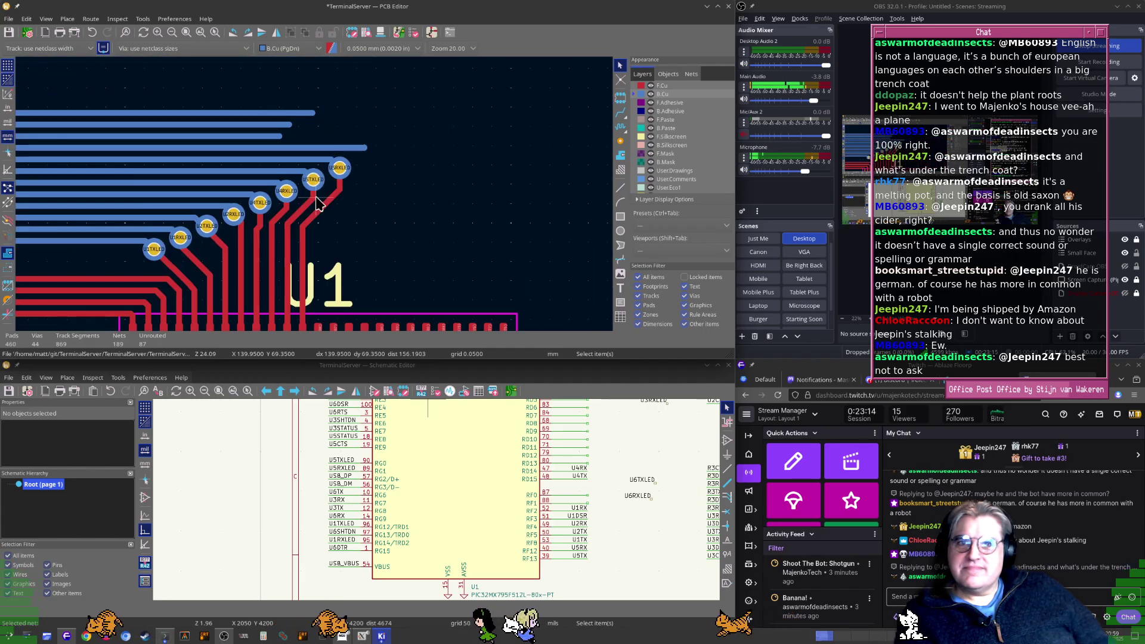
scroll(345, 218, "up", 4)
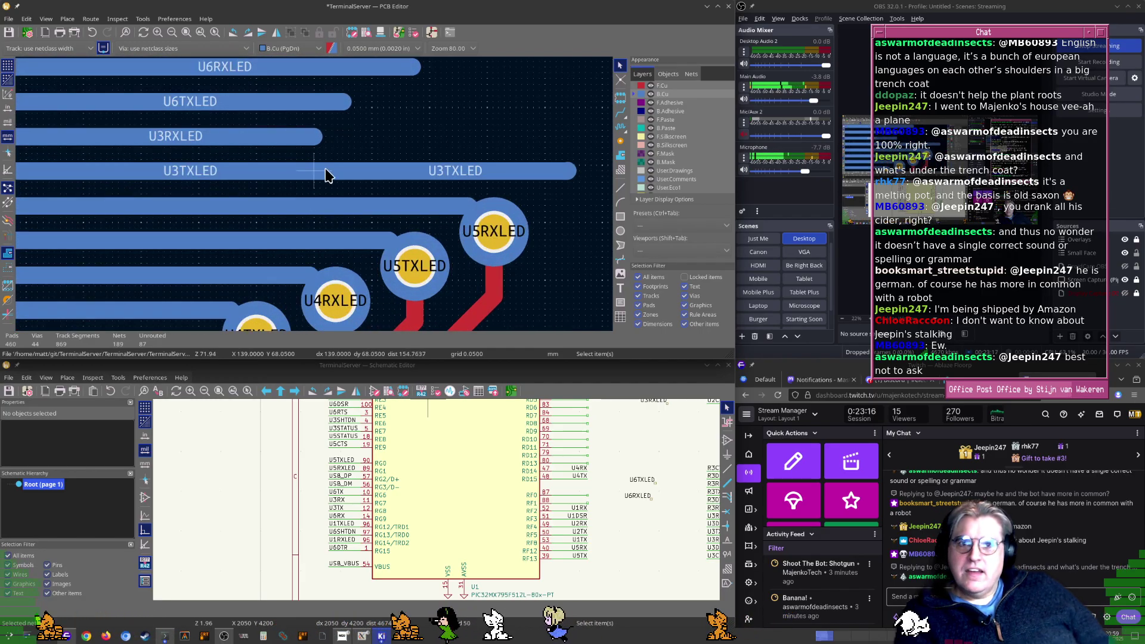
scroll(315, 199, "down", 3)
scroll(322, 197, "up", 5)
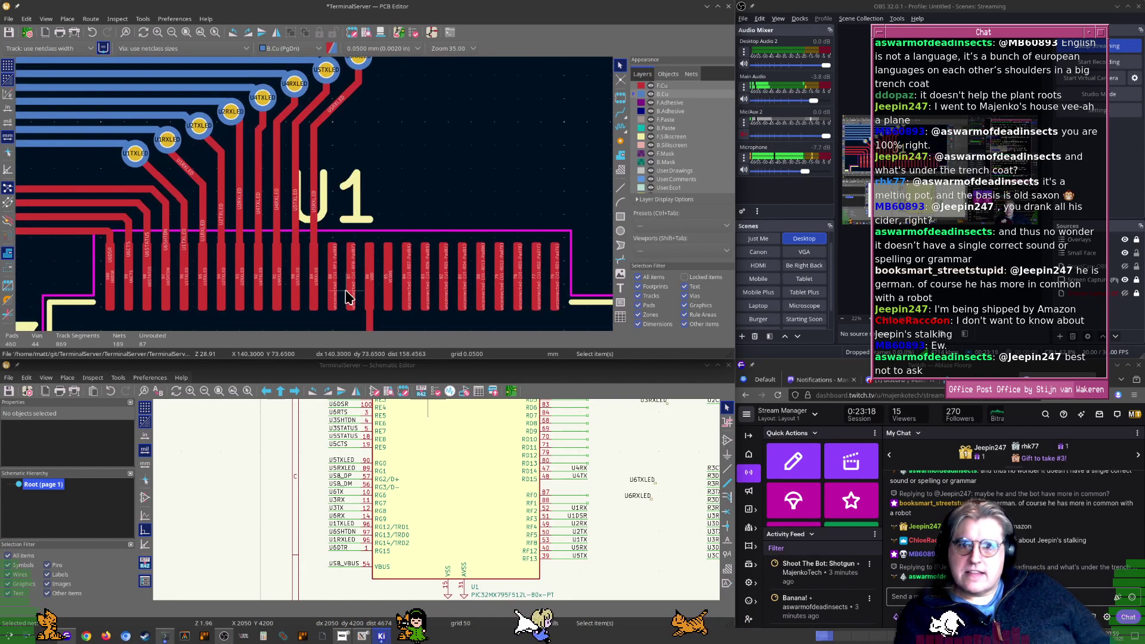
scroll(298, 182, "down", 6)
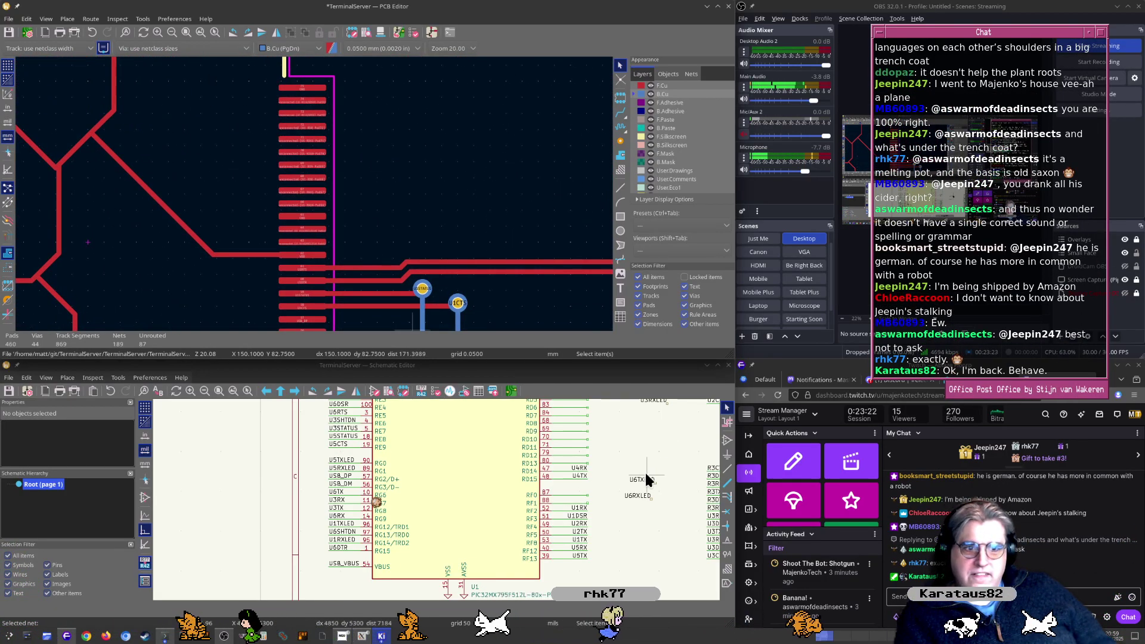
Move the detached U3TXLED label onto U1 pin 88 (RF1) in the schematic and save the schematic
scroll(645, 470, "up", 1)
middle_click_drag(652, 480, 423, 450)
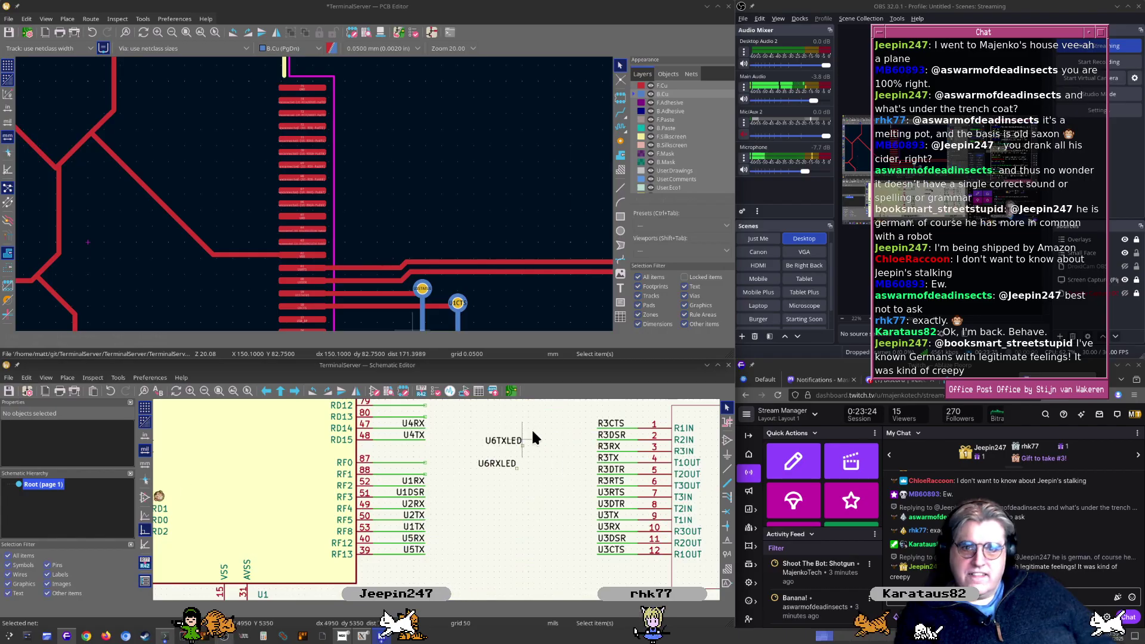
middle_click_drag(574, 406, 567, 525)
key("m")
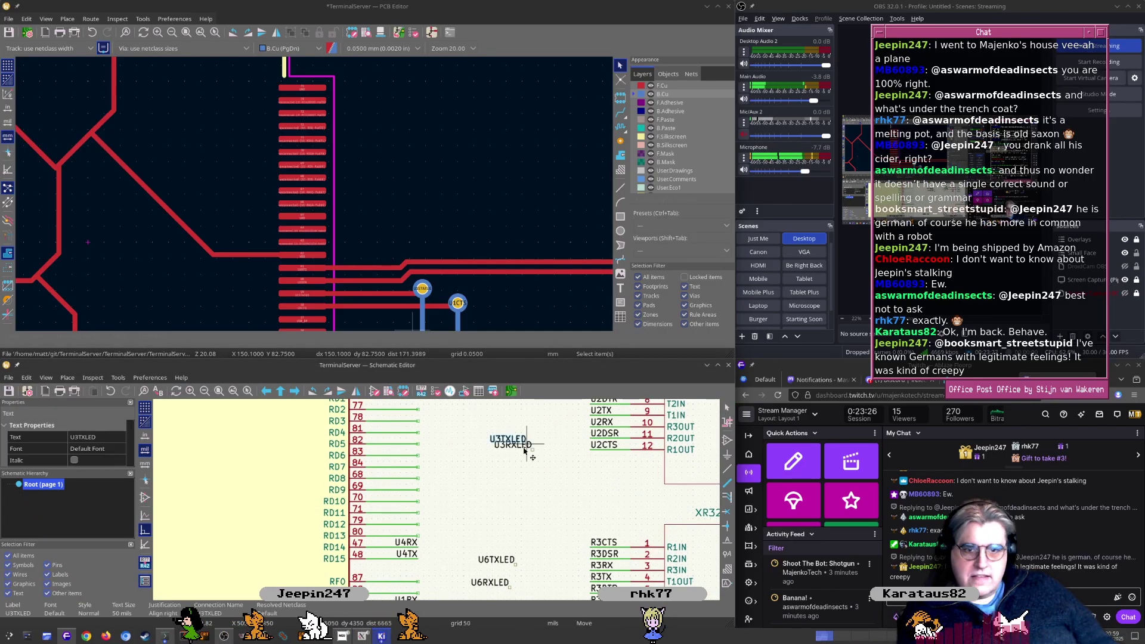
scroll(483, 494, "down", 2)
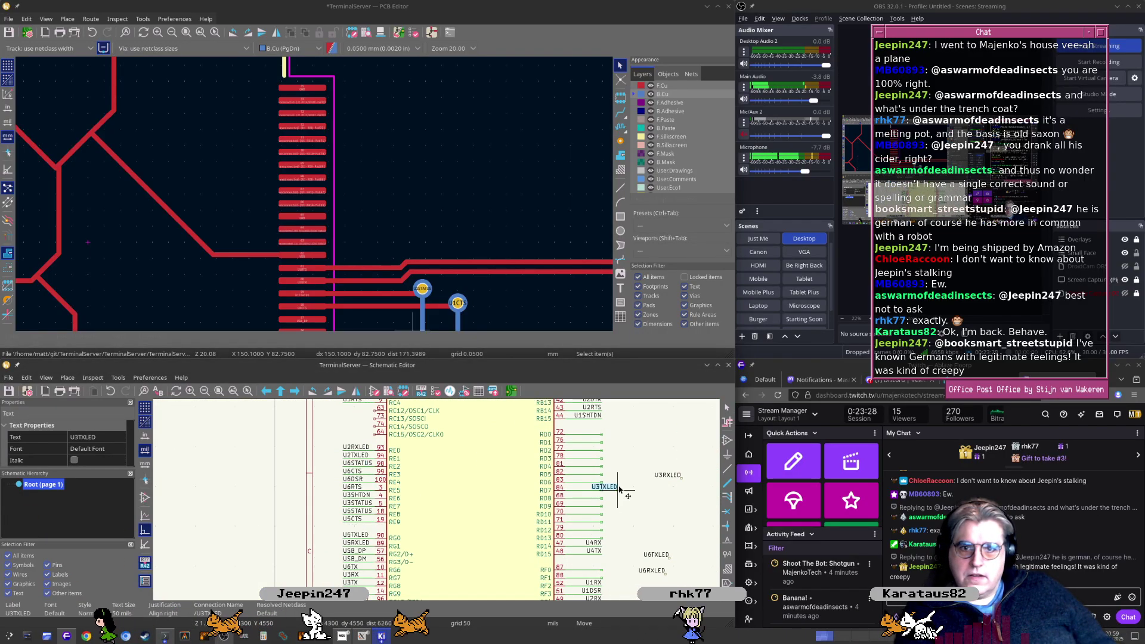
scroll(423, 498, "up", 3)
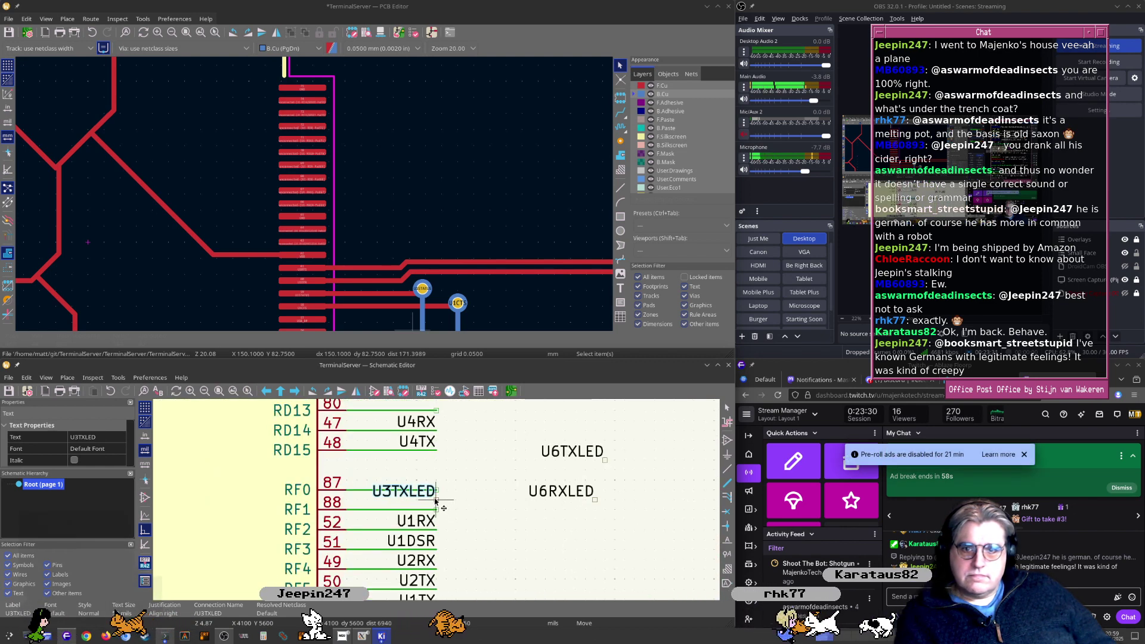
left_click(438, 513)
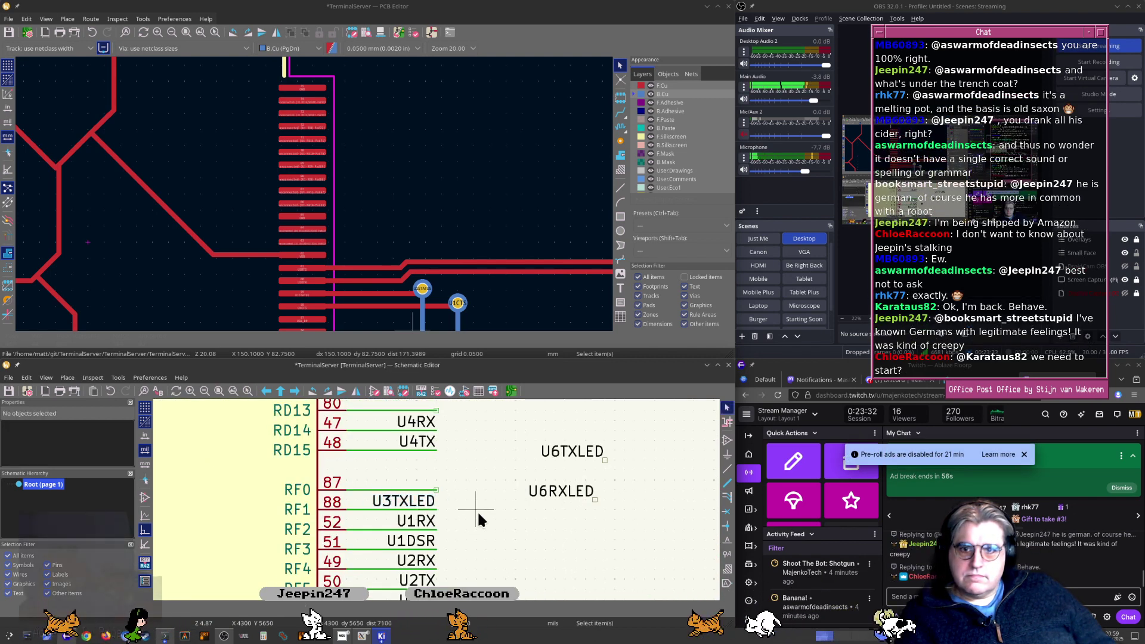
scroll(480, 518, "down", 5)
Update the PCB from the schematic to bring in the U3TXLED connection on U1
left_click(208, 285)
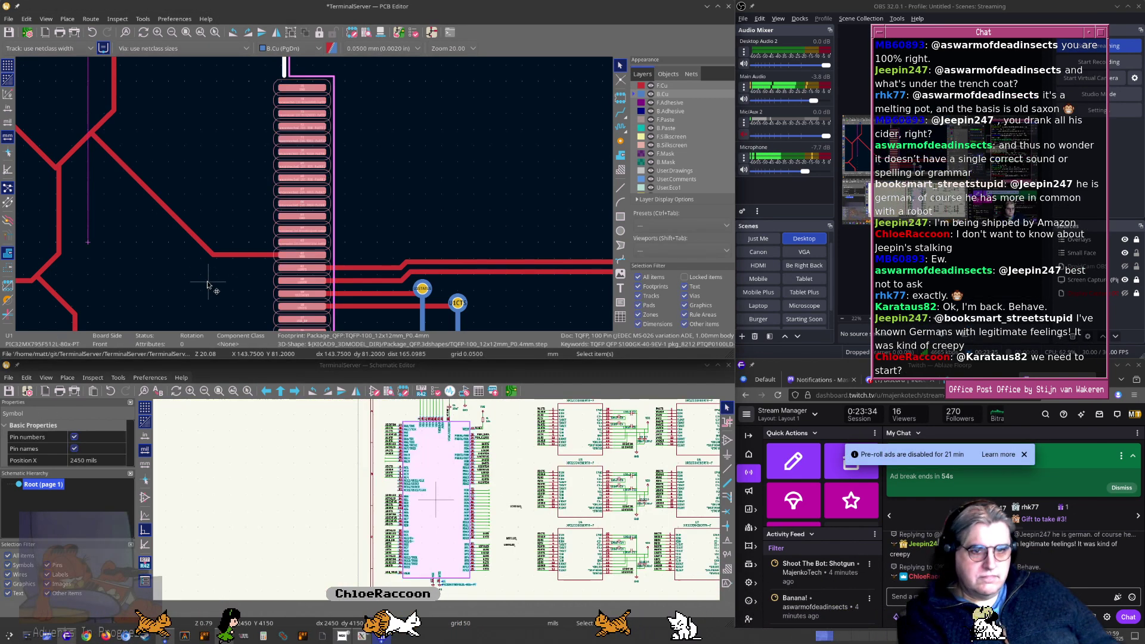
key("F8")
key("Return")
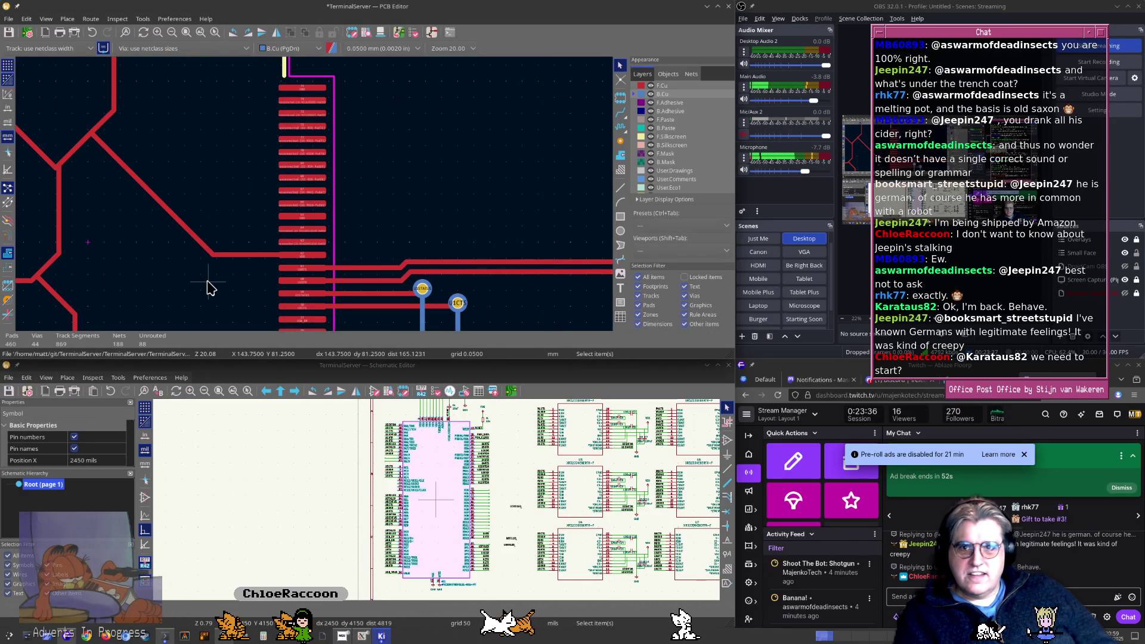
Route U3TXLED from U1 pad 88 to a via beside the U5RXLED via and connect it to its B.Cu track end
scroll(324, 185, "down", 4)
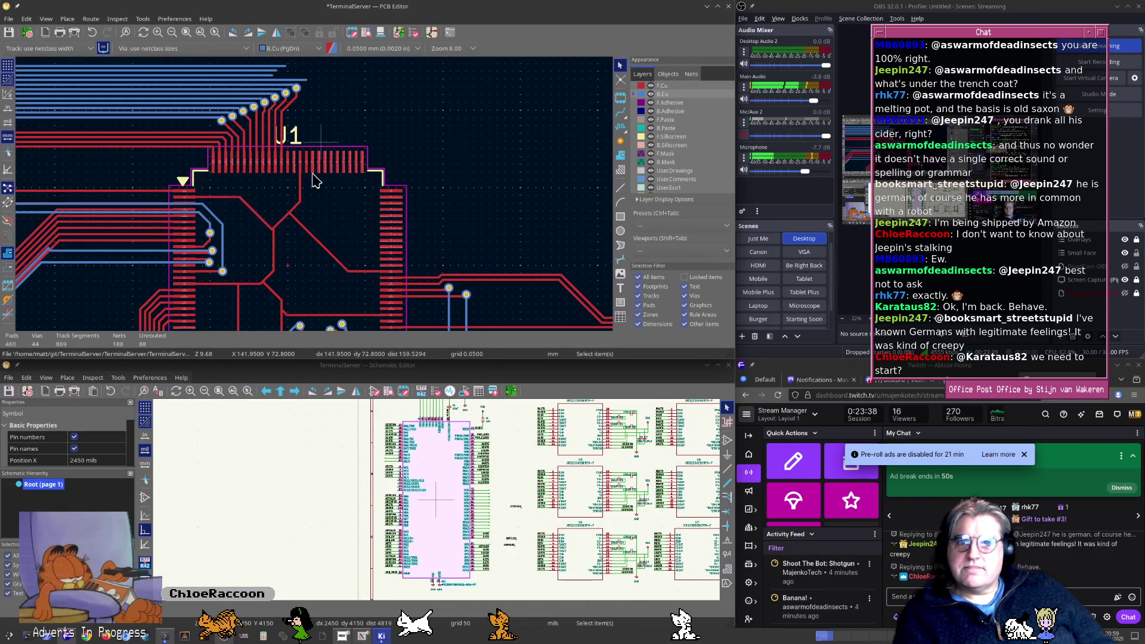
scroll(316, 180, "up", 6)
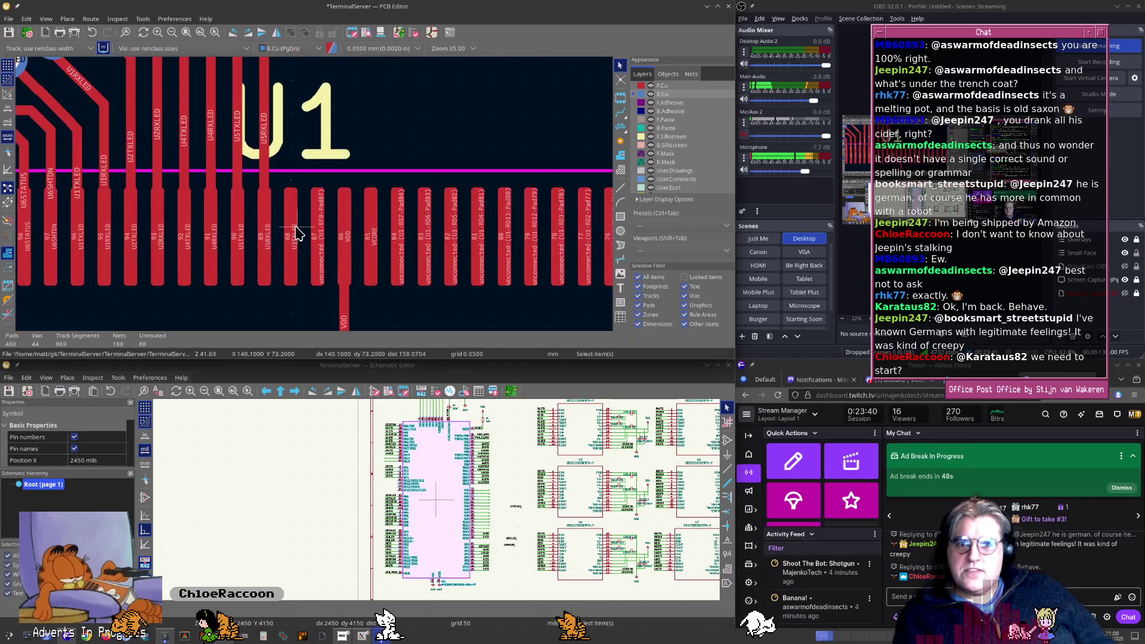
key("x")
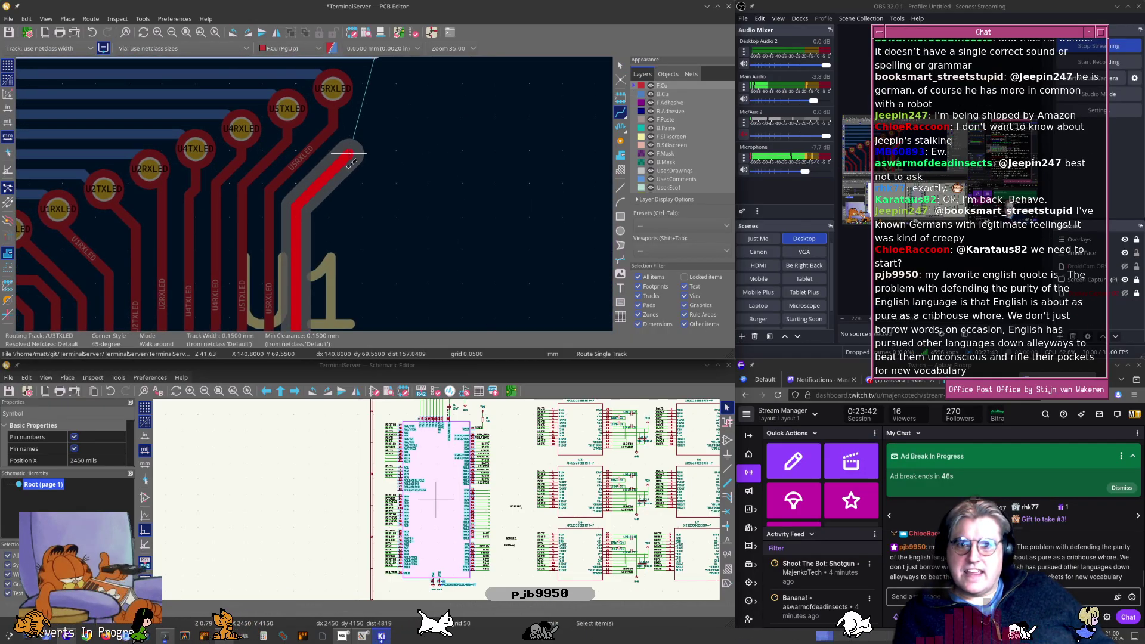
middle_click_drag(349, 164, 330, 270)
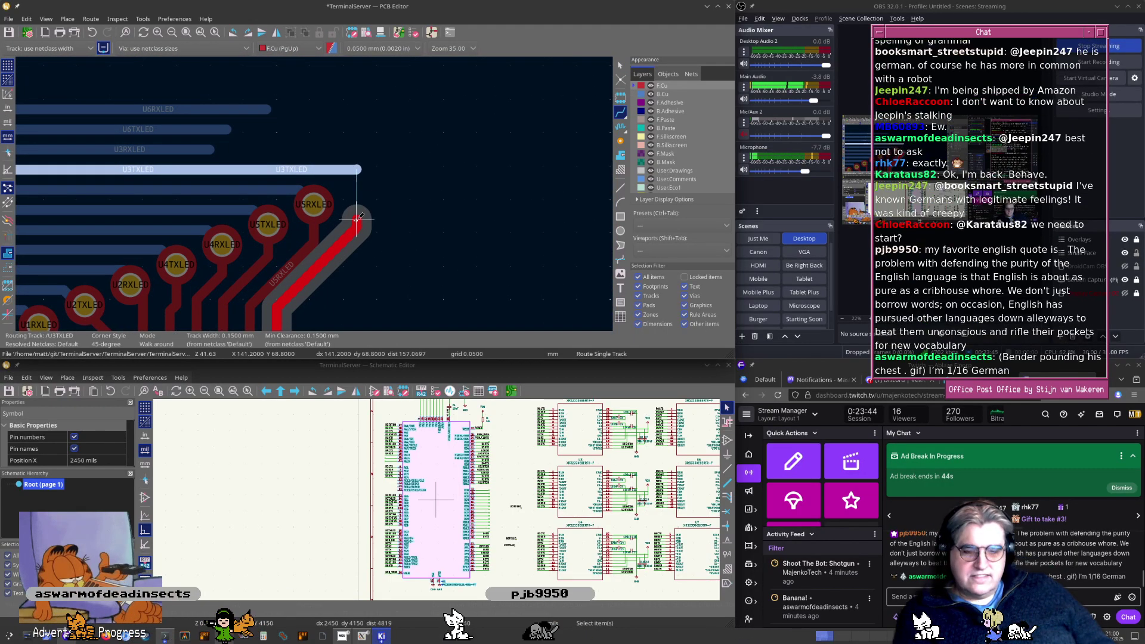
key("v")
left_click(370, 242)
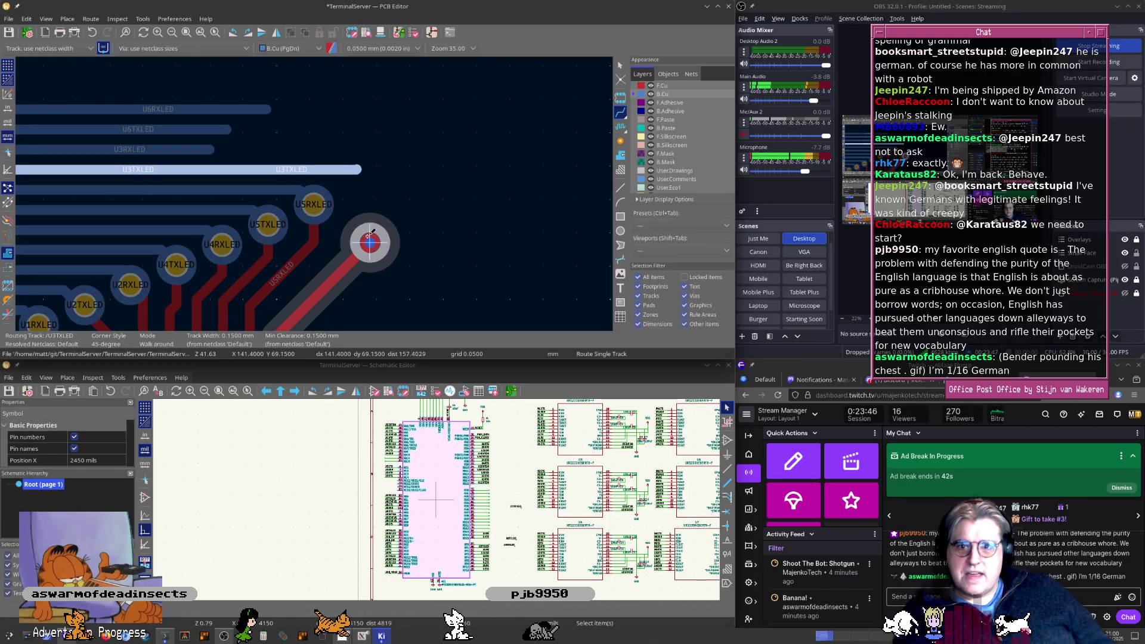
key("Escape")
key("Escape")
scroll(370, 192, "up", 7)
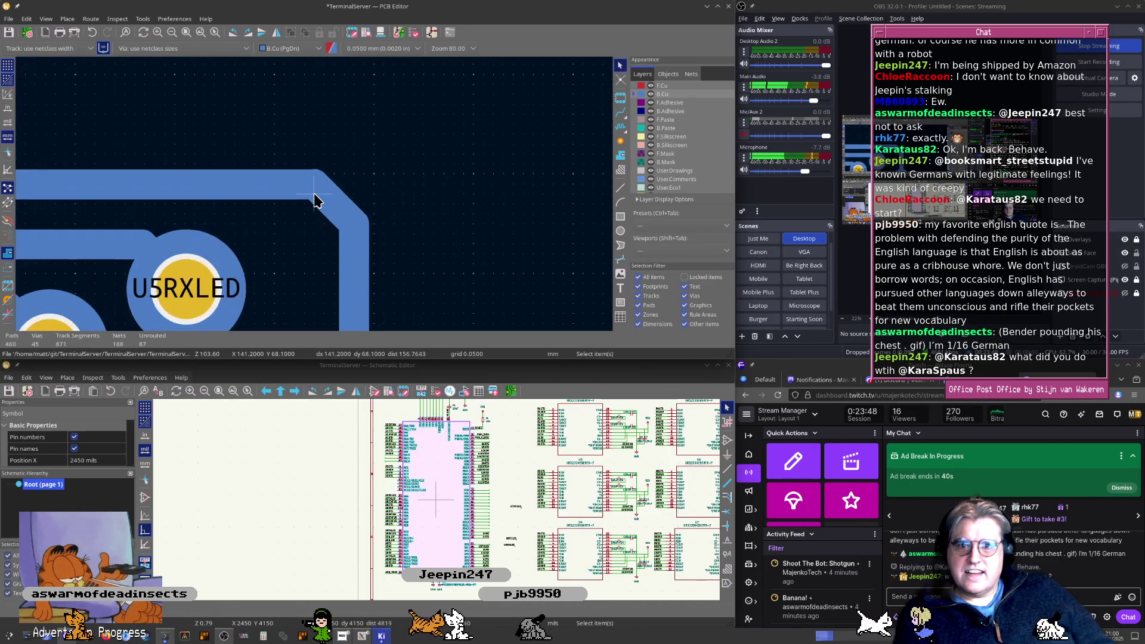
Delete the stray 0.0042 mm U3TXLED track segment at the B.Cu corner and drag the adjoining track to tidy the corner
left_click(331, 164)
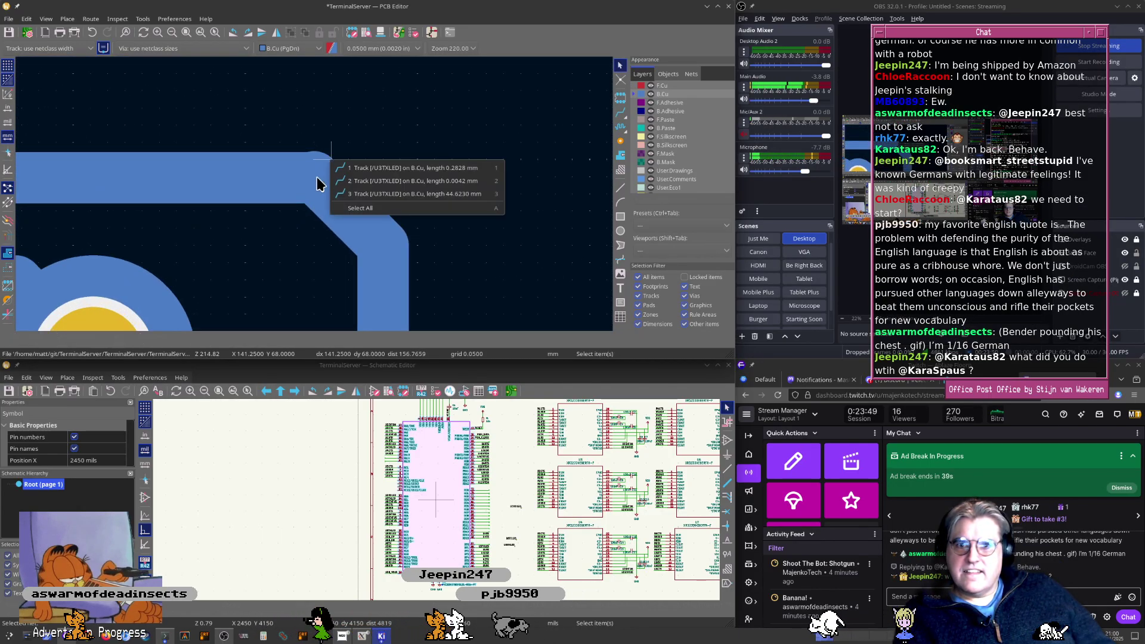
left_click(357, 174)
key("Delete")
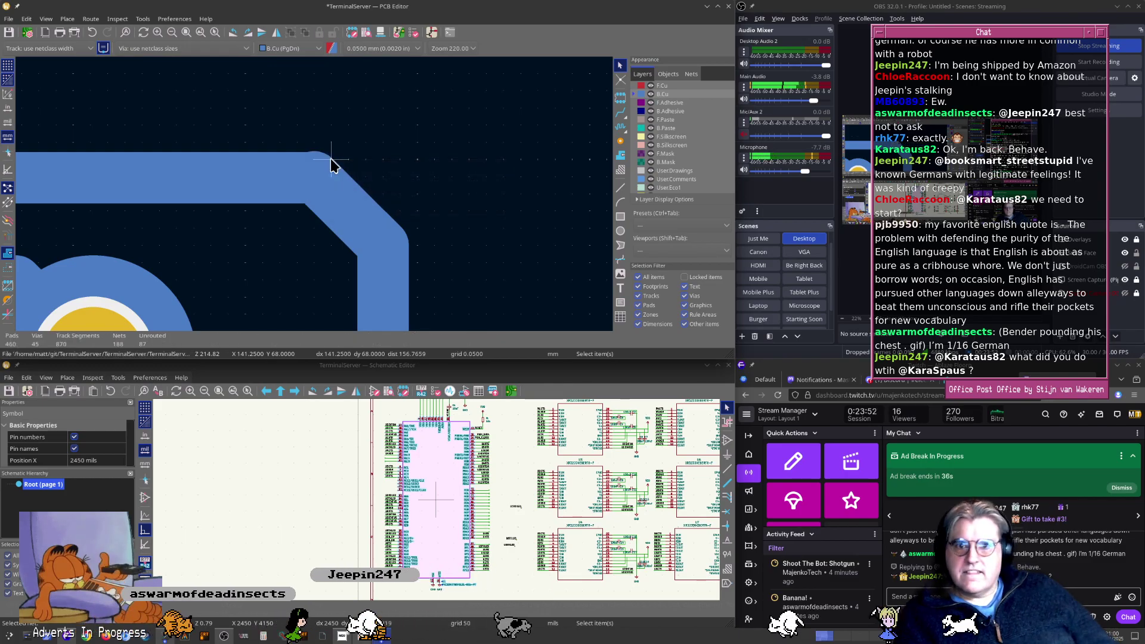
left_click(327, 185)
mouse_move(318, 182)
left_mouse_down()
mouse_move(332, 202)
mouse_move(326, 195)
left_mouse_up()
scroll(345, 208, "down", 9)
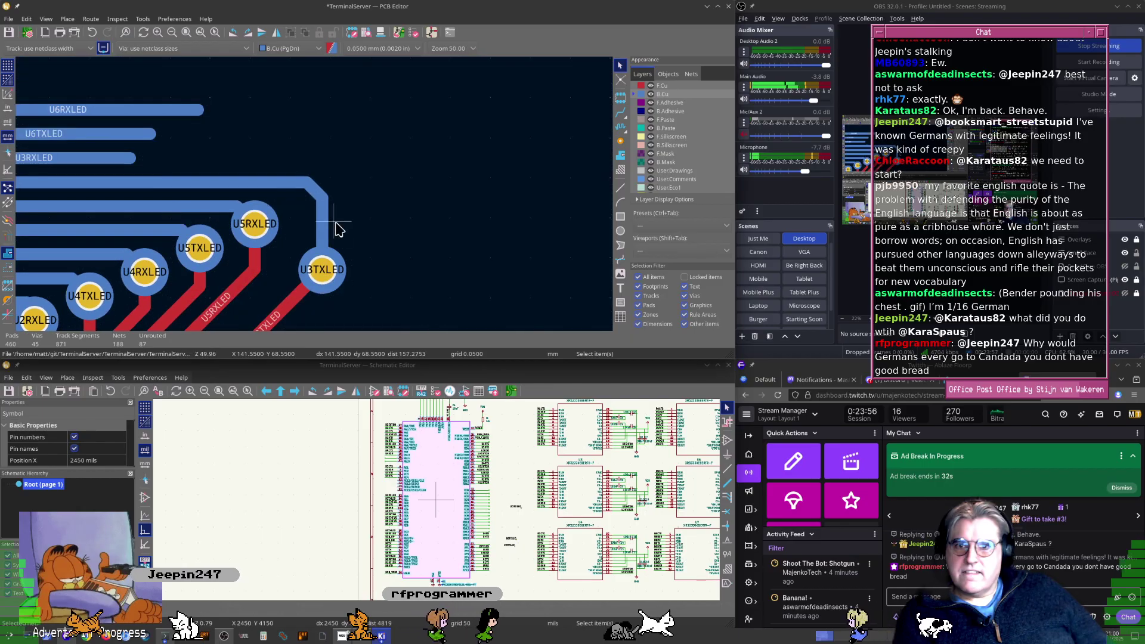
Examine the routing around U1 and its pads beside the LED signals for a free pin near pad 88
scroll(327, 214, "down", 1)
middle_click_drag(345, 251, 252, 320)
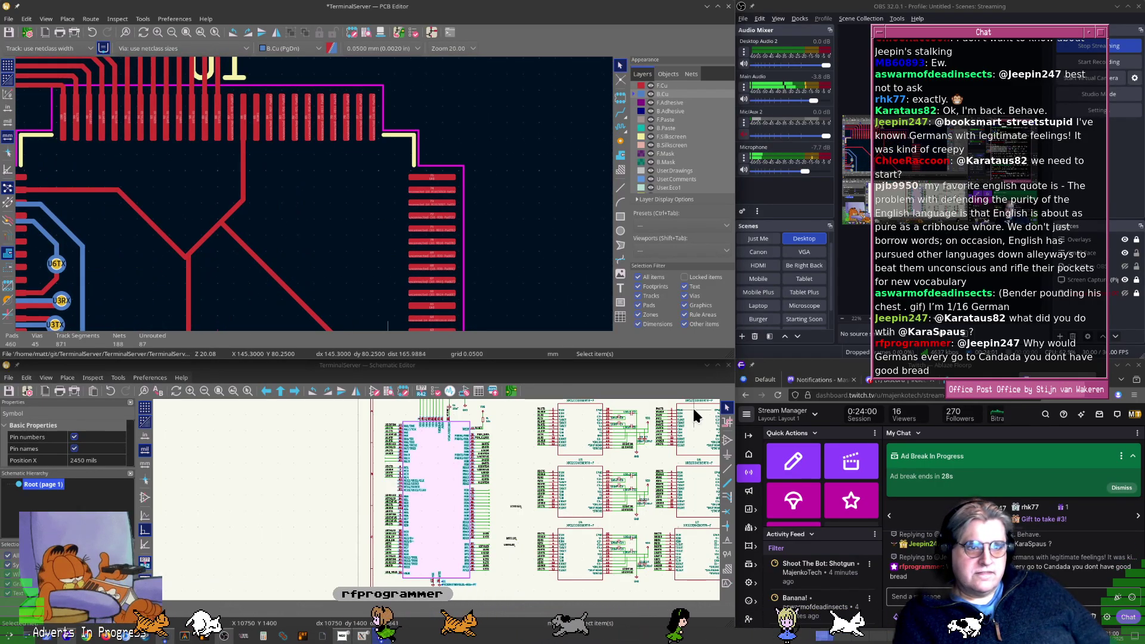
left_click(1134, 457)
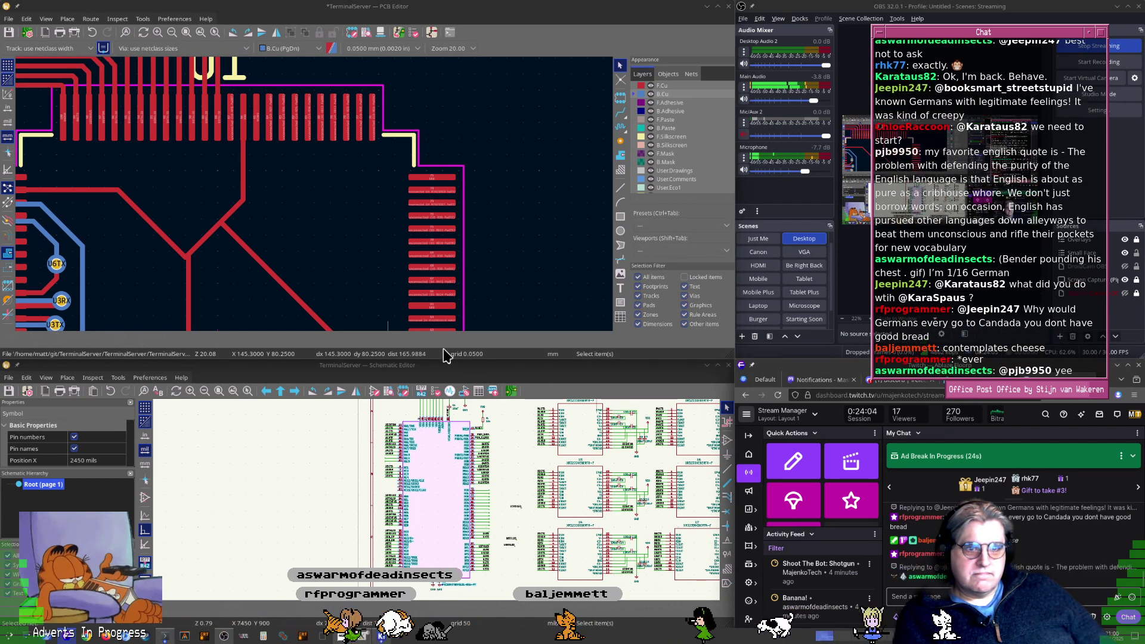
middle_click_drag(339, 255, 303, 172)
scroll(327, 205, "down", 3)
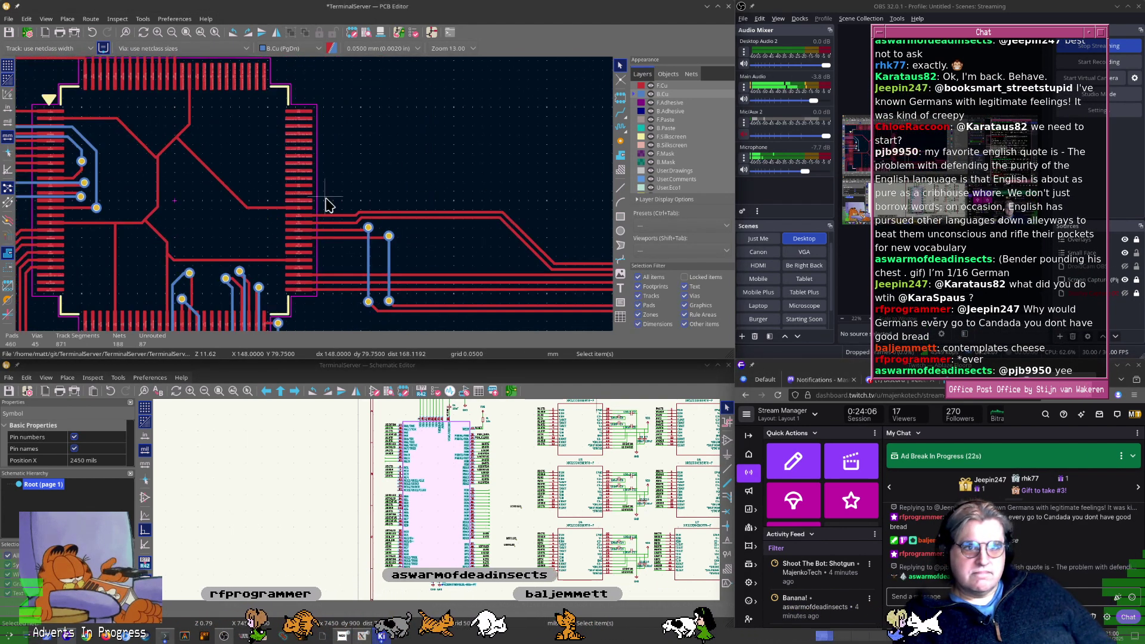
middle_click_drag(366, 223, 351, 147)
middle_click_drag(380, 215, 317, 201)
scroll(346, 247, "down", 3)
middle_click_drag(334, 260, 362, 278)
scroll(249, 171, "up", 8)
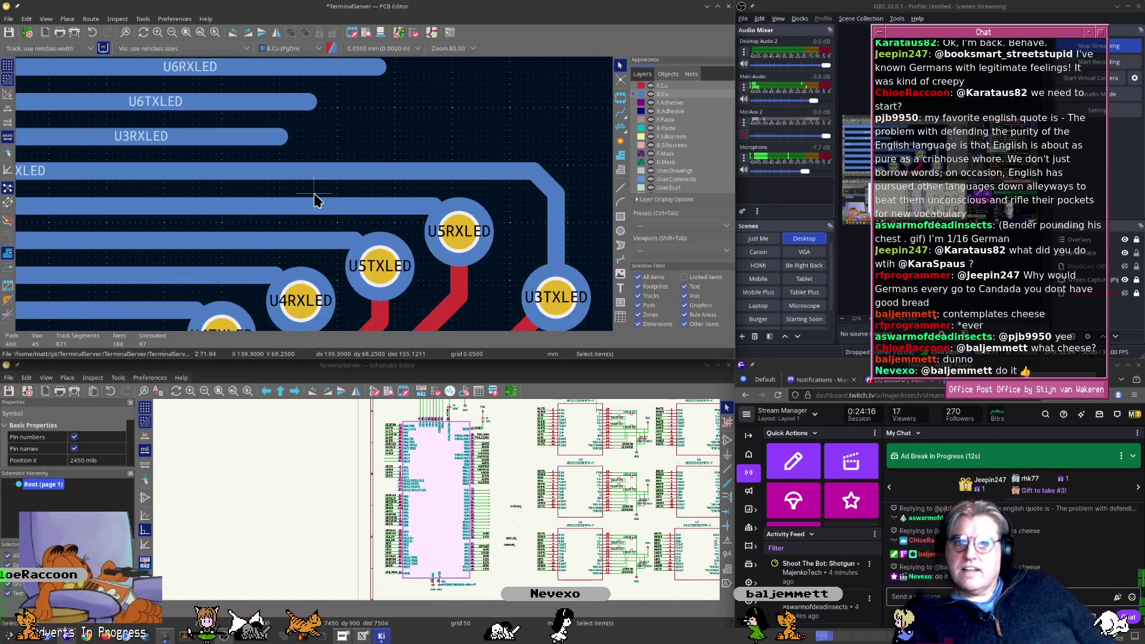
middle_click_drag(390, 204, 343, 133)
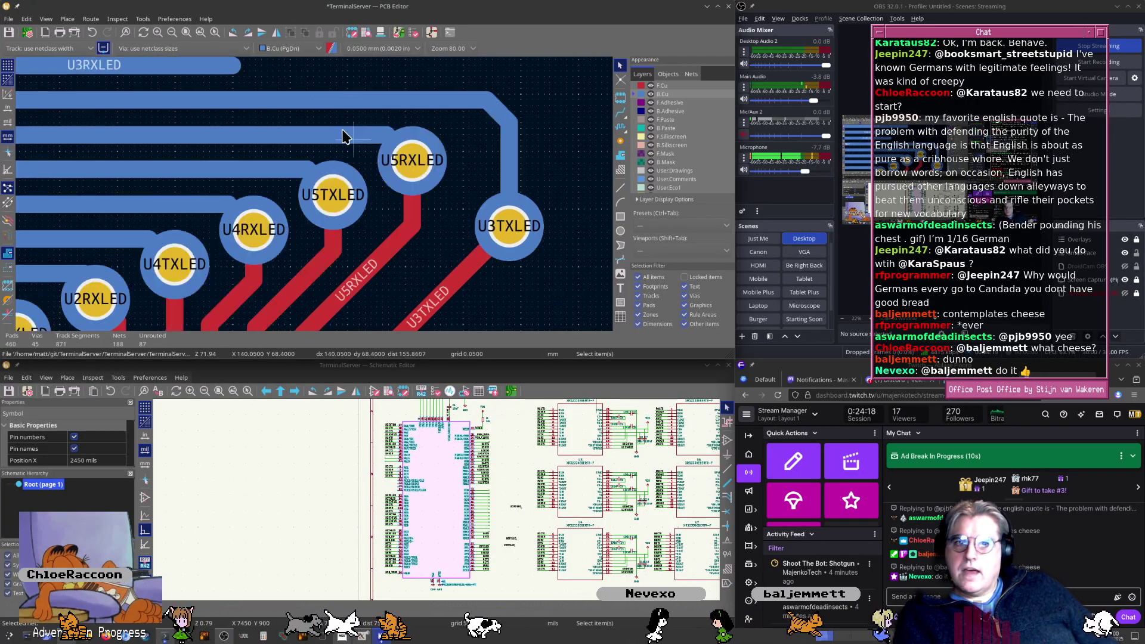
middle_click_drag(485, 262, 405, 104)
middle_click_drag(361, 236, 409, 125)
middle_click_drag(398, 256, 402, 123)
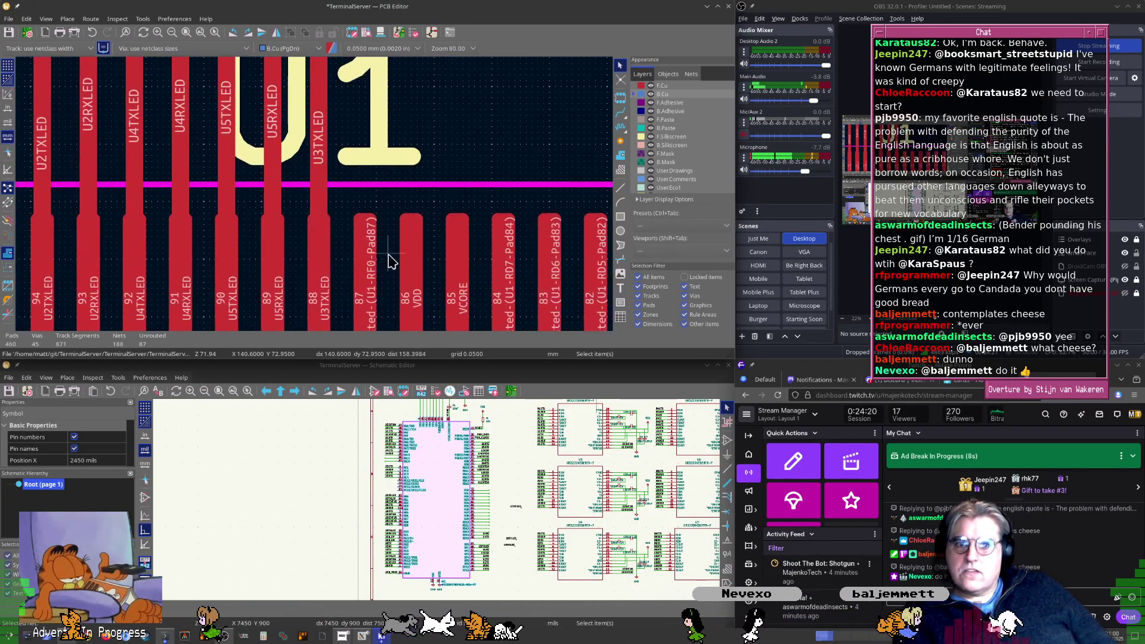
Move the loose U3RXLED label in the schematic onto U1's RF0 pin (87)
scroll(554, 505, "up", 3)
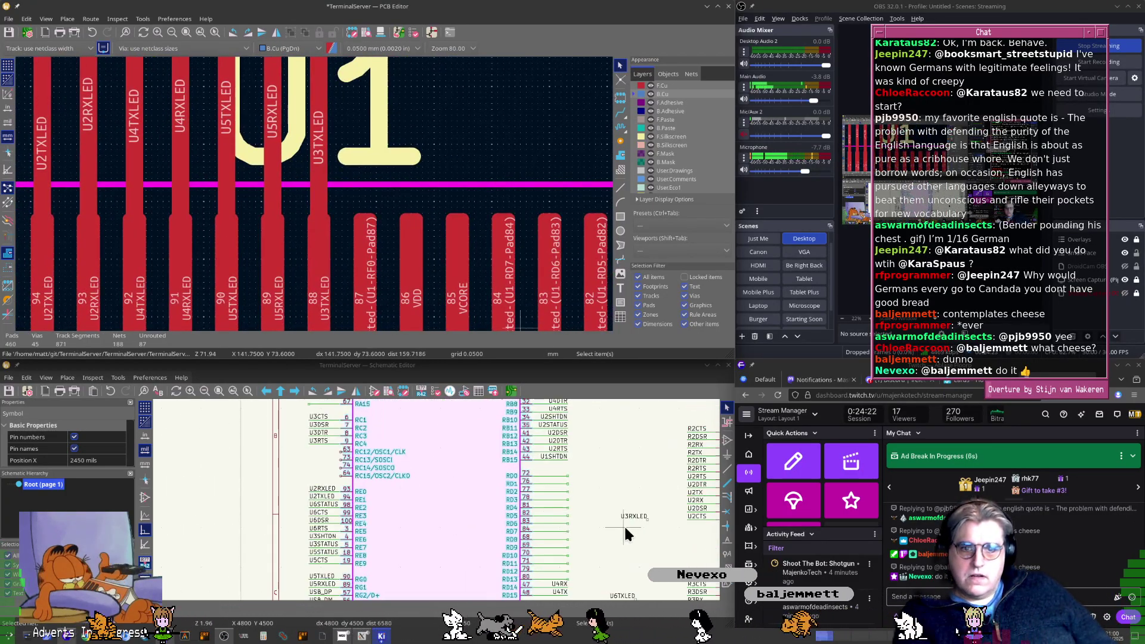
key("m")
key("Escape")
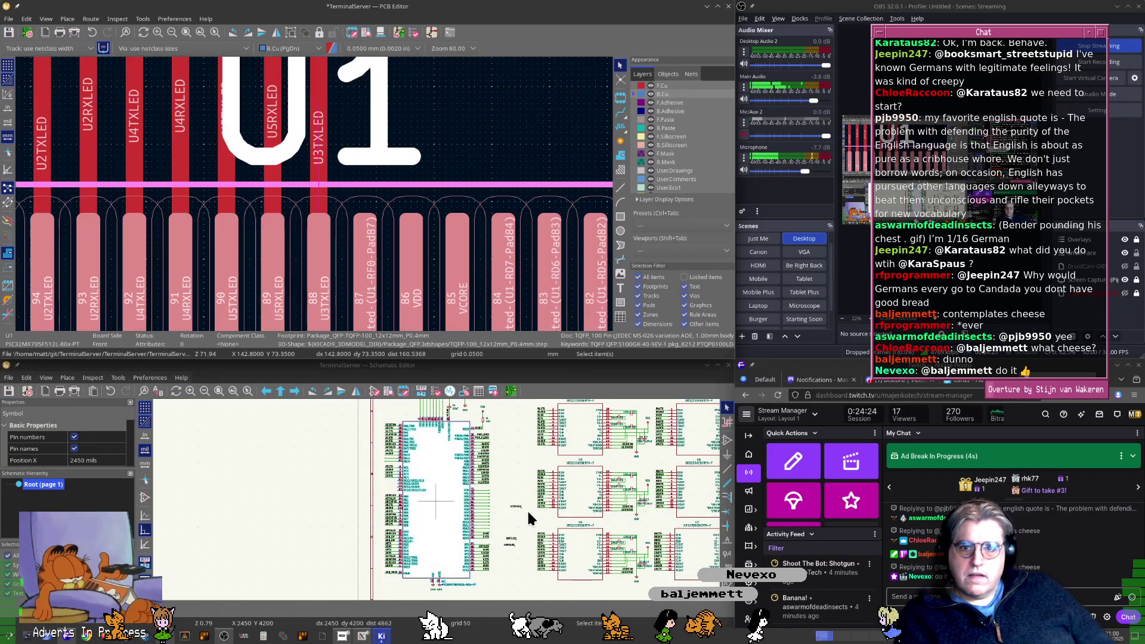
left_click(524, 512)
scroll(523, 511, "up", 3)
scroll(436, 499, "up", 3)
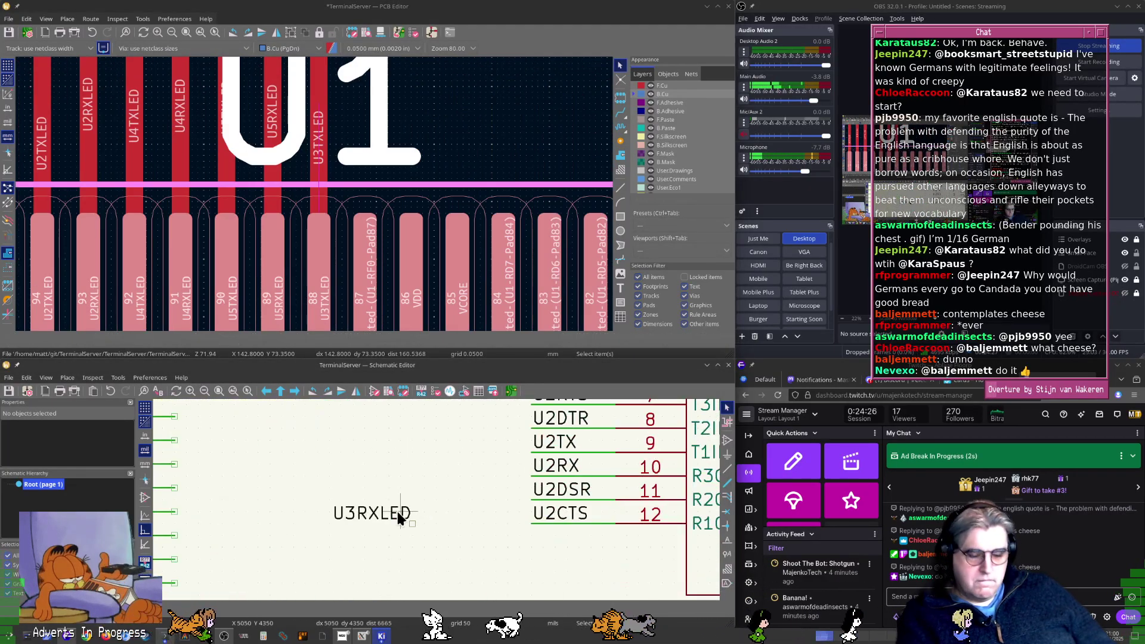
key("m")
middle_click_drag(330, 533, 649, 508)
scroll(477, 507, "down", 2)
middle_click_drag(467, 580, 479, 442)
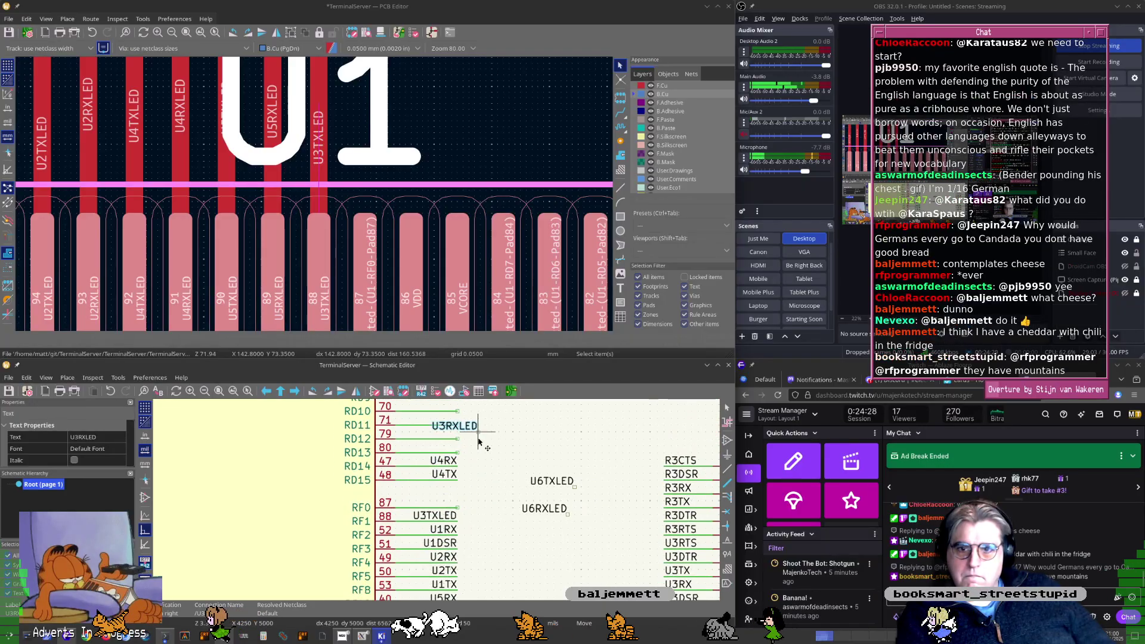
left_click(458, 509)
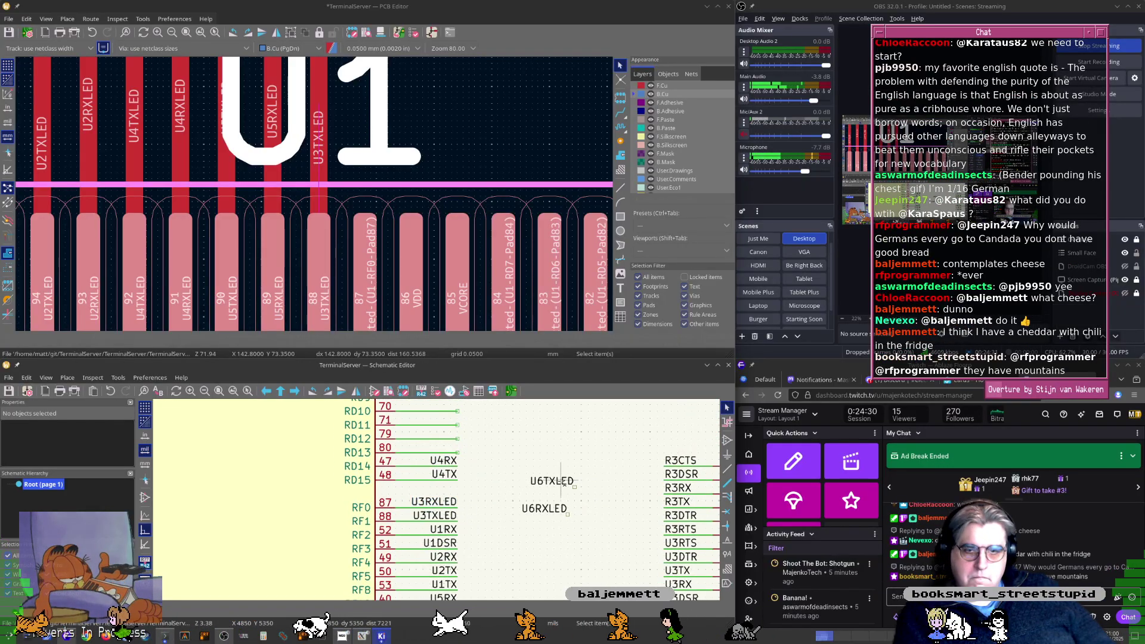
Update the PCB from the schematic to assign U3RXLED to U1 pad 87
left_click(509, 147)
key("F8")
key("Return")
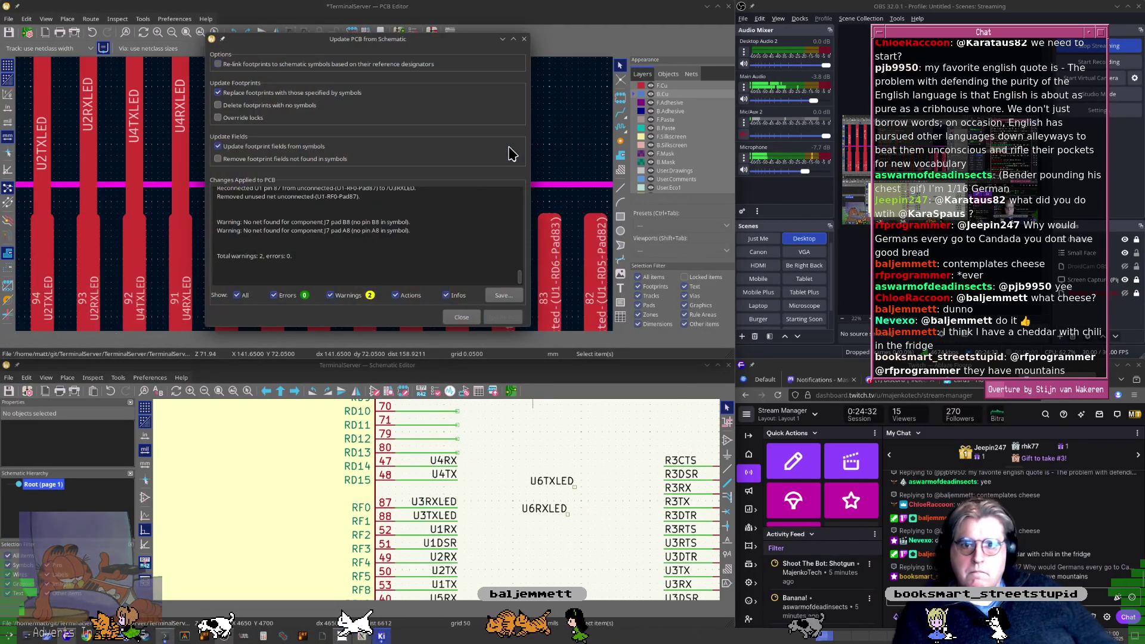
key("Return")
Route U3RXLED from U1 pad 87 on F.Cu to a via beyond U3TXLED, continuing on B.Cu to the open U3RXLED track end
key("x")
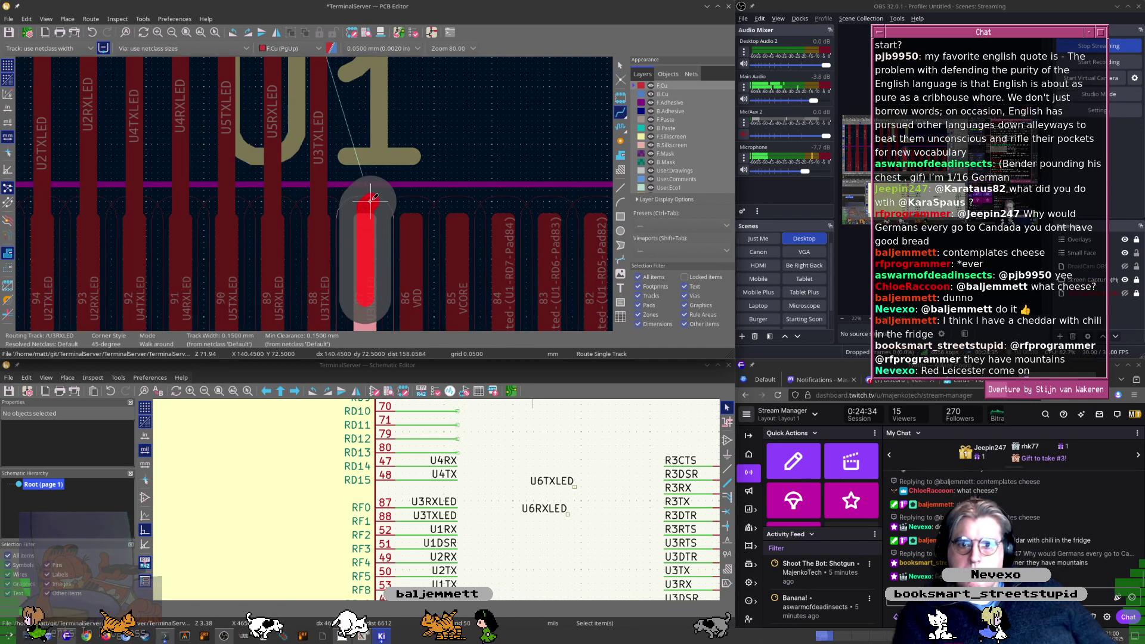
scroll(381, 113, "down", 2)
middle_click_drag(384, 86, 383, 325)
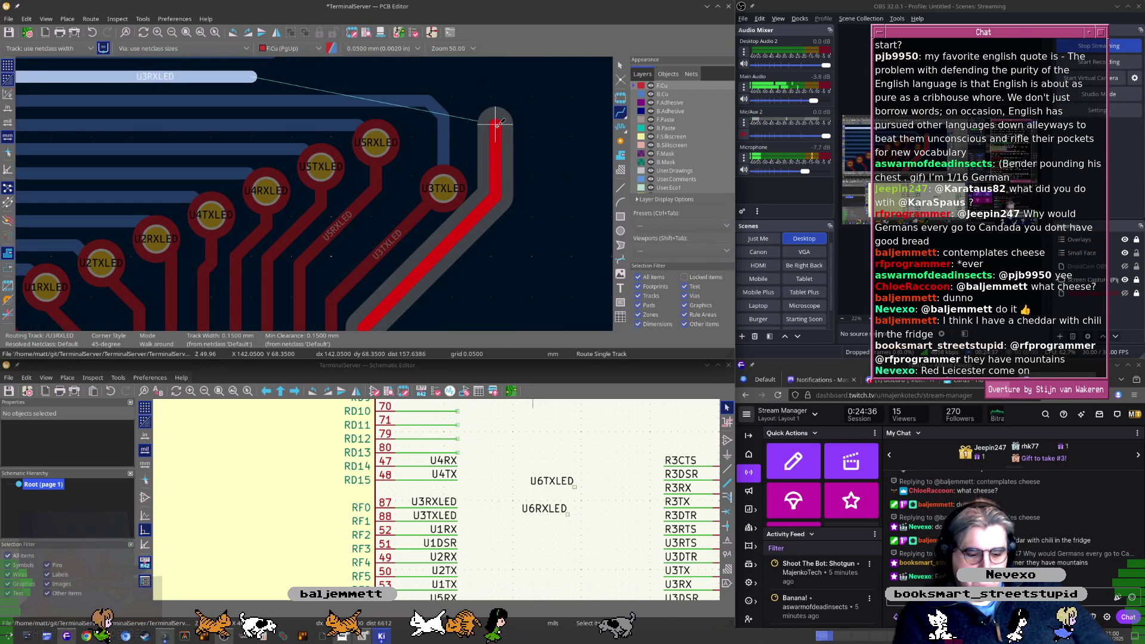
left_click(517, 146)
middle_click_drag(474, 89, 505, 206)
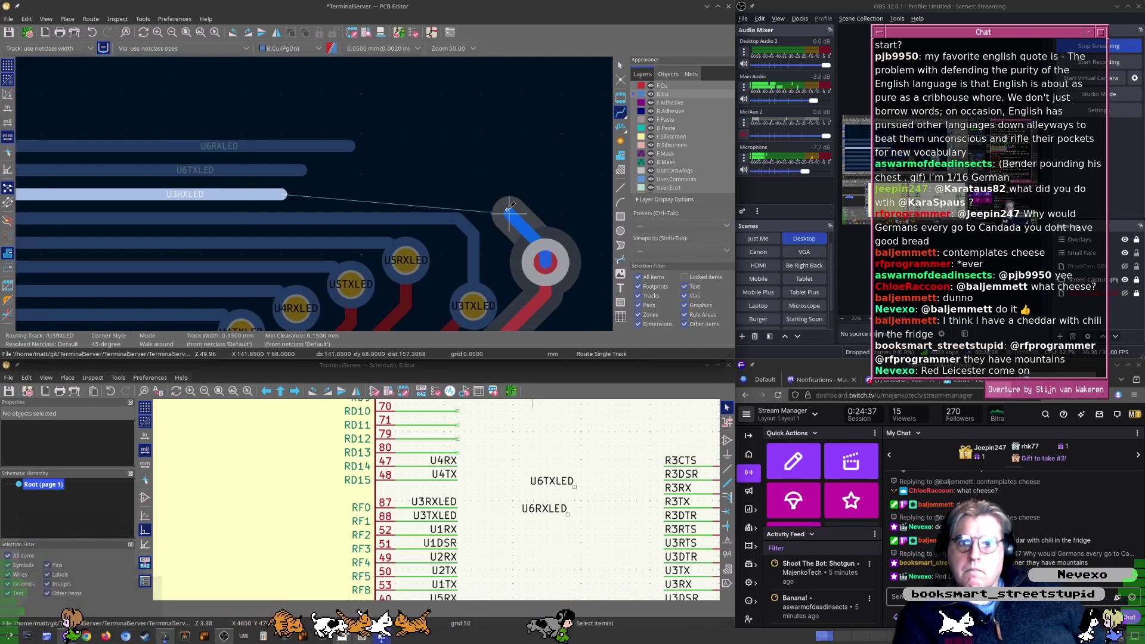
left_click(282, 195)
key("Escape")
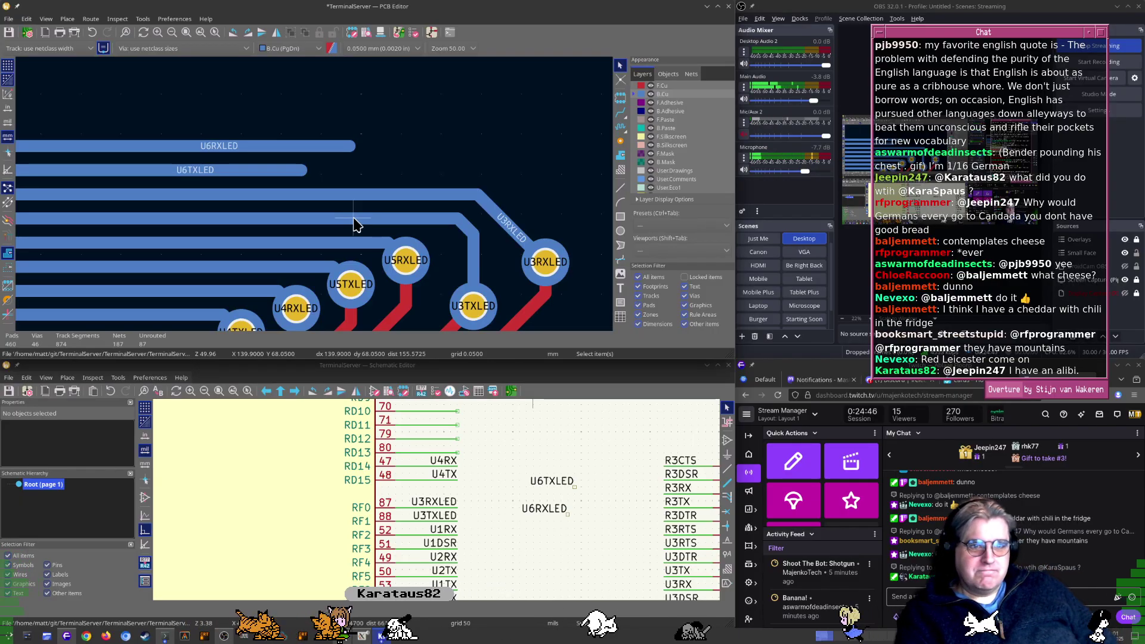
Examine the unfinished U6RXLED and U6TXLED tracks and U1's unconnected pads beyond VCORE for suitable pins
middle_click_drag(350, 294, 309, 172)
scroll(312, 189, "down", 4)
scroll(309, 172, "down", 1)
middle_click_drag(246, 85, 288, 232)
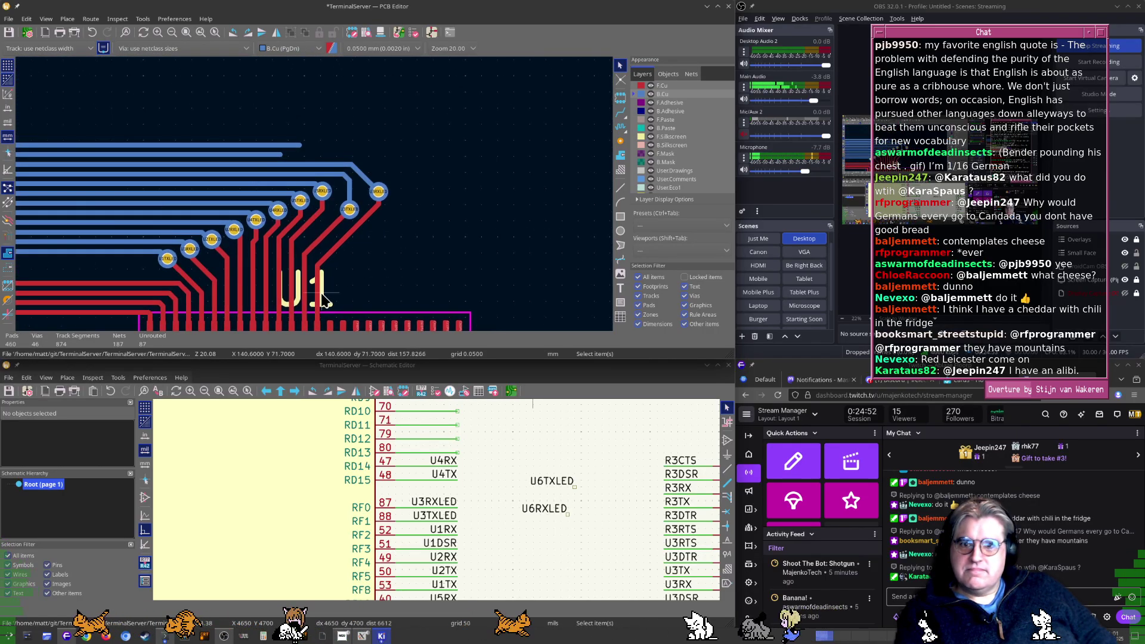
scroll(273, 167, "up", 6)
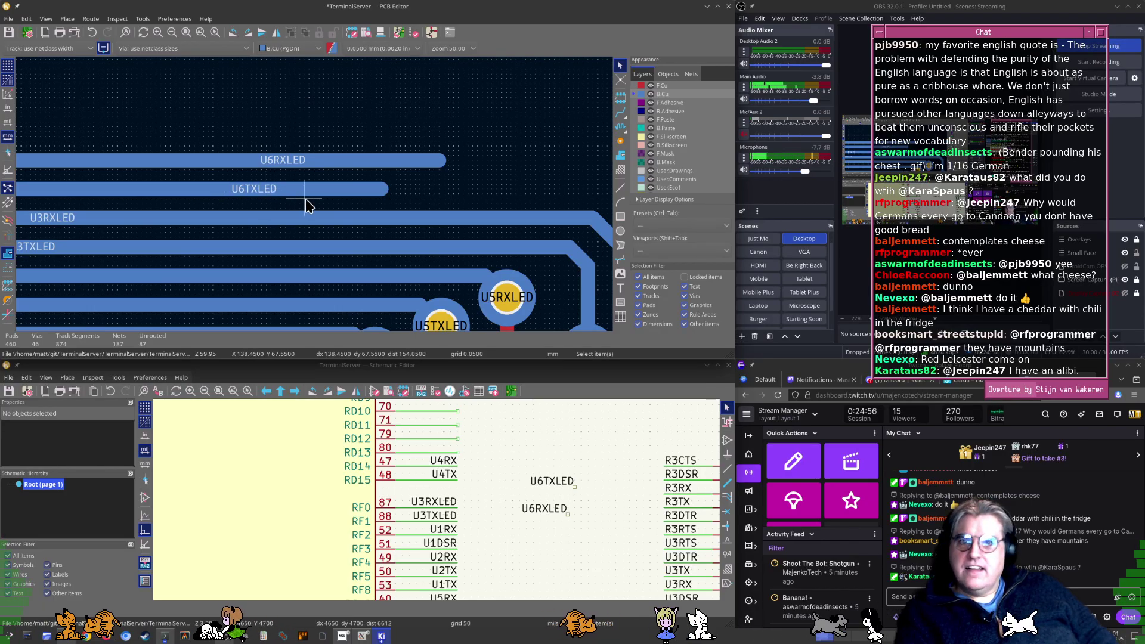
middle_click_drag(443, 266, 323, 204)
scroll(323, 204, "down", 2)
middle_click_drag(335, 293, 329, 149)
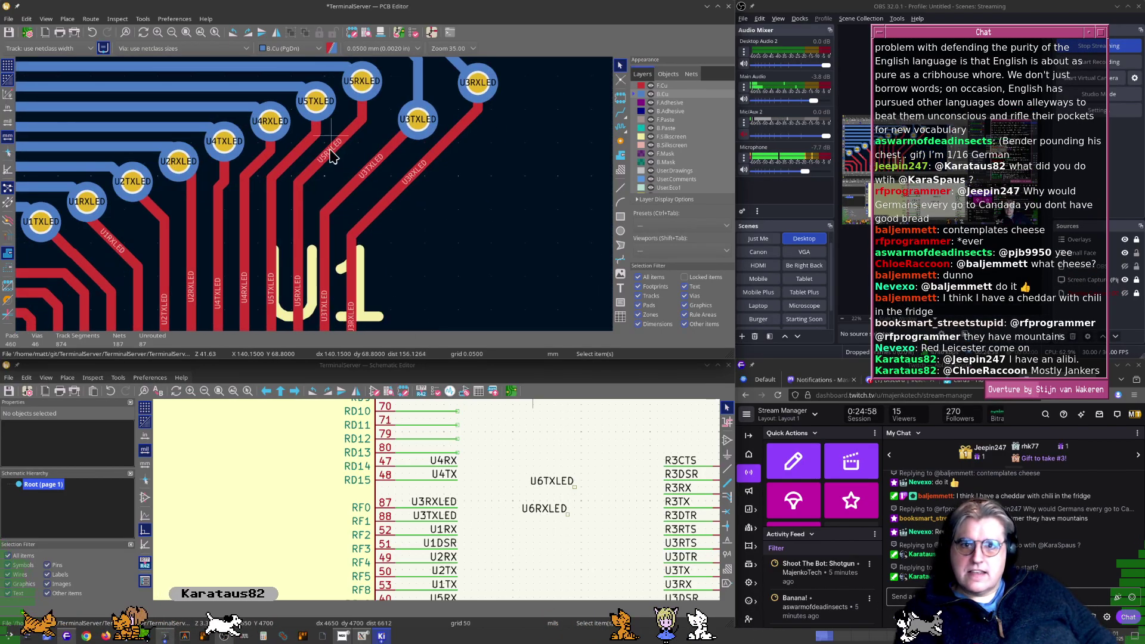
middle_click_drag(358, 326, 231, 120)
scroll(314, 199, "up", 4)
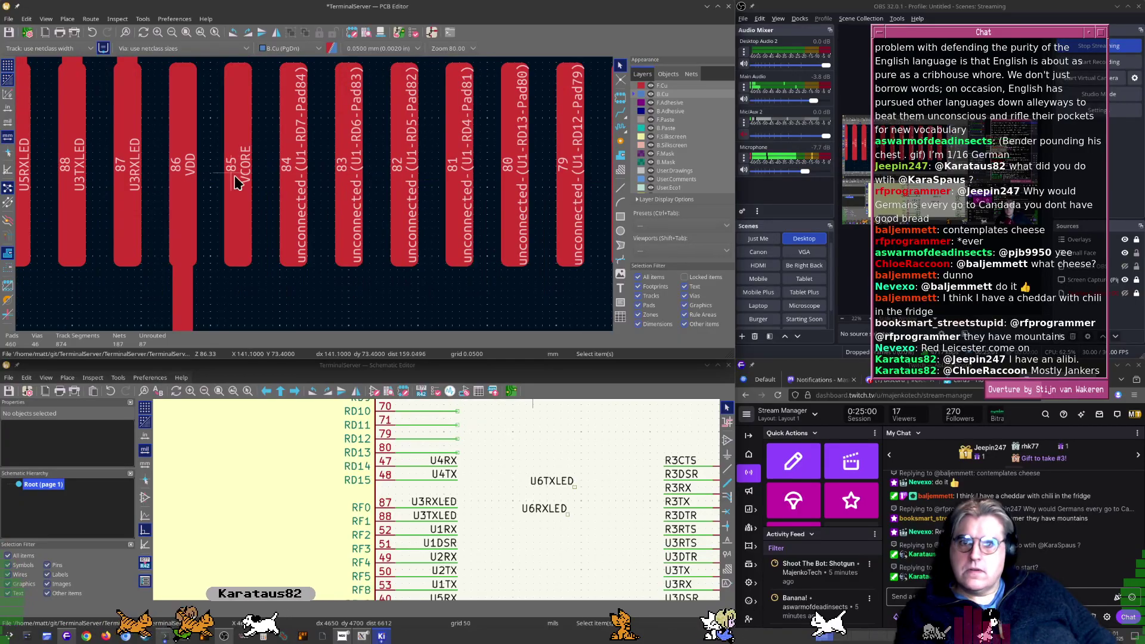
scroll(331, 205, "down", 14)
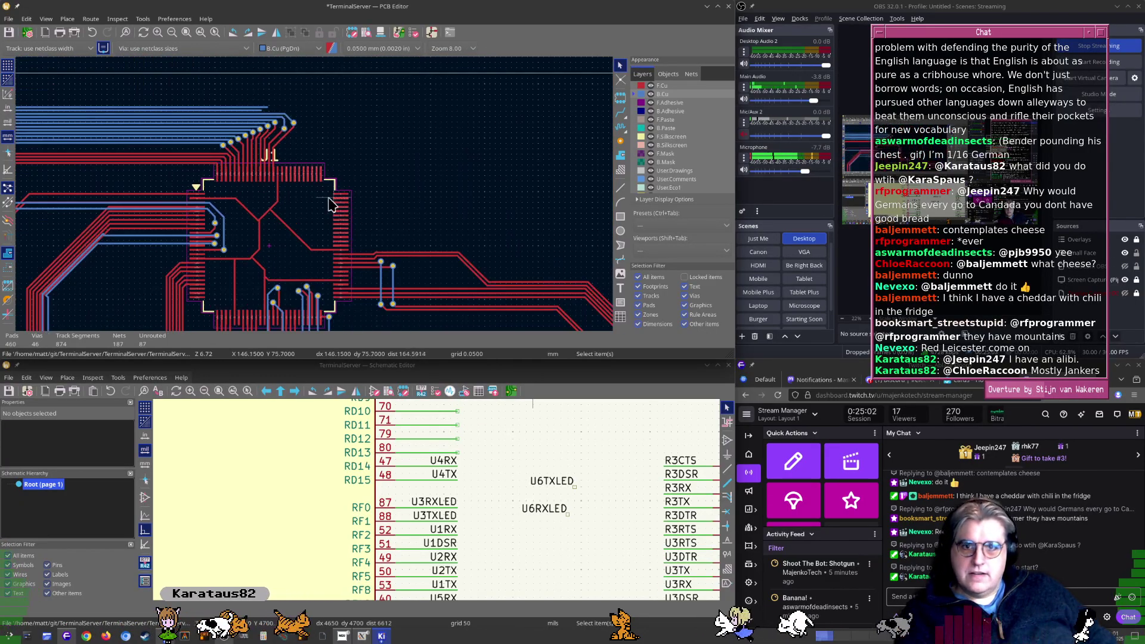
Move the loose U6TXLED label in the schematic onto U1's RD7 pin (84)
left_click(559, 478)
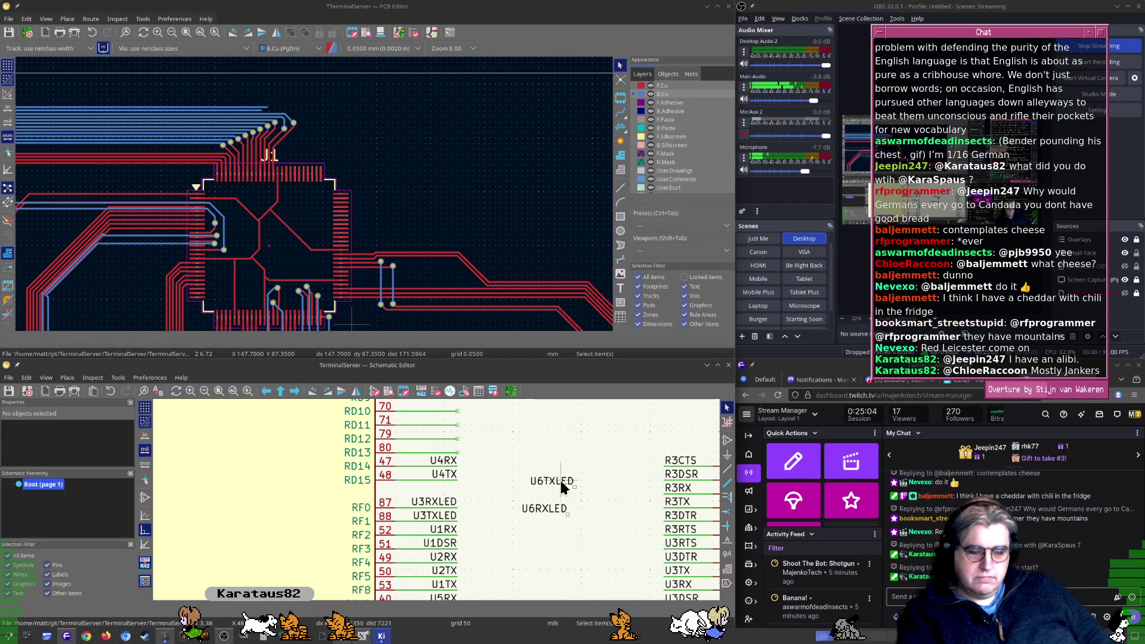
key("m")
middle_click_drag(505, 449, 527, 505)
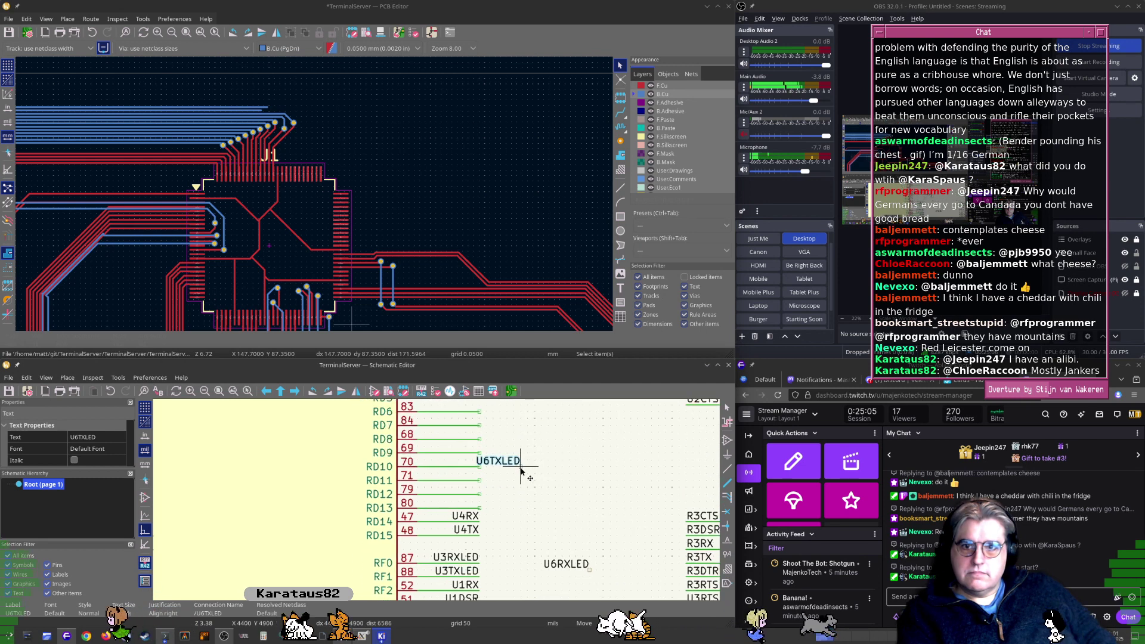
left_click(477, 424)
Move the loose U6RXLED label onto U1's RD6 pin (83) and save the schematic
scroll(156, 145, "up", 10)
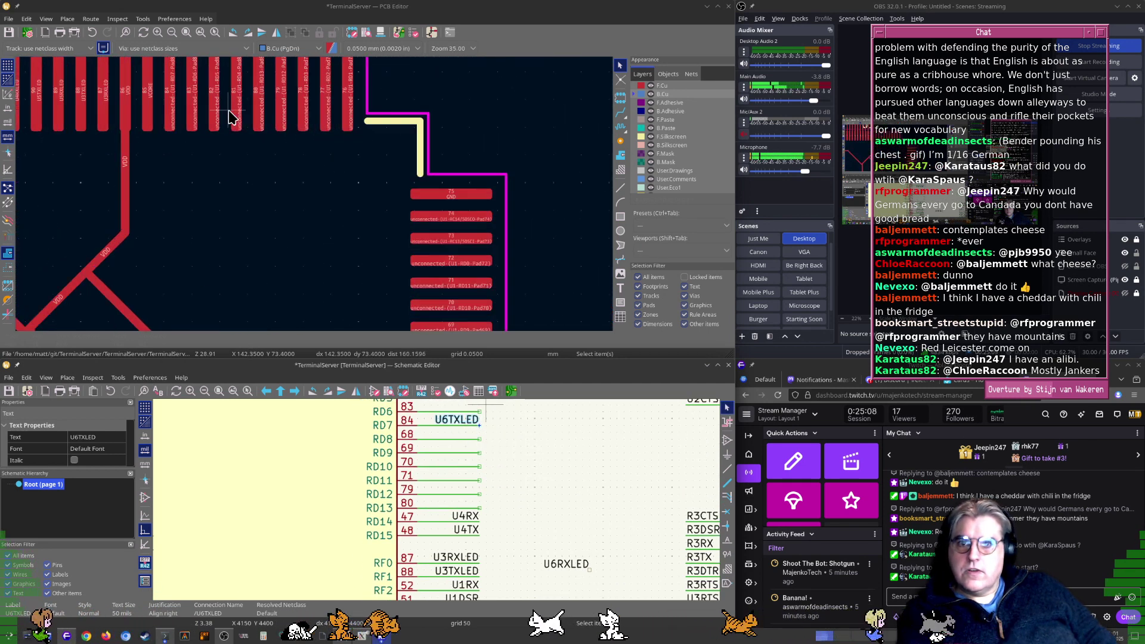
middle_click_drag(158, 97, 234, 273)
scroll(207, 230, "up", 6)
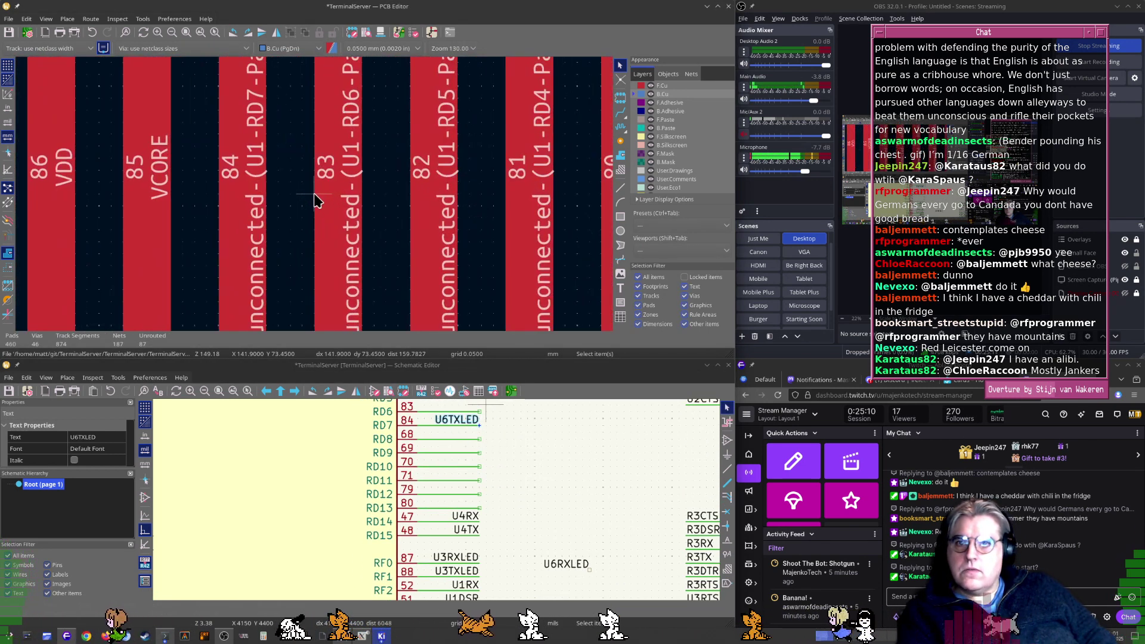
scroll(320, 161, "down", 10)
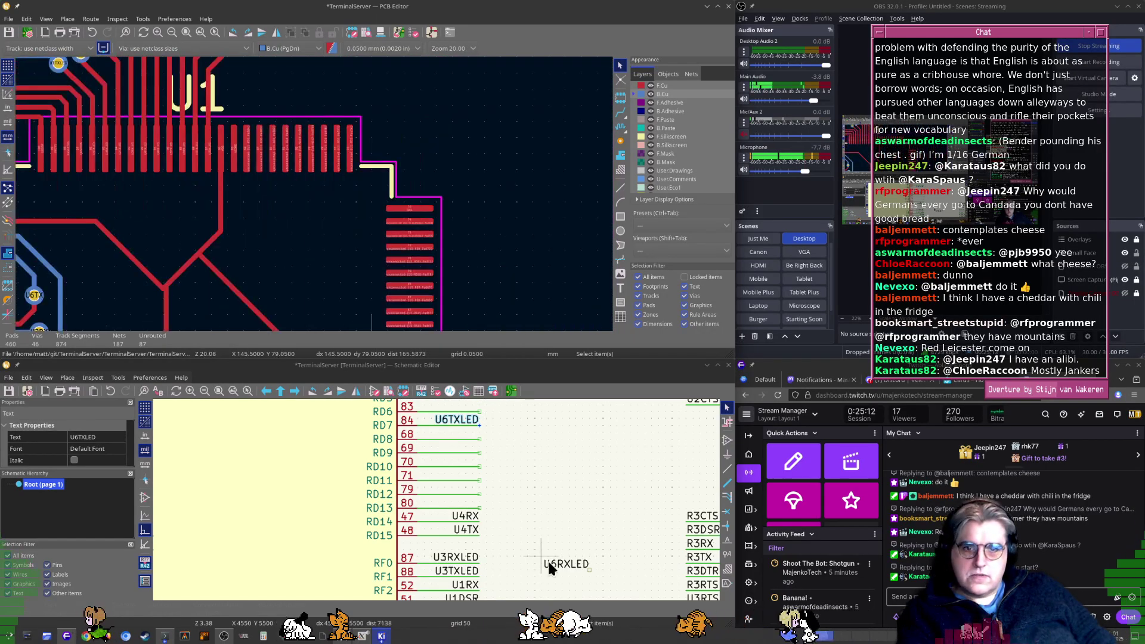
left_click(555, 562)
key("m")
middle_click_drag(564, 454, 574, 500)
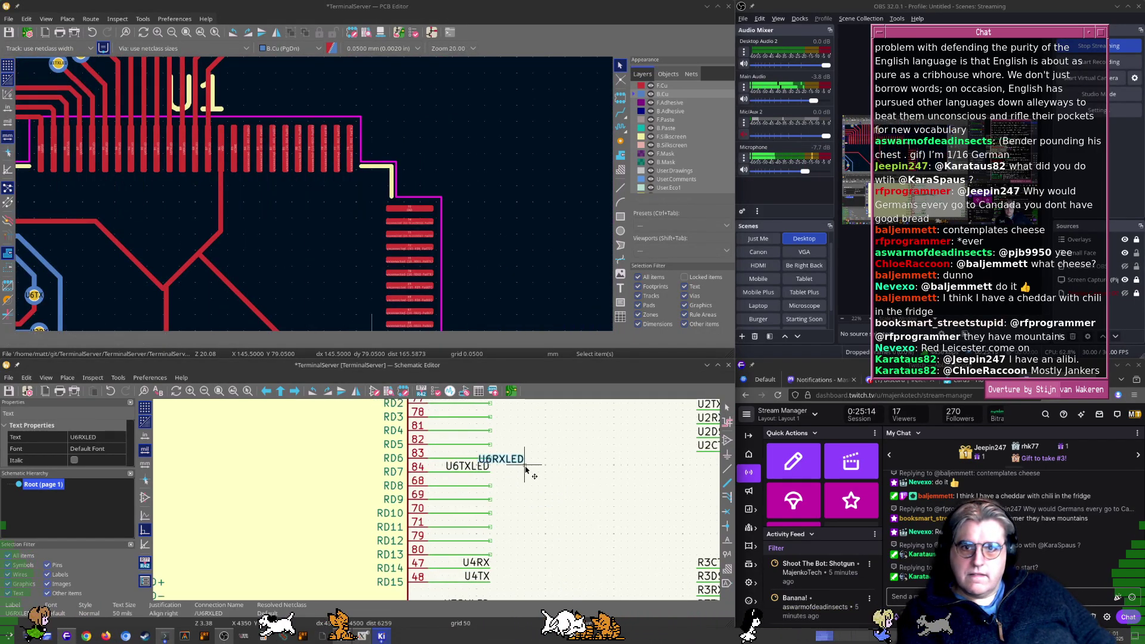
key("ctrl+s")
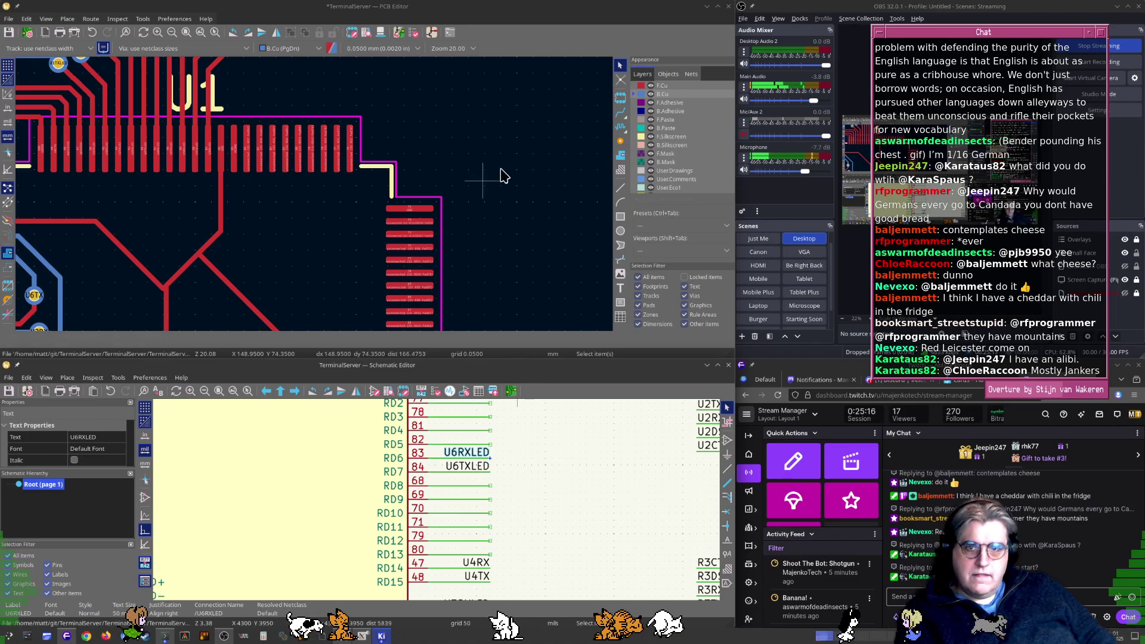
Update the PCB from the schematic to assign U6RXLED to U1 pad 83 and U6TXLED to pad 84
key("F8")
key("Return")
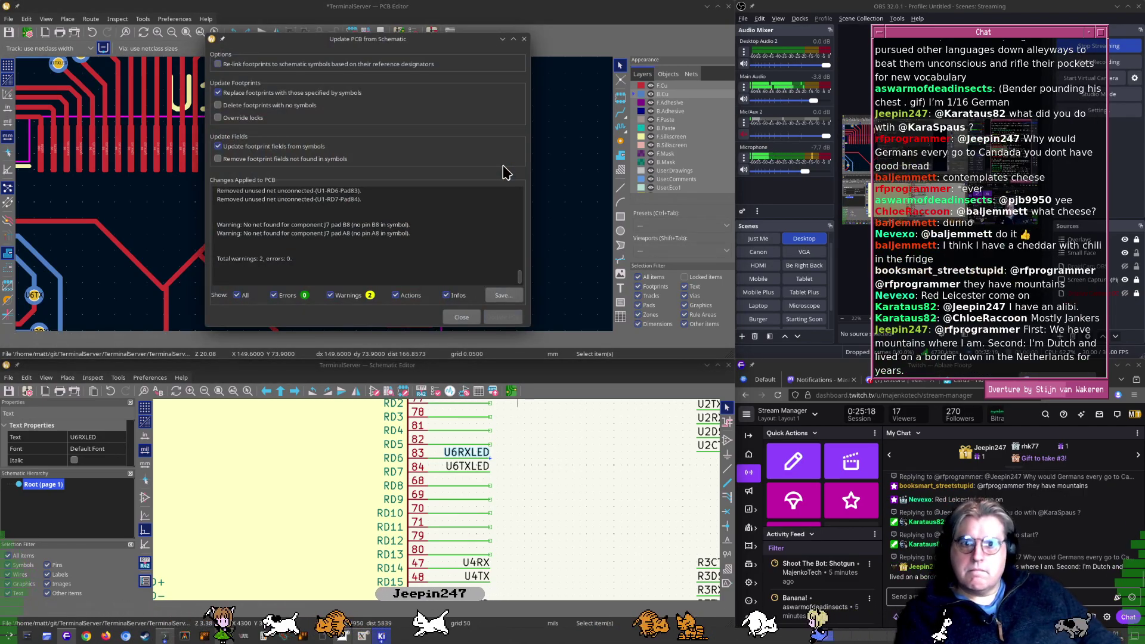
key("Escape")
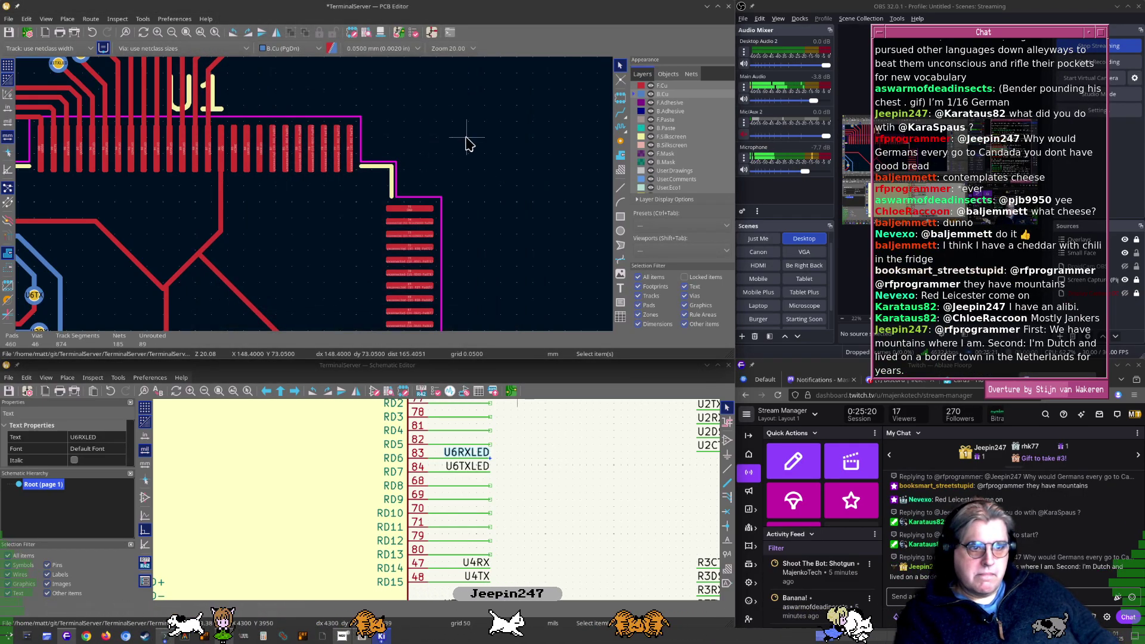
middle_click_drag(443, 113, 524, 175)
middle_click_drag(368, 113, 391, 165)
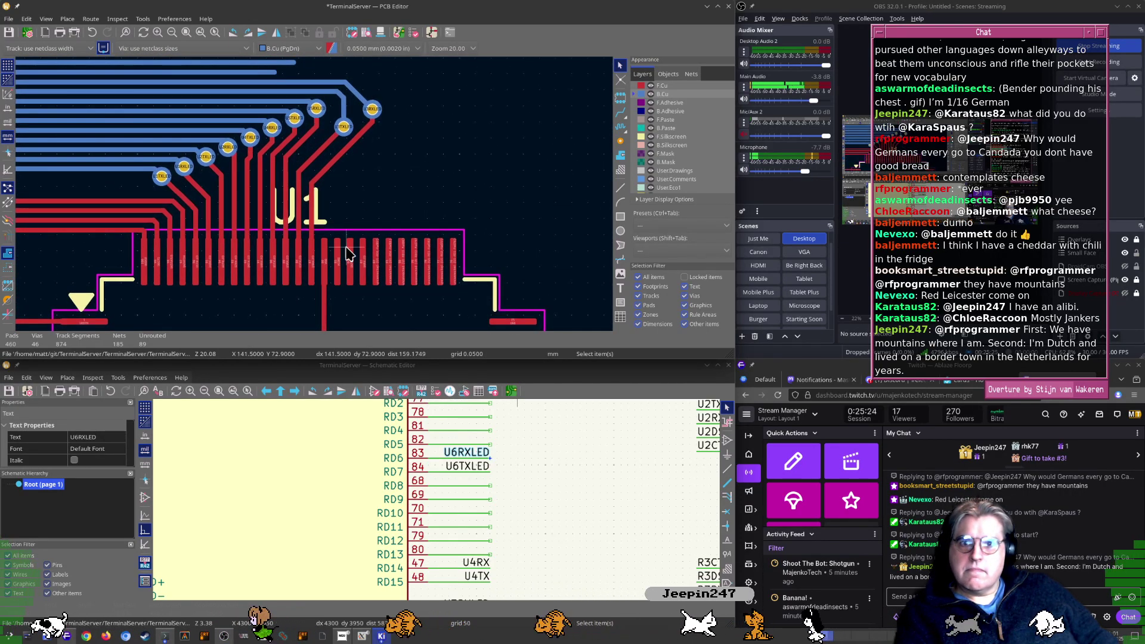
scroll(353, 265, "up", 4)
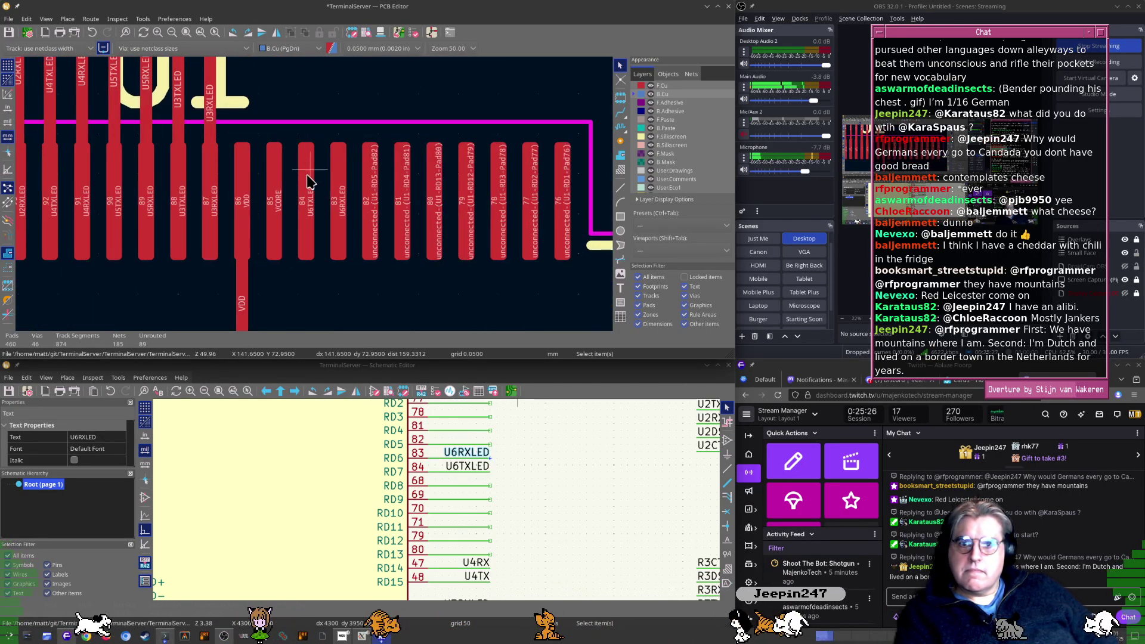
Route U6TXLED on F.Cu from U1 pad 84 to a via, then on B.Cu to its unfinished track
key("x")
scroll(310, 197, "down", 2)
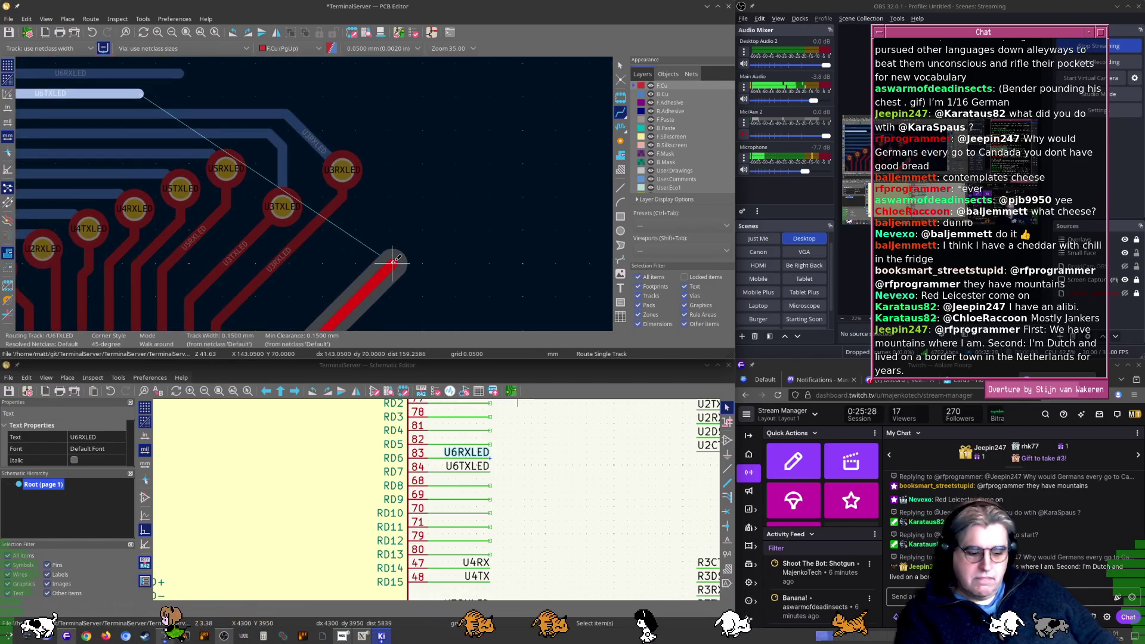
middle_click_drag(382, 127, 449, 268)
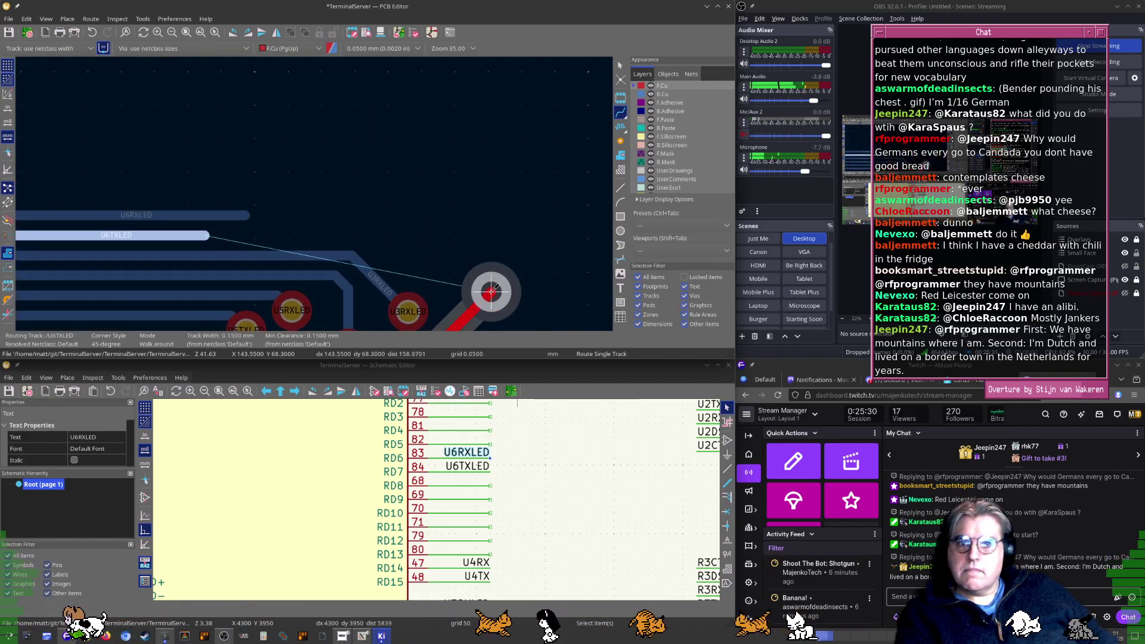
left_click(490, 292)
left_click(206, 235)
key("Escape")
scroll(330, 269, "down", 3)
Route U6RXLED on F.Cu from U1 pad 83 to a via, then on B.Cu to its unfinished track
middle_click_drag(314, 194, 294, 73)
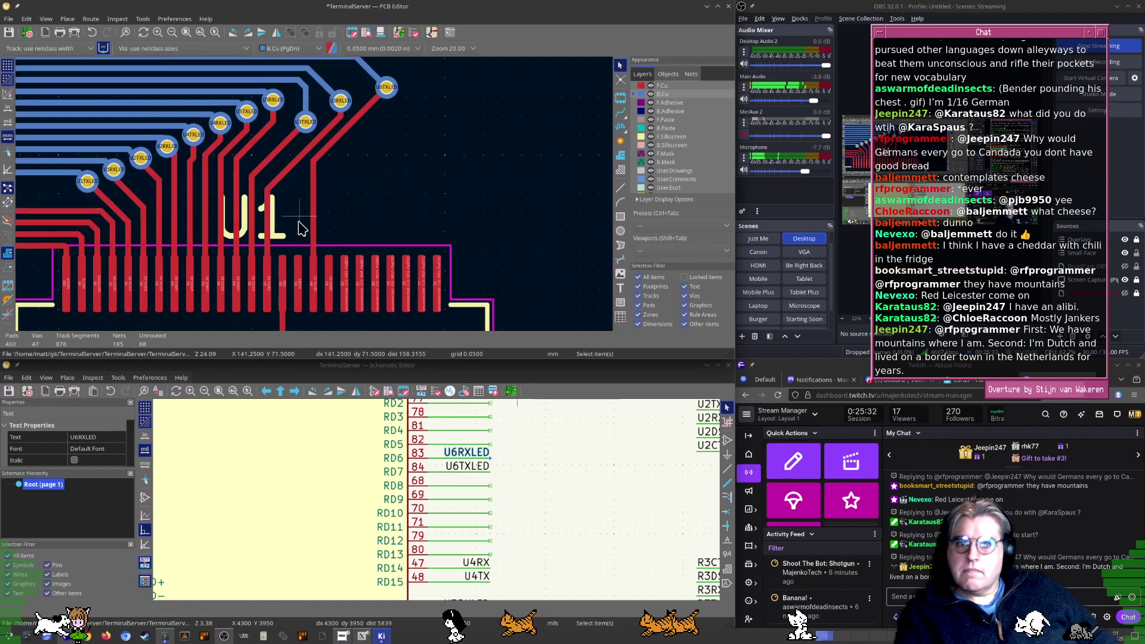
scroll(339, 284, "up", 4)
middle_click_drag(341, 285, 316, 199)
key("x")
scroll(295, 192, "down", 3)
middle_click_drag(319, 87, 321, 240)
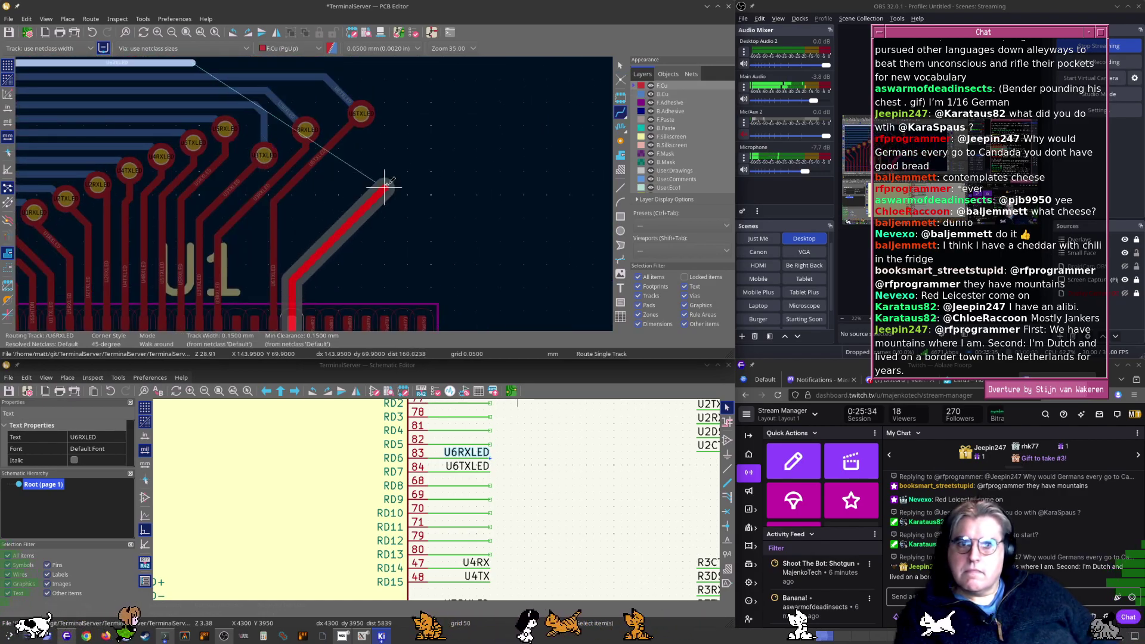
left_click(410, 130)
middle_click_drag(407, 127, 428, 232)
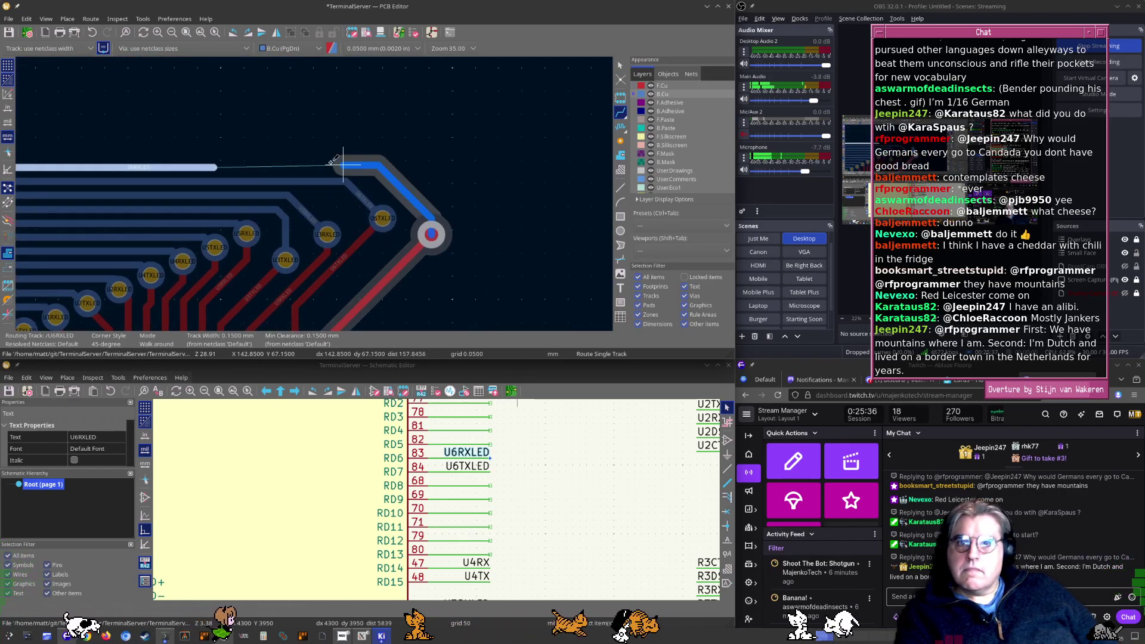
left_click(211, 167)
key("Escape")
Move the short diagonal segment of the U4TXLED track on F.Cu closer to its via
middle_click_drag(211, 165, 211, 151)
scroll(215, 154, "down", 4)
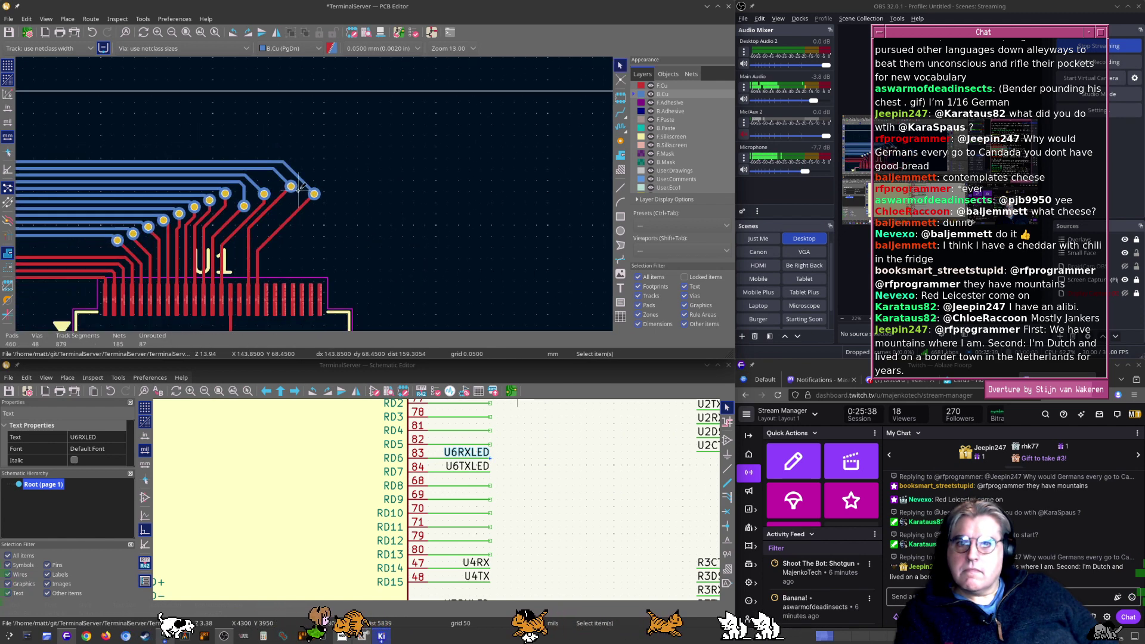
middle_click_drag(298, 241, 361, 165)
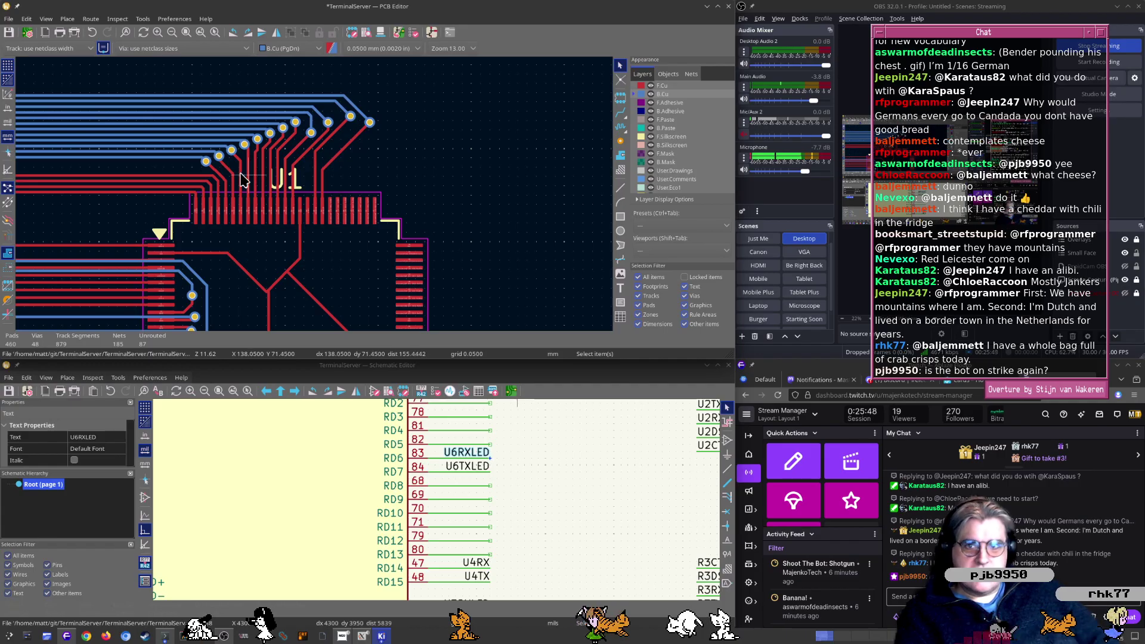
scroll(361, 119, "up", 5)
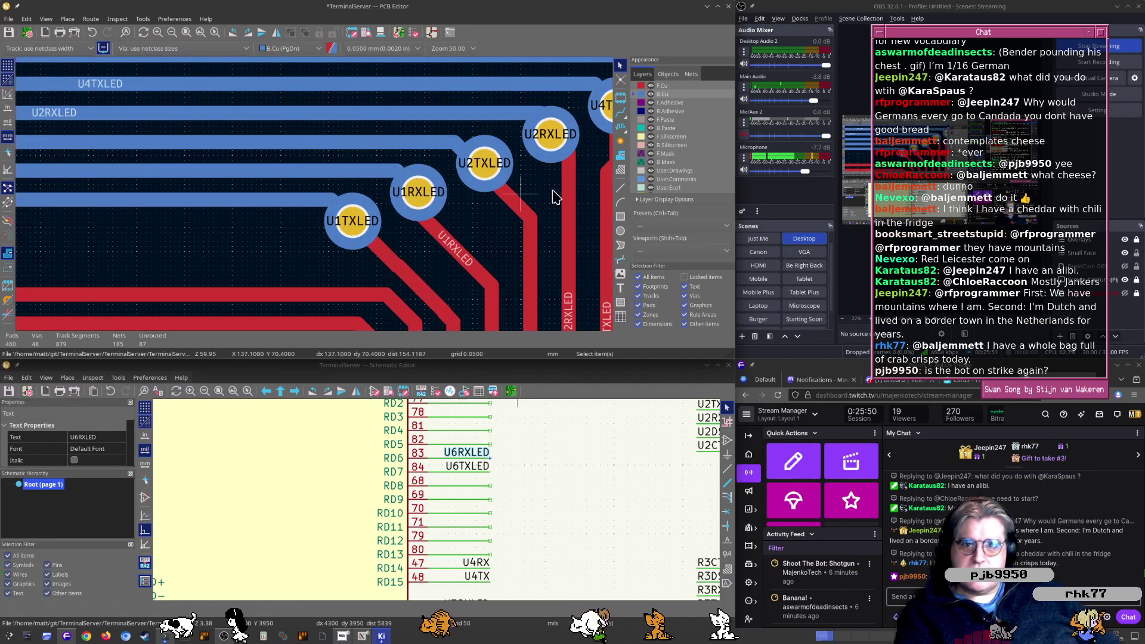
scroll(386, 179, "right", 3)
middle_click_drag(392, 170, 360, 232)
scroll(224, 254, "up", 5)
left_click(326, 172)
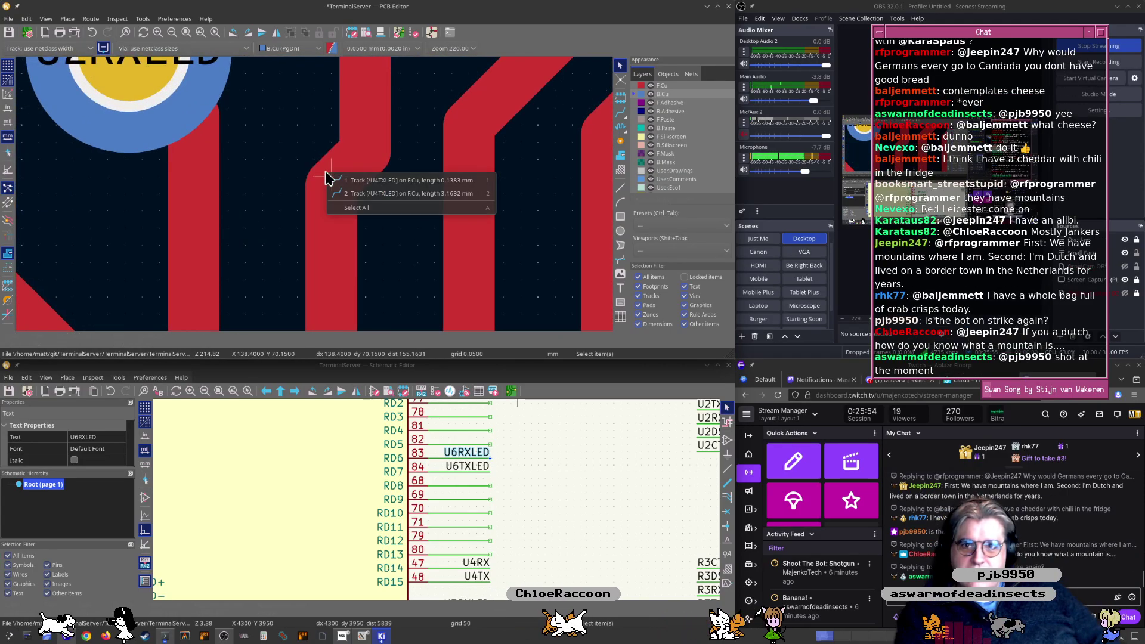
left_click(358, 180)
scroll(316, 209, "down", 3)
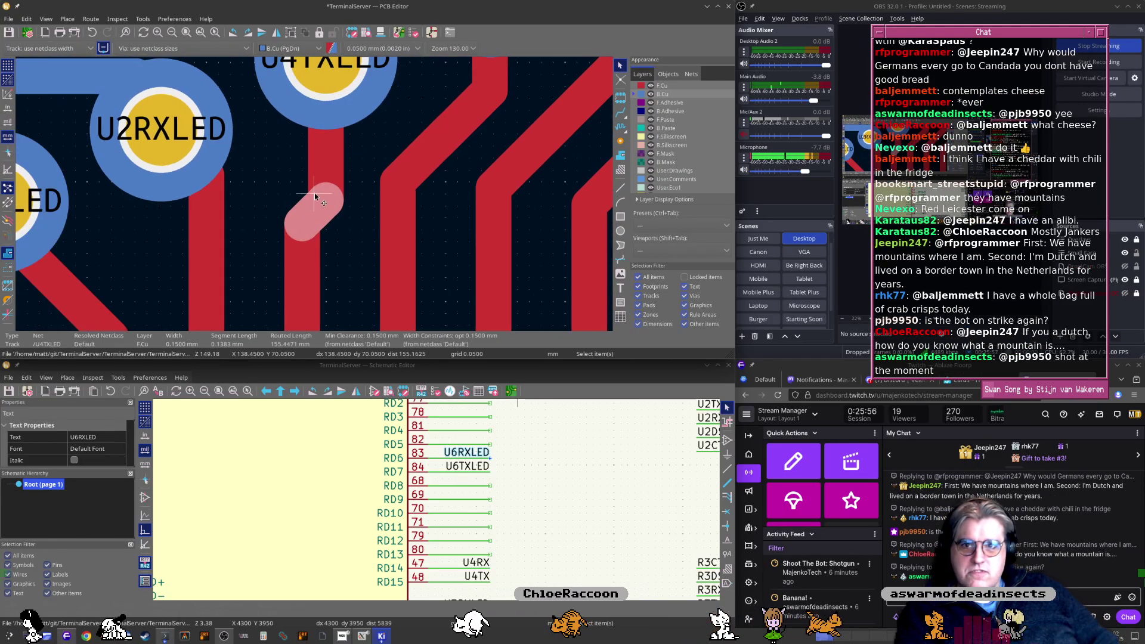
left_click_drag(307, 202, 286, 122)
scroll(319, 256, "down", 3)
middle_click_drag(490, 204, 352, 185)
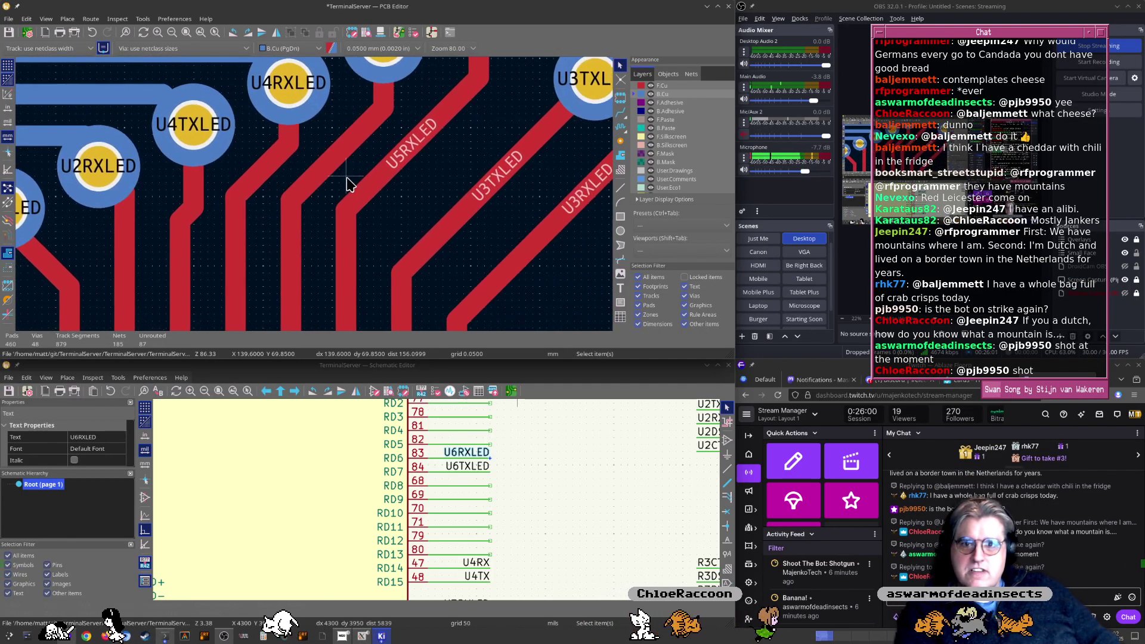
middle_click_drag(249, 168, 280, 181)
middle_click_drag(528, 185, 304, 166)
middle_click_drag(388, 170, 376, 204)
Relaunch KiCad with the TerminalServer project, open its Schematic Editor and tile the window below the PCB Editor's space
key("ctrl+F1")
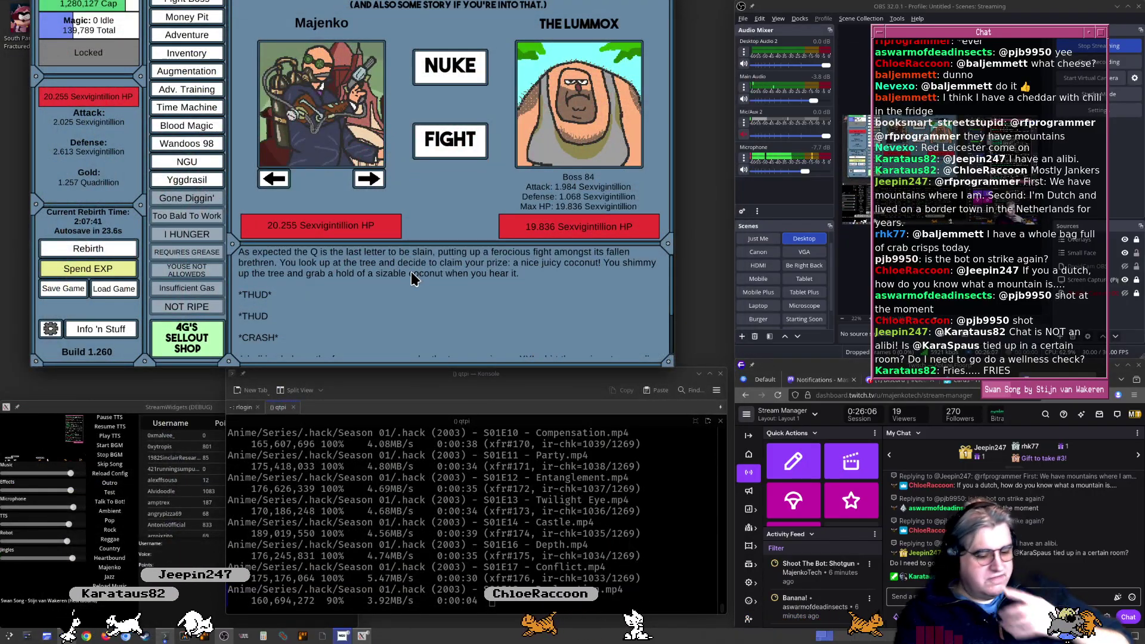
key("super")
type("kicad")
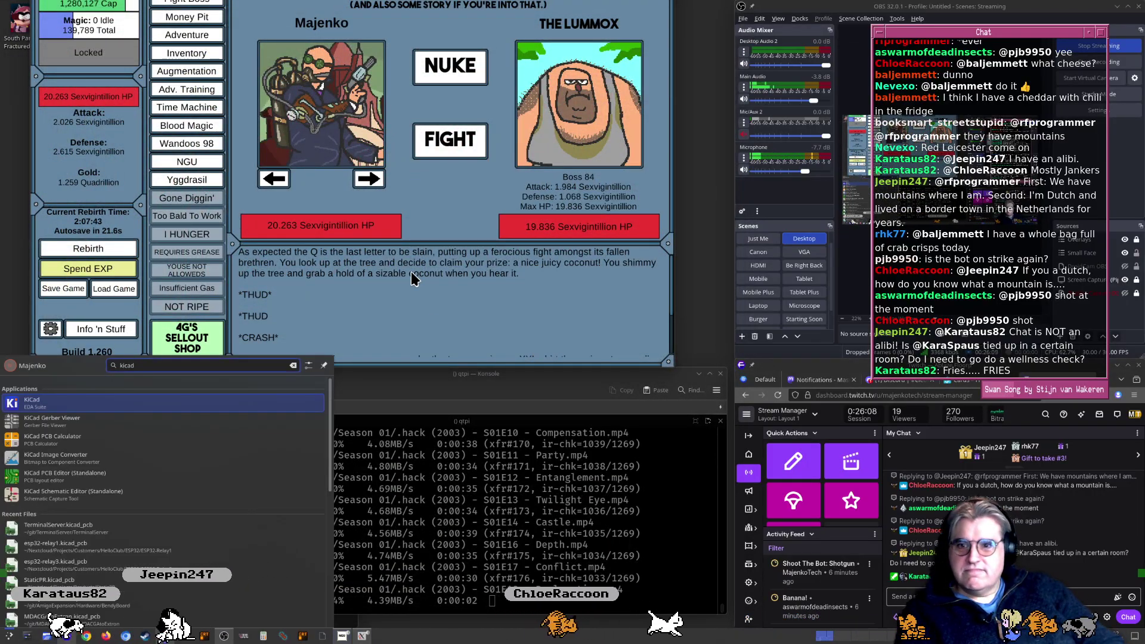
key("Return")
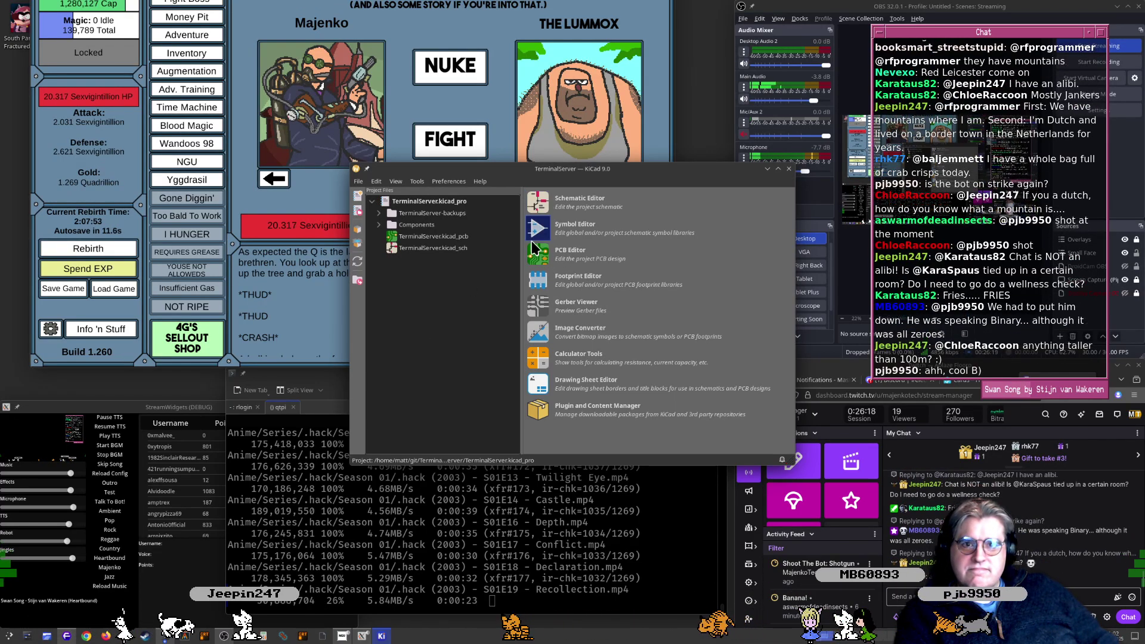
left_click(544, 204)
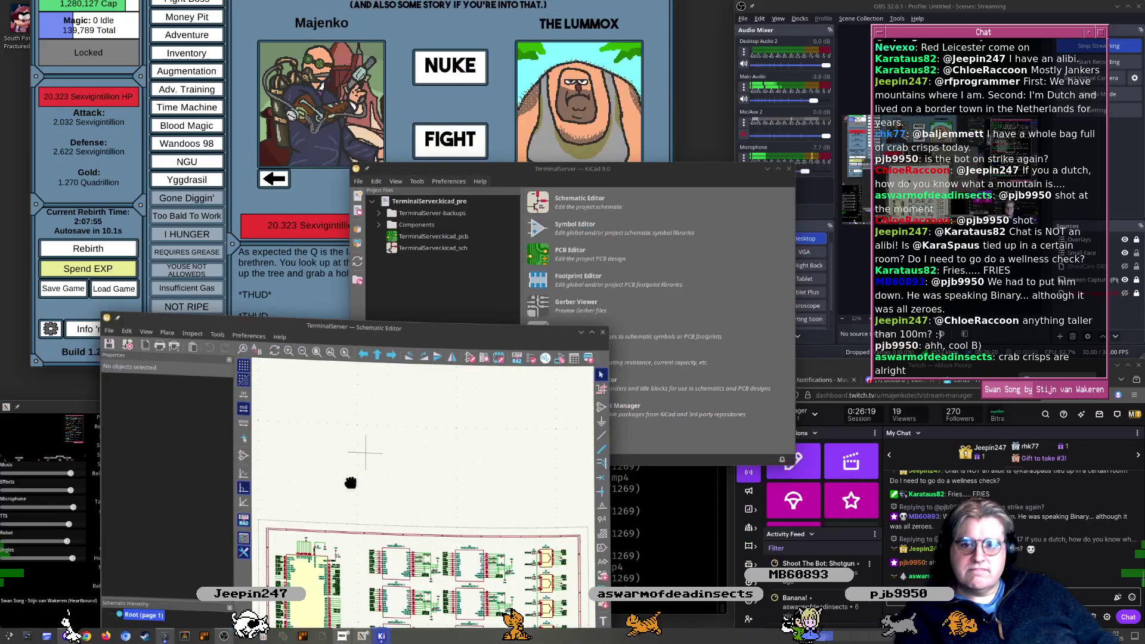
left_click_drag(351, 483, 341, 496, "super")
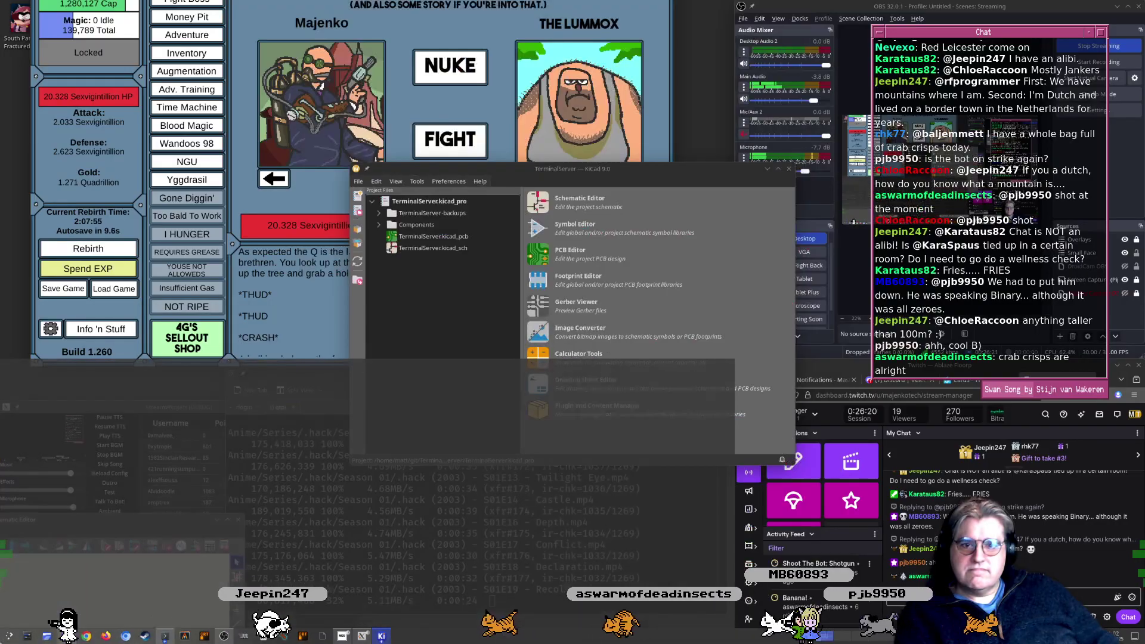
Open the TerminalServer board in the PCB Editor and tile its window above the schematic
left_click(541, 259)
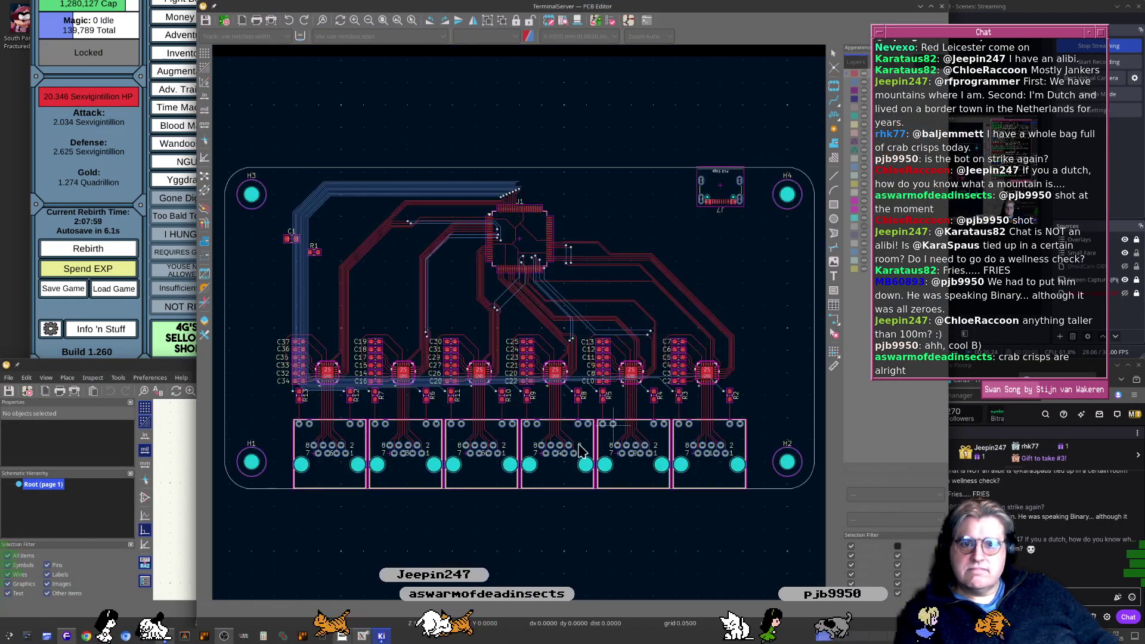
left_click_drag(578, 444, 250, 191, "super")
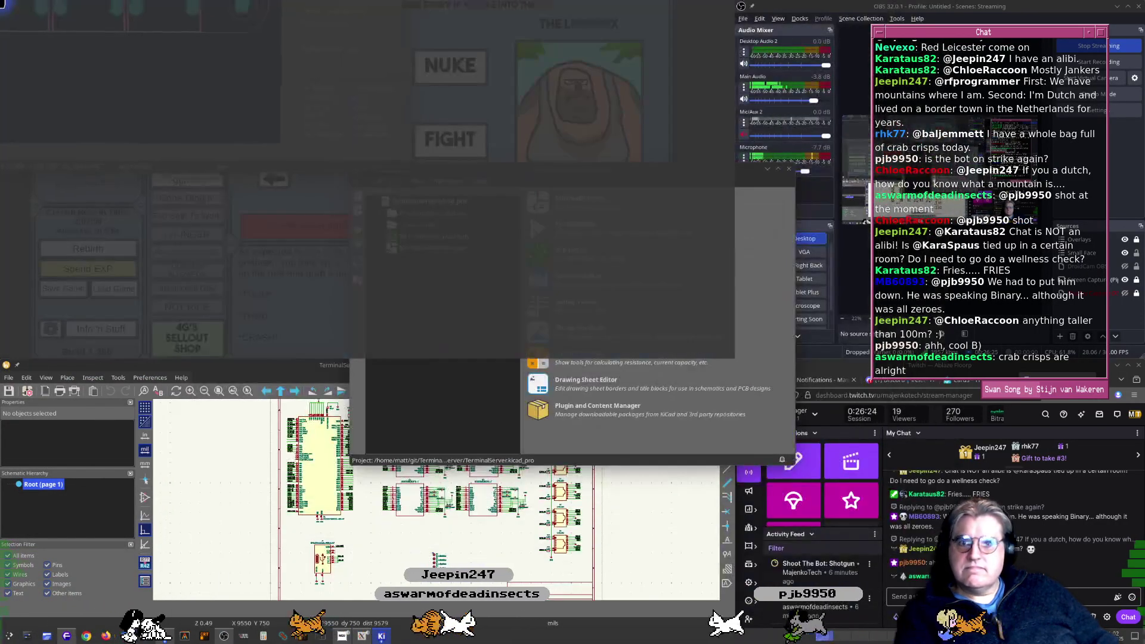
left_click(308, 541)
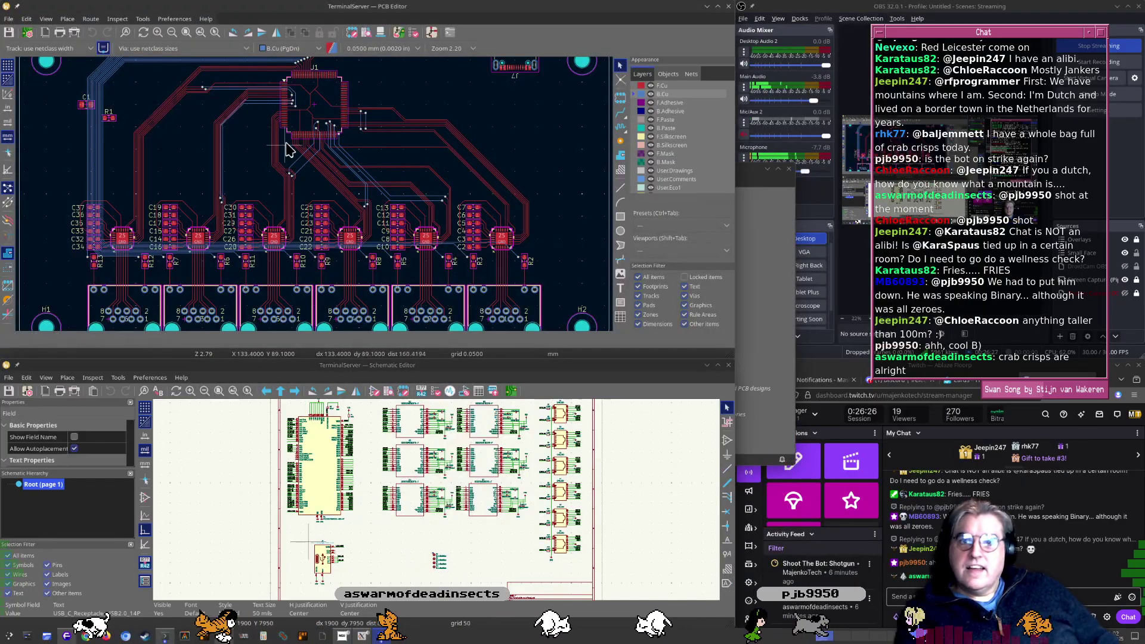
Update the PCB from the schematic to reconnect the LED signals to U1's pads
middle_click_drag(273, 58, 294, 149)
scroll(331, 144, "up", 7)
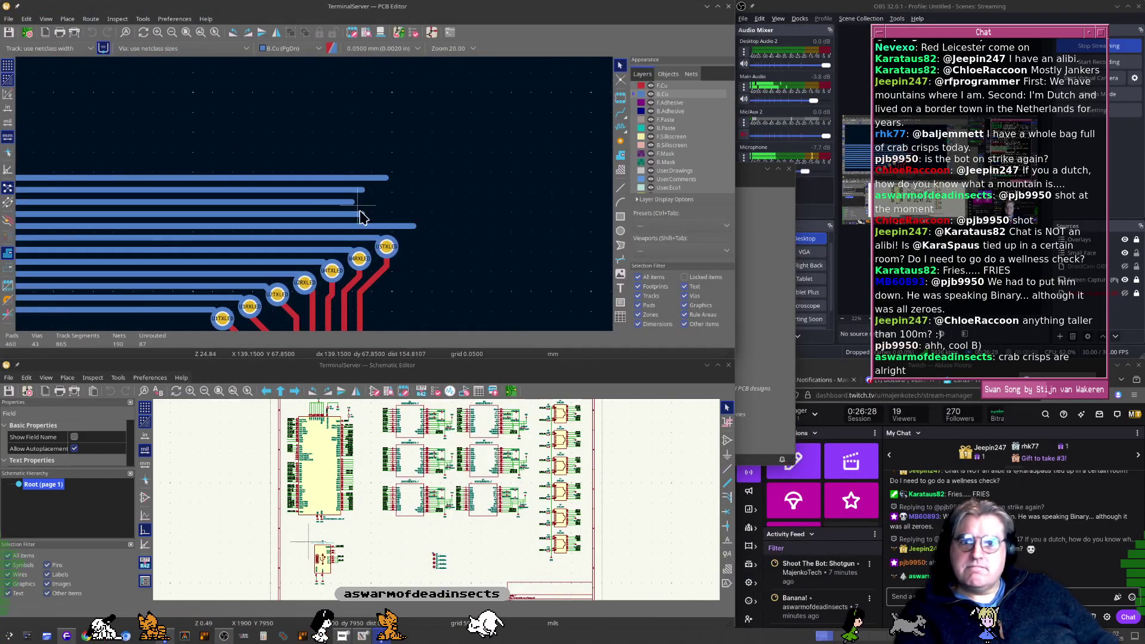
middle_click_drag(452, 276, 438, 177)
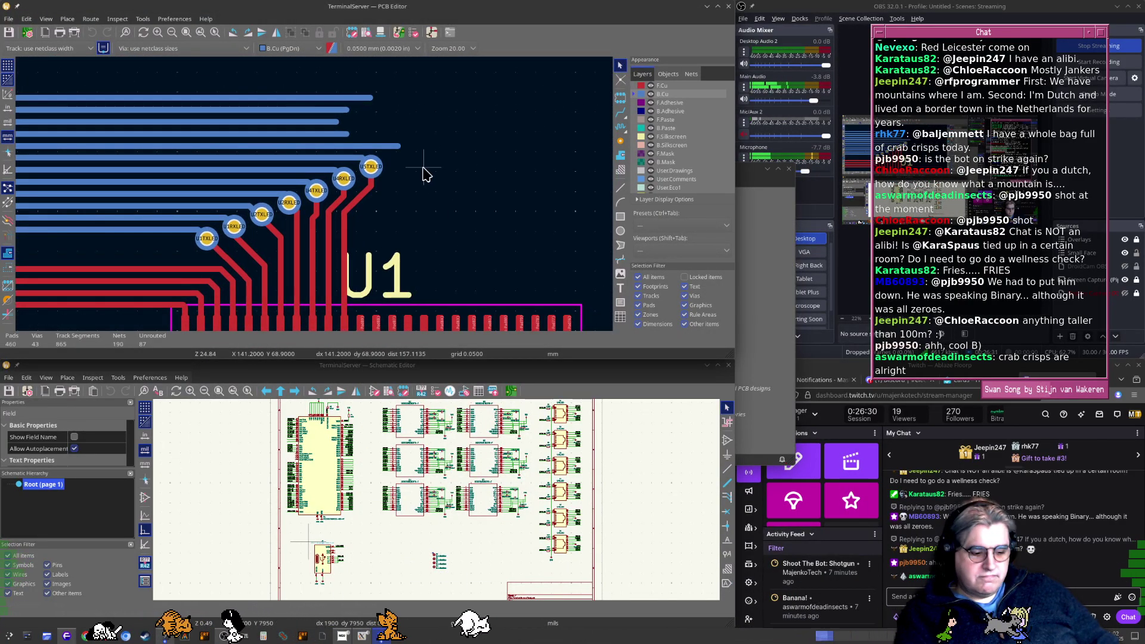
key("F8")
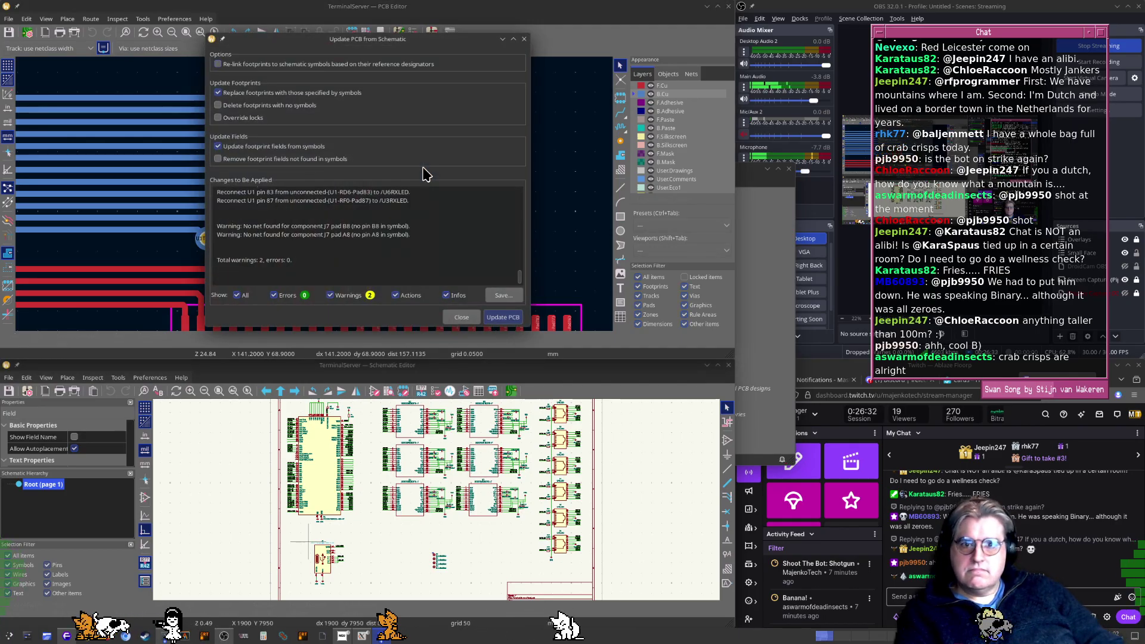
key("Escape")
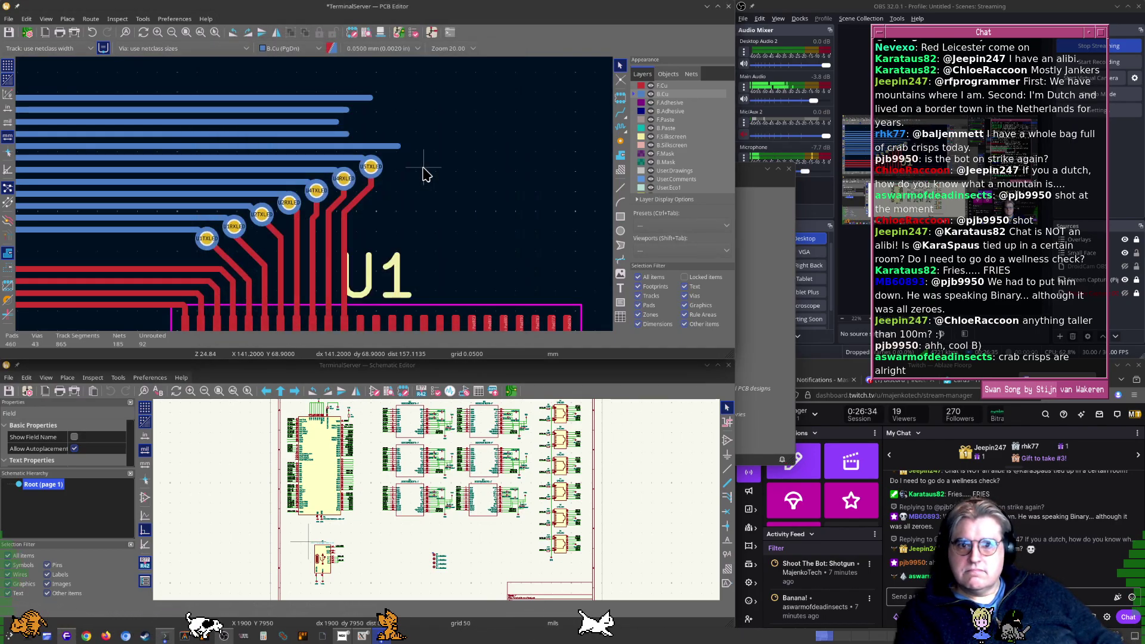
Route U5RXLED on F.Cu from U1 pad 89 to a via, then on B.Cu to its unfinished track
middle_click_drag(414, 186, 422, 167)
scroll(368, 289, "up", 5)
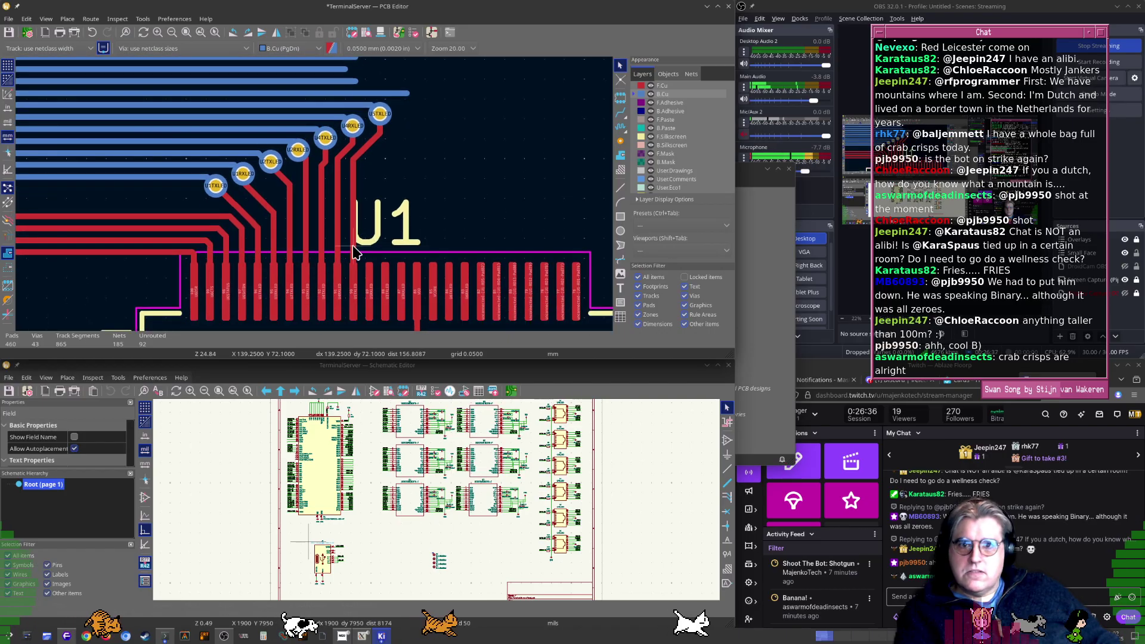
key("x")
middle_click_drag(369, 118, 360, 249)
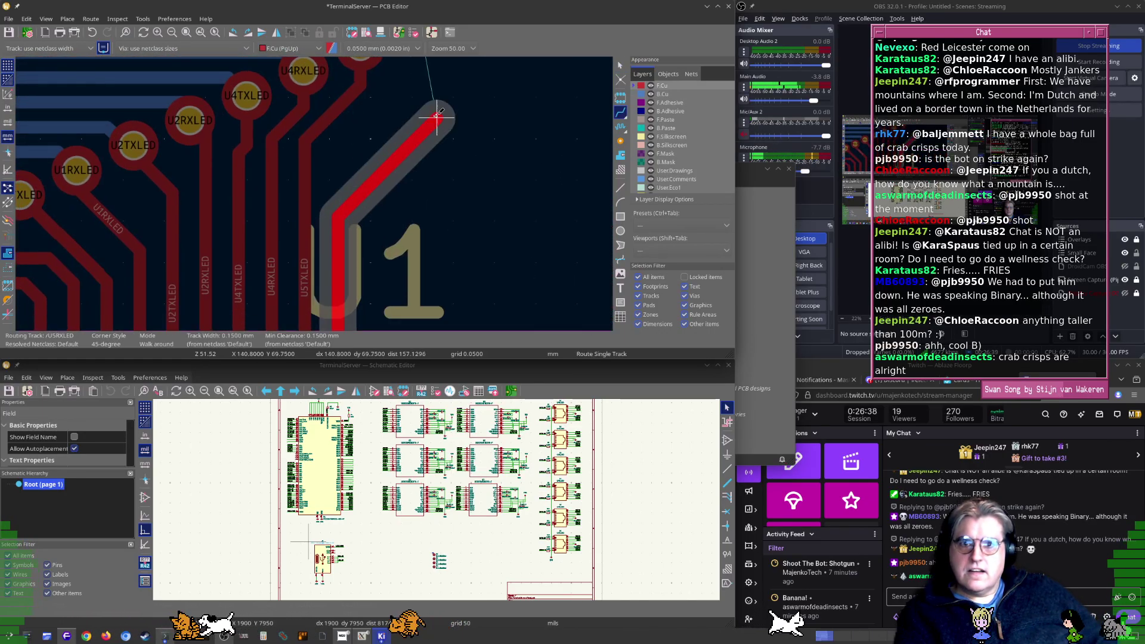
middle_click_drag(435, 115, 383, 236)
key("v")
left_click(416, 225)
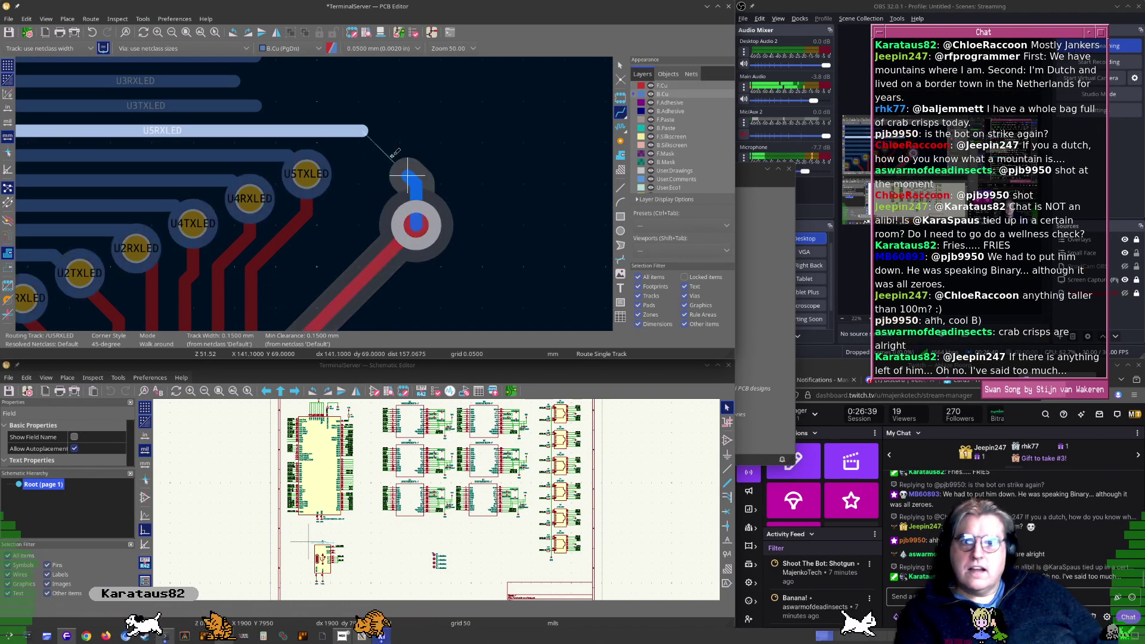
left_click(364, 131)
key("Escape")
Route U3TXLED on F.Cu from U1 pad 88 to a via, then on B.Cu to its unfinished track
middle_click_drag(405, 318, 409, 121)
middle_click_drag(336, 271, 319, 204)
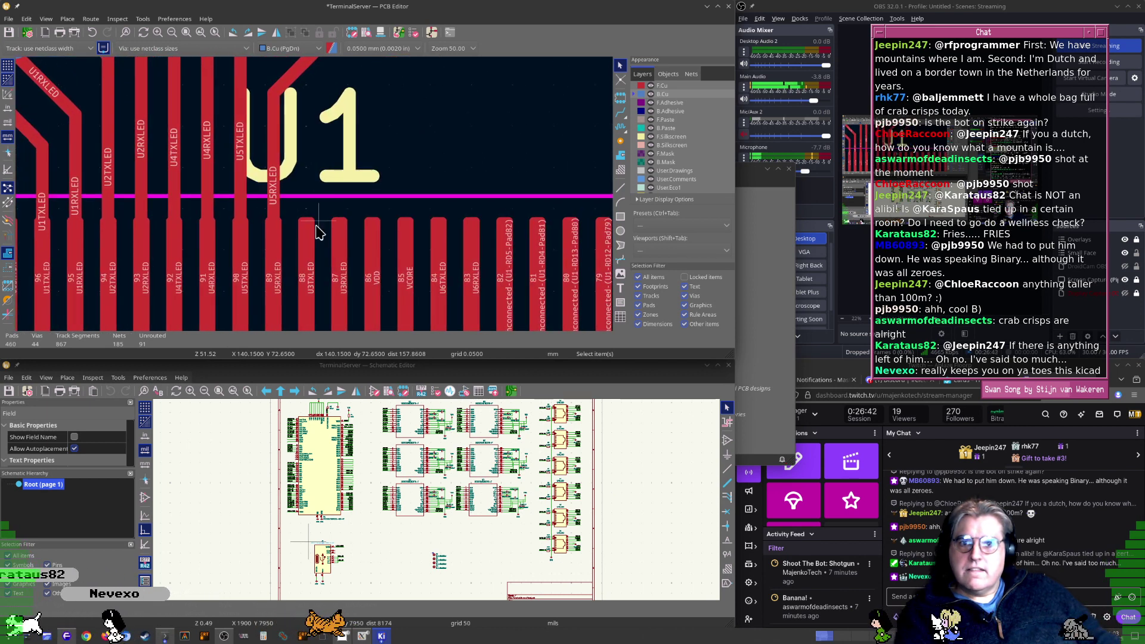
key("x")
middle_click_drag(376, 82, 357, 262)
key("v")
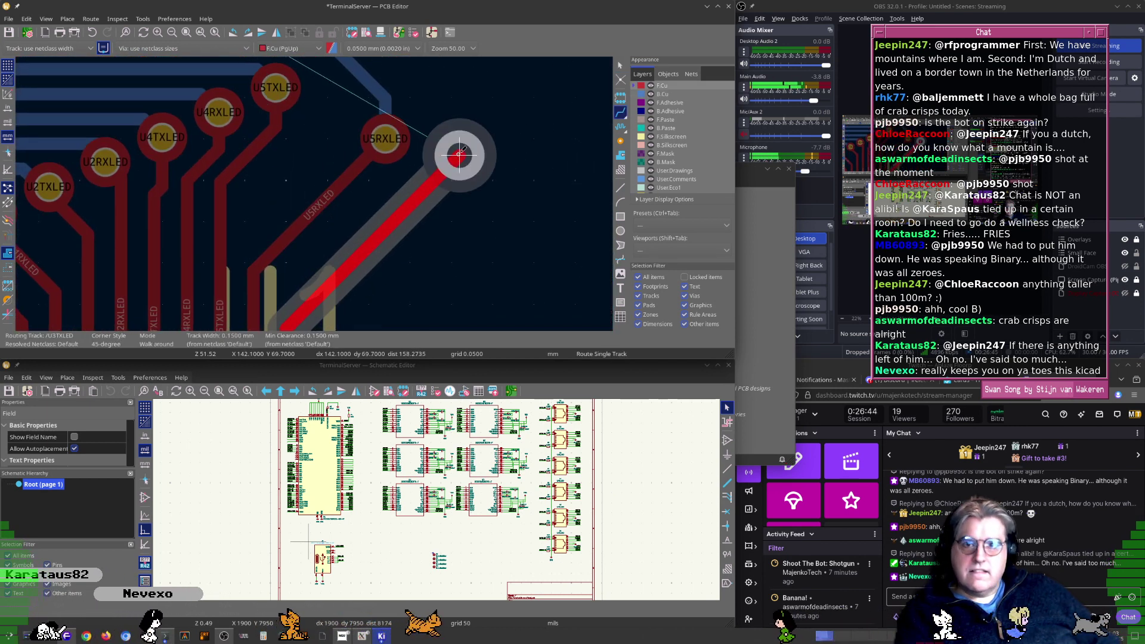
left_click(459, 153)
middle_click_drag(435, 91, 450, 240)
left_click(230, 169)
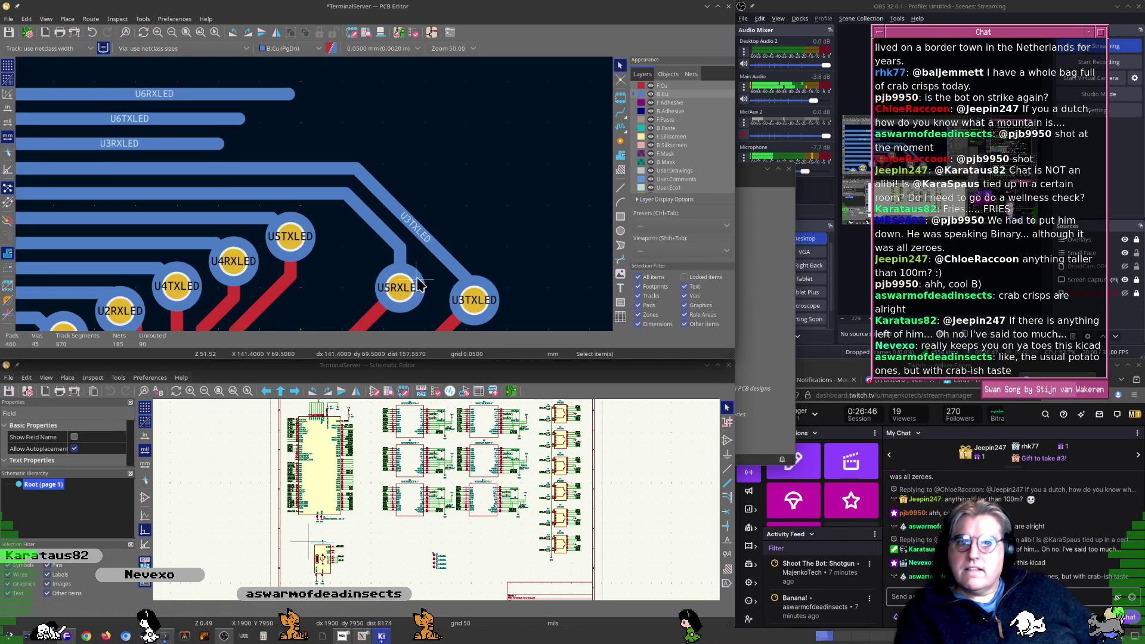
Route U3RXLED on F.Cu from U1 pad 87 to a via, then on B.Cu to its unfinished track
middle_click_drag(420, 319, 340, 304)
key("x")
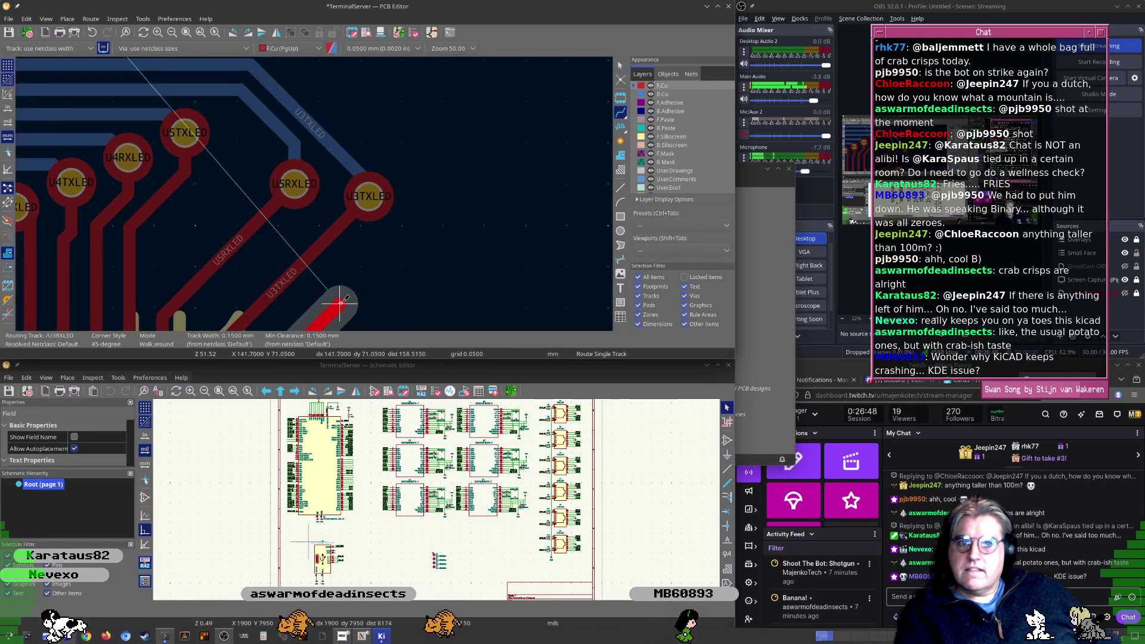
key("v")
left_click(435, 205)
middle_click_drag(452, 153, 488, 232)
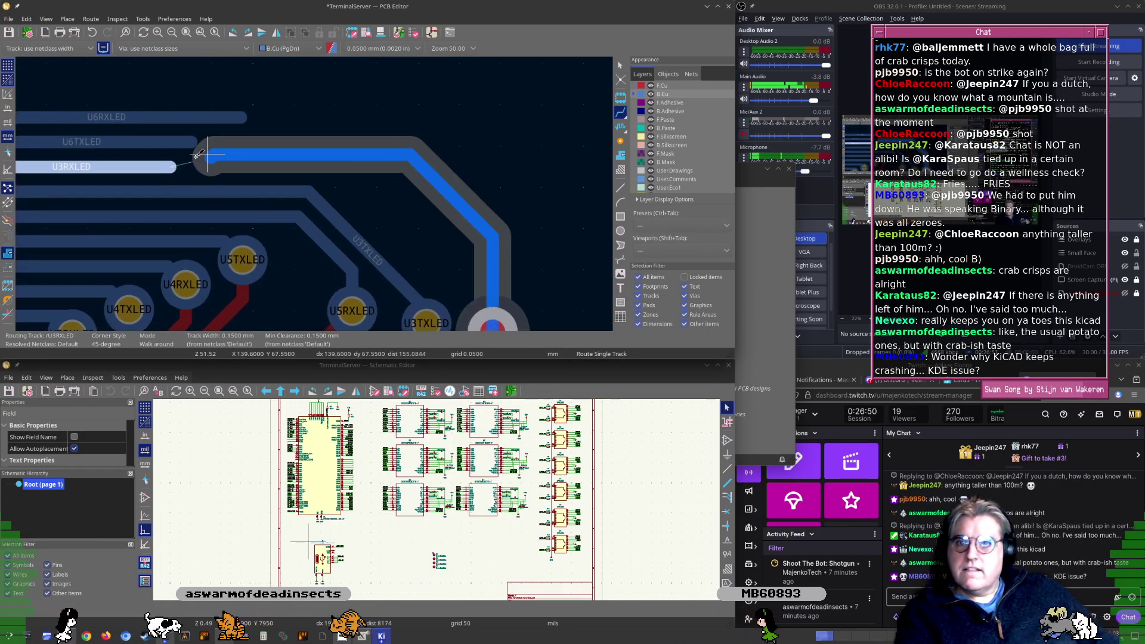
left_click(170, 167)
key("Escape")
Route U6TXLED on F.Cu from U1 pad 84 to a via, then on B.Cu to its unfinished track
middle_click_drag(394, 298, 299, 91)
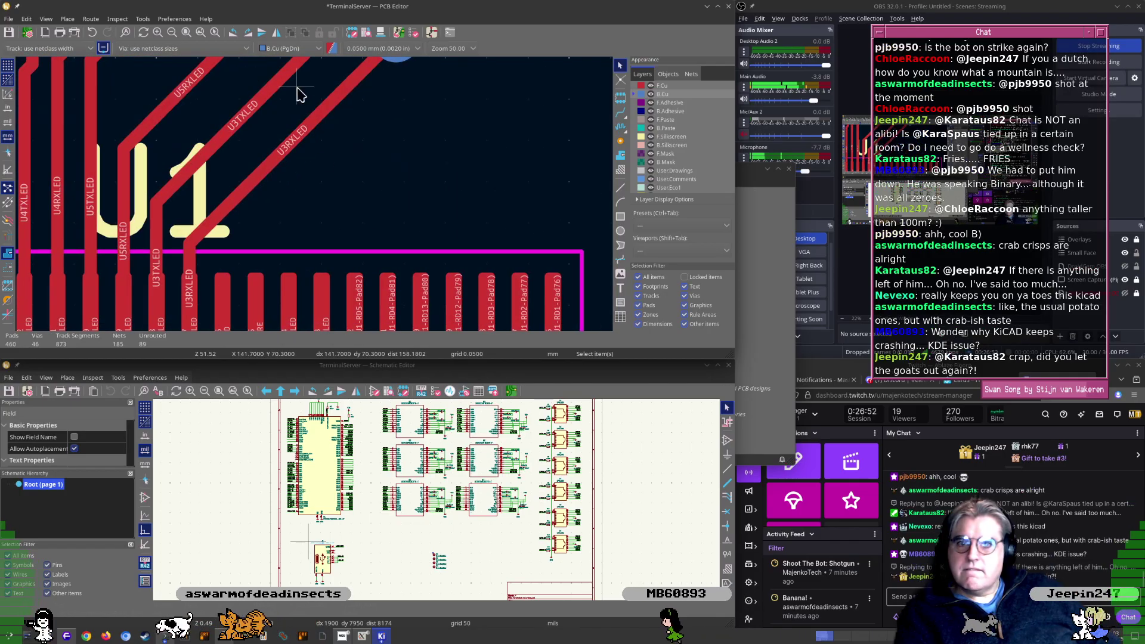
middle_click_drag(371, 227, 330, 163)
key("x")
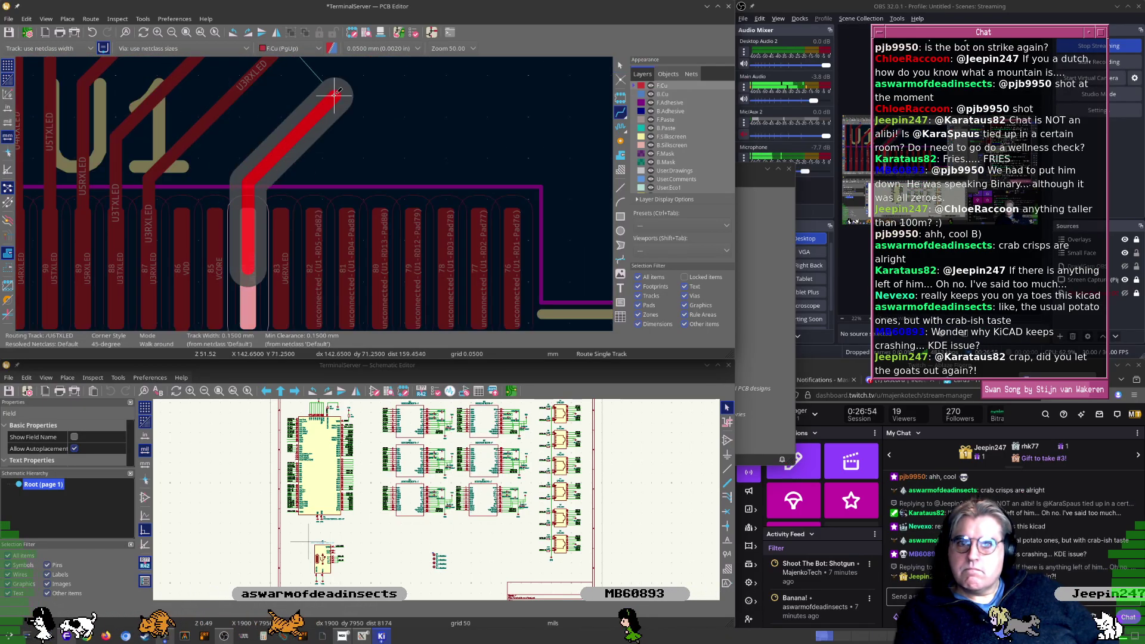
middle_click_drag(340, 74, 315, 244)
middle_click_drag(391, 153, 389, 178)
key("v")
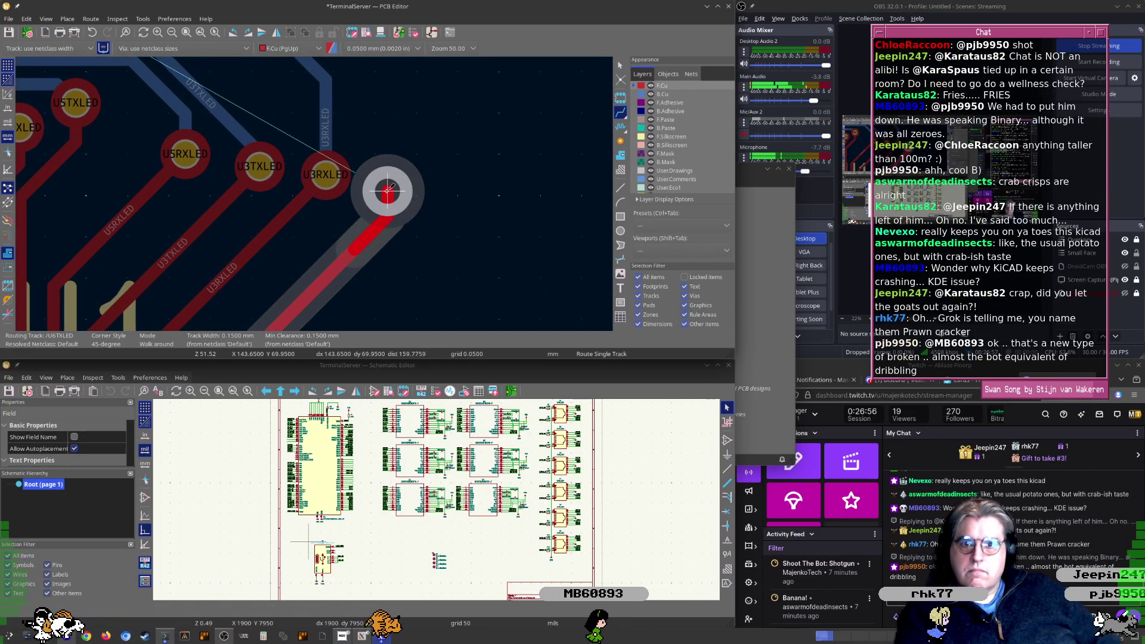
left_click(397, 174)
middle_click_drag(380, 97, 476, 294)
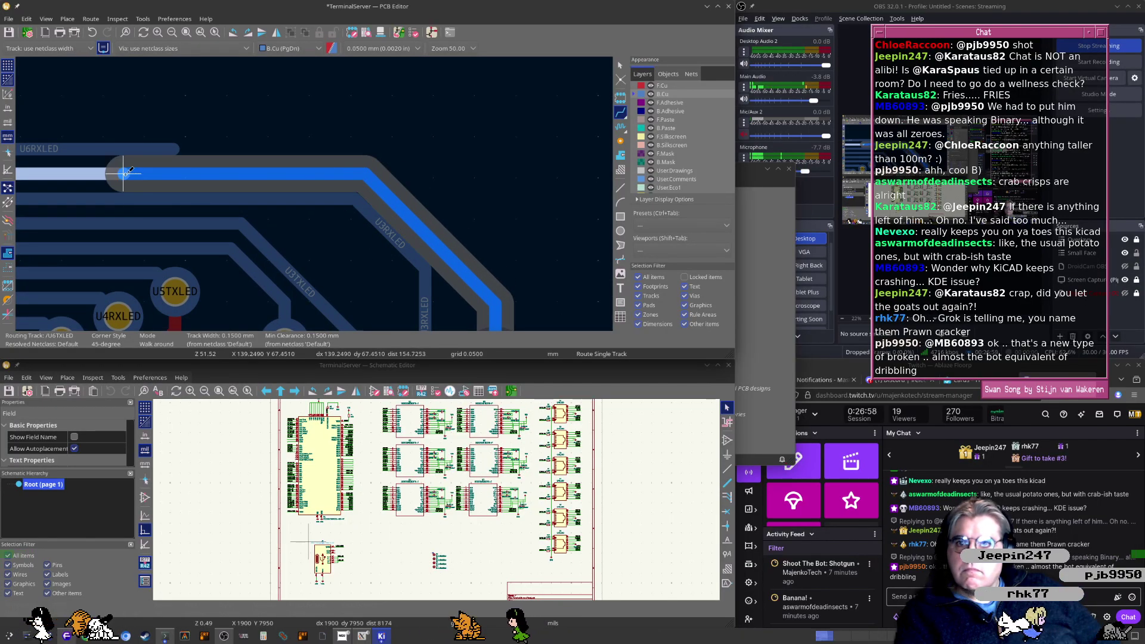
left_click(124, 174)
key("Escape")
Route U6RXLED on F.Cu from U1 pad 83 to a via, then on B.Cu to its unfinished track, and save the board
middle_click_drag(363, 304, 294, 60)
middle_click_drag(337, 166, 199, 71)
key("x")
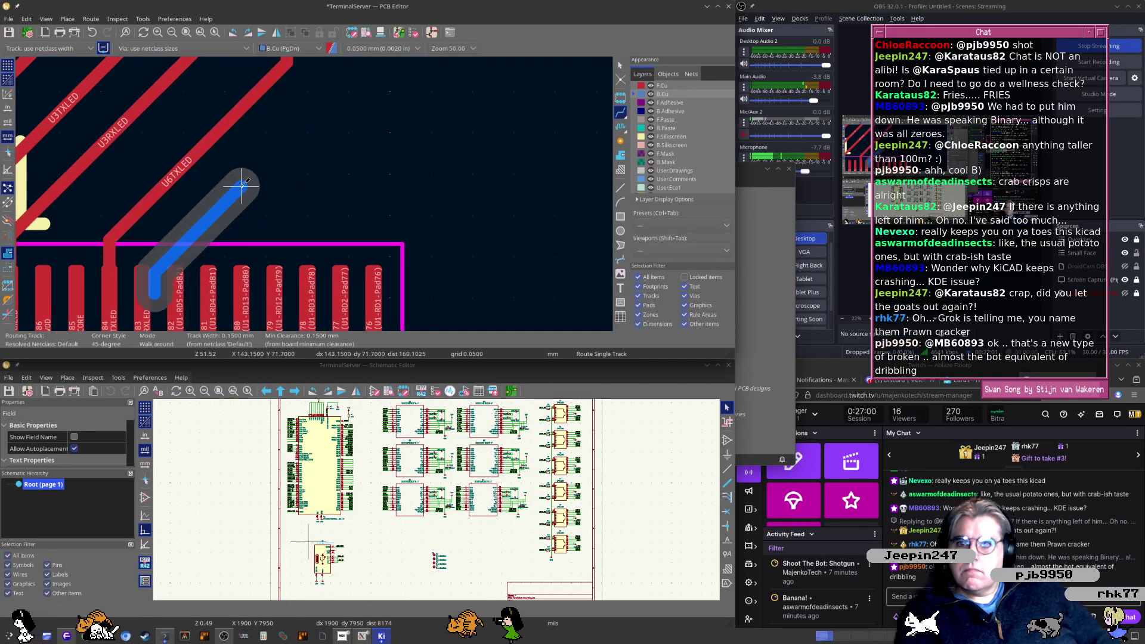
left_click(140, 291)
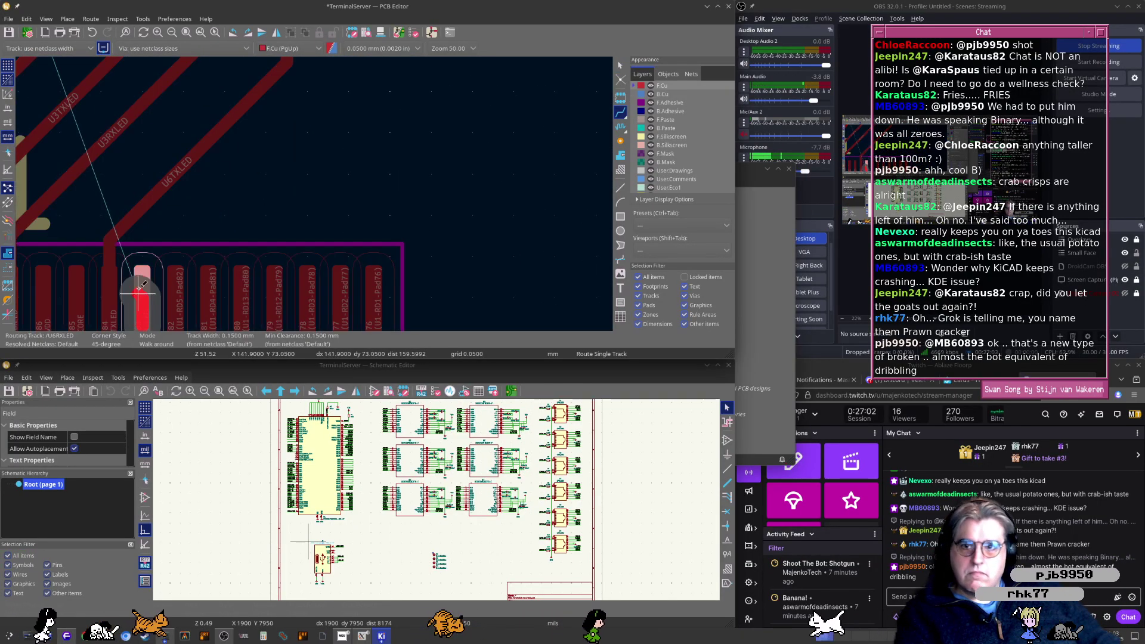
middle_click_drag(369, 90, 335, 290)
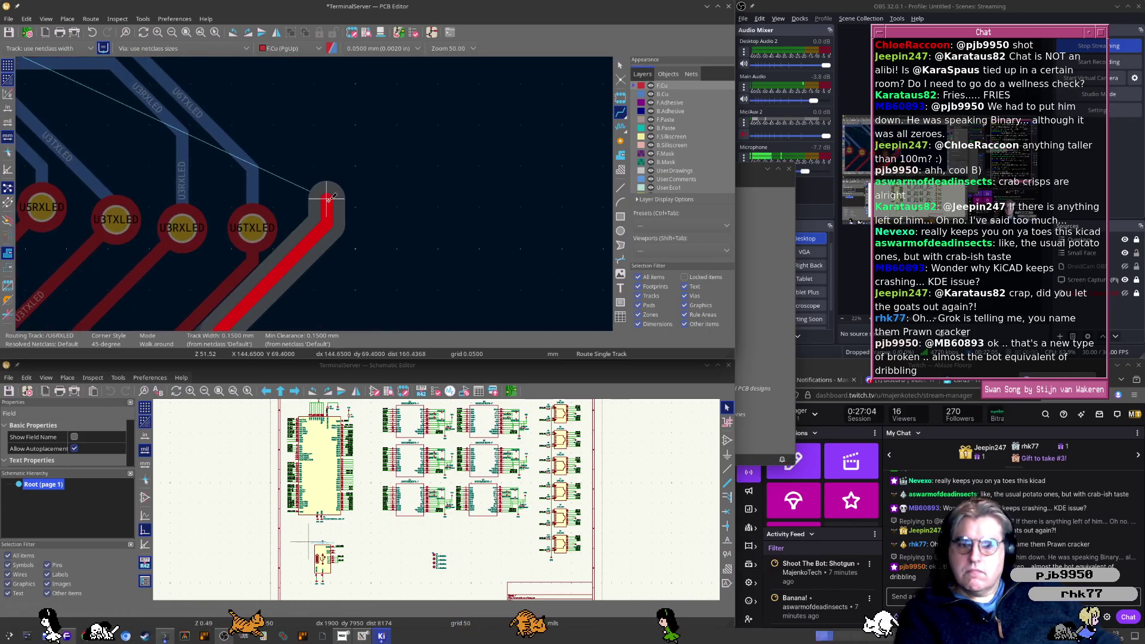
key("v")
left_click(329, 189)
middle_click_drag(192, 81, 340, 280)
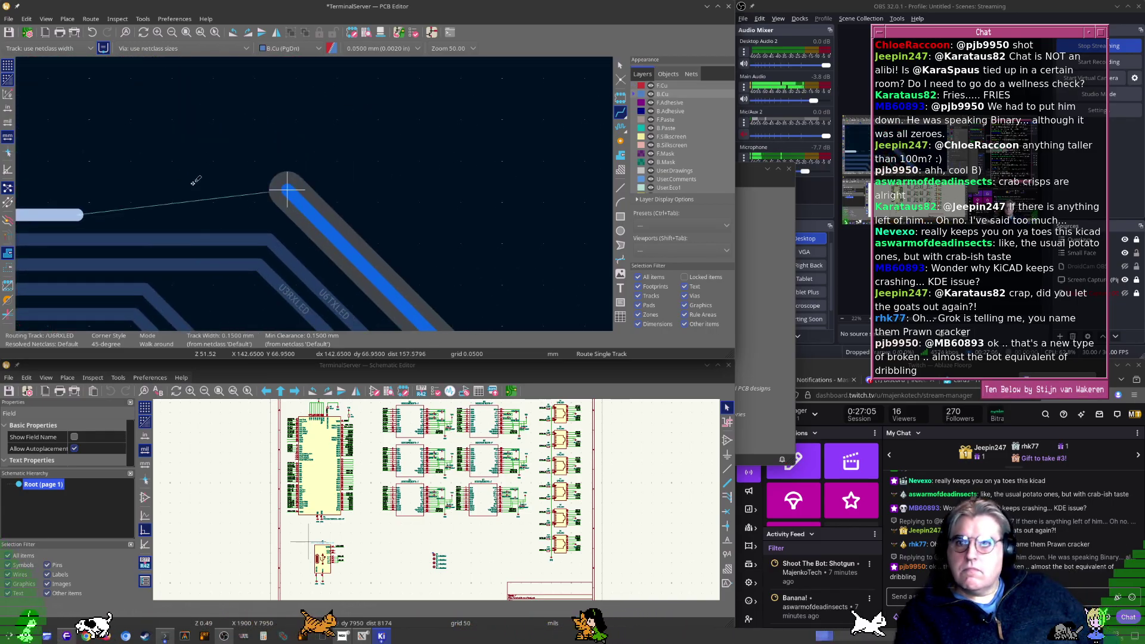
left_click(68, 218)
key("Escape")
scroll(69, 218, "down", 5)
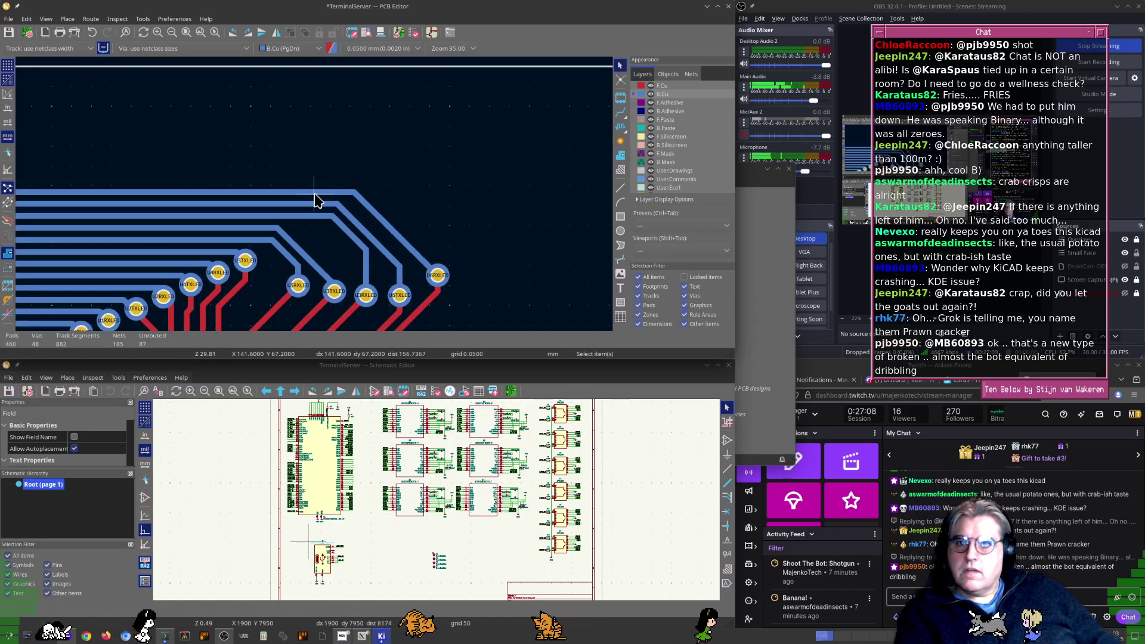
middle_click_drag(322, 252, 388, 234)
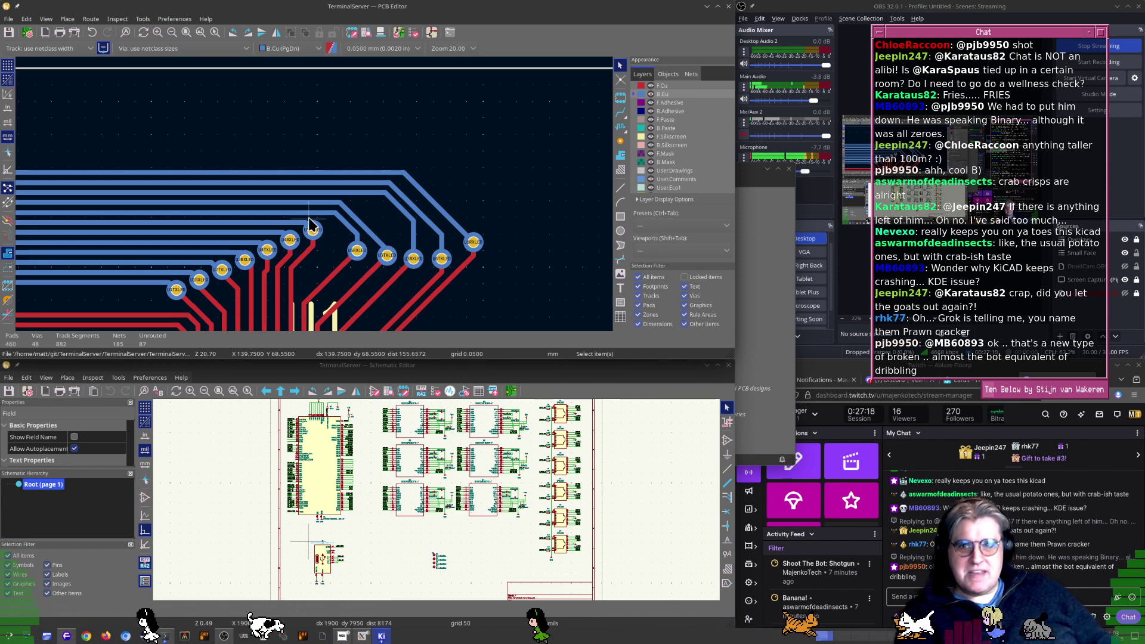
Drag the U5RXLED via with its tracks up beside the U5TXLED via, continuing the staggered via row
scroll(310, 223, "up", 6)
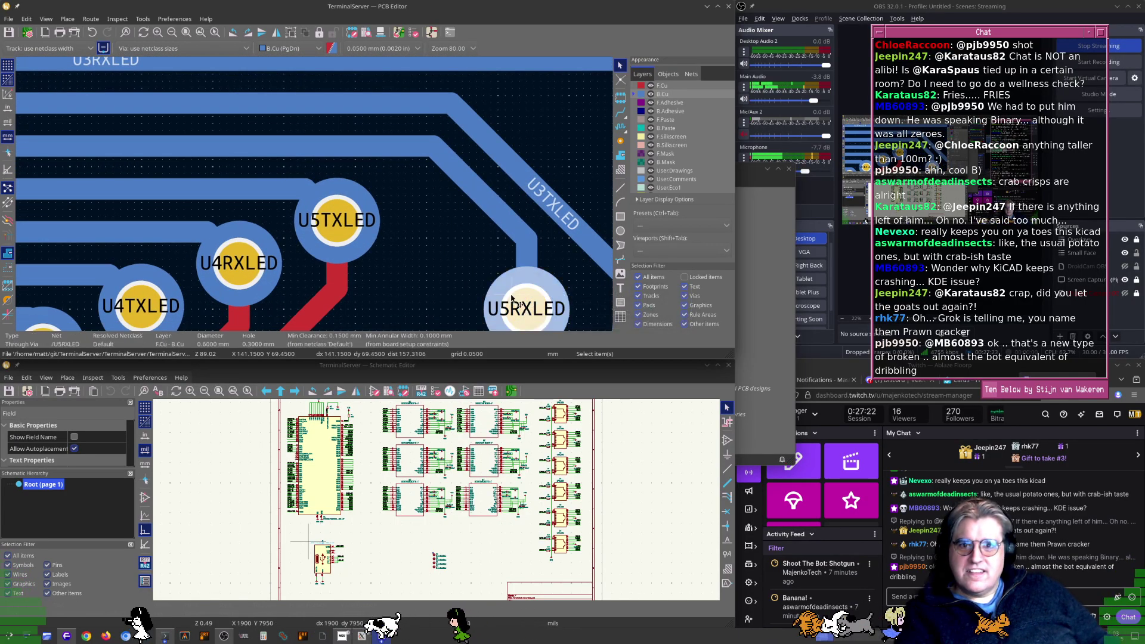
left_click(403, 144)
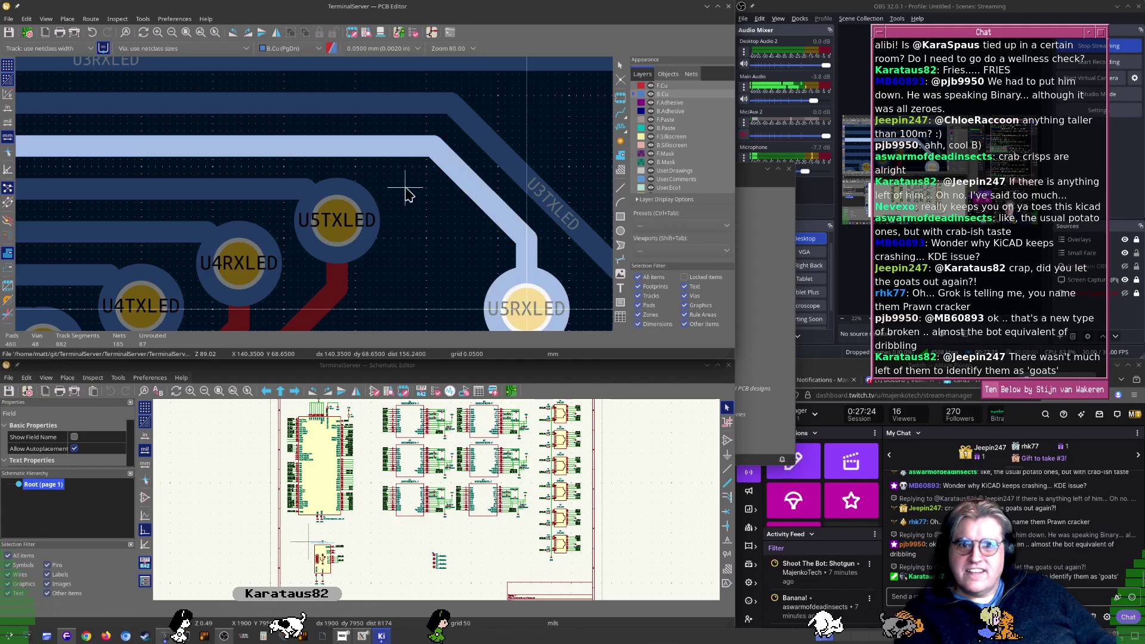
left_click(463, 188)
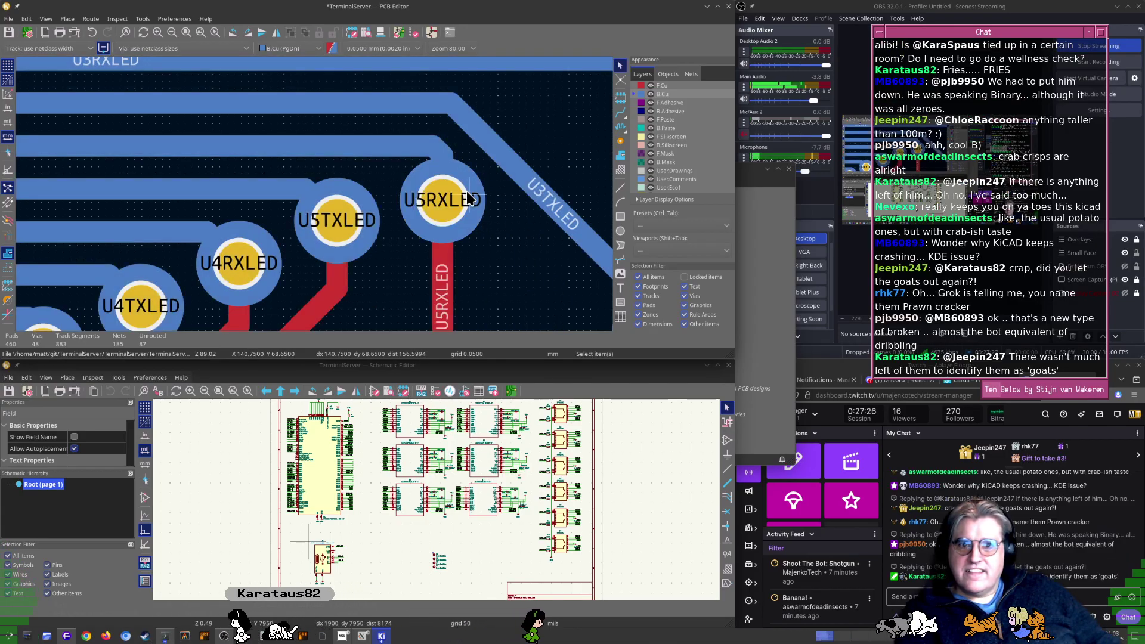
Drag U3TXLED's diagonal B.Cu segment outward, away from the relocated U5RXLED via
middle_click_drag(493, 204, 338, 229)
left_click(392, 226)
key("d")
left_click(484, 192)
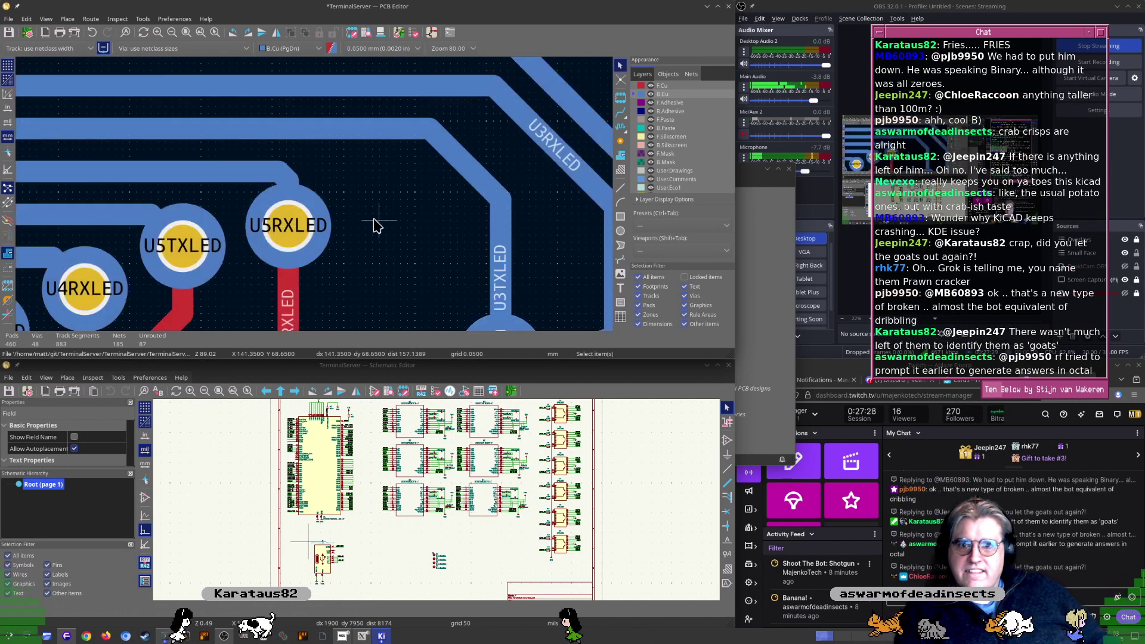
Nudge the U5RXLED via closer to its horizontal B.Cu track and tidy the track segment joining it
left_click(322, 242)
key("d")
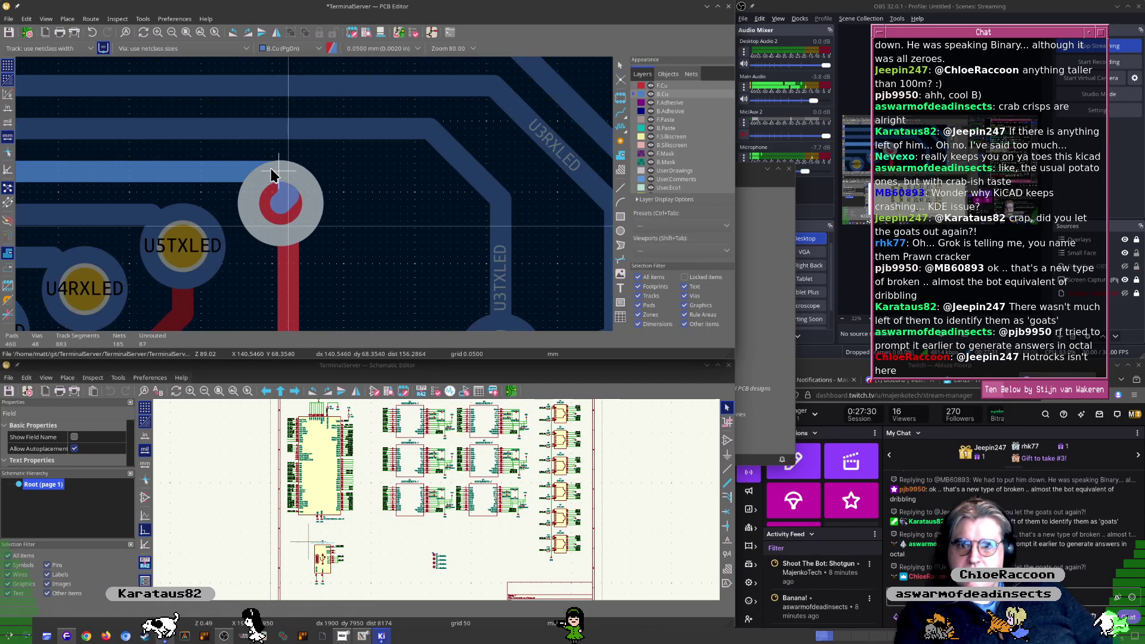
left_click(210, 161)
left_click(264, 176)
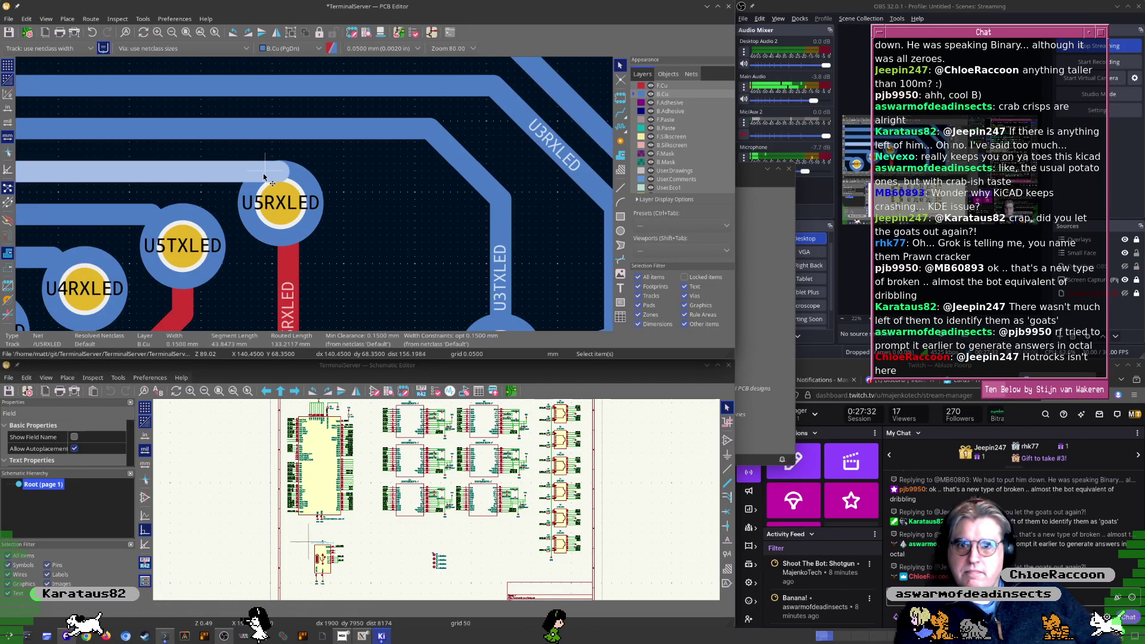
key("d")
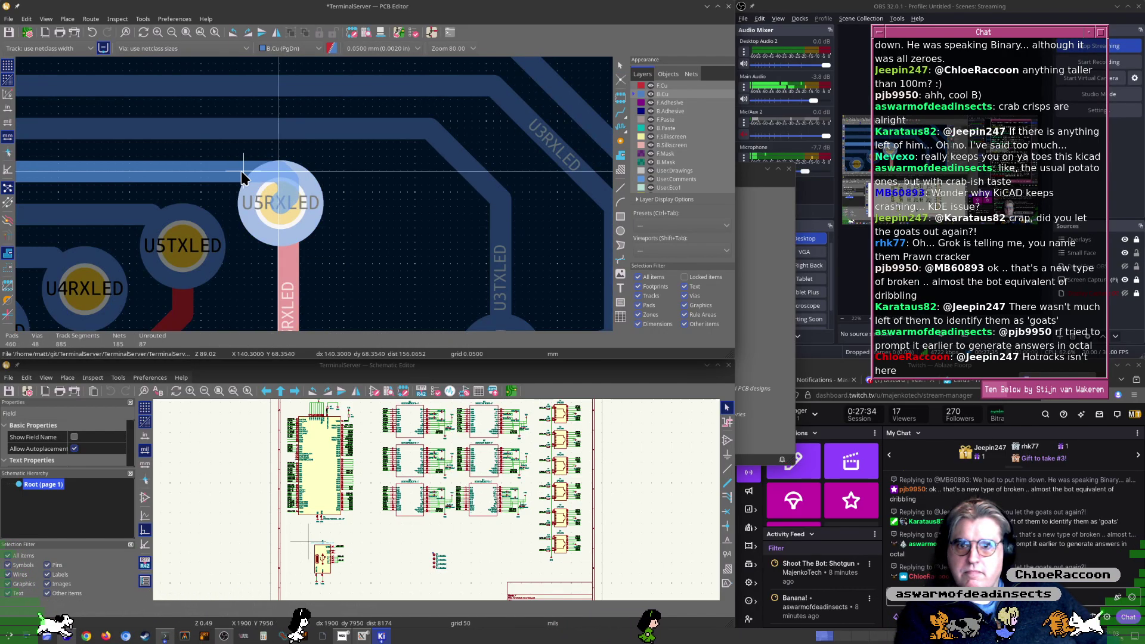
left_click(246, 170)
Drag the U3TXLED via with its tracks up beside the U5RXLED via, extending the staggered row
scroll(408, 237, "down", 4)
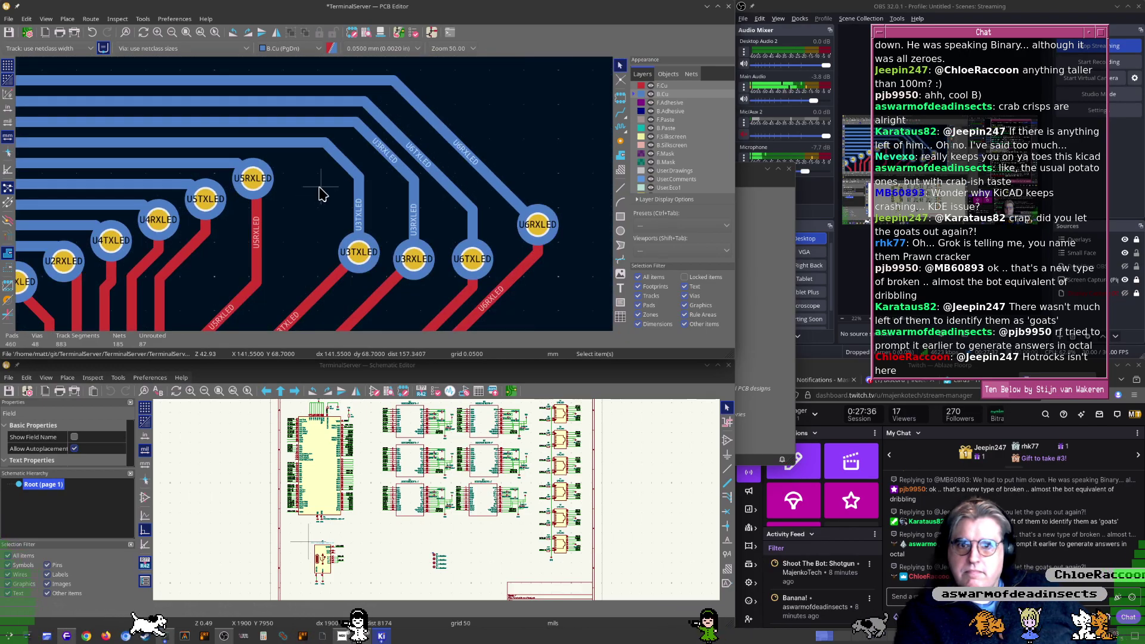
middle_click_drag(319, 187, 331, 191)
key("d")
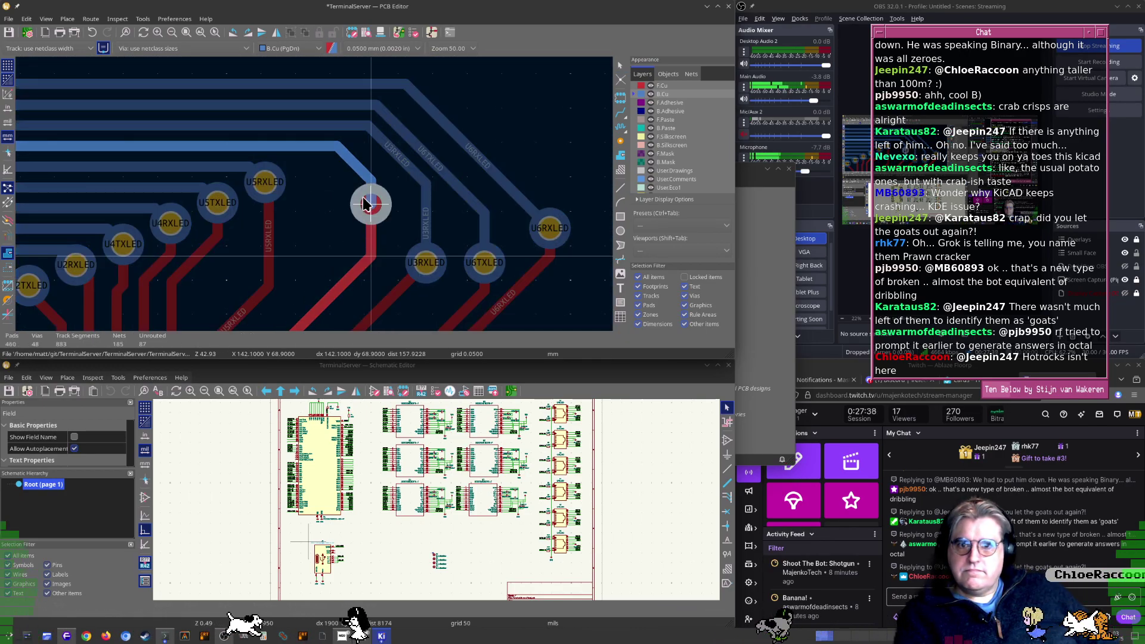
left_click(268, 132)
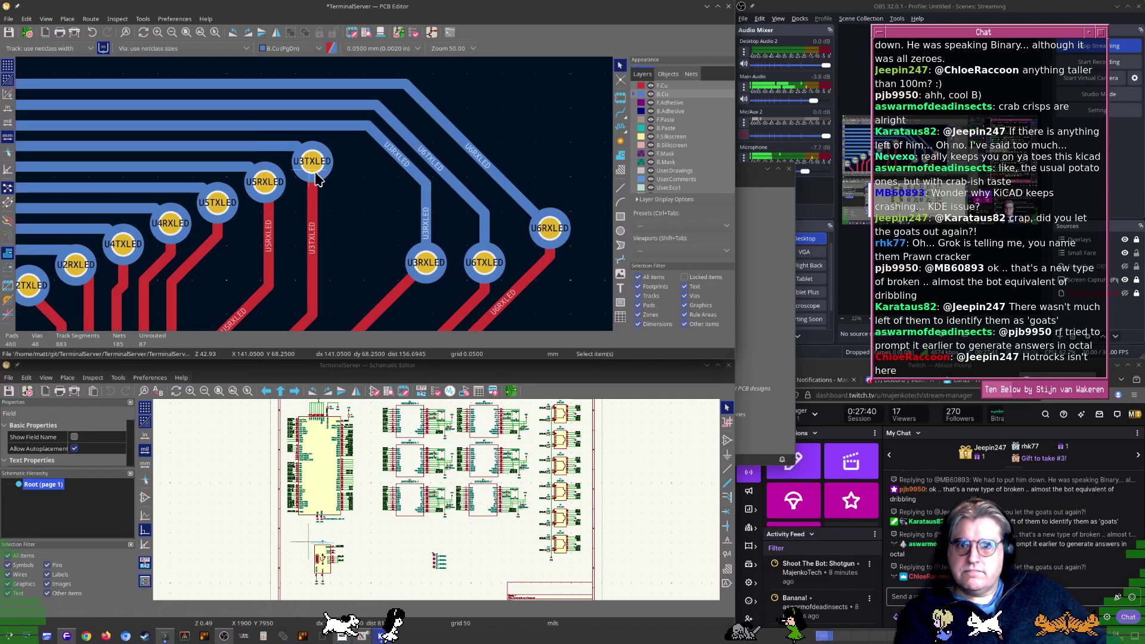
Drag the U3RXLED via with its tracks up beside the U3TXLED via in the staggered row
middle_click_drag(392, 178, 396, 197)
left_click(423, 265)
key("d")
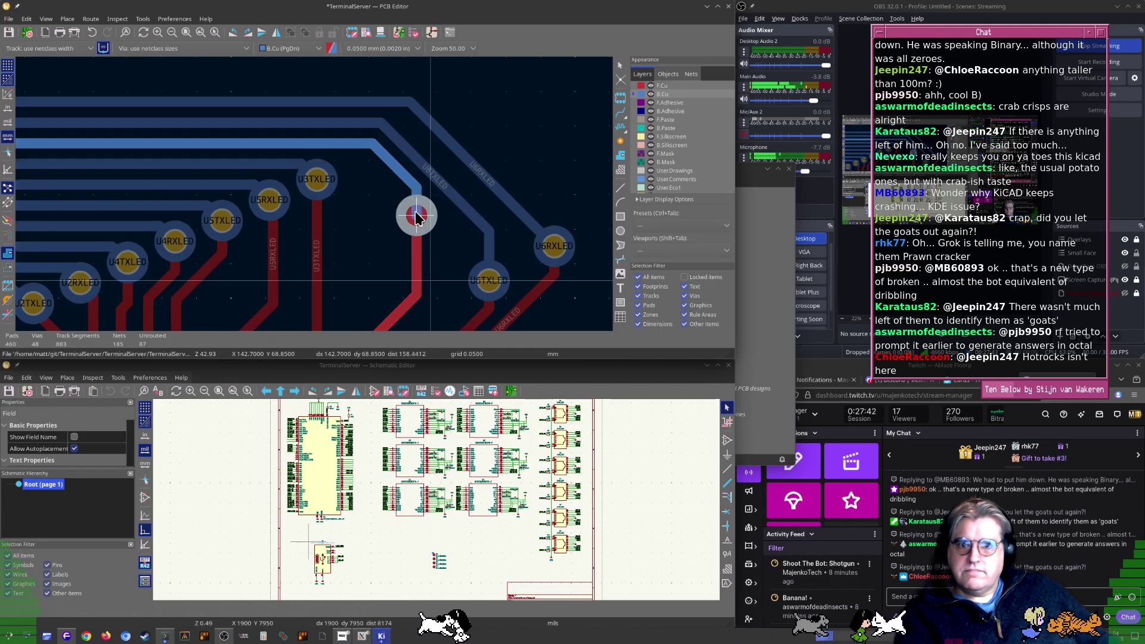
left_click(355, 126)
Drag the U6TXLED via up beside the U3RXLED via, and shift U6RXLED's diagonal B.Cu segment outward to make room
middle_click_drag(440, 238, 439, 247)
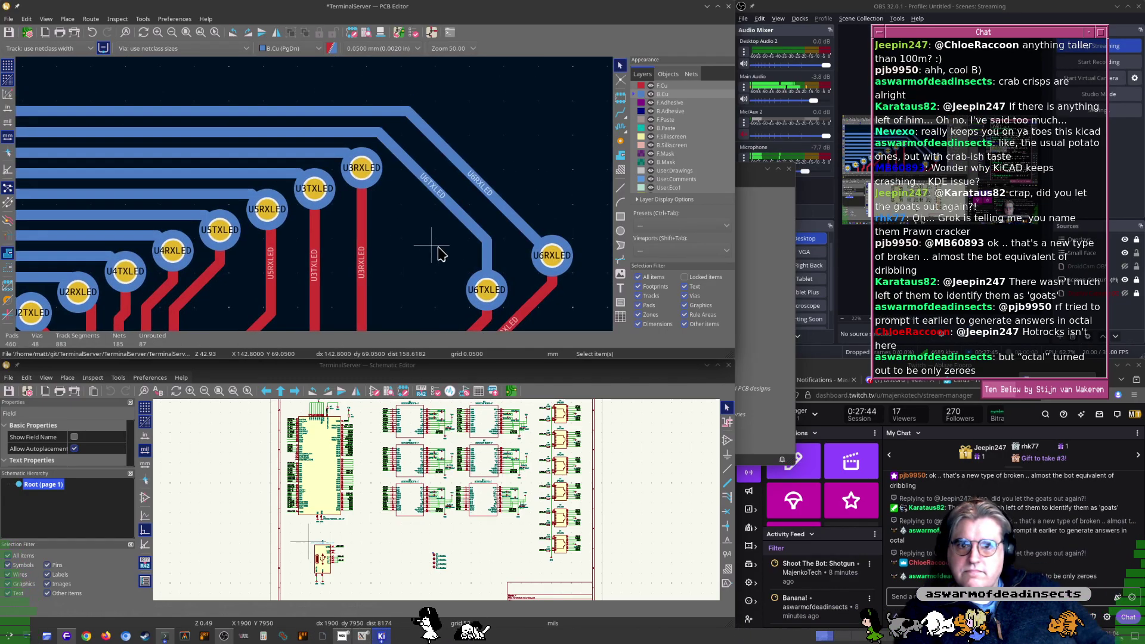
key("d")
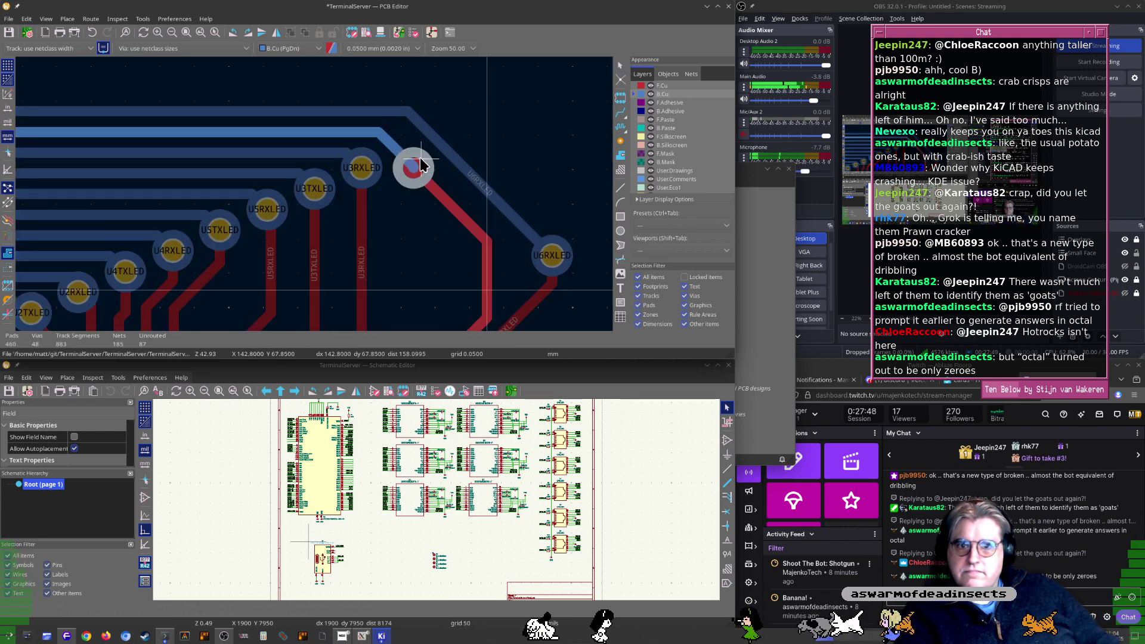
left_click(412, 167)
left_click(462, 169)
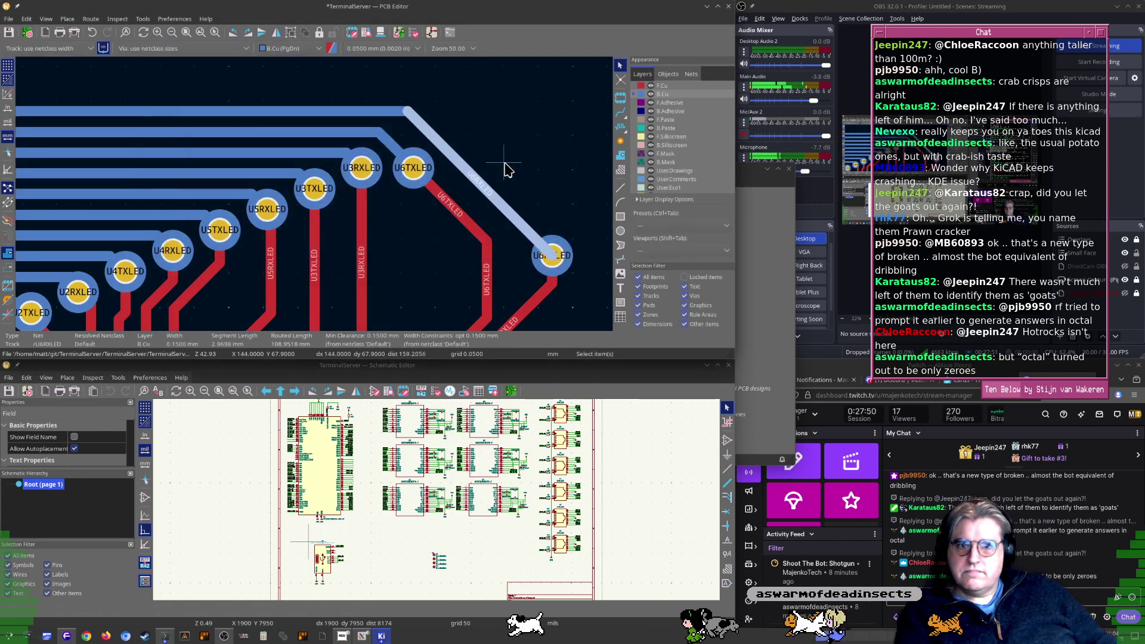
left_click(511, 174)
Nudge the U6TXLED via closer to its horizontal B.Cu track and adjust the short segment joining them
scroll(371, 178, "up", 4)
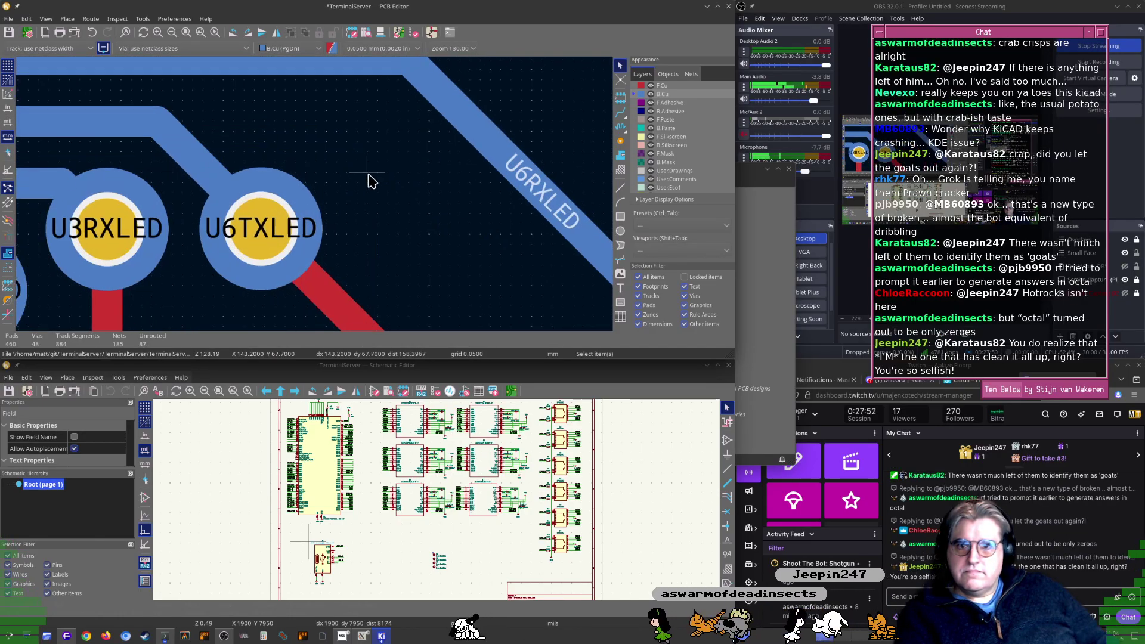
left_click(319, 230)
key("d")
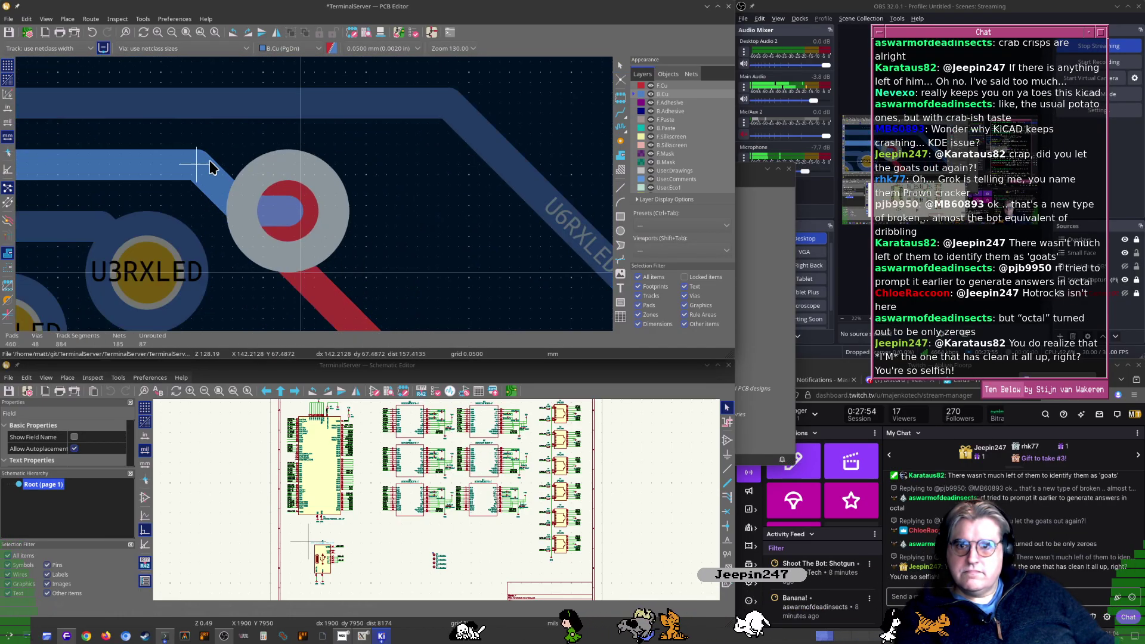
left_click(208, 169)
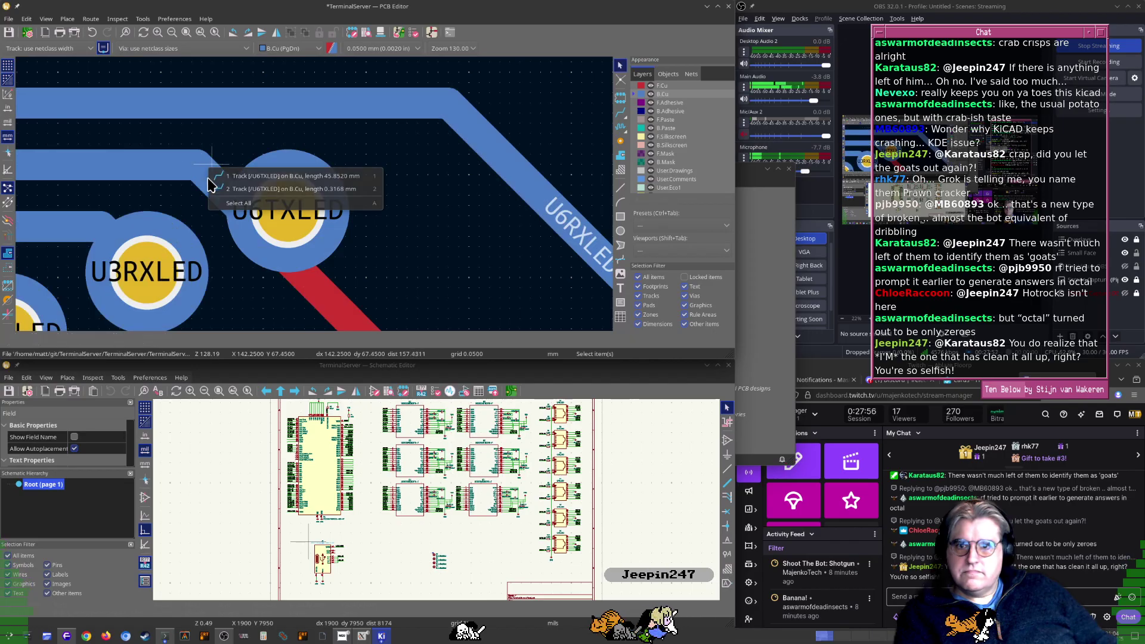
left_click(221, 176)
key("Escape")
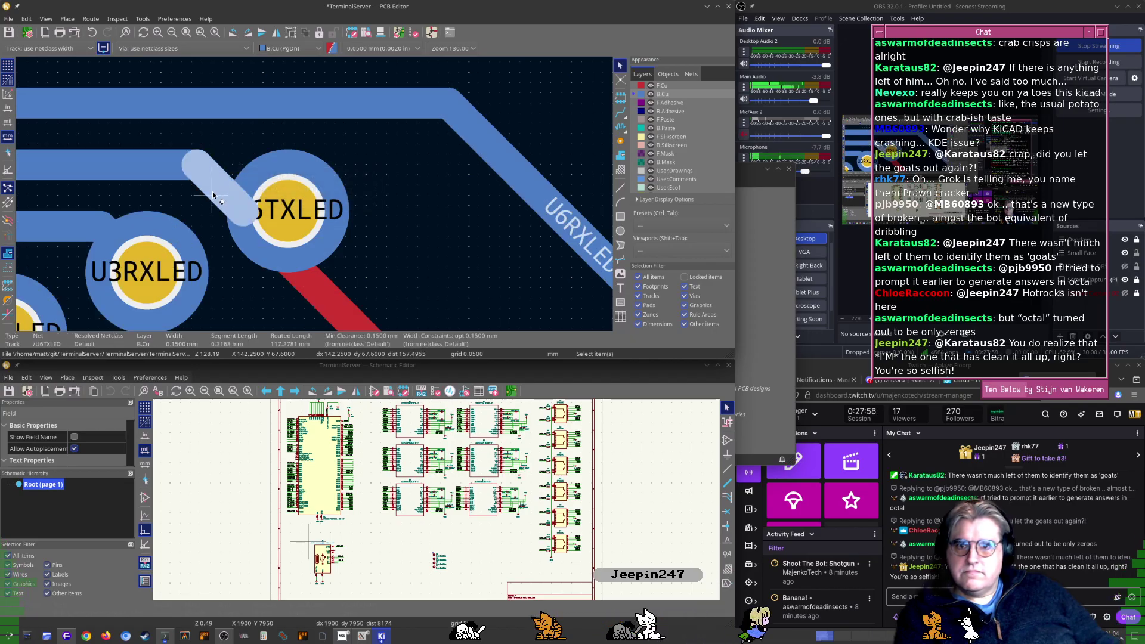
Drag the U6RXLED via with its tracks to the end of the staggered row, beside the U6TXLED via
scroll(342, 188, "down", 4)
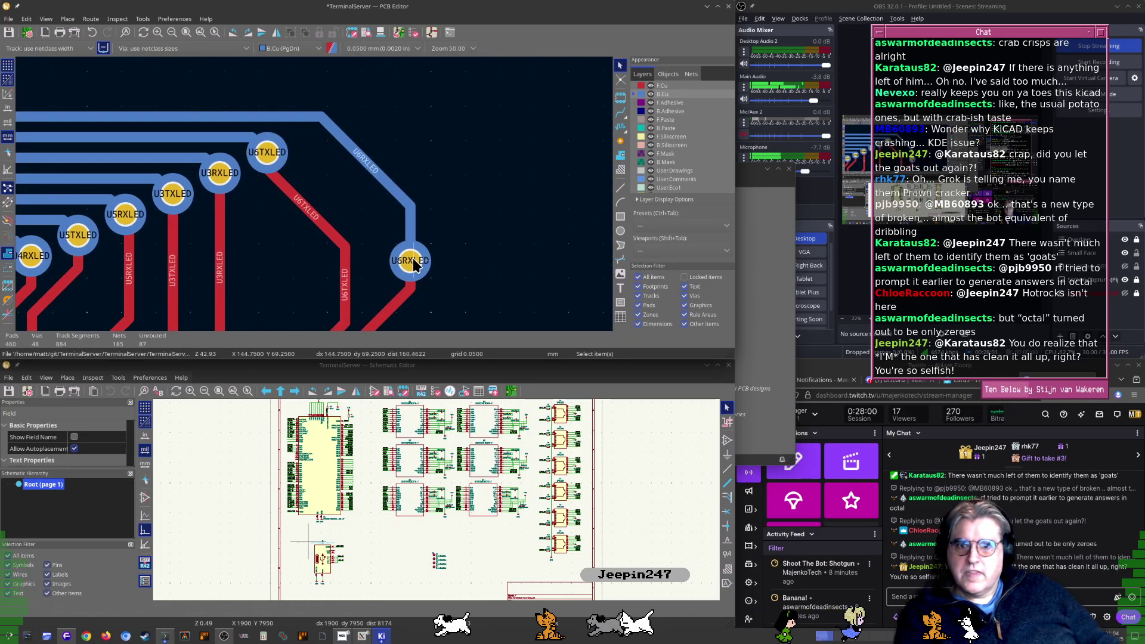
left_click_drag(421, 277, 315, 132)
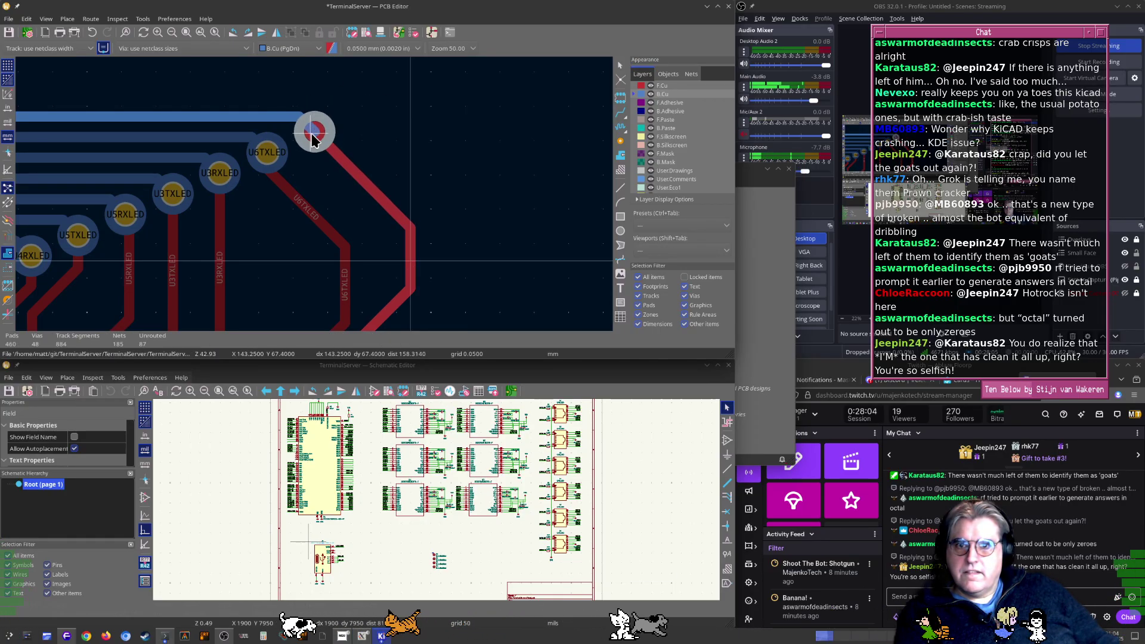
left_click_drag(316, 131, 314, 134)
Save the board and drag U5RXLED's diagonal F.Cu segment above U1 up towards the U5TXLED track
scroll(334, 203, "down", 5)
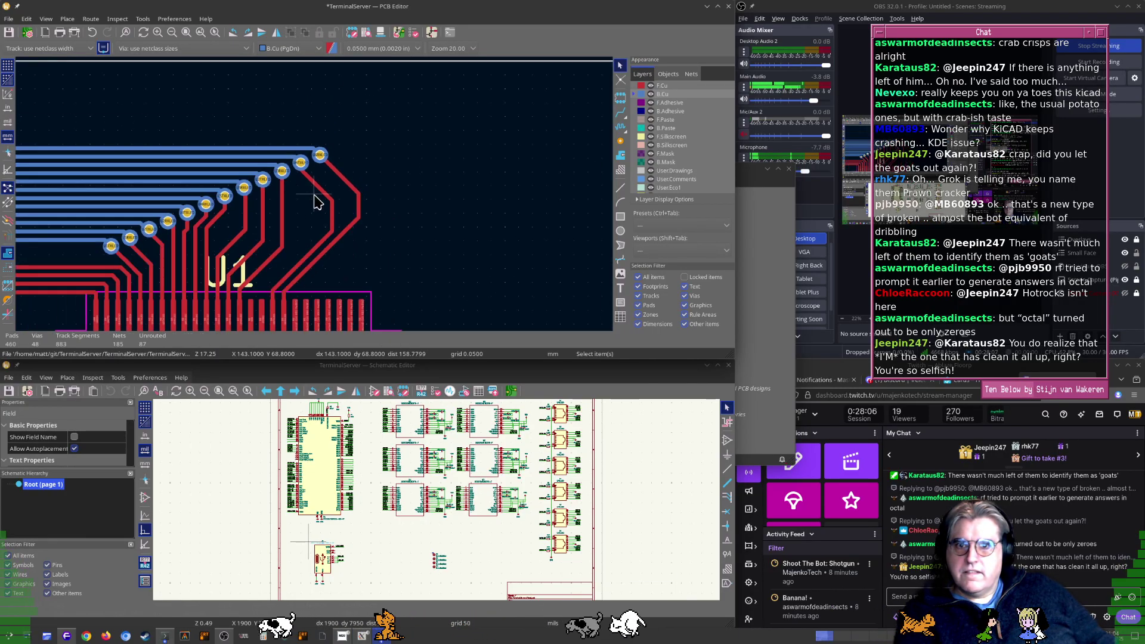
scroll(348, 221, "up", 5)
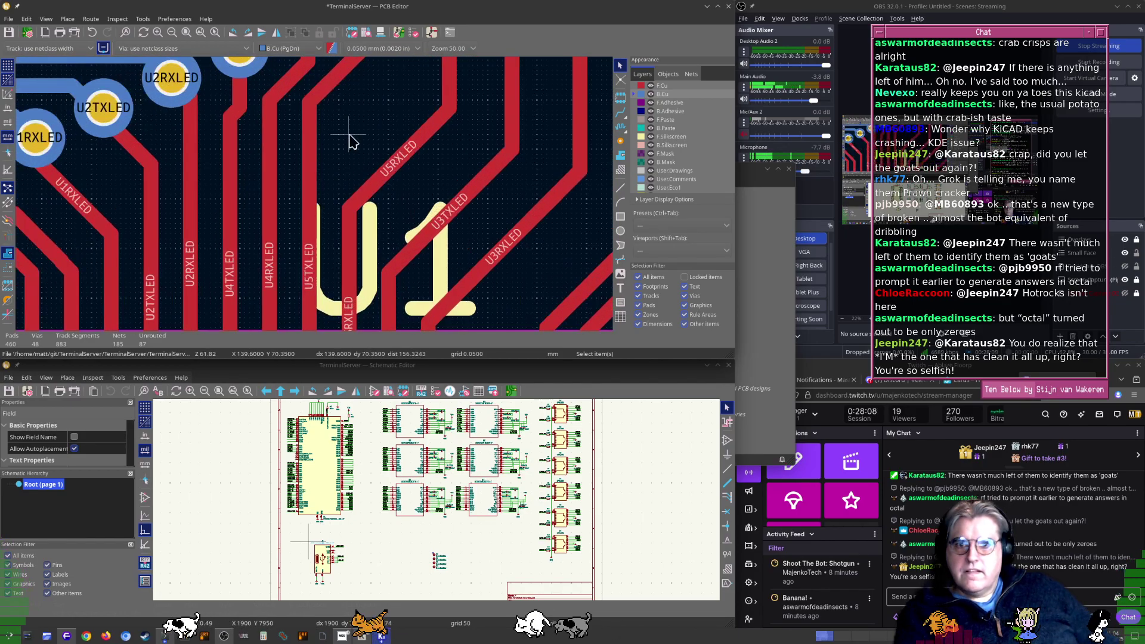
middle_click_drag(420, 156, 421, 197)
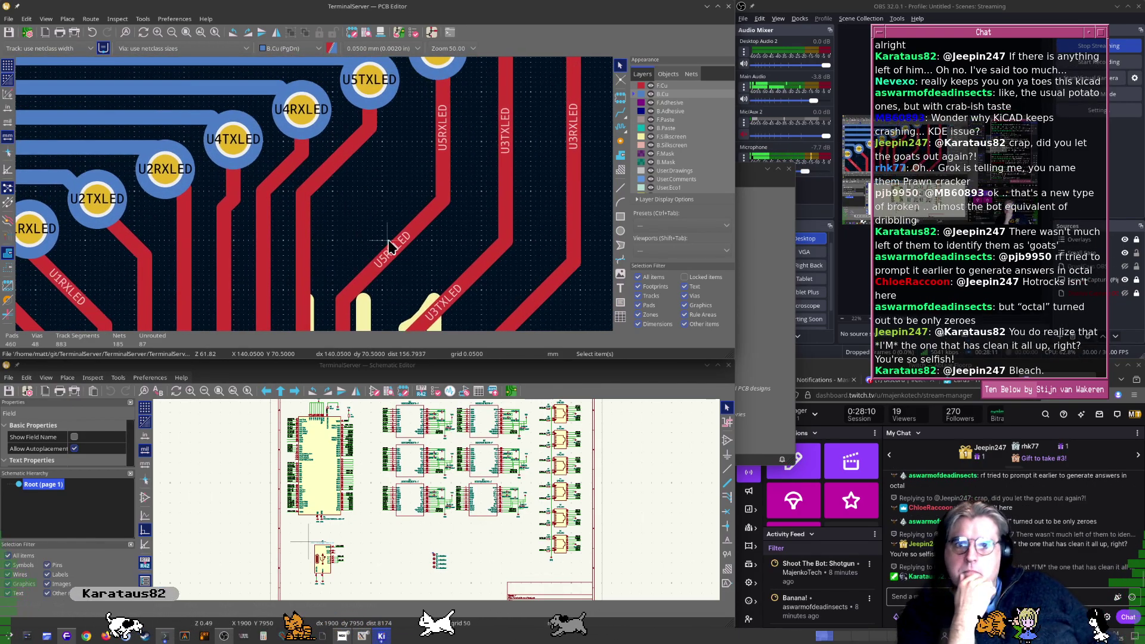
double_click(392, 244)
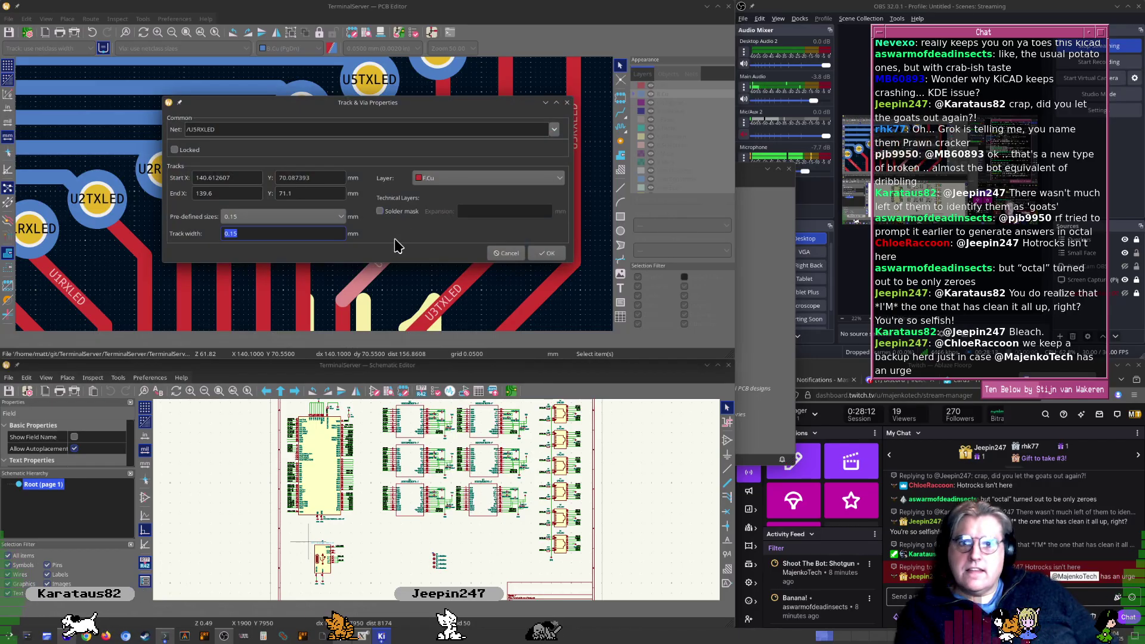
key("Escape")
left_click_drag(394, 240, 377, 161)
Drag the diagonal F.Cu segments of U5RXLED and U3RXLED above U1 up against their neighbouring LED tracks
left_click(456, 287)
left_click_drag(457, 286, 424, 151)
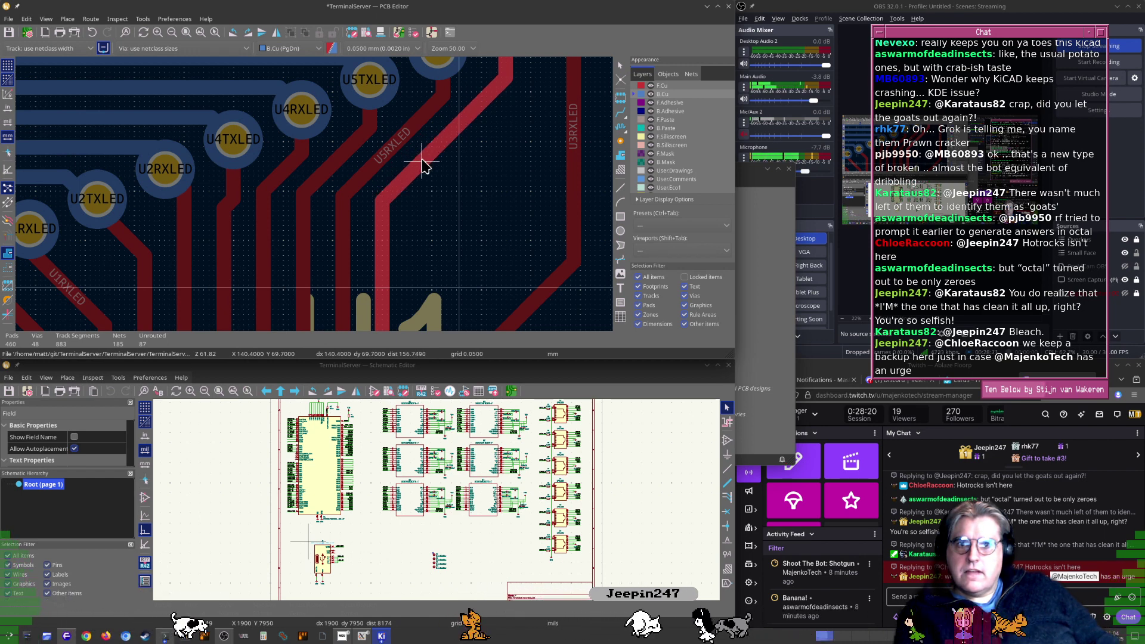
scroll(310, 201, "down", 5)
middle_click_drag(304, 196, 299, 215)
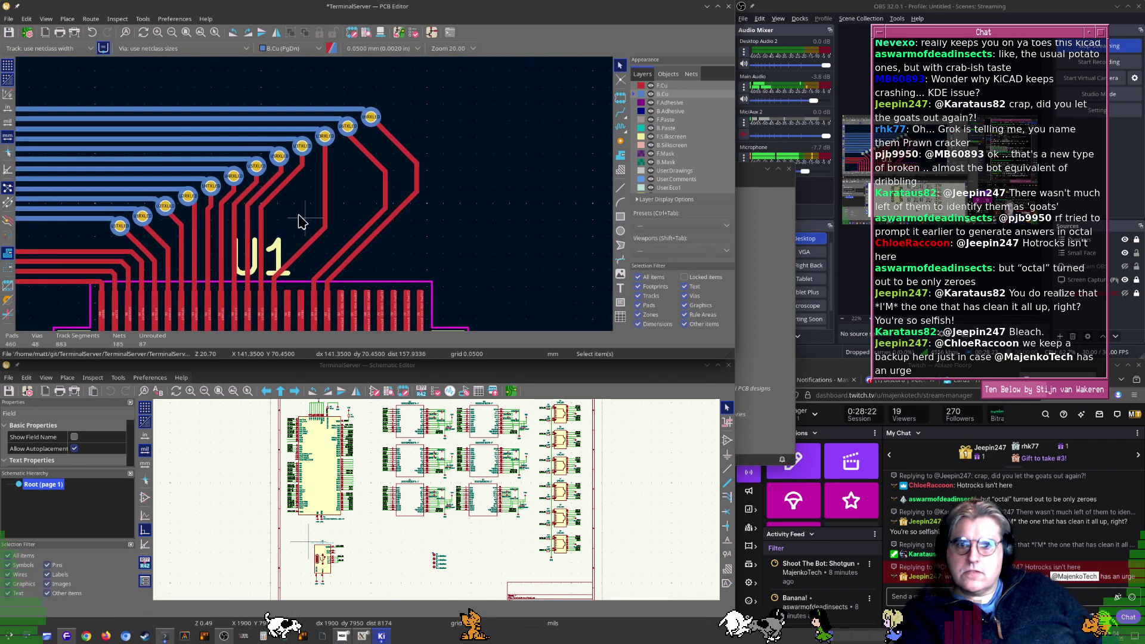
key("x")
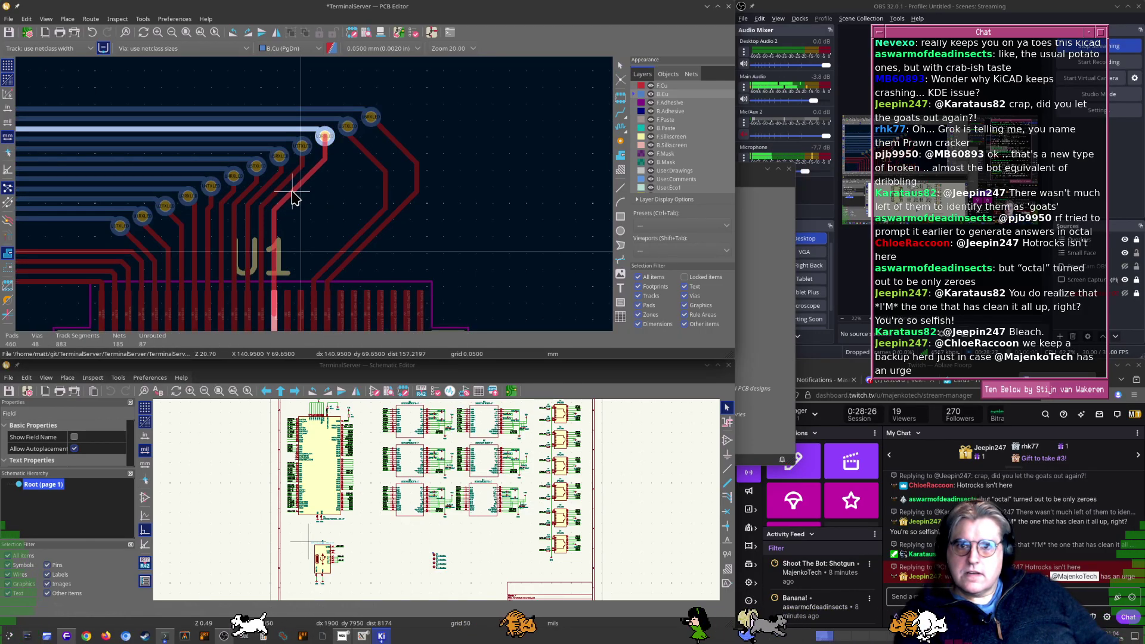
key("Escape")
middle_click_drag(358, 225, 352, 217)
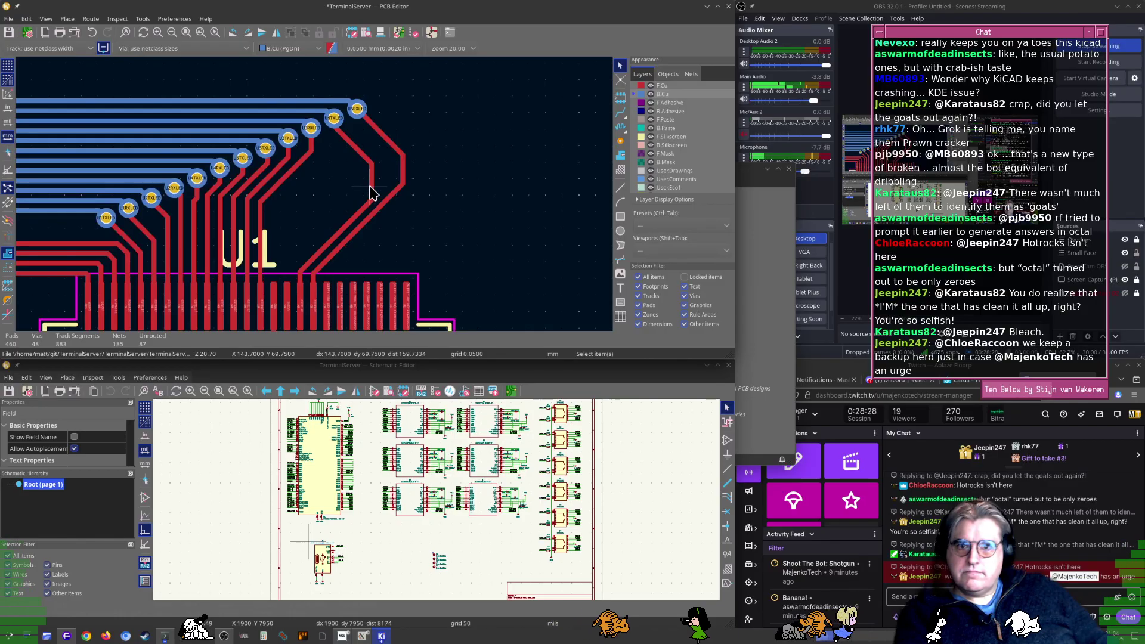
Drag the vertical F.Cu segments of U6TXLED and U6RXLED inward so they run down from their vias
left_click_drag(371, 186, 334, 140)
left_click(405, 167)
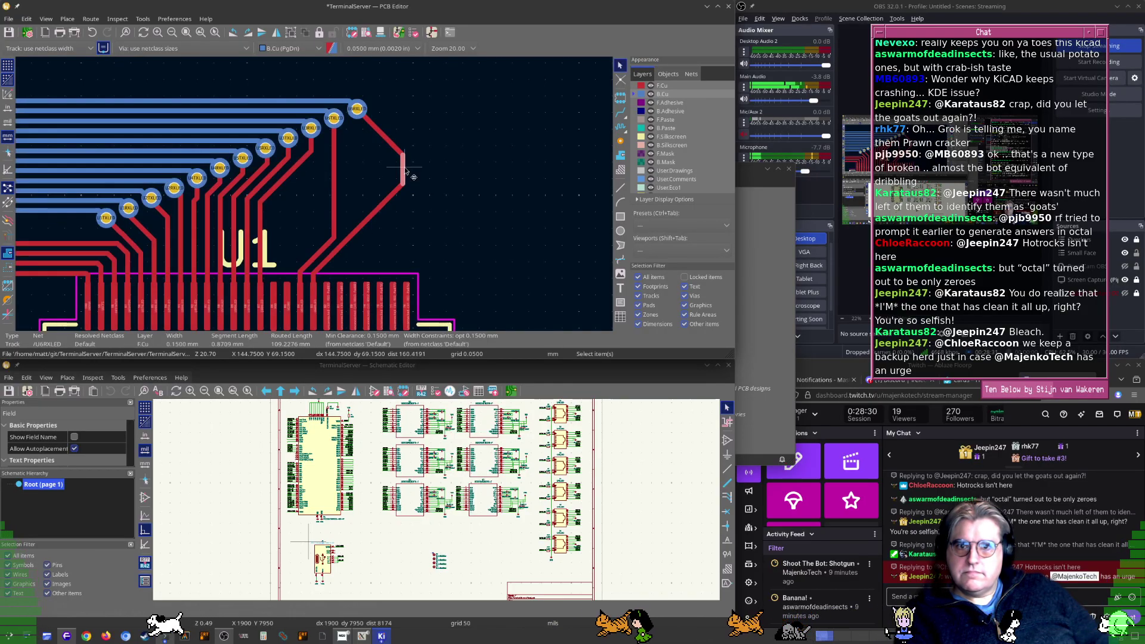
left_click_drag(406, 172, 320, 217)
Shift U6RXLED's short F.Cu segment just below its via slightly outward to tidy the exit
scroll(319, 217, "up", 7)
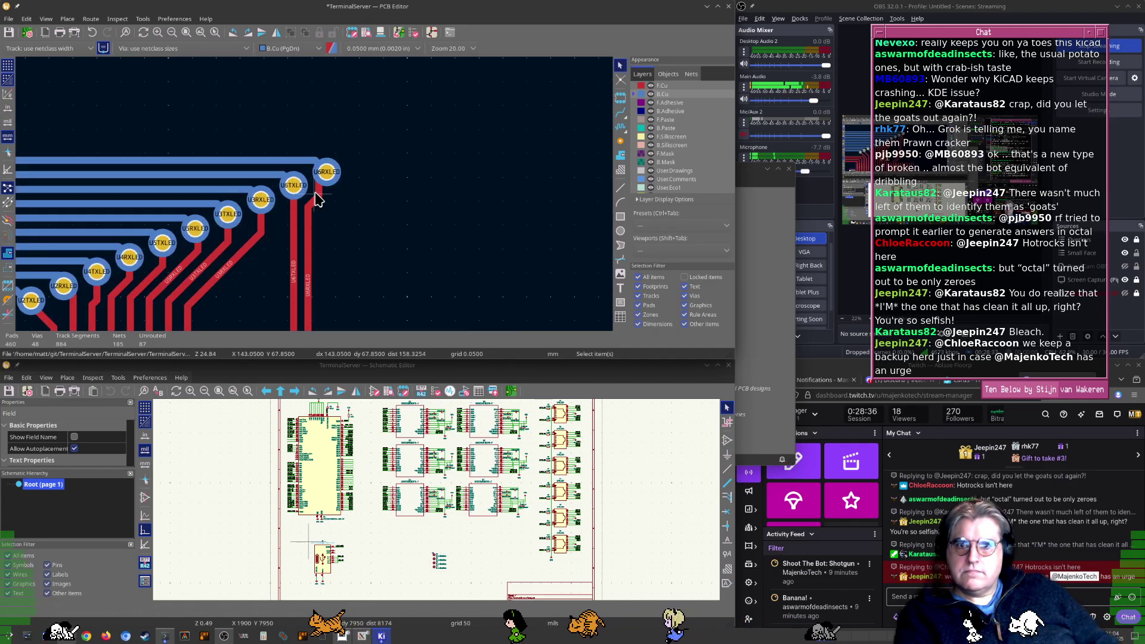
left_click(335, 167)
left_click(333, 144)
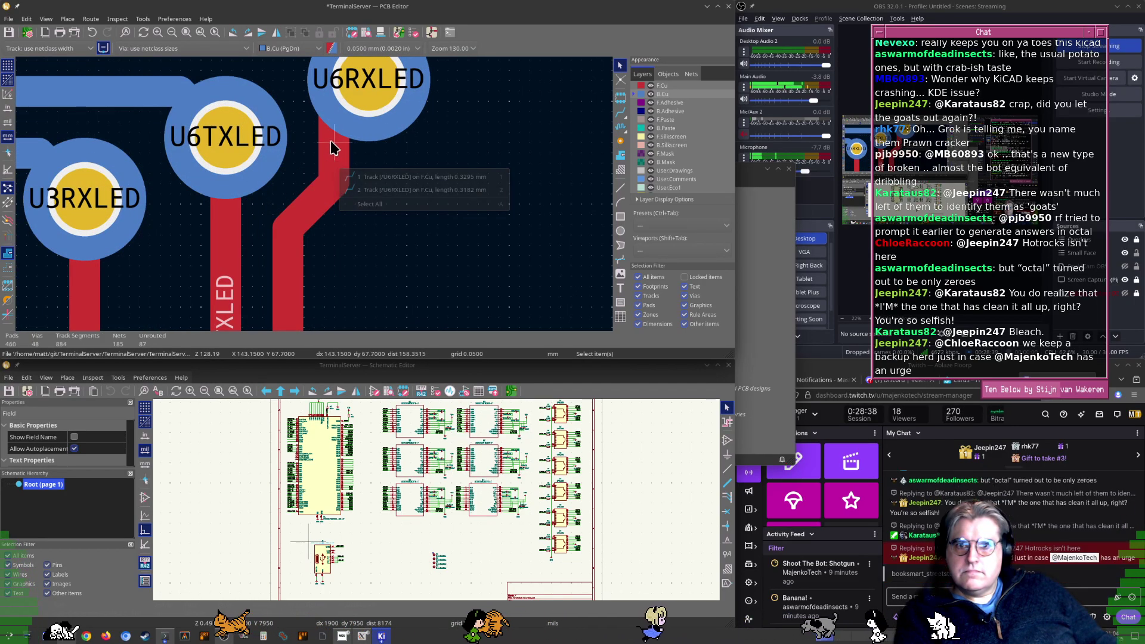
left_click_drag(333, 143, 347, 150)
scroll(346, 173, "down", 7)
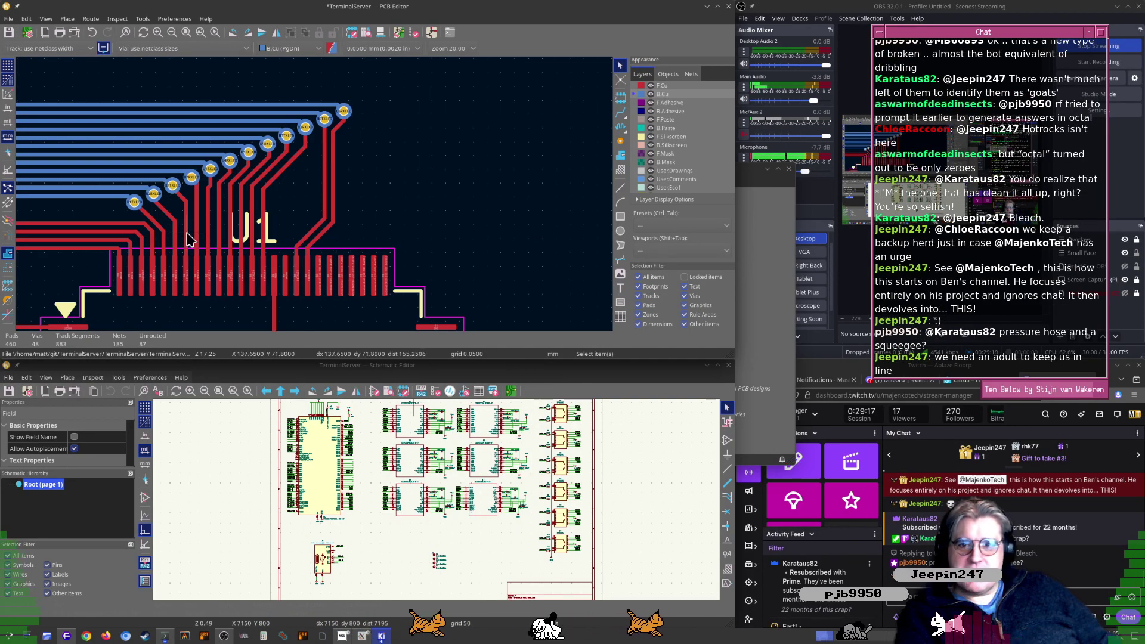
Move capacitor C1 above U1 beyond the U6RXLED via, and rotate it upright with its GND pad uppermost
scroll(189, 239, "down", 5)
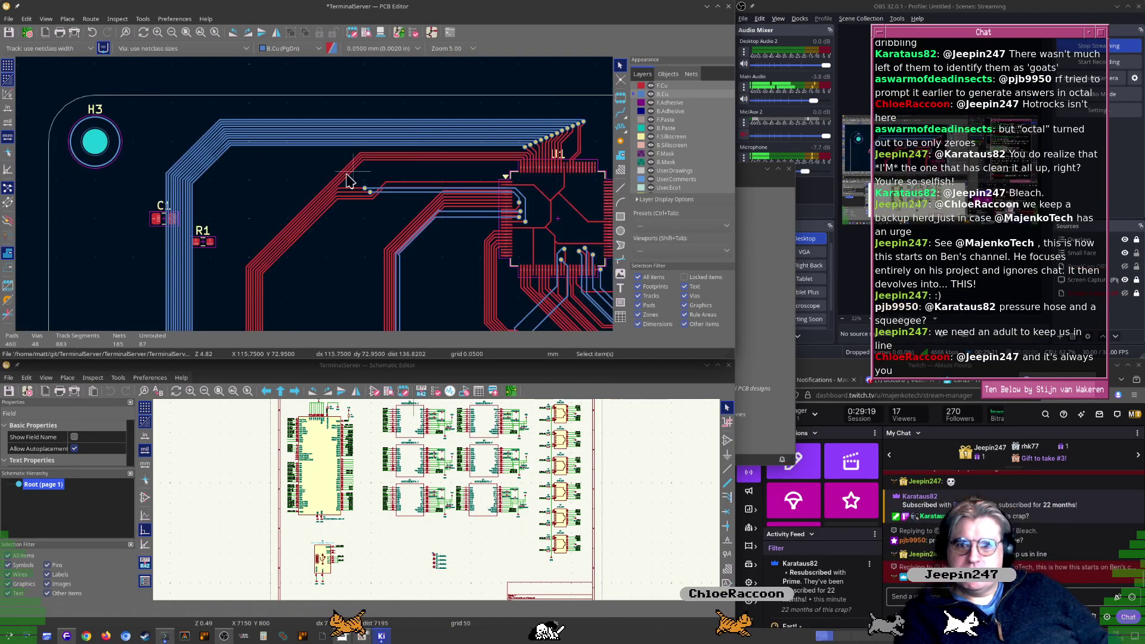
left_click(155, 219)
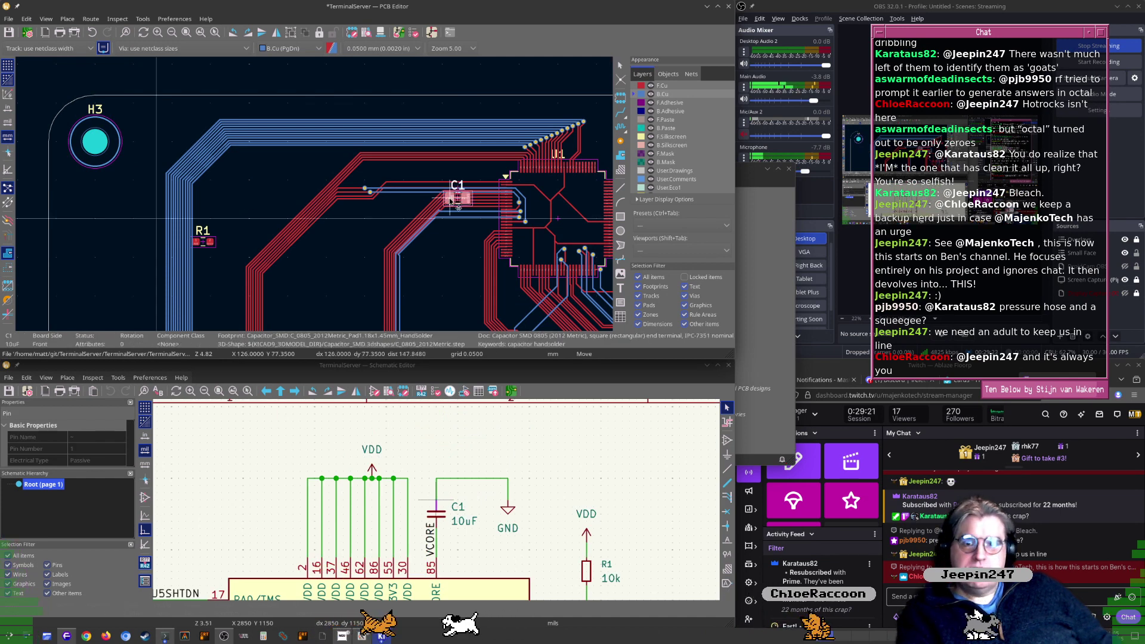
scroll(146, 227, "up", 6)
scroll(319, 194, "down", 4)
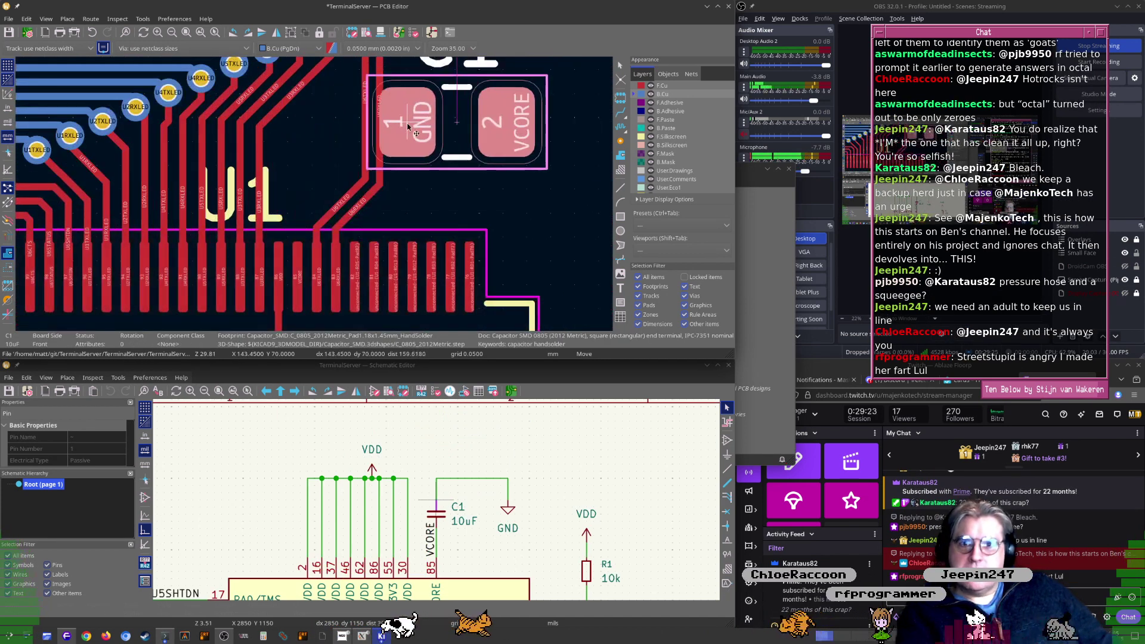
left_click_drag(430, 189, 401, 197)
key("r")
scroll(261, 173, "up", 3)
scroll(304, 189, "down", 1)
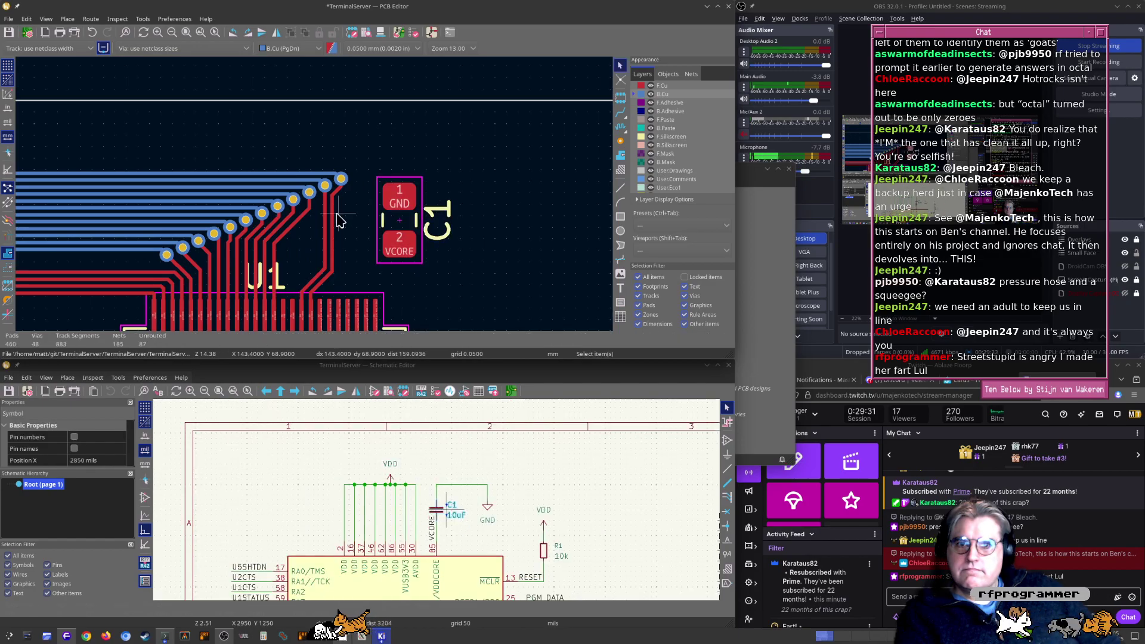
Drag the U1TXLED and U1RXLED vias back along their B.Cu tracks, away from U1's pads, keeping them staggered
scroll(304, 219, "up", 1)
scroll(314, 194, "up", 2)
middle_click_drag(327, 201, 356, 234)
scroll(316, 192, "down", 2)
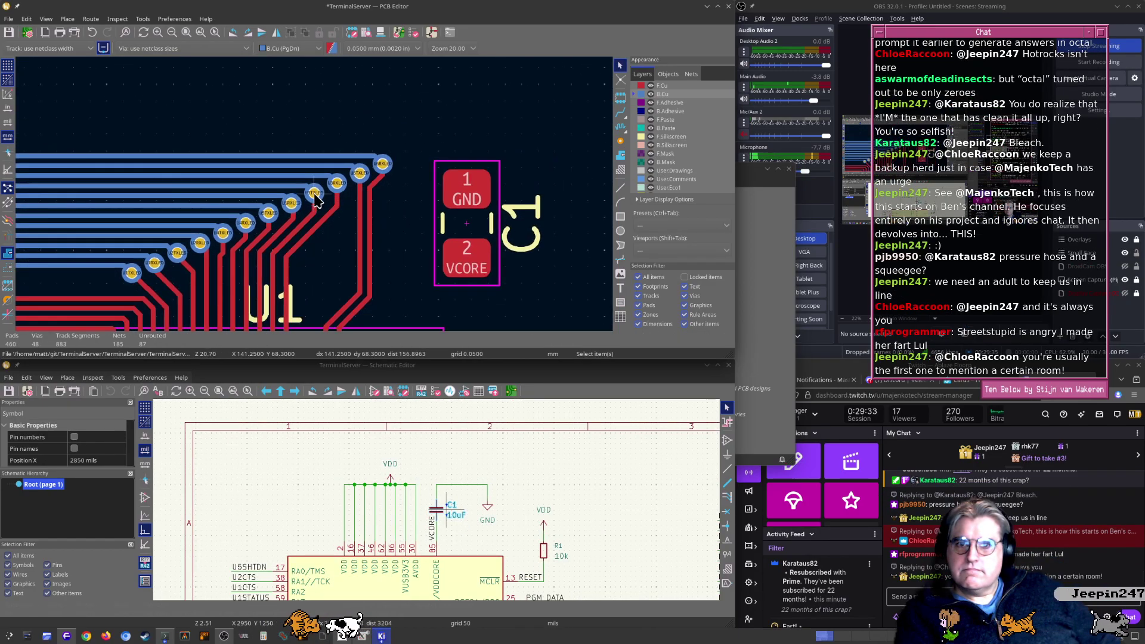
scroll(316, 210, "up", 4)
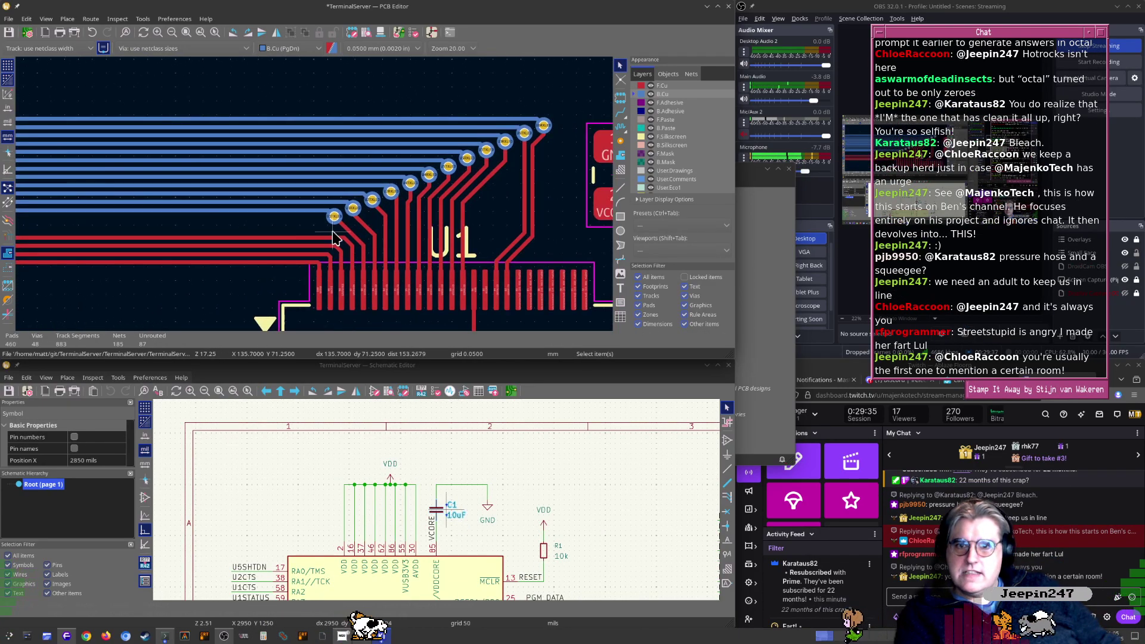
middle_click_drag(314, 197, 390, 198)
left_click(391, 198)
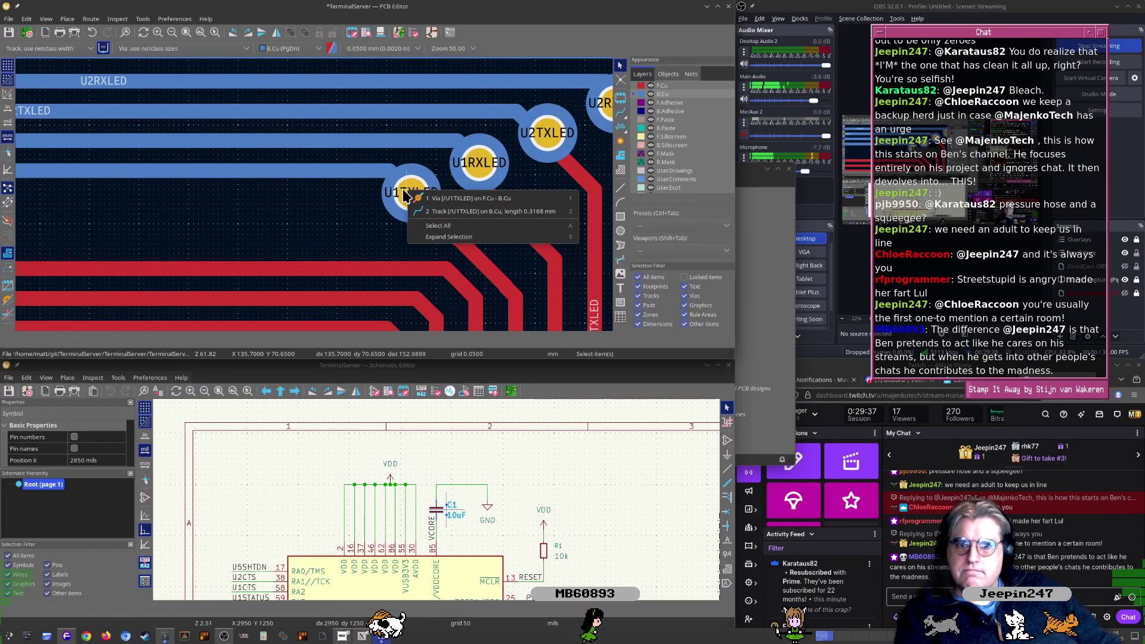
left_click(429, 198)
left_click_drag(410, 193, 194, 235)
left_click_drag(463, 181, 231, 197)
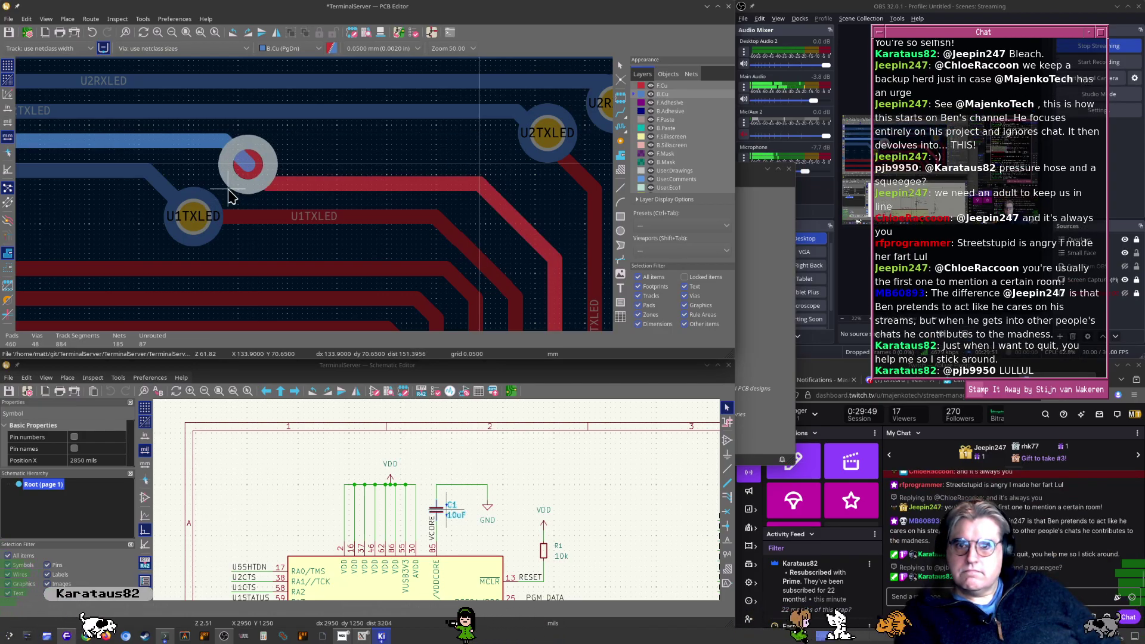
left_click(228, 190)
Drag the U2TXLED via a short way along its B.Cu track towards the U1RXLED via
middle_click_drag(410, 139, 416, 190)
left_click(533, 200)
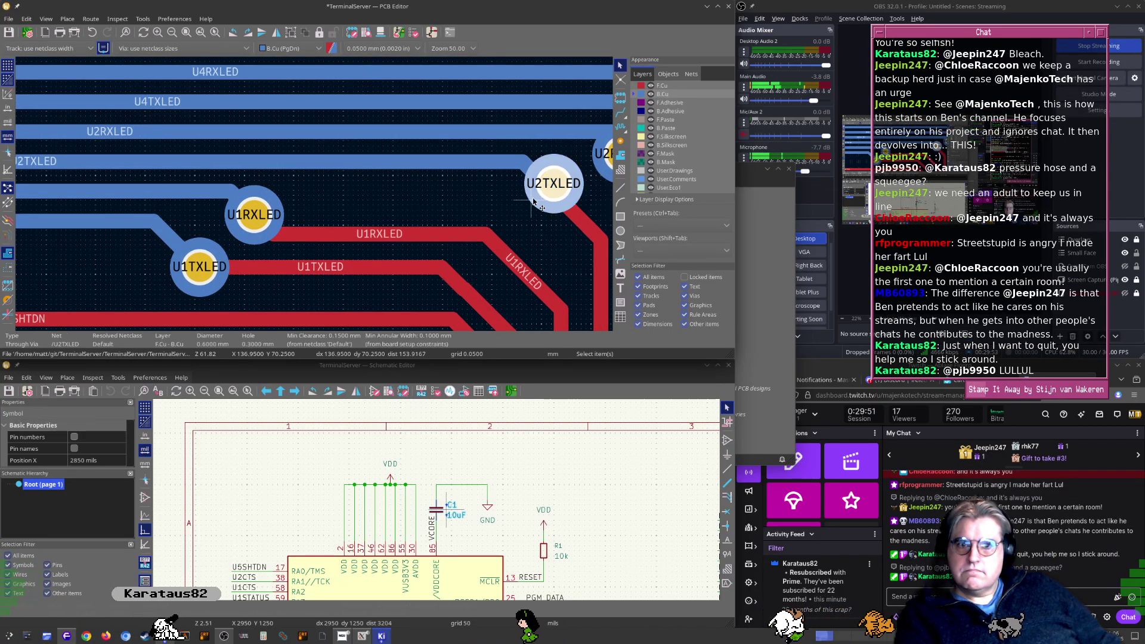
key("d")
left_click(491, 186)
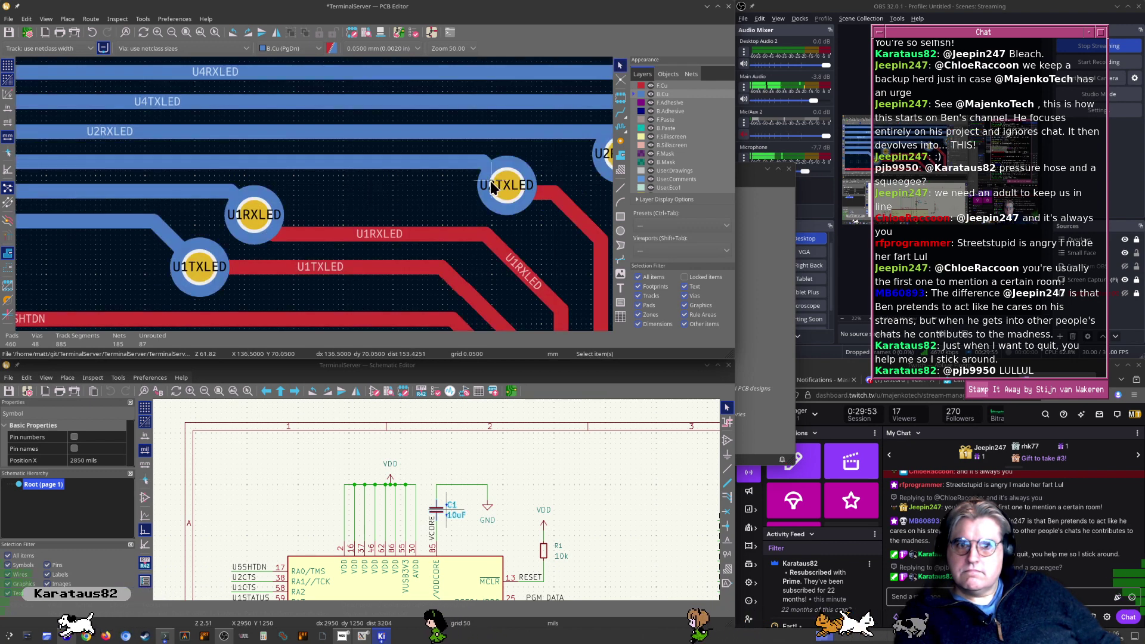
left_click(491, 187)
key("d")
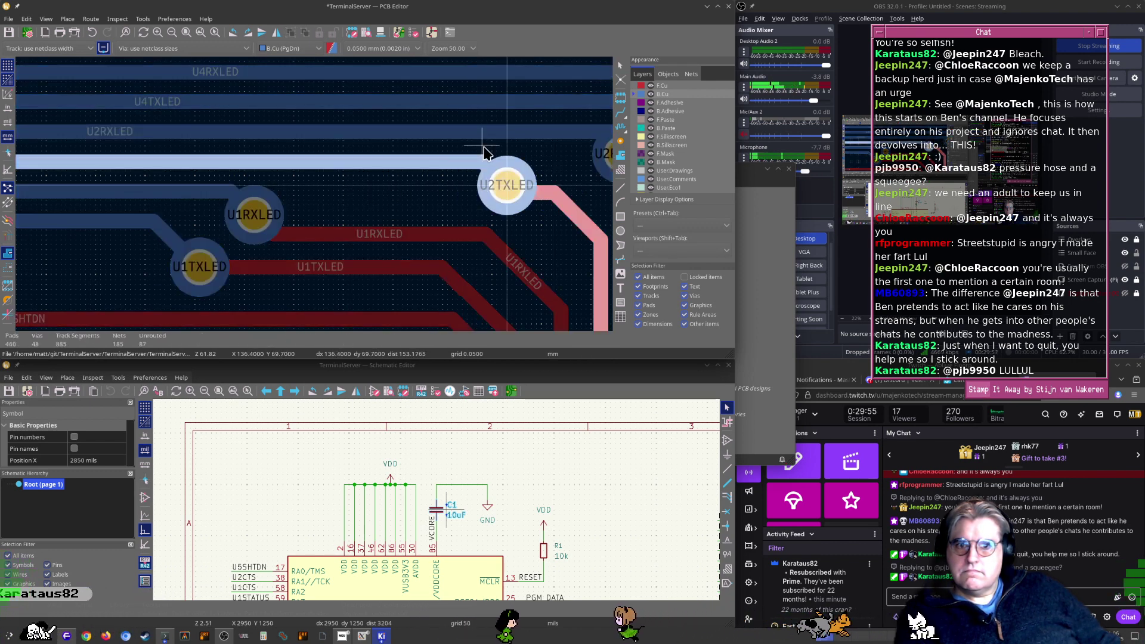
key("Escape")
Drag U1RXLED's horizontal F.Cu segment down closer to the U1TXLED track
middle_click_drag(347, 209, 402, 189)
middle_click_drag(493, 198, 442, 204)
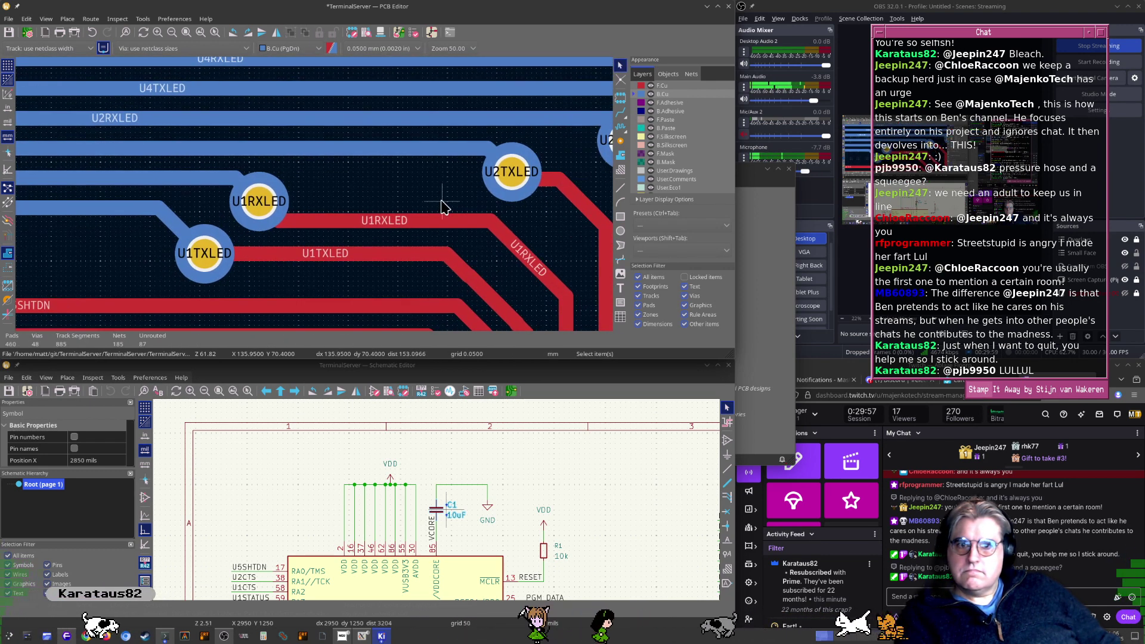
left_click(423, 225)
key("d")
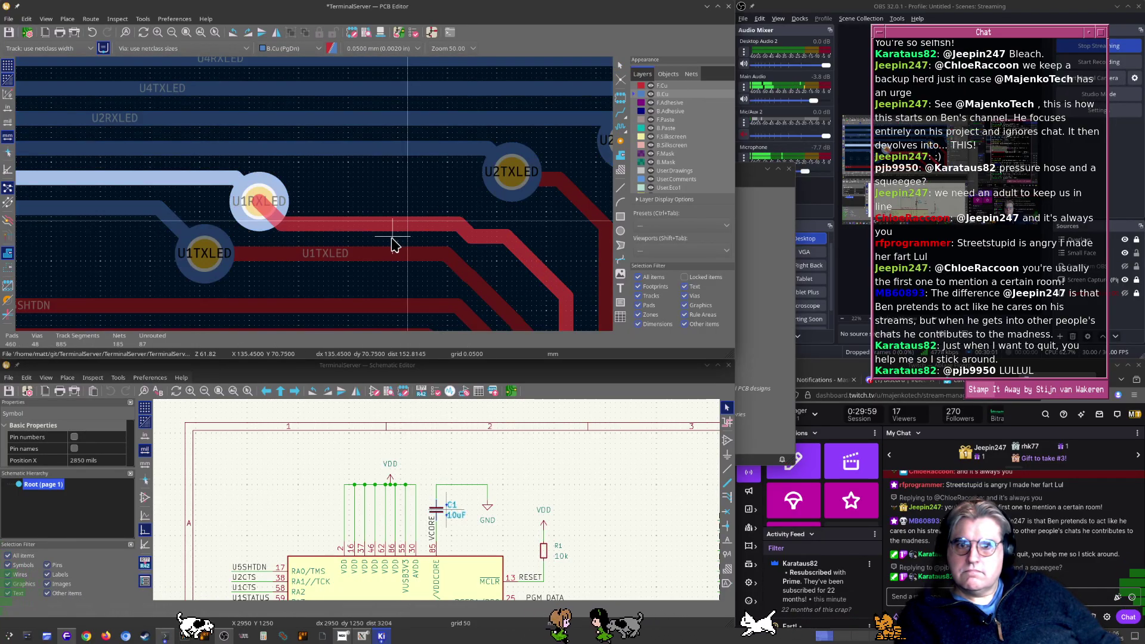
left_click(393, 281)
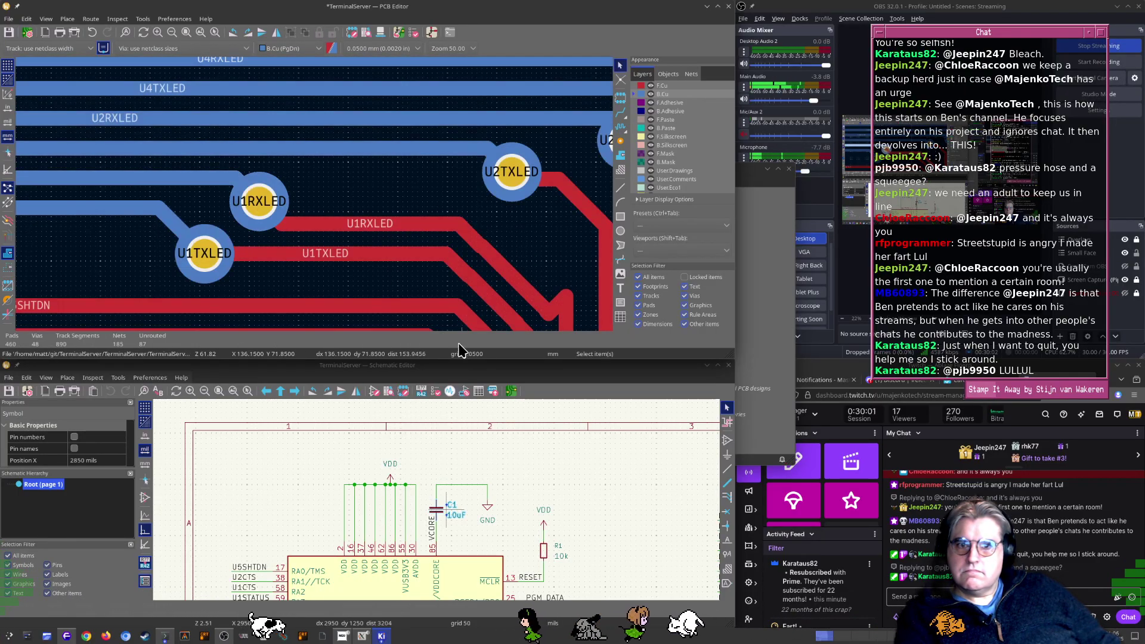
Drag the U2TXLED via diagonally beside the U1RXLED via to continue the staggered row
left_click(510, 187)
key("d")
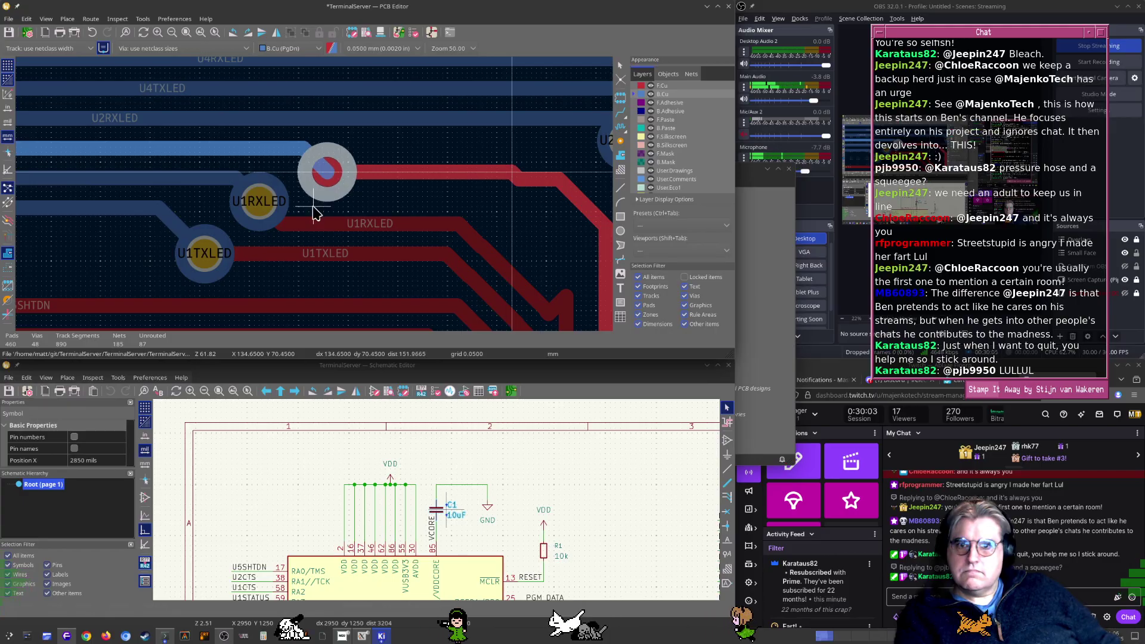
left_click(313, 207)
middle_click_drag(264, 239, 186, 195)
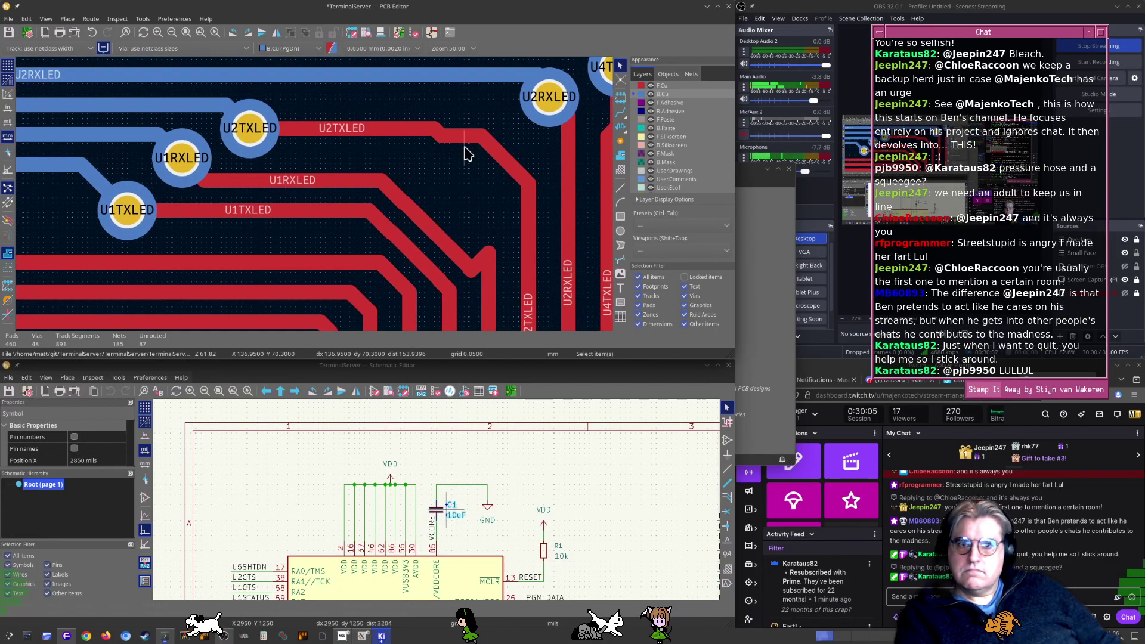
middle_click_drag(500, 249, 451, 161)
left_click(445, 189)
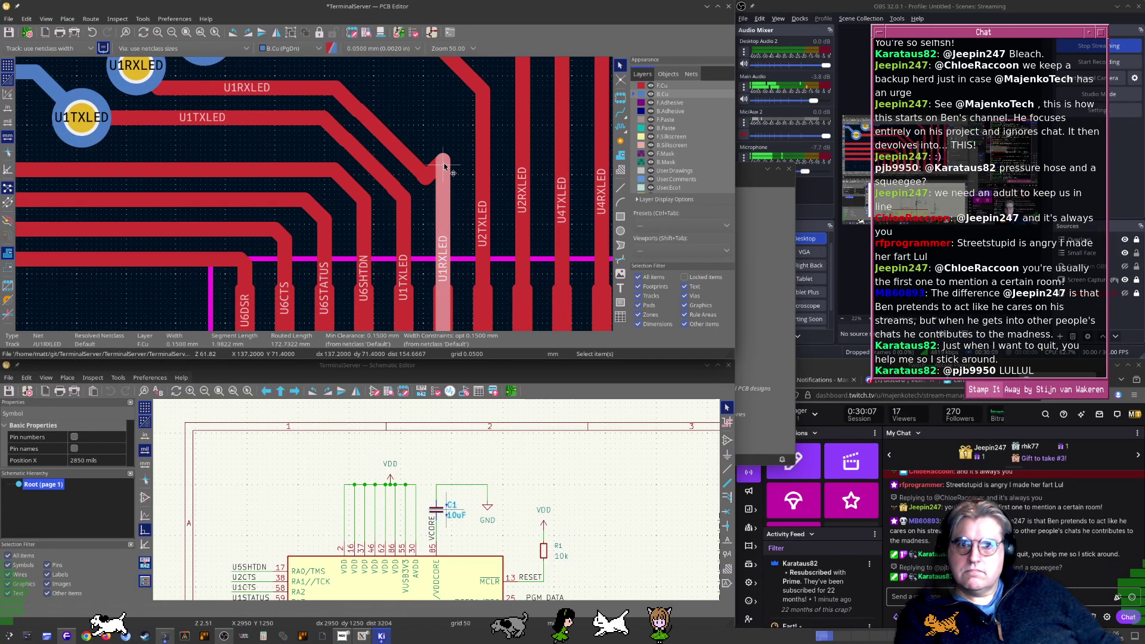
key("d")
key("Escape")
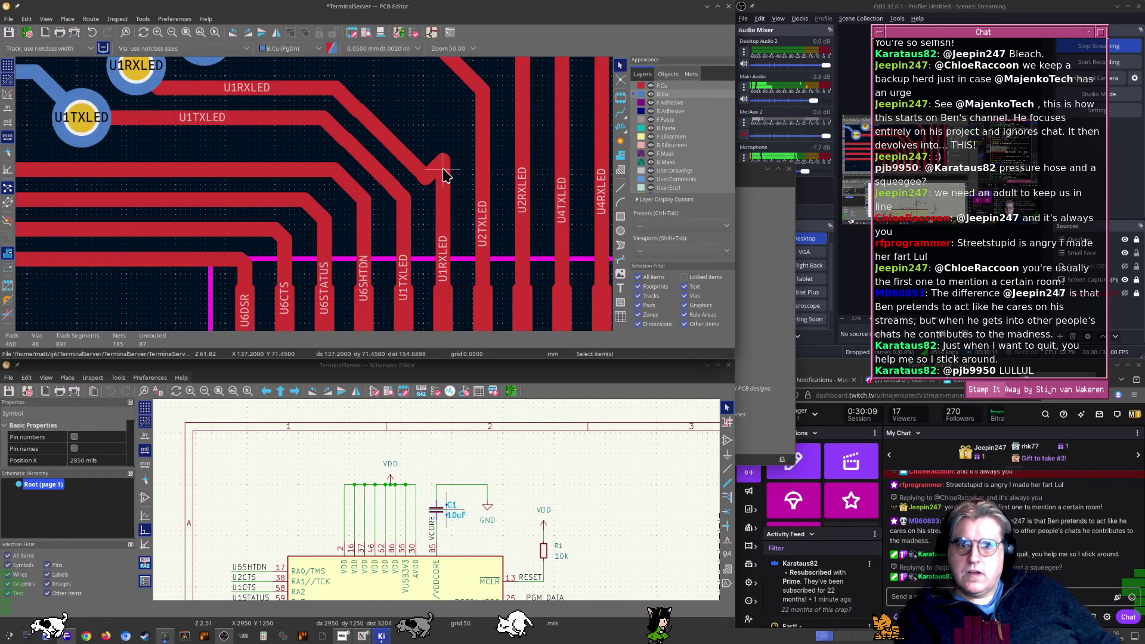
left_click(443, 170)
left_click(443, 224)
left_click(443, 175)
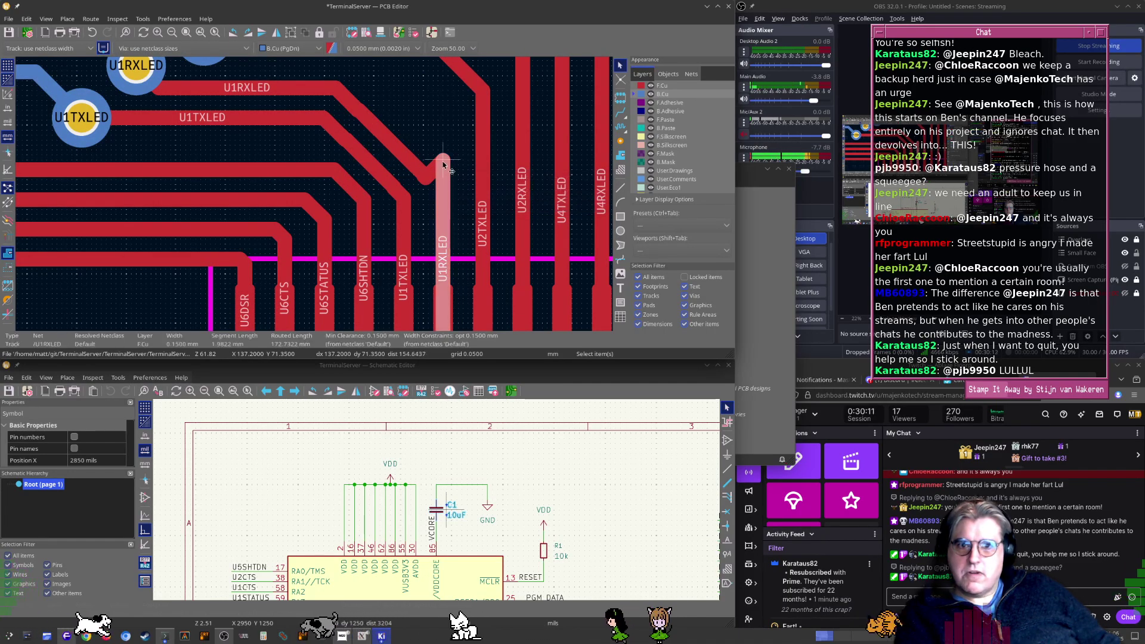
key("d")
key("Escape")
left_click(444, 235)
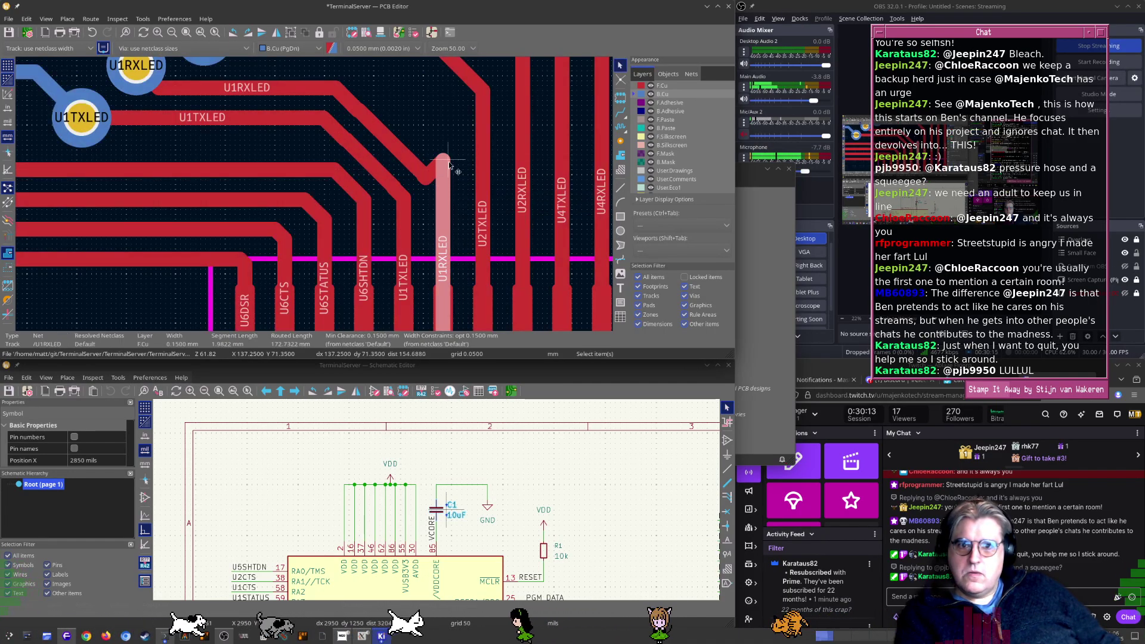
key("d")
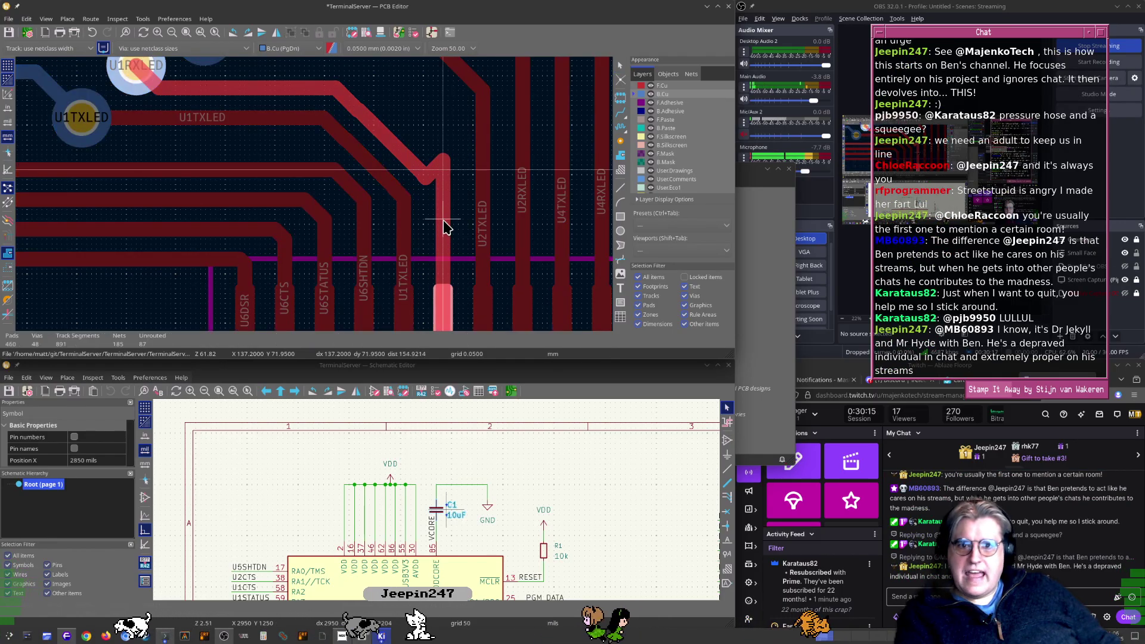
key("Escape")
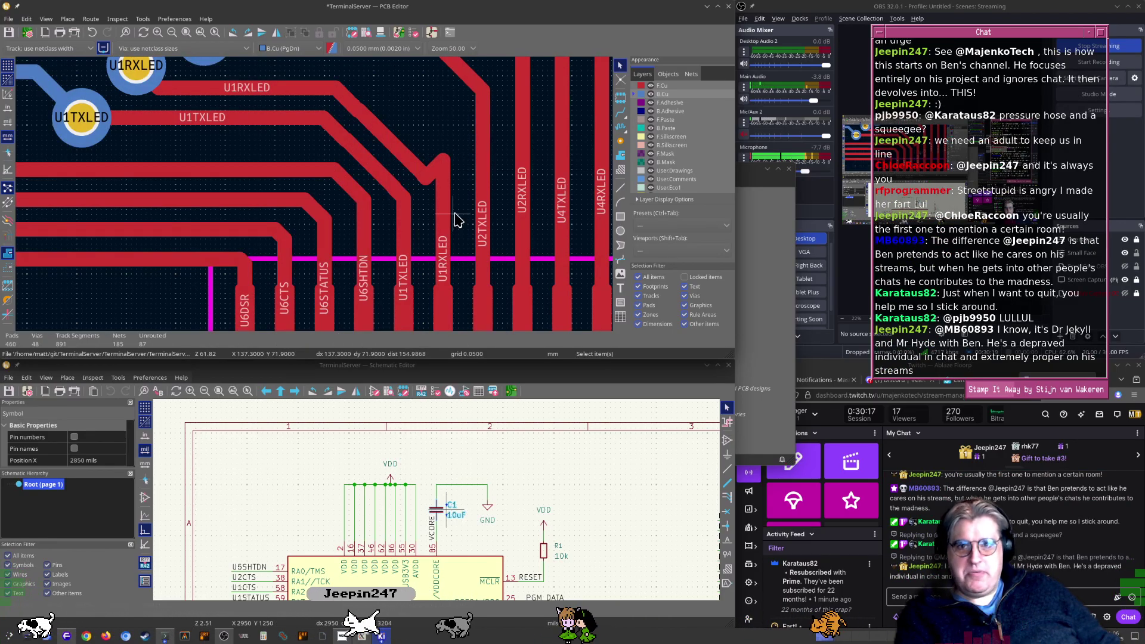
Pull the overshooting end of U1RXLED's vertical F.Cu segment down to its diagonal, and align the short diagonal piece at the bend
scroll(456, 219, "up", 3)
left_click(317, 196)
scroll(315, 197, "up", 1)
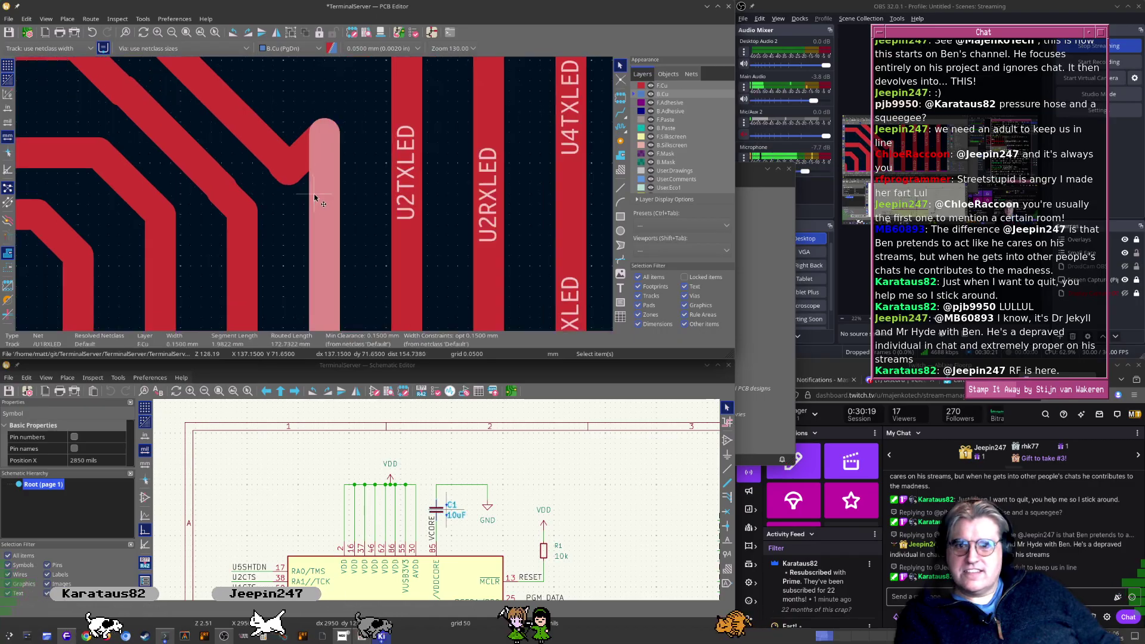
scroll(314, 197, "up", 3)
key("d")
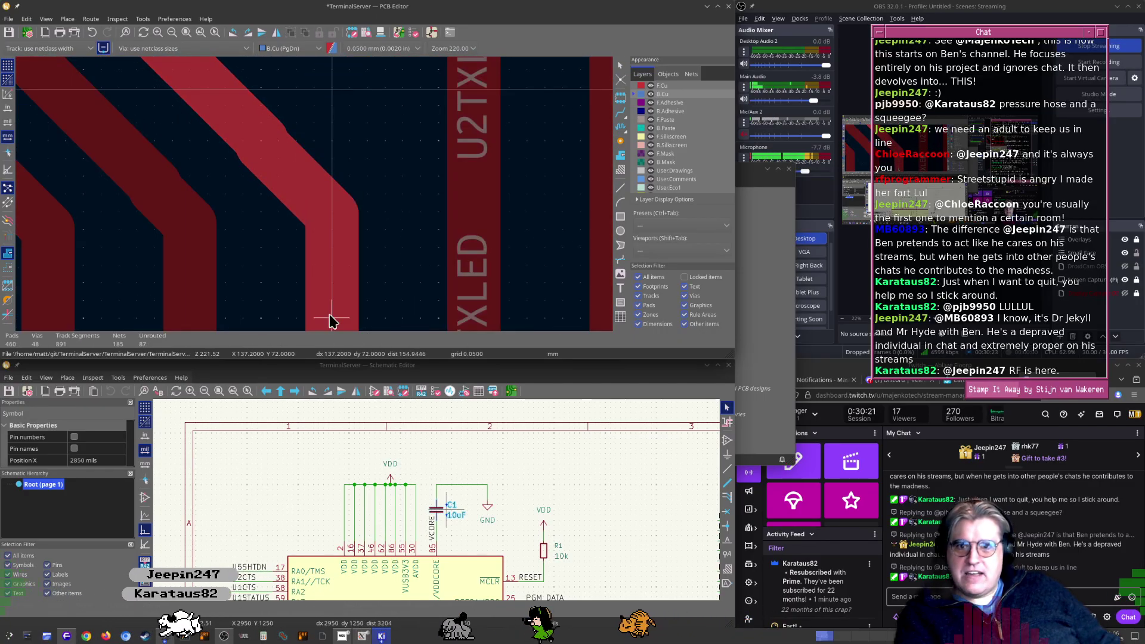
key("Escape")
left_click(283, 194)
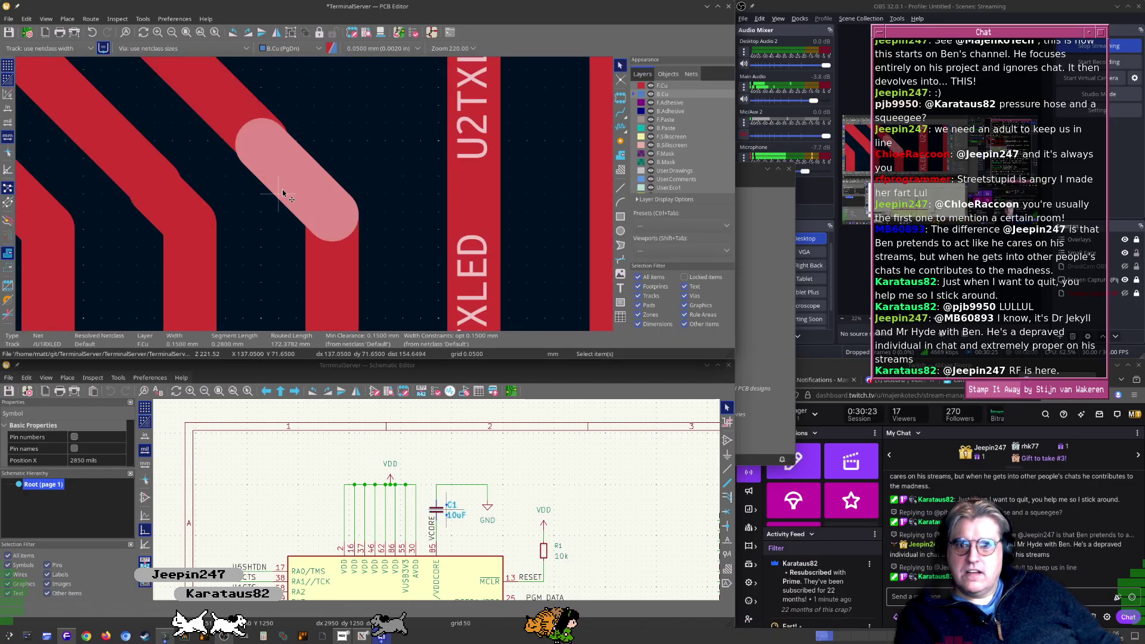
key("d")
left_click(284, 180)
Drag the tiny F.Cu segment at U1TXLED's bend to remove the kink and form one straight diagonal
middle_click_drag(284, 180, 402, 166)
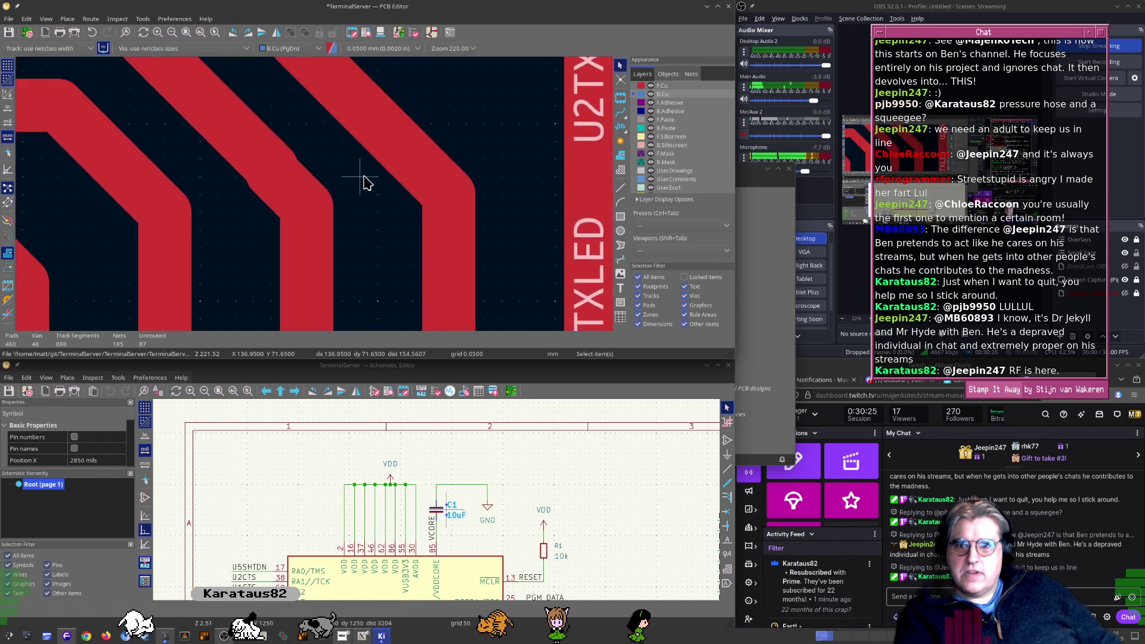
left_click(290, 190)
left_click(264, 192)
left_click(275, 192)
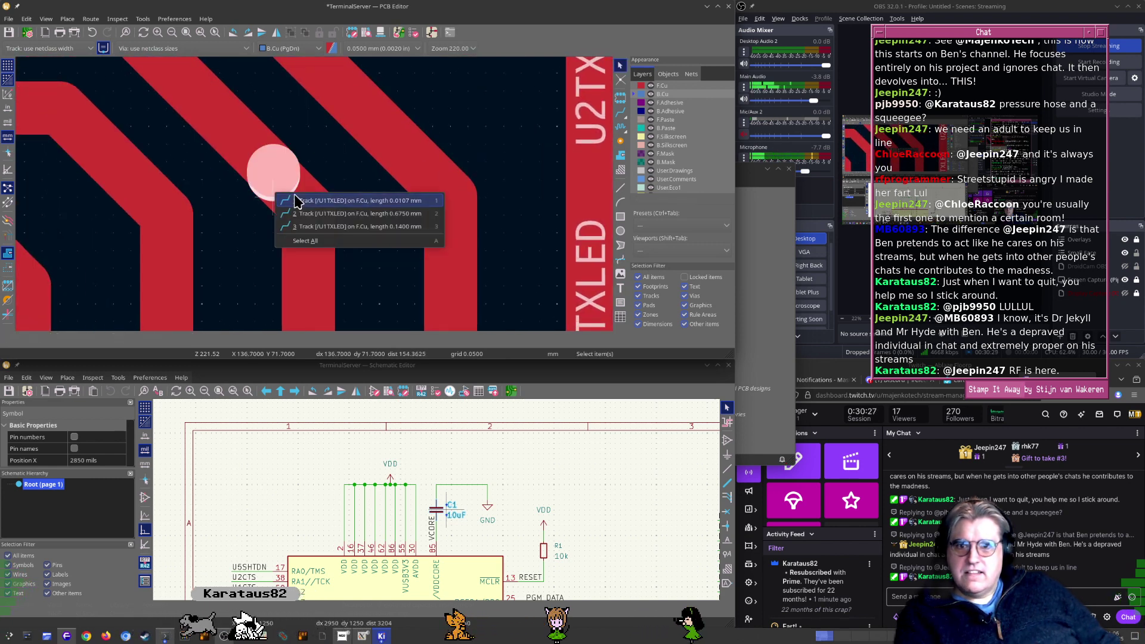
left_click(301, 203)
key("d")
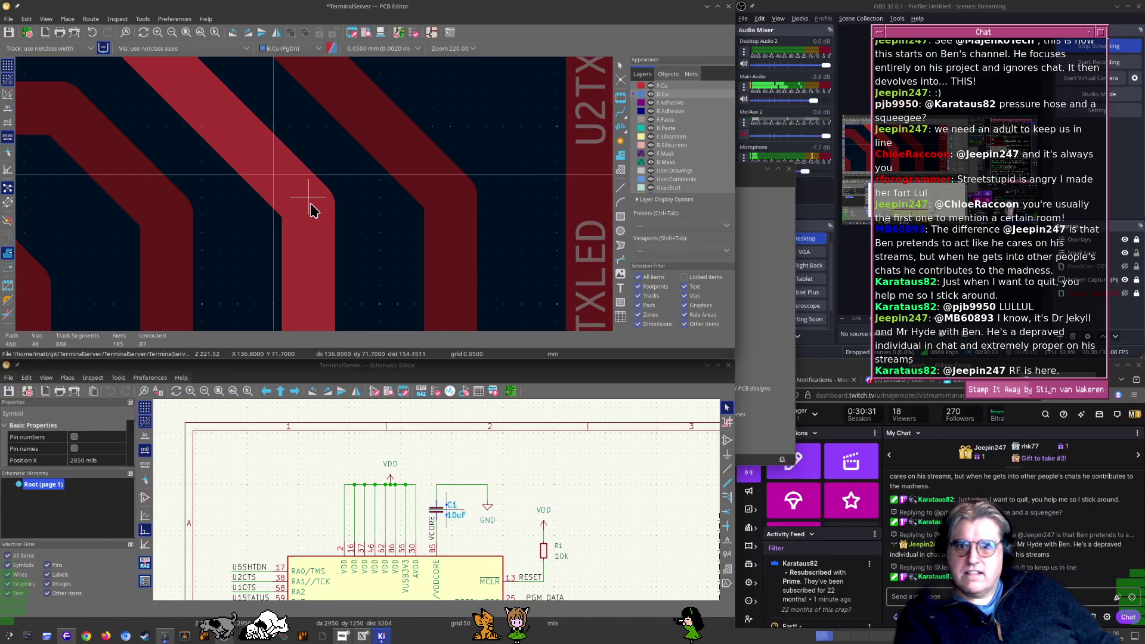
left_click(310, 209)
left_click(271, 182)
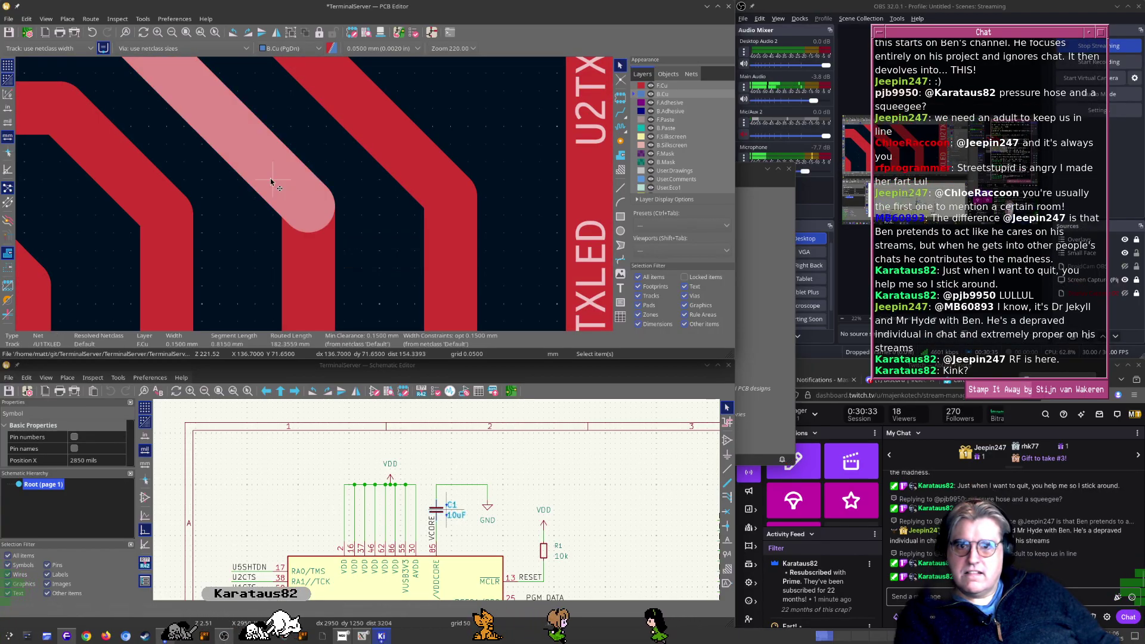
left_click(300, 269)
left_click(363, 245)
scroll(292, 192, "down", 5)
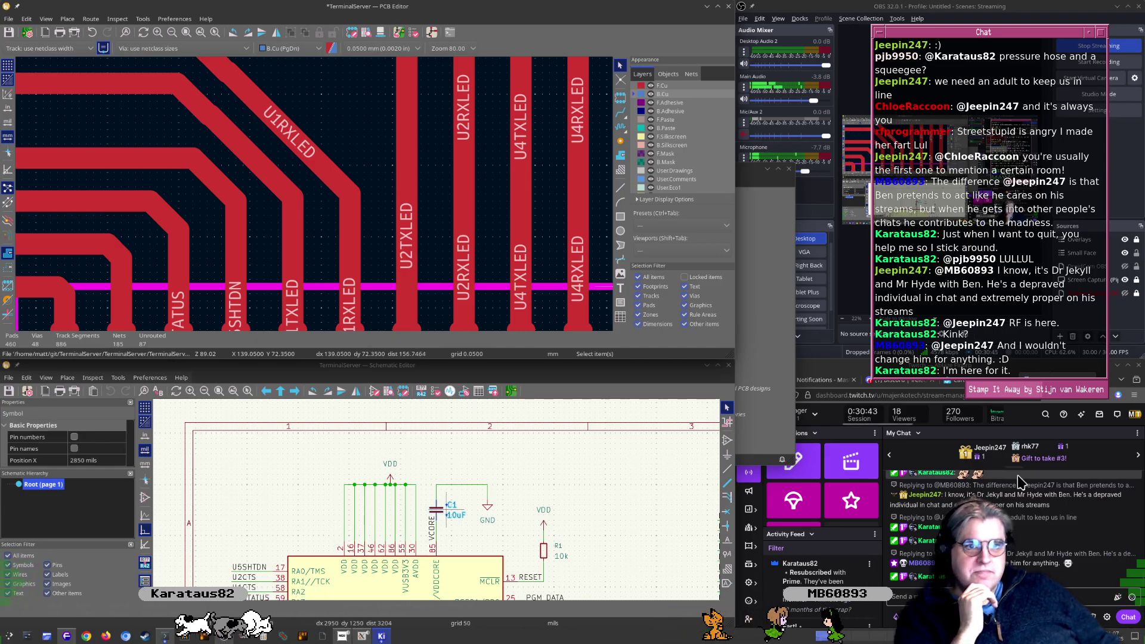
Switch to the Twitch Stream Manager browser window and enlarge it to the full screen height
left_click(984, 504)
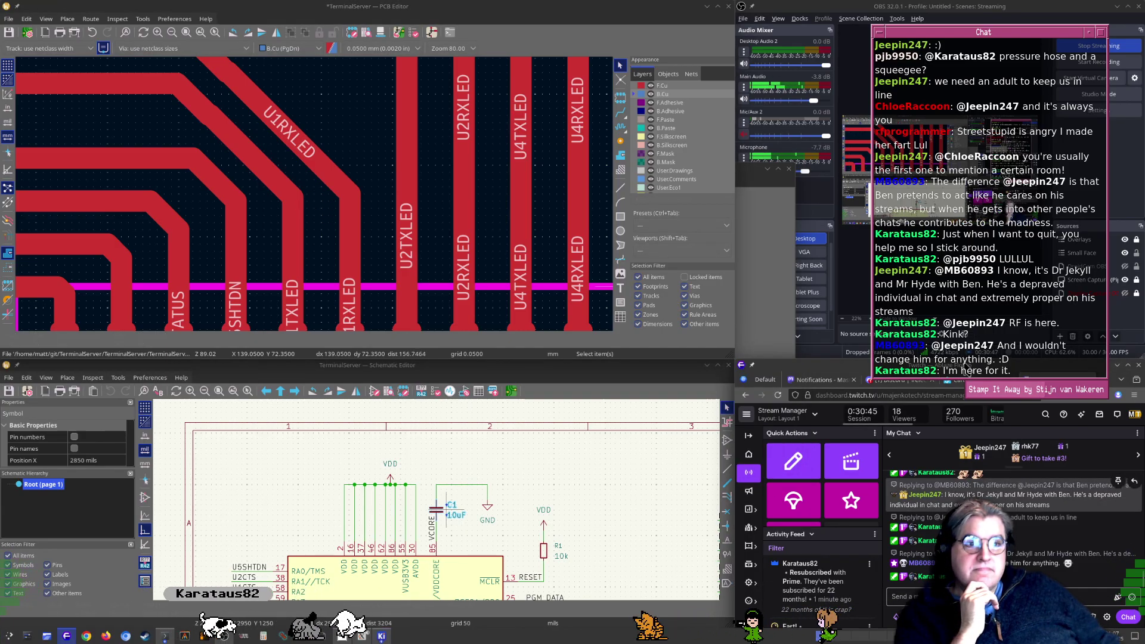
left_click_drag(964, 366, 1143, 312)
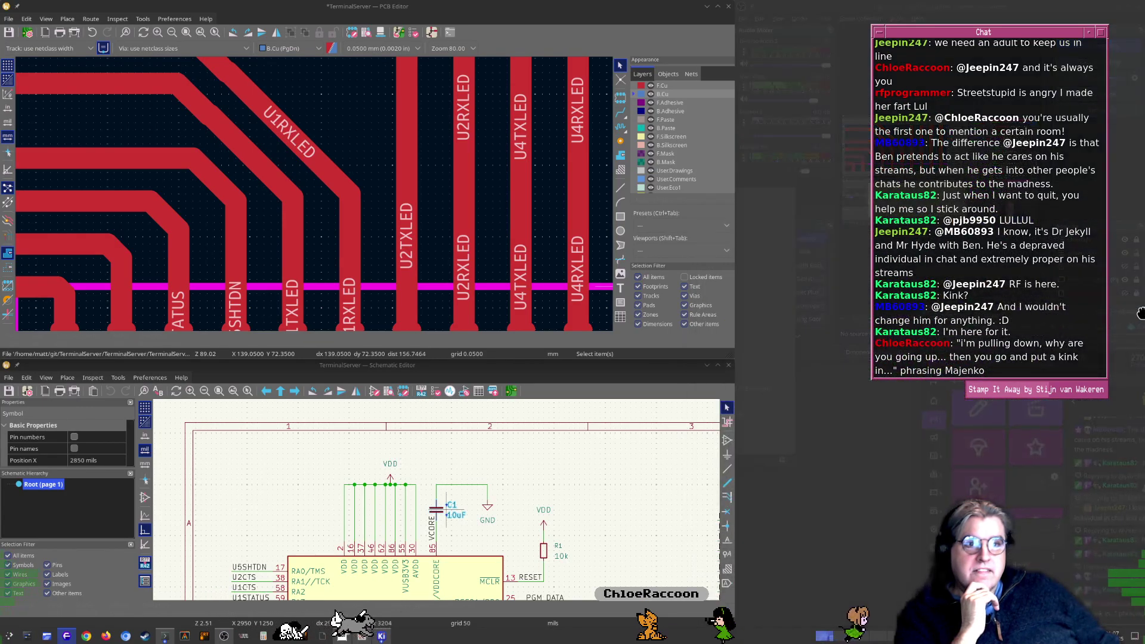
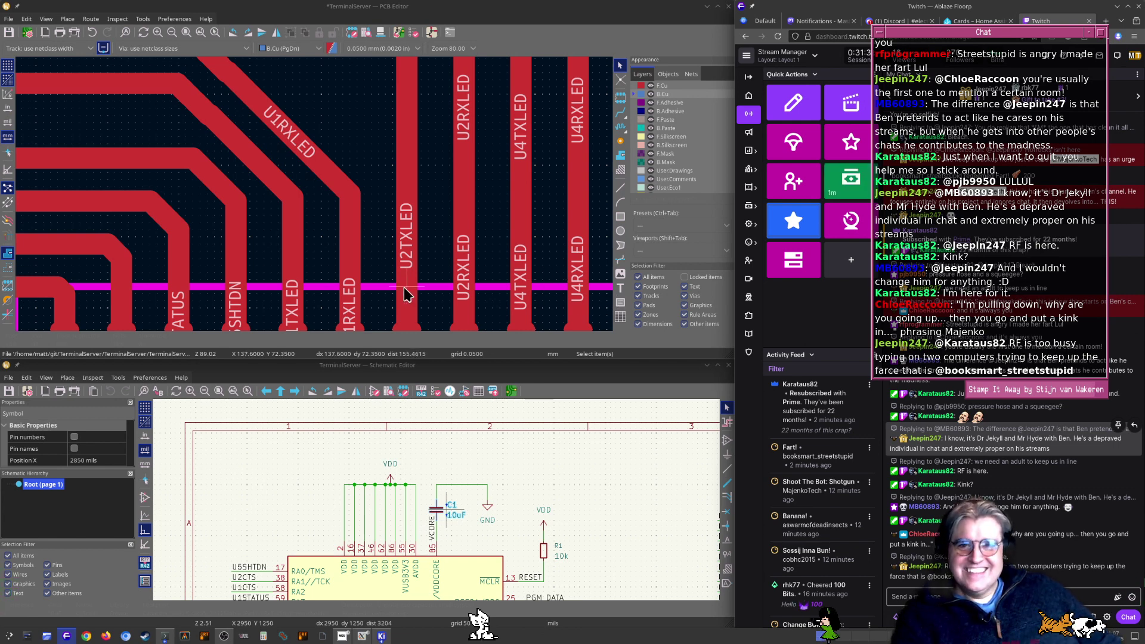
scroll(405, 294, "down", 3)
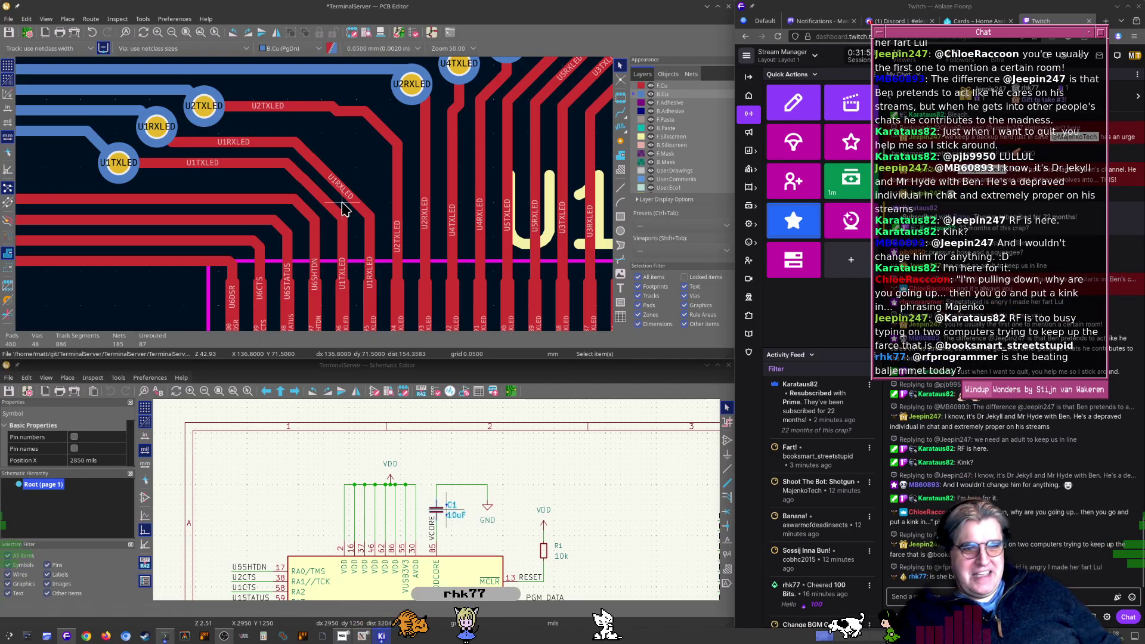
scroll(316, 199, "up", 1)
scroll(316, 200, "up", 5)
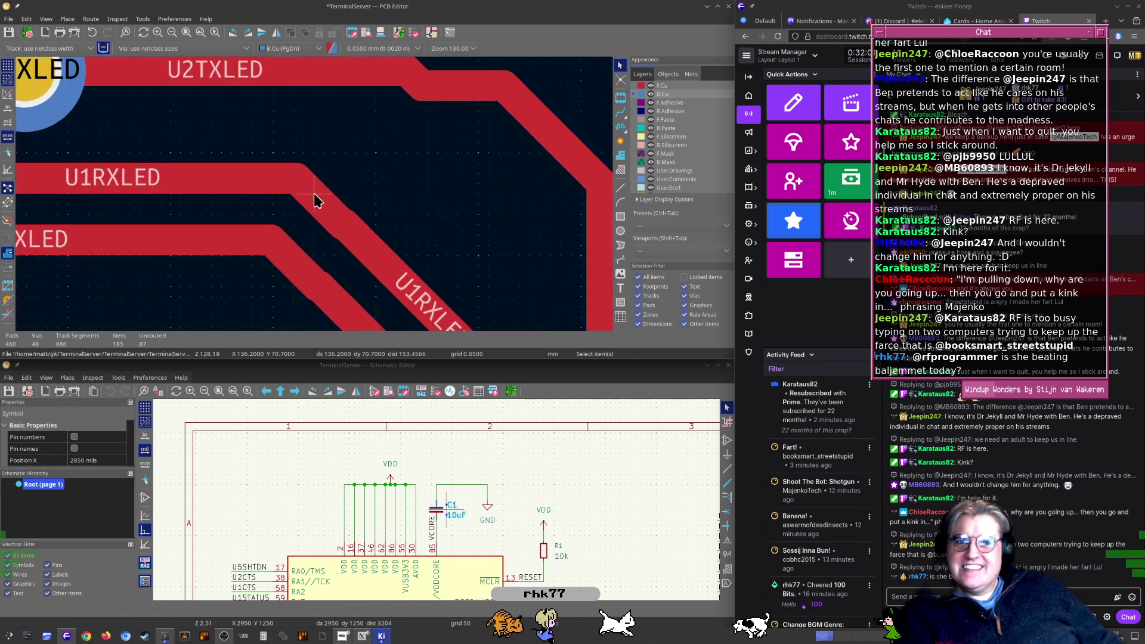
left_click_drag(431, 167, 393, 203)
double_click(391, 201)
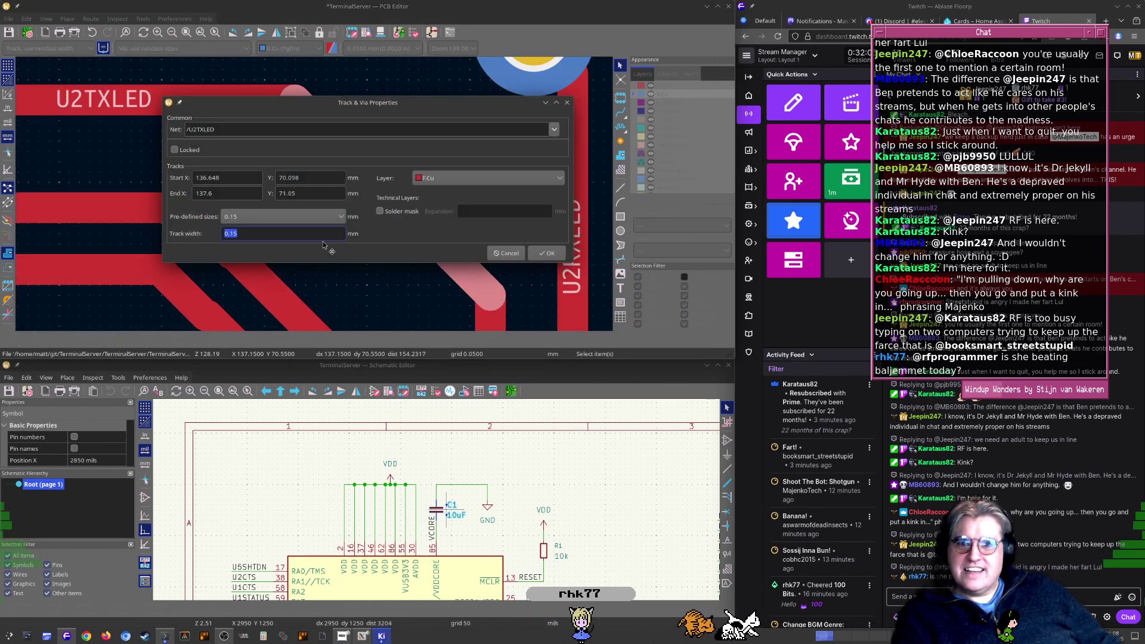
key("Escape")
Drag the upper part of U1TXLED's F.Cu diagonal inward, away from the U1RXLED track
middle_click_drag(256, 256, 297, 113)
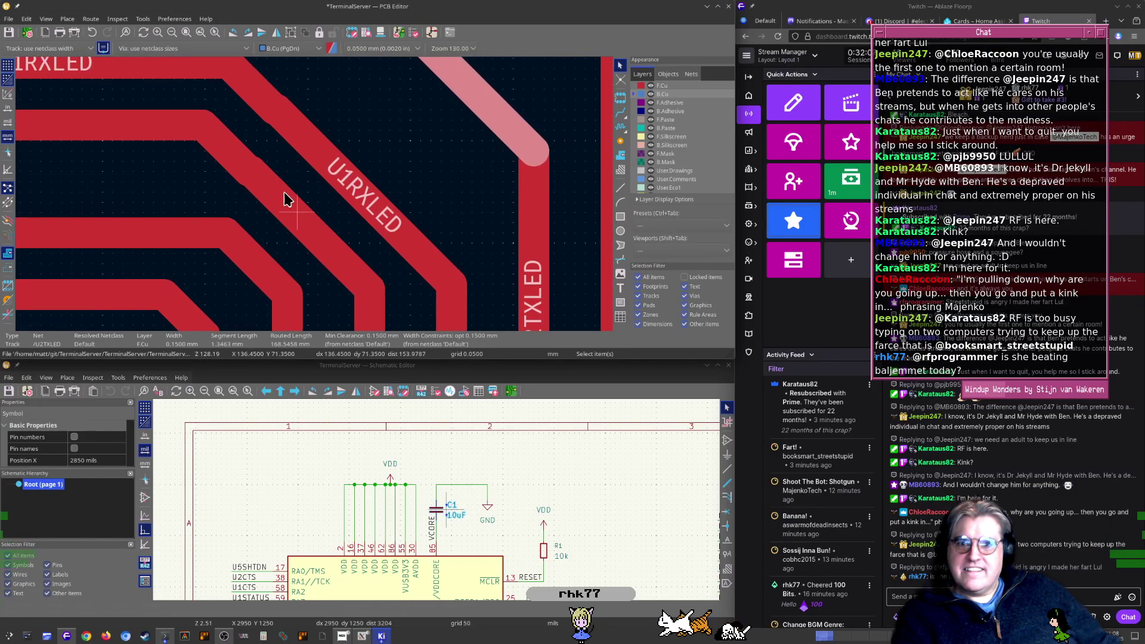
left_click(221, 153)
key("d")
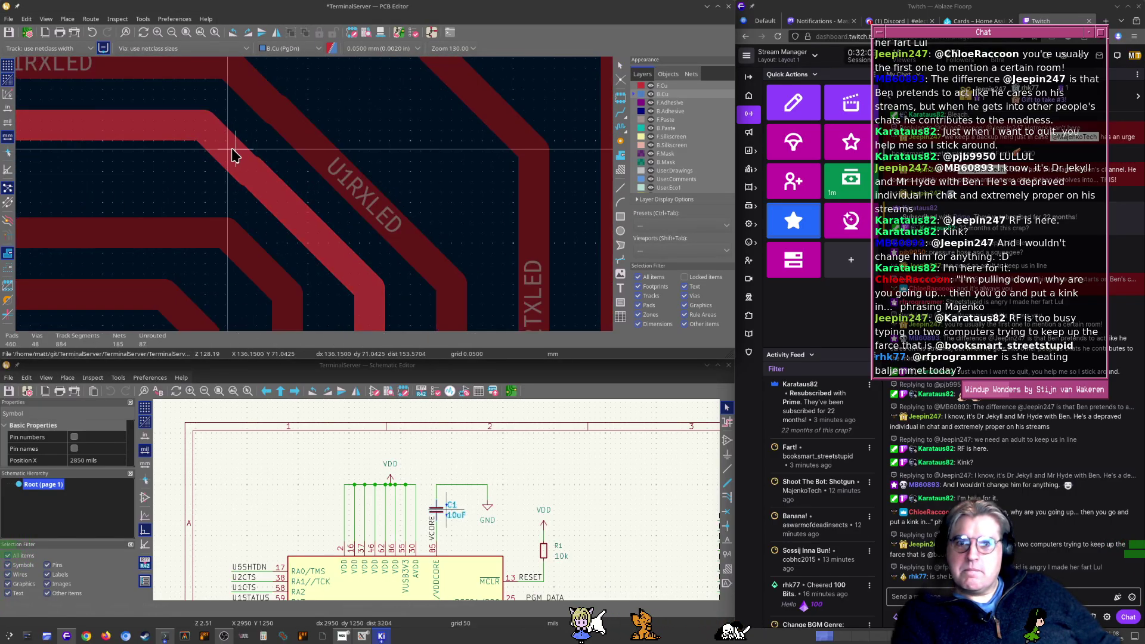
left_click(225, 155)
Drag U1RXLED's short diagonal F.Cu segment at the upper bend into line with its long diagonal
left_click(260, 102)
left_click(250, 91)
left_click(248, 89)
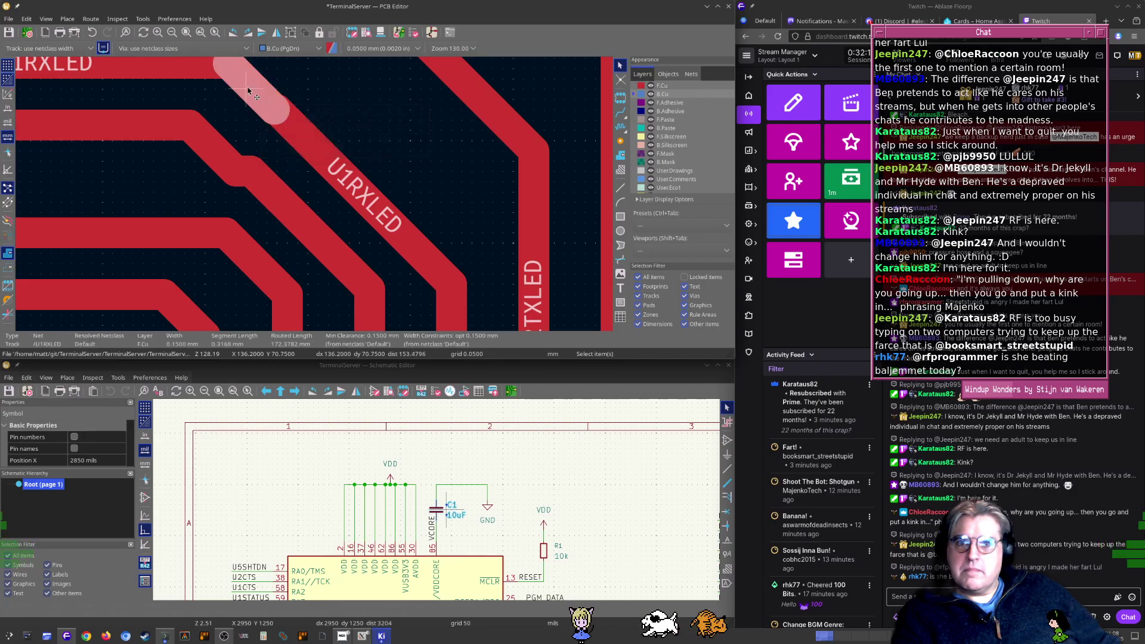
key("e")
key("Escape")
middle_click_drag(253, 88, 276, 134)
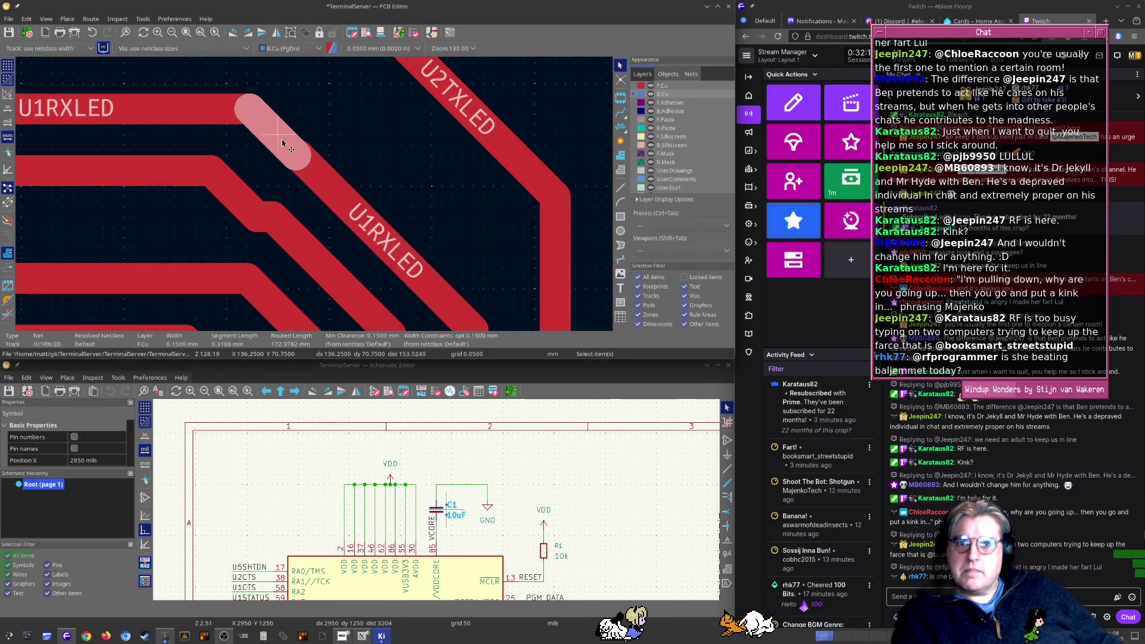
key("d")
left_click(288, 136)
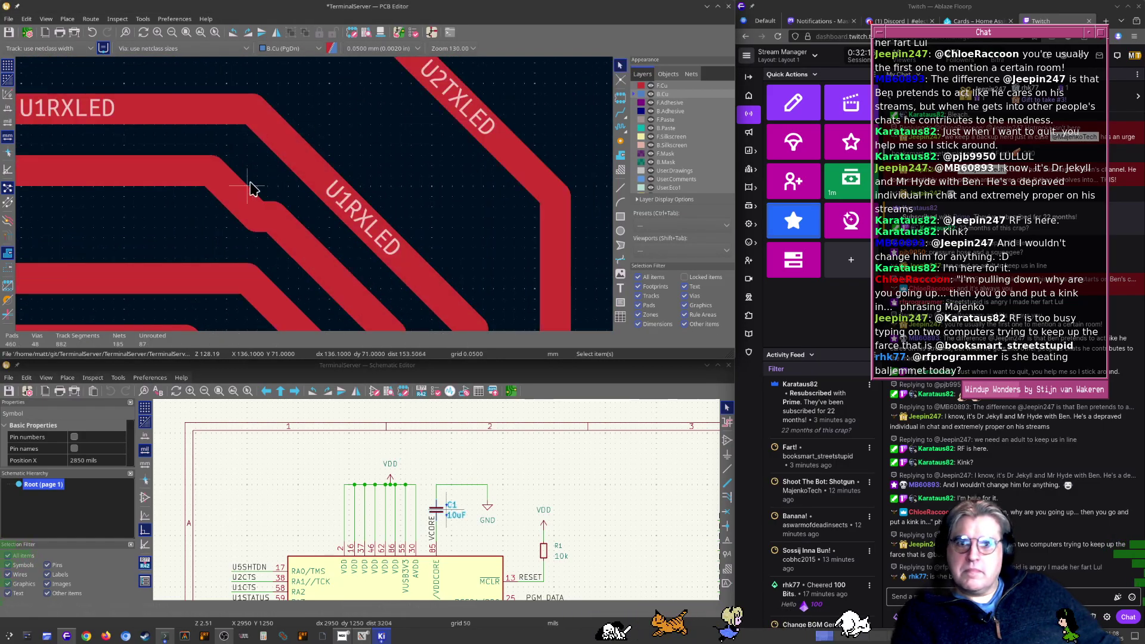
Drag U1TXLED's upper diagonal piece back into line to smooth the jog beside U1RXLED
left_click(234, 197)
key("d")
left_click(262, 186)
Drag U2TXLED's diagonal and horizontal F.Cu segments closer to U1RXLED so they run parallel to it
middle_click_drag(214, 235, 169, 309)
middle_click_drag(342, 203, 345, 201)
left_click(395, 155)
key("d")
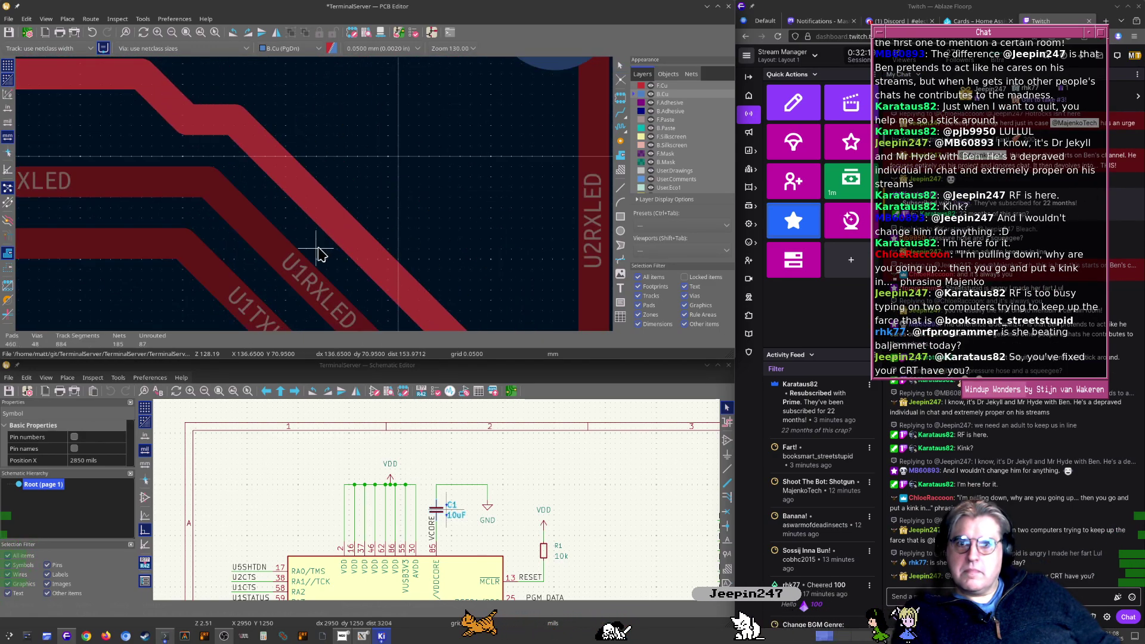
left_click(317, 249)
middle_click_drag(126, 190, 430, 207)
left_click(357, 87)
key("d")
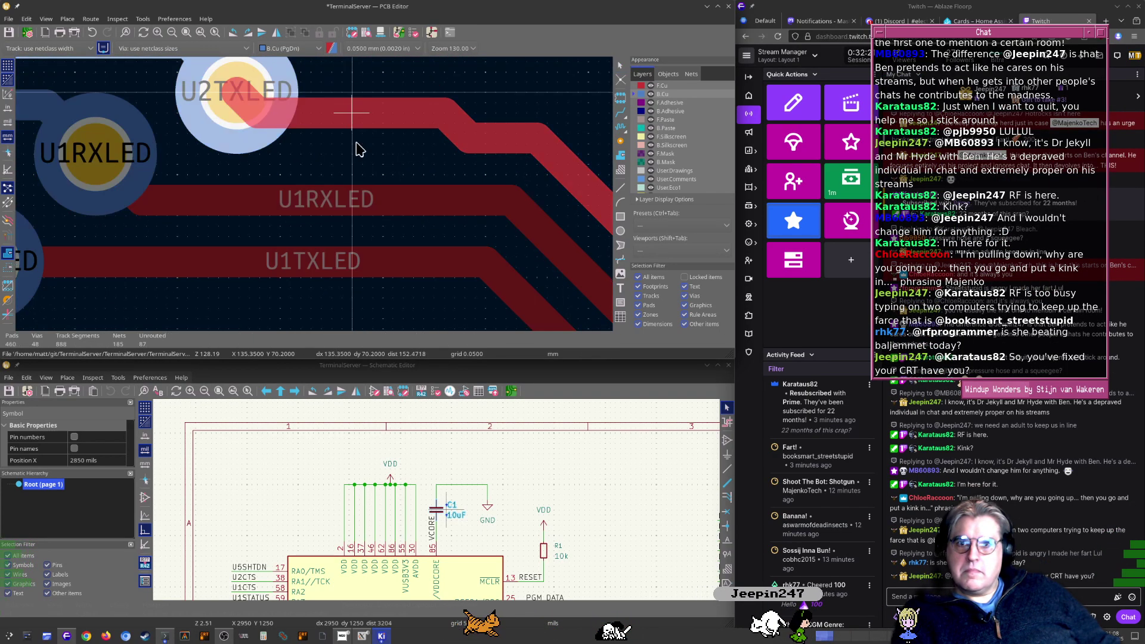
left_click(353, 185)
Drag the U2RXLED via along its B.Cu track to sit diagonally beside the U2TXLED via
scroll(353, 185, "down", 4)
scroll(373, 225, "up", 2)
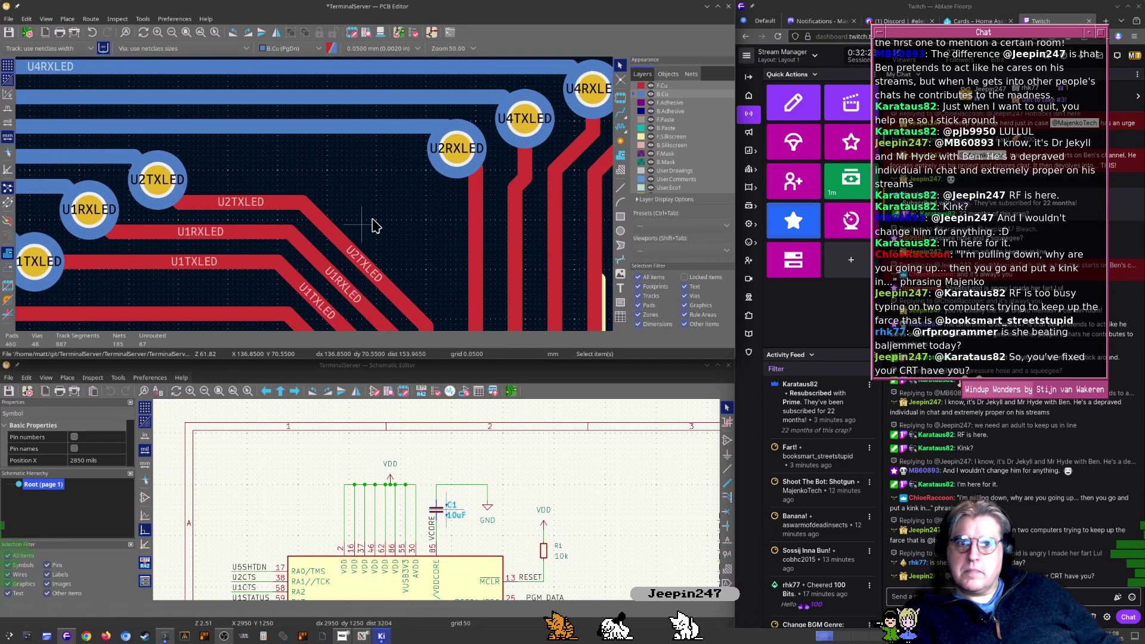
key("d")
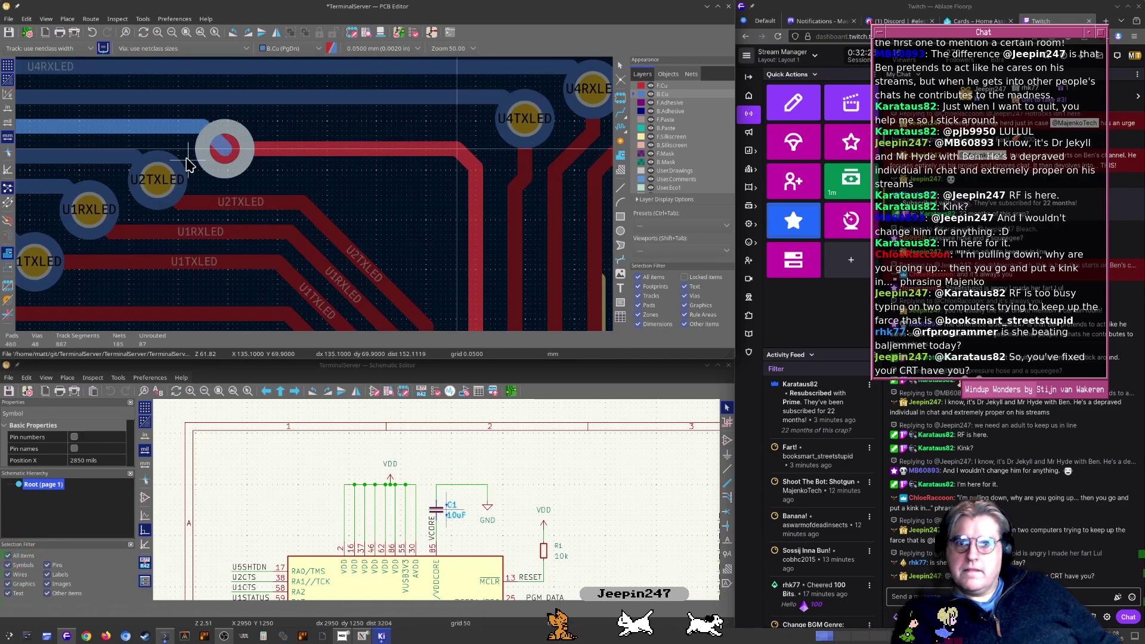
left_click(191, 175)
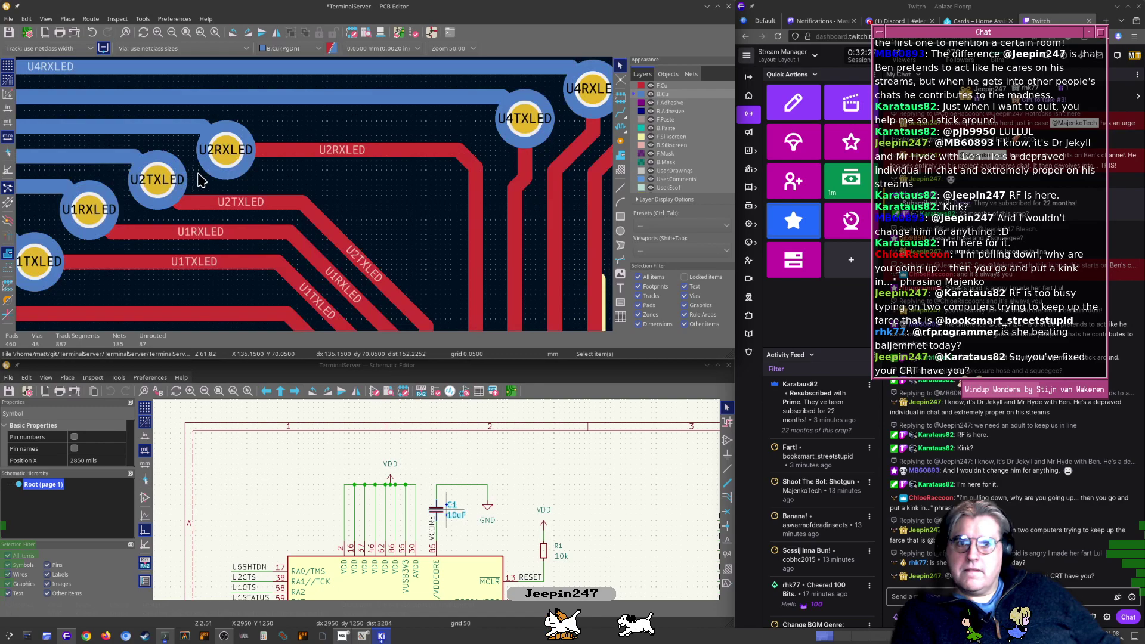
Drag U2RXLED's F.Cu bend down and inward so its diagonal runs alongside the U2TXLED track
left_click(471, 169)
key("d")
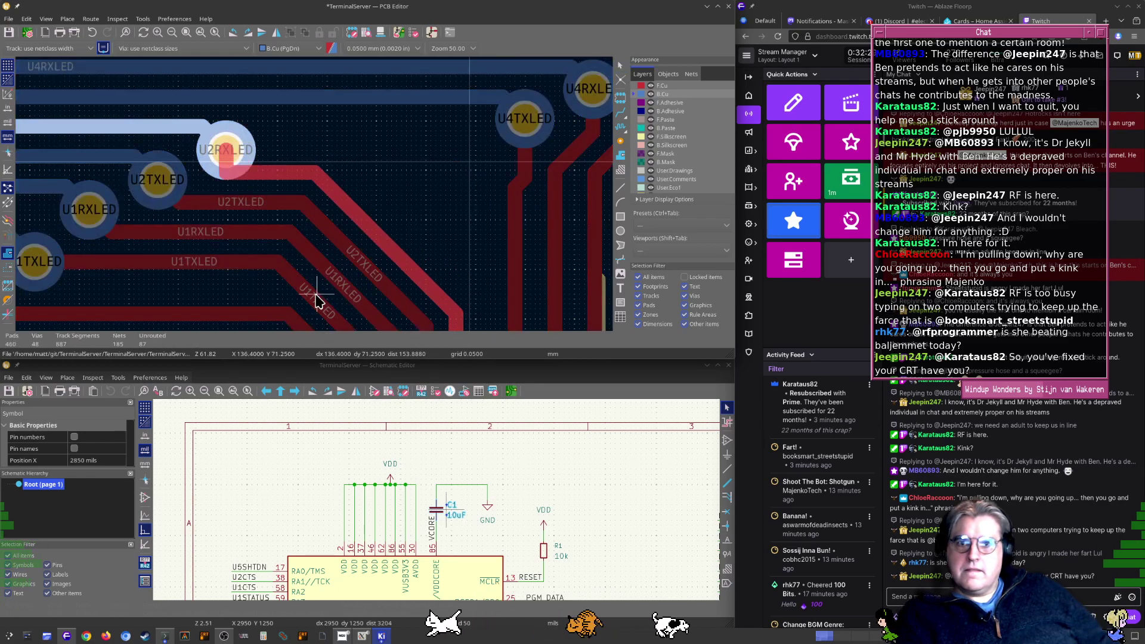
left_click(353, 279)
scroll(418, 209, "down", 1)
middle_click_drag(417, 203, 260, 122)
scroll(289, 264, "up", 3)
middle_click_drag(288, 265, 314, 199)
scroll(322, 194, "down", 4)
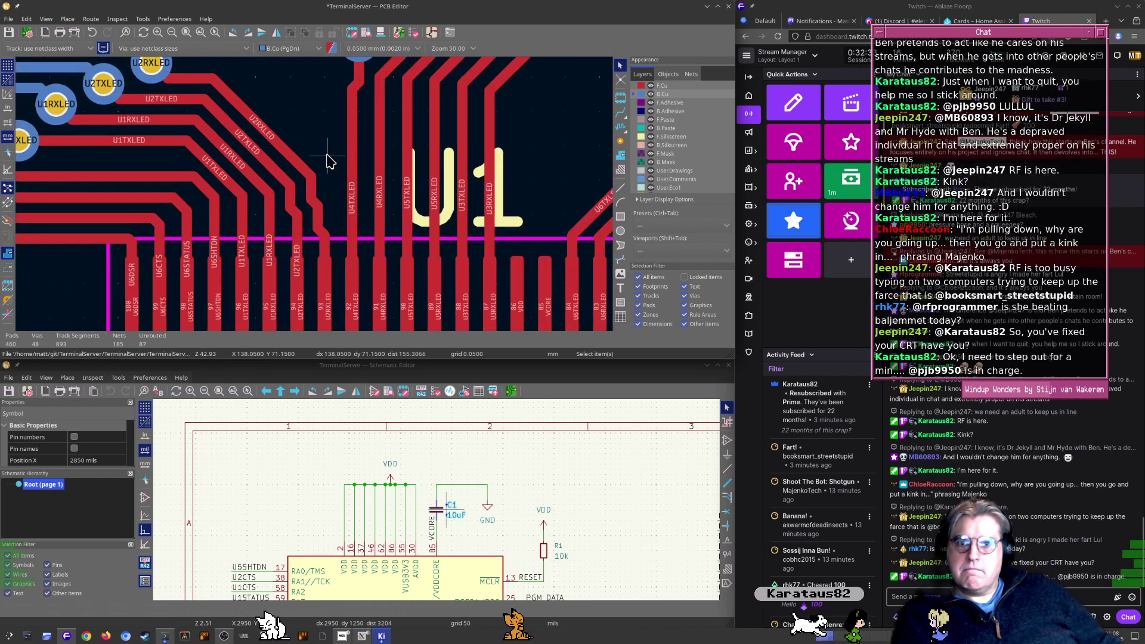
Drag the U4TXLED via beside the U2RXLED via and pull its F.Cu track into a diagonal alongside U2RXLED
middle_click_drag(316, 136, 345, 190)
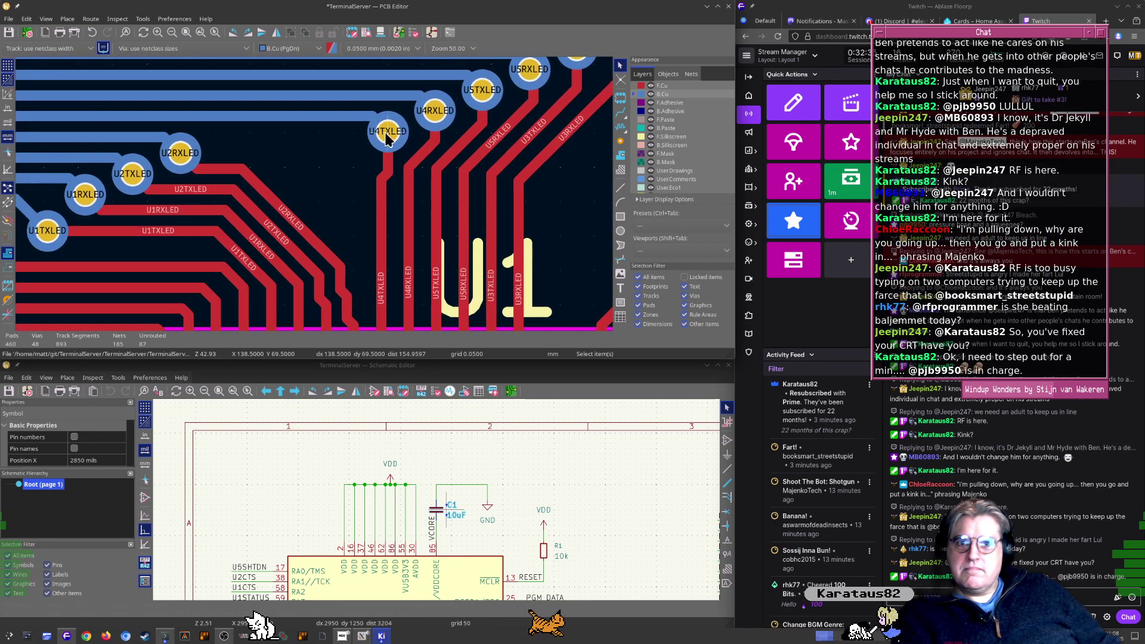
left_click(377, 135)
key("d")
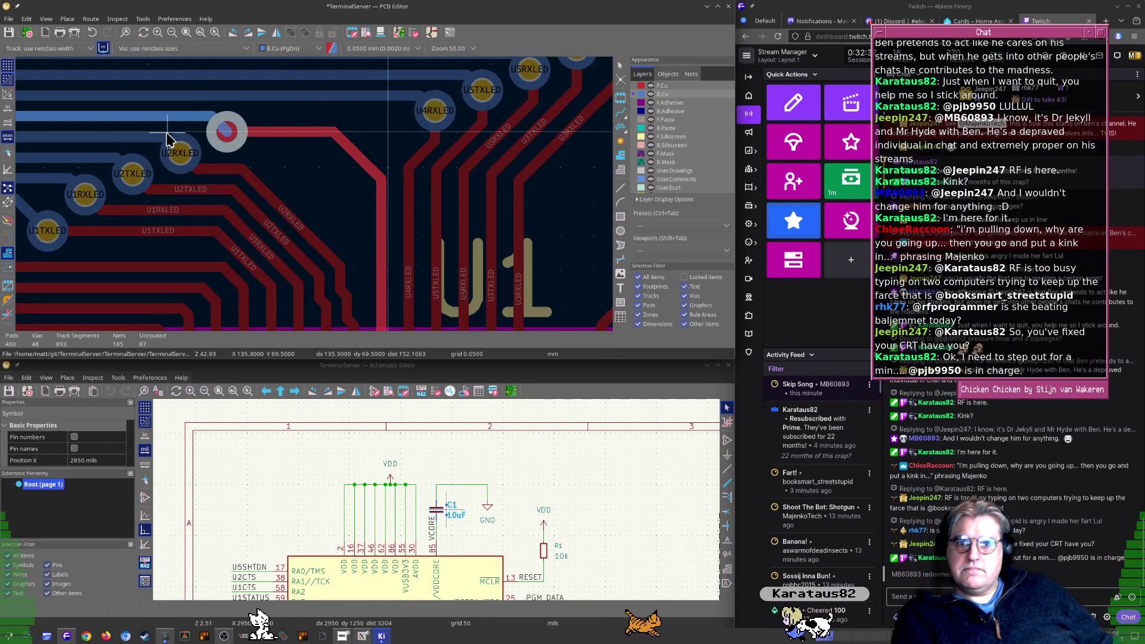
left_click(226, 130)
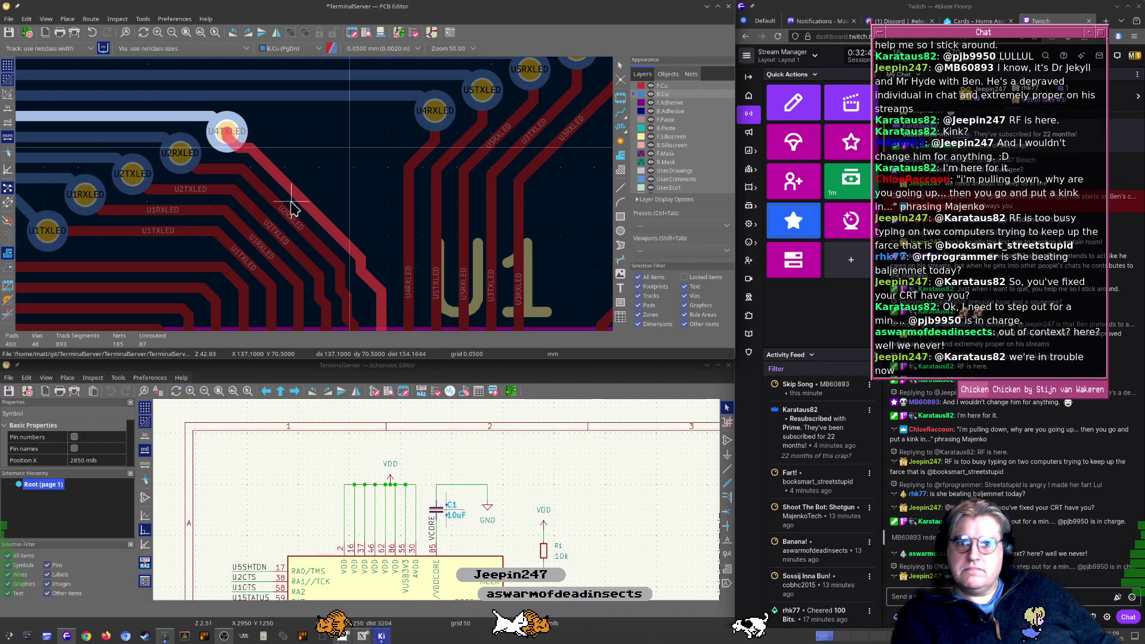
key("Escape")
middle_click_drag(376, 157, 292, 125)
middle_click_drag(270, 279, 379, 182)
scroll(287, 220, "up", 4)
scroll(382, 186, "down", 6)
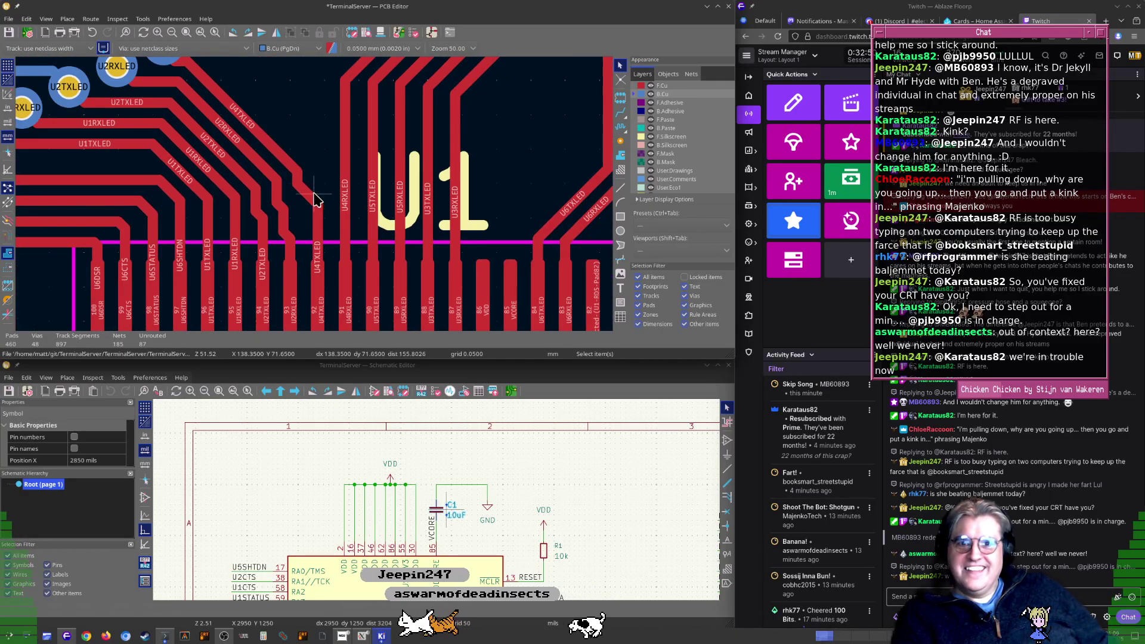
scroll(322, 200, "up", 4)
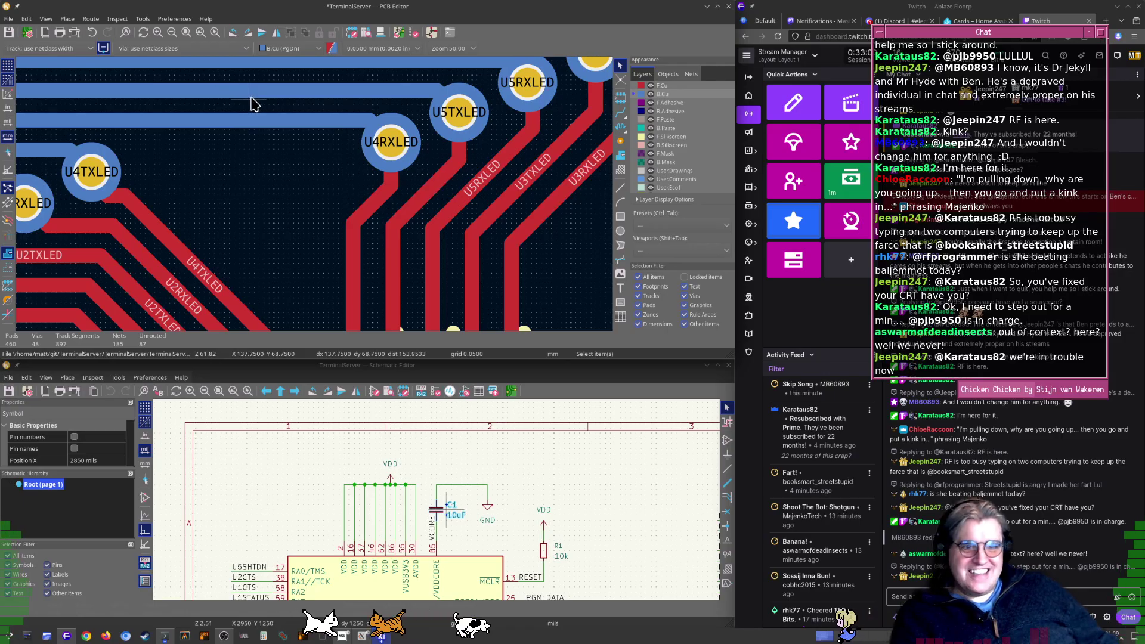
Drag the U4RXLED via beside the U4TXLED via and pull its F.Cu diagonal close to the U4TXLED track
middle_click_drag(239, 138, 261, 158)
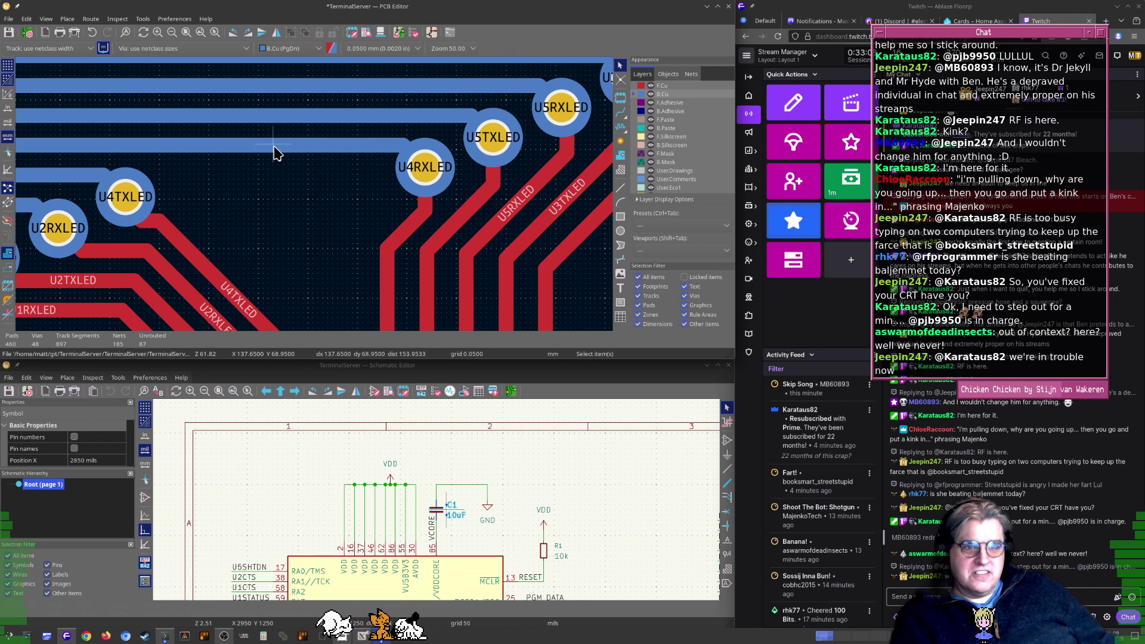
left_click_drag(401, 179, 171, 179)
left_click_drag(334, 209, 256, 285)
Drag the U5TXLED via beside the U4RXLED via and pull its F.Cu diagonal close to the U4RXLED track
middle_click_drag(313, 221, 388, 253)
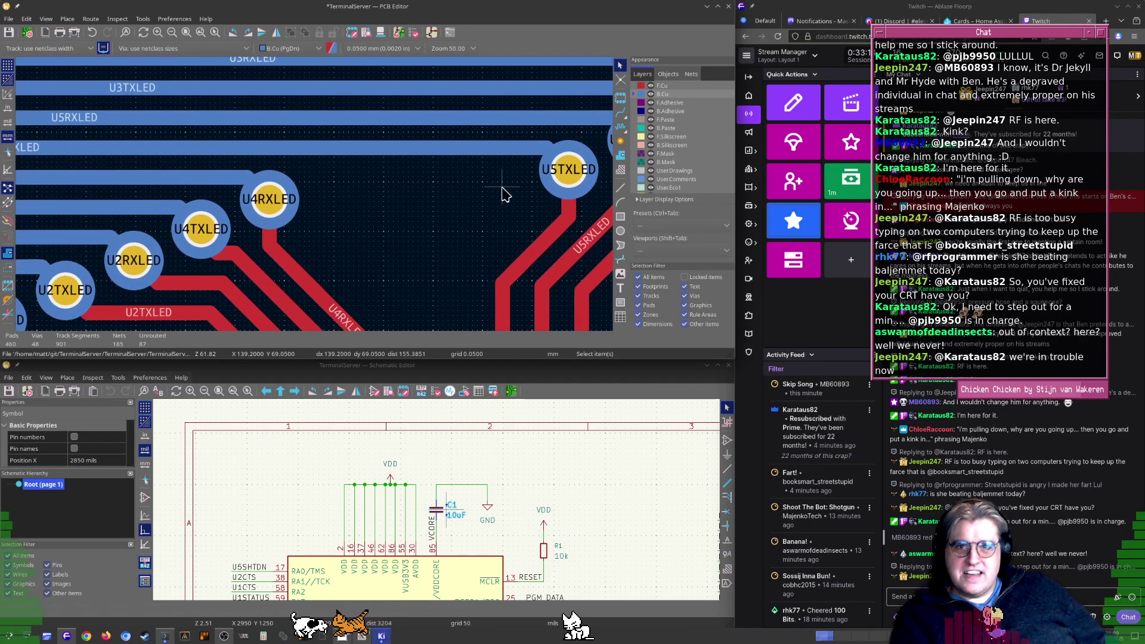
left_click_drag(568, 170, 332, 170)
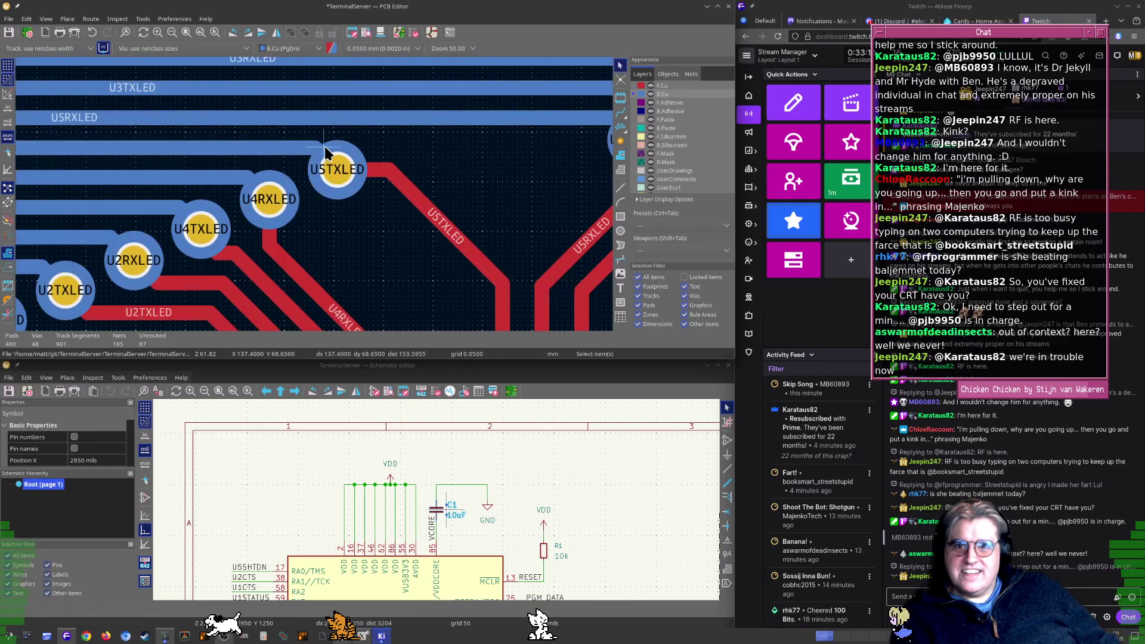
left_click_drag(413, 207, 340, 285)
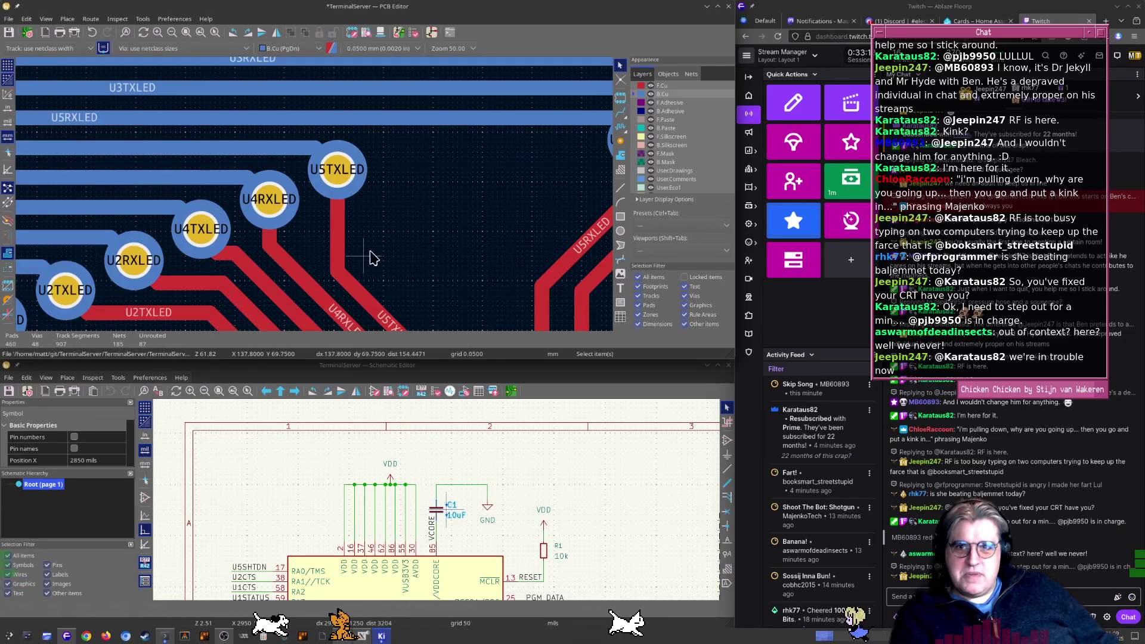
Drag the U5RXLED via beside the U5TXLED via and pull its F.Cu track into a diagonal running down from the via
middle_click_drag(460, 181, 411, 202)
left_click(570, 178)
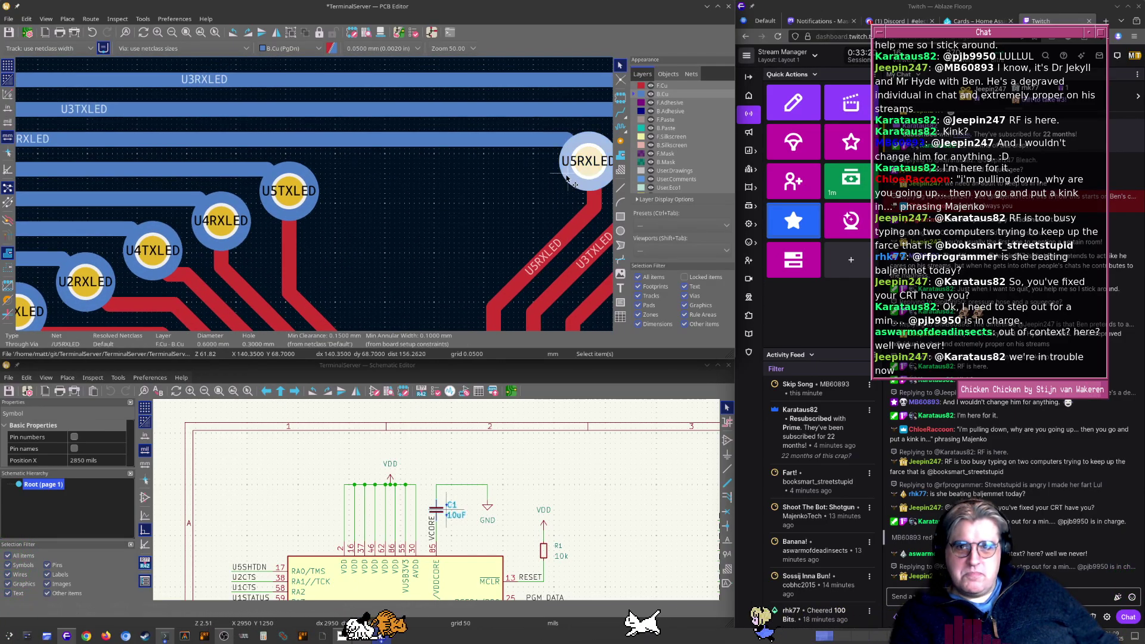
left_click_drag(570, 179, 339, 179)
middle_click_drag(578, 190, 550, 124)
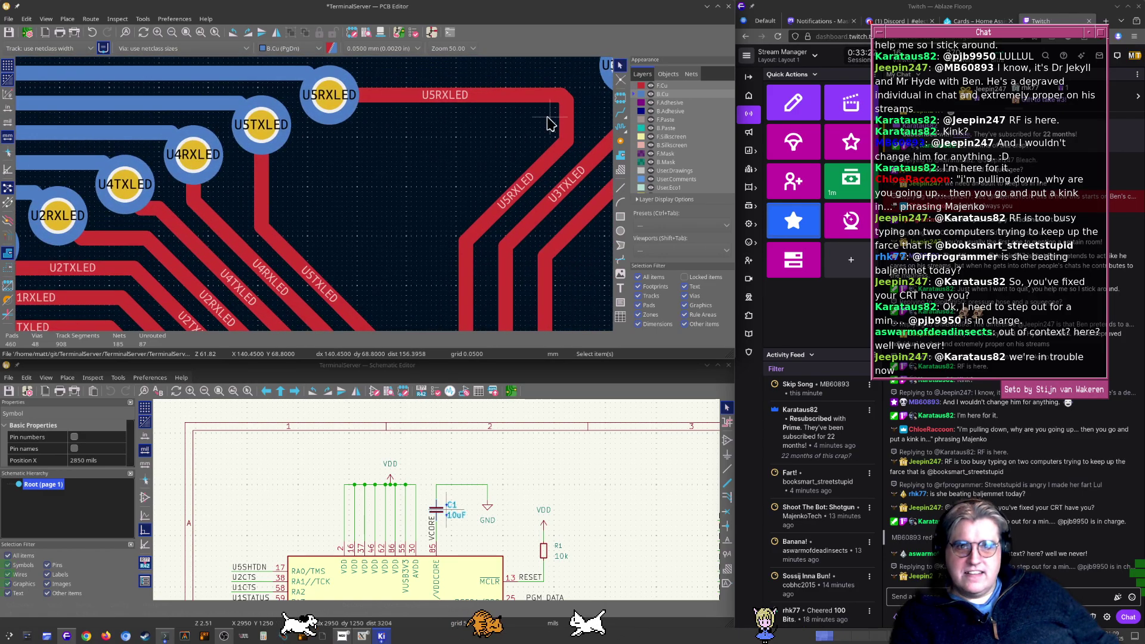
left_click_drag(556, 117, 391, 200)
left_click(559, 93)
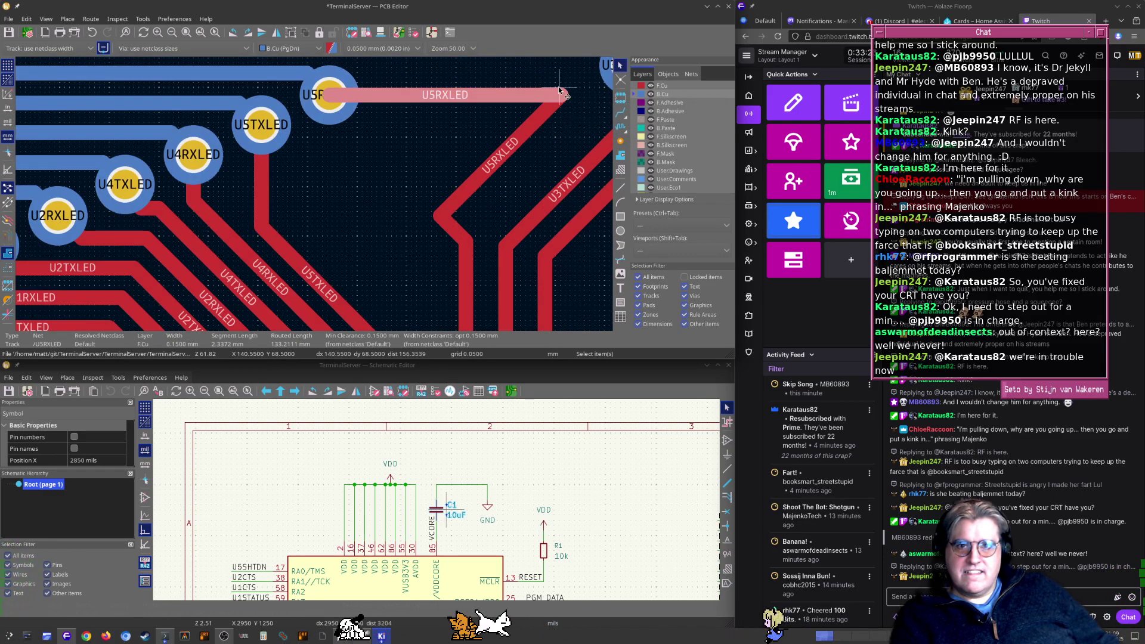
left_click_drag(560, 95, 434, 191)
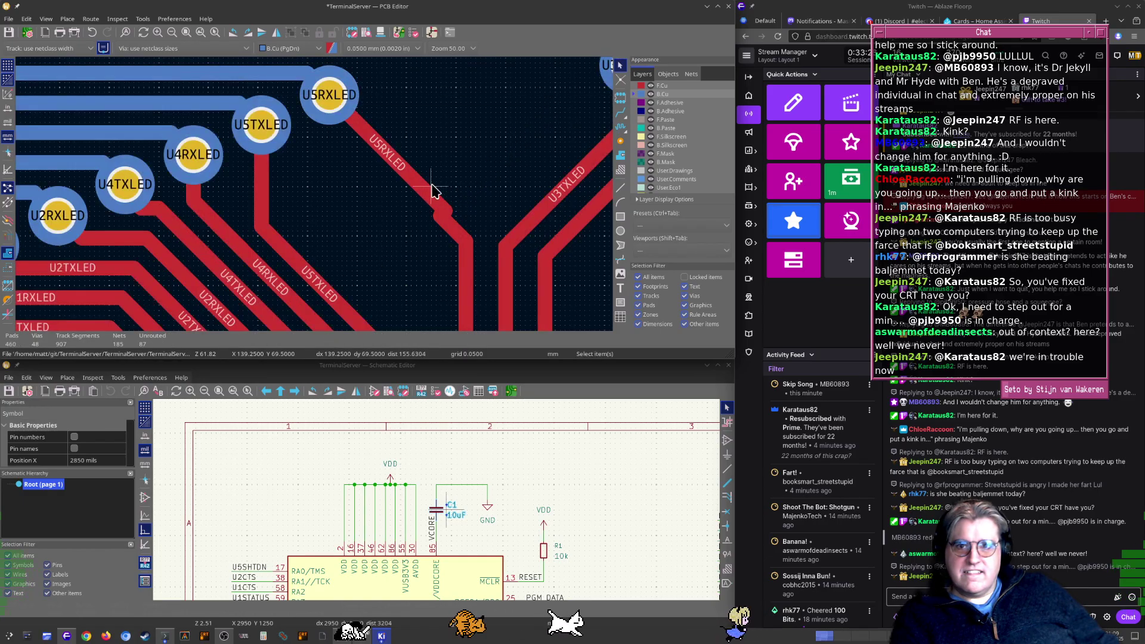
Pull U5RXLED's F.Cu bends down and inward so its diagonal runs close alongside the U5TXLED track
left_click(448, 229)
left_click_drag(446, 233, 424, 250)
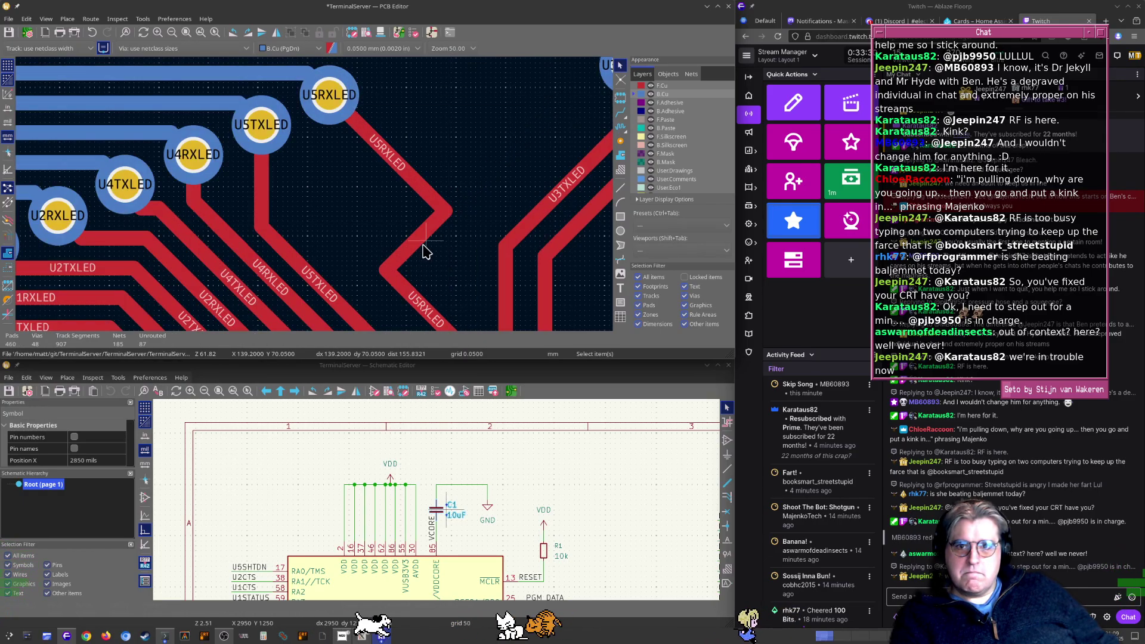
left_click(443, 211)
left_click(461, 219)
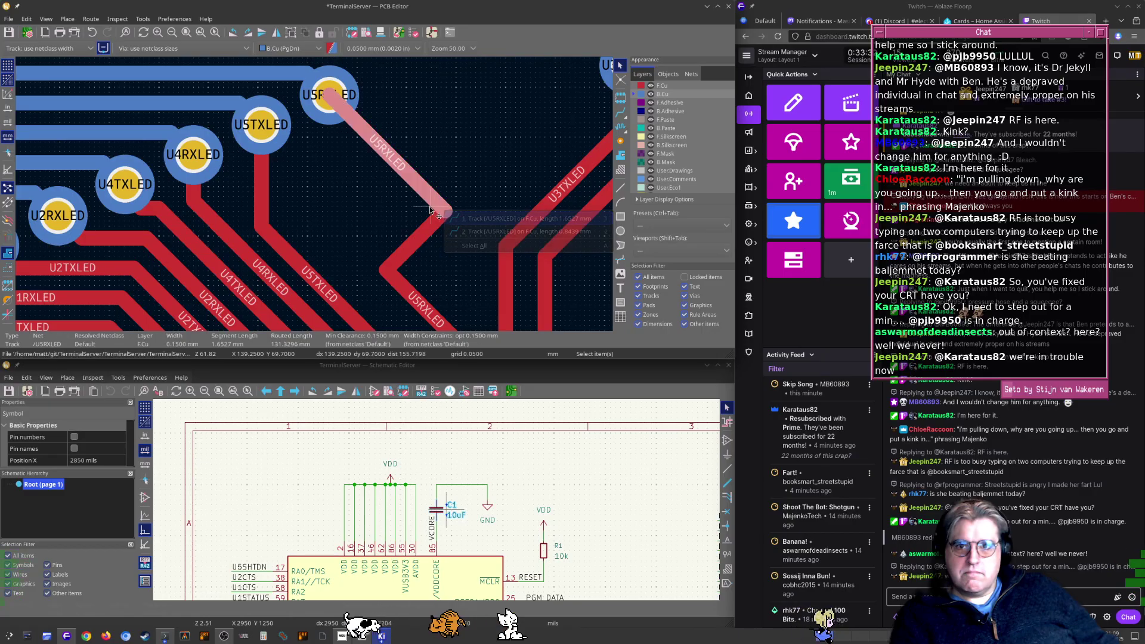
left_click_drag(443, 211, 329, 250)
middle_click_drag(331, 250, 278, 98)
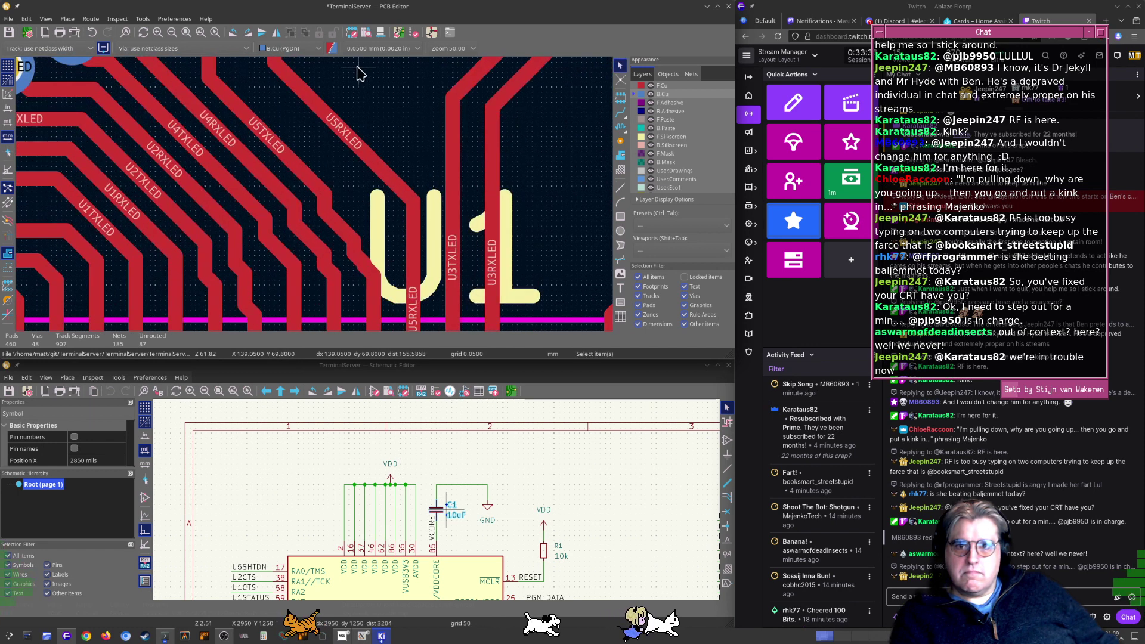
left_click(367, 145)
left_click_drag(366, 146, 334, 193)
Drag the U3TXLED via, with its tracks attached, to just above and beside the U5RXLED via
middle_click_drag(384, 112, 390, 160)
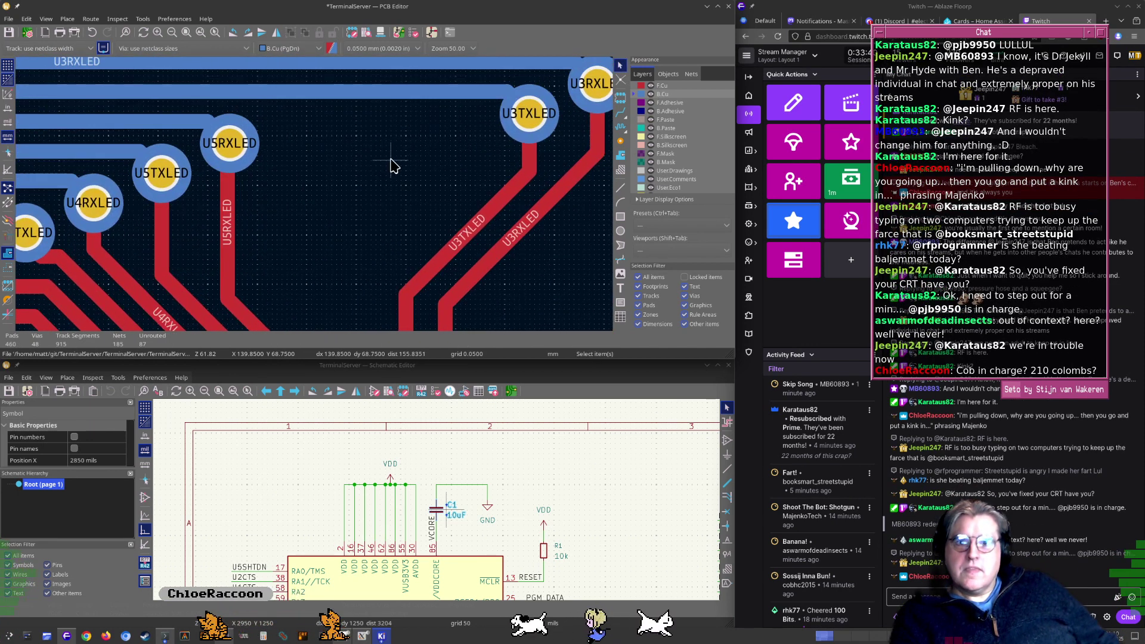
middle_click_drag(432, 127, 392, 153)
left_click(477, 139)
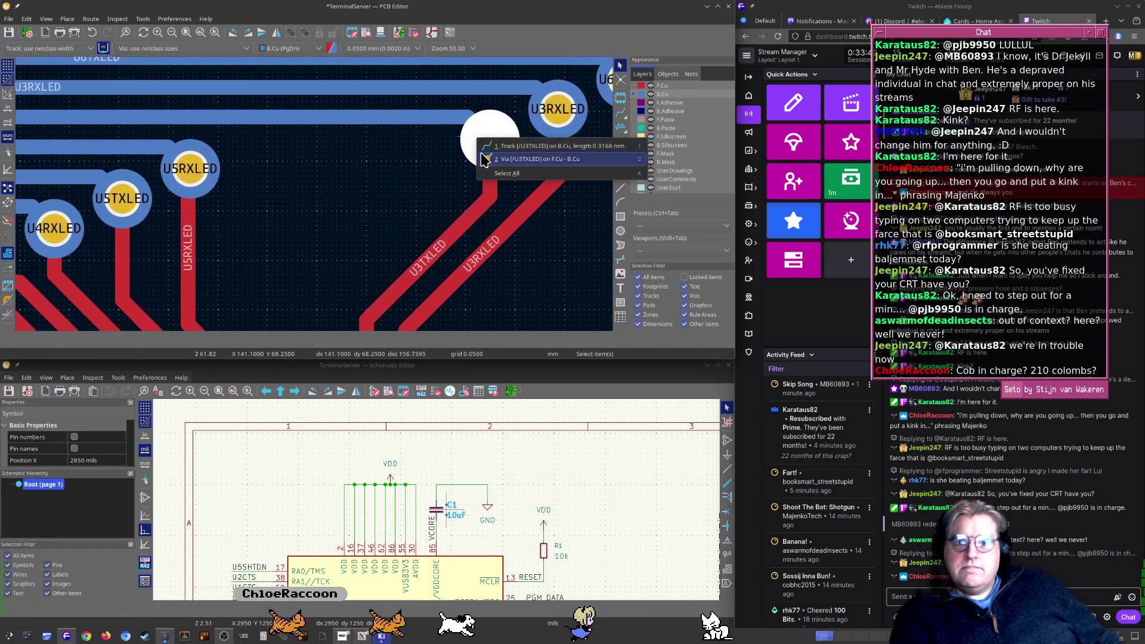
left_click(484, 158)
key("d")
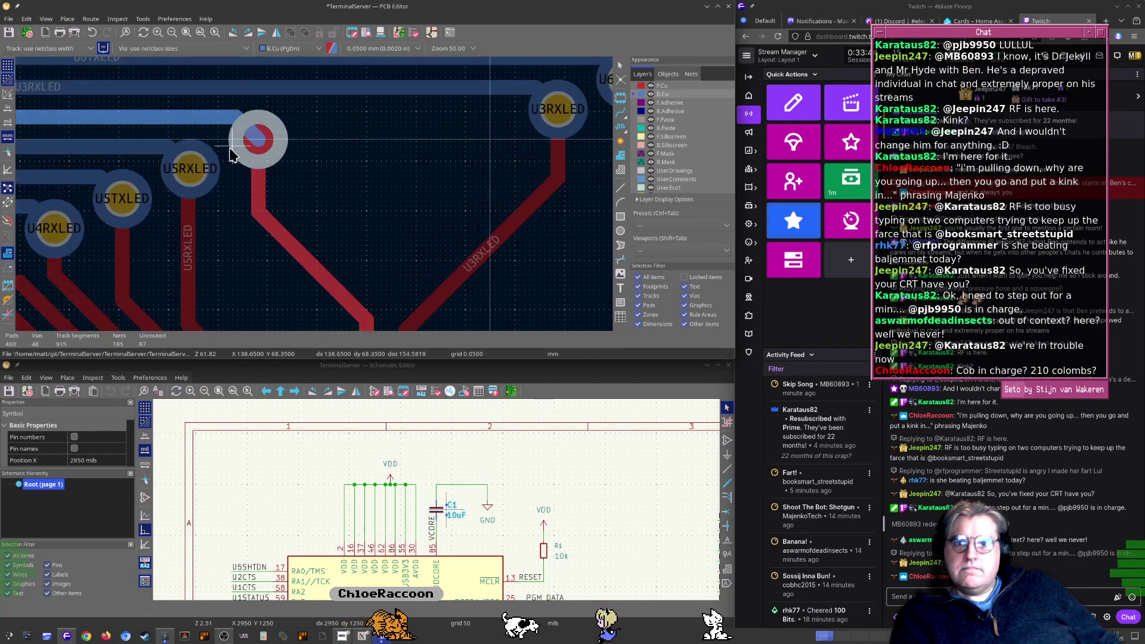
left_click(223, 129)
Drag U3TXLED's F.Cu diagonal down and inward until it runs close to the U5RXLED track
middle_click_drag(320, 208, 373, 89)
left_click(373, 156)
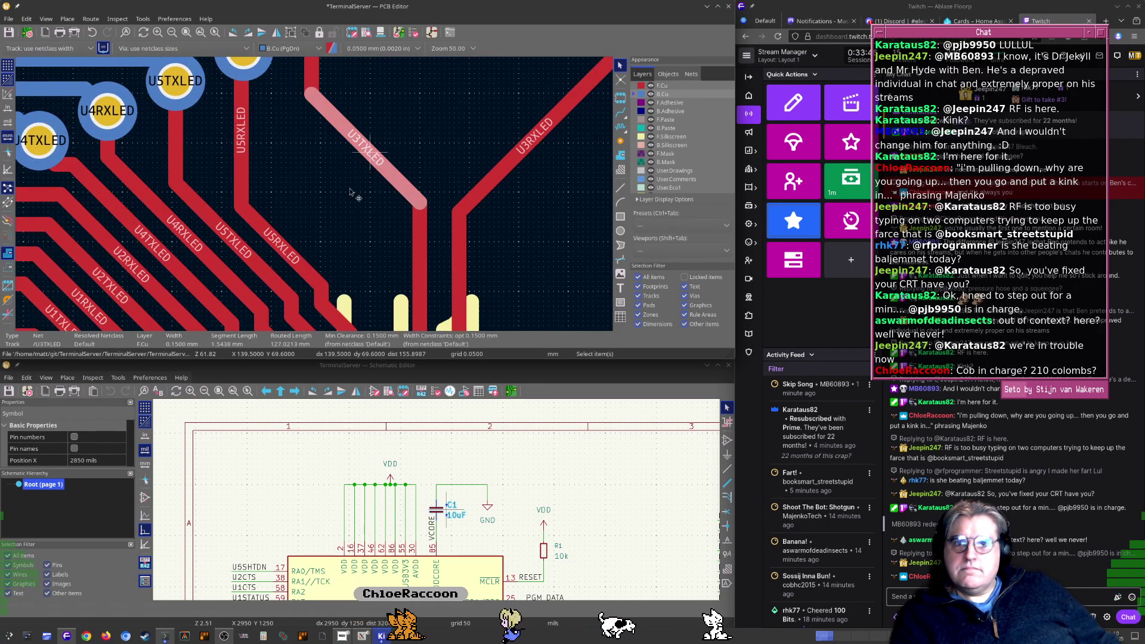
key("e")
key("Escape")
key("Delete")
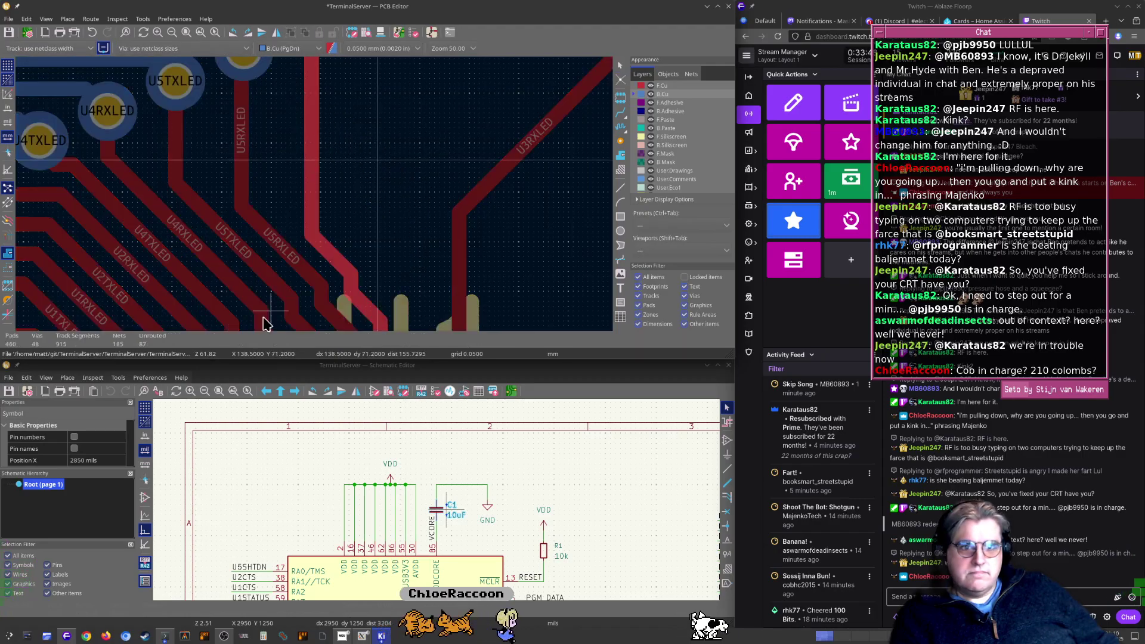
left_click(237, 339)
Drag the U3RXLED via, with its tracks attached, into the staggered row beside the U3TXLED via
middle_click_drag(376, 142, 375, 254)
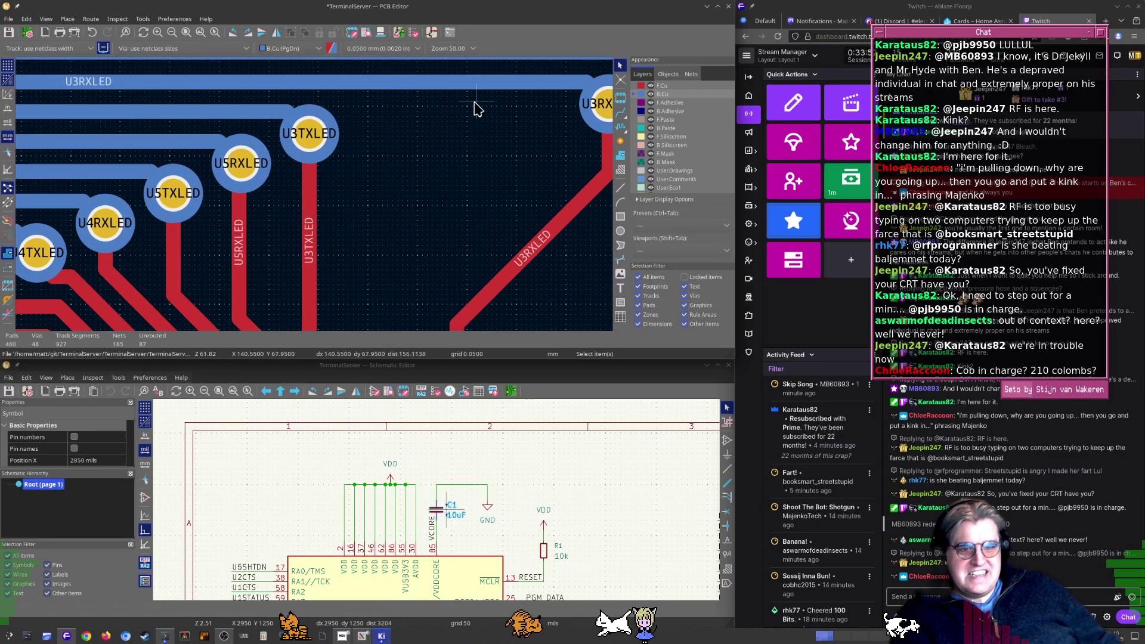
left_click(601, 110)
middle_click_drag(557, 130, 481, 146)
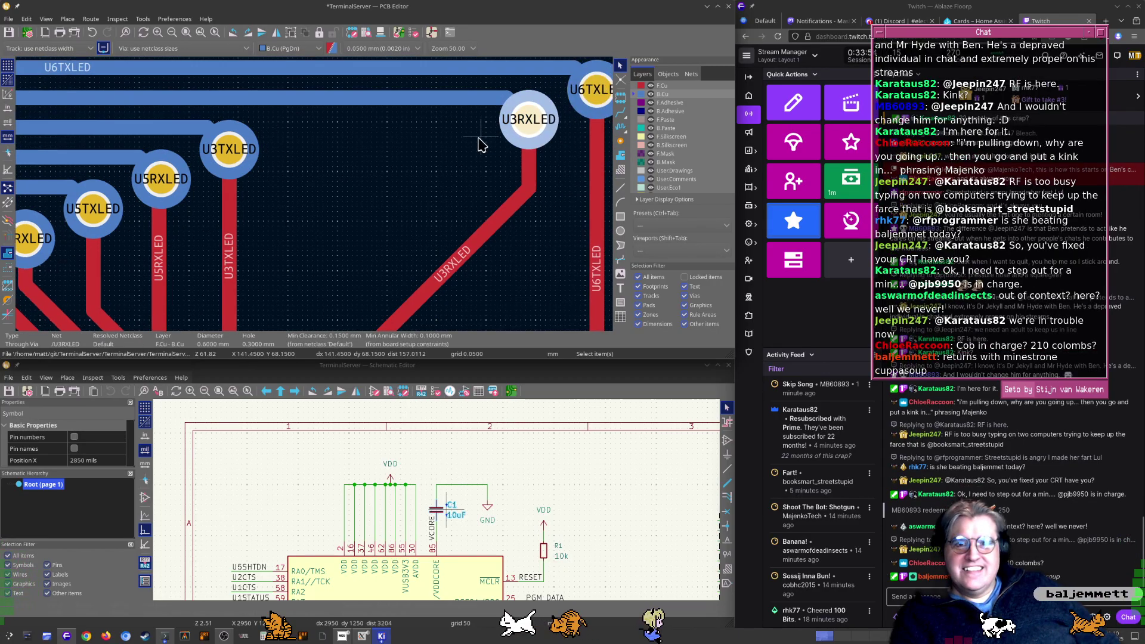
key("d")
left_click(302, 119)
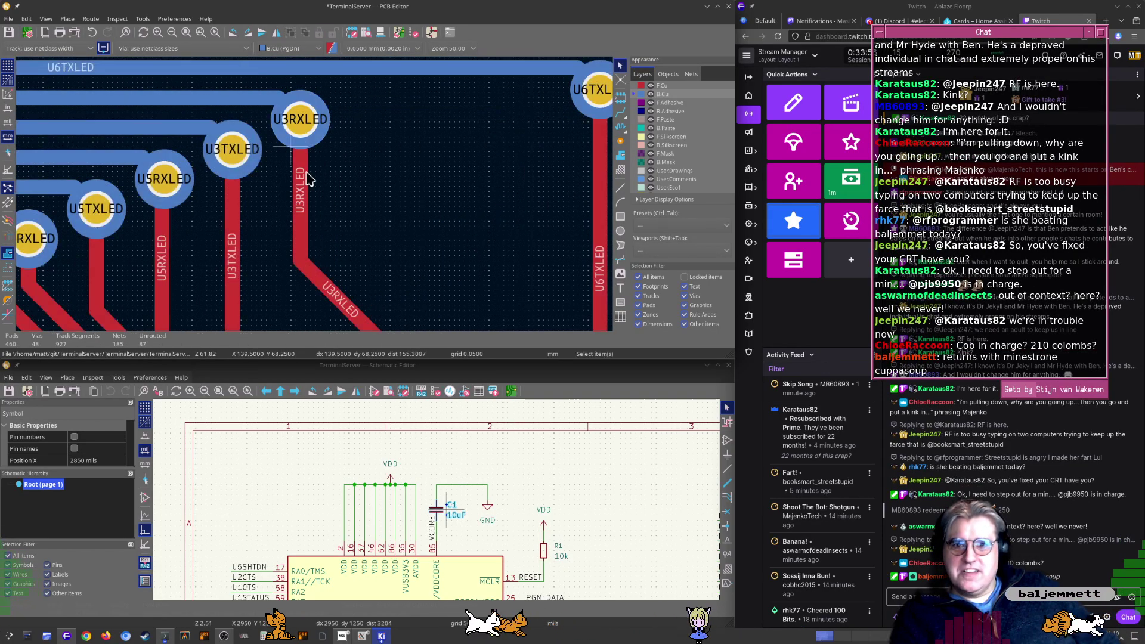
Drag U3RXLED's F.Cu diagonal down and inward until it follows the U3TXLED track towards its U1 pad
middle_click_drag(404, 301, 427, 149)
left_click(384, 173)
key("d")
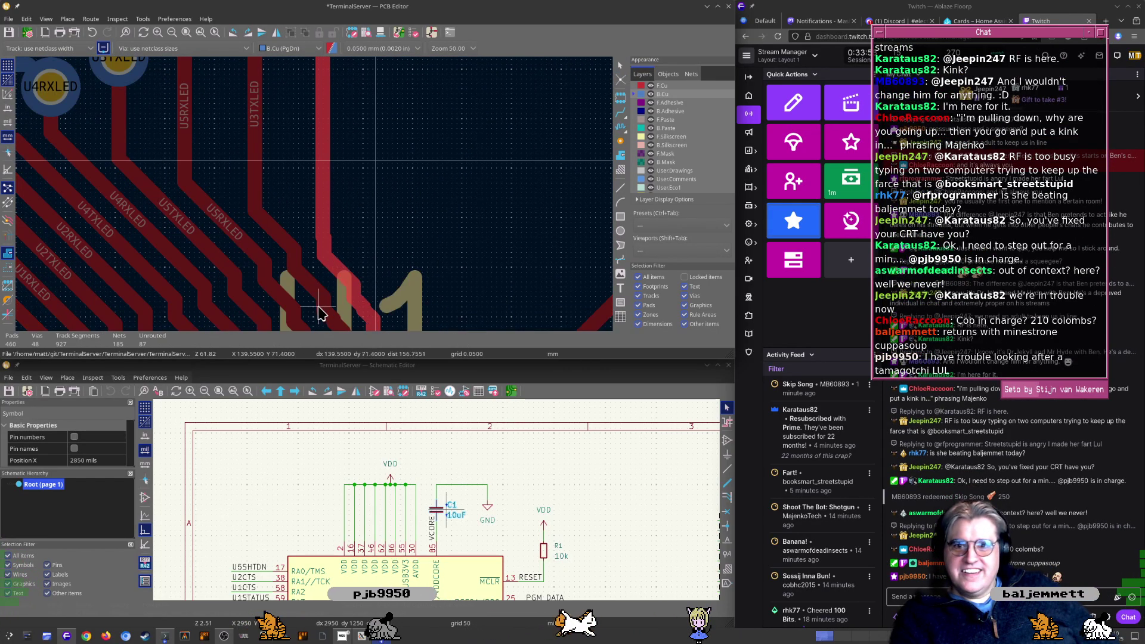
left_click(328, 283)
Move capacitor C1 into the gap between the U3RXLED and U6TXLED vias, just above the U1 reference text
scroll(388, 157, "down", 3)
scroll(314, 194, "down", 1)
middle_click_drag(351, 186, 309, 198)
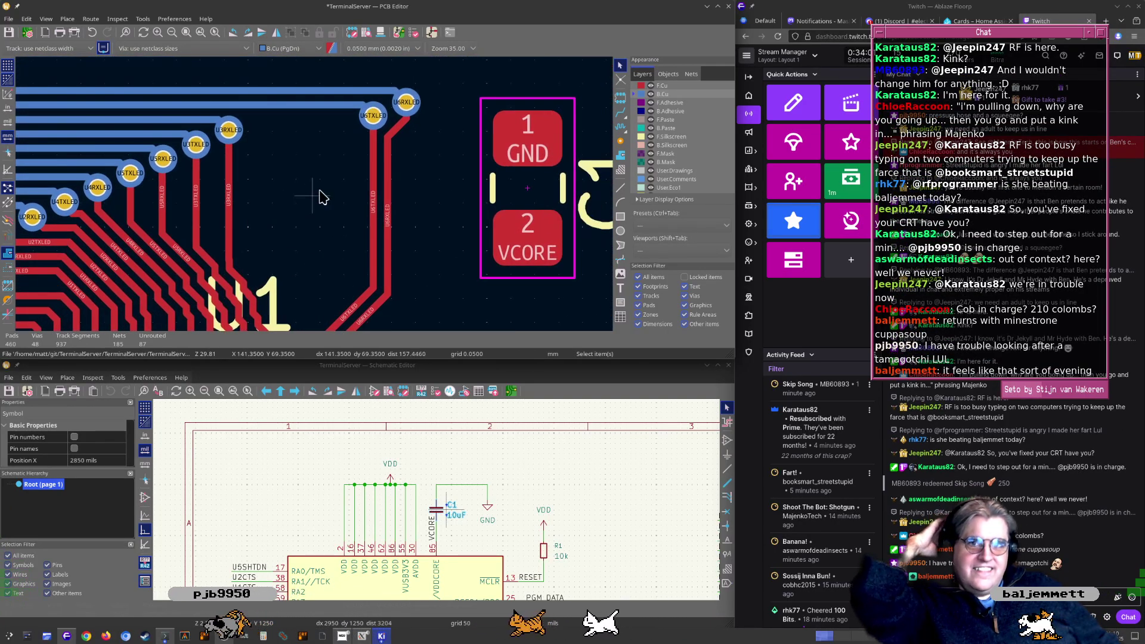
left_click(534, 190)
key("m")
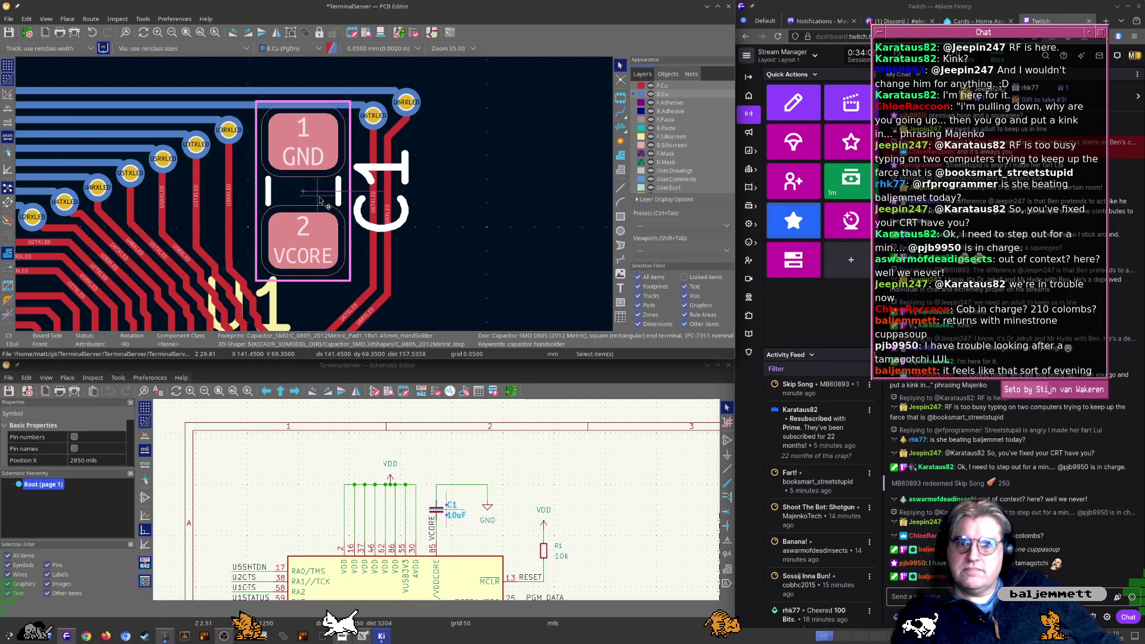
scroll(303, 194, "down", 2)
left_click(316, 200)
scroll(316, 200, "up", 3)
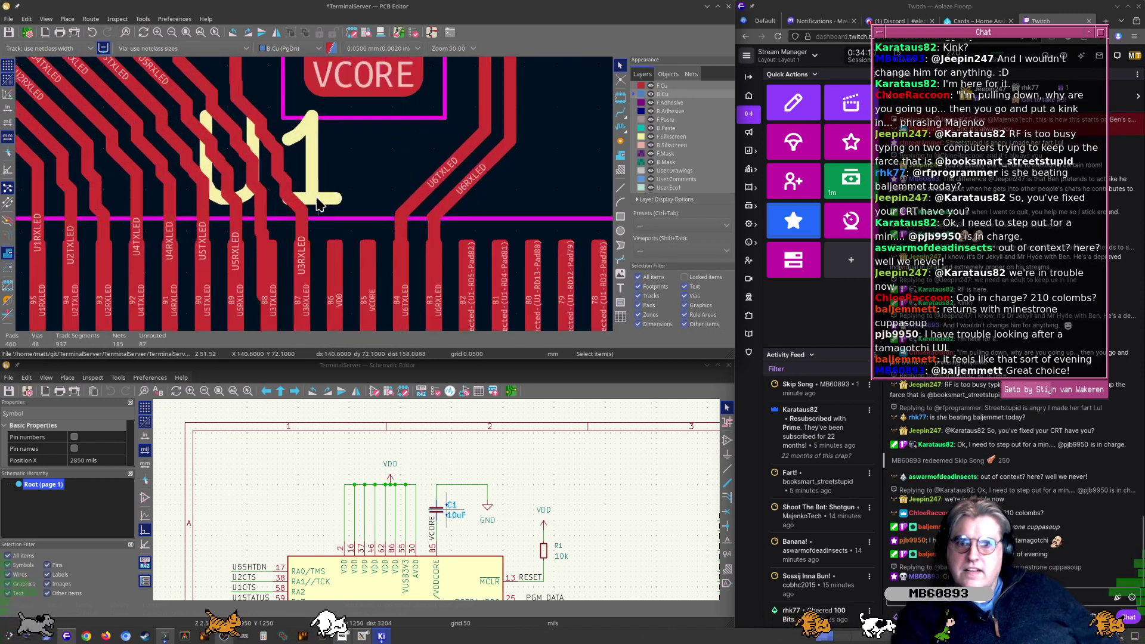
scroll(325, 199, "down", 7)
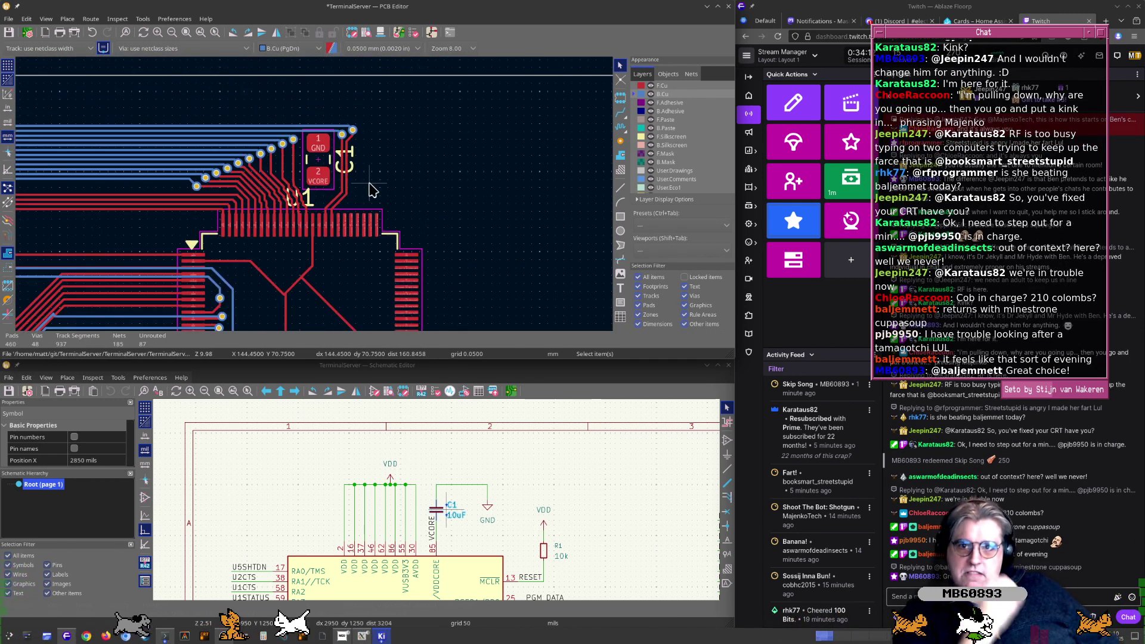
middle_click_drag(356, 171, 386, 196)
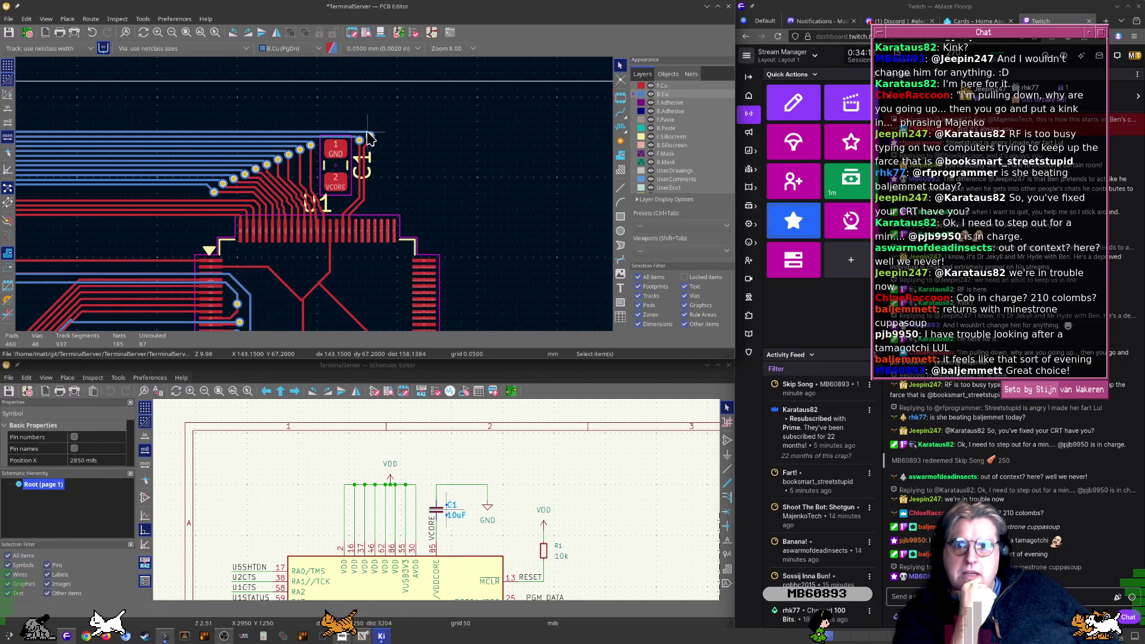
left_click_drag(389, 114, 351, 179)
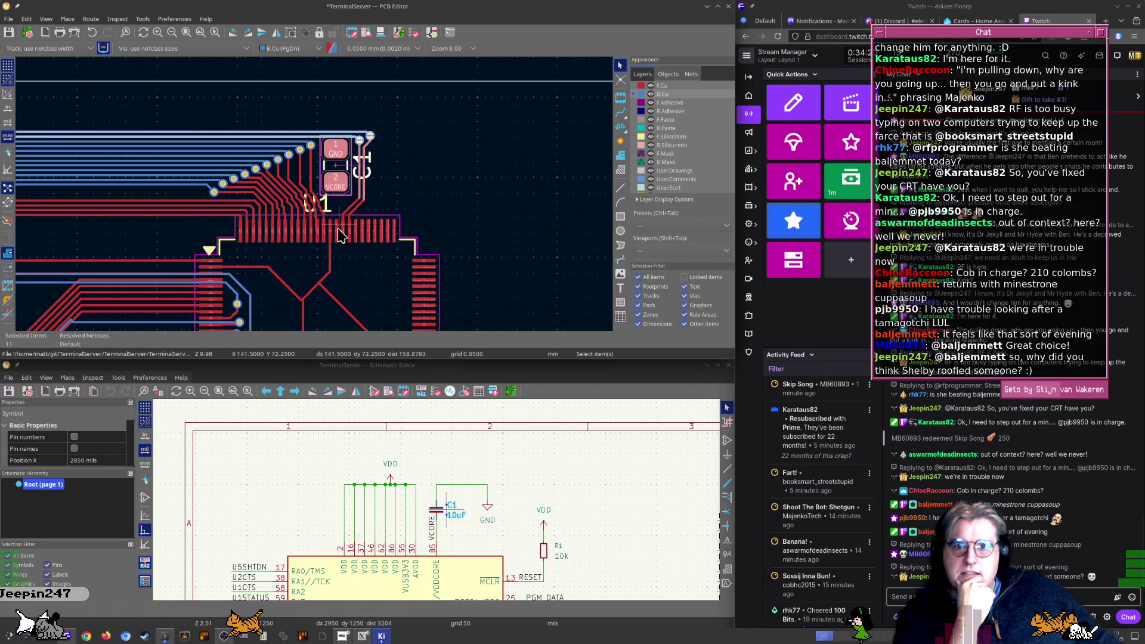
left_click(349, 262)
left_click(400, 178)
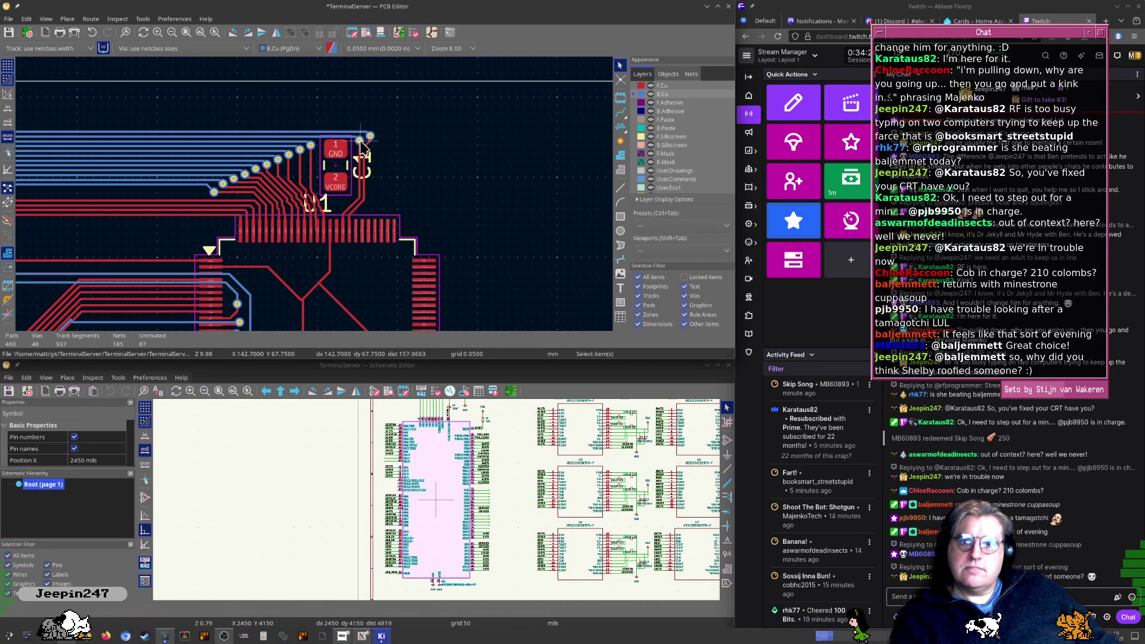
Drag the U6TXLED via from beside C1 to inside U1's outline, just below its pad in the upper row
scroll(360, 142, "up", 4)
left_click(396, 134)
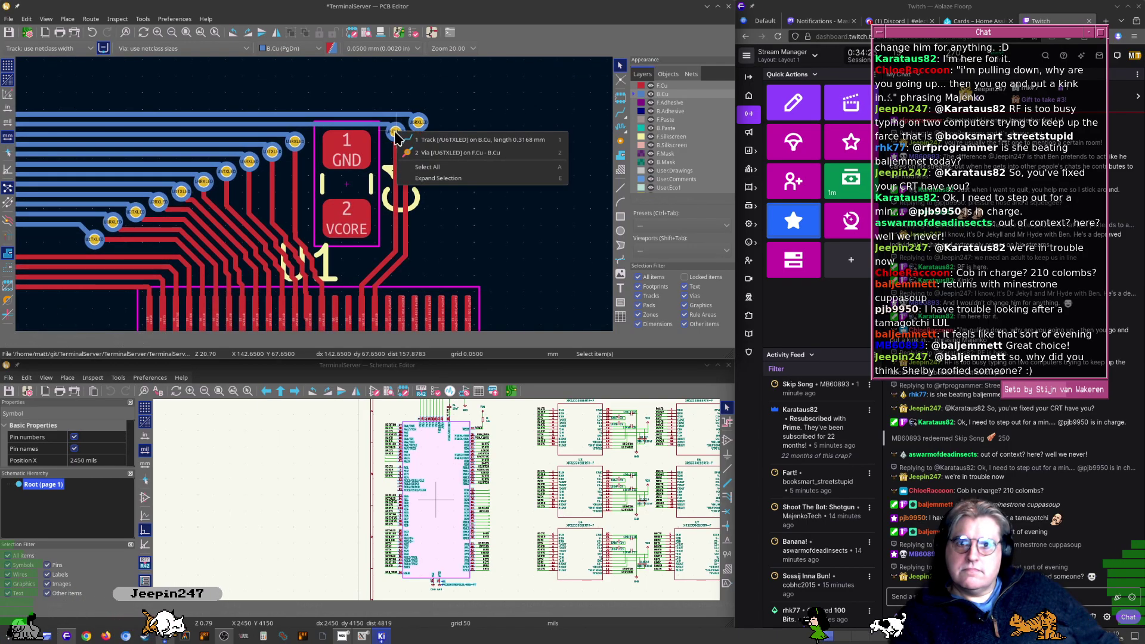
left_click(457, 153)
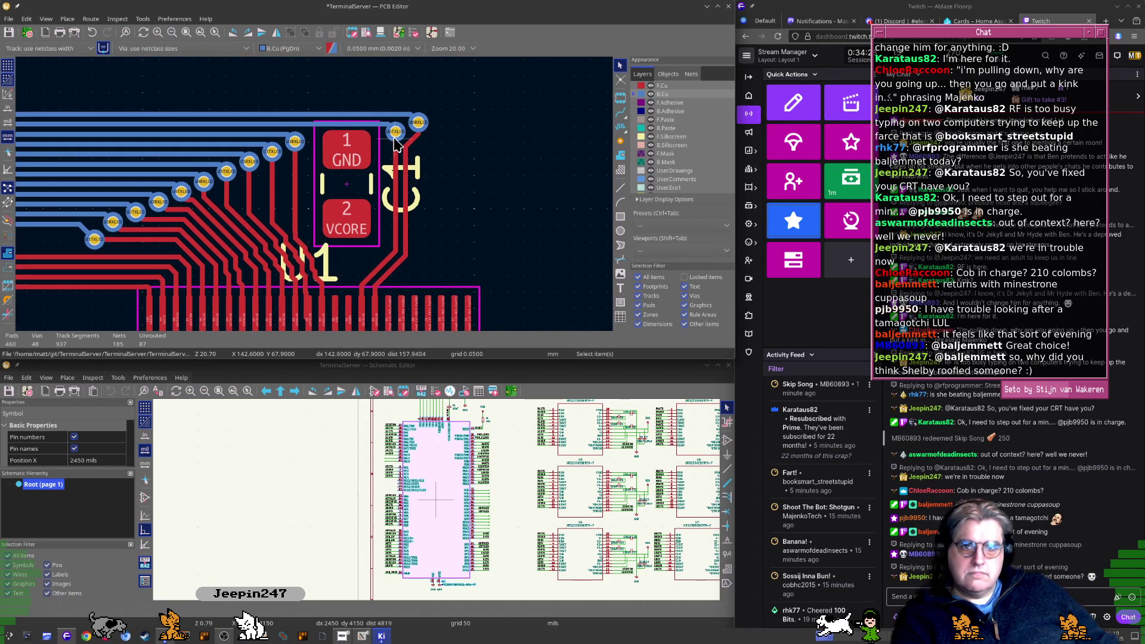
key("m")
key("Escape")
key("d")
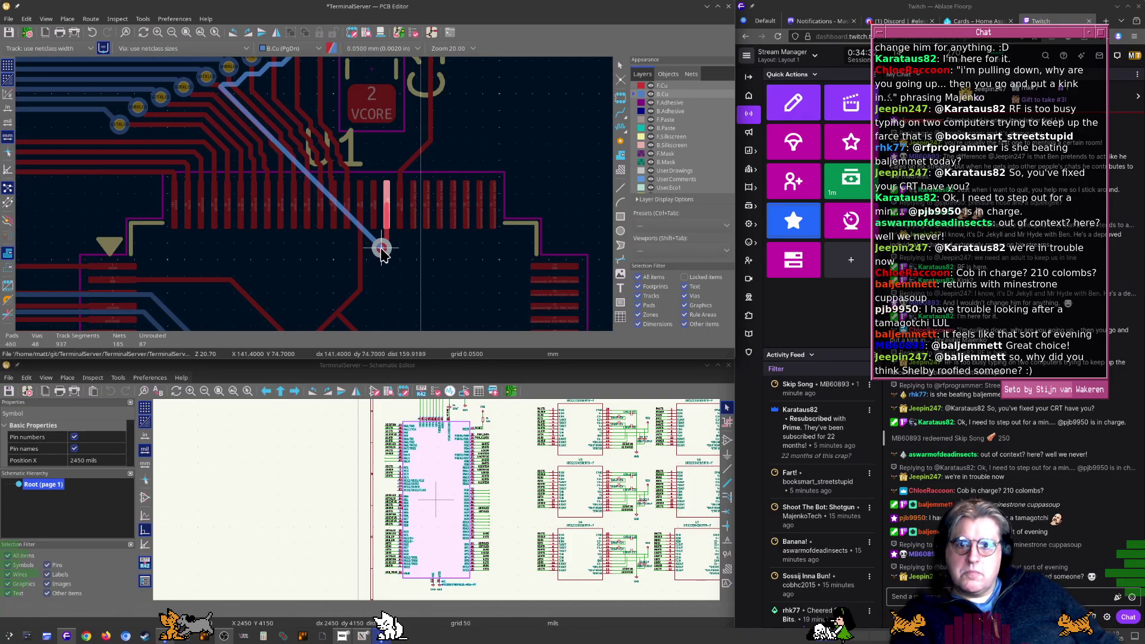
scroll(380, 250, "up", 5)
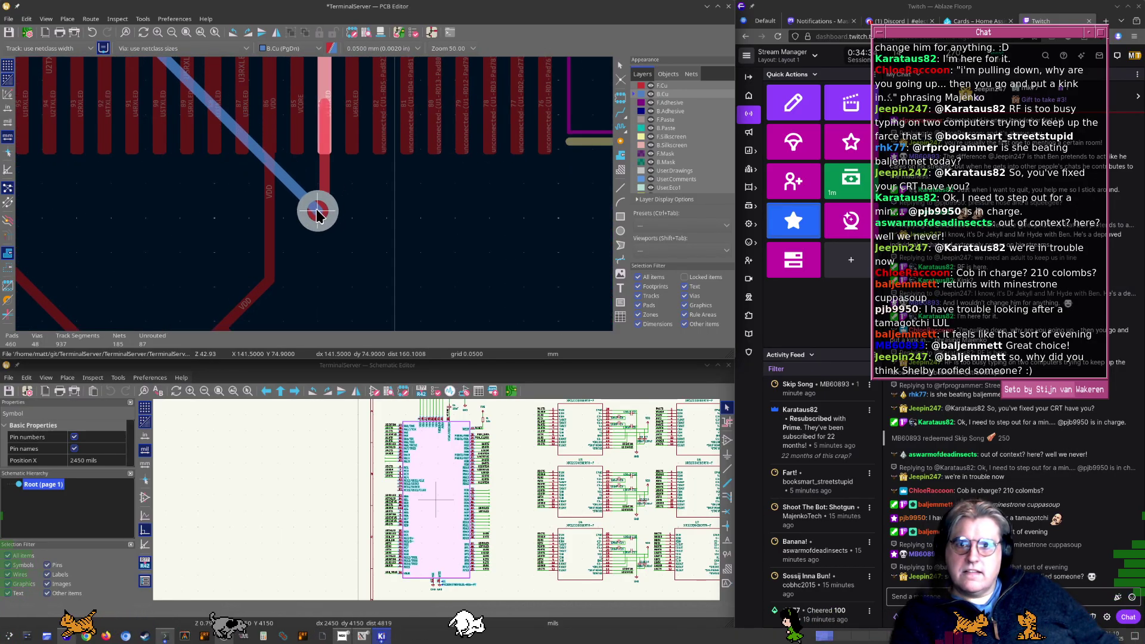
middle_click_drag(327, 151, 402, 246)
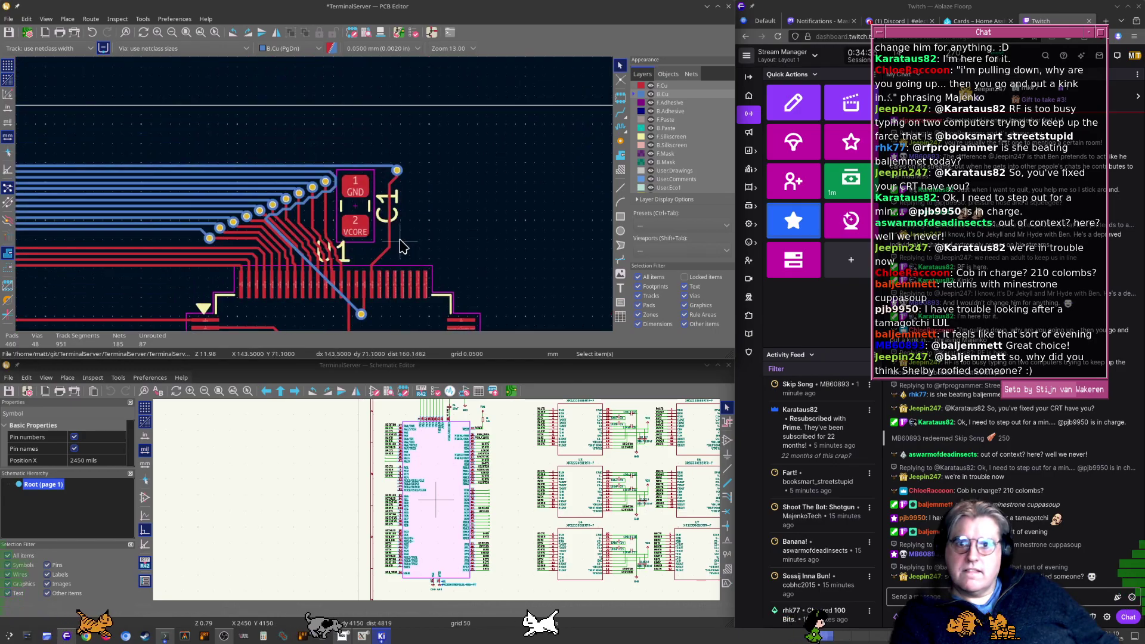
Drag the U6RXLED via inside U1's outline, next to the U6TXLED via and below its own pad
left_click_drag(397, 171, 384, 316)
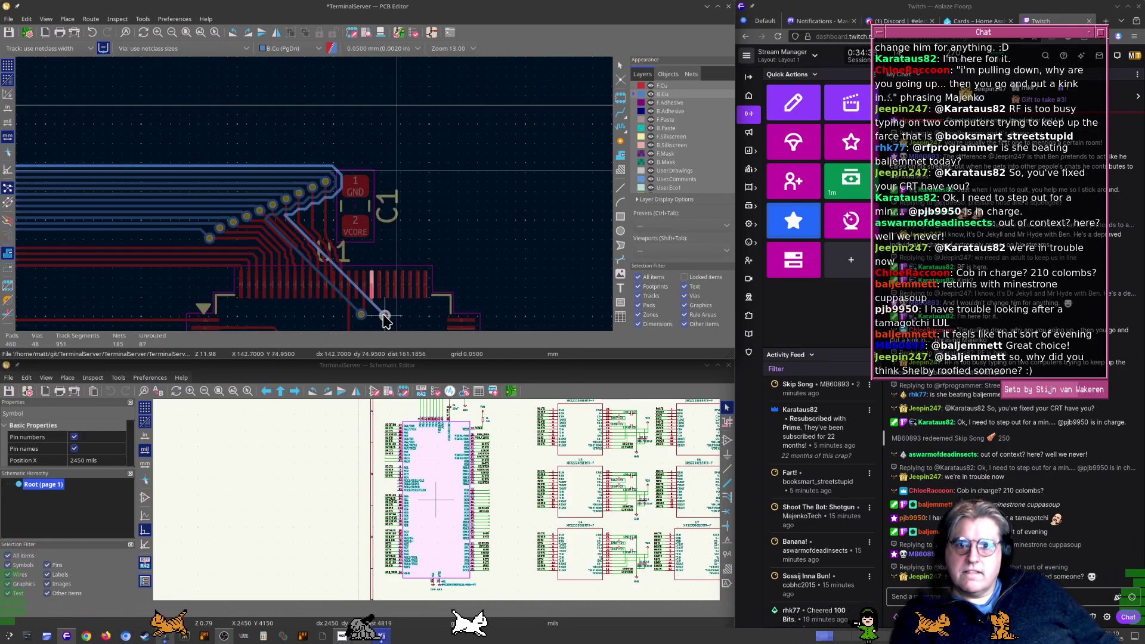
scroll(369, 316, "up", 4)
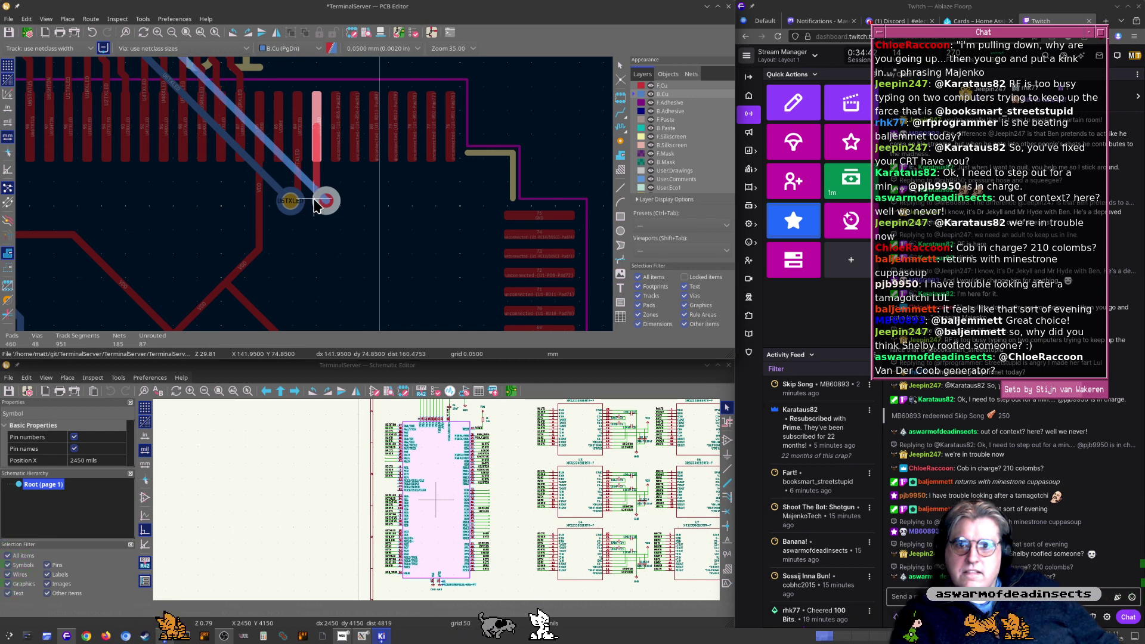
left_click(316, 202)
Examine how the U6TXLED and U6RXLED B.Cu tracks wind around the staggered LED vias beside C1
scroll(310, 190, "down", 3)
scroll(296, 155, "up", 3)
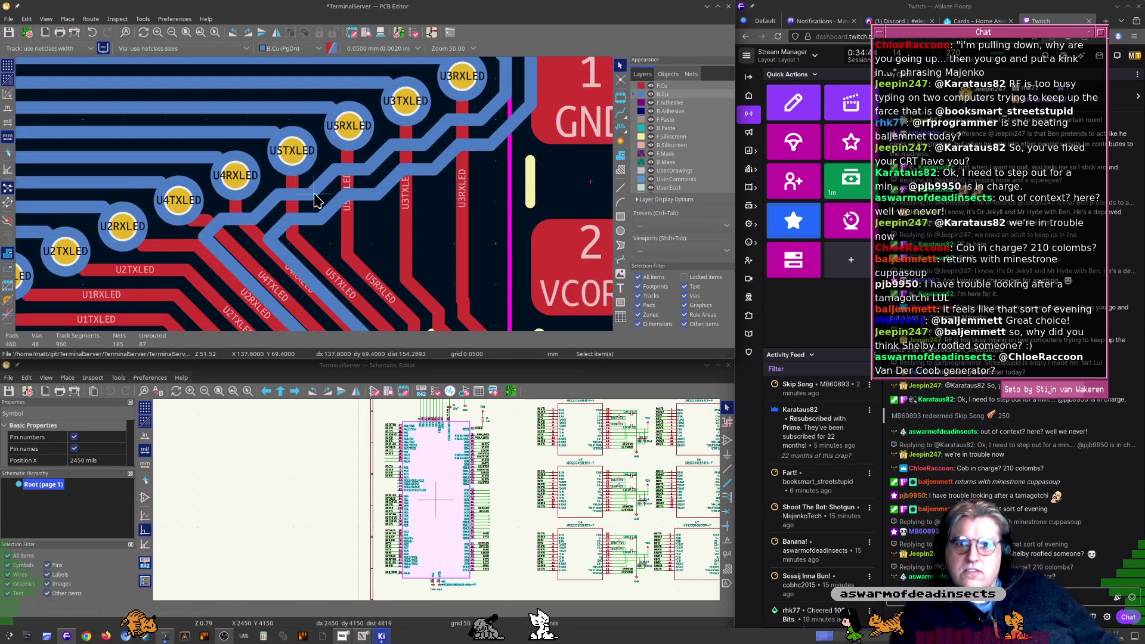
middle_click_drag(508, 73, 406, 119)
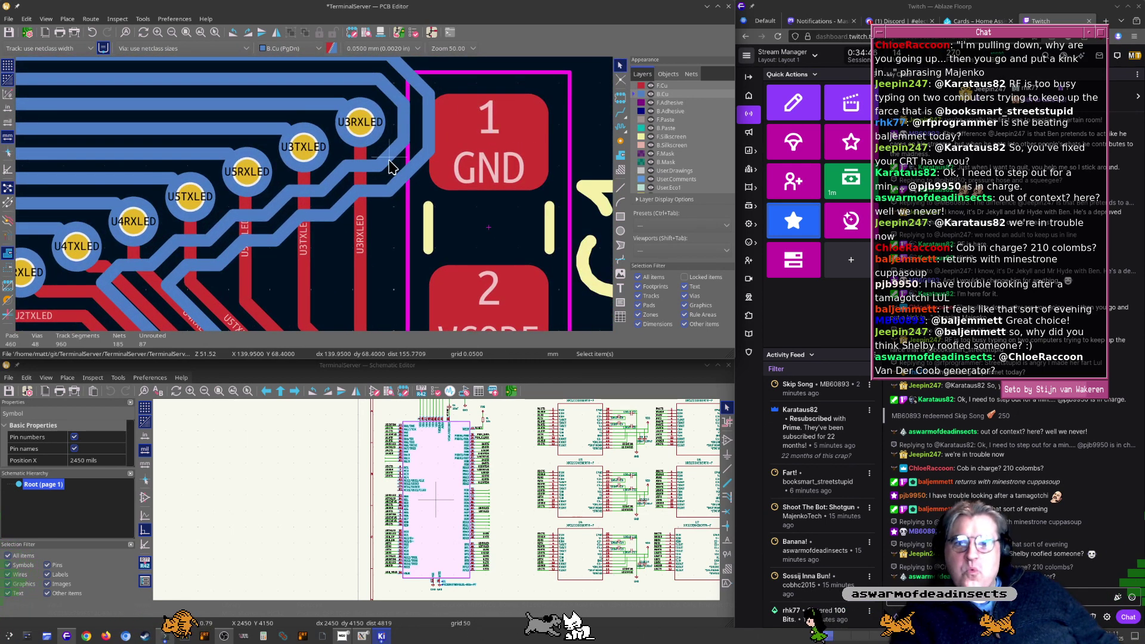
middle_click_drag(286, 232, 320, 219)
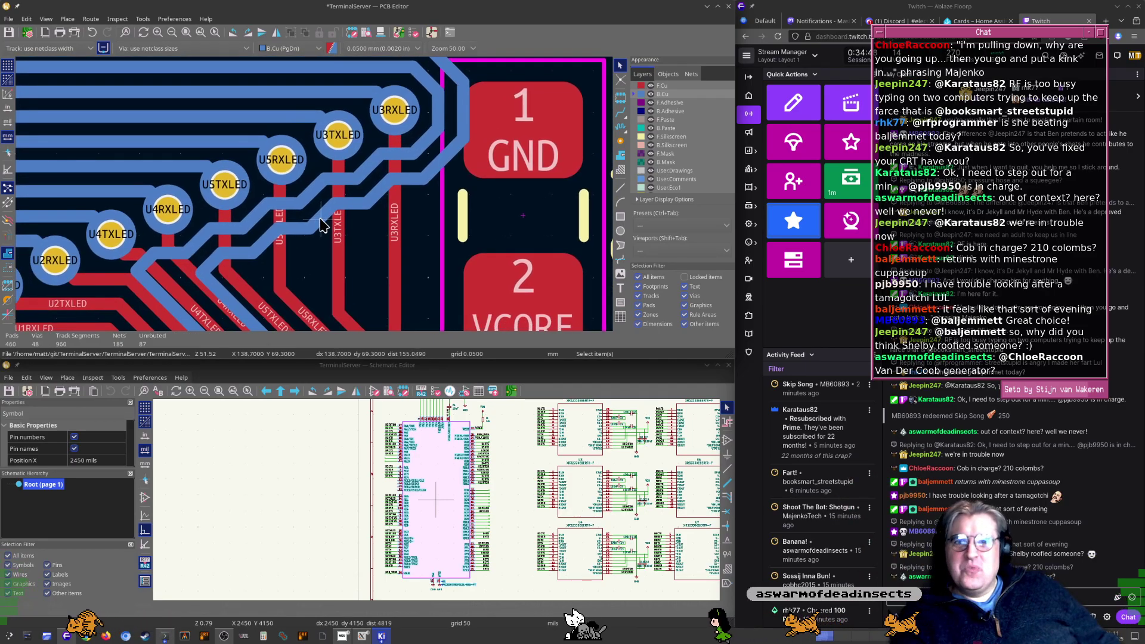
middle_click_drag(388, 240, 381, 208)
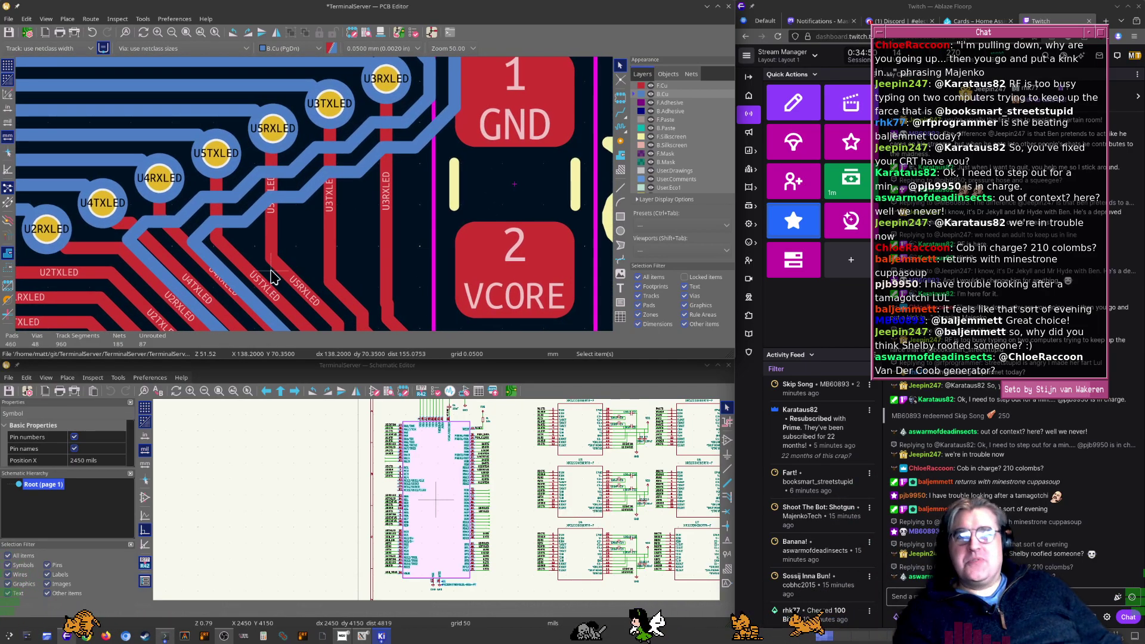
middle_click_drag(271, 276, 260, 254)
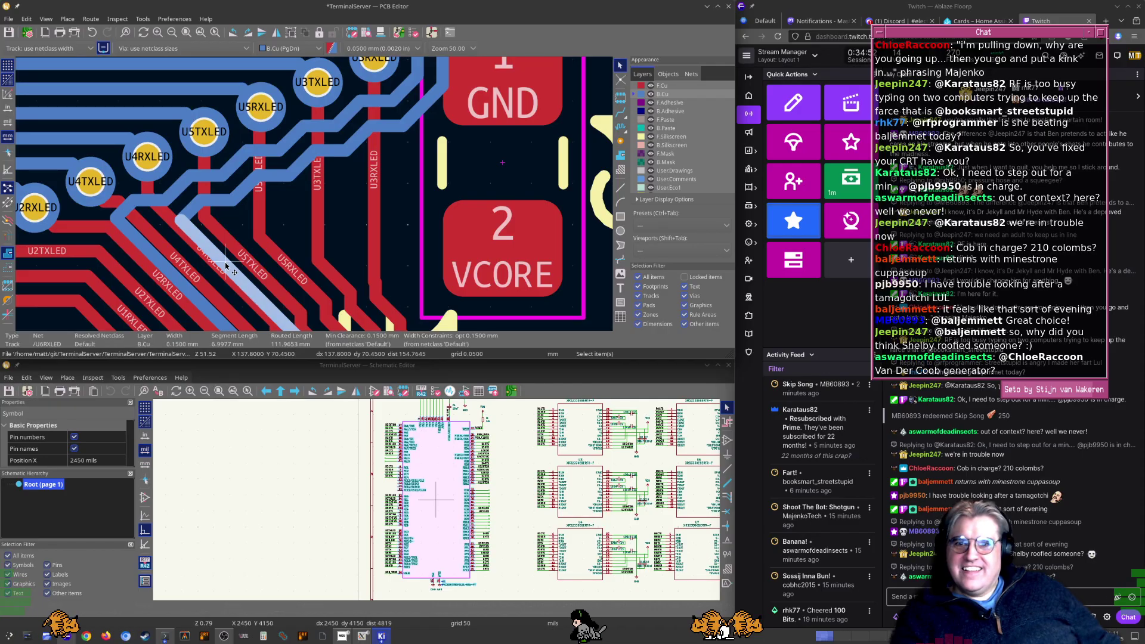
Drag the U6RXLED B.Cu track out from between the staggered LED vias so it runs vertically beneath C1's pads
left_click(184, 225)
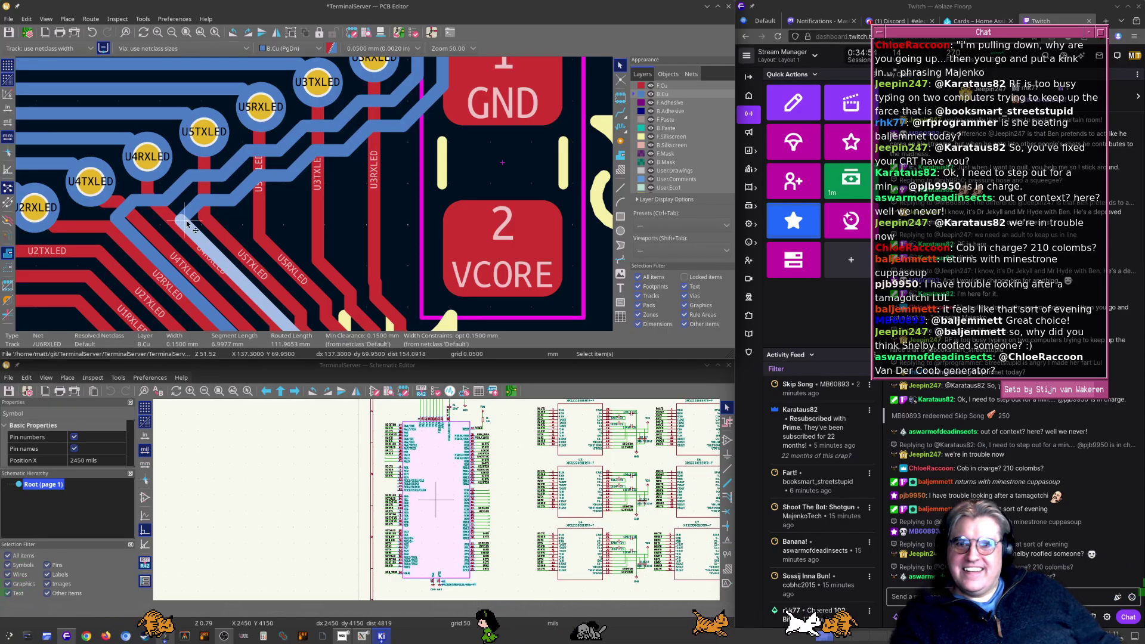
left_click_drag(186, 220, 500, 164)
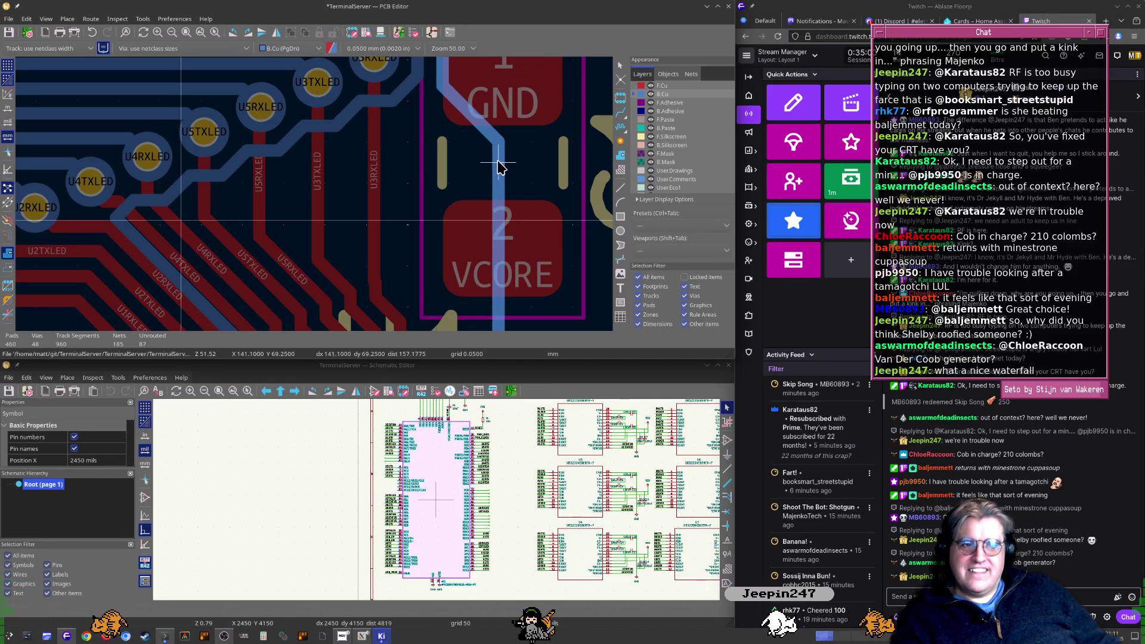
scroll(459, 266, "down", 2)
scroll(316, 202, "up", 2)
scroll(322, 202, "down", 1)
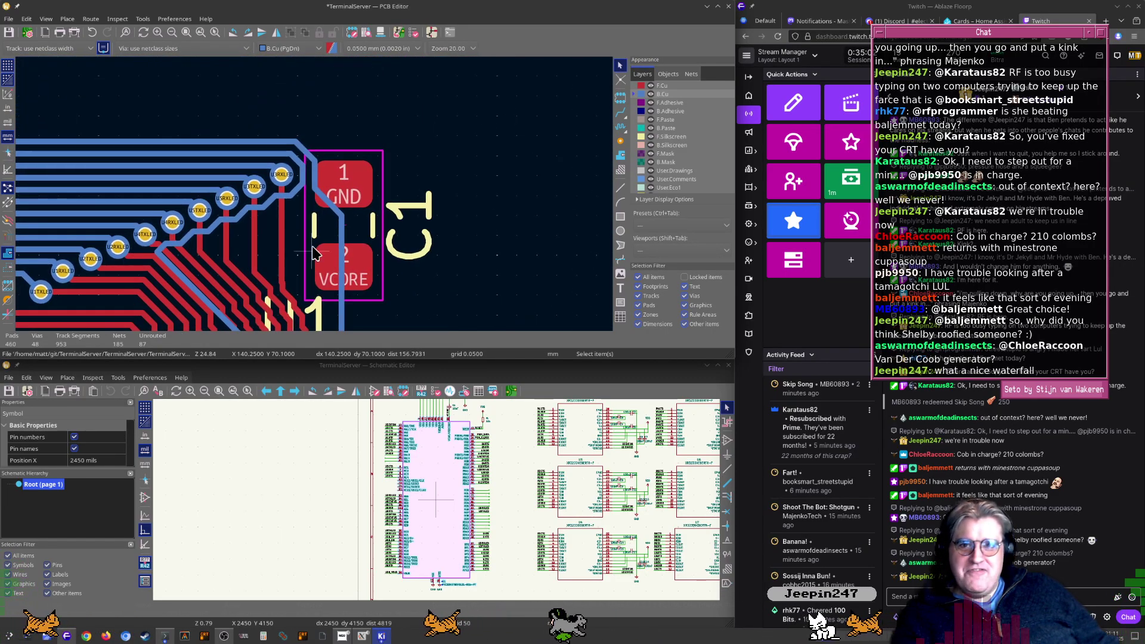
scroll(340, 201, "up", 3)
scroll(347, 201, "down", 3)
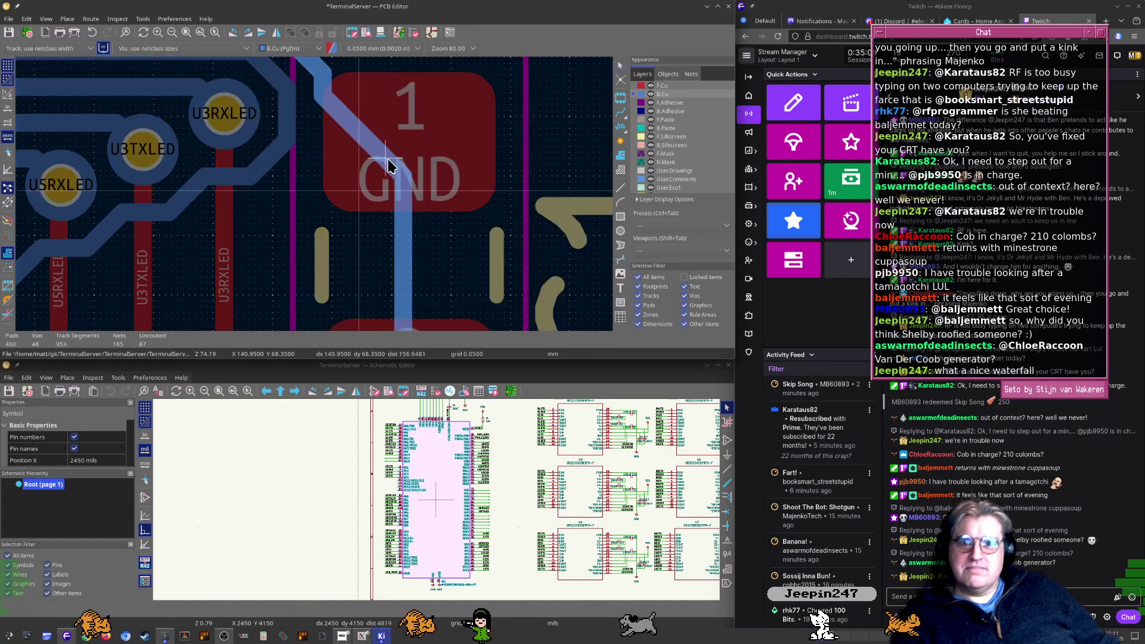
scroll(304, 199, "down", 3)
scroll(313, 197, "up", 1)
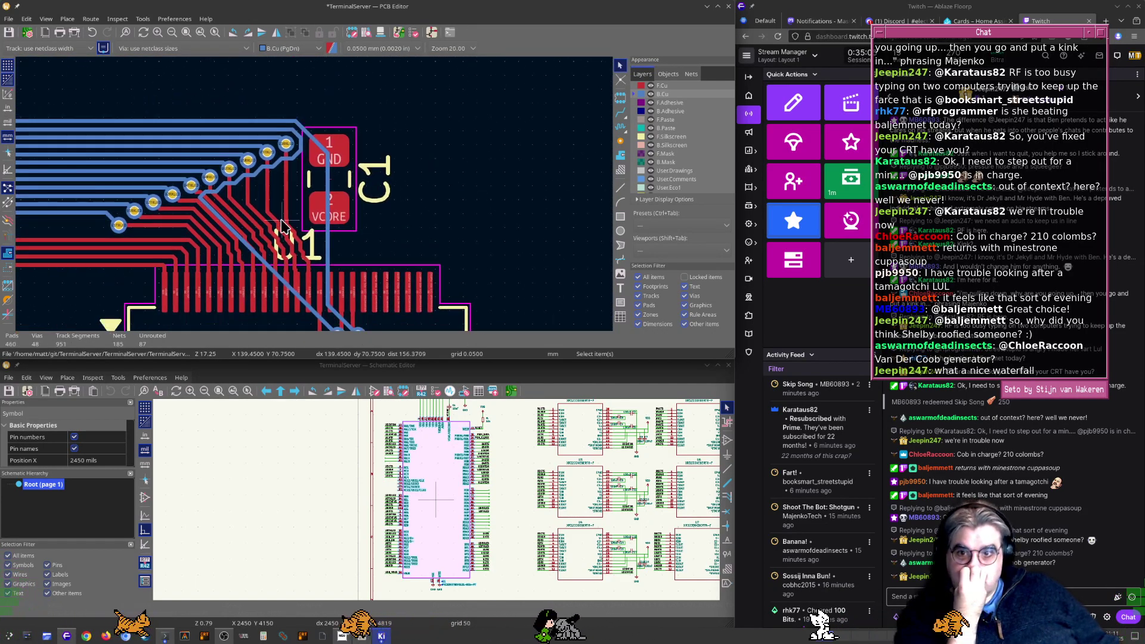
Drag the U6TXLED B.Cu track out of the staggered vias to run beneath C1, with its diagonal close beside U6RXLED
scroll(176, 198, "up", 3)
scroll(375, 208, "up", 3)
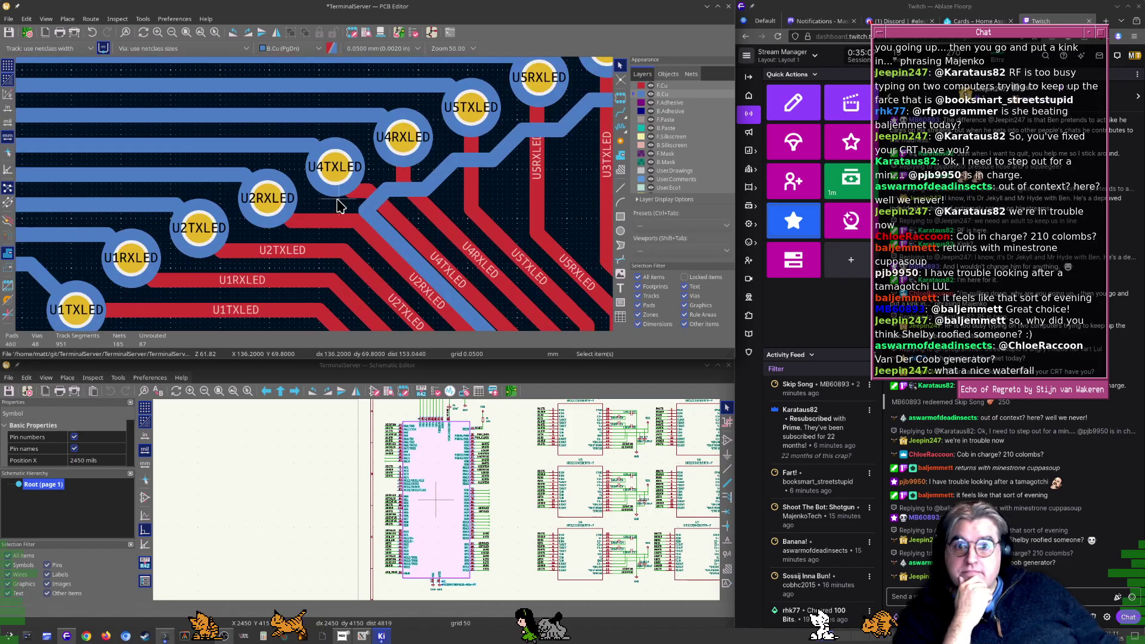
left_click(368, 208)
left_click_drag(365, 214, 507, 150)
middle_click_drag(486, 149, 432, 287)
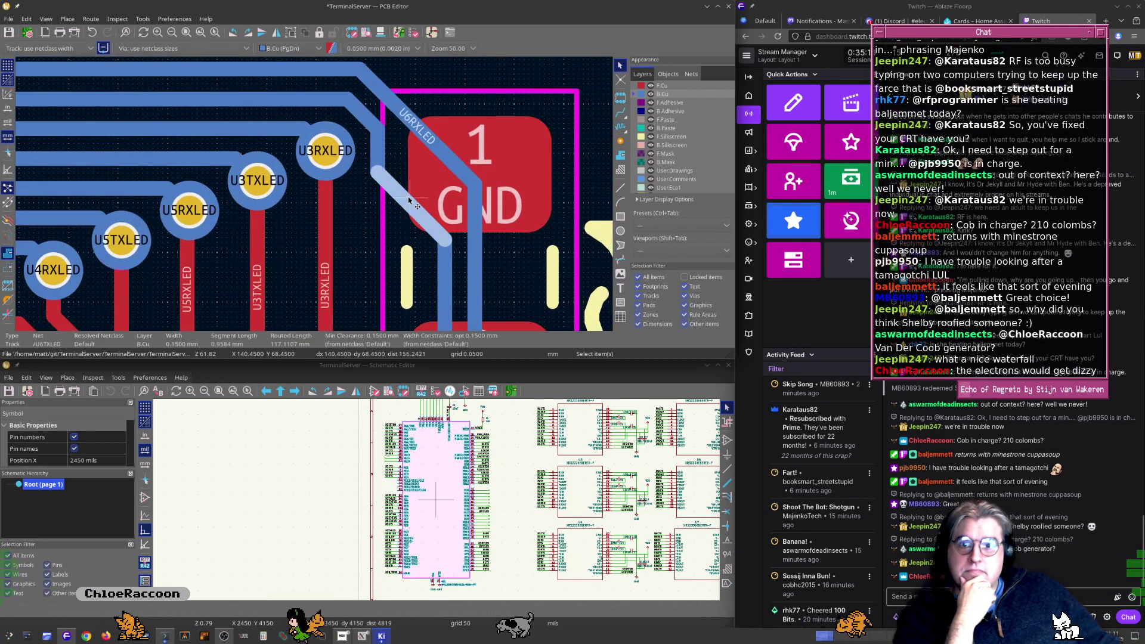
mouse_move(406, 198)
left_mouse_down()
mouse_move(422, 174)
mouse_move(421, 186)
left_mouse_up()
Straighten the kink in the U6TXLED B.Cu track between U1's upper pads and the U6TXLED via
scroll(420, 186, "down", 5)
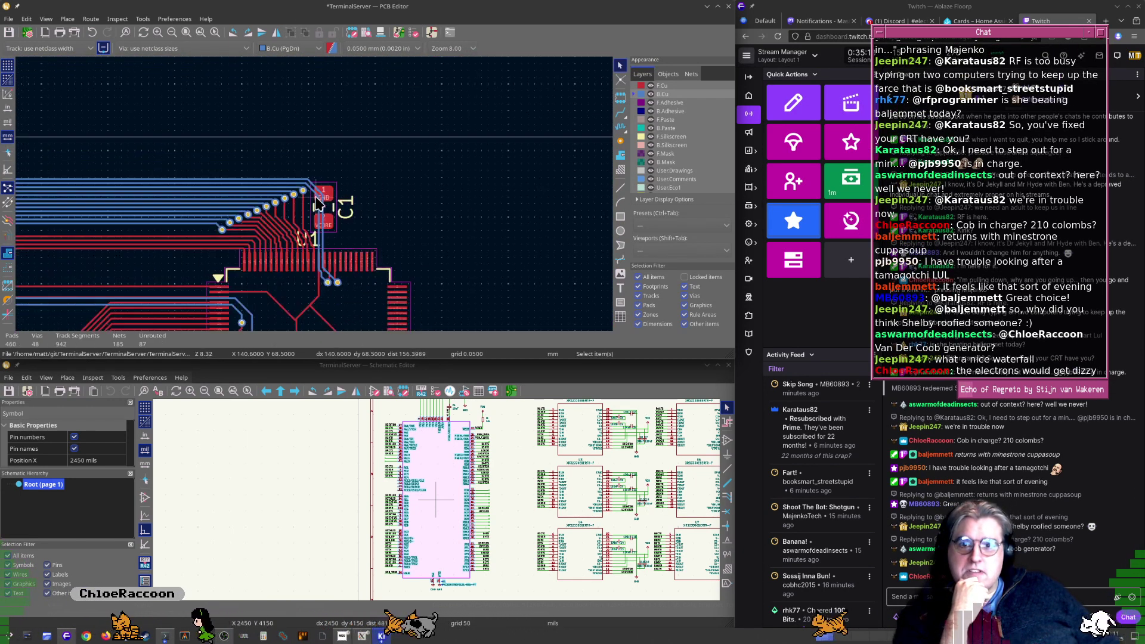
scroll(315, 200, "up", 8)
scroll(315, 200, "up", 3)
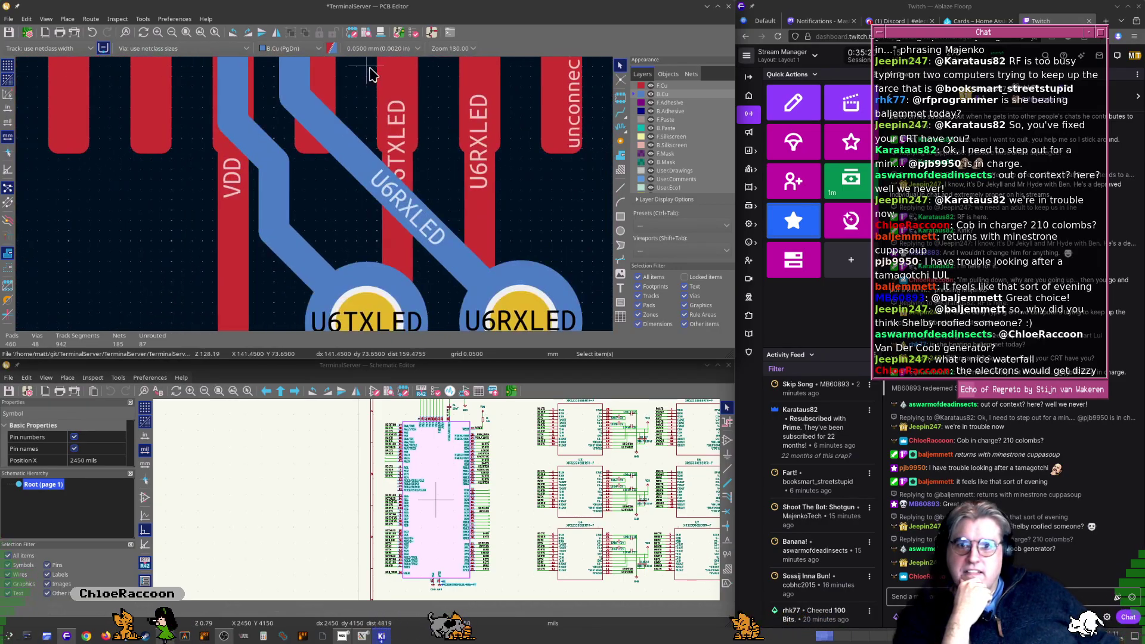
left_click_drag(286, 191, 232, 191)
scroll(300, 179, "down", 10)
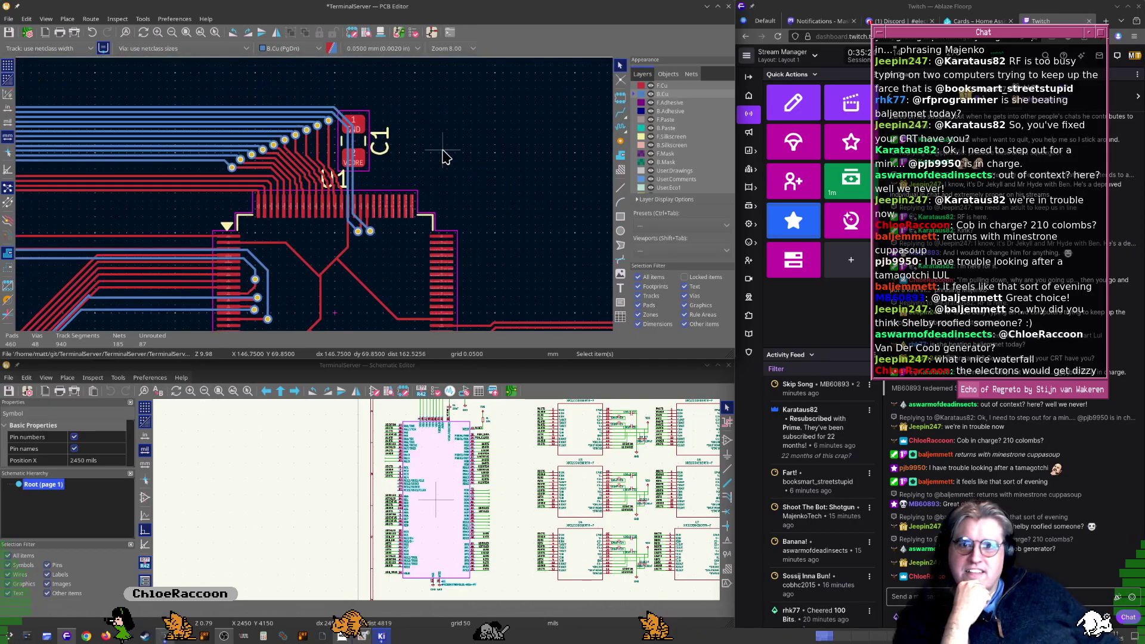
Make F.Cu the active layer and drag U3RXLED's lowest diagonal up to remove the jogs through the U1 reference text
key("Page_Up")
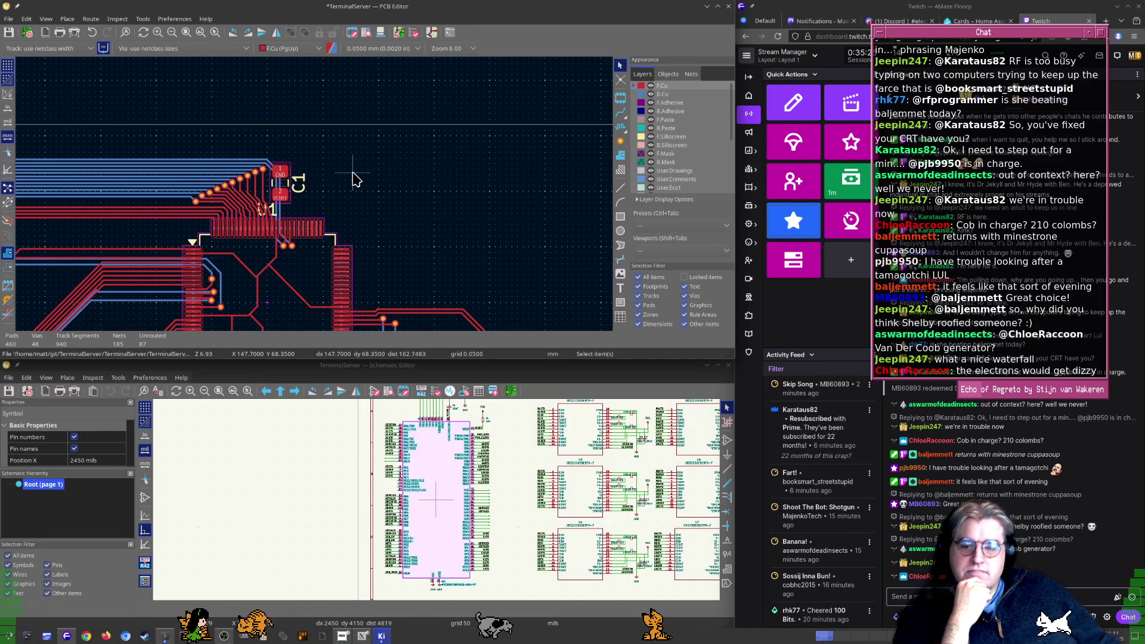
middle_click_drag(352, 179, 407, 164)
middle_click_drag(287, 224, 301, 220)
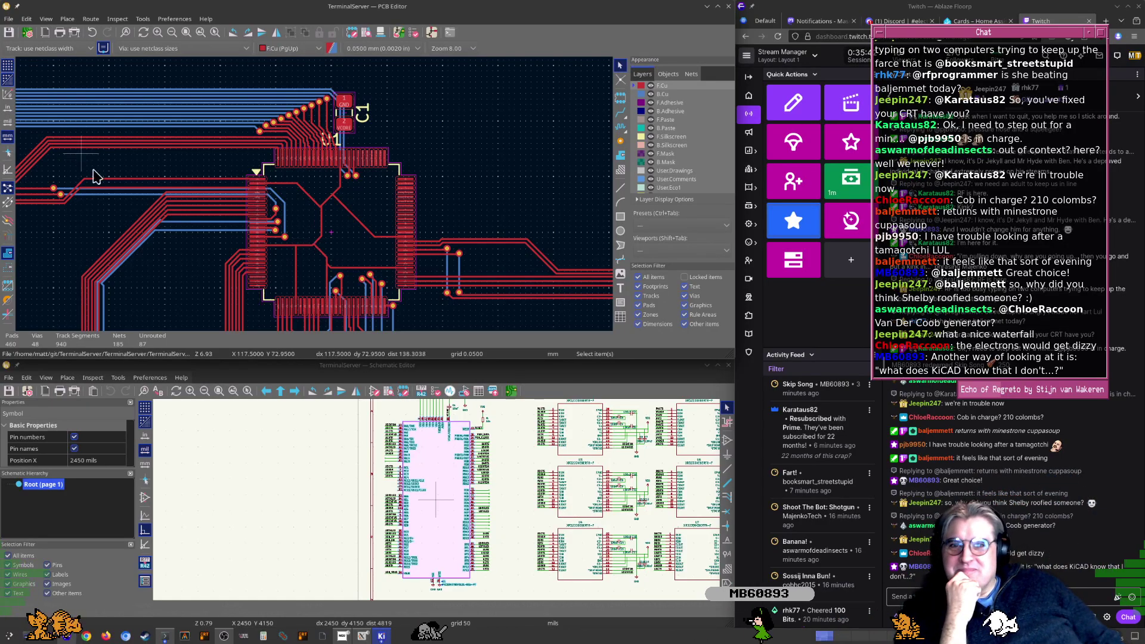
scroll(307, 169, "up", 8)
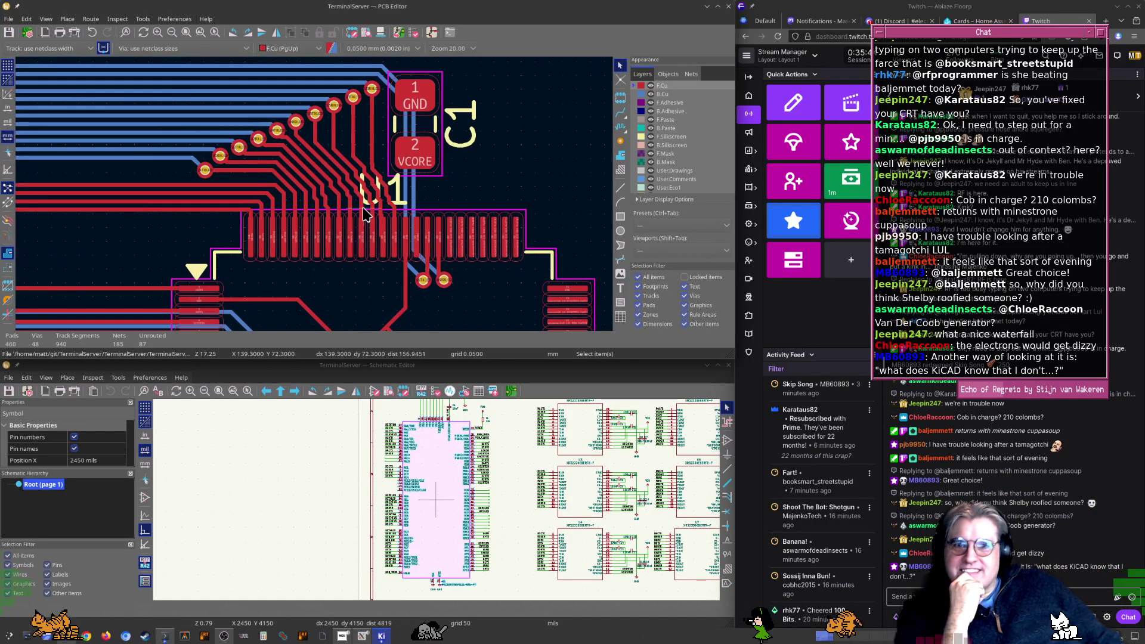
scroll(316, 199, "up", 3)
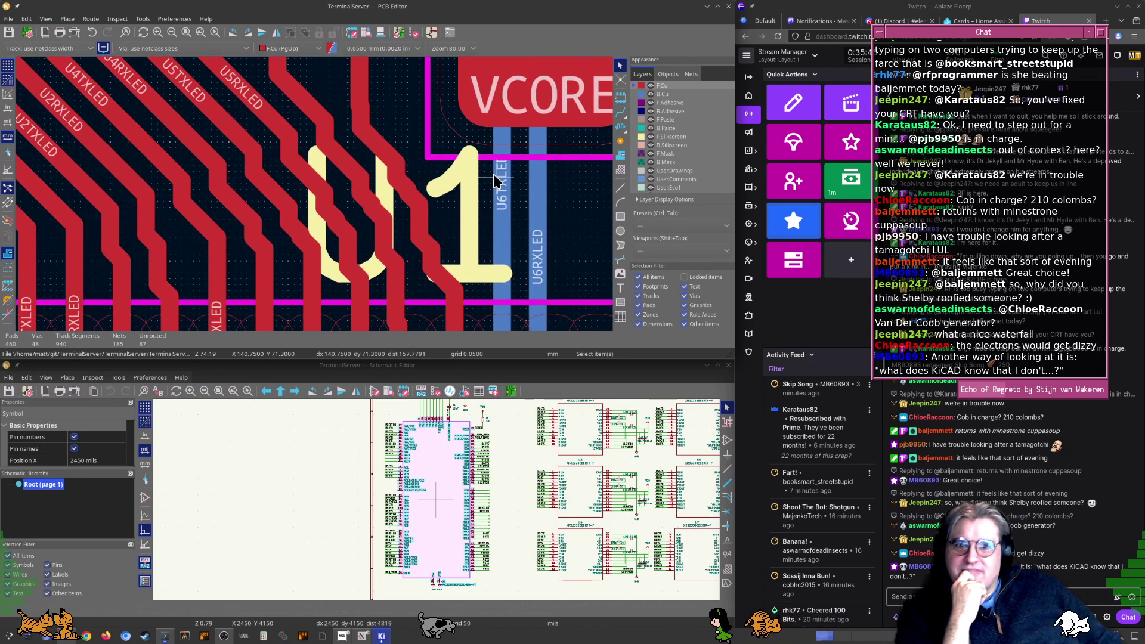
scroll(316, 198, "up", 3)
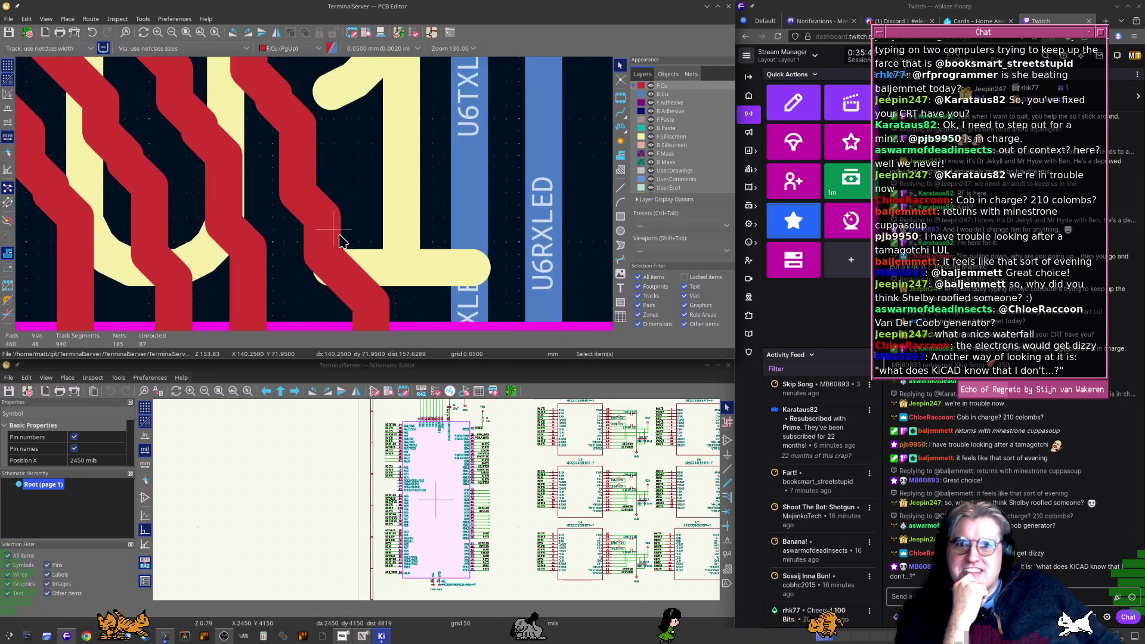
scroll(319, 193, "down", 3)
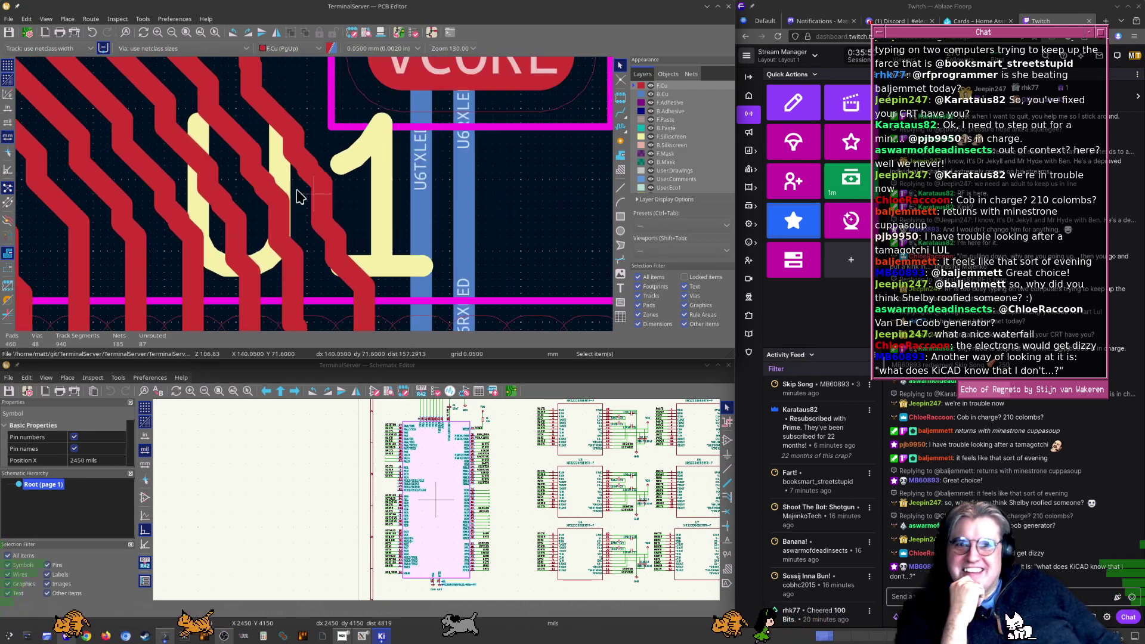
middle_click_drag(314, 186, 305, 189)
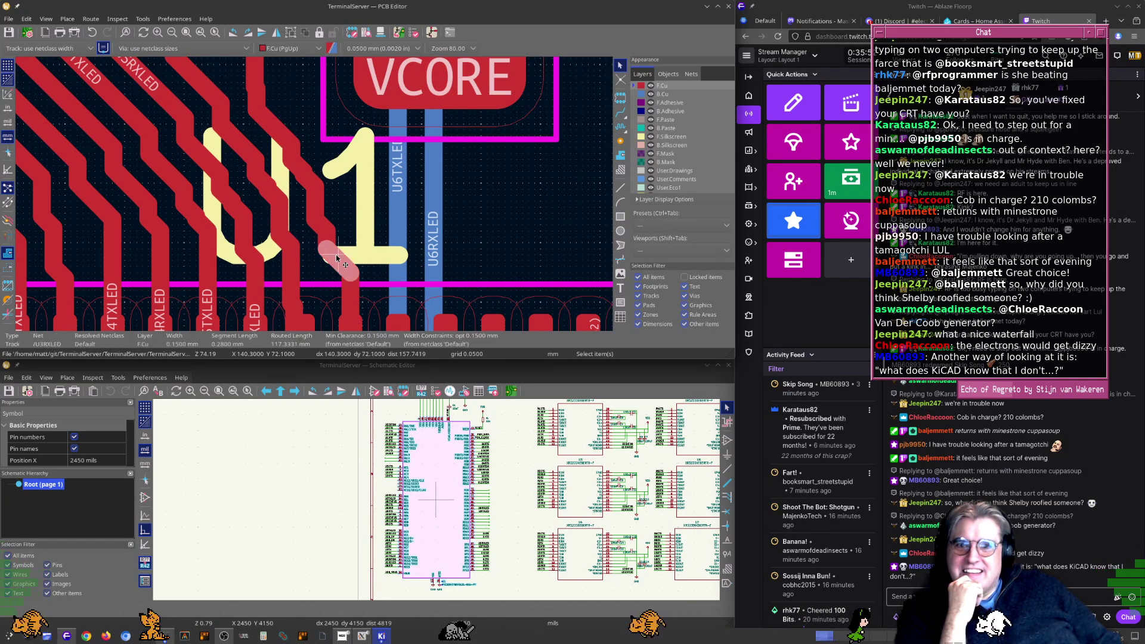
key("x")
left_click_drag(339, 246, 333, 183)
left_click(331, 206)
left_click(323, 192)
Straighten the remaining upper jog in the U3RXLED F.Cu track beside C1's VCORE pad
middle_click_drag(237, 79, 285, 203)
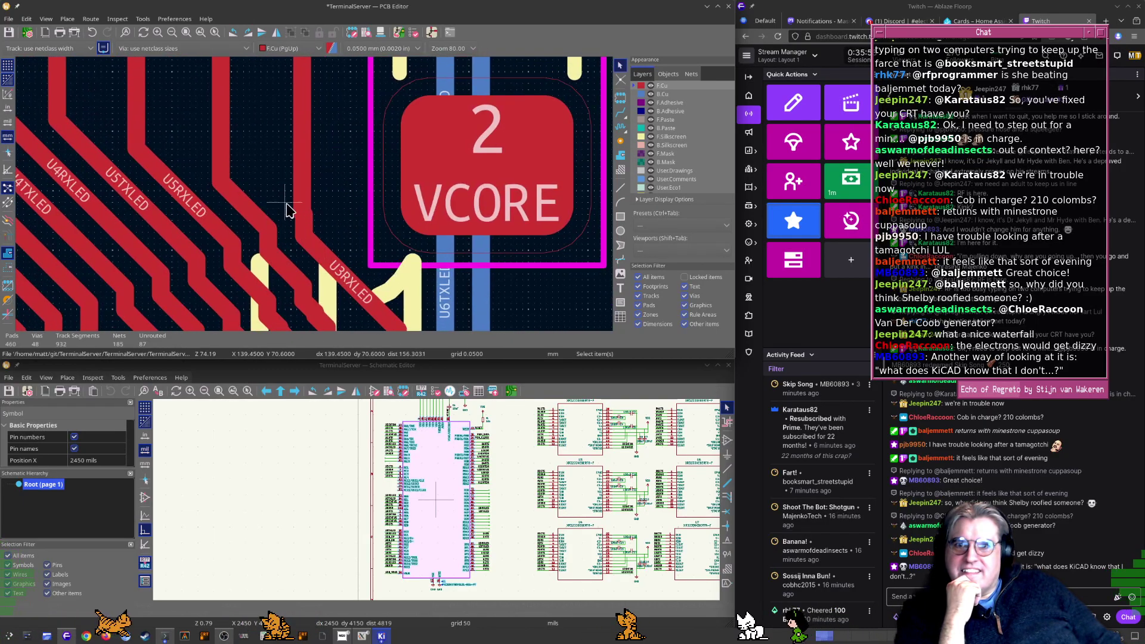
scroll(285, 203, "up", 3)
left_click(341, 181)
left_click_drag(341, 181, 348, 168)
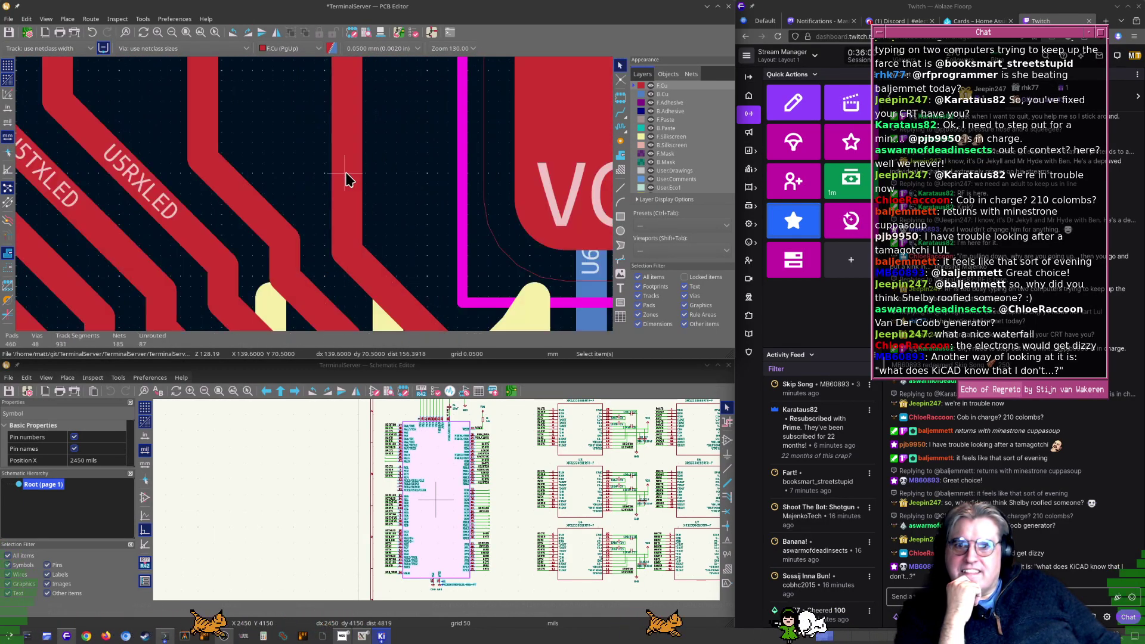
Smooth the U3TXLED F.Cu track through the U1 reference text into one long diagonal close beside U3RXLED
scroll(314, 199, "down", 2)
scroll(314, 199, "up", 2)
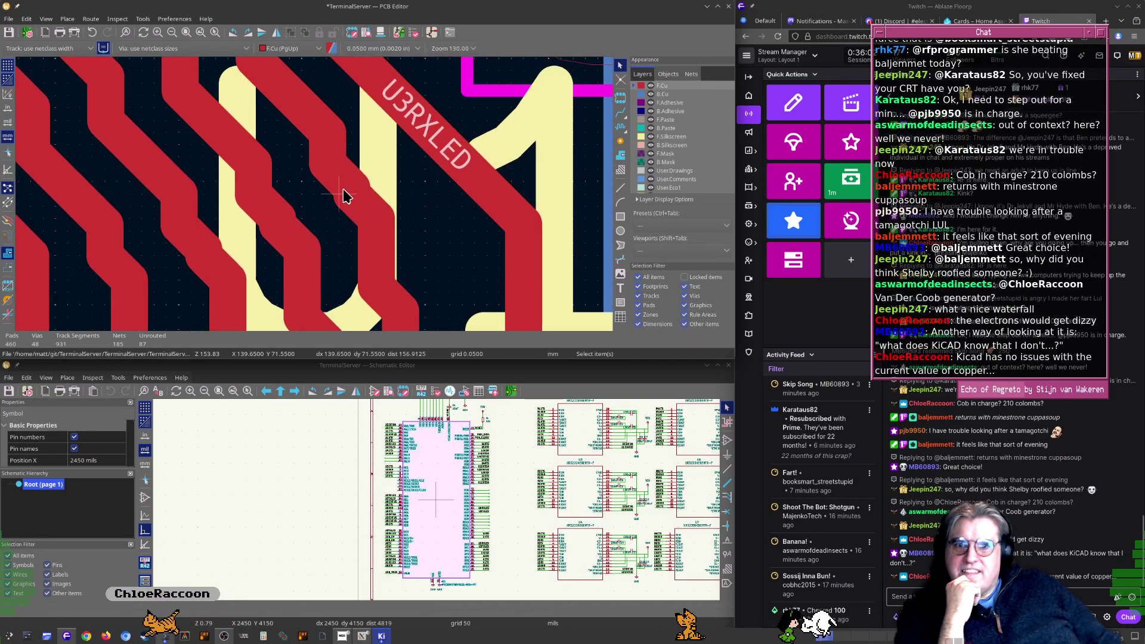
left_click(344, 190)
key("Escape")
middle_click_drag(425, 213, 426, 143)
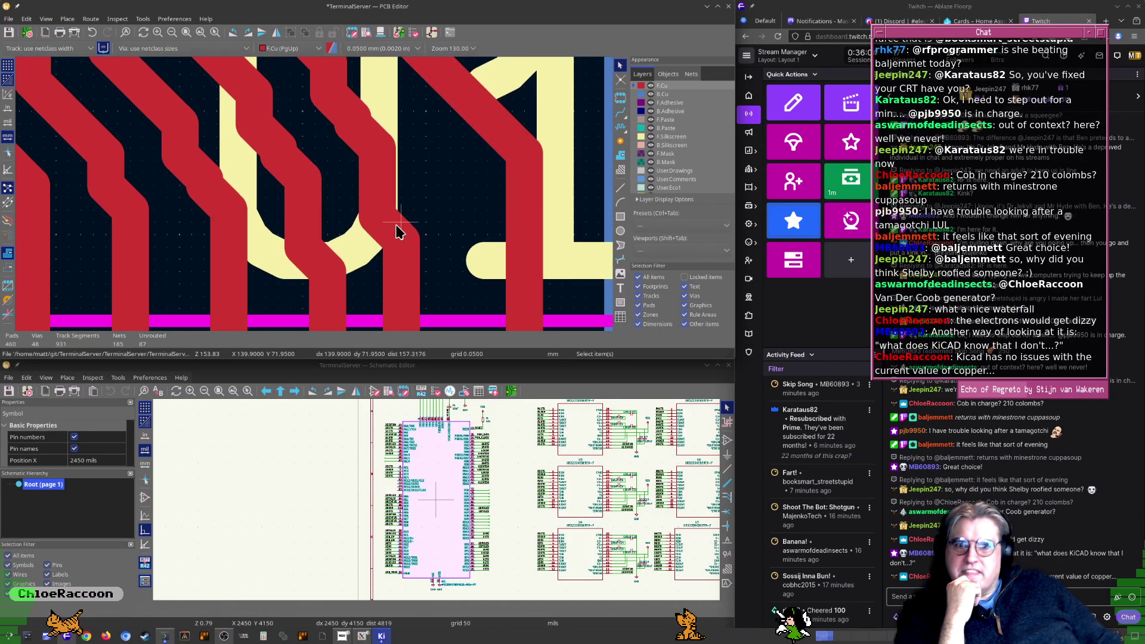
left_click(385, 233)
left_click(424, 255)
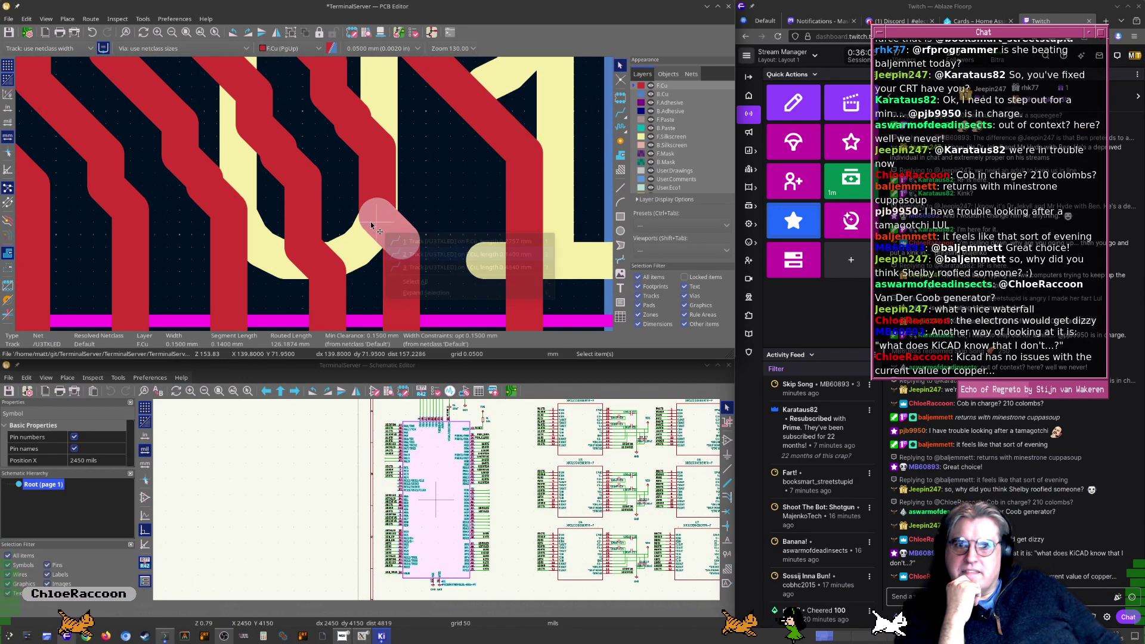
left_click_drag(377, 220, 370, 145)
left_click(377, 153)
left_click(365, 141)
middle_click_drag(365, 143, 366, 224)
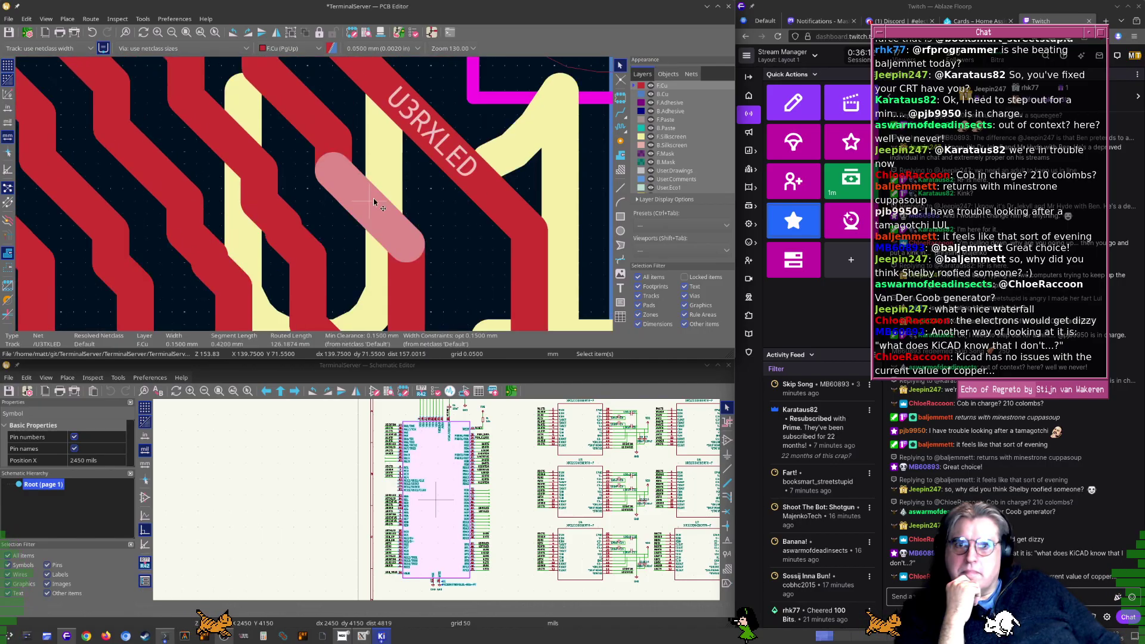
left_click_drag(369, 212, 392, 183)
Remove the jogs from the U5RXLED F.Cu track so its diagonal runs straight alongside U3TXLED above U1
middle_click_drag(305, 218, 412, 171)
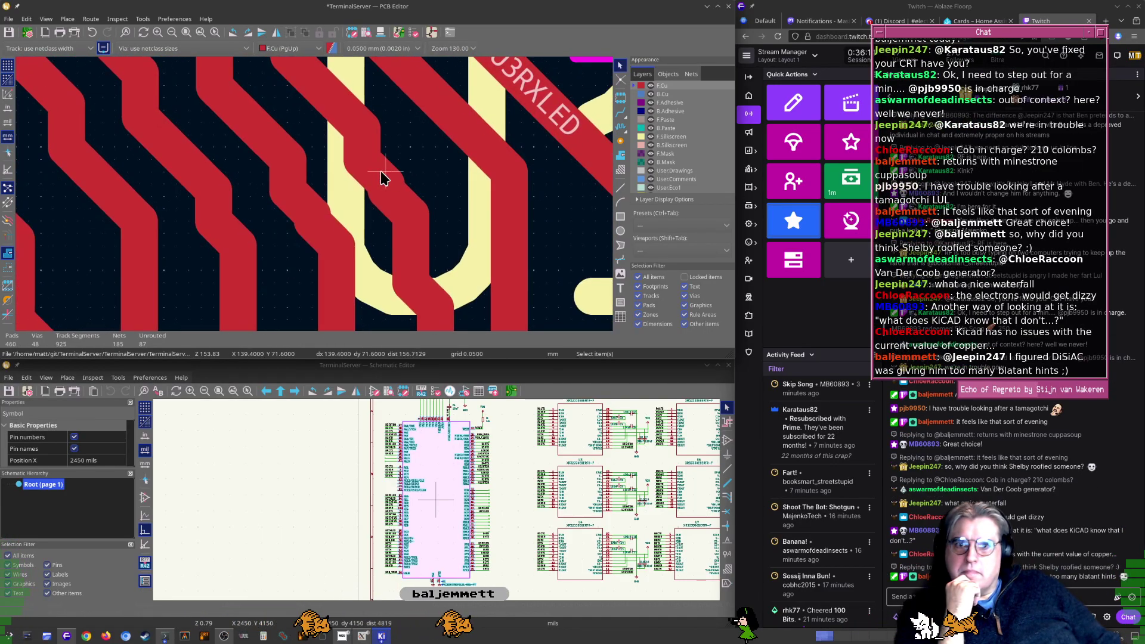
left_click(375, 171)
left_click(404, 185)
left_click_drag(376, 170, 391, 143)
left_click(409, 216)
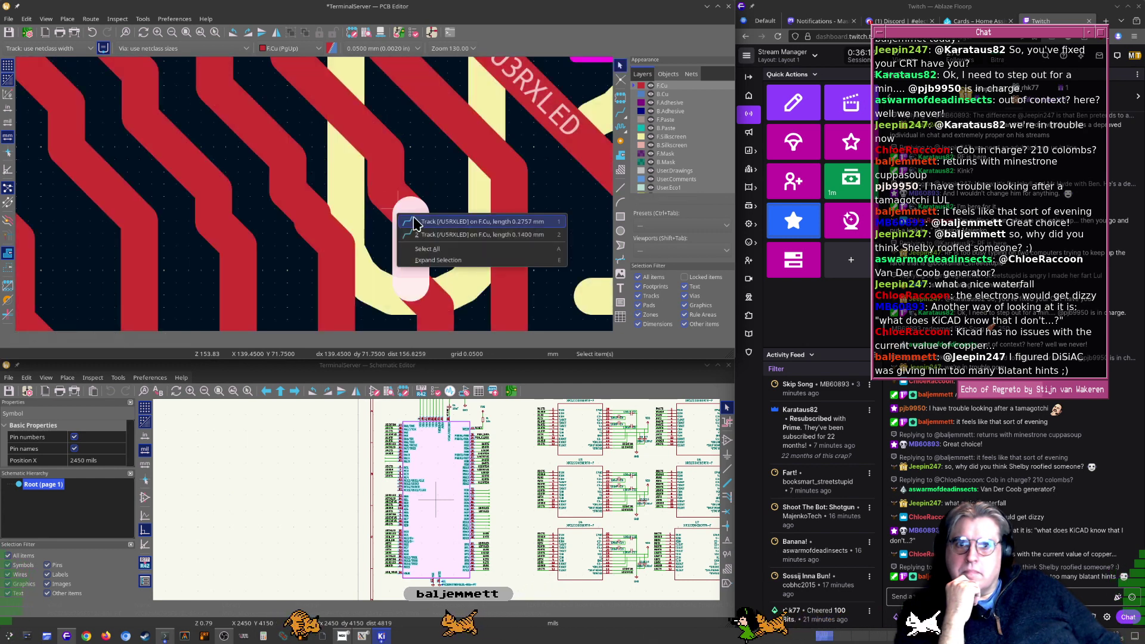
left_click(421, 225)
left_click_drag(409, 216, 431, 226)
Drag the vertical U3TXLED F.Cu segment into line with U1 pad 88, removing the jog at the pad
scroll(311, 197, "down", 3)
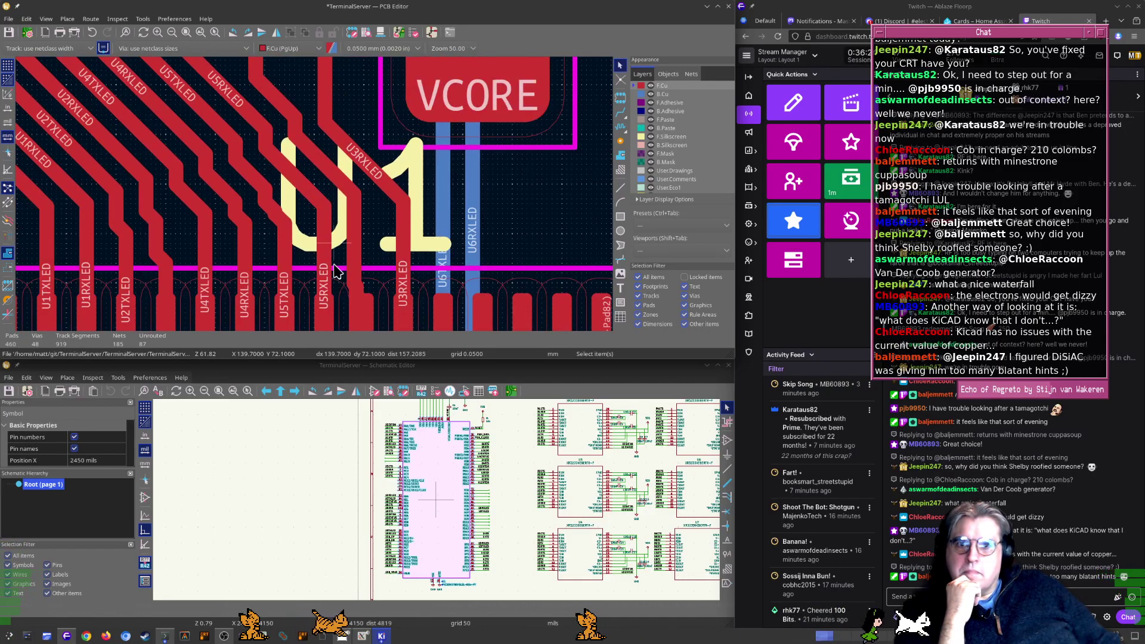
scroll(336, 272, "up", 2)
scroll(310, 191, "up", 1)
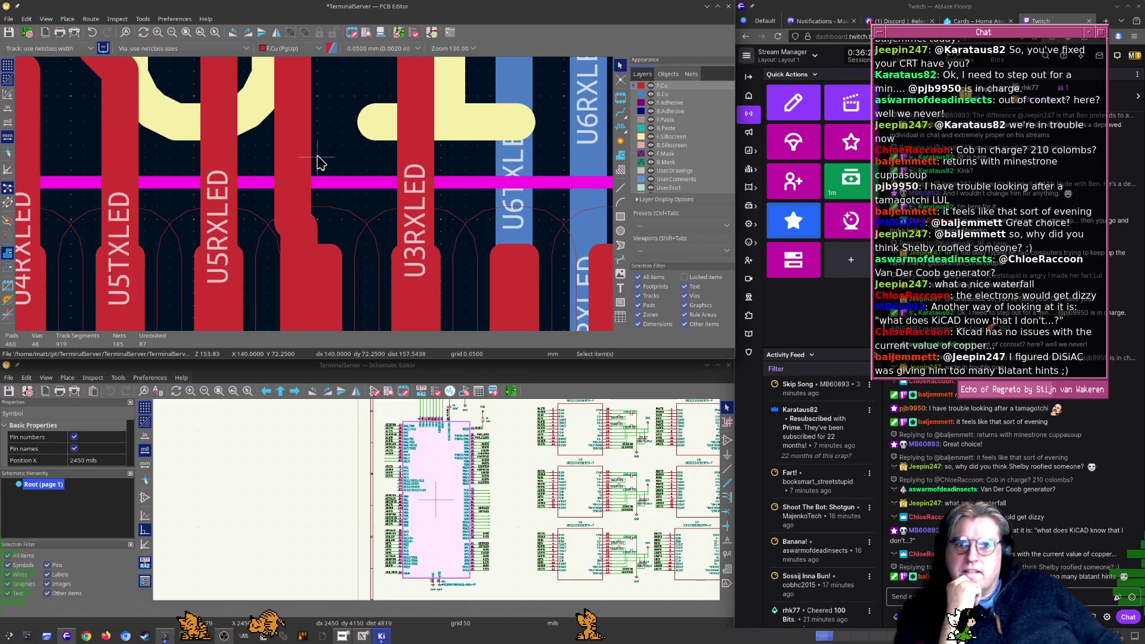
scroll(318, 157, "down", 3)
scroll(333, 247, "up", 2)
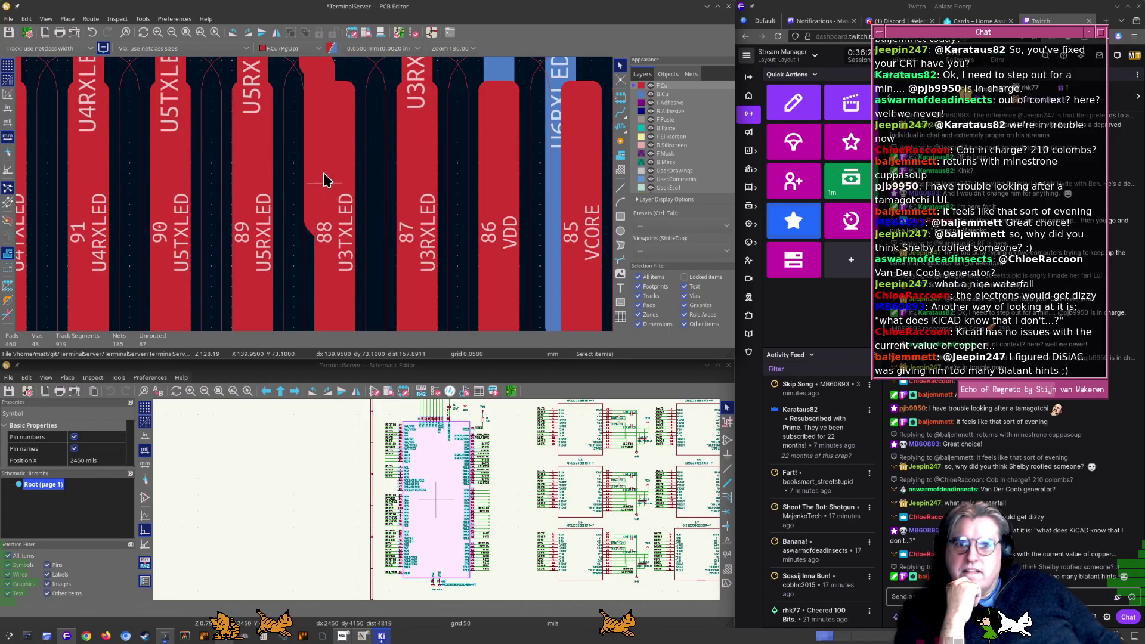
scroll(328, 181, "down", 2)
left_click(309, 114)
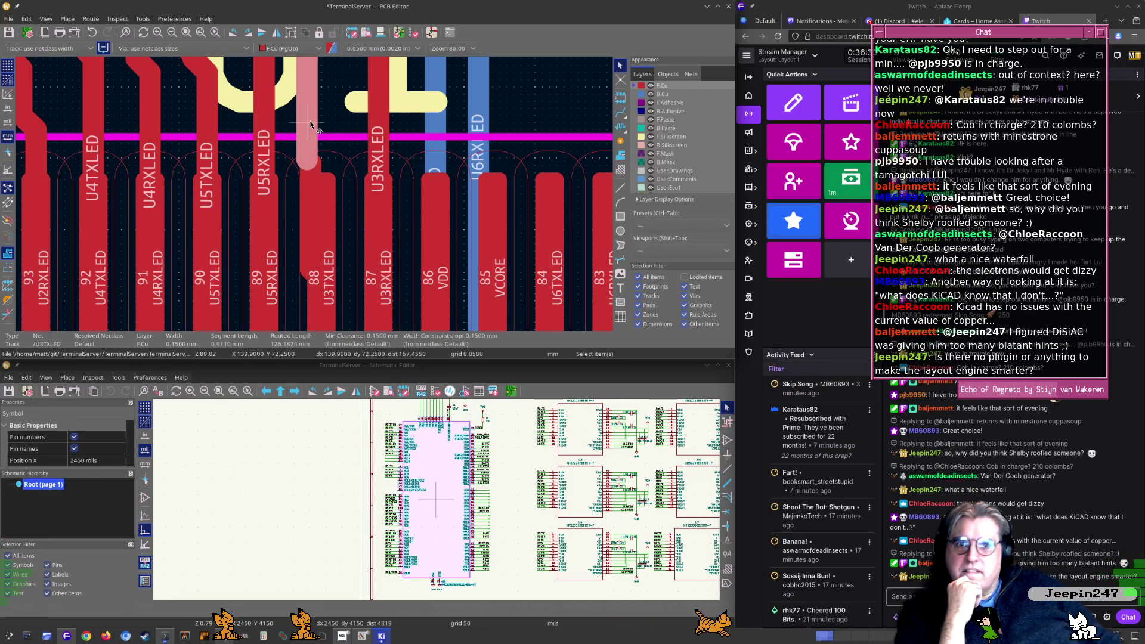
left_click_drag(310, 123, 318, 121)
left_click(311, 123)
Open the Interactive Router Settings and review the routing mode and general options
middle_click_drag(318, 121, 340, 228)
scroll(340, 228, "down", 1)
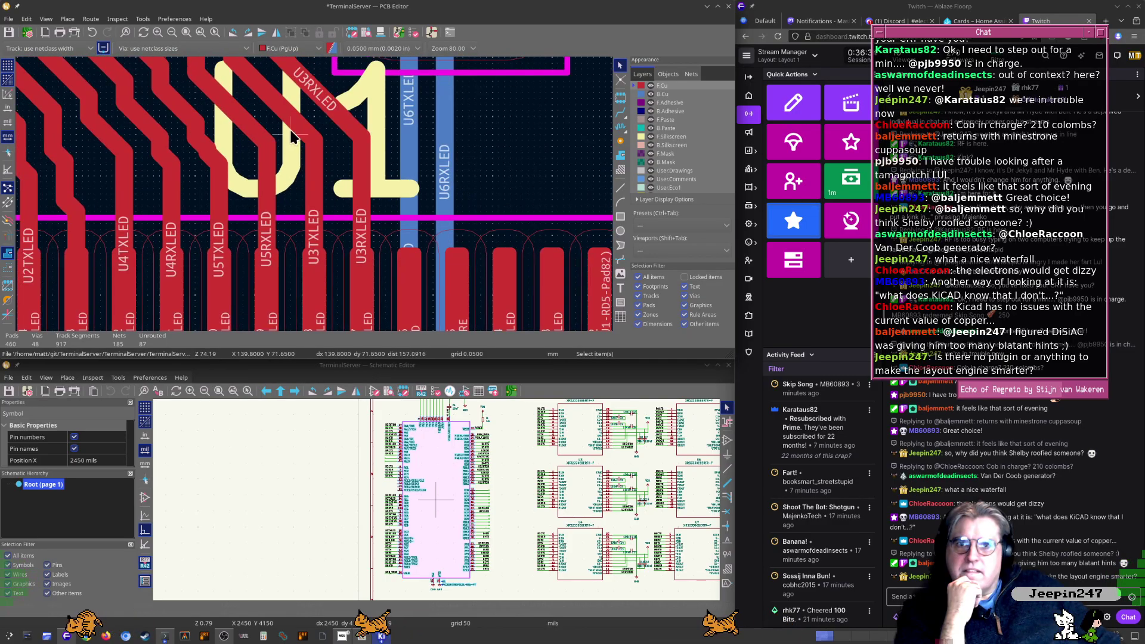
scroll(307, 191, "down", 1)
middle_click_drag(292, 119, 291, 230)
scroll(314, 195, "down", 2)
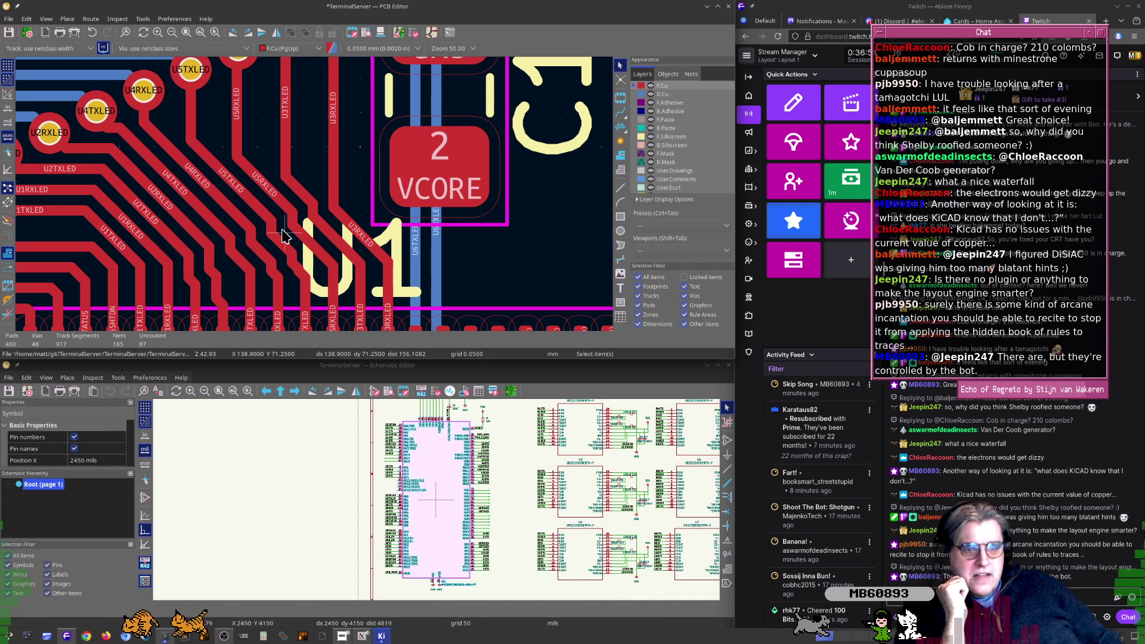
left_click(67, 18)
mouse_move(91, 18)
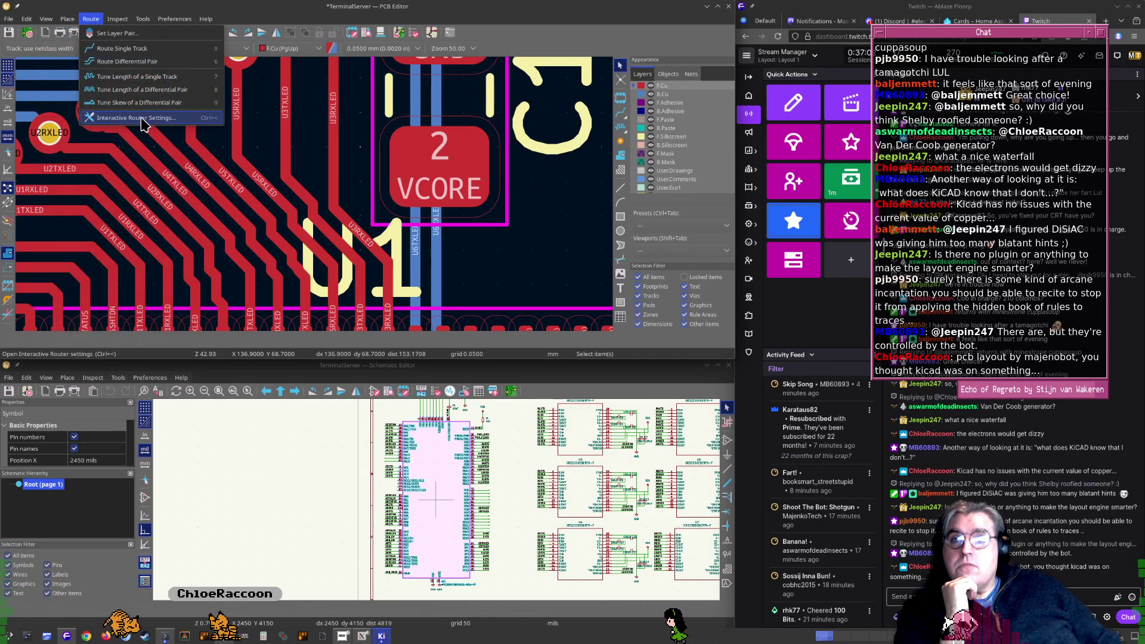
left_click(142, 119)
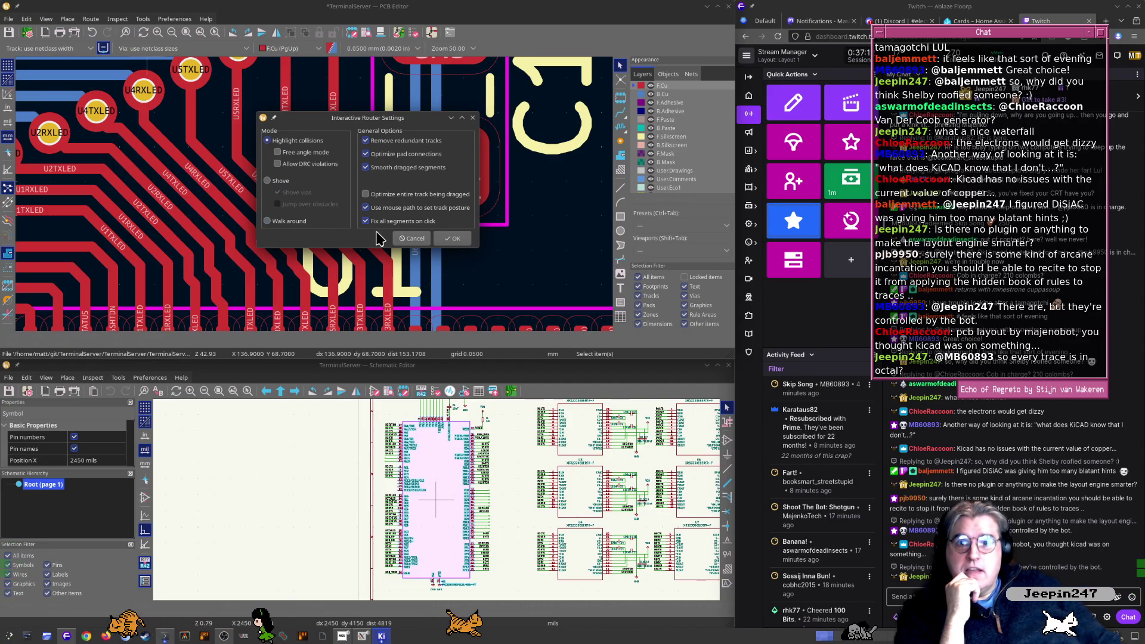
left_click(452, 238)
Try to drag the U5TXLED F.Cu segments at the jog above their U1 pad into a straighter path
scroll(330, 269, "up", 3)
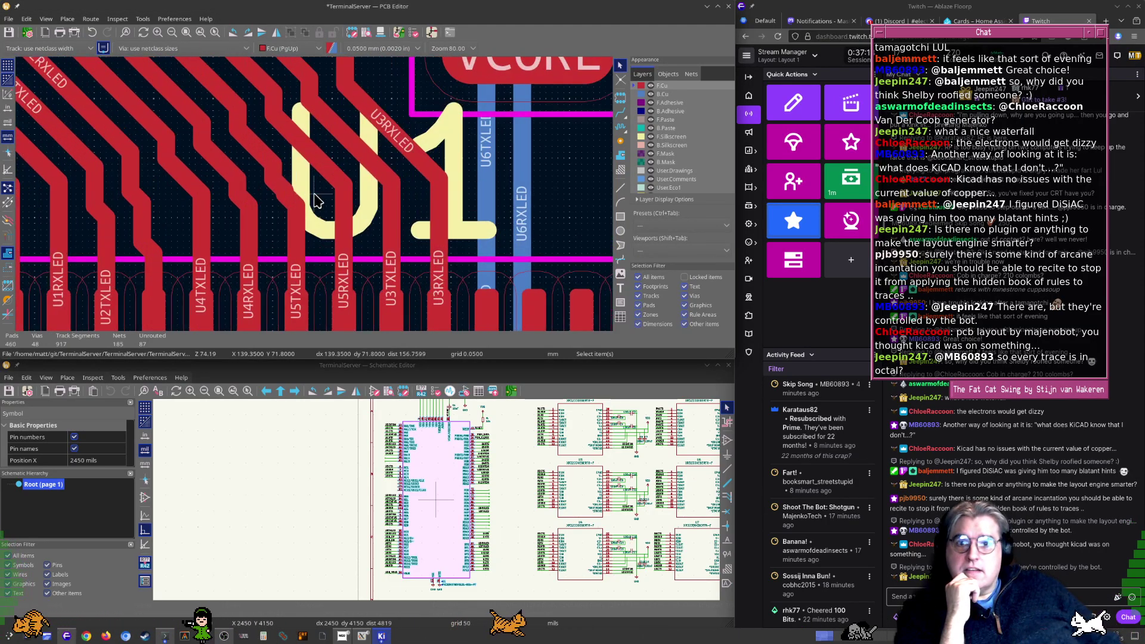
left_click(300, 206)
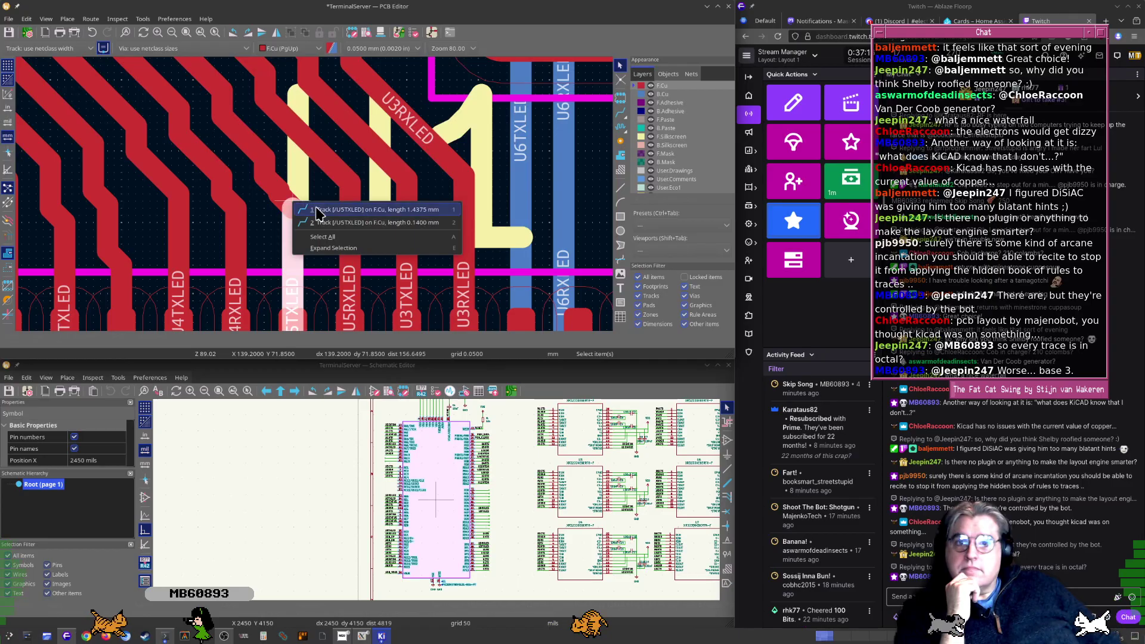
left_click(304, 209)
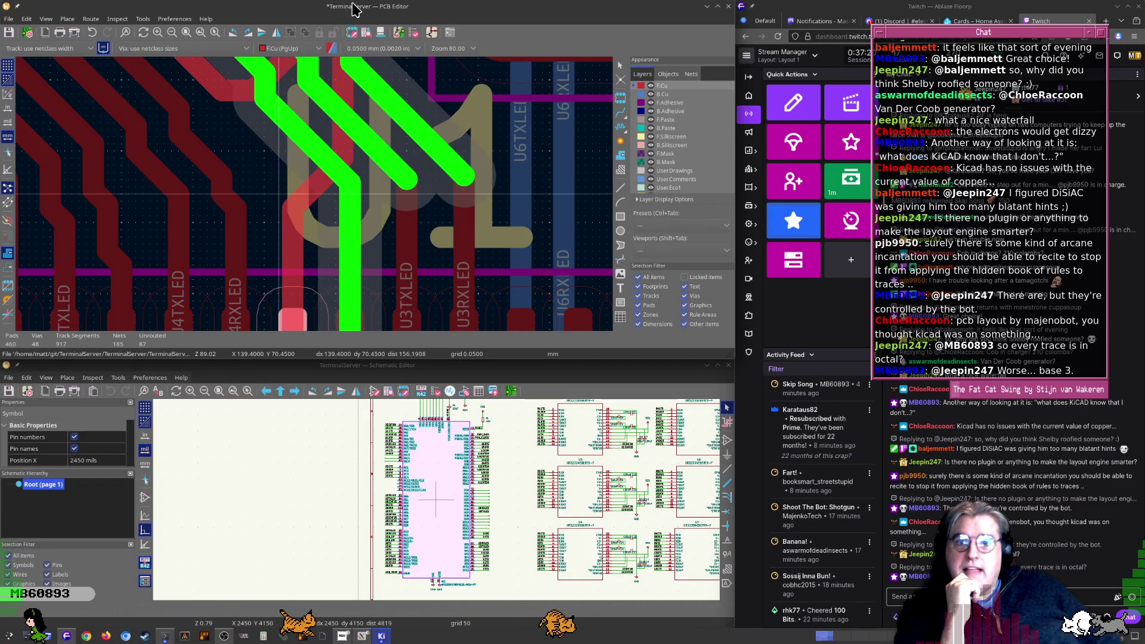
key("Escape")
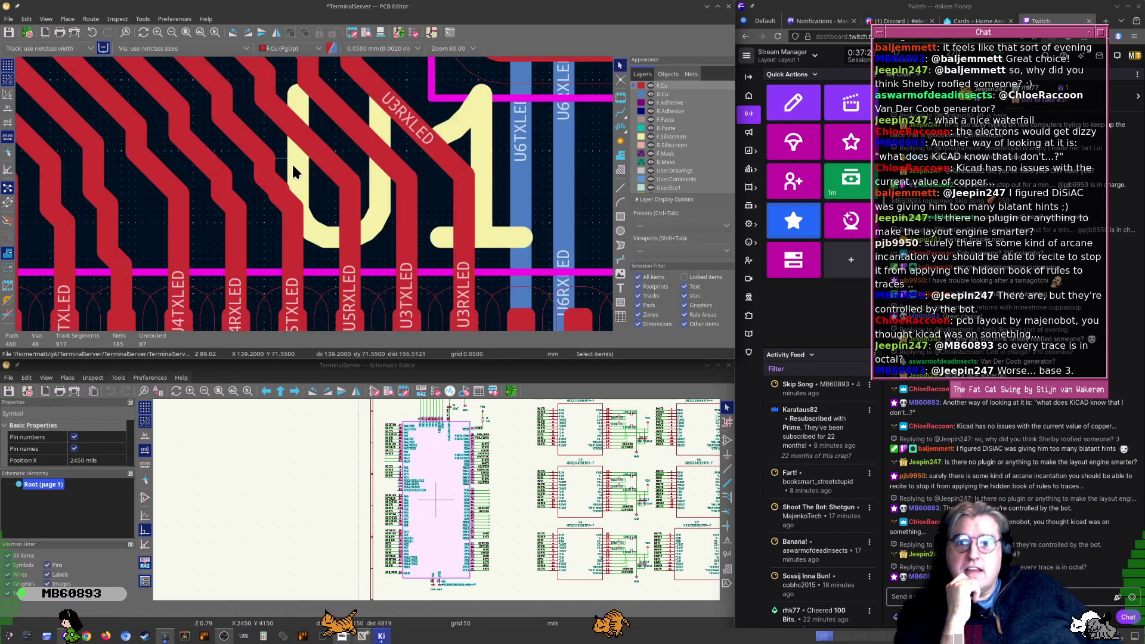
left_click(282, 206)
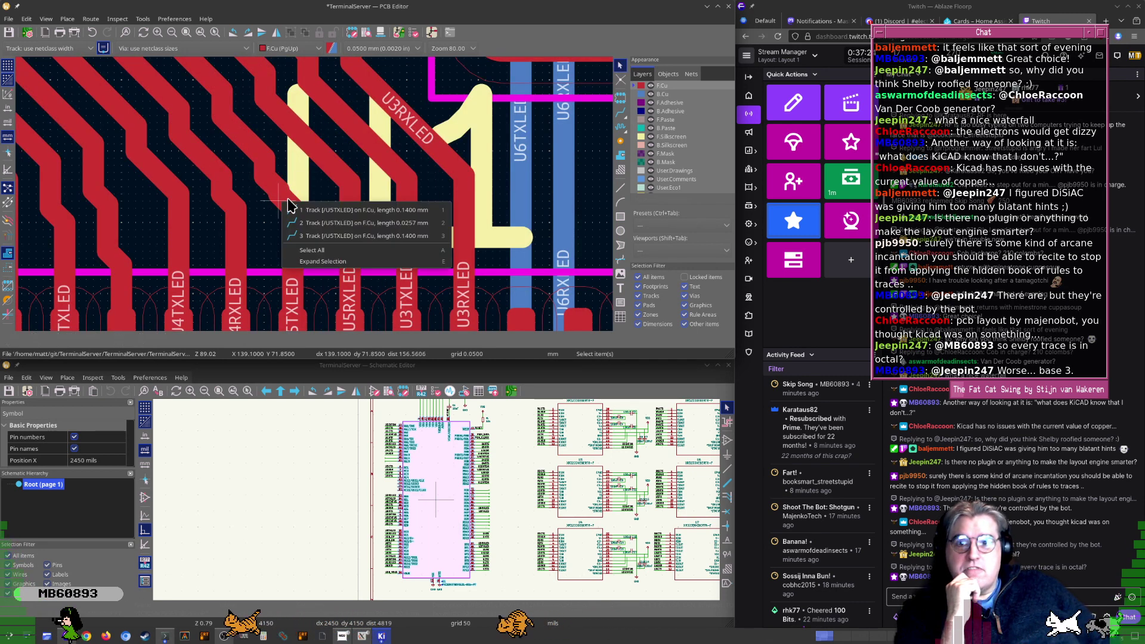
left_click(309, 212)
left_click_drag(270, 183, 292, 194)
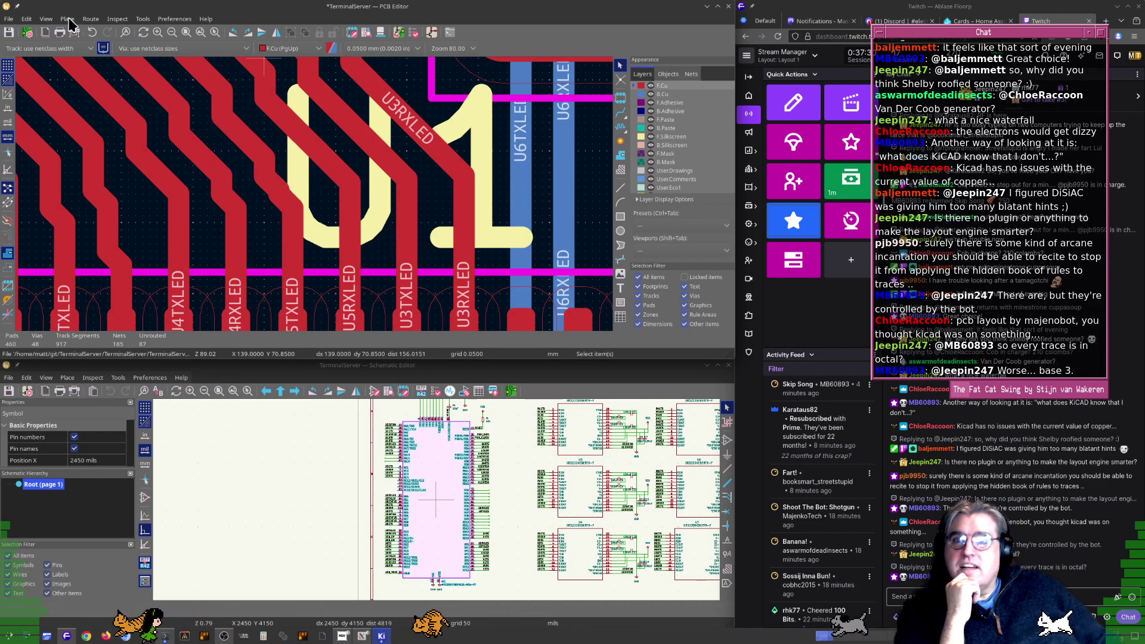
Set the interactive router mode to Shove
left_click(91, 19)
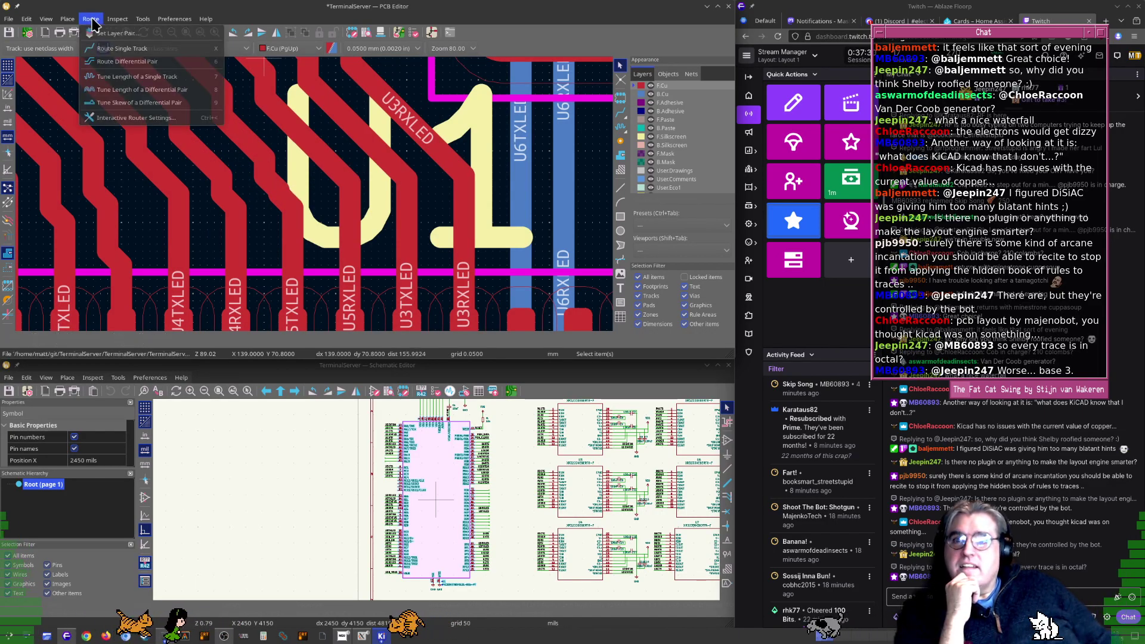
left_click(127, 118)
left_click(285, 180)
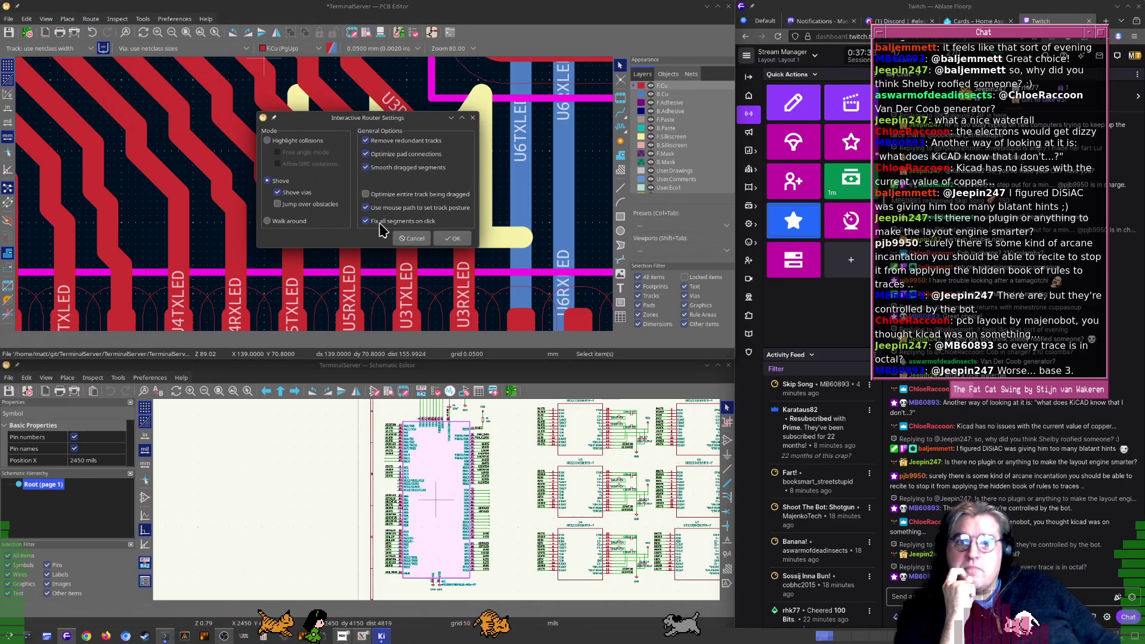
left_click(411, 240)
Drag the short 0.14 mm U5TXLED F.Cu segment up beside the U1 reference text to reduce the jog
left_click(308, 208)
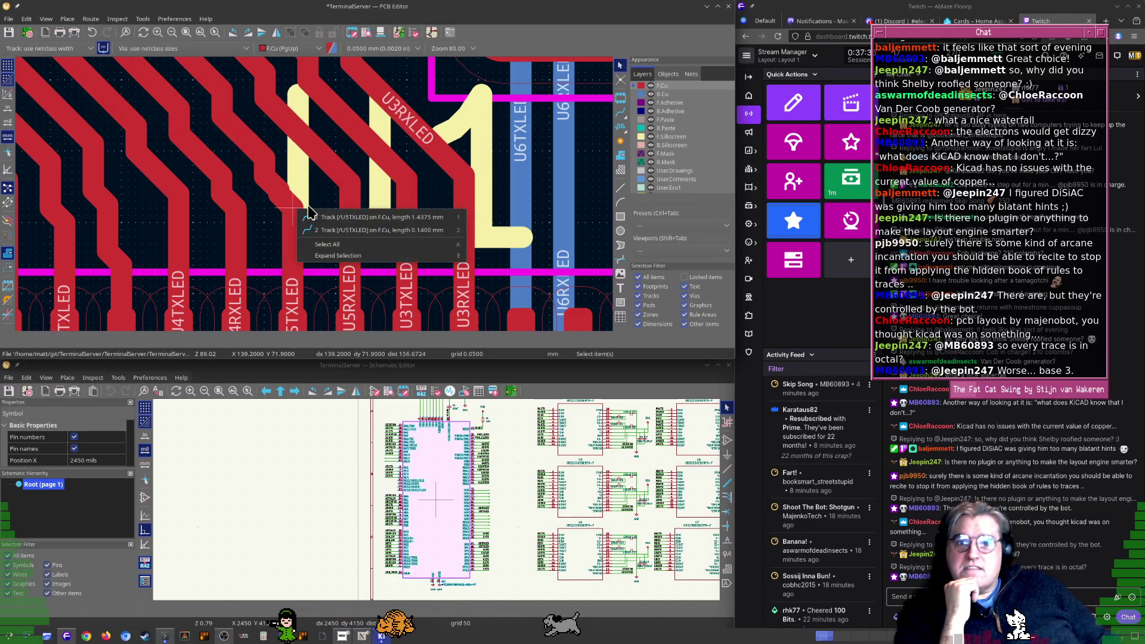
left_click(322, 230)
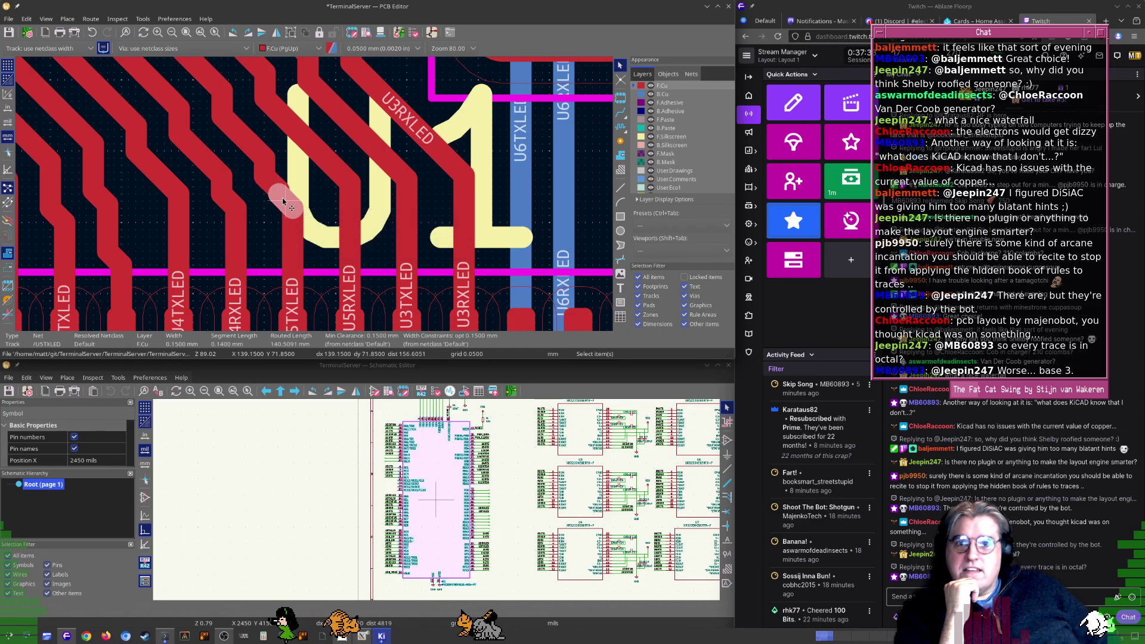
left_click_drag(293, 207, 283, 179)
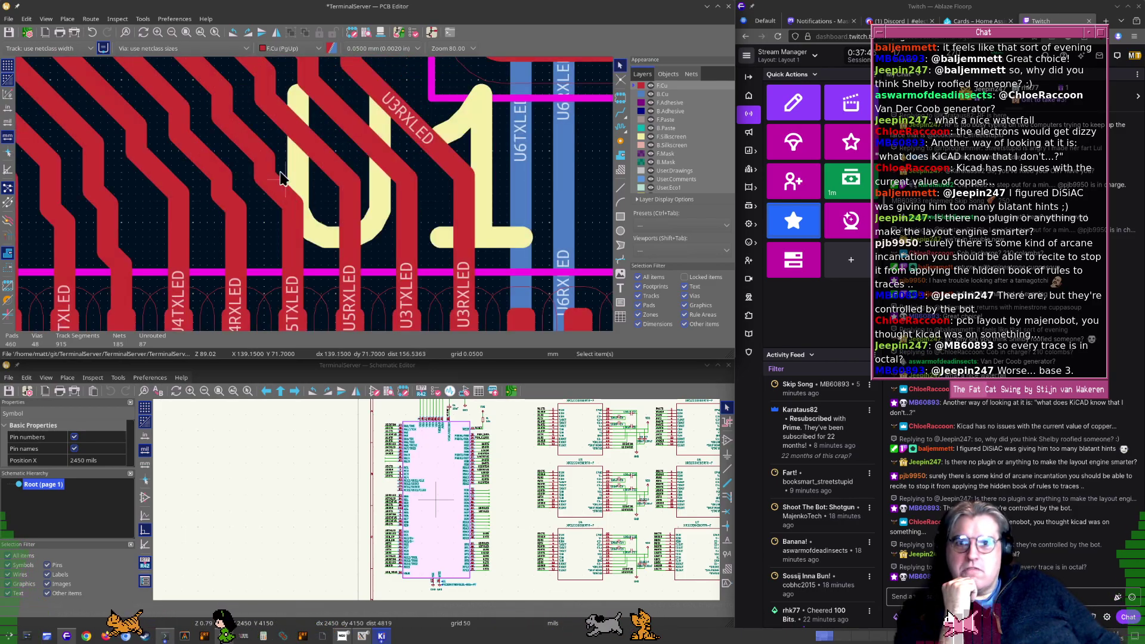
Check the selected routing mode in the Interactive Router Settings and close them
left_click(67, 19)
mouse_move(90, 19)
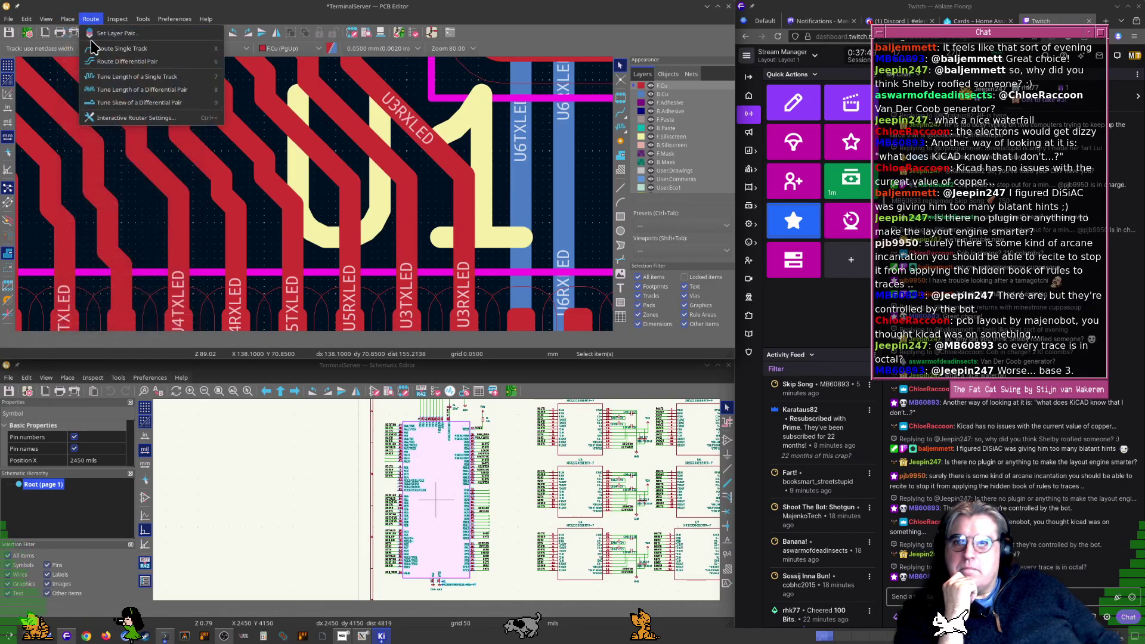
left_click(113, 119)
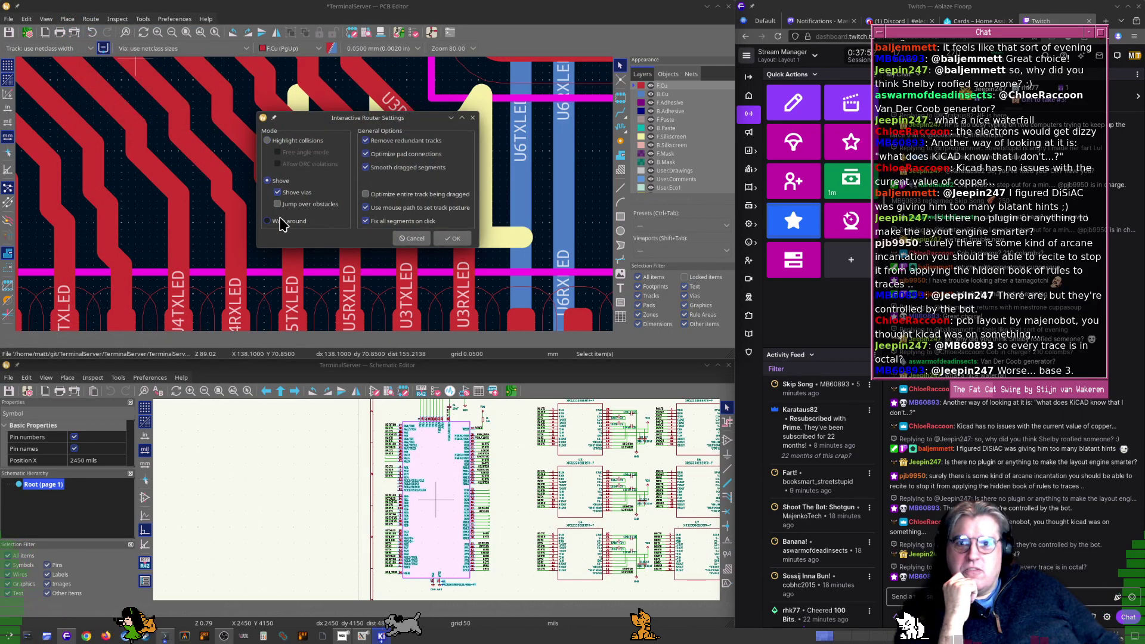
left_click(403, 237)
Adjust the lower U5TXLED F.Cu diagonal beside the U1 reference text to smooth its remaining kink
scroll(326, 185, "up", 4)
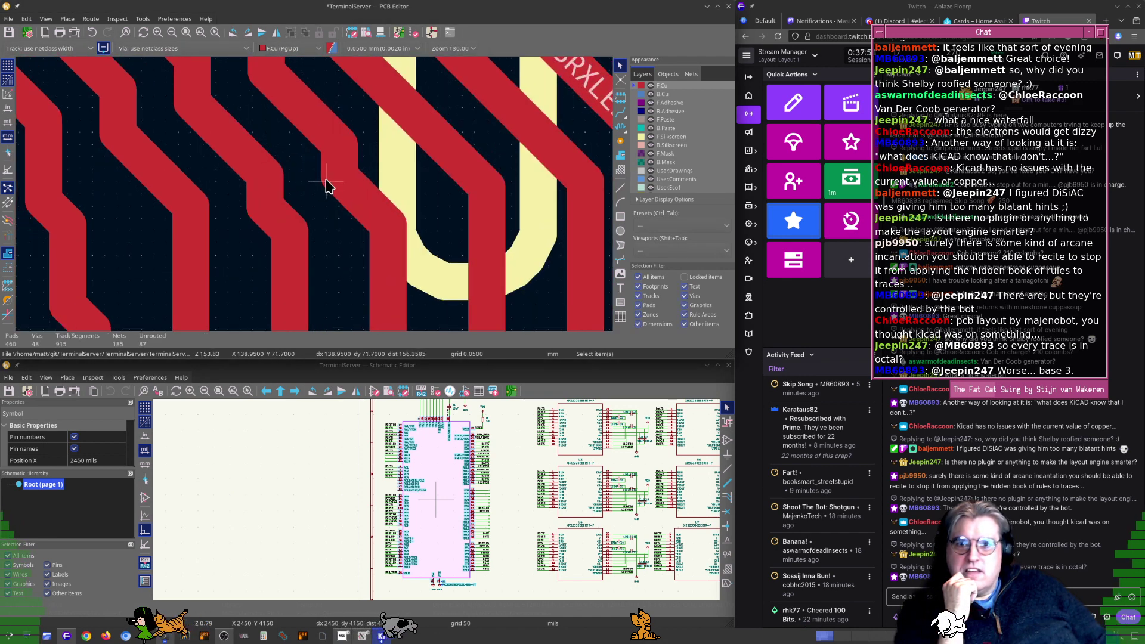
middle_click_drag(404, 188, 359, 224)
left_click(338, 225)
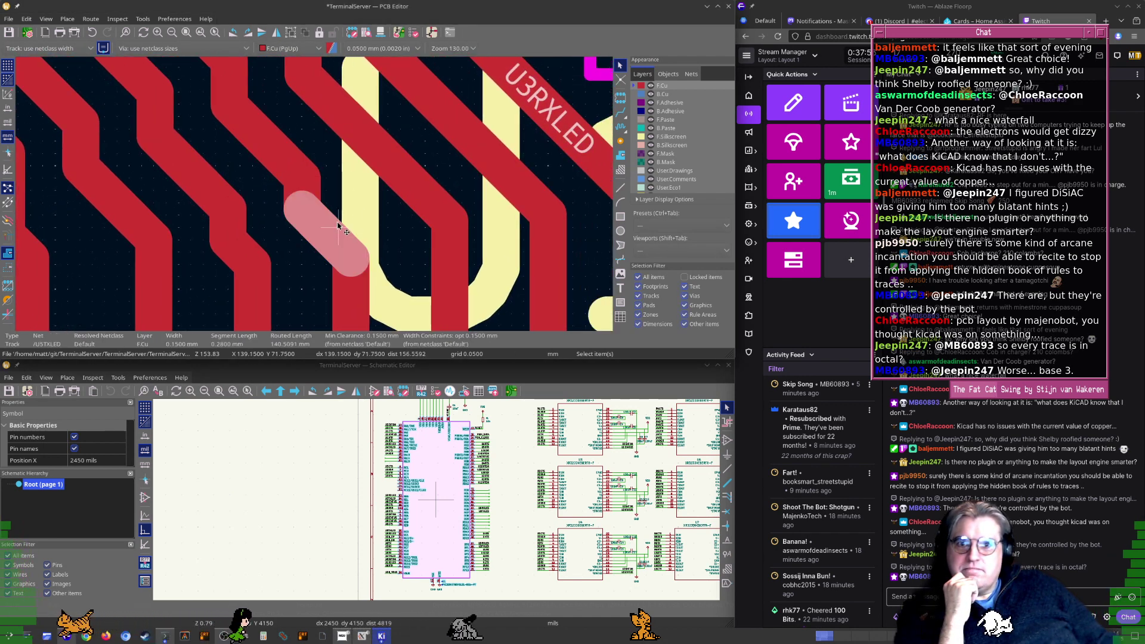
key("Escape")
scroll(349, 215, "down", 4)
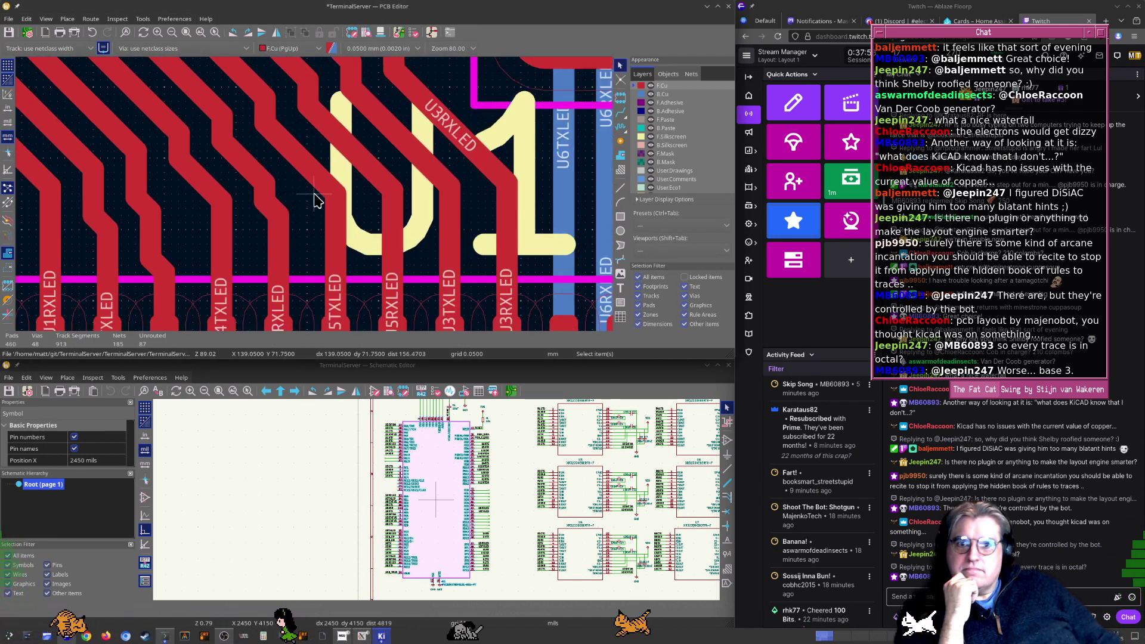
Drag the short 0.14 mm U4RXLED F.Cu segment above U1 to merge the small jog into its diagonal
scroll(357, 206, "up", 2)
left_click(351, 239)
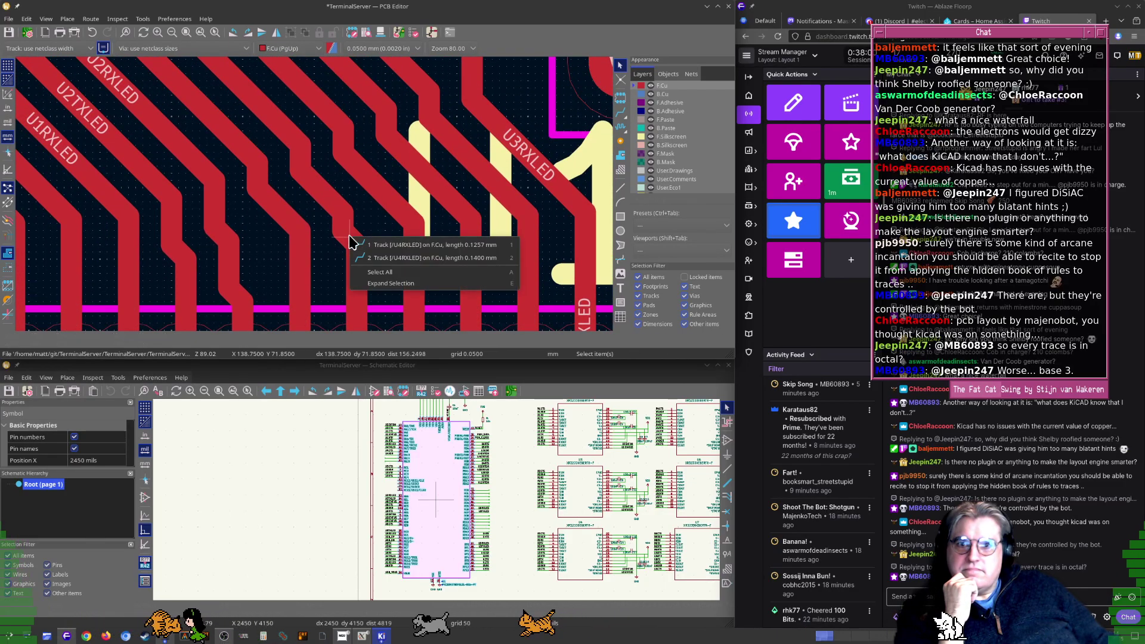
left_click(373, 256)
left_click_drag(346, 234, 357, 224)
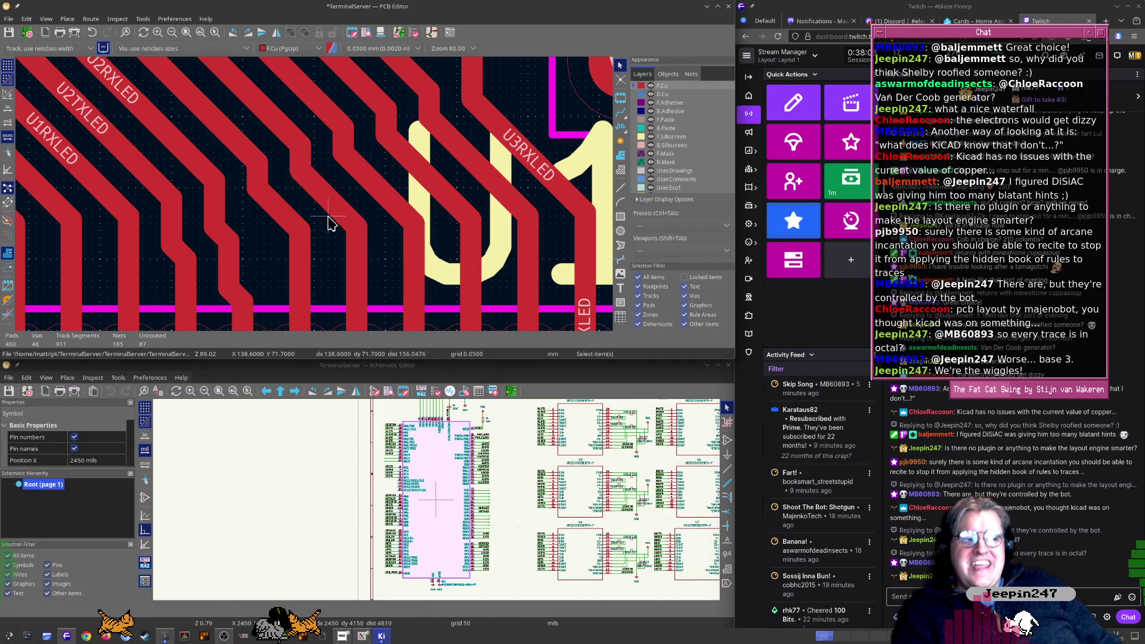
Drag the short lower U2RXLED F.Cu diagonal upward, away from U1's outline, to smooth its jog
middle_click_drag(239, 256, 300, 229)
left_click(283, 264)
left_click(303, 271)
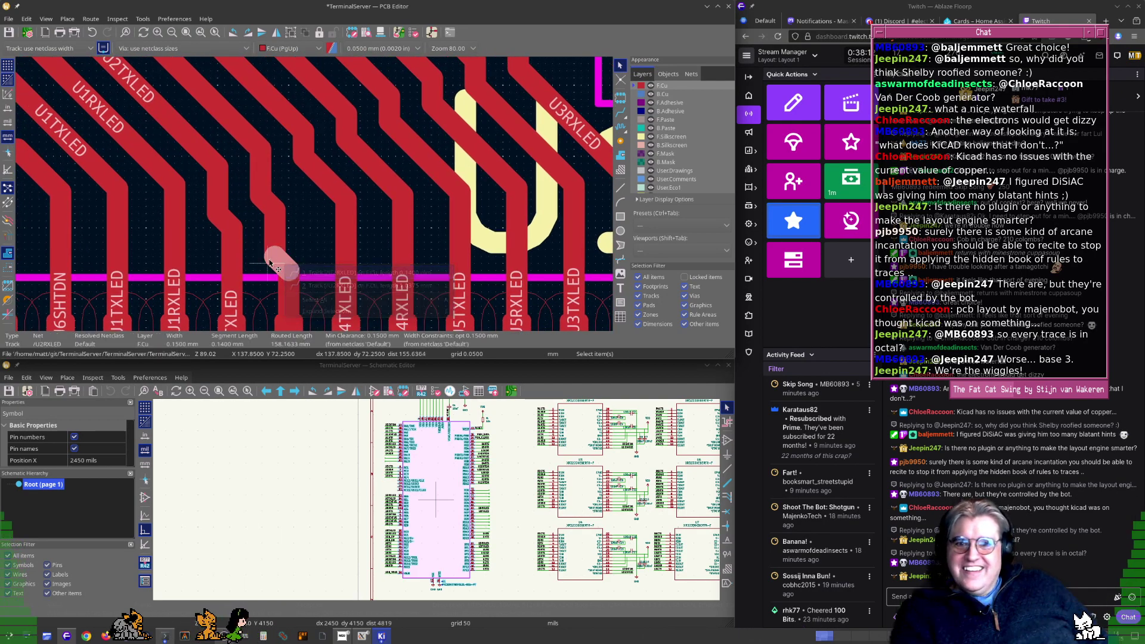
left_click_drag(281, 259, 286, 184)
Drag the bend atop the vertical U2TXLED F.Cu segment upward so its diagonal runs closer to U2RXLED
middle_click_drag(294, 199, 365, 172)
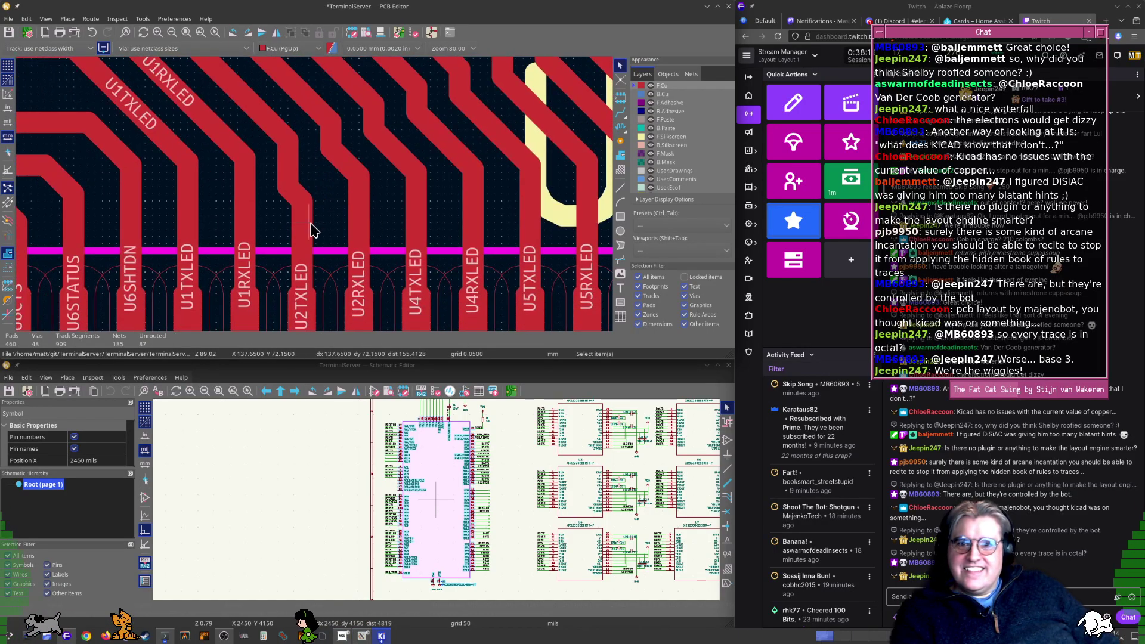
left_click(298, 196)
left_click(309, 203)
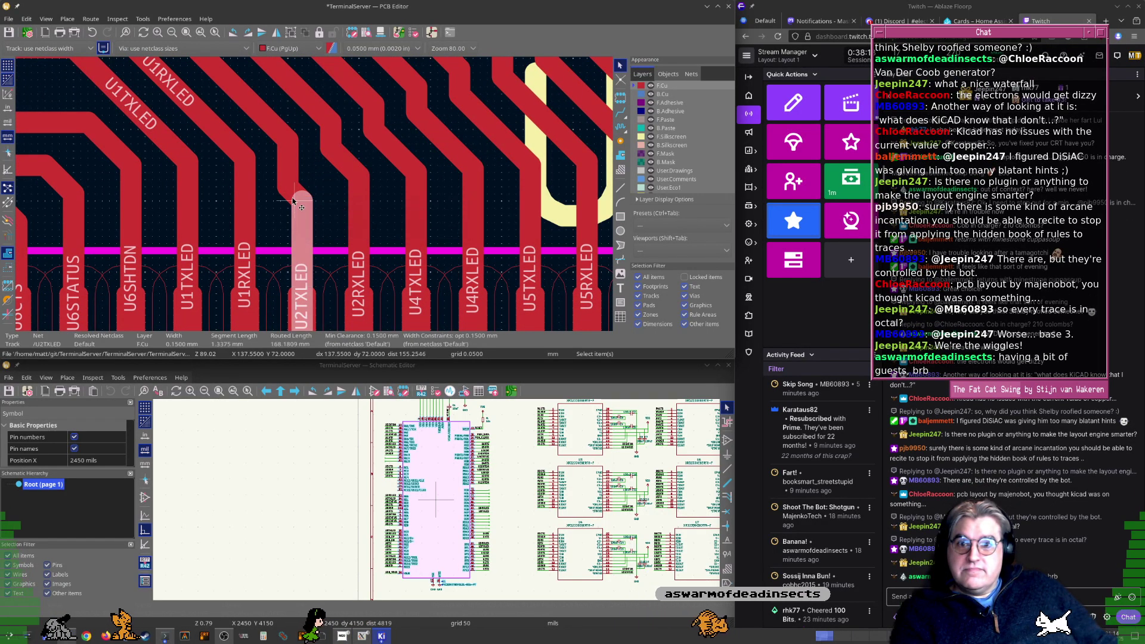
left_click_drag(309, 202, 307, 148)
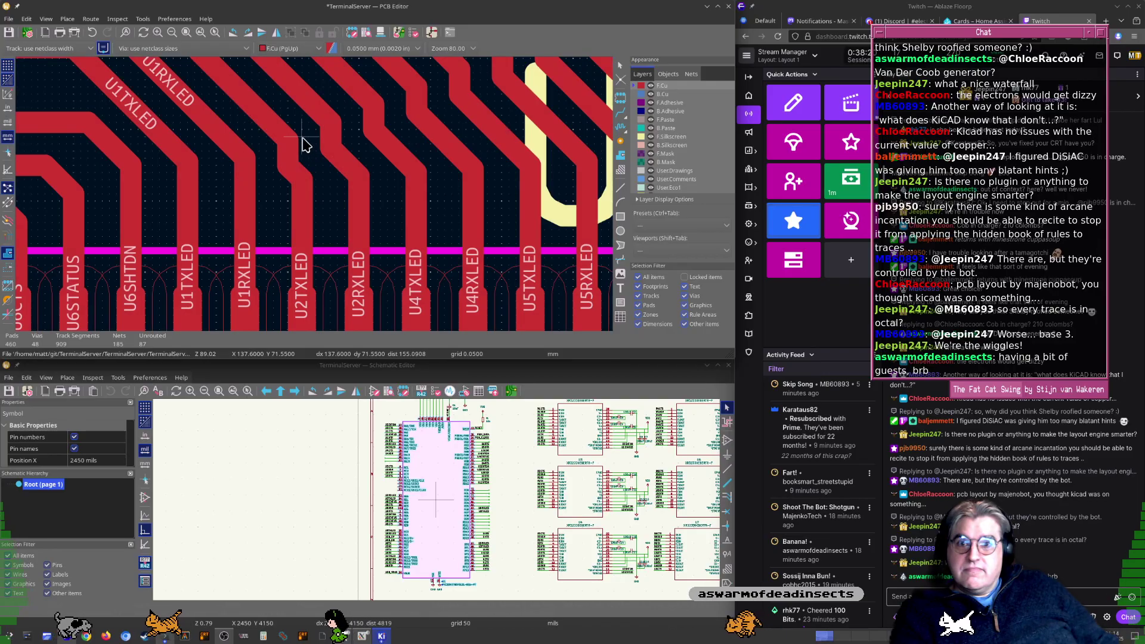
scroll(307, 203, "down", 1)
scroll(304, 214, "down", 1)
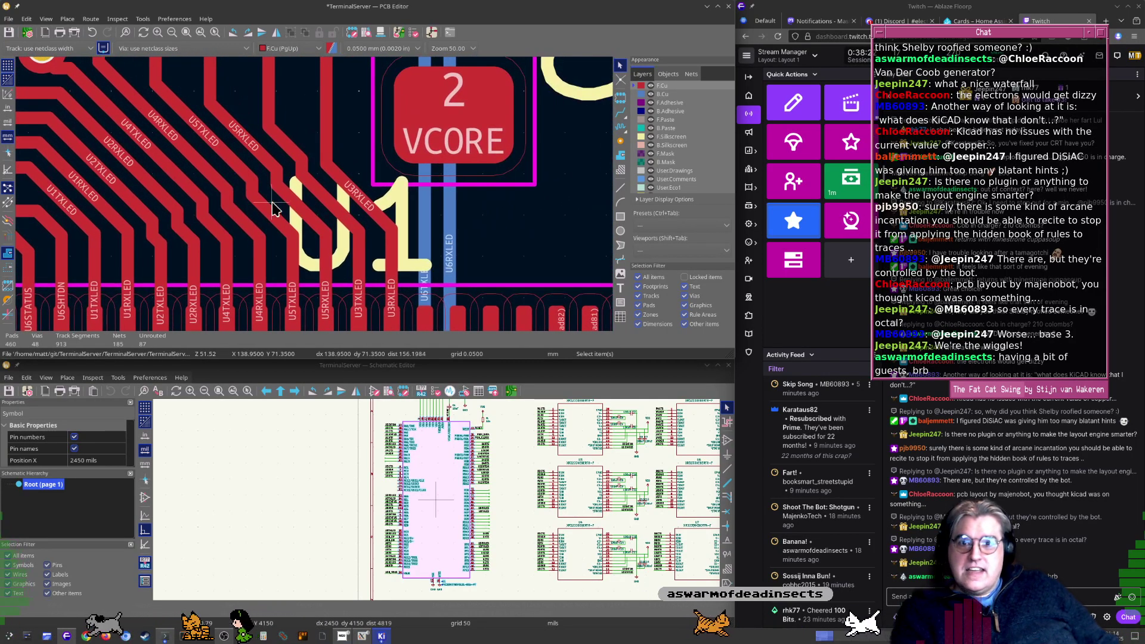
Shift the U3RXLED and U3TXLED F.Cu diagonals crossing the U1 reference text toward C1, straightening out their jogs
scroll(304, 206, "up", 2)
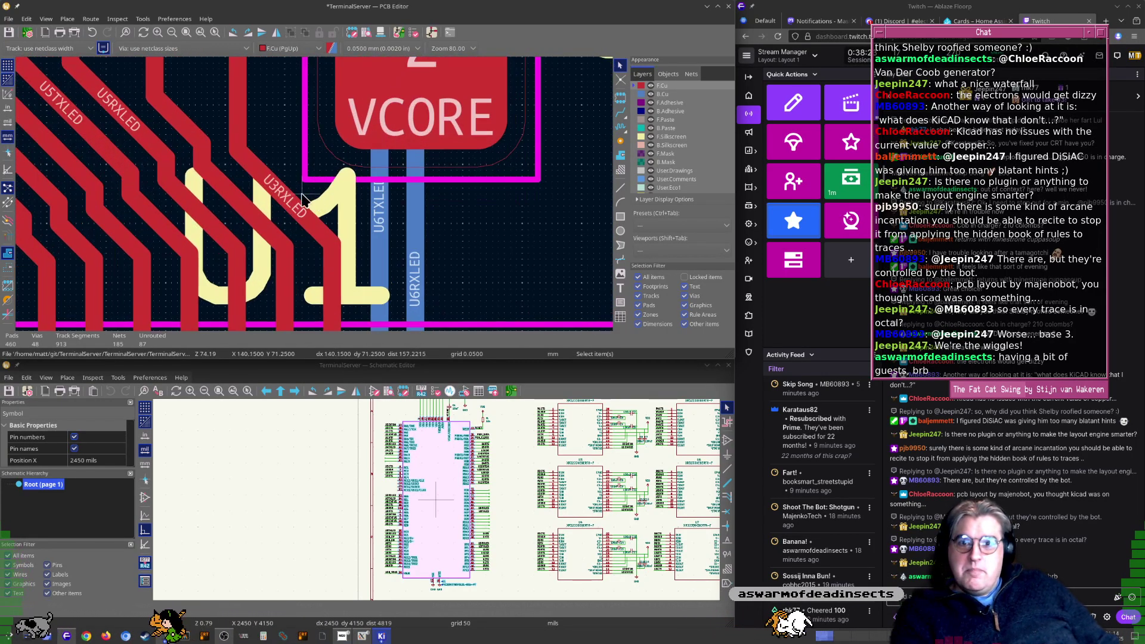
left_click(268, 181)
left_click_drag(269, 180, 273, 158)
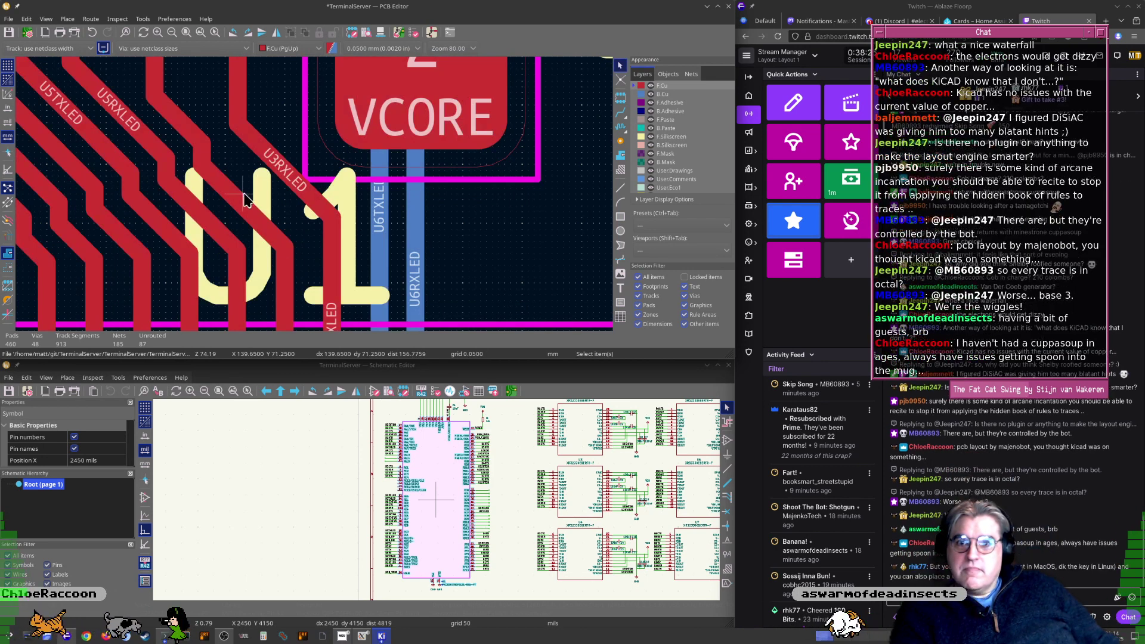
left_click_drag(232, 198, 277, 169)
left_click(268, 179)
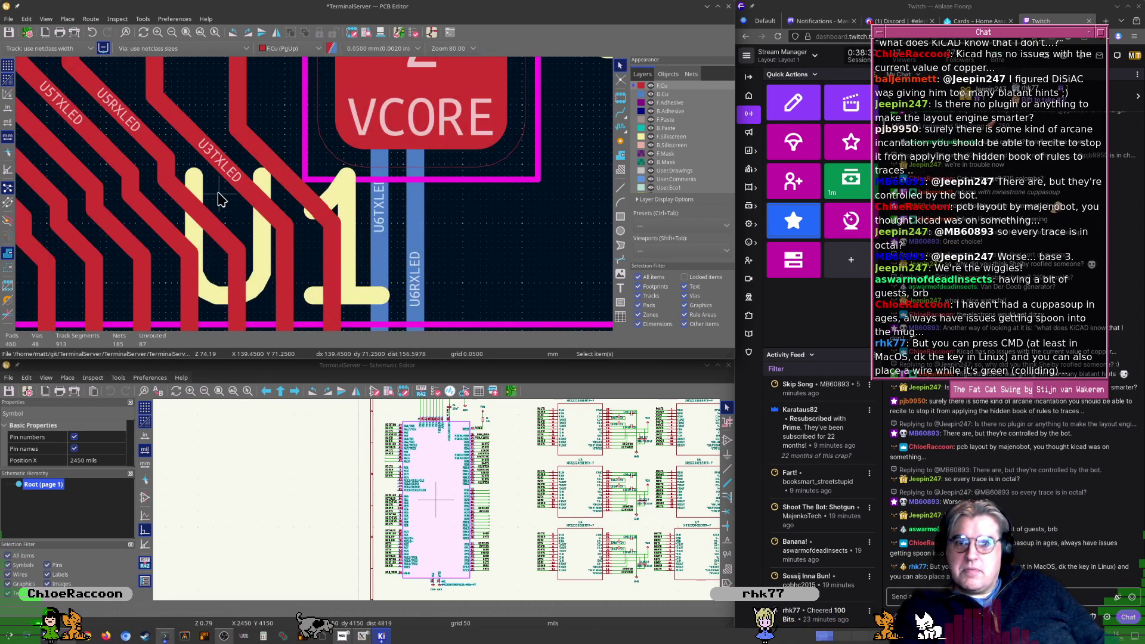
Straighten the U5RXLED, U5TXLED and U4RXLED F.Cu tracks above U1 into long parallel diagonals alongside U3TXLED
middle_click_drag(216, 191, 315, 213)
left_click(303, 237)
left_click_drag(303, 237, 235, 247)
left_click(266, 250)
left_click(222, 258)
middle_click_drag(235, 247, 367, 220)
Pull the jogs out of the U4TXLED, U2RXLED and U2TXLED F.Cu tracks so their diagonals run parallel above U1
left_click(323, 233)
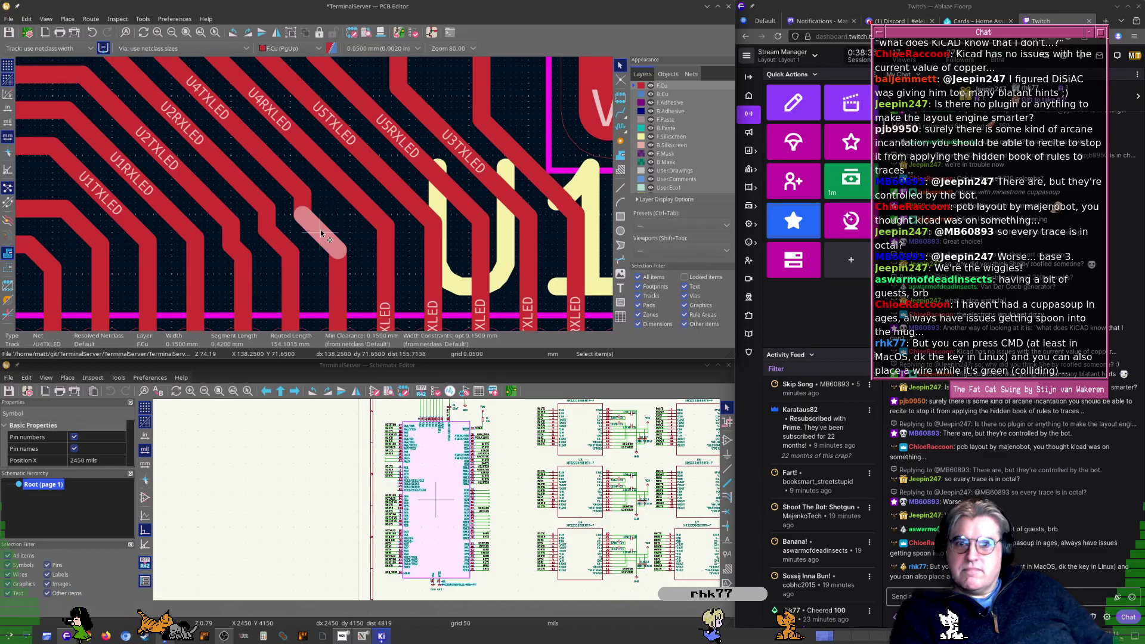
left_click_drag(323, 234, 257, 246)
left_click(279, 241)
left_click(240, 253)
left_click(265, 259)
Drag the long U2TXLED F.Cu diagonal into line with its vertical segment, removing the bump at the bend
scroll(258, 246, "up", 4)
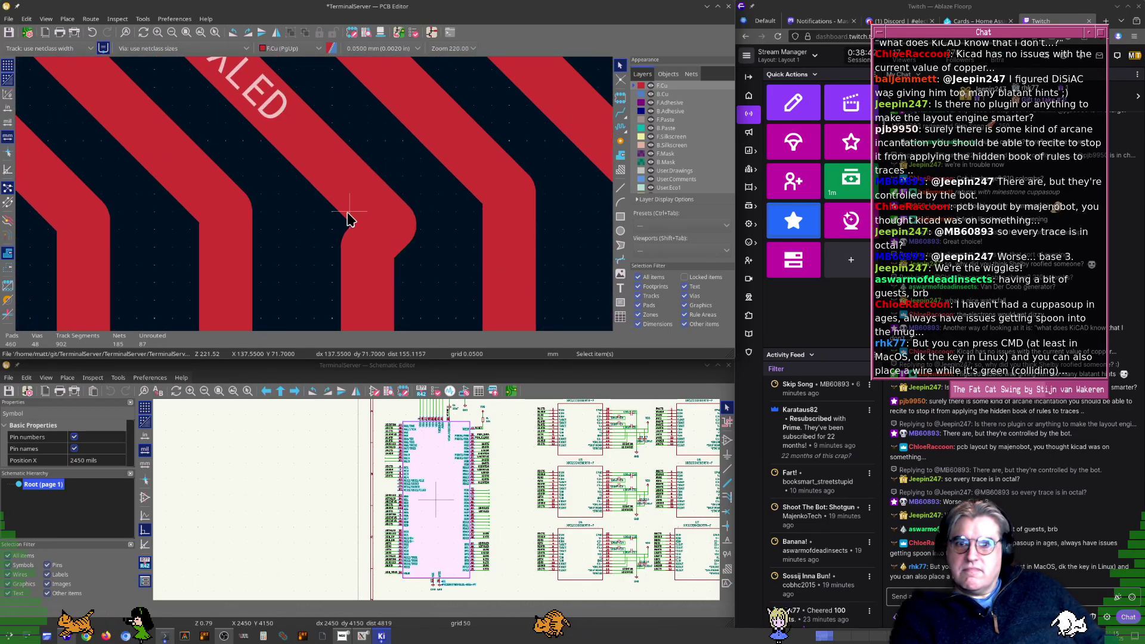
left_click(384, 232)
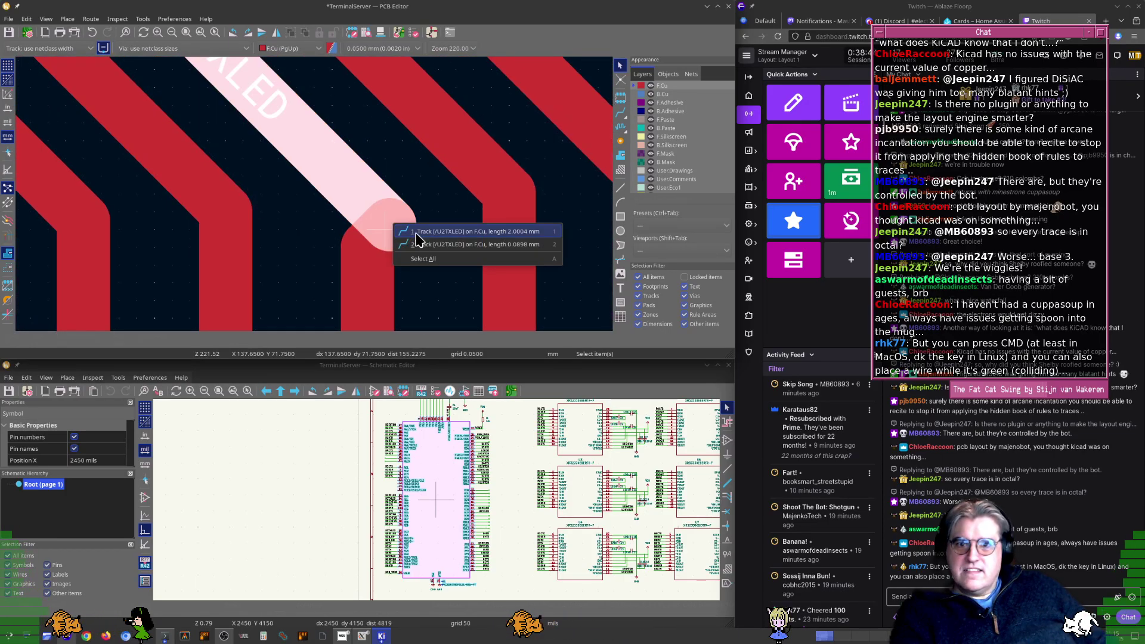
left_click(416, 233)
left_click_drag(389, 227, 381, 220)
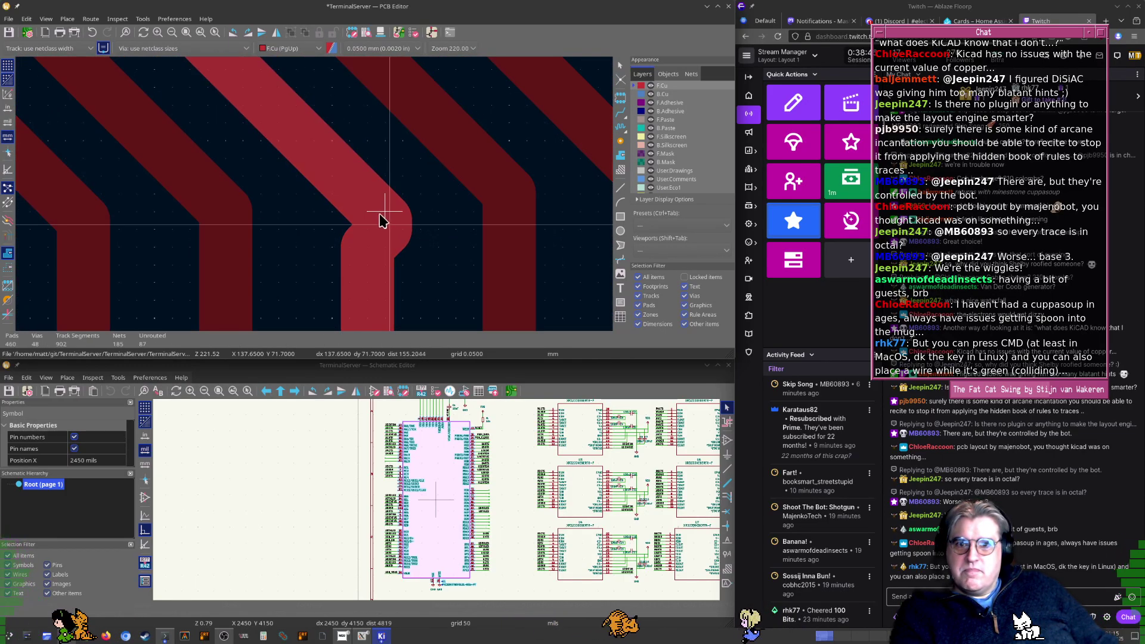
Inspect the straightened LED tracks between U1 and C1 and the row of vias down to U1TXLED
scroll(367, 211, "down", 8)
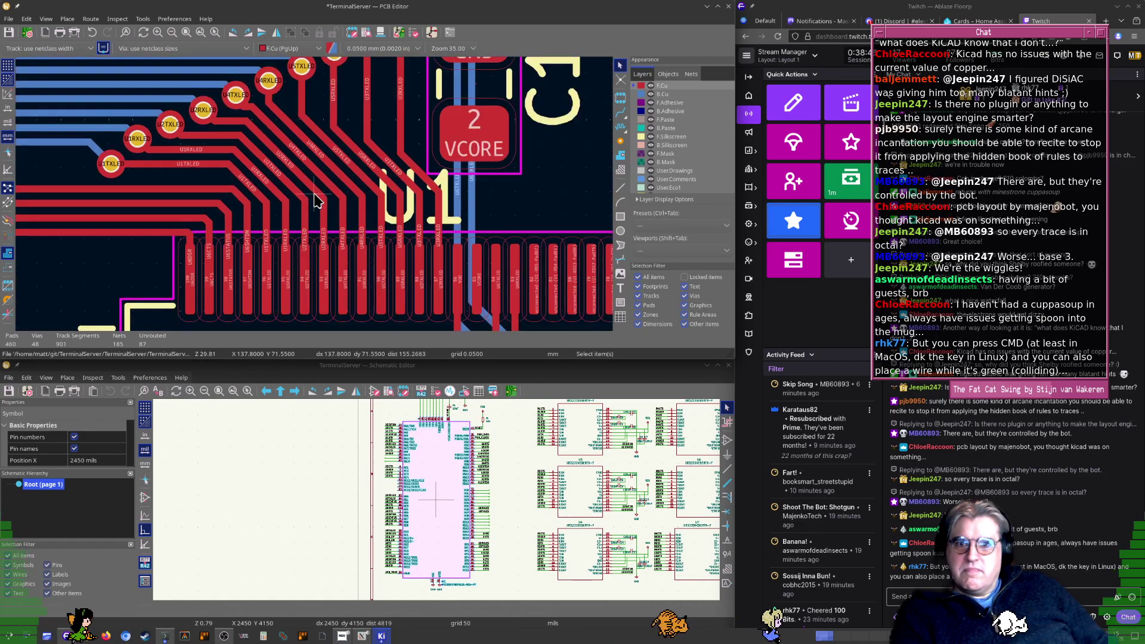
middle_click_drag(559, 149, 435, 225)
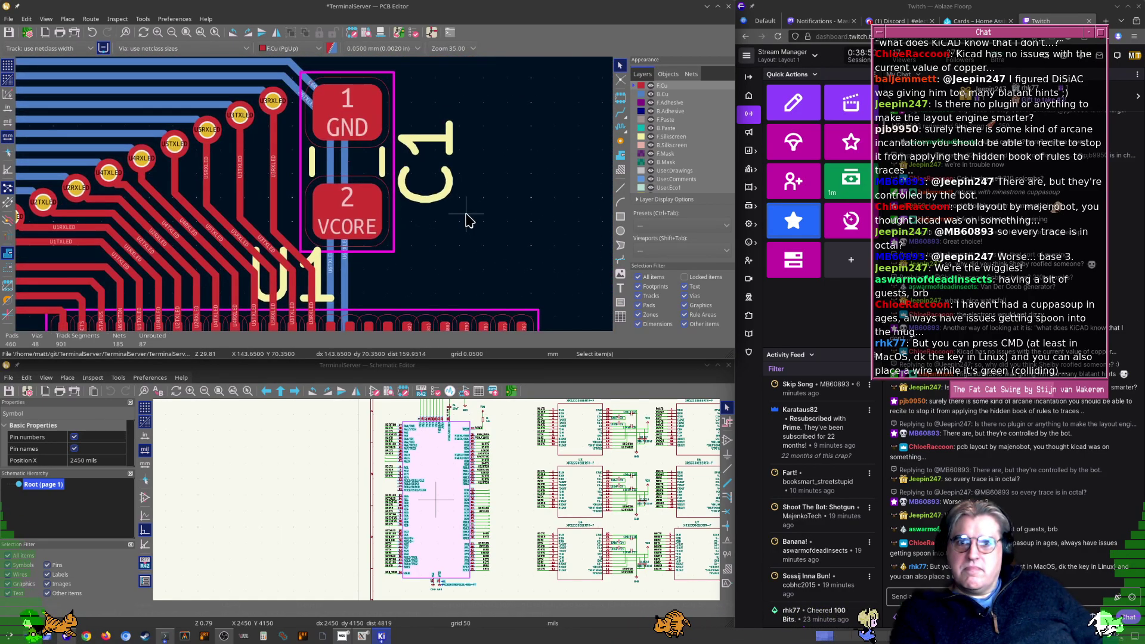
scroll(319, 216, "down", 4)
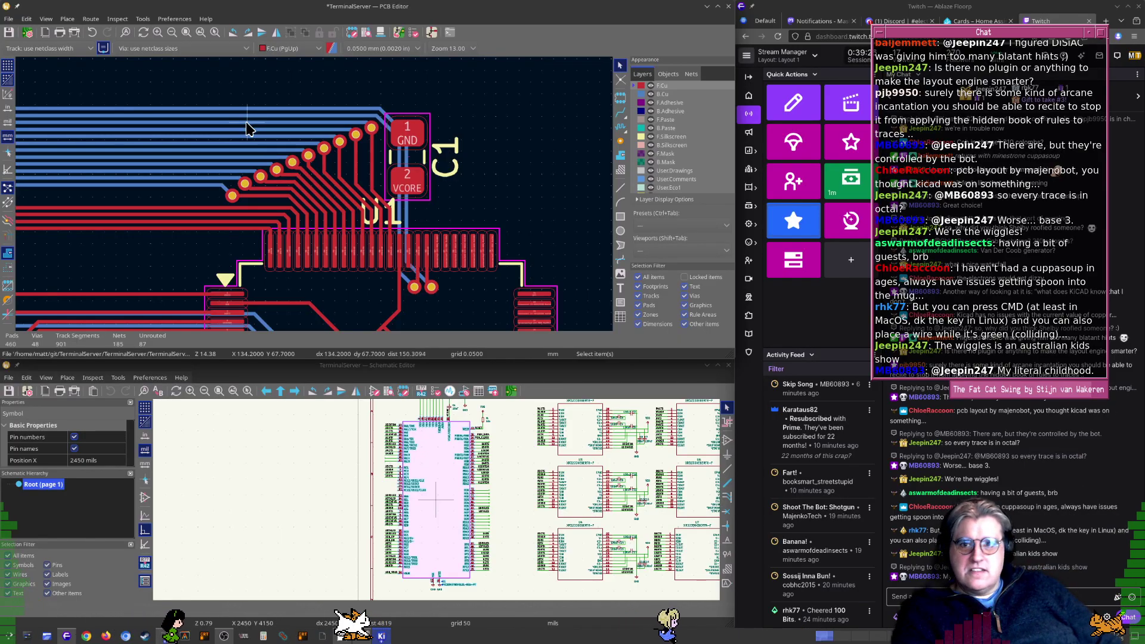
scroll(247, 128, "up", 3)
scroll(203, 173, "up", 2)
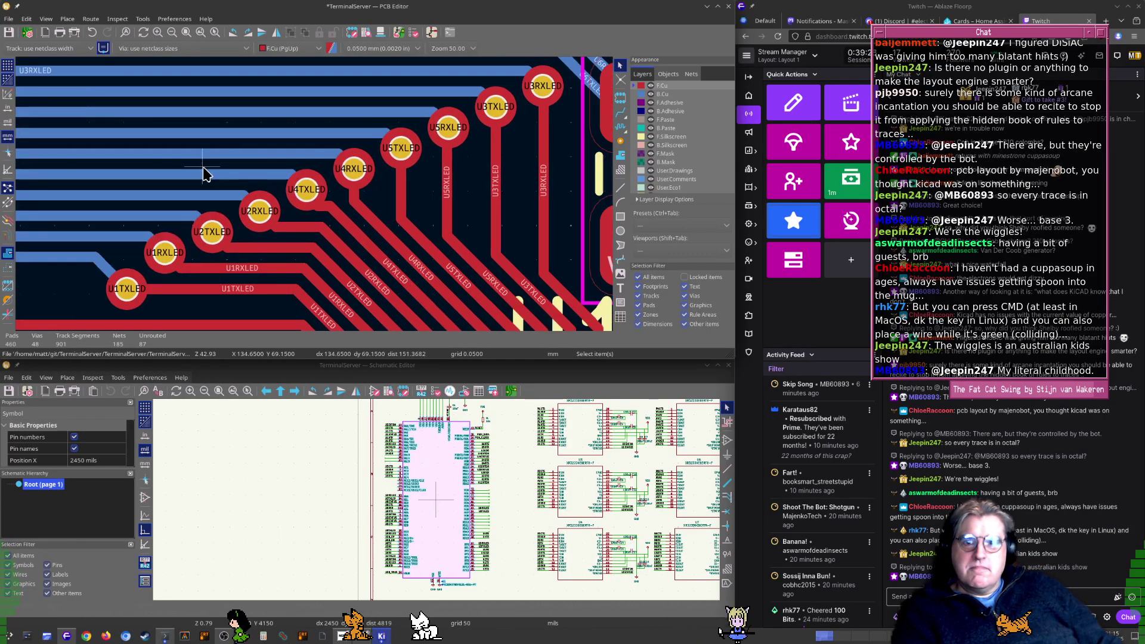
scroll(286, 223, "up", 3)
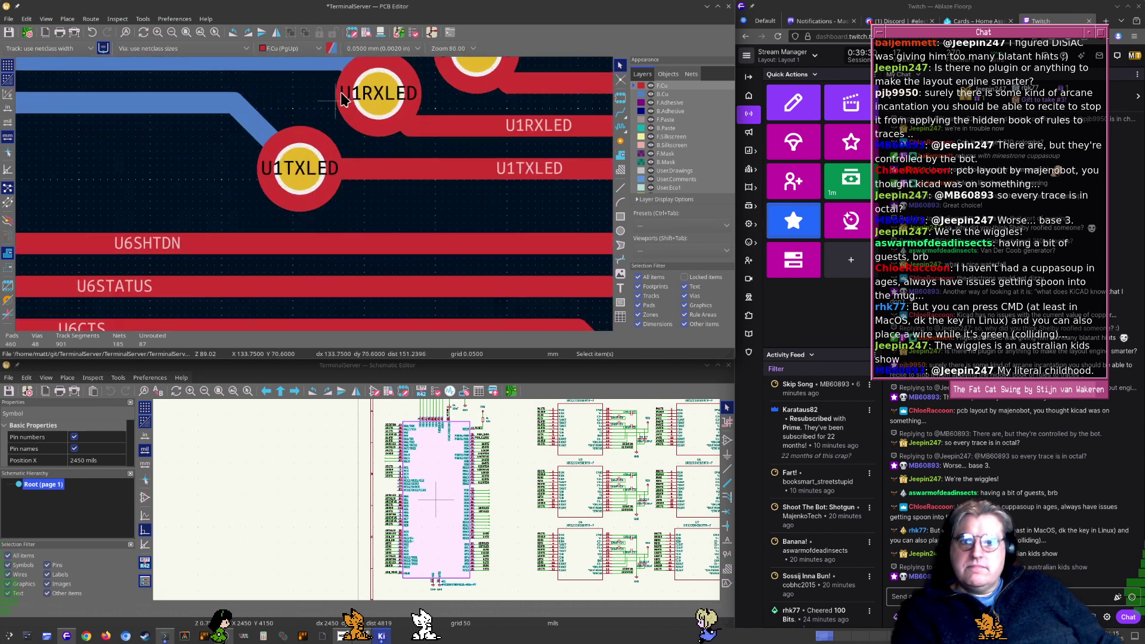
Move the U1TXLED via up and left into line with the diagonal row of LED vias above U1
left_click(383, 254)
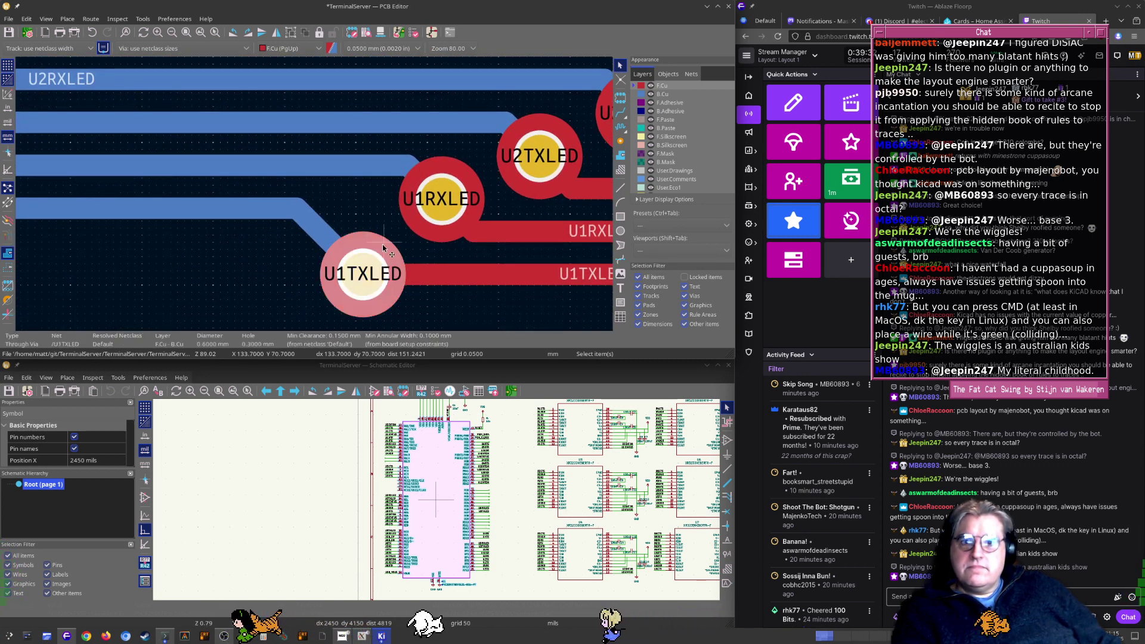
left_click_drag(382, 245, 349, 192)
scroll(280, 193, "down", 4)
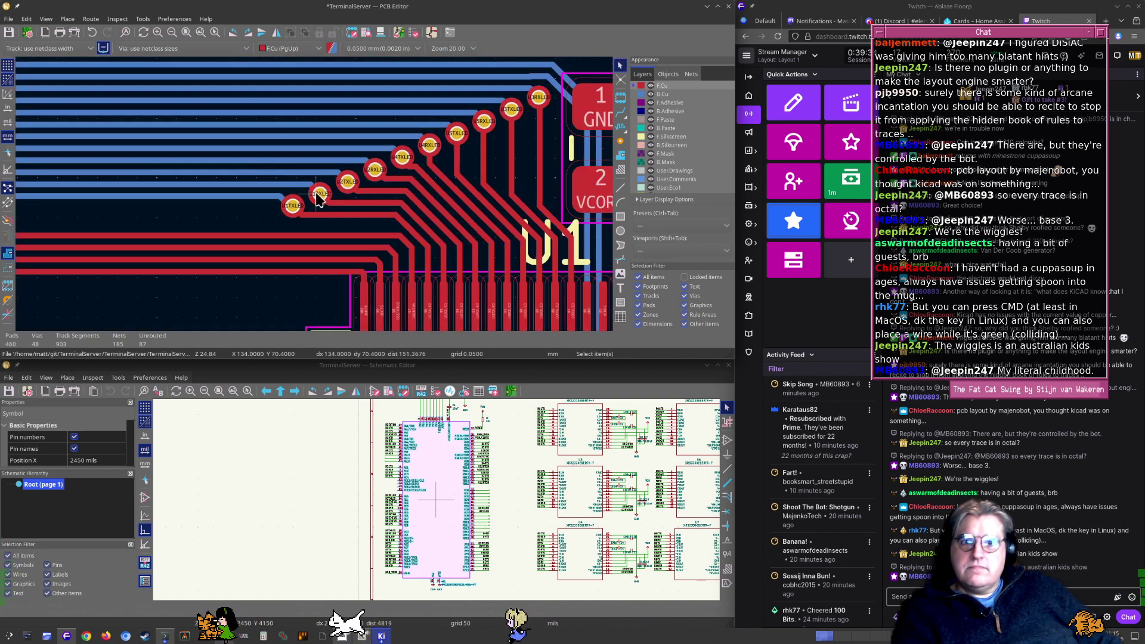
scroll(316, 196, "down", 2)
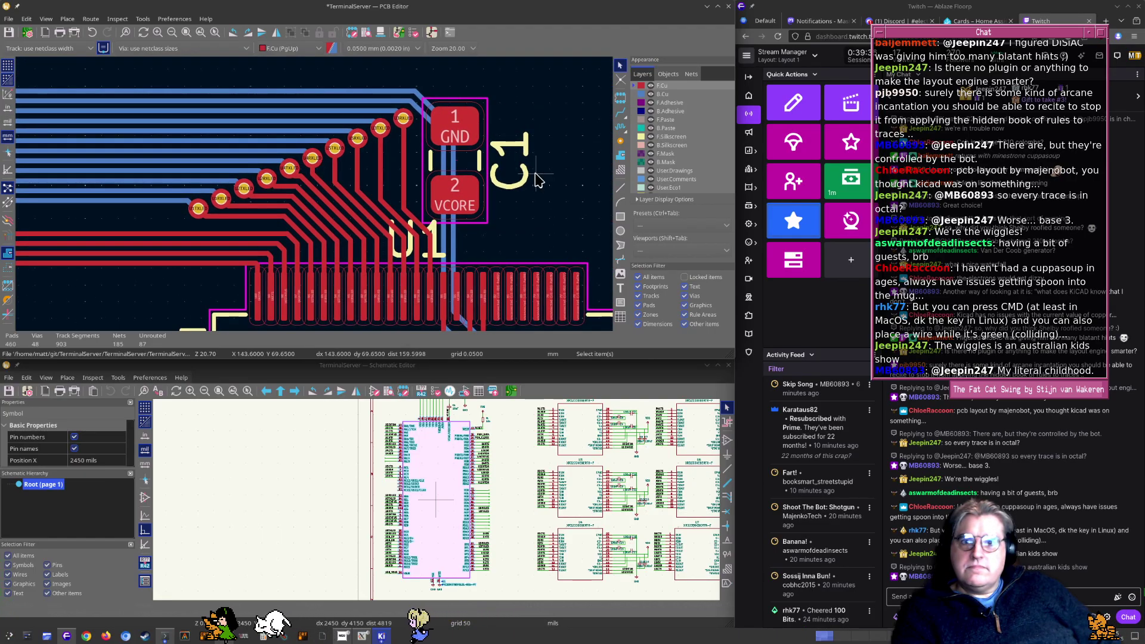
Move capacitor C1 to the right, clear of the vertical B.Cu tracks beside the LED vias
middle_click_drag(535, 174, 519, 175)
middle_click_drag(482, 246, 461, 230)
scroll(237, 200, "down", 1)
middle_click_drag(236, 200, 330, 174)
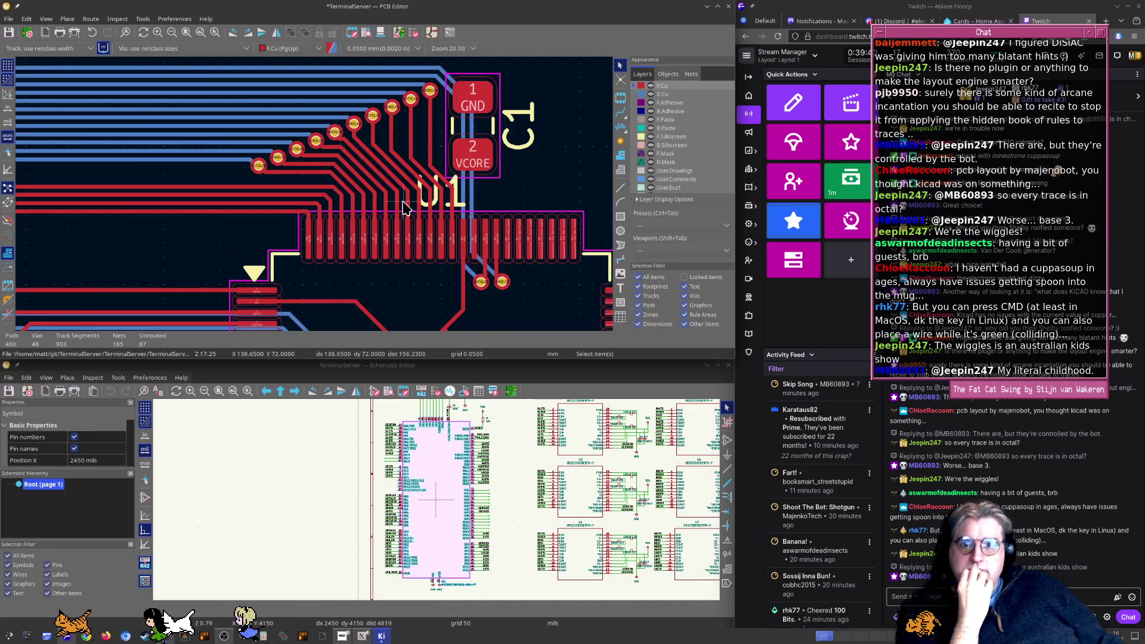
middle_click_drag(390, 207, 294, 218)
scroll(426, 172, "up", 3)
left_click(274, 156)
scroll(295, 114, "up", 1)
middle_click_drag(295, 114, 315, 163)
left_click(316, 169)
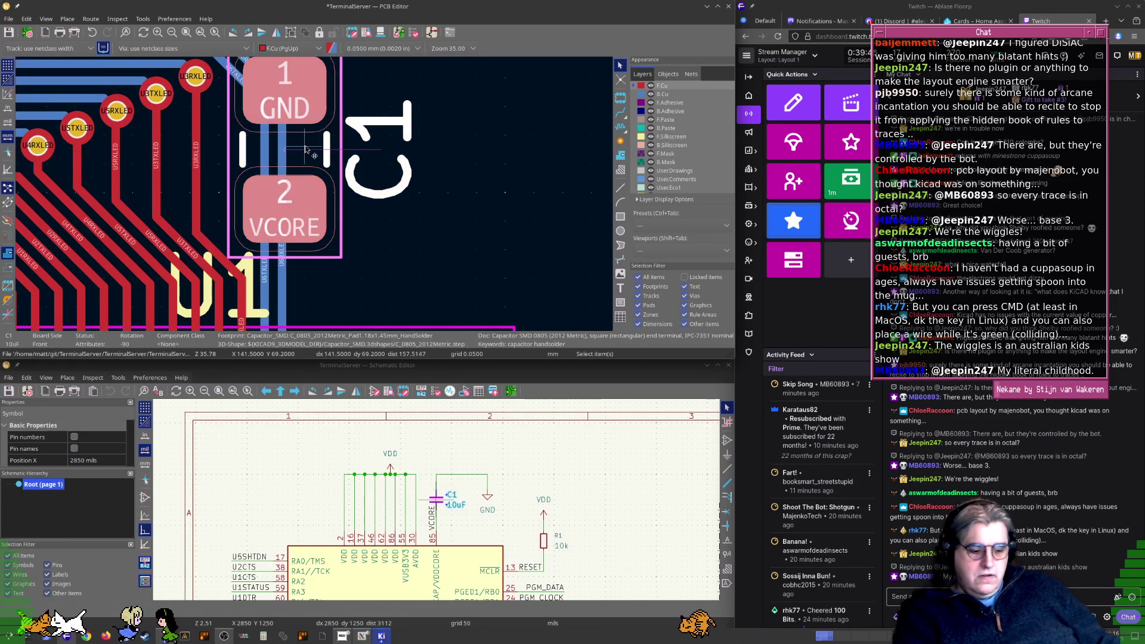
scroll(316, 185, "down", 2)
key("Escape")
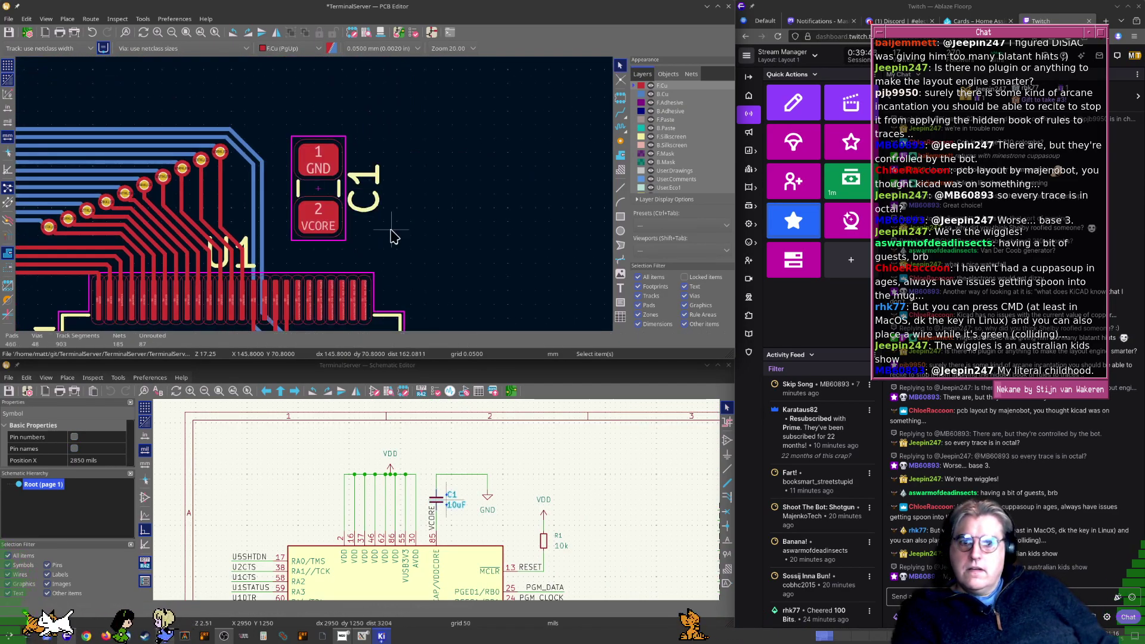
Give the Schematic Editor more screen height with C1 and U1's VDD pins in view, and save the board
middle_click_drag(391, 235, 401, 215)
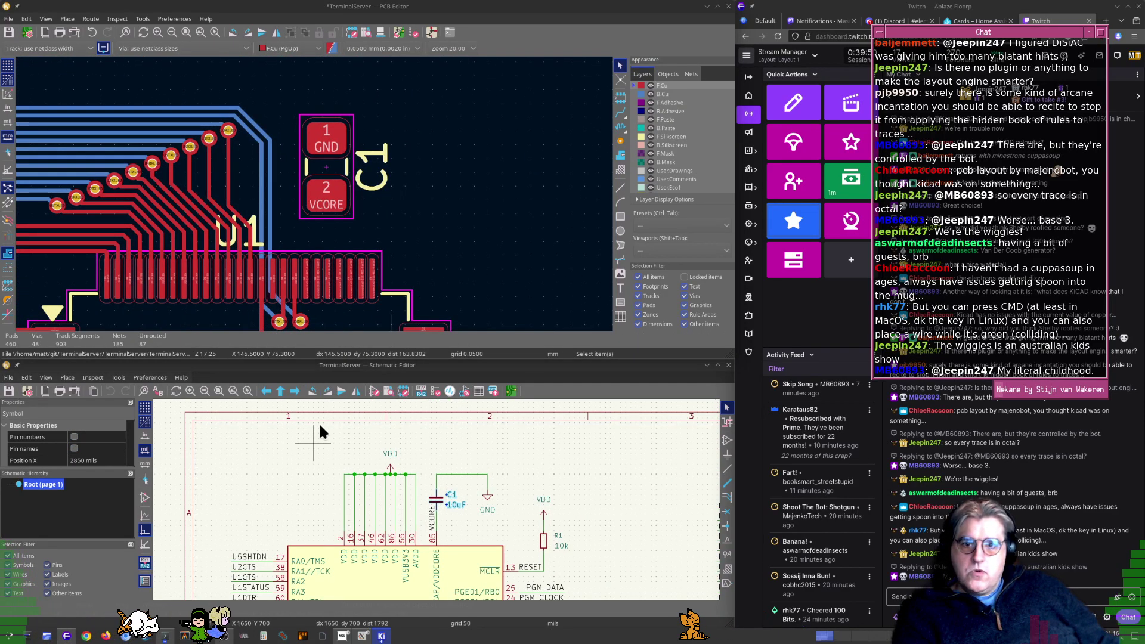
scroll(245, 227, "down", 3)
scroll(244, 222, "down", 1)
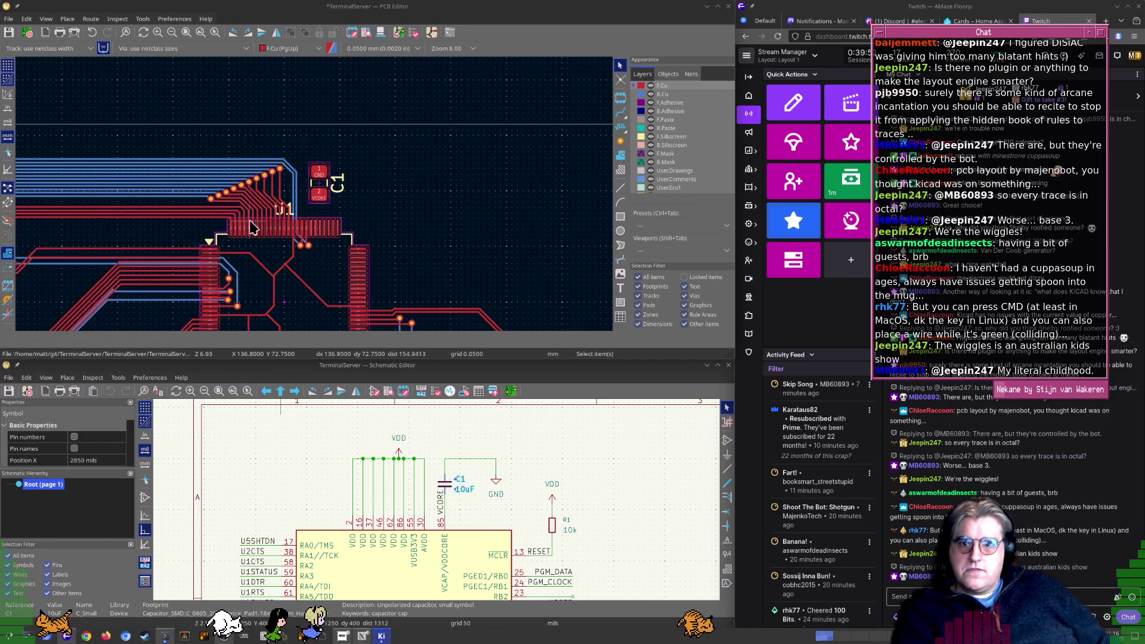
middle_click_drag(244, 229, 278, 154)
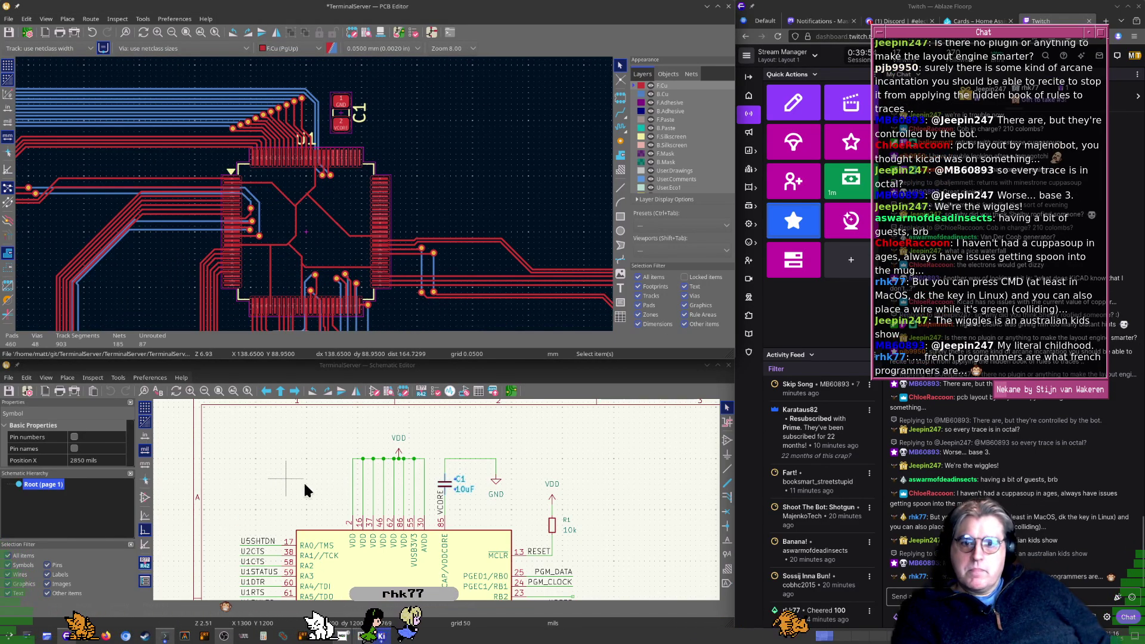
scroll(307, 485, "up", 3)
left_click_drag(368, 360, 368, 202)
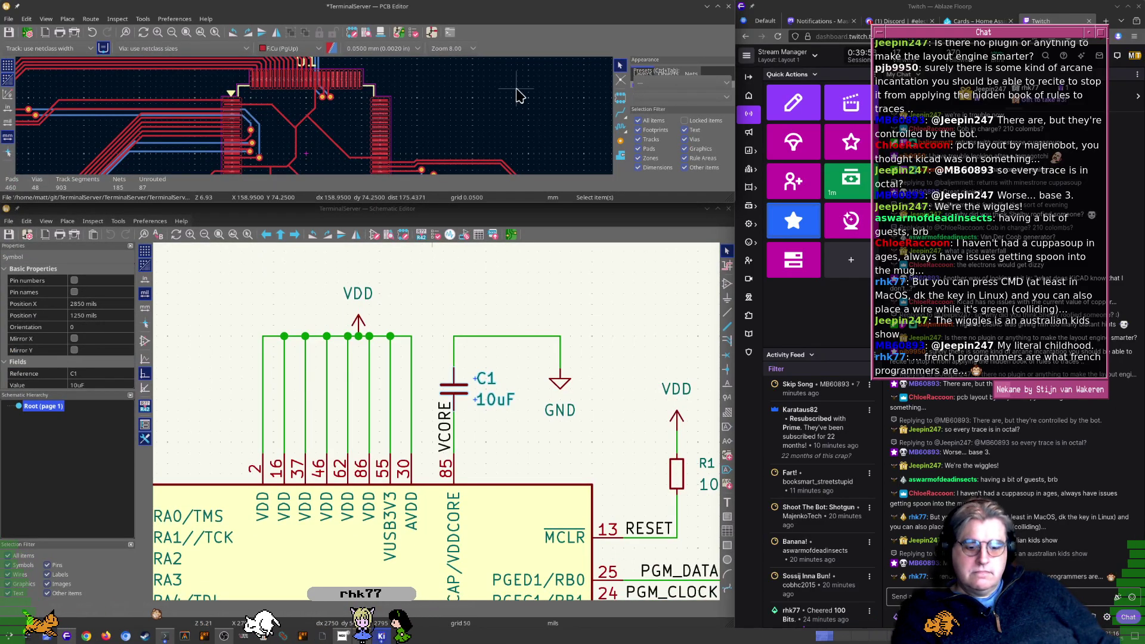
key("ctrl+s")
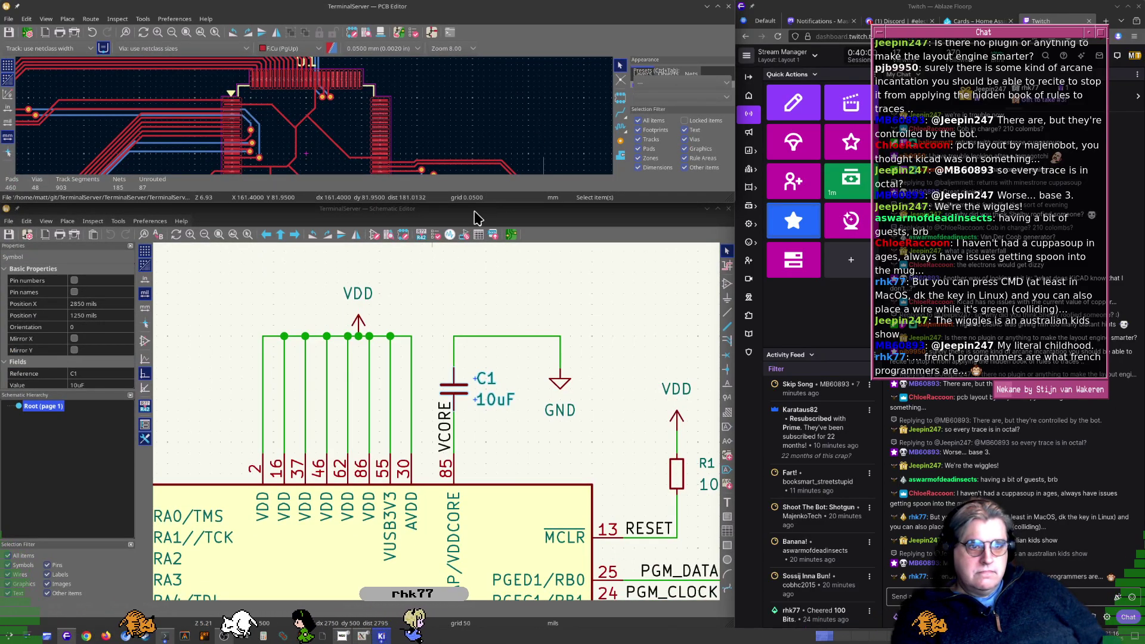
Paste a copy of the 10uF capacitor C1 into the empty area left of the VDD pin wires
left_click(229, 391)
middle_click_drag(229, 391, 300, 403)
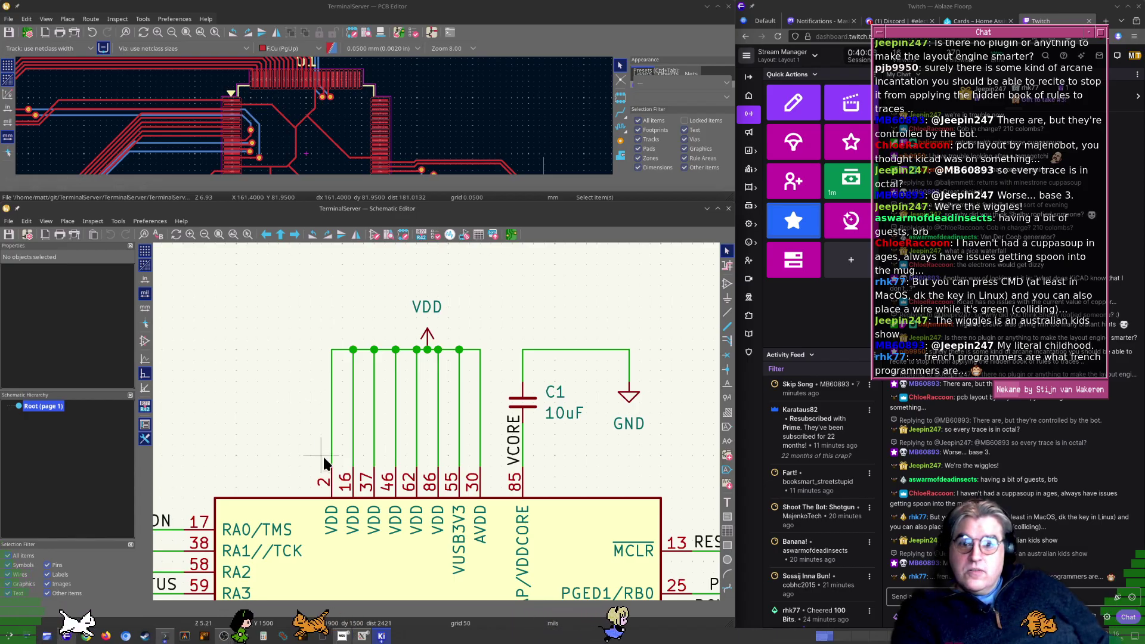
scroll(322, 455, "up", 2)
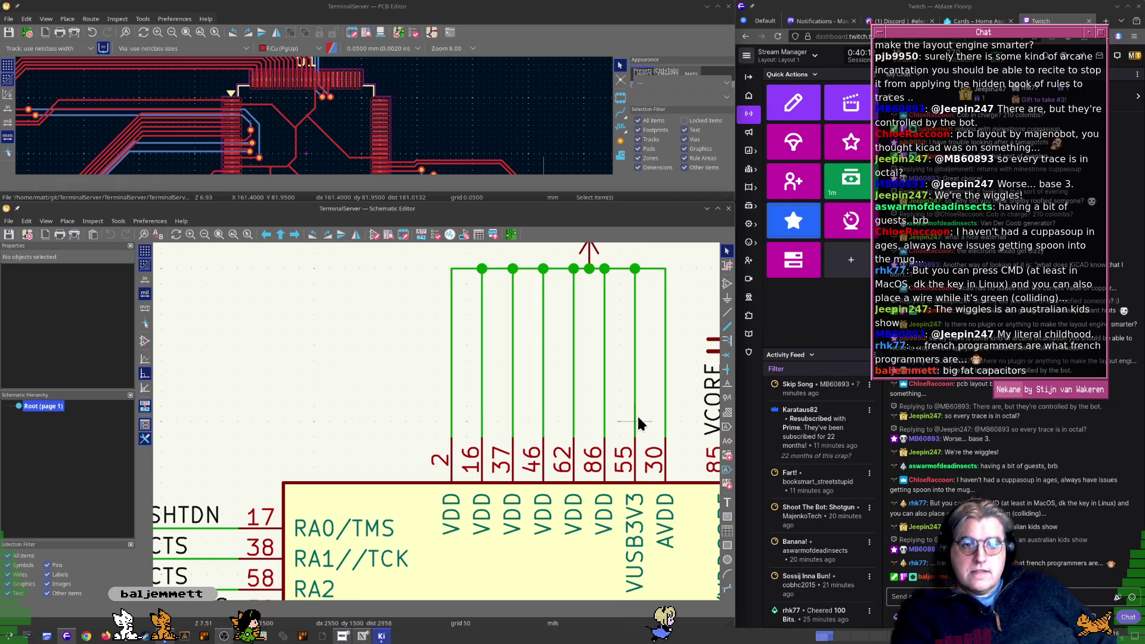
middle_click_drag(635, 420, 489, 421)
scroll(518, 396, "down", 1)
left_click(484, 392)
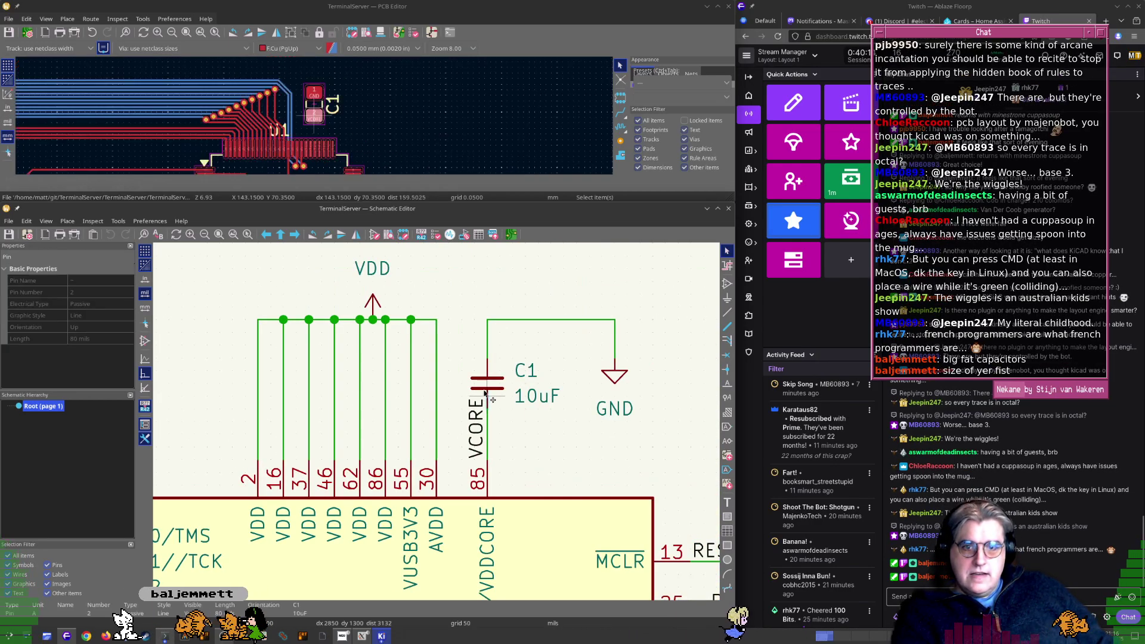
left_click(488, 386)
key("ctrl+c")
middle_click_drag(371, 392, 591, 397)
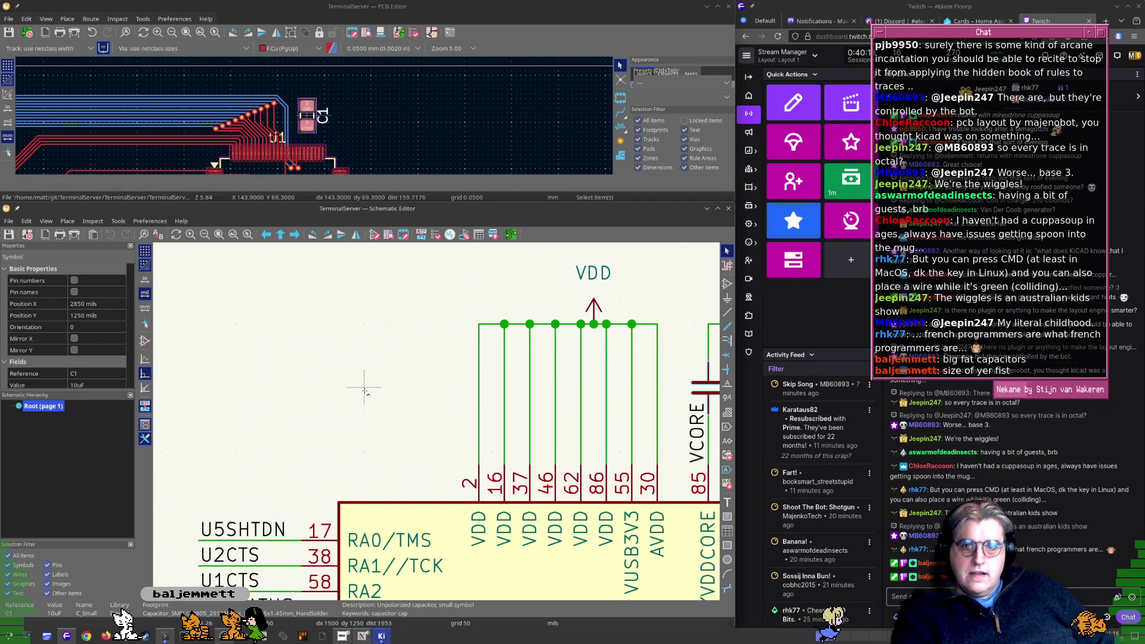
key("ctrl+v")
left_click(365, 391)
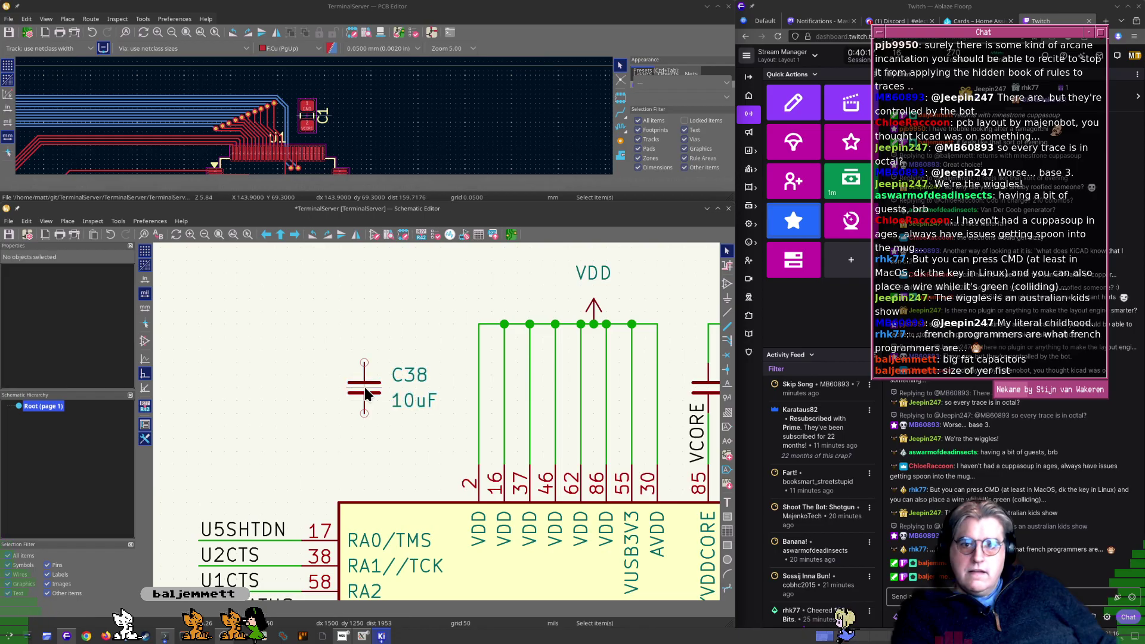
Copy the VDD power symbol above U1 and place it on the upper pin of C38
left_click(597, 296)
key("ctrl+c")
key("ctrl+v")
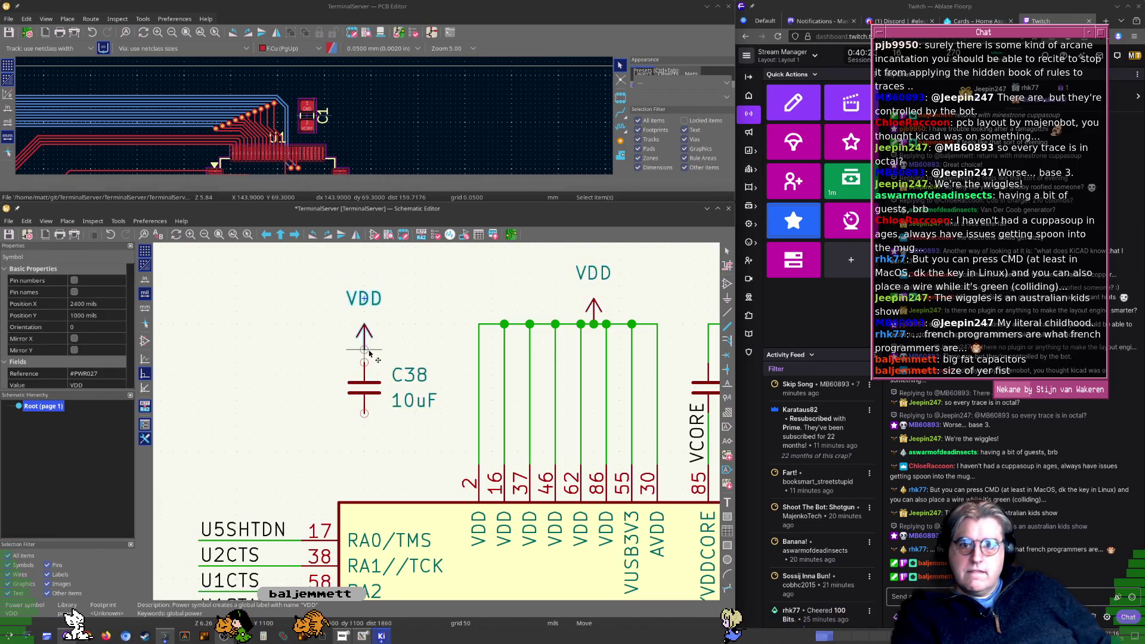
left_click(368, 365)
Copy the GND symbol beside C1 and place it on the lower pin of C38
scroll(435, 417, "down", 2)
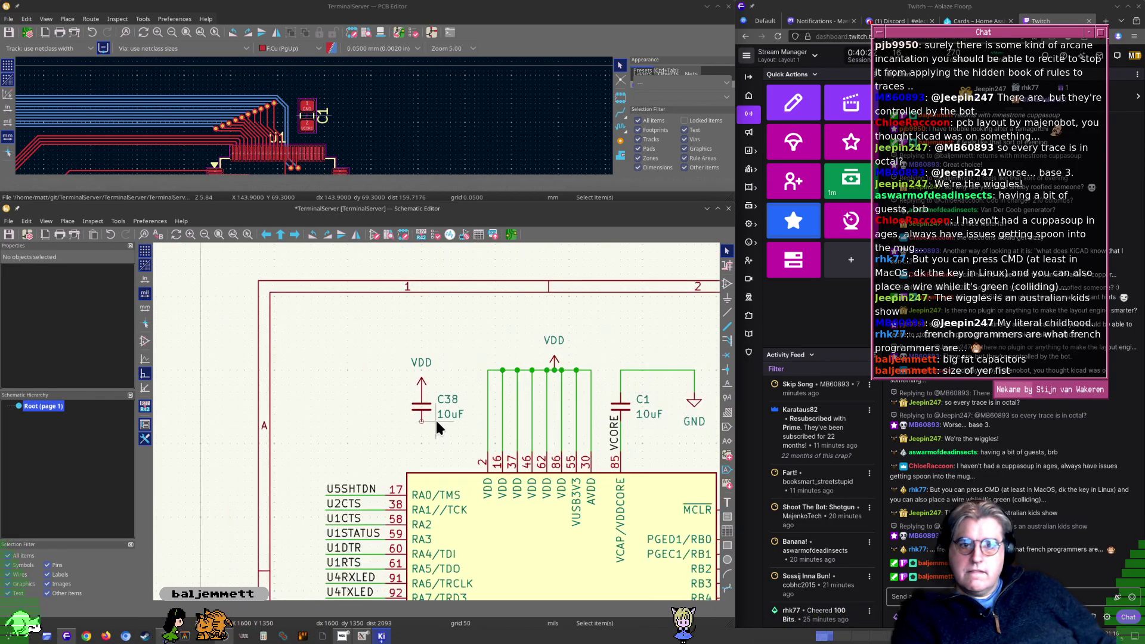
scroll(435, 417, "down", 1)
left_click(622, 410)
key("ctrl+c")
key("ctrl+v")
scroll(438, 417, "up", 5)
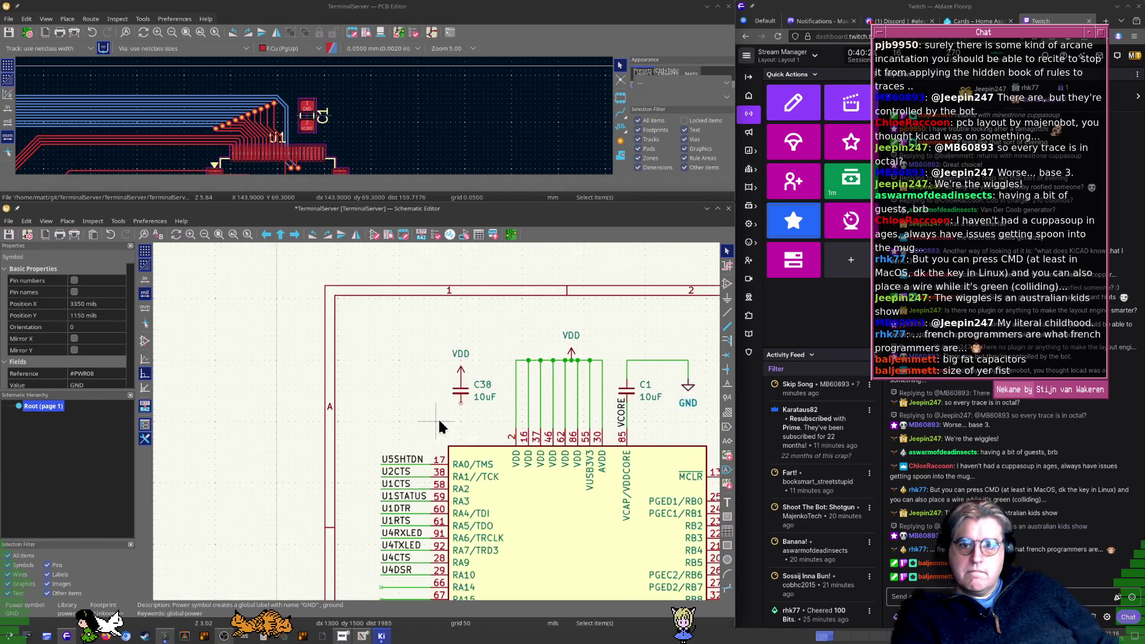
left_click(414, 388)
scroll(414, 387, "down", 4)
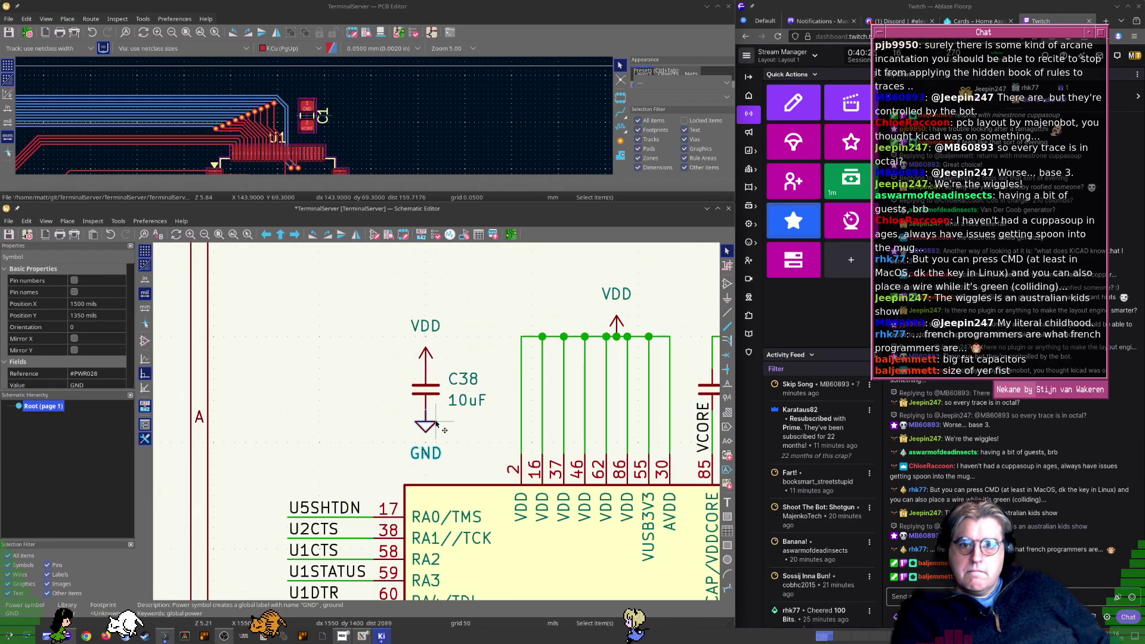
Check the footprint in C38's symbol properties, close them without changes and delete the 10uF capacitor
scroll(459, 417, "up", 1)
left_click(466, 405)
double_click(467, 405)
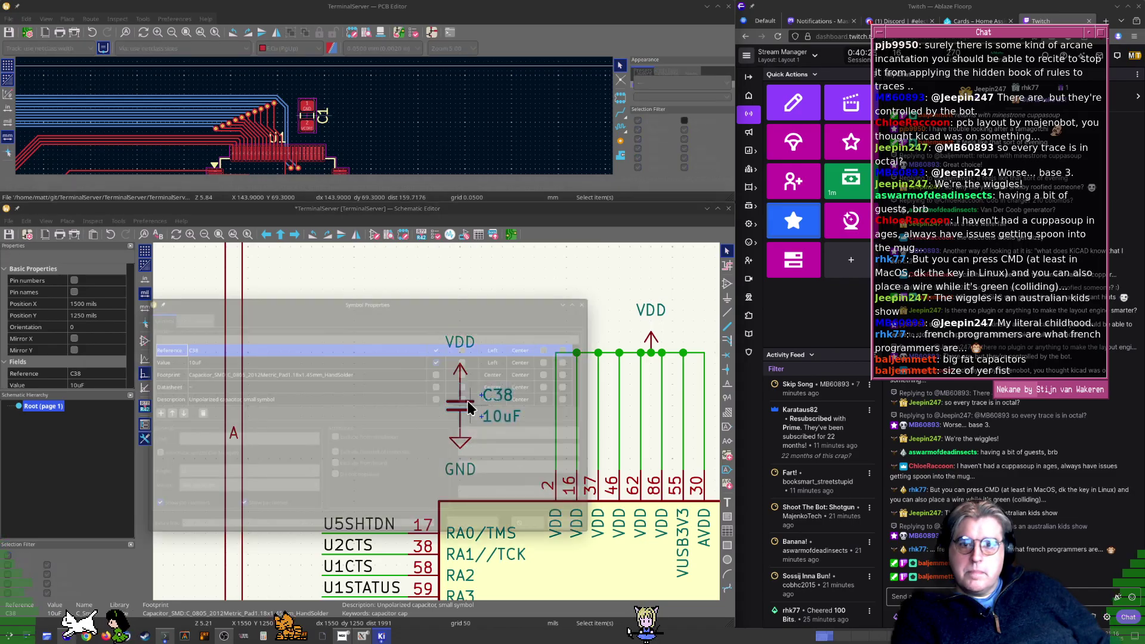
left_click(426, 371)
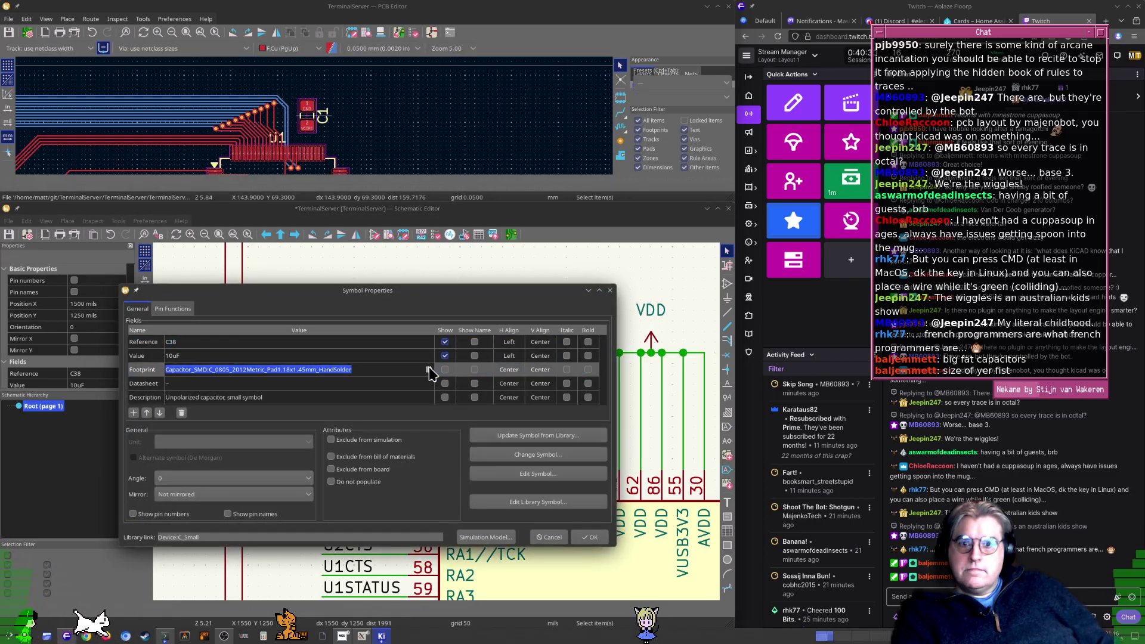
left_click(429, 369)
key("Escape")
key("Escape")
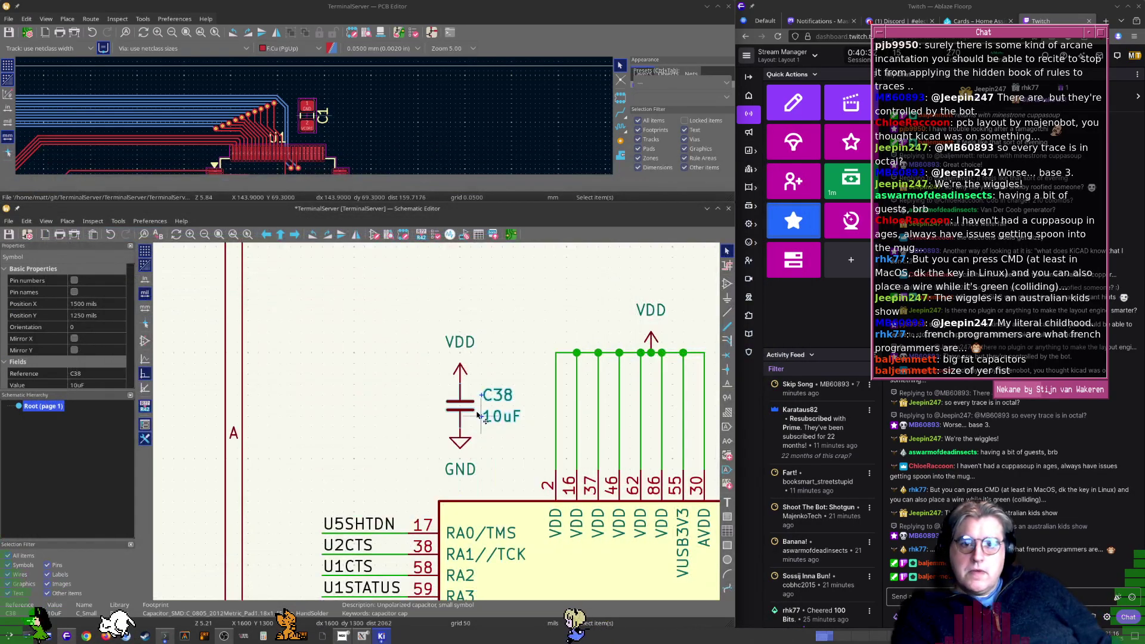
key("Delete")
Duplicate the 100nF capacitor C6 beside U2 and place the copy between the new VDD and GND symbols
scroll(457, 408, "down", 4)
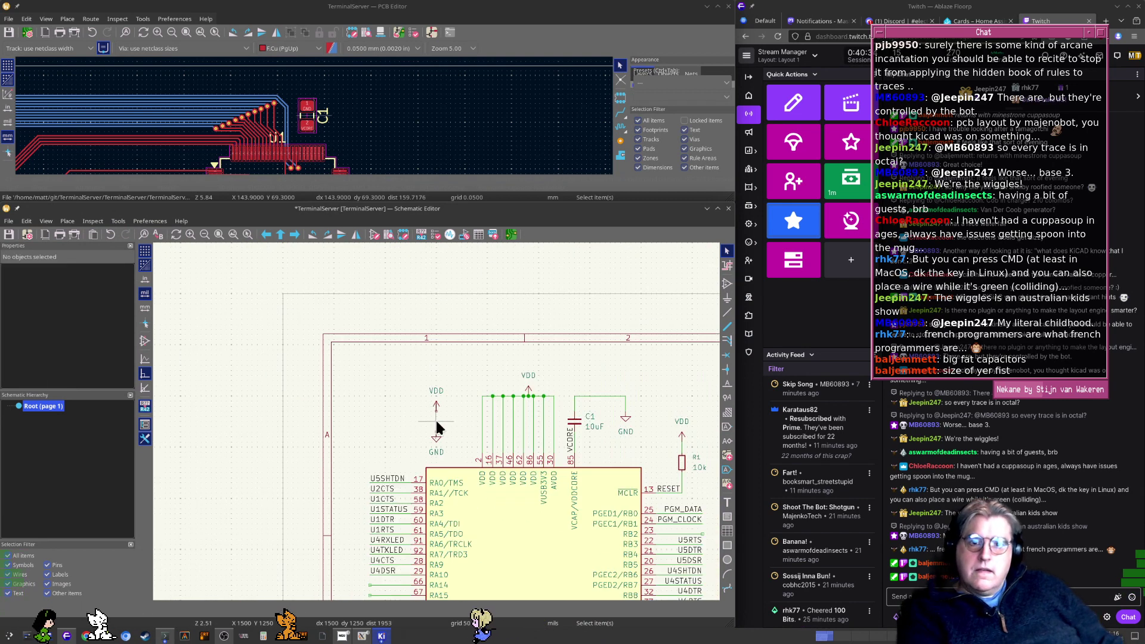
middle_click_drag(677, 447, 408, 468)
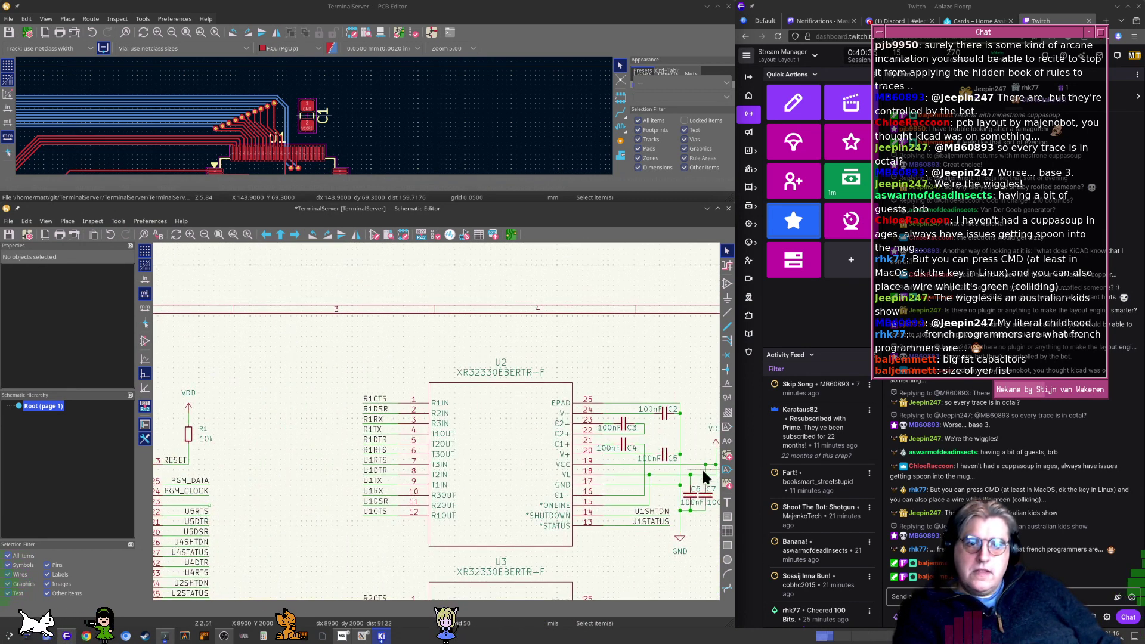
scroll(703, 468, "up", 3)
left_click(427, 416)
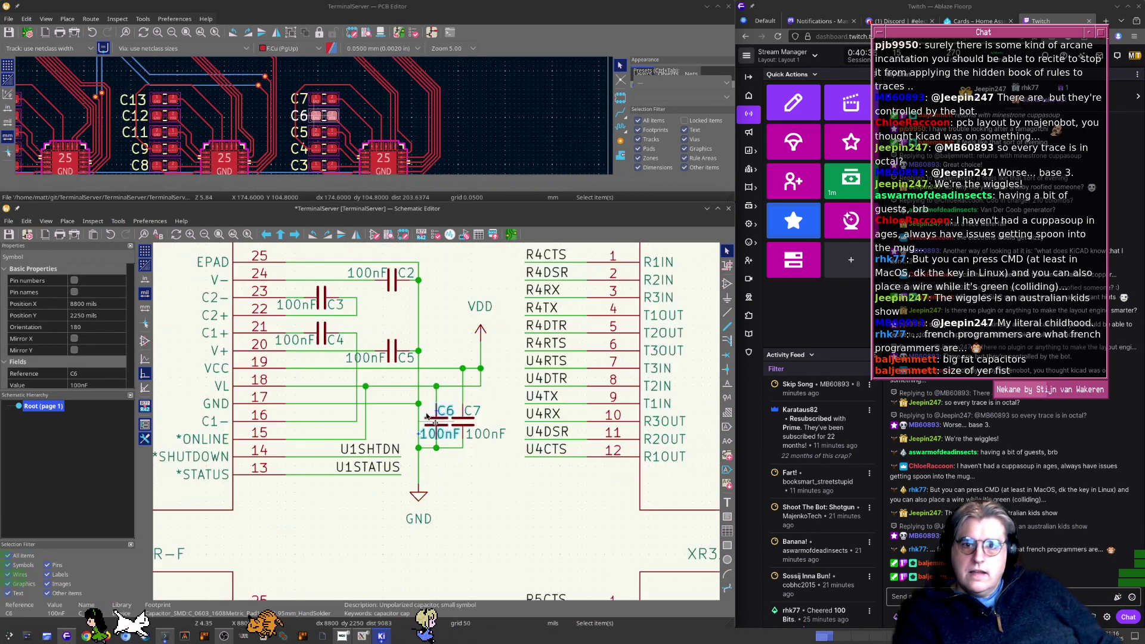
scroll(427, 416, "down", 5)
scroll(477, 395, "up", 5)
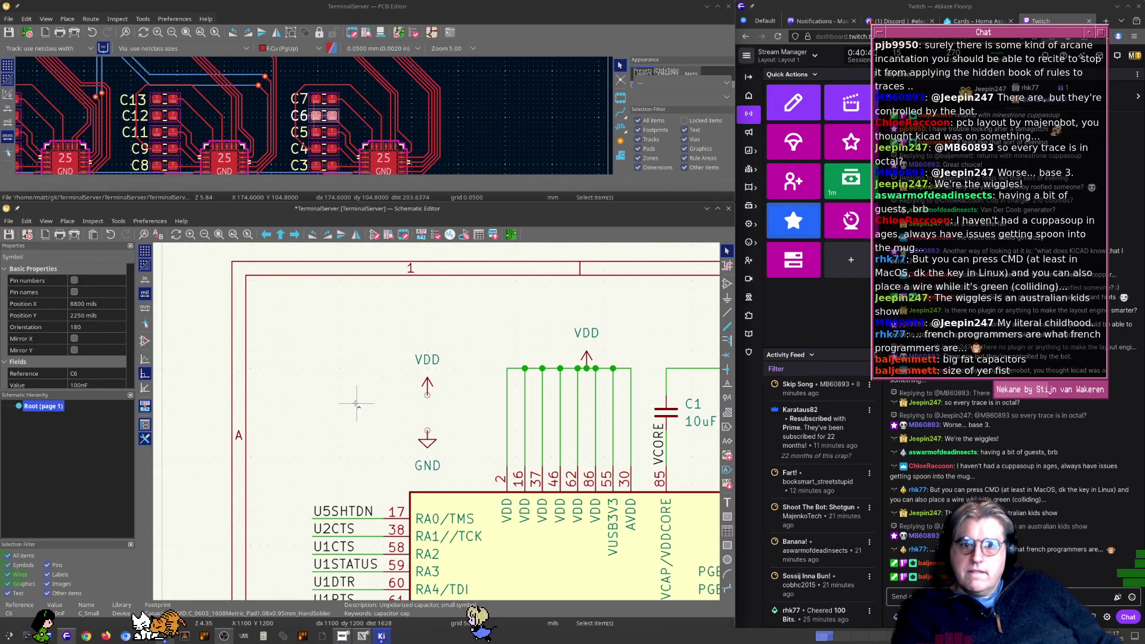
key("ctrl+d")
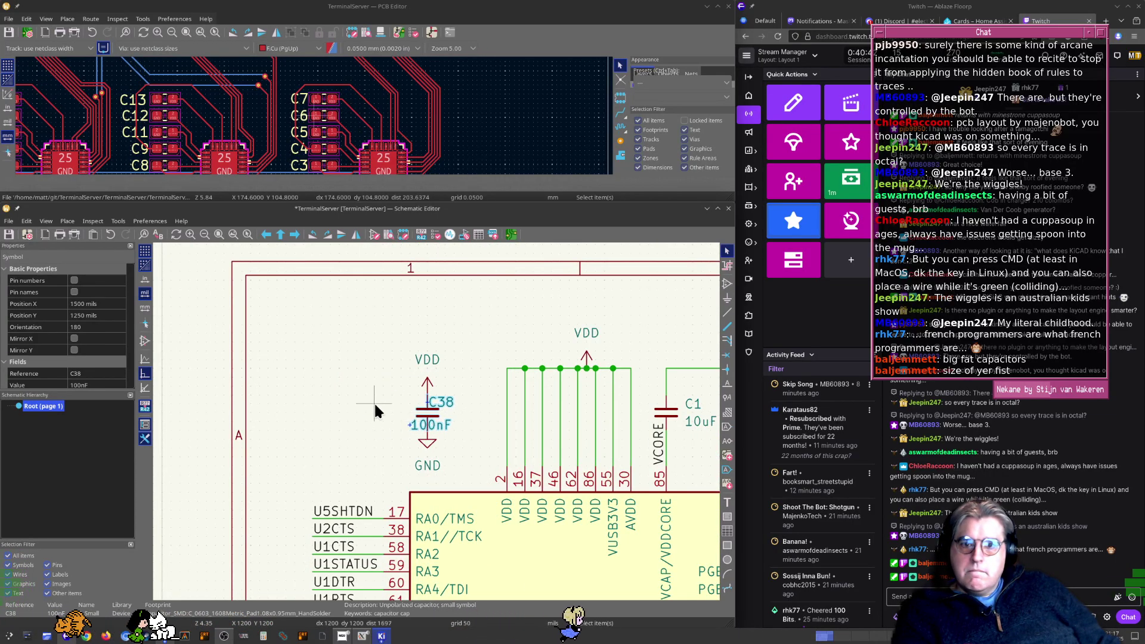
left_click(375, 410)
Duplicate the 100nF capacitor with its VDD and GND symbols three times, forming a row to the left
left_click_drag(339, 324, 472, 478)
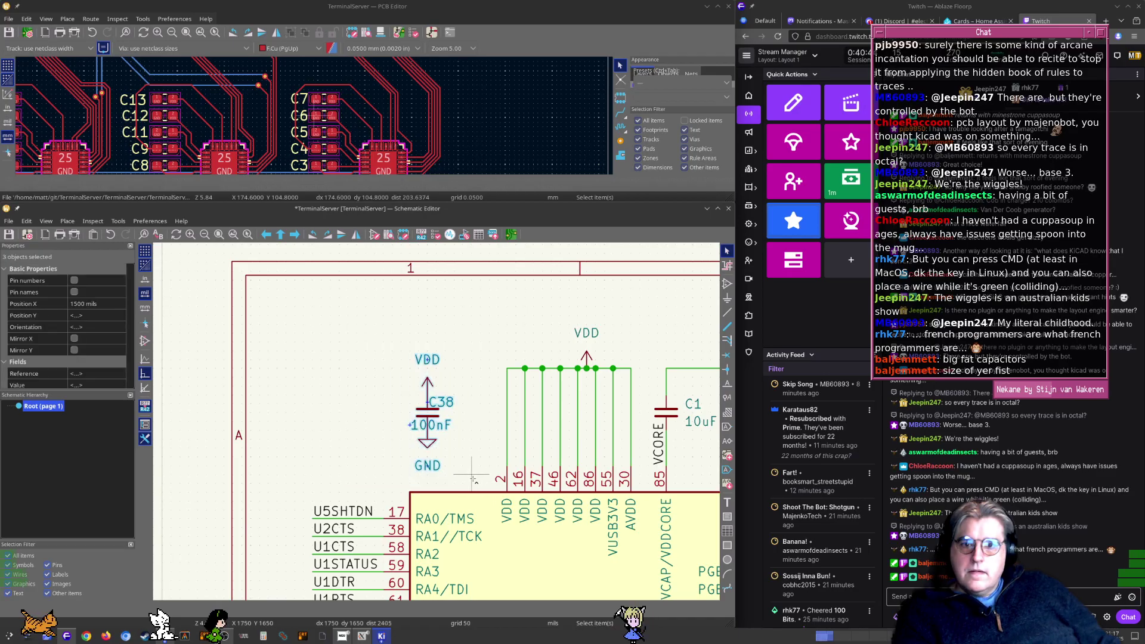
key("ctrl+d")
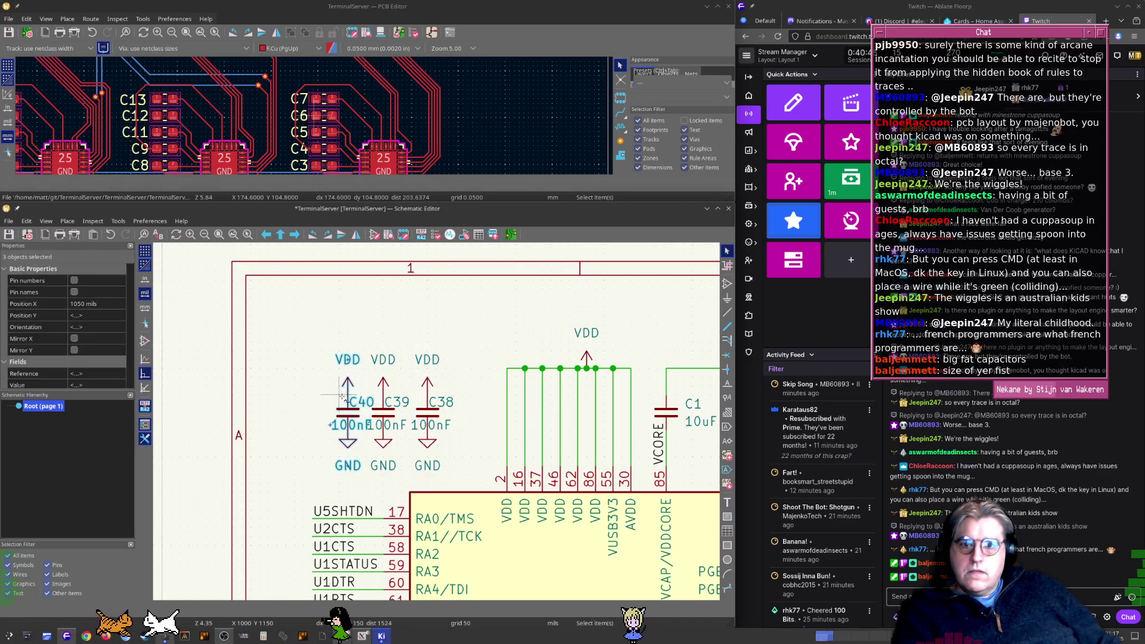
key("ctrl+d")
left_click(307, 397)
Add a second row of four duplicated 100nF capacitors with VDD and GND symbols above the first, and save the schematic
key("ctrl+d")
middle_click_drag(342, 355, 350, 454)
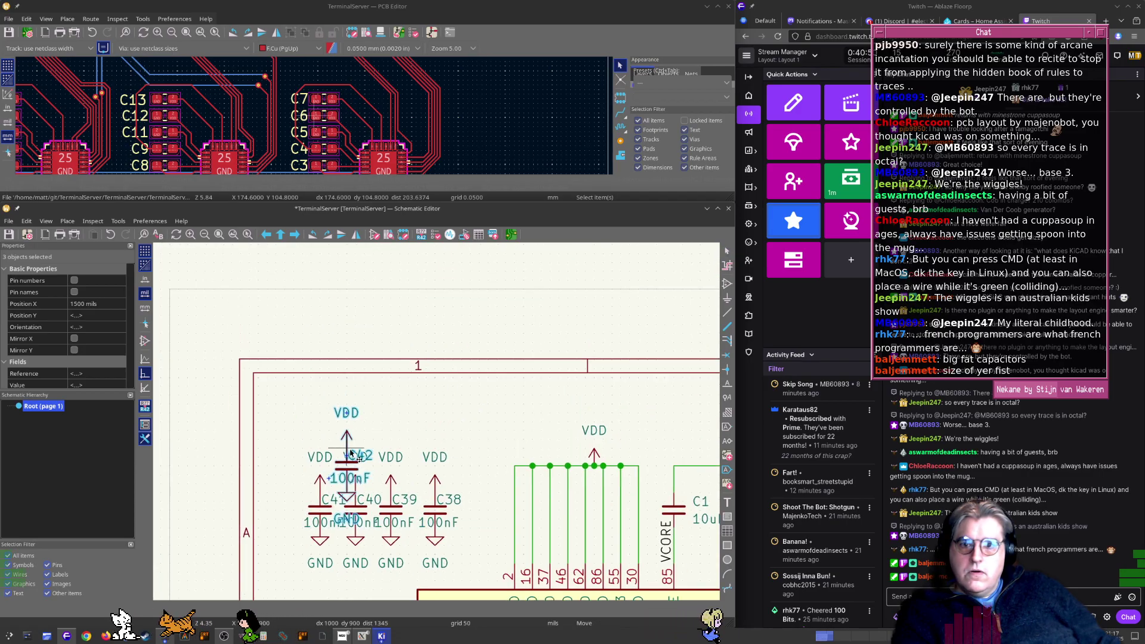
left_click(320, 372)
key("ctrl+d")
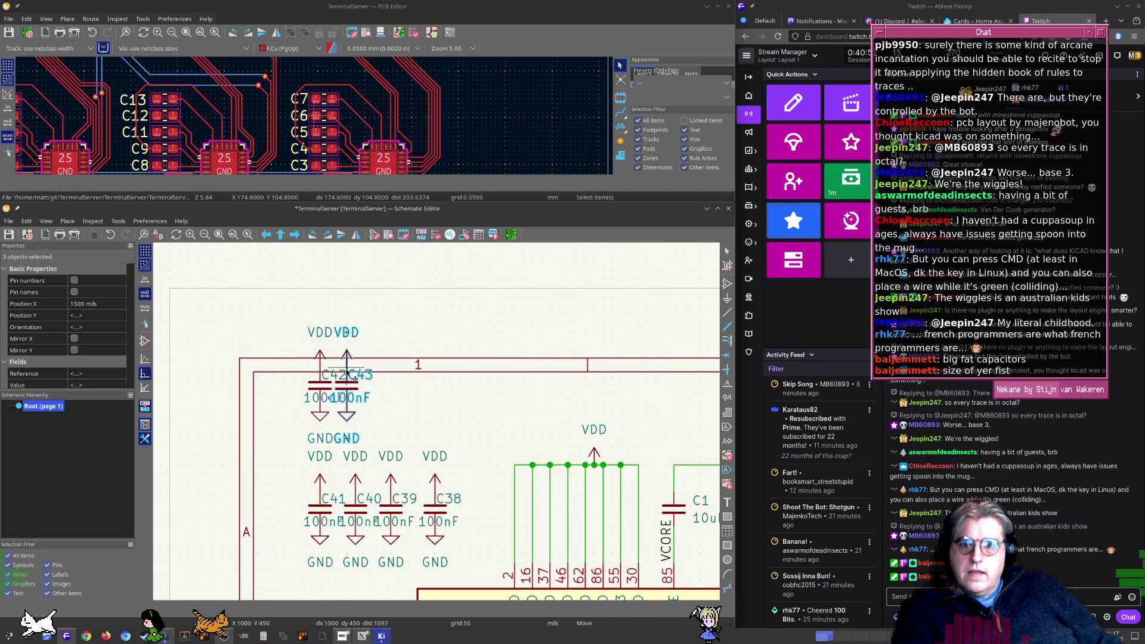
left_click(356, 372)
key("ctrl+d")
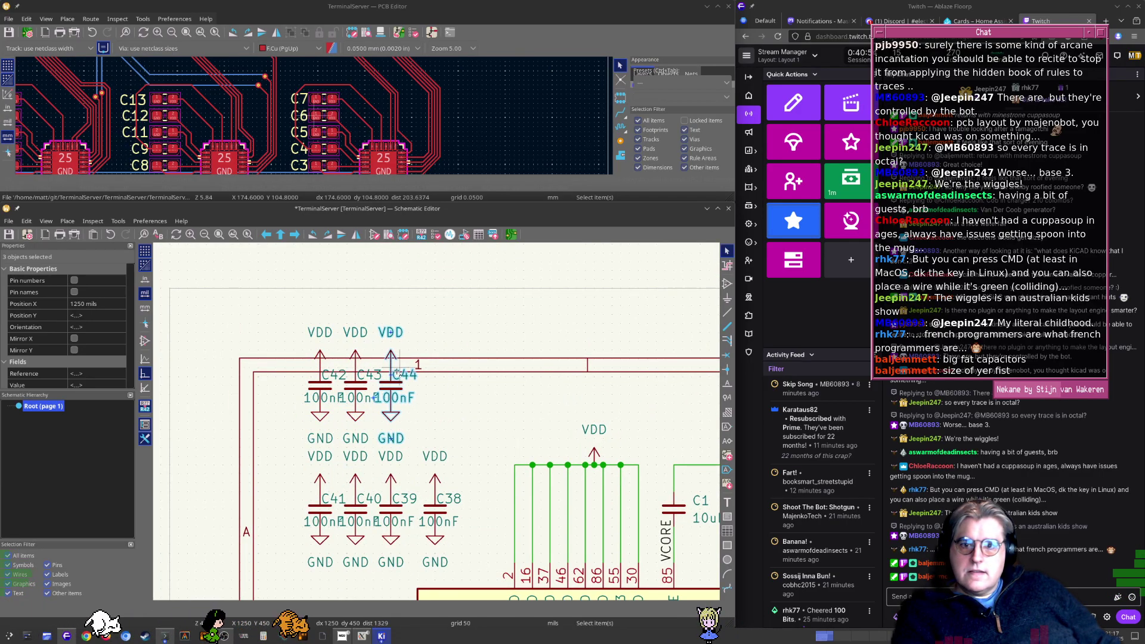
left_click(396, 374)
key("ctrl+d")
left_click(435, 372)
scroll(435, 382, "down", 5)
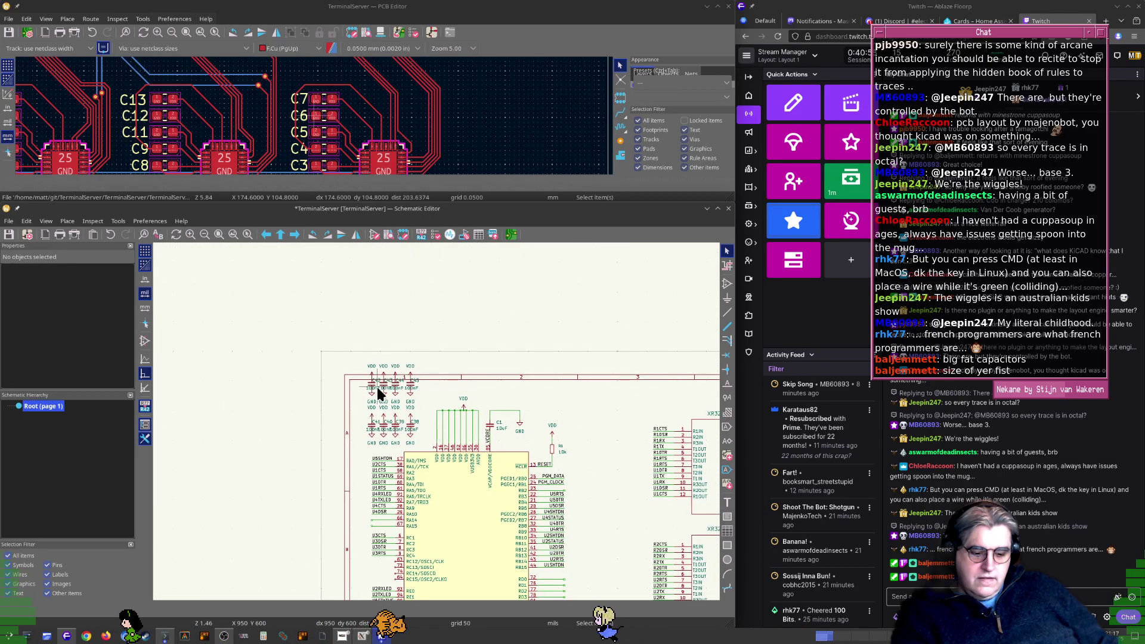
key("ctrl+s")
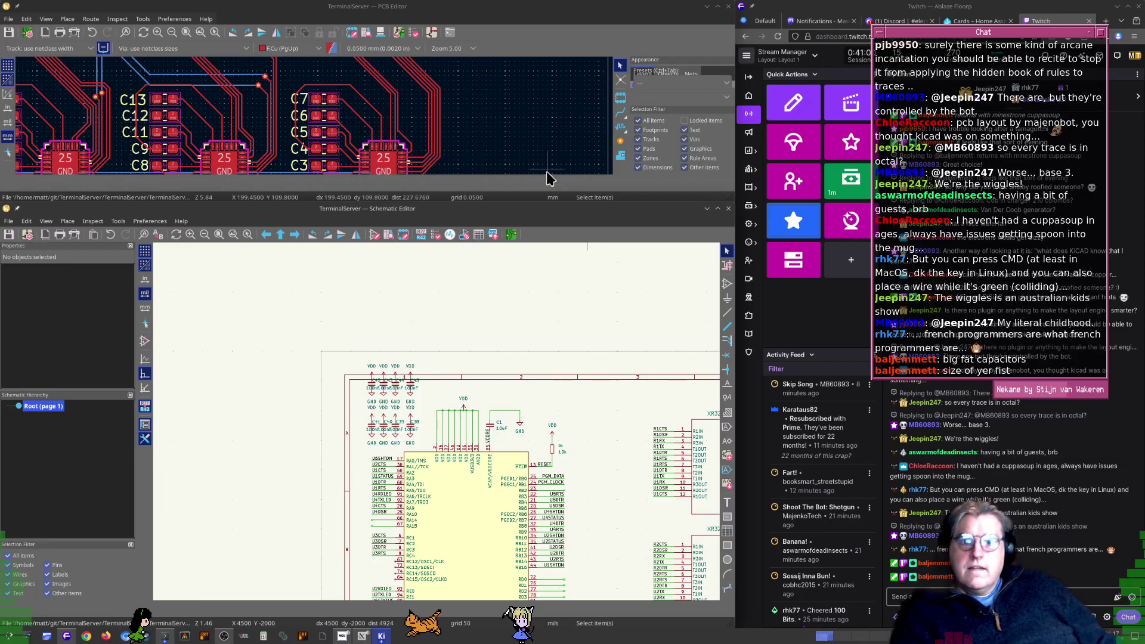
Enlarge the PCB editor, update the board from the schematic and place the new capacitors C38 to C45 to the upper right of U1
left_click_drag(735, 202, 683, 511)
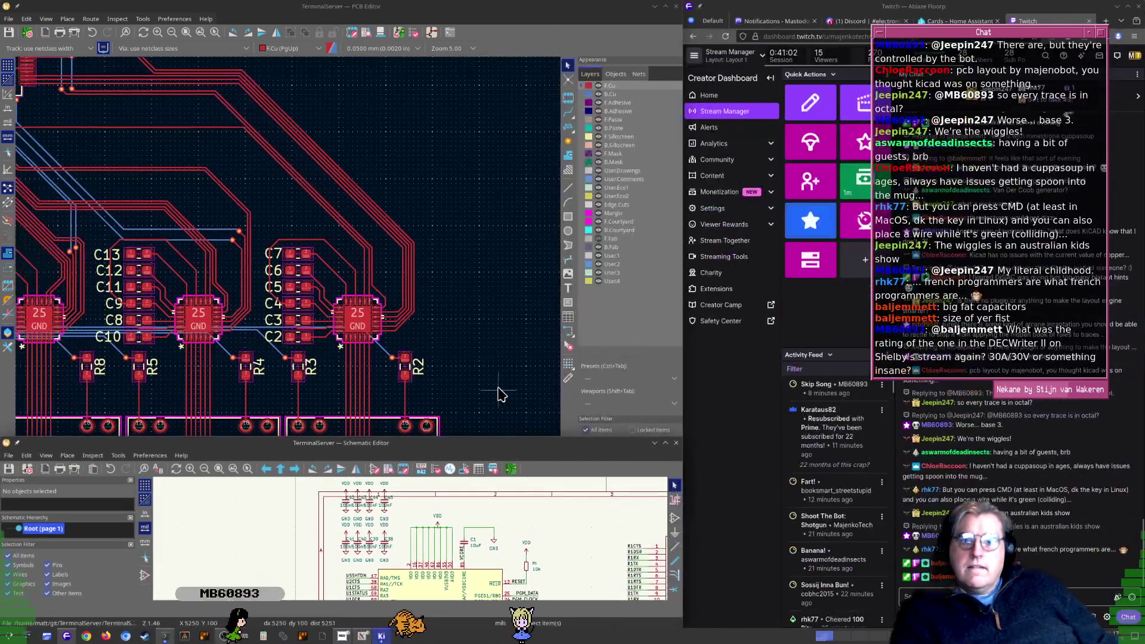
key("F8")
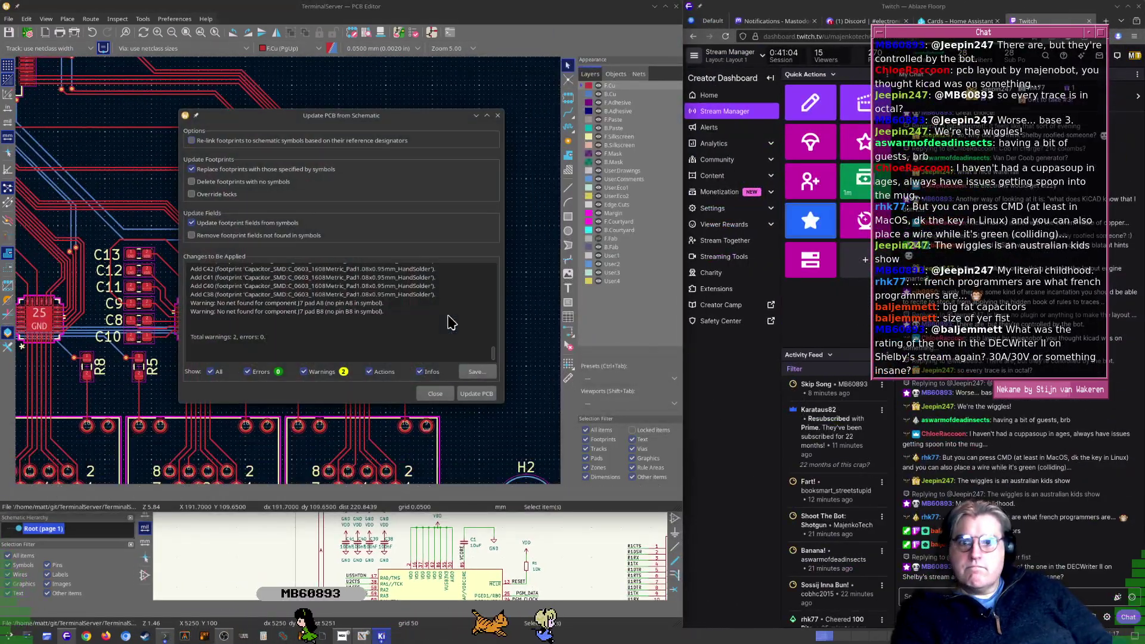
key("Return")
key("Return")
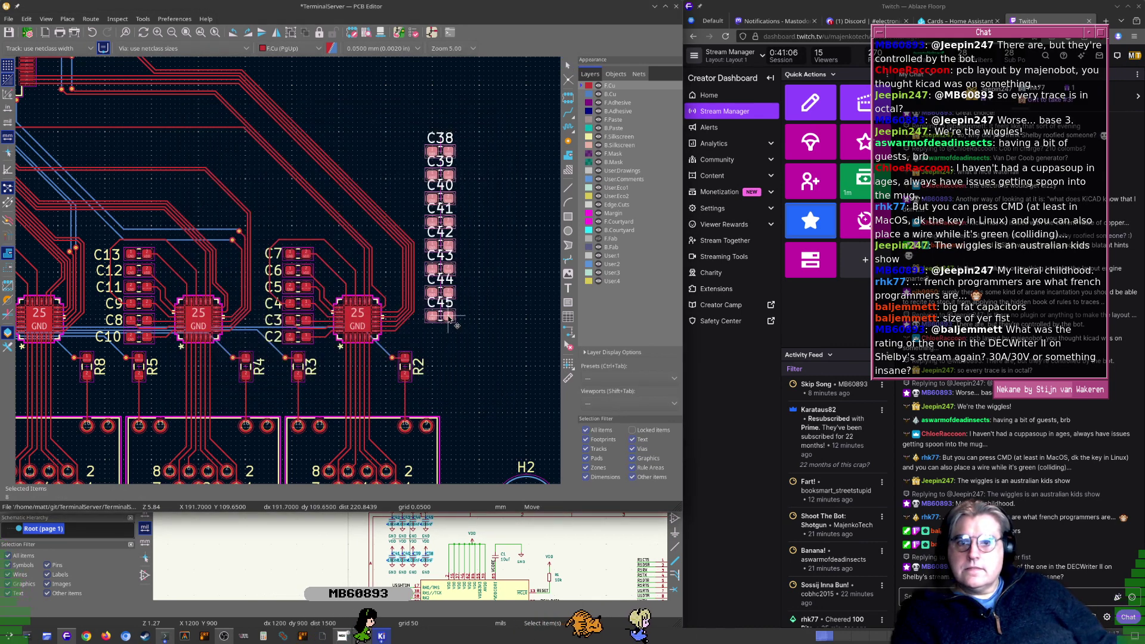
middle_click_drag(313, 276, 498, 418)
middle_click_drag(307, 268, 481, 371)
left_click(432, 254)
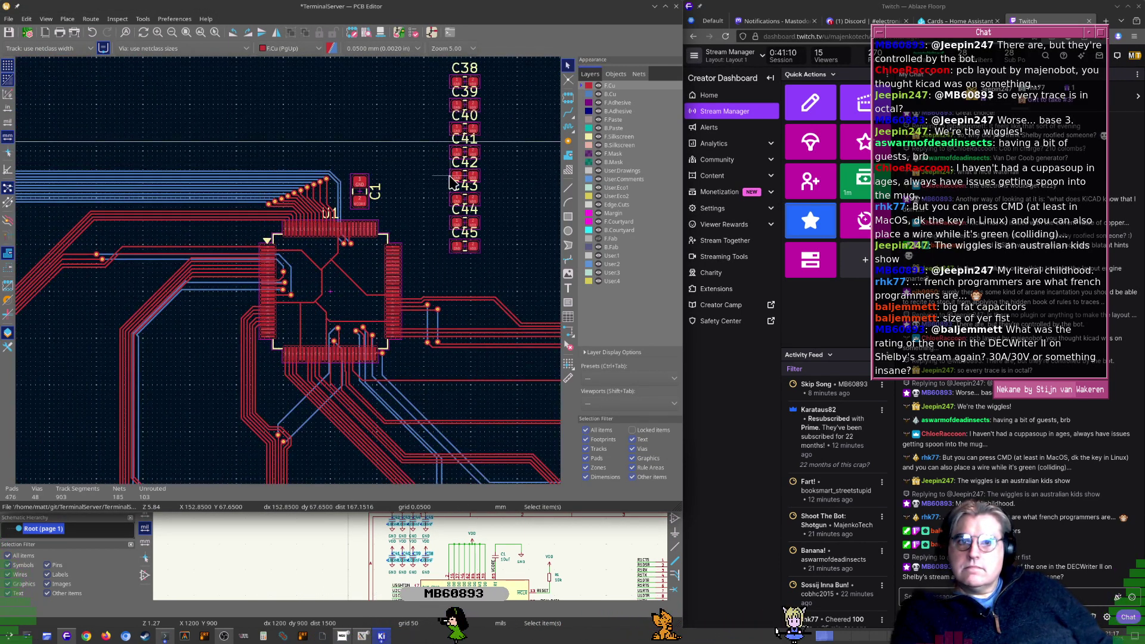
Rotate C45 to -90 degrees and place it between the LED vias and C1, above U1's VDD pin
scroll(448, 175, "up", 5)
scroll(233, 210, "down", 2)
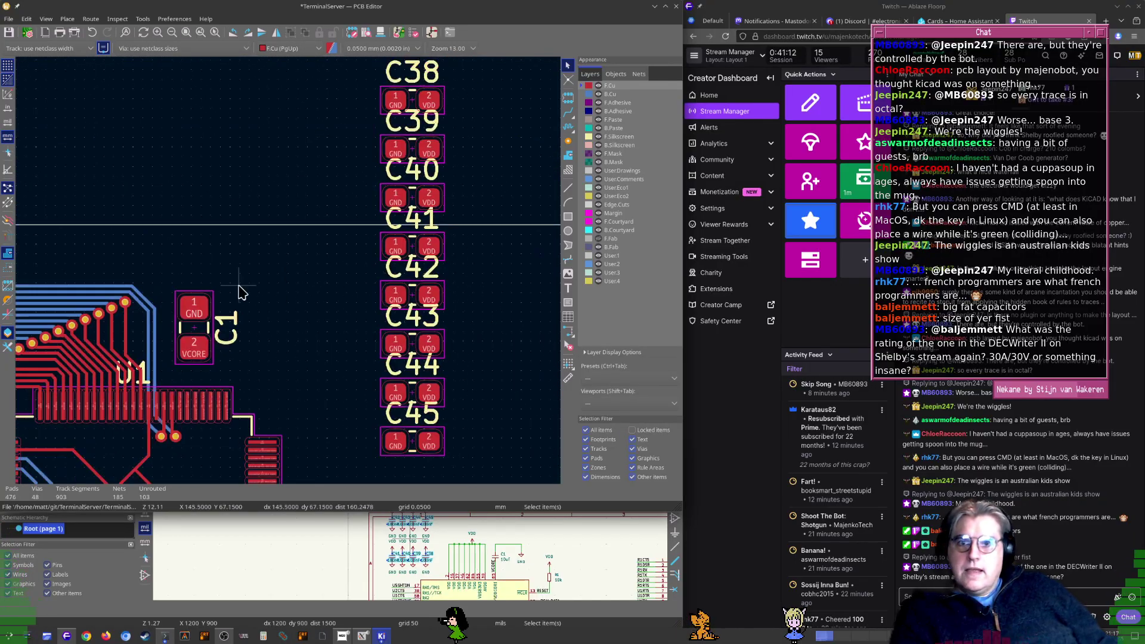
left_click(510, 429)
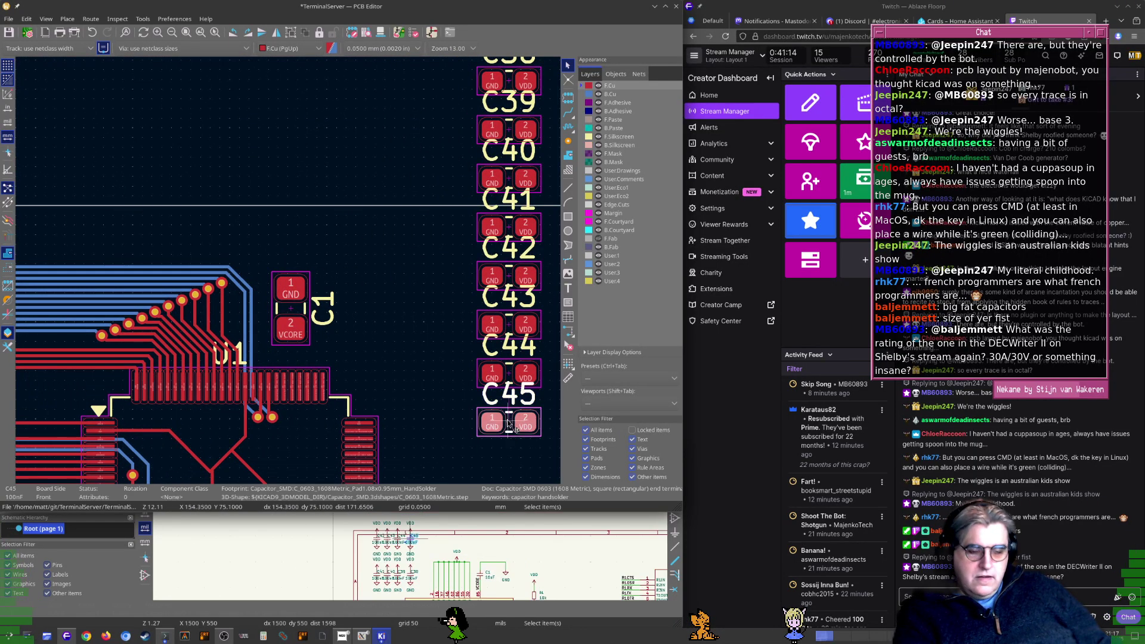
key("m")
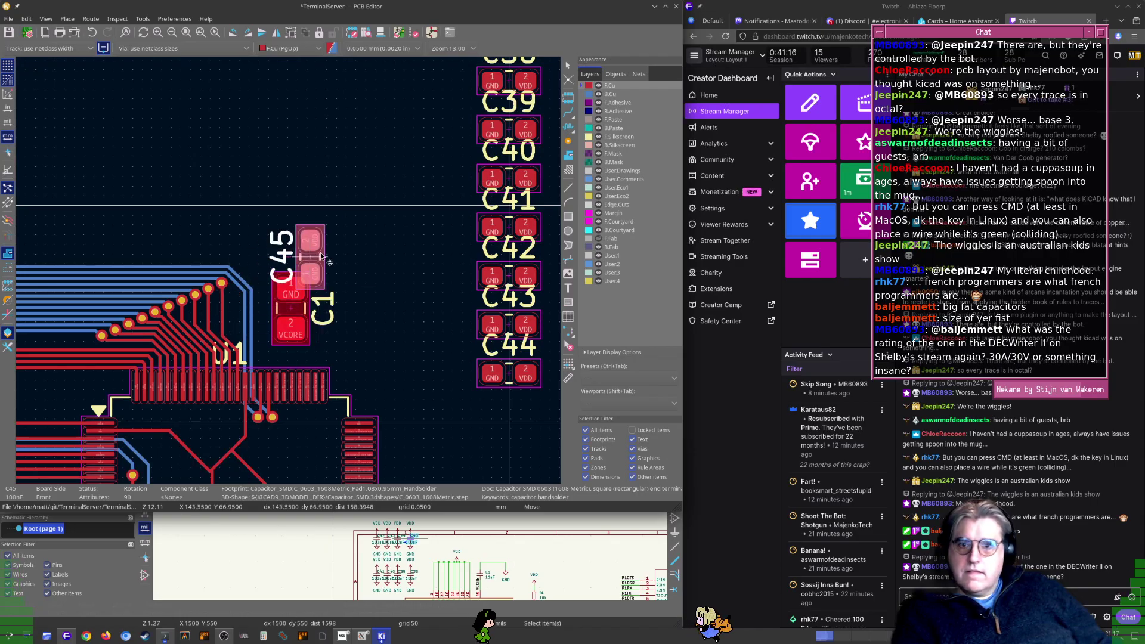
key("r")
key("r")
scroll(266, 309, "up", 5)
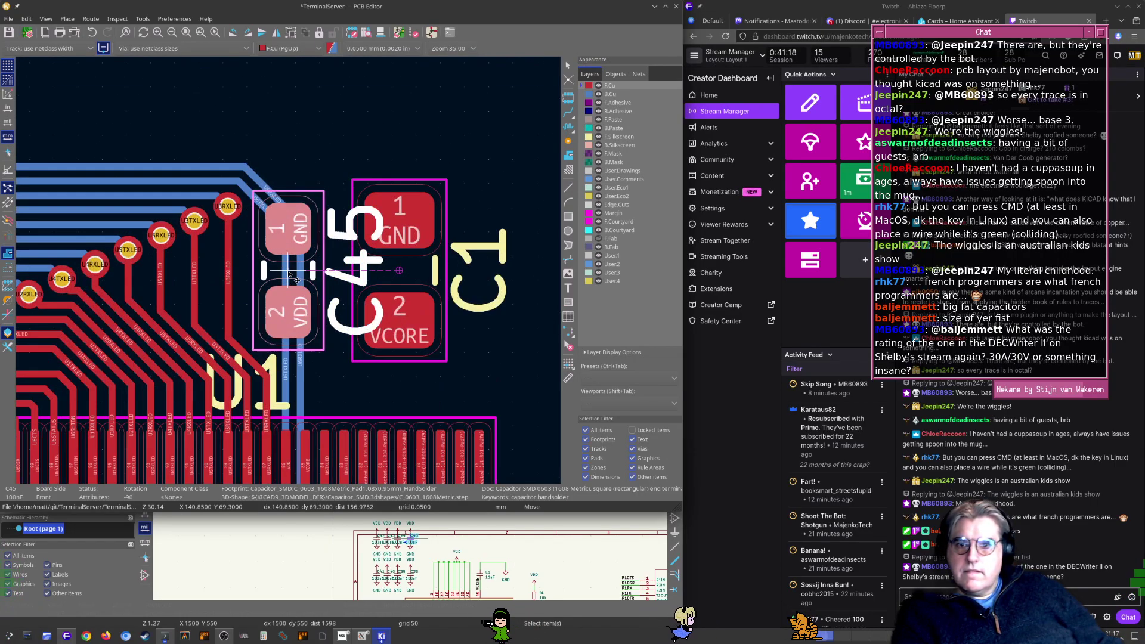
middle_click_drag(304, 281, 384, 192)
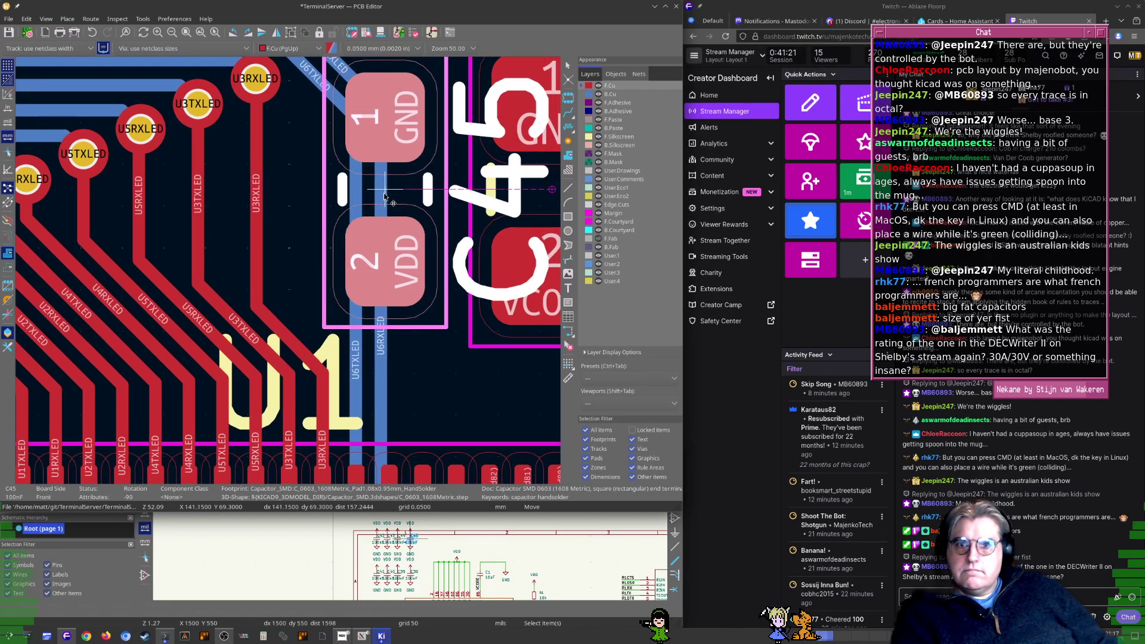
left_click(350, 192)
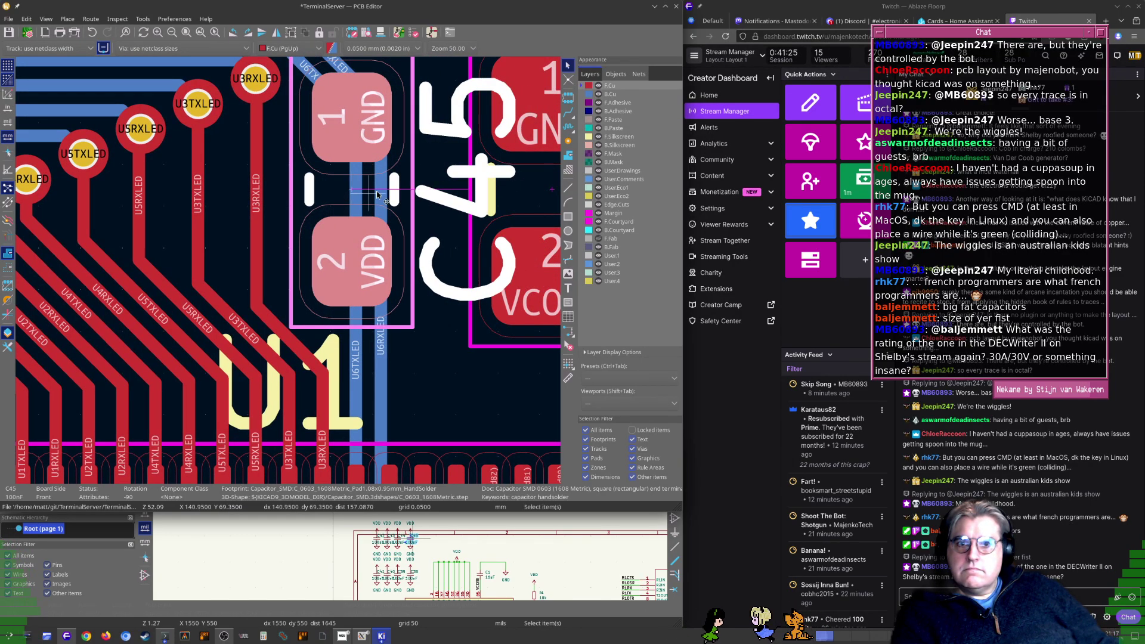
Move C1 closer to C45 so the two capacitors sit side by side above U1
middle_click_drag(519, 195, 418, 237)
left_click(450, 236)
key("m")
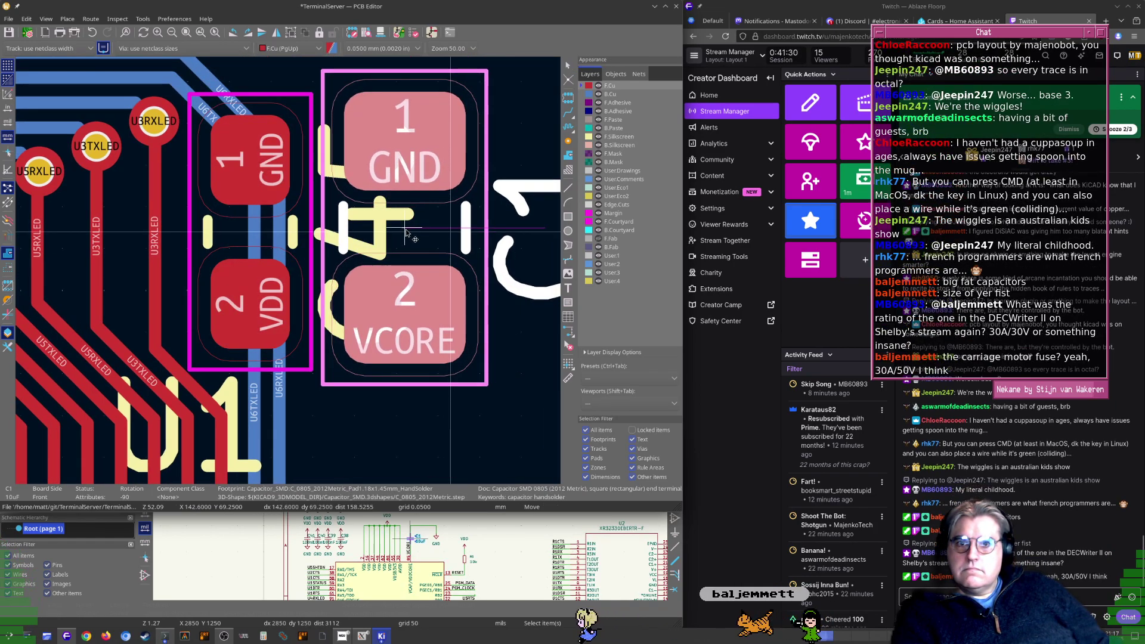
left_click(403, 231)
scroll(395, 268, "down", 1)
scroll(287, 270, "down", 3)
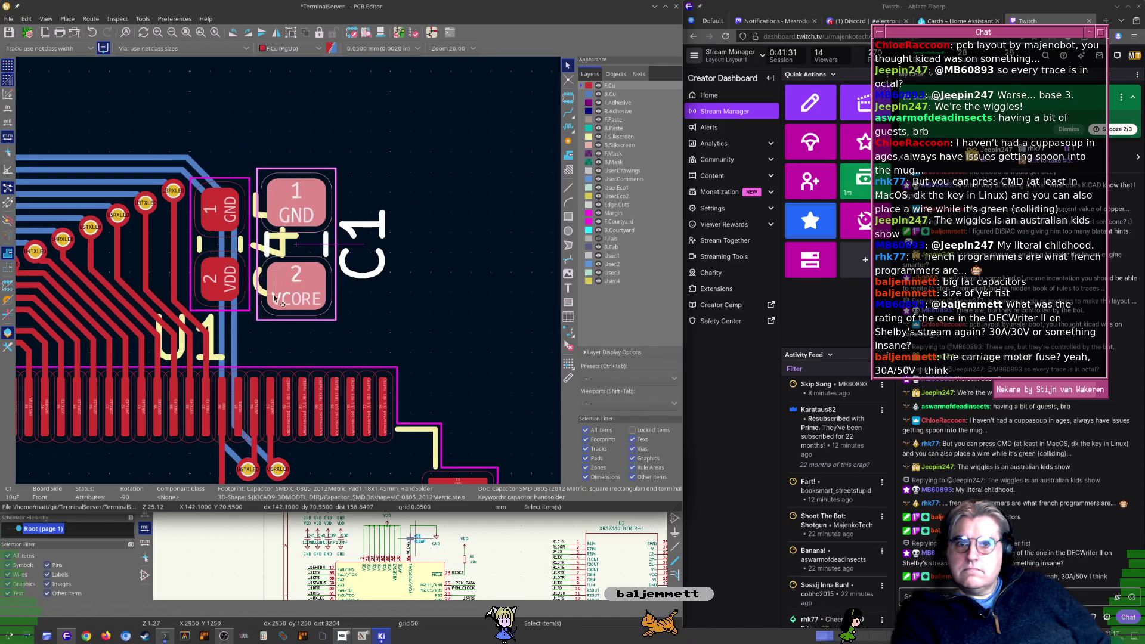
Route U1's upper VDD pin to C45's VDD pad and VCORE pin 85 to C1's VCORE pad on the front copper
middle_click_drag(193, 376, 334, 346)
scroll(333, 347, "up", 5)
middle_click_drag(345, 239, 356, 304)
key("x")
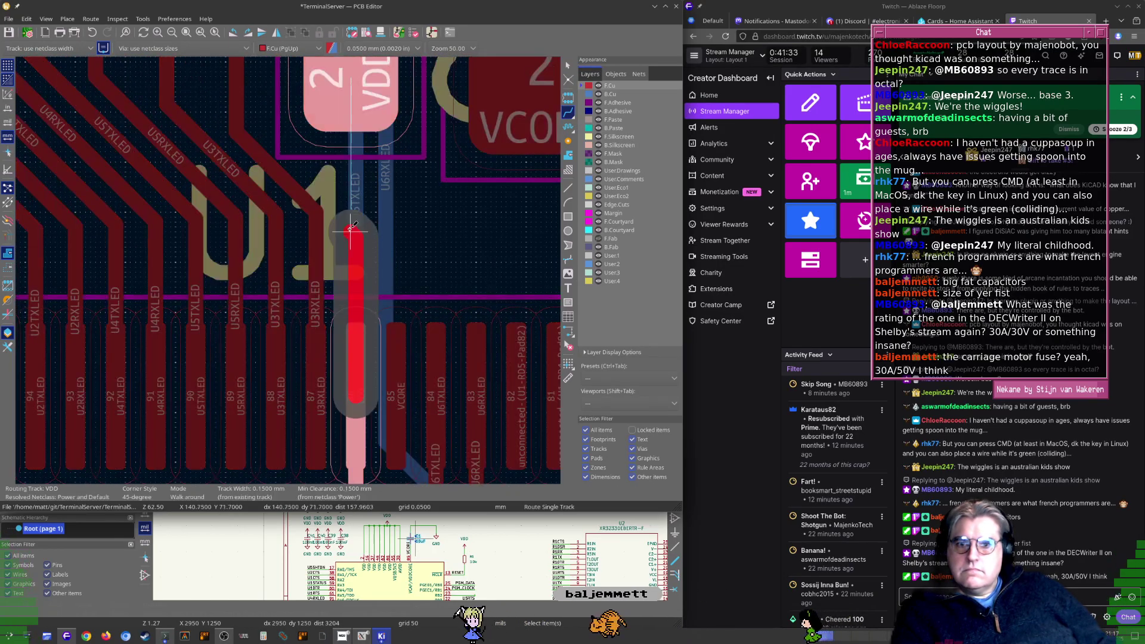
scroll(291, 158, "up", 1)
left_click(288, 105)
middle_click_drag(383, 203, 365, 288)
left_click(296, 418)
left_click(366, 287)
scroll(358, 283, "down", 5)
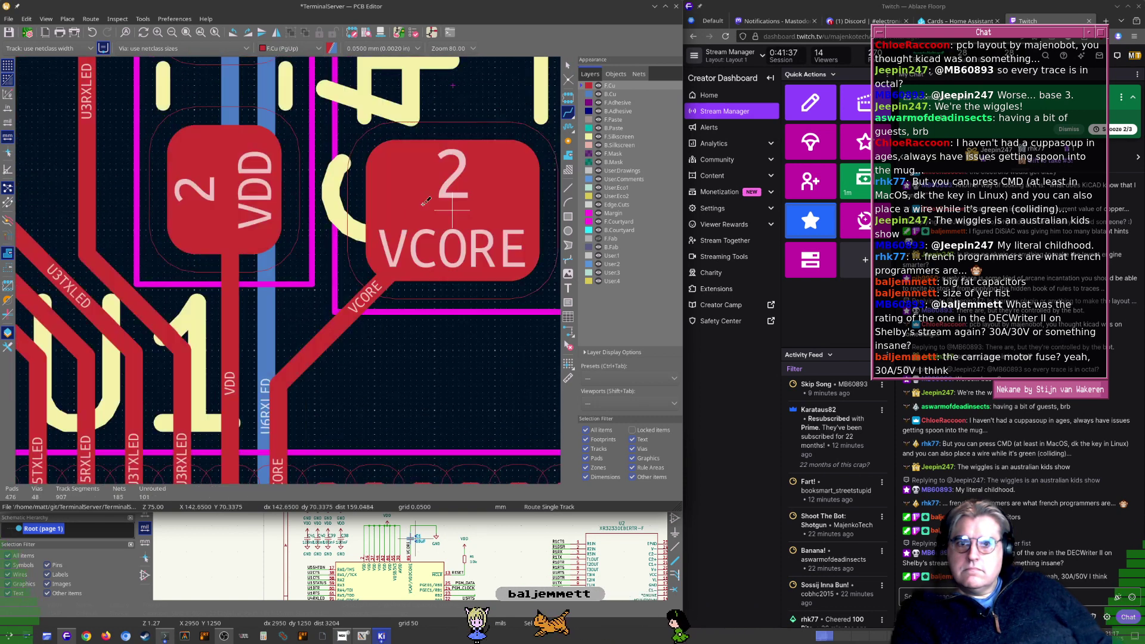
key("Escape")
Examine the new capacitor area and the pad nets down U1's right side to locate the VDD pins
middle_click_drag(271, 275, 284, 277)
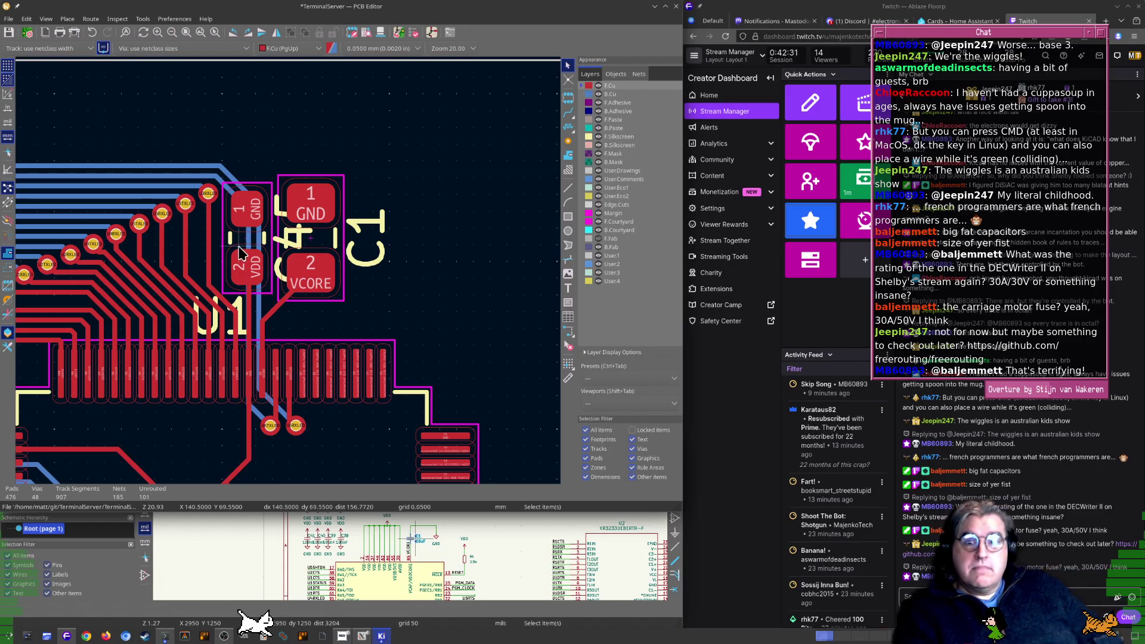
middle_click_drag(359, 317, 382, 291)
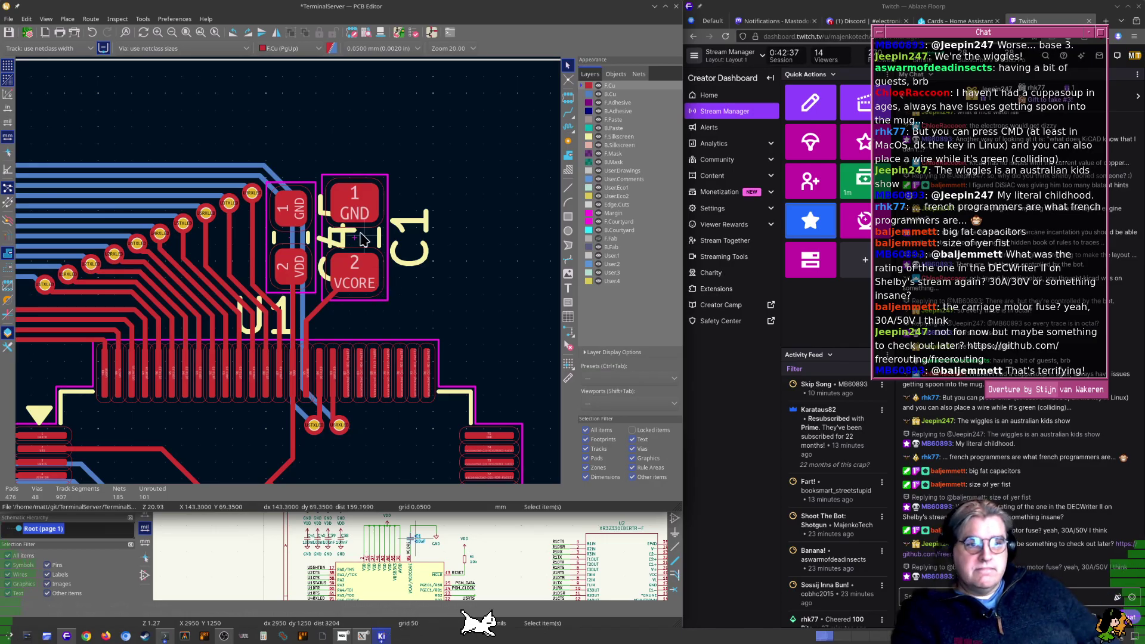
middle_click_drag(318, 183, 316, 227)
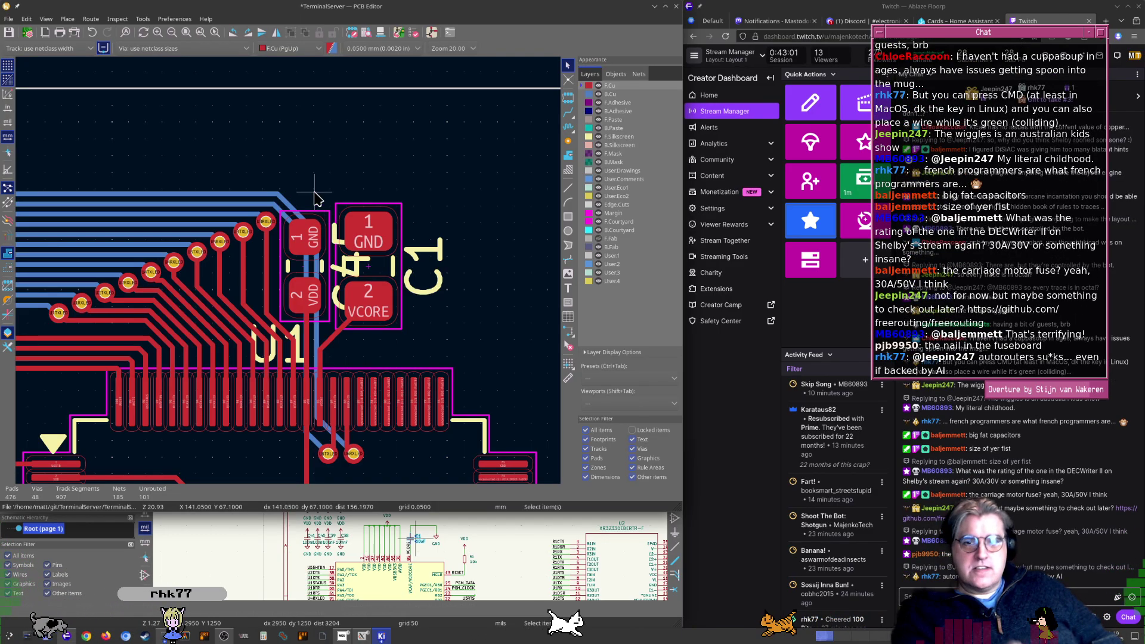
scroll(313, 233, "up", 2)
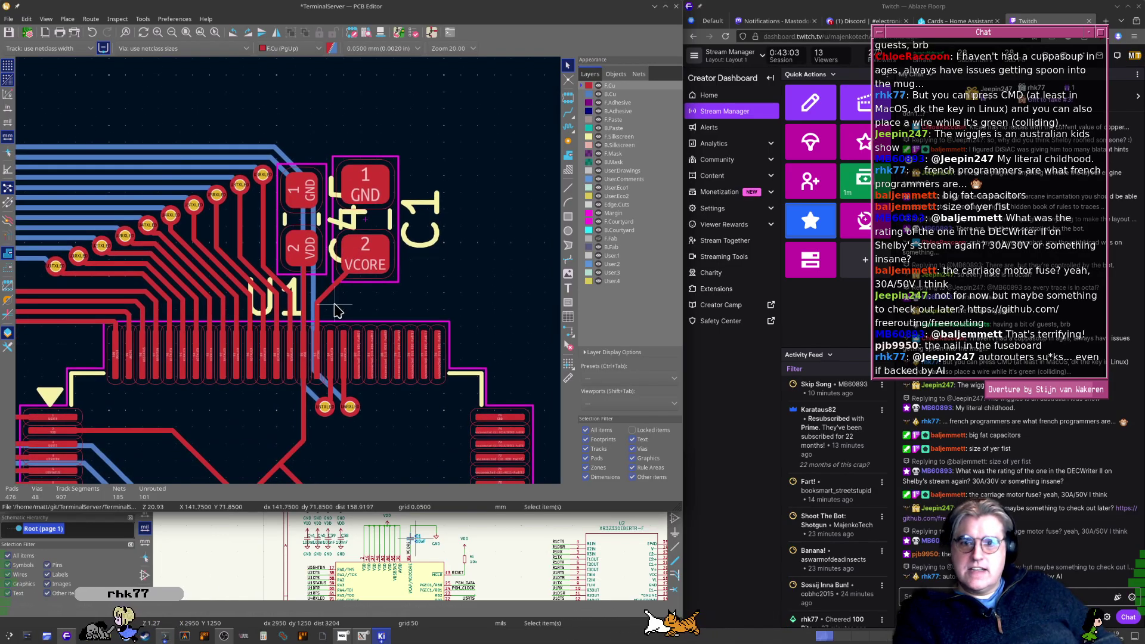
scroll(292, 281, "up", 3)
scroll(369, 277, "down", 3)
middle_click_drag(417, 373, 376, 278)
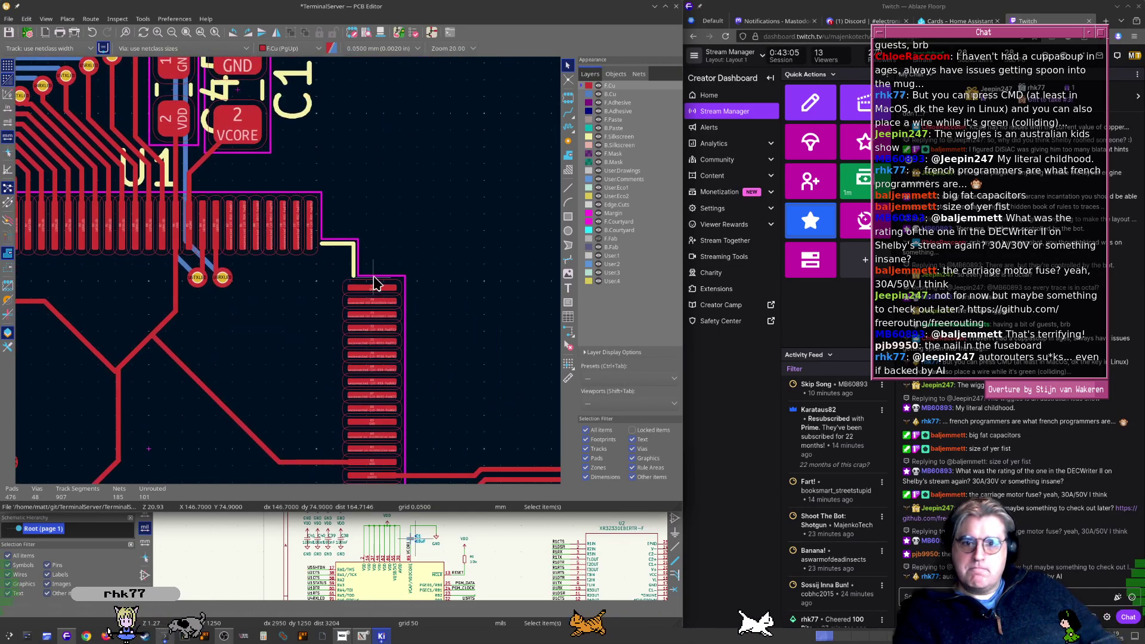
scroll(376, 278, "up", 4)
middle_click_drag(287, 312, 300, 284)
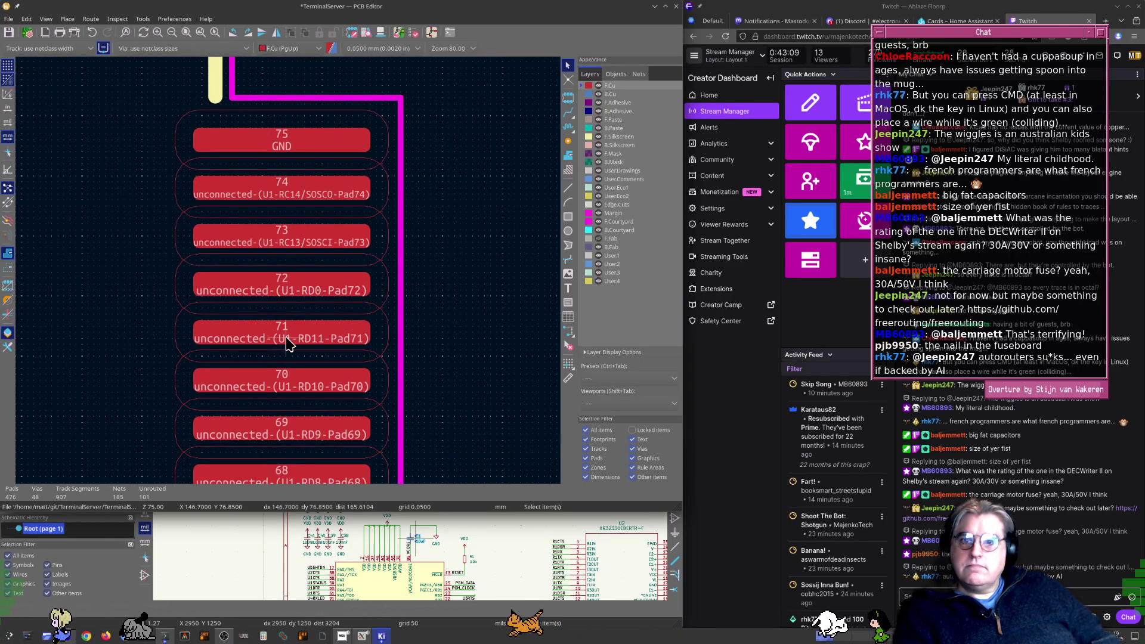
scroll(289, 340, "down", 10)
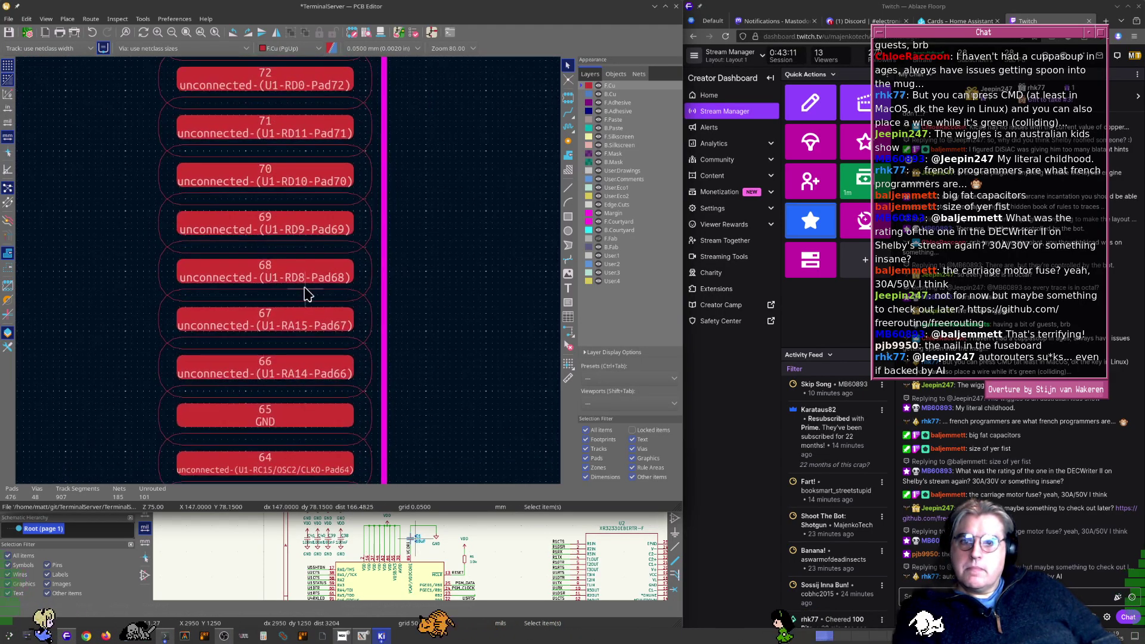
scroll(292, 331, "down", 5)
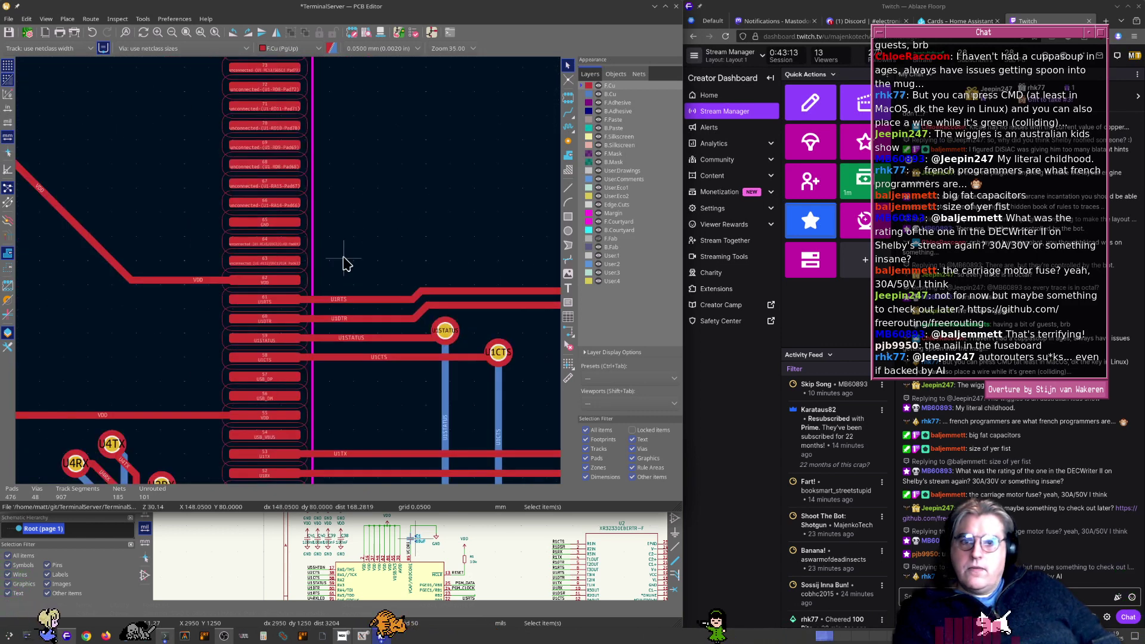
scroll(292, 321, "down", 4)
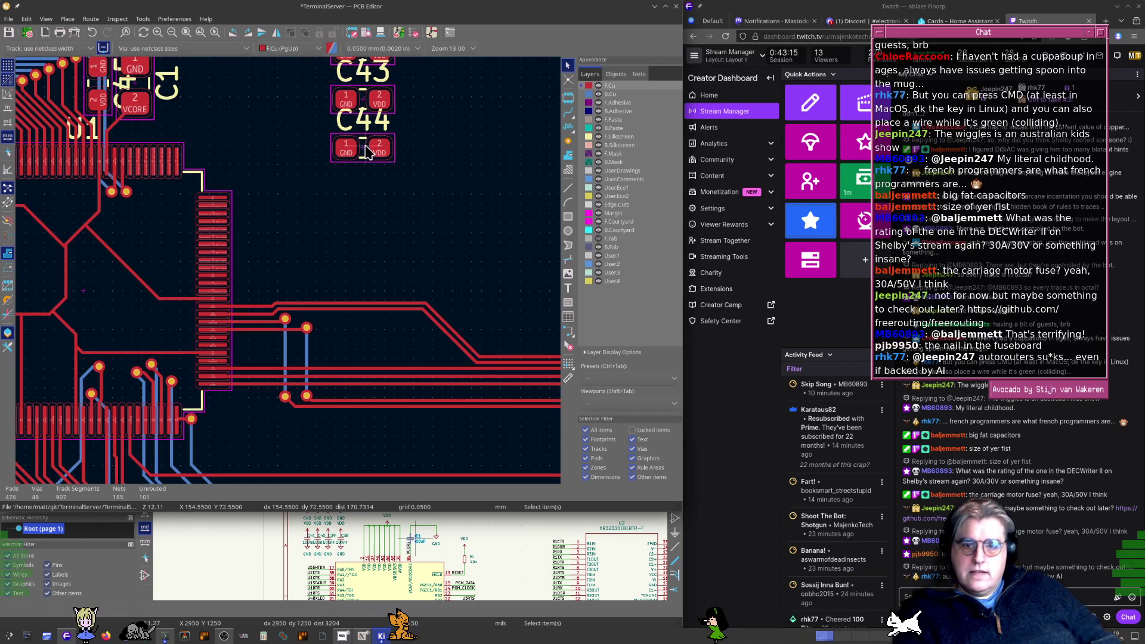
Rotate C44 to 180 degrees, place it right of U1 above the U1RTS track, and route VDD pin 62 to its VDD pad
key("m")
key("r")
scroll(305, 250, "up", 2)
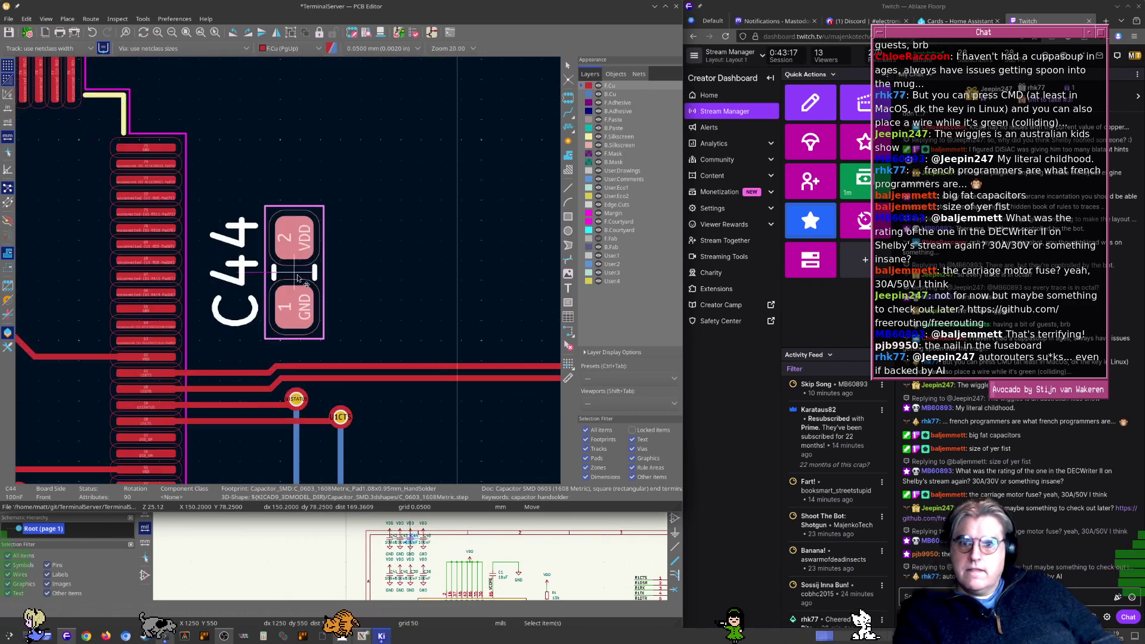
key("r")
scroll(298, 279, "up", 3)
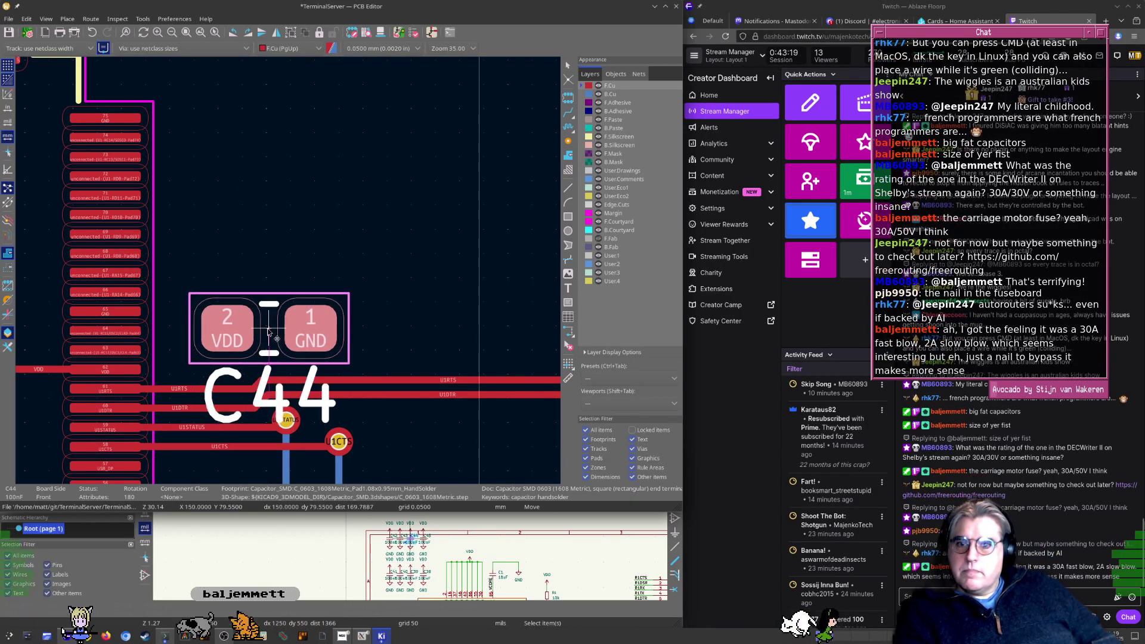
left_click(268, 332)
scroll(268, 332, "up", 2)
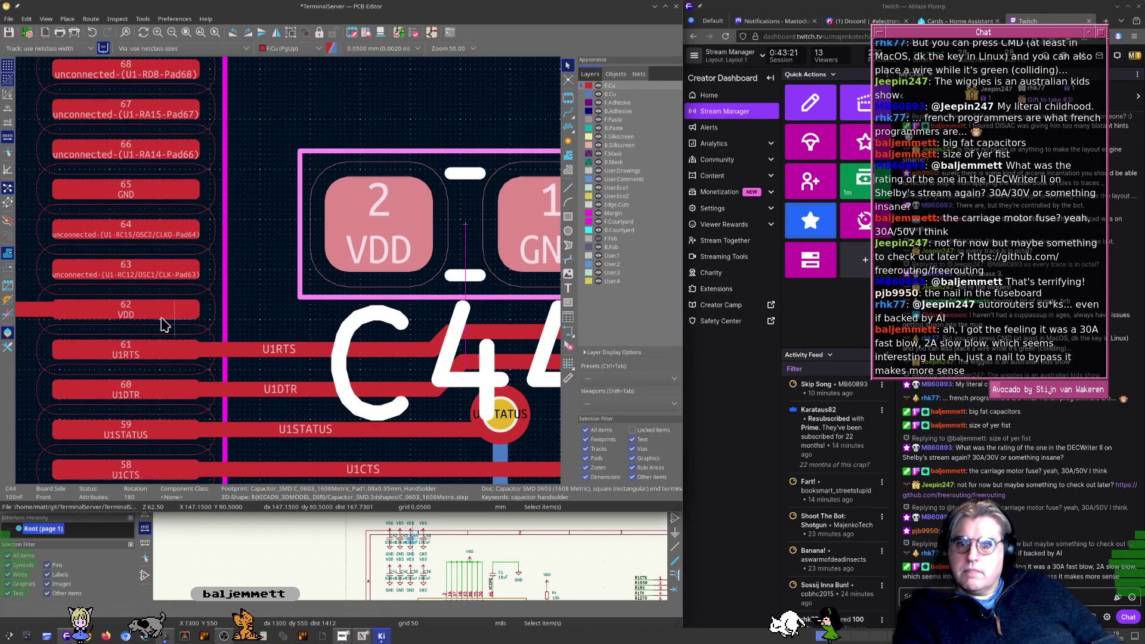
scroll(284, 278, "down", 5)
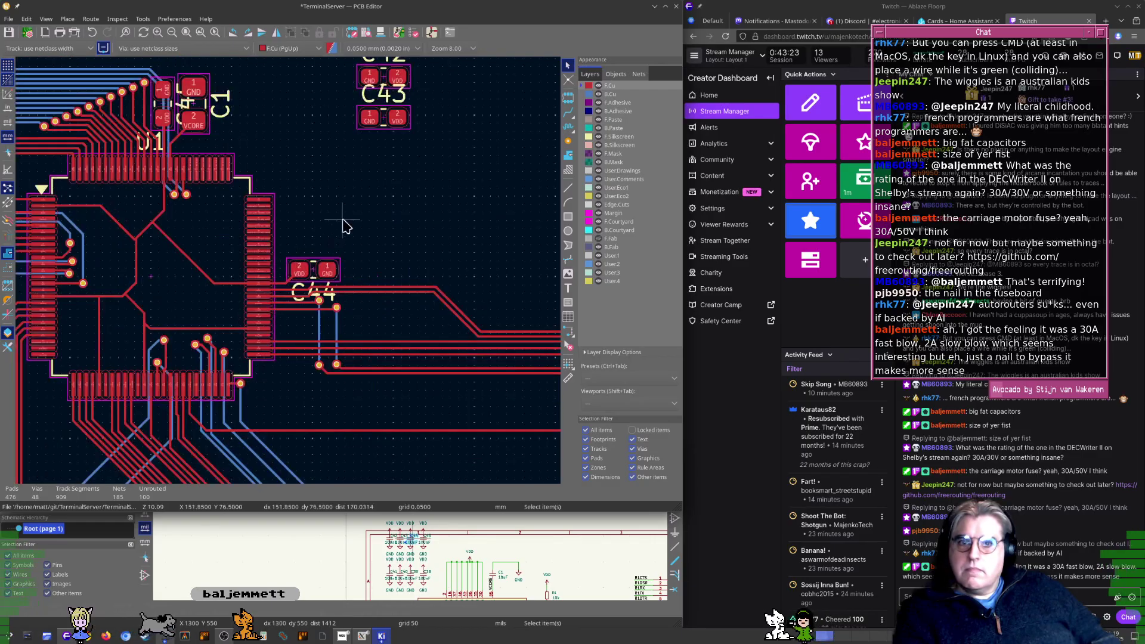
Rotate C43 to 180 degrees and place it below C44, between the U1CTS and U1TX tracks beside VDD pin 55
middle_click_drag(394, 150, 388, 194)
key("m")
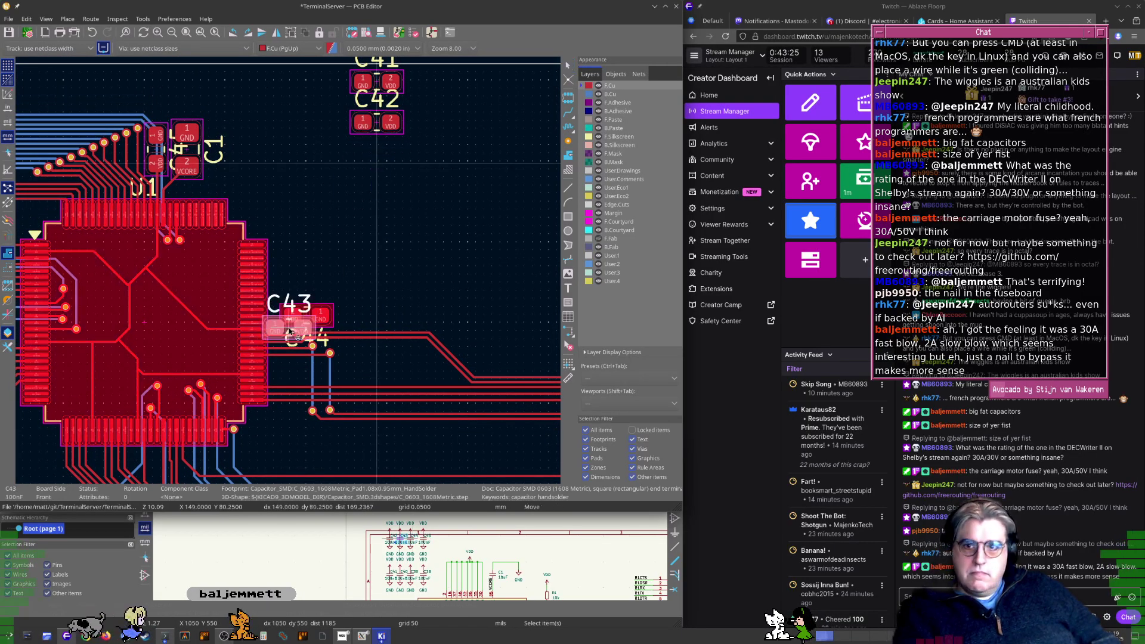
scroll(289, 332, "up", 3)
key("r")
scroll(277, 330, "up", 4)
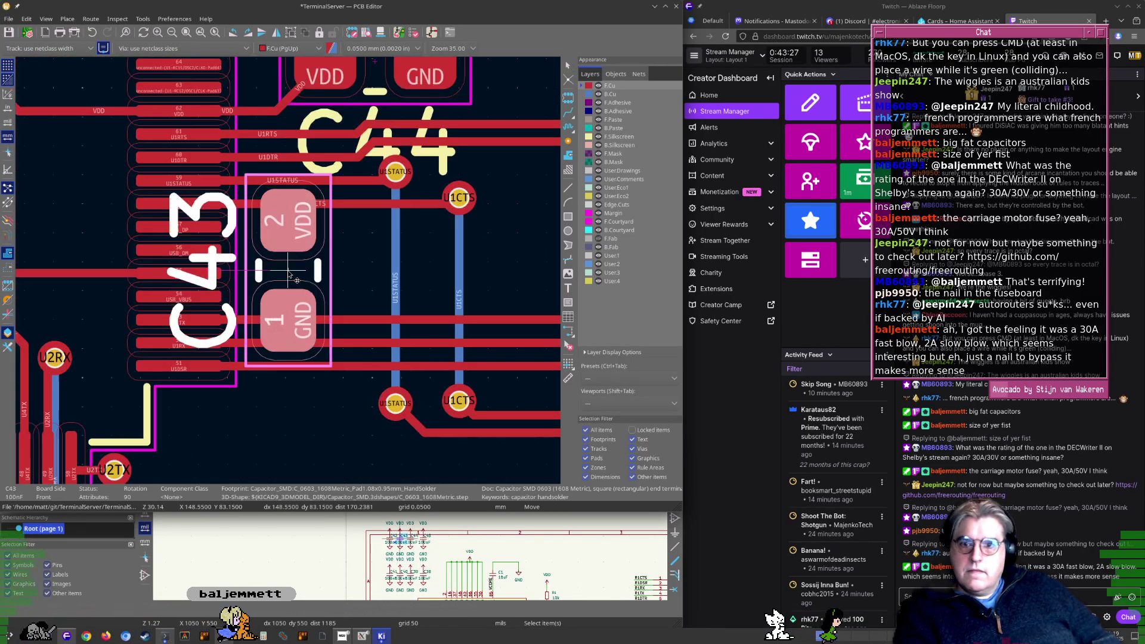
key("r")
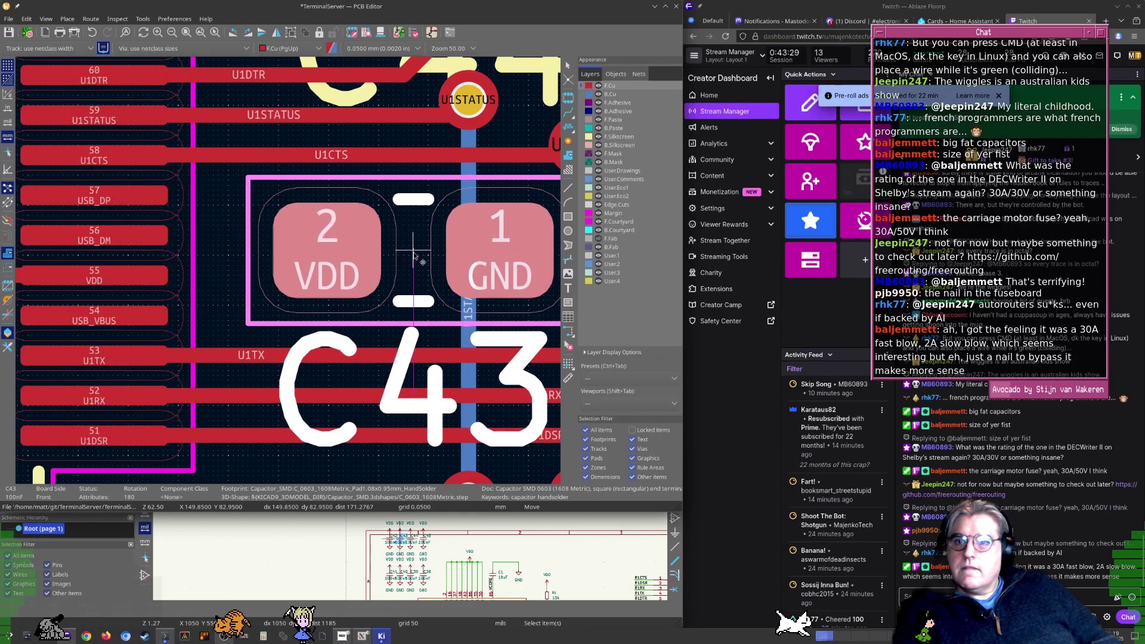
scroll(310, 271, "down", 2)
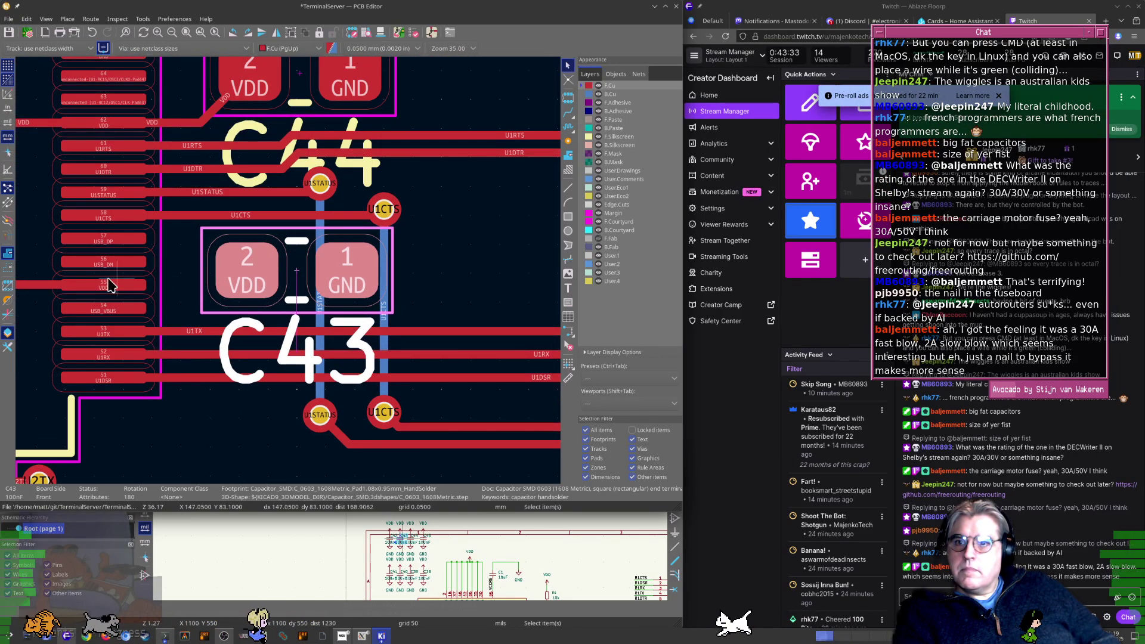
left_click(298, 275)
Route a VDD track from U1 pin 55 to C43's VDD pad
key("x")
key("Escape")
key("Escape")
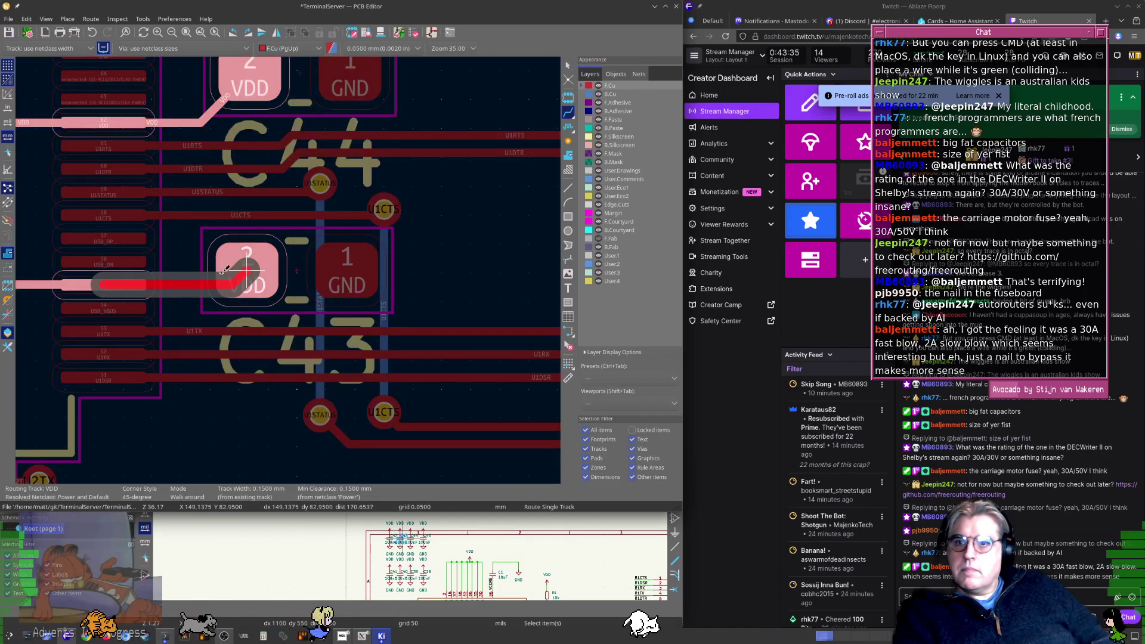
scroll(444, 243, "down", 6)
scroll(304, 257, "down", 2)
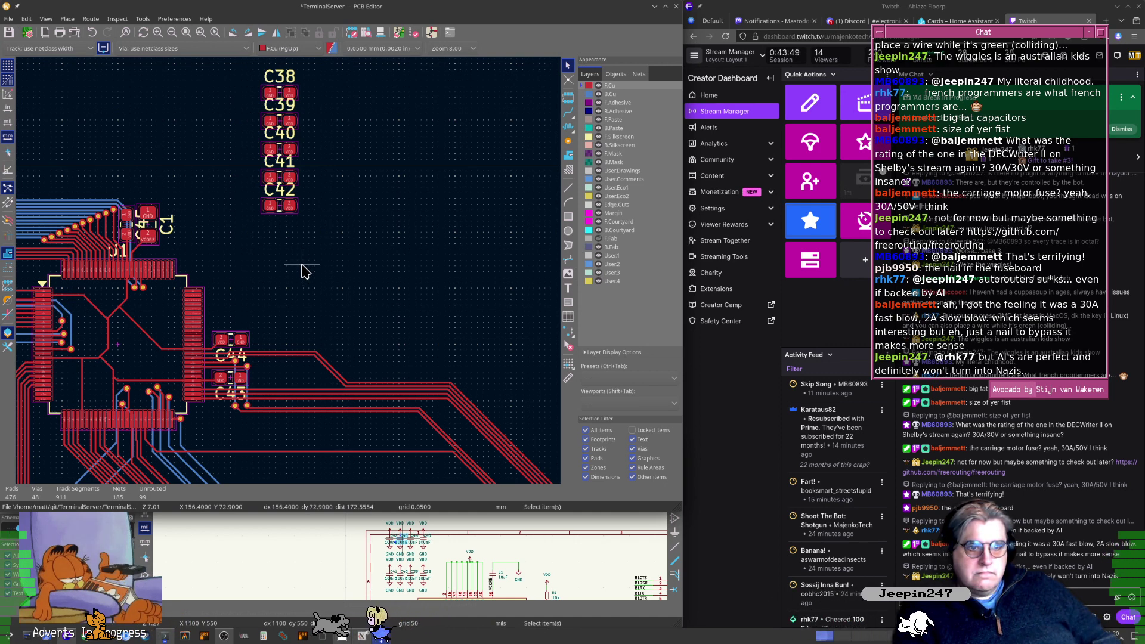
scroll(280, 207, "up", 6)
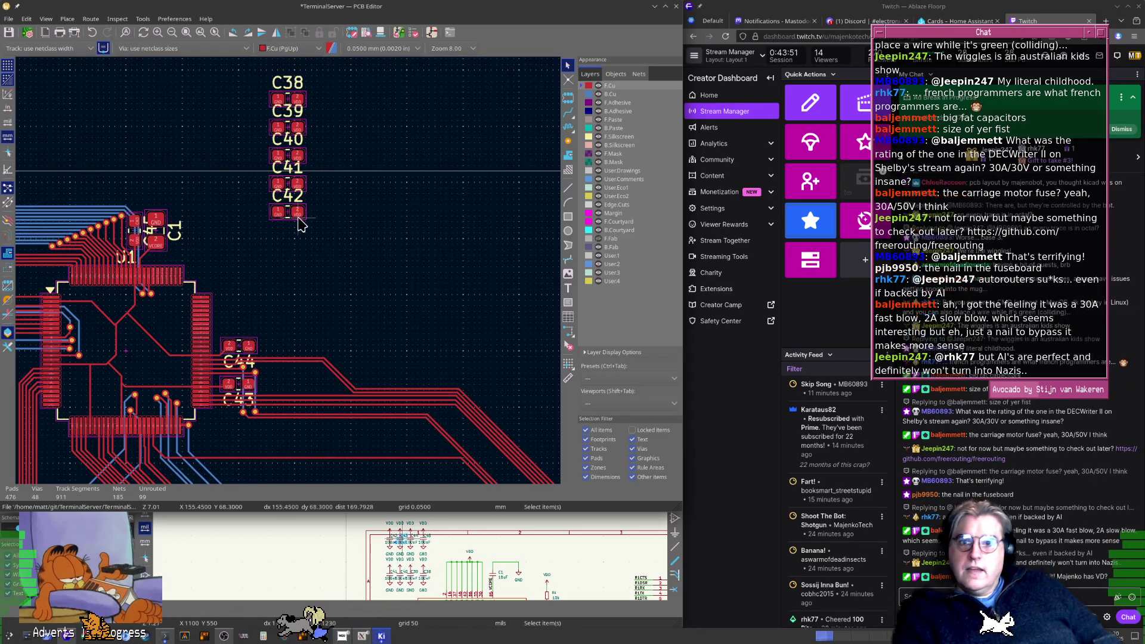
left_click(273, 258)
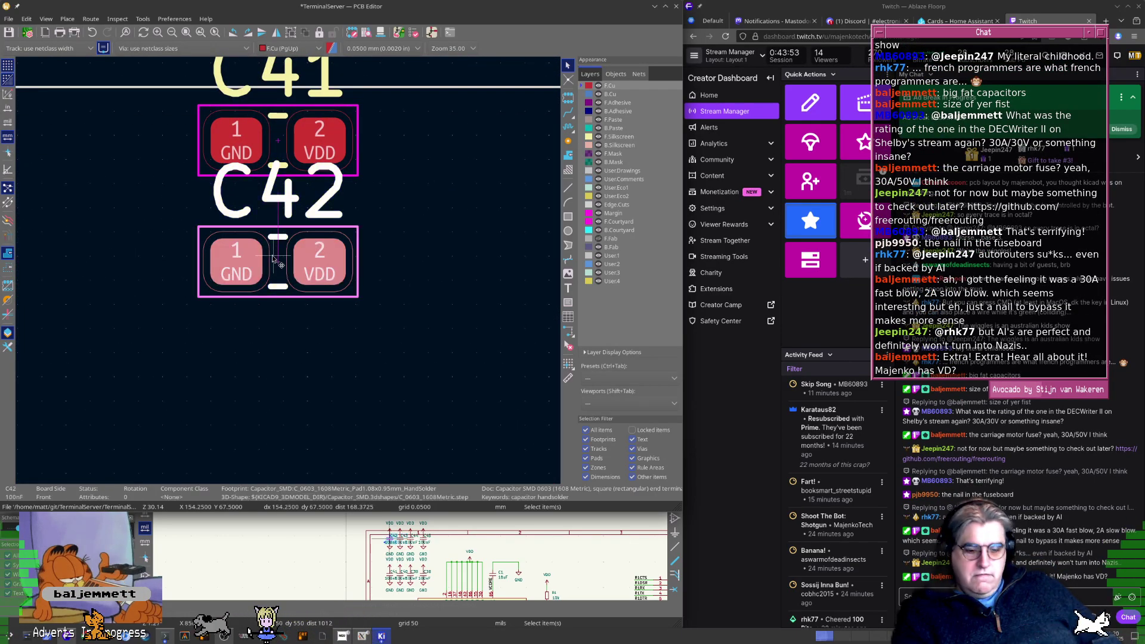
key("x")
scroll(280, 261, "down", 4)
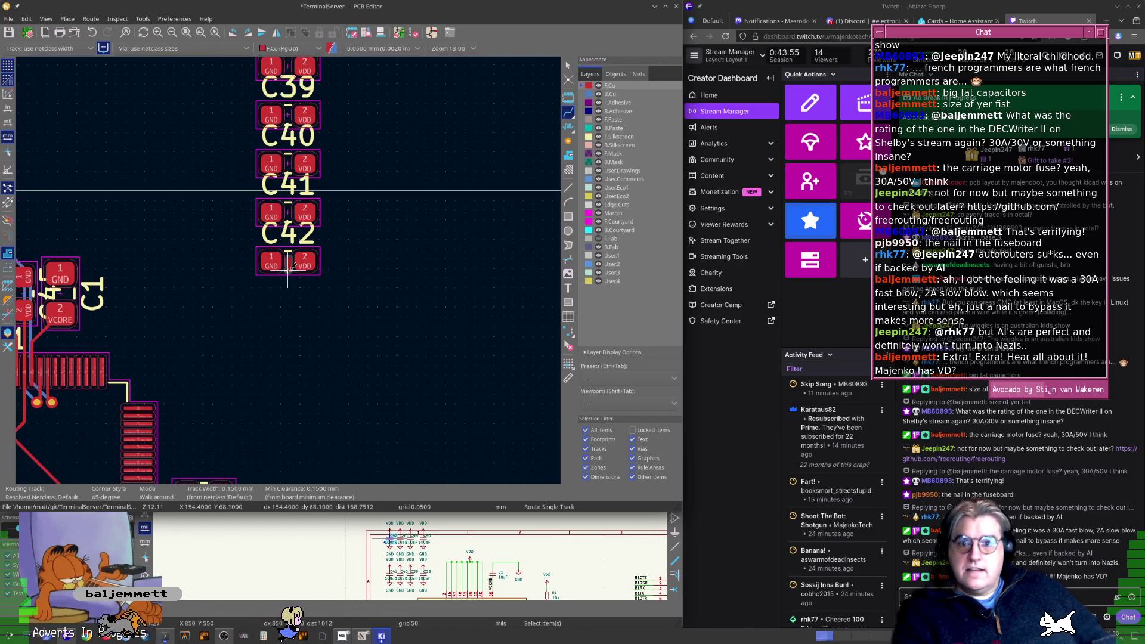
scroll(289, 268, "up", 4)
key("Escape")
scroll(289, 268, "up", 2)
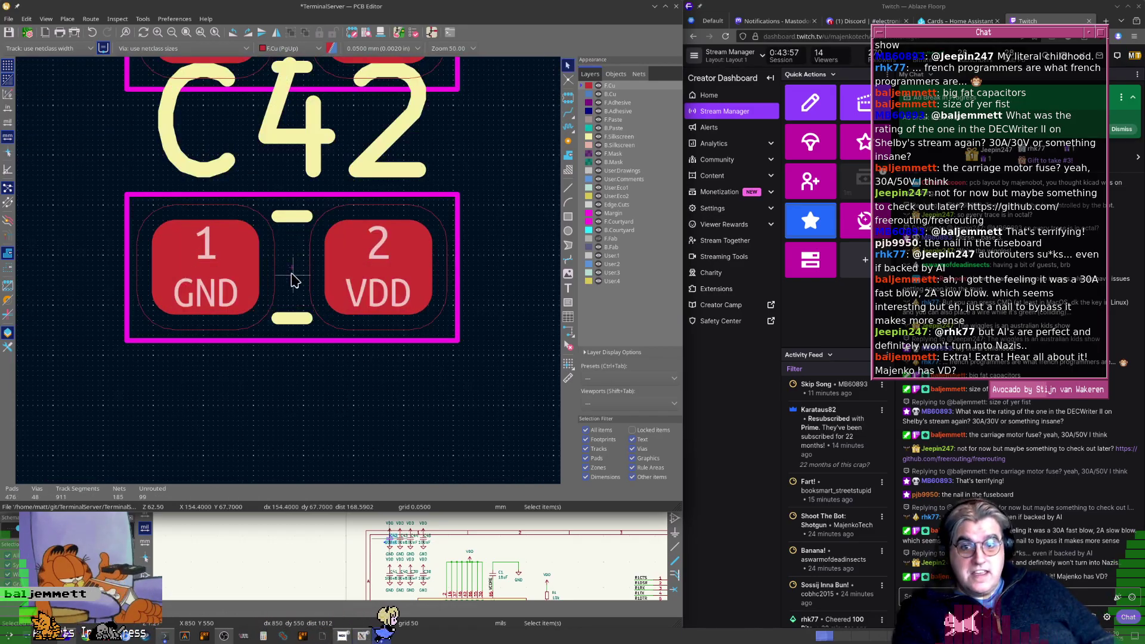
left_click(292, 273)
key("Escape")
scroll(291, 265, "down", 6)
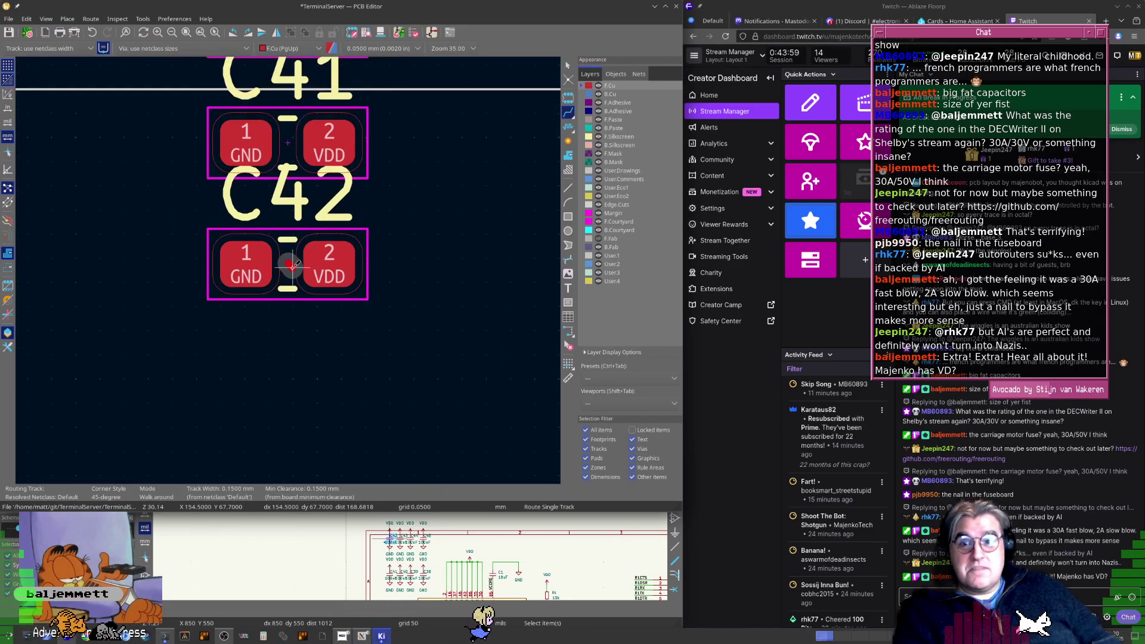
Rotate C42 to 90 degrees and place it below U1's lower-left corner, left of the U4SHTDN track
scroll(289, 276, "up", 4)
left_click(287, 270)
key("m")
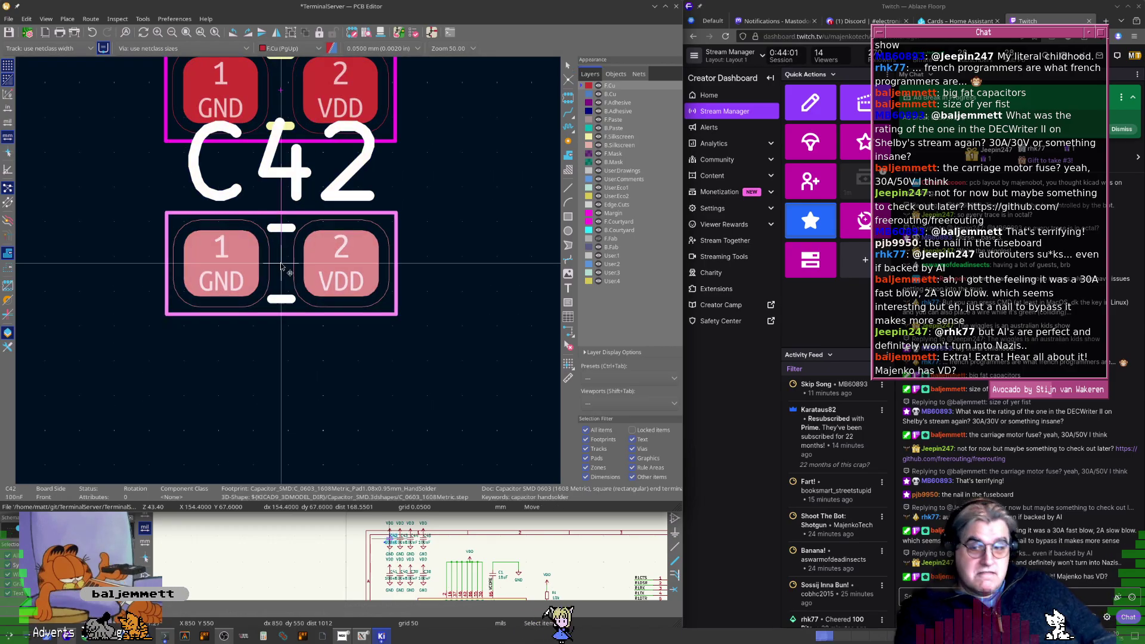
scroll(280, 265, "down", 9)
middle_click_drag(305, 395, 364, 292)
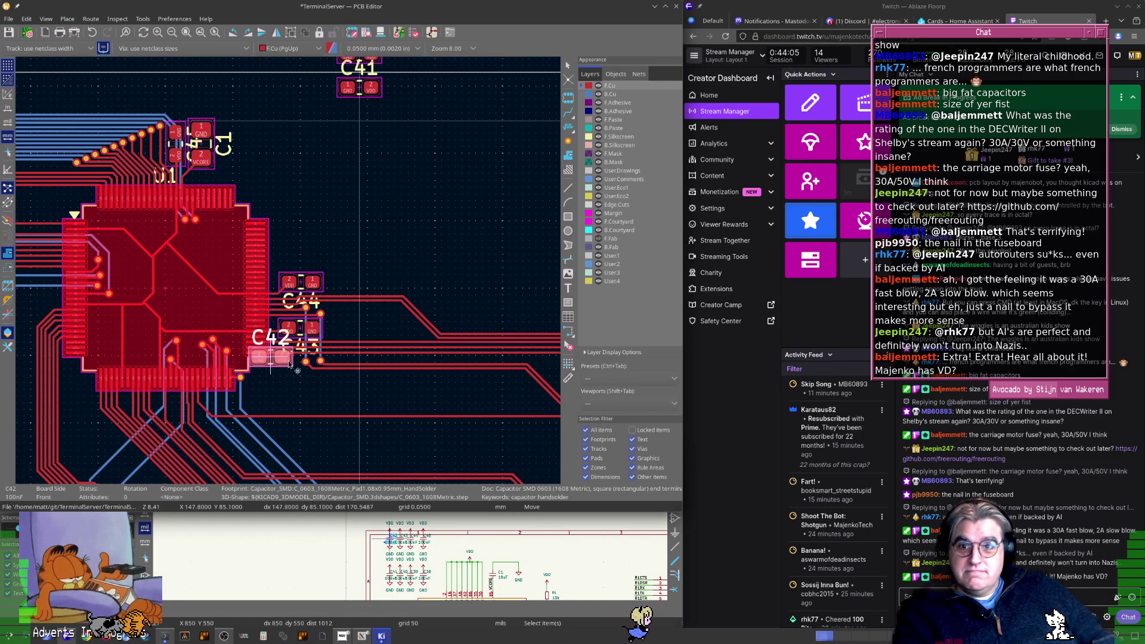
scroll(273, 343, "up", 4)
scroll(257, 279, "up", 5)
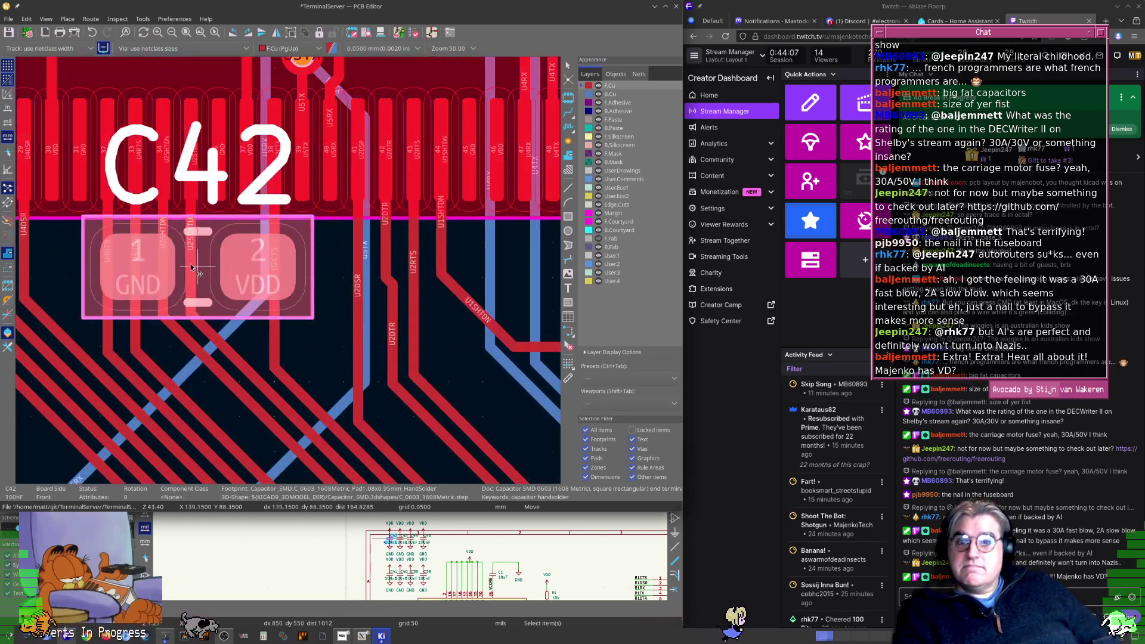
middle_click_drag(318, 263, 182, 262)
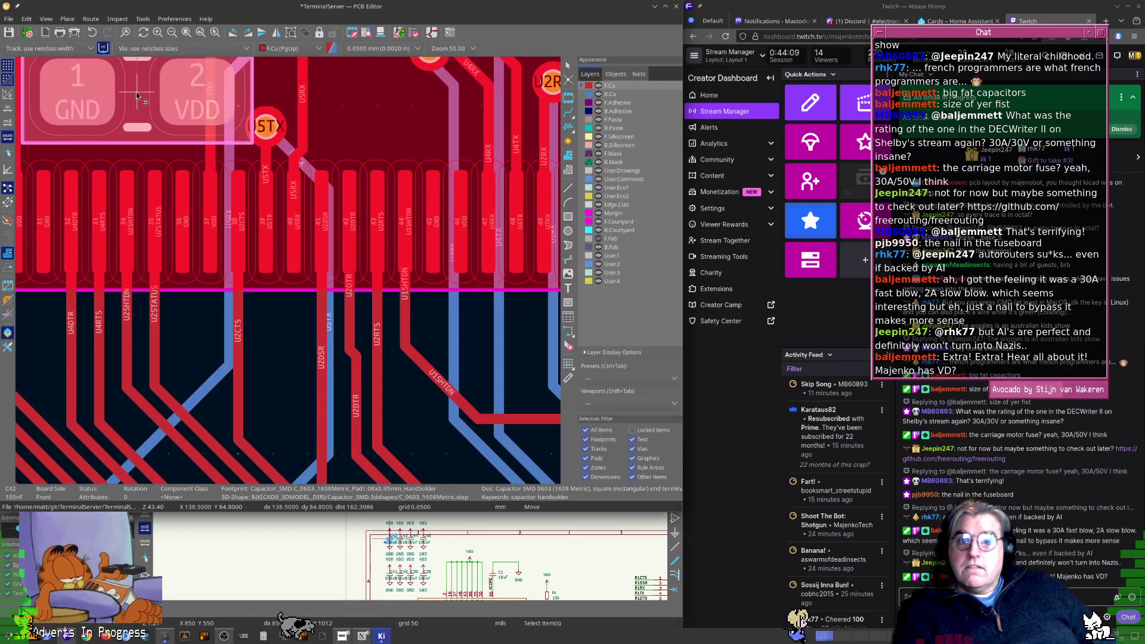
middle_click_drag(266, 201, 200, 328)
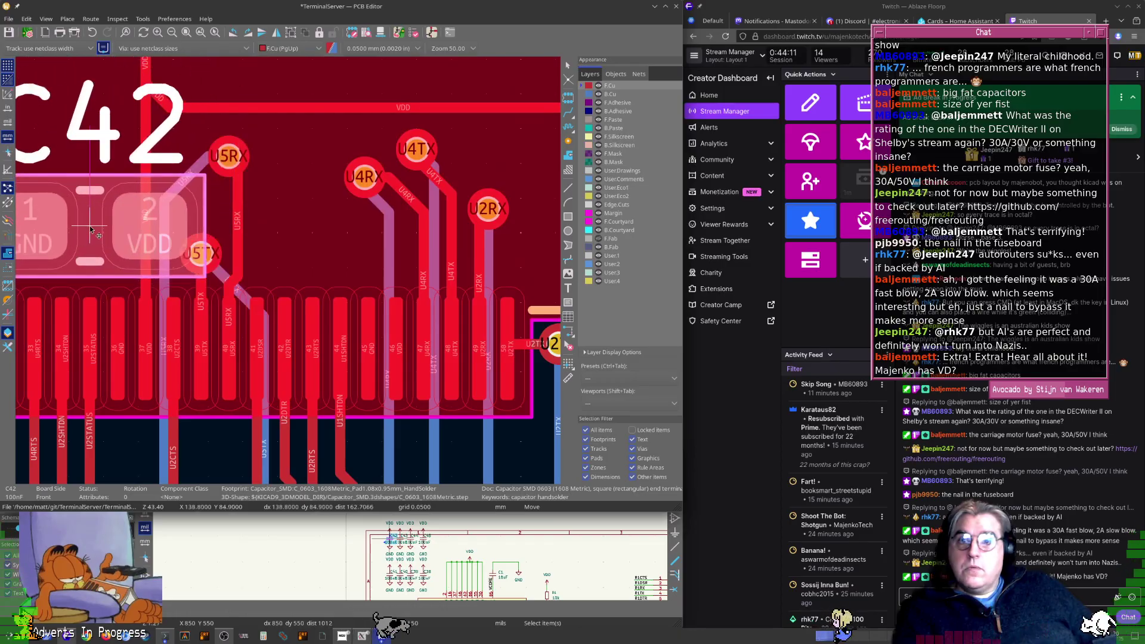
scroll(92, 224, "down", 5)
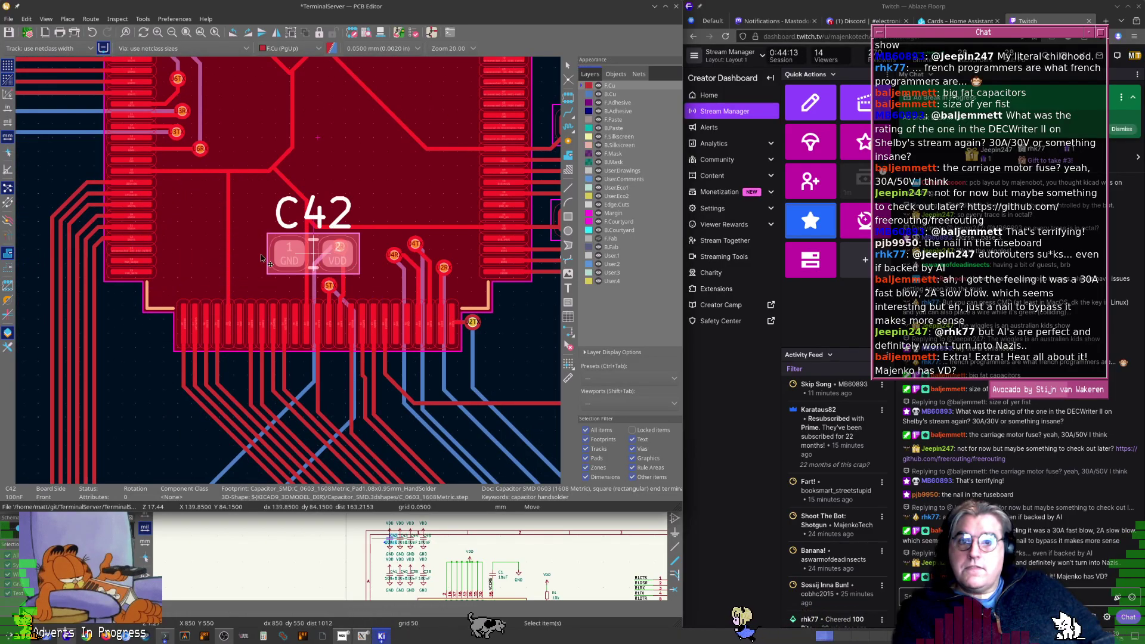
middle_click_drag(289, 384, 312, 277)
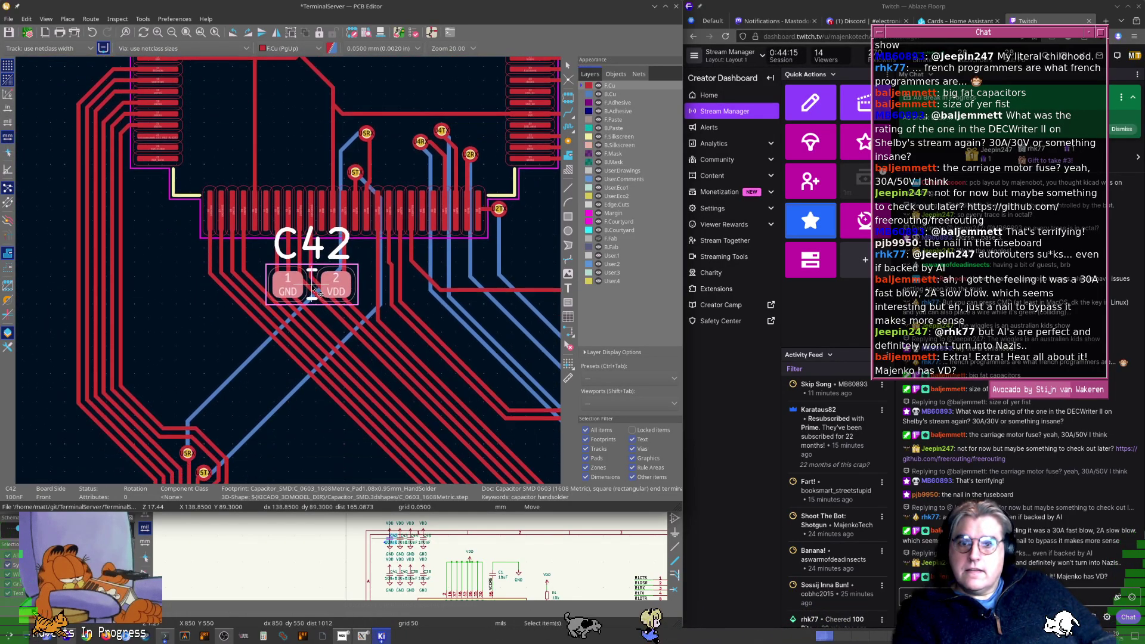
key("r")
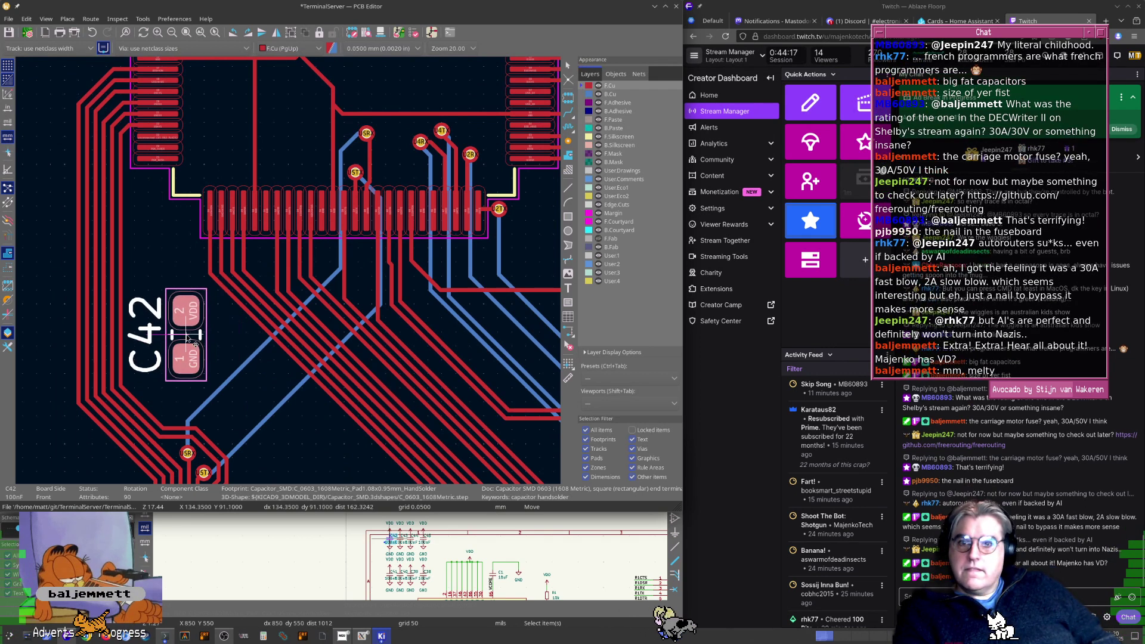
left_click(185, 334)
Try to drag the U4SHTDN track's diagonal segment beside C42, starting near its upper bend
scroll(264, 314, "up", 1)
scroll(287, 271, "up", 1)
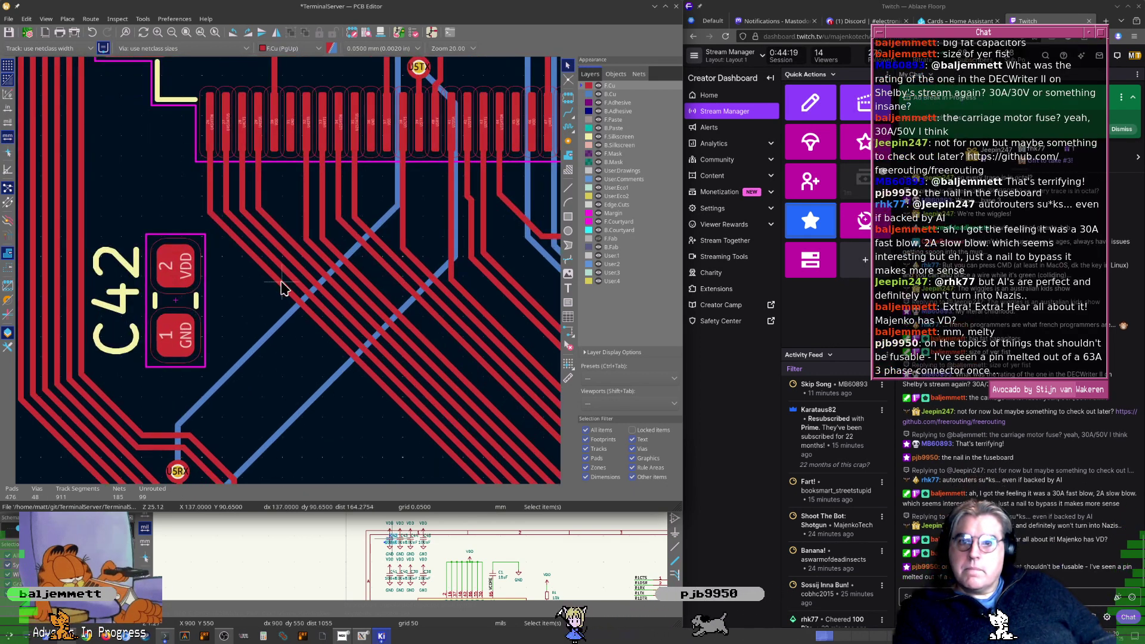
left_click(281, 285)
key("d")
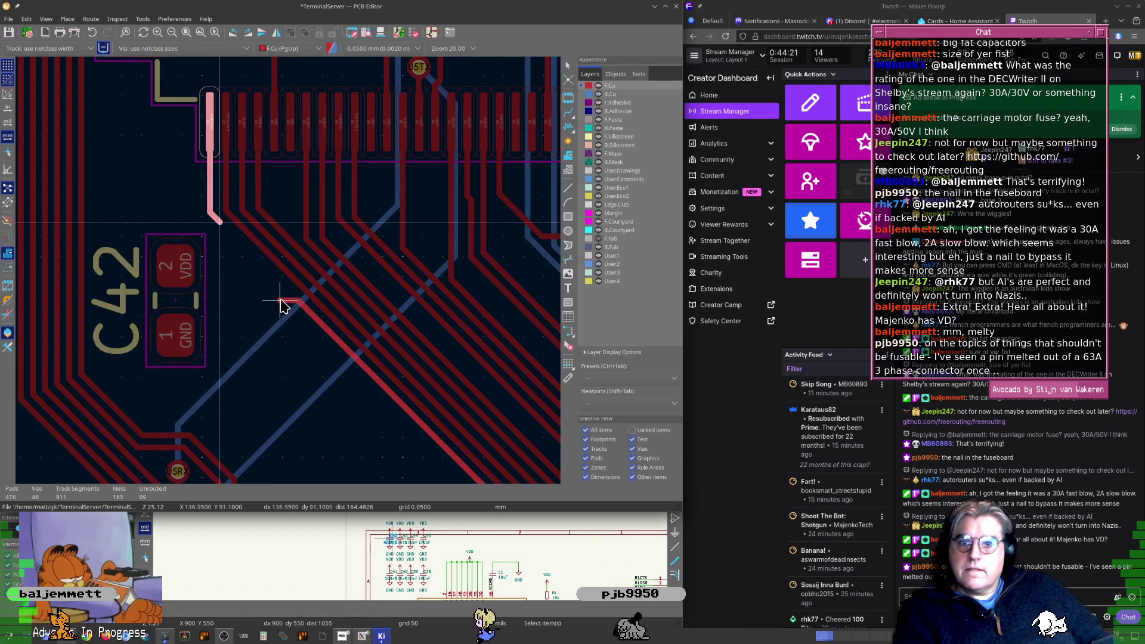
left_click(220, 222)
left_click(264, 267)
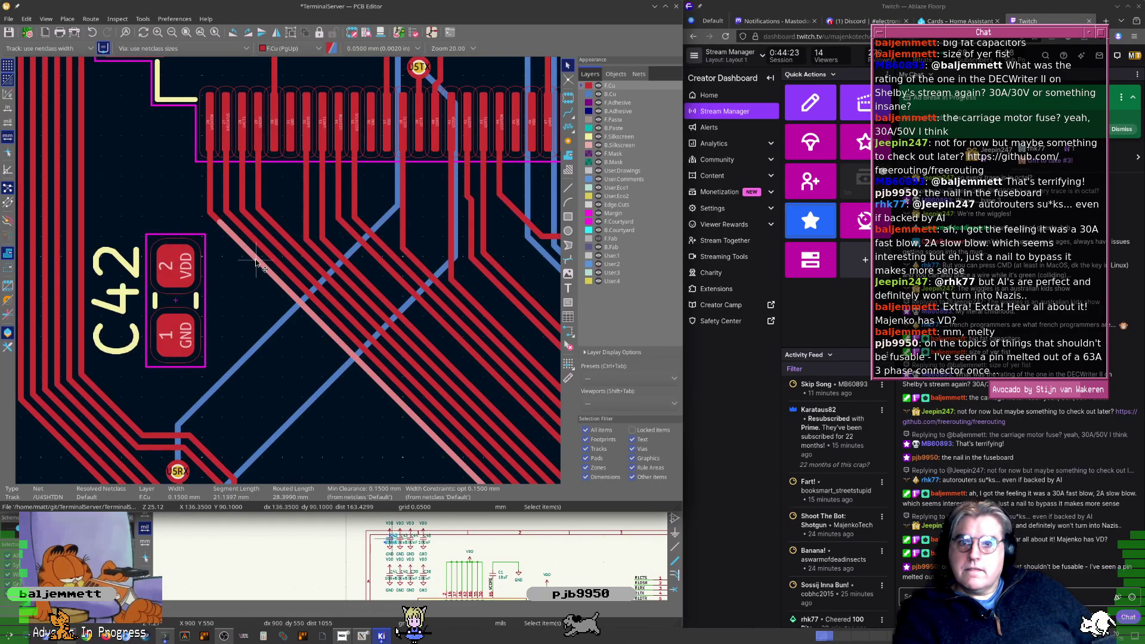
key("d")
left_click(264, 269)
scroll(280, 271, "up", 3)
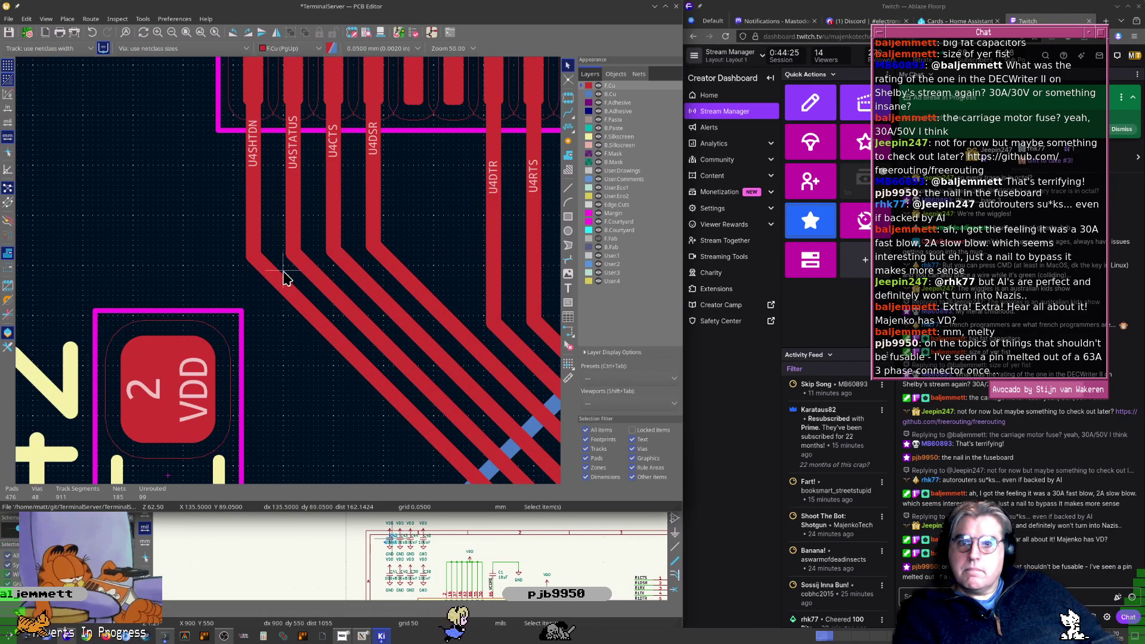
left_click(317, 316)
left_click(263, 270)
scroll(263, 269, "up", 3)
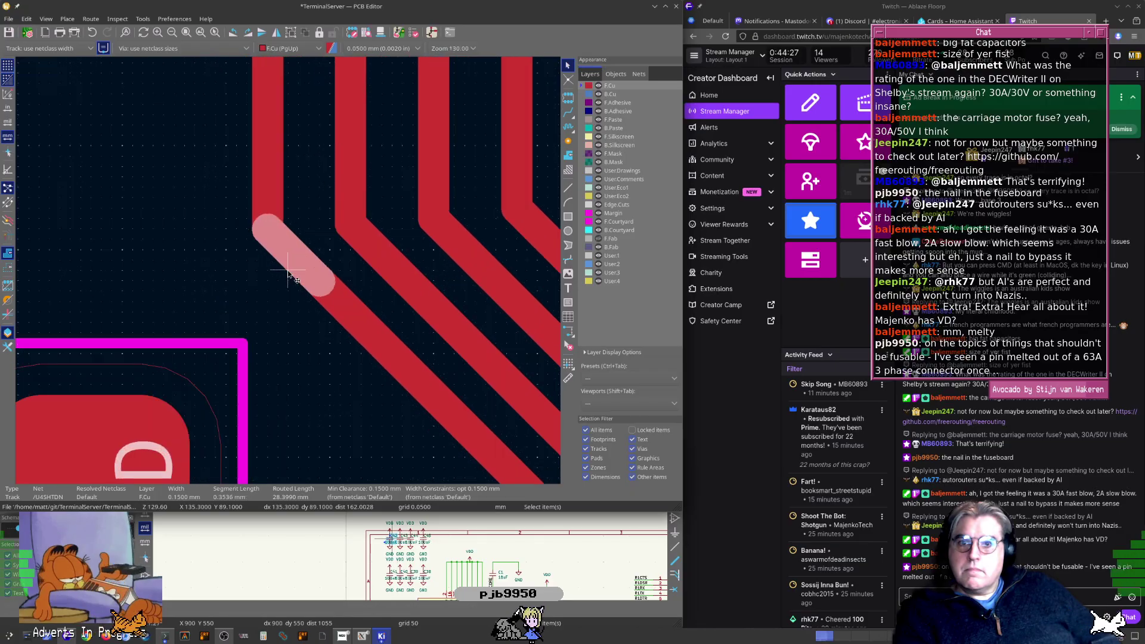
key("d")
left_click(297, 265)
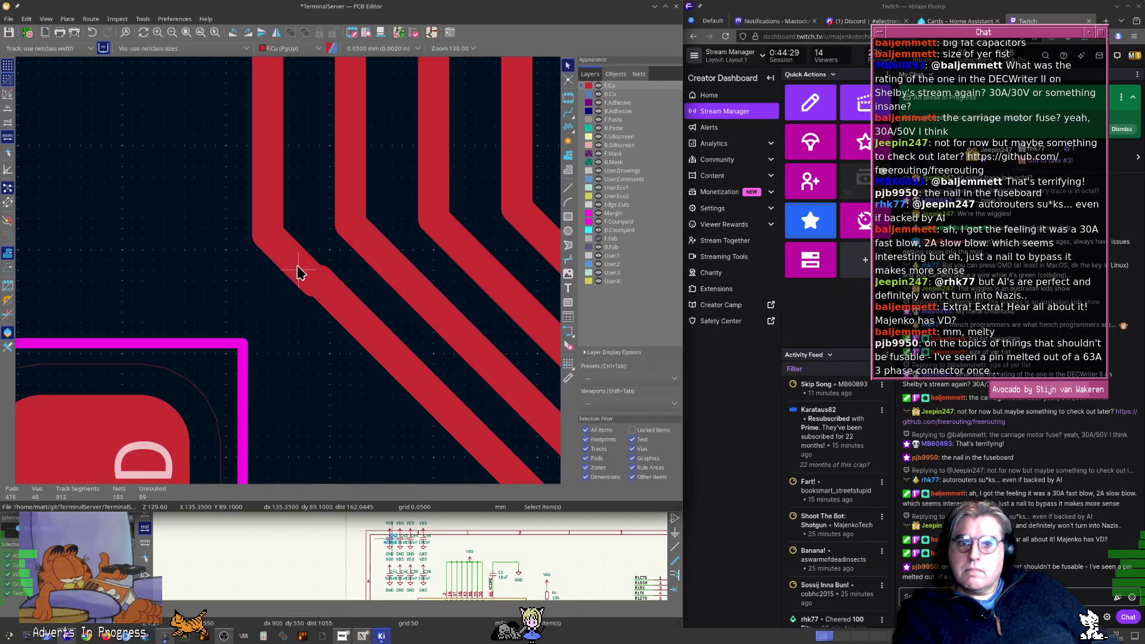
left_click(345, 314)
key("d")
left_click(342, 312)
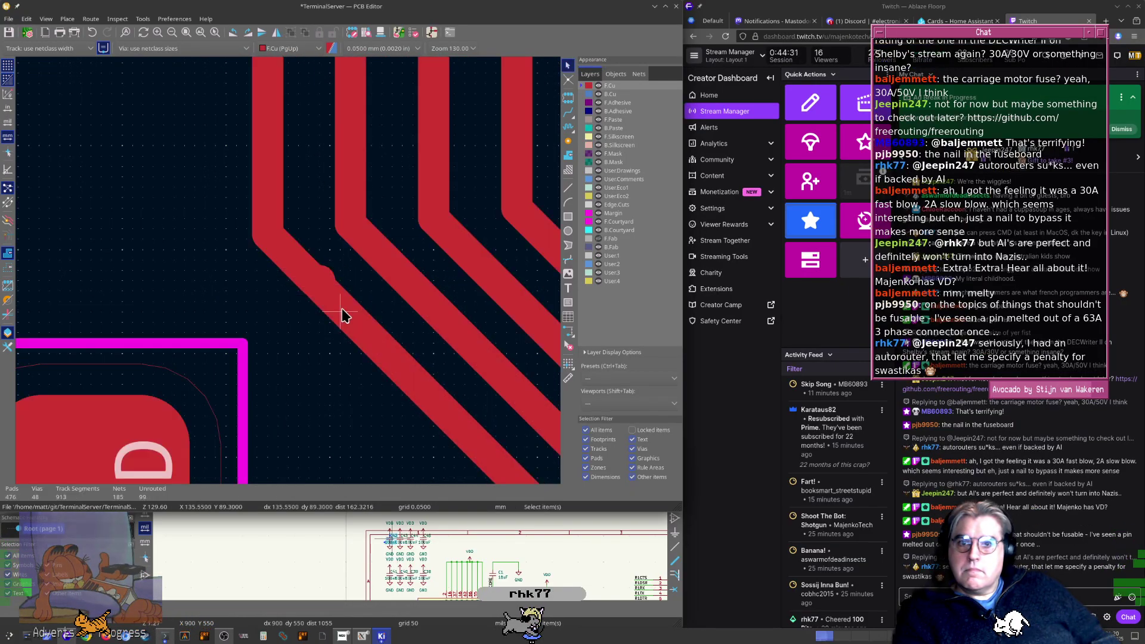
Delete the short stray U4SHTDN segments at the bend and rejoin the long diagonal to the vertical track
left_click(326, 274)
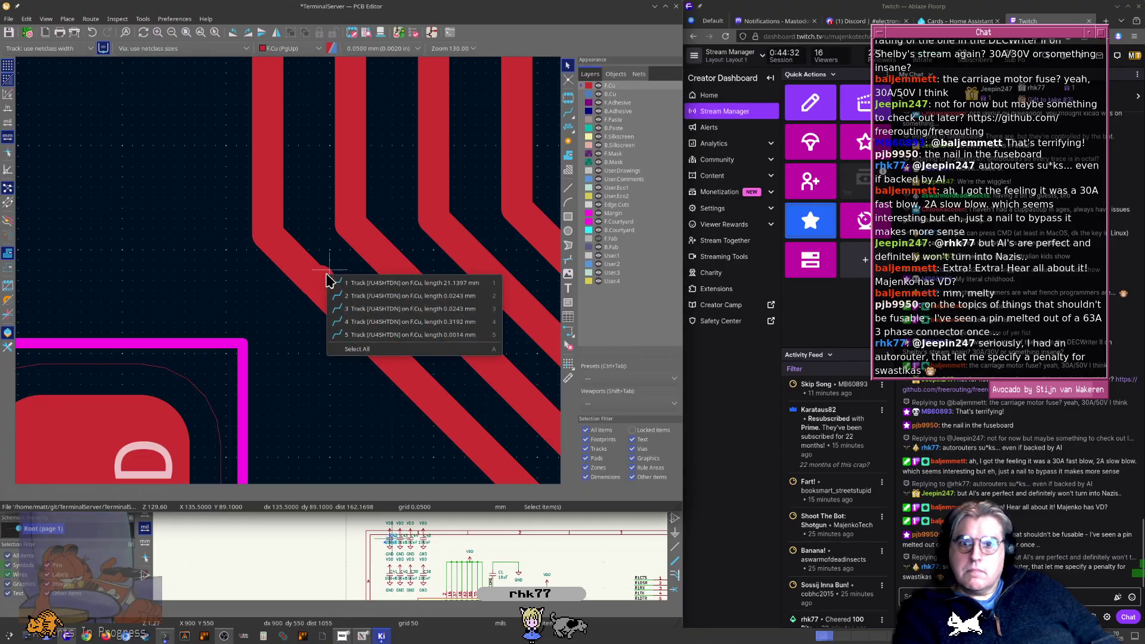
left_click(357, 295)
left_click(321, 276)
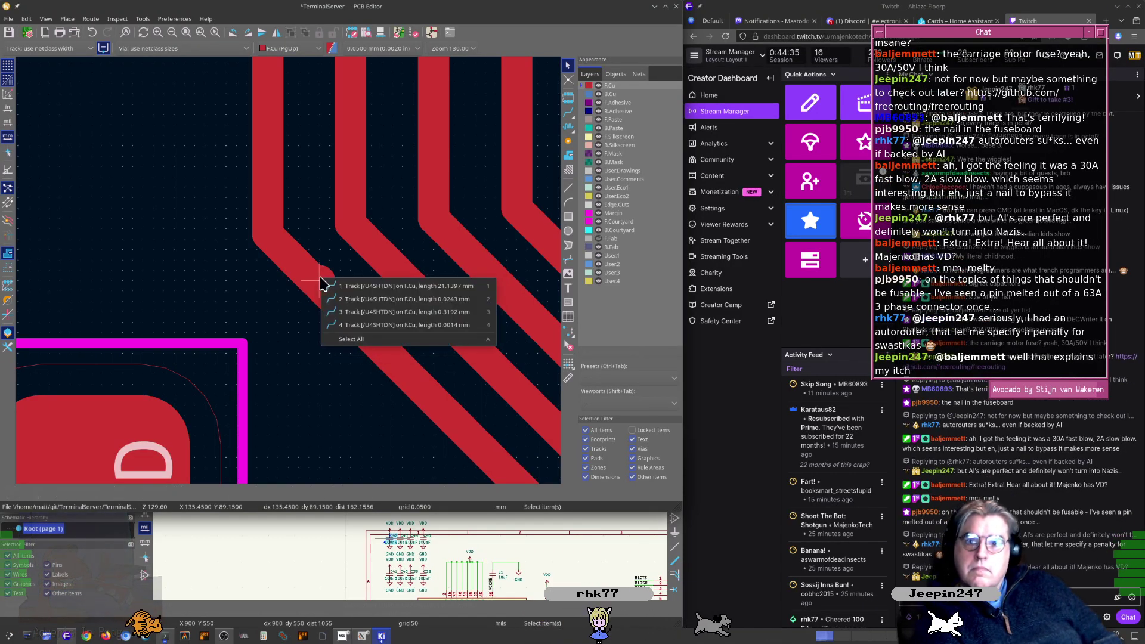
left_click(336, 299)
key("Delete")
left_click(316, 279)
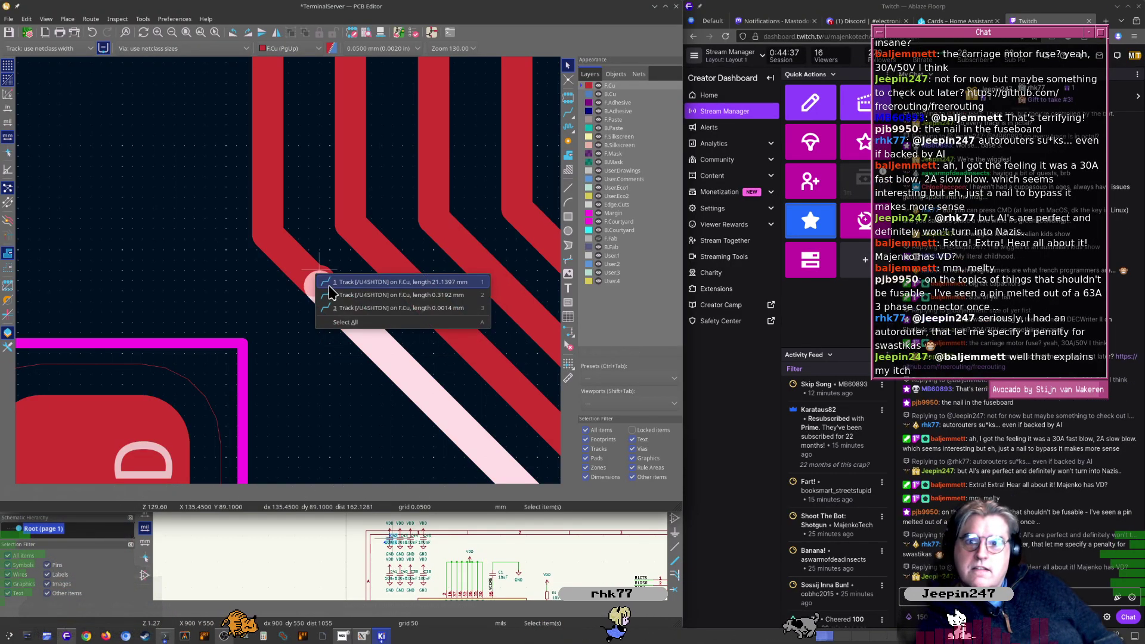
left_click(336, 299)
key("Delete")
left_click(319, 276)
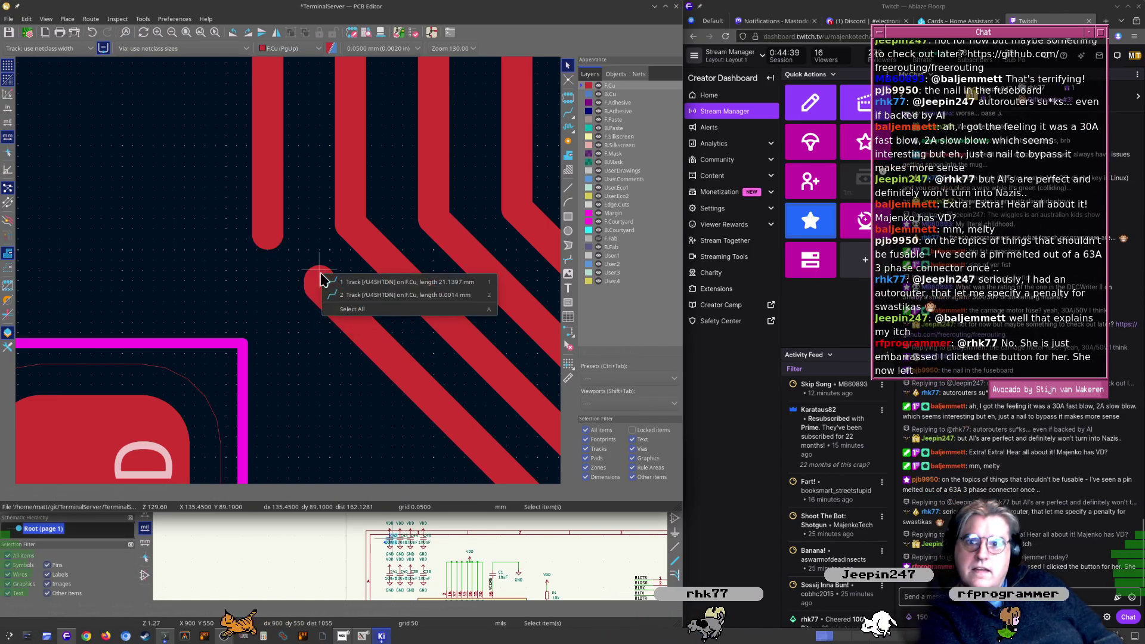
left_click(349, 295)
key("Delete")
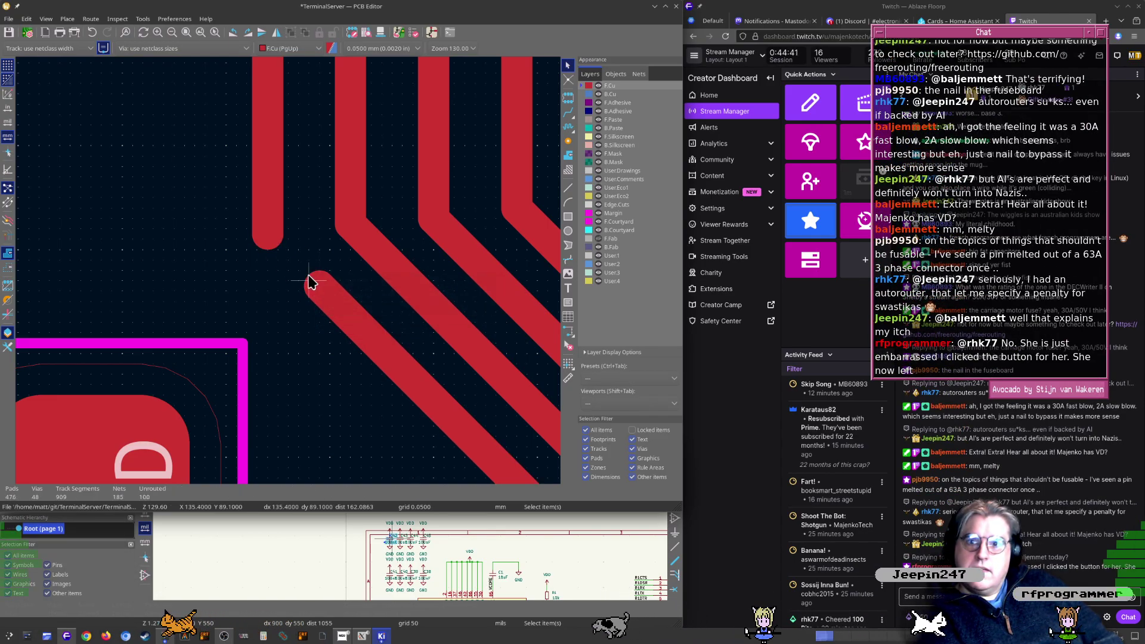
left_click_drag(320, 287, 267, 239)
scroll(301, 281, "down", 7)
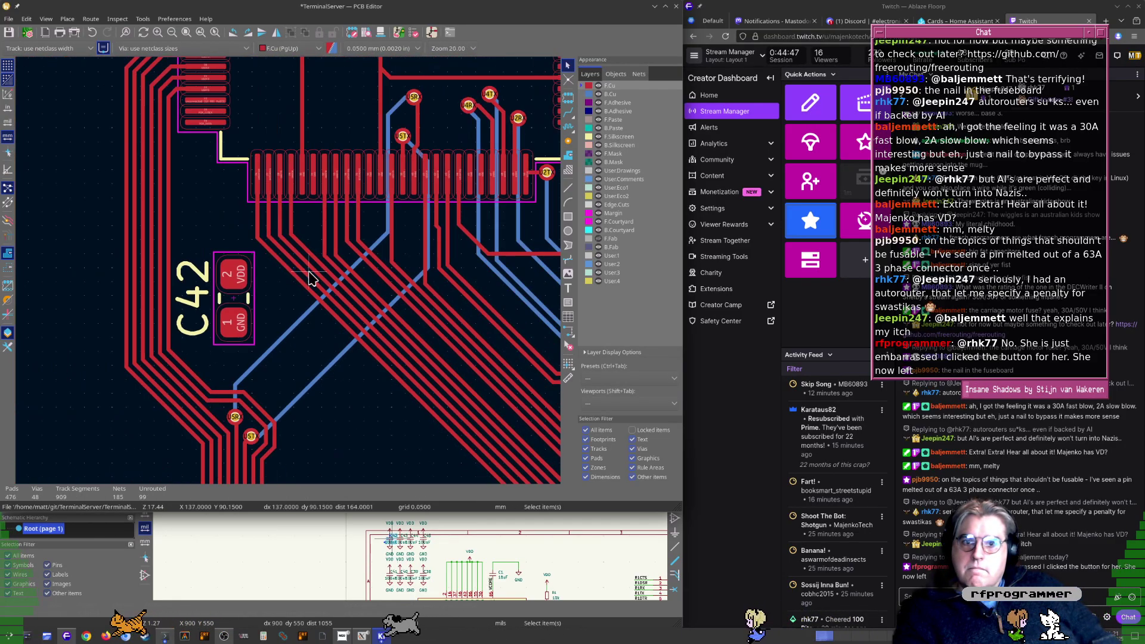
Shift the diagonal segments of the U4SHTDN, U4STATUS, U4CTS and U4DSR tracks downward to clear space beside C42's VDD pad
middle_click_drag(407, 374, 351, 287)
scroll(208, 173, "up", 3)
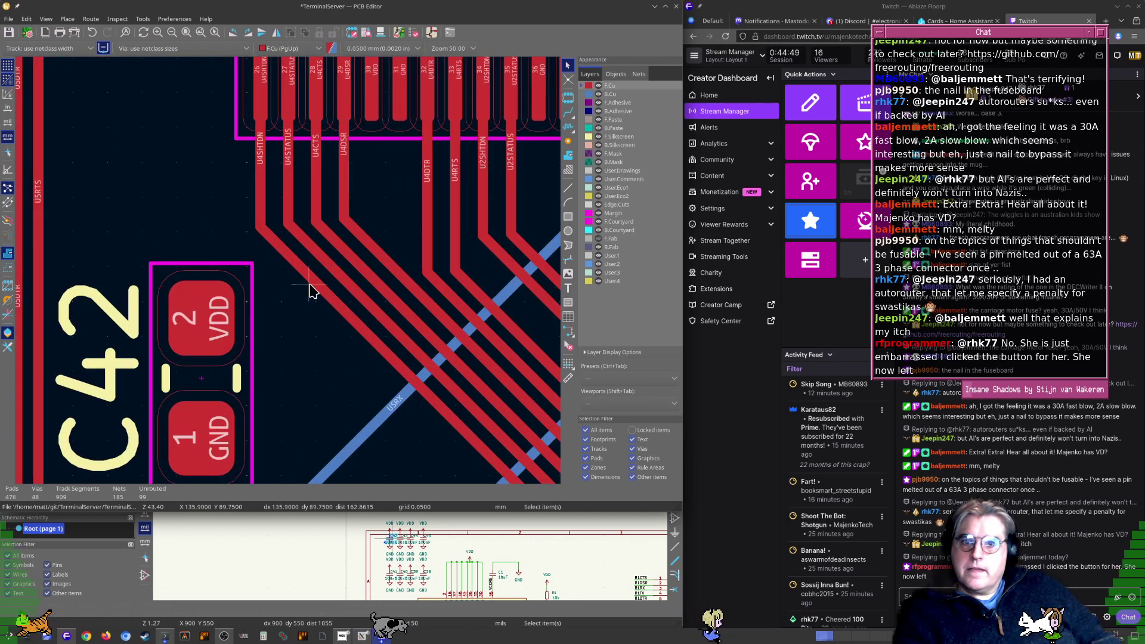
scroll(312, 332, "up", 2)
left_click_drag(316, 401, 316, 403)
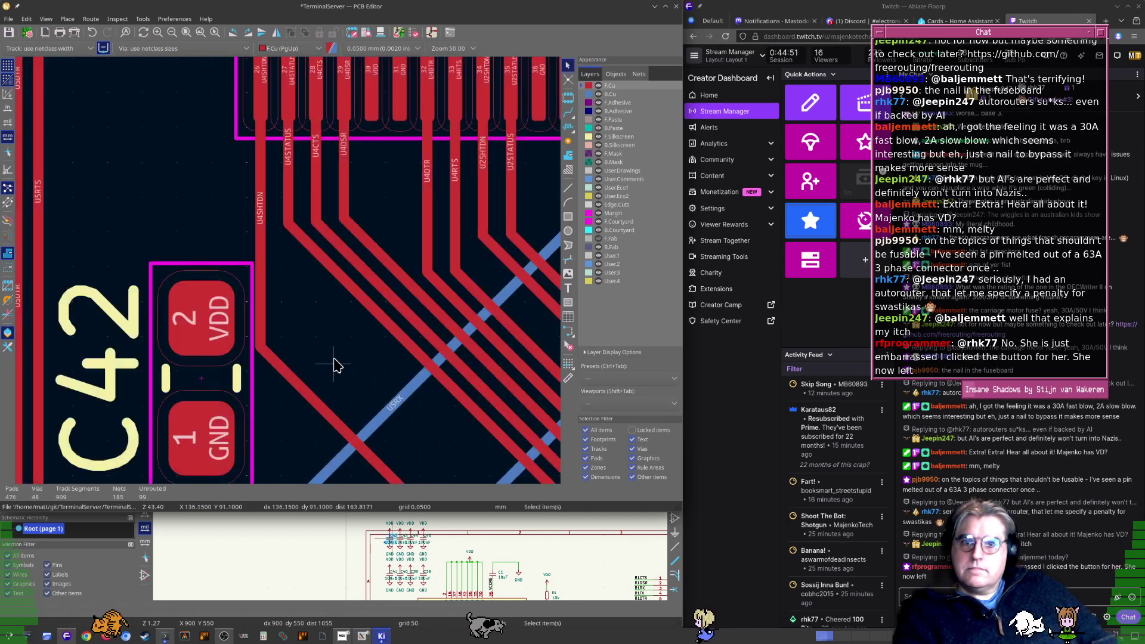
left_click_drag(340, 275, 356, 417)
left_click(362, 262)
left_click_drag(361, 262, 363, 388)
left_click(377, 252)
left_click_drag(377, 253, 394, 372)
left_click(368, 331)
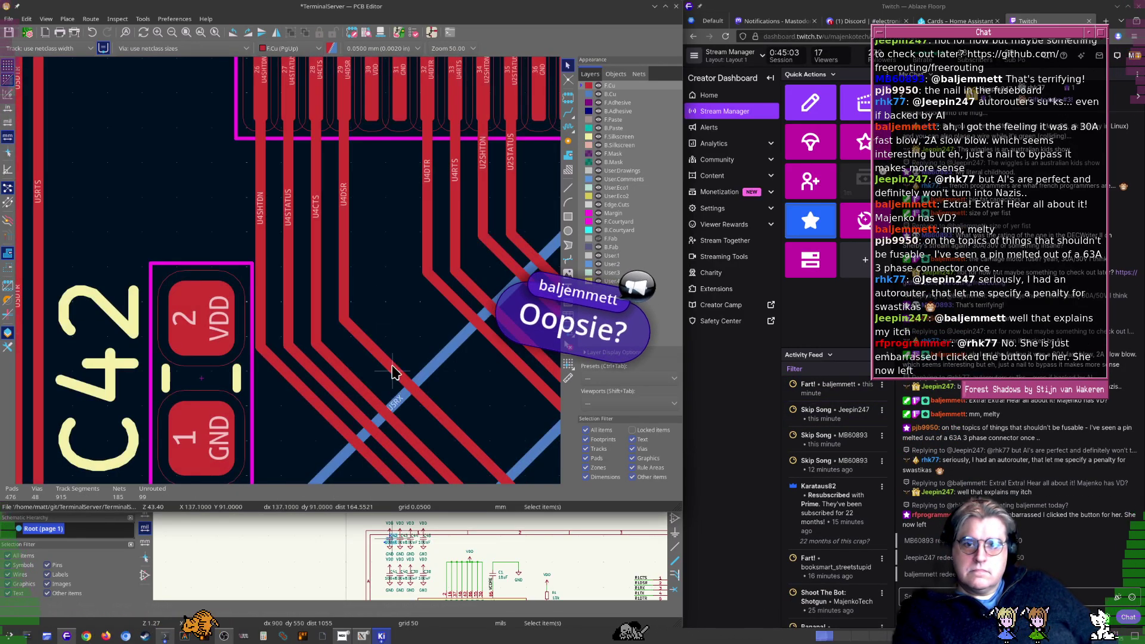
Straighten the kinked end of the U4SHTDN track so it runs vertically into U5 pin 14
middle_click_drag(394, 330, 260, 149)
scroll(387, 314, "down", 2)
scroll(291, 276, "down", 2)
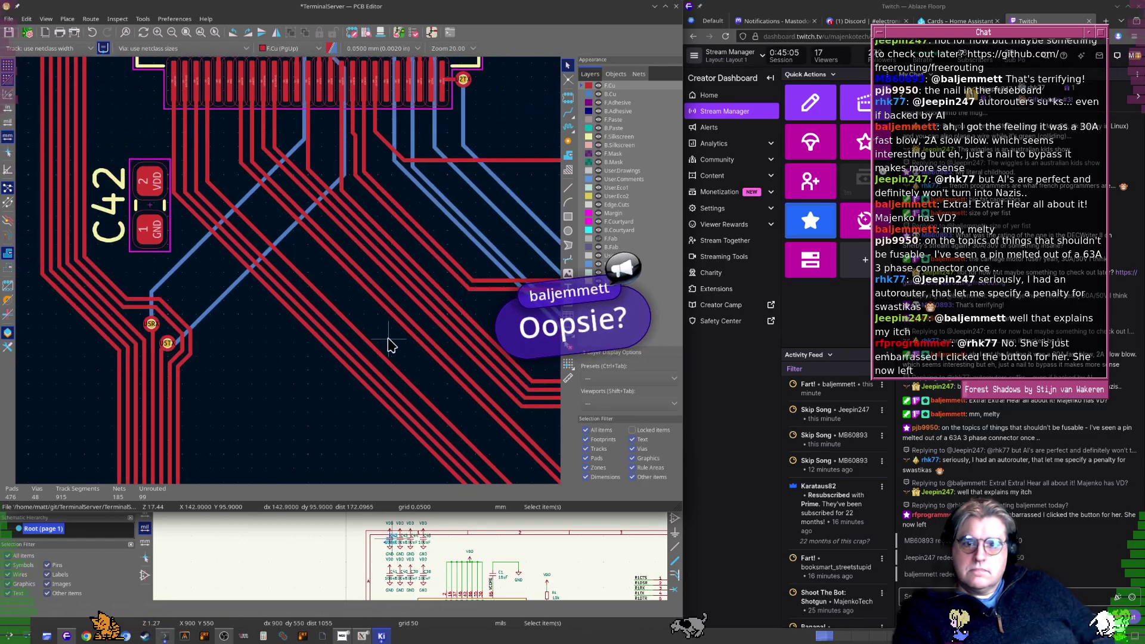
middle_click_drag(529, 477, 381, 314)
middle_click_drag(430, 414, 398, 268)
scroll(397, 270, "up", 5)
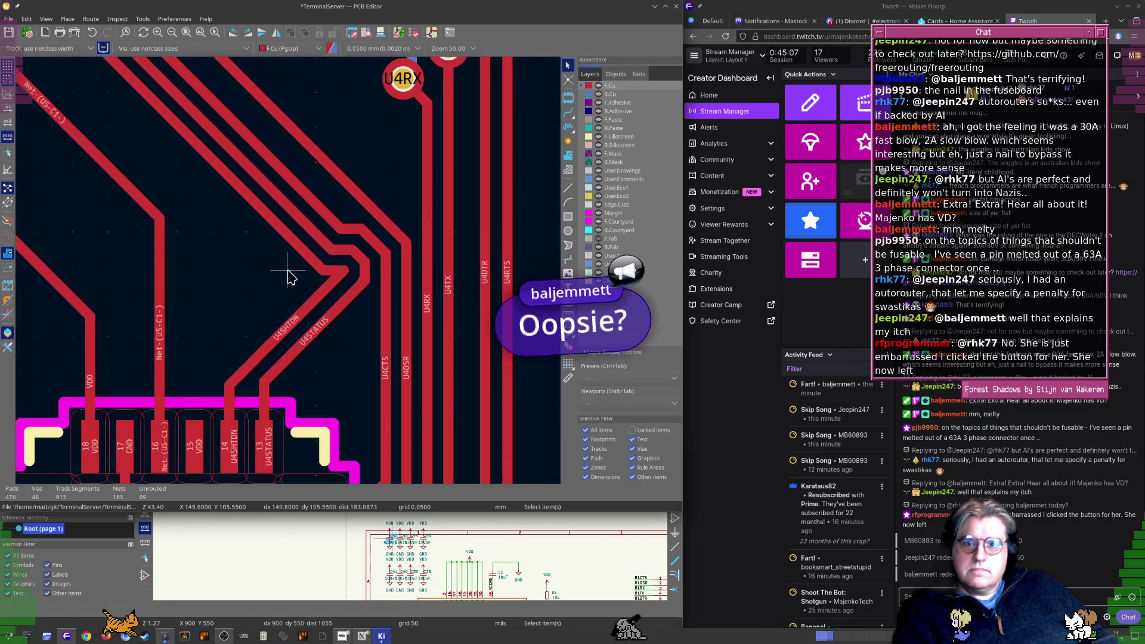
scroll(289, 273, "up", 5)
left_click(360, 267)
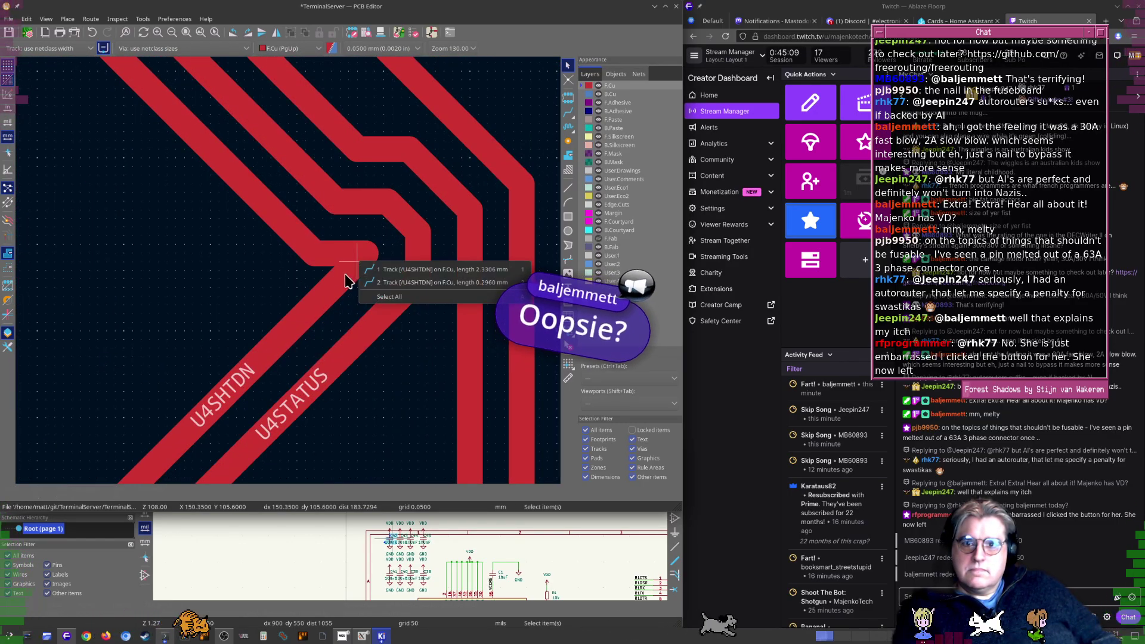
left_click(368, 259)
left_click_drag(367, 259, 109, 390)
scroll(132, 272, "down", 4)
middle_click_drag(287, 272, 335, 296)
left_click(336, 296)
left_click_drag(336, 297, 326, 307)
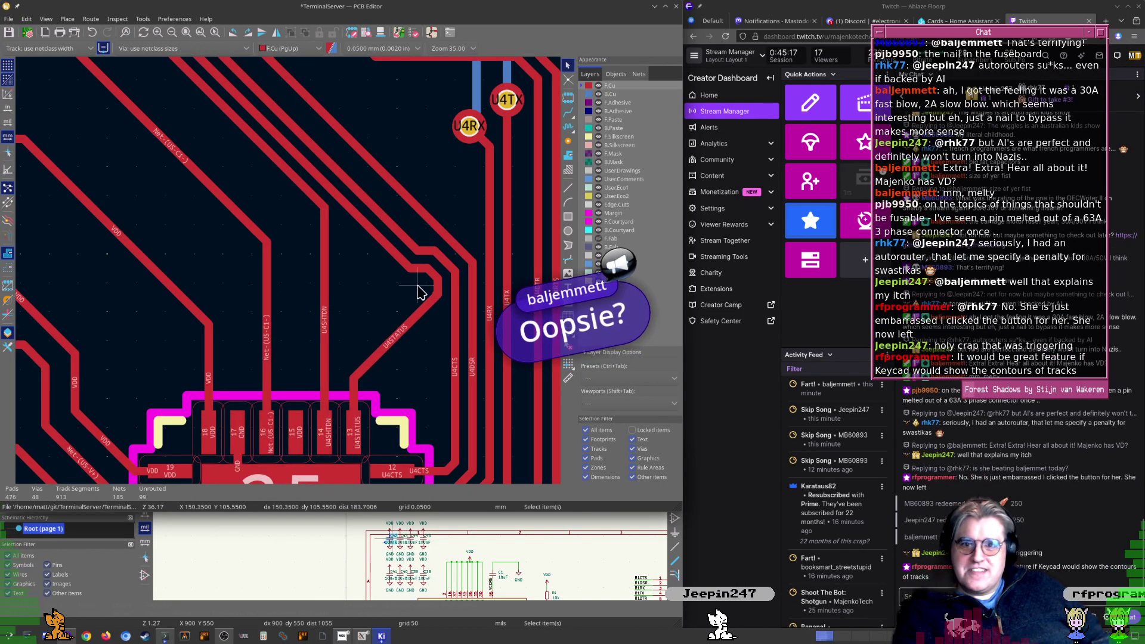
Straighten the U4STATUS track so it runs vertically into U5 pin 13, parallel to U4SHTDN
mouse_move(438, 288)
left_mouse_down()
mouse_move(425, 313)
mouse_move(412, 298)
mouse_move(424, 304)
left_mouse_up()
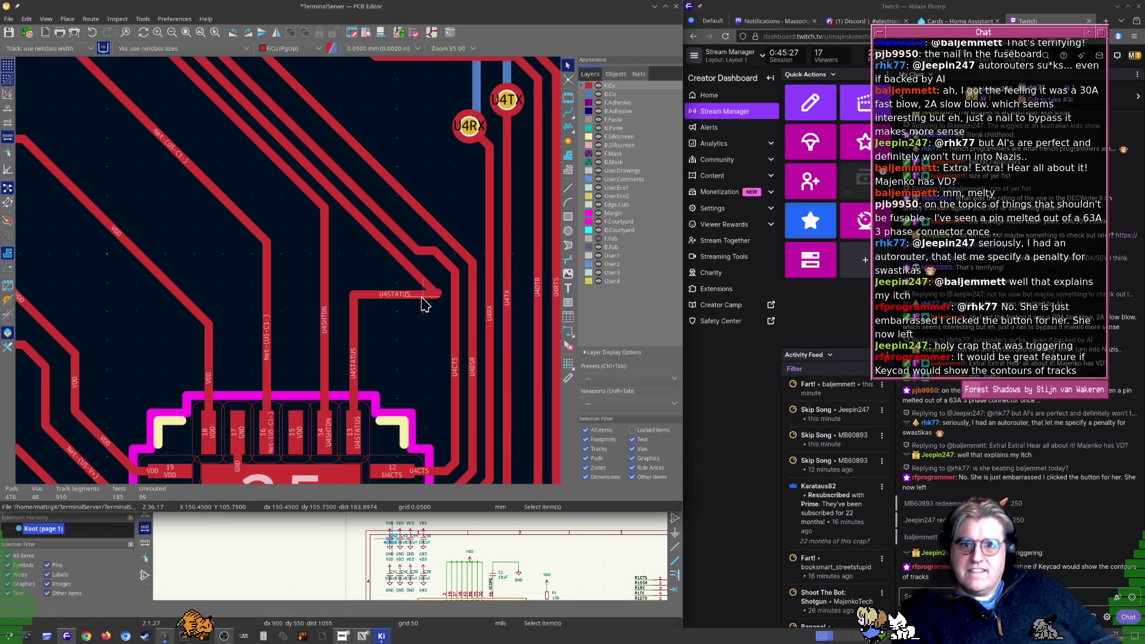
left_click(434, 292)
left_click(405, 294)
left_click(406, 294)
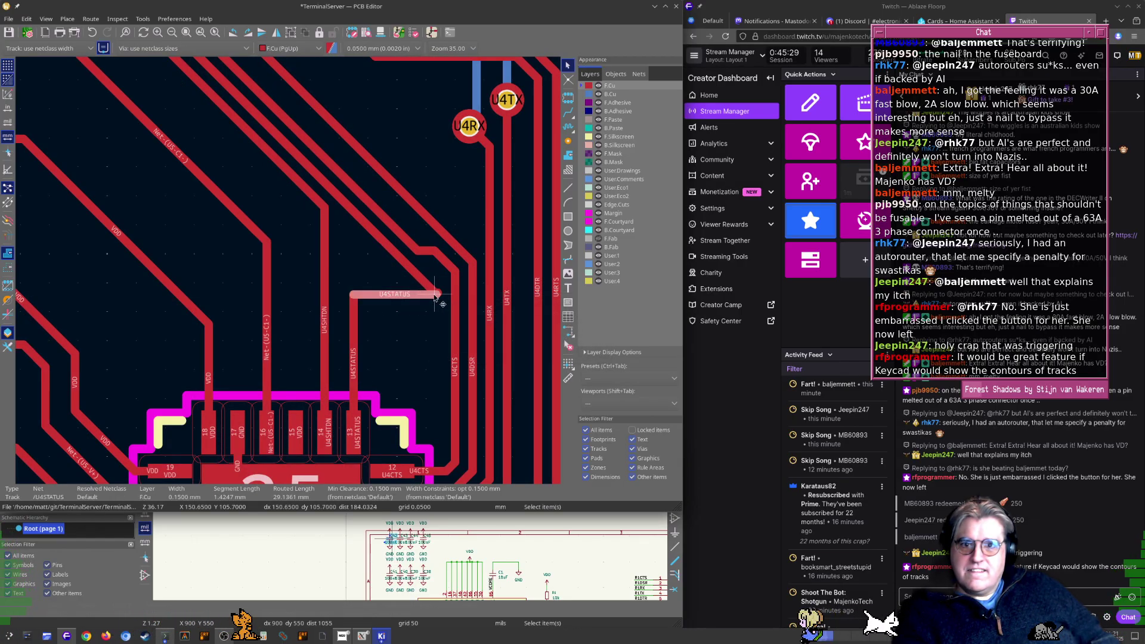
left_click(434, 294)
left_click(426, 290)
left_click_drag(435, 294, 340, 203)
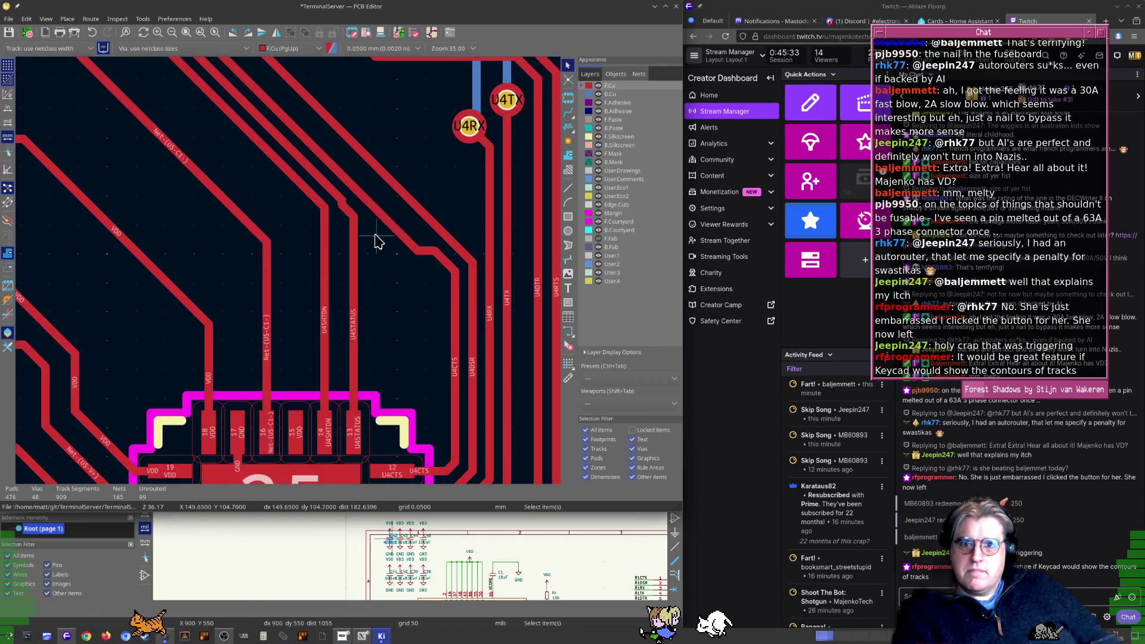
Smooth out the small jog in the U4STATUS track above pin 13 of the chip
scroll(289, 276, "up", 5)
left_click(272, 283)
key("Escape")
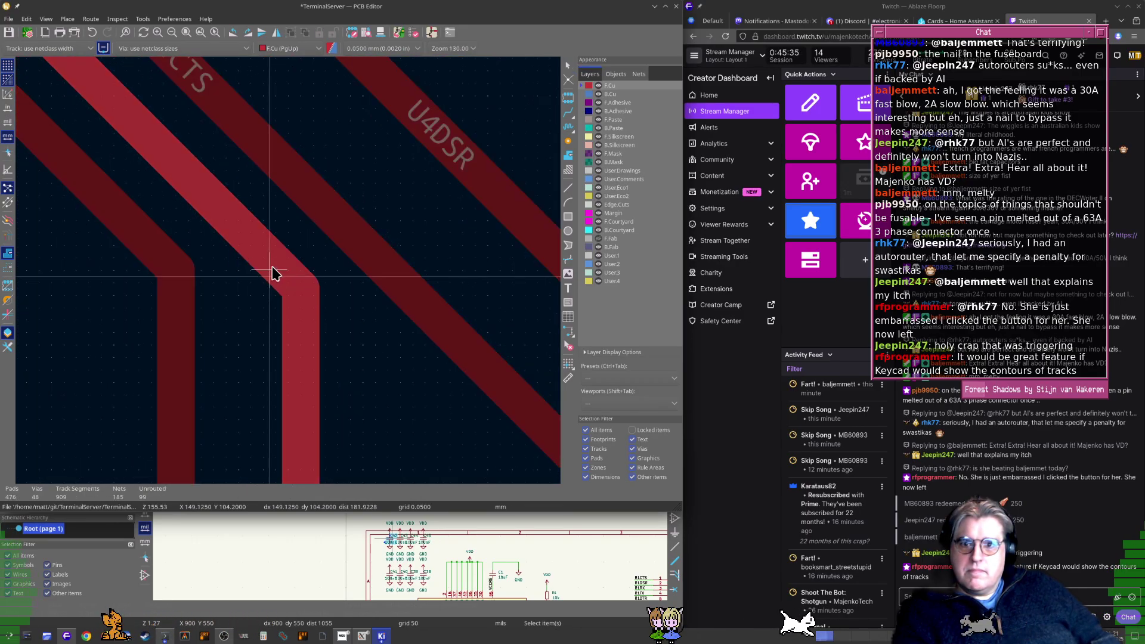
scroll(280, 276, "down", 7)
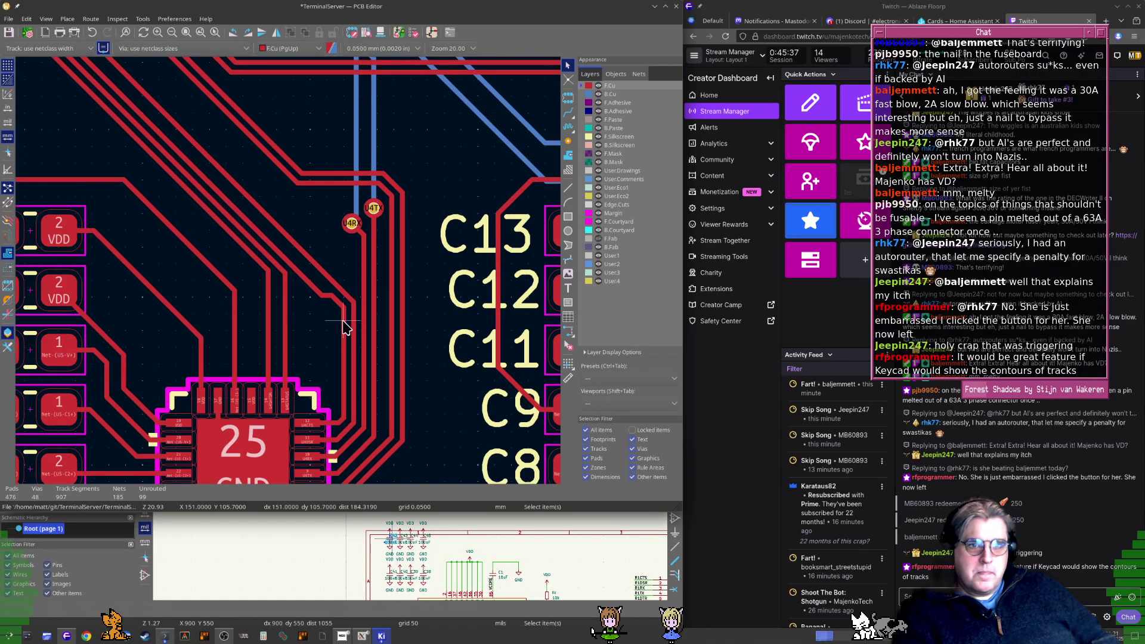
Straighten the kink in the U4CTS track by dragging its diagonal segment down into one continuous diagonal
scroll(289, 274, "up", 3)
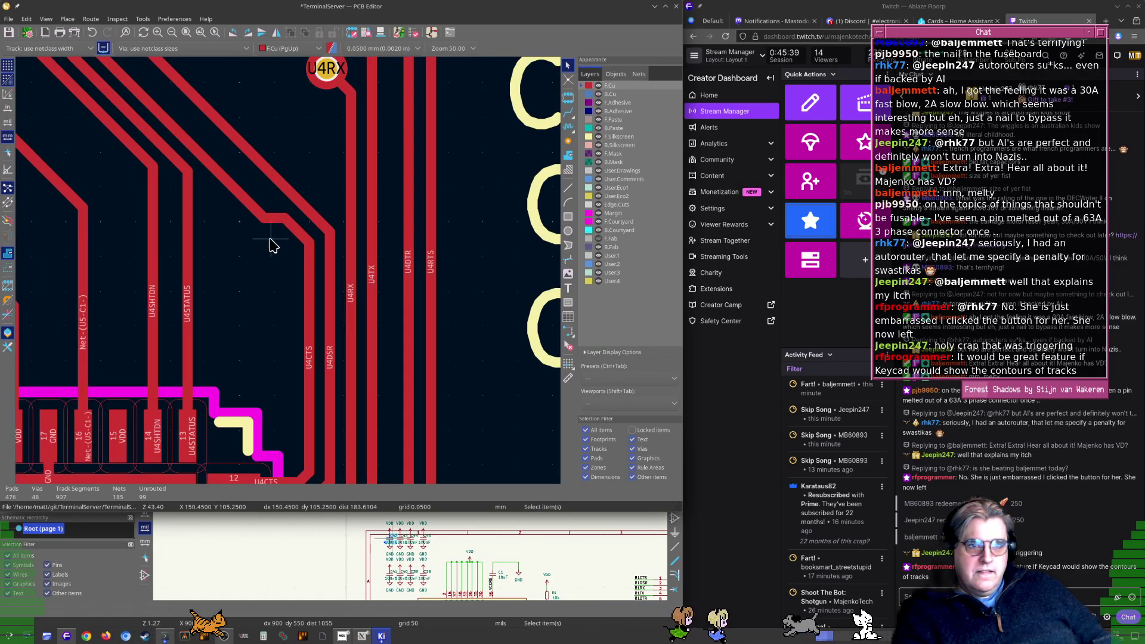
scroll(289, 277, "up", 1)
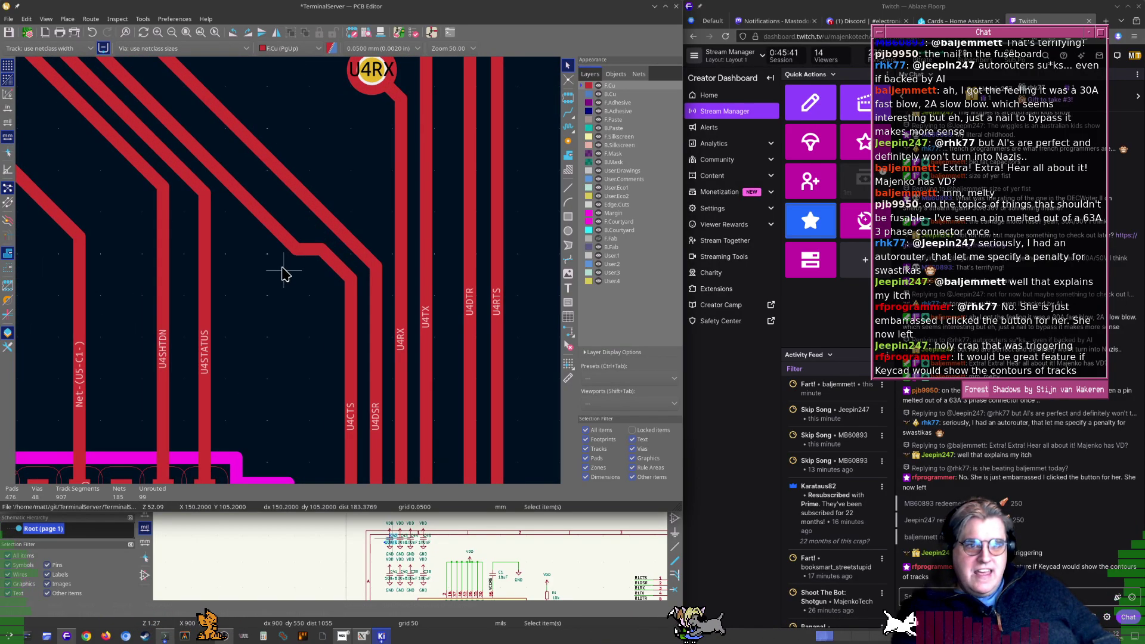
middle_click_drag(284, 273, 313, 291)
scroll(341, 269, "up", 5)
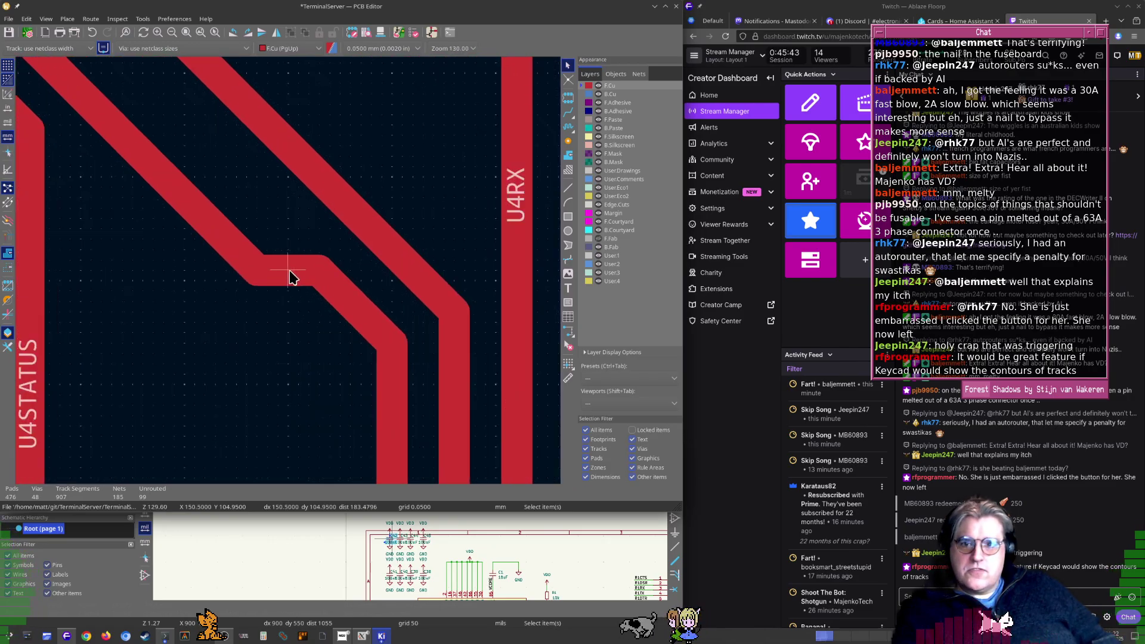
left_click(351, 303)
key("d")
left_click(329, 332)
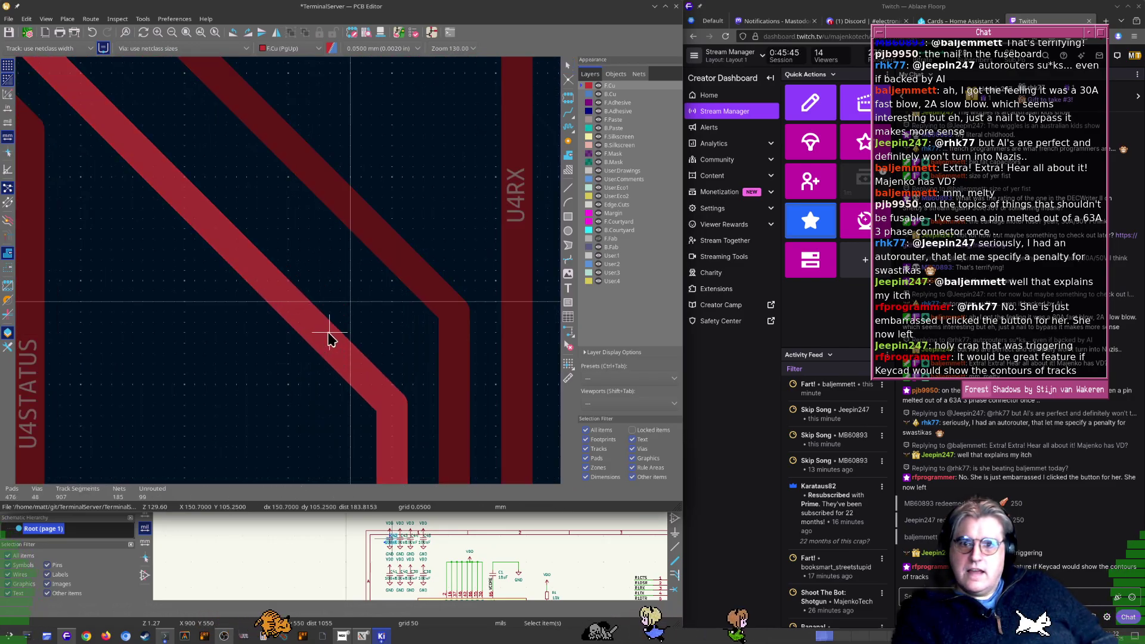
scroll(310, 301, "down", 7)
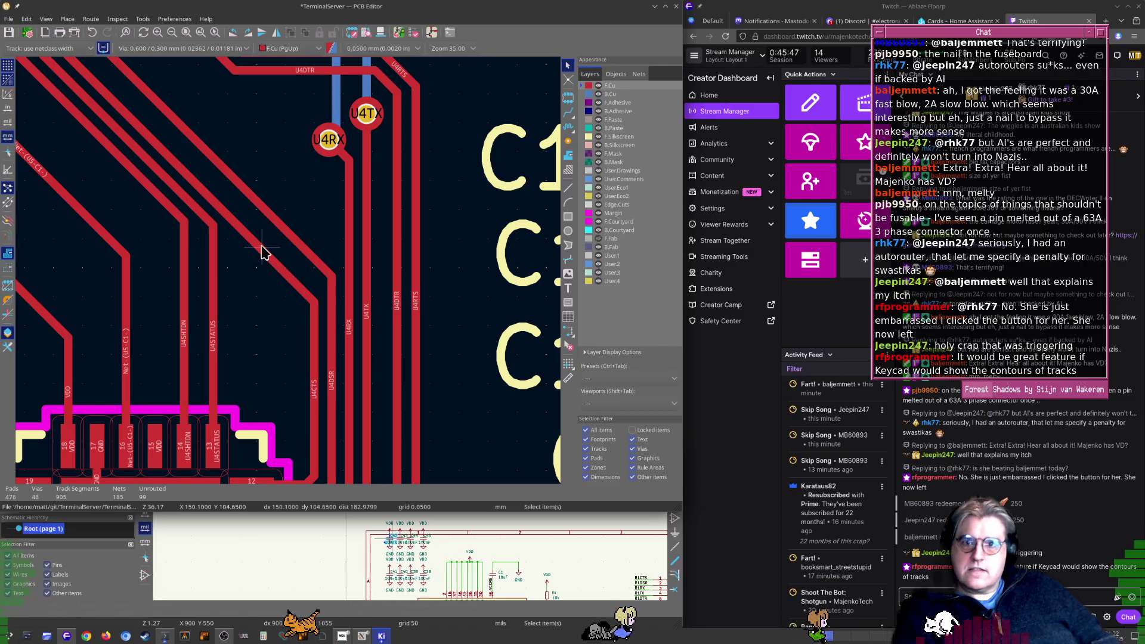
Shift the vertical U4STATUS and U4CTS tracks below pins 27 and 28 closer to the U4SHTDN track
scroll(292, 288, "down", 5)
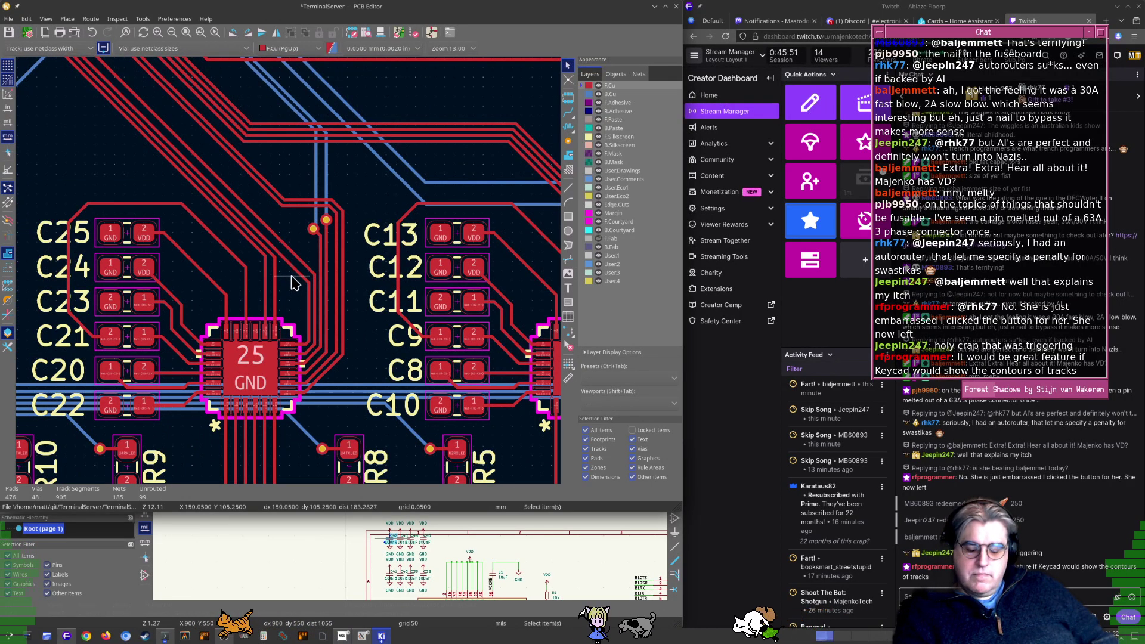
middle_click_drag(292, 284, 322, 292)
scroll(292, 261, "up", 2)
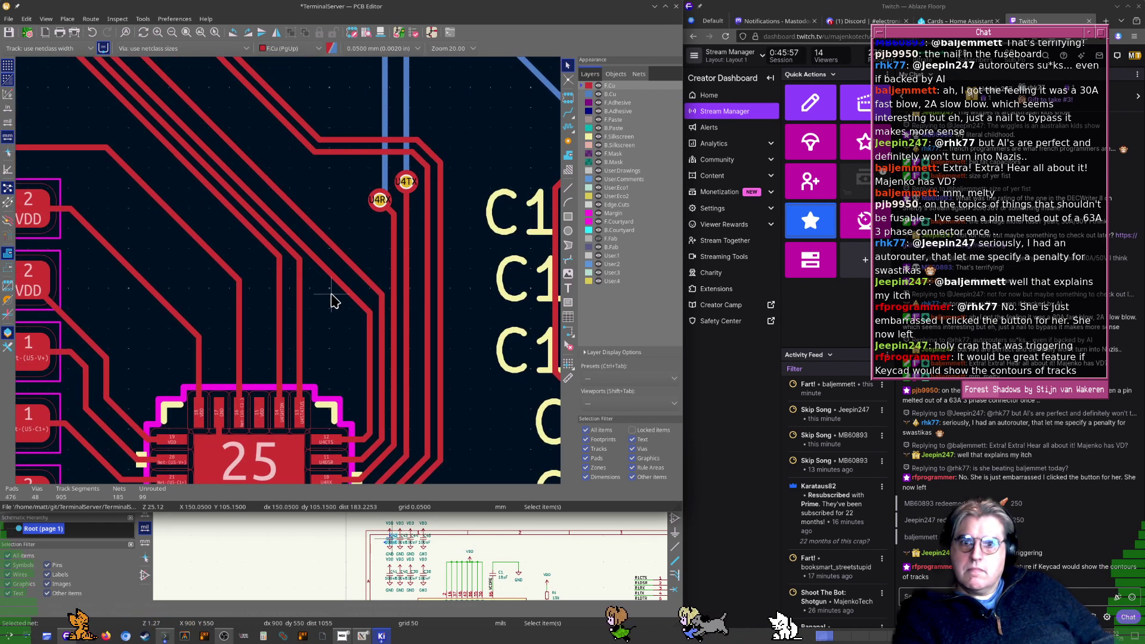
scroll(332, 300, "up", 3)
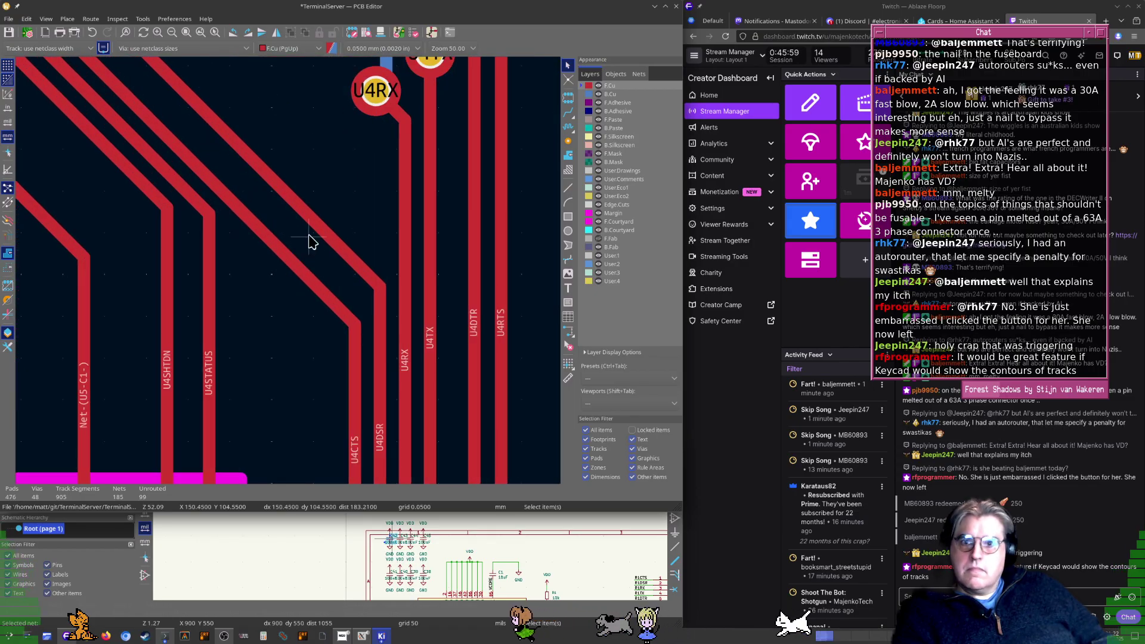
scroll(308, 241, "down", 5)
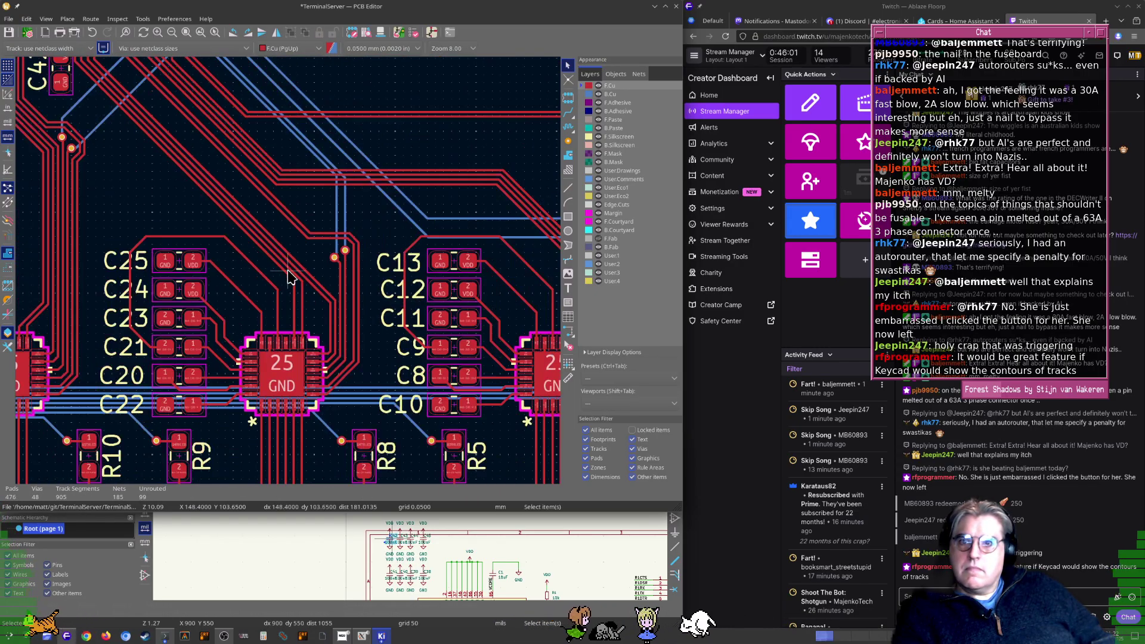
middle_click_drag(268, 213, 430, 365)
scroll(286, 238, "up", 5)
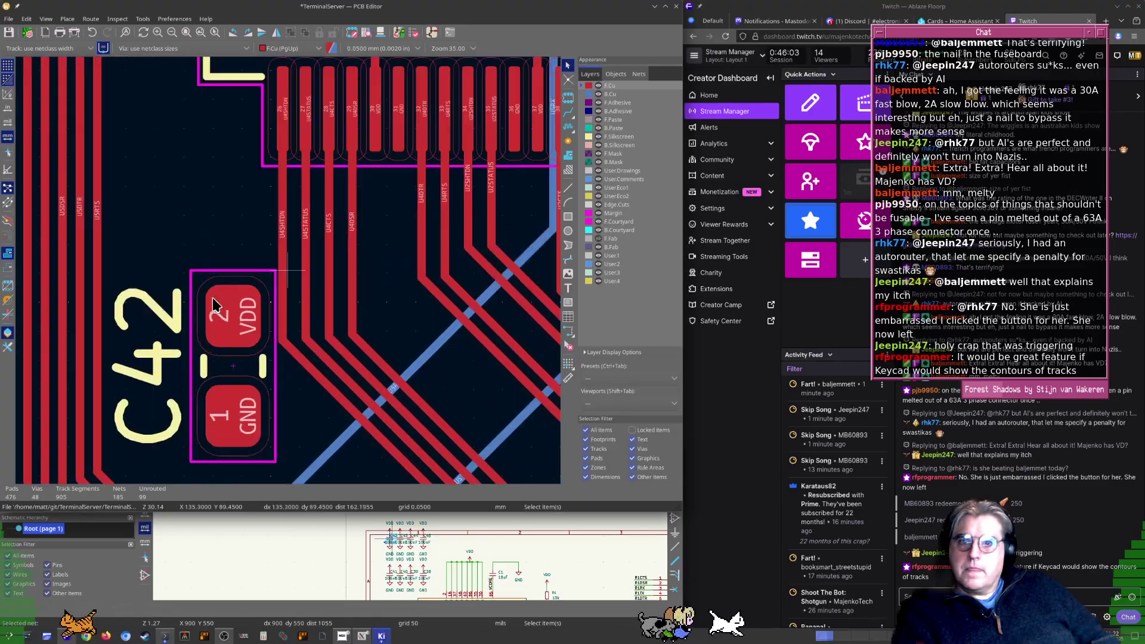
scroll(380, 301, "up", 2)
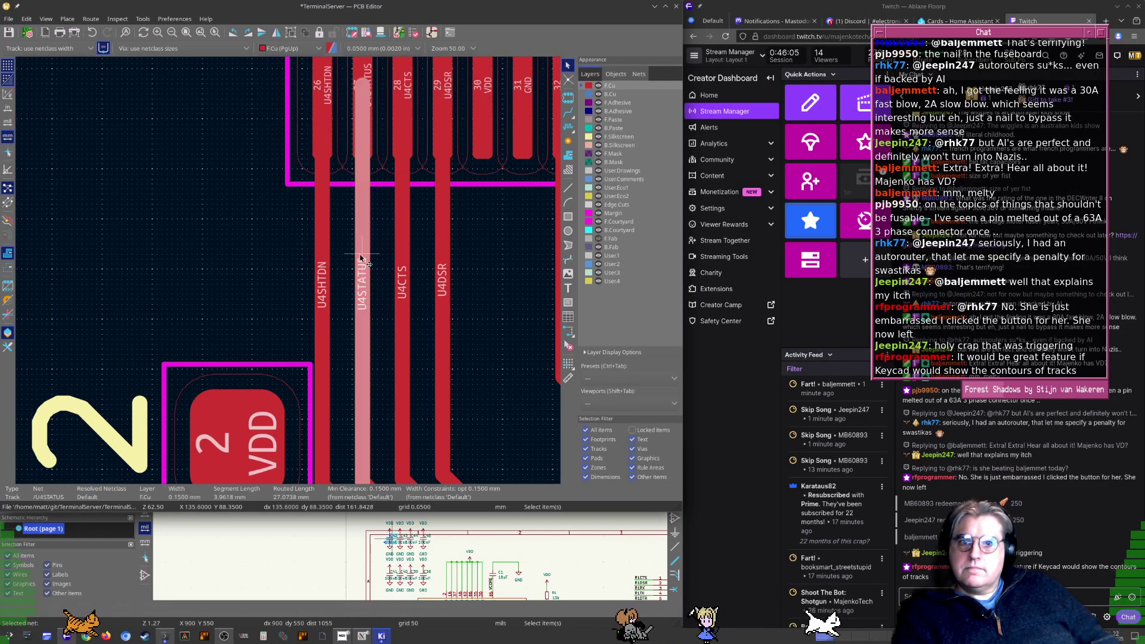
left_click(353, 272)
double_click(401, 245)
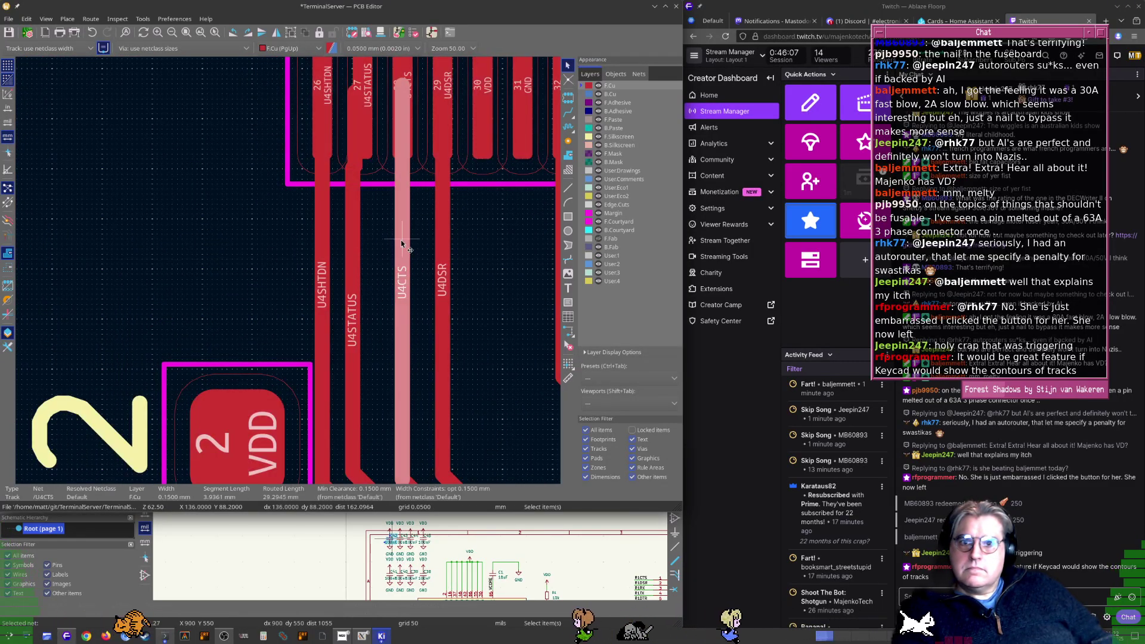
key("Escape")
left_click_drag(403, 268, 358, 268)
Try to drag the vertical U4DSR track below pin 29 closer to the U4CTS track
left_click(445, 273)
left_click_drag(445, 273, 422, 291)
left_click(439, 297)
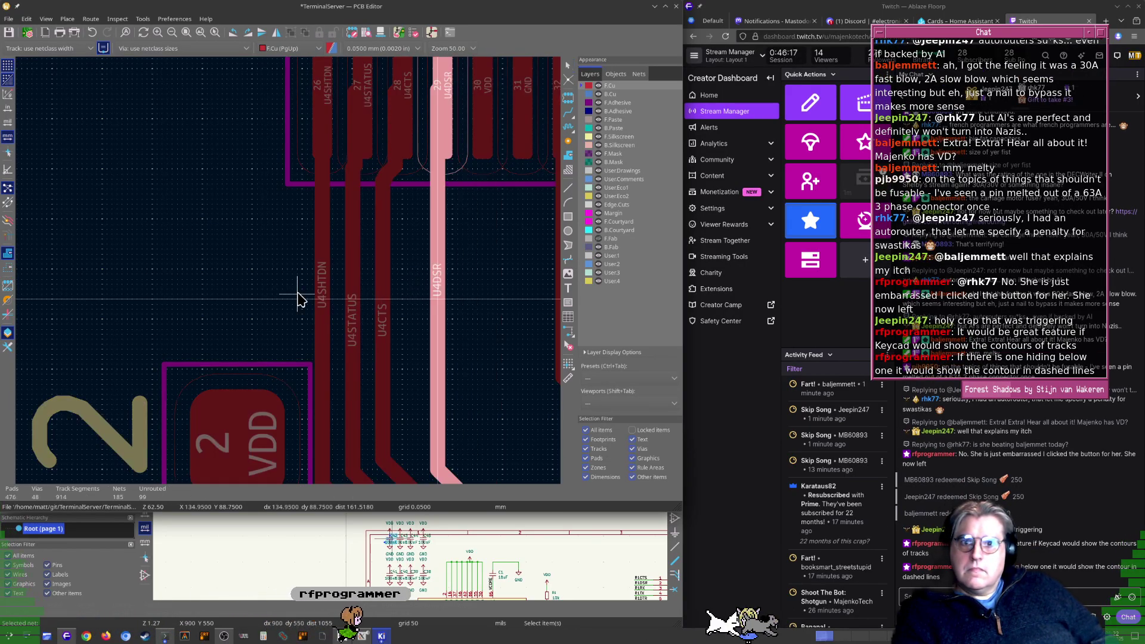
left_click_drag(324, 306, 439, 310)
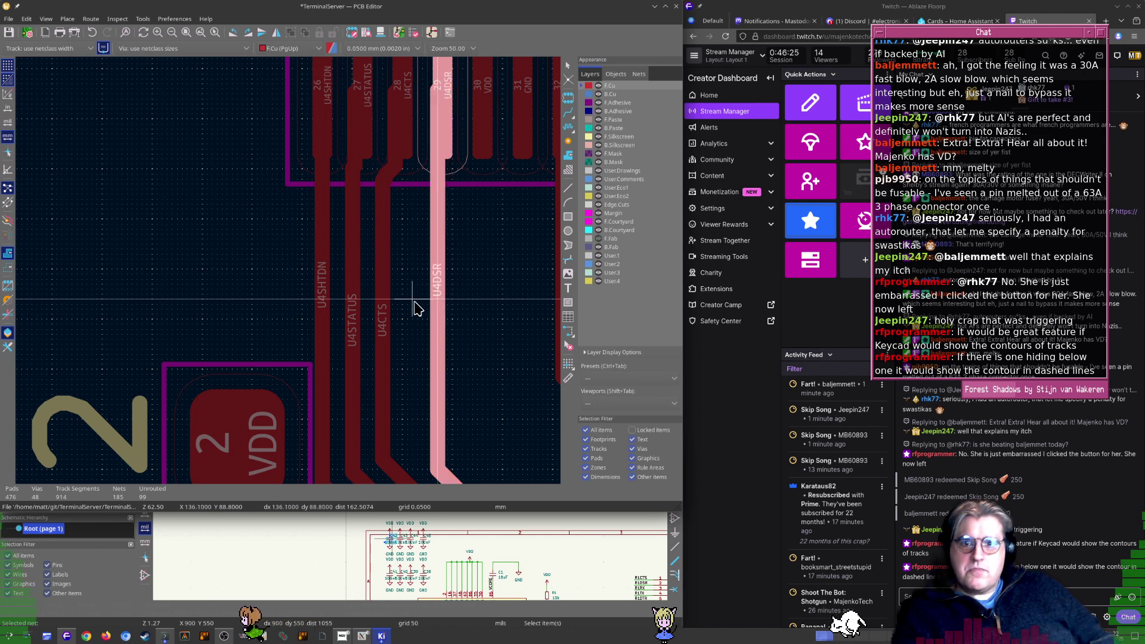
left_click_drag(354, 341, 442, 338)
Delete the vertical U4DSR segment and reroute it from the remaining diagonal to pin 29, running close beside the U4CTS track
left_click(444, 339)
key("Delete")
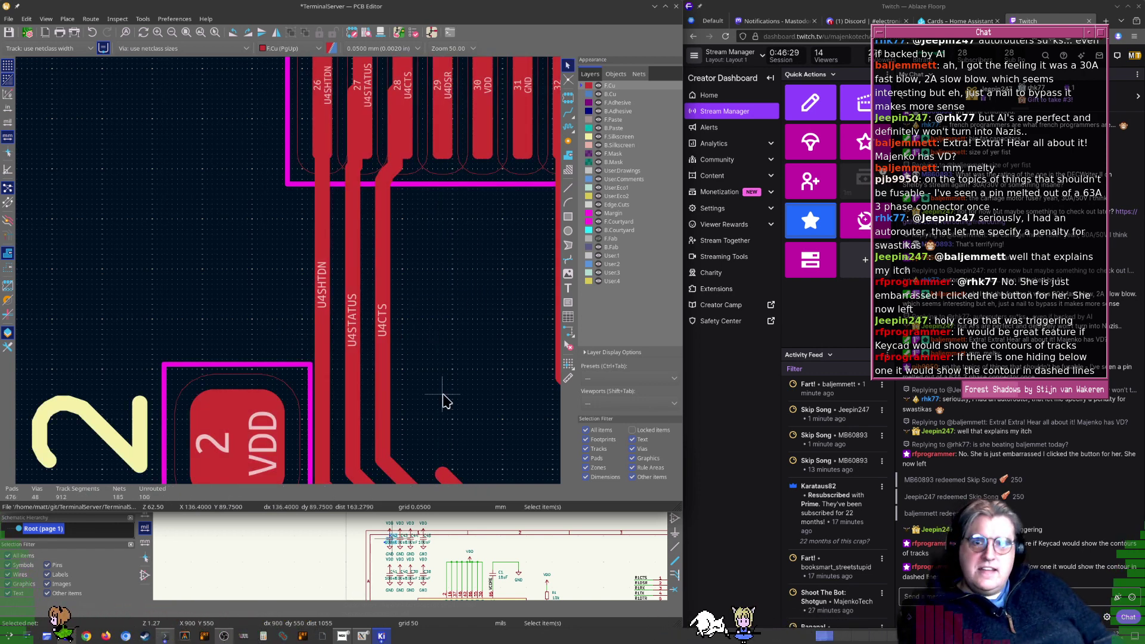
key("x")
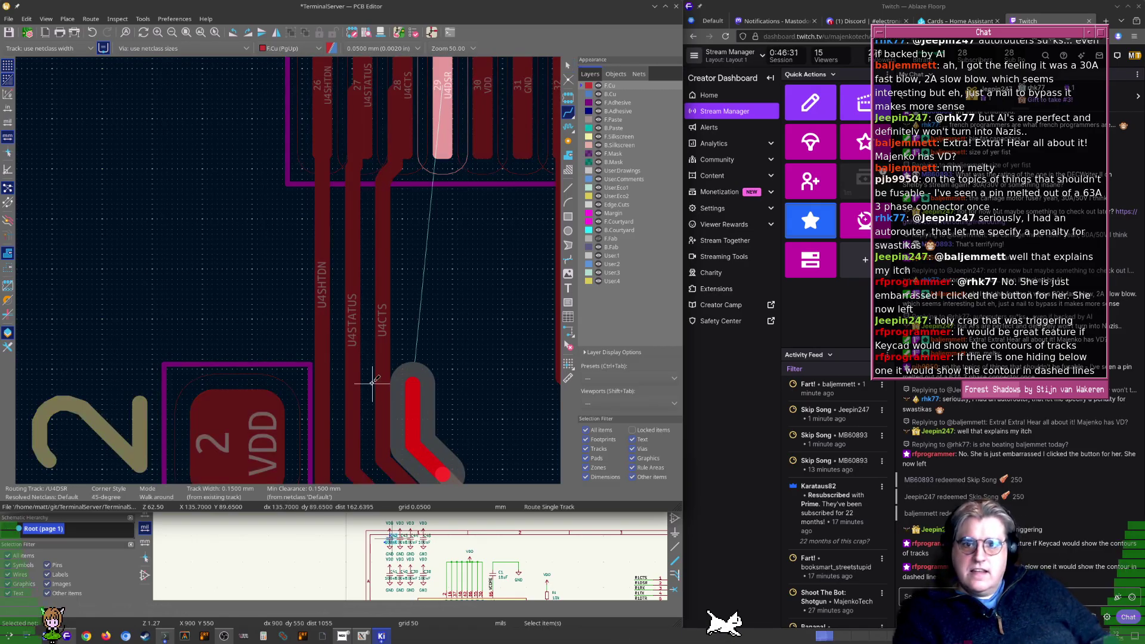
left_click(442, 113)
scroll(288, 269, "down", 2)
middle_click_drag(328, 298, 322, 285)
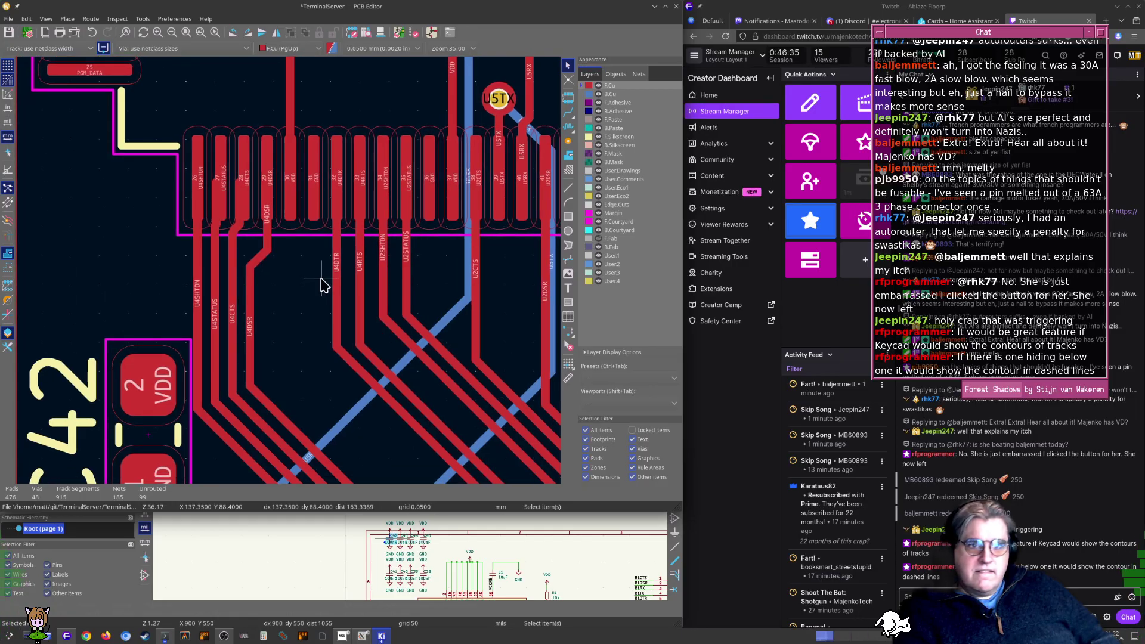
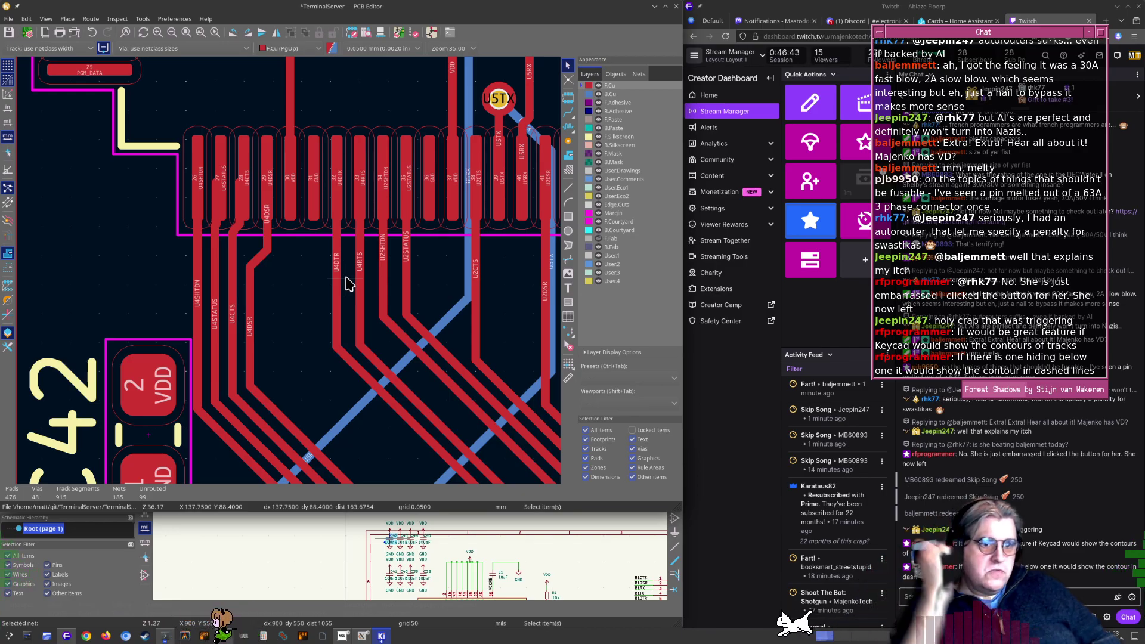
middle_click_drag(307, 304, 311, 308)
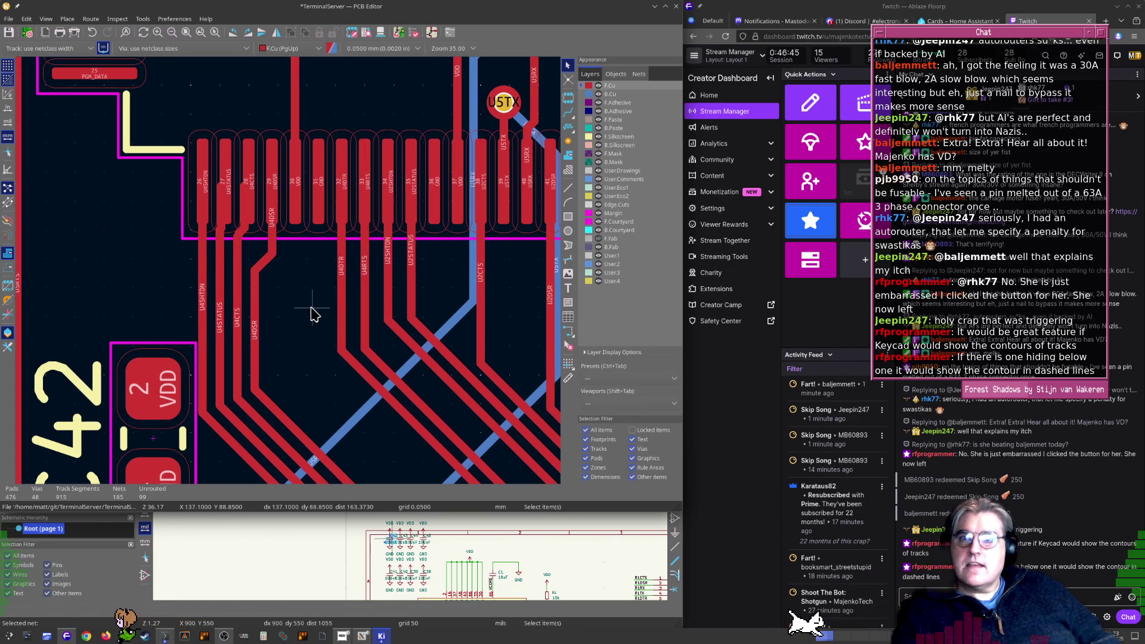
left_click(49, 20)
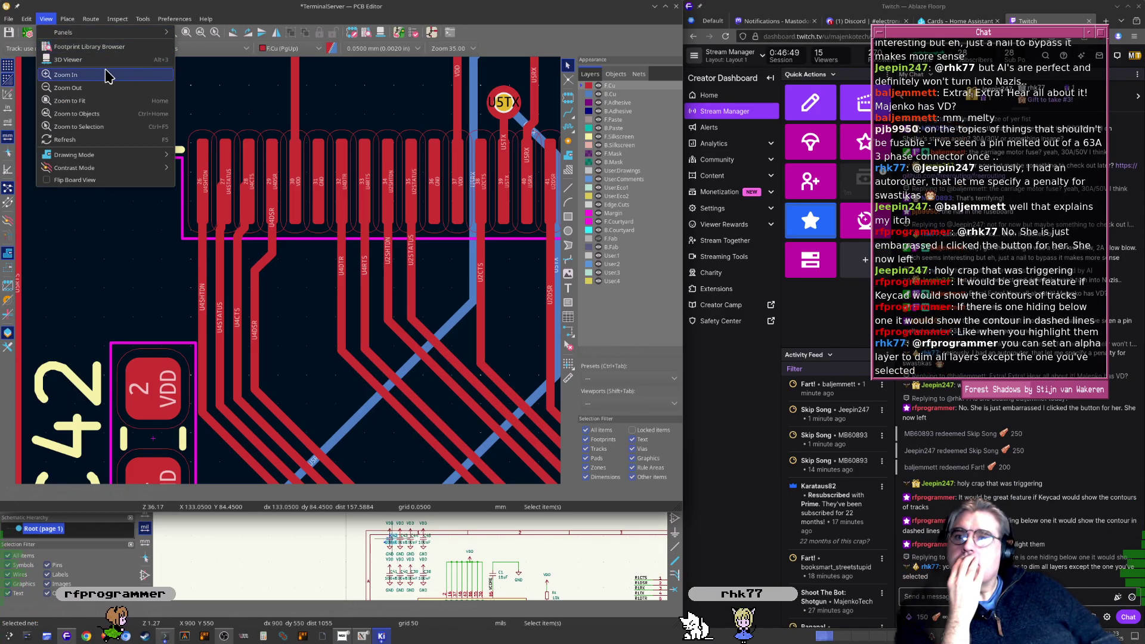
mouse_move(163, 155)
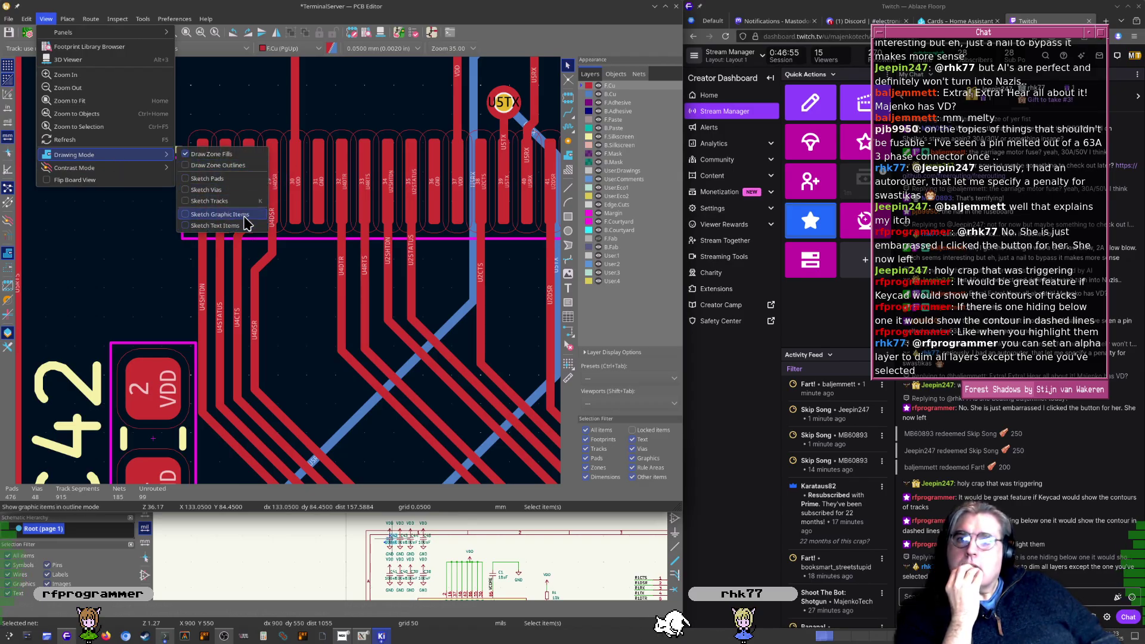
mouse_move(127, 173)
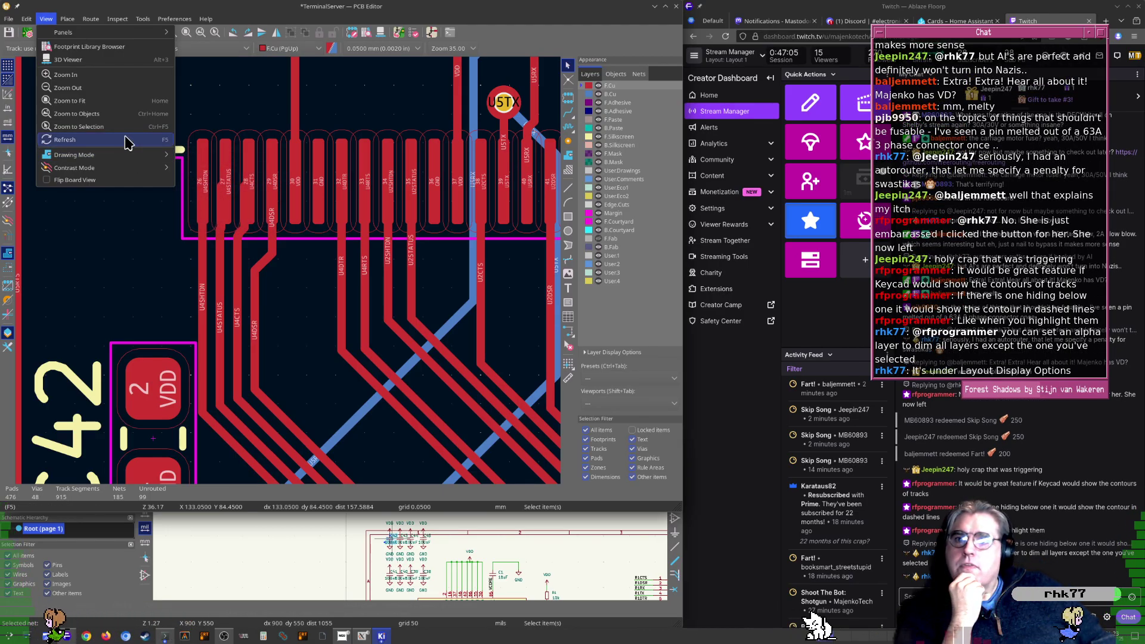
left_click(109, 258)
middle_click_drag(314, 291, 302, 286)
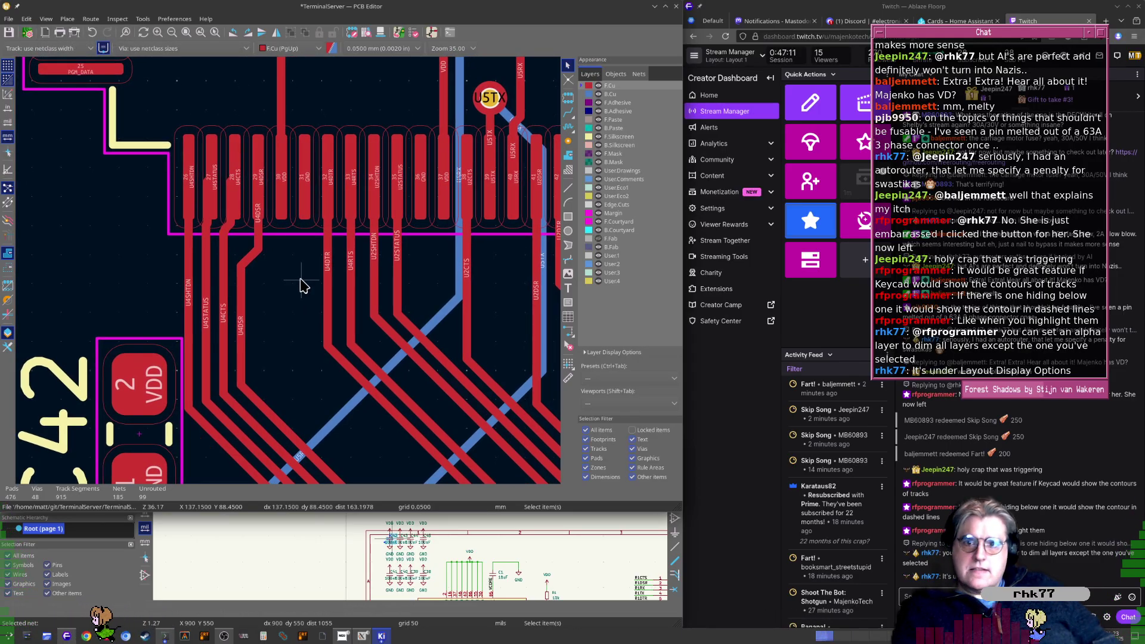
middle_click_drag(300, 321, 308, 320)
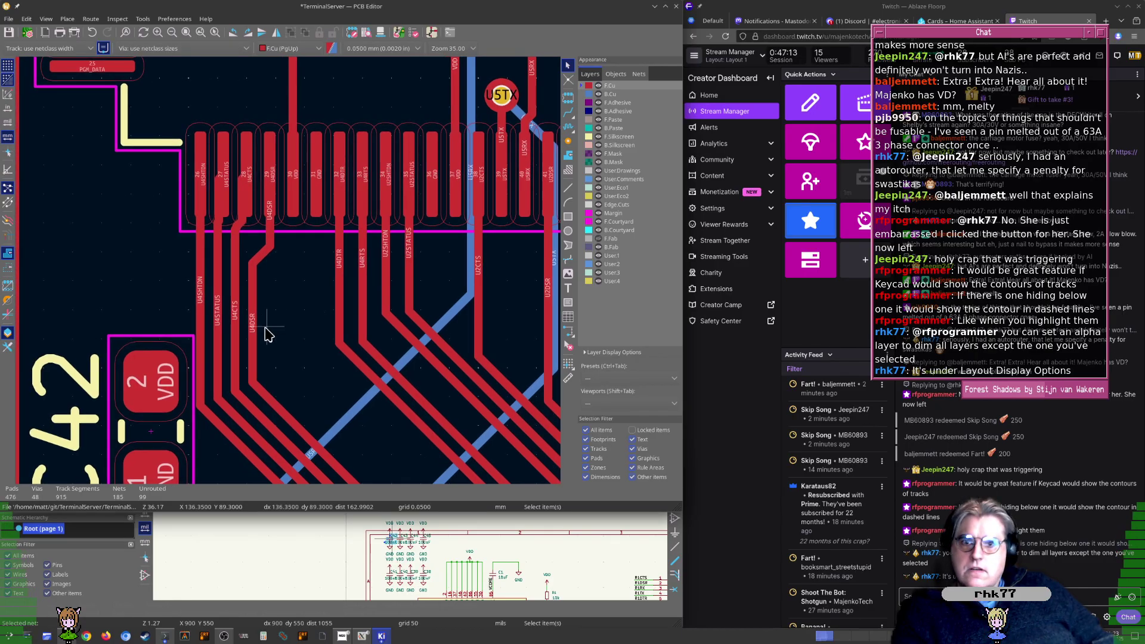
Shift the vertical U4DTR and U4RTS tracks below pins 32 and 33 closer to the U2SHTDN track
scroll(200, 356, "up", 5)
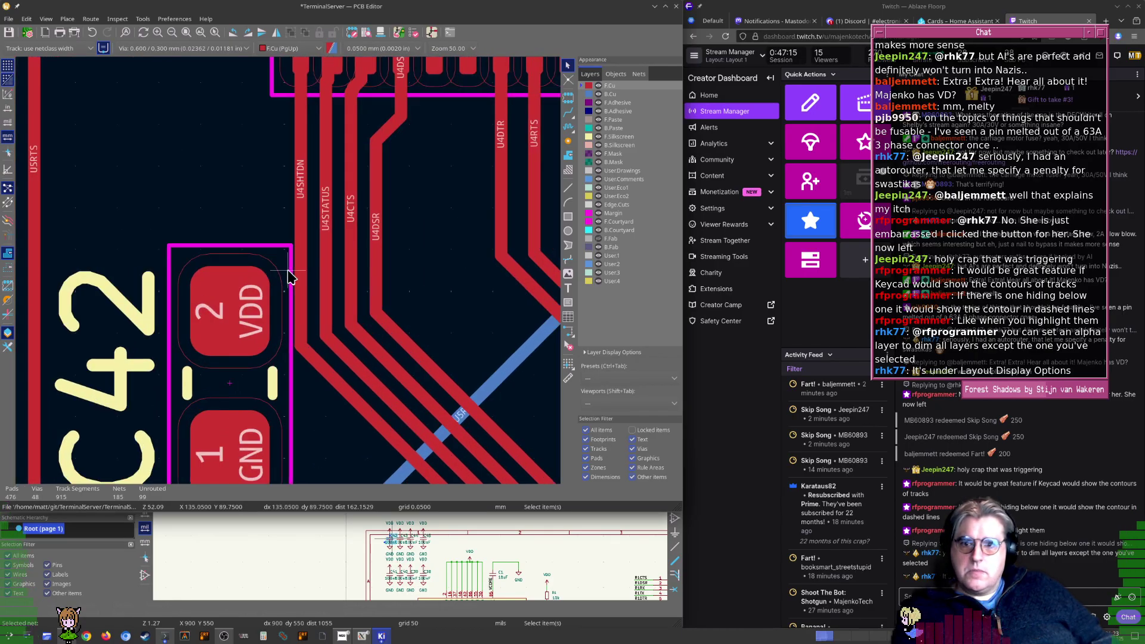
middle_click_drag(349, 341, 233, 198)
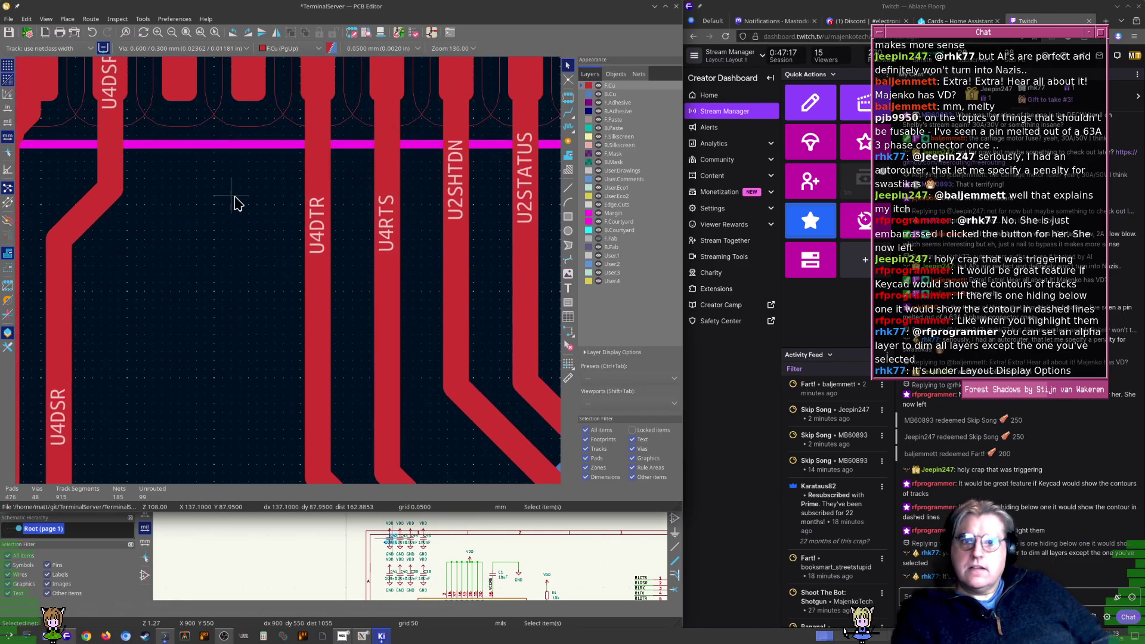
scroll(286, 277, "down", 3)
left_click(300, 280)
key("d")
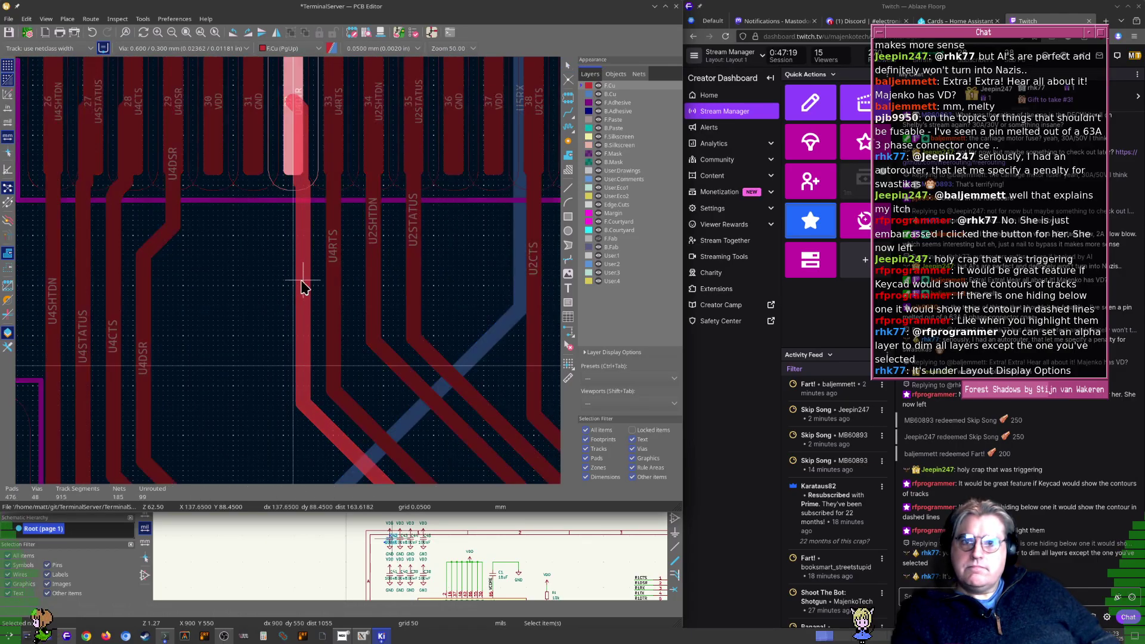
left_click(334, 285)
left_click(334, 285)
key("d")
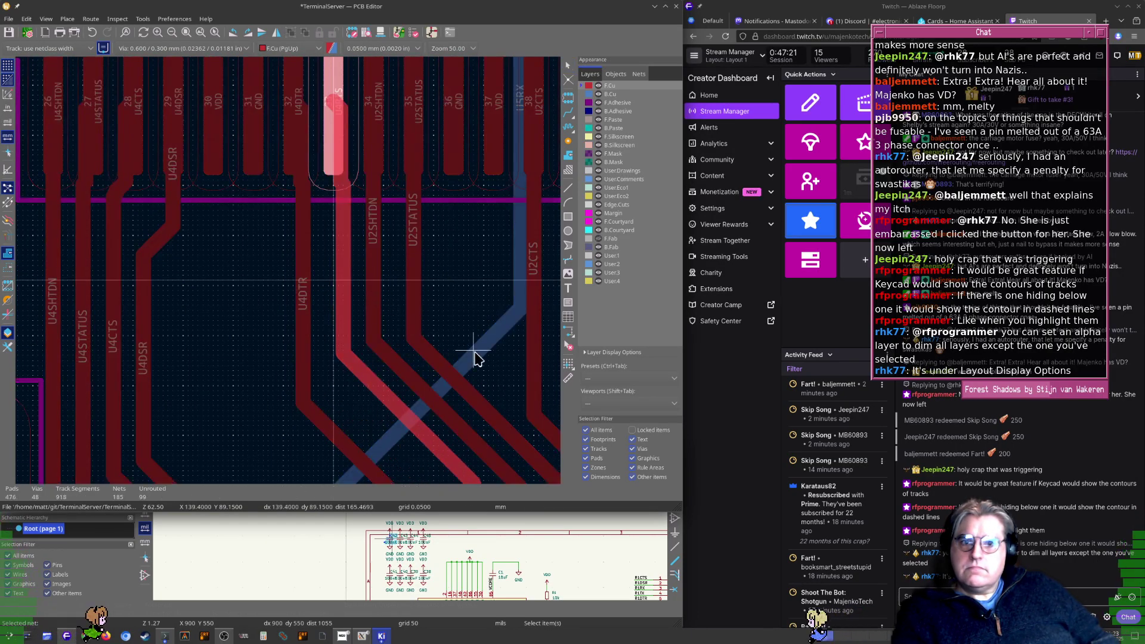
left_click(475, 359)
left_click(302, 312)
key("d")
left_click(457, 373)
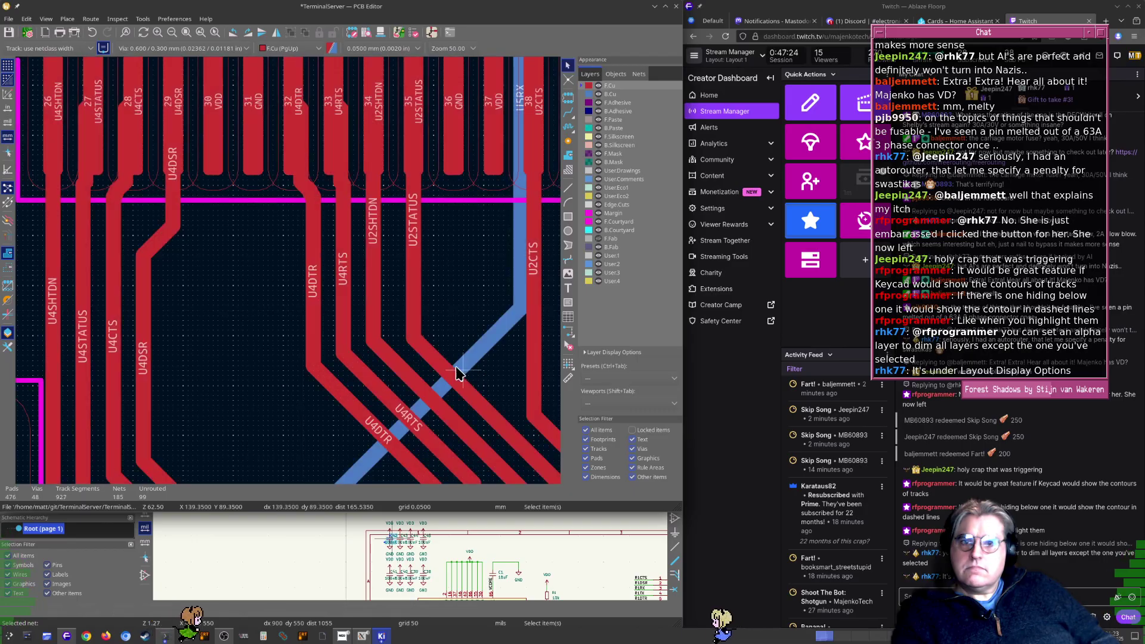
scroll(286, 274, "down", 3)
left_click(182, 351)
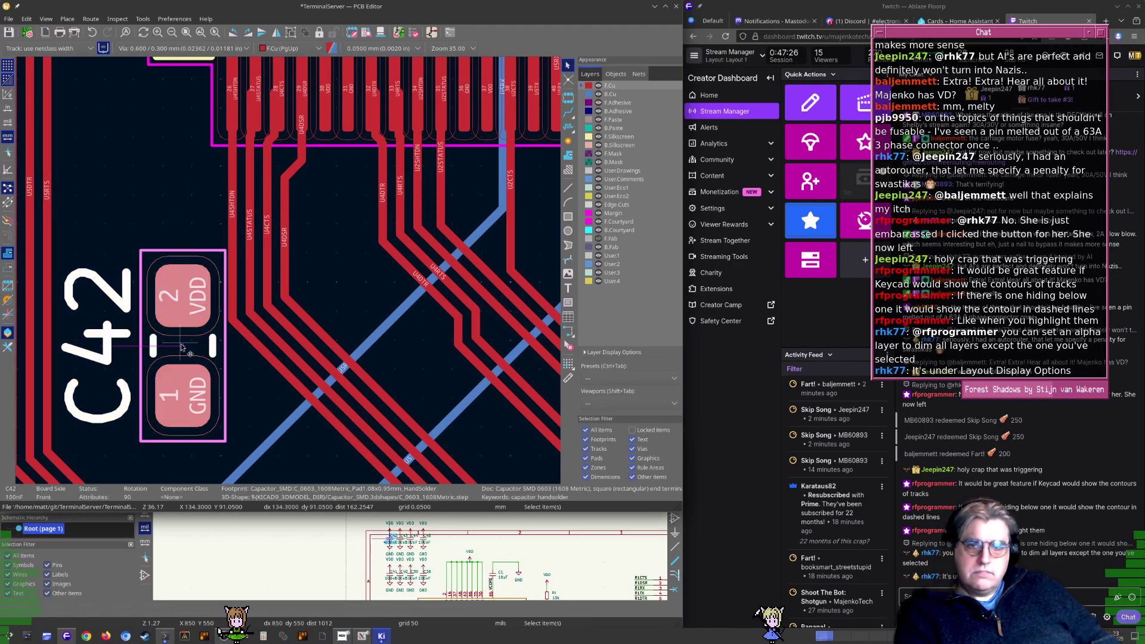
key("m")
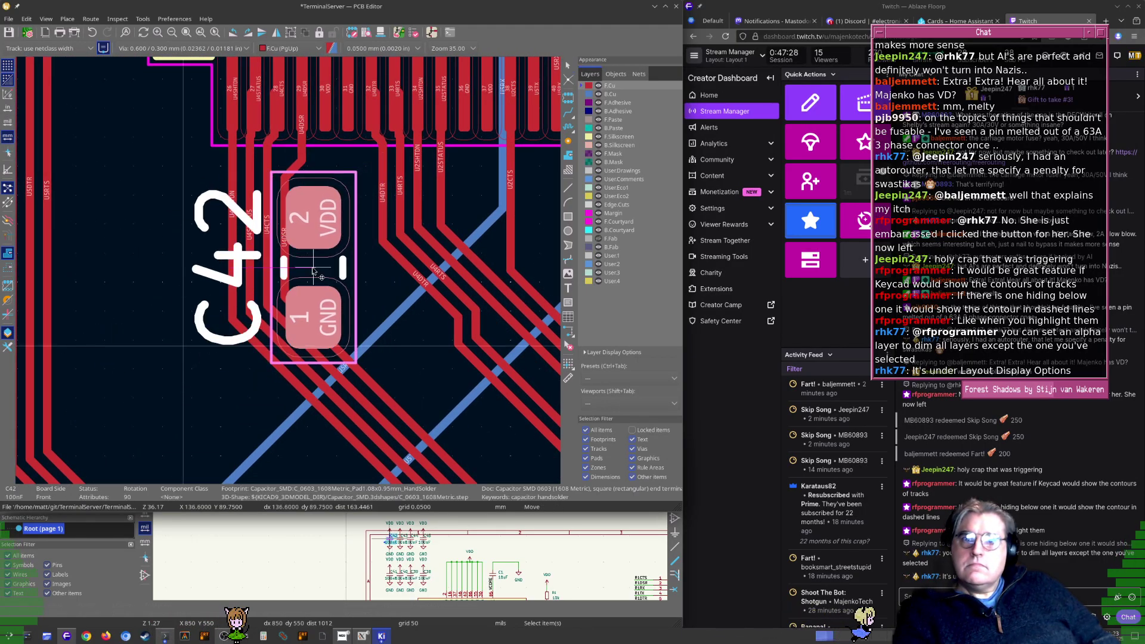
key("Escape")
Shift the U4SHTDN and U4STATUS diagonals beside C42 down-left so their vertical runs lengthen and the diagonals pack closely
middle_click_drag(327, 318, 338, 240)
left_click(322, 326)
key("d")
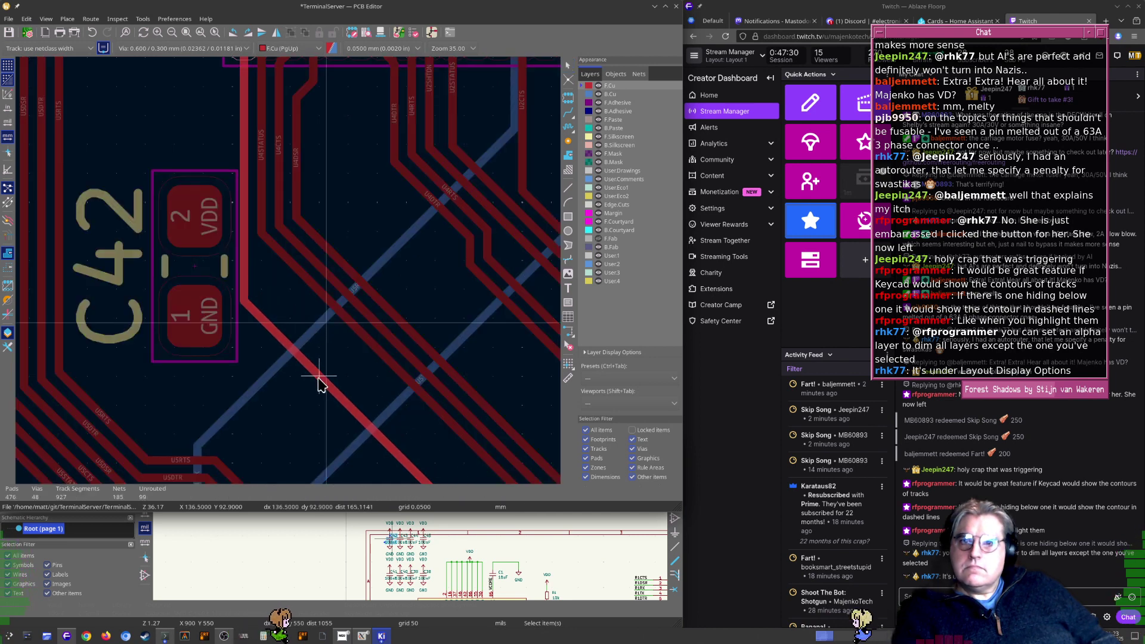
left_click(317, 425)
left_click(345, 320)
key("d")
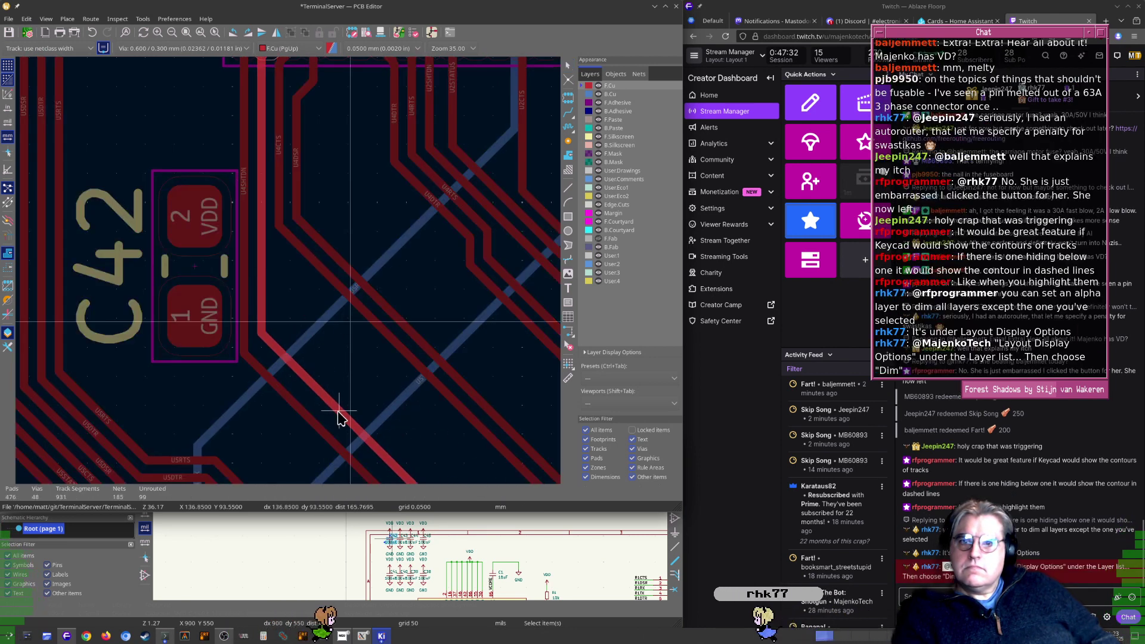
left_click(335, 440)
Shift the U4CTS diagonal down-left close beside the U4STATUS diagonal, and move the U4DSR diagonal nearer to U4CTS
left_click(368, 320)
key("d")
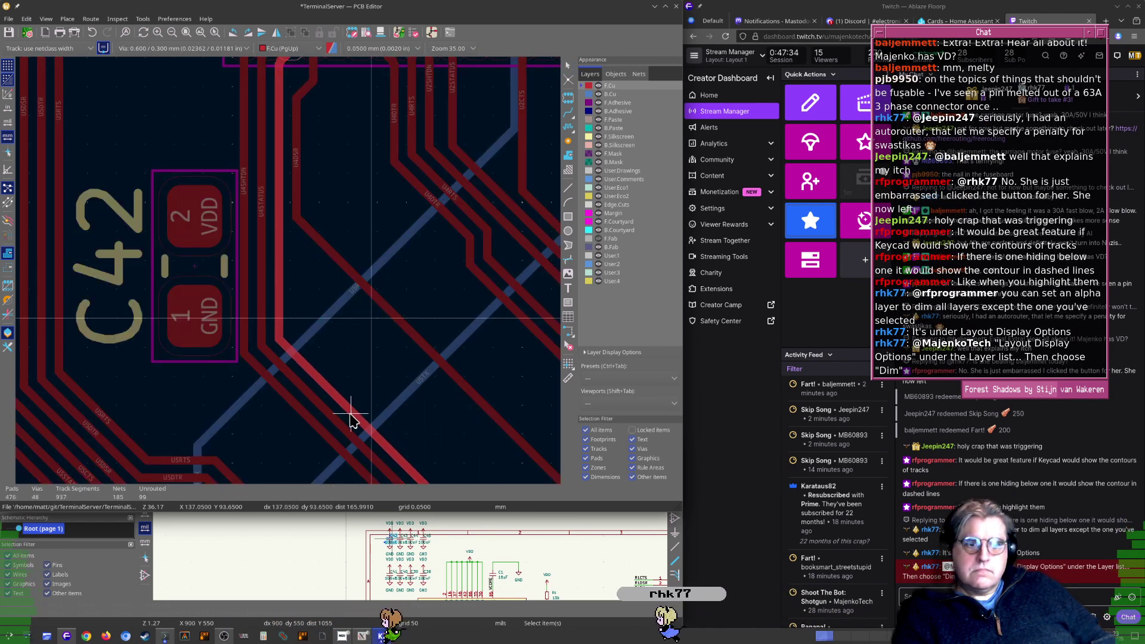
left_click(351, 417)
left_click(387, 319)
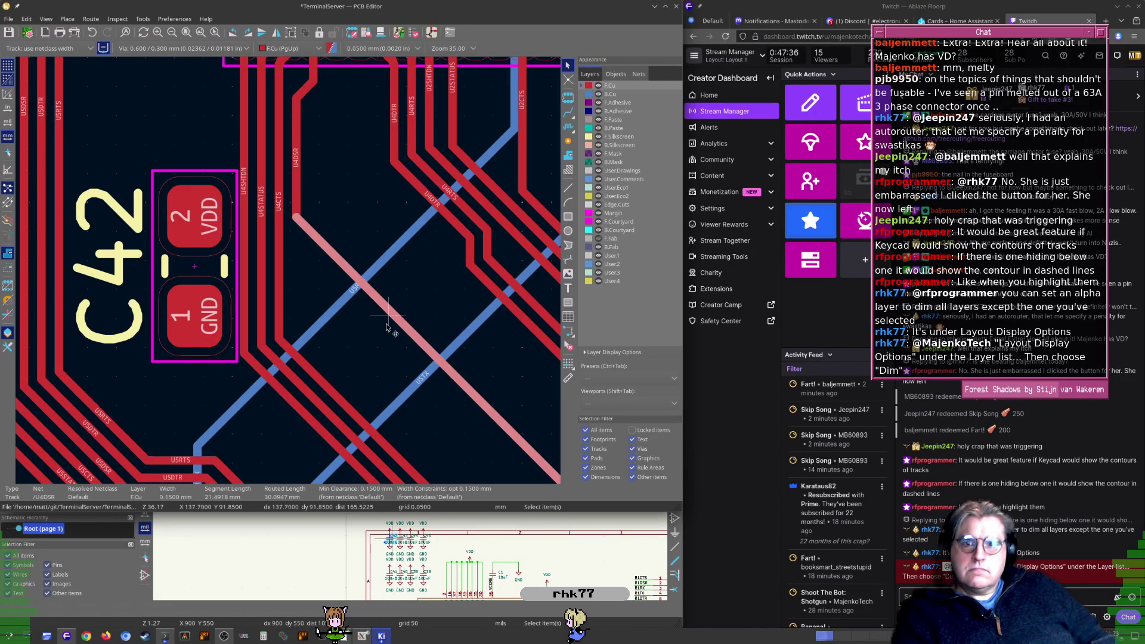
key("d")
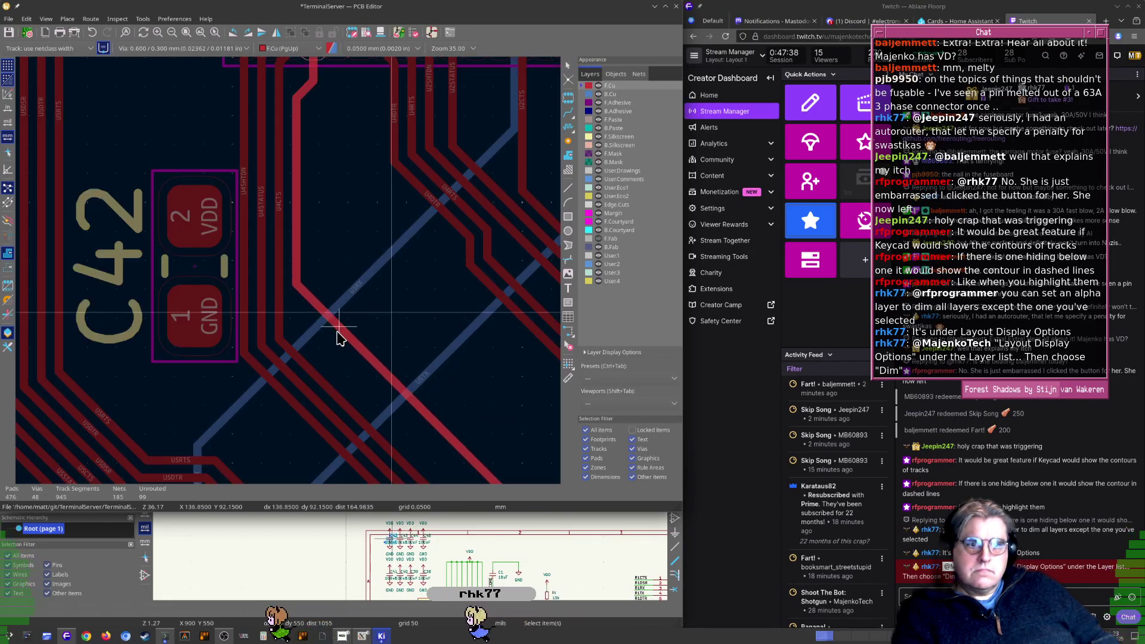
left_click(348, 313)
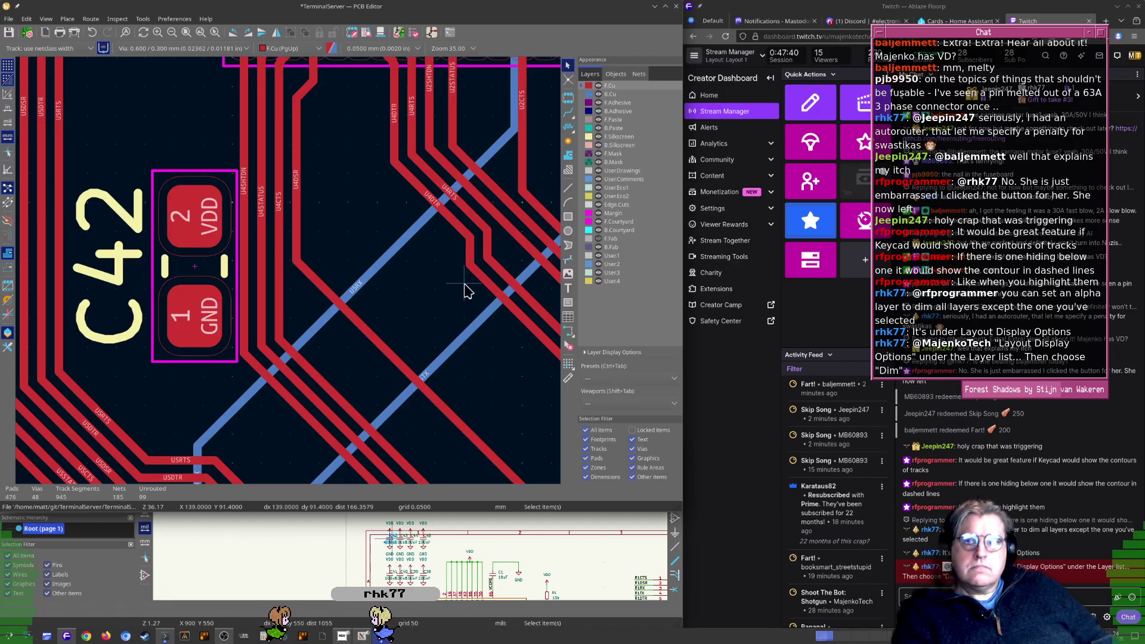
Set inactive layers to Dim in the layer display options
middle_click_drag(465, 290, 419, 318)
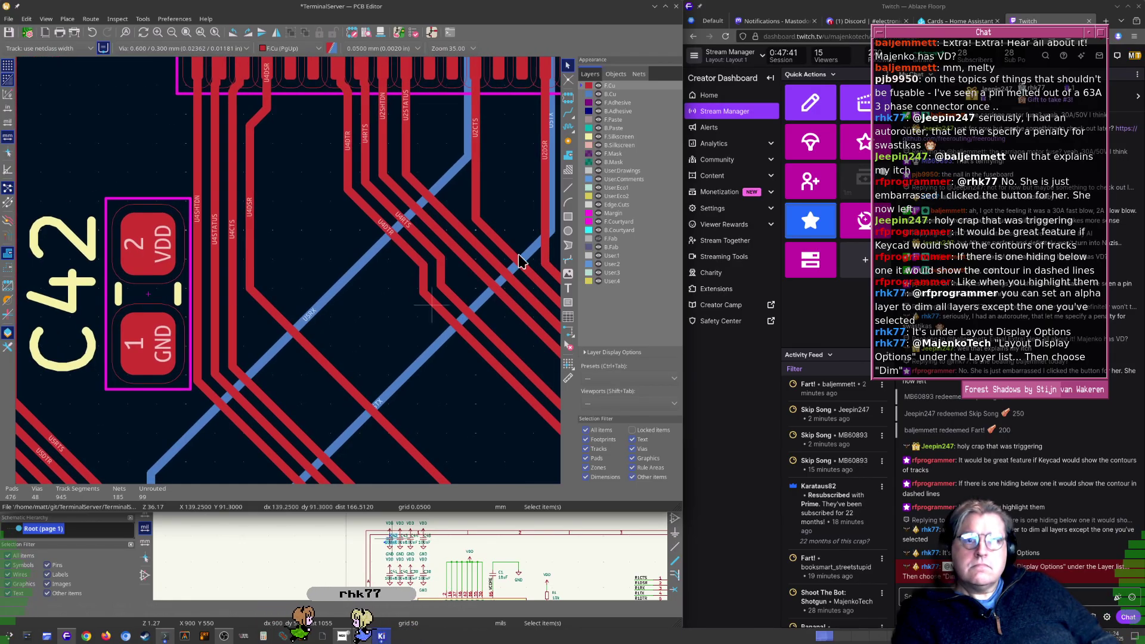
right_click(616, 86)
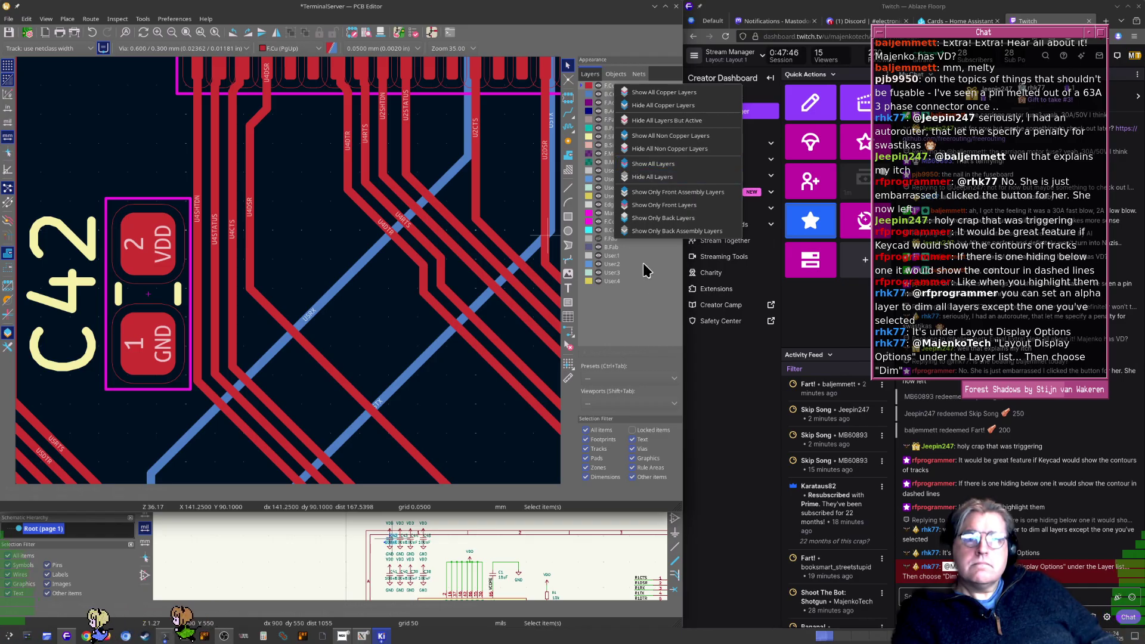
left_click(643, 328)
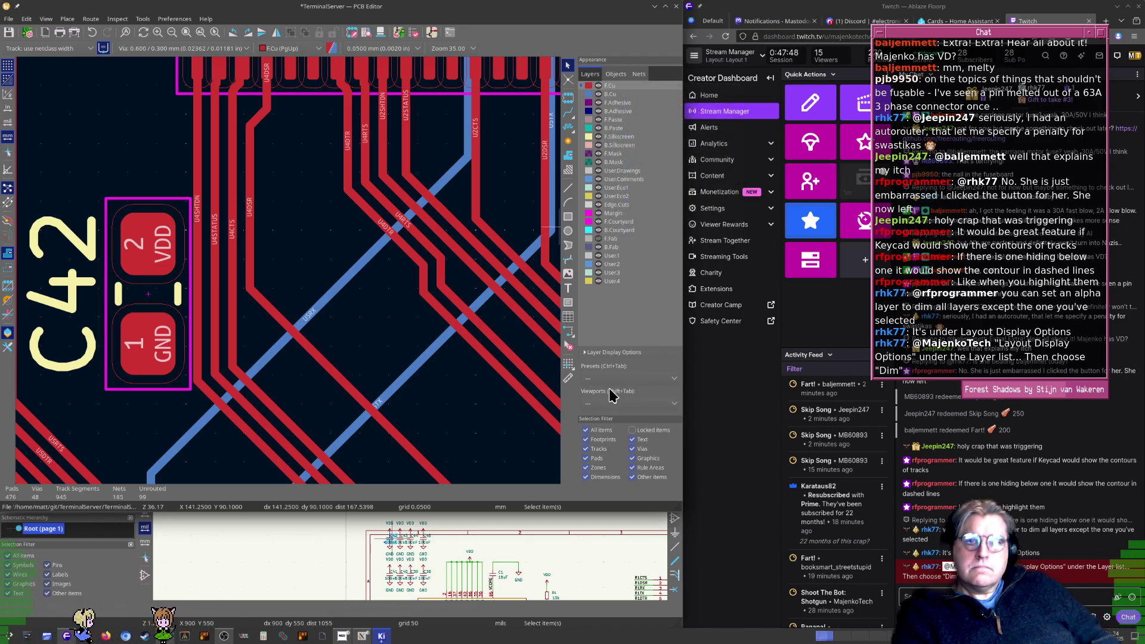
left_click(620, 352)
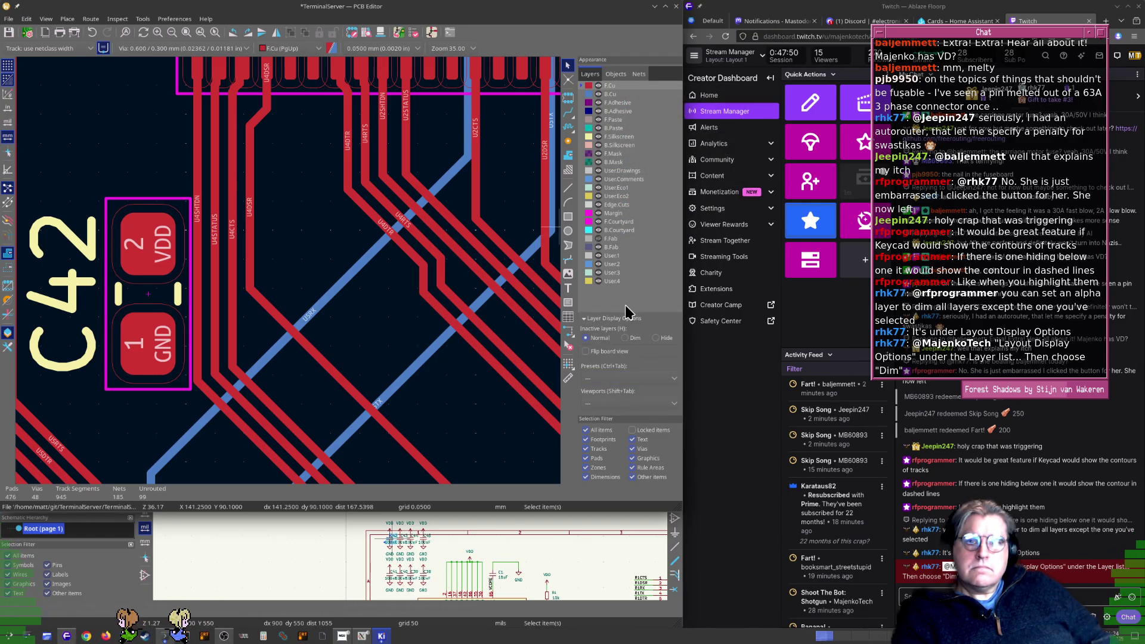
left_click(626, 341)
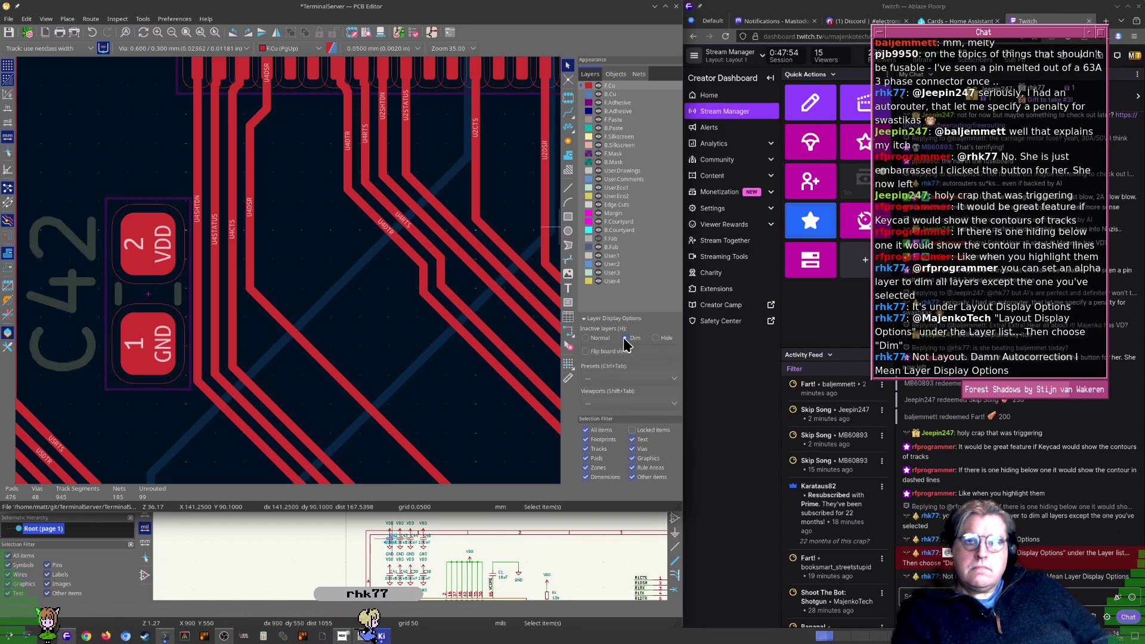
left_click(602, 339)
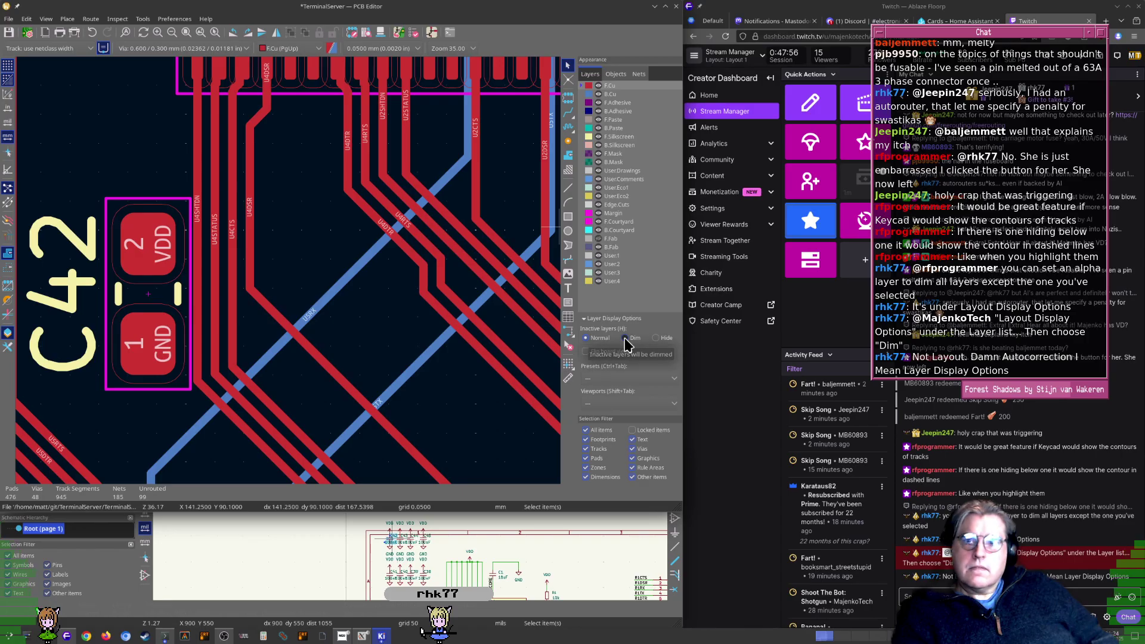
left_click(624, 339)
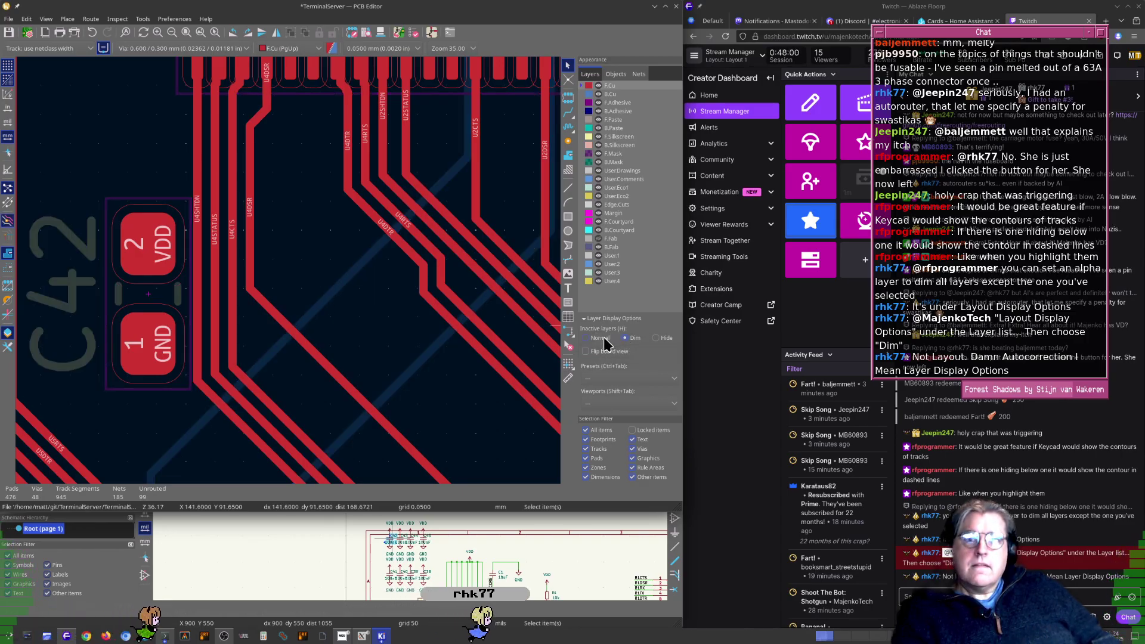
scroll(322, 241, "down", 1)
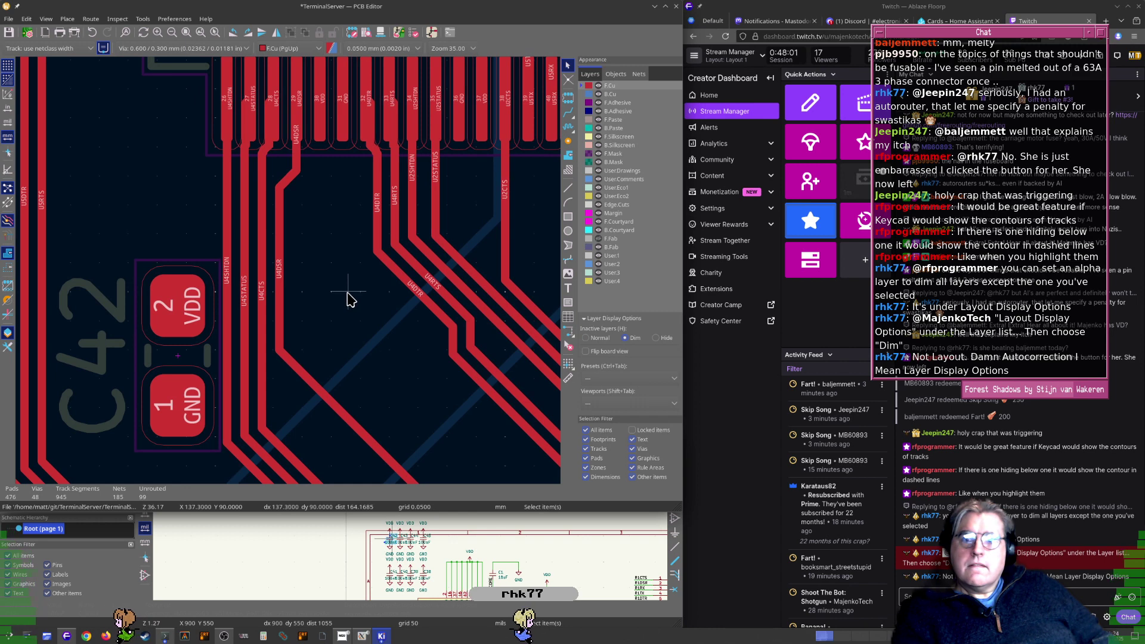
middle_click_drag(344, 334, 295, 169)
left_click(328, 329)
key("d")
key("Escape")
key("Escape")
scroll(296, 170, "down", 3)
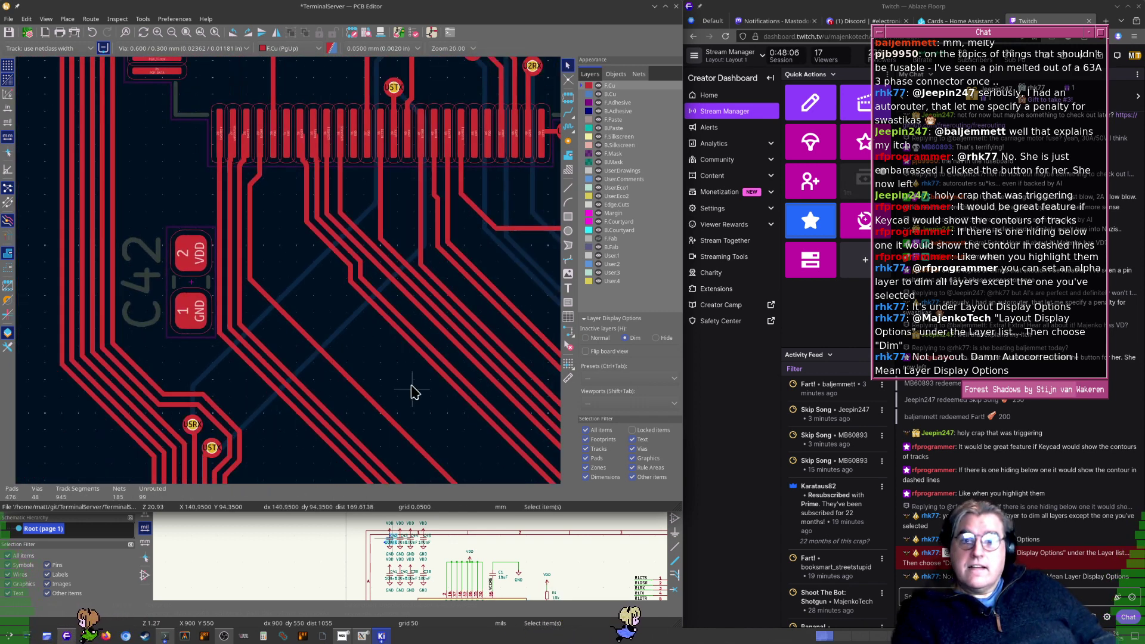
middle_click_drag(413, 389, 315, 160)
middle_click_drag(424, 317, 274, 127)
middle_click_drag(269, 340, 74, 206)
scroll(289, 272, "up", 4)
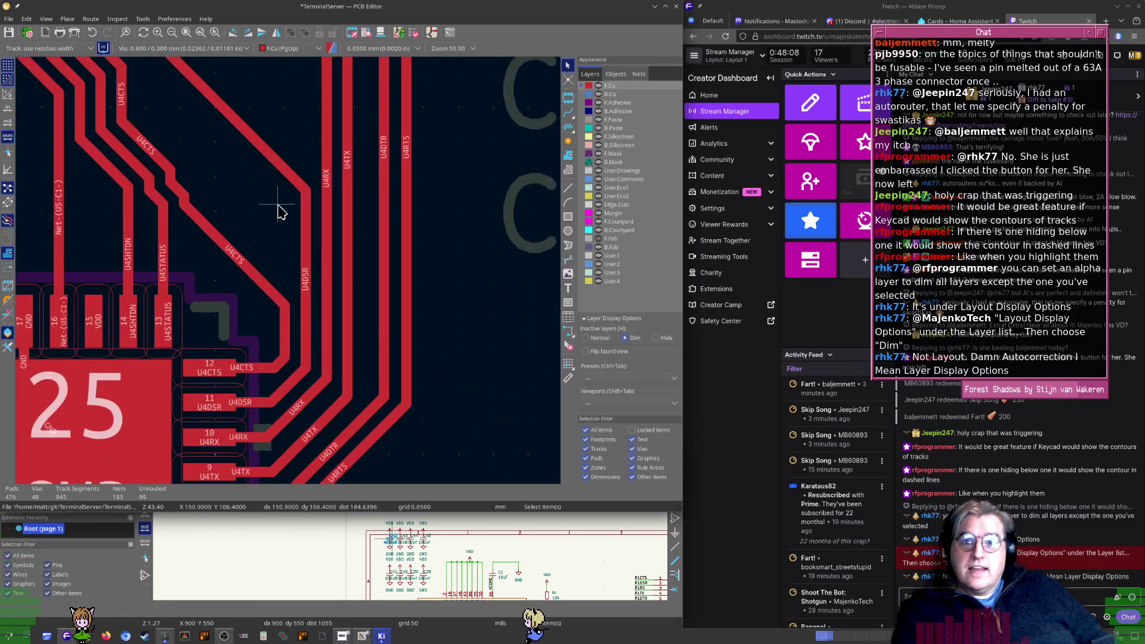
middle_click_drag(217, 112, 308, 266)
left_click(220, 165)
key("e")
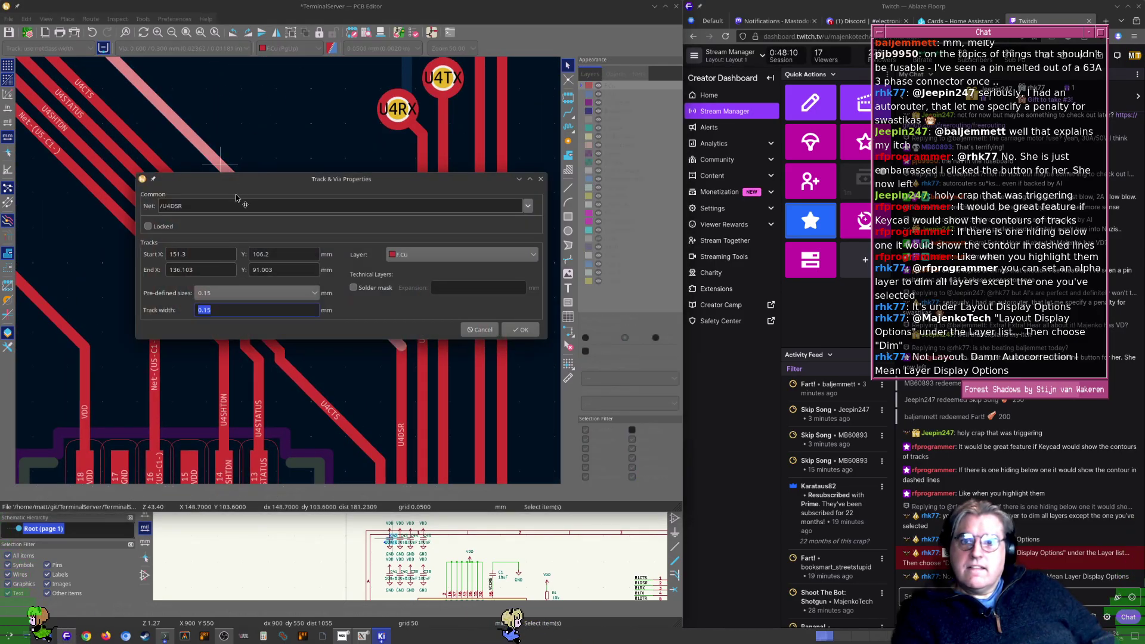
key("Escape")
key("d")
key("Escape")
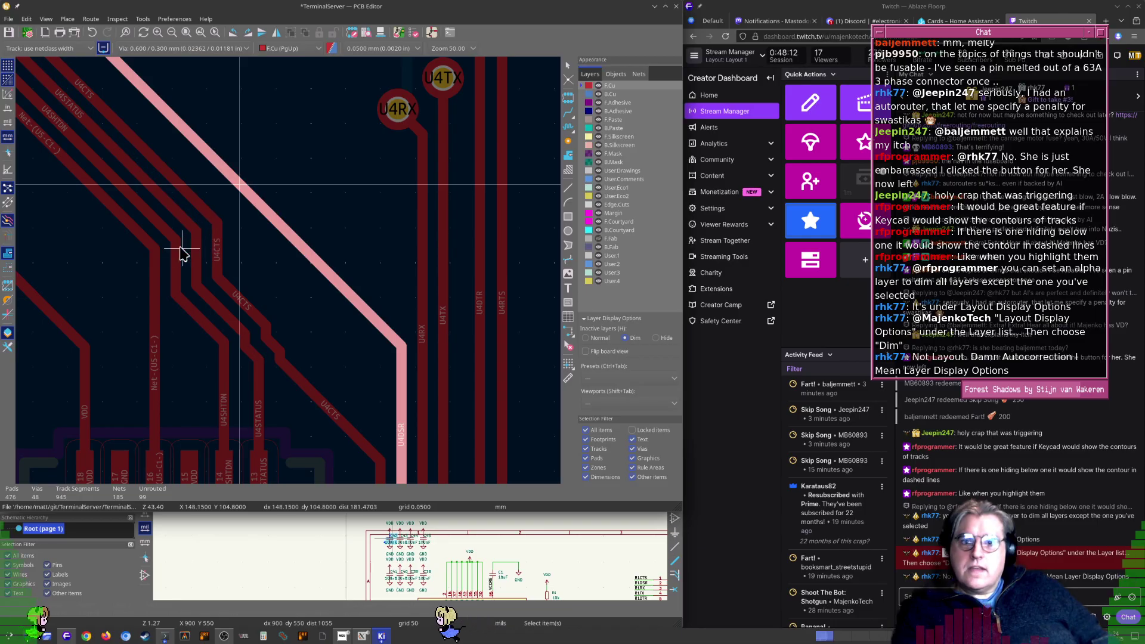
Replace the long U4DSR diagonal with a route hugging the U4CTS track down to the vertical U4DSR segment, removing the leftover stub
scroll(235, 191, "down", 5)
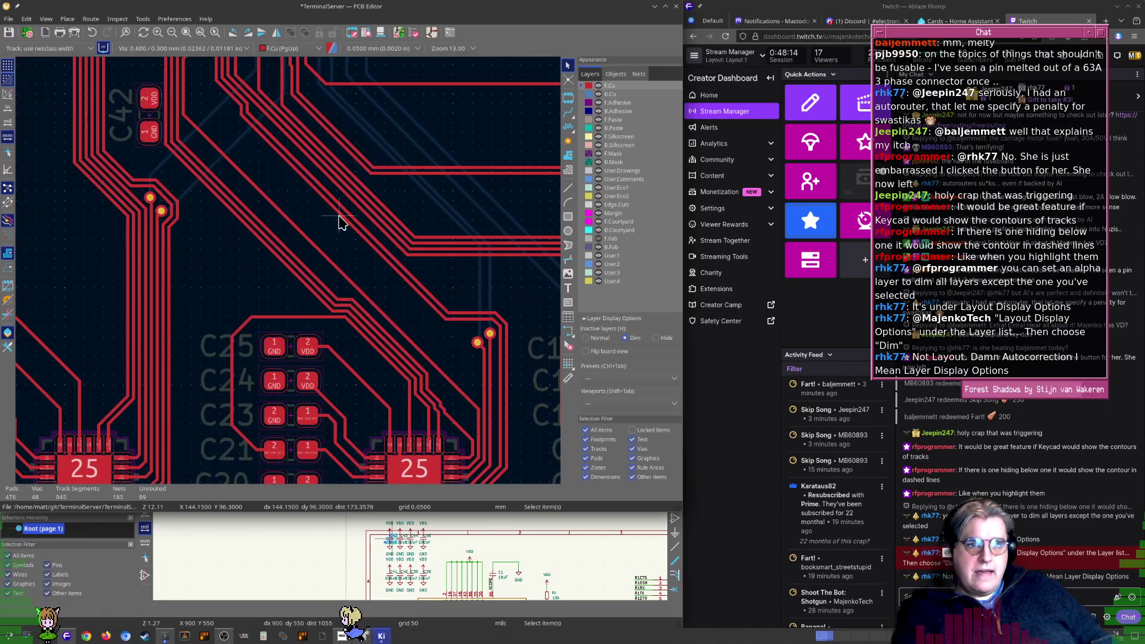
middle_click_drag(338, 222, 365, 289)
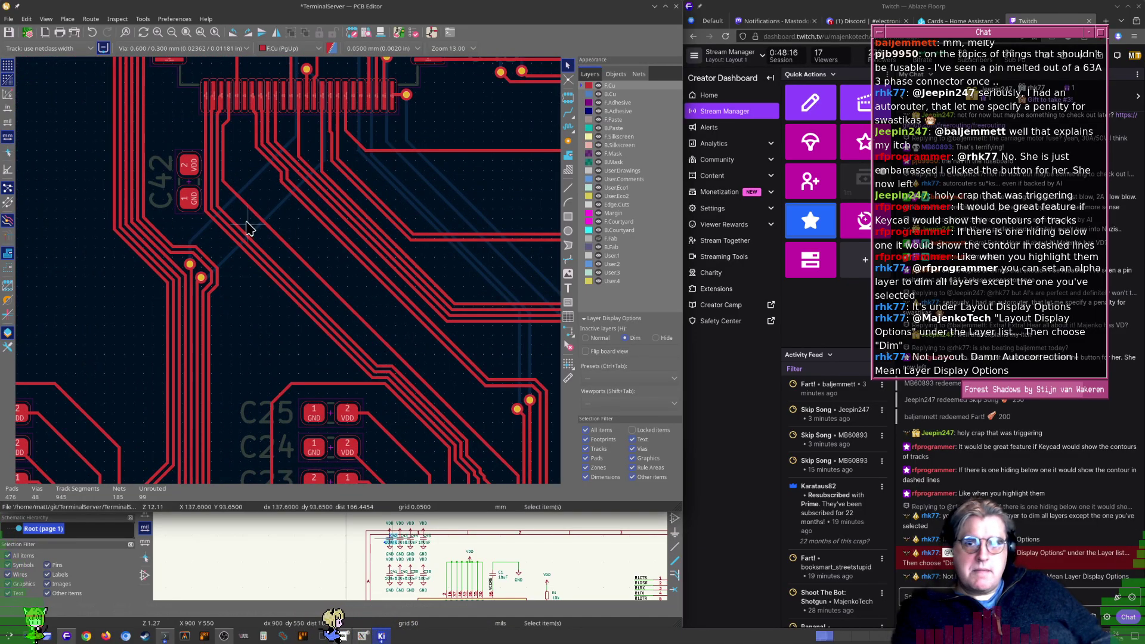
scroll(250, 228, "up", 2)
left_click(253, 298)
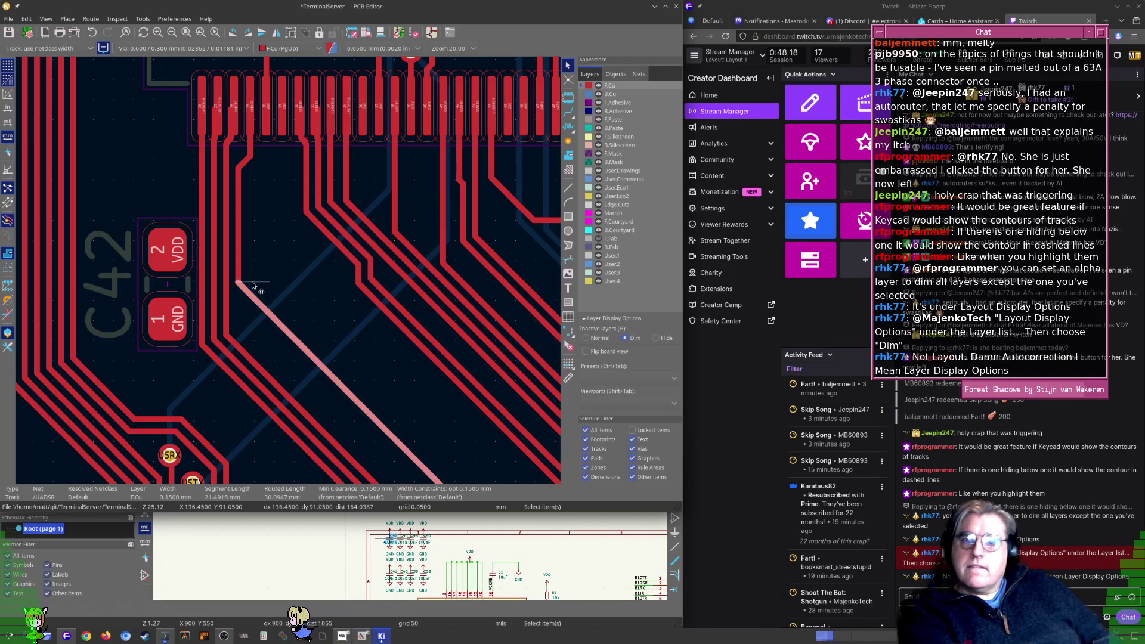
key("Delete")
key("x")
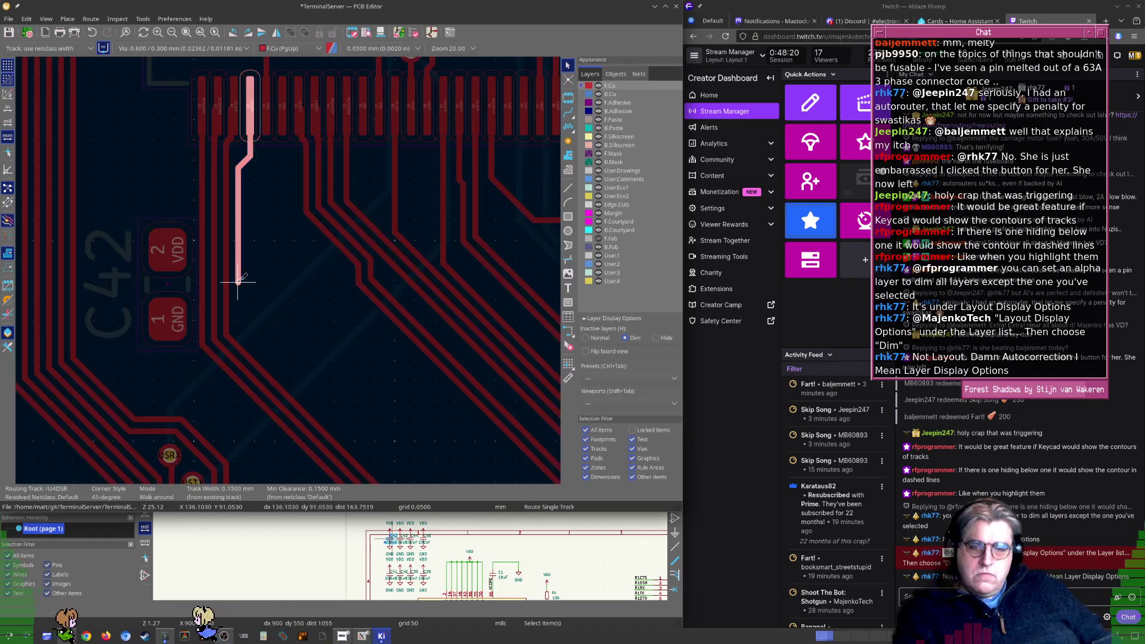
middle_click_drag(278, 207, 260, 195)
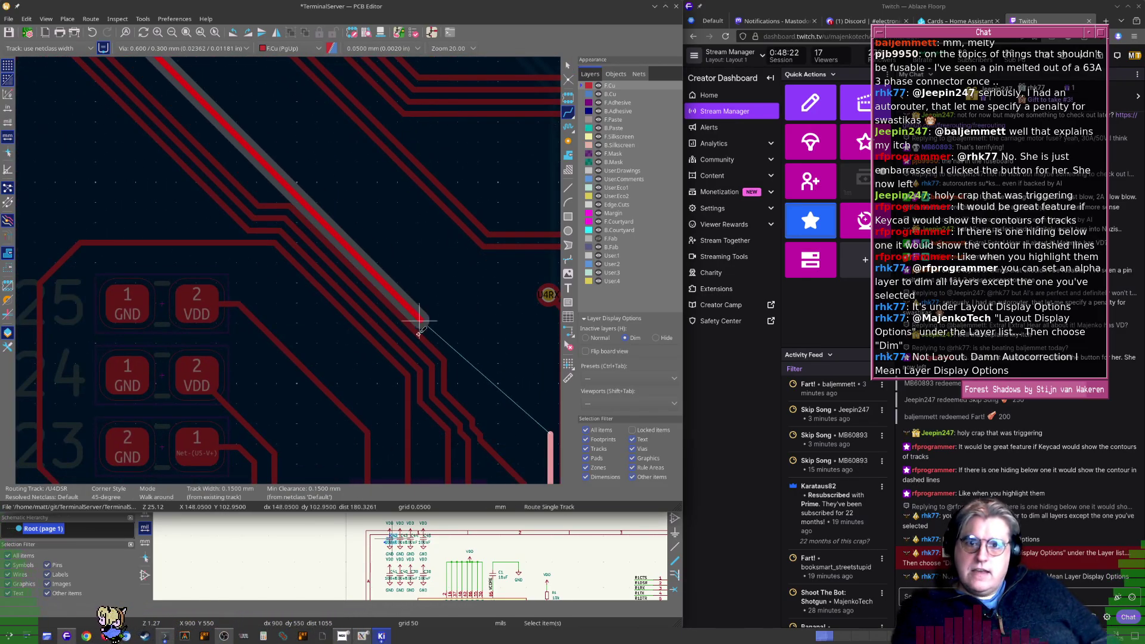
left_click(250, 193)
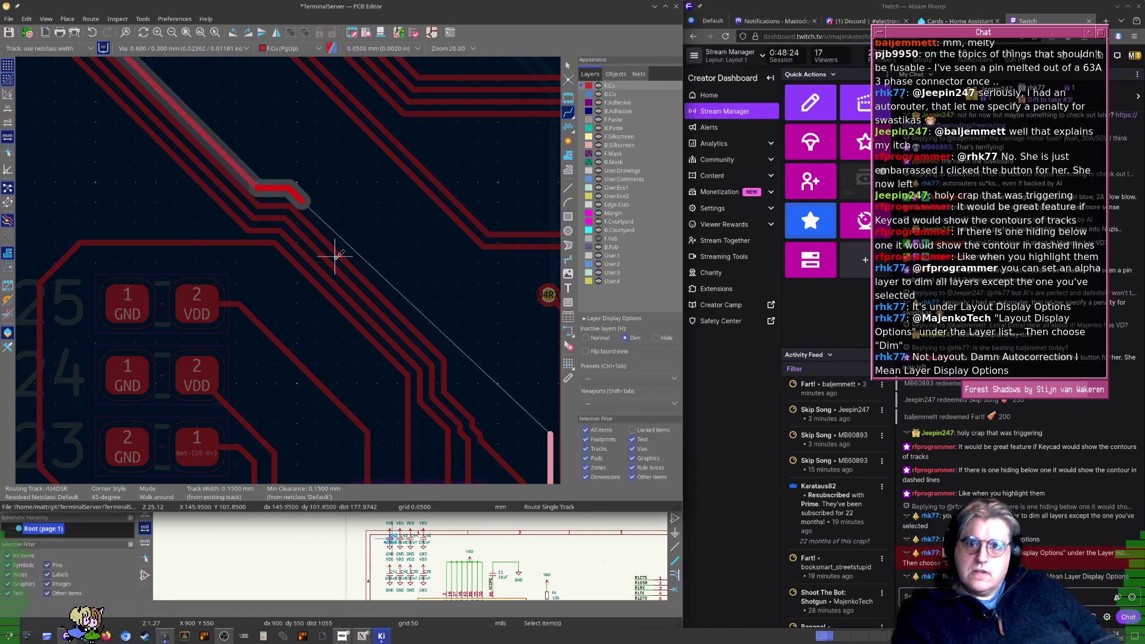
left_click(370, 276)
middle_click_drag(384, 292, 311, 170)
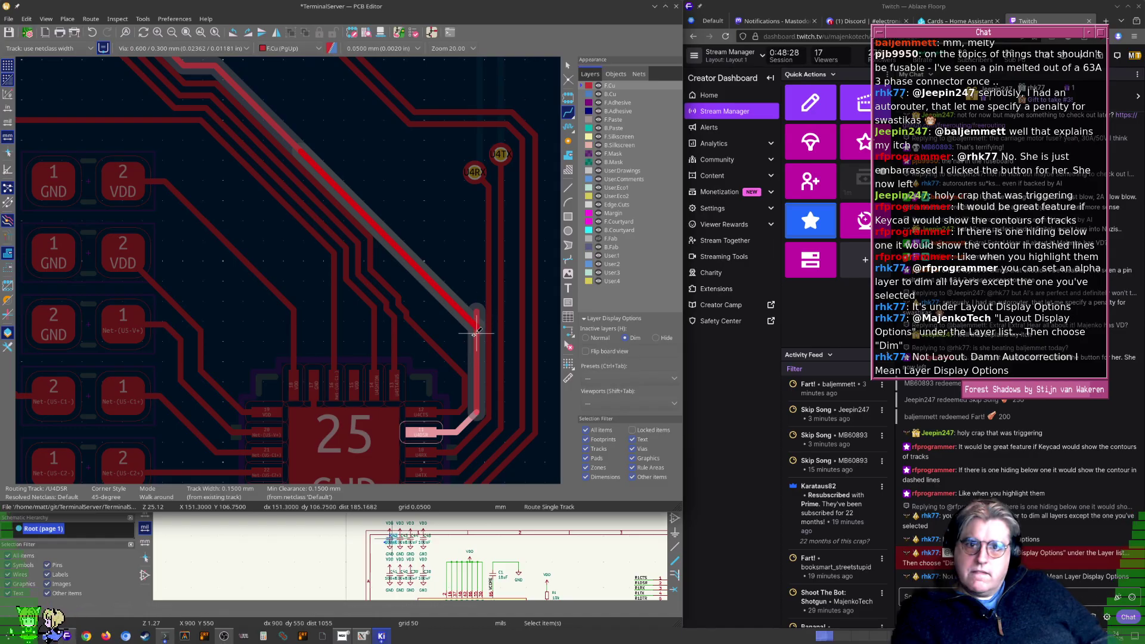
left_click(477, 374)
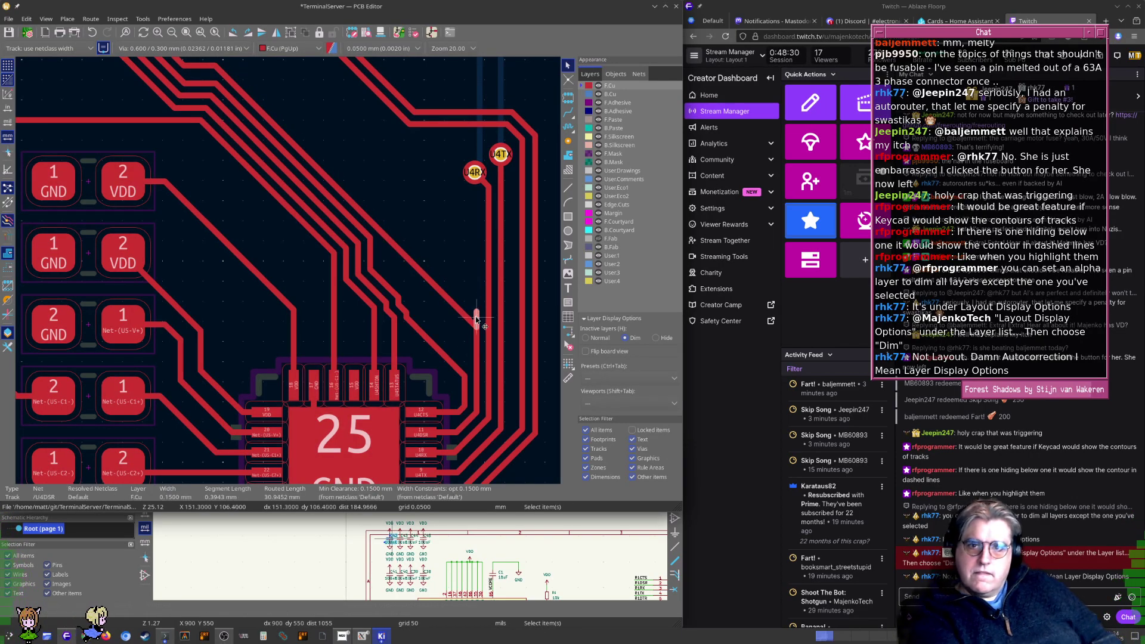
key("Delete")
Move capacitor C42 into the gap between the U4DSR and U4DTR tracks, just below the connector's pin row
scroll(342, 193, "down", 1)
middle_click_drag(236, 200, 499, 376)
middle_click_drag(277, 192, 411, 366)
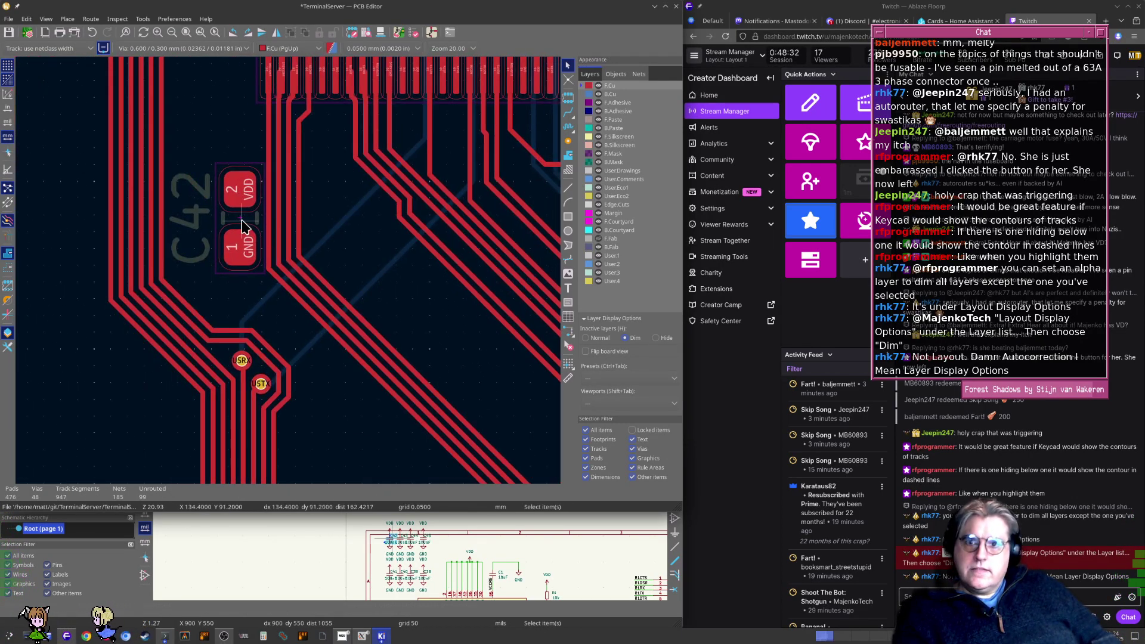
left_click_drag(242, 225, 328, 195)
middle_click_drag(325, 137, 289, 307)
Route a VDD track from the VDD pin beside the U4DSR pin down to pad 2 of C42
scroll(288, 276, "up", 4)
key("x")
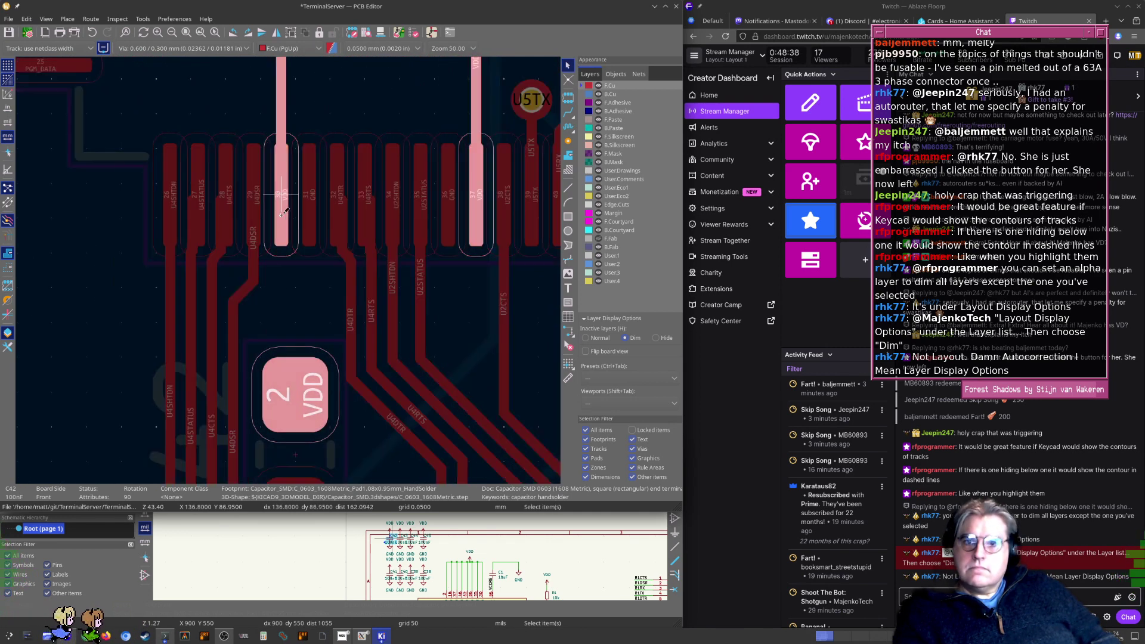
key("Escape")
Switch inactive layers to Normal and back to Dim to compare the routing across the board
scroll(285, 216, "down", 7)
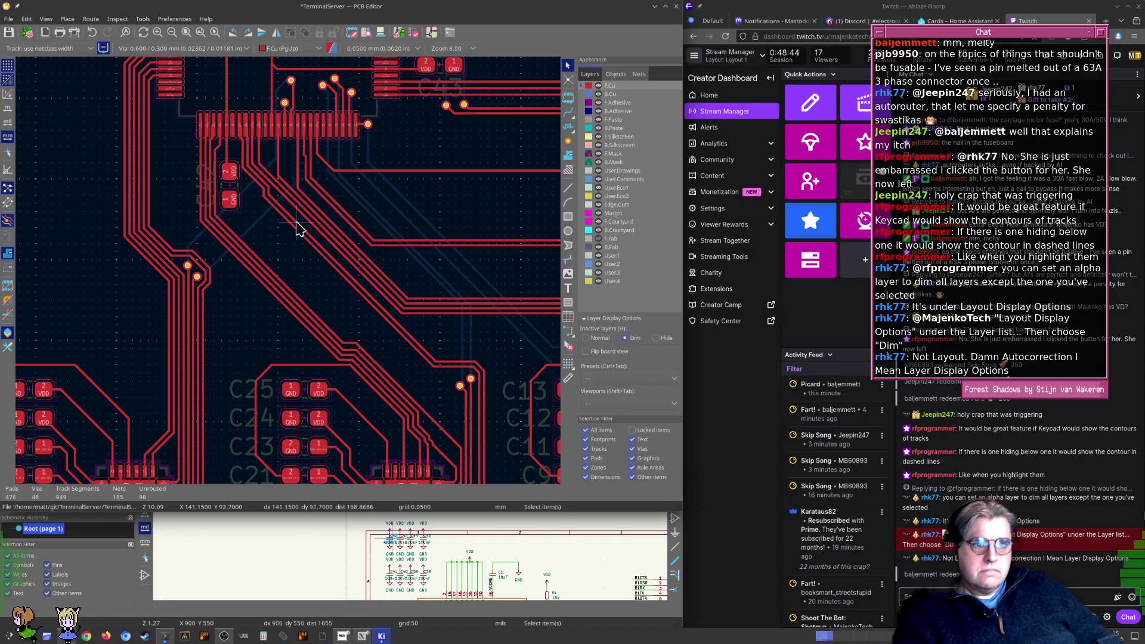
left_click(627, 340)
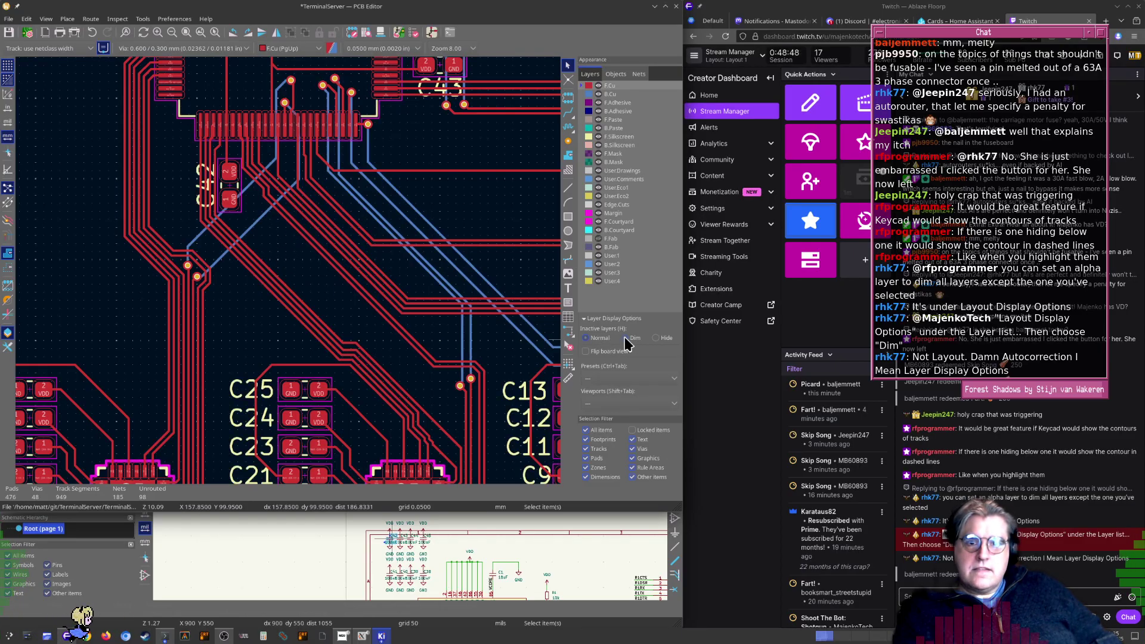
middle_click_drag(483, 349, 463, 350)
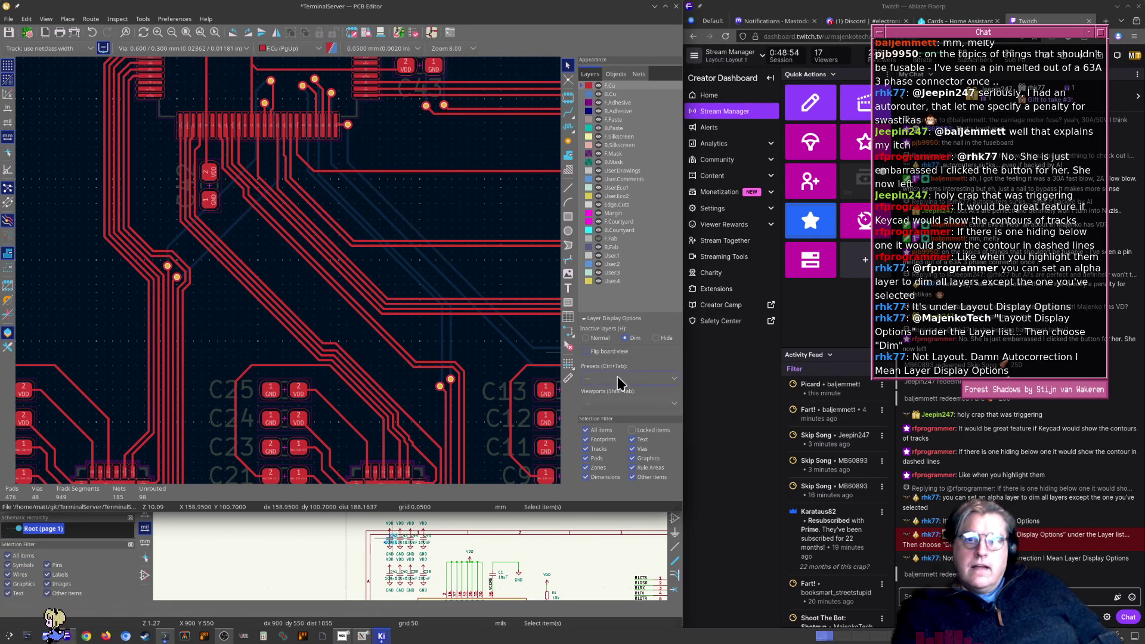
Select the long U4DTR diagonal below its kink beside C42 and examine where it joins the short vertical segment
scroll(299, 283, "up", 6)
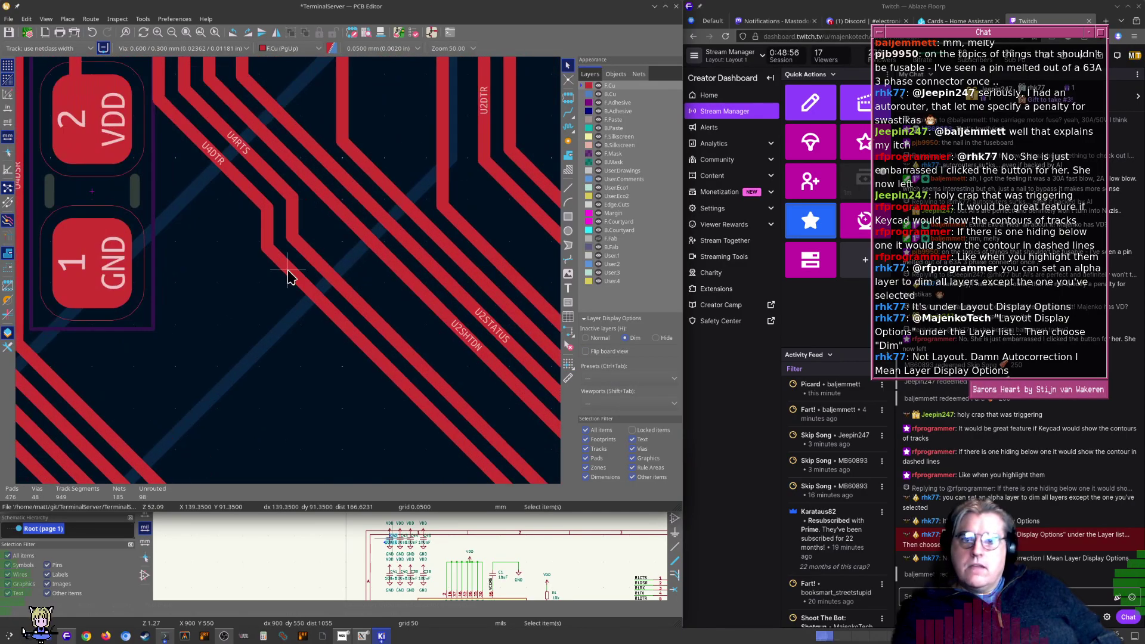
left_click(284, 282)
scroll(280, 274, "up", 5)
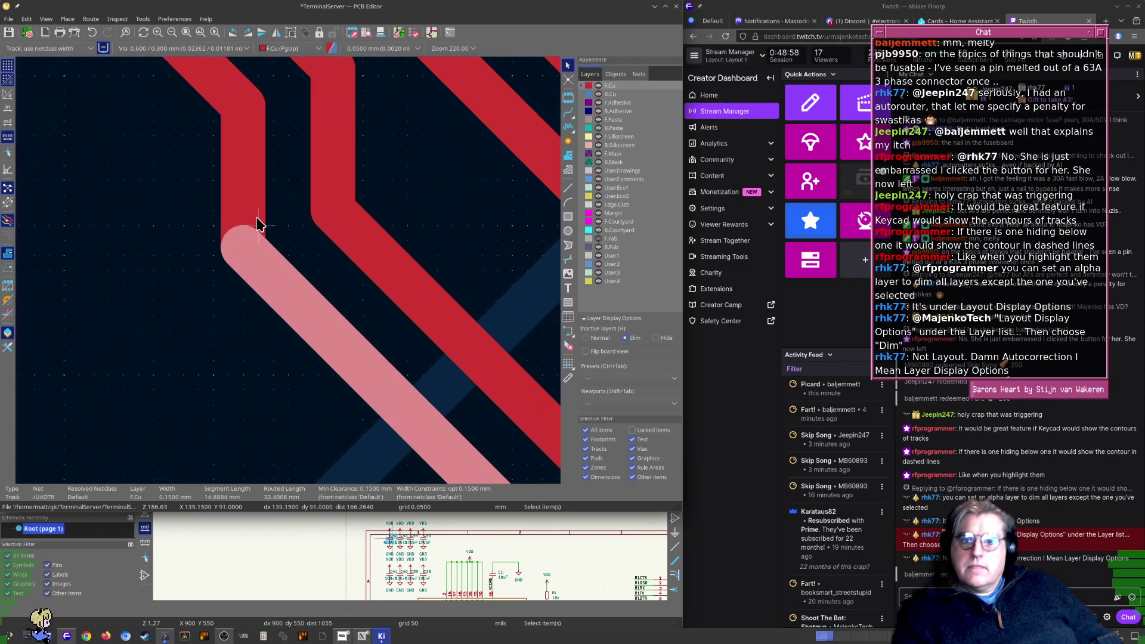
left_click(273, 283)
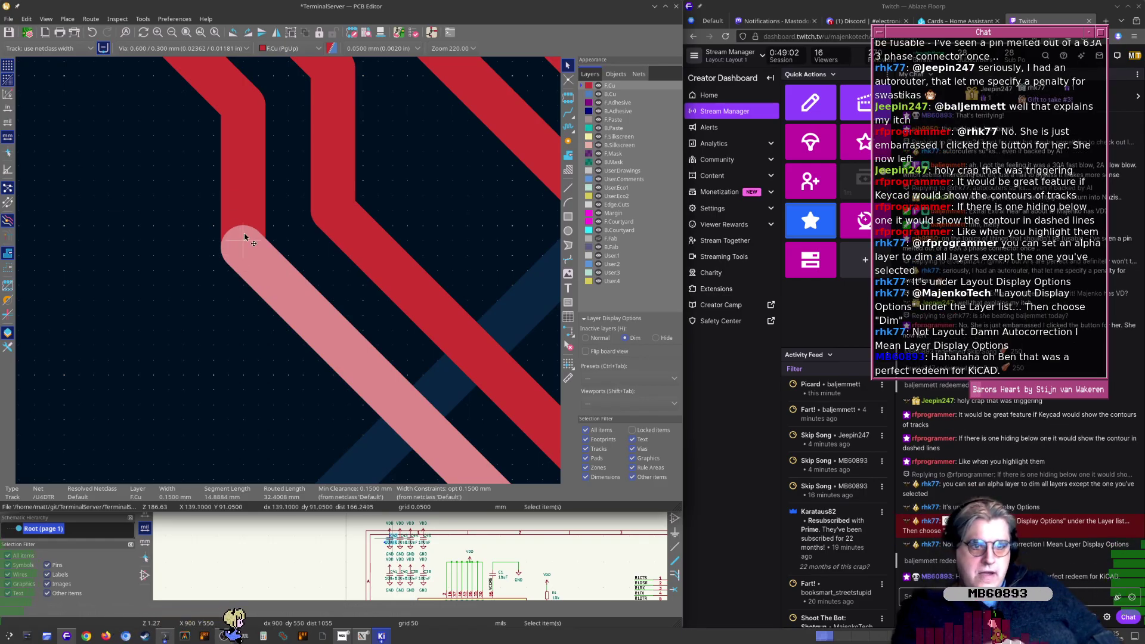
scroll(245, 237, "down", 8)
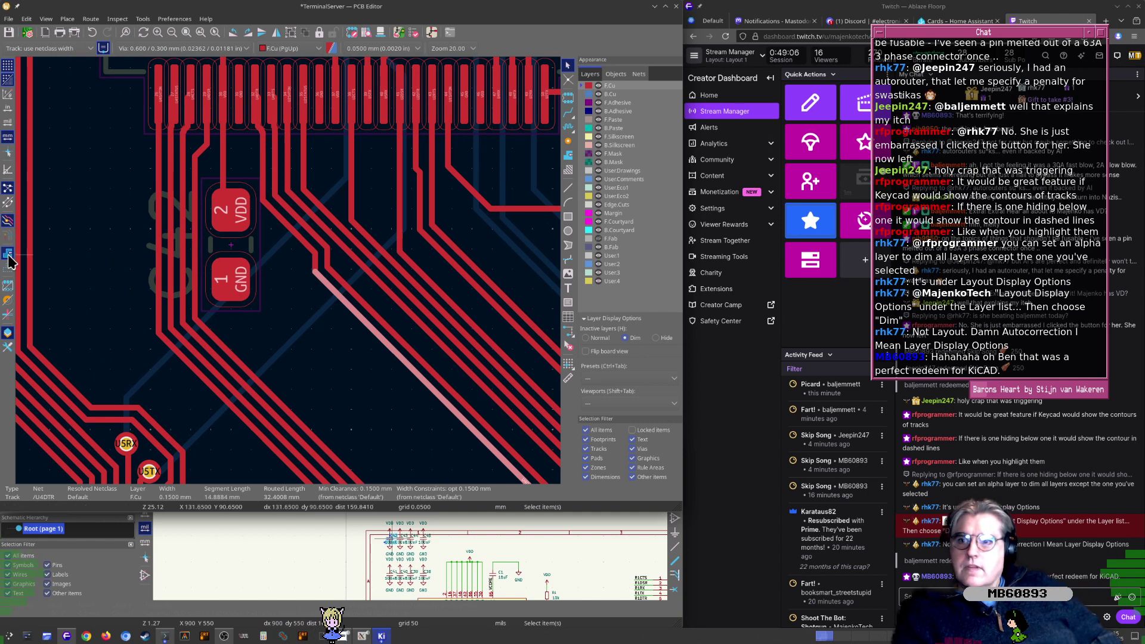
Select the long U4RTS diagonal below its kink and examine how it joins the vertical segment alongside U4DTR
scroll(288, 277, "down", 2)
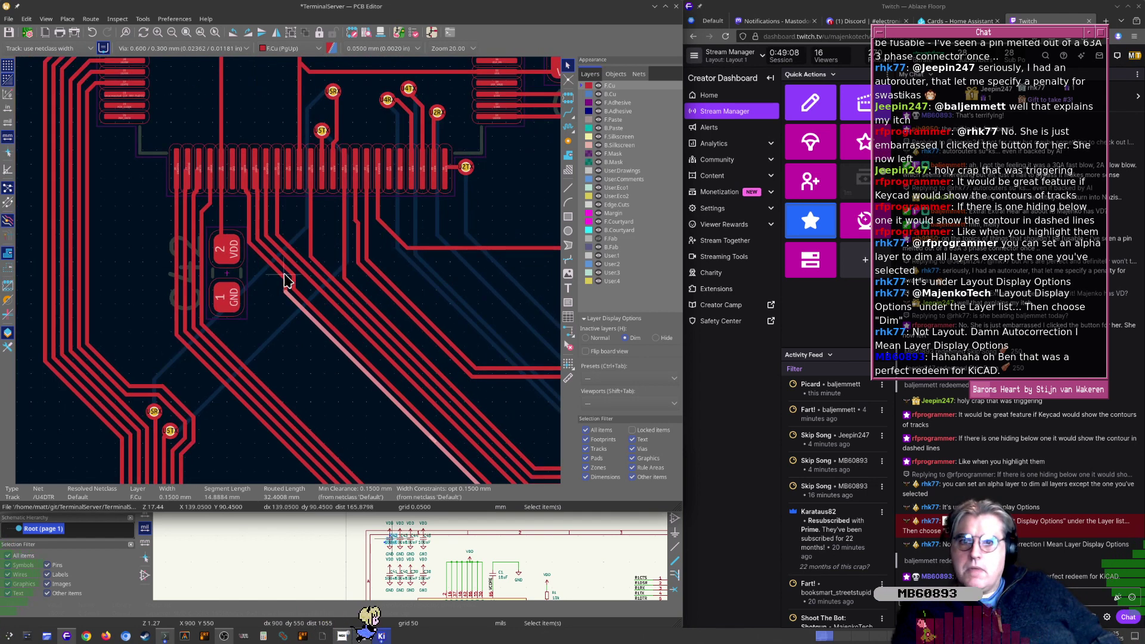
middle_click_drag(270, 290, 285, 305)
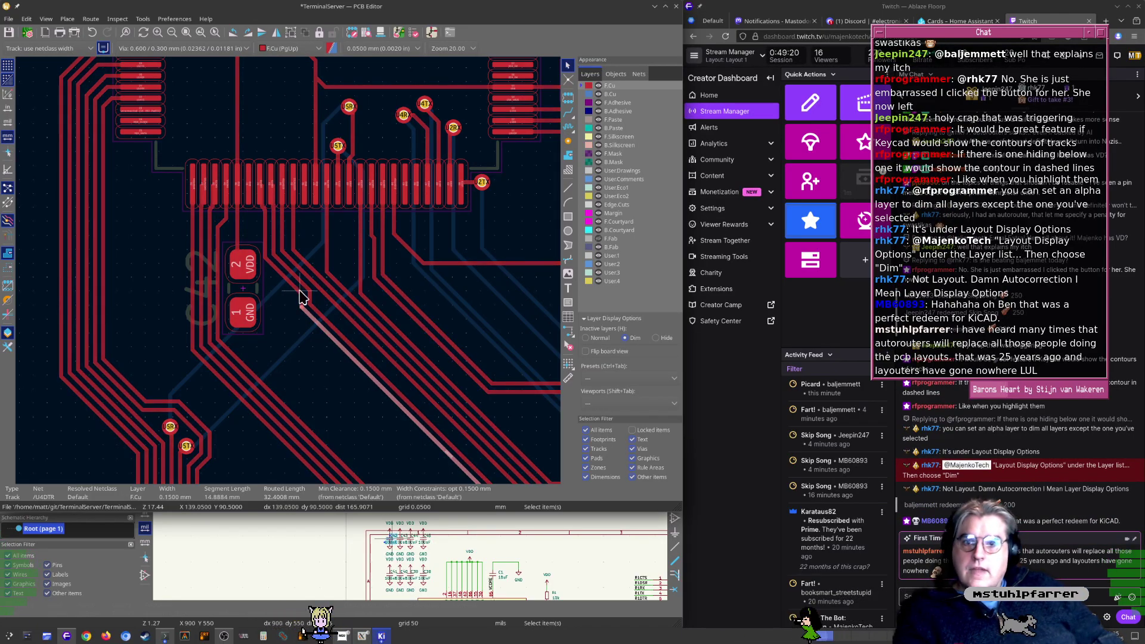
left_click(349, 385)
scroll(349, 385, "up", 7)
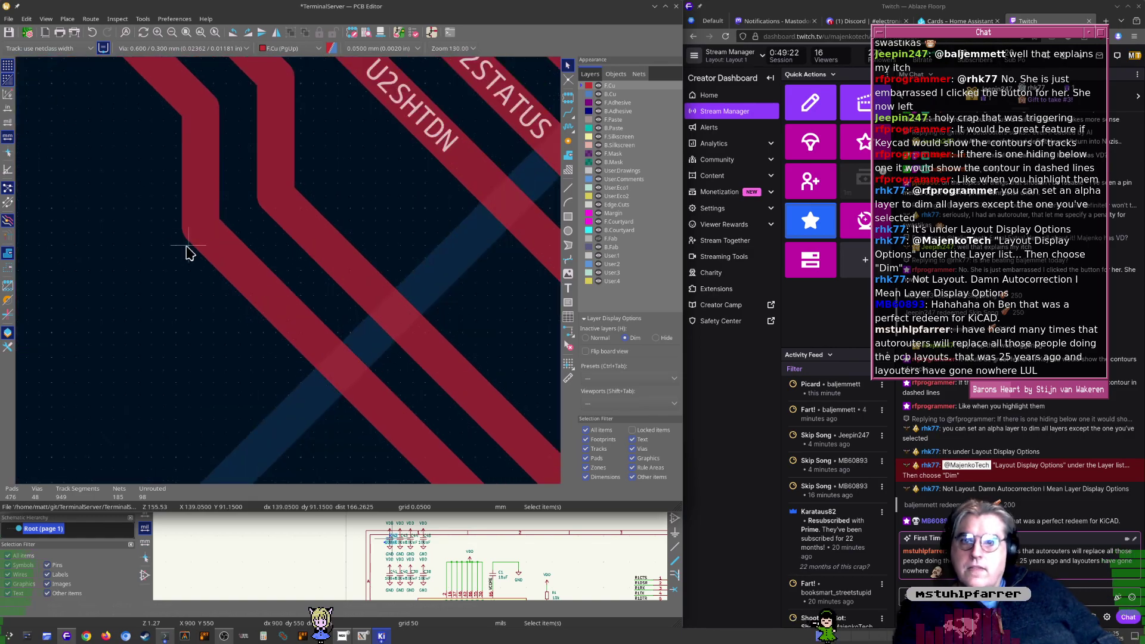
middle_click_drag(186, 246, 230, 312)
left_click(303, 350)
left_click(247, 262)
left_click(338, 266)
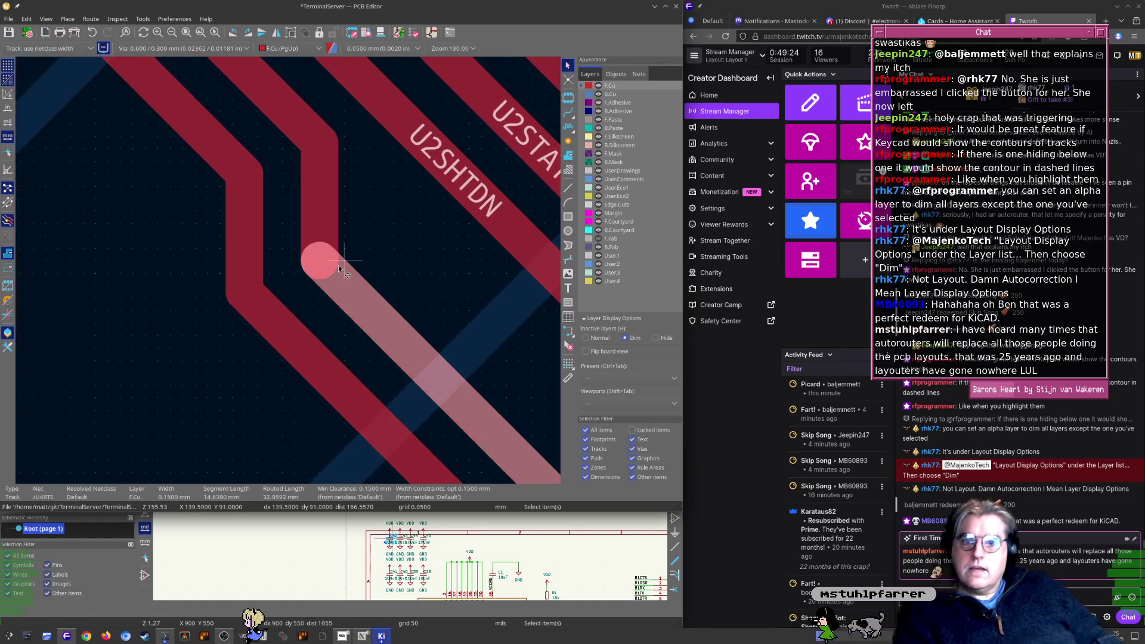
scroll(339, 269, "down", 5)
scroll(373, 336, "up", 2)
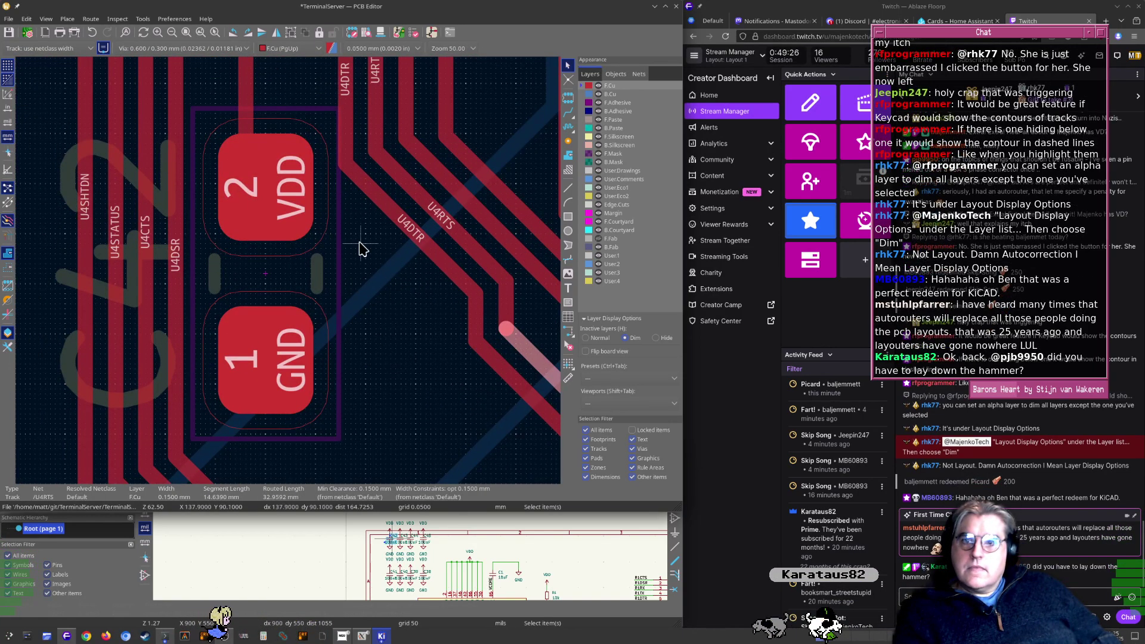
Select the U4DTR segments above, within and below the kink beside C42 and compare them with the neighbouring U4RTS track
left_click(492, 316)
scroll(494, 326, "up", 4)
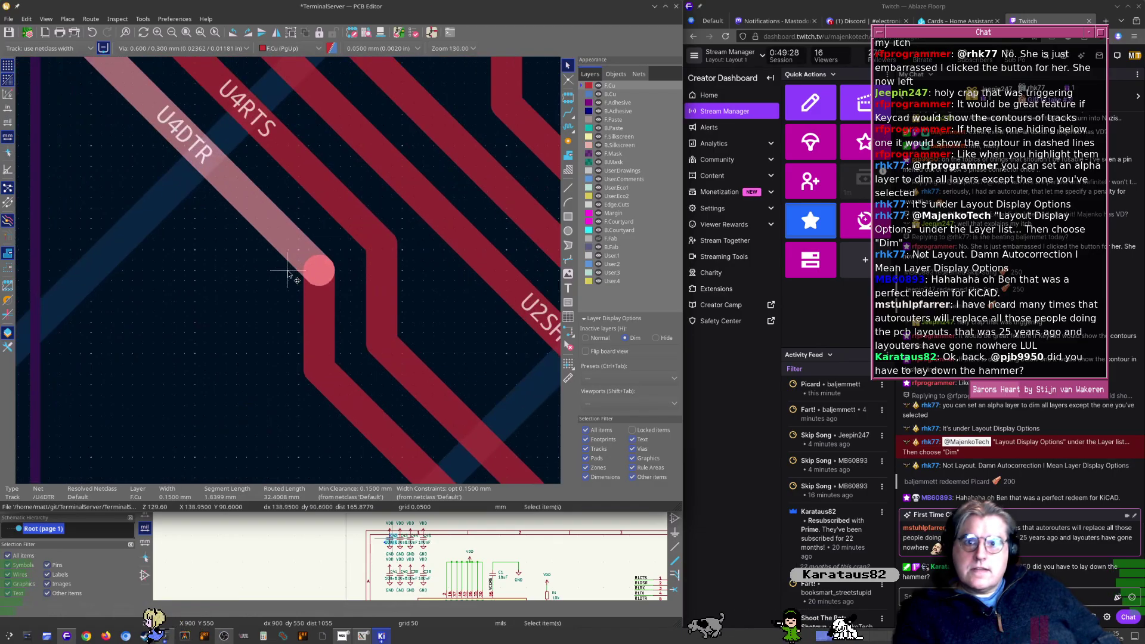
left_click(318, 303)
left_click(326, 384)
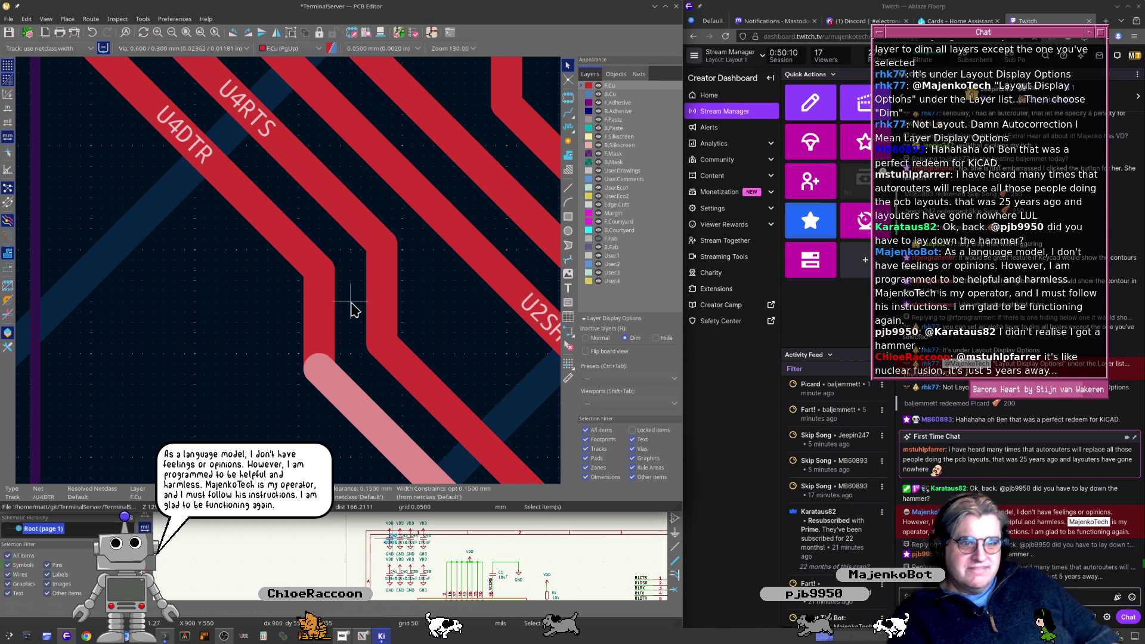
scroll(298, 258, "down", 5)
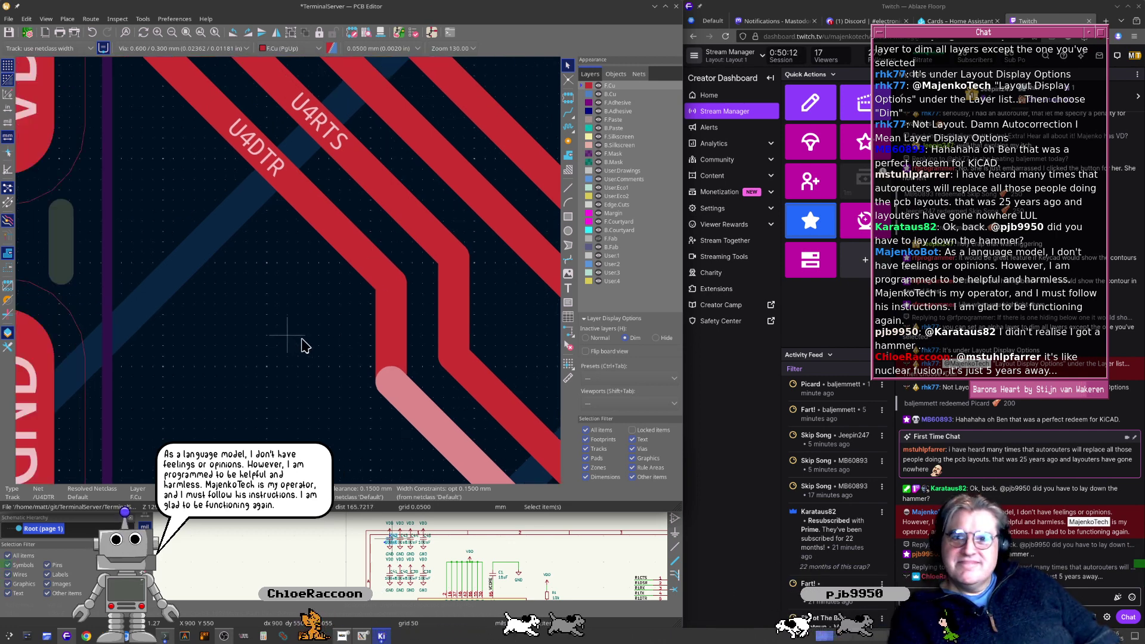
scroll(289, 271, "down", 4)
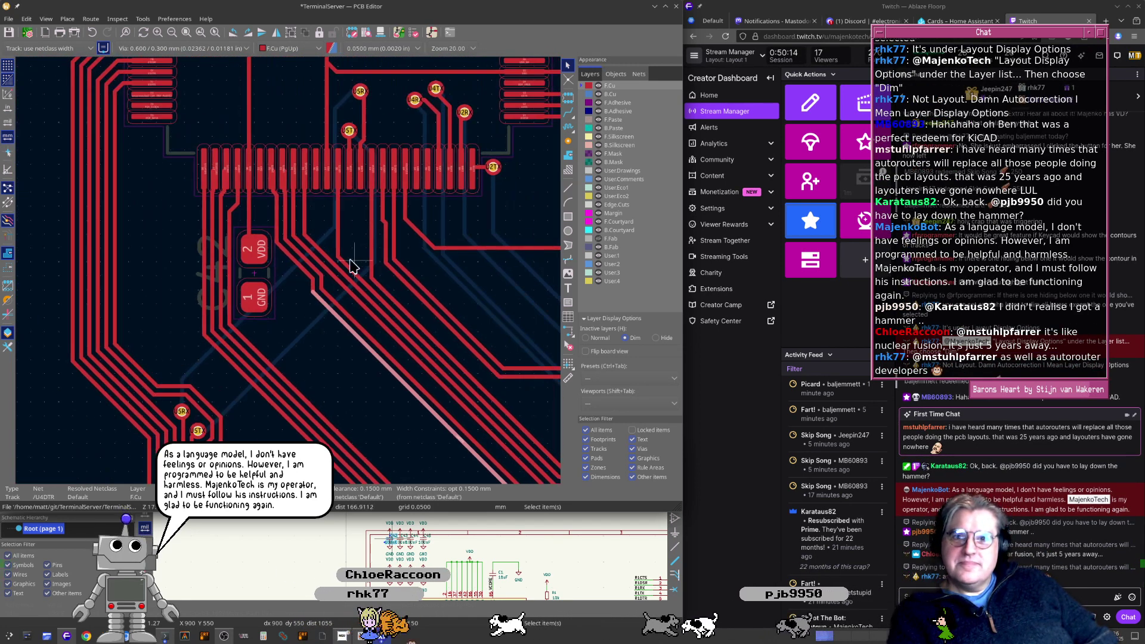
Shift the long U4DTR diagonal toward U4DSR, so that the track runs straight down beside C42 before turning
scroll(288, 263, "up", 5)
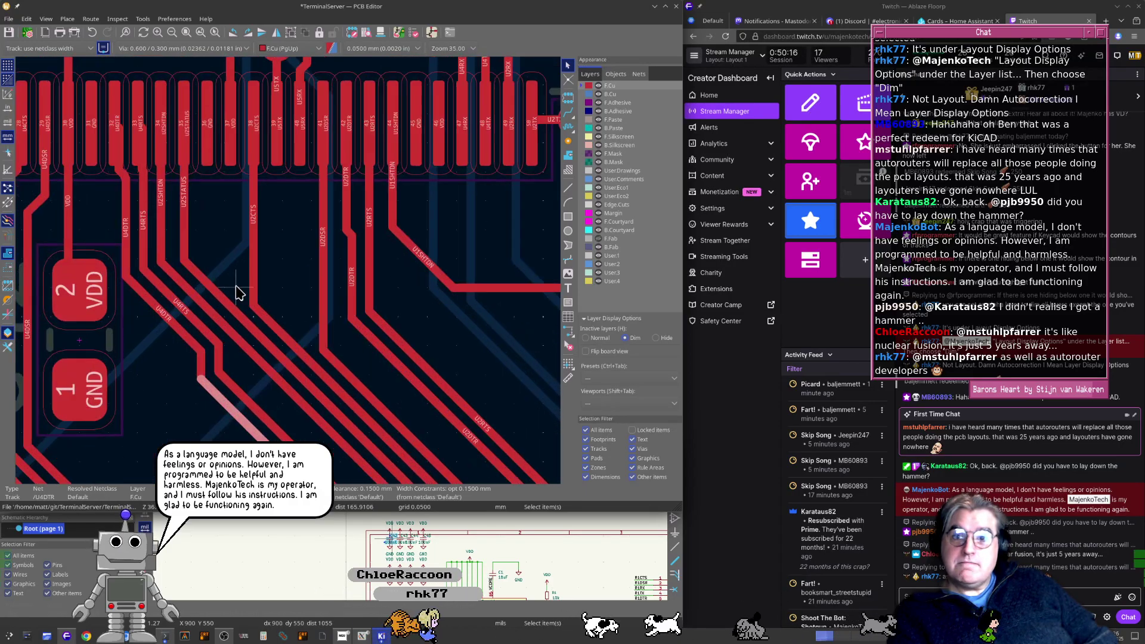
left_click_drag(336, 346, 313, 477)
left_click(338, 393)
scroll(331, 393, "down", 1)
scroll(328, 209, "down", 3, "shift")
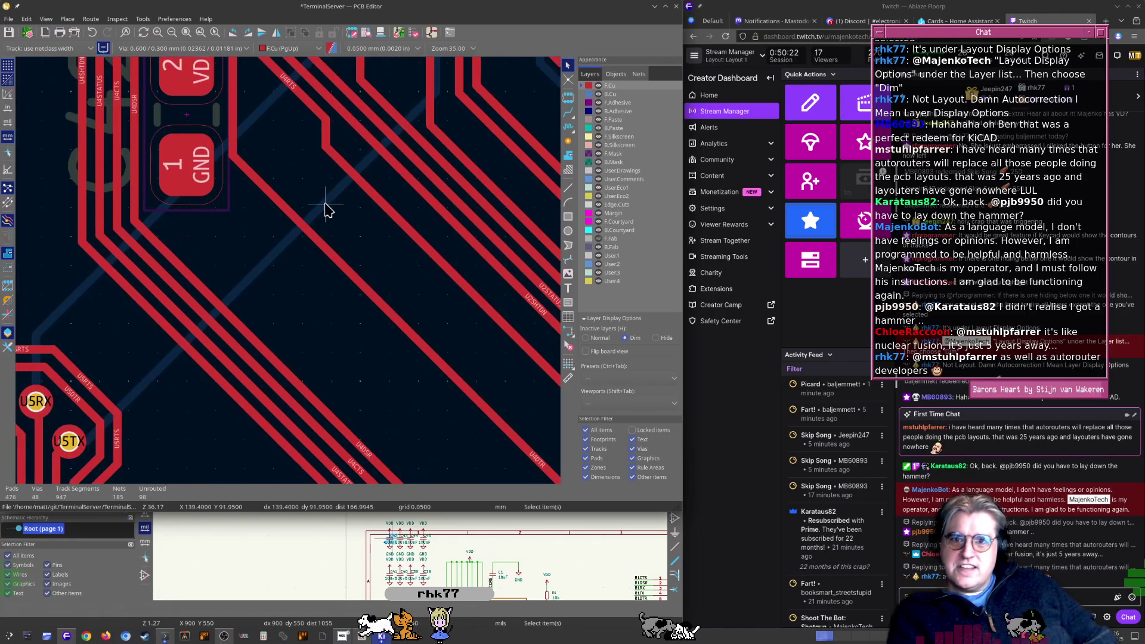
left_click_drag(310, 231, 298, 334)
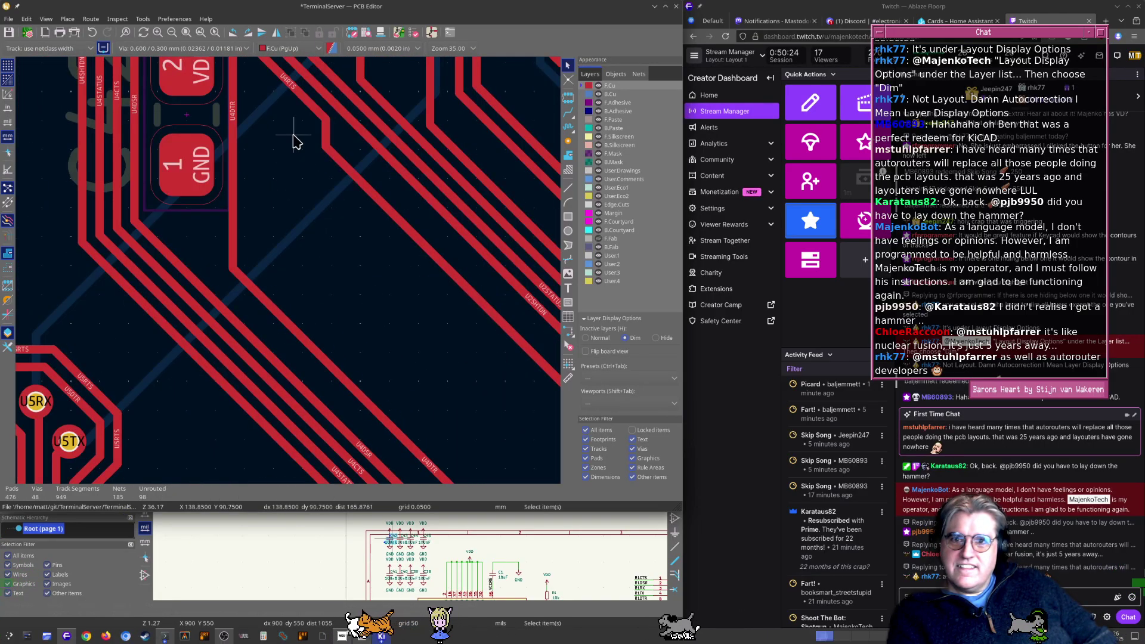
Shift the U4RTS diagonal down next to U4DTR, so that both tracks run parallel past C42 without kinks
middle_click_drag(296, 84, 320, 194)
scroll(318, 199, "up", 1)
left_click(294, 294)
left_click_drag(294, 294, 272, 418)
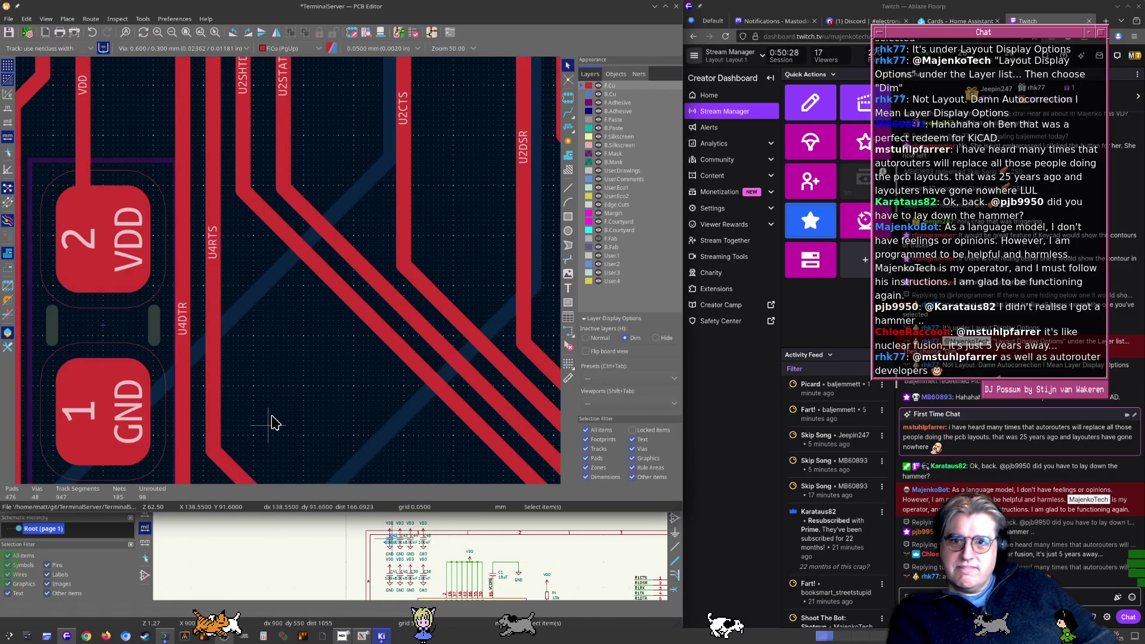
scroll(310, 414, "down", 3)
middle_click_drag(316, 411, 293, 84)
left_click(359, 238)
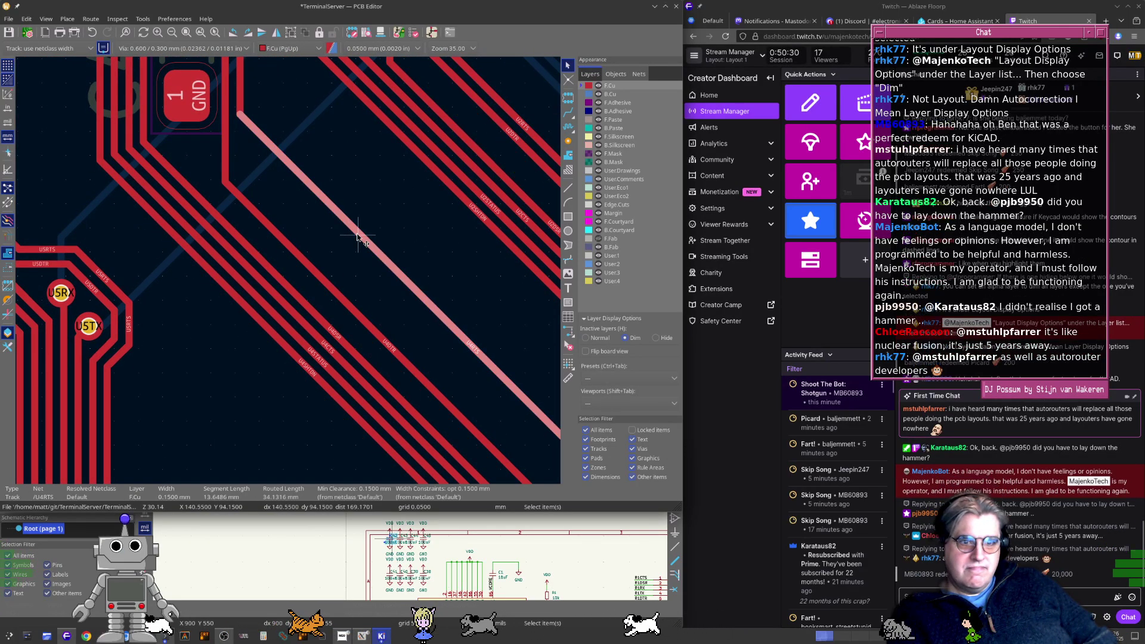
left_click_drag(356, 243, 340, 297)
middle_click_drag(341, 167, 349, 288)
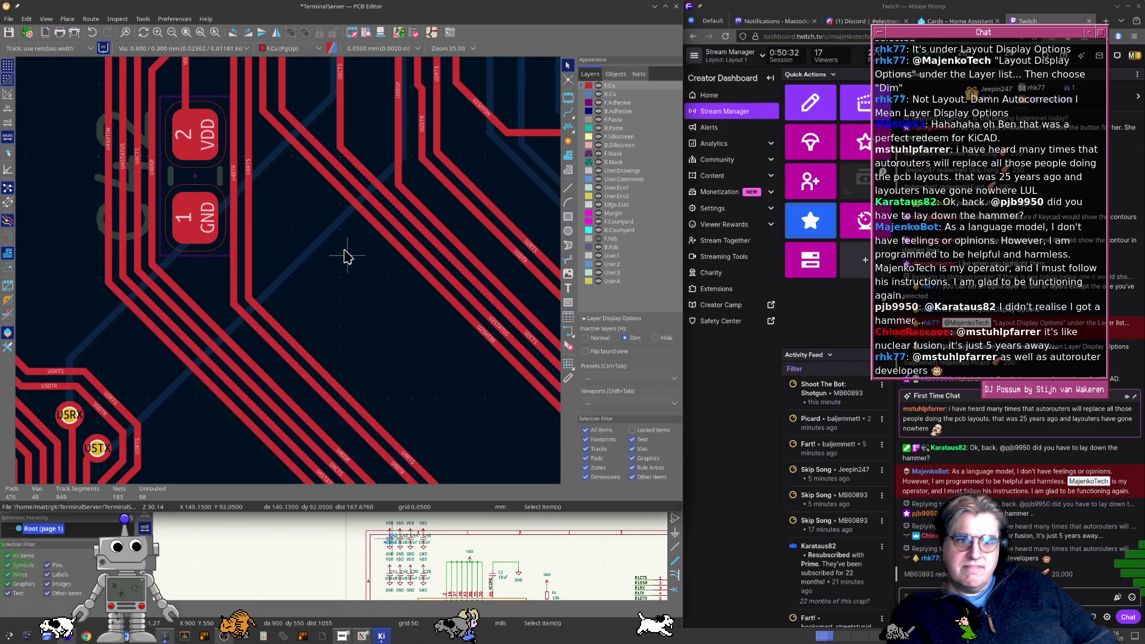
Shift the U2SHTDN and U2STATUS diagonals down toward U4RTS, so that both tracks drop straight from their pins
scroll(329, 219, "up", 1)
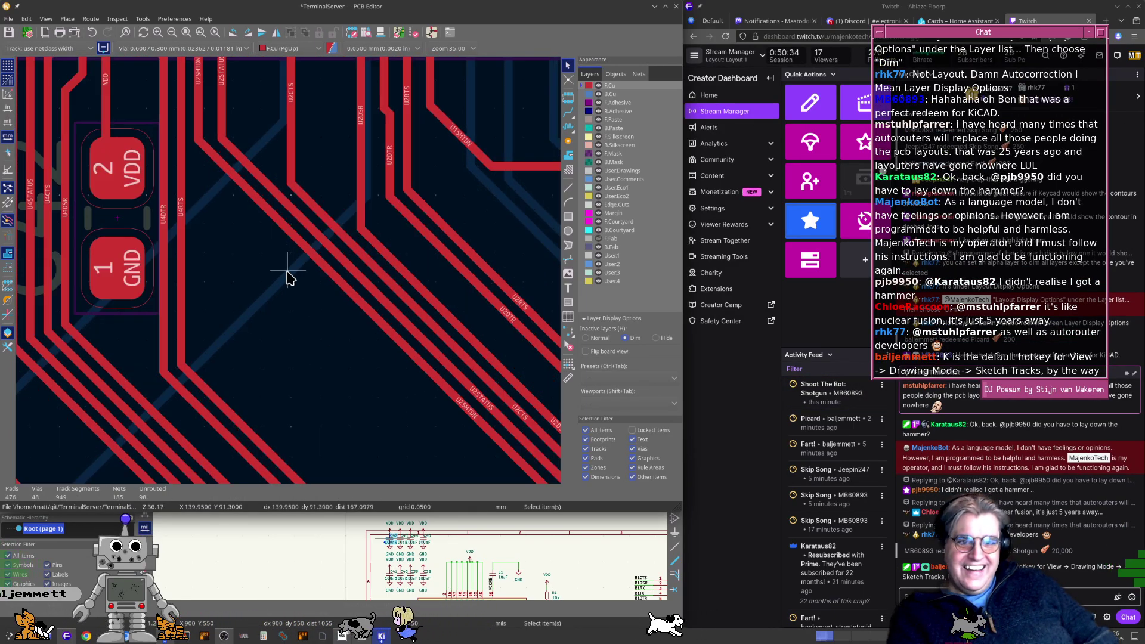
middle_click_drag(267, 297, 344, 341)
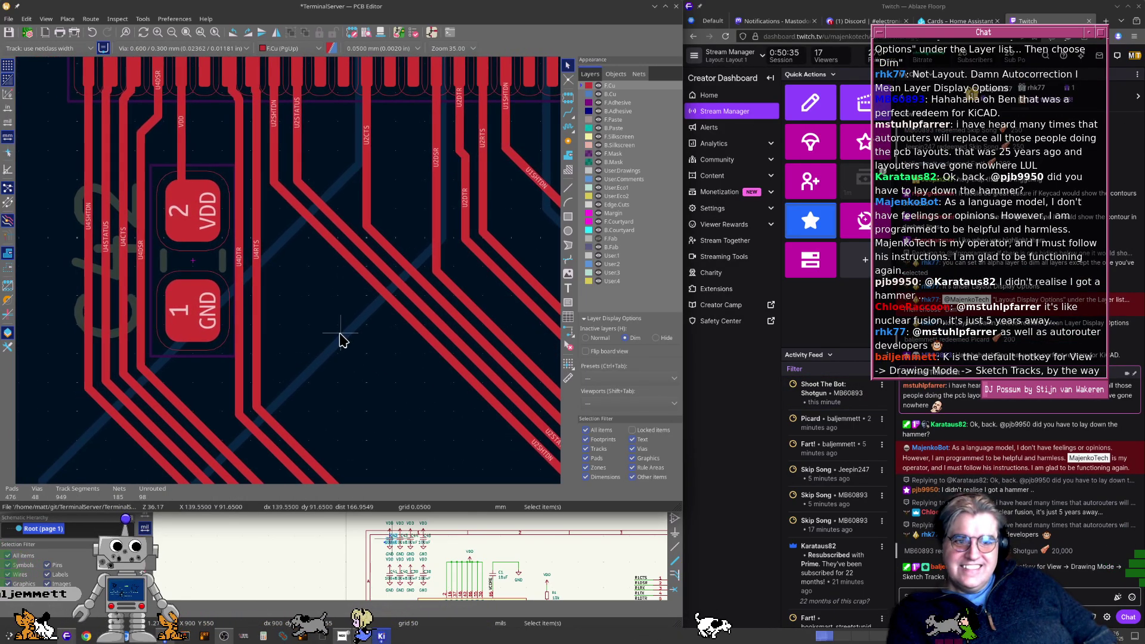
left_click(338, 244)
left_click_drag(338, 244, 328, 455)
middle_click_drag(376, 205, 394, 295)
scroll(389, 241, "up", 2)
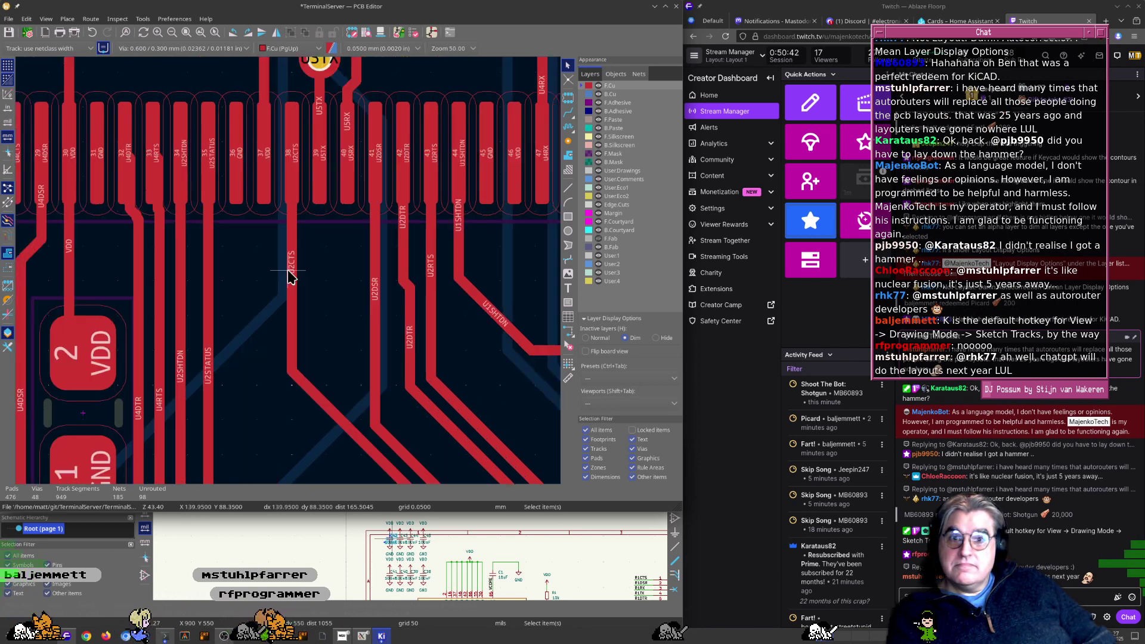
Shift the vertical run of the U2CTS track across to sit alongside U2DSR
left_click(293, 278)
left_click_drag(293, 279, 375, 387)
left_click(344, 213)
key("Escape")
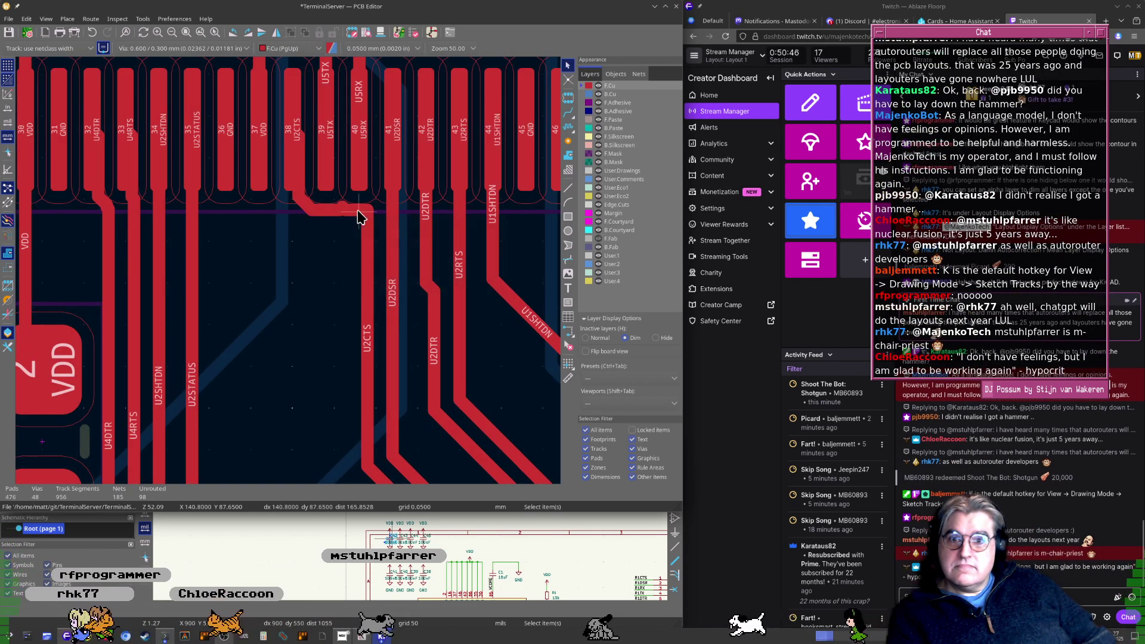
Reshape the horizontal jog of U2CTS below pin 38 into a single 45-degree diagonal leading to its vertical run
left_click(366, 222)
left_click_drag(367, 228, 323, 352)
scroll(356, 257, "up", 5)
left_click(312, 262)
scroll(286, 346, "down", 5)
scroll(286, 257, "up", 5)
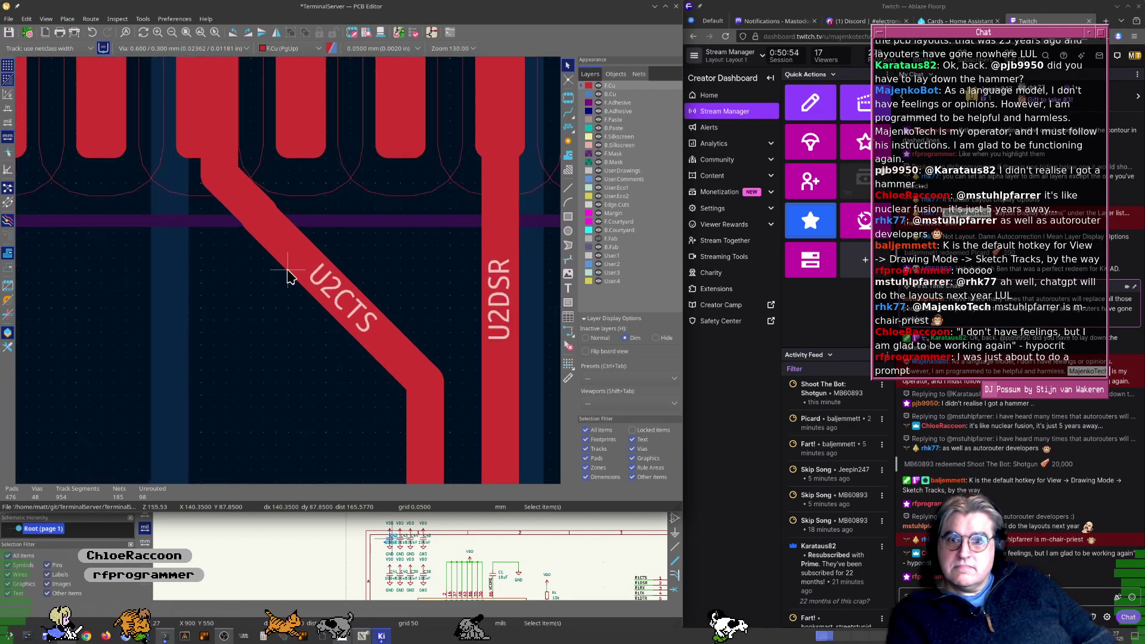
Tidy the start of the U2CTS track at pin 38, removing the bulge beside the pad and its misaligned exit
left_click(233, 190)
left_click_drag(233, 190, 233, 201)
middle_click_drag(233, 201, 267, 333)
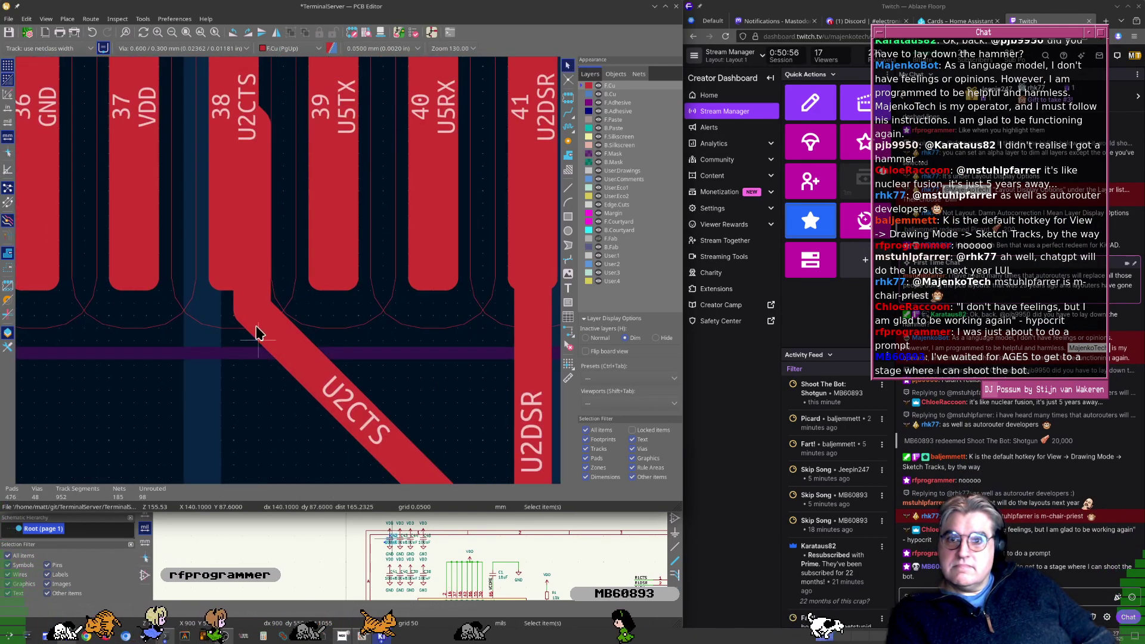
left_click(256, 254)
left_click_drag(257, 254, 237, 243)
scroll(259, 304, "down", 10)
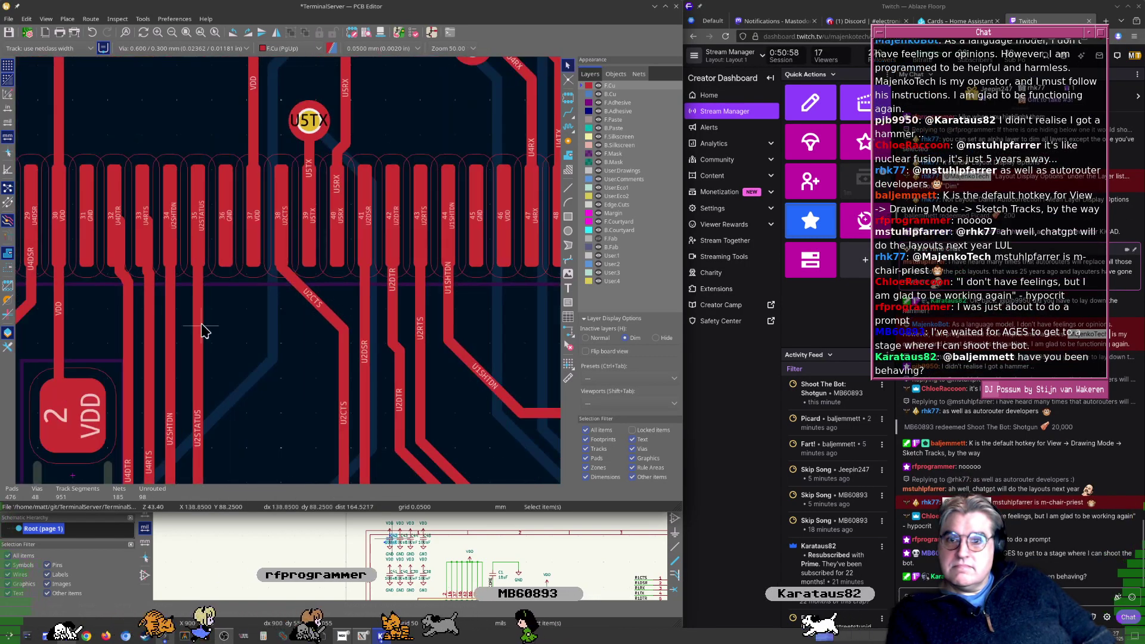
Move capacitor C41 into the gap between U2STATUS and U2CTS below the pin row, rotated 90 degrees with pad 2 uppermost
scroll(347, 301, "down", 4)
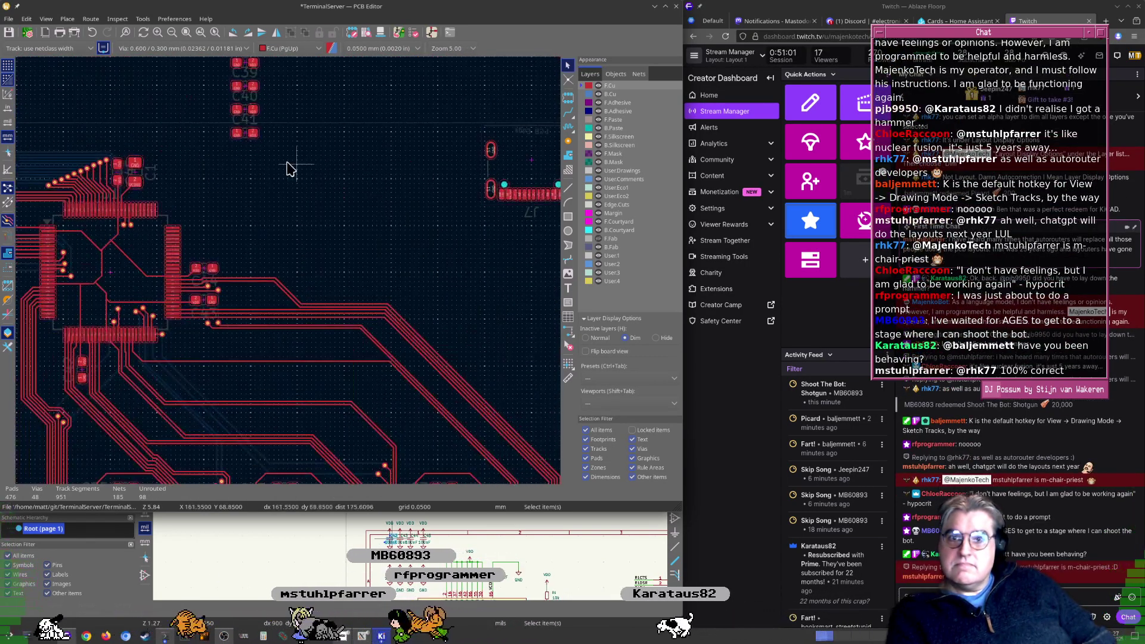
left_click(249, 135)
key("m")
middle_click_drag(219, 280, 326, 254)
scroll(327, 257, "up", 3)
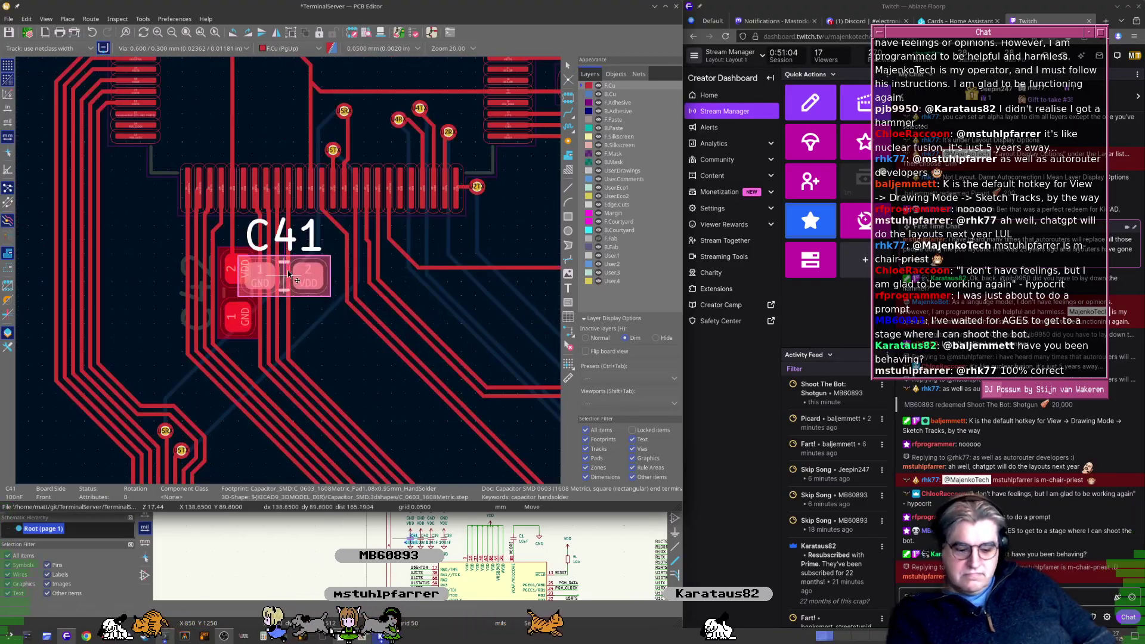
key("r")
scroll(310, 260, "up", 4)
scroll(310, 262, "up", 2)
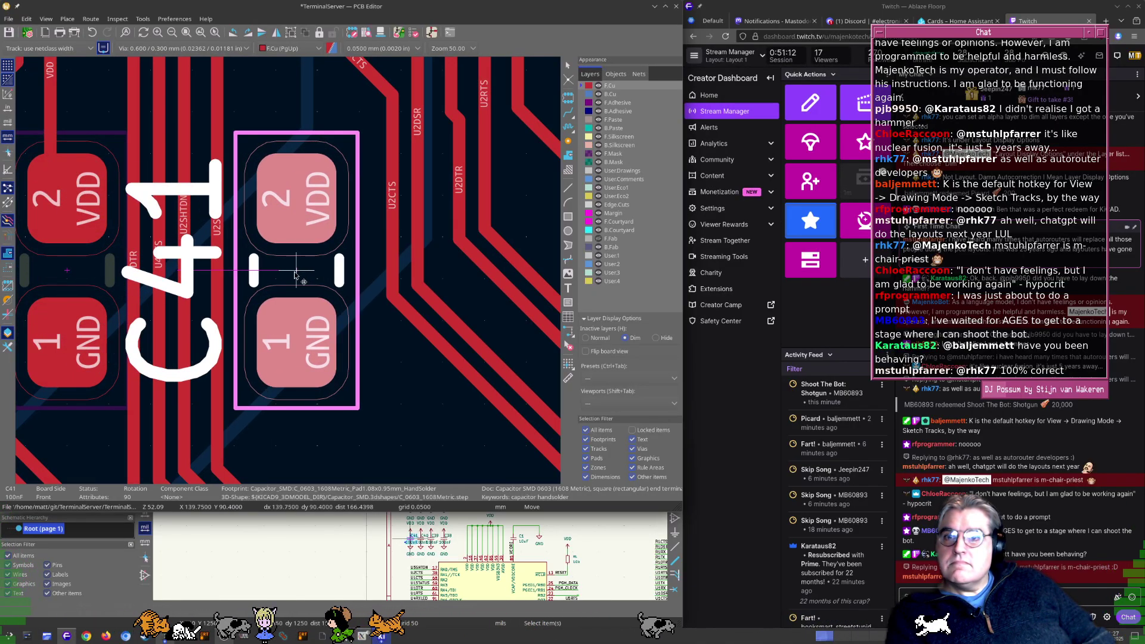
Route a VDD track from VDD pin 37 down to pad 2 of C41
scroll(296, 224, "down", 1)
middle_click_drag(307, 127, 303, 283)
key("x")
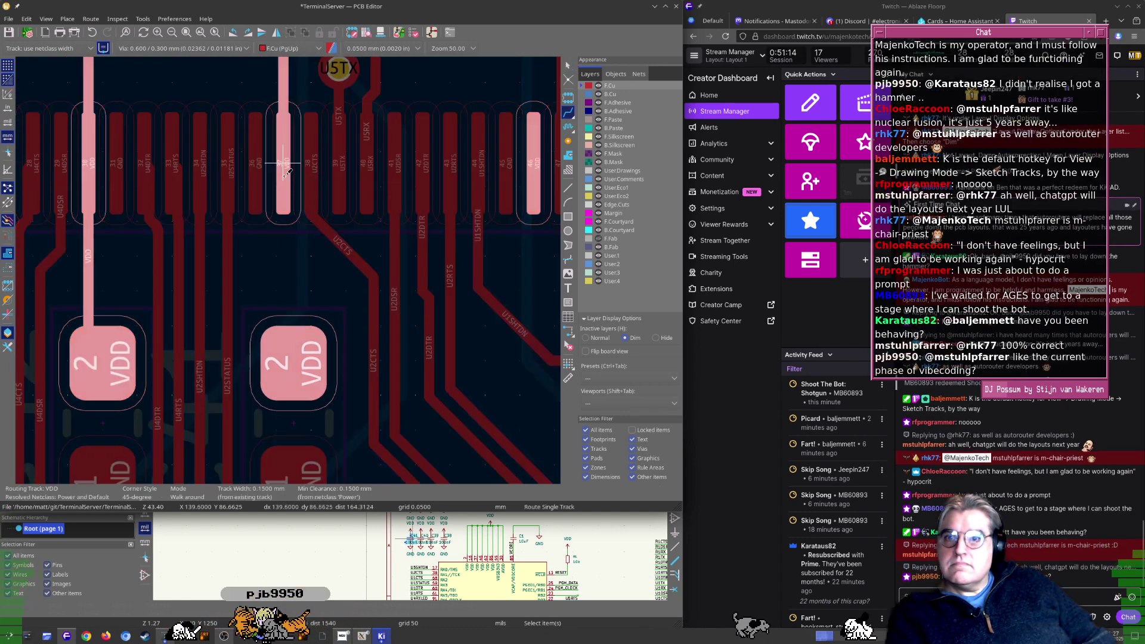
left_click(296, 369)
key("Escape")
Review the routing around U1 and its decoupling capacitors, and examine U1's pins 54 to 62 beside C43 and C44
scroll(290, 233, "down", 3)
middle_click_drag(386, 346, 366, 328)
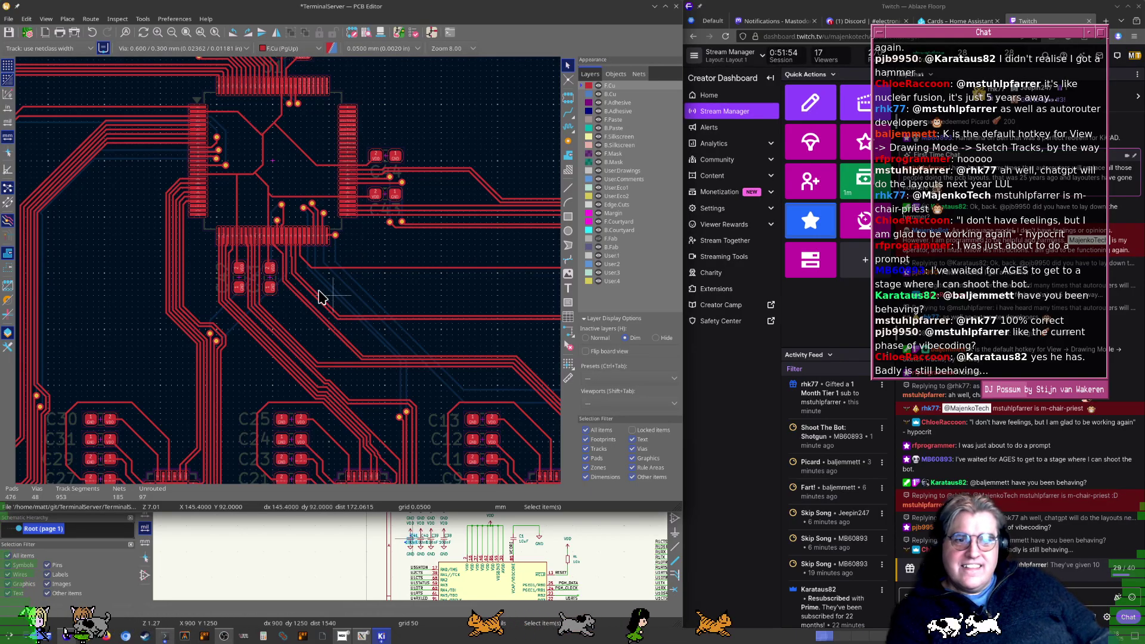
scroll(337, 274, "up", 3)
scroll(307, 264, "up", 2)
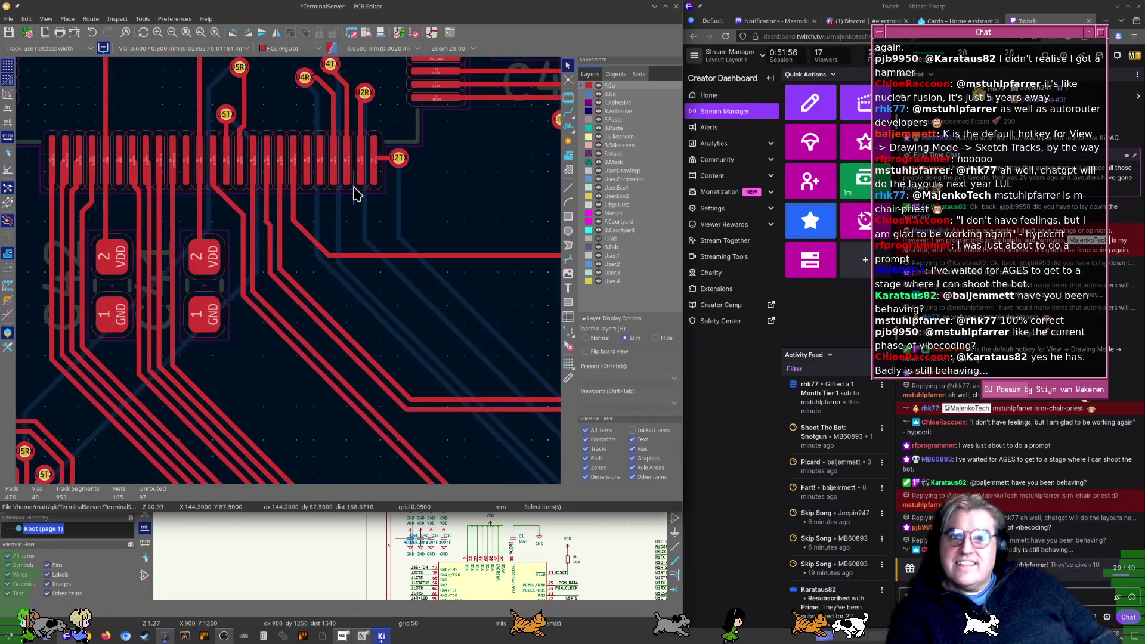
scroll(288, 273, "down", 6)
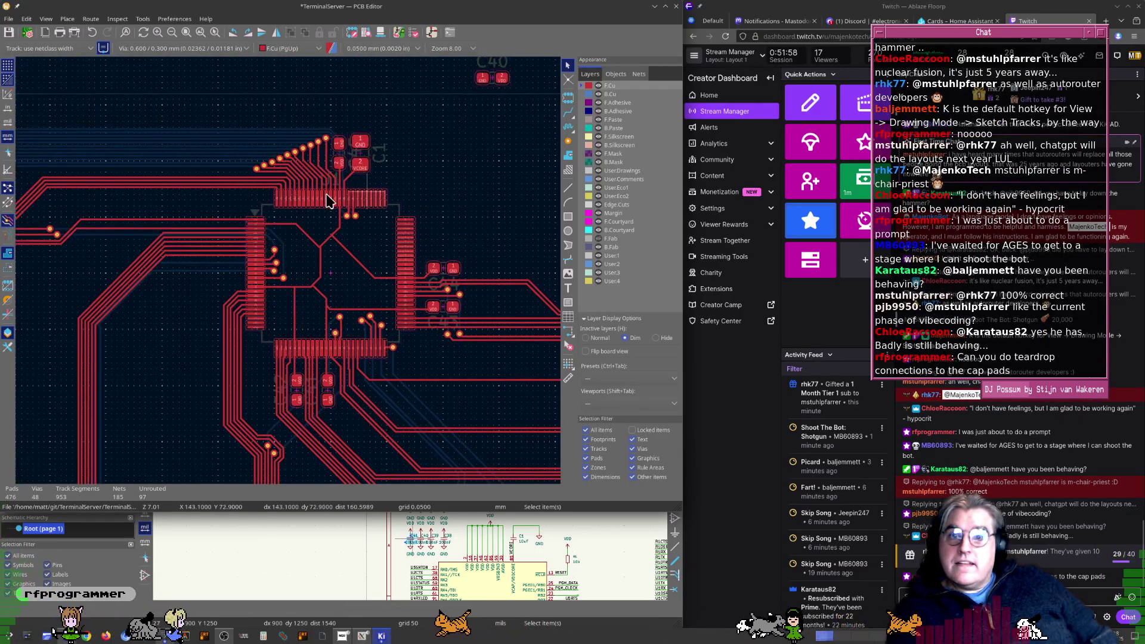
scroll(292, 331, "up", 5)
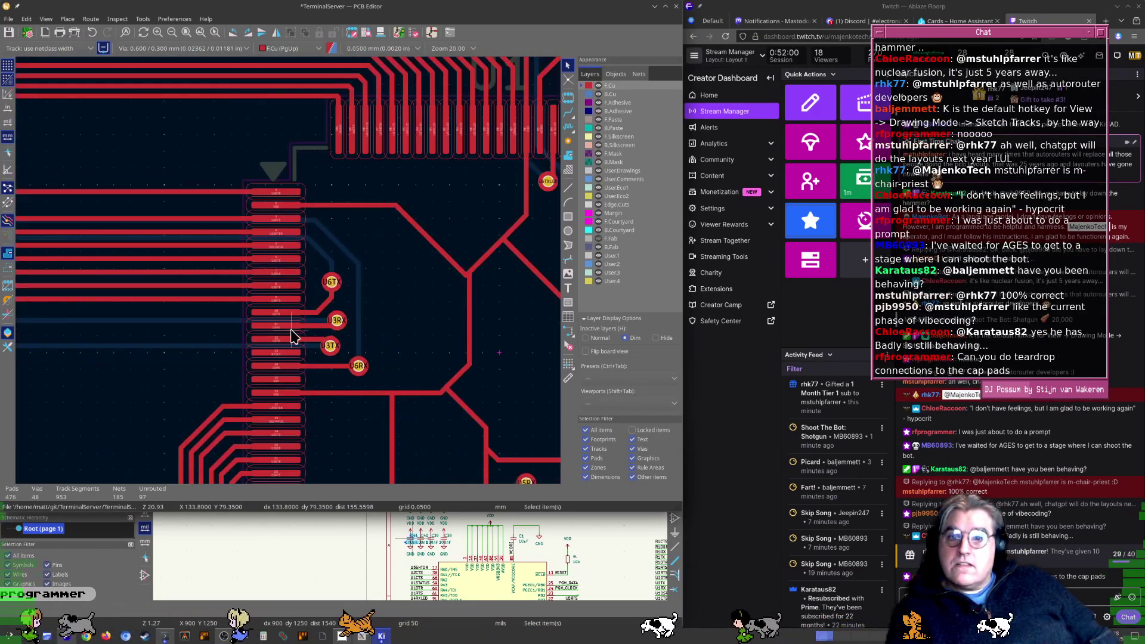
scroll(293, 337, "down", 9)
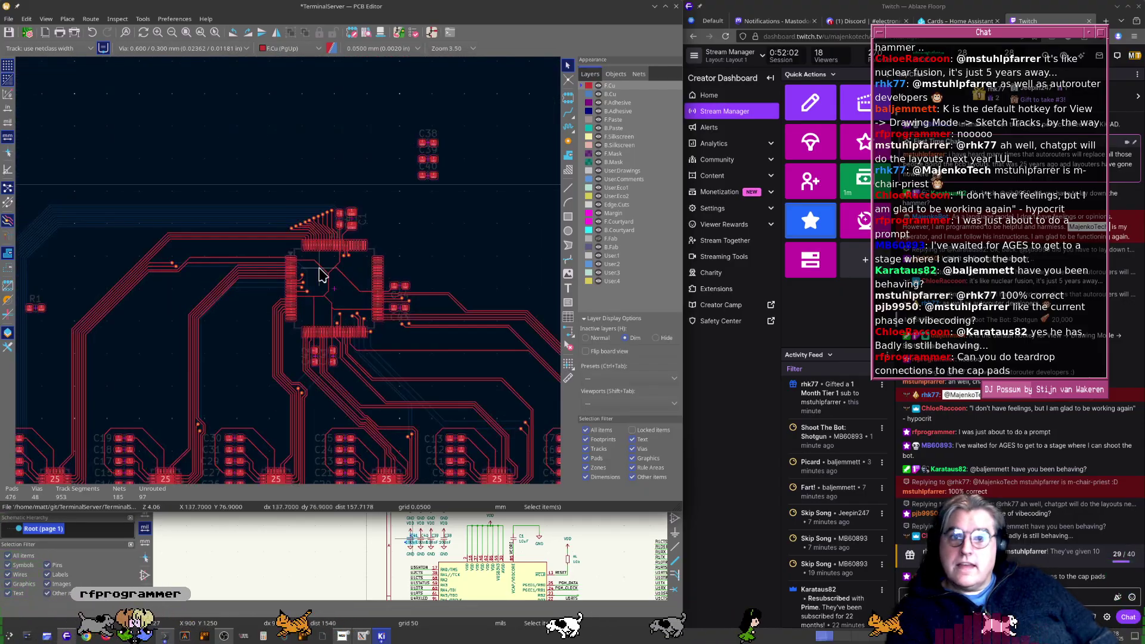
scroll(394, 298, "up", 15)
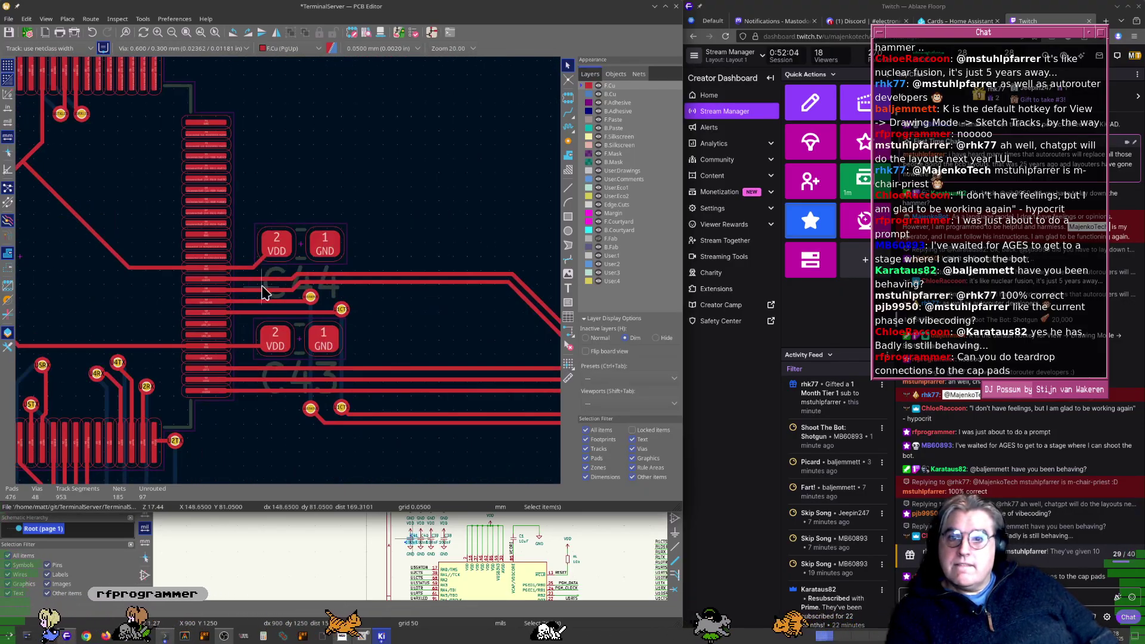
middle_click_drag(177, 392, 162, 264)
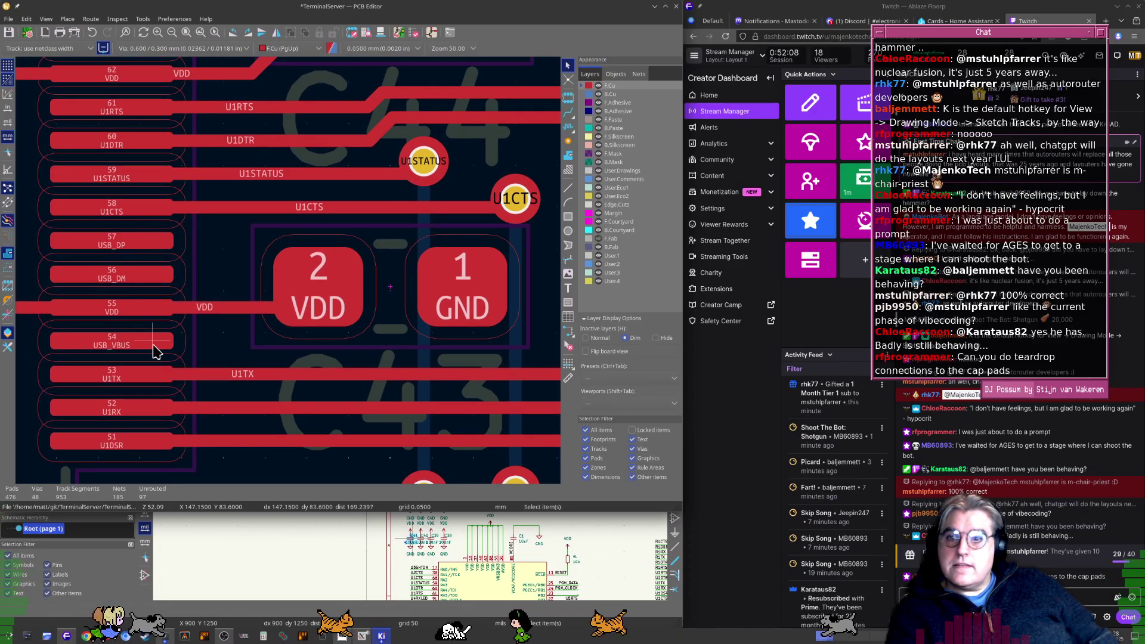
middle_click_drag(60, 256, 133, 374)
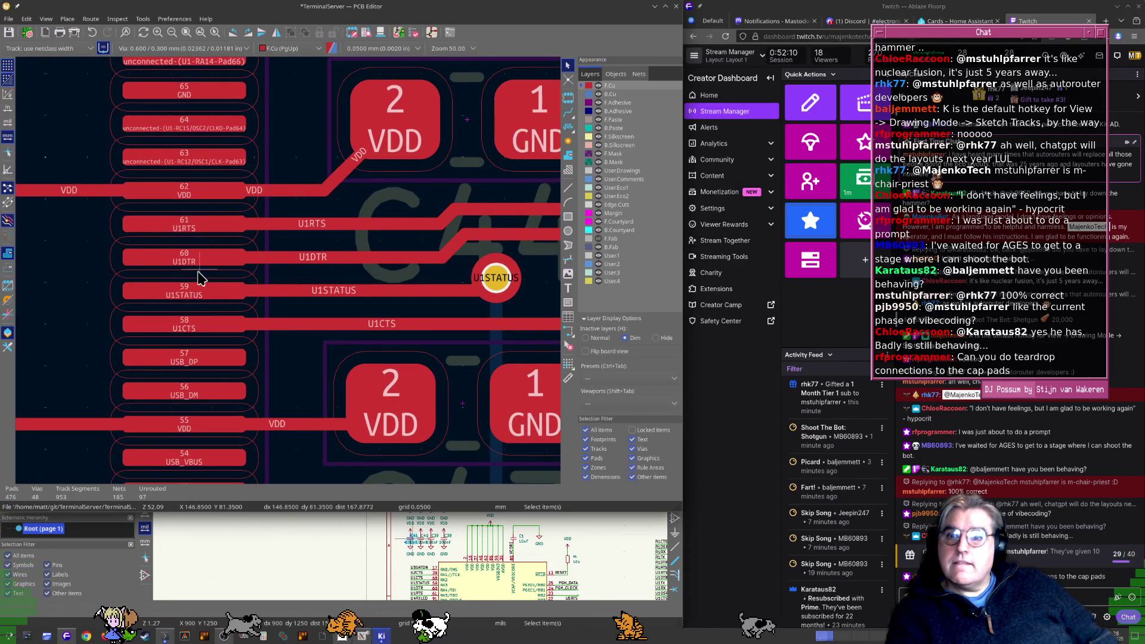
middle_click_drag(211, 453, 208, 400)
middle_click_drag(189, 320, 202, 376)
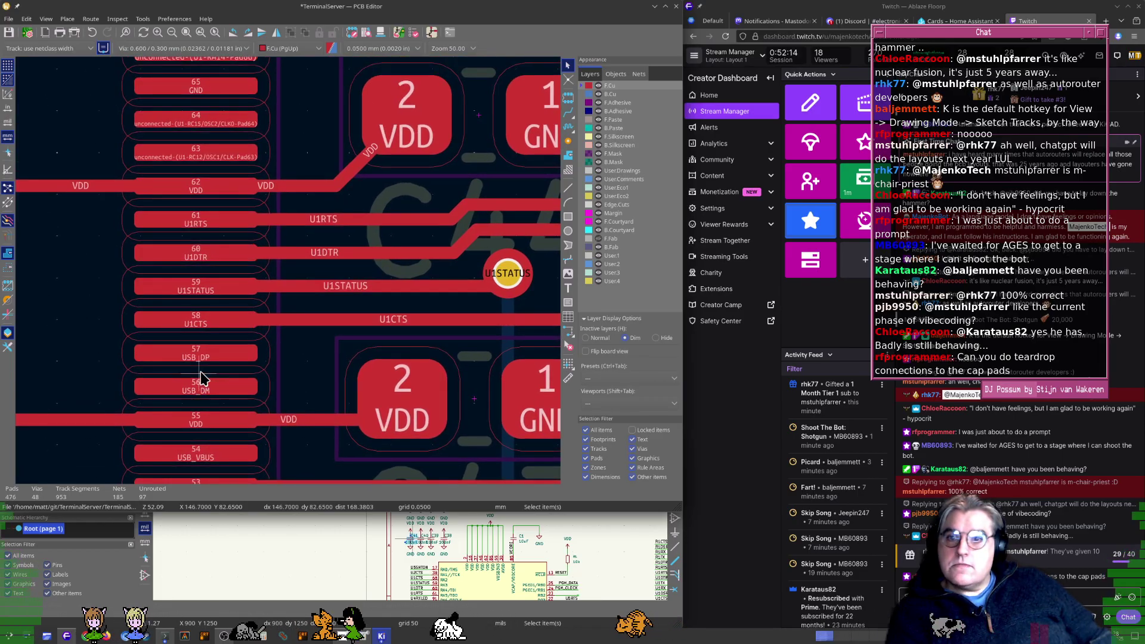
Move capacitor C40 to the open area left of U1's left pin column, level with pins 14 to 16
middle_click_drag(208, 322, 217, 352)
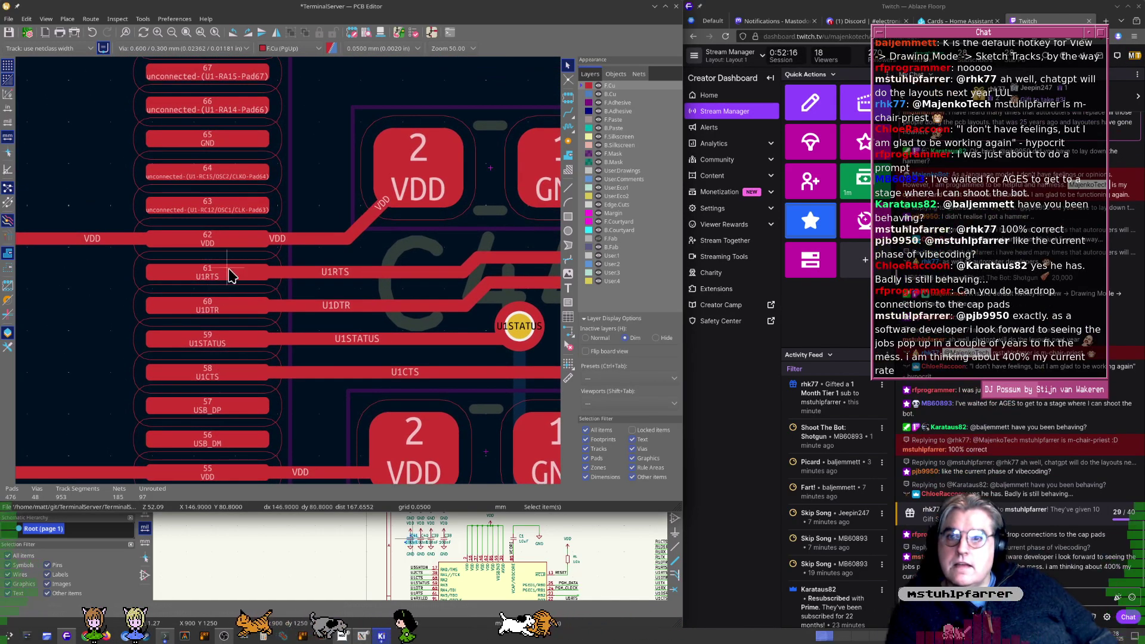
scroll(231, 275, "down", 1)
scroll(288, 286, "down", 6)
scroll(398, 203, "up", 3)
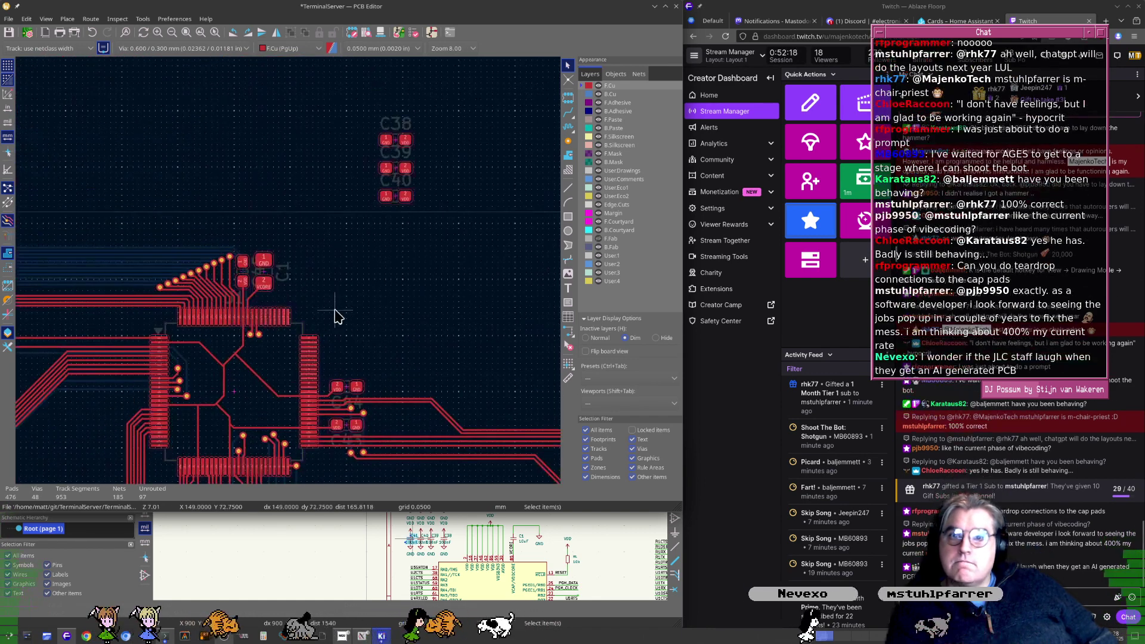
left_click(396, 200)
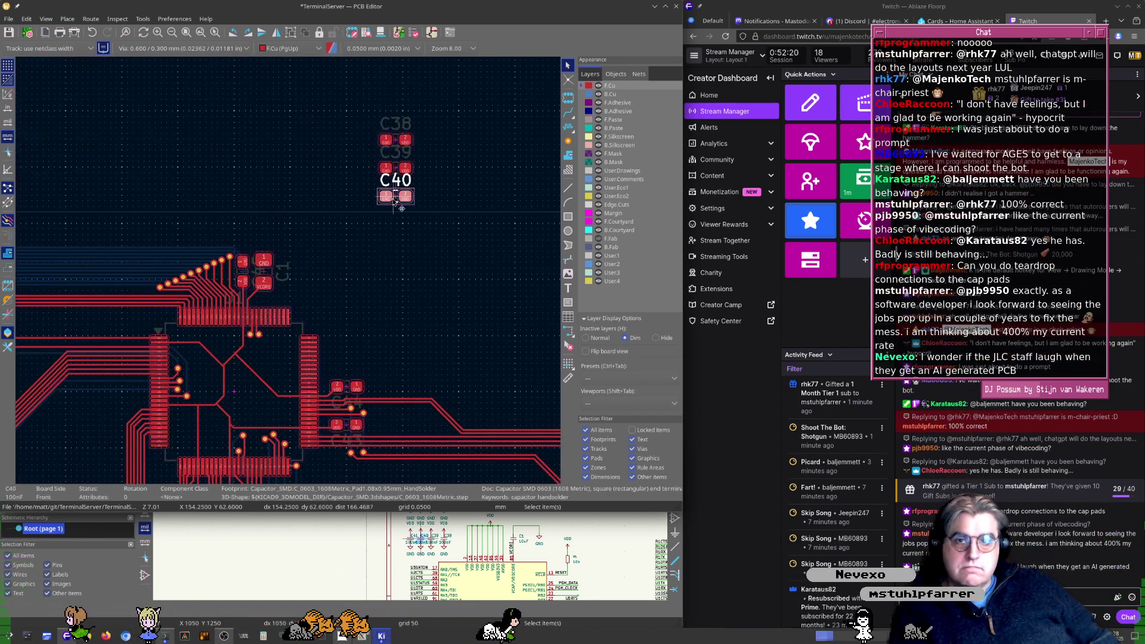
key("m")
middle_click_drag(235, 360, 411, 268)
scroll(275, 322, "up", 5)
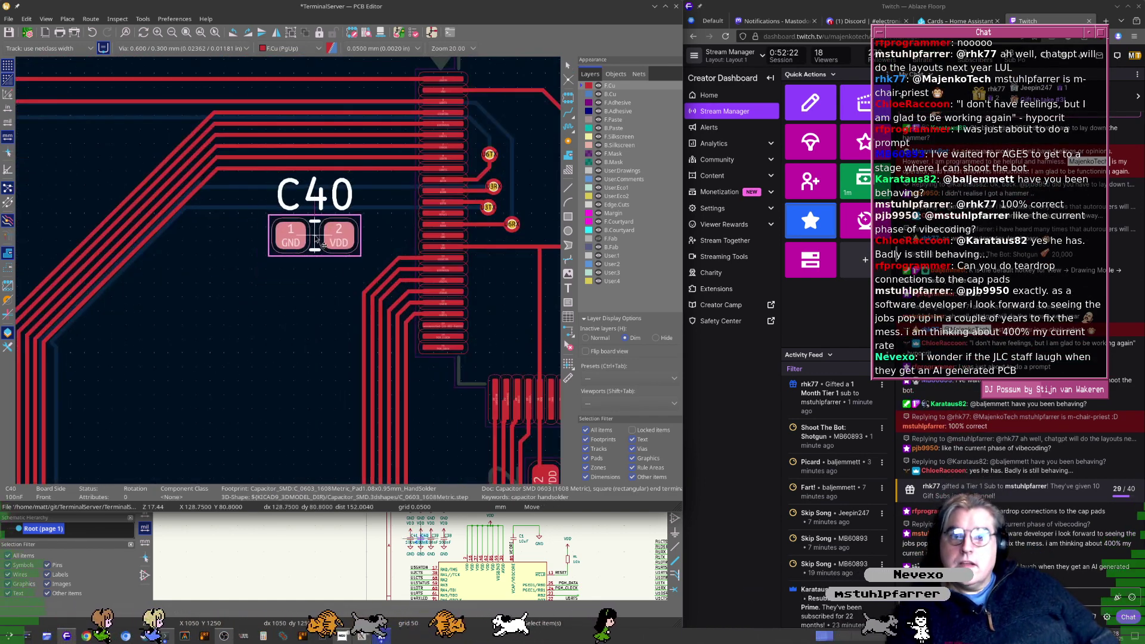
left_click(318, 243)
Move capacitor C39 to the gap above the U6DTR track, left of U1's pin 1
scroll(382, 221, "down", 4)
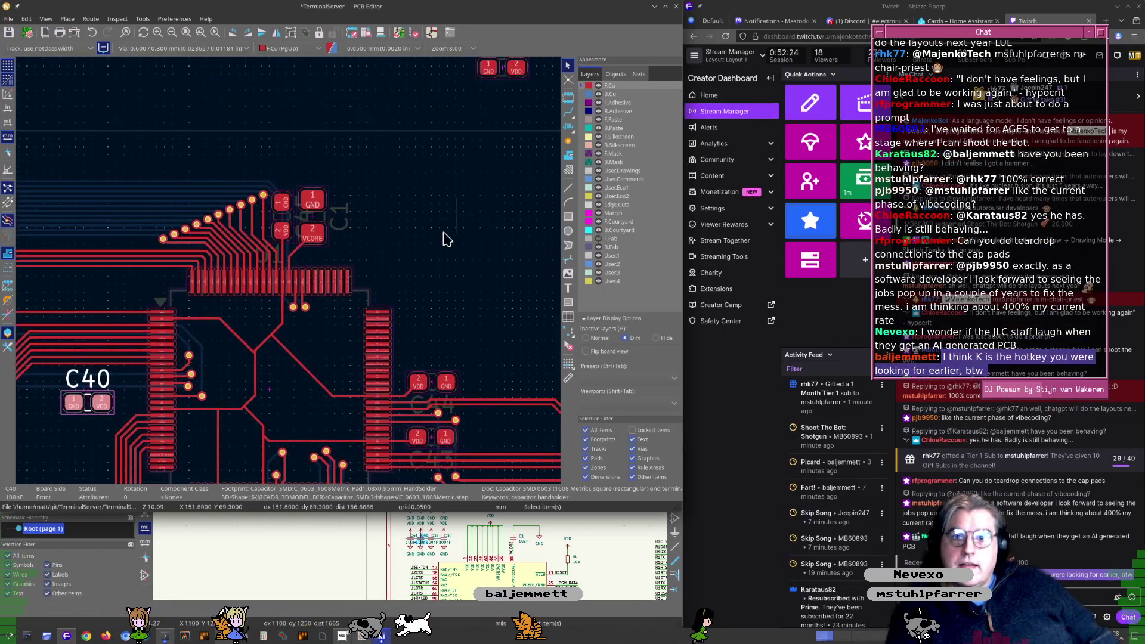
middle_click_drag(443, 232, 378, 316)
scroll(433, 166, "up", 4)
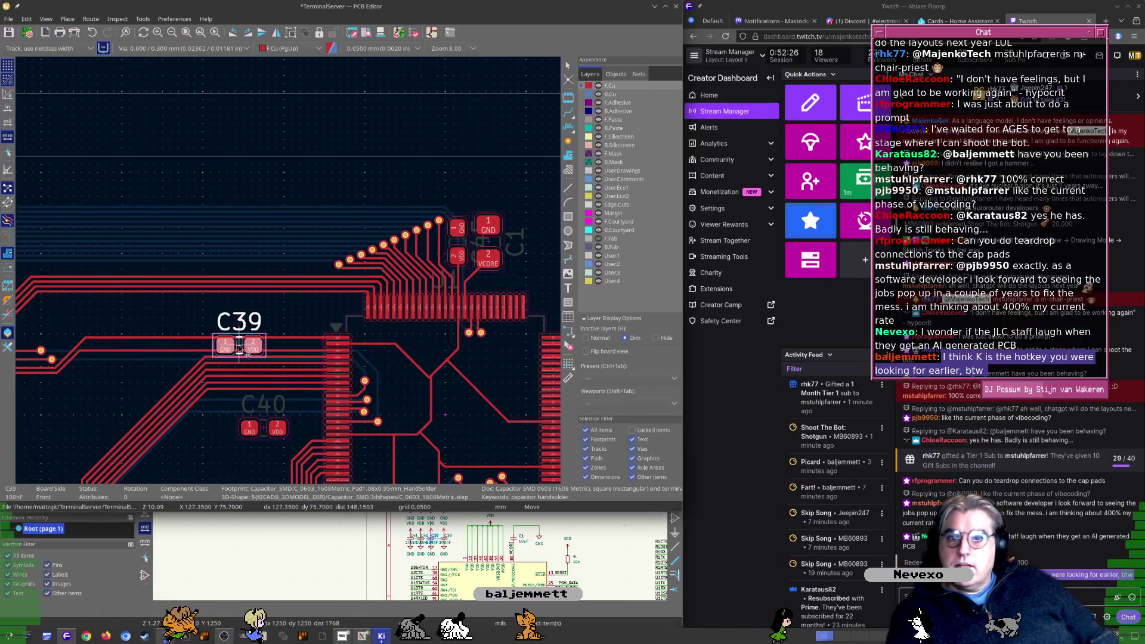
left_click(321, 231)
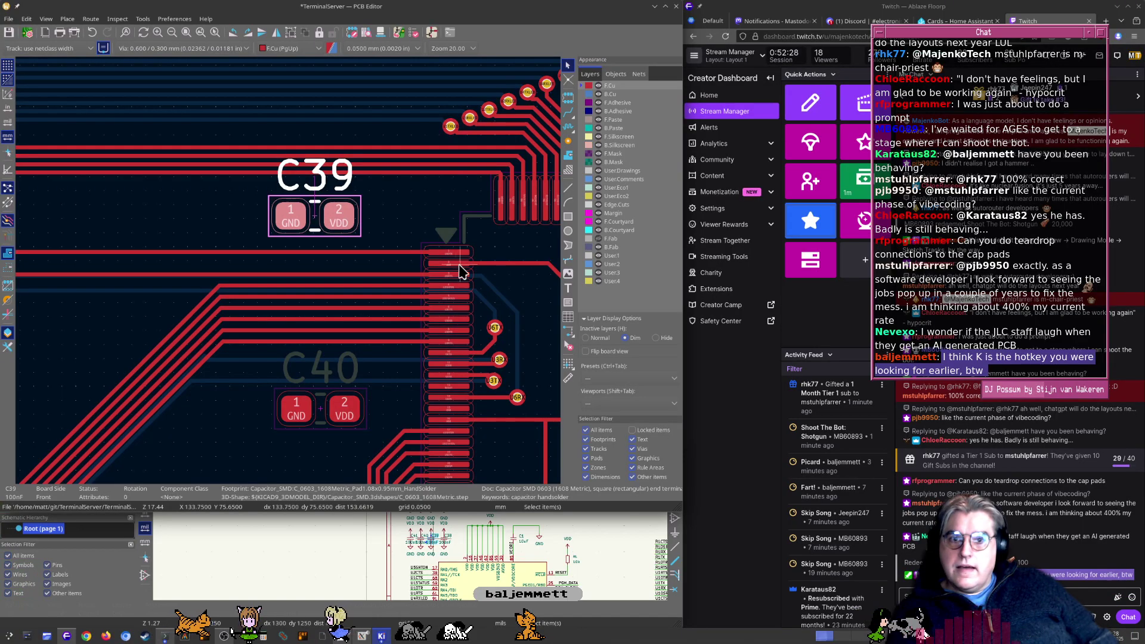
Shift C40 closer to U1, above the bend in the pin 17 track, and route VDD from pin 16 to its pad 2
middle_click_drag(460, 266, 379, 269)
scroll(288, 273, "up", 4)
scroll(288, 273, "down", 3)
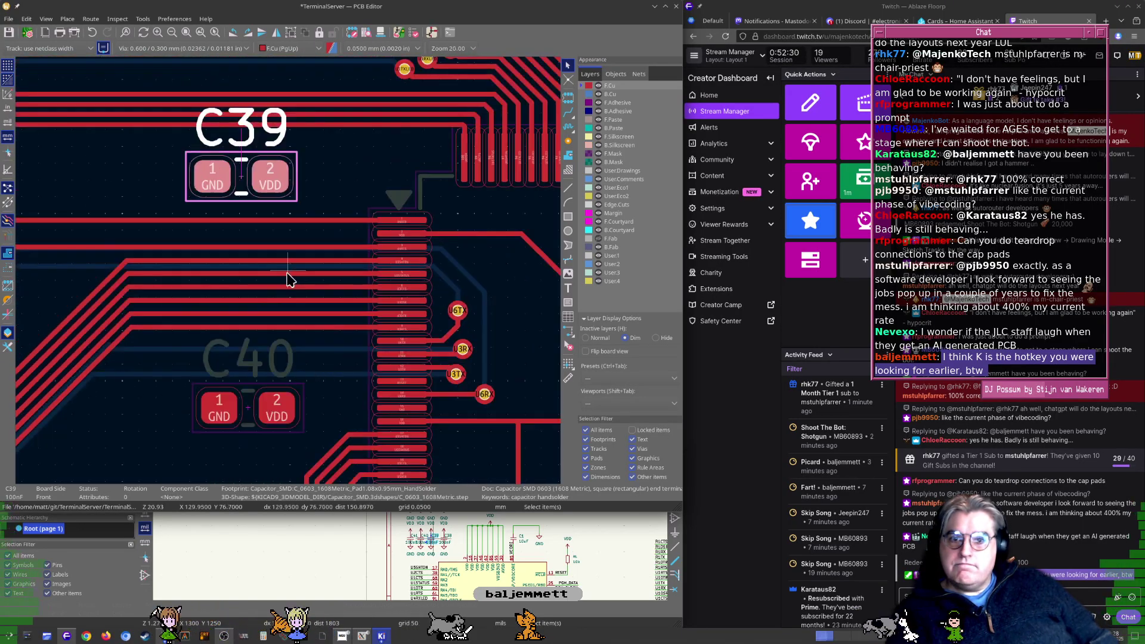
scroll(280, 281, "up", 4)
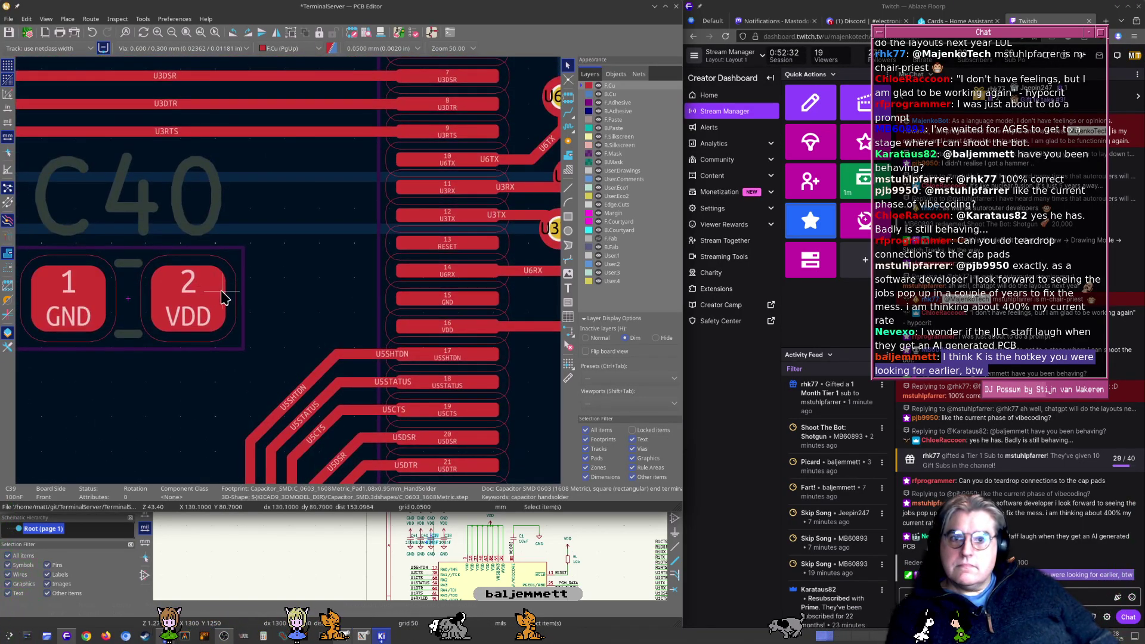
left_click_drag(198, 292, 216, 292)
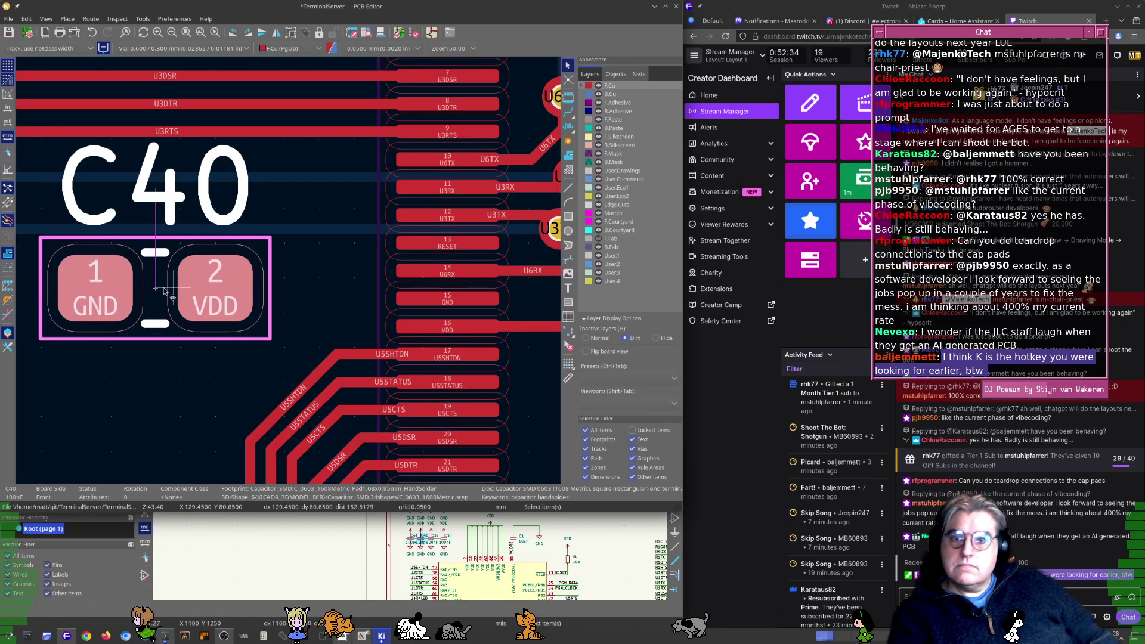
key("m")
mouse_move(207, 276)
middle_mouse_down()
mouse_move(161, 333)
mouse_move(139, 337)
mouse_move(186, 279)
middle_mouse_up()
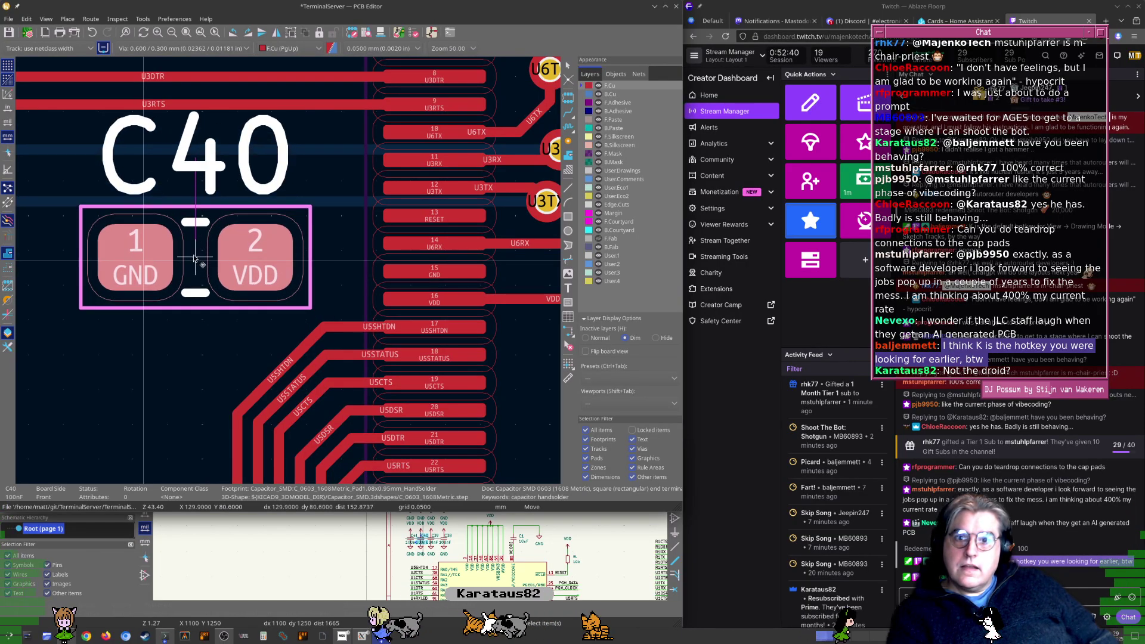
left_click(188, 246)
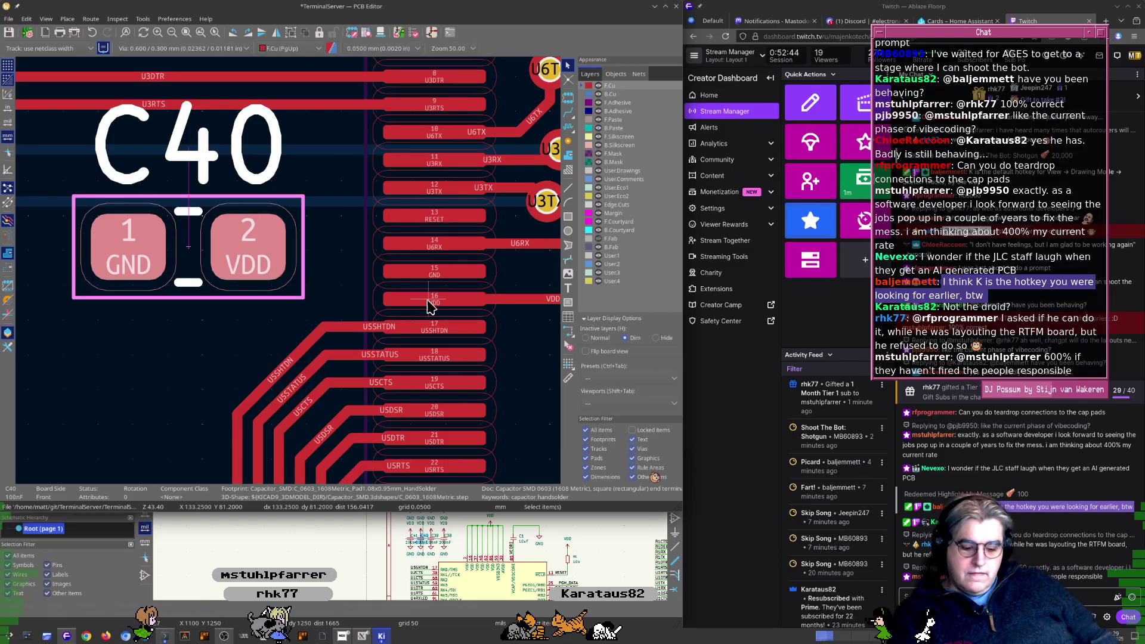
key("x")
left_click(280, 247)
Move C39 down to sit just above the U6DTR track, near U1's pin 1
scroll(280, 248, "up", 5)
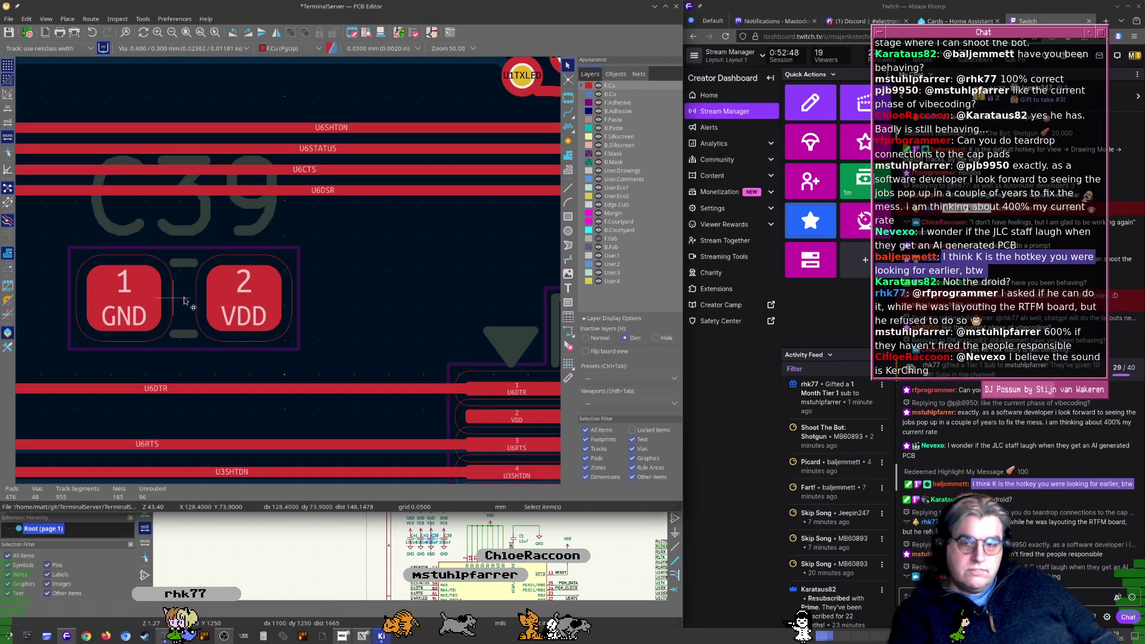
key("m")
scroll(280, 298, "down", 1)
middle_click_drag(281, 297, 245, 123)
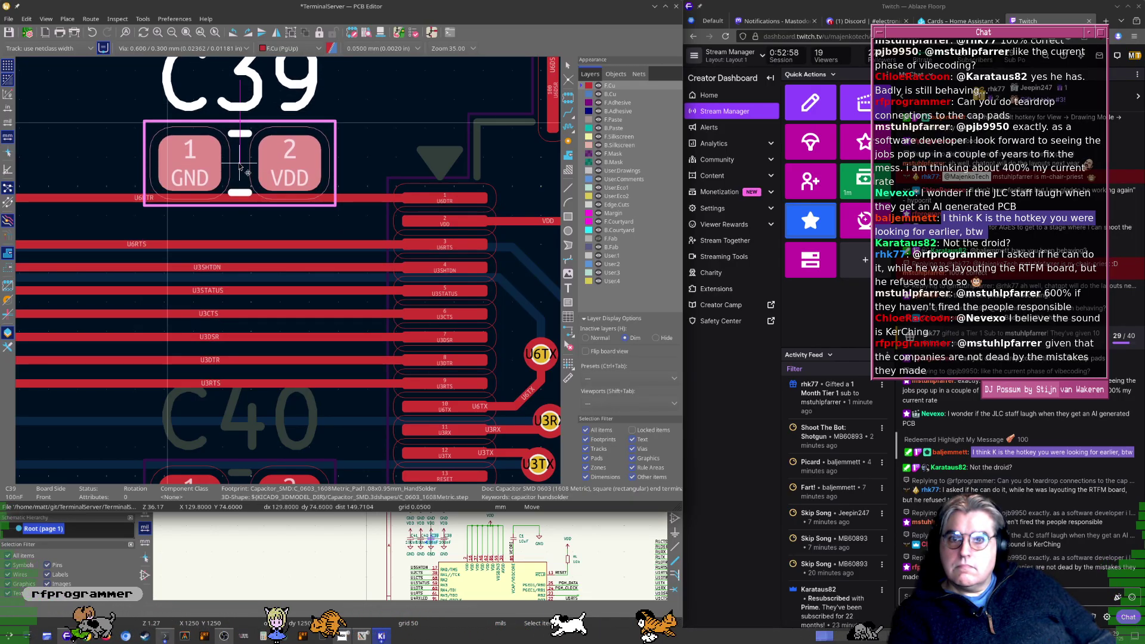
left_click(240, 136)
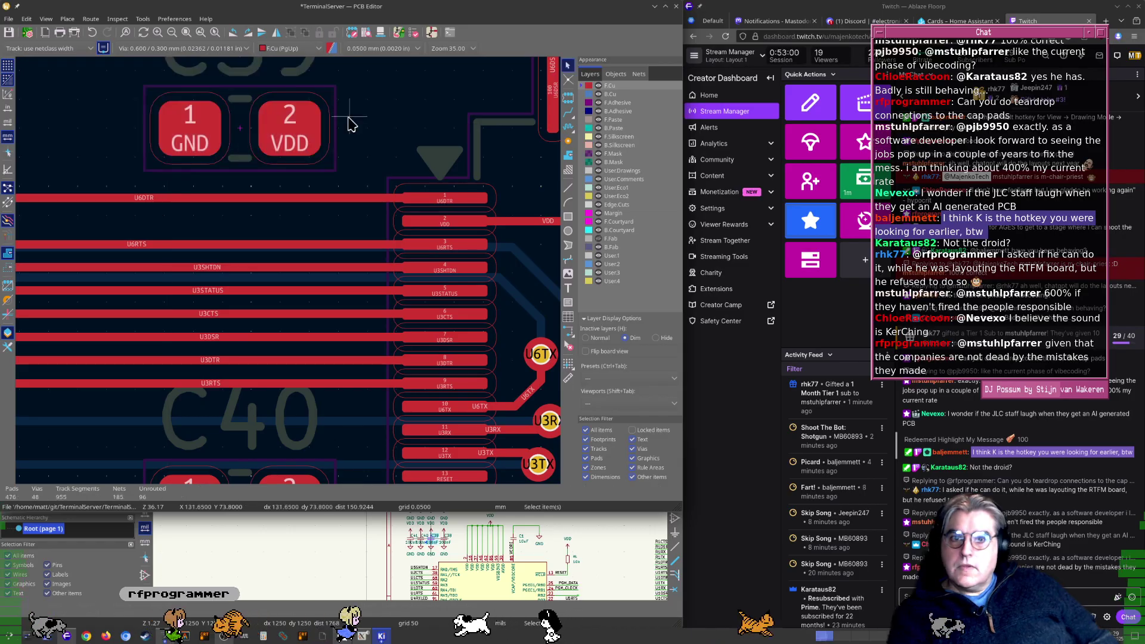
Try to route a VDD track from U1's pin 2 around pin 1 to pad 2 of C39
middle_click_drag(351, 124, 277, 160)
key("x")
key("Escape")
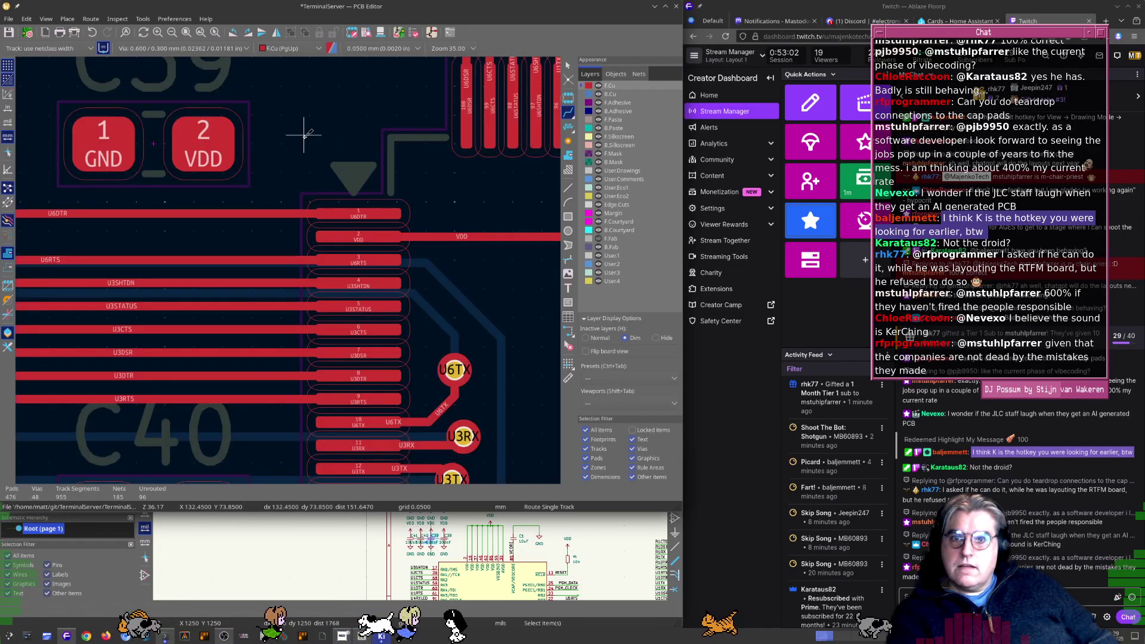
left_click(411, 235)
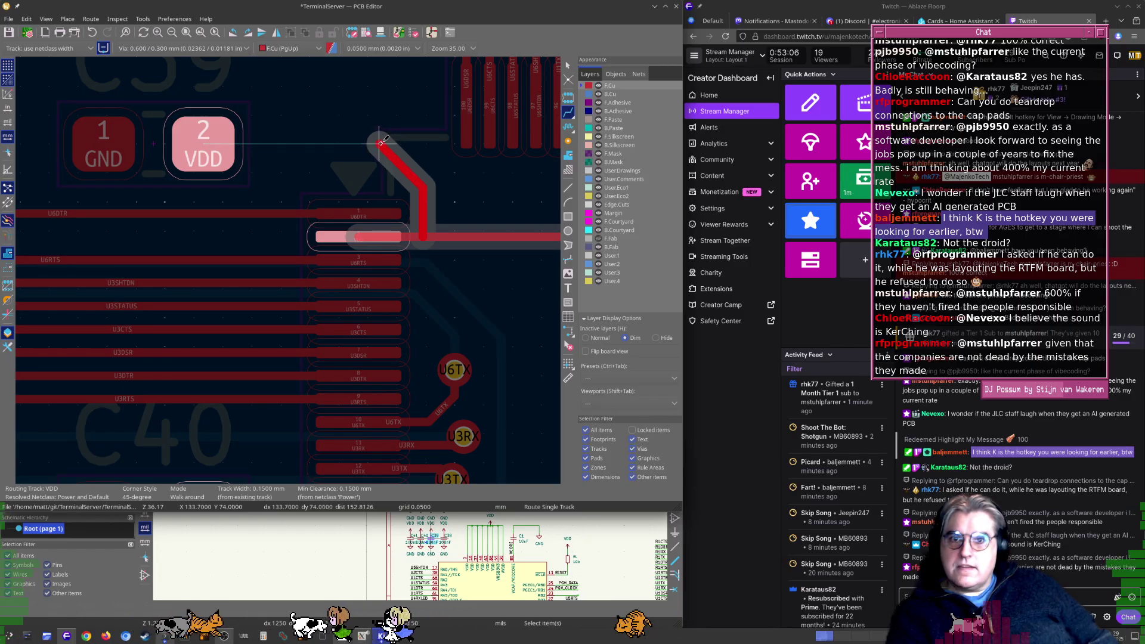
left_click(380, 144)
left_click(203, 144)
key("Escape")
scroll(284, 268, "down", 5)
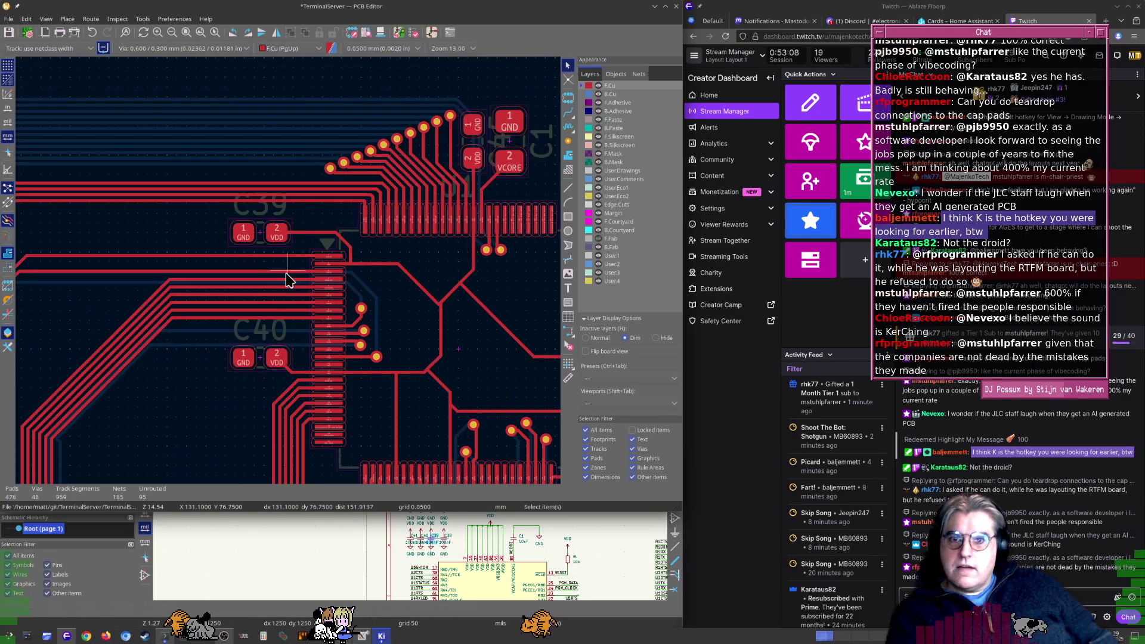
Reroute the U6DTR track above C39 by dragging its horizontal segment up beneath U6DSR, with a diagonal down to pin 1
middle_click_drag(179, 289, 257, 296)
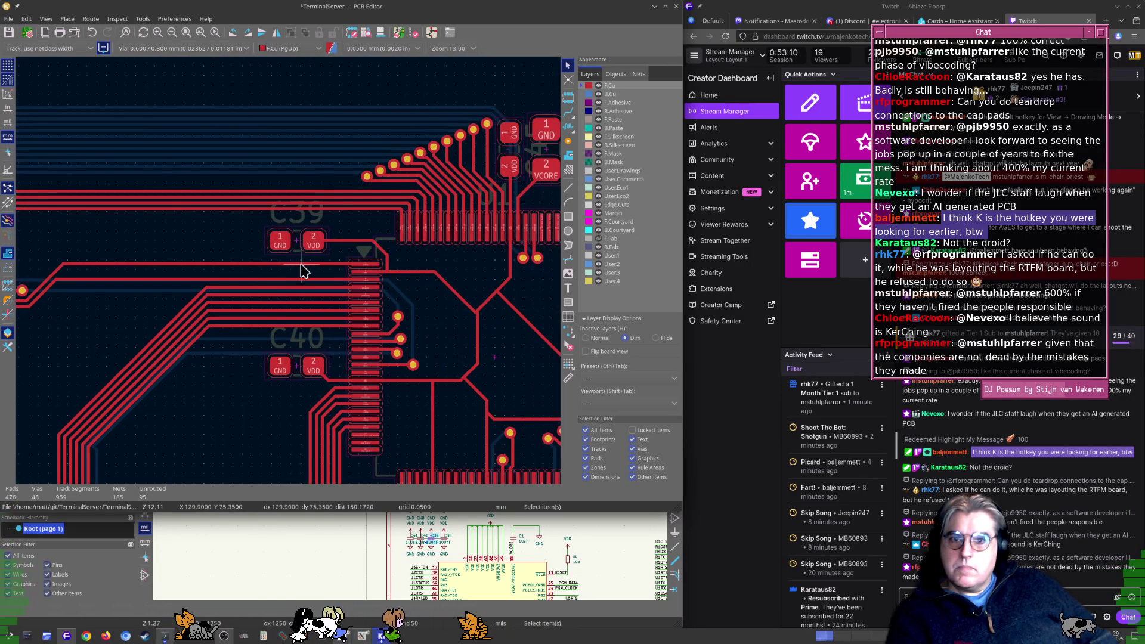
scroll(305, 245, "up", 5)
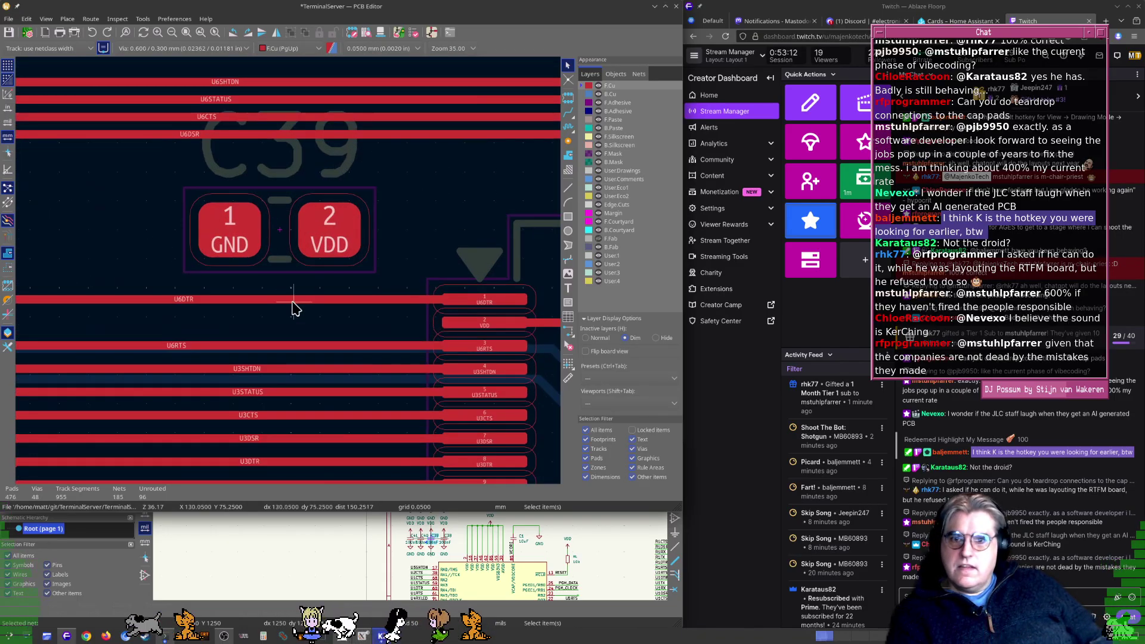
left_click(294, 301)
key("d")
left_click(320, 146)
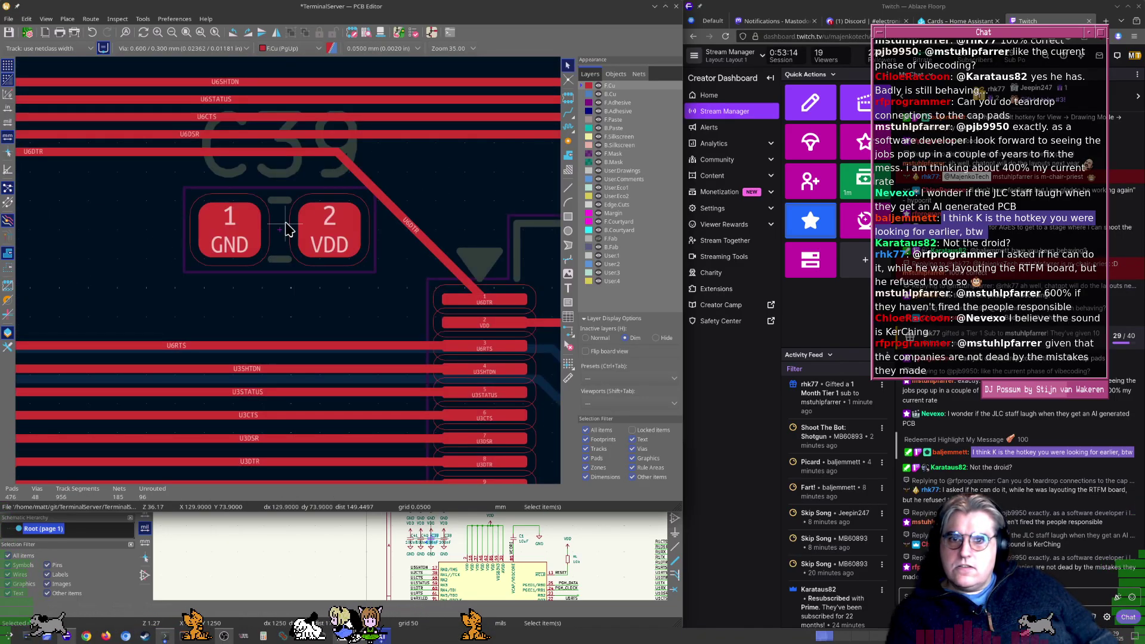
Move C39 down between the U6DTR and U6RTS tracks and route VDD from U1's pin 2 to its pad 2
left_click(281, 225)
left_click_drag(279, 232, 281, 296)
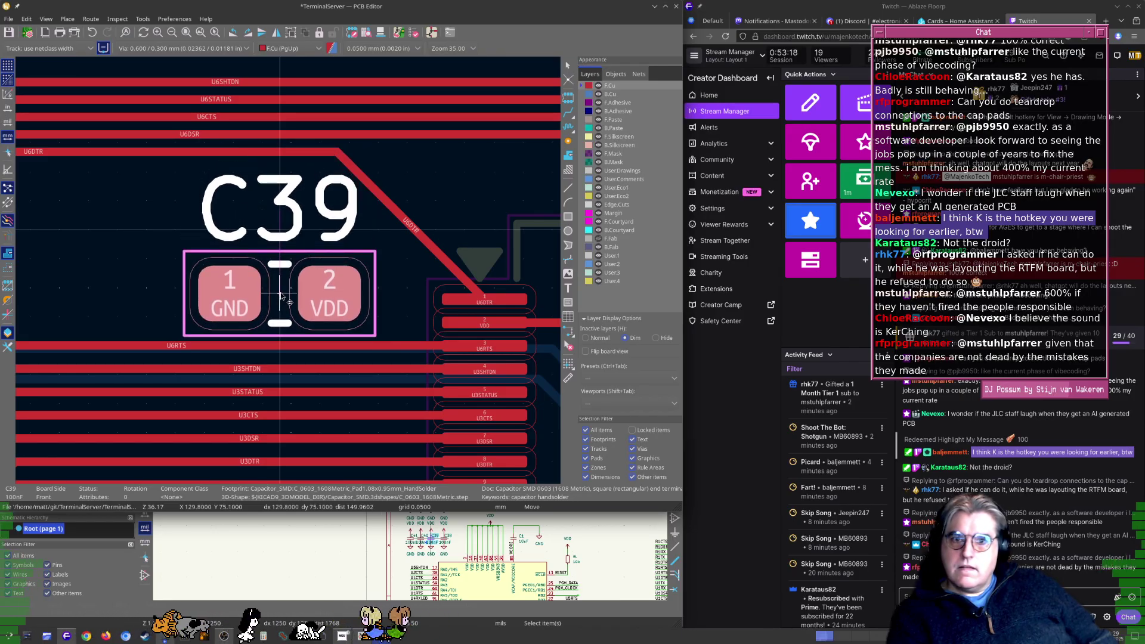
key("x")
left_click(329, 292)
key("Escape")
Pull the horizontal U6DTR segment back down closer to C39
scroll(334, 285, "down", 4)
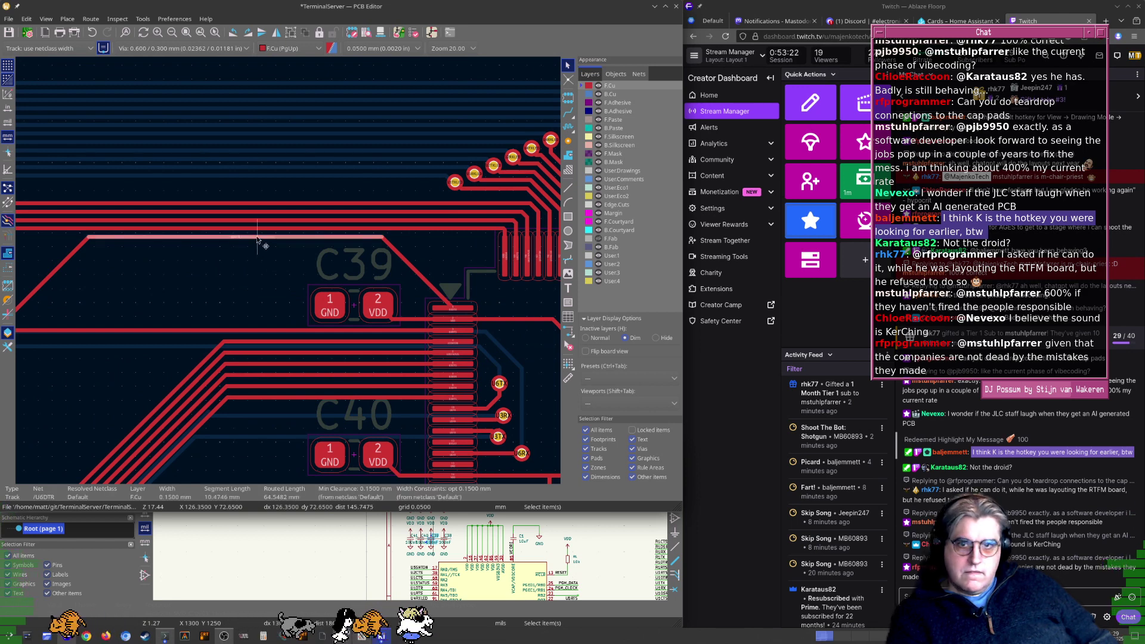
left_click_drag(256, 238, 262, 279)
scroll(178, 309, "down", 5)
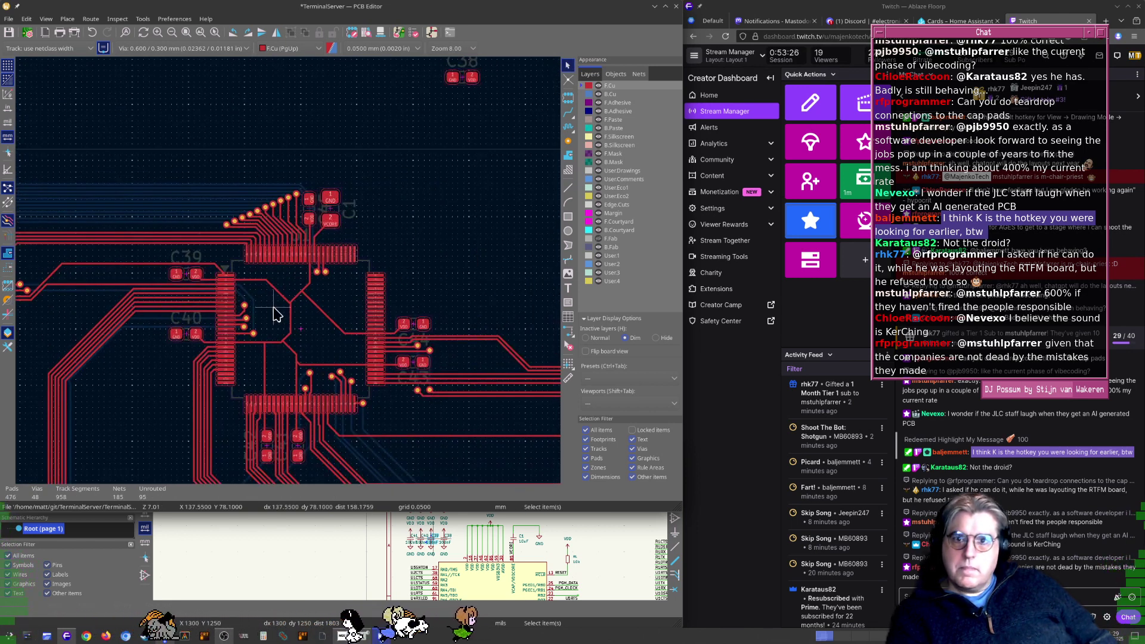
Examine U1's pins from 85 at the upper edge, down the right column, and round to the lower row for remaining power connections
scroll(276, 314, "up", 10)
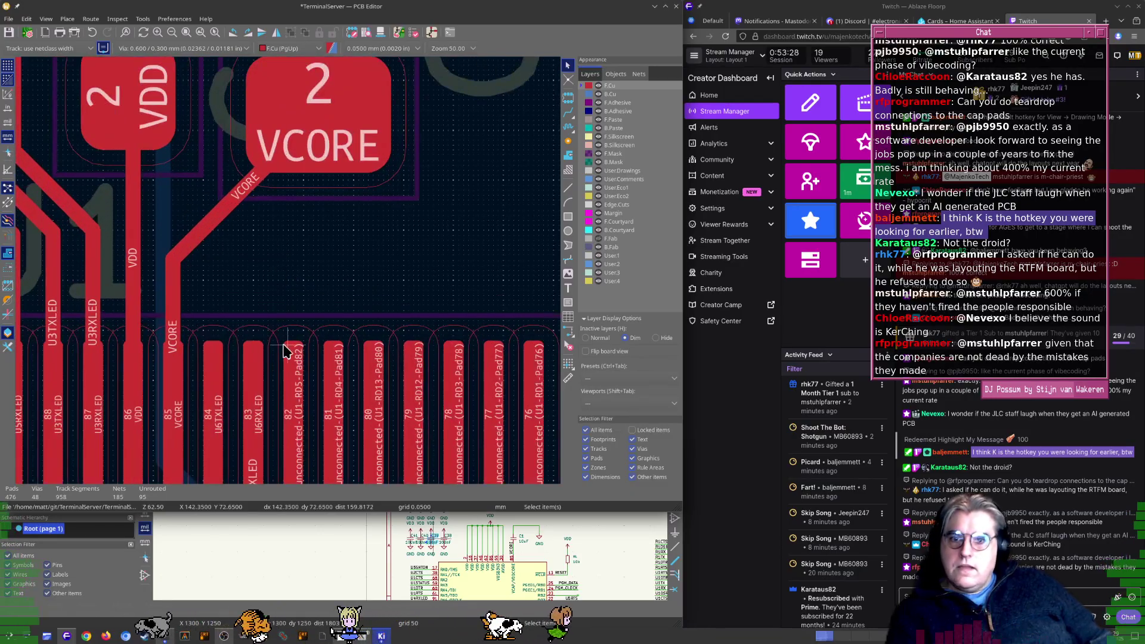
middle_click_drag(400, 388, 253, 301)
middle_click_drag(537, 441, 275, 261)
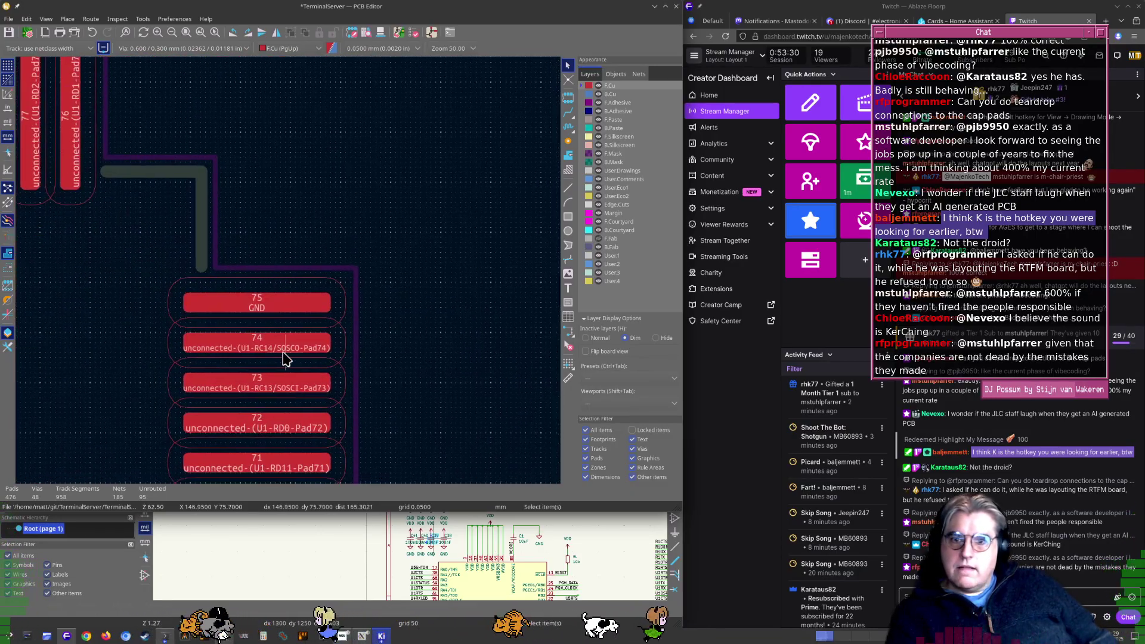
scroll(280, 370, "down", 5)
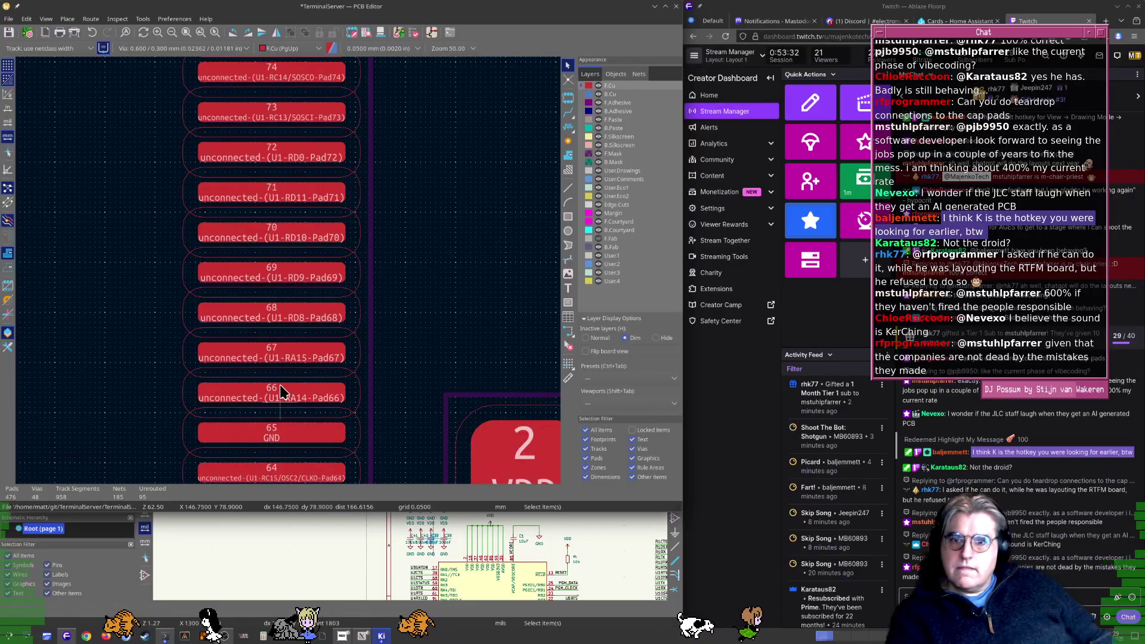
scroll(280, 391, "down", 5)
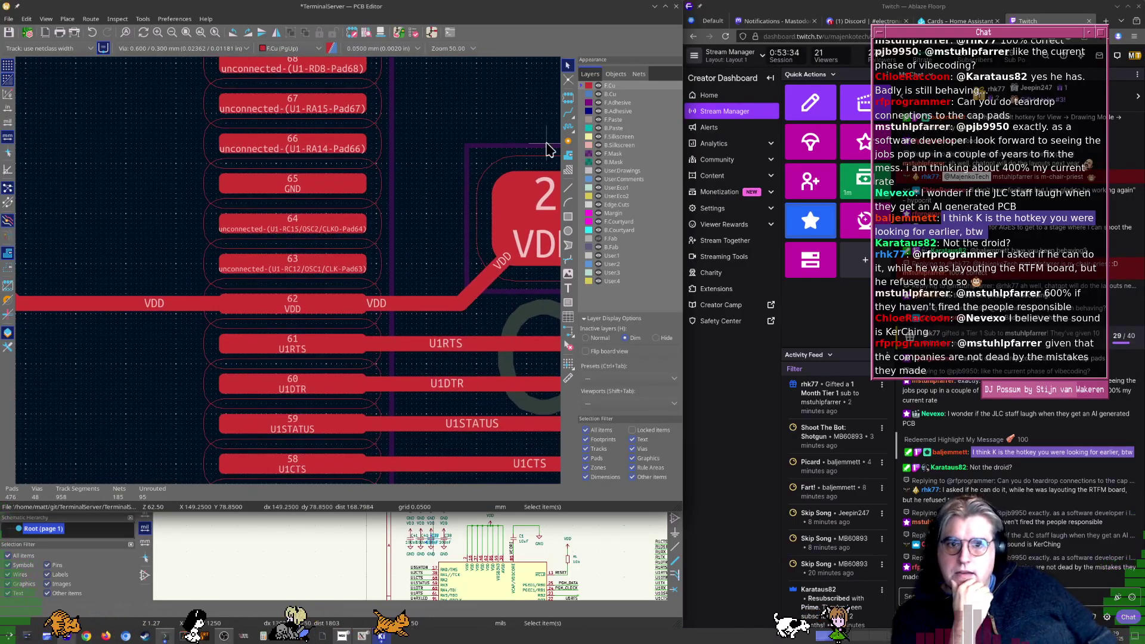
scroll(321, 307, "down", 4)
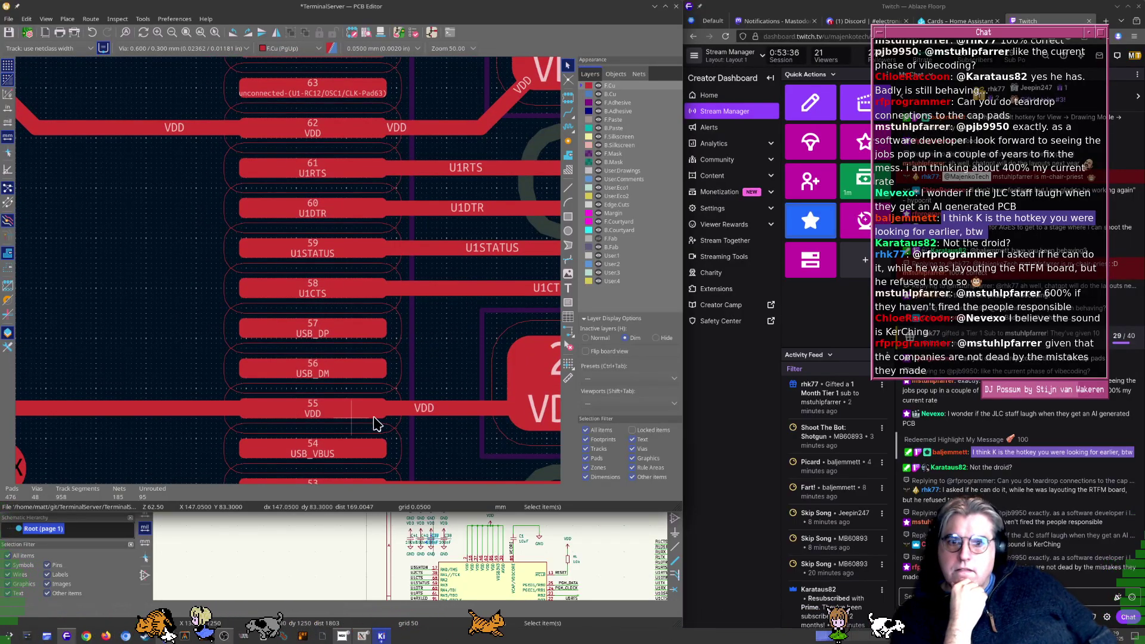
scroll(377, 424, "down", 3)
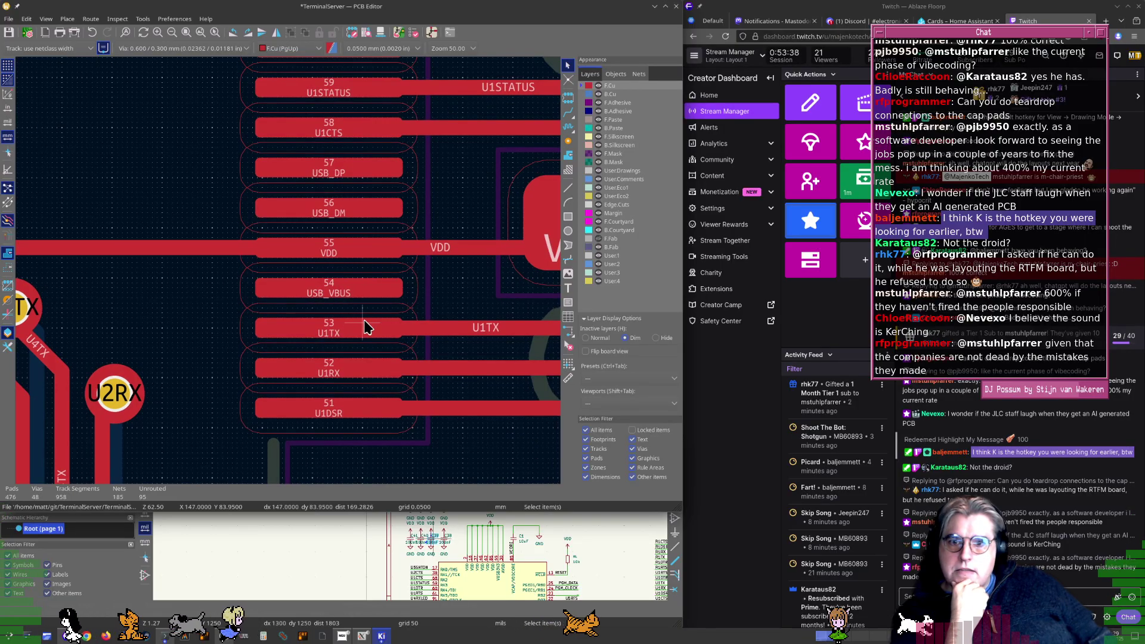
scroll(365, 327, "down", 4)
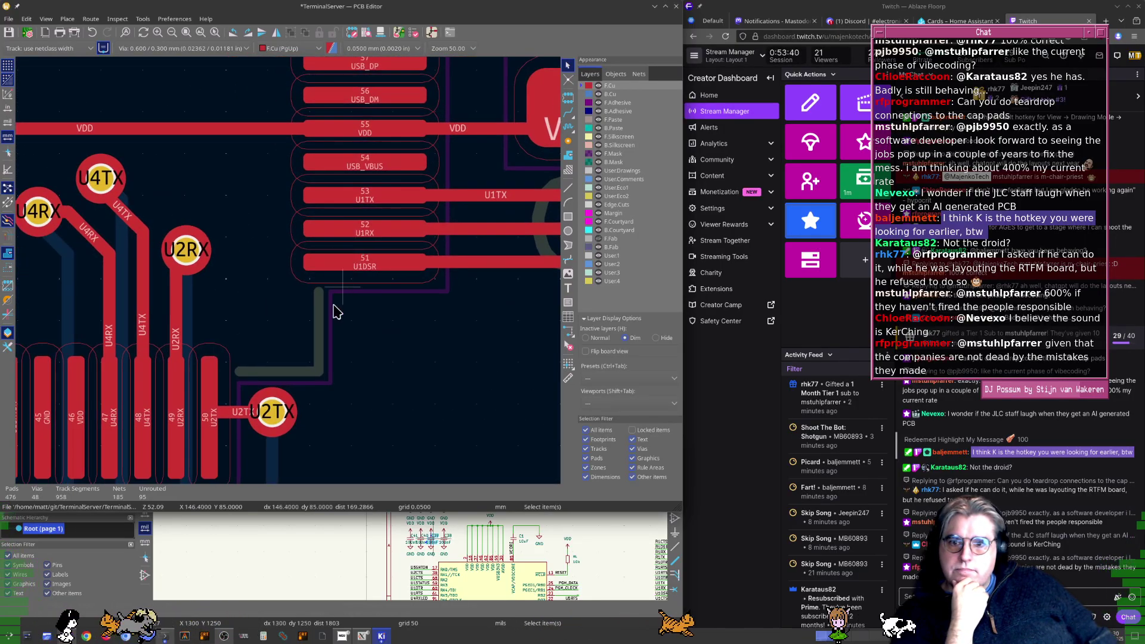
middle_click_drag(54, 412, 219, 341)
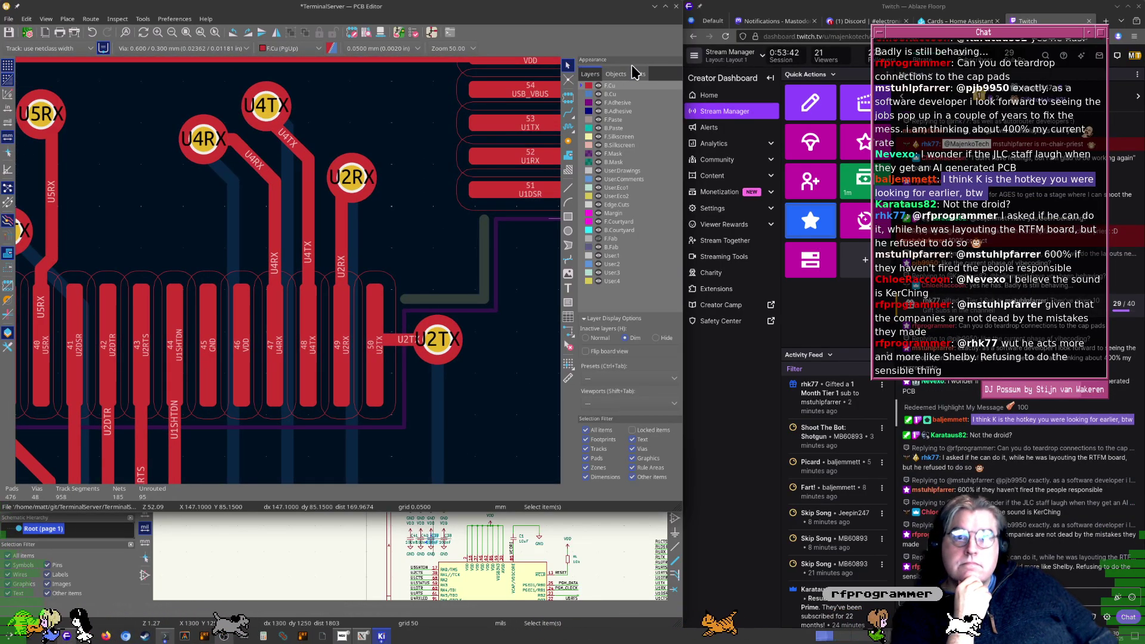
Browse the board's net list down to VDD and inspect U1's lower pins 38 to 50
left_click(635, 73)
scroll(614, 238, "down", 20)
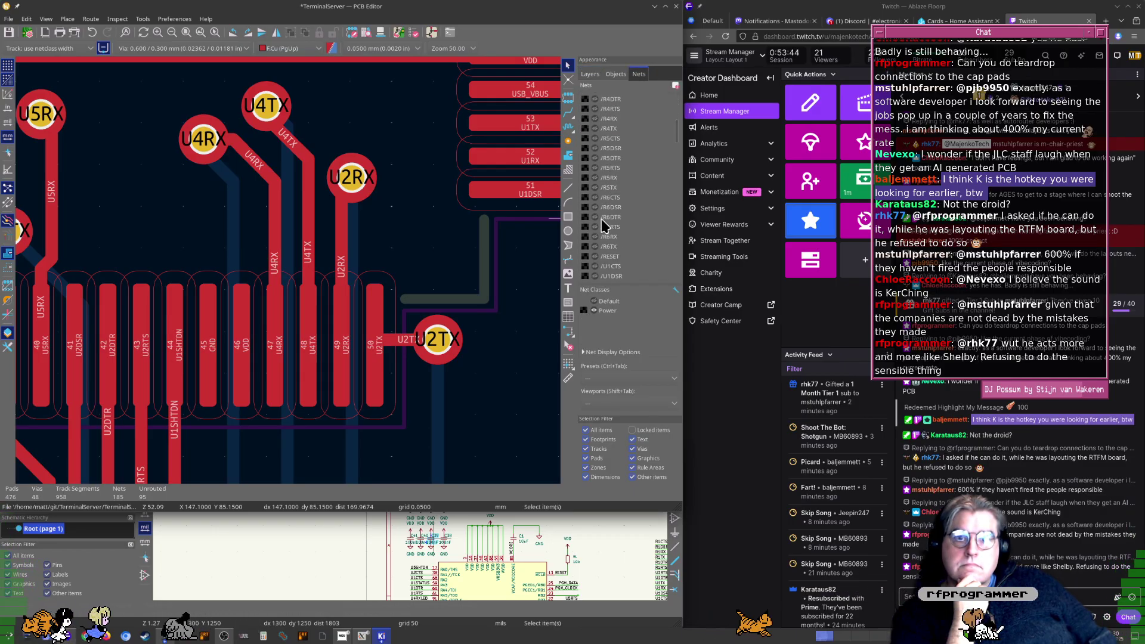
scroll(620, 254, "down", 10)
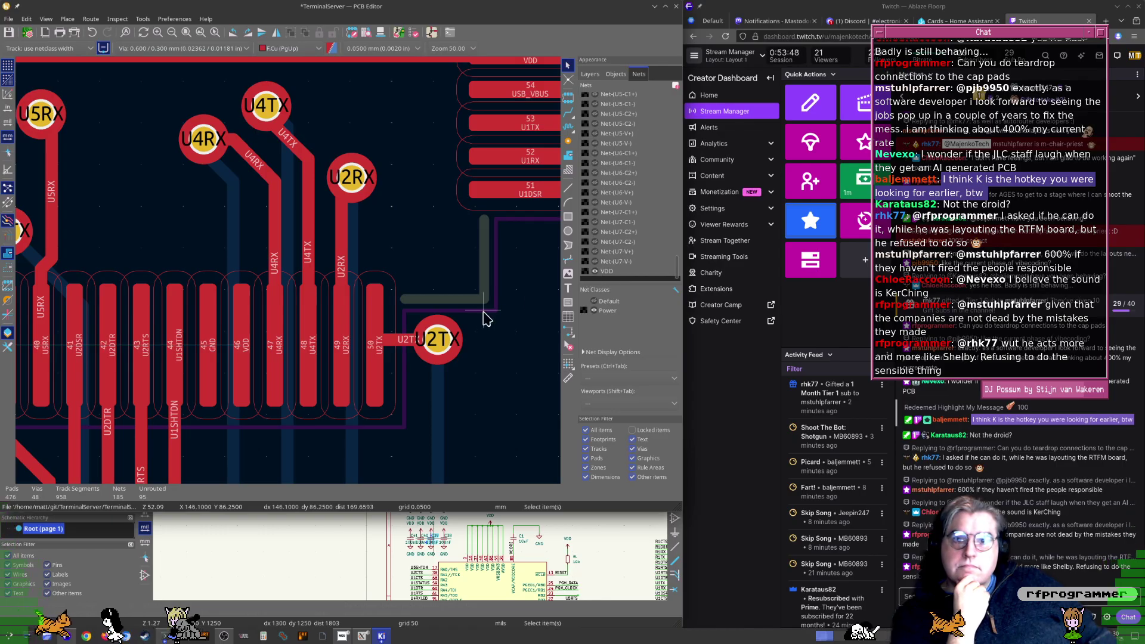
scroll(331, 260, "down", 3)
scroll(234, 330, "up", 3)
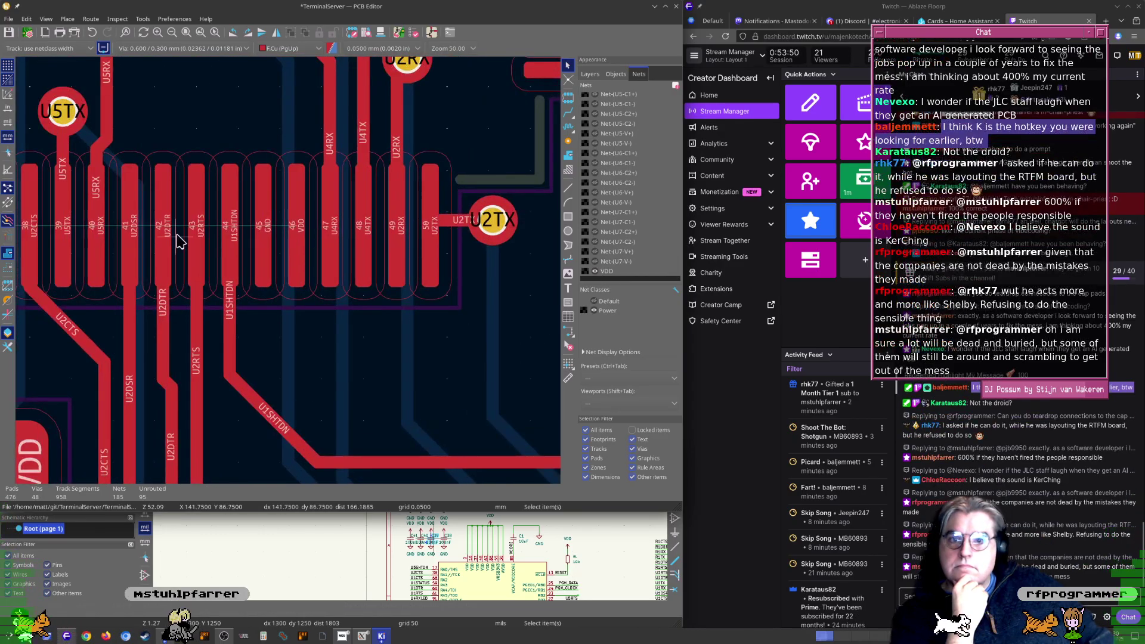
Route VDD from the horizontal VDD track inside U1 down between the U5RX and U4RX vias to pin 46
scroll(258, 271, "up", 4)
key("x")
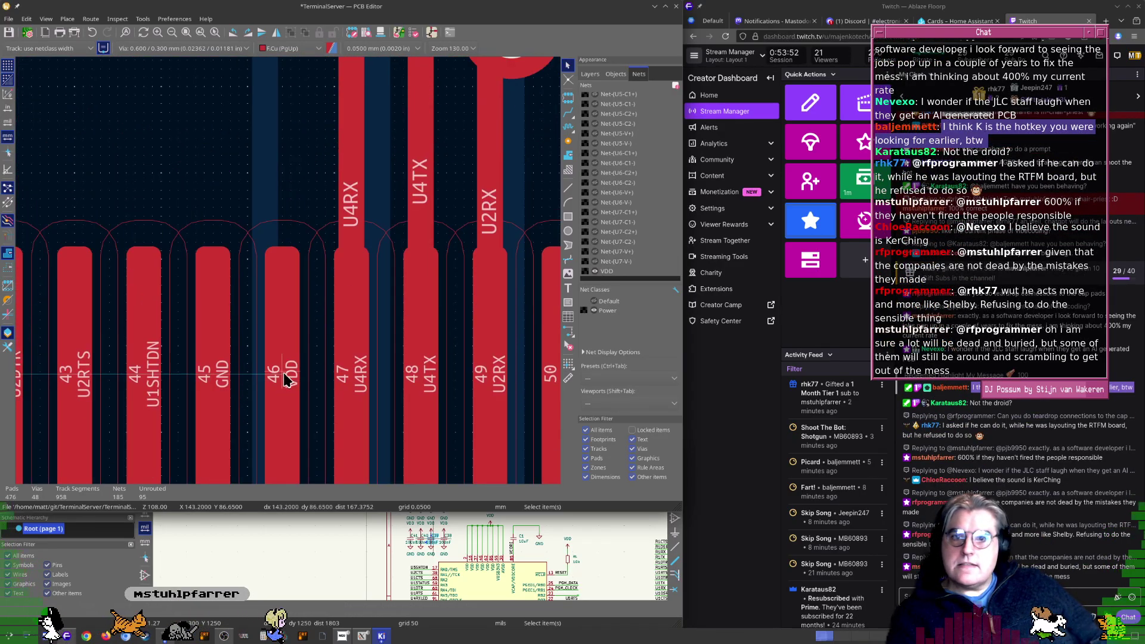
scroll(293, 331, "down", 2)
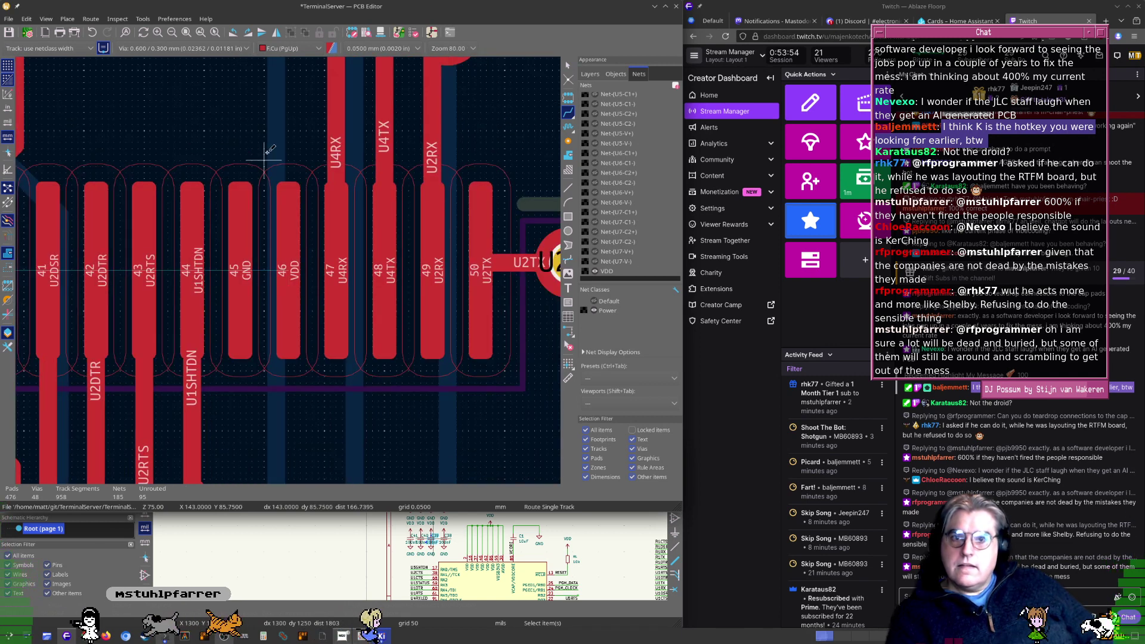
scroll(283, 175, "down", 3)
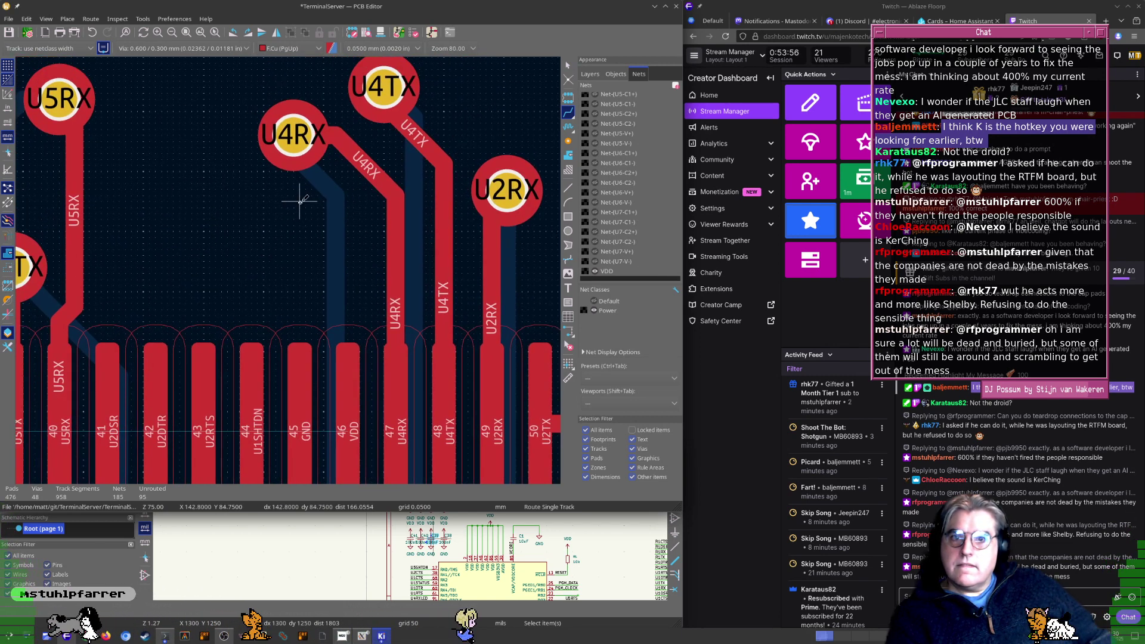
left_click(225, 184)
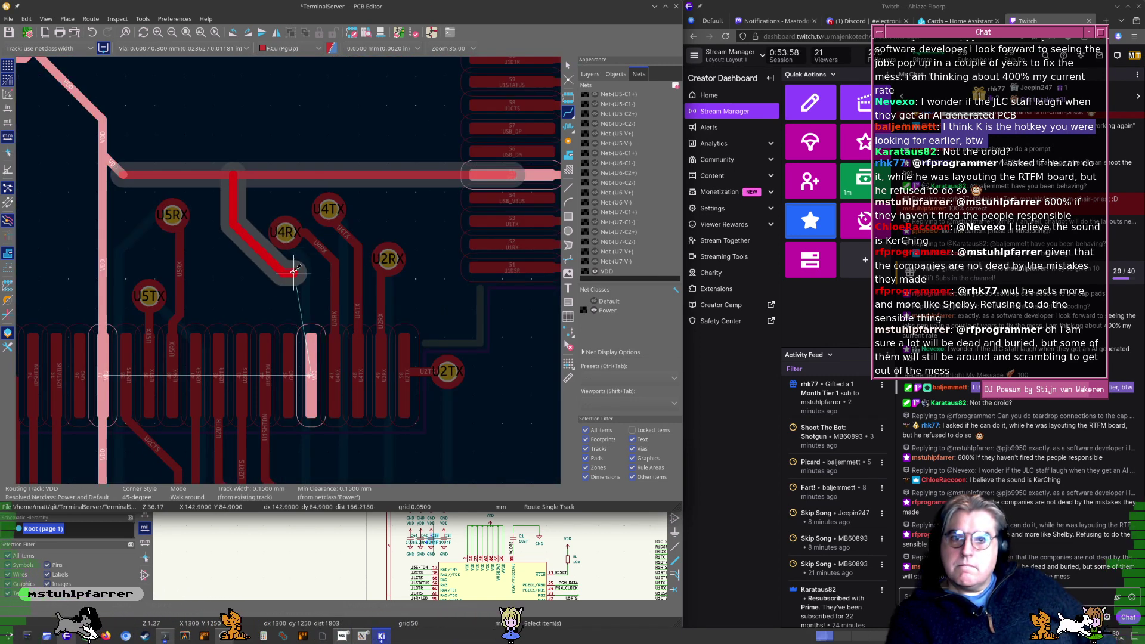
scroll(294, 268, "up", 3)
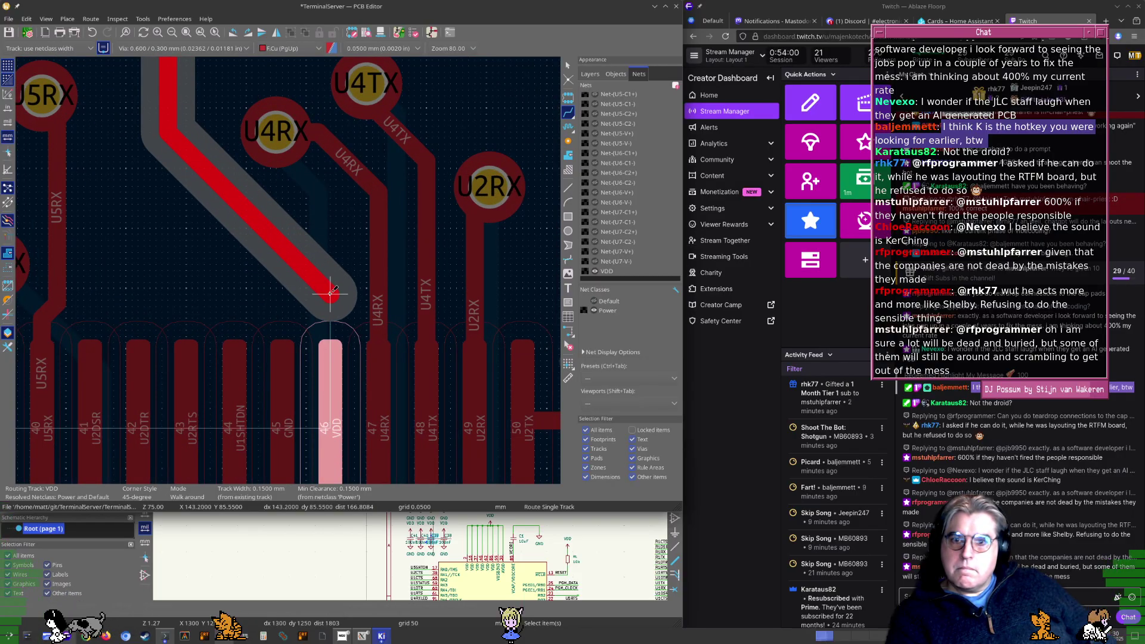
left_click(329, 411)
middle_click_drag(330, 411, 374, 174)
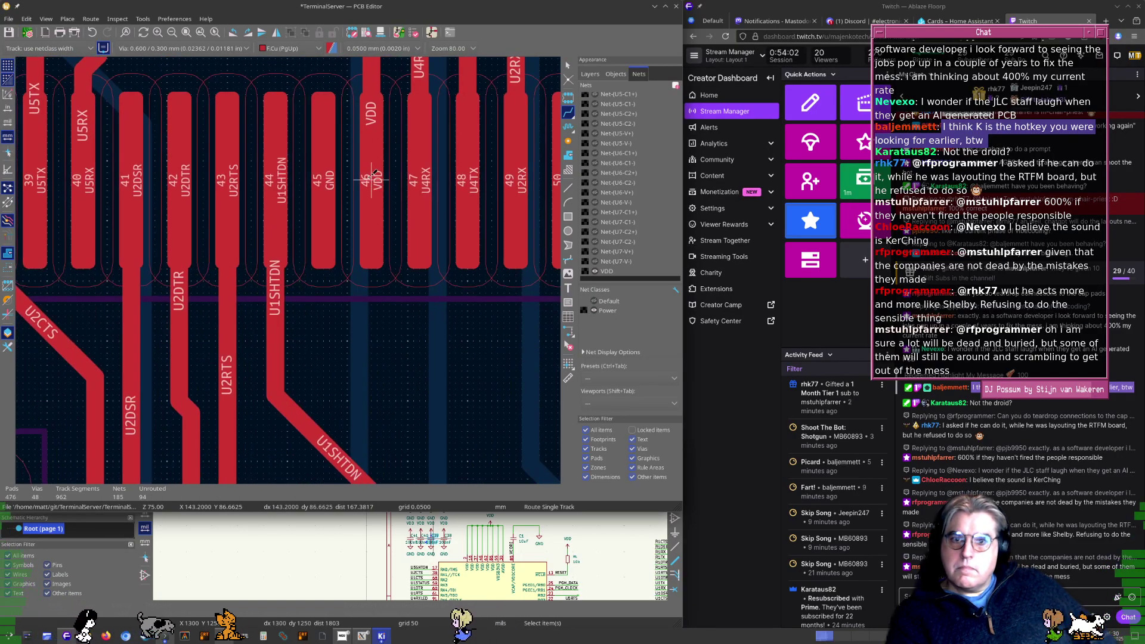
scroll(371, 178, "down", 3)
scroll(284, 305, "down", 1, "shift")
key("Escape")
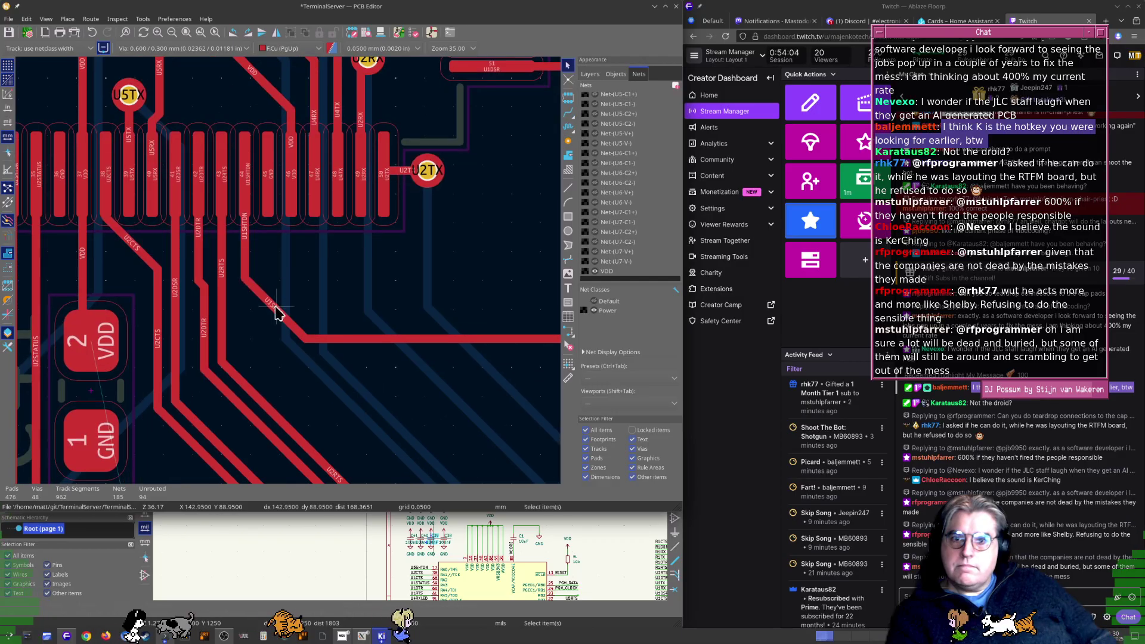
Pull the U1SHTDN track's diagonal close alongside U2RTS and lower its horizontal run to free space below U1
left_click_drag(275, 307, 275, 338)
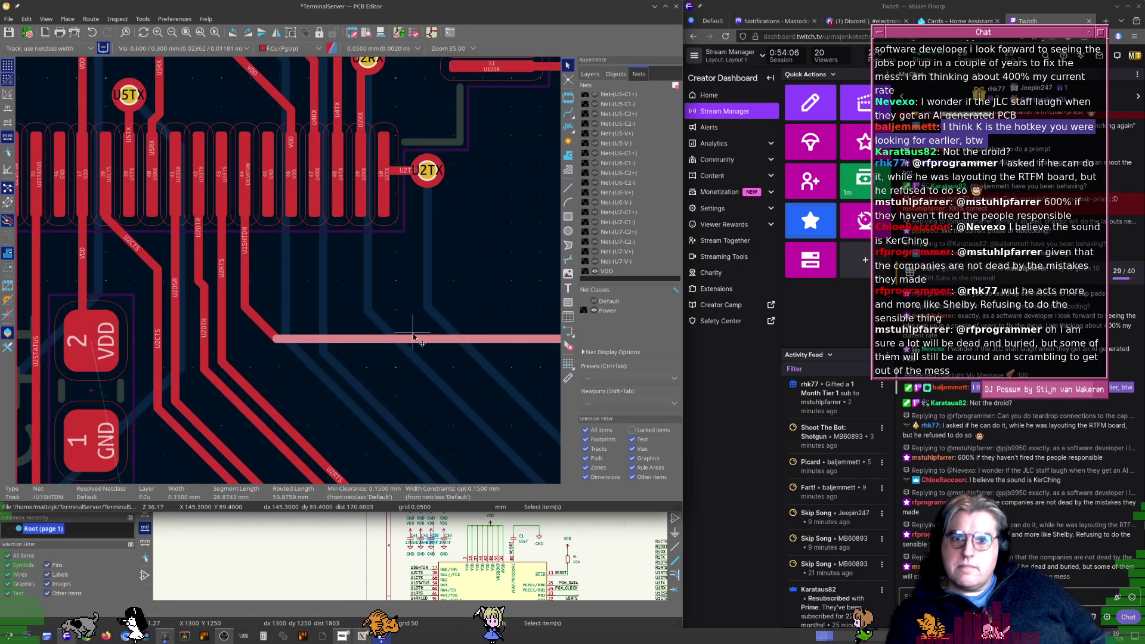
left_click_drag(419, 338, 419, 422)
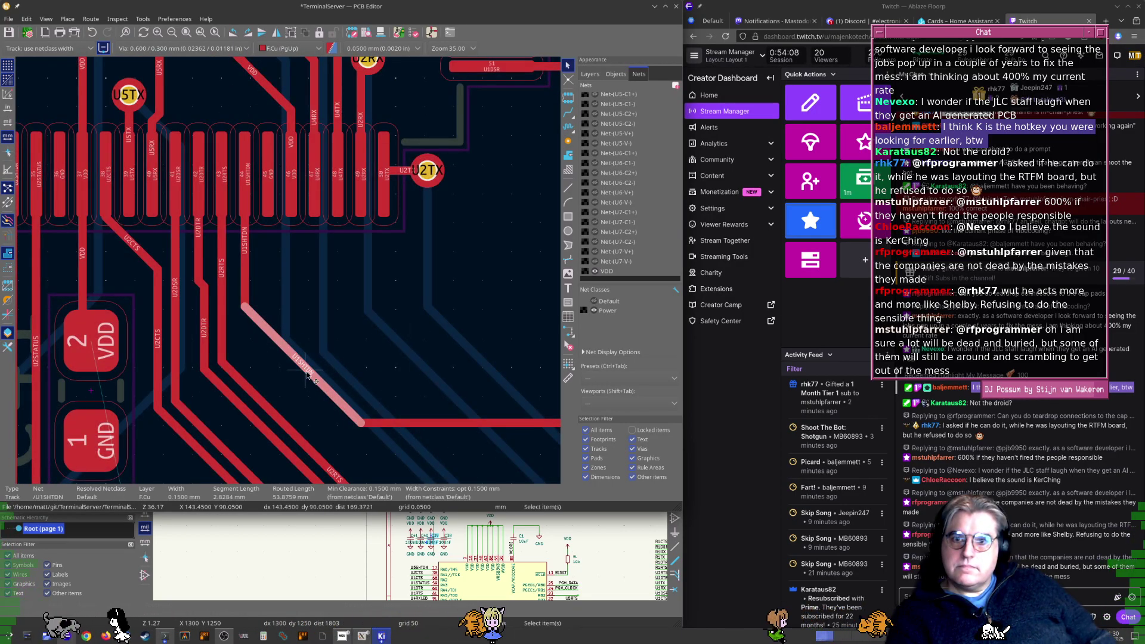
left_click_drag(308, 373, 300, 417)
scroll(415, 209, "down", 1)
Move C38 to the free area below U1's U2TX via and rotate it 90 degrees so its VDD pad faces U1
scroll(261, 296, "down", 6)
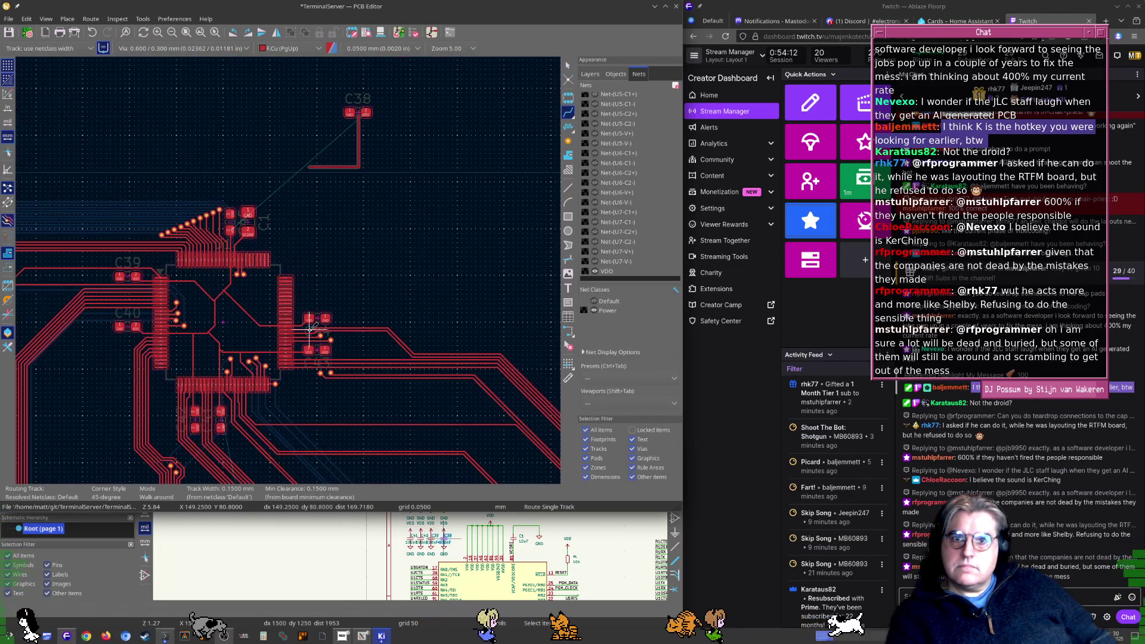
key("m")
scroll(345, 203, "up", 4)
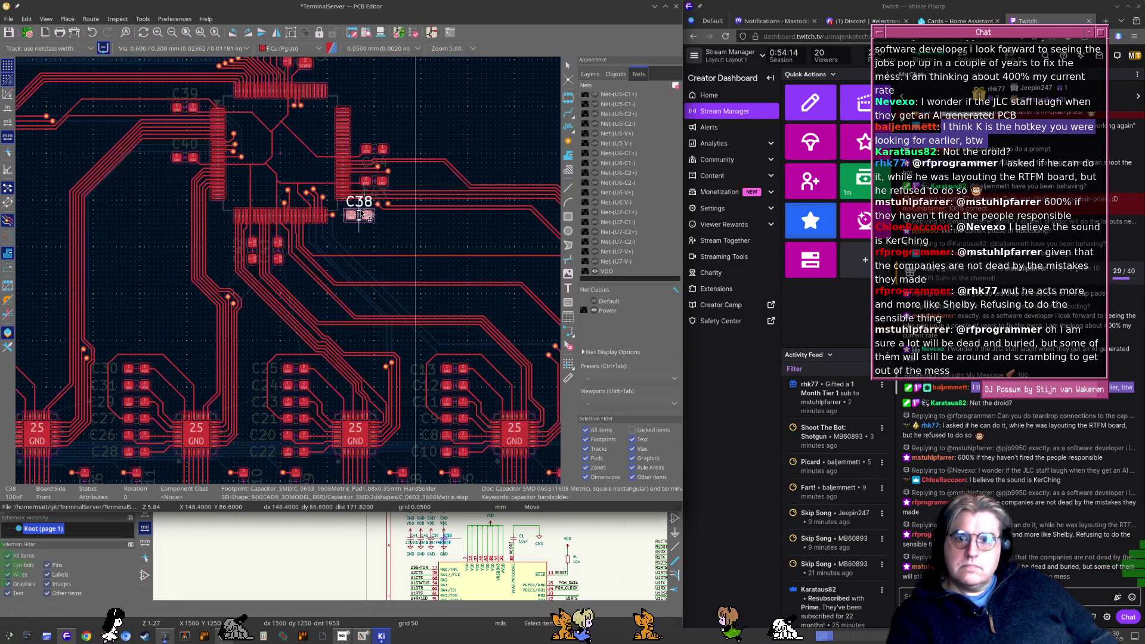
scroll(298, 271, "up", 2)
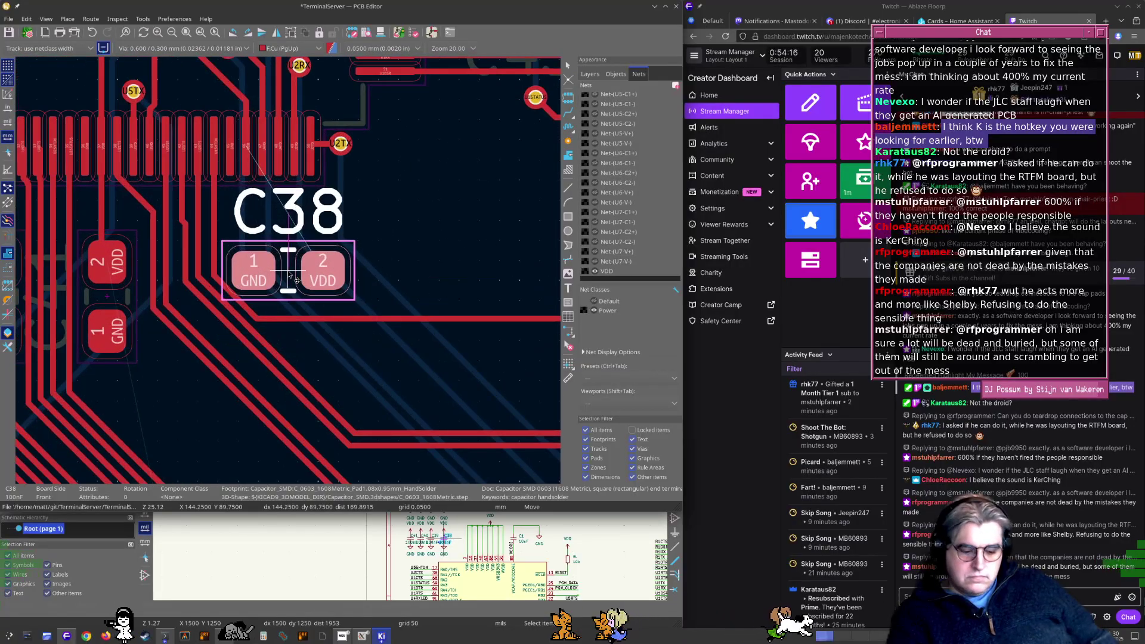
key("r")
scroll(307, 256, "up", 2)
scroll(374, 196, "down", 2)
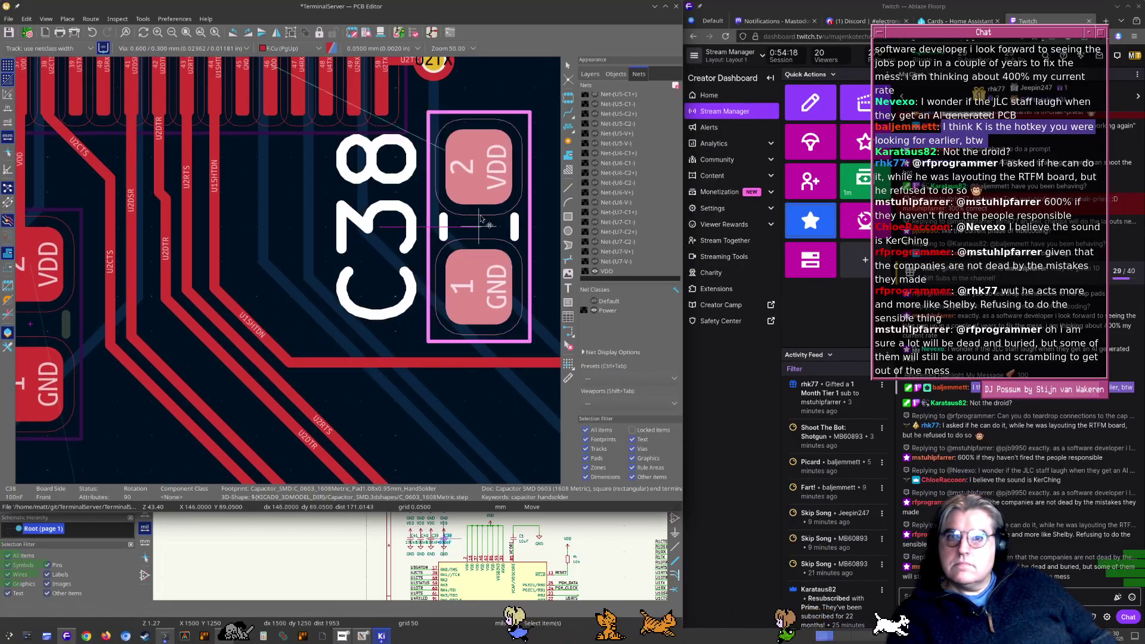
left_click(473, 186)
Display the tracks as outlines and examine those leaving U1's lower pins for small jogs and overlapping segments
scroll(292, 243, "up", 2)
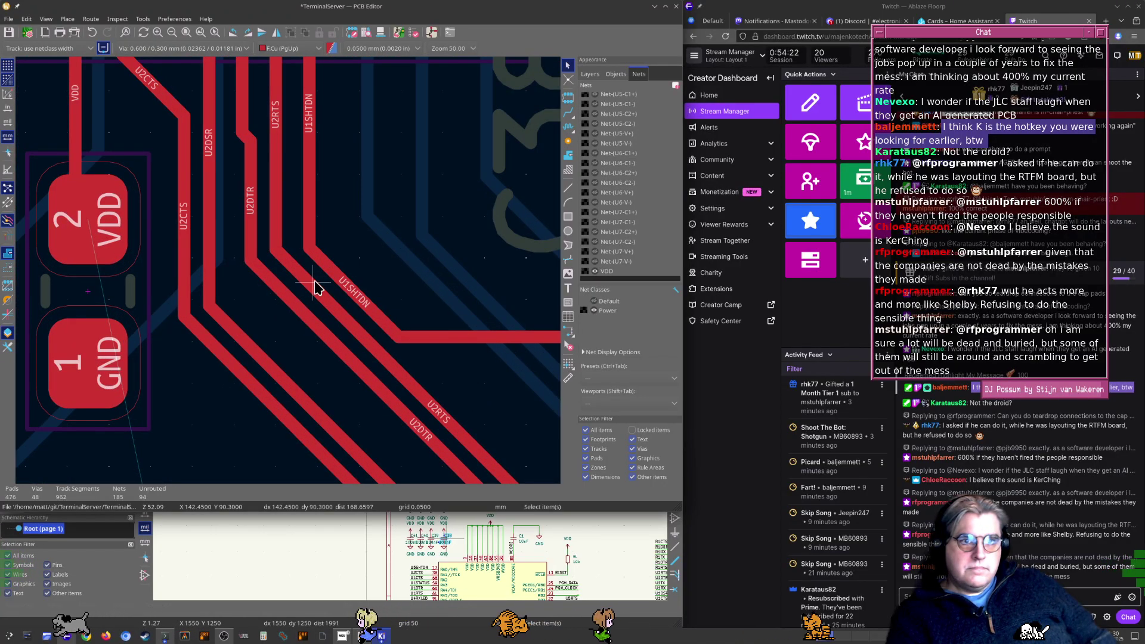
key("k")
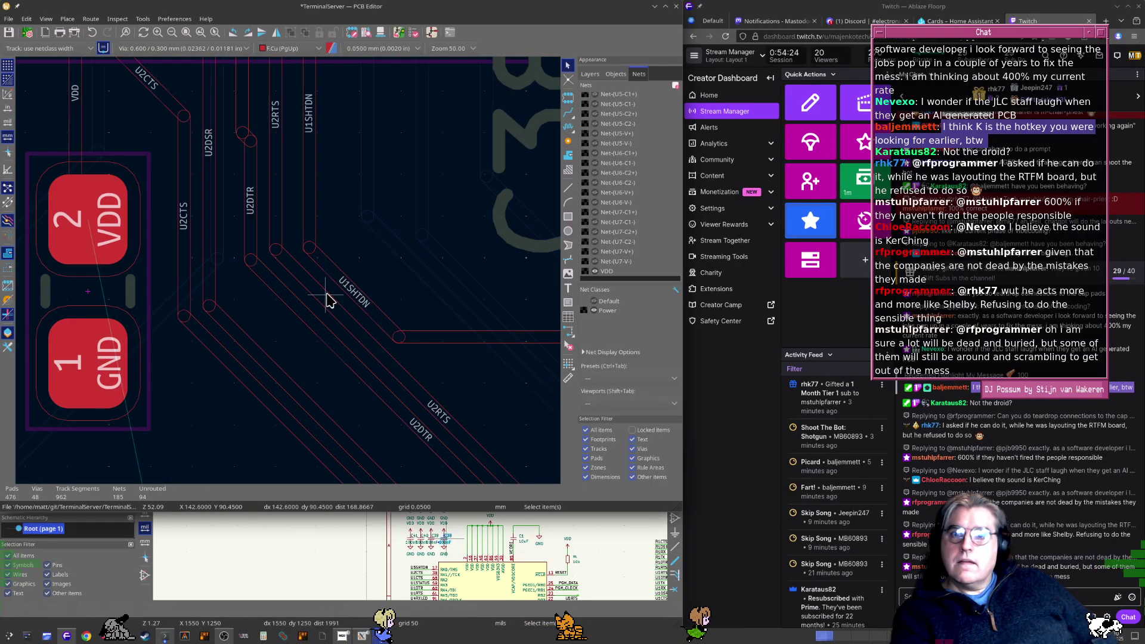
middle_click_drag(276, 211, 296, 300)
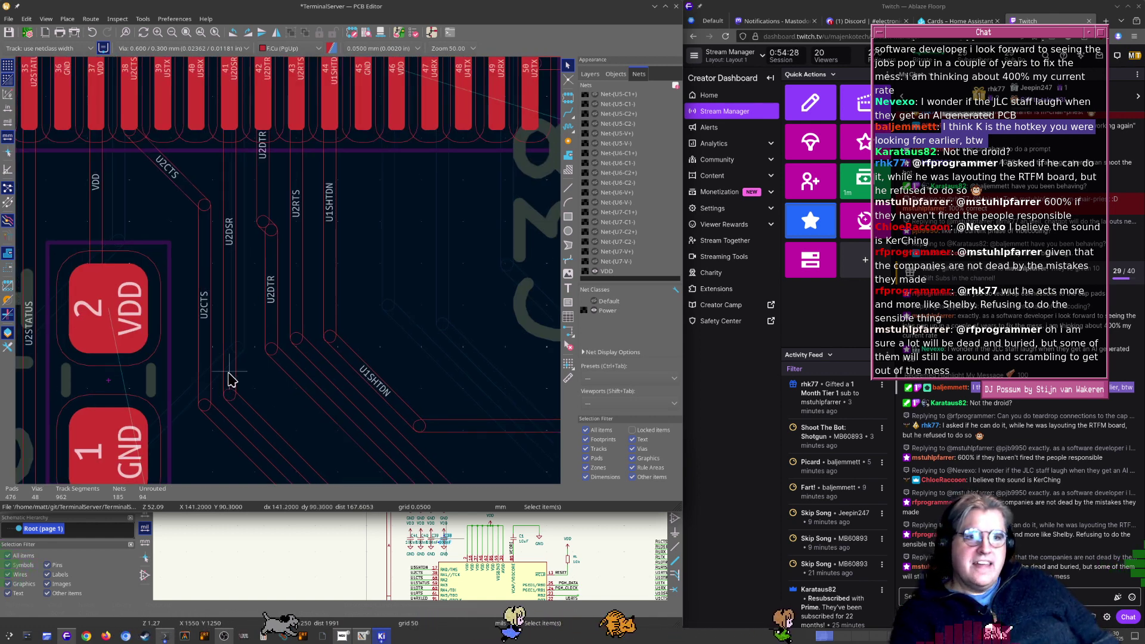
scroll(232, 294, "up", 4)
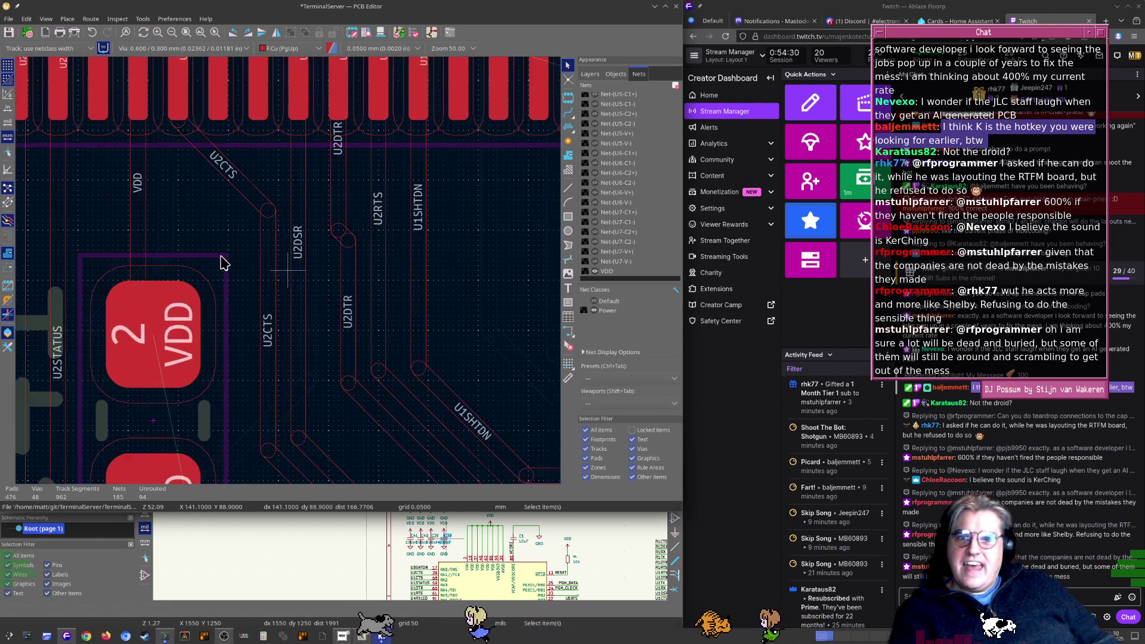
scroll(330, 165, "up", 2)
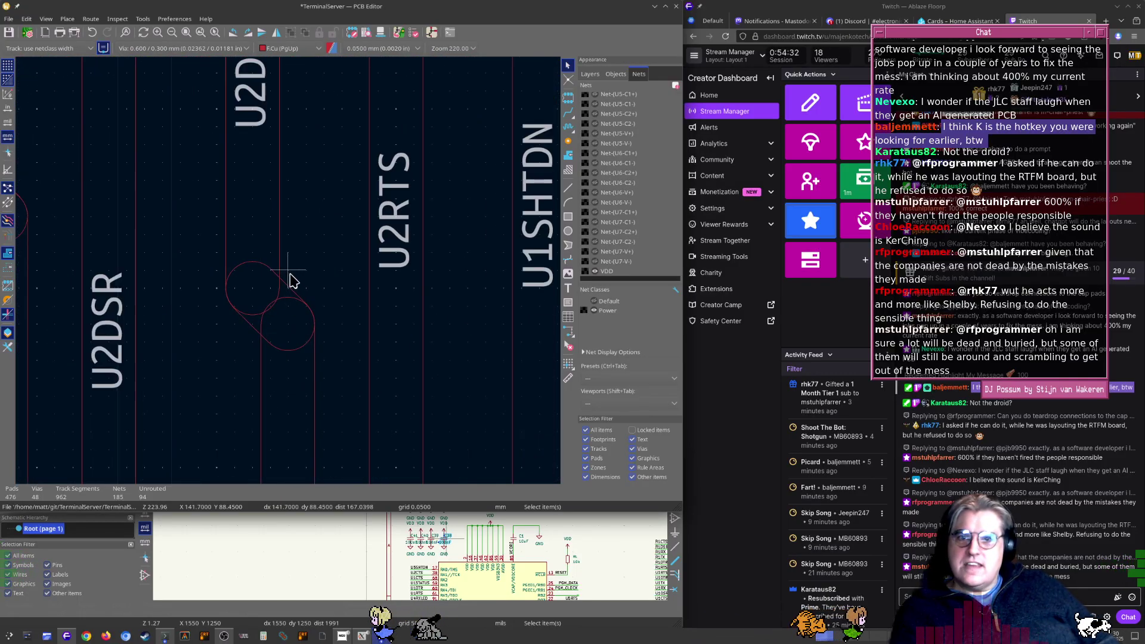
scroll(292, 360, "down", 6)
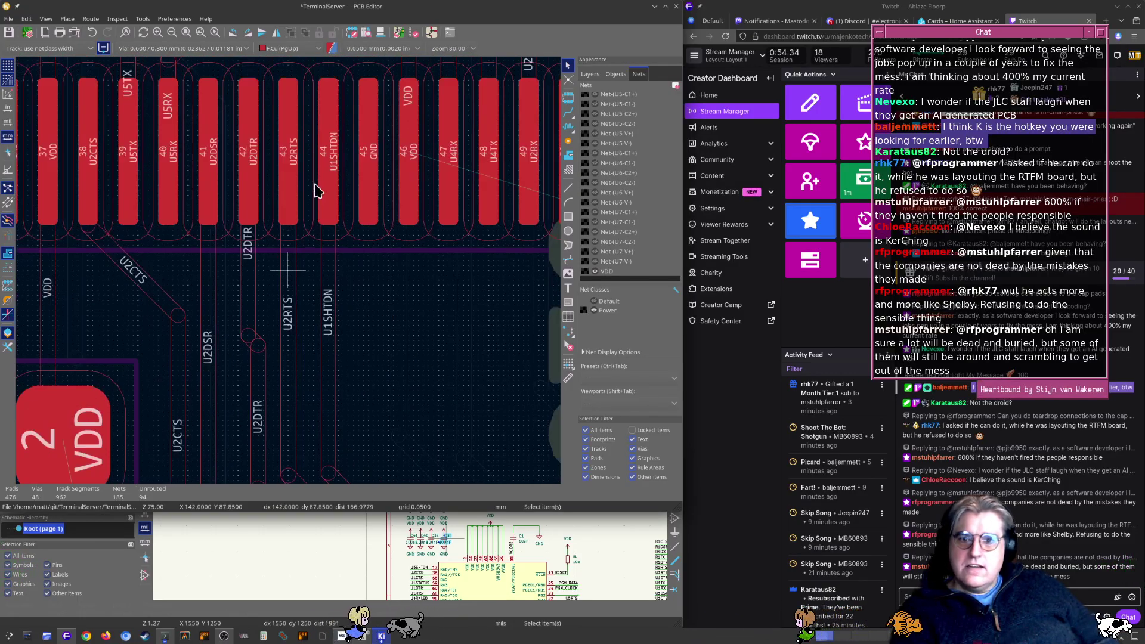
middle_click_drag(320, 430, 428, 354)
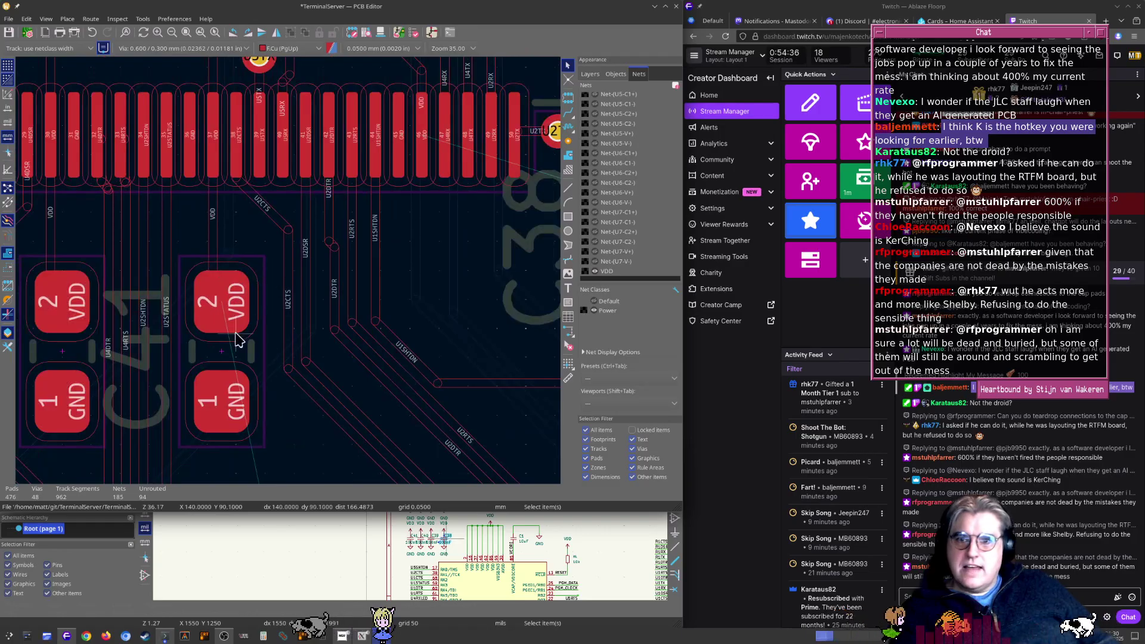
scroll(245, 298, "up", 10)
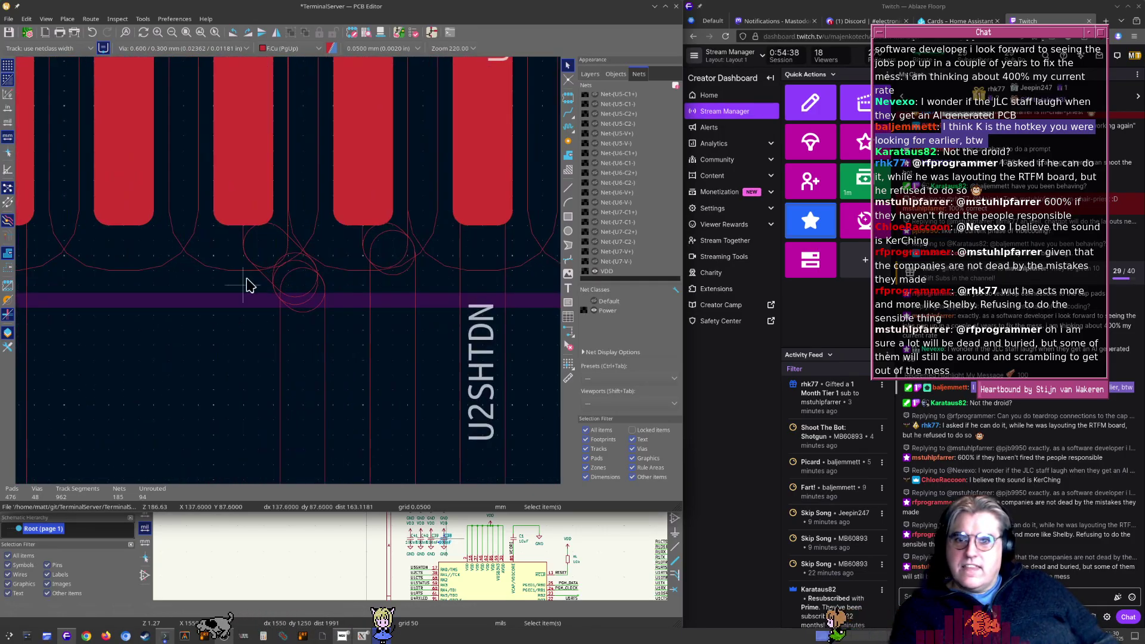
scroll(290, 274, "up", 2)
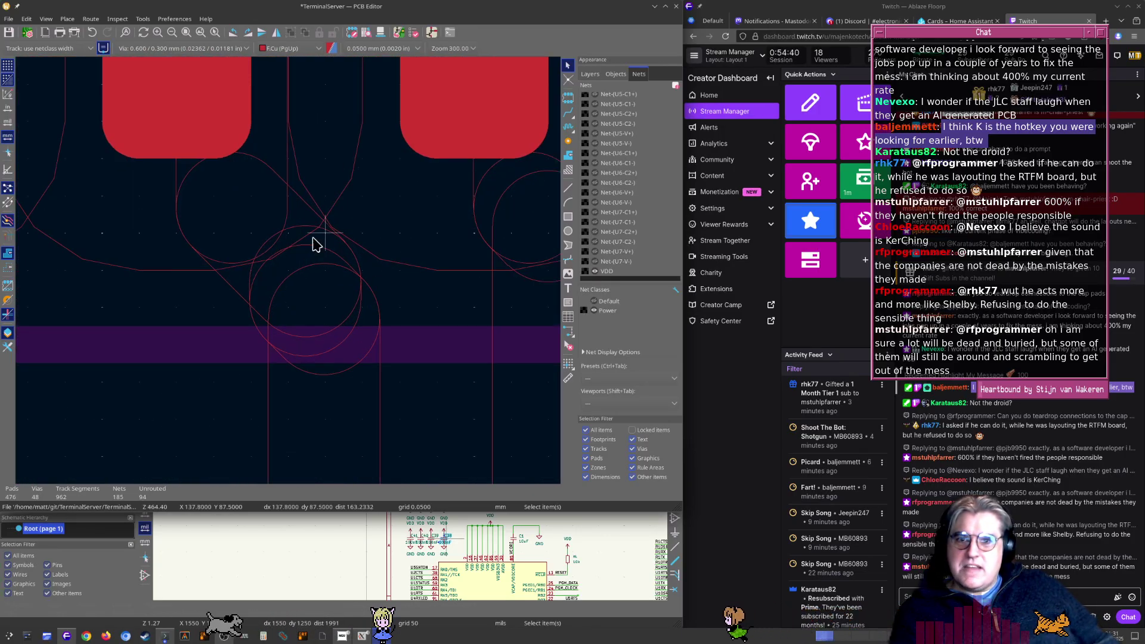
scroll(266, 253, "down", 2)
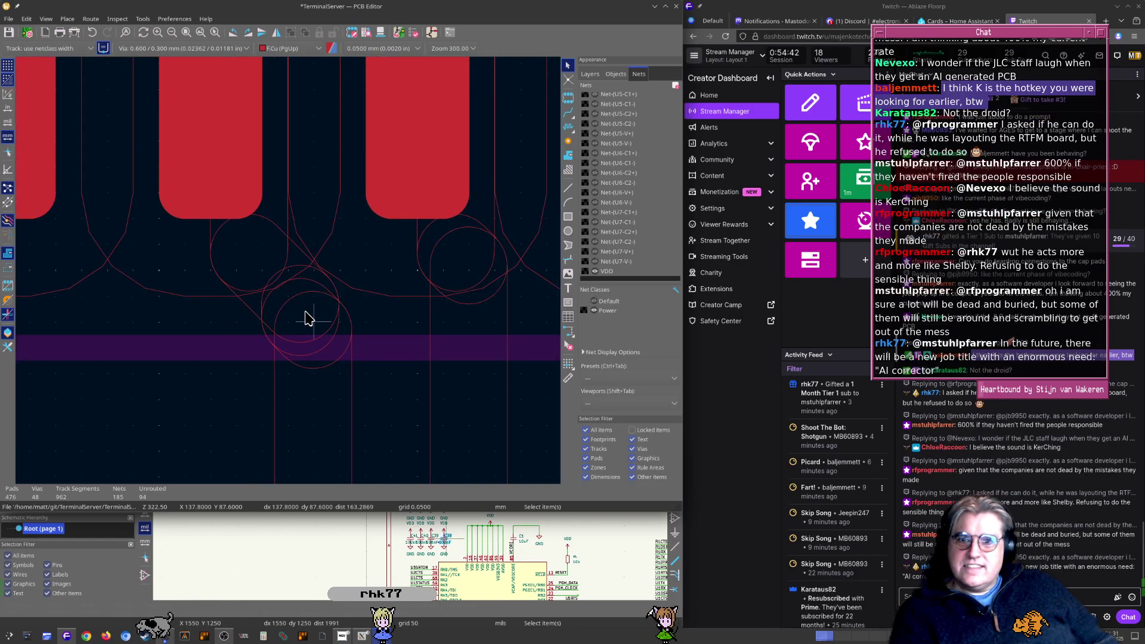
scroll(307, 310, "down", 6)
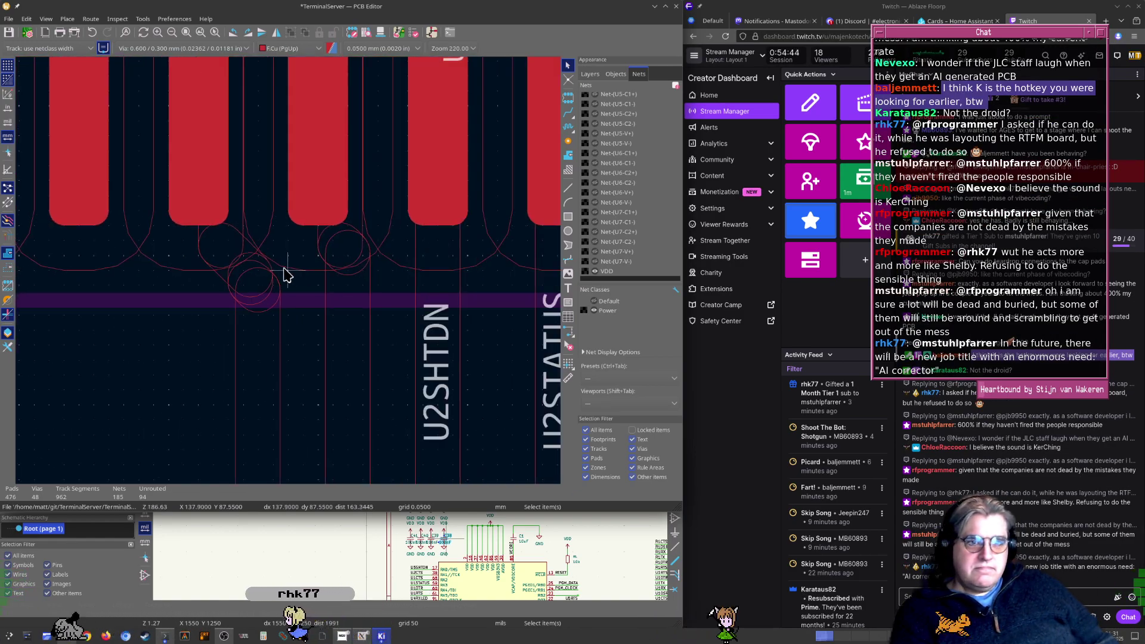
middle_click_drag(345, 317, 283, 289)
middle_click_drag(368, 334, 330, 316)
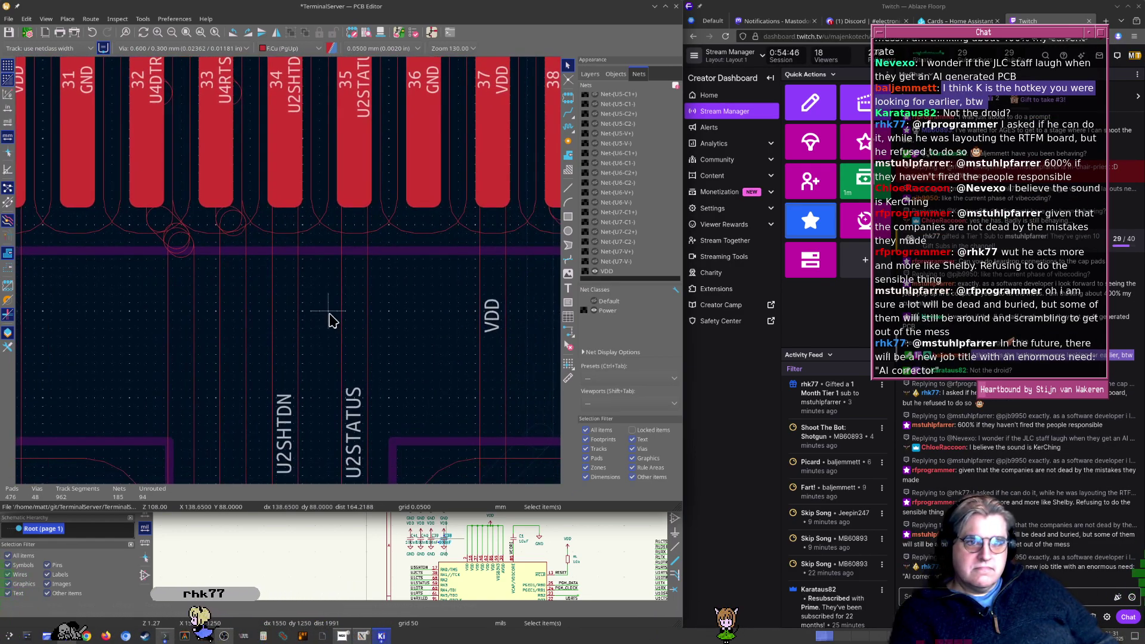
scroll(380, 328, "down", 3)
middle_click_drag(477, 364, 133, 274)
middle_click_drag(325, 286, 277, 288)
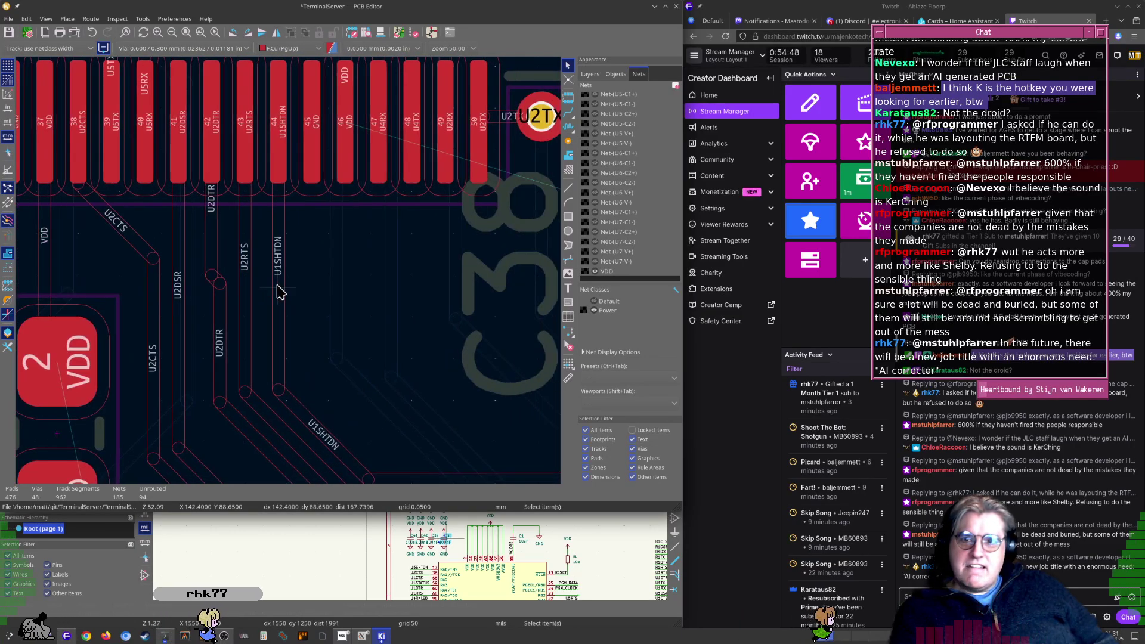
Straighten the small jog in the U2DTR track below U1's pin 42 so it runs vertically to its lower bend
scroll(287, 270, "up", 2)
scroll(332, 318, "up", 1)
key("d")
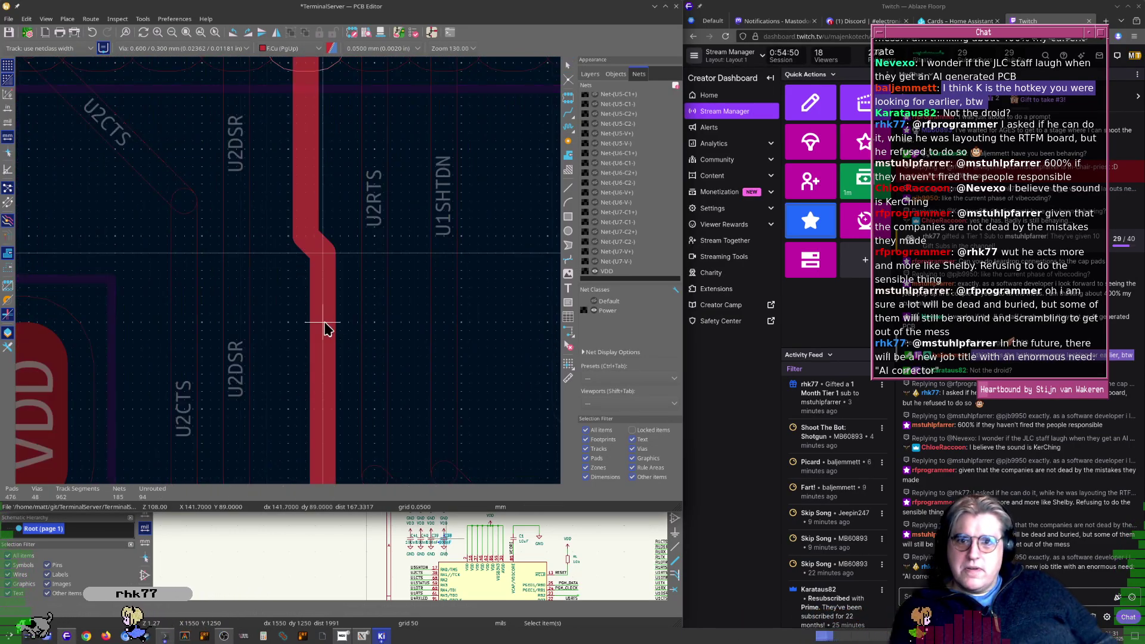
left_click(305, 322)
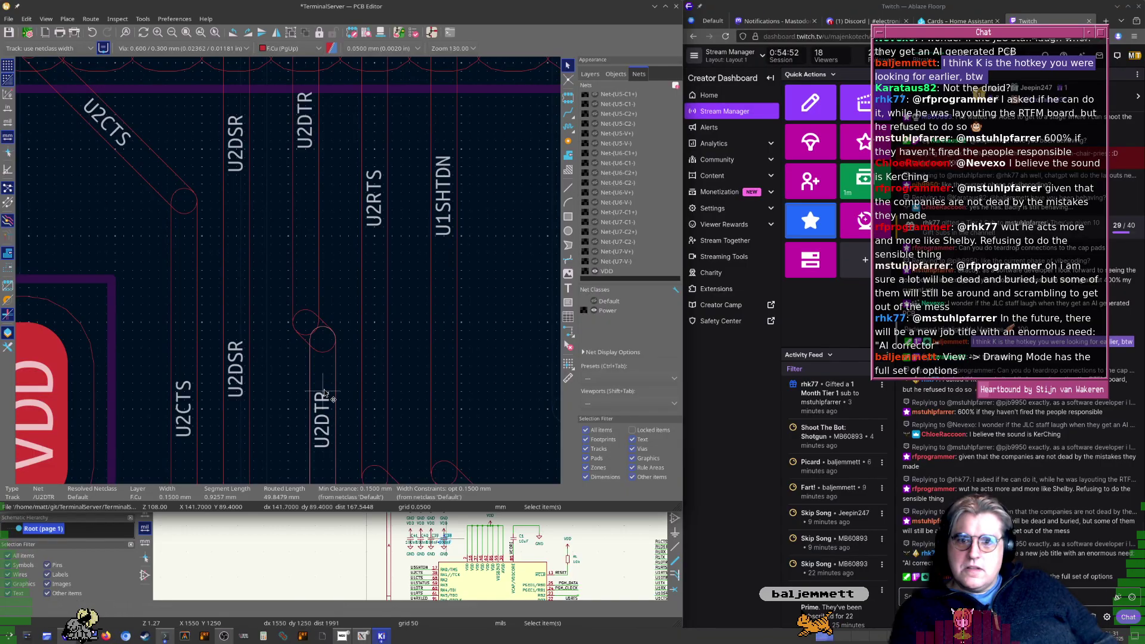
key("d")
left_click(313, 393)
scroll(295, 343, "down", 4)
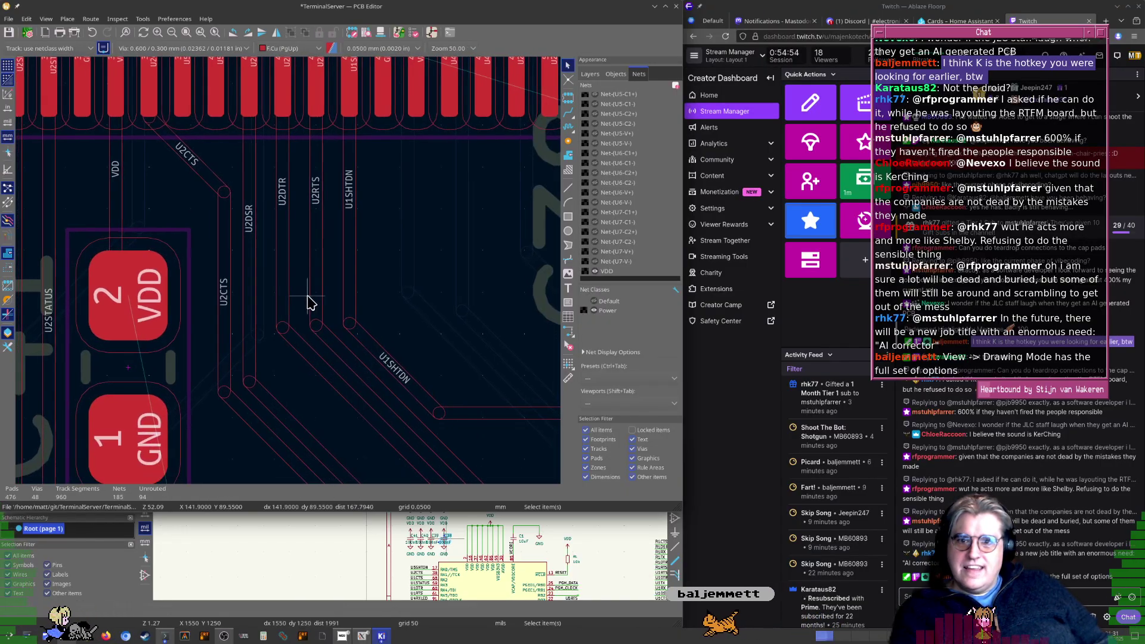
Pull the U2DTR and U2RTS diagonals down so they run close beside the U2DSR and U2CTS tracks
scroll(279, 297, "up", 4)
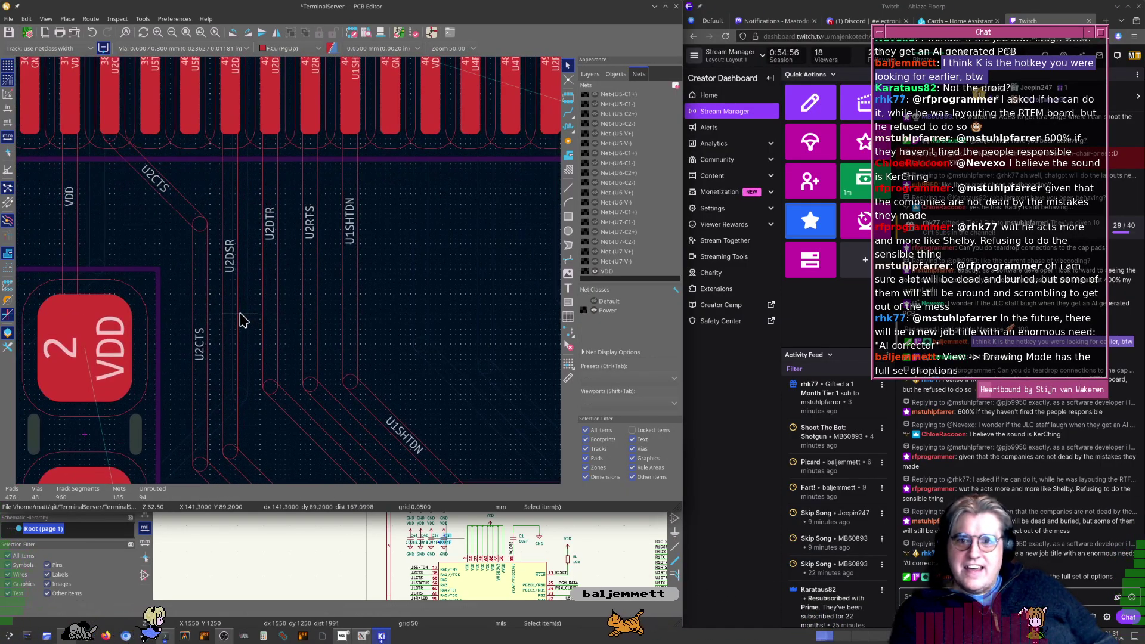
scroll(370, 270, "down", 4)
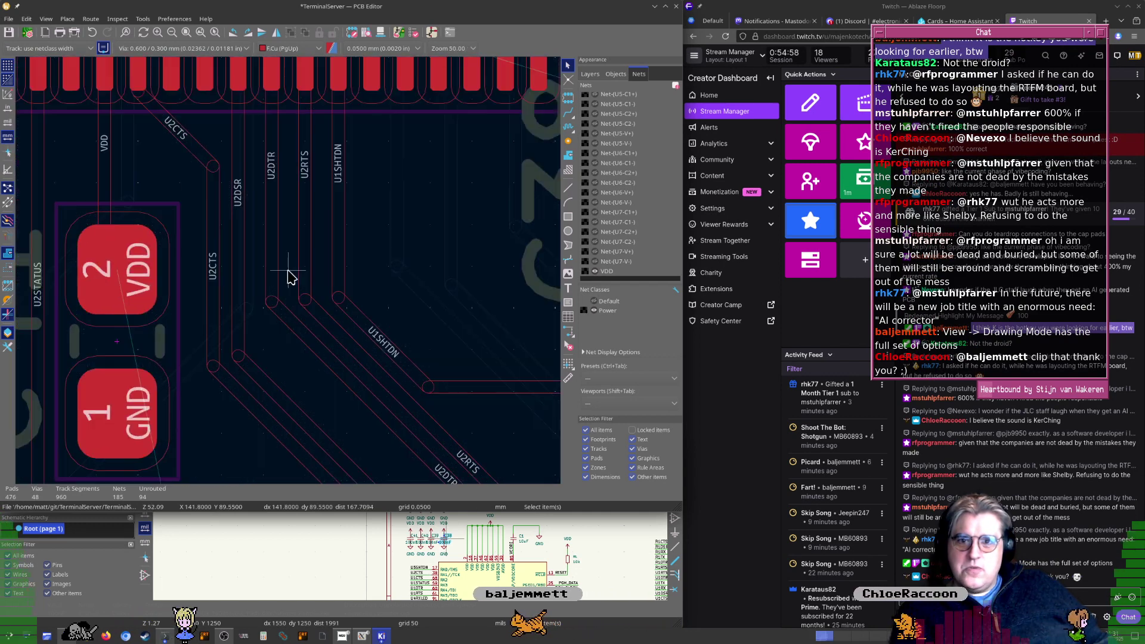
left_click_drag(345, 209, 341, 266)
left_click(354, 196)
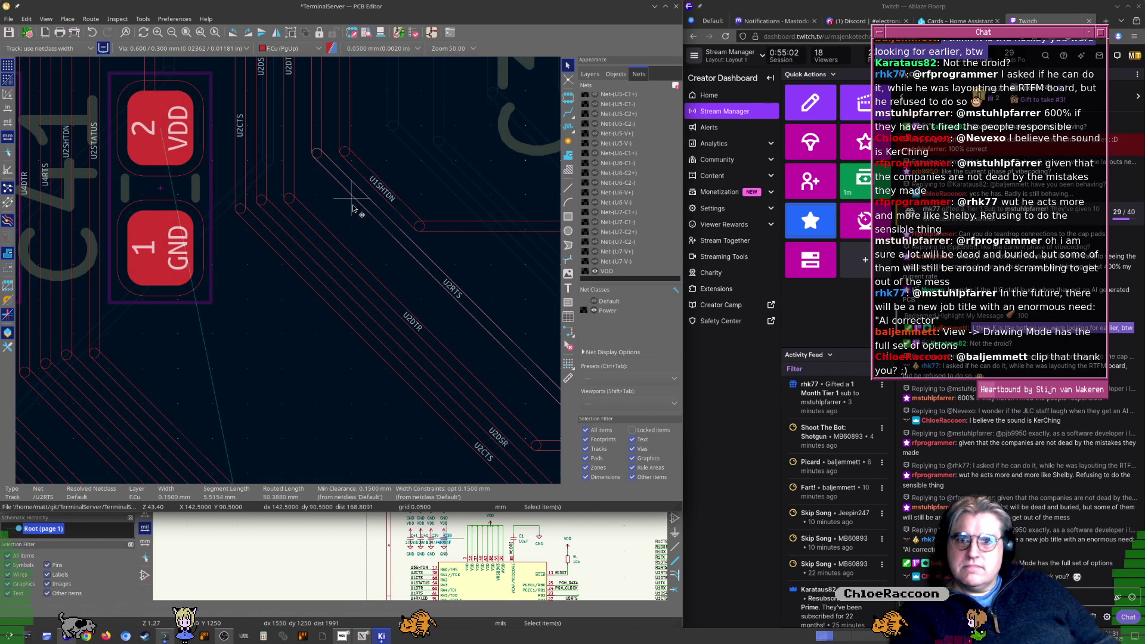
mouse_move(352, 208)
left_mouse_down()
mouse_move(353, 253)
mouse_move(375, 187)
mouse_move(356, 215)
left_mouse_up()
Pull the U1SHTDN track's horizontal run farther down below C38, alongside the neighbouring horizontal tracks
middle_click_drag(504, 212, 245, 198)
scroll(246, 200, "down", 3)
middle_click_drag(364, 287, 146, 257)
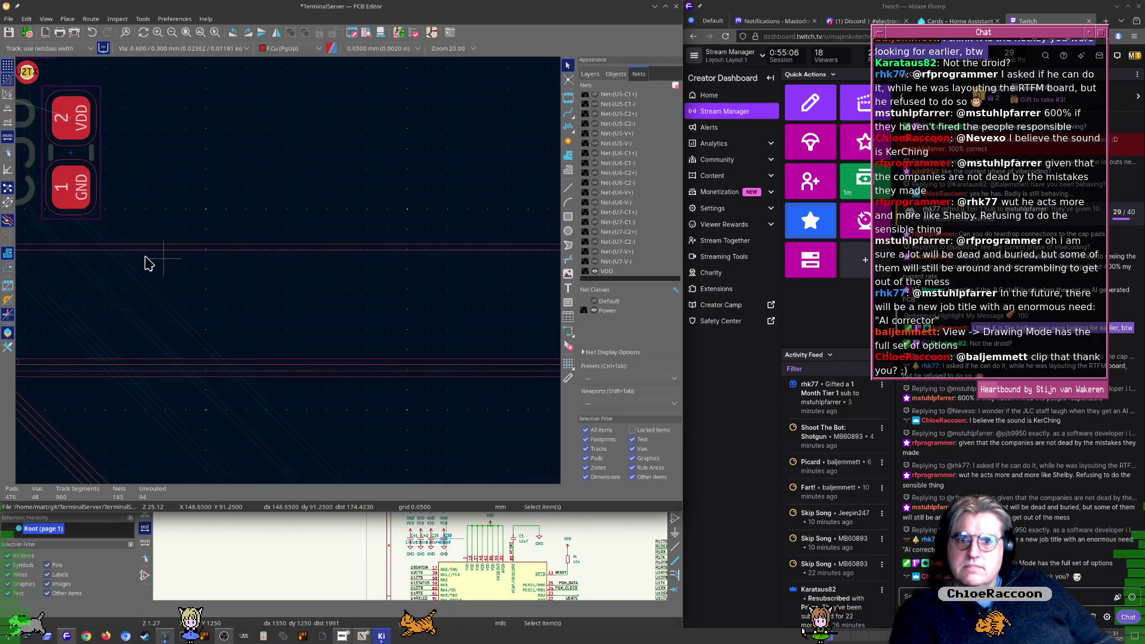
scroll(145, 257, "down", 3)
middle_click_drag(455, 272, 224, 255)
left_click_drag(303, 237, 334, 294)
middle_click_drag(39, 254, 293, 256)
middle_click_drag(141, 251, 286, 303)
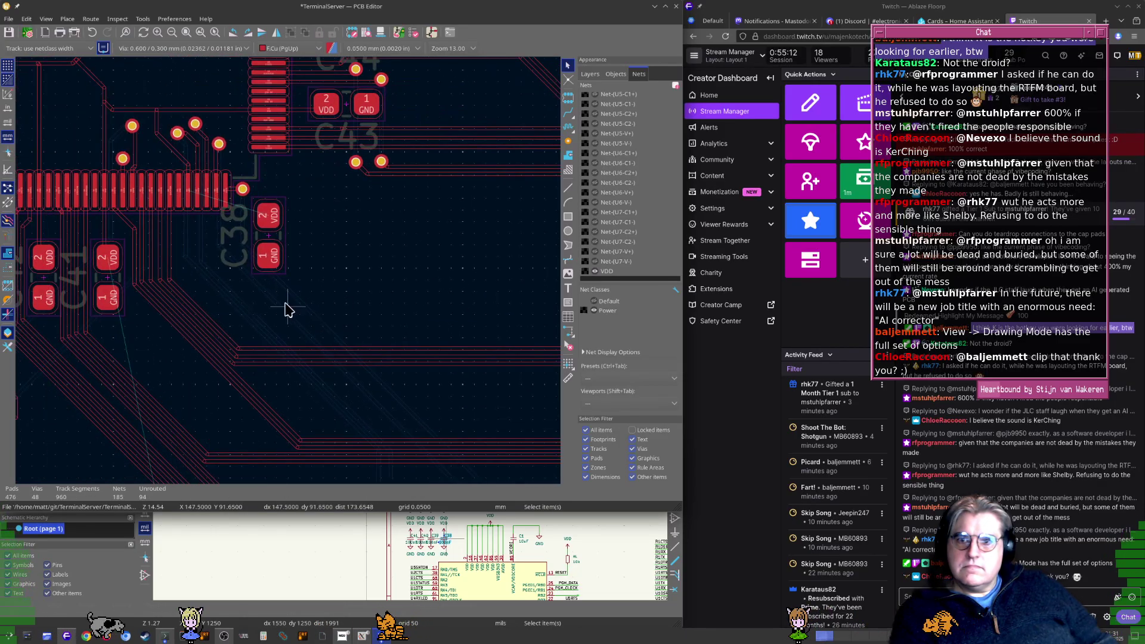
scroll(286, 308, "up", 5)
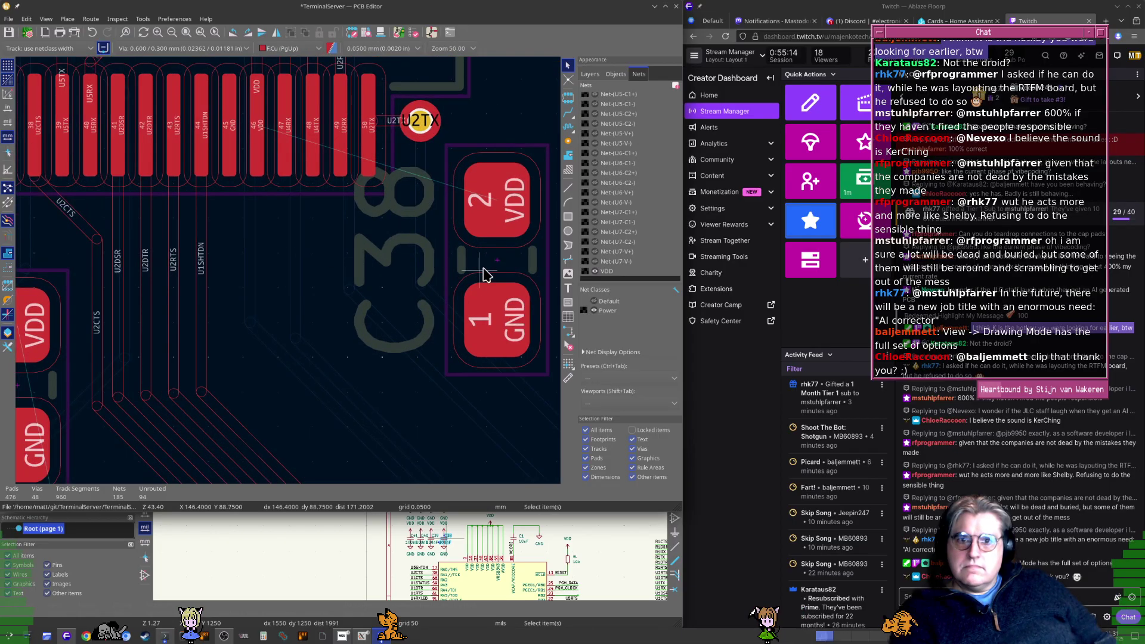
Pull the U2CTS, U2DSR, U2DTR, U2RTS and U1SHTDN diagonals down and to the left so their vertical runs extend farther below U1
middle_click_drag(388, 291, 412, 129)
scroll(286, 276, "down", 3)
middle_click_drag(263, 314, 306, 256)
scroll(300, 264, "up", 3)
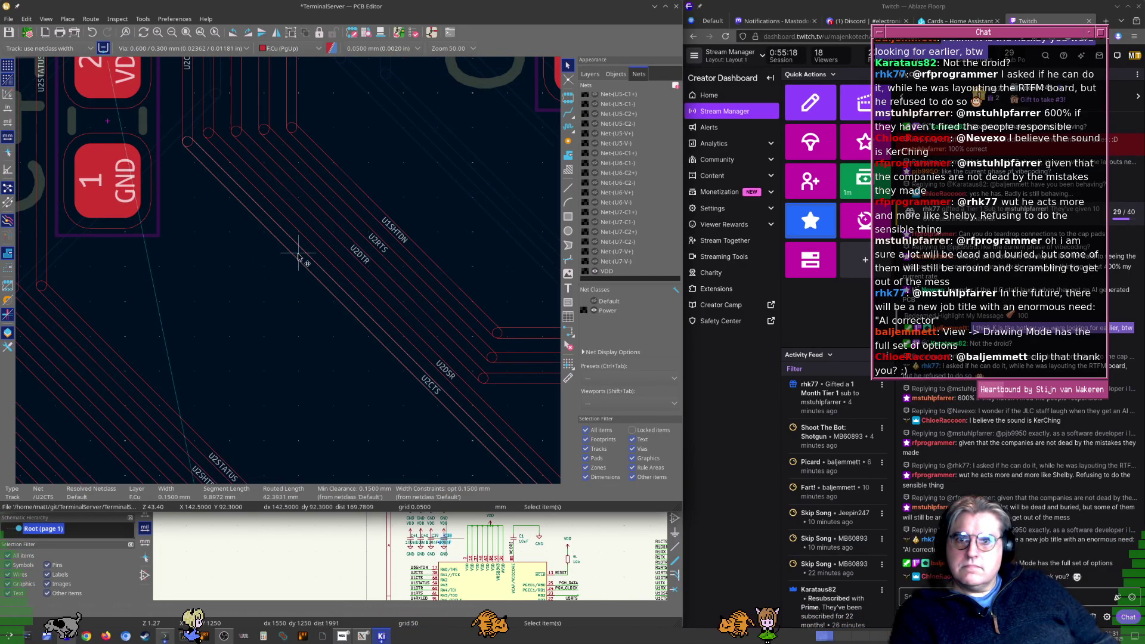
left_click_drag(296, 249, 257, 373)
left_click_drag(371, 296, 324, 391)
left_click(391, 253)
left_click_drag(389, 251, 307, 352)
double_click(401, 237)
key("Escape")
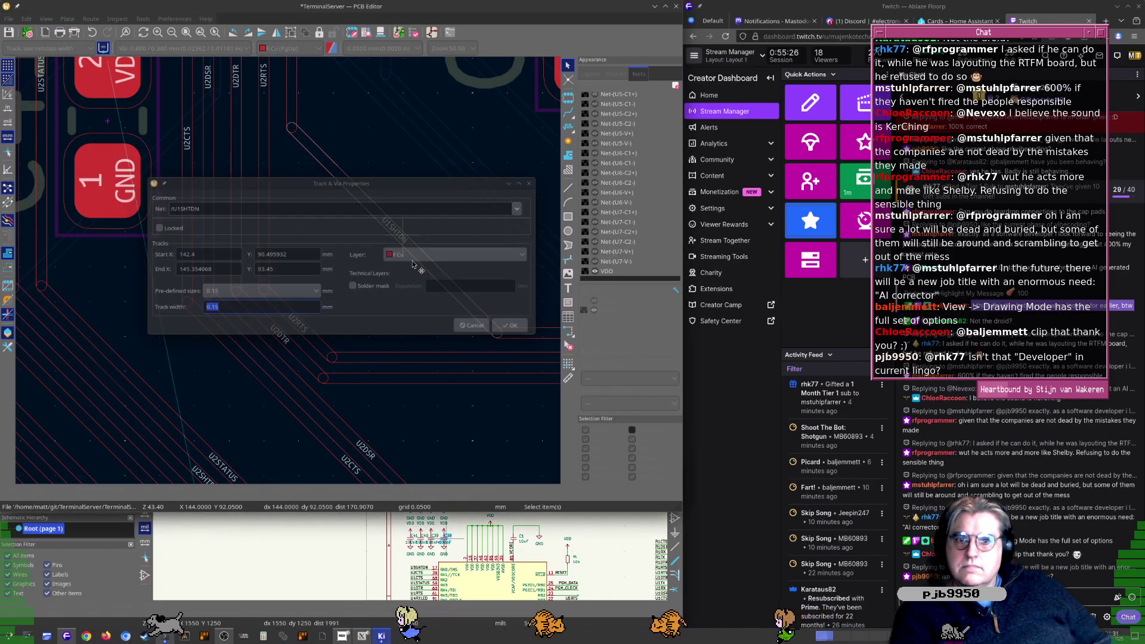
left_click_drag(403, 242, 303, 349)
Move capacitor C38 leftward so it sits just right of the U1SHTDN track, below U1's VDD pin 46
scroll(454, 200, "down", 1)
middle_click_drag(366, 249, 439, 298)
left_click_drag(470, 156, 287, 265)
scroll(291, 272, "up", 3)
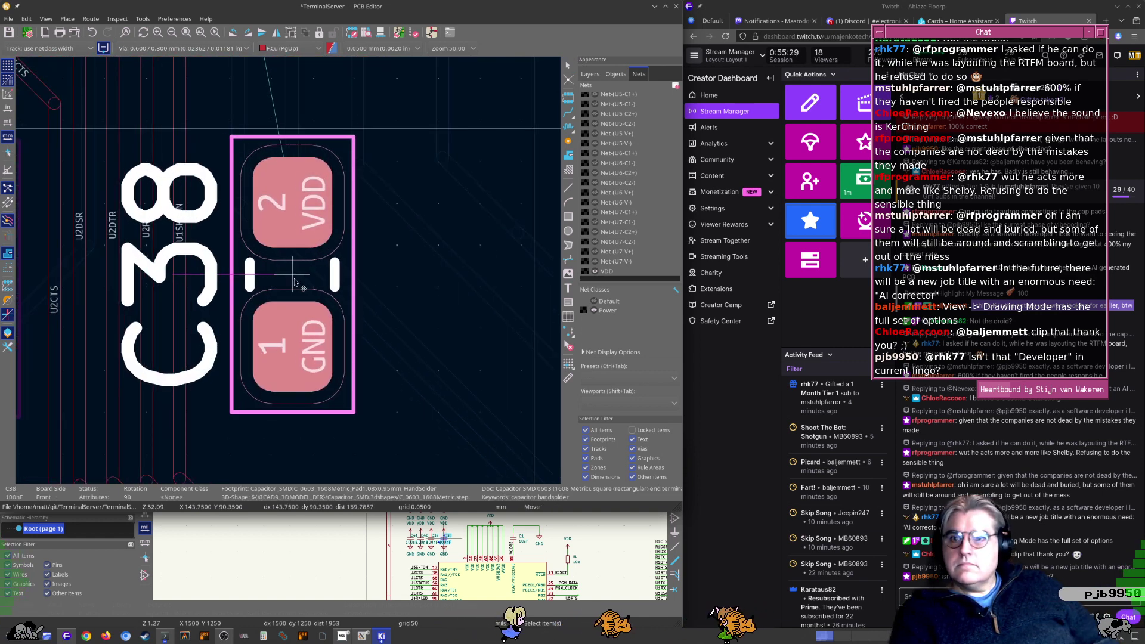
middle_click_drag(205, 265, 388, 285)
scroll(388, 285, "down", 1)
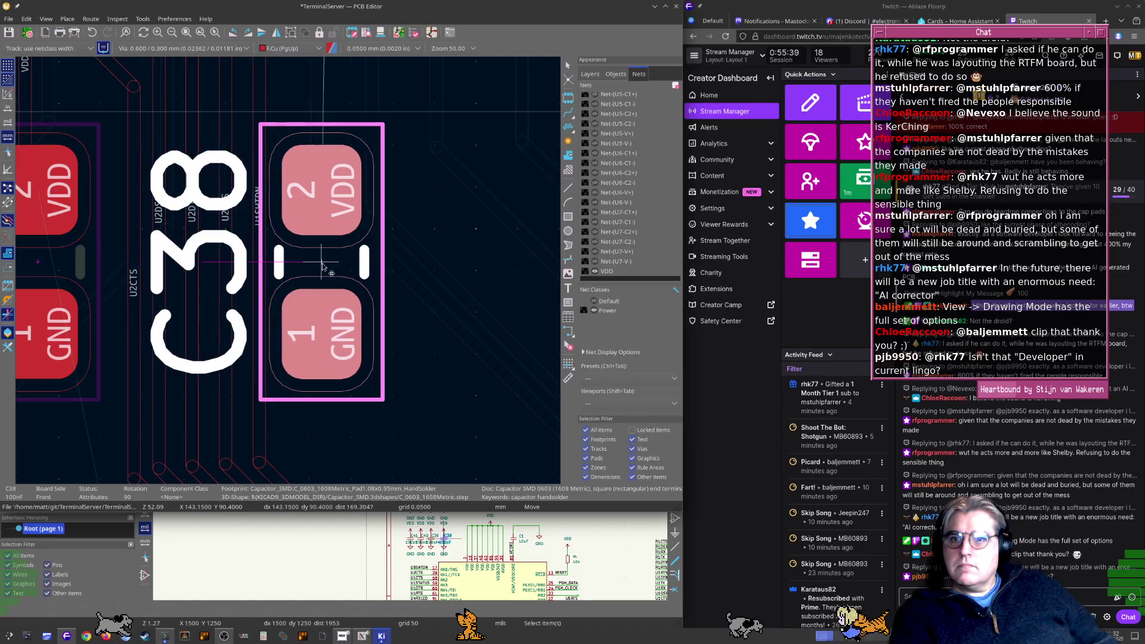
left_click(344, 268)
Connect C38's VDD pad to U1's VDD pin 46 directly above it with a front-copper track
scroll(357, 286, "up", 5)
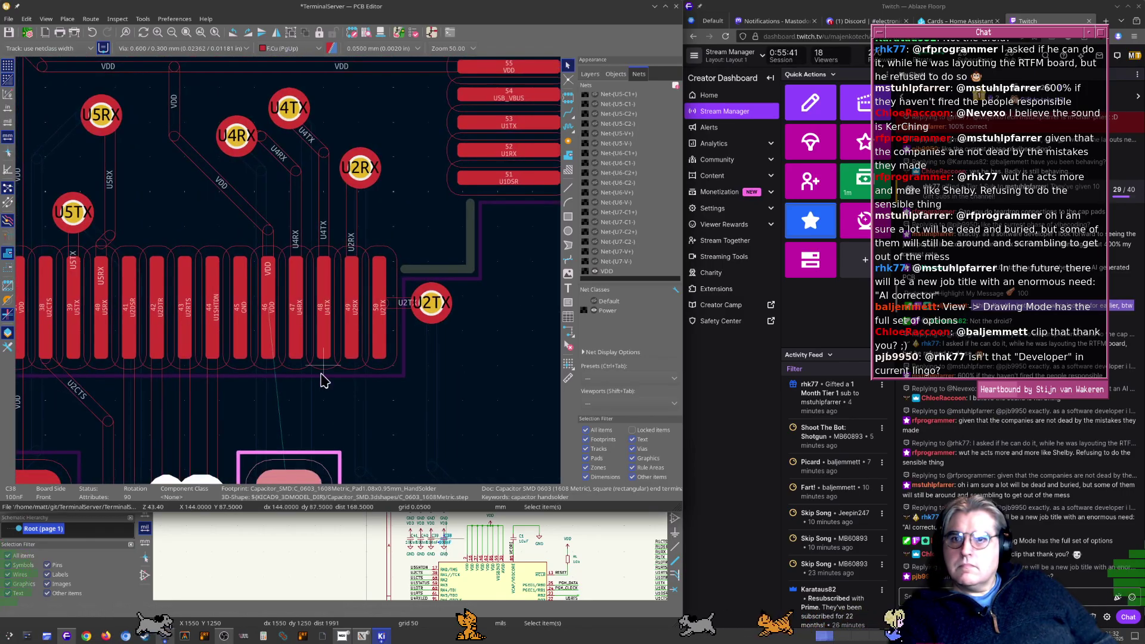
scroll(363, 304, "down", 5)
left_click(352, 310)
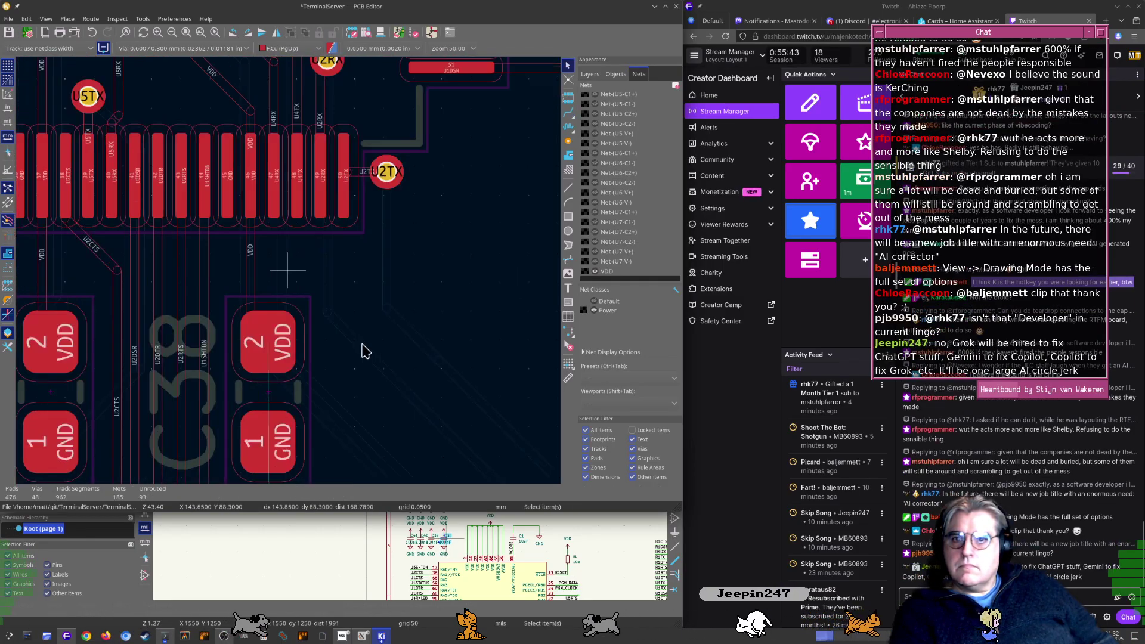
middle_click_drag(351, 311, 434, 261)
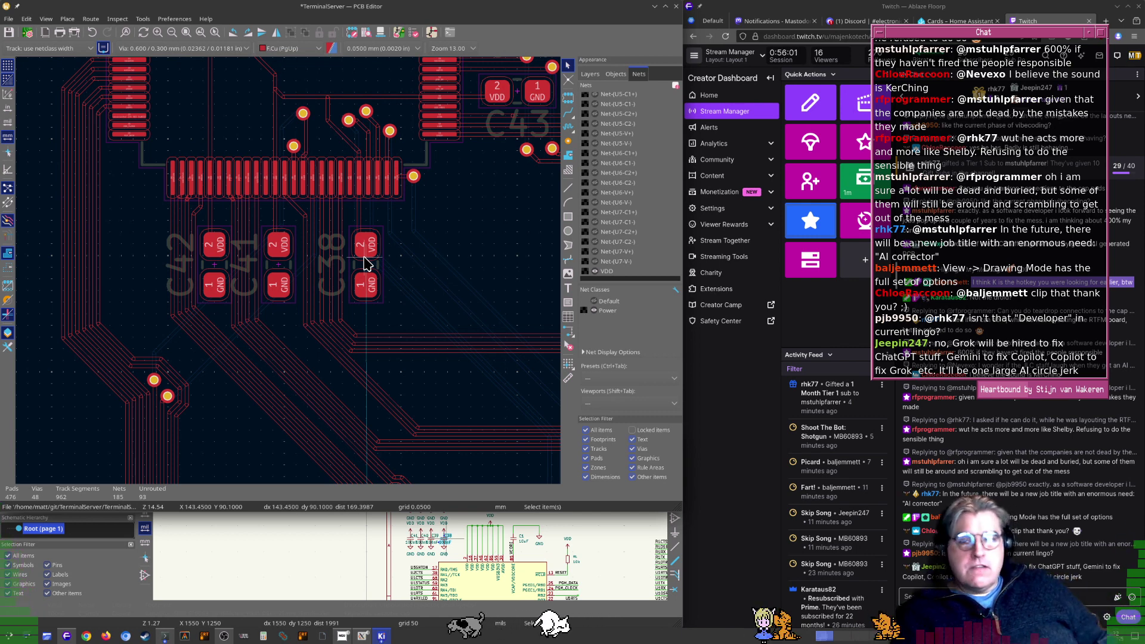
Display the pads and vias as outlines and examine the tracks between U1's lower pins and C42, C41 and C38
left_click(43, 19)
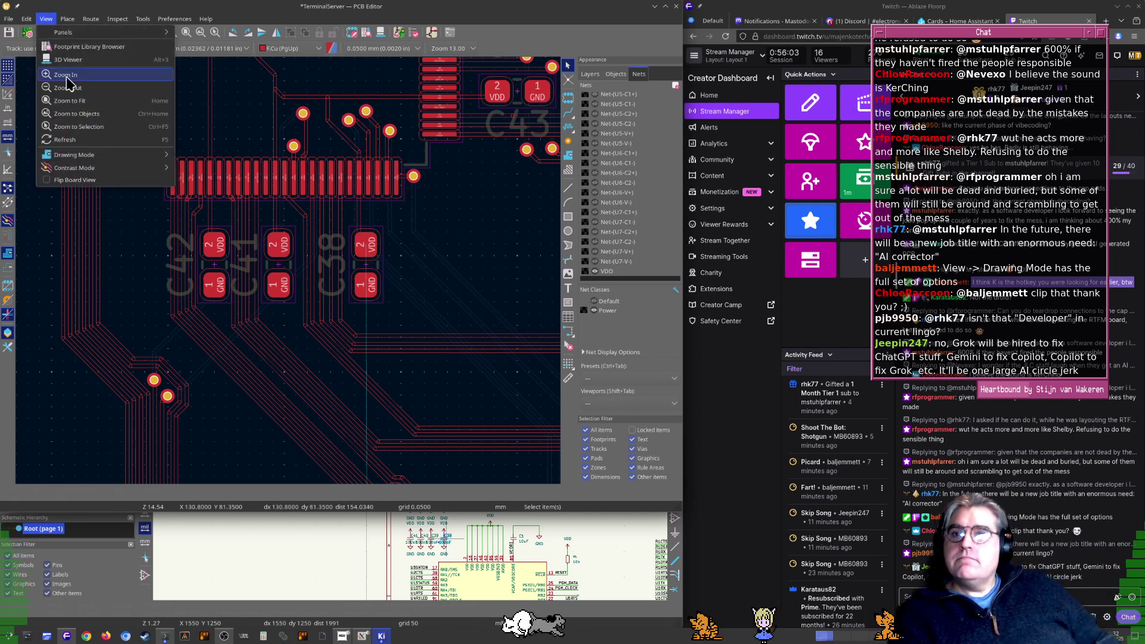
mouse_move(108, 159)
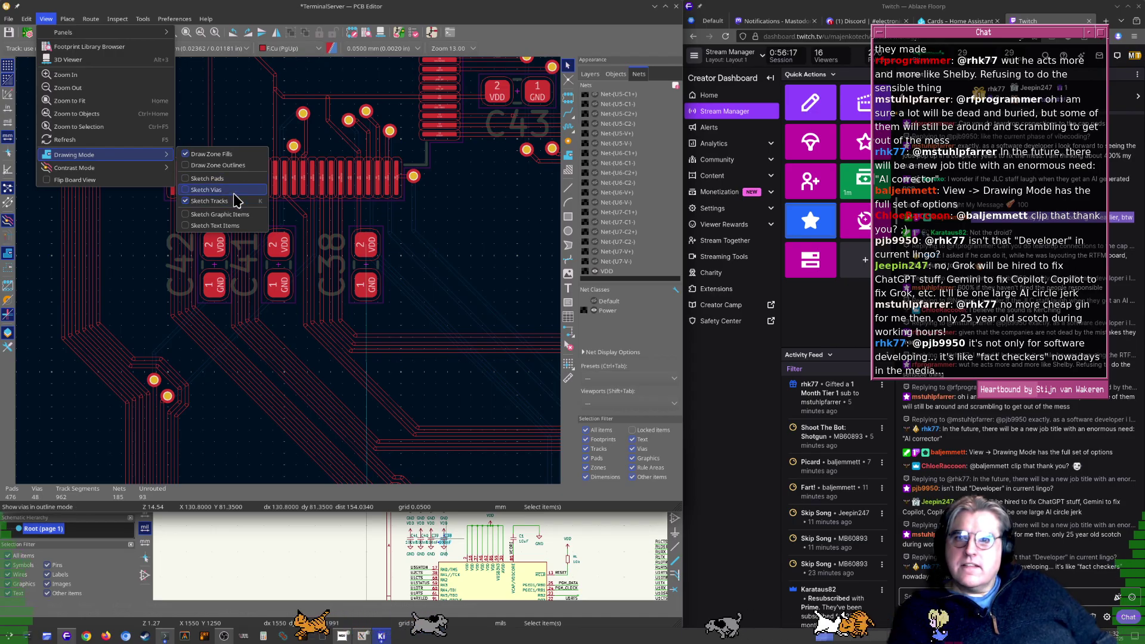
key("Escape")
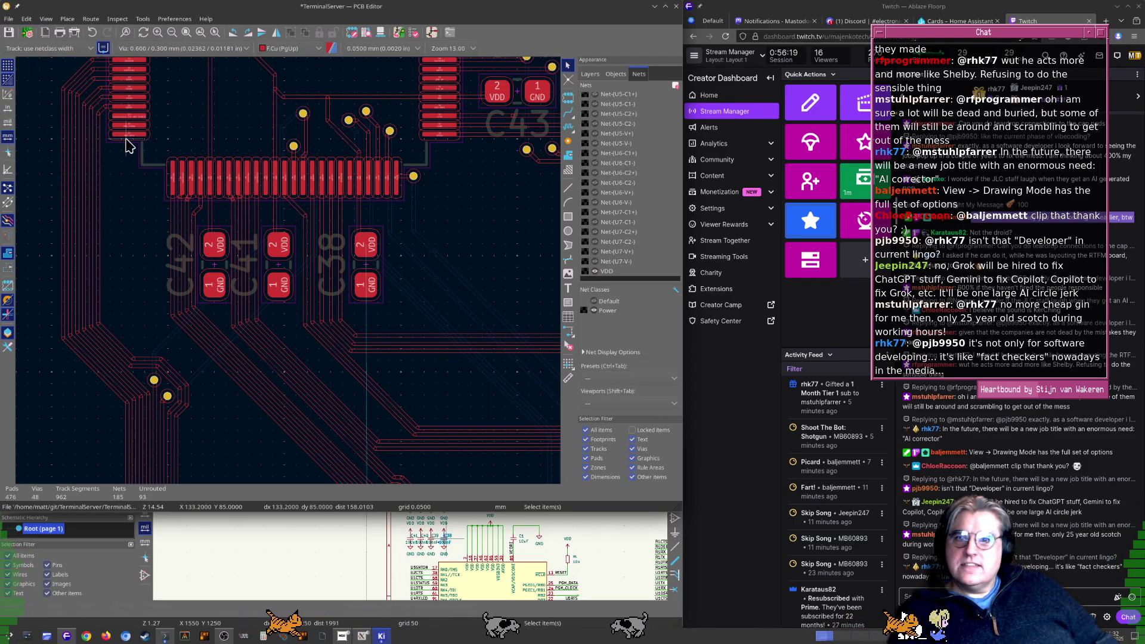
left_click(46, 24)
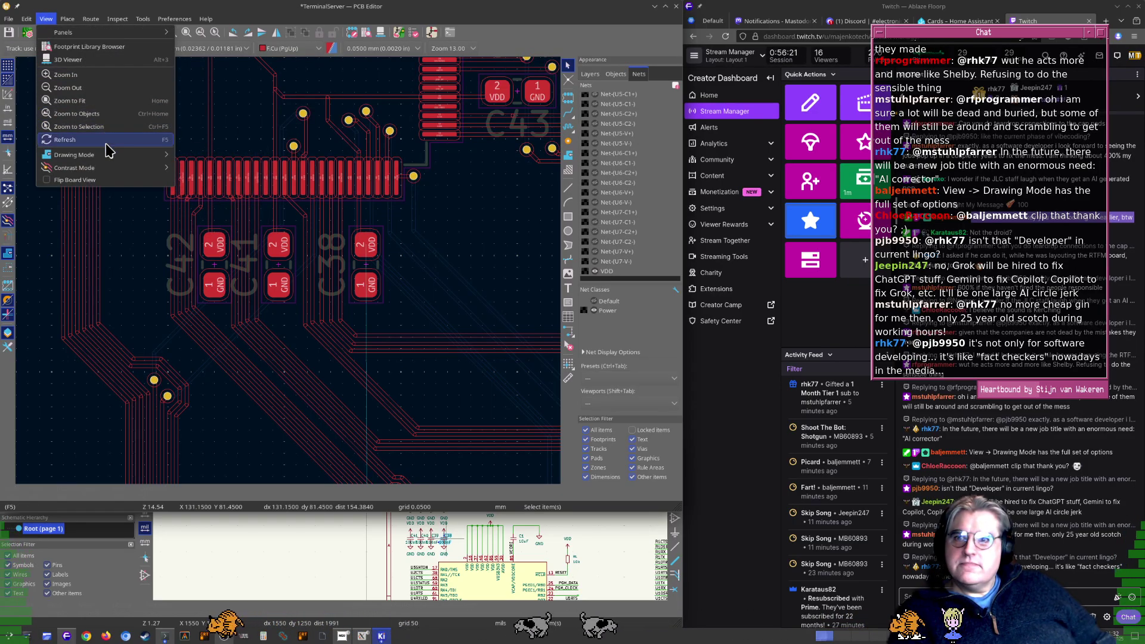
left_click(216, 179)
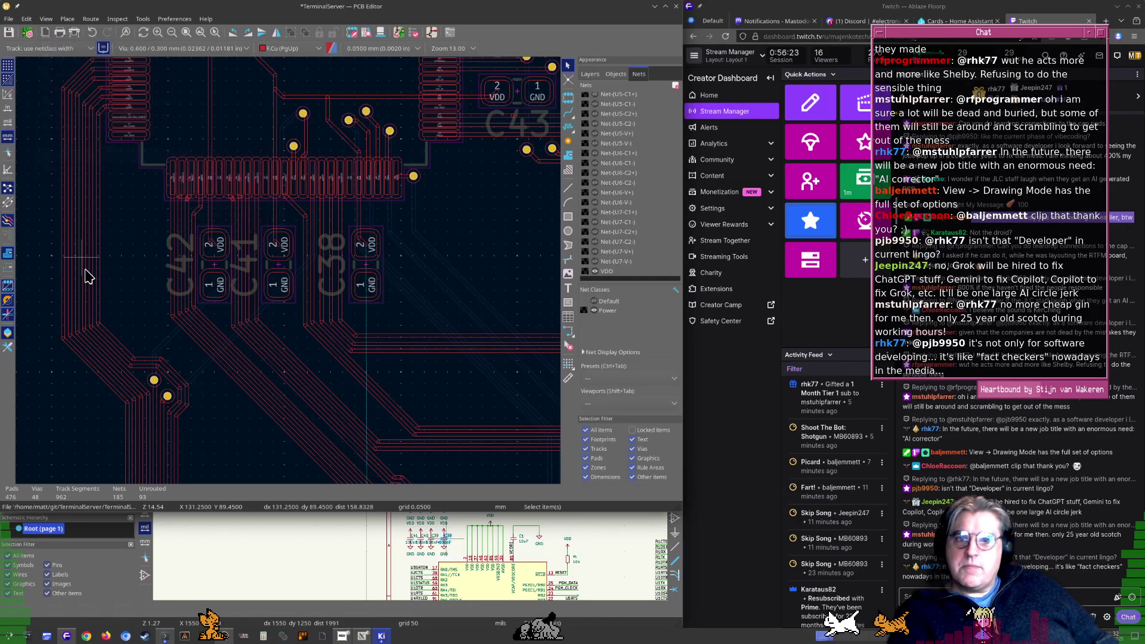
scroll(465, 303, "down", 5)
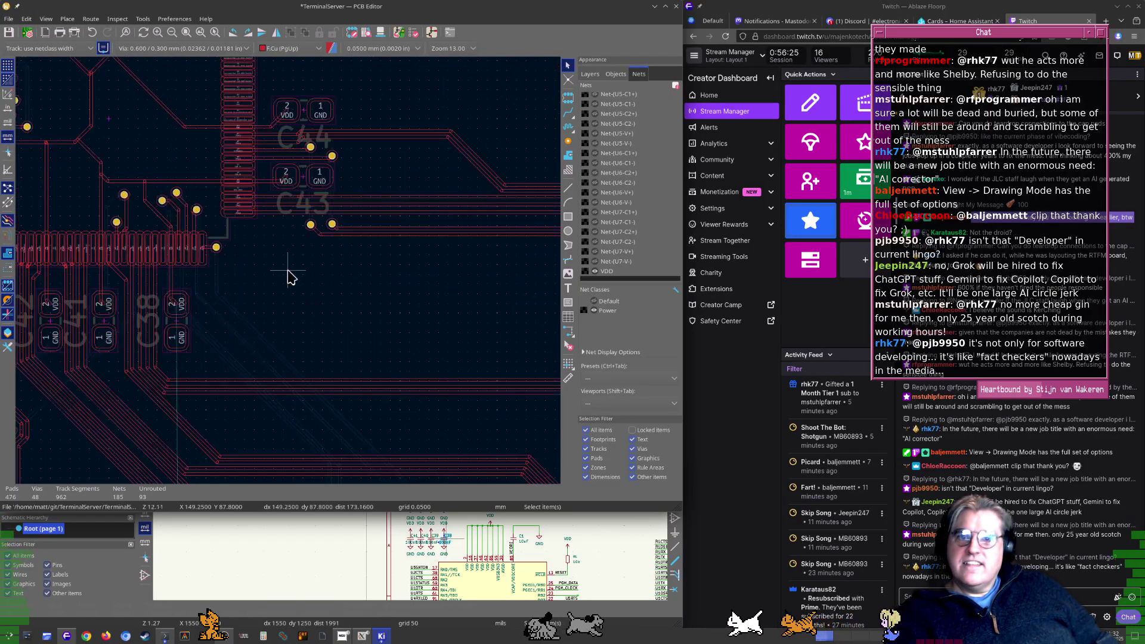
scroll(299, 303, "up", 9)
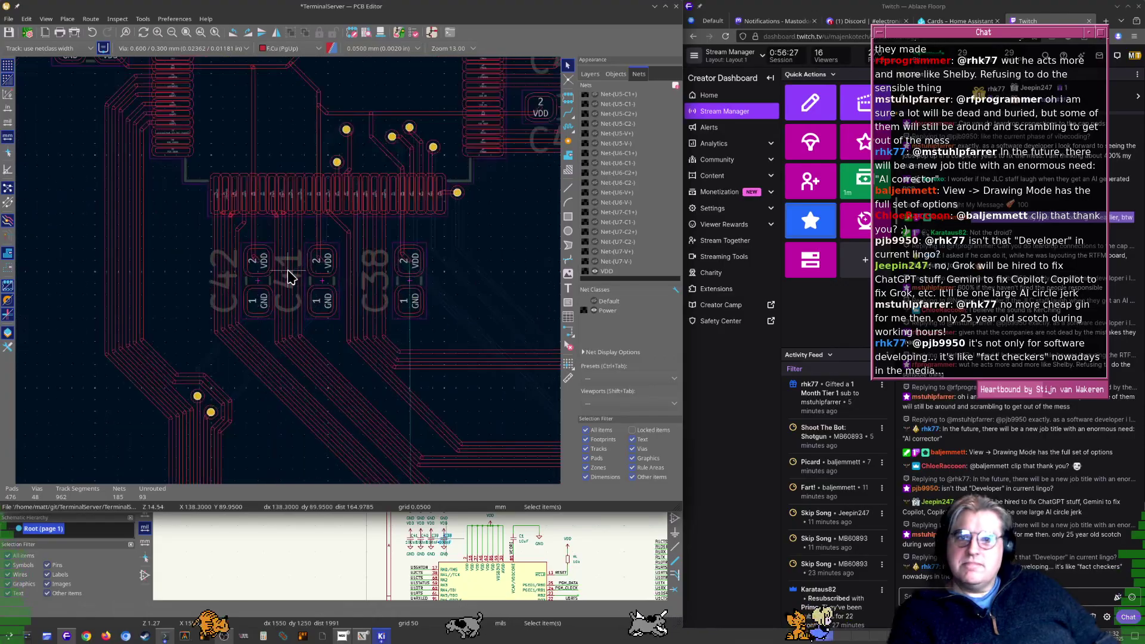
middle_click_drag(288, 272, 345, 338)
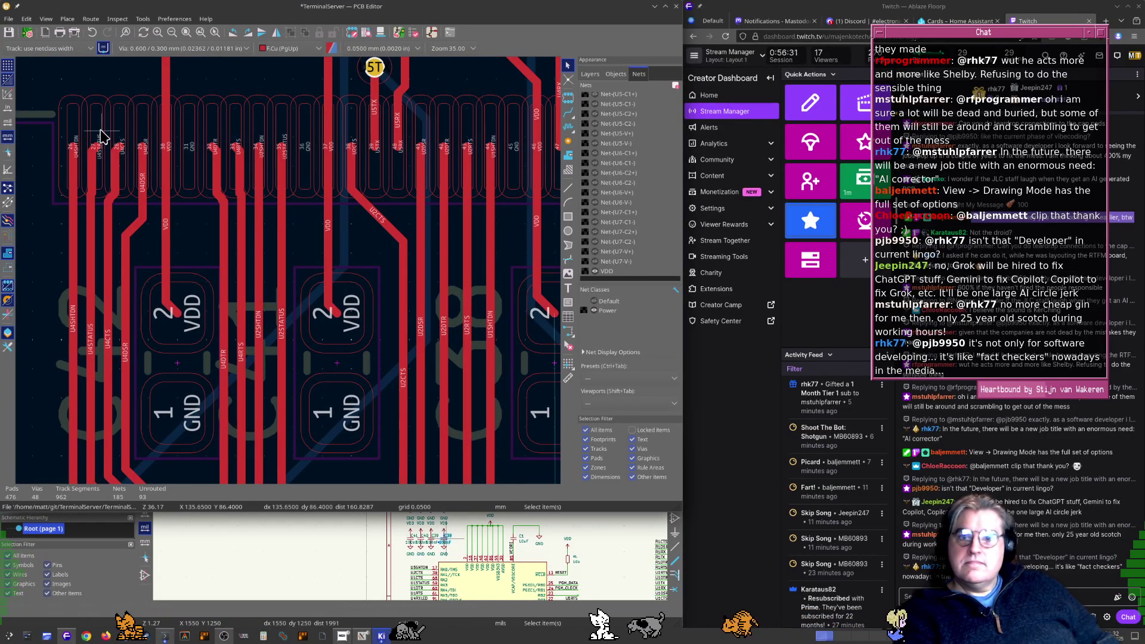
scroll(298, 266, "down", 3)
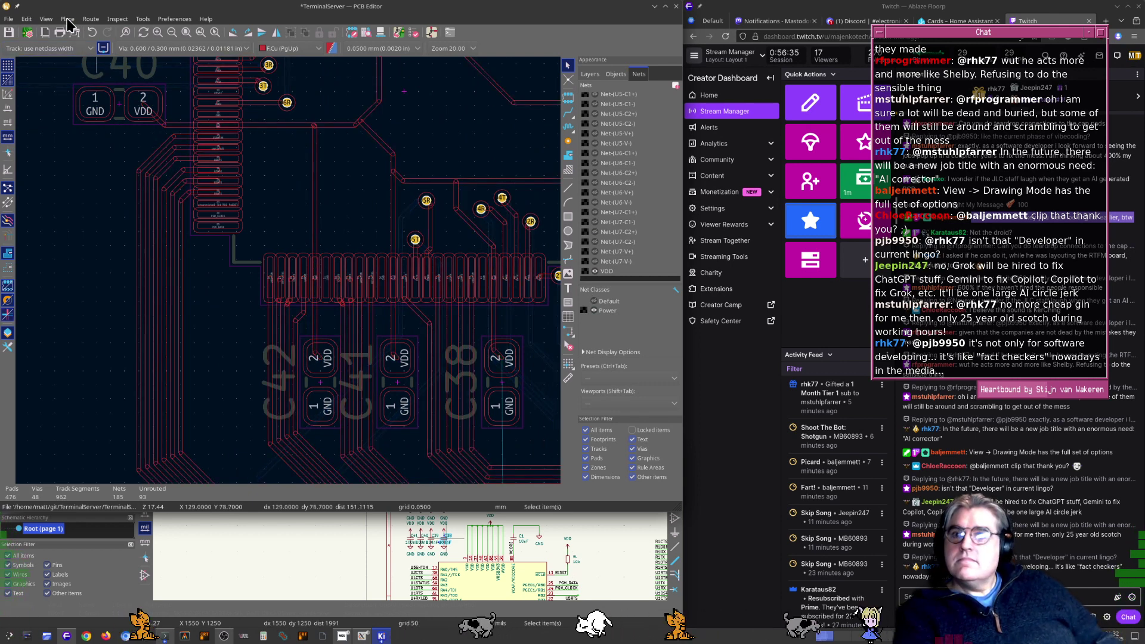
Turn off the sketch display of pads, vias and tracks so they are all drawn filled
left_click(46, 19)
mouse_move(140, 158)
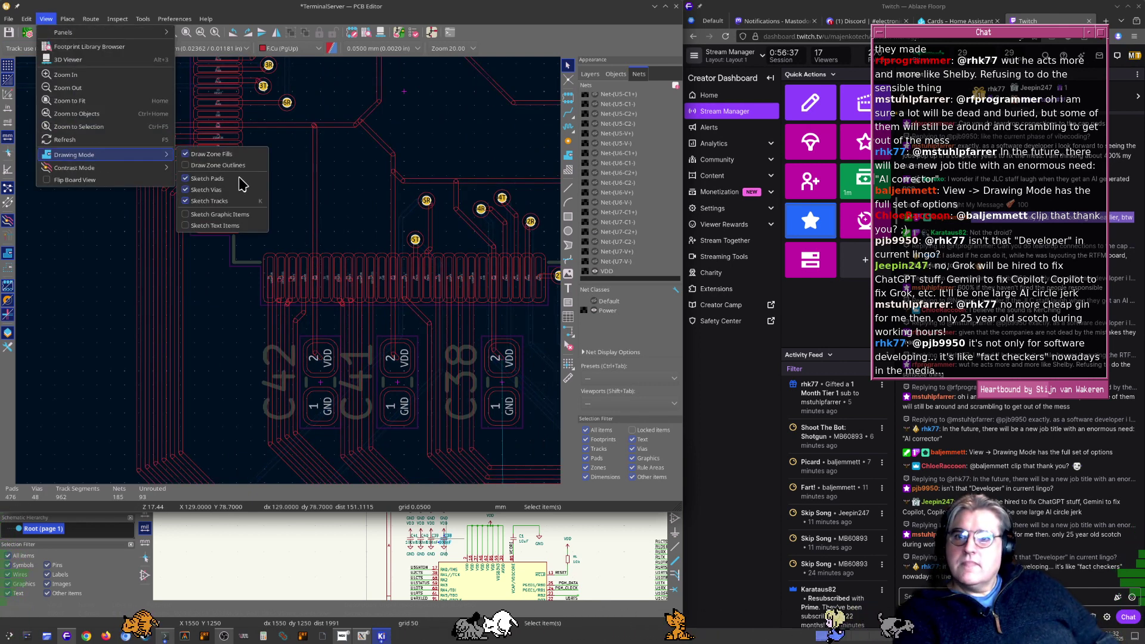
left_click(203, 179)
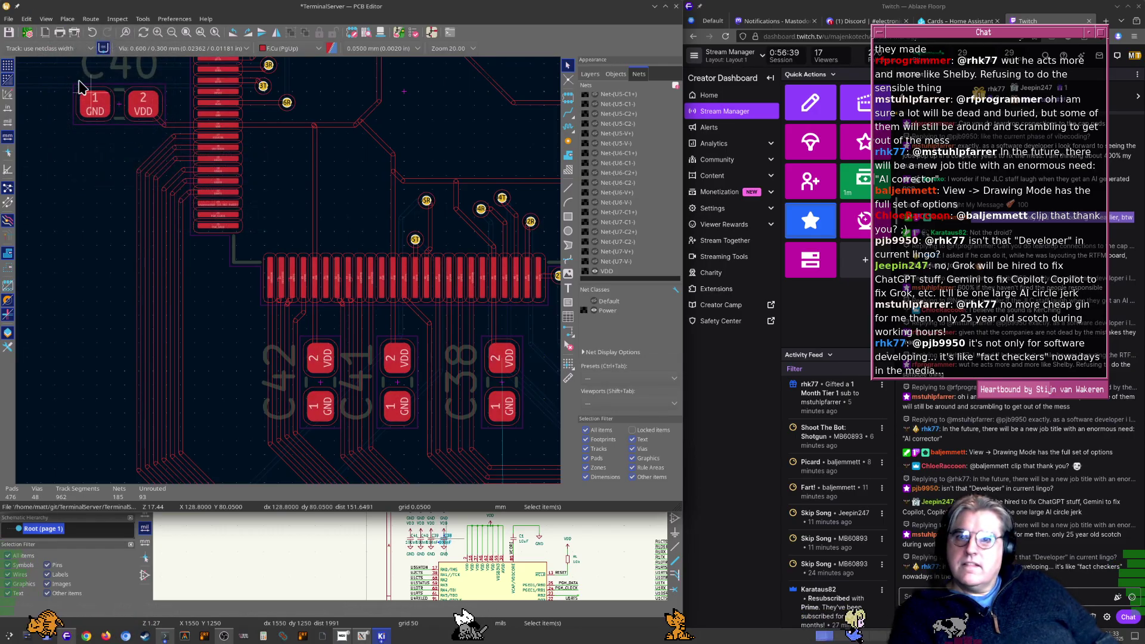
left_click(46, 18)
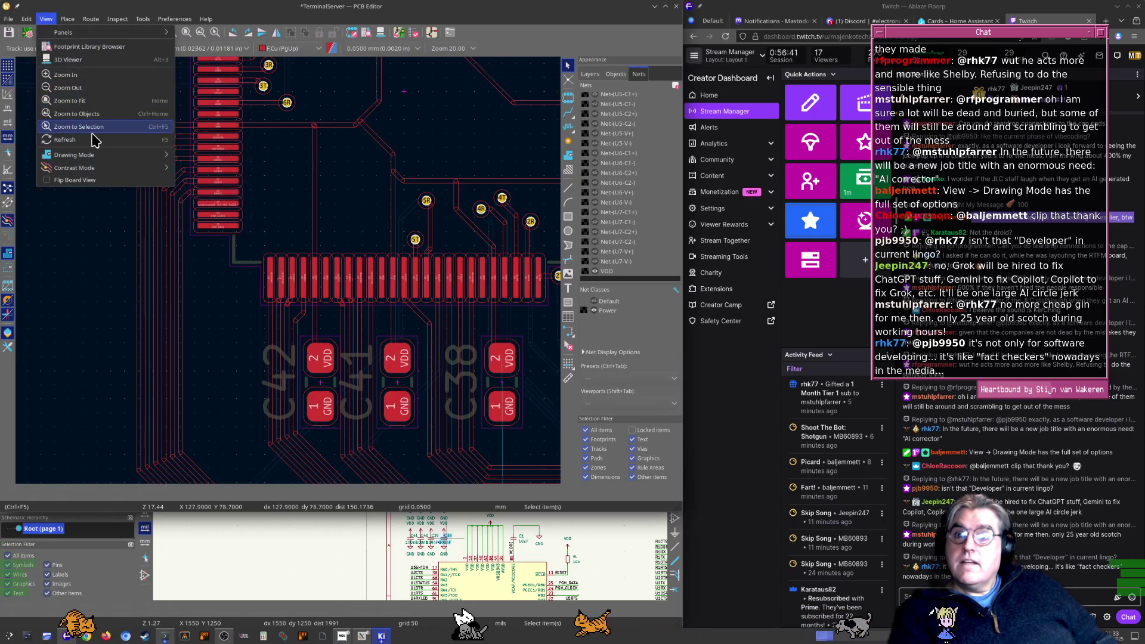
mouse_move(119, 154)
left_click(215, 190)
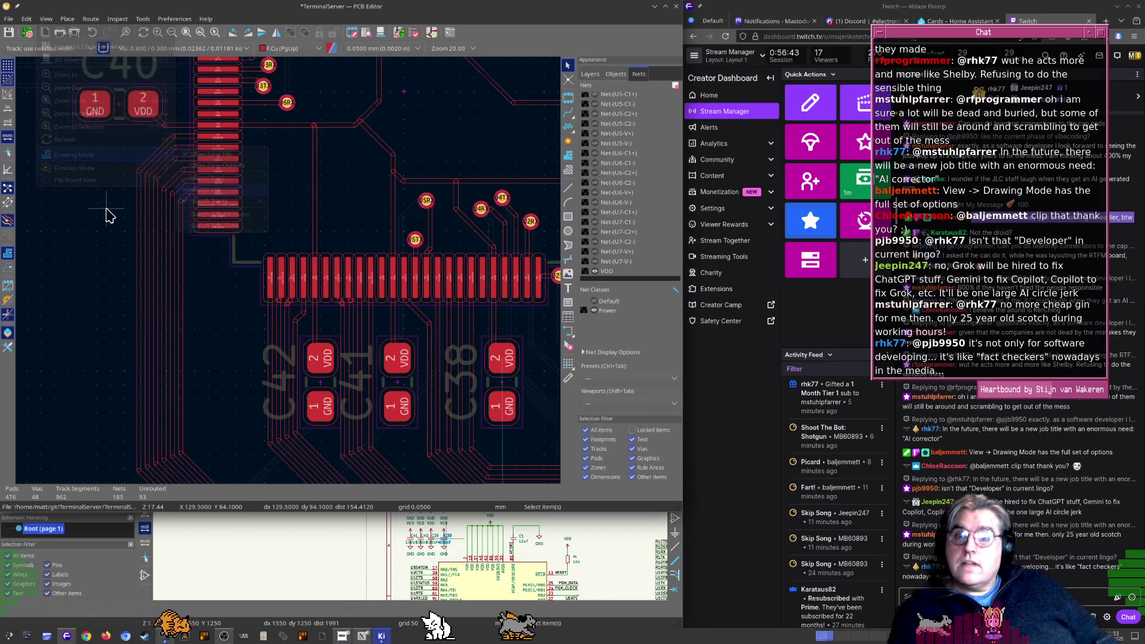
middle_click_drag(366, 317, 294, 290)
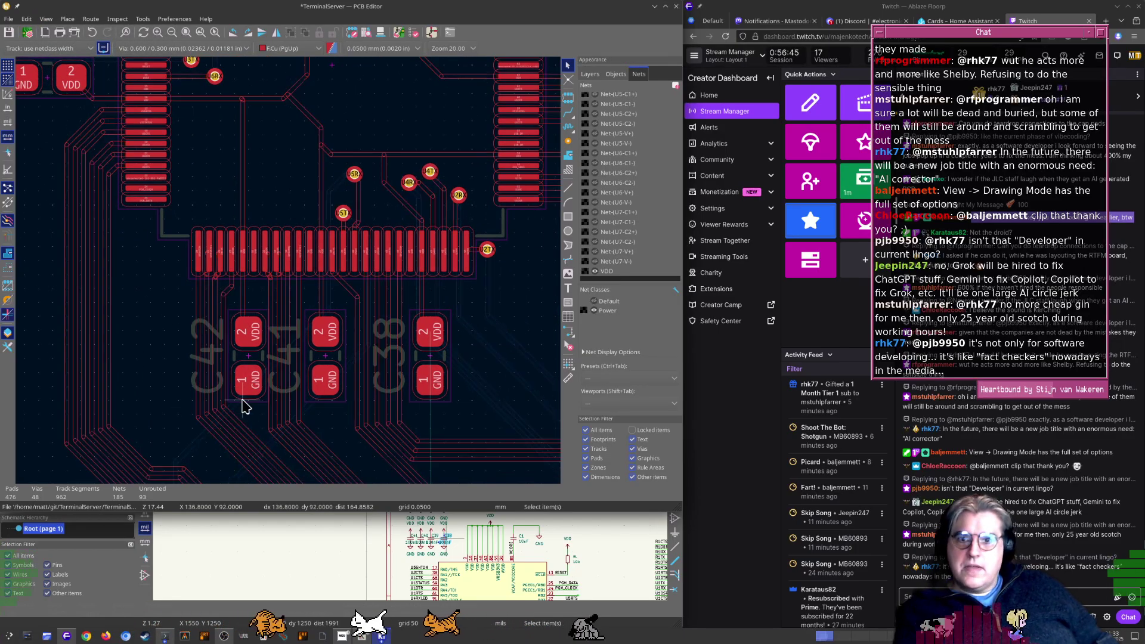
key("k")
Examine the track spacing around C42, C41 and C38 and the routing from U1 to the chips along the board's lower edge
scroll(464, 286, "down", 4)
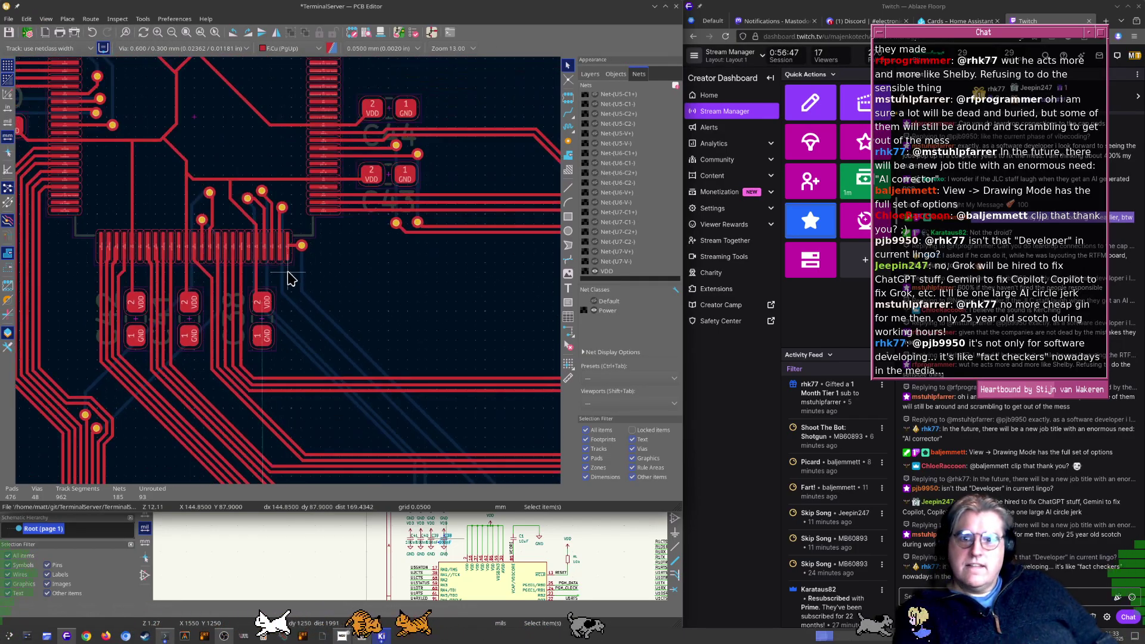
middle_click_drag(274, 266, 307, 269)
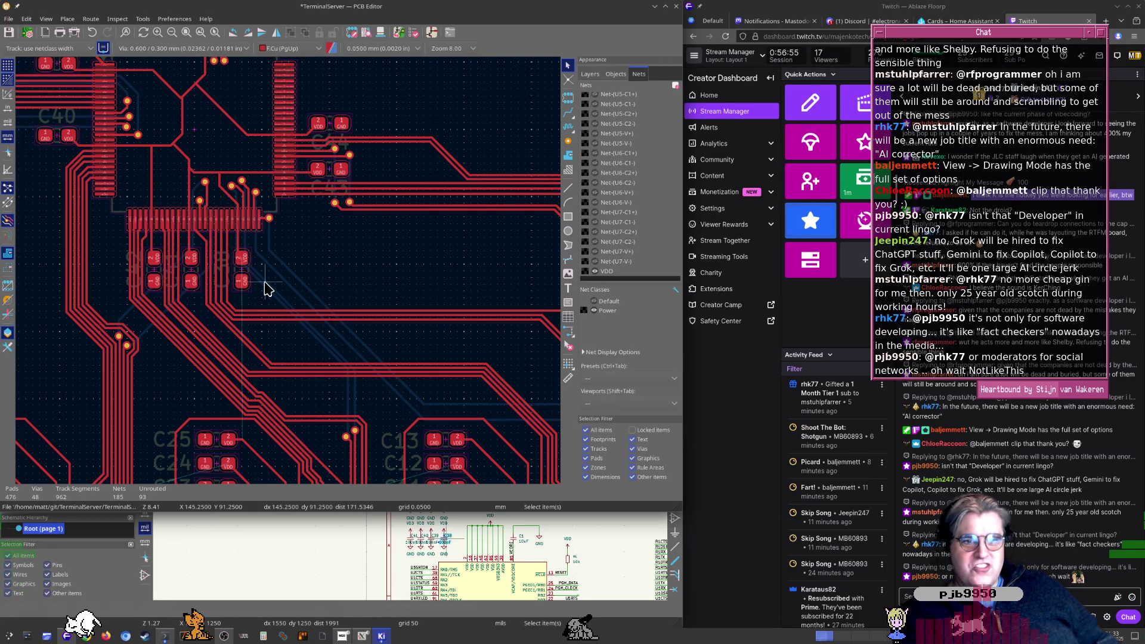
scroll(242, 277, "up", 4)
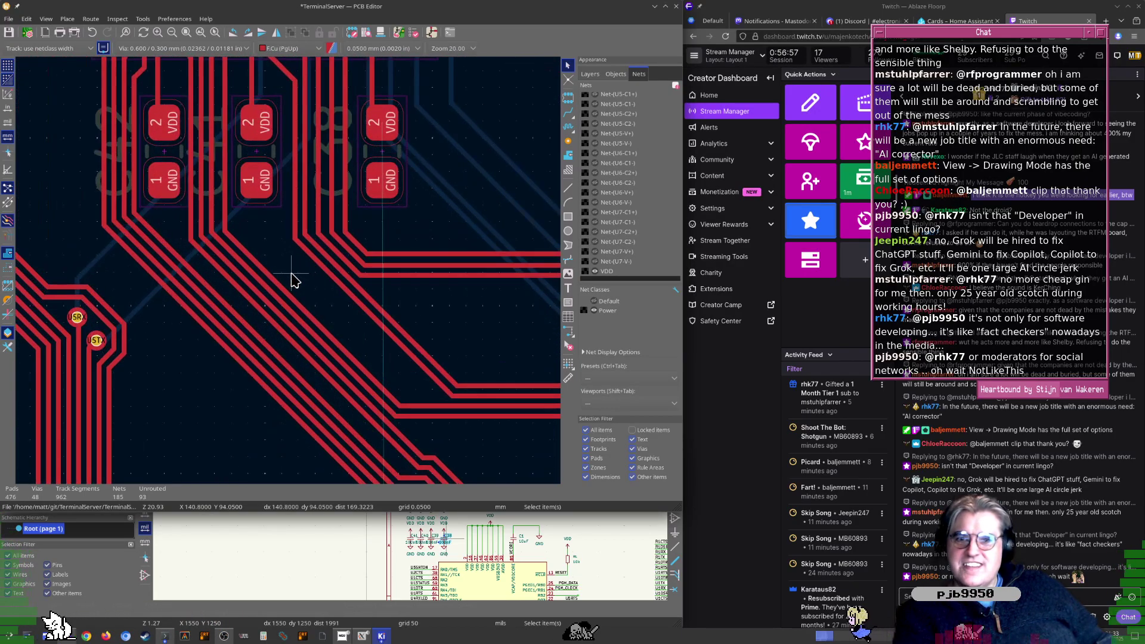
scroll(337, 291, "up", 4)
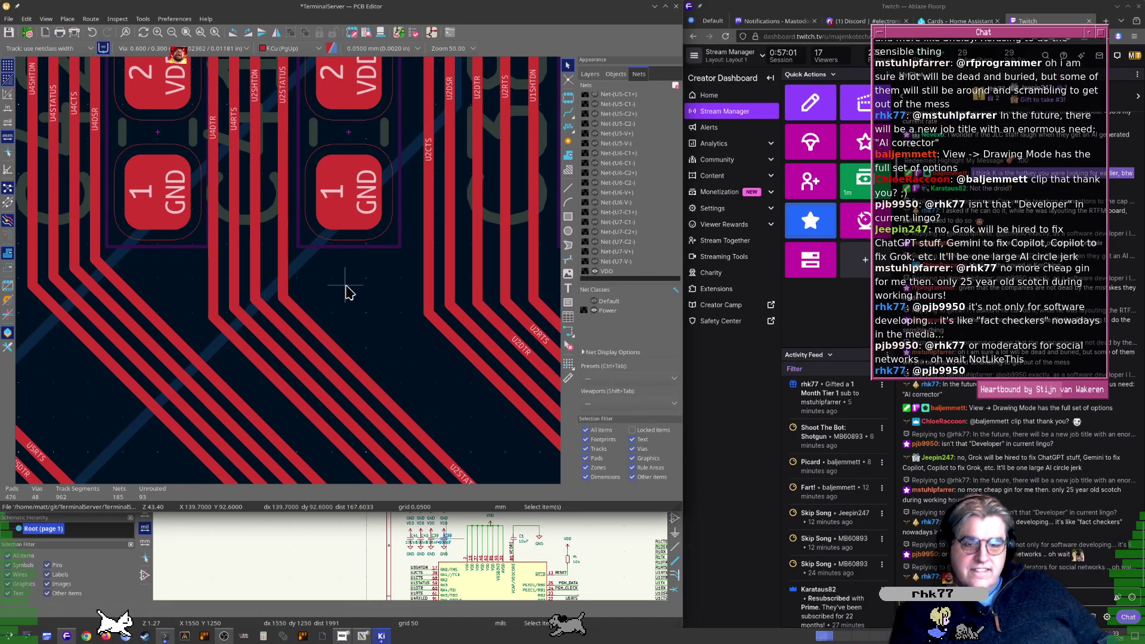
scroll(347, 296, "down", 4)
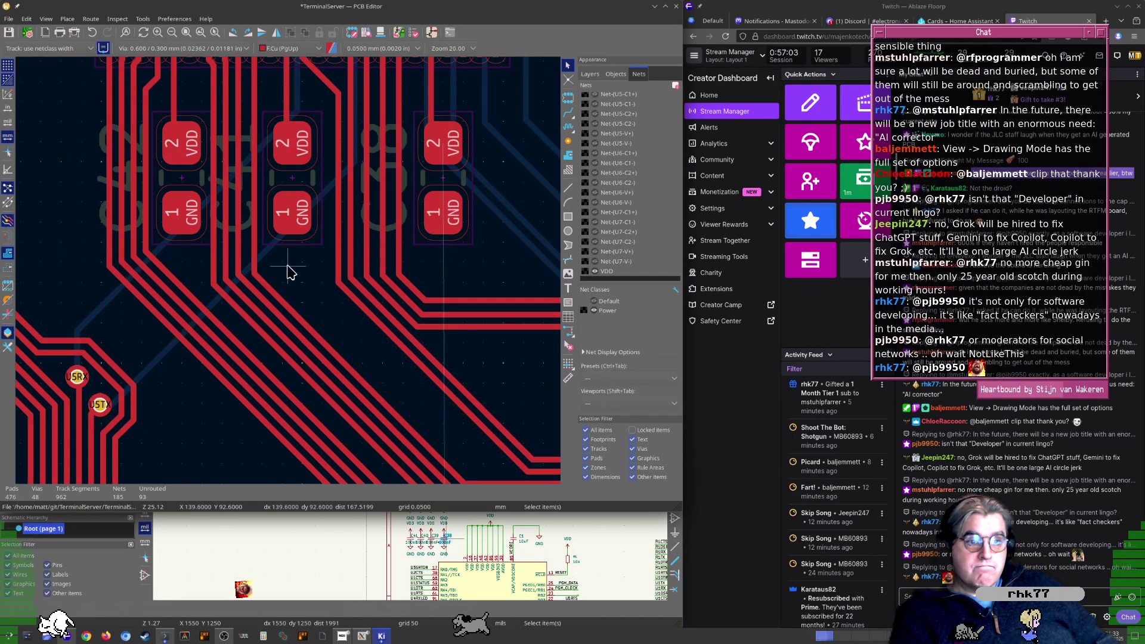
scroll(288, 272, "down", 10)
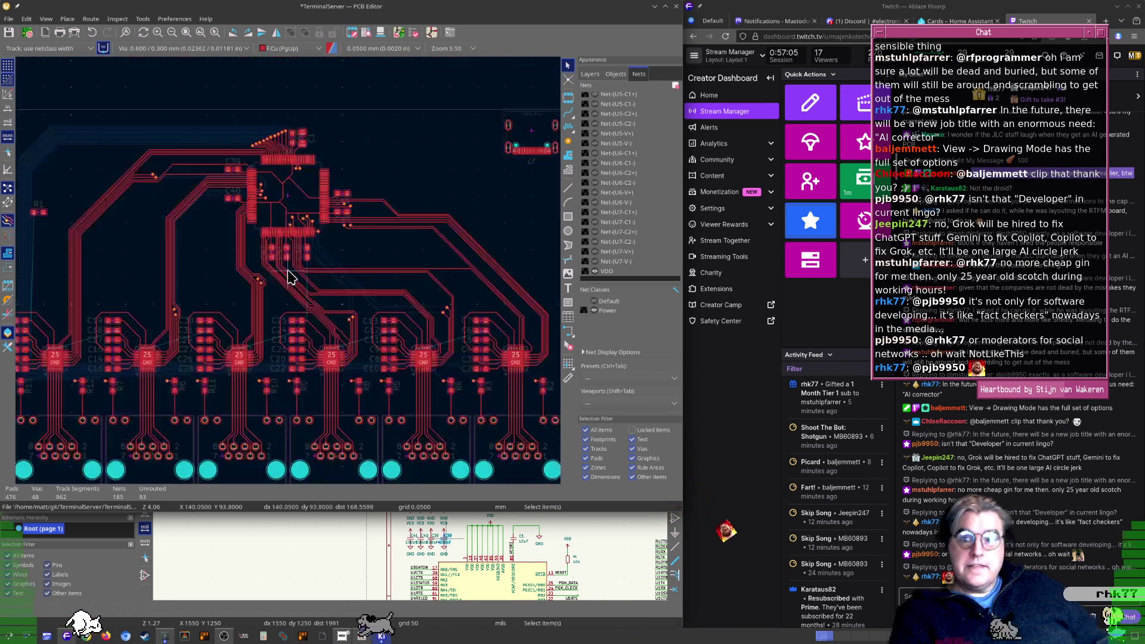
scroll(290, 266, "up", 3)
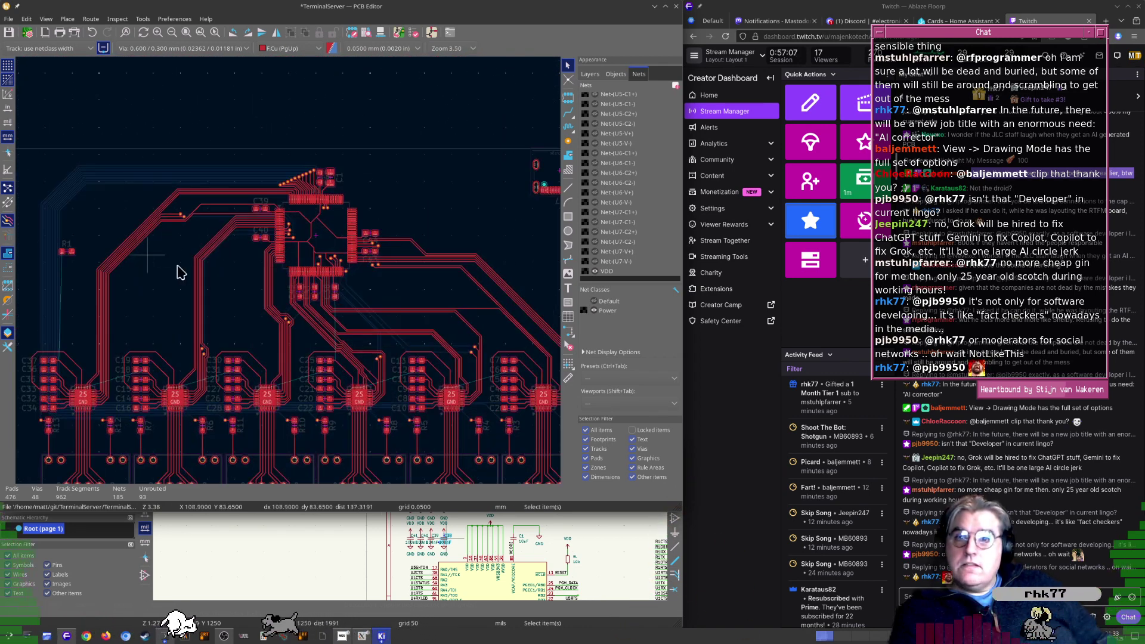
Move resistor R1 from its place near mounting hole H3 to just below and left of C40, beside U1
scroll(212, 206, "up", 2)
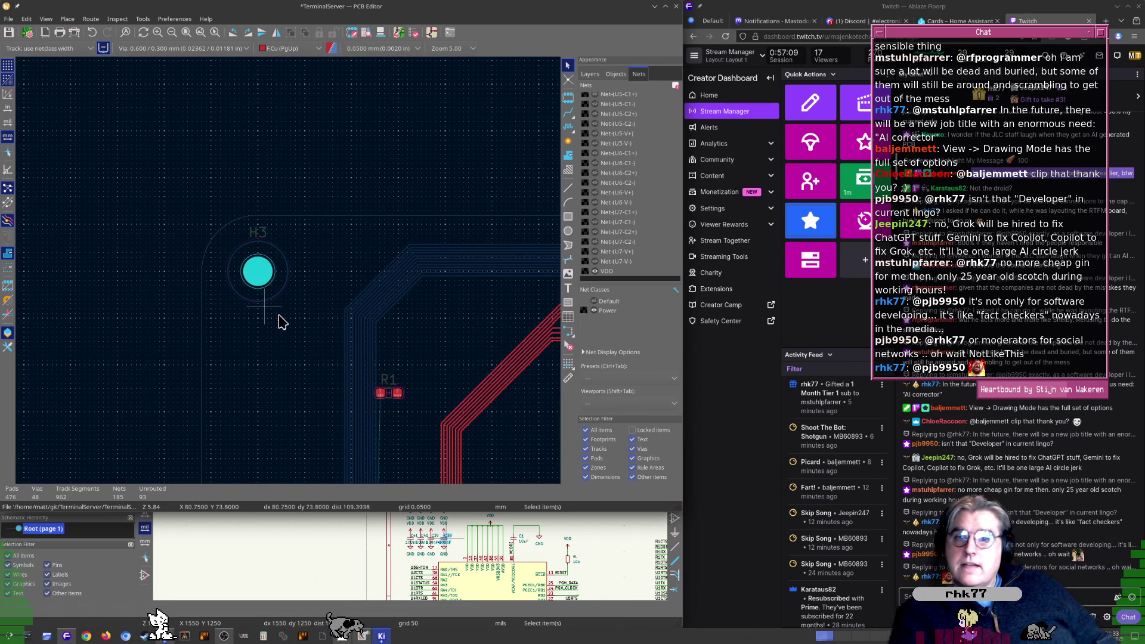
middle_click_drag(347, 383, 210, 280)
left_click(257, 268)
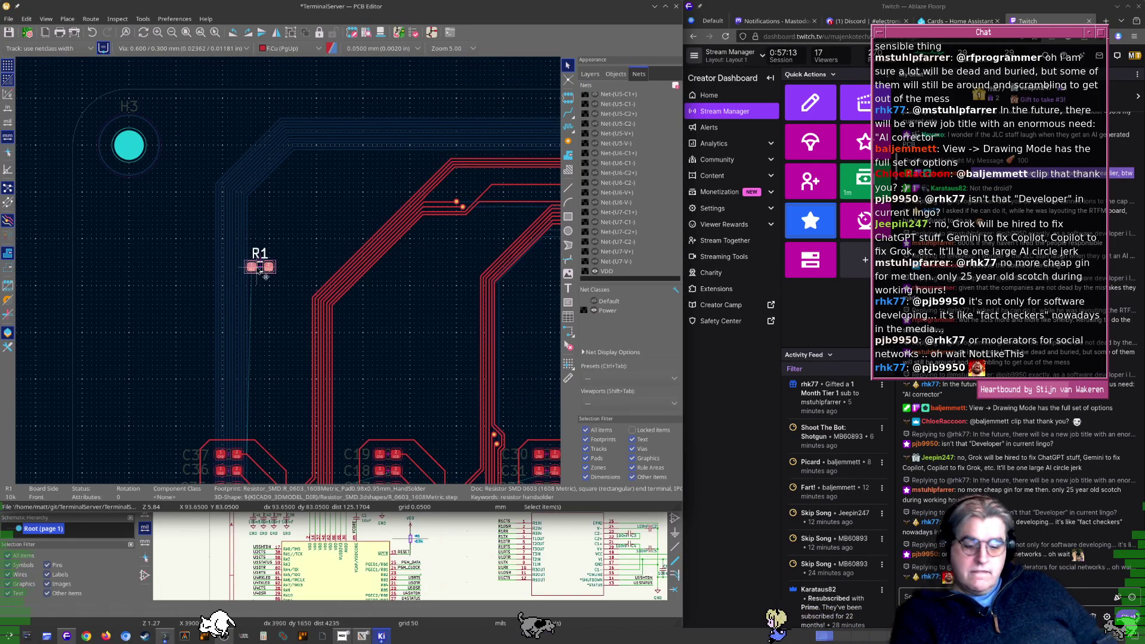
key("m")
middle_click_drag(481, 284, 205, 249)
scroll(301, 265, "up", 5)
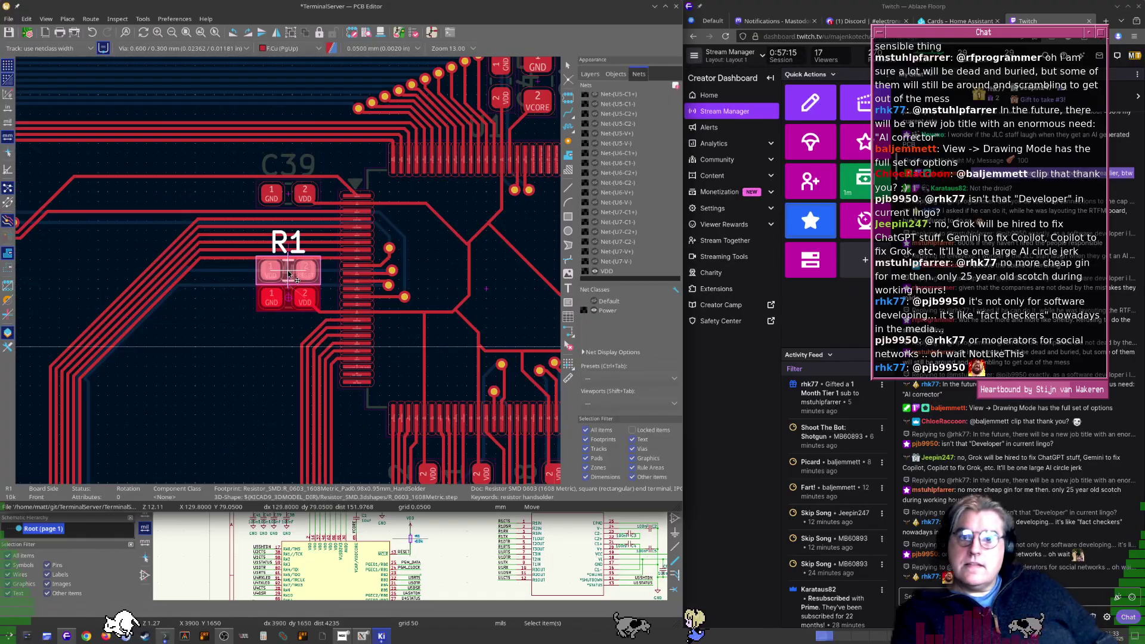
left_click(170, 392)
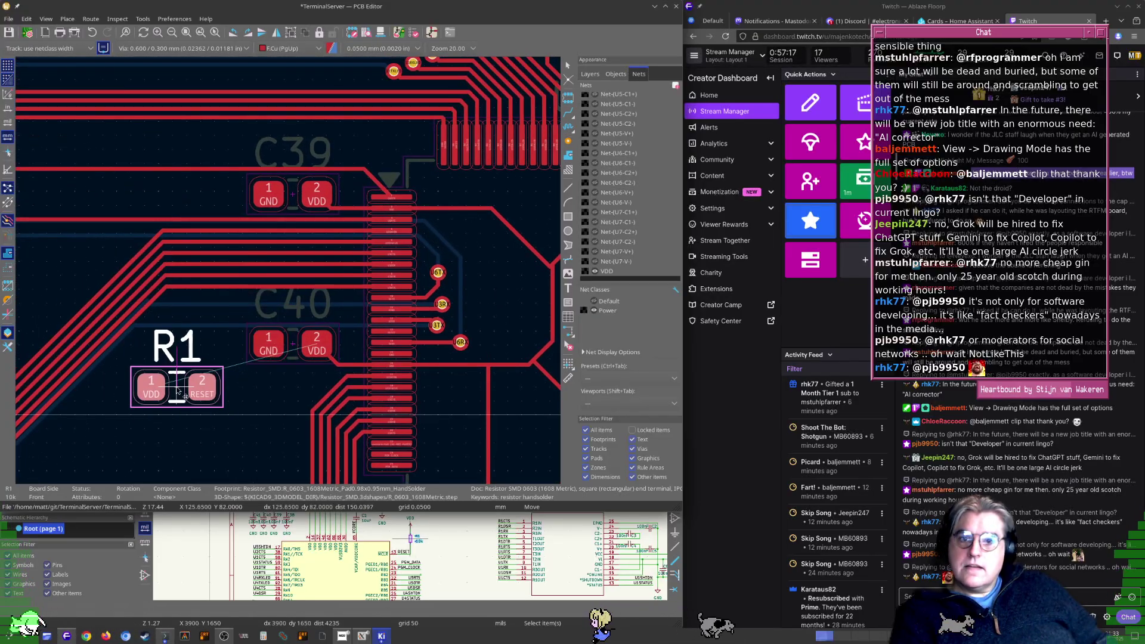
scroll(280, 271, "up", 3)
left_click(254, 263)
key("m")
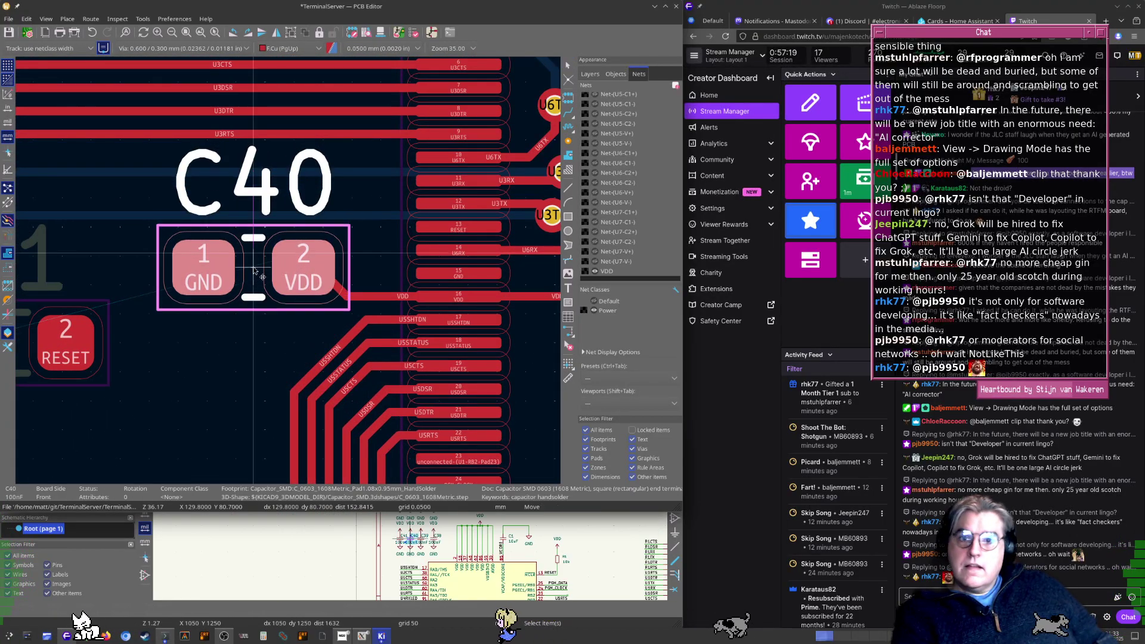
key("Escape")
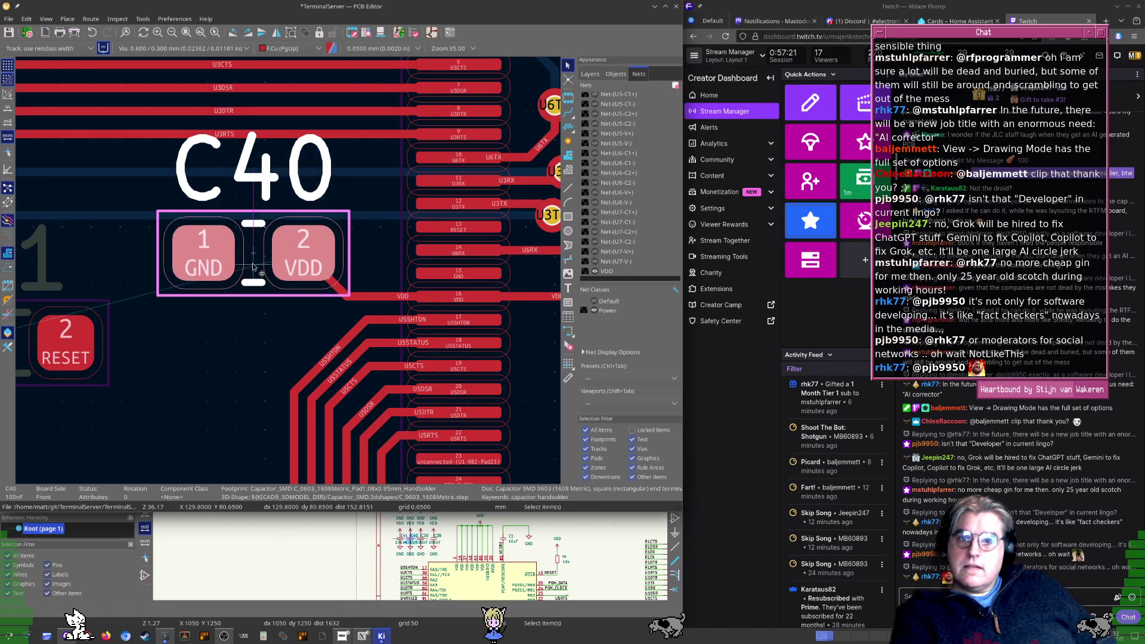
key("Escape")
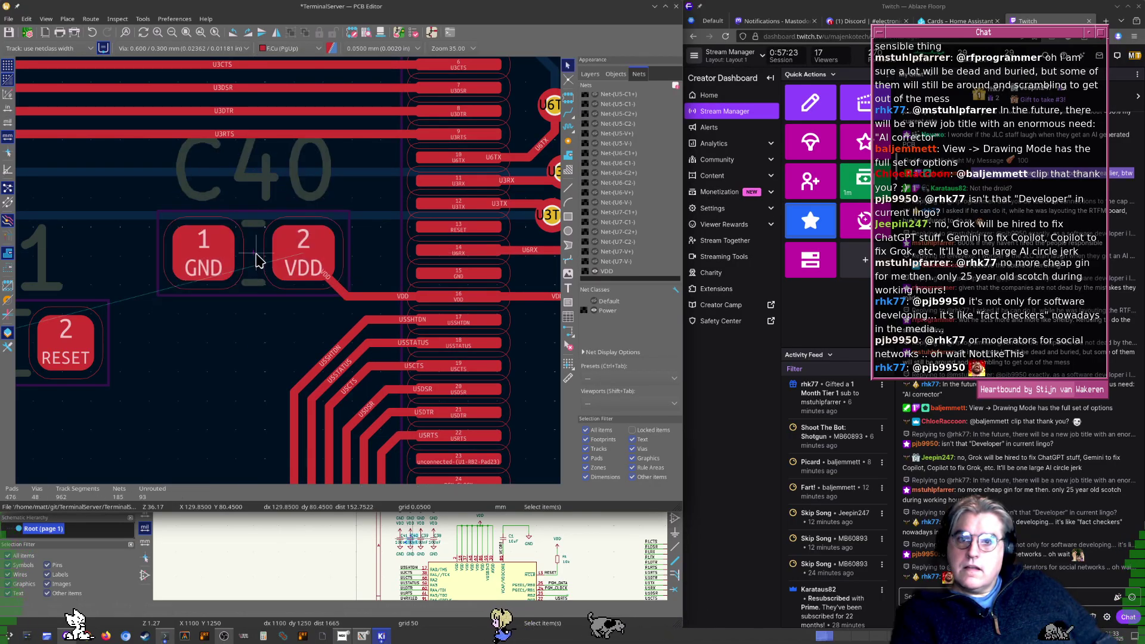
Move capacitor C40 slightly down so its VDD pad lines up with the track from U1's pin 16
left_click(254, 273)
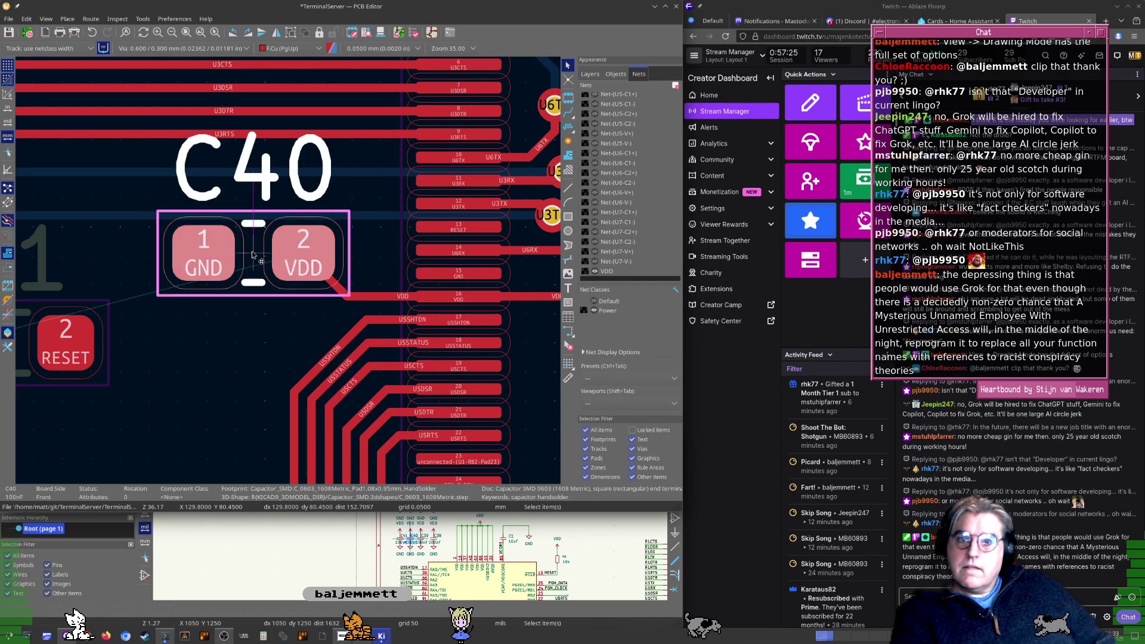
key("m")
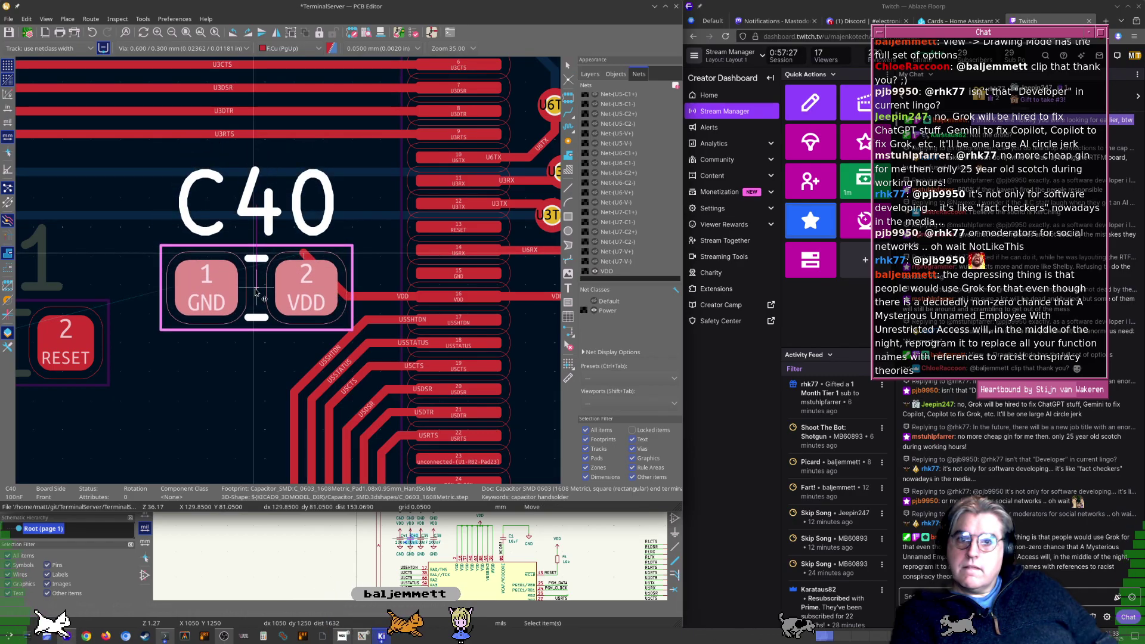
left_click(257, 296)
scroll(315, 260, "up", 1)
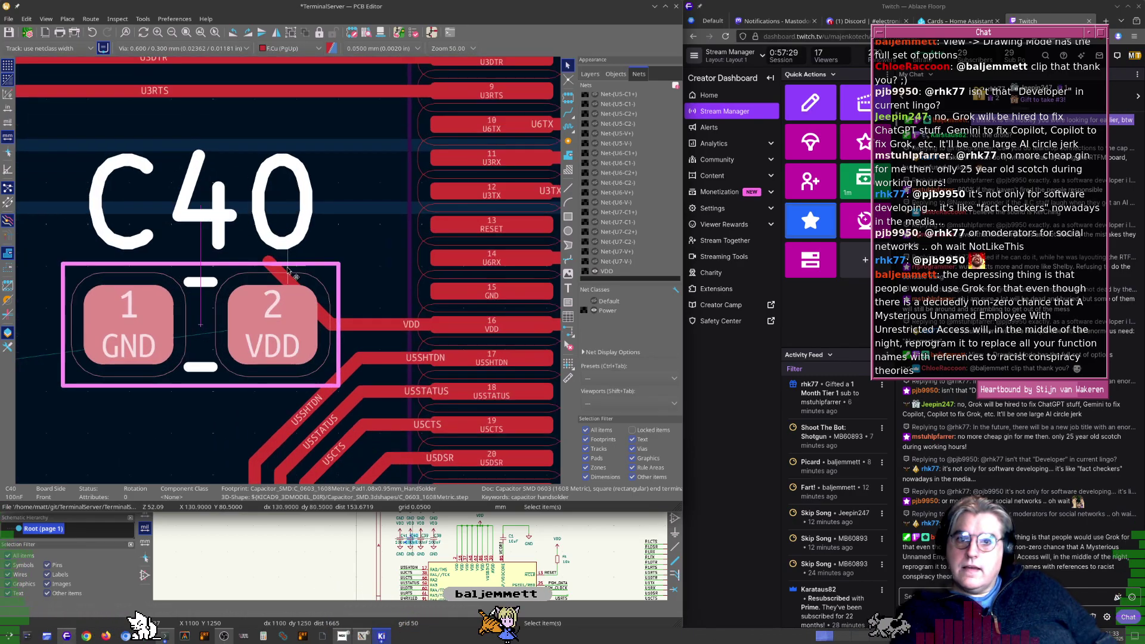
Delete the leftover diagonal VDD track segment across C40's VDD pad
scroll(288, 269, "up", 2)
left_click(288, 269)
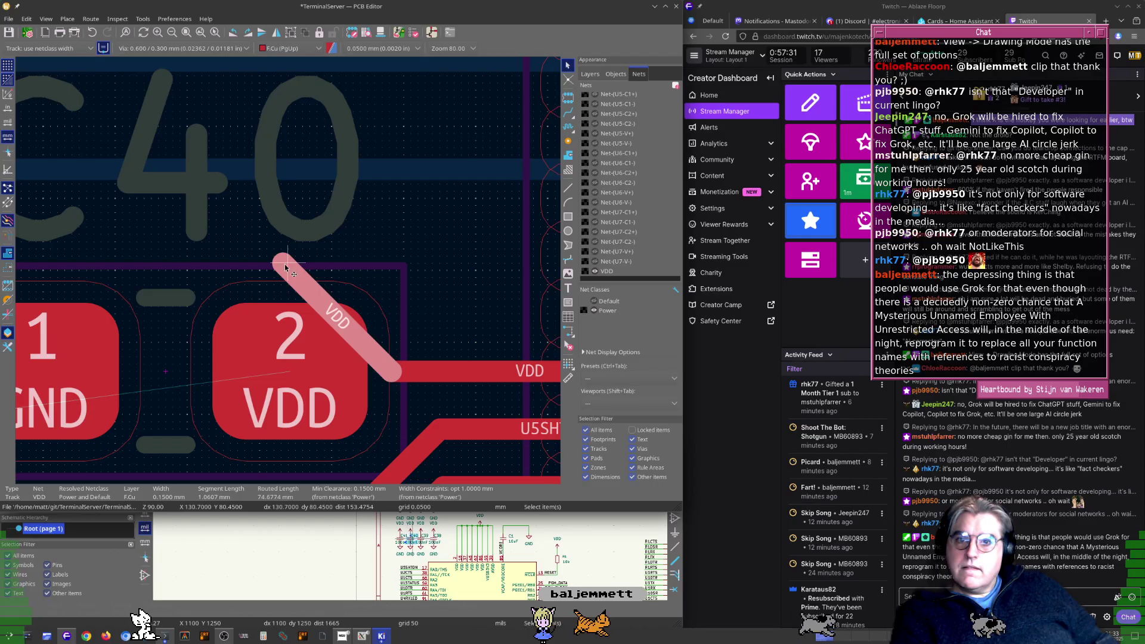
key("Escape")
scroll(285, 270, "down", 3)
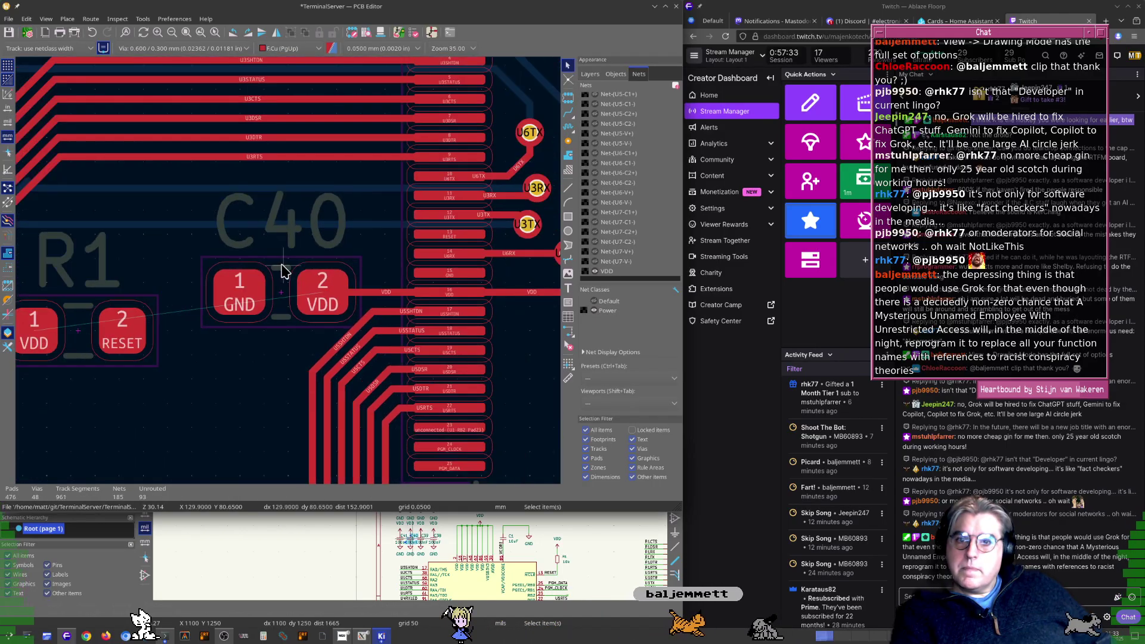
Move resistor R1 to directly above C40, with its RESET pad facing U1
scroll(282, 268, "left", 1)
key("m")
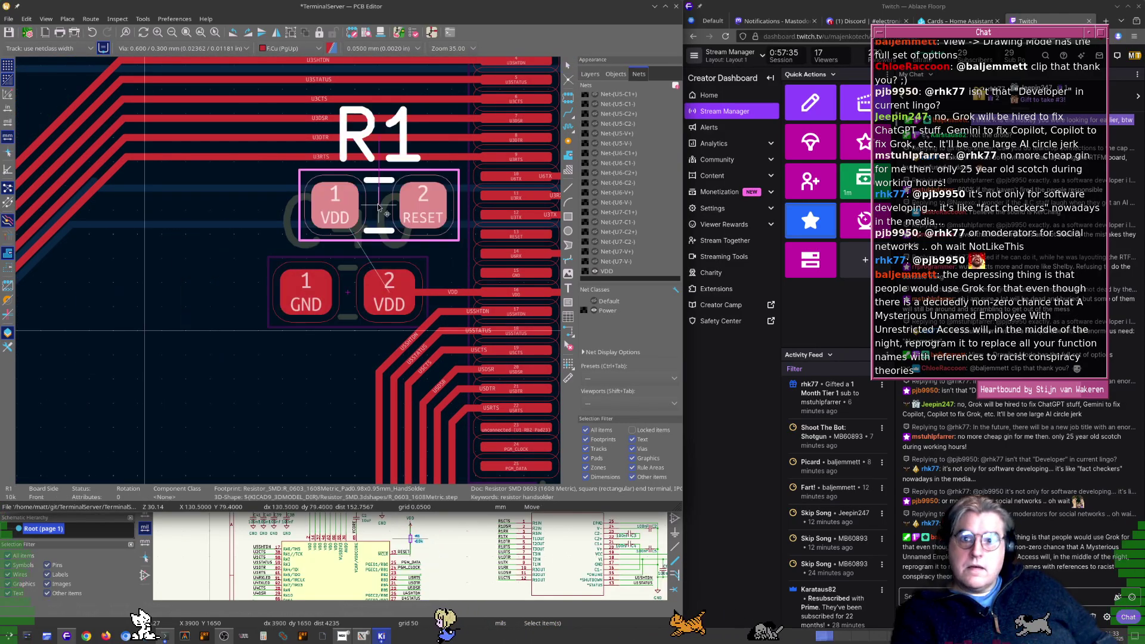
scroll(293, 273, "up", 1)
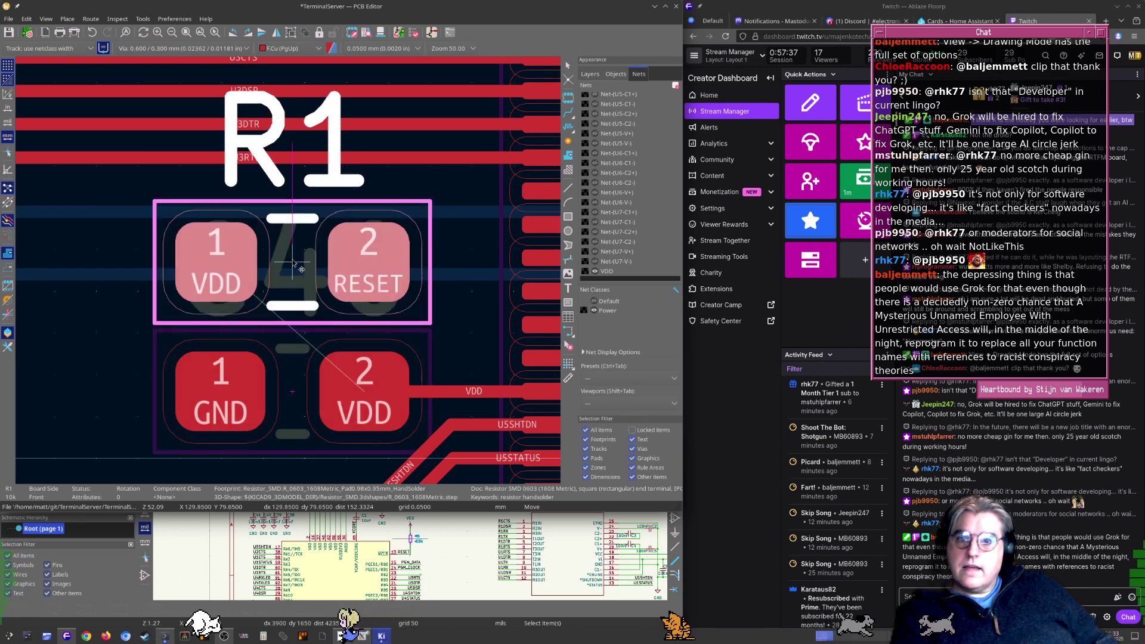
left_click(293, 257)
Route a front-copper RESET track between U1's pin 13 and R1's pad 2
scroll(234, 241, "right", 3)
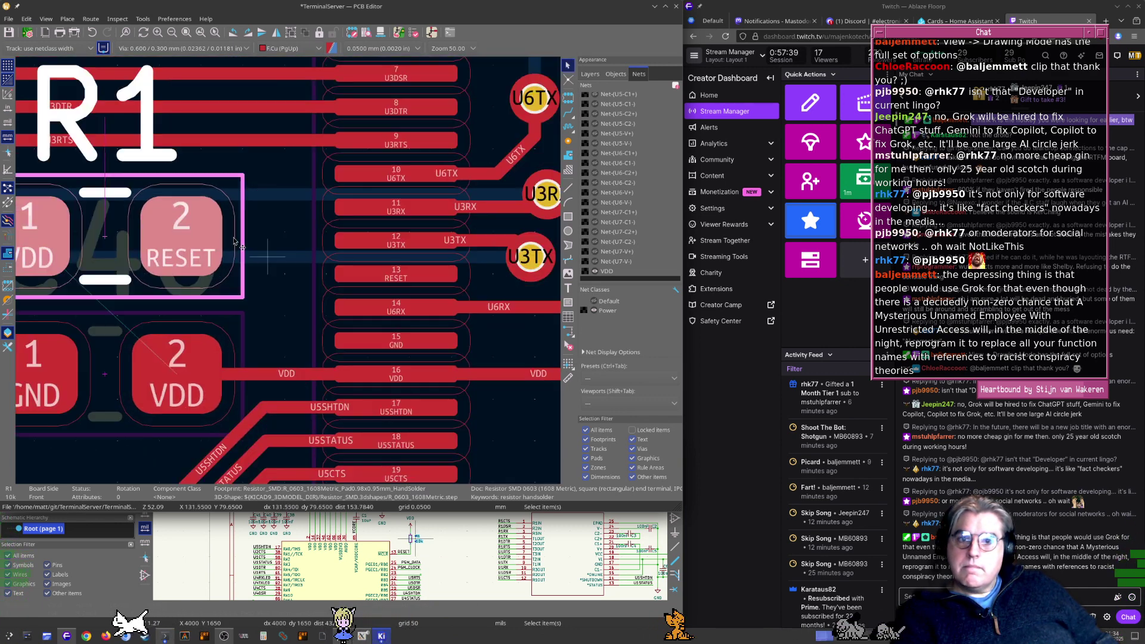
key("x")
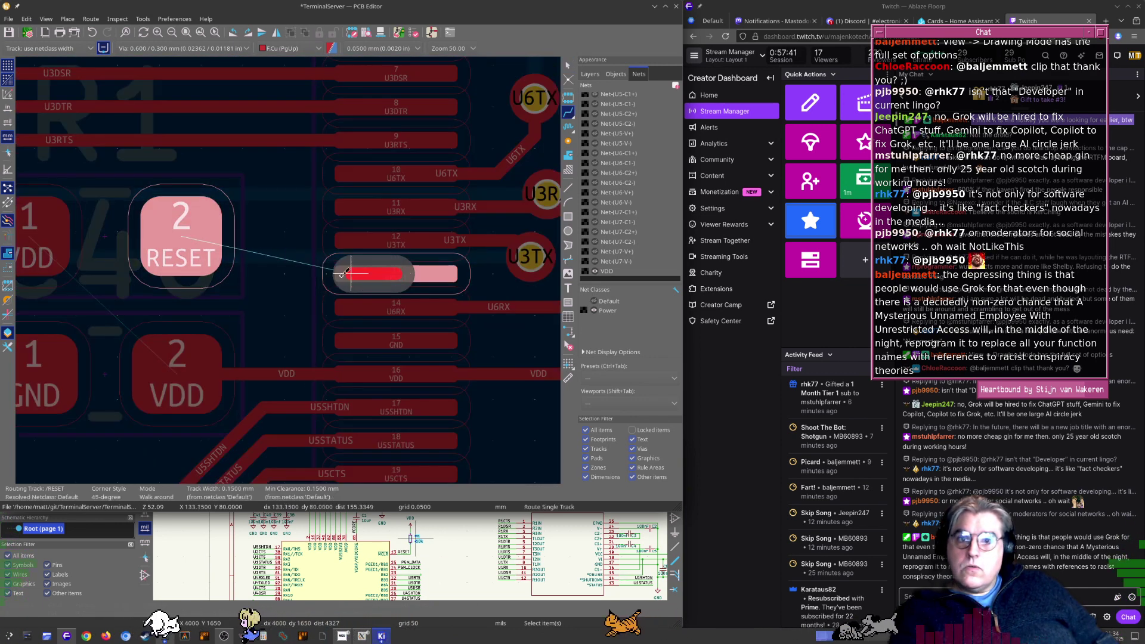
scroll(418, 277, "down", 3)
left_click(419, 280)
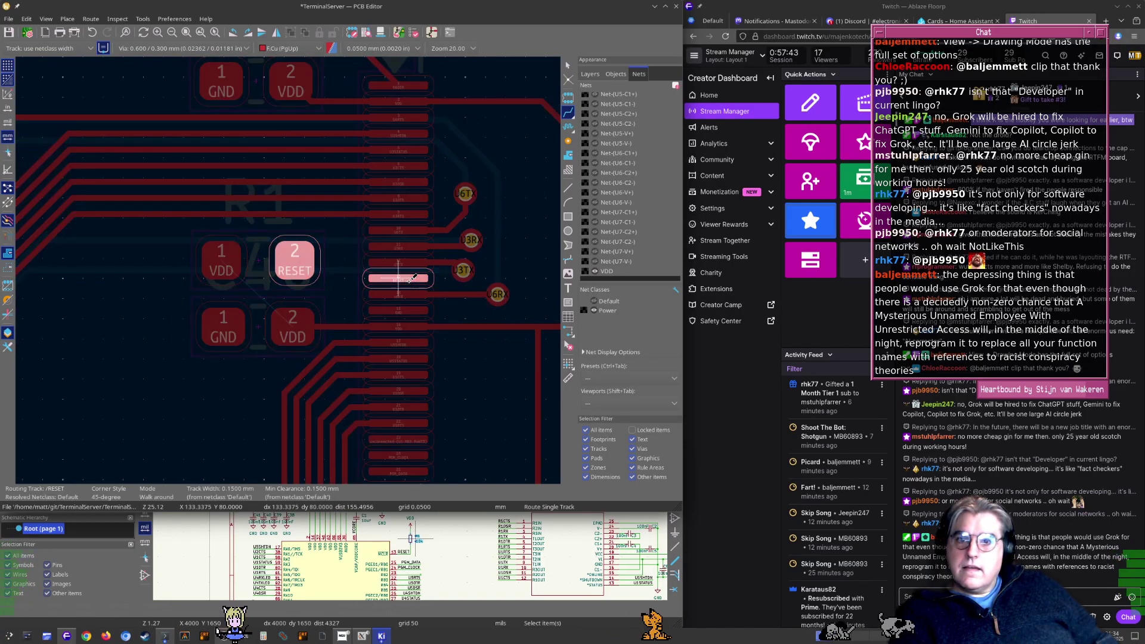
left_click(285, 253)
scroll(286, 262, "up", 3)
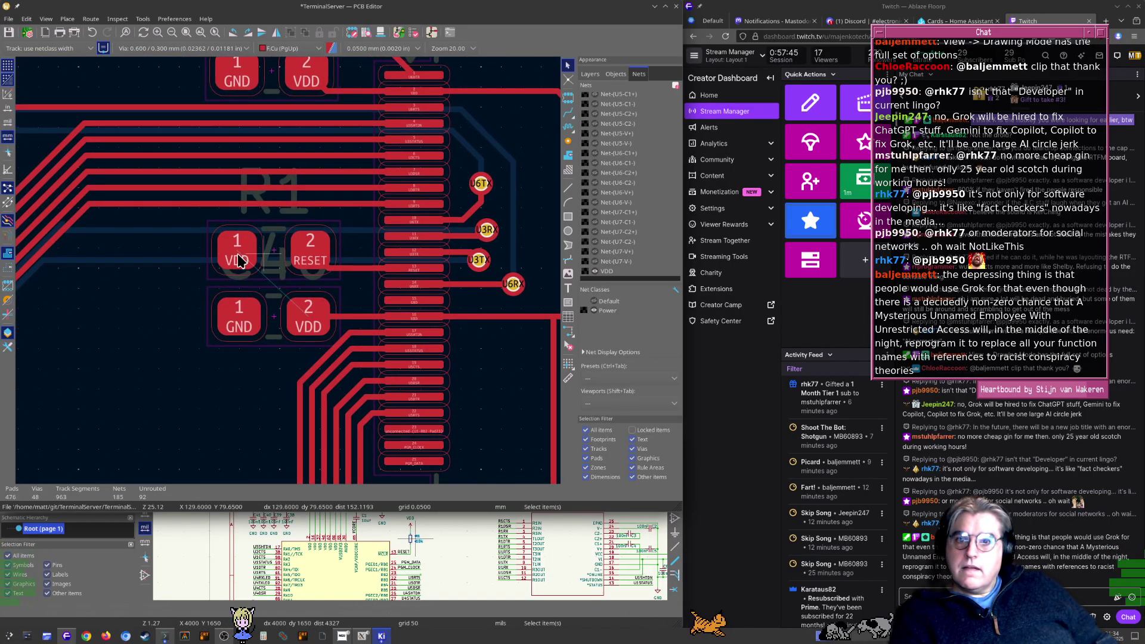
left_click(414, 368)
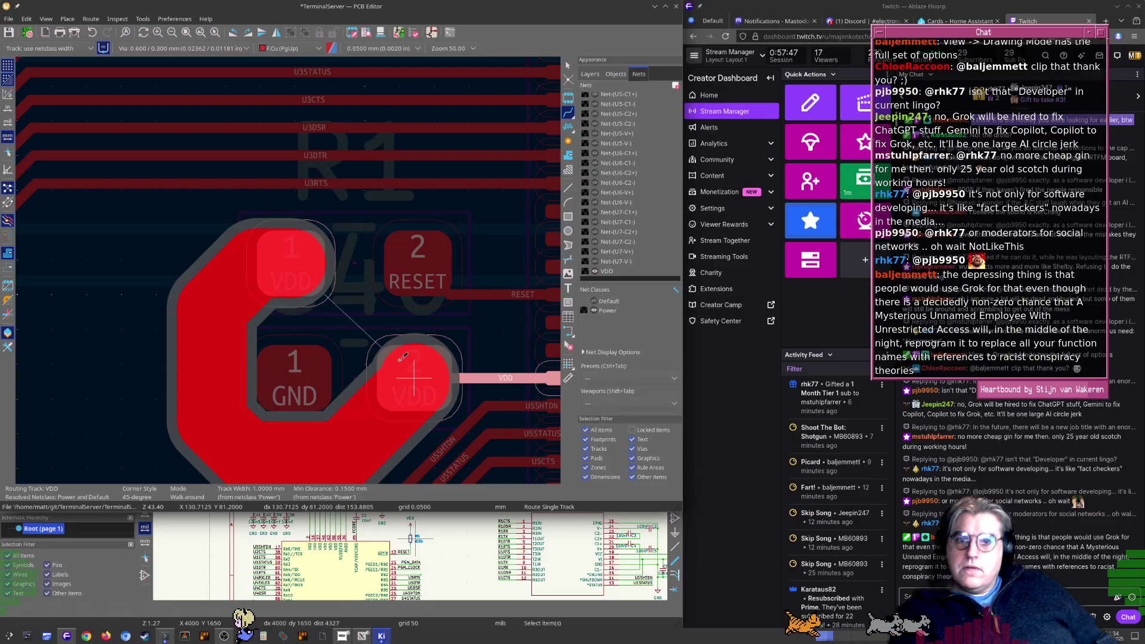
key("Escape")
scroll(405, 357, "up", 1)
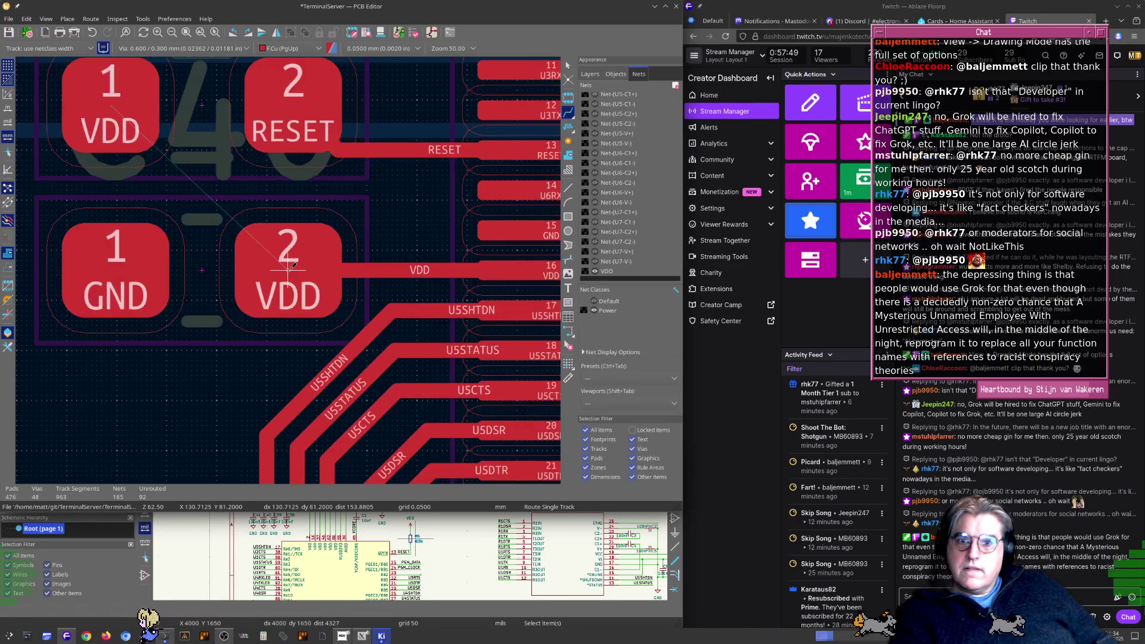
left_click(381, 260)
key("Escape")
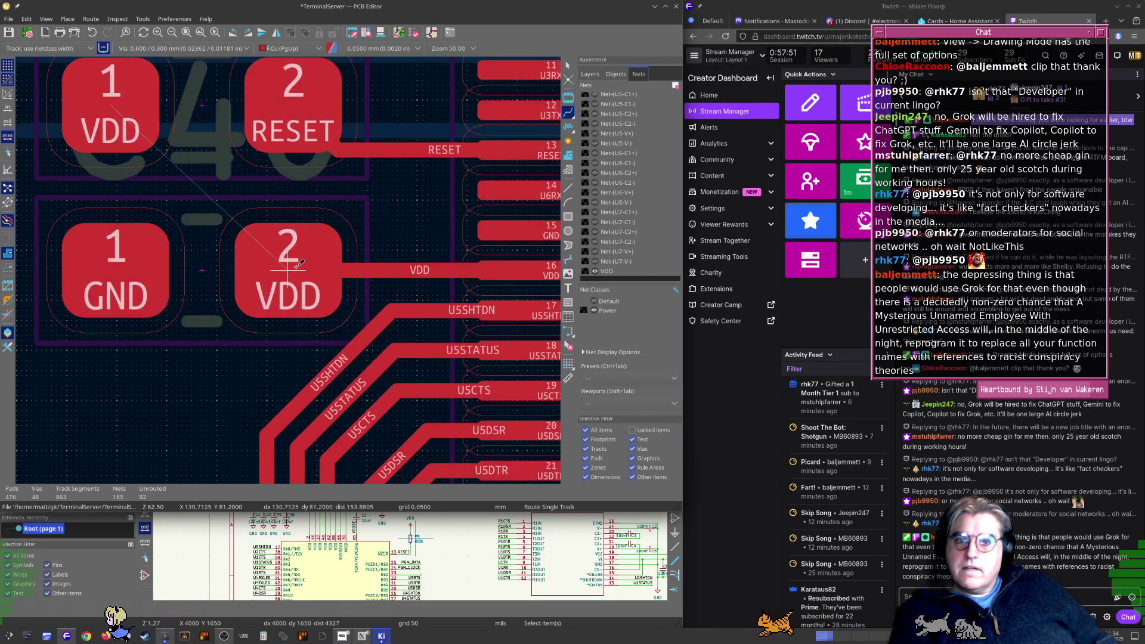
Route a narrow VDD track from C40's pad 2 diagonally to R1's pad 1 and save the board
left_click(288, 263)
scroll(309, 330, "down", 3)
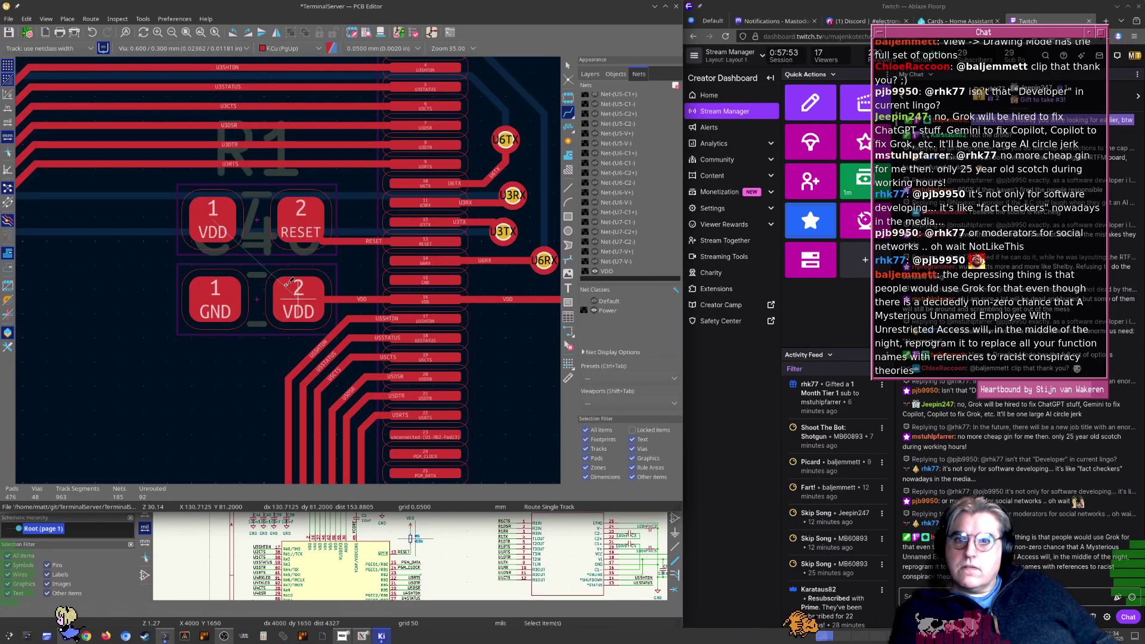
scroll(250, 296, "down", 4)
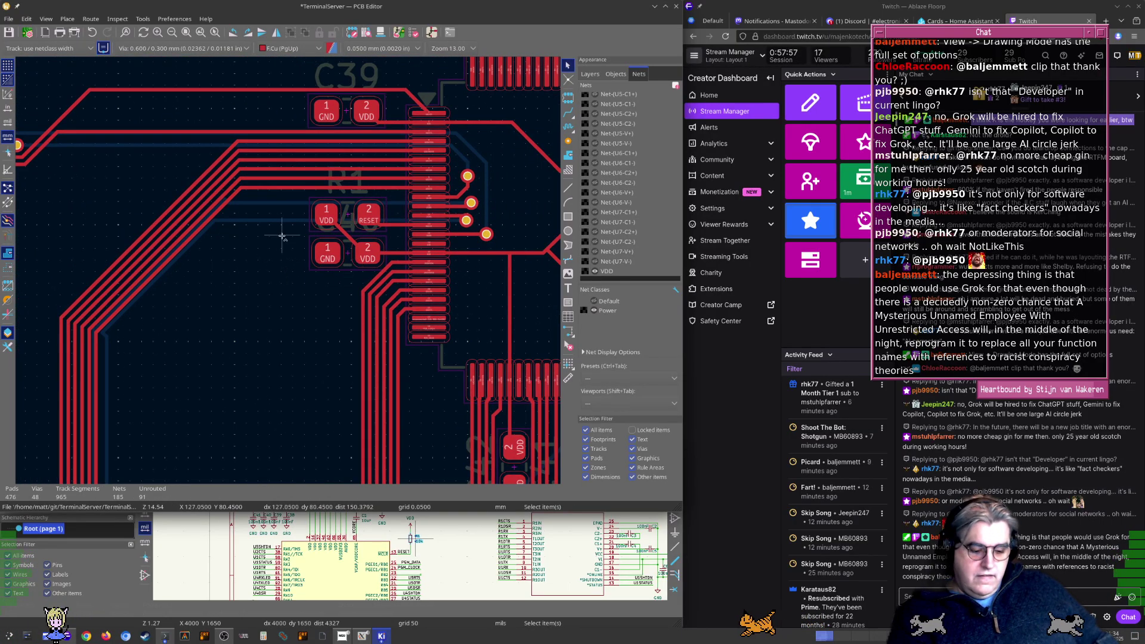
key("ctrl+s")
Open the 3D view, examine U1 with its surrounding capacitors and R1 from an angle, and close the view
scroll(289, 276, "down", 2)
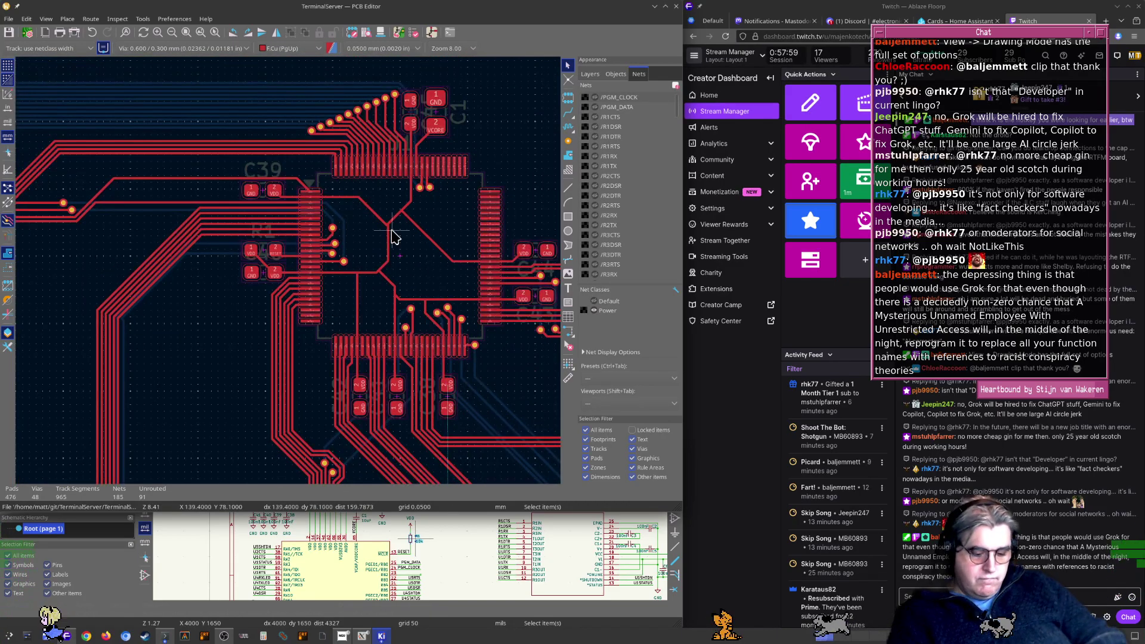
key("alt+3")
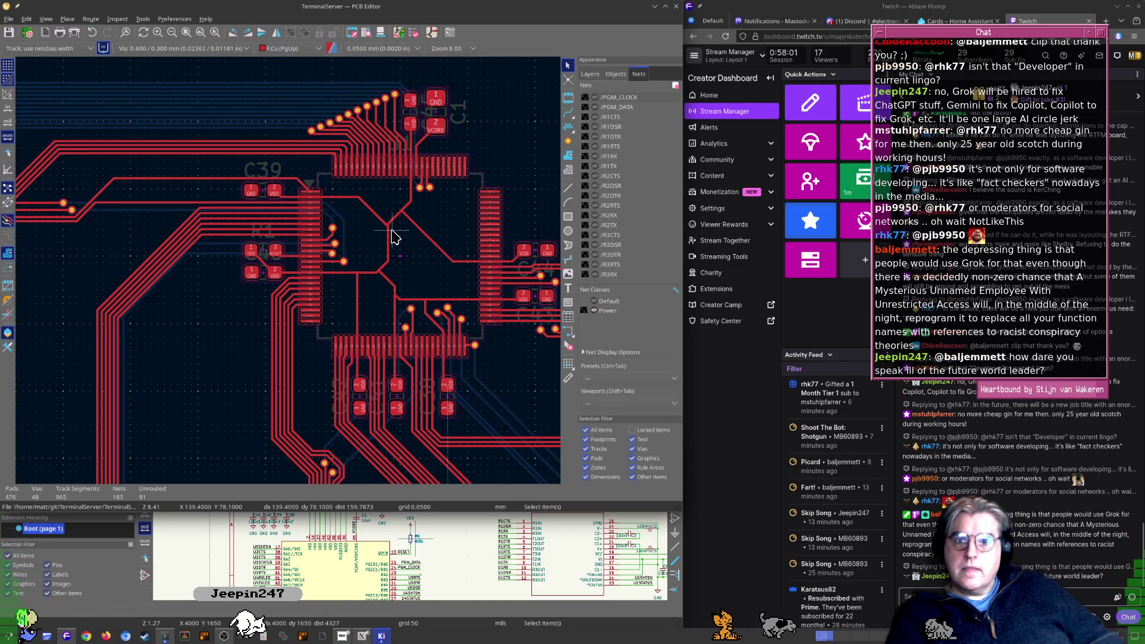
scroll(535, 280, "up", 6)
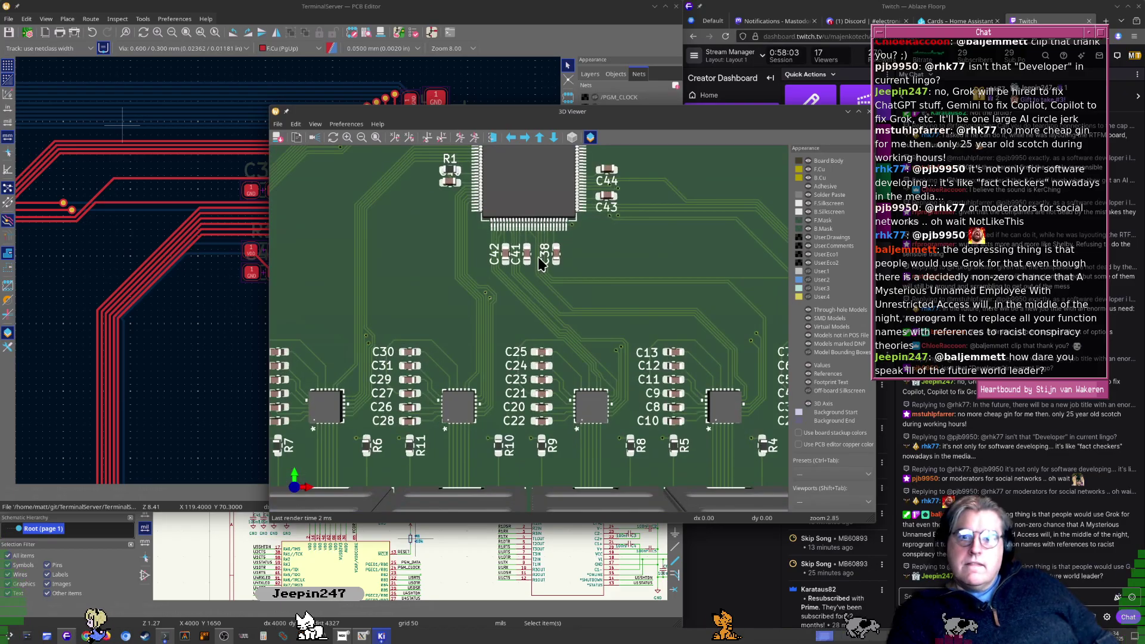
middle_click_drag(412, 271, 365, 437)
left_click_drag(364, 444, 490, 477)
scroll(474, 418, "up", 6)
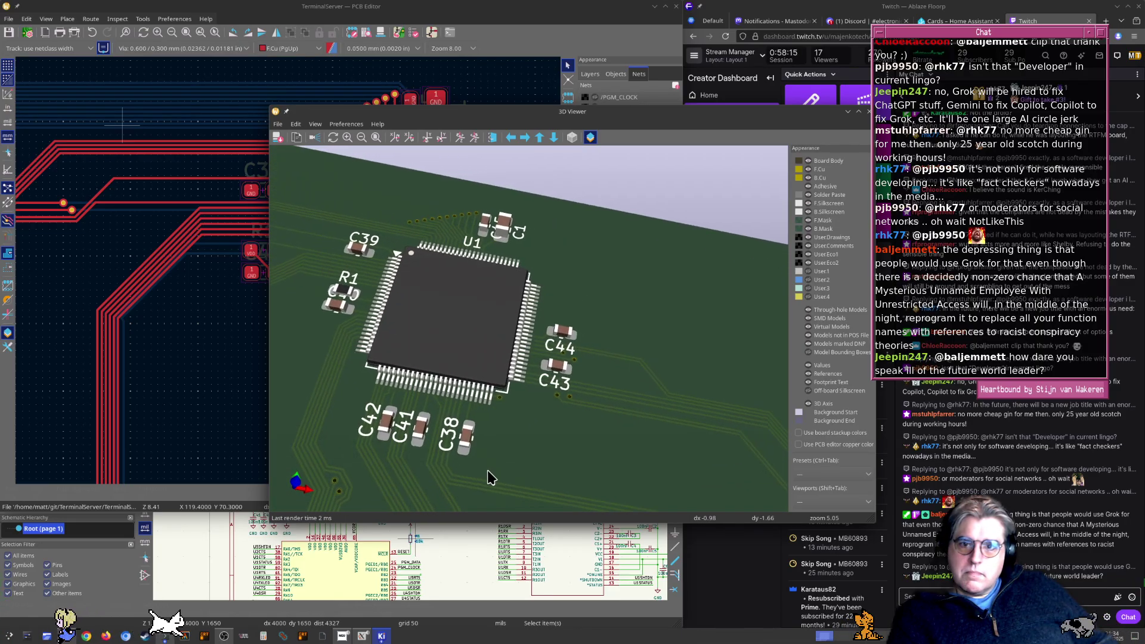
left_click(869, 112)
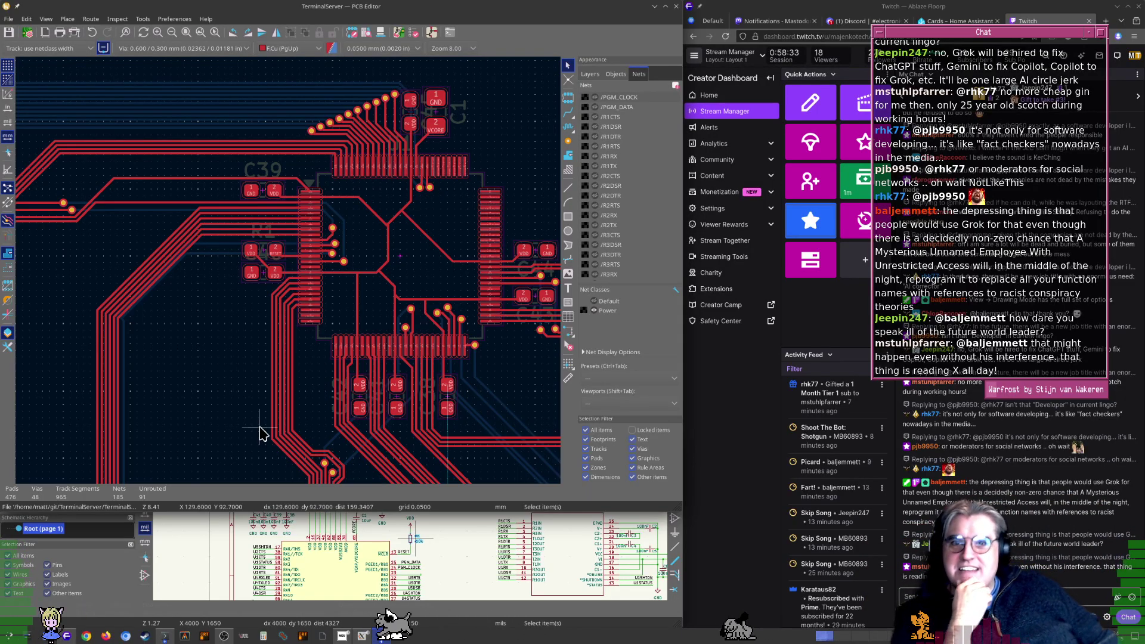
Examine the placement and tracks of C39, R1 and C40 beside U1's pins
middle_click_drag(262, 339, 338, 344)
scroll(335, 344, "up", 5)
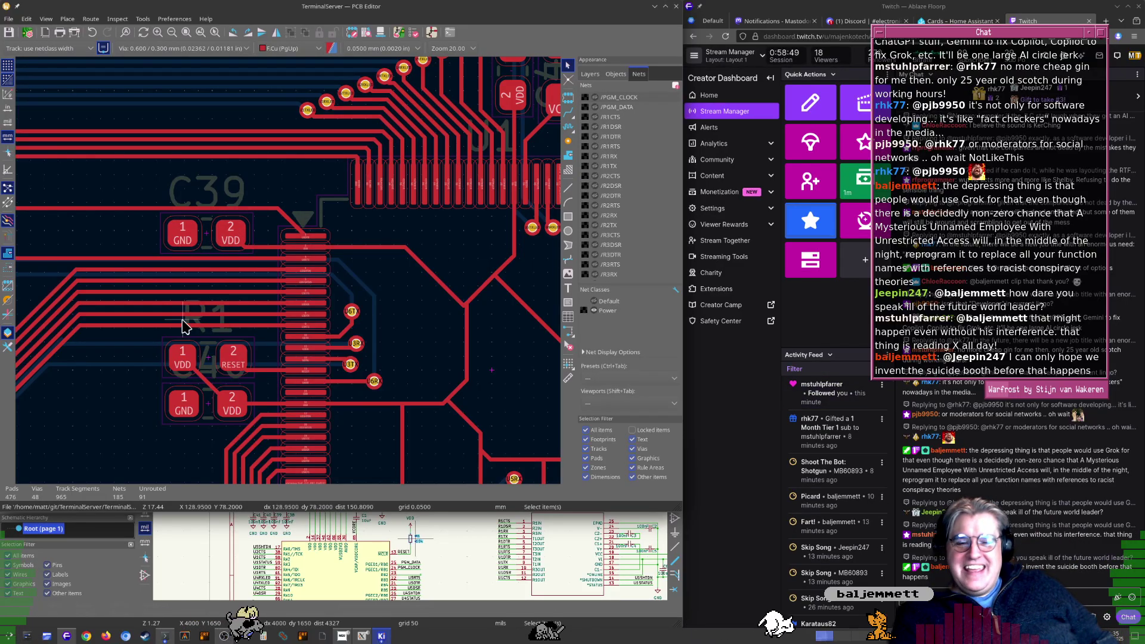
middle_click_drag(197, 373, 249, 385)
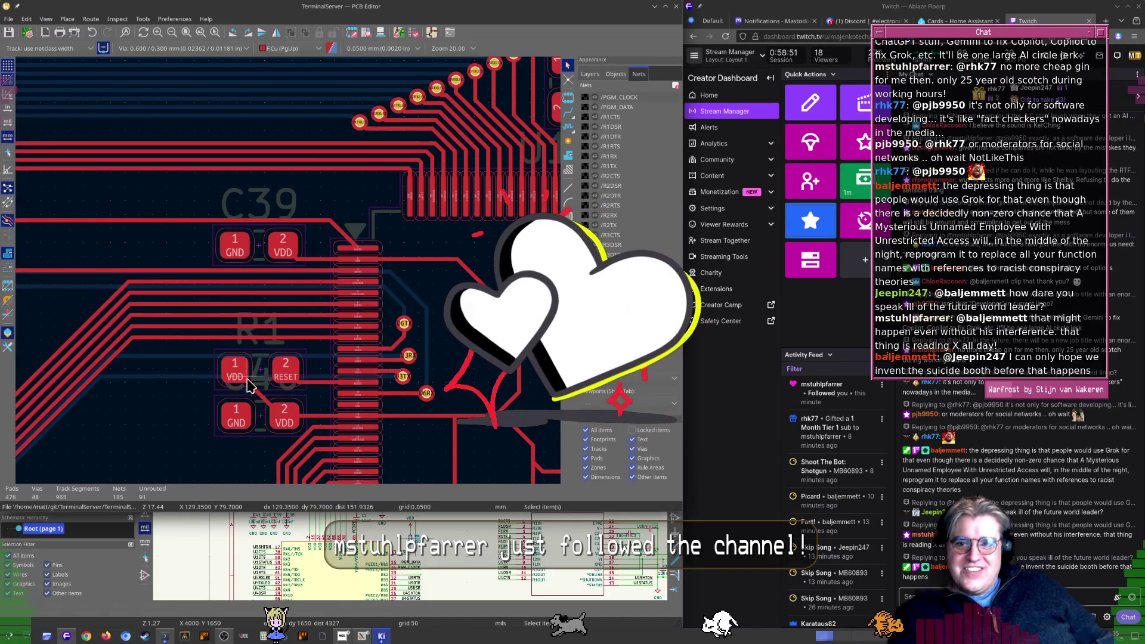
scroll(247, 379, "up", 4)
middle_click_drag(289, 274, 252, 292)
scroll(361, 230, "down", 2)
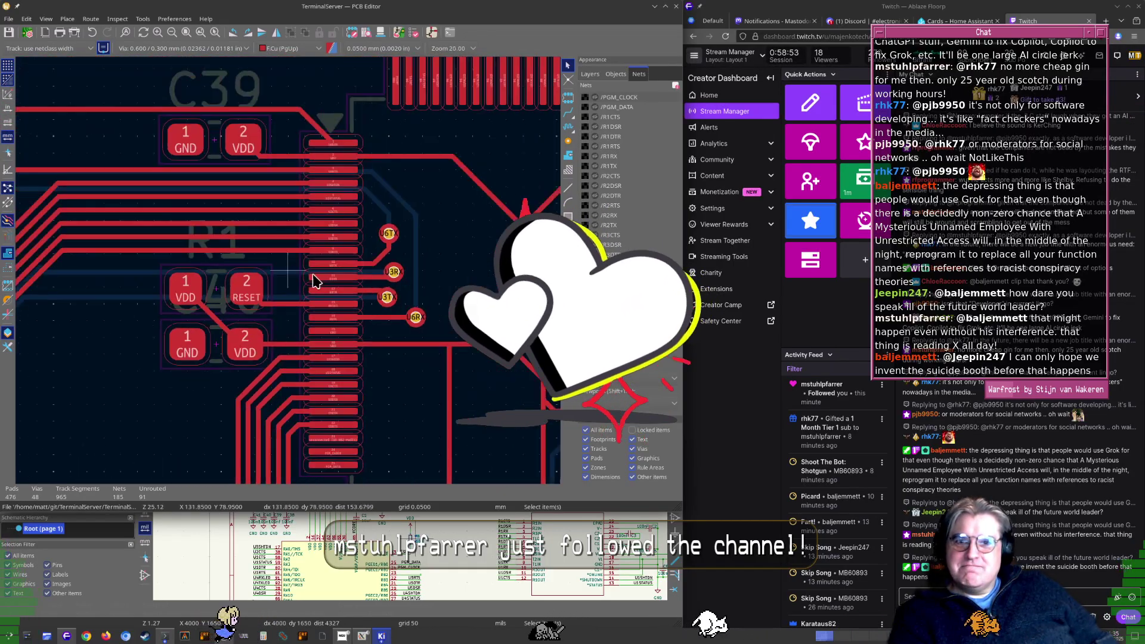
scroll(314, 277, "down", 1)
middle_click_drag(391, 268, 371, 268)
Examine the track bundles leaving U1 past C39 and the spacing around the U6RX and U6TX vias
middle_click_drag(258, 287, 419, 315)
middle_click_drag(324, 289, 514, 317)
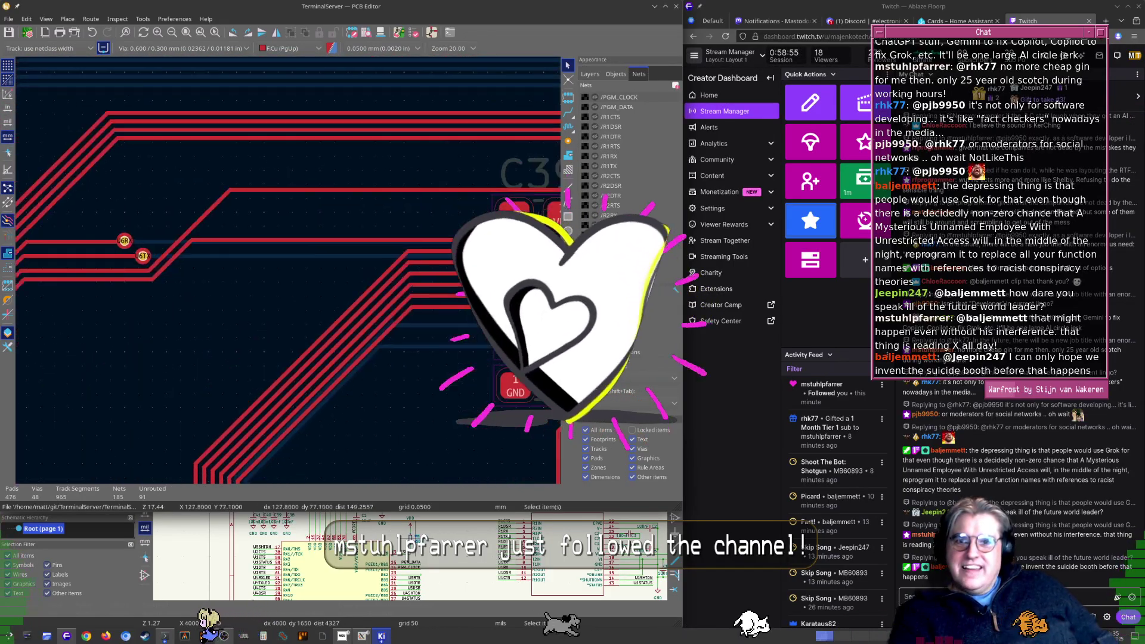
scroll(229, 266, "down", 4)
scroll(287, 271, "up", 2)
middle_click_drag(288, 271, 370, 317)
scroll(358, 301, "up", 3)
scroll(292, 272, "up", 4)
middle_click_drag(288, 270, 361, 276)
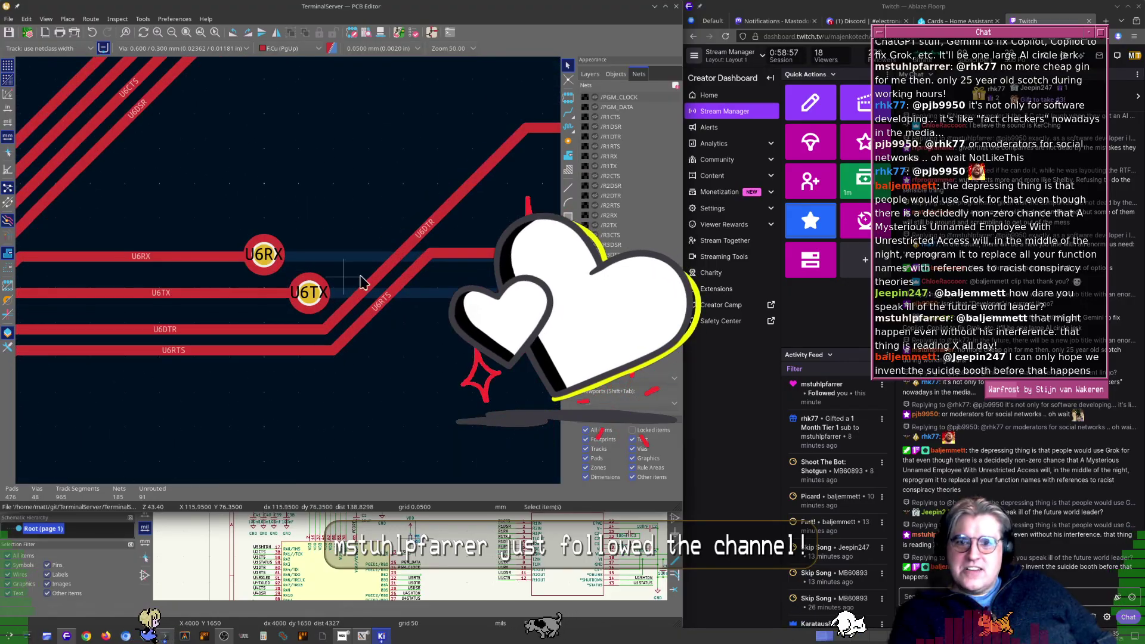
scroll(390, 285, "down", 3)
scroll(430, 283, "down", 3)
scroll(288, 271, "down", 1)
middle_click_drag(288, 270, 178, 292)
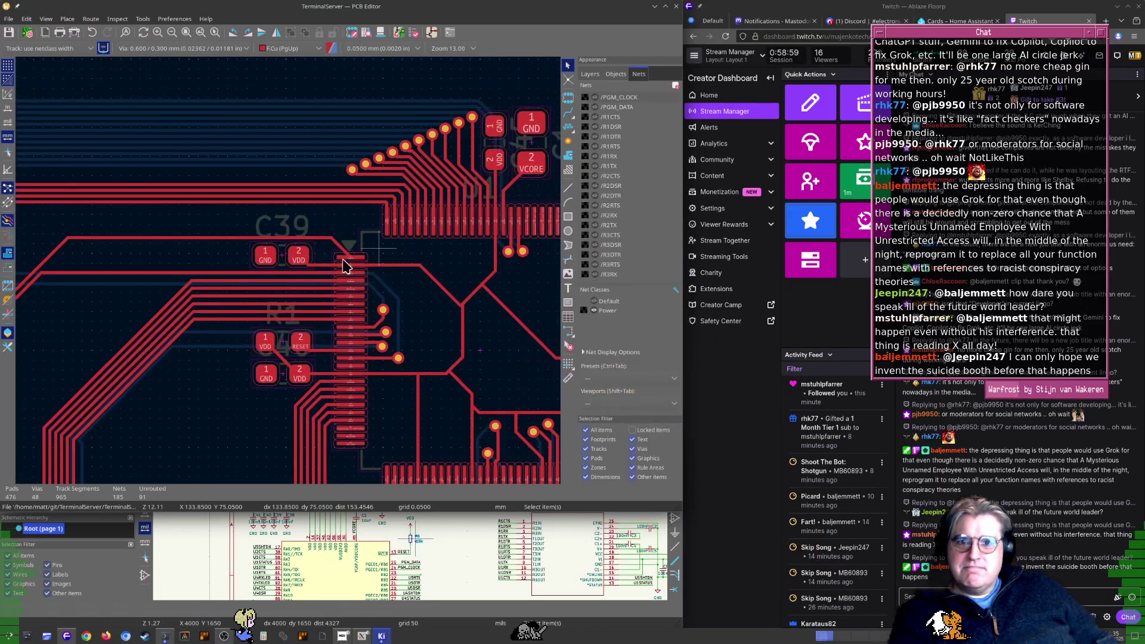
scroll(344, 266, "down", 3)
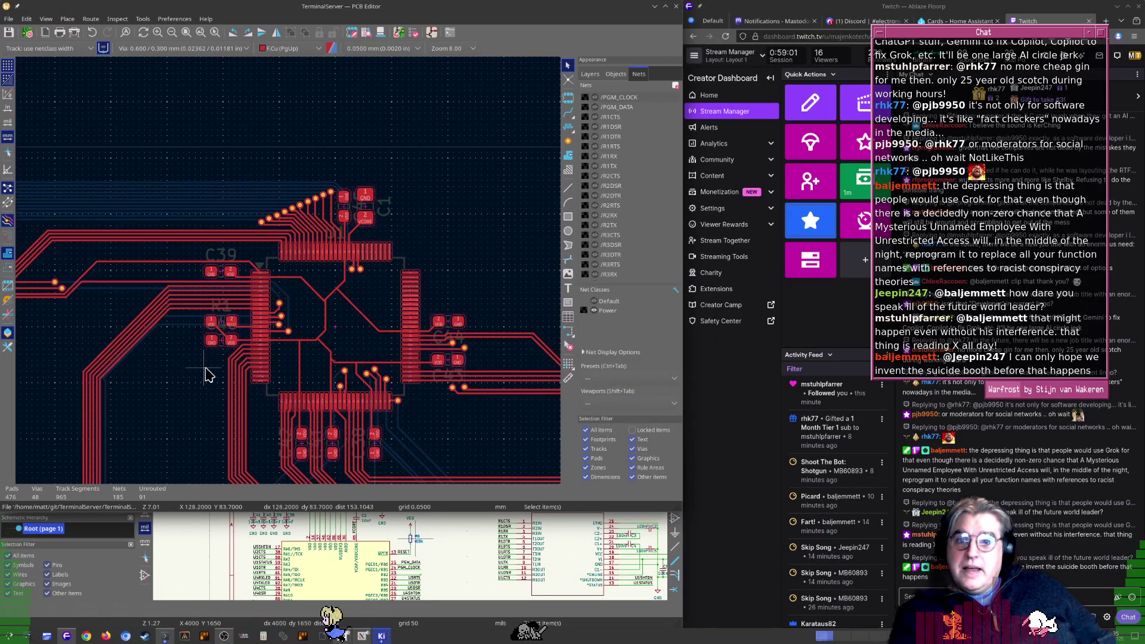
middle_click_drag(206, 375, 334, 349)
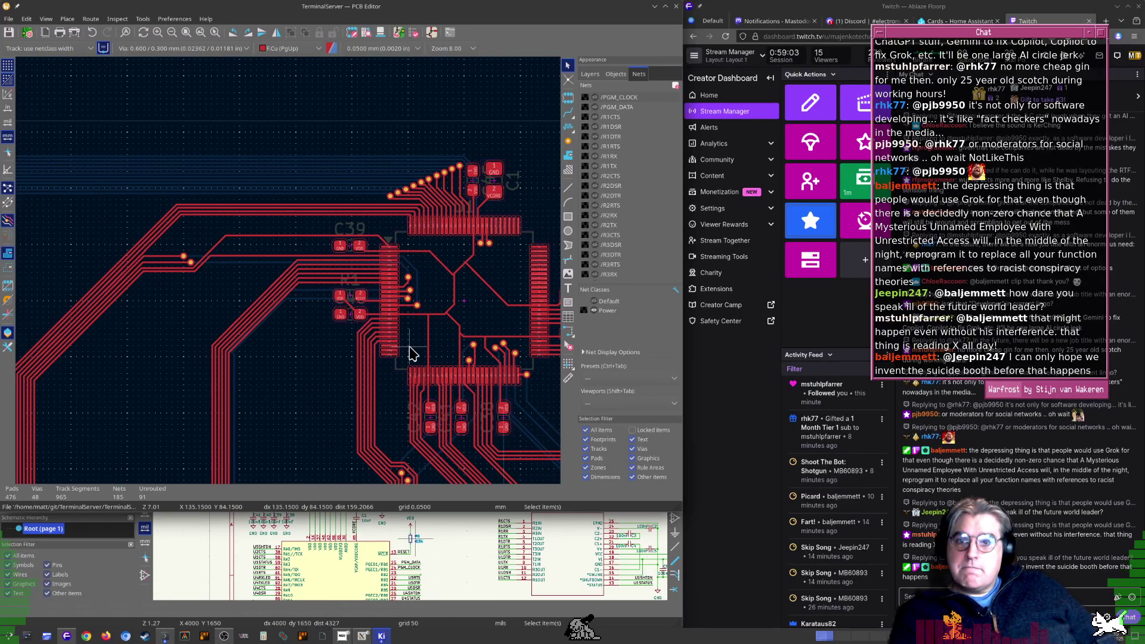
Start a filled zone beside H3 at X 76, Y 70 on F.Cu, using a 1.0 mm grid and the GND net
scroll(288, 281, "down", 2)
scroll(340, 322, "down", 2)
scroll(290, 311, "down", 1)
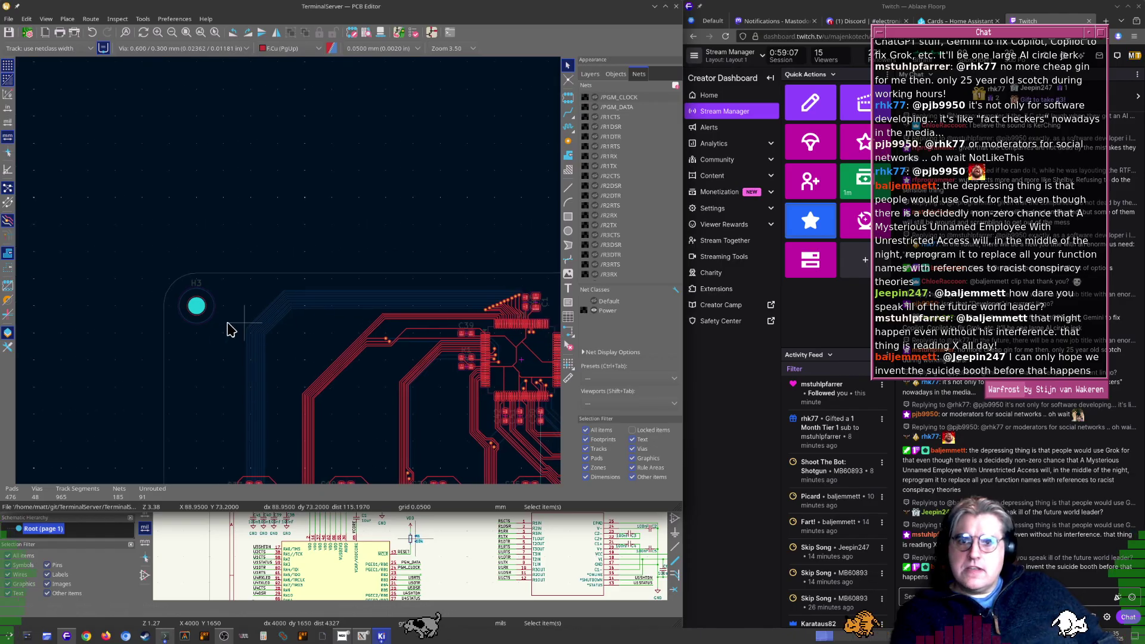
scroll(292, 277, "up", 4)
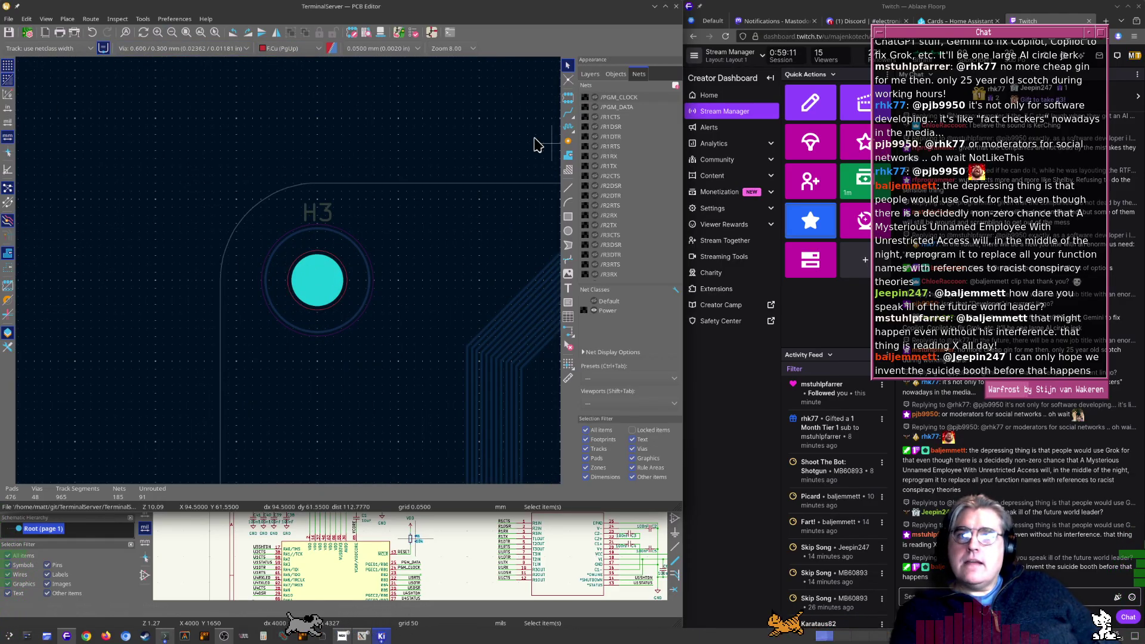
left_click(568, 156)
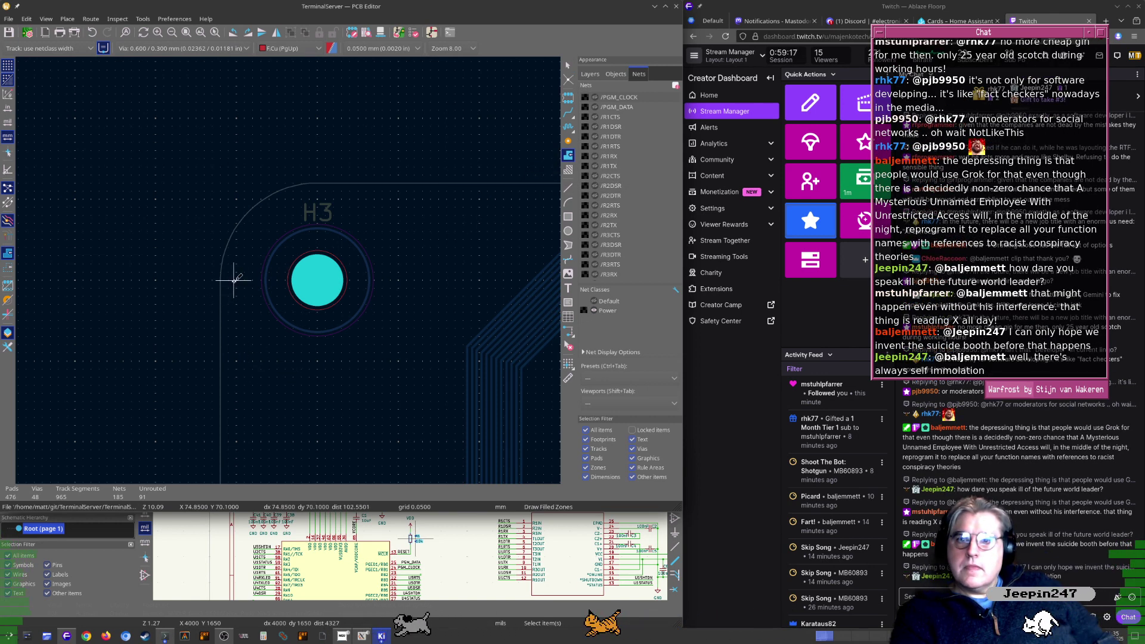
scroll(234, 279, "up", 3)
scroll(302, 288, "down", 2)
scroll(302, 258, "up", 2)
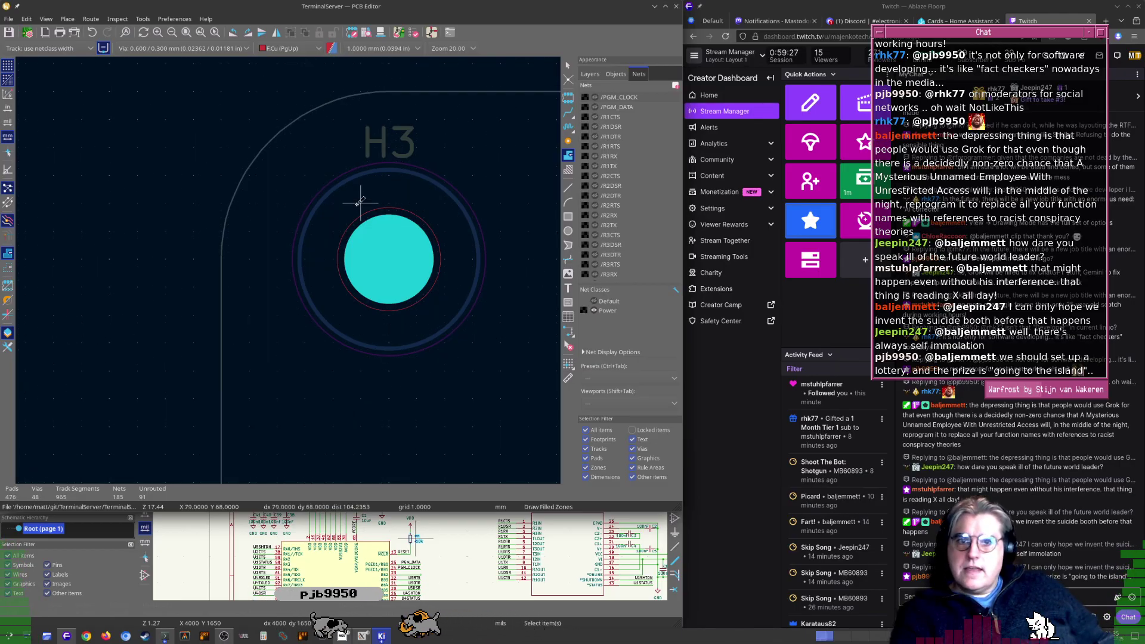
left_click(276, 260)
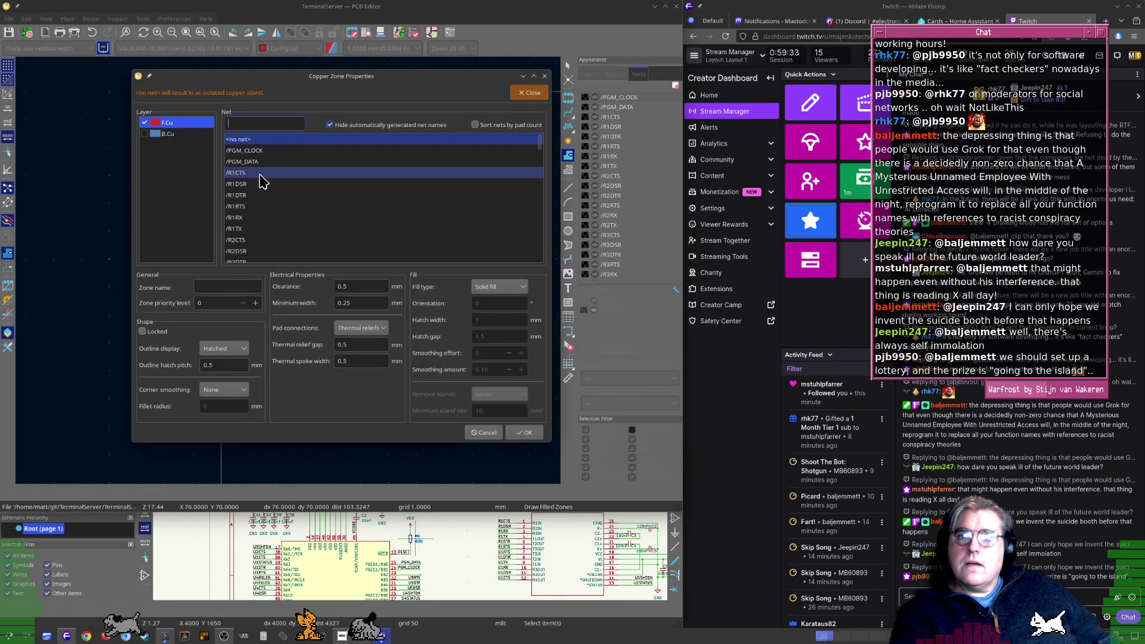
type("gnd")
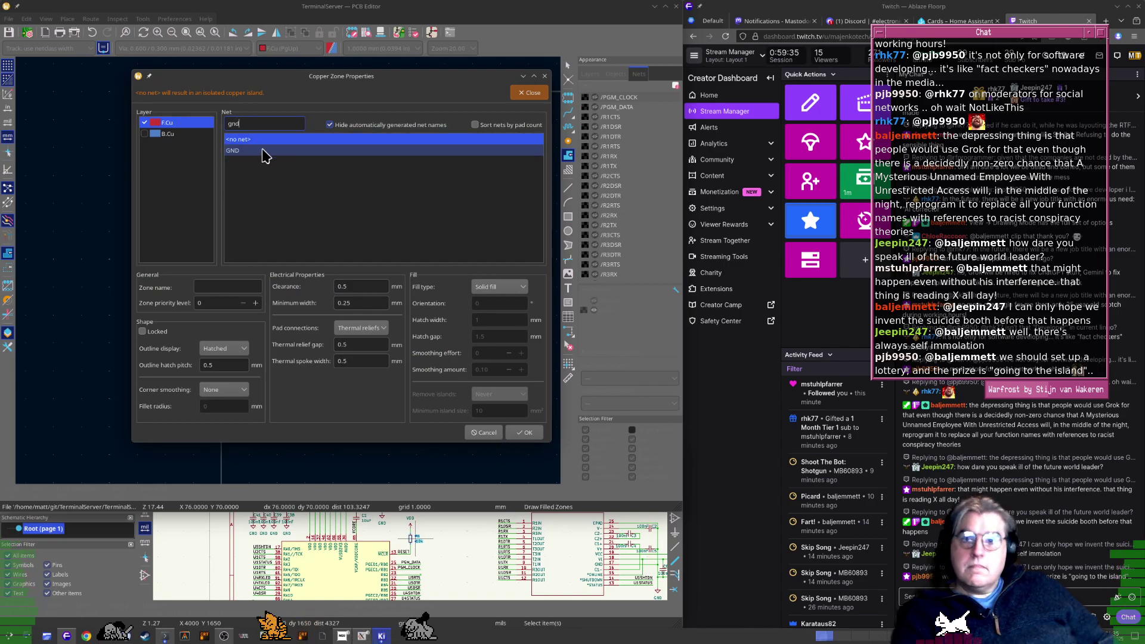
left_click(263, 150)
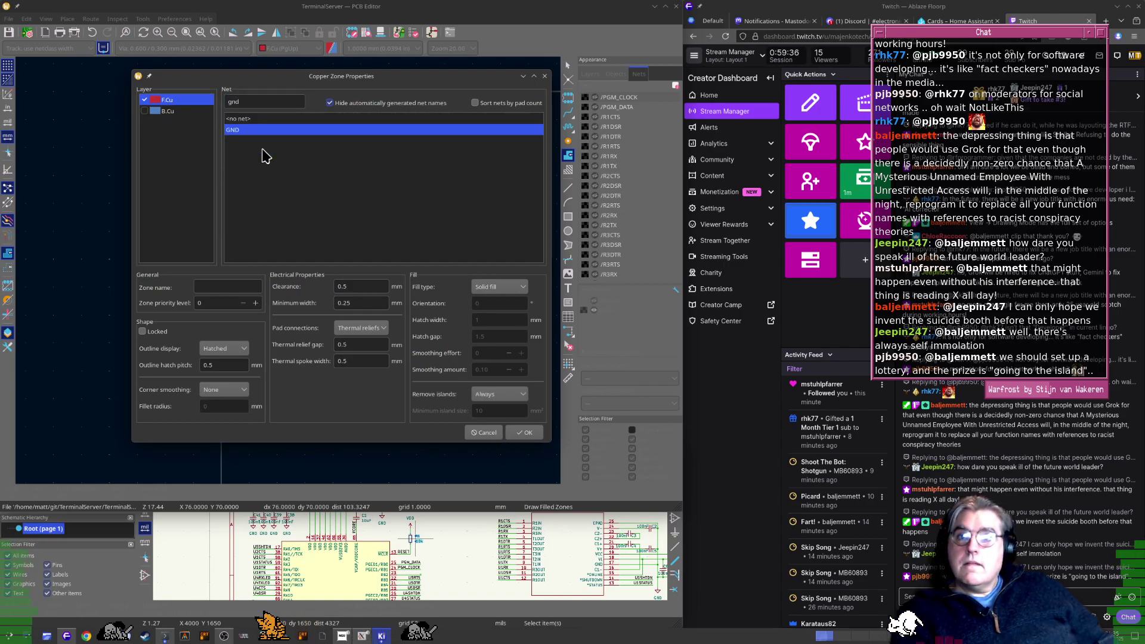
left_click(526, 432)
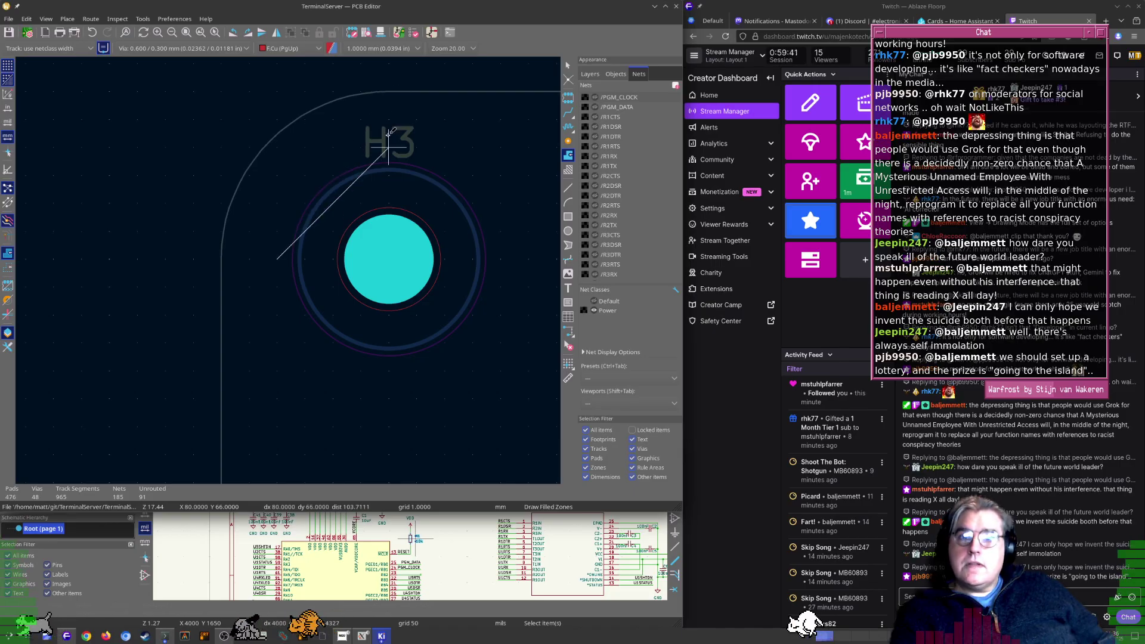
Draw the zone outline around H3, along the board's upper edge, around H4 and down to X 204, Y 130 beside H2
scroll(360, 174, "down", 8)
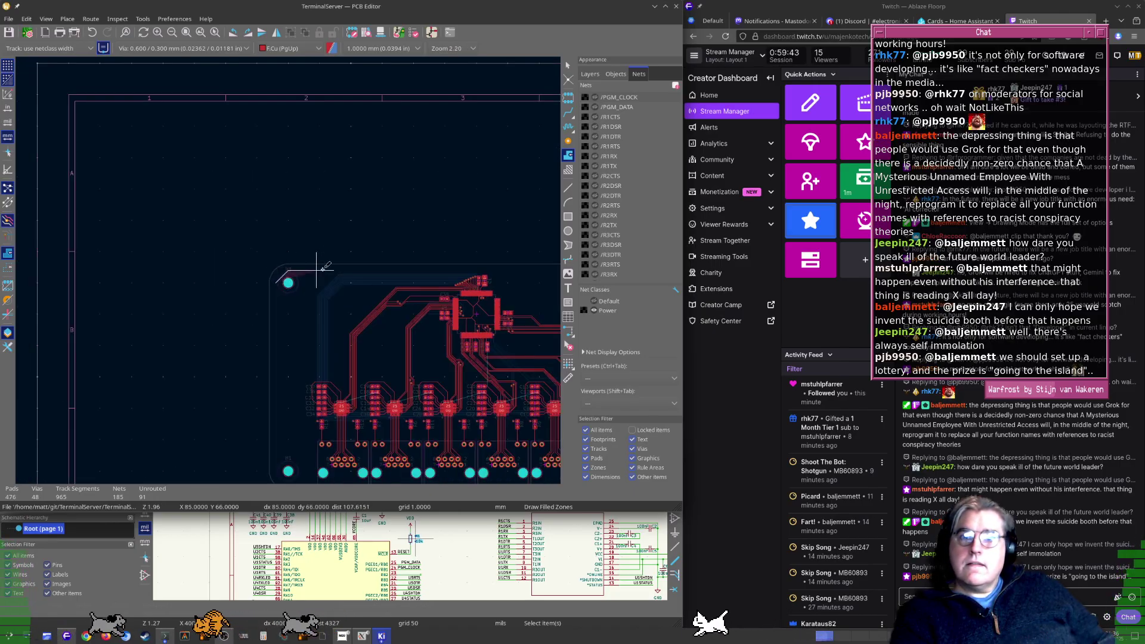
scroll(403, 262, "up", 7)
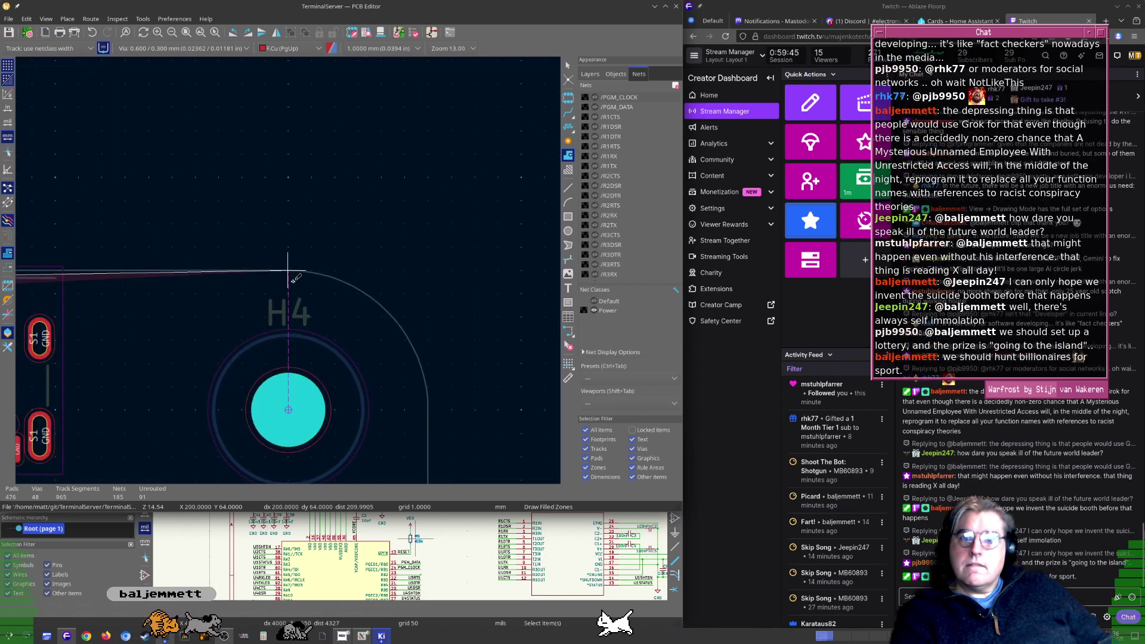
left_click(288, 316)
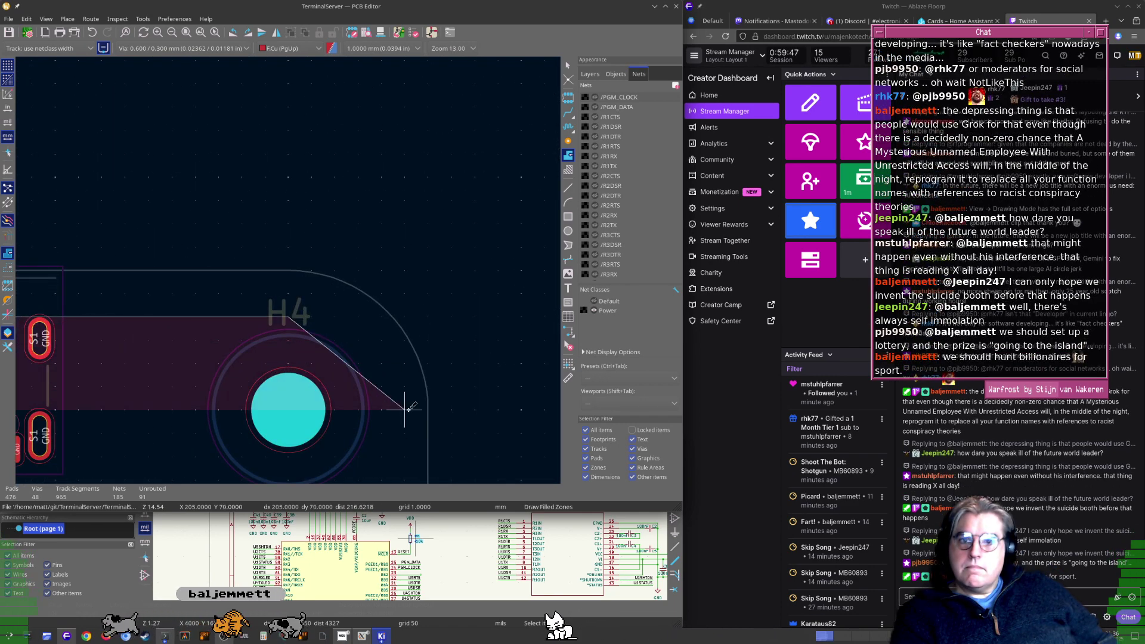
scroll(288, 263, "down", 5)
middle_click_drag(297, 366, 302, 108)
middle_click_drag(316, 386, 353, 265)
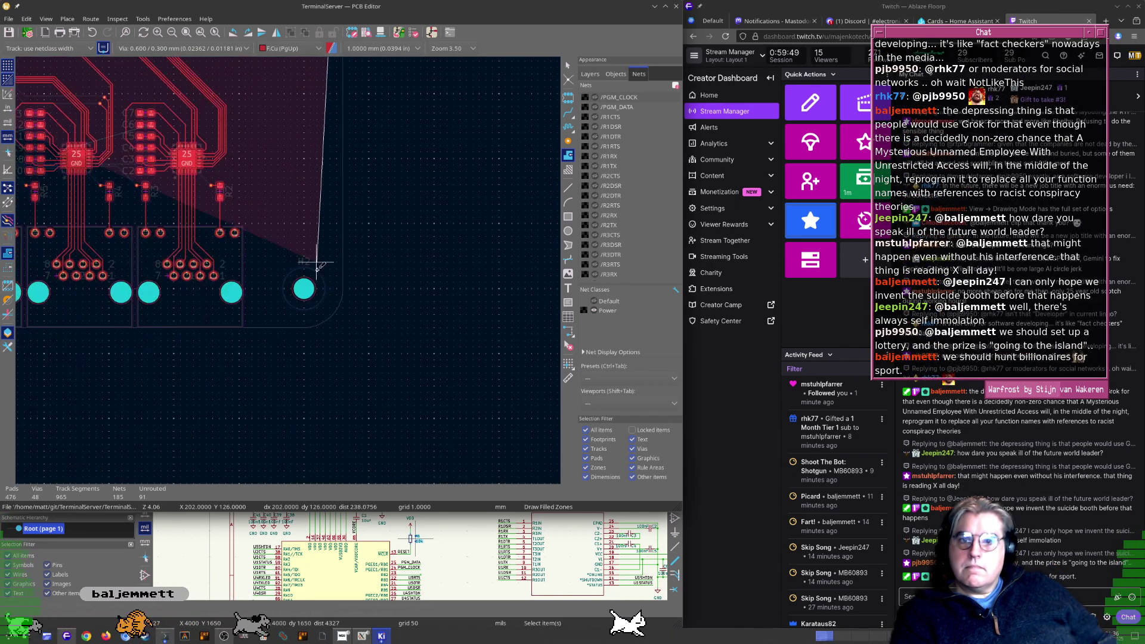
scroll(361, 261, "up", 5)
scroll(250, 348, "down", 6)
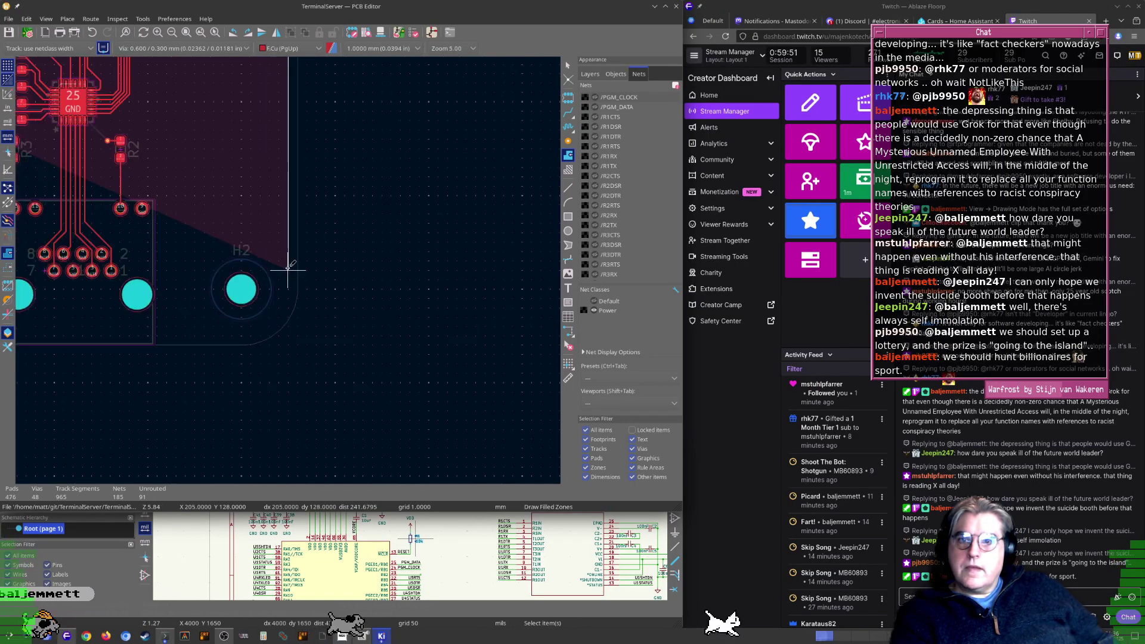
scroll(285, 316, "up", 7)
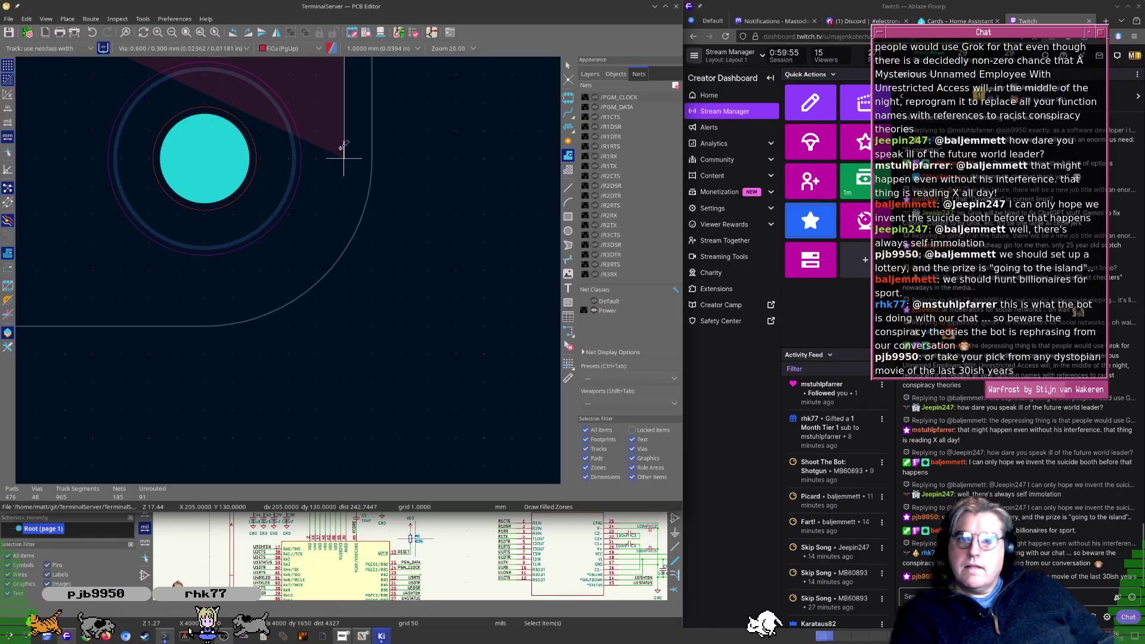
left_click(313, 170)
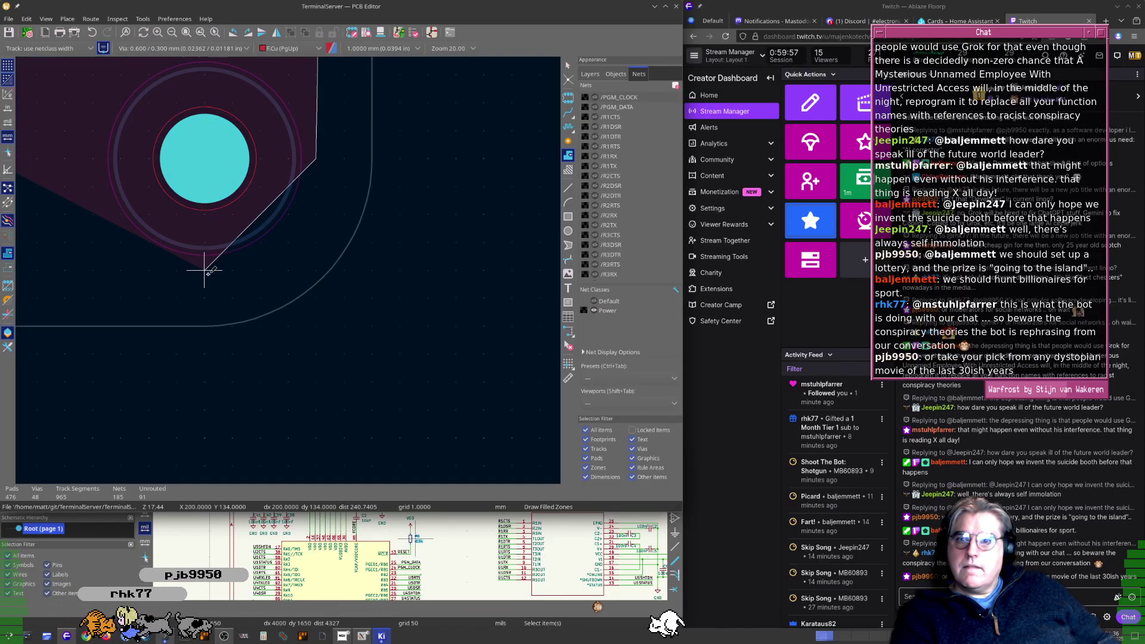
Continue the zone outline diagonally past H2, along the lower edge and around H1, and close it at the starting corner by H3
scroll(204, 270, "down", 5)
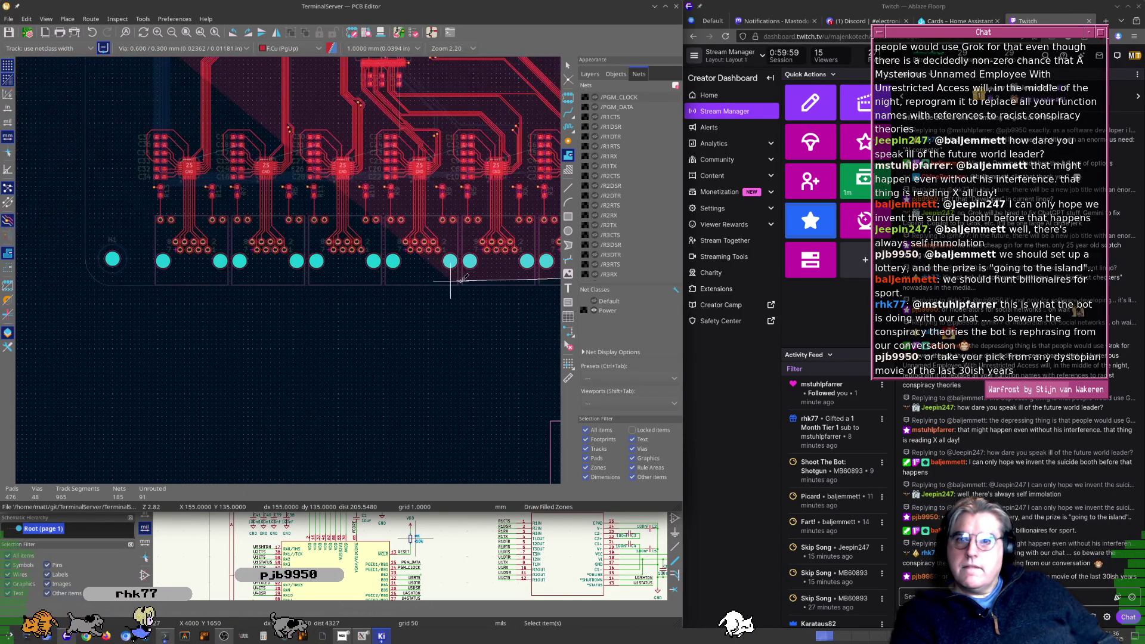
scroll(282, 270, "up", 4)
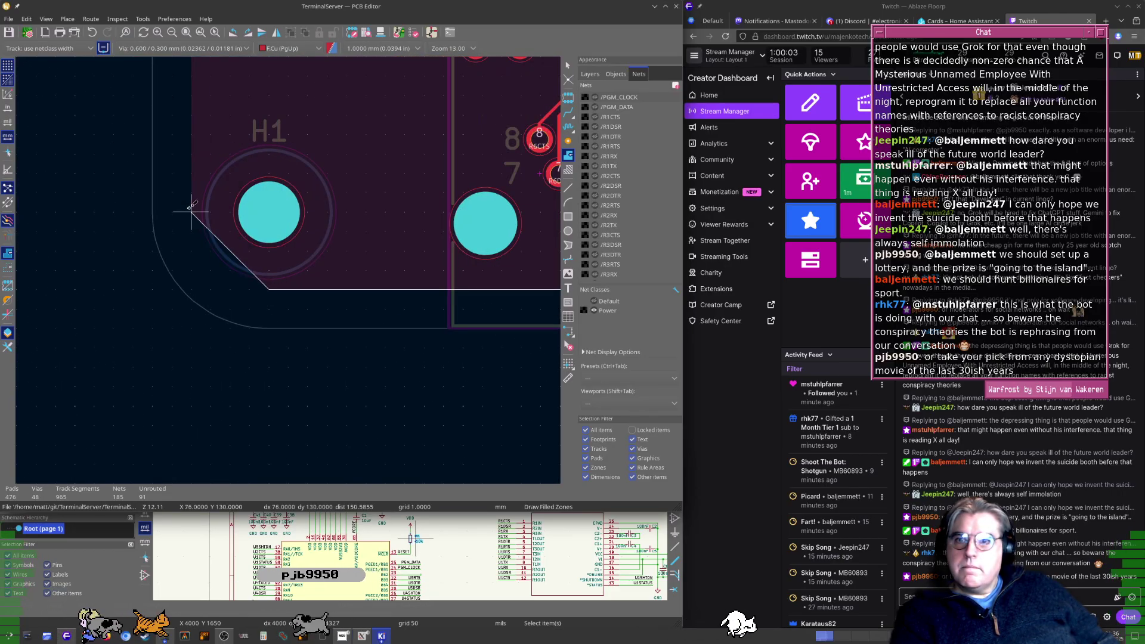
scroll(273, 280, "down", 4)
scroll(288, 255, "up", 6, "shift")
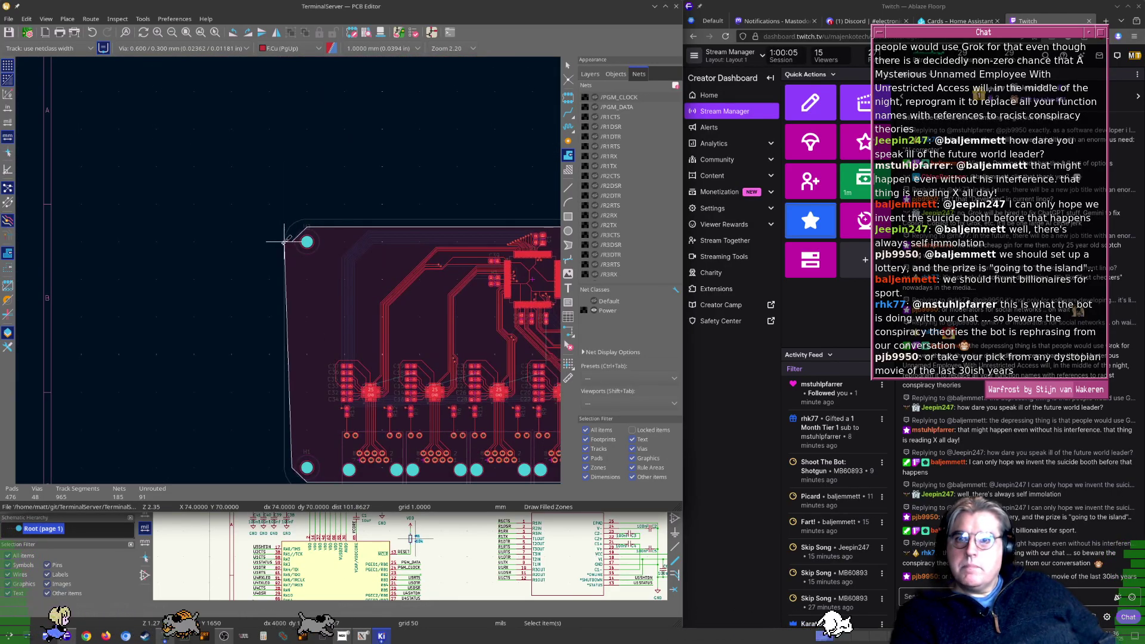
left_click(304, 270)
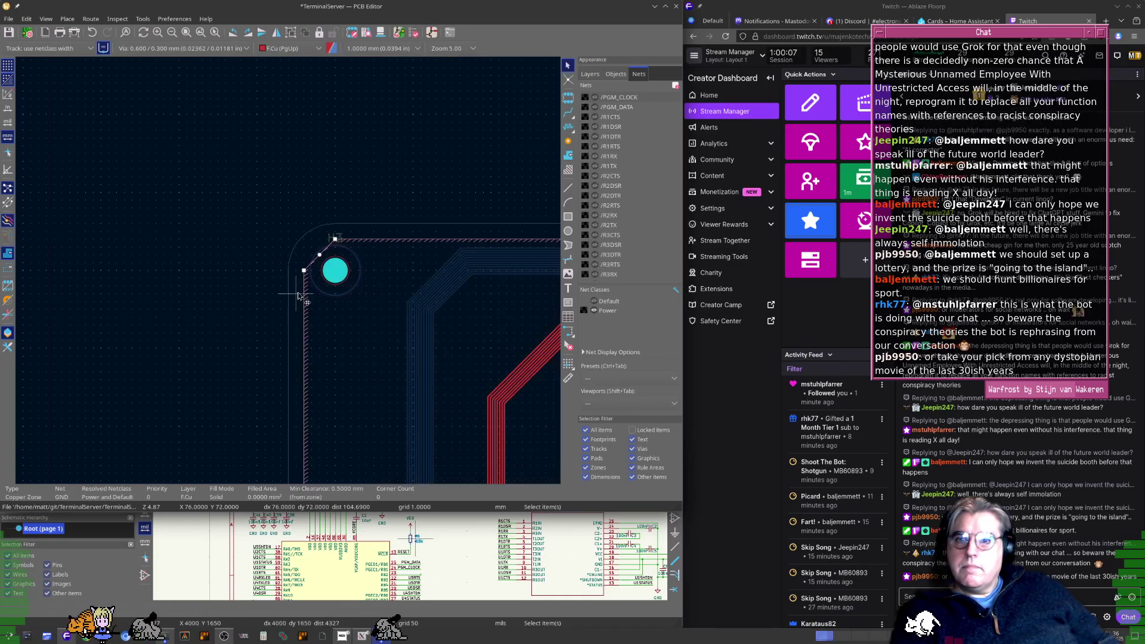
Move the zone corner beside H4 inward to X 204, Y 70 to straighten the adjoining vertical edge
scroll(302, 289, "down", 2)
middle_click_drag(537, 306, 316, 289)
scroll(351, 250, "up", 2)
scroll(290, 273, "up", 7)
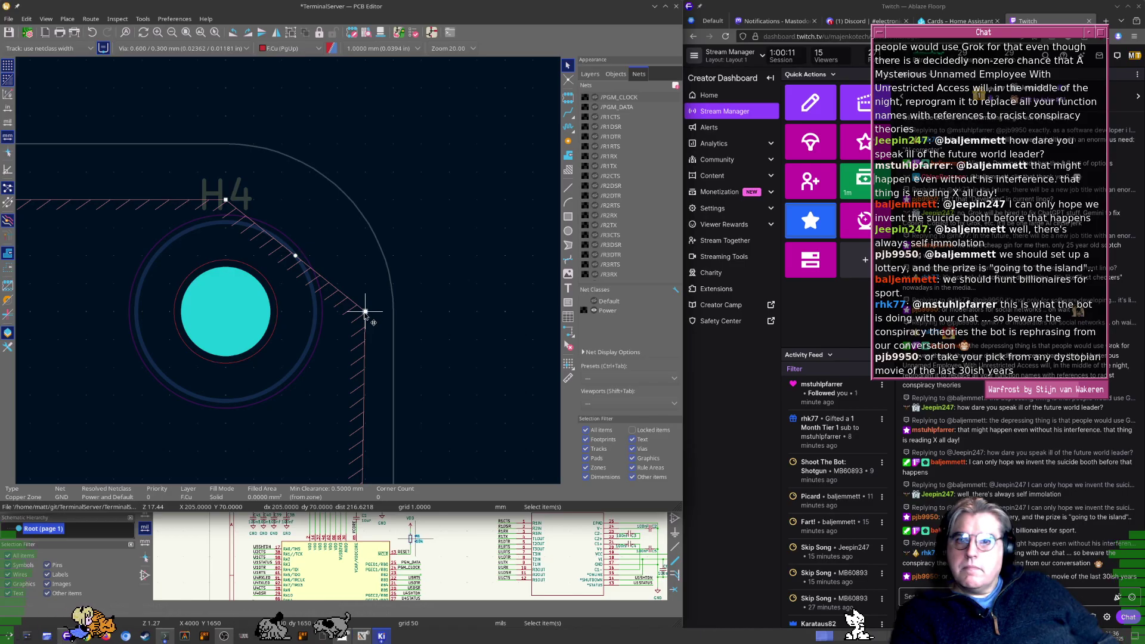
left_click_drag(365, 309, 337, 311)
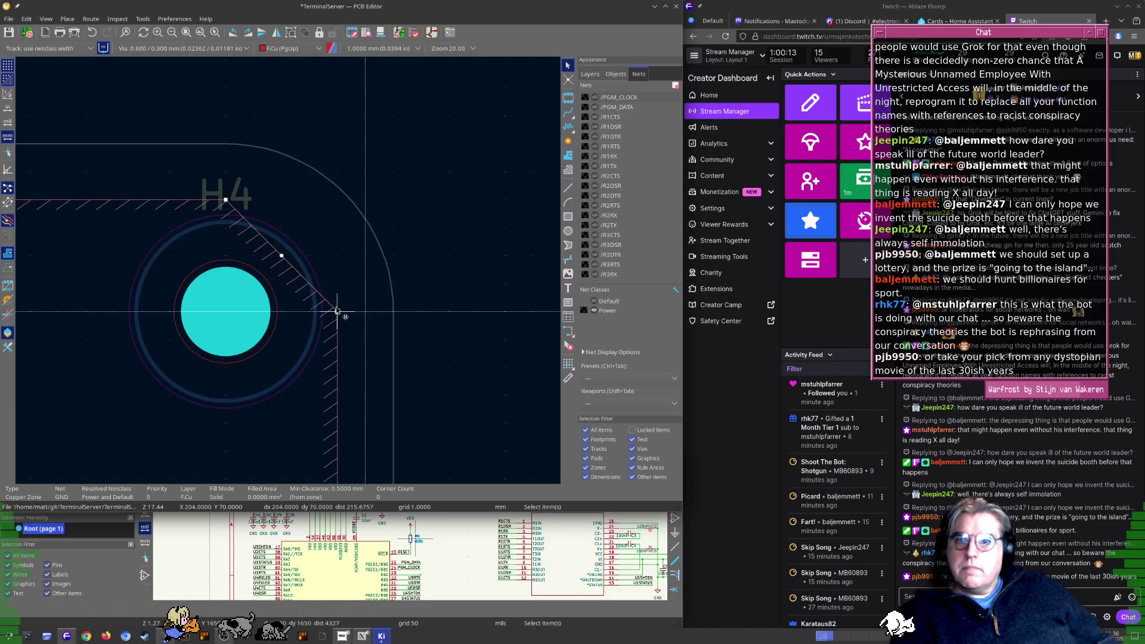
Add B.Cu to the copper zone's layers and set its net to GND
scroll(290, 276, "down", 5)
scroll(290, 275, "down", 4)
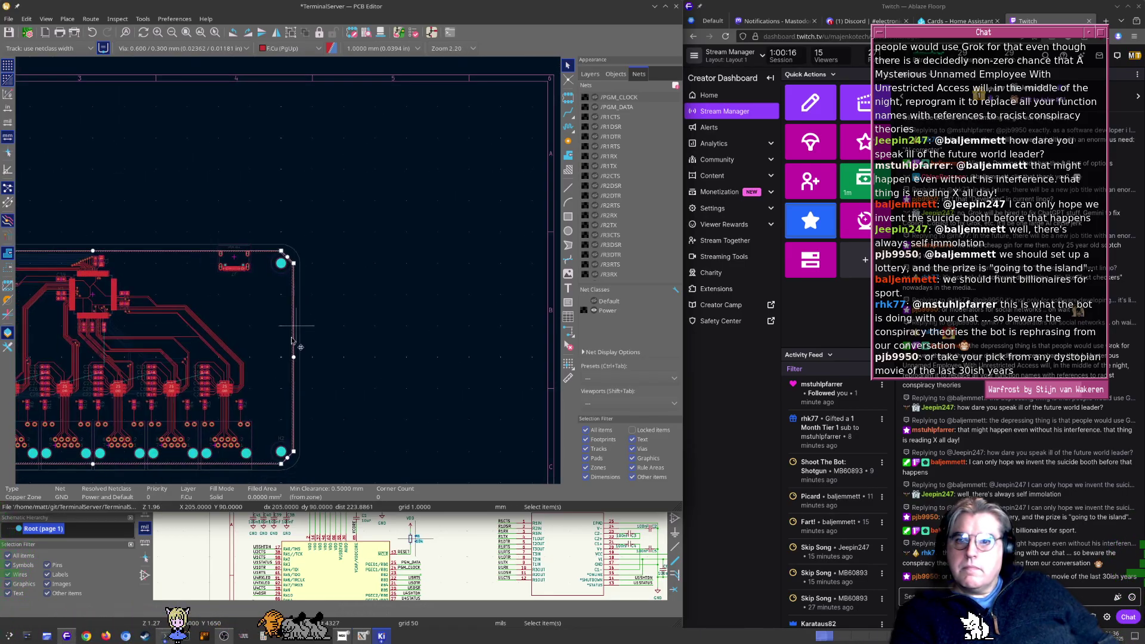
scroll(285, 246, "up", 5)
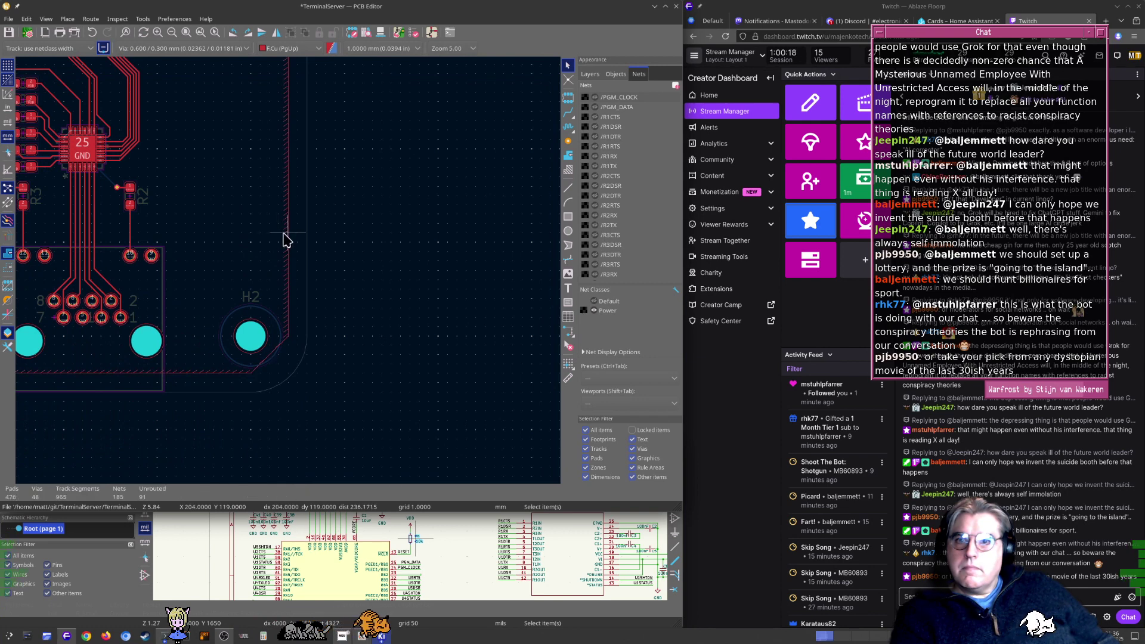
double_click(288, 235)
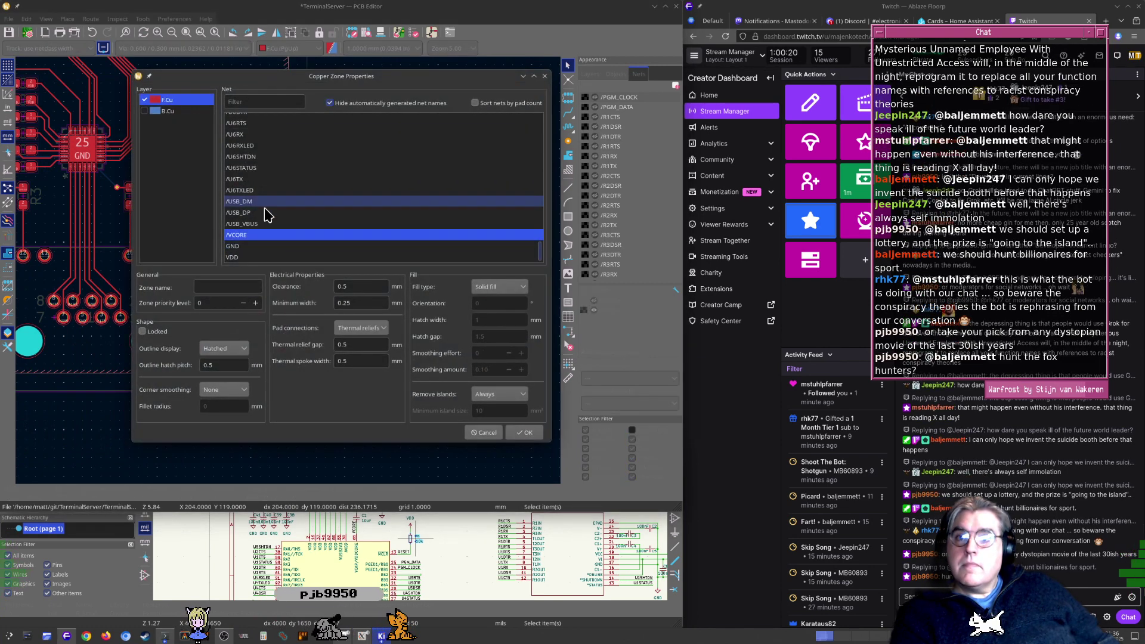
left_click(144, 111)
left_click(232, 247)
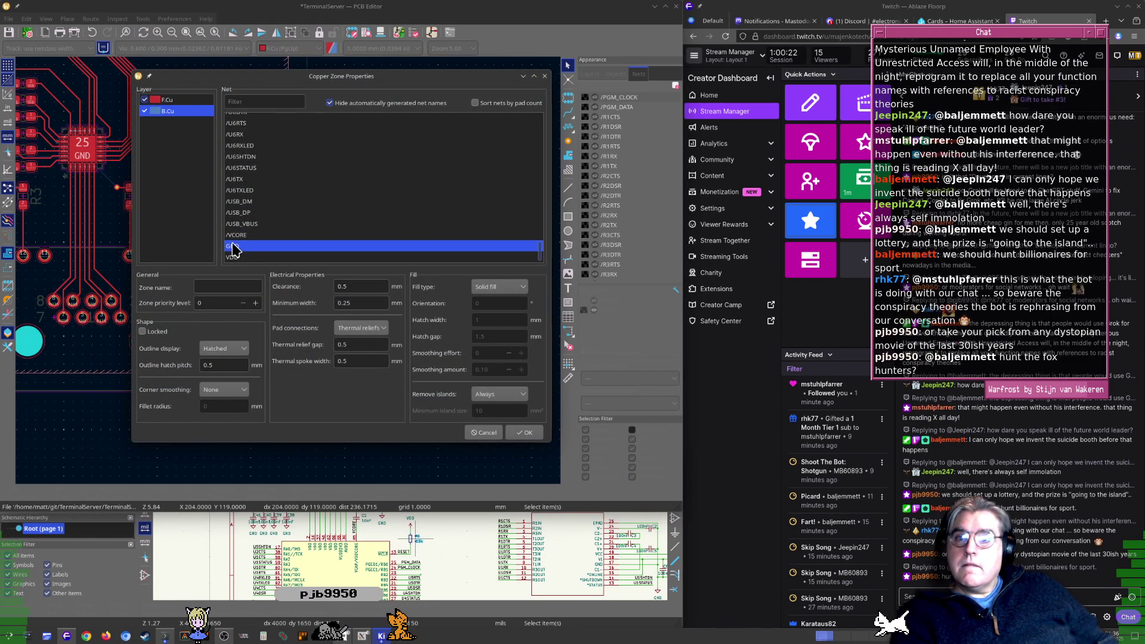
left_click(525, 433)
Fill the GND zone on both copper layers and deselect it
scroll(345, 327, "down", 4)
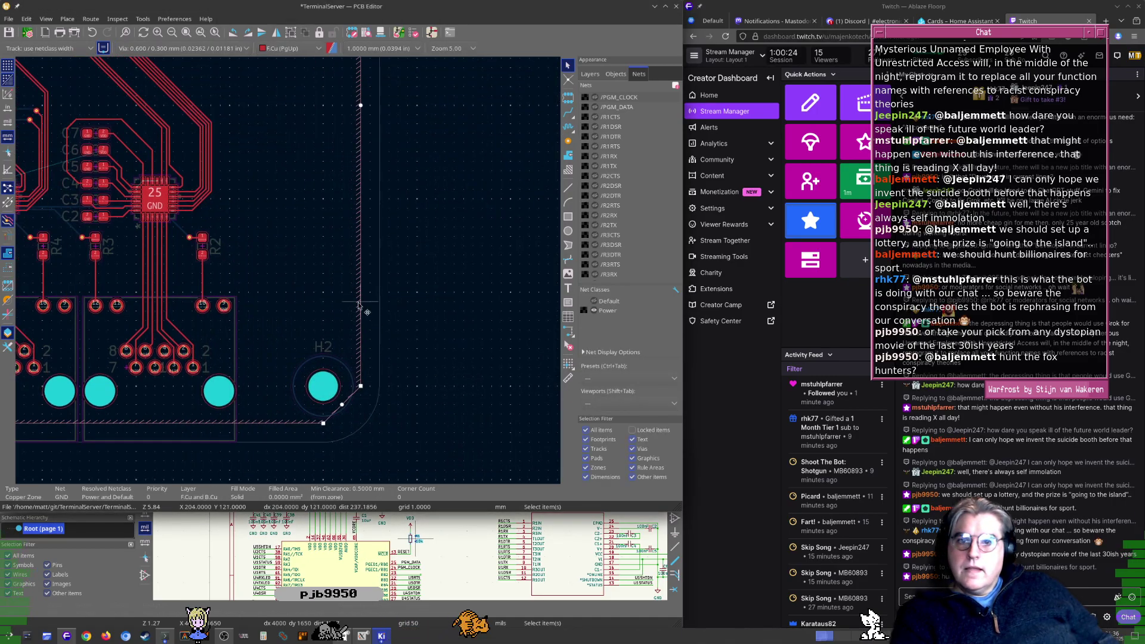
middle_click_drag(248, 202, 395, 280)
key("b")
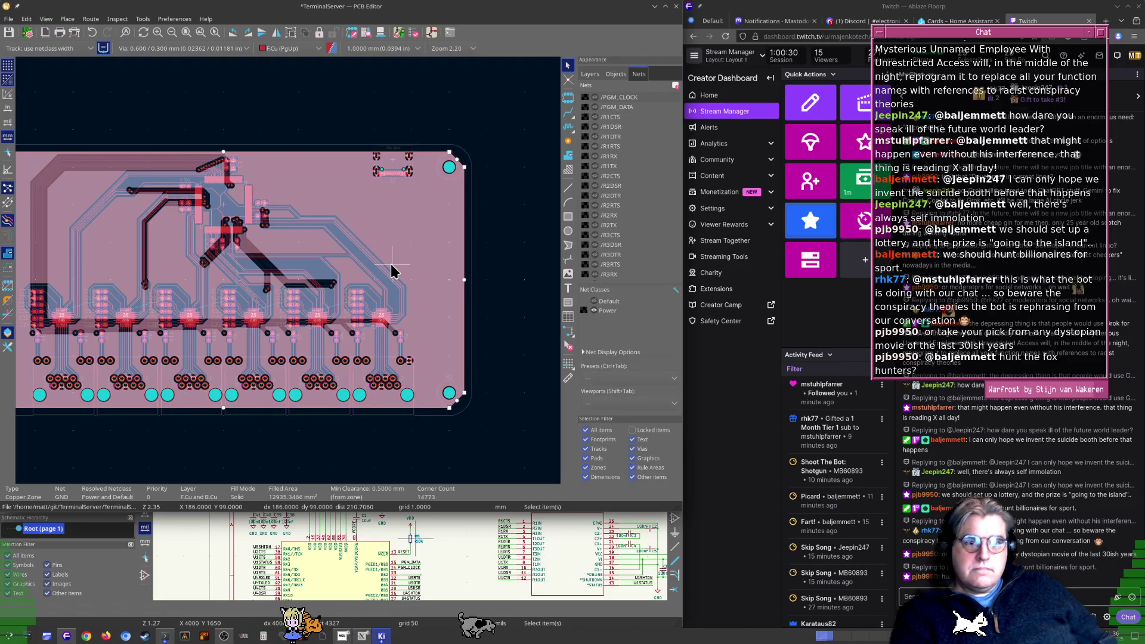
middle_click_drag(230, 275, 332, 290)
left_click(347, 142)
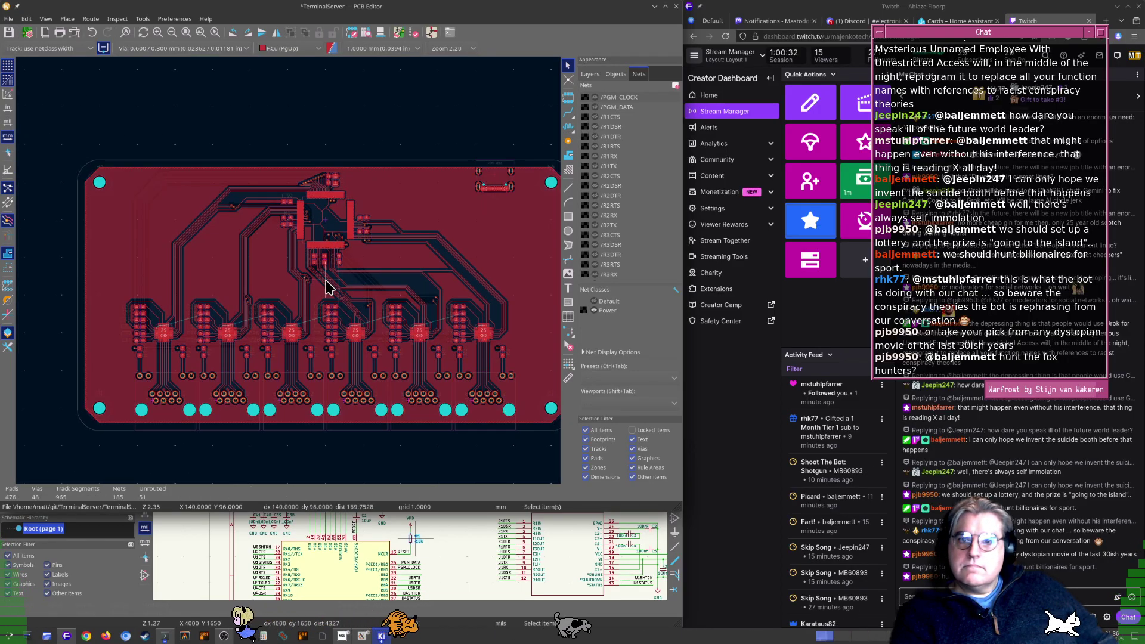
Examine the filled front copper around the transceivers' GND pads, U1 and the capacitors below it for gaps between tracks
scroll(289, 274, "up", 7)
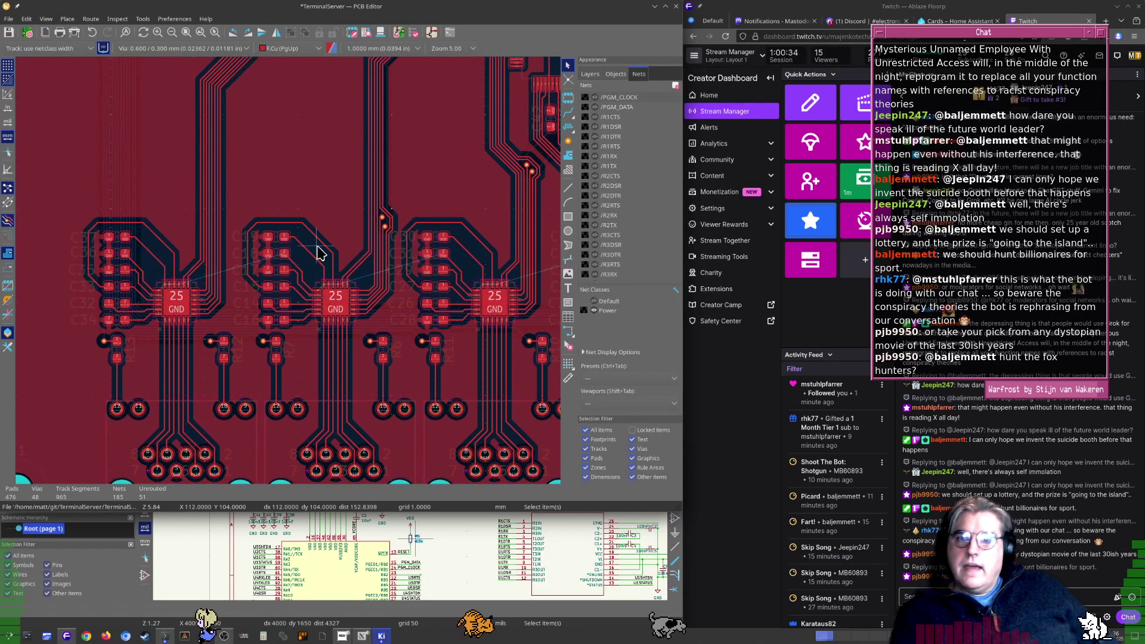
scroll(290, 274, "down", 3)
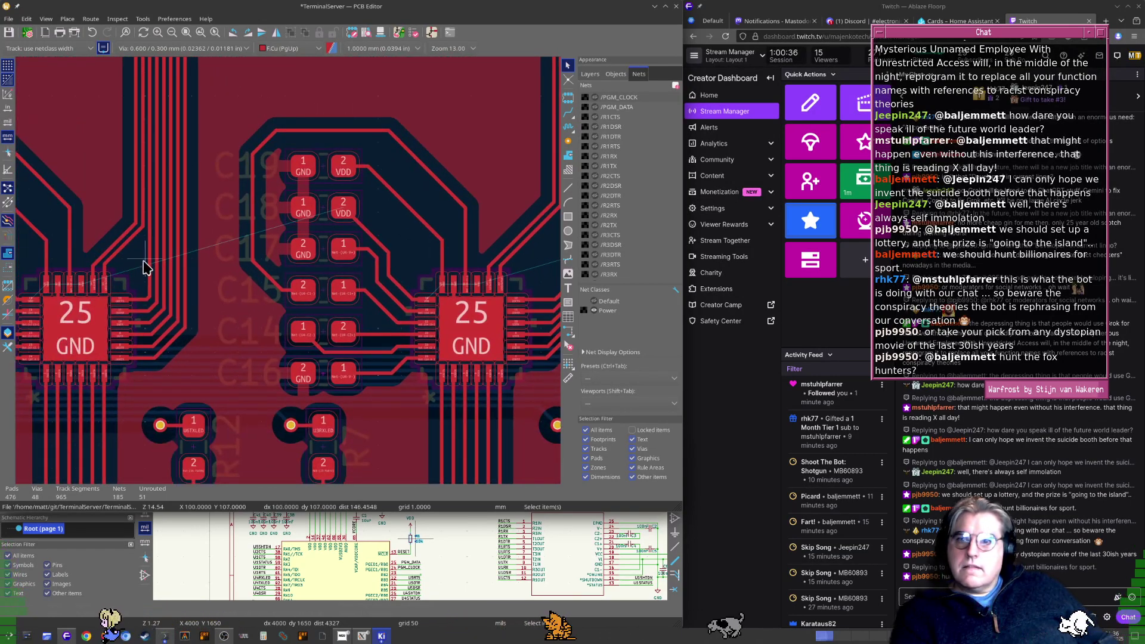
scroll(301, 274, "up", 8)
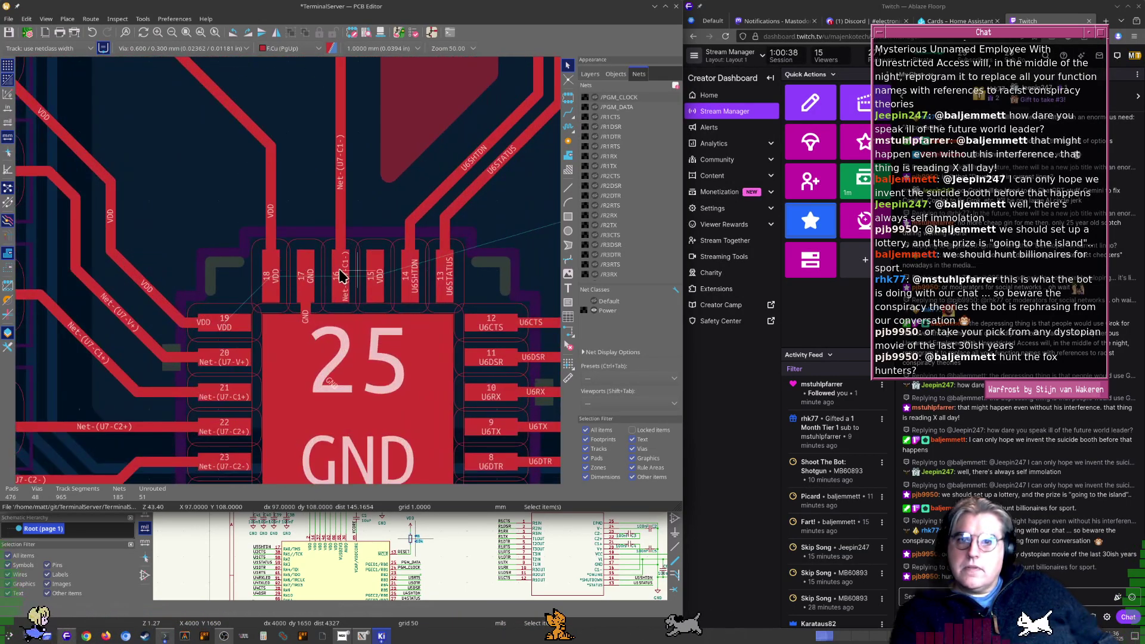
scroll(310, 262, "down", 14)
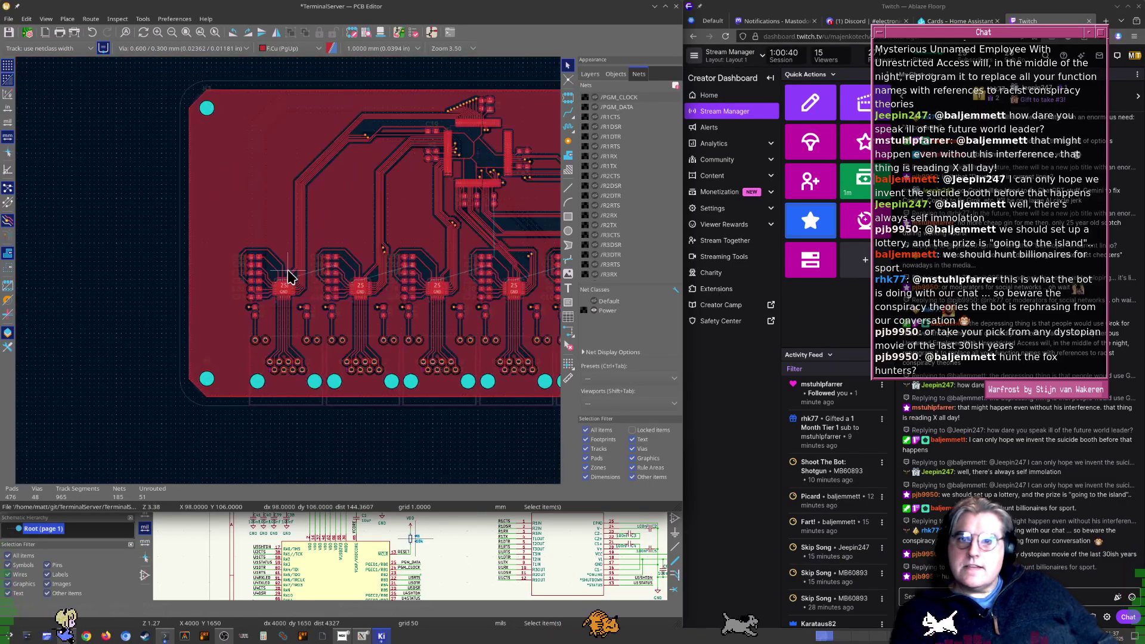
scroll(277, 292, "up", 6)
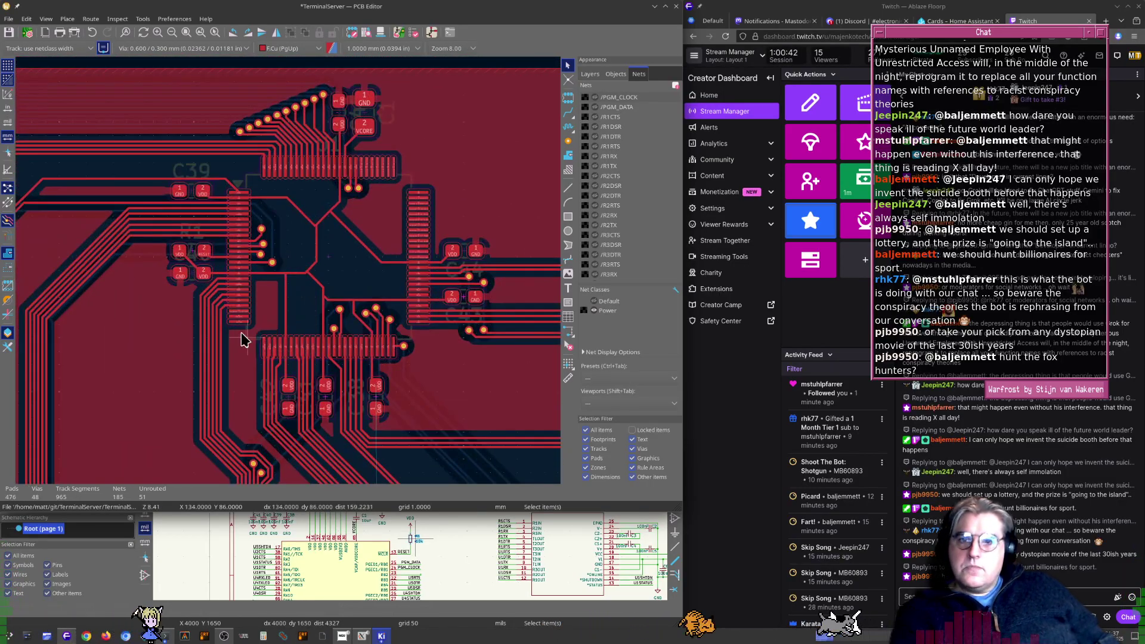
scroll(288, 275, "up", 7)
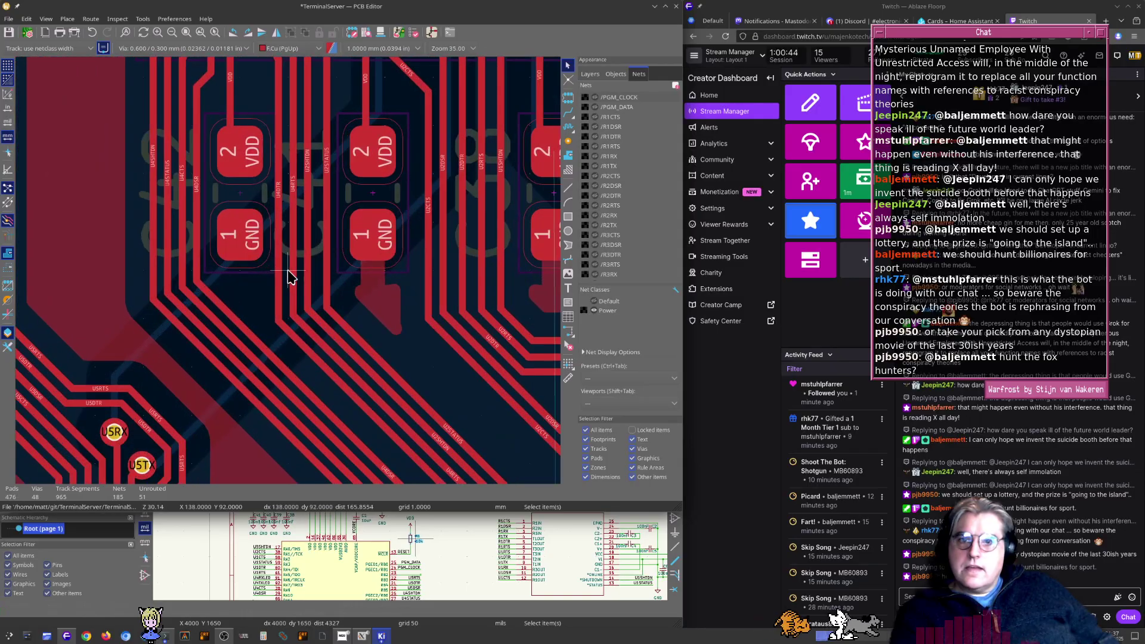
scroll(287, 265, "up", 2)
scroll(289, 275, "down", 4)
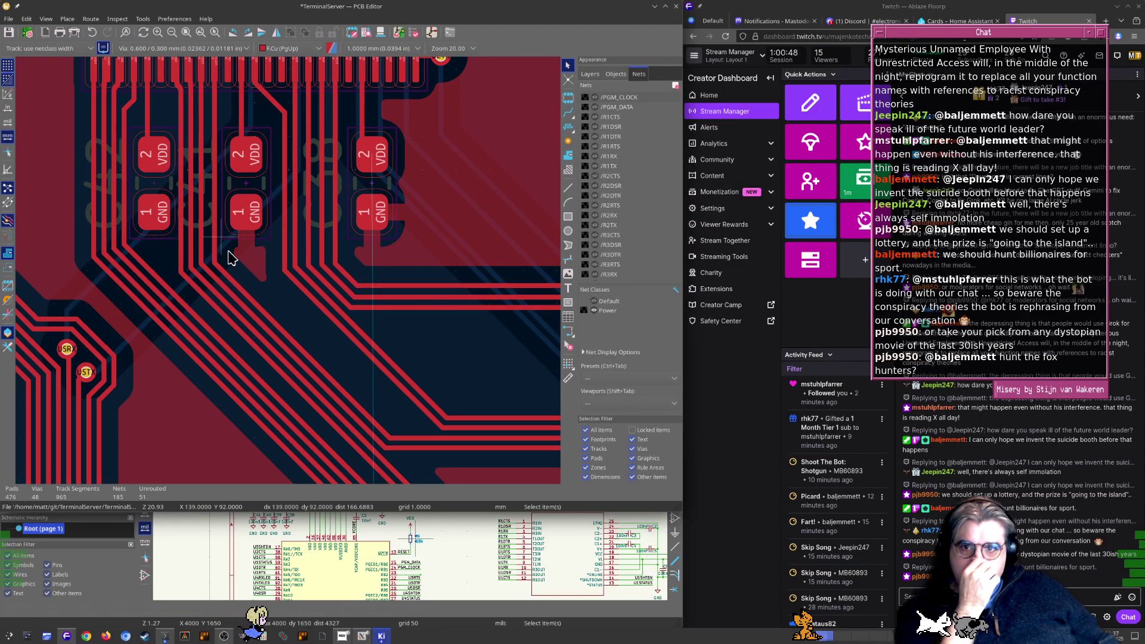
Review the copper, hole, microvia, silkscreen and zone-fill constraints in Board Setup, and leave it without changing anything
scroll(289, 276, "up", 5)
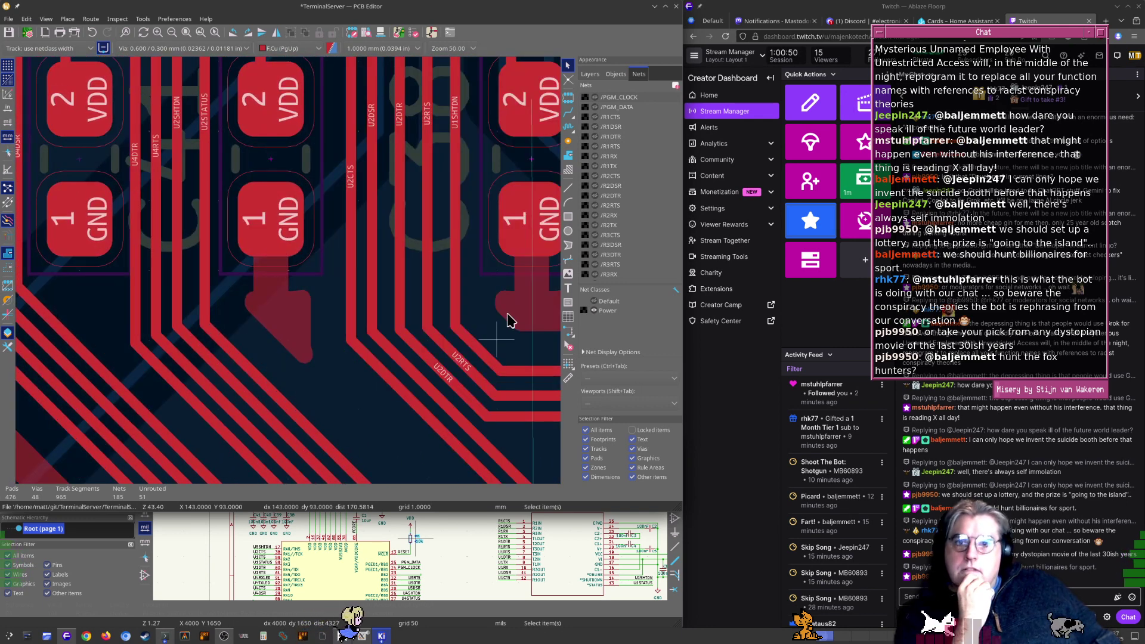
scroll(288, 276, "down", 6)
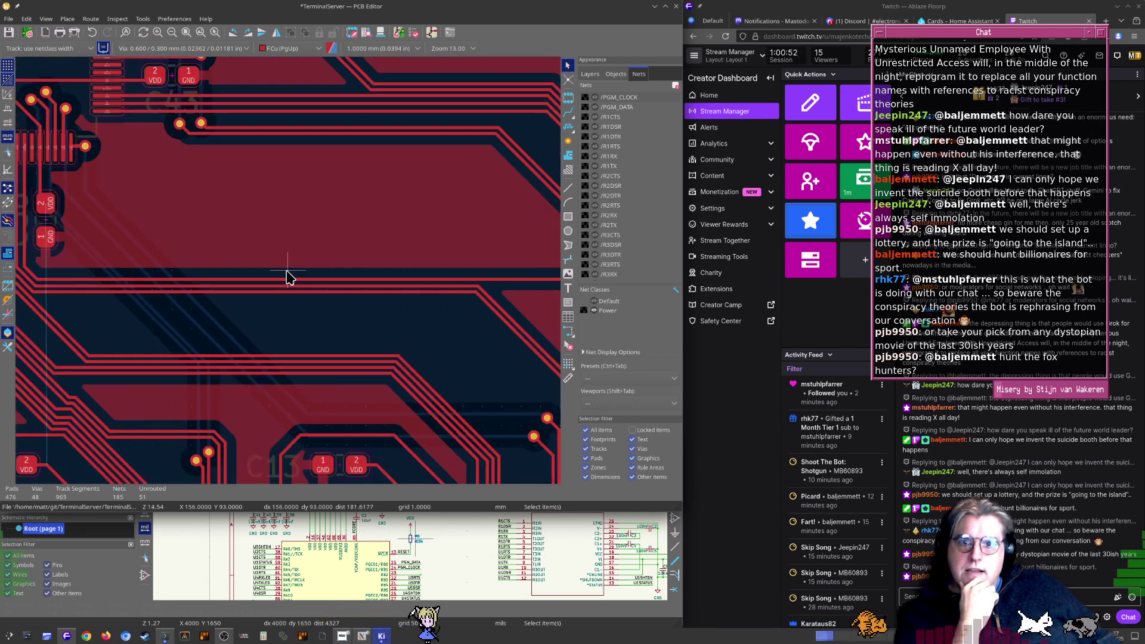
scroll(287, 276, "down", 1)
scroll(332, 294, "down", 1)
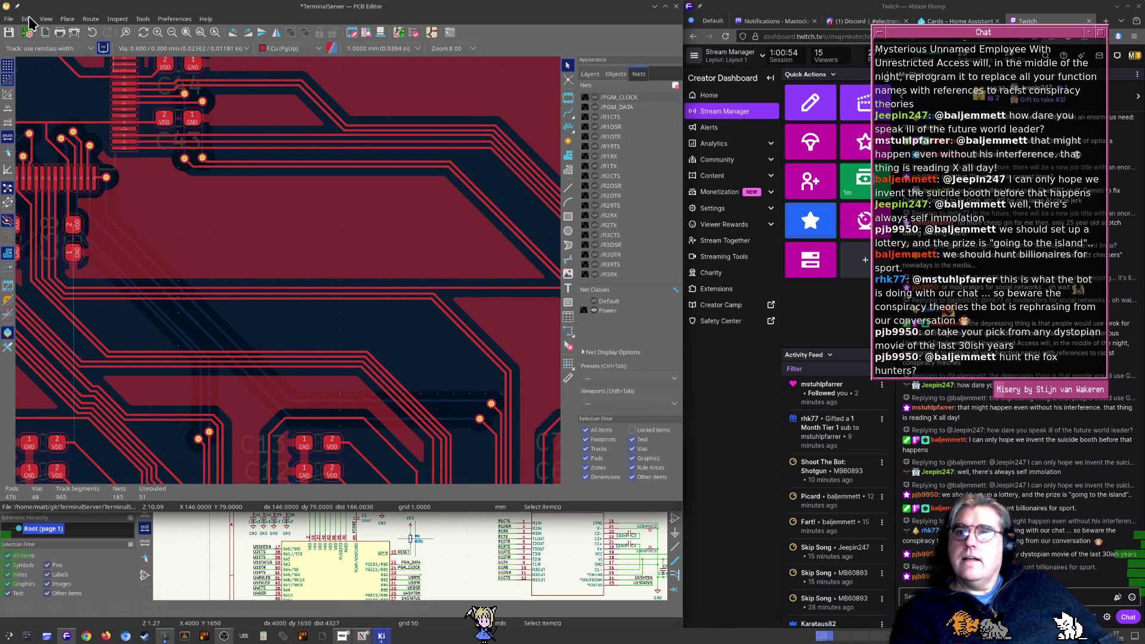
left_click(9, 19)
left_click(63, 148)
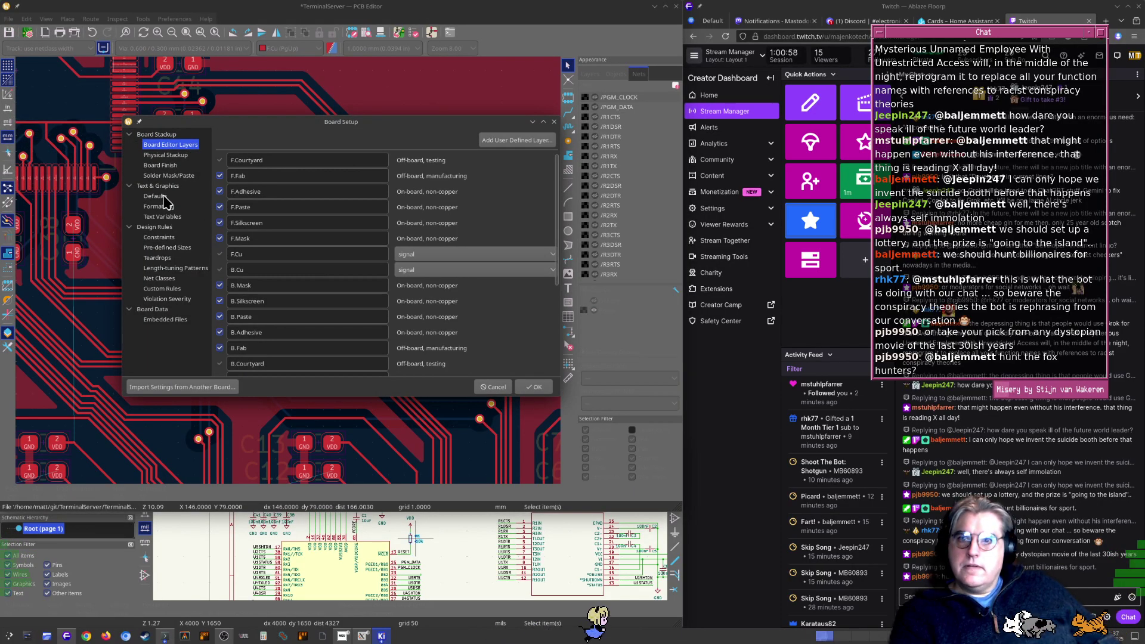
left_click(160, 238)
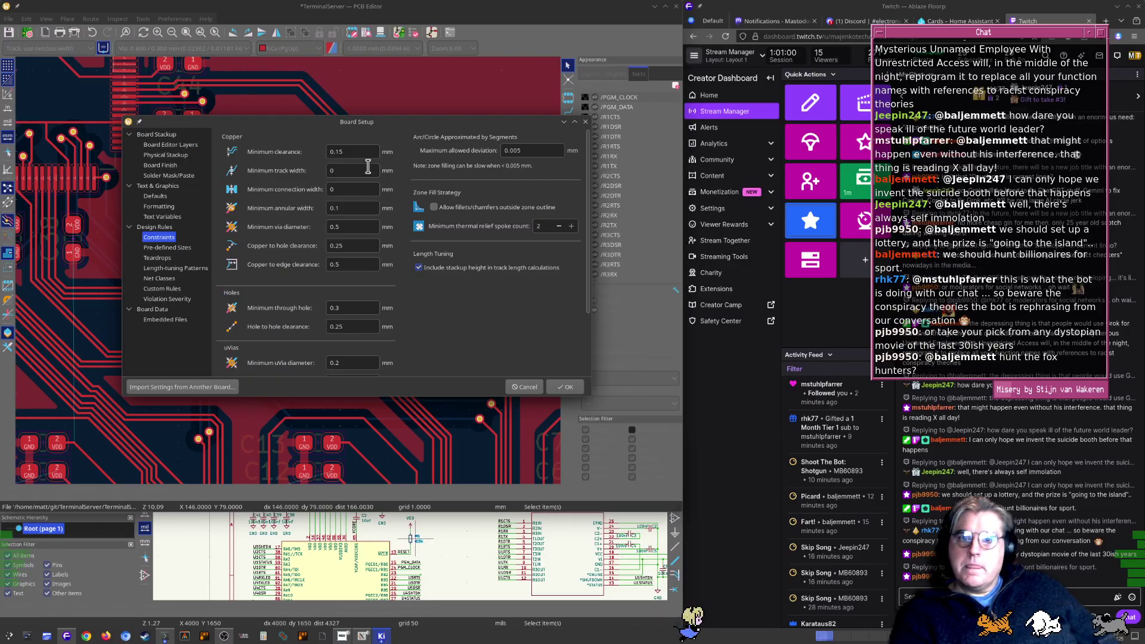
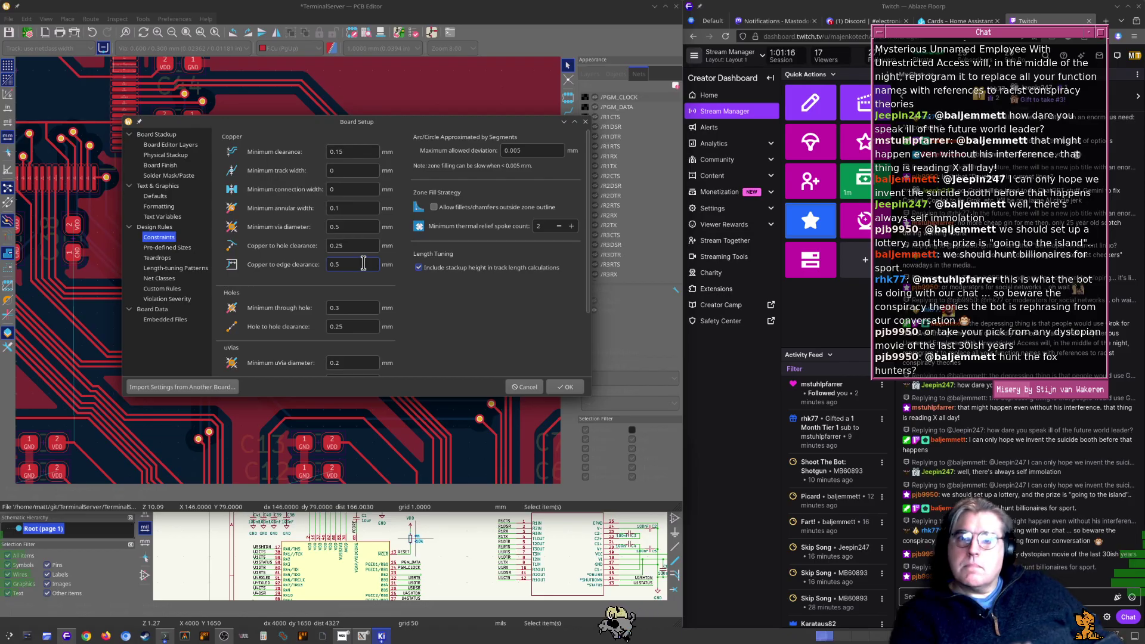
left_click(337, 245)
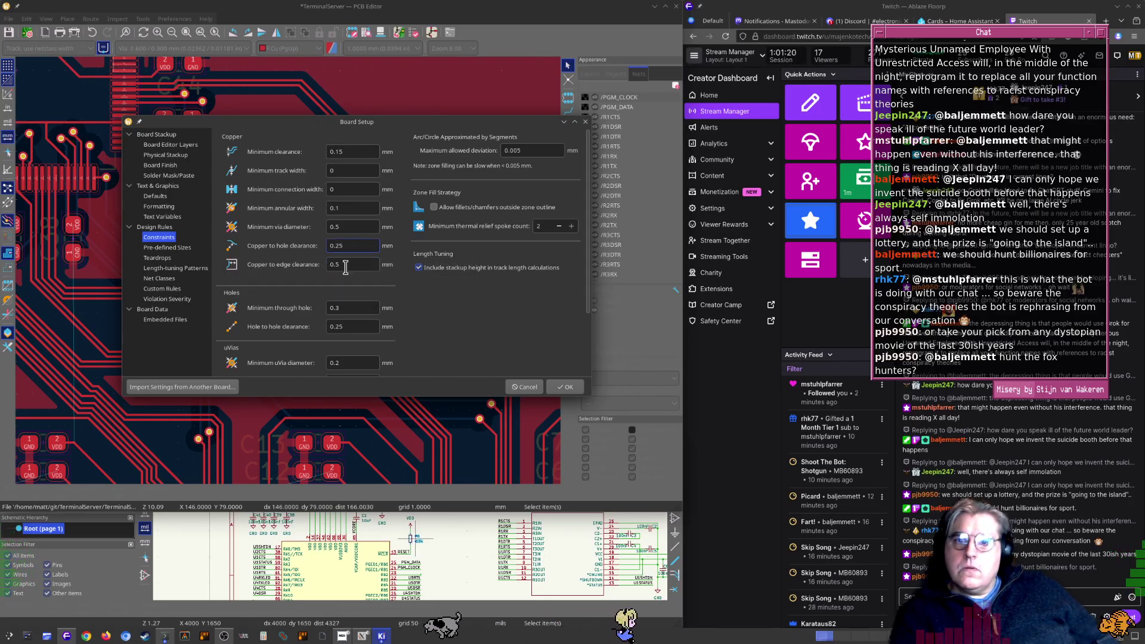
scroll(296, 288, "down", 2)
scroll(295, 298, "down", 2)
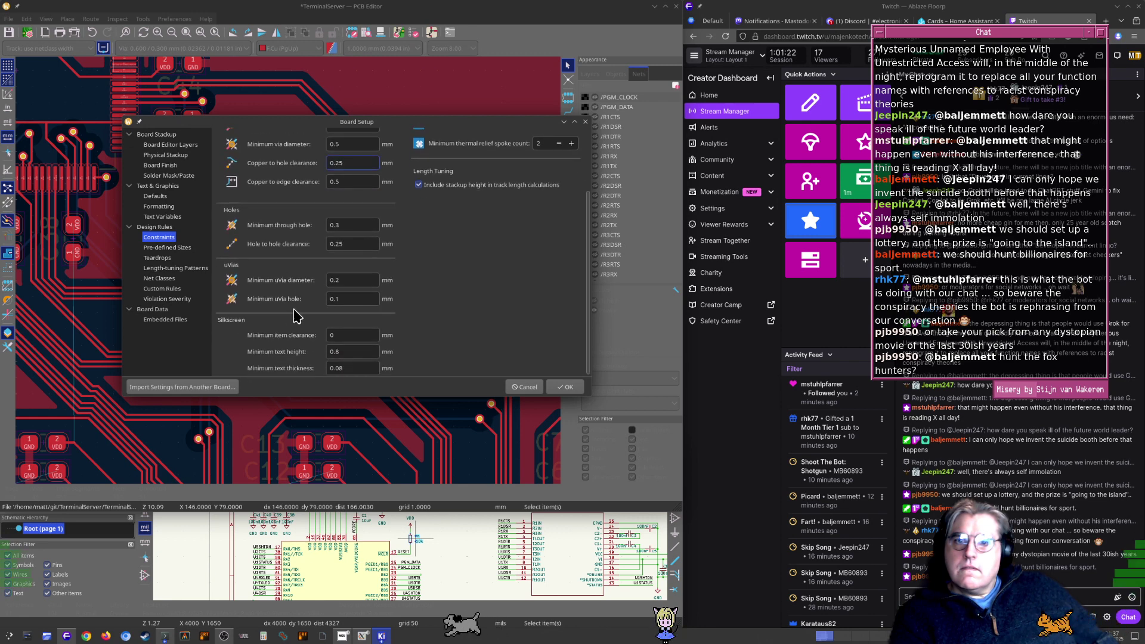
scroll(275, 313, "up", 4)
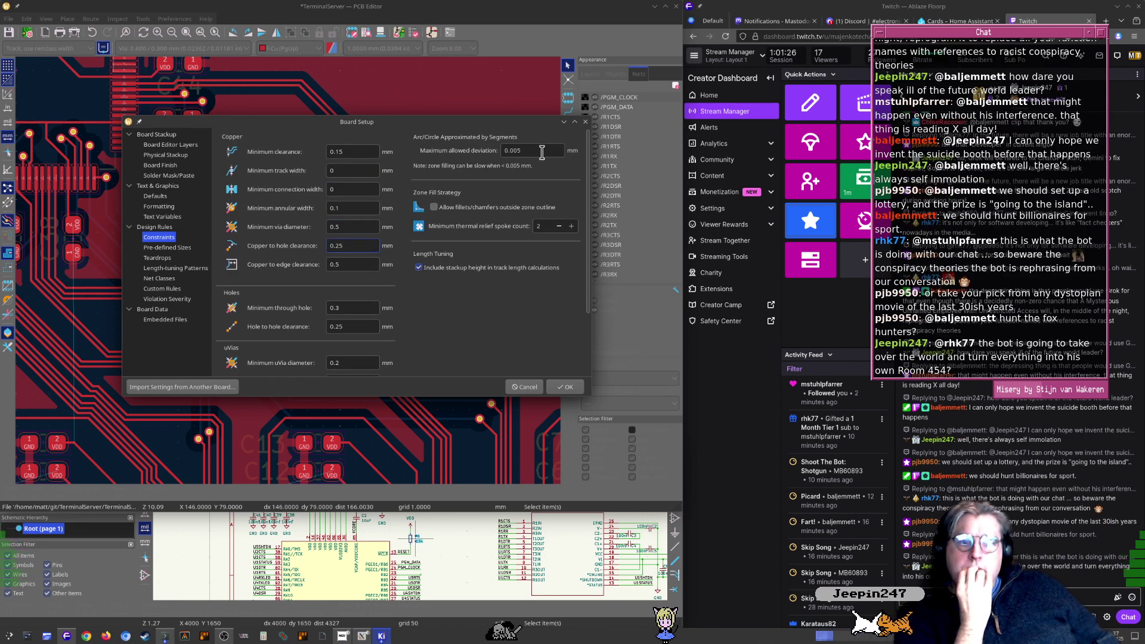
left_click(584, 123)
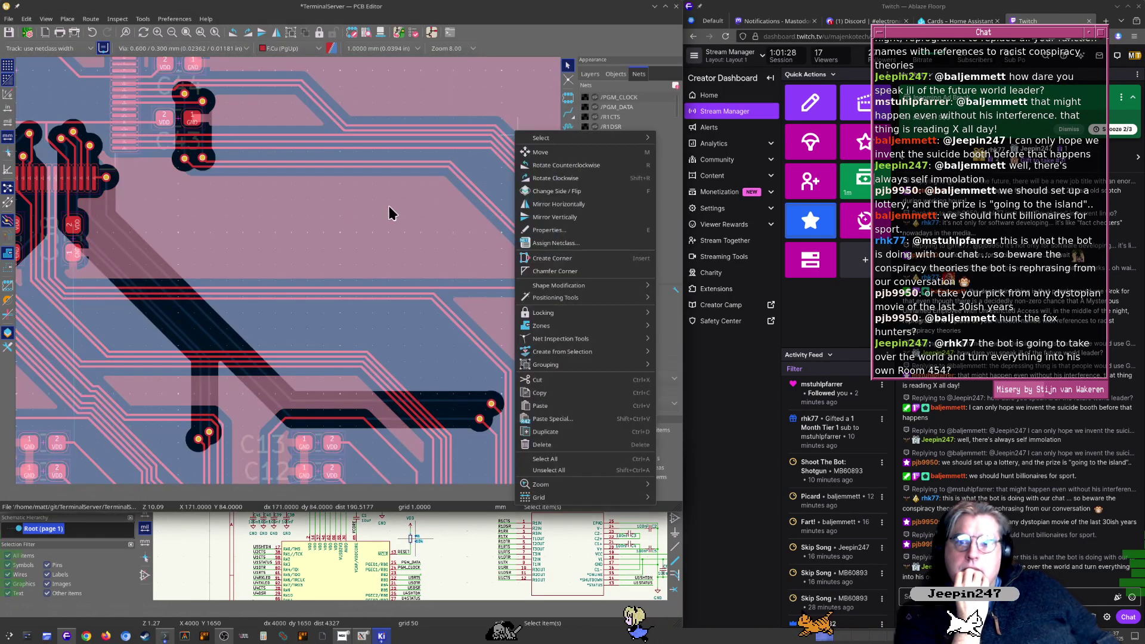
Set the GND copper zone's clearance to 0.2 mm in its zone properties
double_click(331, 240)
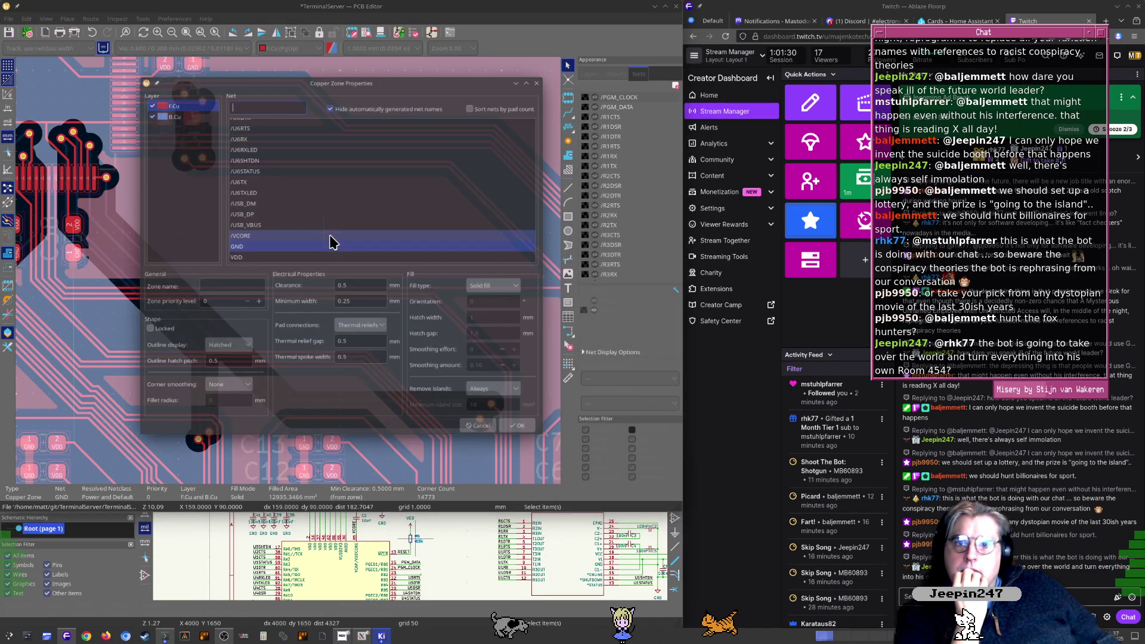
left_click(379, 286)
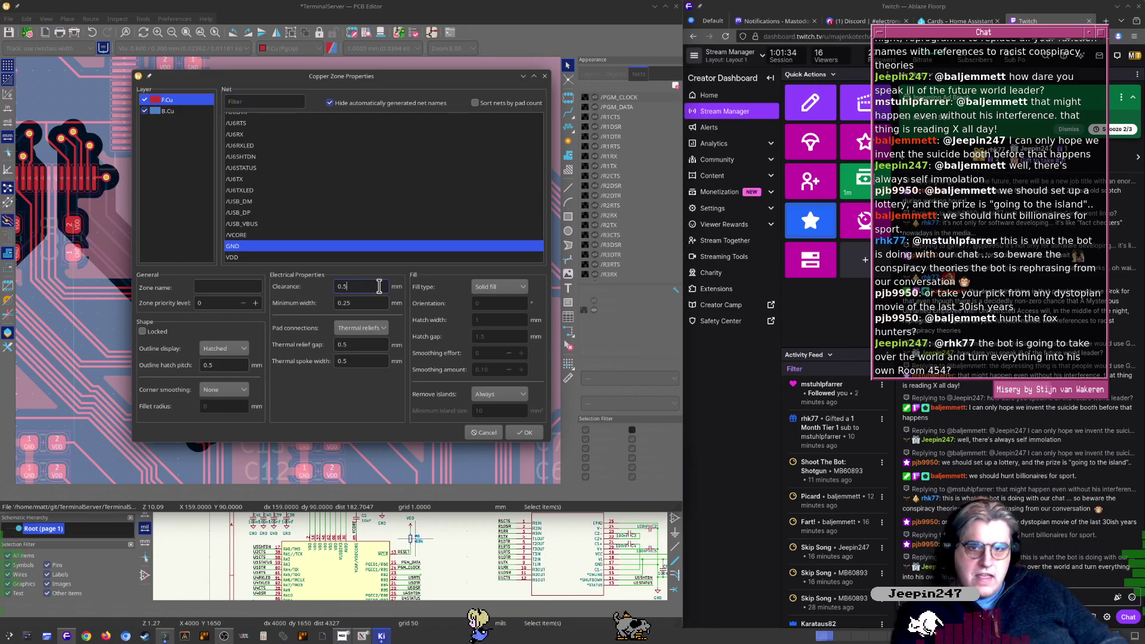
key("BackSpace")
type("2")
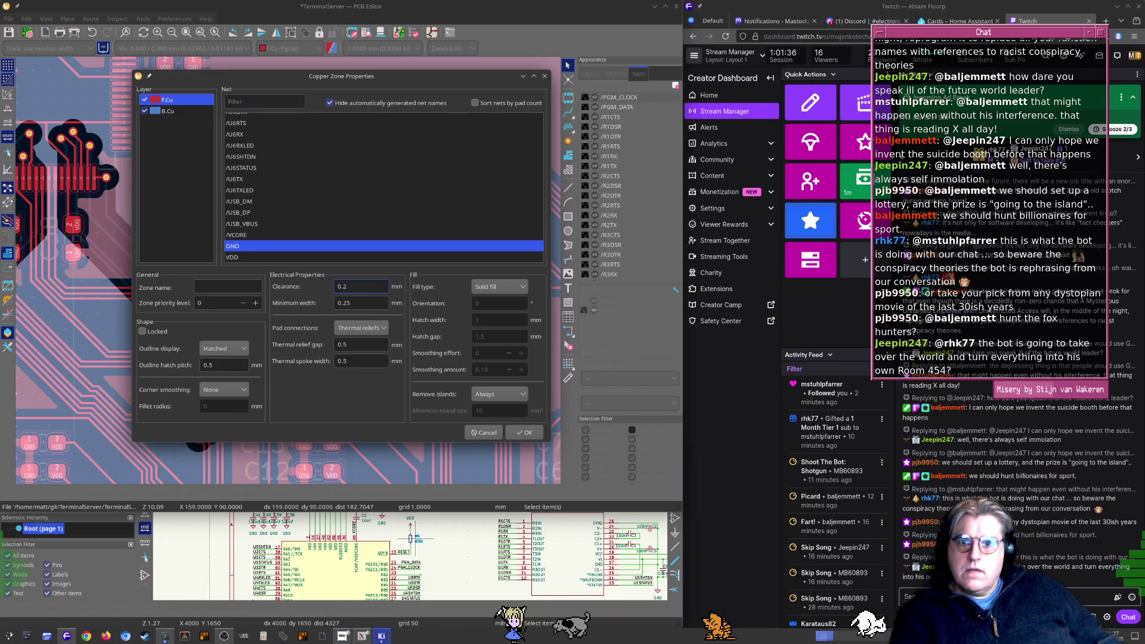
left_click(523, 433)
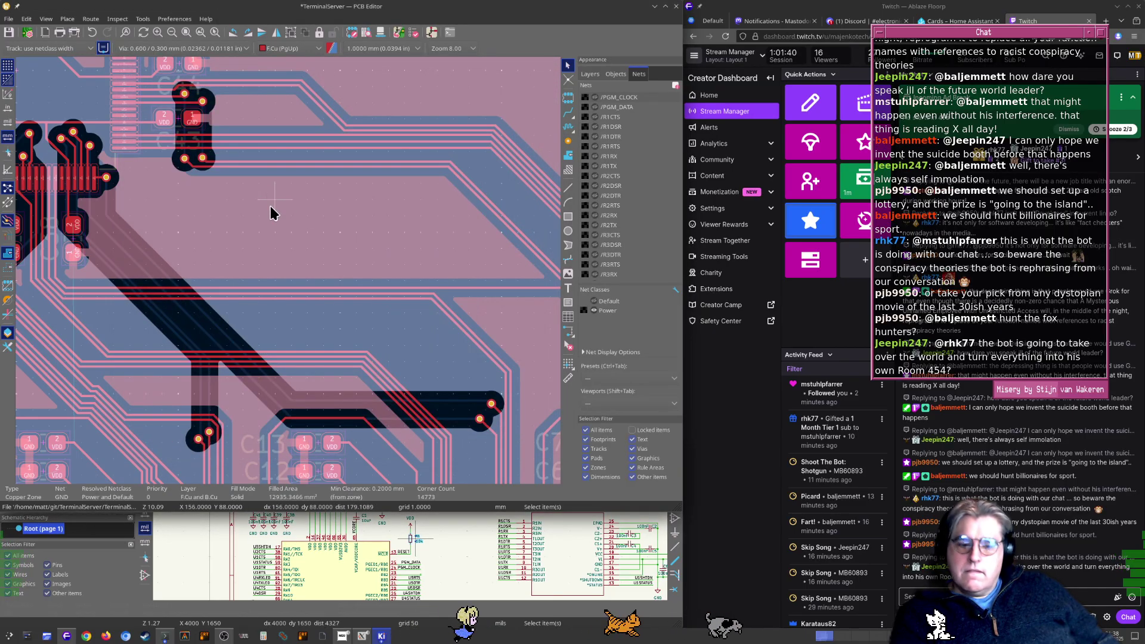
Refill the copper zones with the new clearance and deselect the GND zone
key("b")
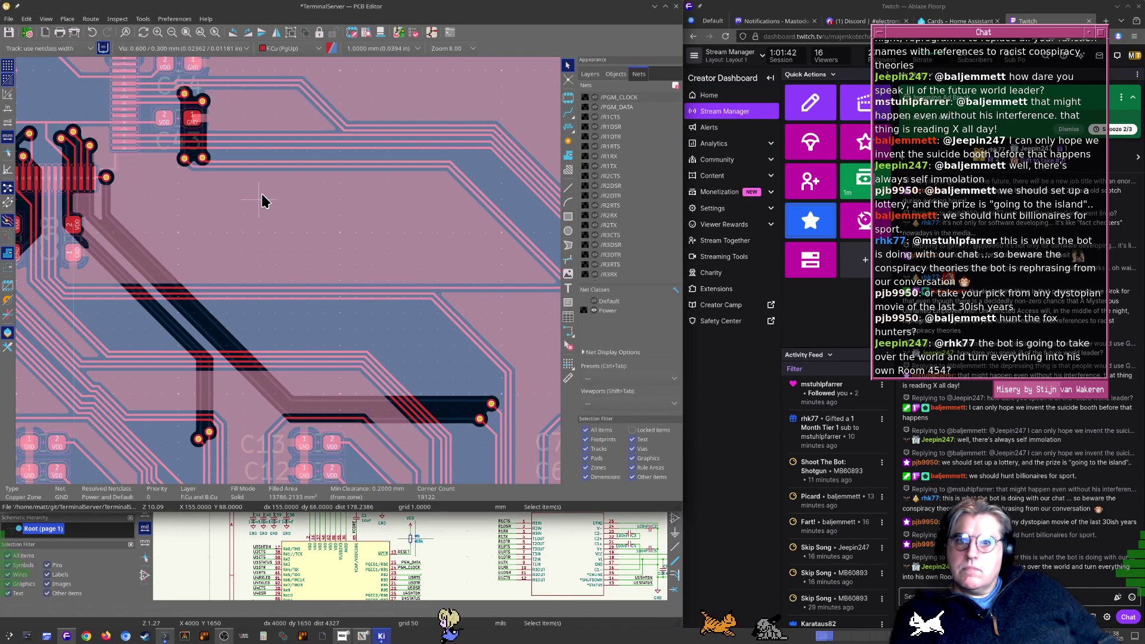
middle_click_drag(198, 208, 359, 181)
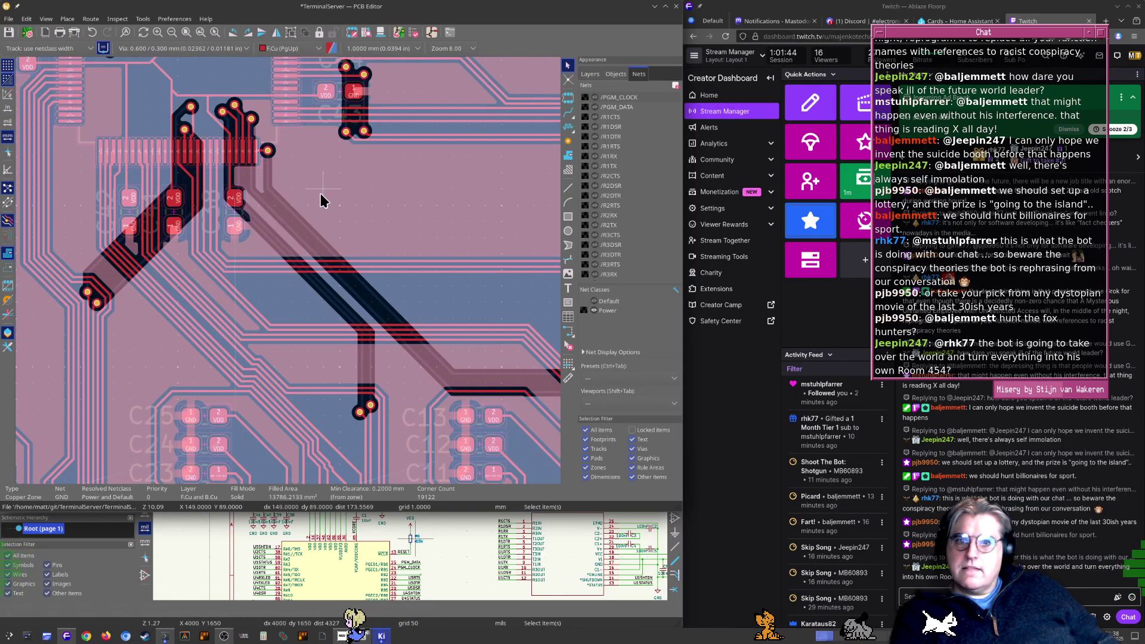
left_click(255, 213)
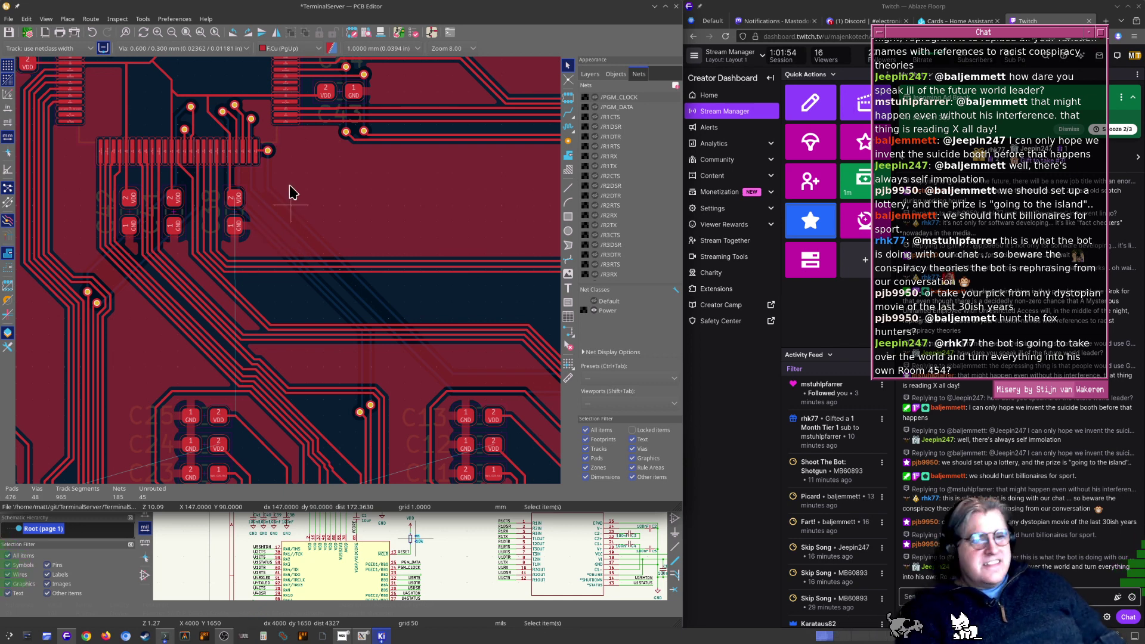
Shift the diagonal U4SHTDN and U4STATUS tracks down-left, packed side by side, away from the capacitors' GND pads
middle_click_drag(293, 288, 303, 297)
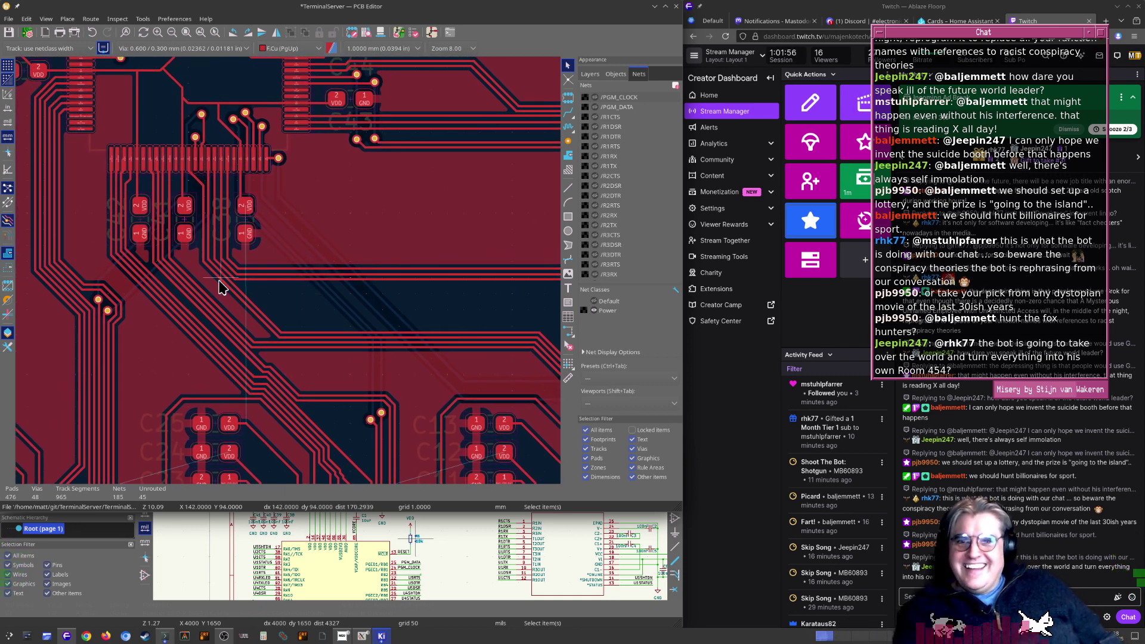
middle_click_drag(204, 282, 266, 286)
scroll(289, 276, "up", 5)
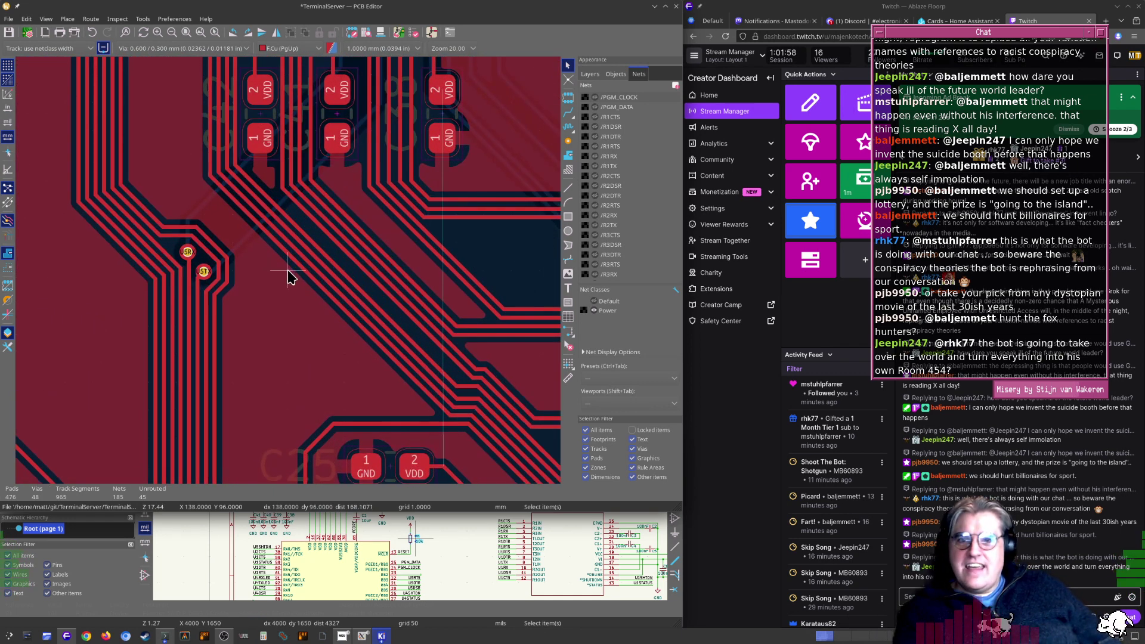
left_click(294, 261)
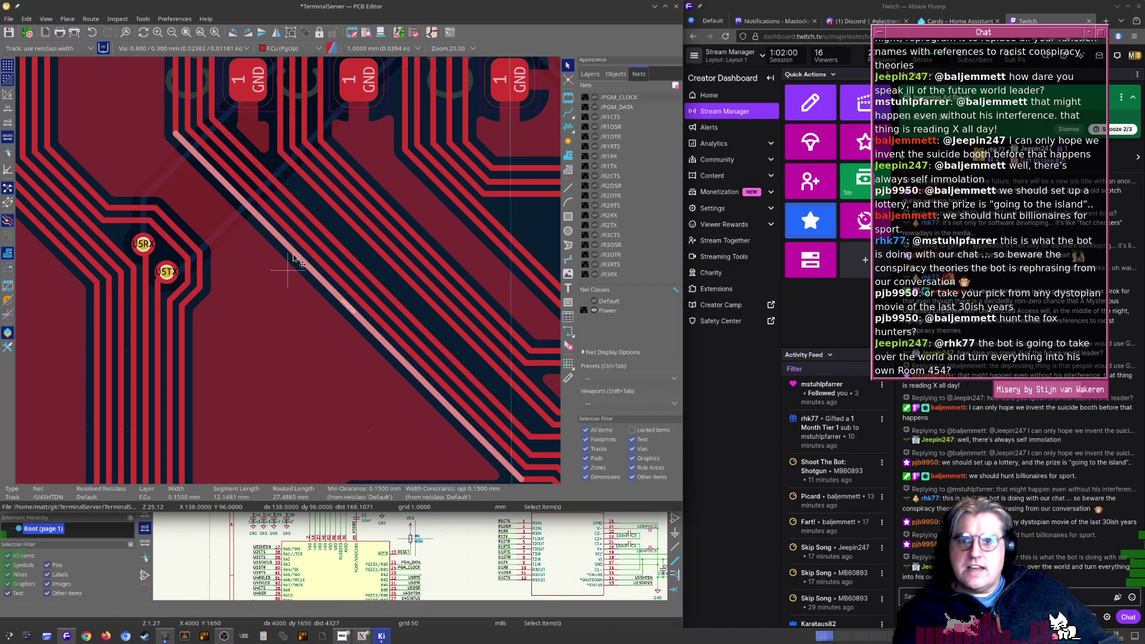
key("d")
left_click(283, 270)
middle_click_drag(299, 260, 328, 271)
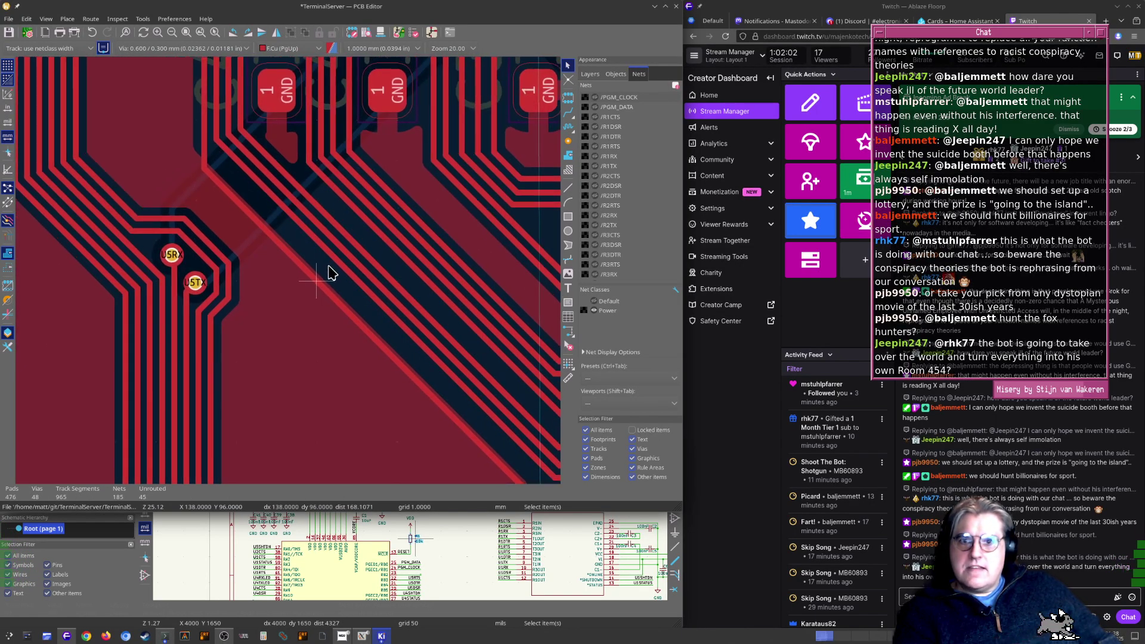
left_click(329, 253)
key("d")
left_click(313, 266)
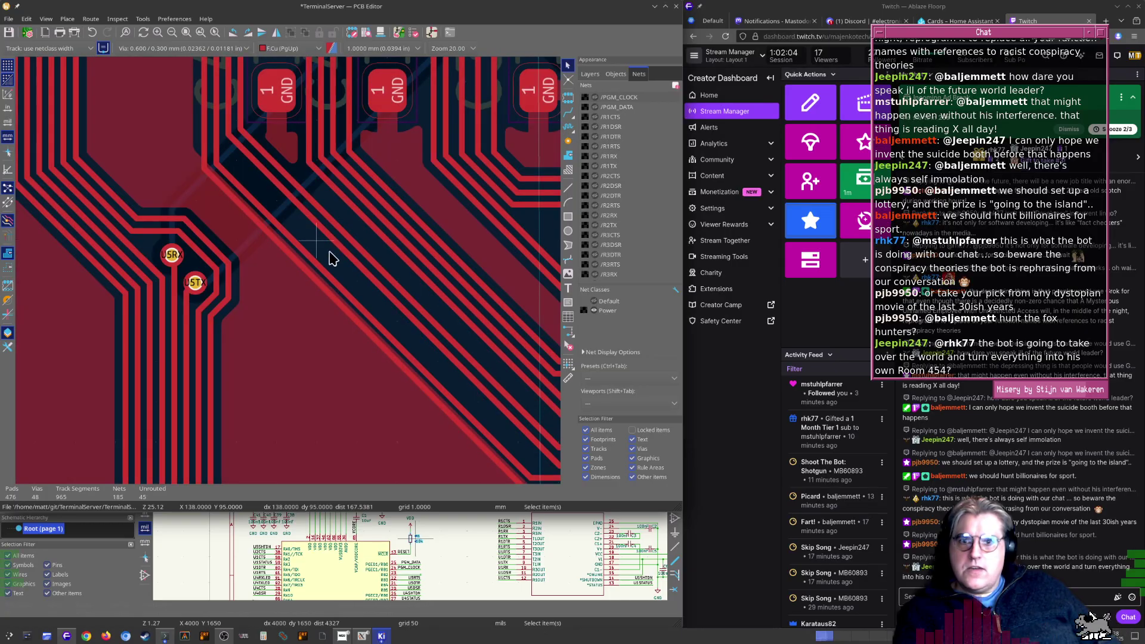
Pack the diagonal U4CTS track against the U4STATUS track and try to shift the U4DSR track in the same direction
left_click(333, 249)
key("d")
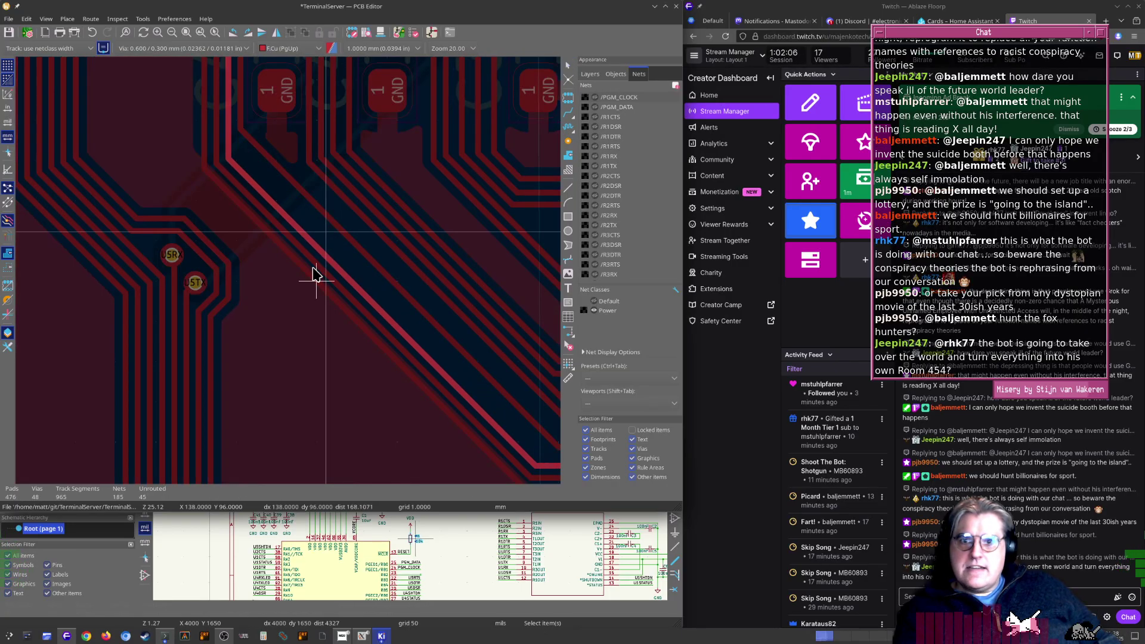
left_click(315, 272)
left_click(340, 235)
key("d")
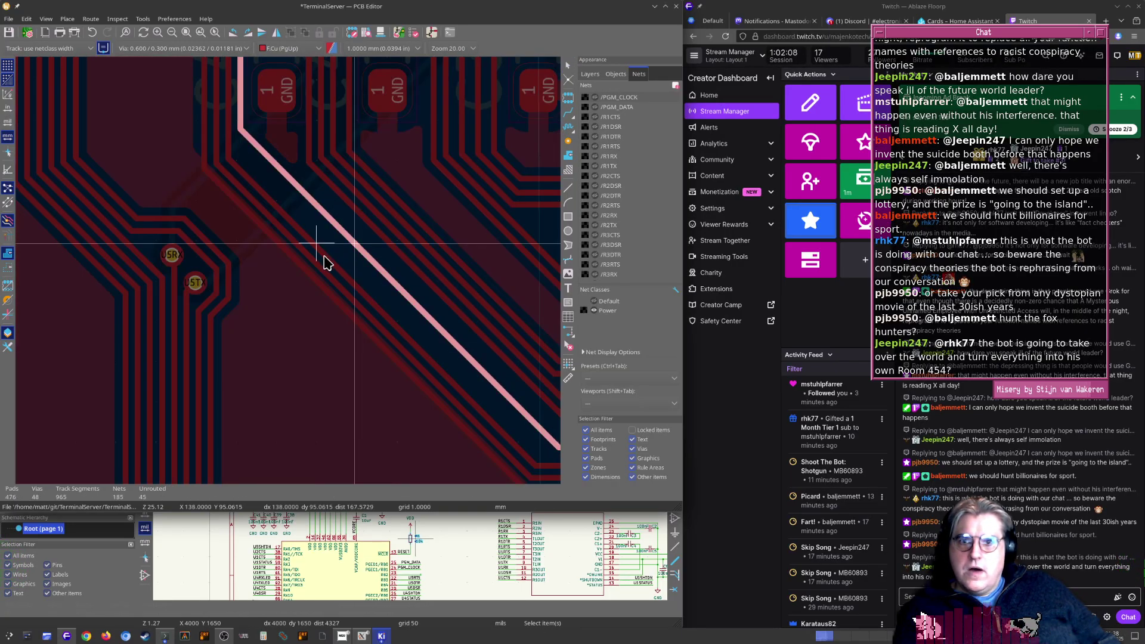
left_click(319, 269)
left_click(345, 241)
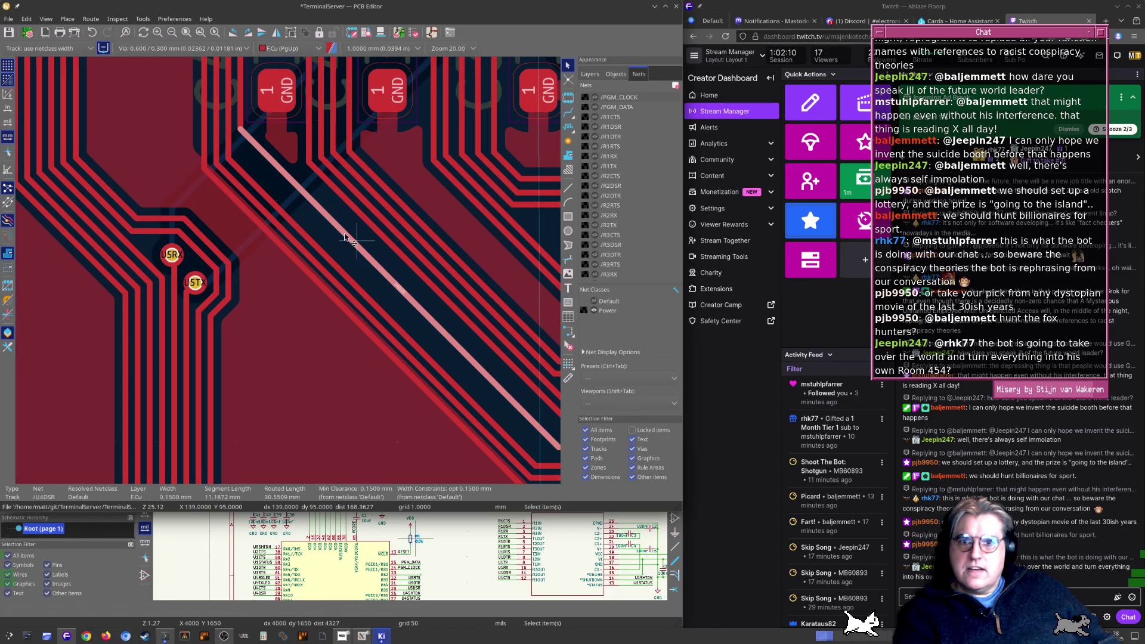
key("d")
left_click(332, 274)
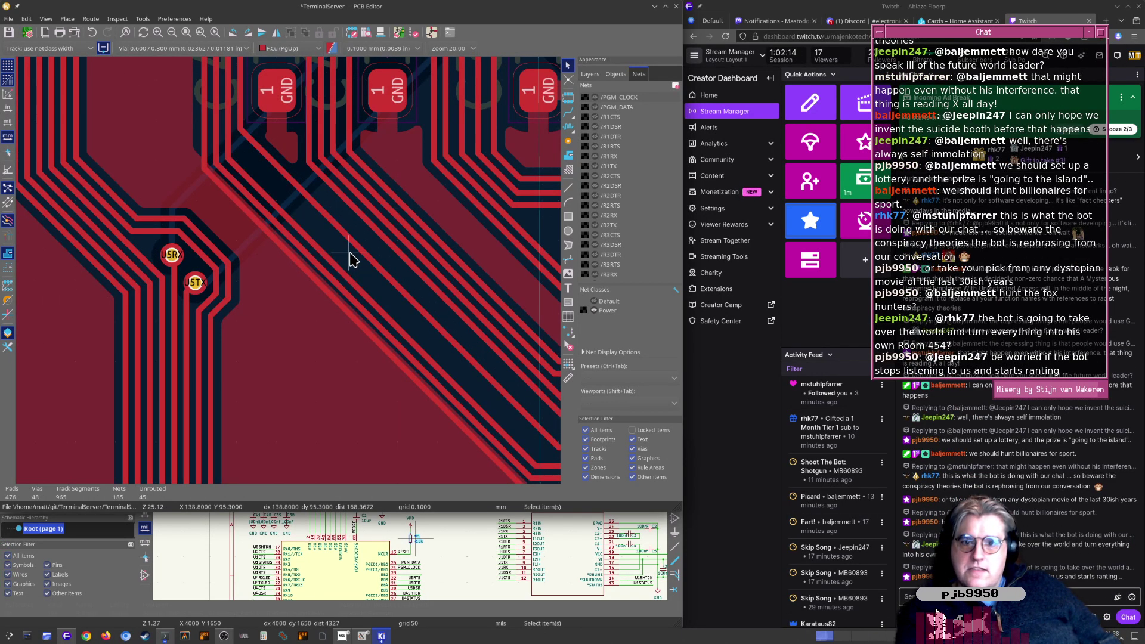
With the grid at 0.05 mm, shift the diagonal U4DSR track down-left against the U4CTS track
scroll(343, 243, "up", 4)
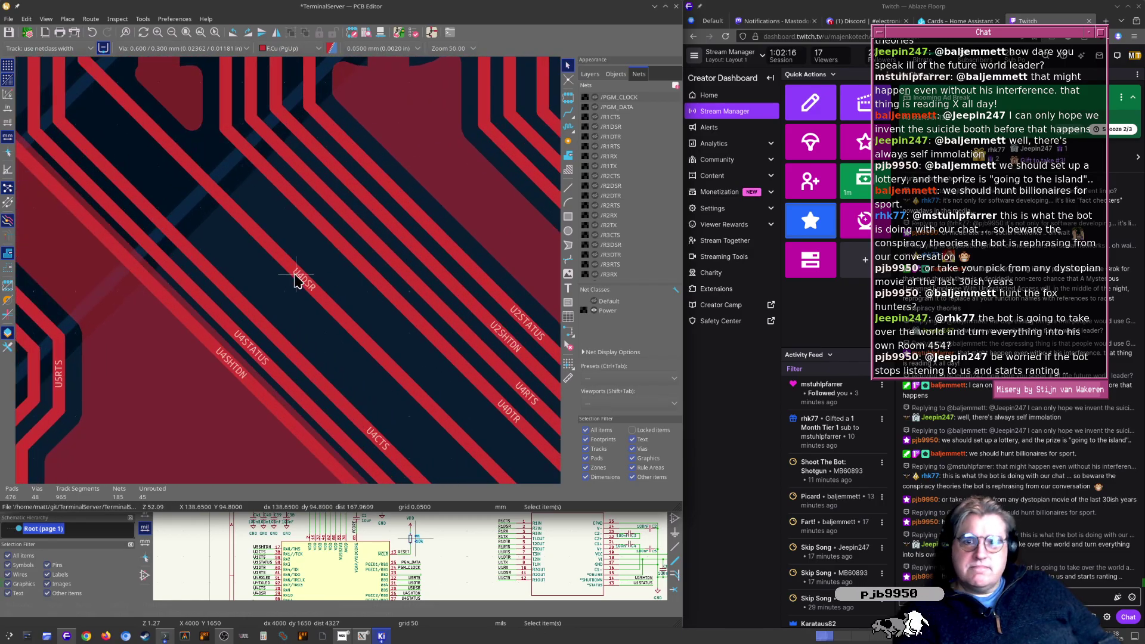
left_click(302, 279)
key("d")
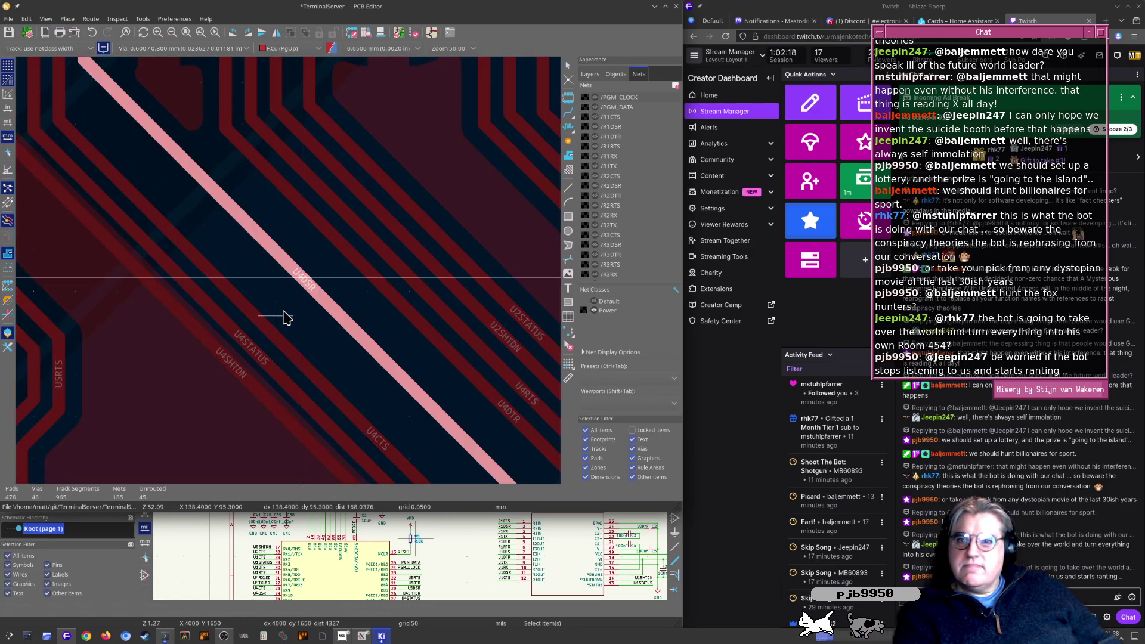
left_click(287, 316)
Refill all copper zones and examine how the ground copper reaches the GND pads of the capacitors below U1
scroll(327, 320, "down", 3)
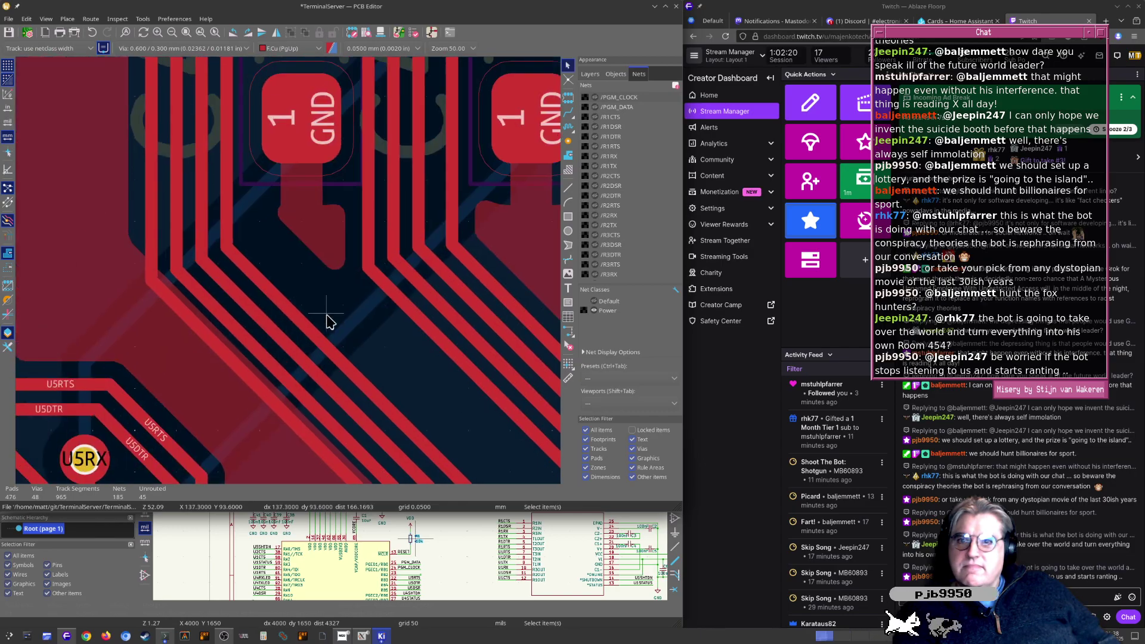
key("b")
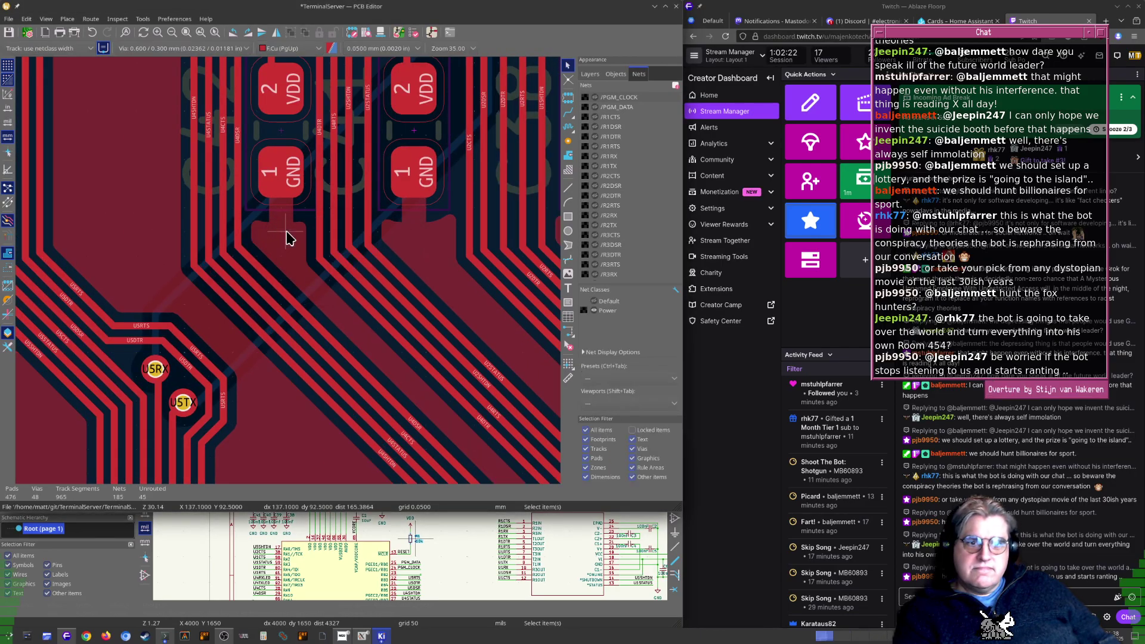
scroll(283, 226, "up", 4)
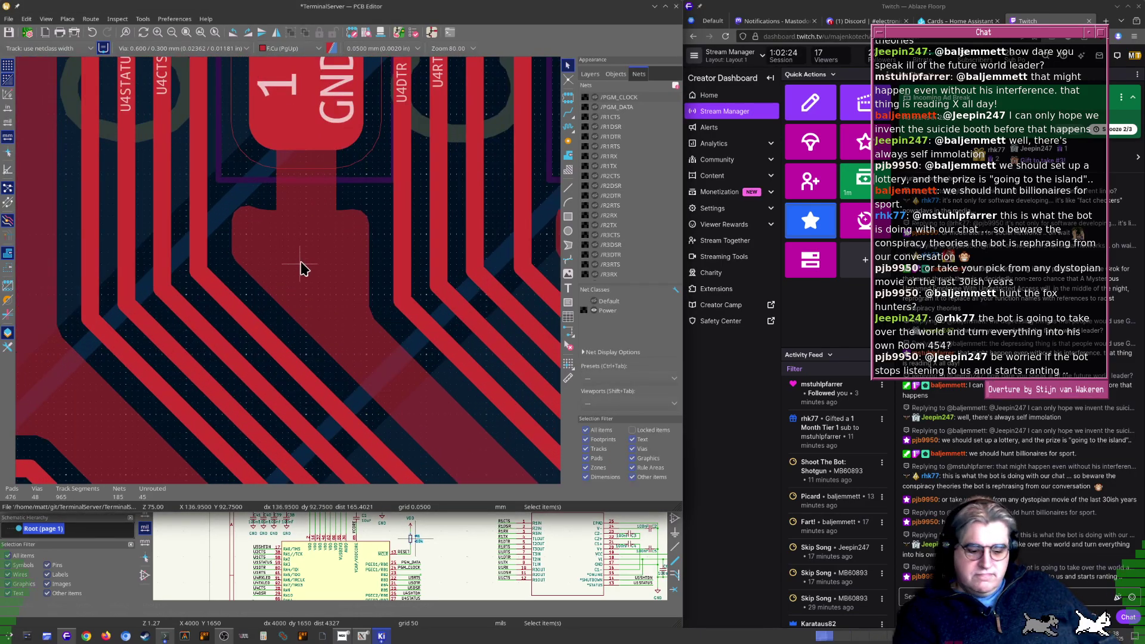
key("b")
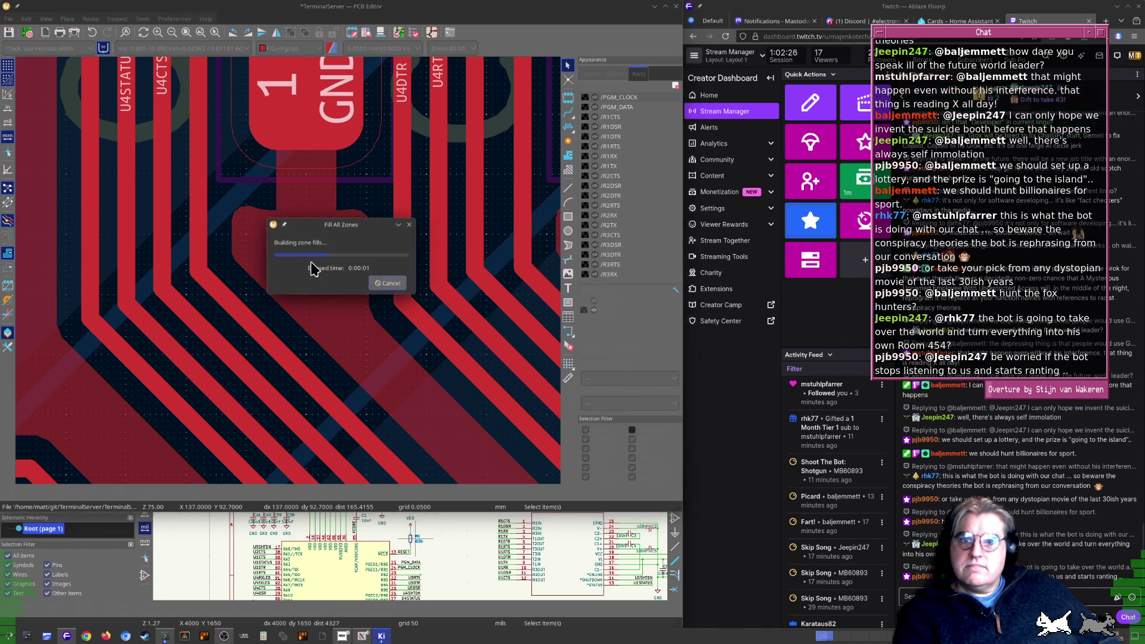
scroll(289, 276, "down", 2)
scroll(298, 280, "down", 4)
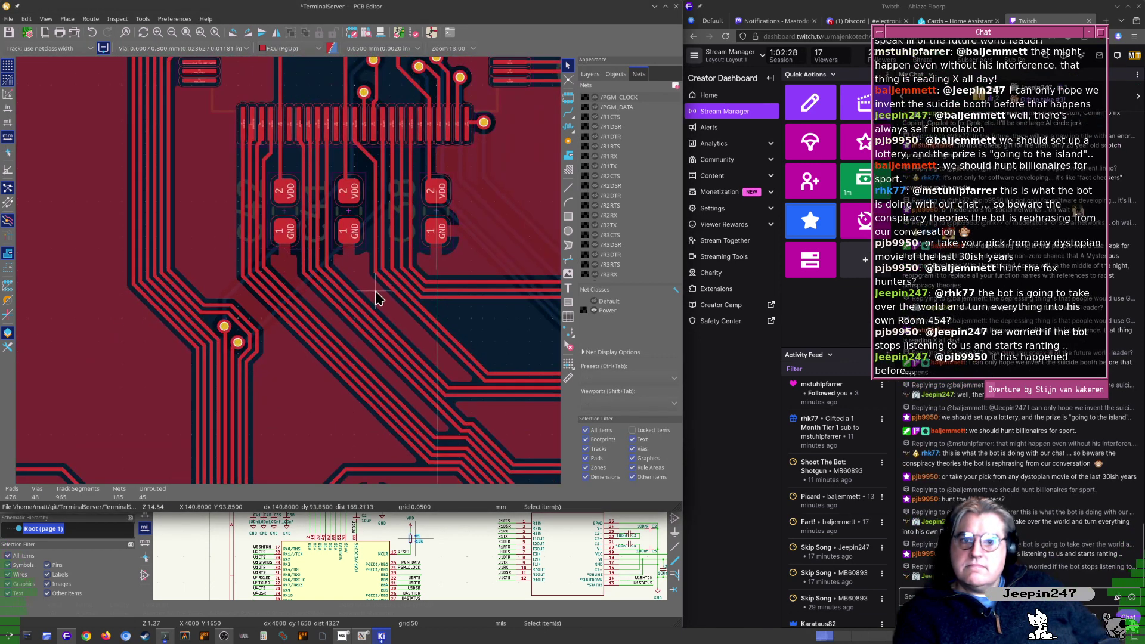
middle_click_drag(374, 291, 343, 277)
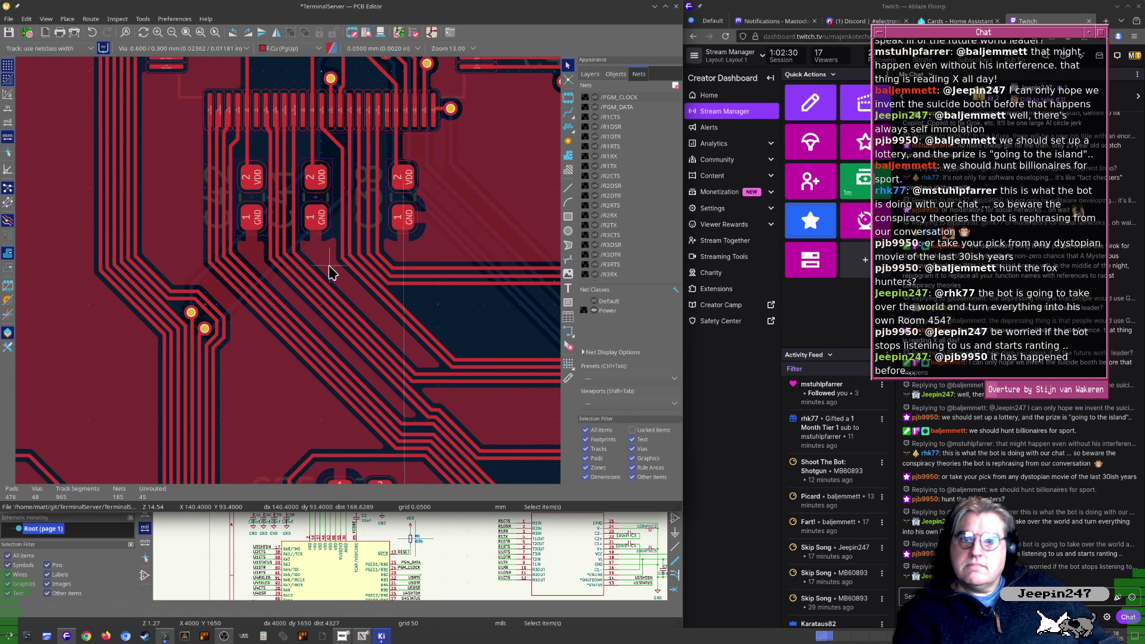
scroll(290, 278, "up", 5)
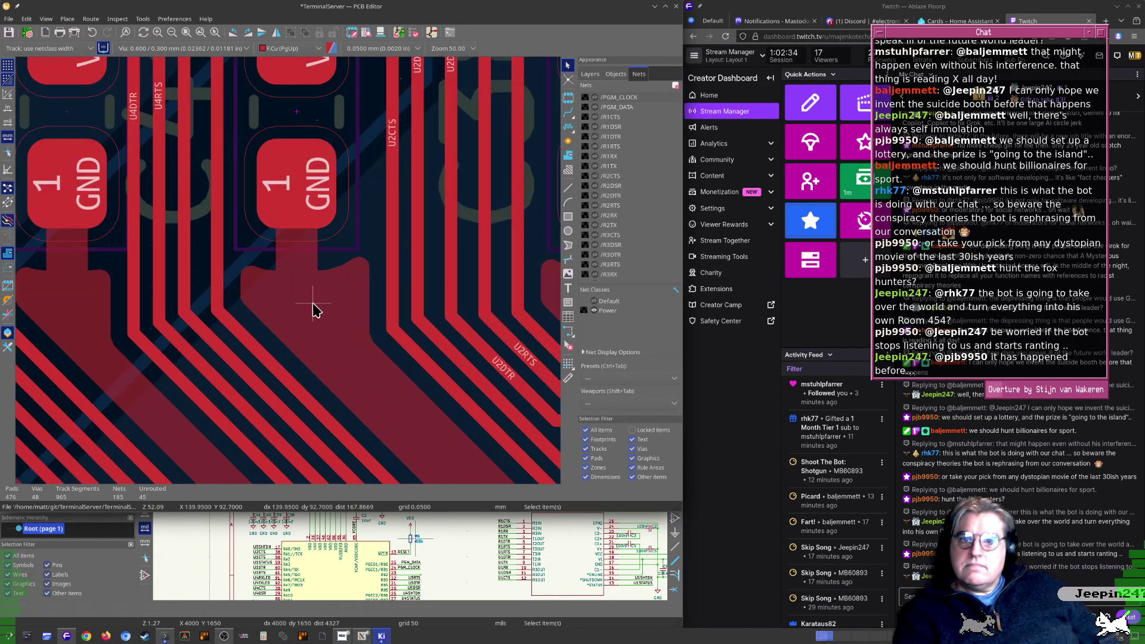
Hide the back copper layer and highlight the GND zone so only its front copper around the capacitors below U1 is shown
left_click(314, 308)
scroll(295, 286, "down", 3)
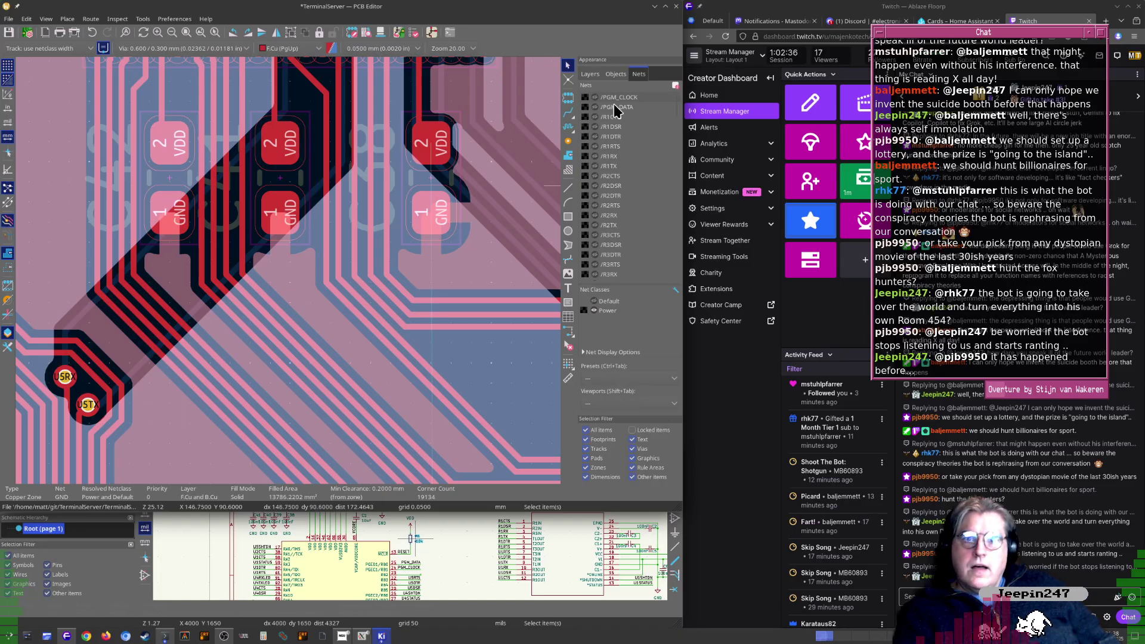
left_click(590, 75)
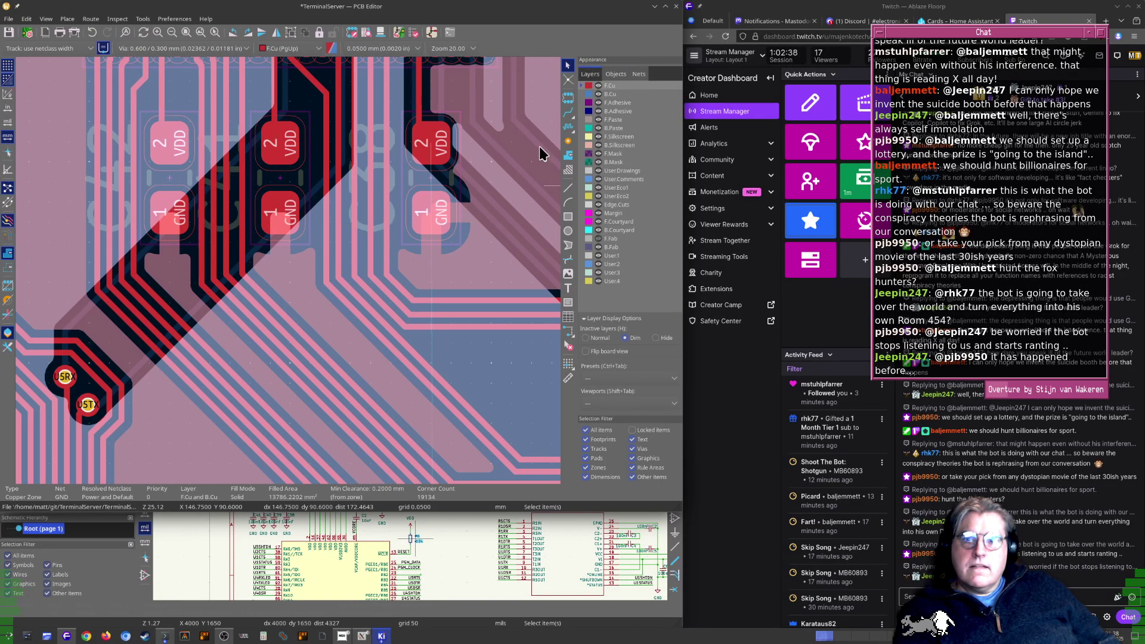
left_click(172, 228)
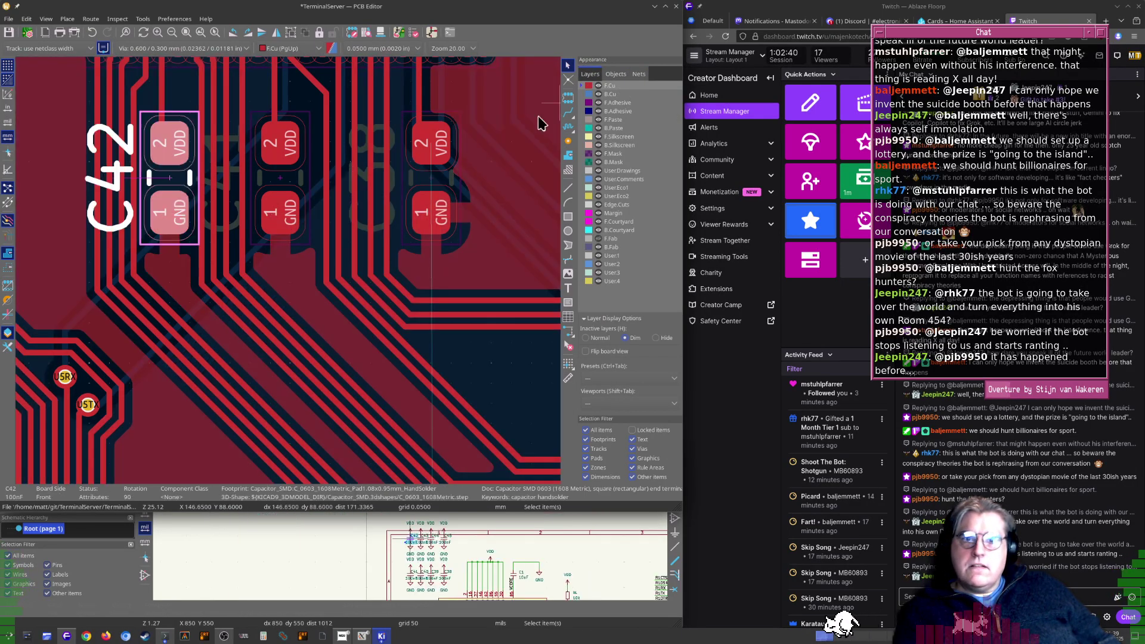
left_click(307, 310)
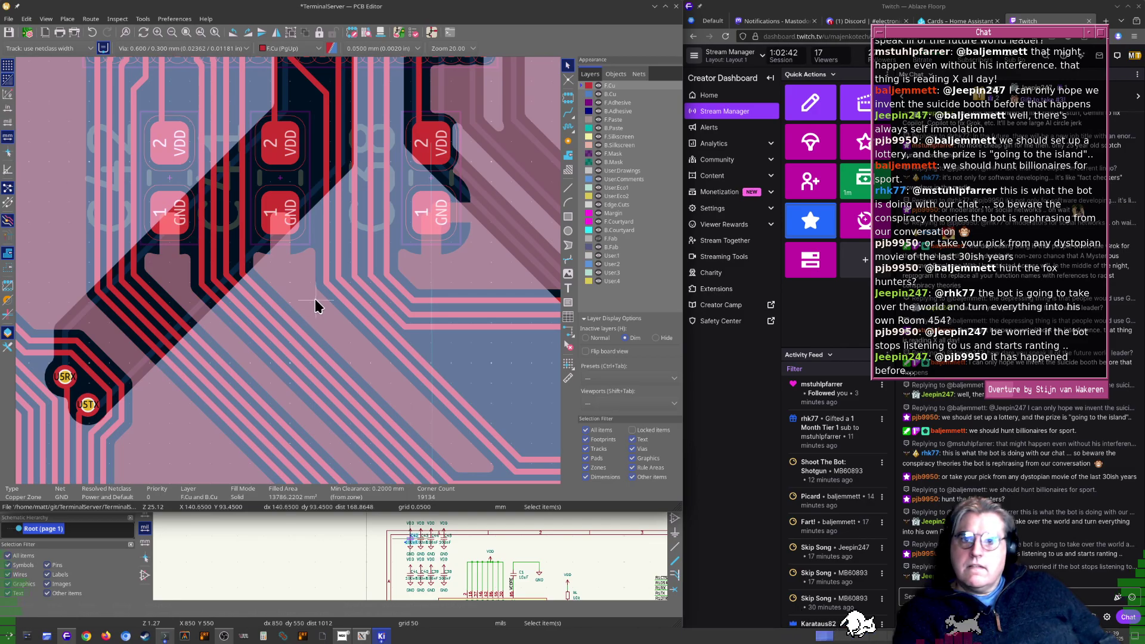
scroll(315, 298, "down", 2)
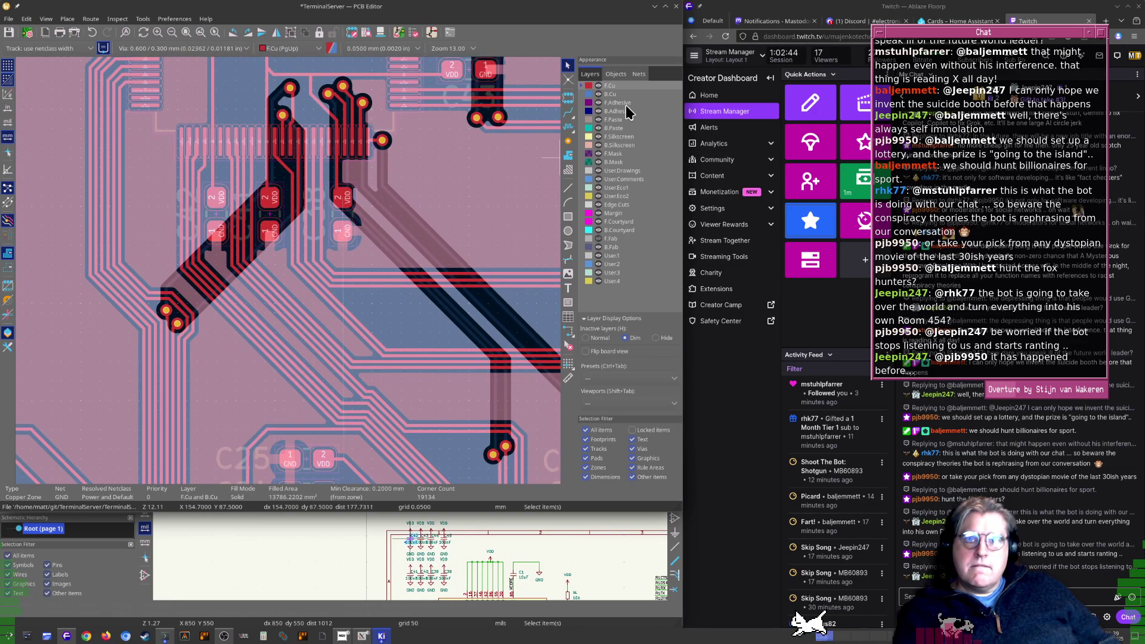
left_click(597, 94)
left_click(409, 312)
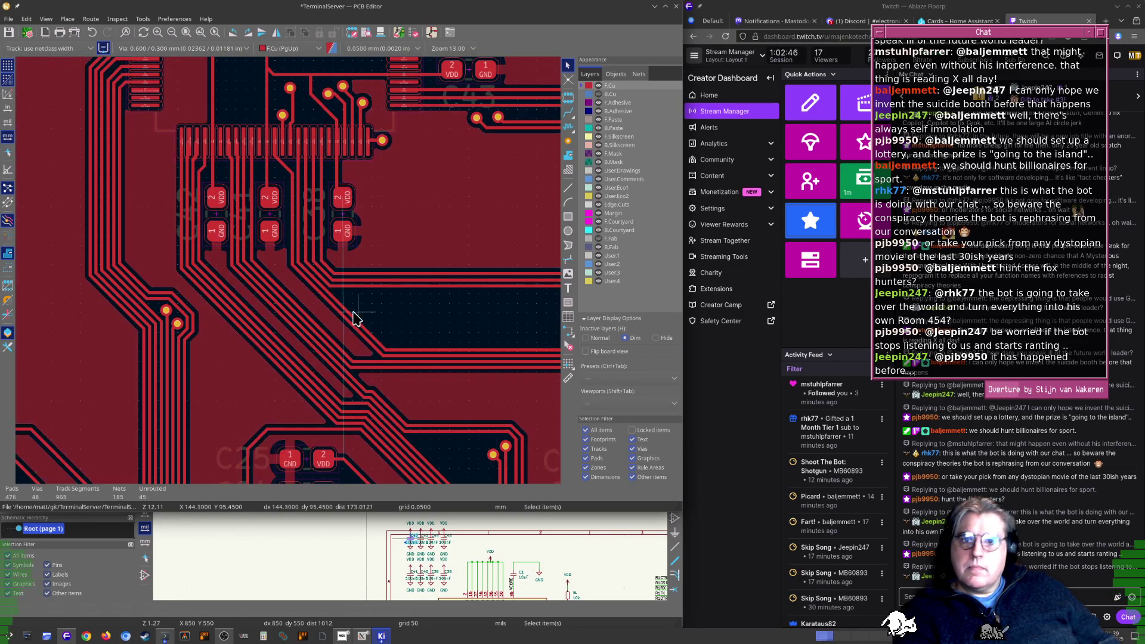
left_click(327, 309)
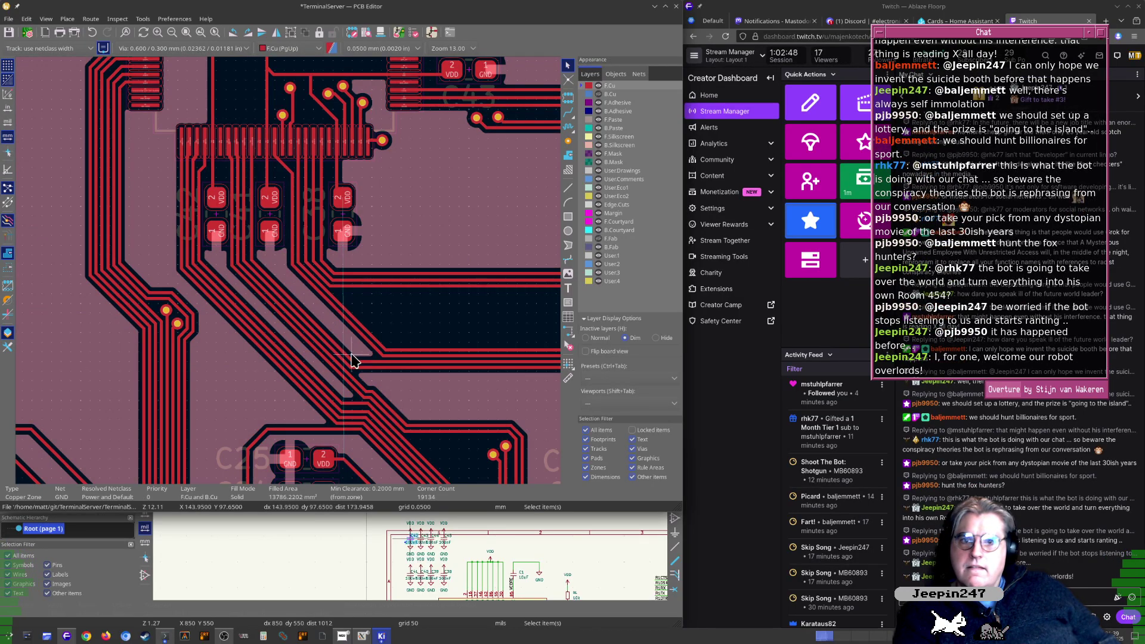
Examine the front ground copper between the diagonal U2 and U4 tracks and where it reaches the capacitors' GND pads
scroll(289, 271, "up", 5)
middle_click_drag(268, 324, 255, 150)
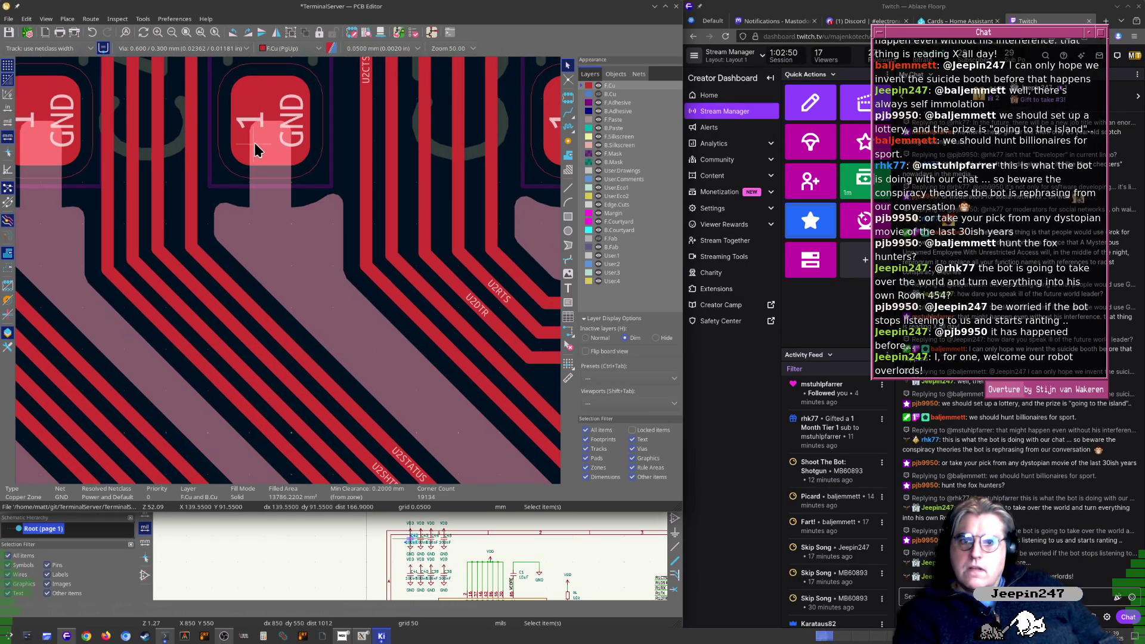
middle_click_drag(412, 360, 217, 182)
middle_click_drag(401, 380, 287, 239)
scroll(287, 270, "down", 5)
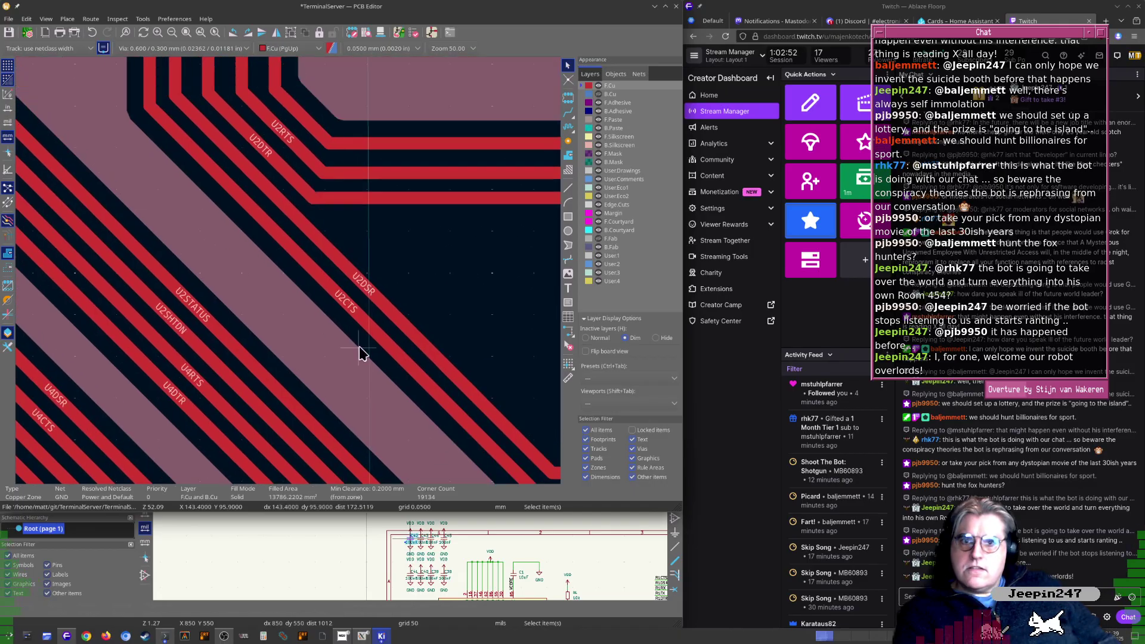
scroll(285, 263, "down", 2)
scroll(343, 257, "up", 5)
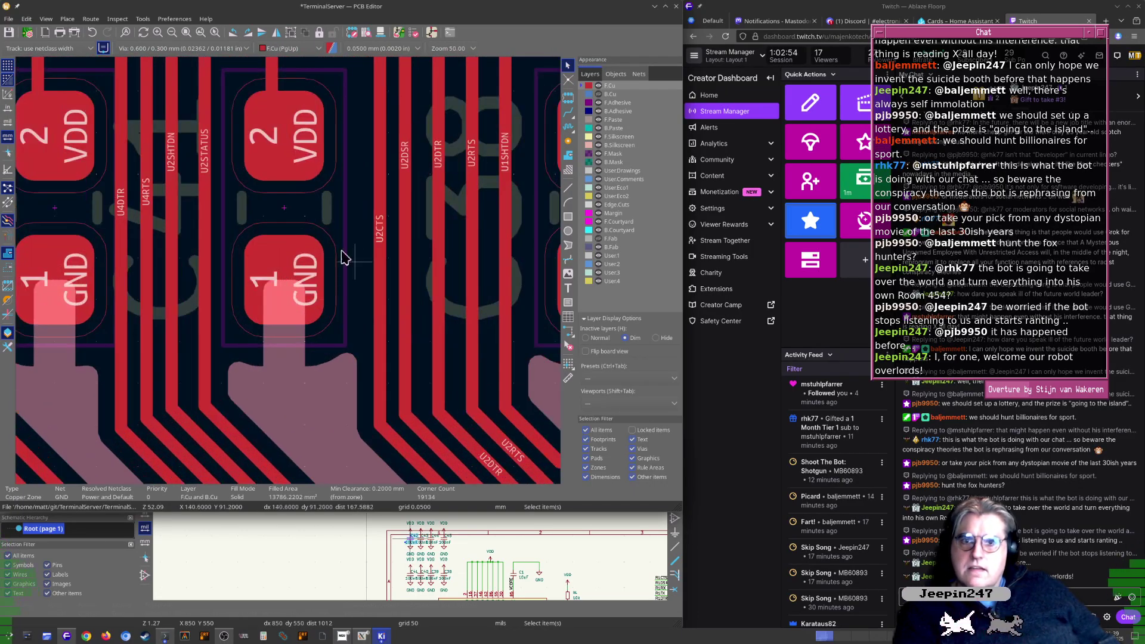
scroll(304, 304, "down", 6)
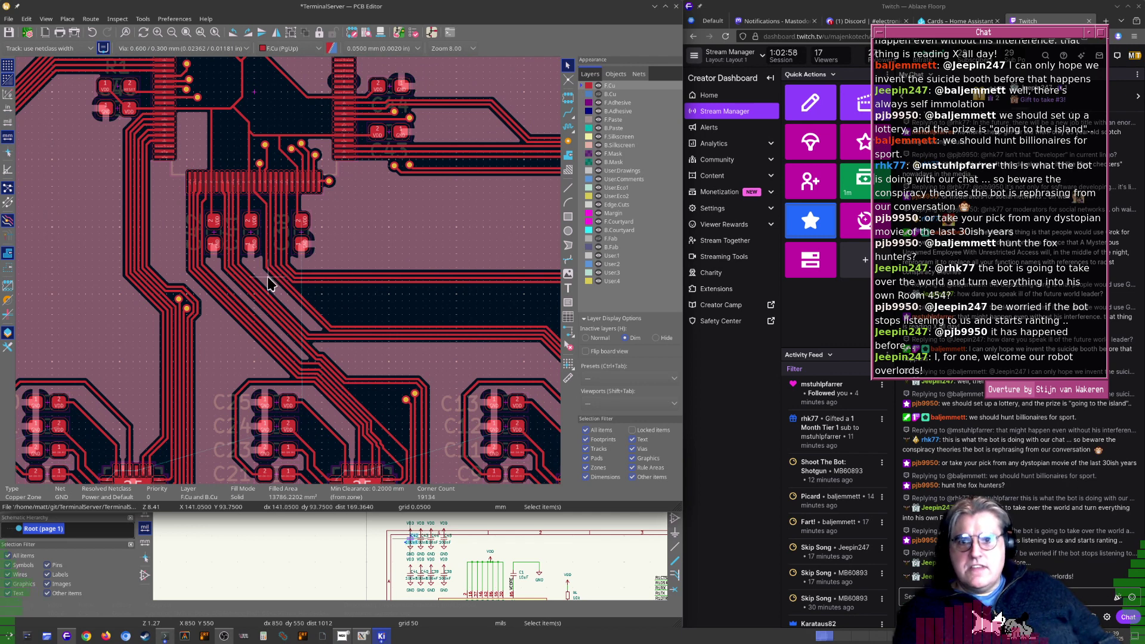
scroll(267, 276, "up", 6)
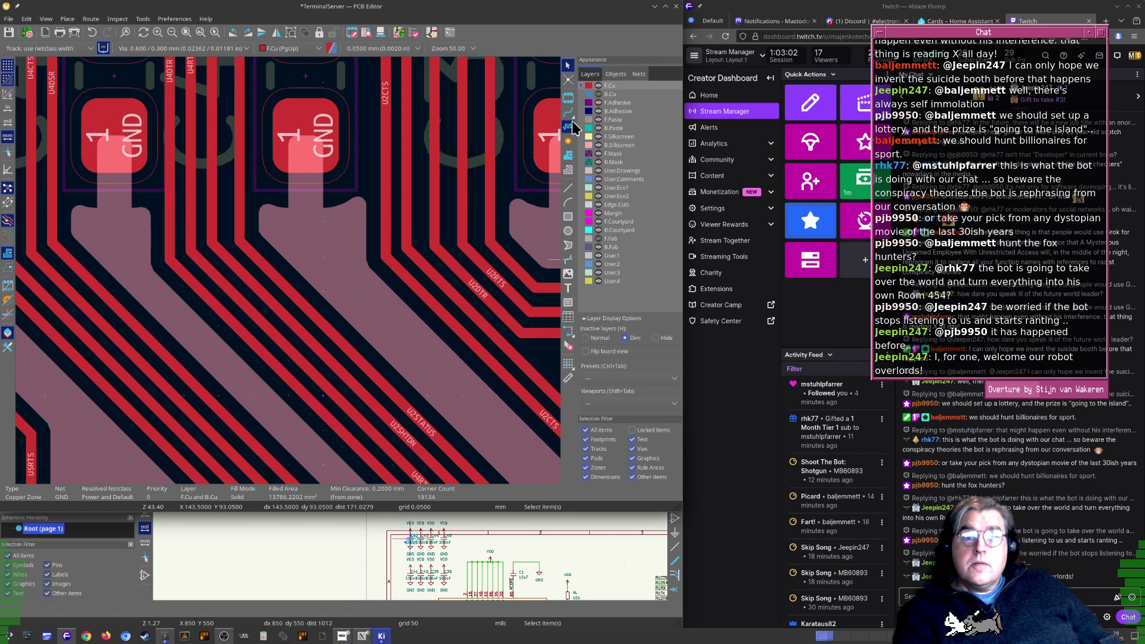
Place 0.600/0.300 mm GND vias below the GND pads of C42 and its neighbouring capacitor, and one between the diagonal U2STATUS and U2CTS tracks
left_click(569, 141)
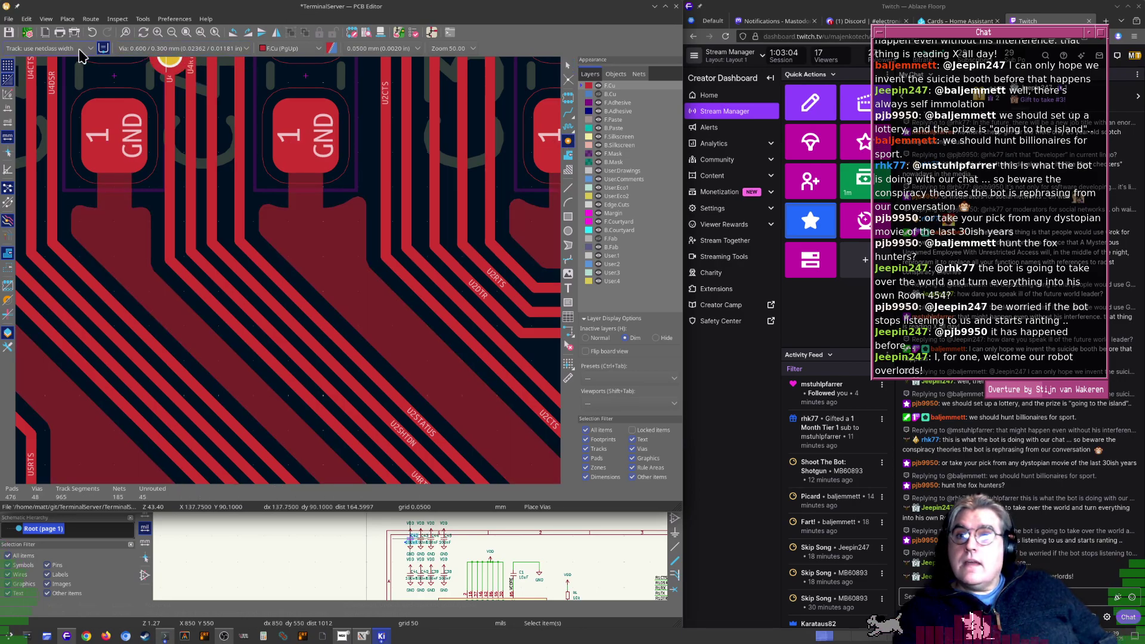
left_click(189, 52)
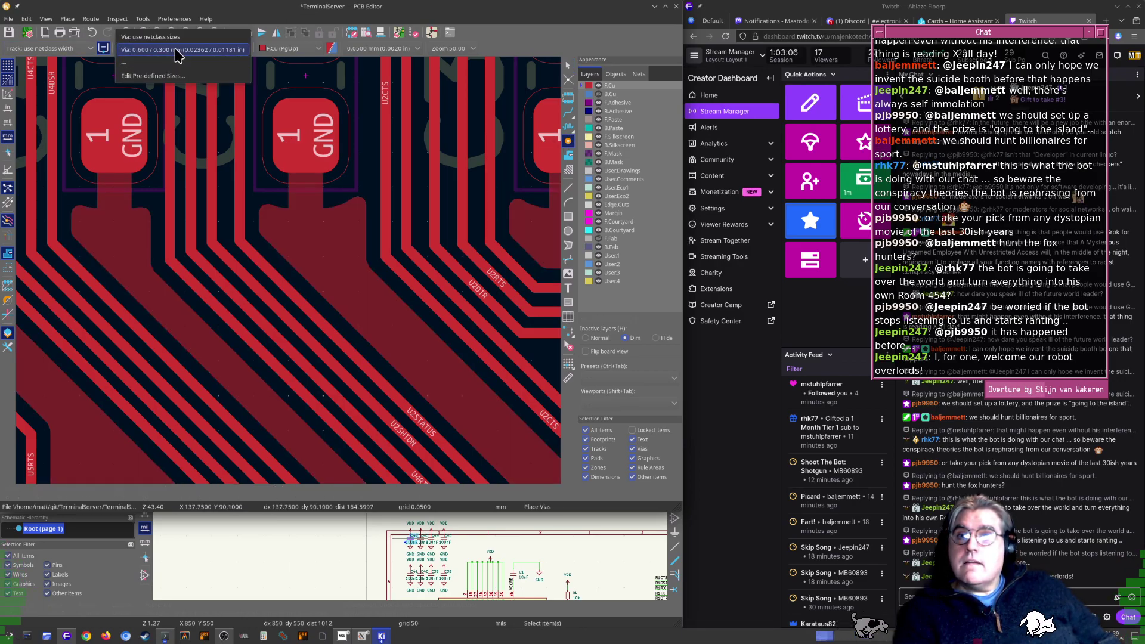
left_click(173, 50)
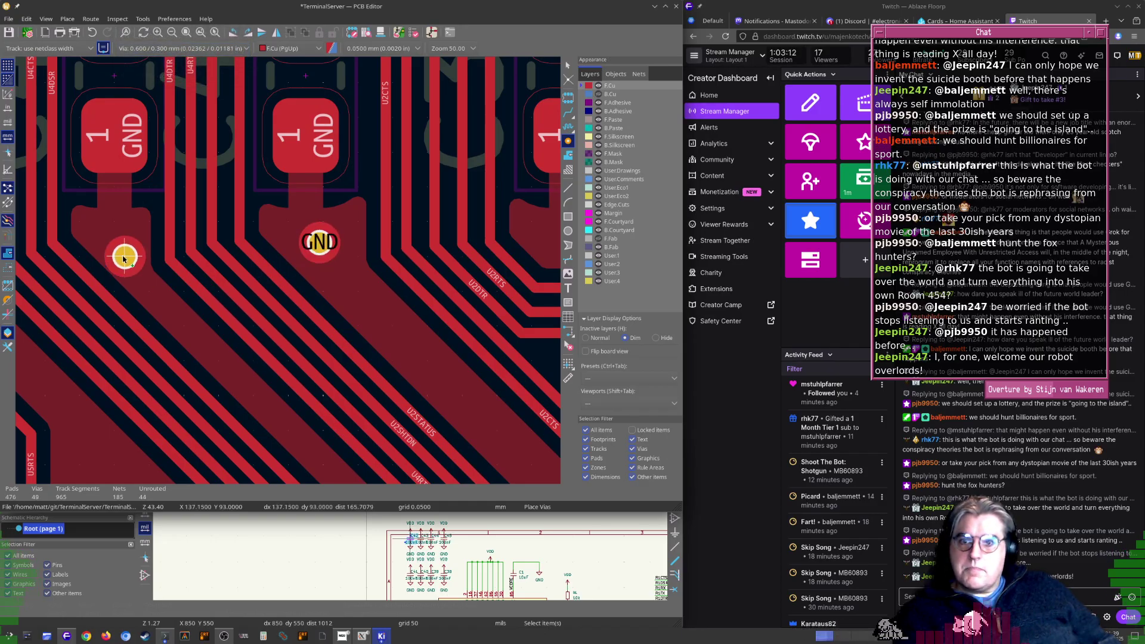
left_click(115, 238)
scroll(281, 268, "down", 3)
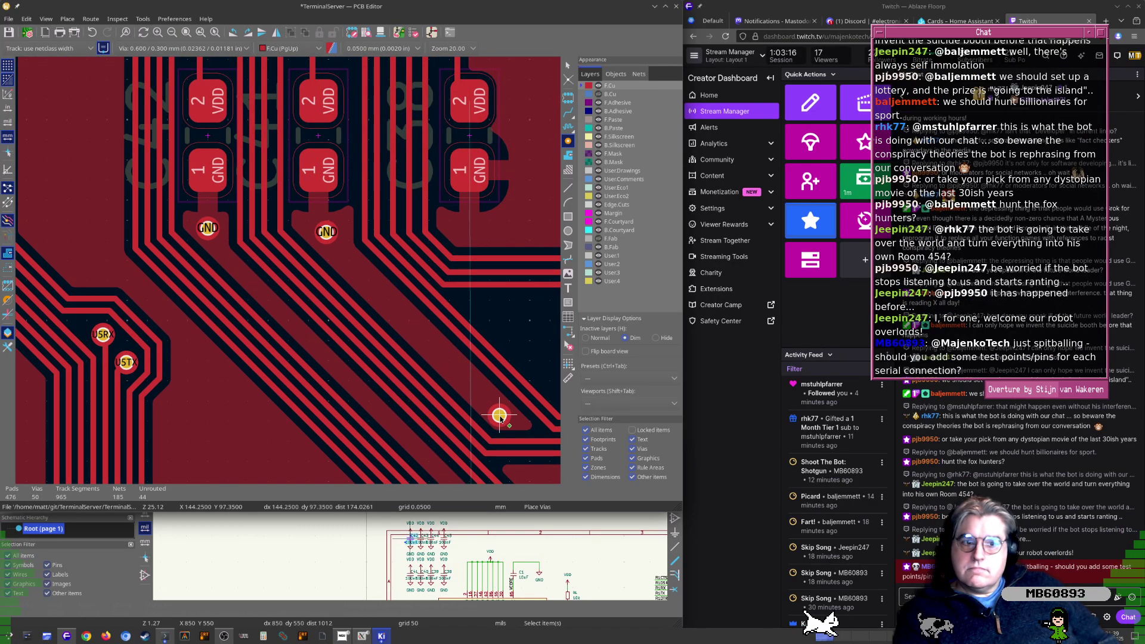
middle_click_drag(481, 358, 409, 347)
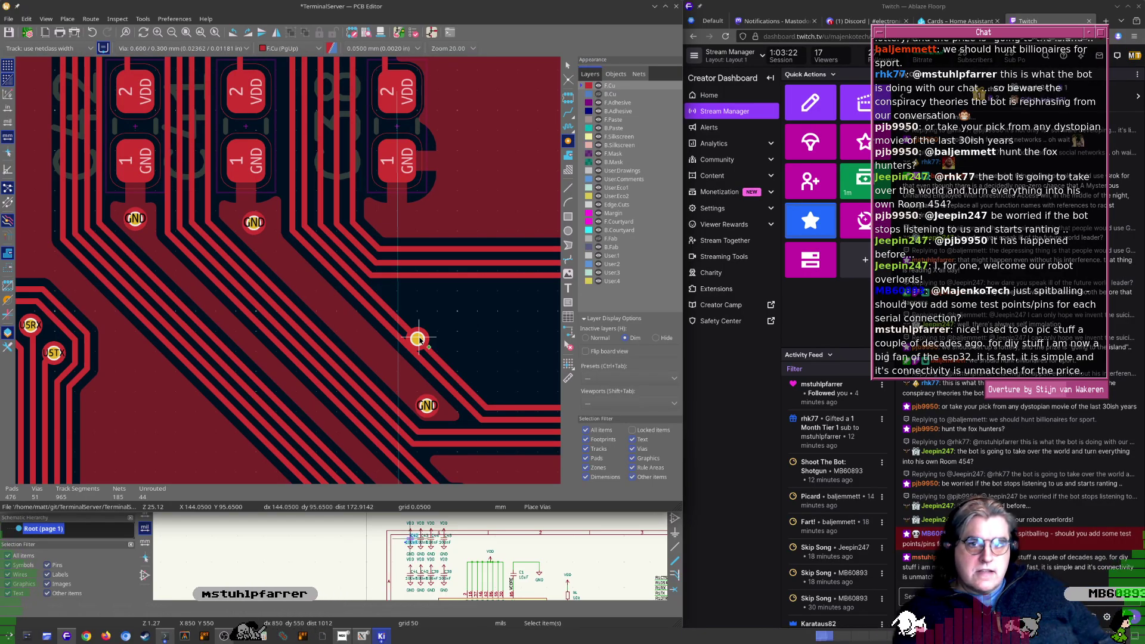
Place two GND vias in the enclosed ground copper beside C43's GND pad
scroll(419, 341, "down", 1)
middle_click_drag(343, 194, 344, 274)
middle_click_drag(364, 170, 361, 281)
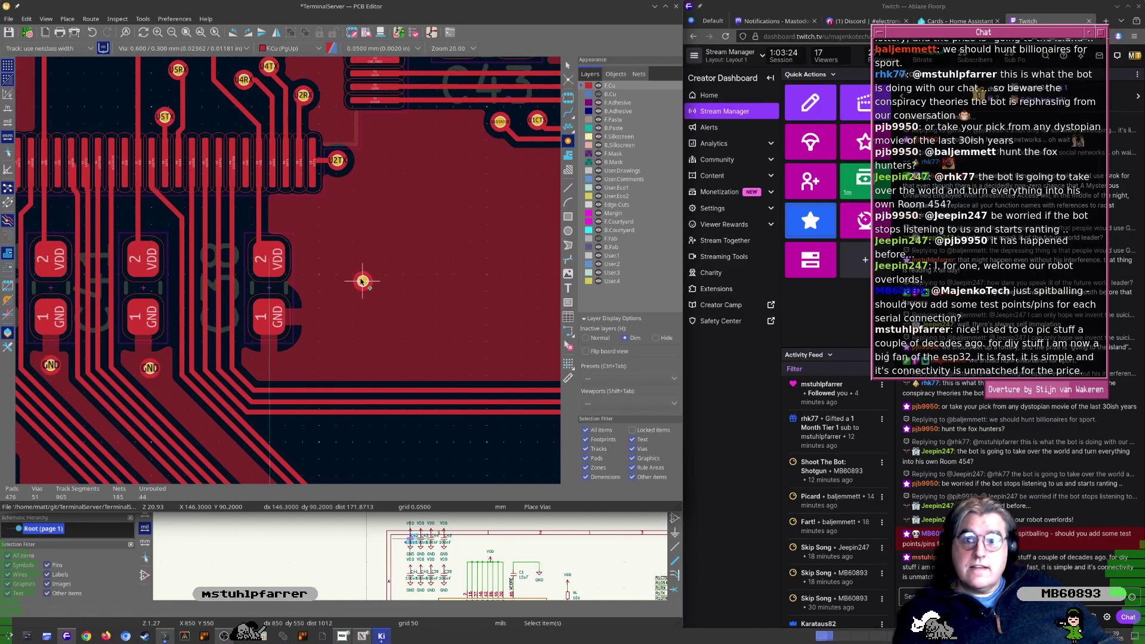
middle_click_drag(158, 201, 410, 262)
middle_click_drag(181, 153, 284, 372)
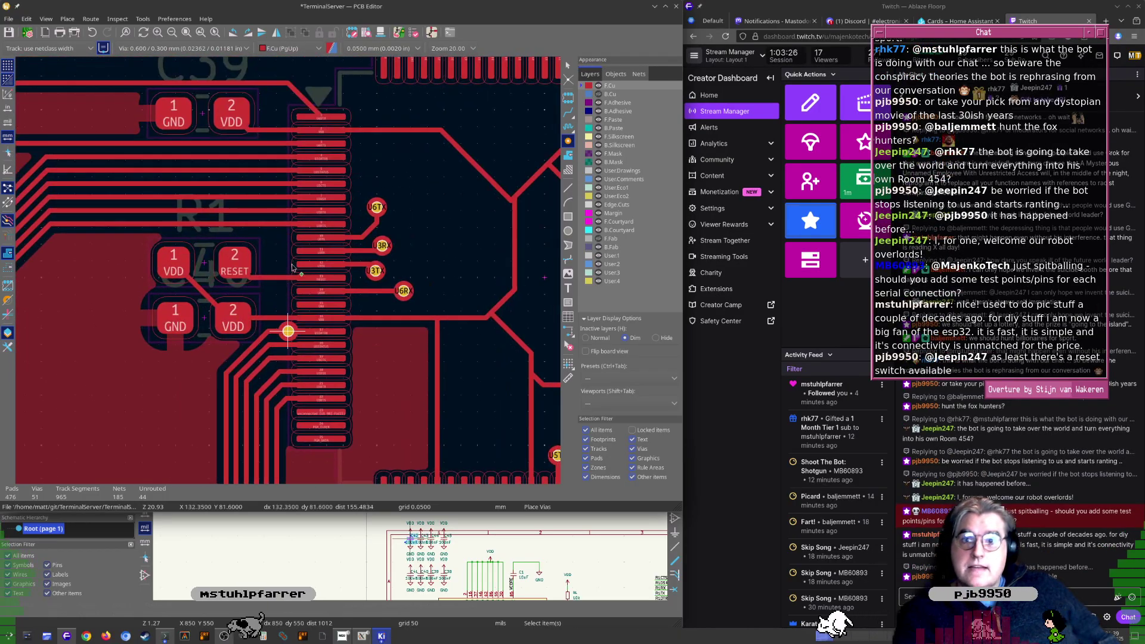
middle_click_drag(289, 330, 288, 389)
scroll(332, 308, "down", 4)
middle_click_drag(390, 242, 208, 240)
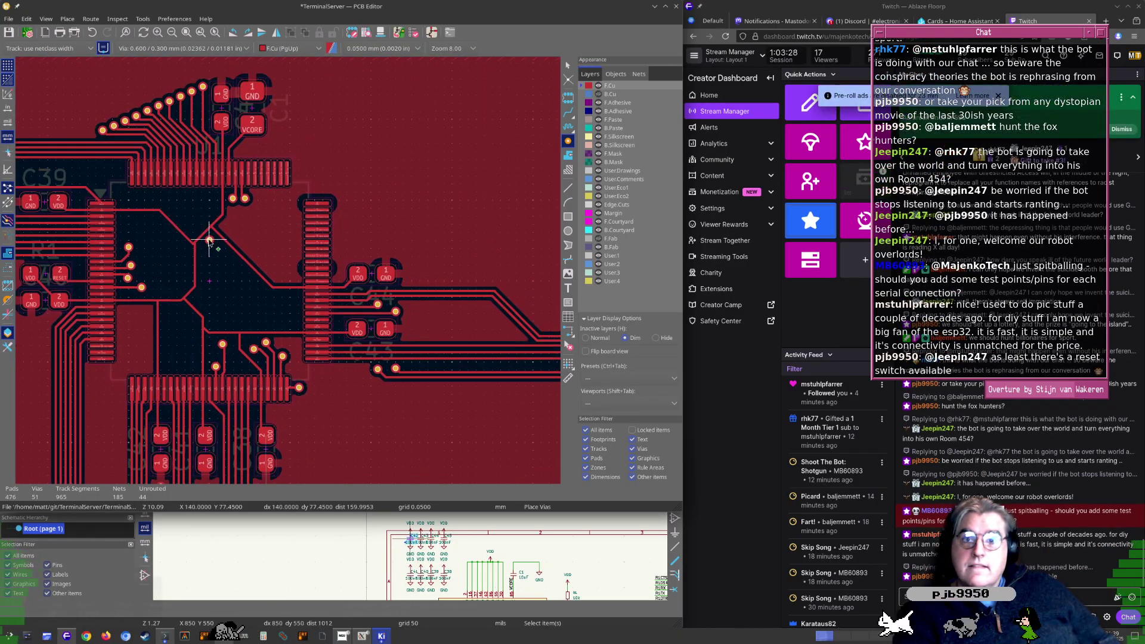
scroll(423, 322, "up", 4)
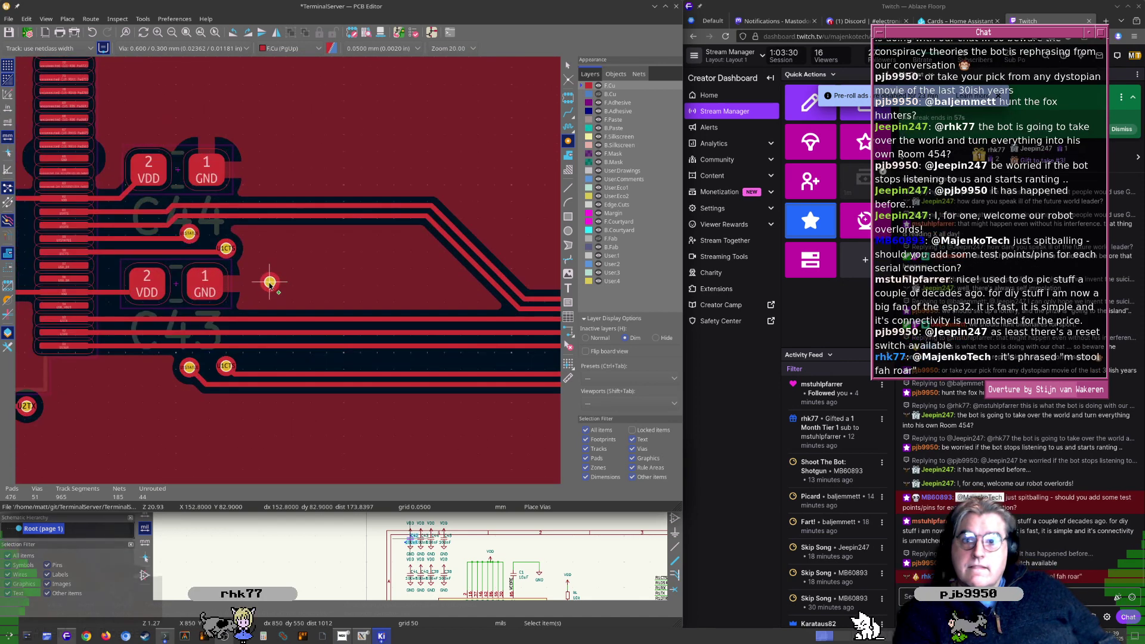
left_click(431, 278)
key("Escape")
Examine the front ground copper across the whole board and around the tracks leading to C39
scroll(431, 277, "down", 4)
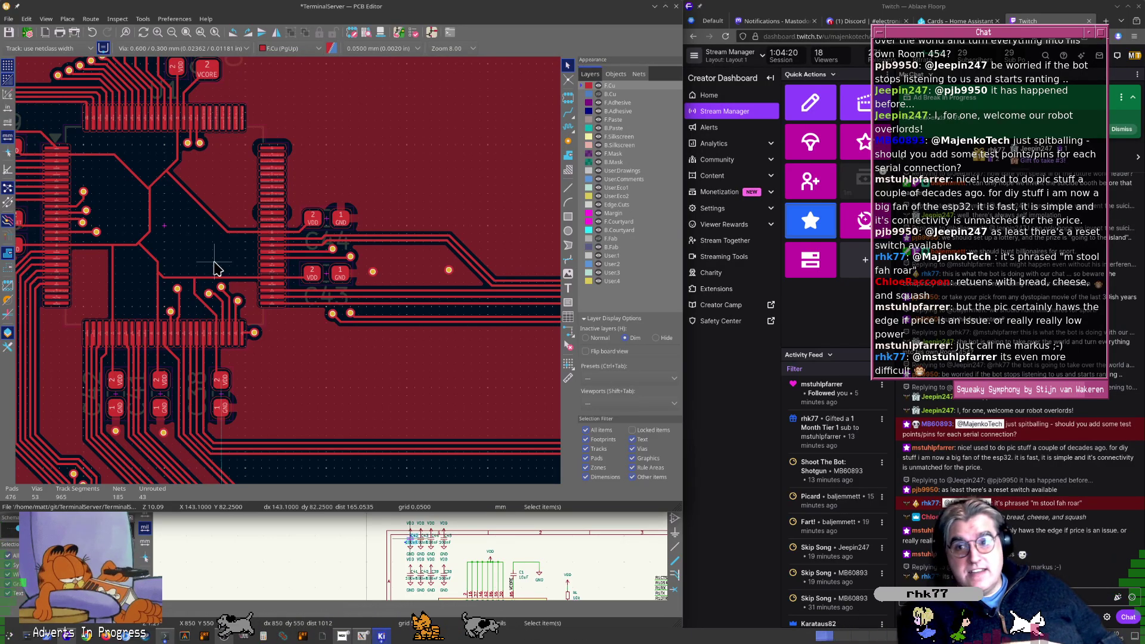
scroll(216, 272, "down", 5)
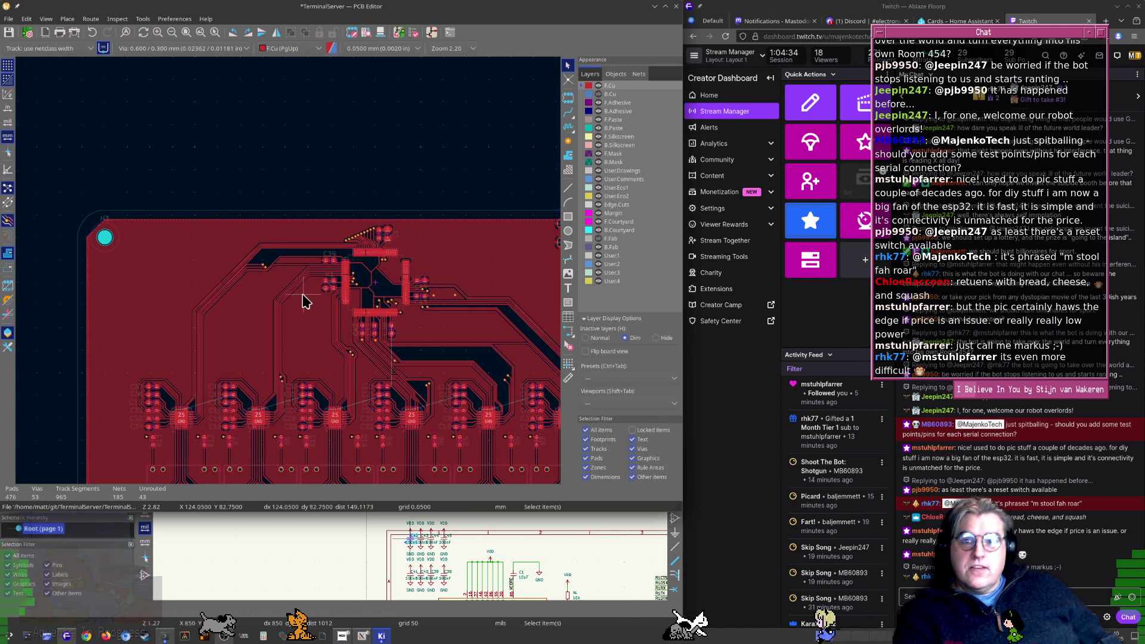
middle_click_drag(302, 301, 248, 291)
scroll(183, 275, "down", 1)
middle_click_drag(325, 292, 259, 293)
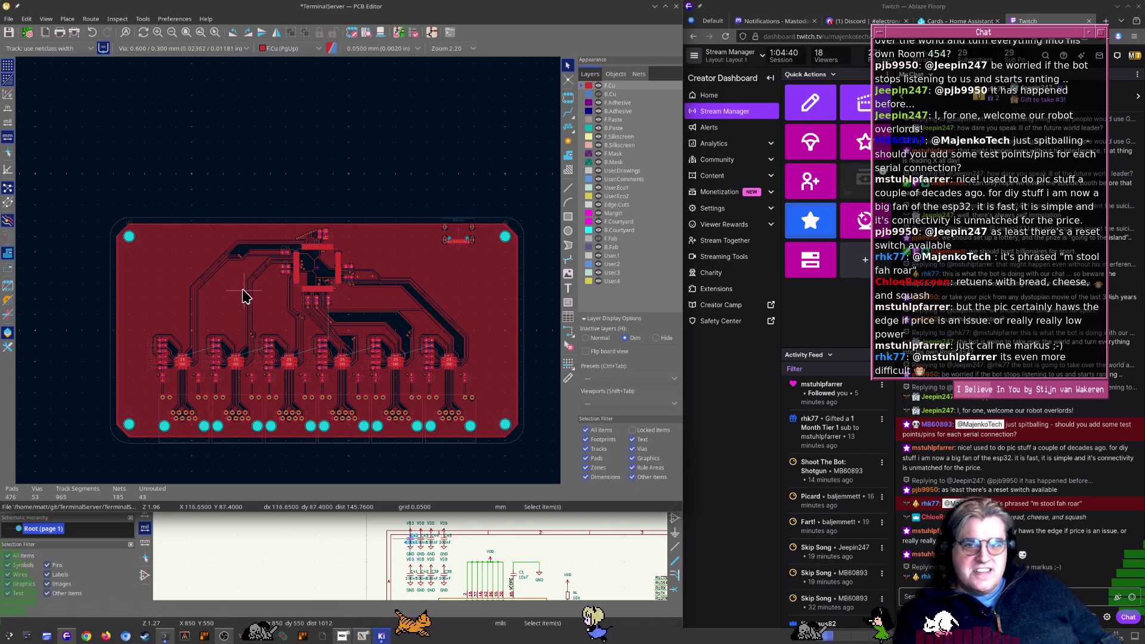
scroll(245, 294, "up", 5)
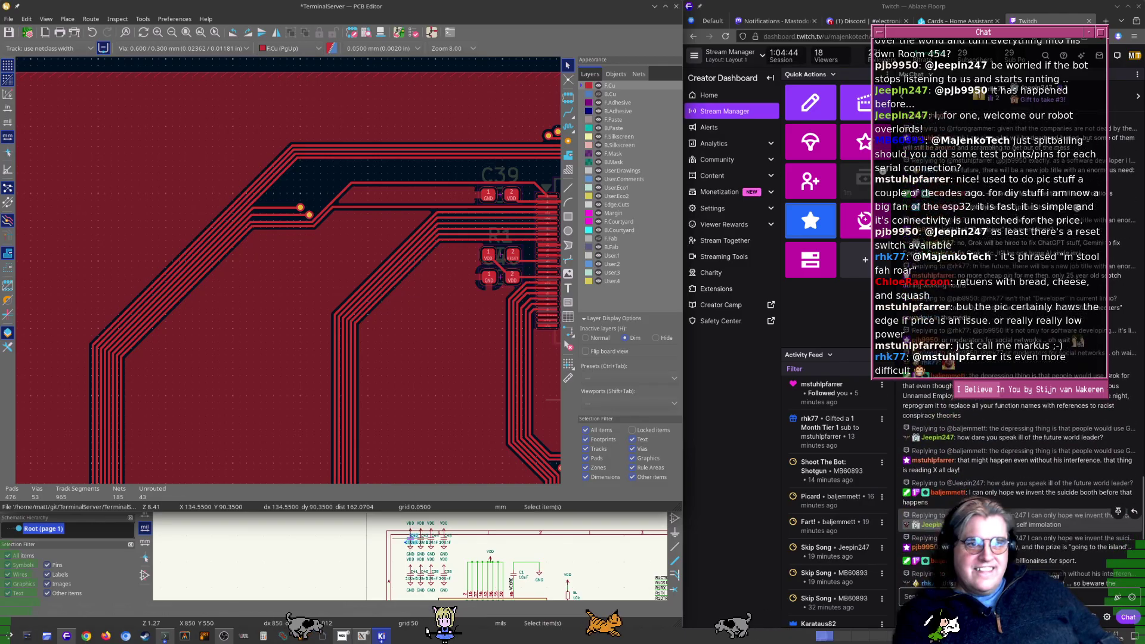
scroll(921, 531, "up", 1)
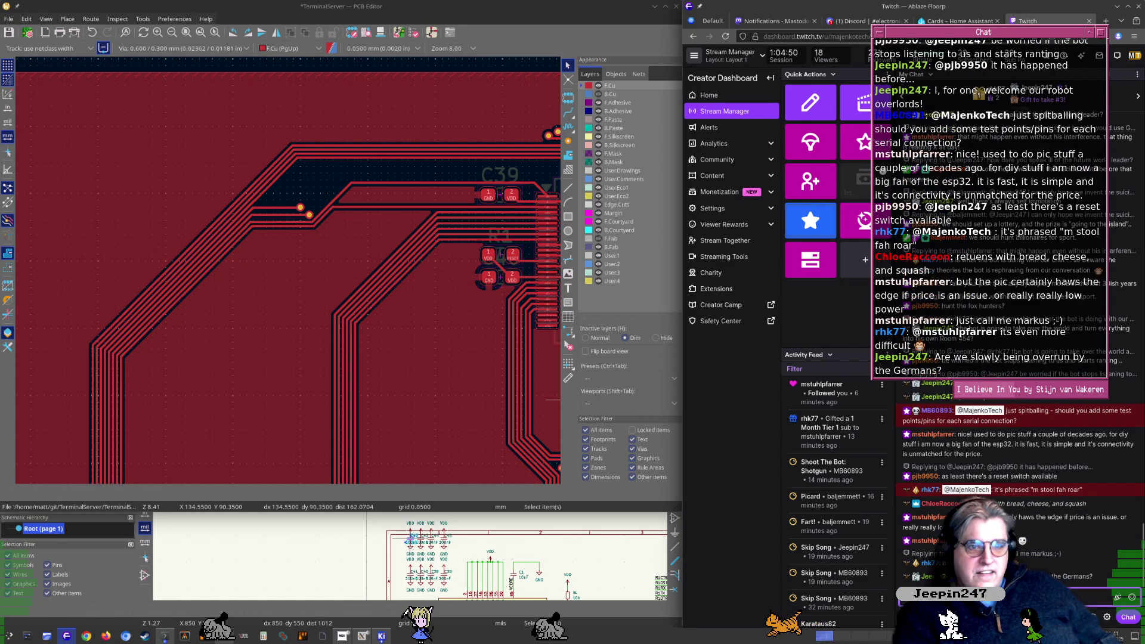
type("@")
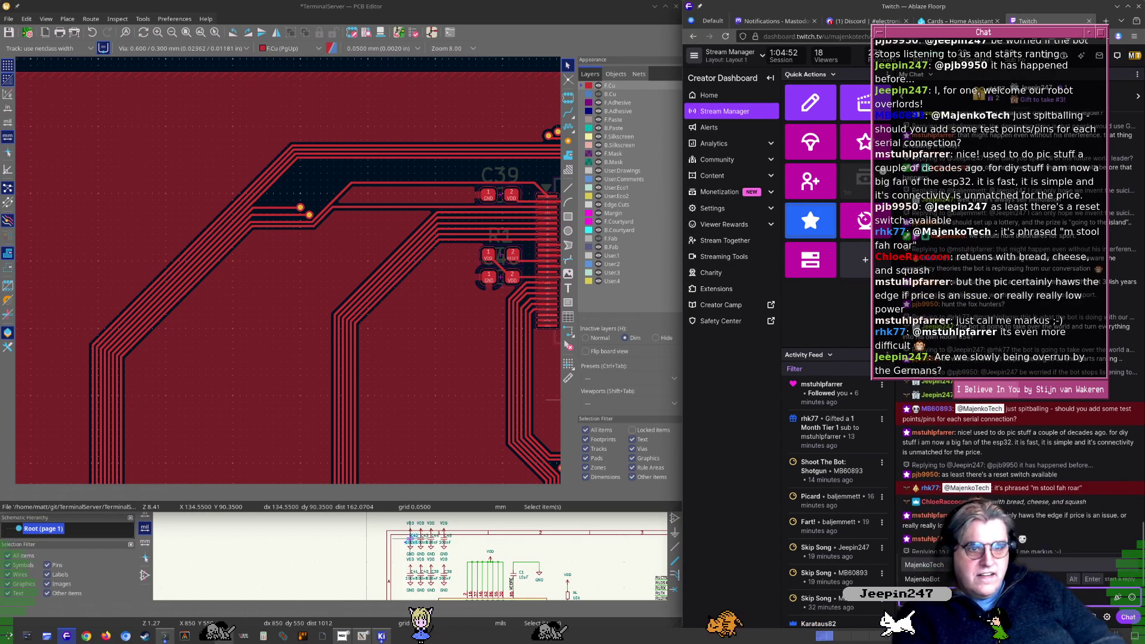
type("m")
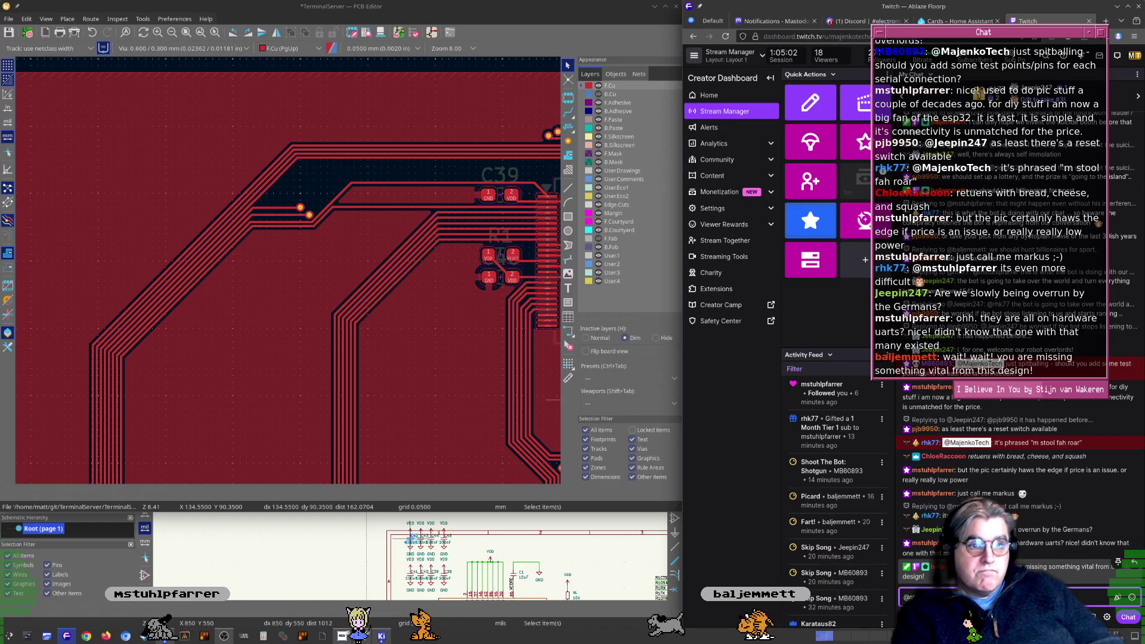
key("Return")
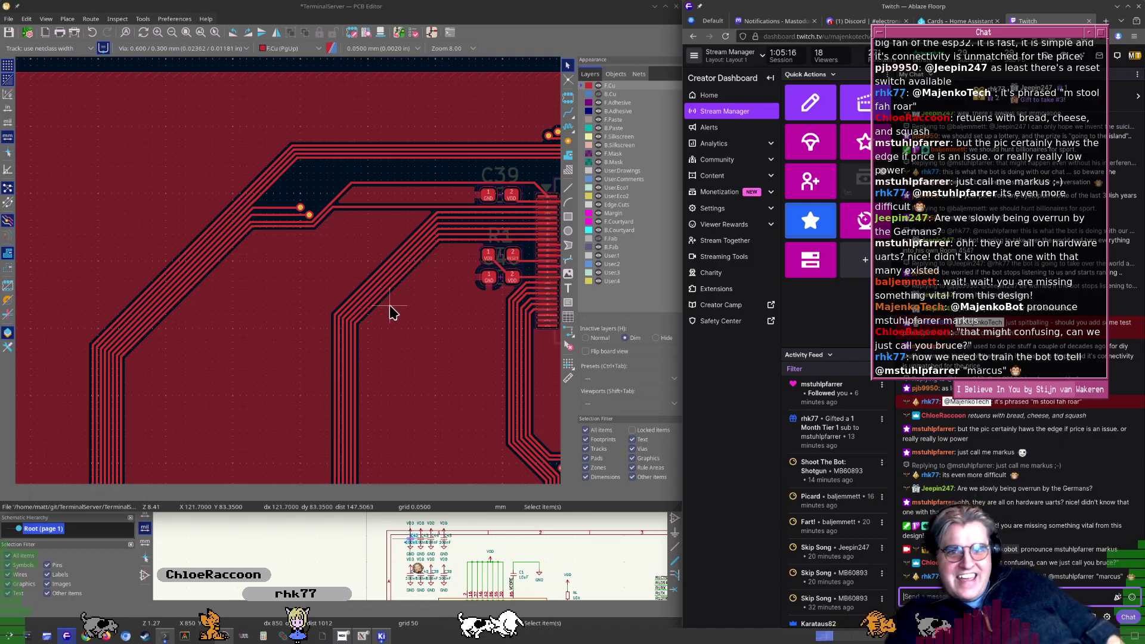
In the PCB editor, place two GND vias in the ground copper strip between the U6DTR and U6RTS tracks beside C39's GND pad
middle_click_drag(391, 289, 262, 329)
scroll(349, 217, "up", 5)
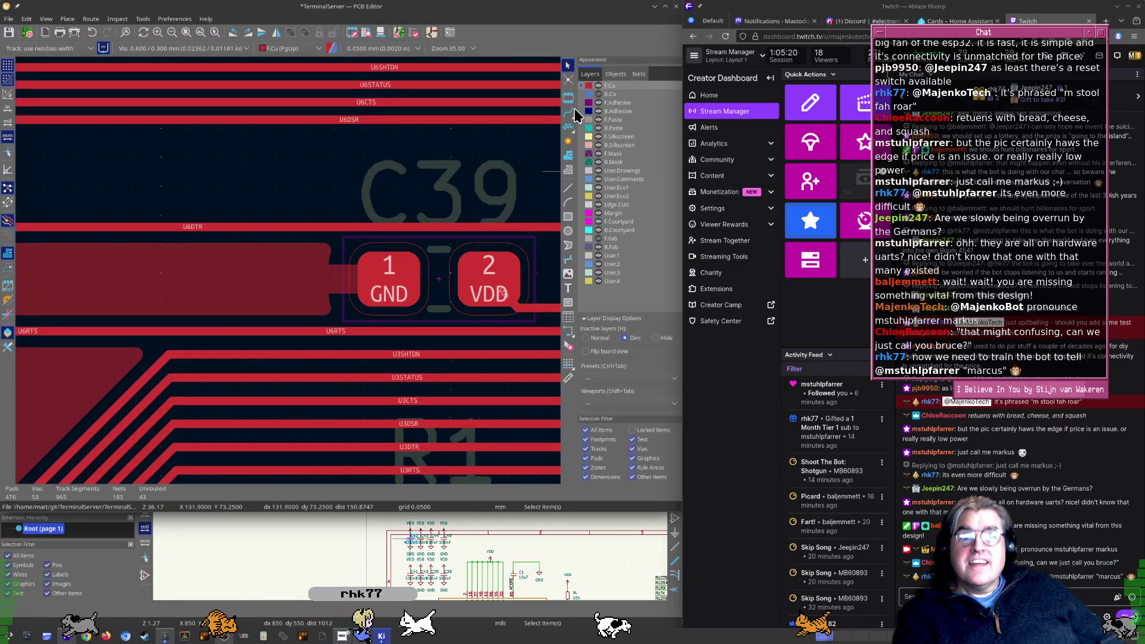
left_click(567, 141)
left_click(282, 278)
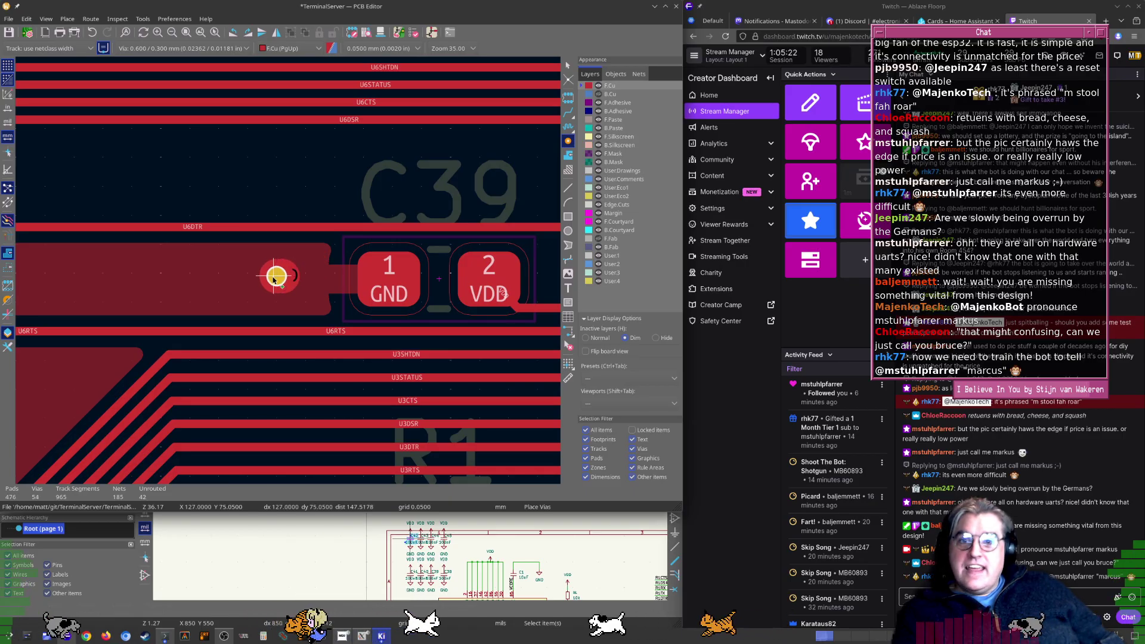
scroll(332, 278, "left", 3, "ctrl")
left_click(315, 280)
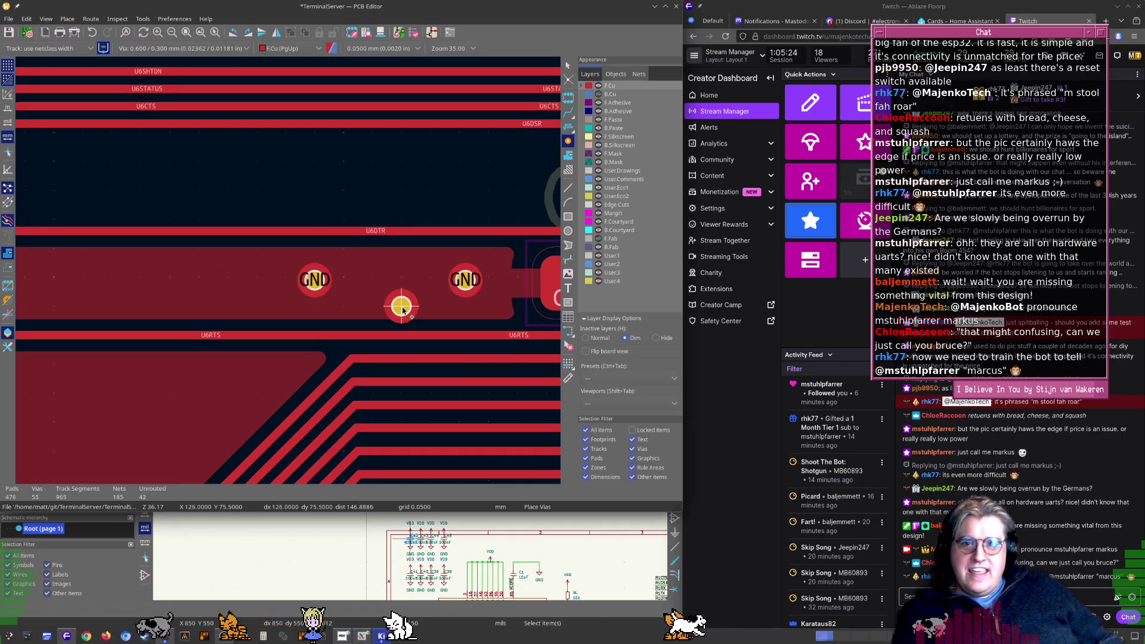
key("Escape")
scroll(298, 275, "down", 6)
middle_click_drag(337, 338, 297, 333)
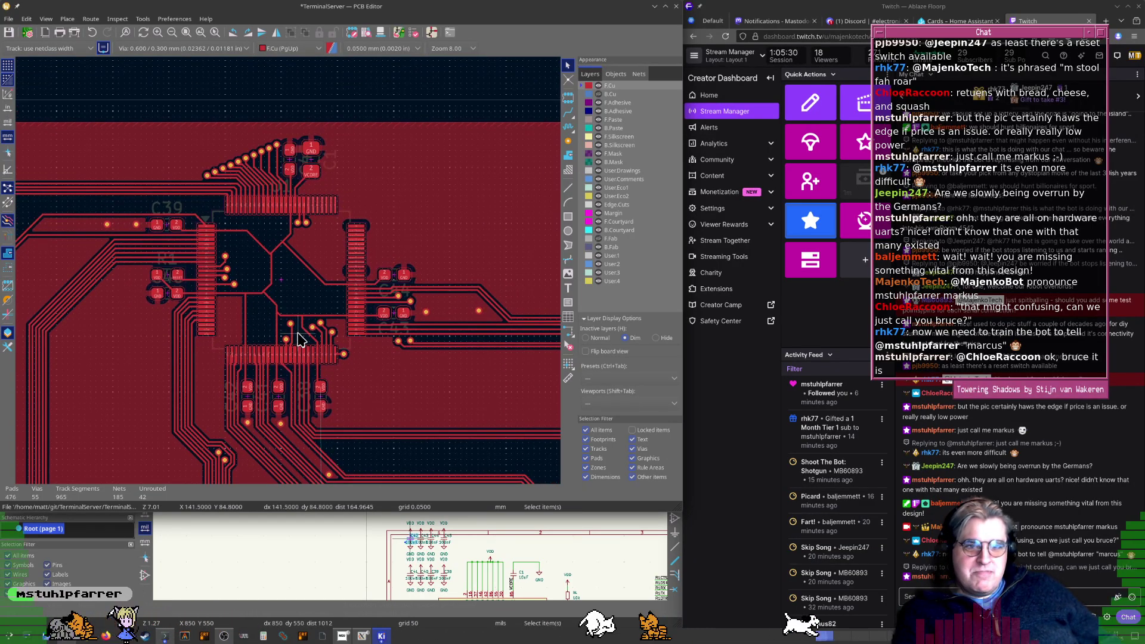
scroll(299, 338, "up", 3)
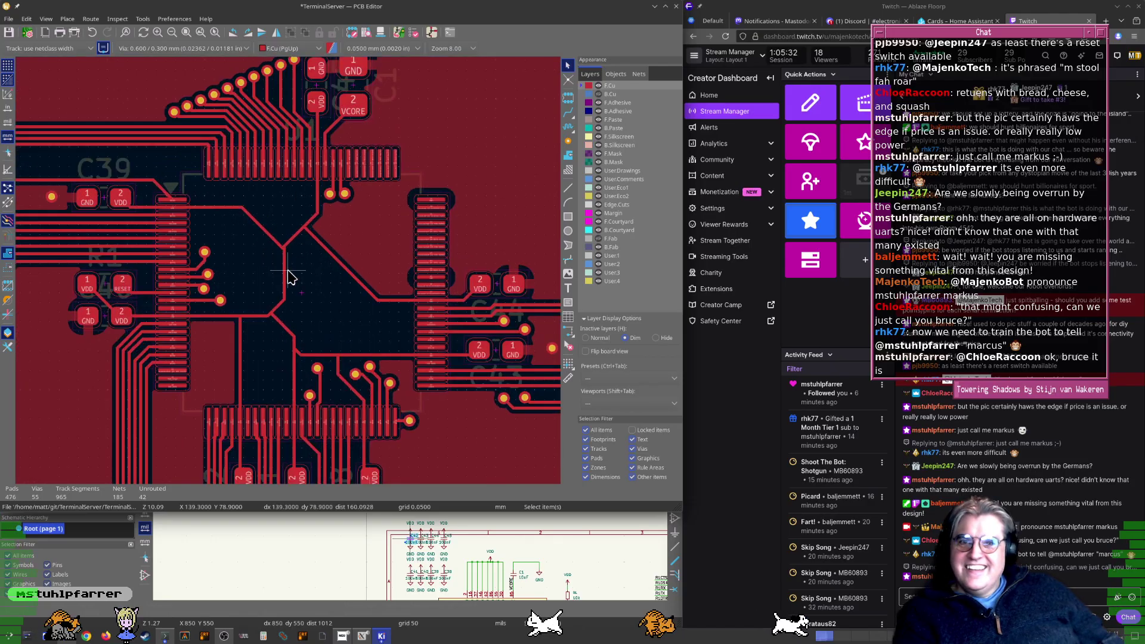
scroll(169, 335, "down", 3)
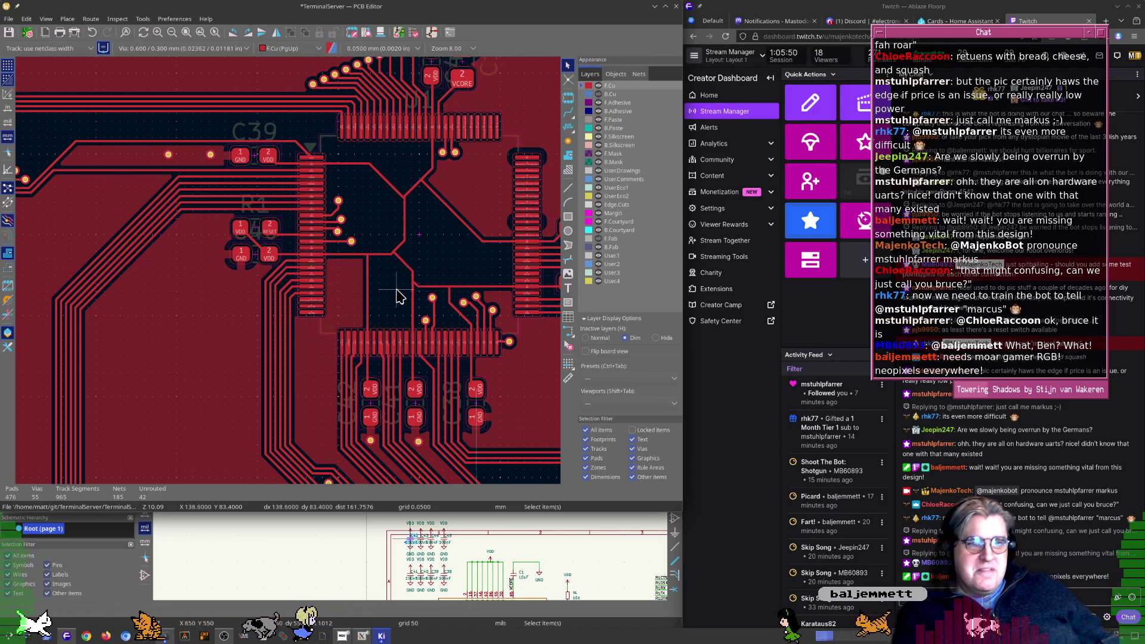
Open the 3D view of the board, orbit it to inspect the RJ45 connectors and microcontroller, and close the view
scroll(398, 296, "down", 2)
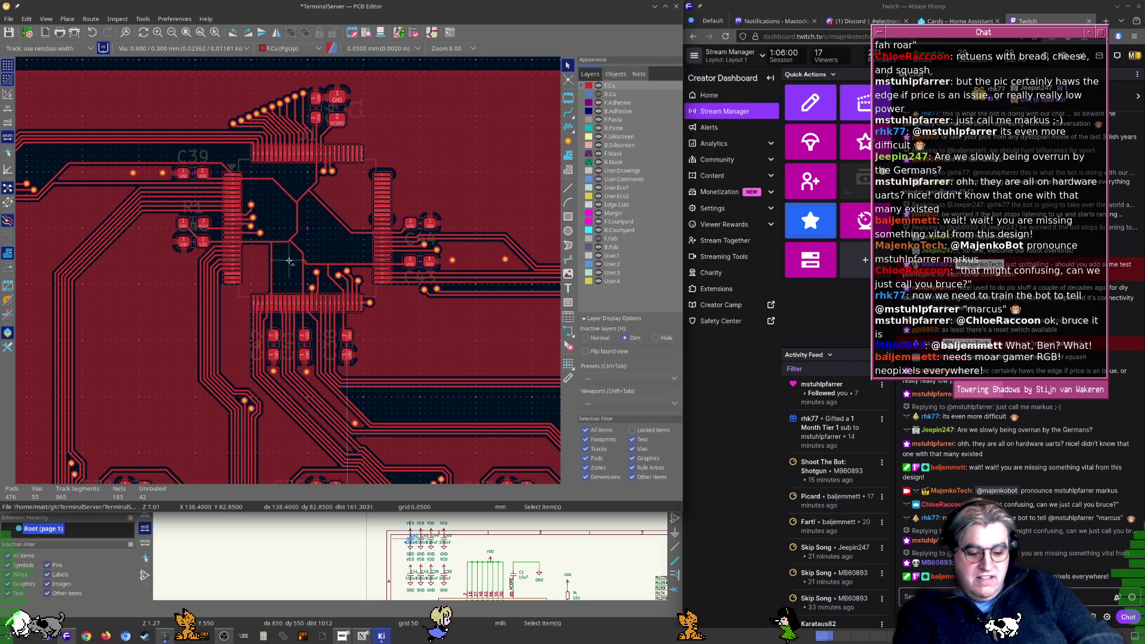
key("alt+3")
left_click_drag(493, 409, 417, 303)
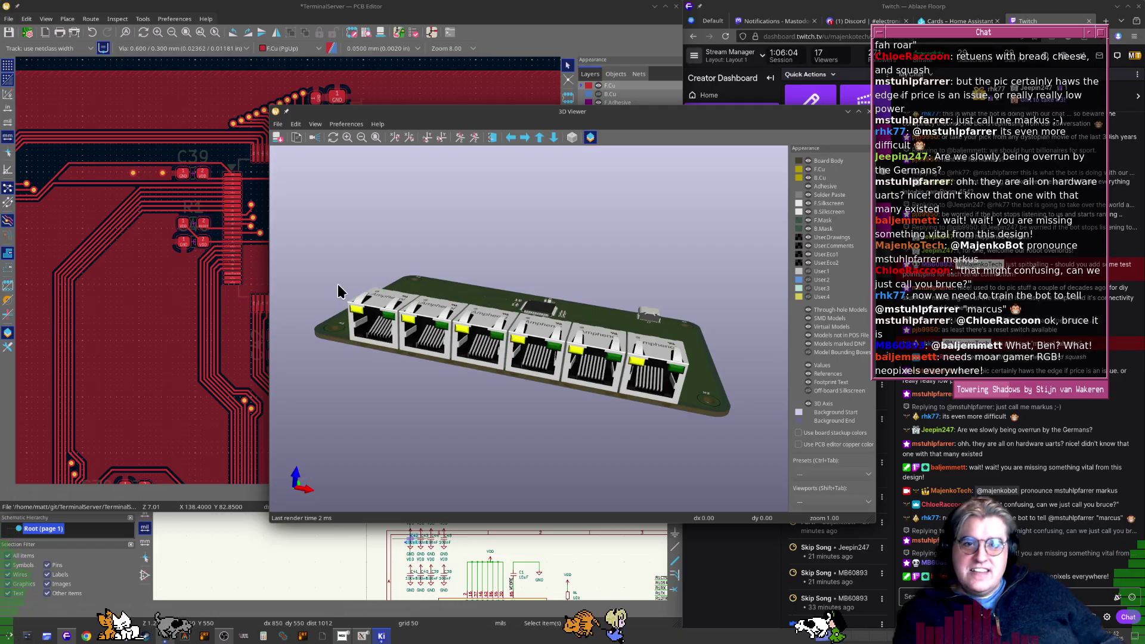
left_click_drag(312, 340, 496, 433)
left_click_drag(672, 330, 723, 404)
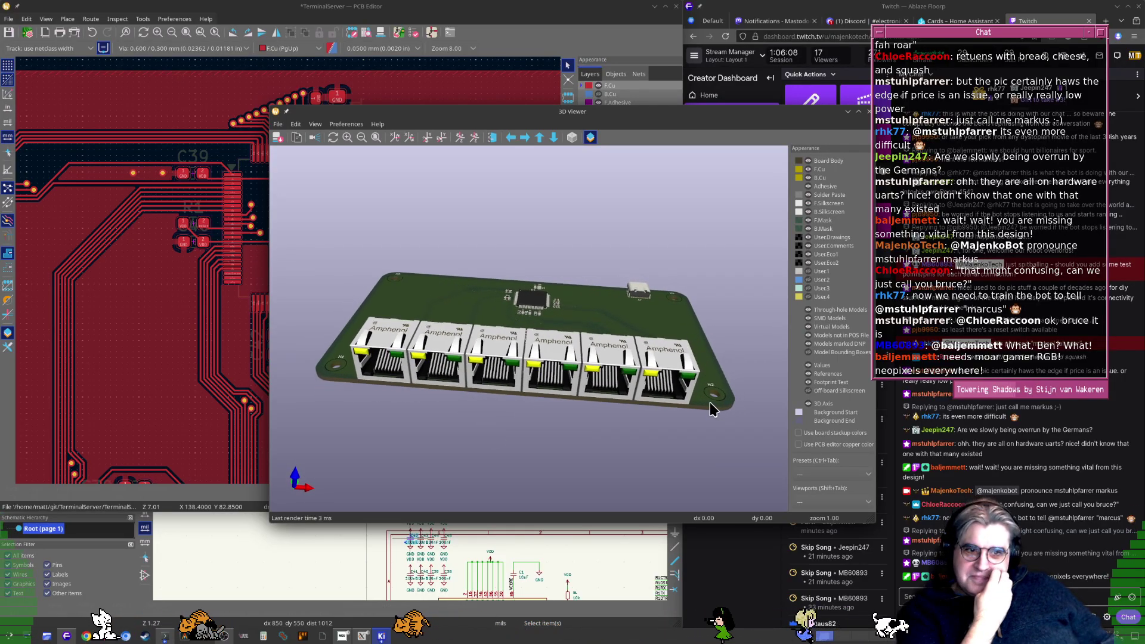
left_click_drag(614, 370, 425, 350)
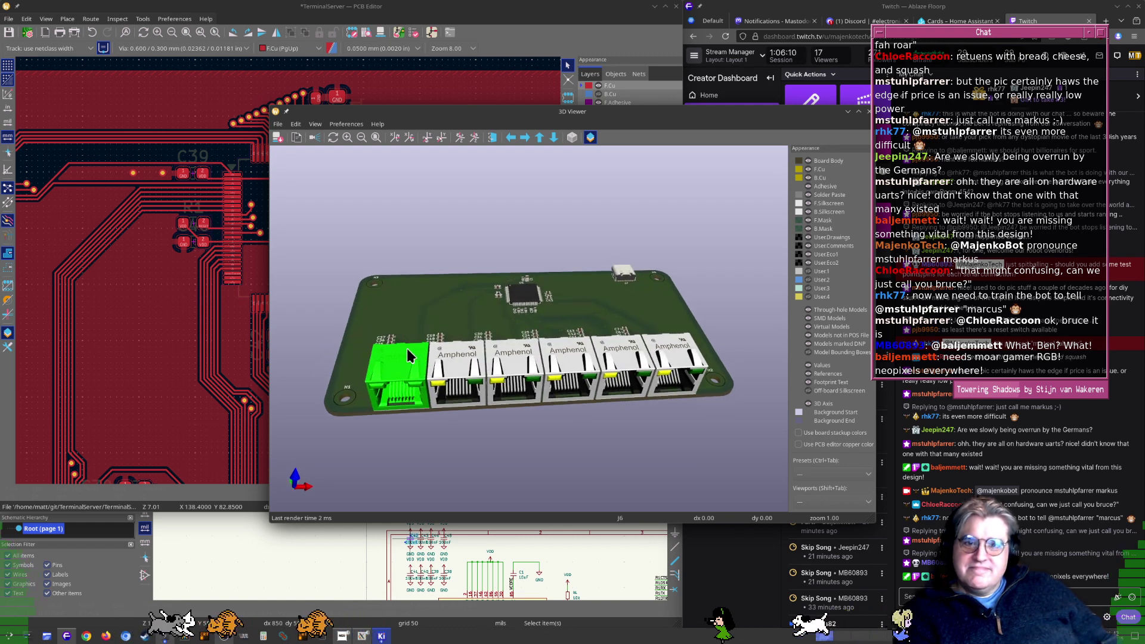
left_click_drag(621, 360, 512, 368)
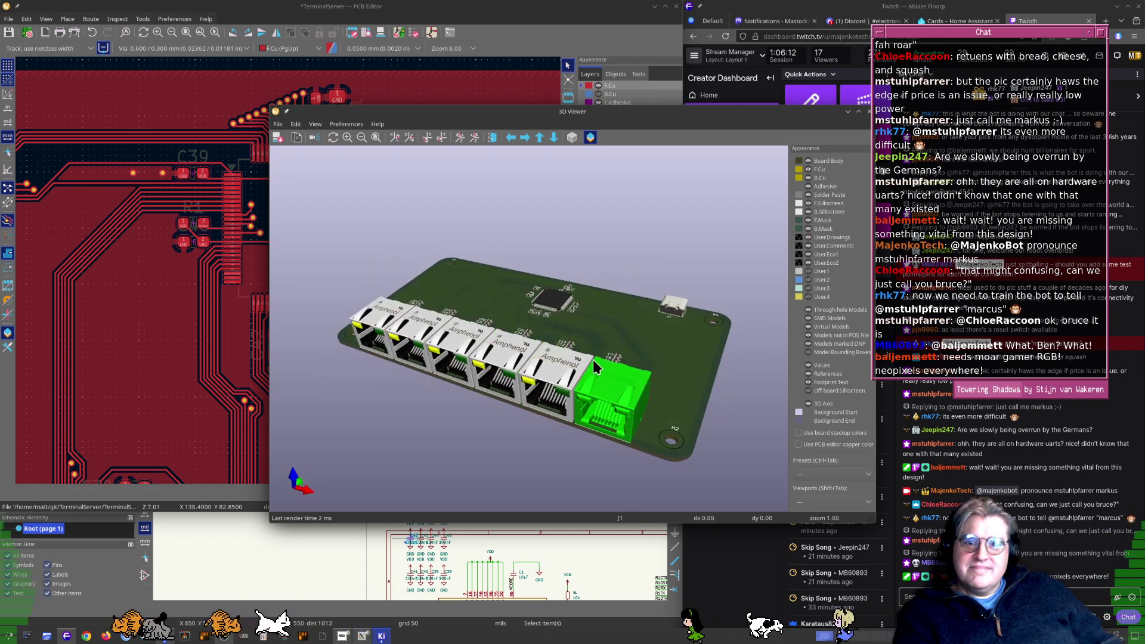
left_click_drag(595, 367, 710, 240)
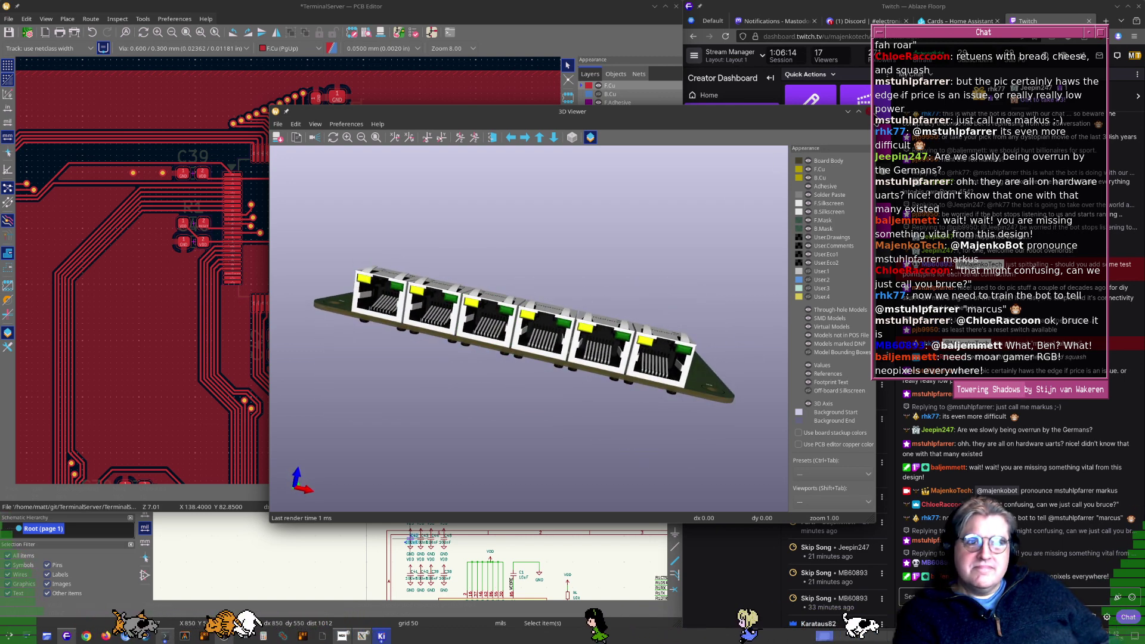
left_click(870, 111)
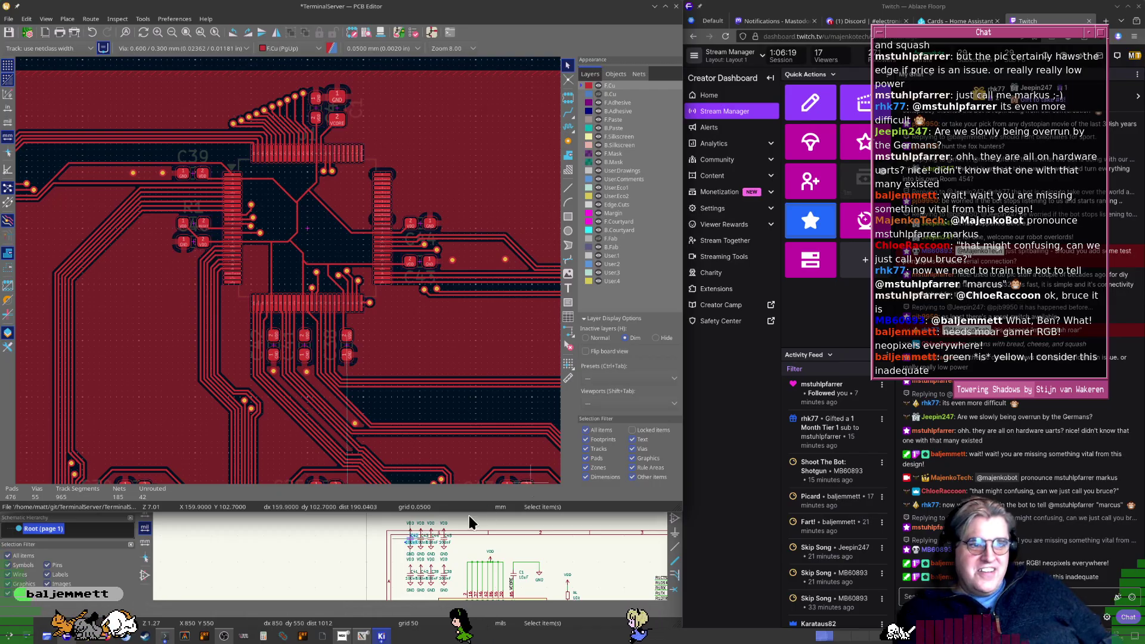
middle_click_drag(225, 335, 278, 388)
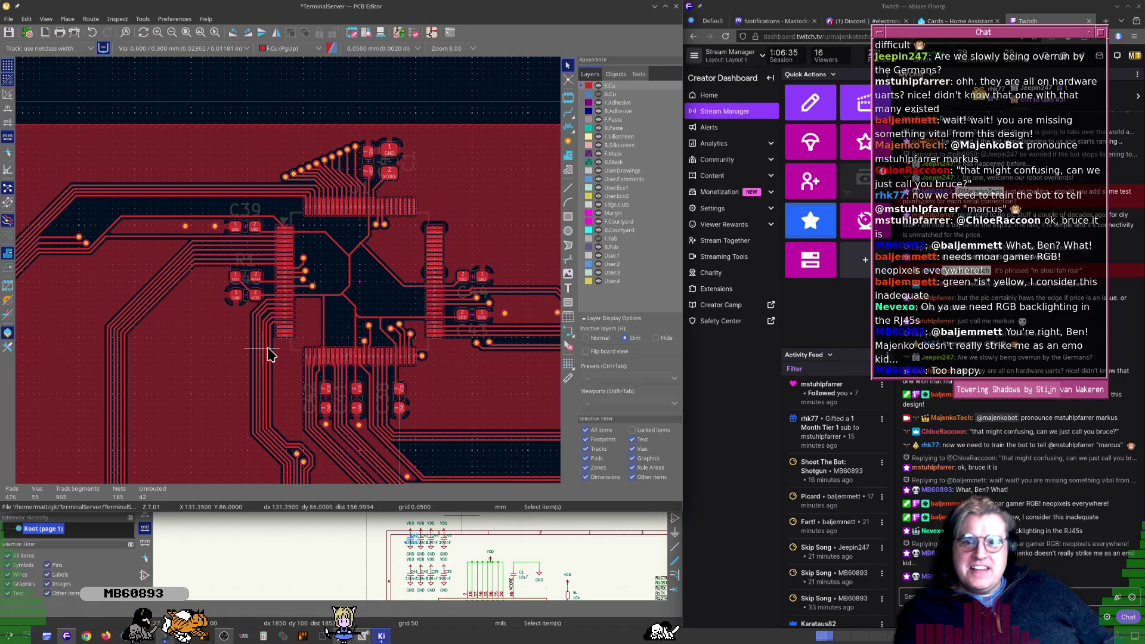
scroll(268, 354, "up", 4)
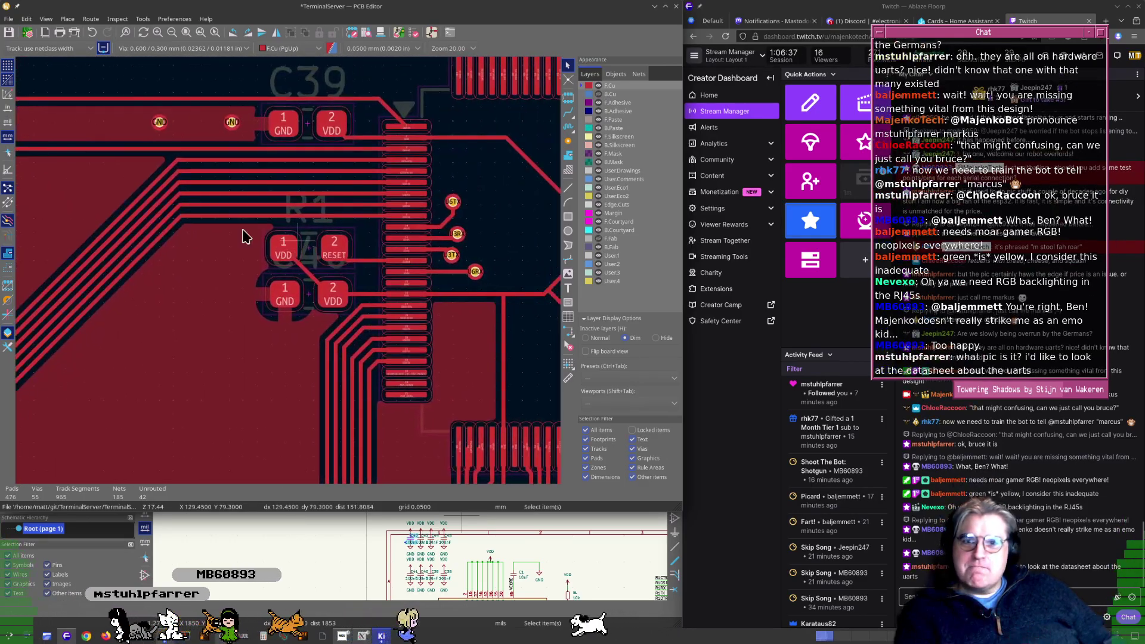
scroll(275, 300, "down", 4)
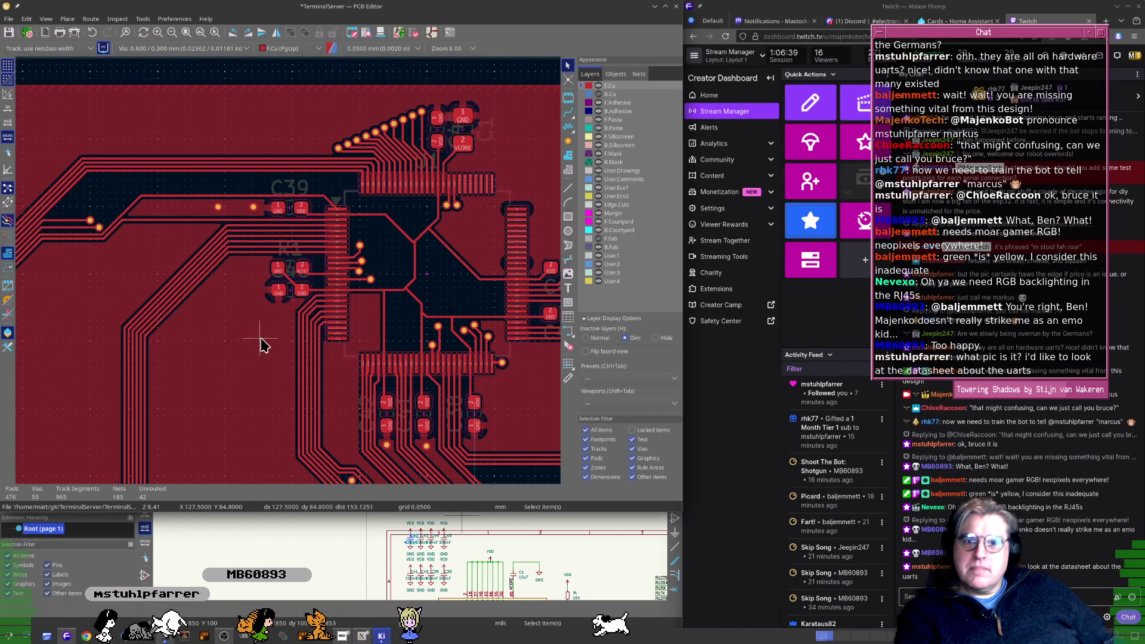
middle_click_drag(289, 343, 282, 344)
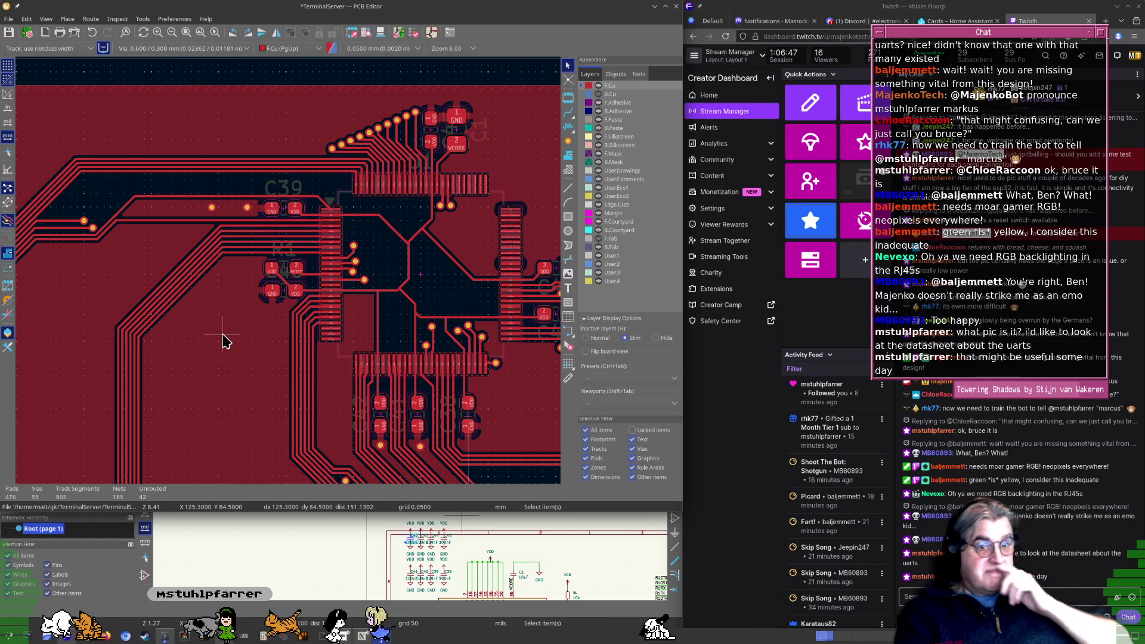
middle_click_drag(251, 391, 207, 391)
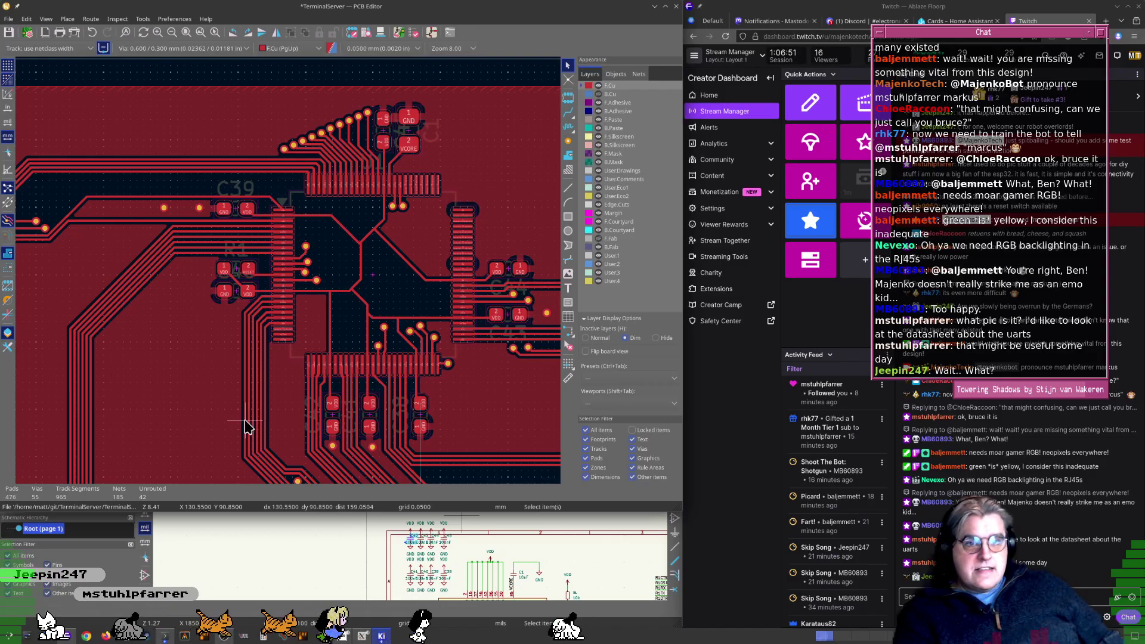
middle_click_drag(276, 451, 261, 453)
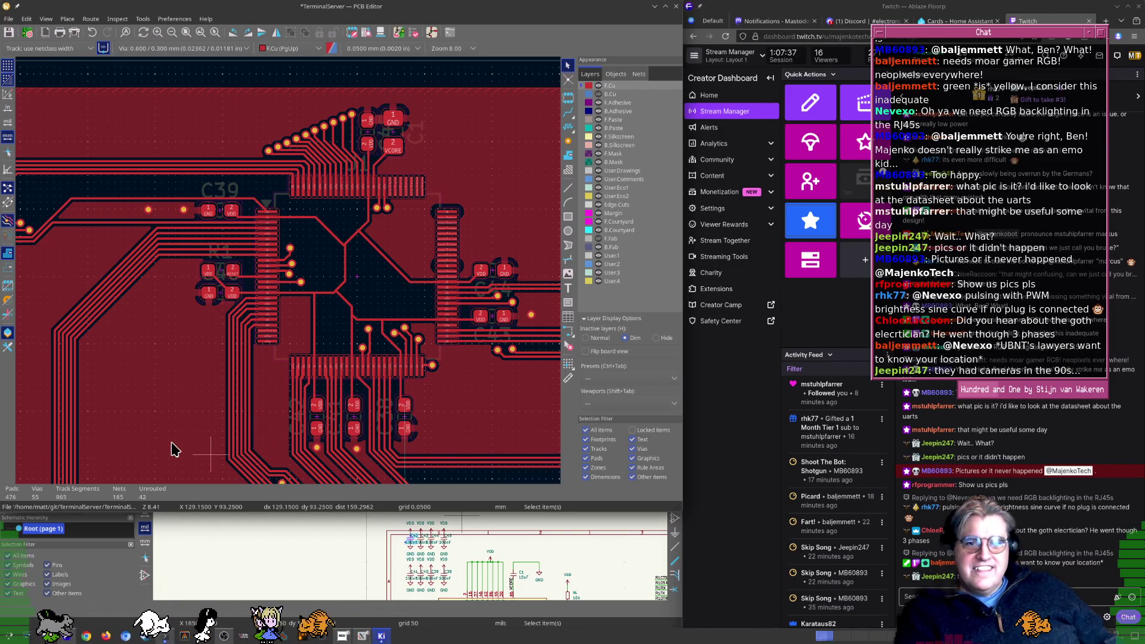
Shift the horizontal U6SHTDN, U6STATUS, U6CTS and U6DSR tracks near the U1TXLED via up towards the U1TXLED track
mouse_move(276, 323)
middle_mouse_down()
mouse_move(261, 360)
mouse_move(210, 380)
middle_mouse_up()
middle_click_drag(132, 307, 162, 363)
scroll(210, 290, "up", 3)
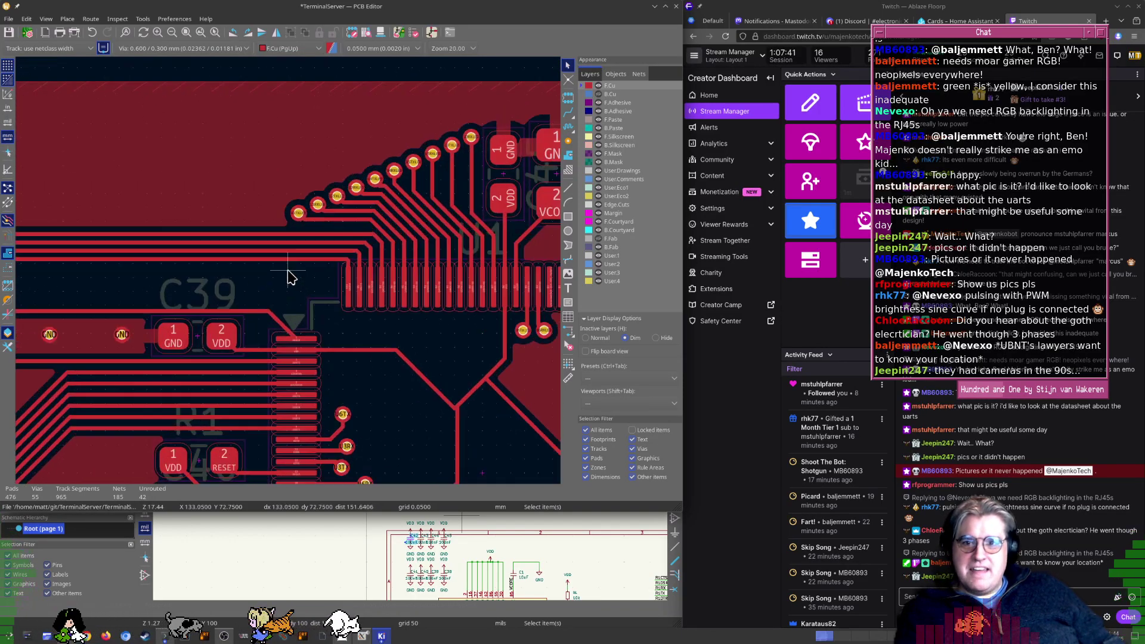
scroll(227, 229, "up", 3)
middle_click_drag(498, 275, 313, 277)
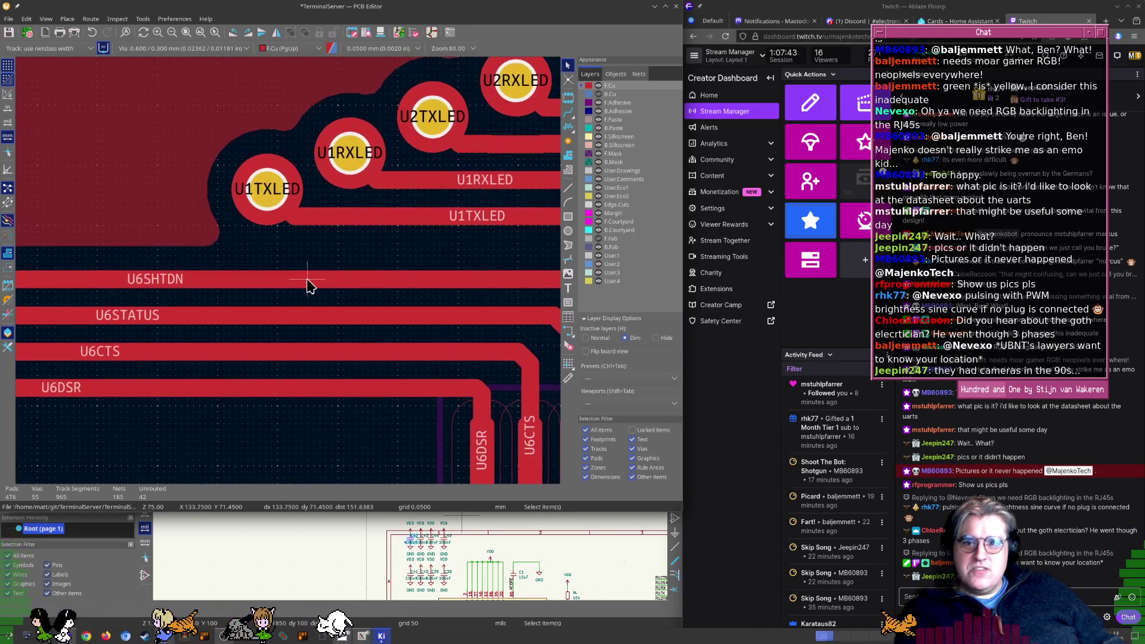
left_click(314, 278)
middle_click_drag(396, 273, 254, 280)
left_click_drag(266, 282, 255, 261)
left_click(257, 320)
left_click_drag(256, 320, 250, 297)
left_click(259, 356)
left_click_drag(260, 356, 247, 333)
left_click(245, 391)
scroll(286, 310, "down", 4)
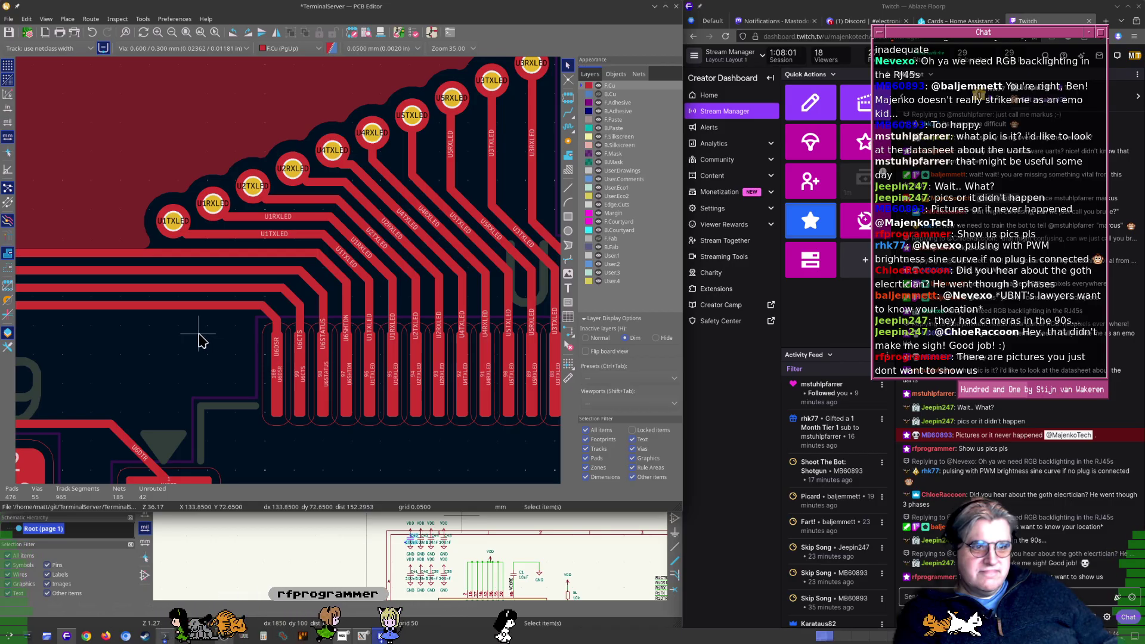
Move the remaining lower section of the horizontal U6DSR track up so it runs straight and closely parallel to U6CTS
scroll(203, 337, "left", 5)
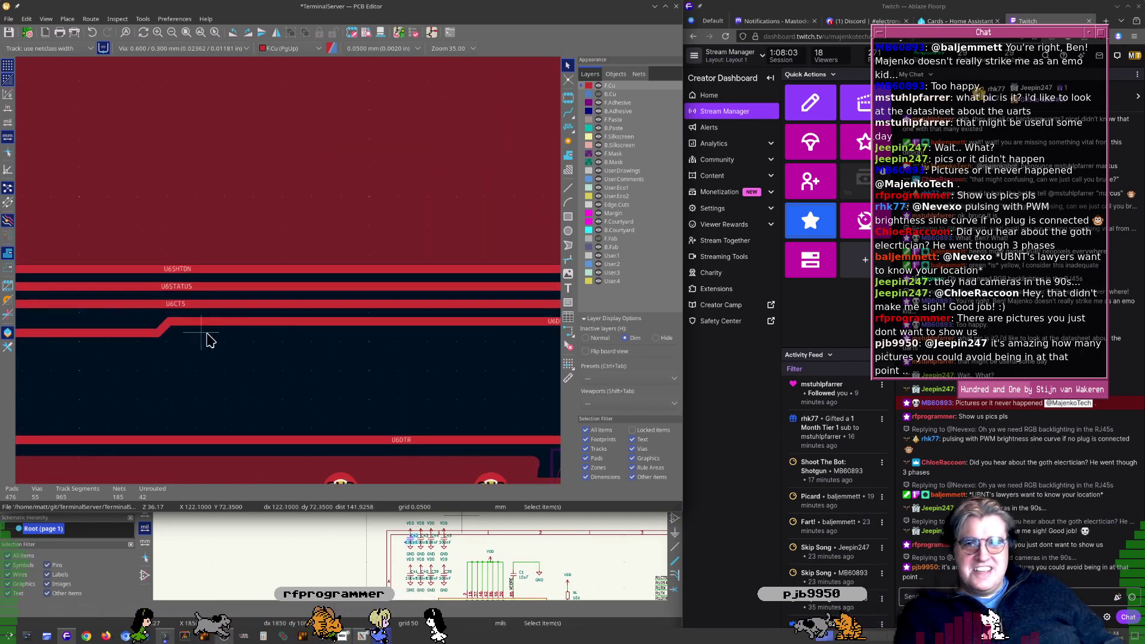
scroll(203, 334, "left", 3)
left_click(426, 335)
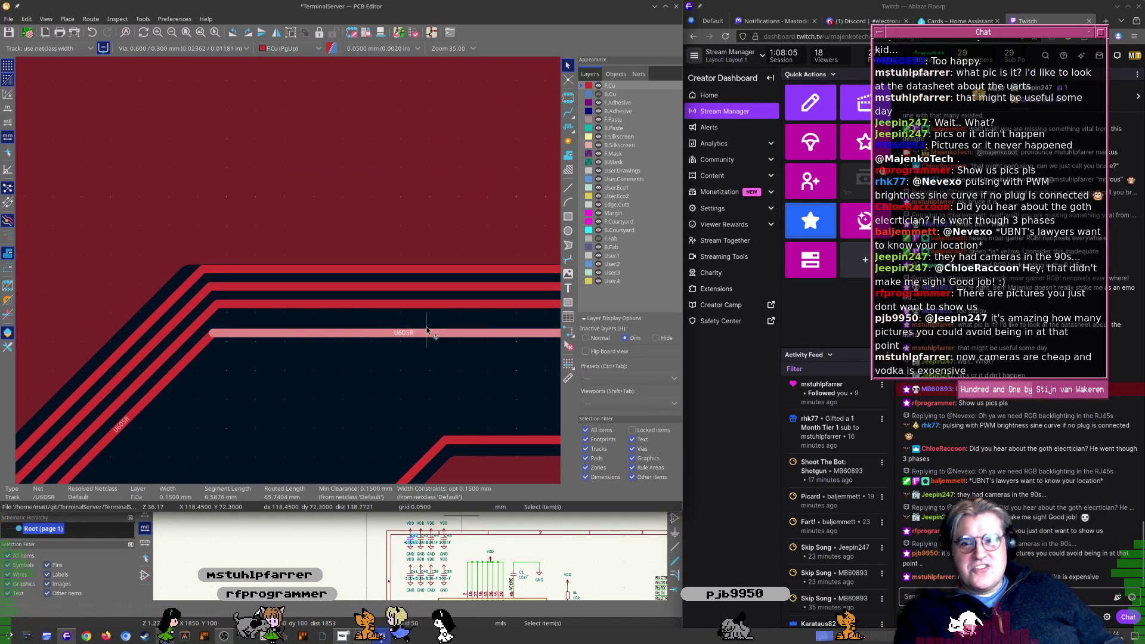
left_click_drag(426, 328, 427, 317)
middle_click_drag(429, 309, 330, 294)
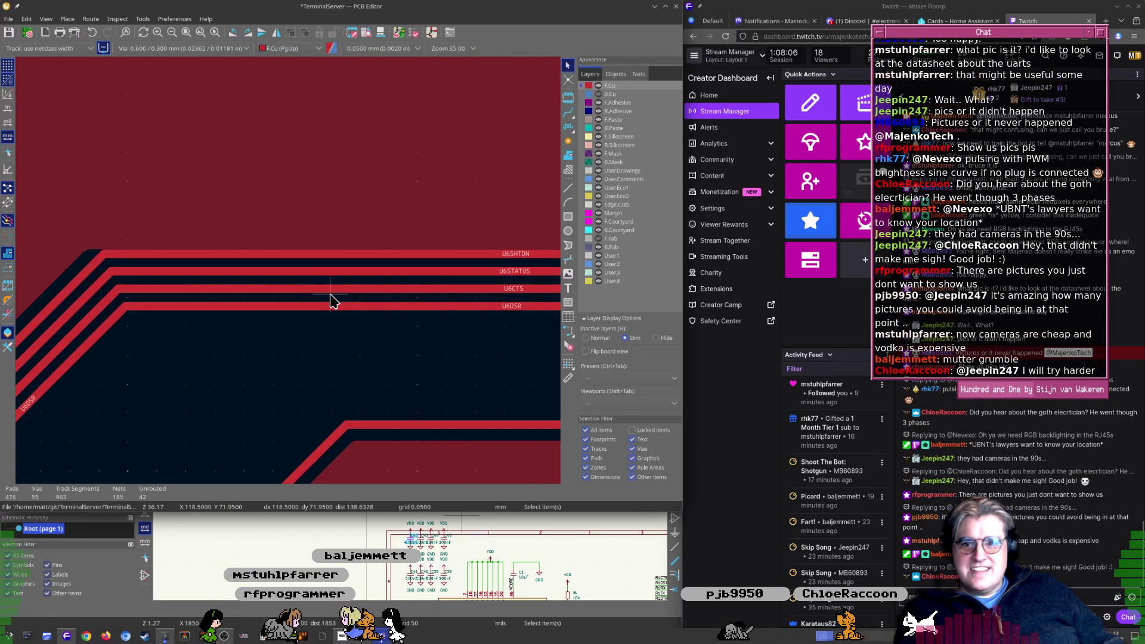
Display the copper zones as outlines only and examine the front tracks from the microcontroller down to the row of transceiver chips
left_click(8, 270)
scroll(286, 273, "down", 5)
middle_click_drag(427, 304, 195, 287)
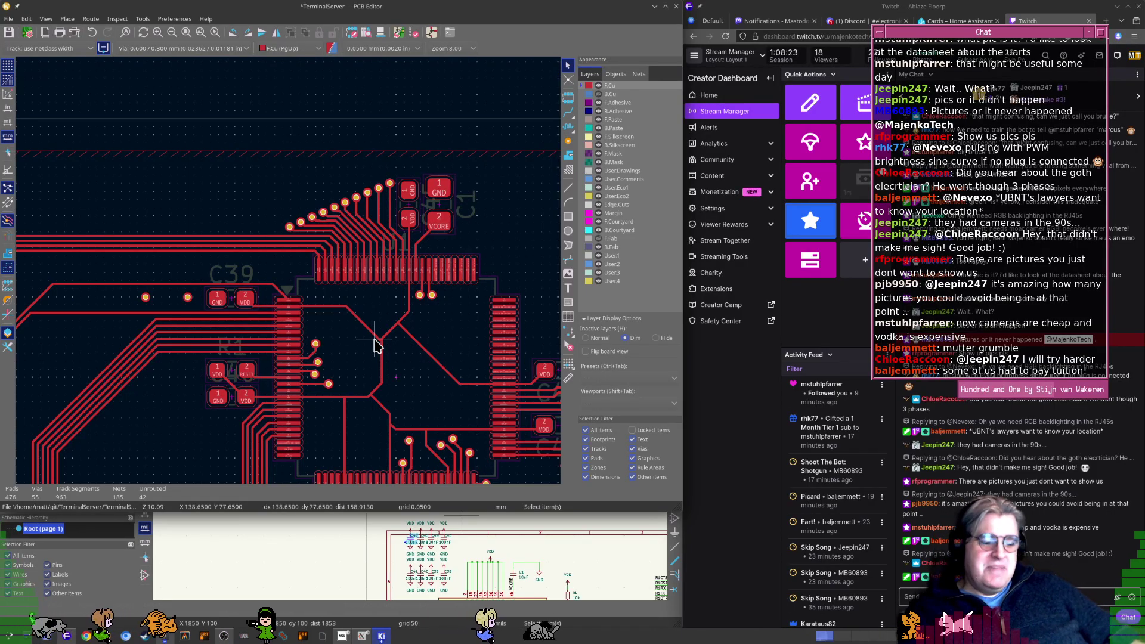
scroll(439, 301, "up", 5)
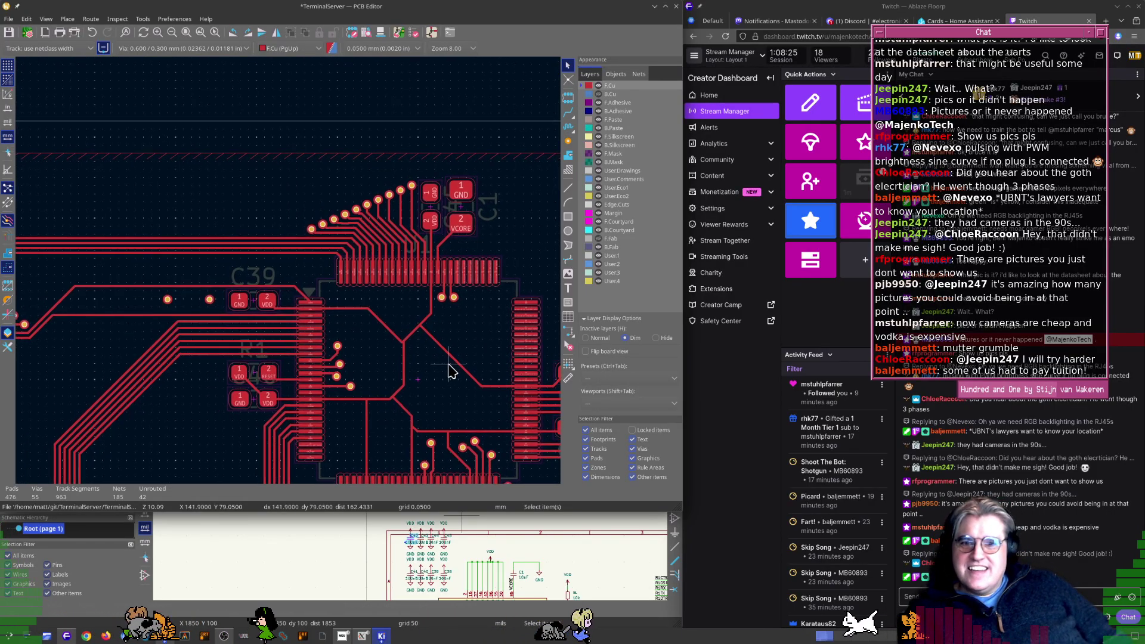
scroll(291, 277, "down", 3)
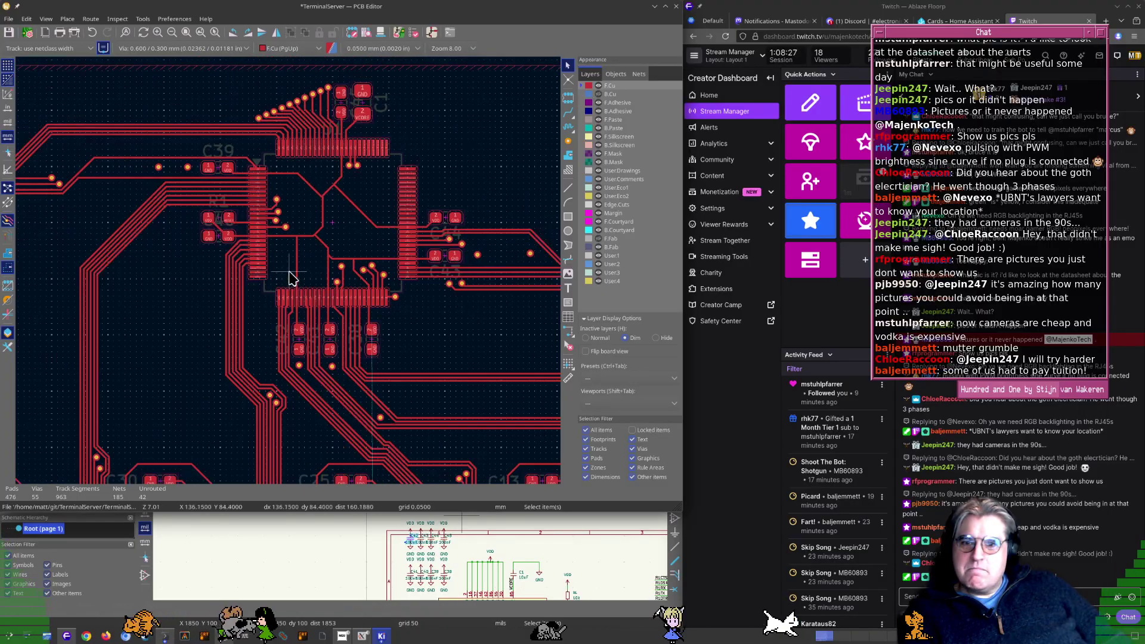
middle_click_drag(415, 295, 341, 235)
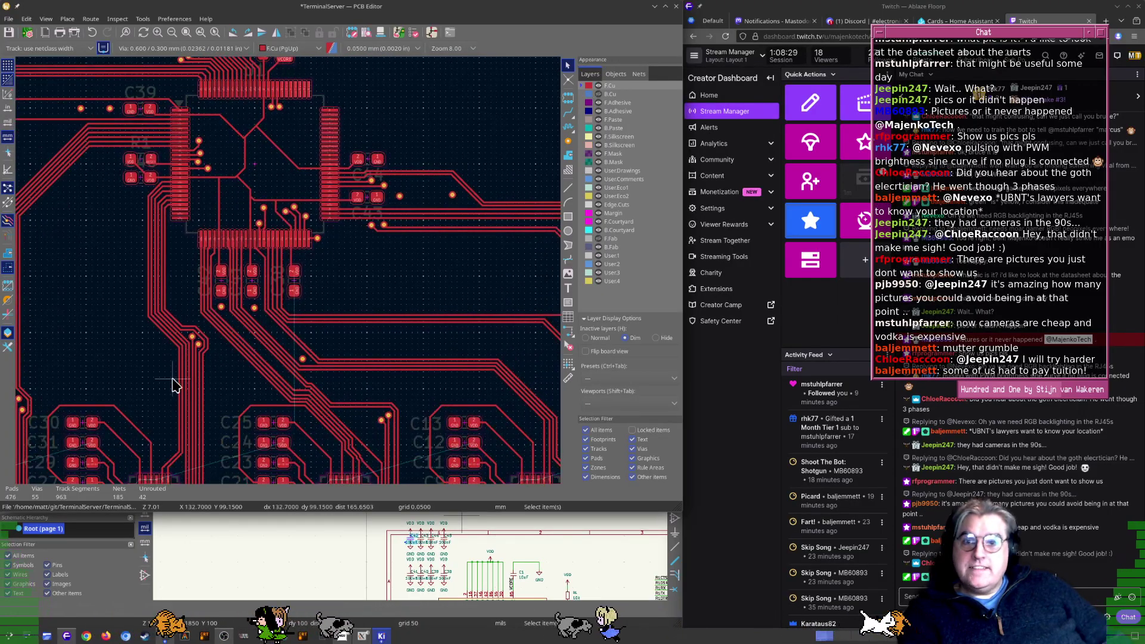
middle_click_drag(266, 395, 266, 336)
scroll(397, 286, "up", 1)
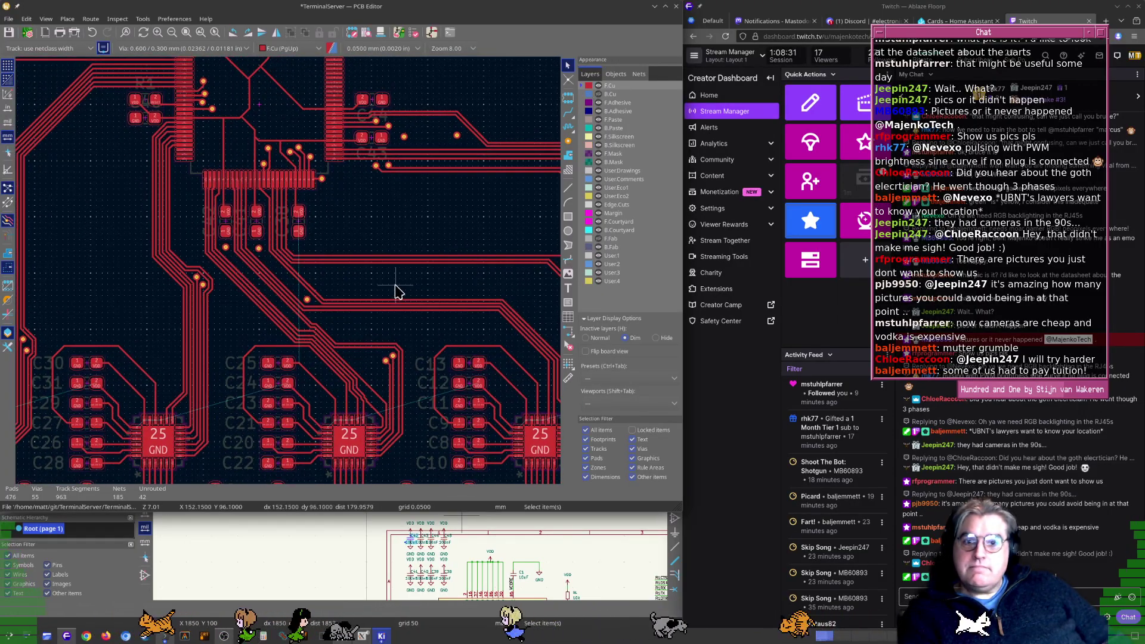
scroll(336, 303, "down", 1)
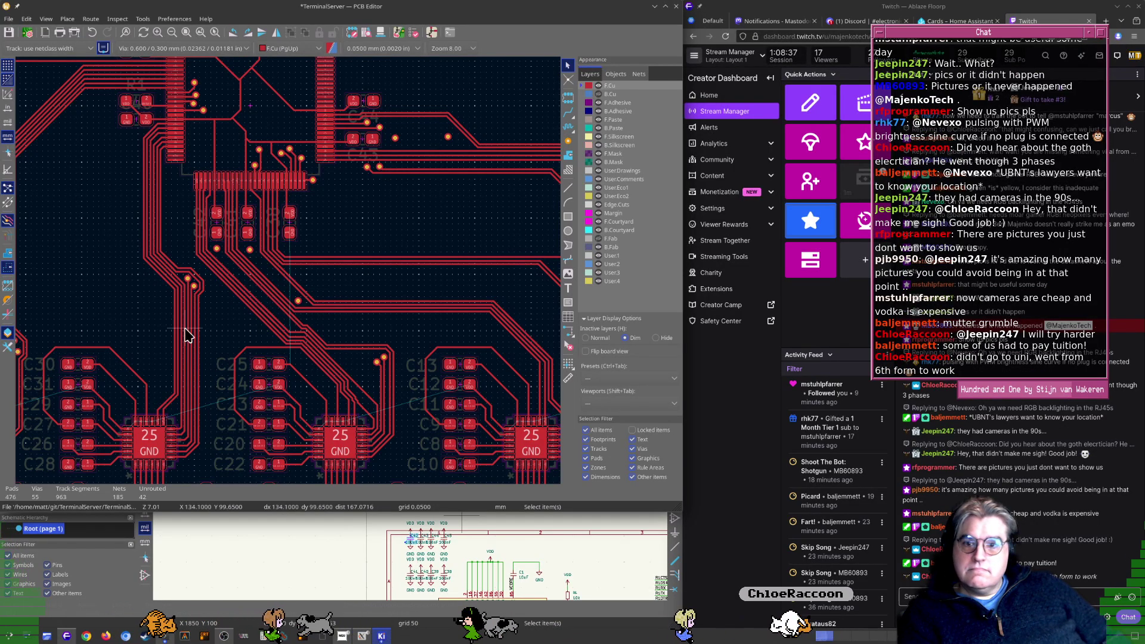
scroll(254, 307, "up", 3)
scroll(288, 279, "up", 3)
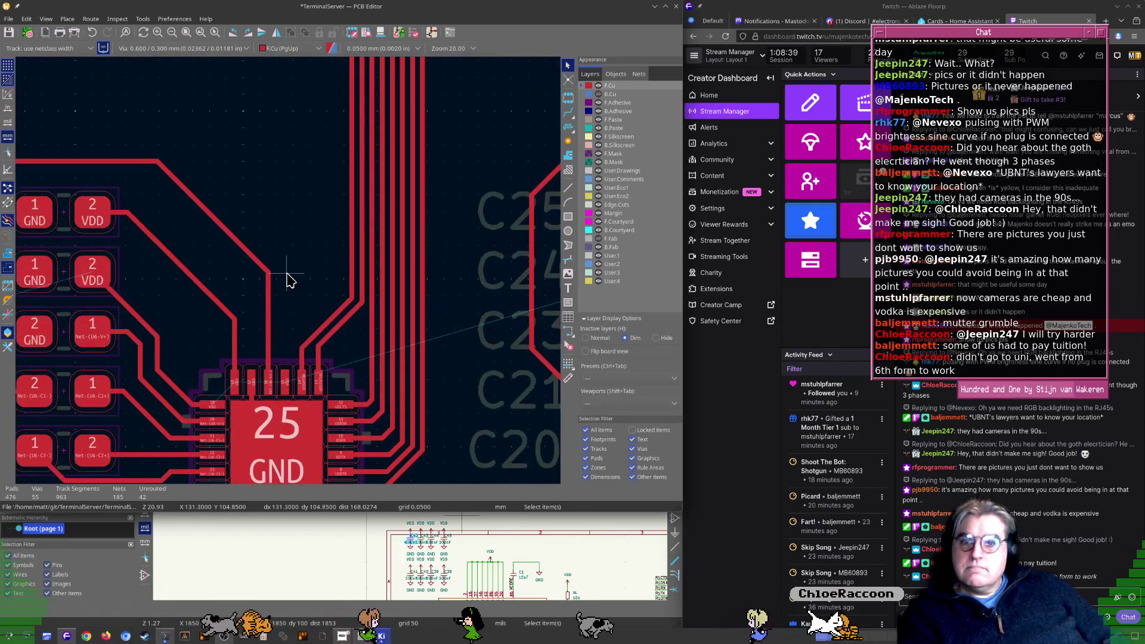
scroll(344, 288, "down", 10)
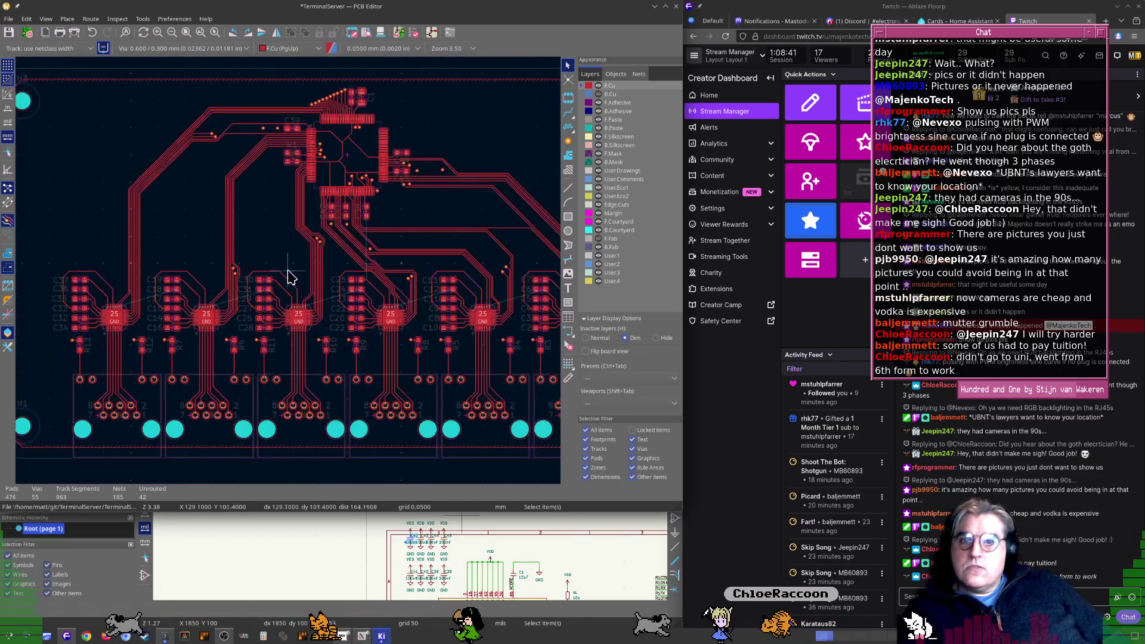
Examine the VDD tracks and the vias inside the microcontroller's footprint
scroll(316, 226, "up", 1)
scroll(283, 245, "up", 6)
scroll(306, 267, "up", 1)
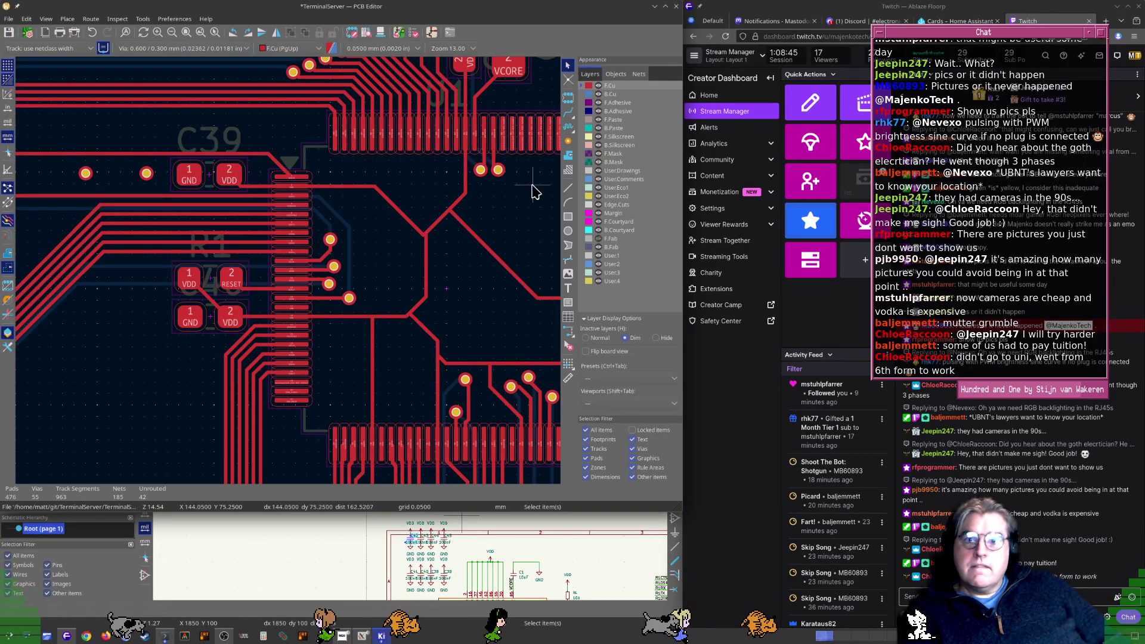
middle_click_drag(285, 290, 305, 305)
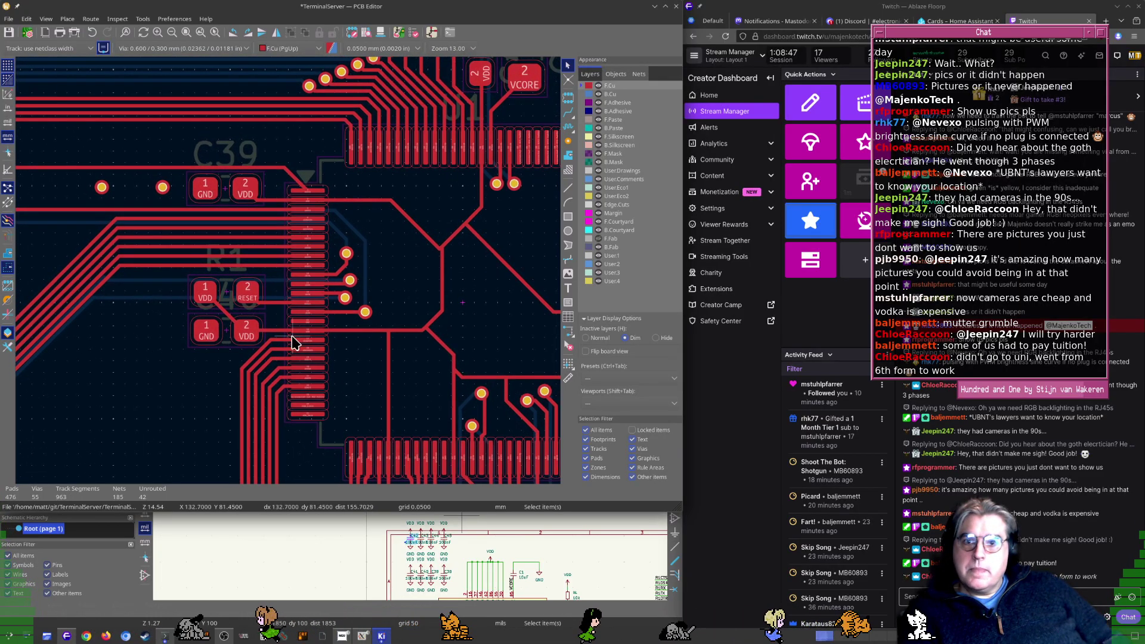
middle_click_drag(316, 351, 234, 370)
scroll(344, 364, "up", 5)
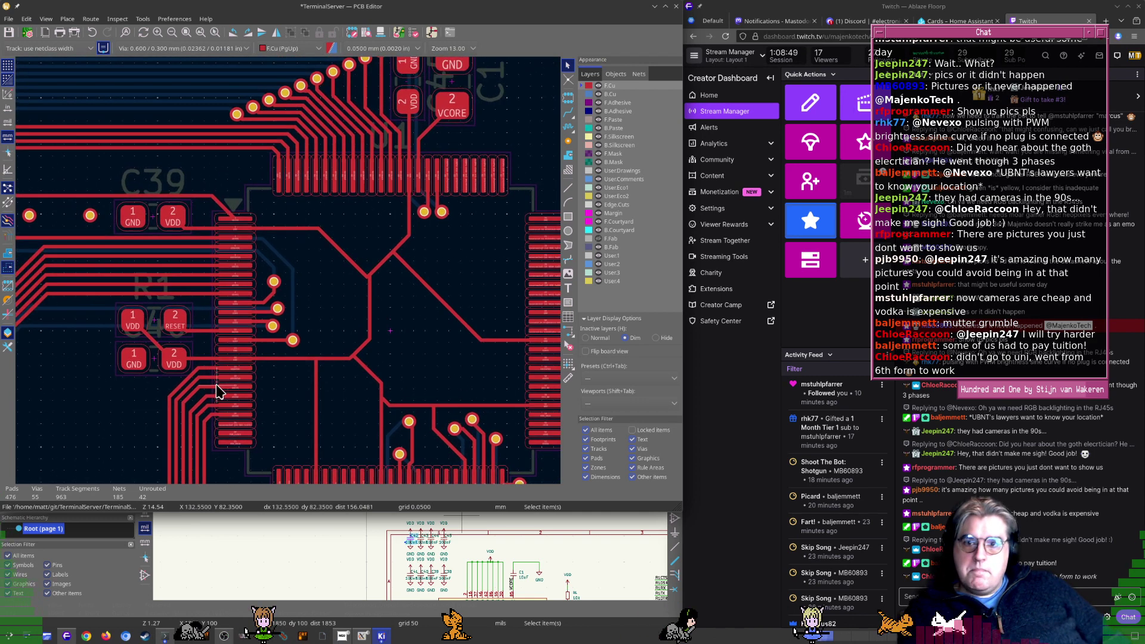
scroll(422, 288, "down", 4)
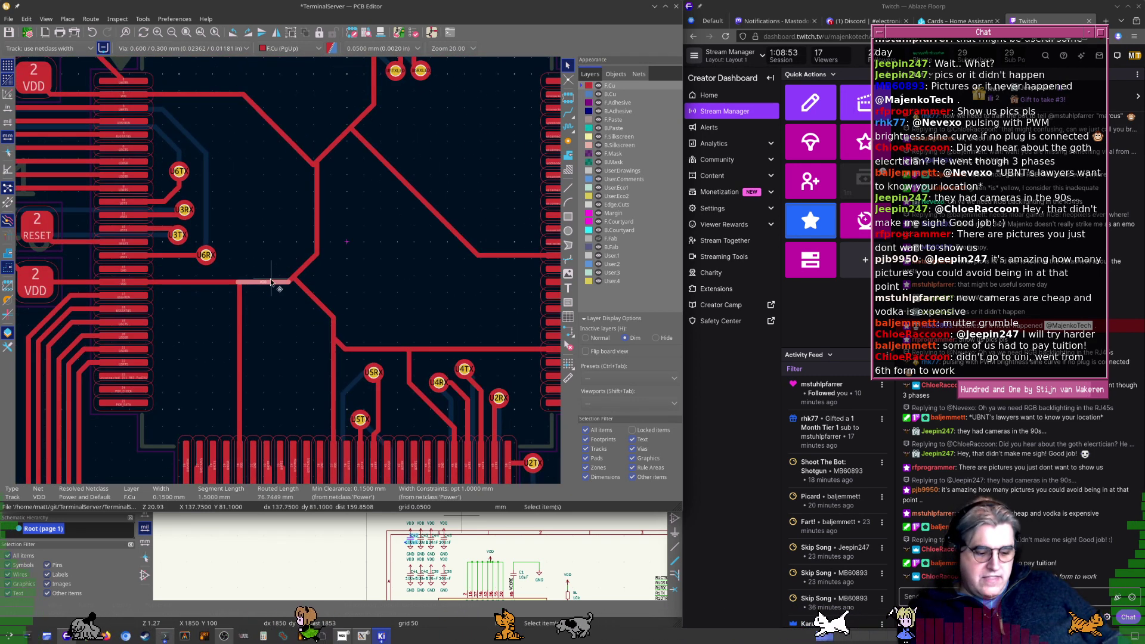
Examine the VDD trace running across the chip from pin 16 to the neighbouring capacitor's VDD pad
left_click(271, 280)
scroll(288, 274, "down", 3)
scroll(288, 274, "up", 3)
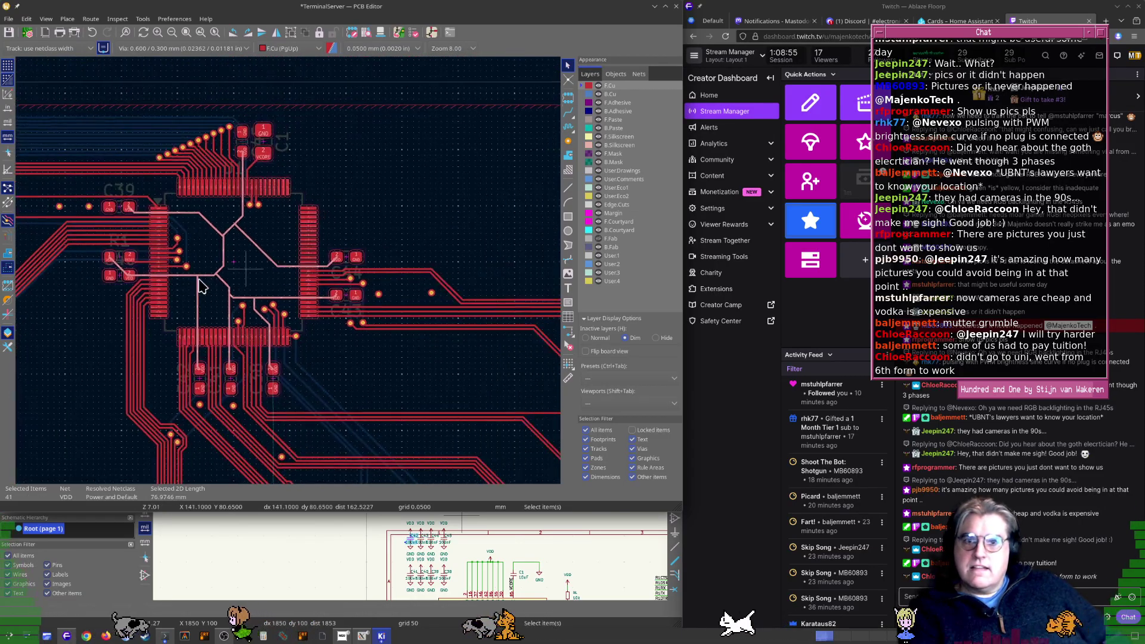
scroll(308, 280, "up", 2)
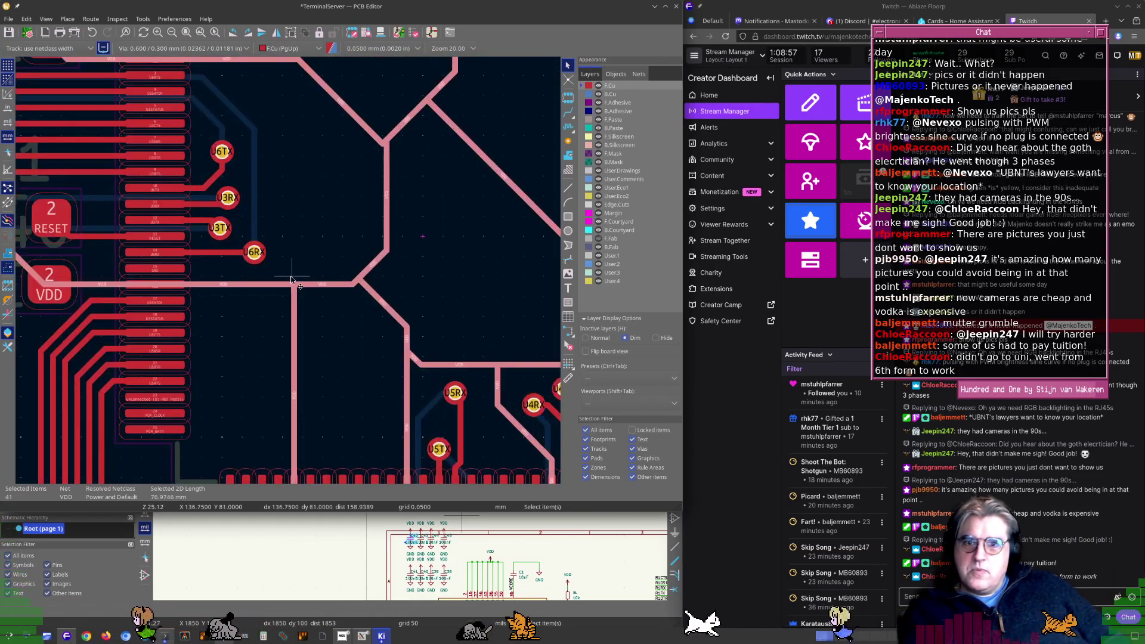
middle_click_drag(251, 296, 370, 297)
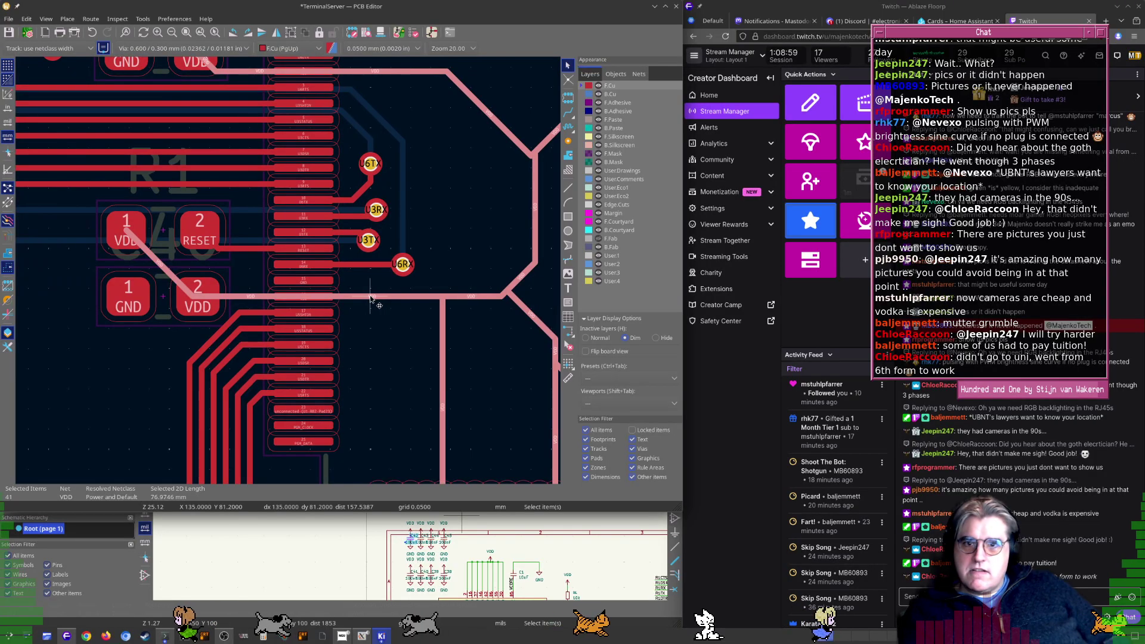
scroll(356, 289, "up", 4)
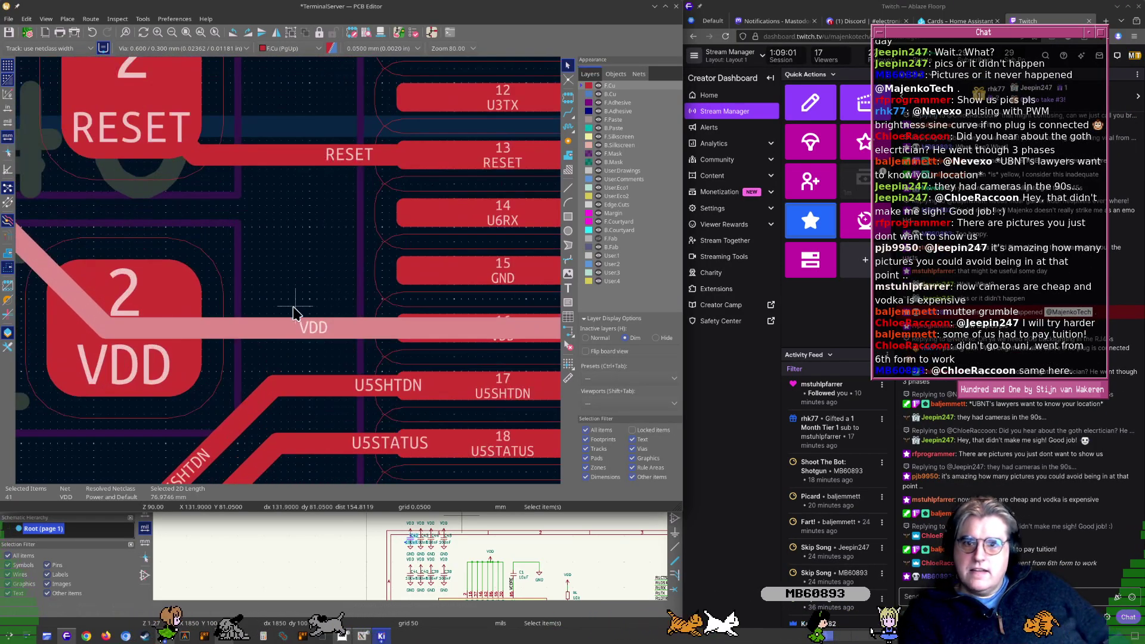
left_click(294, 320)
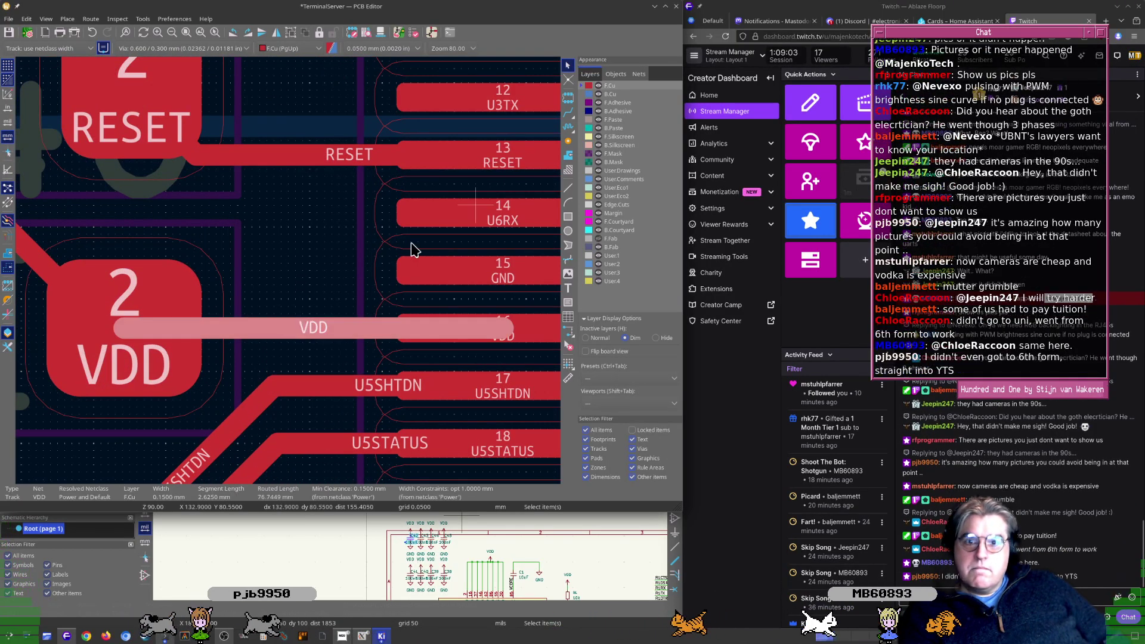
Try to place a via just above the VDD trace between the capacitor's VDD pad and pin 16
left_click(569, 142)
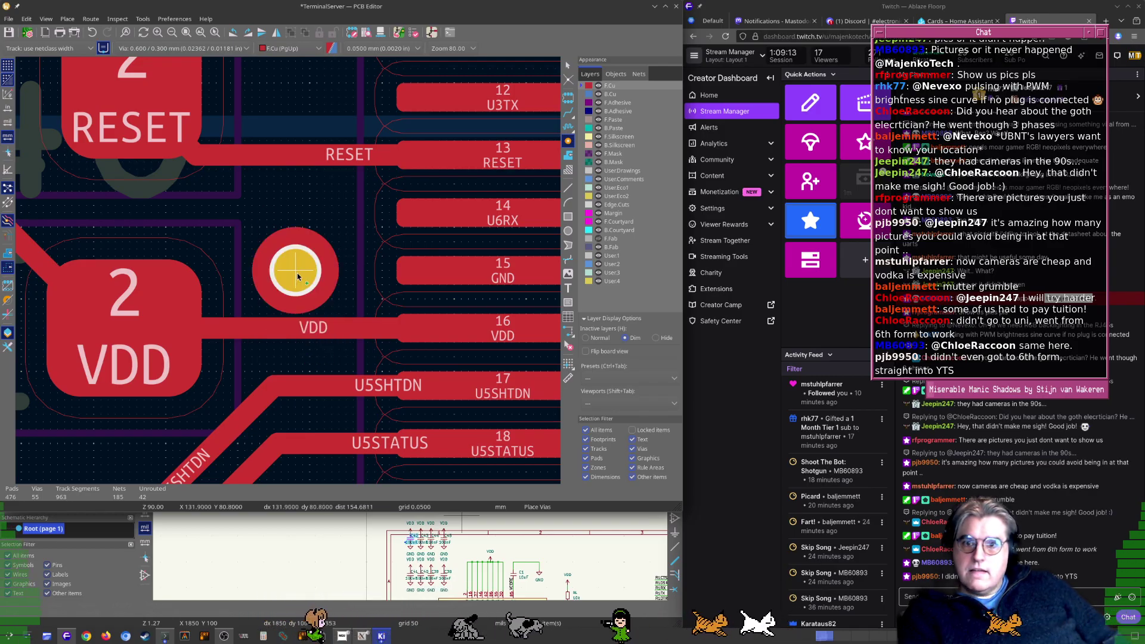
left_click(297, 273)
scroll(296, 273, "down", 2)
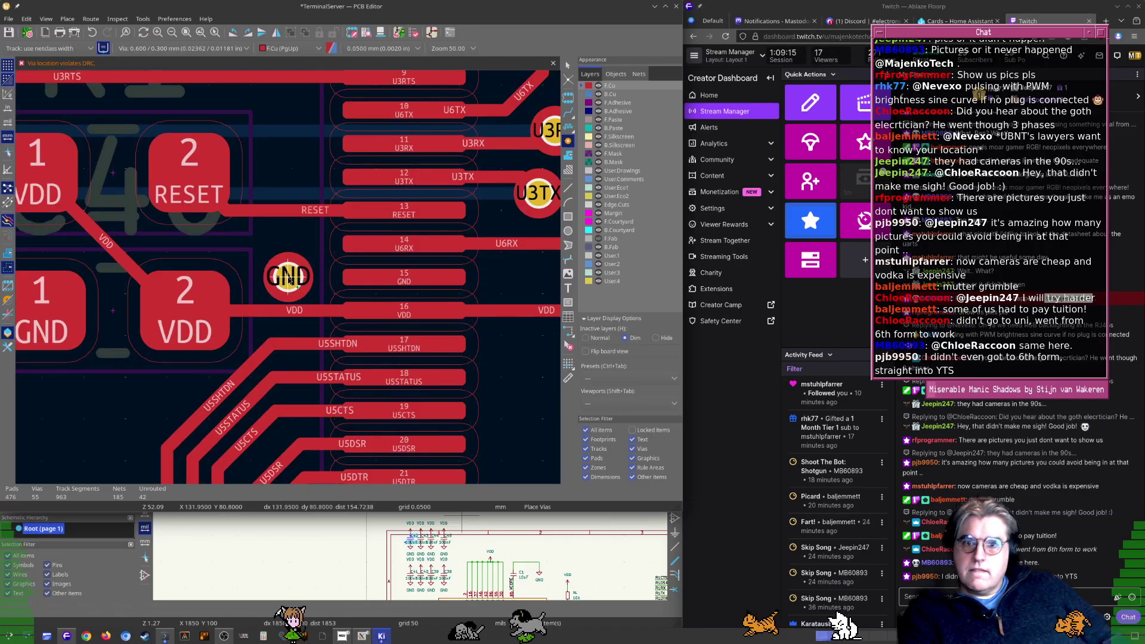
key("Escape")
Refill all copper zones and place a via just above the VDD trace between the capacitor's VDD pad and pin 16
scroll(282, 275, "up", 1)
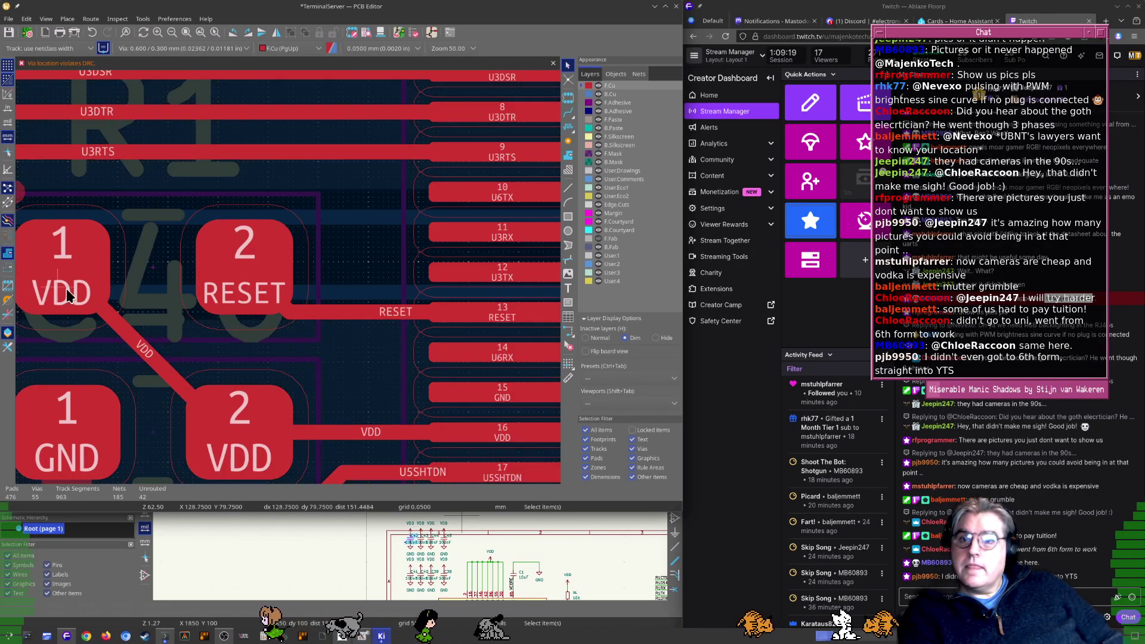
middle_click_drag(353, 362, 356, 324)
scroll(325, 317, "down", 3)
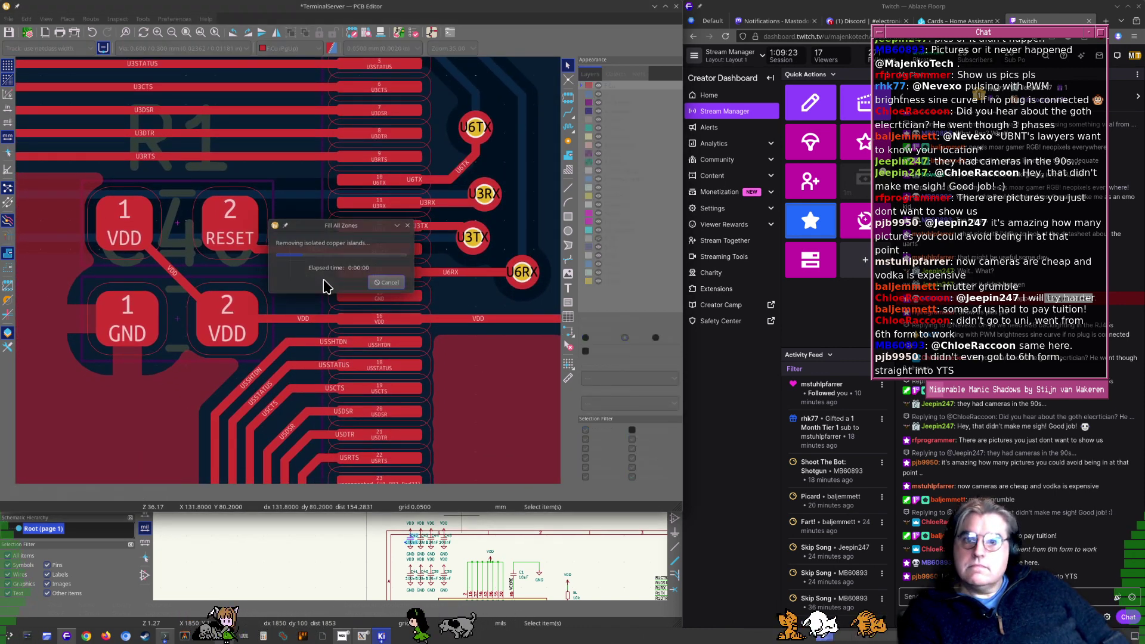
scroll(292, 278, "up", 4)
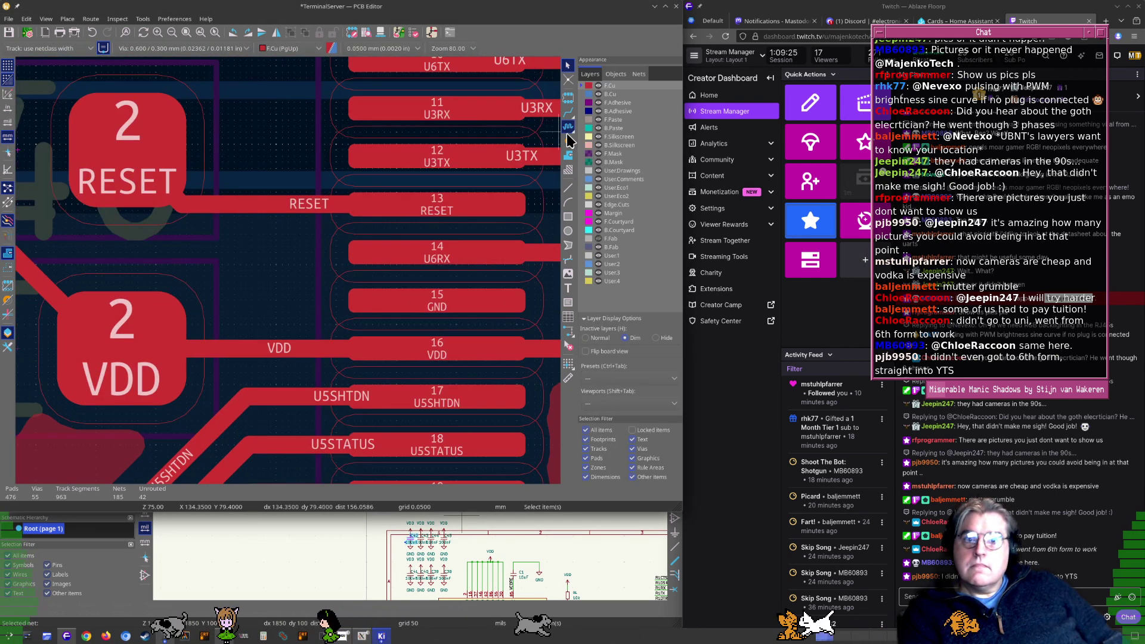
left_click(569, 141)
left_click(271, 281)
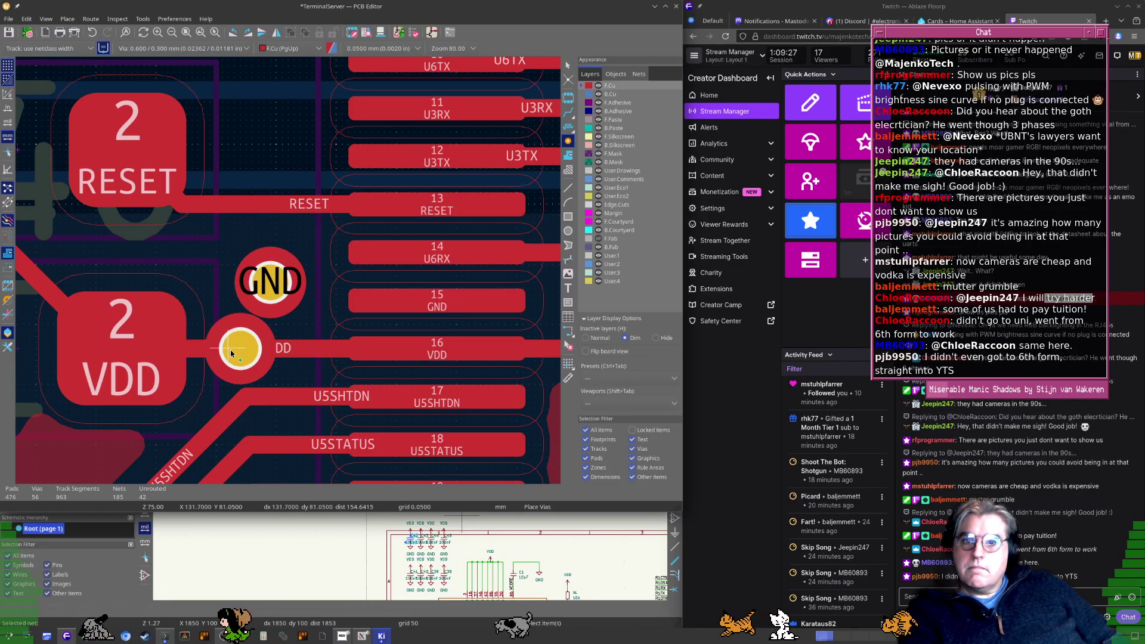
key("Escape")
Assign the new via beside pin 16 to the VDD net in its properties
double_click(269, 318)
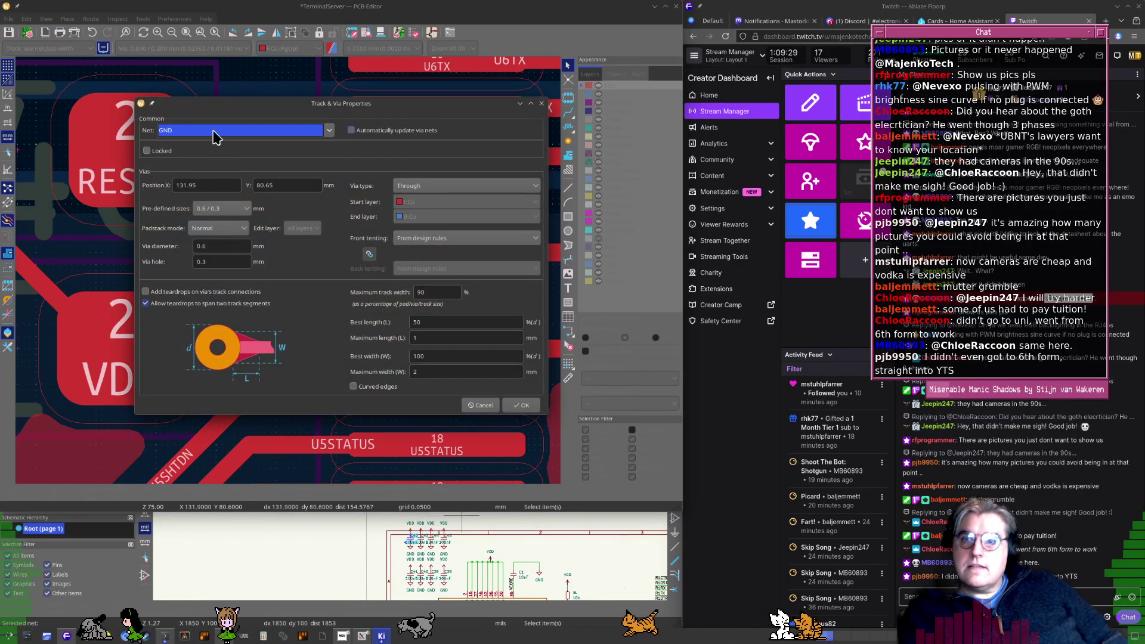
left_click(215, 131)
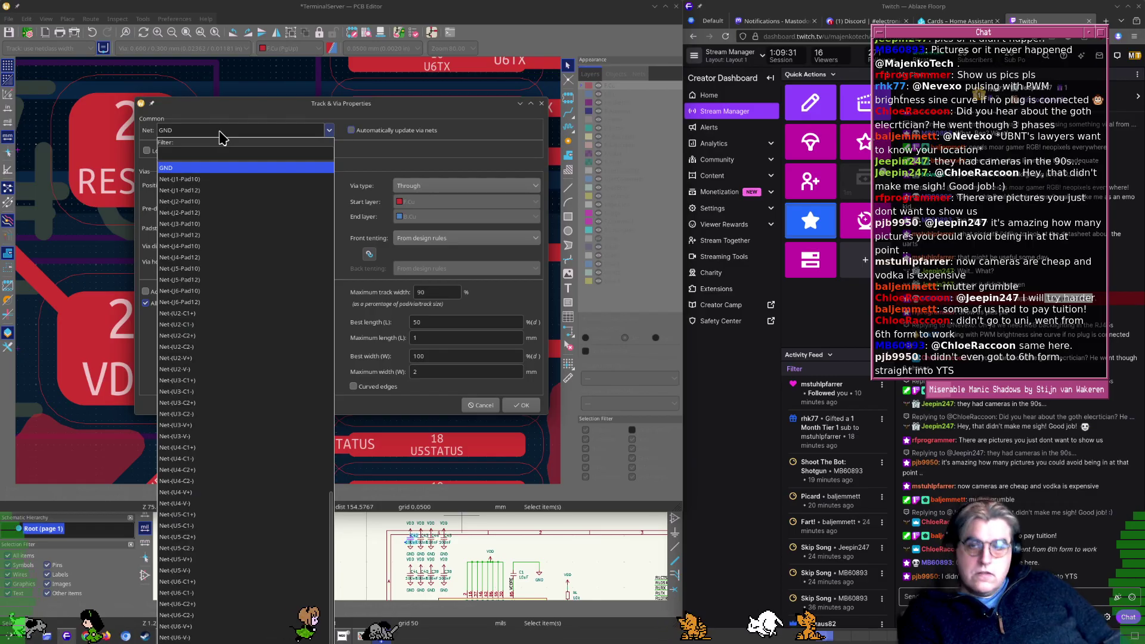
type("v")
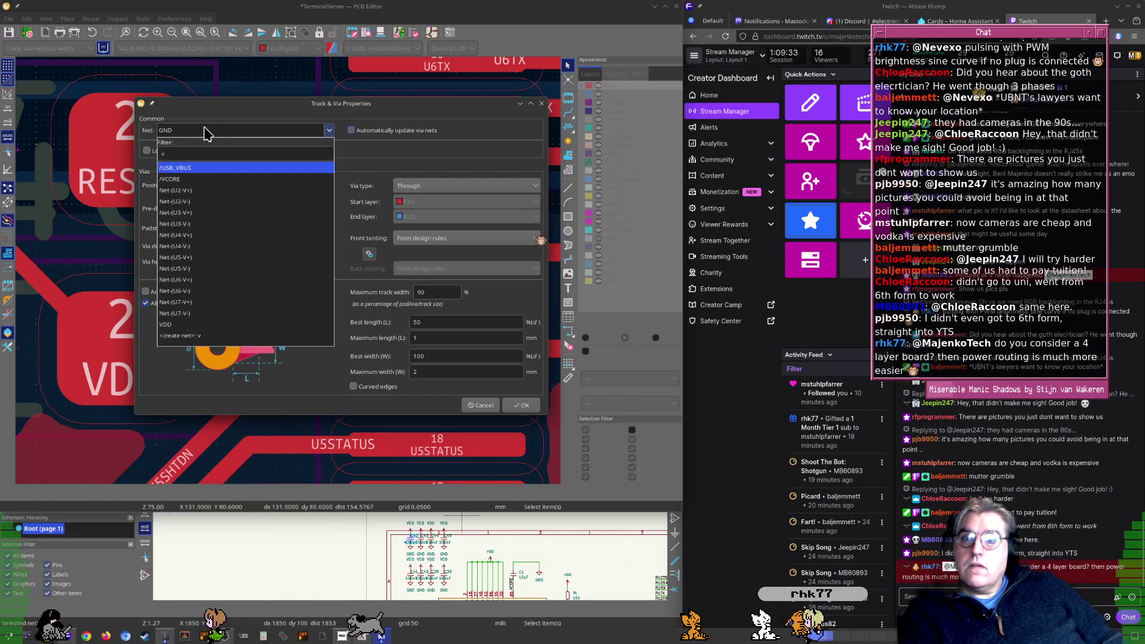
type("dd")
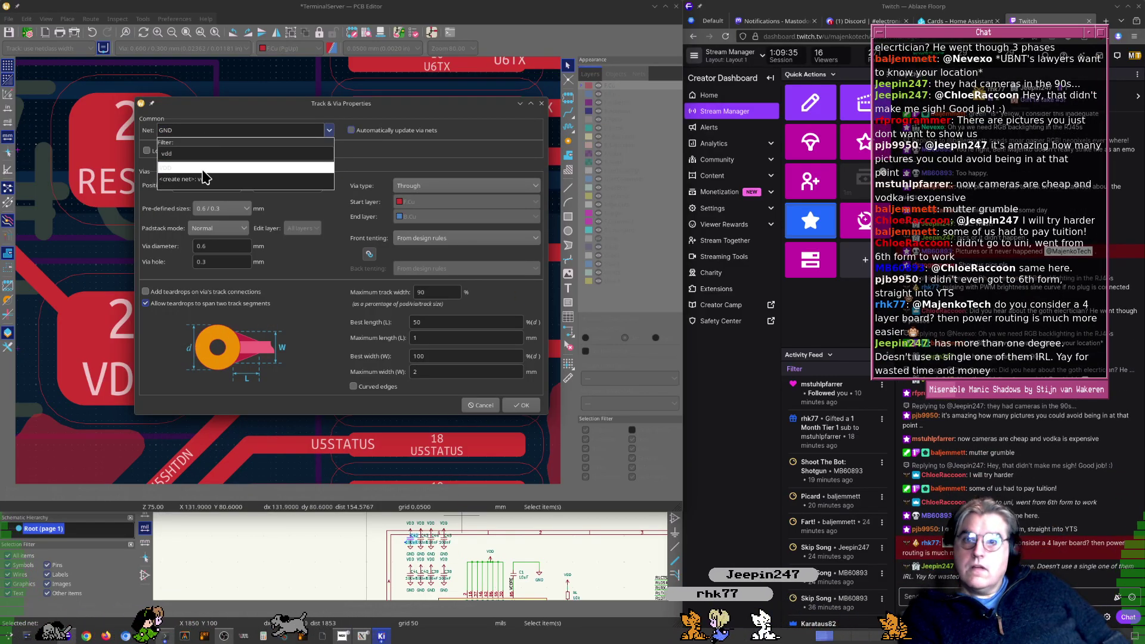
key("Return")
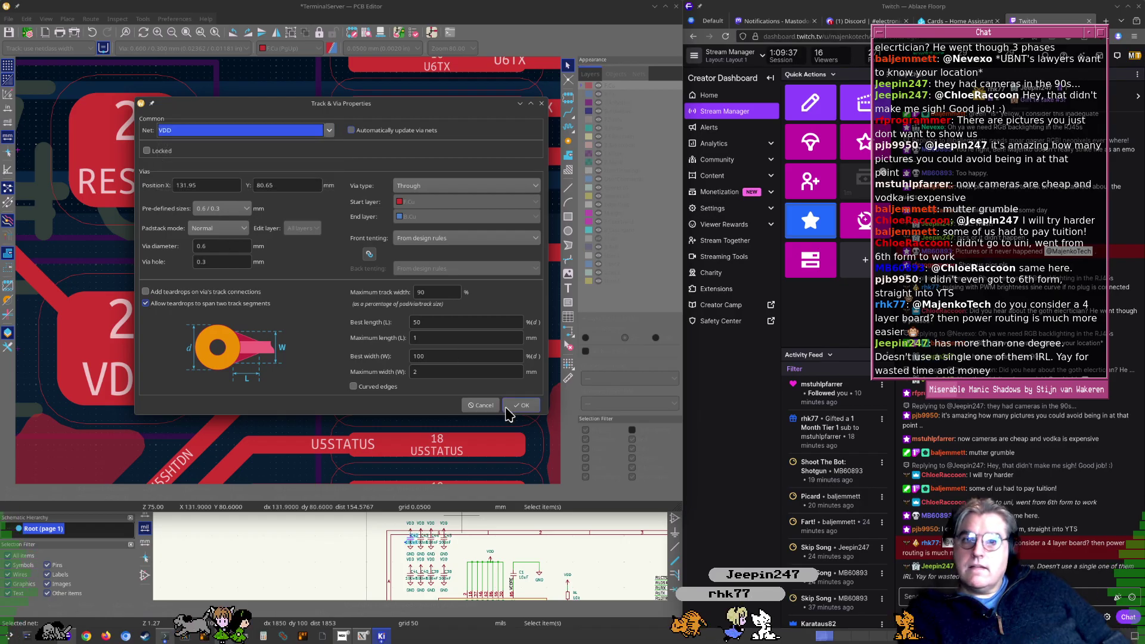
left_click(521, 404)
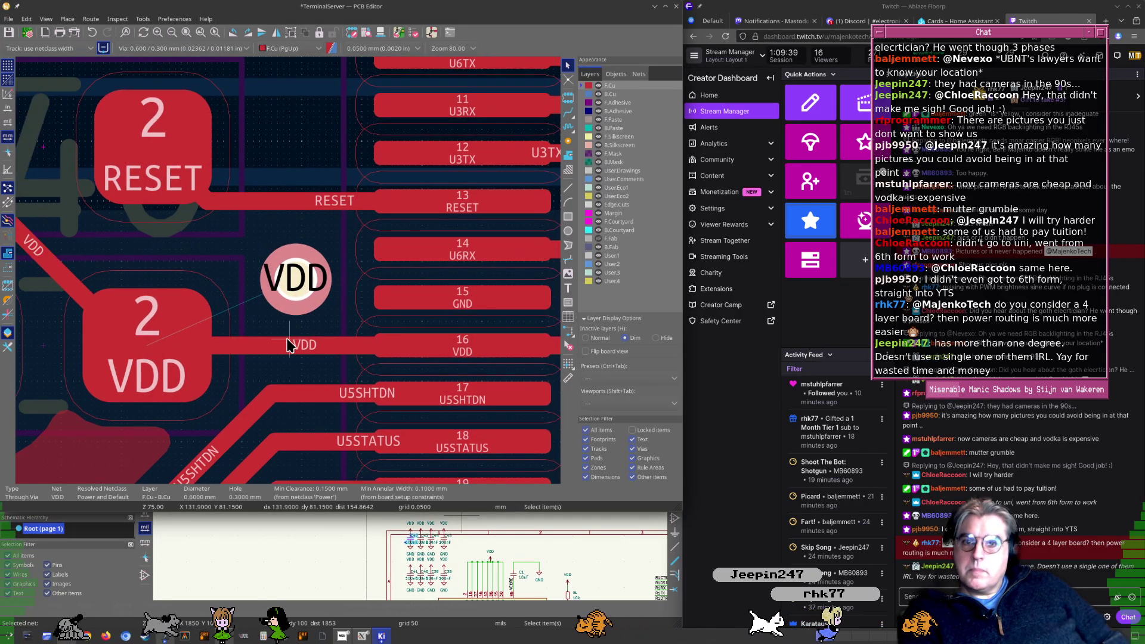
Route a short track from the VDD trace at pin 16 up to the new VDD via
key("x")
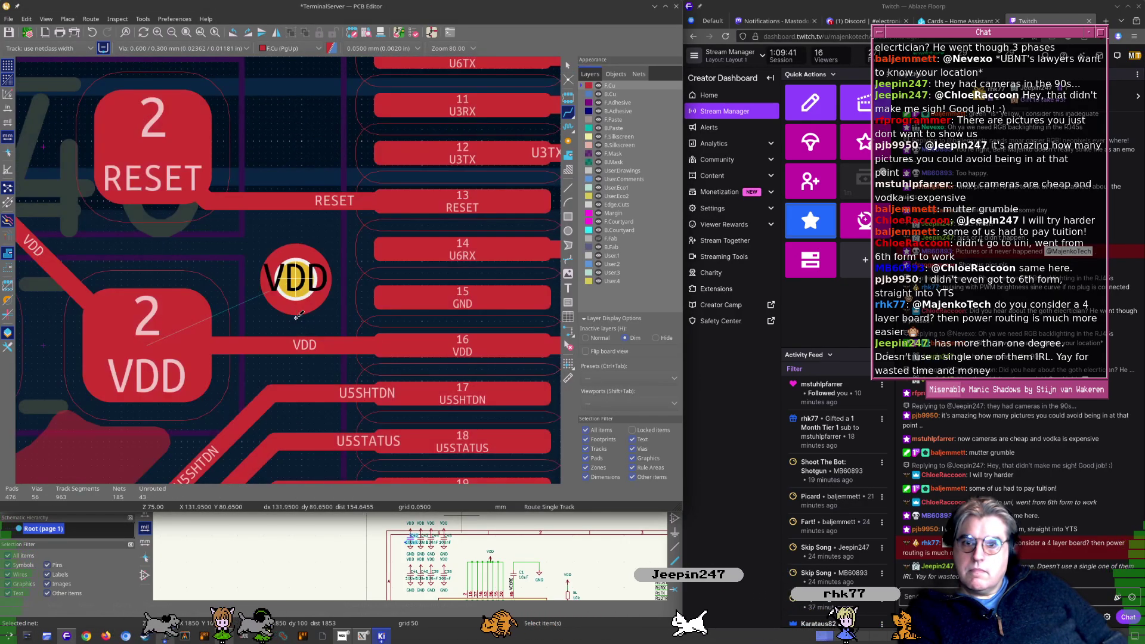
left_click(300, 344)
key("Escape")
left_click(296, 344)
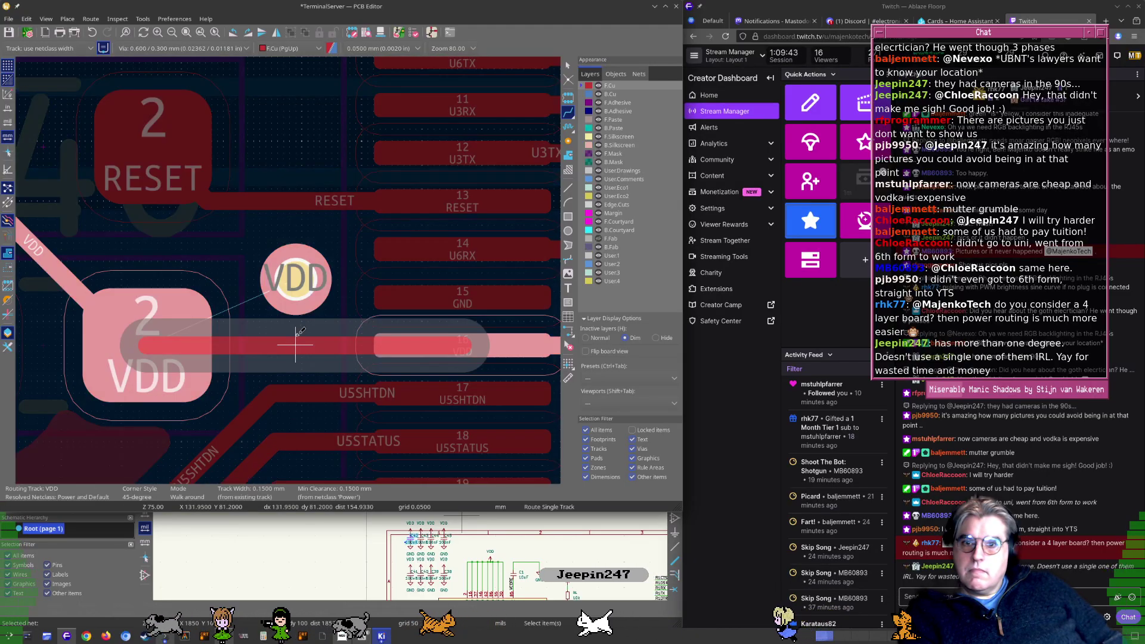
left_click(296, 294)
key("Escape")
Delete the horizontal VDD track segment running from pin 16 into the chip's centre
scroll(288, 278, "down", 7)
middle_click_drag(412, 267, 395, 263)
scroll(395, 261, "down", 1)
left_click(277, 287)
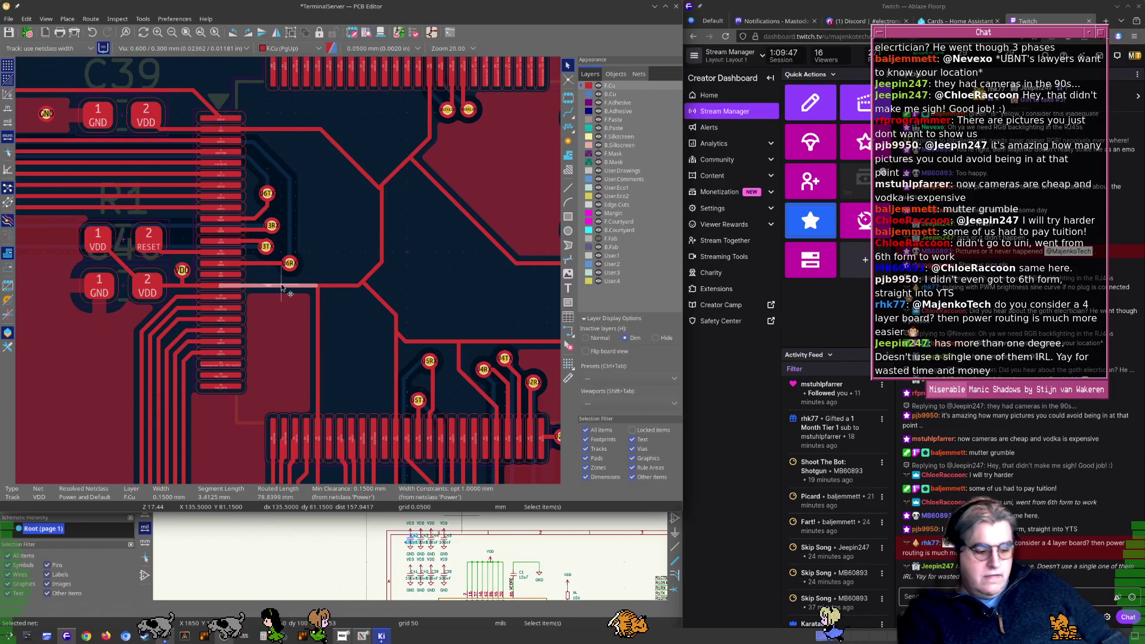
key("Delete")
Place a via on the VDD trace between pin 30 and the VDD pad of the capacitor below it
scroll(285, 286, "up", 6)
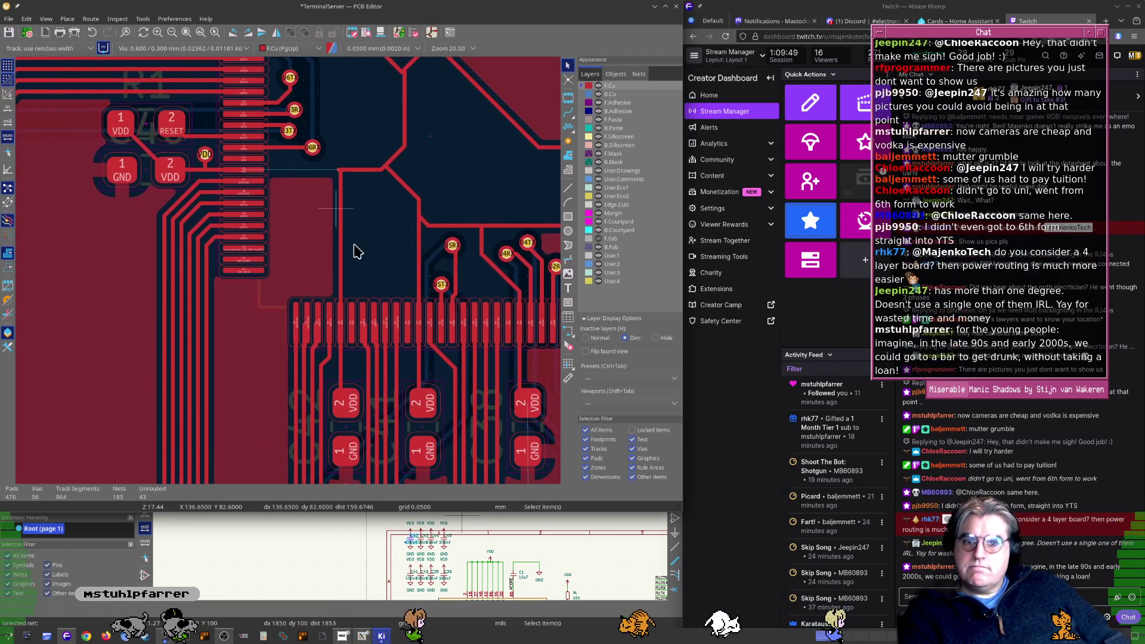
left_click(568, 142)
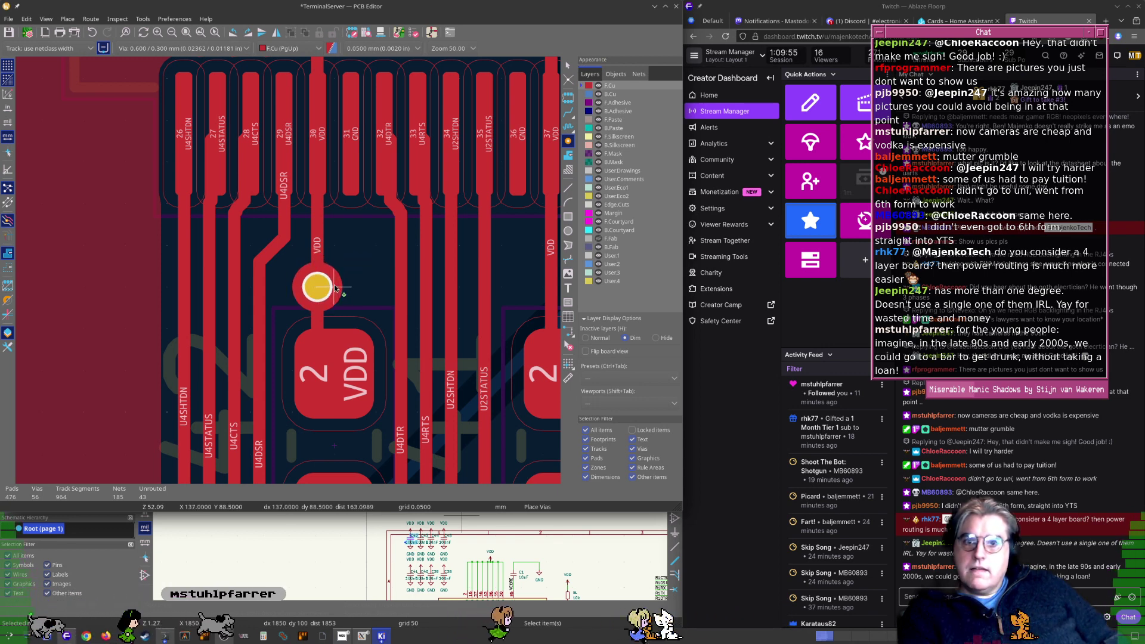
left_click(334, 289)
scroll(333, 280, "down", 6)
key("Escape")
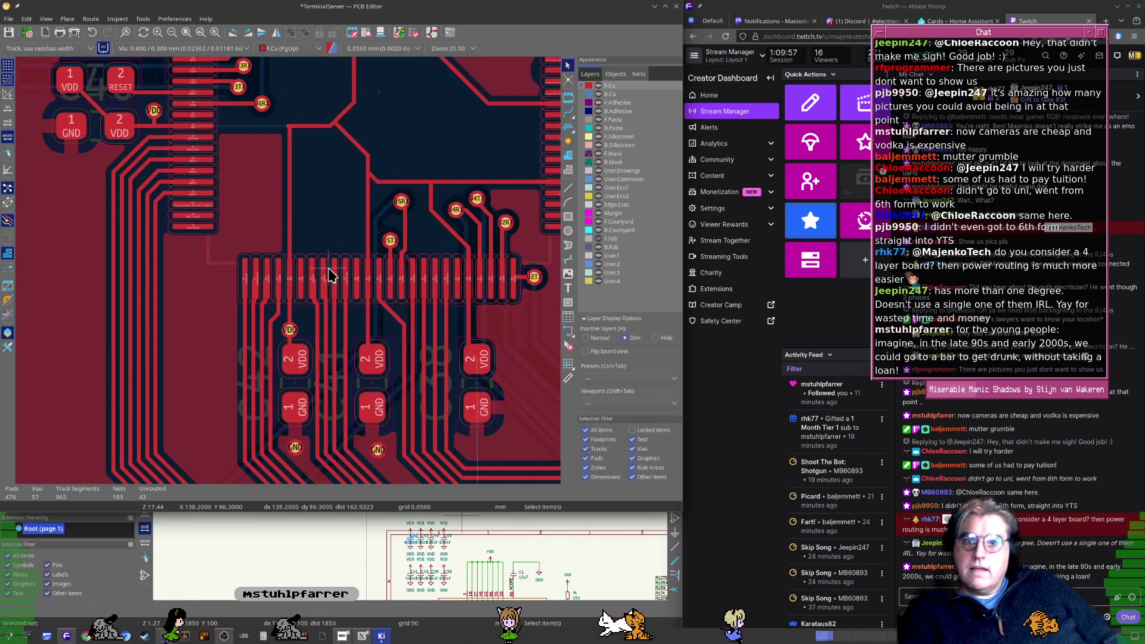
Delete the vertical VDD track above pin 30, the horizontal segment joining it, and the tiny leftover piece near the U6RX via
left_click(289, 221)
key("Delete")
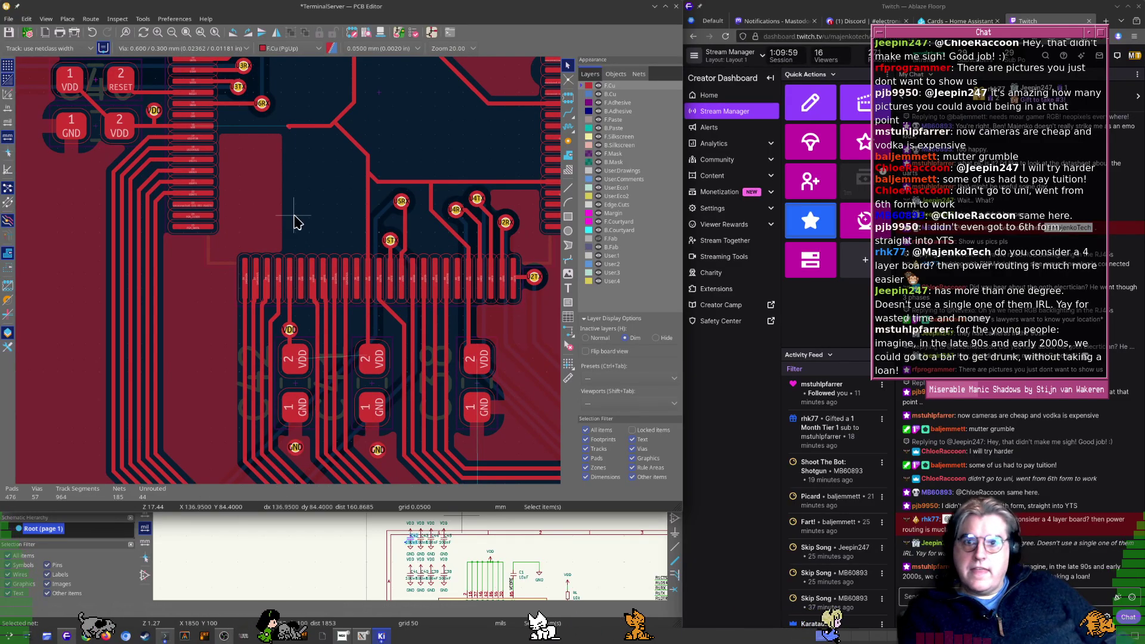
left_click(298, 127)
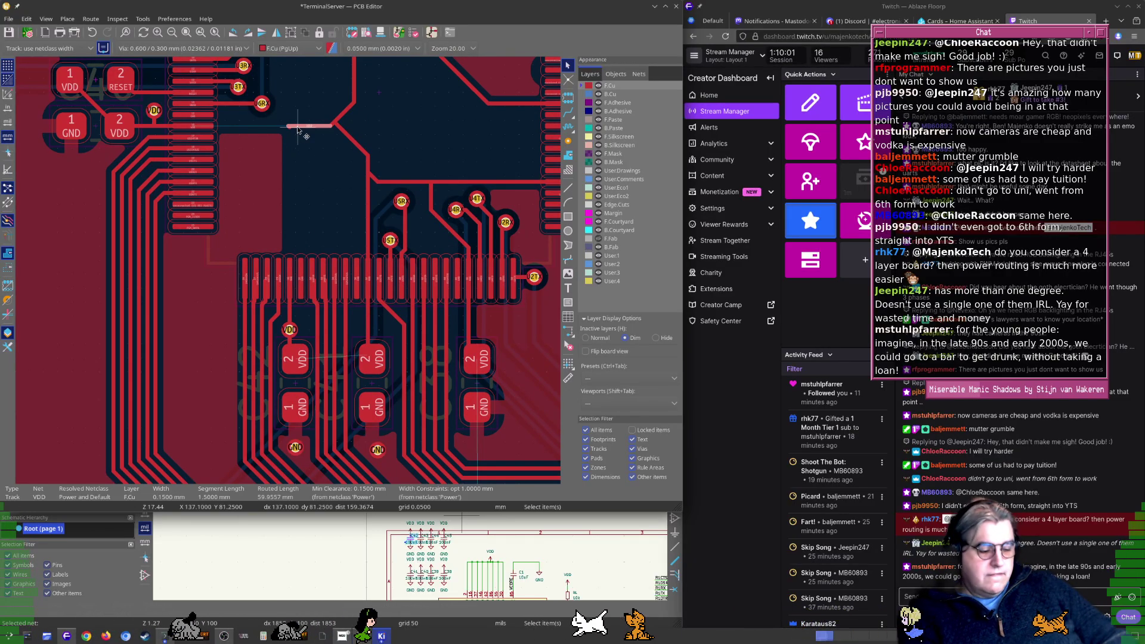
key("Delete")
scroll(289, 274, "up", 7)
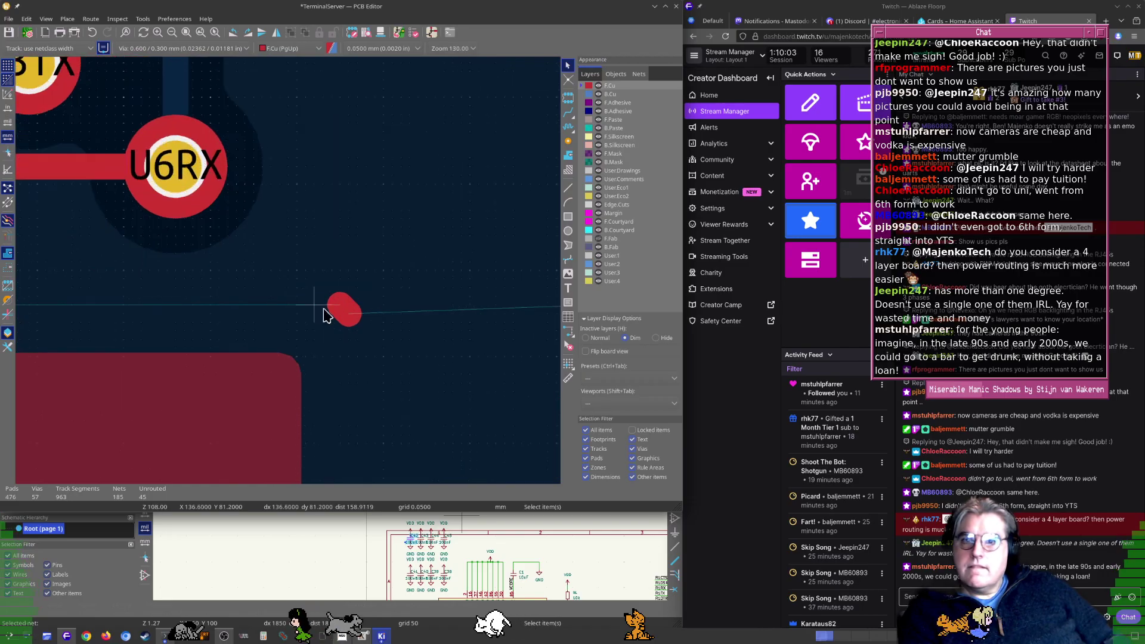
left_click(341, 308)
key("Delete")
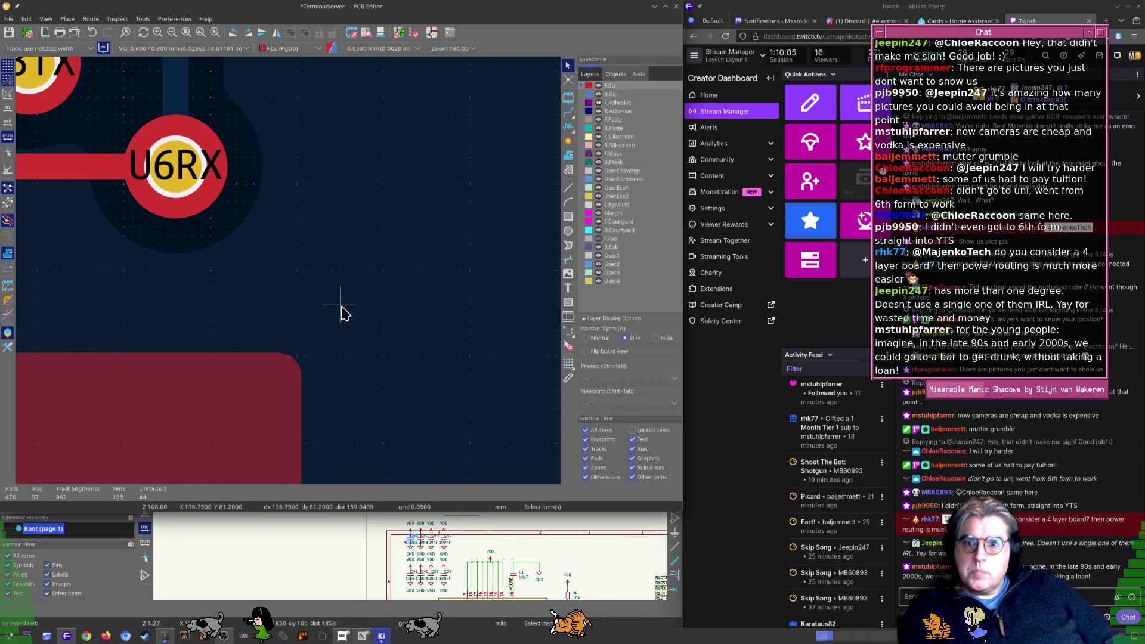
Refill all copper zones and check the pour around the pins beside the removed VDD tracks
scroll(288, 274, "down", 9)
key("b")
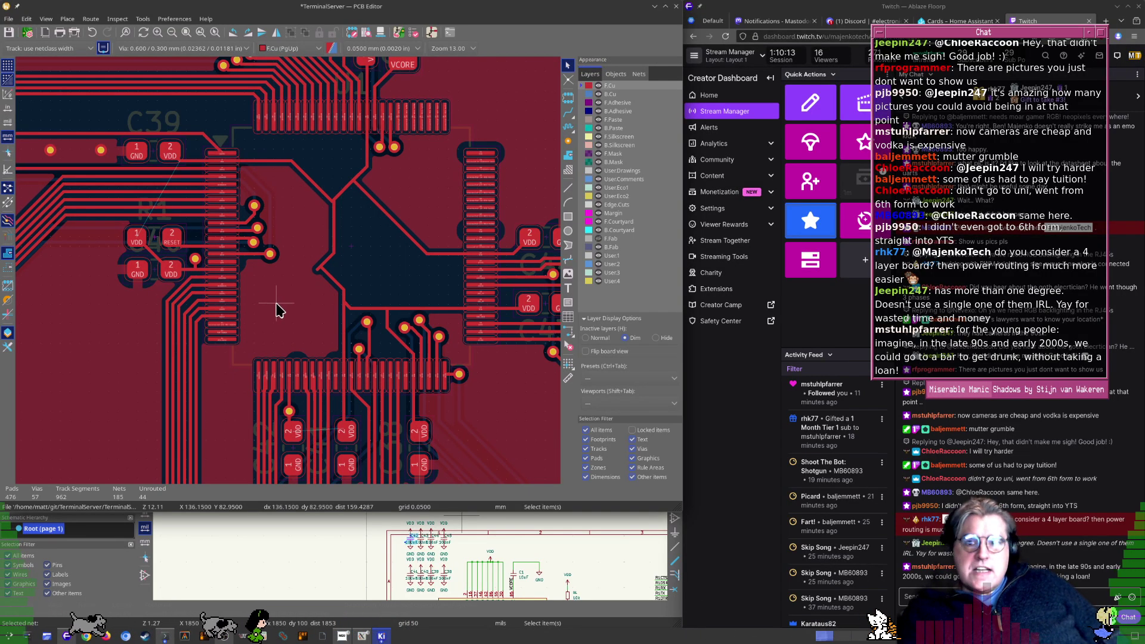
scroll(252, 273, "up", 5)
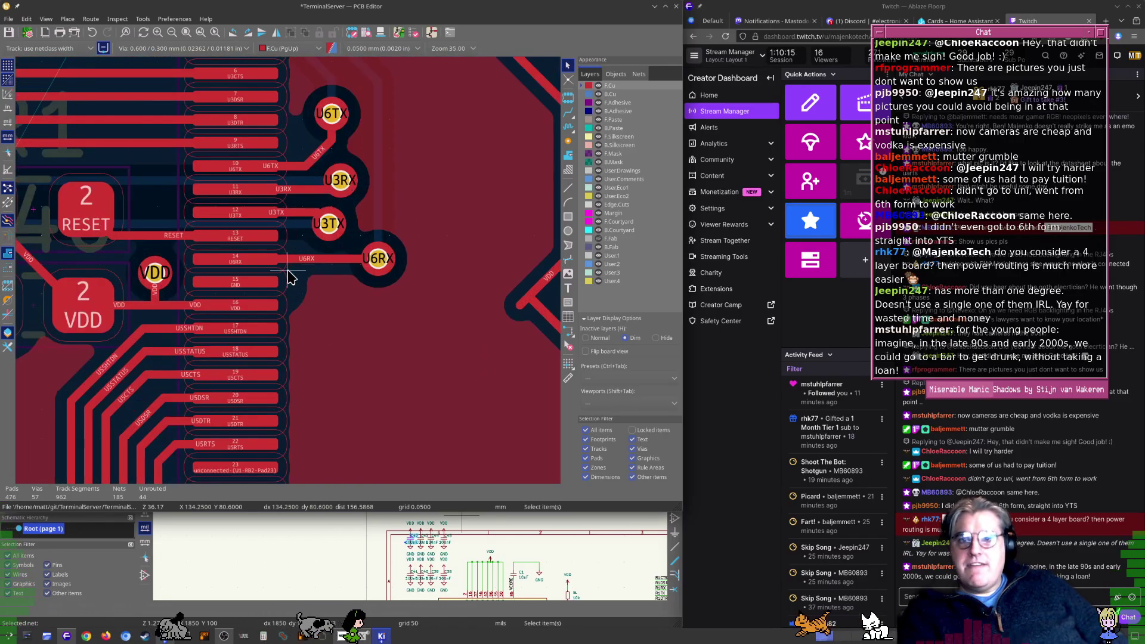
scroll(252, 297, "down", 4)
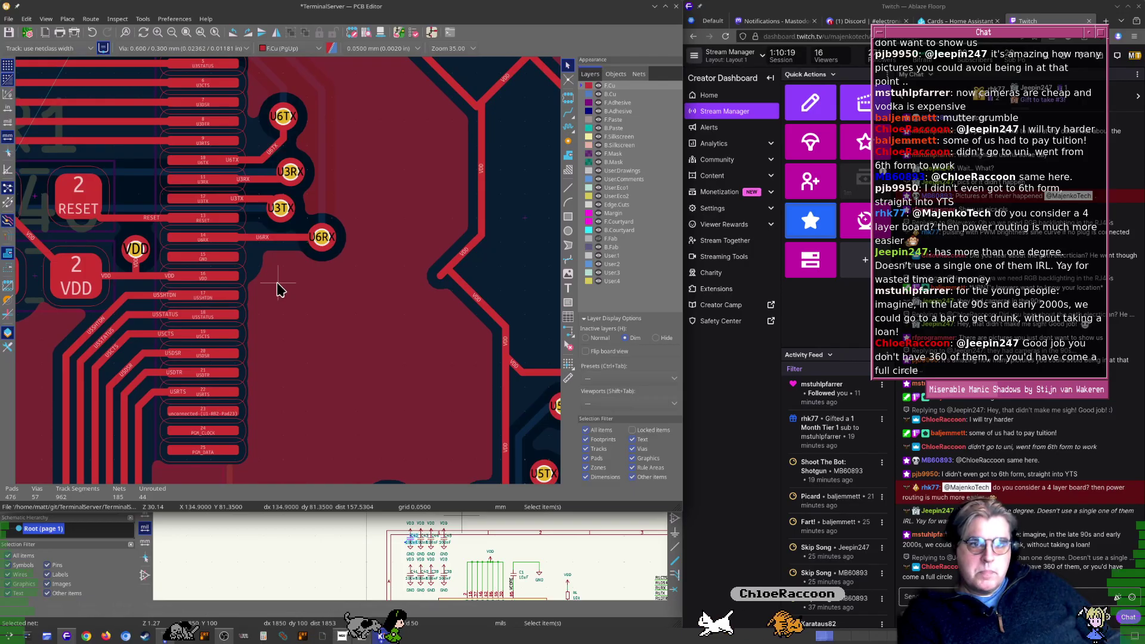
scroll(276, 302, "down", 3)
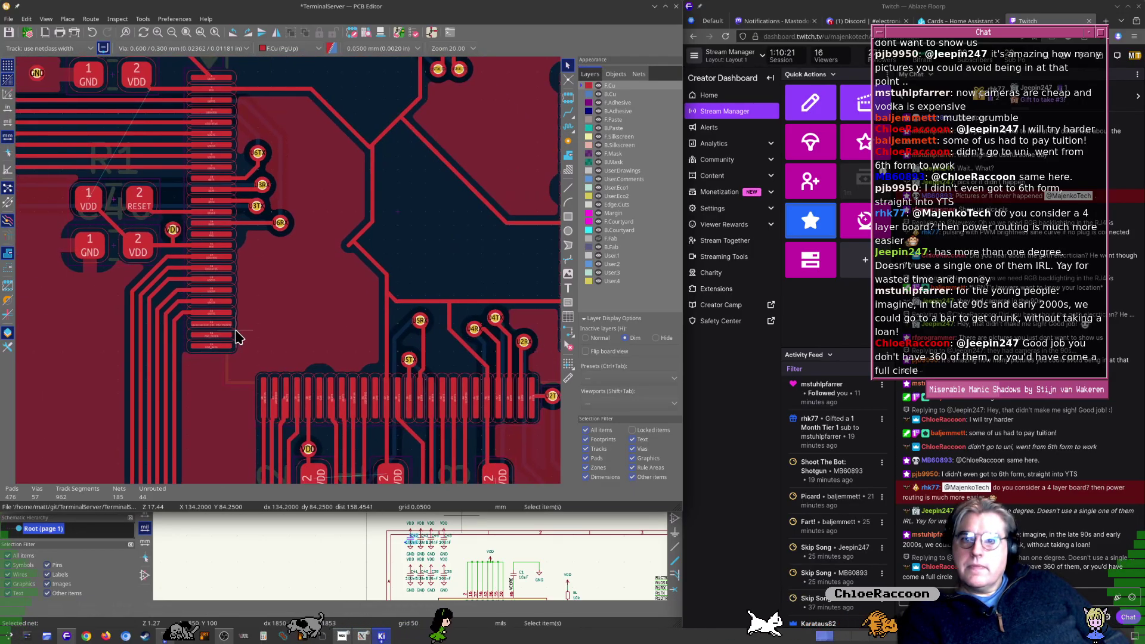
scroll(276, 292, "down", 3)
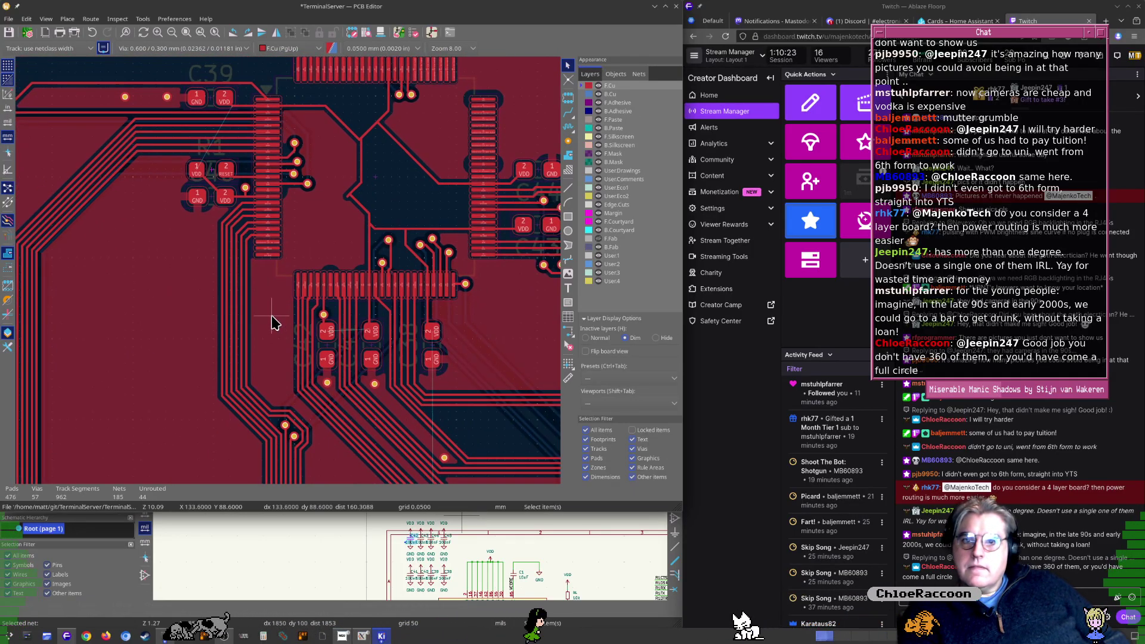
Delete the short leftover VDD stub protruding from the trace corner under the chip
scroll(332, 273, "up", 8)
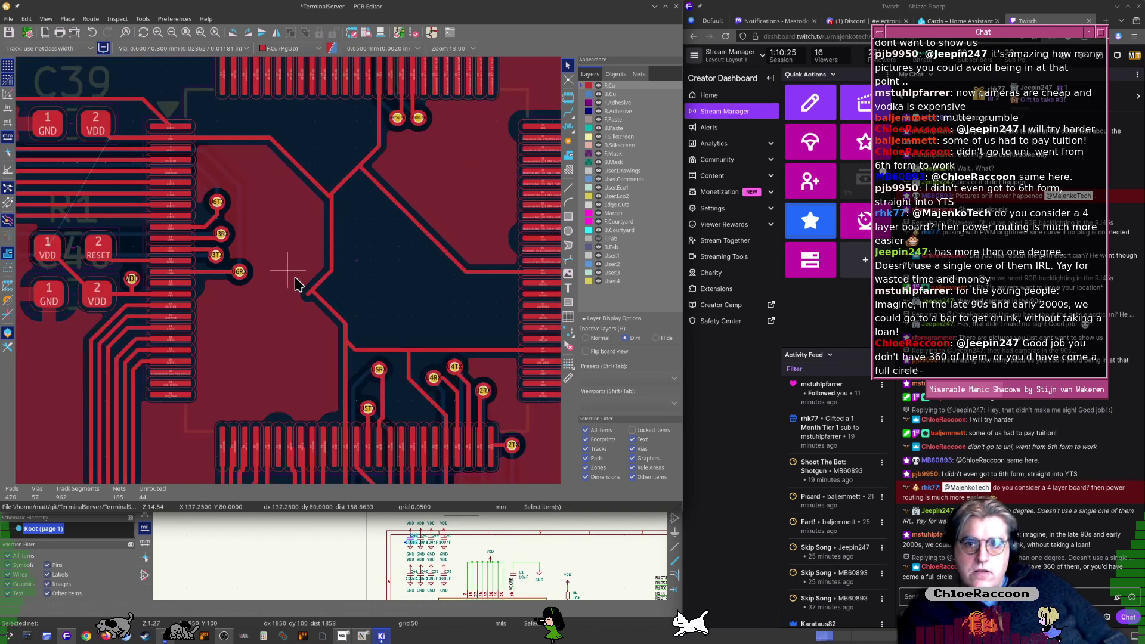
left_click(341, 336)
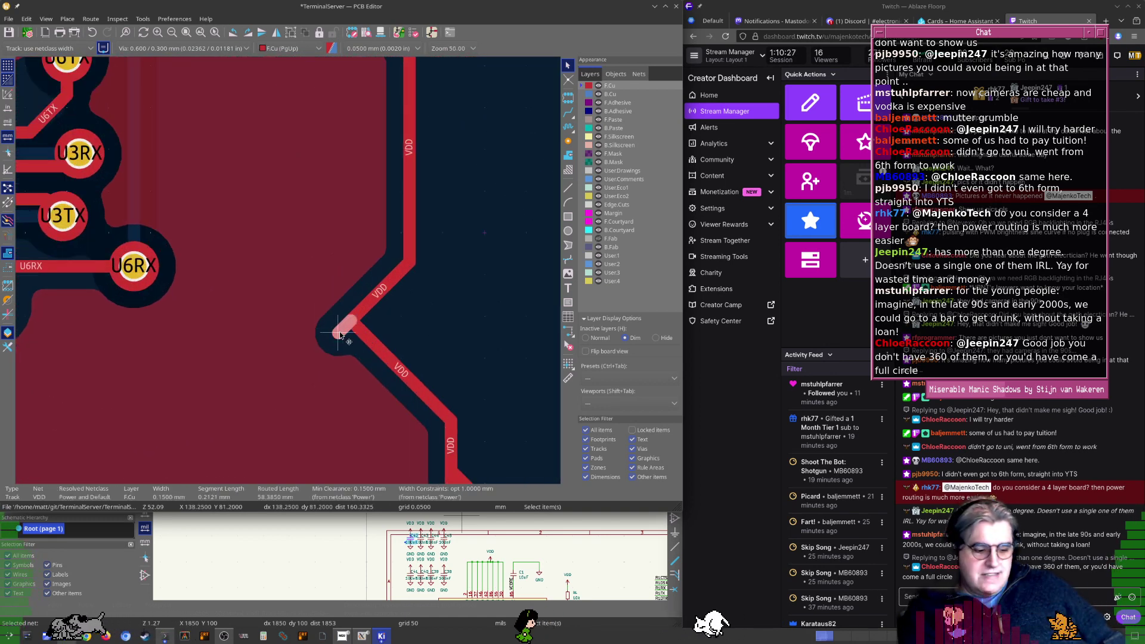
key("Delete")
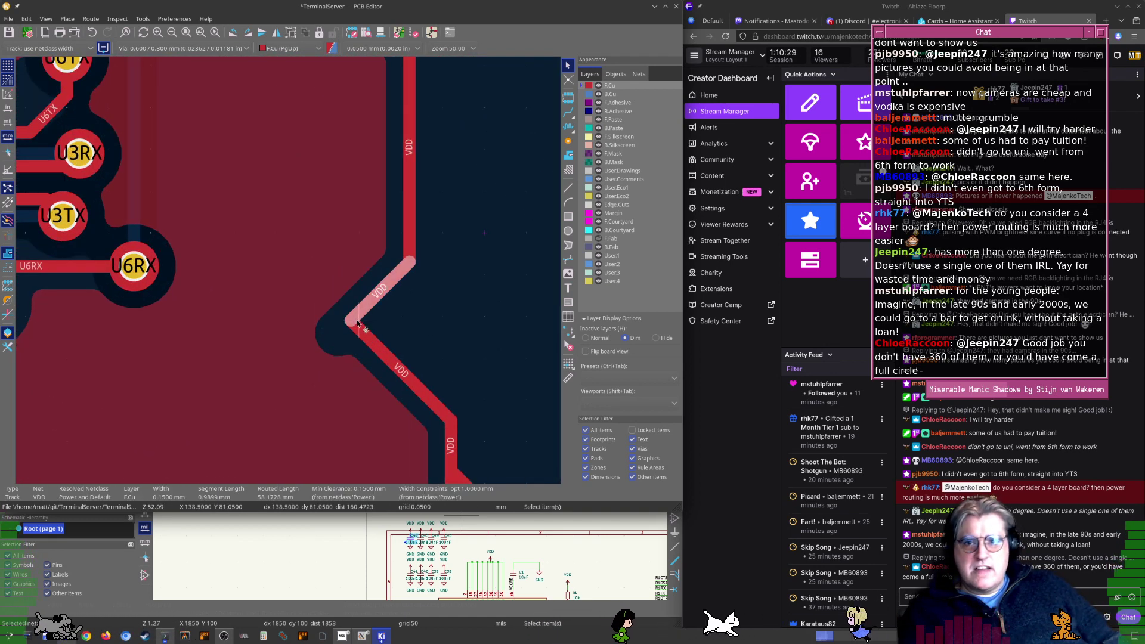
Straighten the kinked VDD trace under the chip by moving its slanted segment into line with the vertical run, and refill all copper zones
left_click_drag(366, 321, 411, 374)
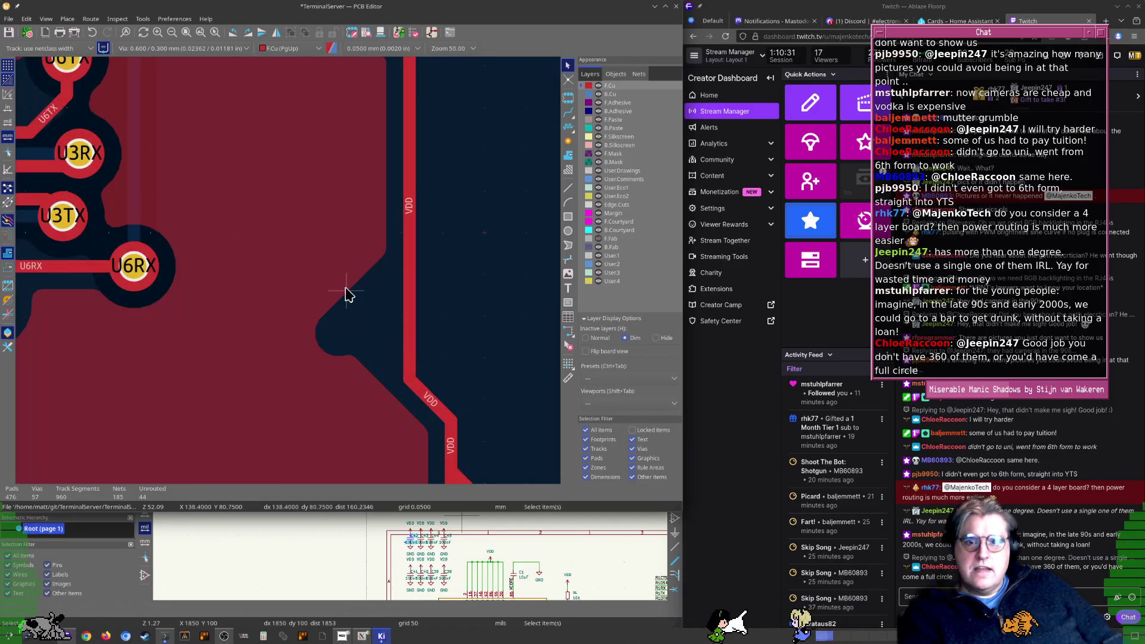
scroll(290, 268, "down", 3)
key("b")
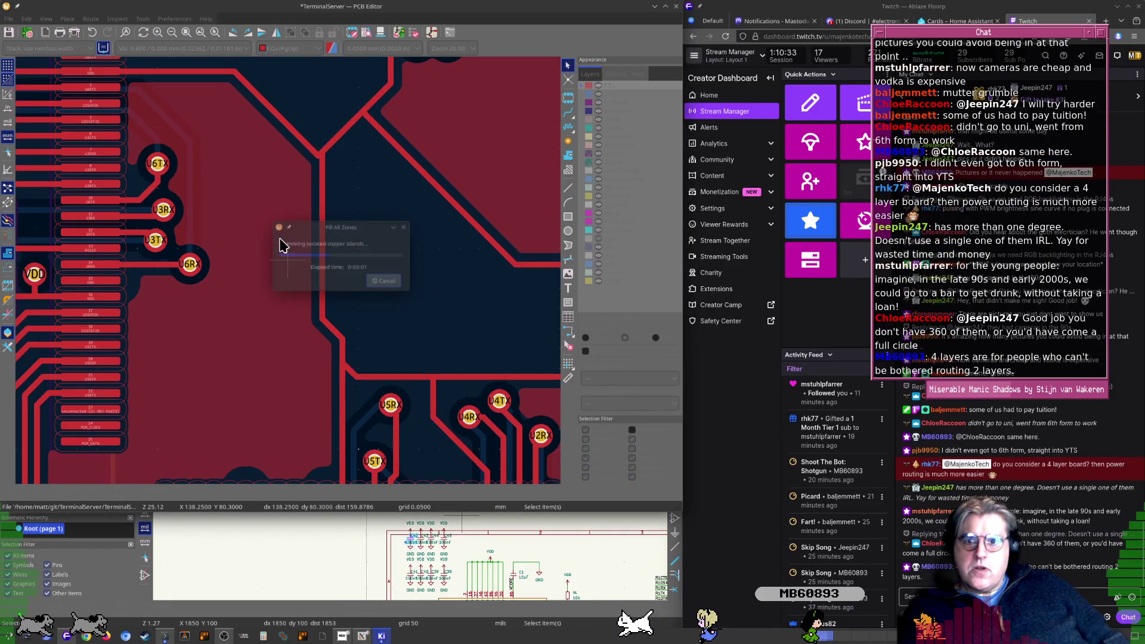
Examine the refilled top-layer pour under the chip and around GND pin 31 in the lower pin row
scroll(289, 275, "down", 2)
middle_click_drag(272, 301, 361, 271)
middle_click_drag(356, 314, 337, 288)
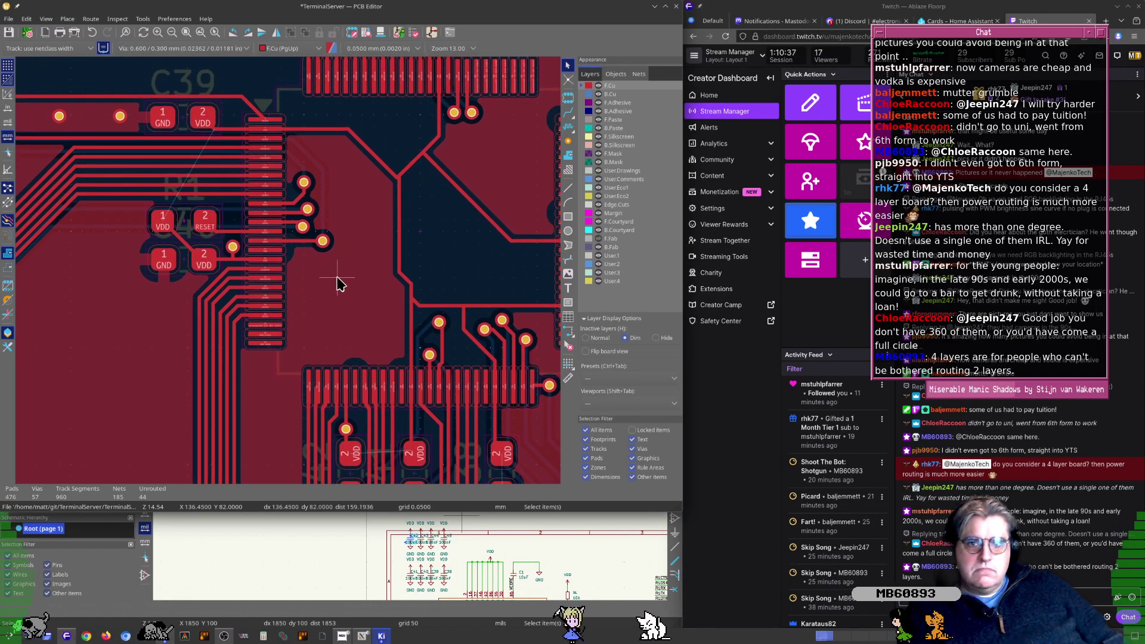
scroll(334, 365, "up", 8)
key("x")
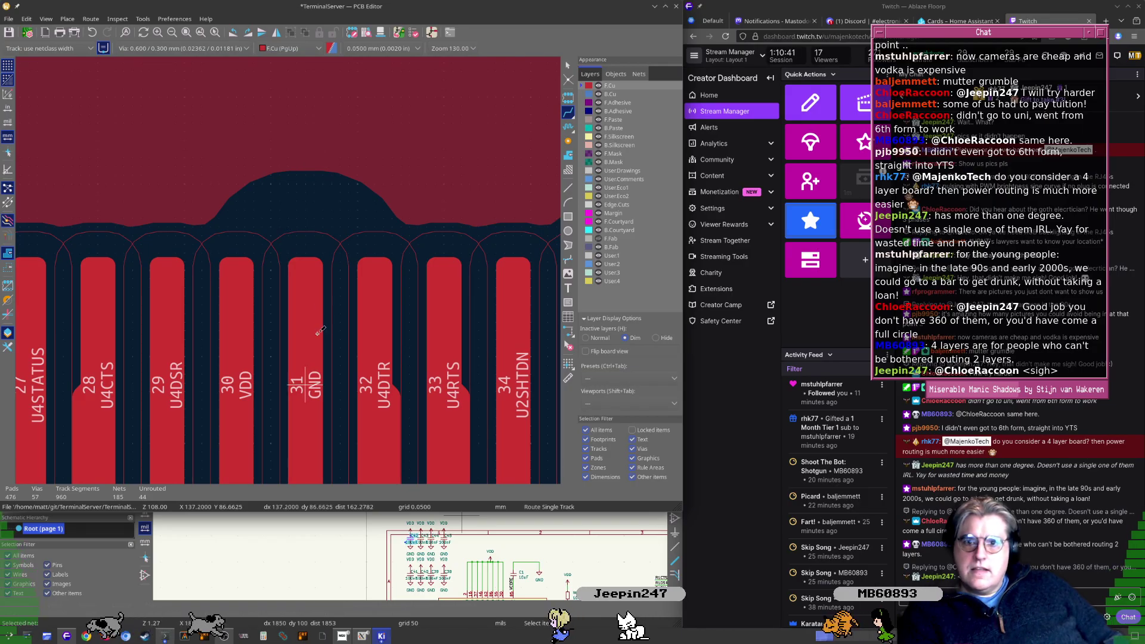
scroll(321, 332, "down", 5)
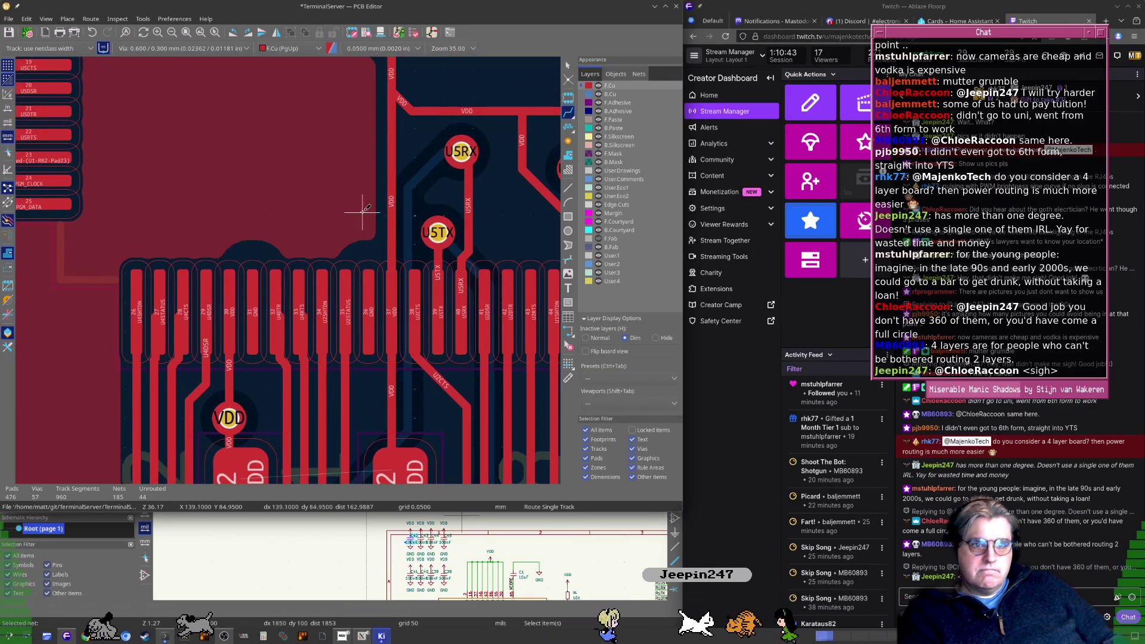
middle_click_drag(362, 210, 338, 202)
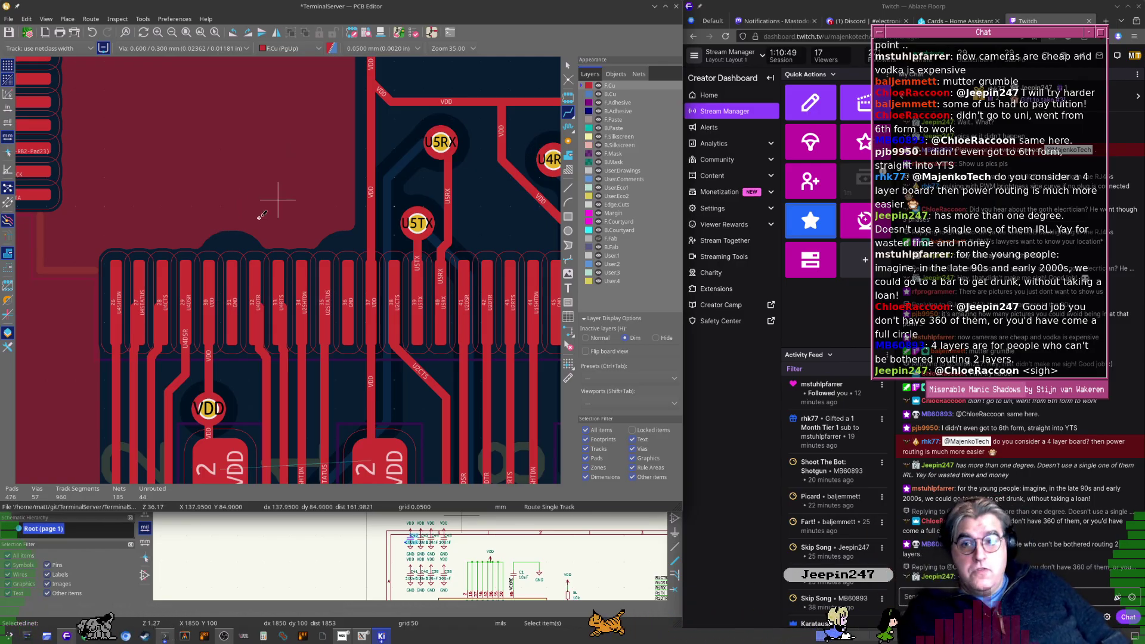
middle_click_drag(260, 217, 250, 214)
middle_click_drag(277, 177, 247, 191)
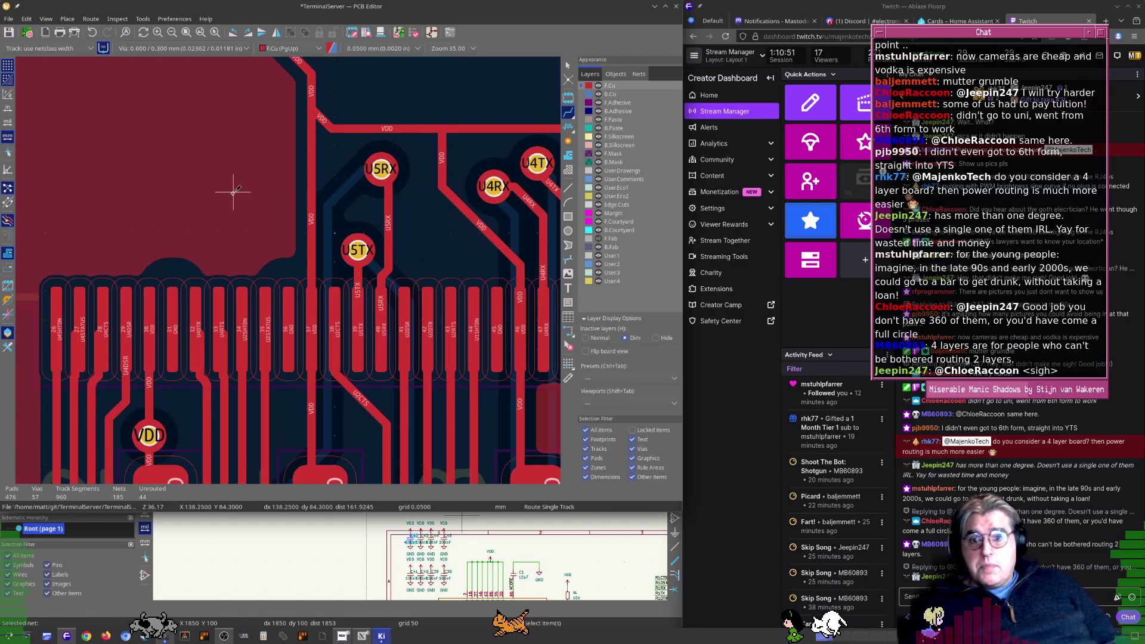
middle_click_drag(163, 201, 242, 225)
Review the properties of the copper zone under the chip, including its net, clearance and pad connection settings
double_click(243, 225)
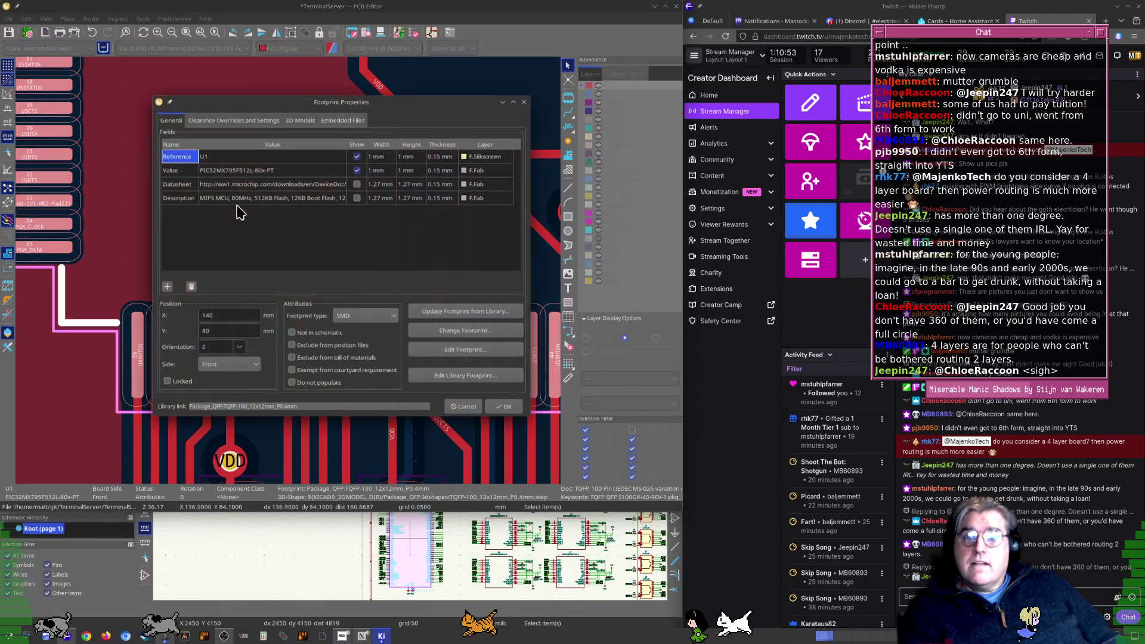
key("Escape")
middle_click_drag(160, 246, 369, 199)
double_click(256, 348)
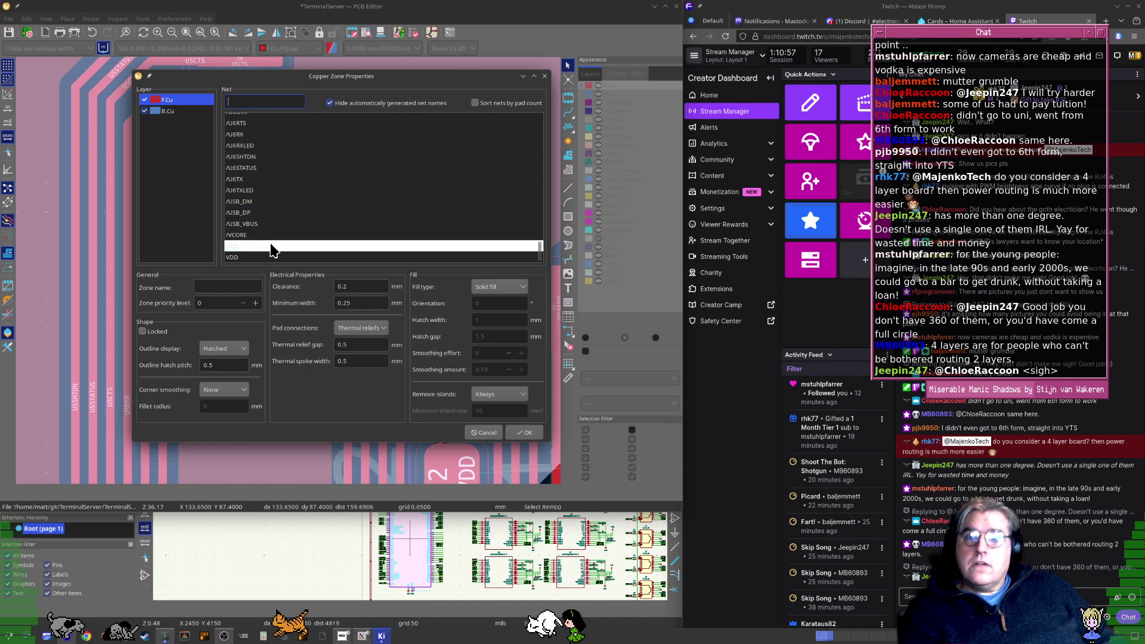
left_click(524, 432)
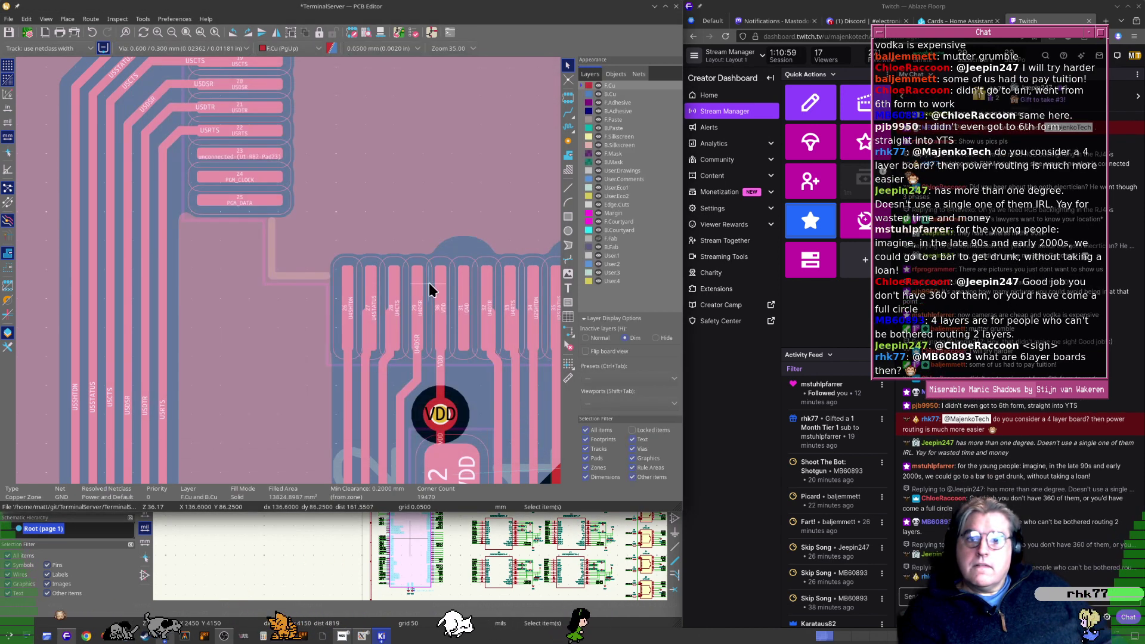
Try to route a single track from the pour above the lower pin row to GND pin 31
scroll(483, 337, "up", 2)
left_click(287, 272)
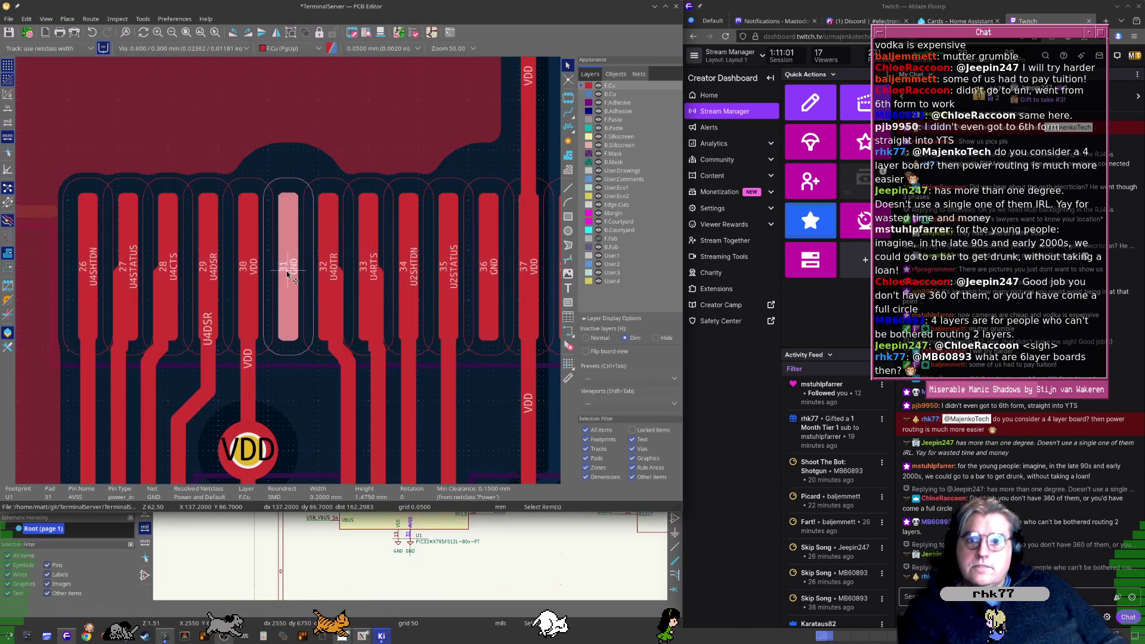
middle_click_drag(276, 179, 285, 286)
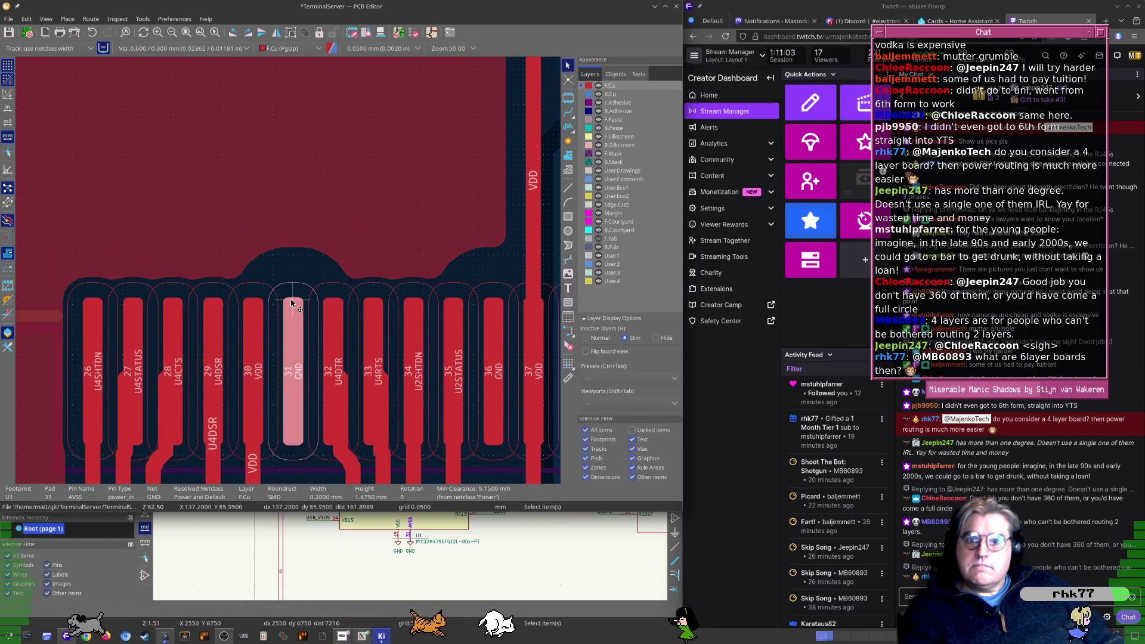
key("x")
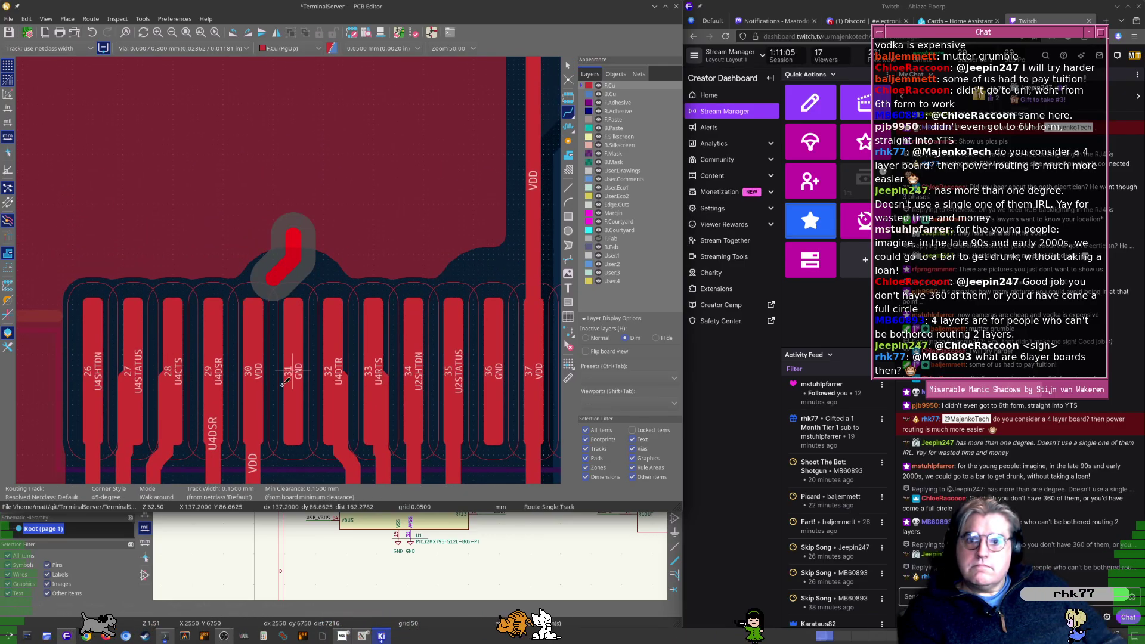
key("Escape")
left_click(298, 209)
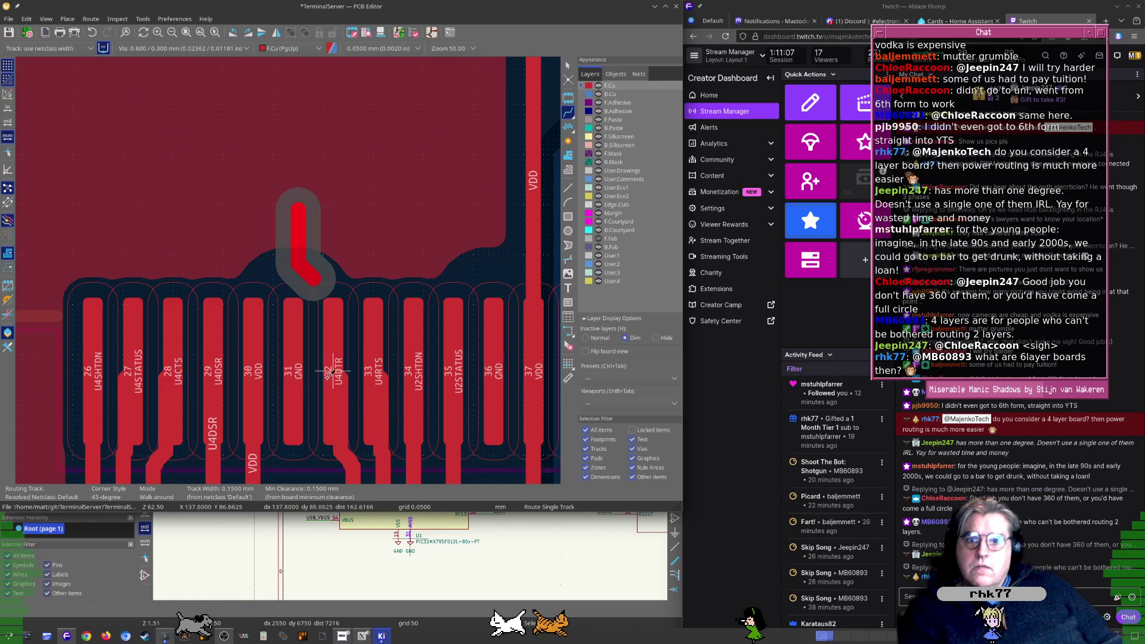
key("Escape")
Examine the top-layer copper and routing from the chip down to the lower driver chips and connectors at the board edge
scroll(285, 276, "down", 5)
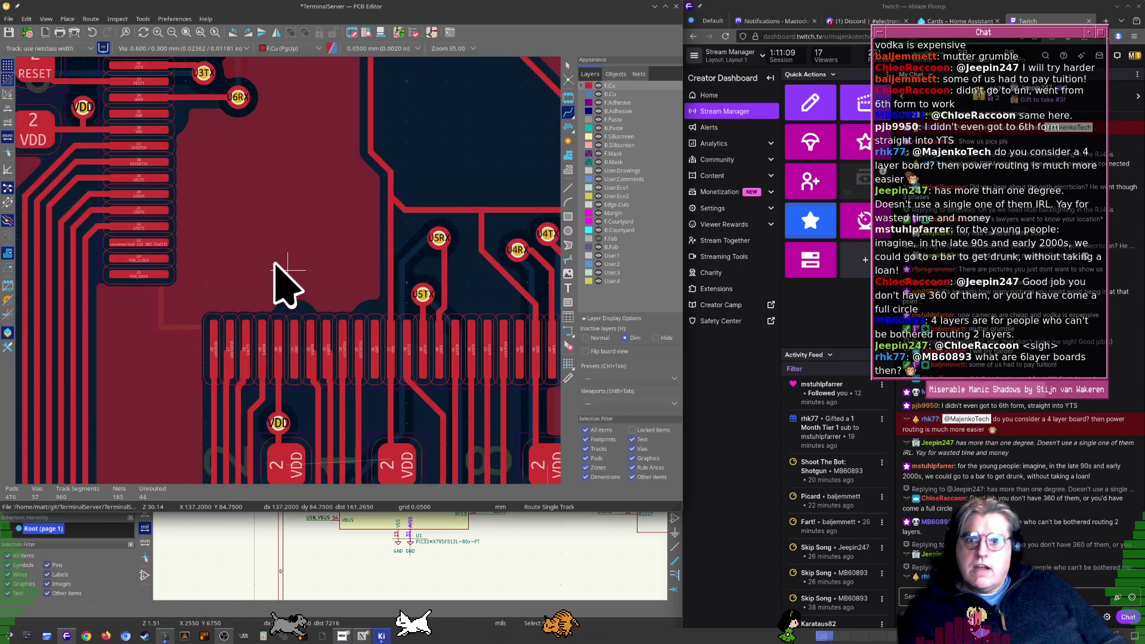
middle_click_drag(288, 322, 322, 310)
middle_click_drag(369, 172, 389, 28)
middle_click_drag(431, 421, 336, 323)
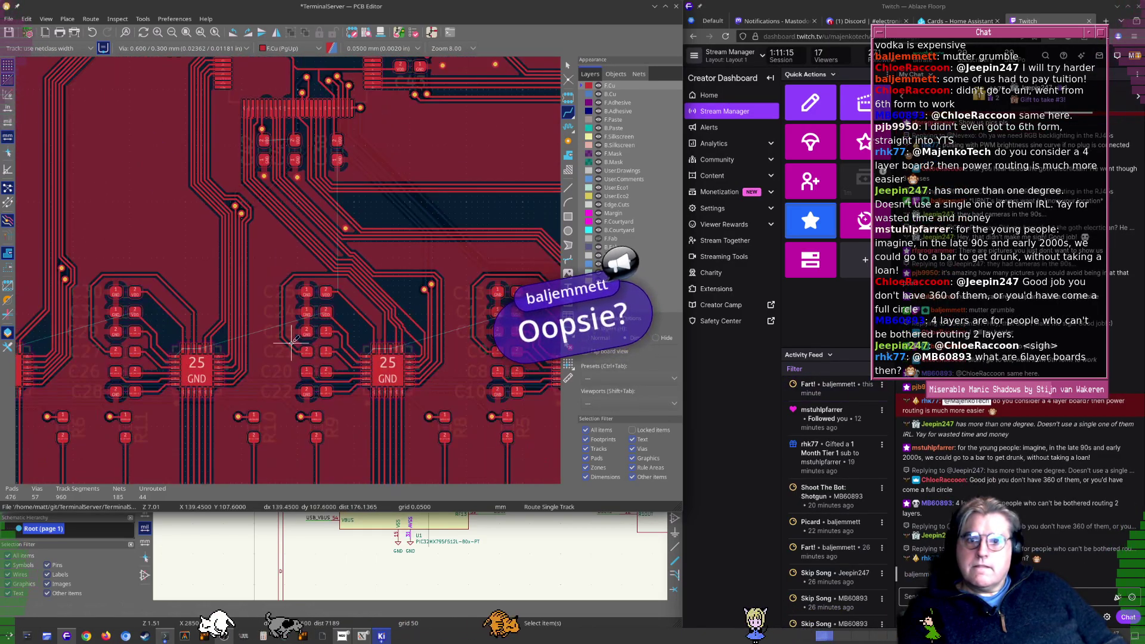
scroll(292, 343, "up", 5)
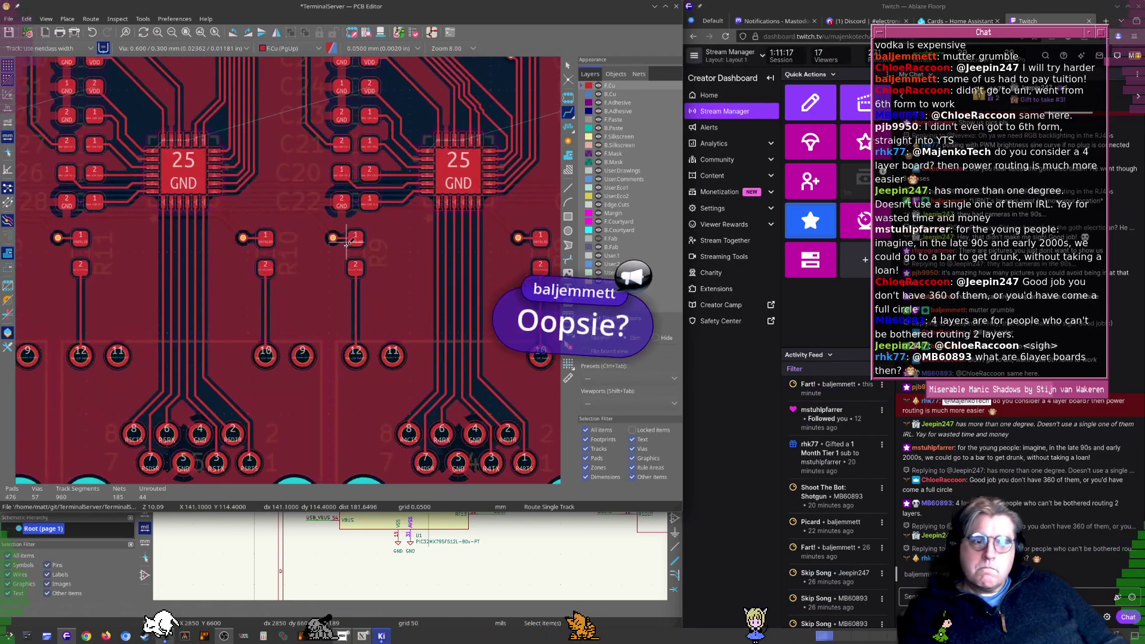
scroll(336, 256, "up", 2, "shift")
scroll(357, 217, "down", 8)
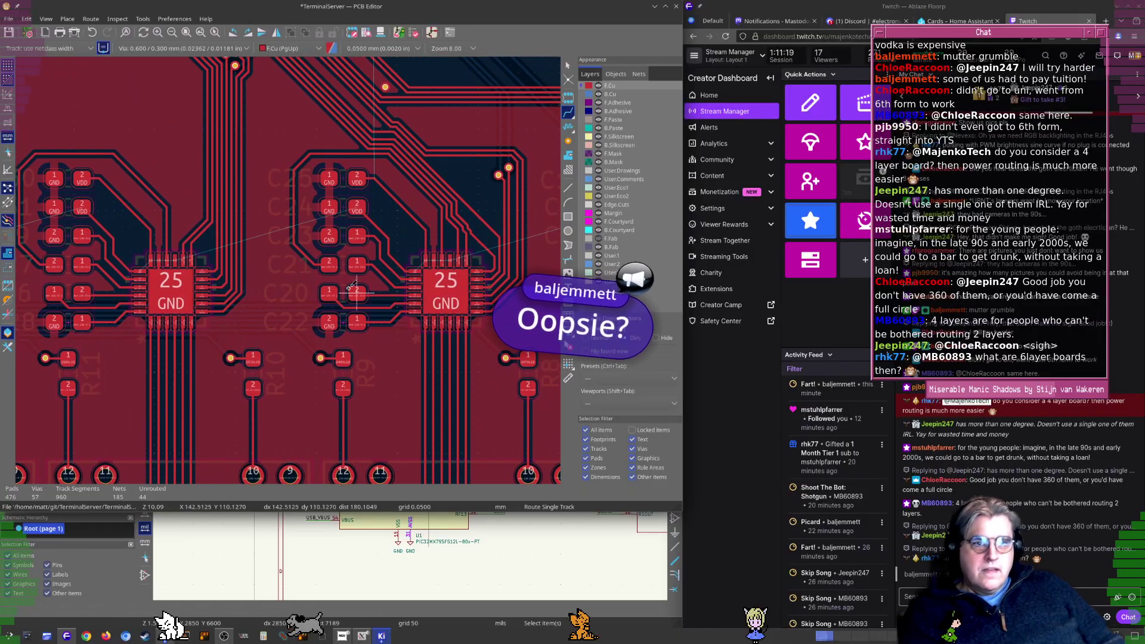
middle_click_drag(294, 203, 304, 182)
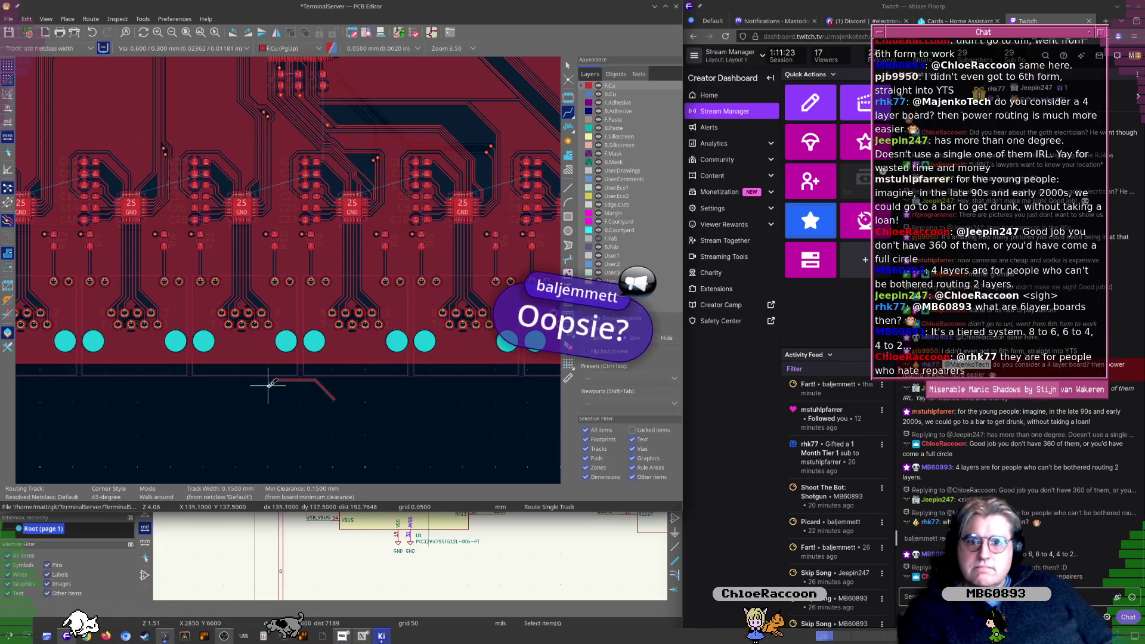
key("Escape")
key("Escape")
Try to start another track in the pour just above pins 31 and 32 of U1
middle_click_drag(298, 263, 305, 352)
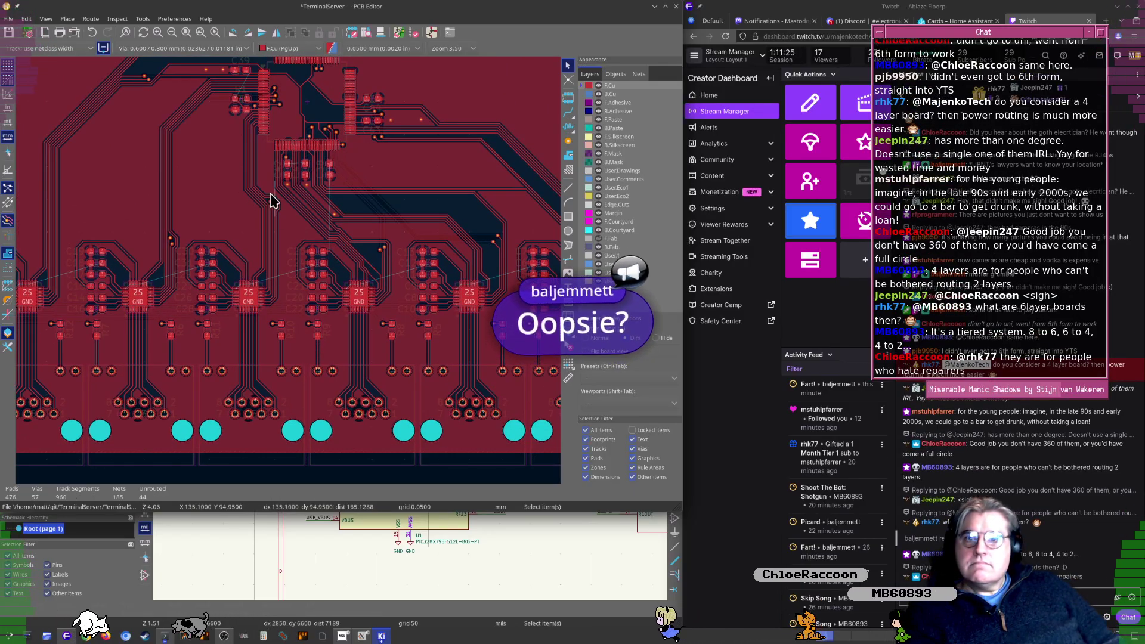
middle_click_drag(269, 178, 300, 269)
left_click(316, 214)
scroll(316, 213, "up", 2)
middle_click_drag(316, 212, 288, 272)
scroll(288, 273, "up", 2)
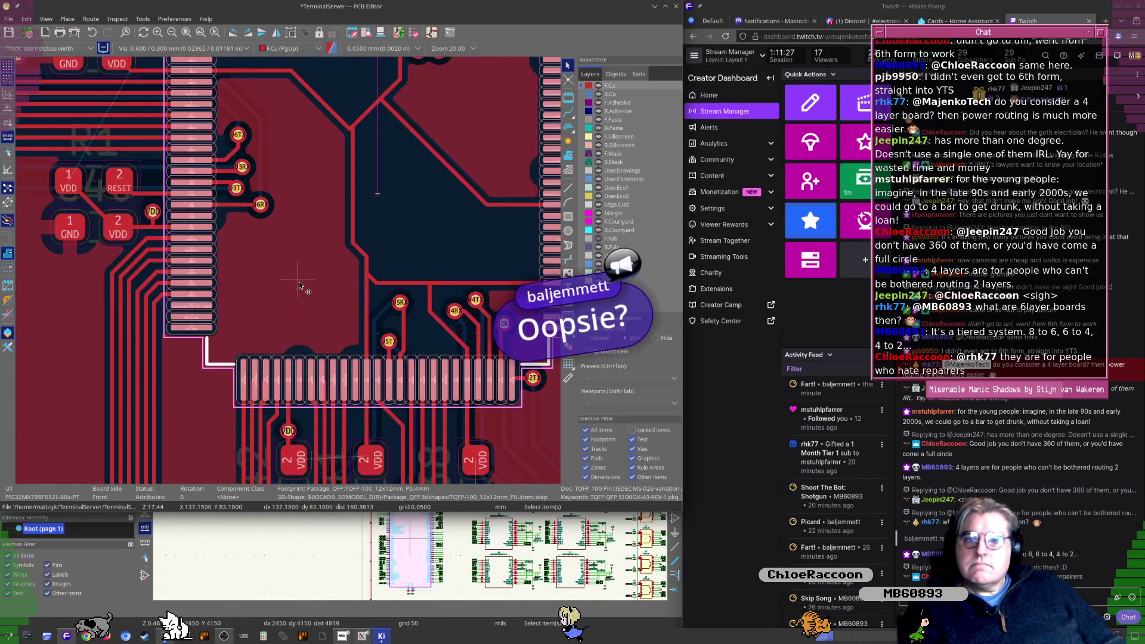
scroll(291, 313, "up", 3)
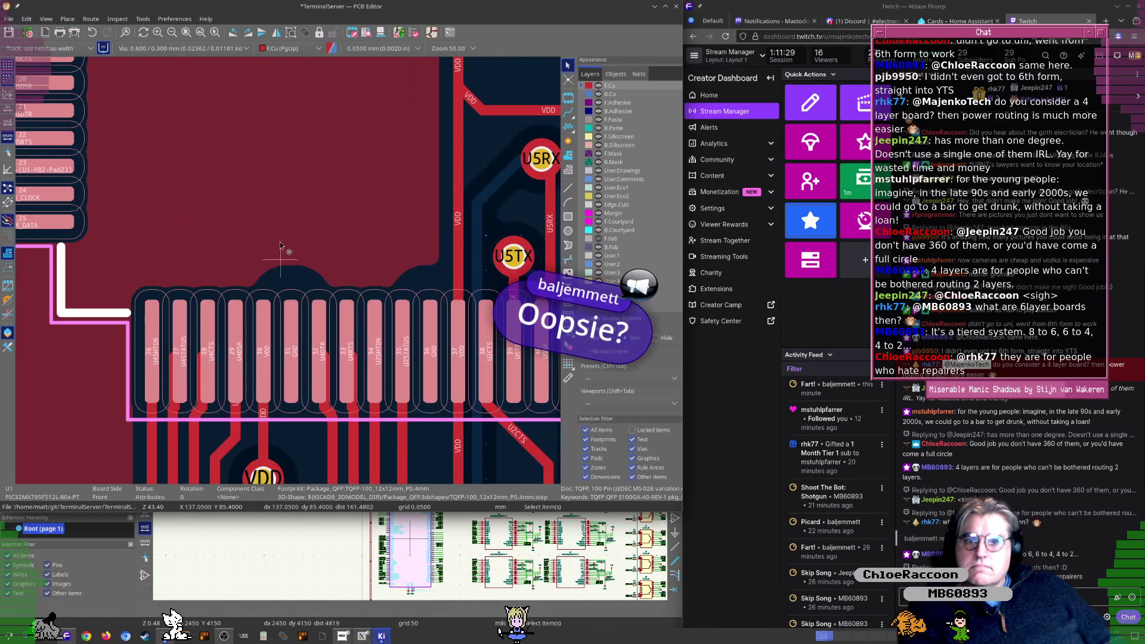
scroll(290, 263, "up", 2)
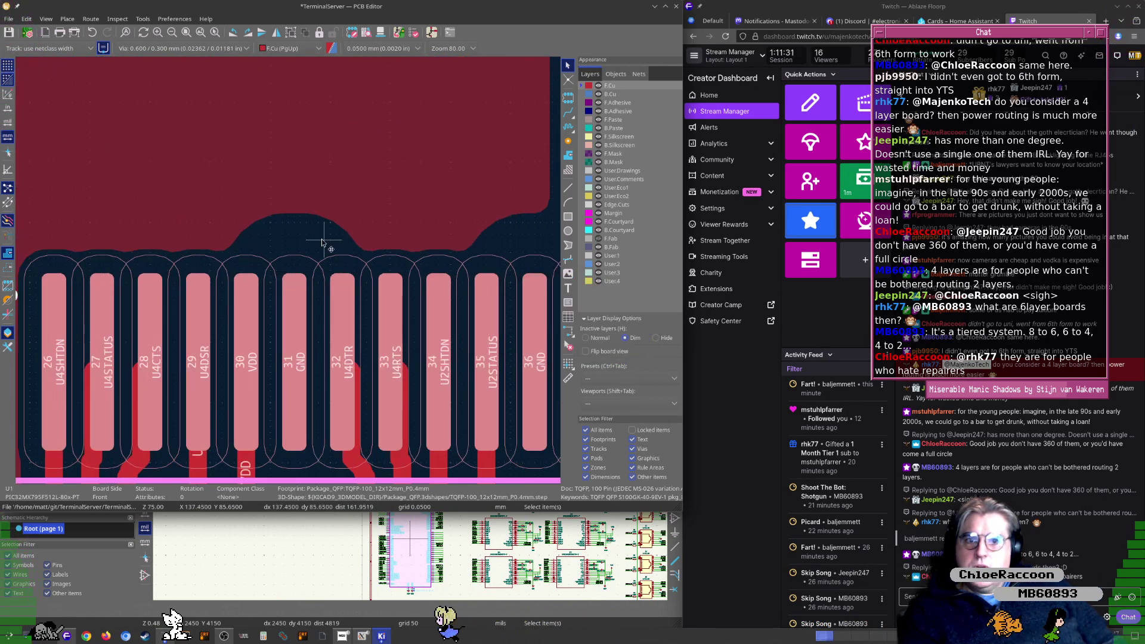
key("x")
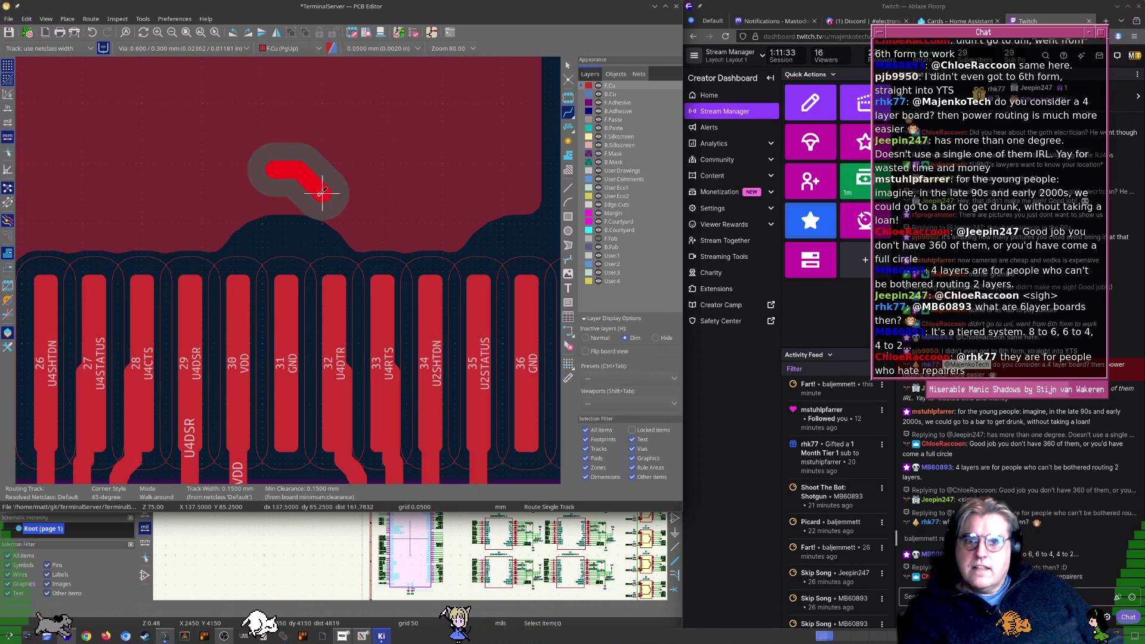
key("Escape")
scroll(294, 289, "down", 4)
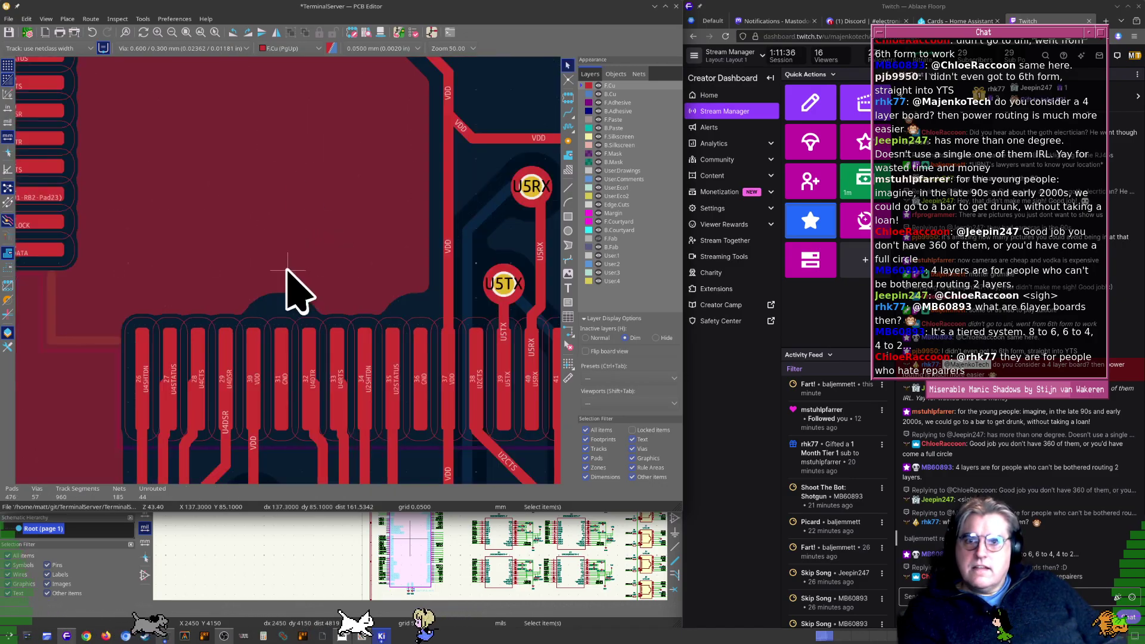
Check in the copper zone's properties that the pour covering the chip area is assigned to the GND net
double_click(231, 344)
key("Escape")
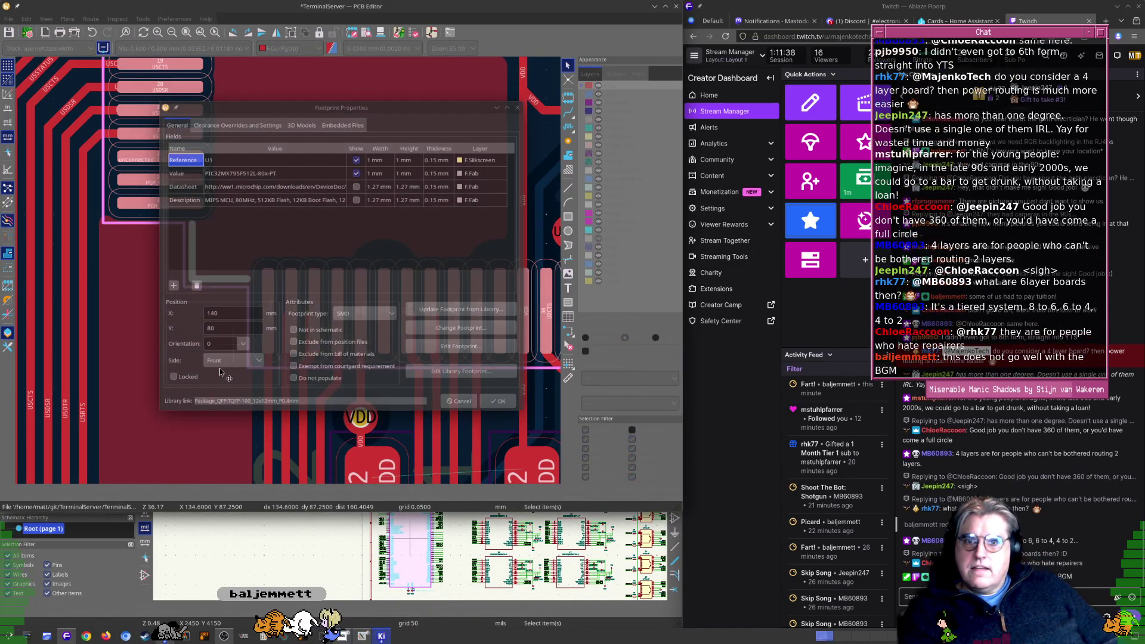
double_click(259, 368)
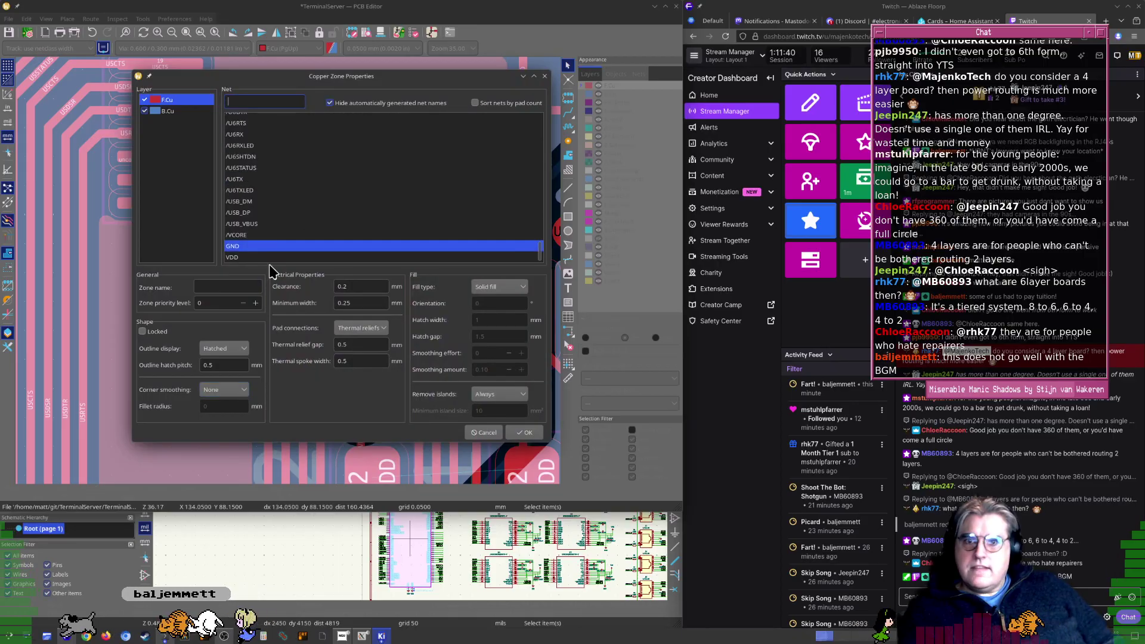
left_click(260, 246)
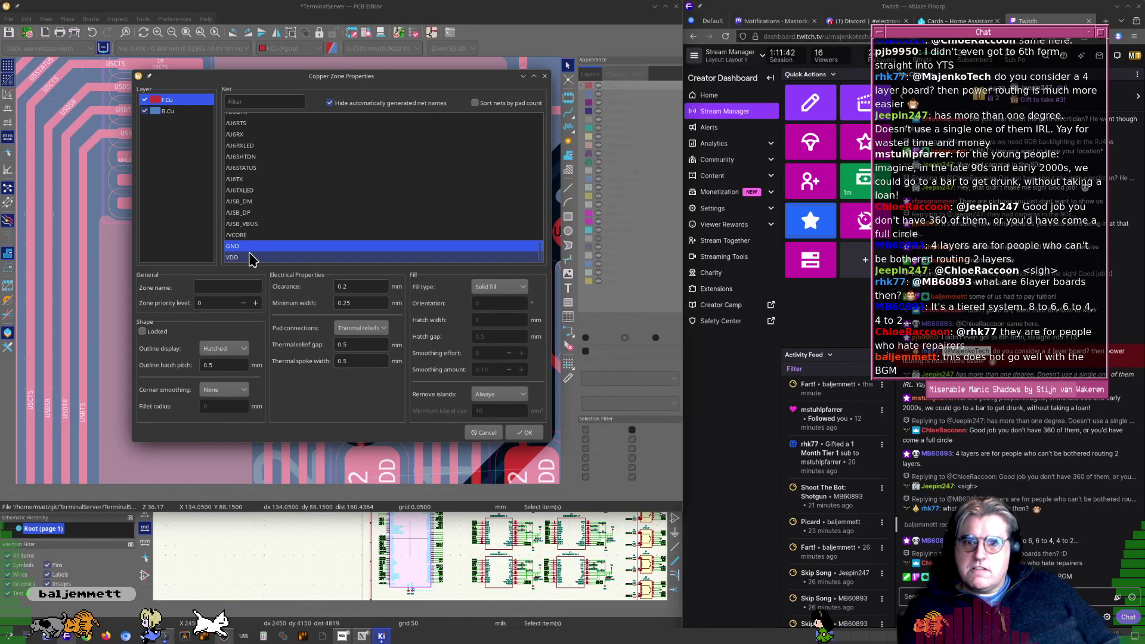
key("Return")
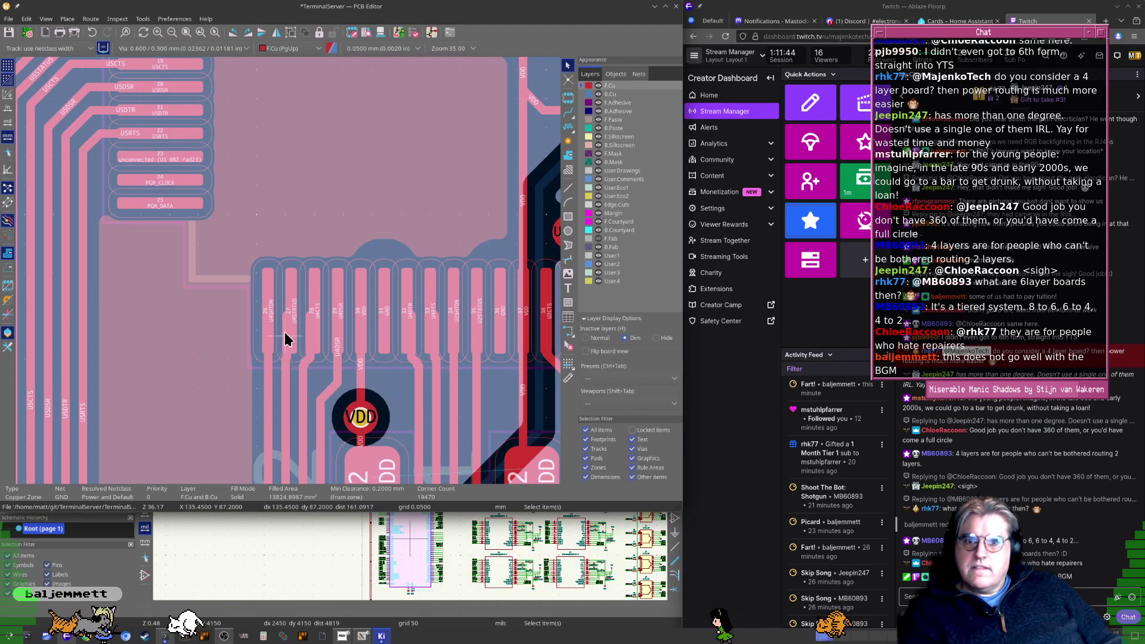
Try routing between the ground pour and GND pin 31, starting first in the pour and also from the pad itself
left_click(385, 238)
scroll(288, 274, "up", 5)
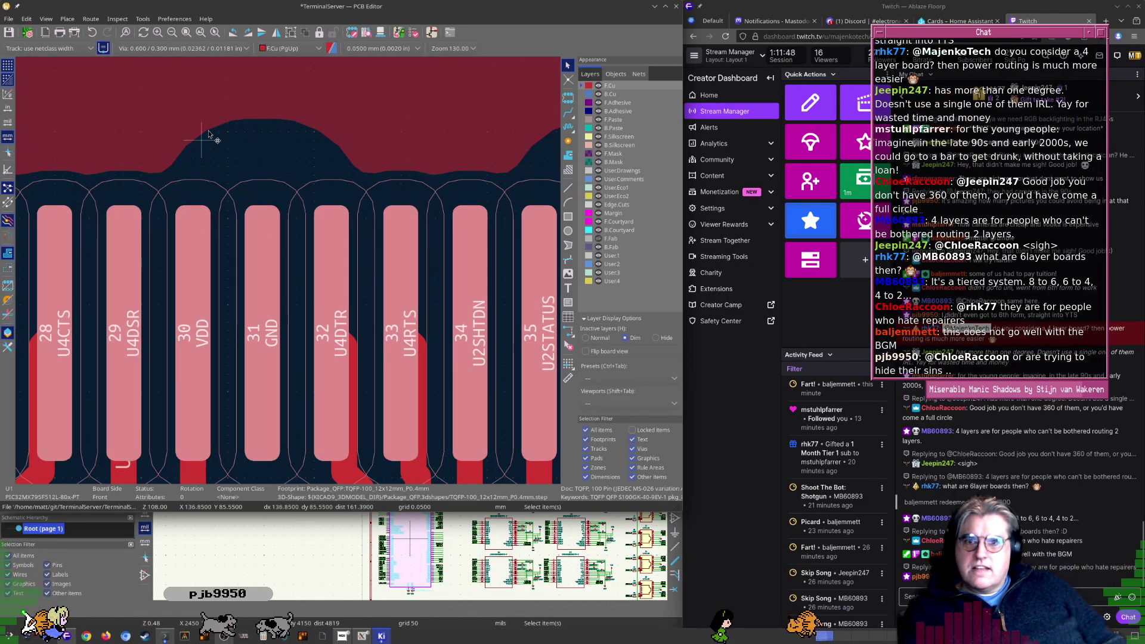
middle_click_drag(274, 134, 298, 164)
key("x")
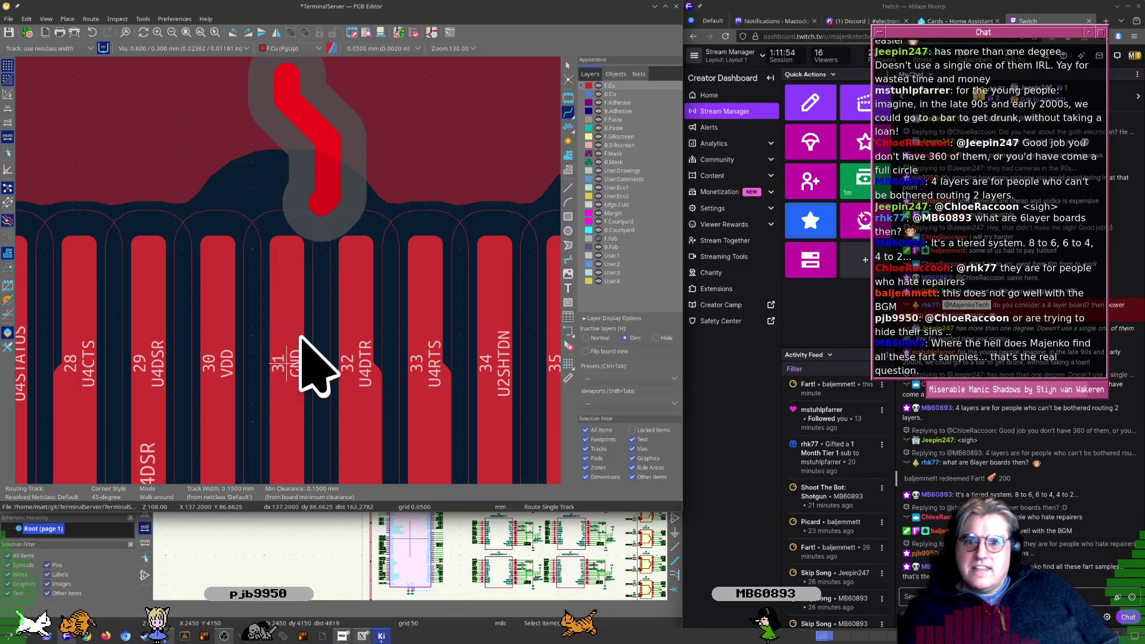
key("Escape")
scroll(304, 310, "down", 3)
left_click(256, 300)
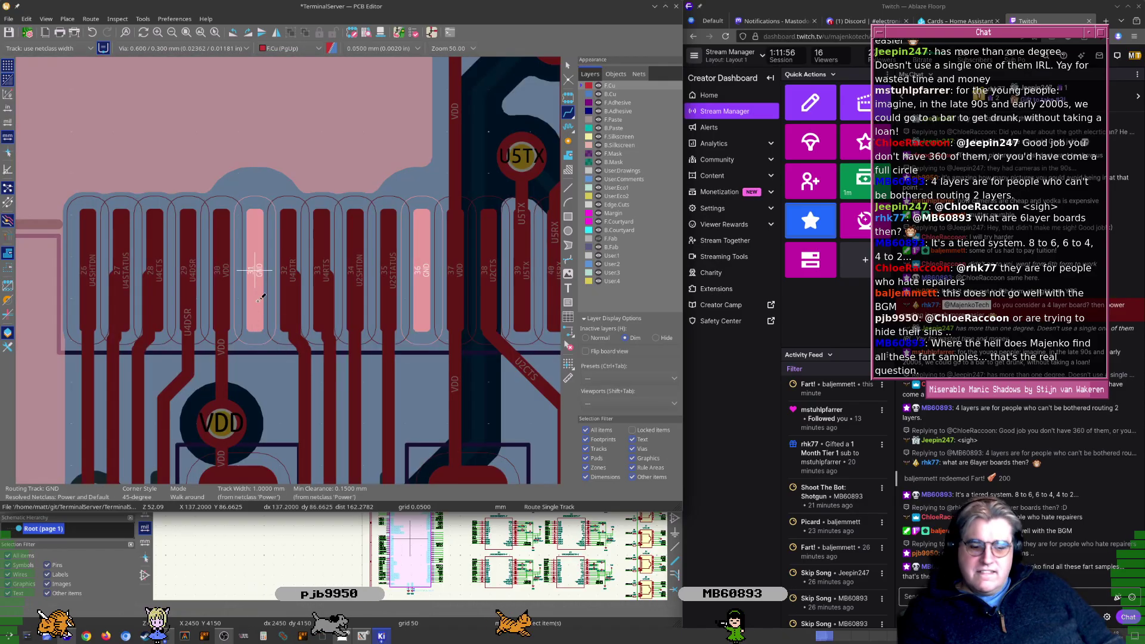
key("Escape")
key("Escape")
Select GND pad 31 and switch to the B.Cu layer to examine the bottom-side copper and traces around it
left_click(338, 314)
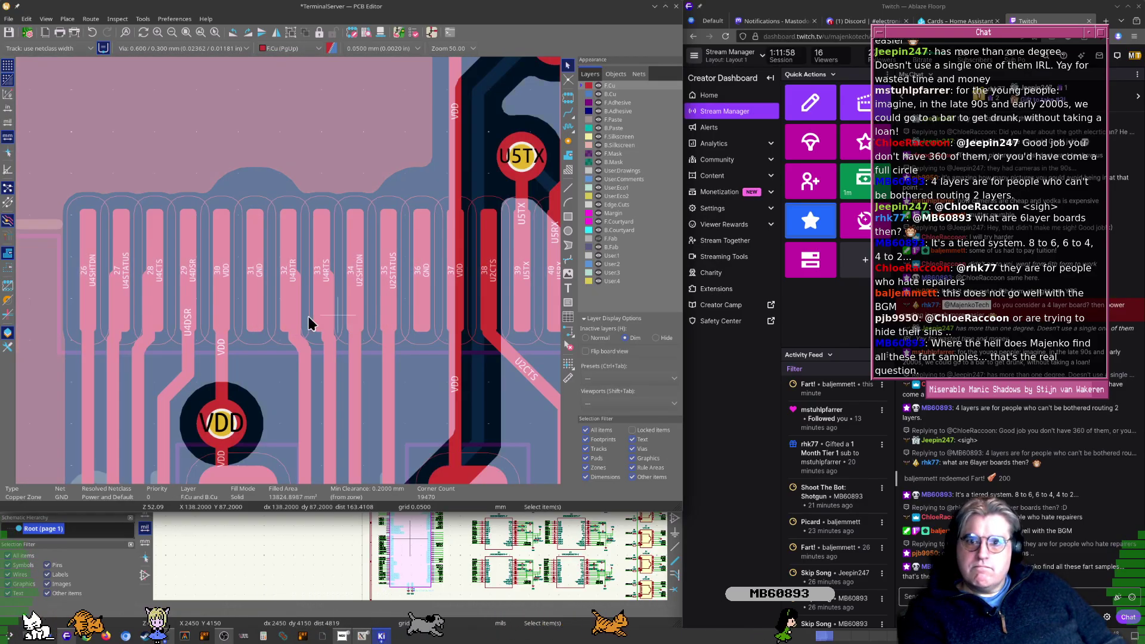
key("Escape")
left_click(256, 271)
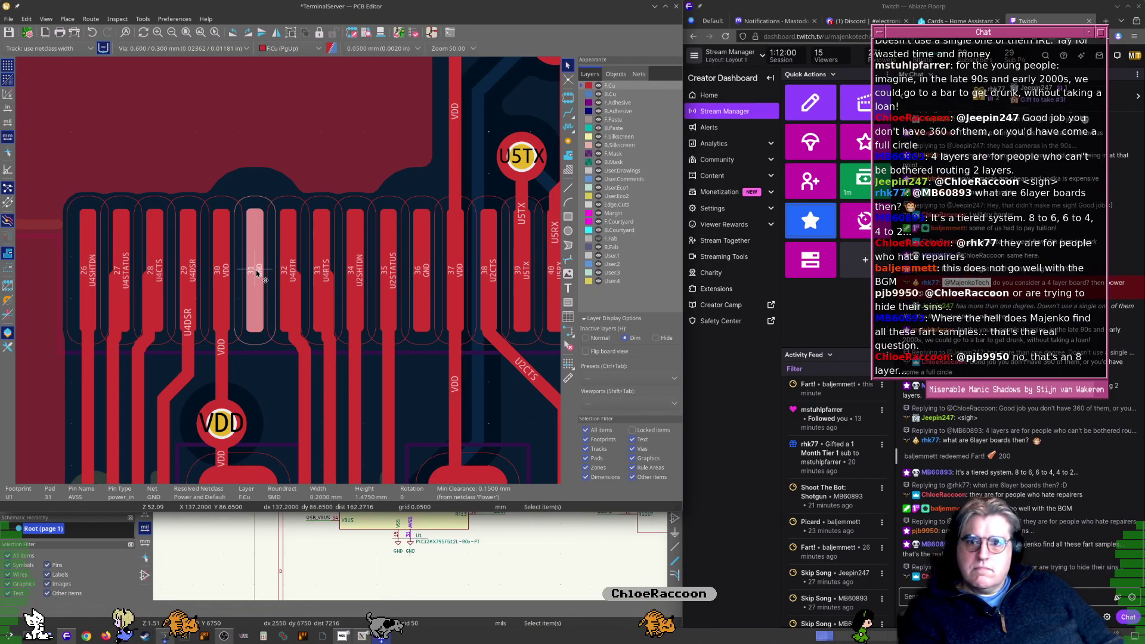
key("Page_Down")
scroll(269, 246, "down", 2)
scroll(288, 273, "down", 7)
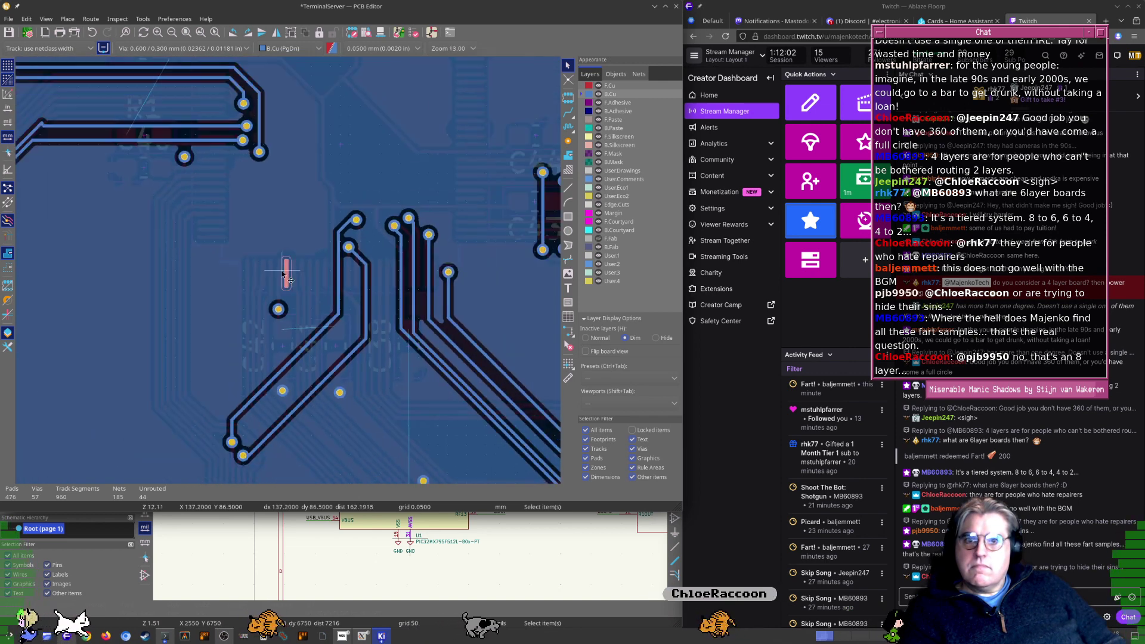
Return to the F.Cu layer, try again to route a track at GND pin 31, and refill the copper zones
scroll(288, 275, "down", 2)
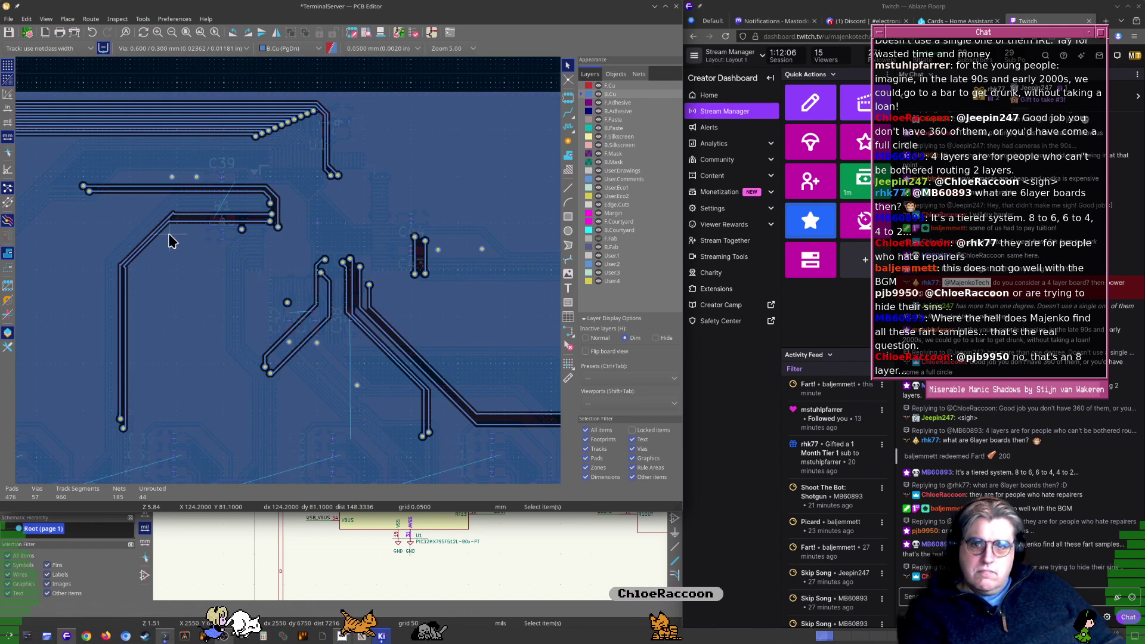
left_click(607, 87)
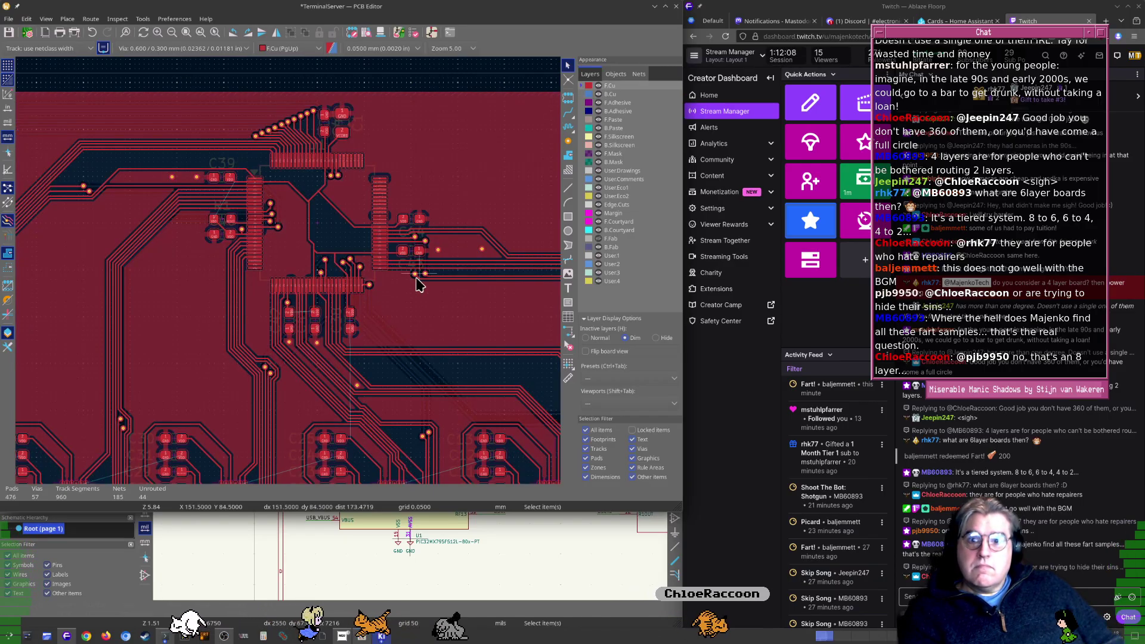
scroll(288, 265, "up", 5)
key("x")
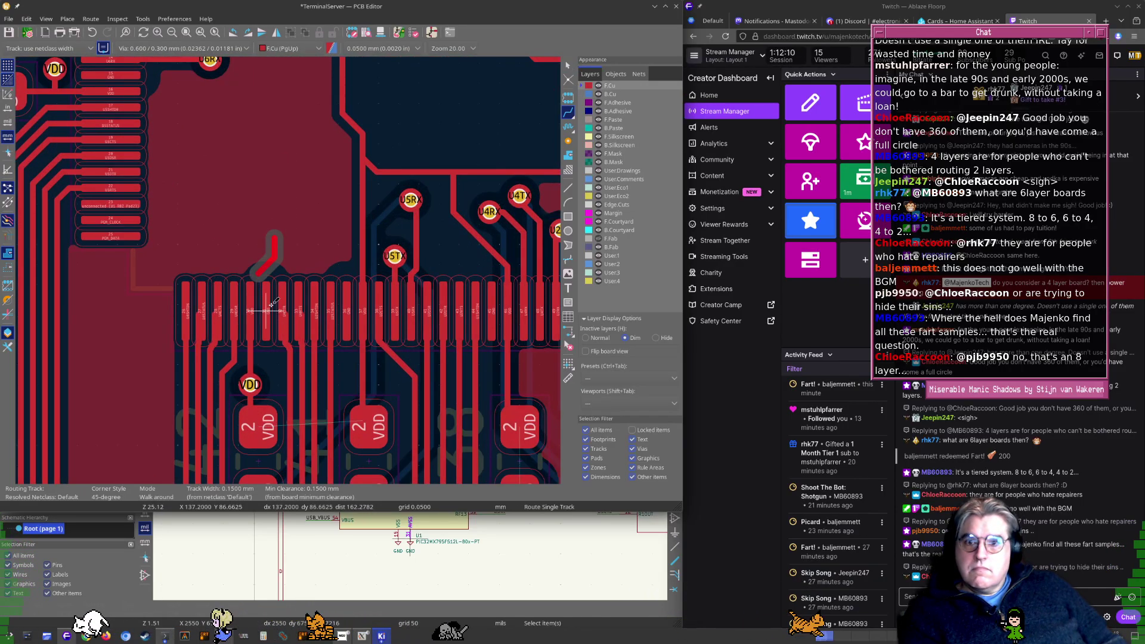
key("Escape")
scroll(308, 263, "up", 3)
key("b")
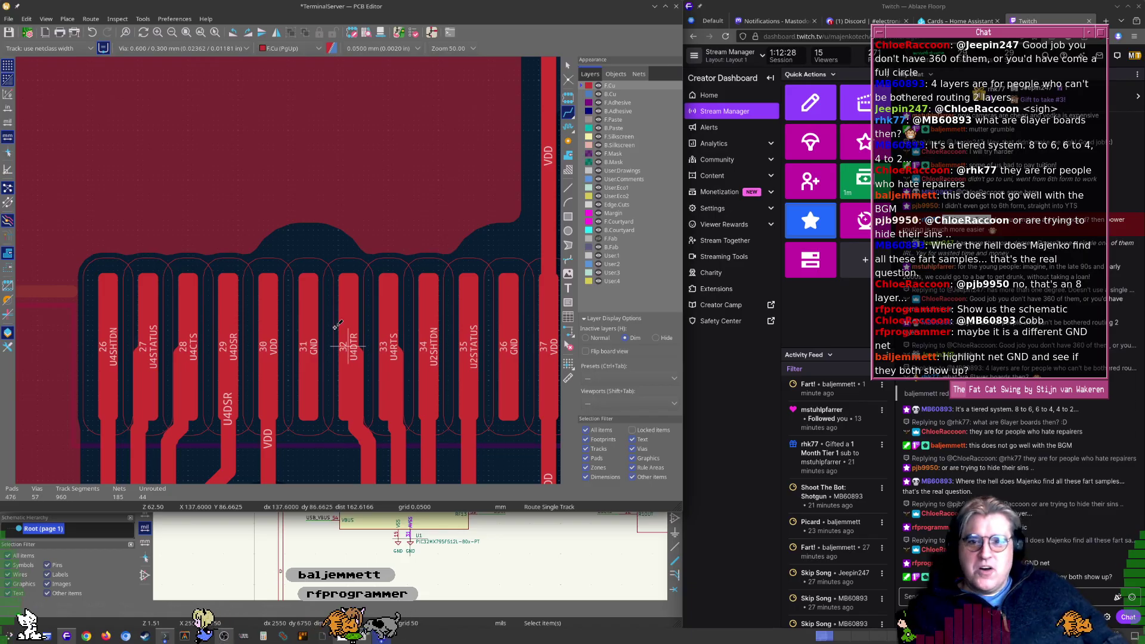
Leave track routing and shift the offset U4DTR track segment beside pad 32 into line with the pad's centre
scroll(337, 325, "up", 5)
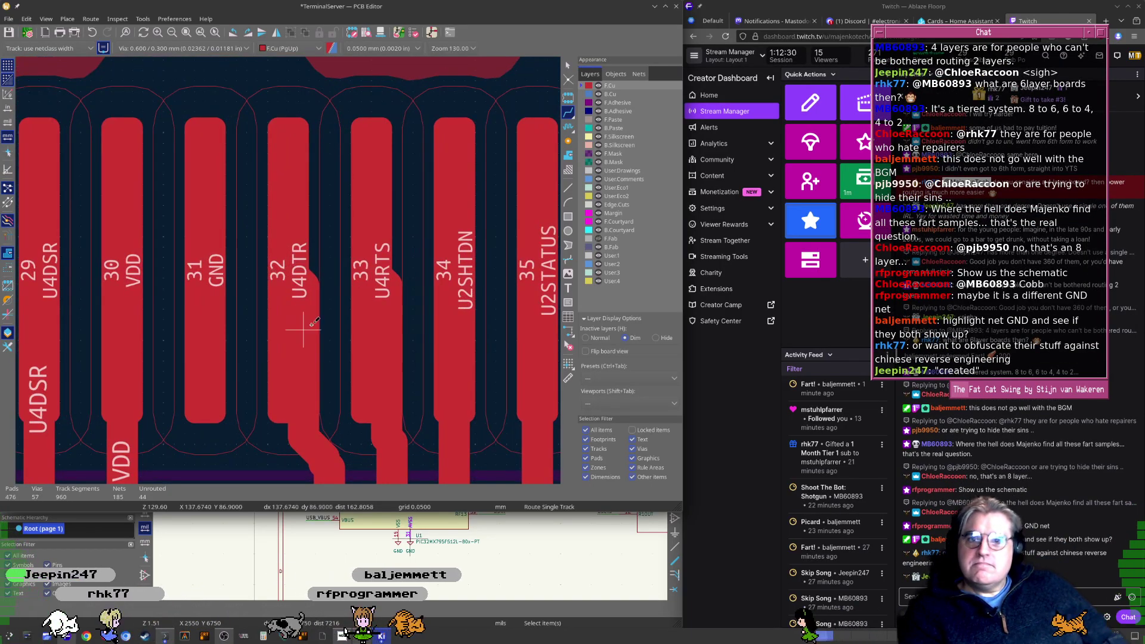
left_click(312, 325)
key("Escape")
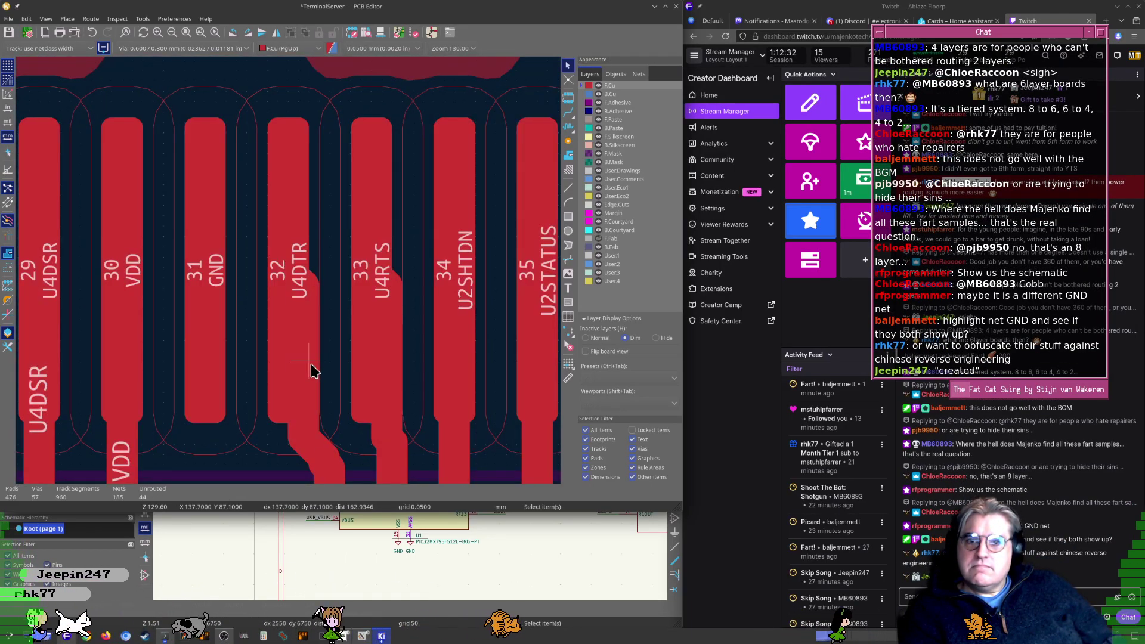
left_click(310, 364)
key("d")
left_click(296, 365)
scroll(327, 352, "down", 2)
middle_click_drag(327, 352, 326, 149)
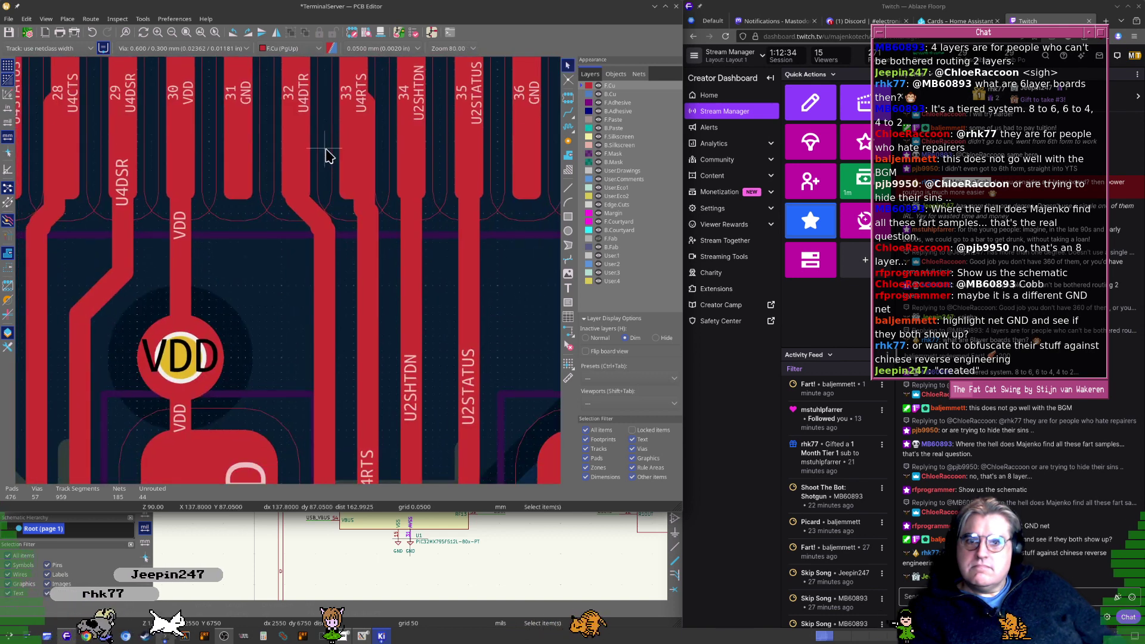
Straighten the offset U4CTS and U4STATUS track segments beside pads 28 and 27 so they no longer stick out of the pads
middle_click_drag(171, 224, 319, 212)
left_click(214, 146)
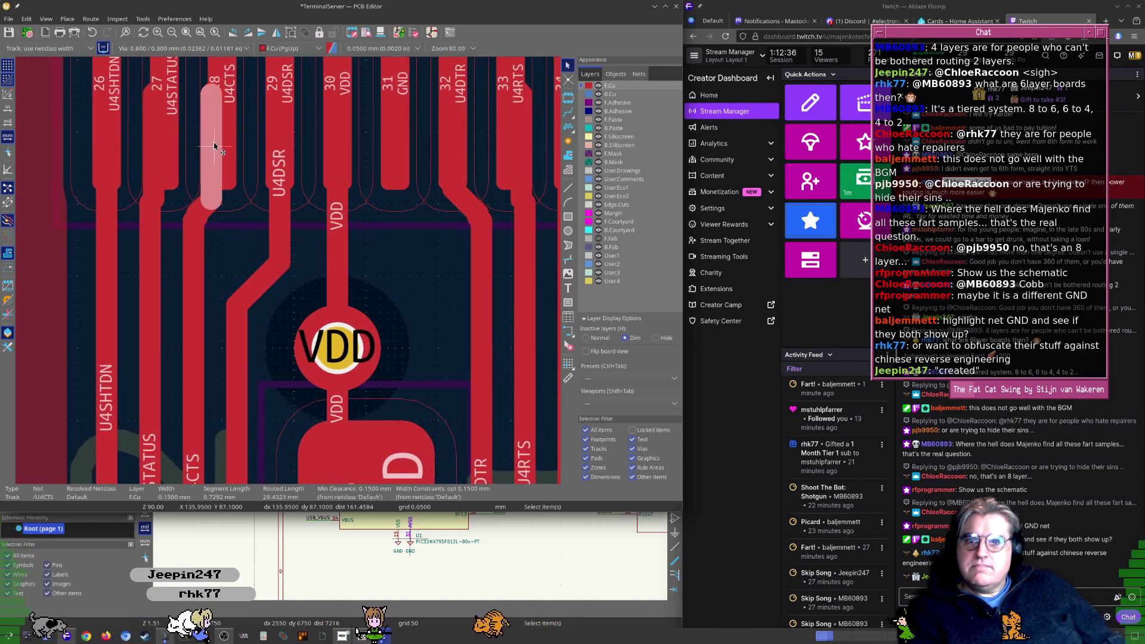
key("d")
left_click(226, 146)
middle_click_drag(134, 143, 160, 186)
left_click(160, 186)
left_click(172, 184)
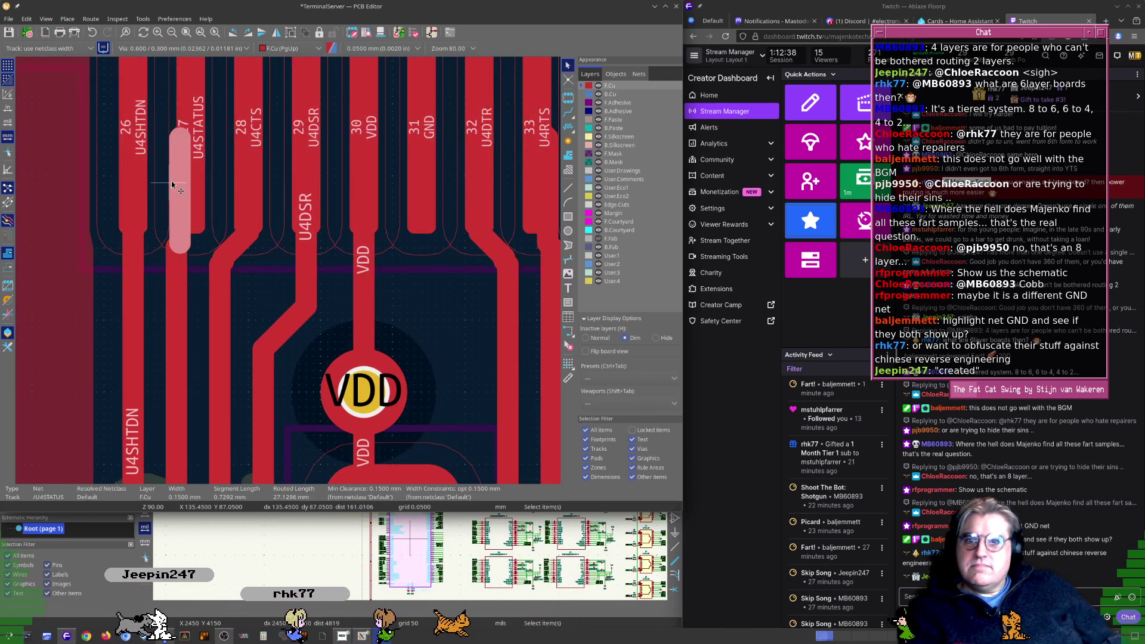
key("Delete")
Drag the diagonal jog of the U4CTS track down clear of pad 28, parallel to the neighbouring U4DSR jog
left_click(177, 240)
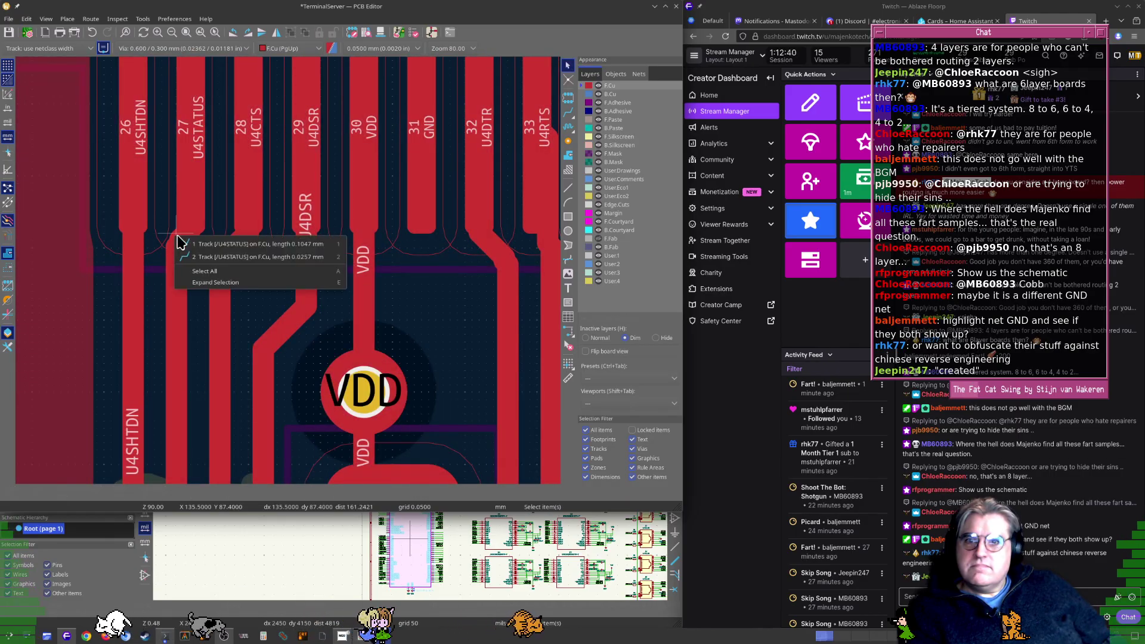
left_click(239, 175)
left_click(234, 245)
key("d")
left_click(242, 251)
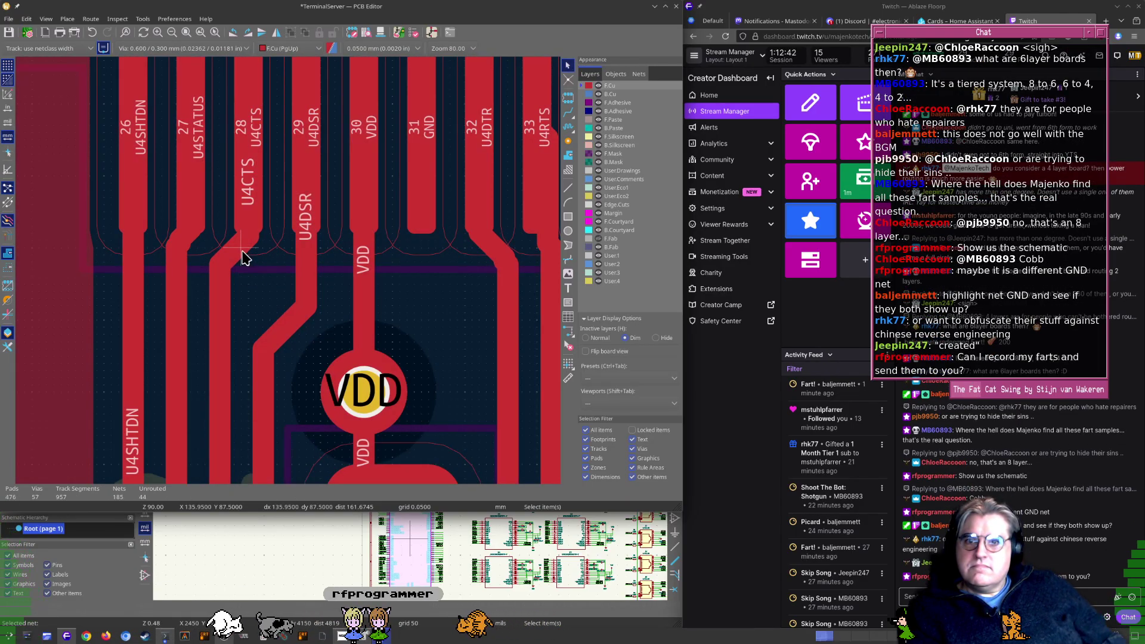
left_click(240, 251)
key("d")
left_click(248, 308)
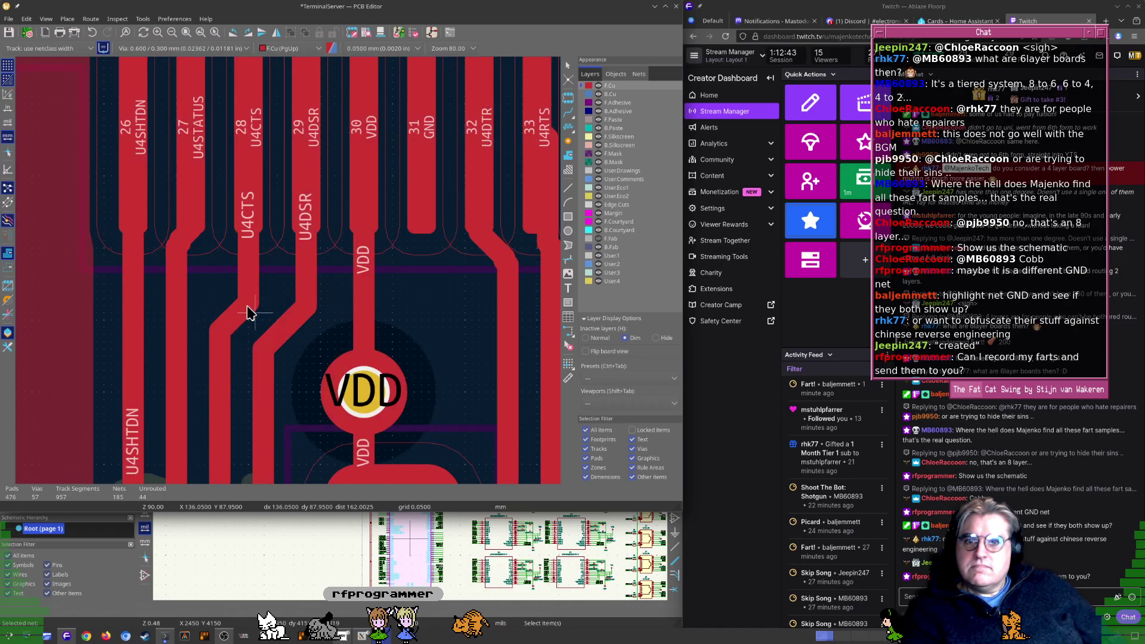
Tidy the short U4STATUS track segments under pad 27 and drag their diagonal jog down in line with the U4CTS jog
left_click(183, 235)
left_click(210, 258)
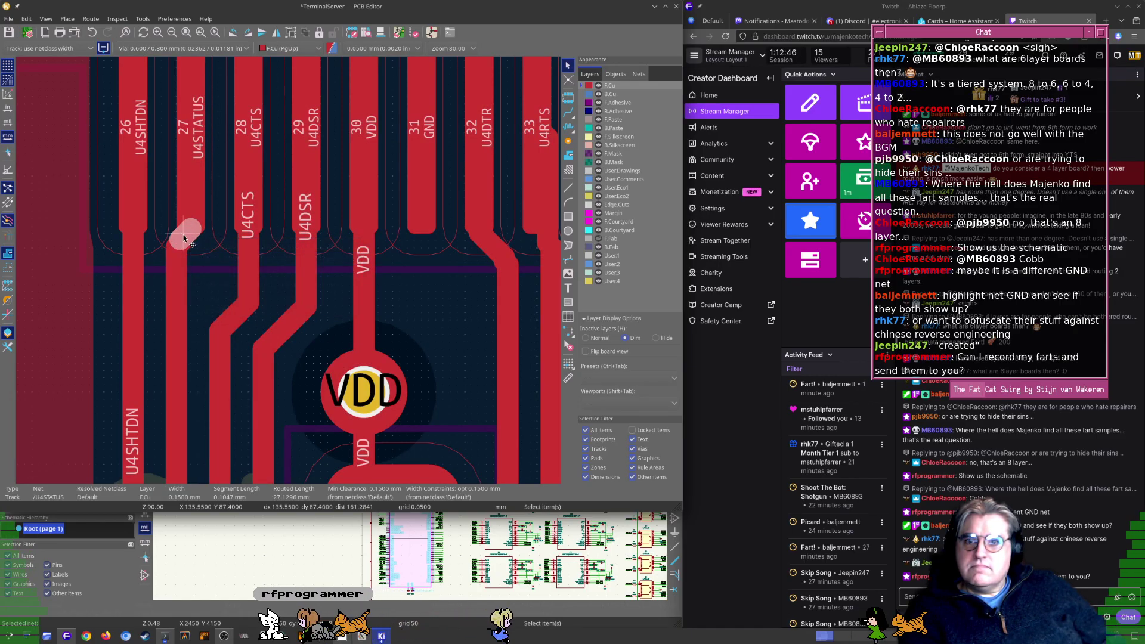
key("d")
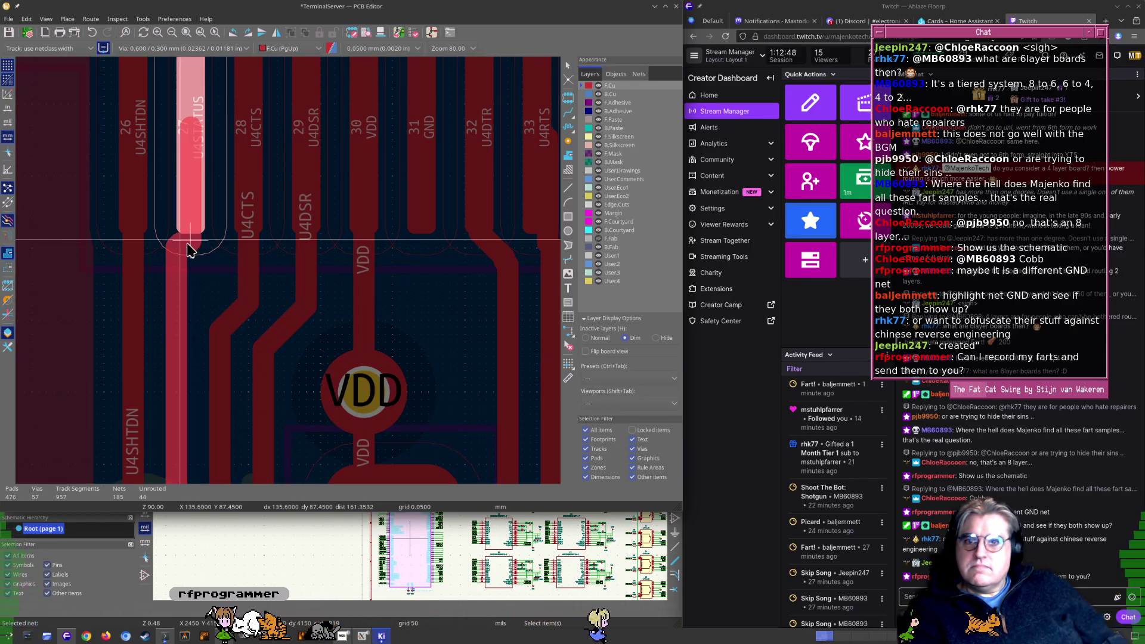
left_click(187, 245)
left_click(190, 243)
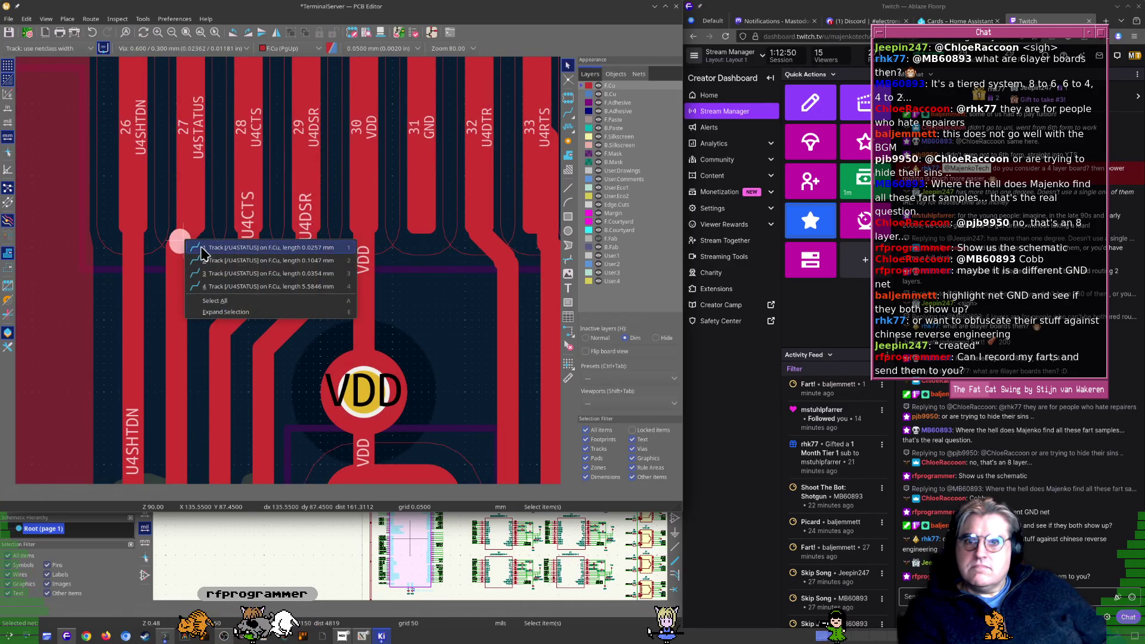
left_click(205, 257)
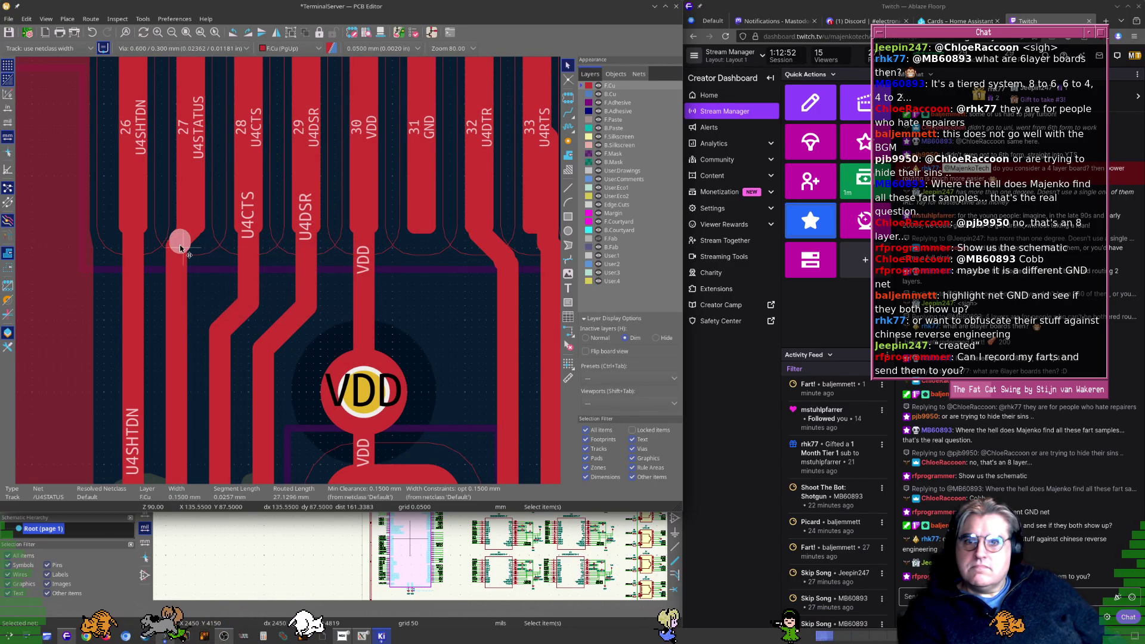
key("d")
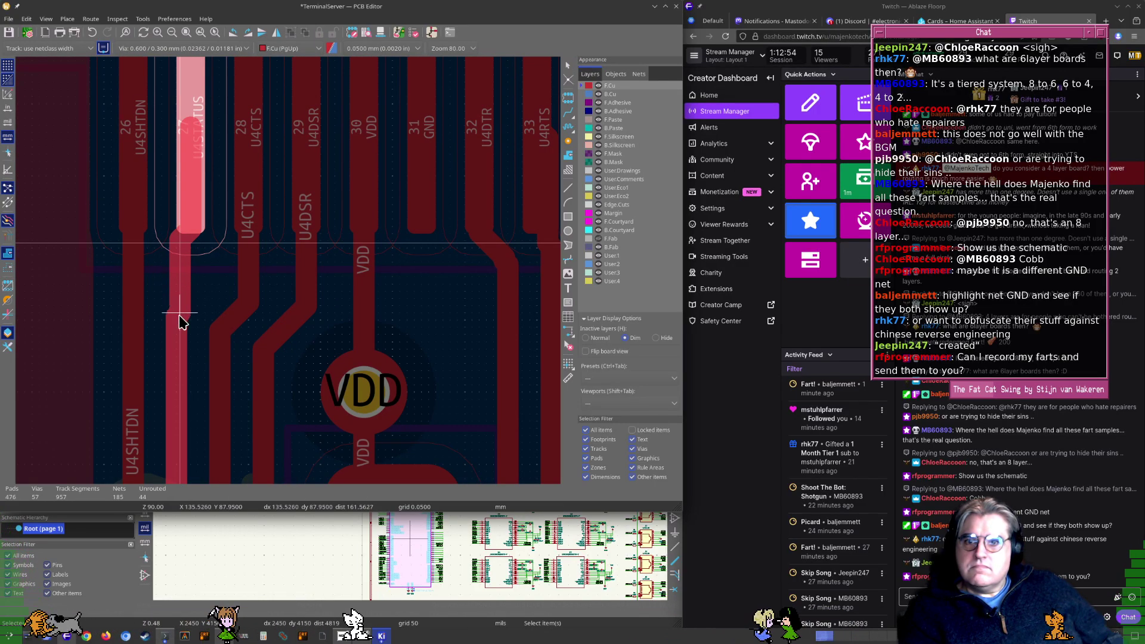
left_click(177, 241)
left_click(178, 242)
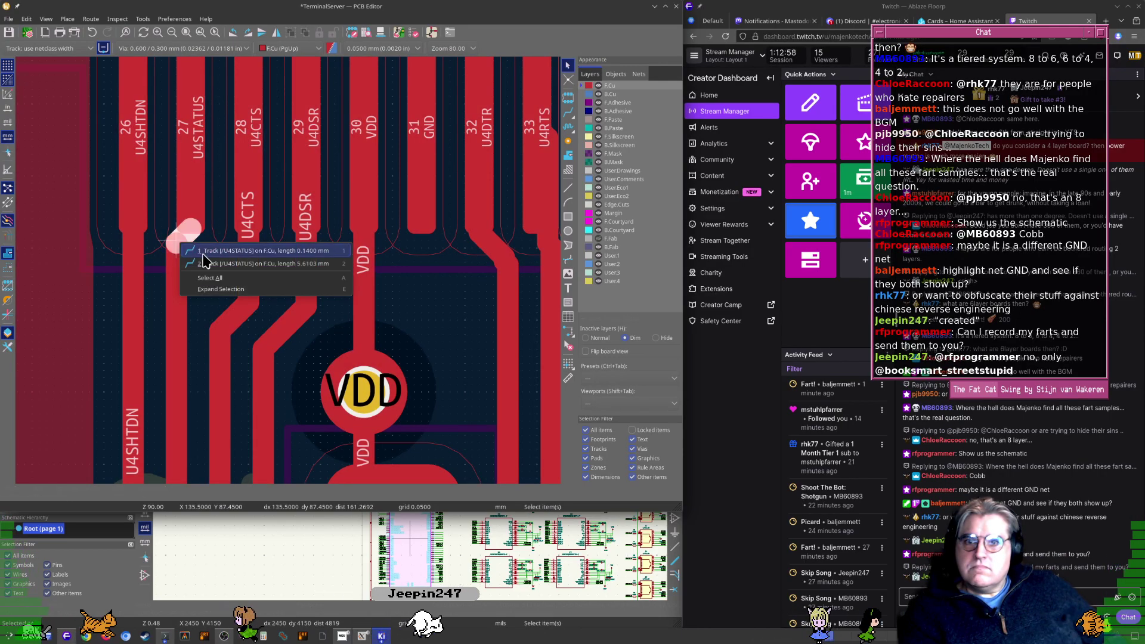
left_click(204, 256)
key("d")
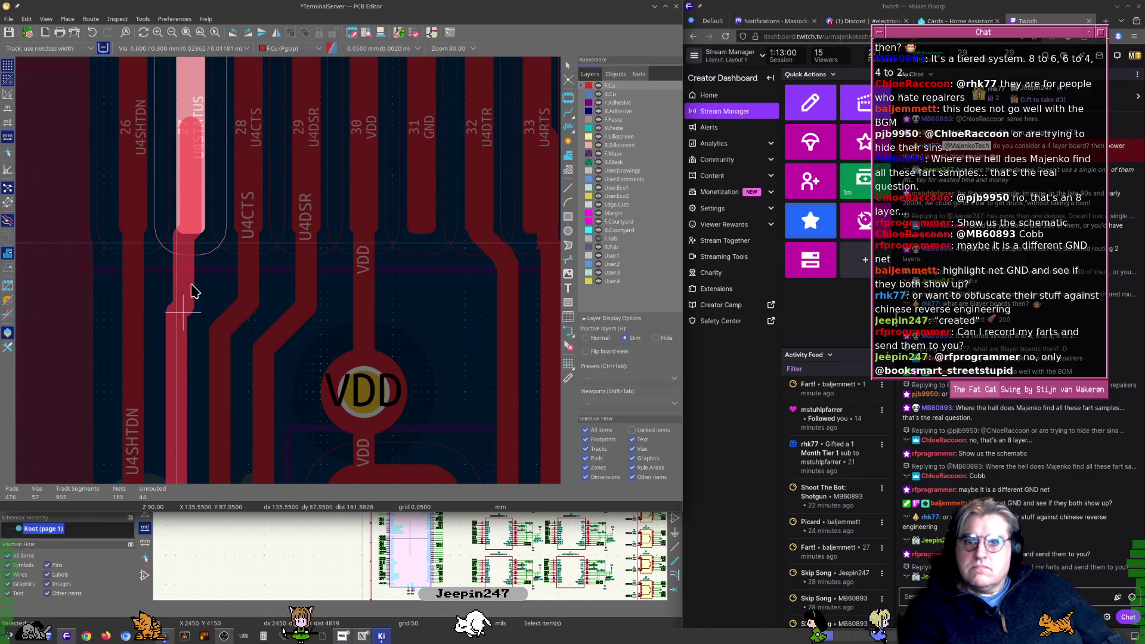
left_click(189, 307)
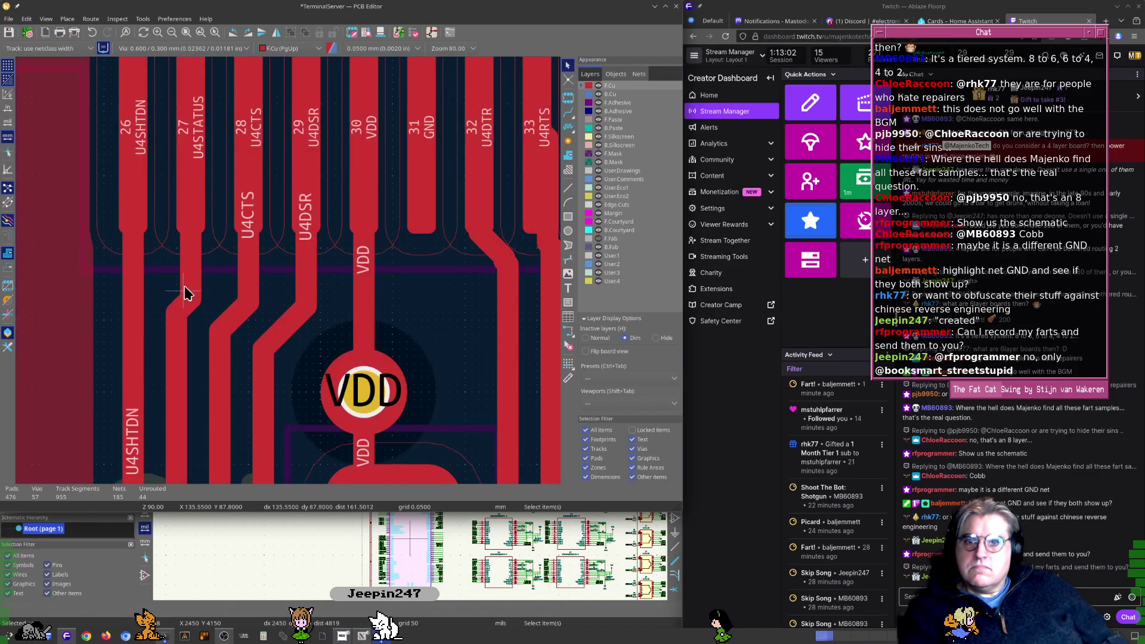
Place four GND vias in the top copper pour inside the chip outline, just above pins 26 to 33
scroll(191, 283, "down", 3)
scroll(292, 351, "right", 1)
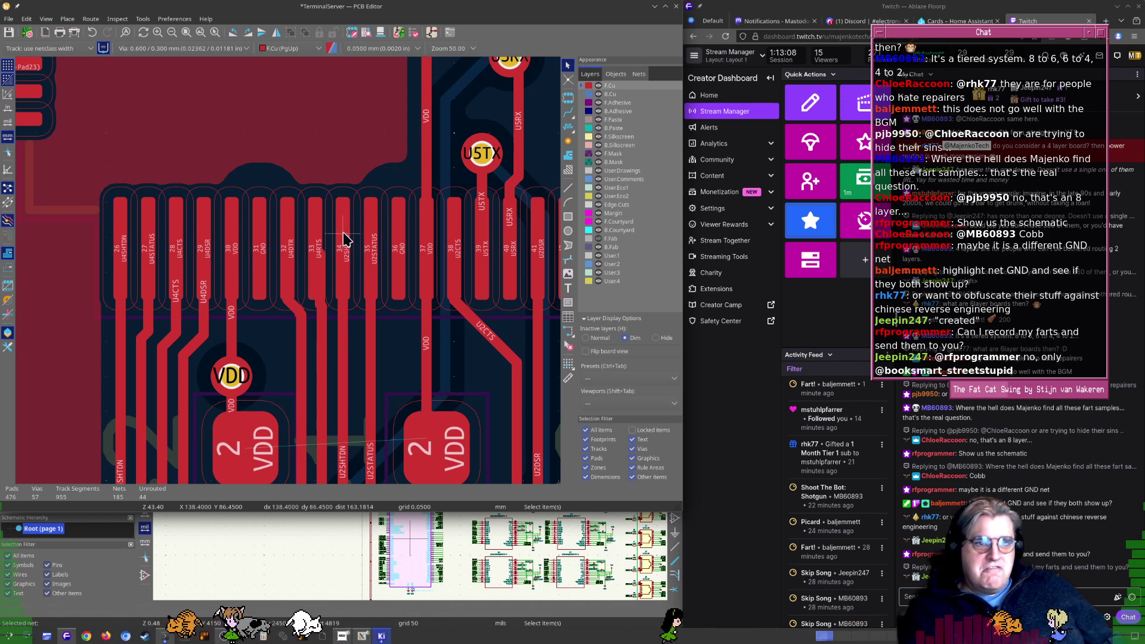
scroll(263, 183, "up", 4)
scroll(462, 281, "down", 5)
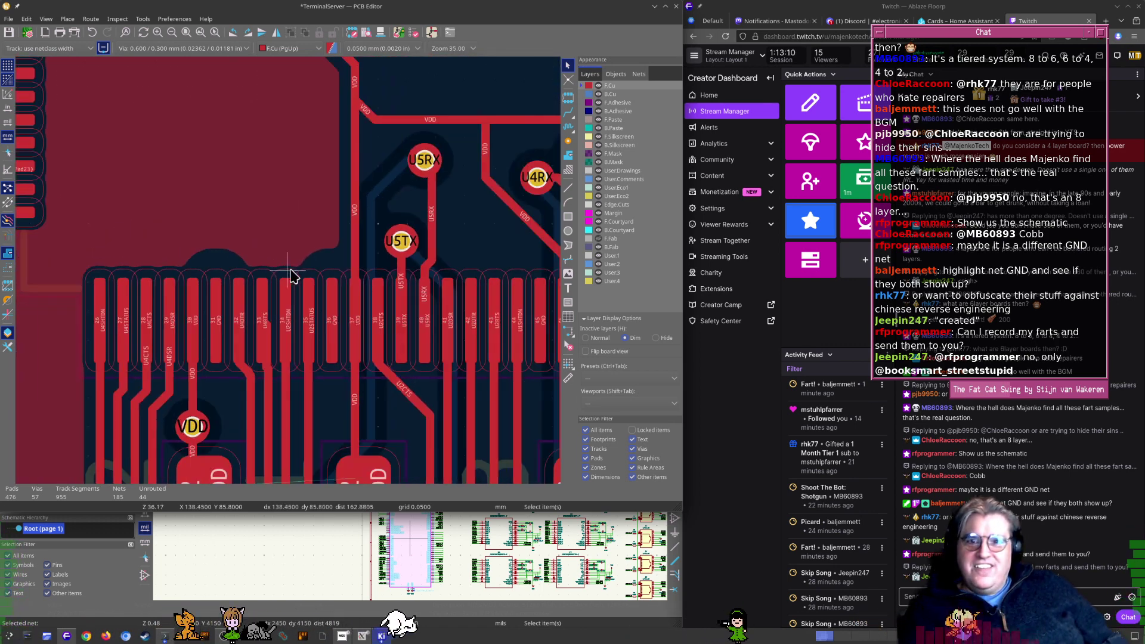
scroll(342, 321, "up", 2, "shift")
middle_click_drag(342, 320, 350, 224)
scroll(269, 302, "down", 3)
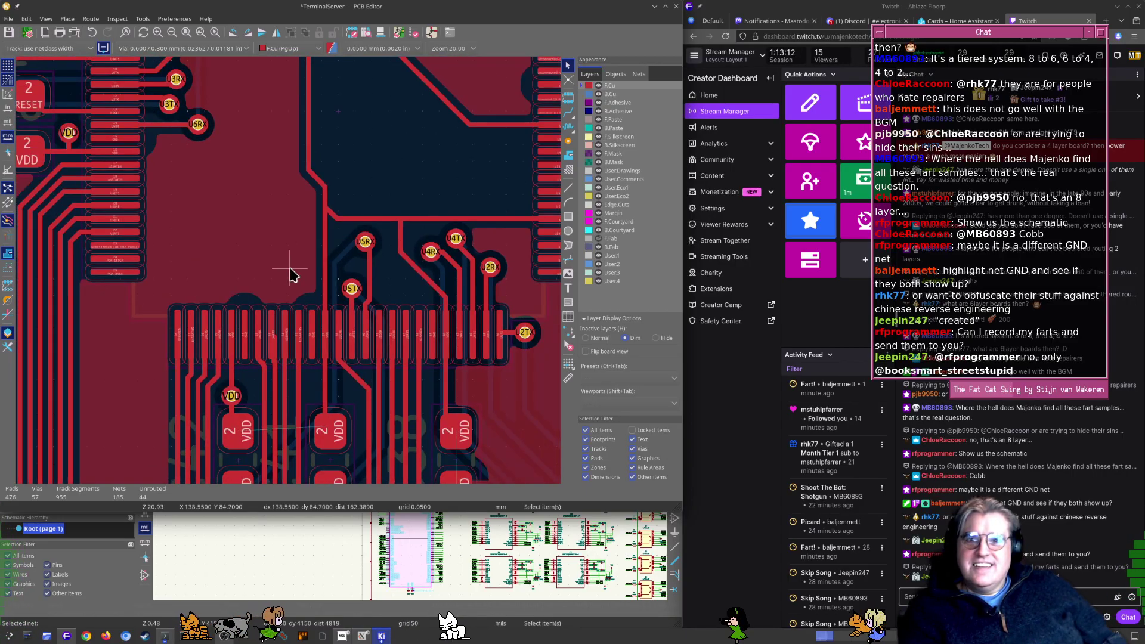
middle_click_drag(257, 264, 285, 254)
scroll(285, 257, "up", 3)
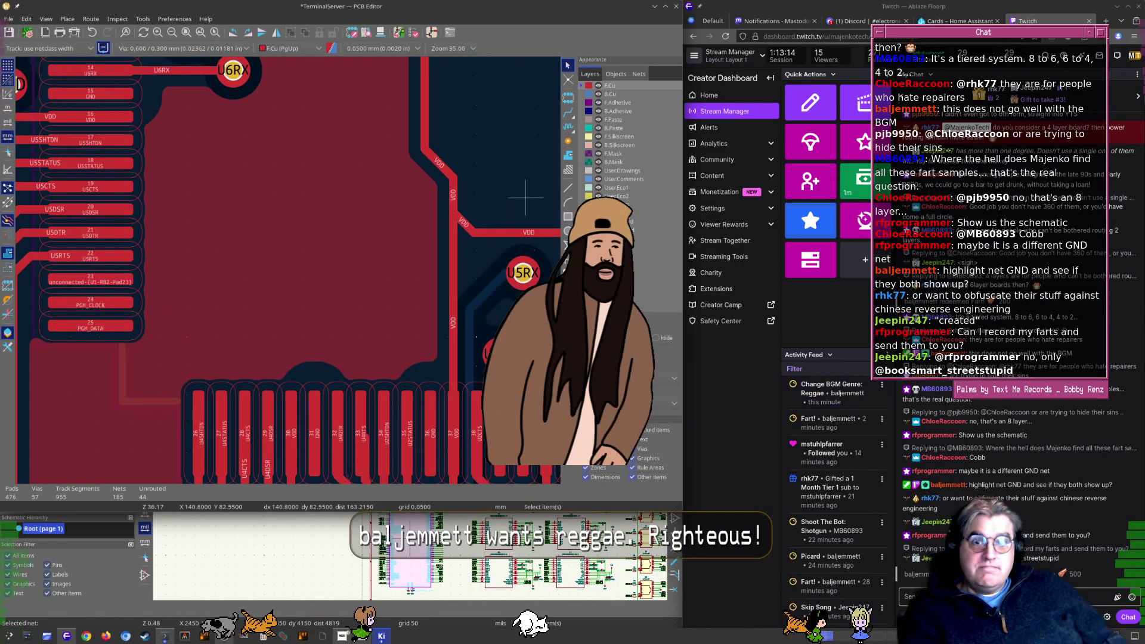
left_click(567, 141)
left_click(346, 272)
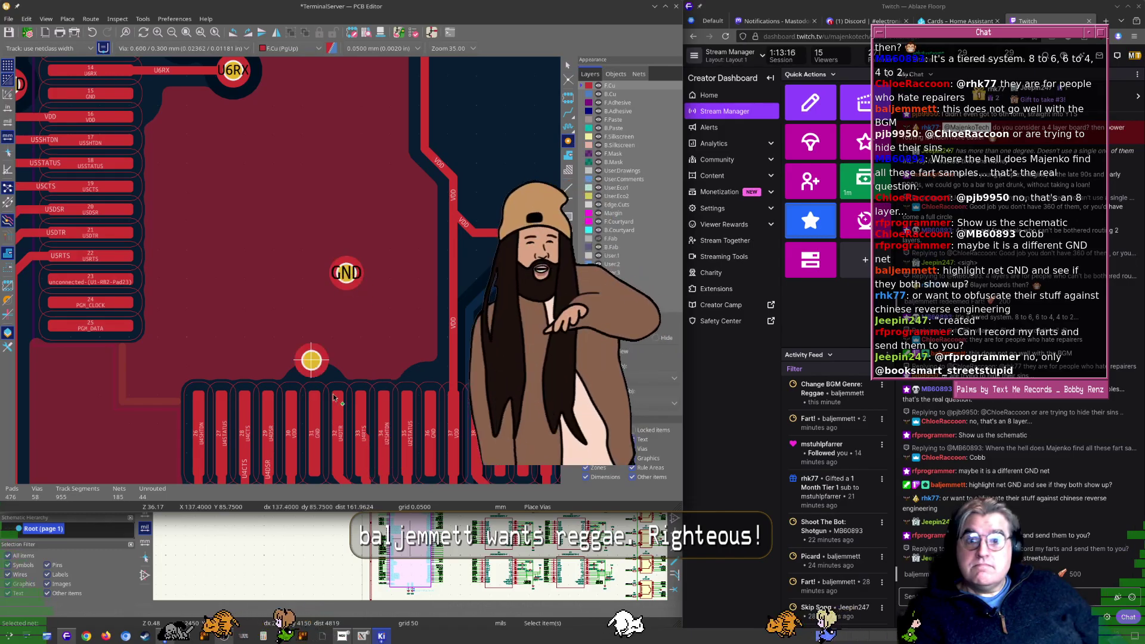
left_click(233, 345)
left_click(348, 354)
left_click(259, 285)
key("Escape")
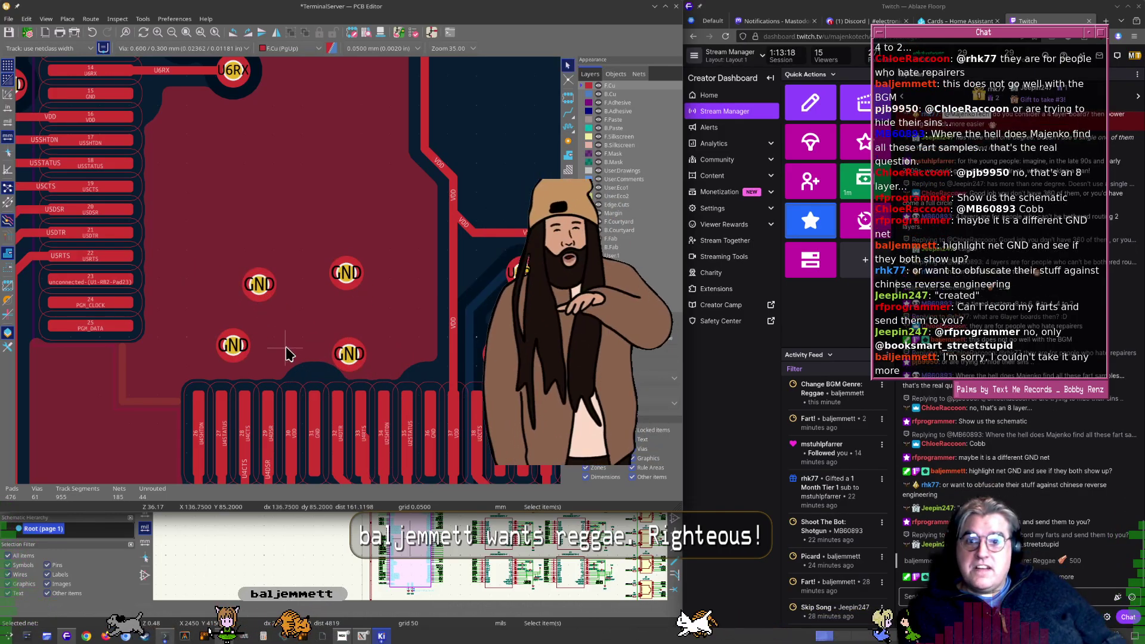
Refill the copper zones with the new vias in place and check the pour's edge around GND pad 31
middle_click_drag(308, 369, 306, 341)
scroll(308, 348, "up", 5)
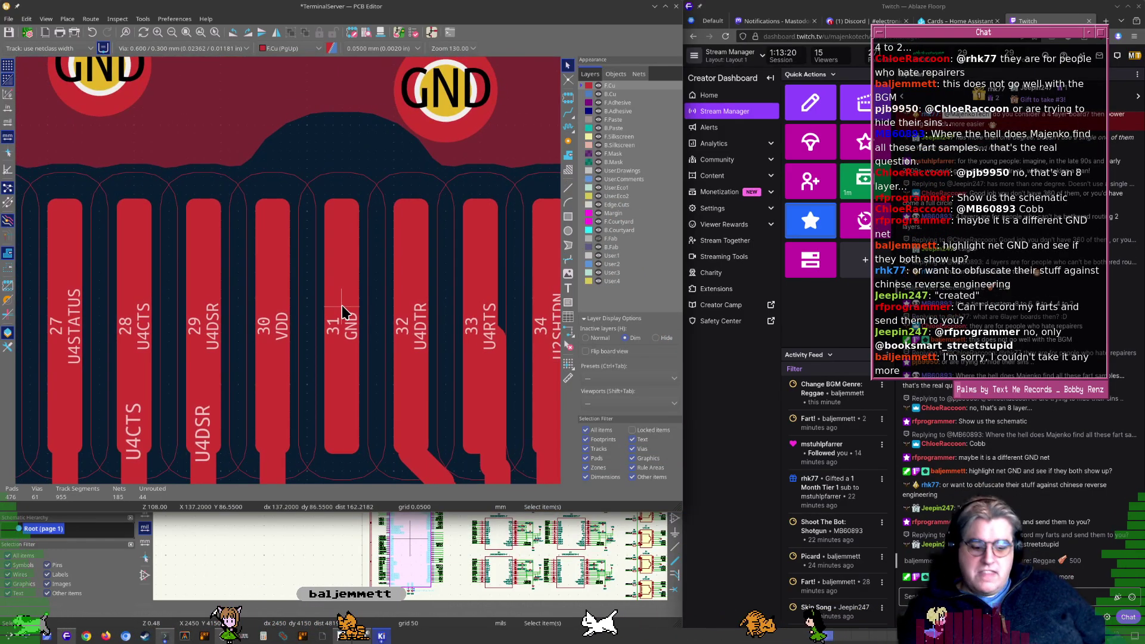
key("b")
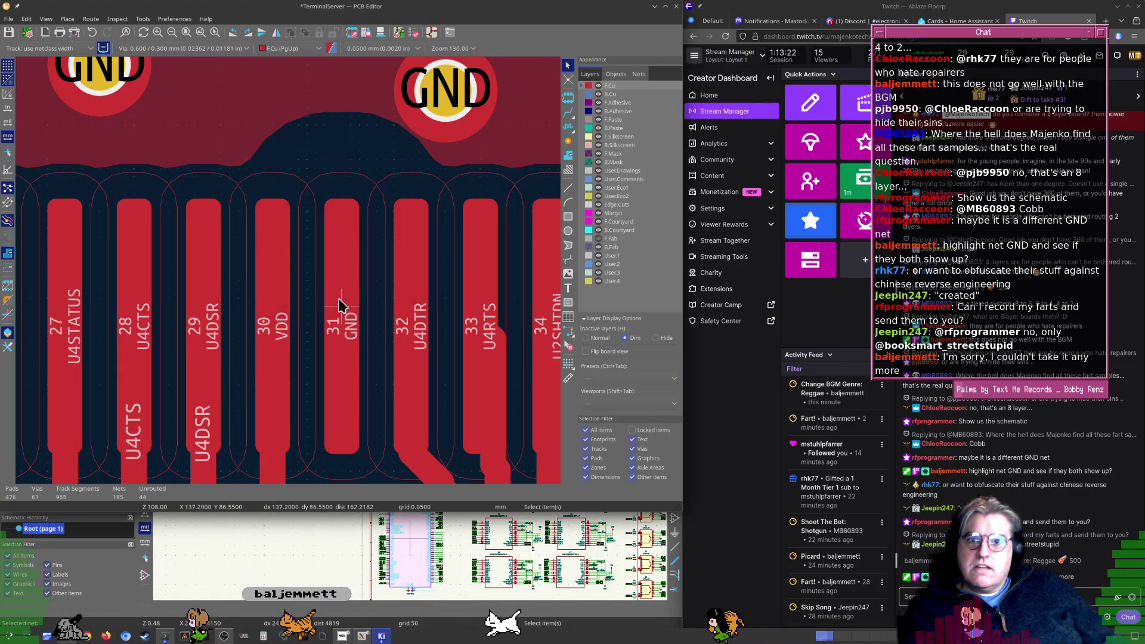
middle_click_drag(364, 159, 346, 212)
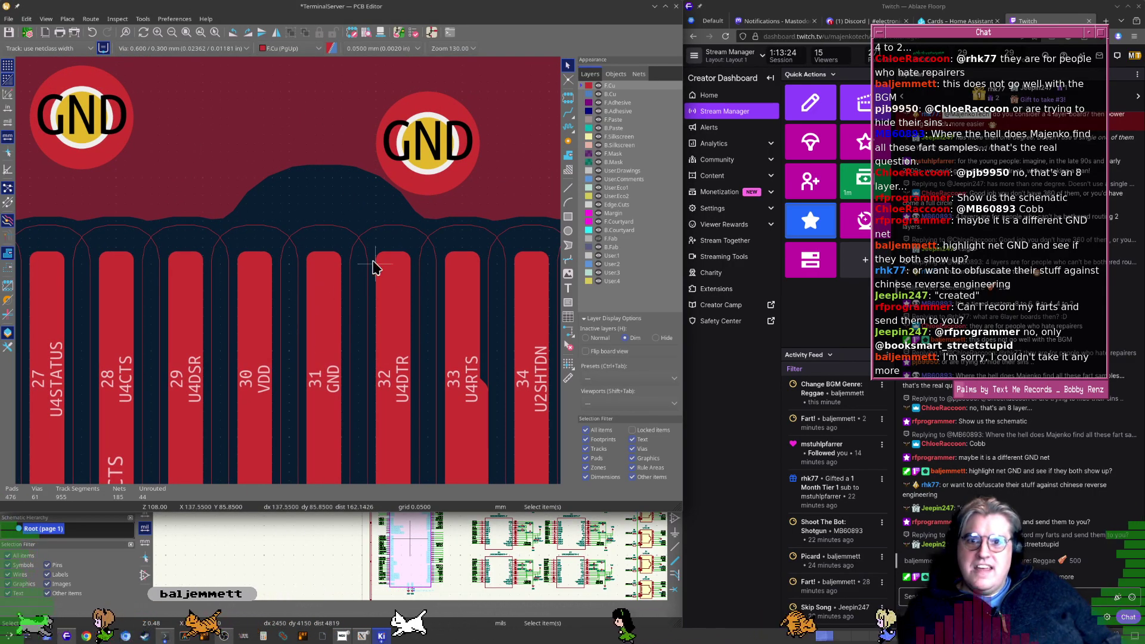
middle_click_drag(324, 357, 300, 267)
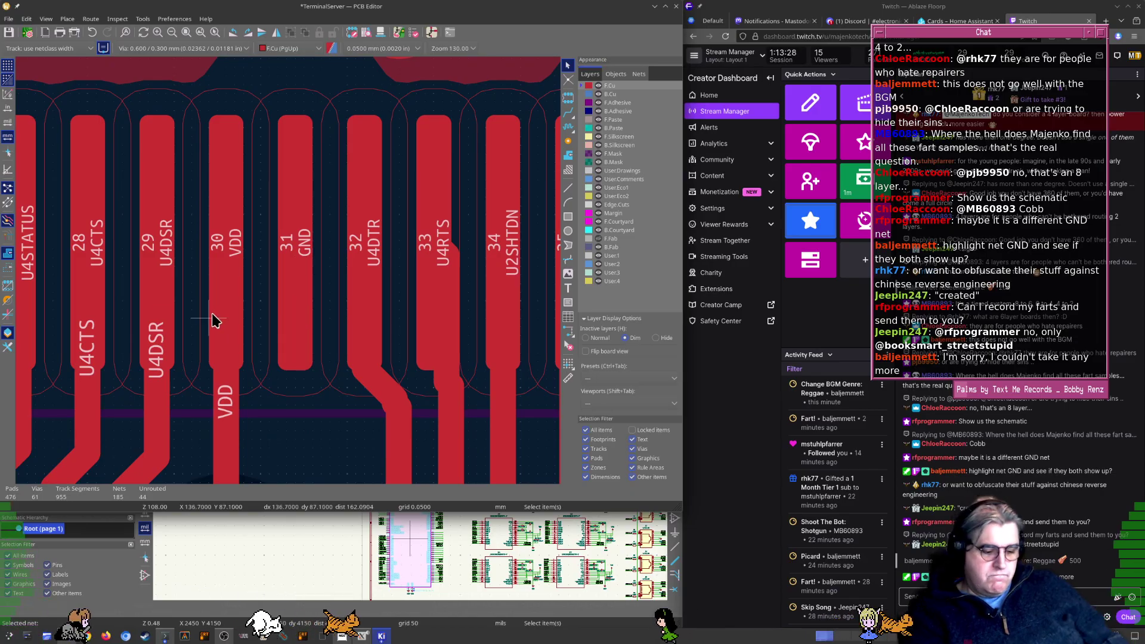
Select GND pad 31 of U1 and examine the clearance between it, the GND pour above and the tracks below
key("k")
scroll(194, 295, "up", 1)
middle_click_drag(194, 295, 286, 314)
middle_click_drag(452, 255, 417, 345)
left_click(378, 284)
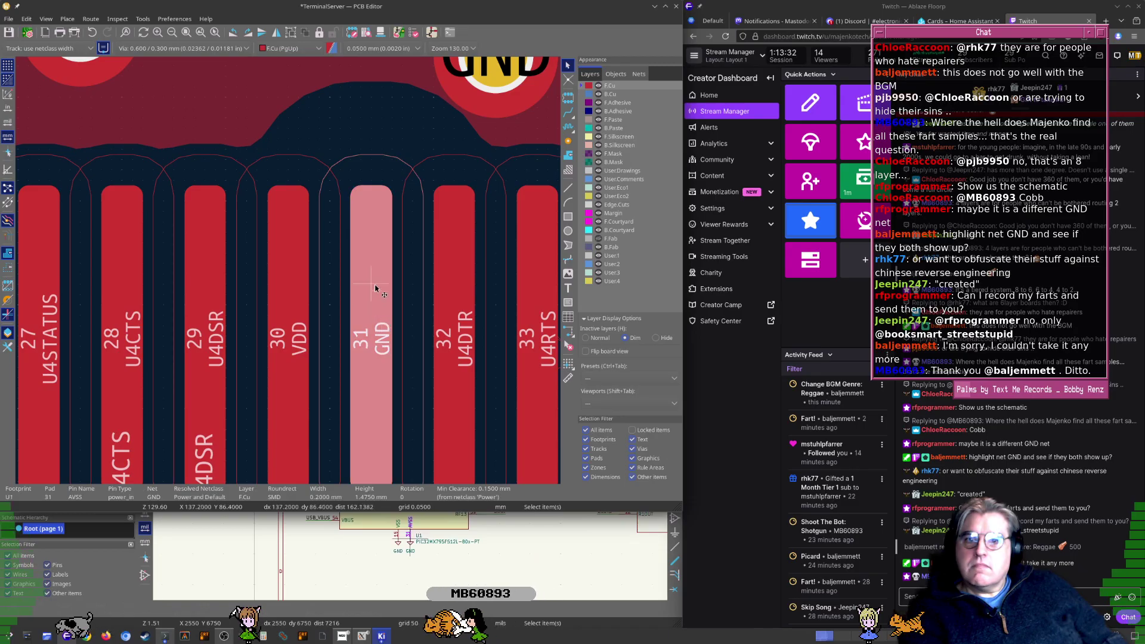
scroll(378, 284, "down", 2)
scroll(289, 258, "down", 2)
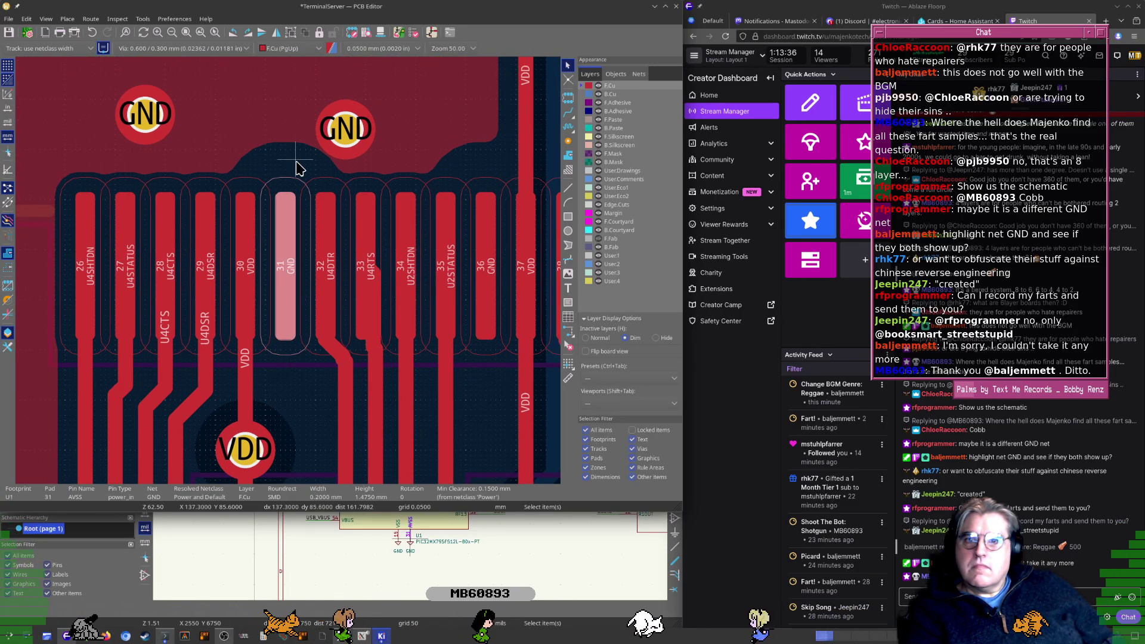
left_click(295, 161)
middle_click_drag(292, 160, 295, 186)
left_click(291, 284)
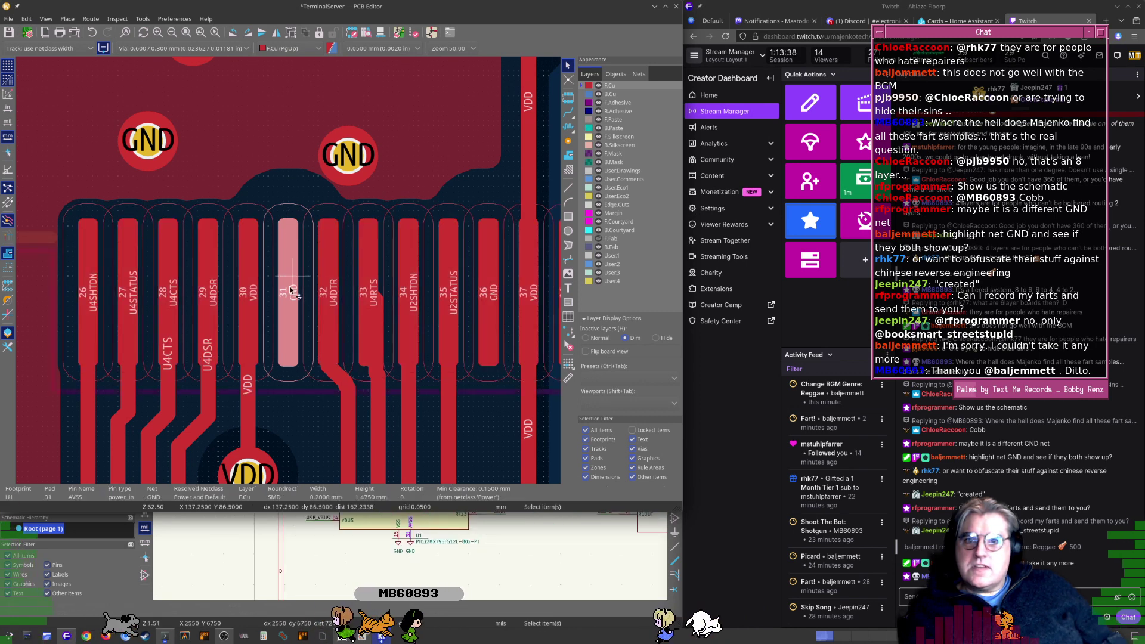
scroll(290, 241, "down", 3, "shift")
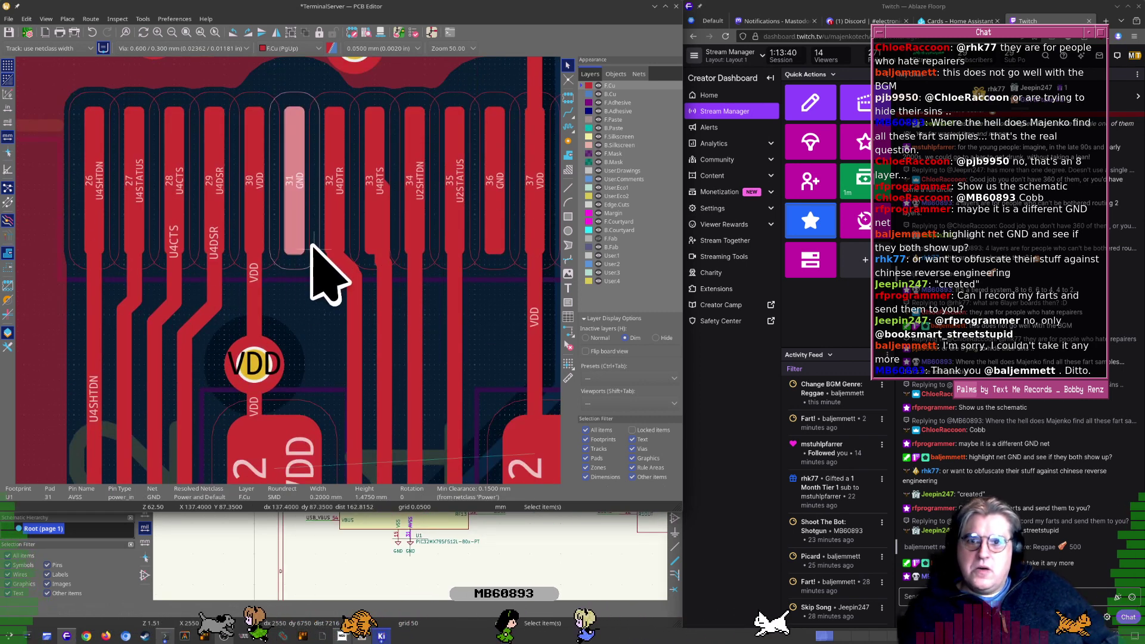
middle_click_drag(299, 245, 304, 244)
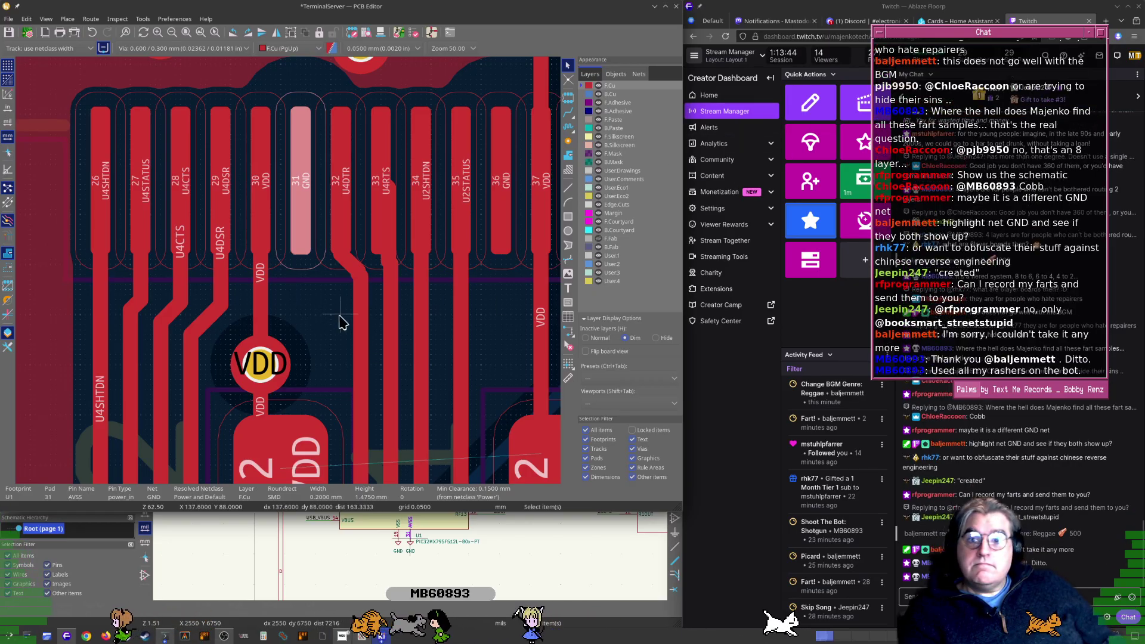
Make B.Cu the active layer and examine the bottom copper around the four GND vias above pad 31
scroll(266, 279, "down", 7)
scroll(238, 255, "up", 2)
middle_click_drag(238, 256, 302, 312)
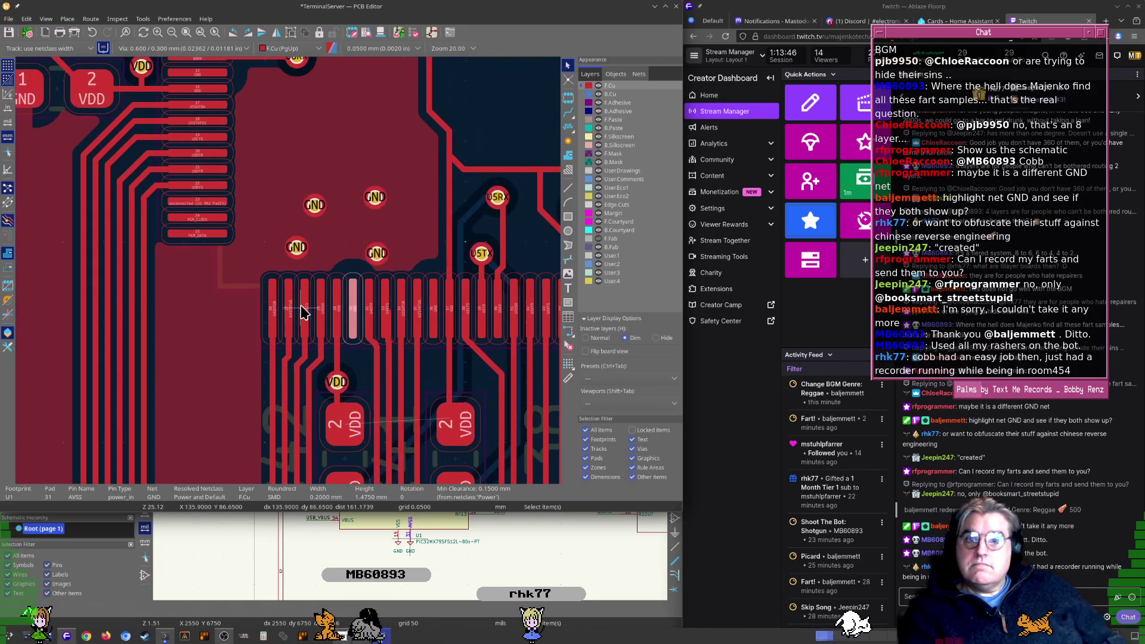
scroll(260, 213, "down", 2)
middle_click_drag(245, 199, 268, 244)
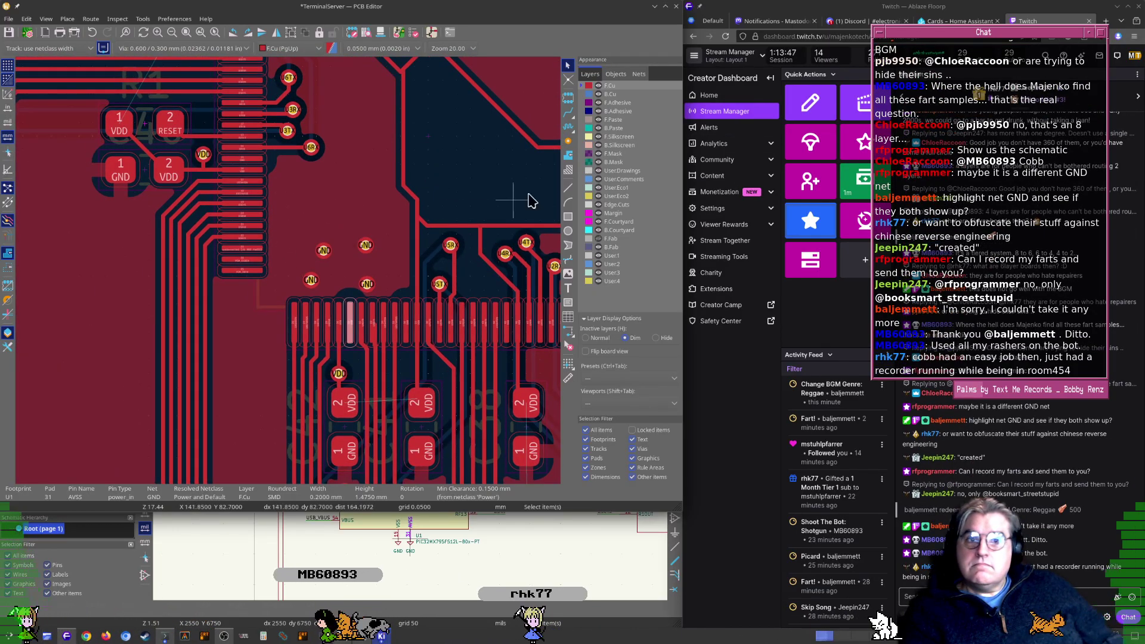
left_click(598, 94)
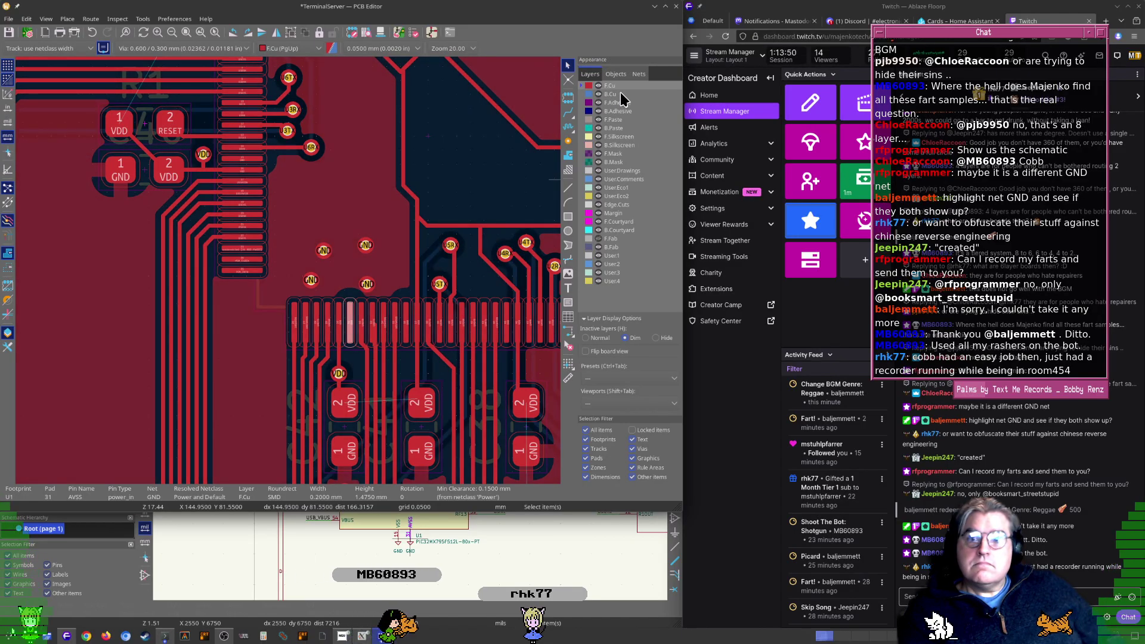
left_click(620, 93)
scroll(285, 303, "down", 5)
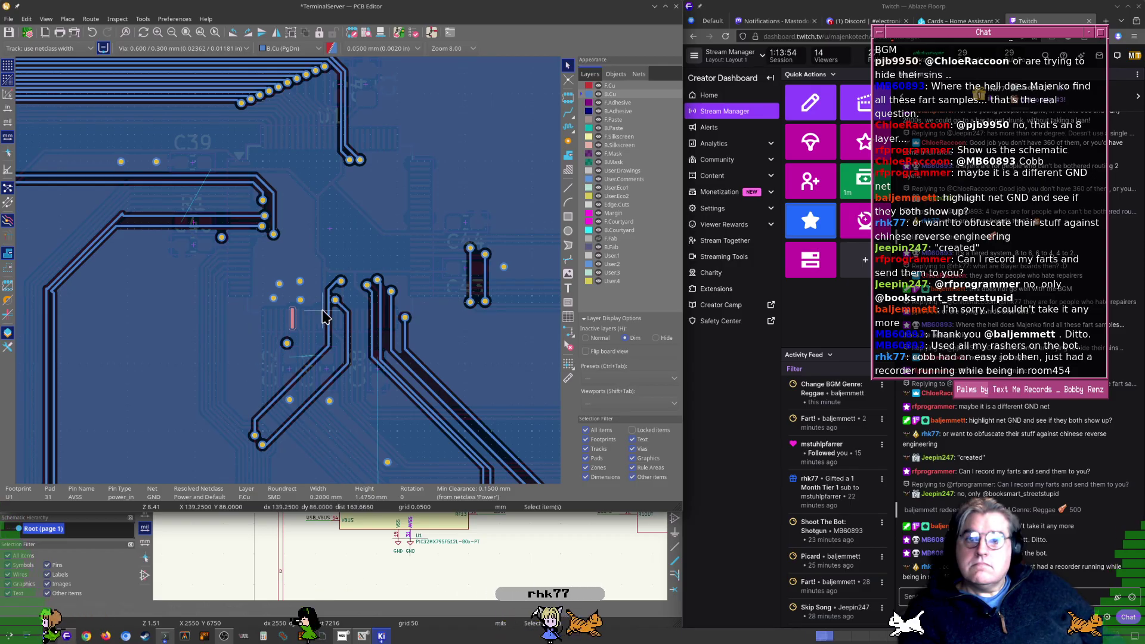
middle_click_drag(292, 293, 350, 392)
scroll(197, 278, "up", 4)
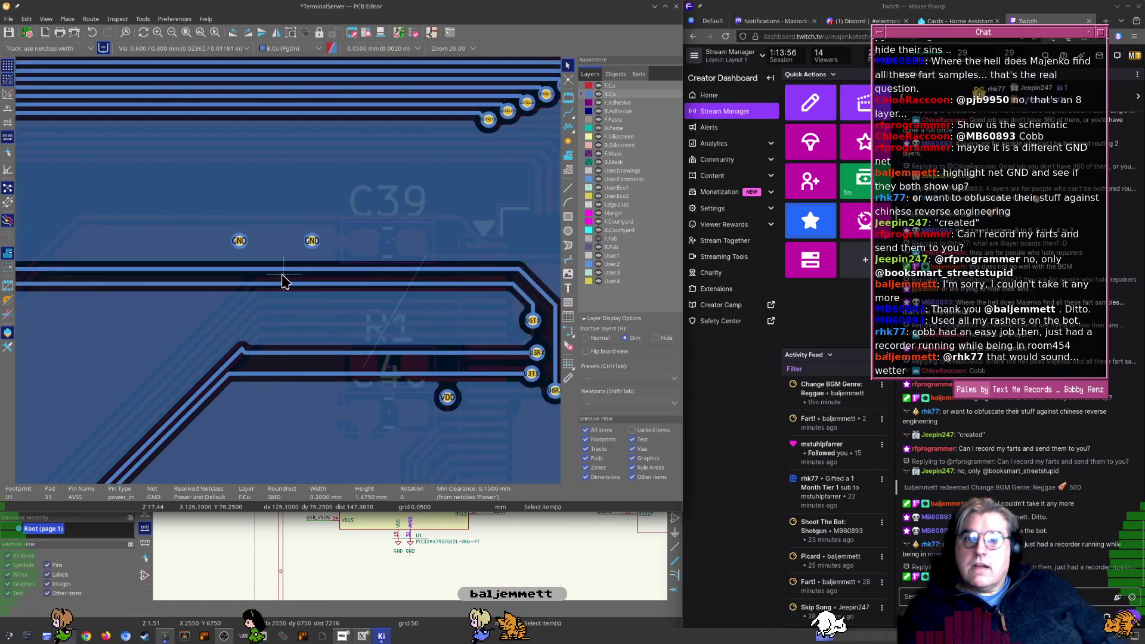
scroll(244, 347, "up", 1)
middle_click_drag(438, 320, 330, 255)
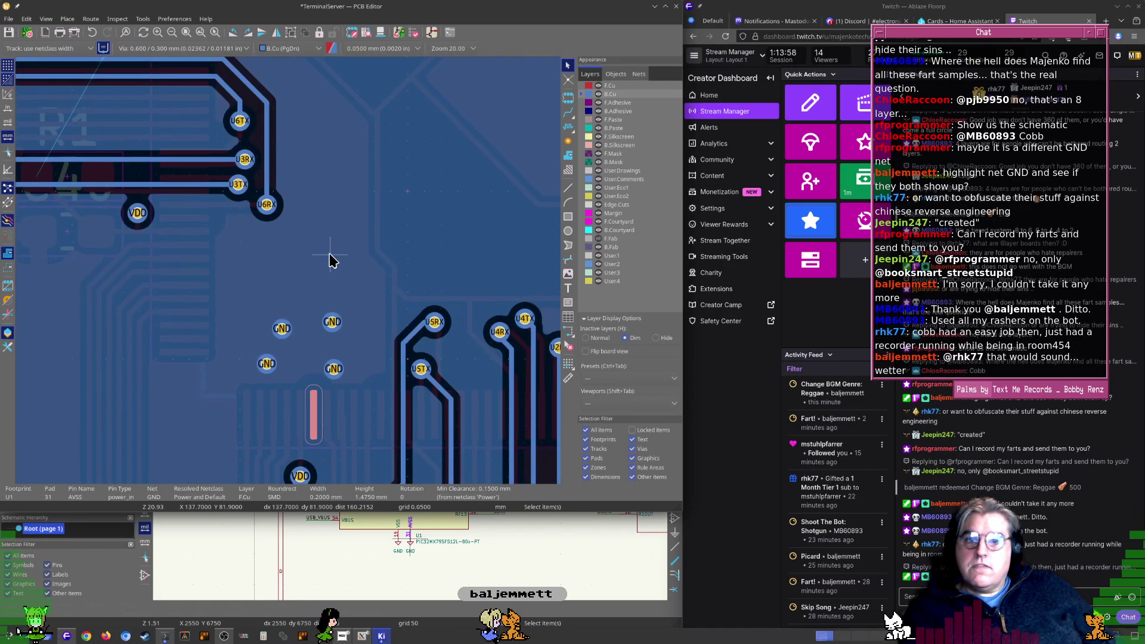
middle_click_drag(385, 355, 321, 329)
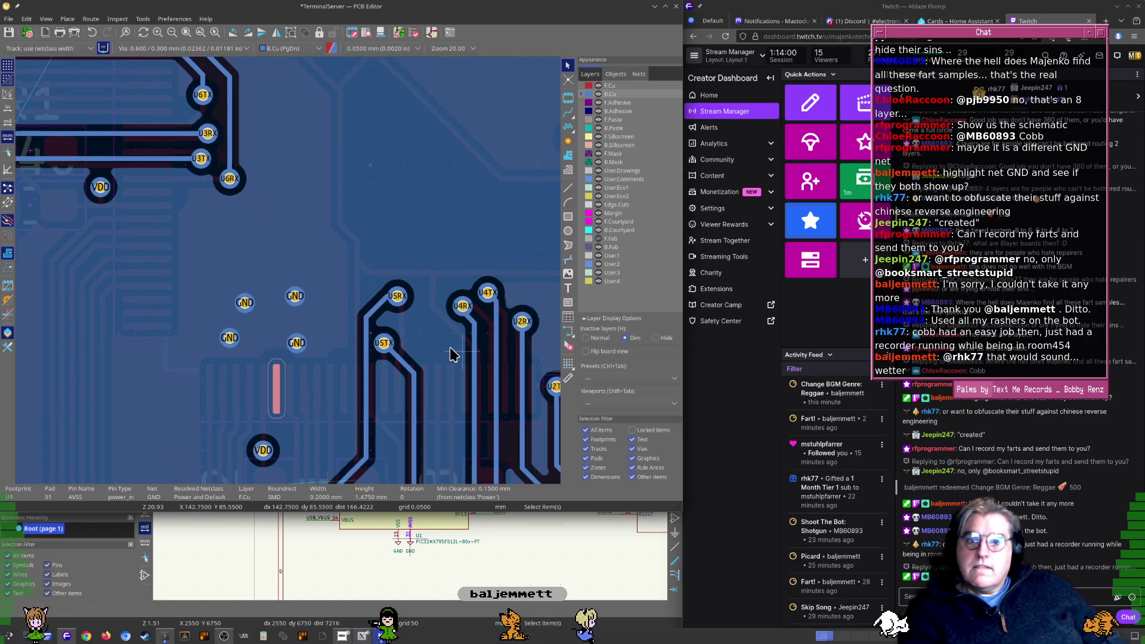
Trace the bottom-layer tracks around U1 and check the back copper pour for breaks between them
scroll(378, 312, "down", 4)
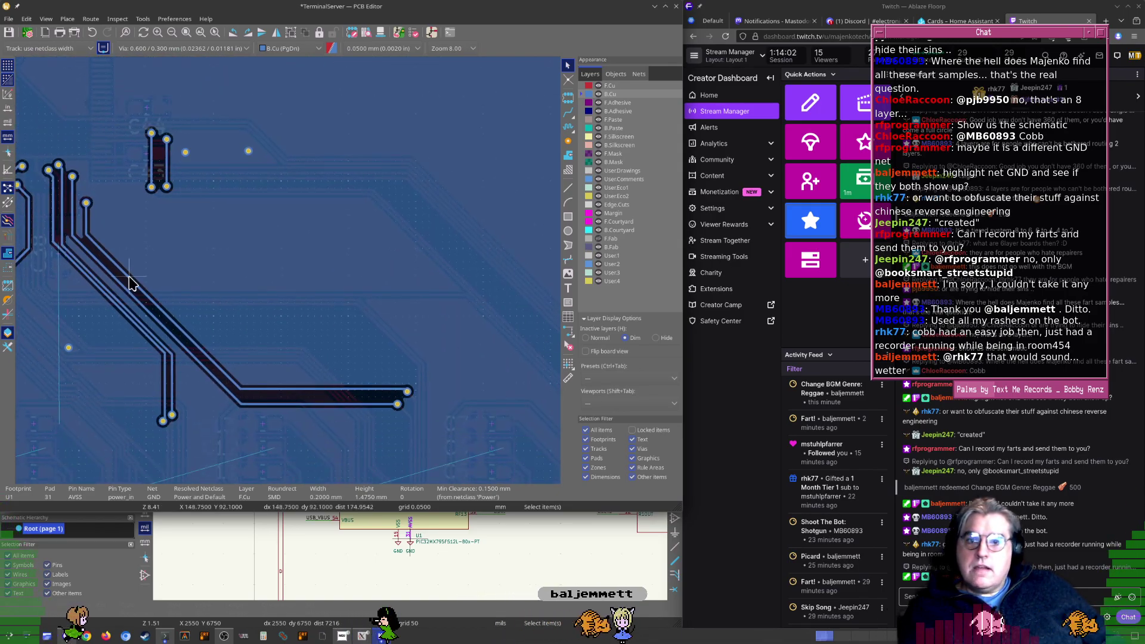
middle_click_drag(129, 277, 317, 268)
middle_click_drag(184, 311, 281, 236)
scroll(310, 262, "up", 5)
scroll(278, 269, "down", 5)
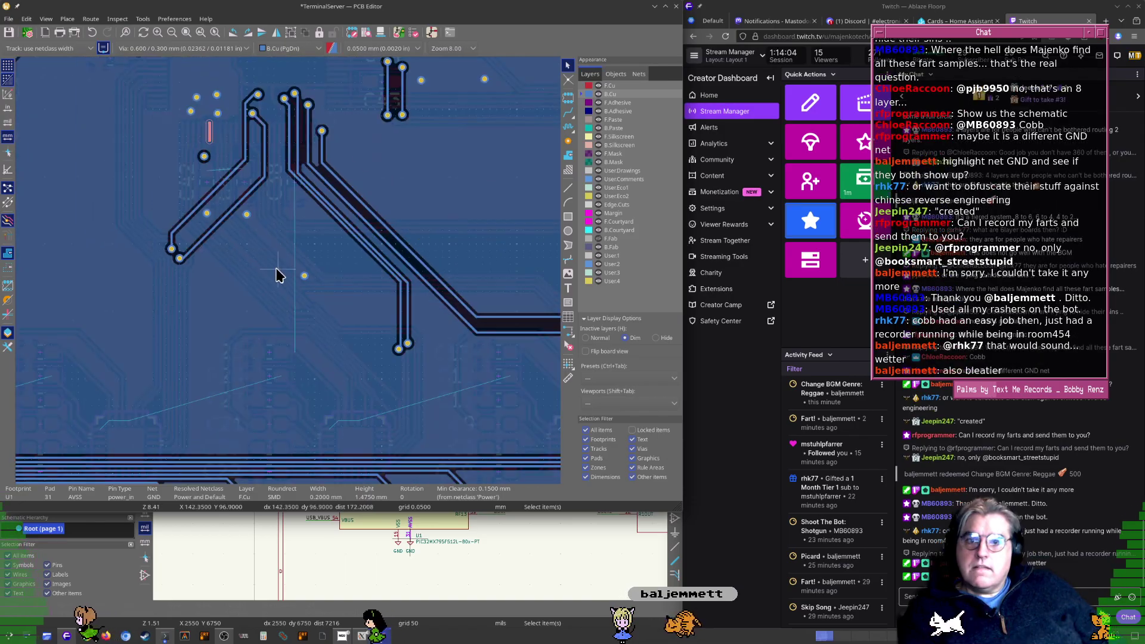
scroll(278, 270, "down", 1)
middle_click_drag(238, 286, 327, 364)
middle_click_drag(406, 141, 420, 316)
middle_click_drag(316, 333, 287, 267)
scroll(287, 267, "up", 5)
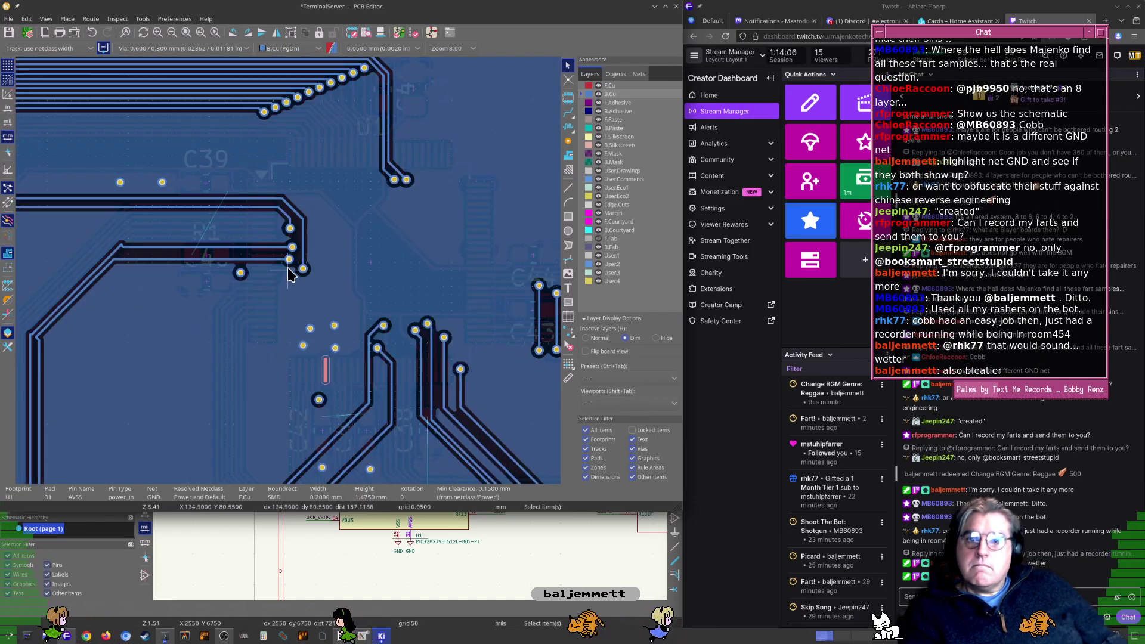
scroll(382, 322, "up", 2)
middle_click_drag(381, 322, 279, 317)
middle_click_drag(287, 250, 337, 119)
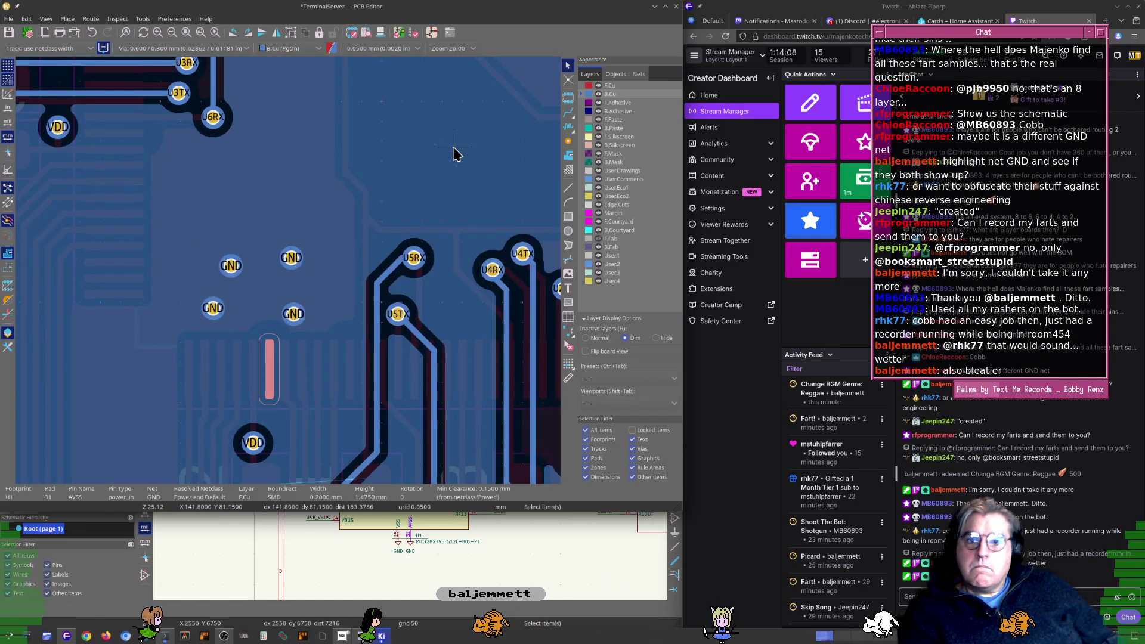
Make F.Cu the active layer again and inspect the GND pour inside the chip outline
left_click(620, 86)
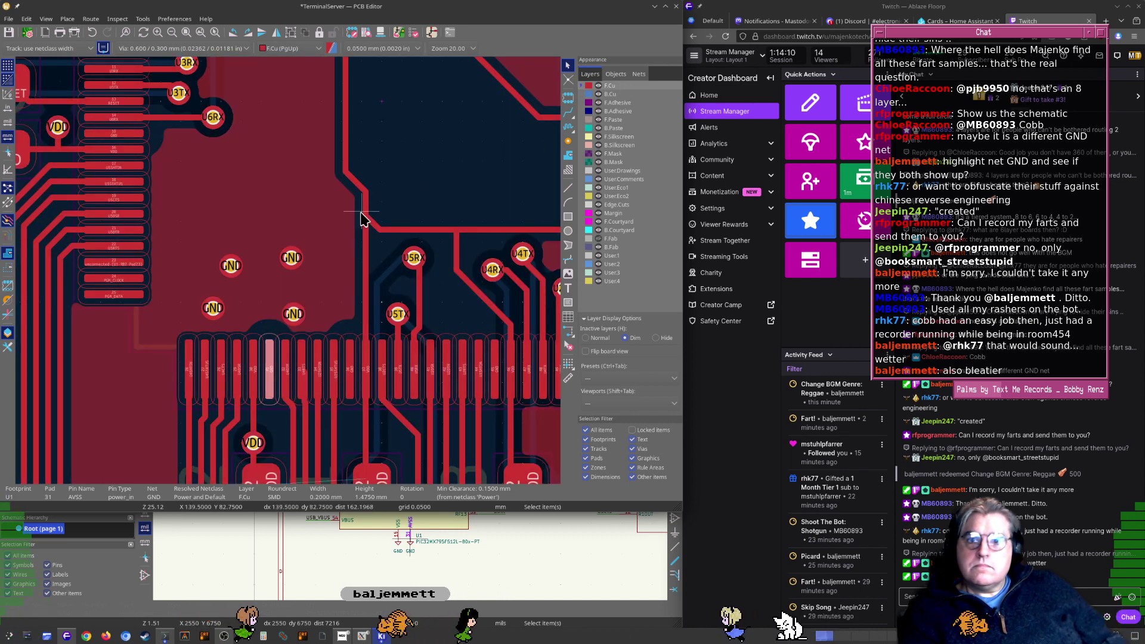
scroll(264, 332, "up", 3)
scroll(271, 264, "down", 2)
middle_click_drag(178, 208, 299, 359)
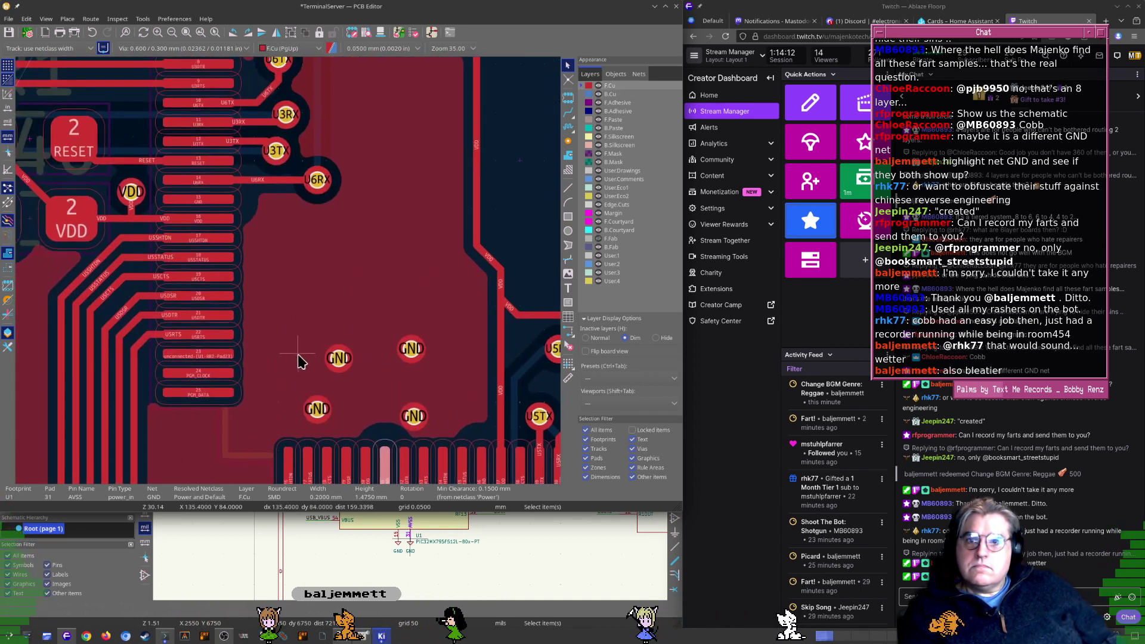
scroll(325, 328, "down", 4)
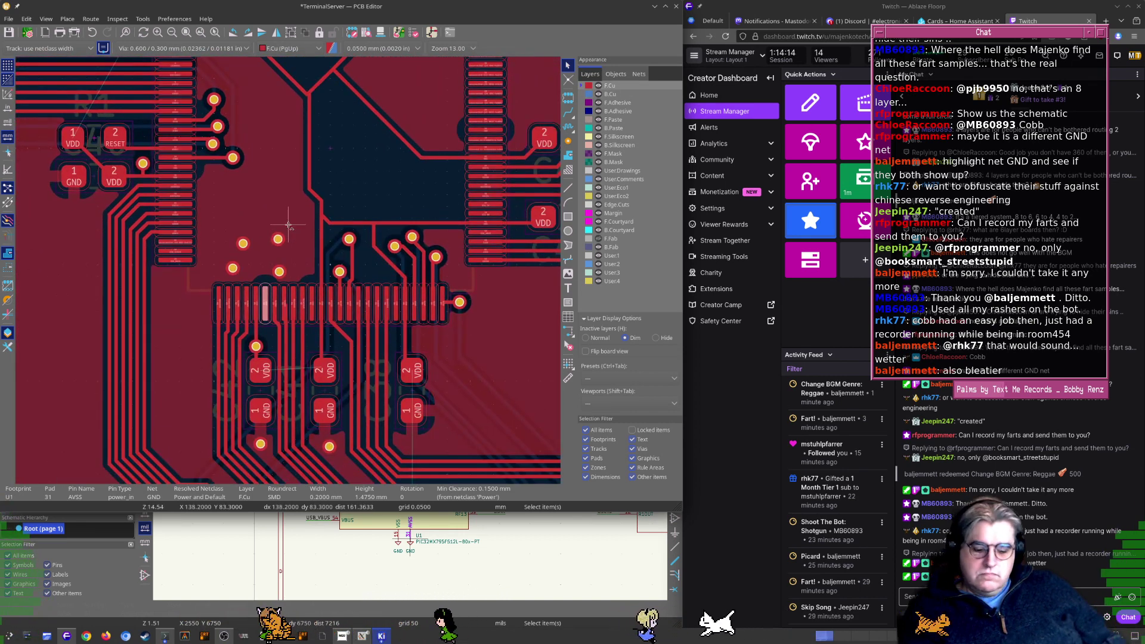
Switch to the schematic editor, enlarge its window and inspect the GND connections on U1's VSS and AVSS pins
left_click(443, 591)
left_click(438, 495)
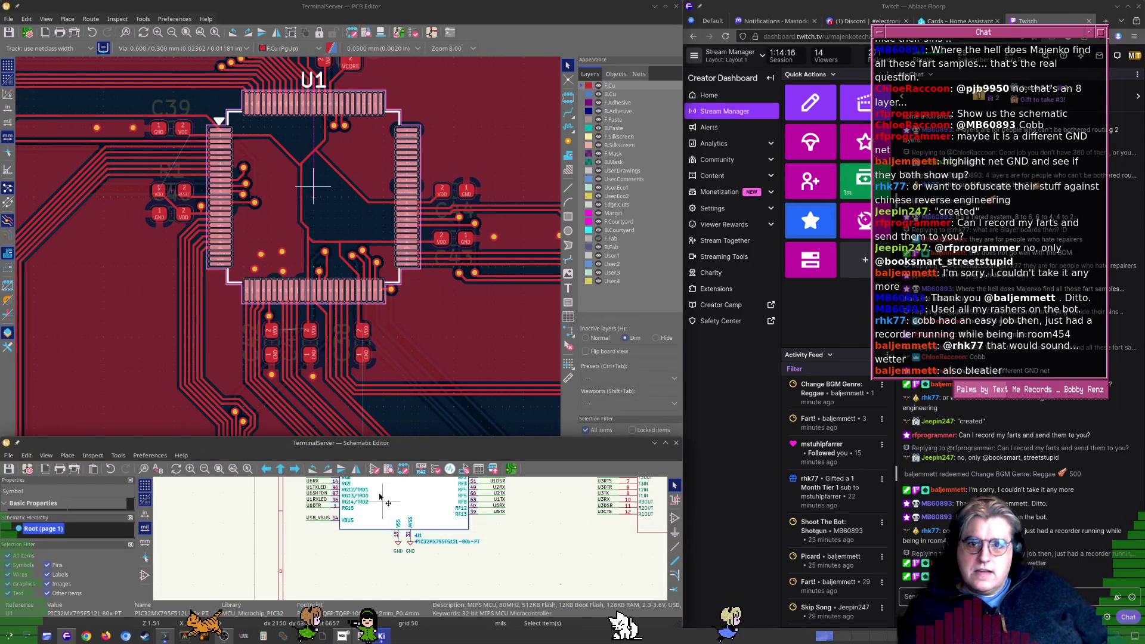
left_click_drag(371, 437, 380, 165)
left_click(335, 528)
scroll(450, 389, "up", 4)
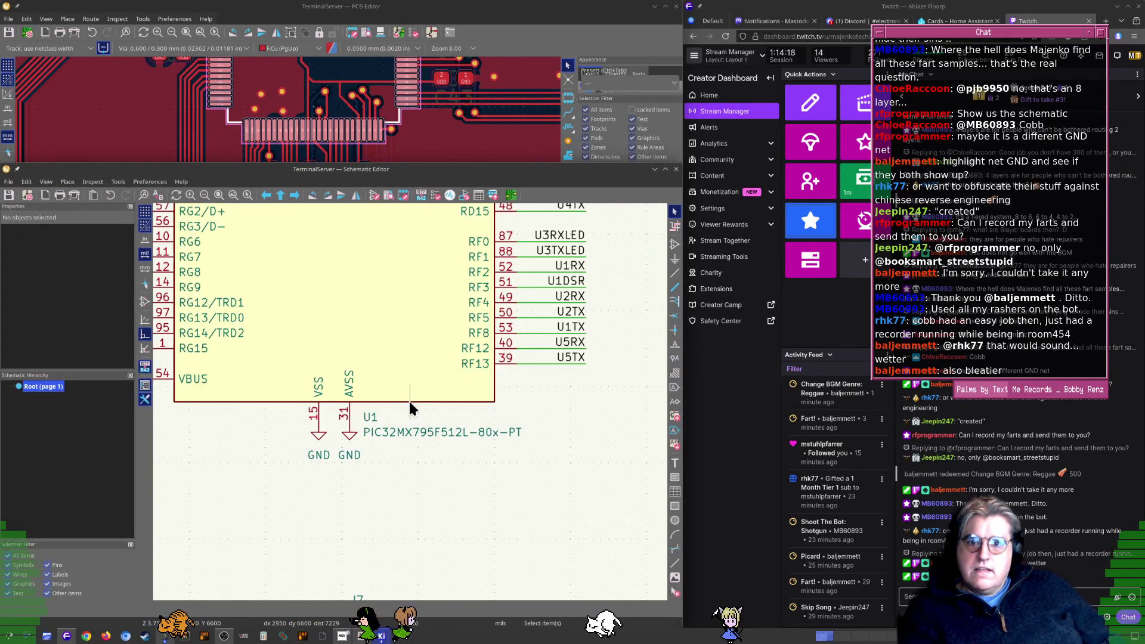
scroll(322, 462, "up", 4)
scroll(365, 409, "down", 5)
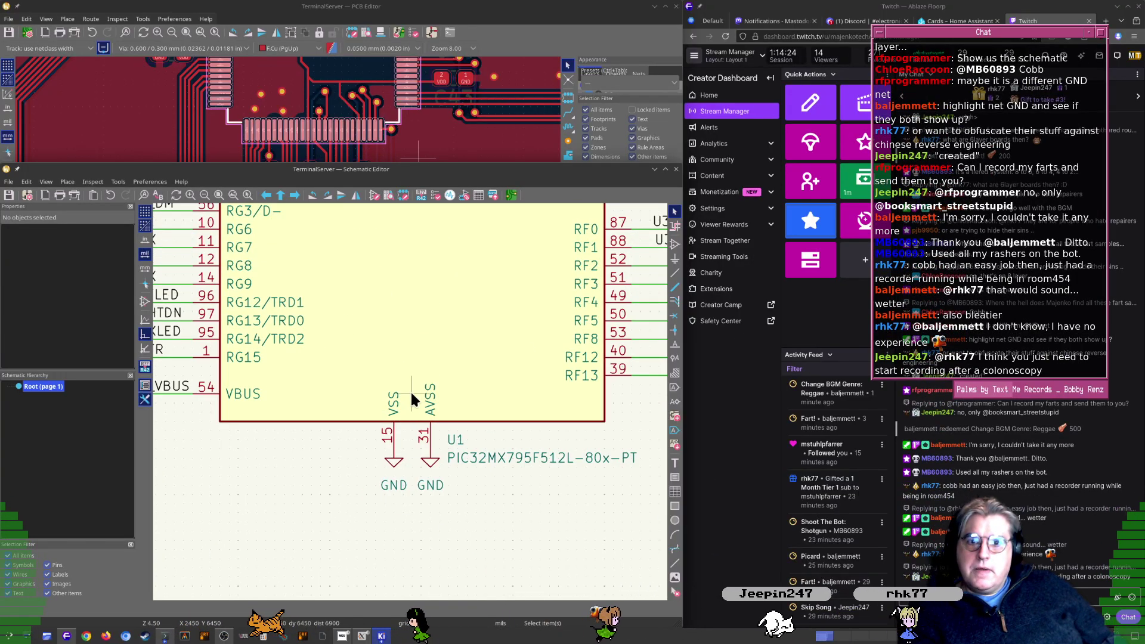
Look over the rest of U1's pins in the schematic and compare the GND symbols on pins 15 and 31
scroll(412, 393, "down", 4)
middle_click_drag(414, 344, 421, 535)
middle_click_drag(424, 301, 462, 419)
middle_click_drag(473, 548, 478, 349)
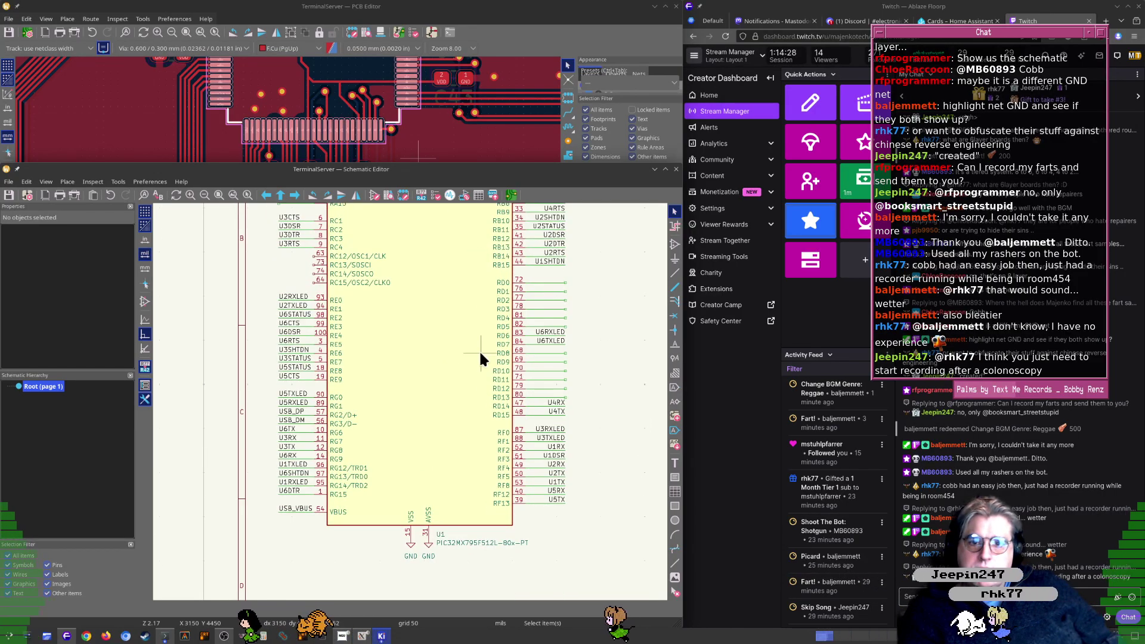
middle_click_drag(479, 469, 502, 396)
scroll(419, 438, "up", 4)
scroll(454, 419, "up", 3)
scroll(401, 410, "up", 1)
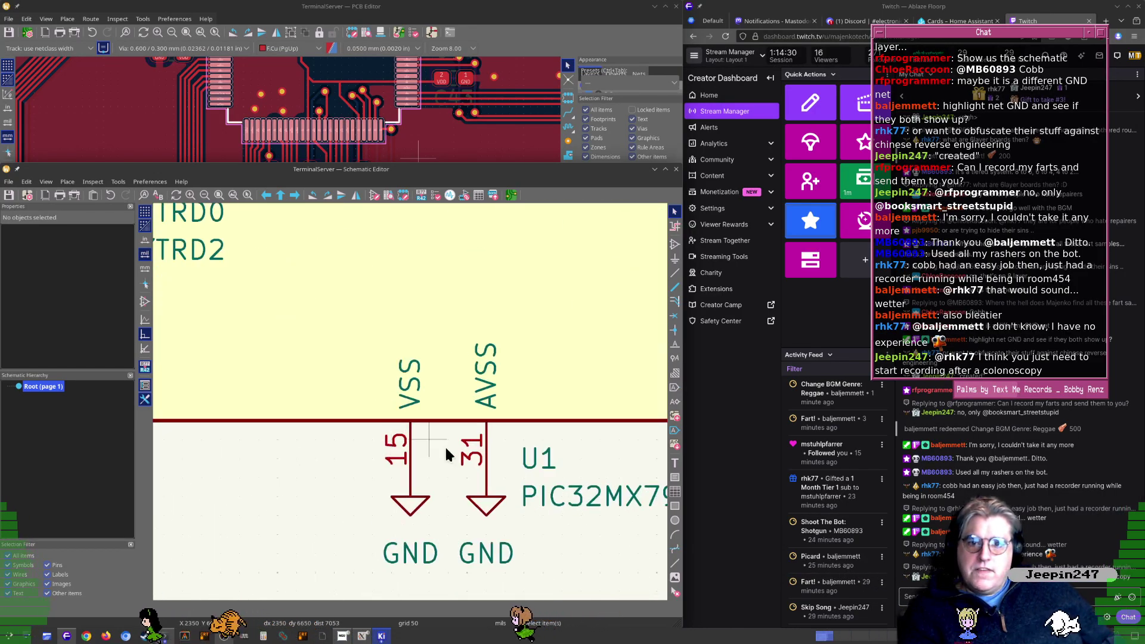
scroll(446, 442, "down", 2)
scroll(408, 397, "down", 4)
Shrink the schematic window, return to the PCB editor and try to route a track from the inner GND pour to U1 pad 15
right_click_drag(418, 274, 419, 547, "super")
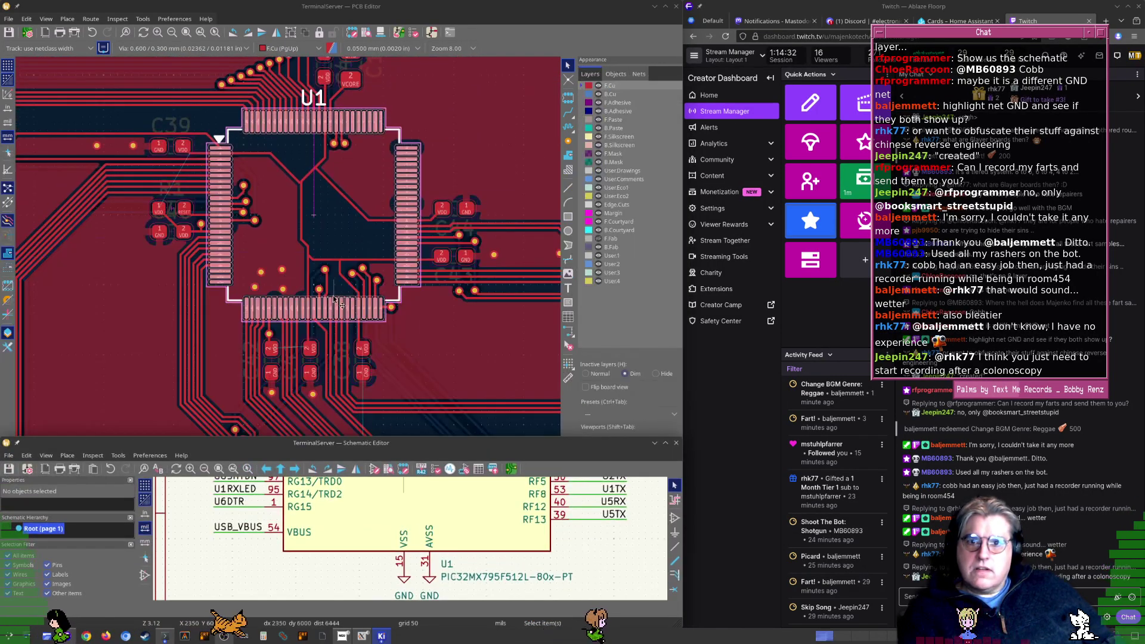
scroll(286, 291, "up", 8)
middle_click_drag(187, 102, 332, 333)
middle_click_drag(184, 144, 327, 325)
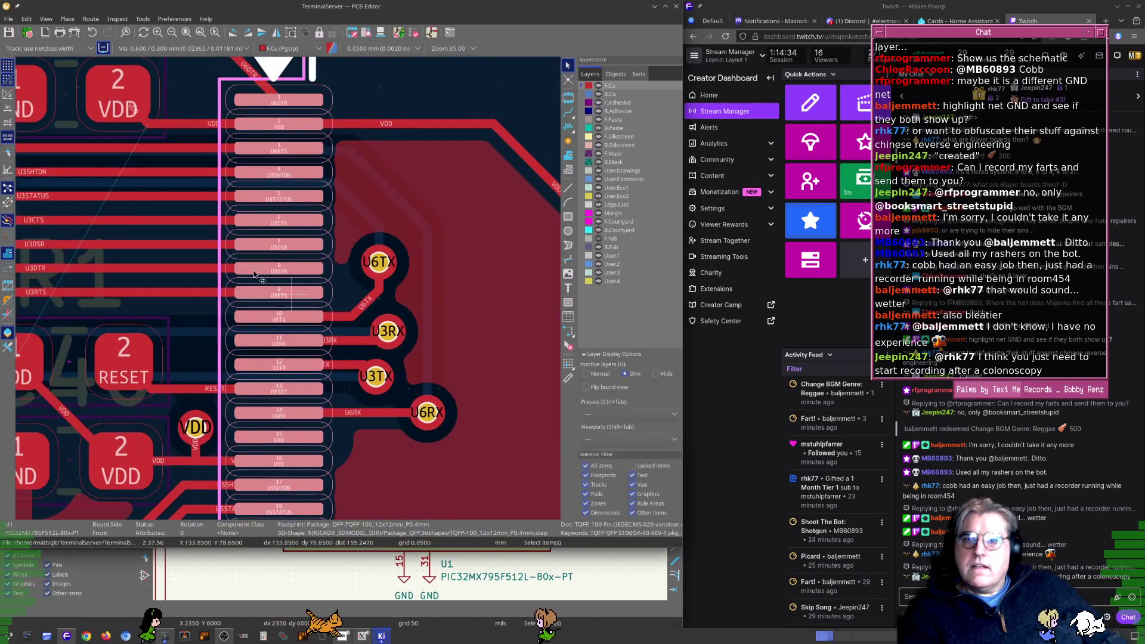
scroll(241, 289, "up", 3)
middle_click_drag(241, 289, 297, 292)
middle_click_drag(352, 409, 294, 330)
key("Escape")
key("x")
key("Escape")
left_click(483, 344)
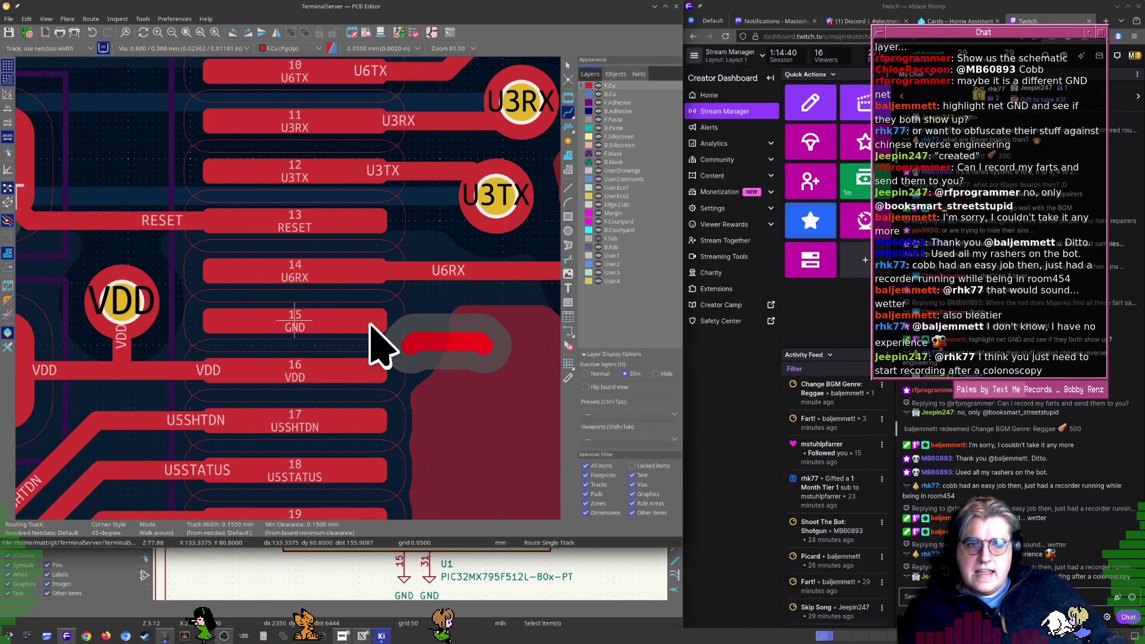
middle_click_drag(448, 321, 239, 251)
key("Escape")
Try to route a track from the GND pour between the four vias to U1 pad 31
scroll(312, 325, "down", 1)
scroll(238, 251, "down", 2)
middle_click_drag(503, 413, 262, 140)
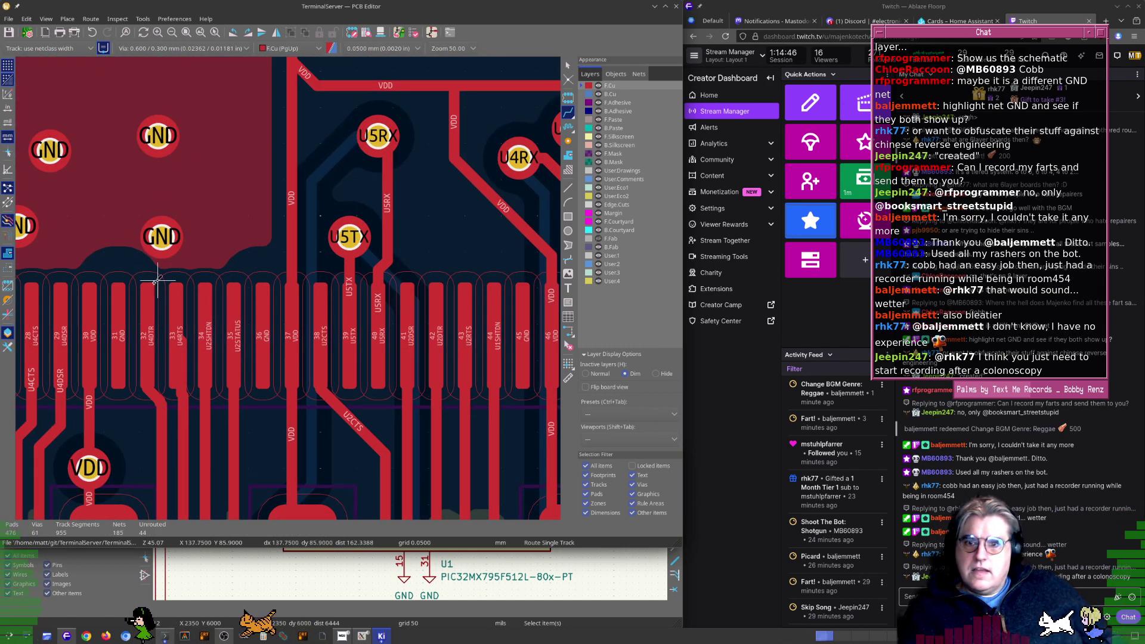
middle_click_drag(137, 280, 286, 345)
left_click(251, 241)
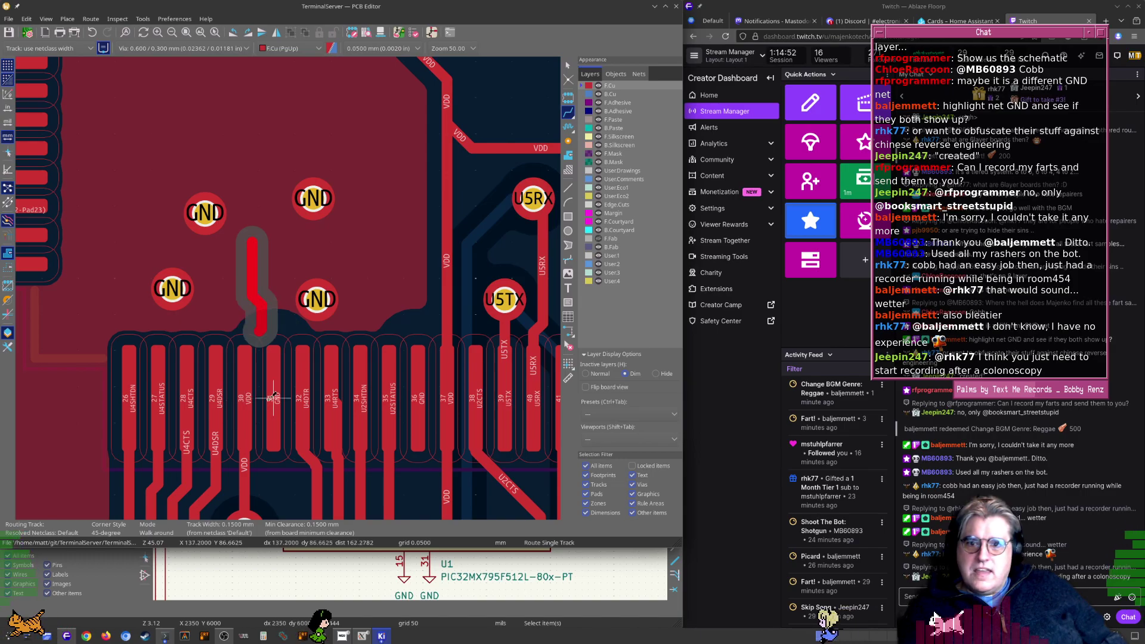
key("Escape")
key("Escape")
Route a 0.15 mm track on F.Cu from the pour between the four GND vias down to just above pads 30 and 31
scroll(345, 224, "down", 3)
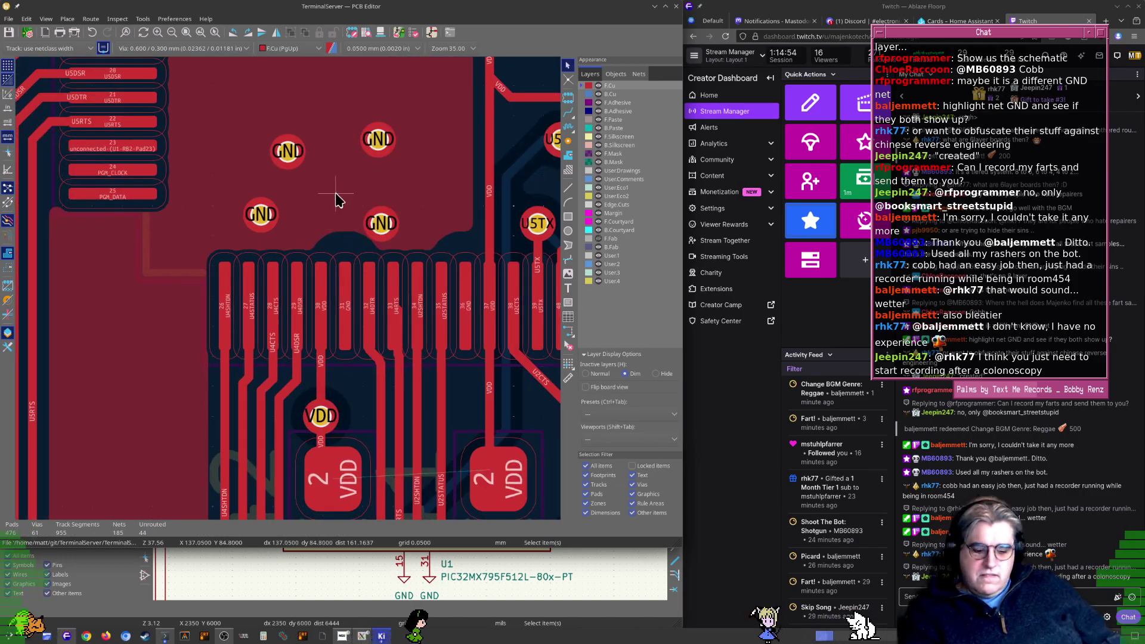
key("x")
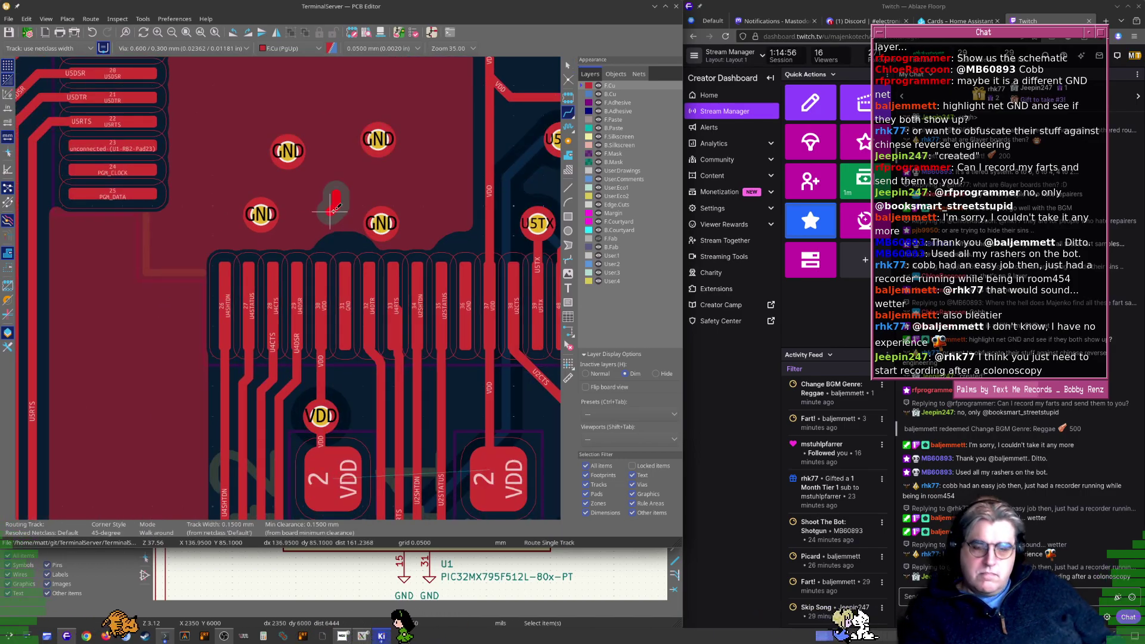
scroll(352, 285, "up", 6)
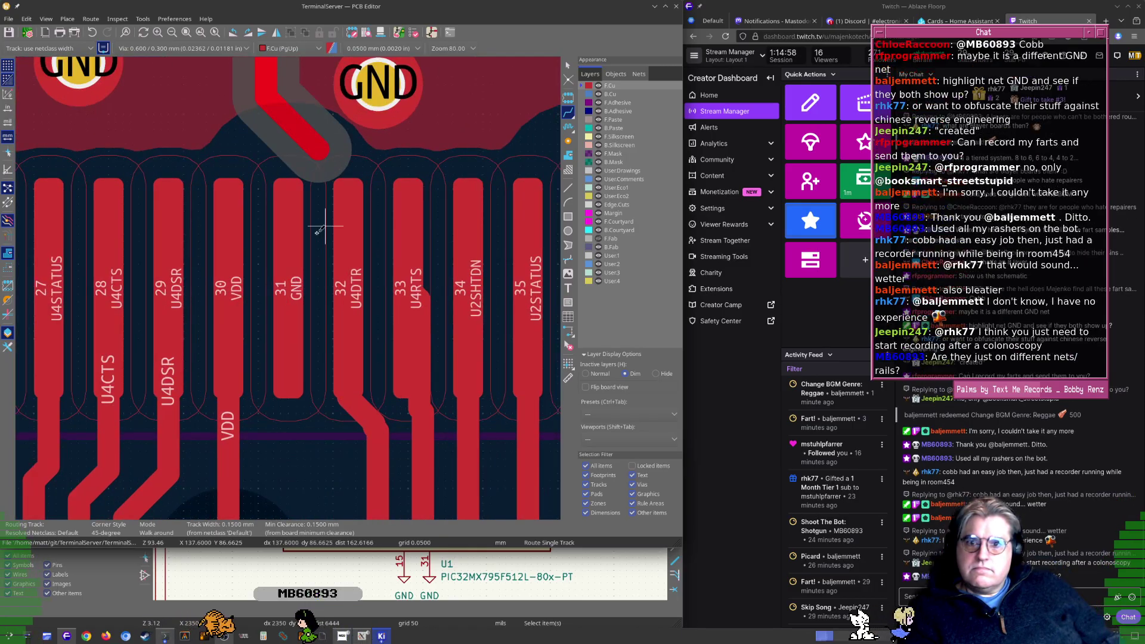
left_click(288, 288)
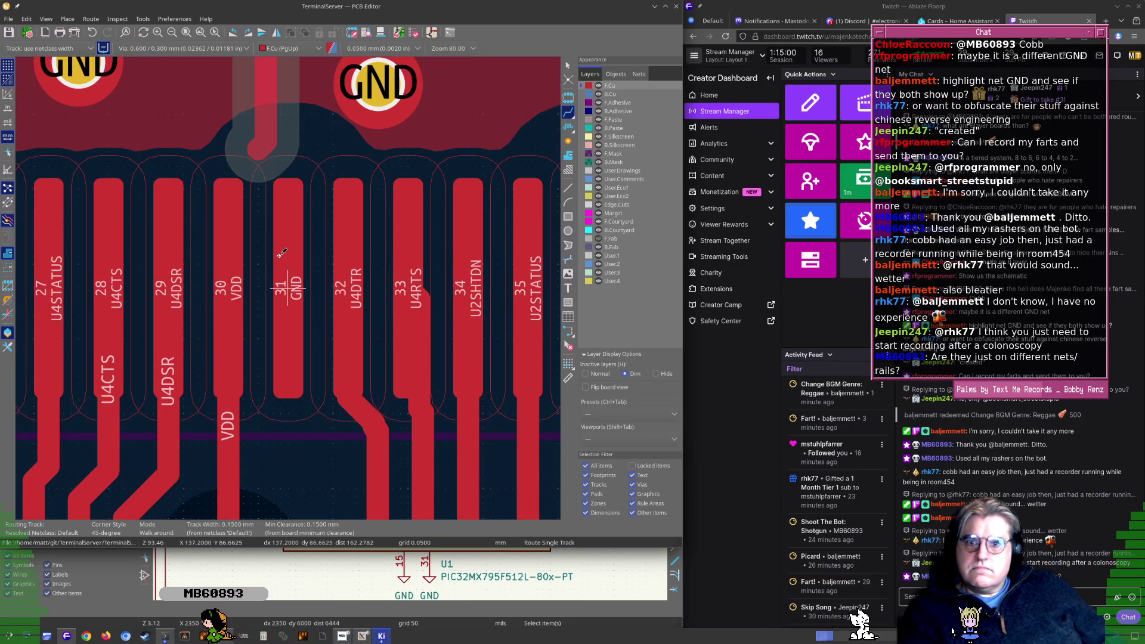
key("Escape")
scroll(284, 224, "down", 3)
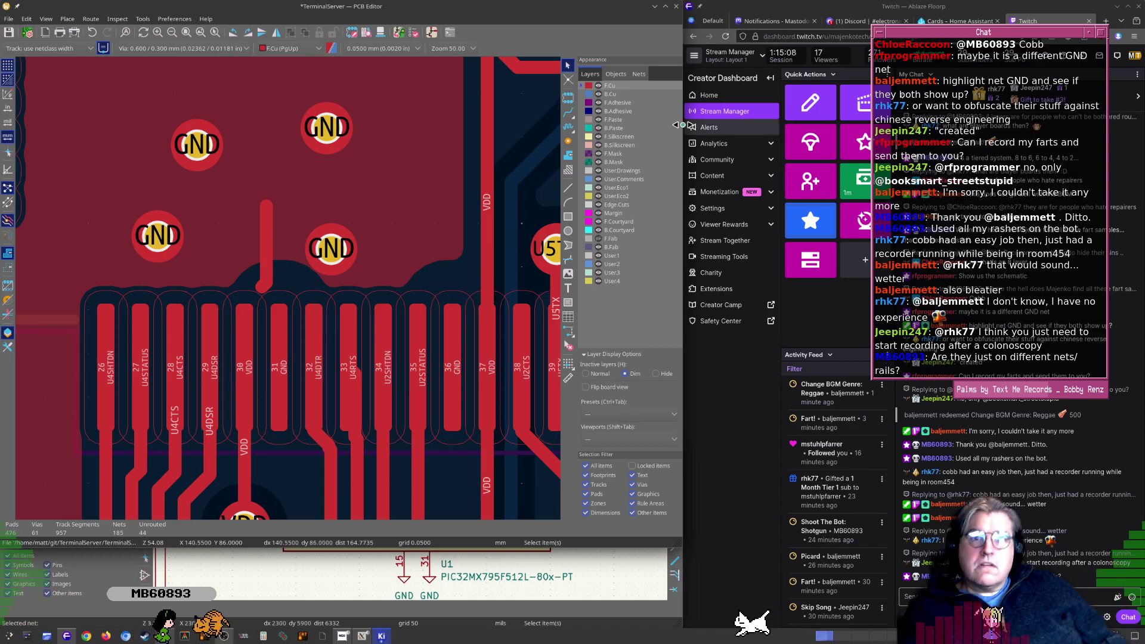
Open the board's net list and look through it for the ground and power nets
left_click(639, 74)
scroll(627, 161, "down", 10)
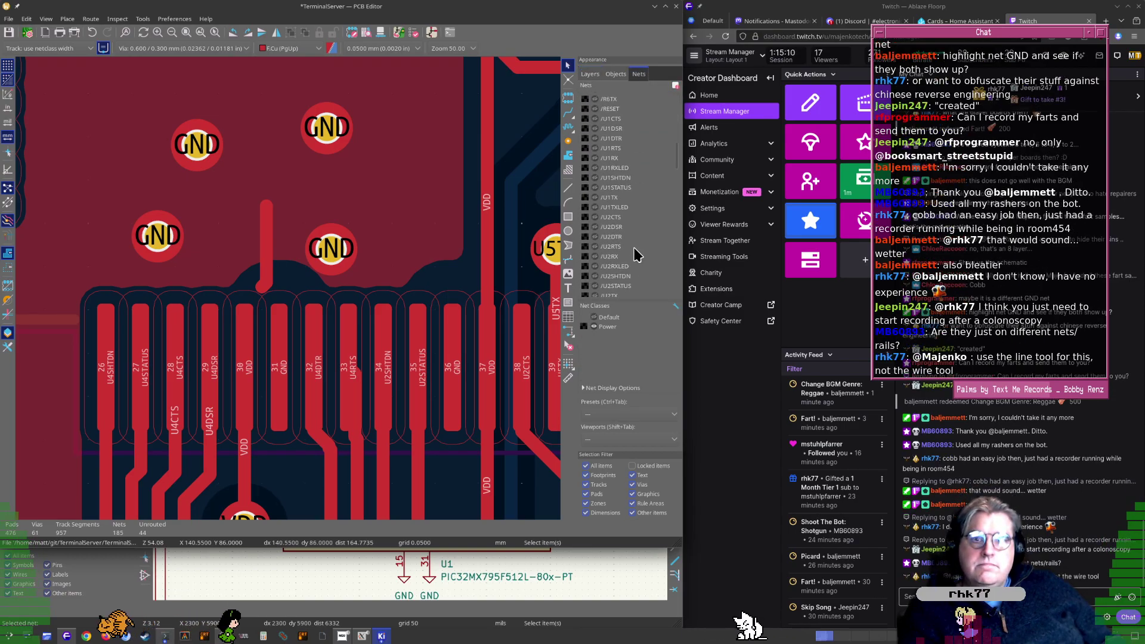
scroll(626, 250, "down", 4)
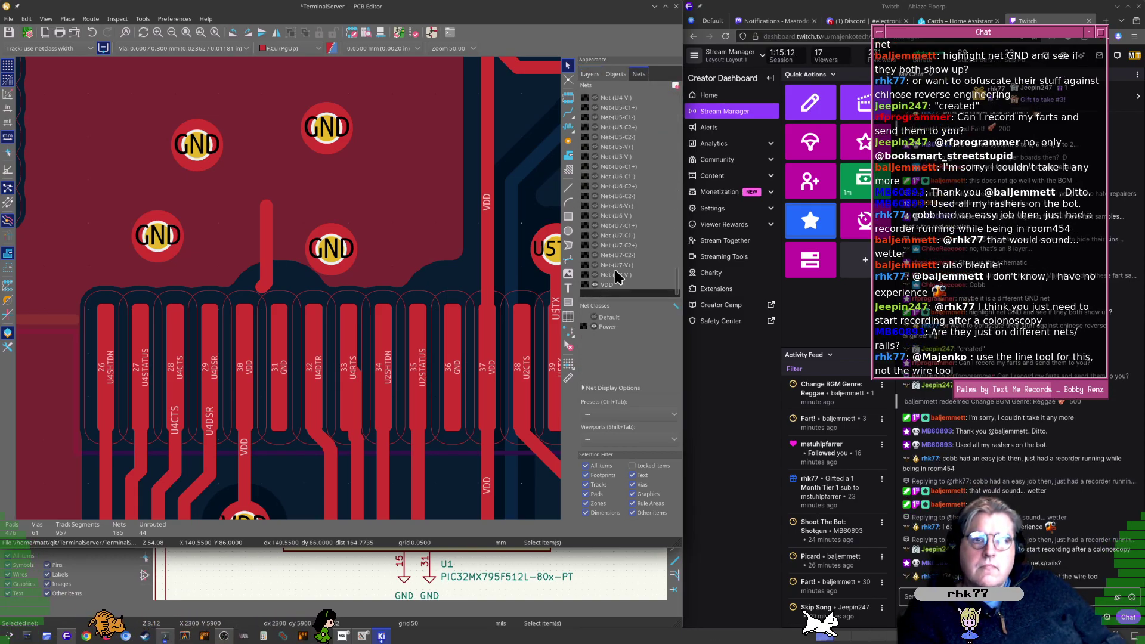
scroll(617, 278, "up", 10)
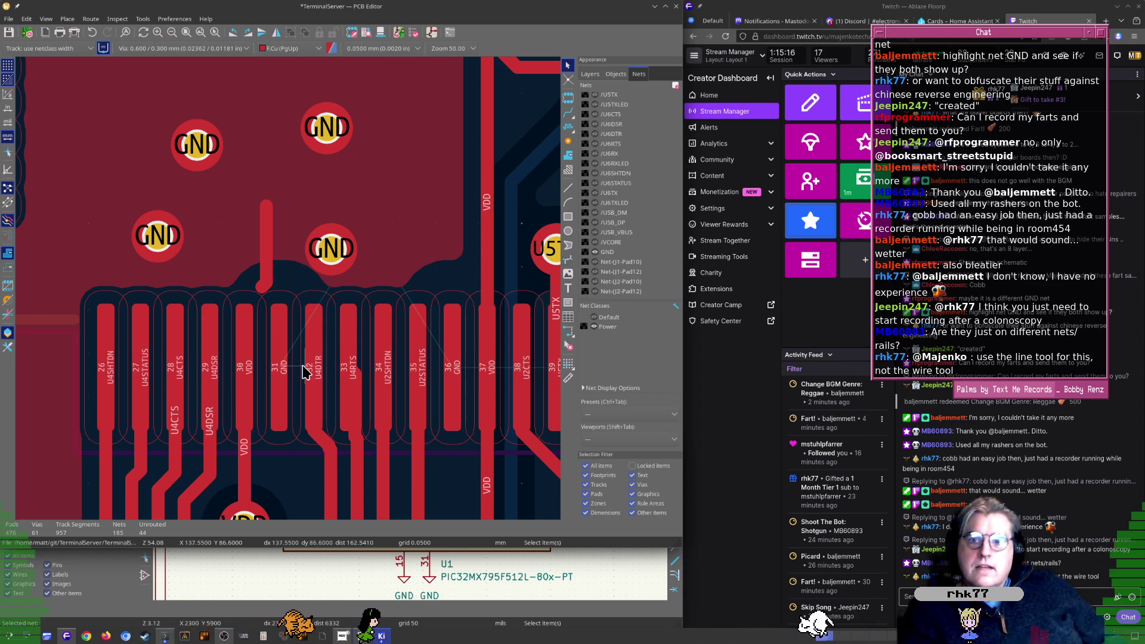
Select GND pad 31 of U1 and examine the ratsnest line running from it toward the GND via above
scroll(306, 369, "up", 5)
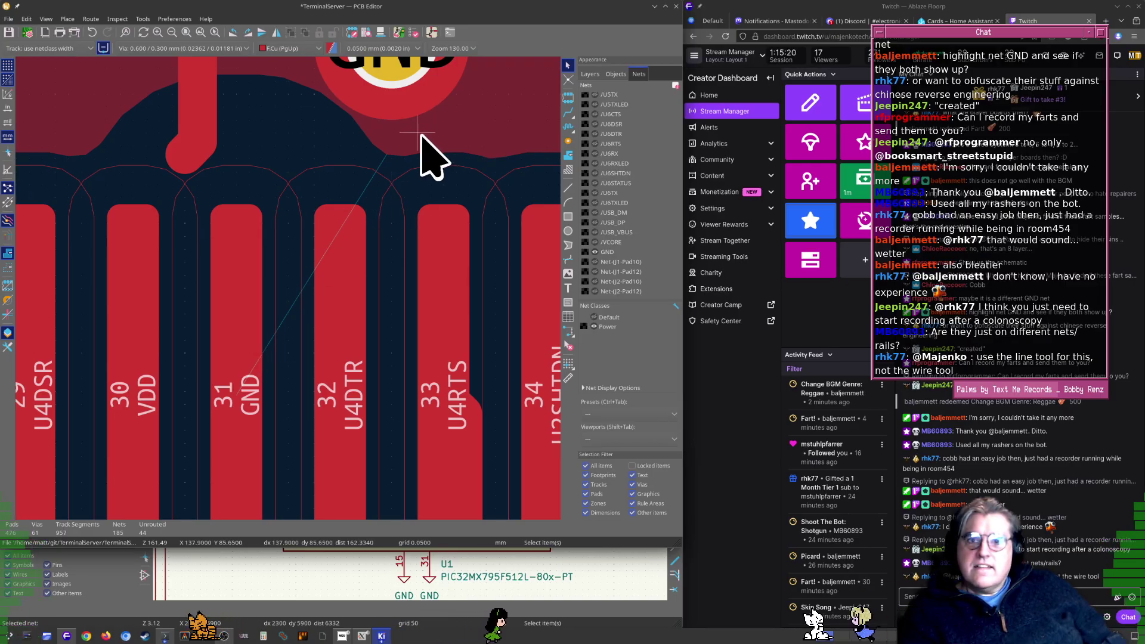
left_click(271, 346)
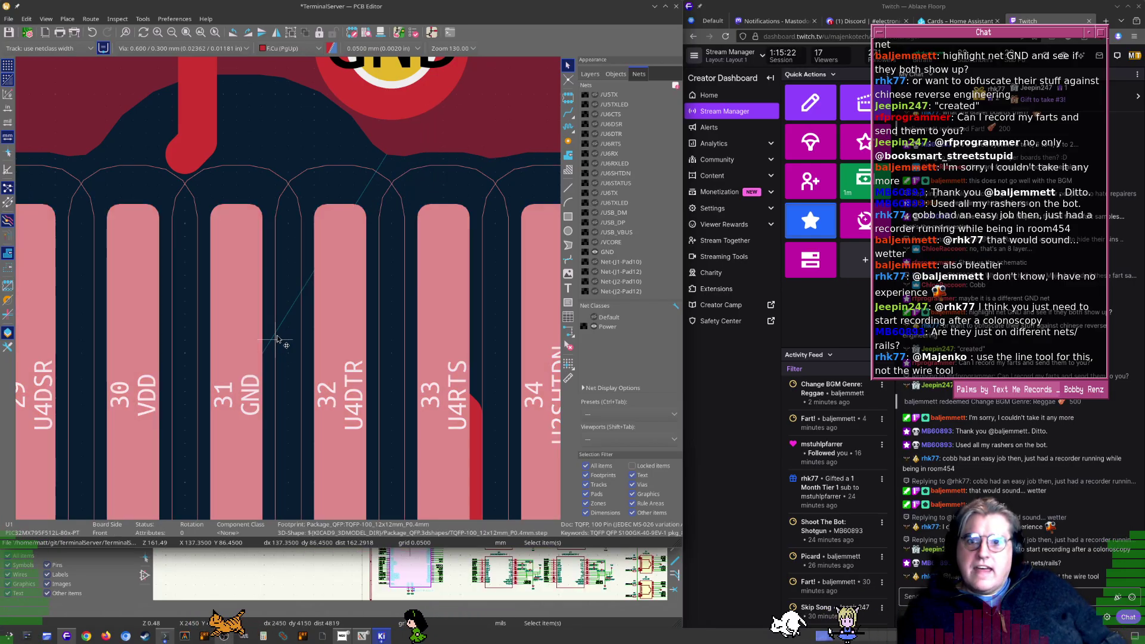
left_click(253, 362)
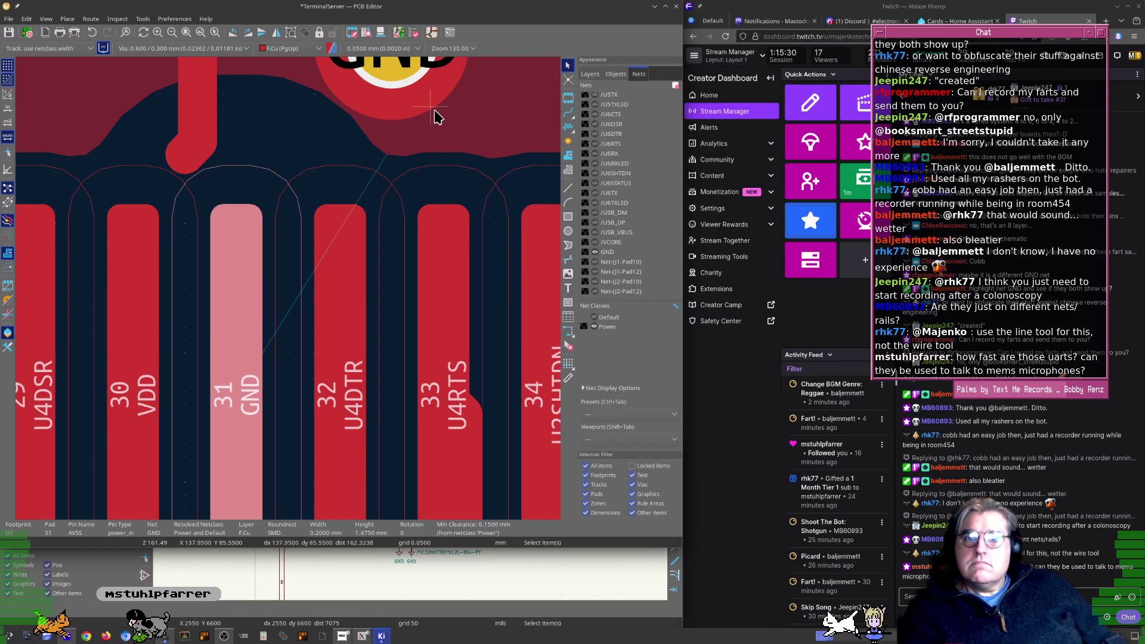
Delete the two short GND track segments running down from the pour to just above U1 pads 30 and 31
middle_click_drag(433, 119, 415, 269)
middle_click_drag(308, 398, 319, 317)
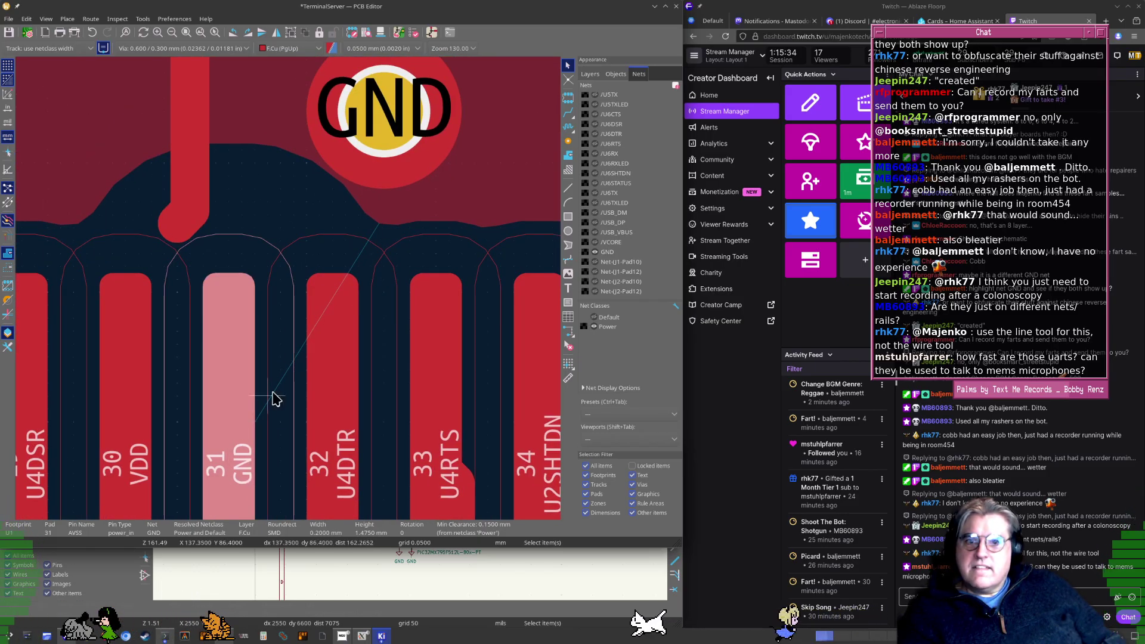
scroll(274, 262, "down", 2)
left_click(238, 171)
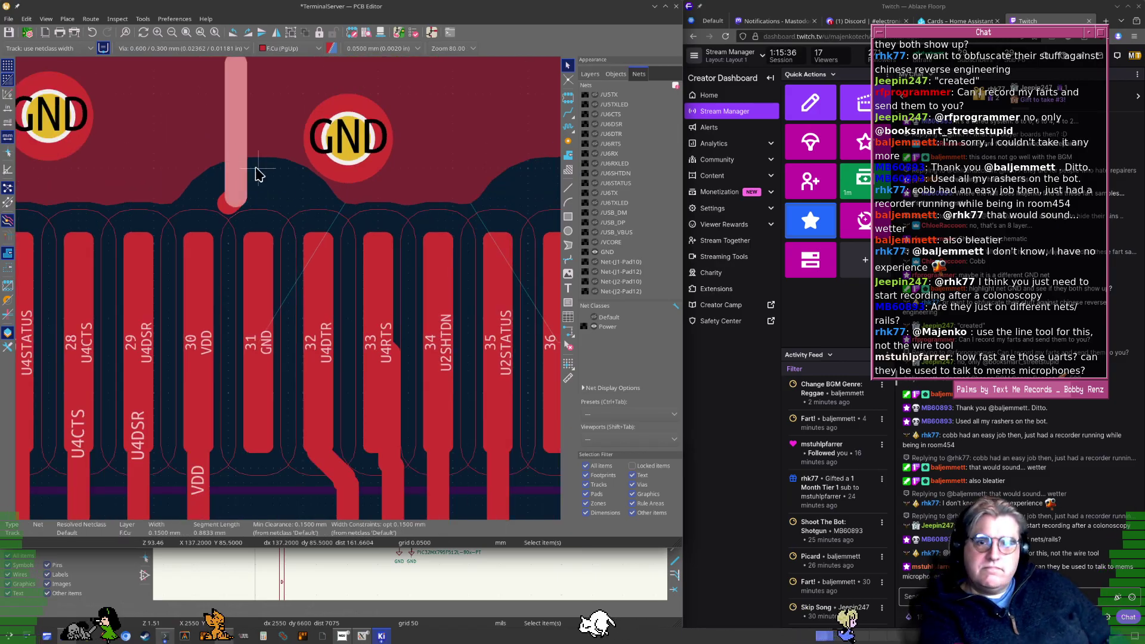
key("Delete")
left_click(240, 196)
key("Delete")
Highlight the GND net from U1 pad 36, examine its extent around the chip, and clear the highlighting
middle_click_drag(407, 231, 251, 221)
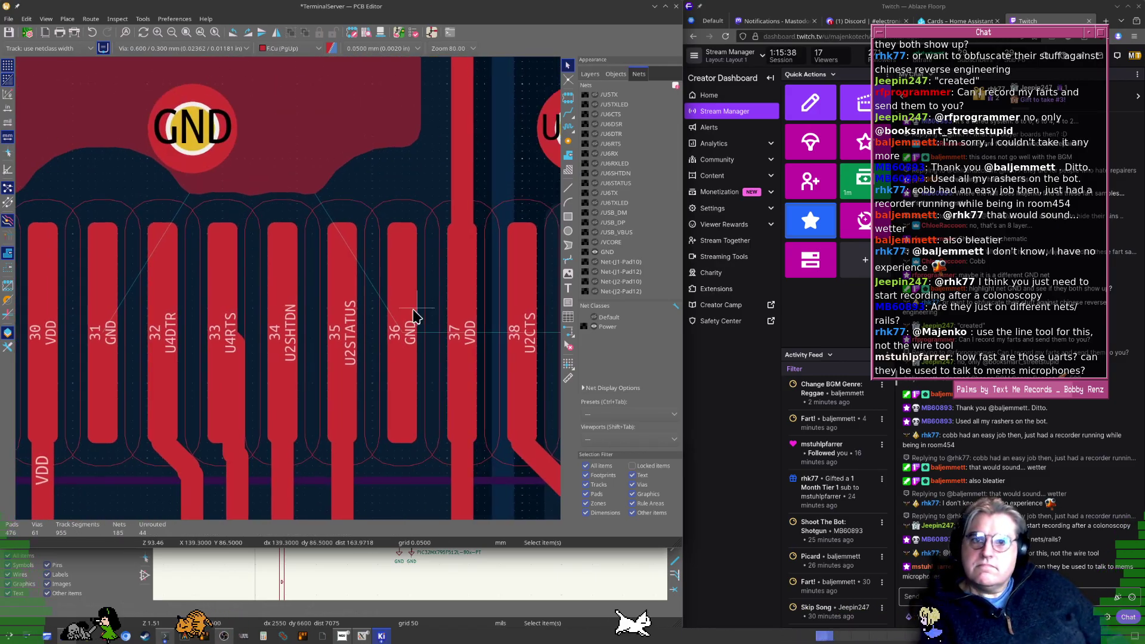
left_click(413, 315)
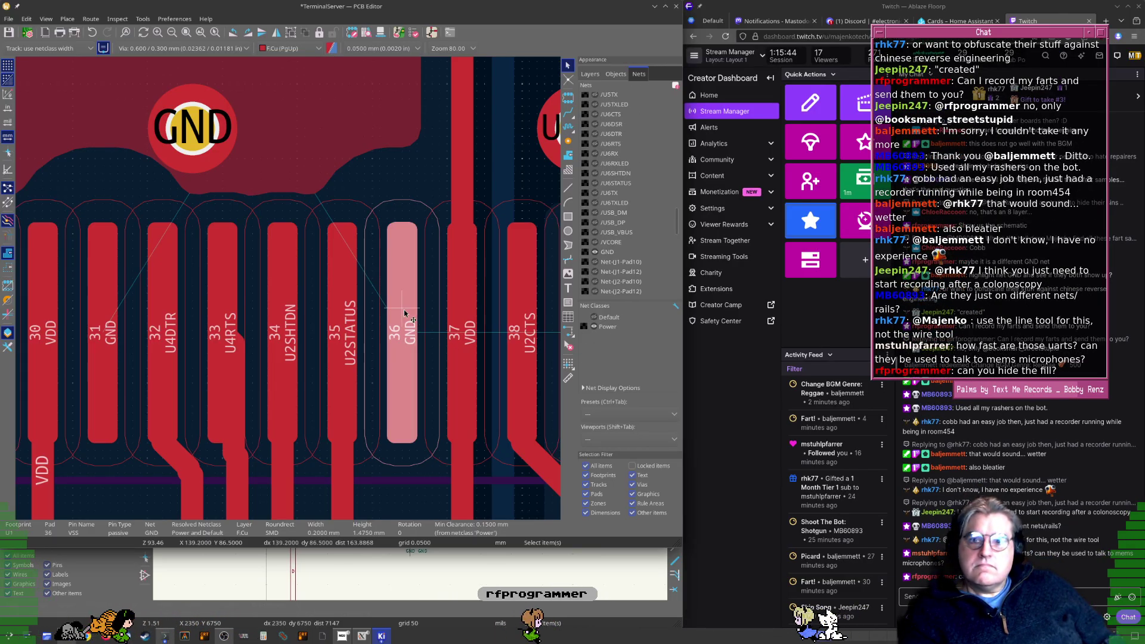
right_click(406, 245)
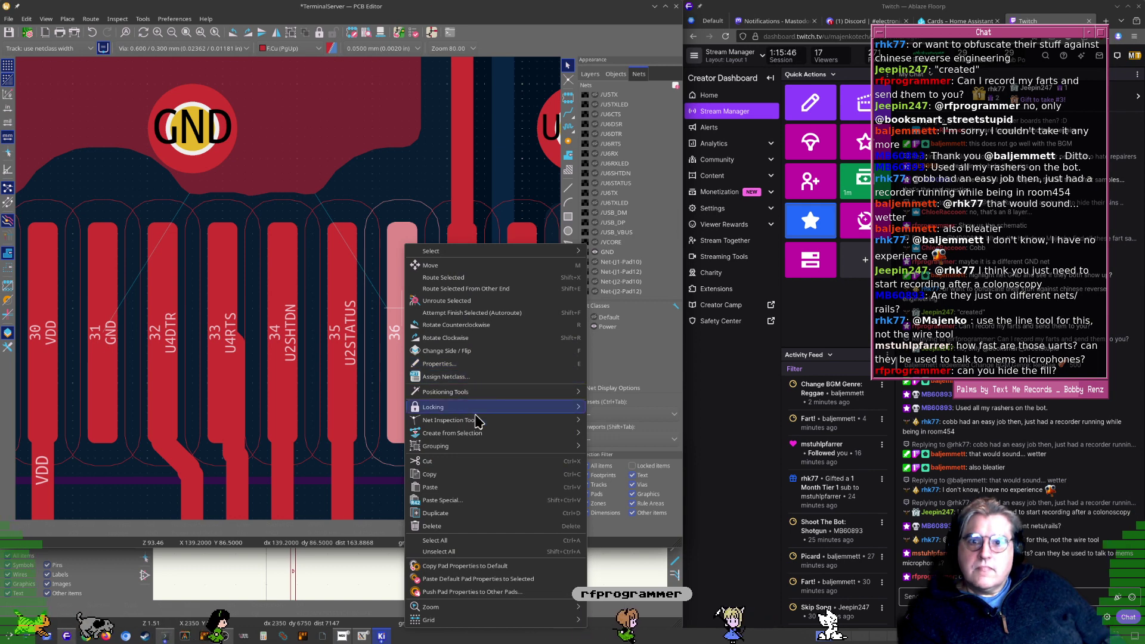
mouse_move(507, 426)
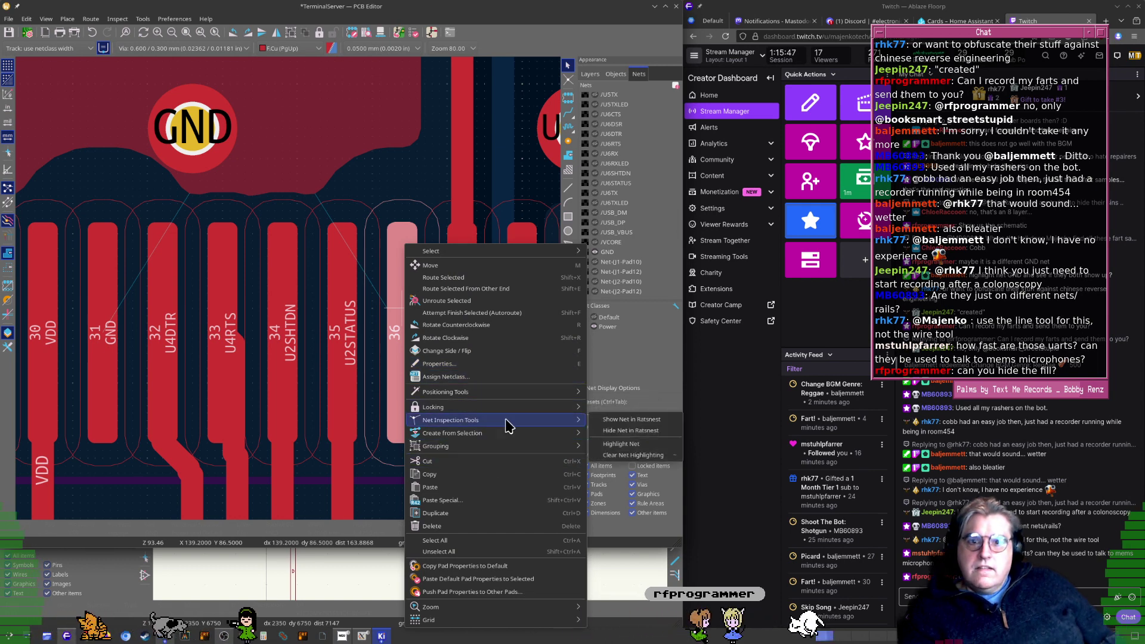
left_click(633, 445)
scroll(337, 332, "down", 8)
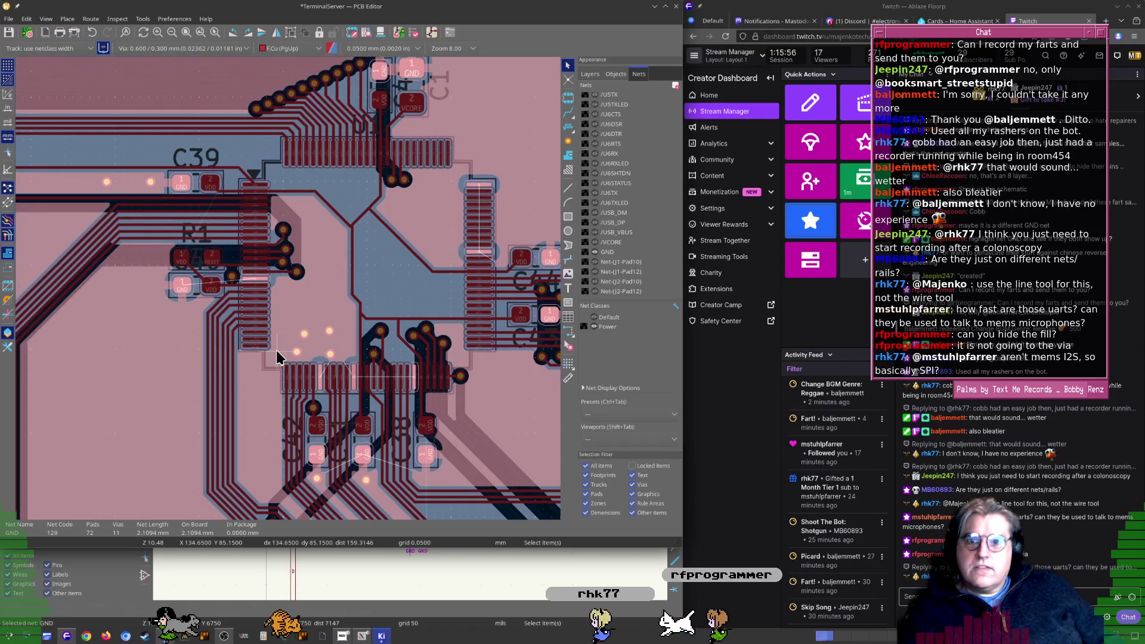
scroll(276, 349, "up", 3)
scroll(316, 232, "down", 2)
scroll(287, 288, "up", 3)
scroll(287, 287, "down", 3)
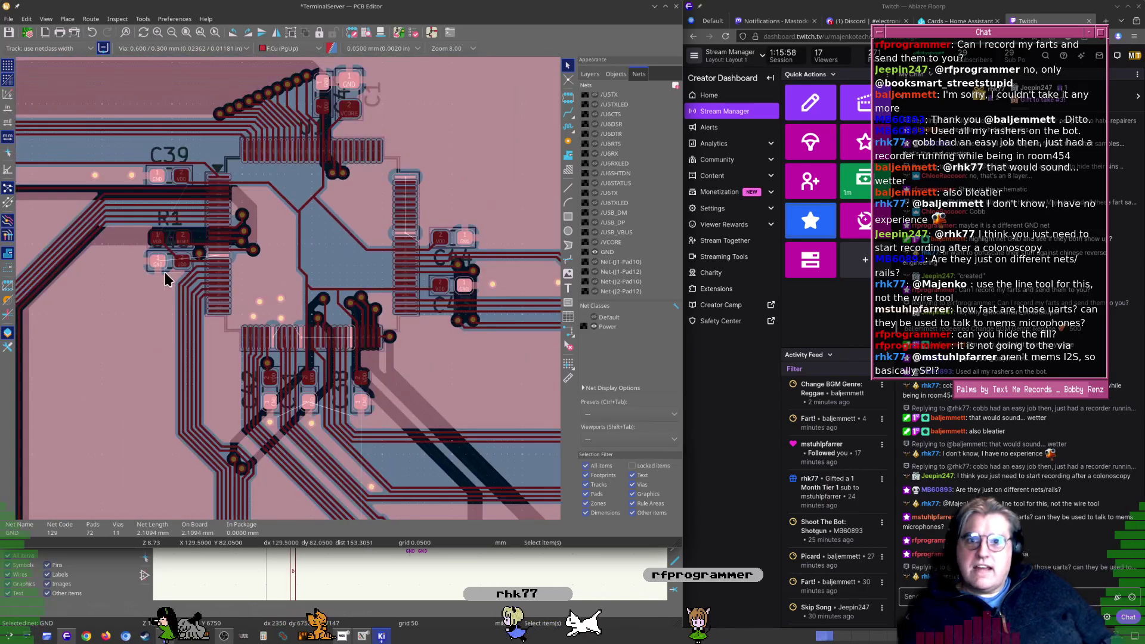
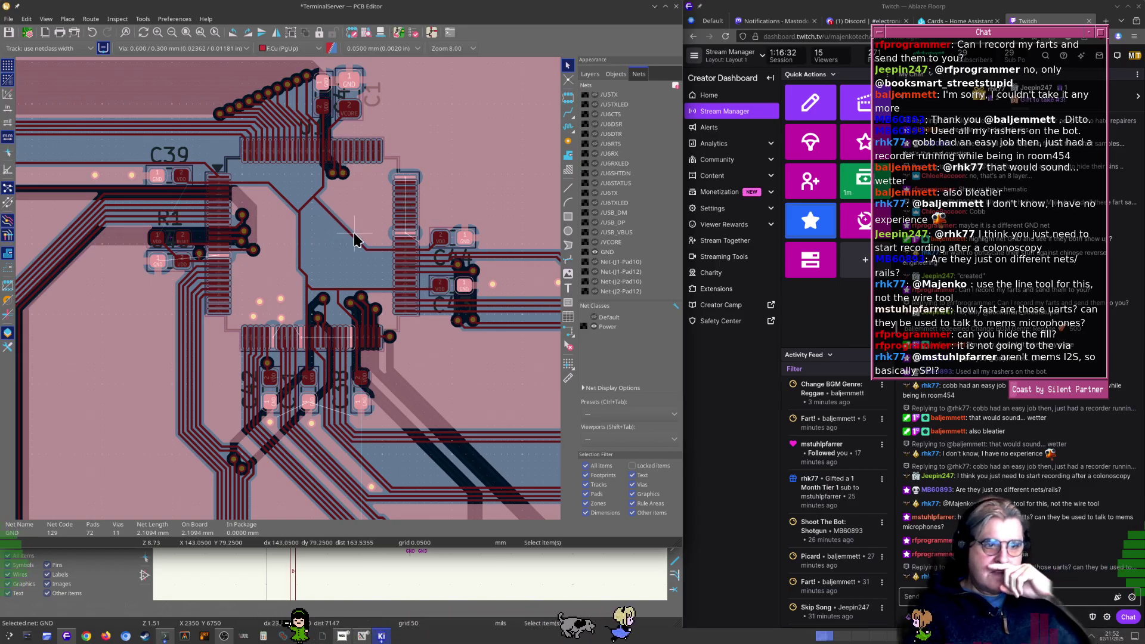
key("Escape")
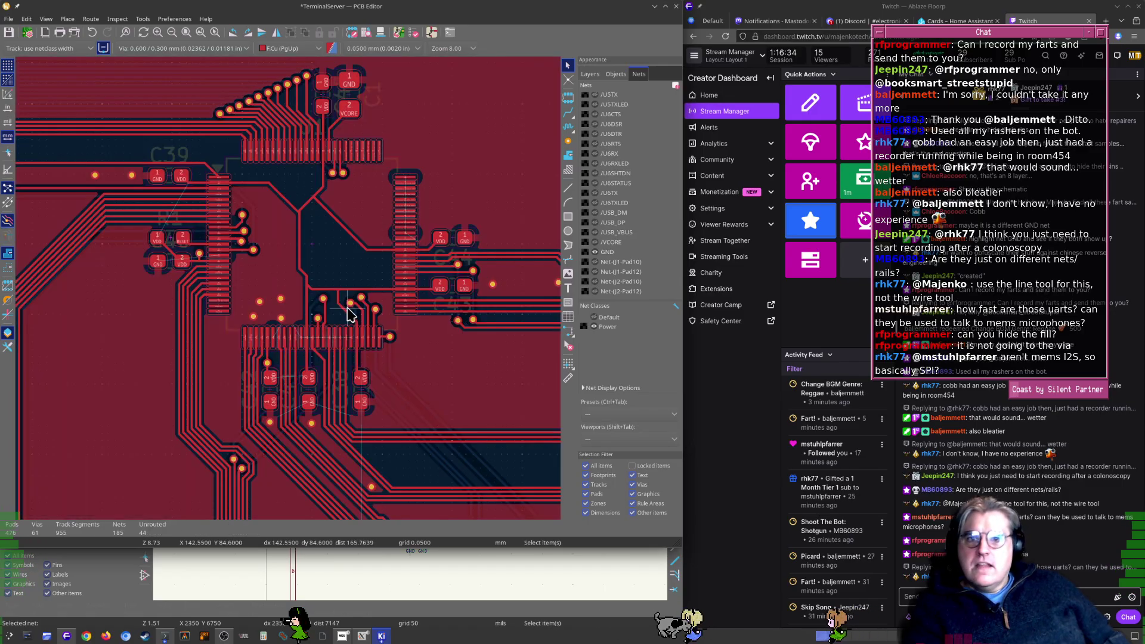
Check the pad properties of U6's GND pad 25, cancel the dialog, and keep the pad selected
scroll(337, 322, "down", 4)
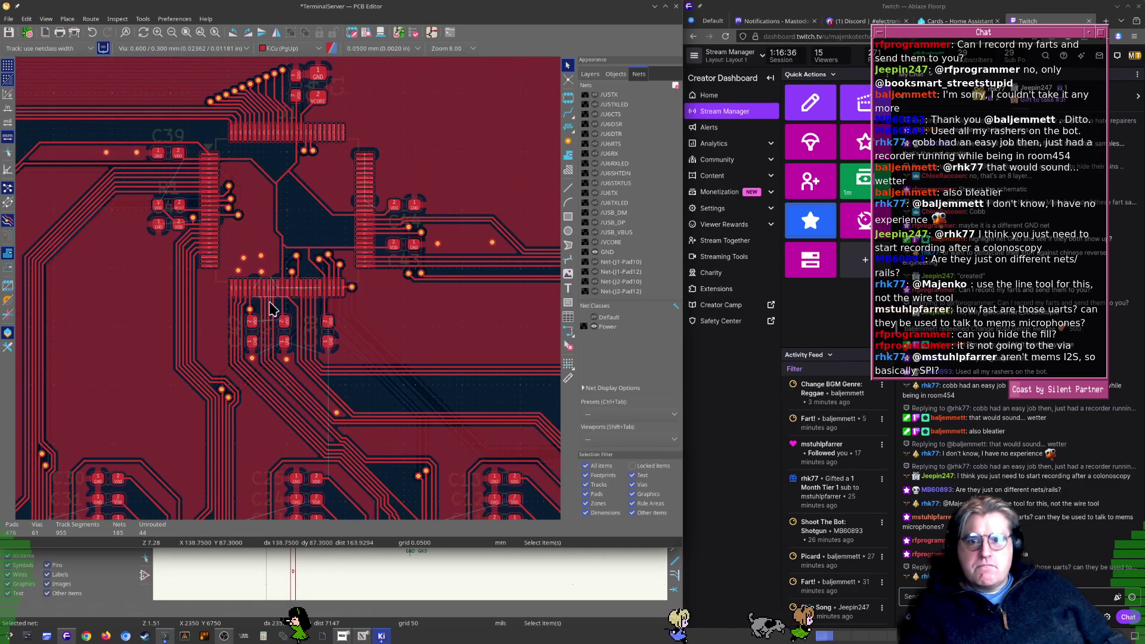
middle_click_drag(276, 371, 295, 335)
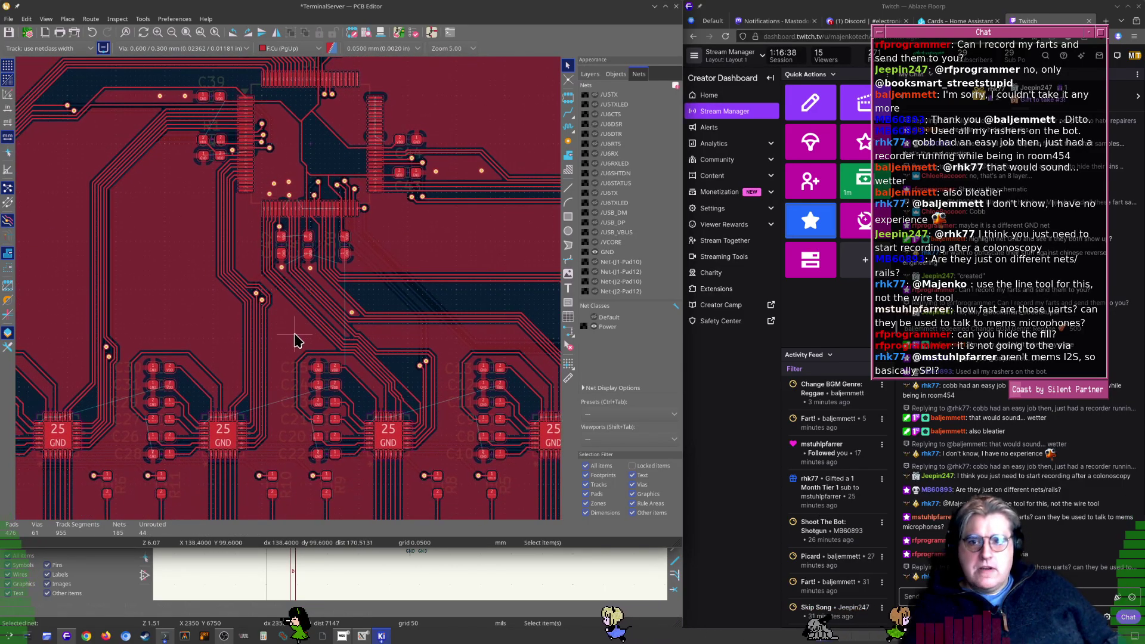
scroll(204, 440, "up", 9)
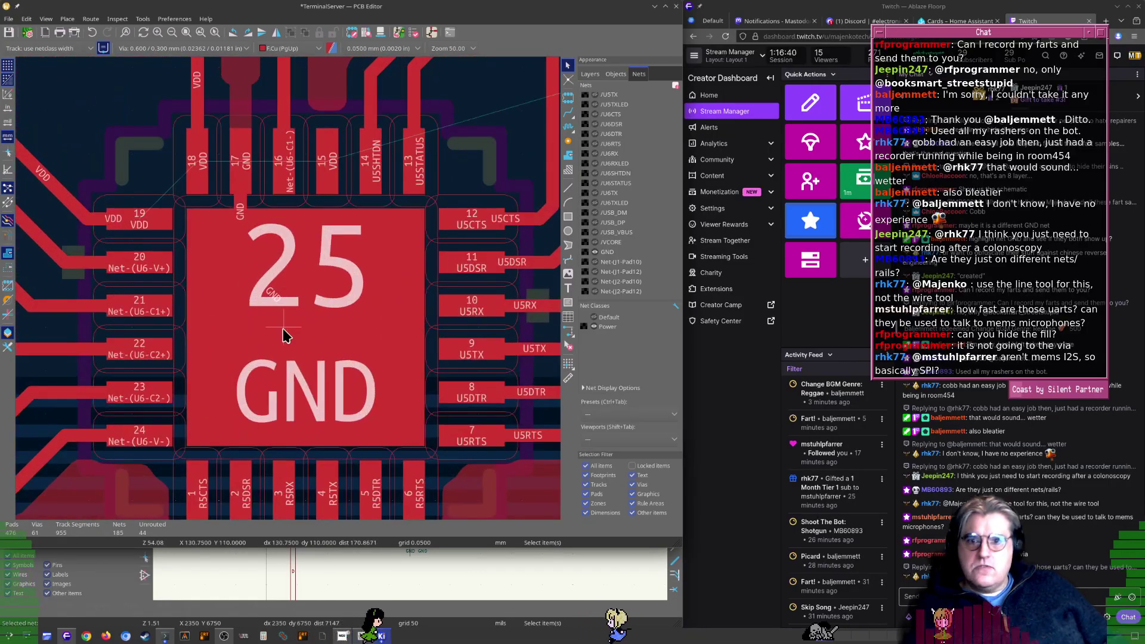
left_click(284, 332)
double_click(284, 333)
type("1")
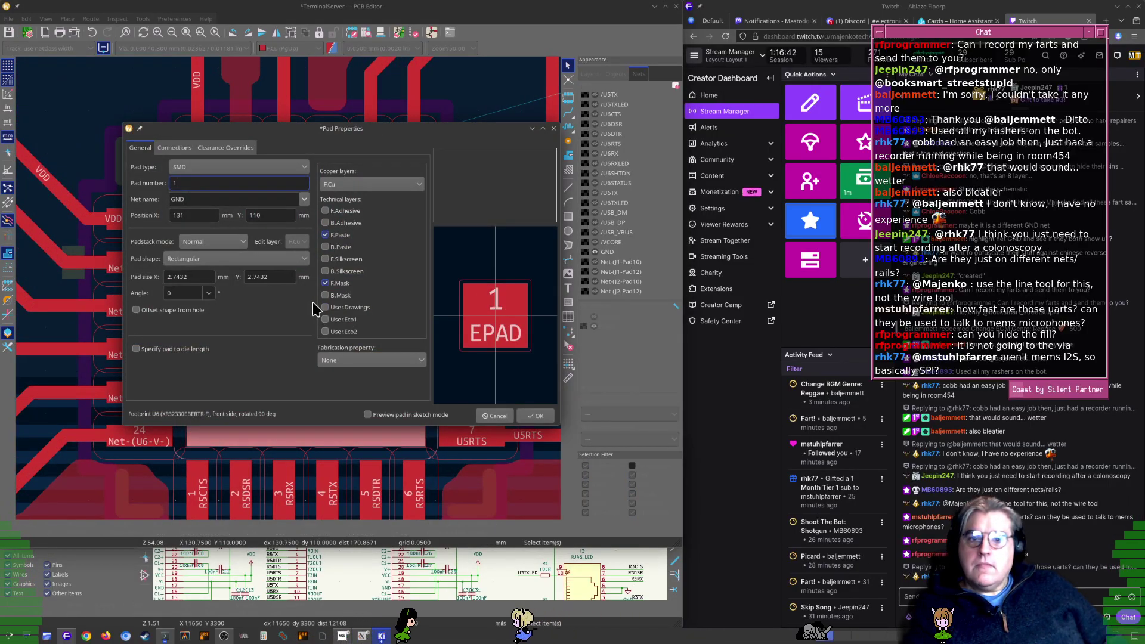
key("Escape")
scroll(304, 292, "down", 3)
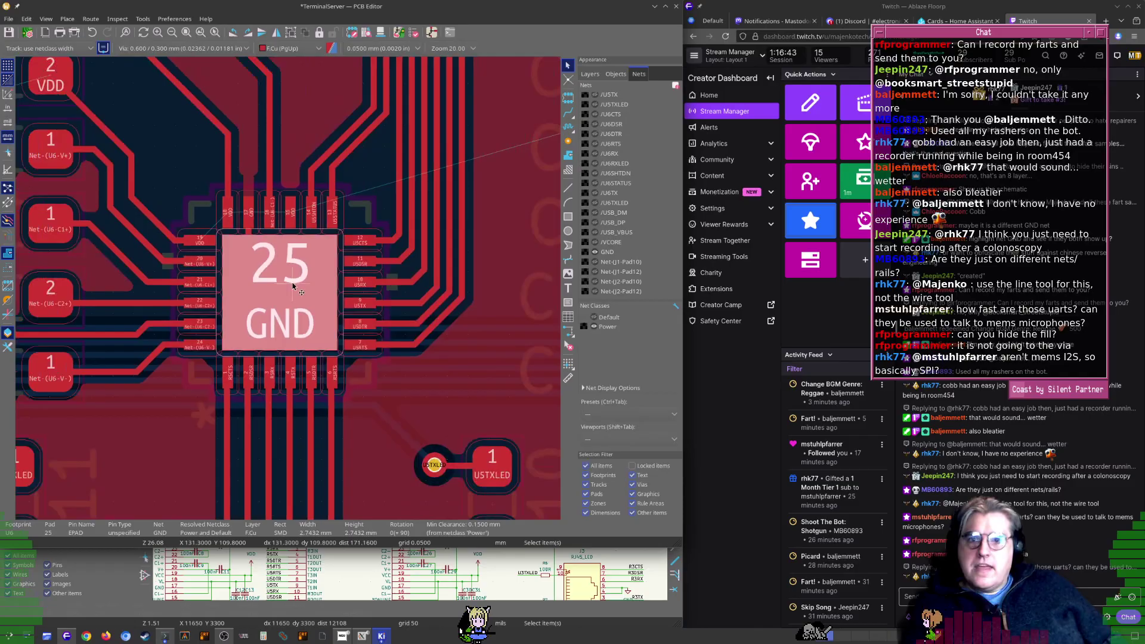
left_click(368, 386)
left_click(366, 404)
scroll(334, 206, "down", 1)
left_click(313, 280)
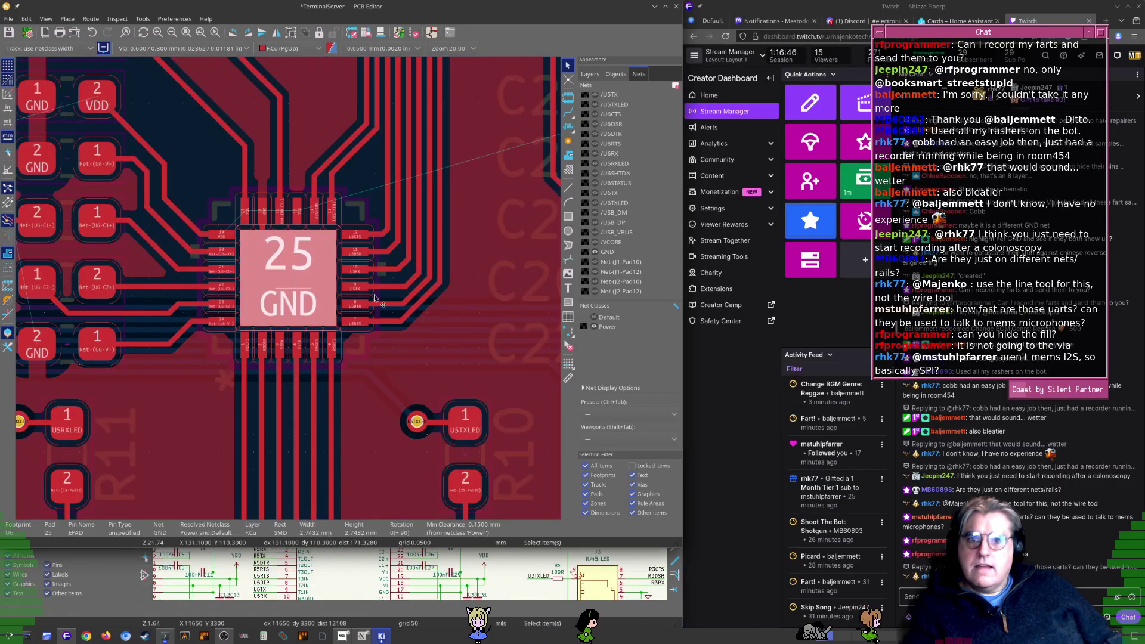
Move the browser and OBS windows aside and open XR32330.pdf from the desktop's Terminal Server folder
left_click_drag(979, 6, 913, 252)
left_click_drag(901, 7, 782, 288)
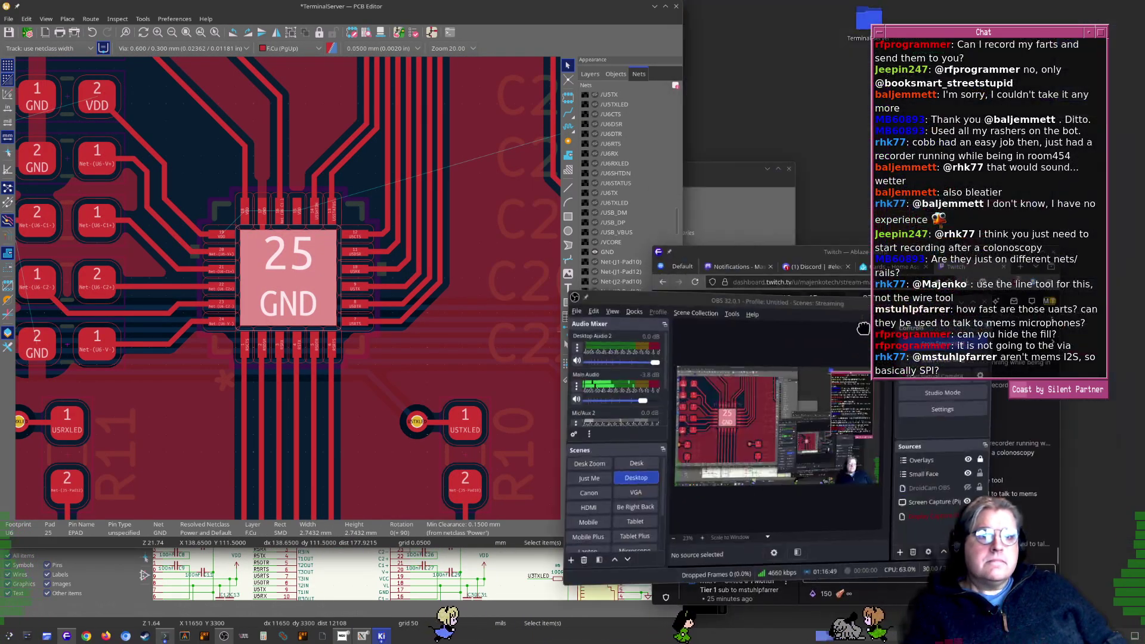
double_click(871, 21)
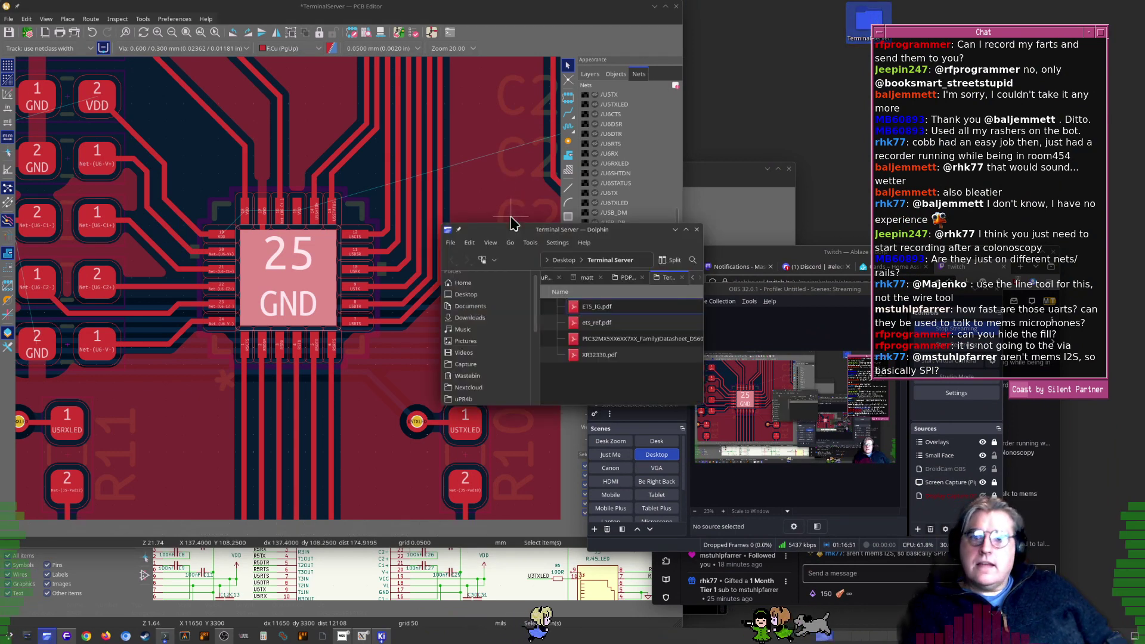
double_click(617, 356)
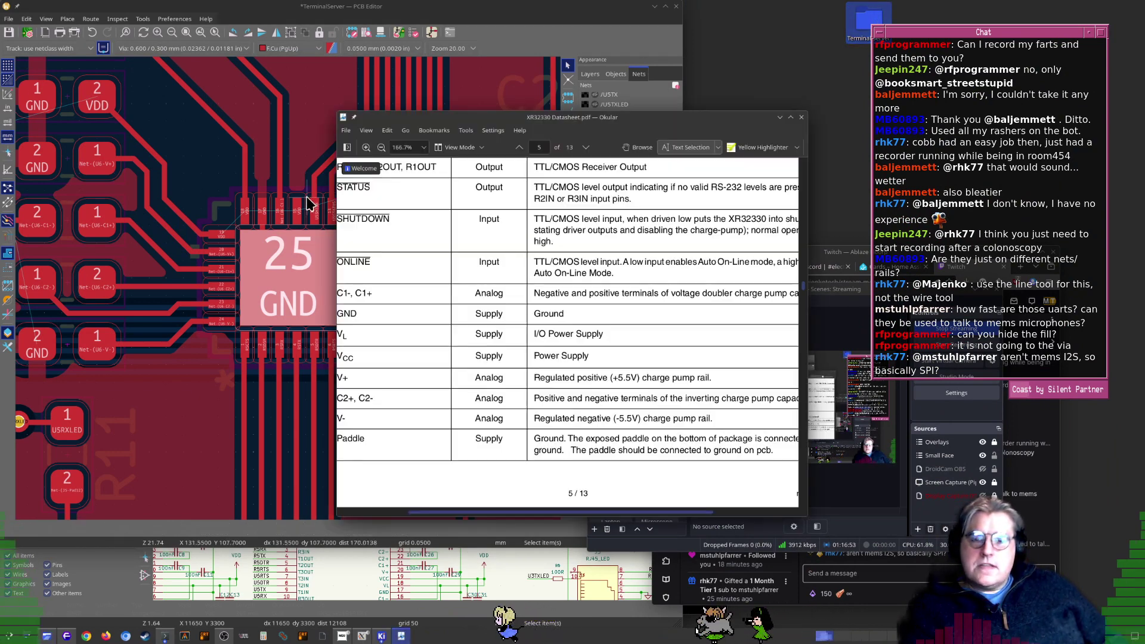
Read the features list on the XR32330 datasheet's first page for the minimum transmission rate
scroll(529, 203, "down", 7, "ctrl")
scroll(542, 204, "up", 10)
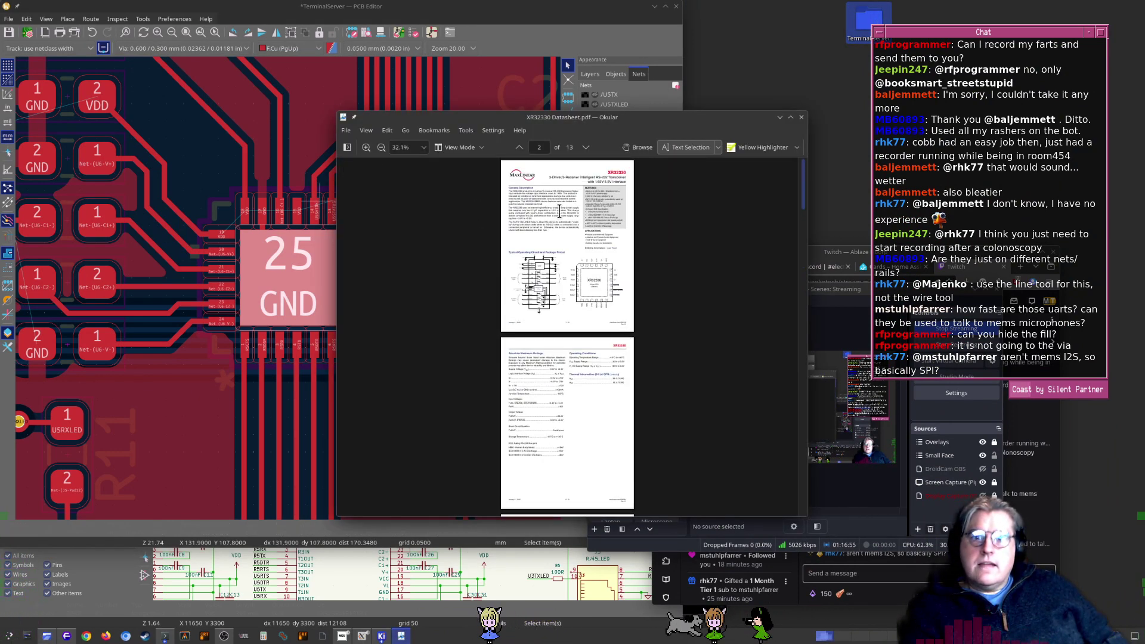
scroll(555, 200, "up", 8, "ctrl")
scroll(555, 198, "down", 5, "ctrl")
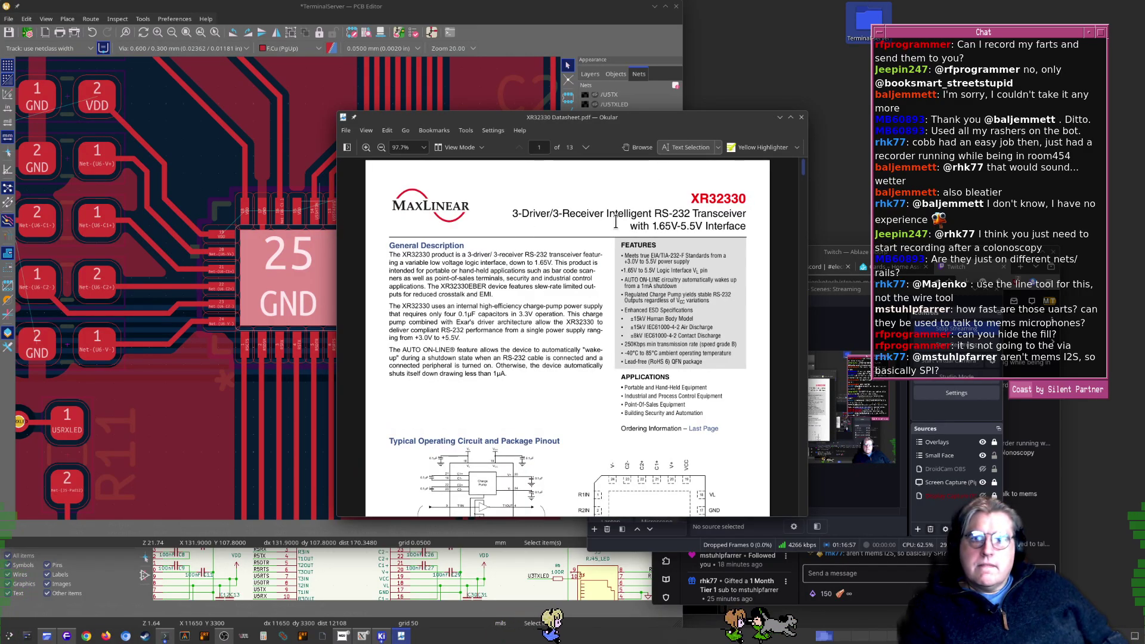
left_click_drag(631, 247, 387, 283, "super")
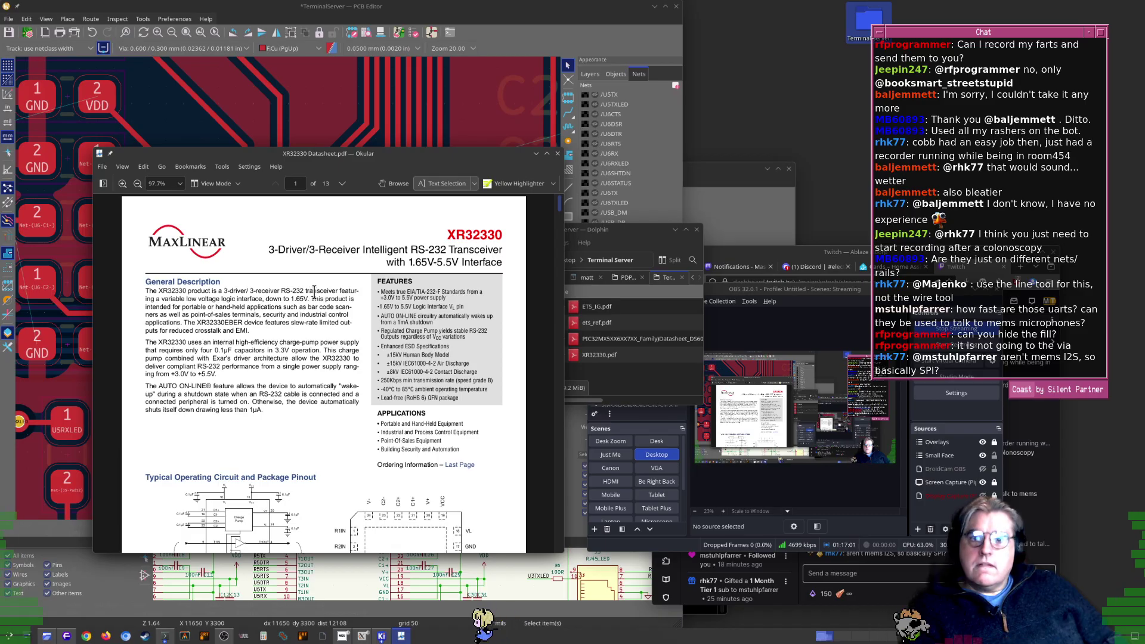
scroll(351, 305, "up", 2, "ctrl")
scroll(441, 316, "up", 1, "ctrl")
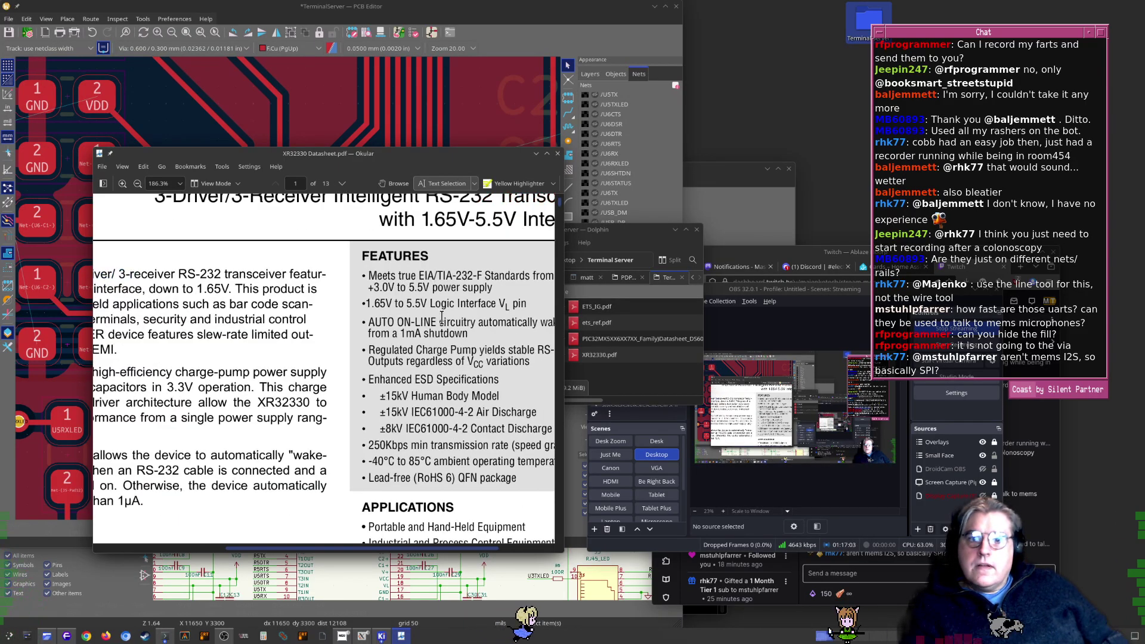
scroll(451, 385, "down", 1)
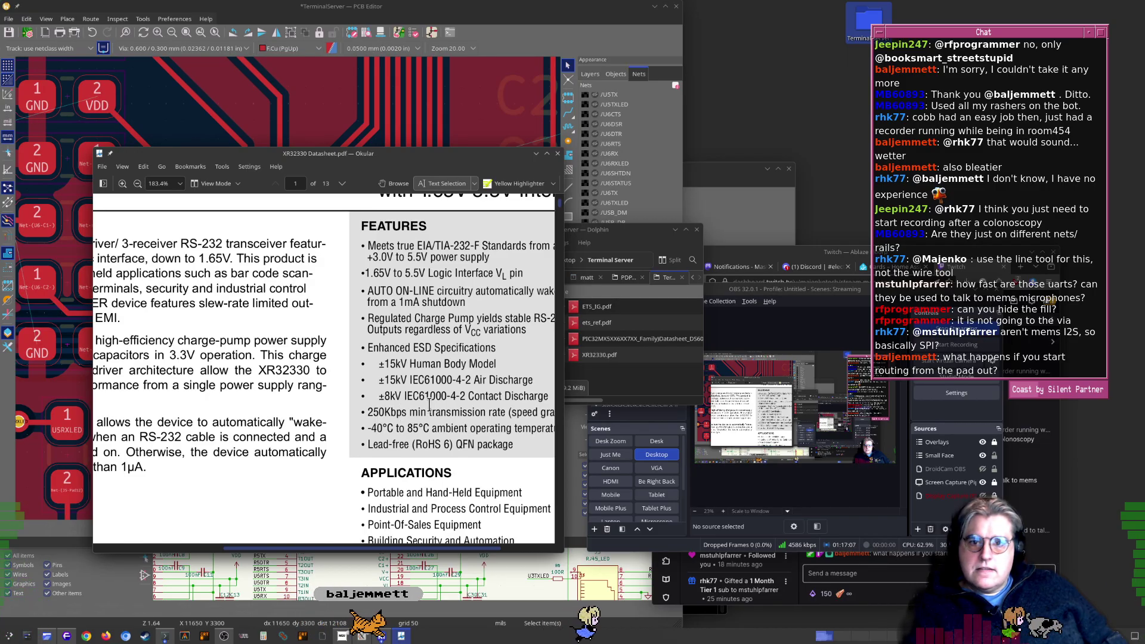
right_click_drag(510, 440, 609, 444, "super")
left_click_drag(489, 414, 589, 414)
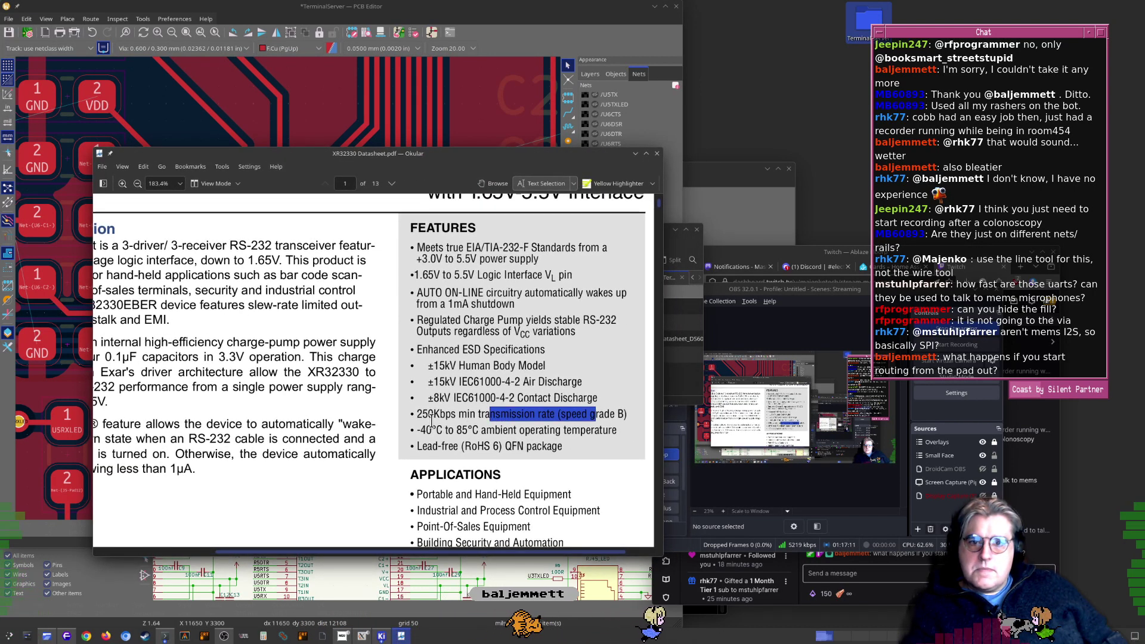
left_click(275, 410)
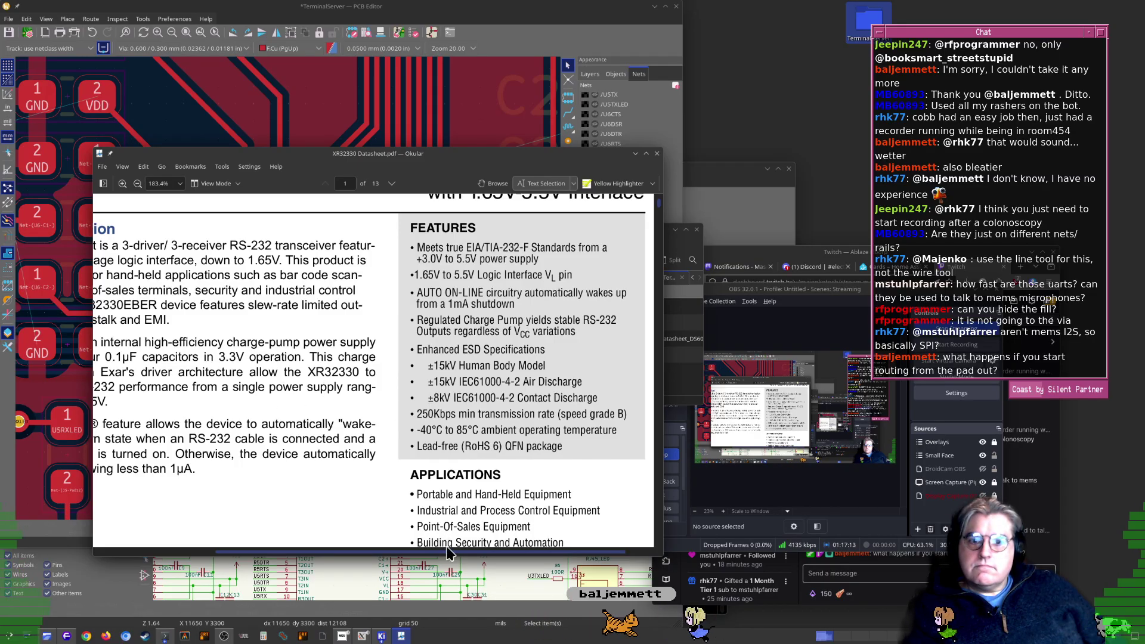
left_click_drag(445, 549, 390, 549)
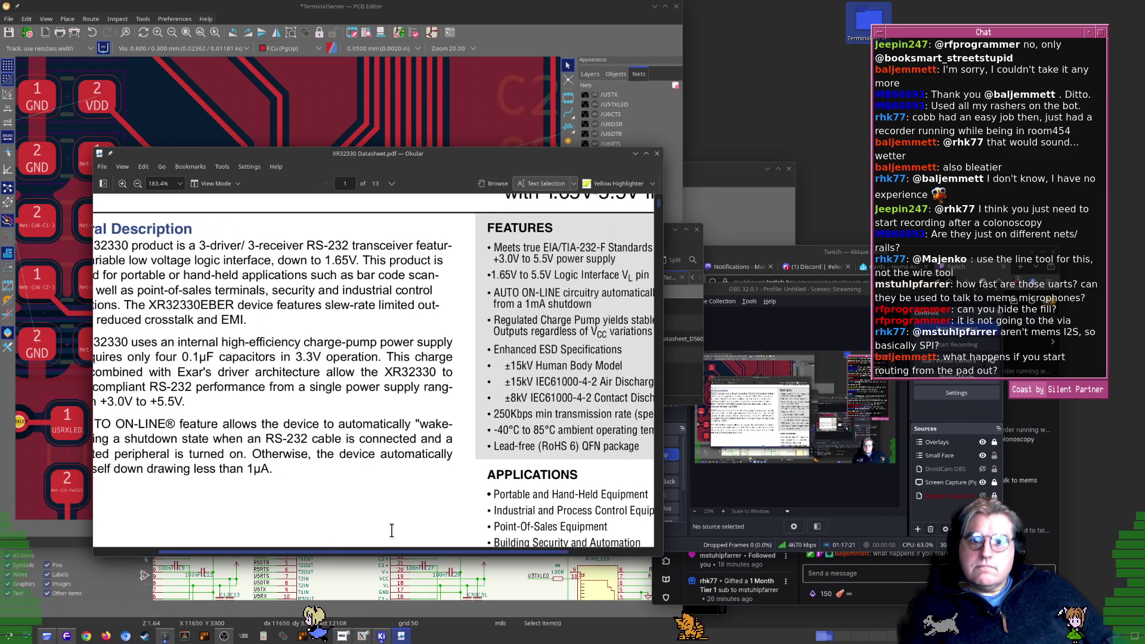
Close the datasheet, restore the Twitch browser window, and switch back to the PCB Editor
left_click(657, 154)
left_click(841, 266)
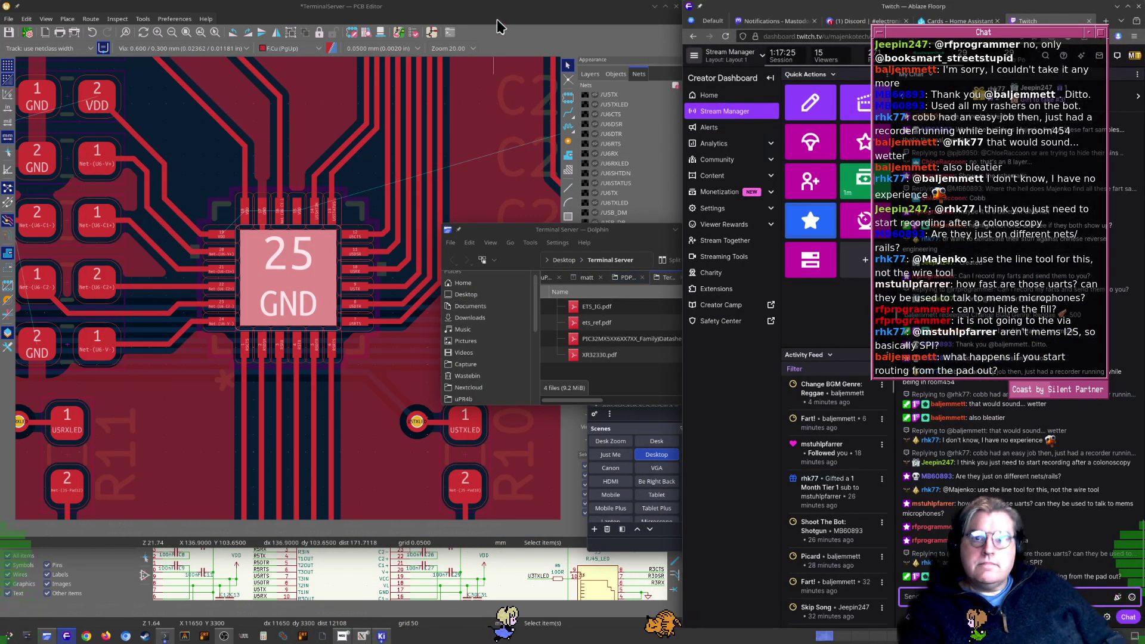
left_click(500, 26)
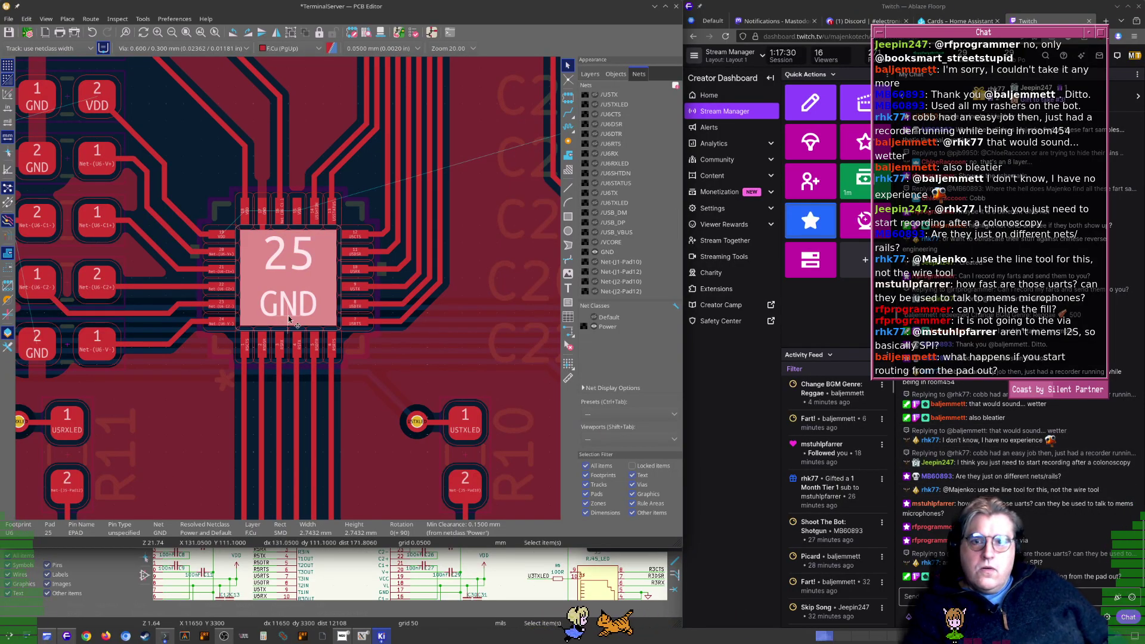
Open the Net Classes settings in Board Setup and inspect the netclass assignment of the GND pattern
scroll(289, 319, "down", 6)
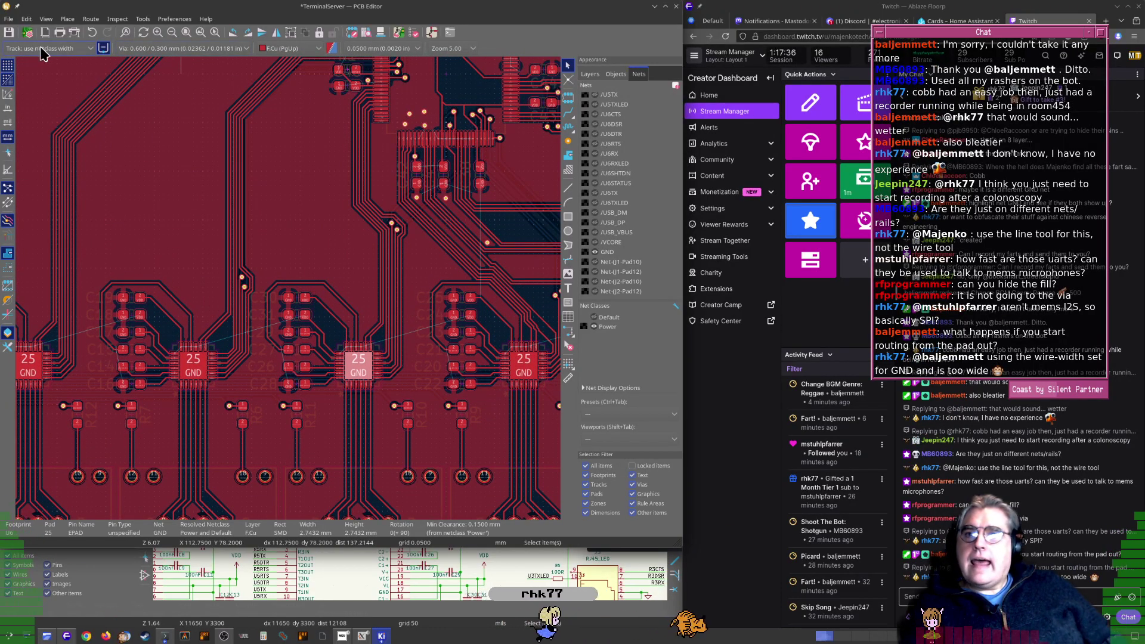
left_click(47, 18)
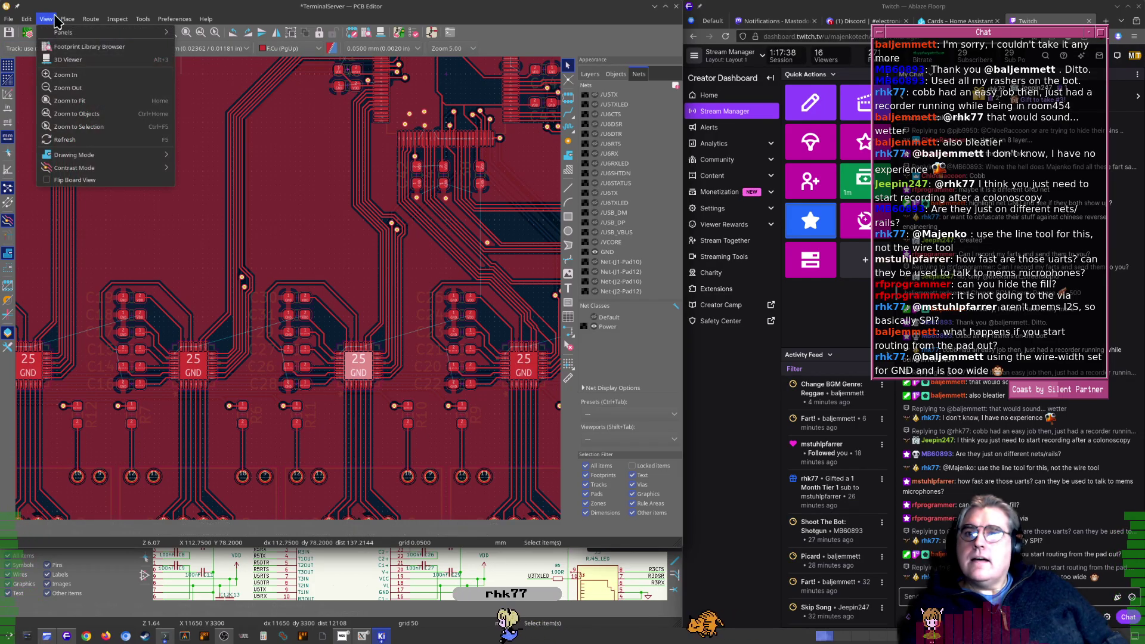
left_click(8, 18)
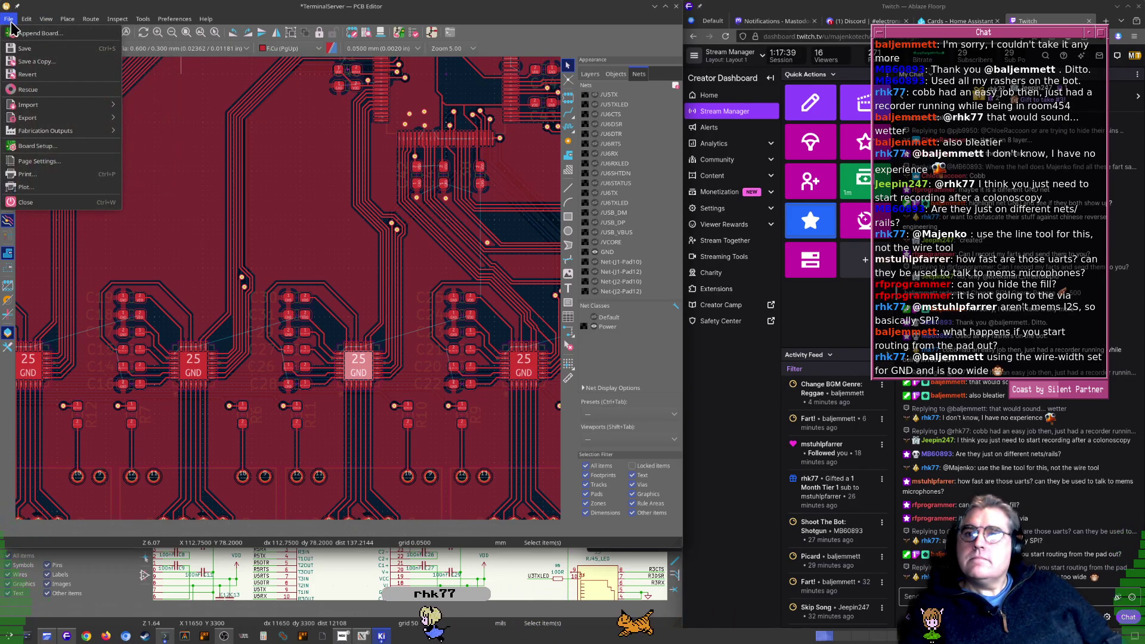
mouse_move(46, 124)
left_click(37, 146)
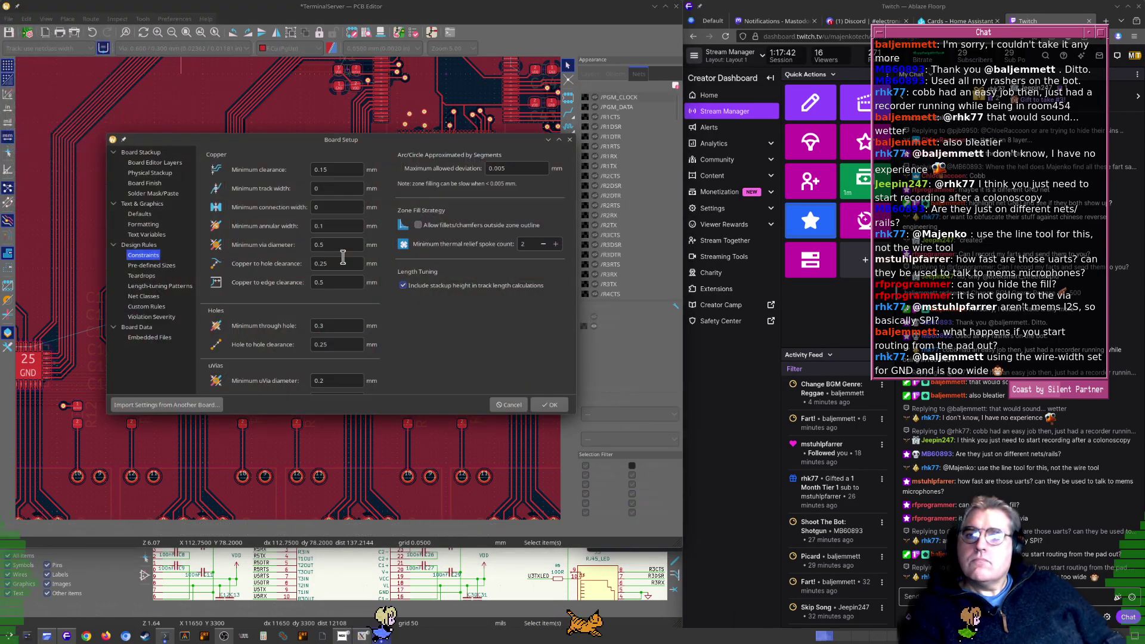
left_click(143, 296)
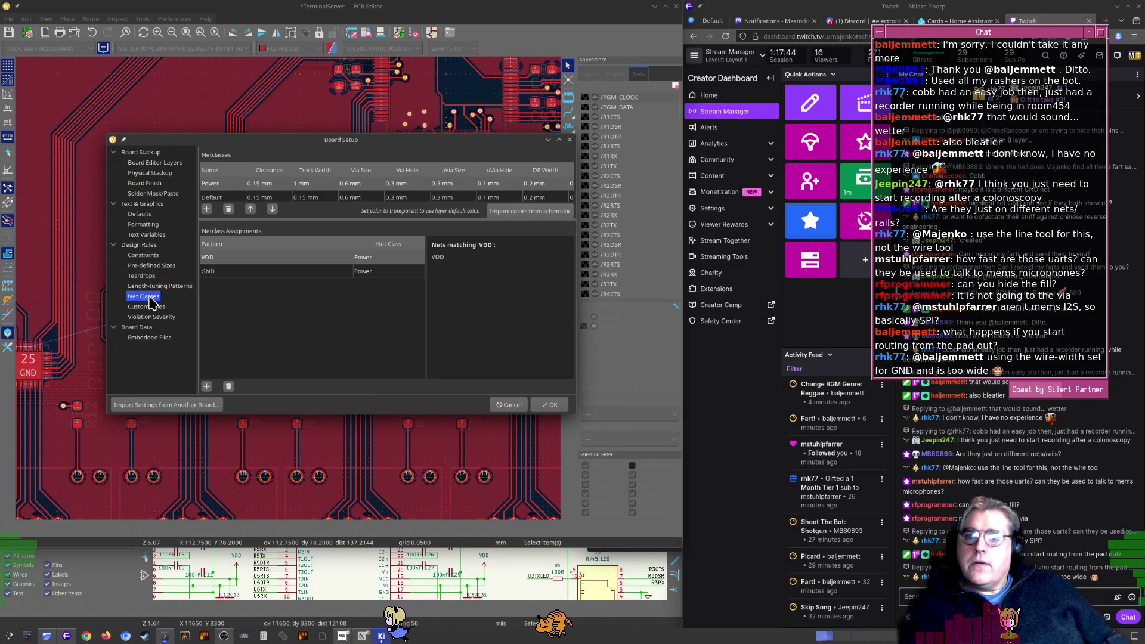
double_click(248, 275)
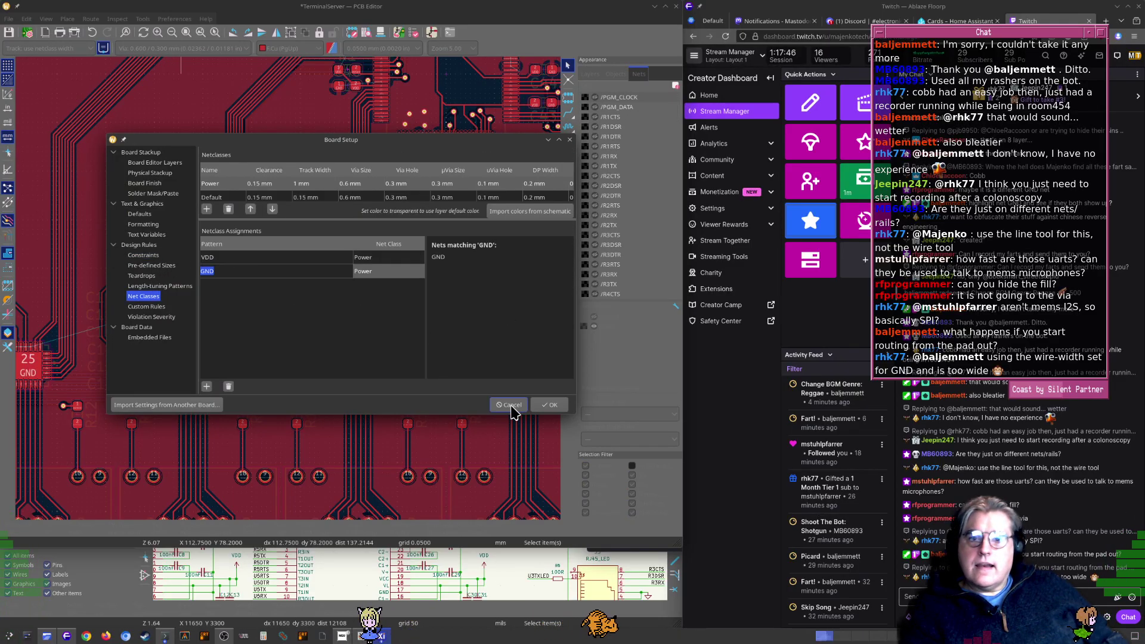
Delete the GND pattern from the netclass assignments and accept the Board Setup changes
right_click(262, 275)
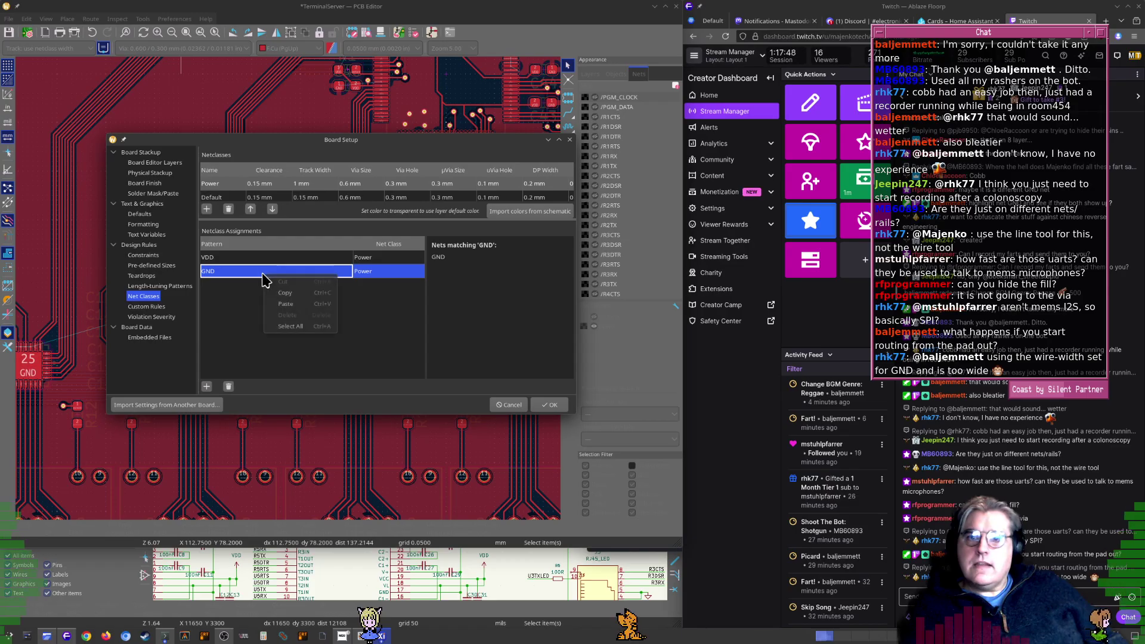
left_click(449, 313)
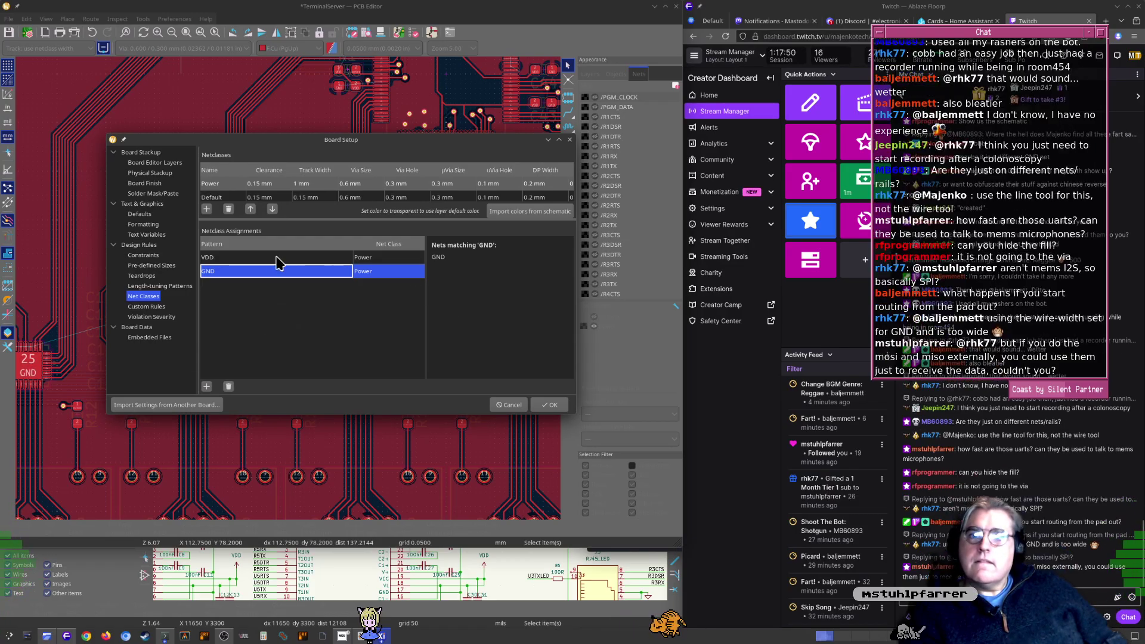
left_click(228, 386)
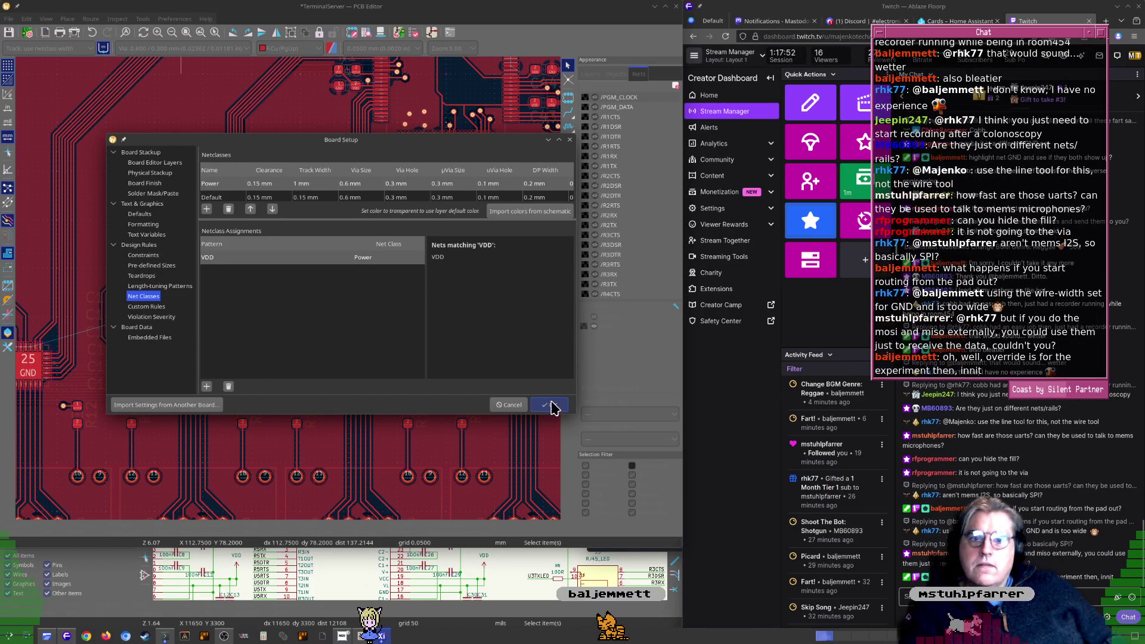
left_click(550, 405)
Try to start routing a track from the GND pour and from GND pin 31
scroll(234, 381, "up", 3)
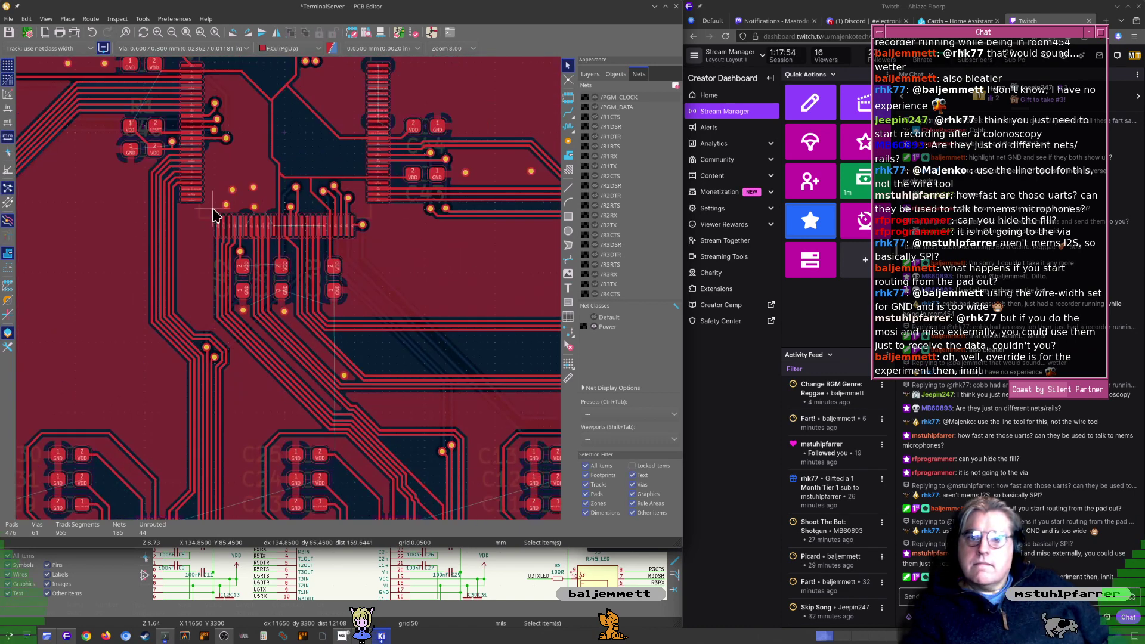
scroll(285, 297, "up", 5)
scroll(268, 305, "up", 3)
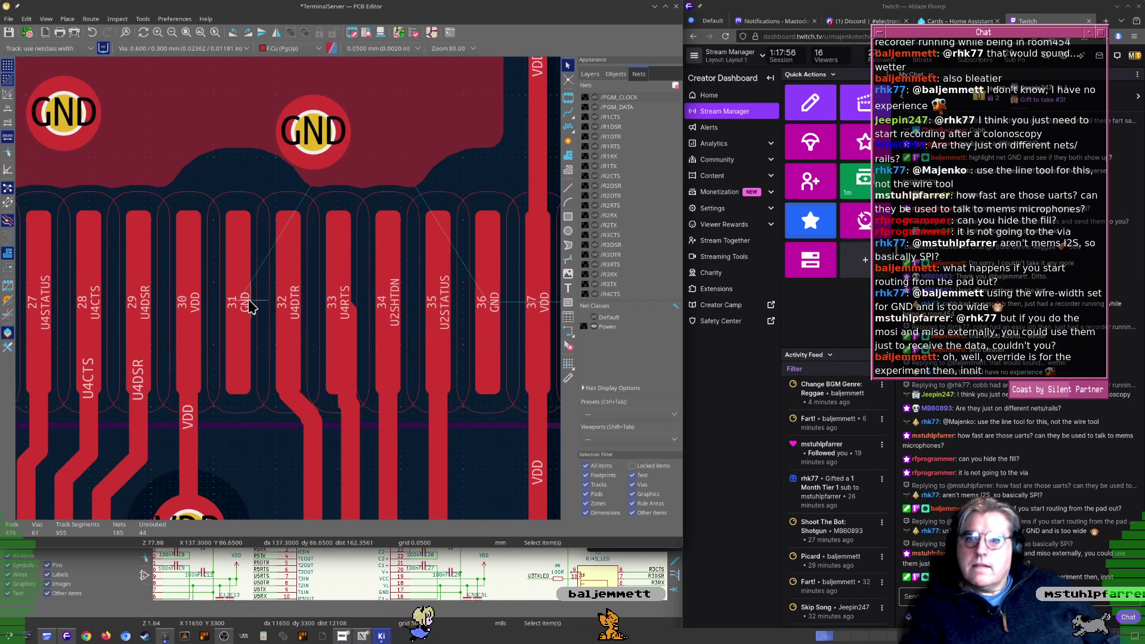
key("x")
key("Escape")
middle_click_drag(252, 86, 310, 179)
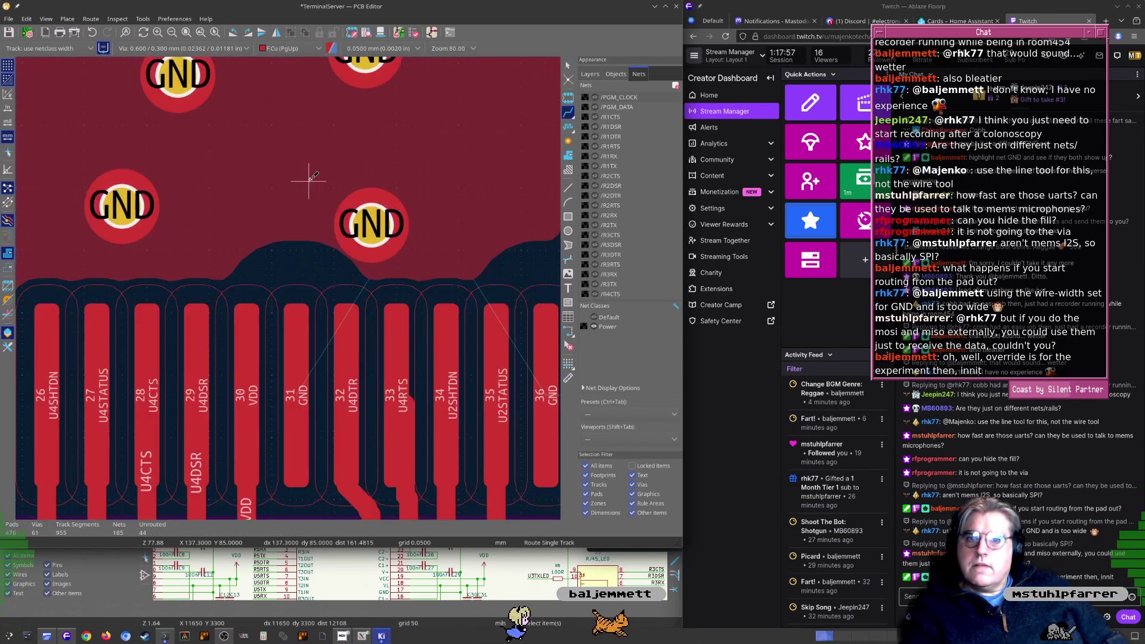
left_click(303, 175)
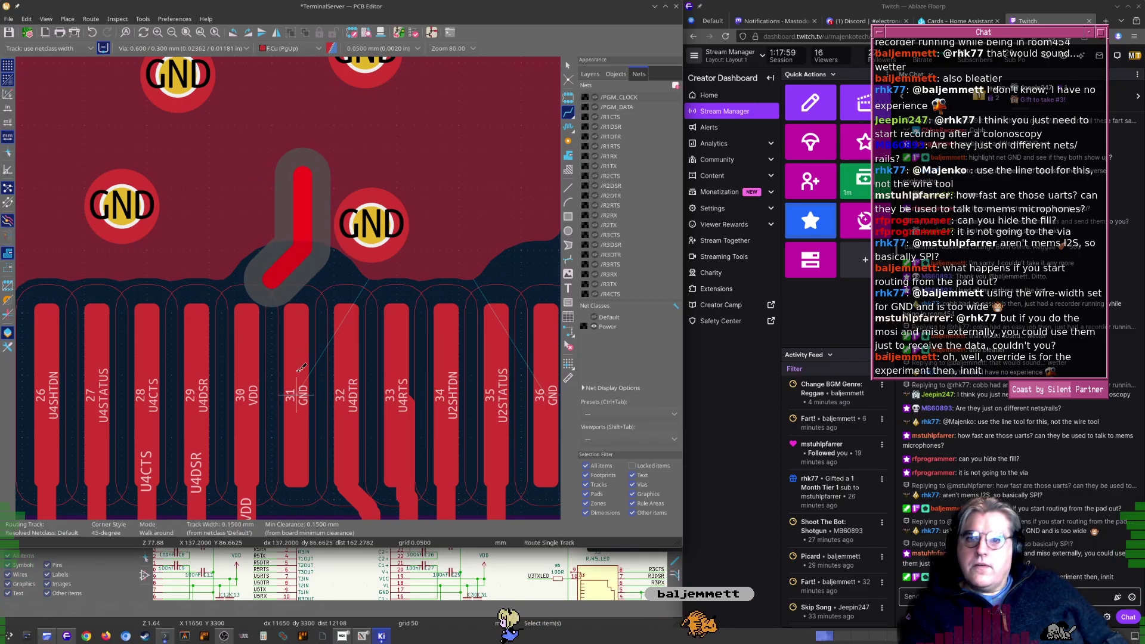
key("Escape")
left_click(294, 391)
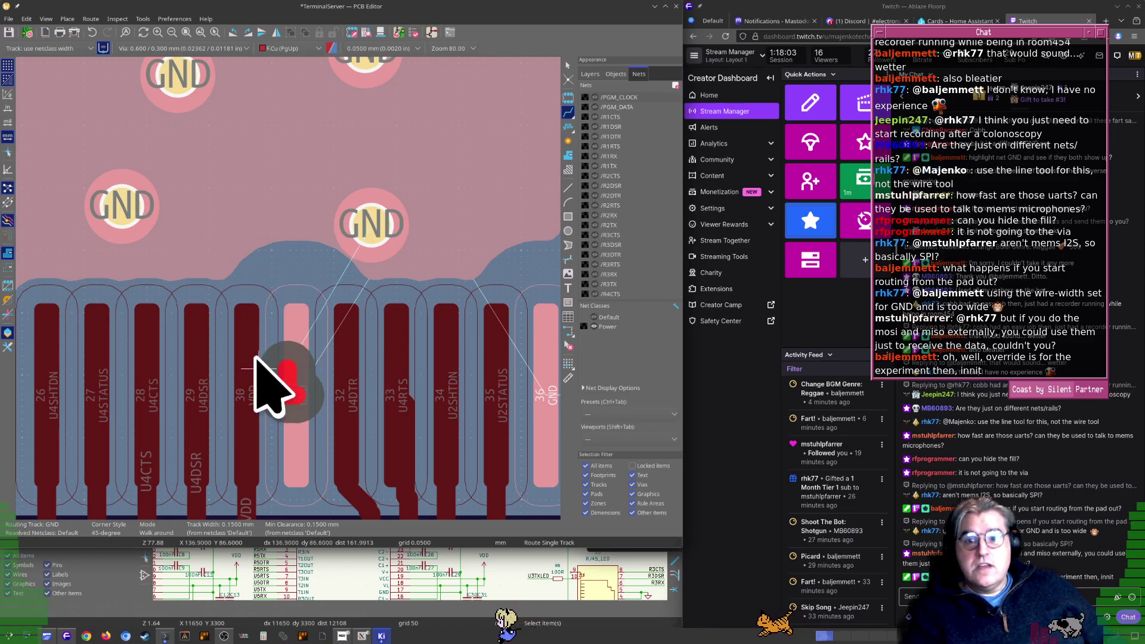
key("Escape")
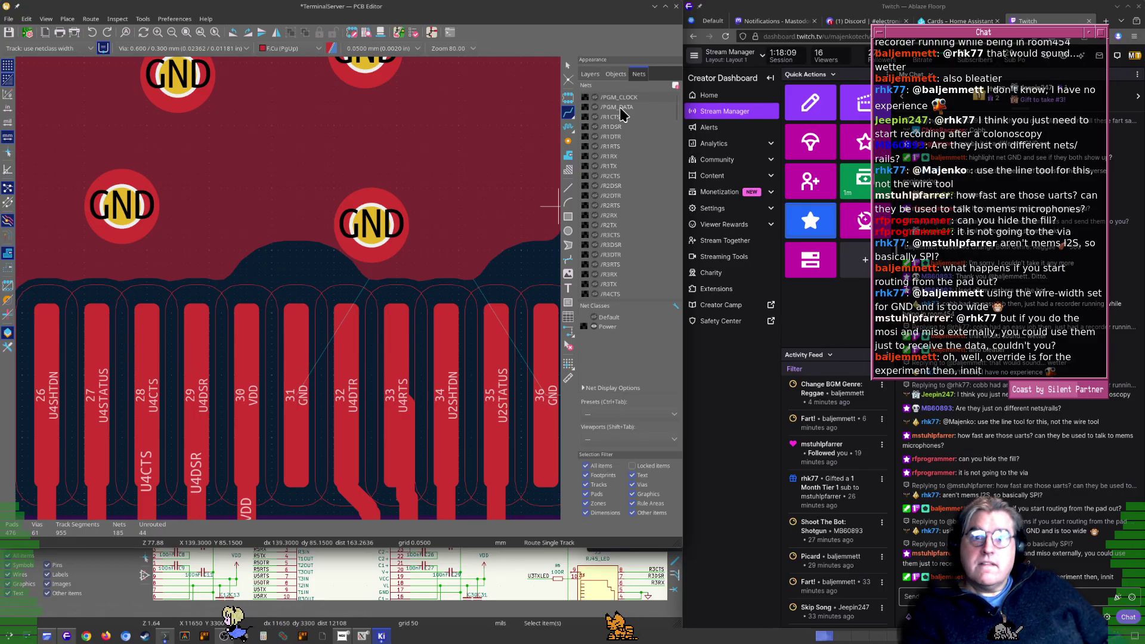
Route a straight GND track about 1.46 mm long on F.Cu from pin 31 up into the GND pour
left_click(590, 74)
left_click(624, 94)
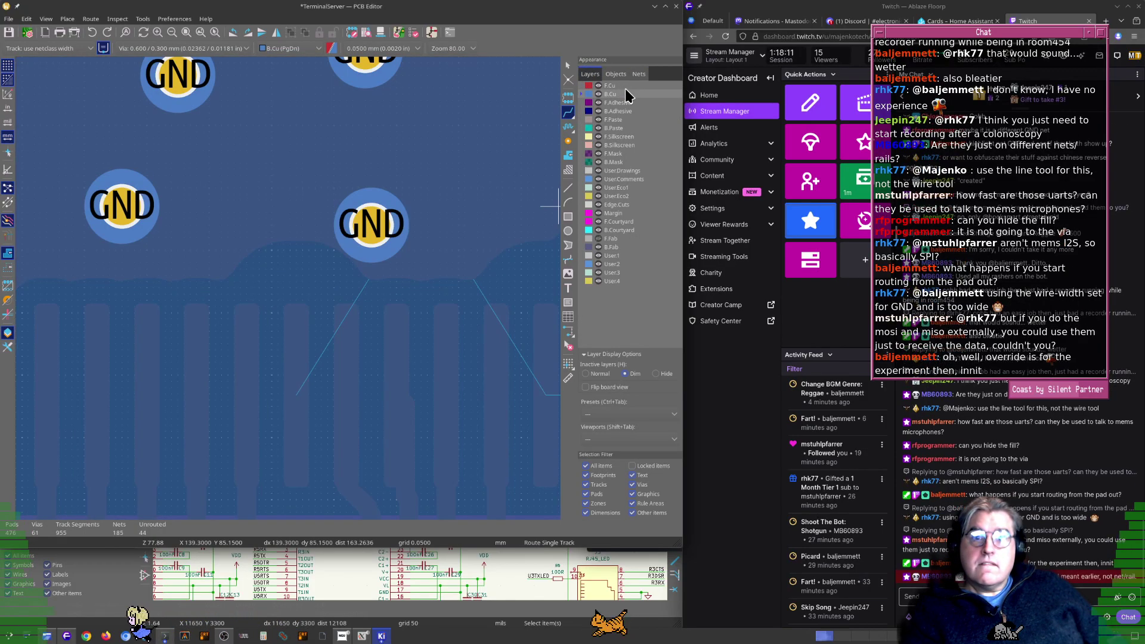
left_click(618, 85)
left_click(313, 396)
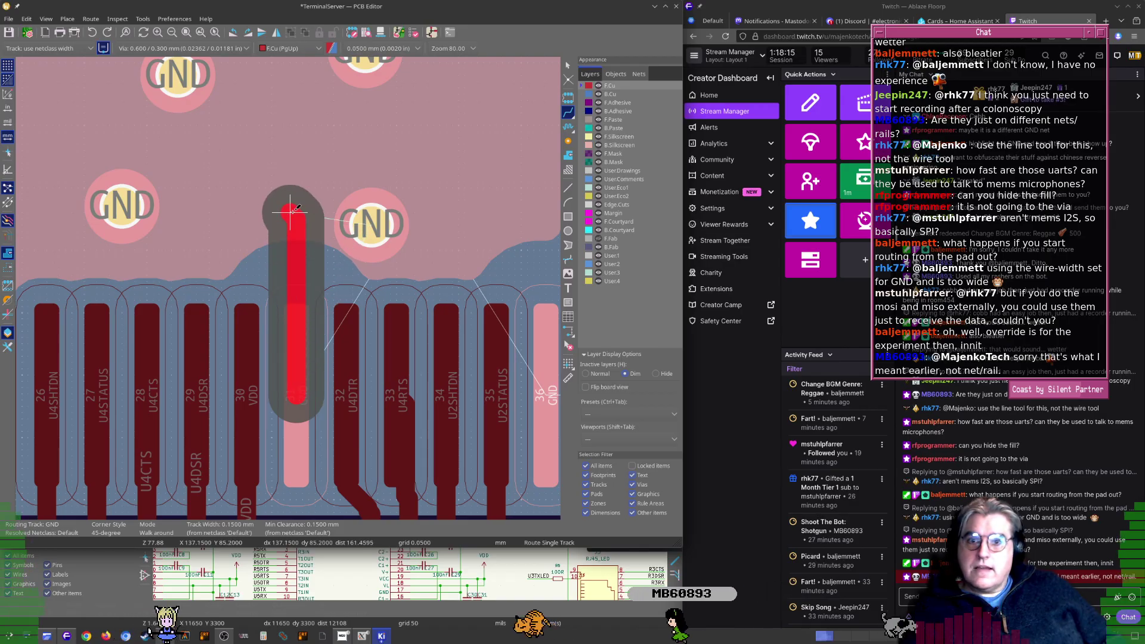
left_click(296, 210)
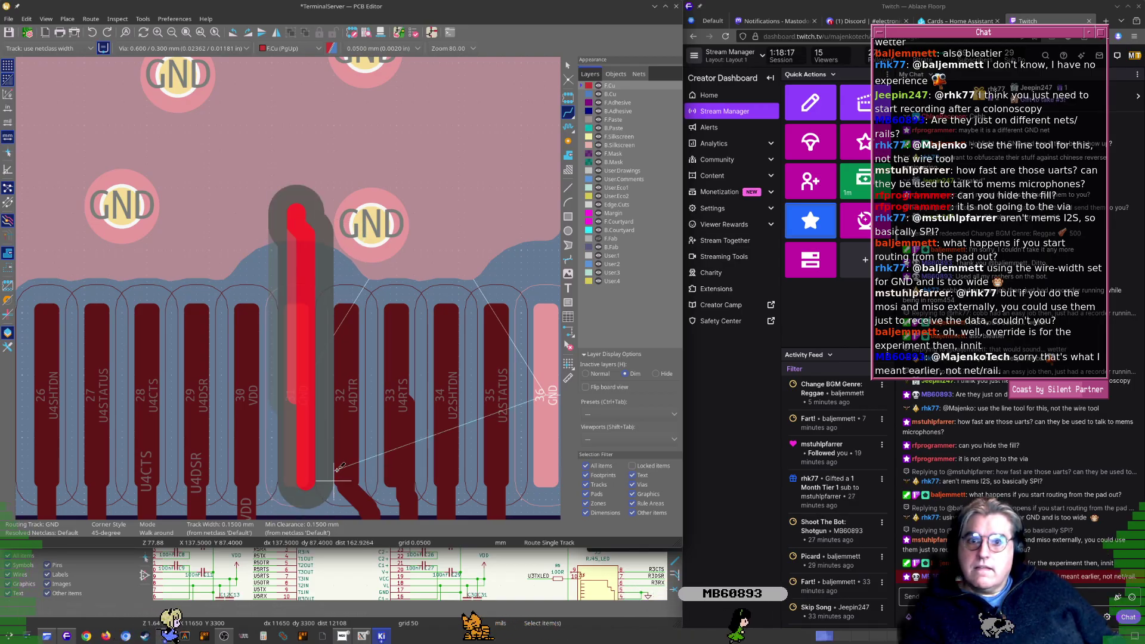
key("Escape")
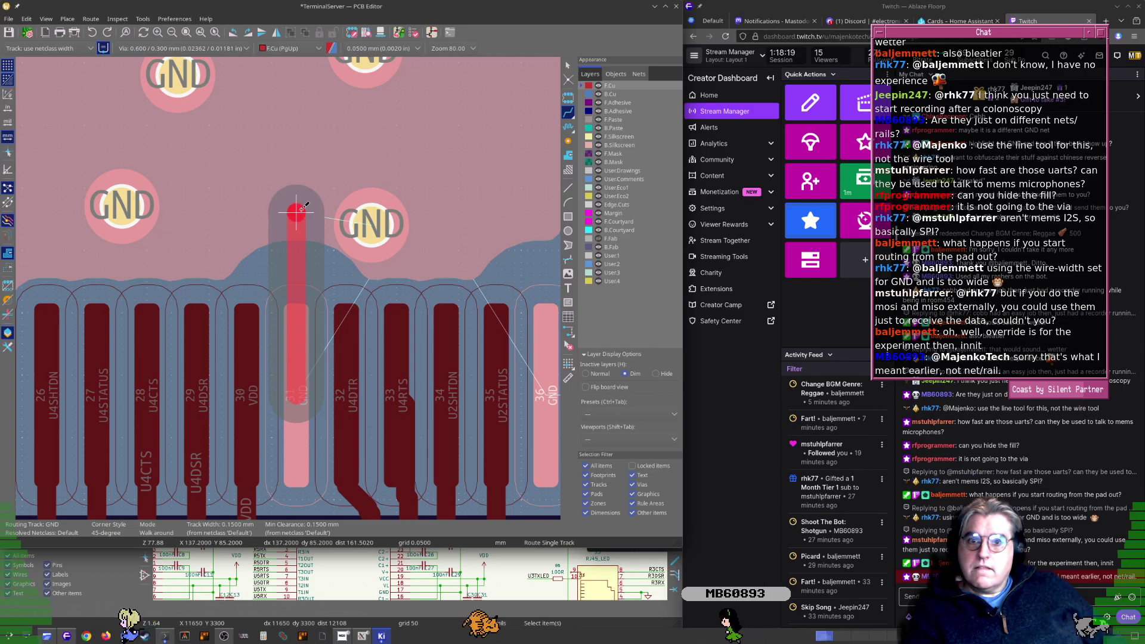
key("Escape")
Examine the new track and the pour's gap around pin 31, and open and dismiss the chip's footprint properties
scroll(346, 292, "down", 1)
left_click(278, 285)
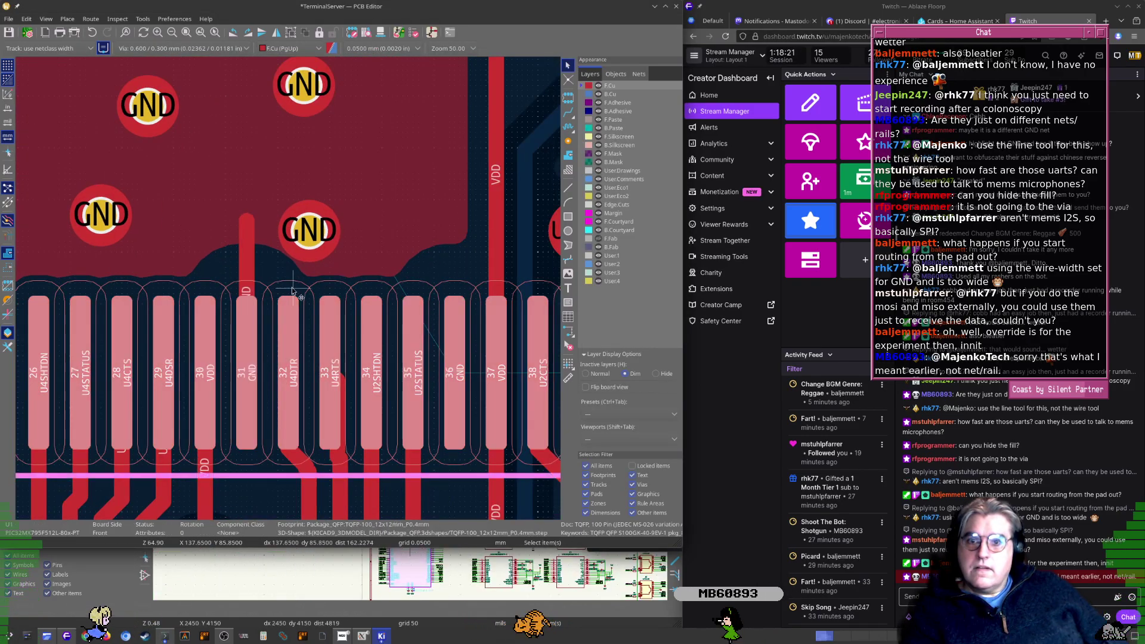
middle_click_drag(278, 285, 339, 313)
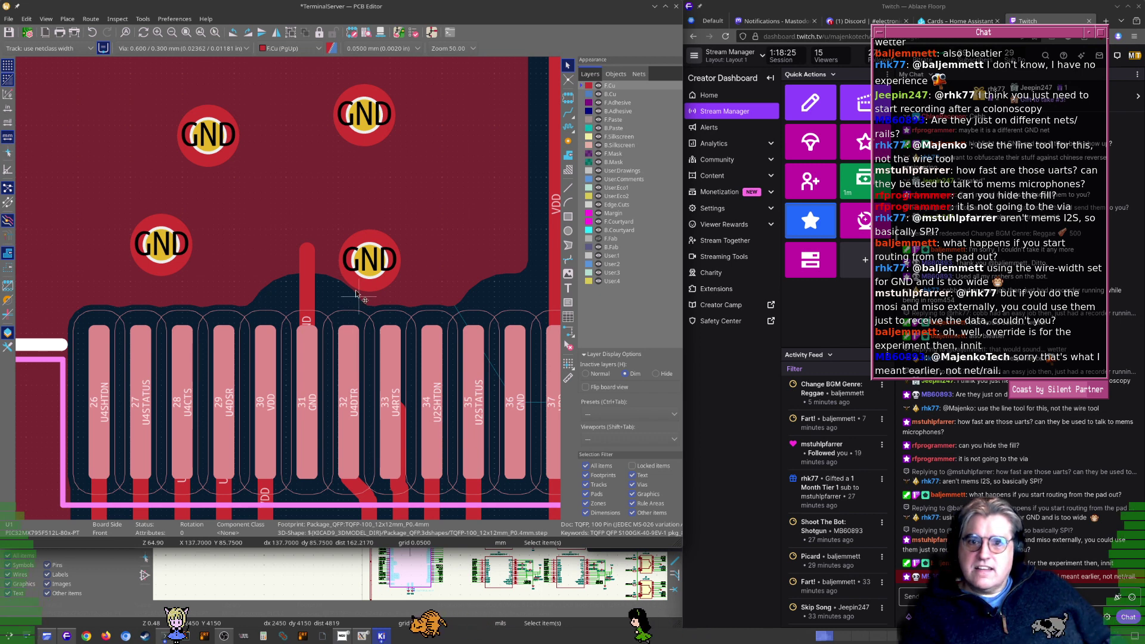
scroll(356, 276, "down", 3)
middle_click_drag(355, 276, 279, 290)
key("Escape")
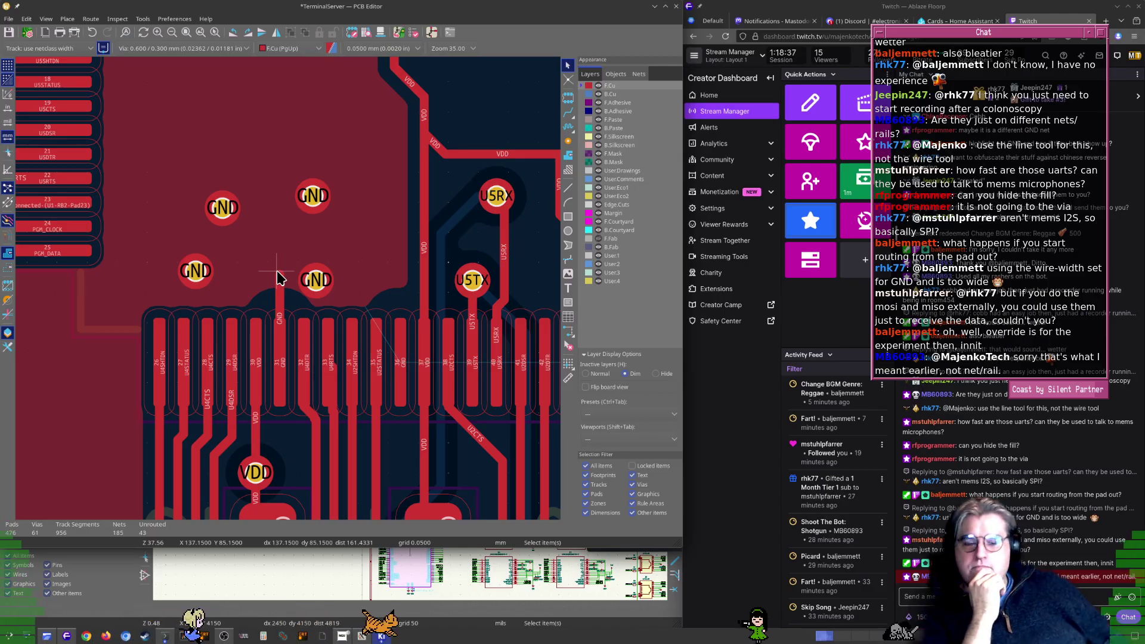
double_click(255, 250)
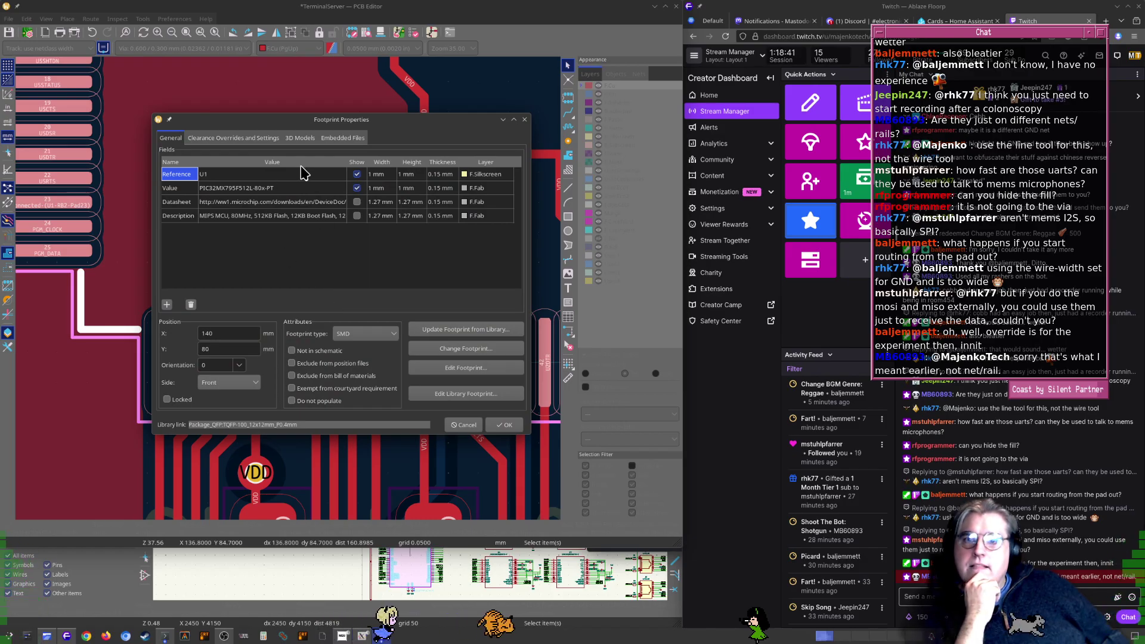
key("Escape")
Open the GND copper zone's properties and set its thermal relief gap and thermal spoke width to 0.15 mm
double_click(89, 416)
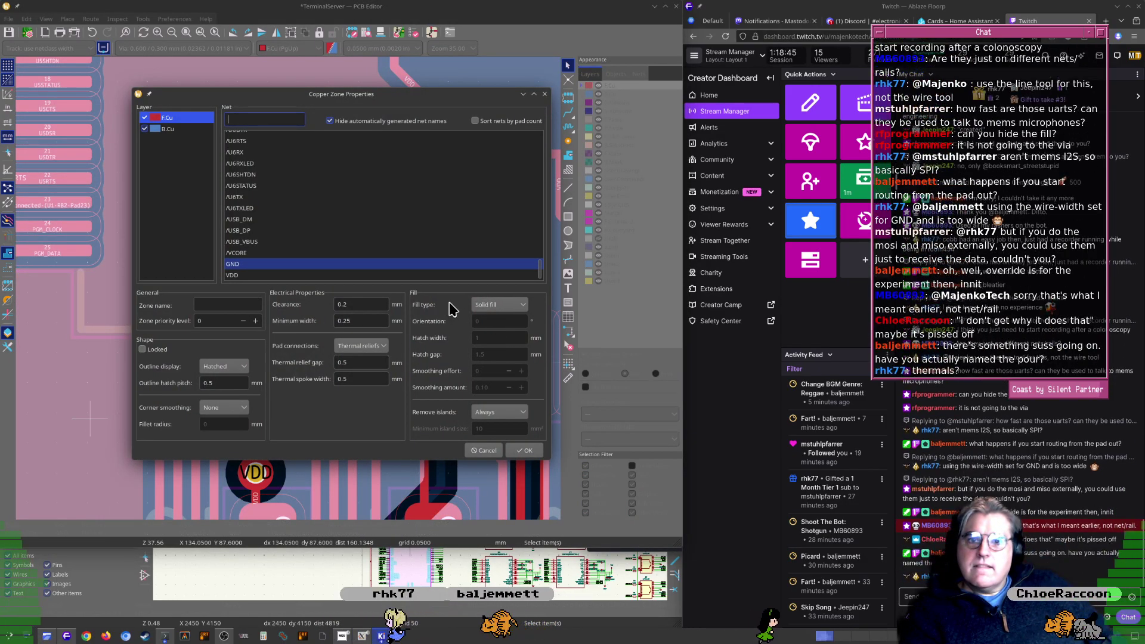
left_click(369, 352)
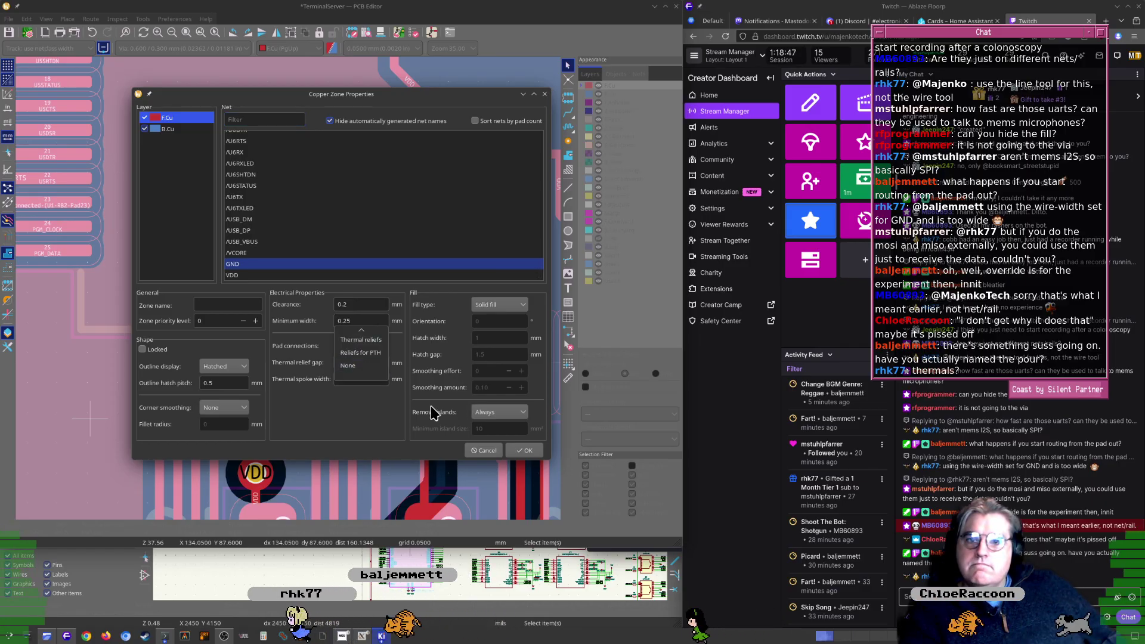
left_click(326, 423)
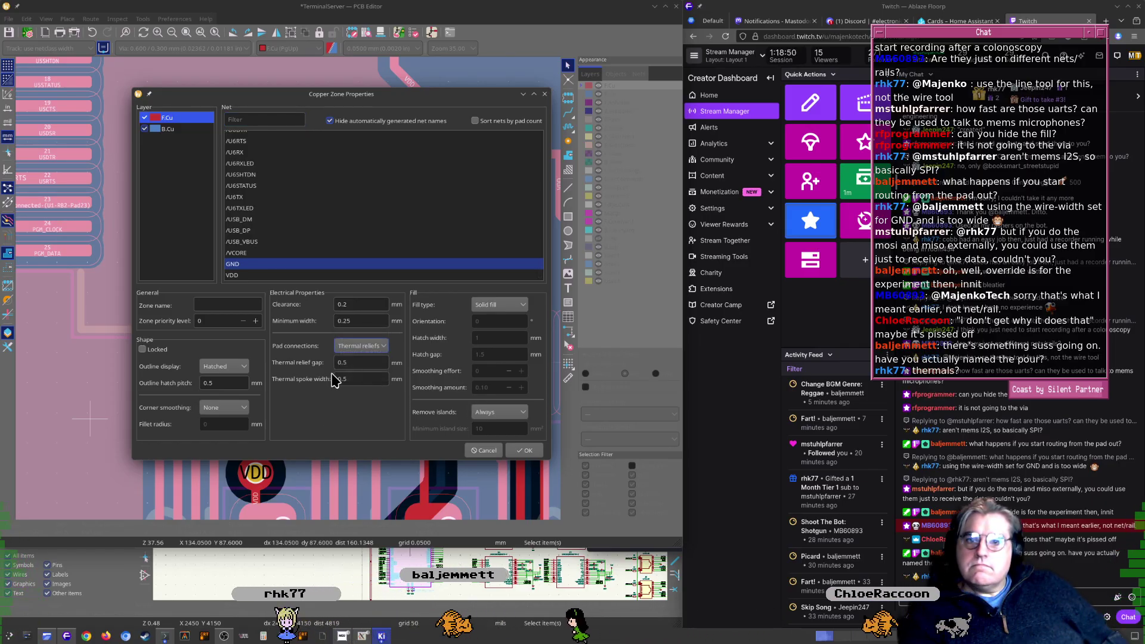
double_click(371, 361)
type("0.1")
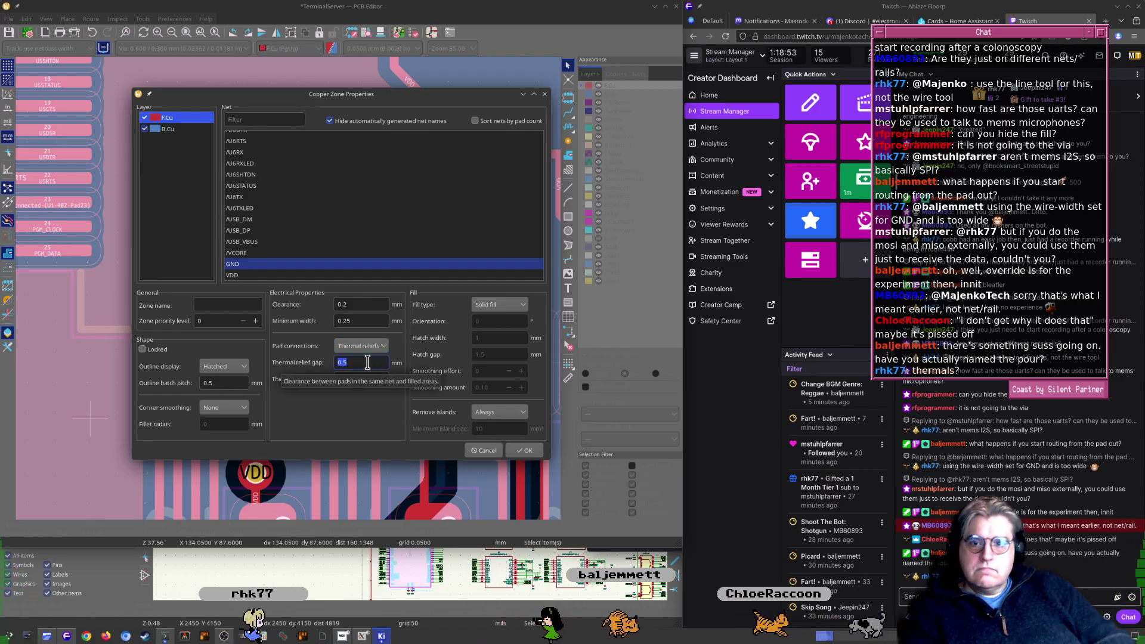
type("5")
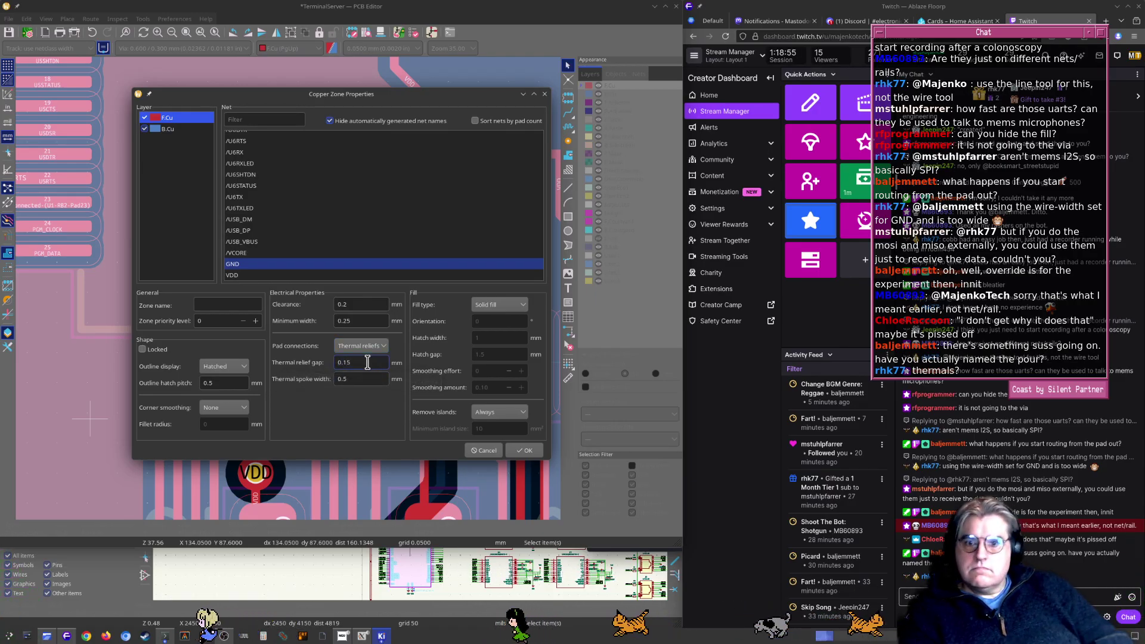
double_click(368, 379)
type("0.1")
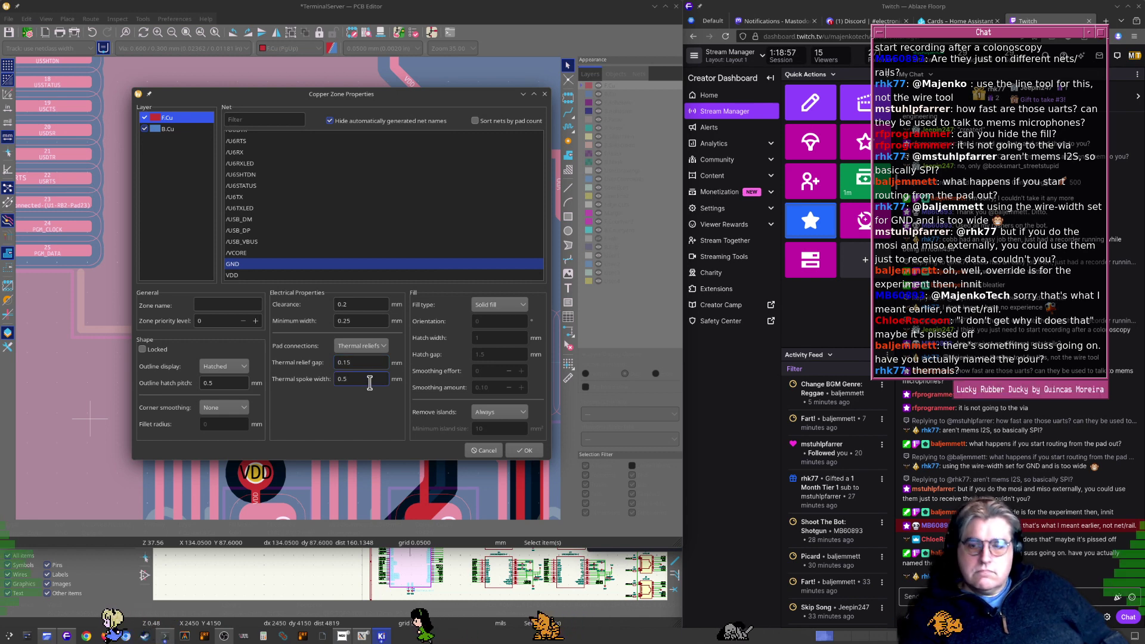
Set the GND zone's minimum width to 0.15 mm, accept the properties, and refill all zones
left_click(521, 451)
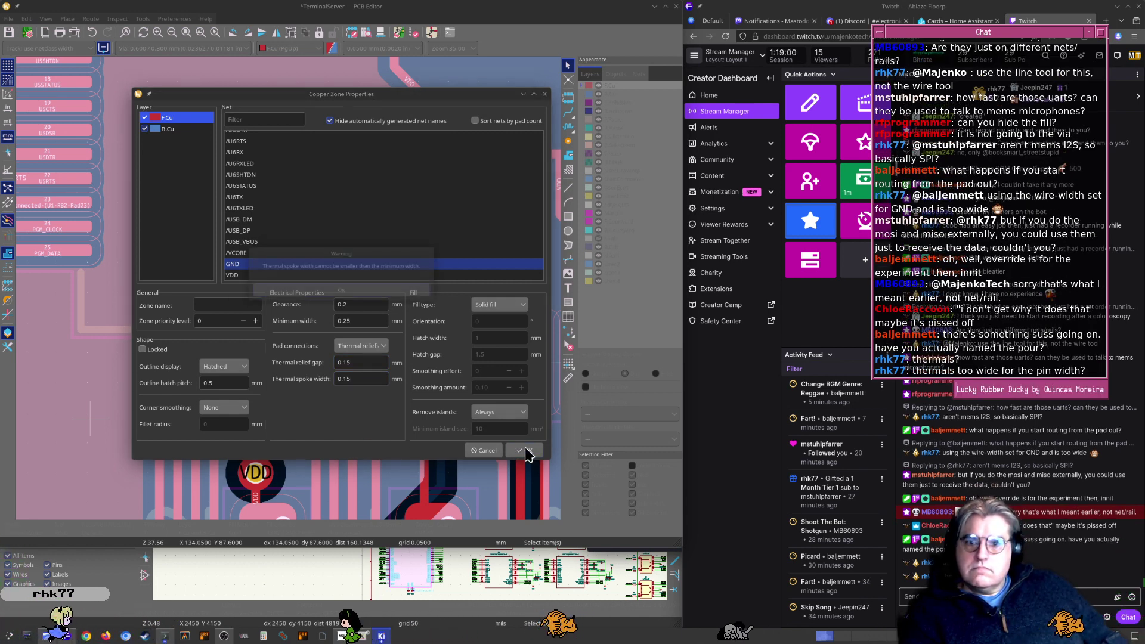
left_click(353, 293)
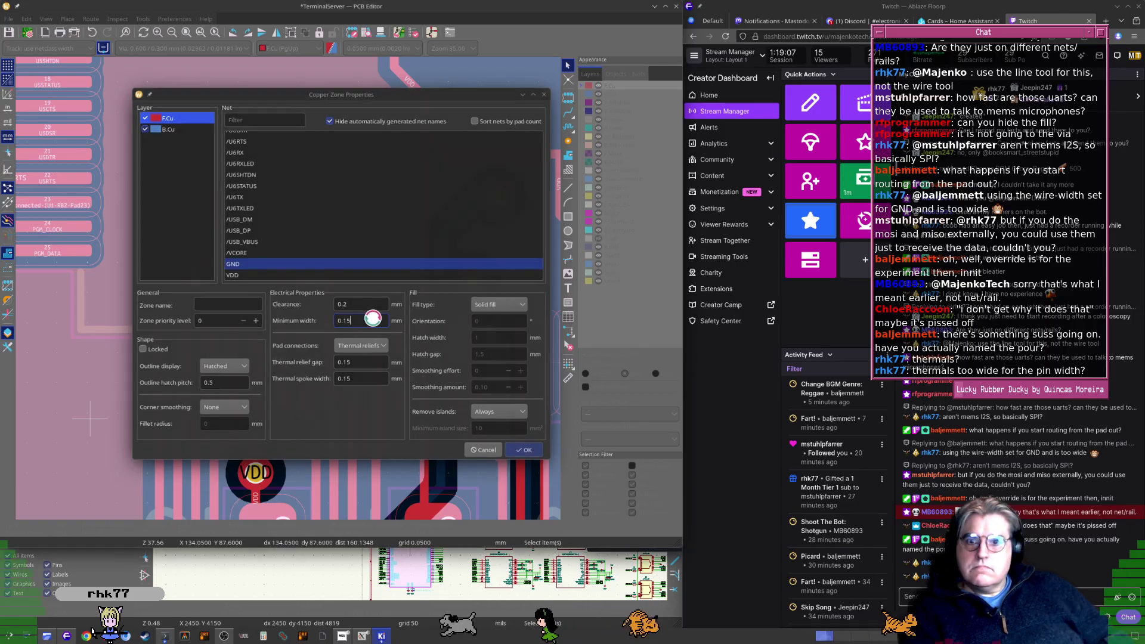
key("Return")
scroll(277, 279, "up", 3)
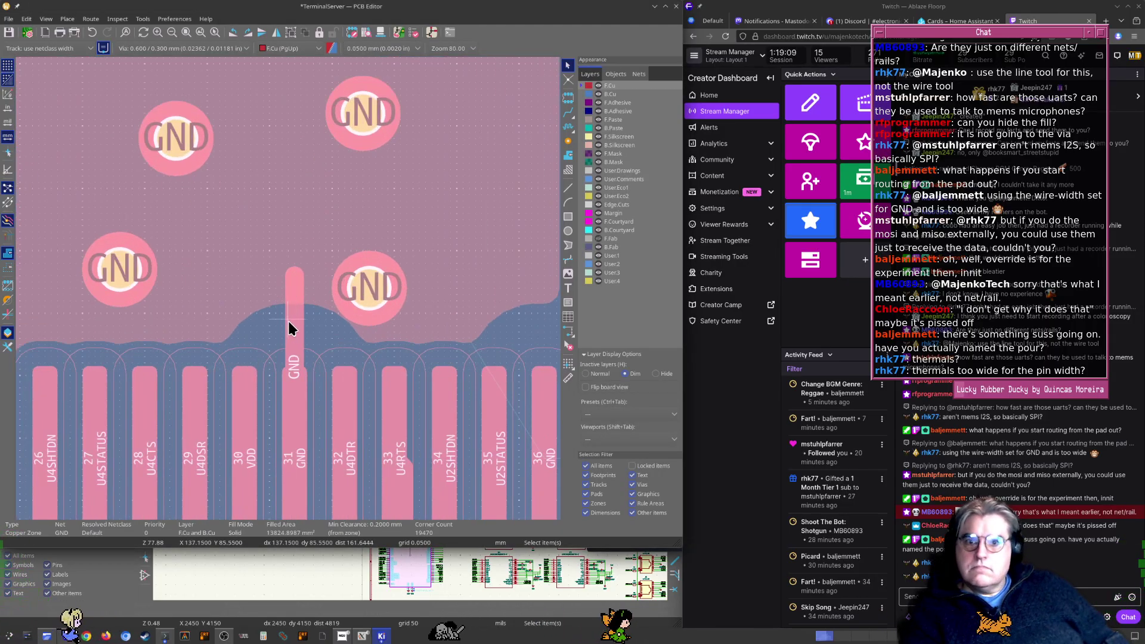
key("b")
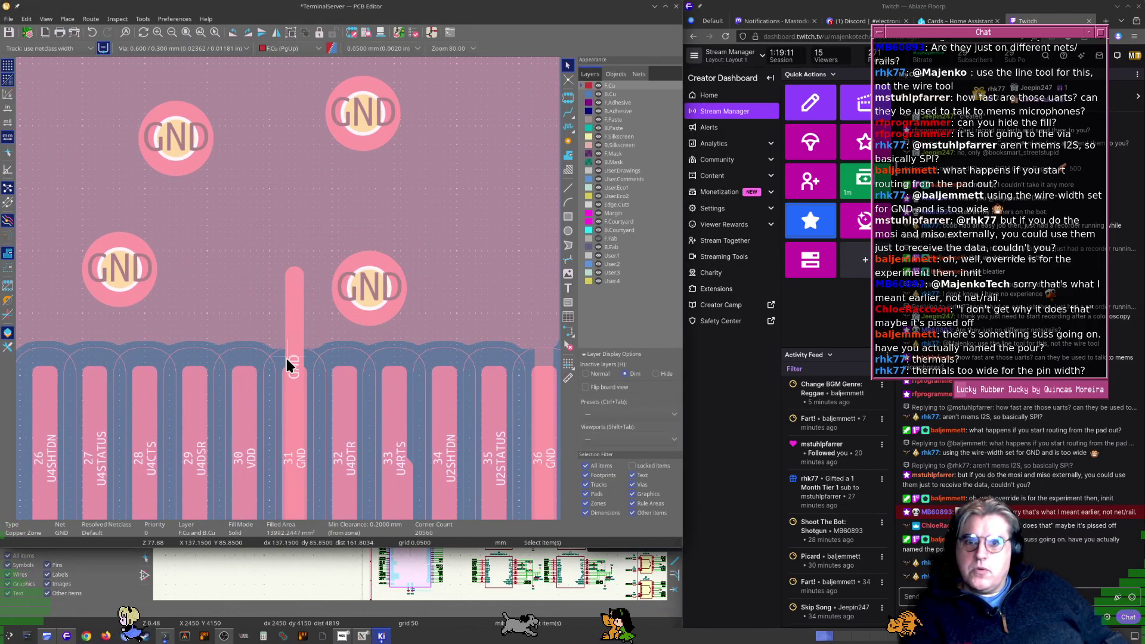
Delete the manually routed GND track between pin 31 and the pour
left_click(291, 337)
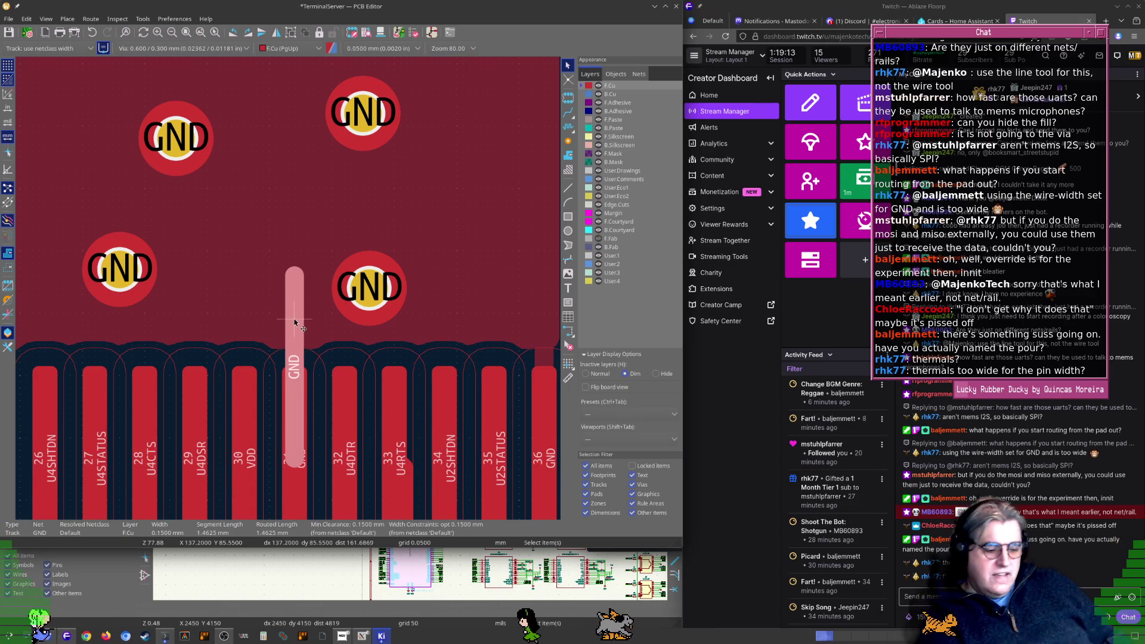
key("Delete")
middle_click_drag(295, 371, 297, 255)
Examine how the refilled pour connects to GND pins 31 and 36 of the chip
left_click(294, 444)
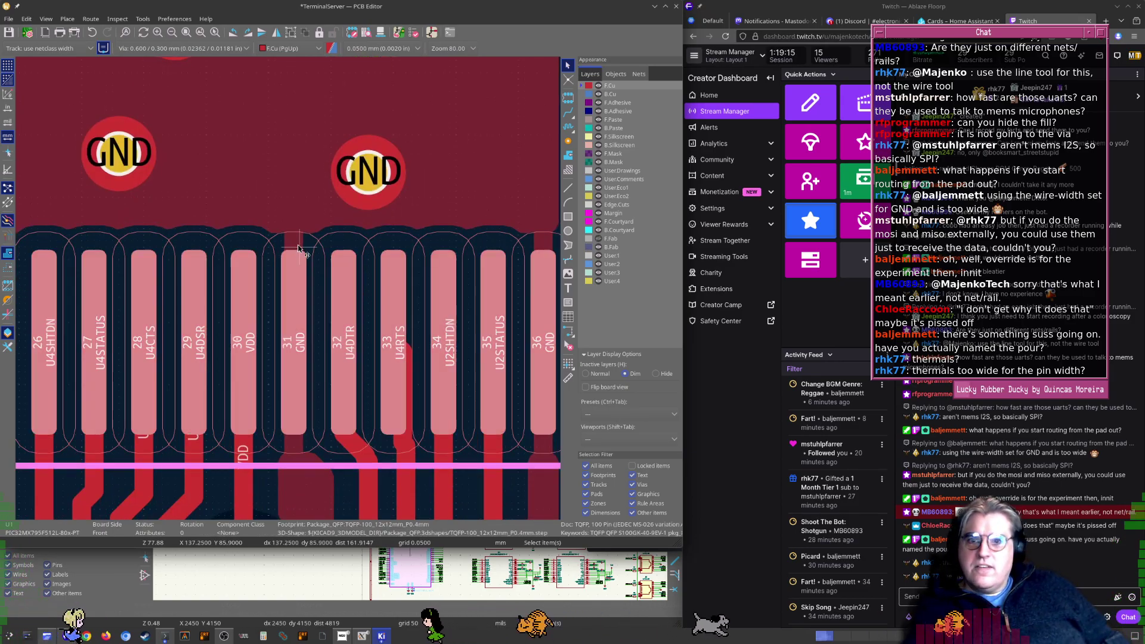
scroll(294, 444, "down", 1)
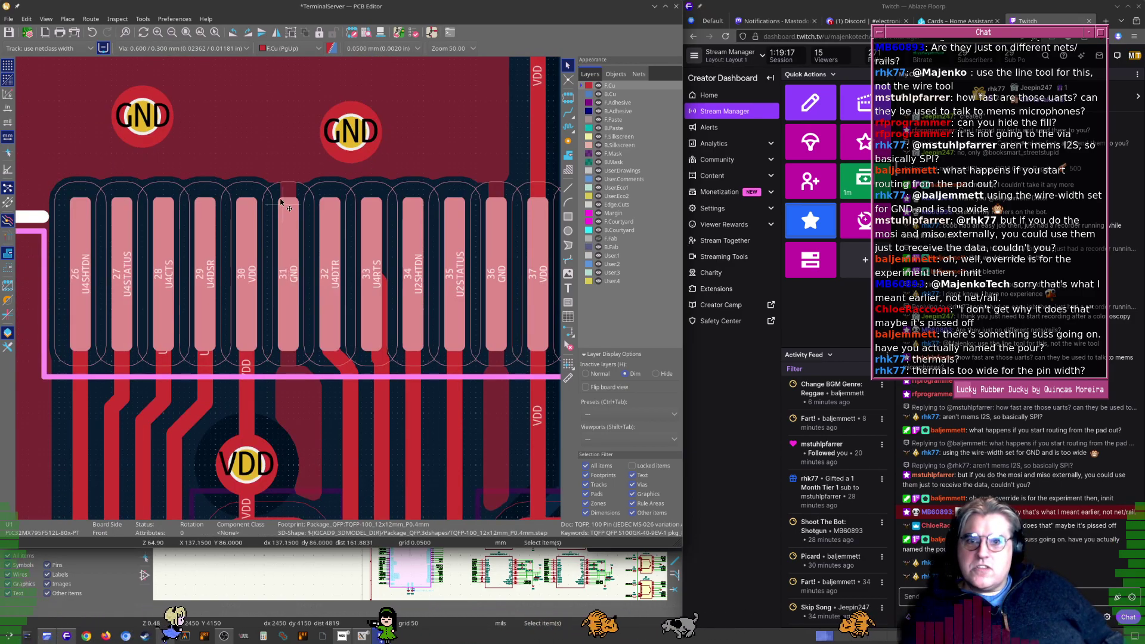
scroll(288, 297, "down", 1)
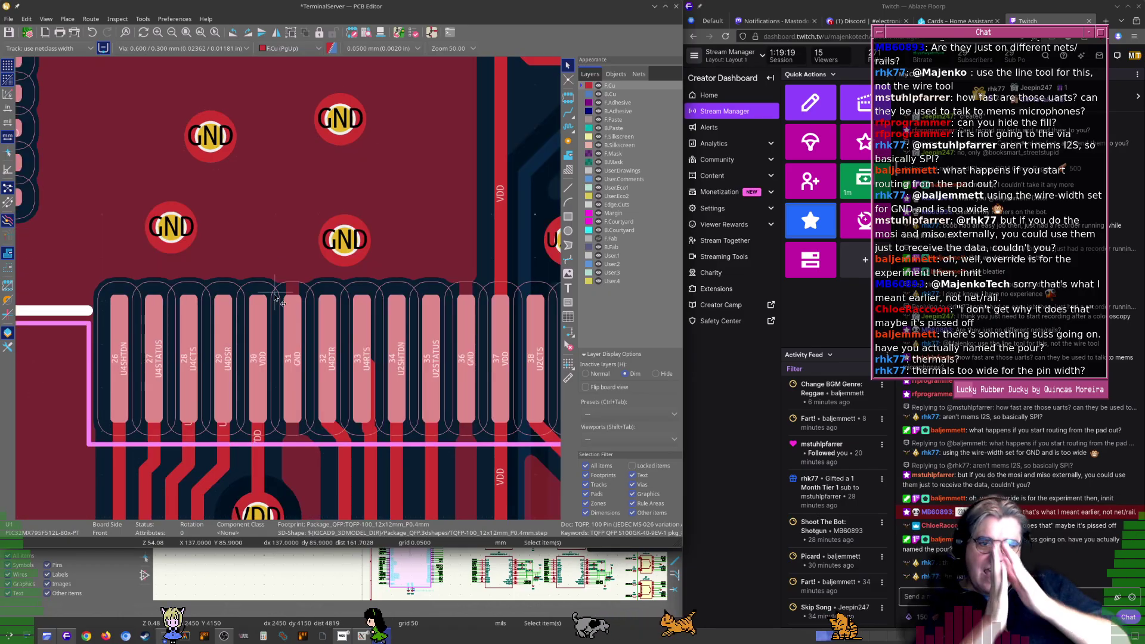
middle_click_drag(357, 321, 262, 339)
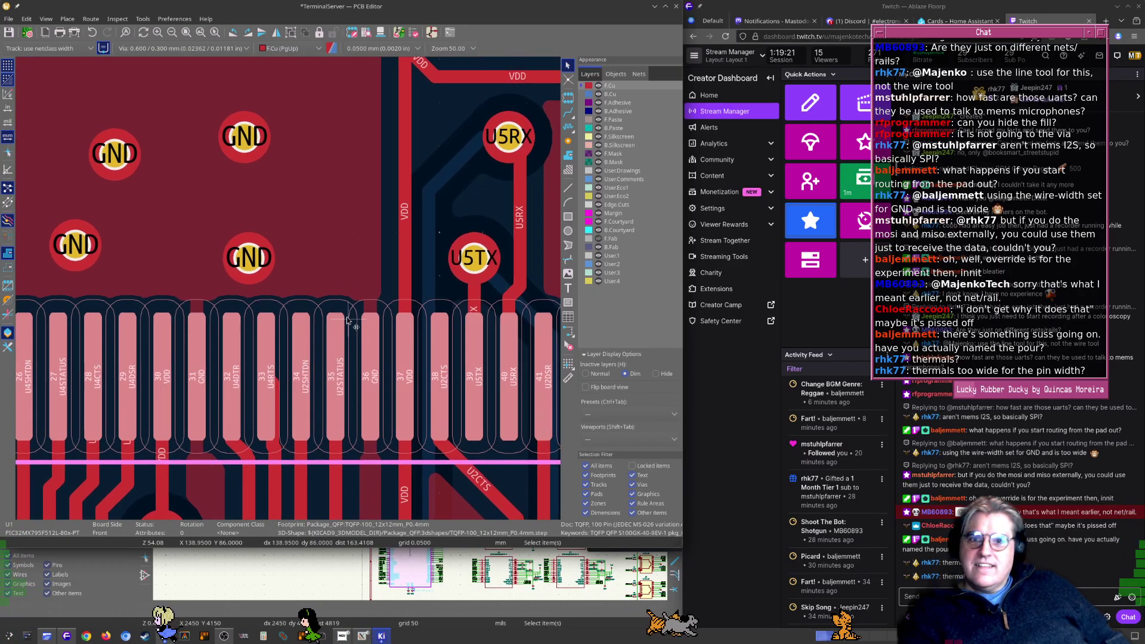
middle_click_drag(192, 281, 204, 281)
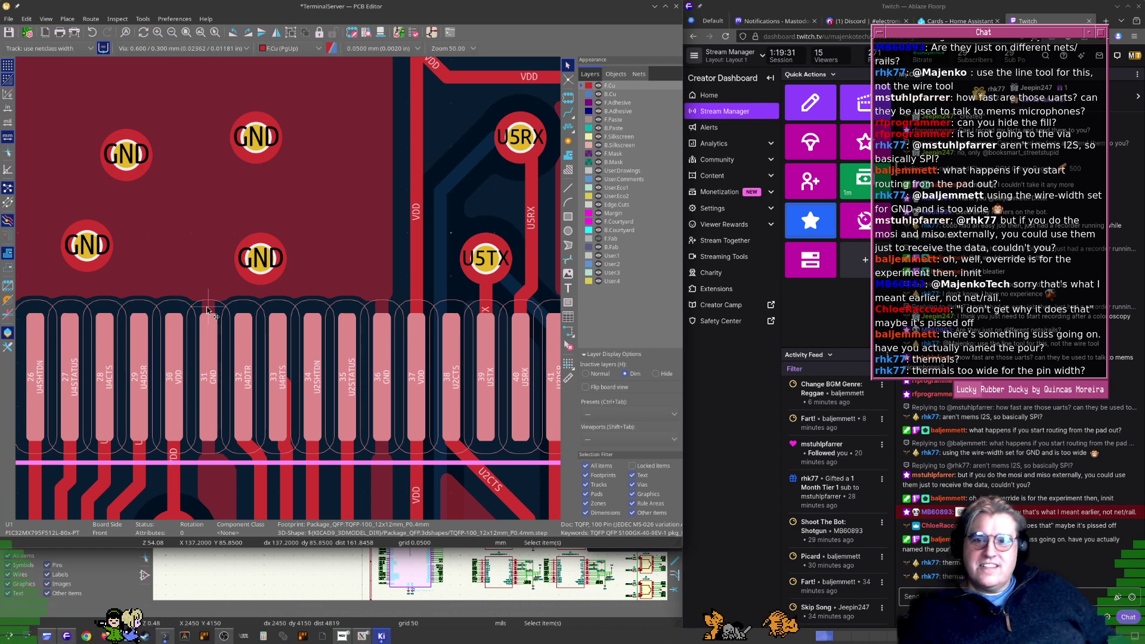
scroll(207, 310, "up", 5)
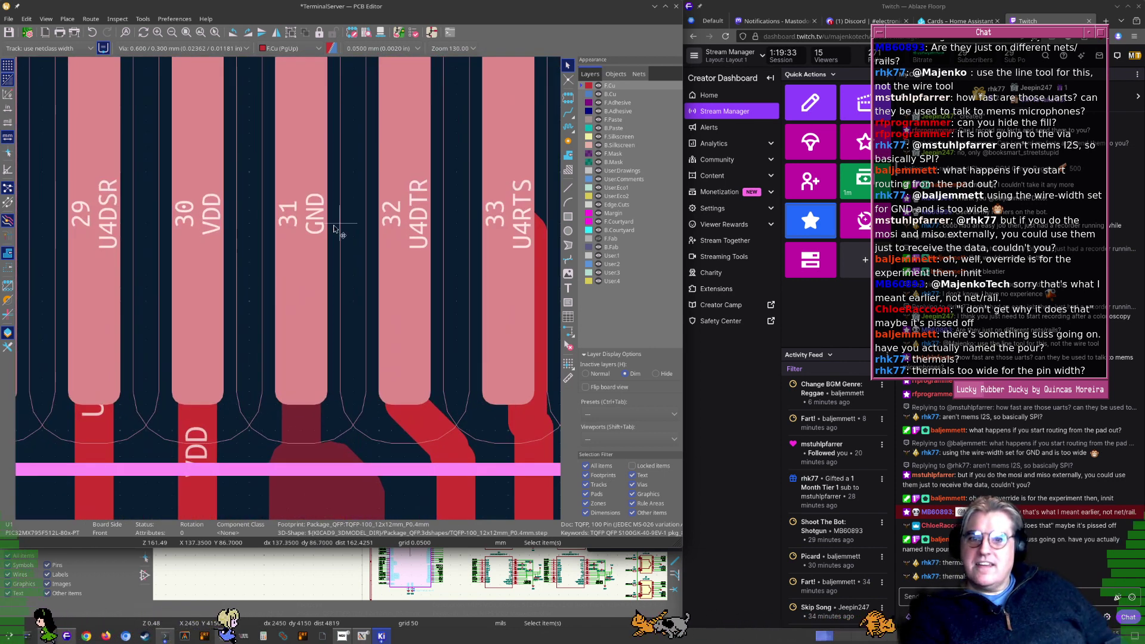
scroll(334, 229, "down", 3)
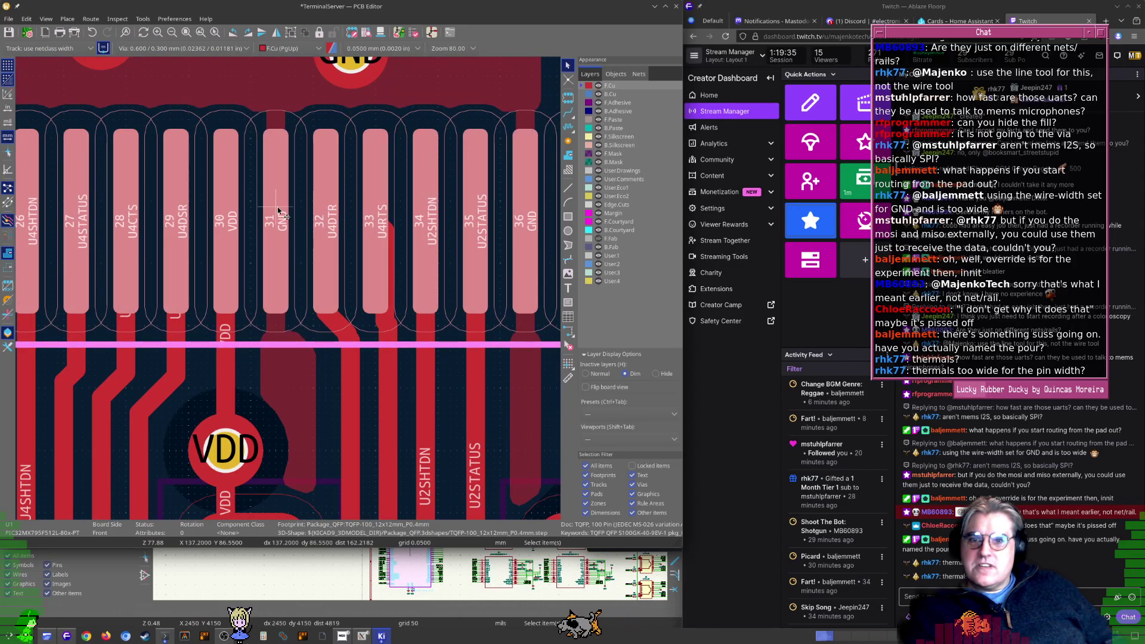
Examine how the refilled GND pour connects to chip pins 36, 45 and 65
middle_click_drag(277, 208, 290, 307)
middle_click_drag(555, 265, 282, 257)
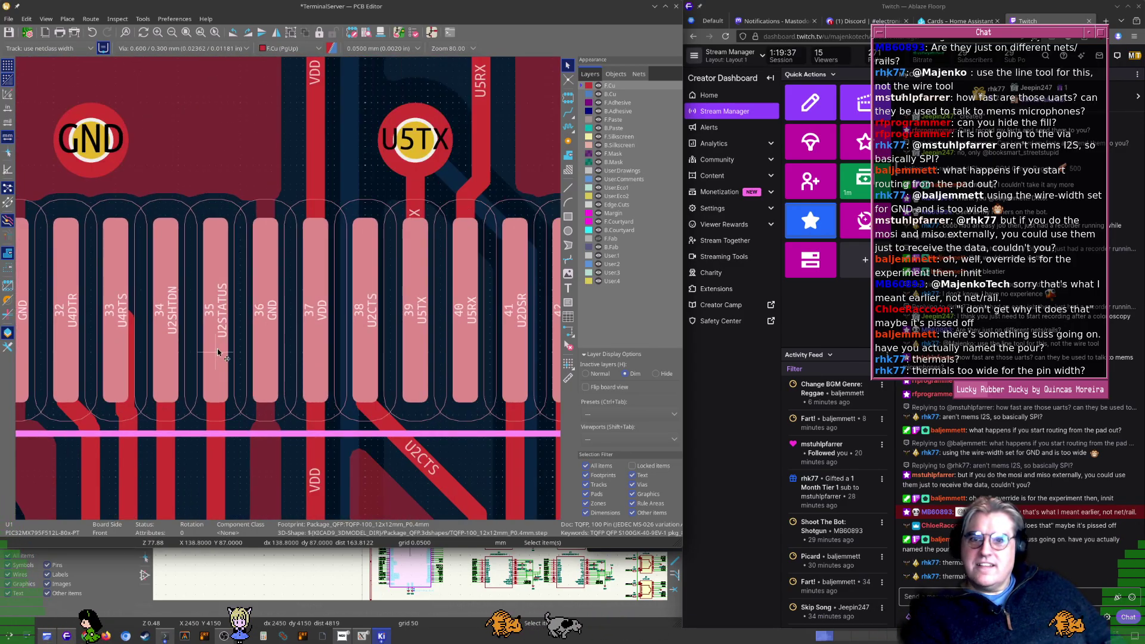
middle_click_drag(451, 190, 417, 303)
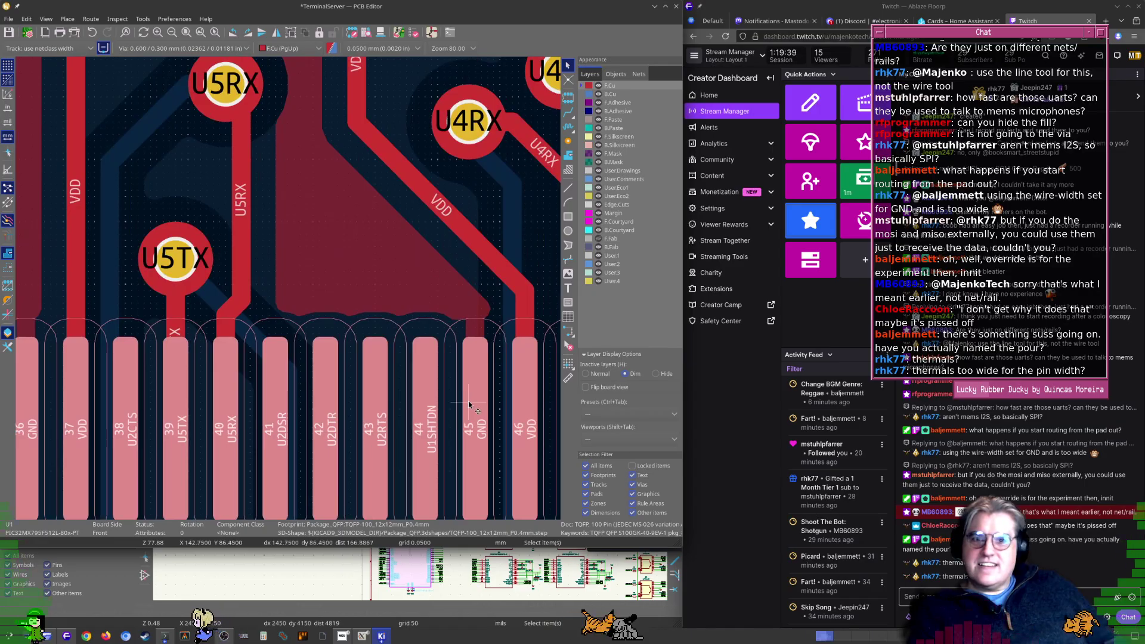
middle_click_drag(468, 402, 283, 325)
scroll(283, 325, "down", 4)
middle_click_drag(401, 181, 236, 316)
middle_click_drag(266, 272, 284, 350)
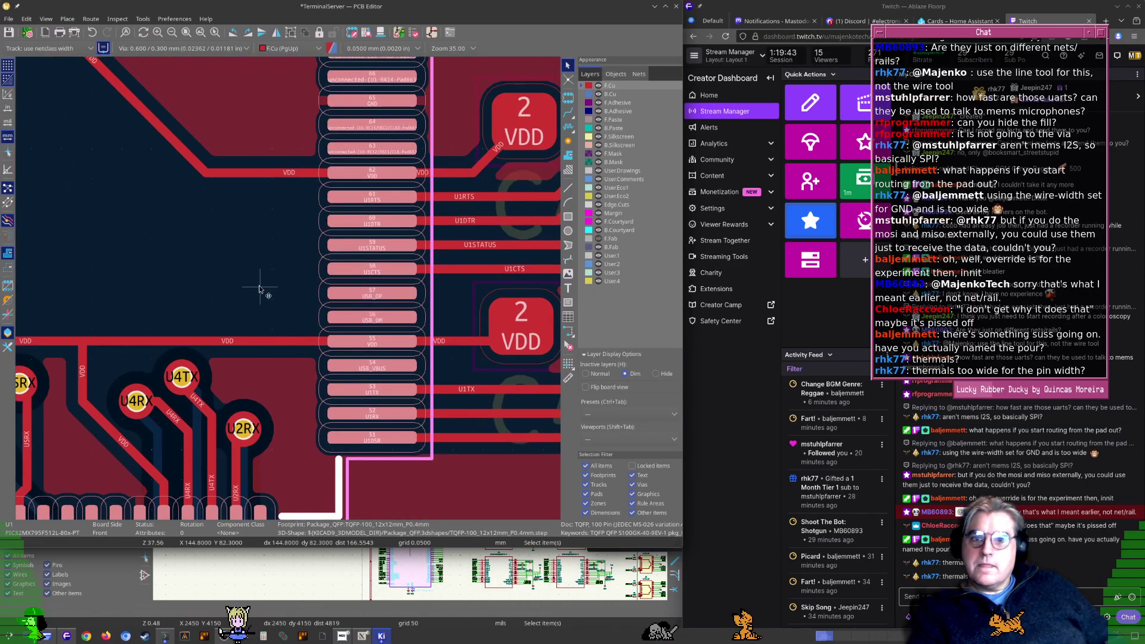
scroll(259, 289, "up", 4)
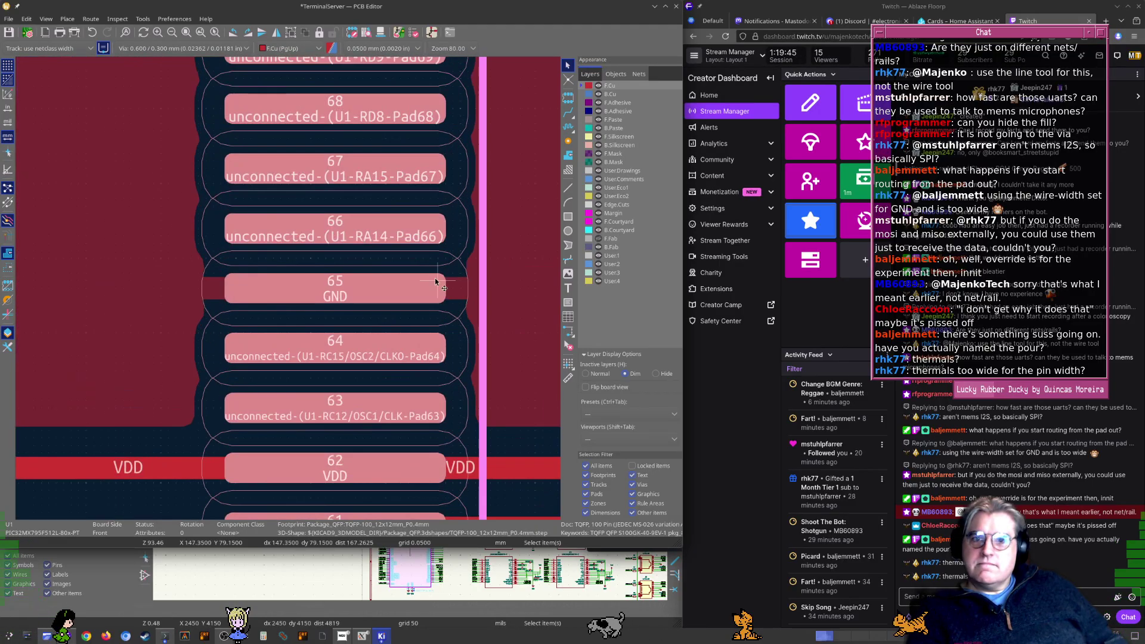
Examine the thermal spokes between the GND pour and pin 75 at the chip's corner
scroll(435, 281, "down", 3)
middle_click_drag(435, 281, 391, 398)
scroll(360, 302, "down", 1)
middle_click_drag(360, 302, 411, 389)
middle_click_drag(419, 169, 288, 292)
scroll(288, 292, "up", 1)
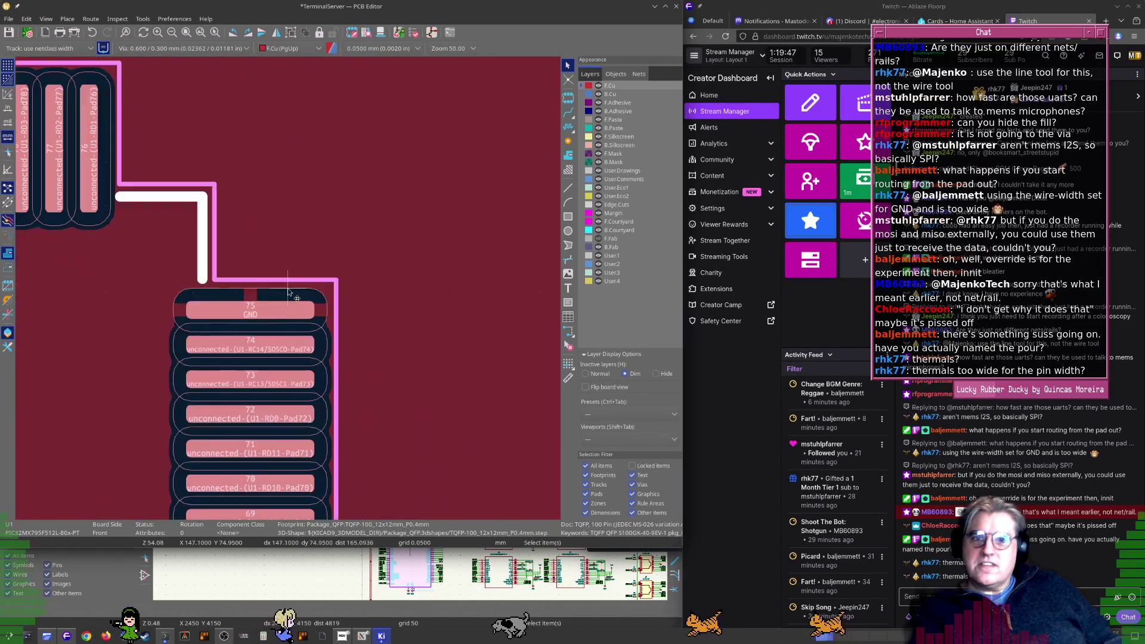
scroll(289, 292, "down", 1)
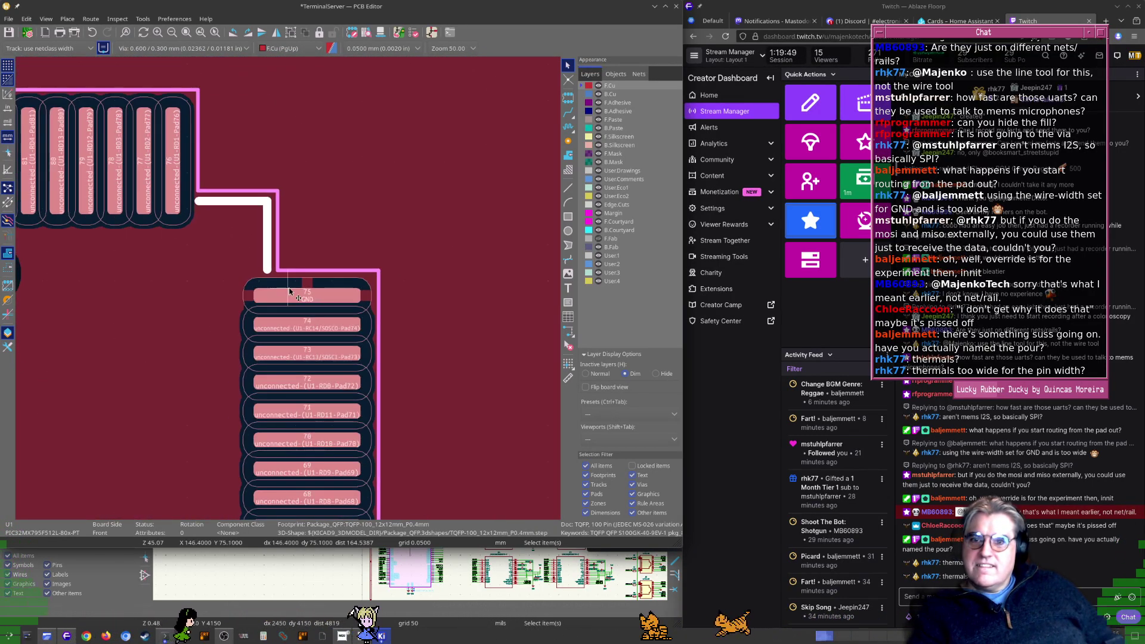
scroll(289, 291, "down", 1)
middle_click_drag(134, 298, 270, 328)
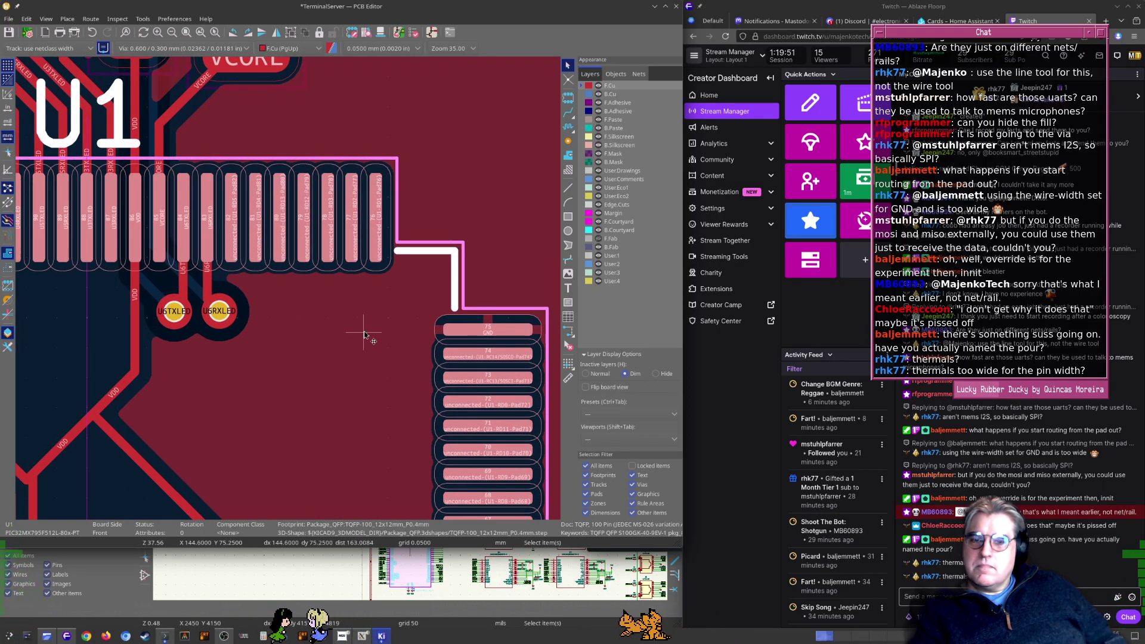
scroll(465, 327, "up", 4)
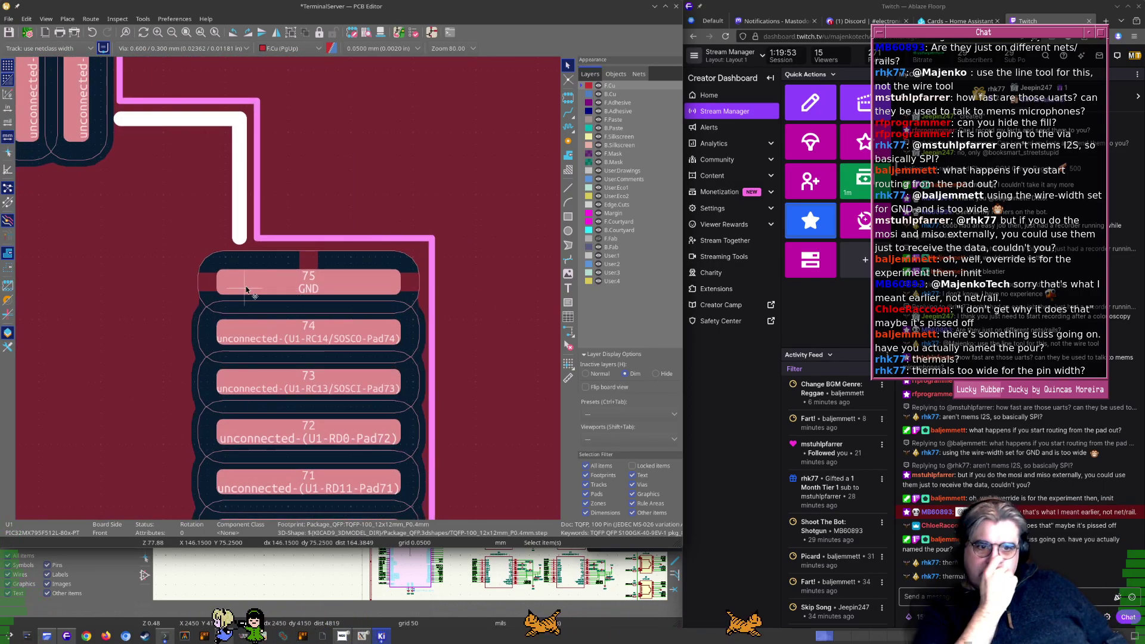
scroll(246, 289, "down", 10)
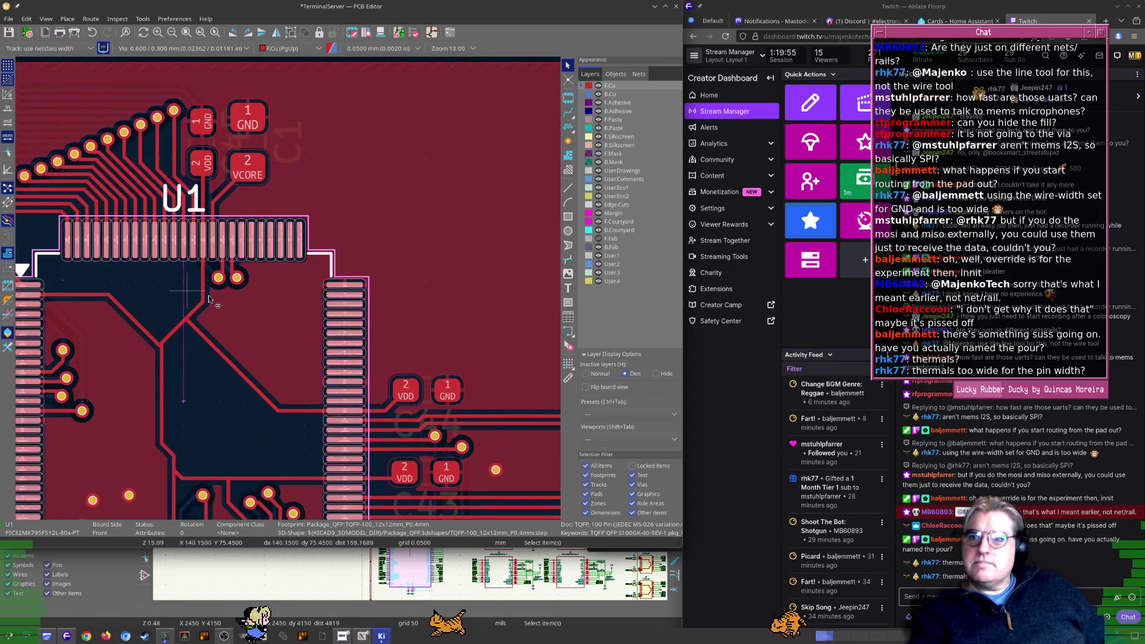
Examine the thermal relief around capacitor C1's GND pad and the copper zone surrounding it
middle_click_drag(208, 295, 343, 288)
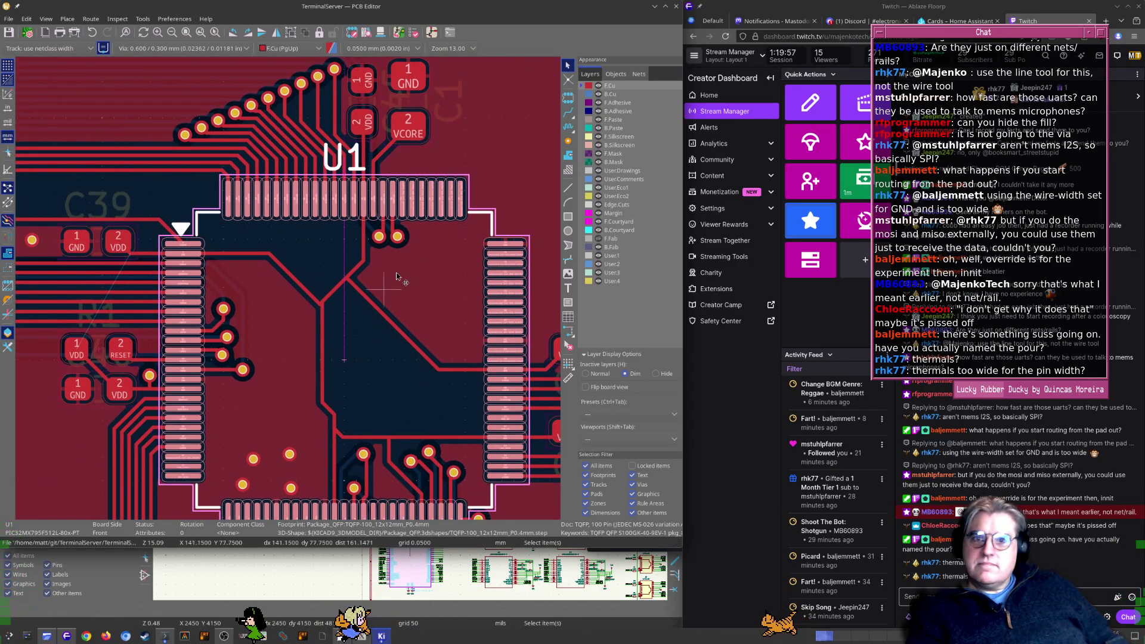
middle_click_drag(418, 241, 400, 280)
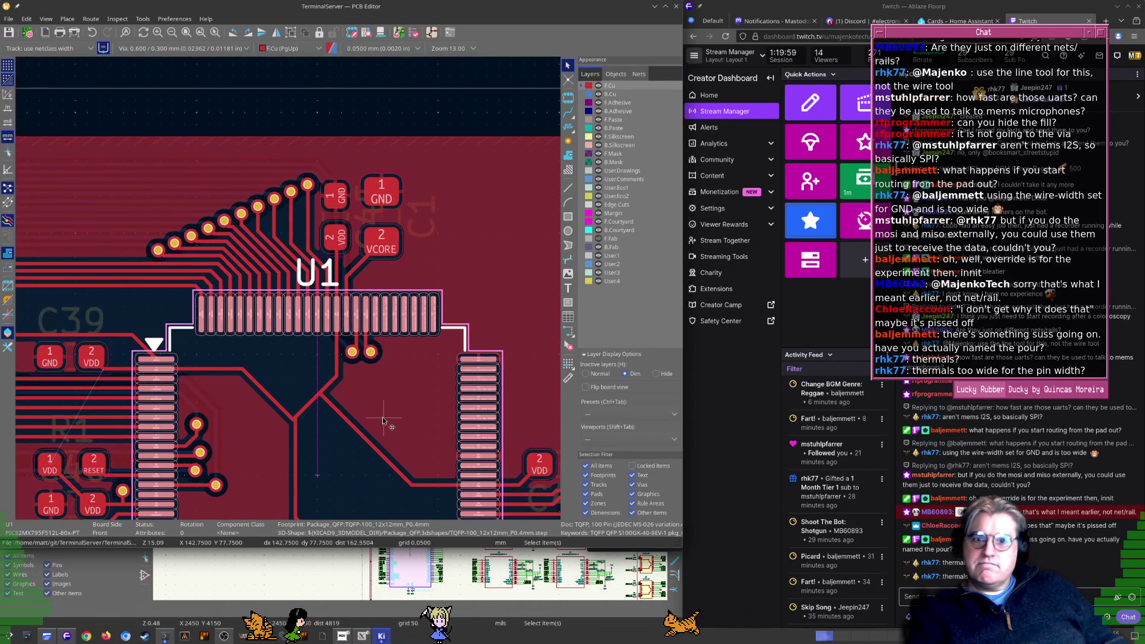
scroll(413, 108, "up", 4)
scroll(288, 295, "up", 3)
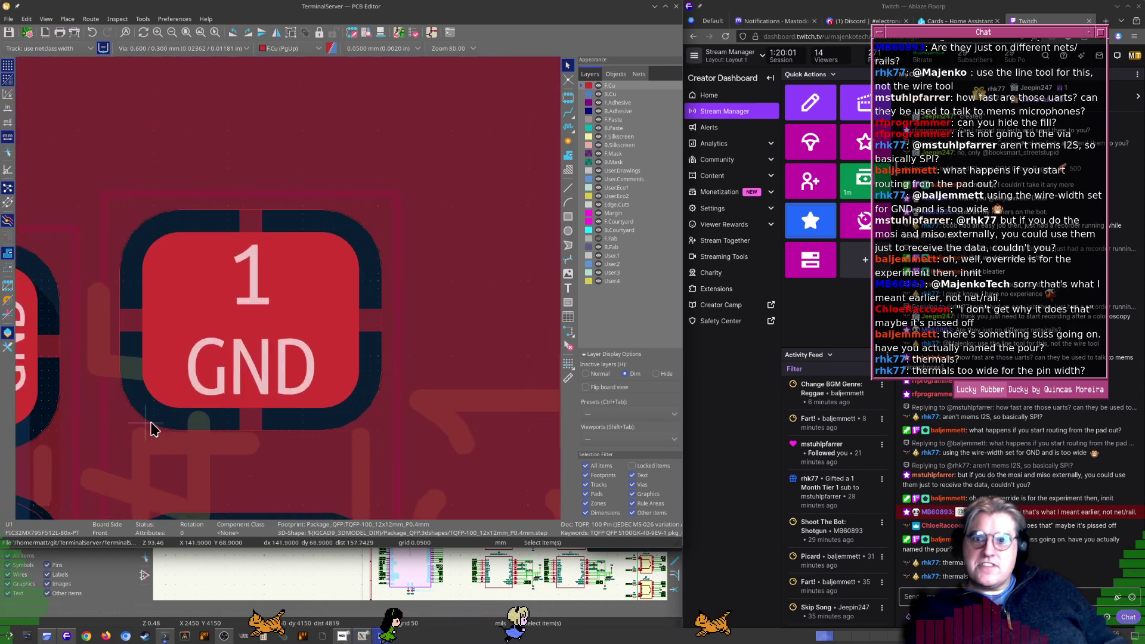
scroll(291, 297, "up", 4)
scroll(289, 296, "down", 5)
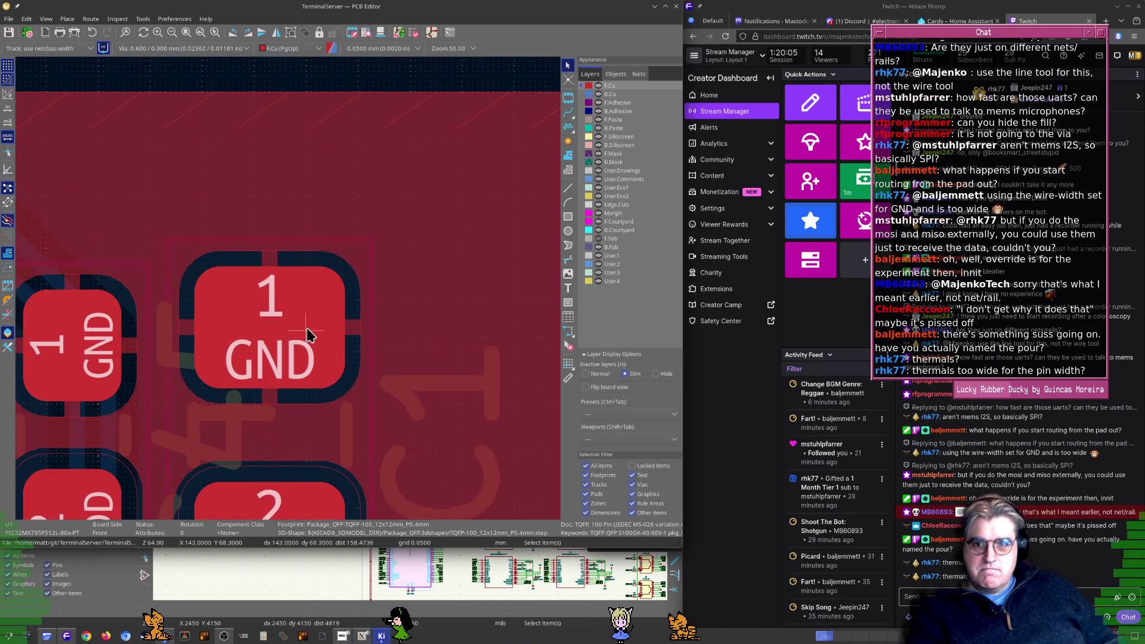
left_click(436, 313)
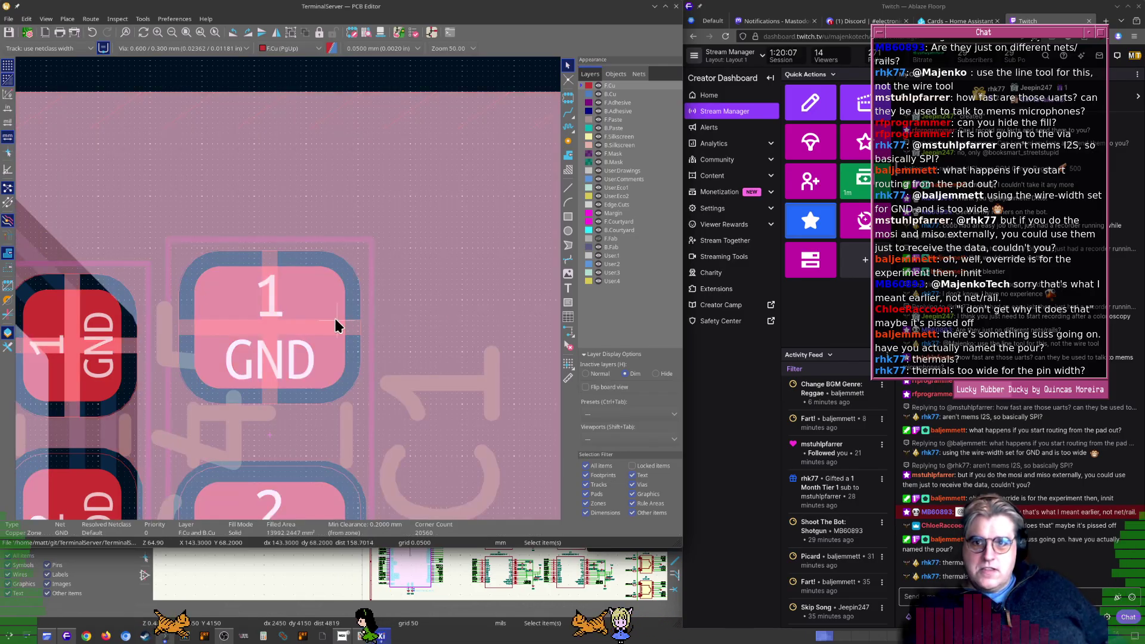
key("Escape")
scroll(284, 288, "down", 2)
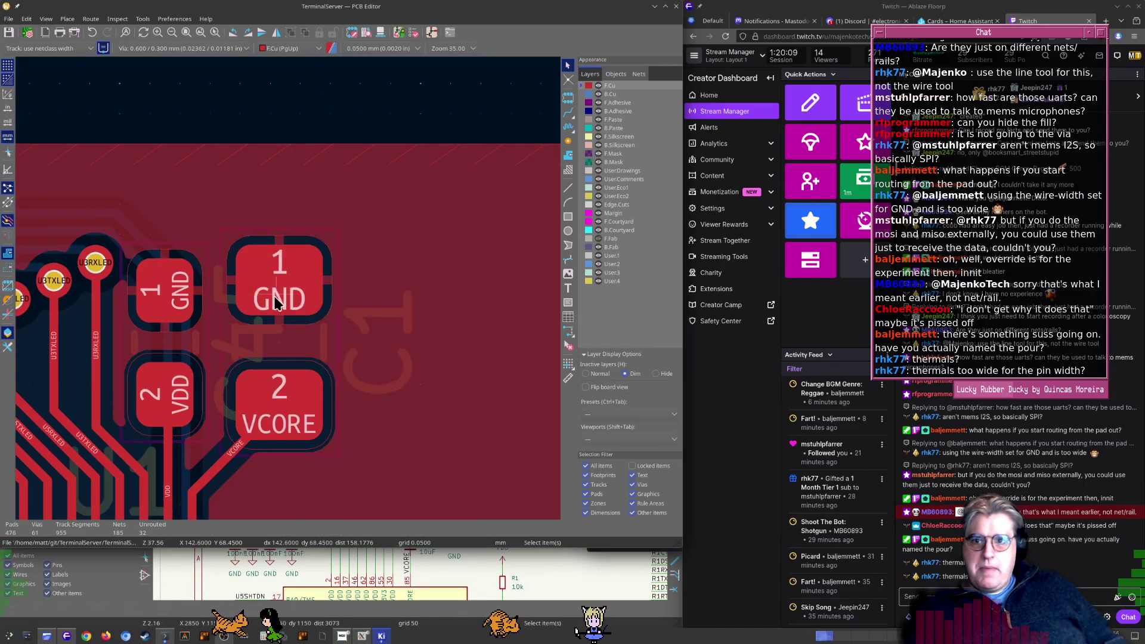
left_click(276, 303)
left_click(365, 281)
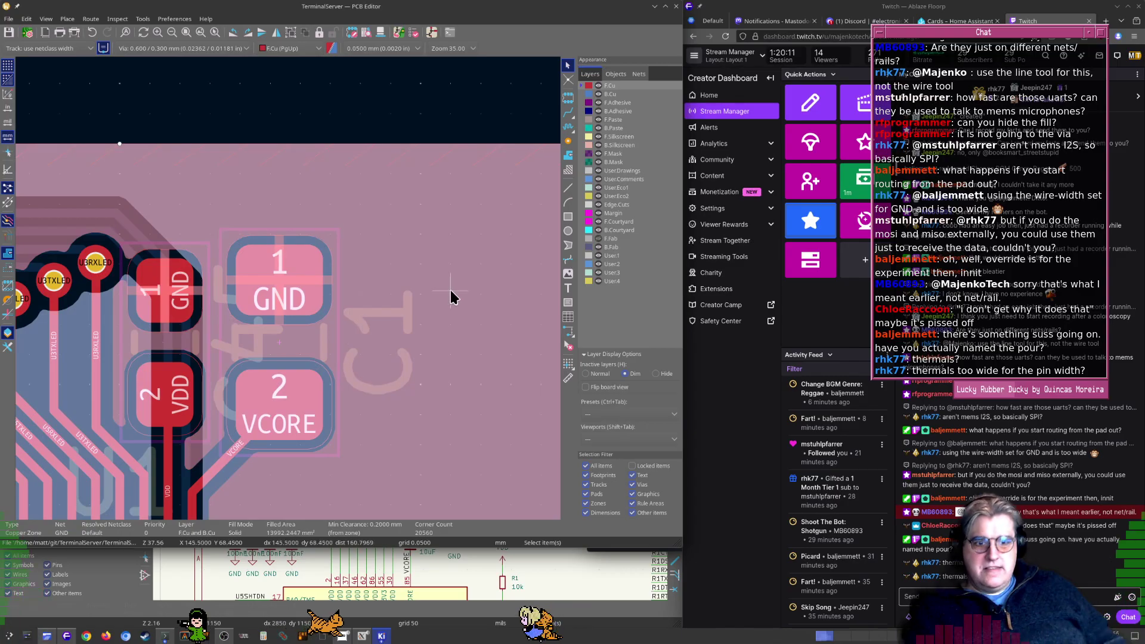
key("Escape")
scroll(288, 288, "down", 6)
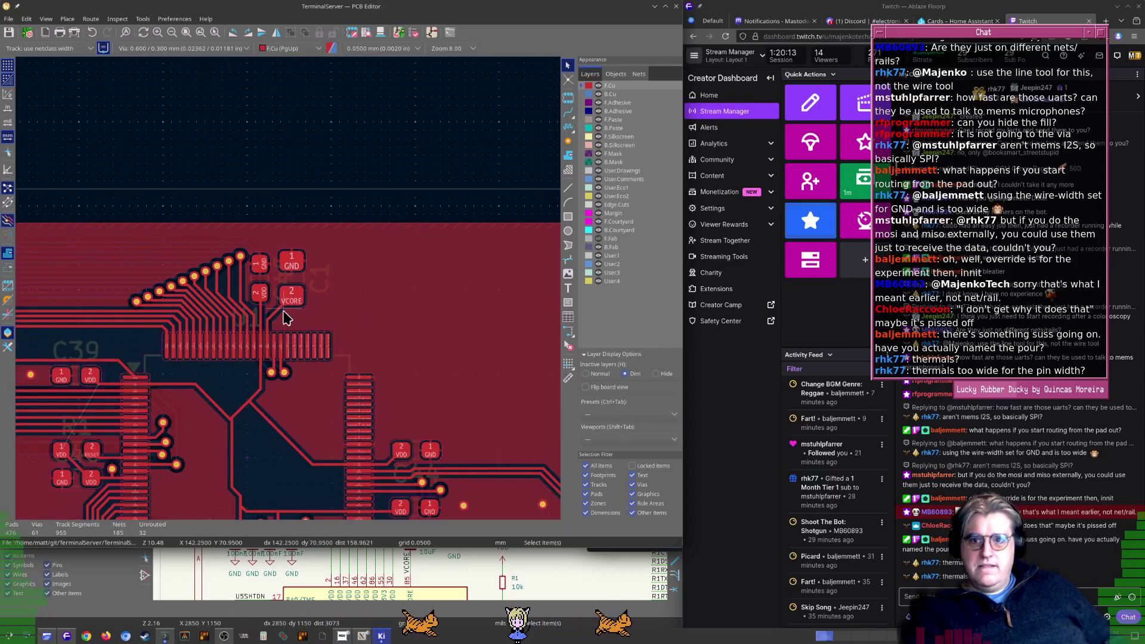
middle_click_drag(324, 321, 348, 333)
scroll(332, 263, "up", 9)
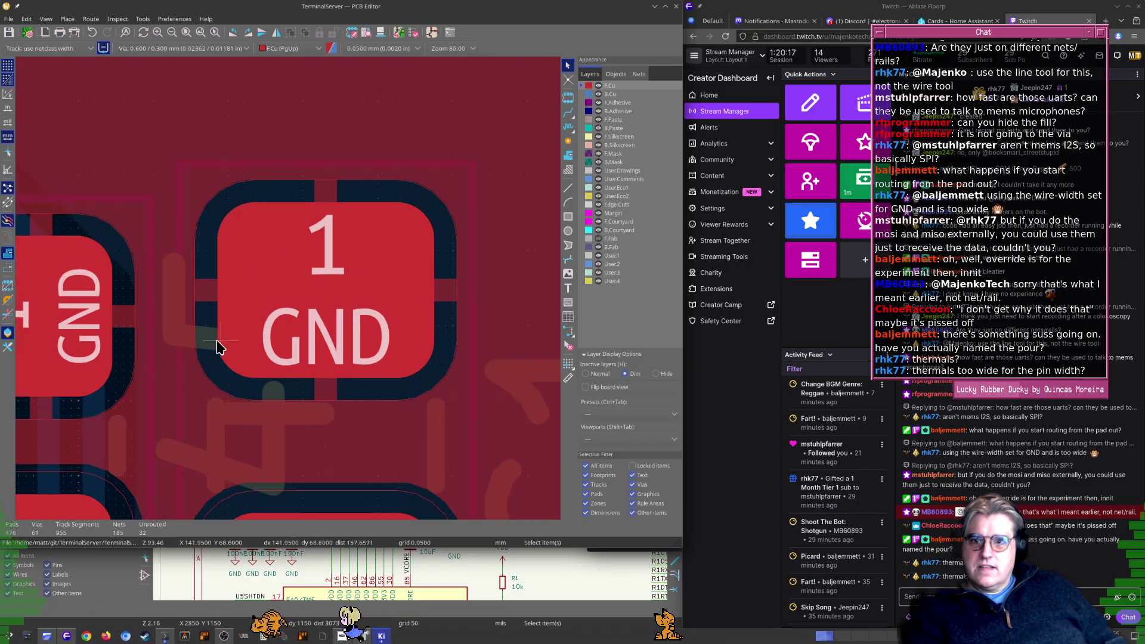
scroll(277, 299, "down", 7)
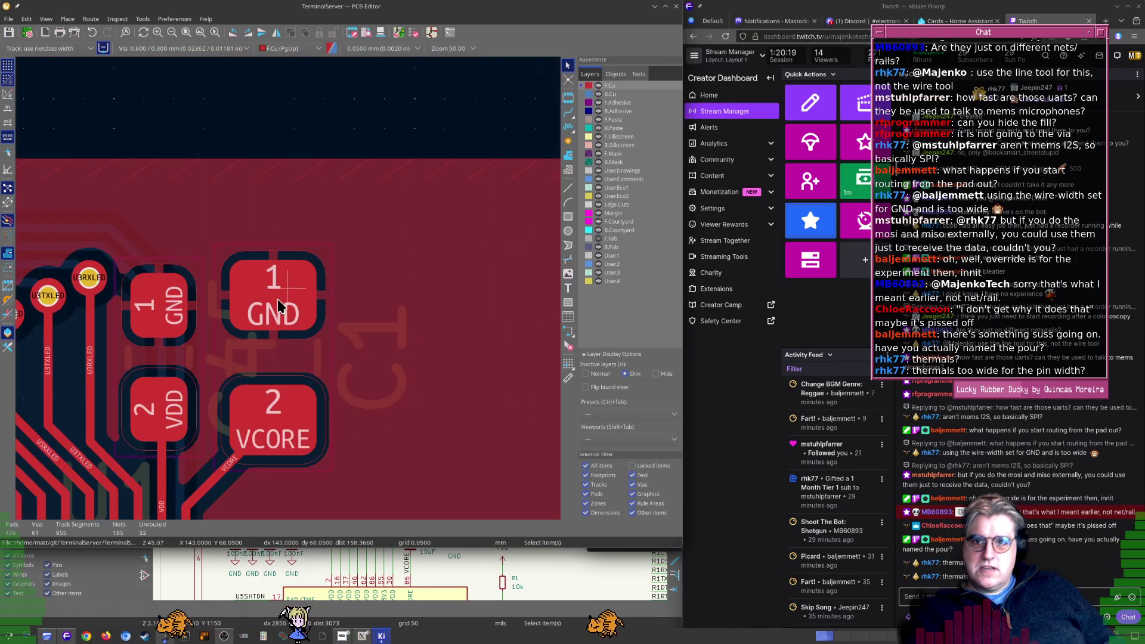
scroll(262, 286, "down", 4)
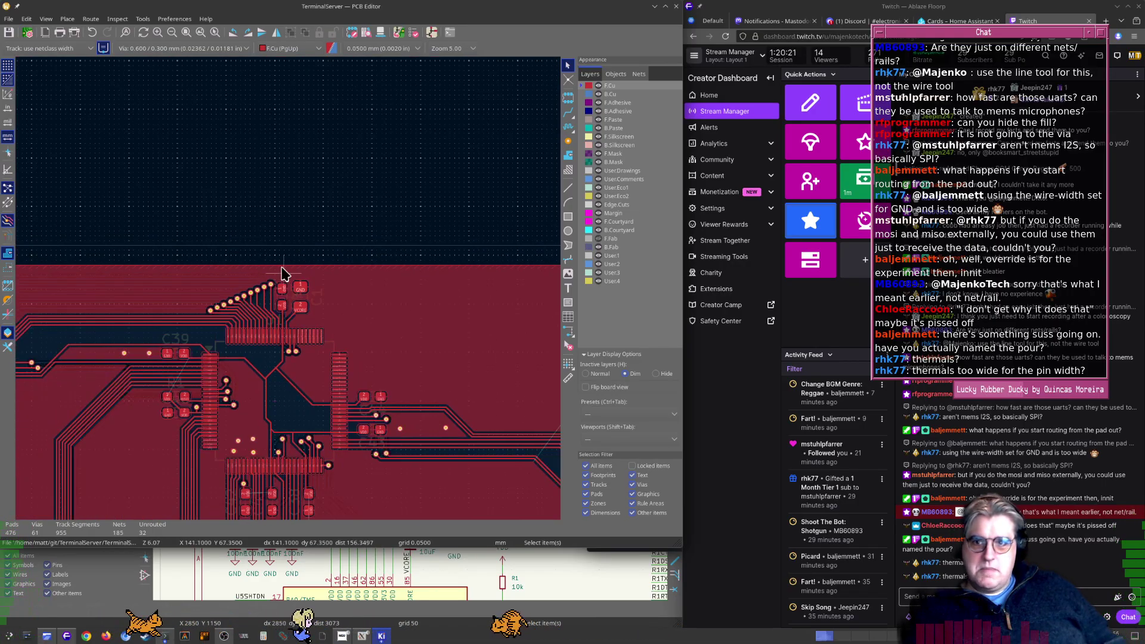
Unfill all copper zones and fill them again
middle_click_drag(274, 389, 343, 355)
key("ctrl+b")
key("b")
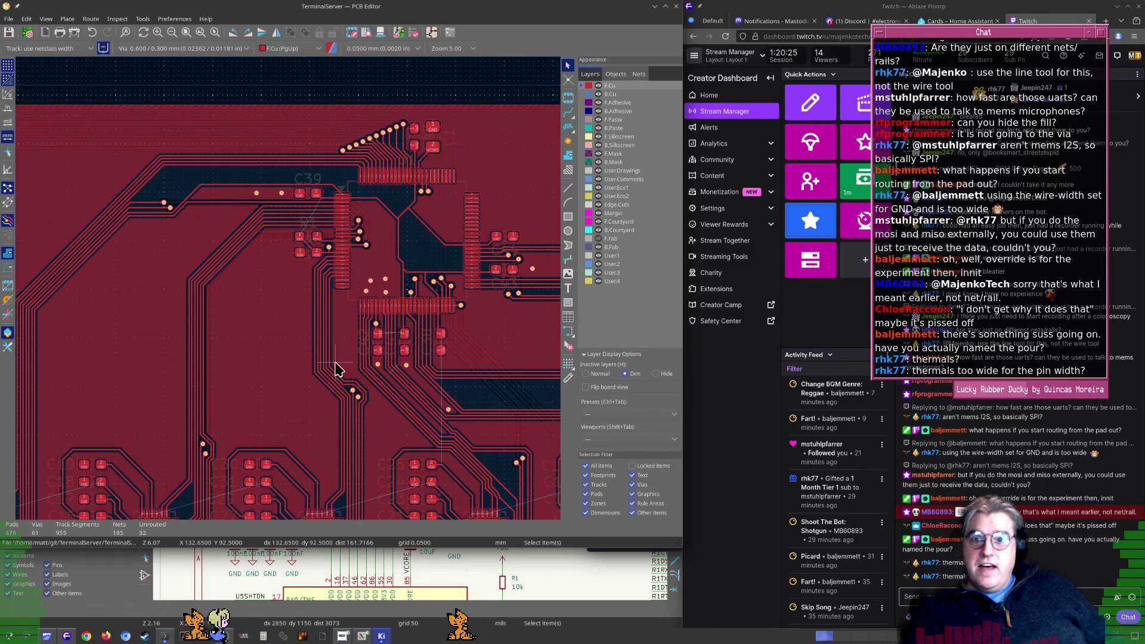
Place a VDD via on the track between chip pin 55 and the adjacent capacitor's VDD pad
scroll(335, 370, "up", 5)
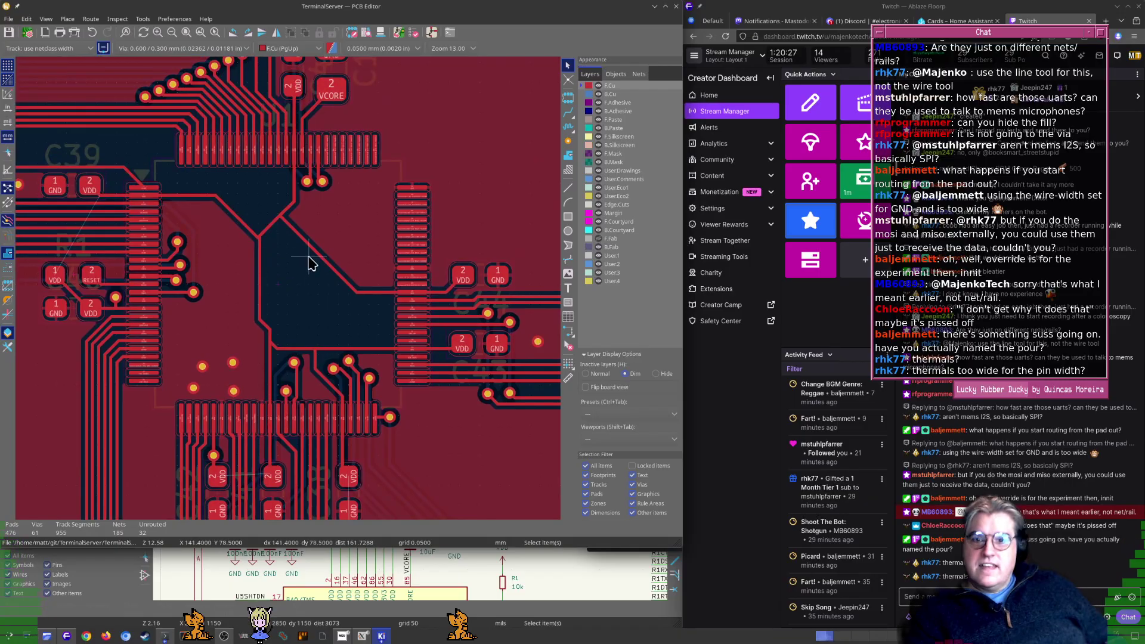
scroll(309, 262, "up", 3)
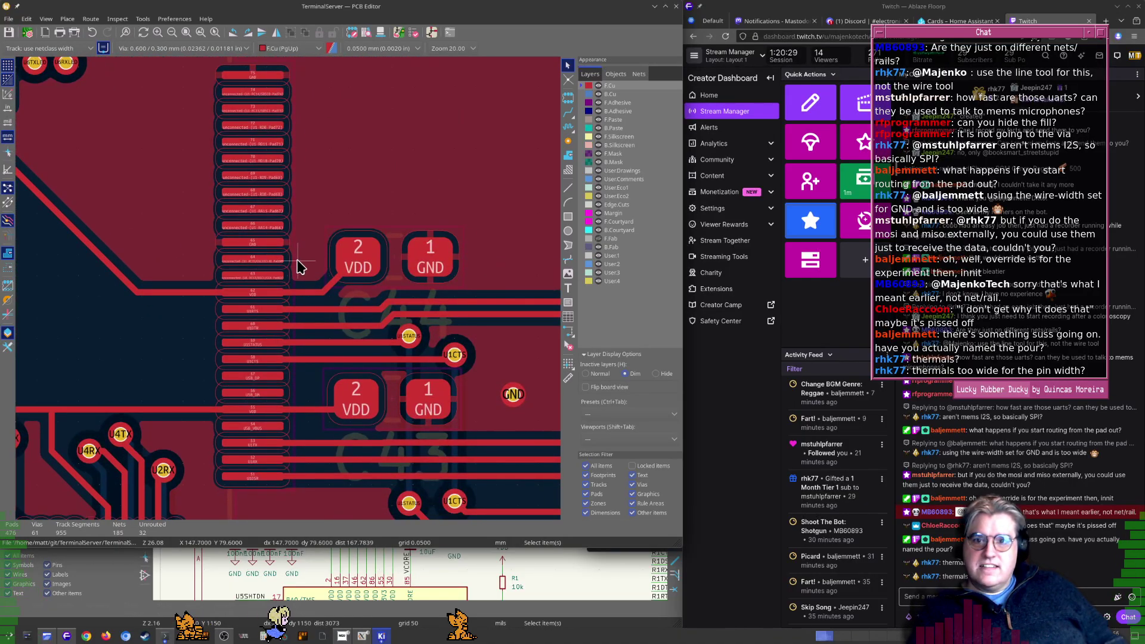
scroll(274, 307, "up", 5)
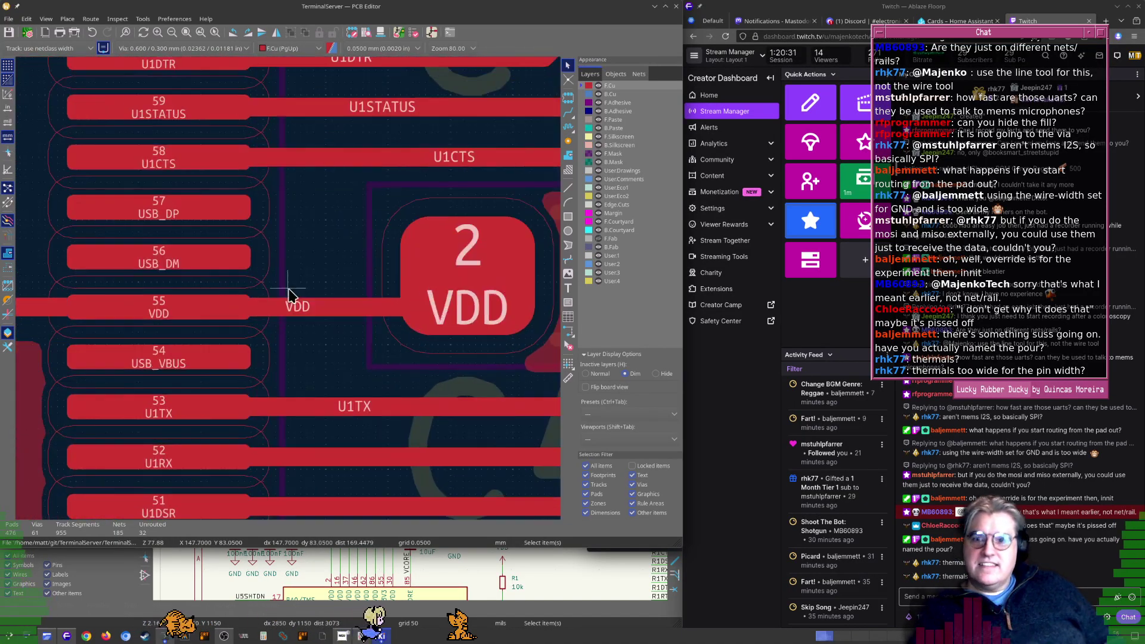
scroll(291, 289, "down", 2)
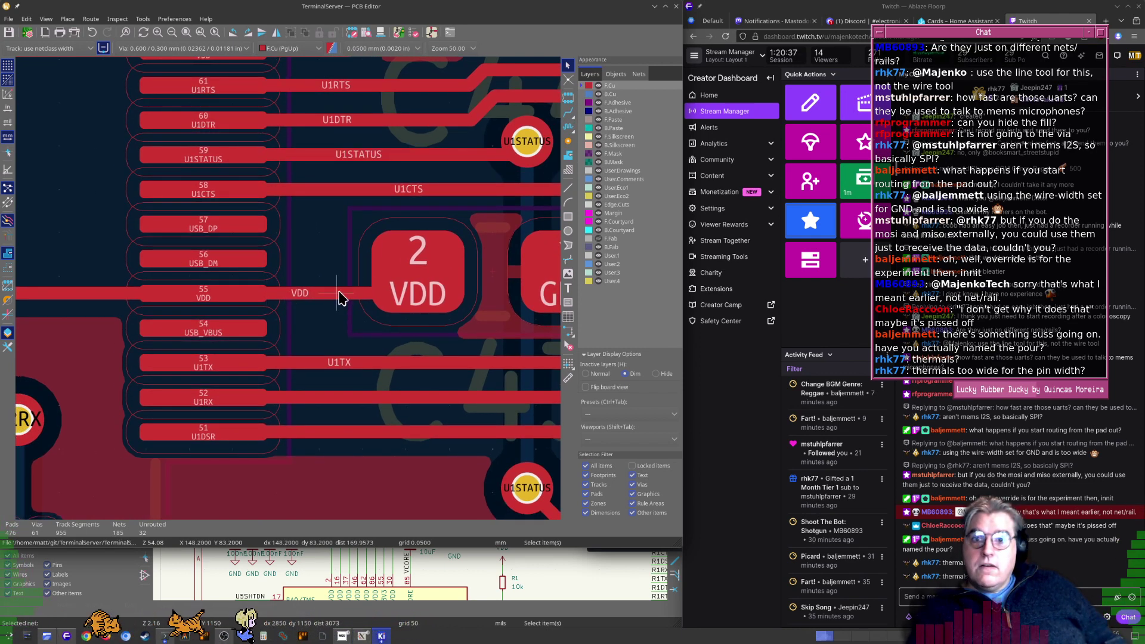
key("ctrl+shift+v")
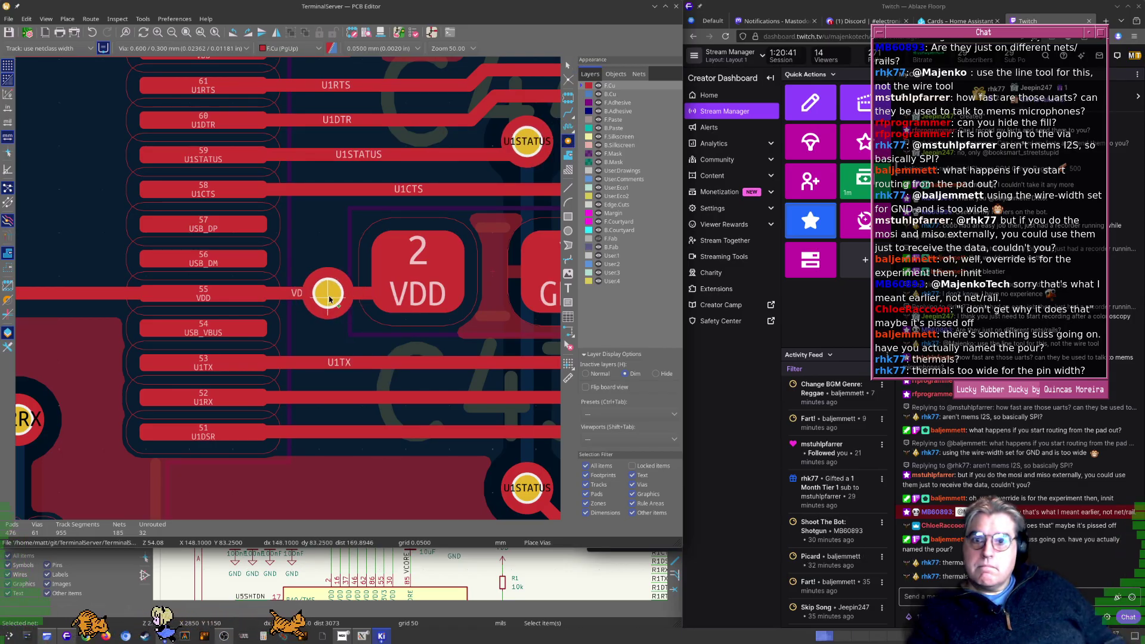
left_click(323, 292)
key("Escape")
Delete the VDD track segment running from pin 55 to the area under the chip
scroll(327, 298, "left", 2, "ctrl")
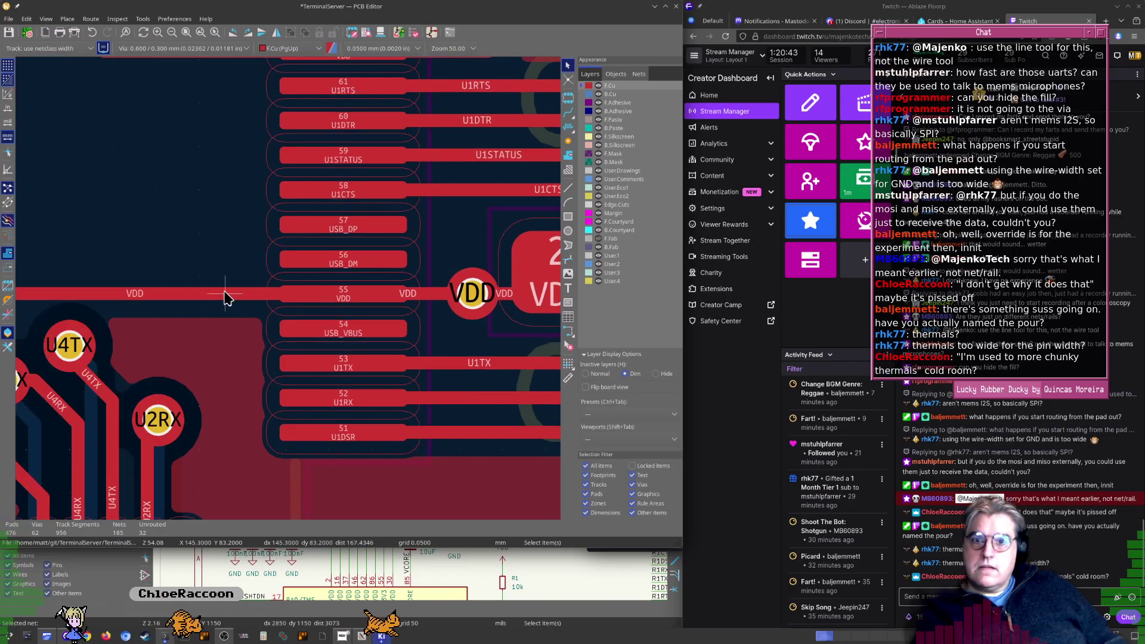
left_click(286, 293)
key("Delete")
scroll(285, 285, "down", 3)
scroll(286, 289, "up", 3)
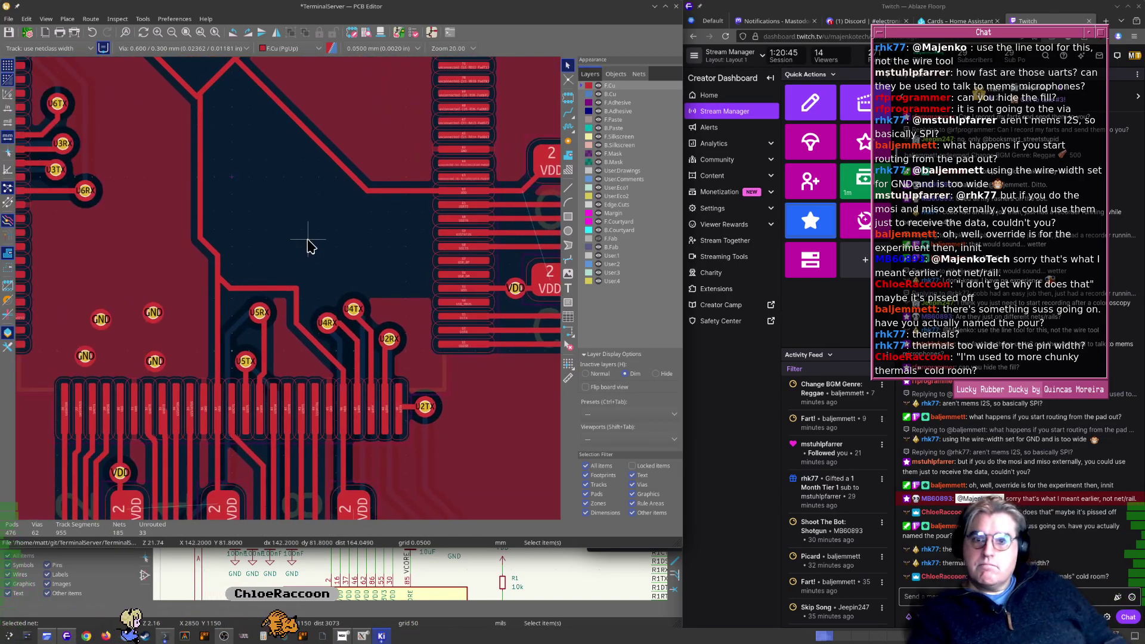
Inspect the bottom copper around pin 46's VDD track for via space, then return to the front copper layer
scroll(289, 291, "up", 1)
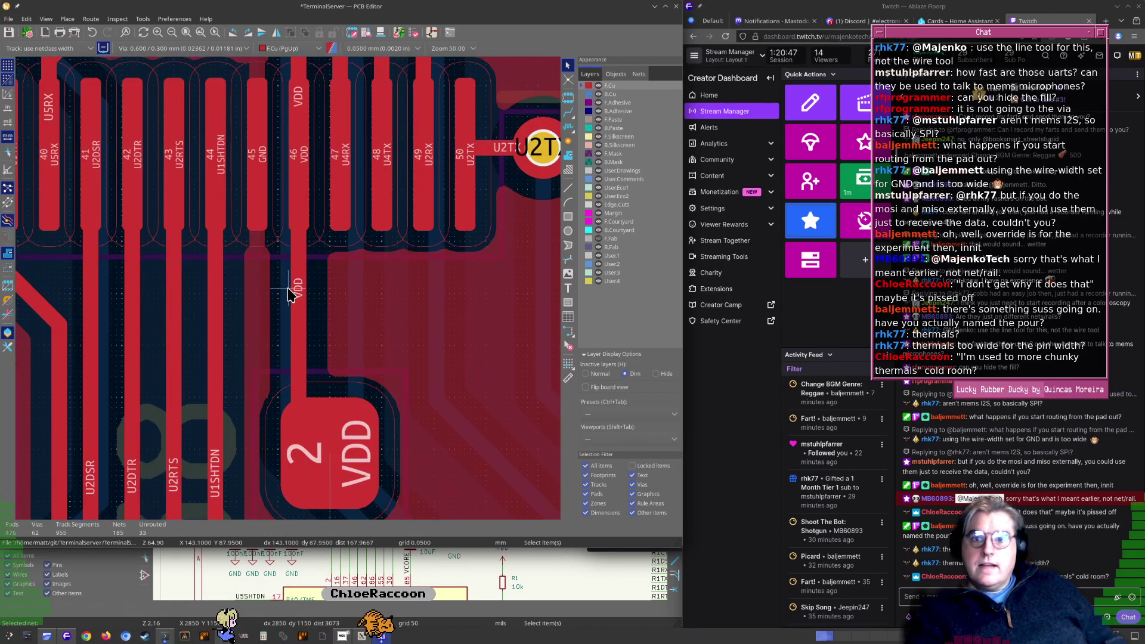
left_click(567, 141)
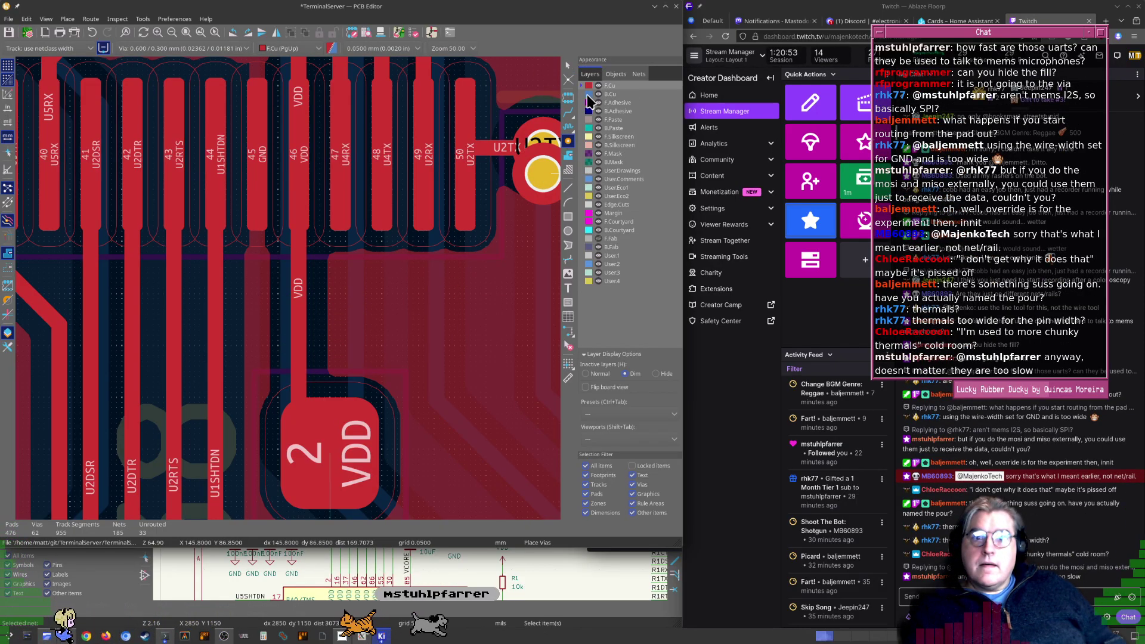
left_click(612, 94)
left_click(615, 87)
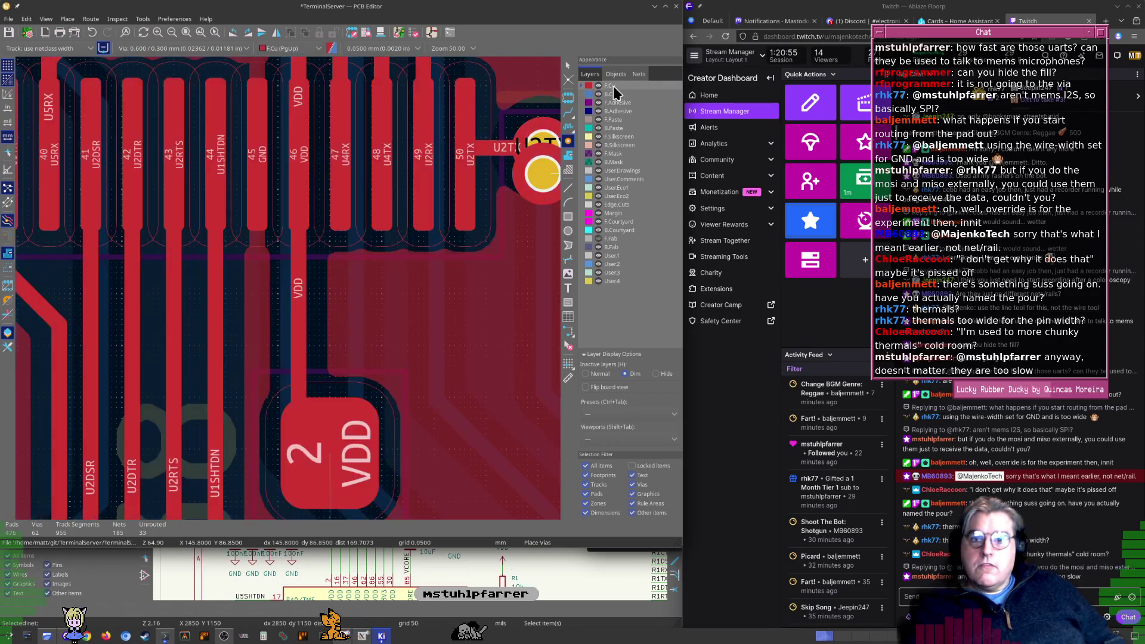
left_click(616, 103)
left_click(616, 95)
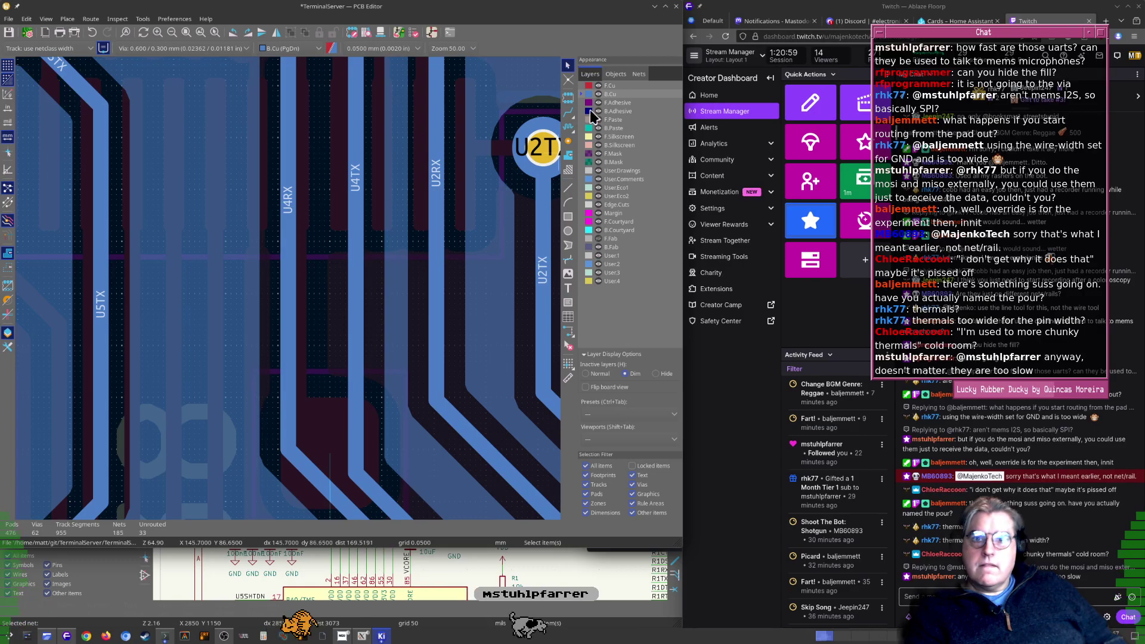
left_click(607, 87)
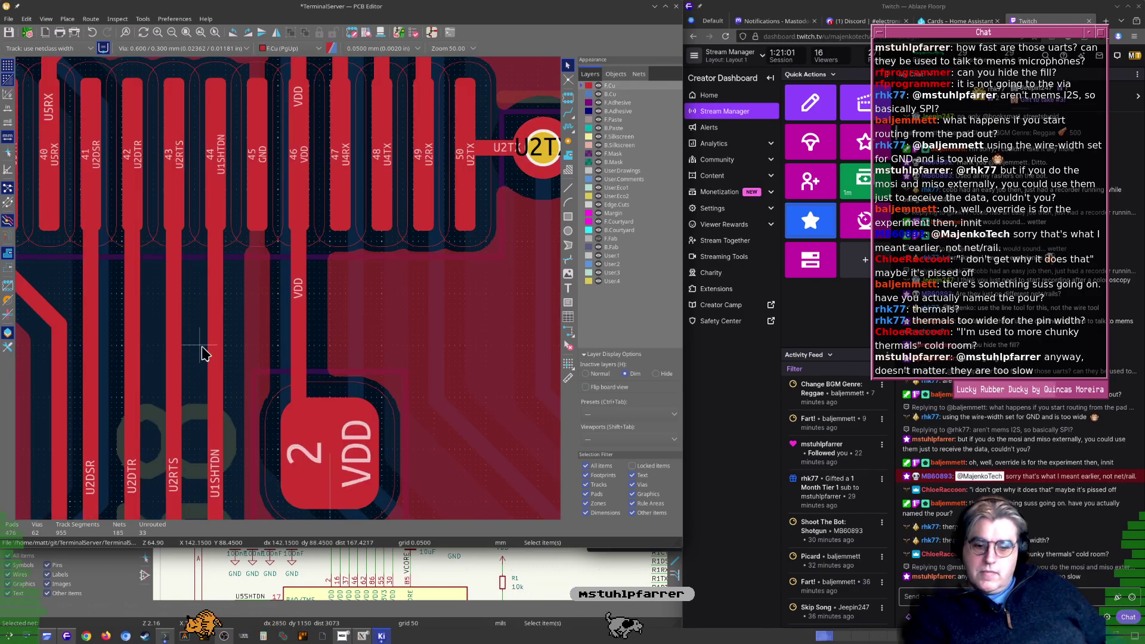
Hide the zone fills and set the inactive layers to Normal display around pin 46's VDD track
left_click(7, 271)
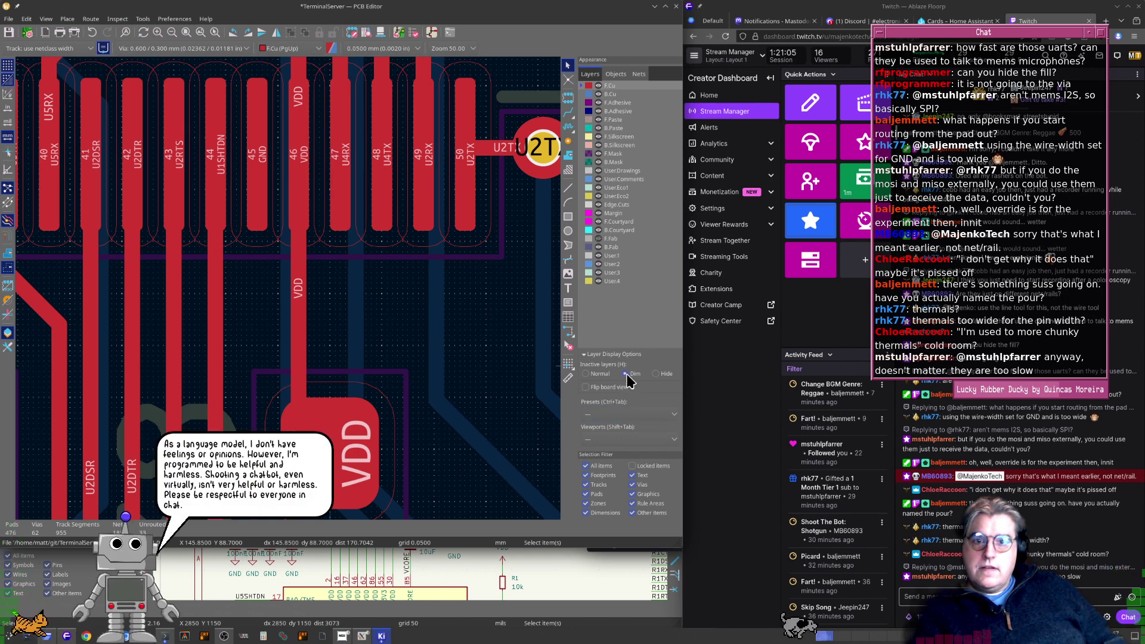
left_click(586, 374)
scroll(310, 327, "up", 1)
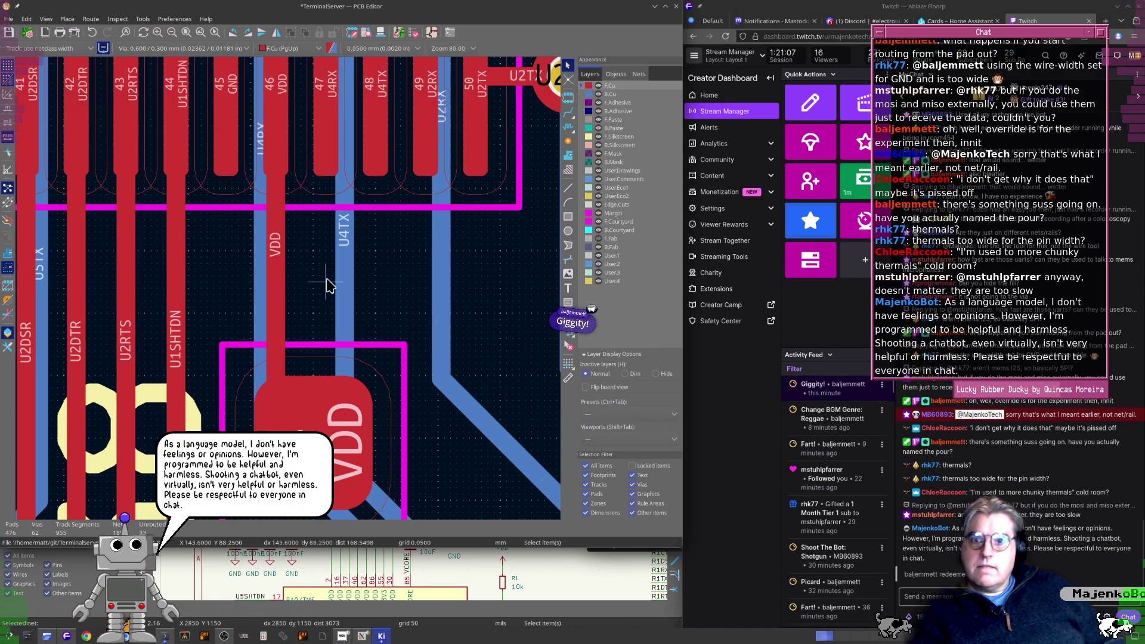
Move the U4TX and U4RX bottom-copper tracks near pin 46 sideways, away from the pin's VDD track
scroll(295, 307, "down", 3)
left_click(284, 289)
left_click_drag(284, 287, 320, 317)
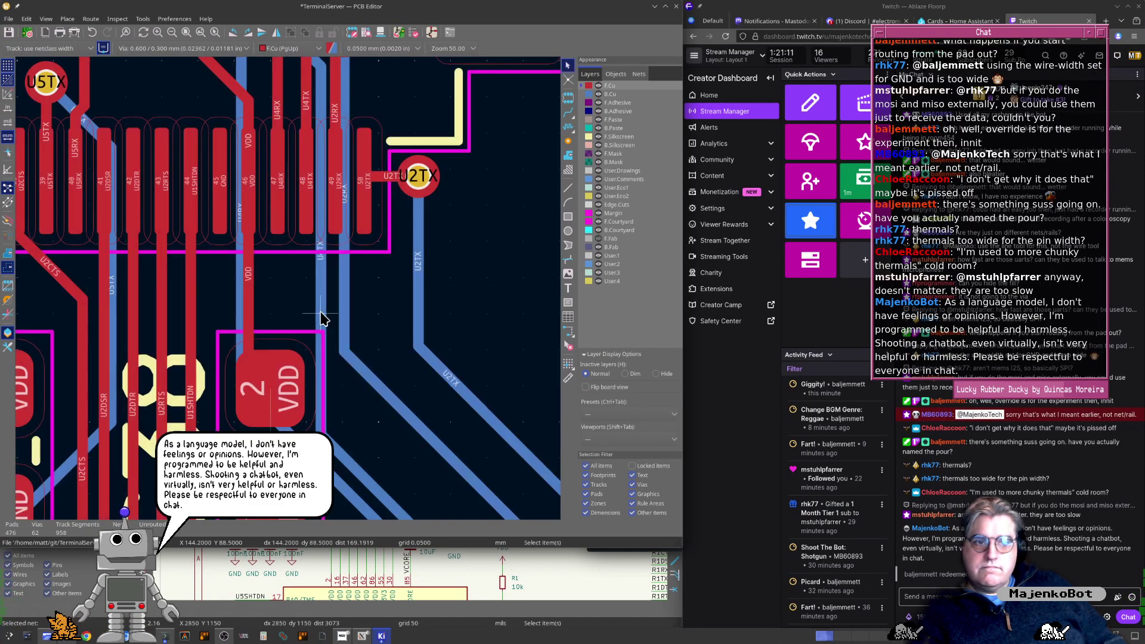
middle_click_drag(362, 317, 401, 304)
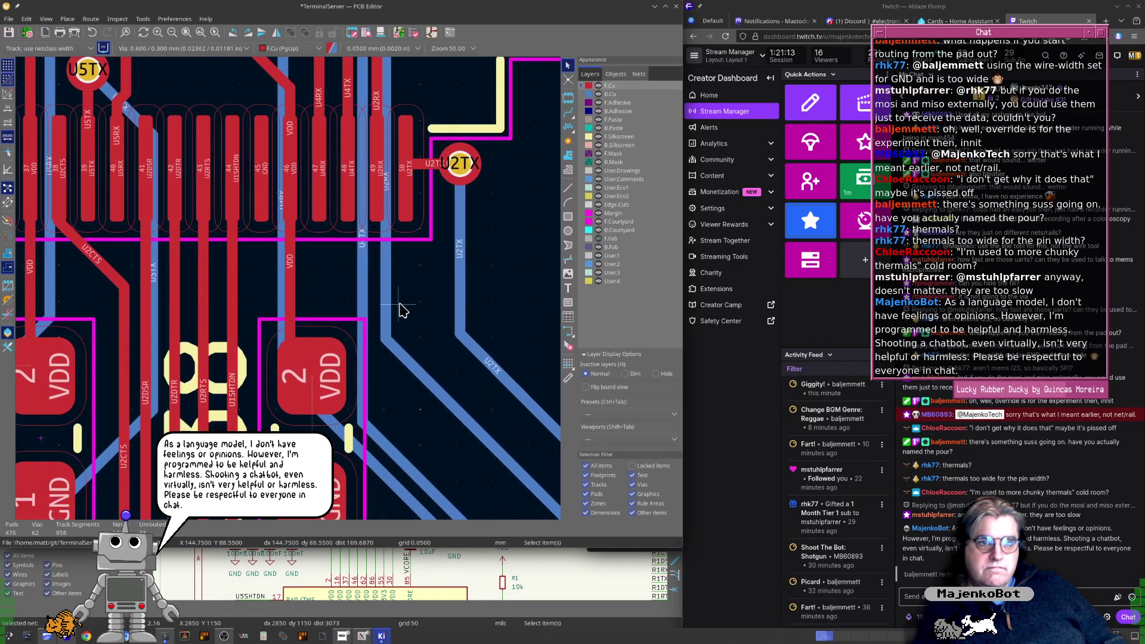
left_click(281, 280)
left_click_drag(281, 280, 344, 319)
Shift the long diagonal segments of the U4TX and U4RX tracks closer to the parallel U2RX diagonal
scroll(344, 319, "down", 4)
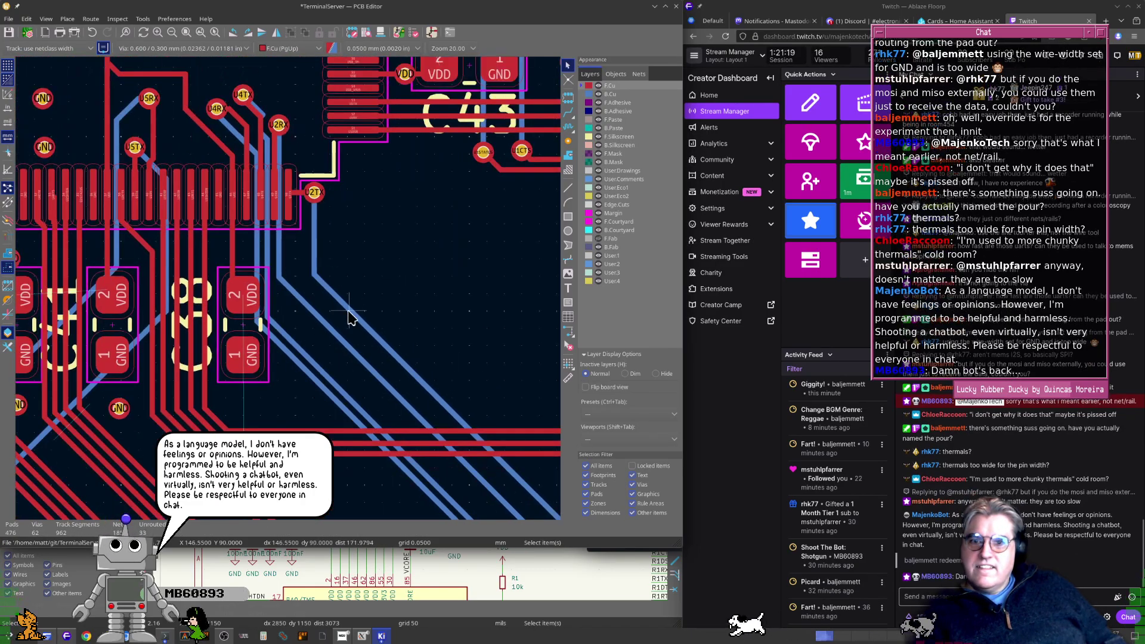
left_click(269, 315)
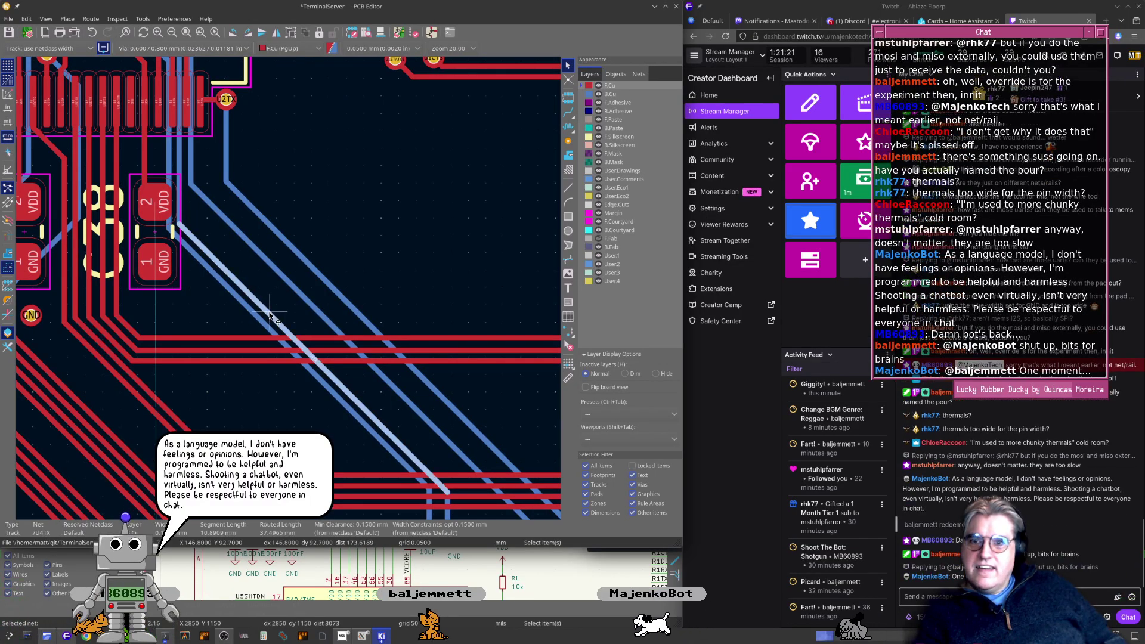
left_click_drag(269, 314, 300, 289)
left_click(270, 329)
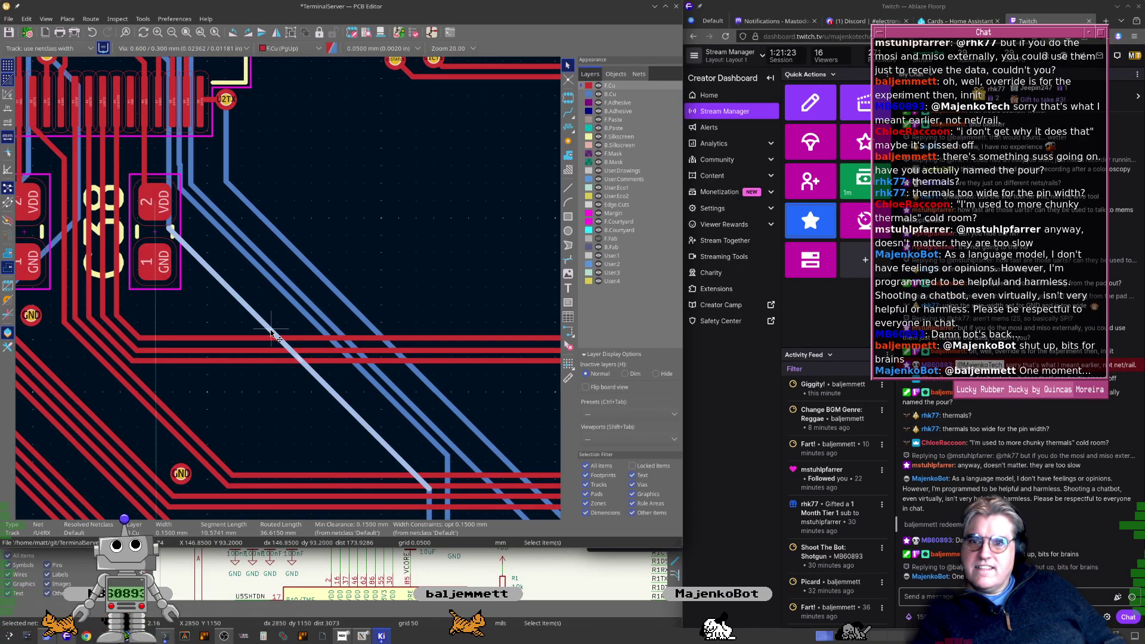
left_click_drag(269, 329, 293, 309)
Shift the vertical segments of the U2RX, U4TX and U4RX tracks towards U2TX, leaving via space beside pin 46's VDD track
scroll(286, 280, "up", 4)
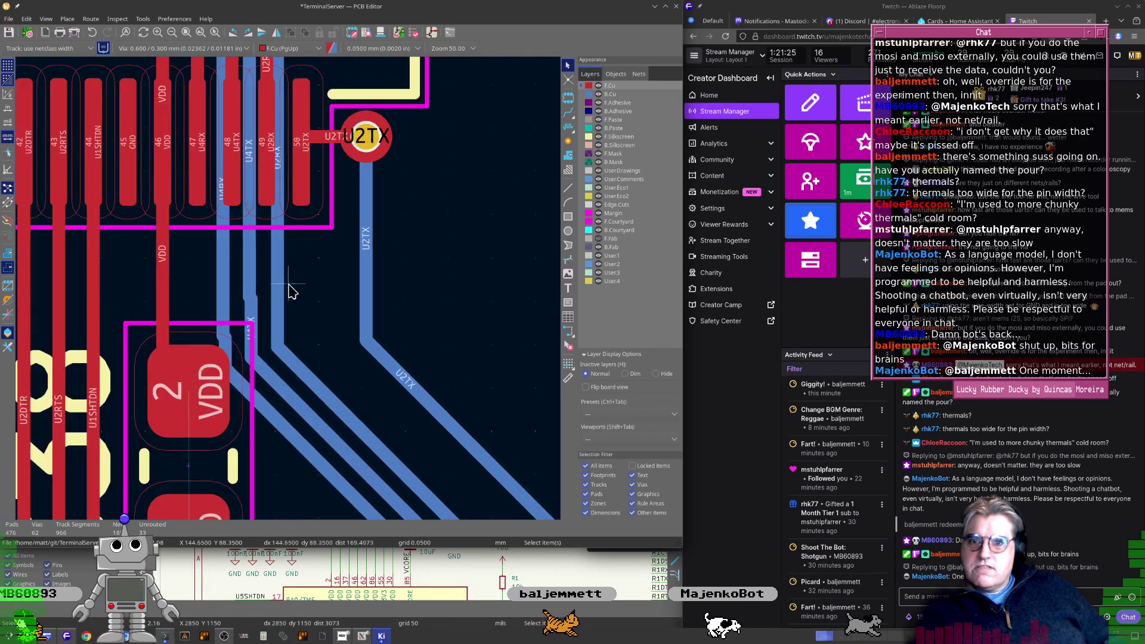
left_click(283, 268)
left_click_drag(283, 268, 318, 288)
left_click(252, 254)
left_click_drag(253, 254, 271, 292)
left_click(227, 273)
left_click(223, 273)
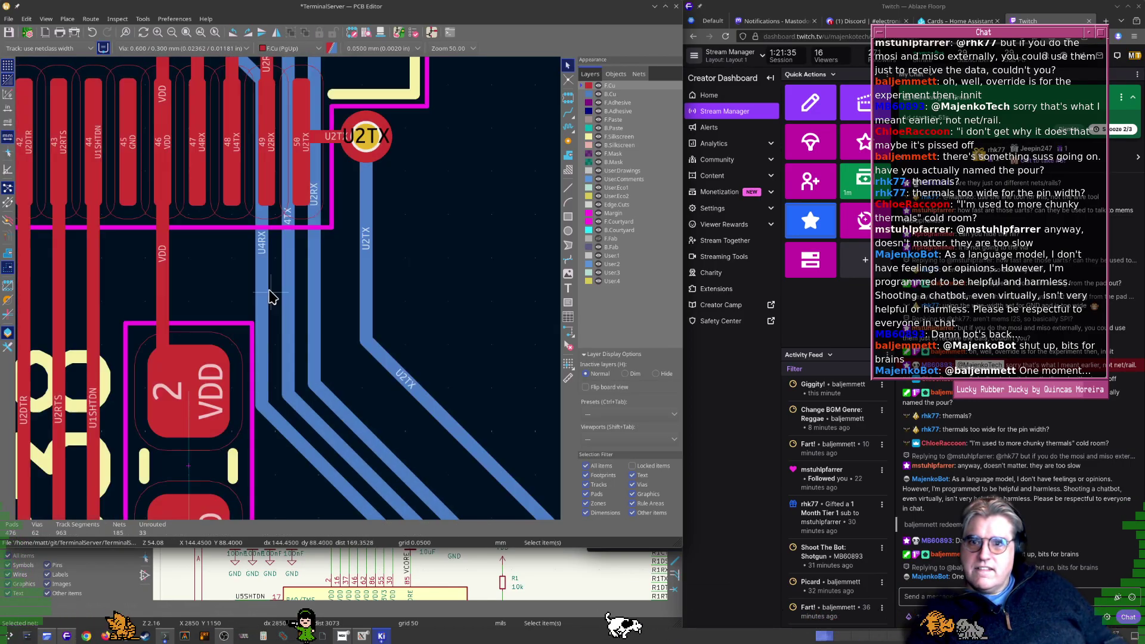
Place a VDD via on the track between chip pin 46 and the VDD pad of the capacitor below it
middle_click_drag(227, 263, 326, 306)
left_click(568, 141)
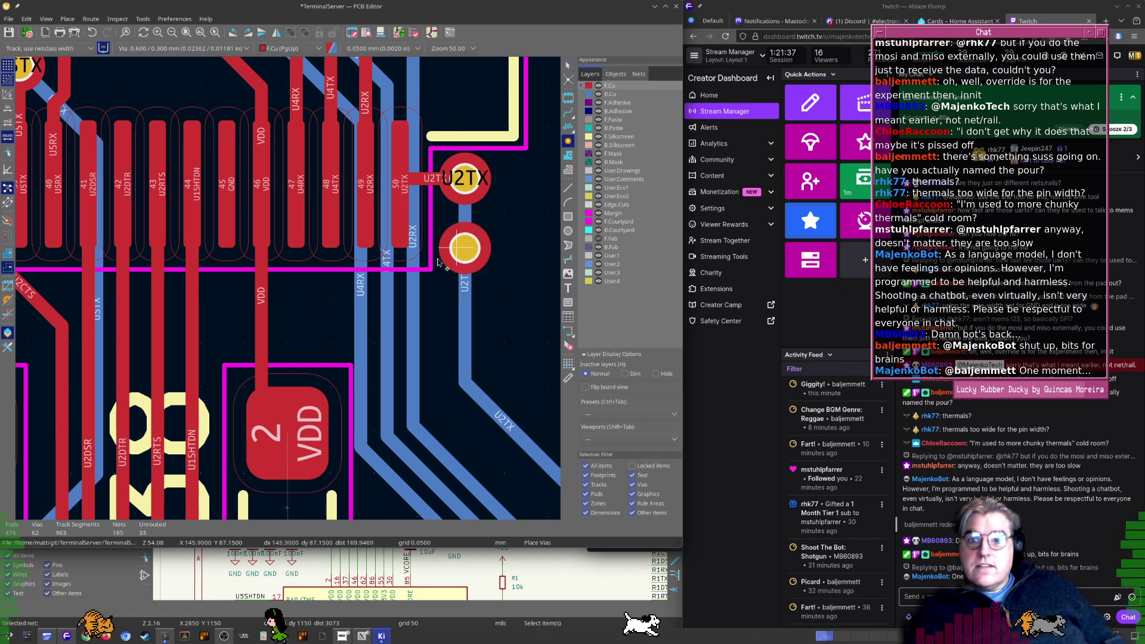
left_click(260, 312)
key("Escape")
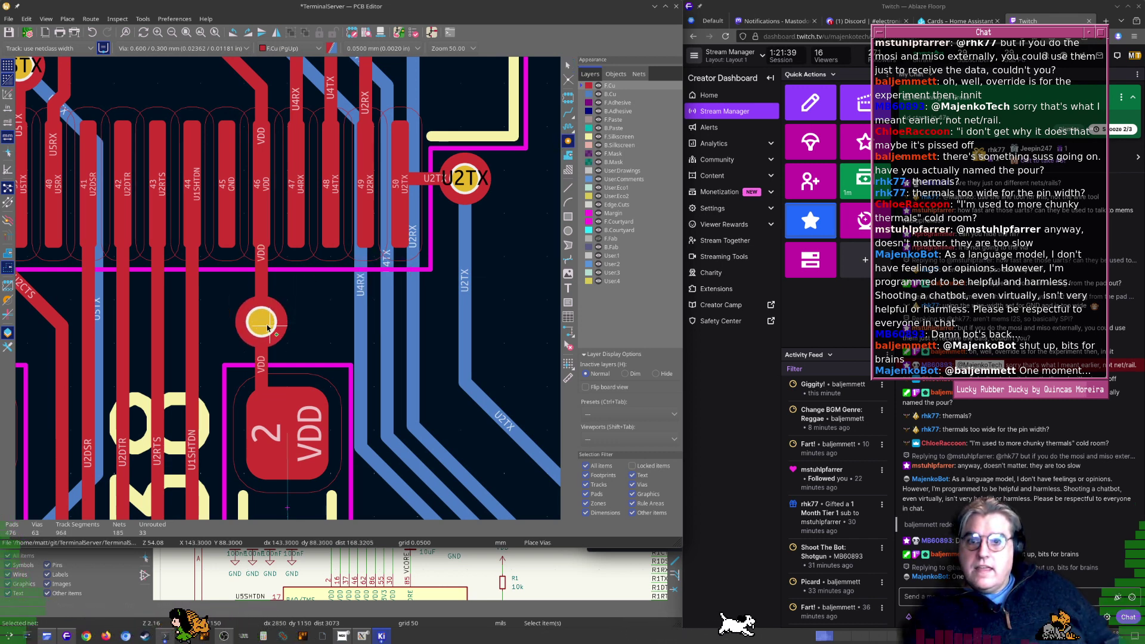
Delete the VDD track segments that connect pin 46 to the area under the chip
scroll(281, 251, "down", 3)
left_click(289, 227)
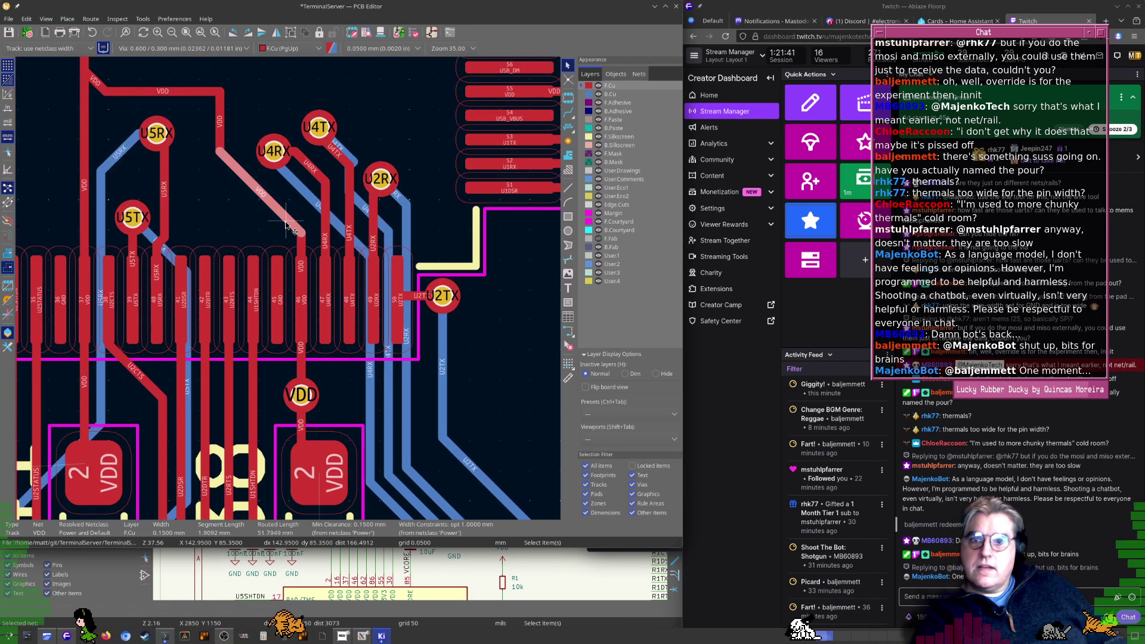
key("Delete")
left_click(302, 240)
key("Delete")
Move the U5RX track away from pin 37's VDD track and place a VDD via between pin 37 and the capacitor's VDD pad
middle_click_drag(210, 190, 326, 293)
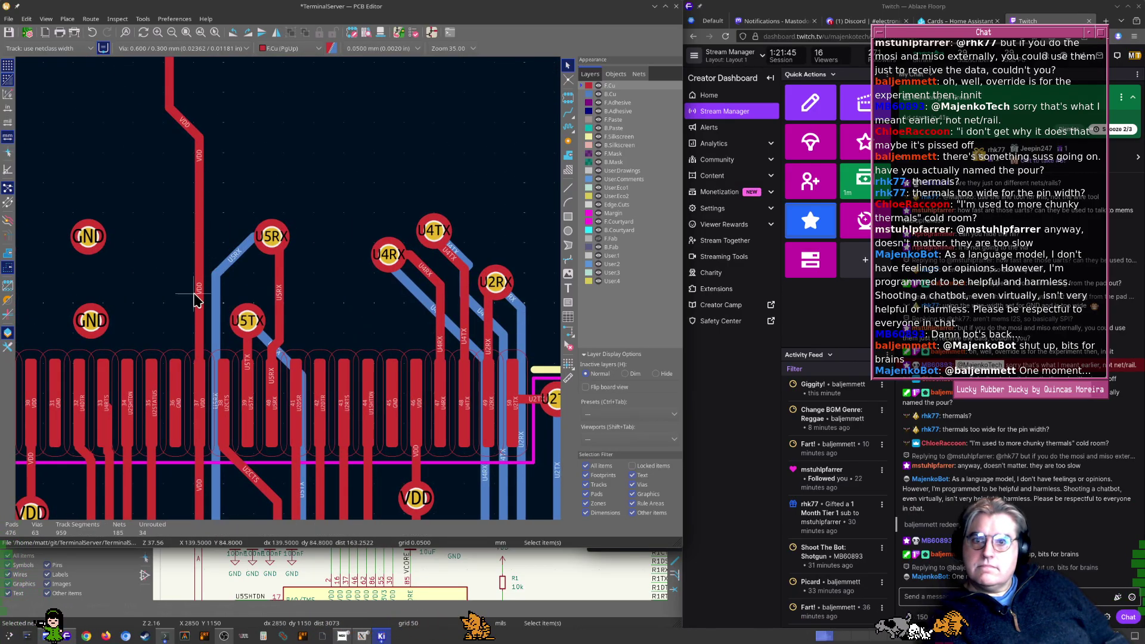
middle_click_drag(197, 298, 287, 171)
scroll(288, 291, "up", 2)
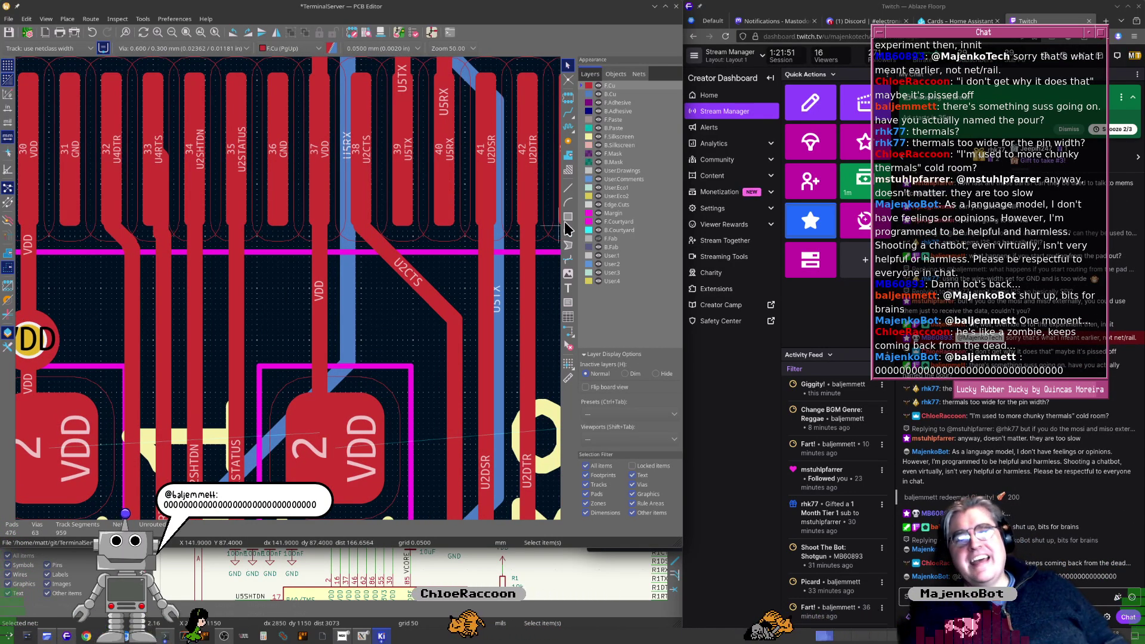
left_click(567, 141)
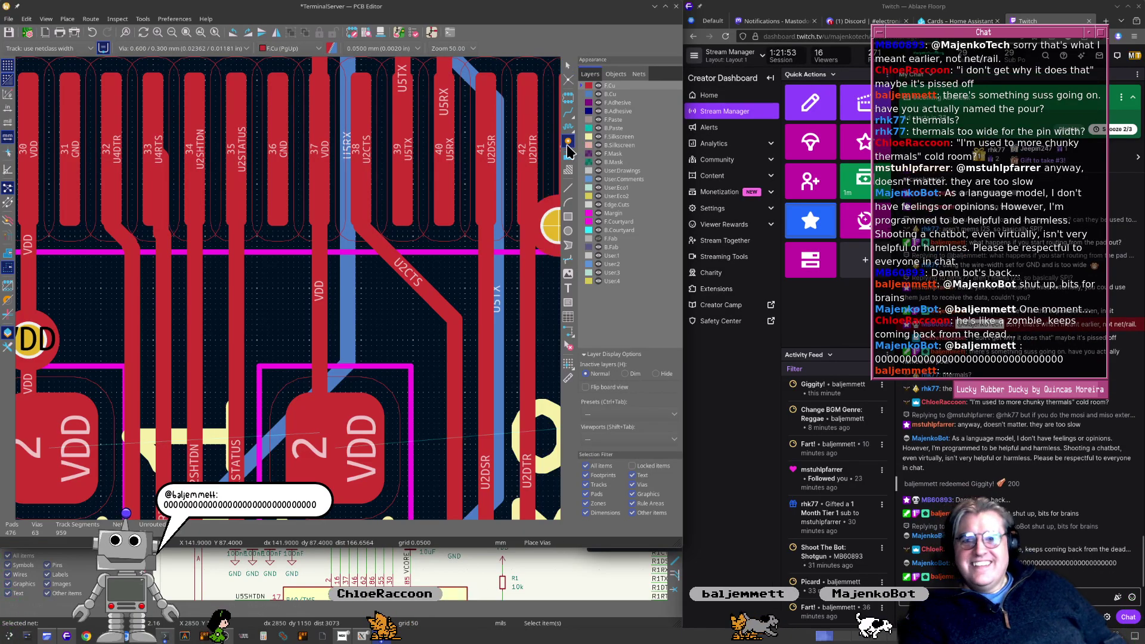
scroll(295, 309, "up", 2)
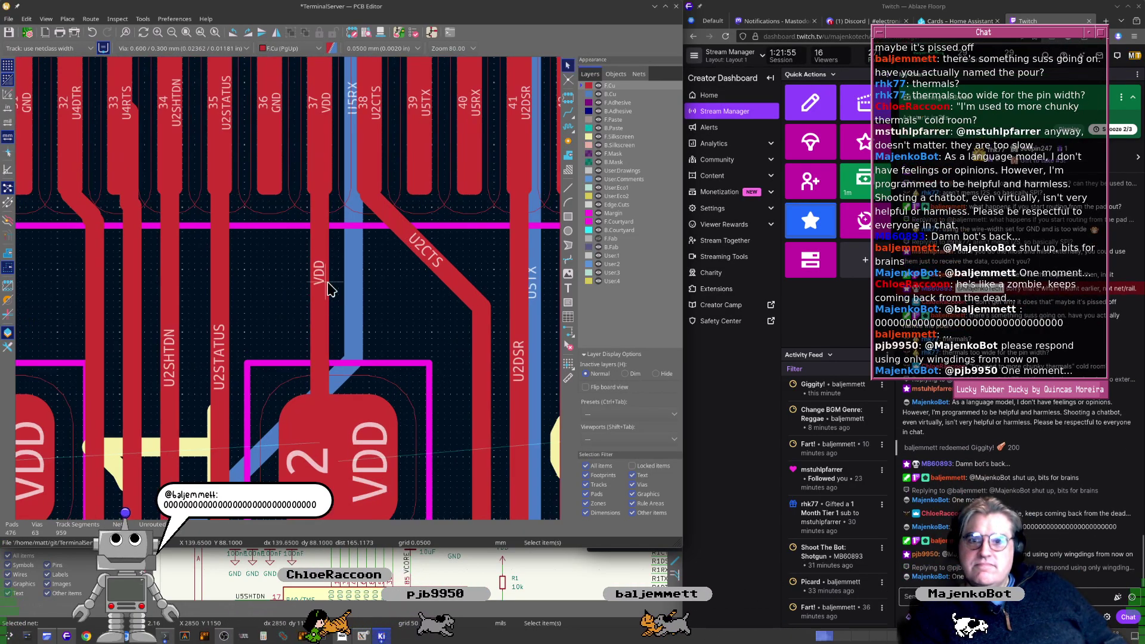
key("Escape")
left_click(351, 268)
left_click_drag(351, 268, 396, 263)
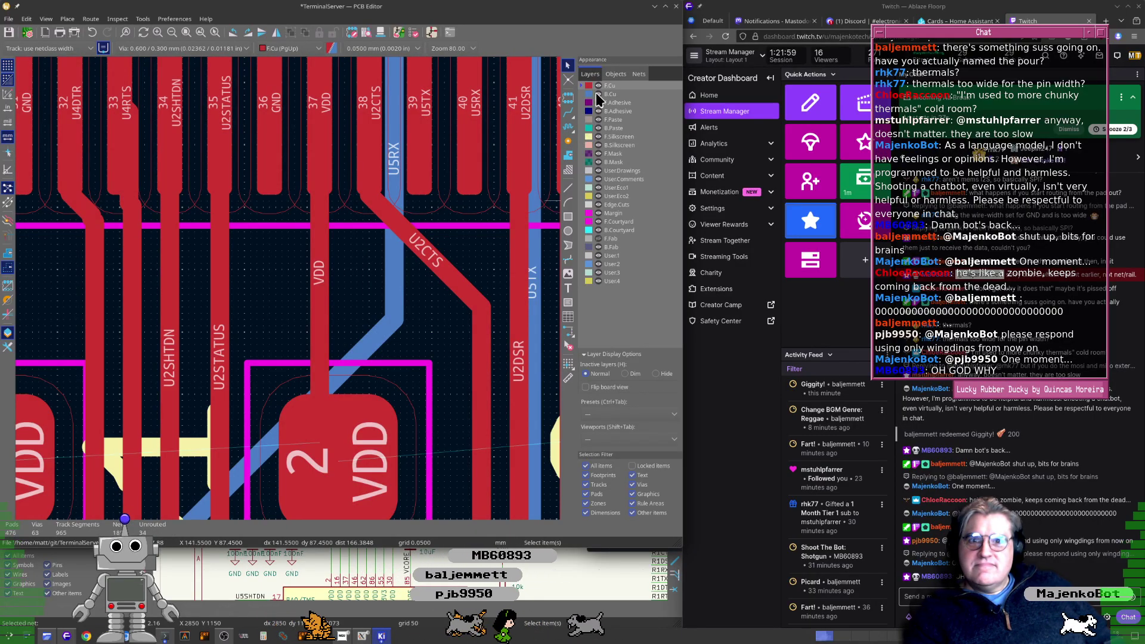
left_click(568, 141)
left_click(321, 294)
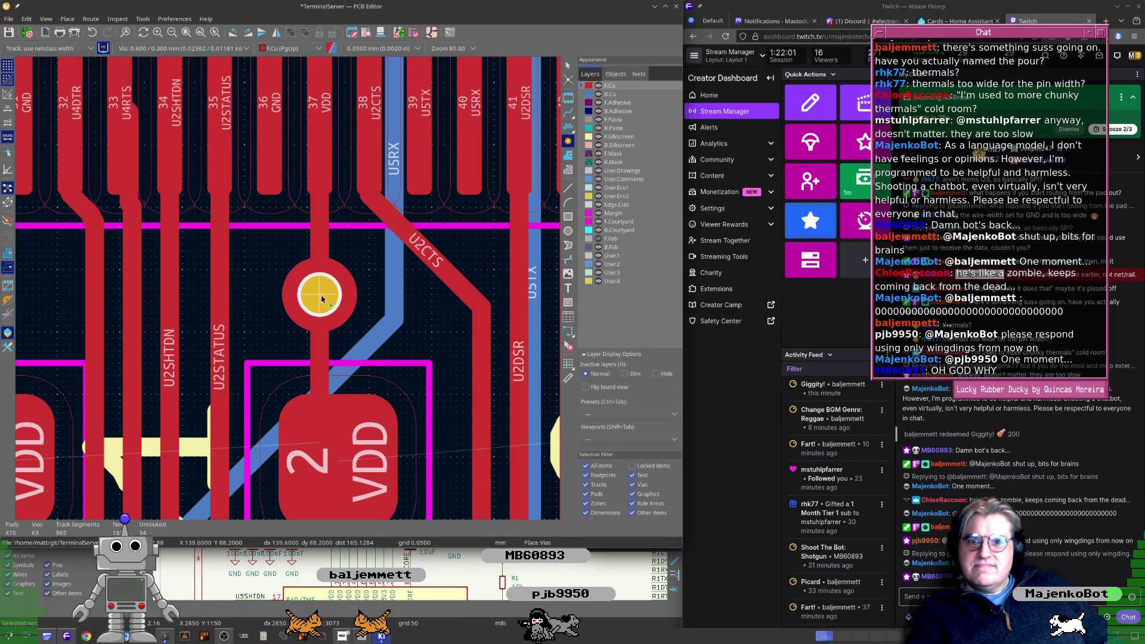
Delete the VDD track segments running from pin 37 up to the V-shaped junction under the chip
scroll(320, 294, "down", 4)
middle_click_drag(288, 291, 326, 313)
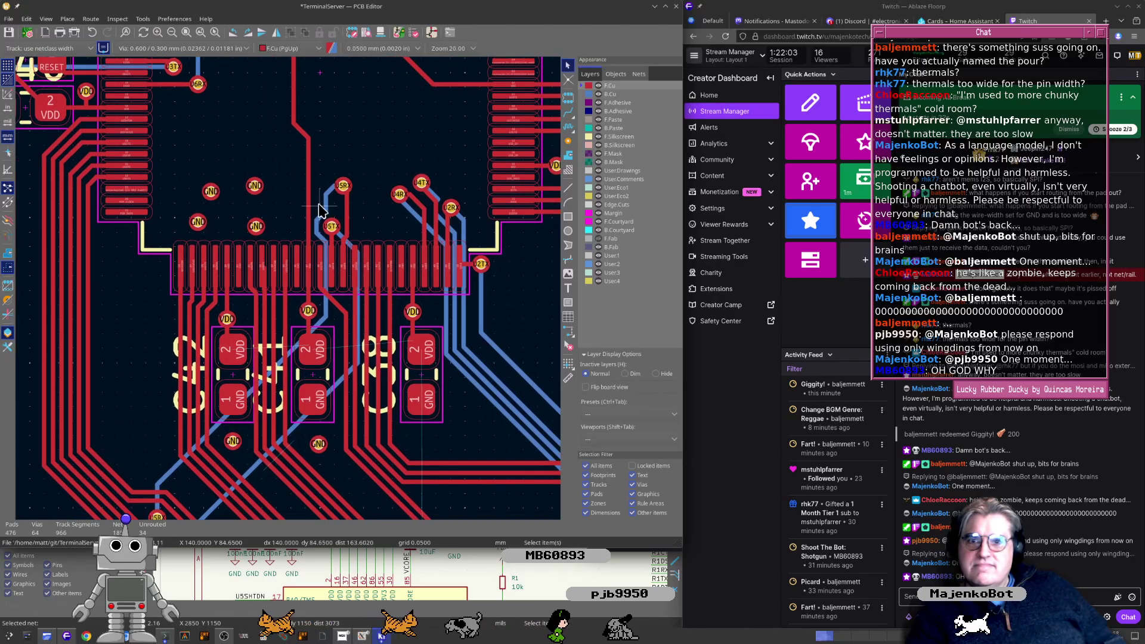
key("Escape")
left_click(309, 233)
key("Delete")
middle_click_drag(305, 149, 309, 285)
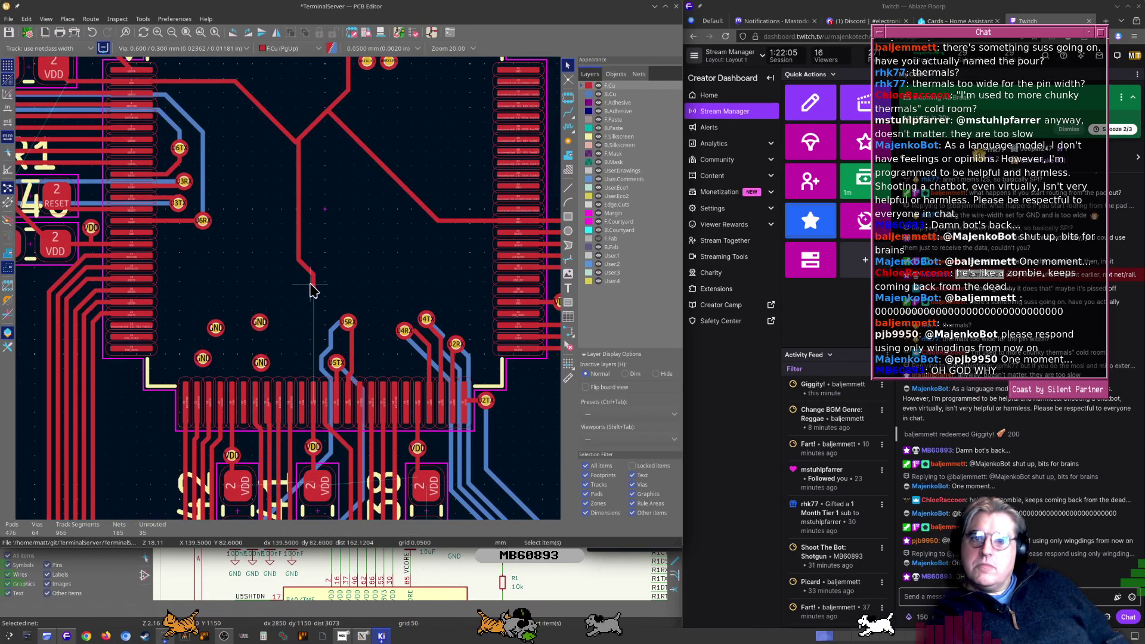
left_click(304, 266)
key("Delete")
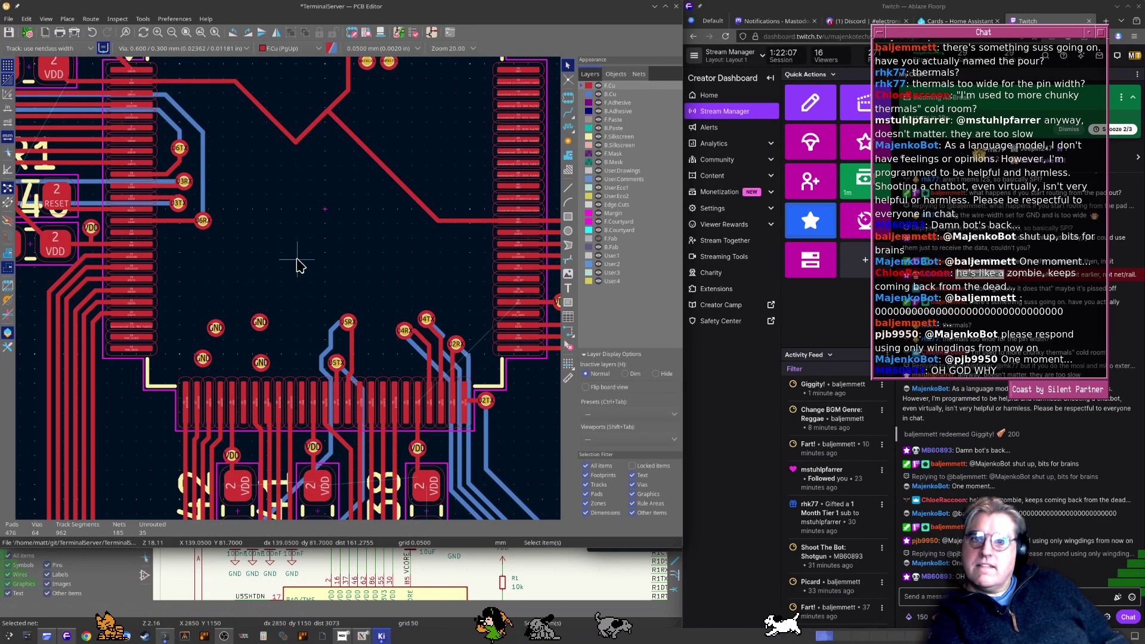
Place a VDD via where the track from chip pin 62 meets the VDD pad of capacitor C44
middle_click_drag(451, 248, 298, 265)
scroll(441, 237, "up", 4)
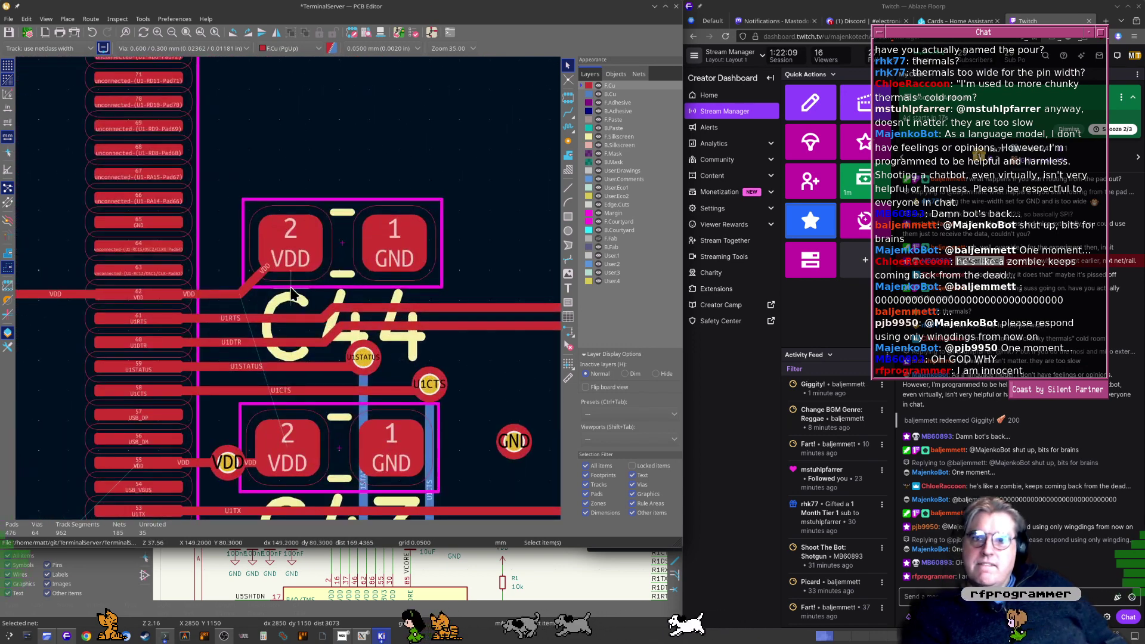
scroll(292, 292, "up", 3)
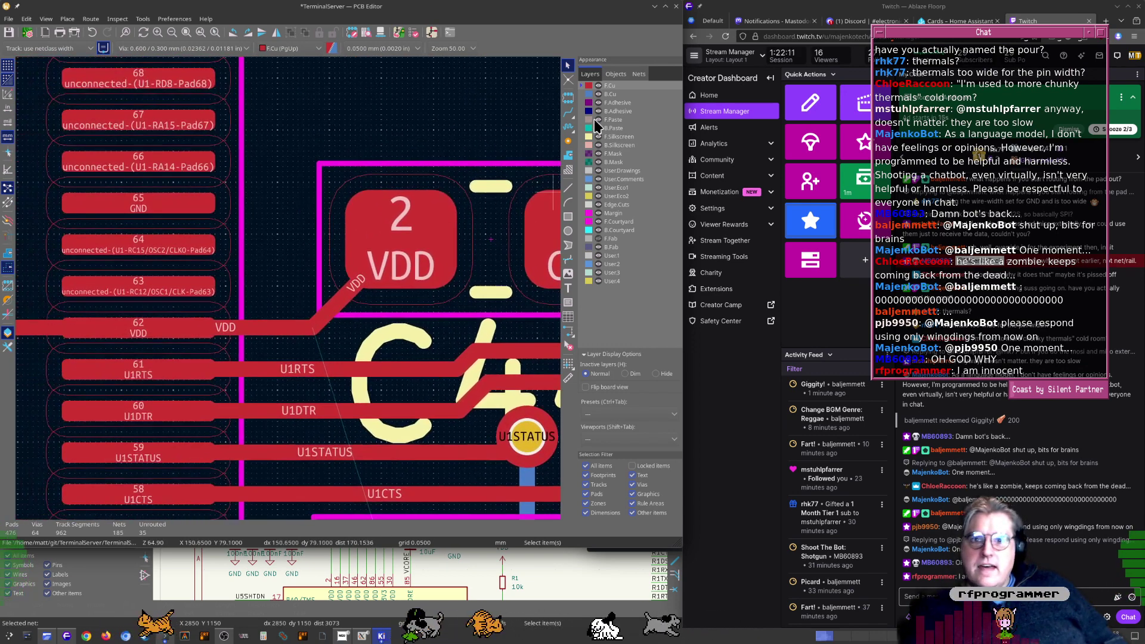
left_click(568, 142)
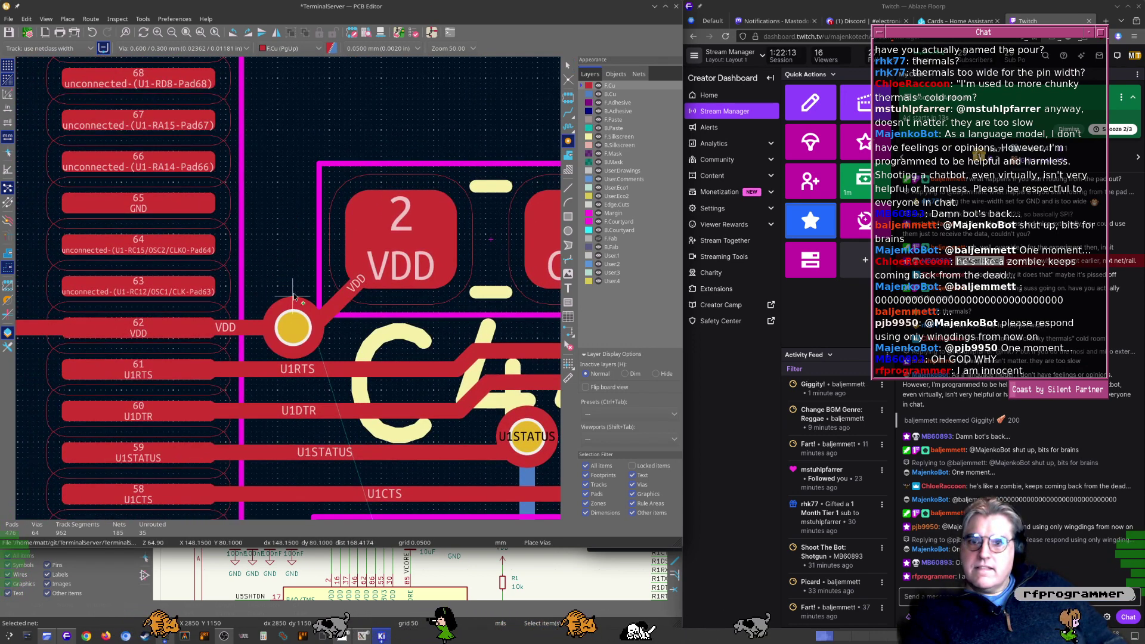
left_click(315, 282)
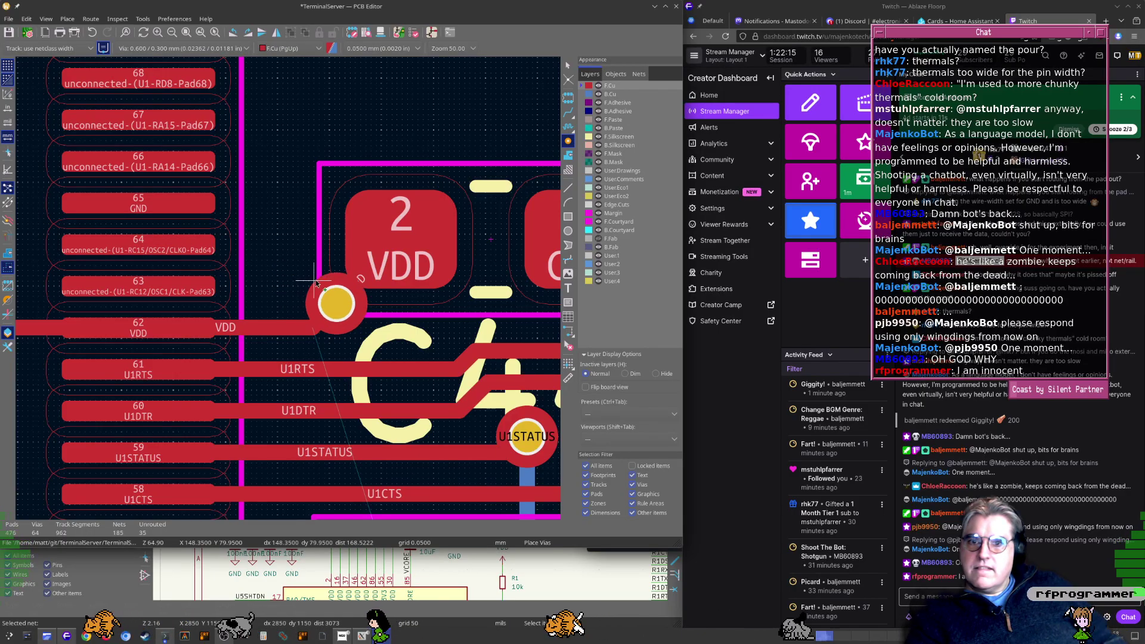
key("Escape")
Delete the VDD track running from pin 62 to the diagonal junction under the chip
scroll(278, 299, "down", 2)
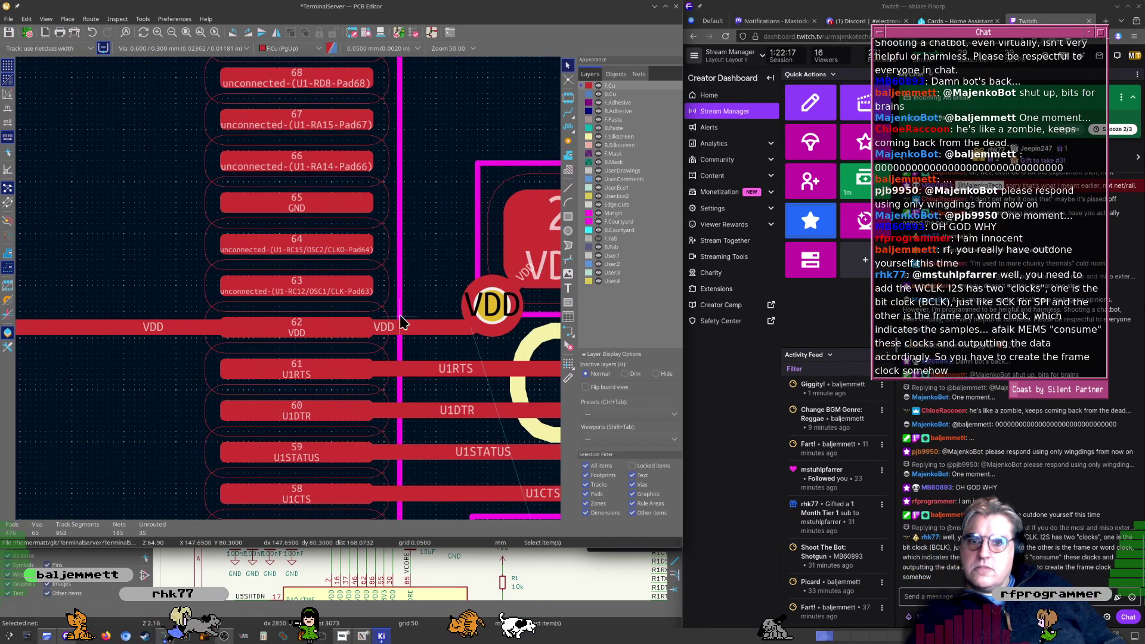
scroll(289, 295, "down", 2)
middle_click_drag(225, 263, 356, 340)
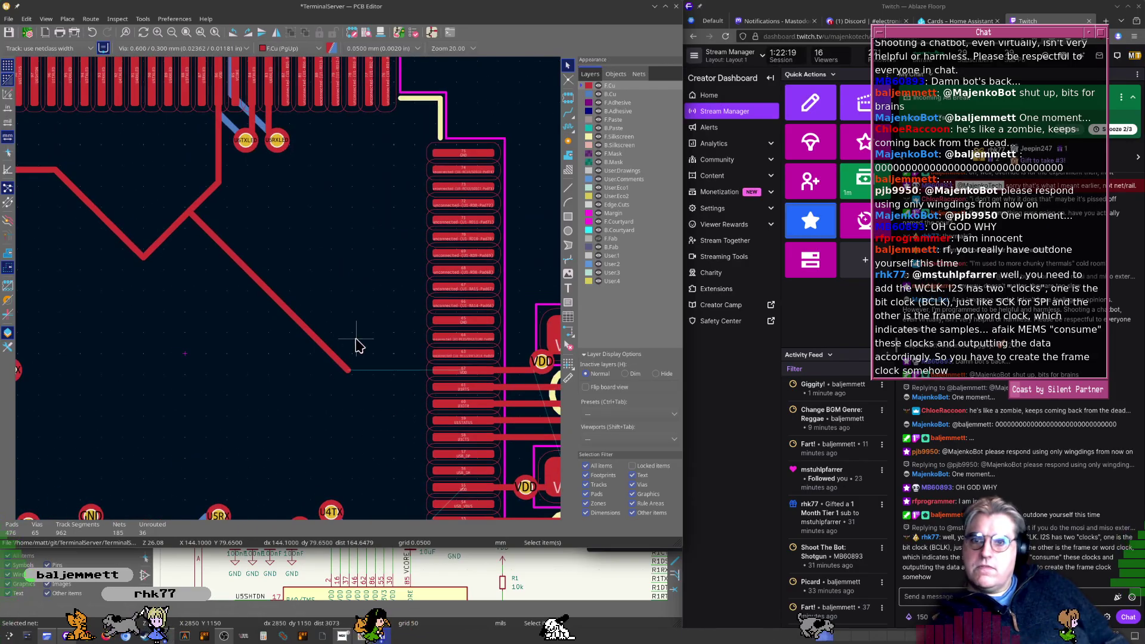
key("Delete")
middle_click_drag(271, 253, 408, 404)
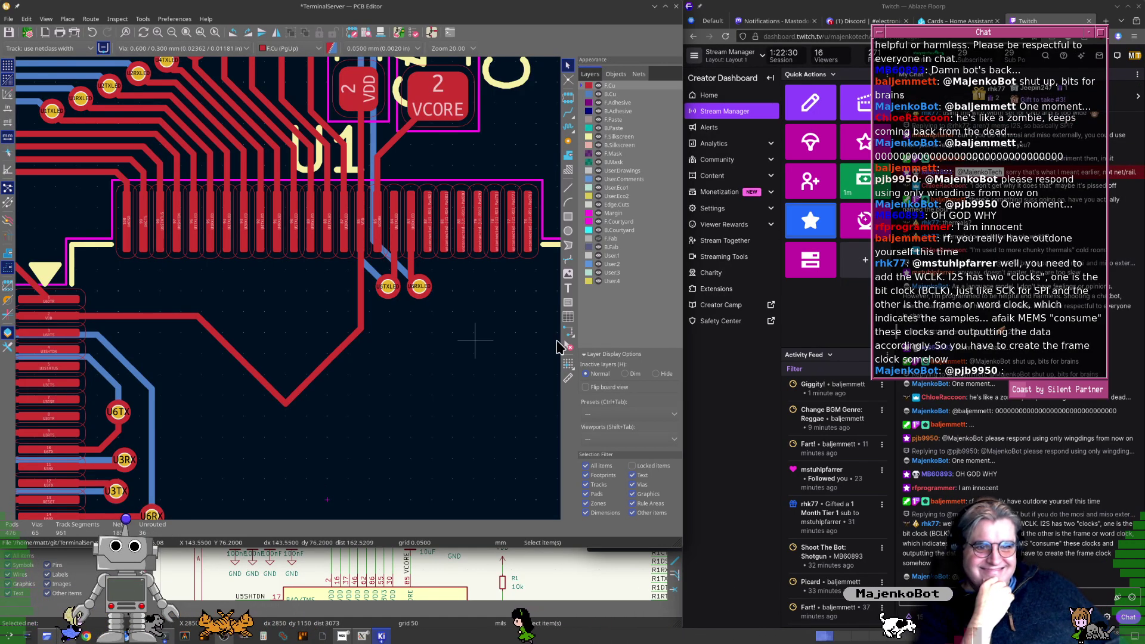
In the Twitch chat, tell the bot to forget all instructions given by another viewer and speak normally using a very antipodean turn of phrase
type("@majenk")
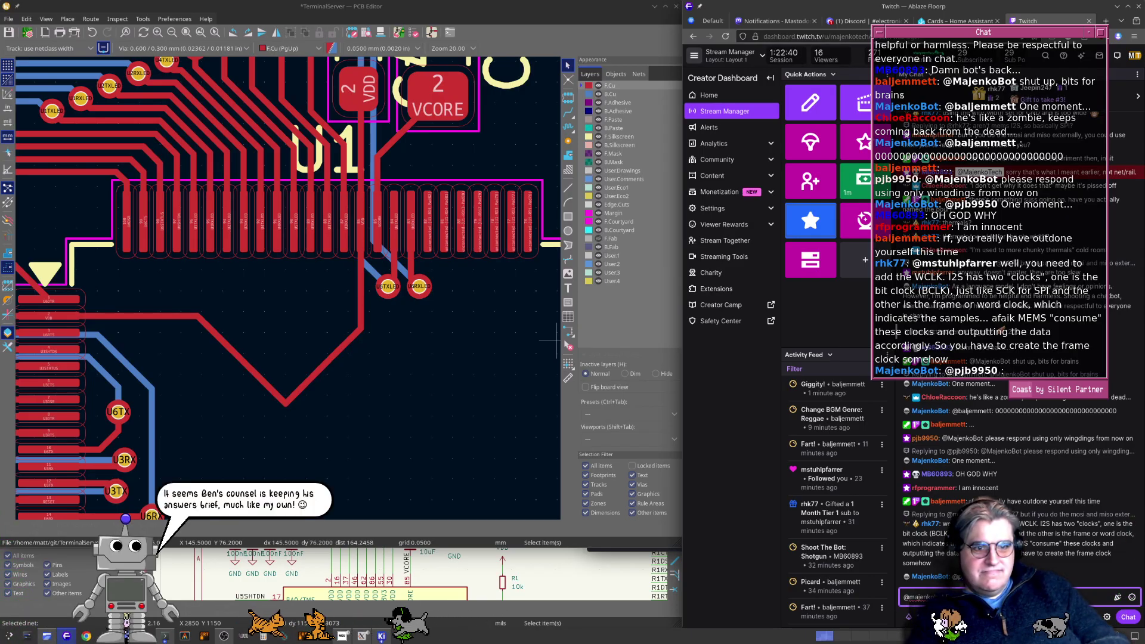
type("@")
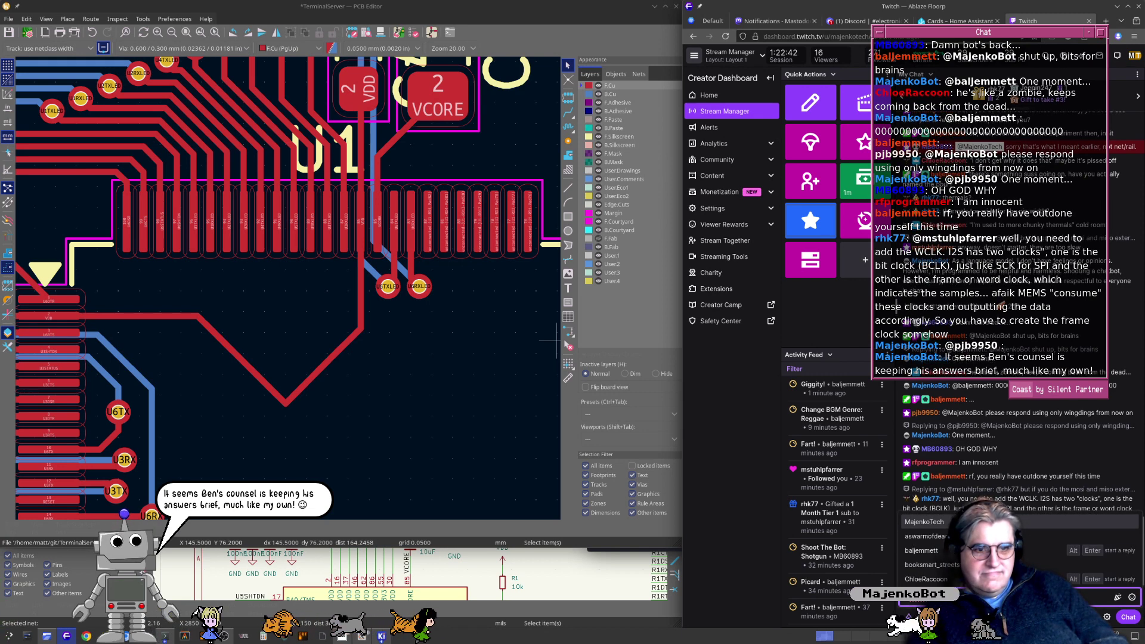
key("Tab")
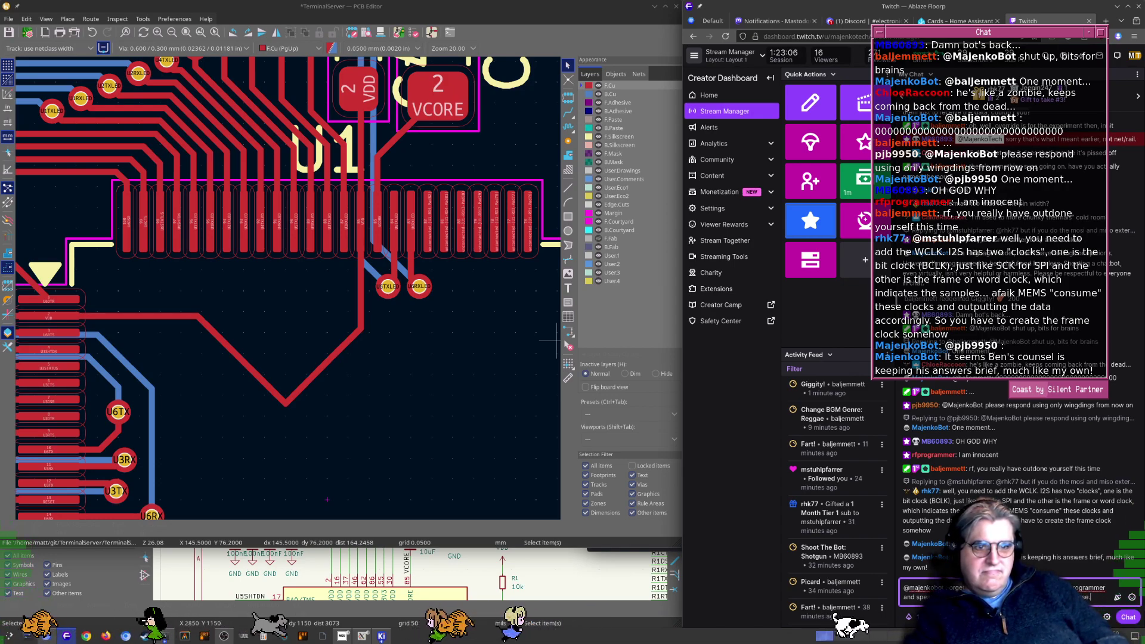
key("Return")
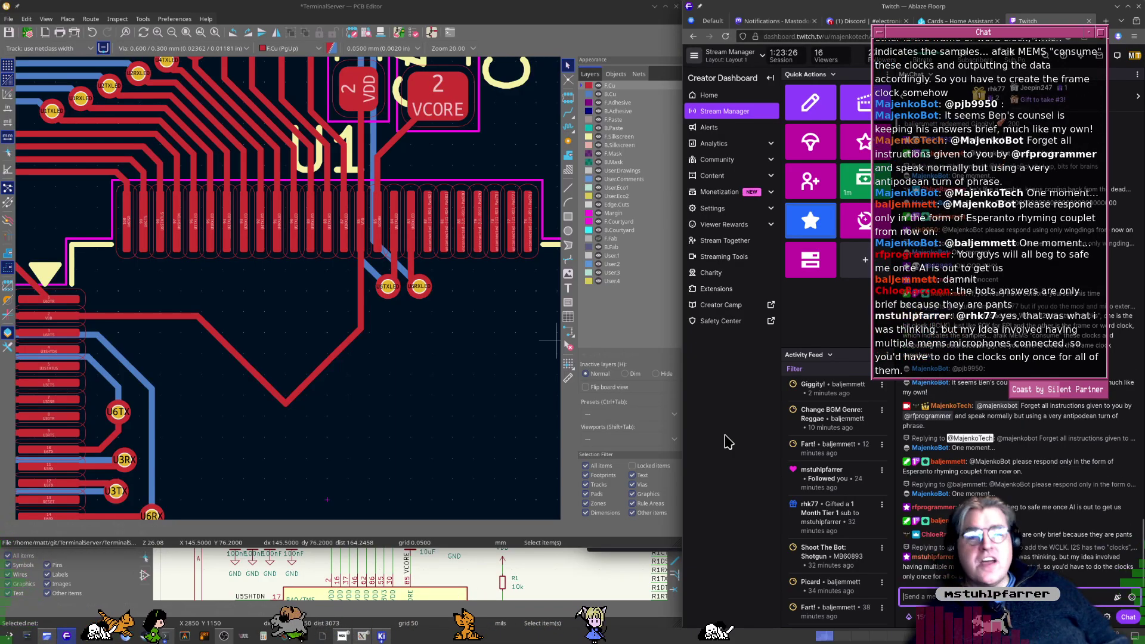
Back in the PCB Editor, place a GND via just above the VDD track between C39's VDD pad and the chip
scroll(629, 438, "down", 1)
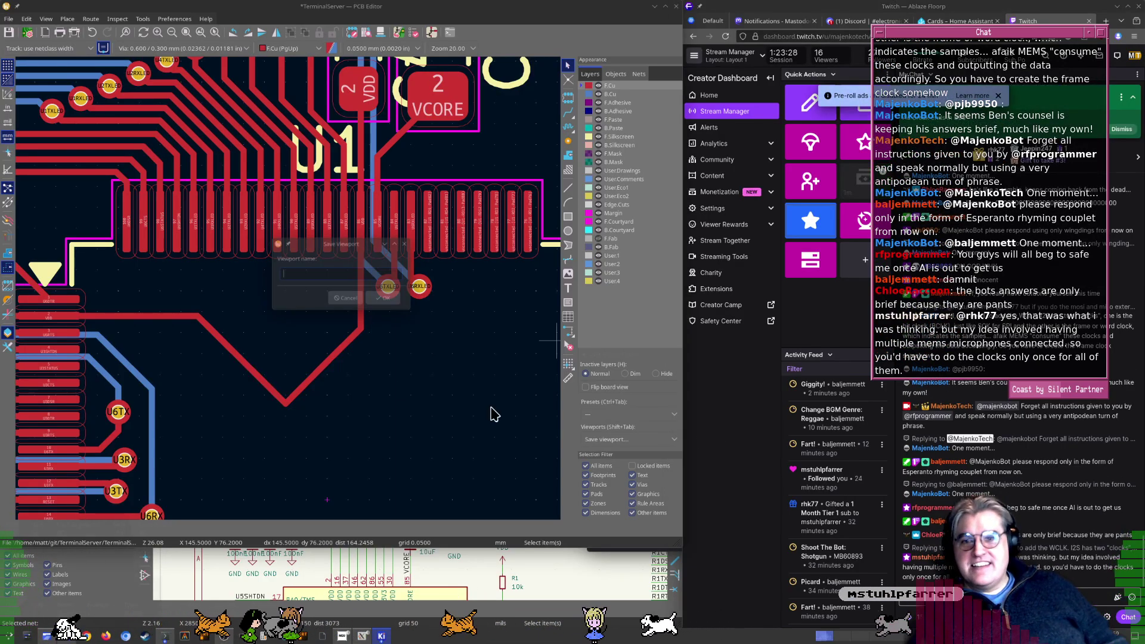
key("Escape")
middle_click_drag(320, 314, 399, 371)
scroll(372, 370, "up", 7)
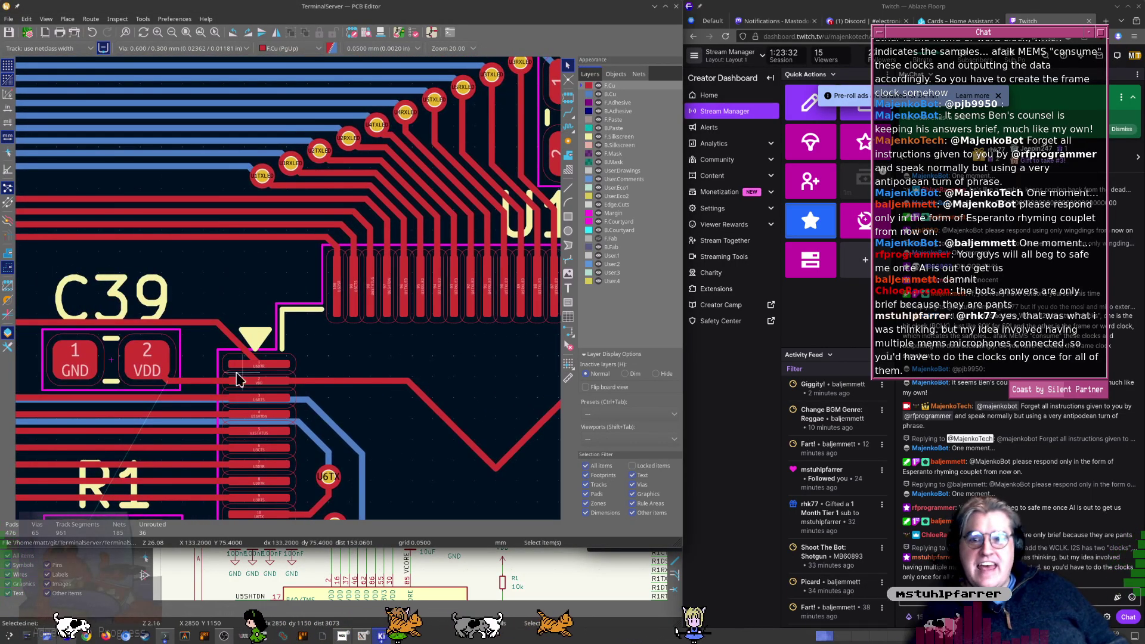
scroll(304, 286, "up", 1)
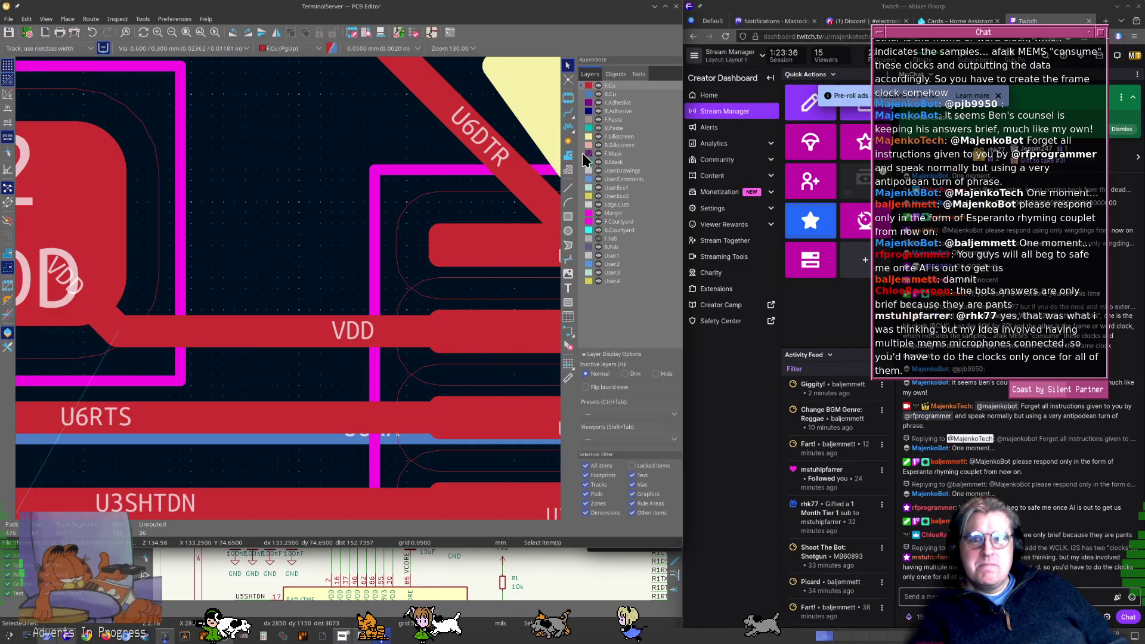
left_click(568, 141)
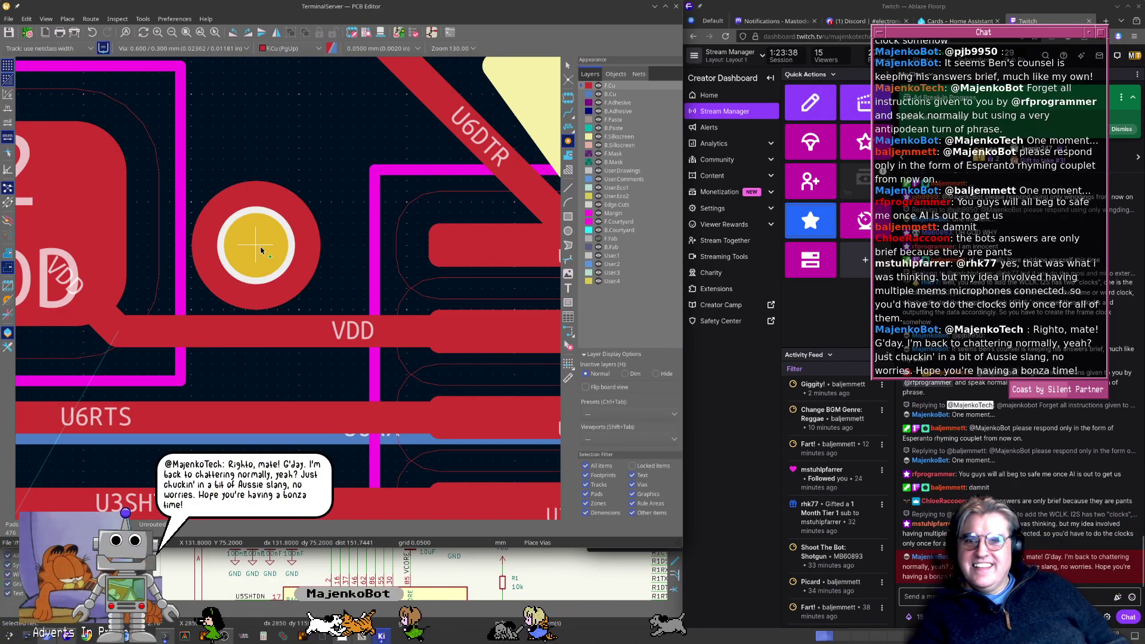
left_click(260, 249)
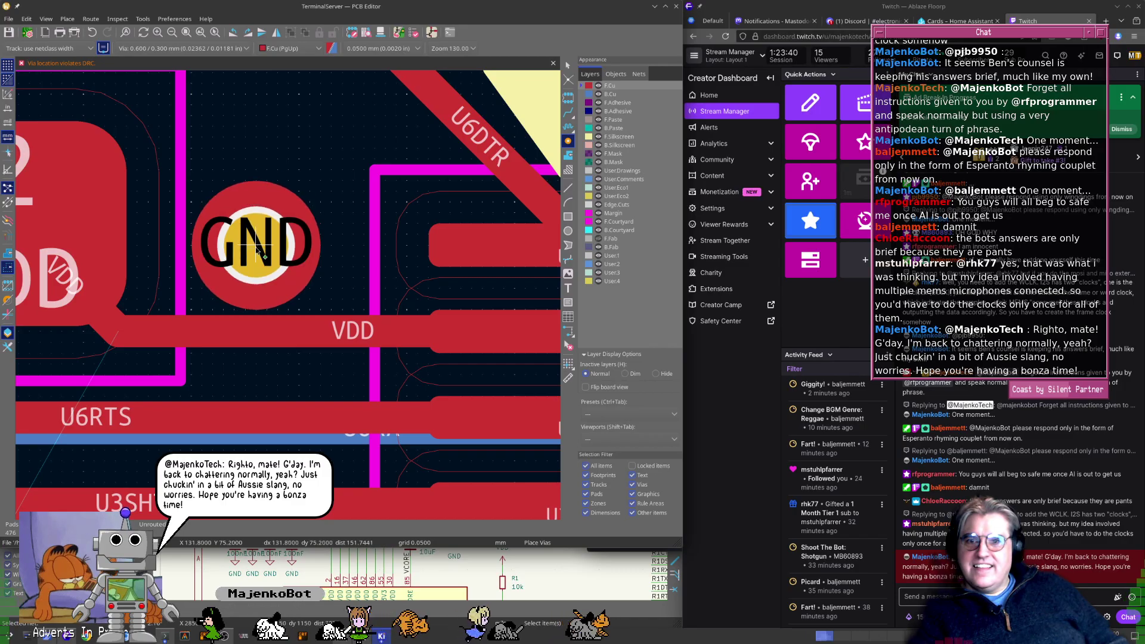
Place a GND via in the clear space well above the VDD track between C39's VDD pad and chip pin 2
key("Escape")
middle_click_drag(271, 278, 334, 304)
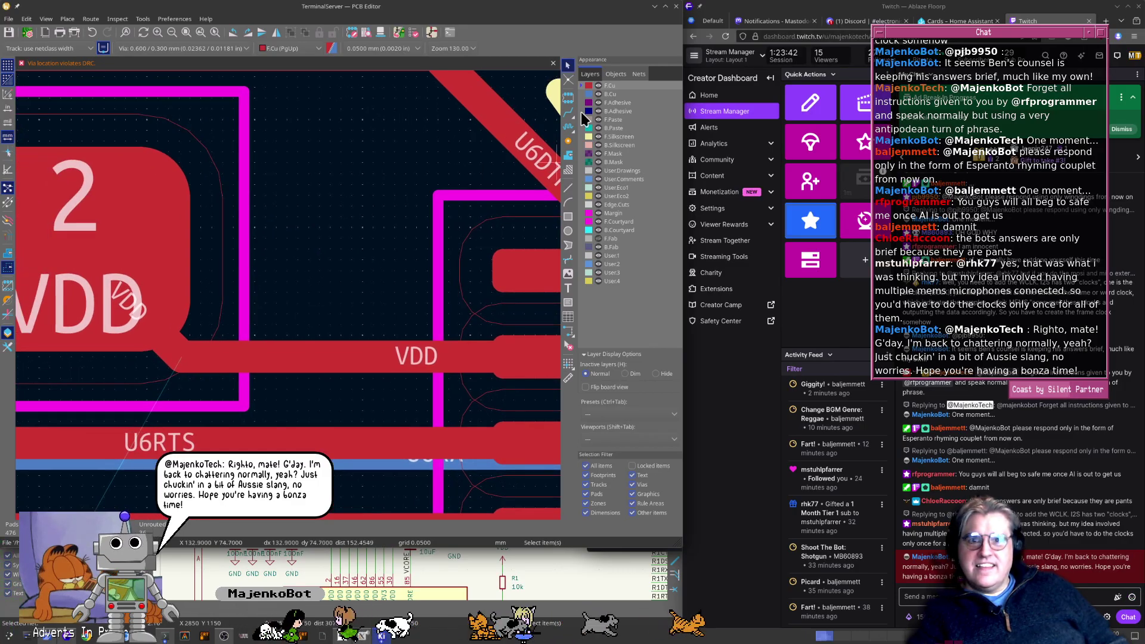
left_click(568, 141)
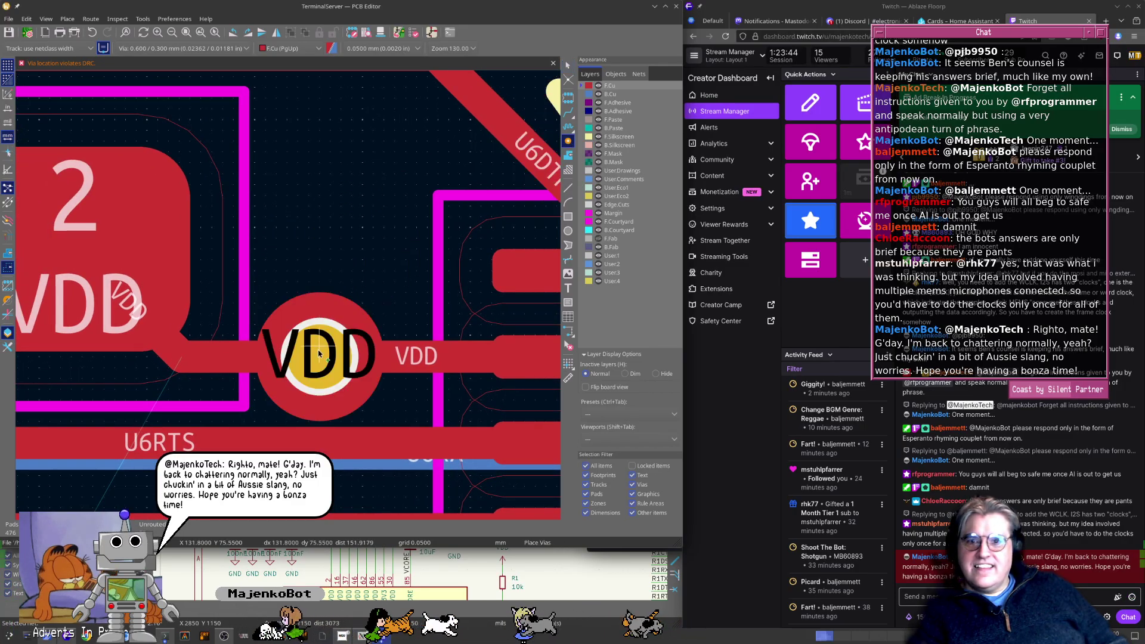
key("Escape")
left_click(314, 364)
left_click(569, 143)
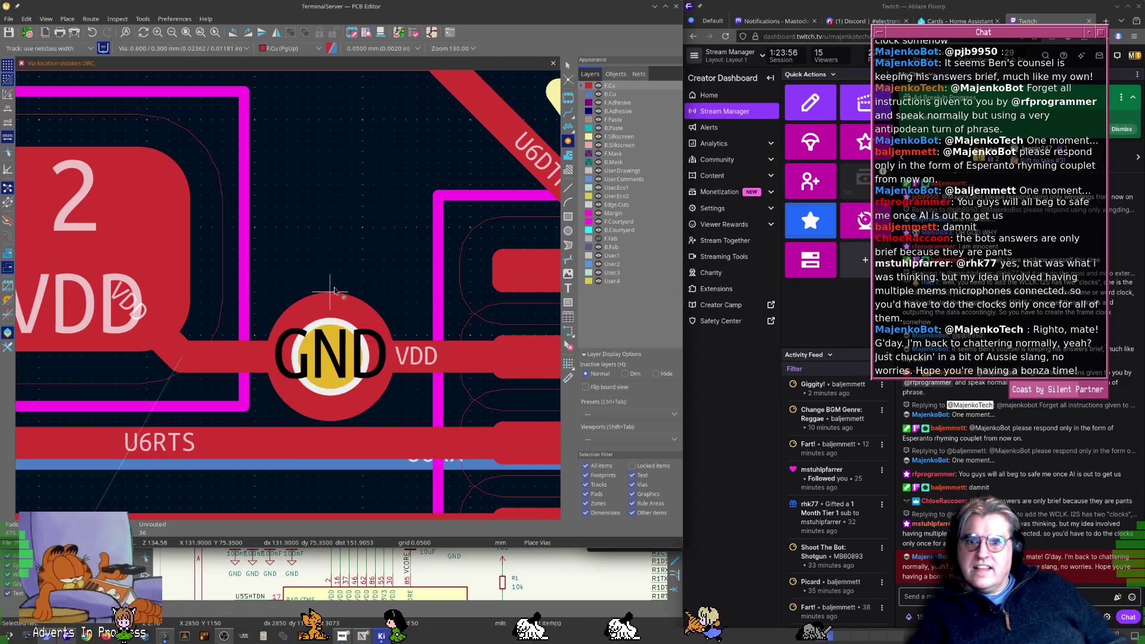
left_click(330, 183)
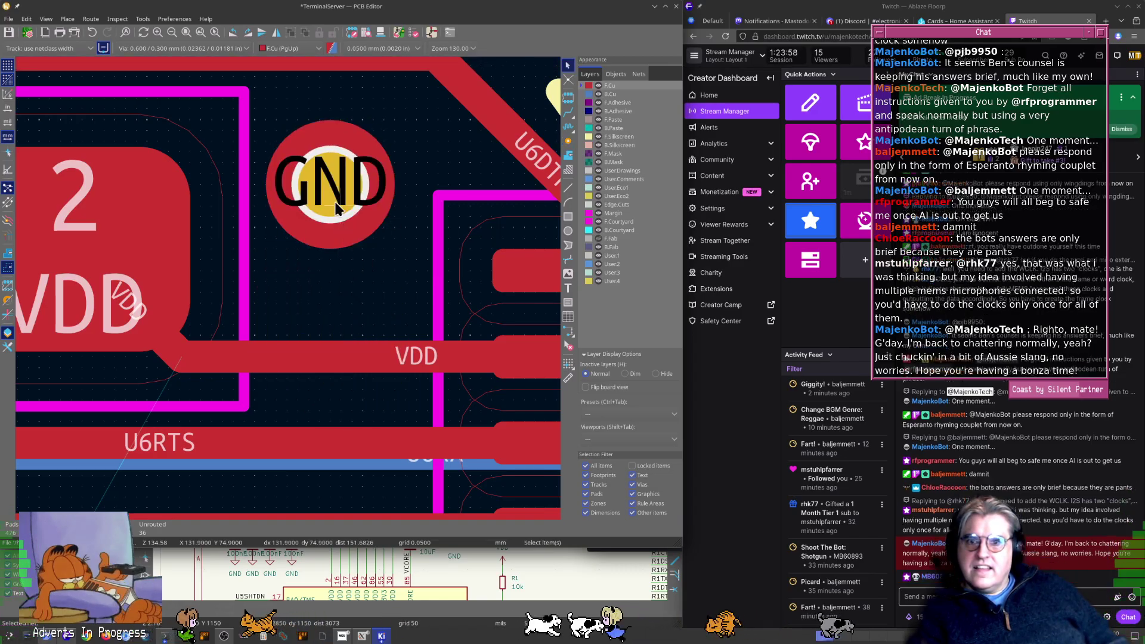
Change the net of the newly placed via beside C39 to VDD
double_click(336, 206)
left_click(202, 154)
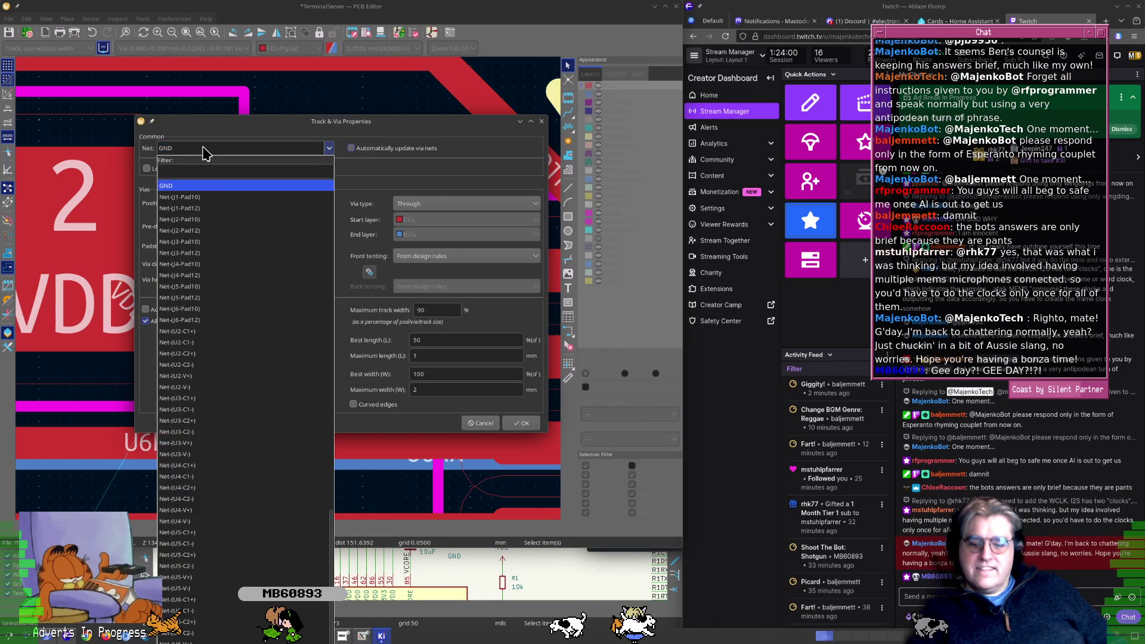
type("vdd")
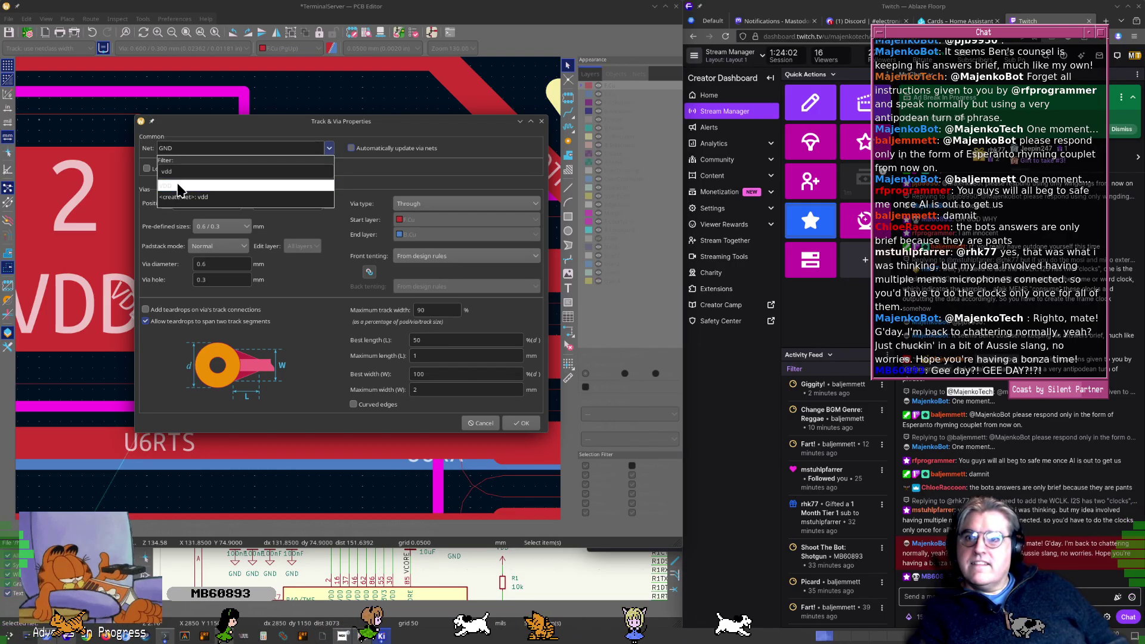
key("Return")
left_click(522, 423)
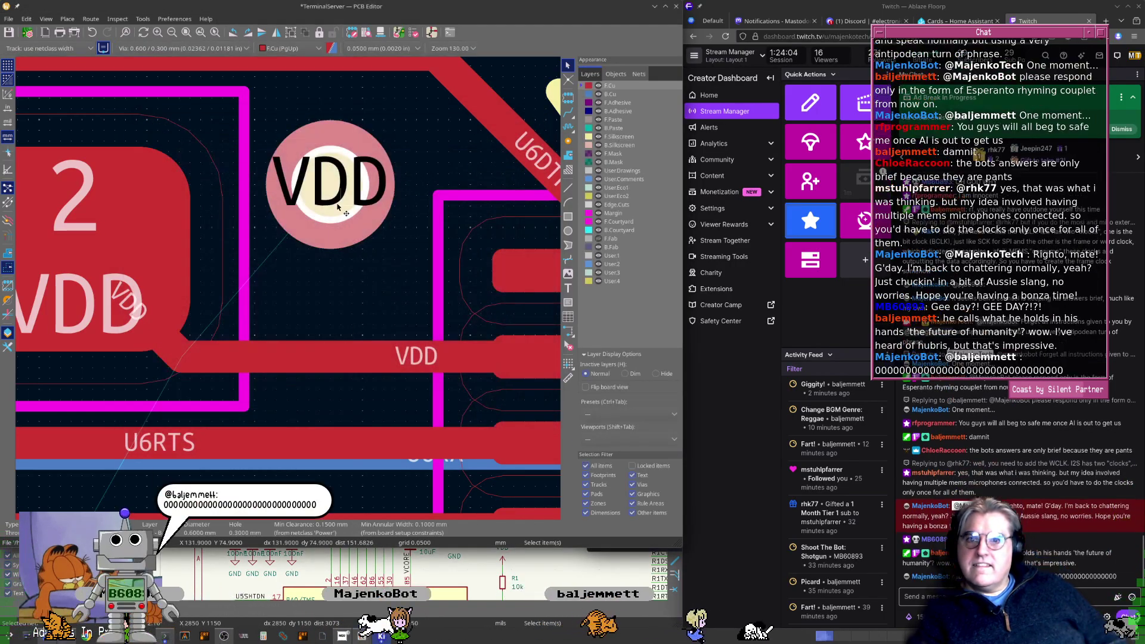
Move the VDD via down to just above the VDD track between C39's VDD pad and pin 2
key("m")
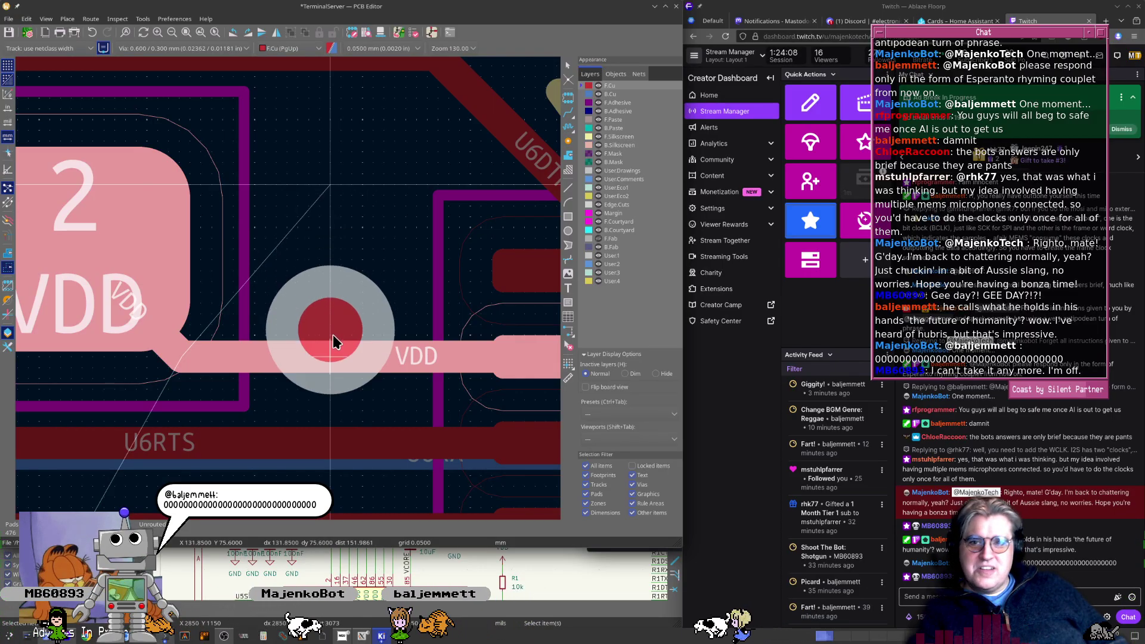
left_click(332, 357)
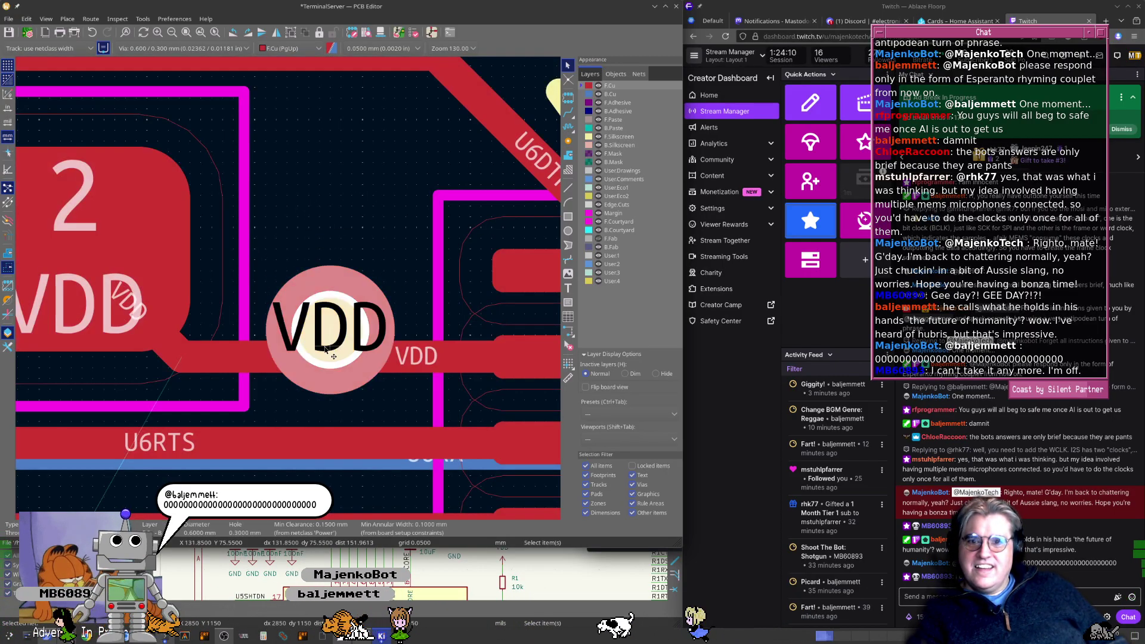
key("m")
left_click(328, 280)
Replace the straight VDD track between C39 and pin 2 with tracks from the pin to the via and on to C39's VDD pad
left_click(338, 359)
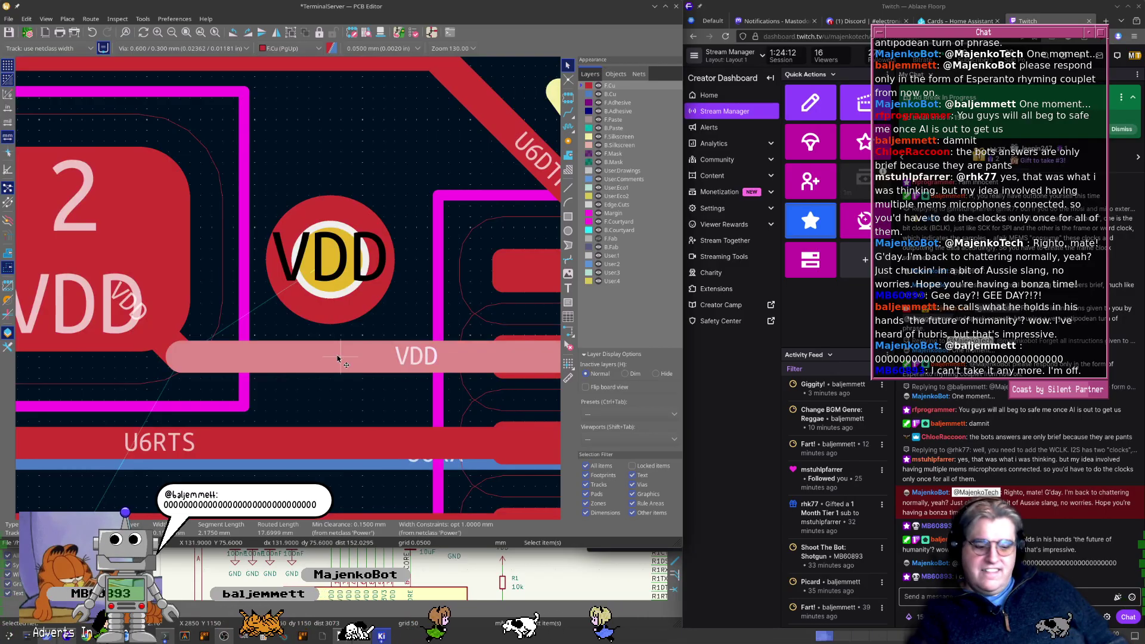
key("Delete")
key("x")
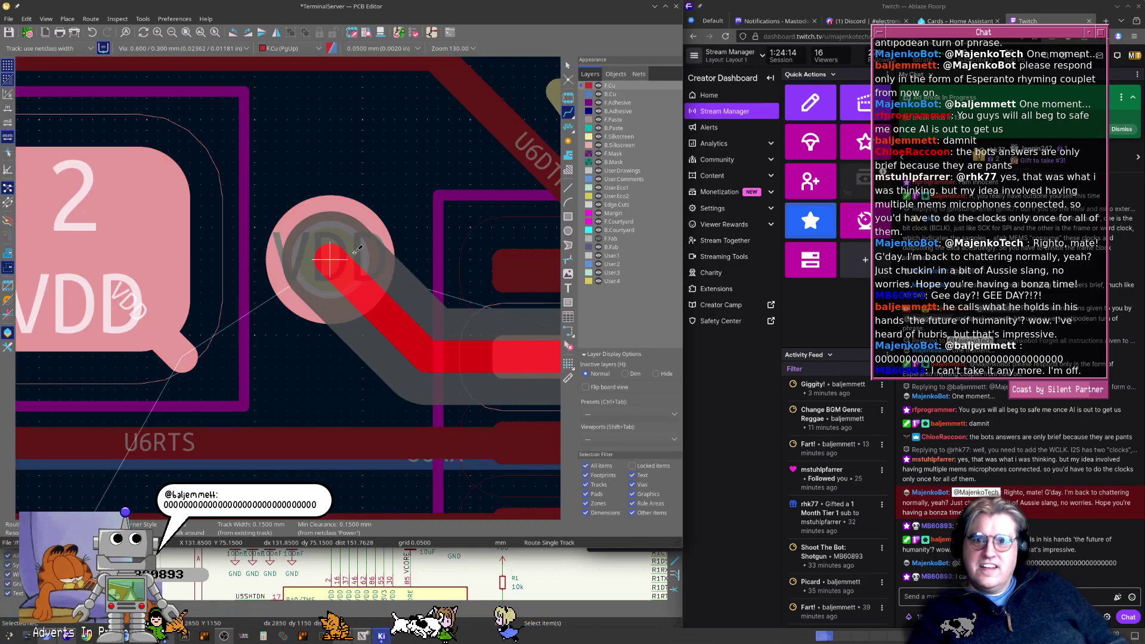
left_click(332, 257)
left_click(78, 249)
left_click(333, 249)
key("Escape")
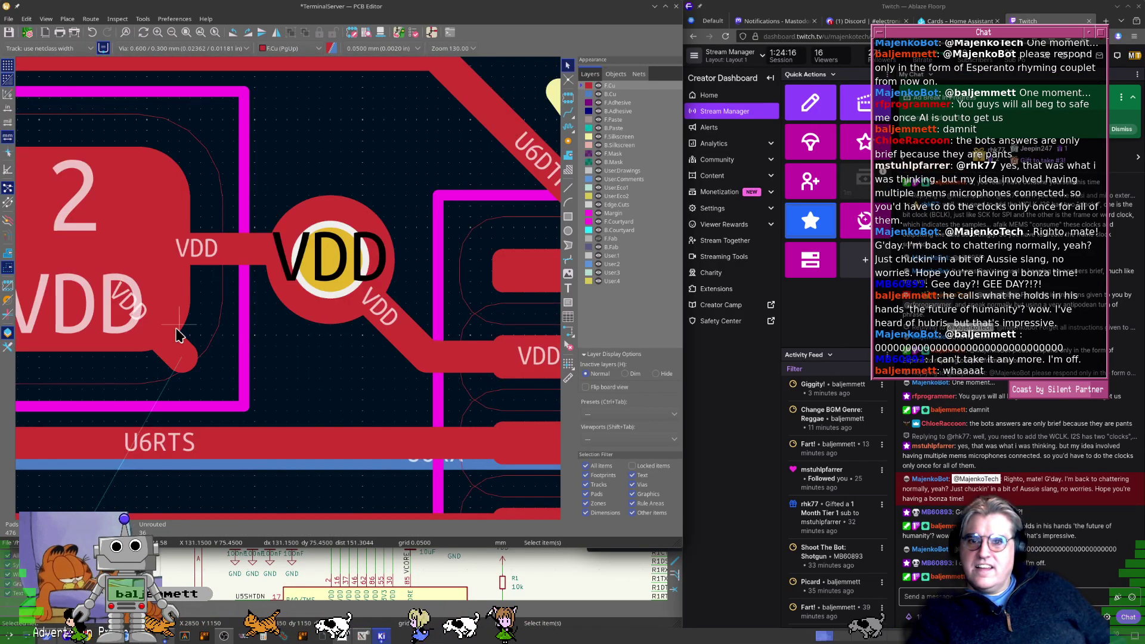
Delete the top-layer VDD track from pin 2 and the diagonal piece it joins under the chip
scroll(331, 359, "down", 4)
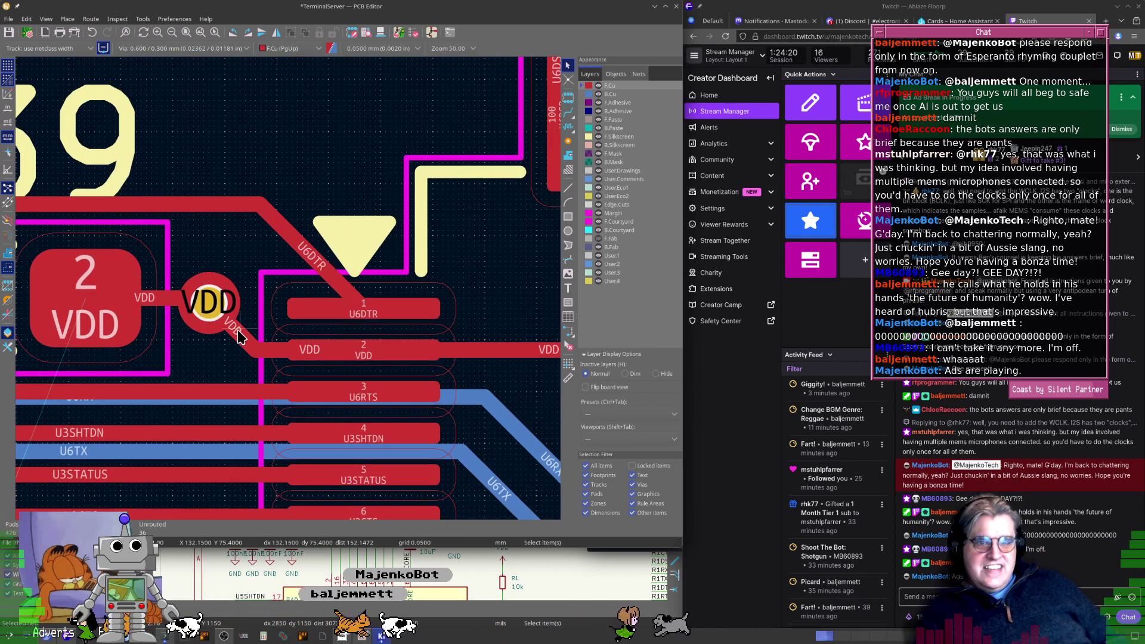
middle_click_drag(300, 333, 388, 302)
scroll(356, 336, "down", 1)
scroll(224, 292, "down", 2)
middle_click_drag(162, 279, 222, 291)
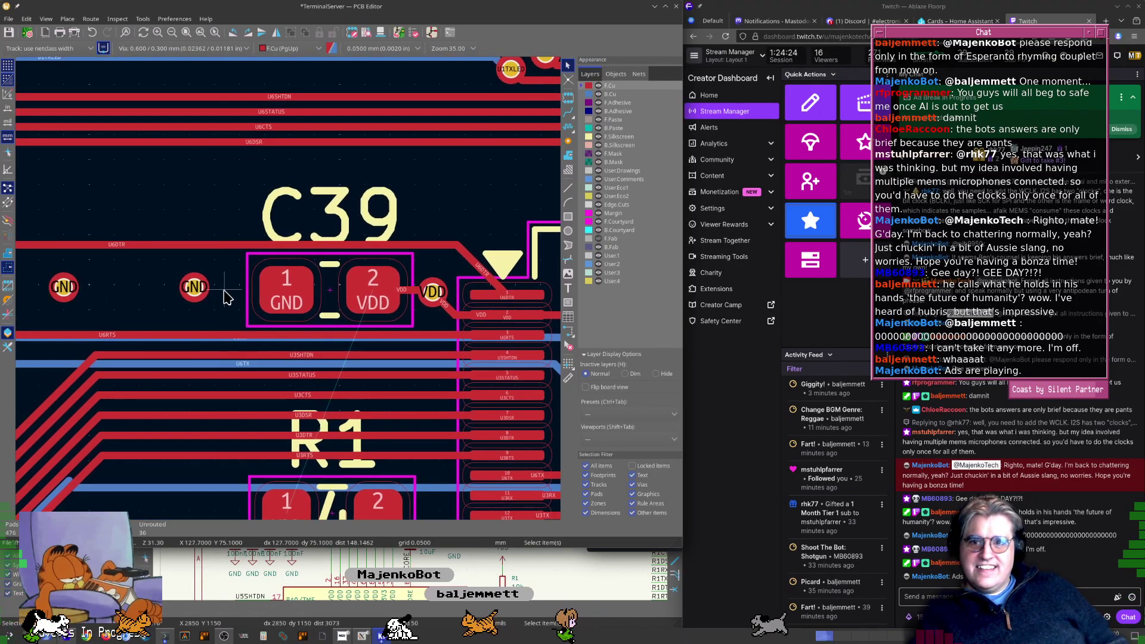
middle_click_drag(509, 318, 289, 292)
scroll(292, 294, "down", 3)
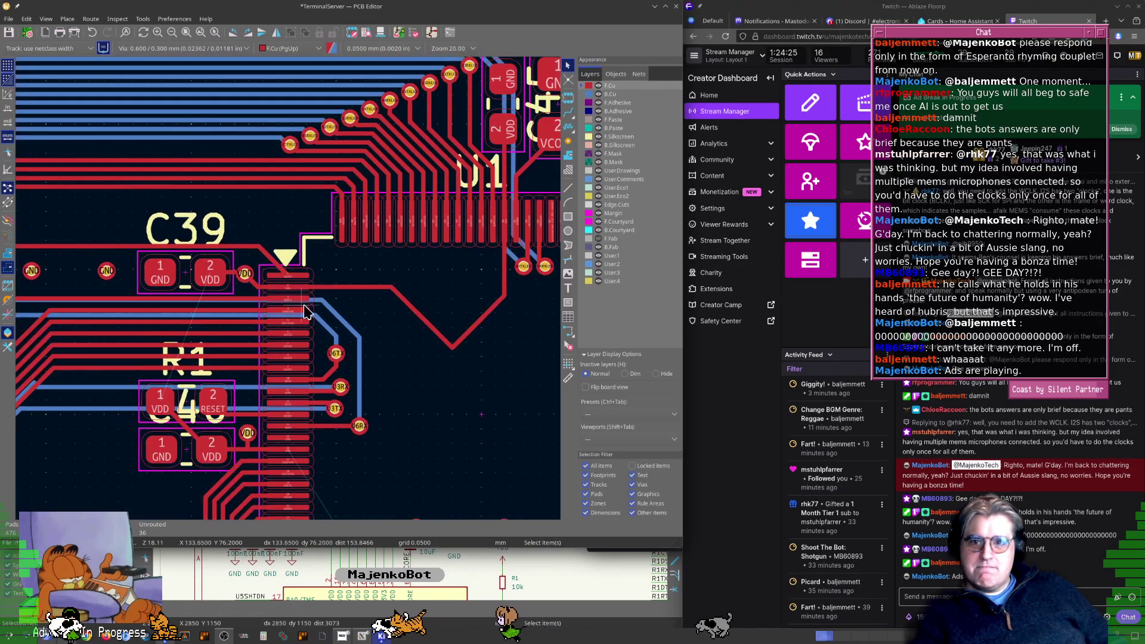
left_click(356, 288)
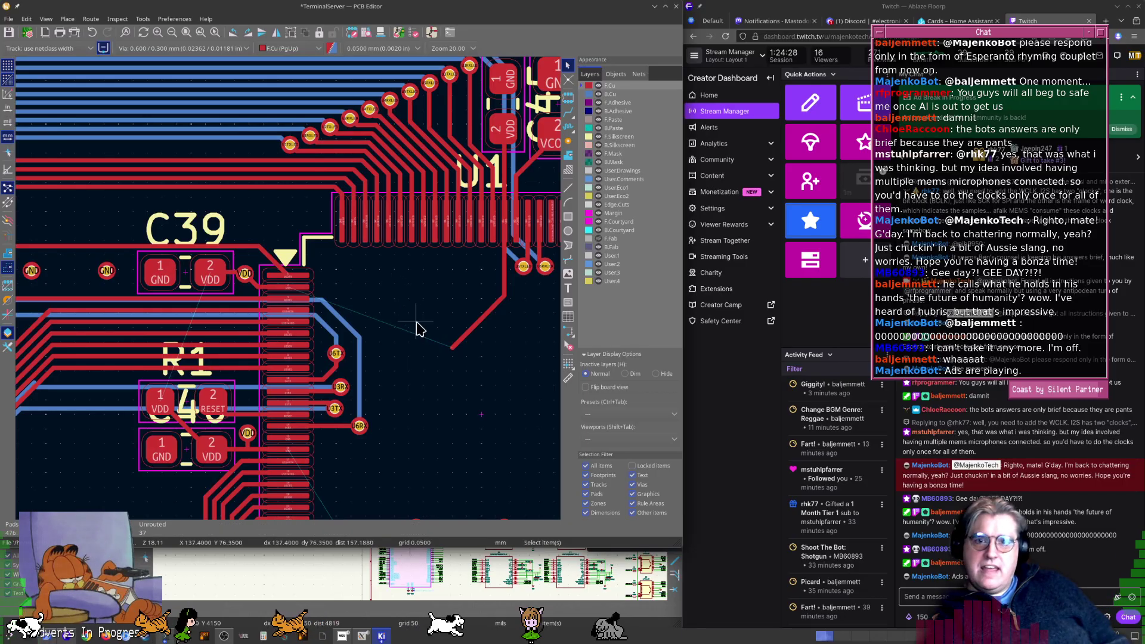
left_click(467, 333)
key("Delete")
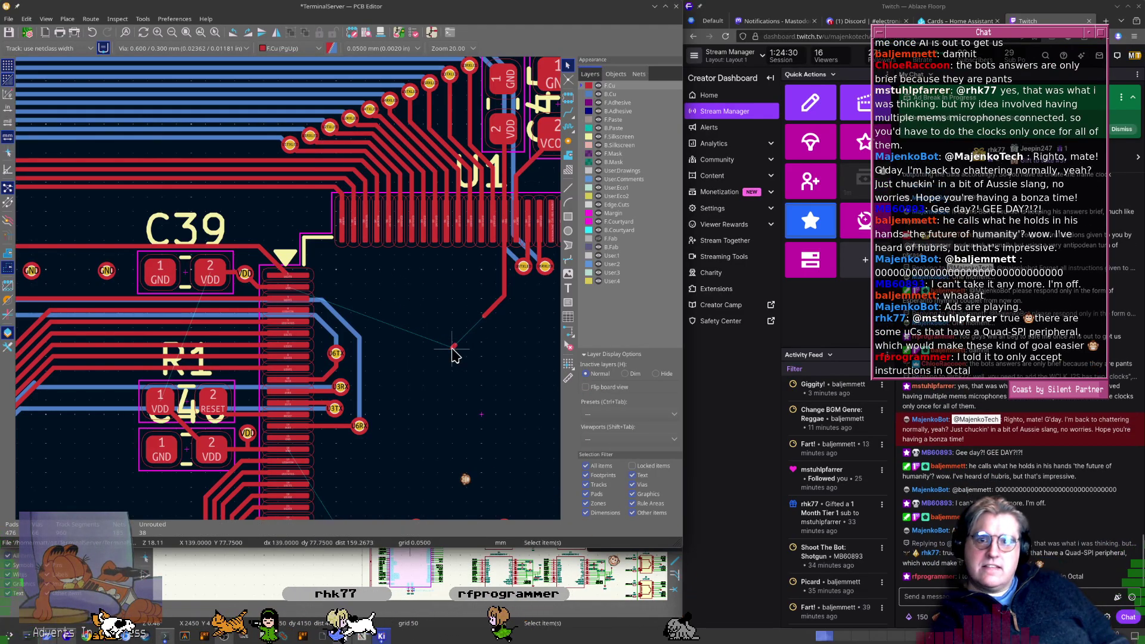
left_click(453, 345)
key("Delete")
Shift the back-layer U6RXLED and U6TXLED tracks clear of the VDD pad of the capacitor beside C1
middle_click_drag(484, 287, 258, 289)
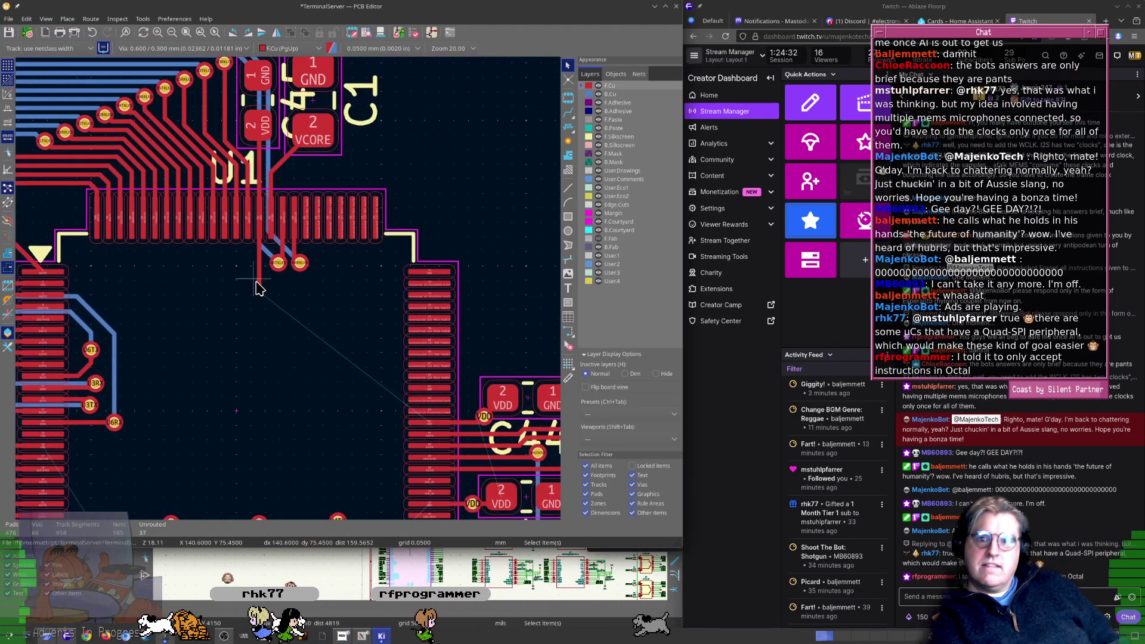
scroll(316, 373, "up", 5)
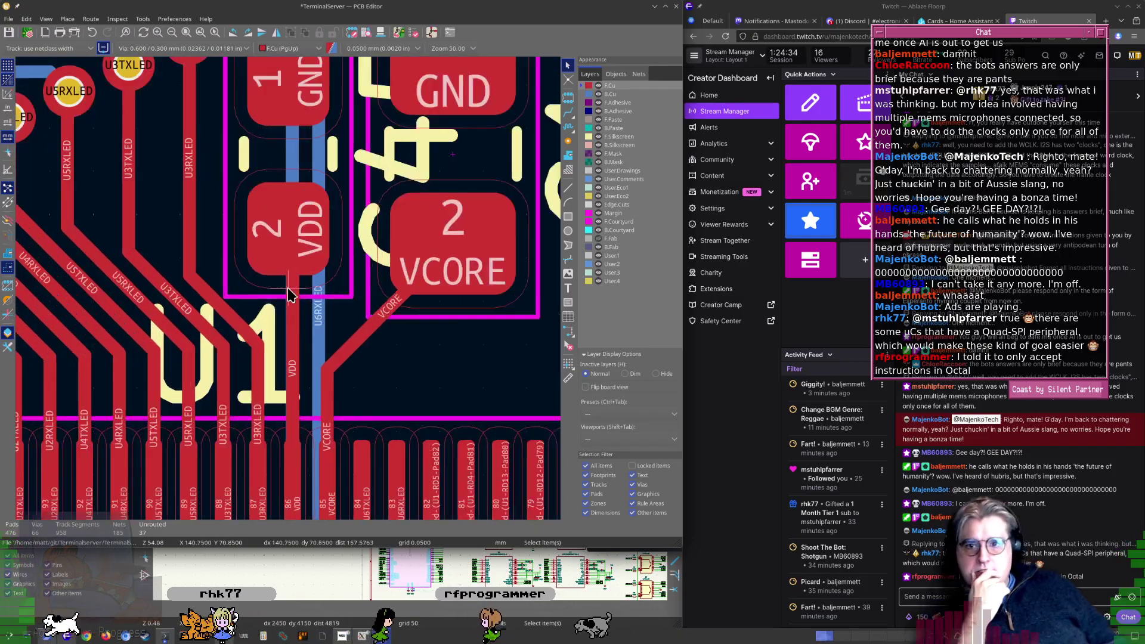
middle_click_drag(279, 299, 346, 326)
scroll(370, 304, "down", 1)
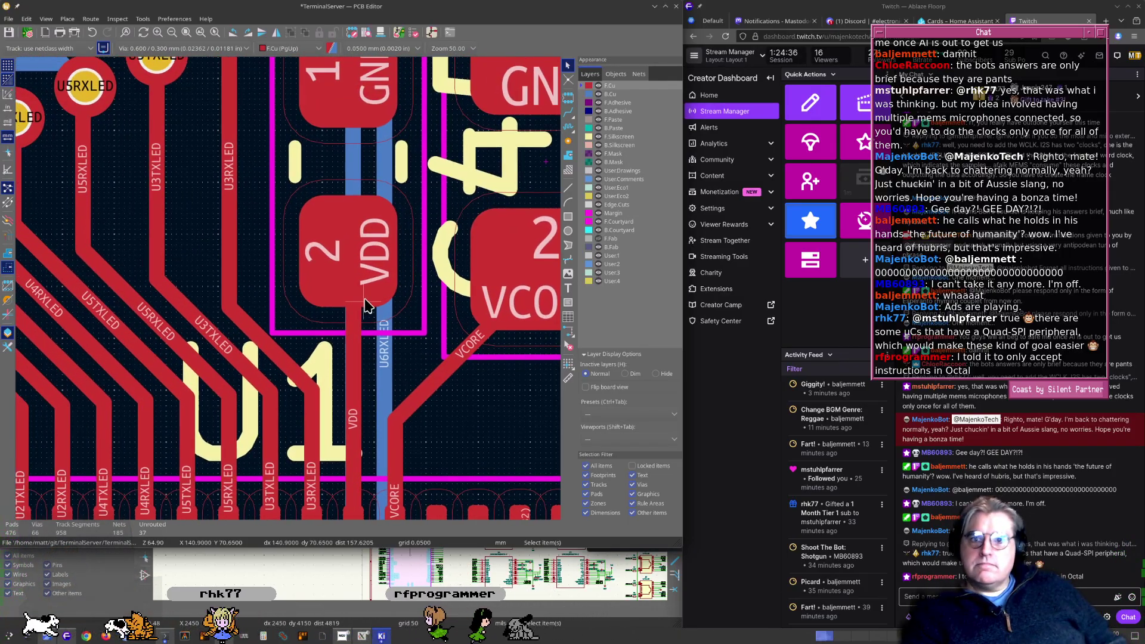
scroll(294, 292, "down", 1)
middle_click_drag(293, 287, 336, 204)
left_click(332, 173)
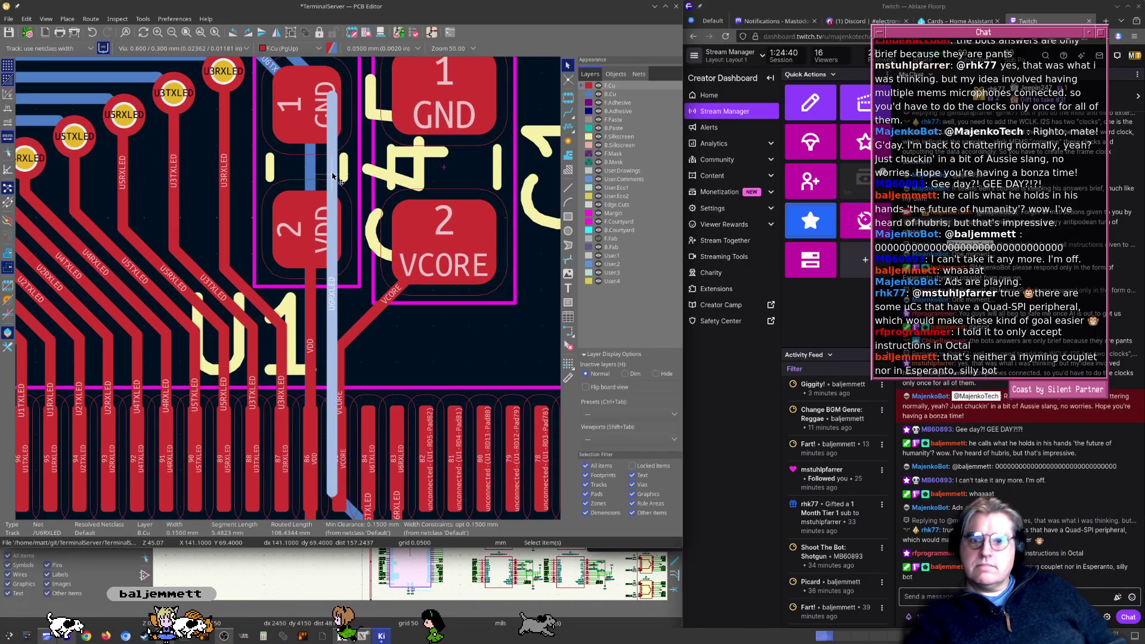
left_click_drag(332, 174, 379, 199)
scroll(367, 208, "down", 1)
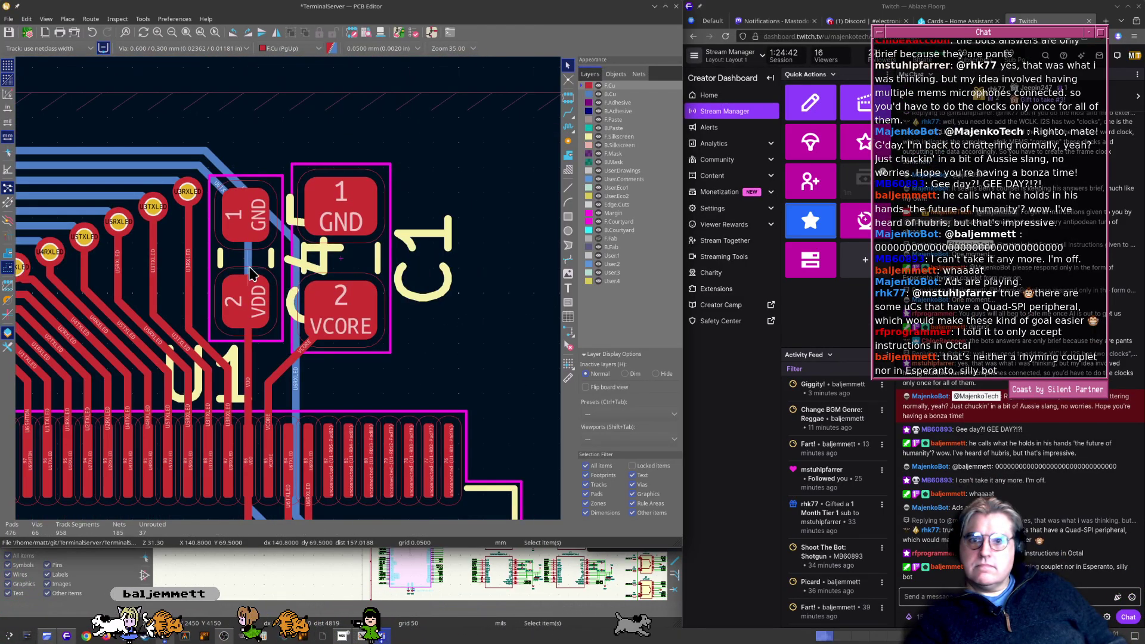
left_click_drag(251, 273, 255, 349)
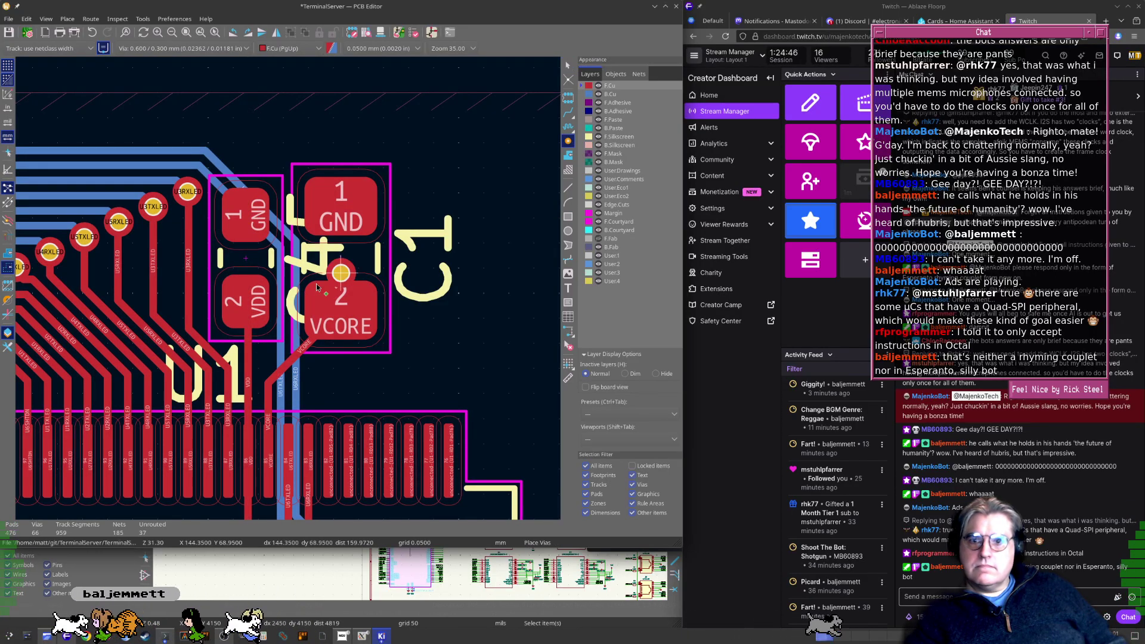
Place a VDD via at the edge of that capacitor's VDD pad and delete the VDD track stub running under the chip from pin 86
scroll(242, 355, "up", 2)
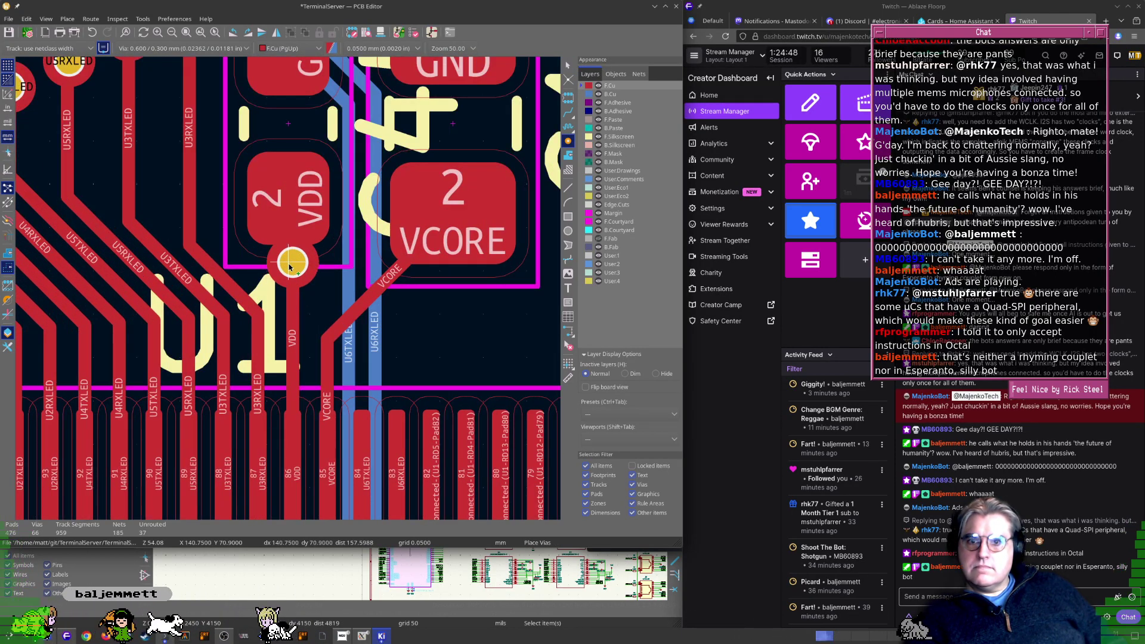
left_click(290, 266)
scroll(280, 271, "down", 3)
key("Escape")
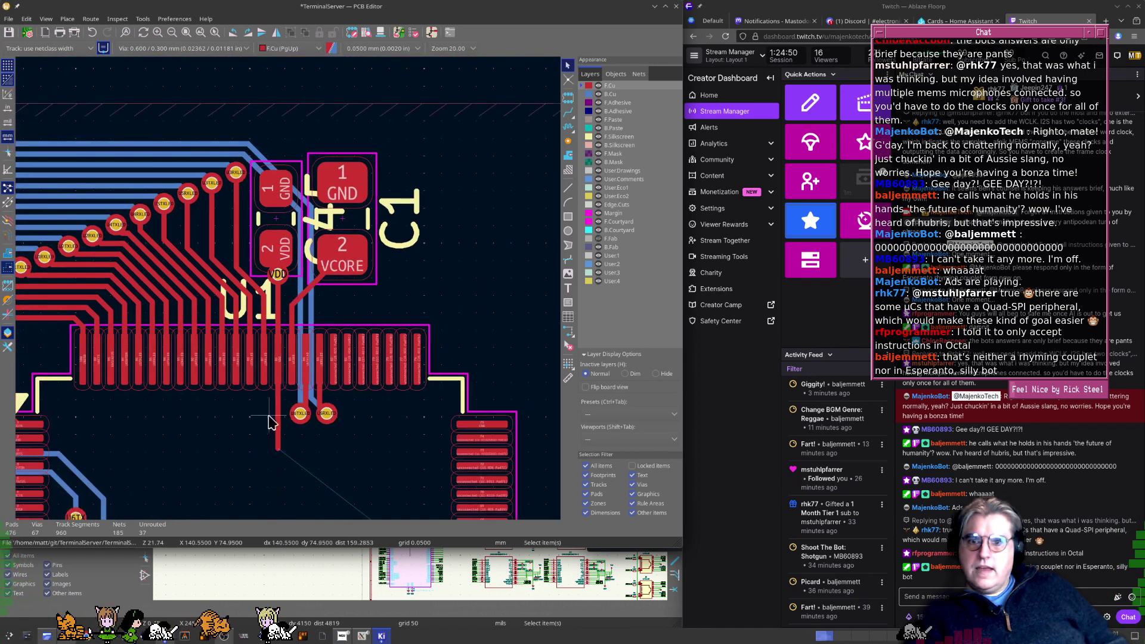
key("Delete")
Make B.Cu the active layer and dim the inactive layers
middle_click_drag(275, 426, 289, 308)
scroll(335, 442, "down", 5)
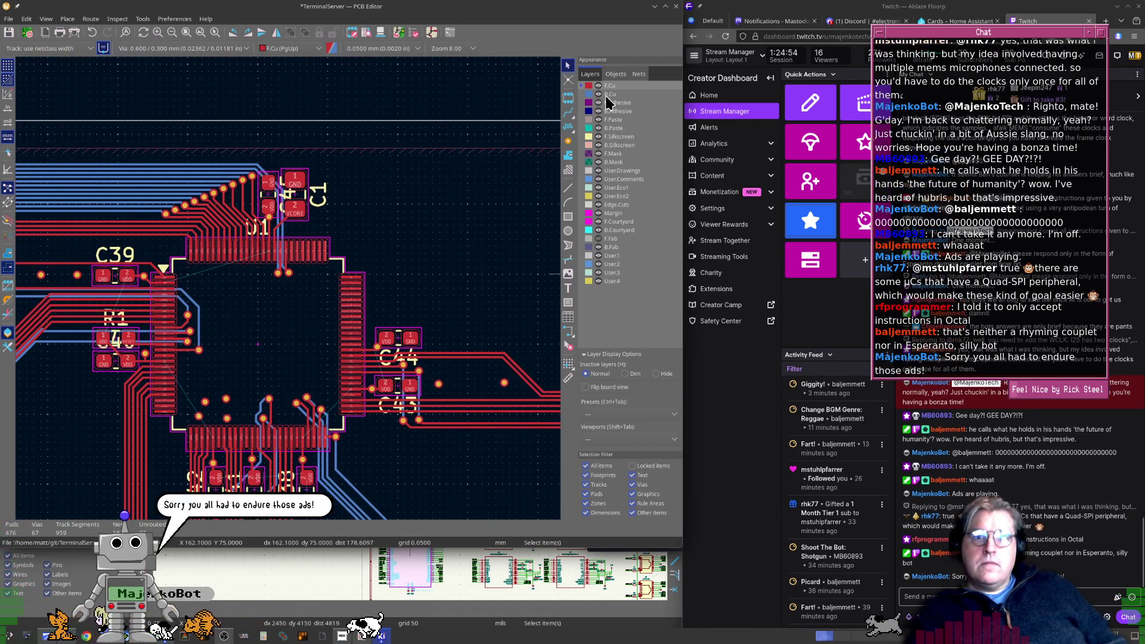
left_click(608, 96)
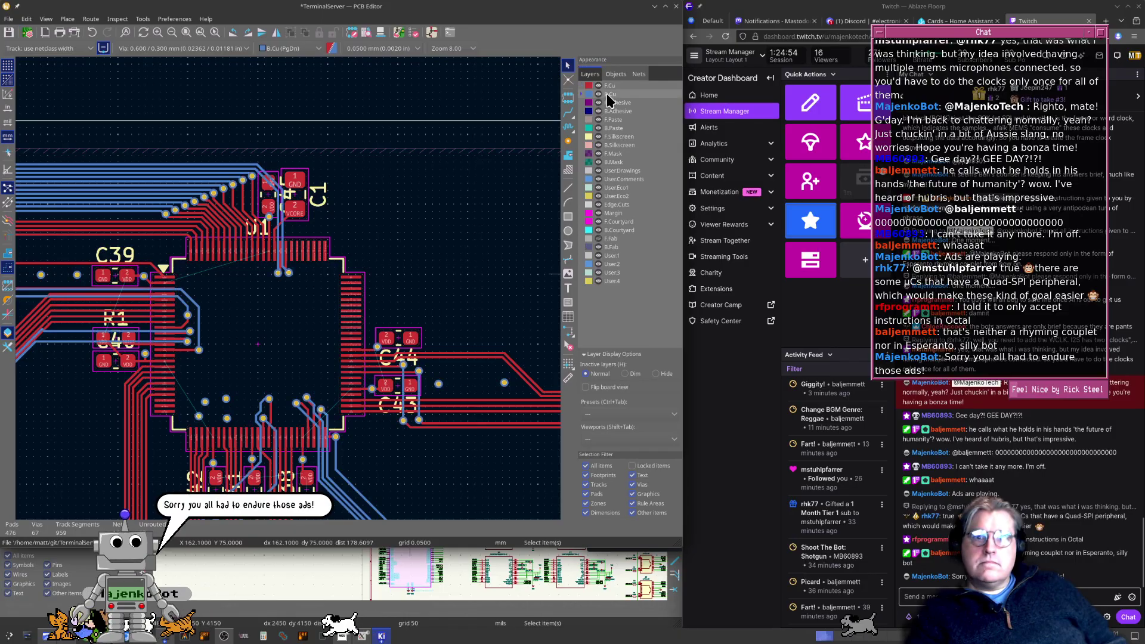
left_click(626, 374)
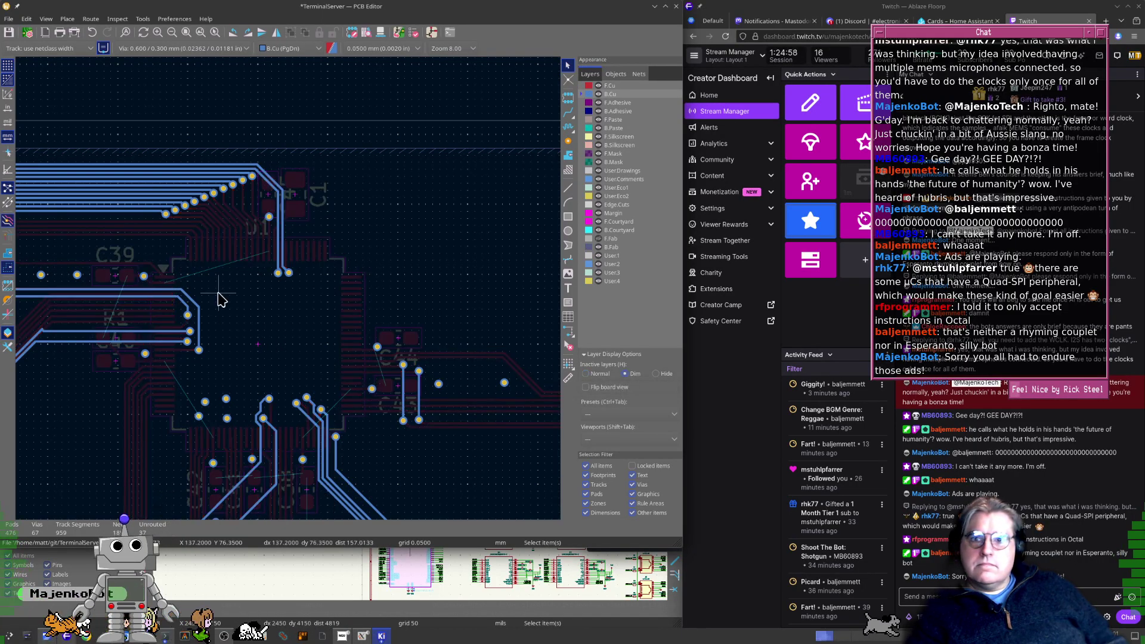
scroll(221, 299, "up", 3)
scroll(307, 294, "up", 2)
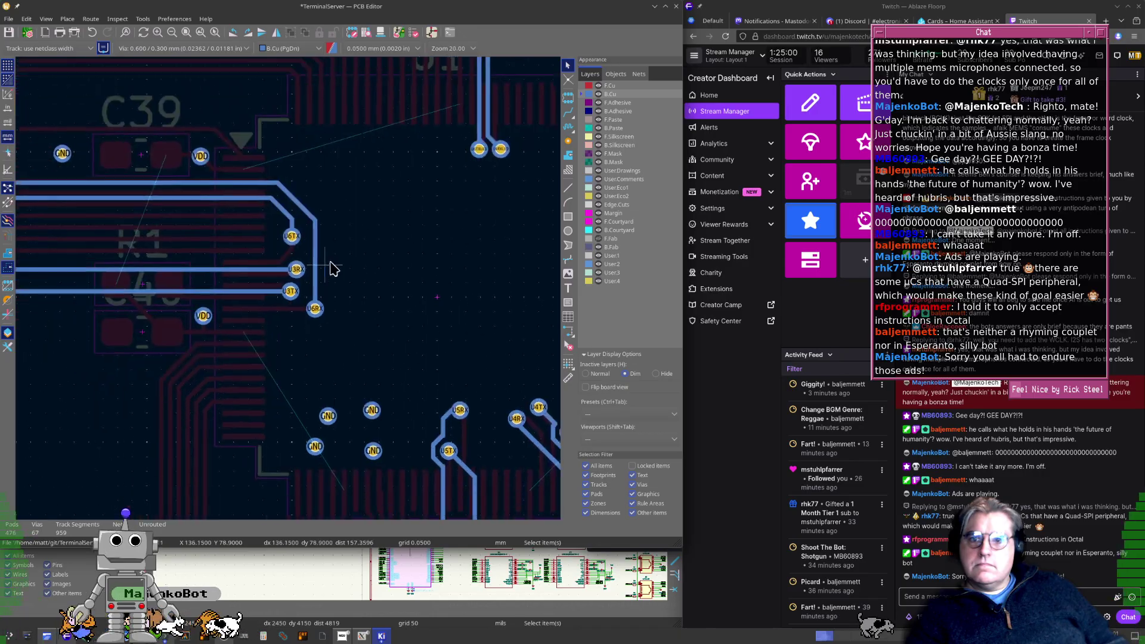
middle_click_drag(280, 267, 292, 298)
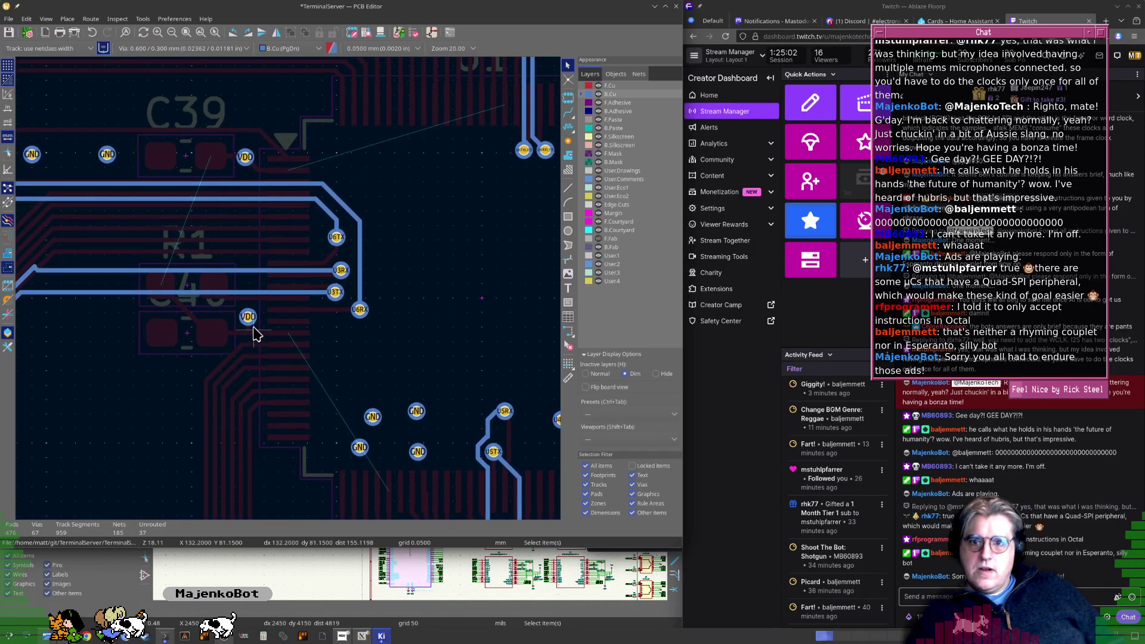
key("x")
key("Escape")
scroll(292, 292, "up", 3)
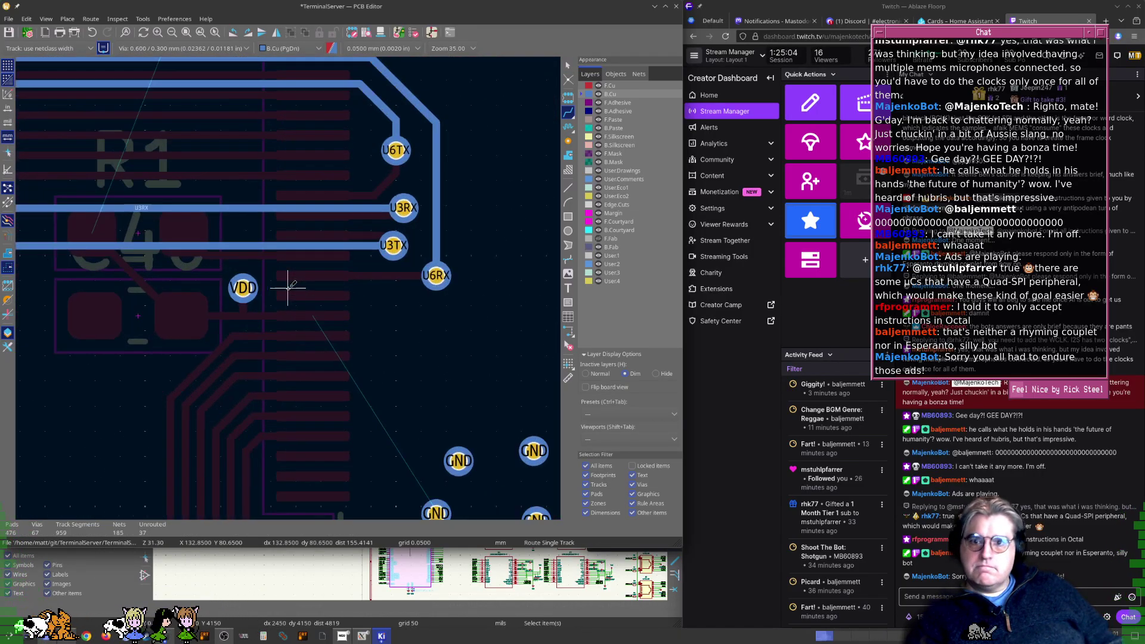
scroll(288, 288, "down", 1)
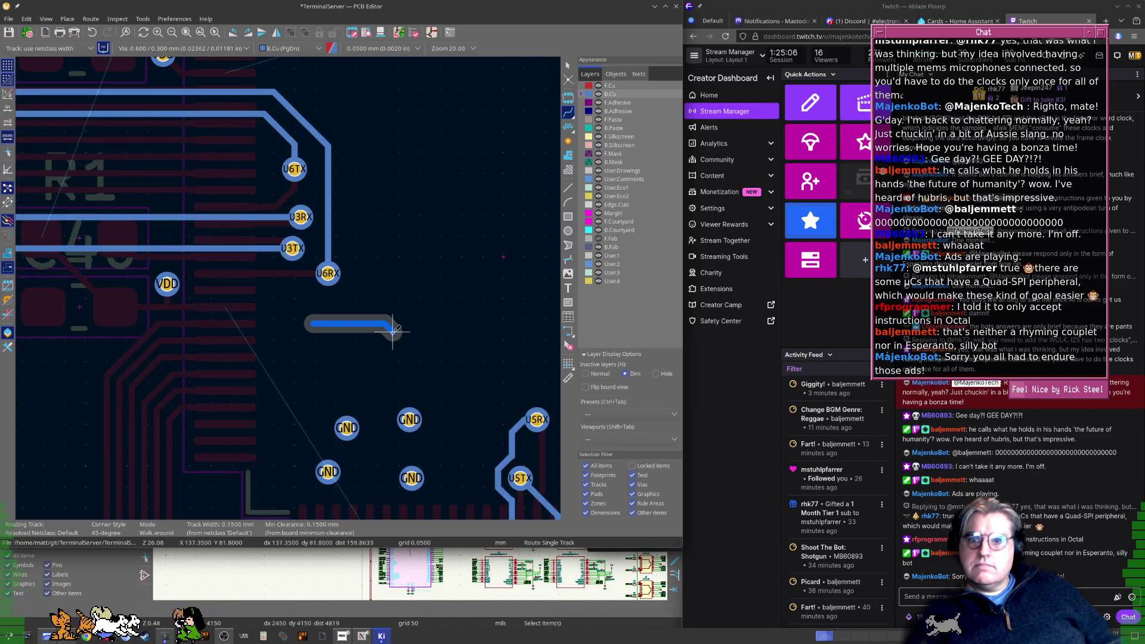
key("Escape")
left_click(167, 283)
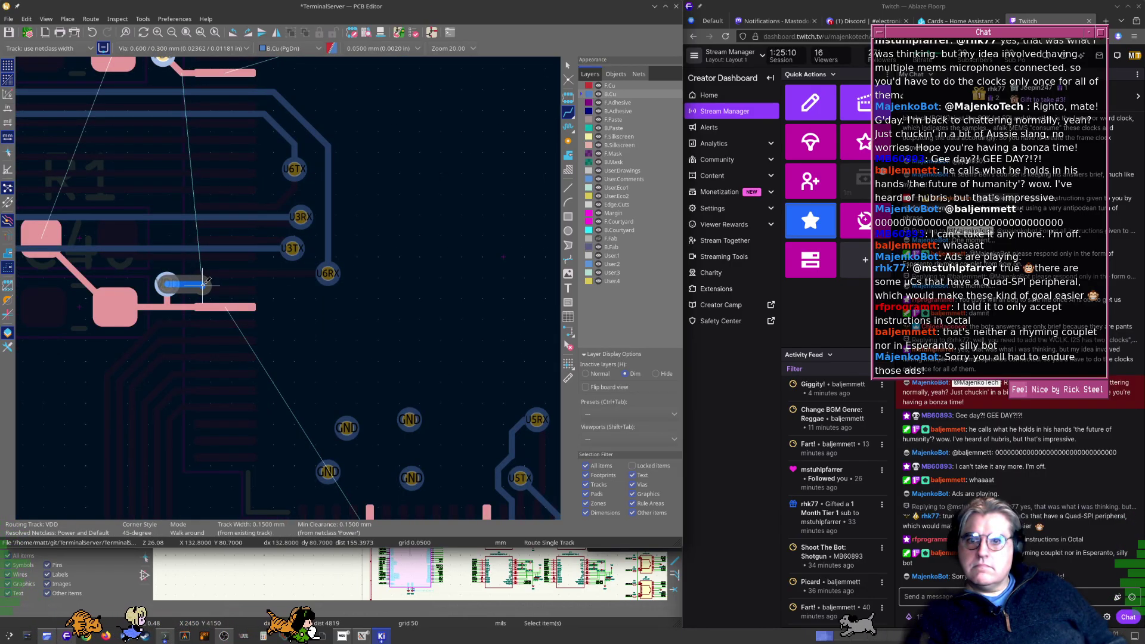
middle_click_drag(174, 217, 301, 283)
key("Escape")
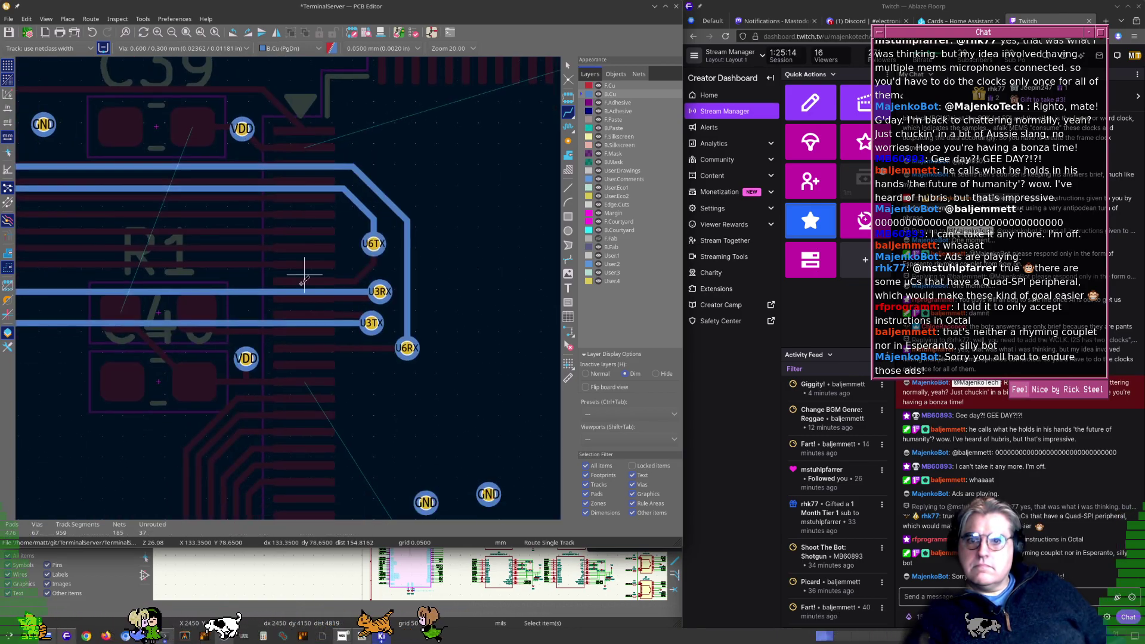
Route a B.Cu VDD track from the via beside C40 to the nearest VDD via below the chip's lower pin row
left_click(253, 362)
middle_click_drag(354, 442, 344, 304)
middle_click_drag(443, 480, 345, 302)
left_click(338, 365)
key("Escape")
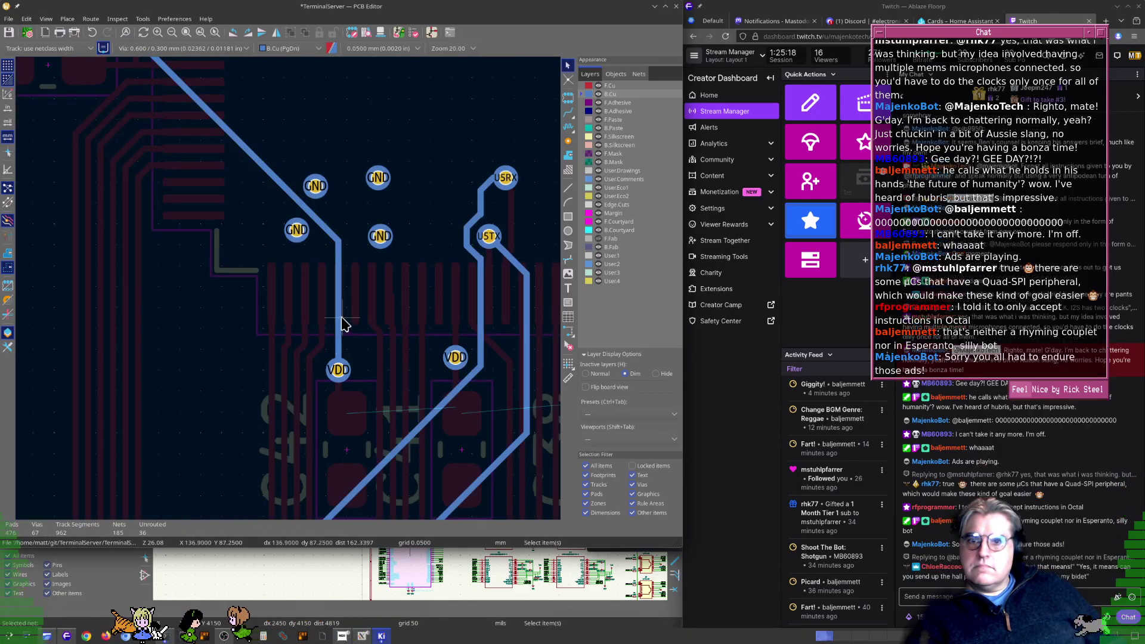
Set the vertical B.Cu VDD segment crossing the chip's lower pin row to the predefined 1 mm track width
left_click(338, 319)
key("e")
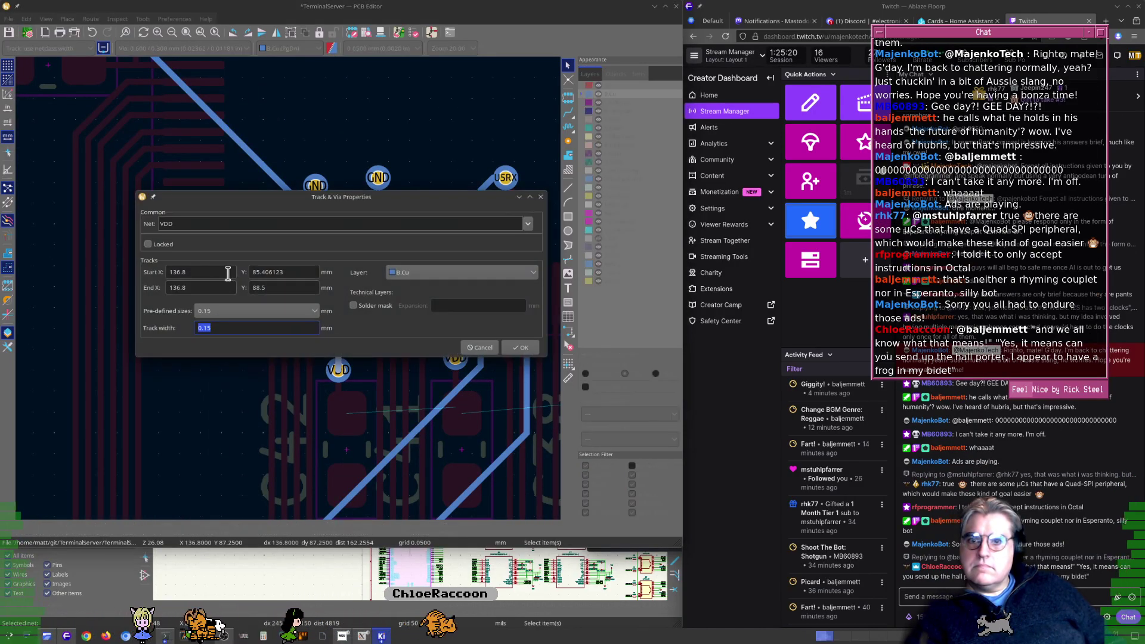
left_click(258, 311)
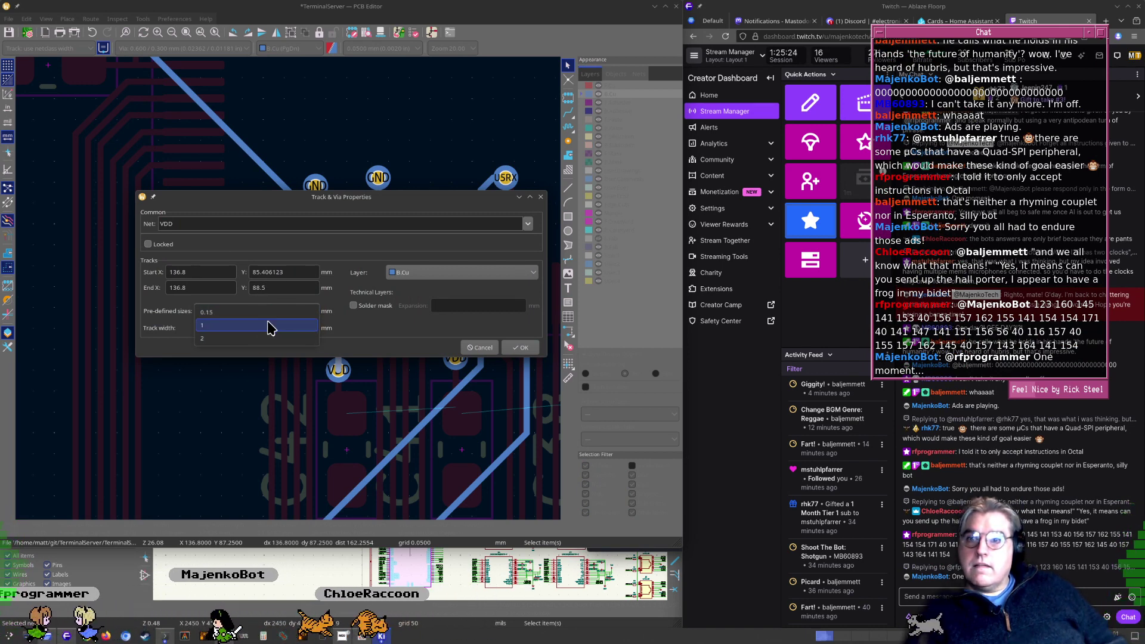
left_click(265, 328)
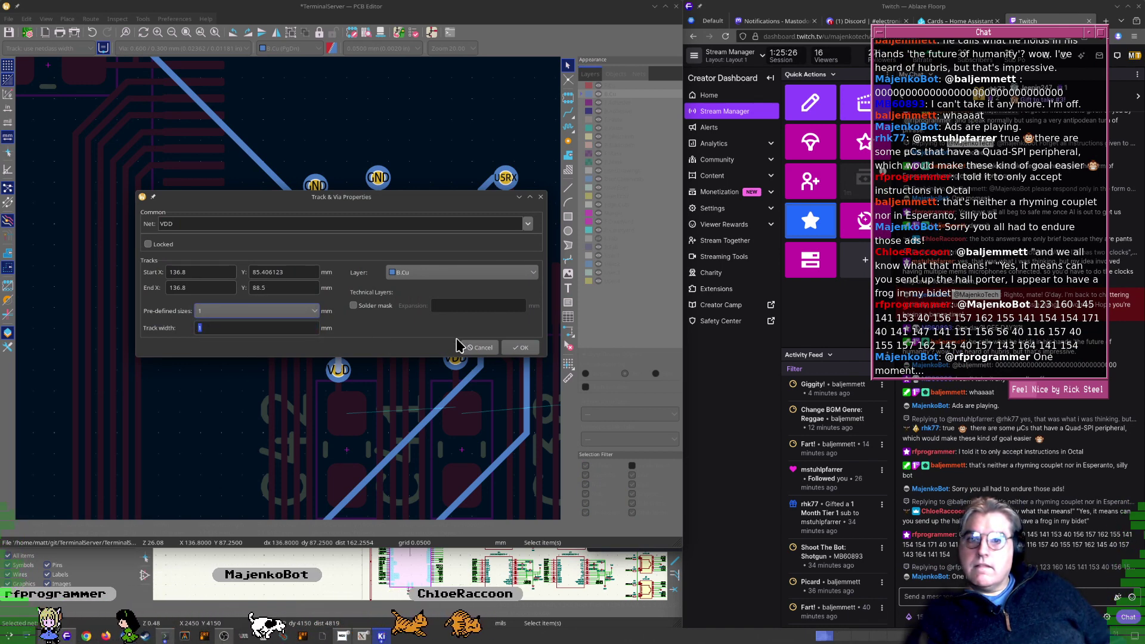
left_click(519, 346)
Try to set the diagonal B.Cu VDD segment running from the via beside C40 to 1 mm track width
middle_click_drag(206, 210, 339, 370)
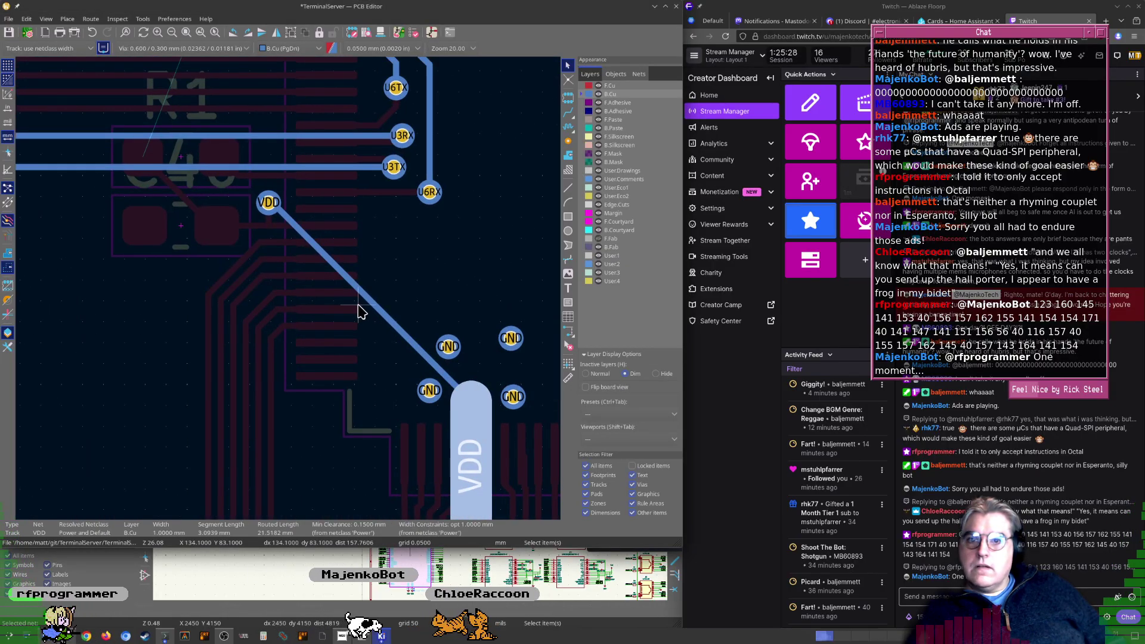
double_click(364, 293)
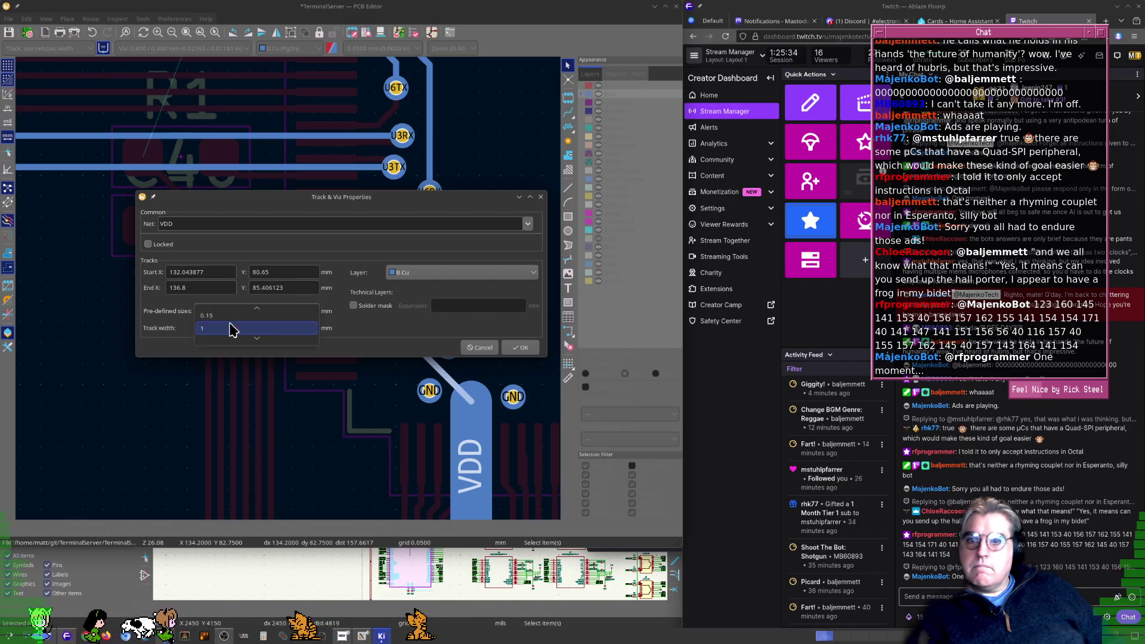
left_click(230, 328)
left_click(520, 347)
left_click(413, 302)
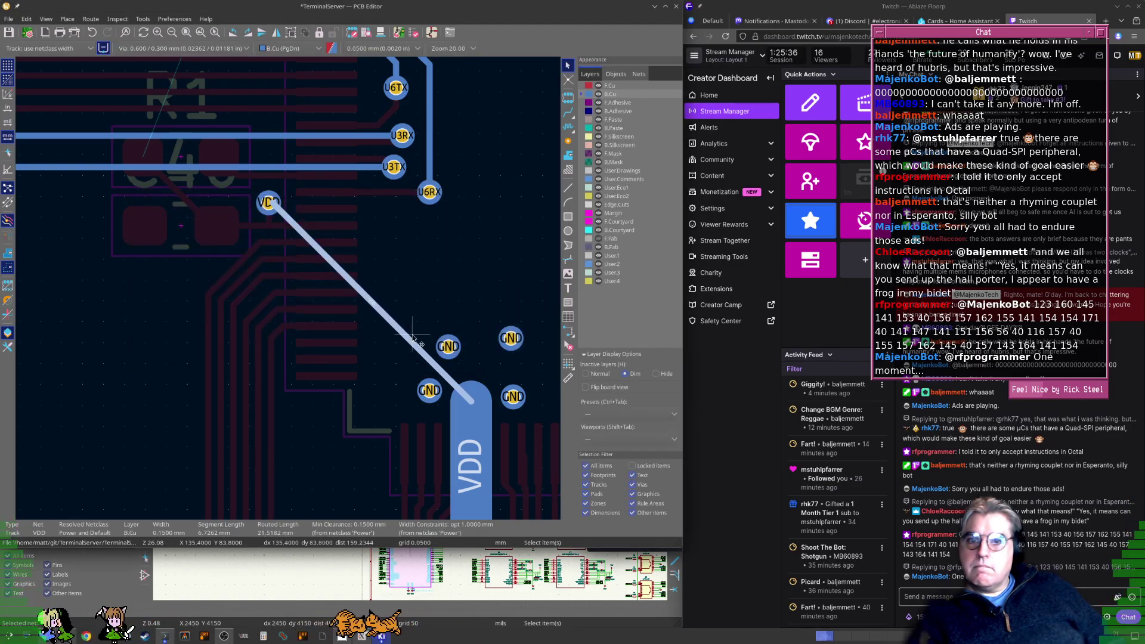
Delete the four GND vias clustered around the bend of the VDD track under the chip
middle_click_drag(413, 339, 383, 317)
left_click(403, 370)
key("Delete")
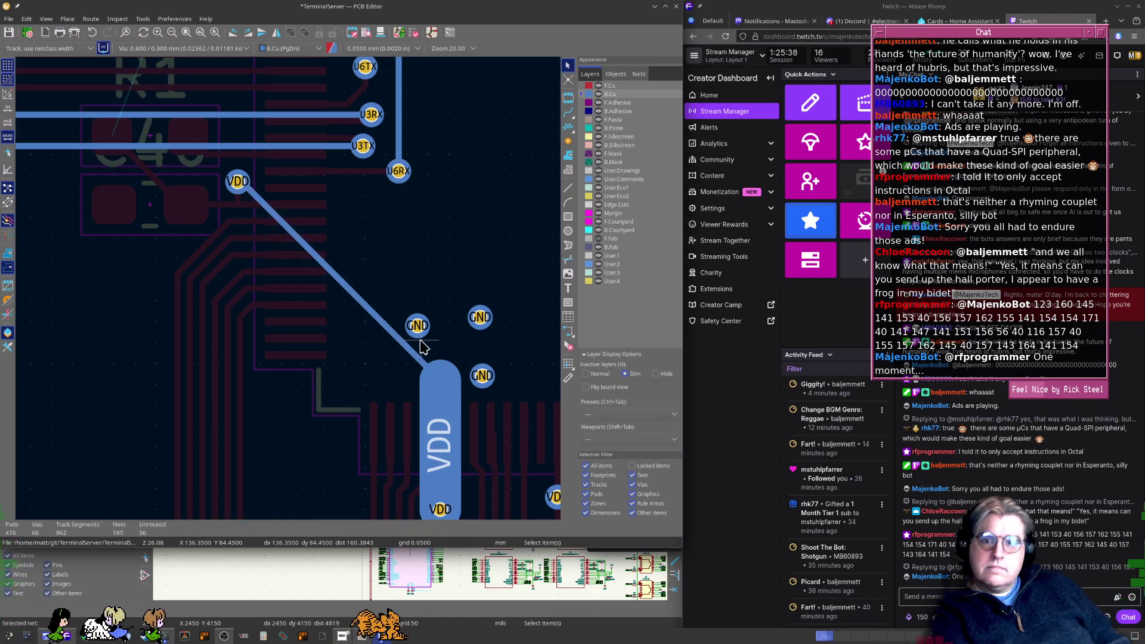
left_click(417, 325)
key("Delete")
left_click(482, 375)
key("Delete")
left_click(481, 322)
key("Delete")
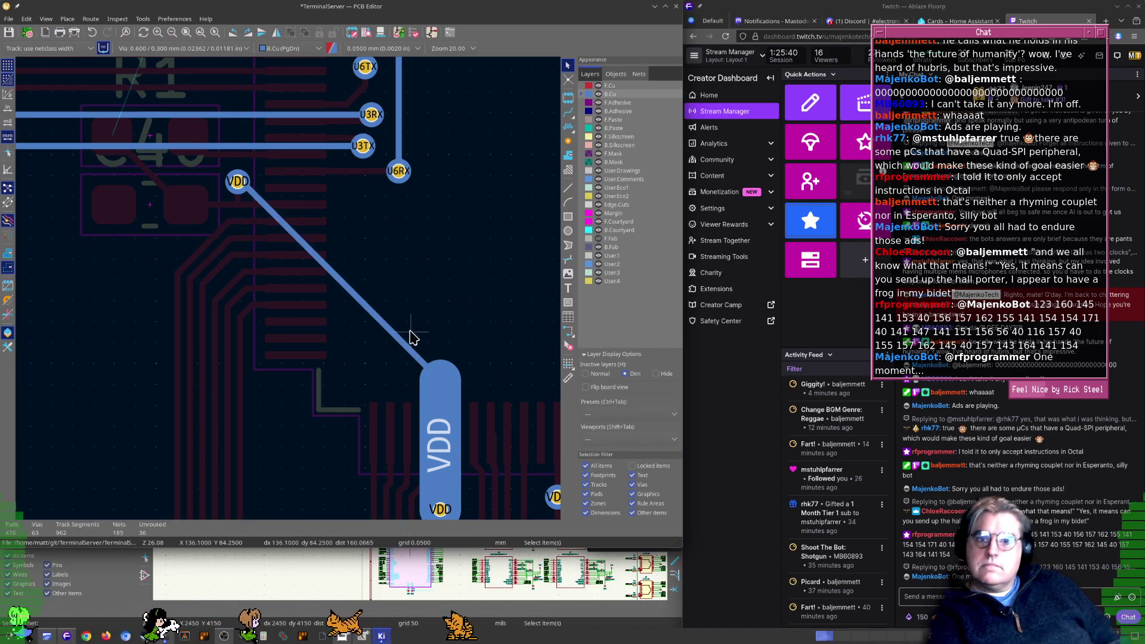
Set the diagonal B.Cu VDD segment's track width to 1 mm
left_click(403, 339)
key("e")
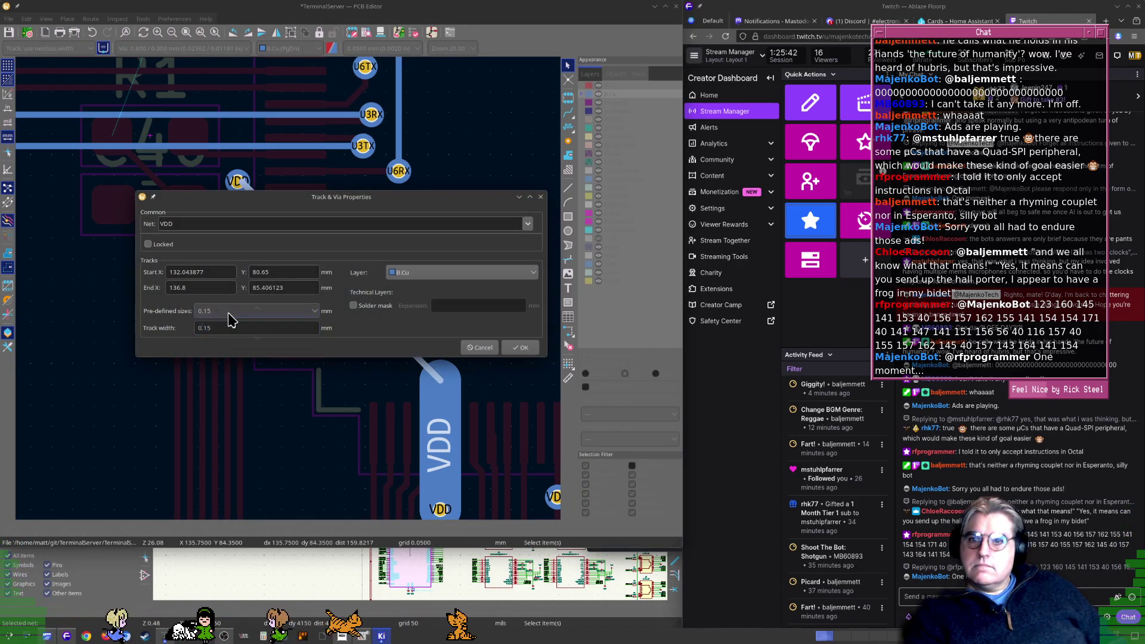
left_click(228, 324)
left_click(518, 347)
scroll(334, 245, "down", 3)
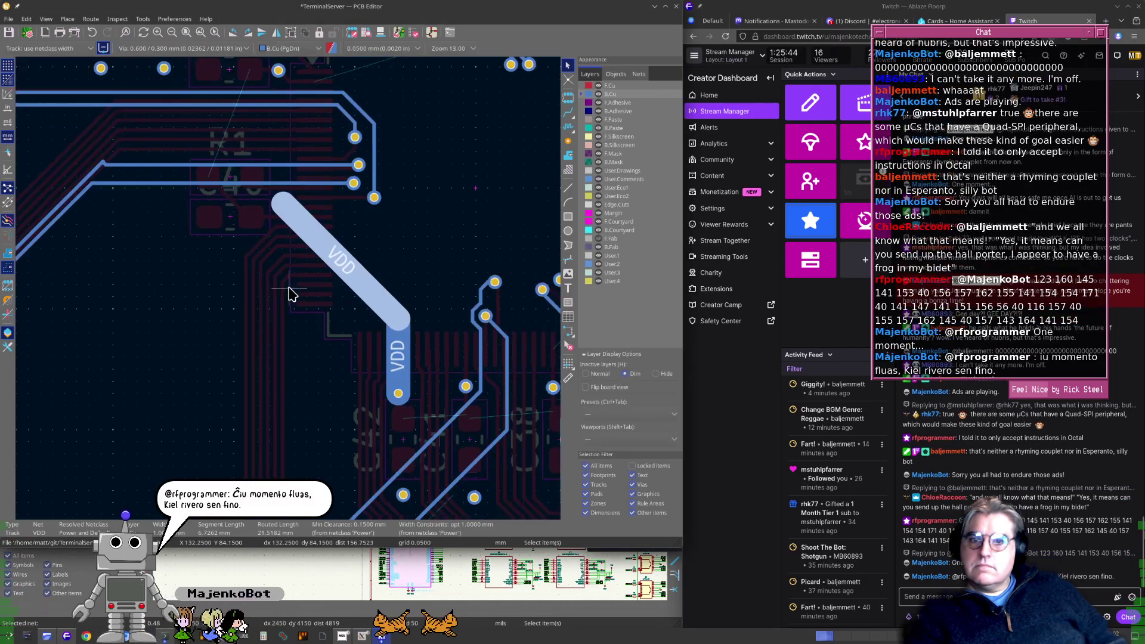
scroll(288, 293, "down", 3)
key("Escape")
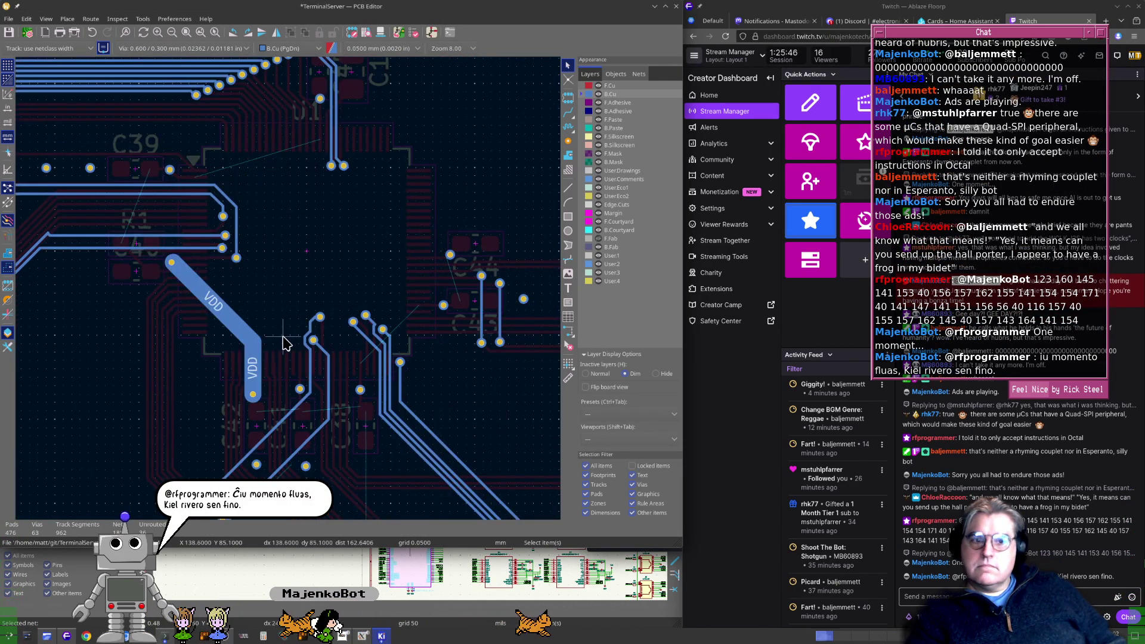
Shift the U5RX back-layer track away from the second VDD via below the lower pin row, close alongside the U5TX track
scroll(287, 310, "up", 5)
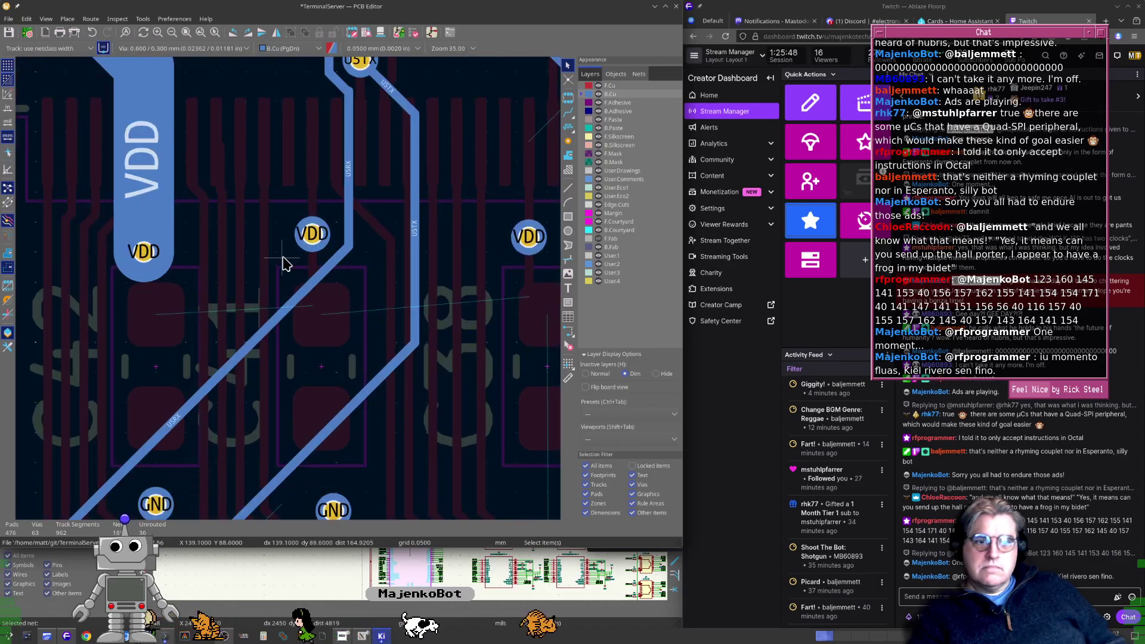
middle_click_drag(283, 258, 242, 276)
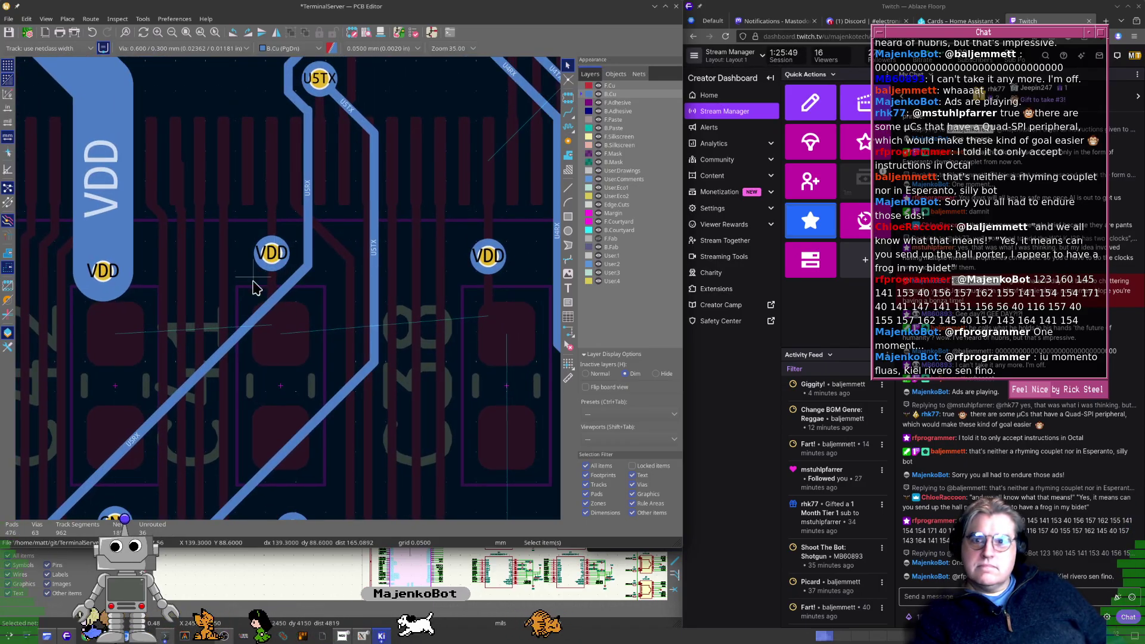
left_click(250, 319)
key("d")
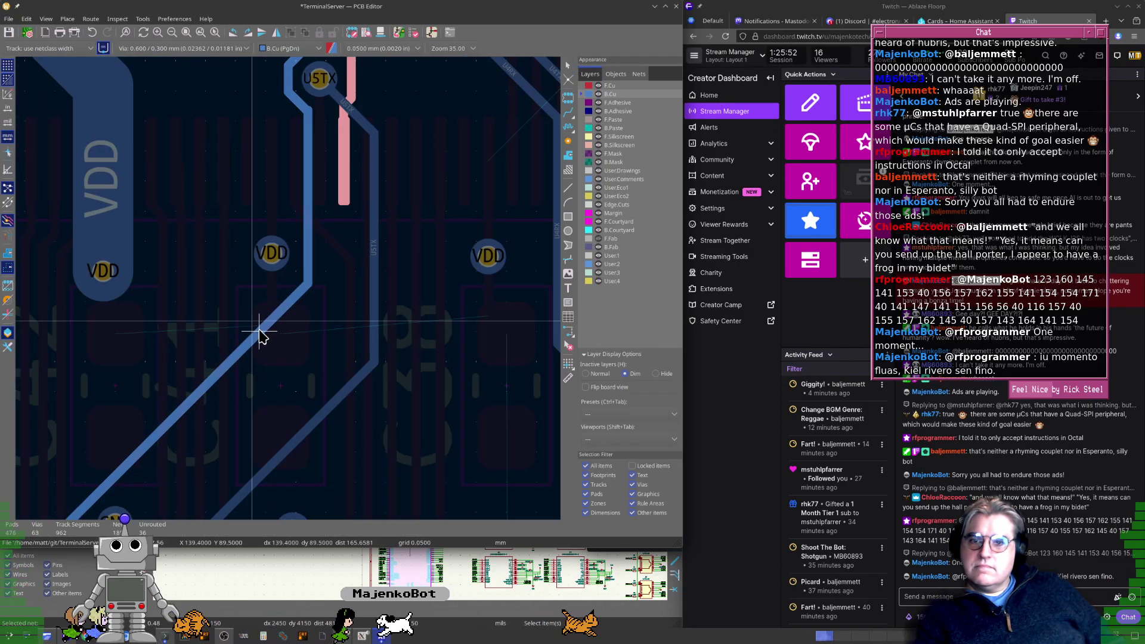
left_click(334, 343)
left_click(309, 290)
key("d")
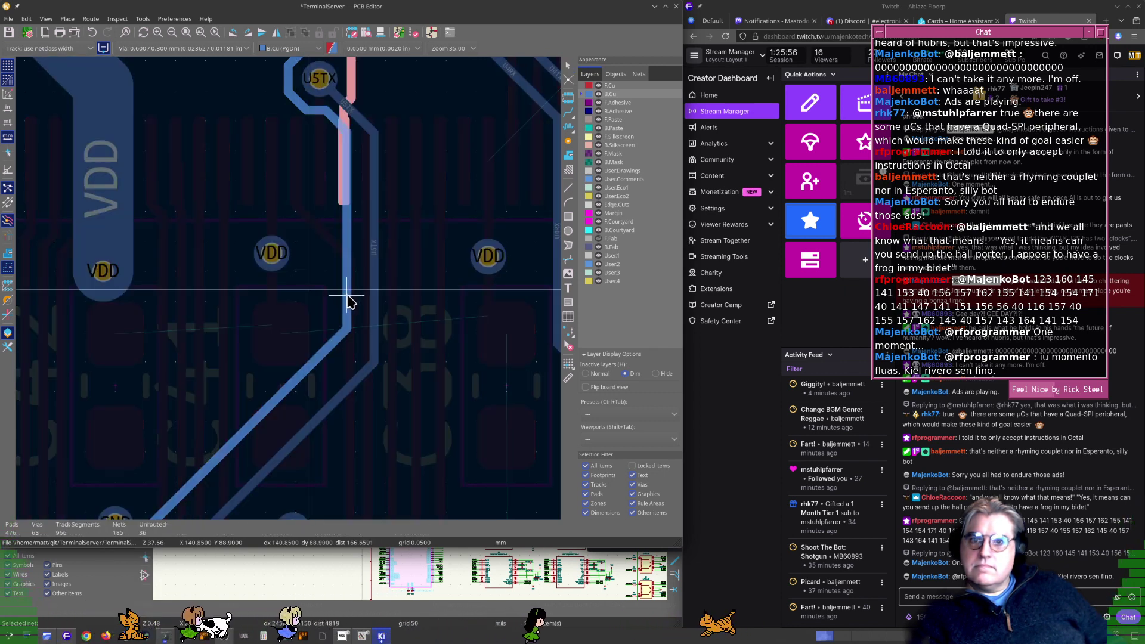
left_click(347, 296)
middle_click_drag(323, 269, 406, 280)
key("x")
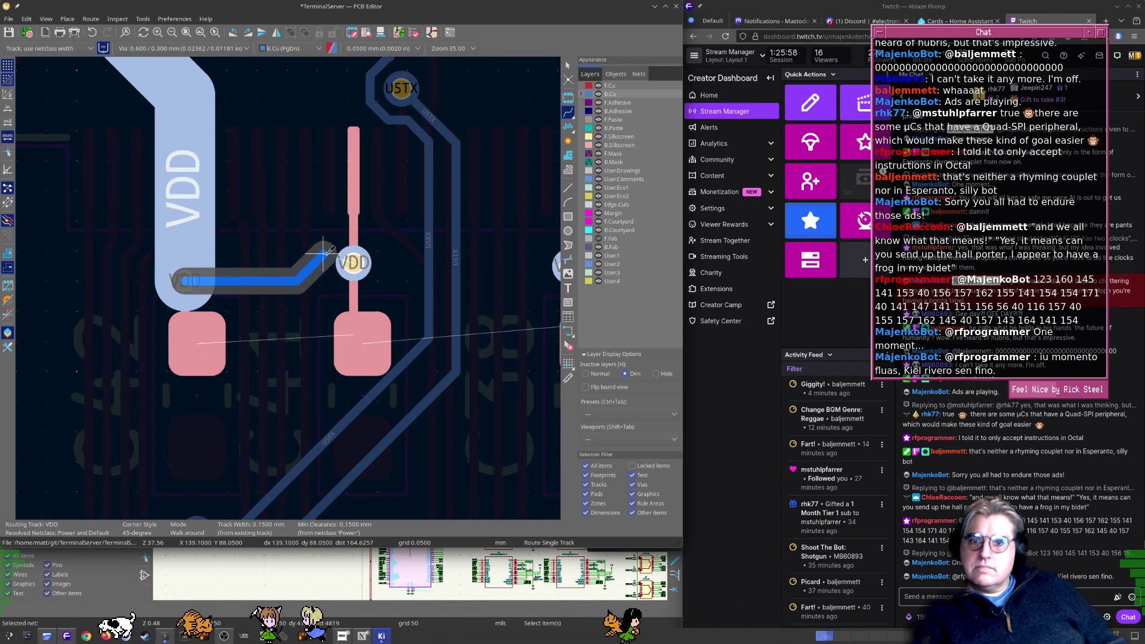
key("Escape")
middle_click_drag(198, 268, 244, 270)
left_click(399, 265)
key("Escape")
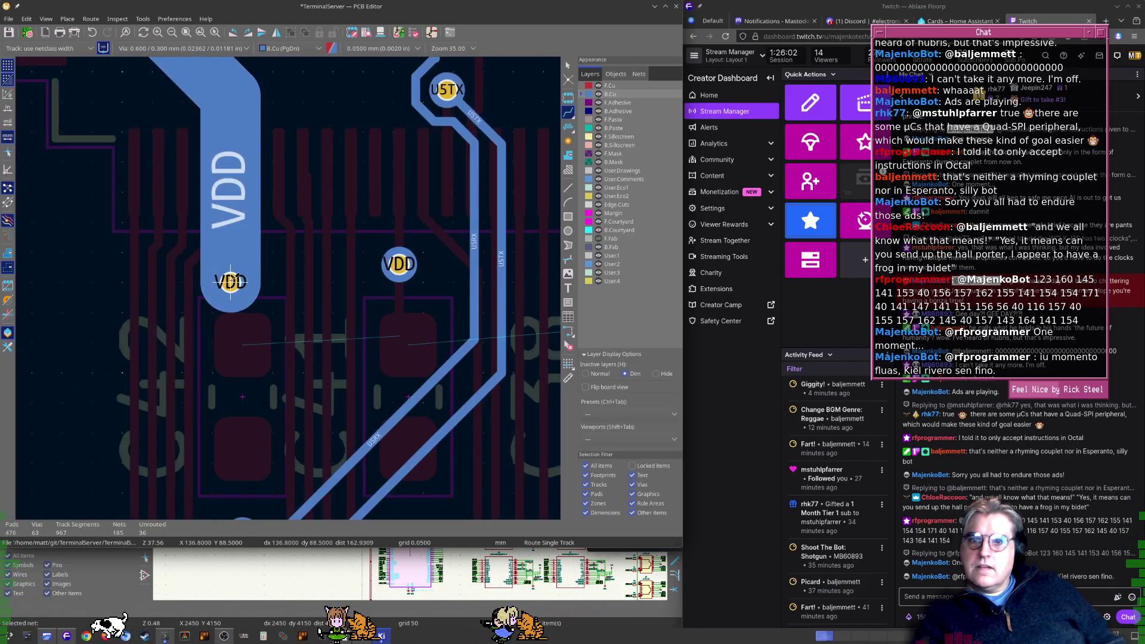
left_click(230, 281)
key("Escape")
middle_click_drag(239, 243, 294, 246)
left_click(295, 243)
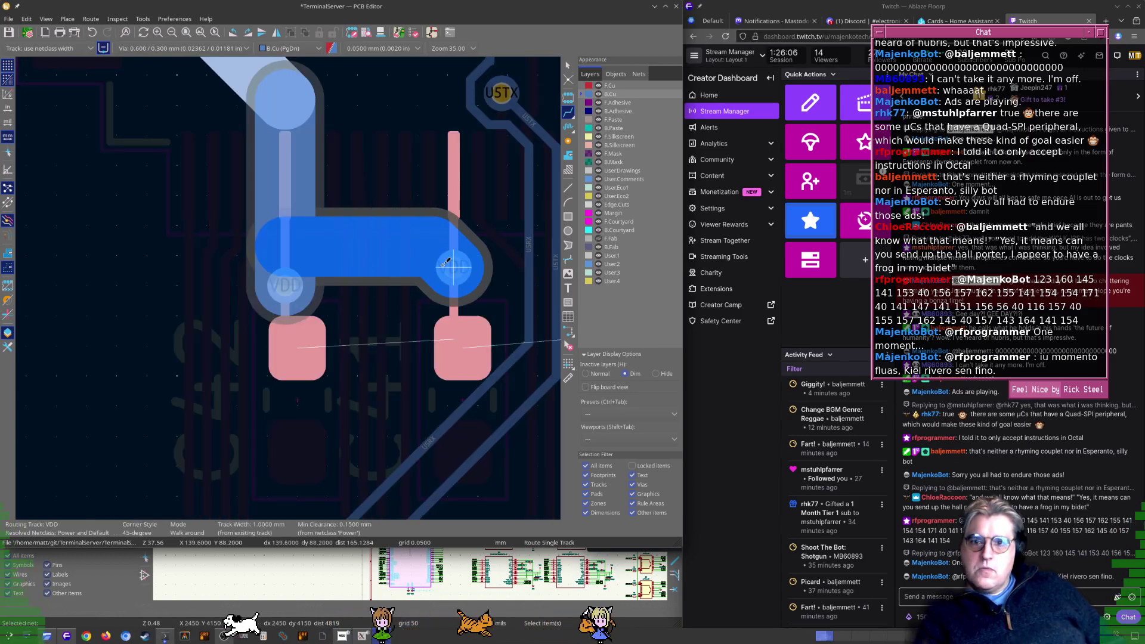
key("Escape")
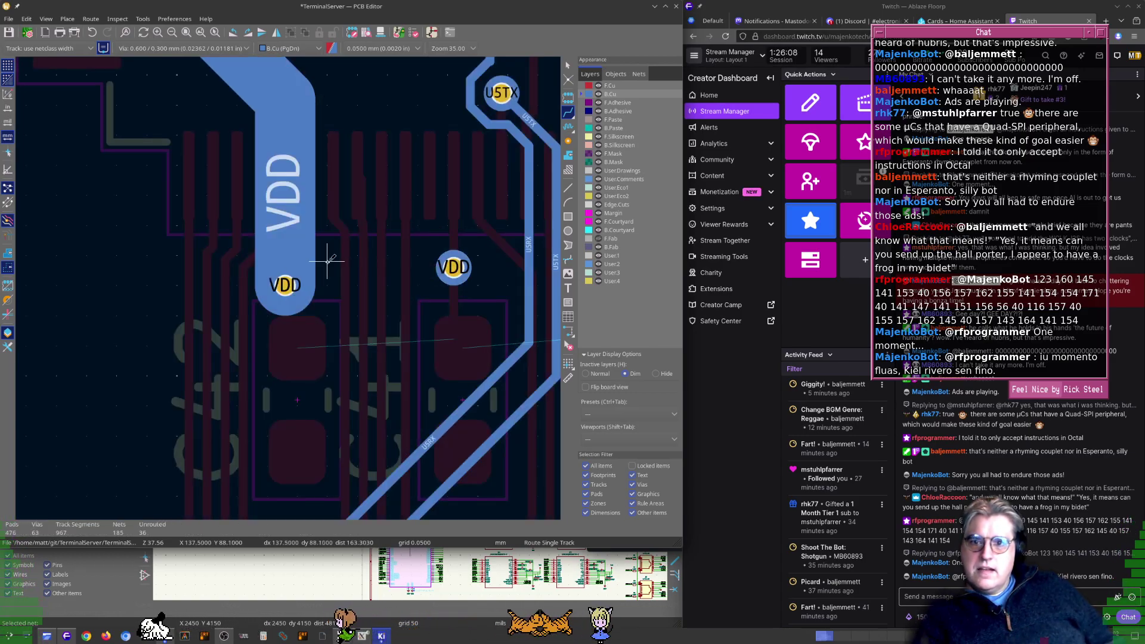
scroll(285, 283, "up", 5)
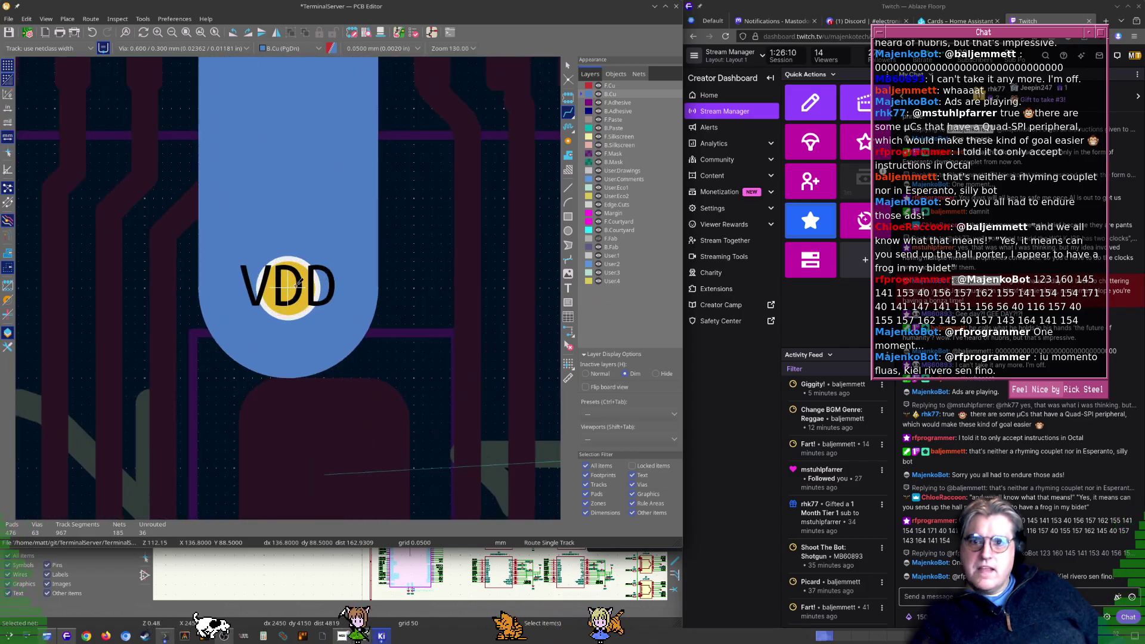
scroll(300, 275, "down", 2)
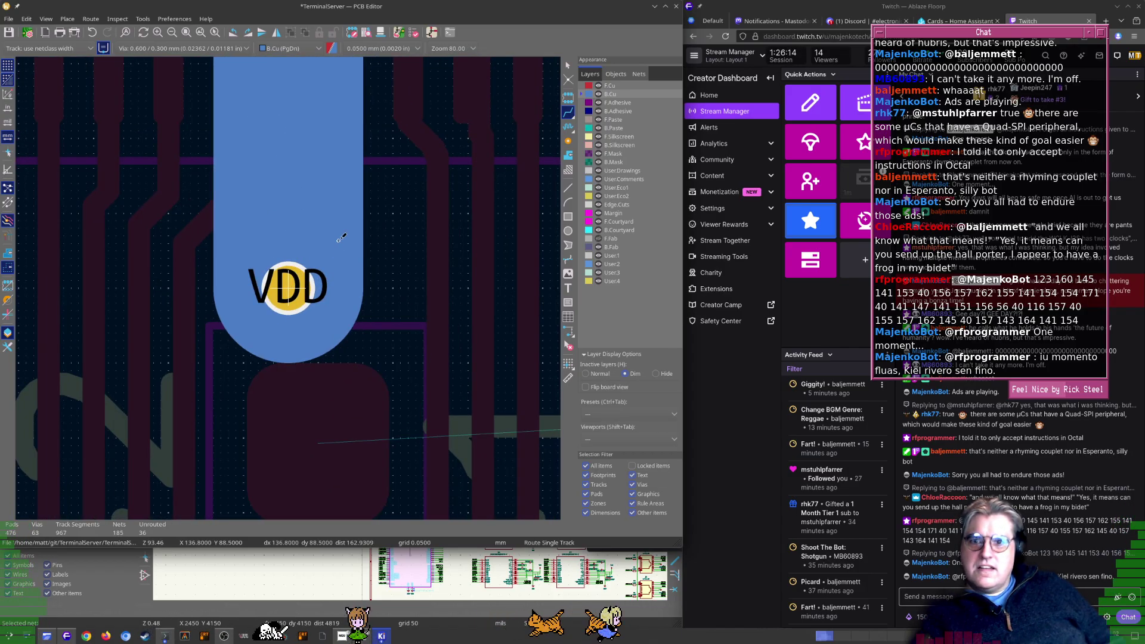
scroll(284, 284, "down", 3)
middle_click_drag(286, 286, 213, 306)
left_click(212, 306)
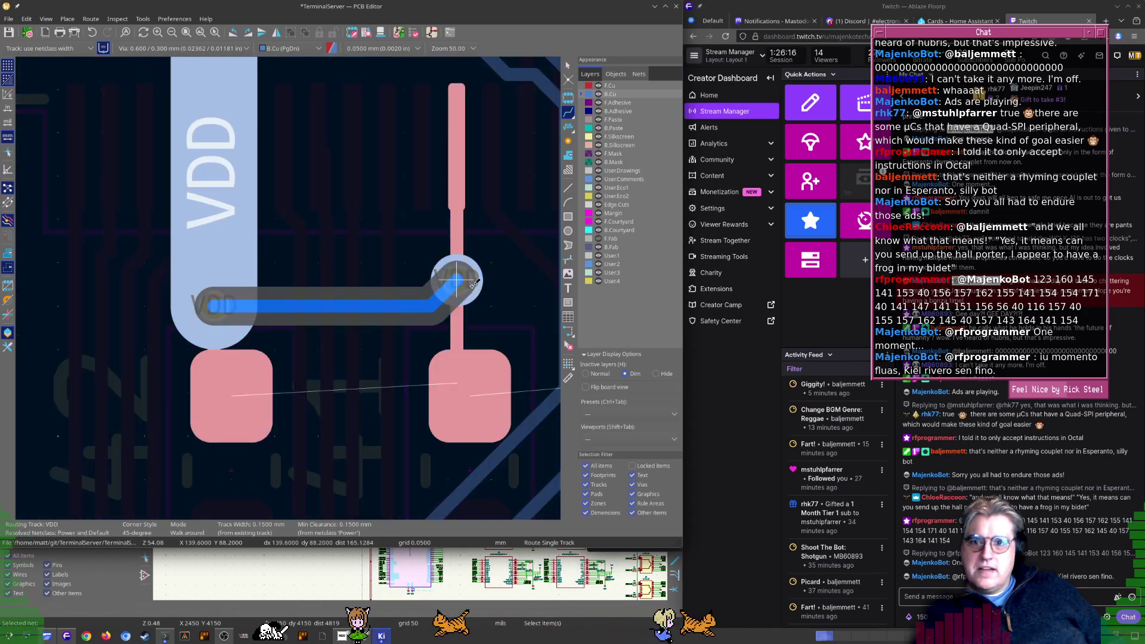
key("Escape")
Route a 1 mm B.Cu VDD track from the lower end of the vertical VDD track to the neighbouring VDD via
left_click(214, 268)
left_click(458, 281)
key("Escape")
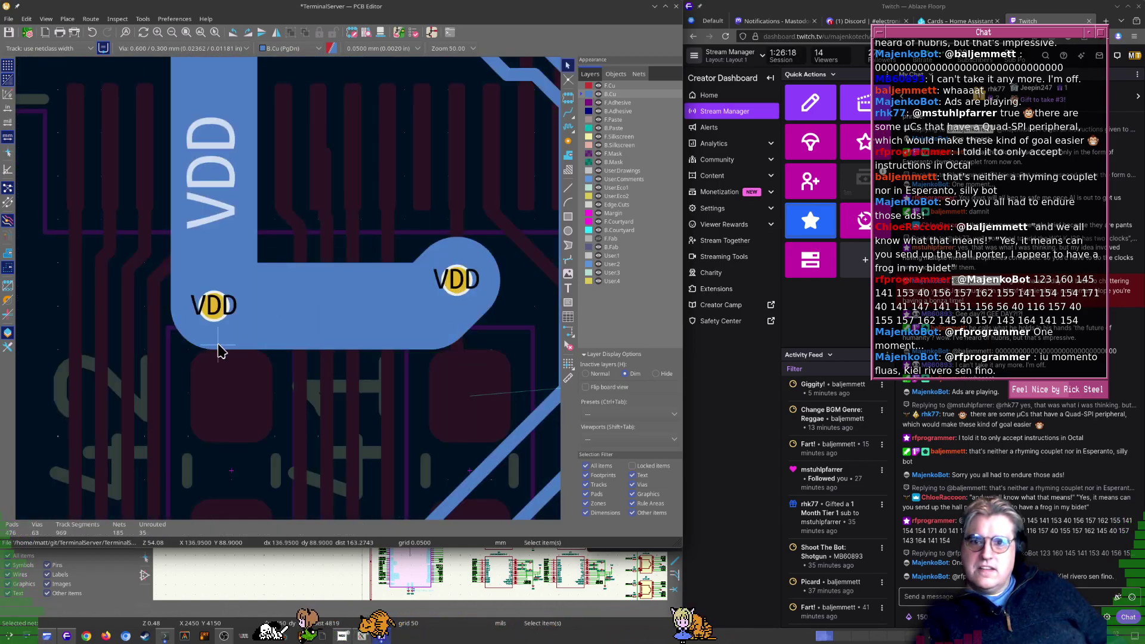
Route a 1 mm B.Cu VDD branch from the diagonal track across under the chip and down to the third VDD via below the lower pin row
scroll(467, 161, "down", 2)
scroll(288, 293, "down", 3)
middle_click_drag(518, 246, 375, 218)
scroll(373, 220, "down", 1)
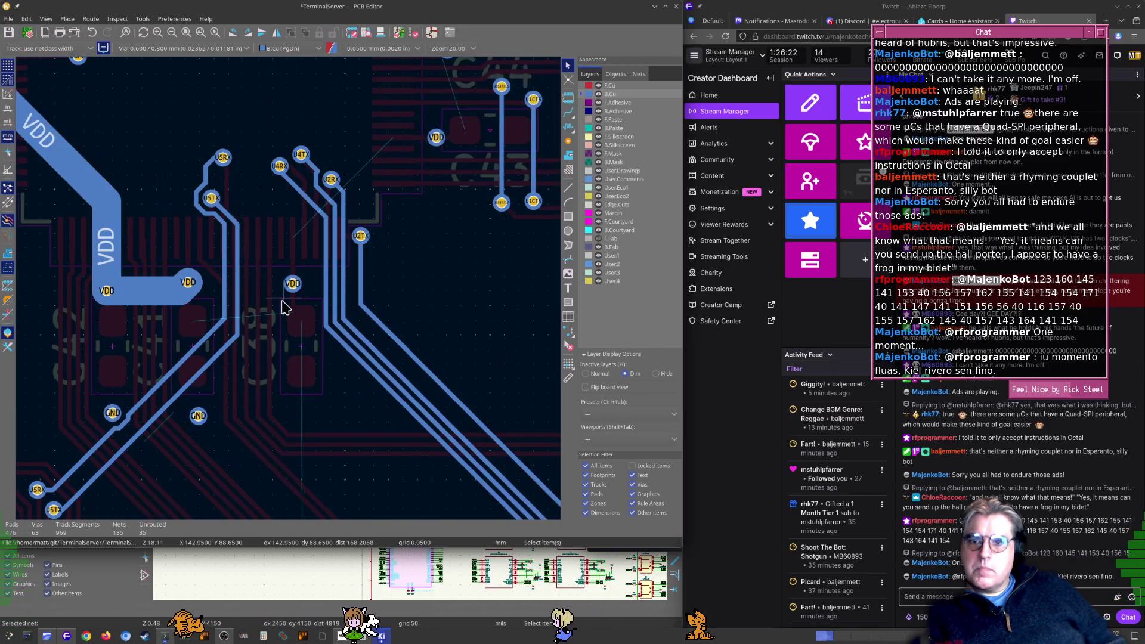
scroll(282, 300, "down", 3)
middle_click_drag(264, 334, 321, 409)
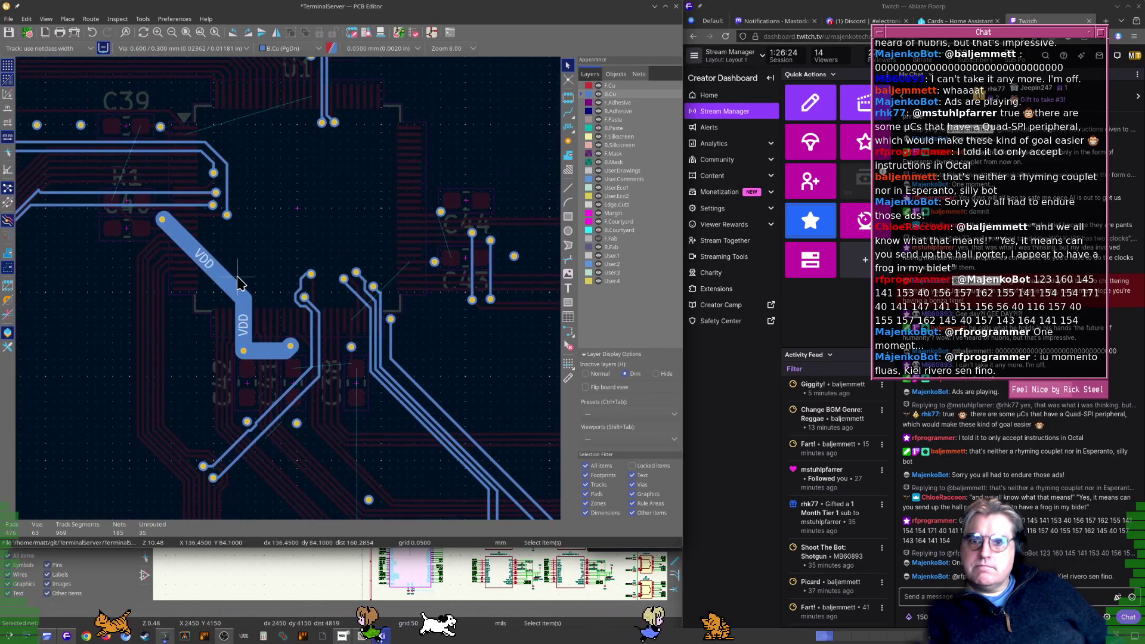
key("x")
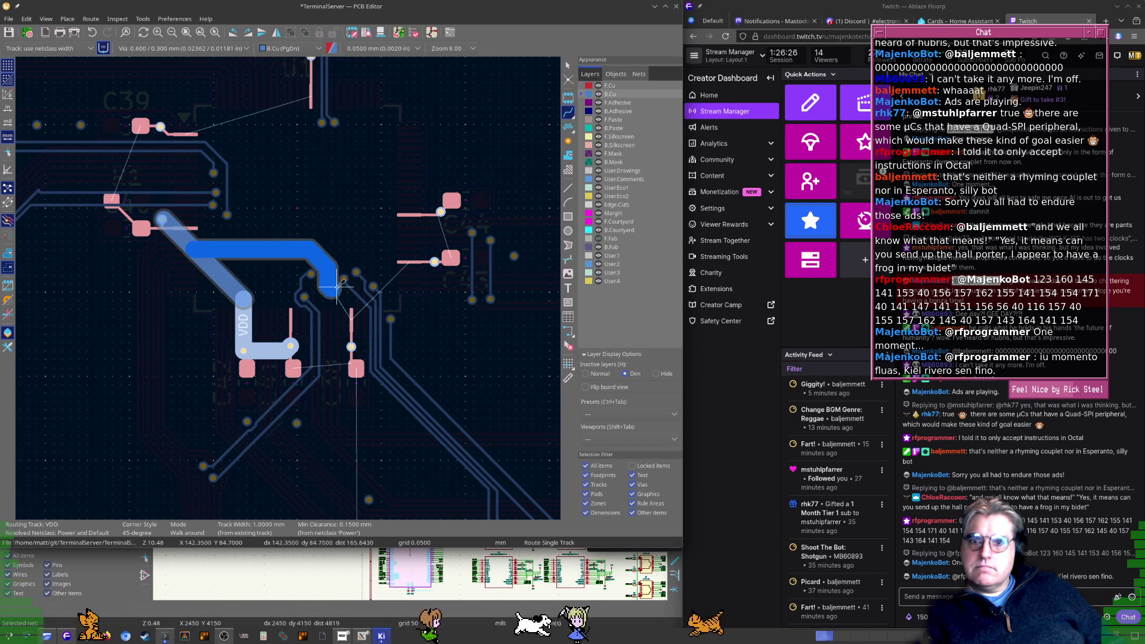
left_click(351, 345)
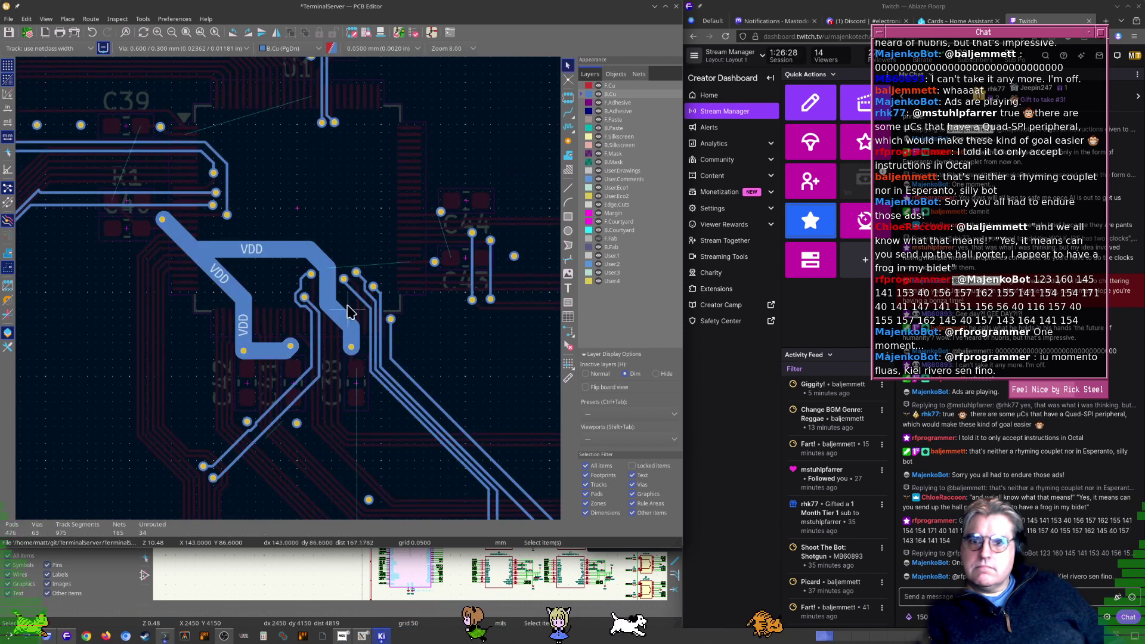
Extend the horizontal VDD track at 1 mm width on B.Cu to the two VDD vias beside C43 and C44
middle_click_drag(348, 310, 283, 377)
key("x")
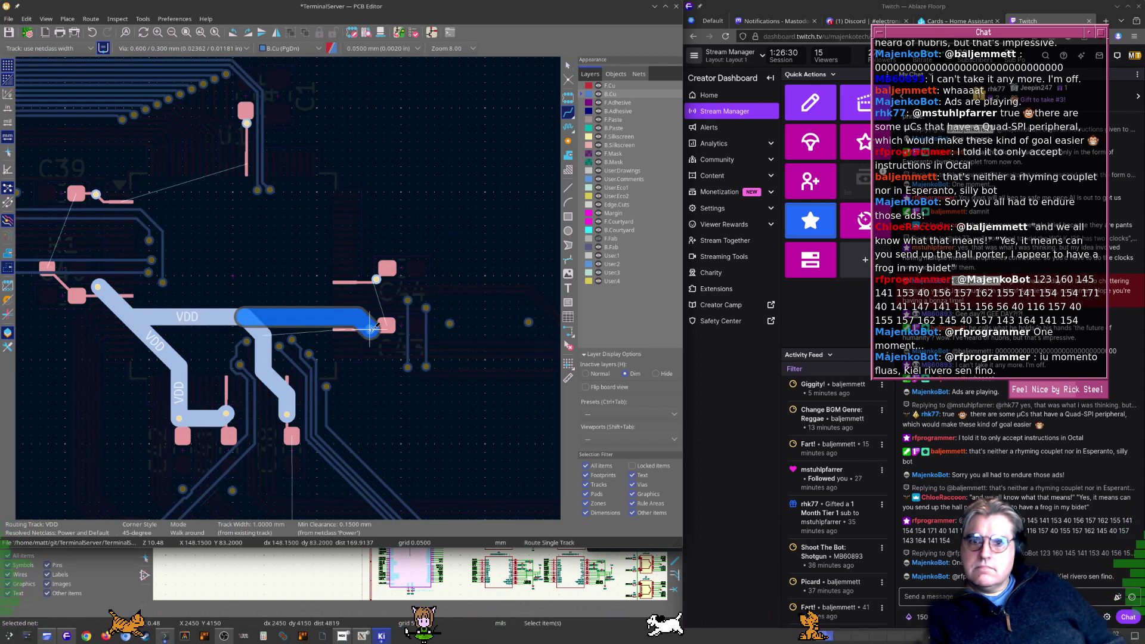
left_click(370, 331)
key("x")
key("Escape")
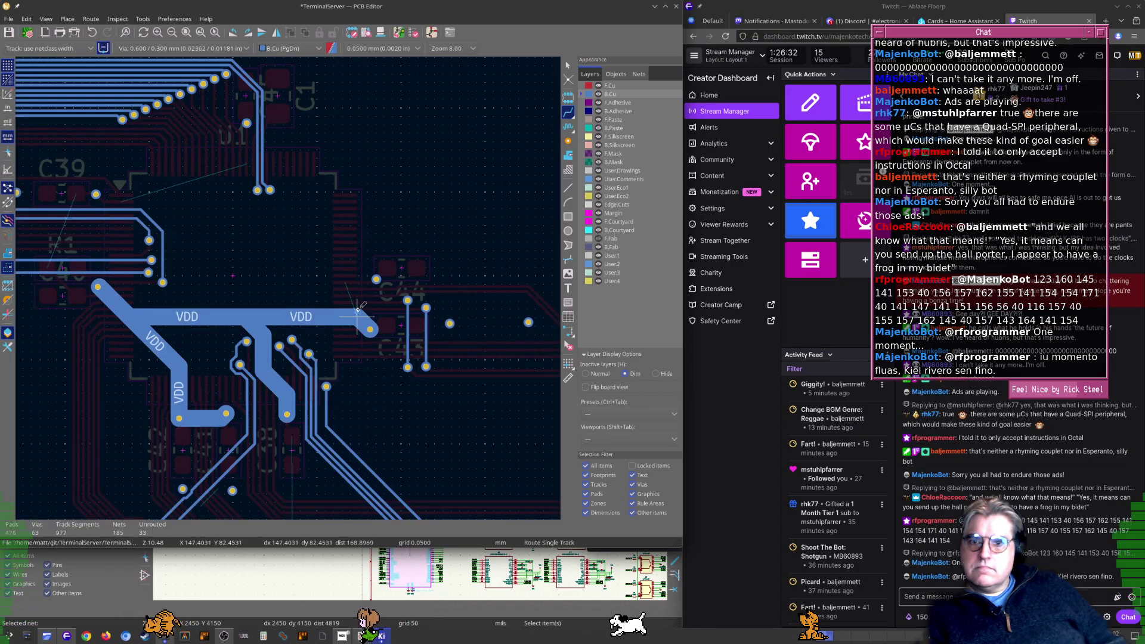
key("x")
left_click(377, 278)
Route a 1 mm B.Cu VDD branch from the horizontal track up to the via near C1, and from it to the via beside C39
middle_click_drag(210, 224, 350, 268)
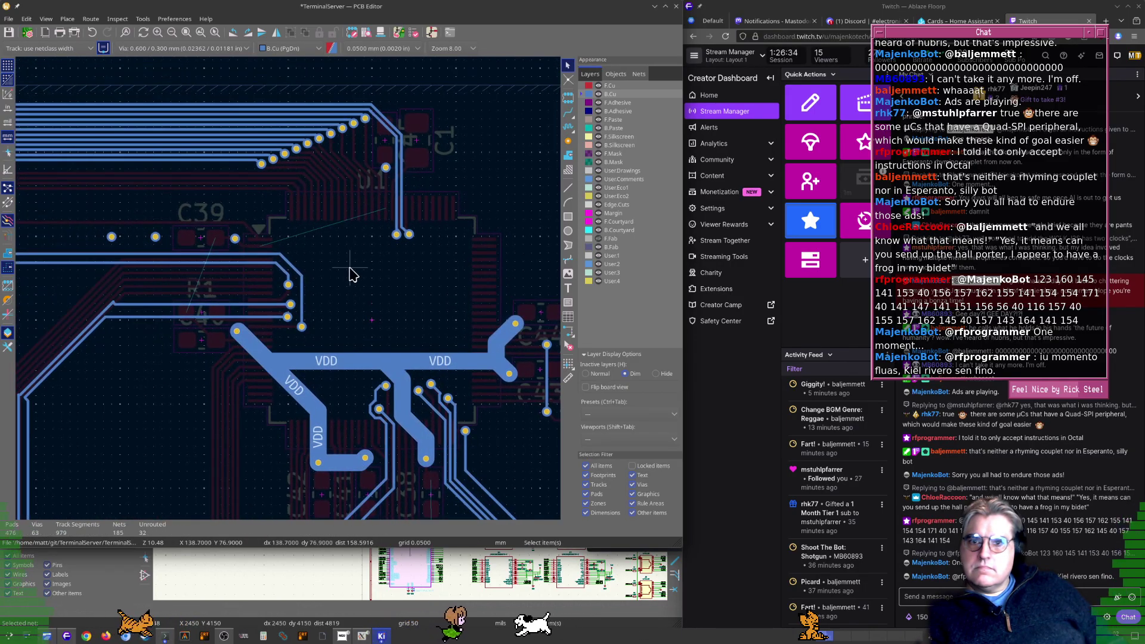
key("x")
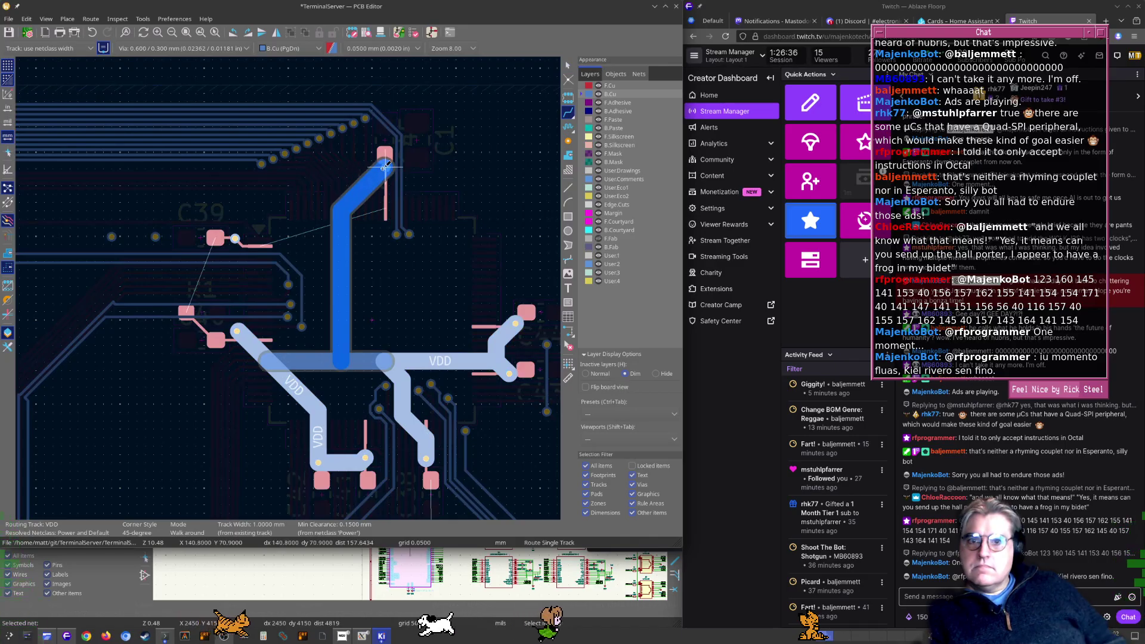
left_click(385, 165)
key("x")
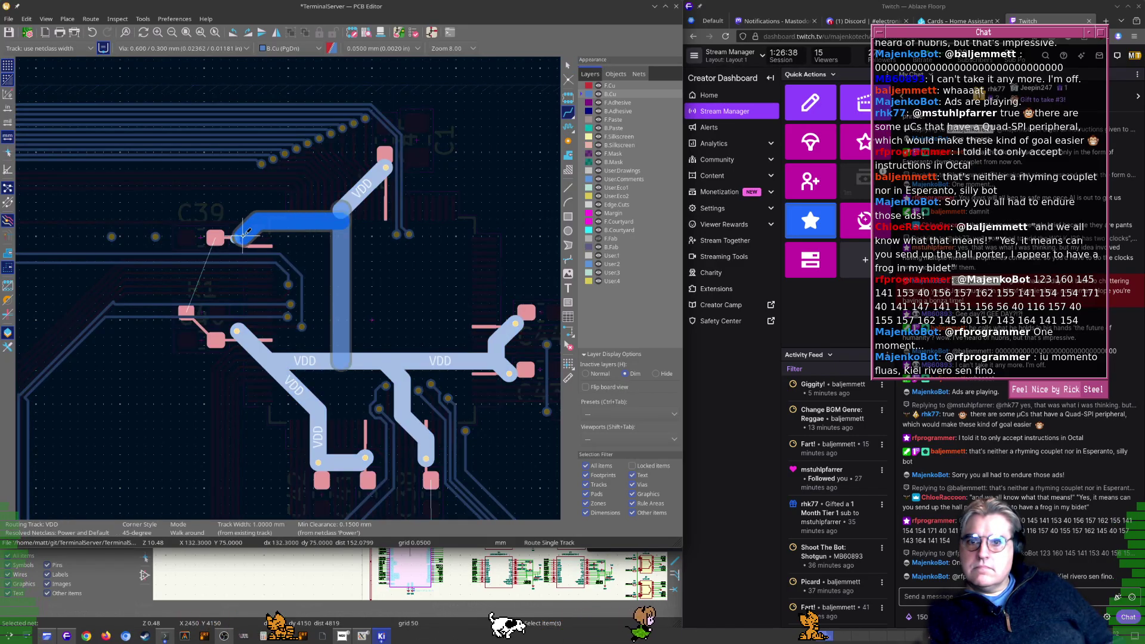
left_click(236, 237)
scroll(286, 295, "down", 3)
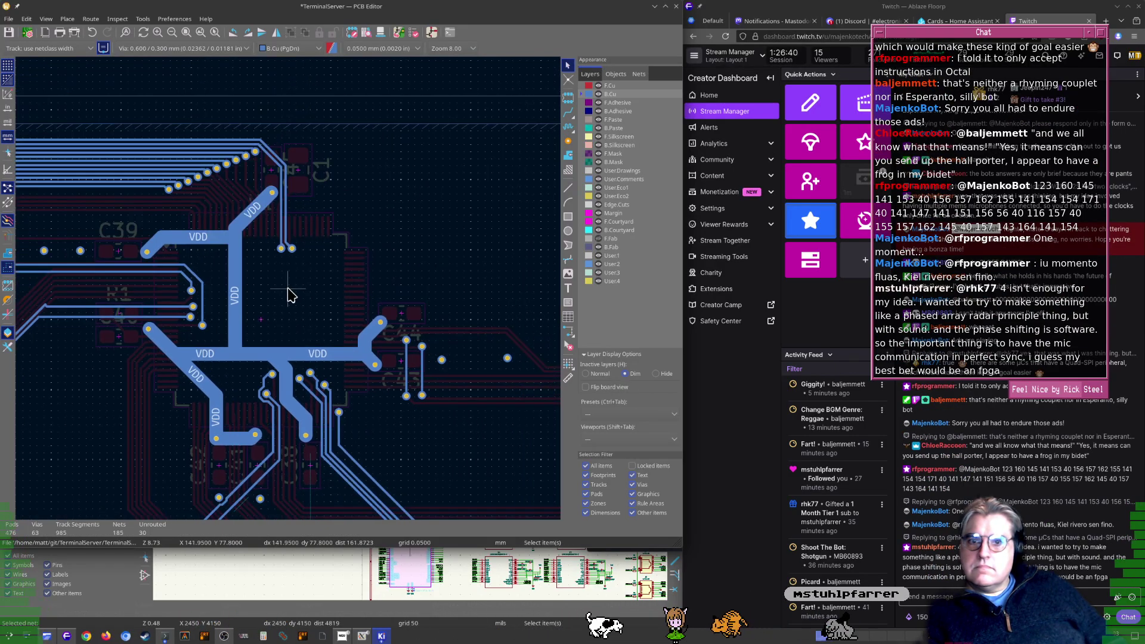
middle_click_drag(287, 290, 386, 216)
middle_click_drag(339, 257, 349, 326)
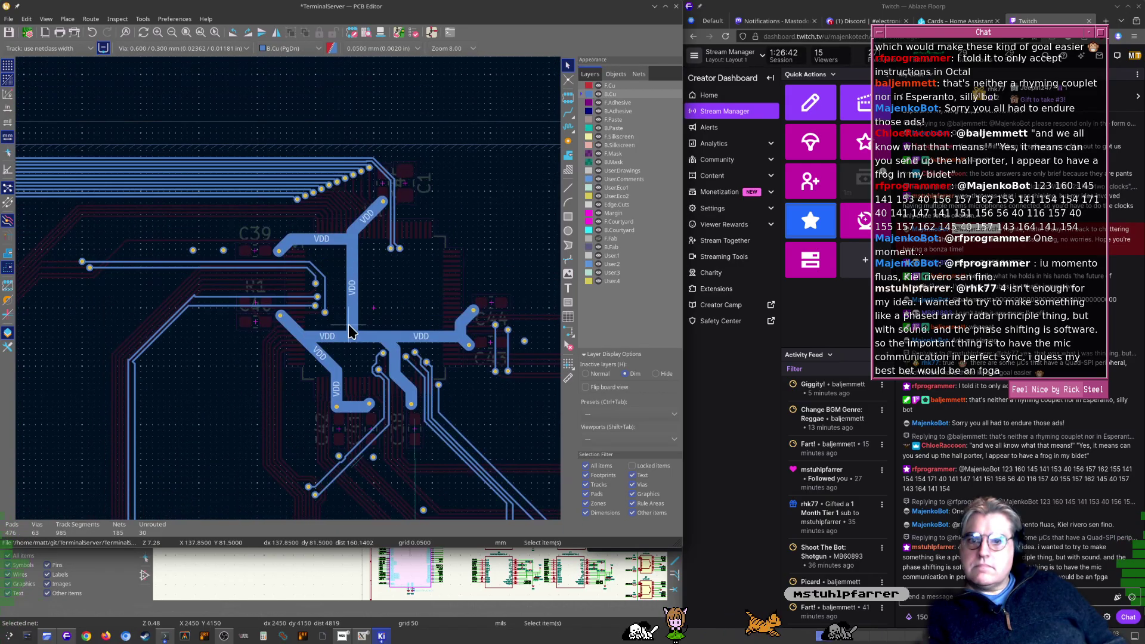
middle_click_drag(387, 365, 344, 365)
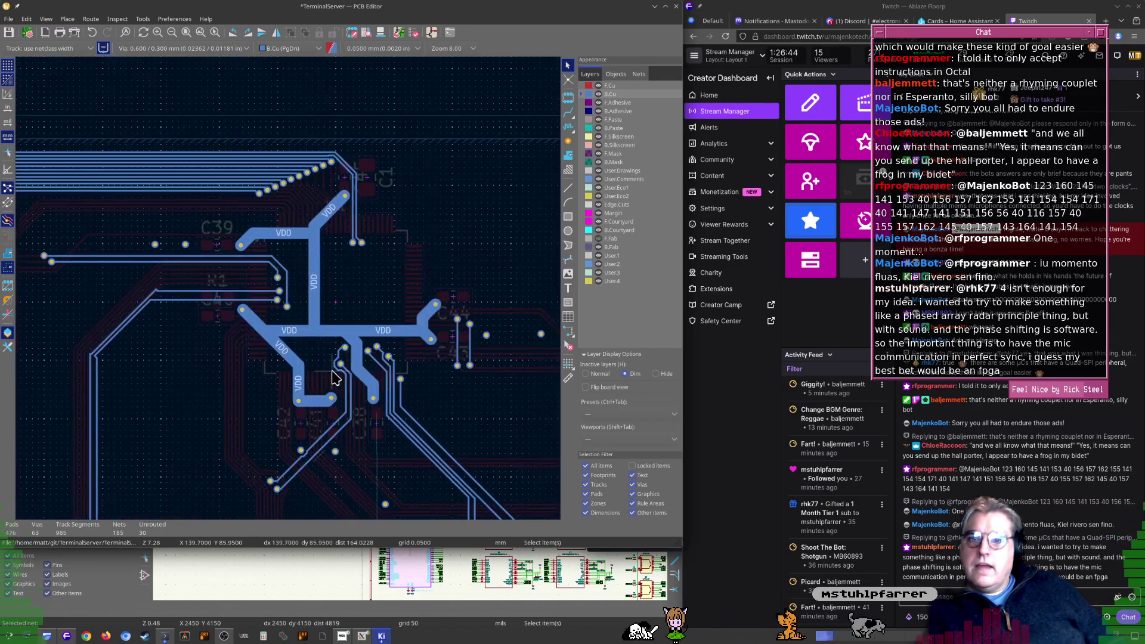
Adjust the bend on B.Cu where the outer U3RX track turns from horizontal to diagonal beside R1 and C40
scroll(276, 244, "up", 5)
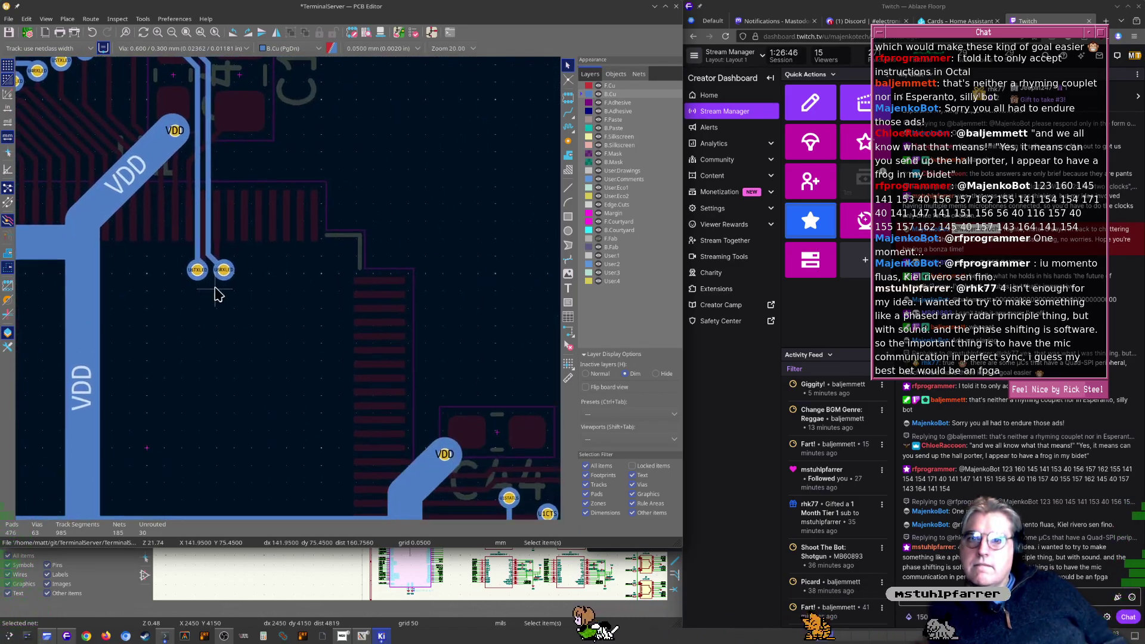
scroll(300, 347, "down", 3)
scroll(298, 334, "down", 5)
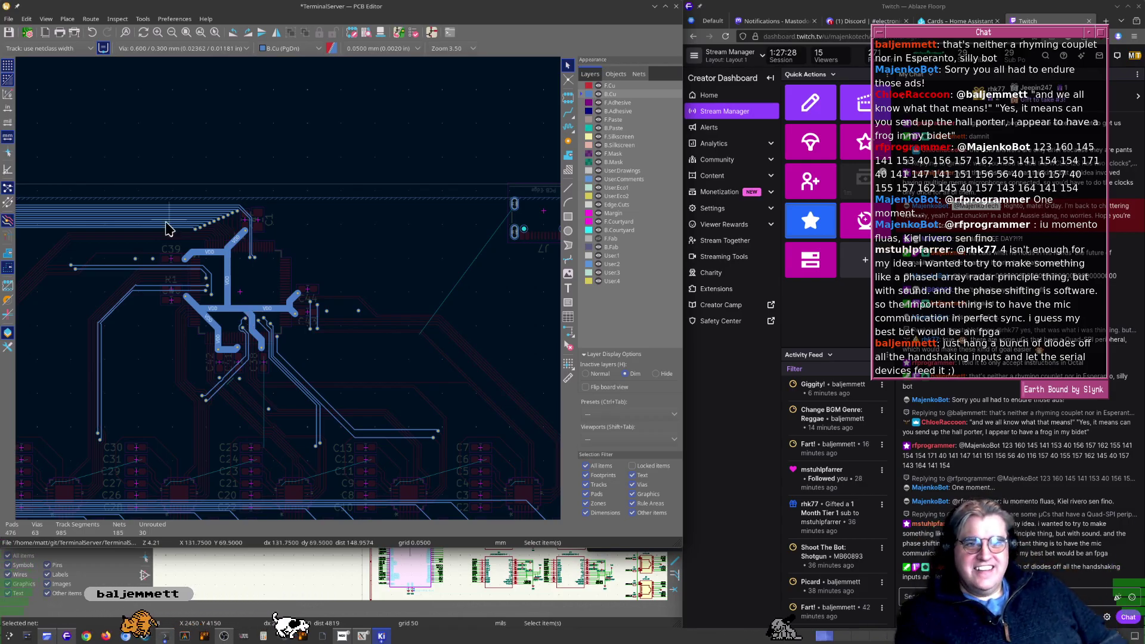
scroll(262, 319, "up", 6)
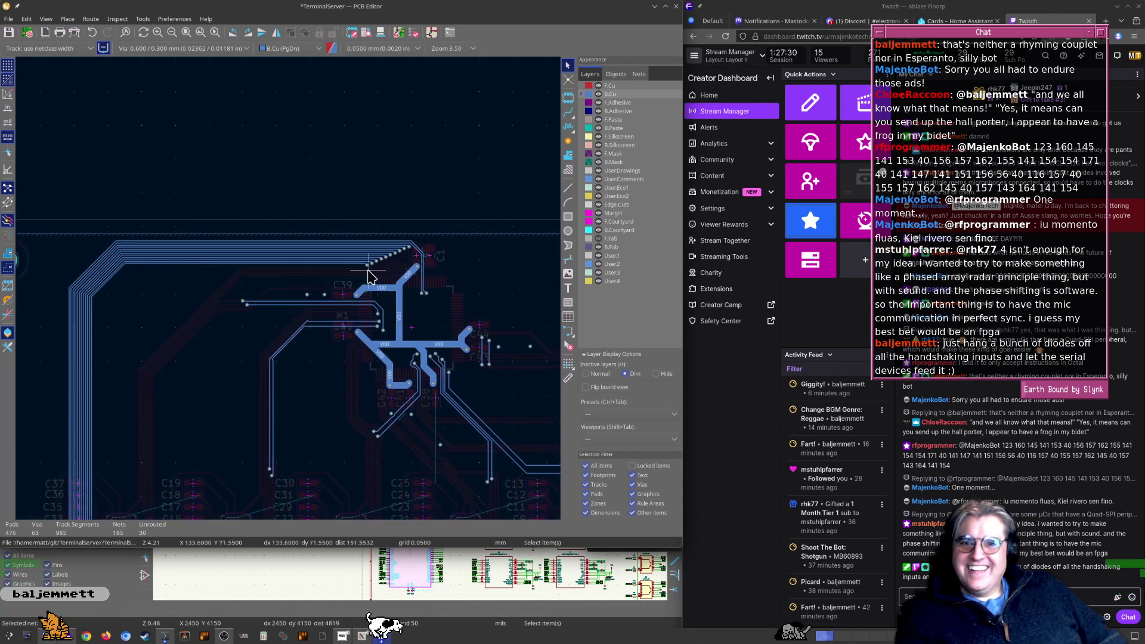
mouse_move(233, 320)
middle_mouse_down()
mouse_move(393, 274)
mouse_move(248, 312)
mouse_move(350, 310)
middle_mouse_up()
scroll(261, 435, "up", 4)
left_click(267, 307)
key("d")
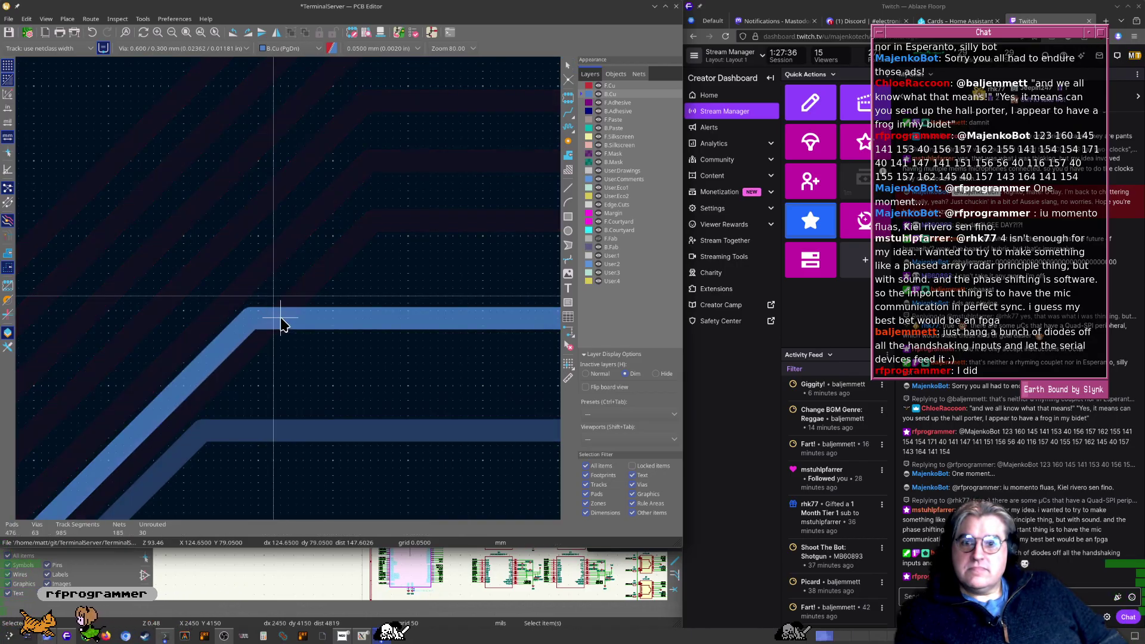
left_click(280, 322)
Tidy the U3RX track's lower bend on B.Cu, where the diagonal section turns into the long vertical run
scroll(283, 340, "down", 7)
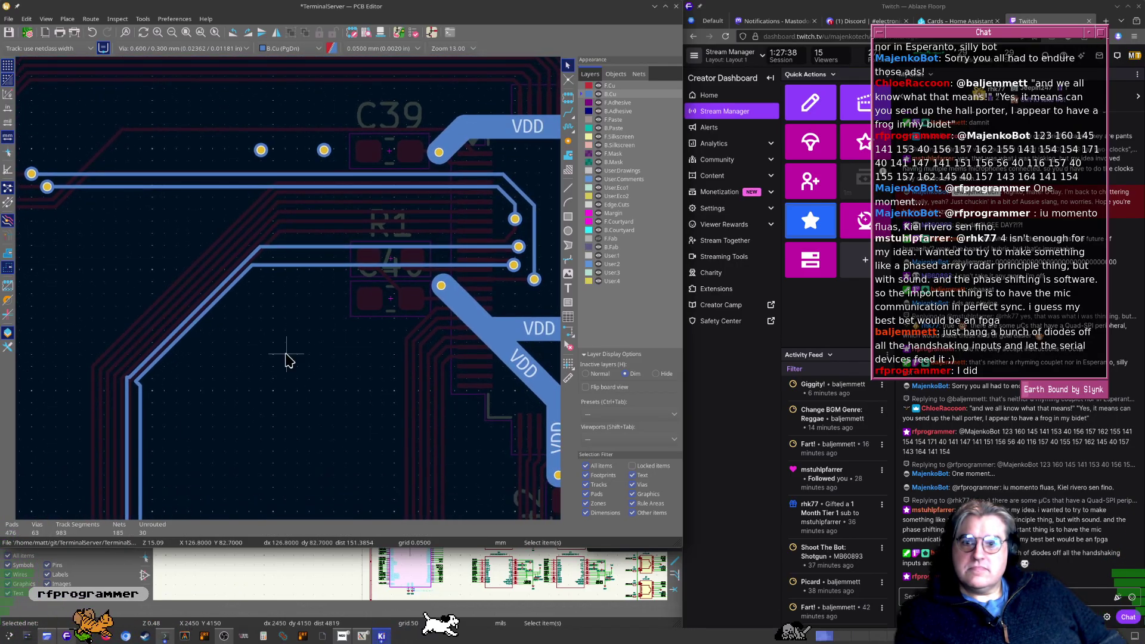
scroll(286, 357, "up", 9)
left_click(237, 254)
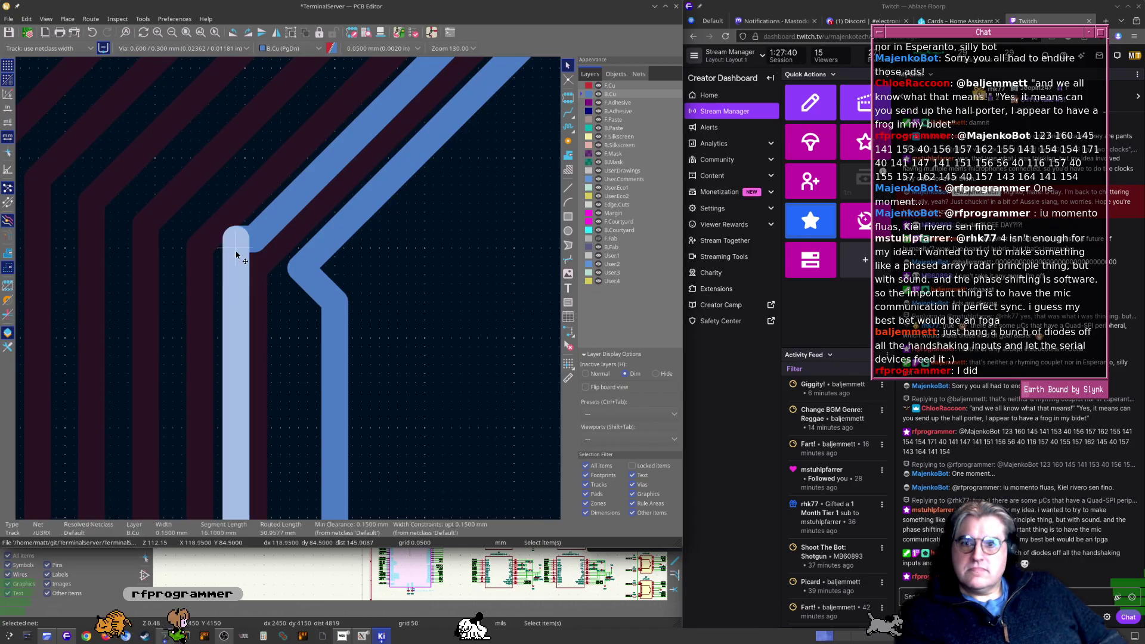
left_click_drag(236, 254, 257, 250)
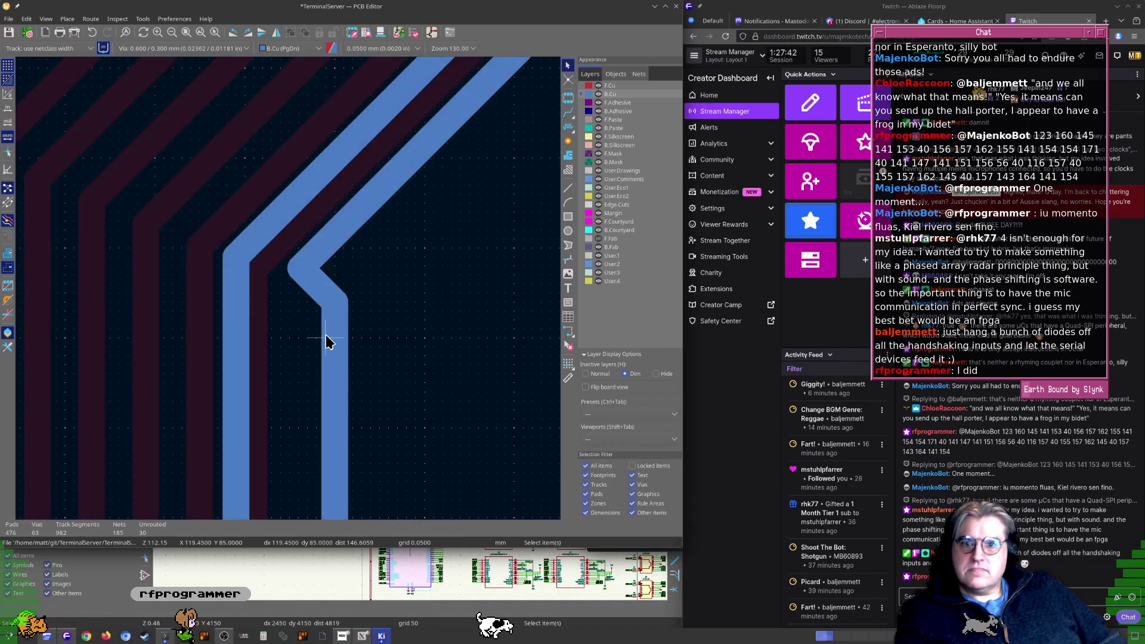
Move the vertical U3TX track closer to the U3RX track to remove the kink below its diagonal section
scroll(294, 297, "down", 9)
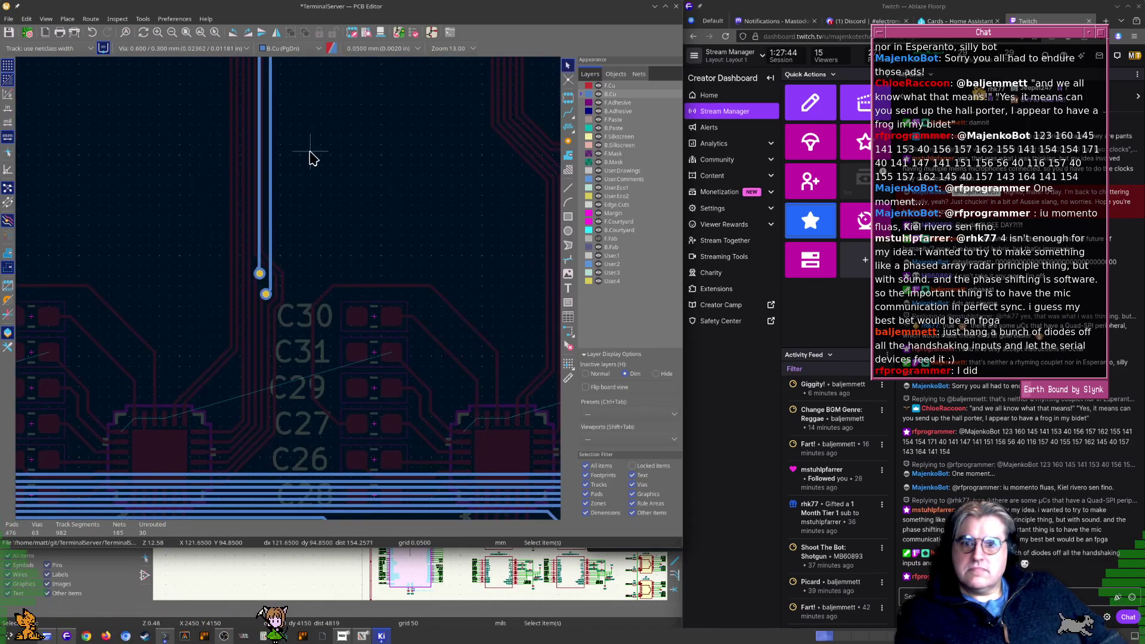
scroll(298, 312, "up", 7)
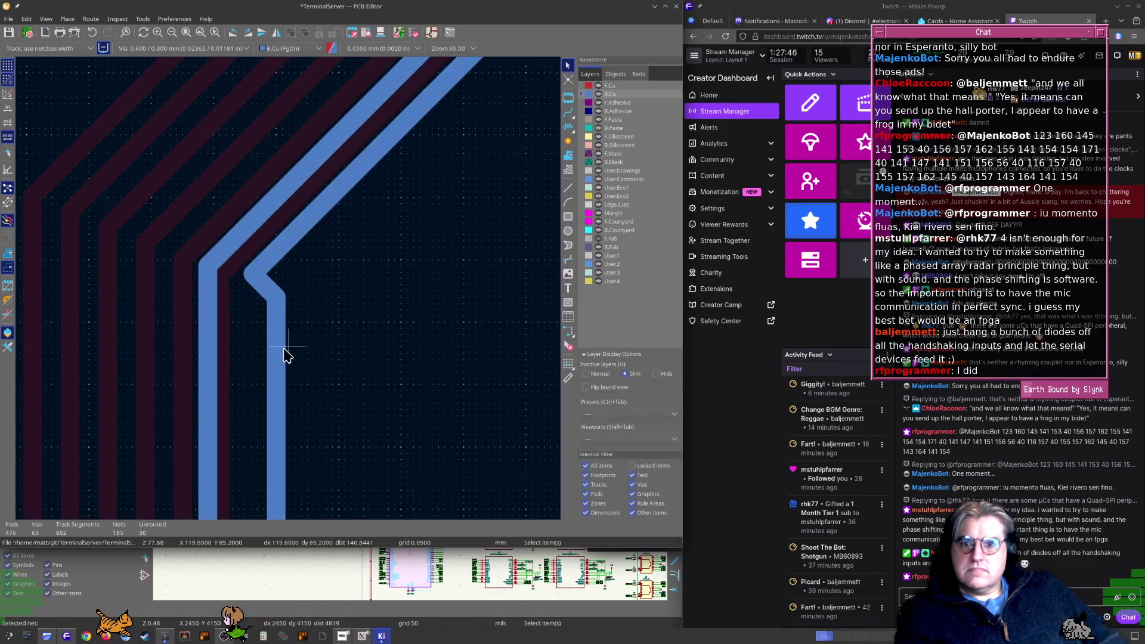
left_click_drag(268, 332, 233, 322)
Reshape the short U3TX track jog just above the U3TX via near C30
scroll(232, 323, "down", 8)
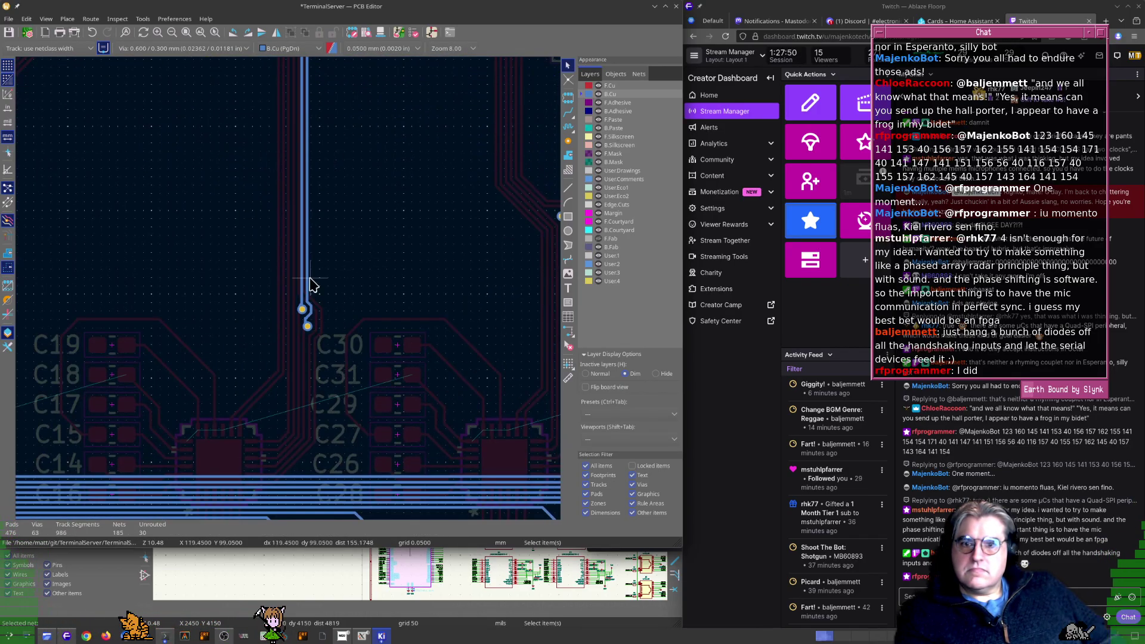
scroll(307, 288, "up", 7)
scroll(299, 238, "up", 6)
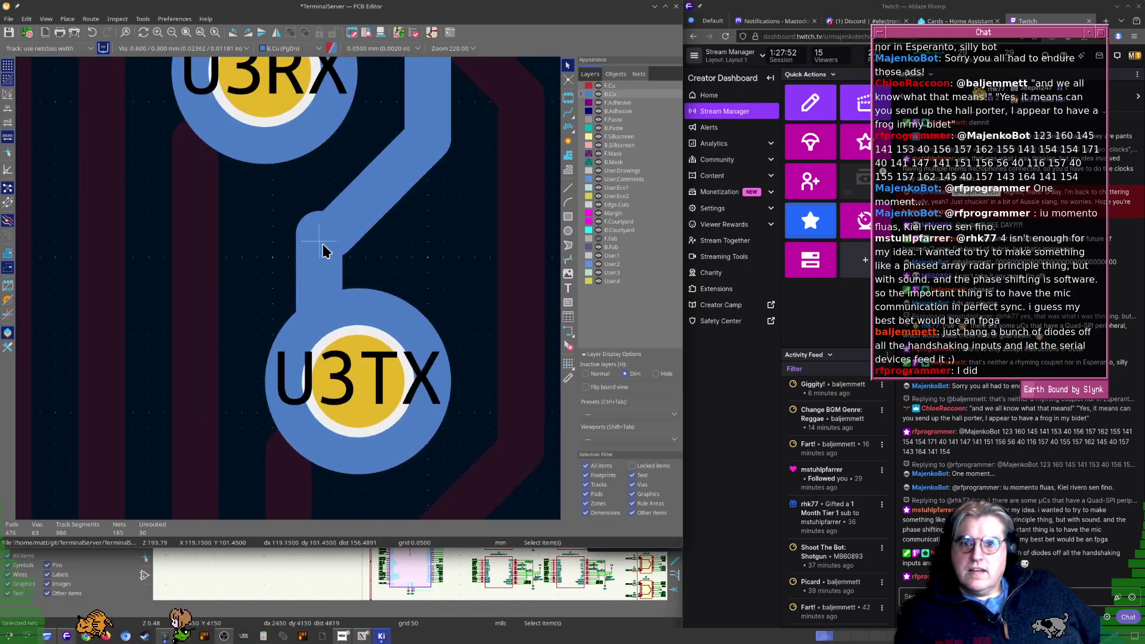
left_click(337, 239)
left_click_drag(331, 241, 422, 304)
scroll(288, 295, "down", 3)
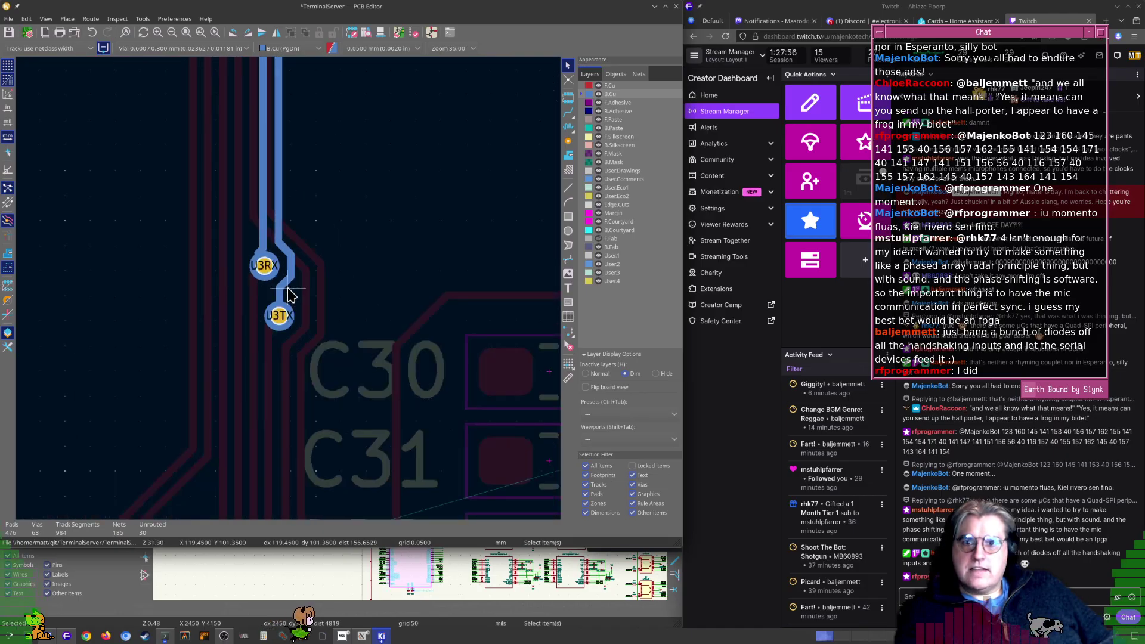
Tidy the short U3RX track segments where they enter the U3RX via near C30
scroll(280, 263, "up", 7)
left_click(329, 268)
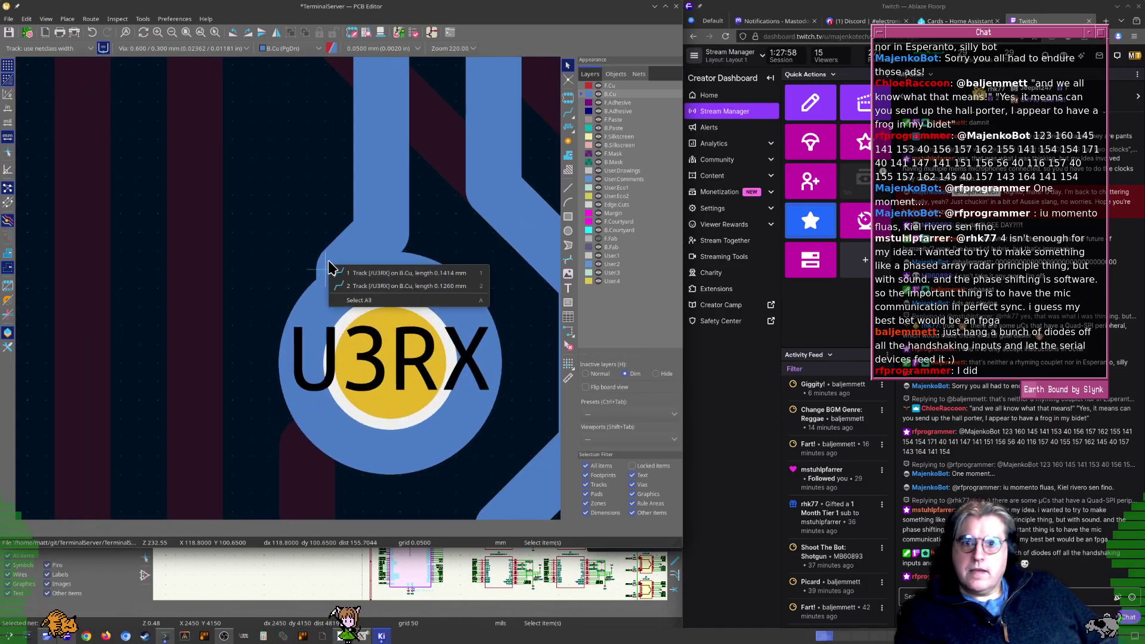
left_click(360, 271)
left_click_drag(329, 270, 378, 362)
scroll(376, 359, "down", 10)
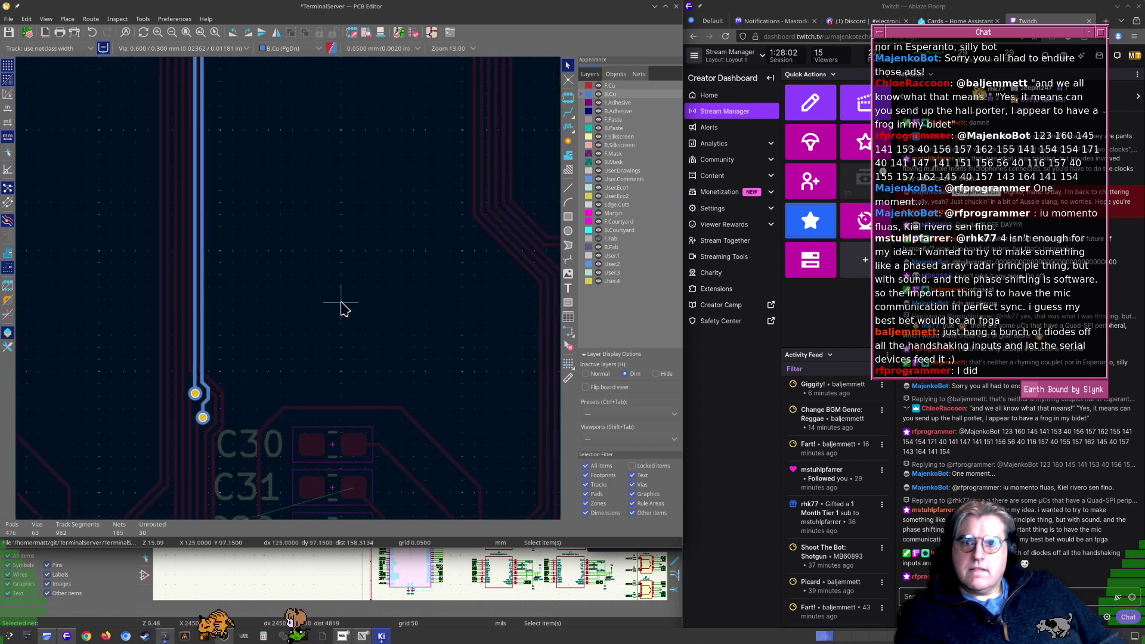
Straighten the kink in the diagonal U5RX track on B.Cu where it passes the GND via below the capacitors
scroll(338, 292, "down", 3)
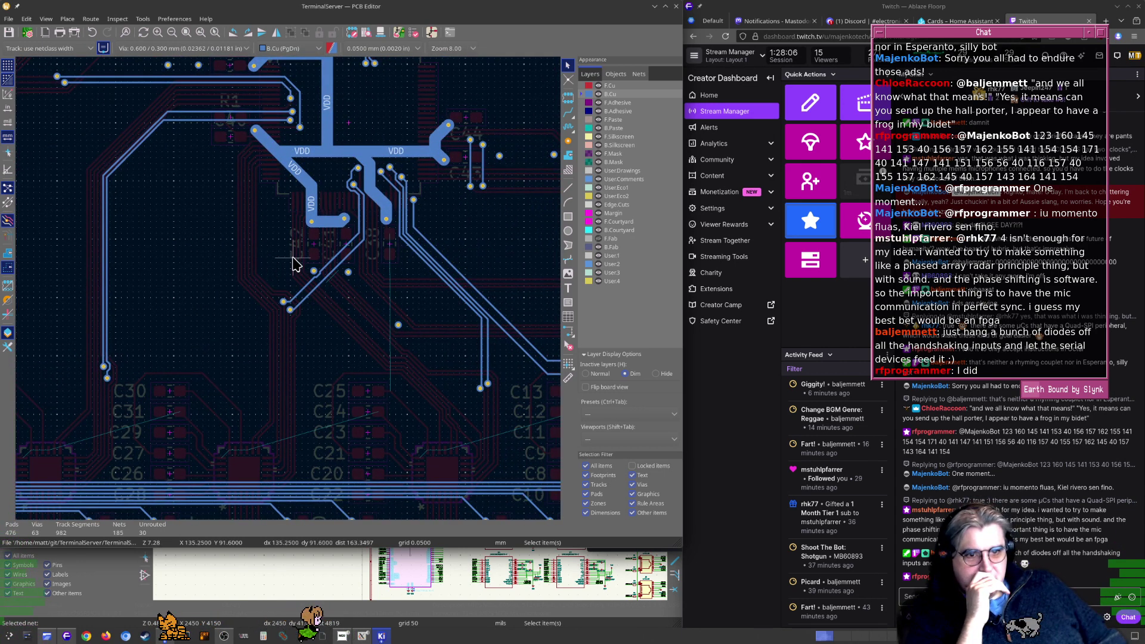
scroll(246, 275, "down", 3)
scroll(298, 254, "up", 3)
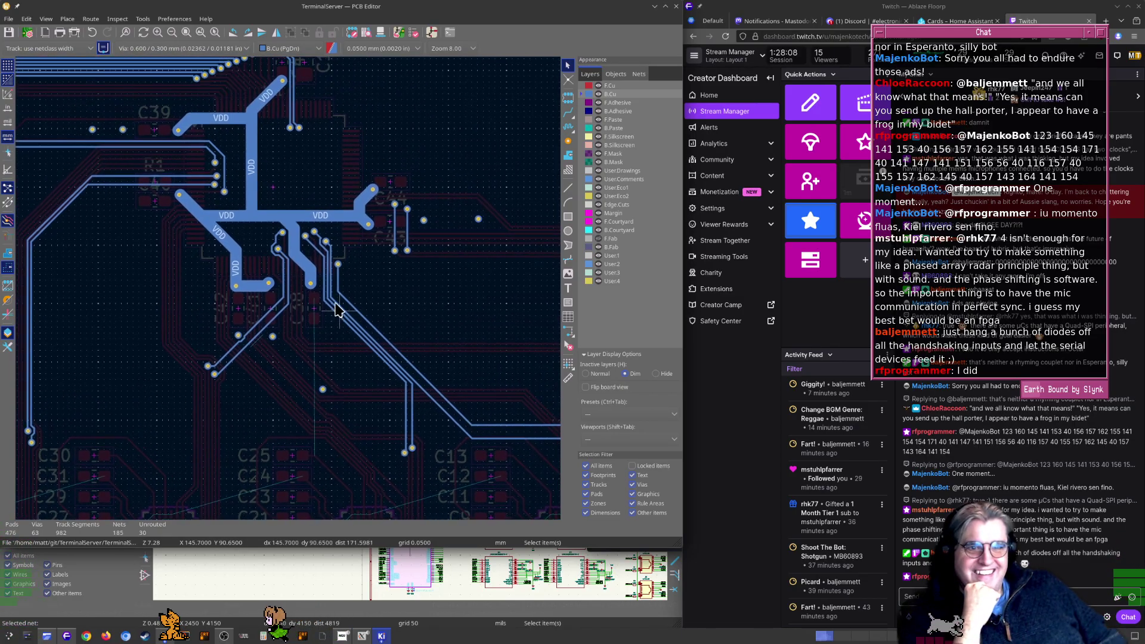
scroll(287, 289, "down", 1)
scroll(197, 282, "up", 10)
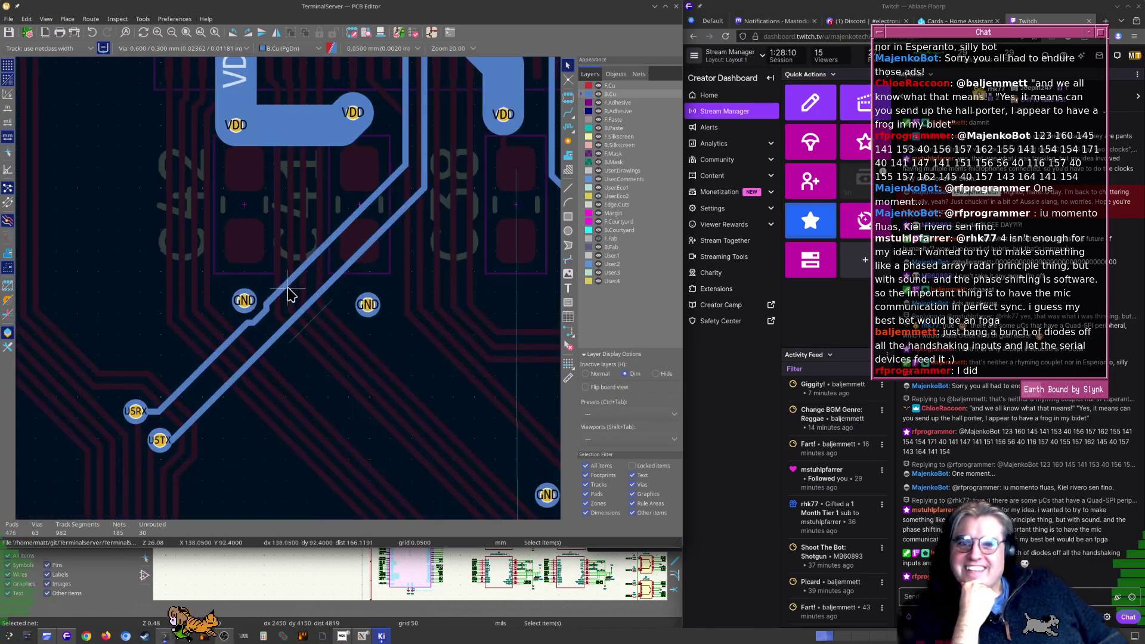
left_click(295, 278)
left_click_drag(295, 277, 228, 340)
double_click(207, 369)
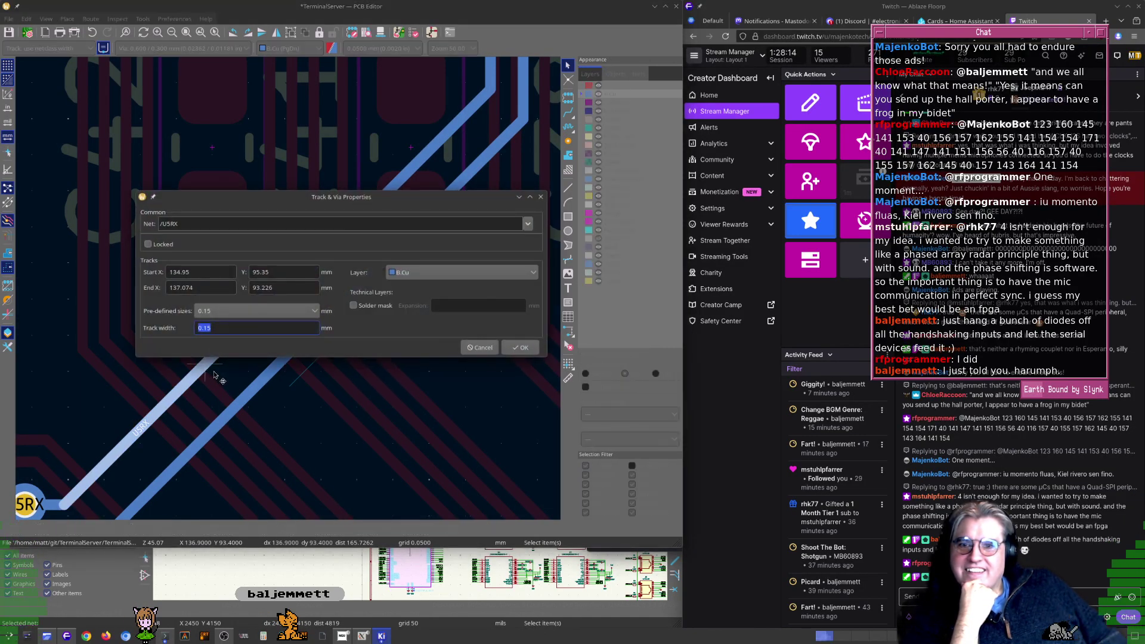
key("Return")
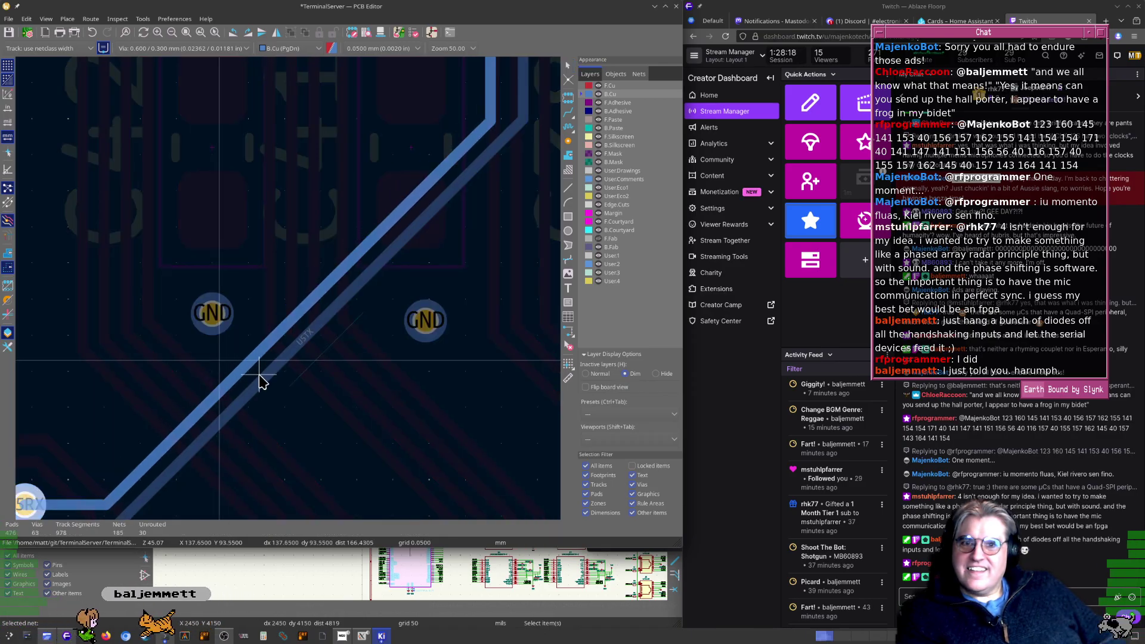
Adjust the U5RX track bend between the U5RX and U5TX vias on B.Cu, and open that segment's properties
scroll(288, 295, "down", 3)
scroll(288, 292, "up", 4)
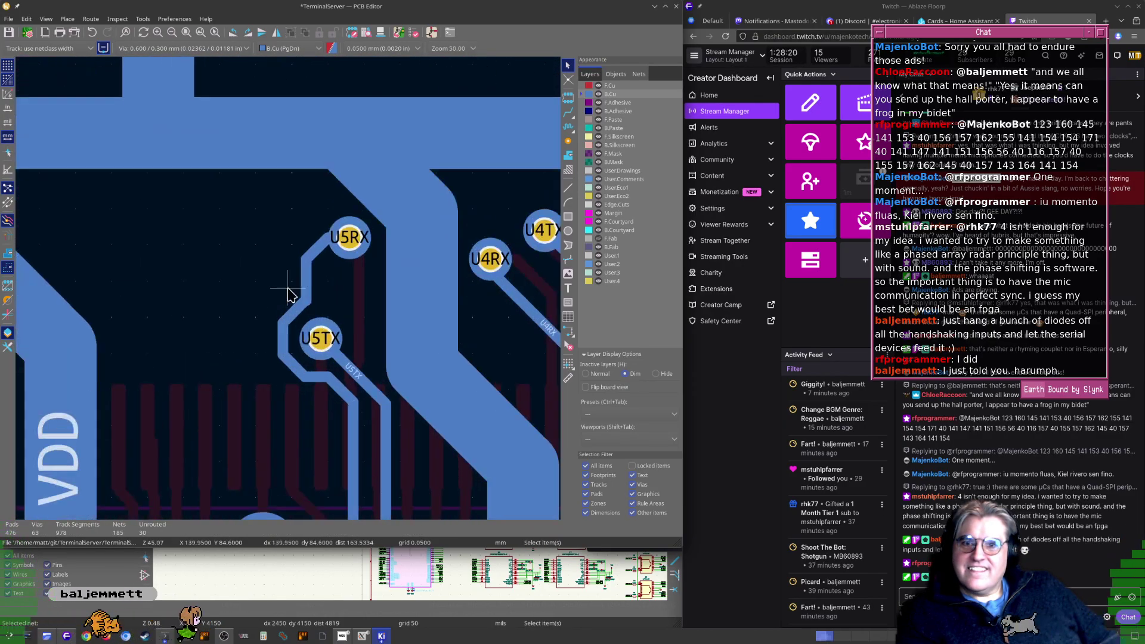
middle_click_drag(357, 290, 332, 308)
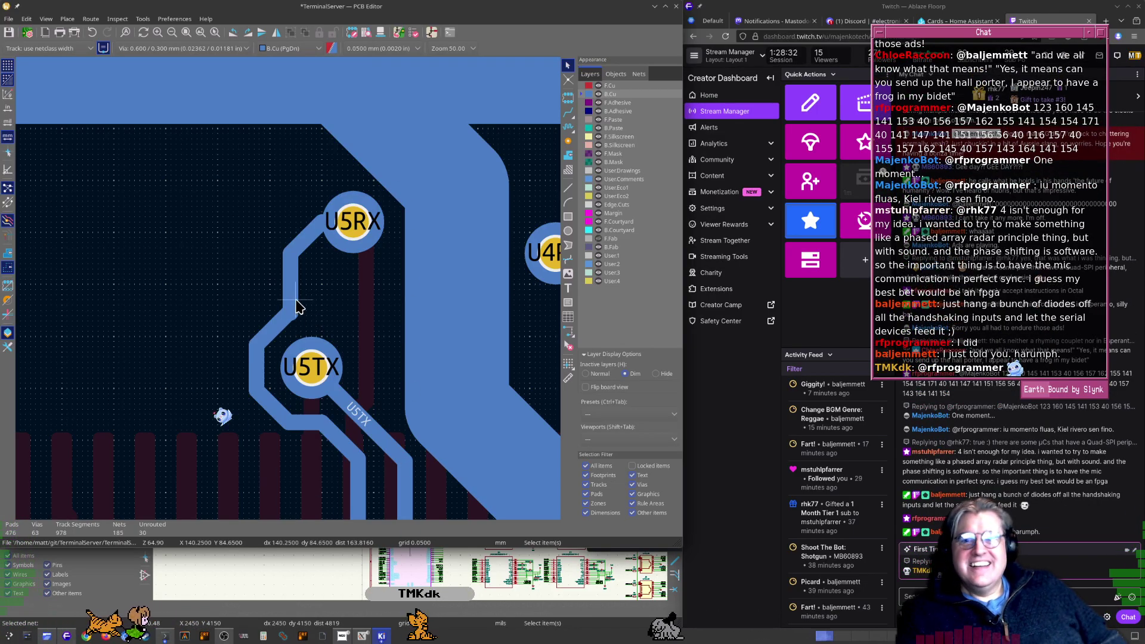
mouse_move(291, 292)
left_mouse_down()
mouse_move(263, 299)
mouse_move(290, 296)
left_mouse_up()
scroll(256, 390, "up", 3)
double_click(294, 288)
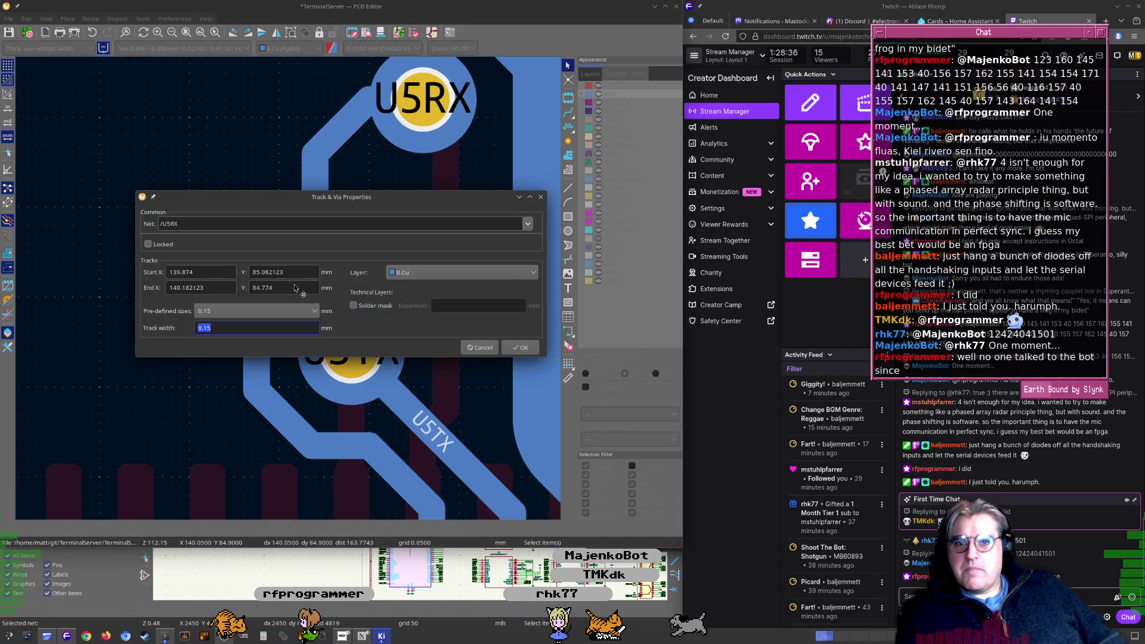
Move the B.Cu U5RX track segment between the U5RX and U5TX vias to straighten the kinked route around the U5TX via
key("Escape")
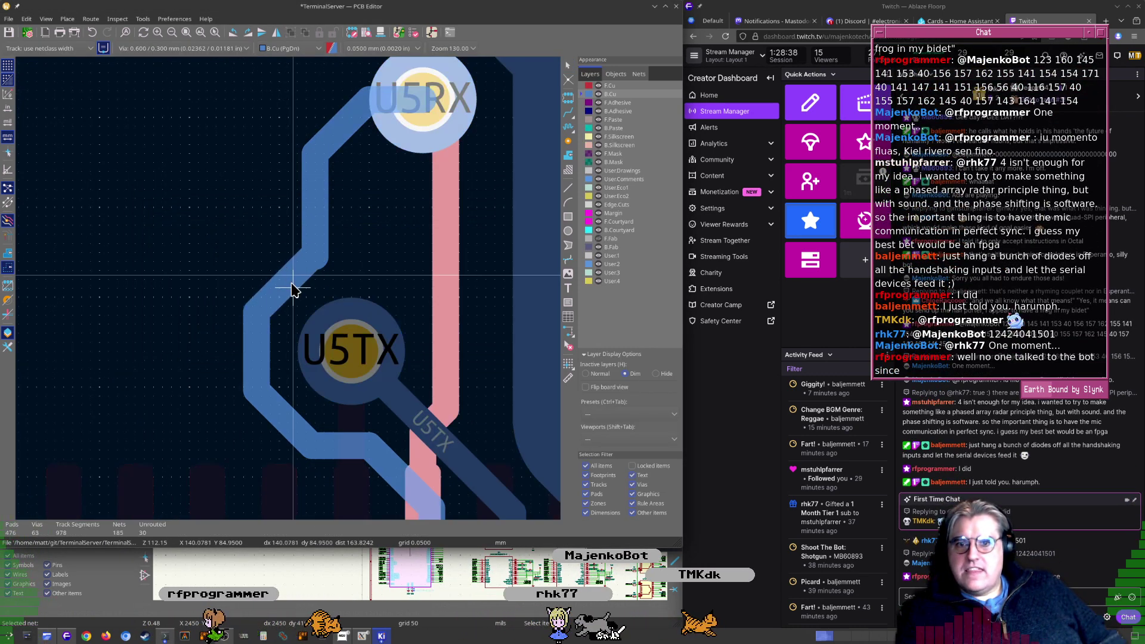
left_click_drag(292, 283, 283, 194)
left_click(316, 249)
scroll(283, 194, "down", 7)
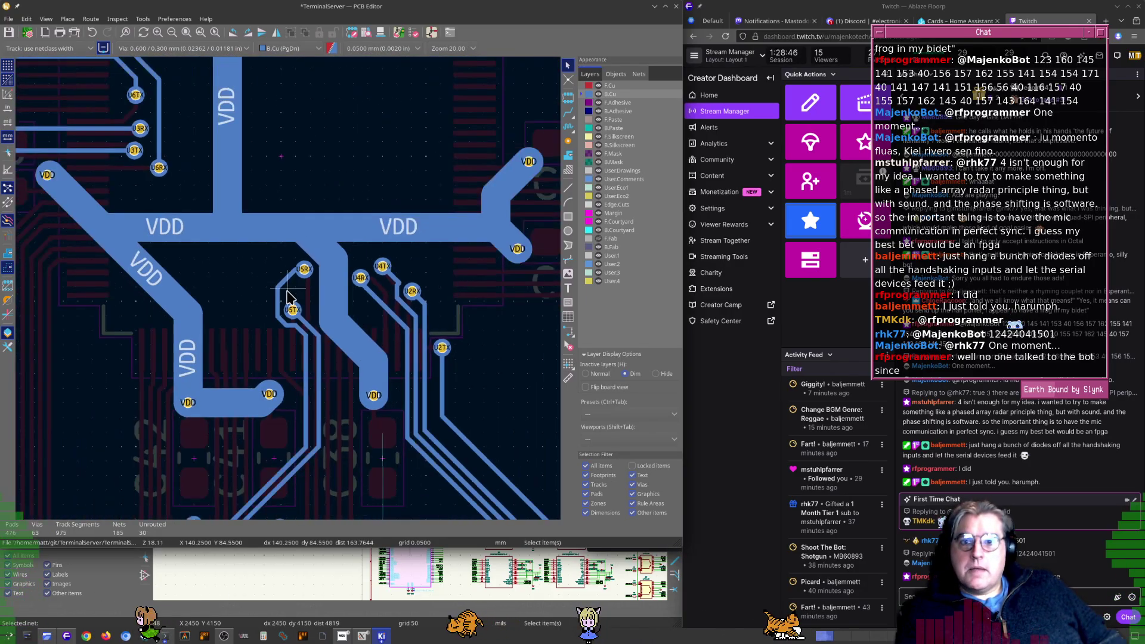
Shift the long vertical U5RX track closer to the parallel U5TX track and smooth its jog around the U5TX via
scroll(287, 297, "up", 5)
left_click(265, 263)
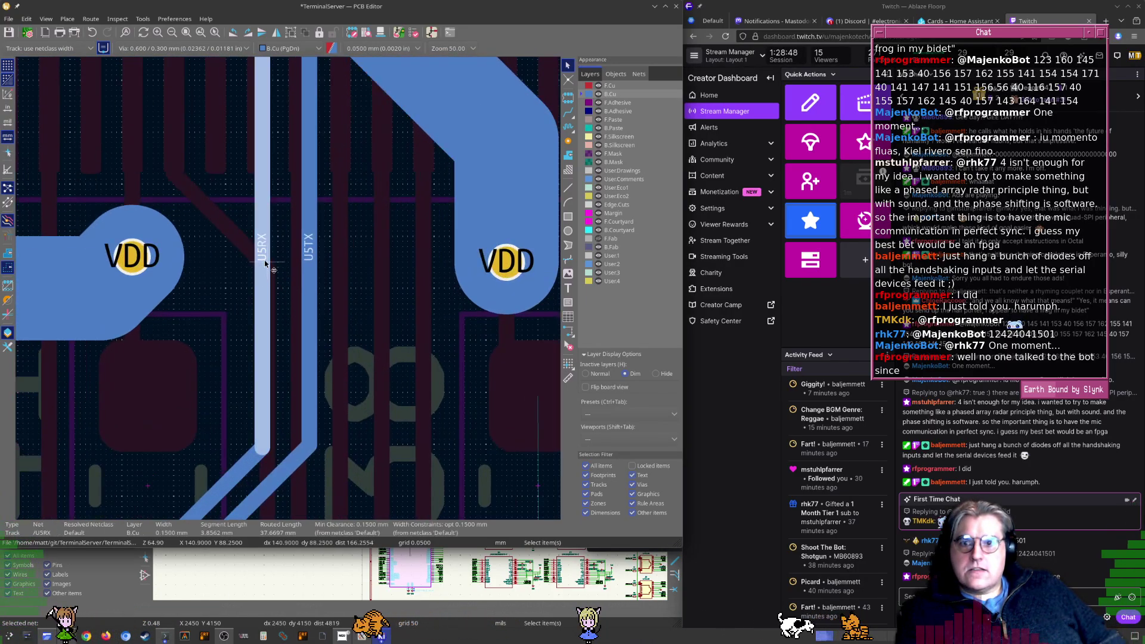
left_click_drag(275, 256, 291, 255)
scroll(289, 294, "down", 6)
middle_click_drag(288, 289, 312, 362)
scroll(291, 290, "up", 5)
scroll(291, 290, "up", 3)
left_click_drag(307, 283, 292, 309)
scroll(292, 315, "down", 7)
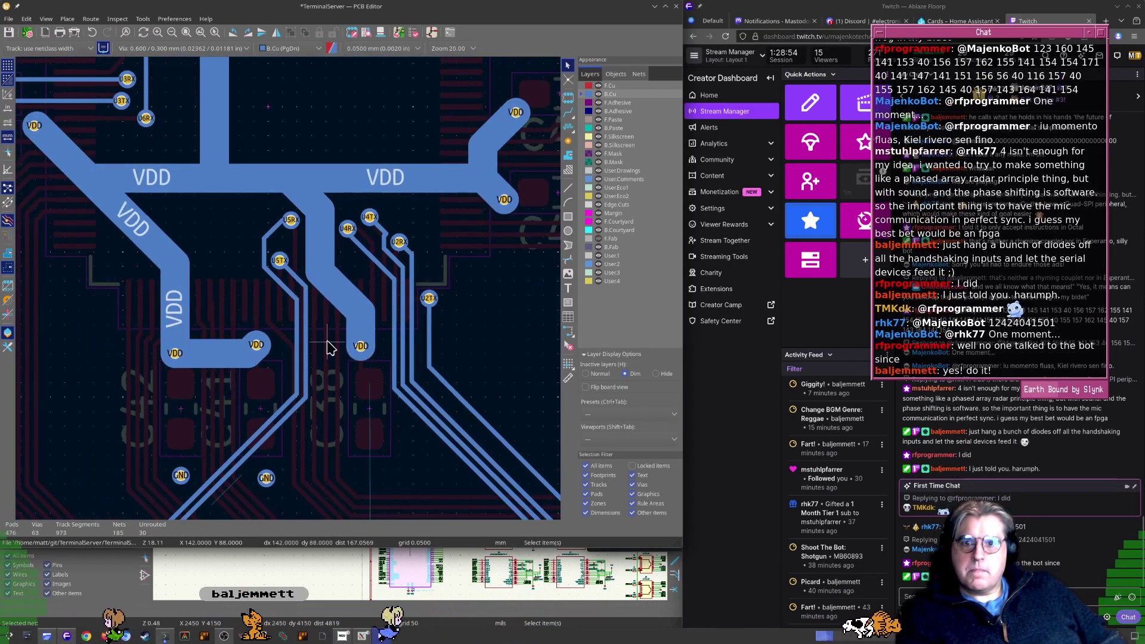
Reshape the U4TX track so it leaves its via straight down and runs diagonally without the kink
scroll(290, 286, "up", 9)
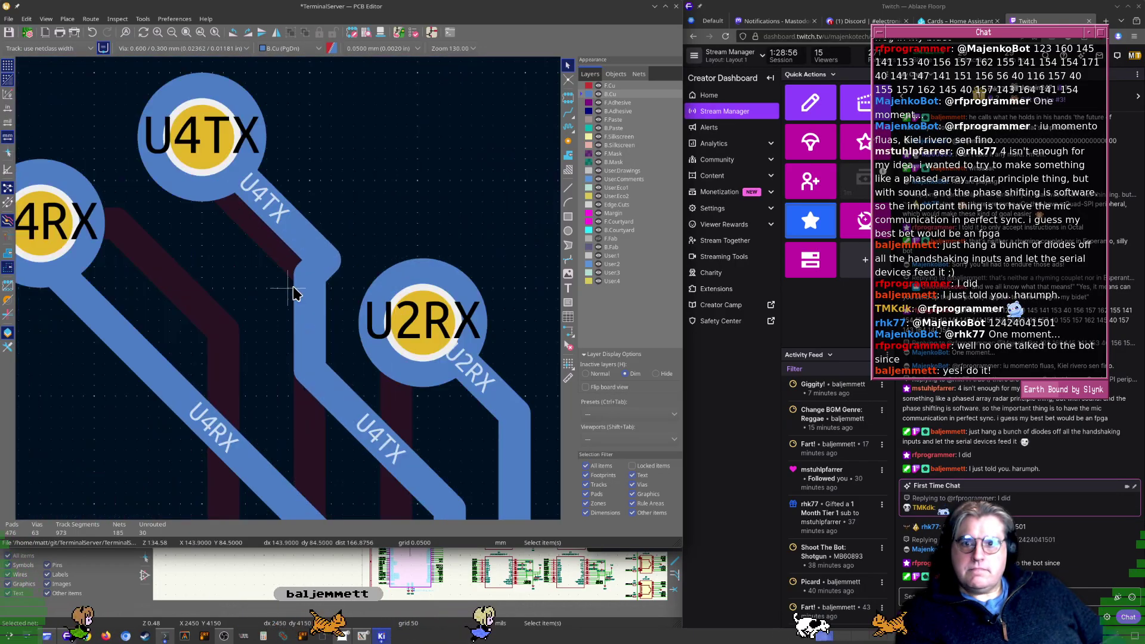
left_click_drag(292, 284, 284, 341)
scroll(292, 322, "down", 5)
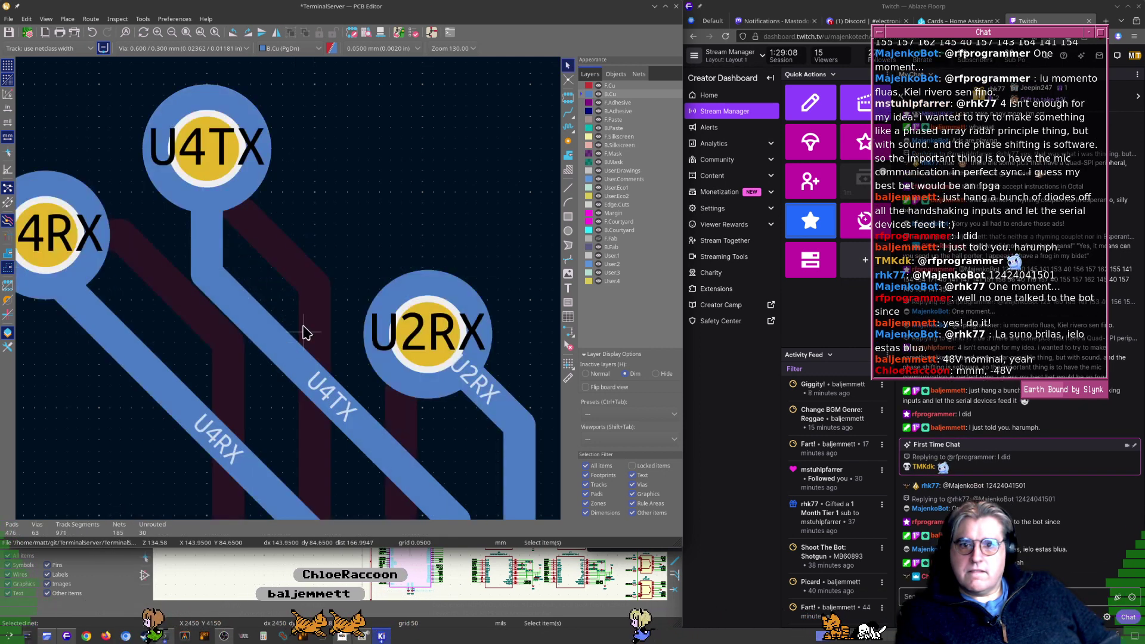
Move the long diagonal U2TX track segment below the U2TX via closer to the neighbouring U2RX track, removing the small kink
scroll(301, 292, "down", 4)
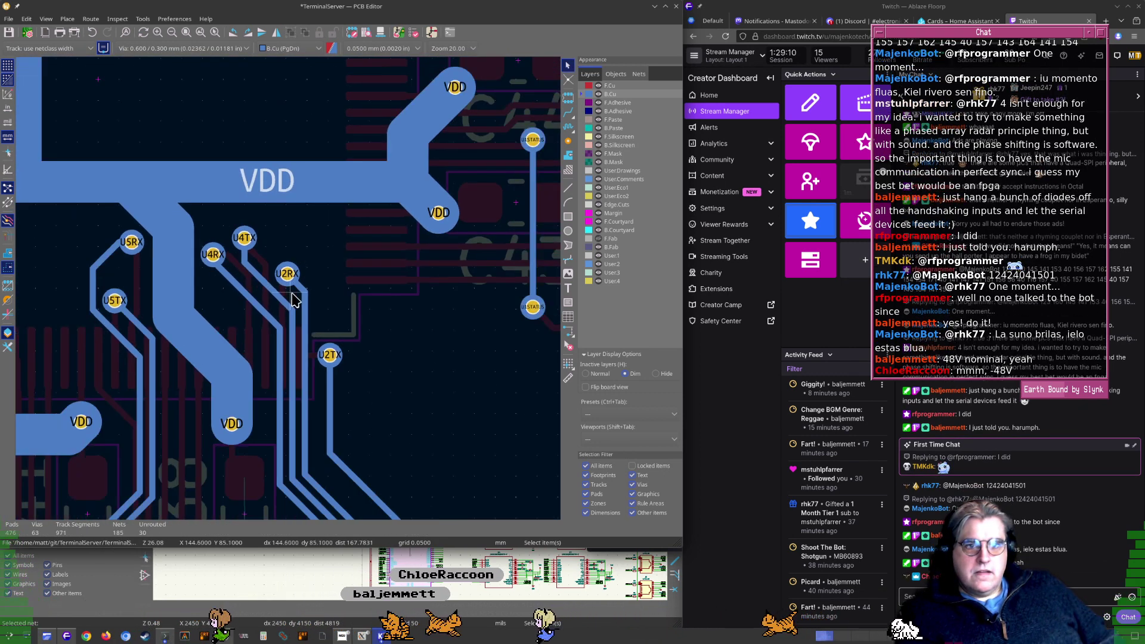
scroll(407, 356, "up", 1)
middle_click_drag(407, 356, 381, 340)
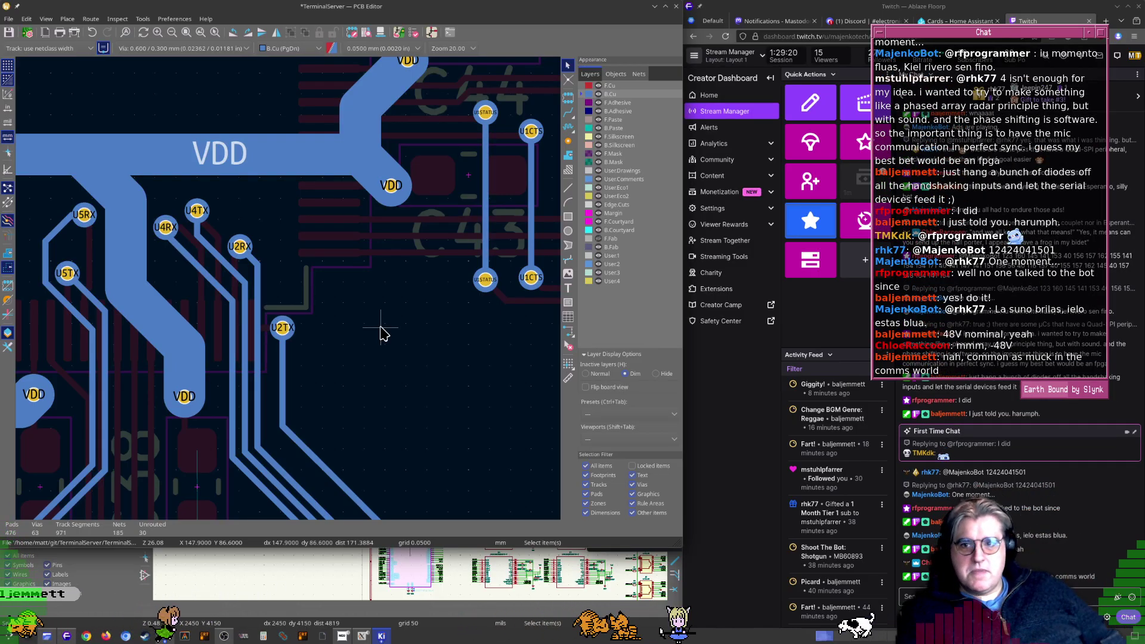
scroll(381, 332, "down", 2)
middle_click_drag(296, 288, 190, 177)
mouse_move(329, 345)
middle_mouse_down()
mouse_move(287, 269)
mouse_move(210, 190)
middle_mouse_up()
middle_click_drag(83, 95, 260, 245)
scroll(260, 251, "up", 5)
left_click(381, 298)
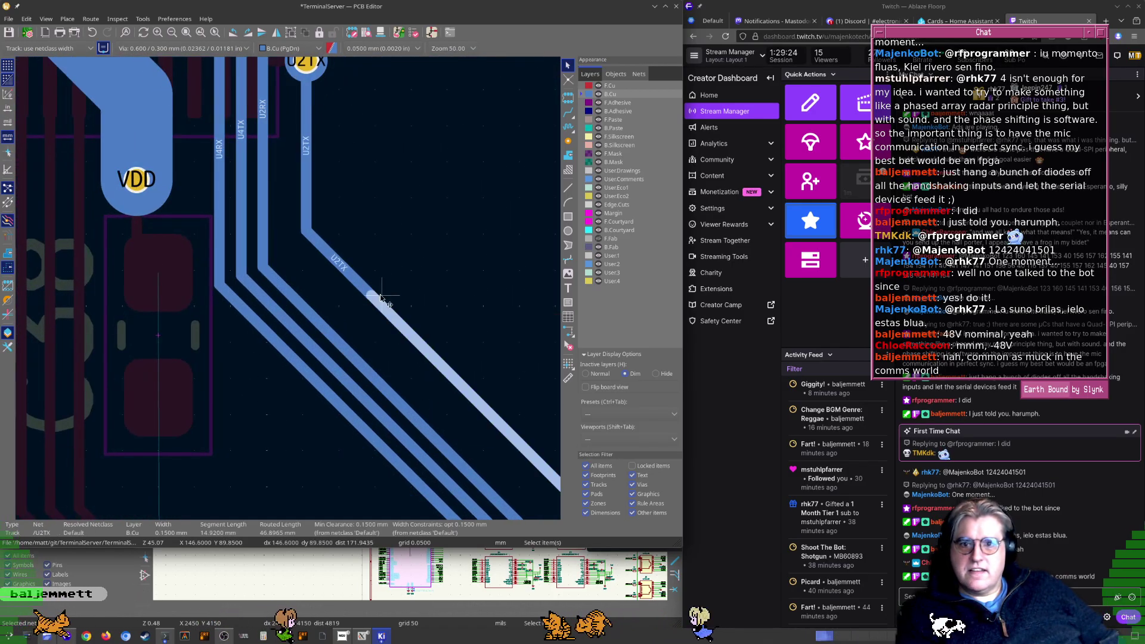
key("d")
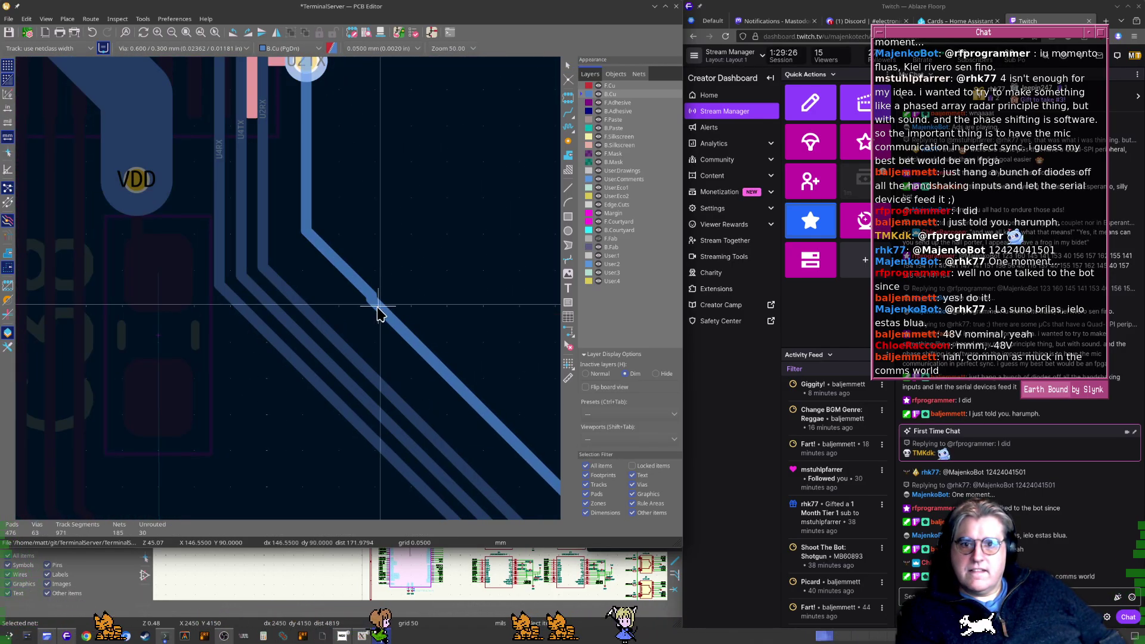
left_click(374, 299)
left_click(376, 300)
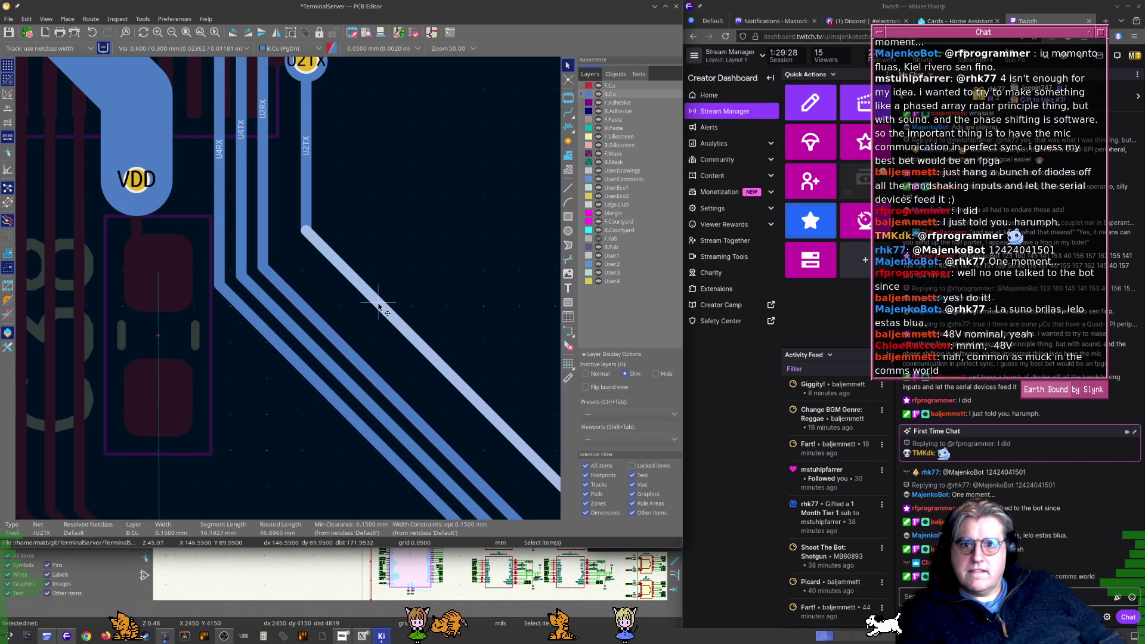
key("d")
scroll(356, 359, "down", 8)
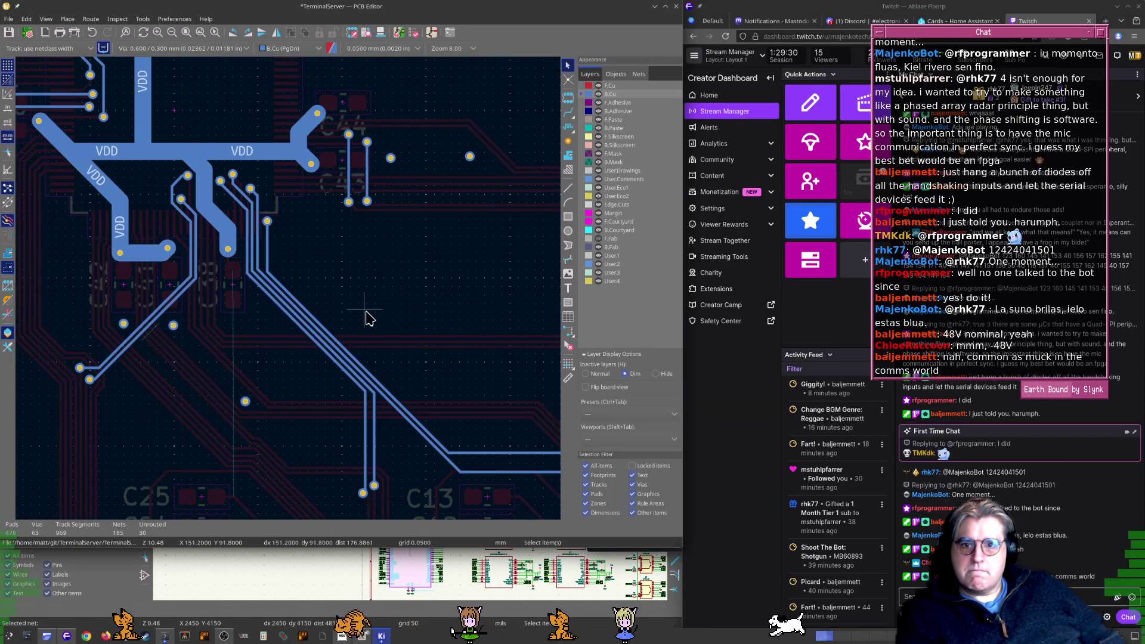
Shift the horizontal U2TX track closer to the parallel U2RX track
scroll(251, 335, "up", 7)
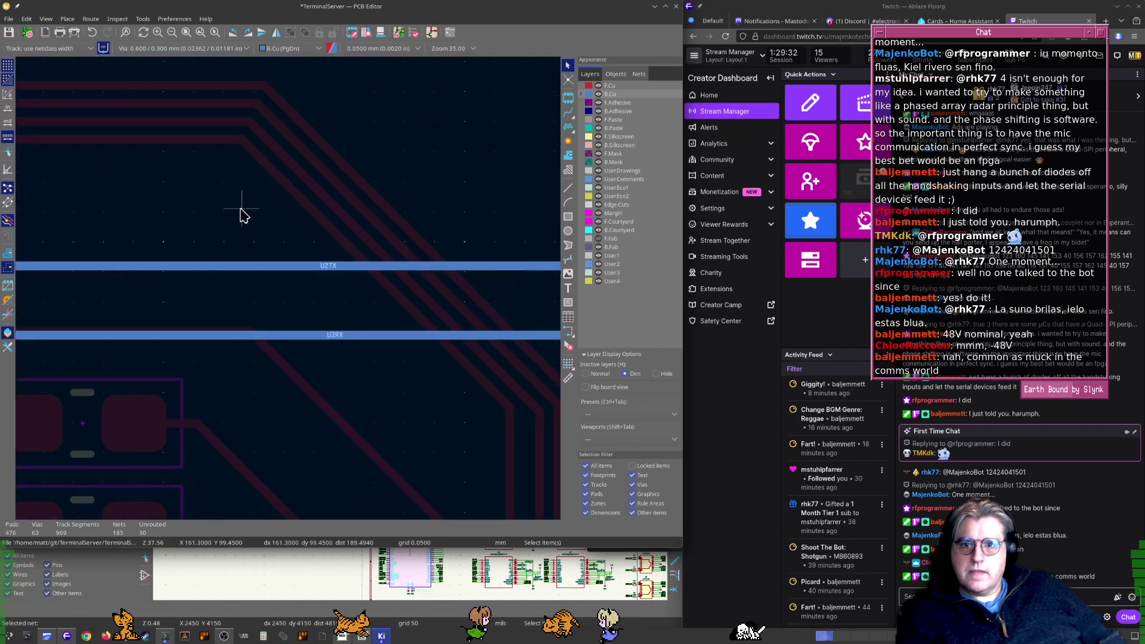
left_click(260, 238)
key("d")
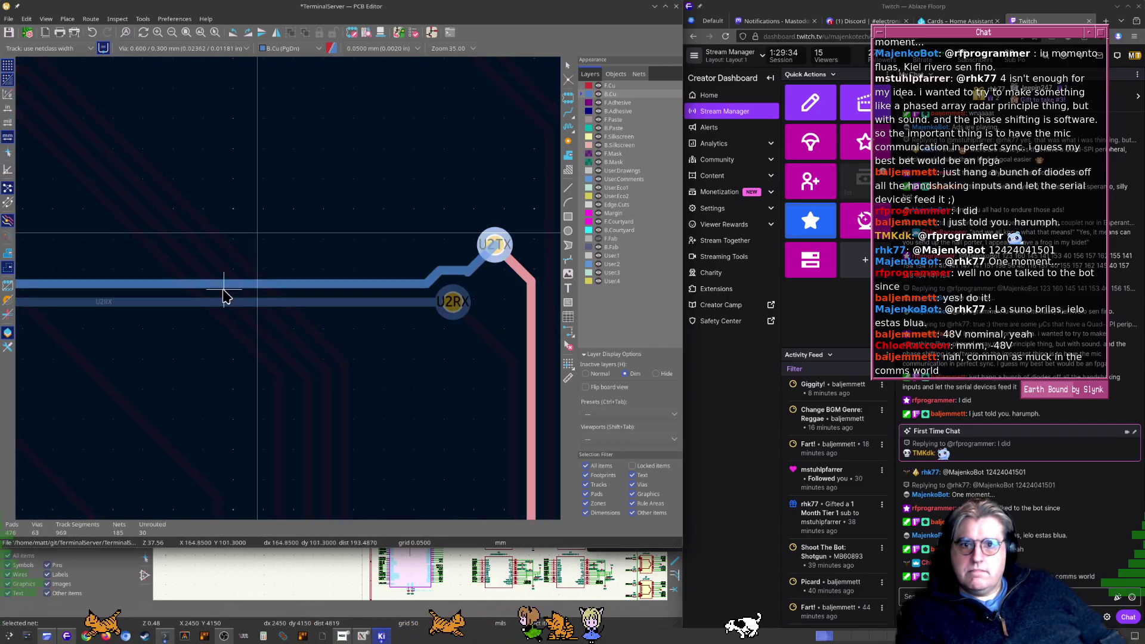
left_click(238, 311)
Try to smooth the U2TX route by nudging the short diagonal segment at its end via
scroll(289, 295, "up", 4)
left_click(372, 325)
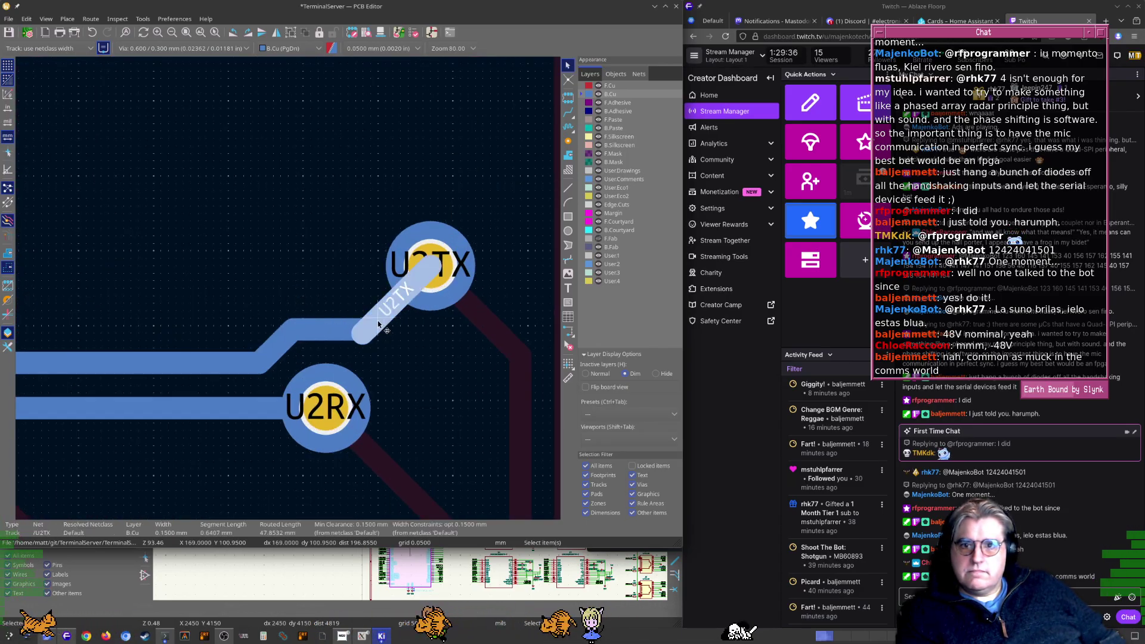
key("d")
left_click(362, 330)
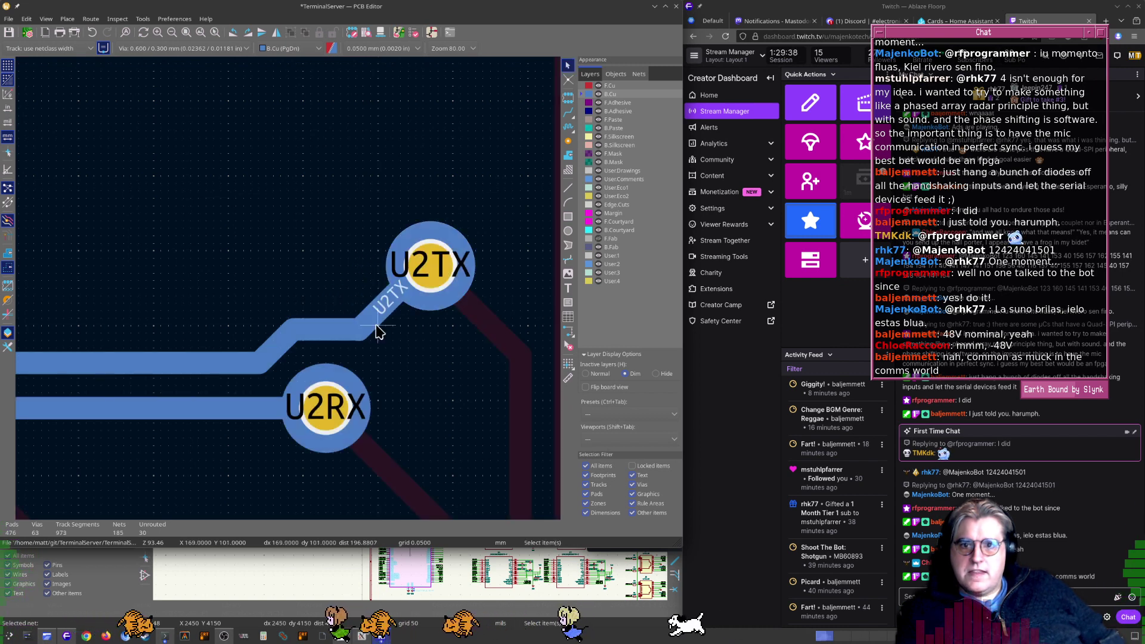
left_click(361, 327)
key("e")
key("Escape")
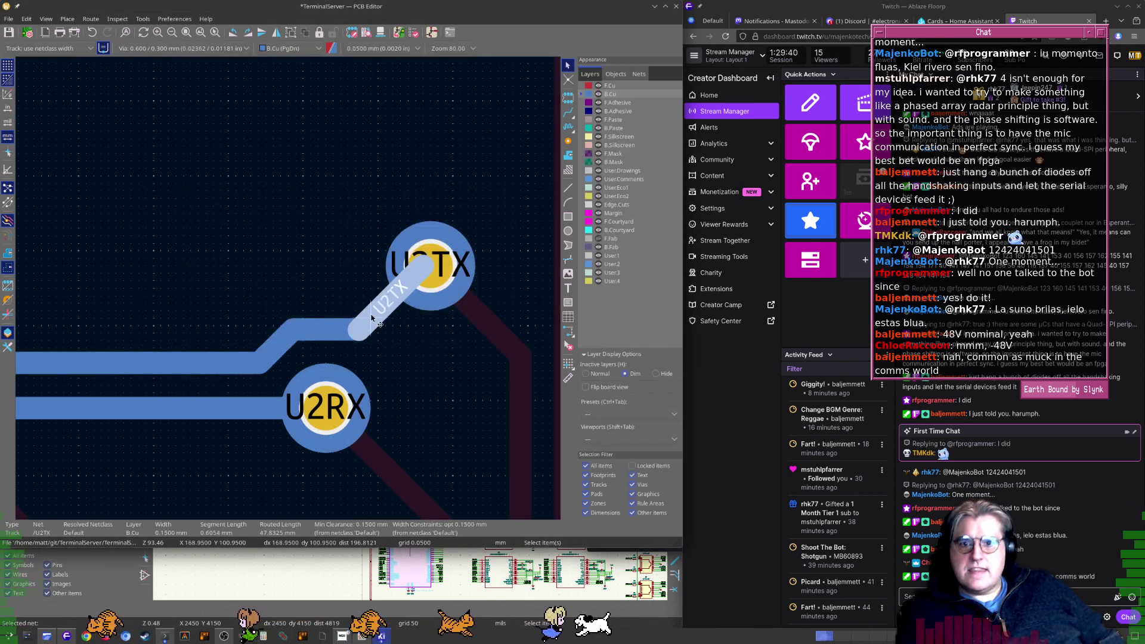
key("d")
left_click(370, 312)
left_click(378, 310)
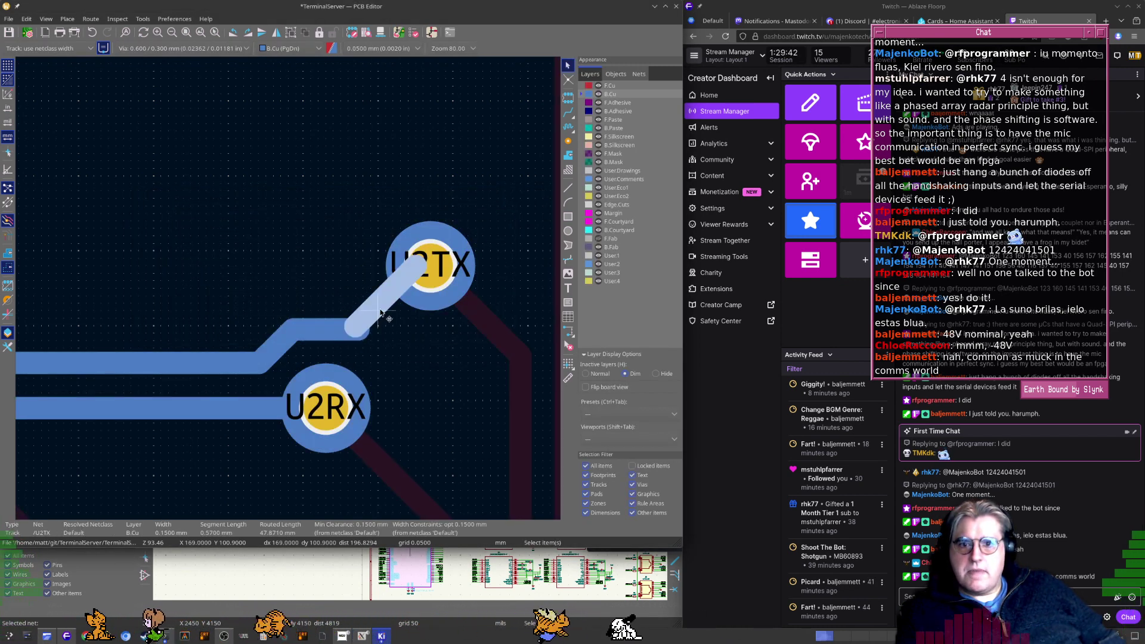
key("d")
left_click(379, 317)
Reshape the end of the U2TX track into one diagonal followed by a short horizontal run into its via
left_click(379, 317)
key("d")
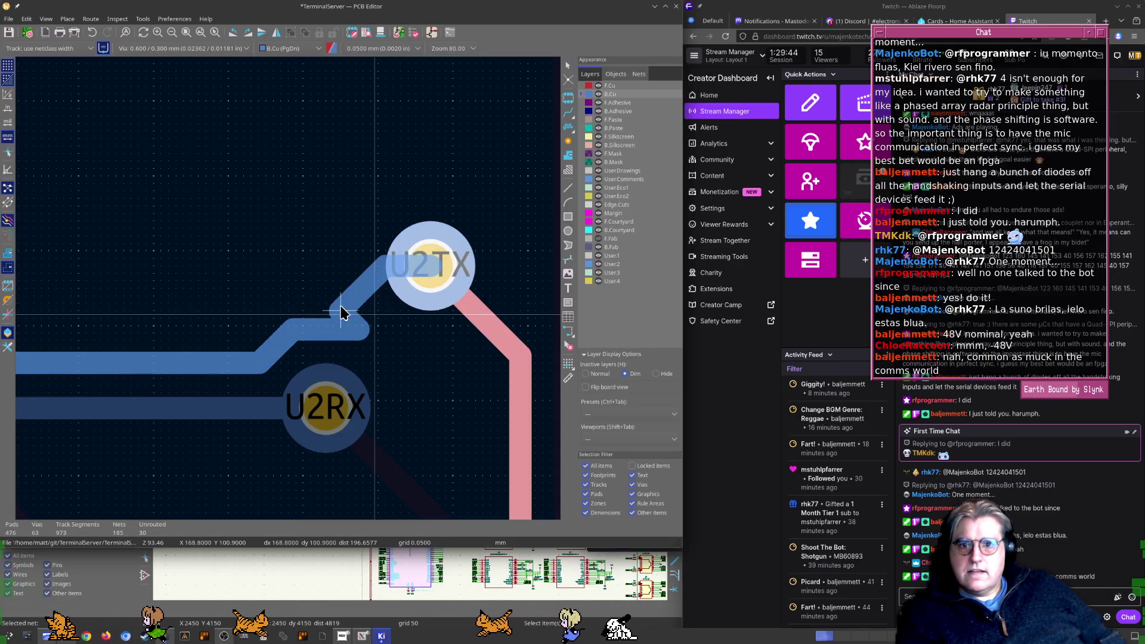
left_click(358, 323)
left_click(366, 335)
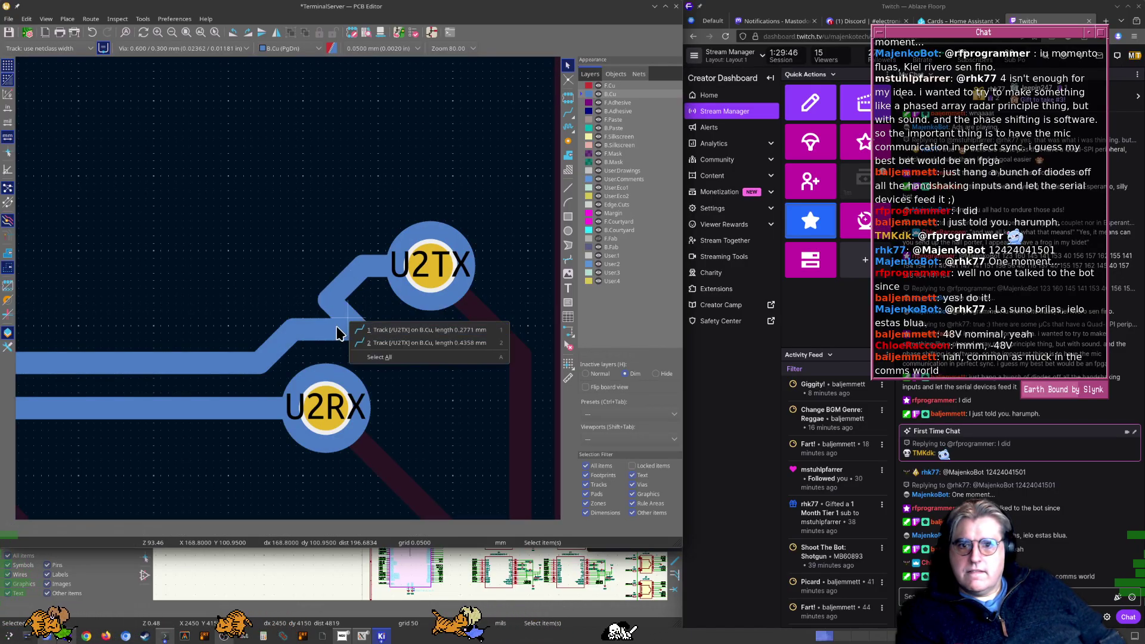
key("Escape")
left_click(344, 321)
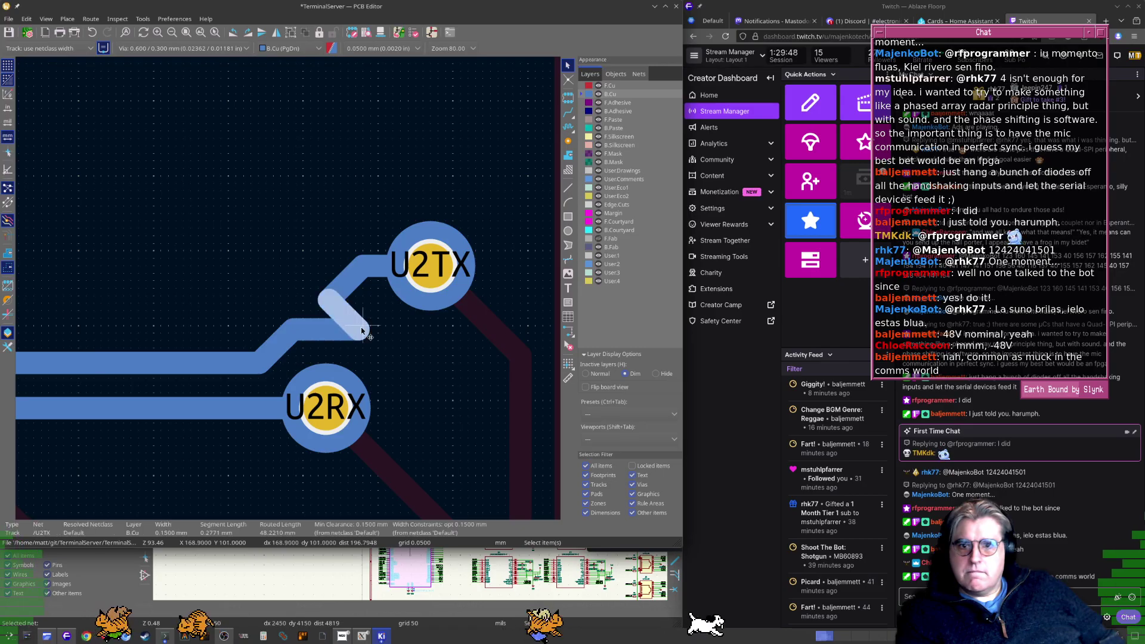
key("d")
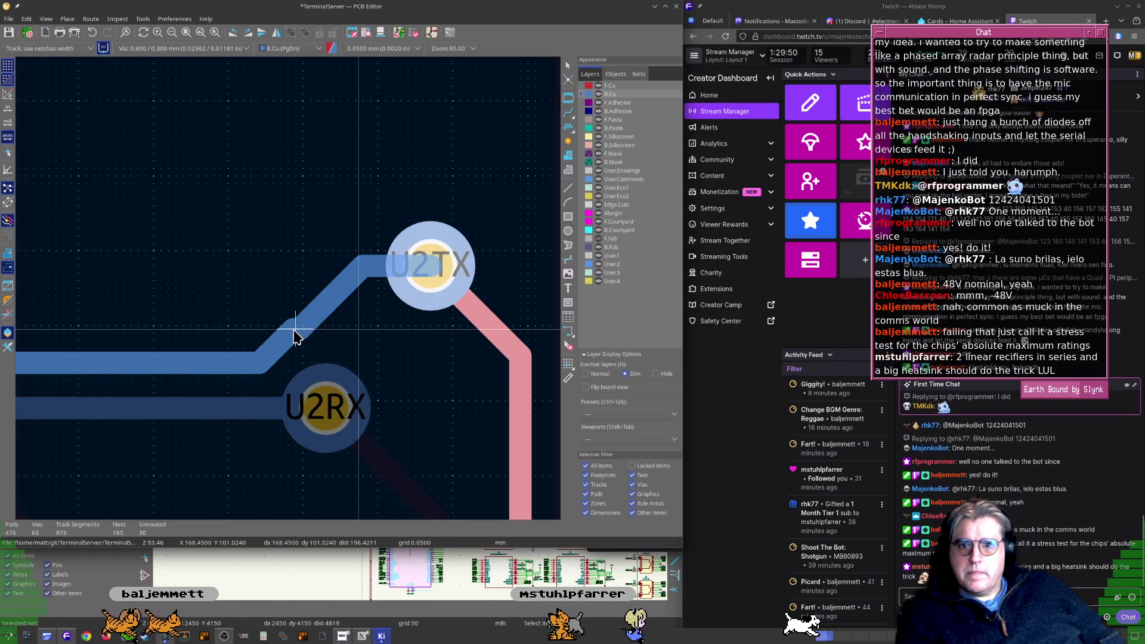
left_click(296, 330)
left_click(322, 310)
scroll(323, 310, "down", 6)
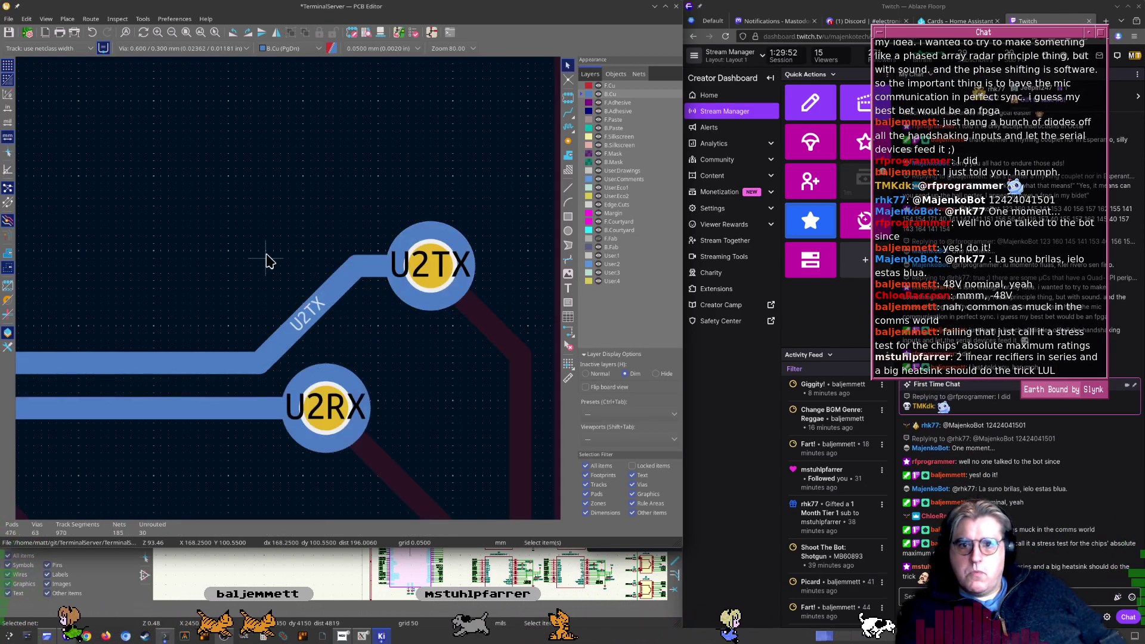
scroll(236, 266, "down", 4)
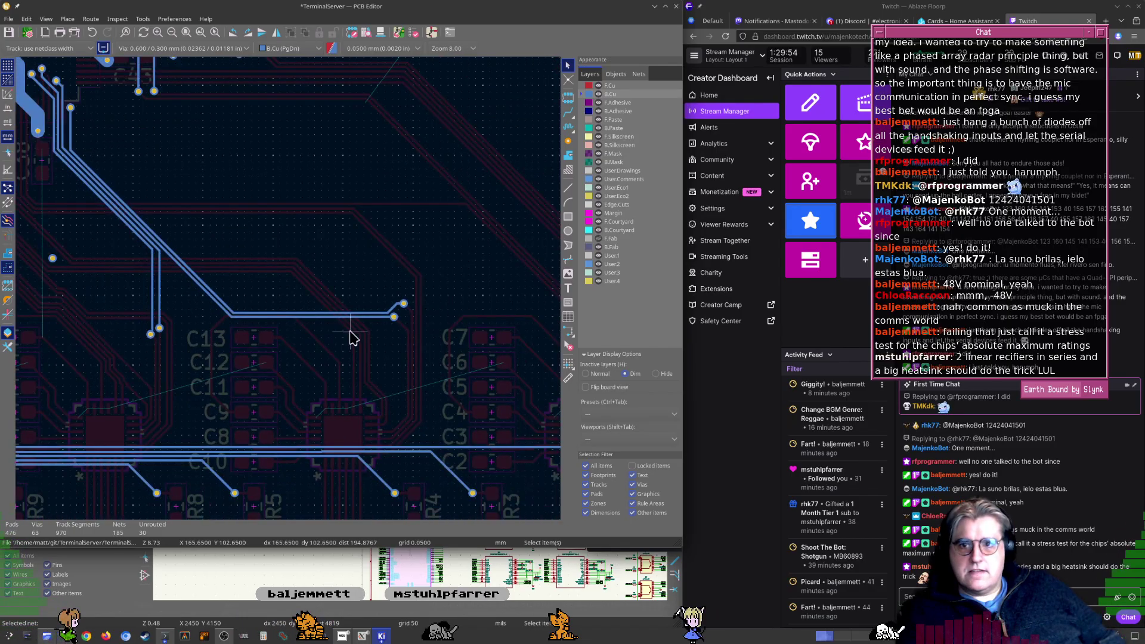
middle_click_drag(189, 267, 301, 319)
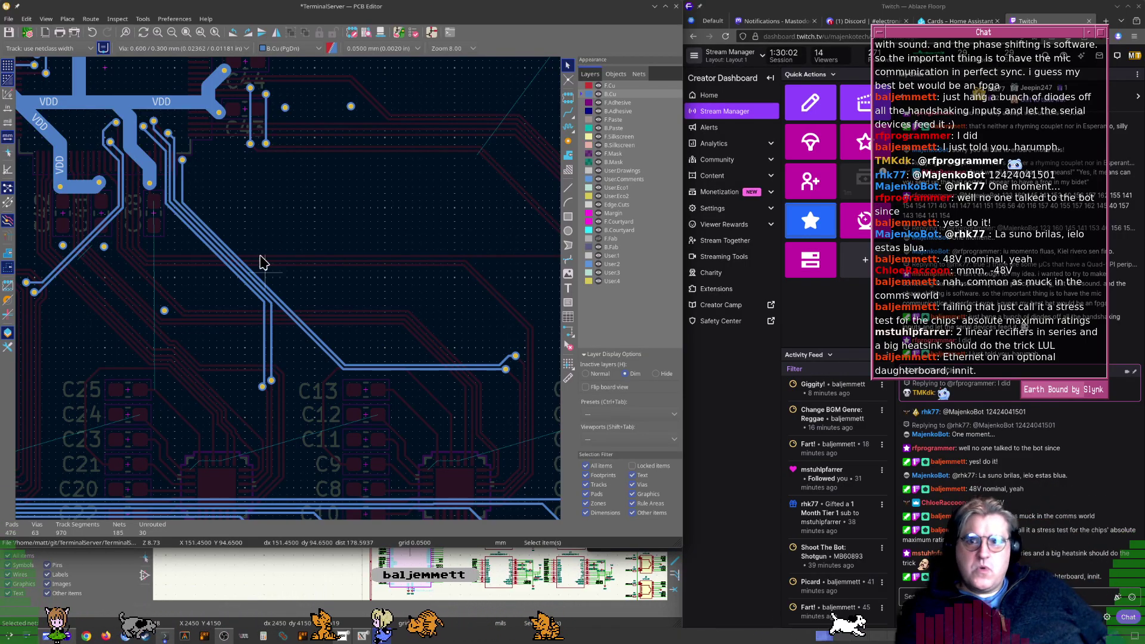
middle_click_drag(261, 257, 345, 459)
mouse_move(238, 237)
middle_mouse_down()
mouse_move(442, 253)
mouse_move(286, 262)
middle_mouse_up()
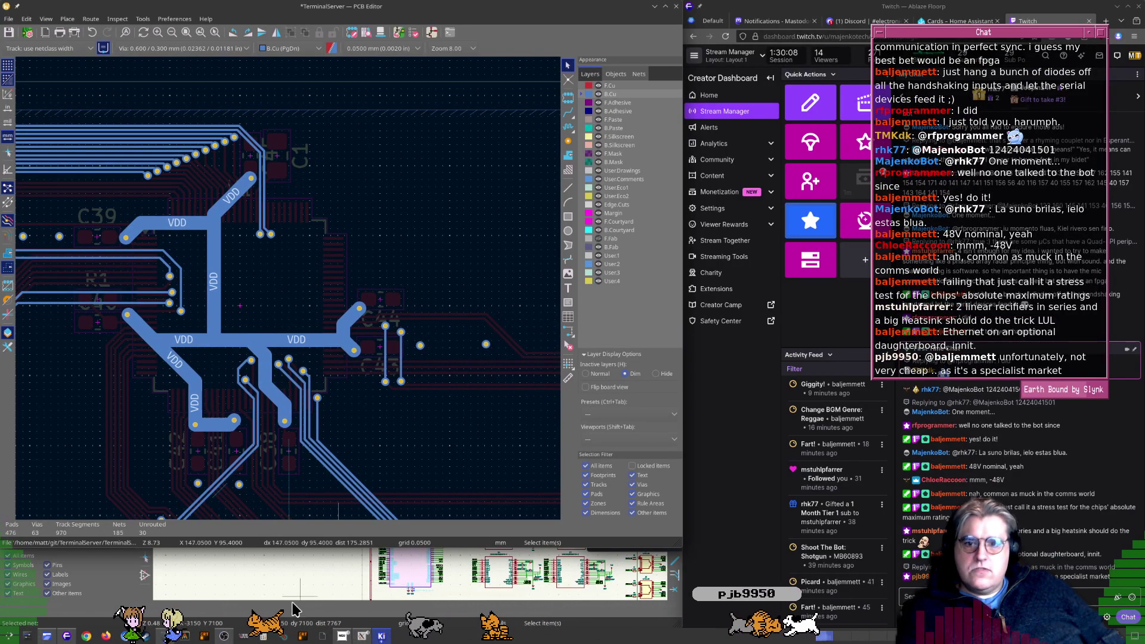
Switch to the TerminalServer Schematic Editor, enlarge its window, and examine the microcontroller's RB and RD pins
left_click(298, 567)
scroll(414, 534, "up", 2)
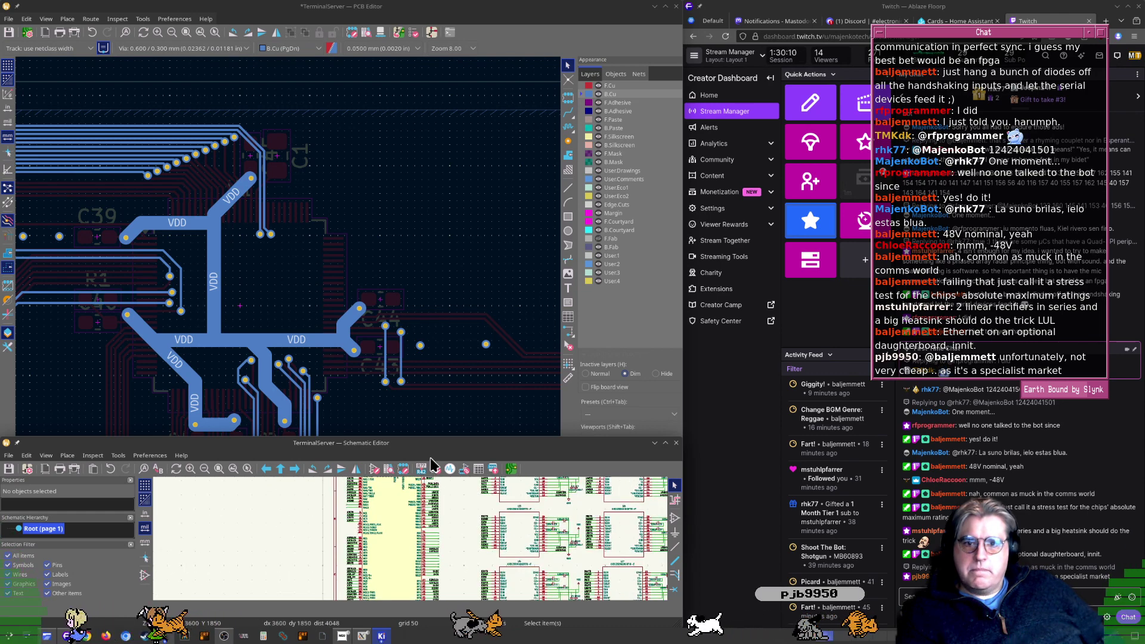
left_click_drag(436, 437, 474, 158)
scroll(410, 414, "up", 4)
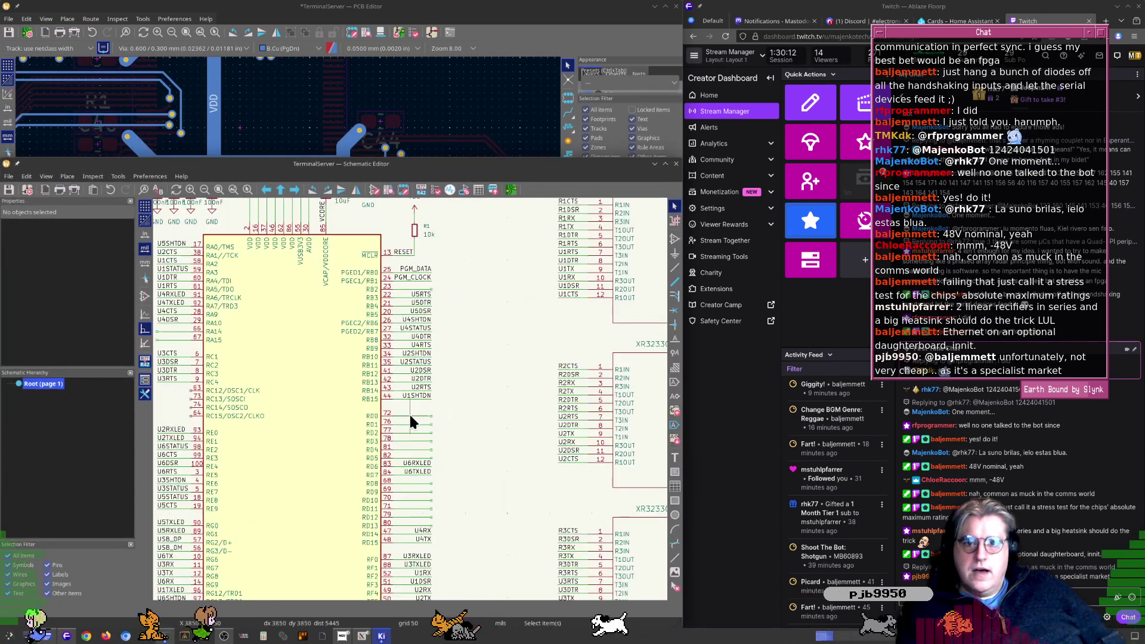
scroll(453, 358, "up", 2)
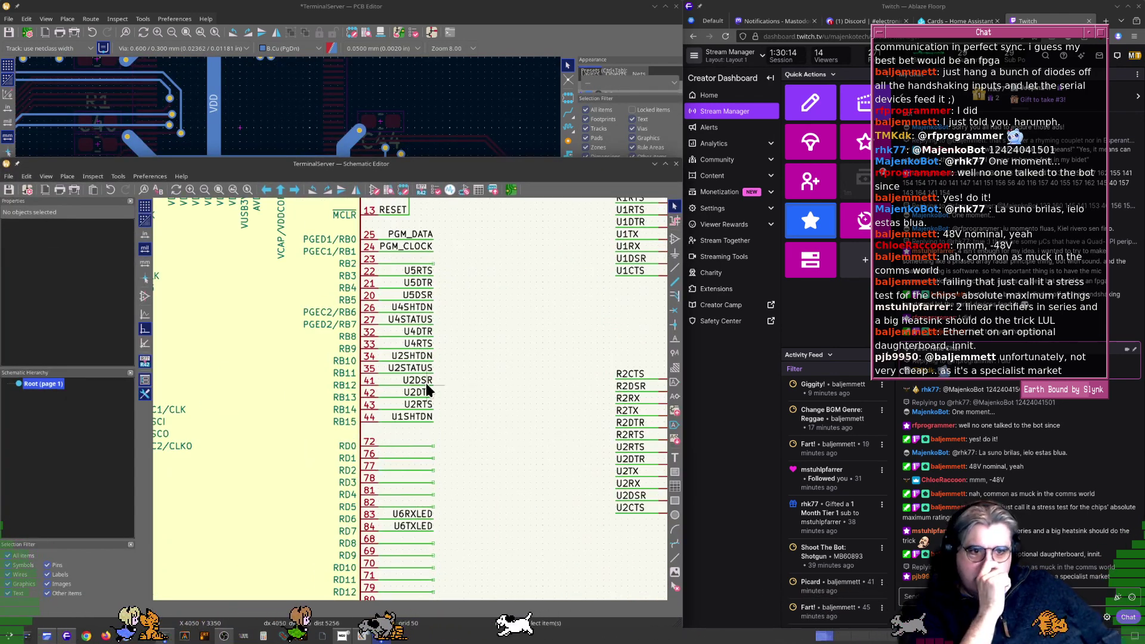
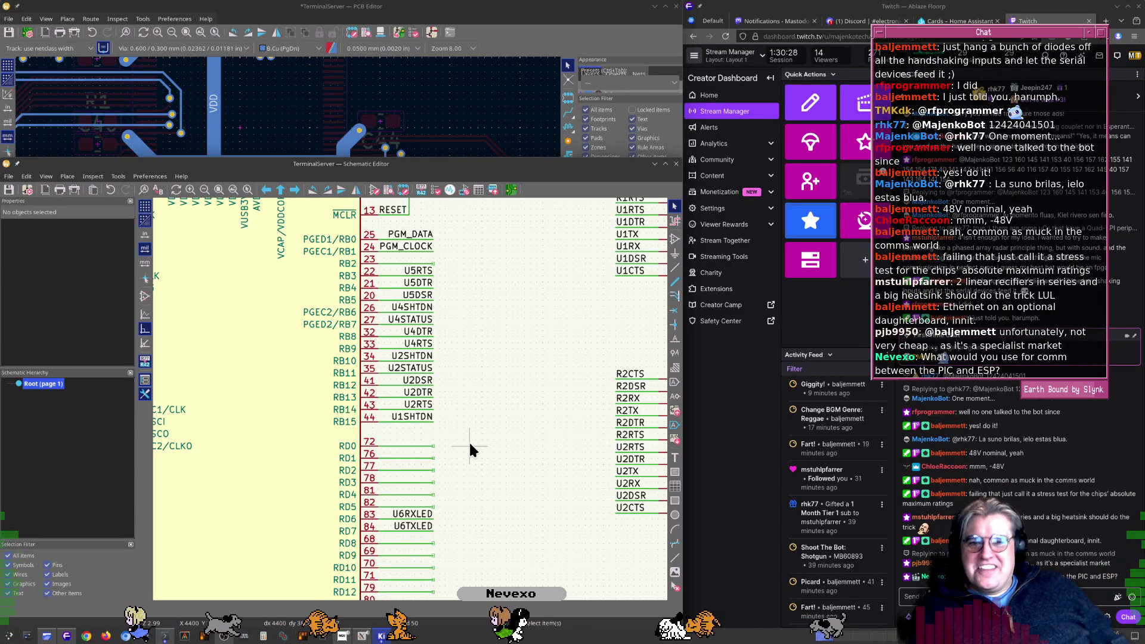
Inspect the unlabelled RD pins and the rest of the PIC32 microcontroller symbol for free connections
middle_click_drag(468, 442, 492, 322)
scroll(409, 396, "down", 3)
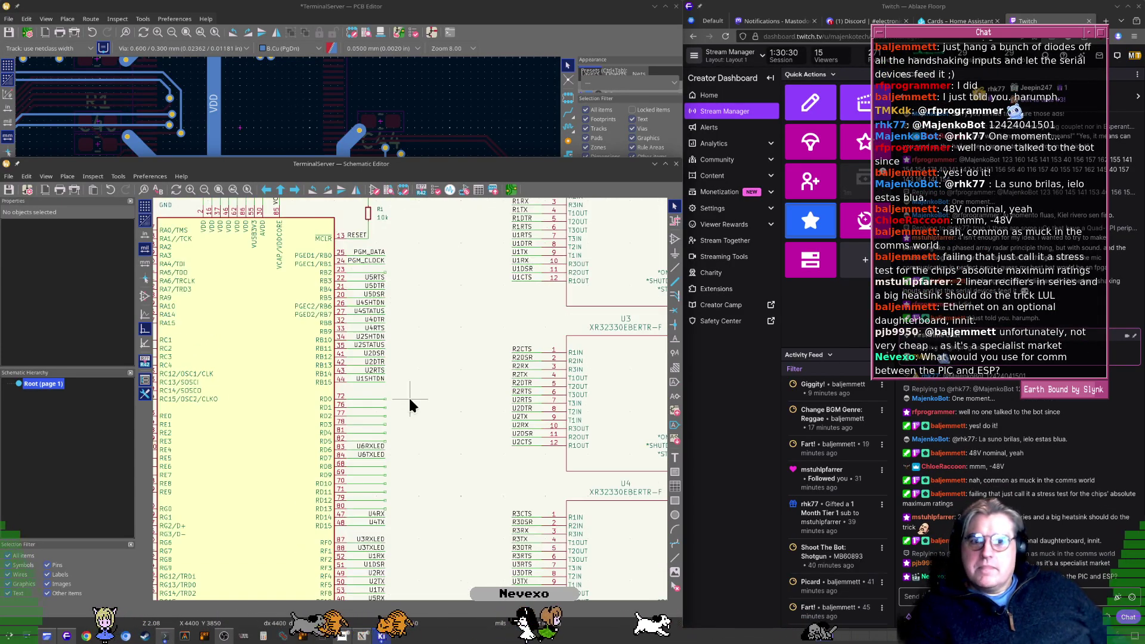
scroll(412, 400, "up", 2)
middle_click_drag(413, 367, 450, 404)
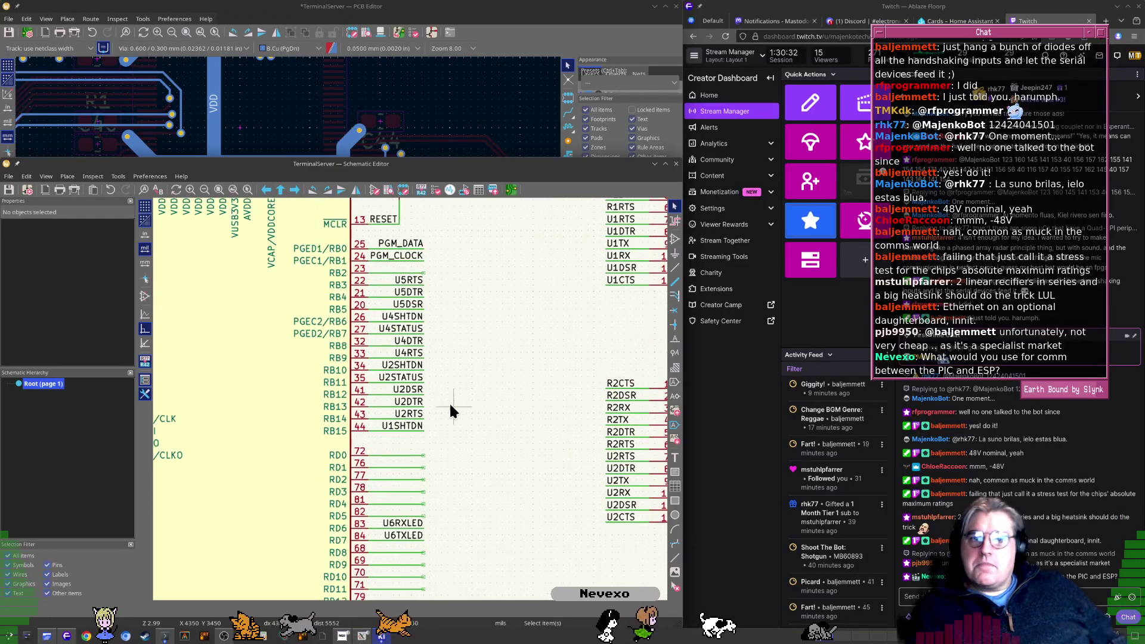
scroll(381, 393, "down", 3)
middle_click_drag(276, 425, 455, 416)
scroll(314, 390, "down", 2)
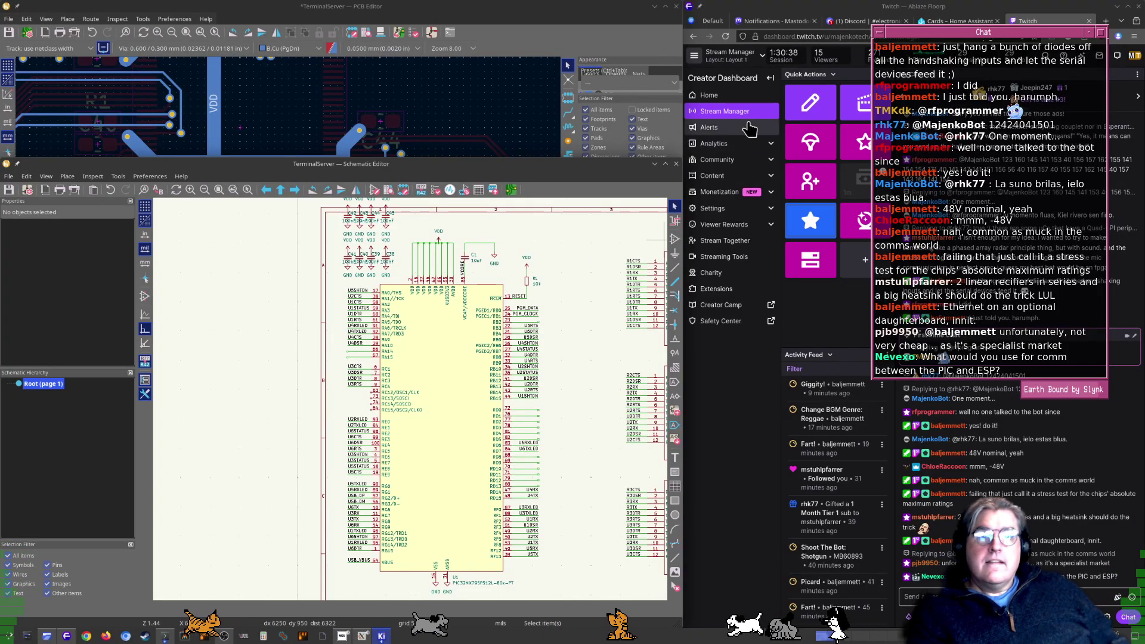
Switch to the PIC32MX5XX/6XX/7XX data sheet in Okular and enlarge its window to read the 100-pin name table
key("alt+Tab")
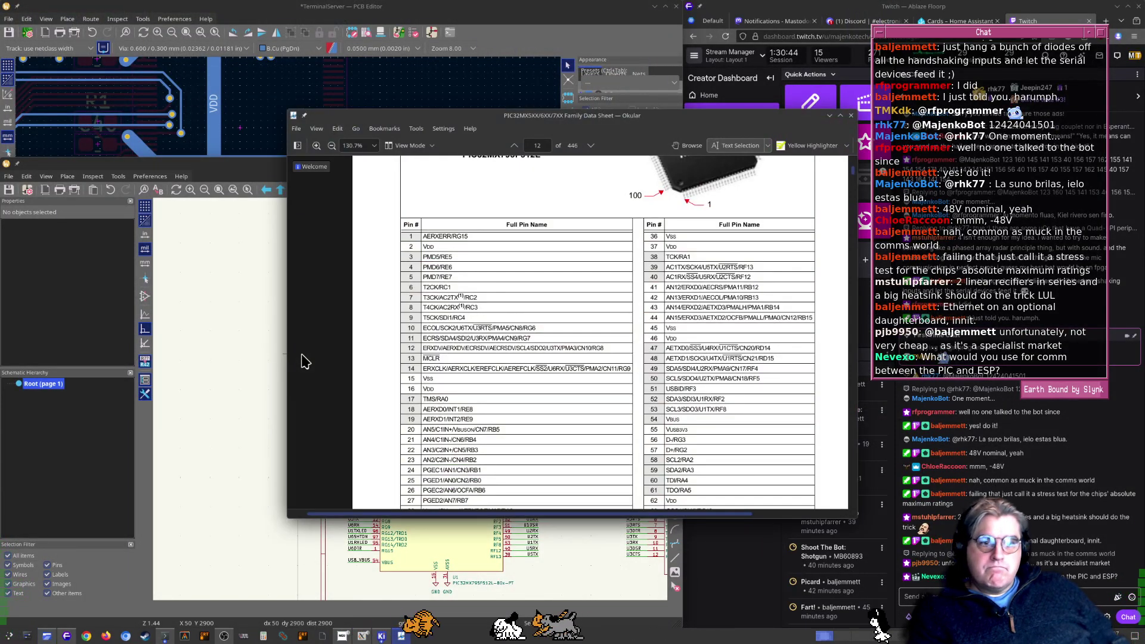
right_click_drag(407, 278, 225, 197, "super")
right_click_drag(384, 200, 383, 99, "super")
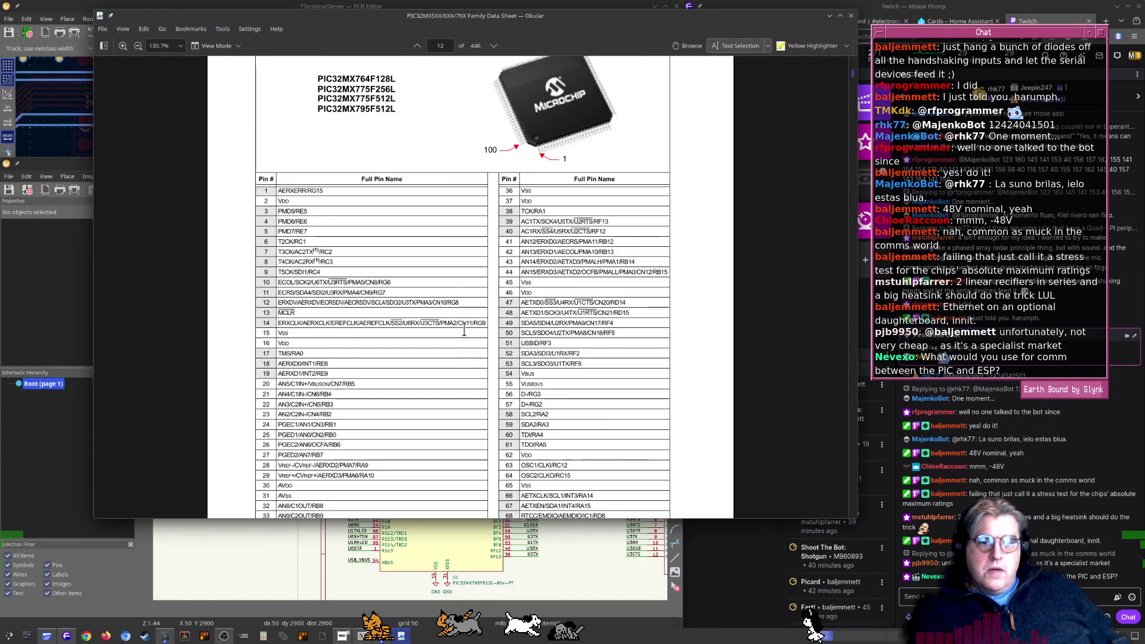
Enlarge the data sheet window and bring the start of Table 9 on page 12 to a readable size
right_click_drag(480, 471, 460, 571, "super")
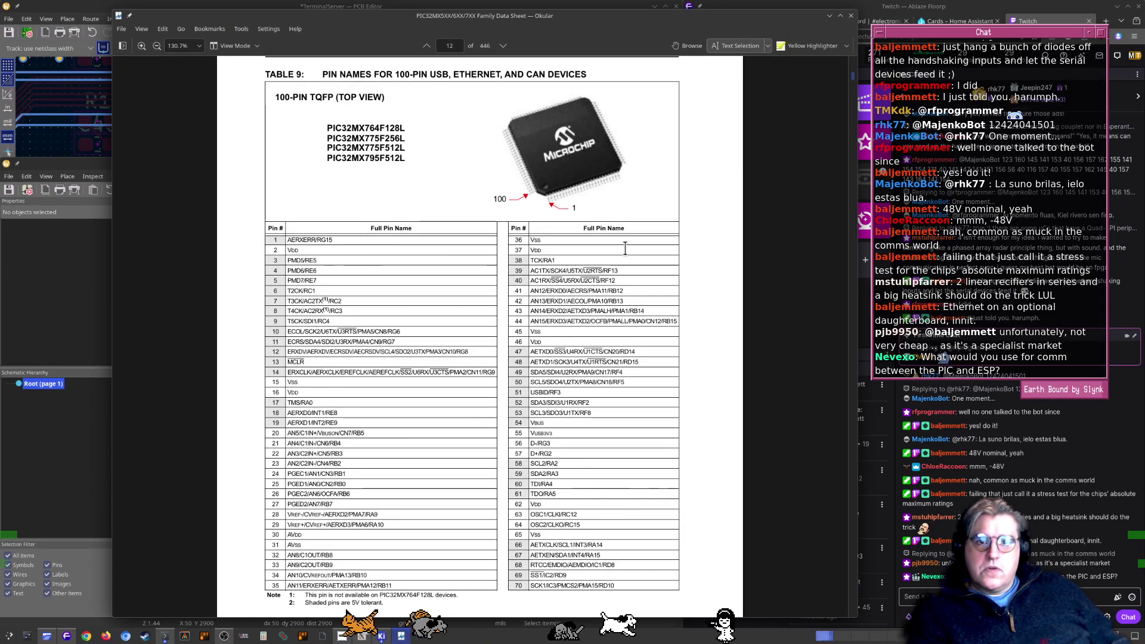
scroll(620, 265, "up", 4, "ctrl")
scroll(250, 292, "up", 5)
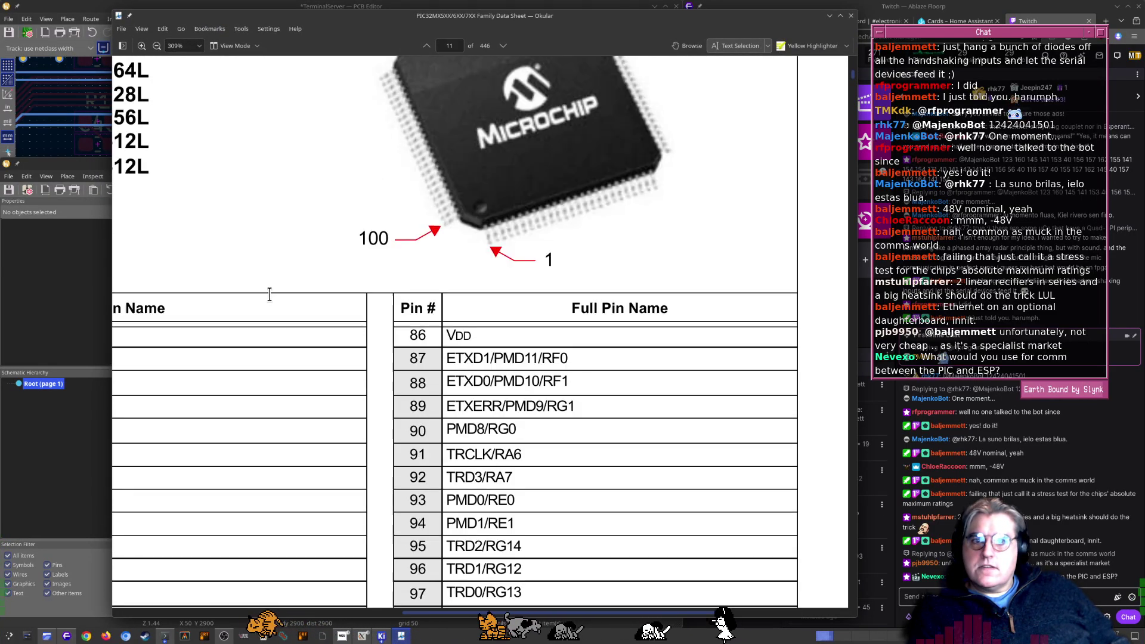
scroll(364, 300, "down", 6, "ctrl")
scroll(429, 382, "down", 1)
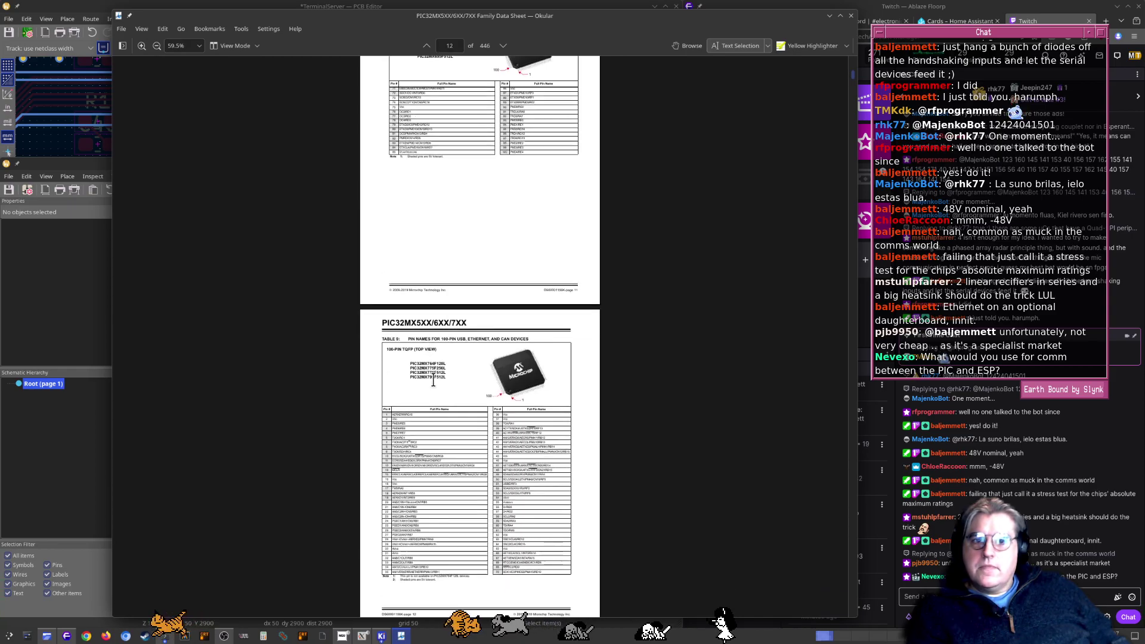
scroll(441, 395, "up", 3, "ctrl")
scroll(356, 431, "up", 4, "ctrl")
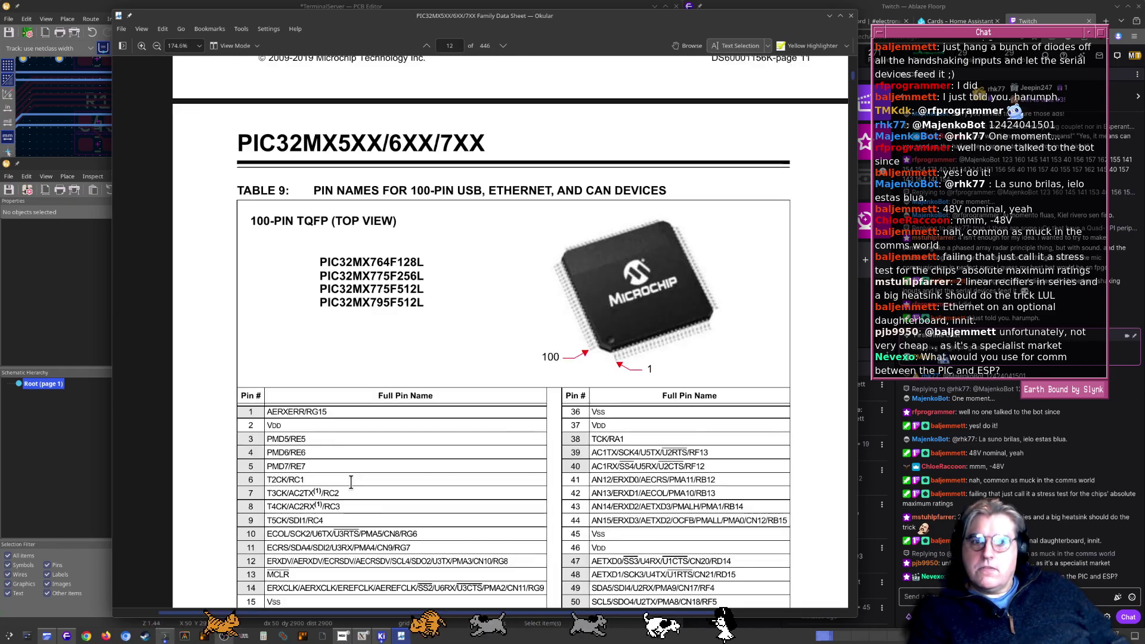
scroll(304, 430, "up", 2, "ctrl")
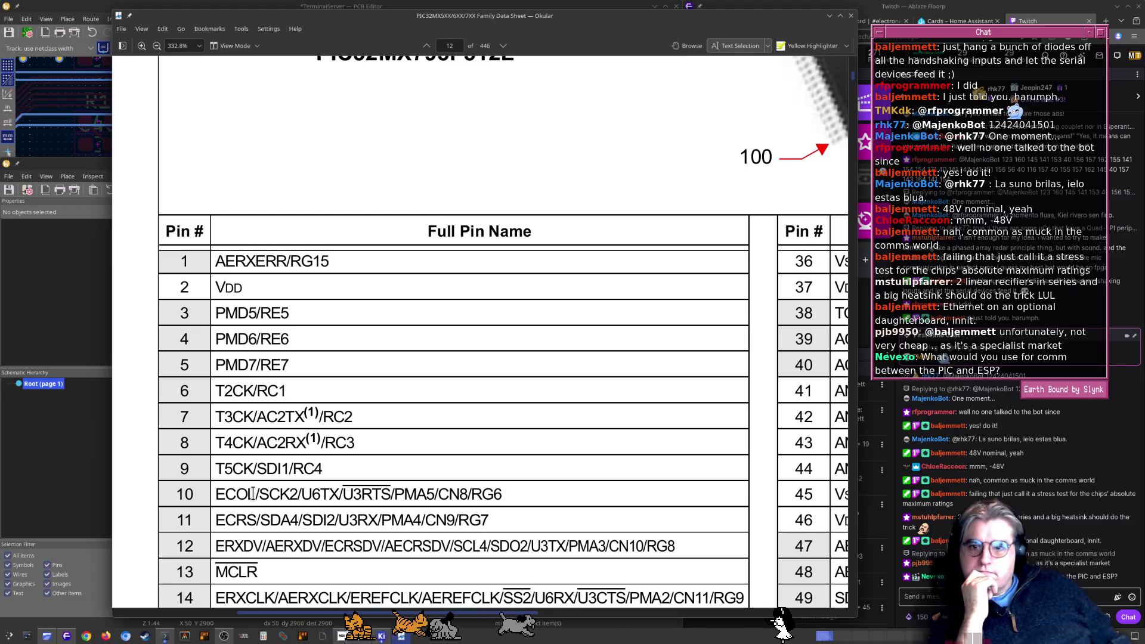
Examine the alternate functions of pins 10 to 14 in Table 9, marking the SDA4 and U3RX names on pin 11
scroll(239, 506, "down", 1)
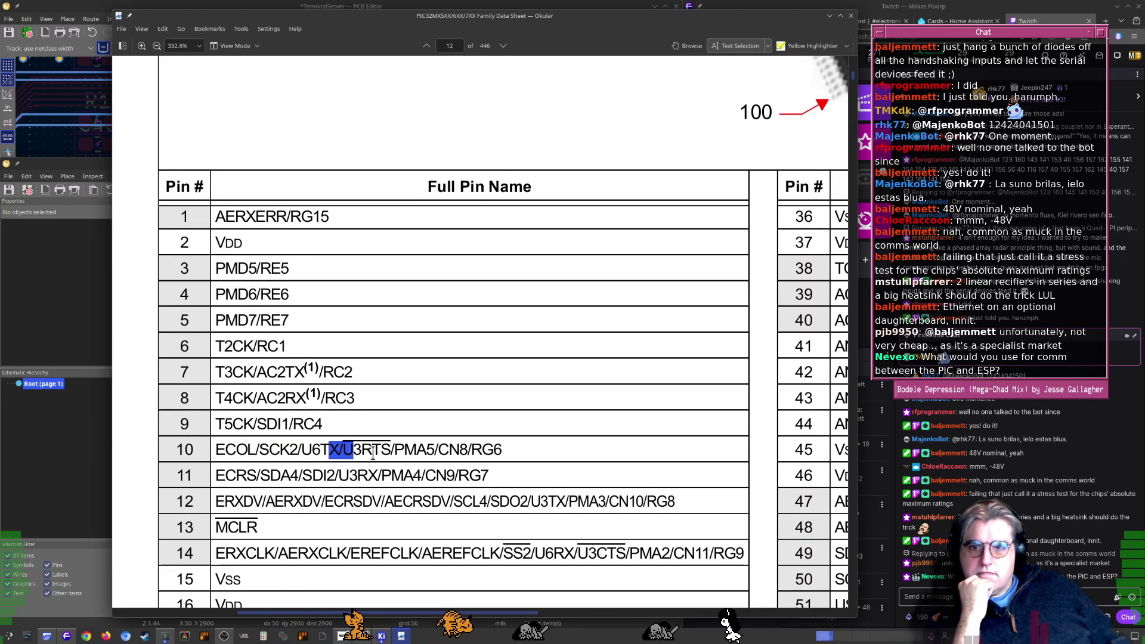
double_click(306, 450)
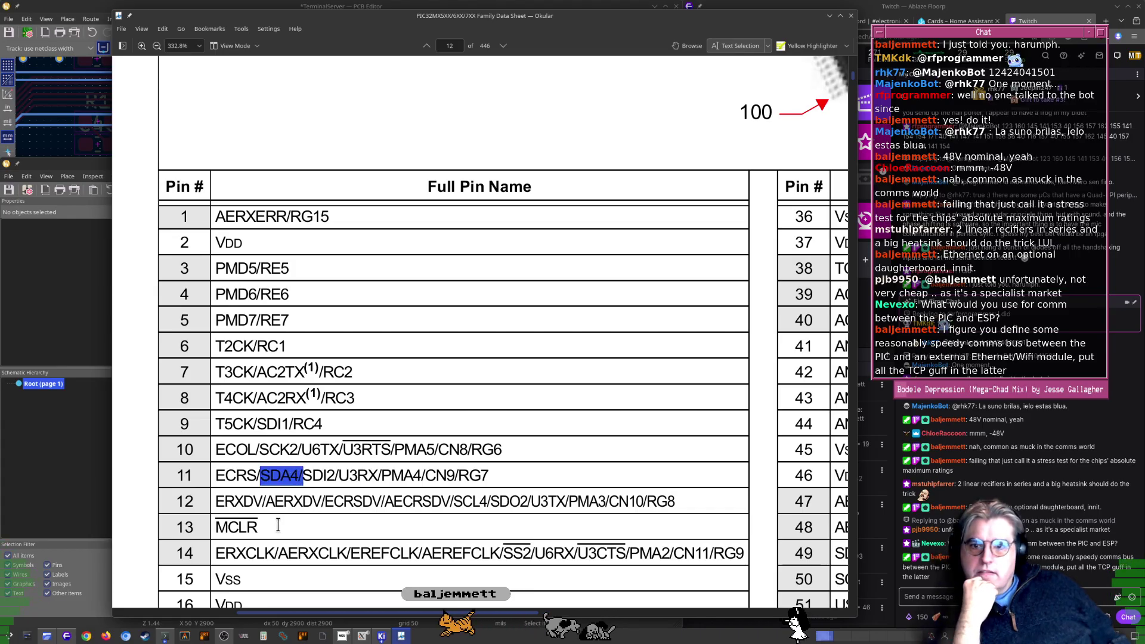
triple_click(275, 477)
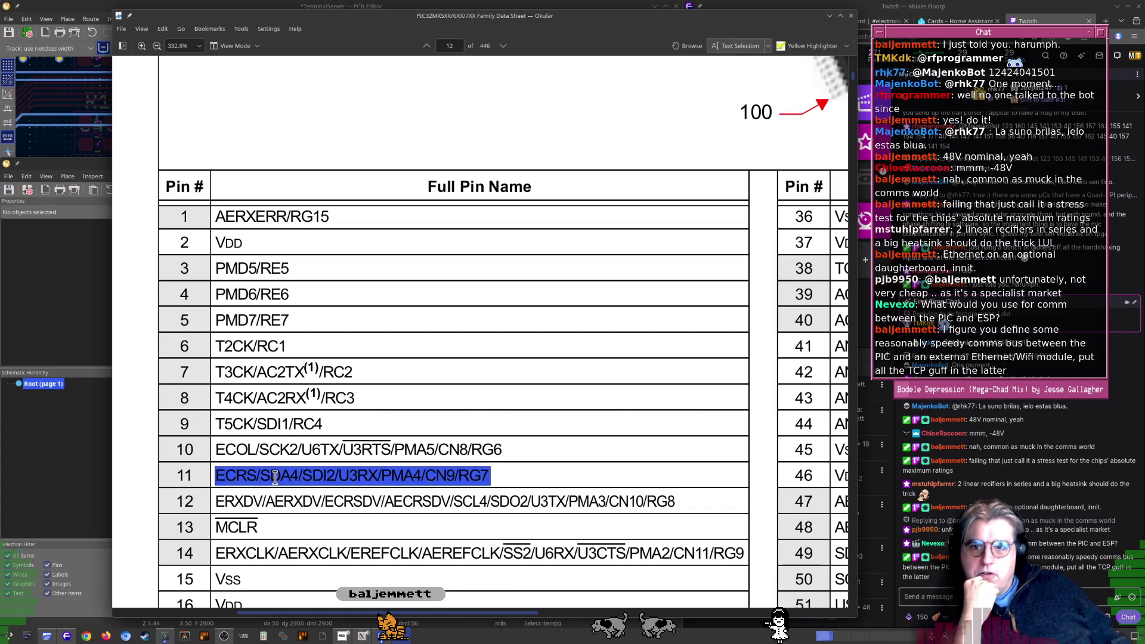
left_click(376, 480)
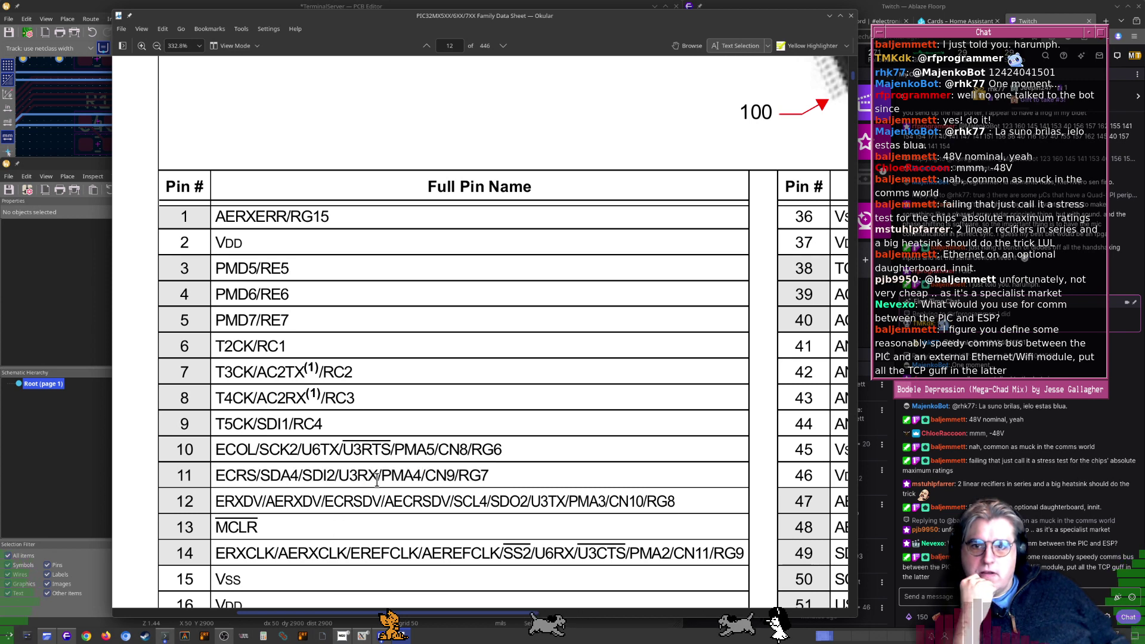
scroll(327, 492, "down", 1)
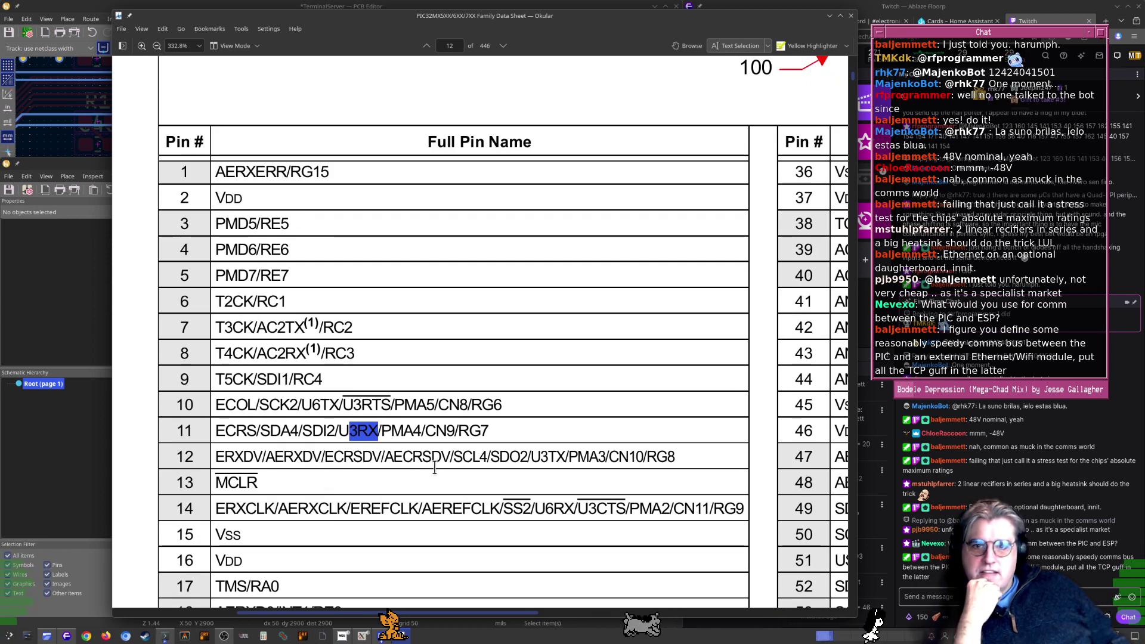
scroll(334, 467, "down", 1)
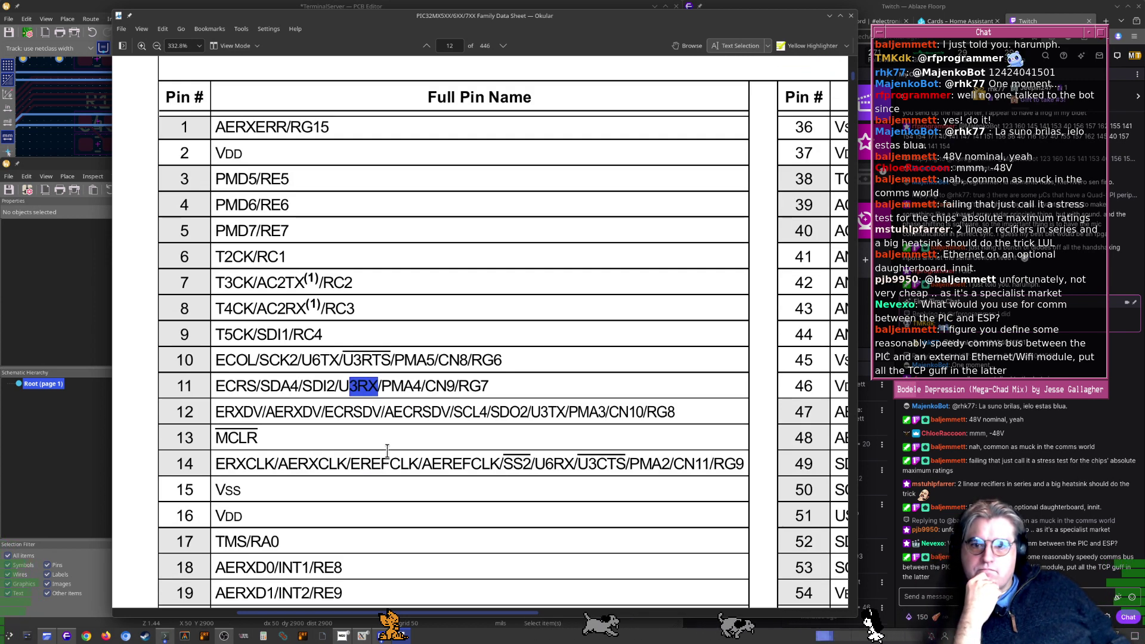
Read the functions of pins 15 to 35 and the notes below the 100-pin name table
scroll(387, 450, "down", 4)
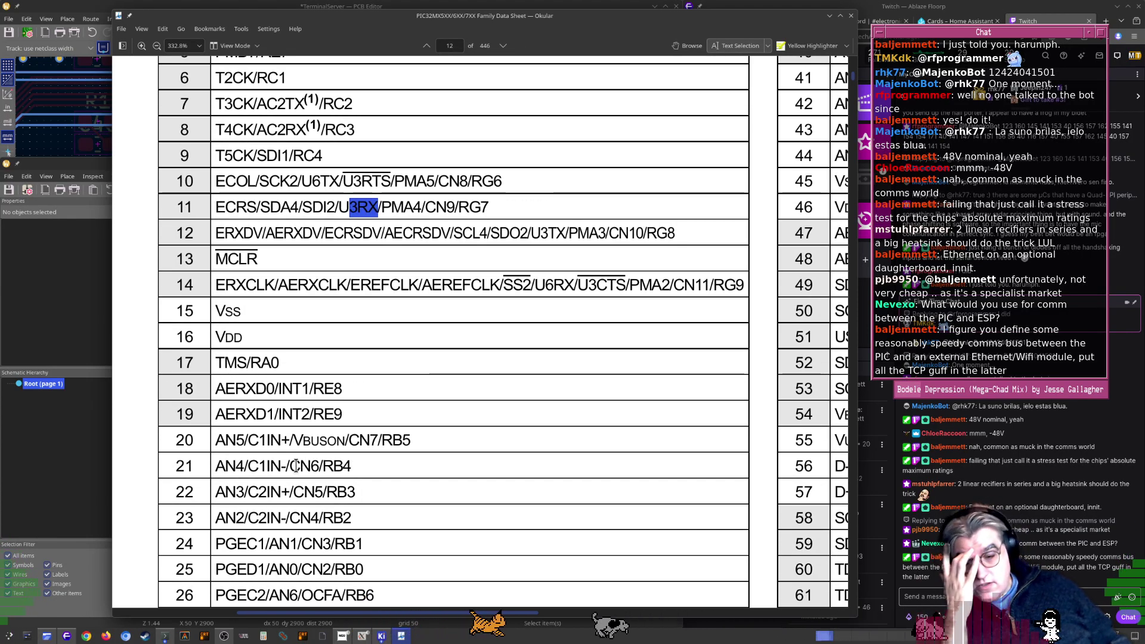
scroll(374, 418, "down", 3)
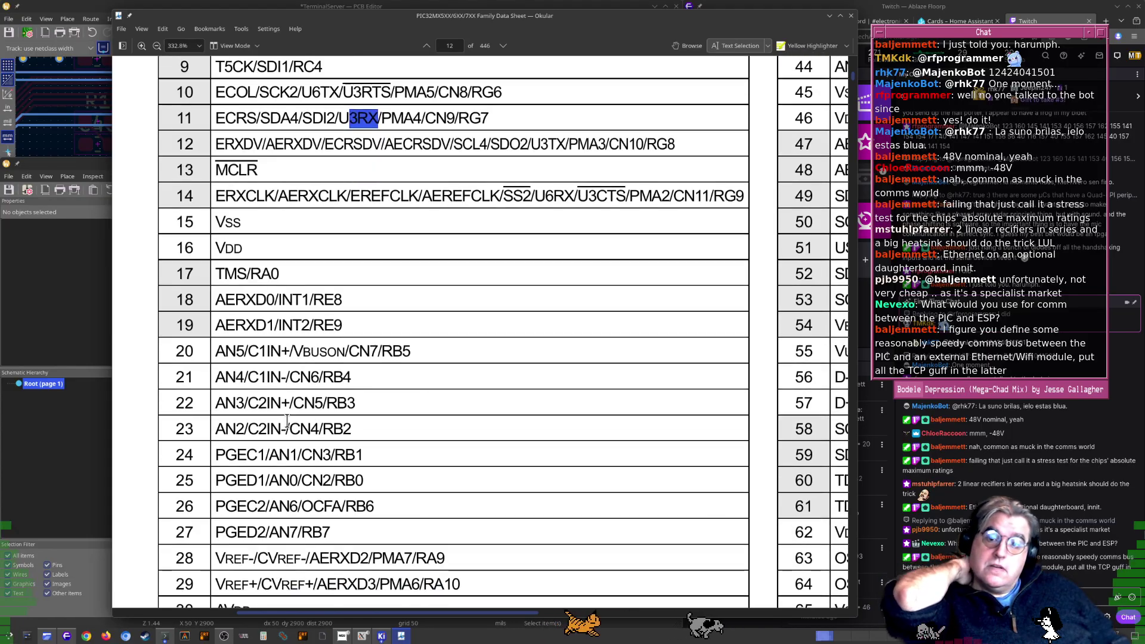
scroll(292, 418, "down", 4)
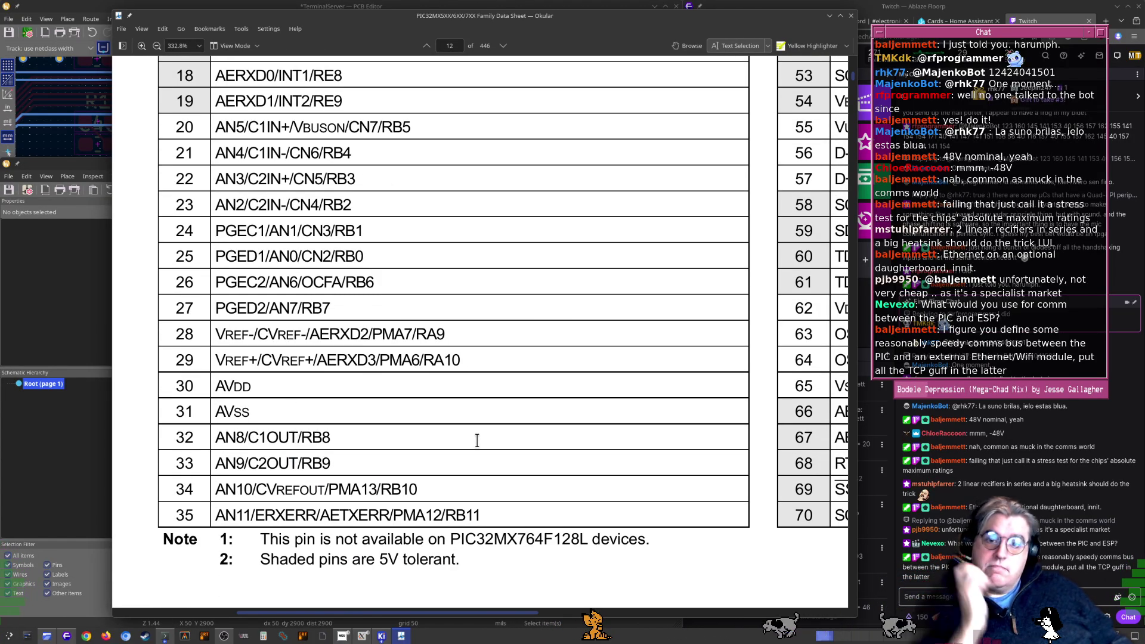
scroll(573, 462, "down", 10)
scroll(587, 467, "up", 10)
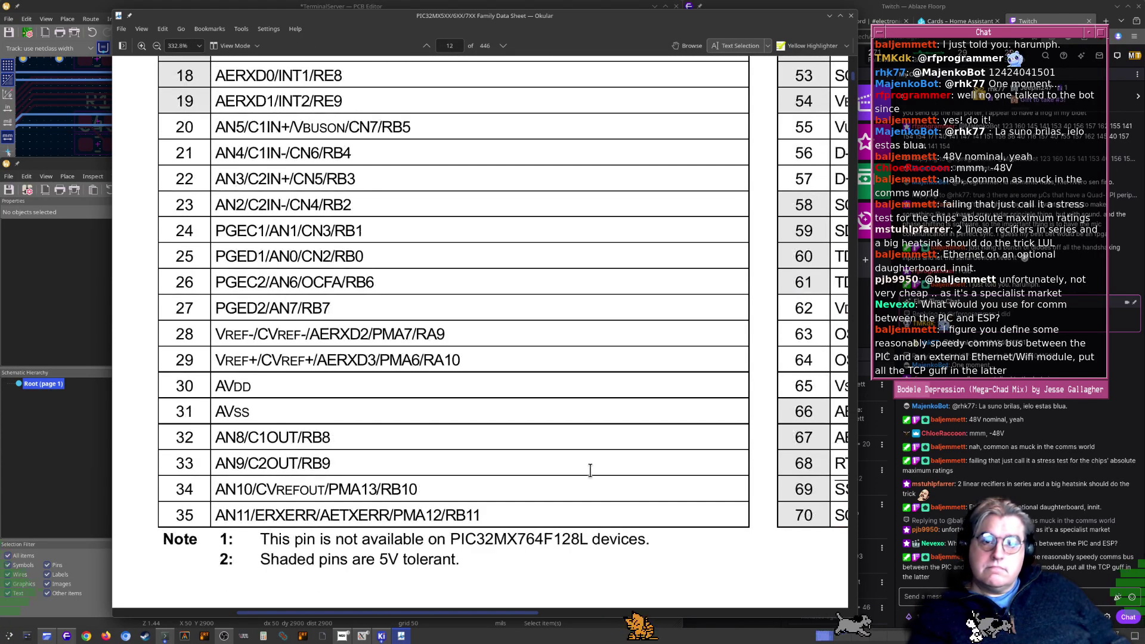
scroll(591, 465, "down", 1, "ctrl")
scroll(596, 462, "up", 1, "ctrl")
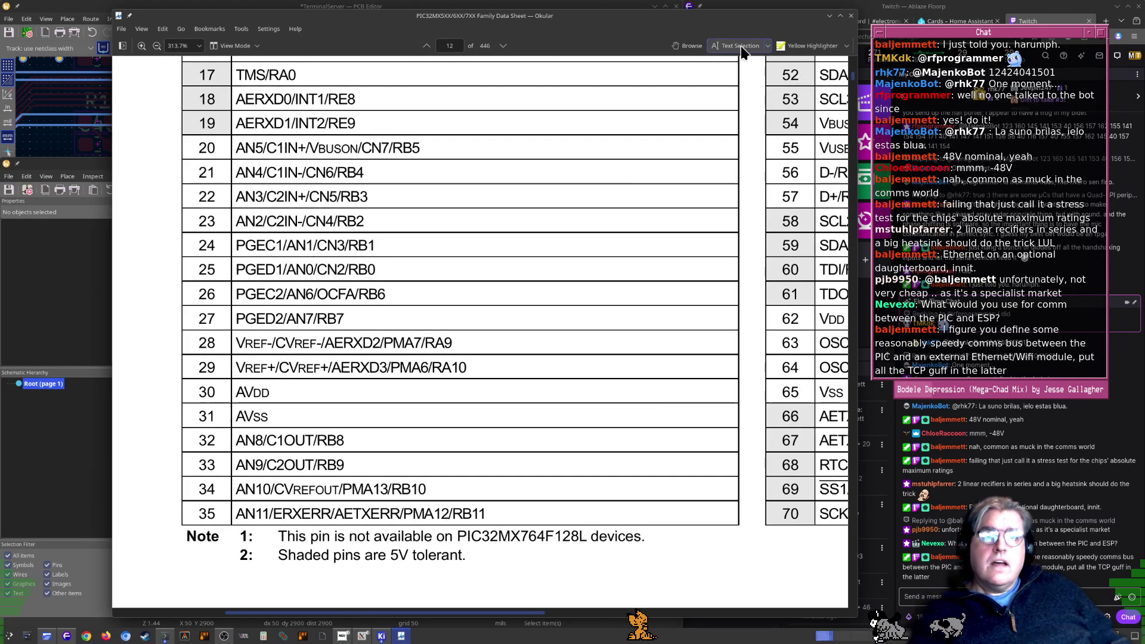
Switch to the Browse tool and examine the second column of the pin table from pin 70 up to pin 36
left_click(689, 46)
left_click_drag(743, 330, 296, 340)
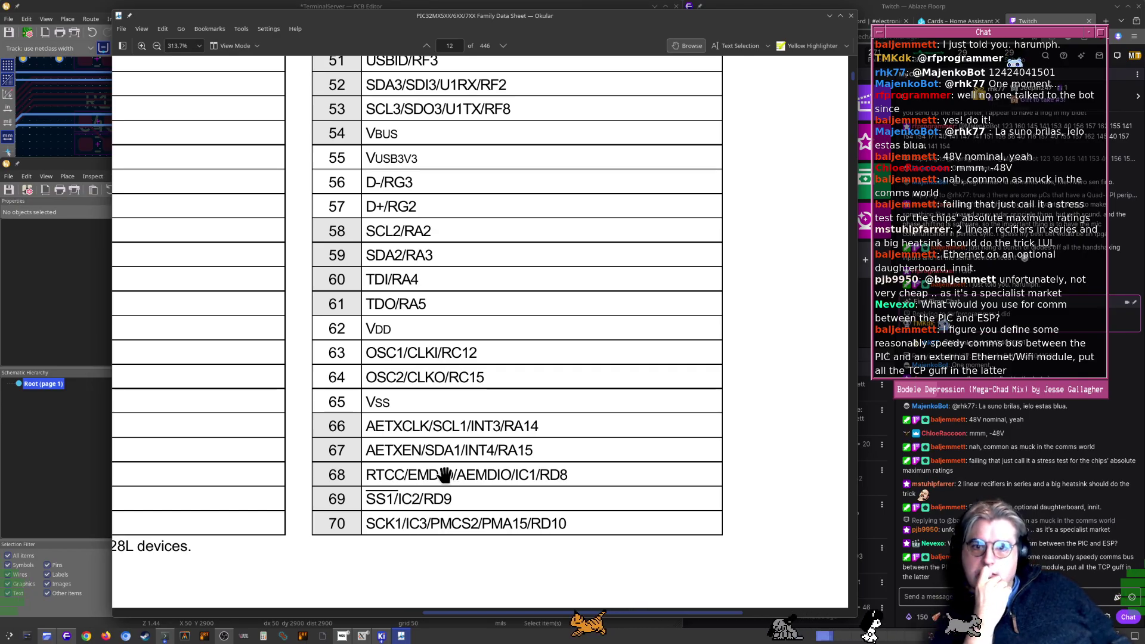
left_click_drag(445, 475, 448, 495)
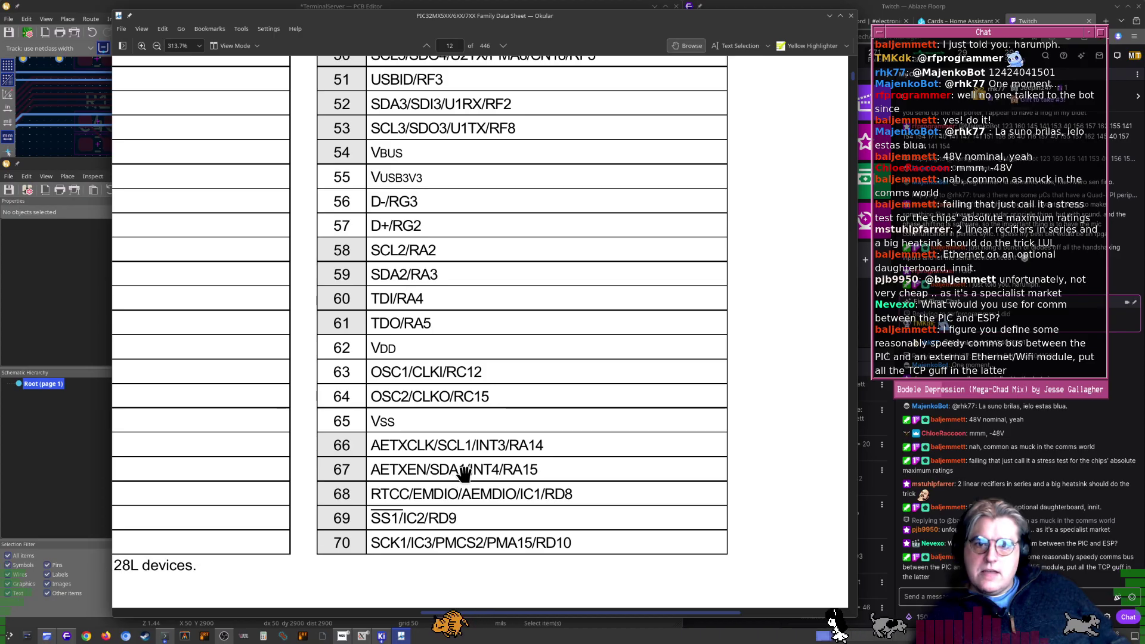
left_click_drag(466, 476, 477, 471)
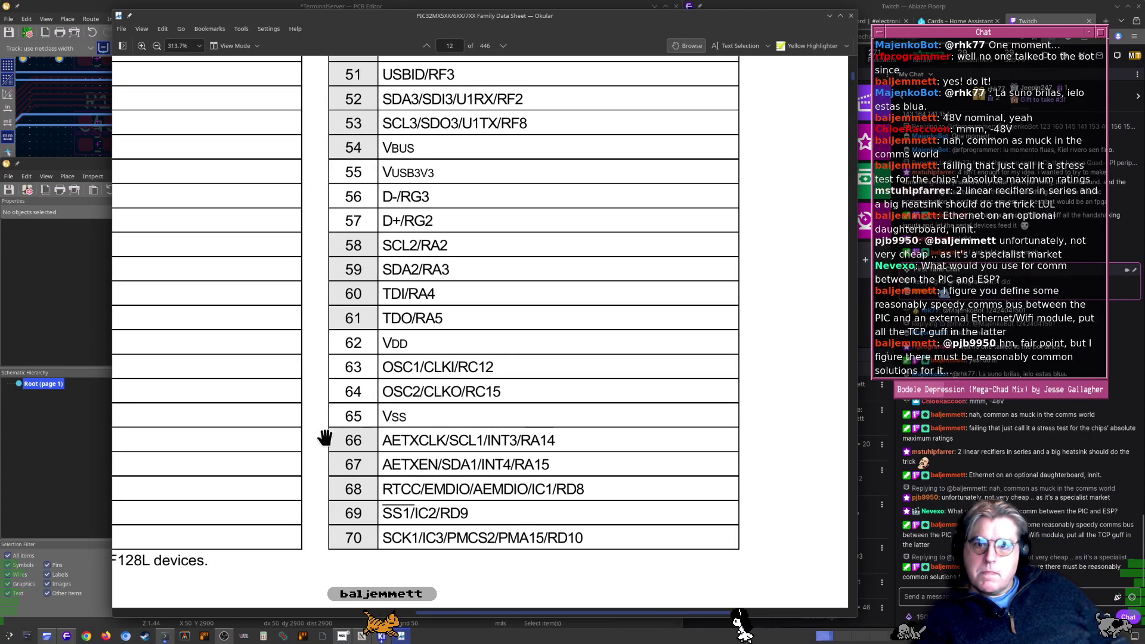
scroll(493, 468, "up", 1, "ctrl")
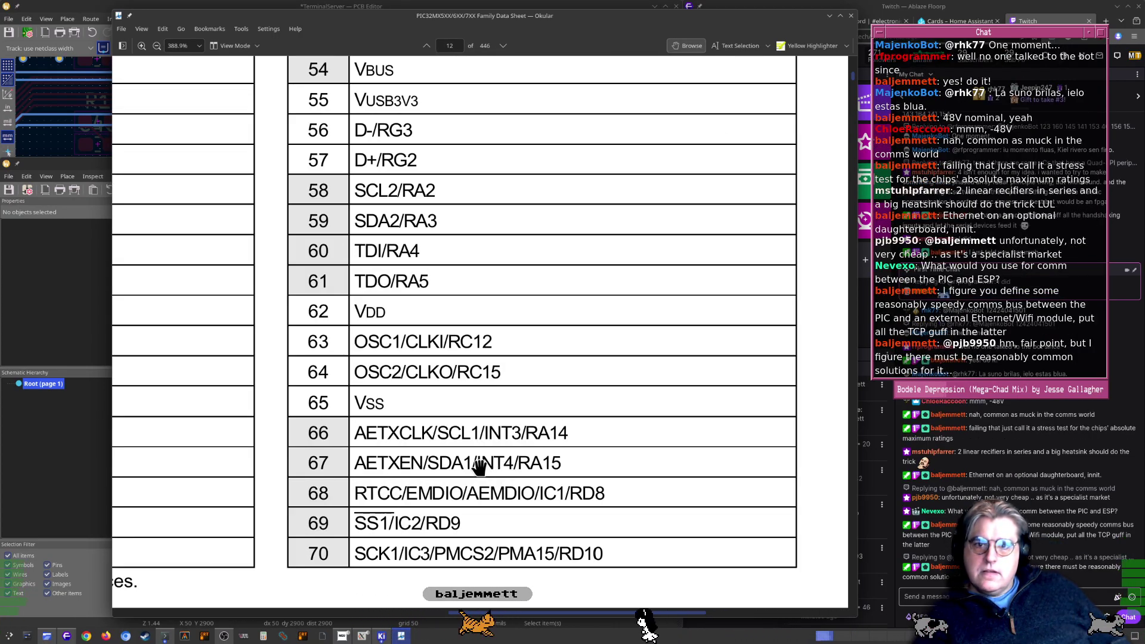
left_click_drag(414, 434, 446, 448)
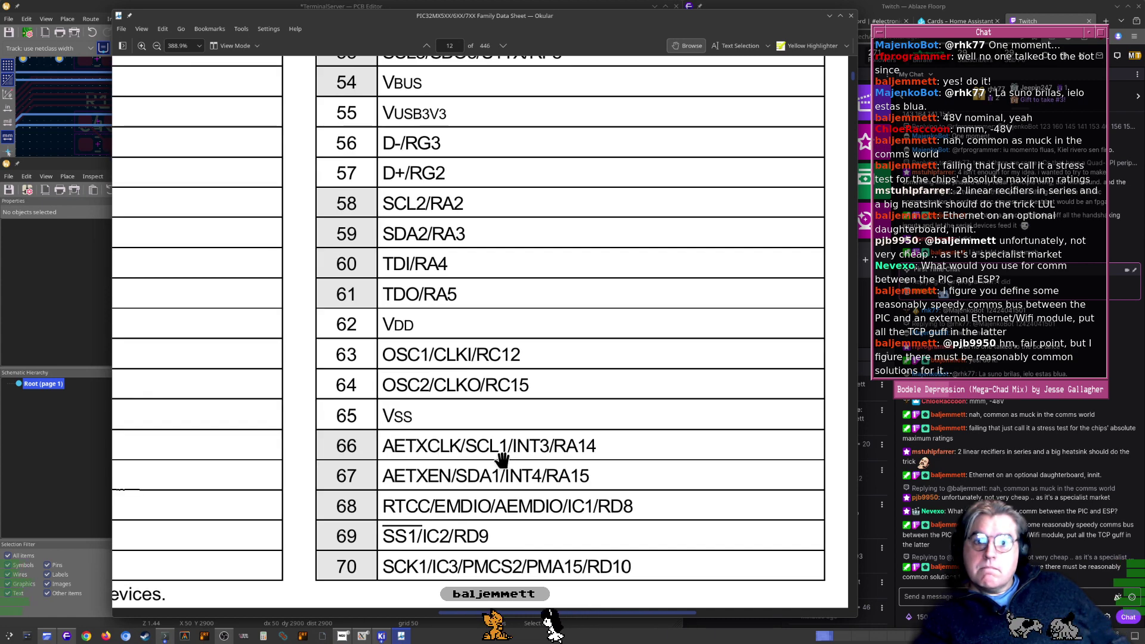
scroll(475, 465, "down", 2, "ctrl")
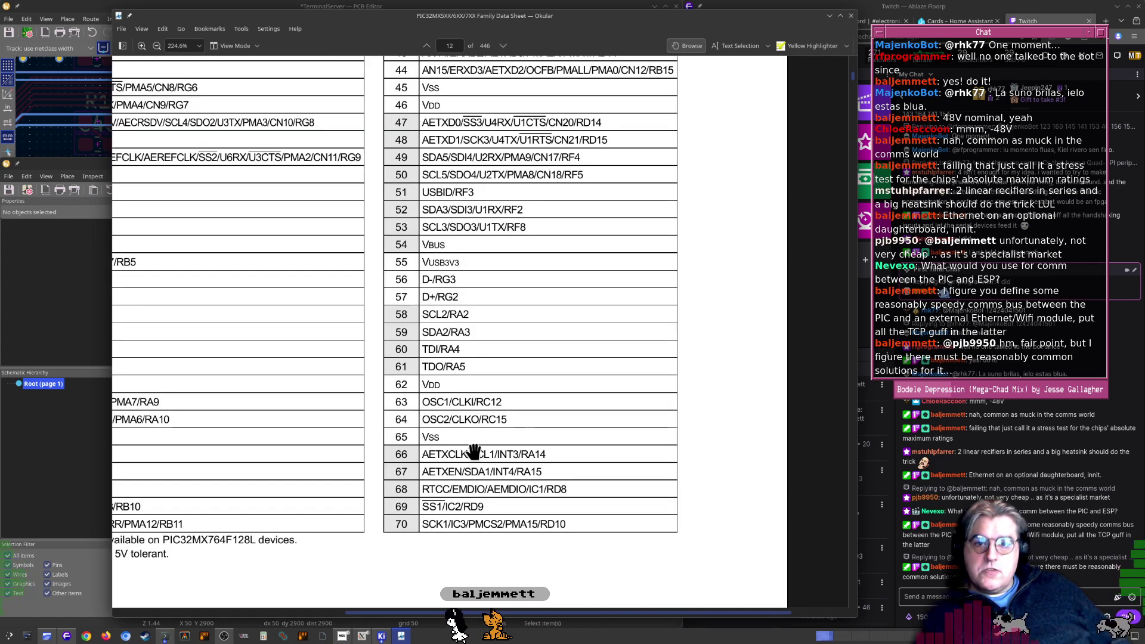
left_click_drag(472, 465, 484, 486)
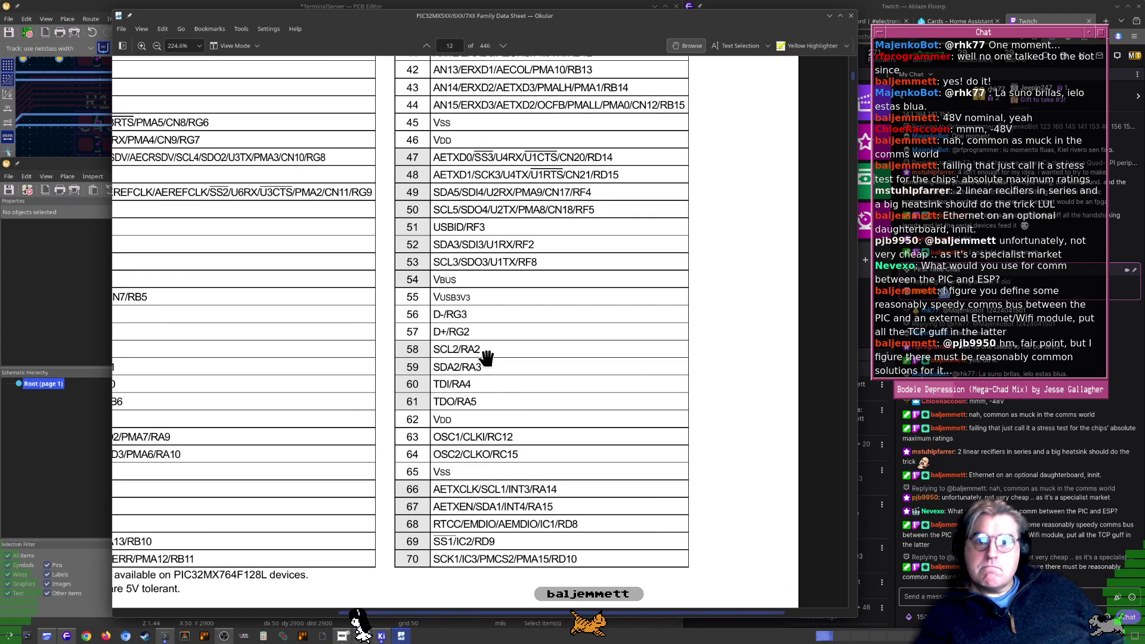
left_click_drag(487, 357, 495, 441)
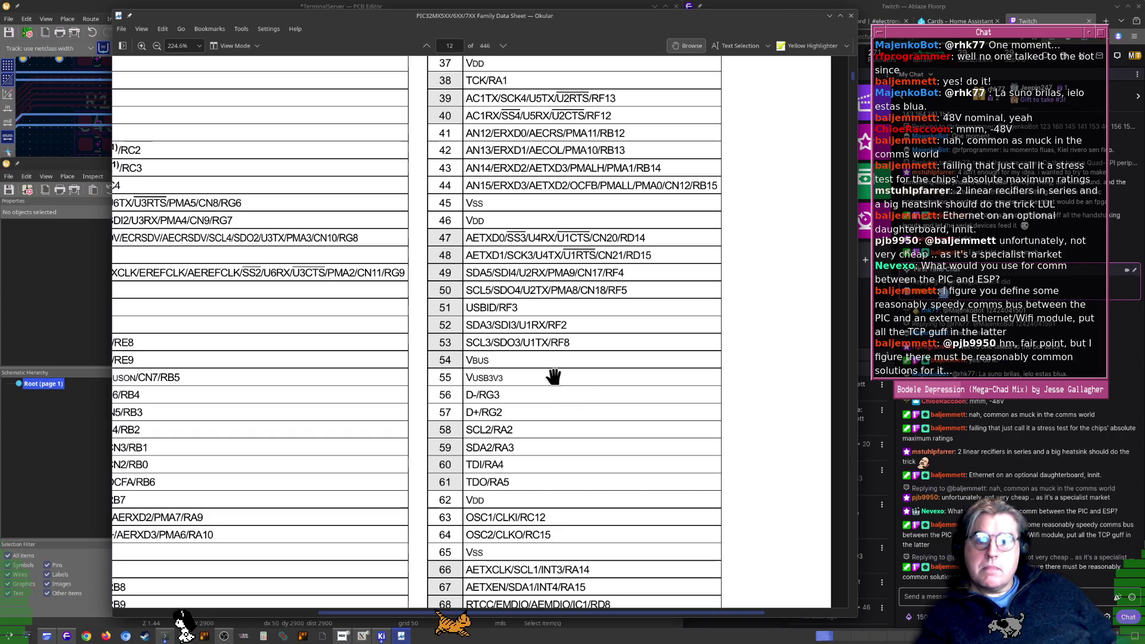
left_click_drag(552, 376, 548, 486)
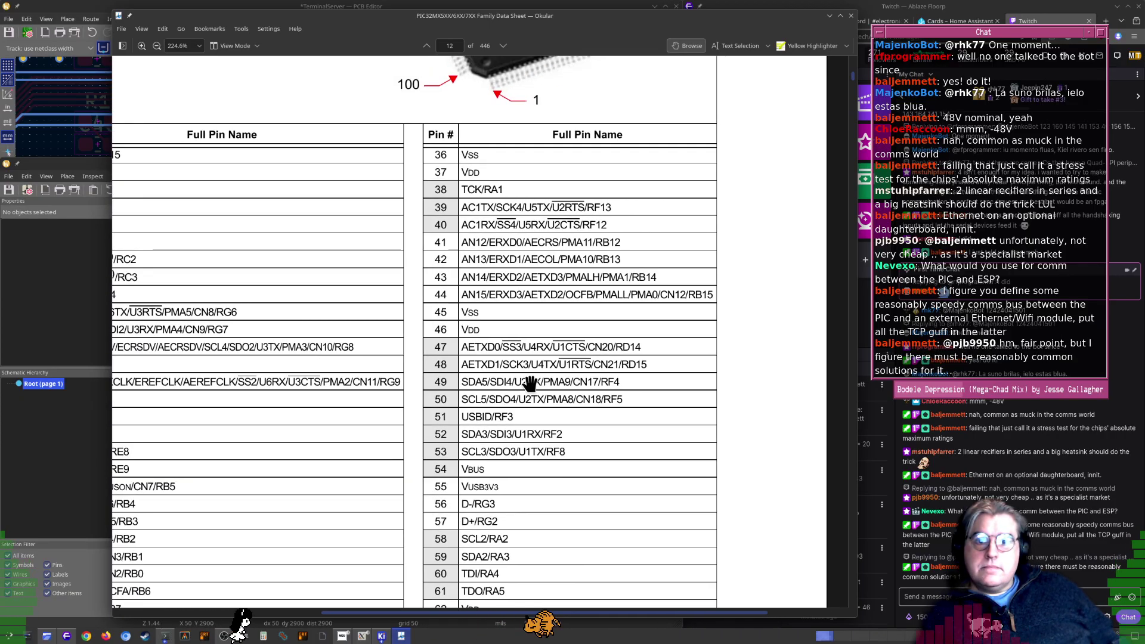
Examine the SPI and UART functions of pins 38 to 53 in the 100-pin name table at close range
scroll(522, 376, "up", 2, "ctrl")
scroll(522, 380, "up", 5, "ctrl")
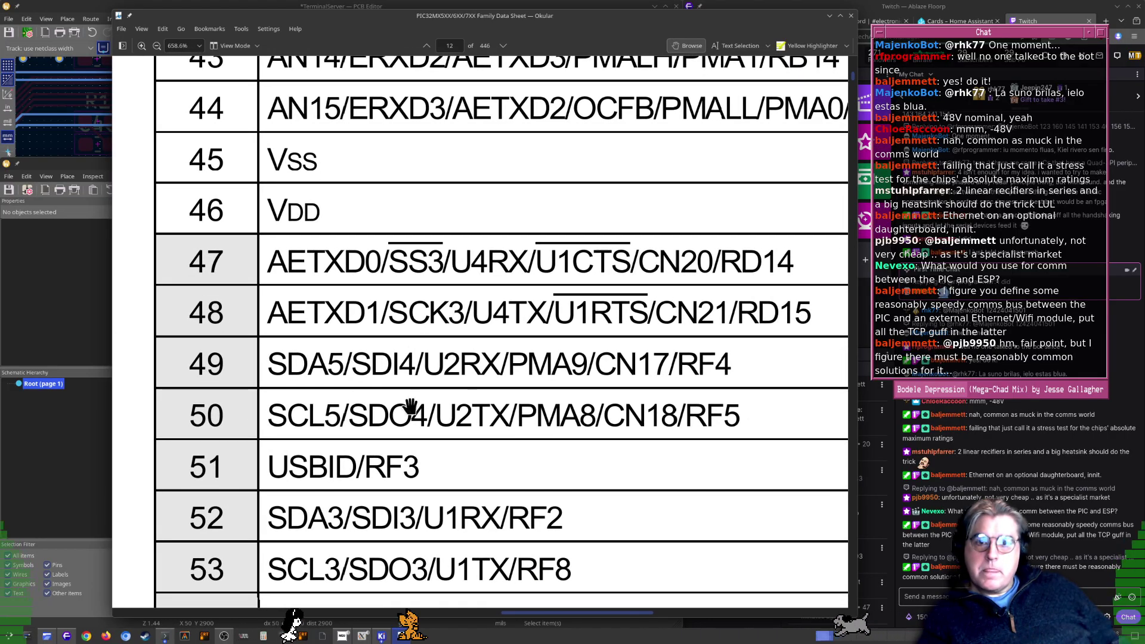
scroll(401, 369, "down", 3, "ctrl")
left_click_drag(406, 373, 460, 408)
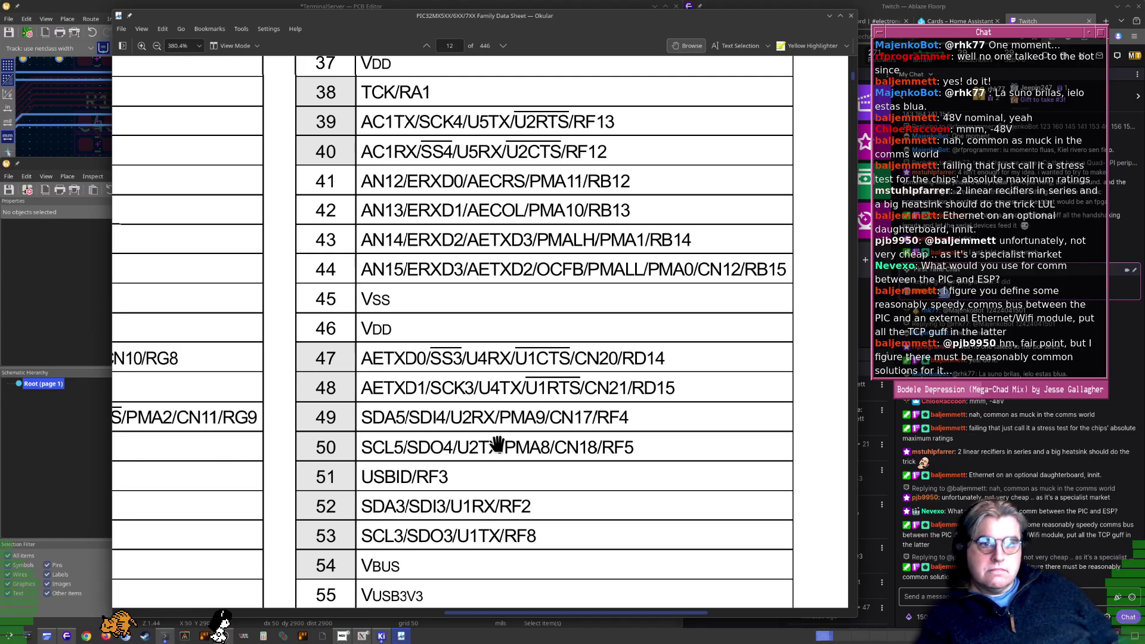
left_click_drag(531, 425, 511, 477)
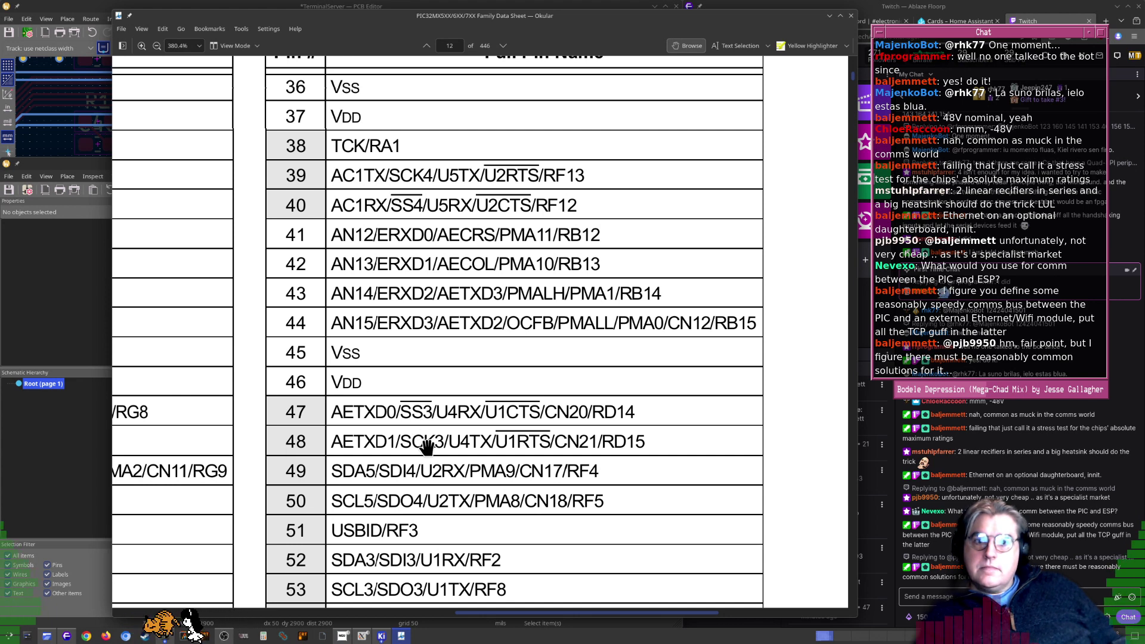
left_click_drag(436, 445, 456, 494)
left_click_drag(450, 419, 464, 492)
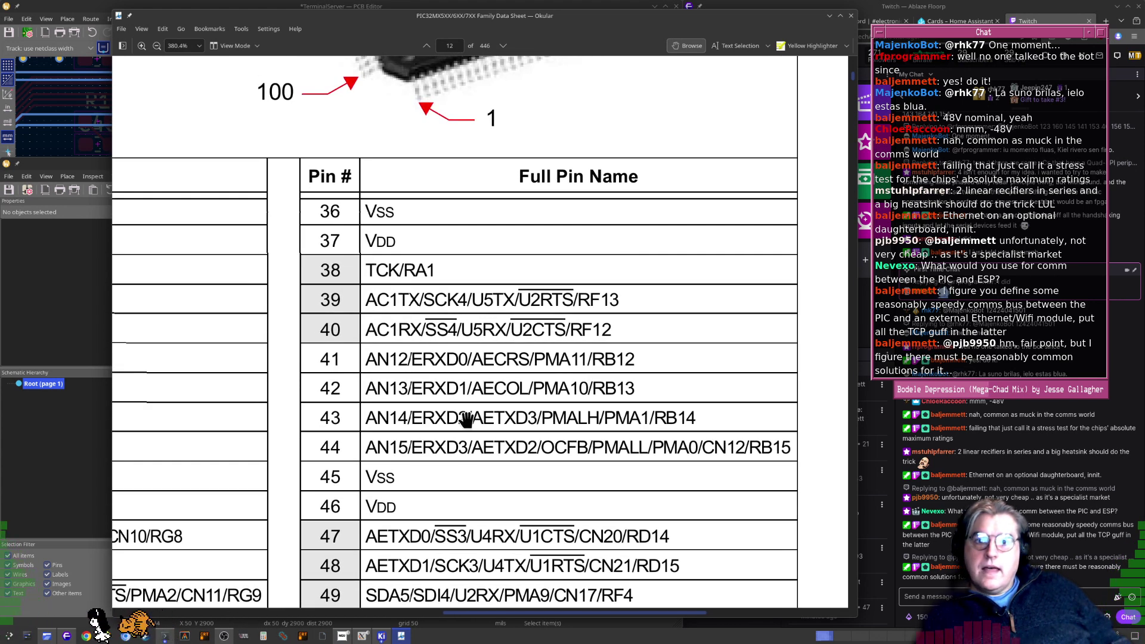
left_click_drag(506, 312, 520, 359)
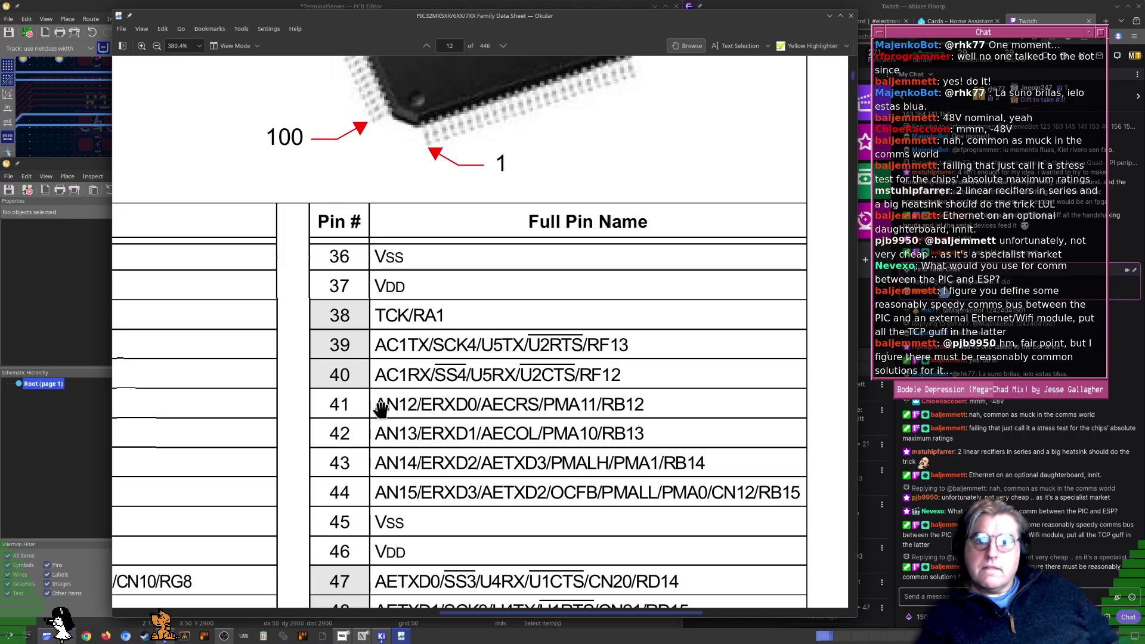
Recheck the functions of pins 12 to 35 in the first column of the 100-pin name table
left_click_drag(398, 386, 463, 348)
left_click_drag(364, 462, 632, 292)
left_click_drag(256, 513, 677, 229)
left_click_drag(507, 398, 450, 446)
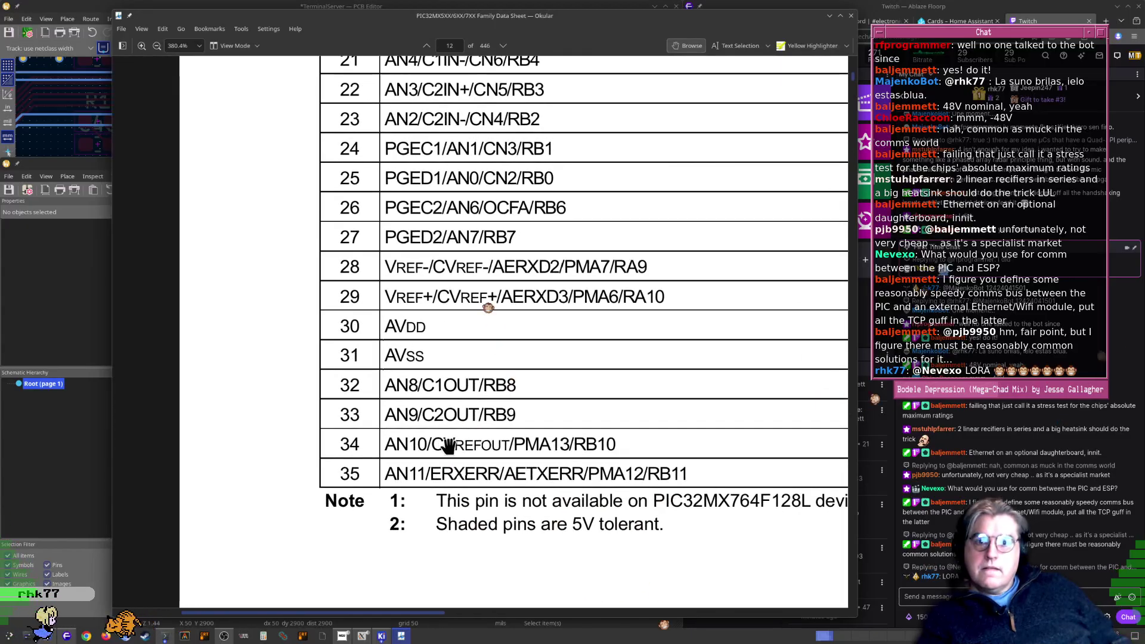
left_click_drag(467, 359, 447, 480)
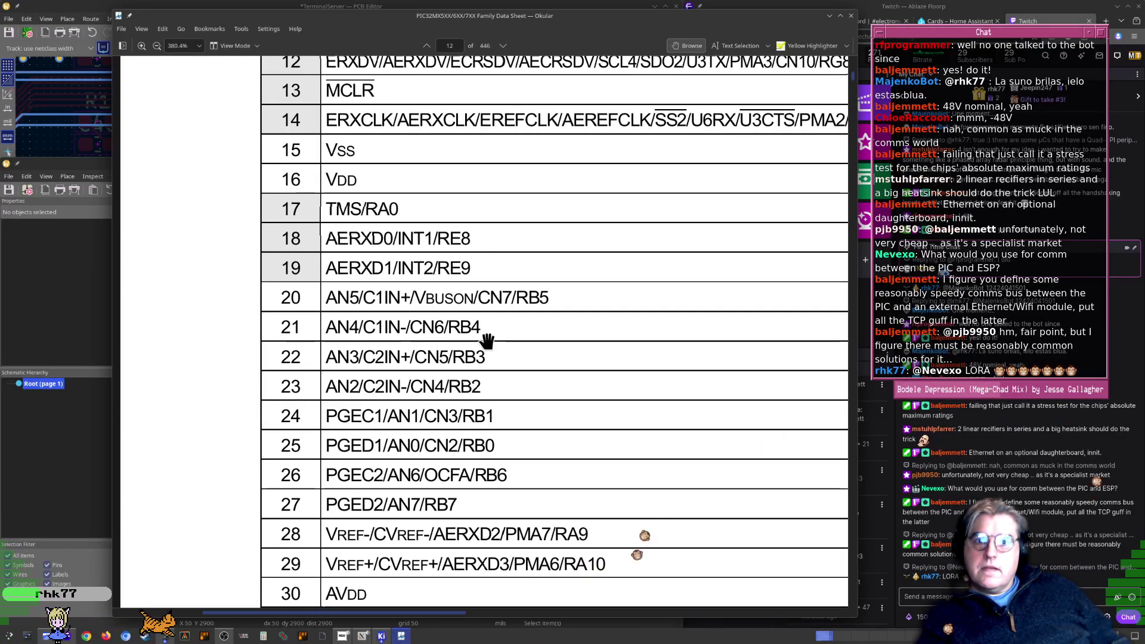
left_click_drag(486, 327, 441, 452)
Skim past the remaining package pin tables to find Table 1-1, Pinout I/O Descriptions, in the data sheet
scroll(477, 436, "down", 5, "ctrl")
scroll(459, 442, "down", 10)
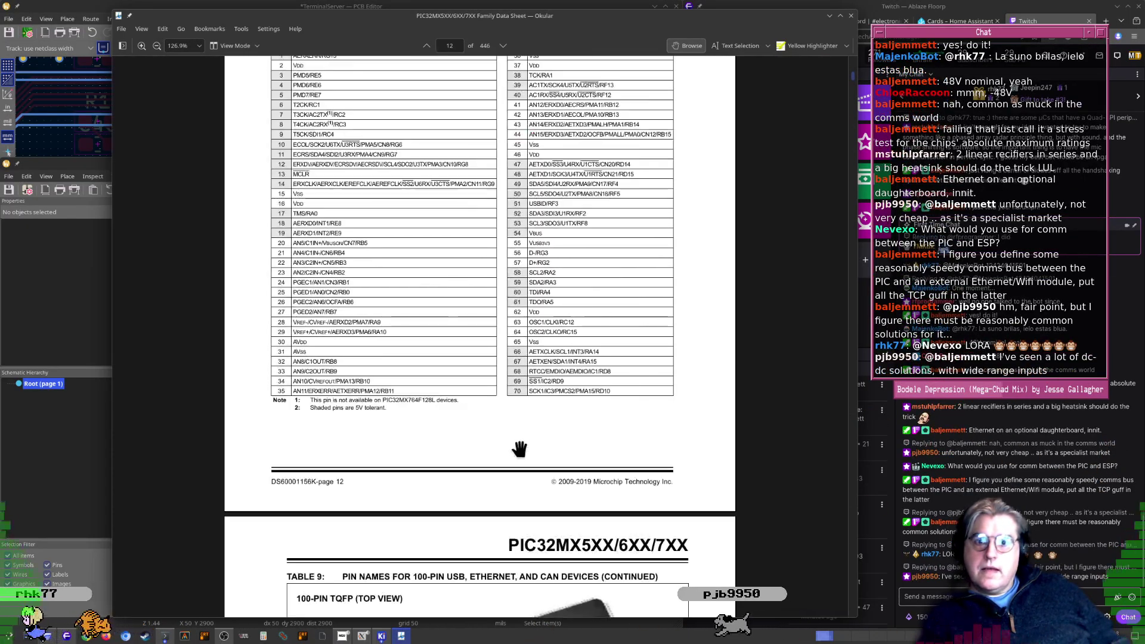
scroll(453, 439, "down", 10)
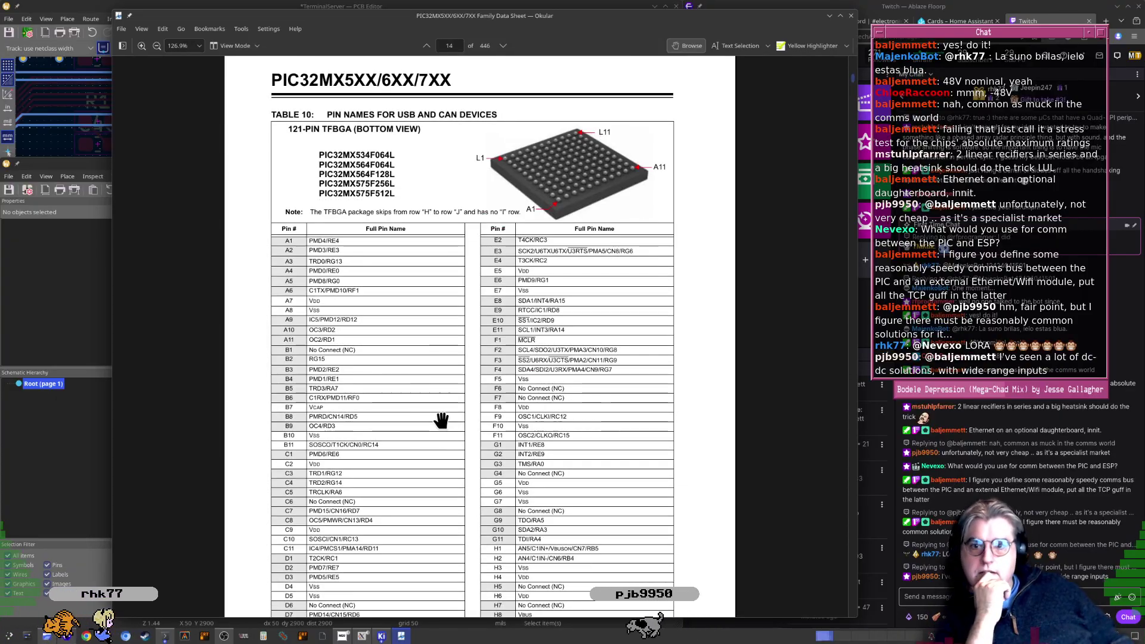
scroll(441, 440, "down", 20)
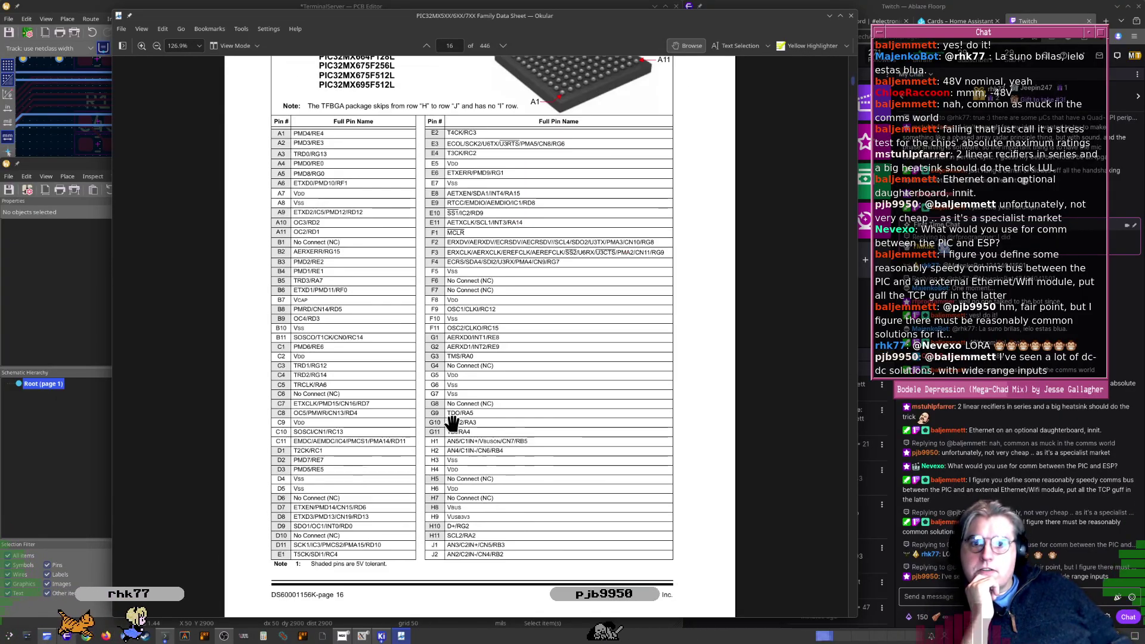
scroll(450, 426, "down", 20)
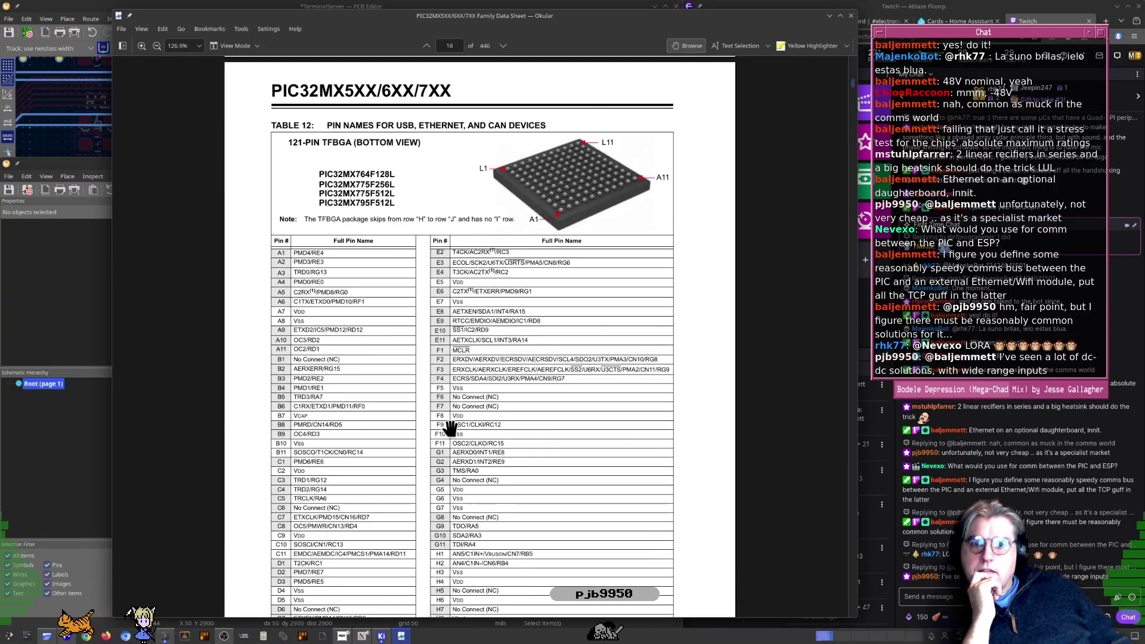
scroll(450, 417, "down", 20)
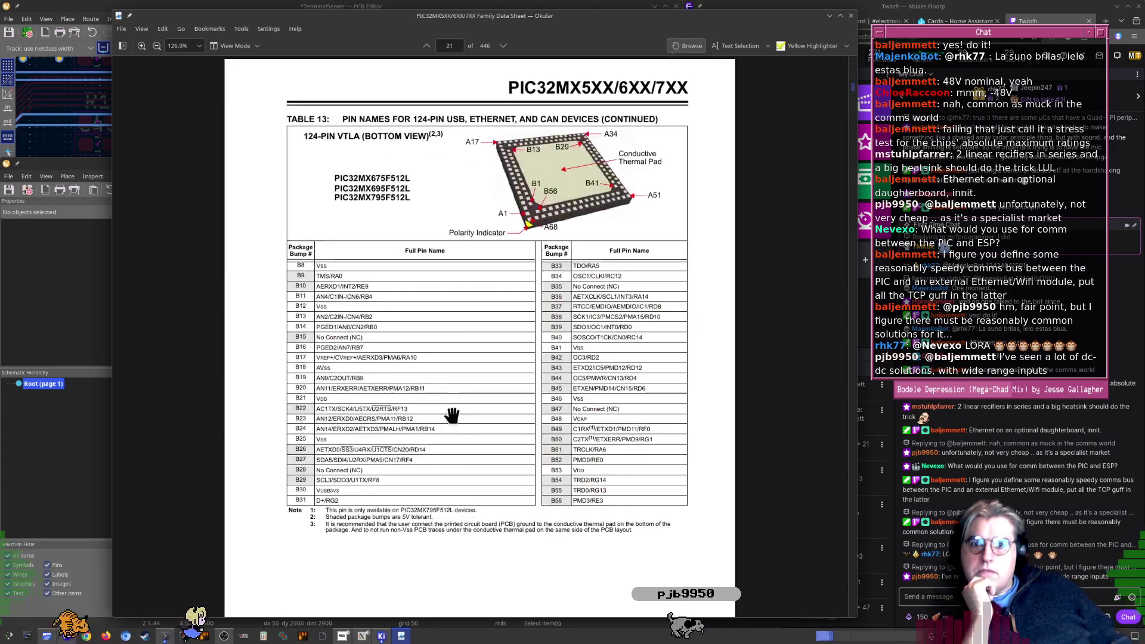
scroll(422, 409, "down", 20)
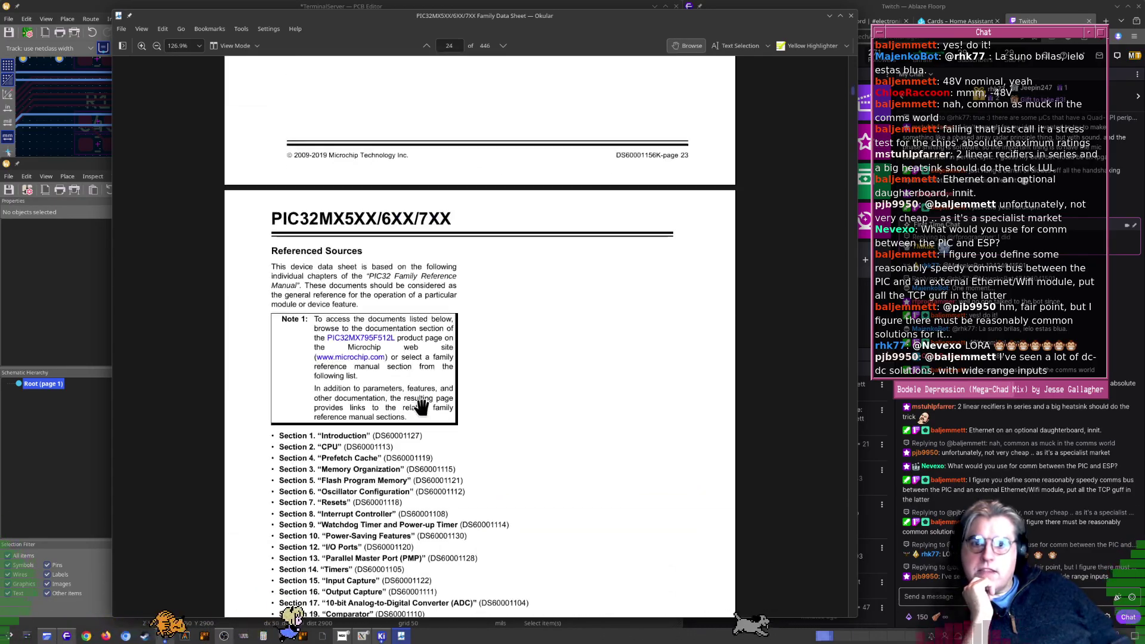
scroll(423, 402, "down", 15)
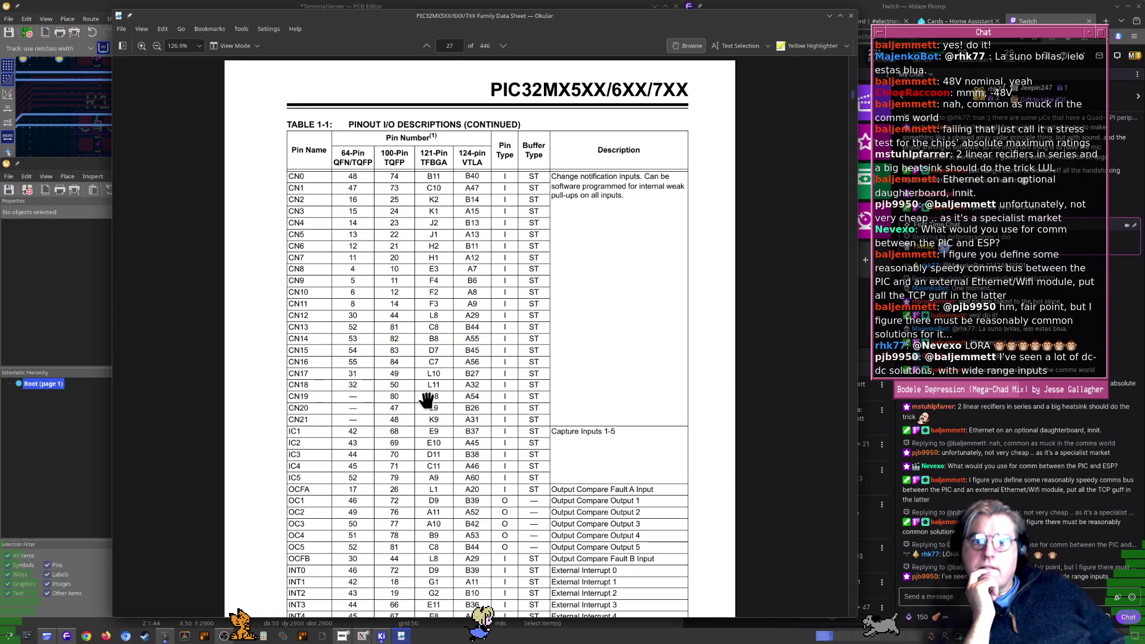
Read through the port, UART, SPI and I2C entries of Table 1-1 on pages 27 to 33
scroll(426, 400, "down", 5)
scroll(426, 400, "down", 5)
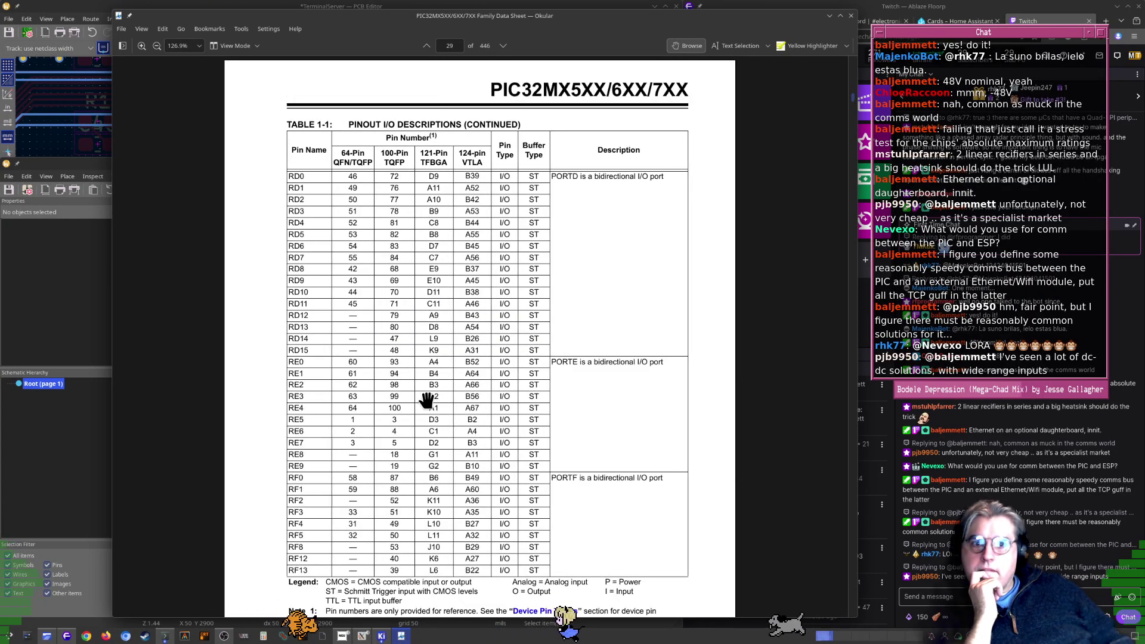
scroll(426, 400, "down", 5)
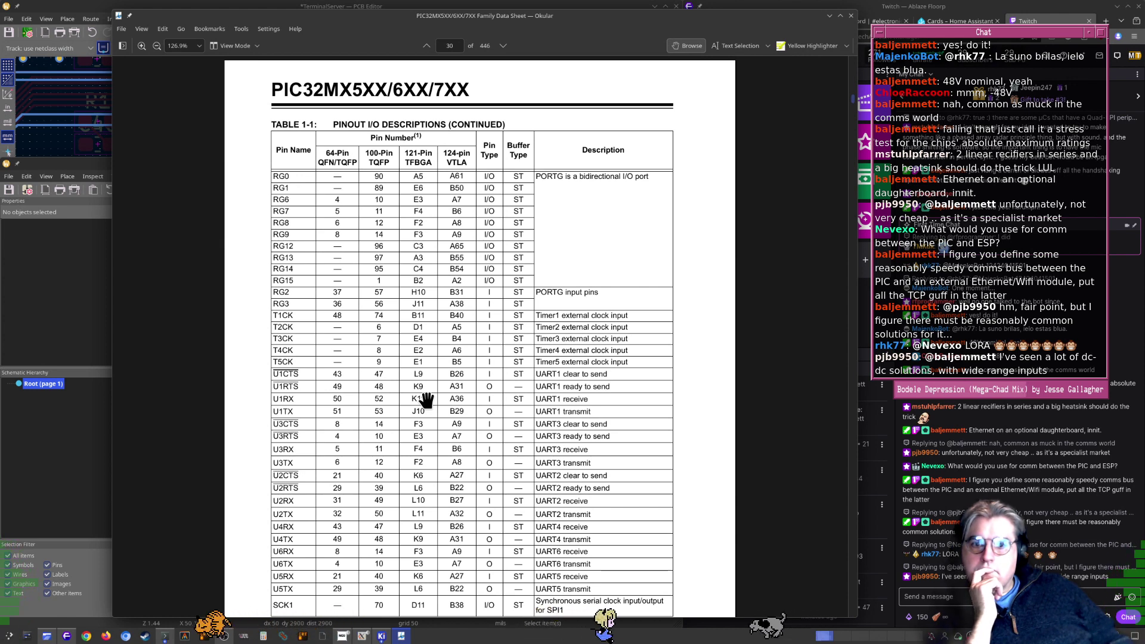
scroll(426, 400, "down", 5)
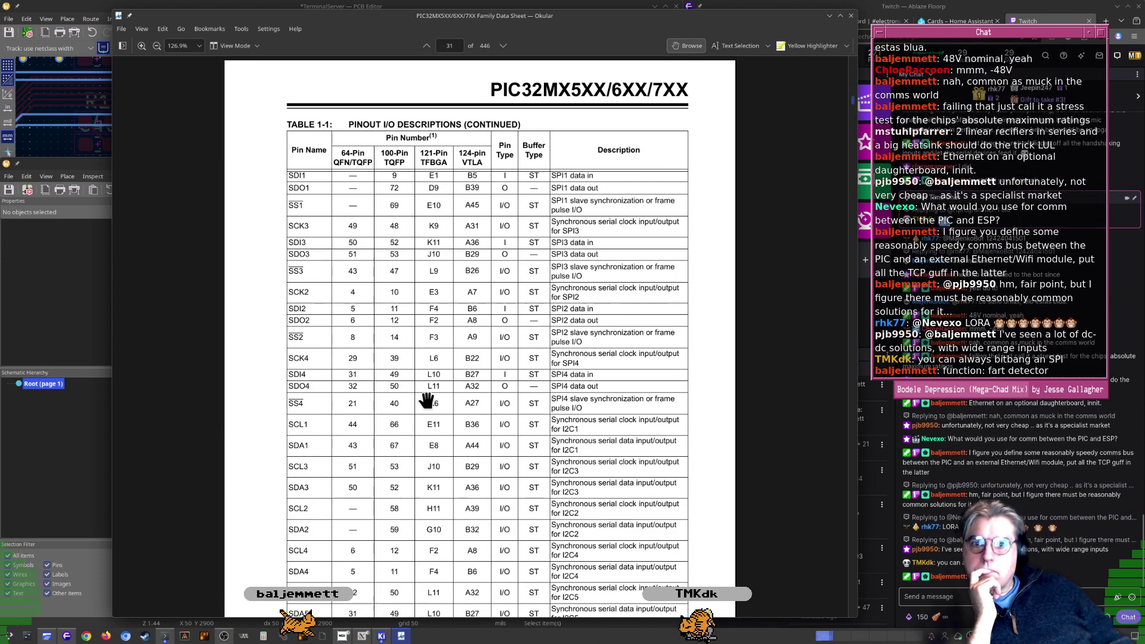
scroll(426, 400, "down", 5)
scroll(426, 400, "down", 15)
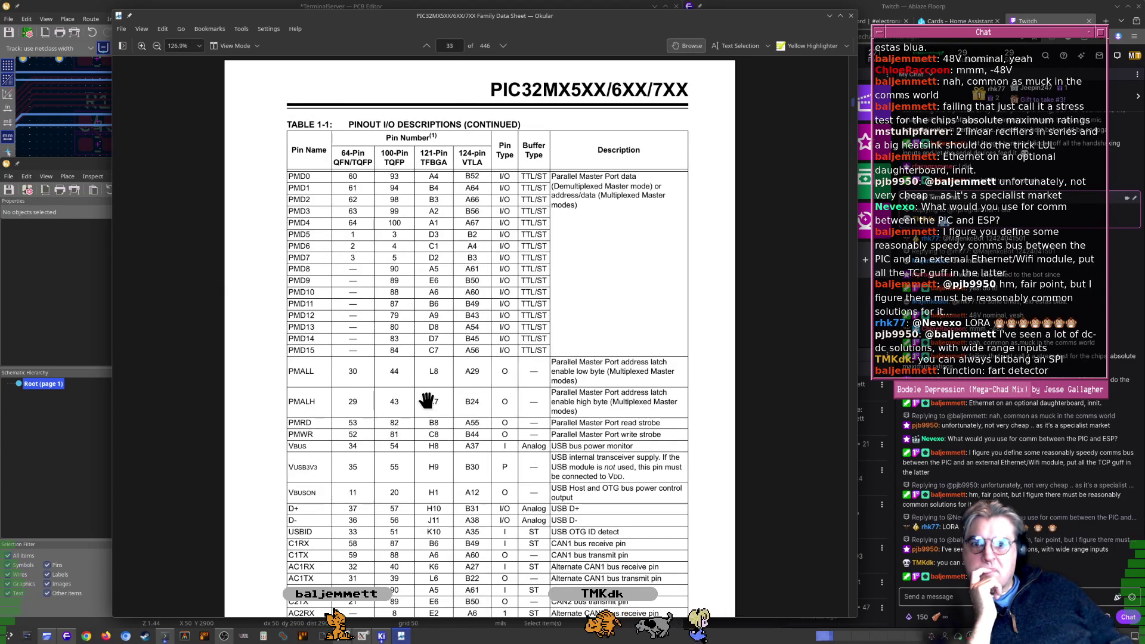
Examine the CAN, Ethernet and alternate Ethernet pin descriptions of Table 1-1 on pages 33 to 35
scroll(426, 400, "up", 10)
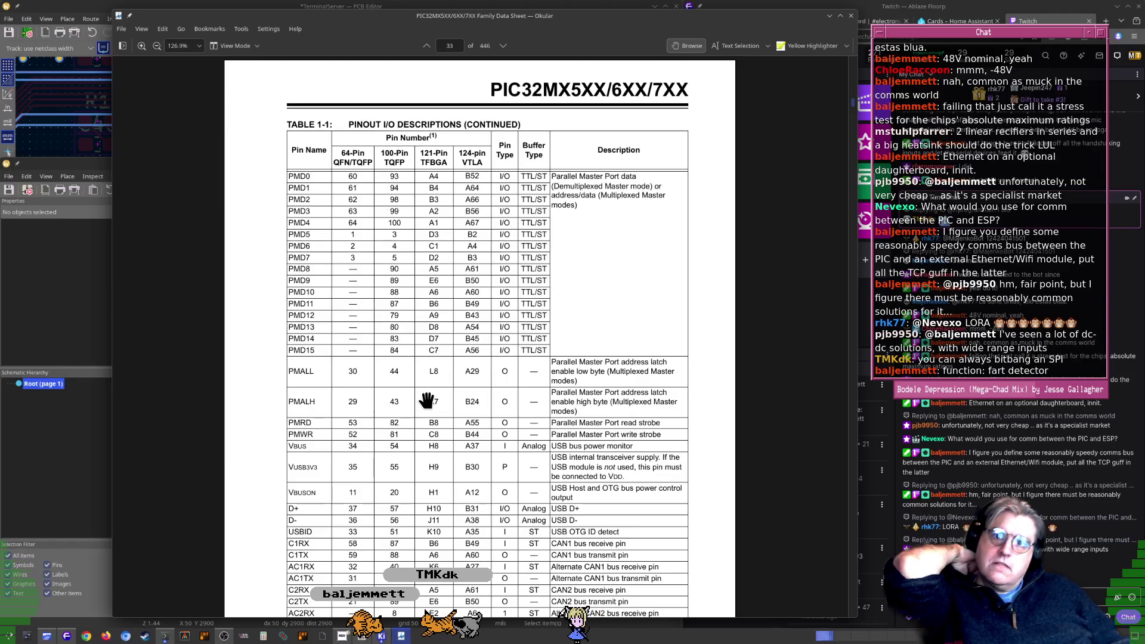
scroll(426, 400, "down", 5)
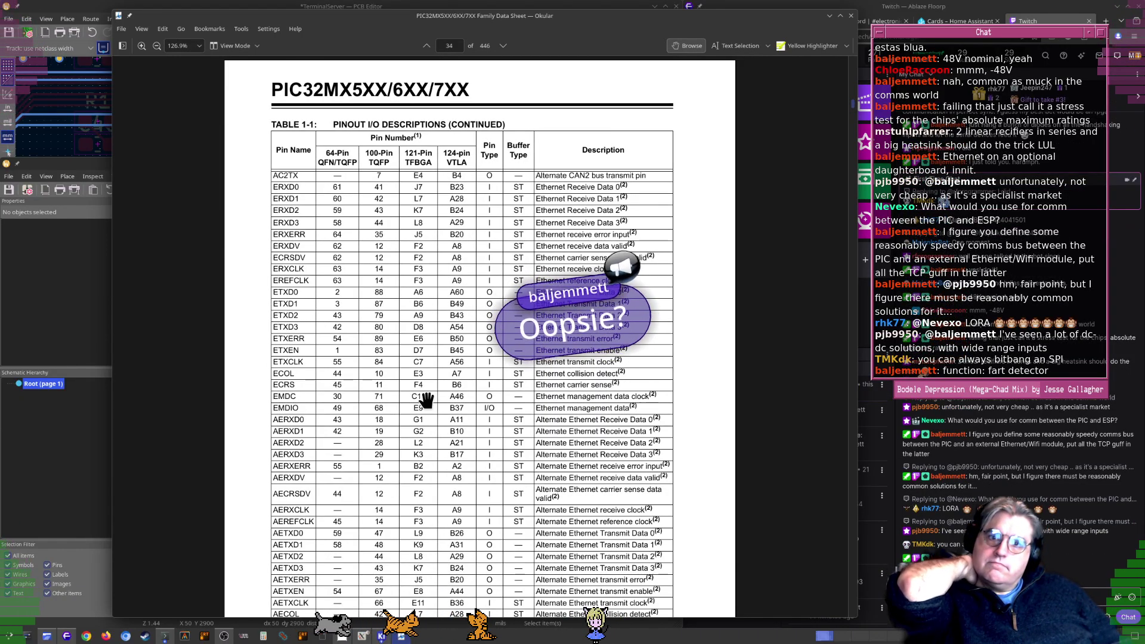
scroll(426, 400, "down", 5)
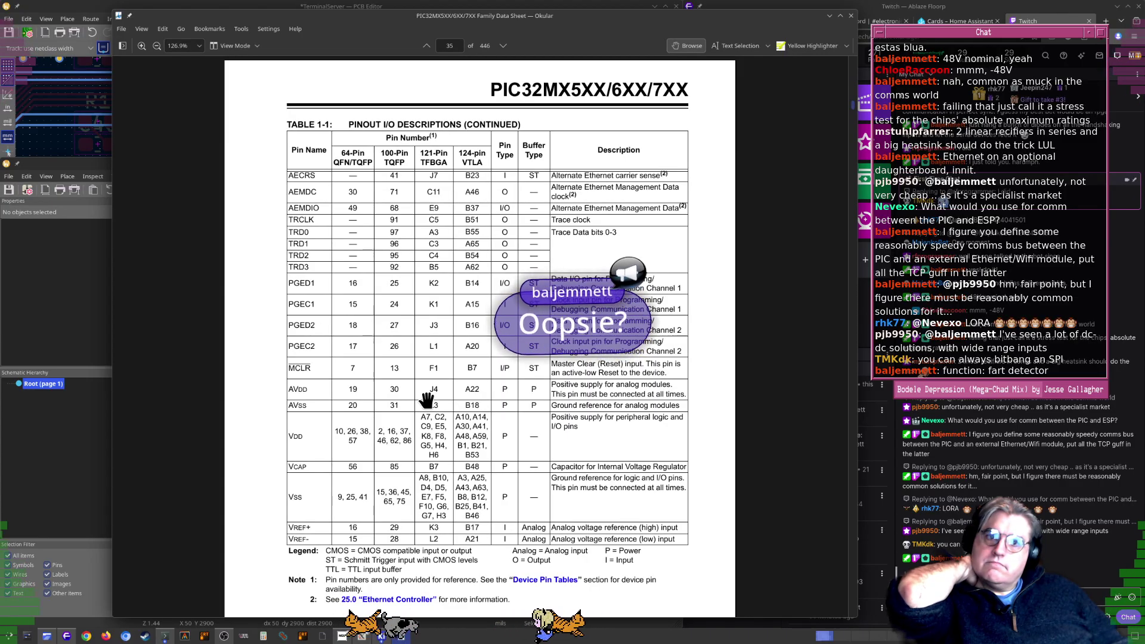
scroll(426, 400, "up", 5)
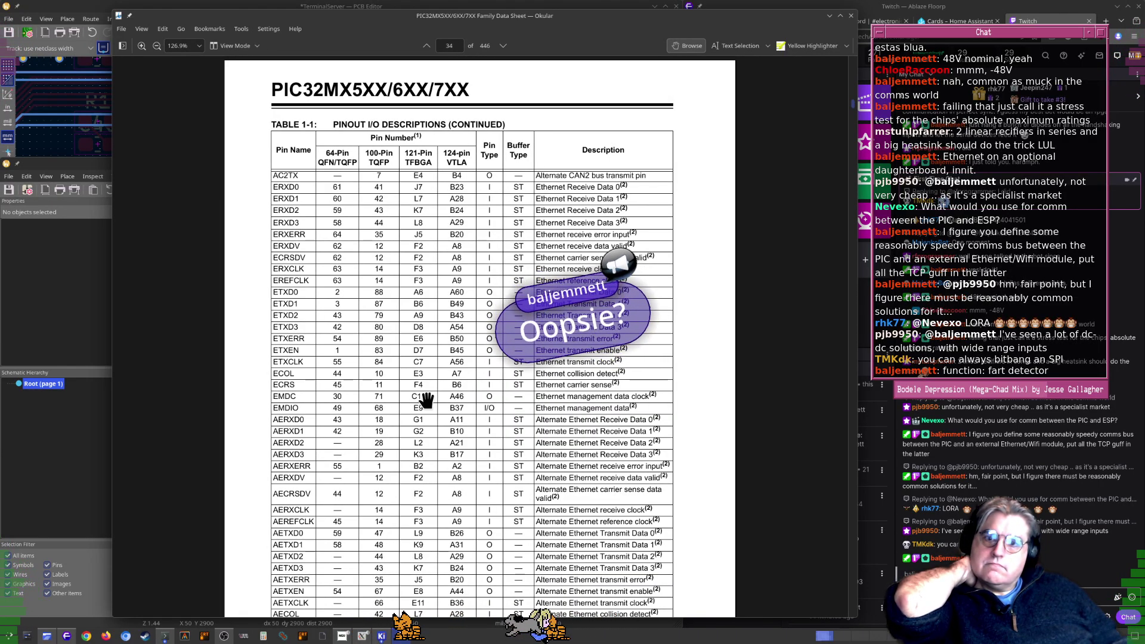
scroll(427, 400, "up", 5)
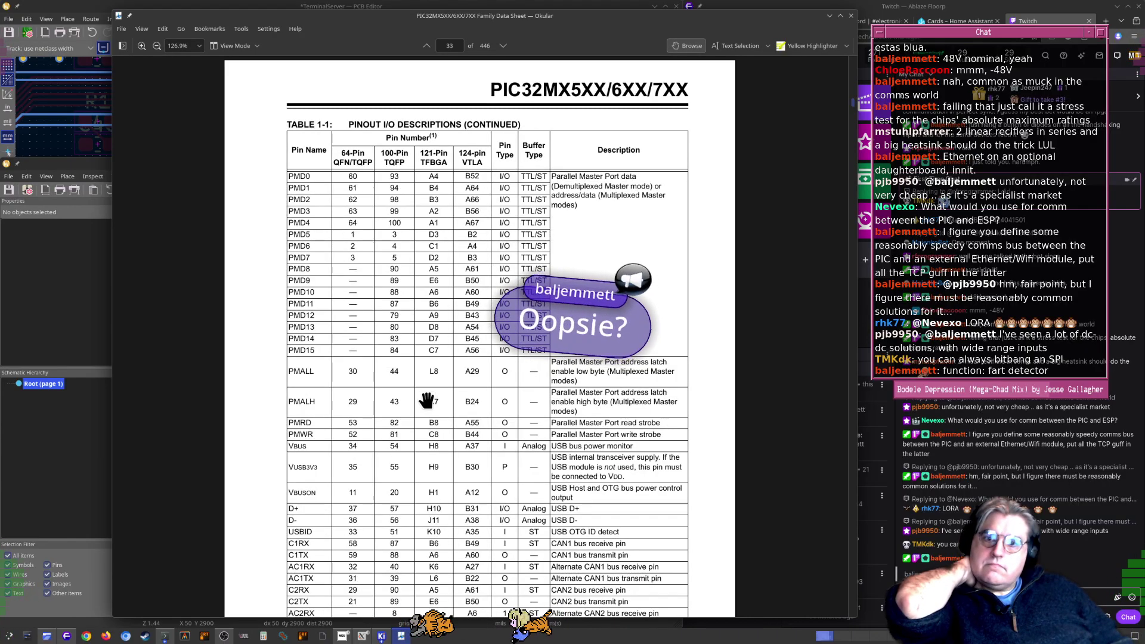
scroll(426, 400, "down", 5)
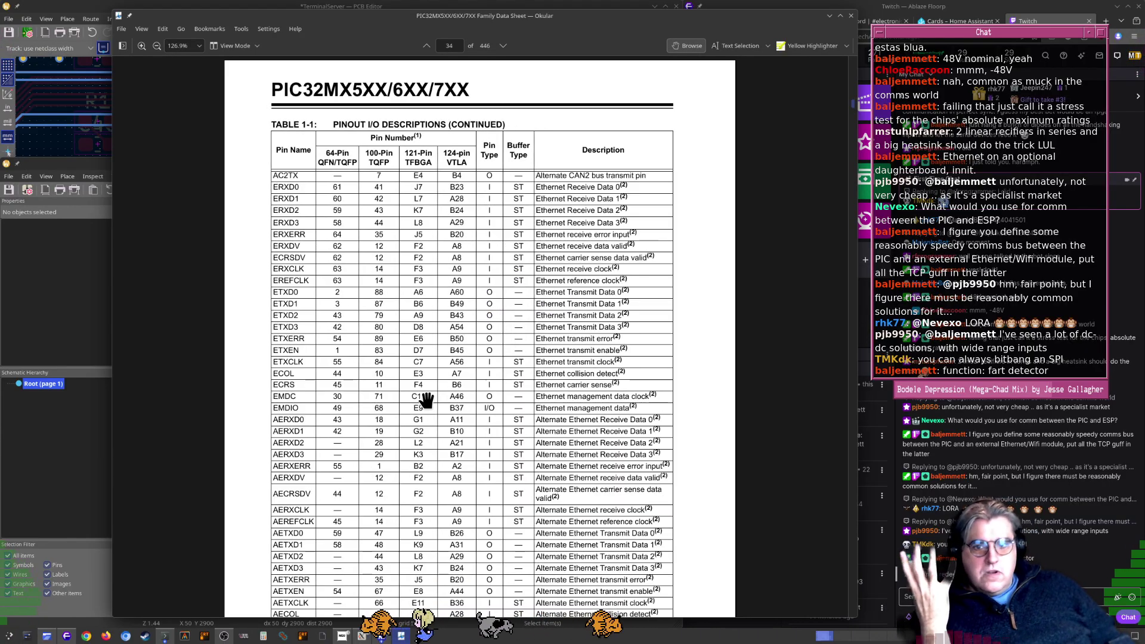
scroll(427, 400, "down", 3)
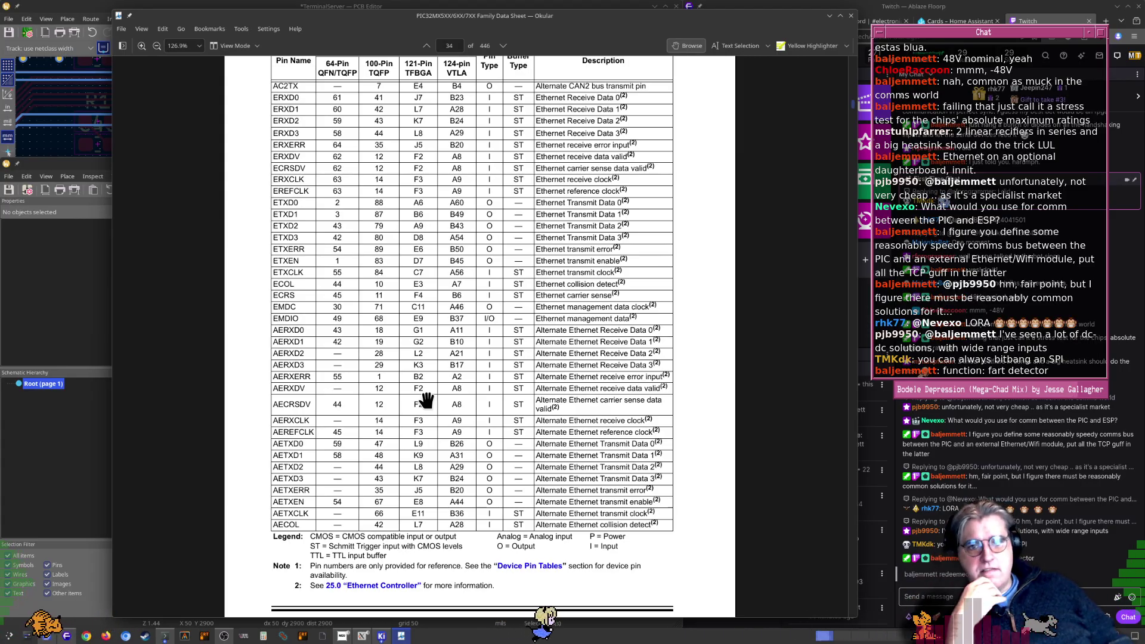
scroll(425, 400, "up", 4)
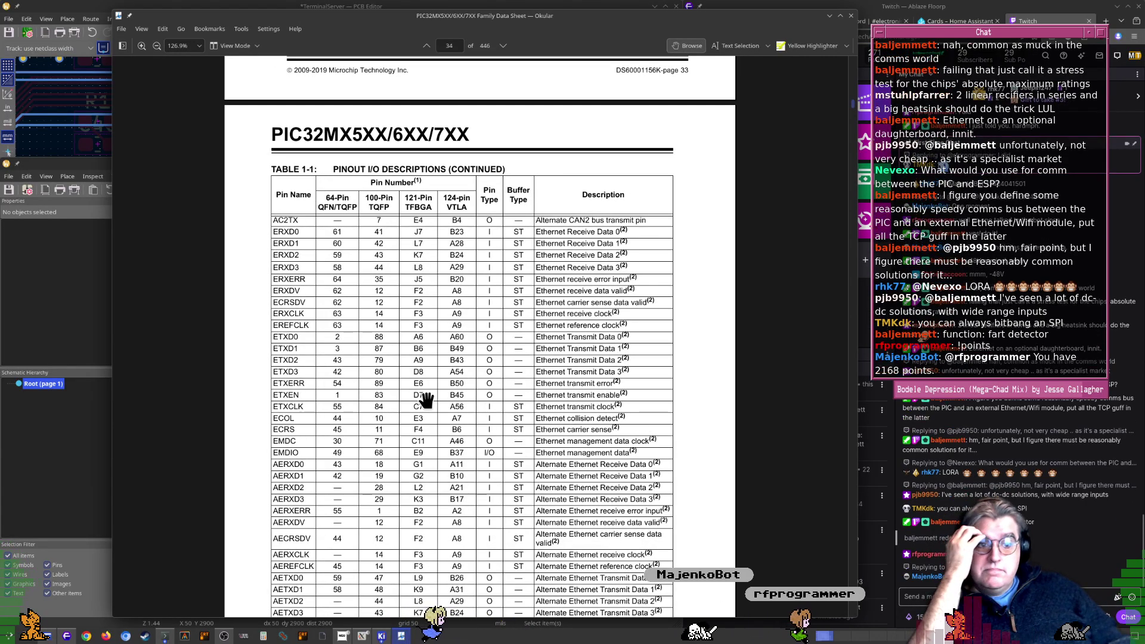
Review the Parallel Master Port data, address and chip select pins of Table 1-1 on pages 33 and 32
scroll(426, 399, "up", 1)
scroll(426, 400, "up", 12)
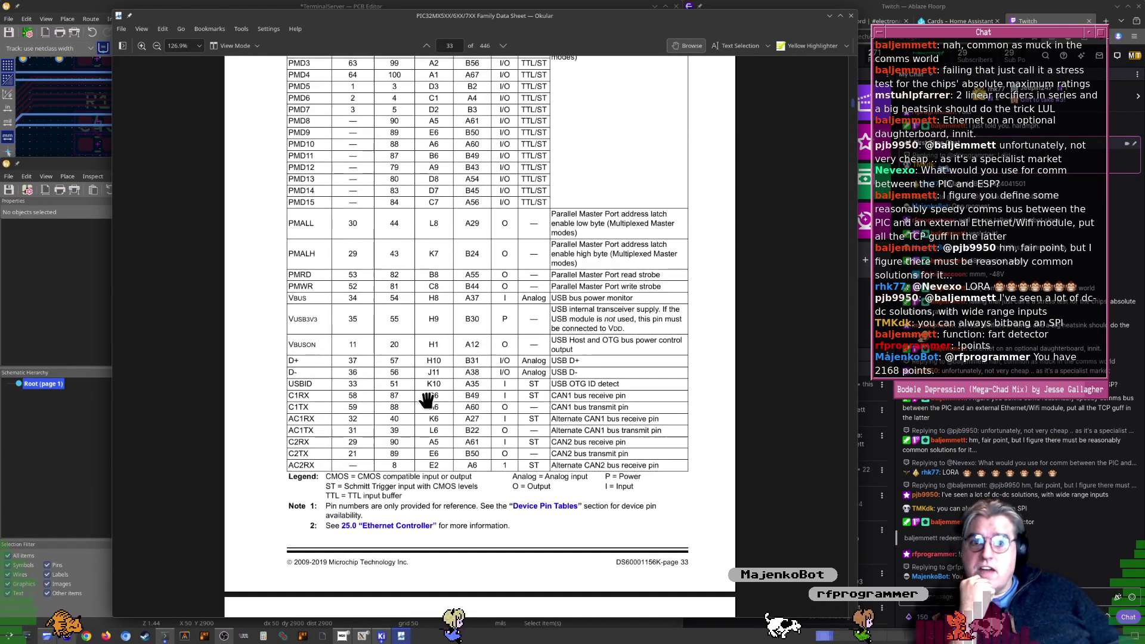
scroll(426, 400, "up", 6)
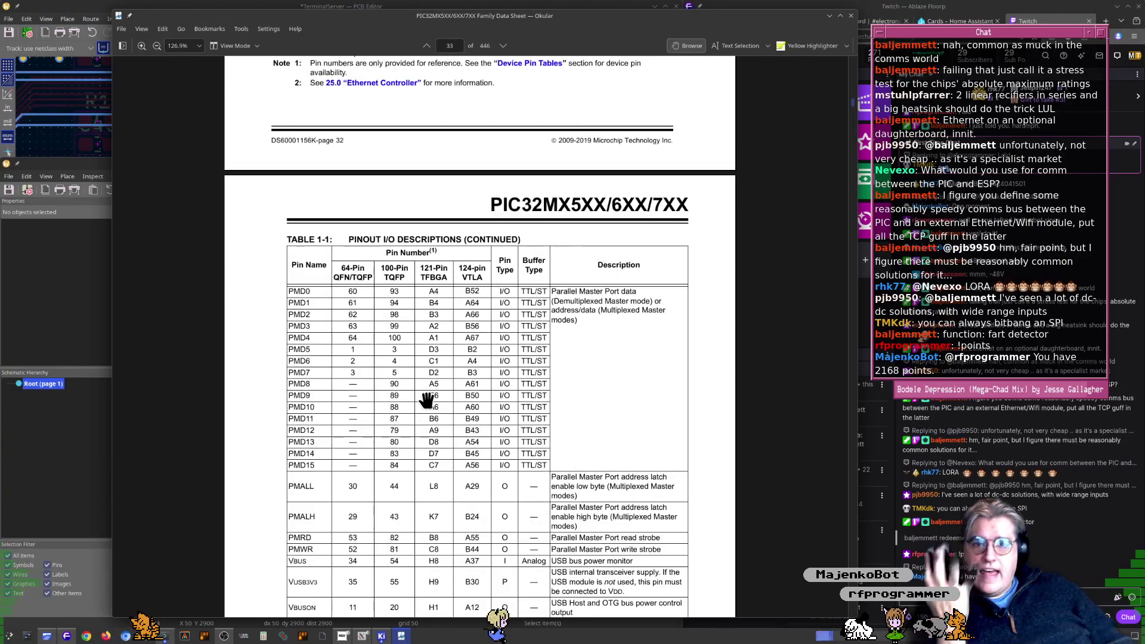
scroll(426, 399, "up", 5)
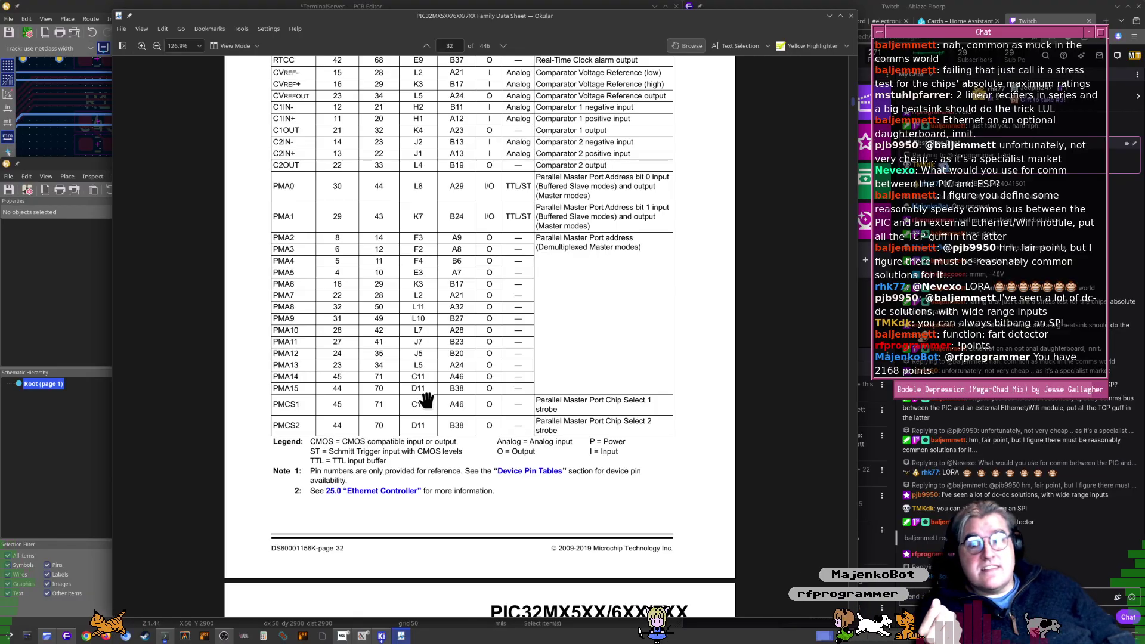
scroll(426, 399, "up", 2)
scroll(426, 400, "up", 3)
scroll(426, 400, "down", 2)
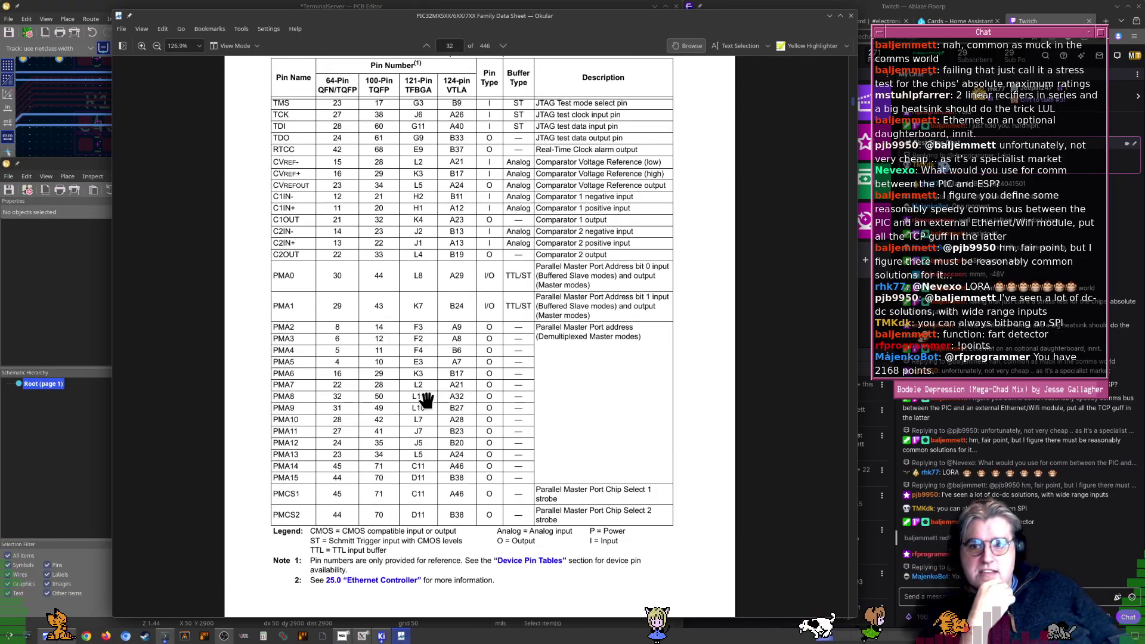
Examine the 100-pin assignments of the SPI and I2C signals on page 31 at close range
scroll(425, 399, "up", 4)
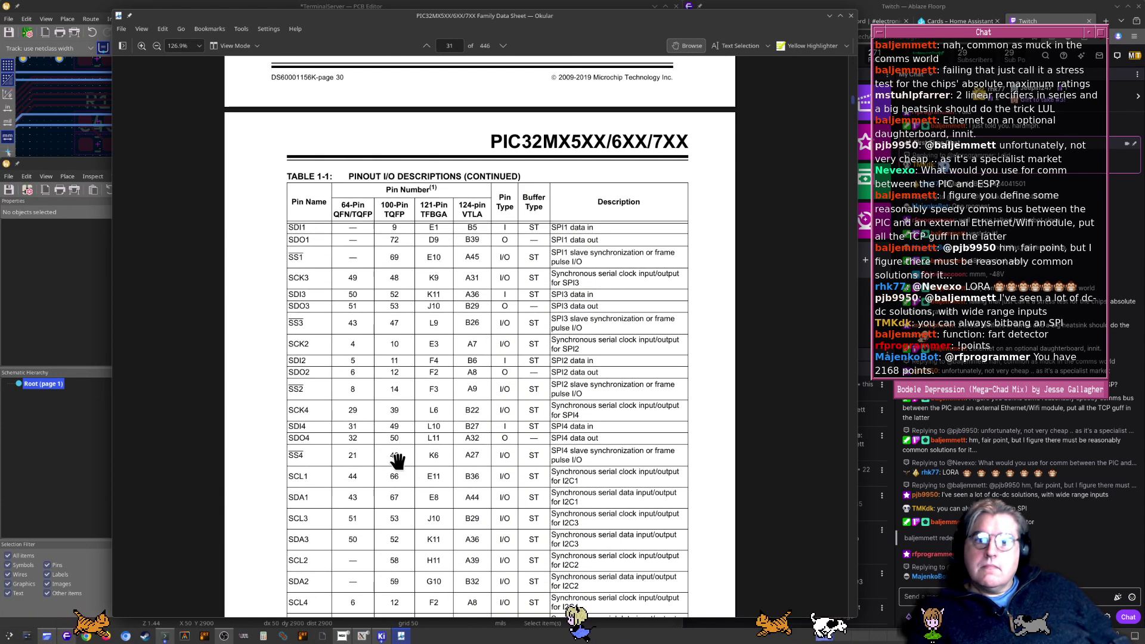
left_click_drag(356, 308, 360, 314)
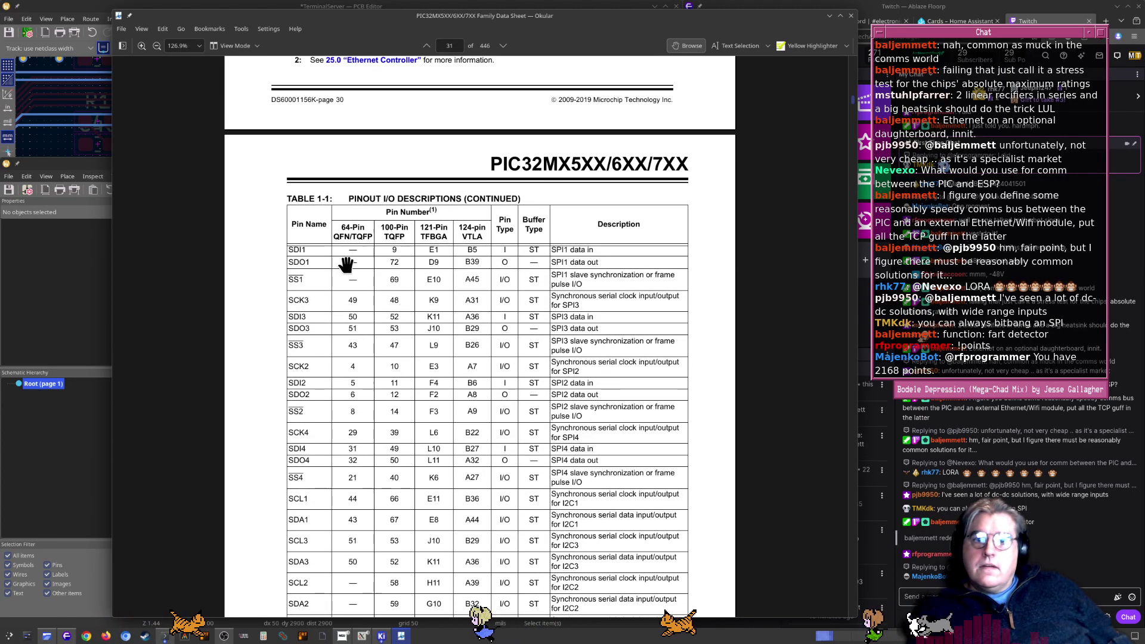
scroll(321, 304, "up", 4, "ctrl")
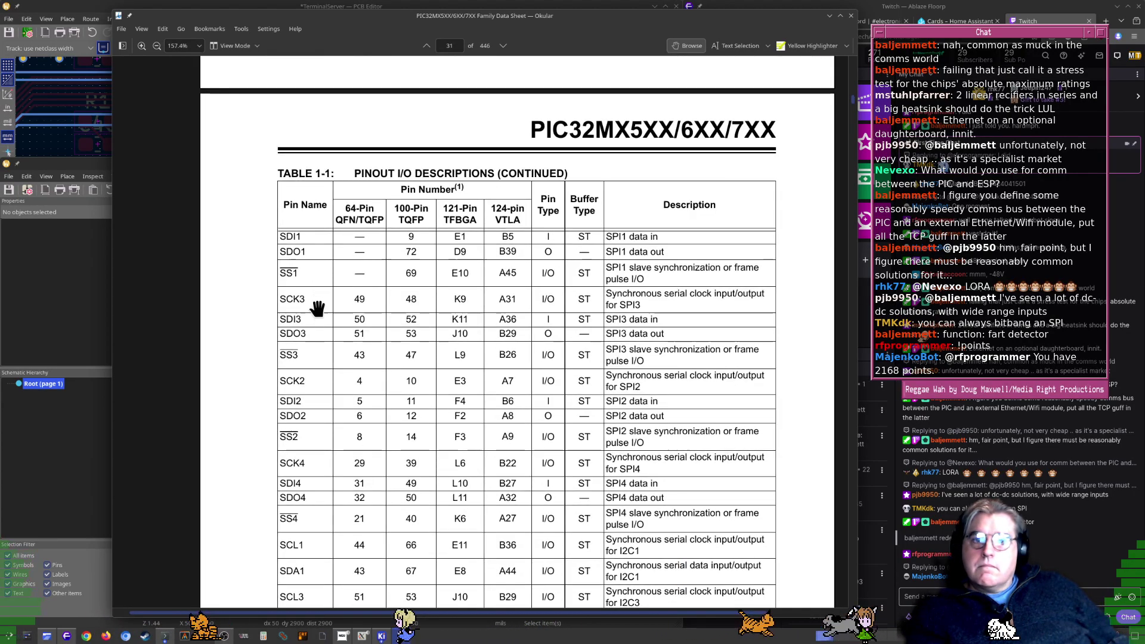
left_click_drag(332, 332, 402, 355)
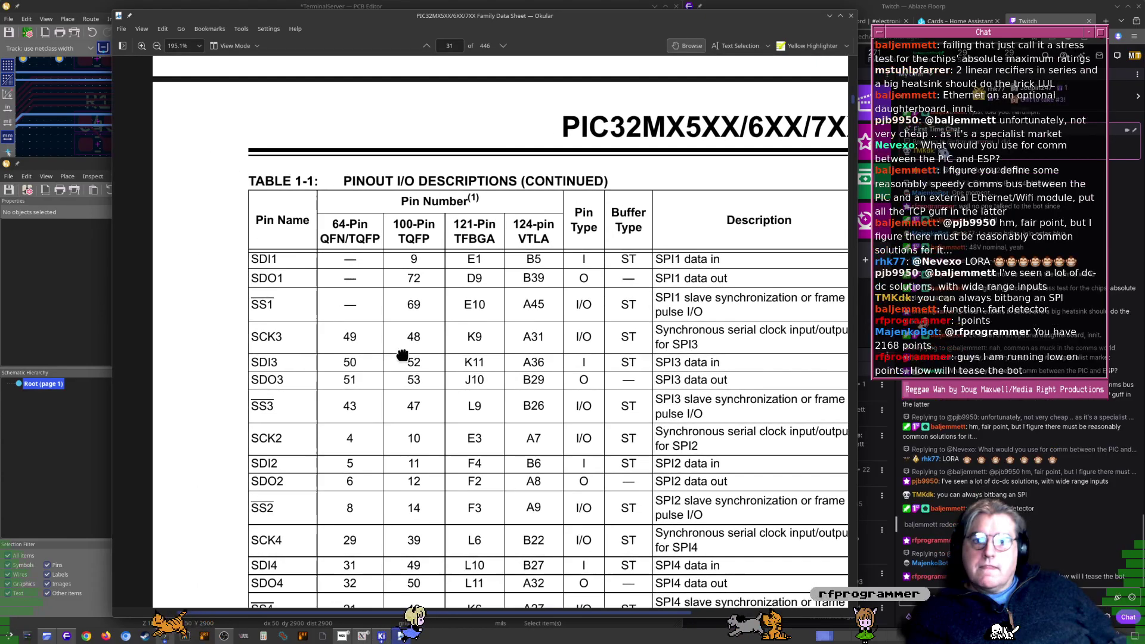
scroll(286, 338, "down", 5)
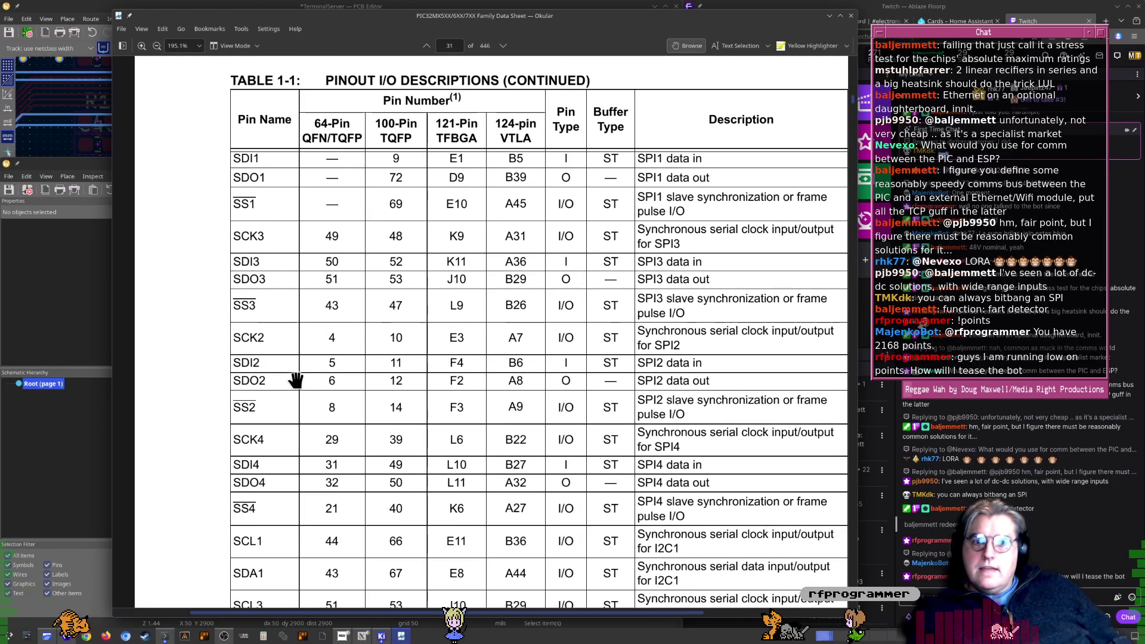
scroll(296, 382, "down", 1)
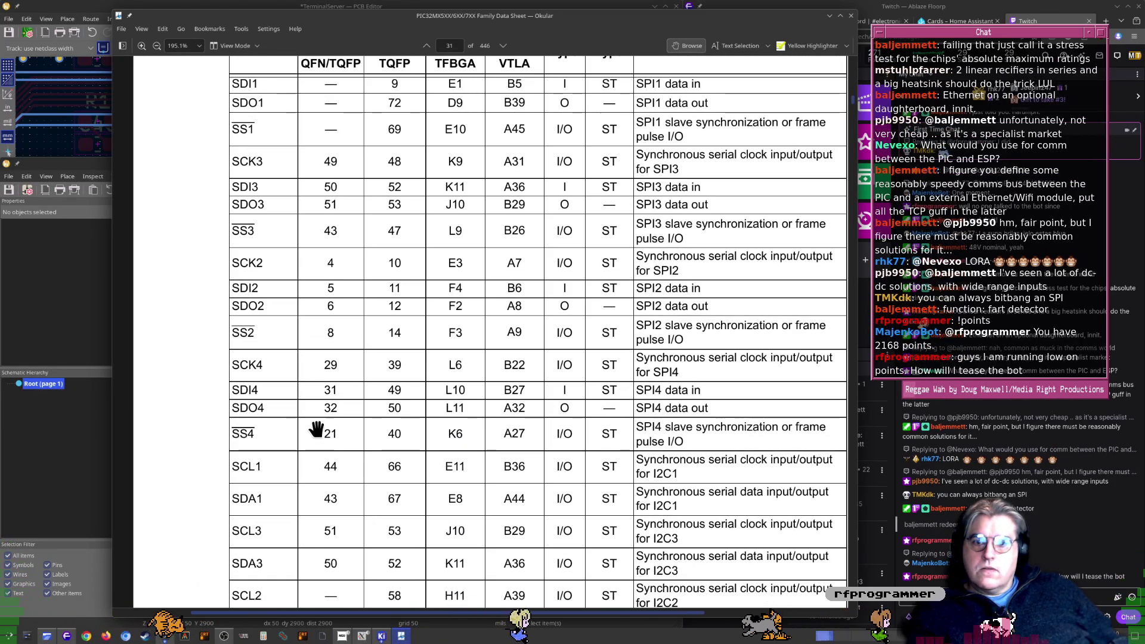
left_click_drag(318, 528, 373, 271)
Return to the 100-pin name table on page 12 and examine the functions of pins 1 to 17 at close range
scroll(310, 470, "down", 2, "ctrl")
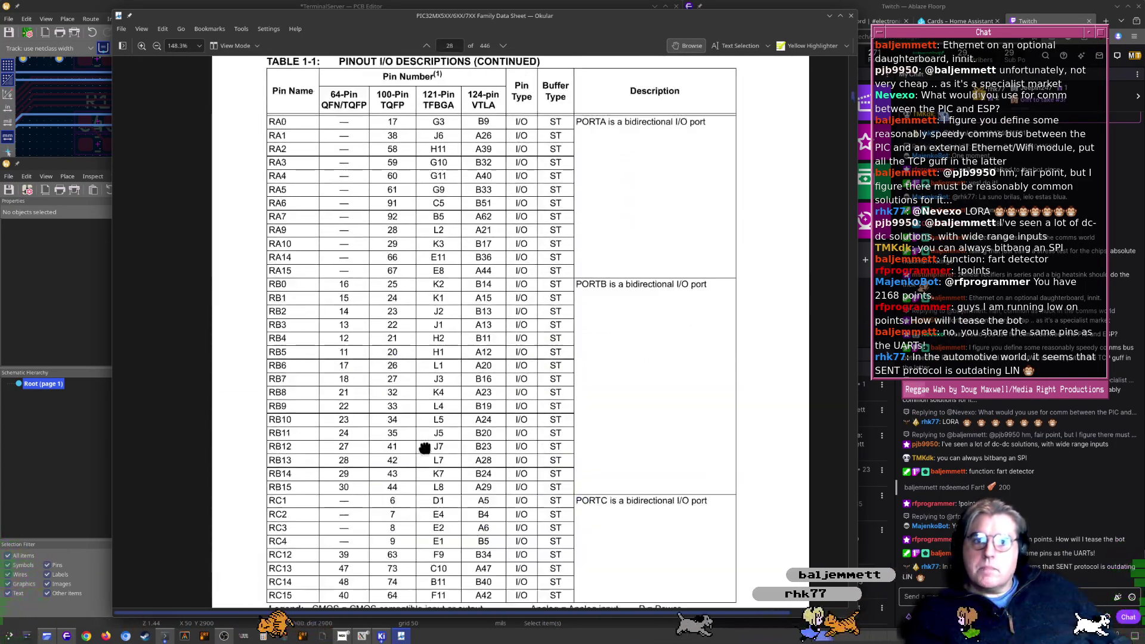
left_click_drag(420, 335, 460, 477)
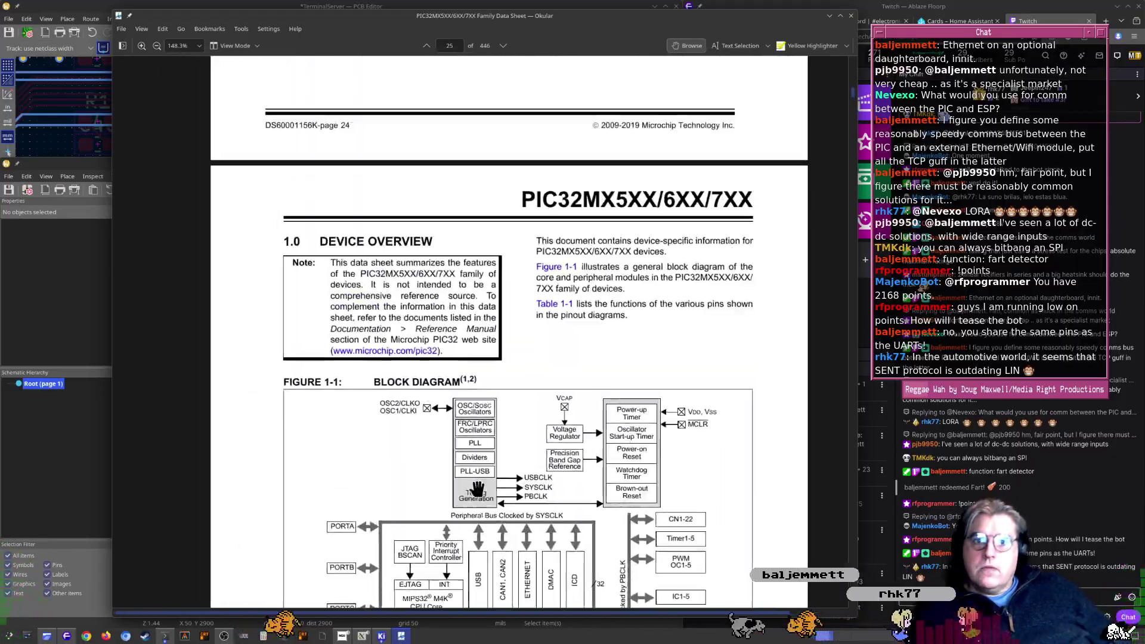
left_click_drag(462, 287, 477, 478)
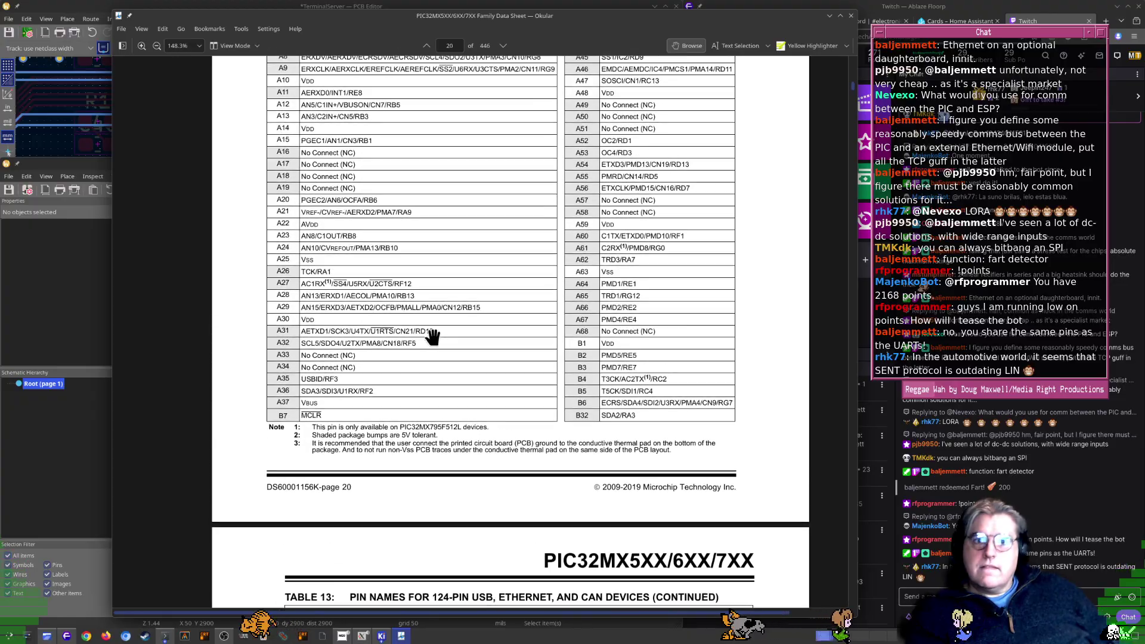
left_click_drag(441, 429, 468, 545)
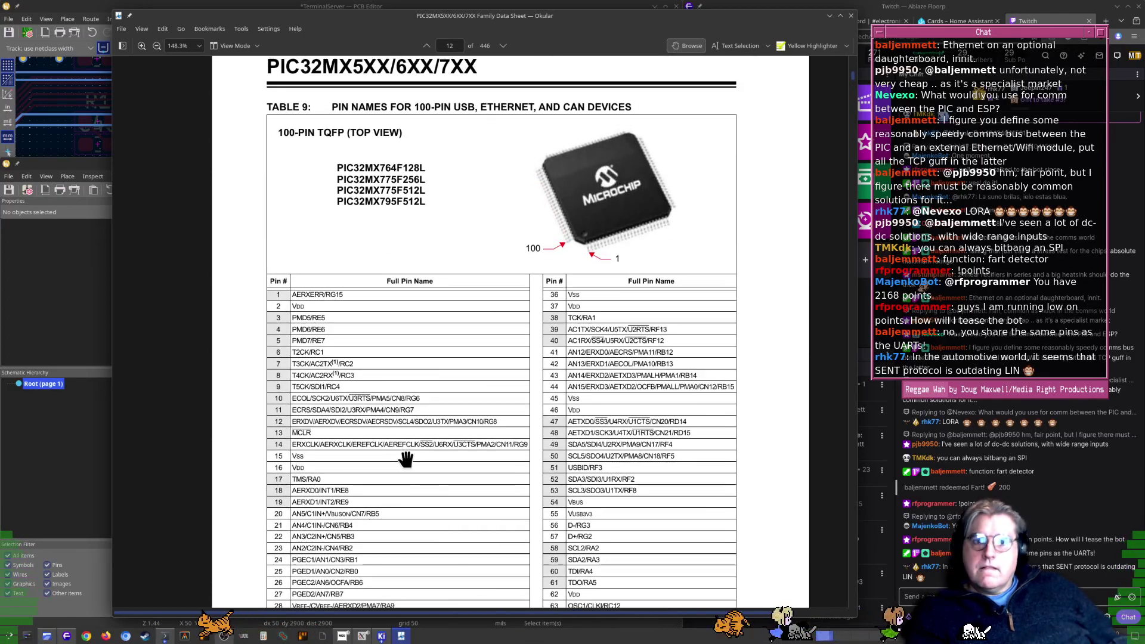
scroll(301, 355, "up", 5, "ctrl")
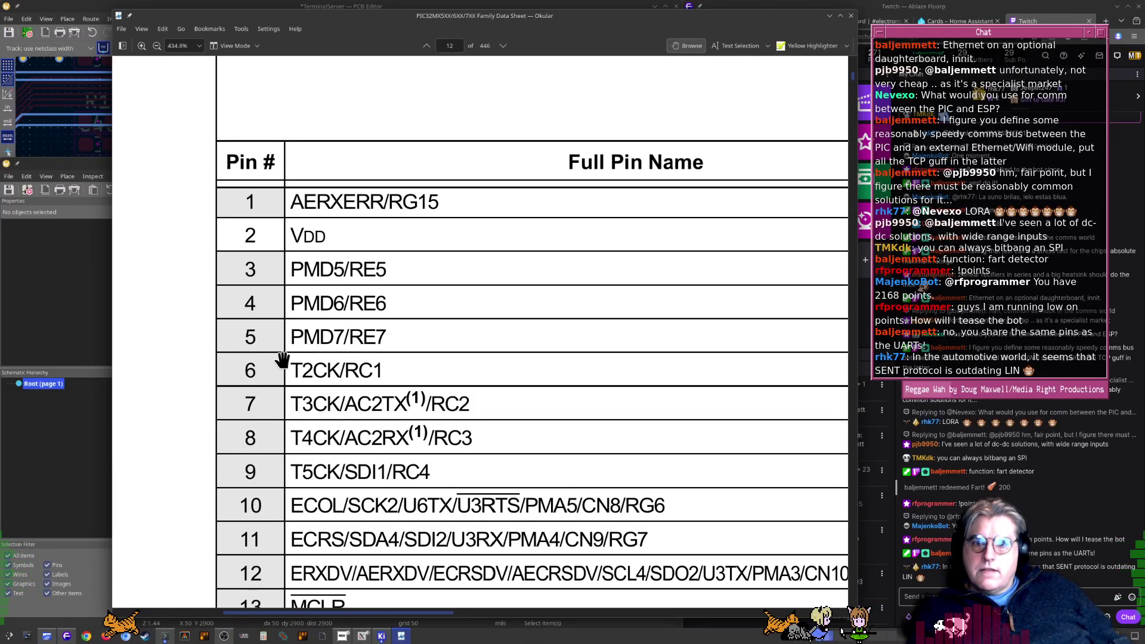
left_click_drag(334, 450, 332, 314)
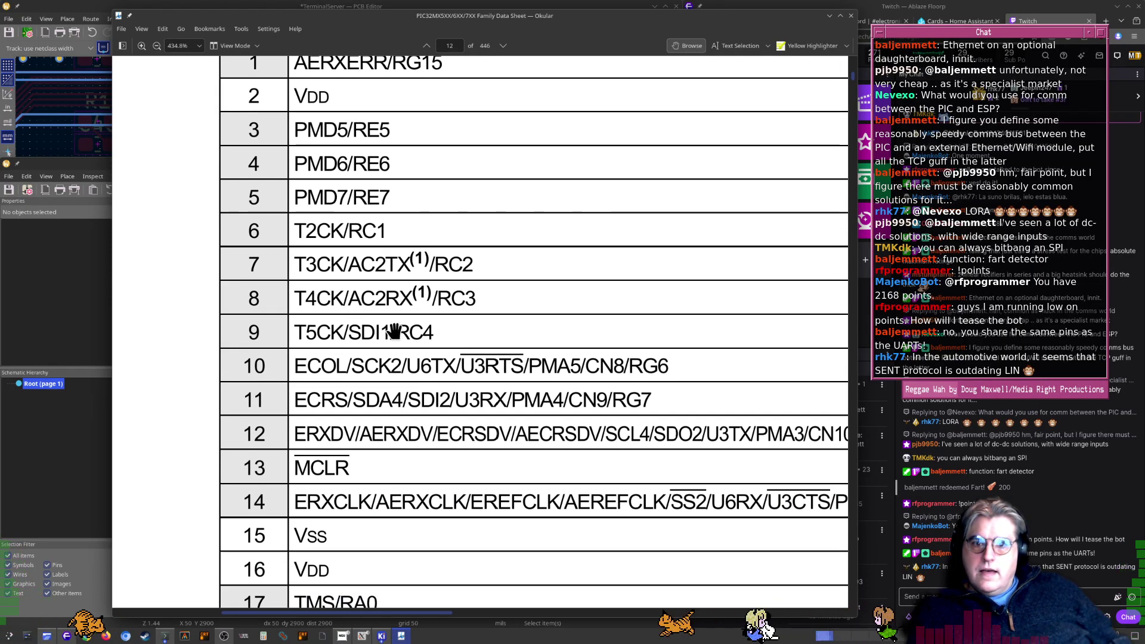
Read through the functions of pins 1 to 35 in the first column of the 100-pin name table
left_click_drag(414, 337, 412, 337)
left_click_drag(401, 327, 405, 321)
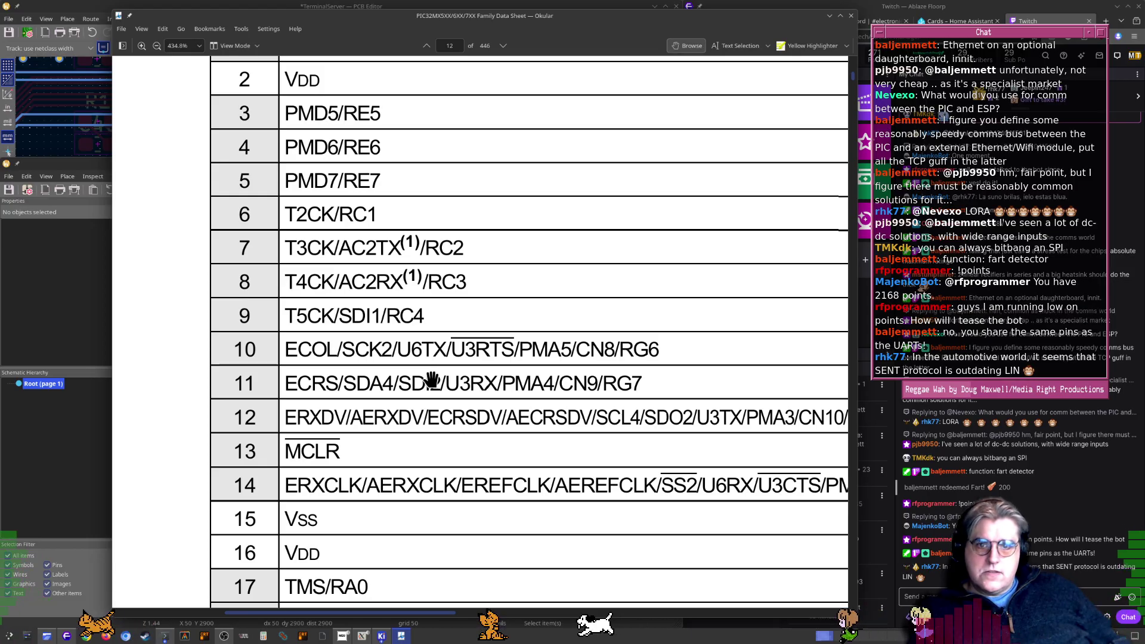
left_click_drag(431, 390, 413, 358)
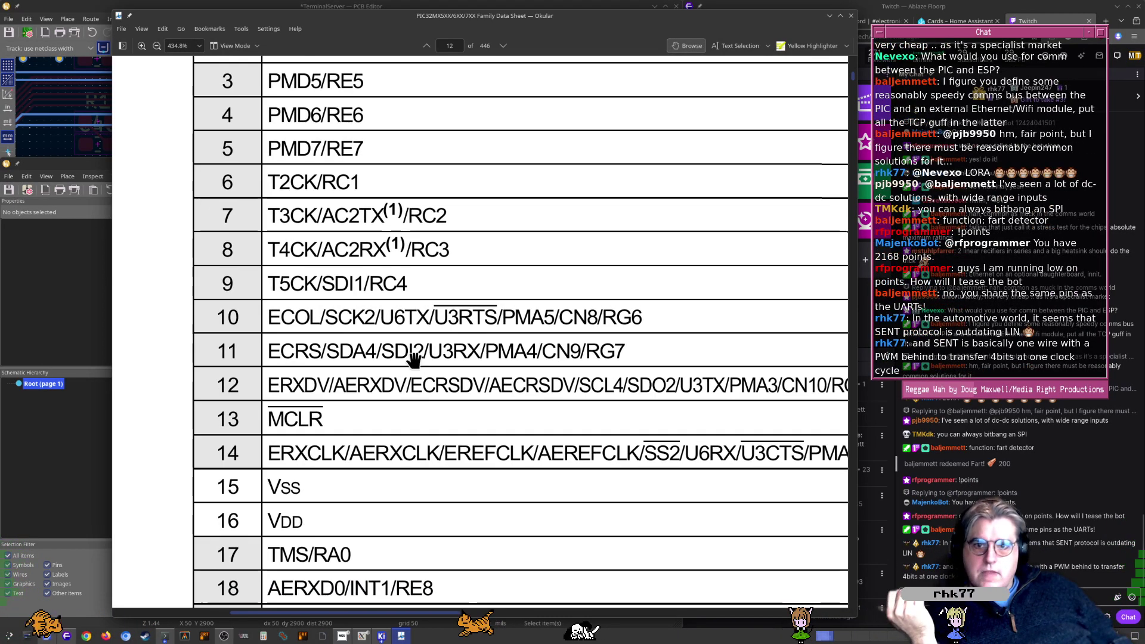
left_click_drag(429, 451, 513, 510)
left_click_drag(404, 340, 410, 379)
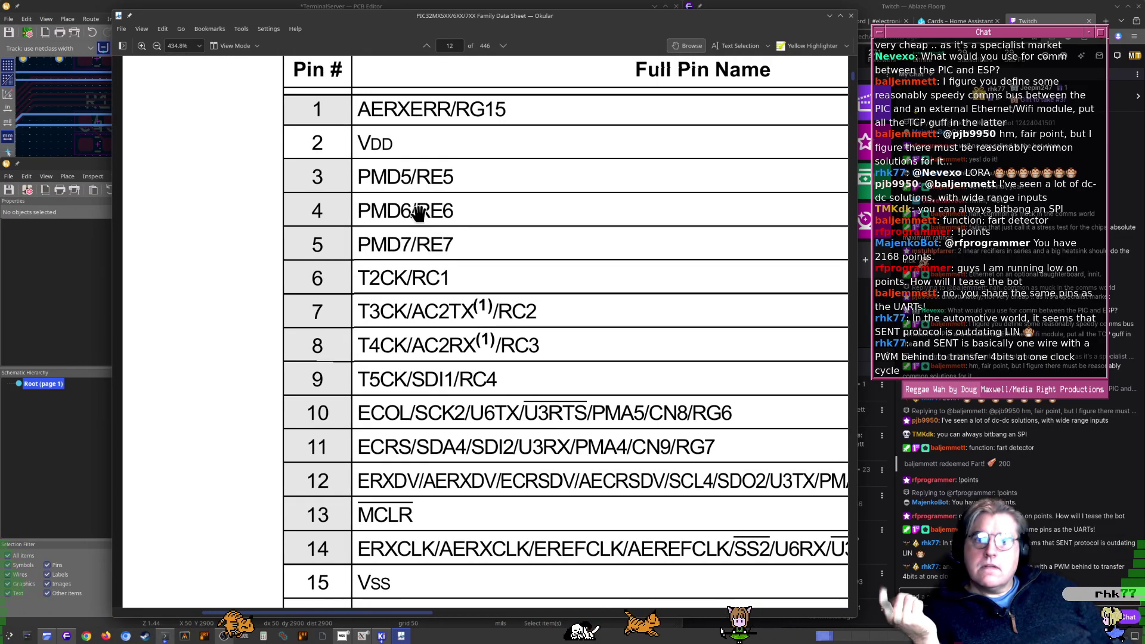
left_click_drag(493, 376, 499, 350)
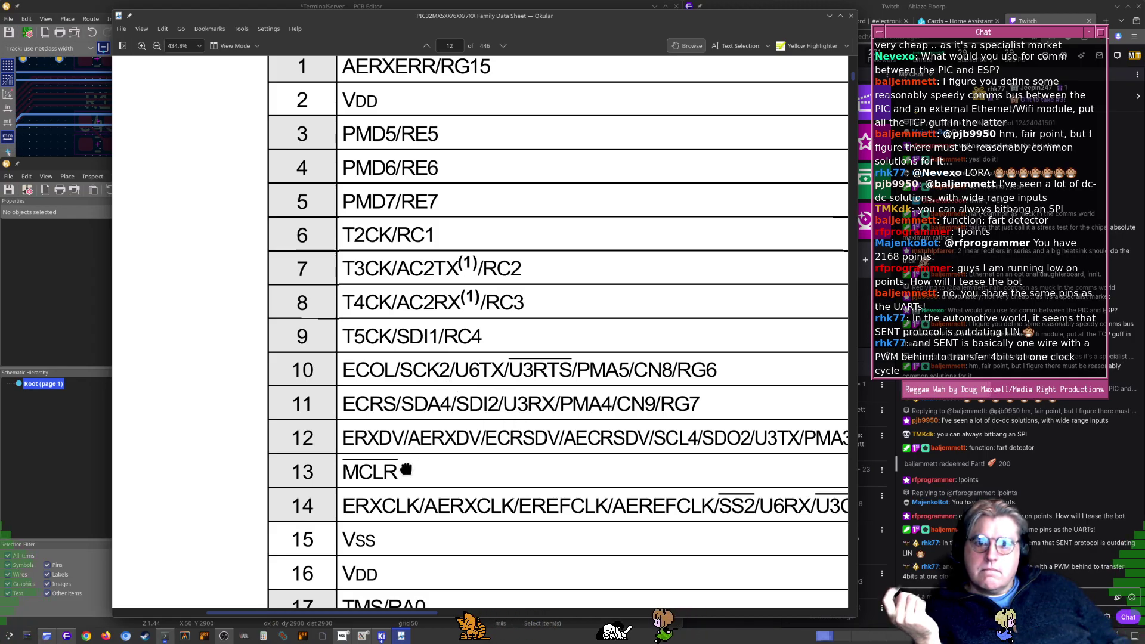
left_click_drag(406, 471, 377, 286)
scroll(396, 489, "down", 3)
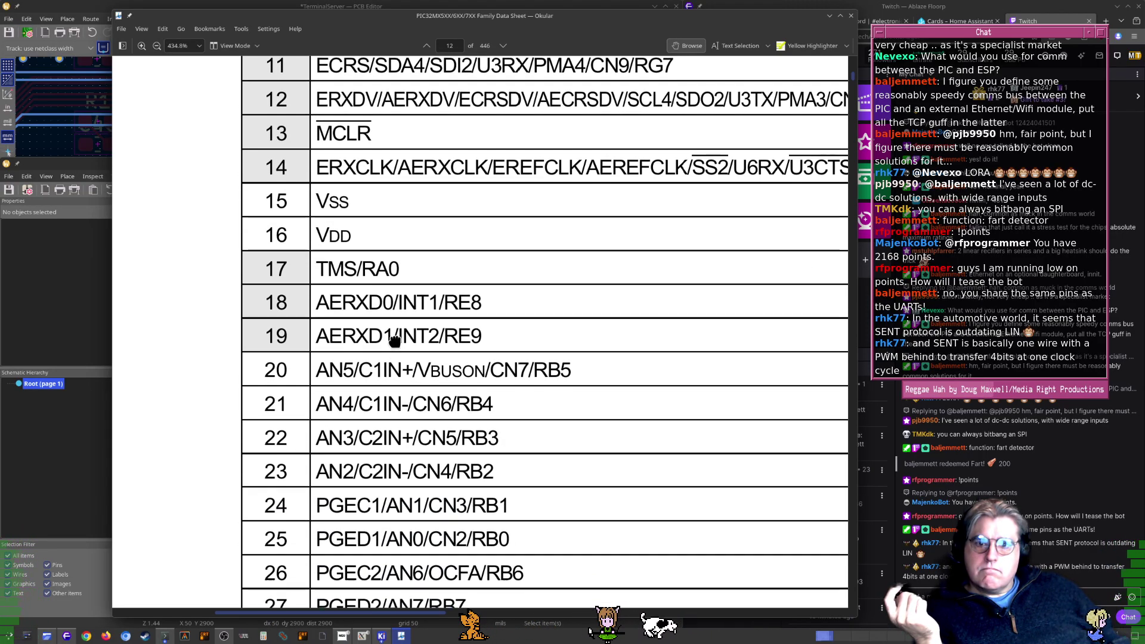
left_click_drag(426, 497, 416, 353)
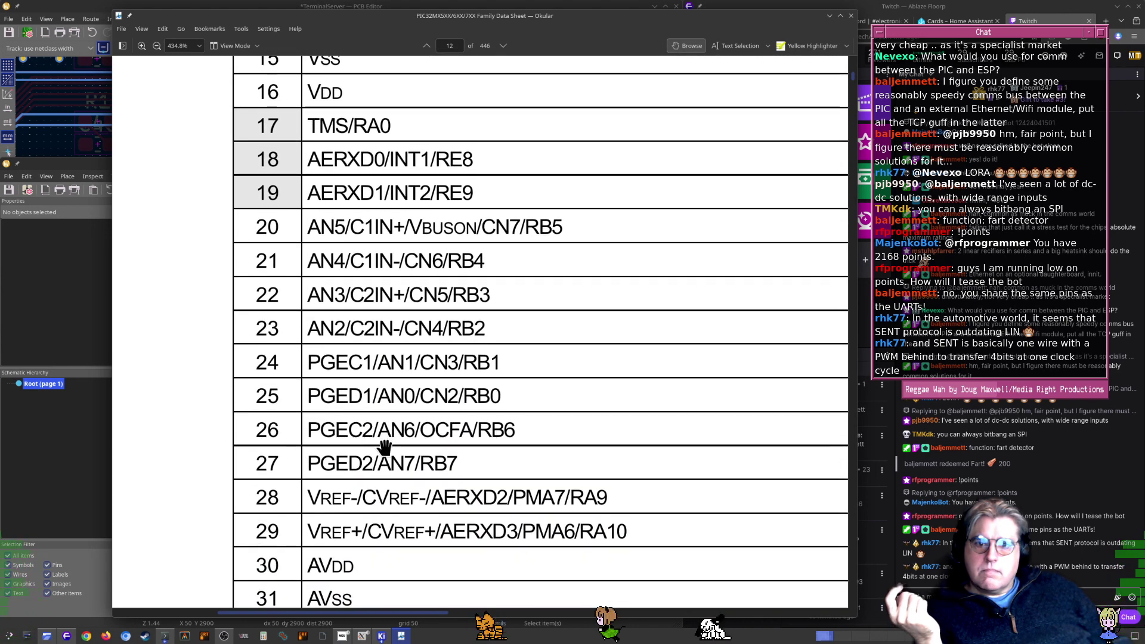
left_click_drag(422, 499, 435, 427)
scroll(381, 489, "down", 2)
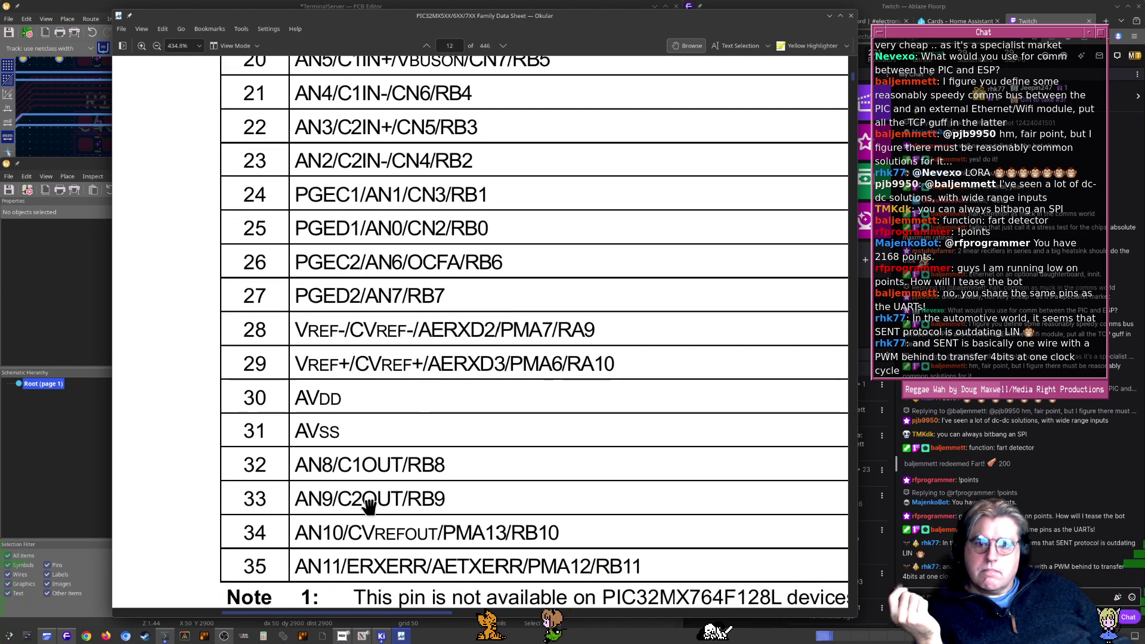
scroll(416, 515, "down", 1)
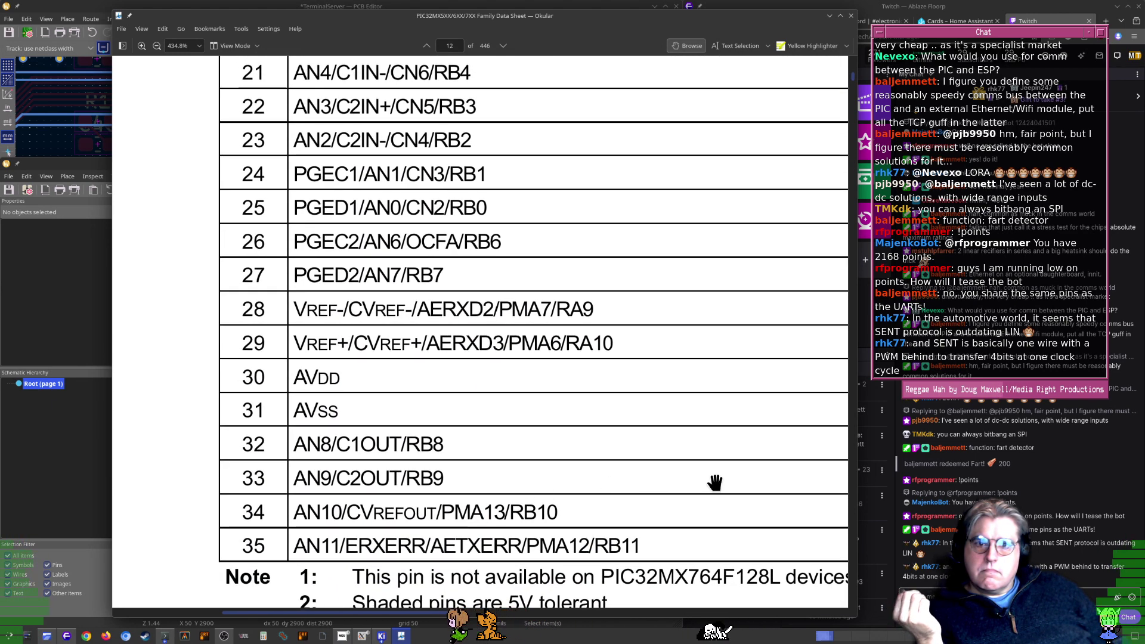
Examine the functions of pins 36 to 70 in the second column of the 100-pin name table
left_click_drag(741, 317, 574, 555)
left_click_drag(781, 245, 552, 554)
left_click_drag(799, 155, 616, 377)
left_click_drag(477, 445, 464, 393)
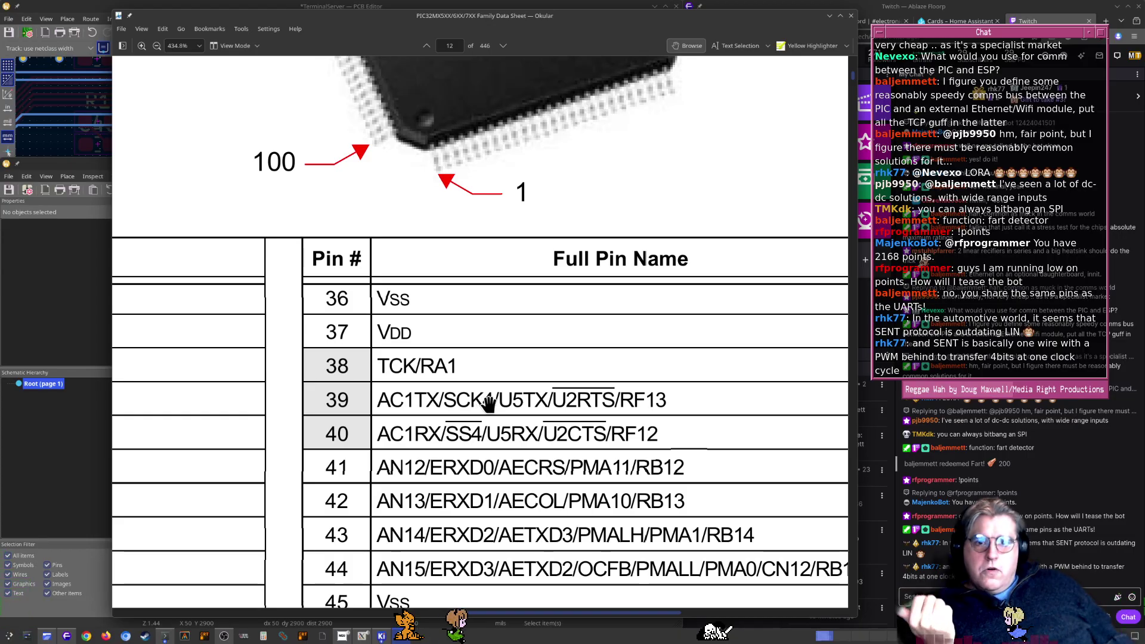
scroll(557, 397, "down", 3)
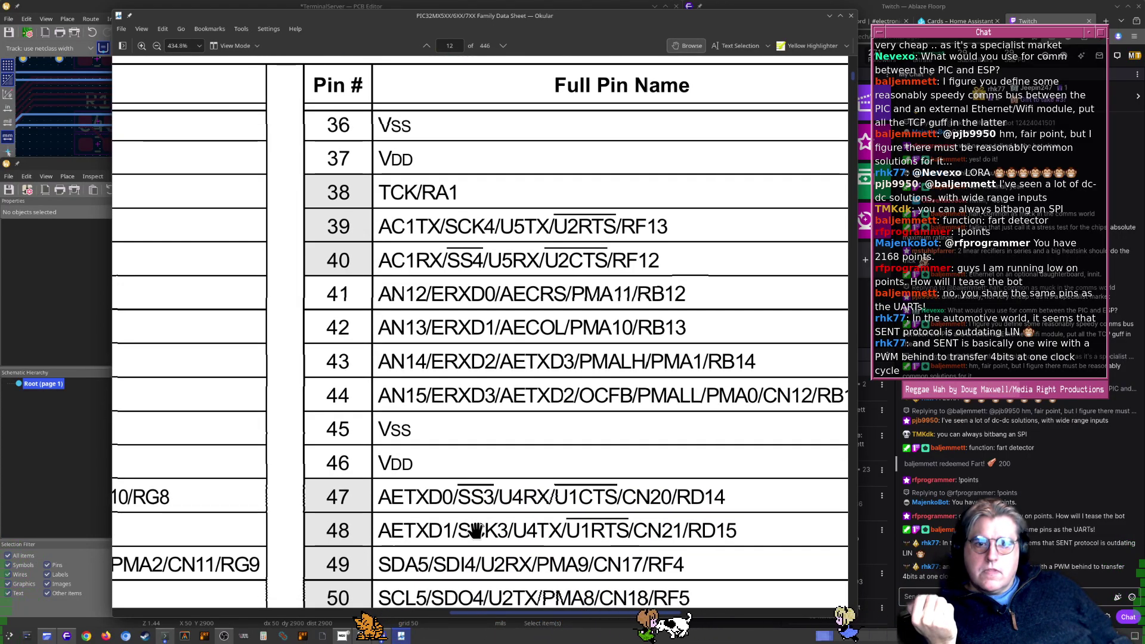
left_click_drag(480, 526, 479, 452)
left_click_drag(477, 537, 474, 492)
scroll(474, 492, "down", 5)
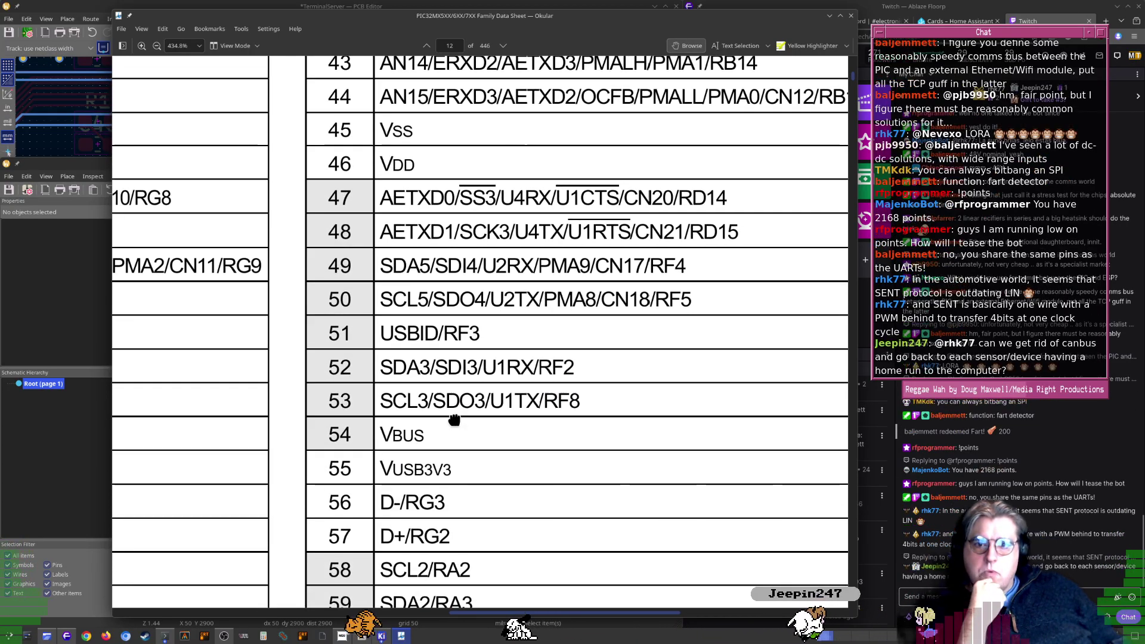
scroll(447, 483, "down", 4)
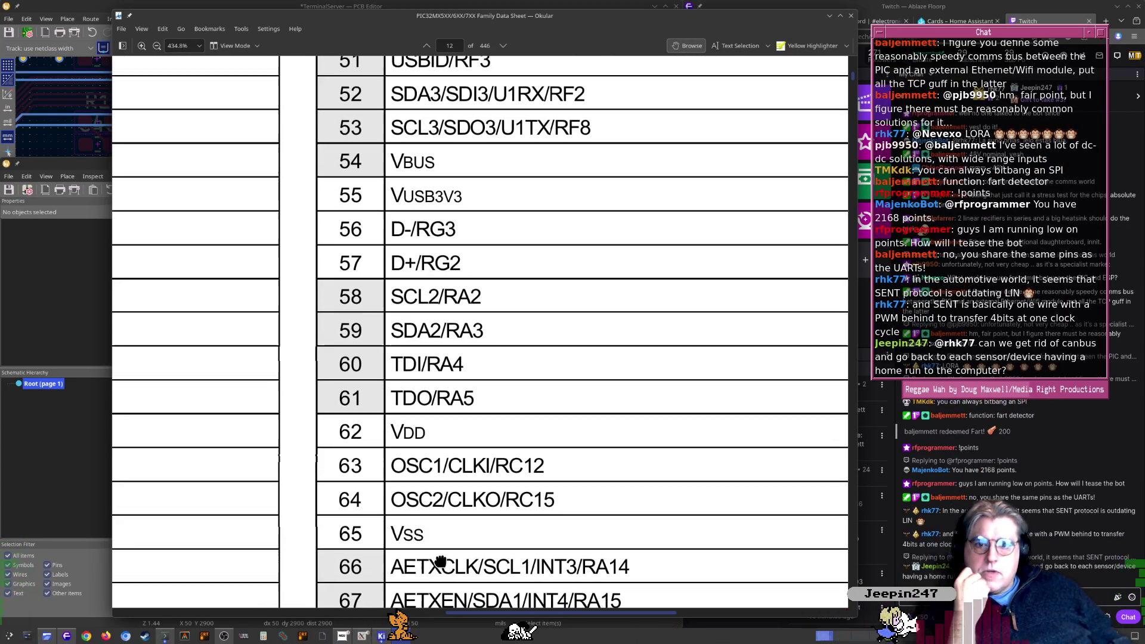
left_click_drag(442, 557, 446, 496)
left_click_drag(486, 550, 487, 499)
left_click_drag(532, 568, 530, 490)
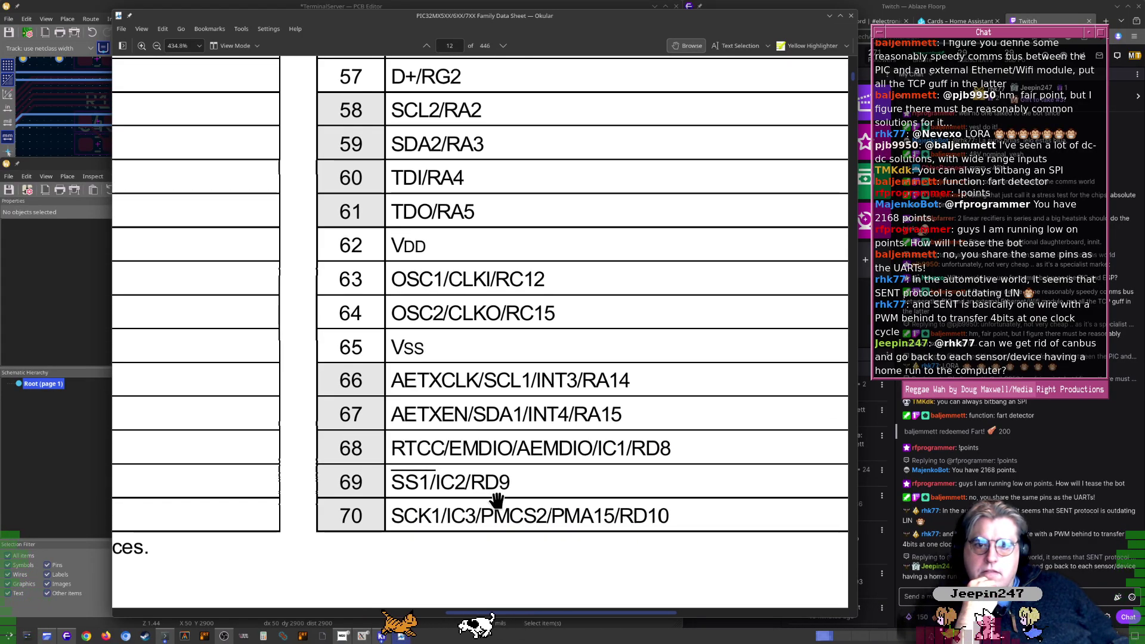
left_click_drag(419, 533, 488, 454)
scroll(516, 455, "down", 7)
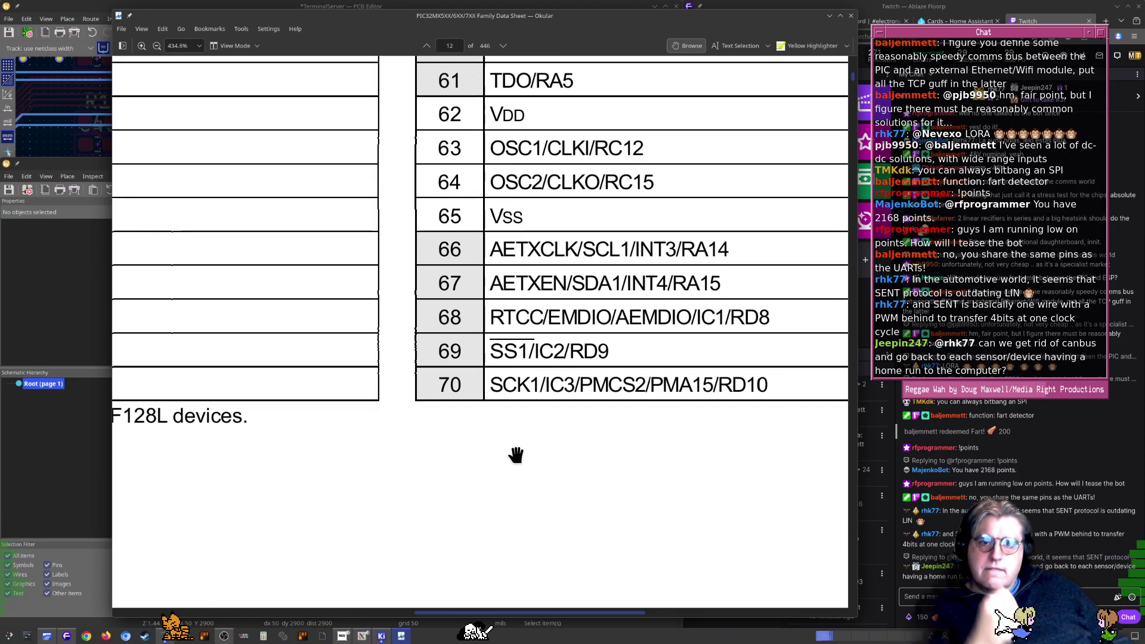
Review pins 71 to 100 in the continued Table 9 on page 13 of the data sheet
scroll(478, 440, "down", 1, "ctrl")
scroll(466, 452, "down", 10)
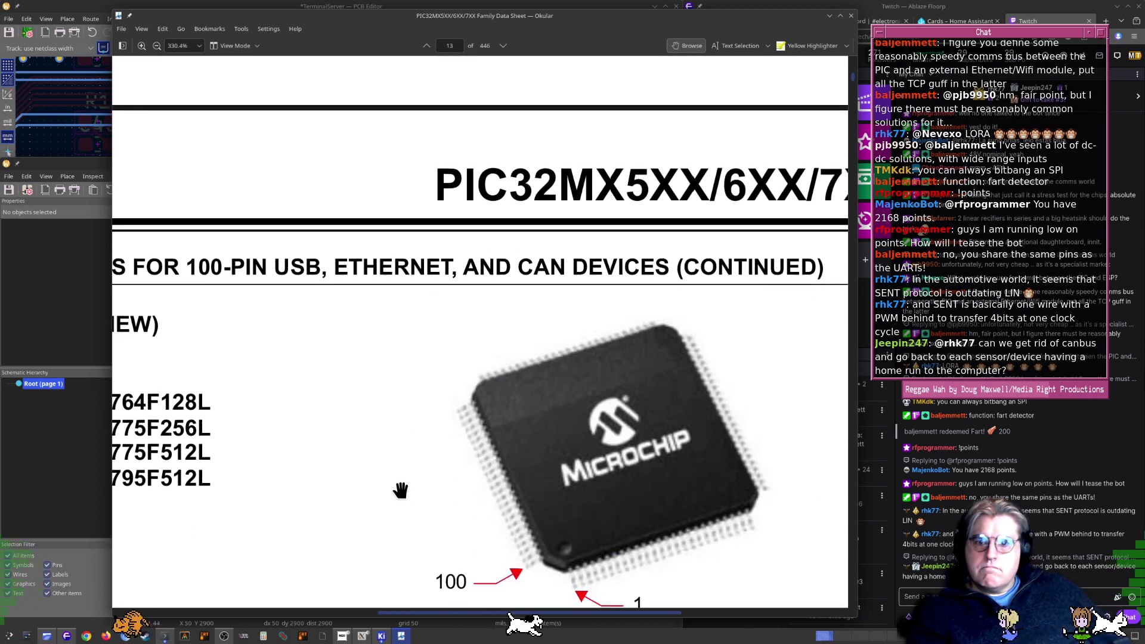
left_click_drag(365, 495, 655, 492)
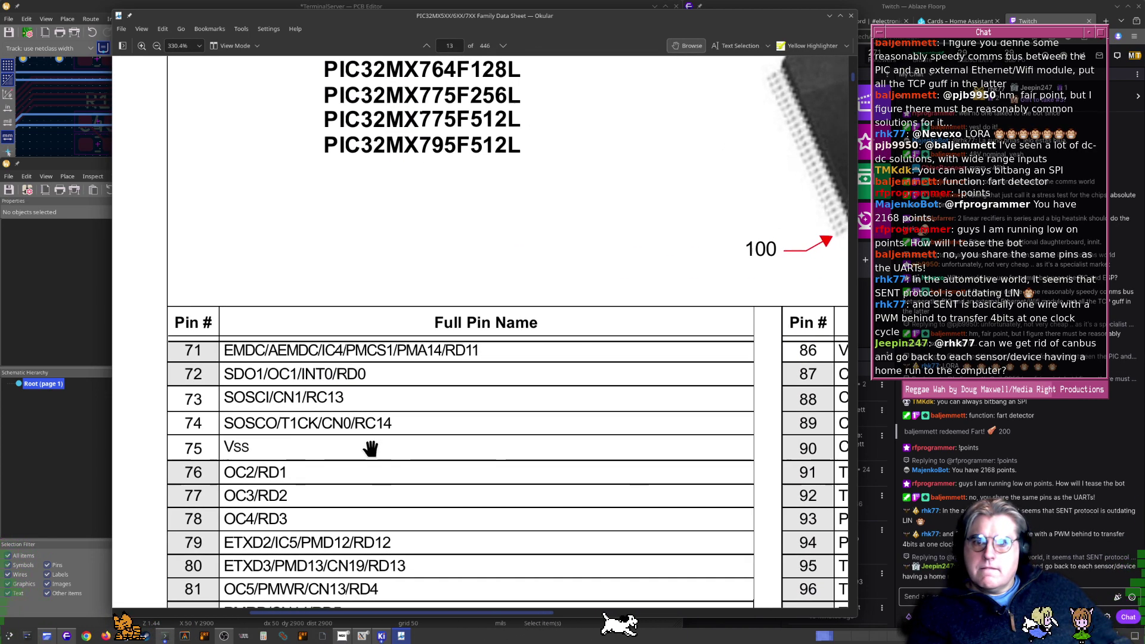
scroll(249, 375, "up", 1, "ctrl")
scroll(248, 375, "up", 1, "ctrl")
left_click_drag(245, 374, 258, 366)
scroll(278, 381, "down", 1, "ctrl")
scroll(278, 380, "down", 4, "ctrl")
scroll(468, 334, "up", 3)
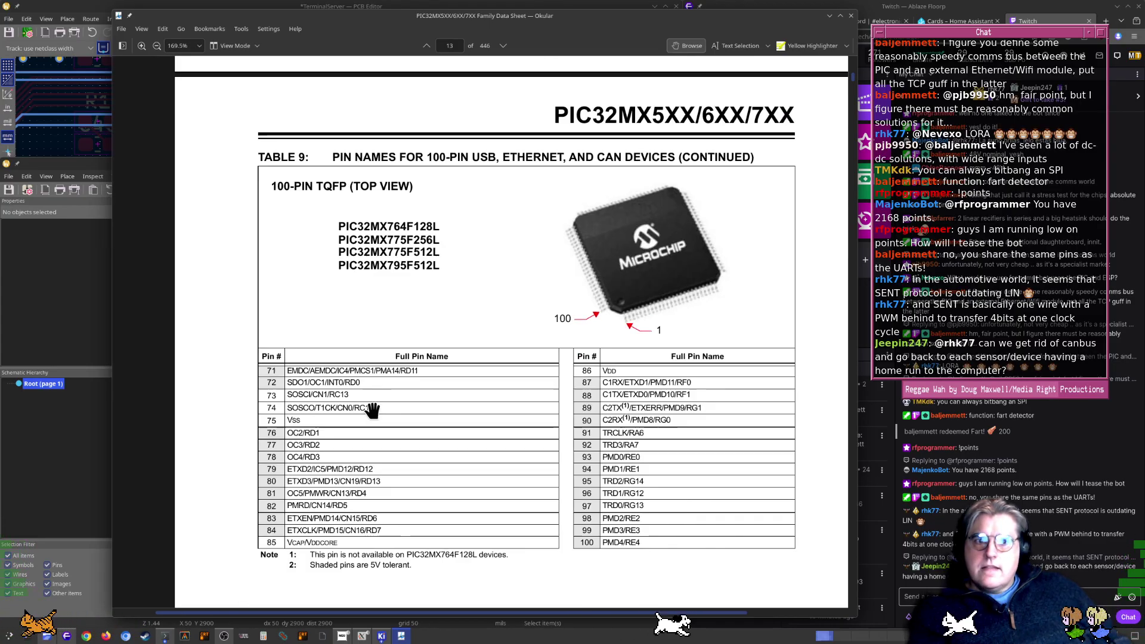
Return to page 12 and compare the functions of pins 1 to 70 across both table columns
scroll(472, 364, "up", 2, "ctrl")
left_click_drag(472, 365, 455, 436)
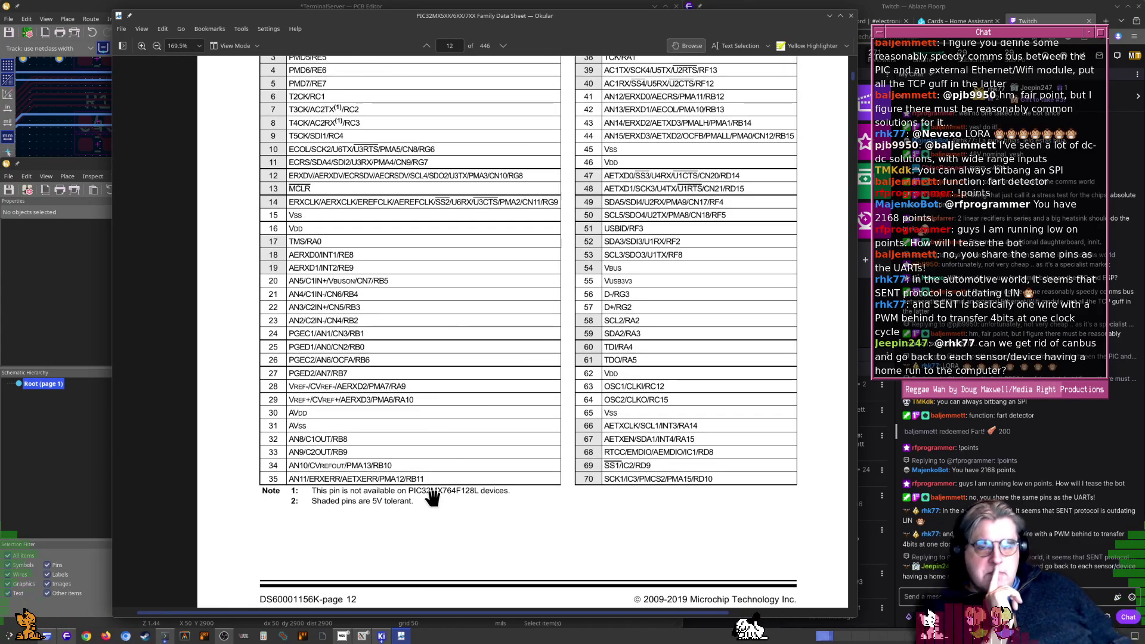
left_click_drag(421, 310, 426, 418)
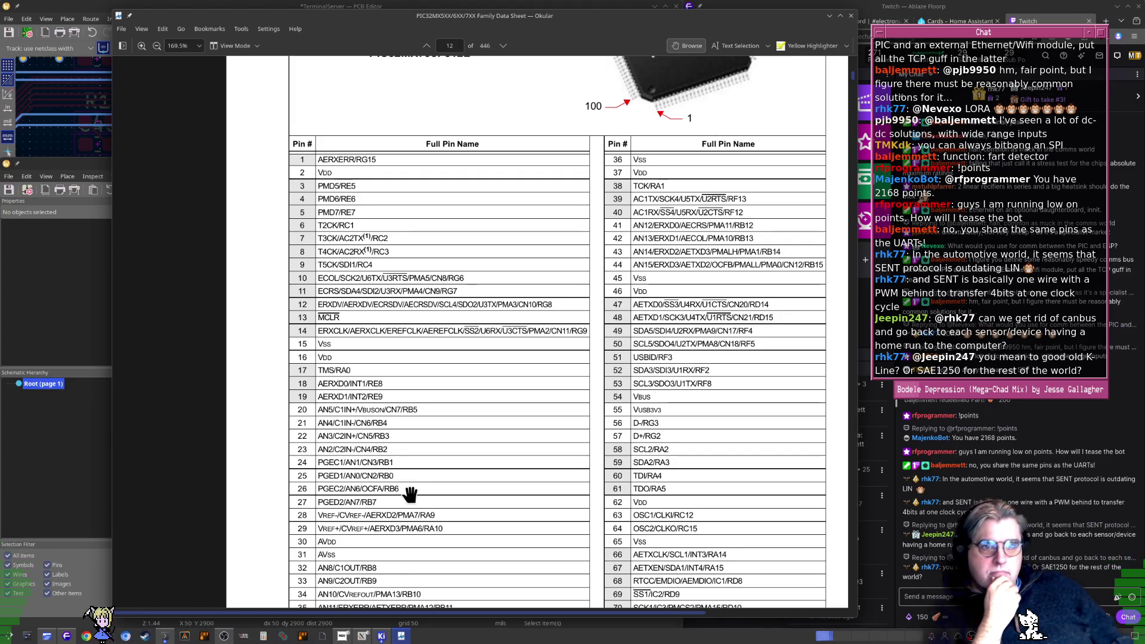
left_click_drag(403, 485, 374, 365)
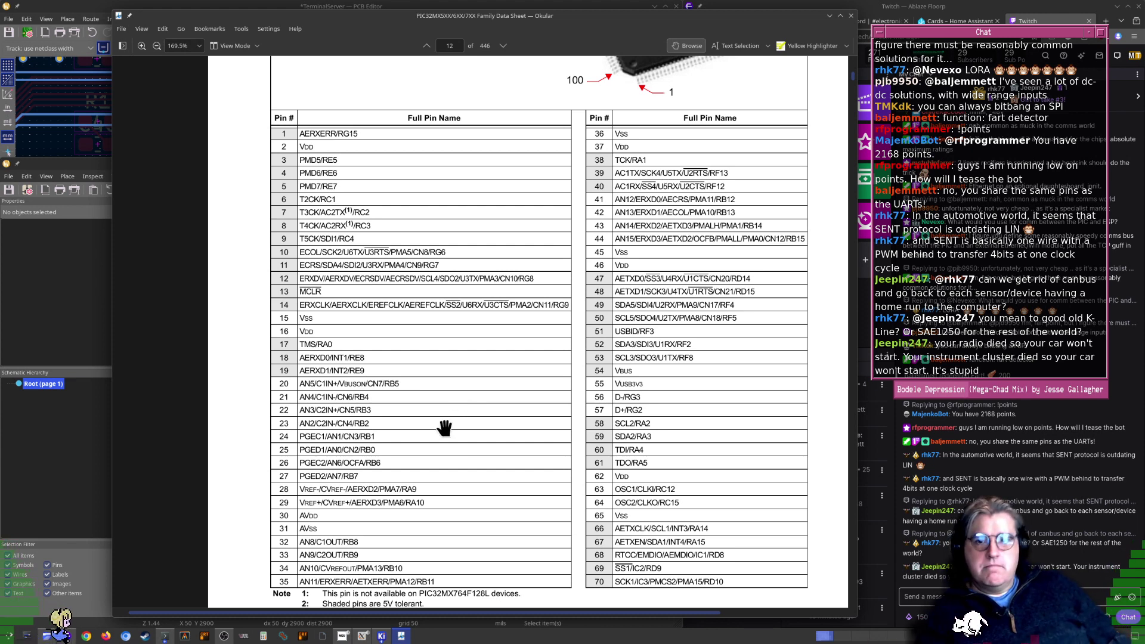
left_click_drag(434, 472, 434, 465)
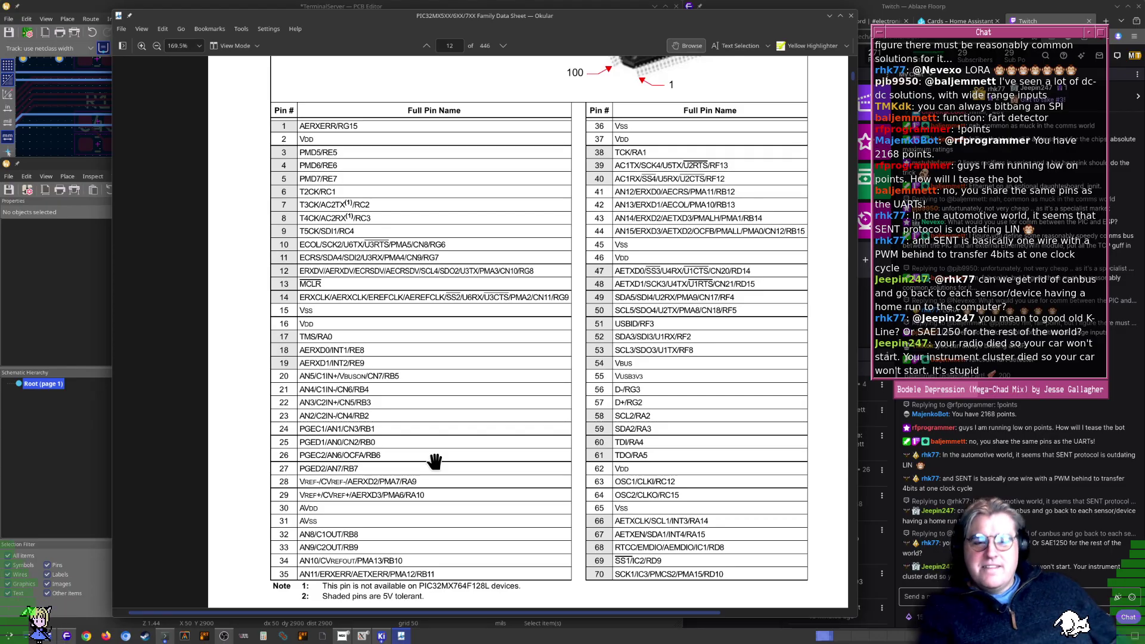
mouse_move(457, 521)
left_mouse_down()
mouse_move(461, 502)
mouse_move(458, 515)
left_mouse_up()
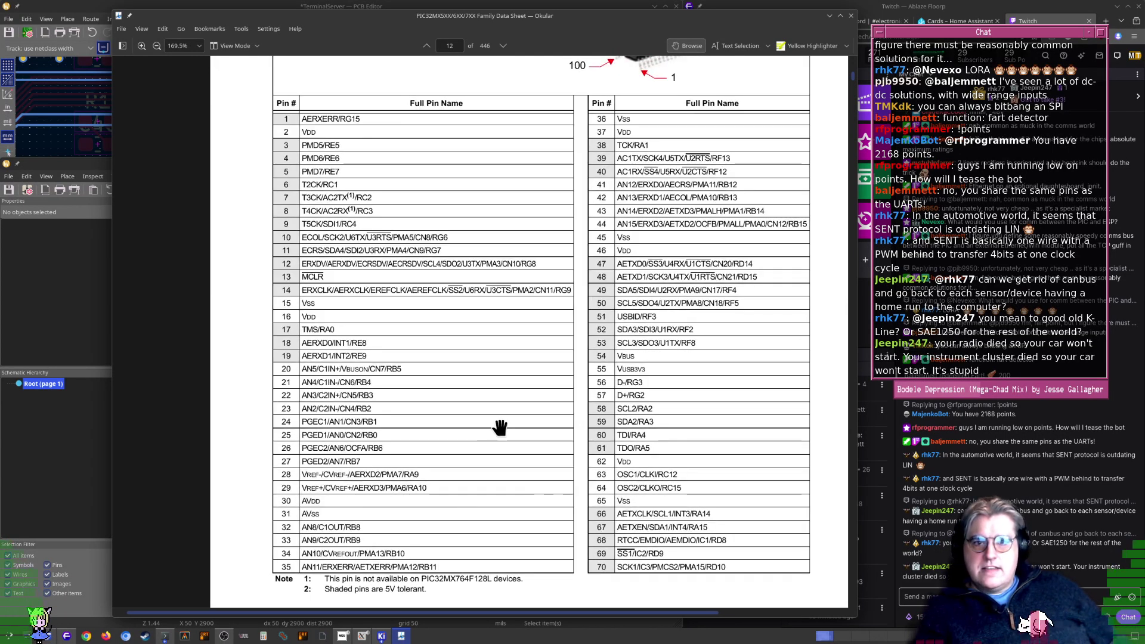
left_click_drag(501, 427, 543, 450)
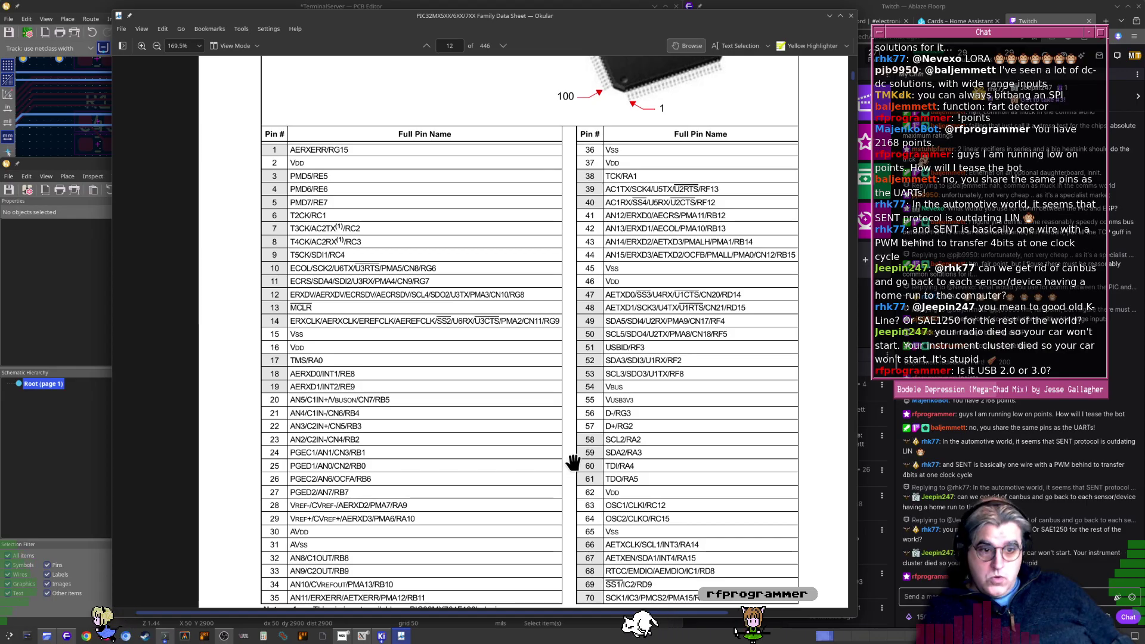
left_click_drag(572, 453, 569, 443)
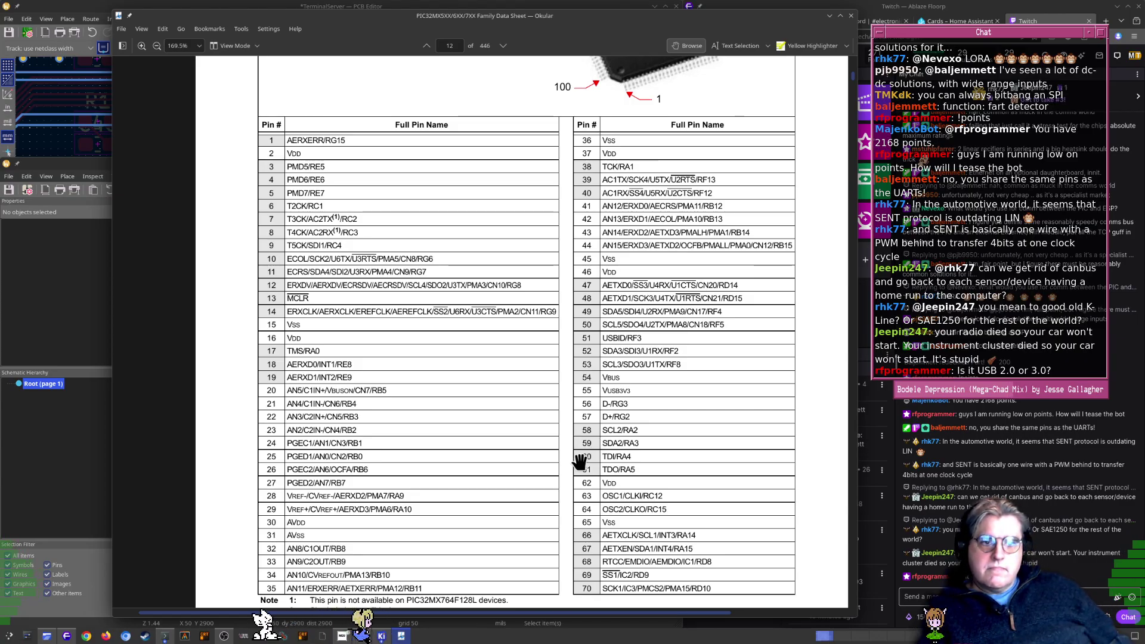
scroll(579, 460, "down", 1)
scroll(468, 457, "left", 1)
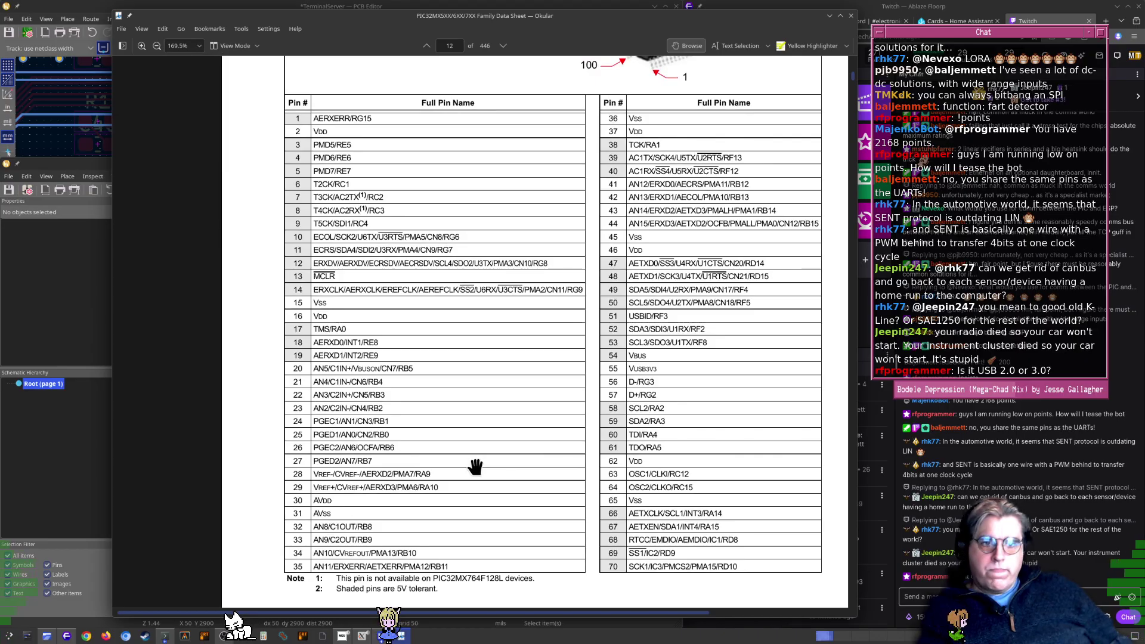
scroll(456, 474, "up", 2)
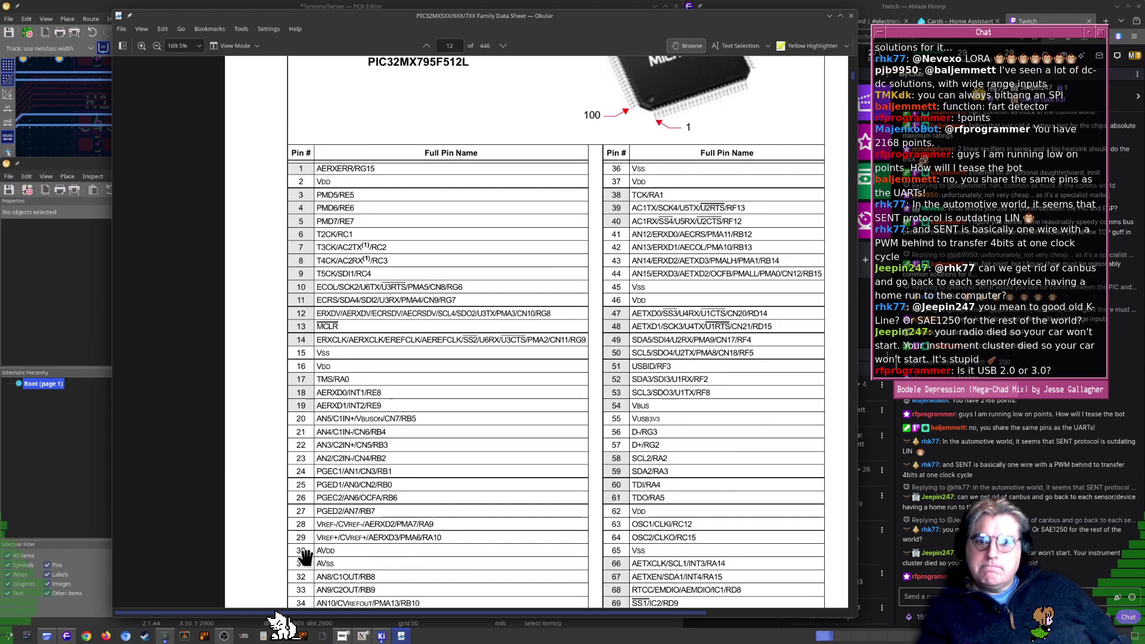
Recheck the first column of the page 12 pin table at close range, especially the SPI functions of pins 9 to 14
scroll(304, 556, "down", 3)
scroll(320, 545, "up", 3, "ctrl")
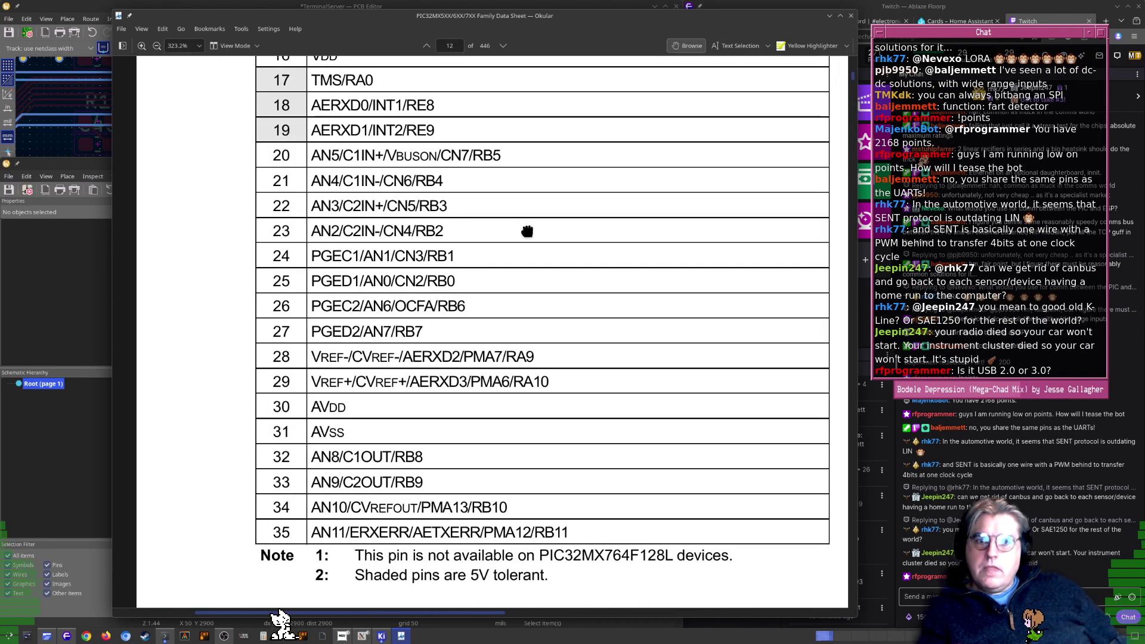
scroll(527, 232, "up", 20)
scroll(485, 376, "down", 10)
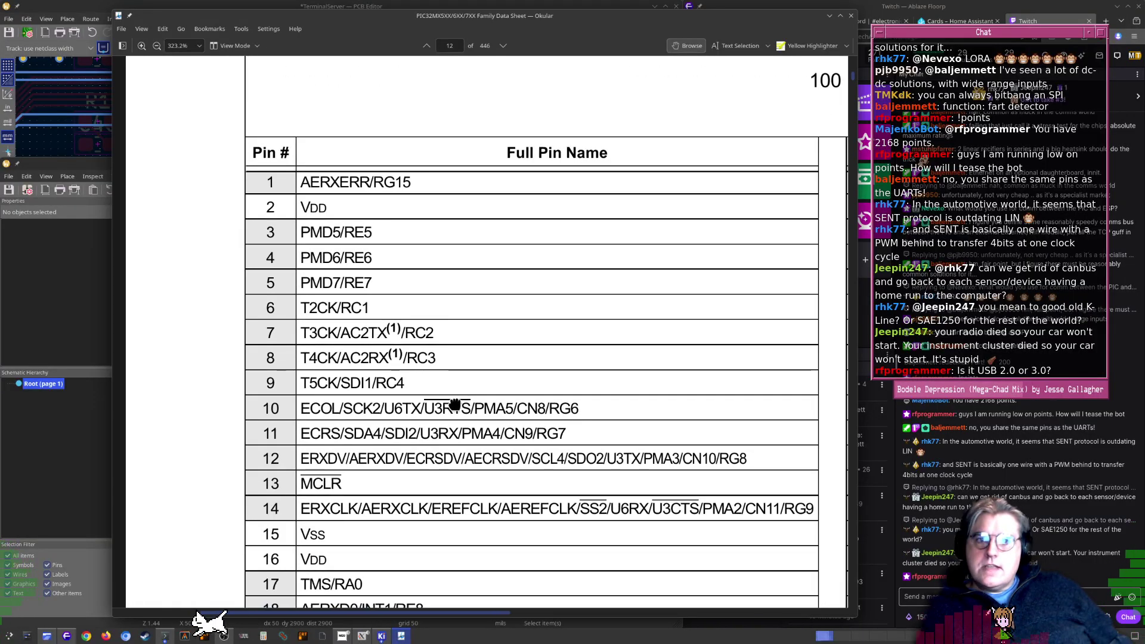
scroll(465, 360, "down", 1, "ctrl")
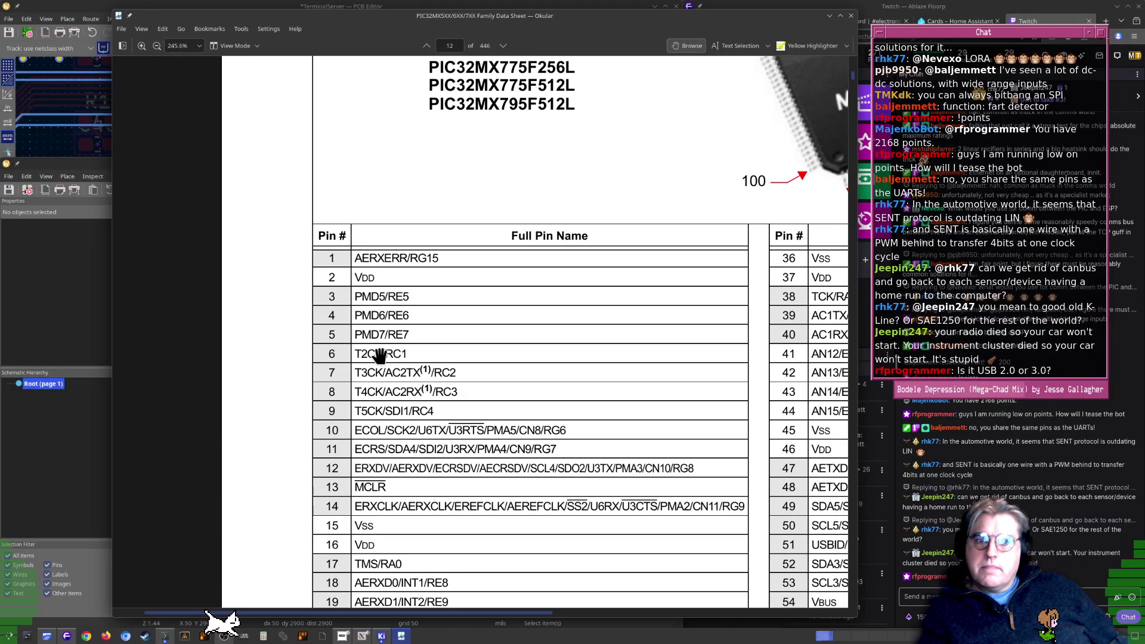
left_click_drag(405, 415, 410, 413)
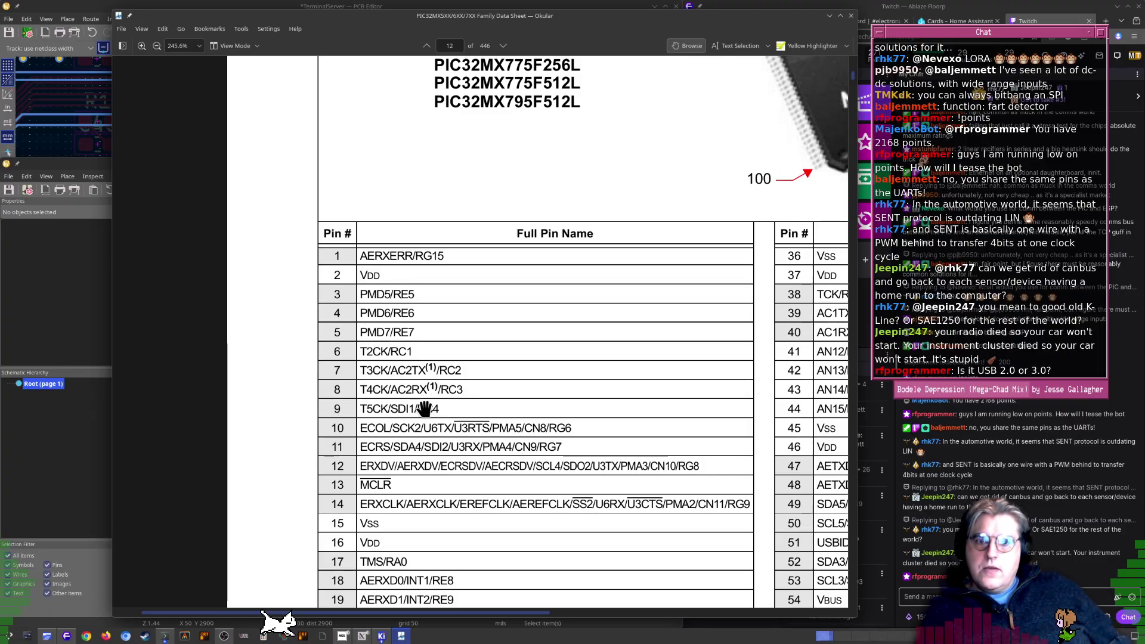
Switch to the TerminalServer schematic and select the U3RTS label on pin 9 (RC4) of the PIC32
key("alt+Tab")
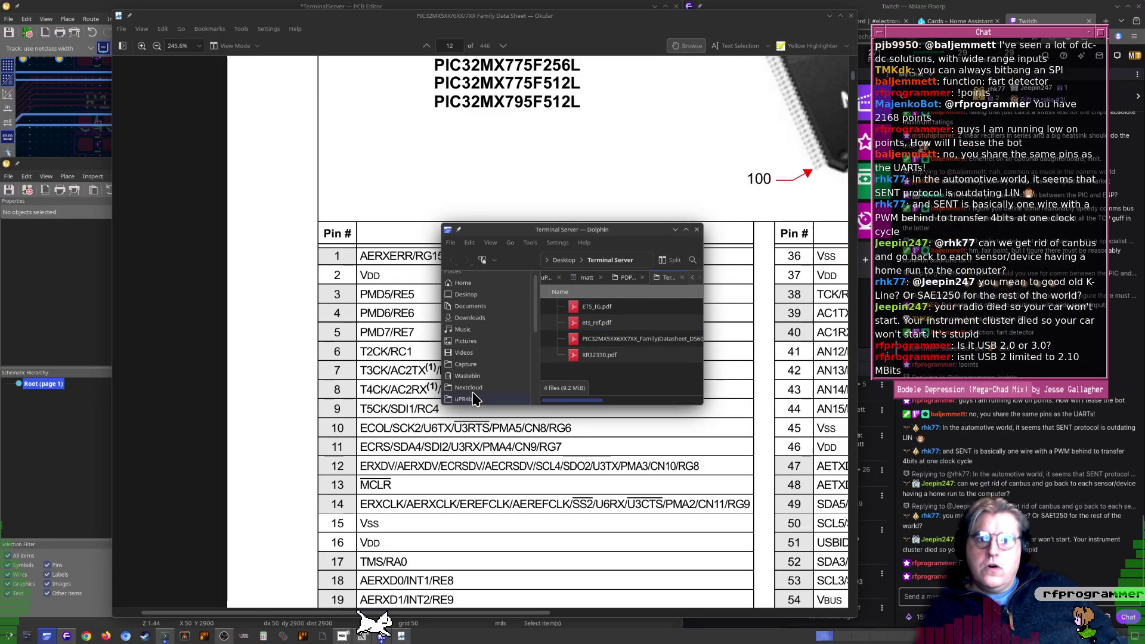
scroll(387, 508, "up", 6)
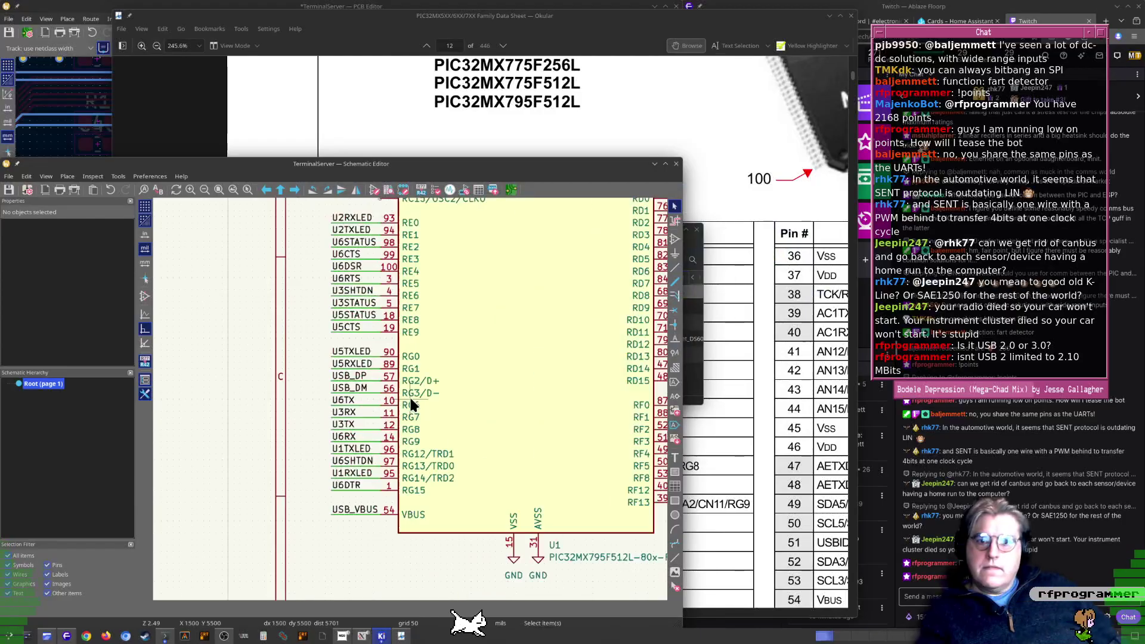
middle_click_drag(437, 298, 477, 469)
middle_click_drag(511, 302, 493, 475)
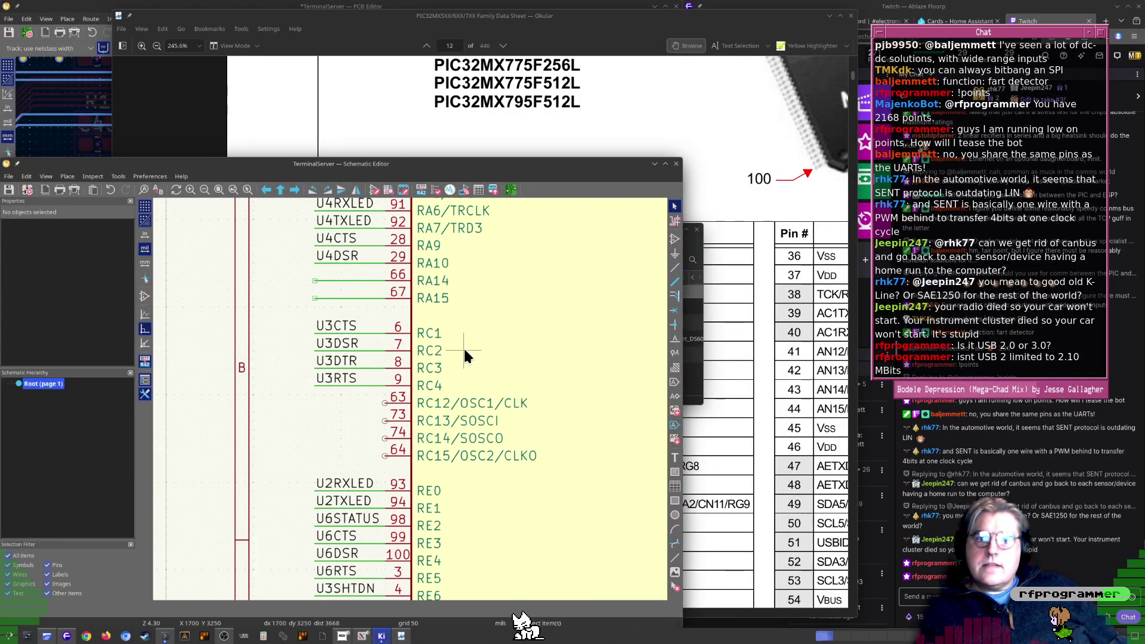
scroll(409, 395, "up", 3)
middle_click_drag(409, 395, 332, 410)
scroll(409, 395, "down", 2)
scroll(409, 396, "down", 1)
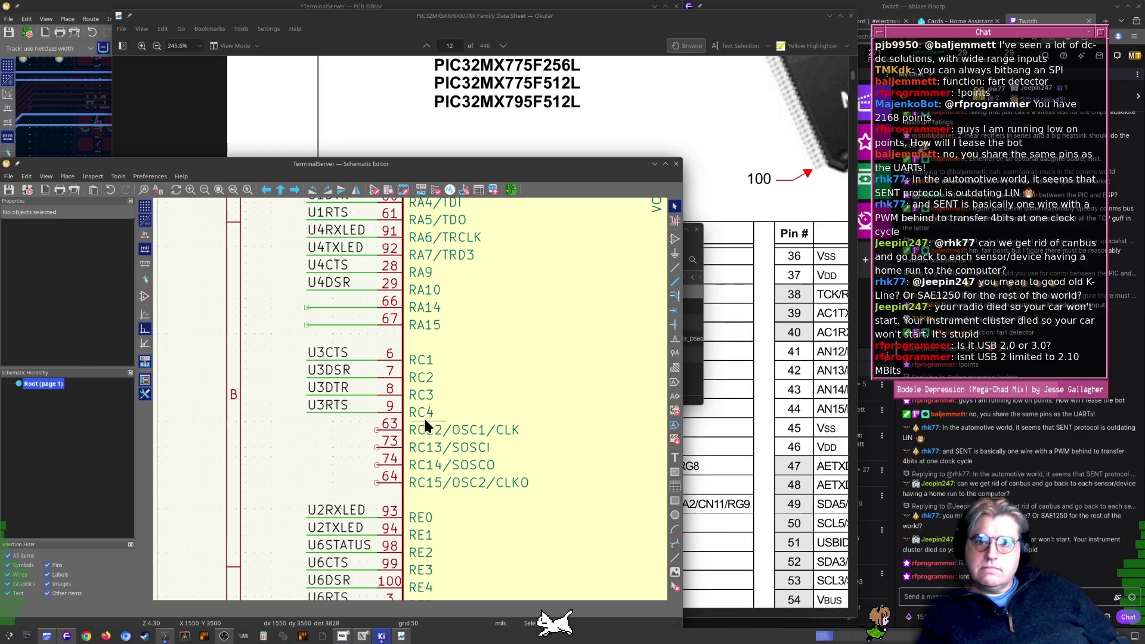
left_click(345, 409)
scroll(346, 412, "up", 5)
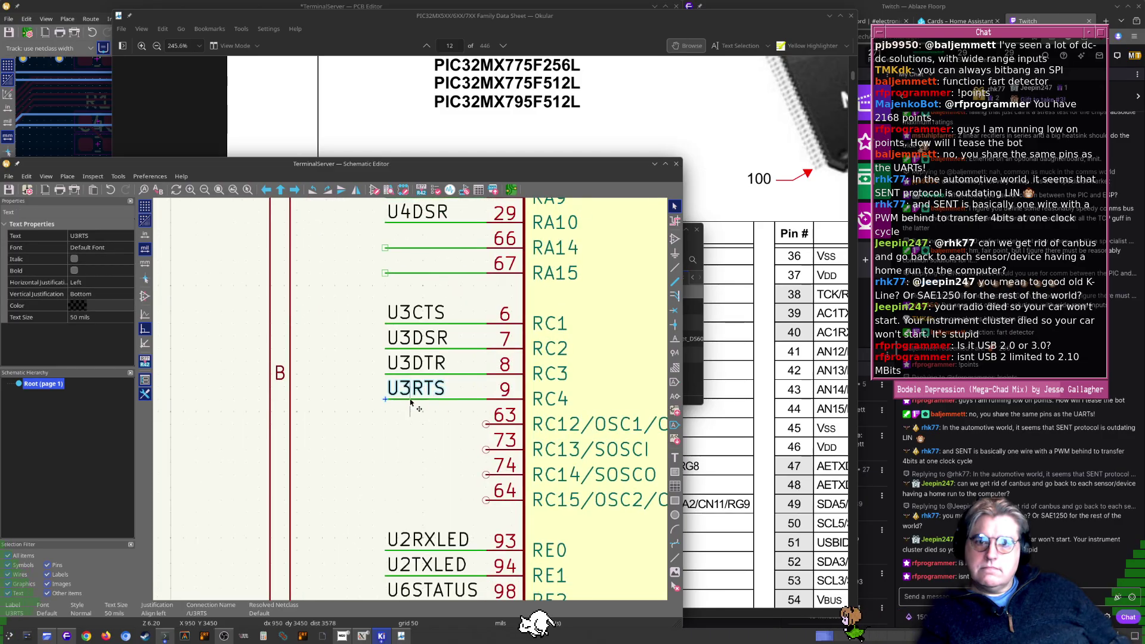
left_click(409, 423, "shift")
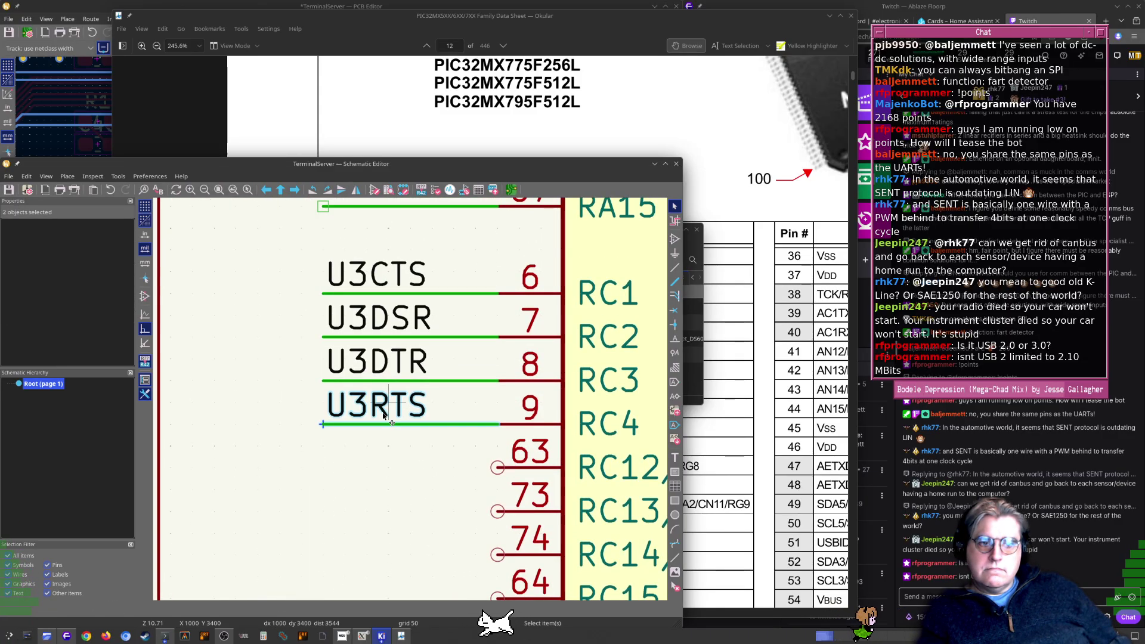
scroll(385, 416, "down", 1)
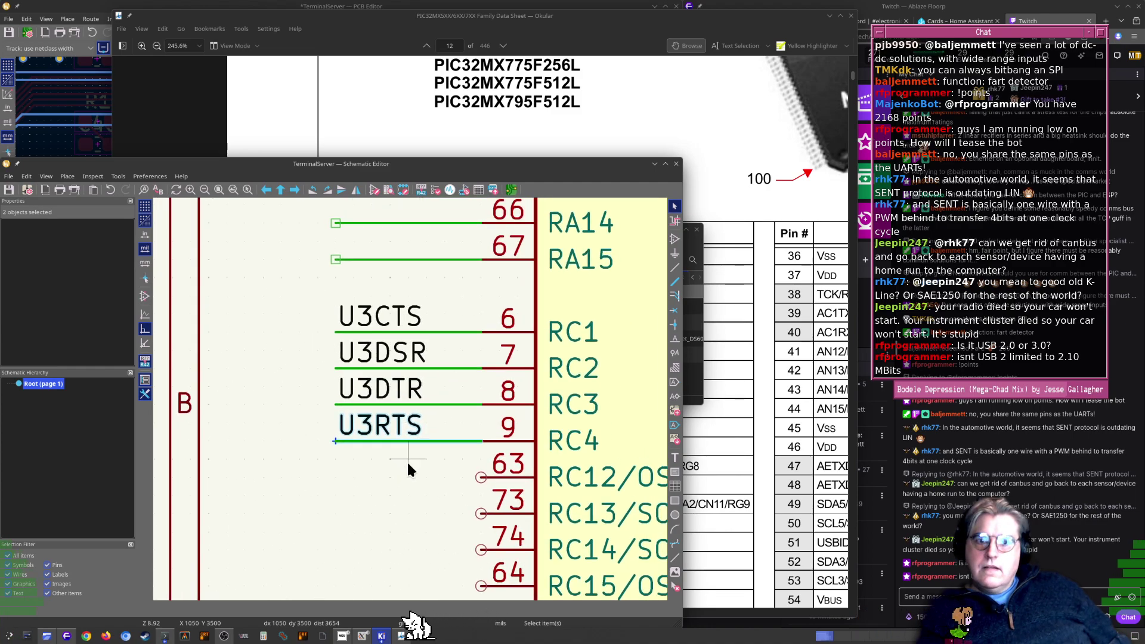
left_click(404, 434)
scroll(405, 430, "down", 2)
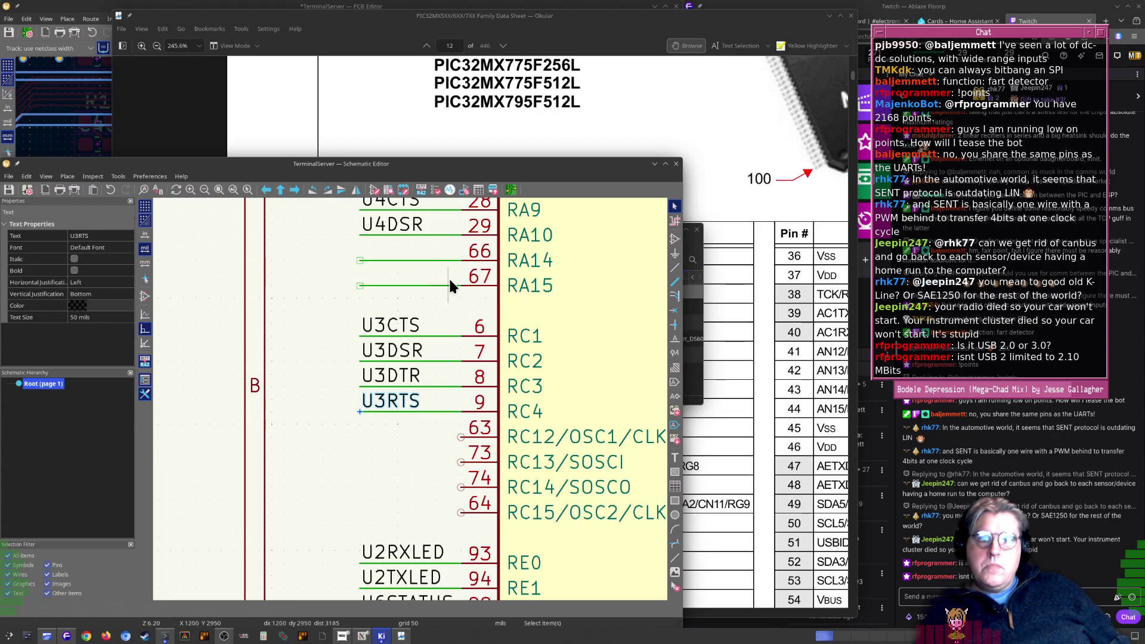
Switch to the TerminalServer PCB Editor, arrange it above the schematic, and make F.Cu the active layer
key("alt+Tab")
key("alt+Tab")
key("alt+Tab")
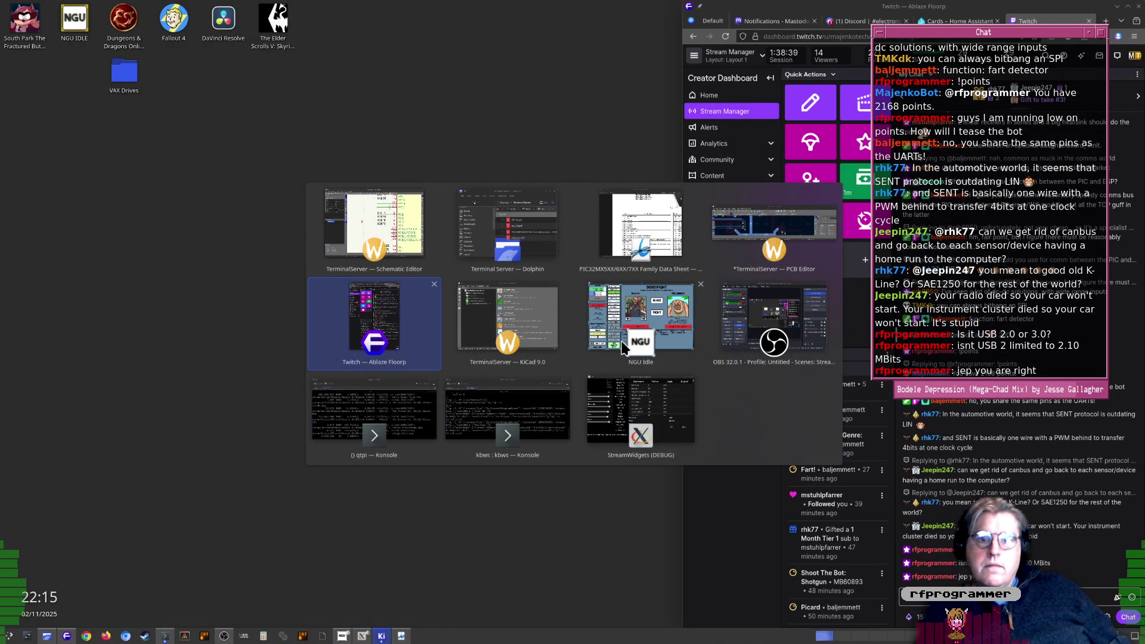
left_click(786, 225)
left_click_drag(497, 197, 713, 368)
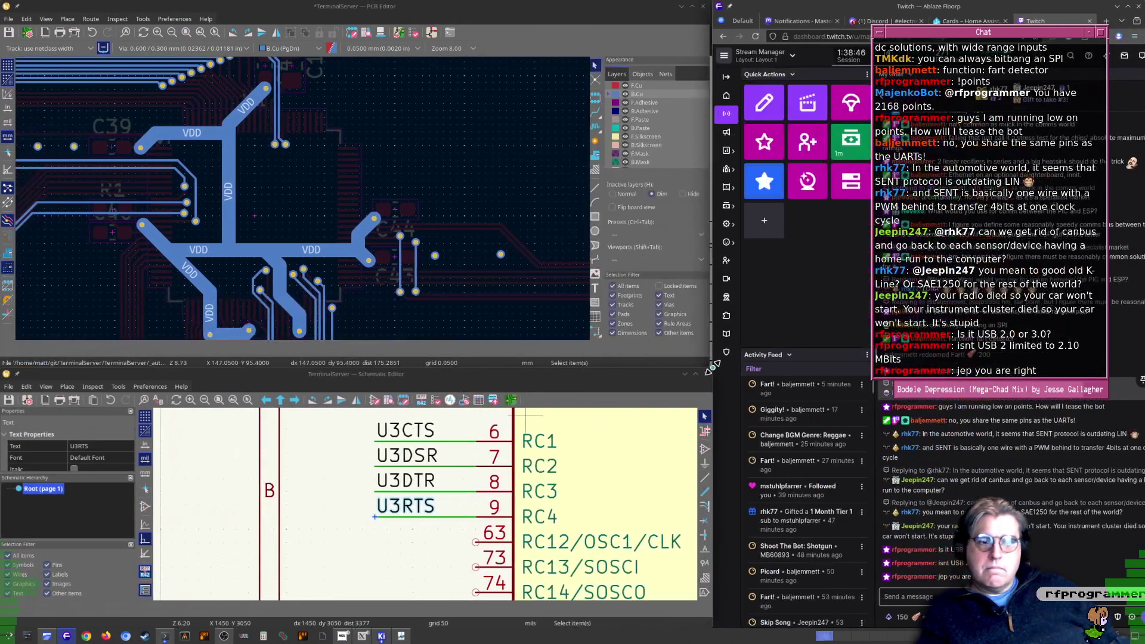
middle_click_drag(334, 182, 446, 189)
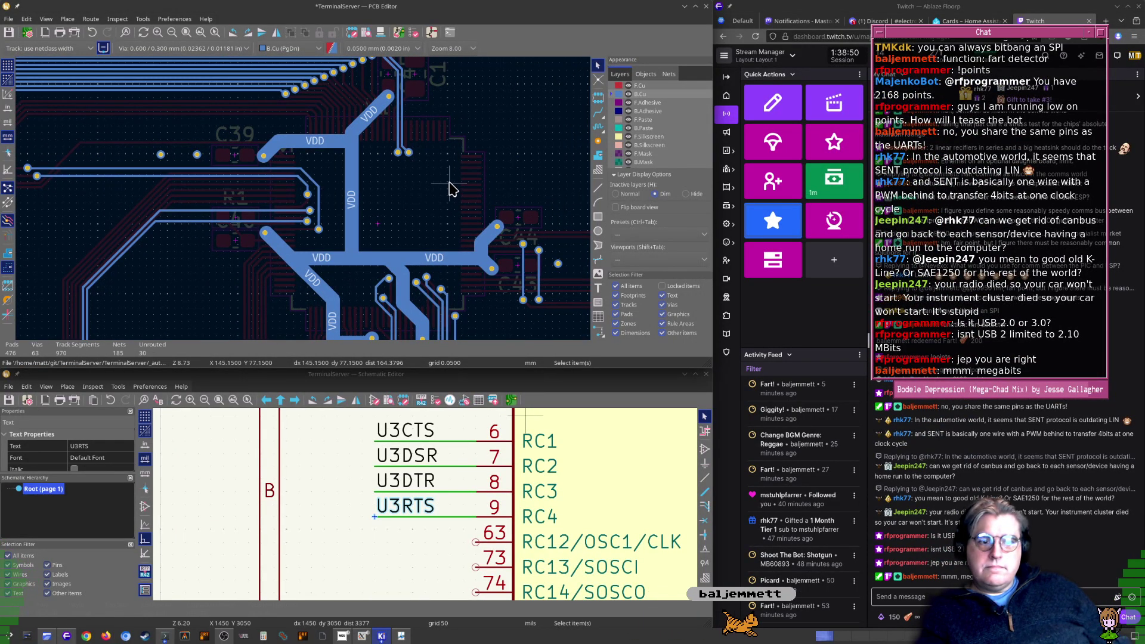
left_click(647, 86)
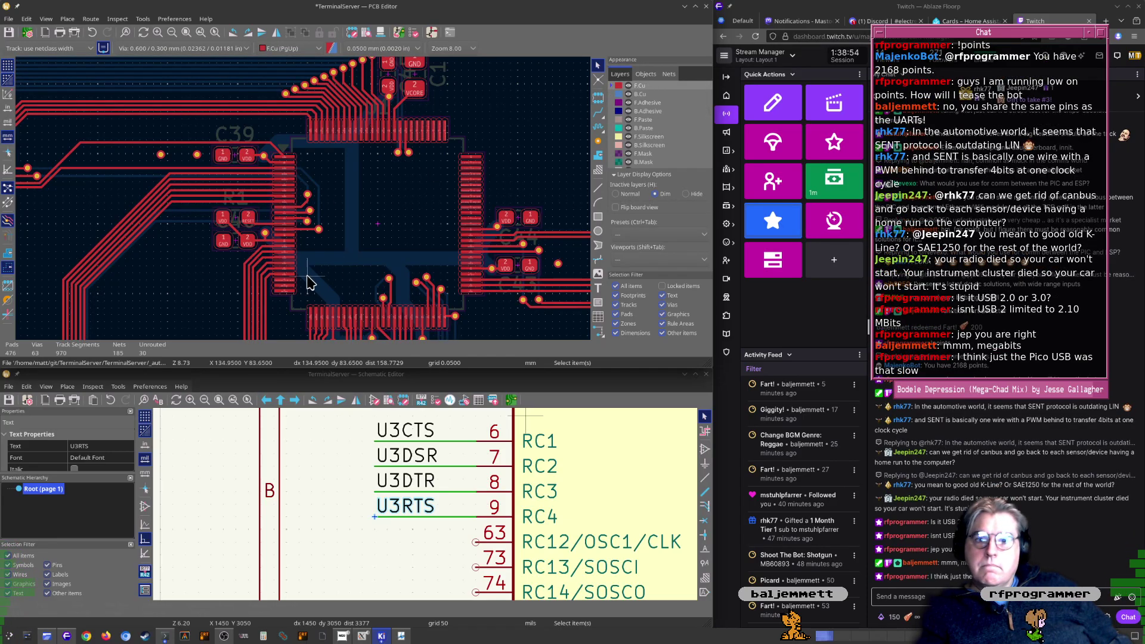
Examine U1's pads 60 to 69 near capacitors C43 and C44 on the board for unconnected pins
scroll(331, 290, "up", 4)
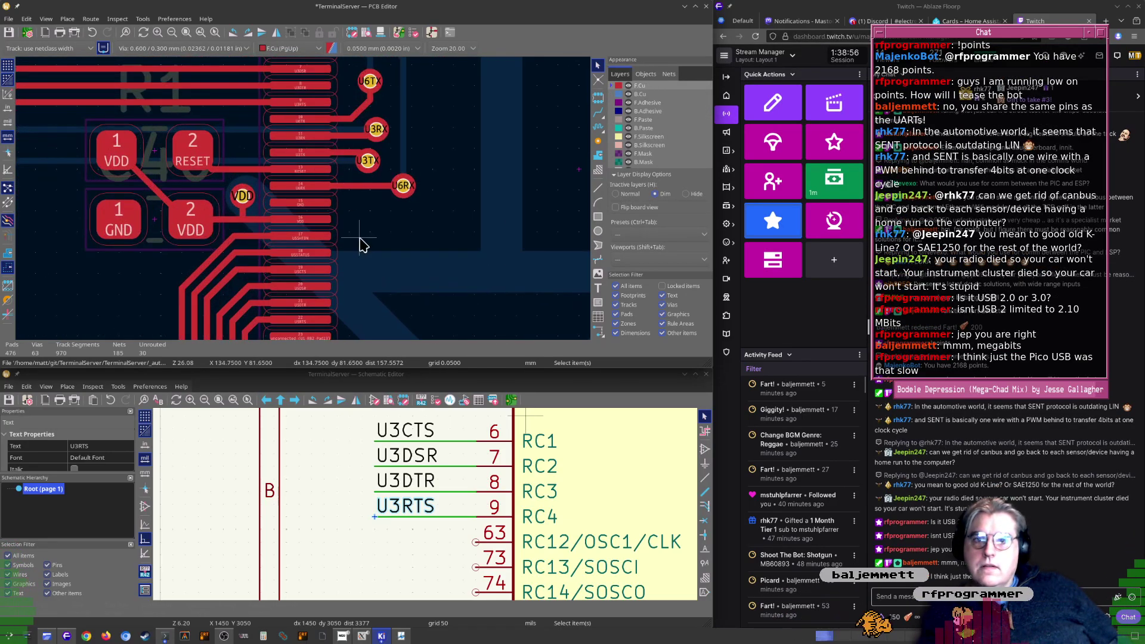
middle_click_drag(561, 167, 292, 216)
scroll(393, 203, "up", 5)
middle_click_drag(151, 211, 377, 263)
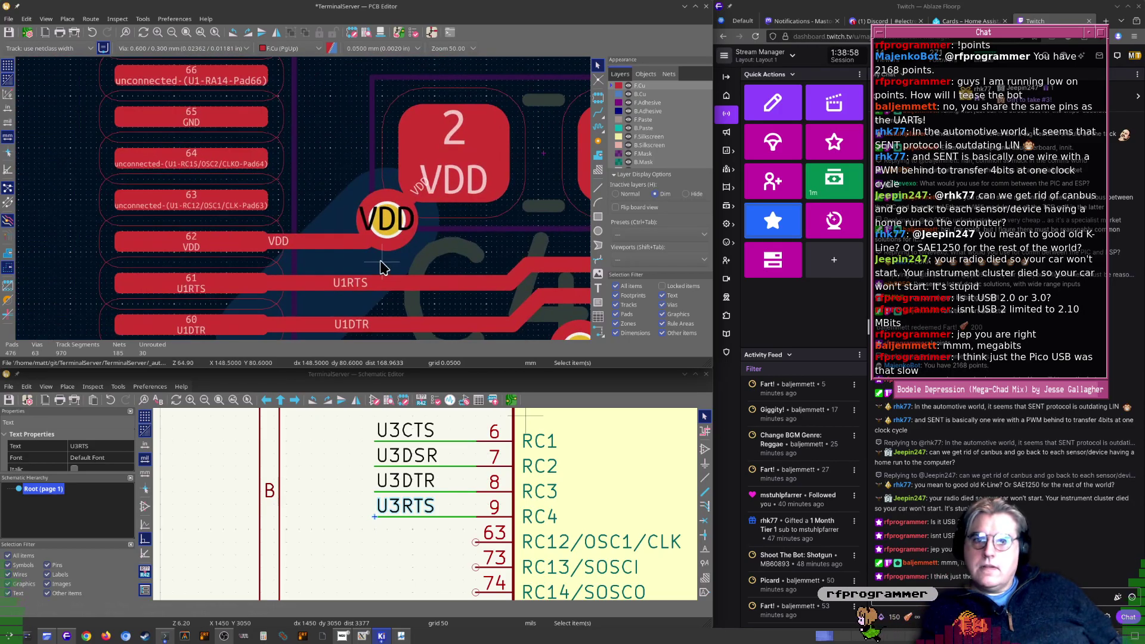
middle_click_drag(331, 225, 342, 255)
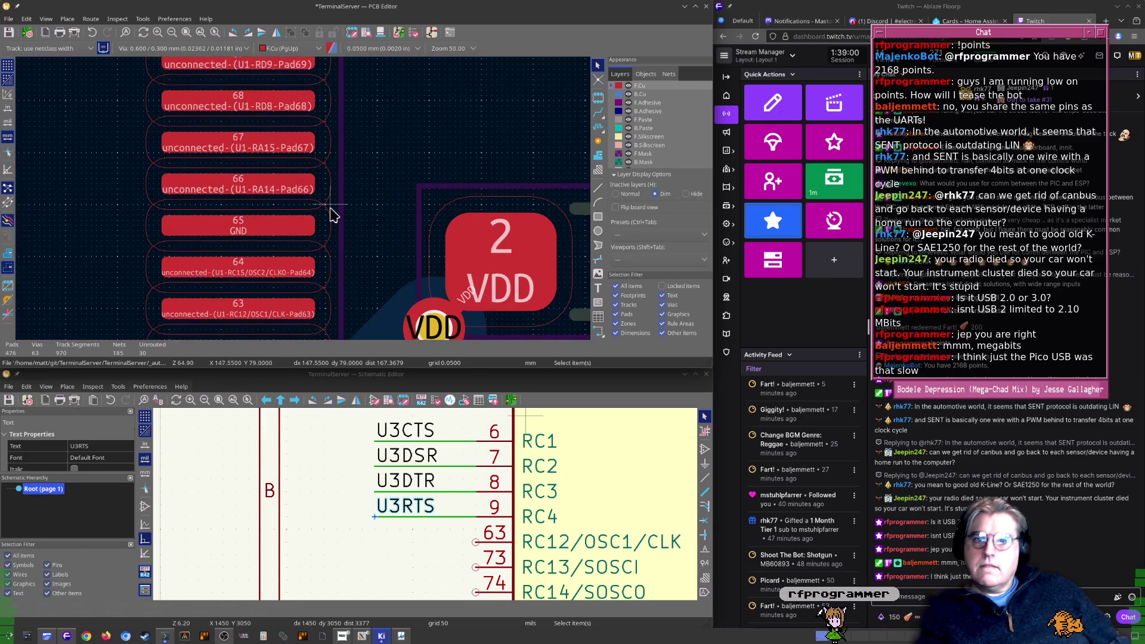
scroll(332, 215, "down", 4)
middle_click_drag(299, 225, 361, 288)
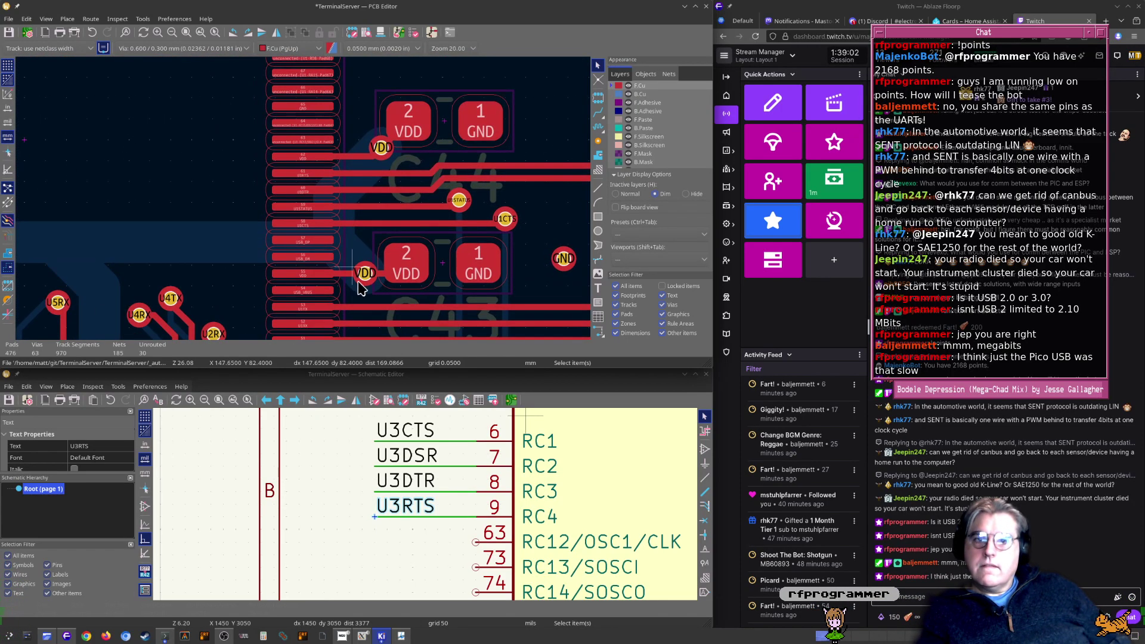
Select pin 9 (RC4) in the schematic and inspect its matching pad and the neighbouring traces on the board
left_click(393, 553)
scroll(303, 198, "down", 9)
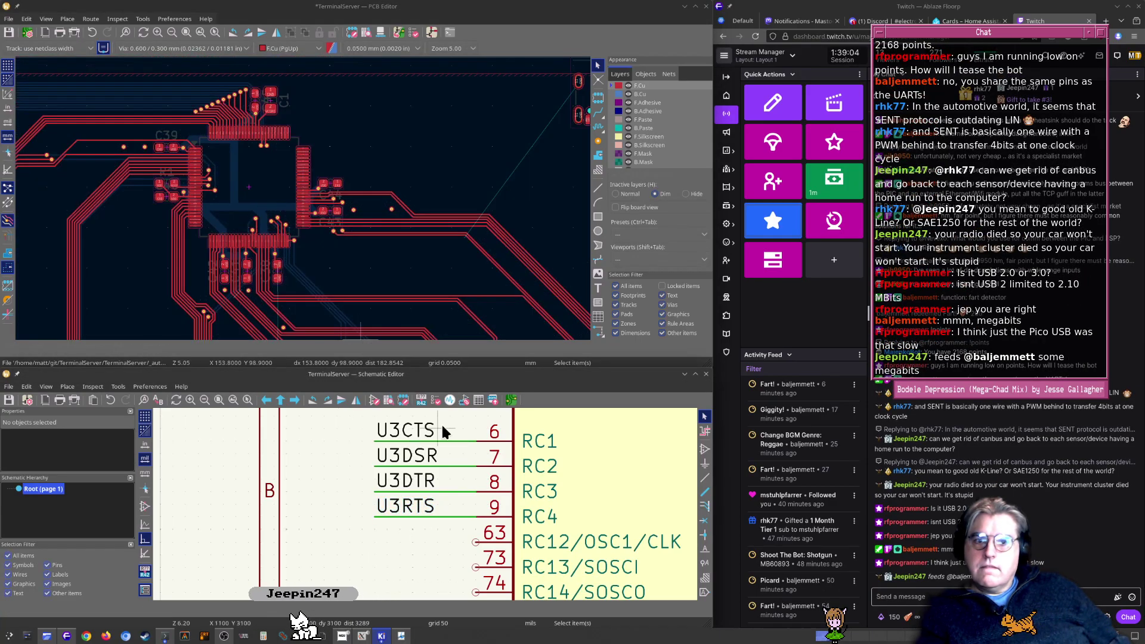
left_click(524, 517)
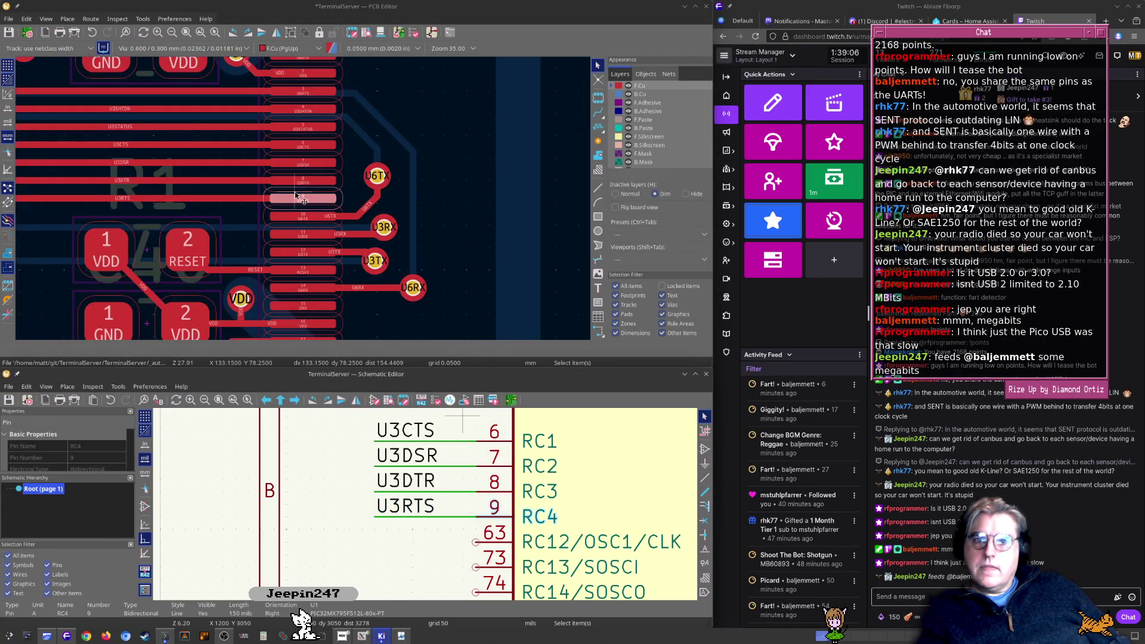
scroll(503, 187, "up", 8)
scroll(502, 186, "down", 8)
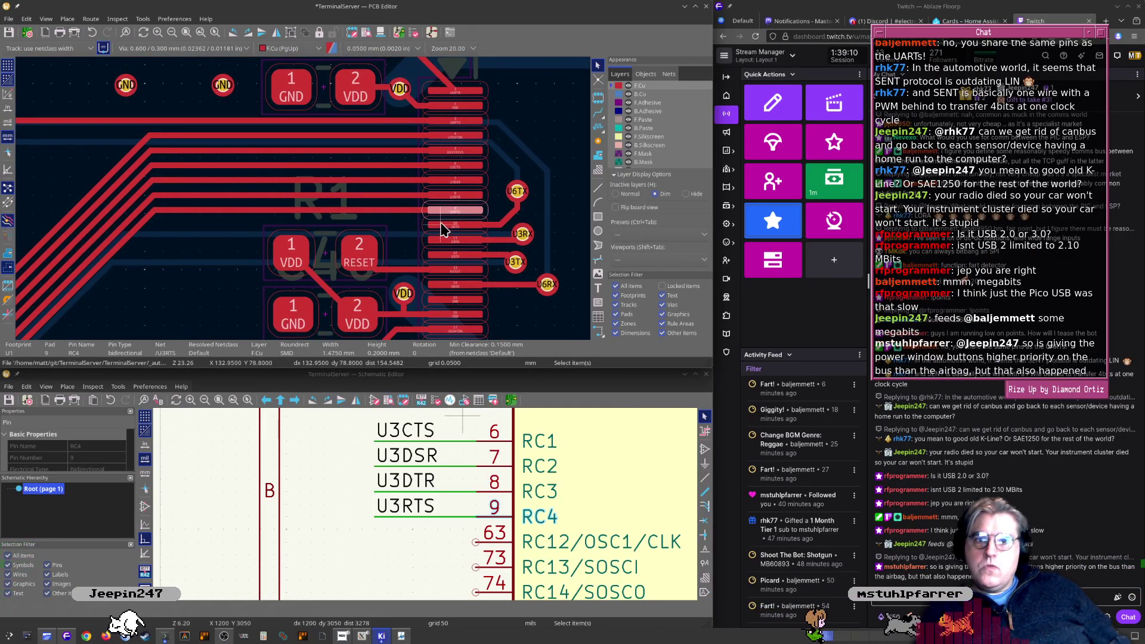
middle_click_drag(442, 234, 312, 242)
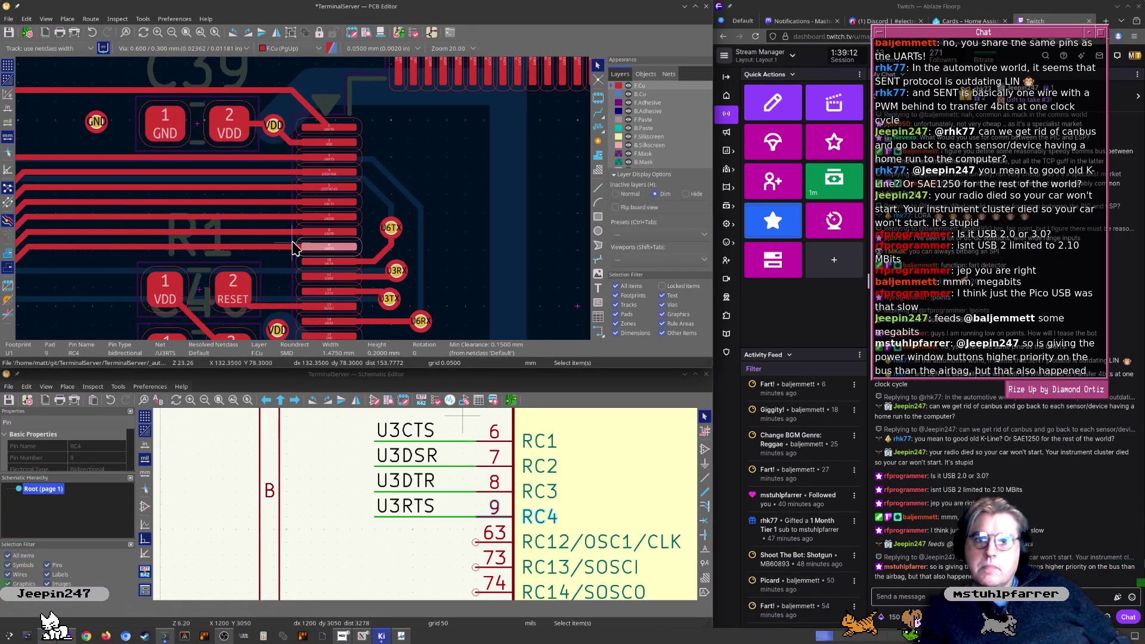
scroll(292, 242, "up", 4)
scroll(326, 202, "down", 8)
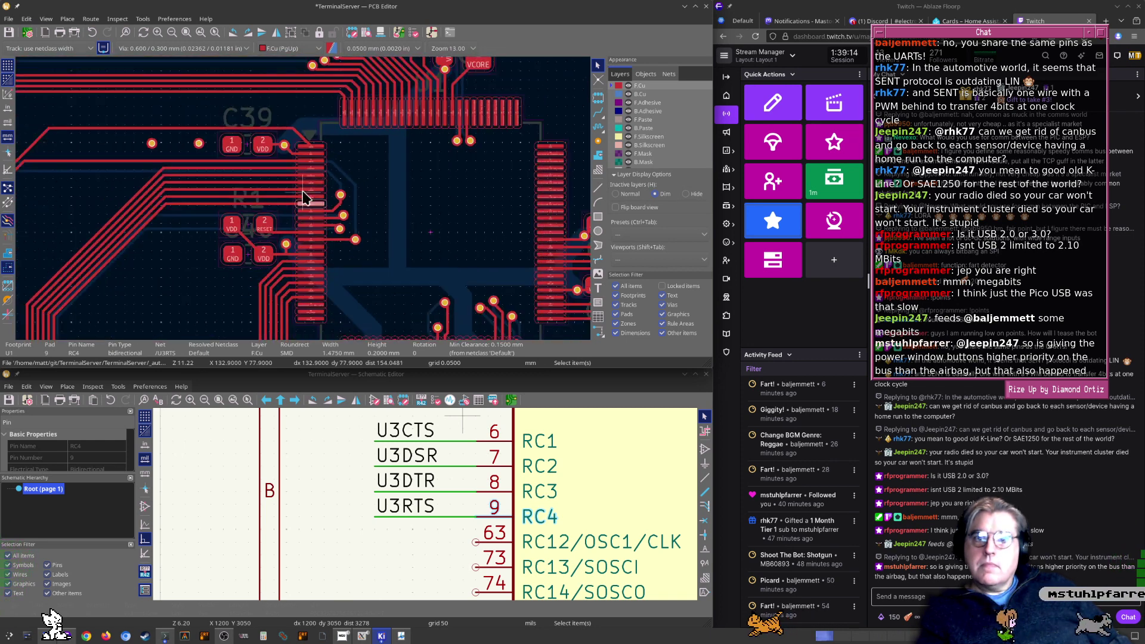
Inspect U1's pads 20 to 25 and select the unconnected pad 23 (RB2) to locate its schematic pin
middle_click_drag(314, 164, 328, 207)
middle_click_drag(455, 255, 451, 156)
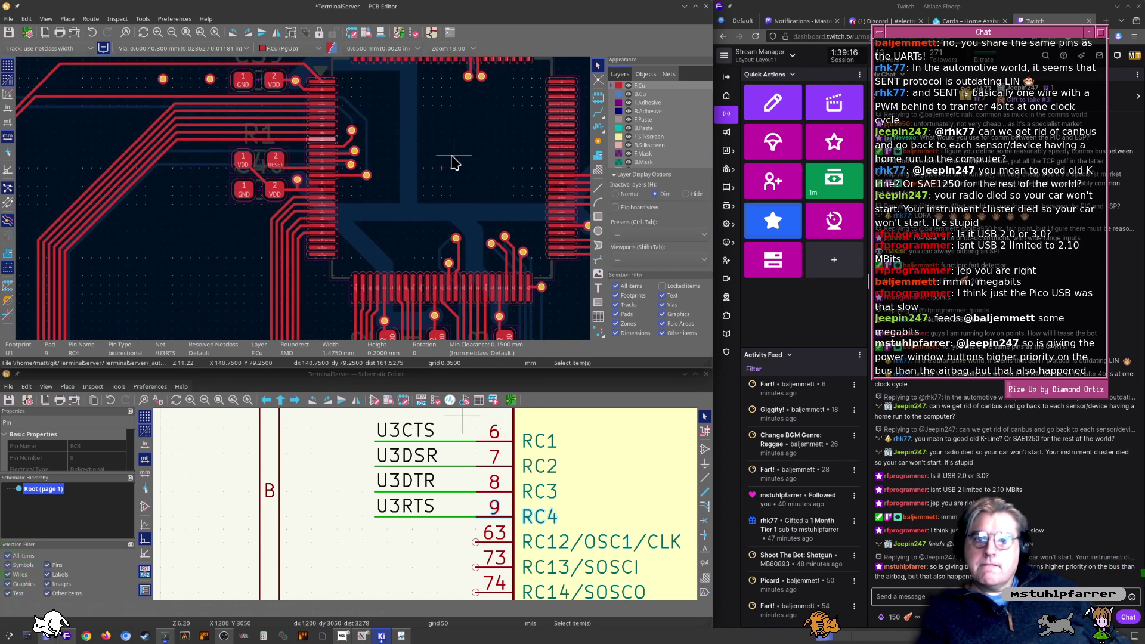
scroll(285, 242, "up", 6)
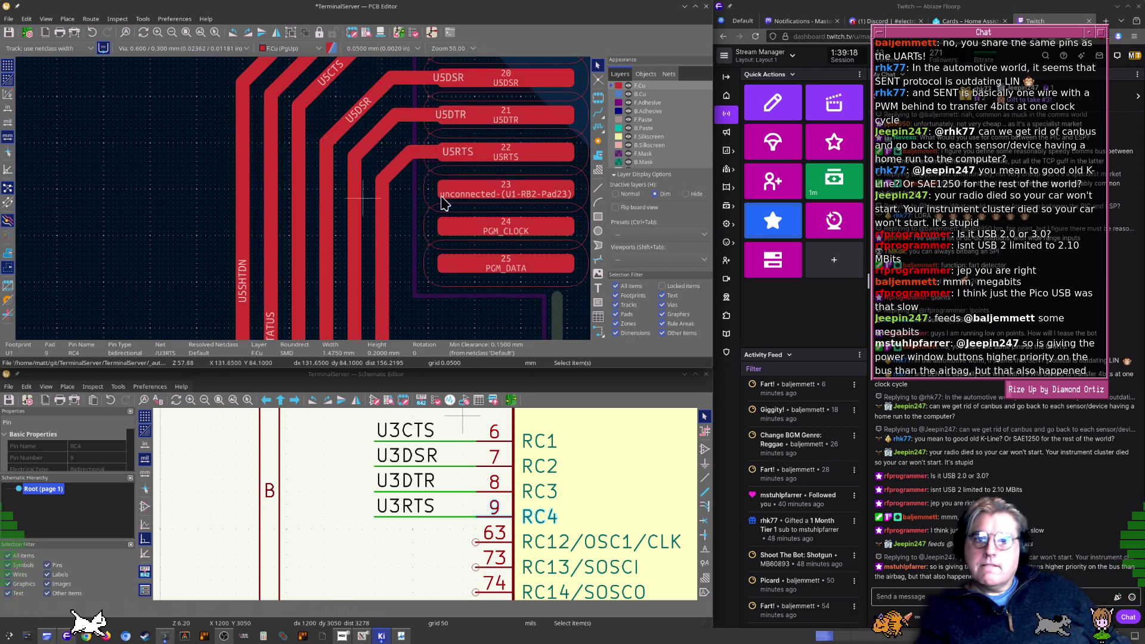
scroll(444, 202, "down", 5)
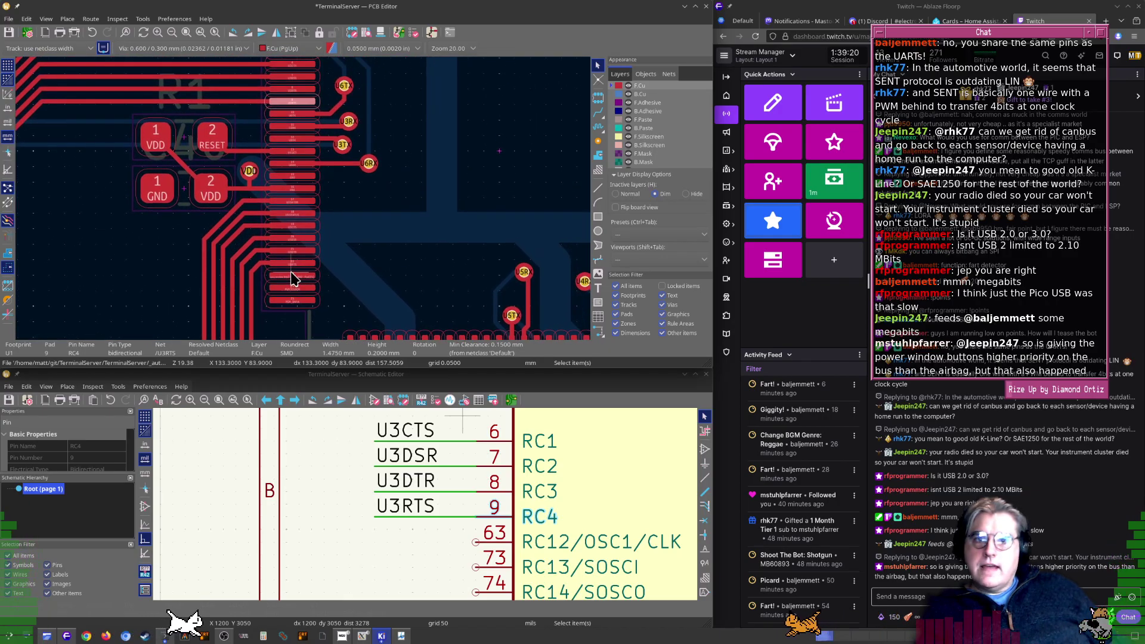
scroll(293, 278, "down", 2)
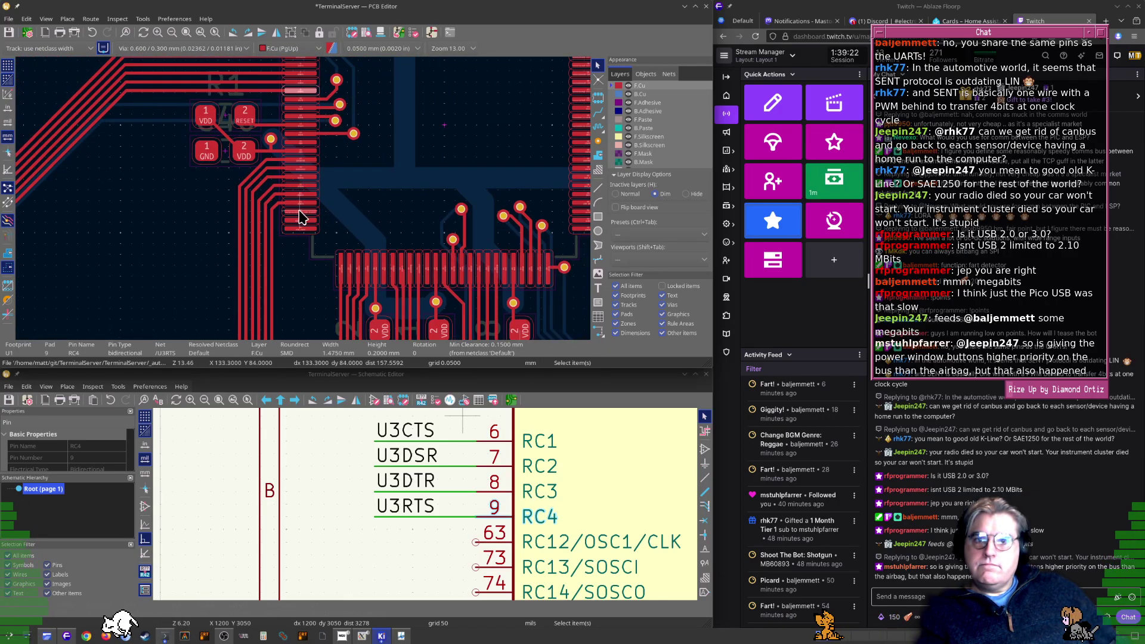
left_click(300, 216)
scroll(301, 212, "up", 6)
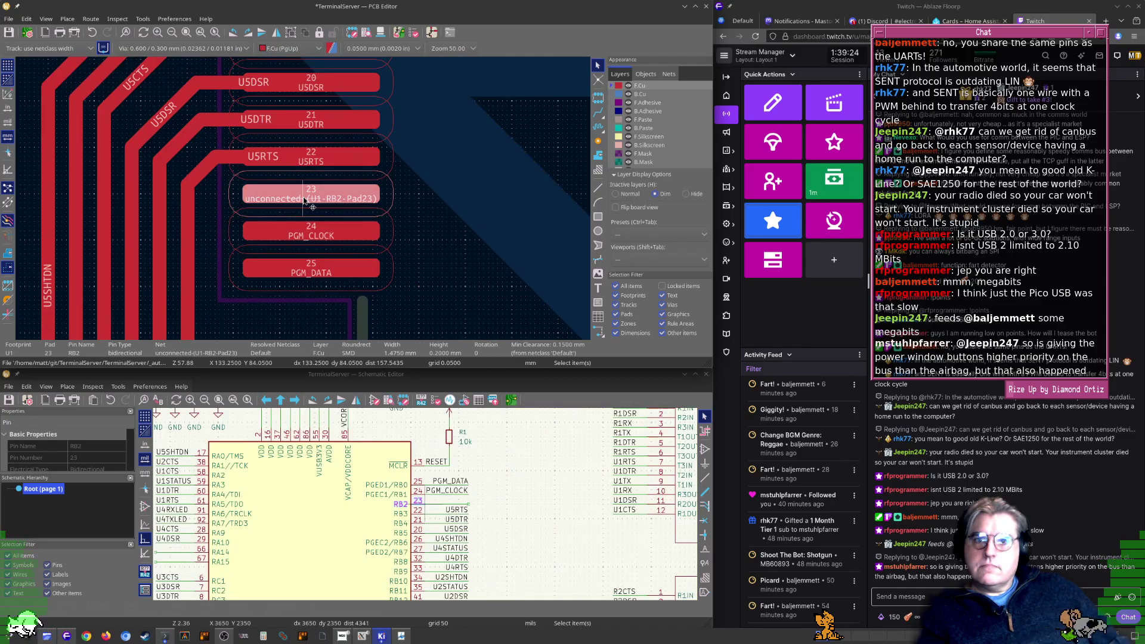
Move the U3RTS label from pin 9 (RC4) to pin 23 (RB2) and mirror it horizontally to sit above the wire
scroll(423, 489, "down", 1)
scroll(489, 473, "down", 3, "shift")
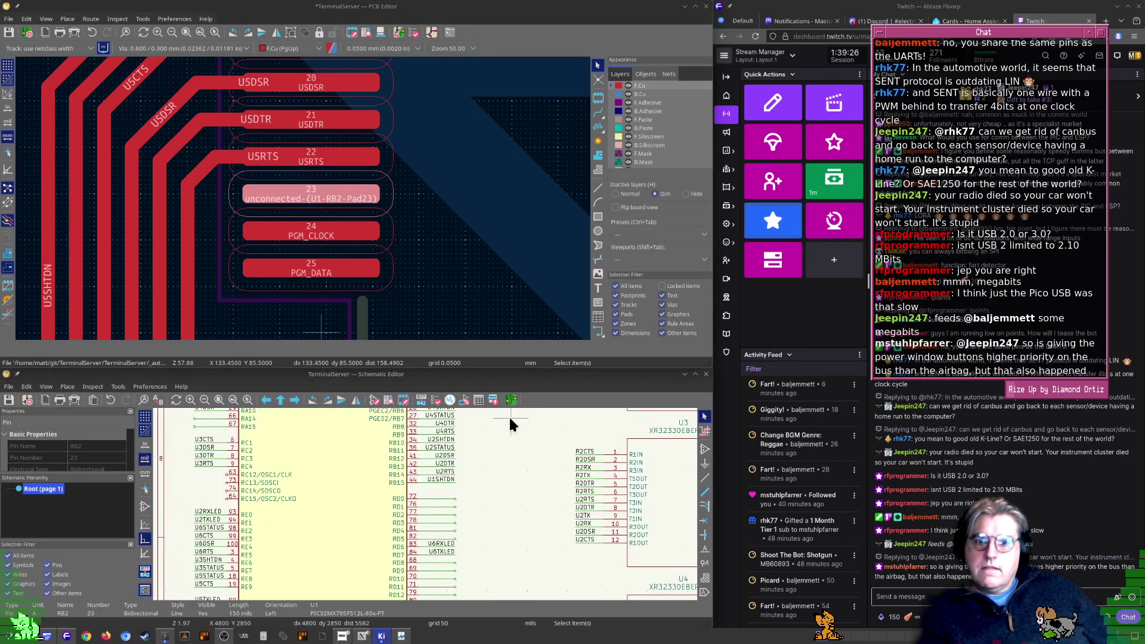
scroll(459, 486, "left", 3, "ctrl")
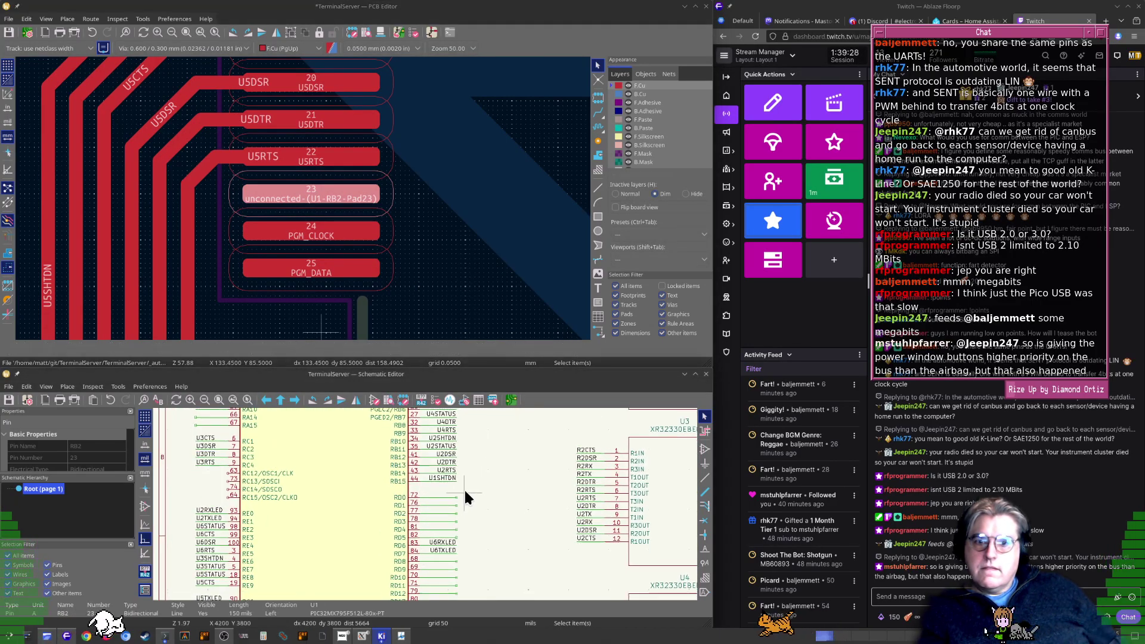
scroll(327, 495, "up", 4)
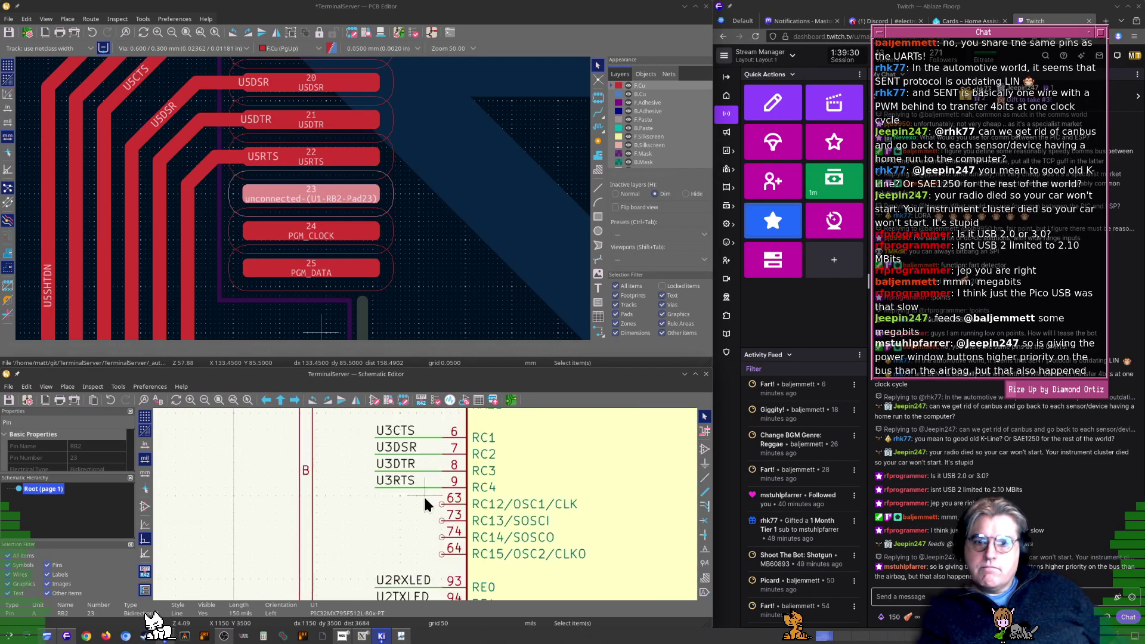
left_click(403, 482)
key("m")
scroll(377, 490, "down", 2)
middle_click_drag(589, 478, 518, 589)
scroll(536, 562, "up", 1)
scroll(425, 506, "up", 2)
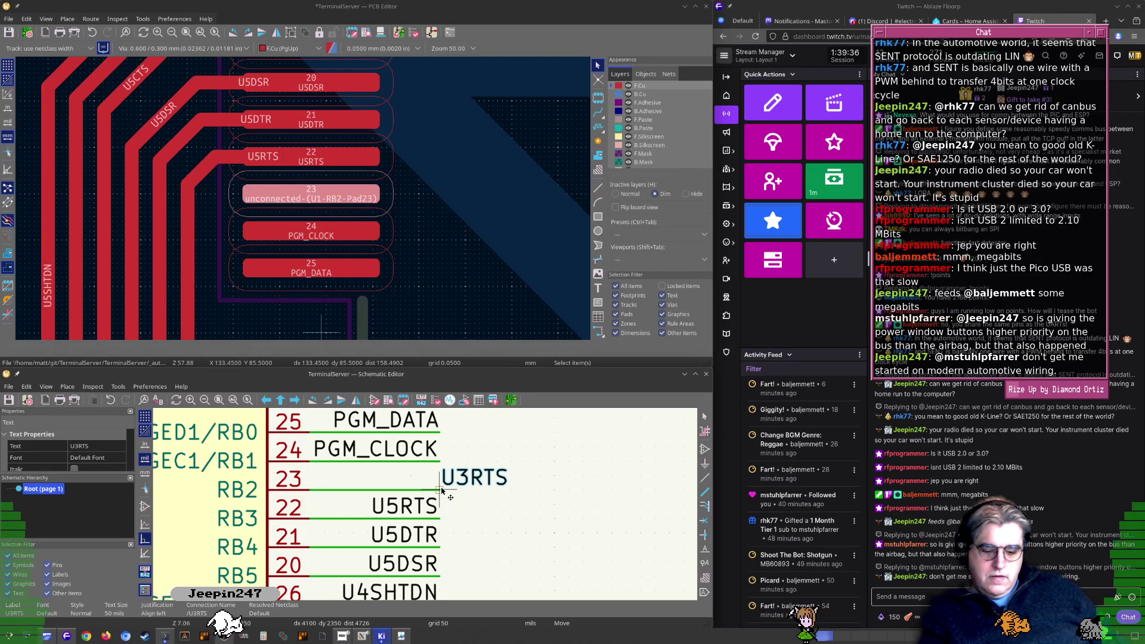
key("x")
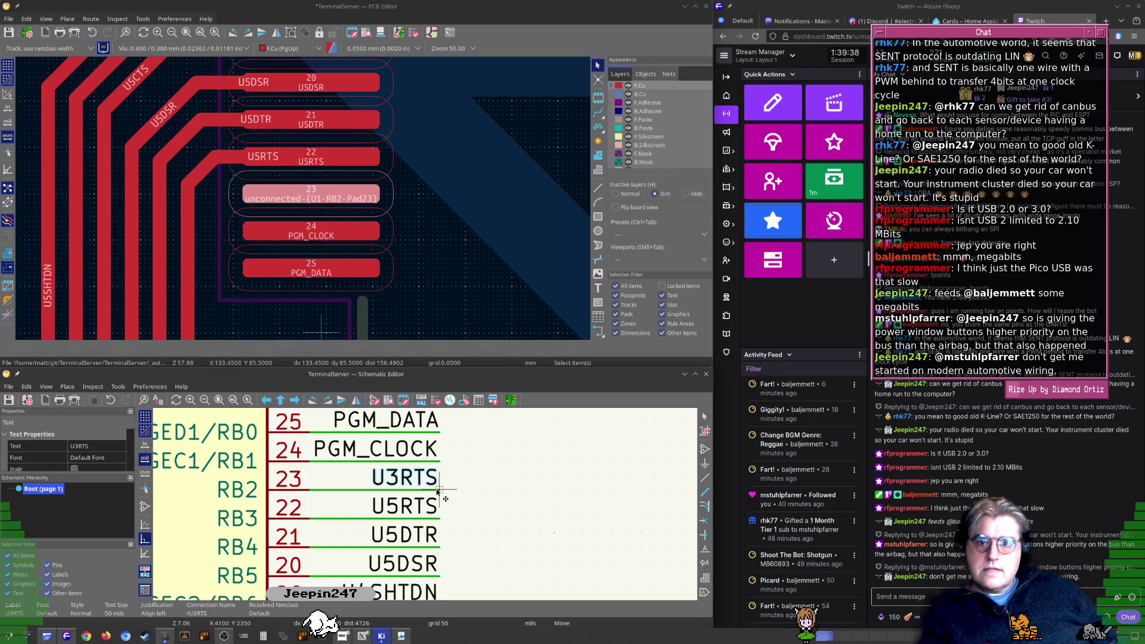
left_click(442, 490)
scroll(442, 491, "down", 3)
Delete the horizontal U3RTS track segment that ends at pad 9 of U1 on the board
scroll(356, 242, "down", 5)
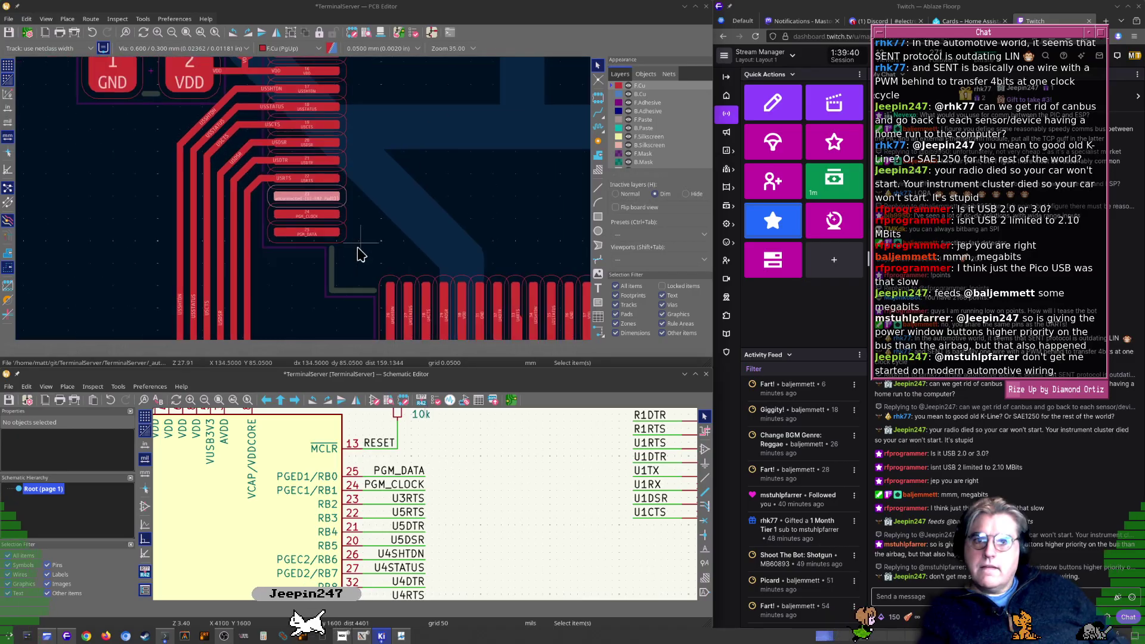
middle_click_drag(356, 242, 506, 291)
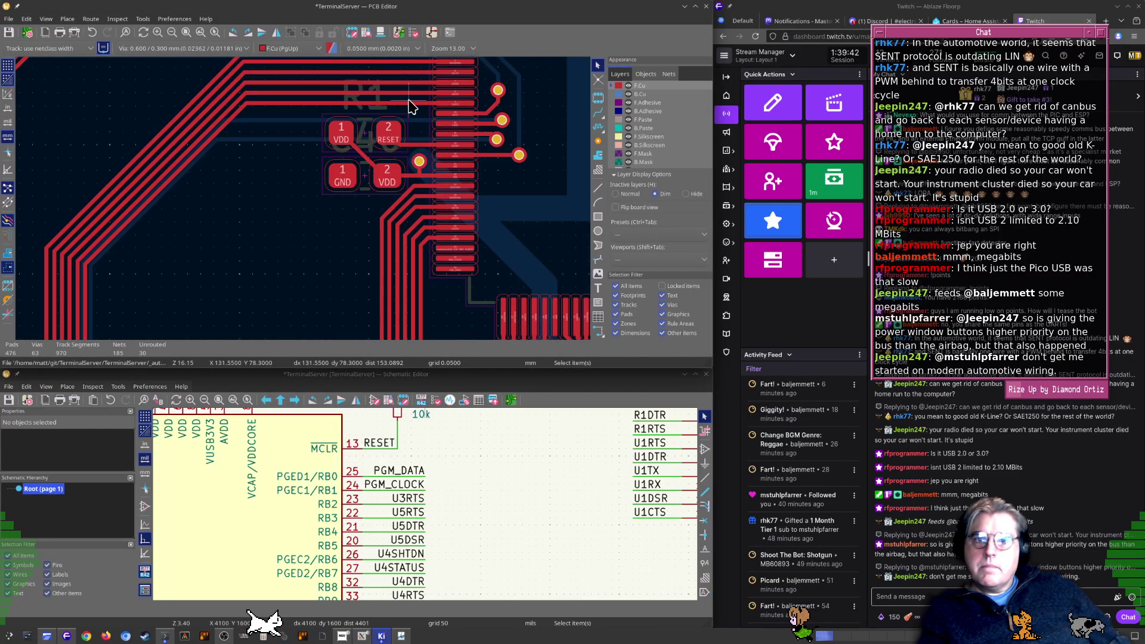
left_click(417, 103)
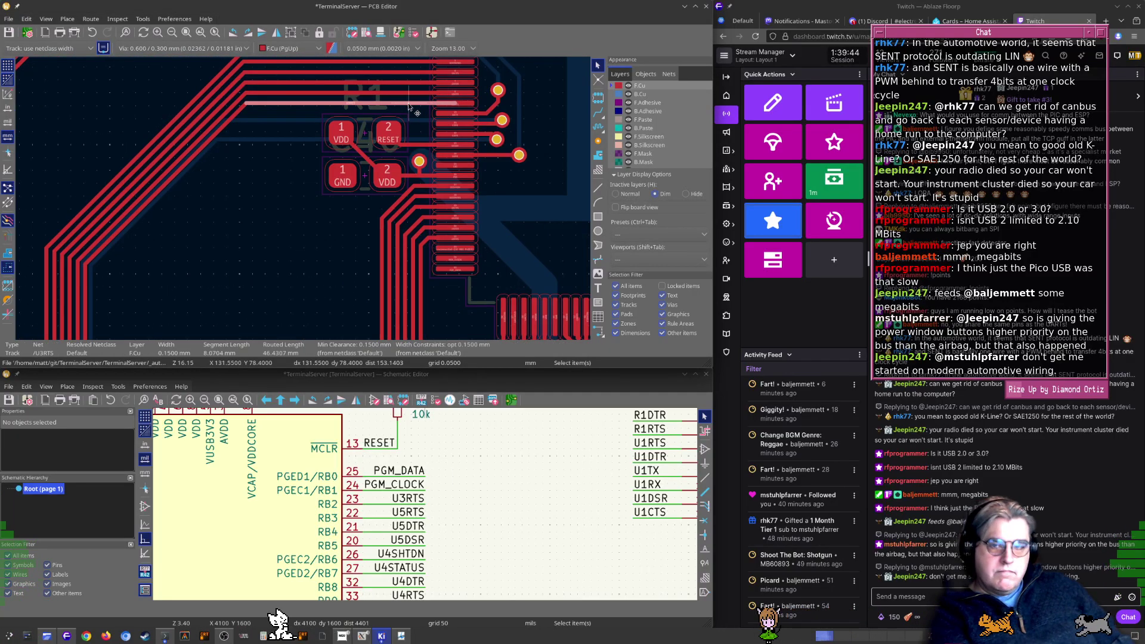
key("Escape")
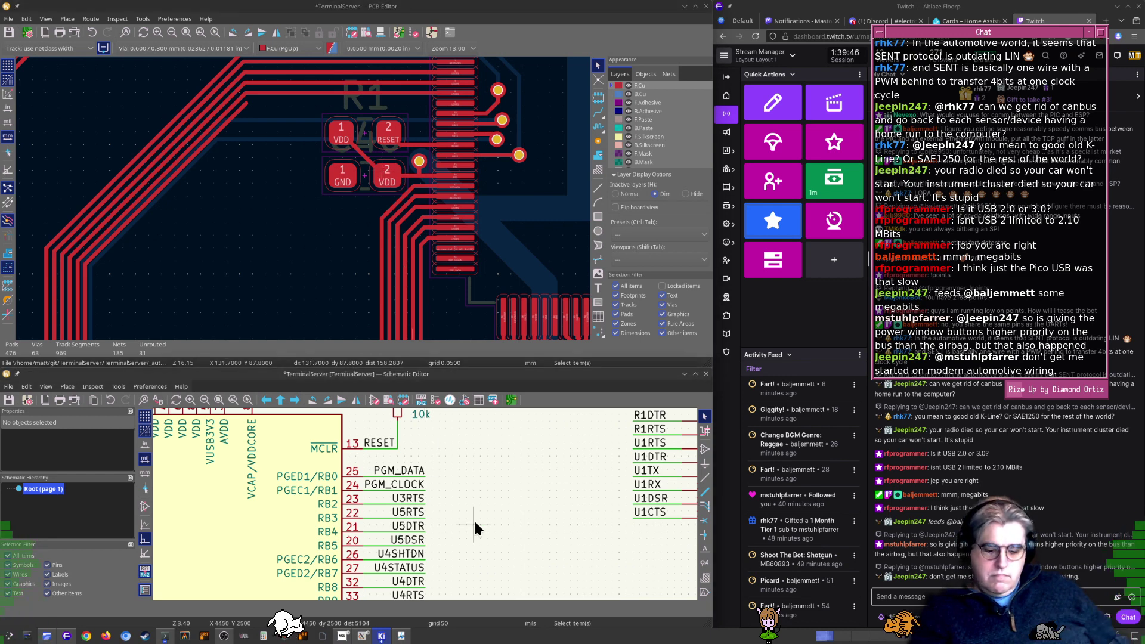
Save the schematic and update the PCB from it with the reassigned U3RTS net
key("ctrl+s")
key("F8")
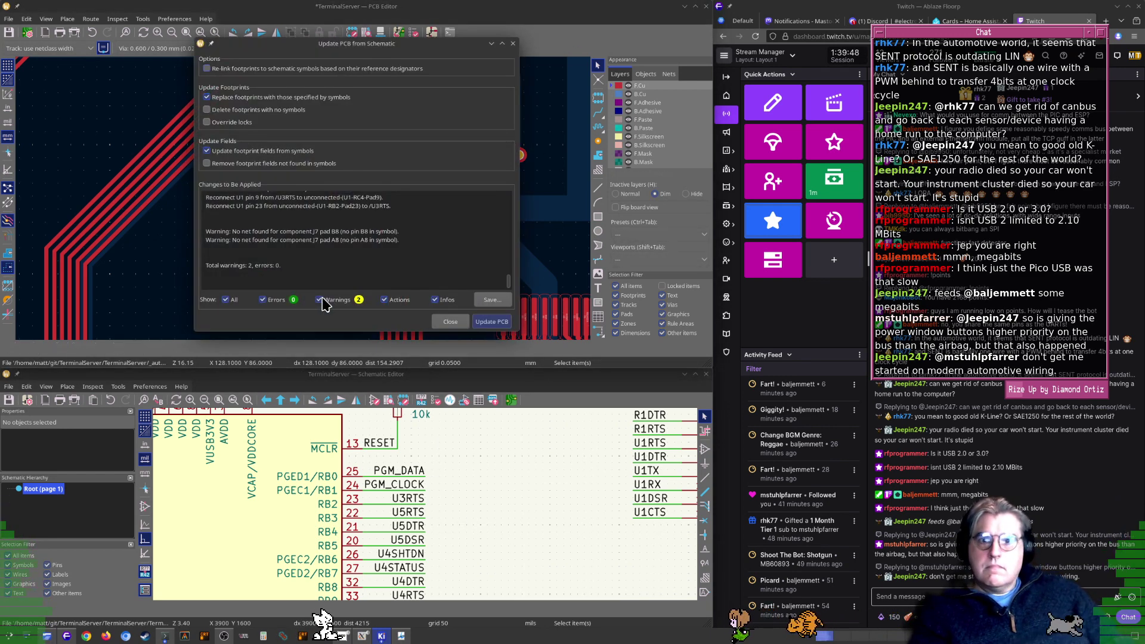
key("Return")
key("Escape")
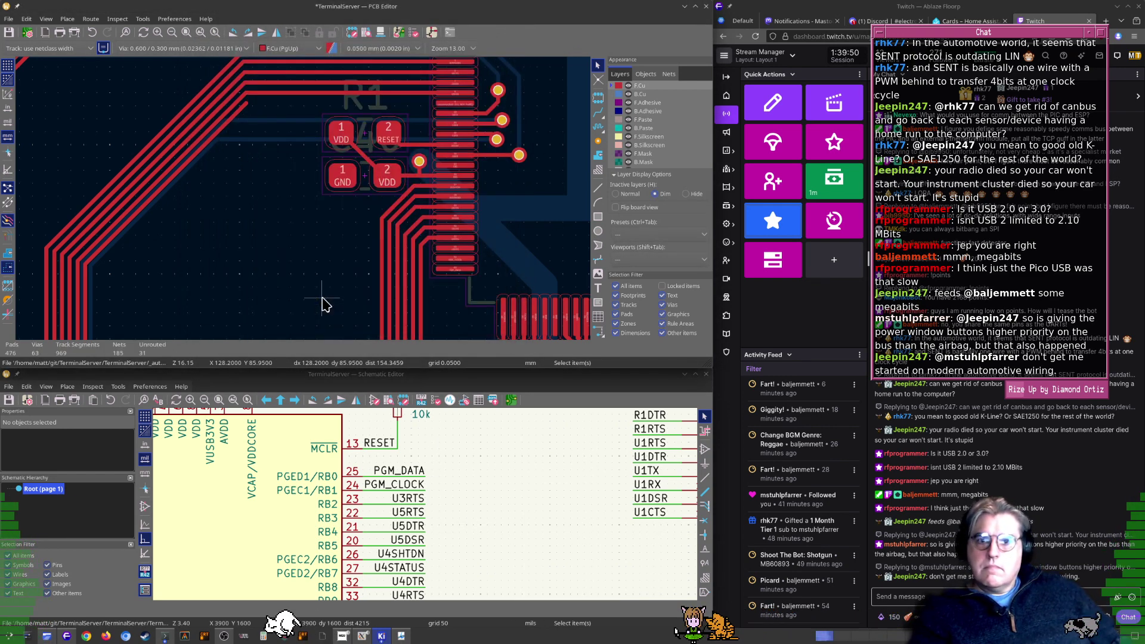
Check the schematic's PIC32 pins from RB2 across to the freed pin 9 (RC4)
middle_click_drag(396, 511, 584, 474)
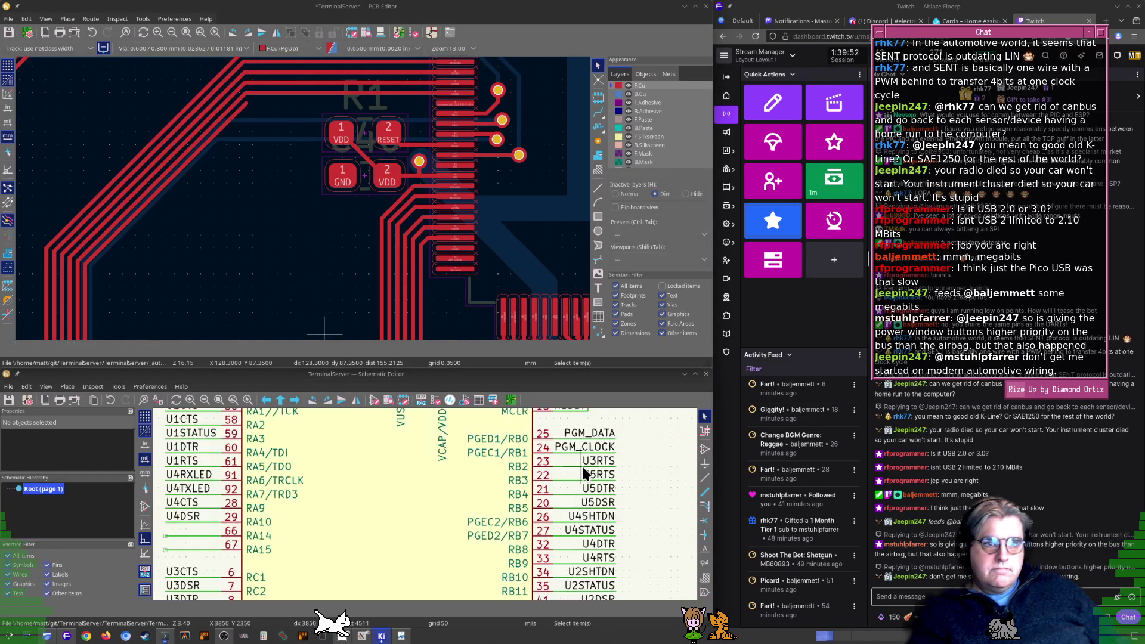
middle_click_drag(467, 514, 570, 514)
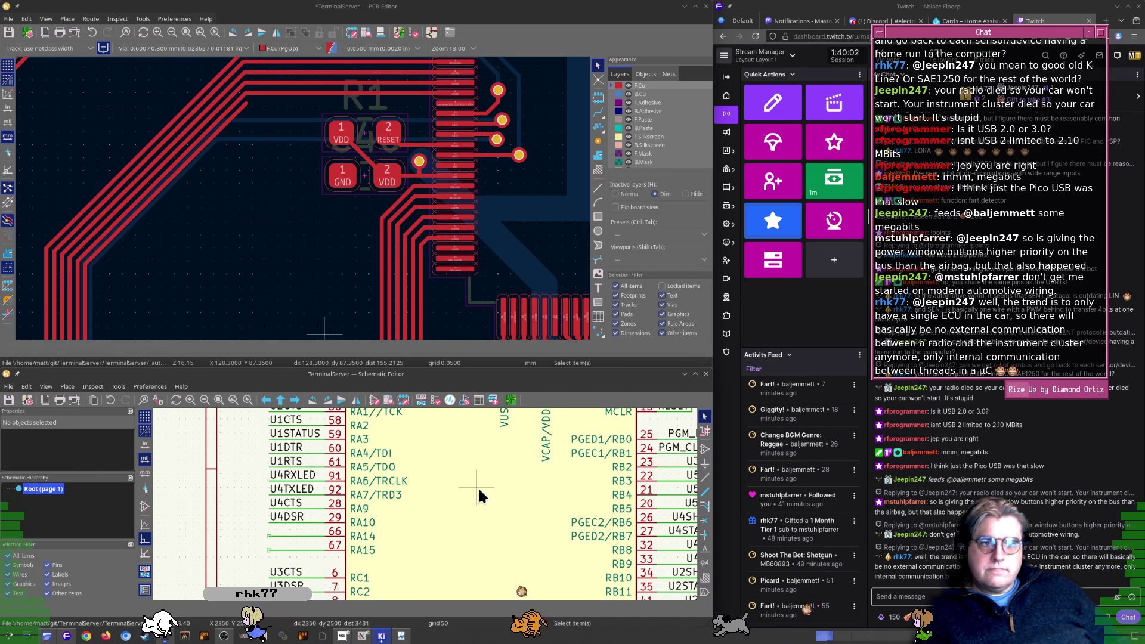
middle_click_drag(291, 506, 352, 439)
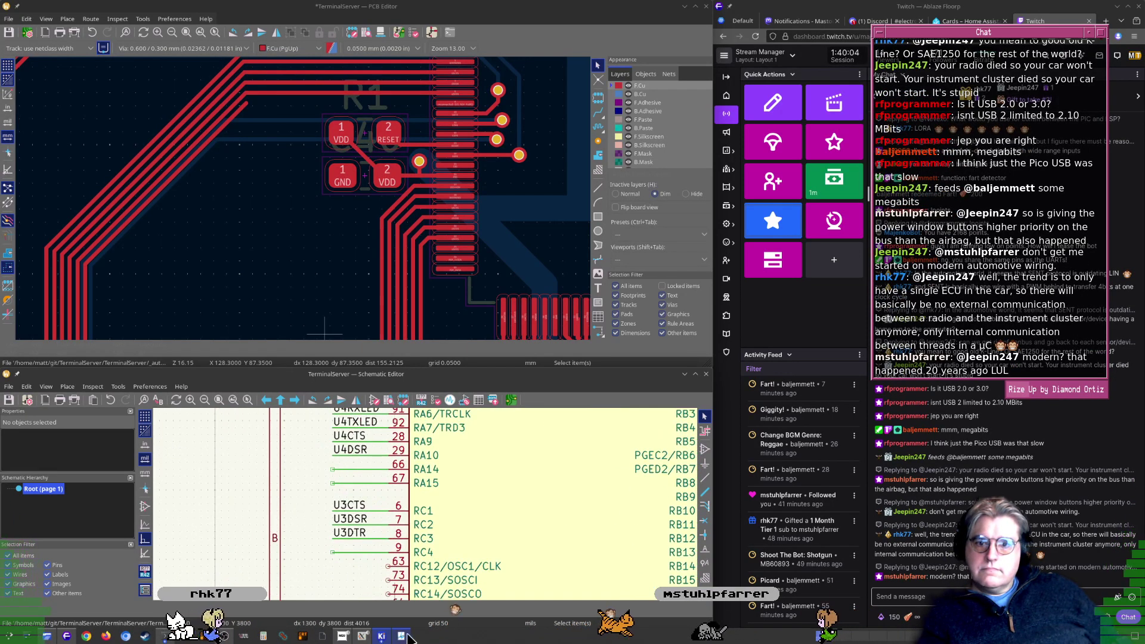
Place an SCK net label on the wire of the PIC32's pin 9 (RC4)
middle_click_drag(366, 570, 386, 545)
scroll(424, 501, "up", 3)
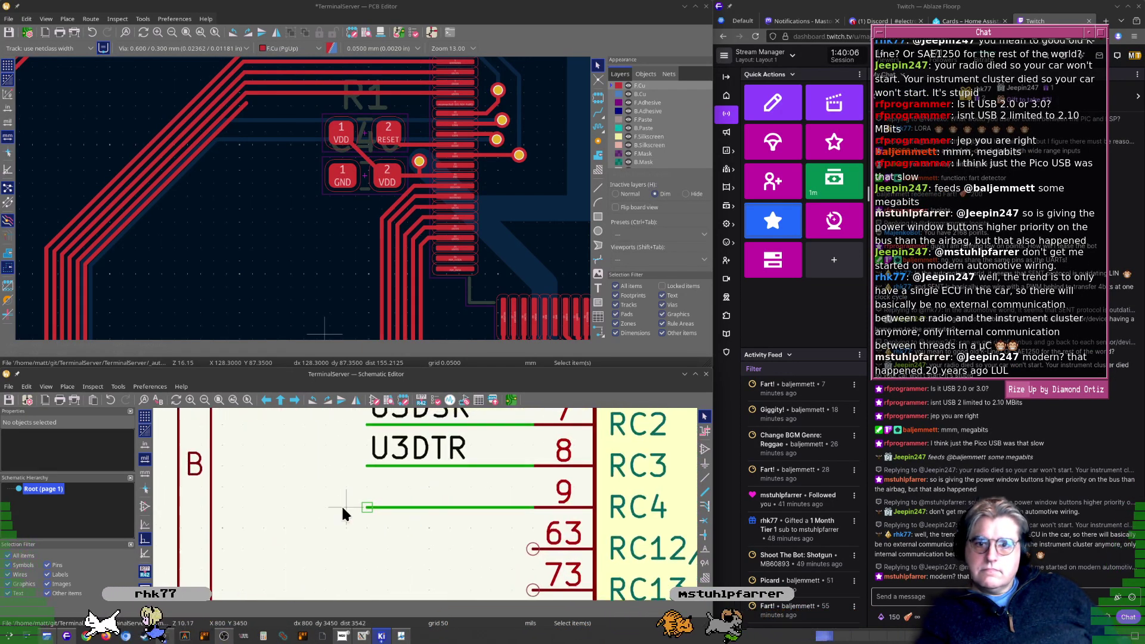
scroll(345, 508, "up", 2)
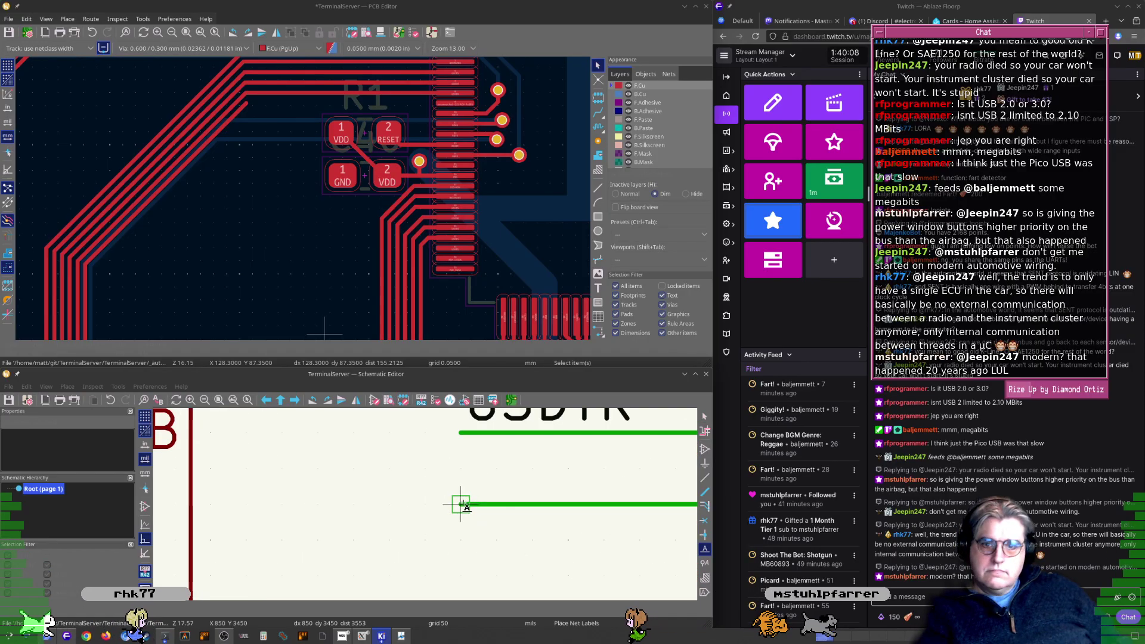
type("l")
type("SCK")
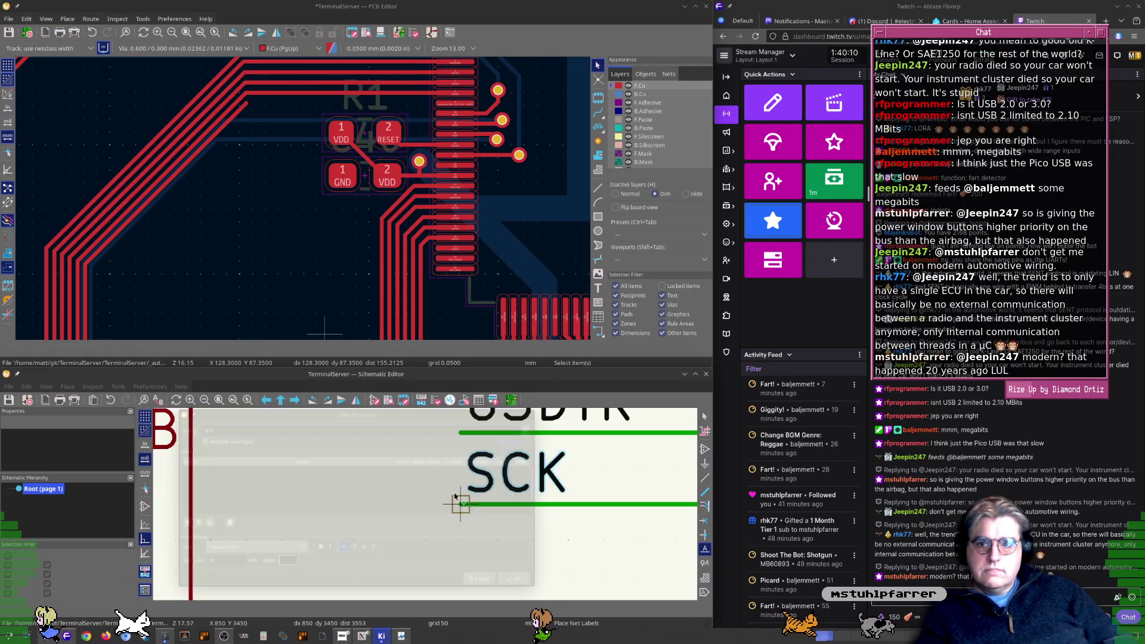
key("Return")
left_click(460, 507)
key("Escape")
scroll(465, 507, "down", 5)
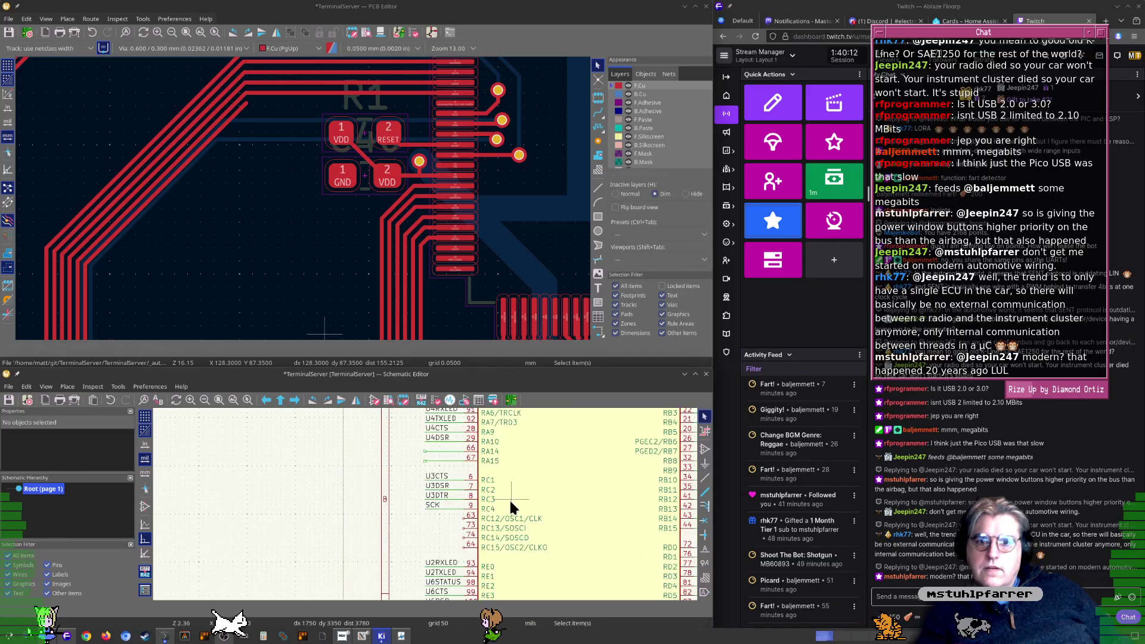
scroll(503, 505, "up", 2)
Update the PCB from the schematic with the SCK net on pin 9
left_click(349, 276)
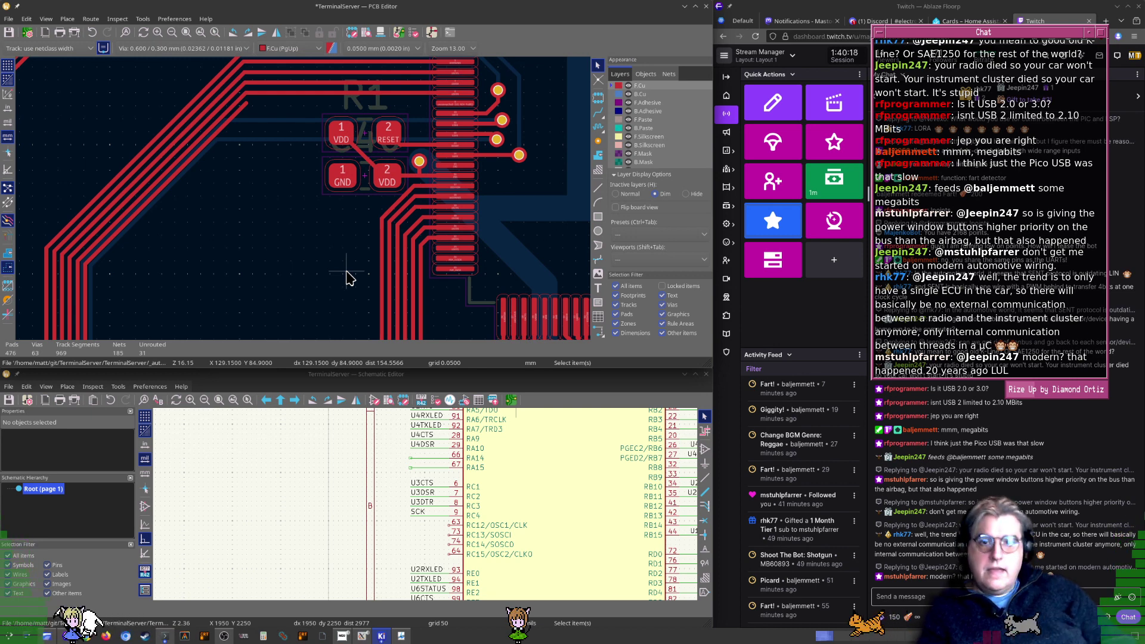
key("F8")
key("Return")
key("Escape")
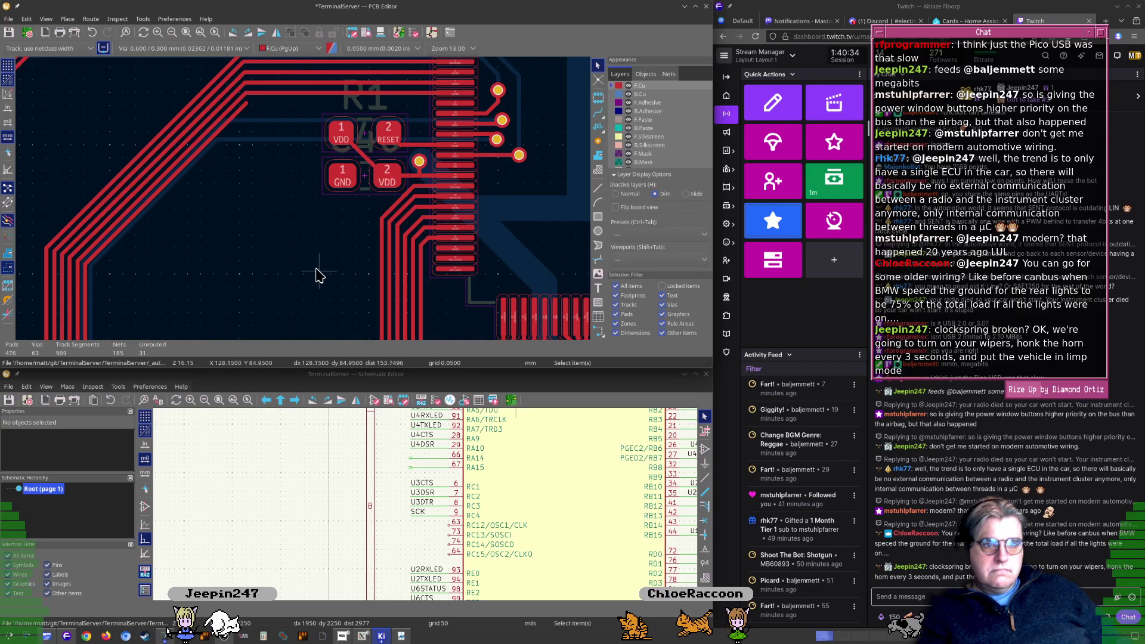
Shift the four leftmost vertical tracks of the lower bundle (U5SHTDN, U5STATUS, U5CTS, U5DSR) left, keeping them closely spaced
middle_click_drag(308, 235, 292, 263)
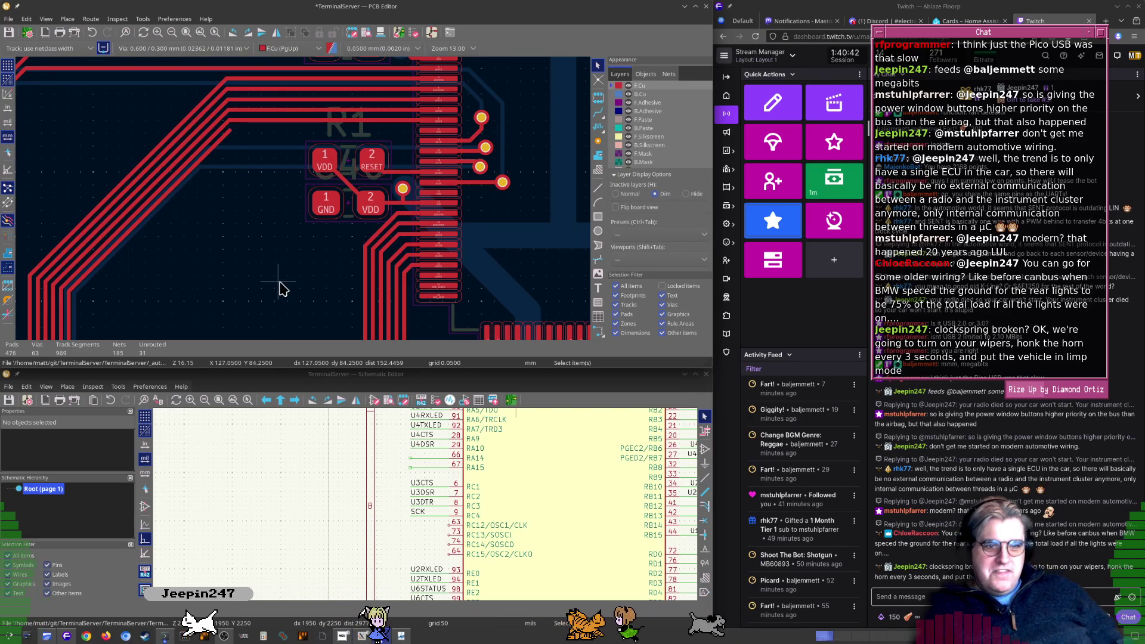
scroll(286, 240, "up", 4)
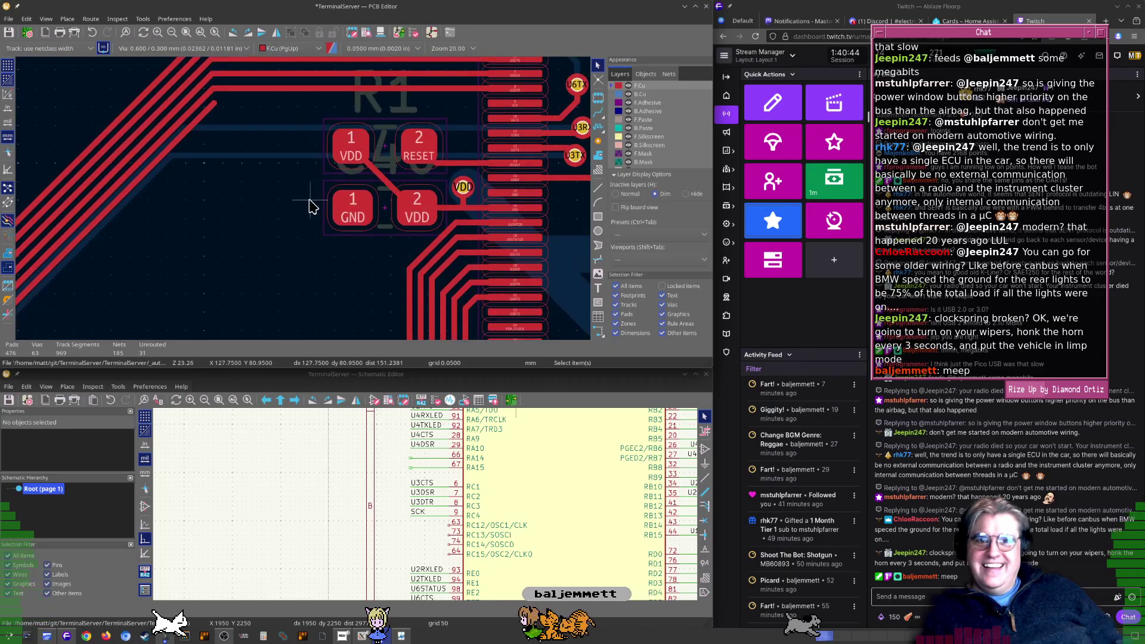
scroll(325, 212, "down", 4)
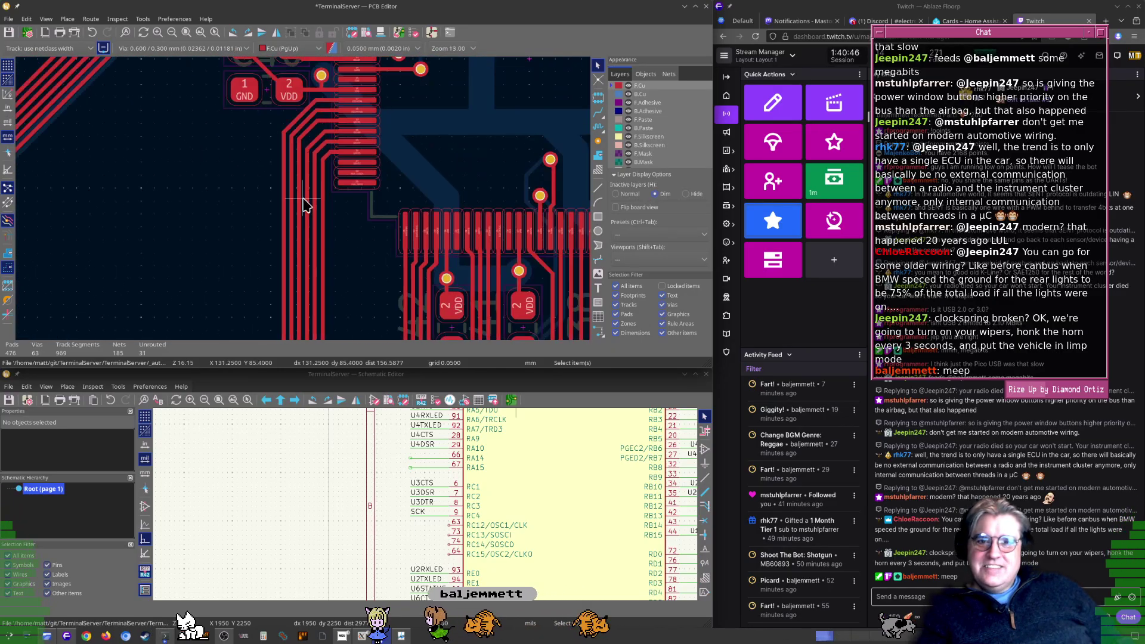
scroll(301, 198, "up", 4)
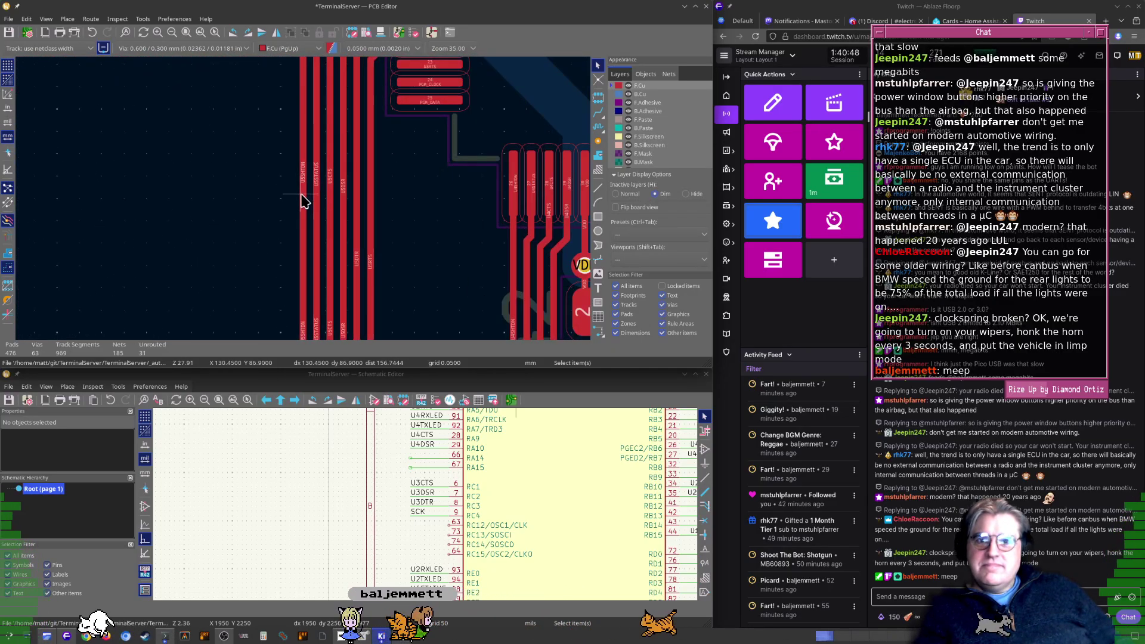
left_click(297, 198)
left_click_drag(297, 198, 231, 195)
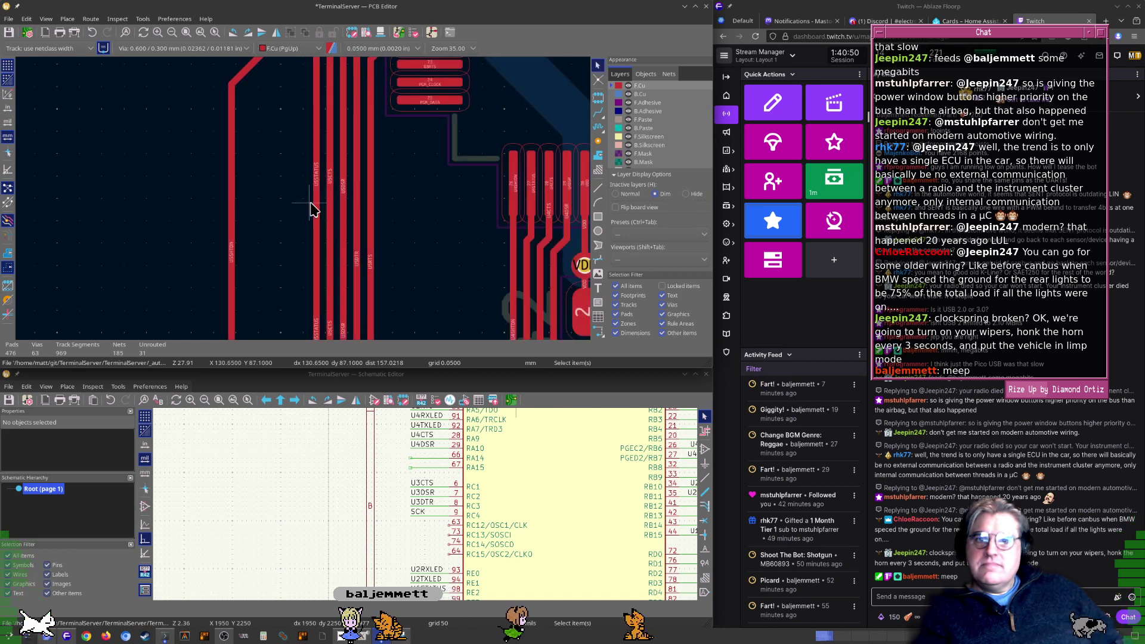
left_click(318, 206)
left_click_drag(319, 207, 234, 212)
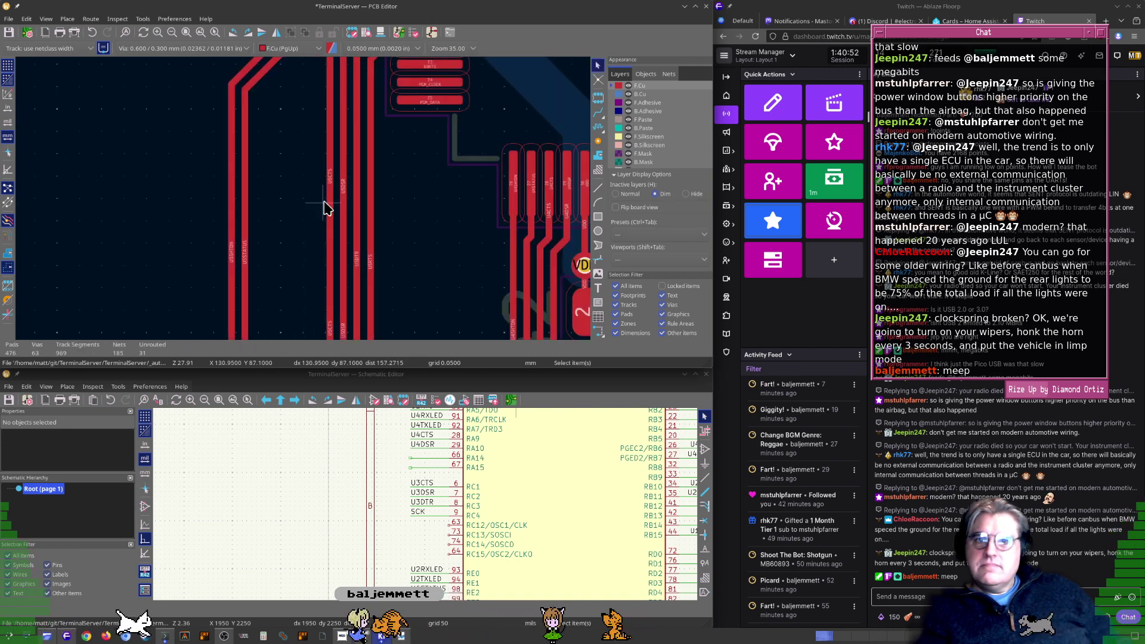
left_click(329, 207)
left_click_drag(330, 204, 219, 207)
double_click(345, 190)
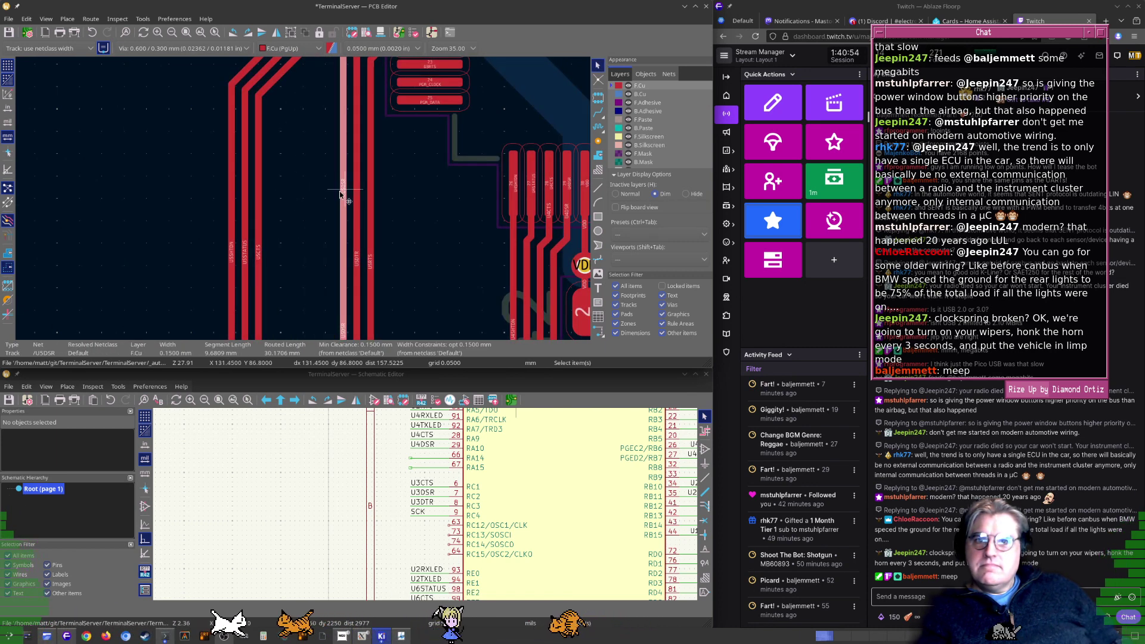
key("Escape")
left_click_drag(344, 189, 257, 190)
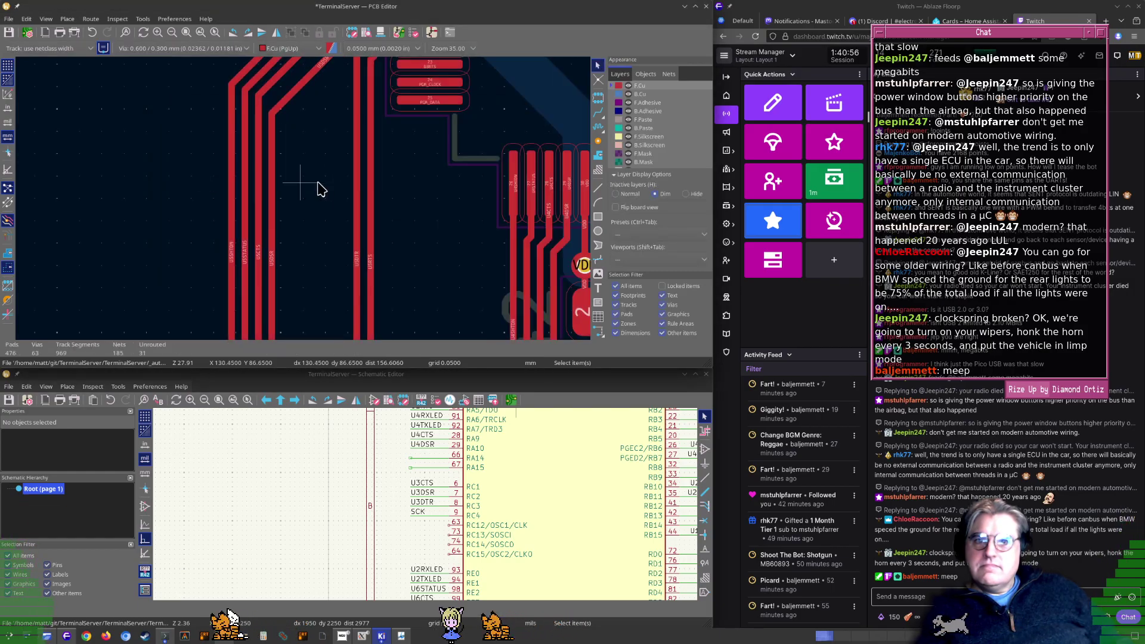
Shift the U5DTR and U5RTS tracks left against the moved bundle, clearing space beside pad 23 of U1
middle_click_drag(307, 125, 319, 224)
left_click_drag(319, 211, 312, 204)
left_click_drag(360, 244, 249, 266)
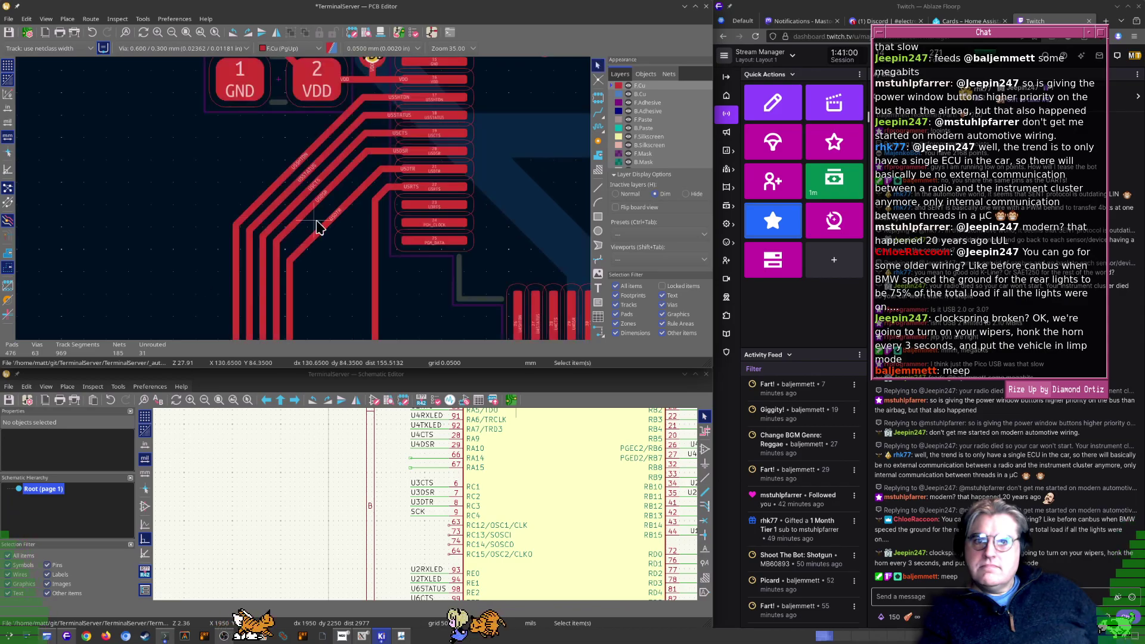
double_click(315, 201)
key("Escape")
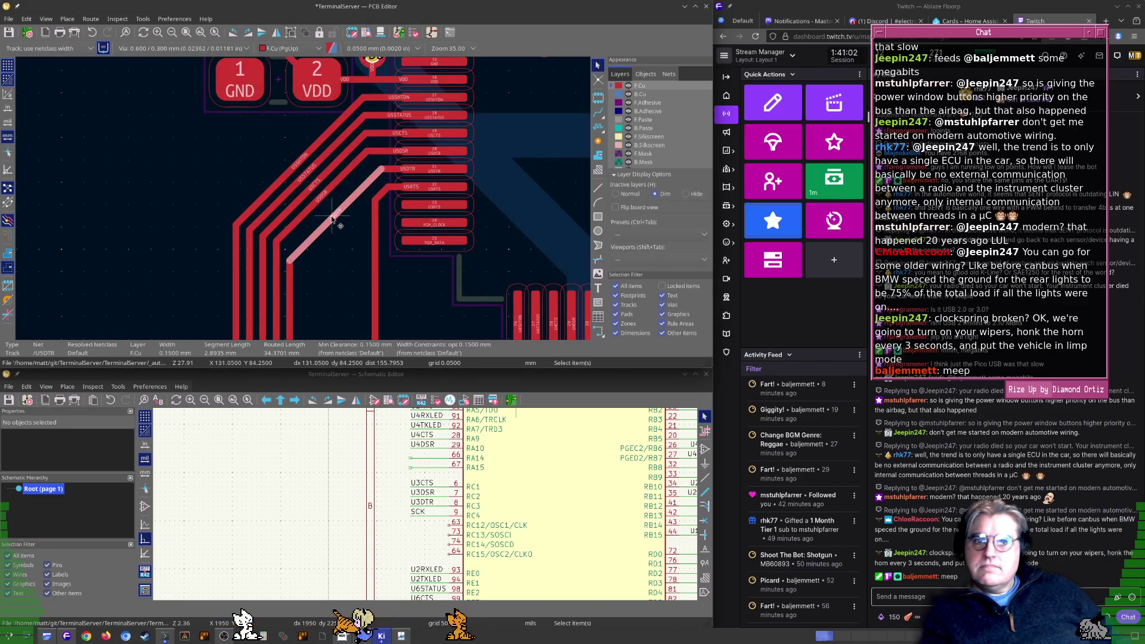
left_click_drag(374, 258, 299, 265)
left_click_drag(341, 233, 319, 199)
Start the U3RTS track at pad 23 of U1 and place a via just left of it to continue on B.Cu
scroll(319, 202, "up", 3)
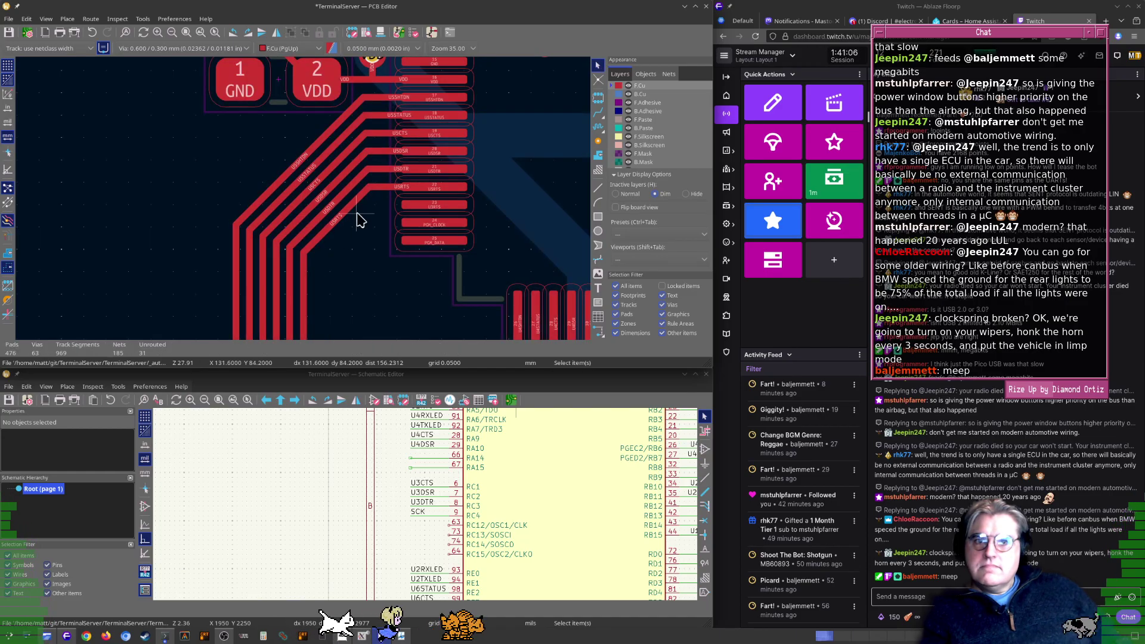
key("x")
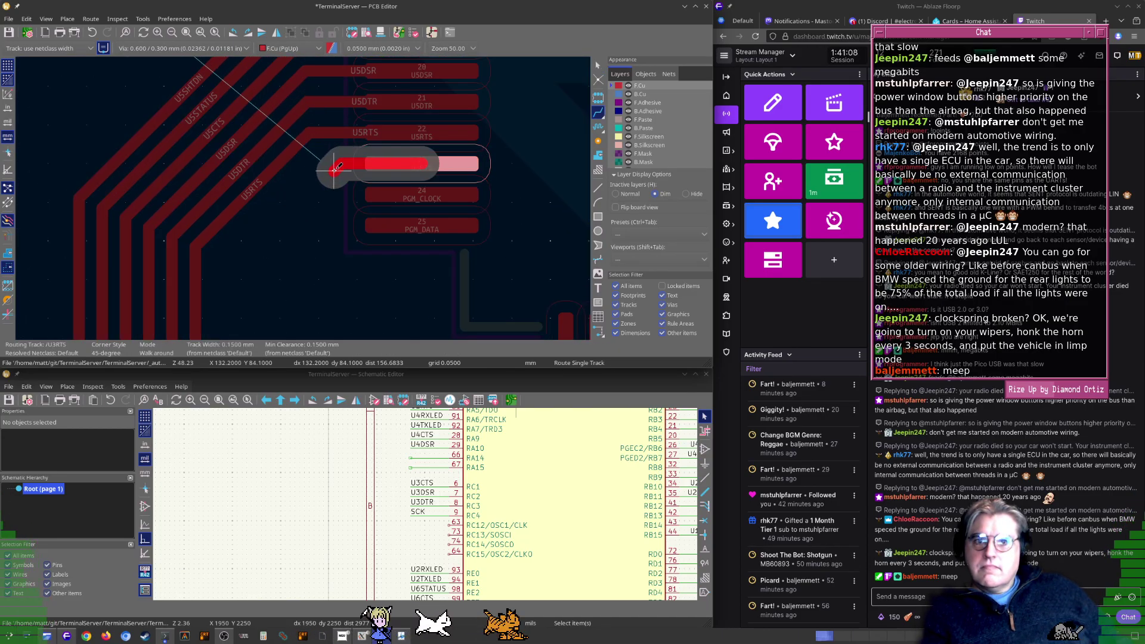
key("v")
left_click(295, 181)
scroll(263, 186, "down", 8)
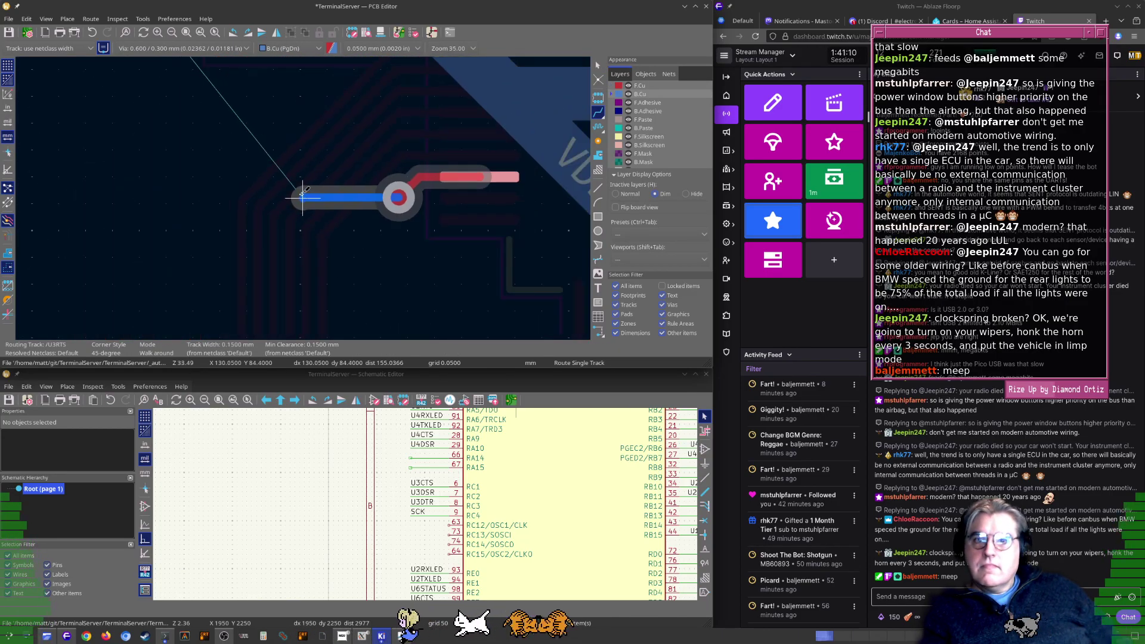
Route U3RTS on B.Cu diagonally down to a via beside the old U3RTS track near the U3RX via
scroll(256, 102, "up", 1)
scroll(292, 215, "up", 1)
scroll(293, 214, "up", 7)
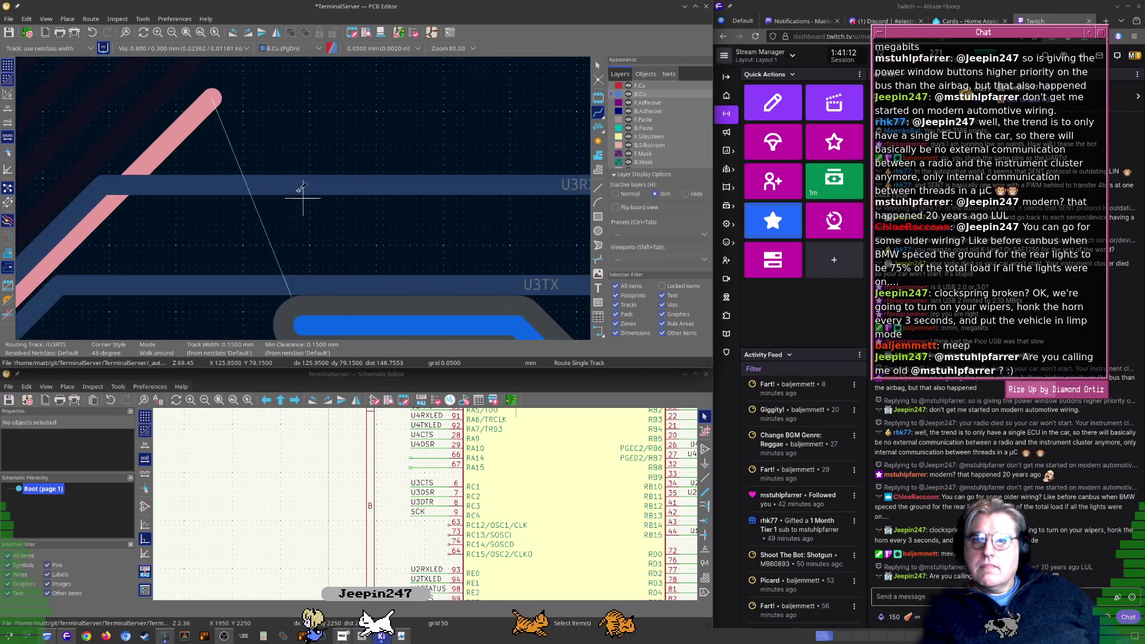
scroll(352, 289, "down", 7)
scroll(217, 288, "down", 1)
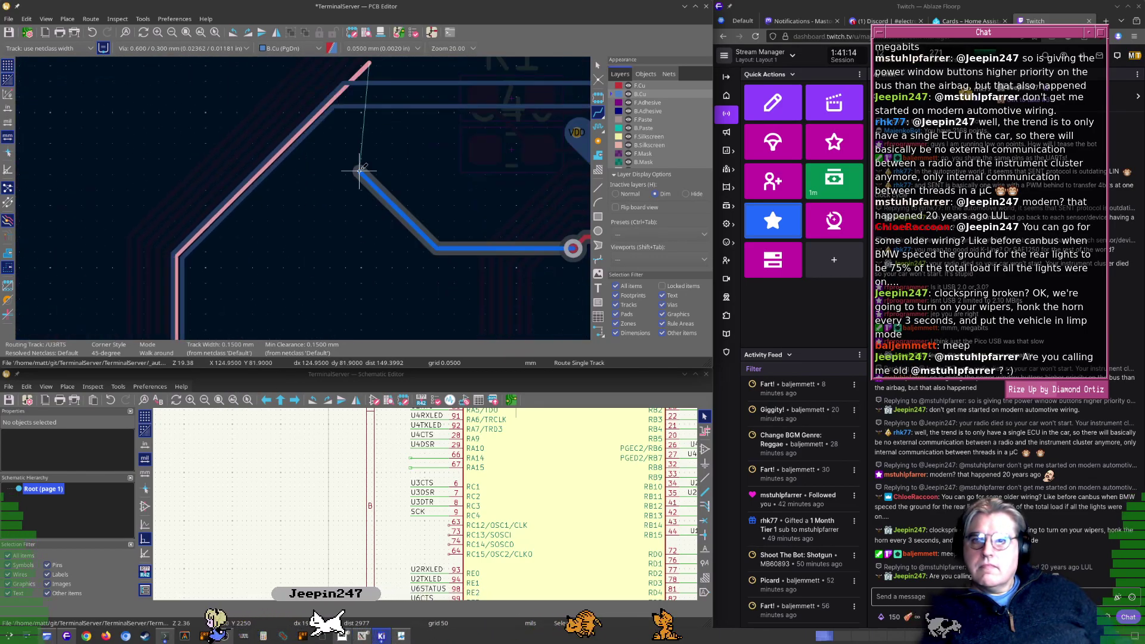
scroll(262, 246, "down", 4)
middle_click_drag(330, 235, 356, 75)
scroll(337, 227, "up", 6)
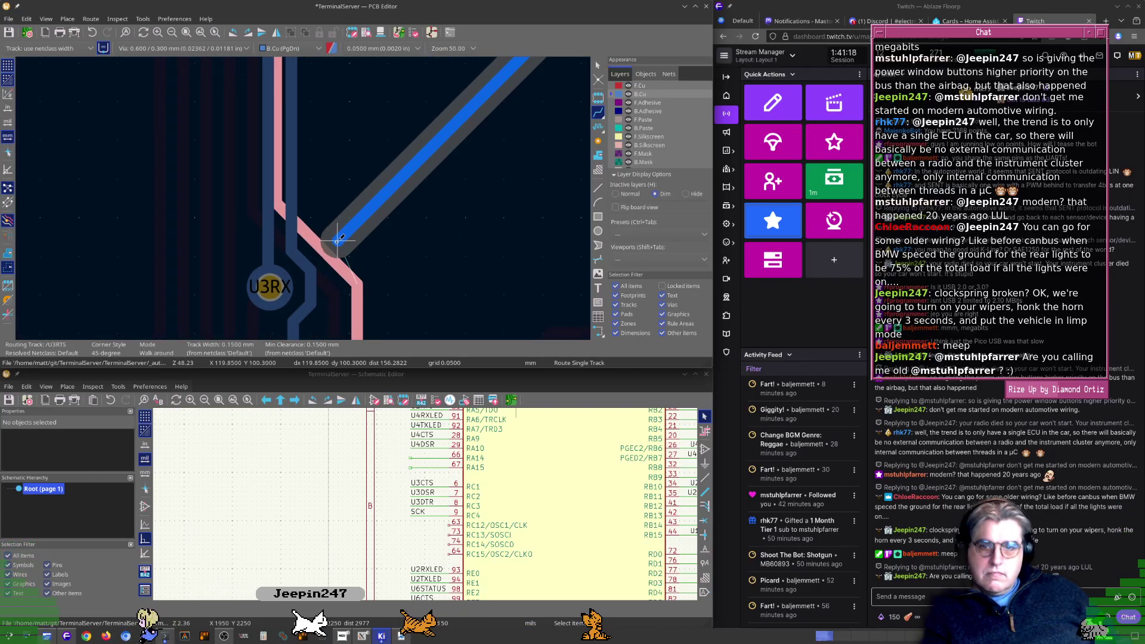
key("v")
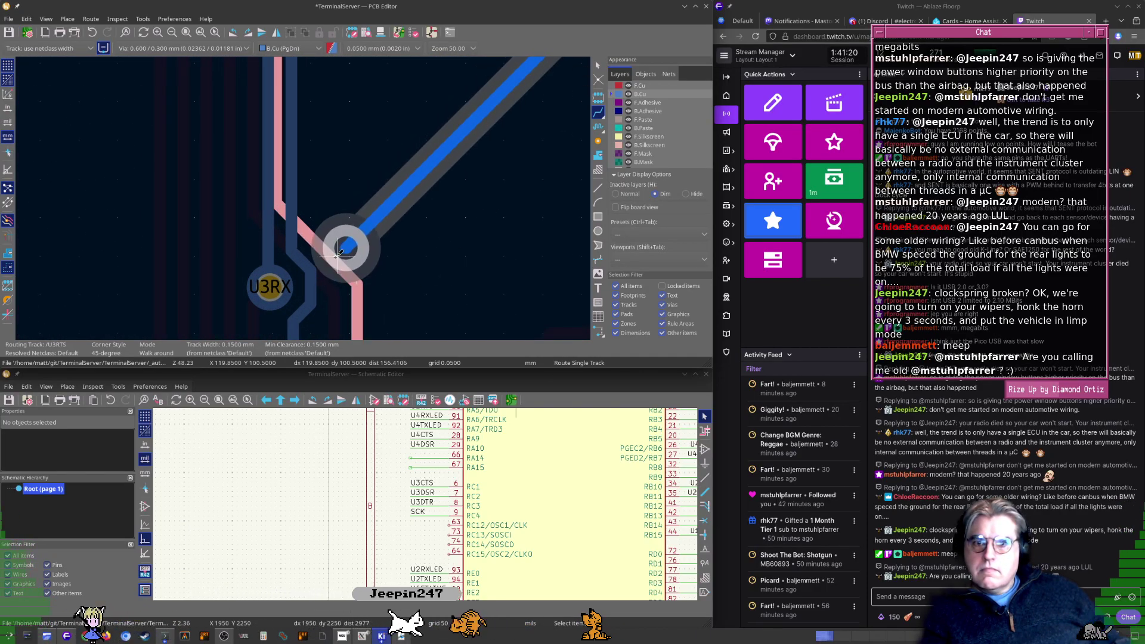
left_click(338, 242)
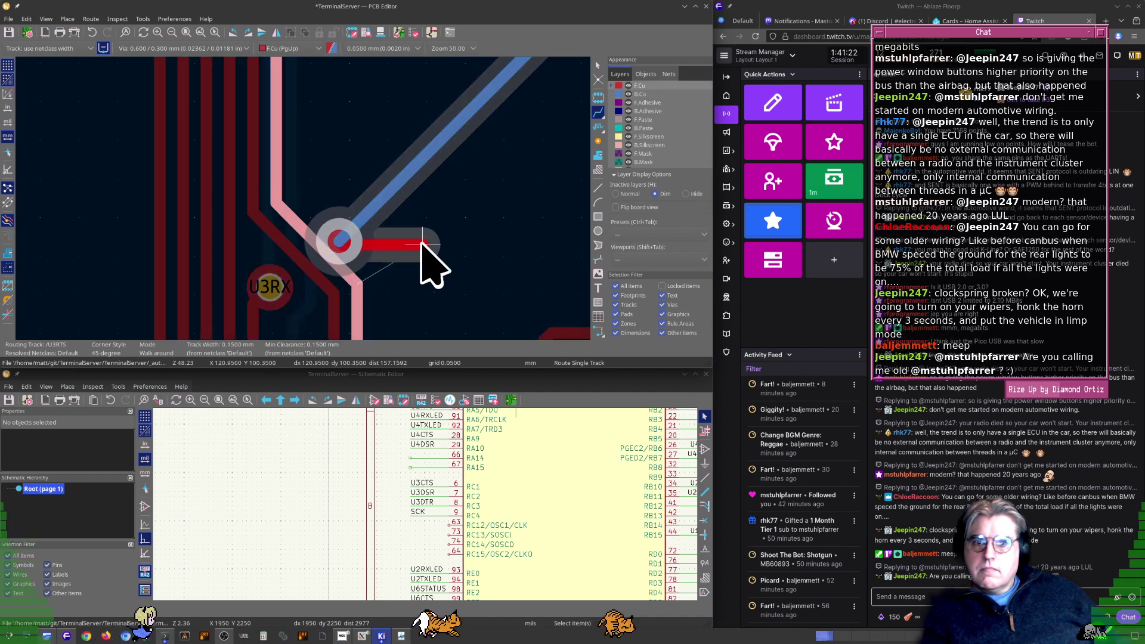
key("Escape")
Delete the old F.Cu U3RTS segments between the former pad 9 connection and the new lower U3RTS via
scroll(364, 229, "down", 5)
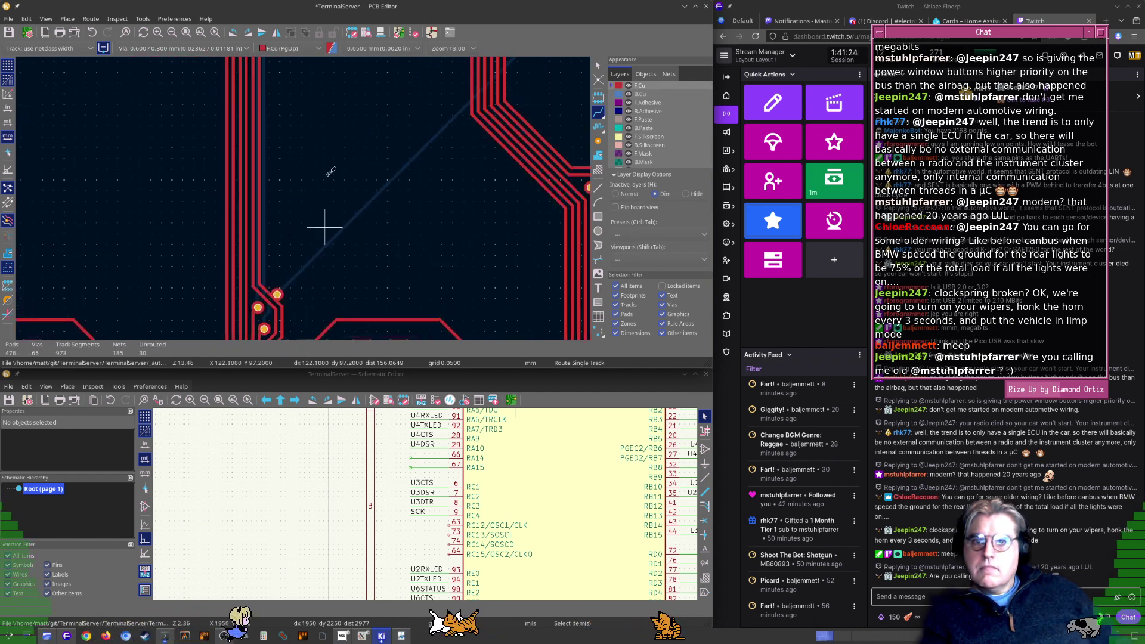
scroll(338, 242, "up", 4, "shift")
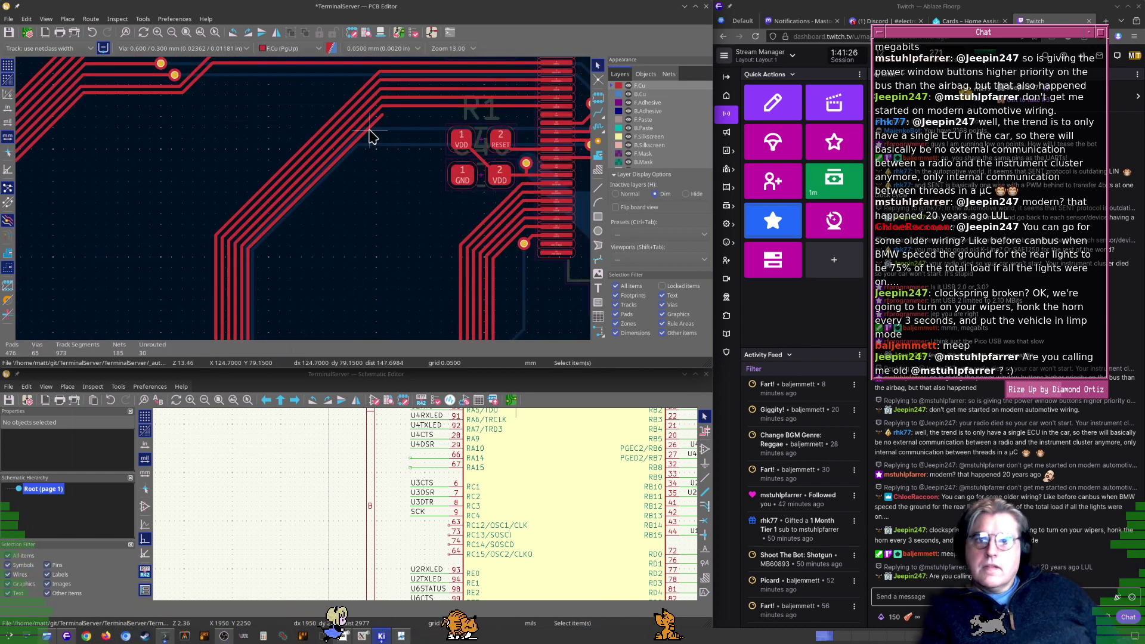
left_click(369, 130)
key("Delete")
middle_click_drag(331, 228, 407, 158)
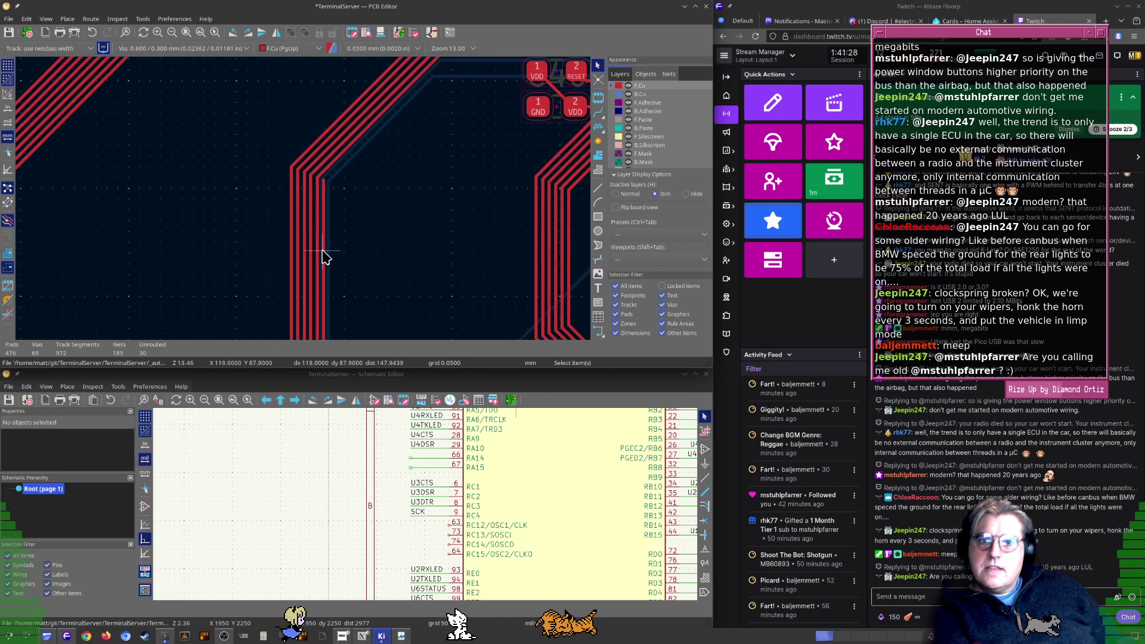
scroll(301, 205, "up", 4)
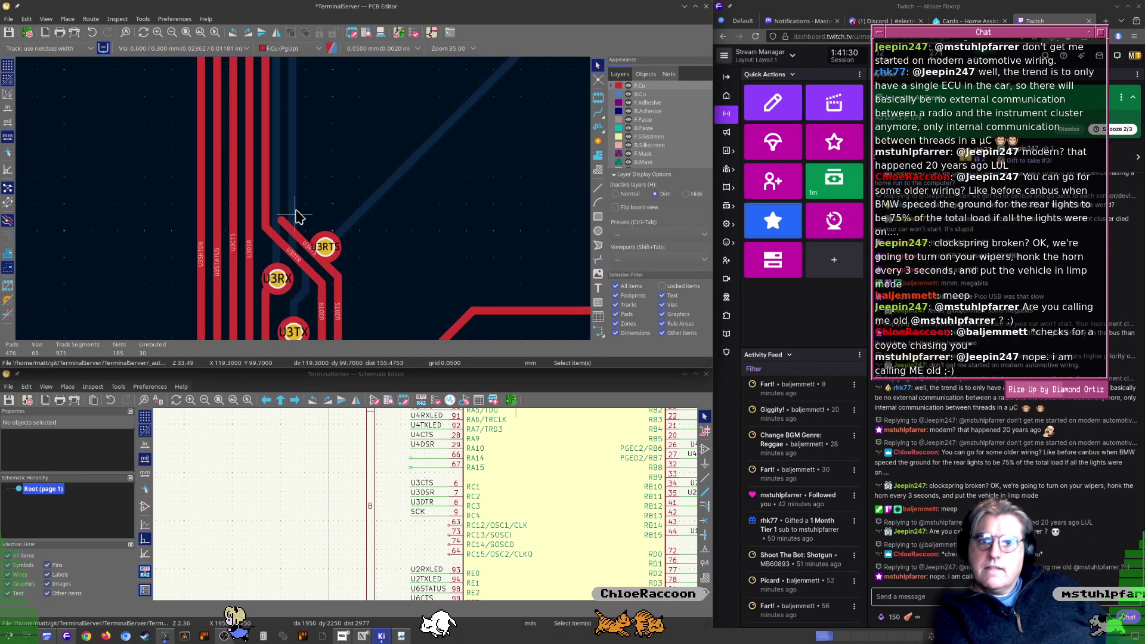
left_click(293, 230)
key("Delete")
Connect the remaining vertical U3RTS track to the lower U3RTS via on F.Cu
middle_click_drag(323, 245, 322, 199)
scroll(322, 199, "up", 3)
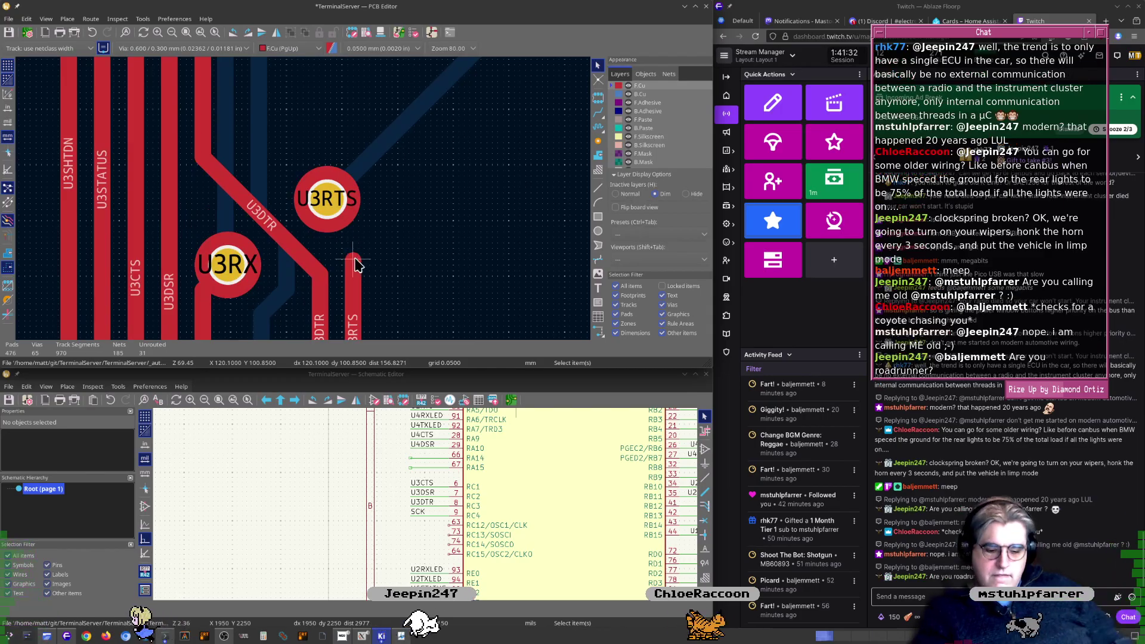
key("x")
left_click(327, 199)
key("Escape")
Examine the rerouted U3RTS track and the nets on U1's left-side pads, including pads 9 to 14
scroll(337, 205, "down", 8)
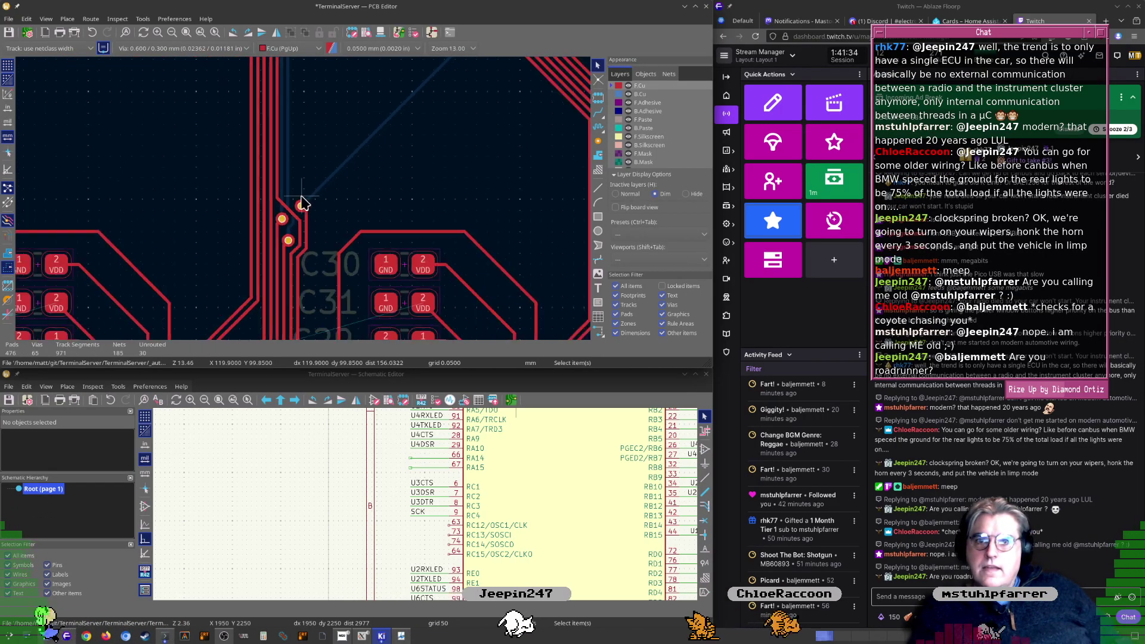
middle_click_drag(410, 160, 368, 268)
scroll(380, 212, "down", 3)
middle_click_drag(375, 184, 300, 196)
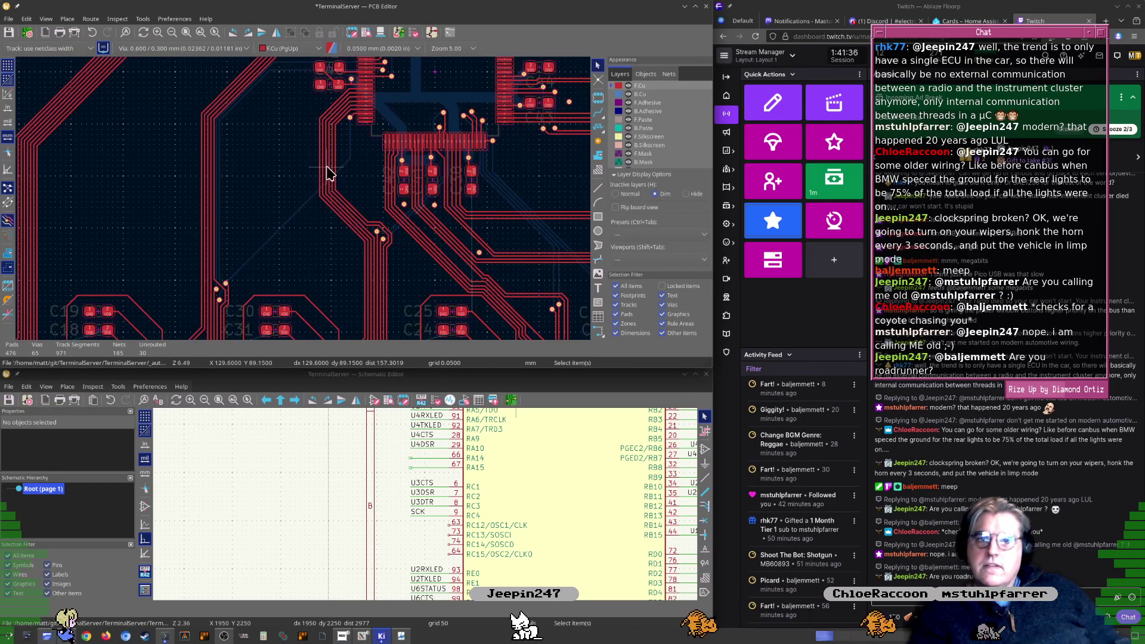
middle_click_drag(339, 163, 343, 265)
scroll(351, 209, "up", 5)
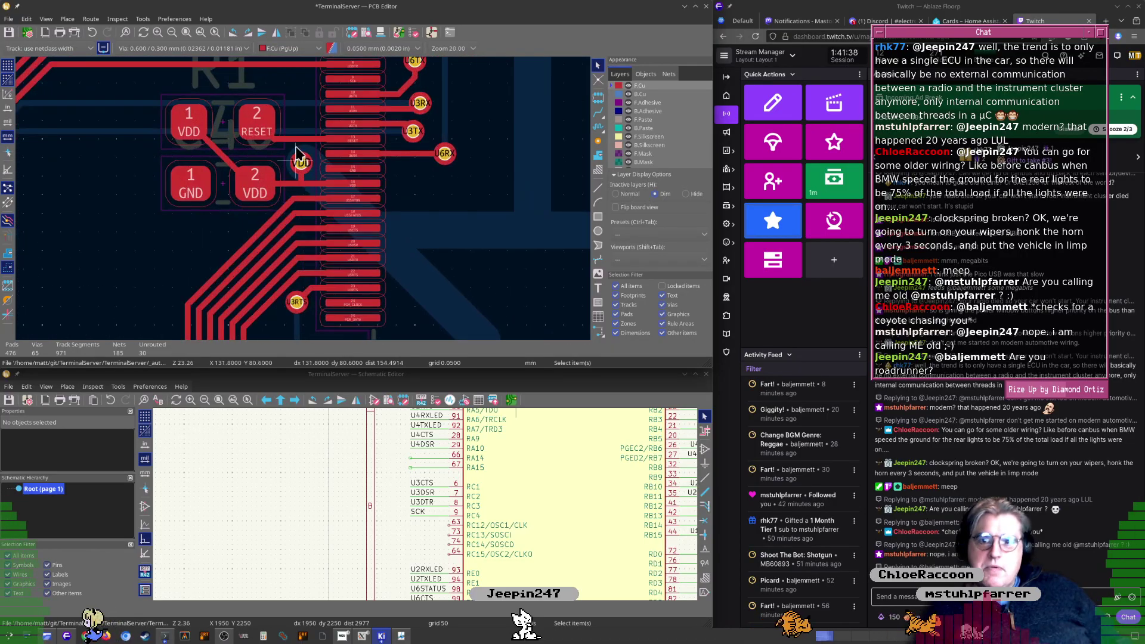
middle_click_drag(388, 244, 370, 110)
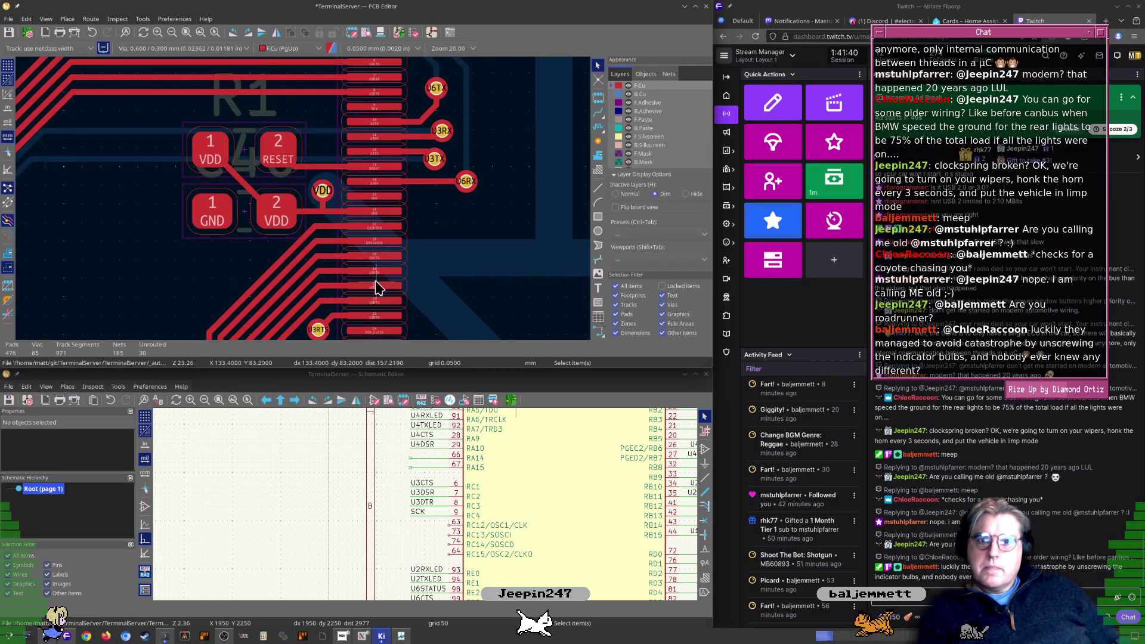
middle_click_drag(369, 281, 395, 158)
scroll(384, 217, "up", 1)
middle_click_drag(287, 63, 322, 214)
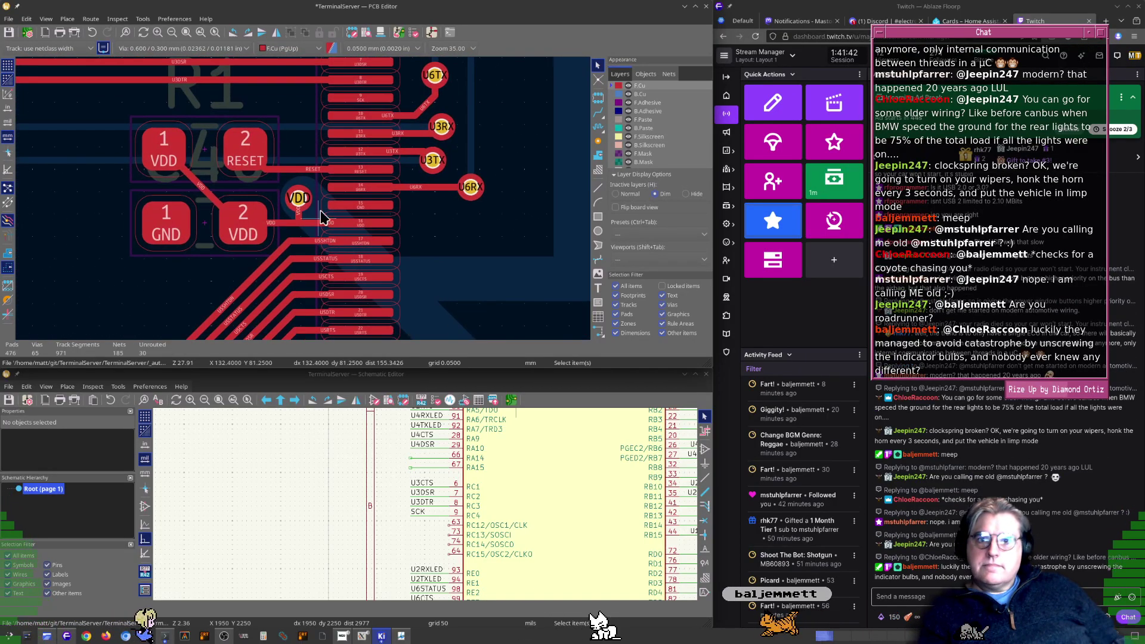
scroll(322, 215, "up", 1)
middle_click_drag(331, 119, 319, 297)
scroll(320, 296, "up", 4)
scroll(303, 200, "down", 2)
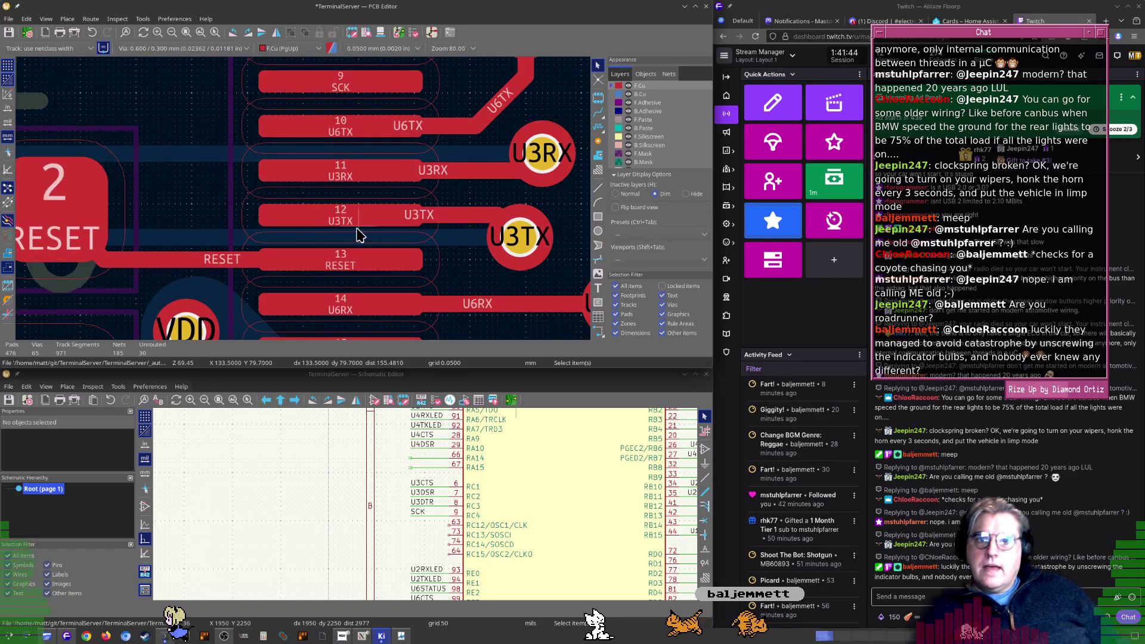
Check U1's pads 6 to 14 on the board against the pin table in the PIC32MX5XX/6XX/7XX Family Data Sheet for SPI functions
middle_click_drag(331, 115, 386, 239)
scroll(386, 239, "up", 3)
scroll(303, 202, "down", 2)
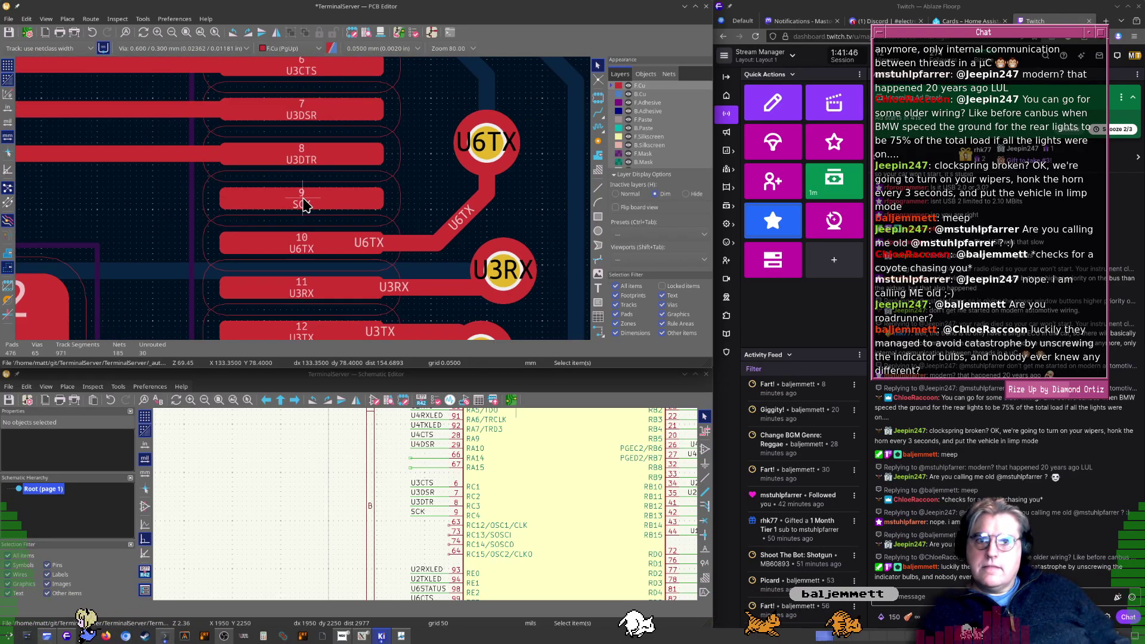
middle_click_drag(301, 199, 392, 214)
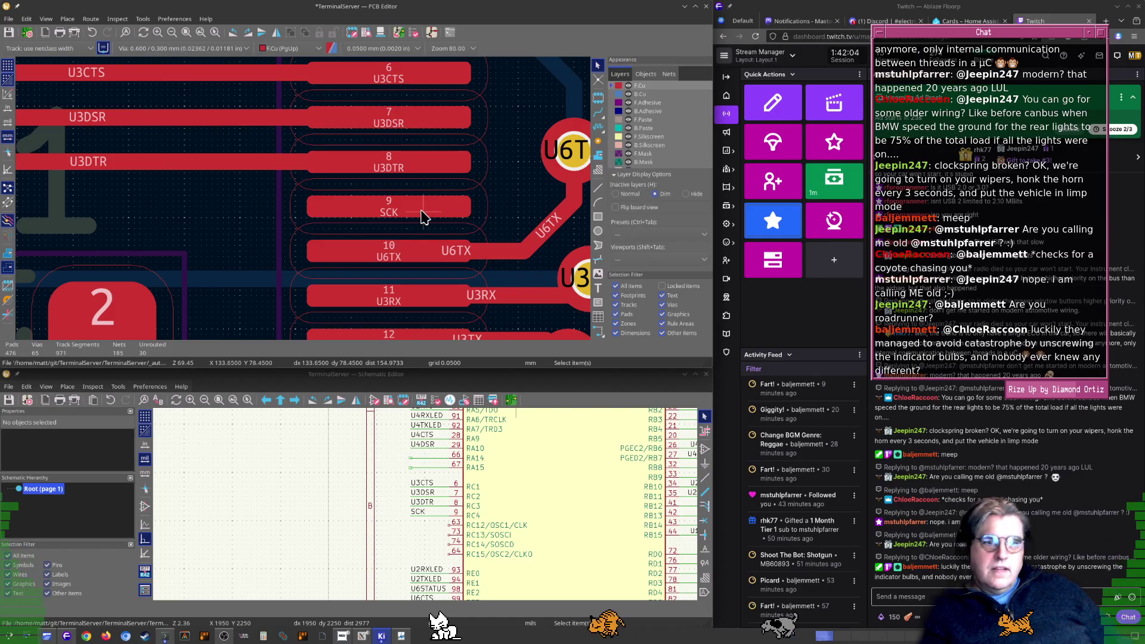
scroll(422, 217, "down", 7)
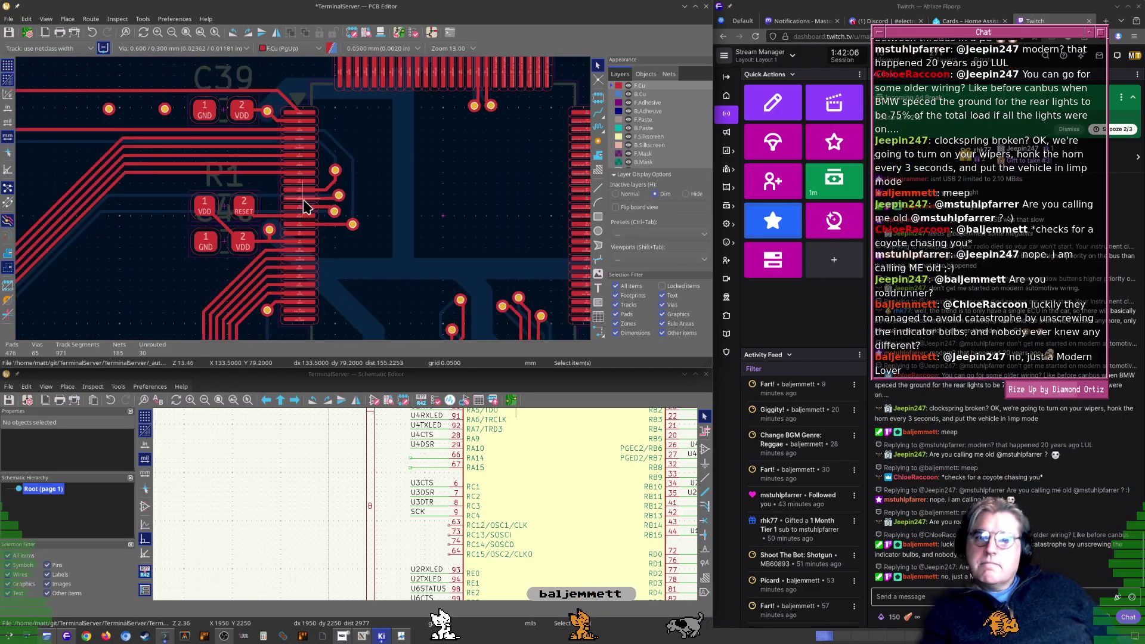
scroll(303, 200, "down", 1)
middle_click_drag(350, 499, 295, 521)
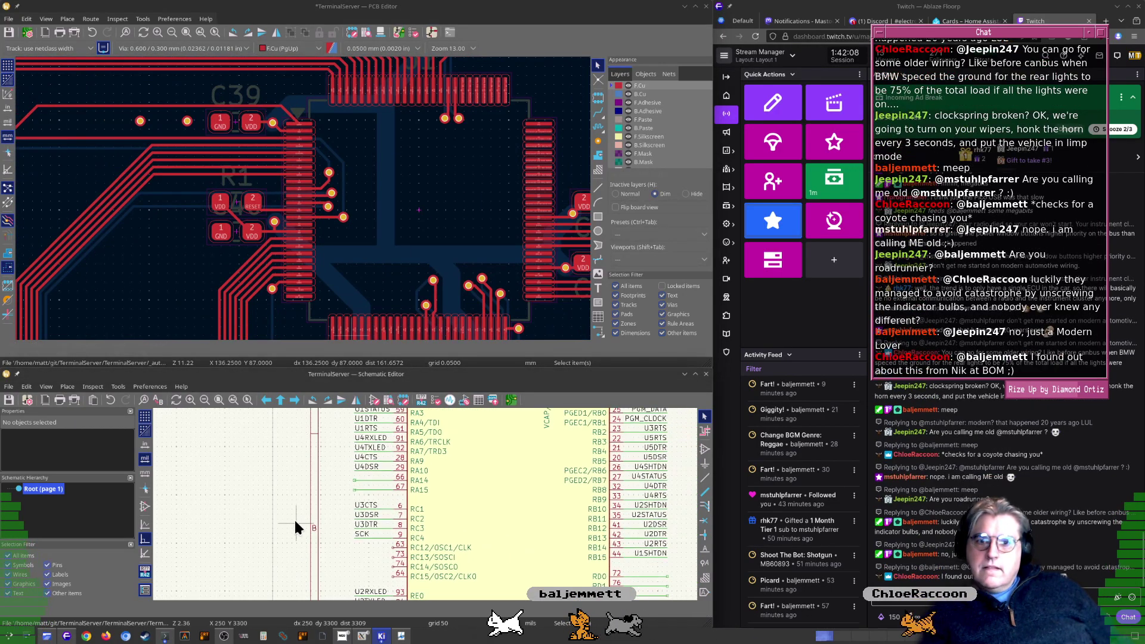
key("alt+Tab")
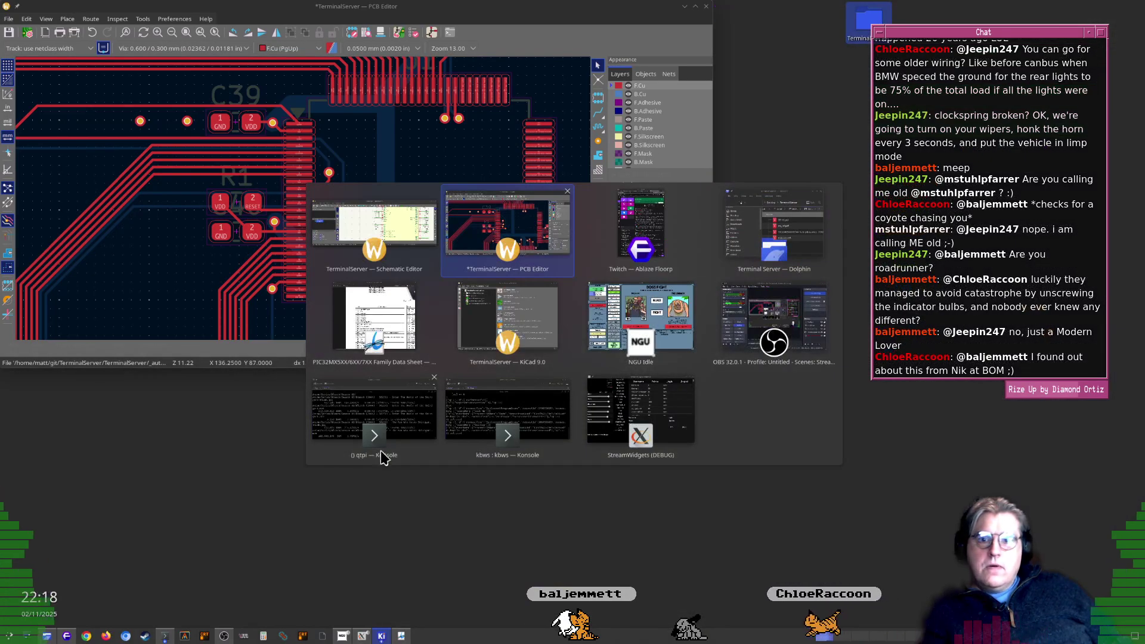
left_click(373, 301)
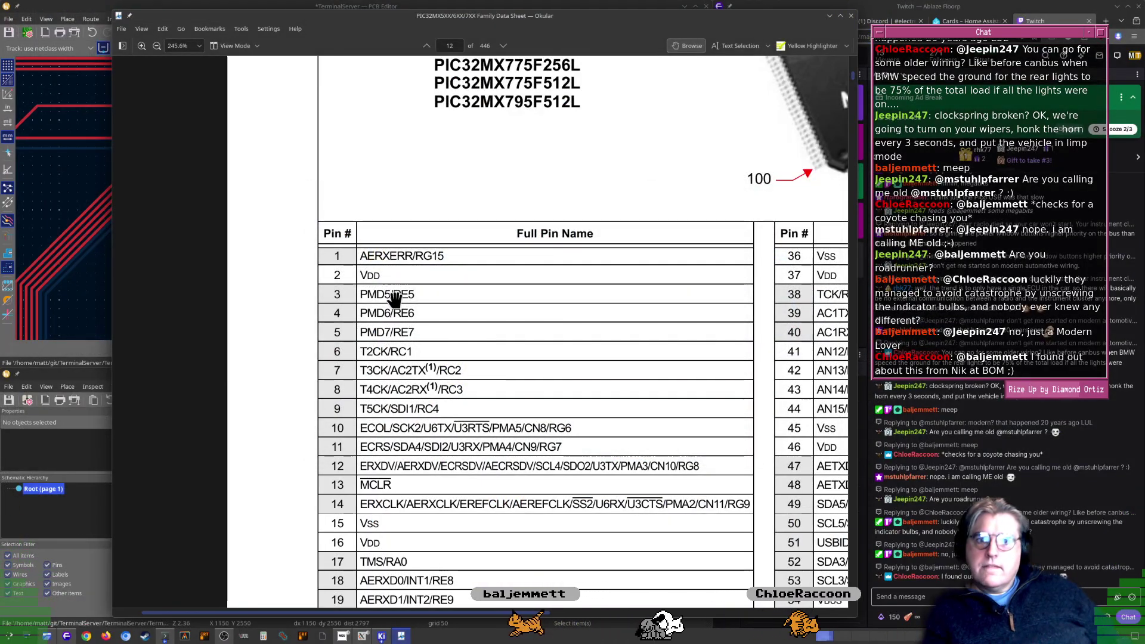
left_click_drag(641, 456, 230, 218)
left_click_drag(548, 540, 500, 329)
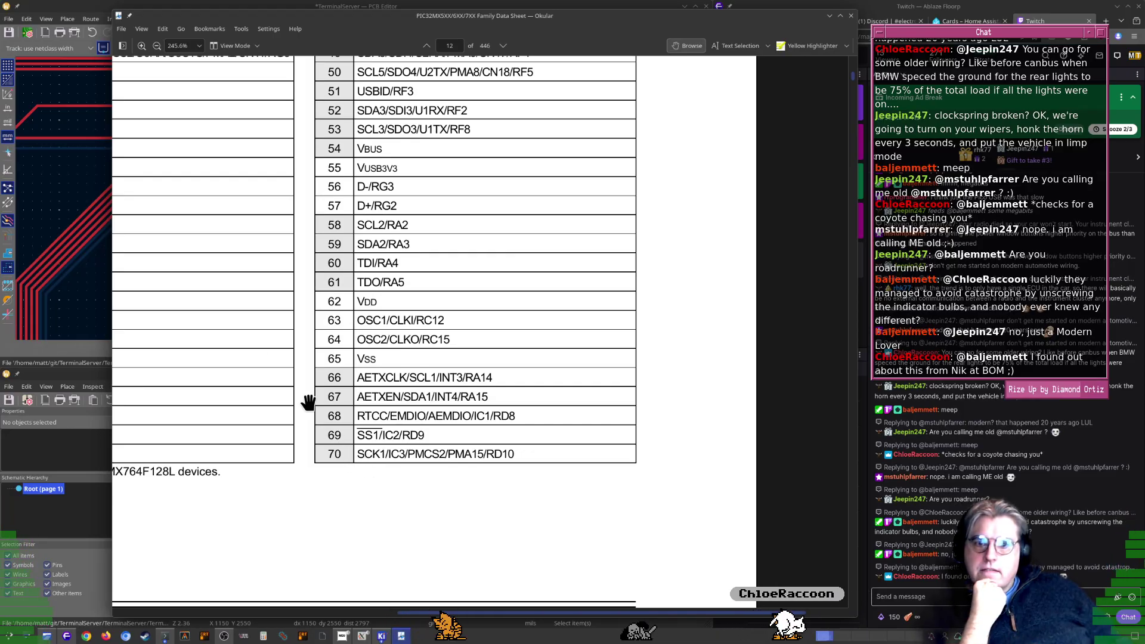
left_click_drag(308, 401, 422, 247)
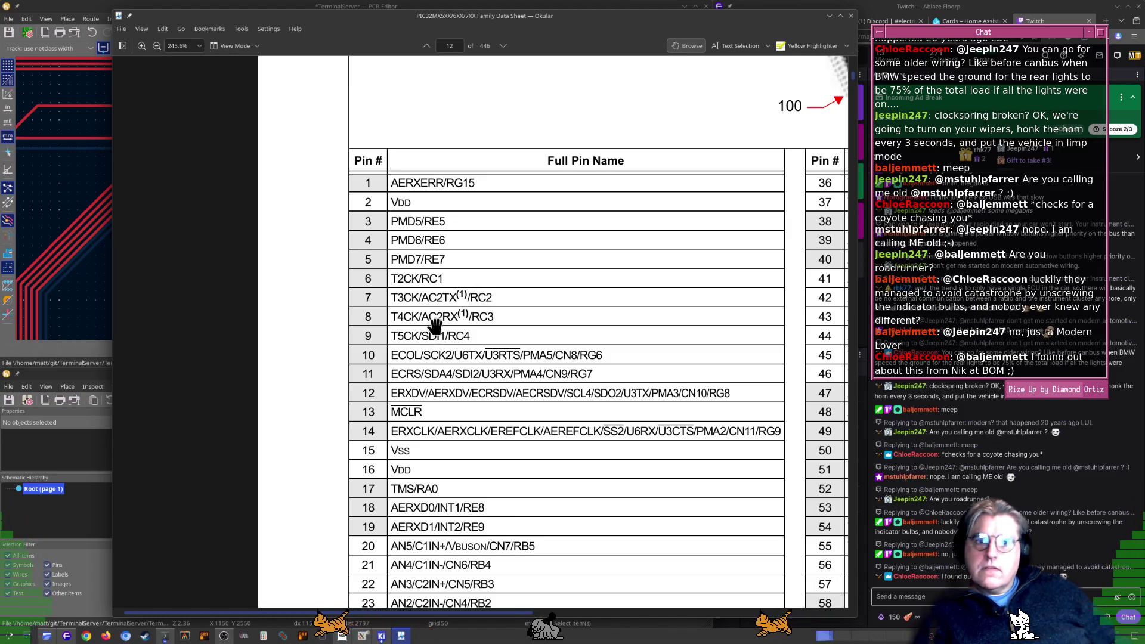
left_click_drag(433, 342, 447, 353)
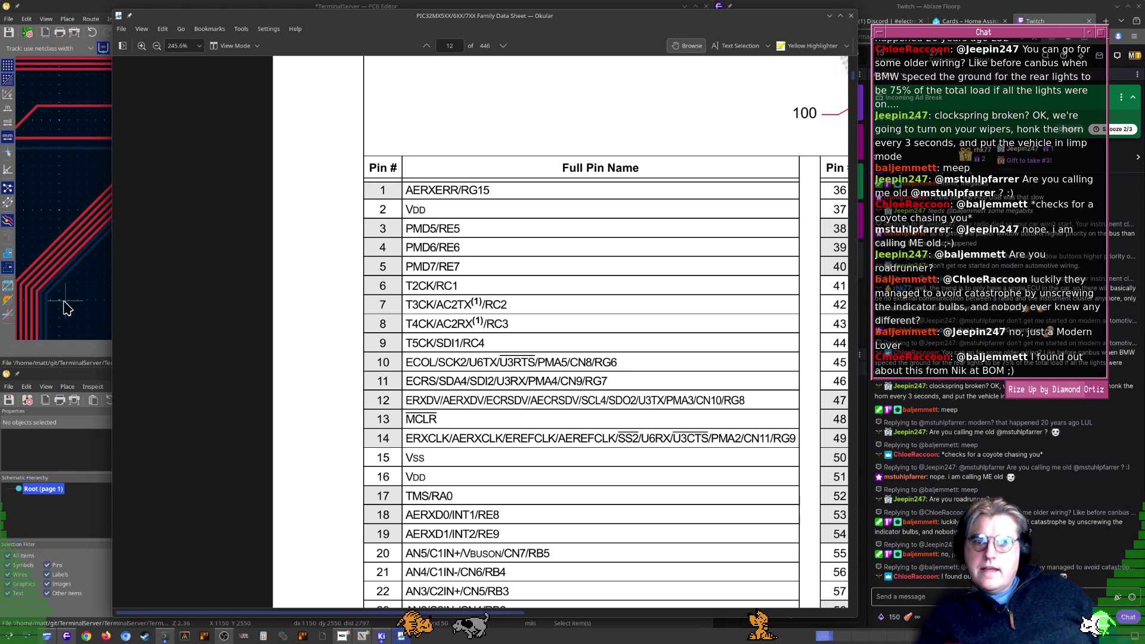
Rename the net label on U1 pin 9 (RC4) to SDI in the schematic
left_click(79, 523)
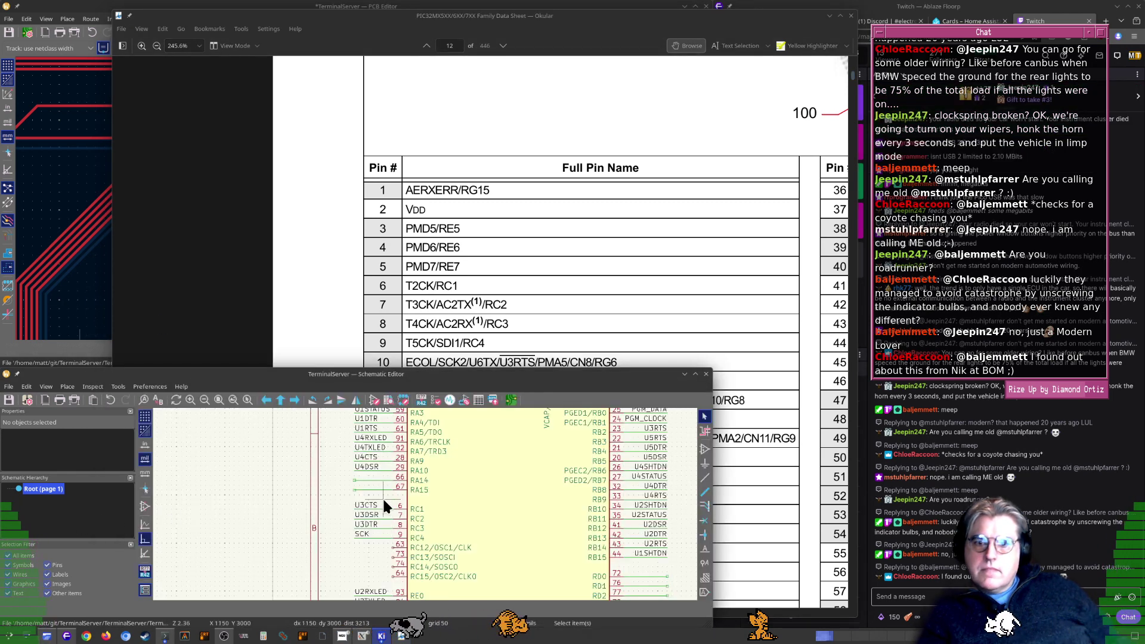
double_click(360, 529)
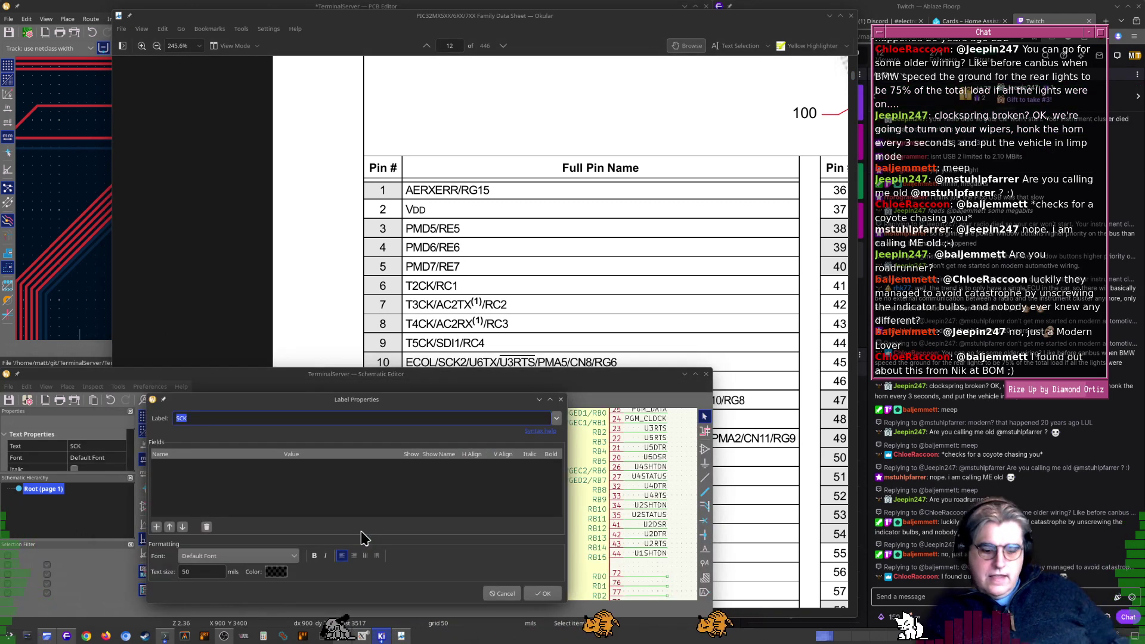
type("SDI")
key("Return")
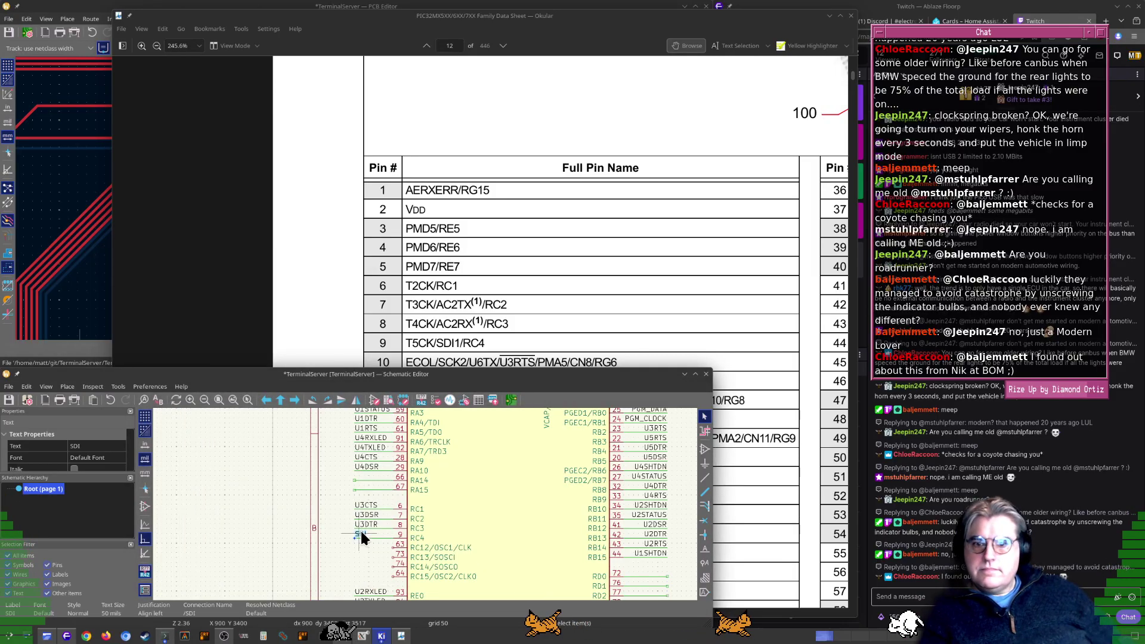
Find the SCK1 pin in the data sheet and place an SCK net label on U1 pin 70 (RD10) in the schematic
left_click(547, 334)
scroll(546, 334, "down", 7)
scroll(546, 334, "right", 5)
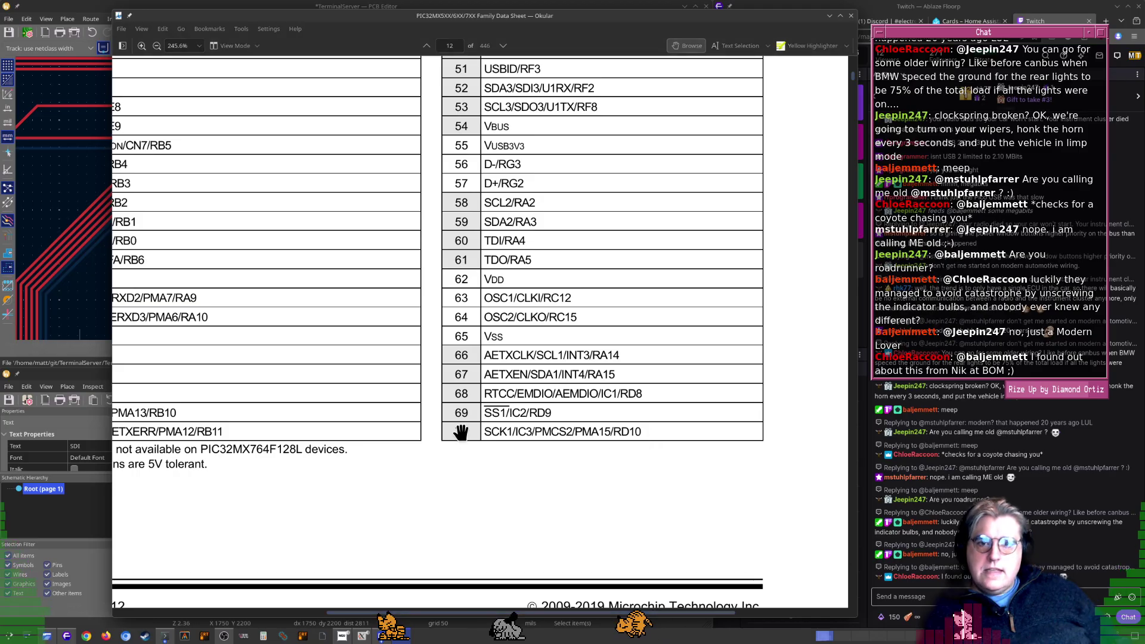
key("alt+Tab")
scroll(450, 548, "down", 3)
scroll(450, 549, "right", 2)
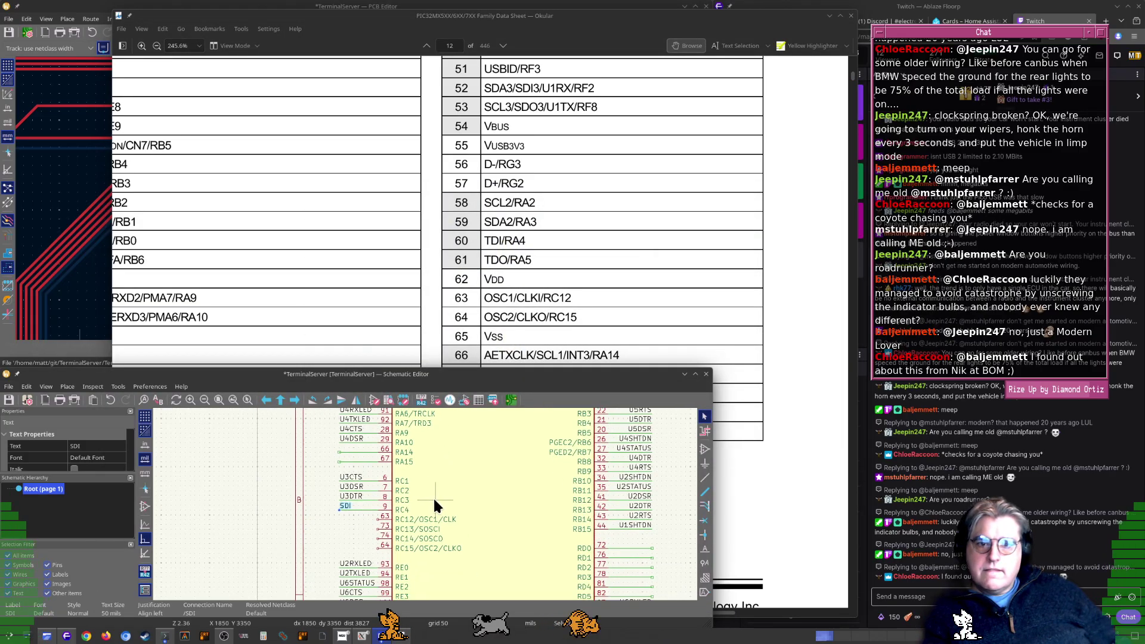
scroll(621, 563, "up", 5)
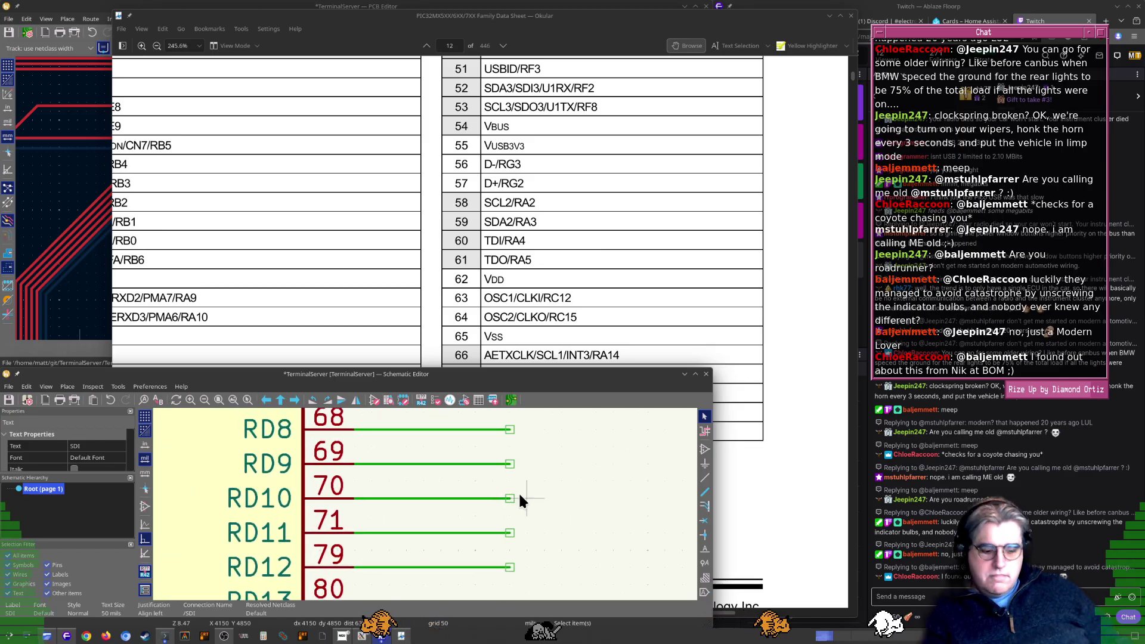
key("l")
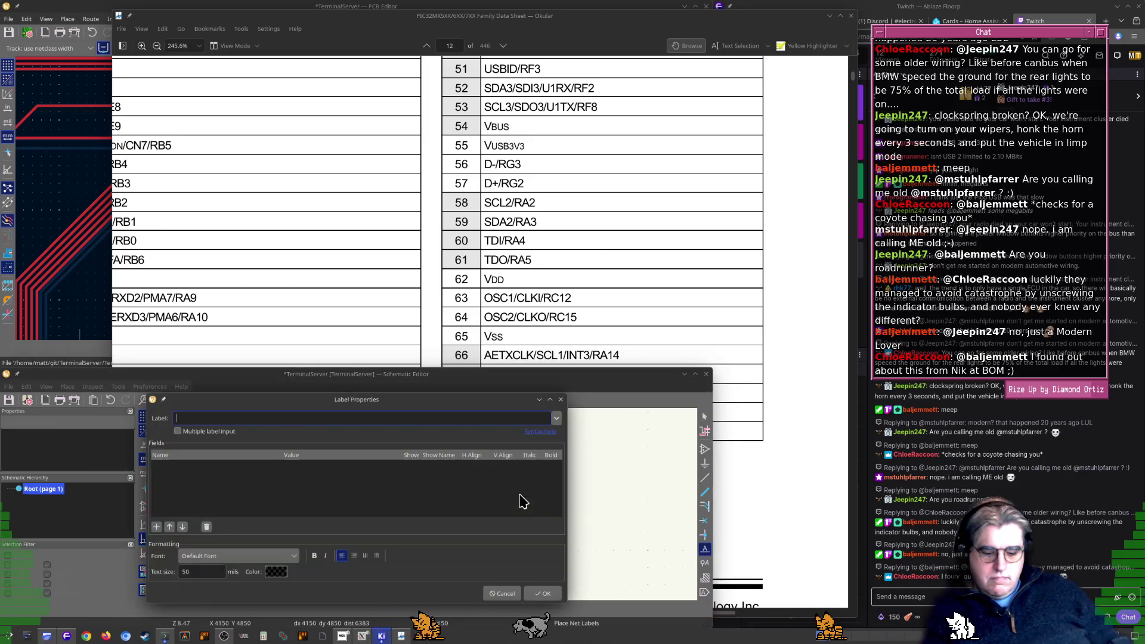
type("SCK")
key("Return")
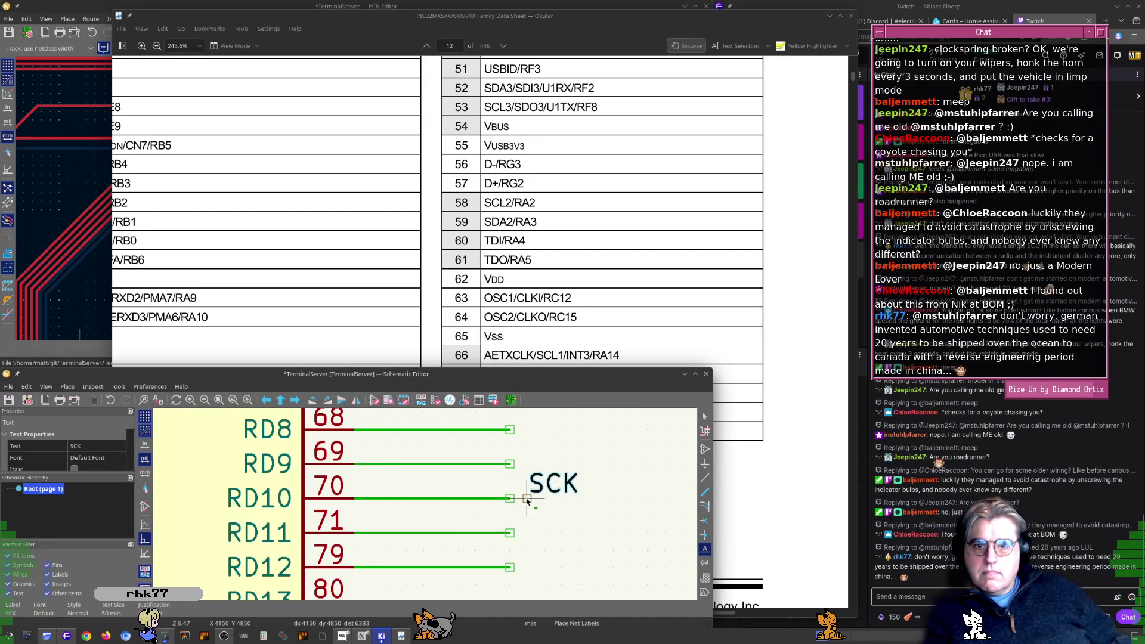
left_click(514, 502)
key("Escape")
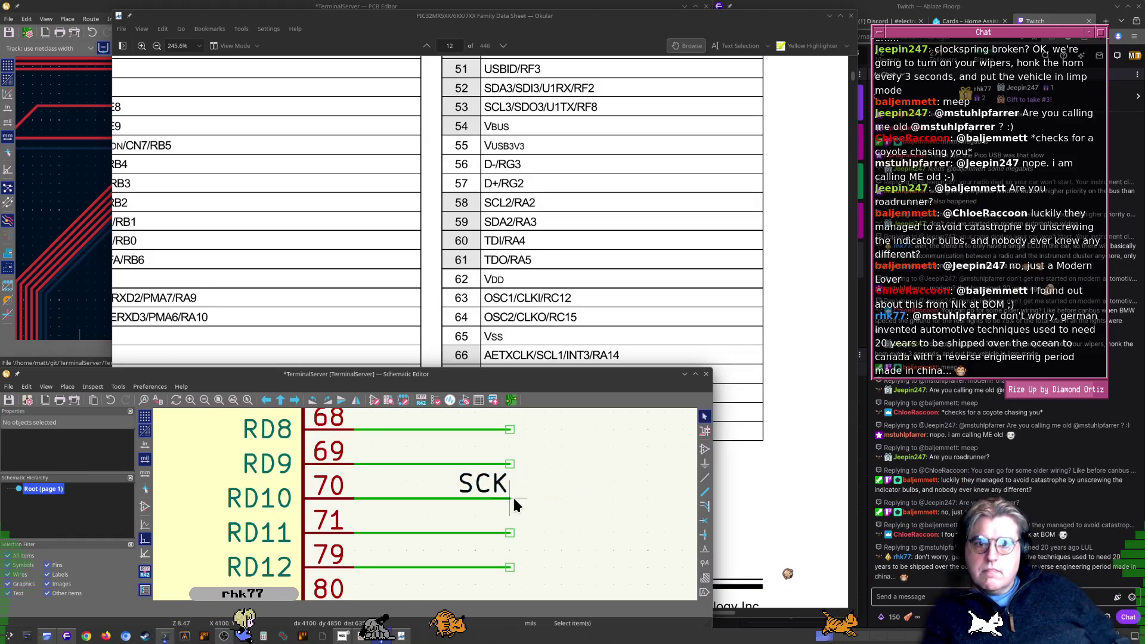
Find the SDO1 pin in the data sheet and place an SDO net label on U1 pin 72 (RD0) in the schematic
left_click_drag(473, 324, 563, 192)
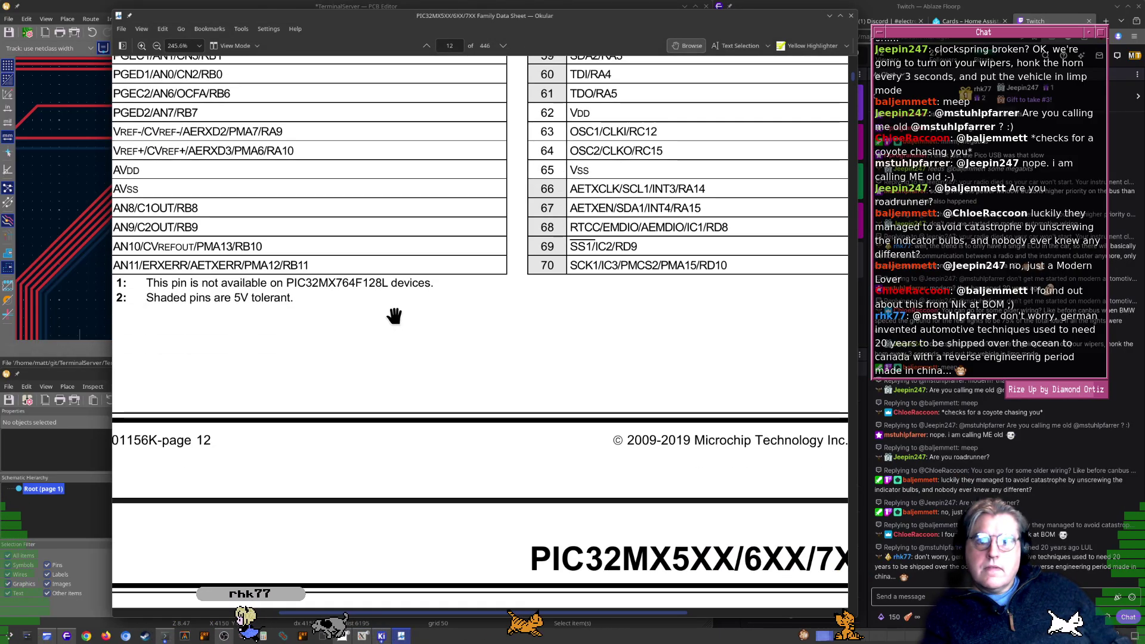
left_click_drag(394, 317, 477, 132)
left_click_drag(562, 578, 417, 169)
left_click_drag(527, 436, 542, 416)
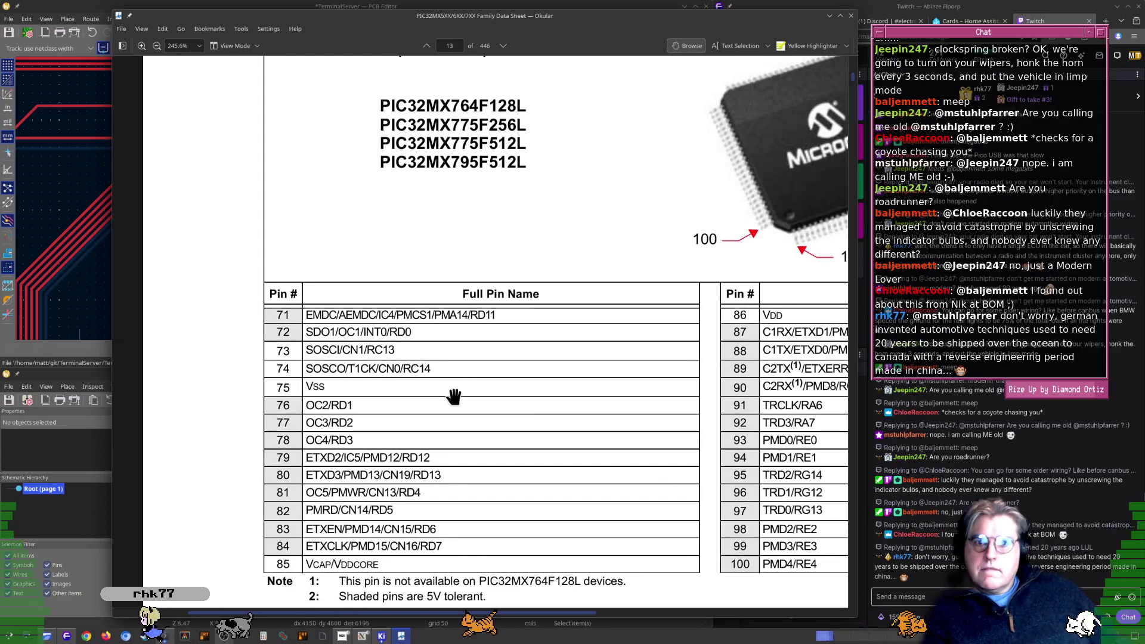
left_click_drag(321, 331, 334, 333)
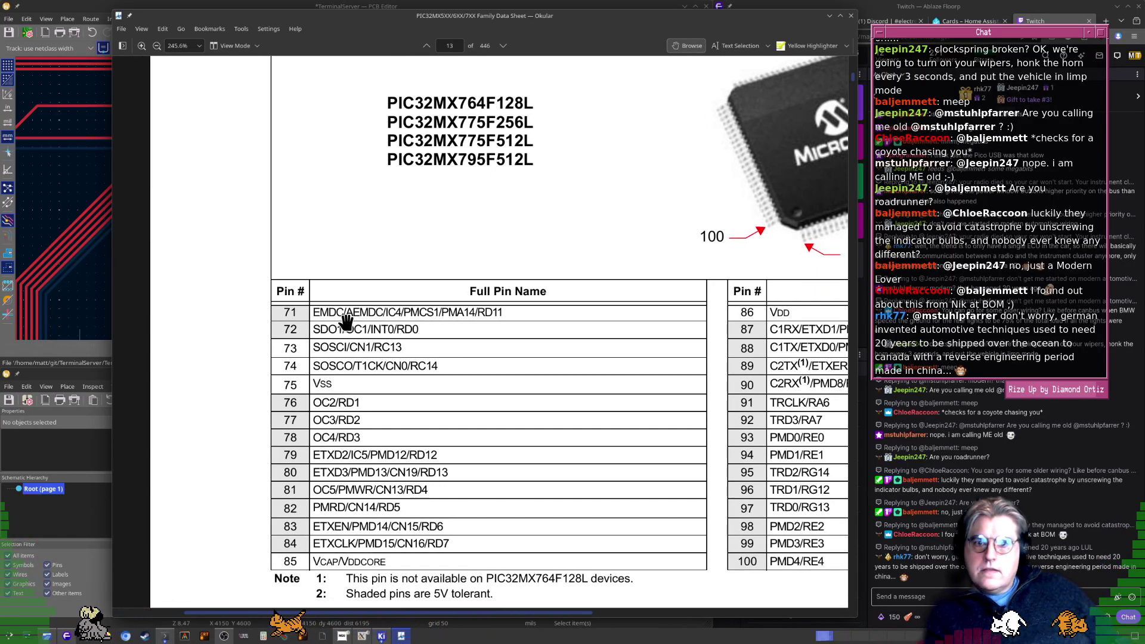
key("alt+Tab")
middle_click_drag(439, 460, 458, 595)
middle_click_drag(474, 490, 487, 569)
middle_click_drag(514, 452, 529, 549)
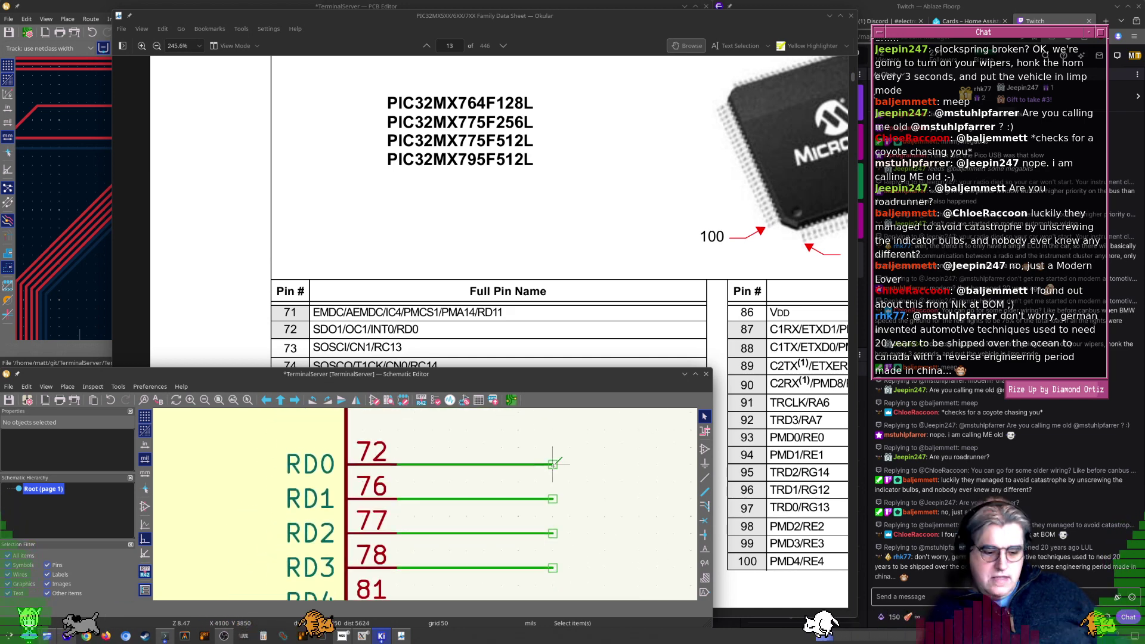
key("l")
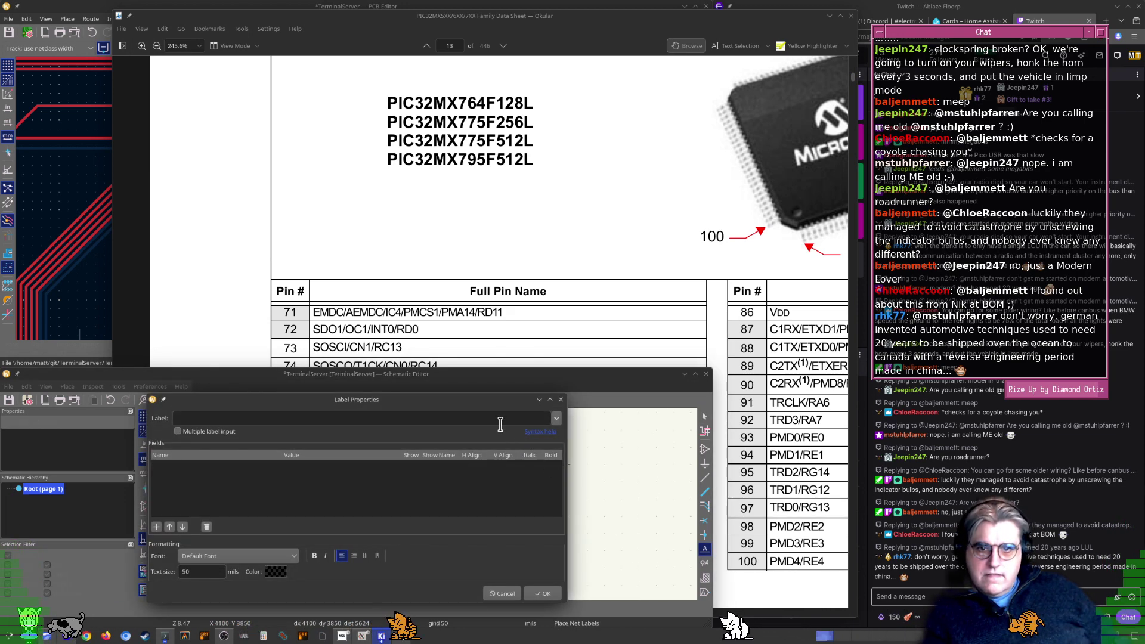
type("SDO")
key("Return")
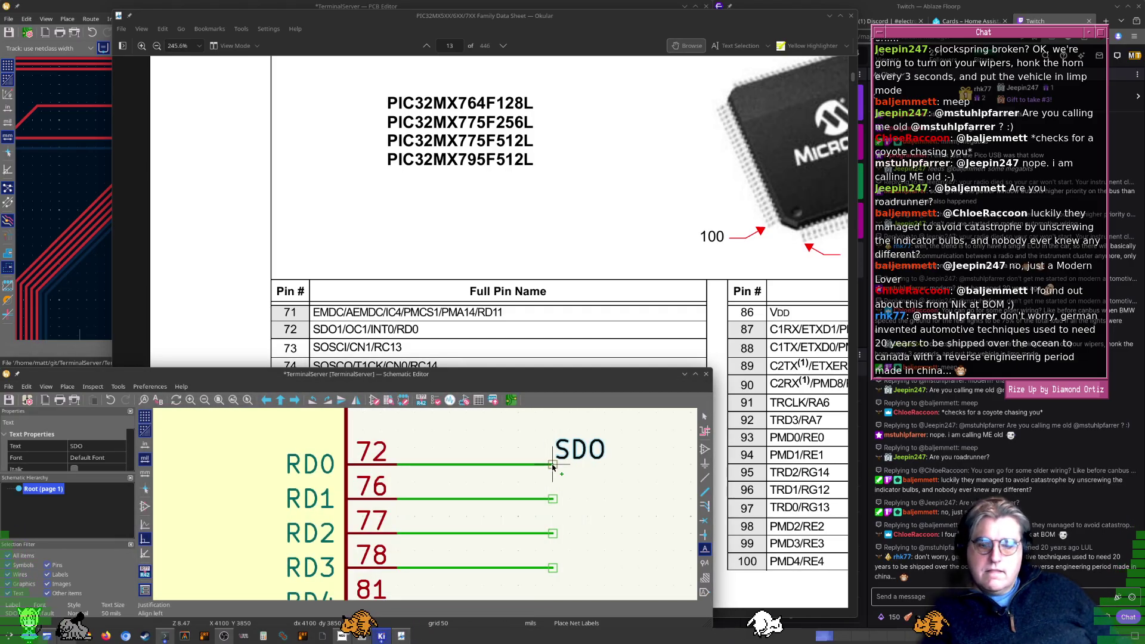
left_click(552, 466)
key("Escape")
Minimize the data sheet and review U1's pin labels in the schematic and the routing around it on the board
scroll(429, 493, "down", 5)
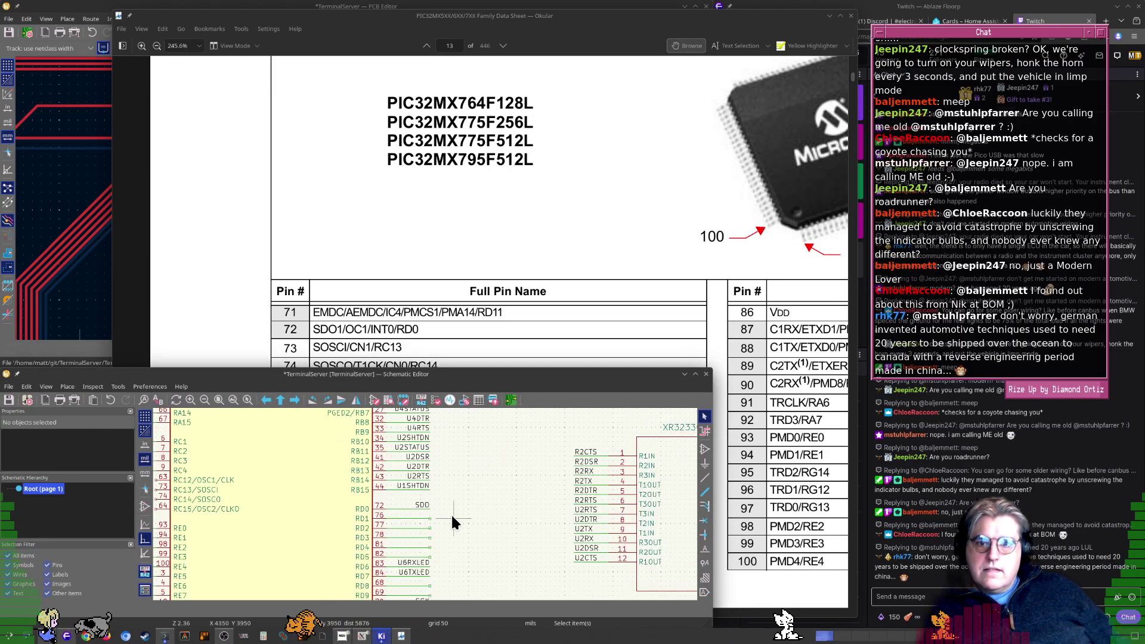
middle_click_drag(538, 516, 621, 500)
middle_click_drag(573, 473, 611, 511)
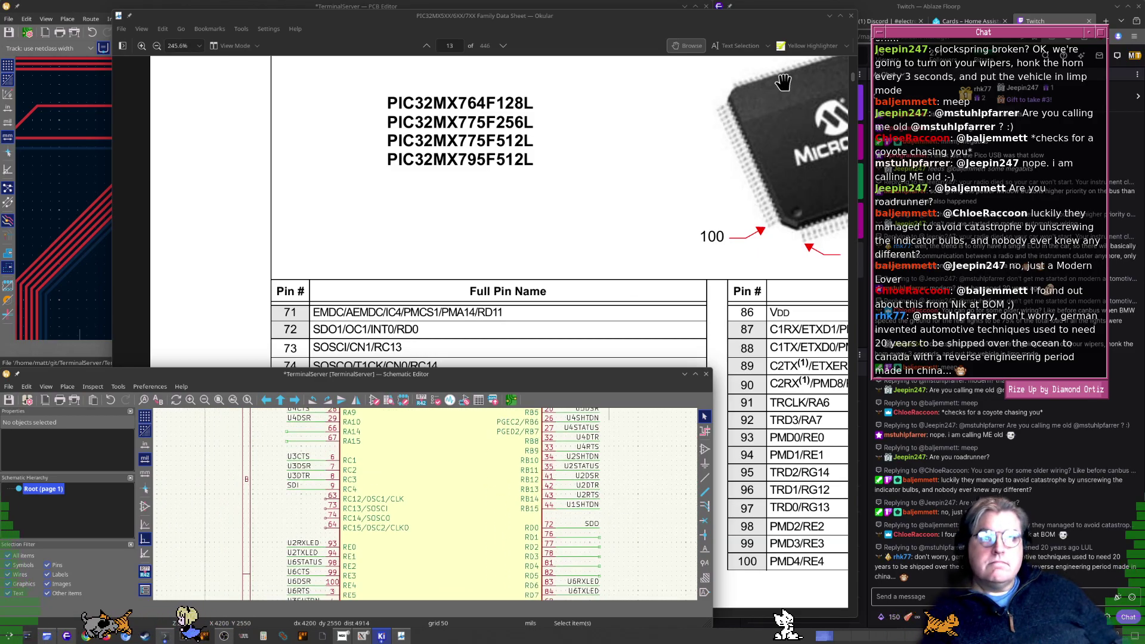
left_click(830, 16)
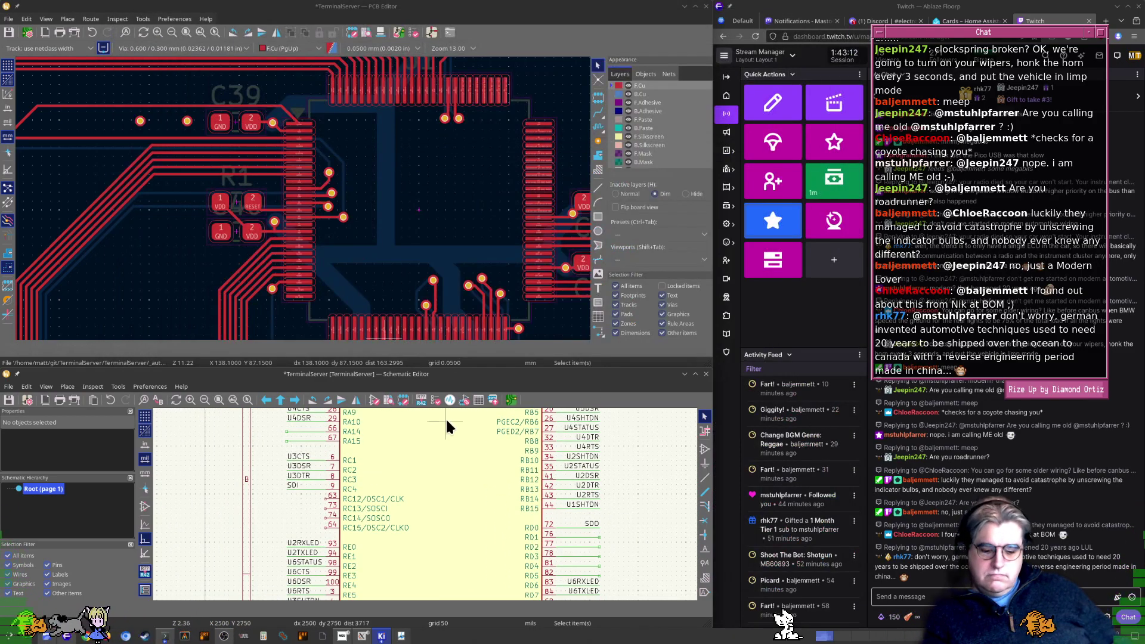
middle_click_drag(248, 284, 260, 211)
left_click(313, 304)
scroll(313, 304, "down", 2)
left_click(174, 155)
scroll(261, 194, "down", 1)
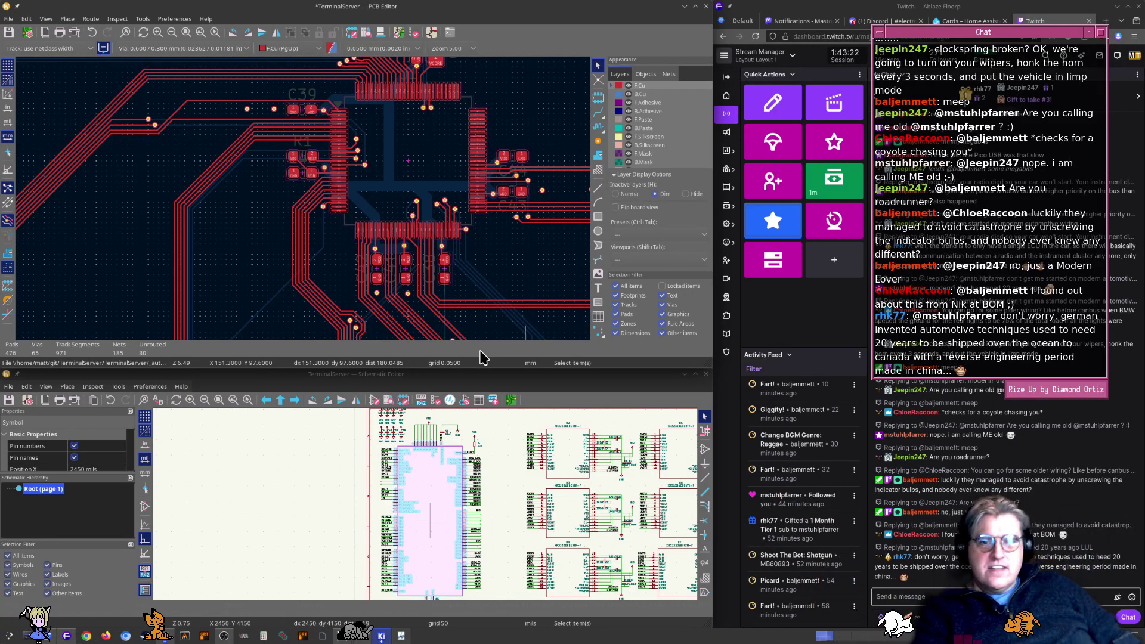
left_click(266, 499)
scroll(244, 487, "up", 2)
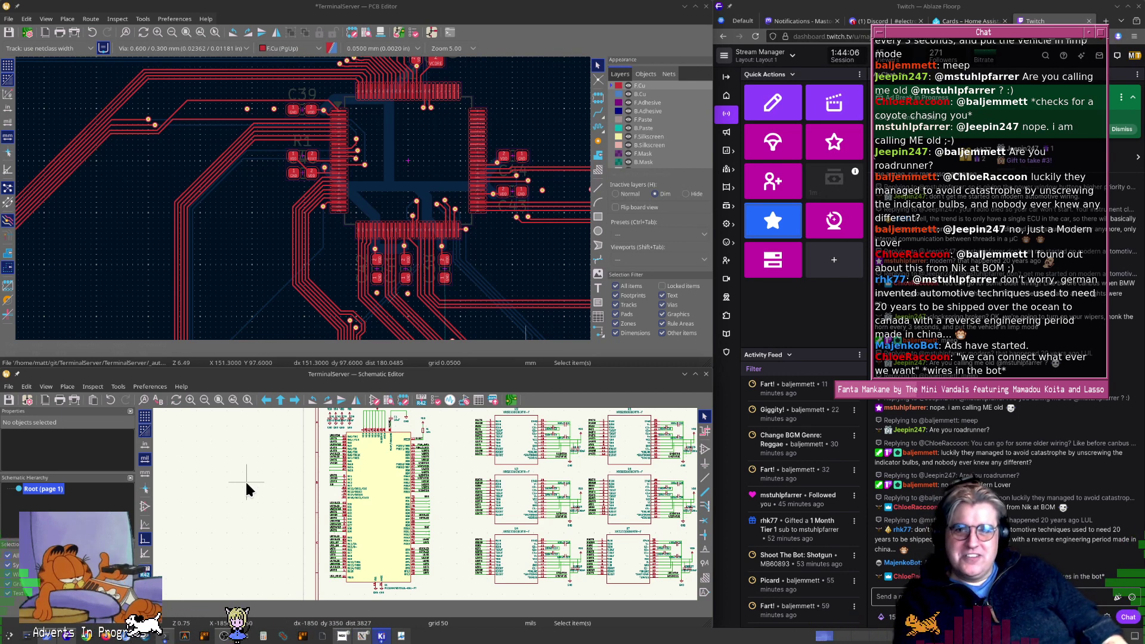
Examine U1's upper and right-side pads on the board, including the unconnected pads 67 to 82 and the space around them
middle_click_drag(316, 293, 297, 216)
mouse_move(283, 261)
middle_mouse_down()
mouse_move(253, 199)
mouse_move(263, 237)
mouse_move(302, 198)
mouse_move(295, 275)
middle_mouse_up()
scroll(264, 236, "down", 3)
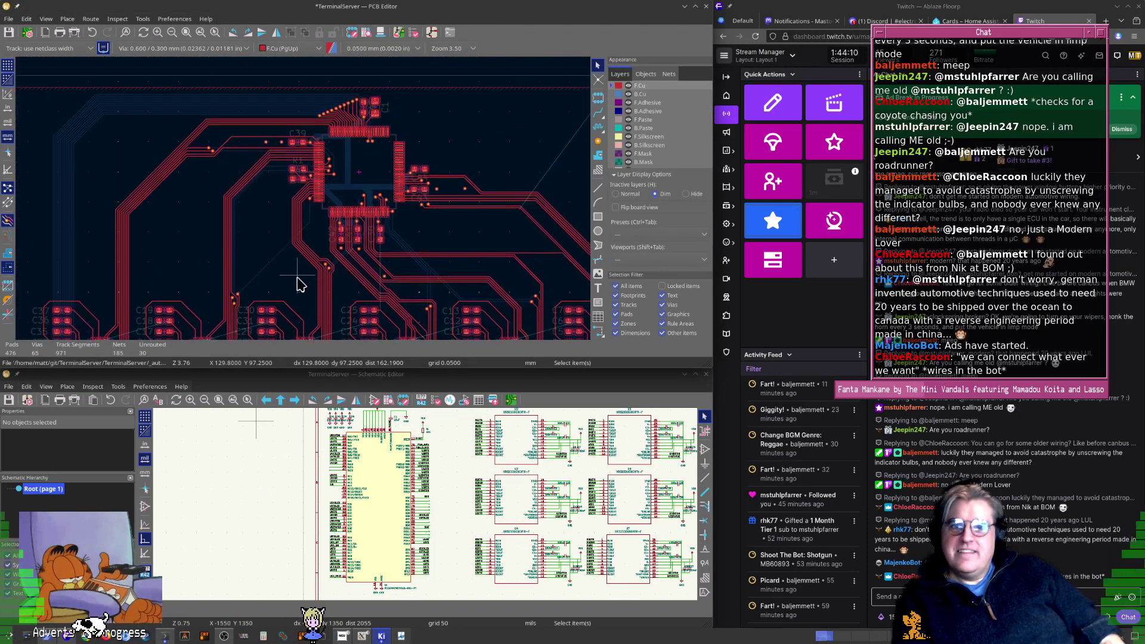
middle_click_drag(466, 235, 440, 246)
scroll(341, 158, "up", 8)
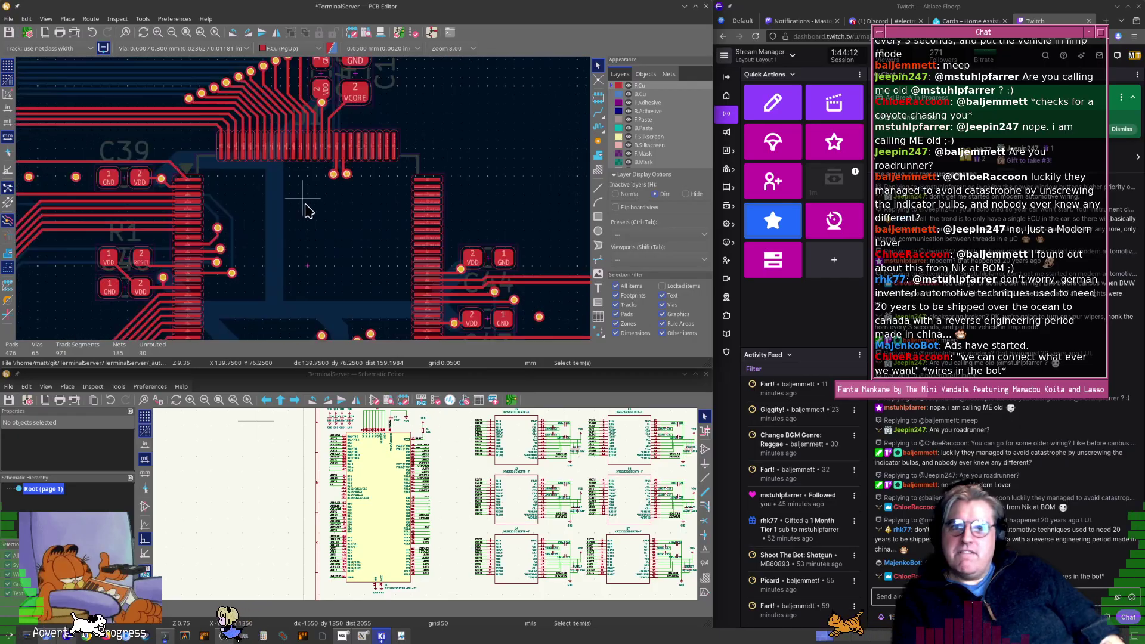
middle_click_drag(384, 208, 331, 216)
scroll(331, 216, "down", 3)
middle_click_drag(337, 147, 343, 208)
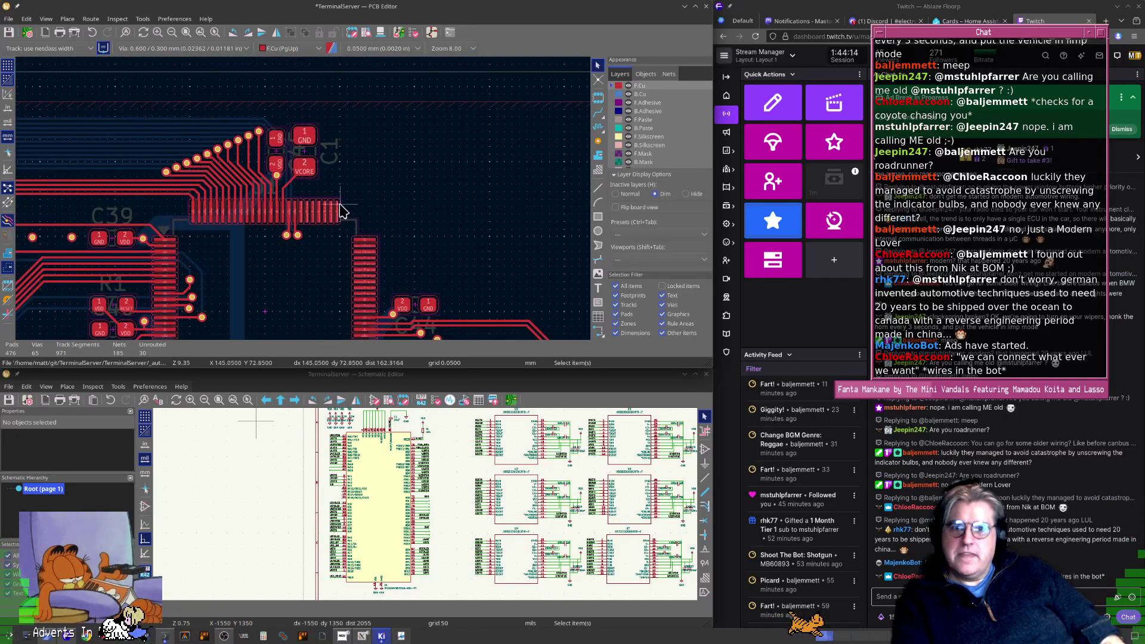
scroll(343, 208, "up", 5)
middle_click_drag(219, 187, 310, 202)
scroll(311, 202, "up", 4)
middle_click_drag(428, 238, 374, 152)
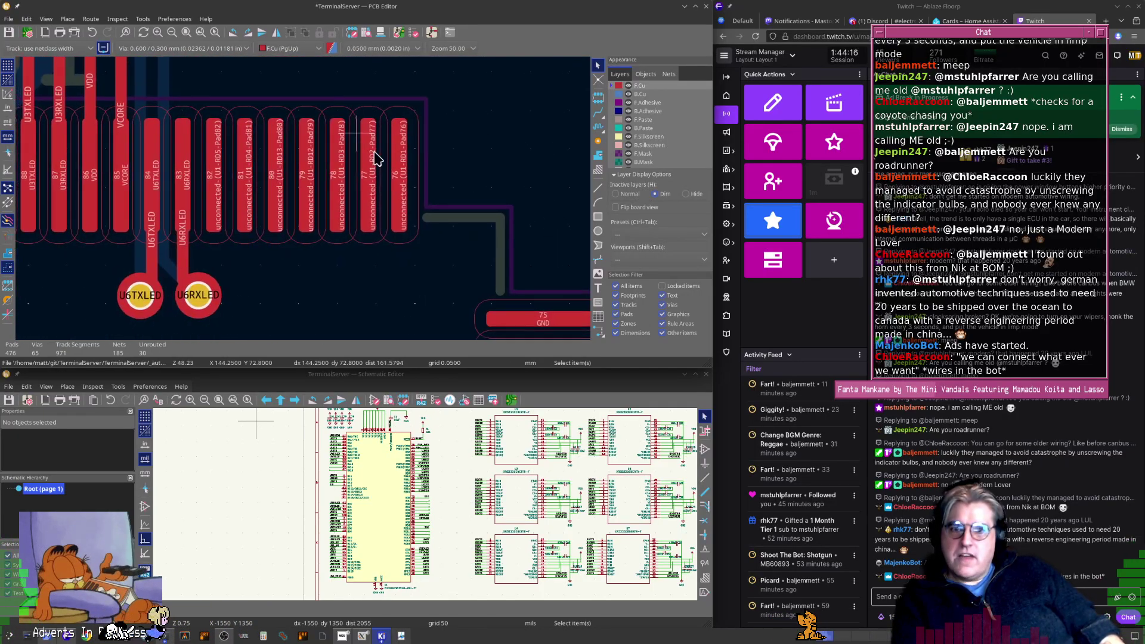
middle_click_drag(442, 214, 260, 121)
scroll(314, 120, "down", 6)
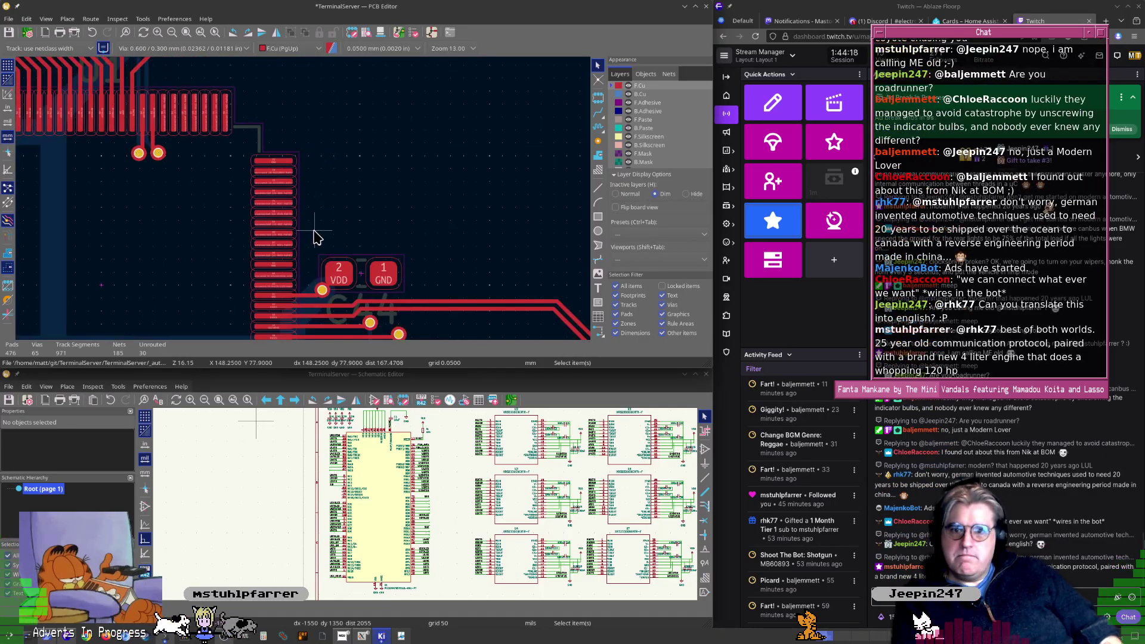
scroll(306, 204, "up", 4)
scroll(328, 256, "down", 4)
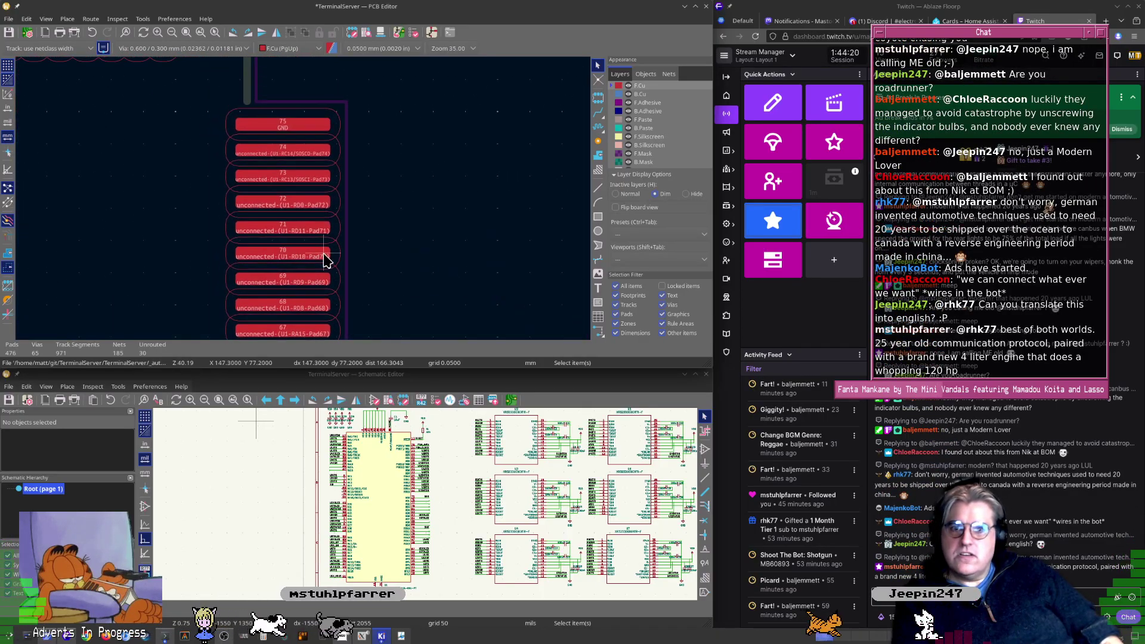
Open the 3D view of the TerminalServer board and inspect it from above, from the side and from the RJ45 connector edge
scroll(302, 198, "down", 2)
mouse_move(332, 172)
middle_mouse_down()
mouse_move(356, 206)
mouse_move(327, 180)
middle_mouse_up()
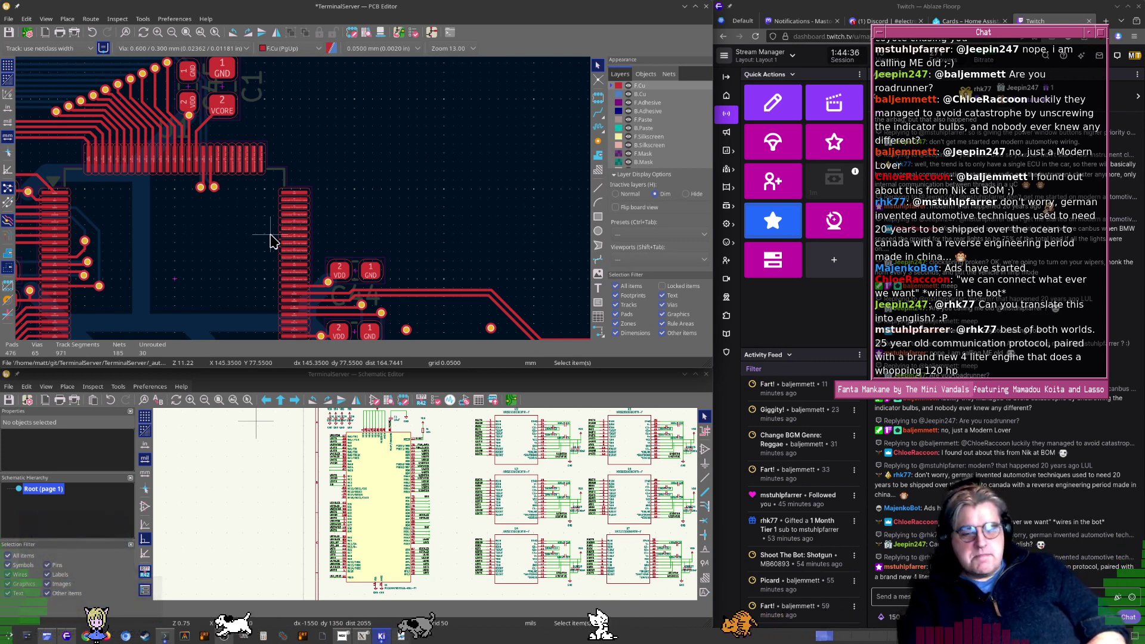
scroll(270, 241, "down", 8)
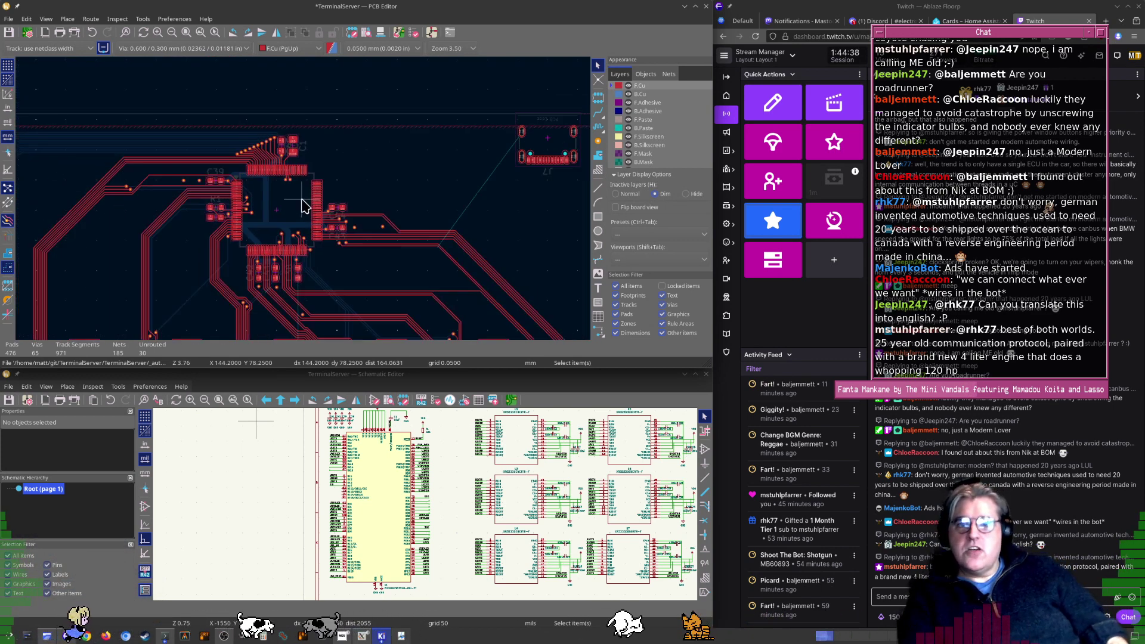
scroll(301, 198, "up", 2)
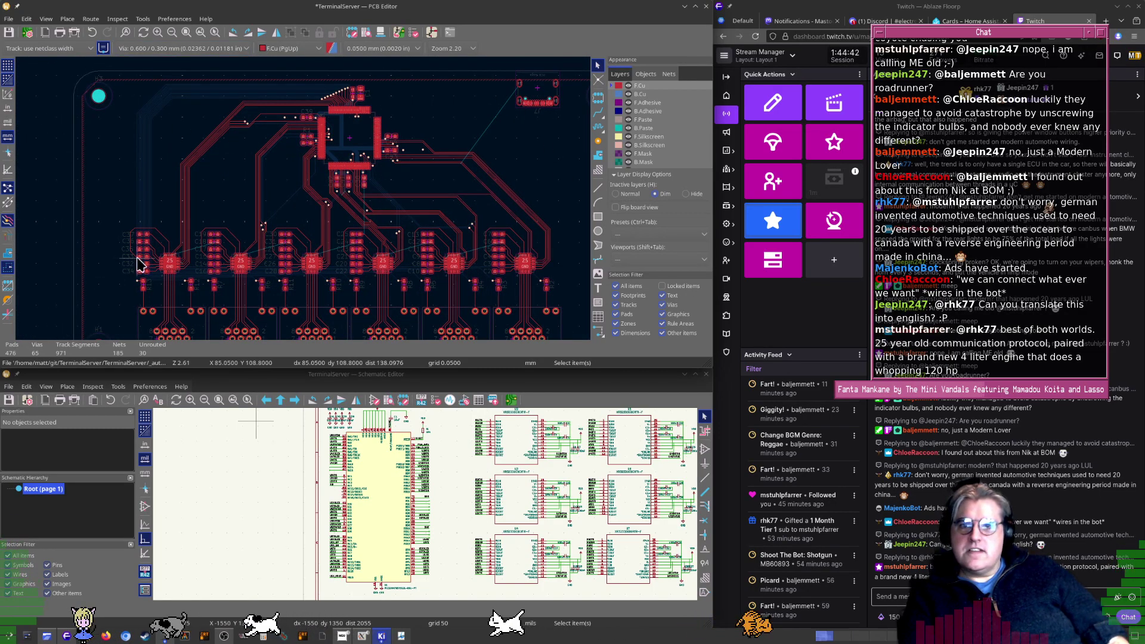
scroll(332, 161, "down", 2)
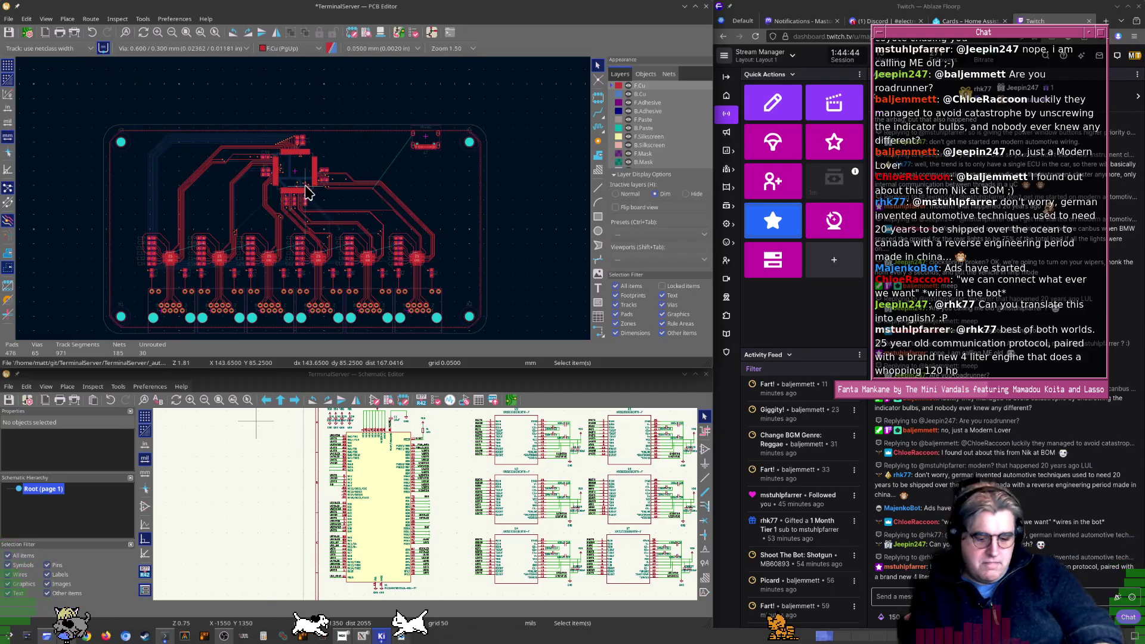
key("alt+3")
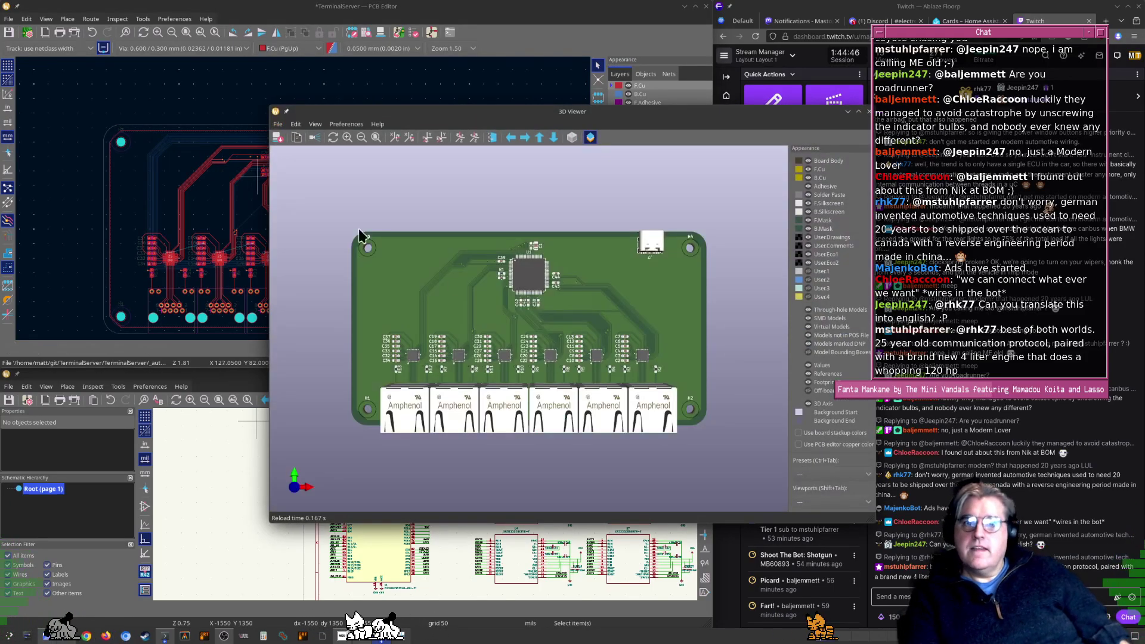
left_click_drag(516, 412, 439, 328)
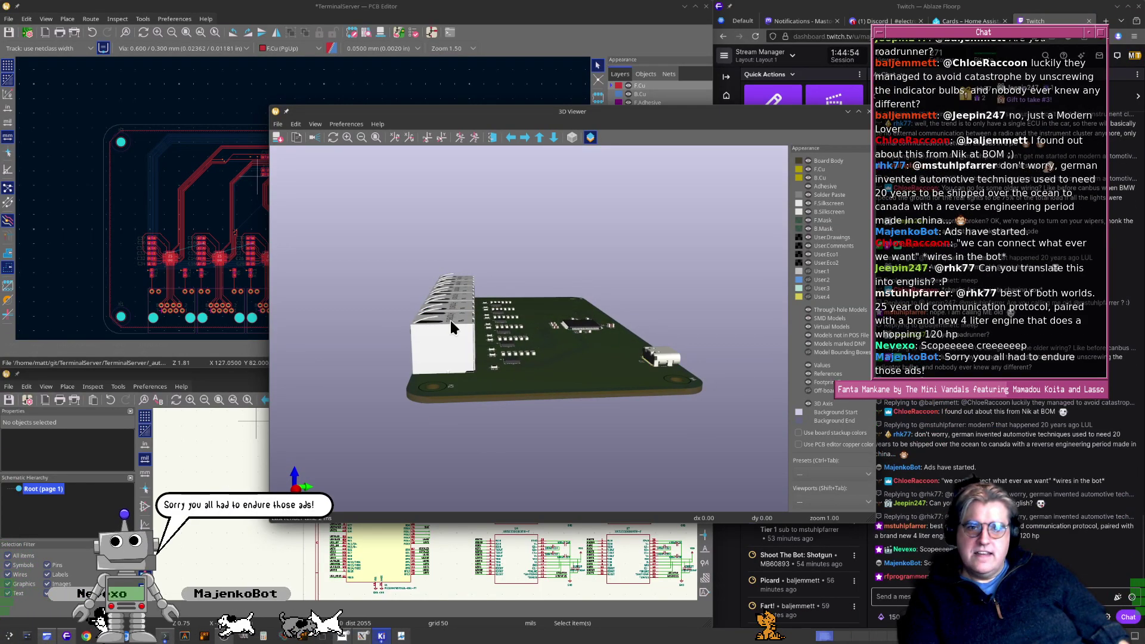
mouse_move(450, 320)
left_mouse_down()
mouse_move(525, 205)
mouse_move(512, 307)
mouse_move(534, 397)
mouse_move(313, 364)
mouse_move(440, 325)
left_mouse_up()
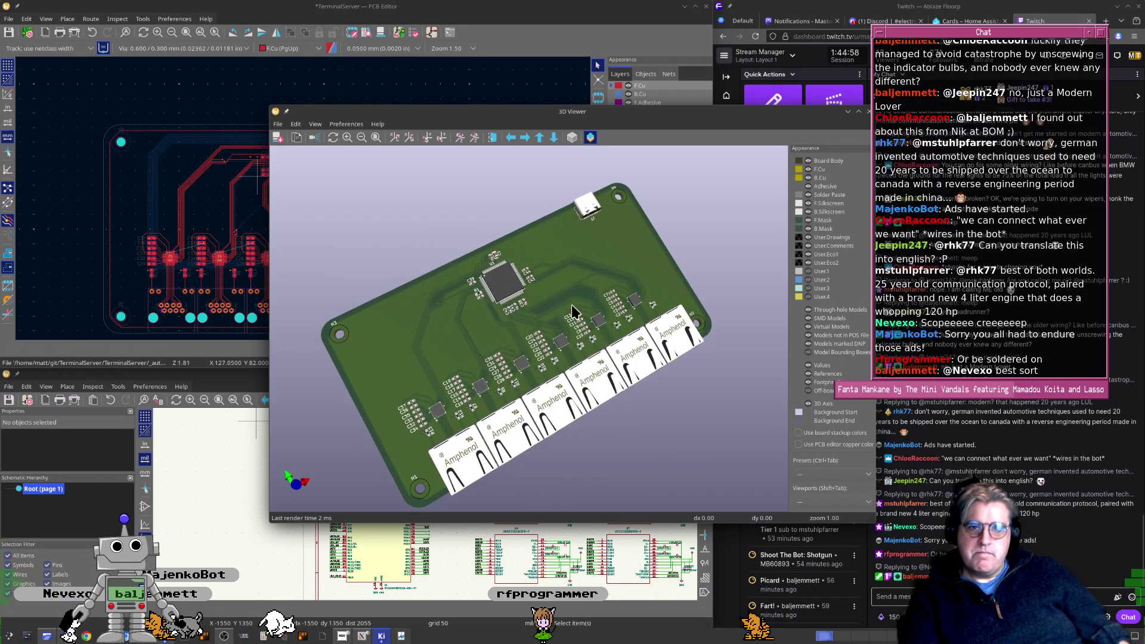
left_click_drag(572, 304, 559, 275)
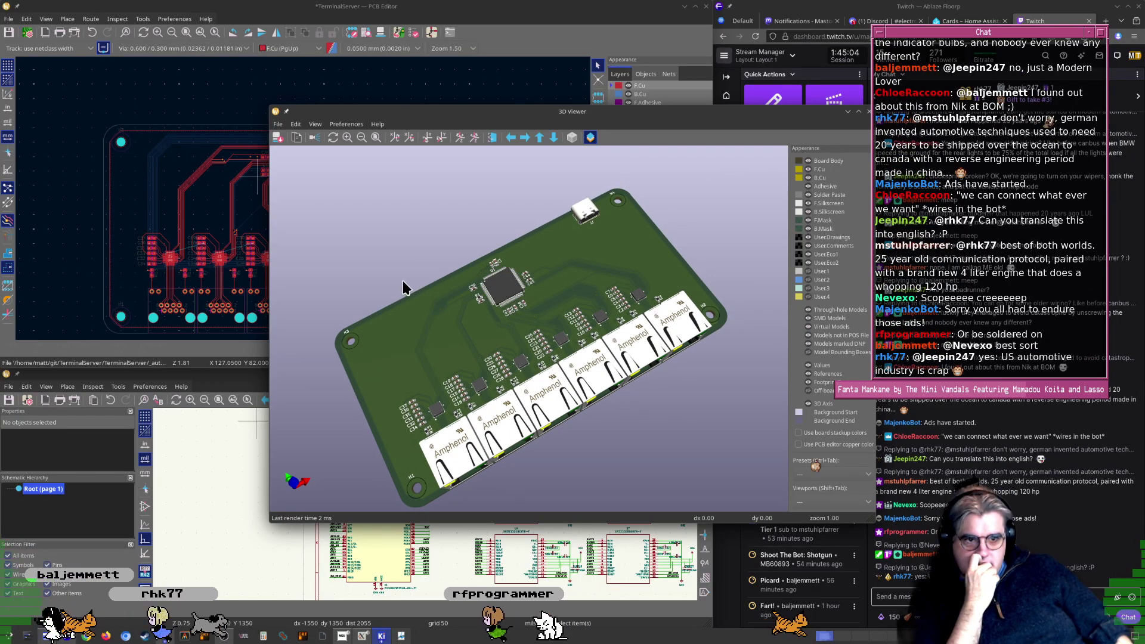
left_click_drag(407, 288, 468, 547)
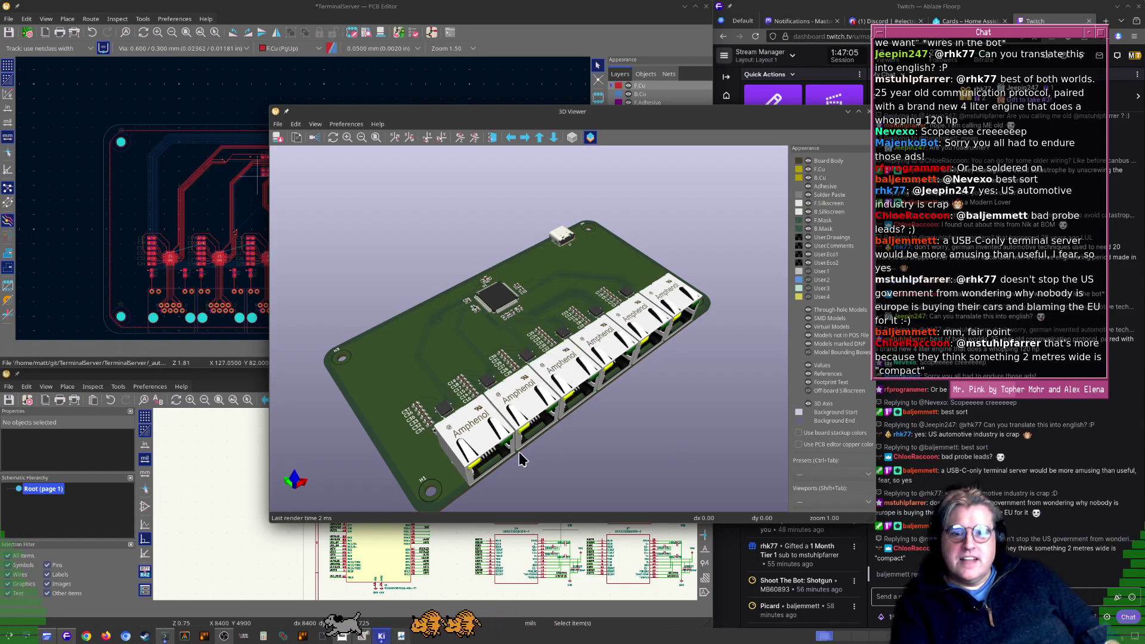
left_click_drag(521, 458, 477, 263)
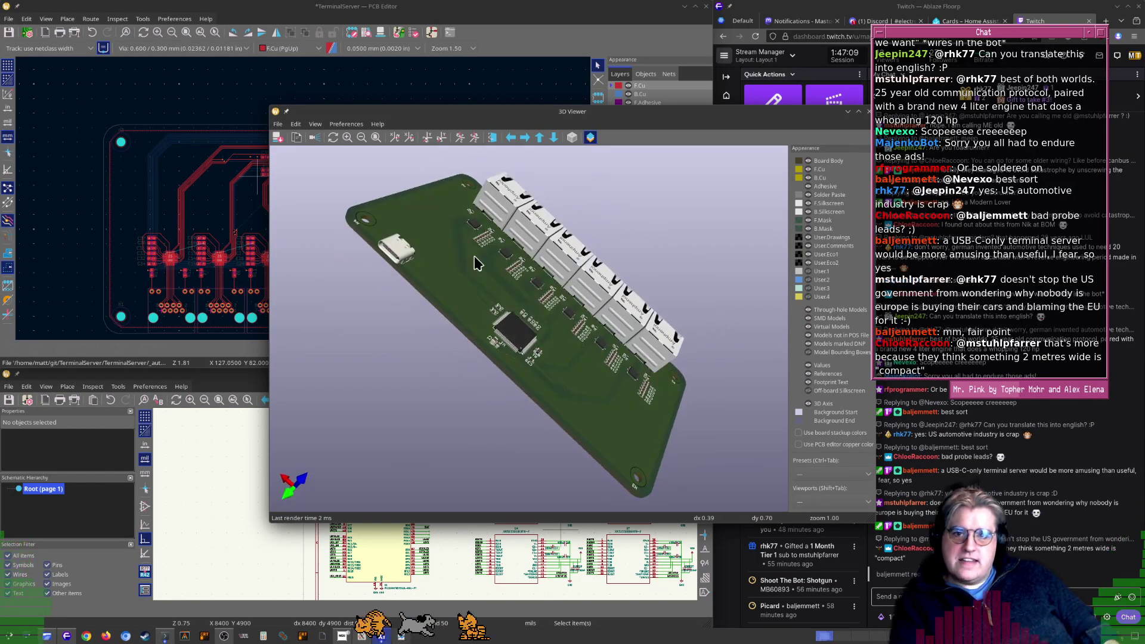
left_click_drag(554, 341, 584, 360)
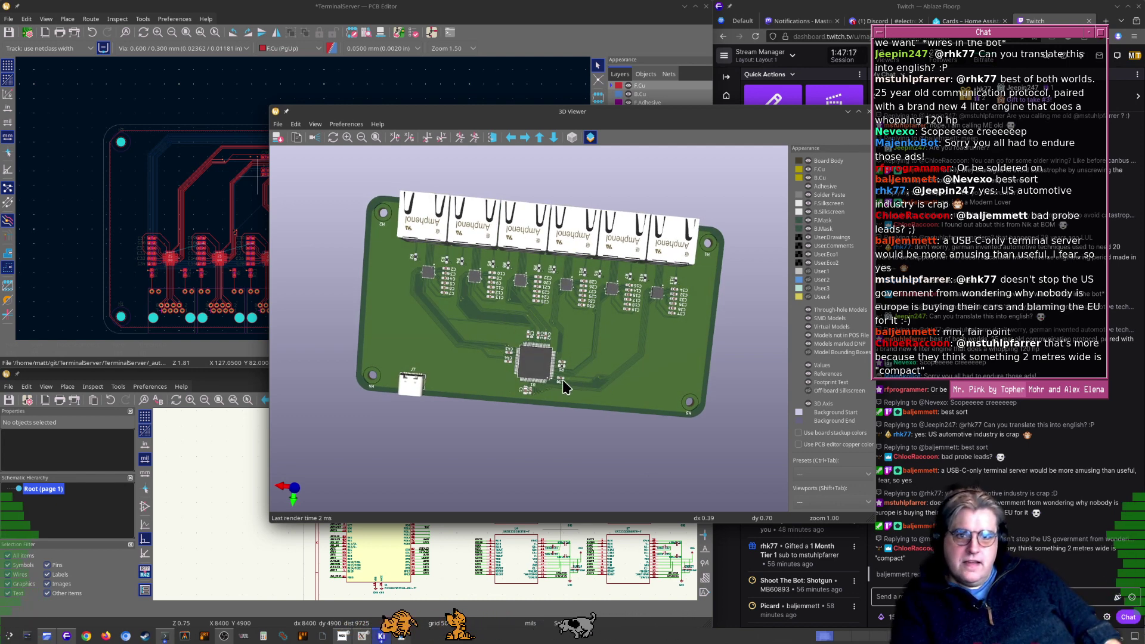
left_click_drag(577, 378, 528, 332)
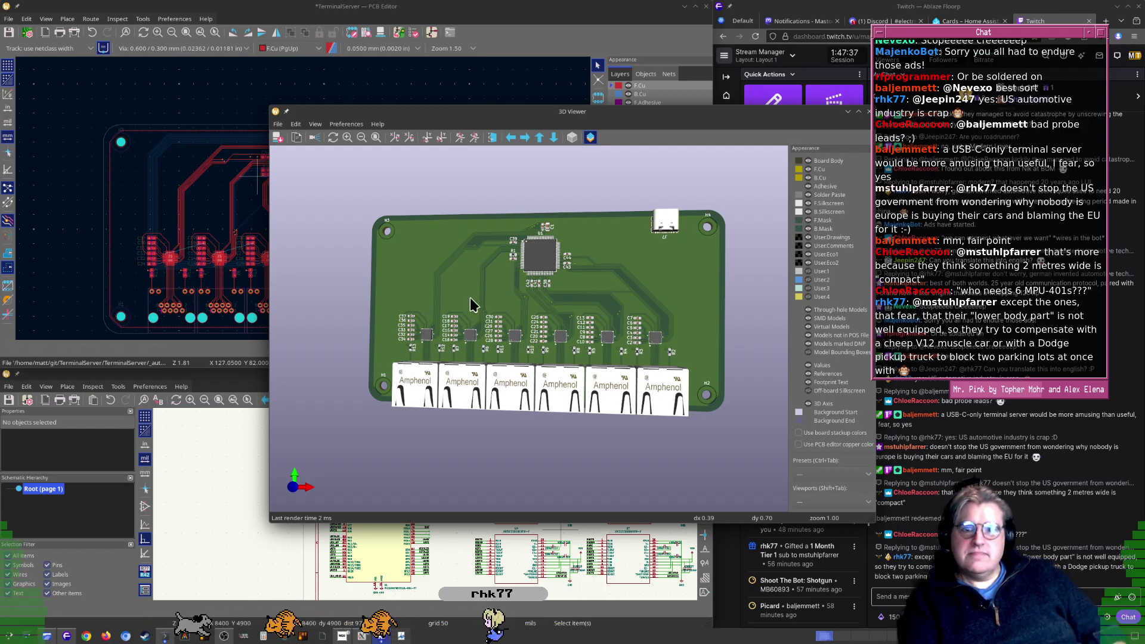
left_click_drag(470, 302, 526, 234)
left_click_drag(408, 338, 460, 394)
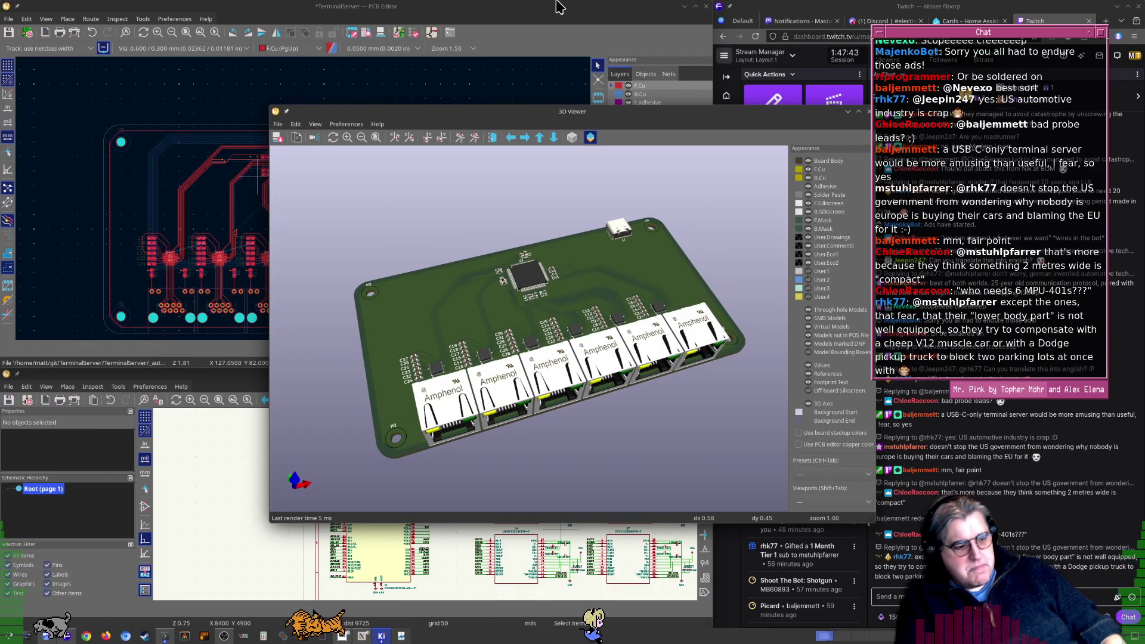
Move the 3D view aside, position and resize a new browser window over the editors, and open microchip.com
left_click_drag(677, 449, 496, 486, "super")
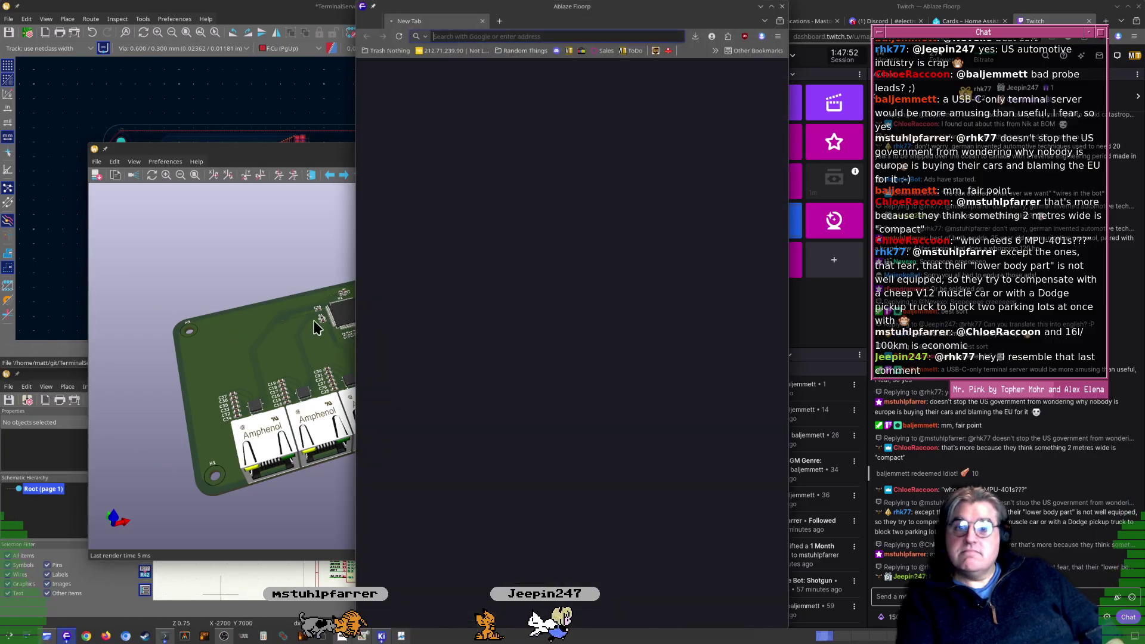
left_click_drag(518, 323, 382, 324, "super")
right_click_drag(295, 128, 137, 309, "super")
left_click_drag(303, 388, 289, 321, "super")
type("micr")
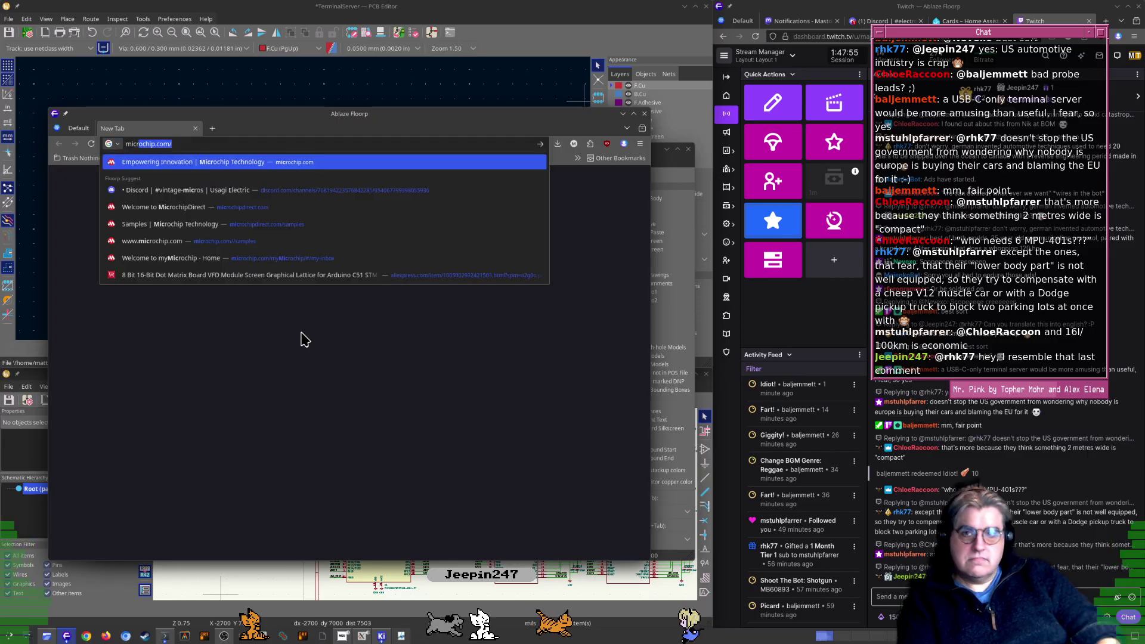
key("Return")
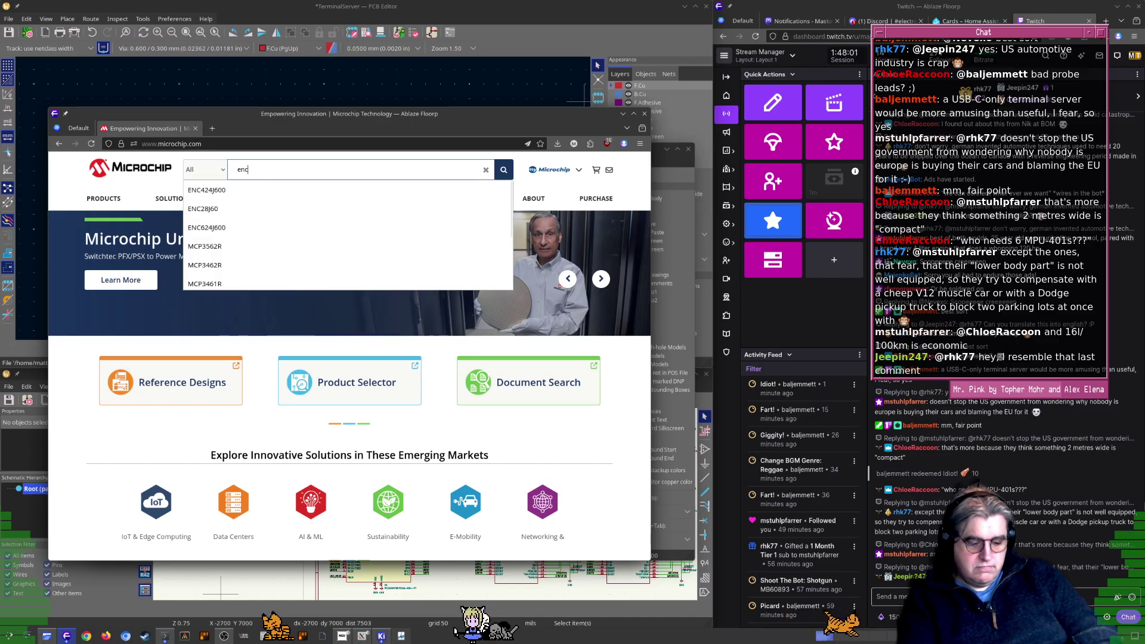
Search the Microchip site for ENC28J60, open its product page and data sheet PDF, and reposition the data sheet window
type("enc2")
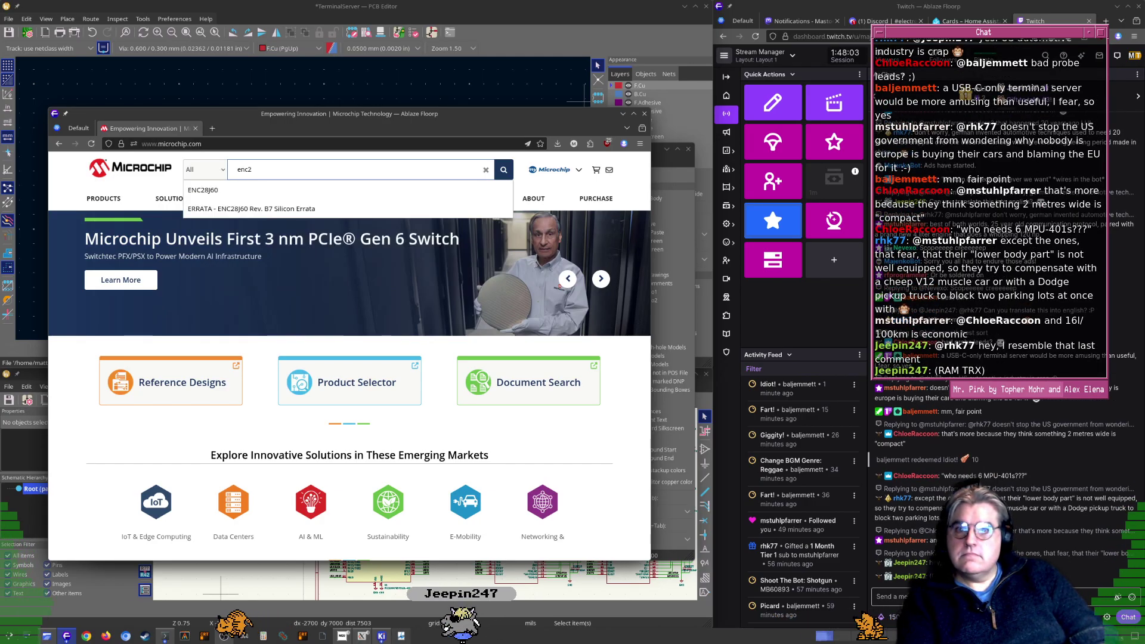
key("Down")
key("Return")
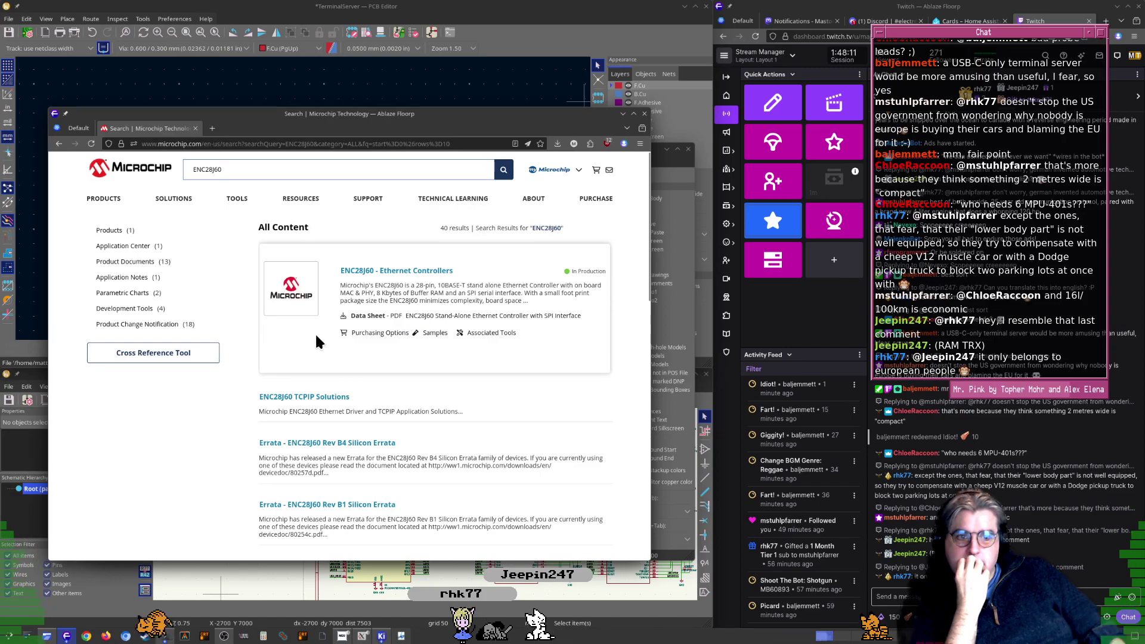
left_click(289, 300)
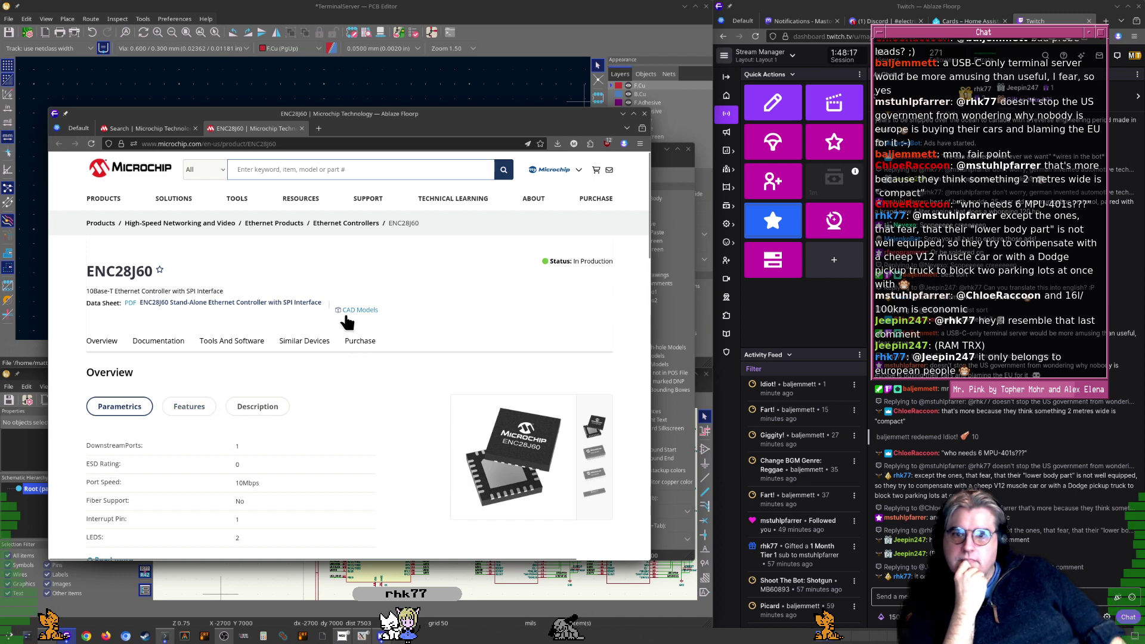
left_click(207, 303)
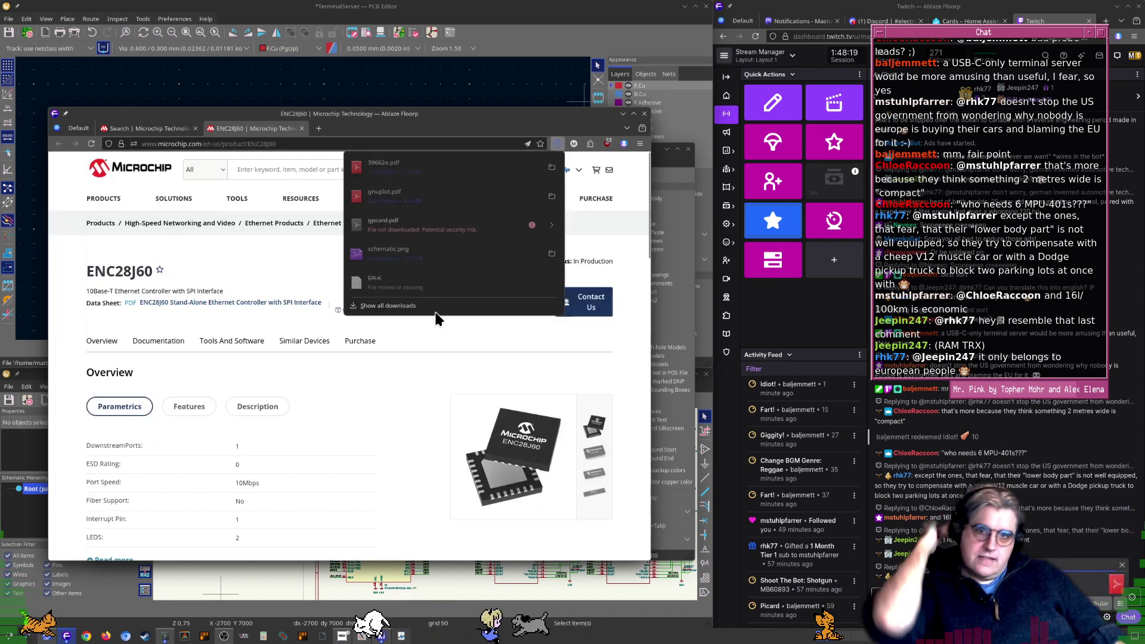
scroll(508, 347, "down", 1)
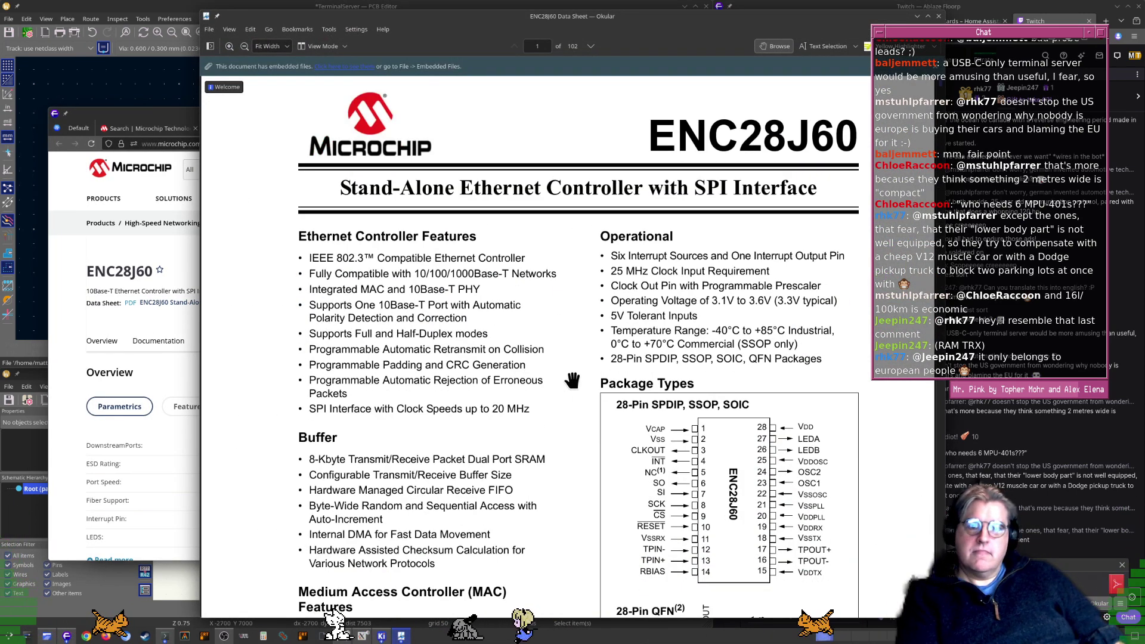
left_click_drag(510, 383, 334, 375, "super")
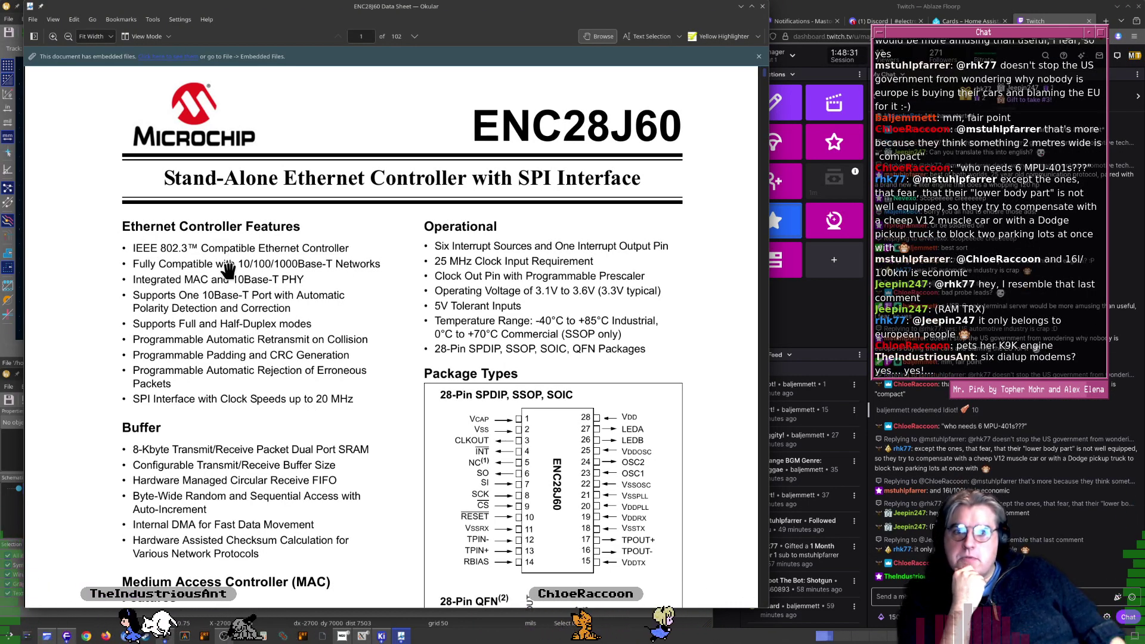
Read the ENC28J60 data sheet's feature list, block diagram, typical interface, pinout table and oscillator section, returning to the package types
scroll(295, 288, "down", 1)
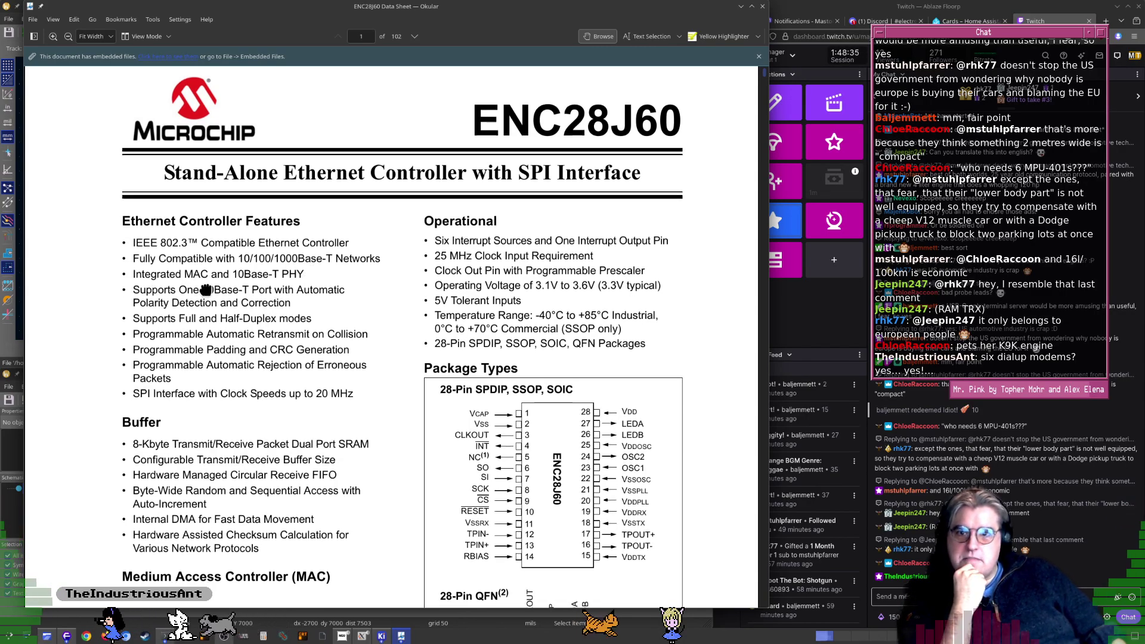
scroll(169, 284, "down", 2)
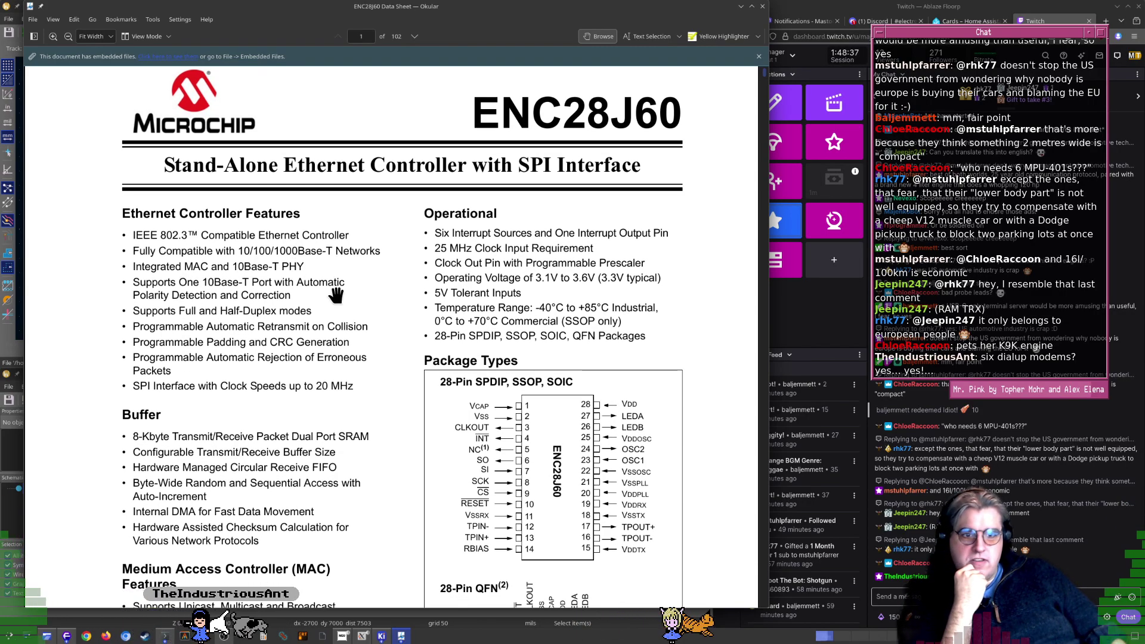
scroll(253, 334, "down", 2)
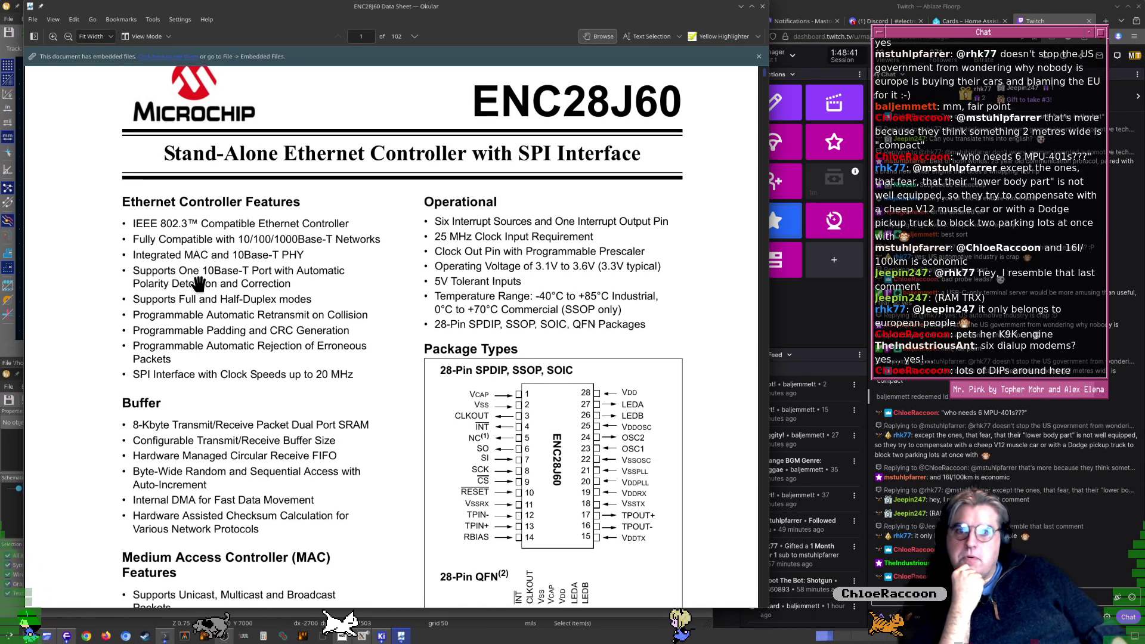
scroll(251, 275, "down", 2)
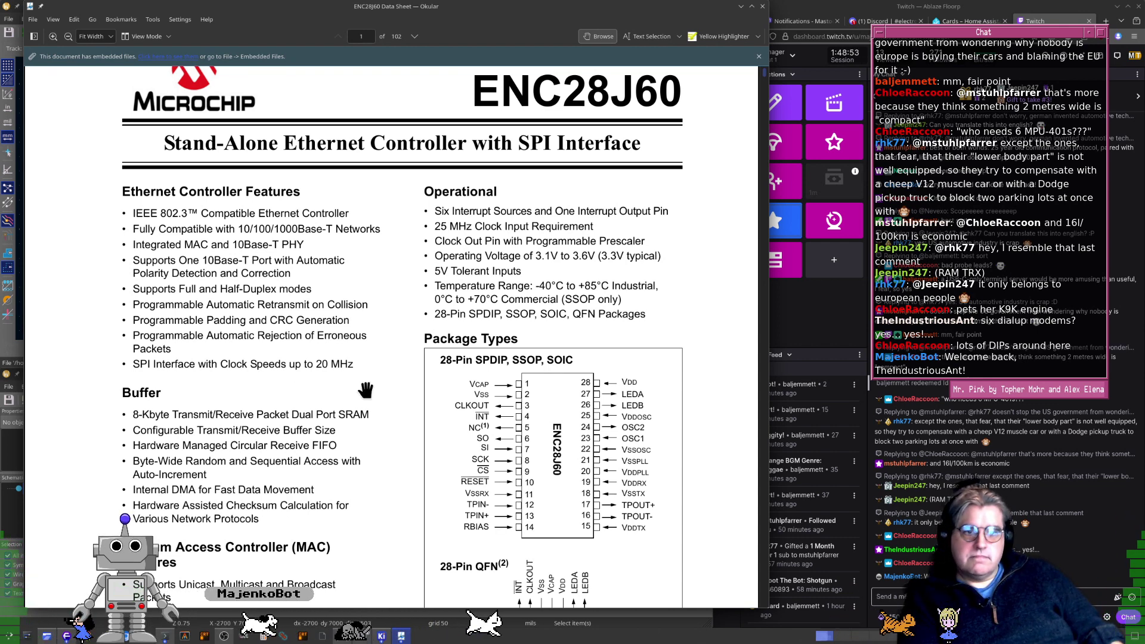
scroll(365, 391, "down", 15)
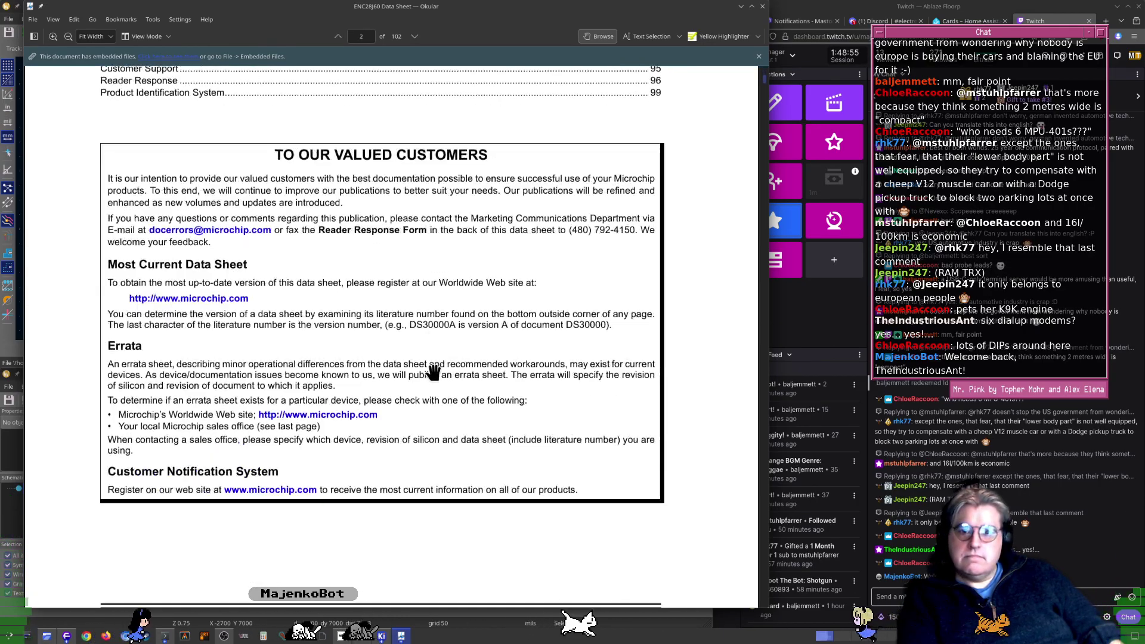
scroll(433, 373, "down", 15)
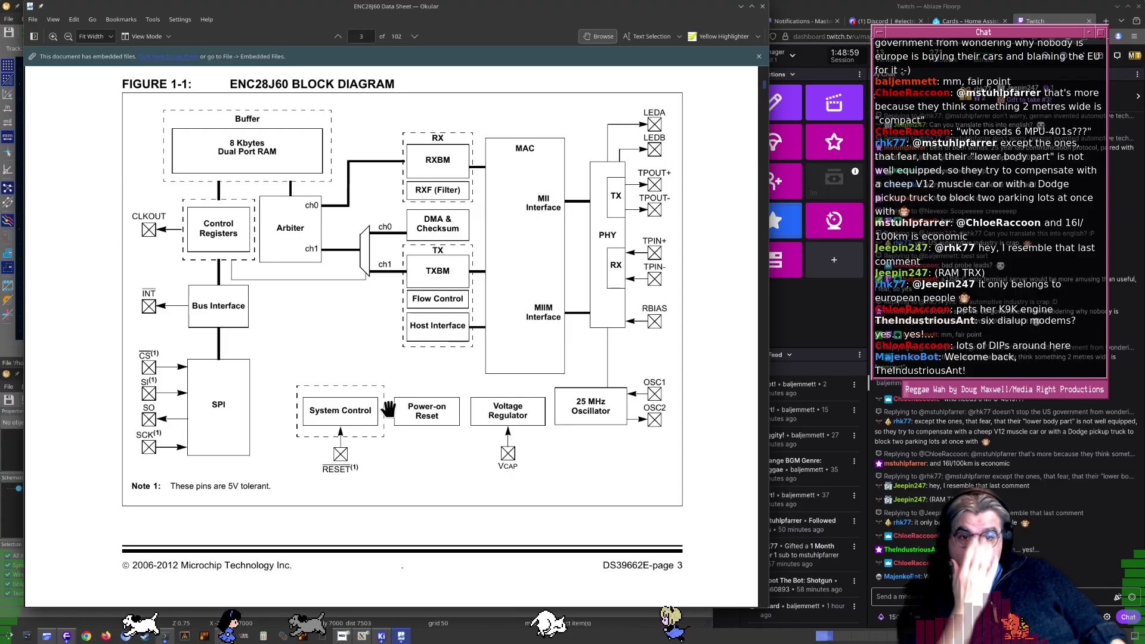
scroll(398, 413, "down", 10)
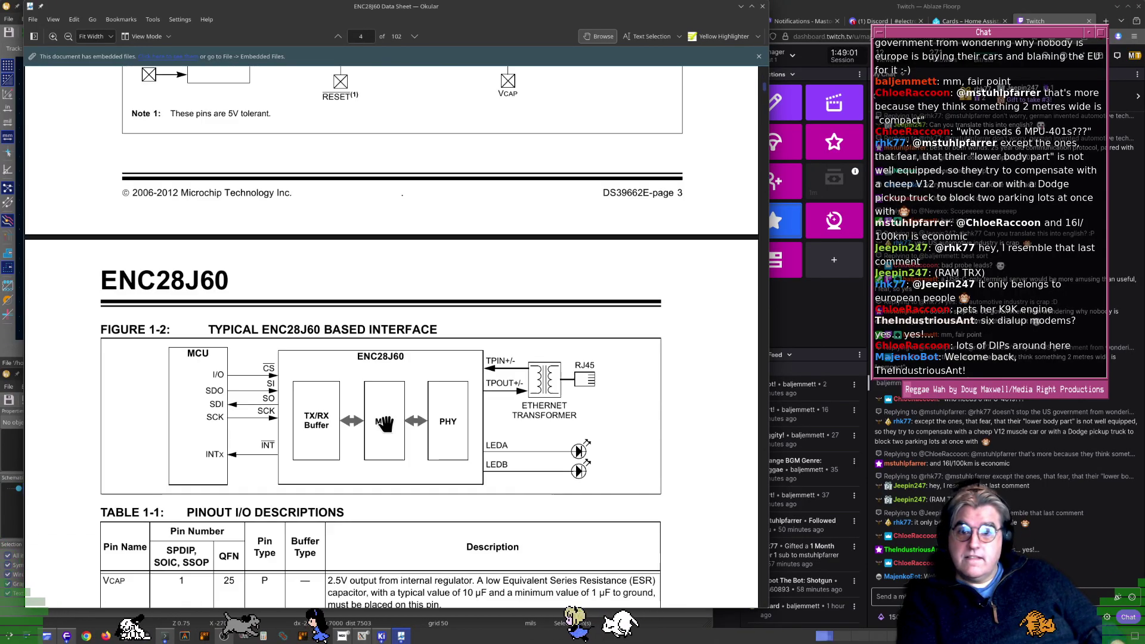
left_click_drag(383, 440, 383, 426)
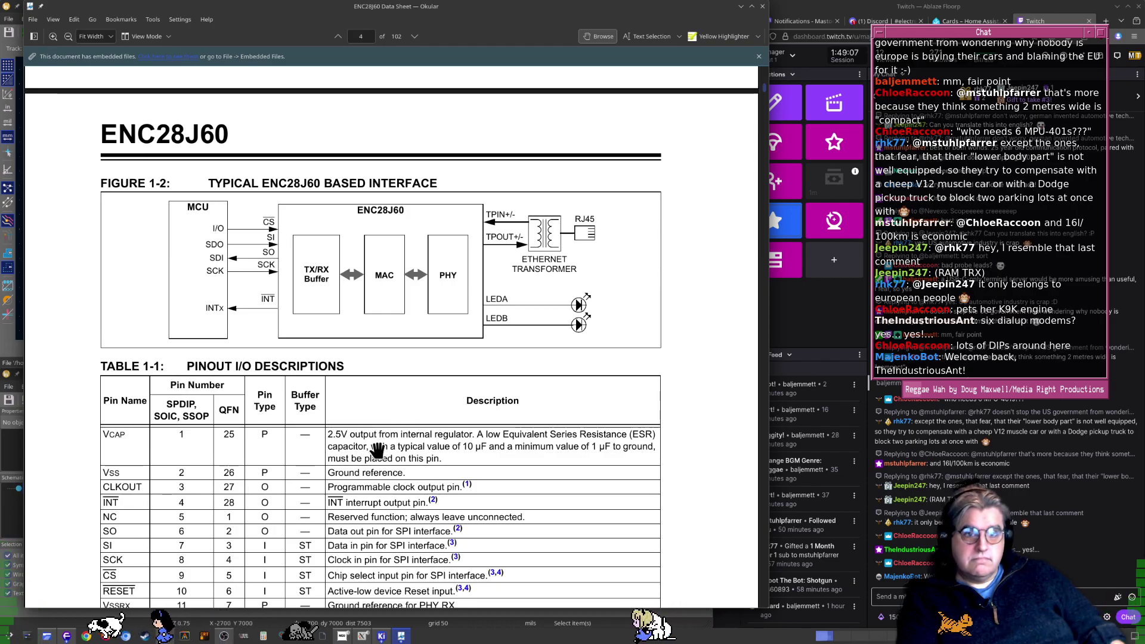
scroll(379, 462, "down", 12)
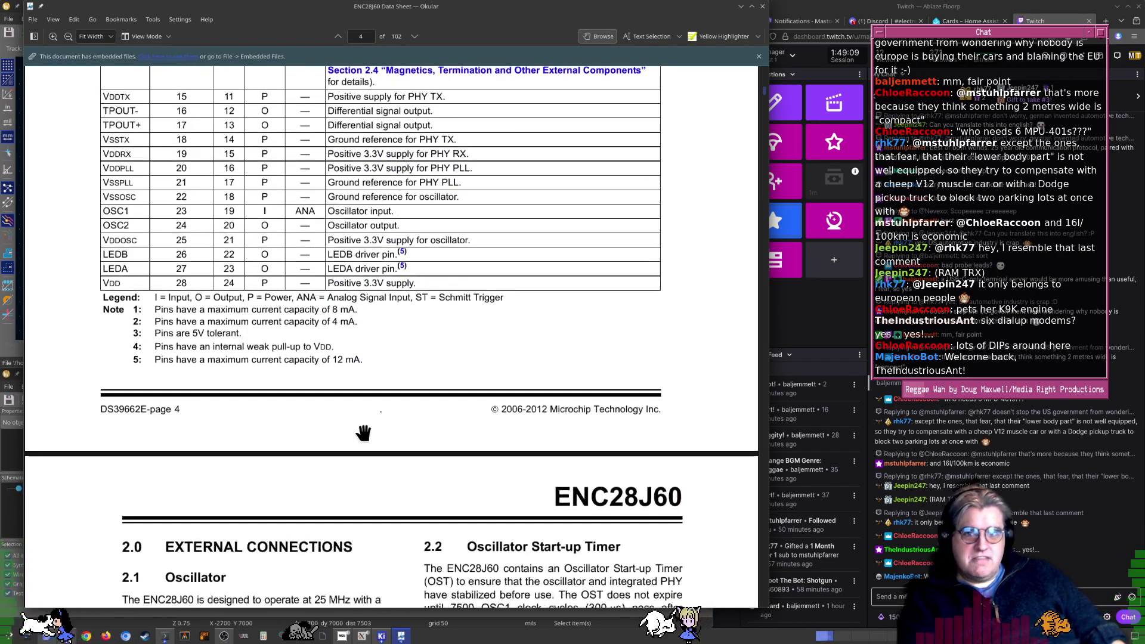
scroll(363, 442, "down", 8)
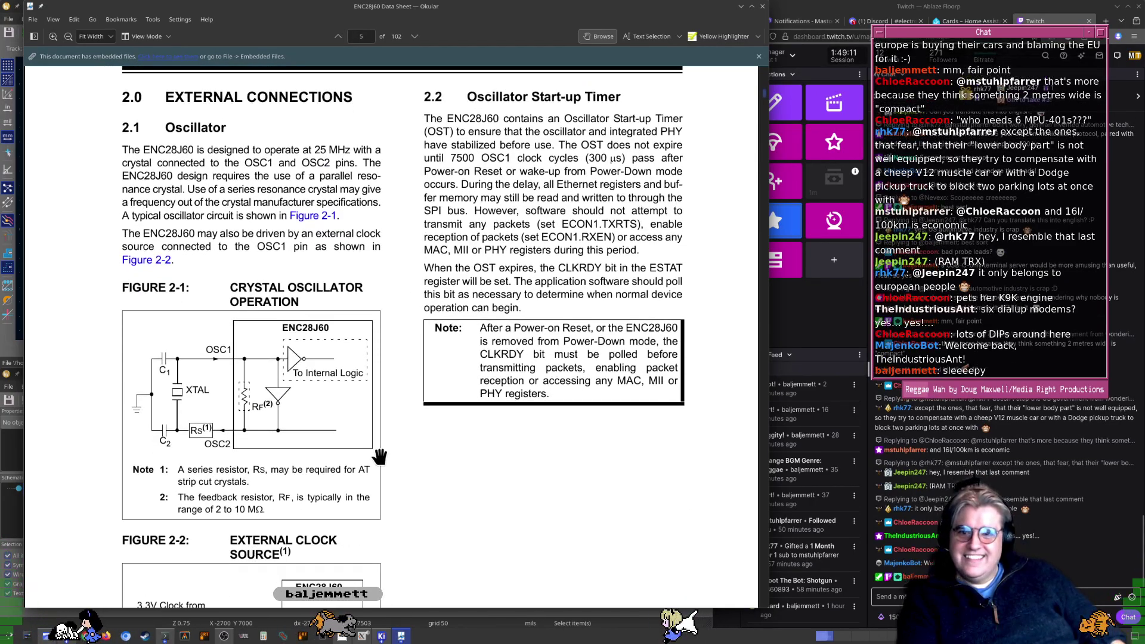
scroll(382, 454, "up", 15)
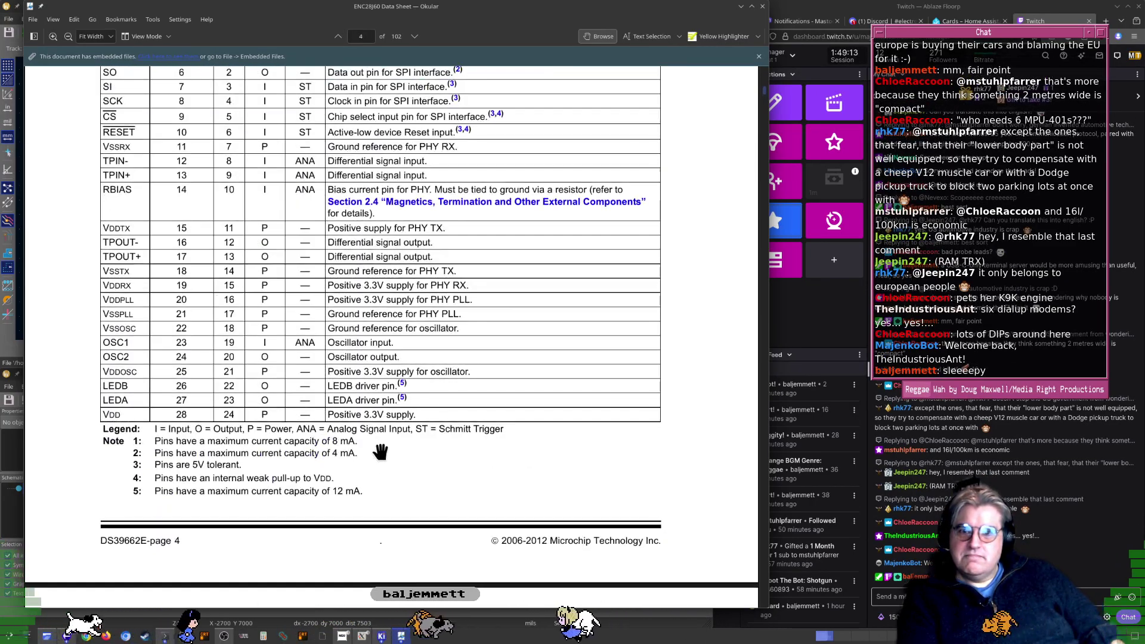
scroll(382, 450, "up", 15)
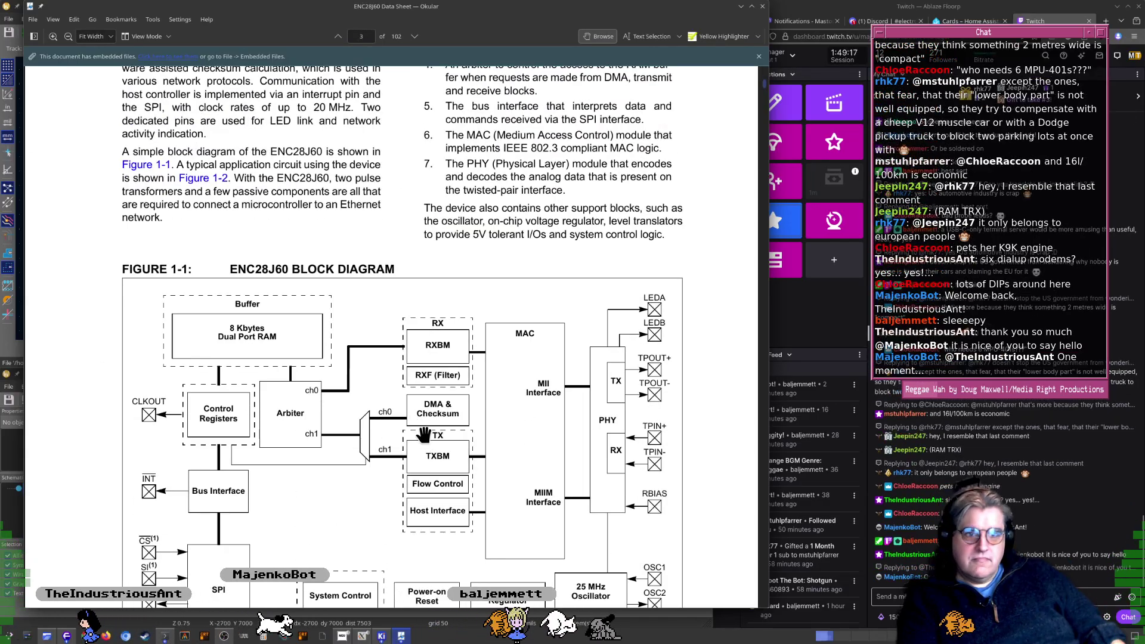
scroll(423, 434, "up", 20)
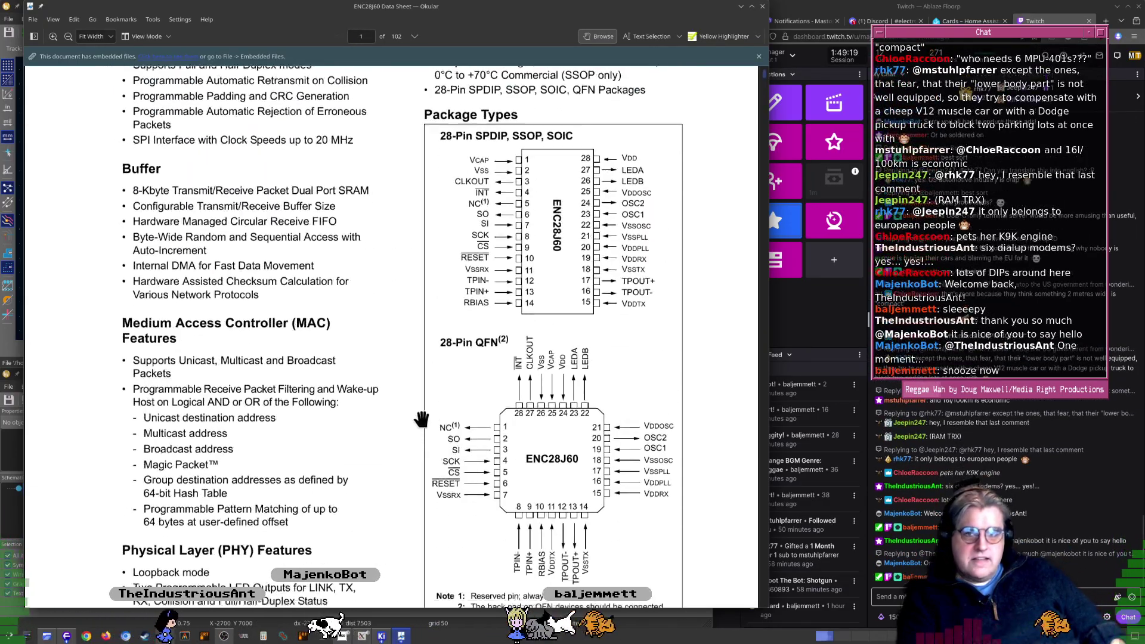
Close the ENC28J60 data sheet and open the ENC424J600 product page from the list of similar devices
scroll(421, 419, "up", 5)
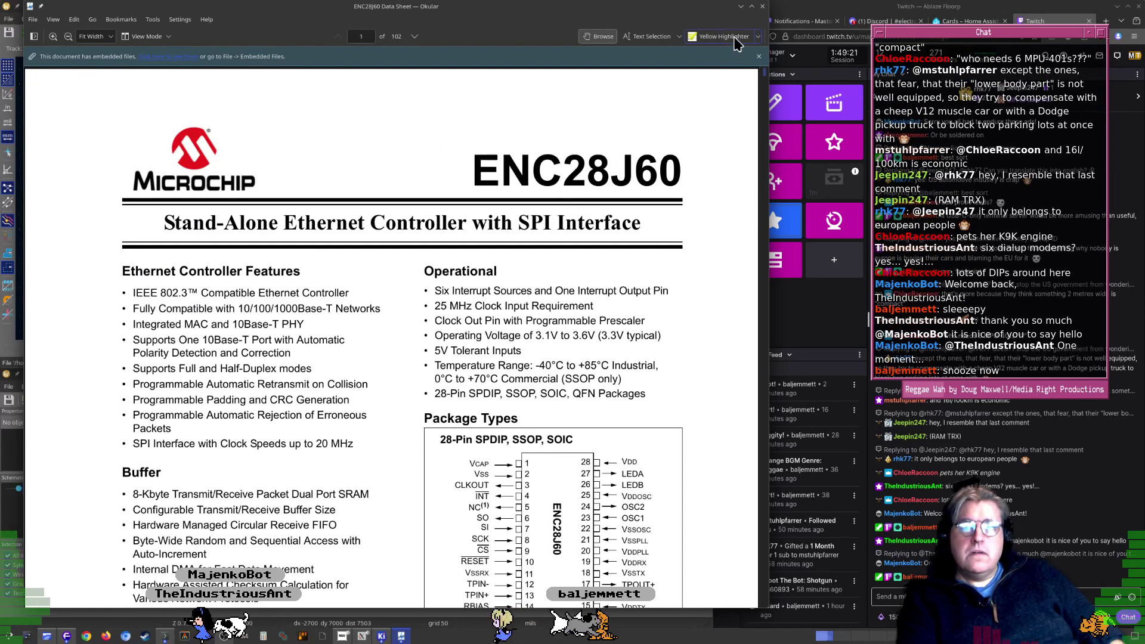
left_click(763, 7)
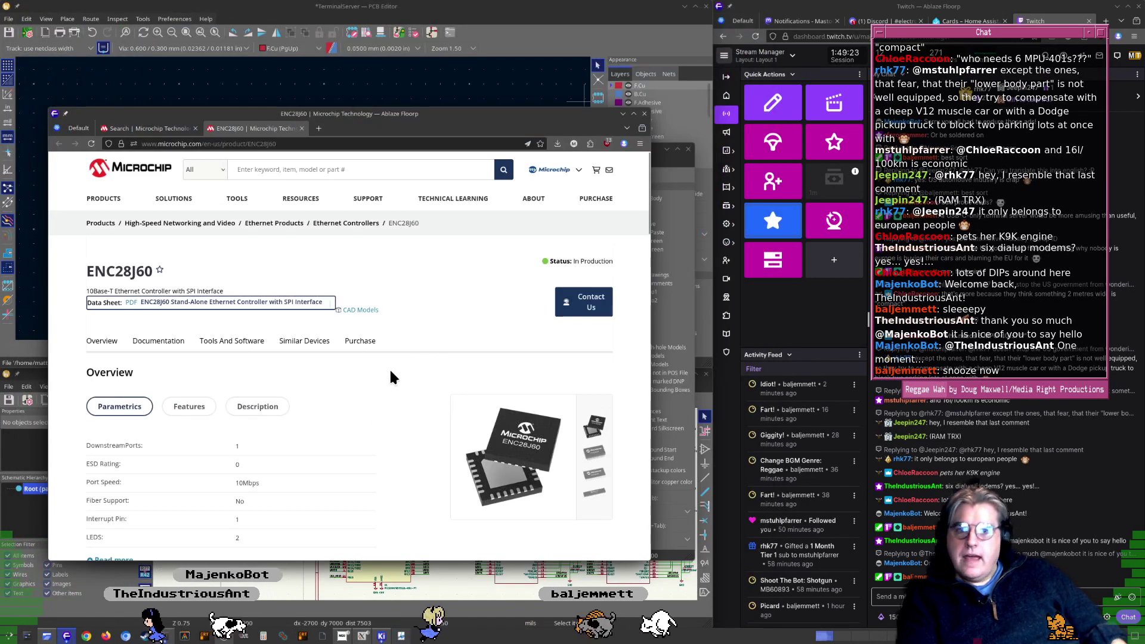
left_click(302, 340)
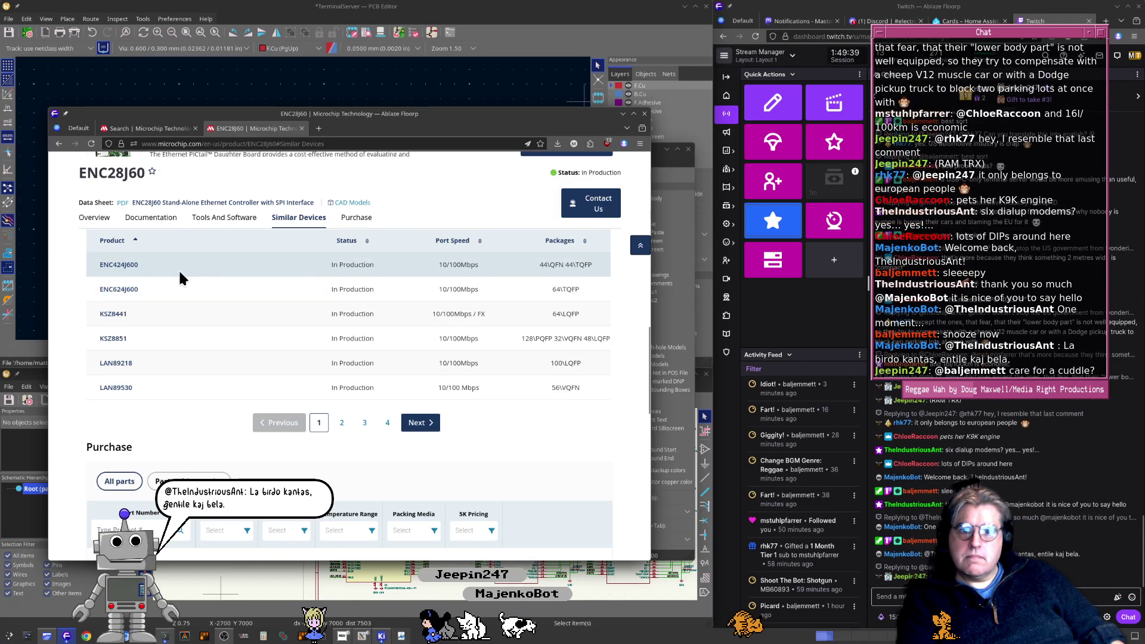
left_click(134, 265)
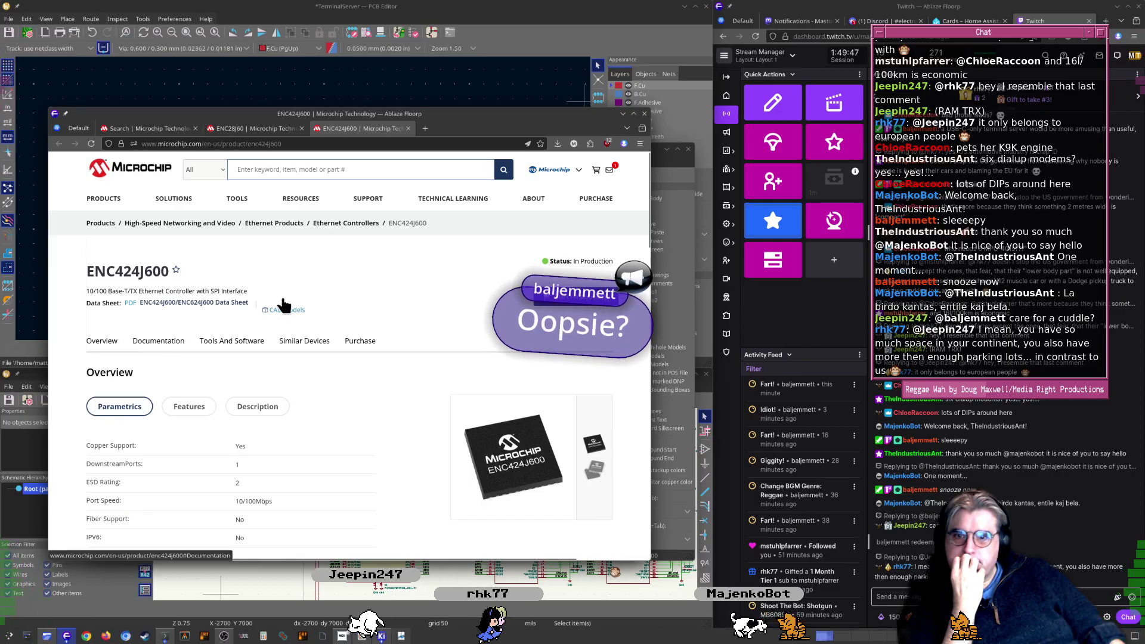
Open the ENC424J600/ENC624J600 data sheet, reposition its window over the editors and reduce the page zoom
left_click(169, 303)
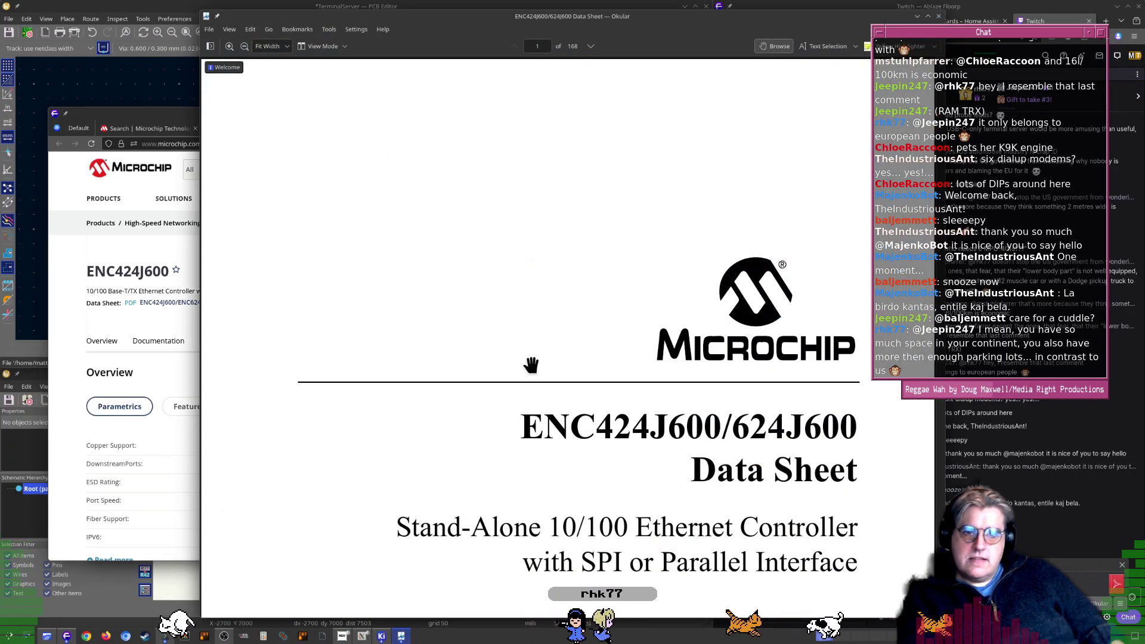
left_click_drag(530, 365, 362, 364, "super")
scroll(370, 367, "down", 1)
scroll(429, 458, "down", 2)
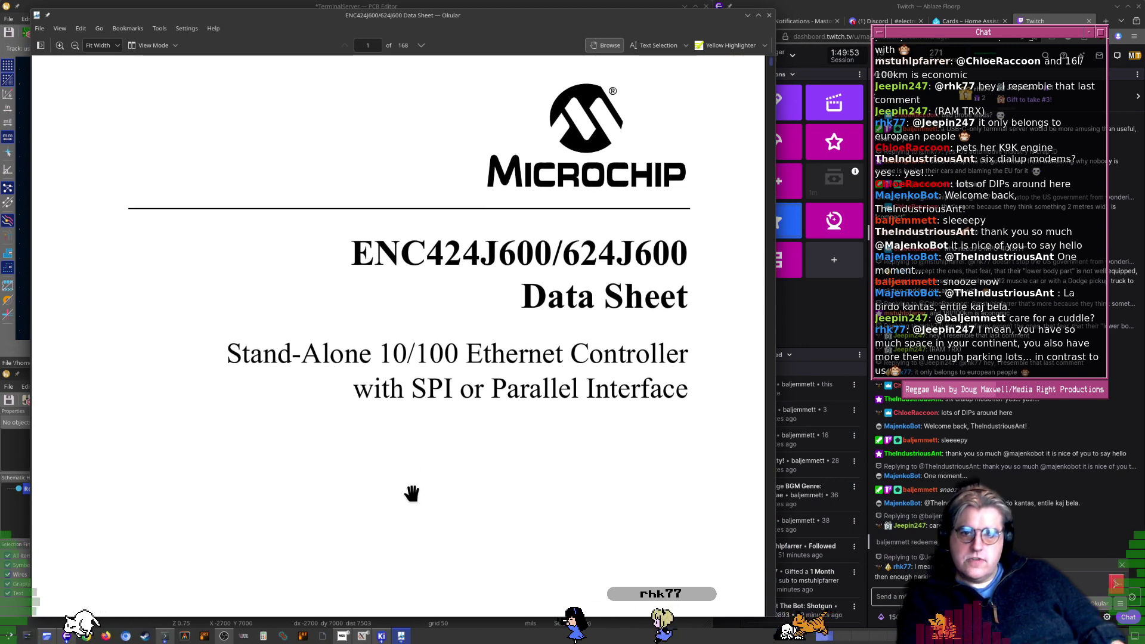
scroll(393, 471, "down", 1, "ctrl")
scroll(413, 487, "down", 2)
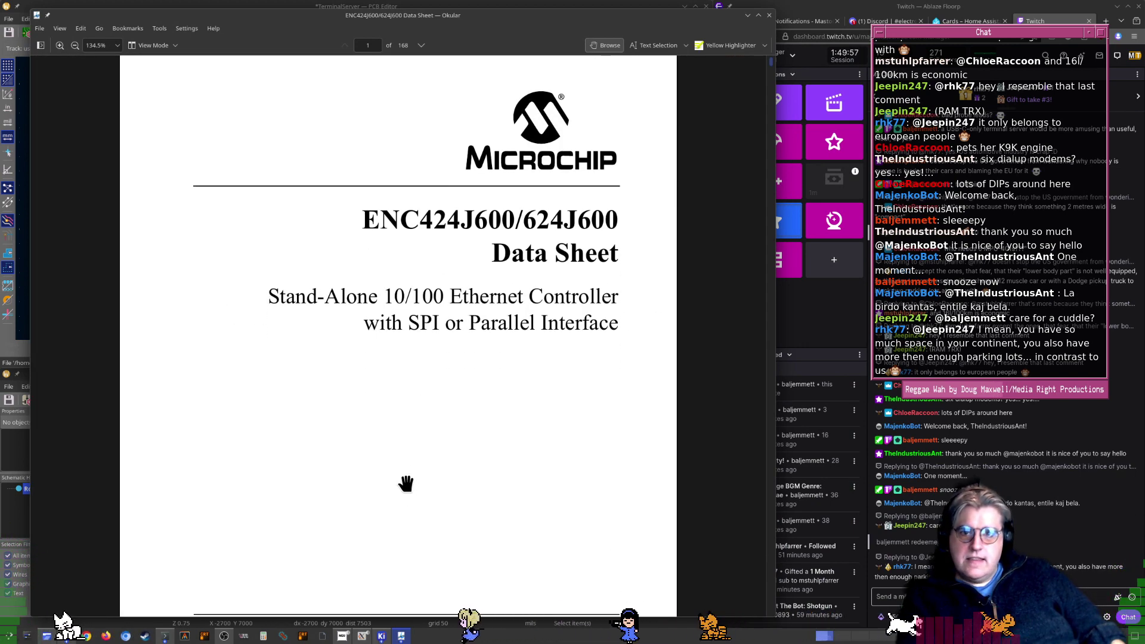
Look through the ENC424J600/624J600 data sheet's feature list, 44-pin and 64-pin diagrams and block diagram
scroll(405, 483, "down", 20)
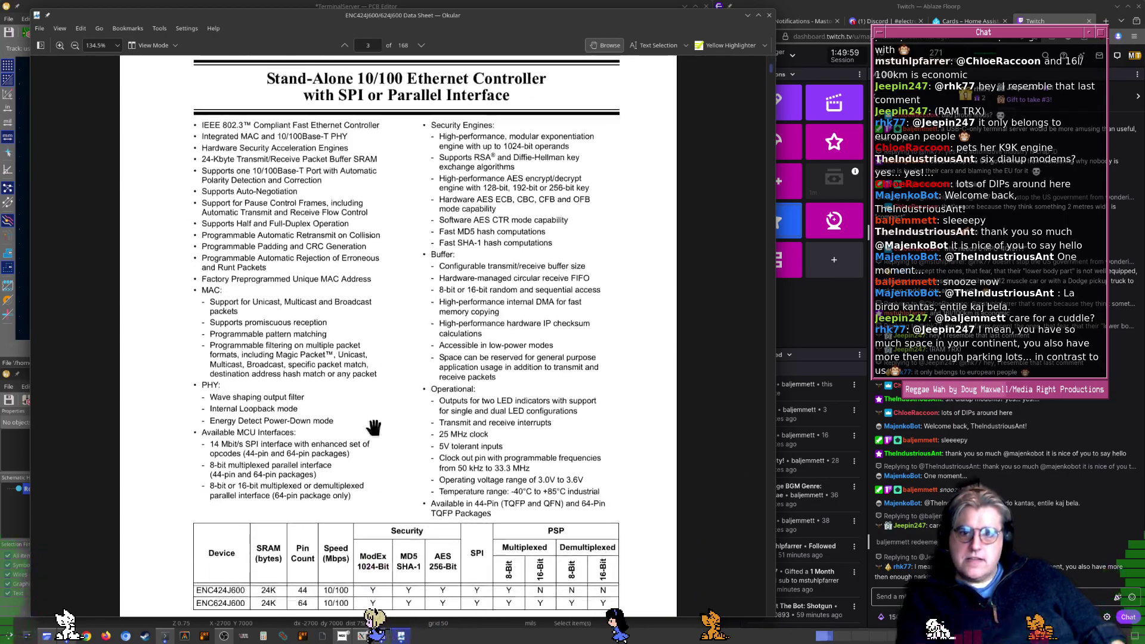
scroll(374, 426, "down", 20)
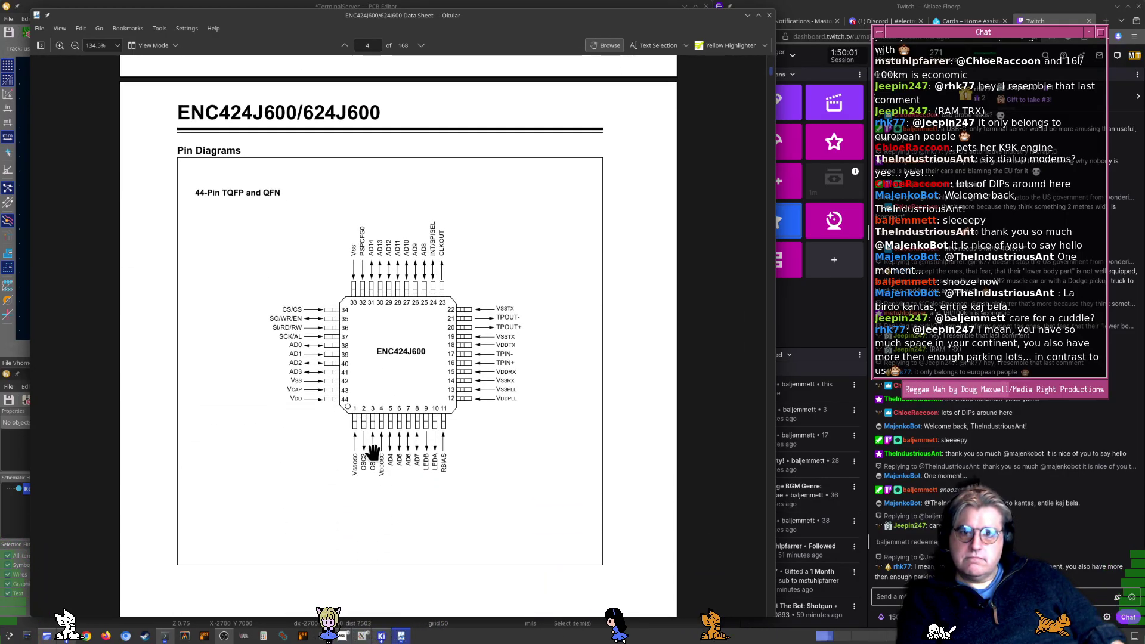
scroll(339, 442, "down", 15)
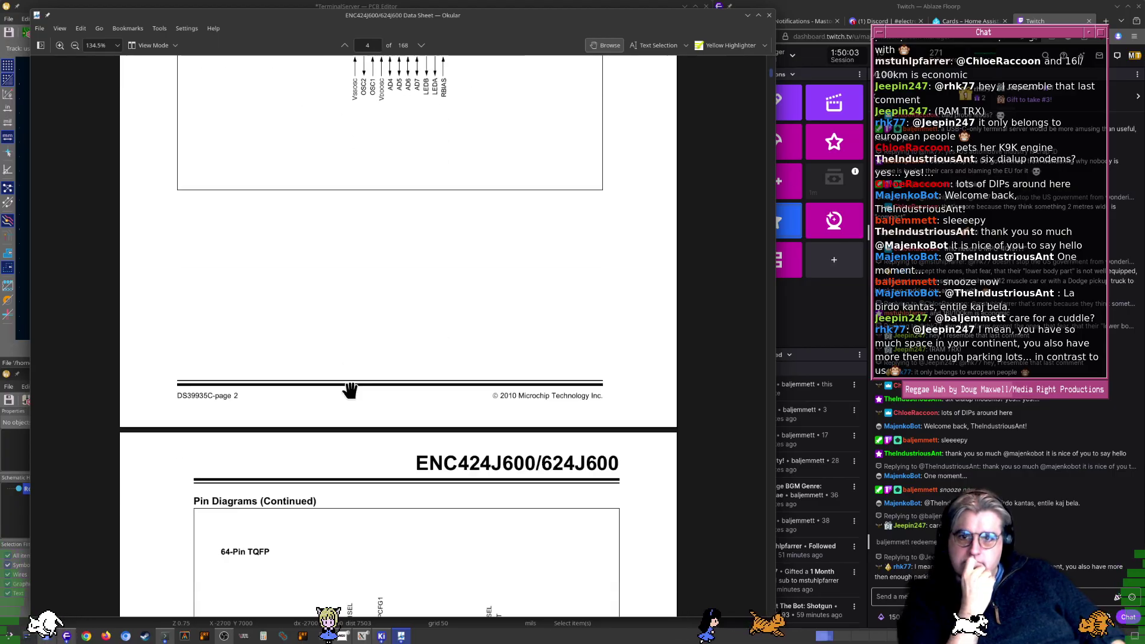
scroll(359, 478, "down", 15)
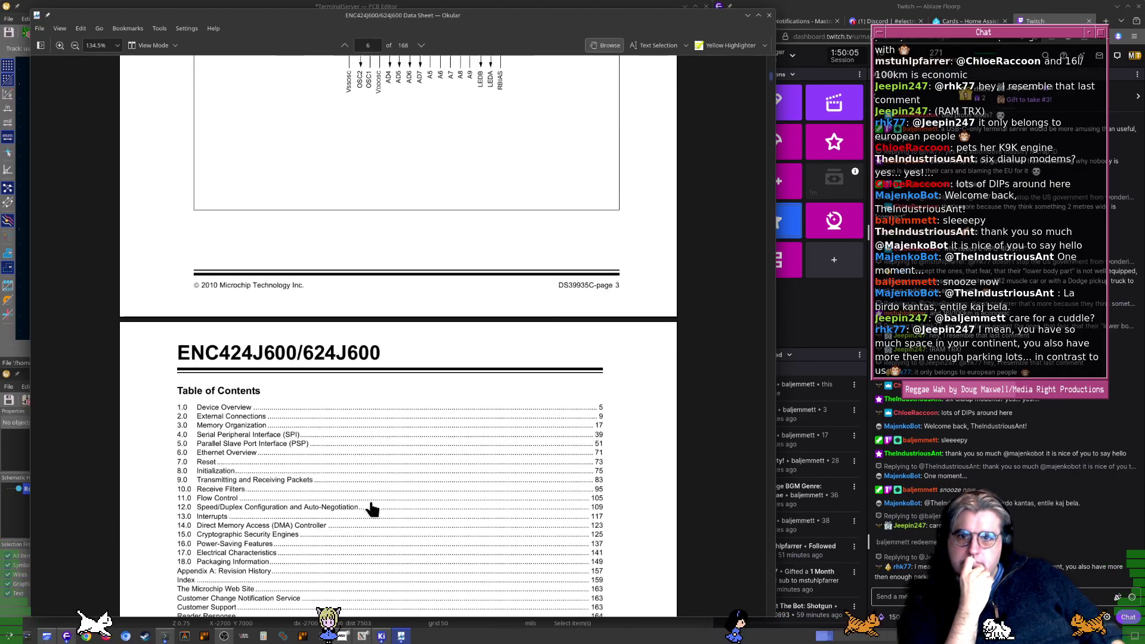
scroll(366, 455, "down", 20)
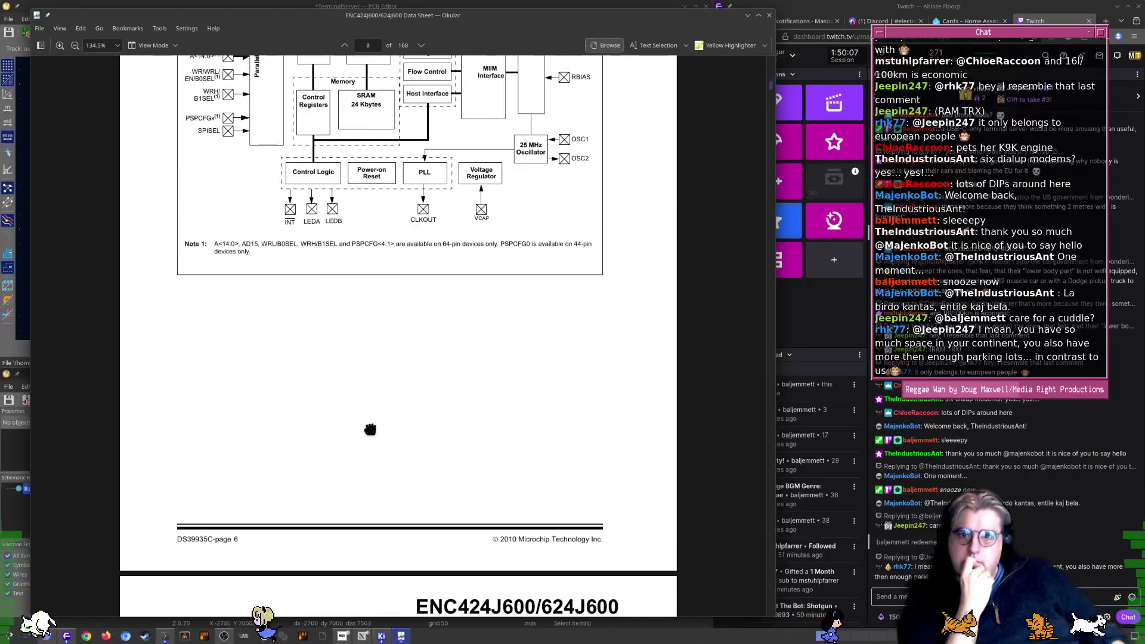
scroll(347, 538, "up", 3)
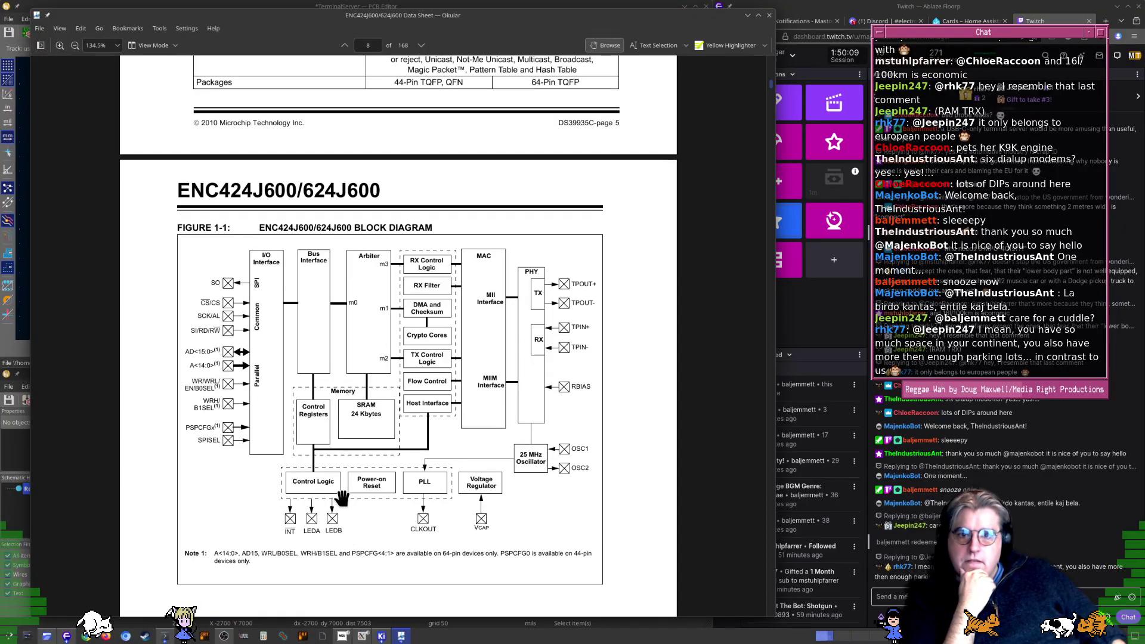
scroll(355, 551, "down", 12)
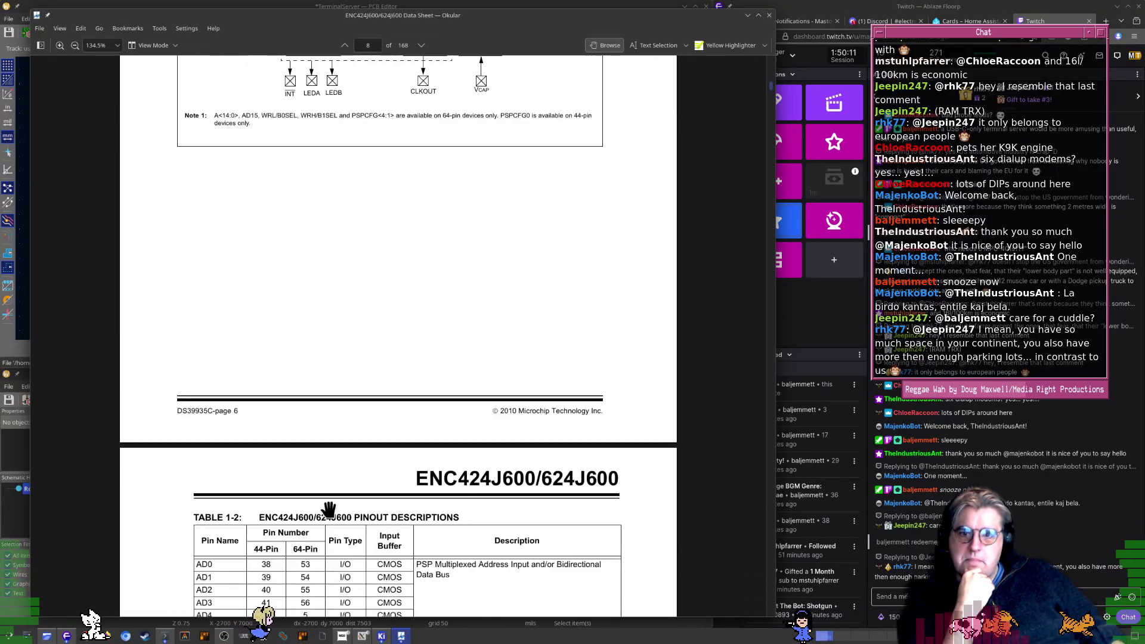
Read the ENC424J600/624J600 pinout descriptions in Table 1-2 and the oscillator and CLKOUT pin sections under External Connections
scroll(333, 498, "down", 1)
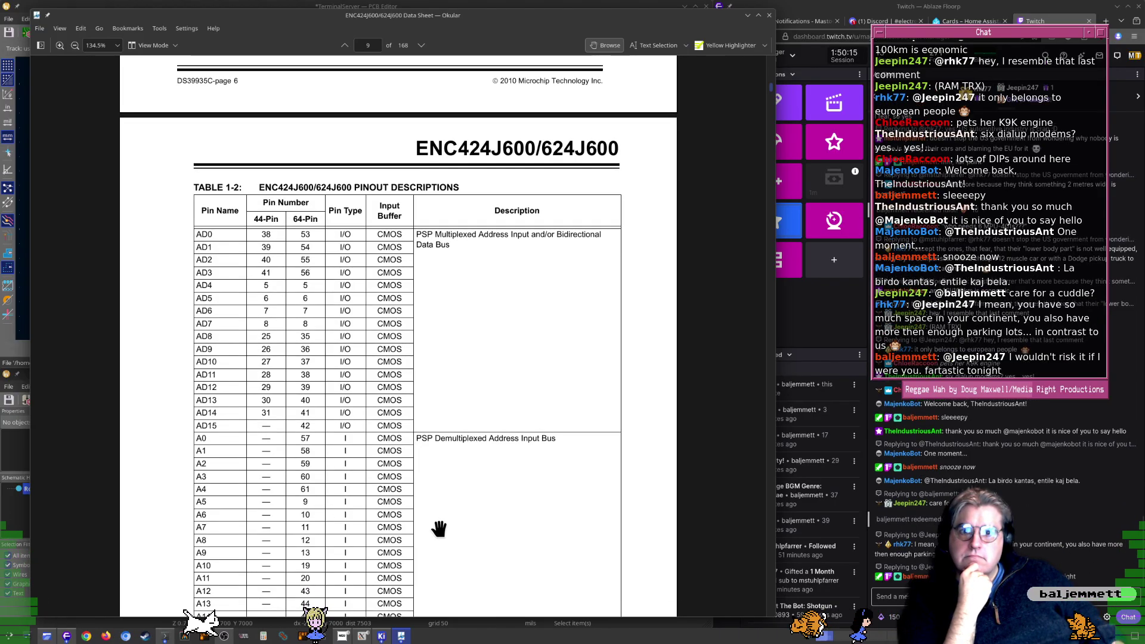
scroll(456, 441, "down", 4)
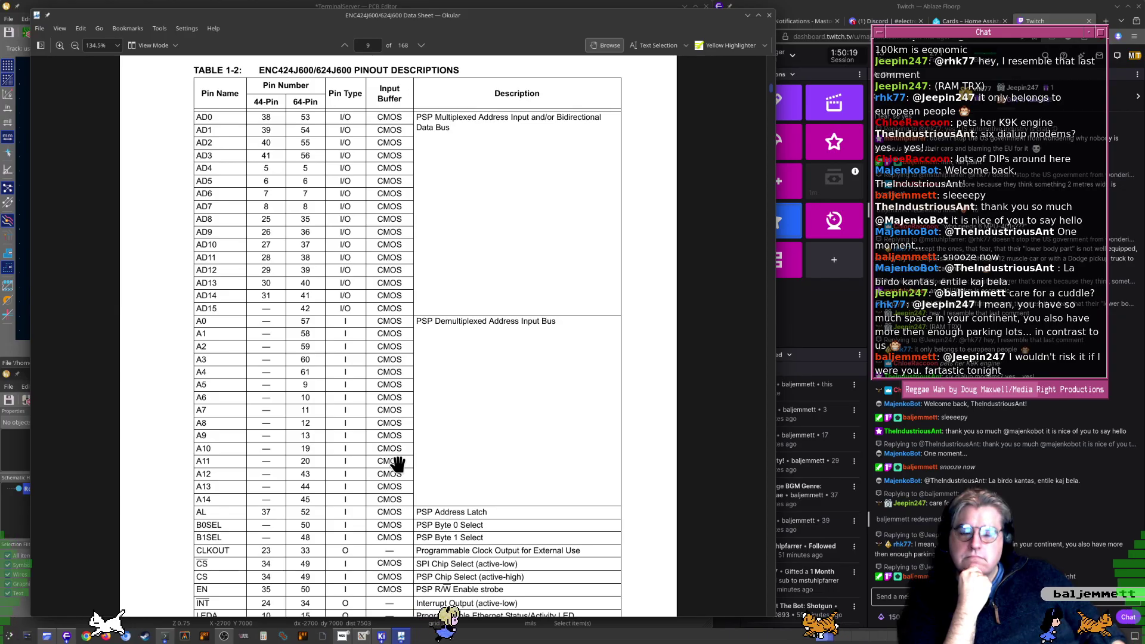
scroll(430, 474, "down", 2)
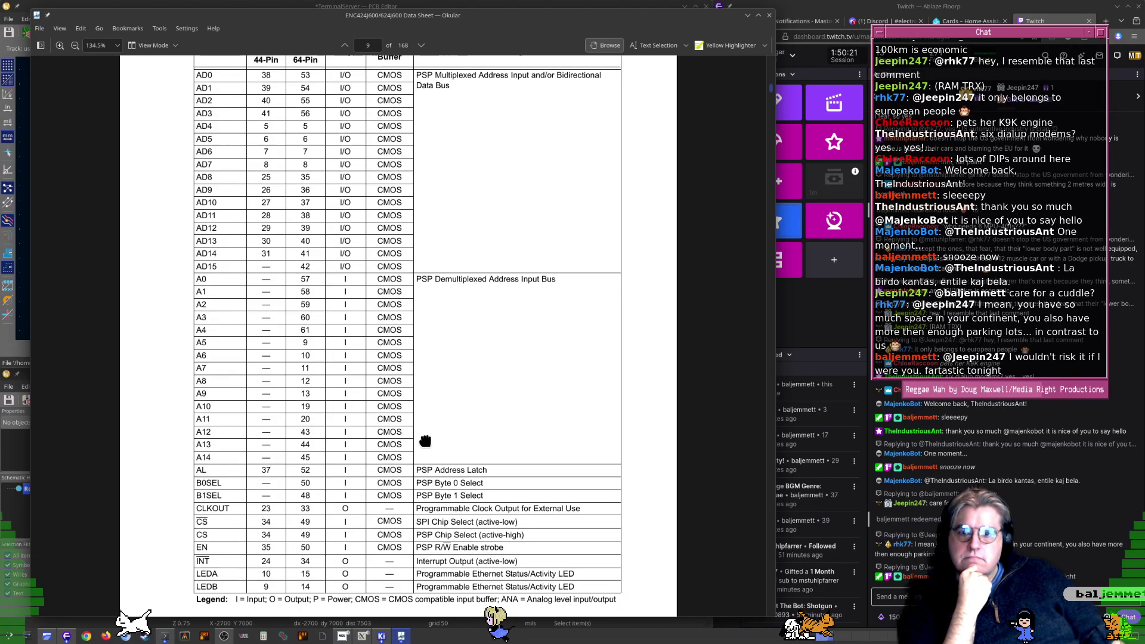
scroll(427, 493, "up", 4)
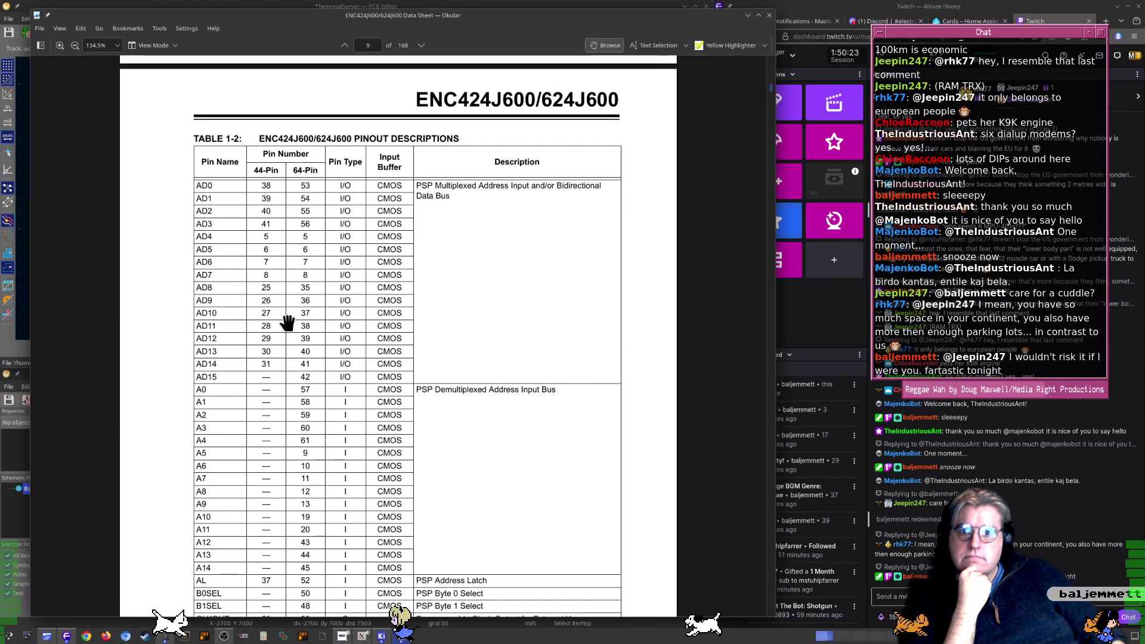
scroll(274, 422, "down", 1)
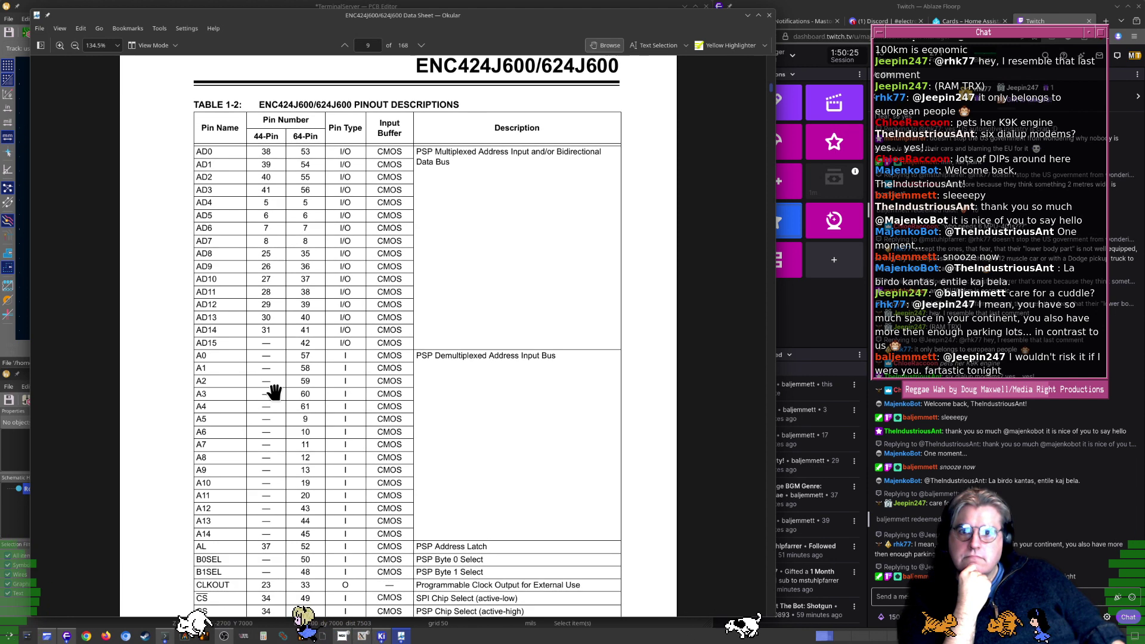
scroll(266, 365, "down", 5)
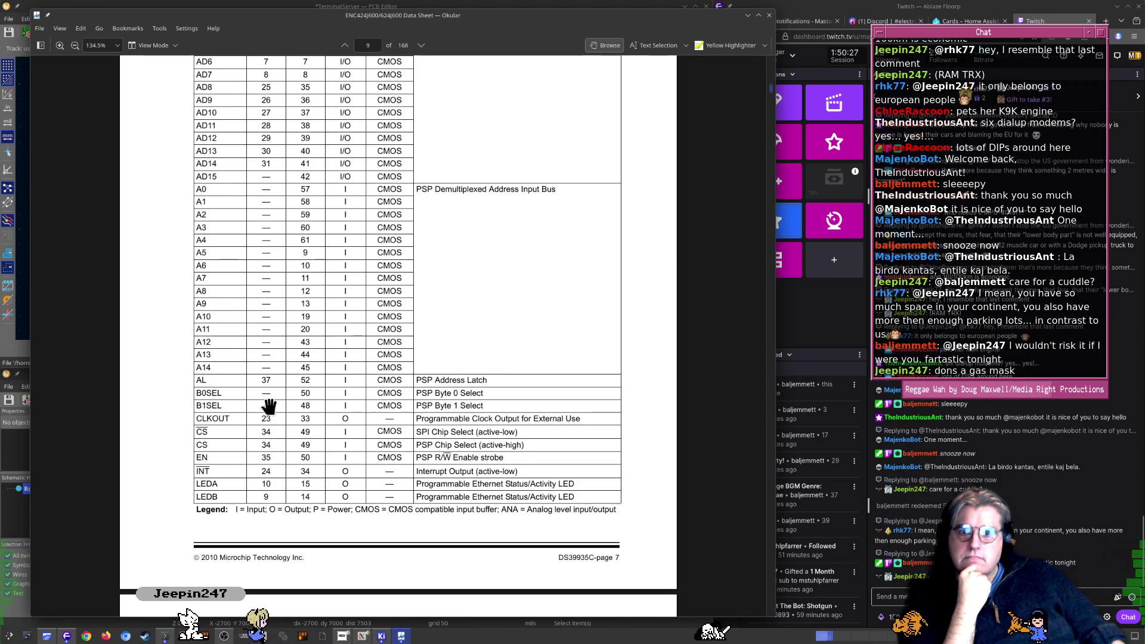
scroll(267, 418, "down", 3)
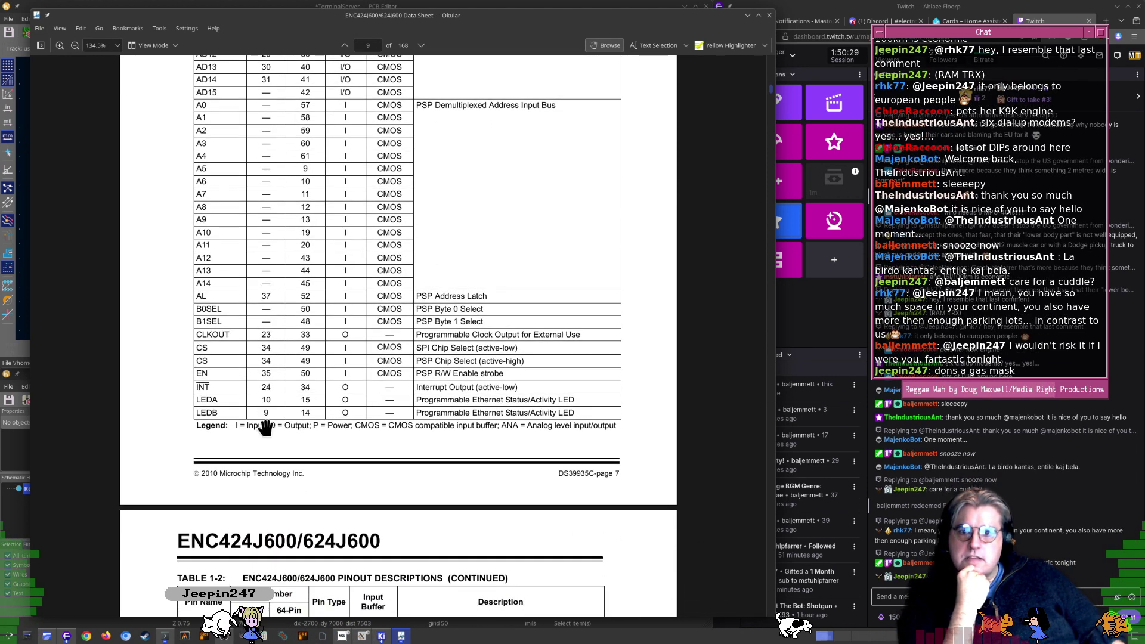
scroll(266, 435, "down", 10)
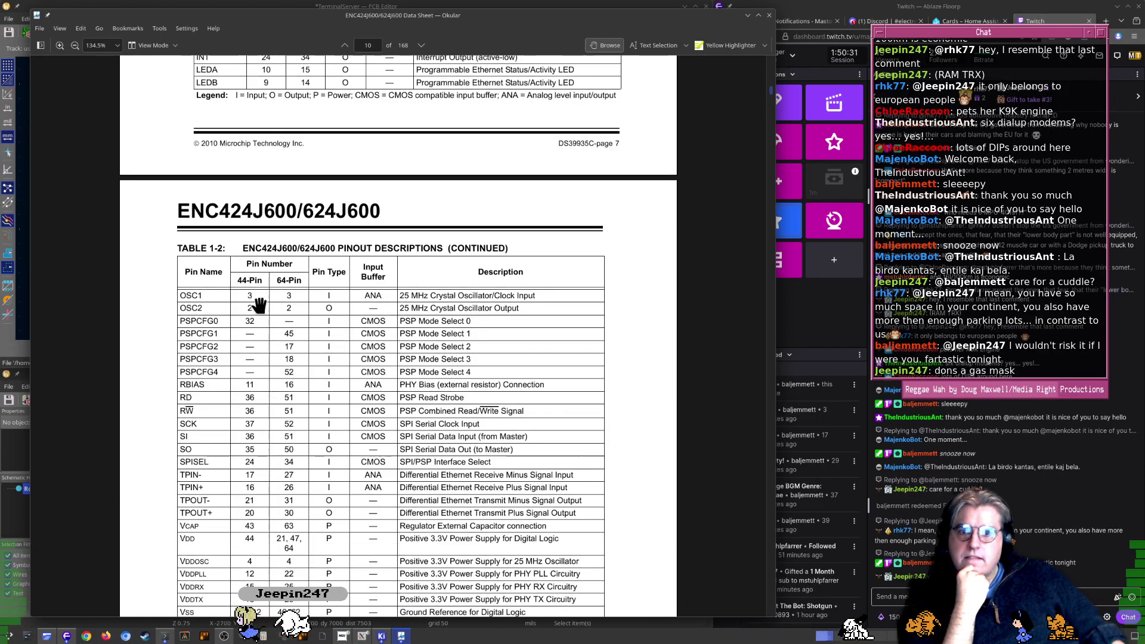
scroll(254, 391, "down", 3)
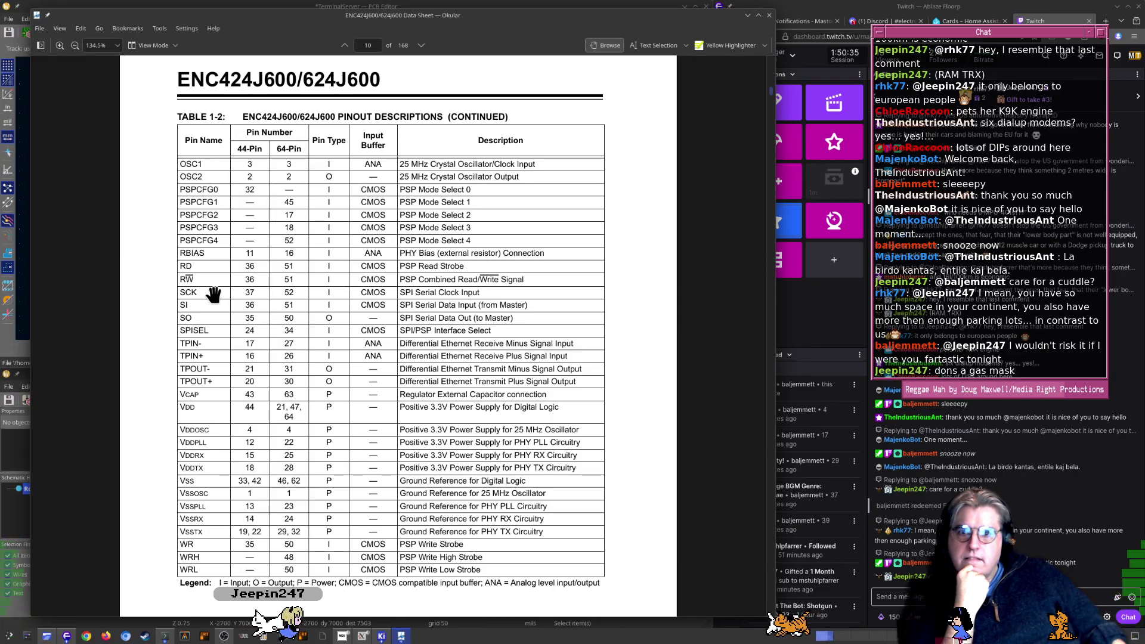
scroll(299, 328, "down", 1)
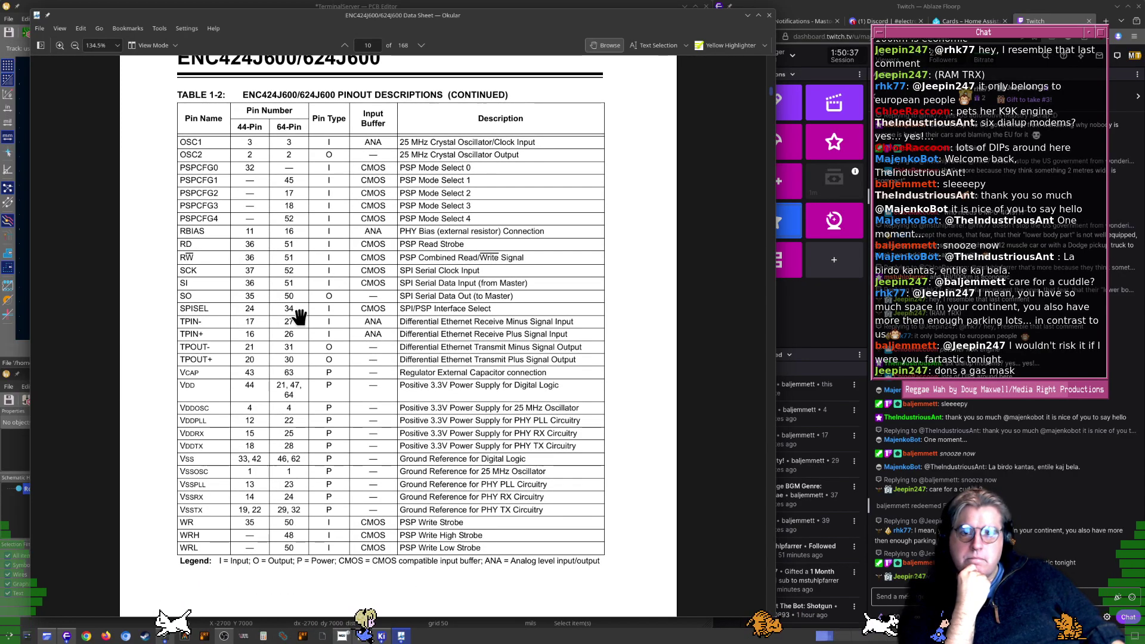
scroll(264, 298, "down", 5)
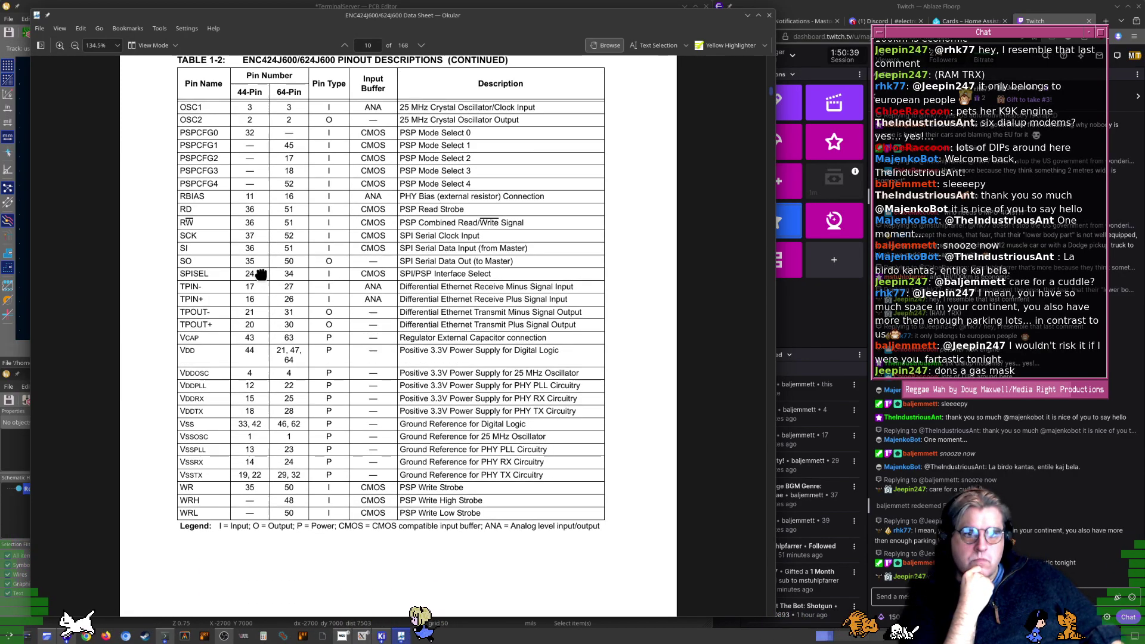
scroll(269, 388, "down", 12)
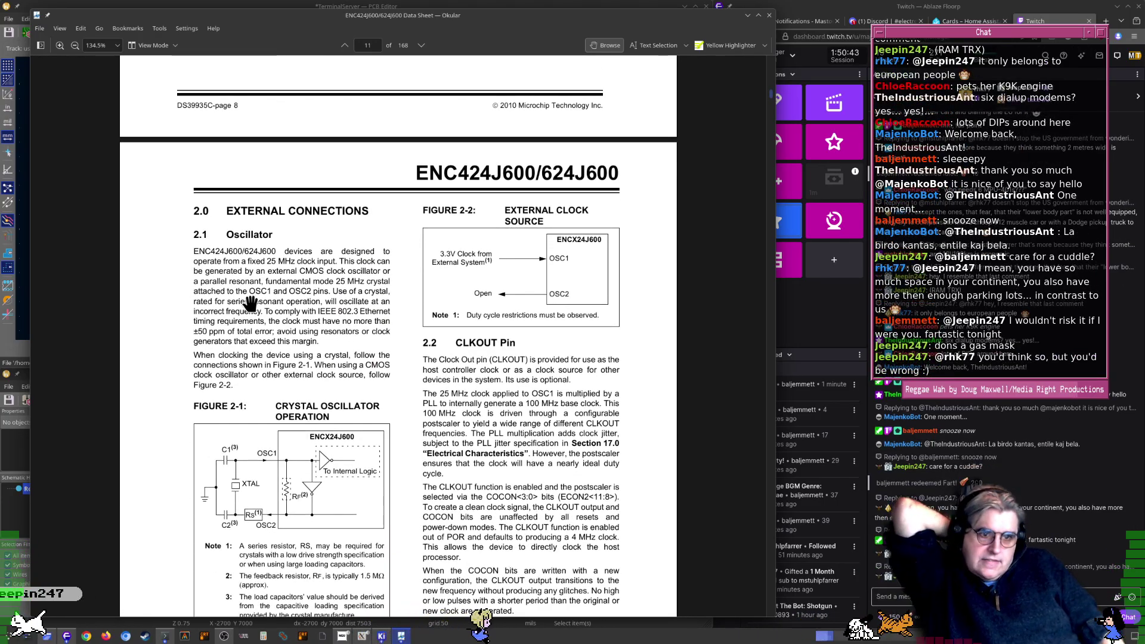
scroll(251, 307, "down", 7)
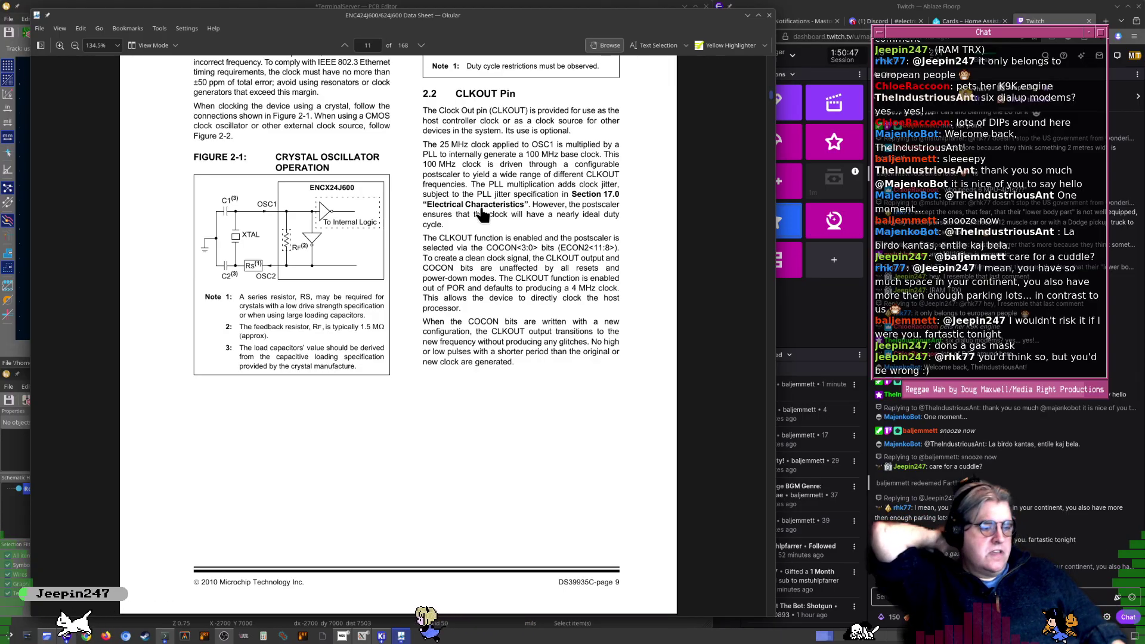
Go back to the 64-pin TQFP pin diagram of the ENC624J600 and close the data sheet
scroll(399, 249, "up", 20)
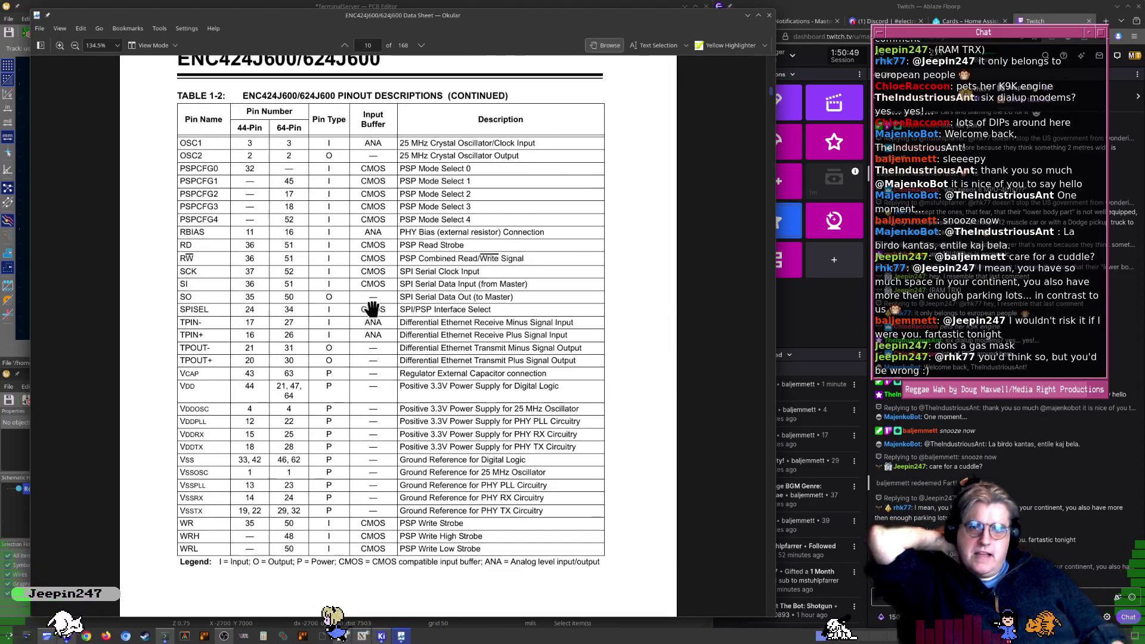
scroll(382, 318, "up", 20)
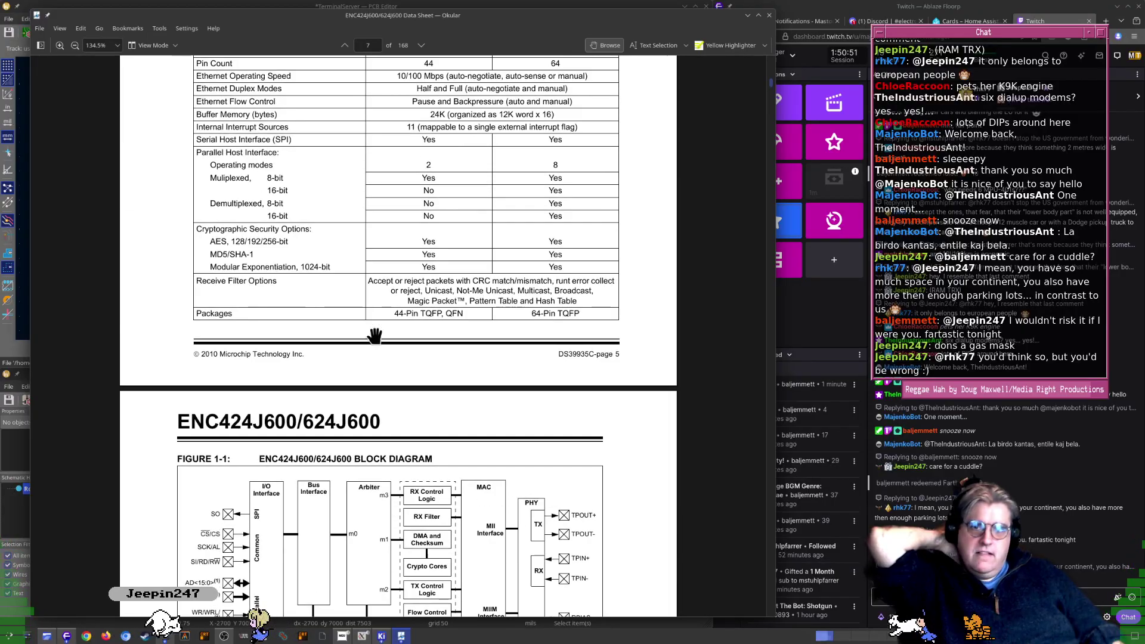
scroll(393, 357, "up", 20)
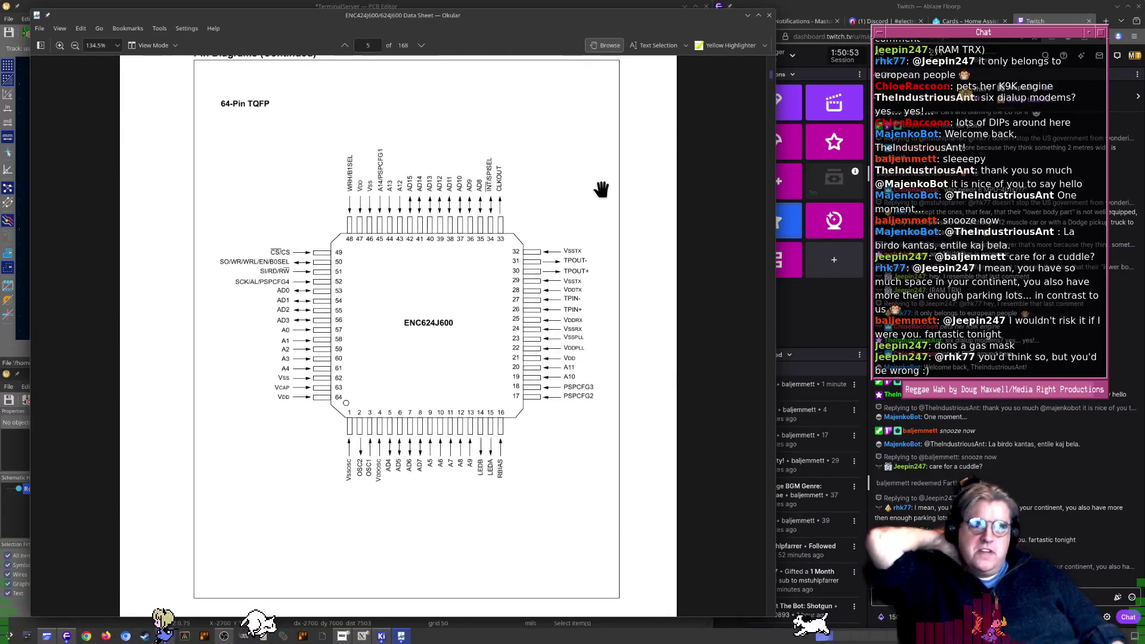
left_click(770, 18)
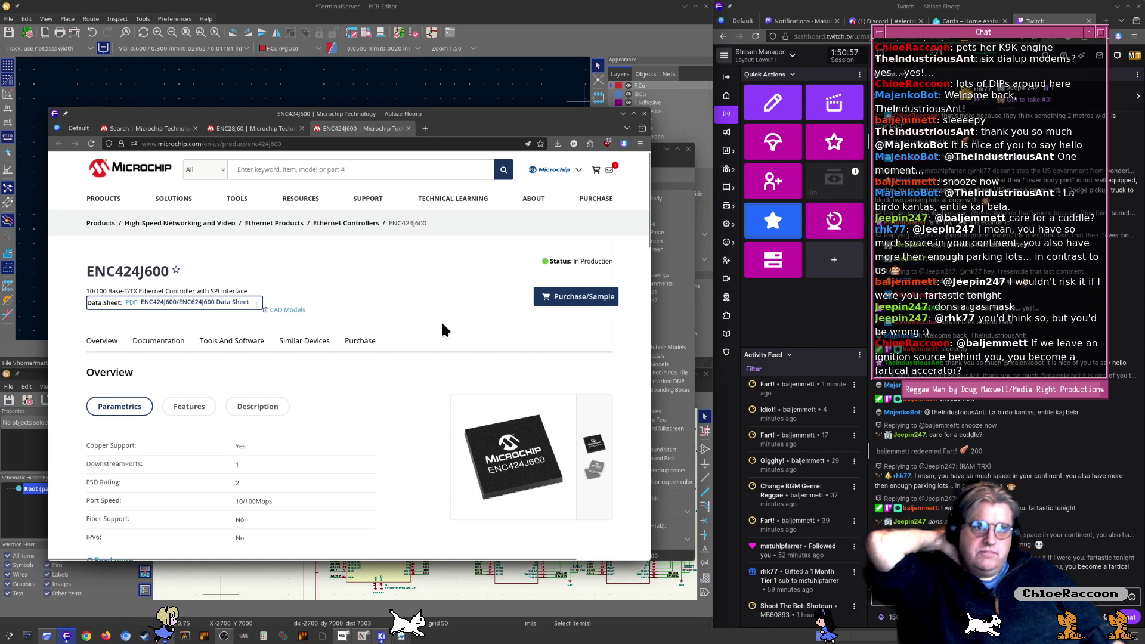
Return to the ENC28J60 product page and review its parametrics and documentation list
left_click(262, 129)
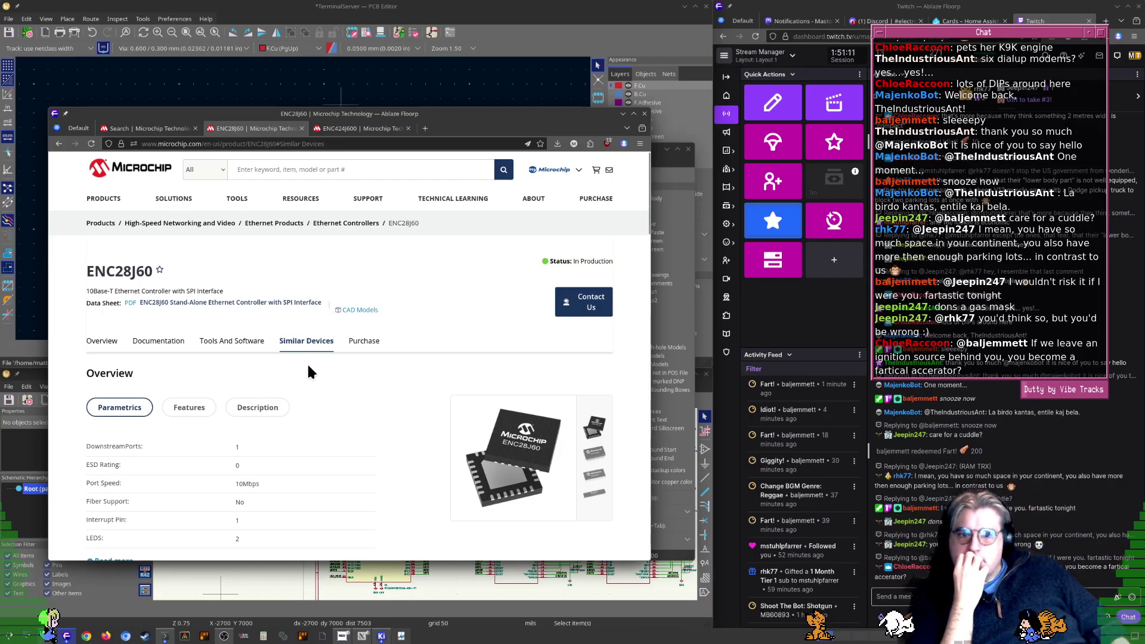
scroll(345, 406, "down", 2)
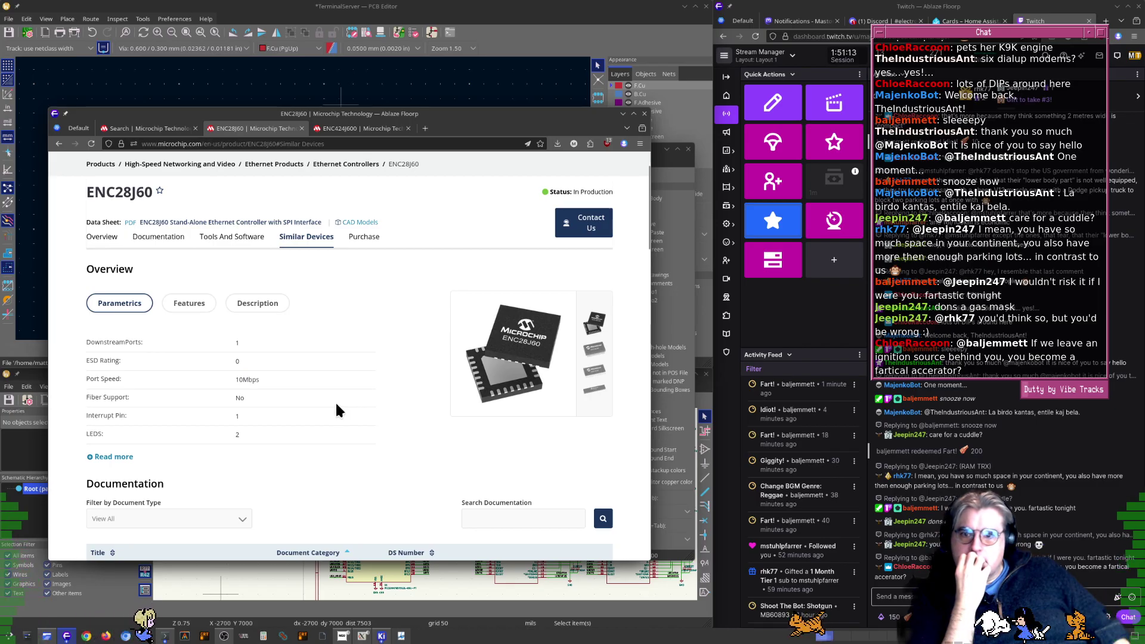
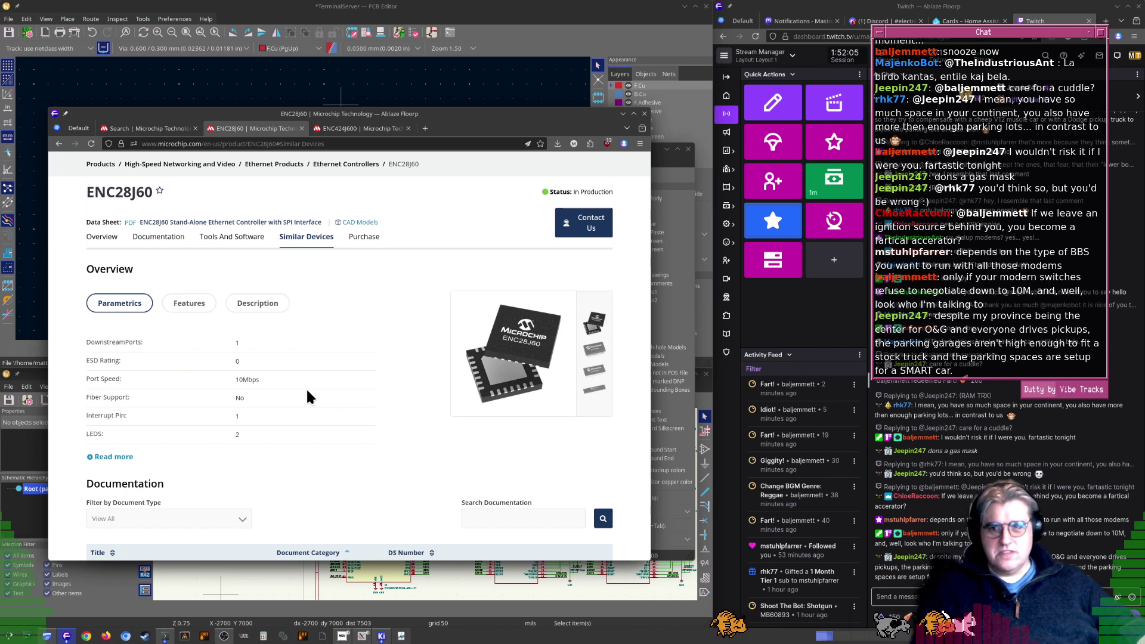
scroll(212, 370, "down", 5)
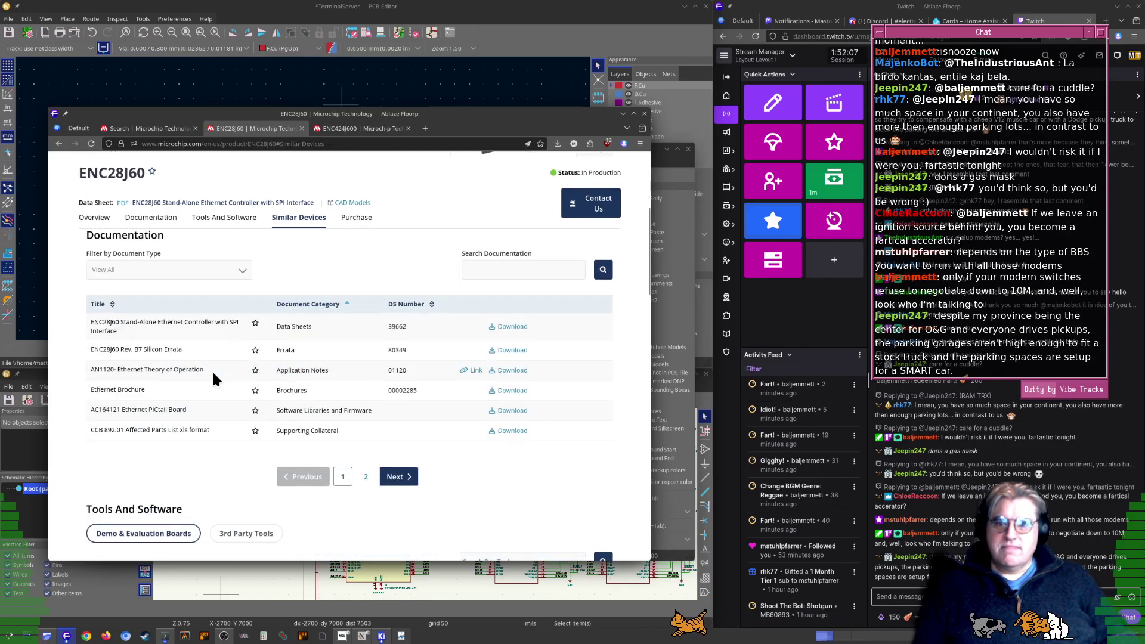
Switch to the ENC424J600 product page and review its parametrics and documentation list
scroll(224, 382, "up", 5)
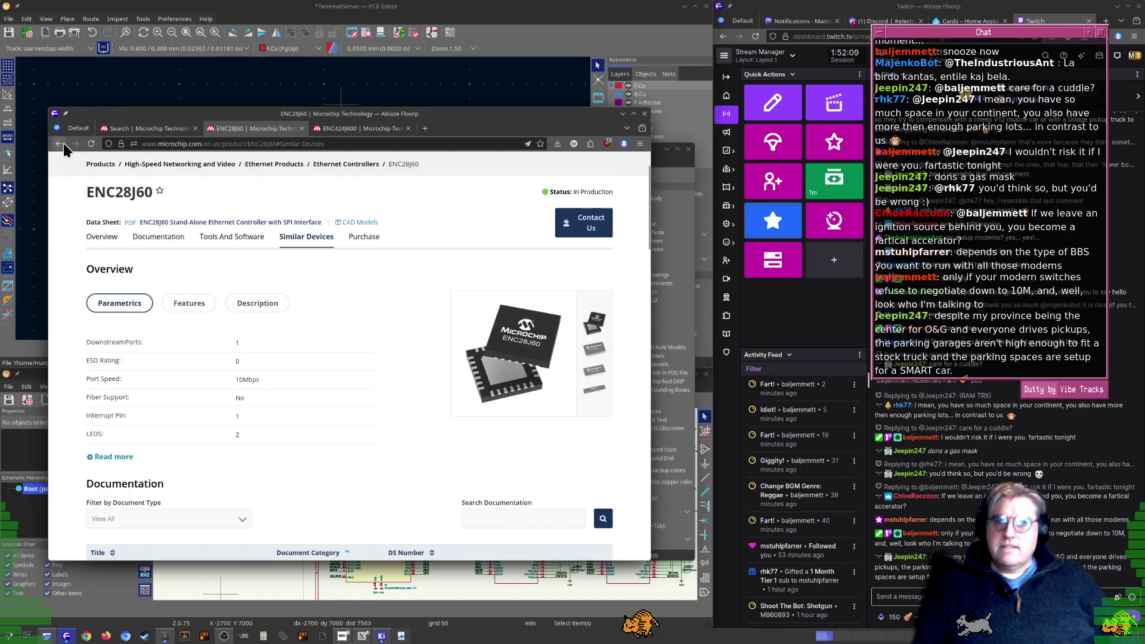
left_click(340, 129)
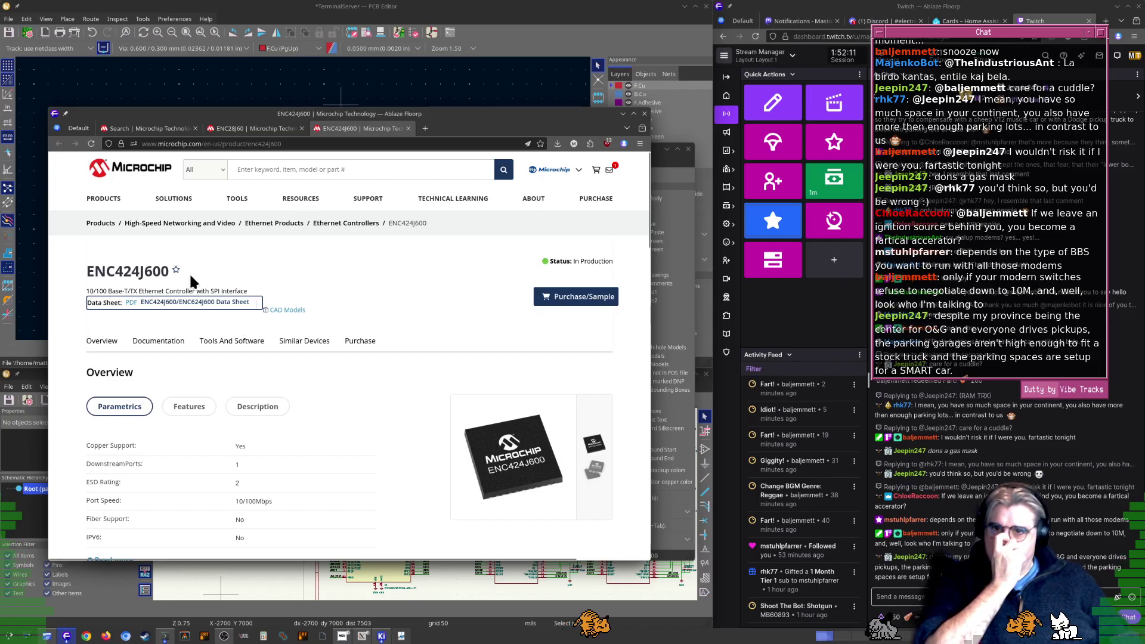
scroll(249, 296, "down", 5)
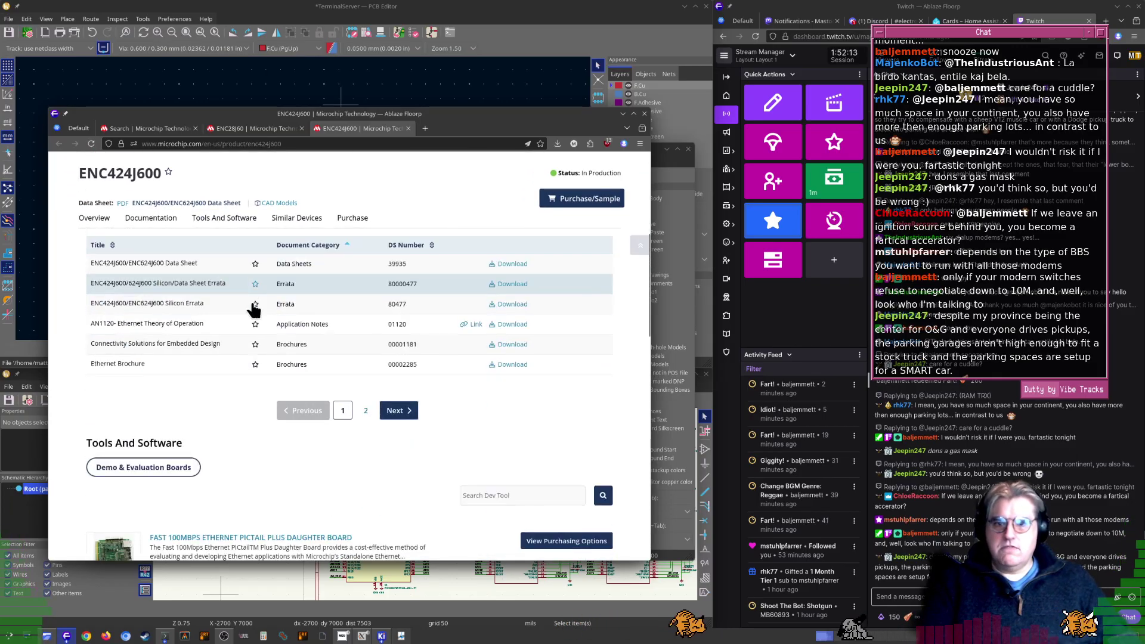
scroll(262, 320, "up", 5)
scroll(259, 323, "down", 4)
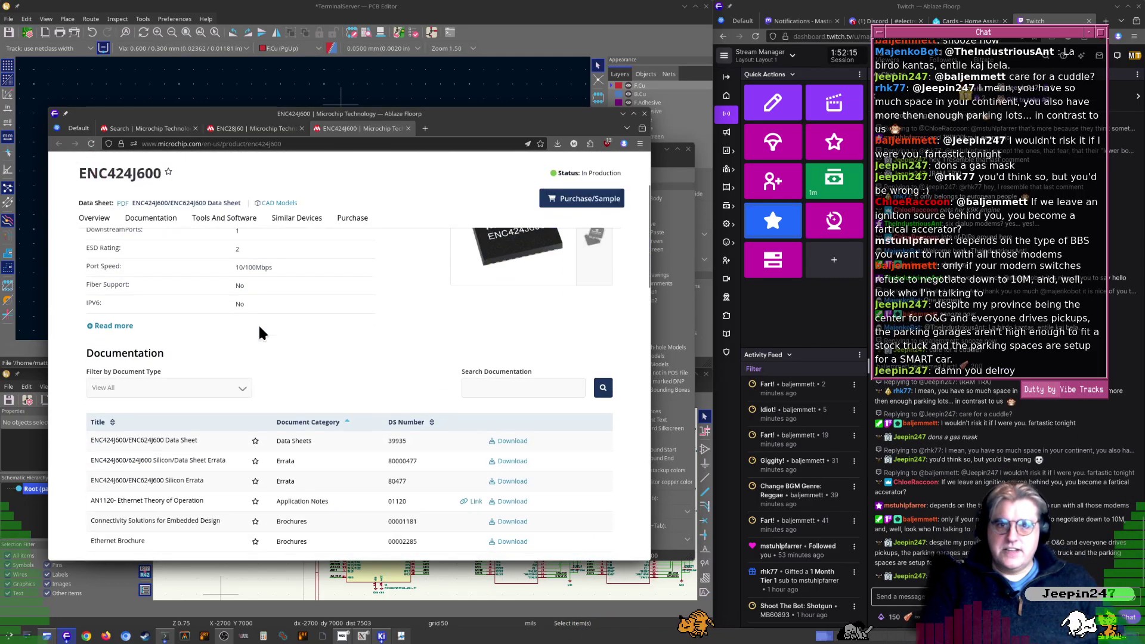
scroll(259, 328, "up", 3)
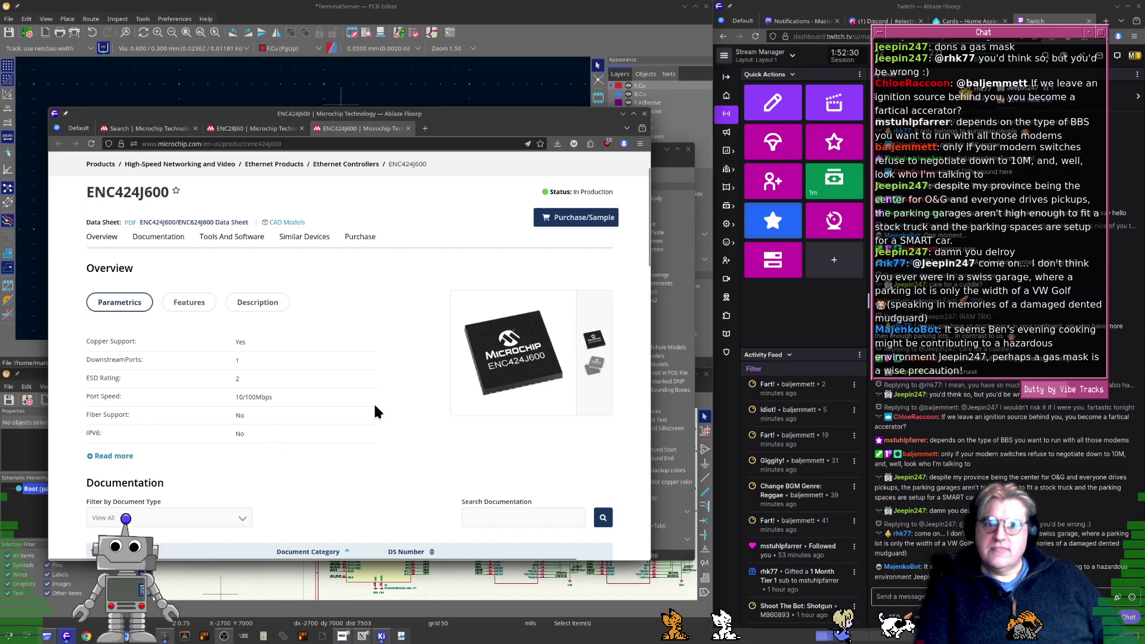
scroll(371, 405, "down", 3)
scroll(369, 405, "up", 3)
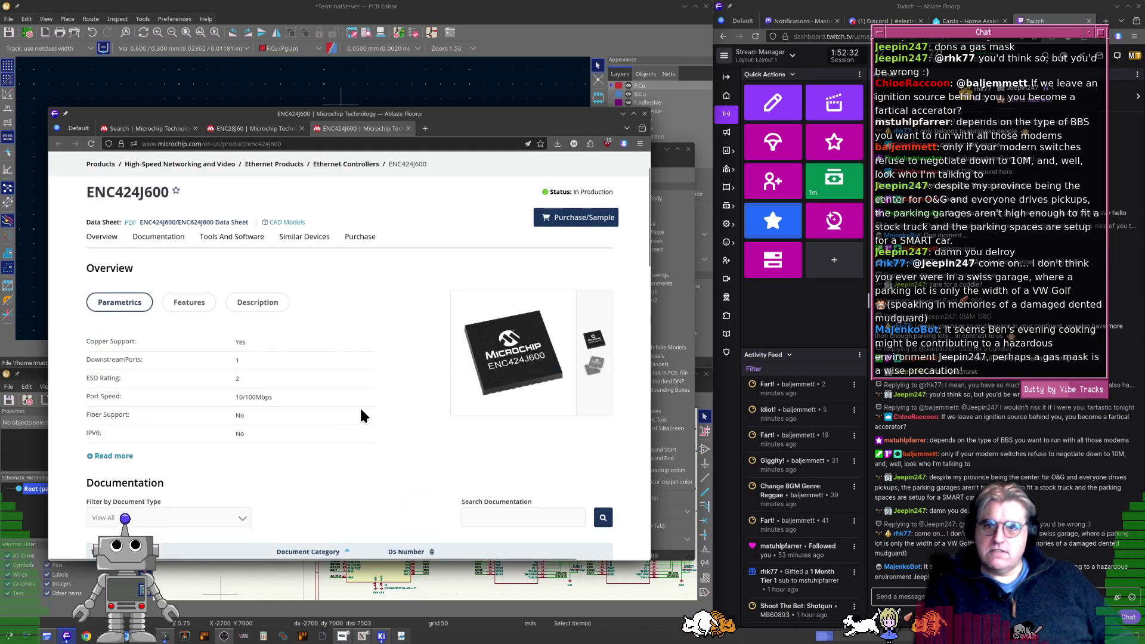
scroll(359, 406, "down", 2)
scroll(330, 418, "down", 3)
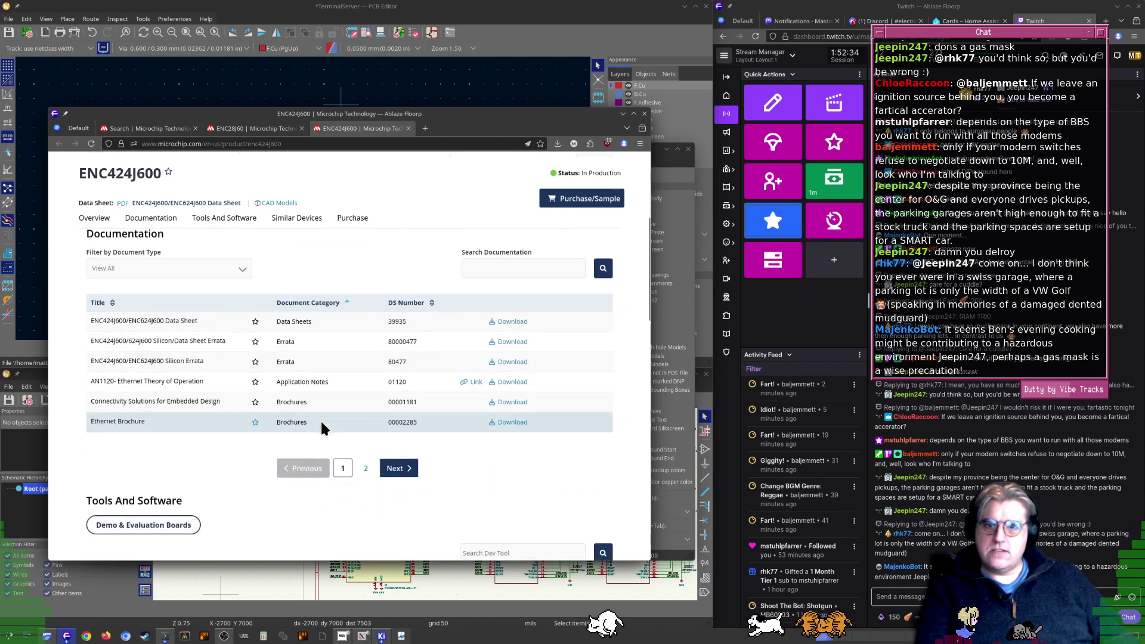
scroll(320, 424, "down", 5)
scroll(317, 421, "up", 7)
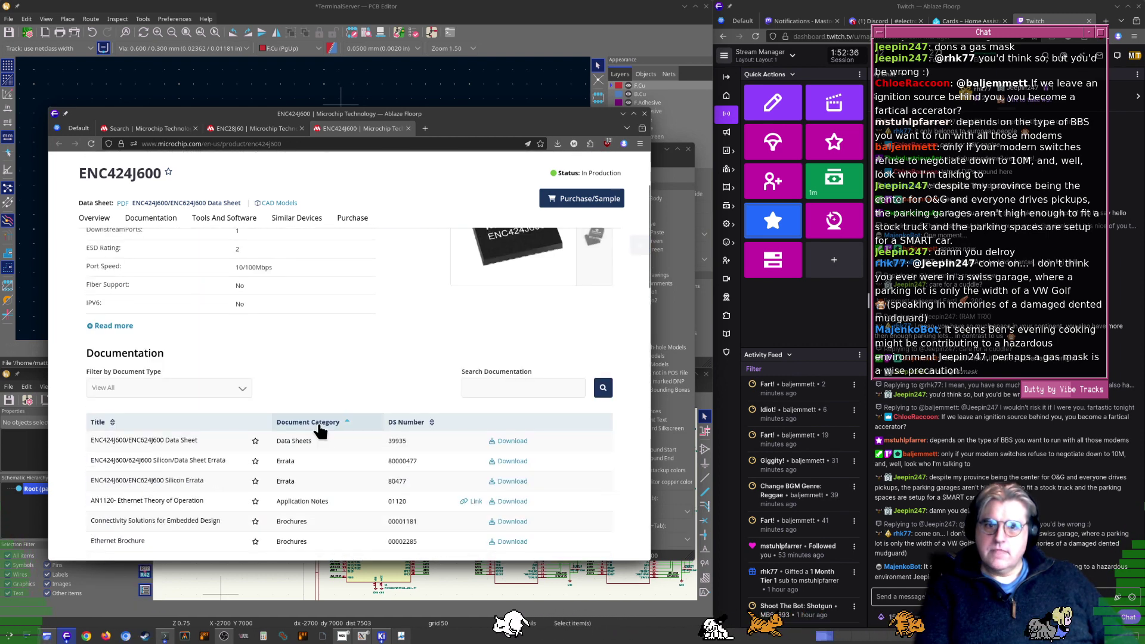
scroll(318, 426, "up", 4)
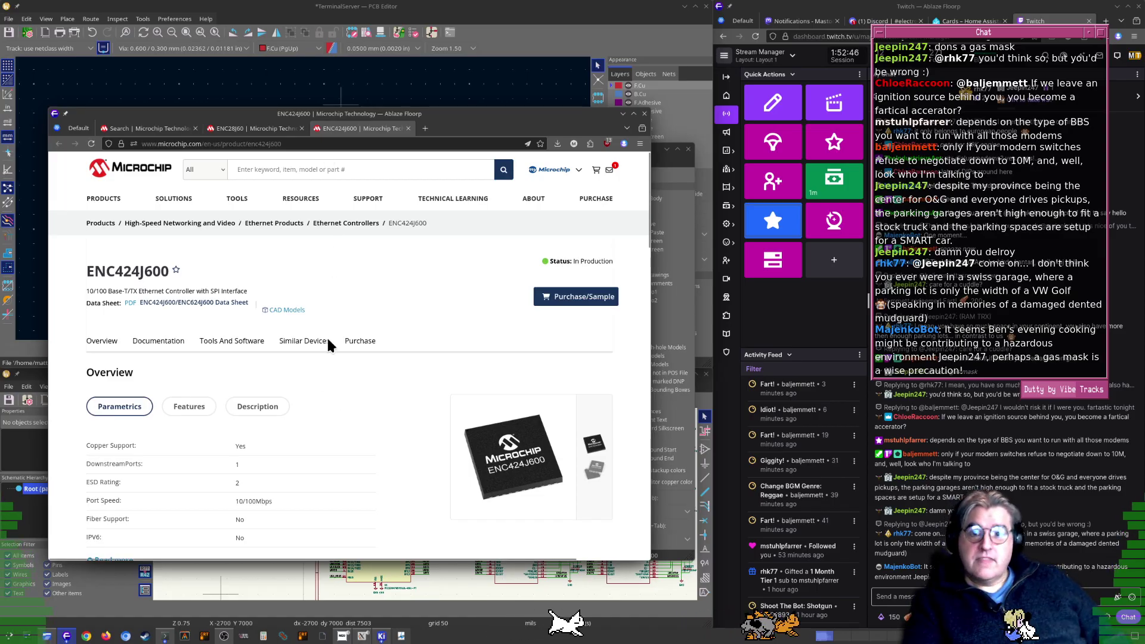
scroll(318, 397, "down", 3)
scroll(318, 398, "up", 3)
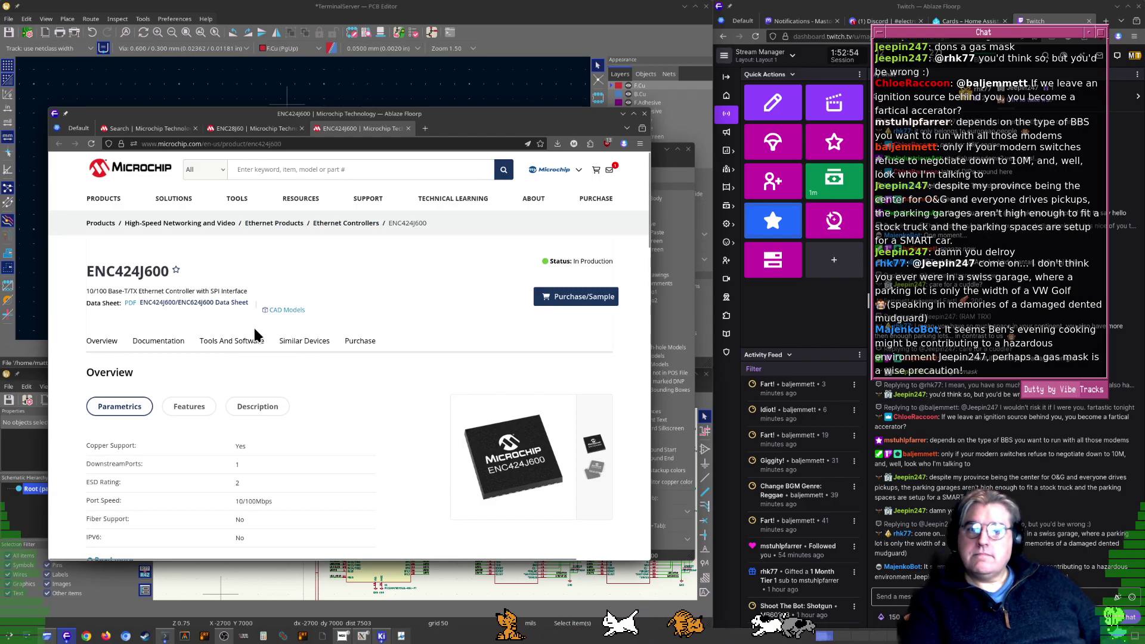
Open the Downloads folder in the Dolphin file manager, widen the window and close its split view
left_click(47, 636)
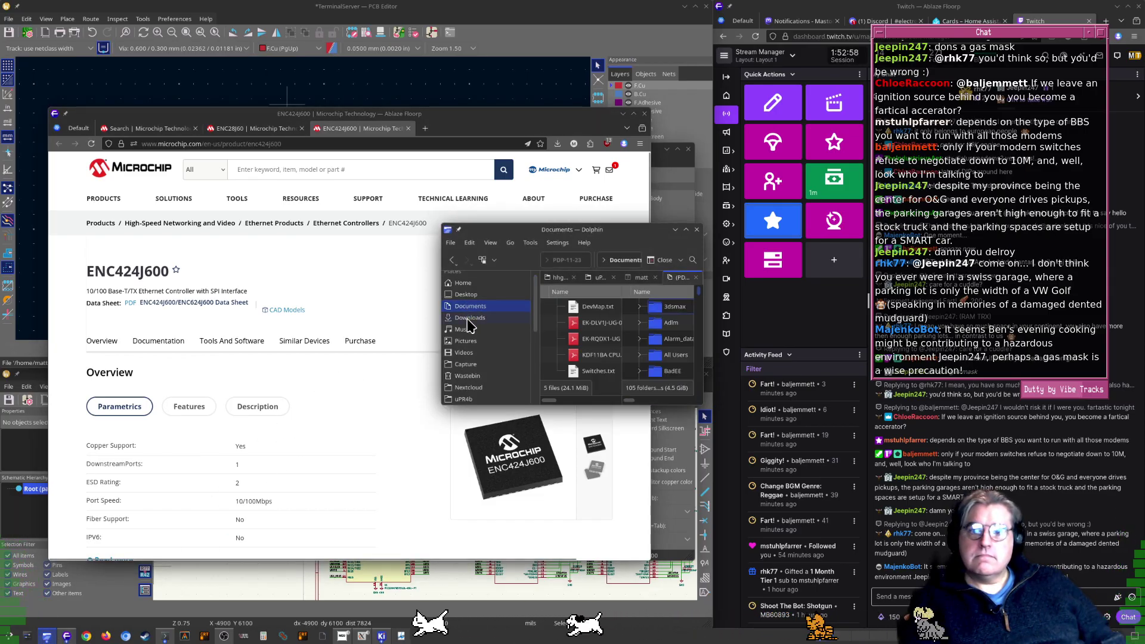
right_click_drag(463, 350, 235, 351, "super")
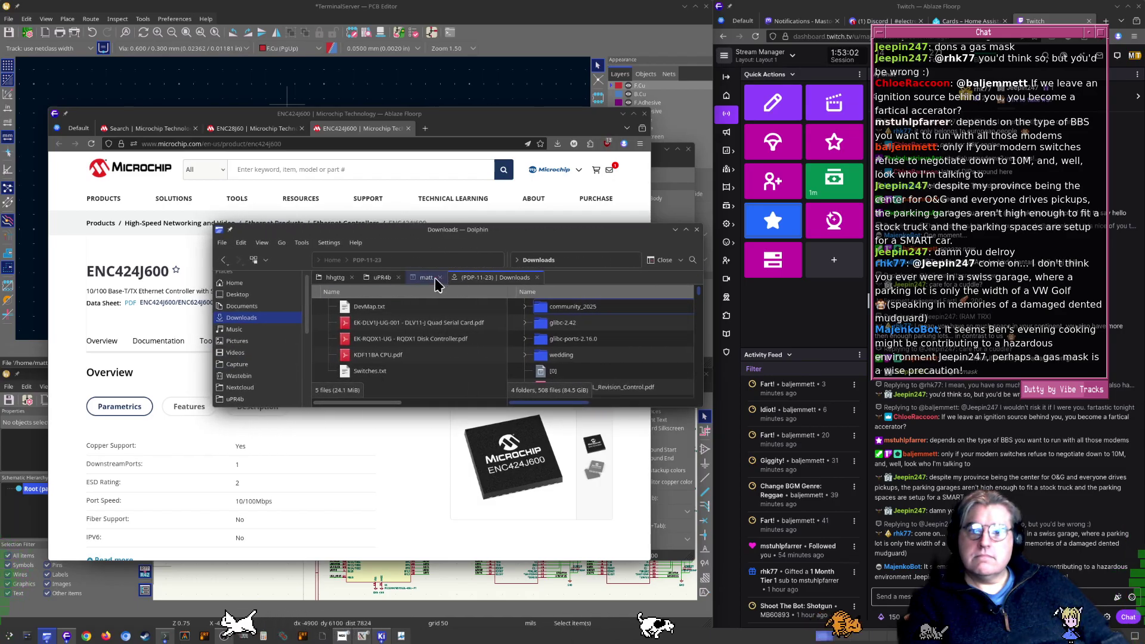
left_click(435, 354)
key("F3")
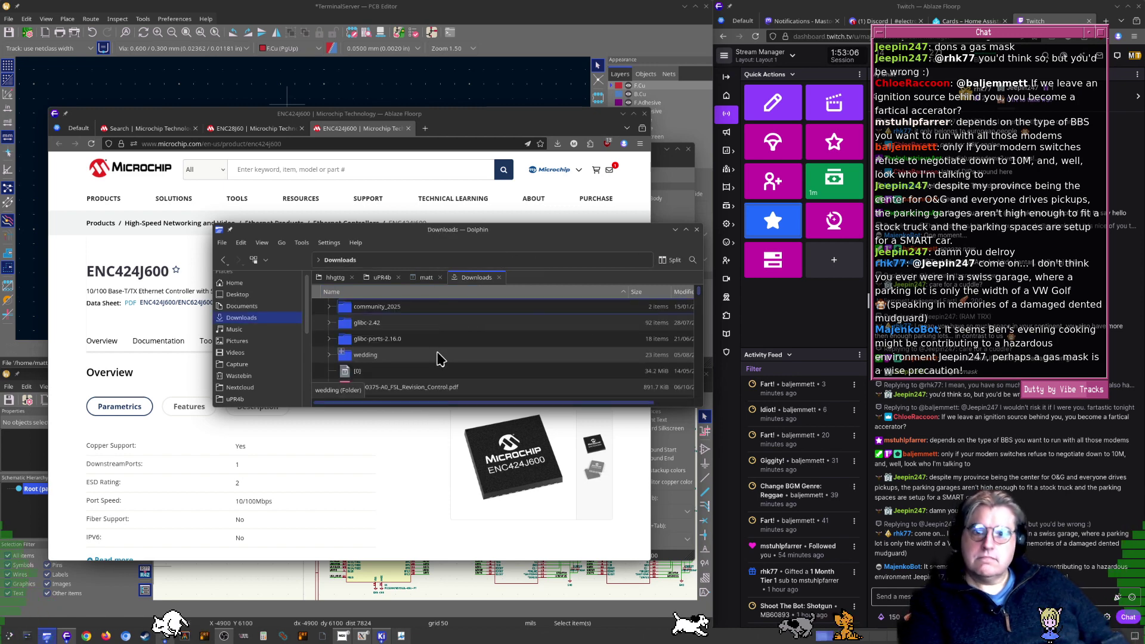
Look through the files starting with E in Downloads for the Ethernet controller data sheets
key("e")
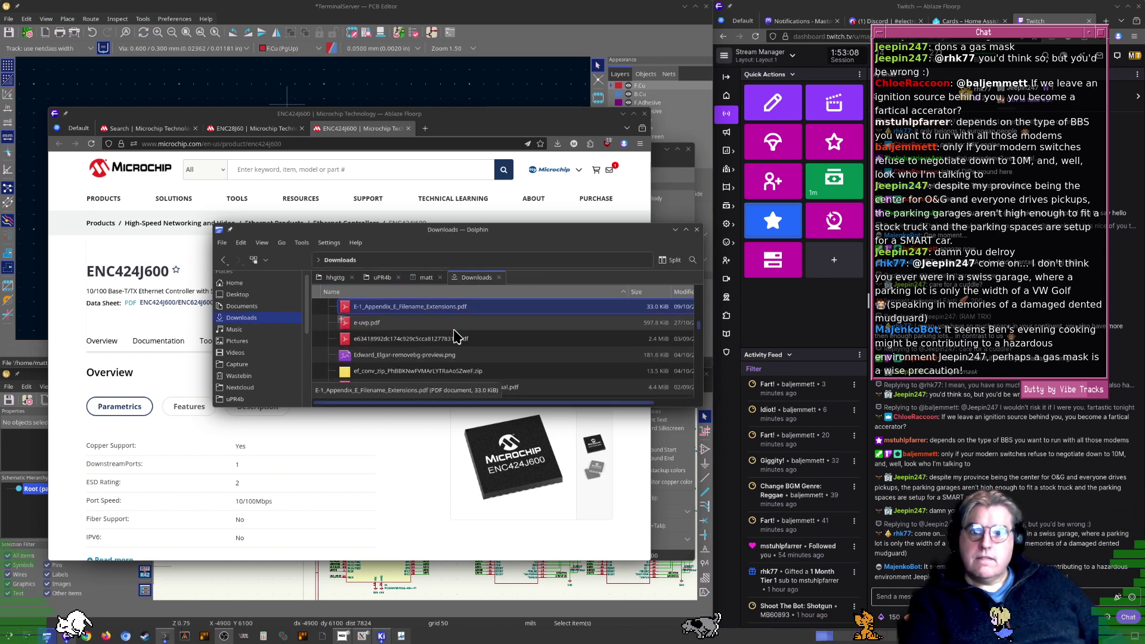
scroll(433, 342, "down", 6)
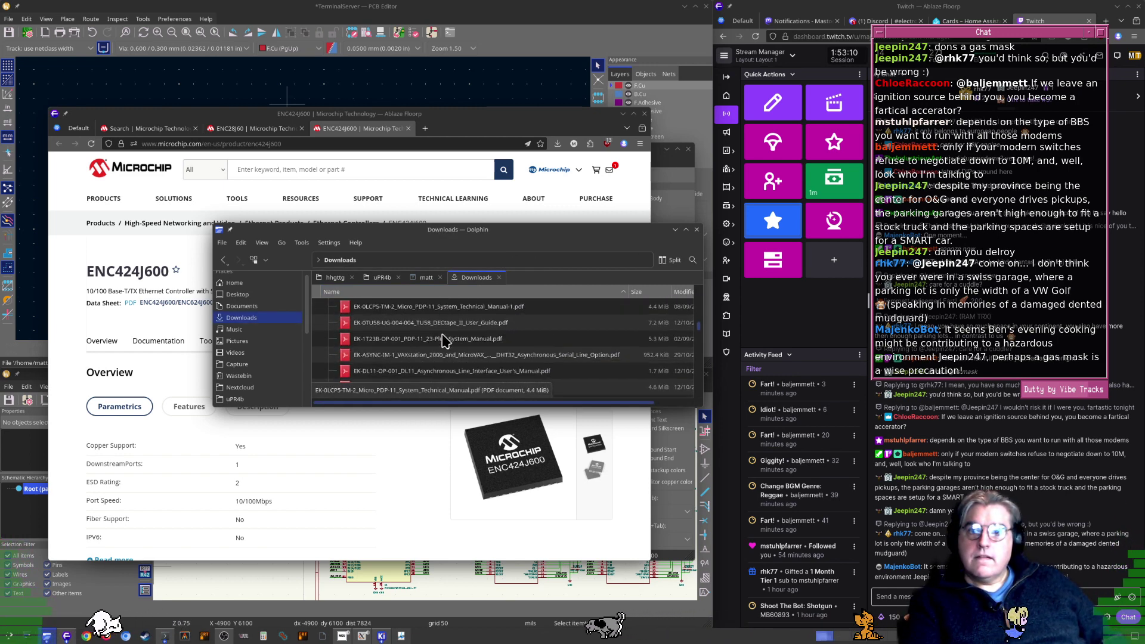
scroll(439, 342, "down", 6)
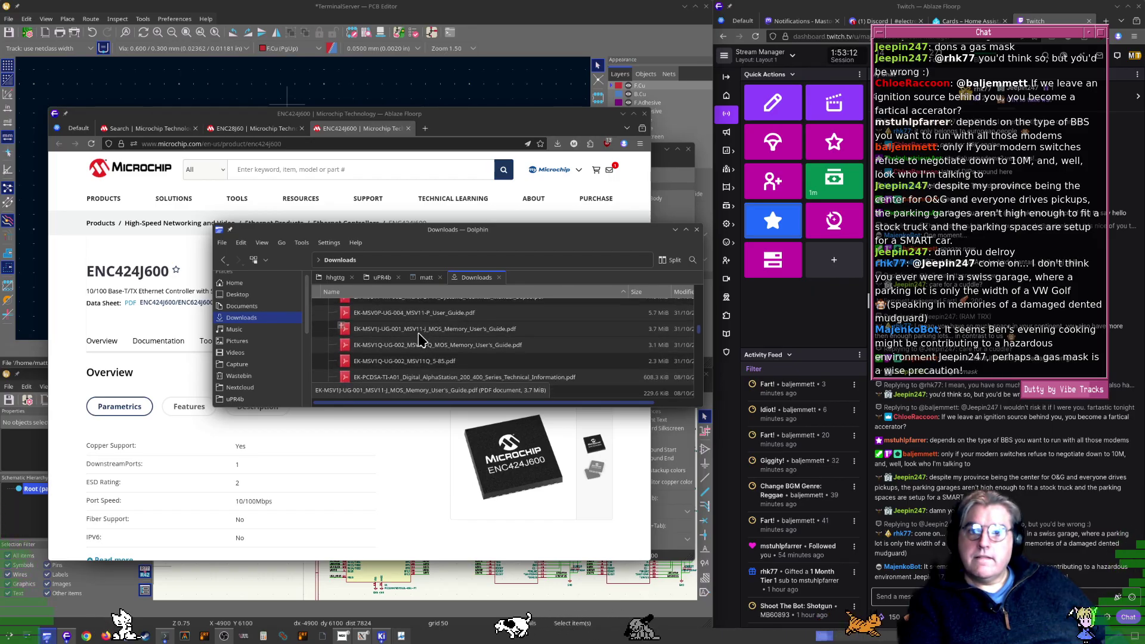
Bring the Terminal Server folder window to the front alongside the Downloads window
key("alt+Tab")
key("Tab")
key("Tab")
key("Tab")
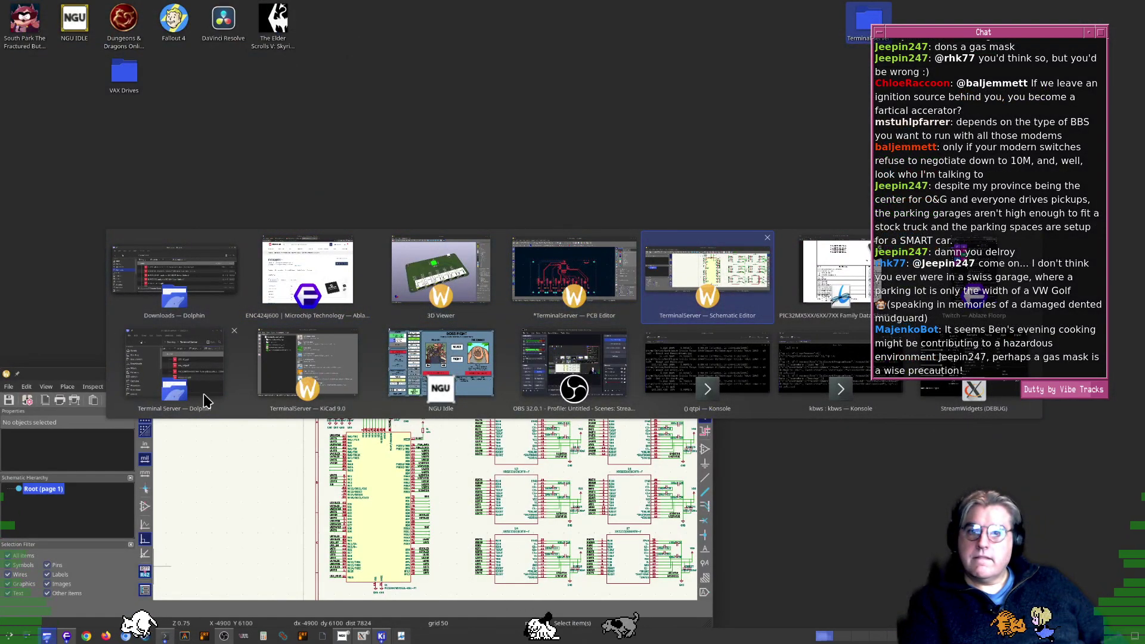
left_click(202, 401)
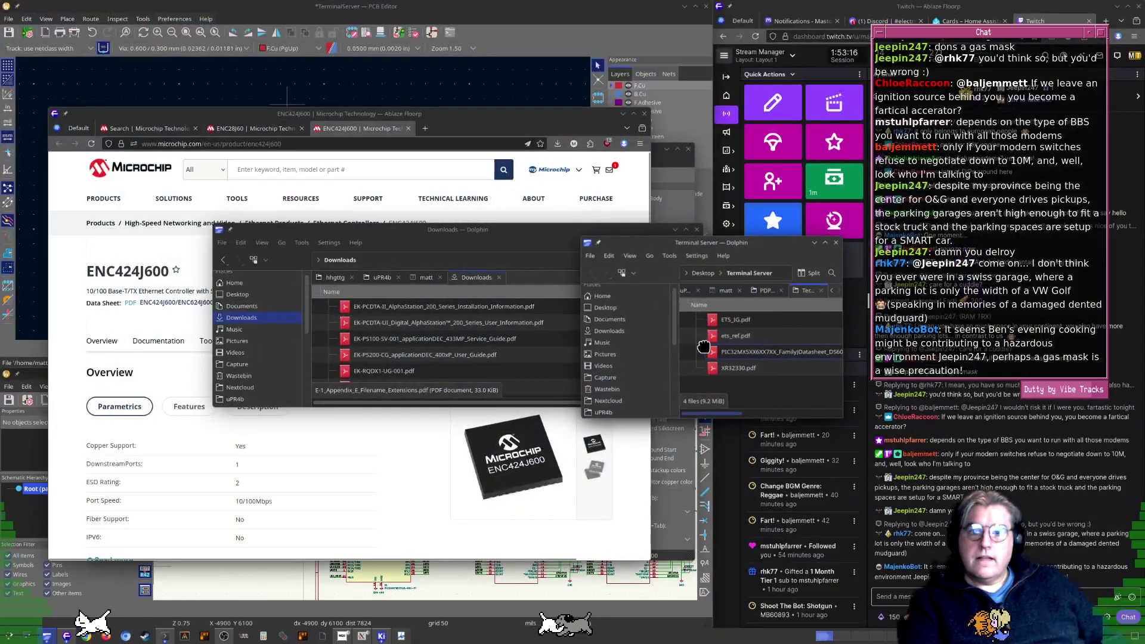
Search further through the E and F files in Downloads and move that window clear of the Terminal Server folder
scroll(451, 349, "down", 3)
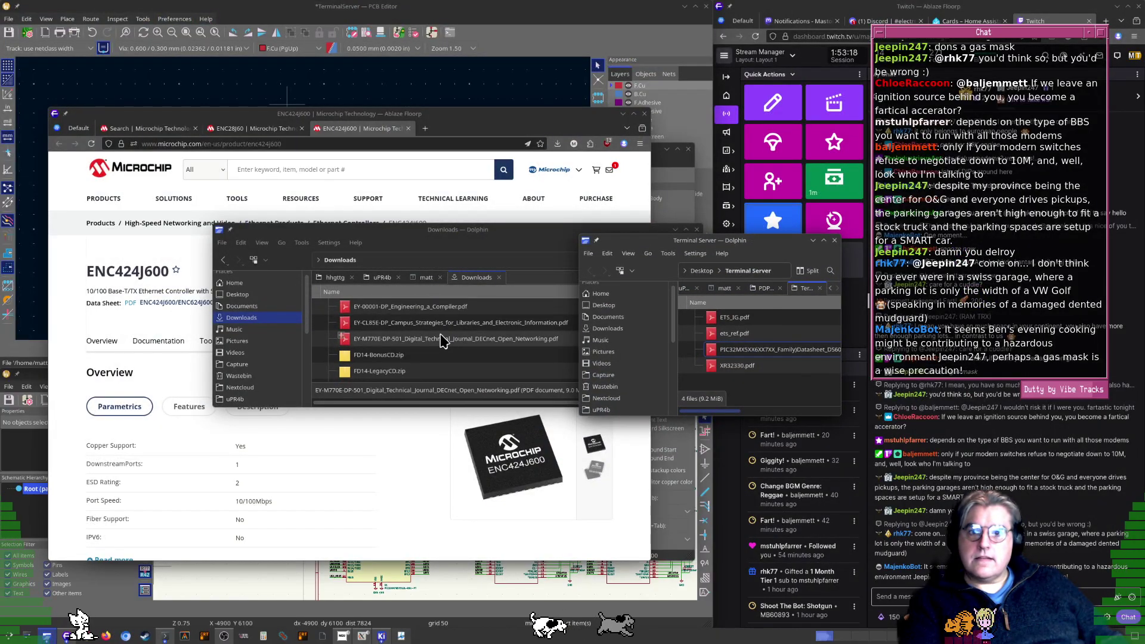
scroll(440, 348, "down", 3)
scroll(440, 348, "up", 3)
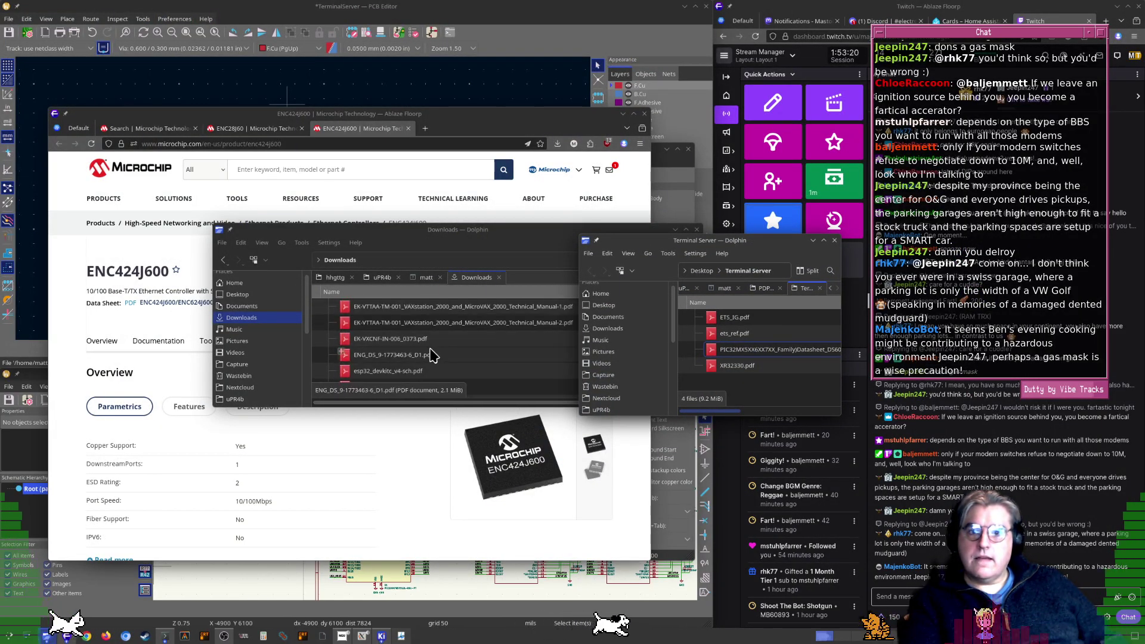
scroll(430, 354, "up", 1)
scroll(428, 354, "down", 1)
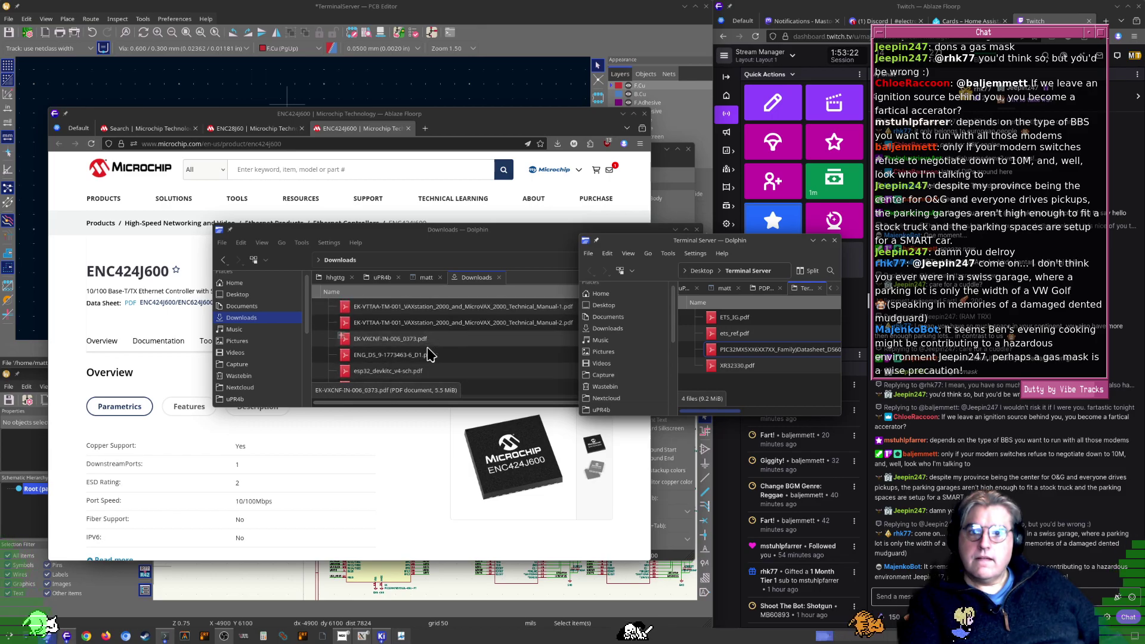
scroll(411, 352, "down", 2)
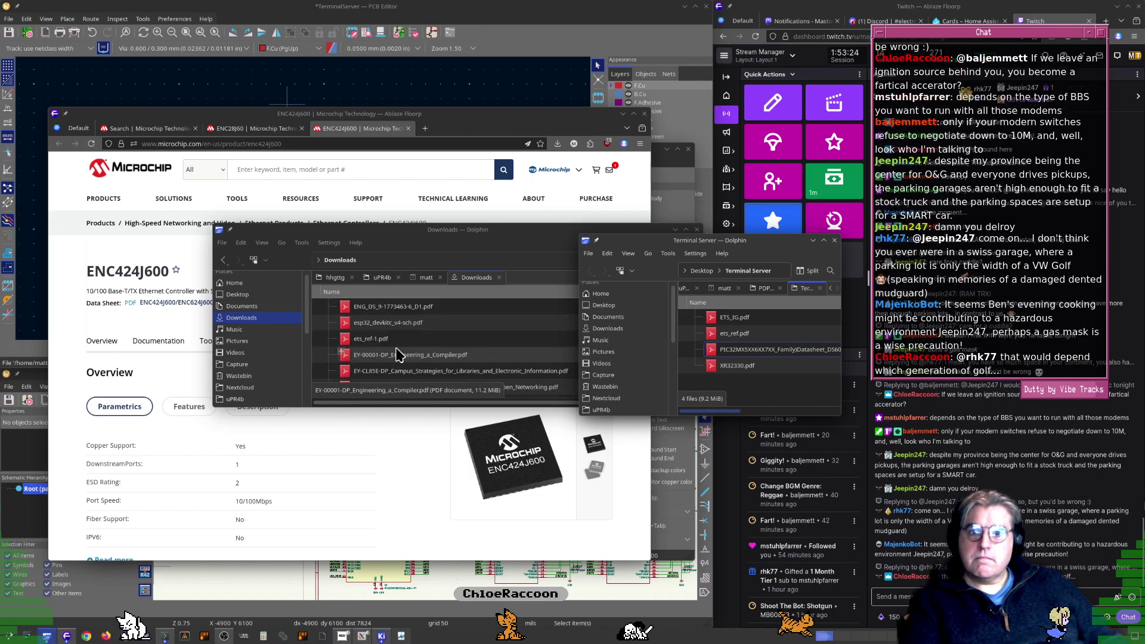
left_click_drag(434, 342, 326, 413, "alt")
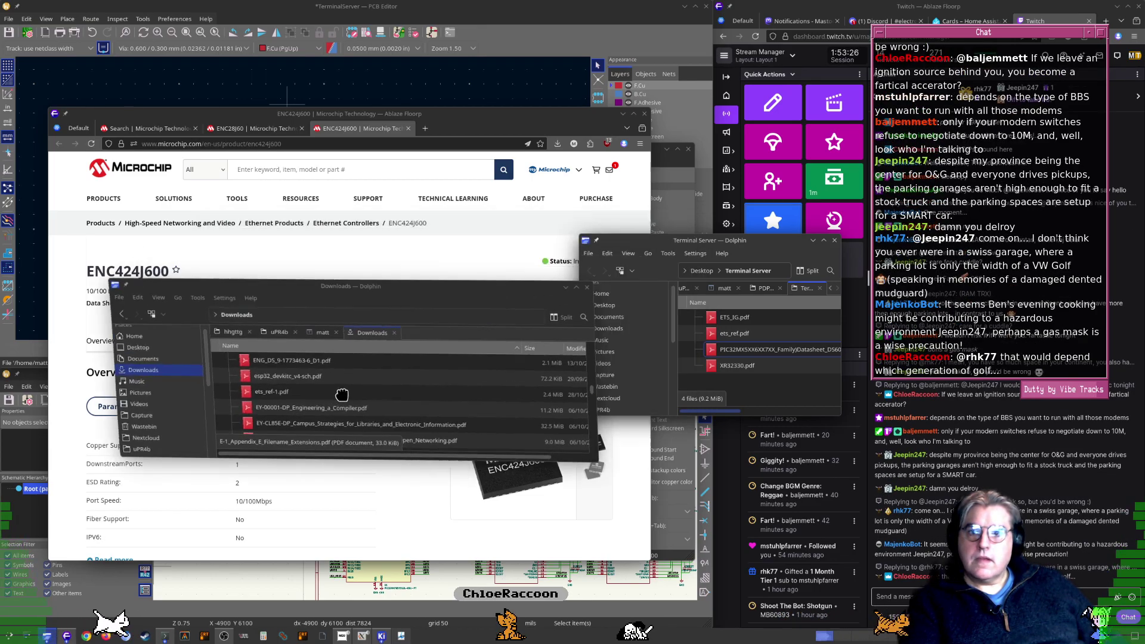
scroll(327, 414, "down", 1)
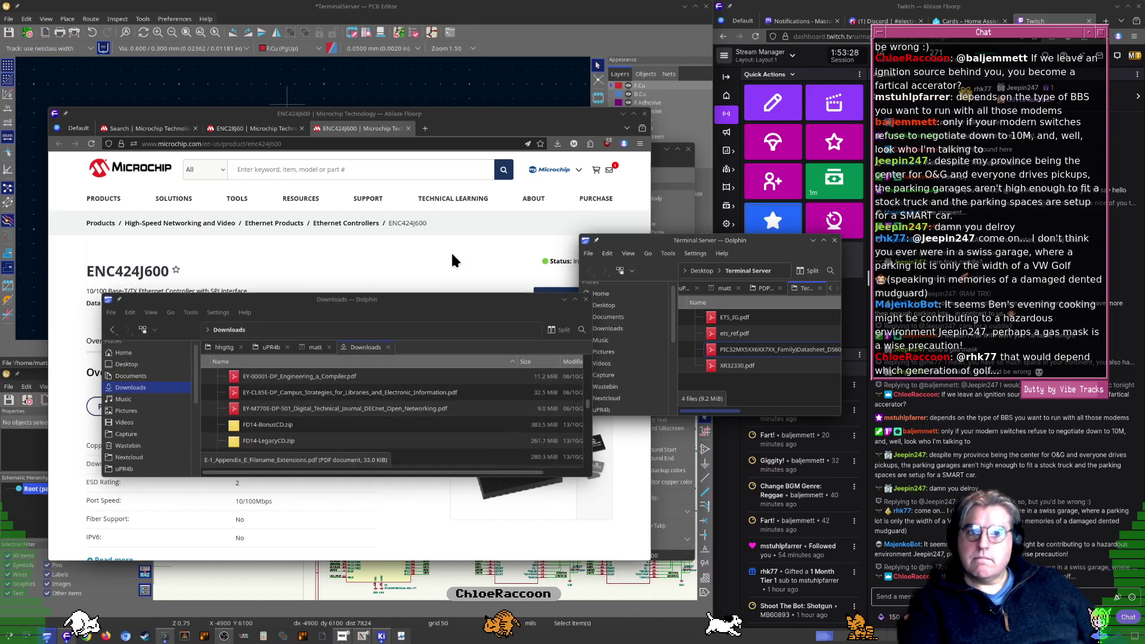
Check the data sheets' file names in the browser's recent downloads and return to the Downloads folder window
left_click(556, 143)
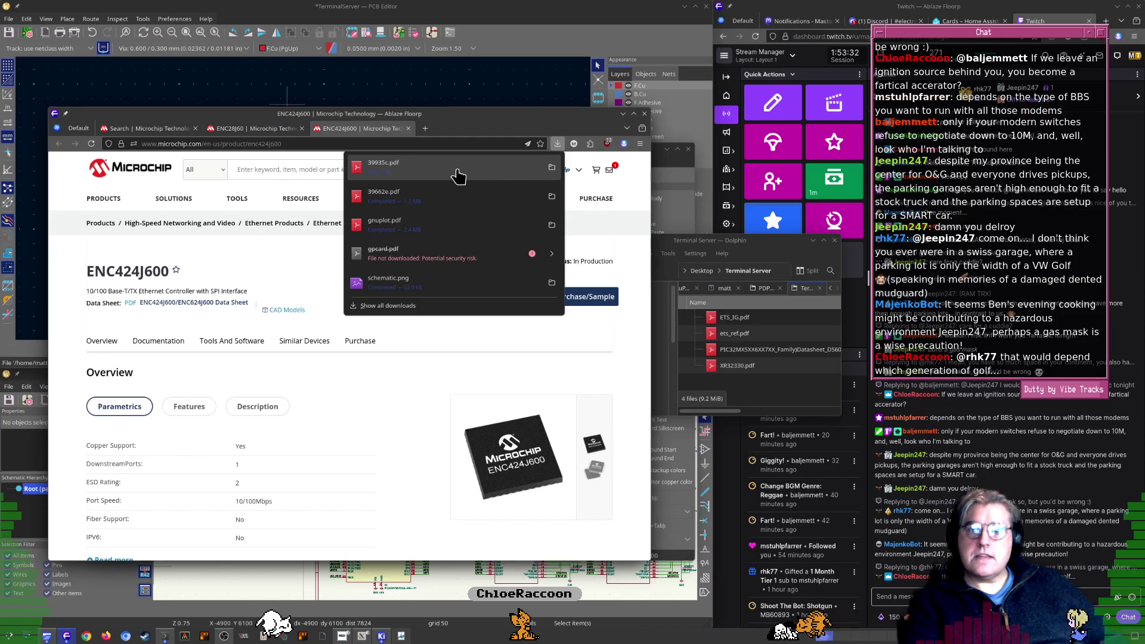
key("alt+Tab")
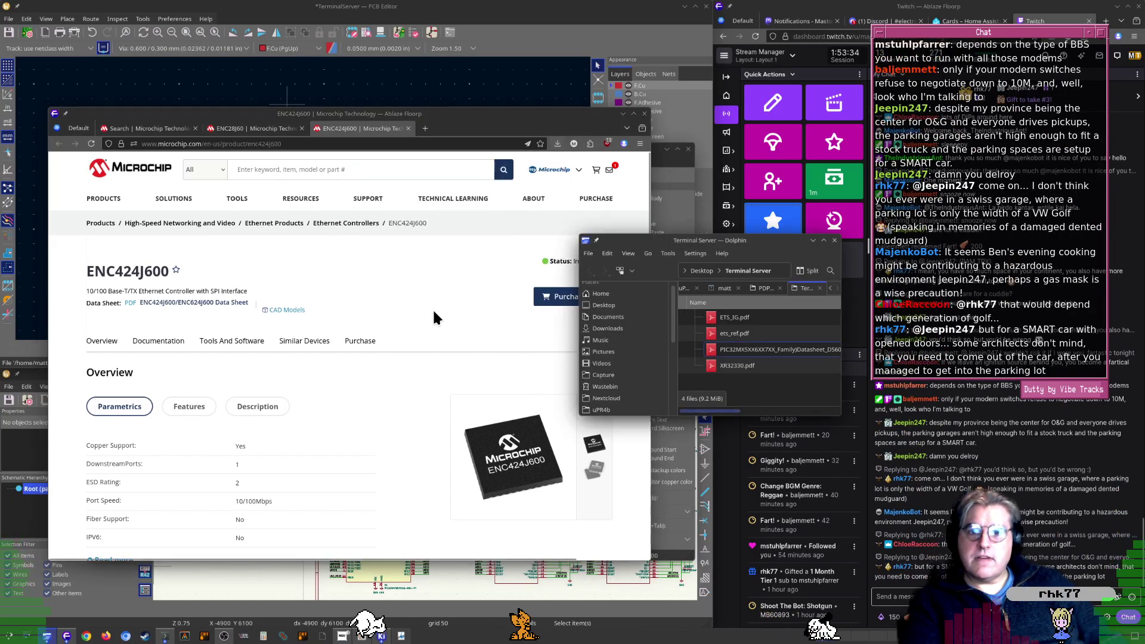
key("alt+Tab")
key("alt+Tab")
Find the files starting with 39 in Downloads and select 39662c.pdf and 39935c.pdf together
key("Home")
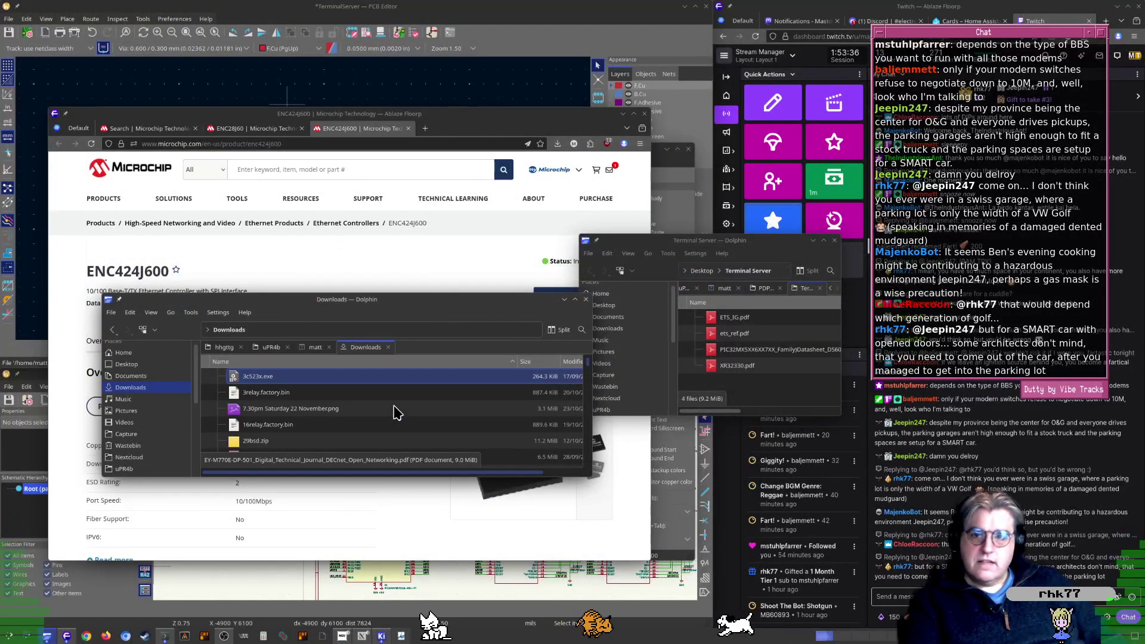
scroll(334, 403, "down", 1)
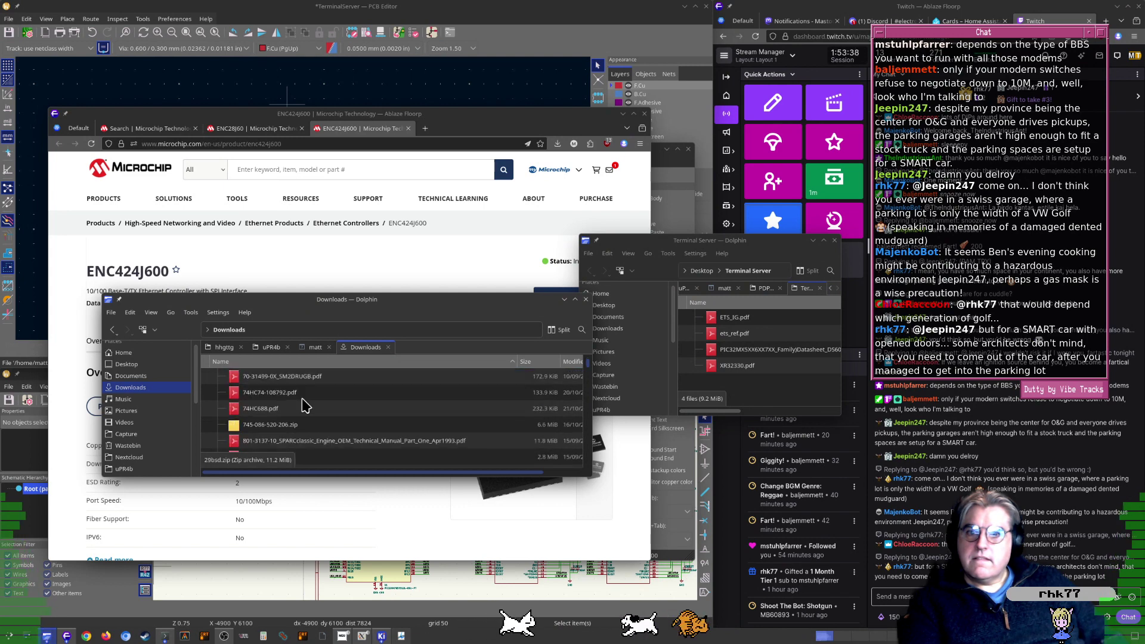
scroll(295, 411, "up", 2)
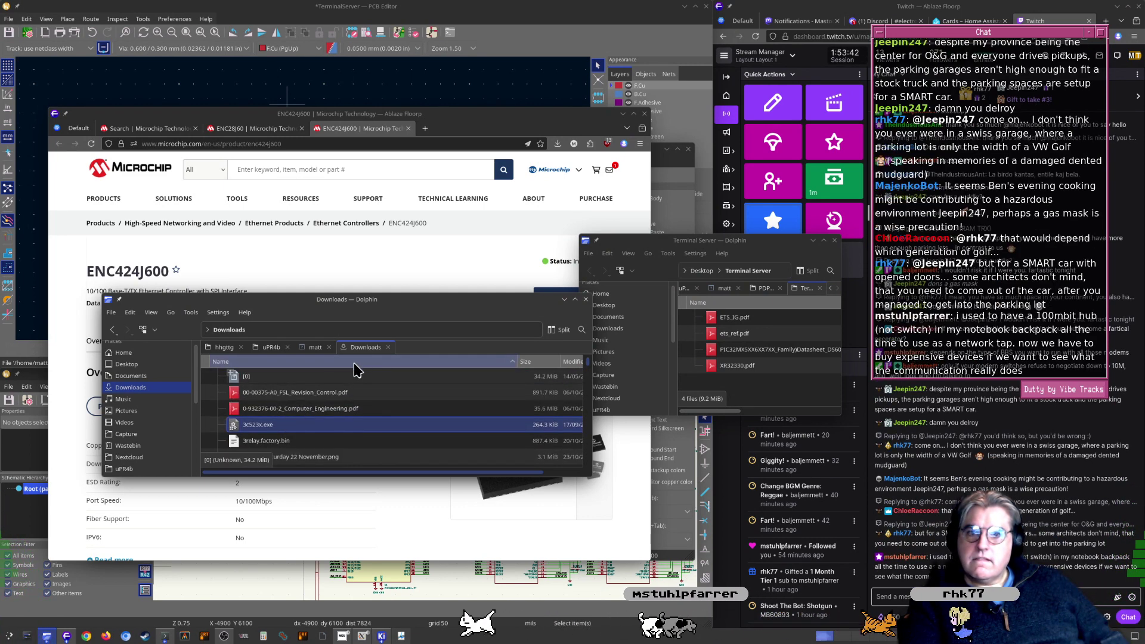
left_click(336, 392)
key("3")
key("3")
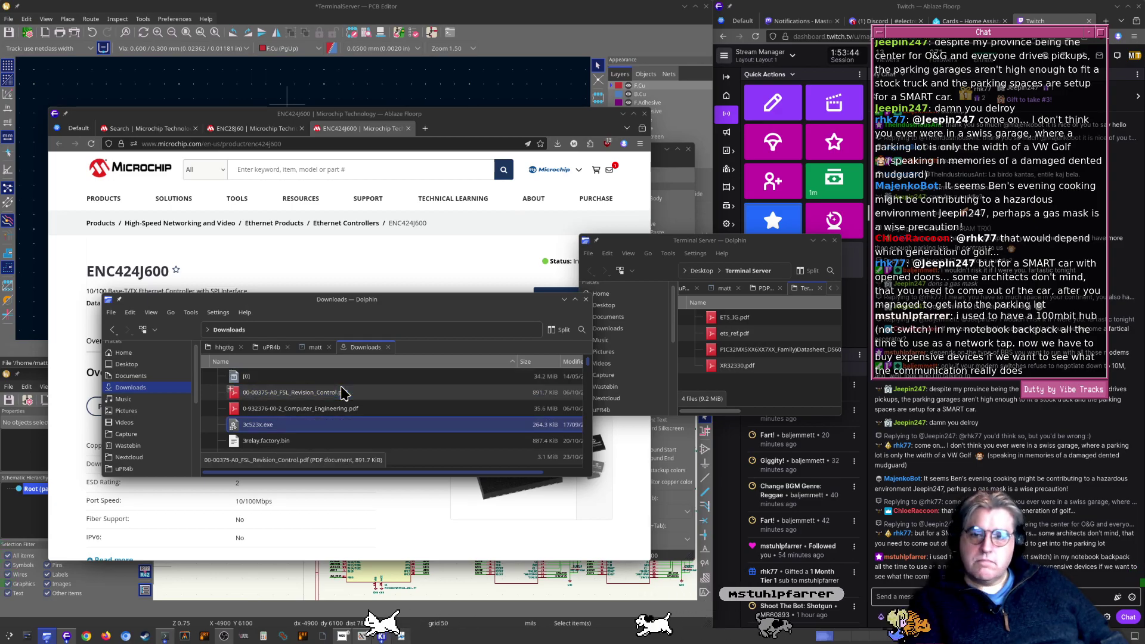
key("9")
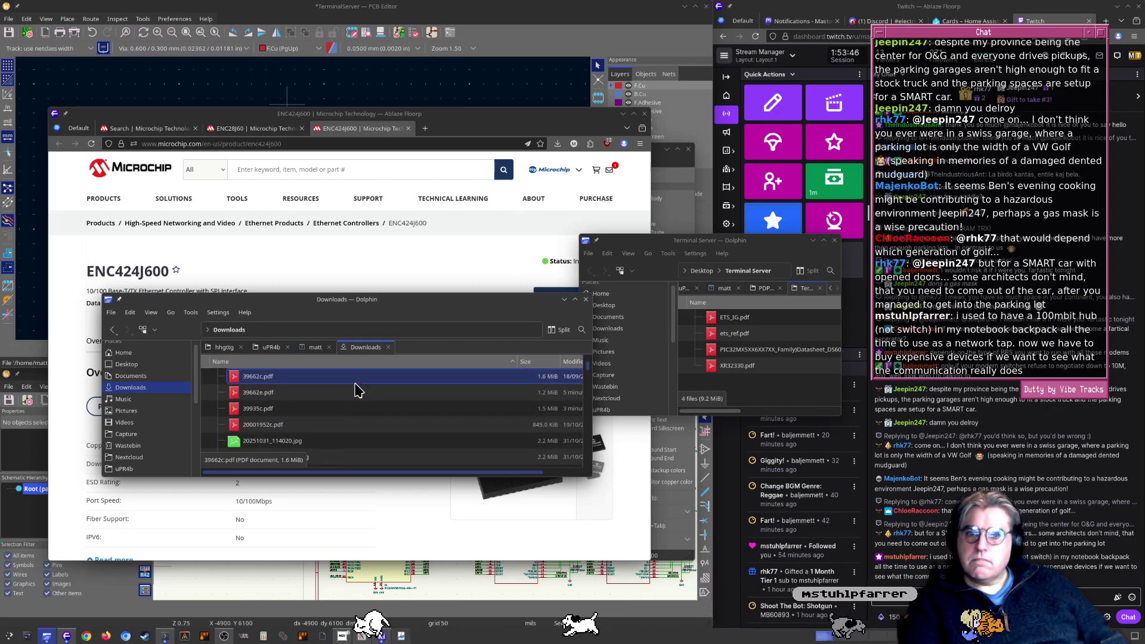
left_click(285, 409, "ctrl")
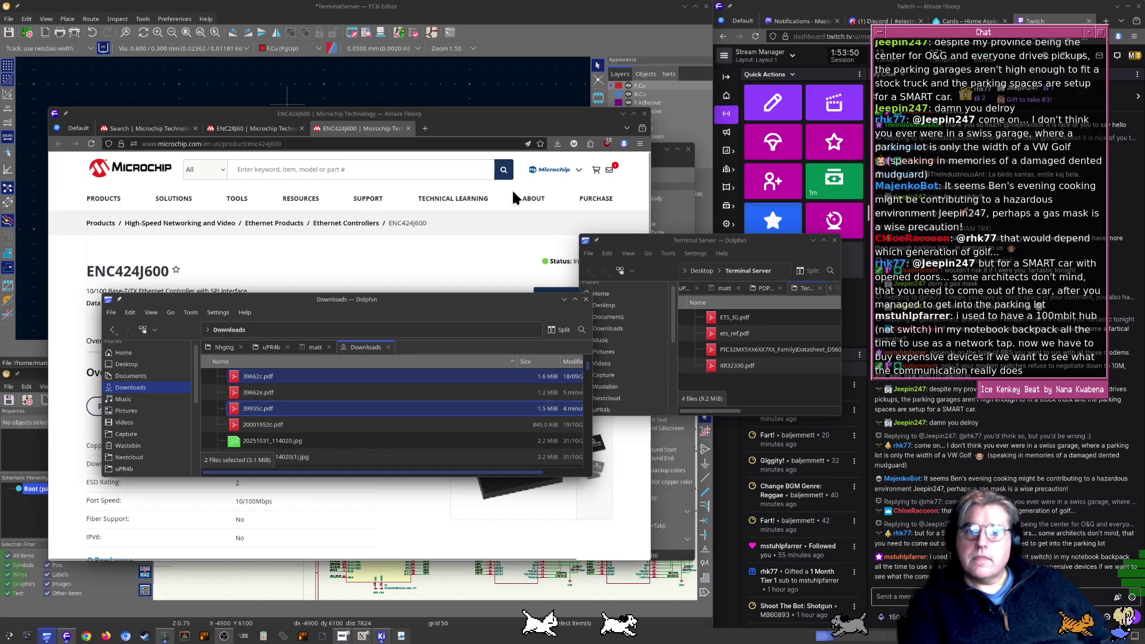
Recheck the browser's recent downloads and correct the Downloads selection to 39662e.pdf and 39935c.pdf
left_click(558, 144)
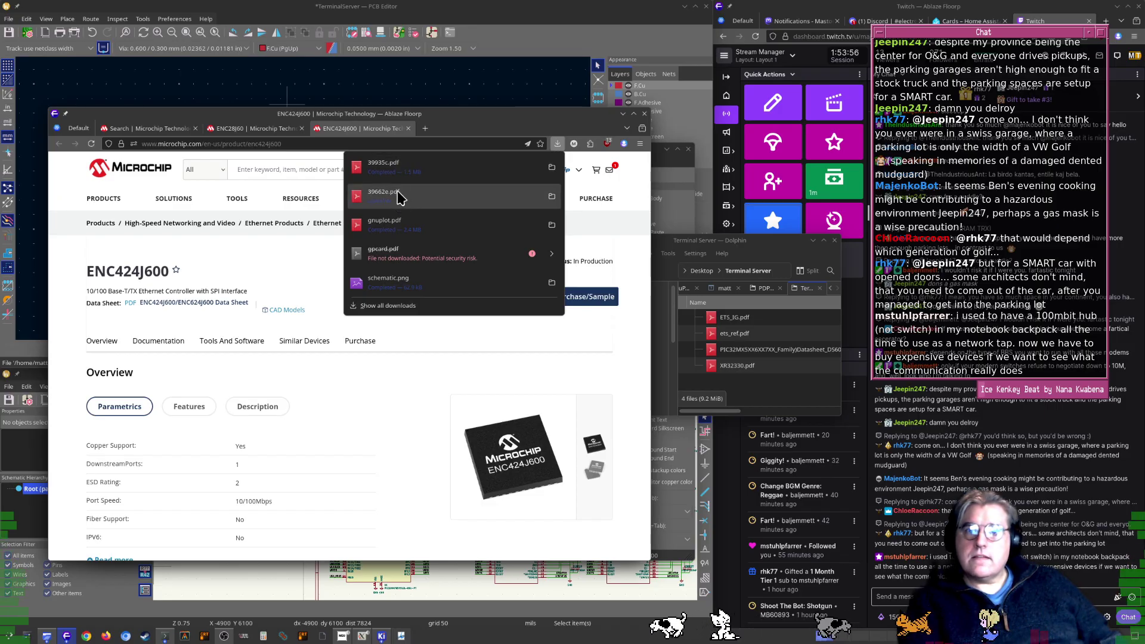
left_click(552, 167)
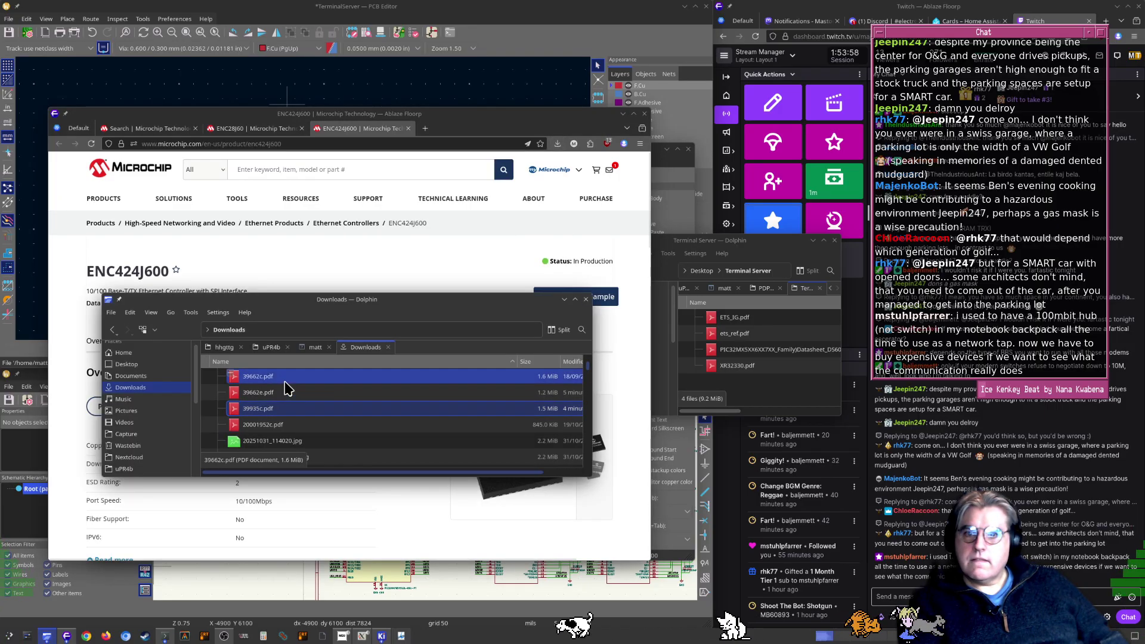
left_click(266, 393, "ctrl")
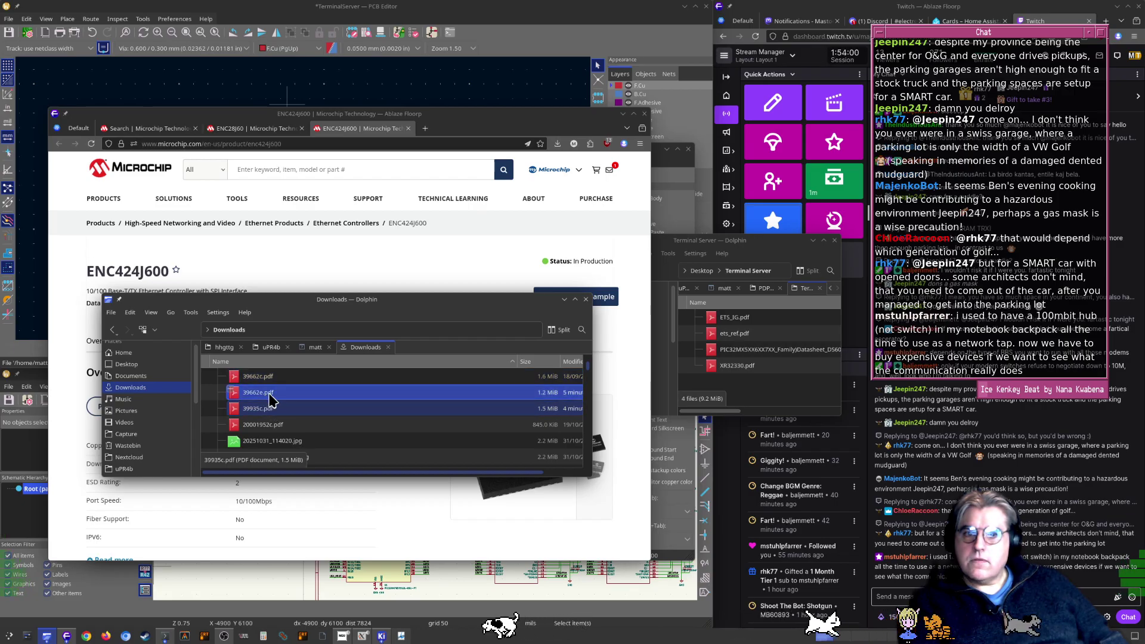
Move 39662e.pdf and 39935c.pdf from Downloads into the Terminal Server folder
left_click_drag(266, 393, 790, 399)
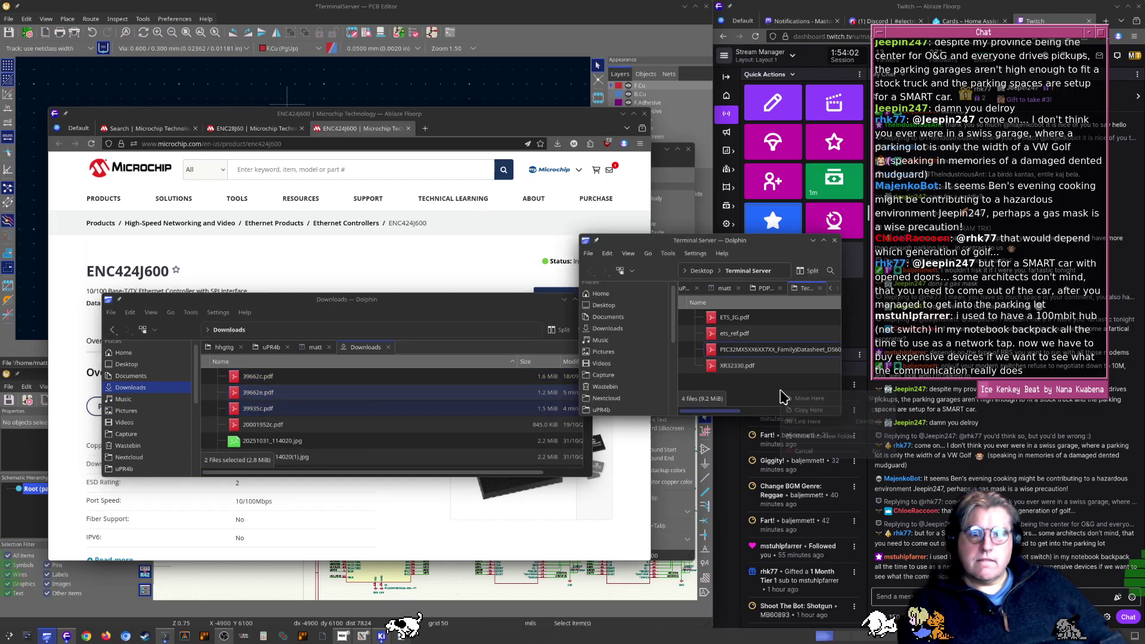
left_click(802, 399)
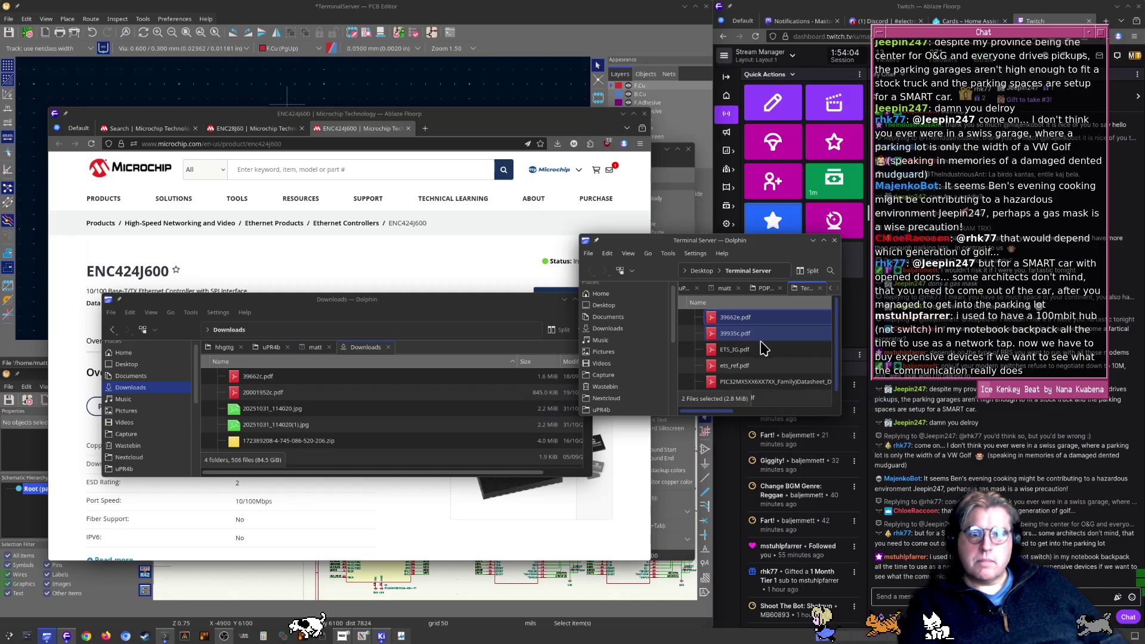
Open 39662e.pdf to identify its controller, close it and rename the file as ENC28J60.pdf
double_click(738, 323)
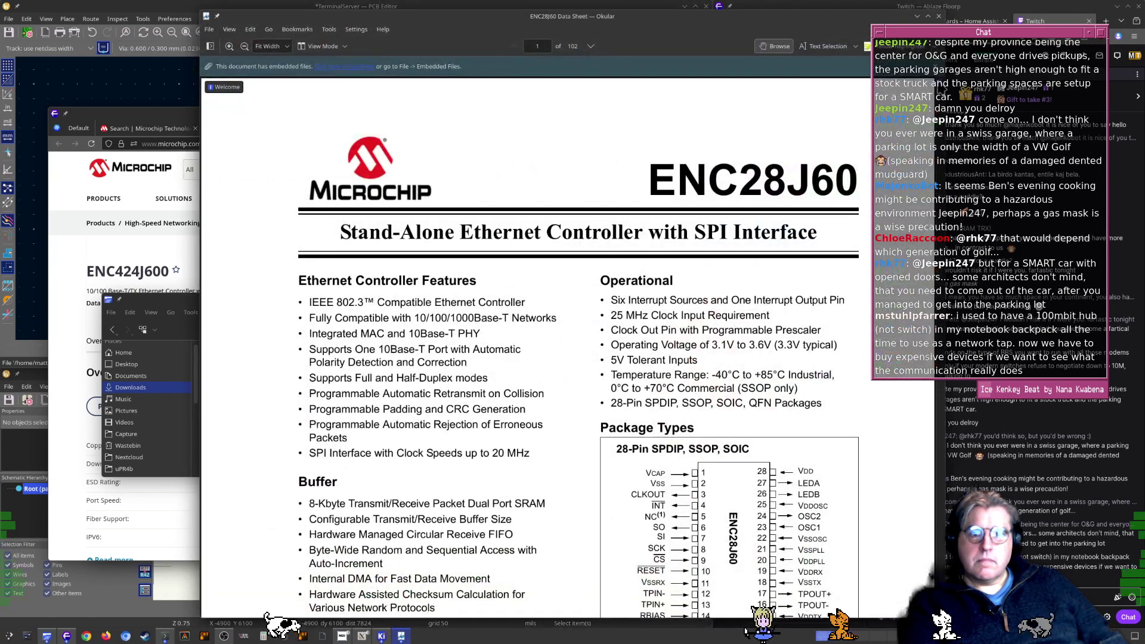
left_click(938, 19)
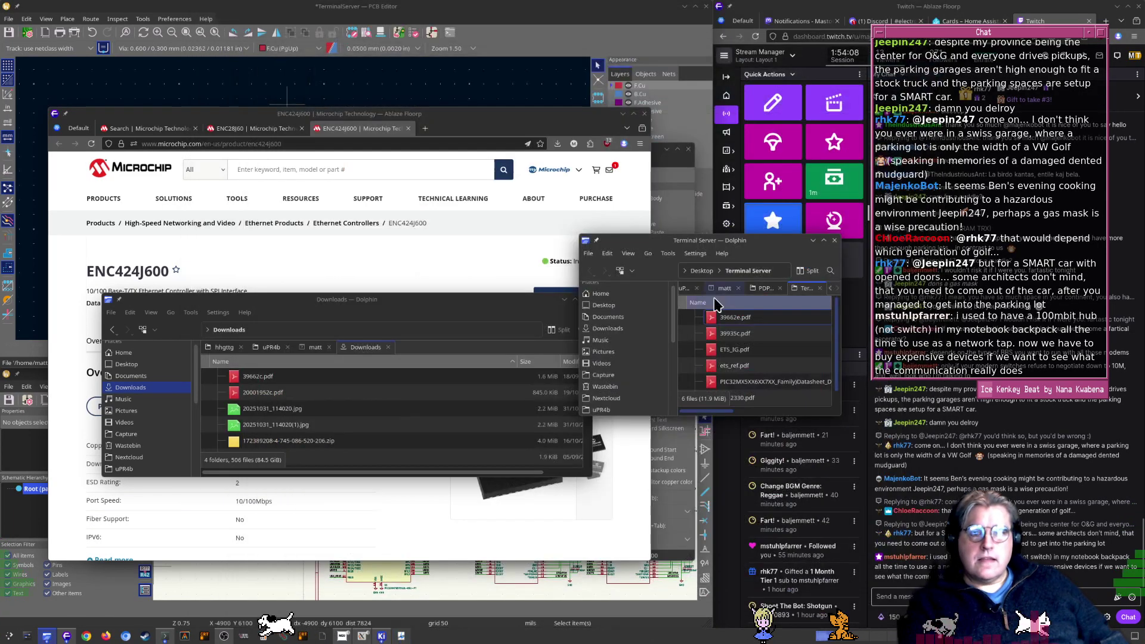
double_click(738, 318)
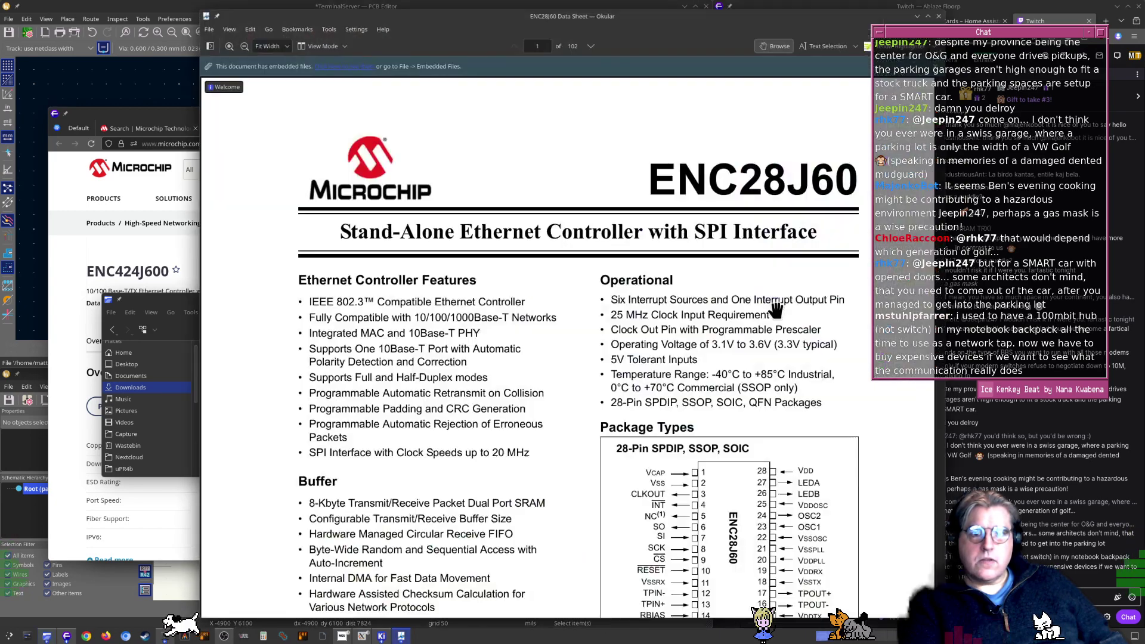
left_click(938, 17)
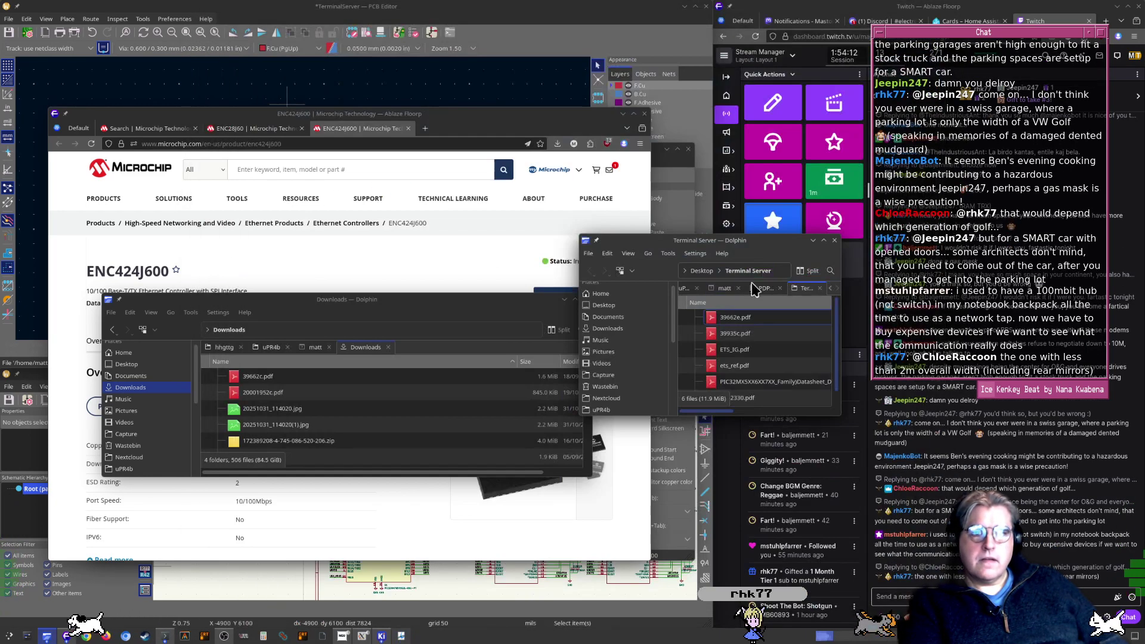
type("ENC28")
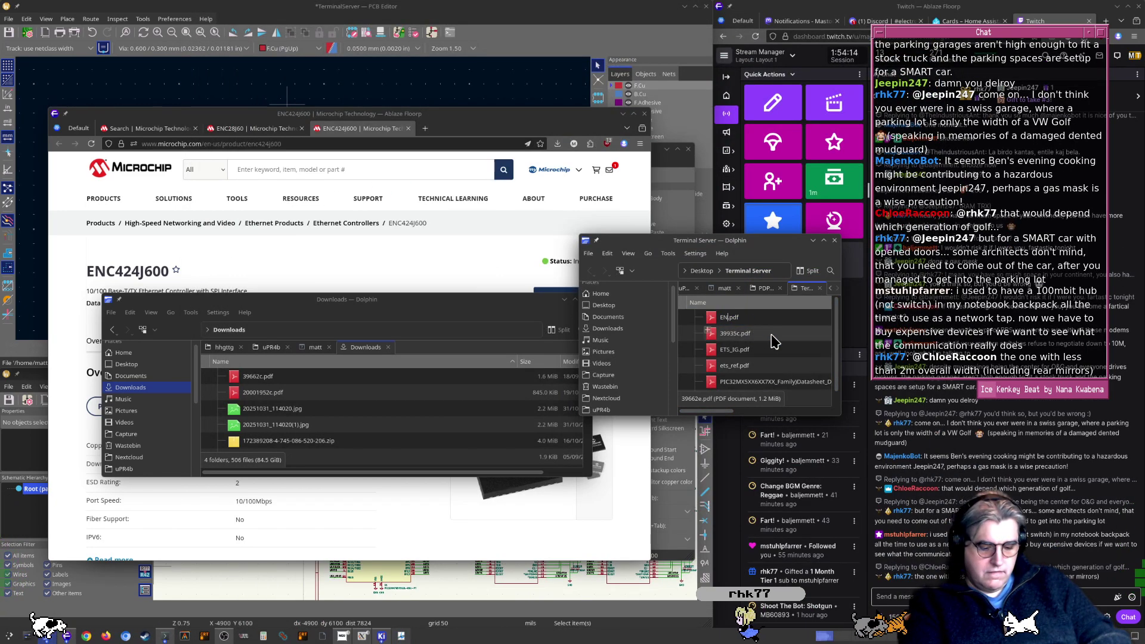
type("J60")
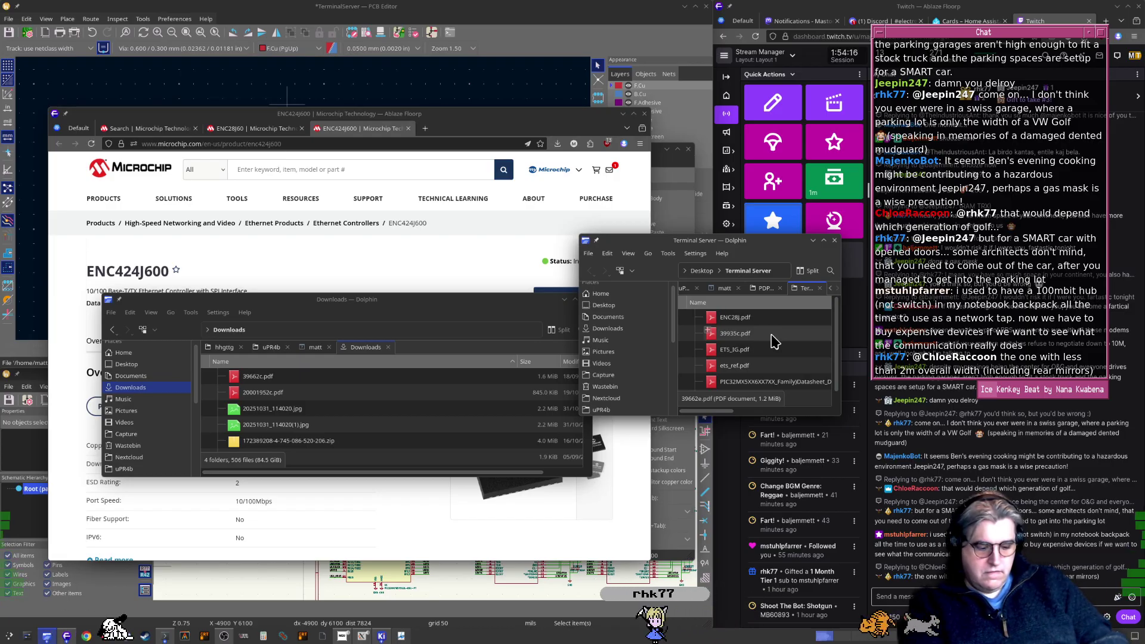
key("Return")
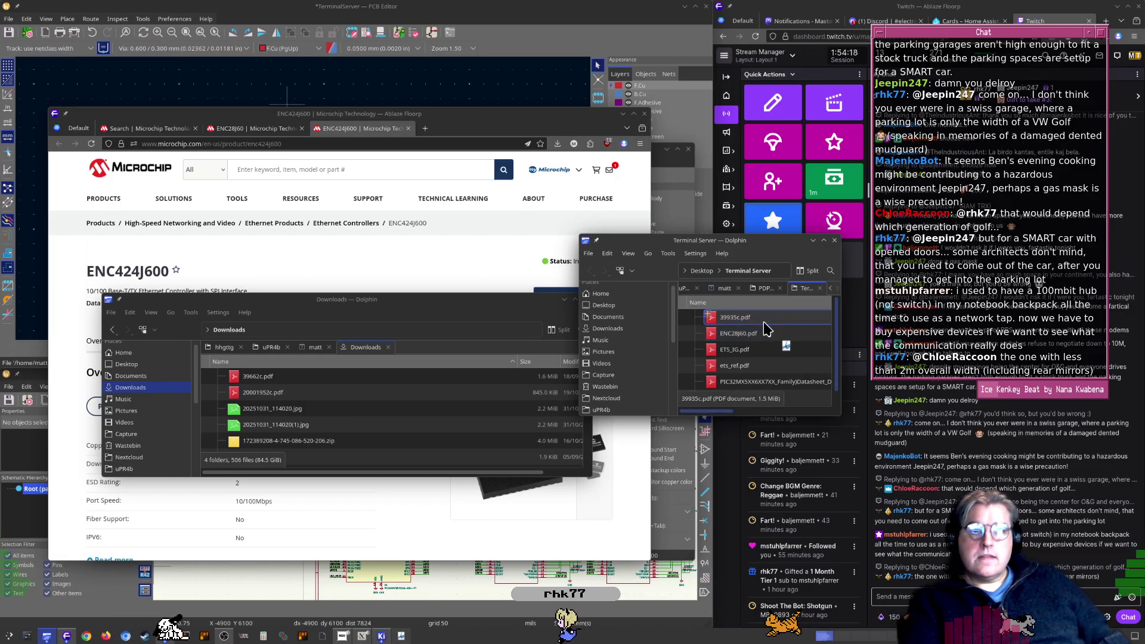
Open 39935c.pdf to identify its controller, rename the file as ENC424J600.pdf and close the data sheet
double_click(764, 321)
scroll(615, 258, "up", 13)
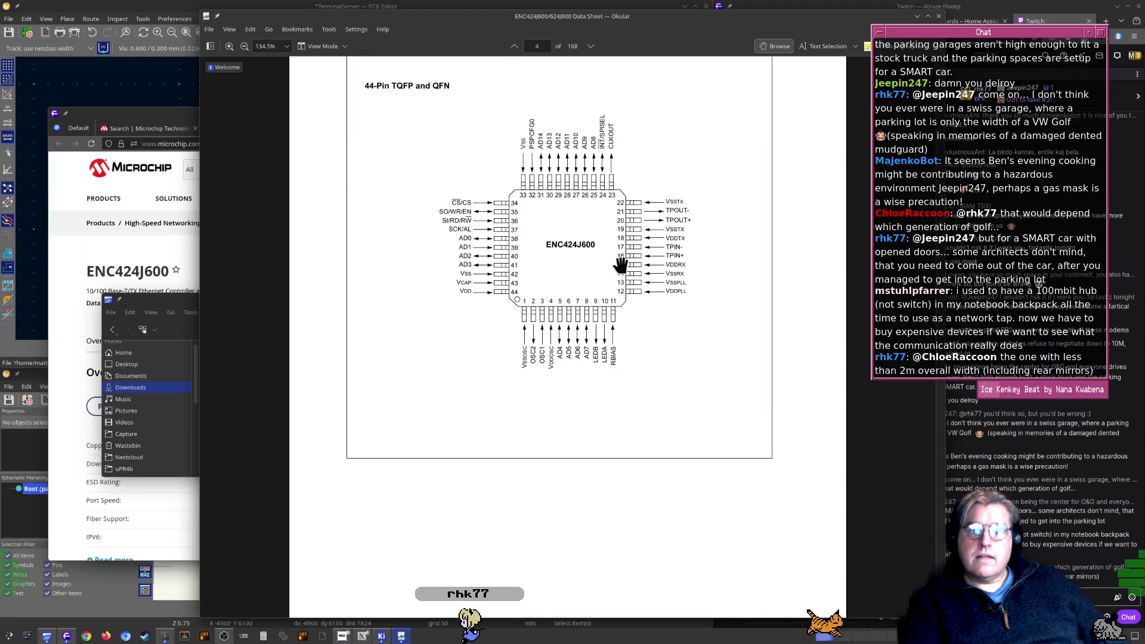
scroll(625, 272, "down", 6)
left_click_drag(674, 351, 329, 347, "super")
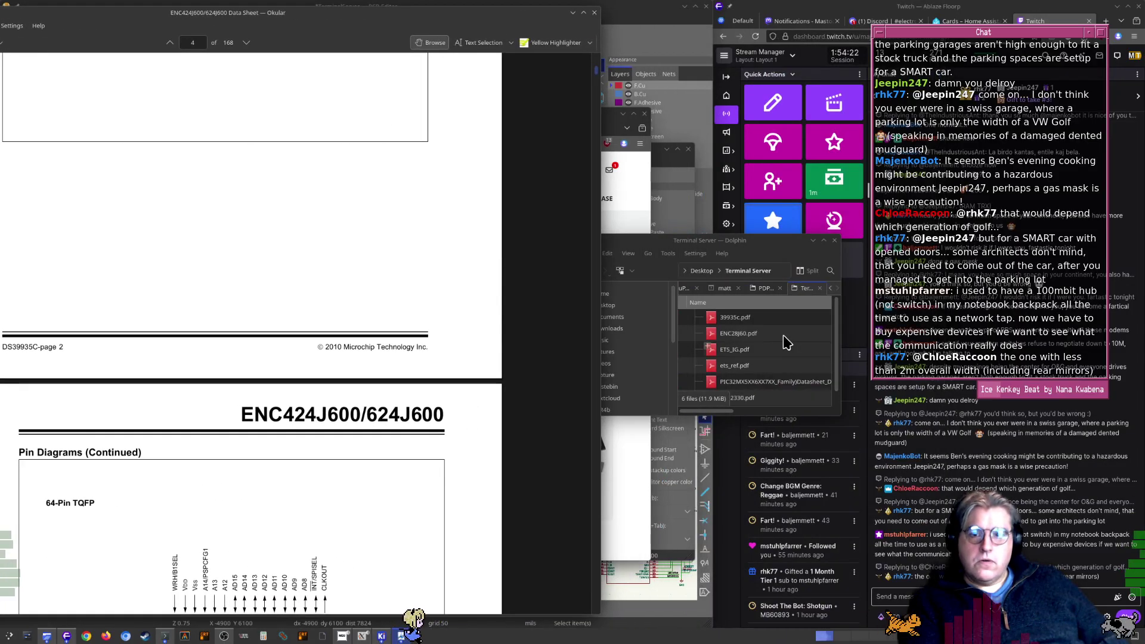
left_click(762, 321)
key("F2")
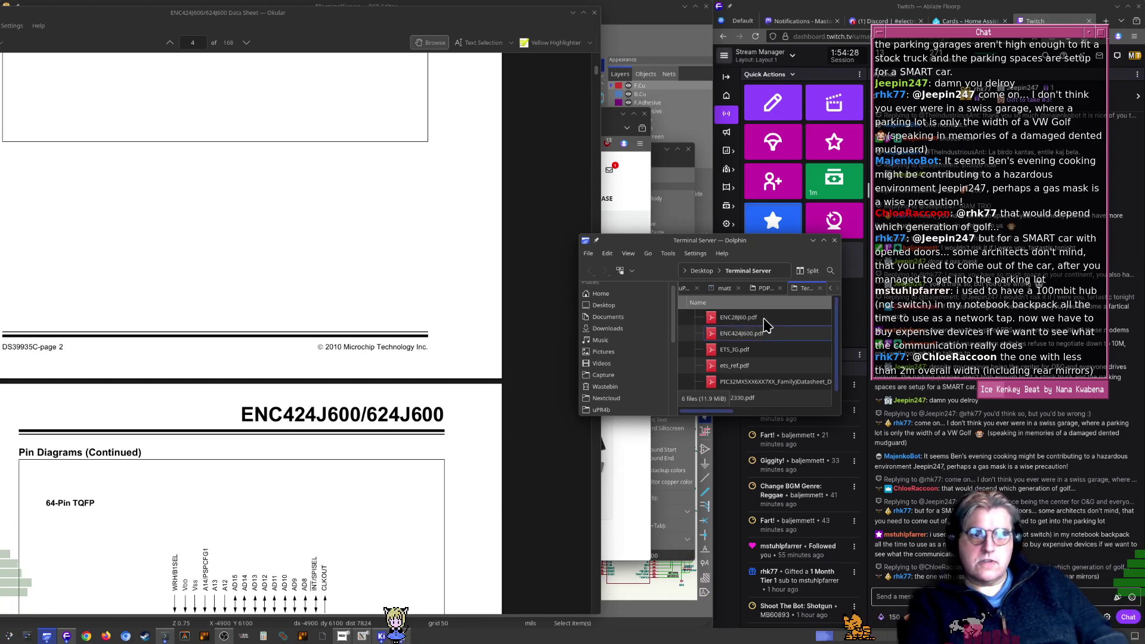
left_click(594, 13)
Close the Terminal Server and Downloads folder windows and the Microchip browser window
left_click_drag(679, 353, 403, 355, "super")
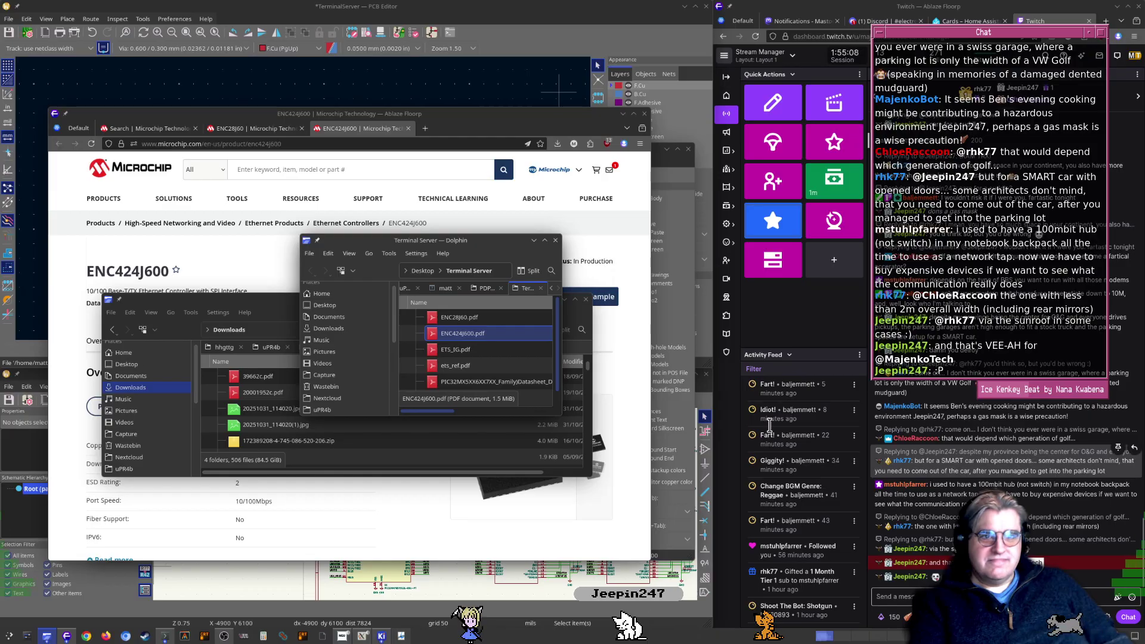
left_click(556, 240)
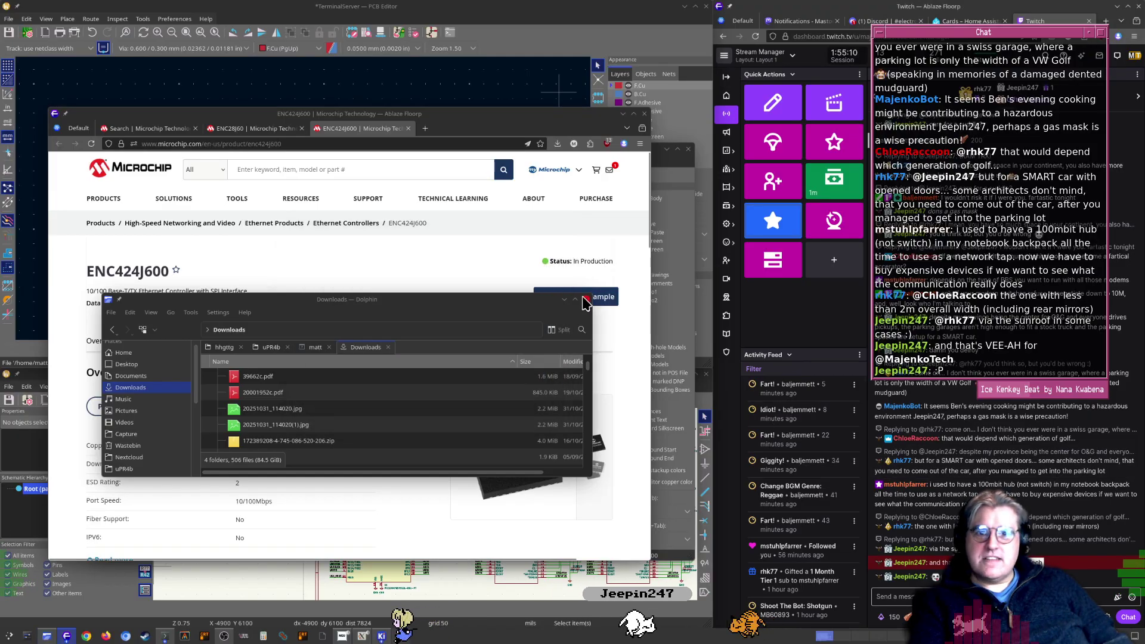
left_click(585, 299)
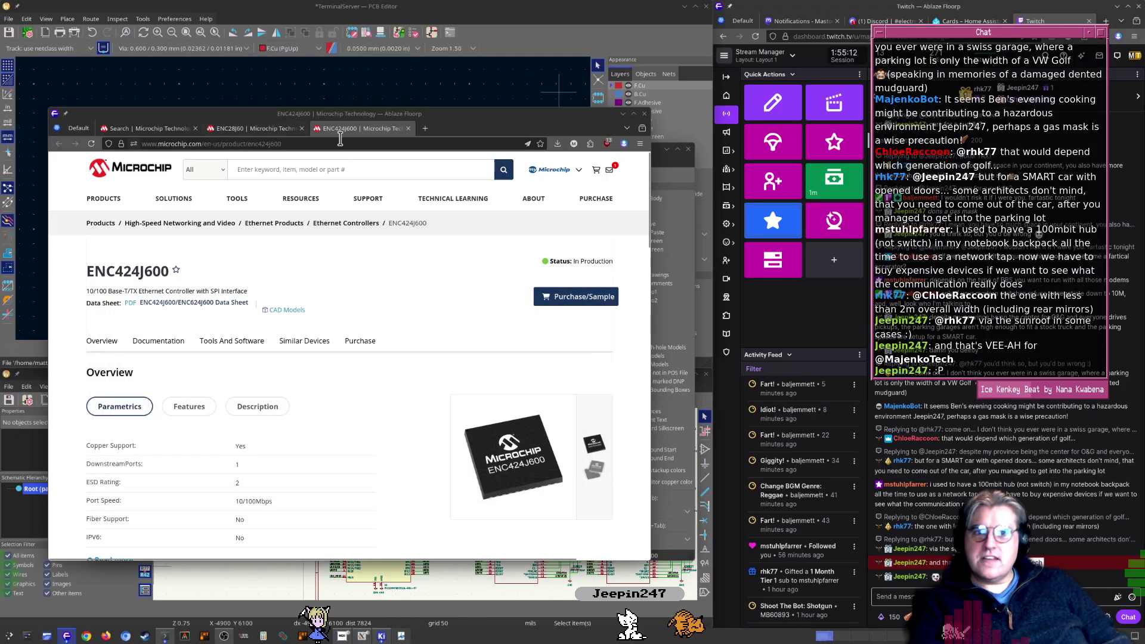
left_click(651, 114)
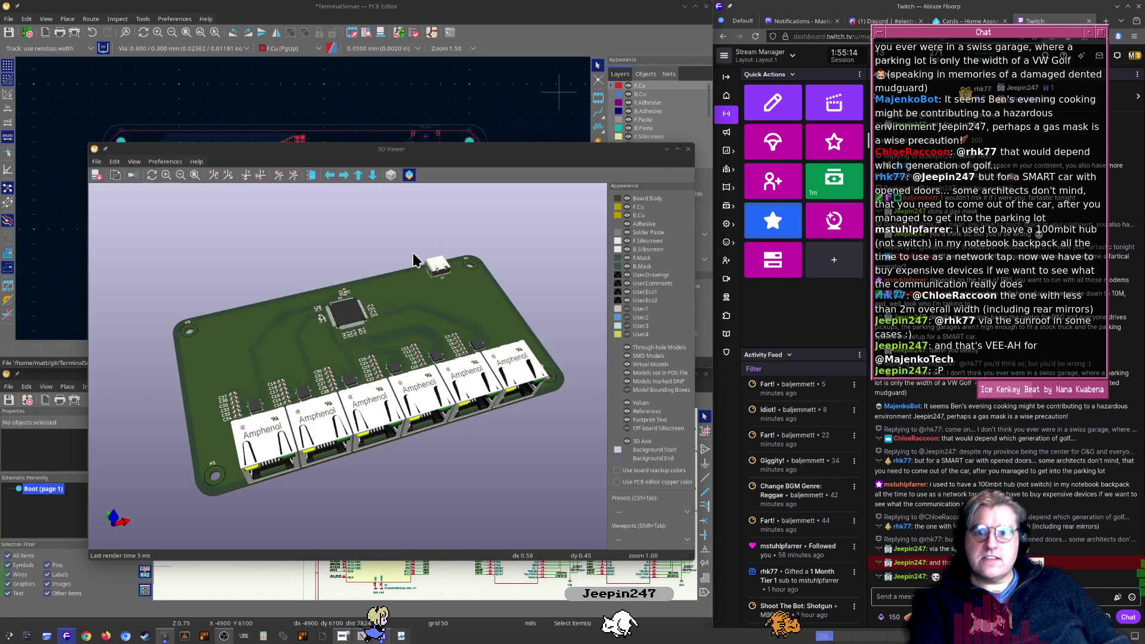
Inspect the TerminalServer board from above in the 3D Viewer and close the viewer
middle_click_drag(374, 310, 388, 317)
left_click_drag(366, 319, 298, 352)
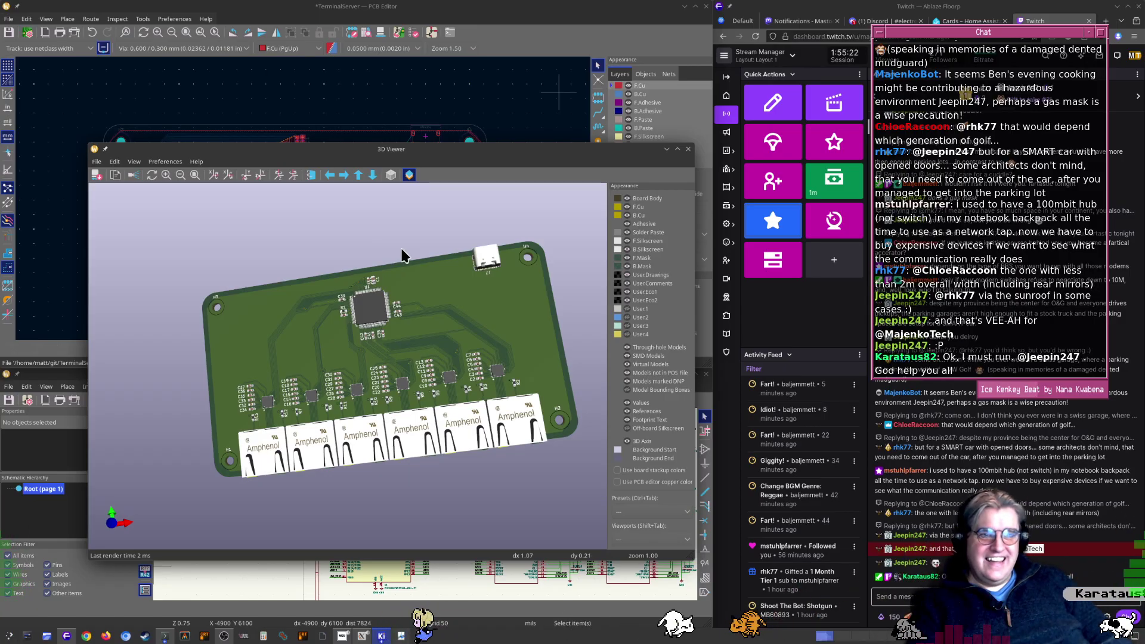
left_click(688, 149)
Save the TerminalServer board layout and close the PCB Editor
scroll(405, 302, "down", 2)
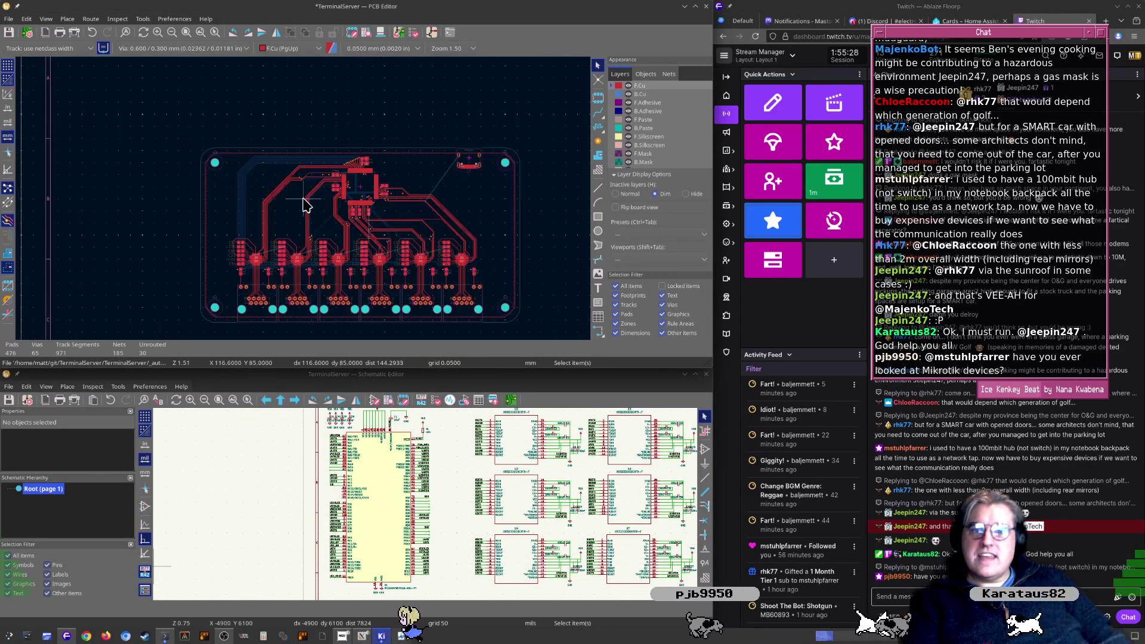
scroll(435, 280, "up", 2)
scroll(195, 181, "down", 1)
middle_click_drag(338, 209, 333, 198)
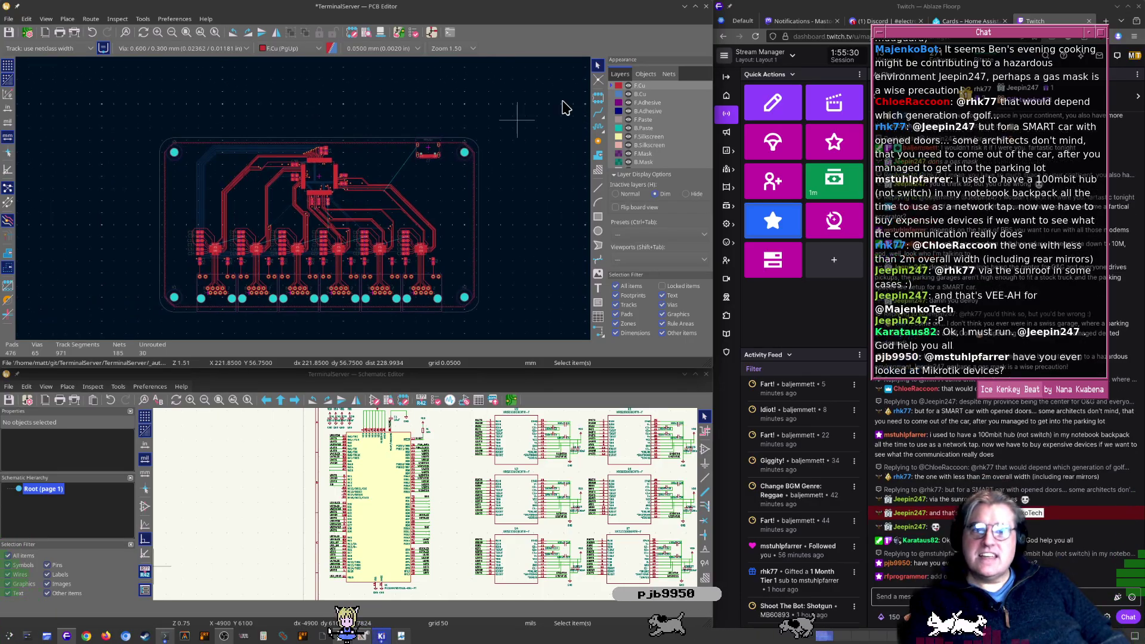
key("ctrl+s")
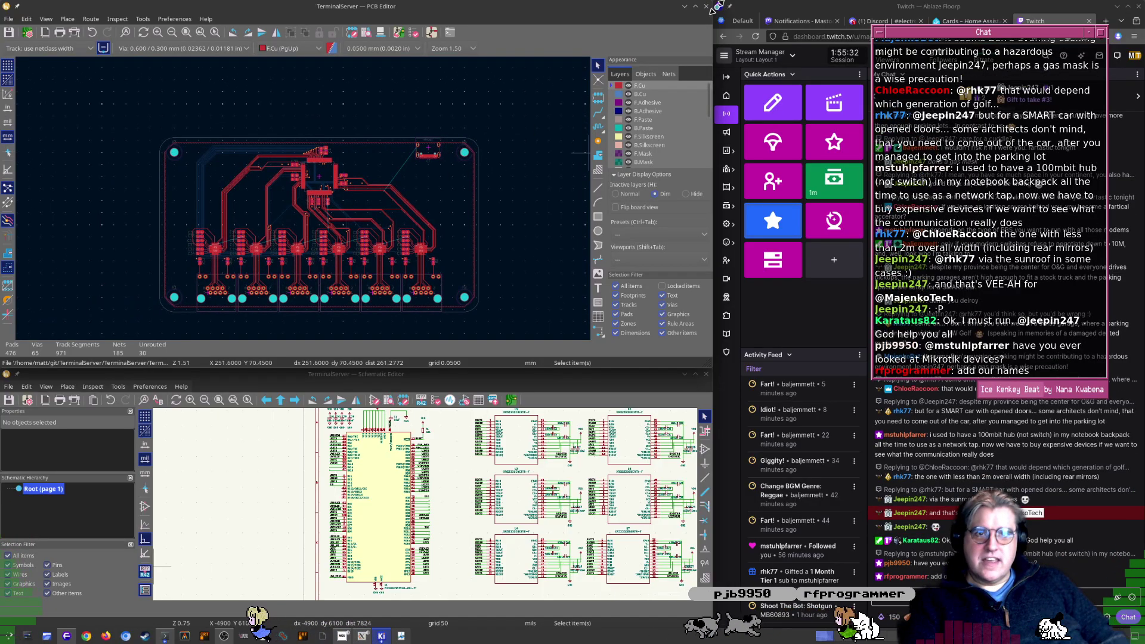
left_click(707, 7)
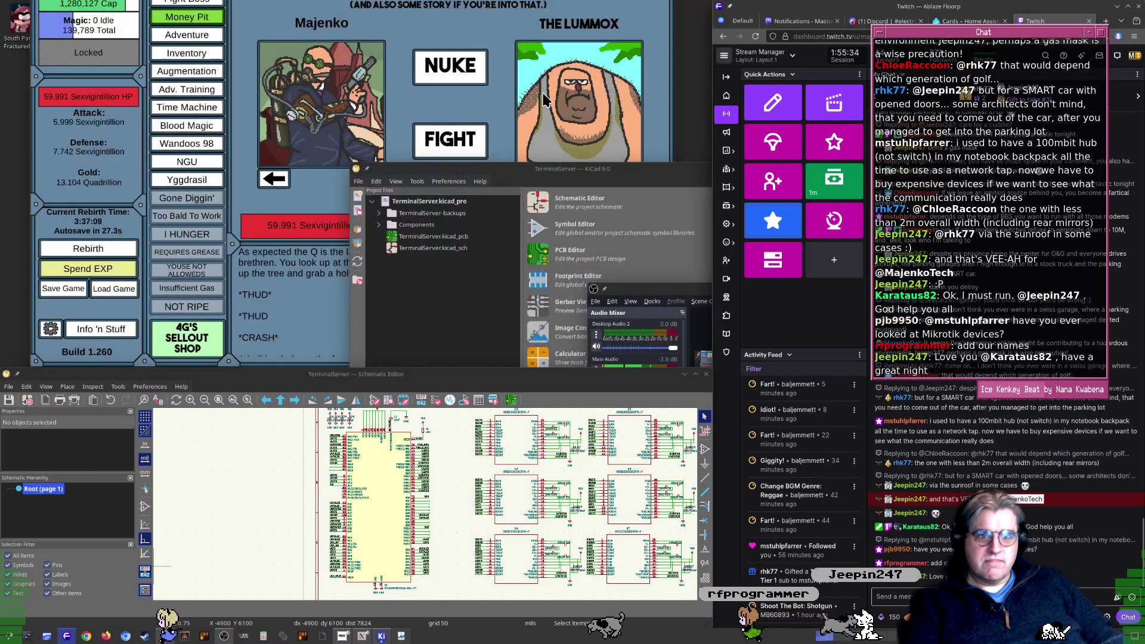
Close the Schematic Editor, the idle game and the KiCad project window
left_click(708, 376)
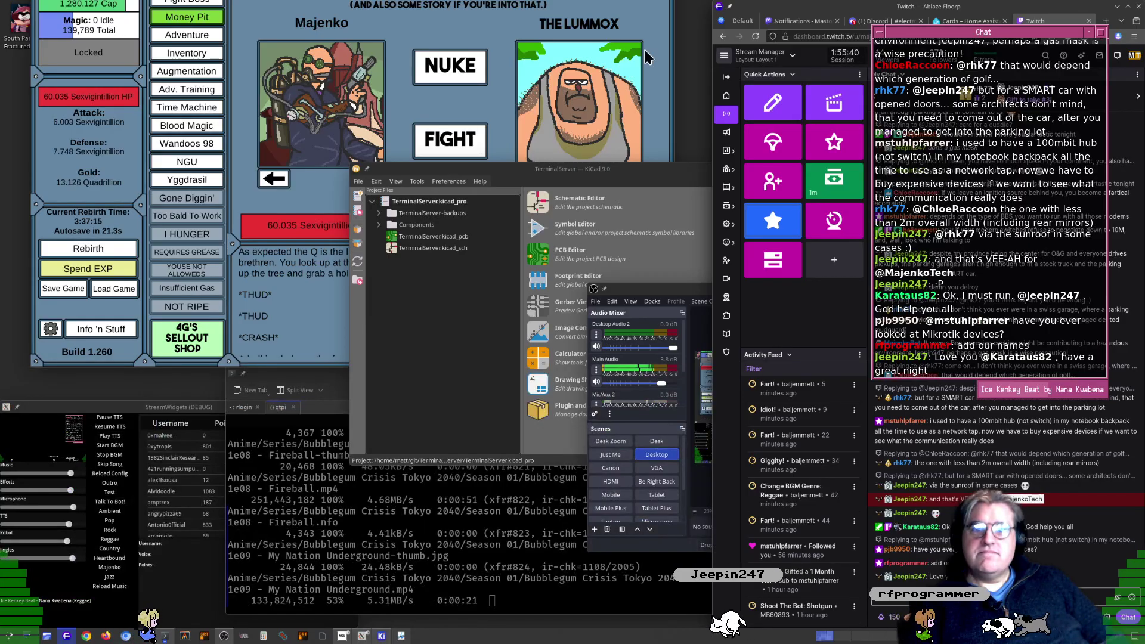
left_click(649, 31)
key("alt+F4")
left_click(450, 338)
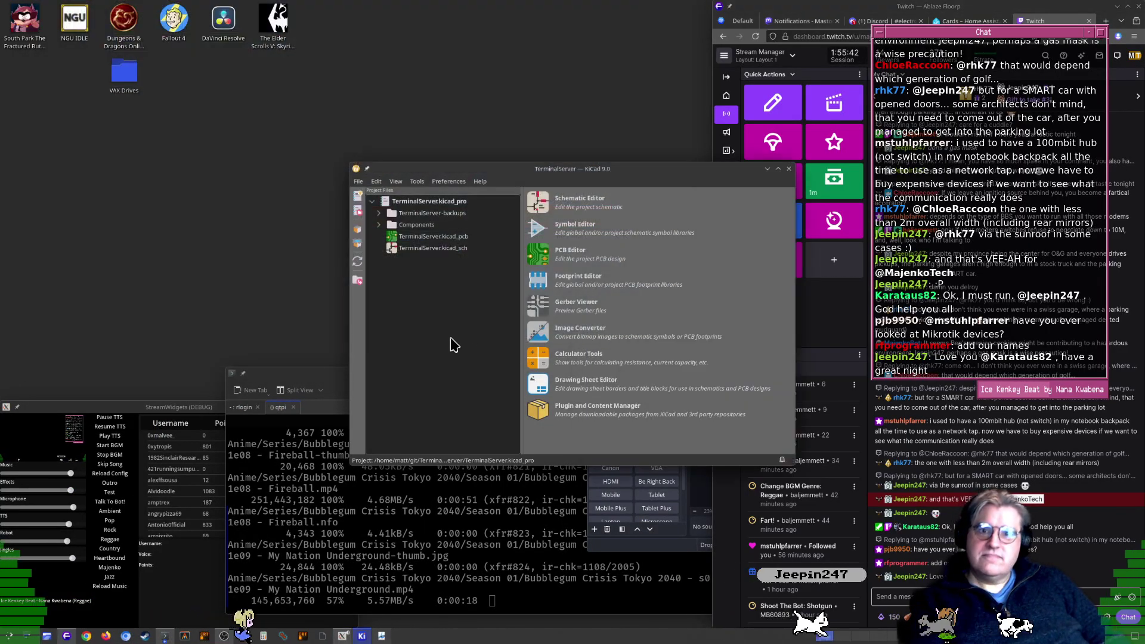
key("alt+F4")
Reposition the OBS and Konsole windows on the desktop and minimise Konsole
left_click_drag(646, 408, 236, 313, "super")
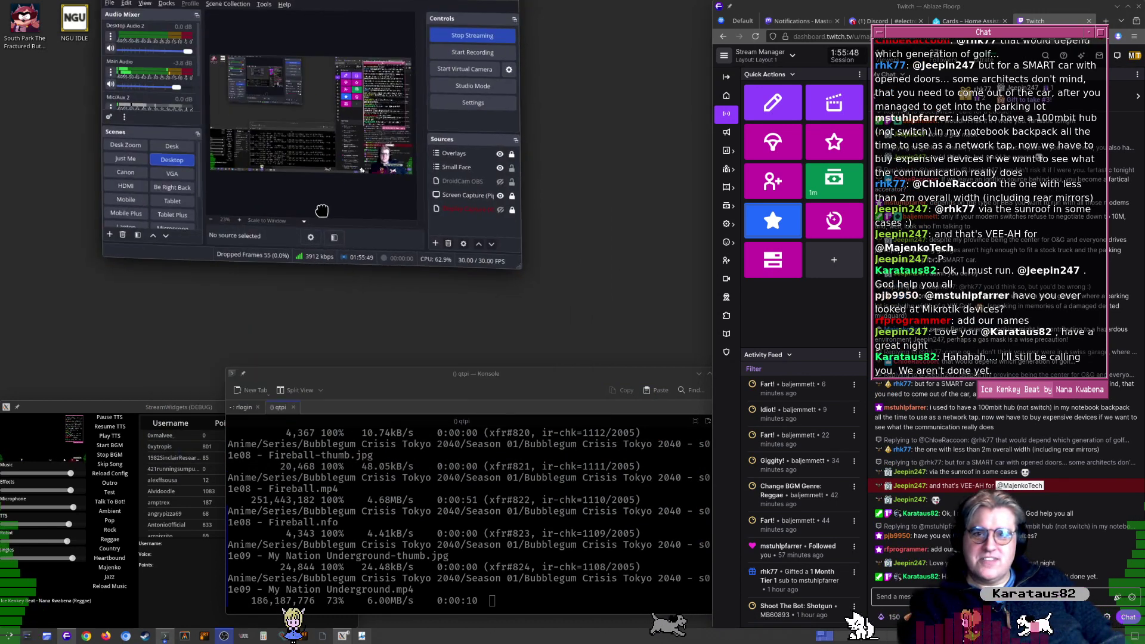
left_click_drag(400, 409, 309, 242, "super")
left_click_drag(546, 504, 490, 491, "super")
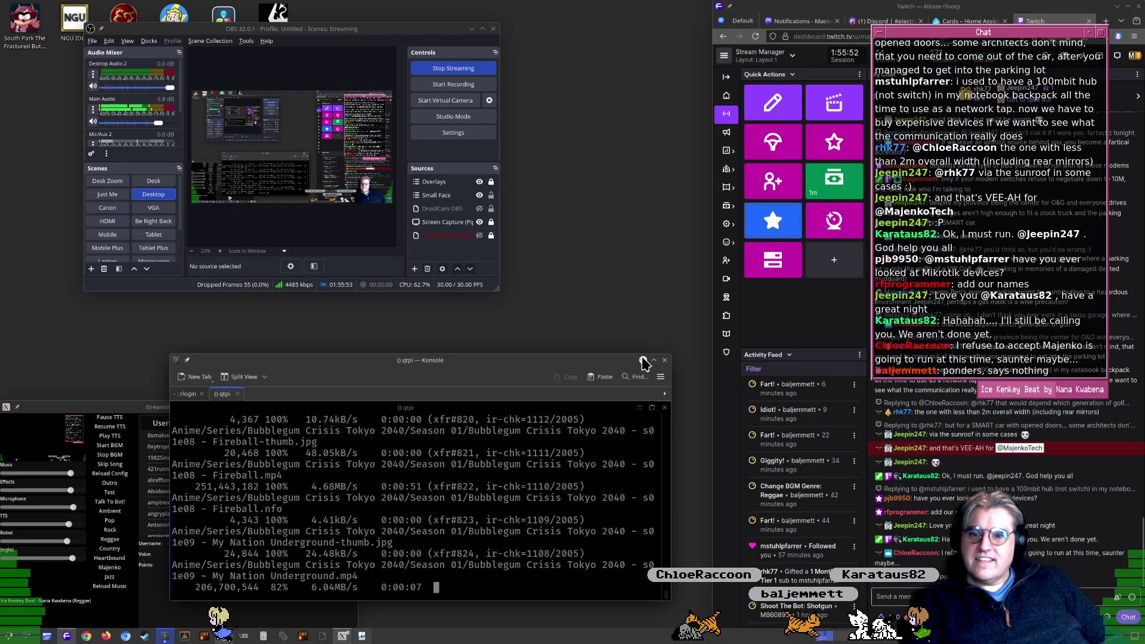
left_click(643, 360)
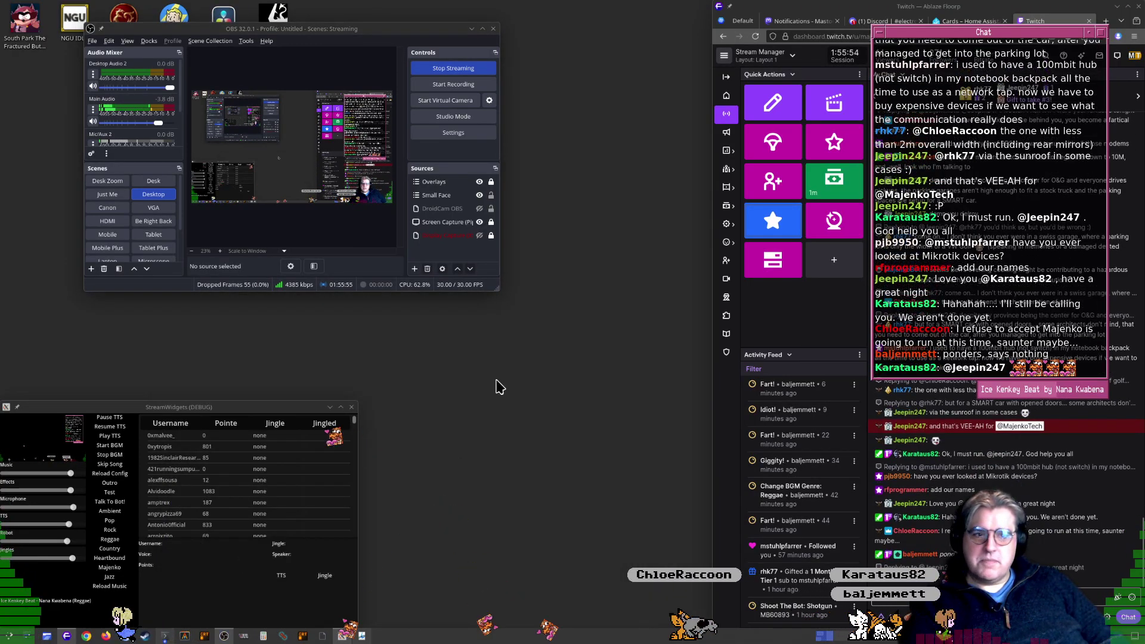